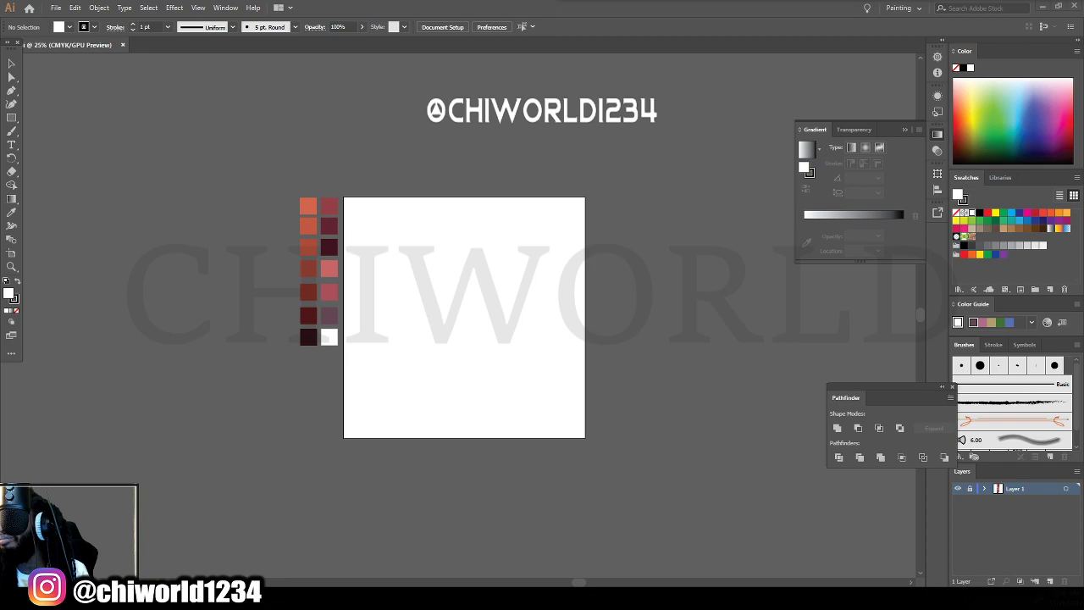
Close the portrait photo's separate document and add a new layer above the colour palette layer.
drag(672, 191, 455, 327)
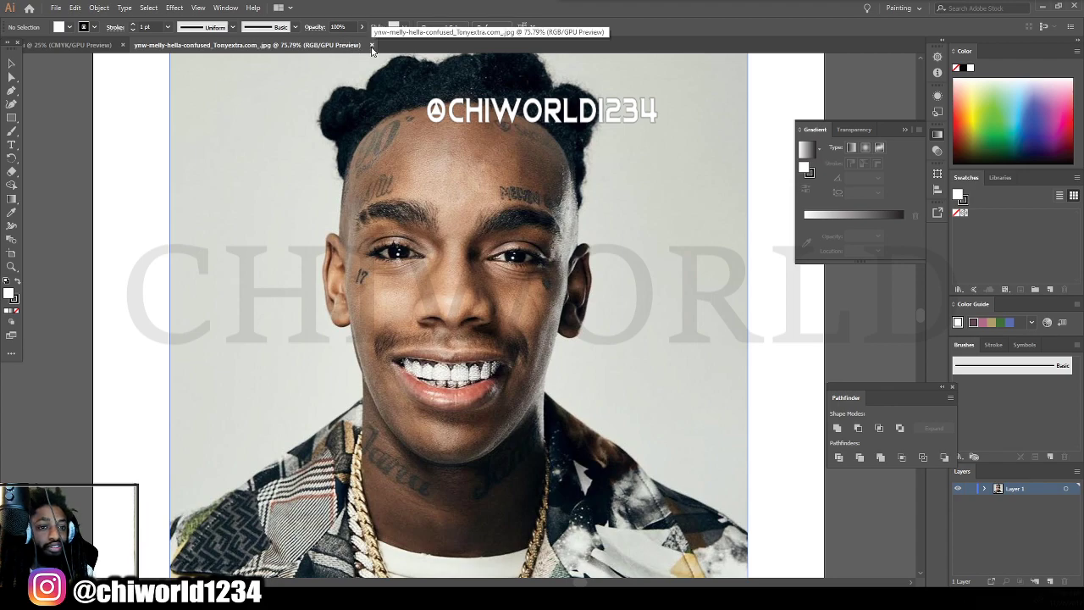
click(371, 44)
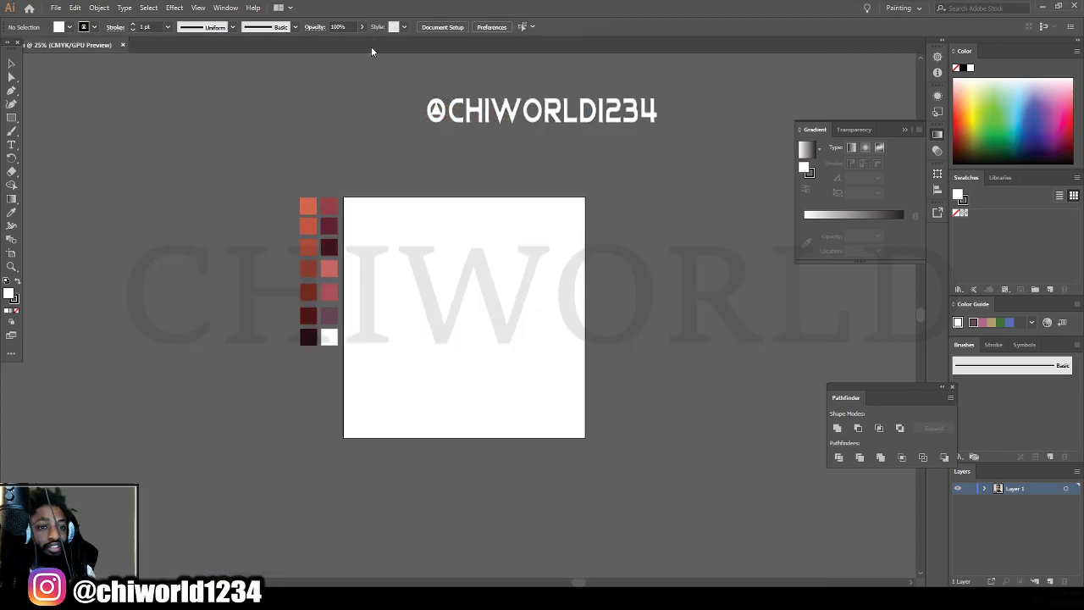
click(1049, 581)
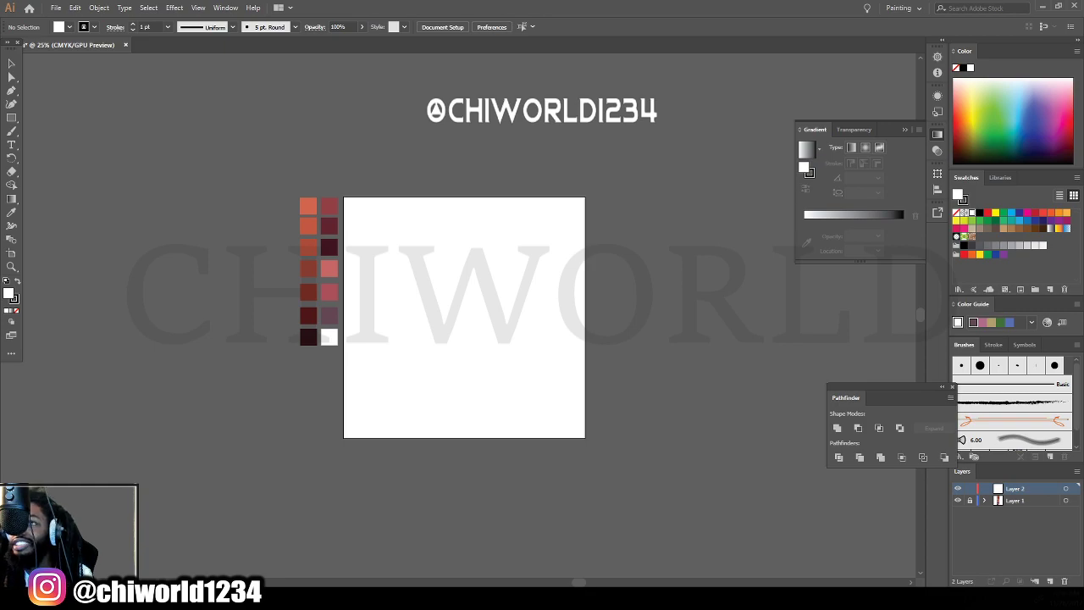
drag(965, 1, 494, 298)
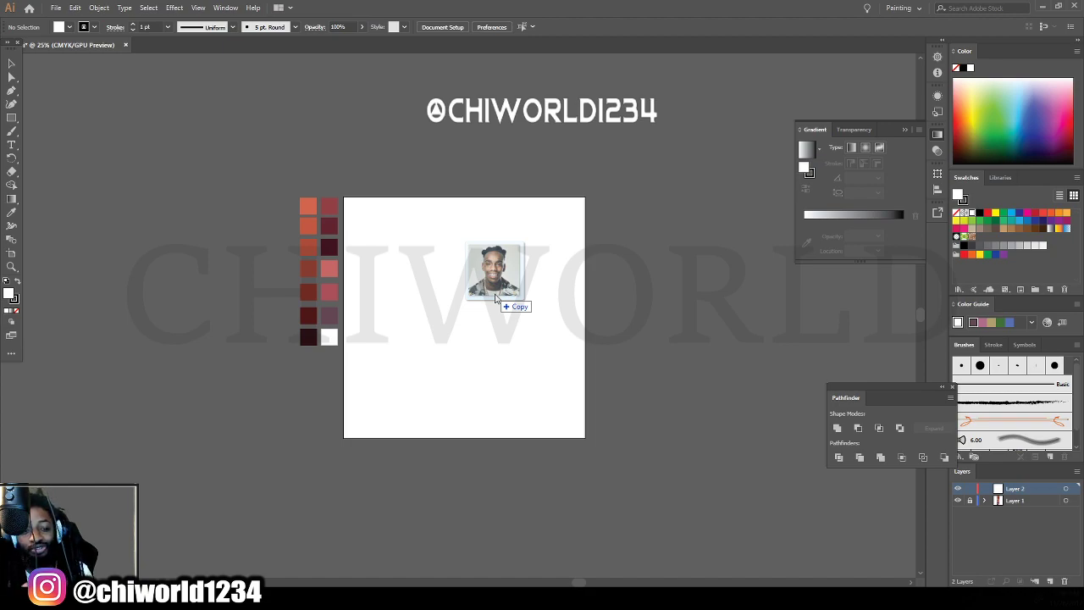
drag(495, 298, 582, 297)
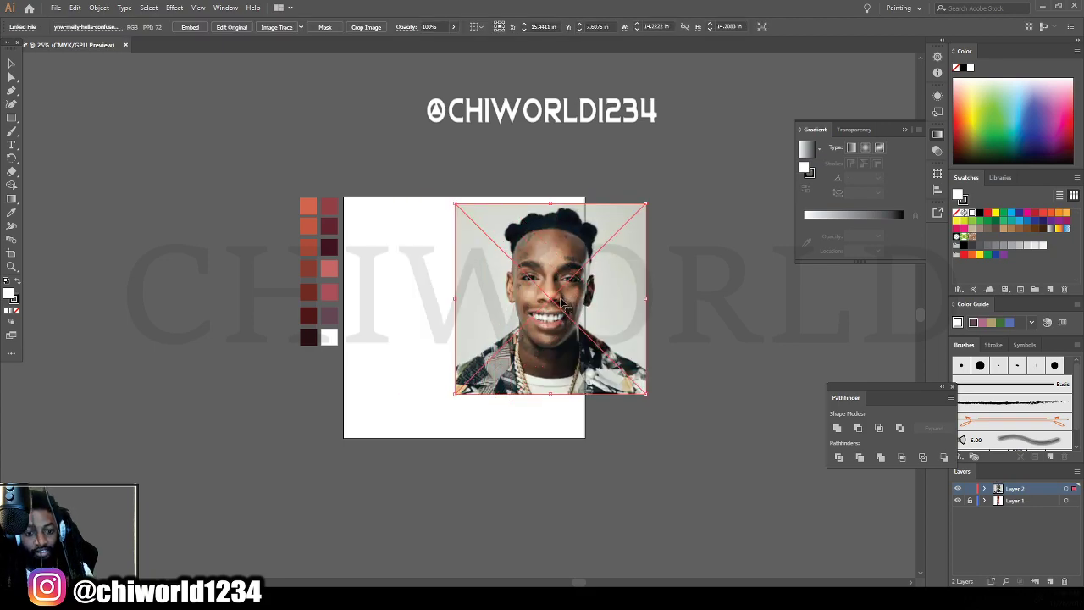
key(Delete)
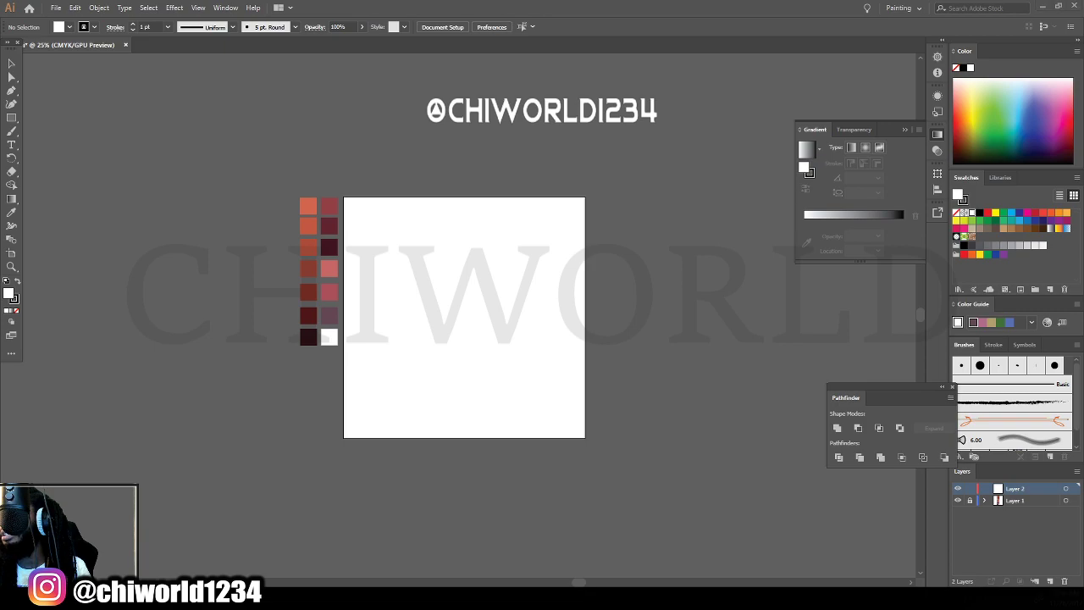
drag(494, 160, 467, 338)
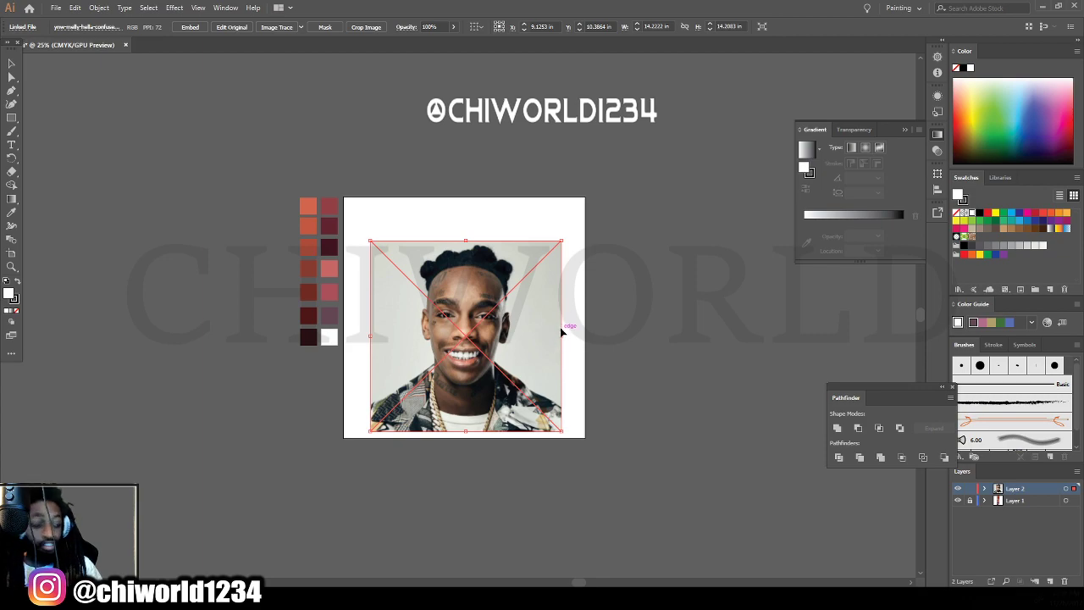
drag(563, 332, 538, 332)
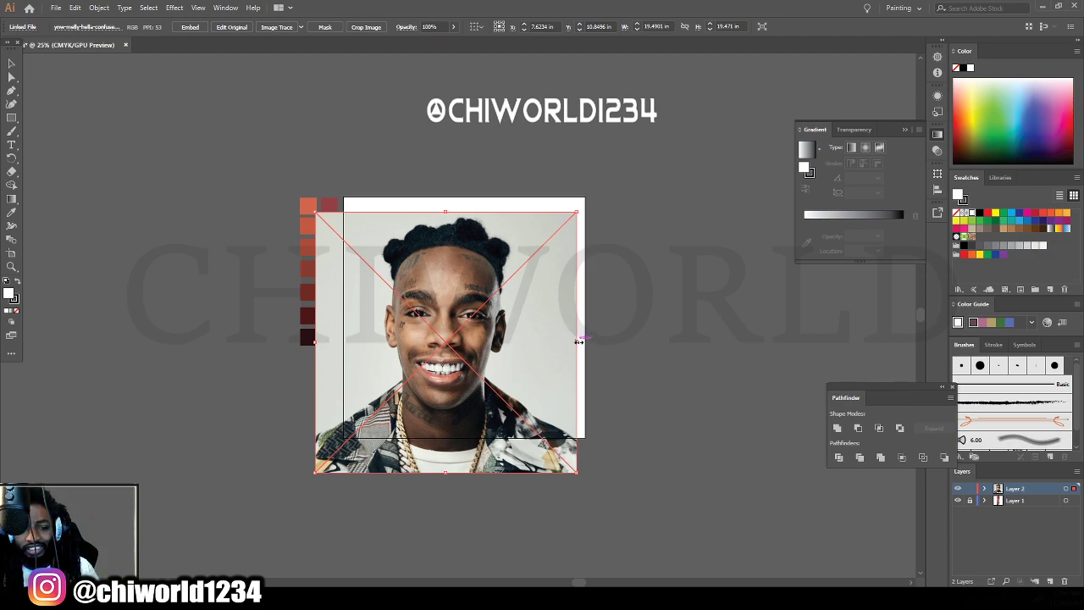
drag(578, 341, 733, 342)
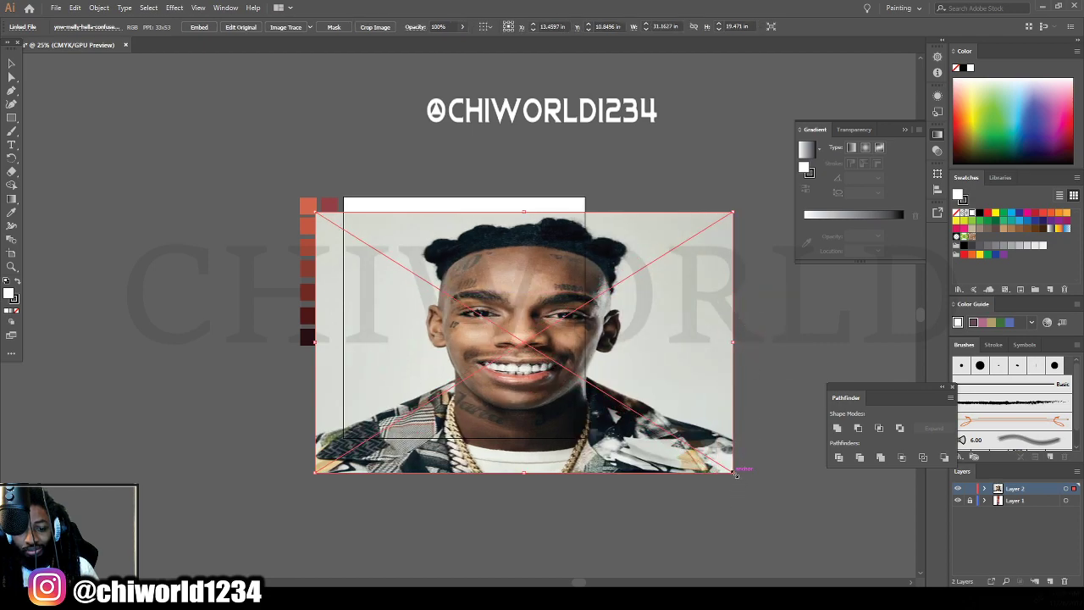
drag(735, 474, 733, 346)
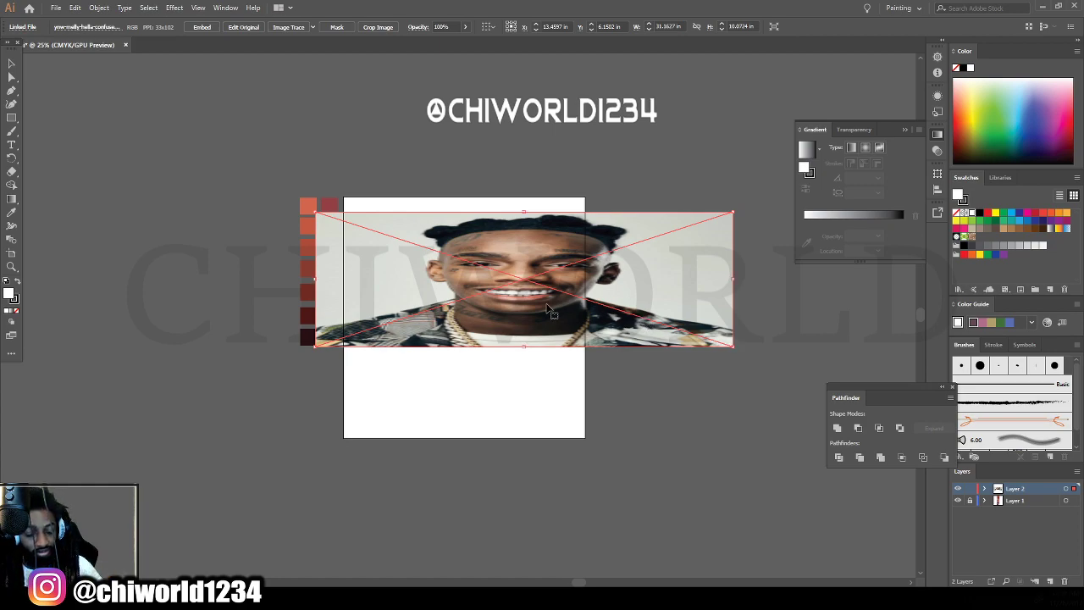
key(Delete)
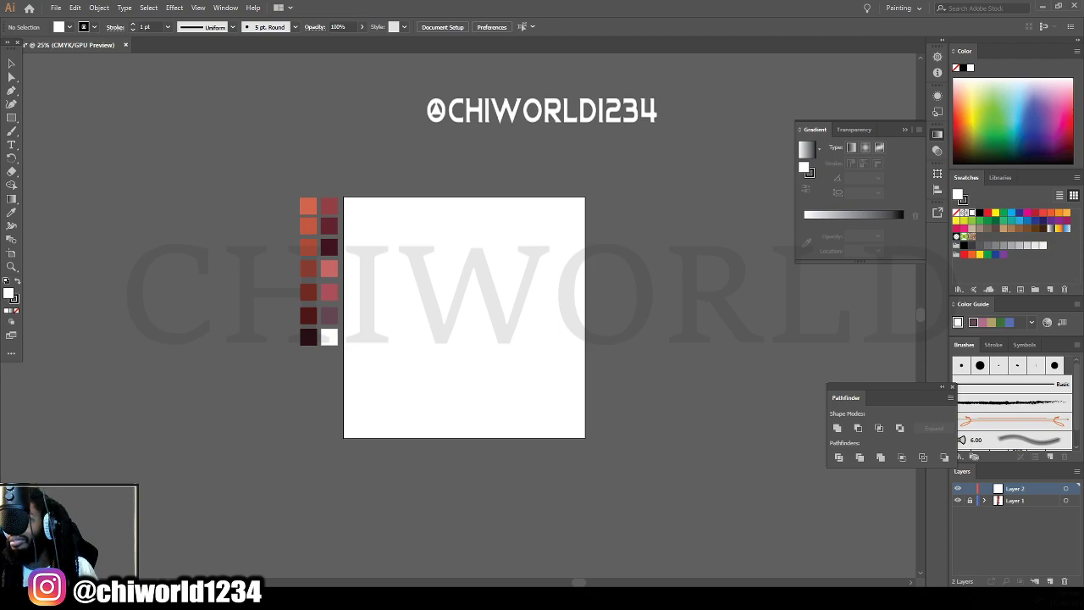
Place the portrait photo over the artboard, scale it proportionally to about 21.3 in wide, and lower its opacity to 60%.
drag(582, 124, 439, 370)
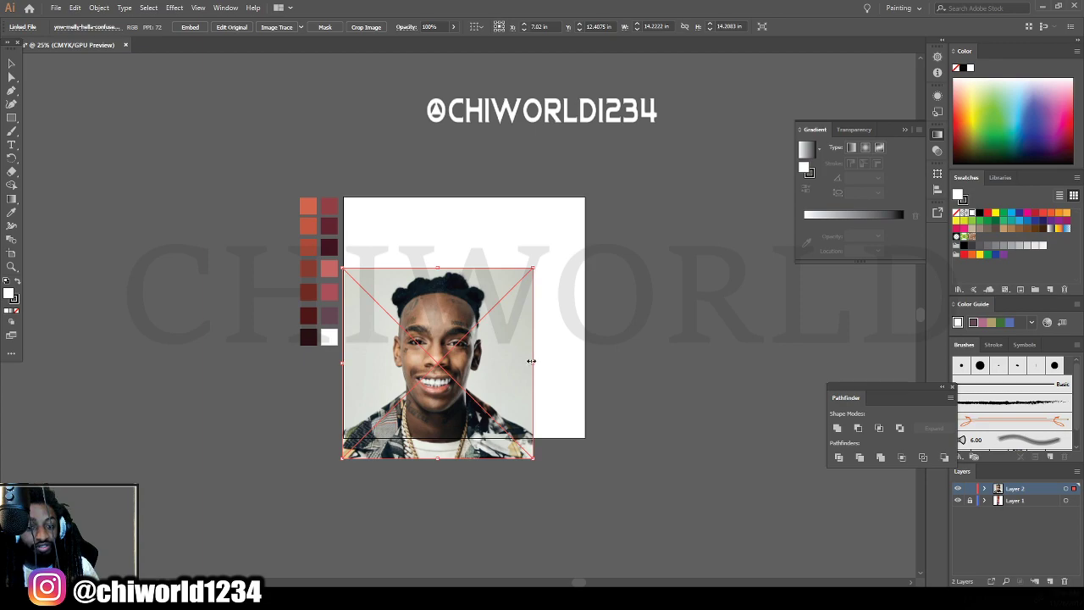
drag(531, 360, 591, 344)
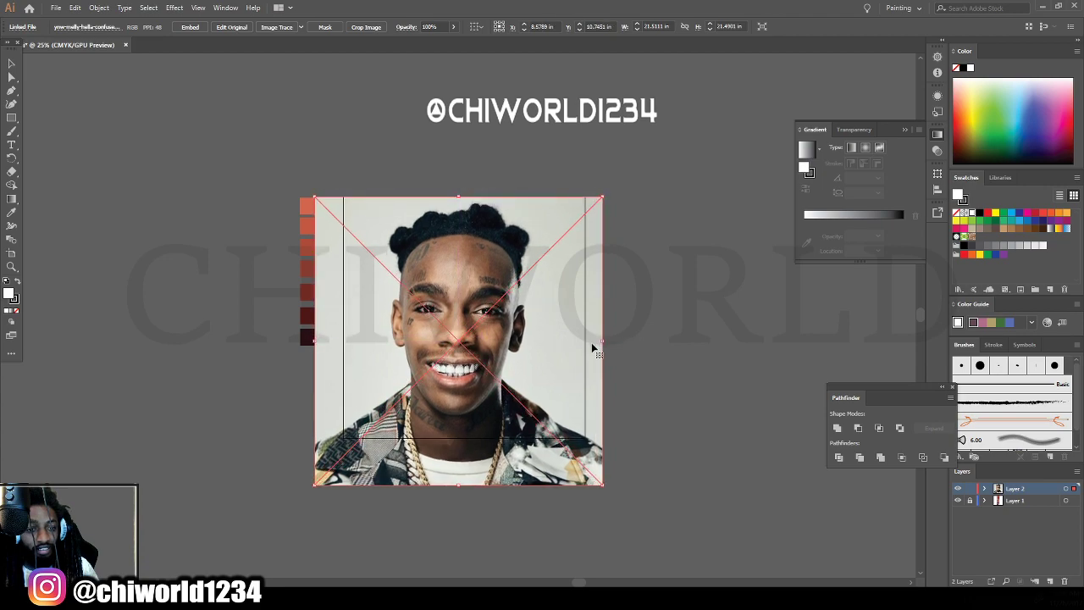
click(455, 28)
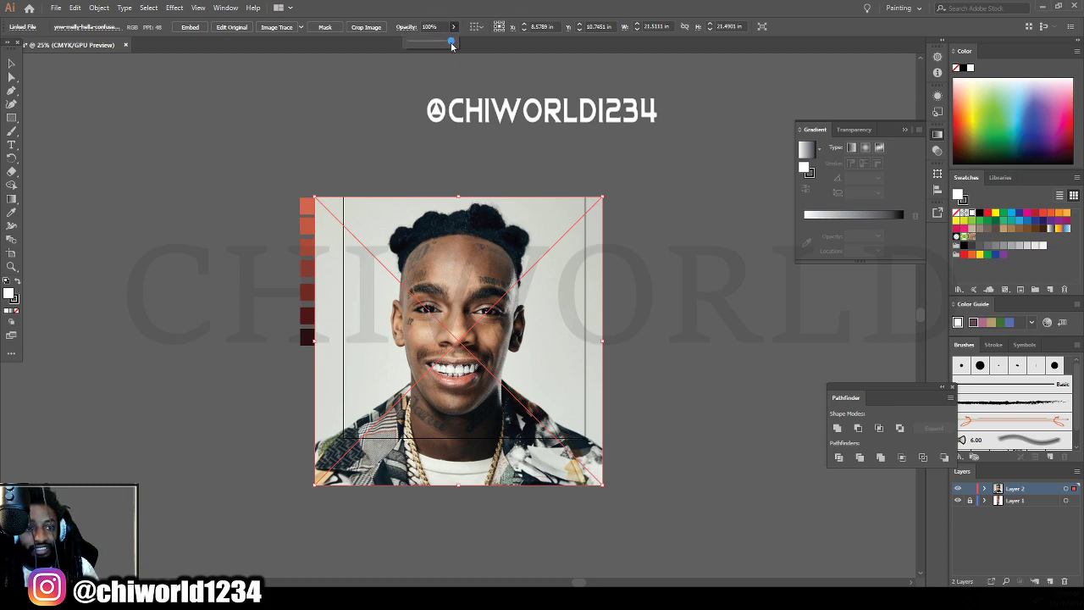
drag(455, 43, 434, 46)
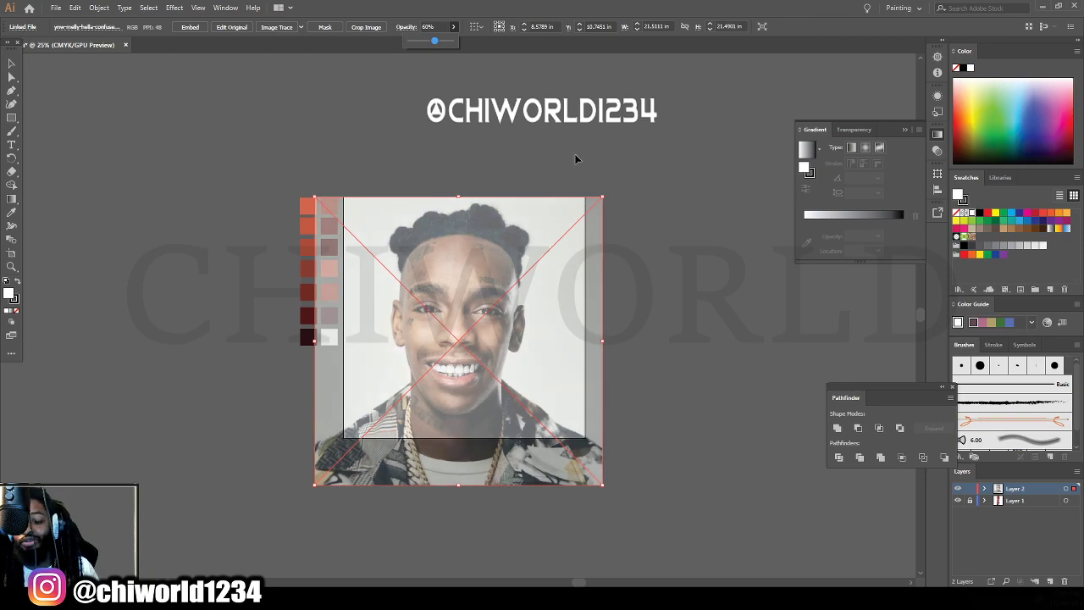
Lock the photo's layer and add a new layer above it.
click(970, 489)
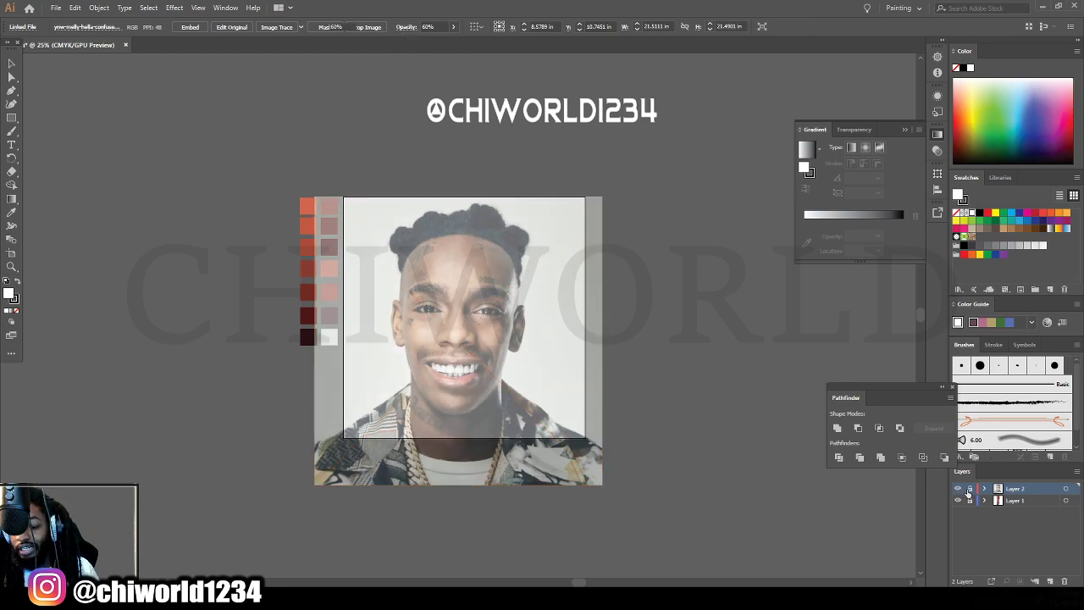
click(1049, 581)
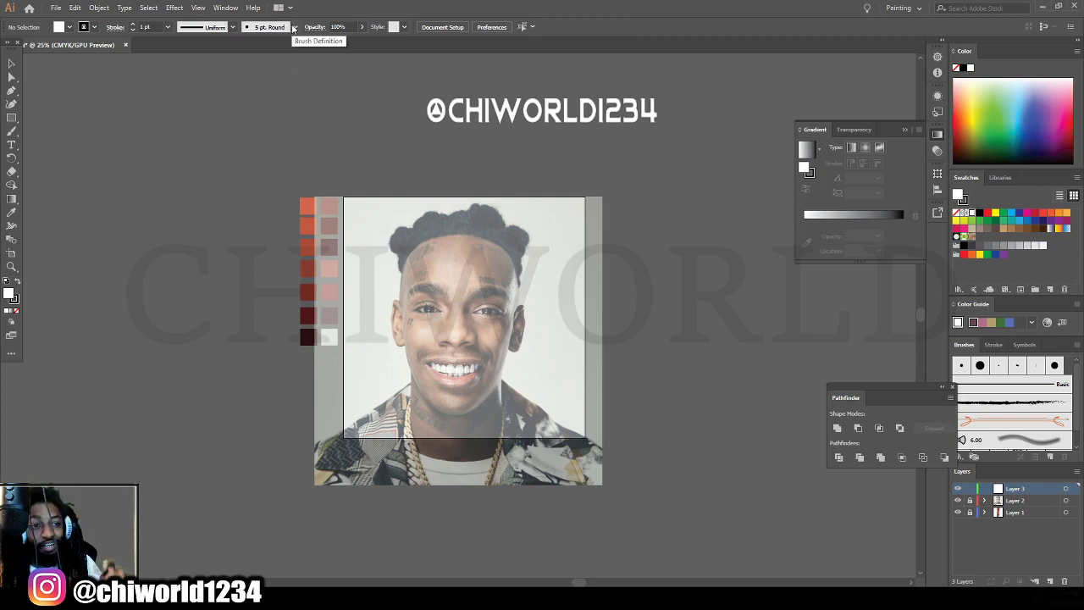
Create a calligraphic brush with a 3 pt size controlled by Pressure and a 3 pt variation.
click(293, 27)
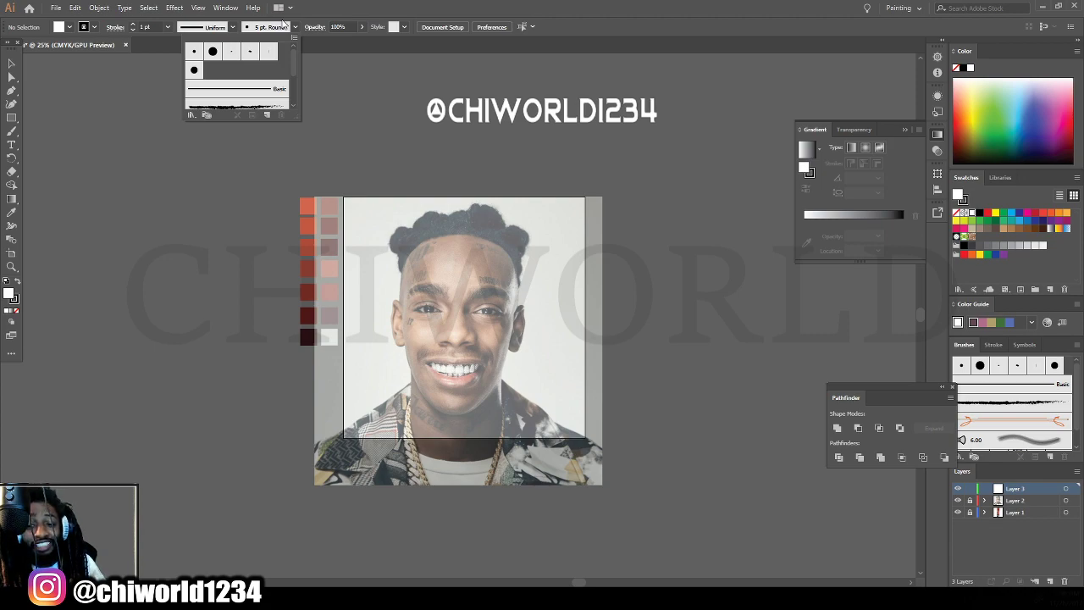
click(267, 116)
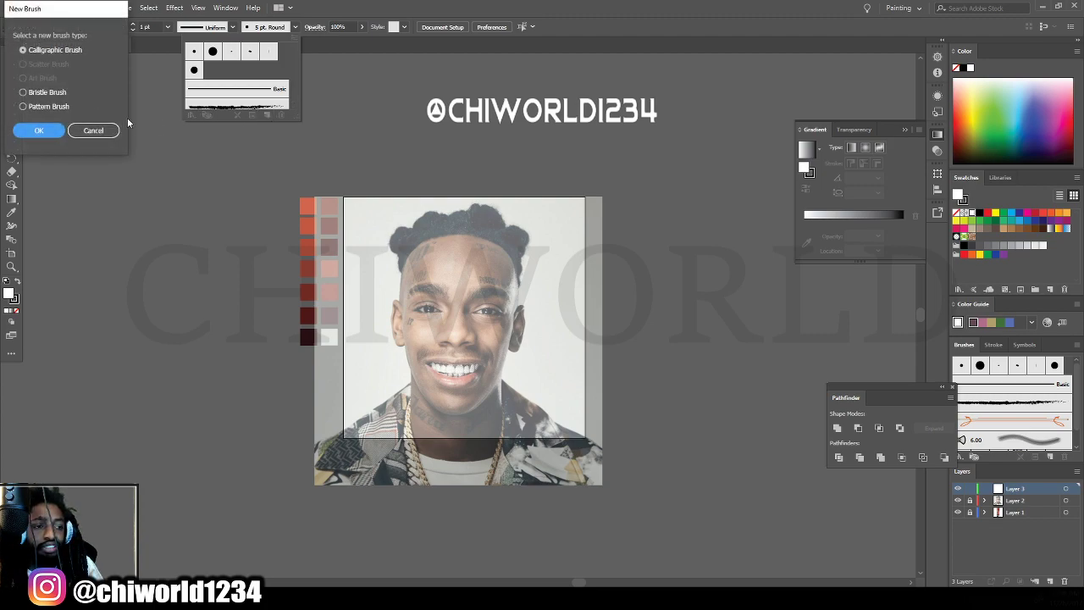
click(41, 132)
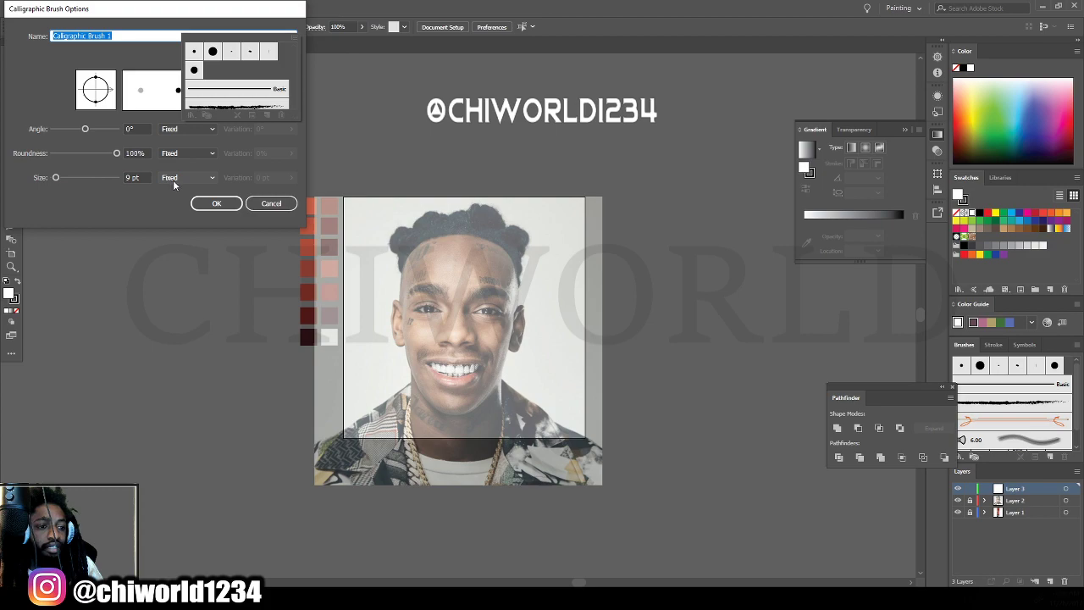
click(174, 179)
click(181, 215)
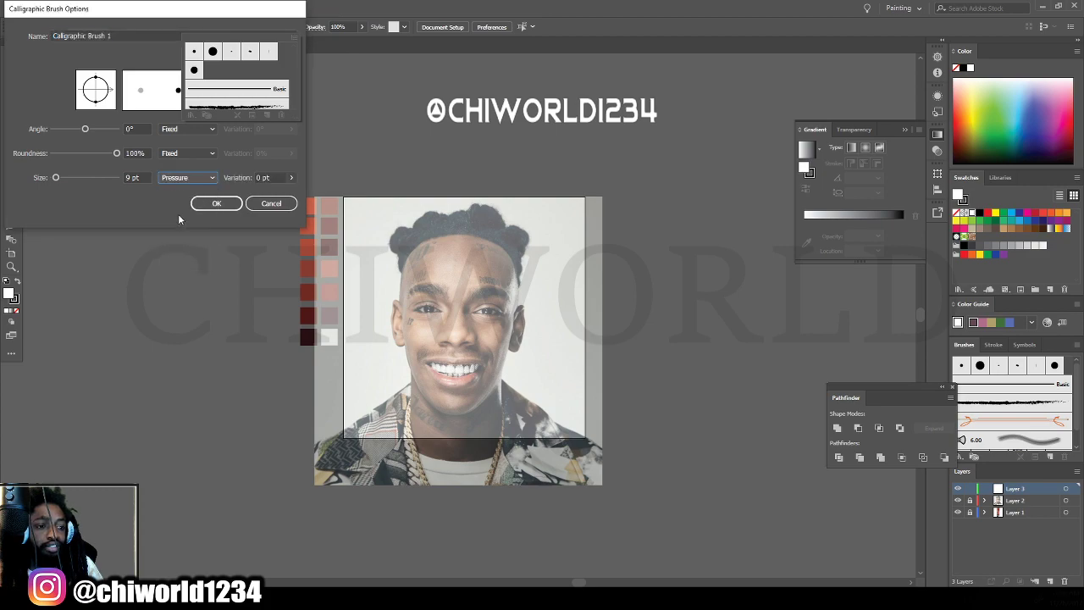
double_click(129, 177)
text(3)
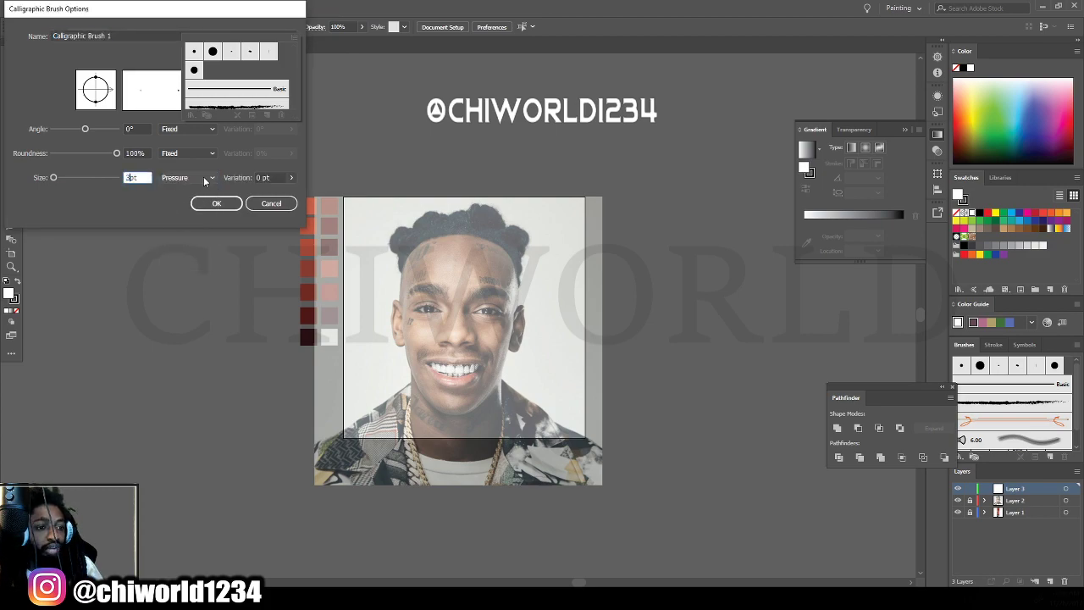
double_click(259, 177)
text(3)
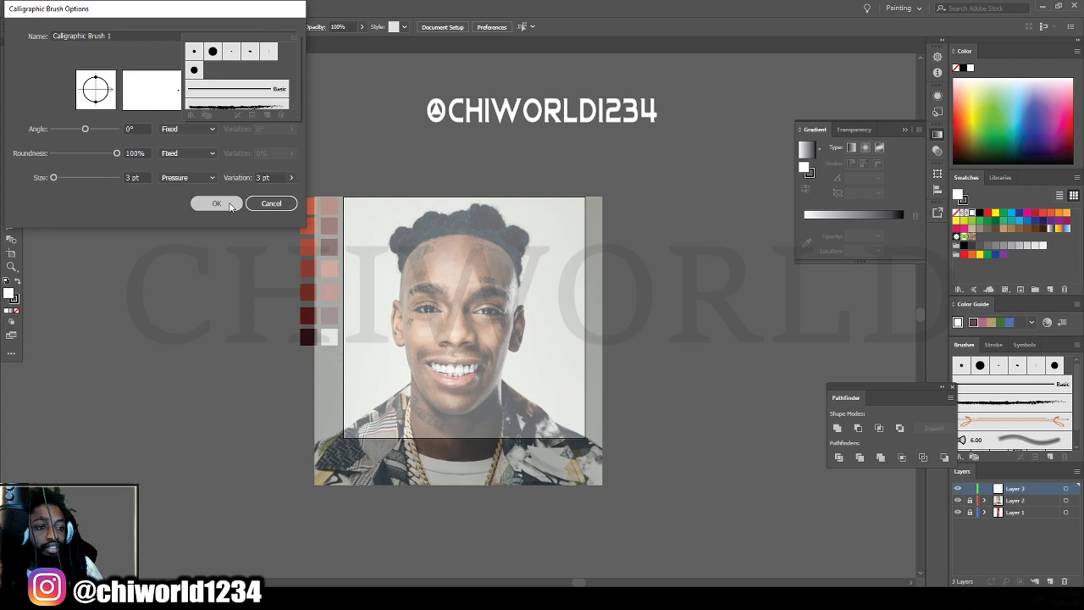
click(228, 204)
Test the new brush with a few curved Paintbrush strokes beside the artboard and delete them.
click(11, 132)
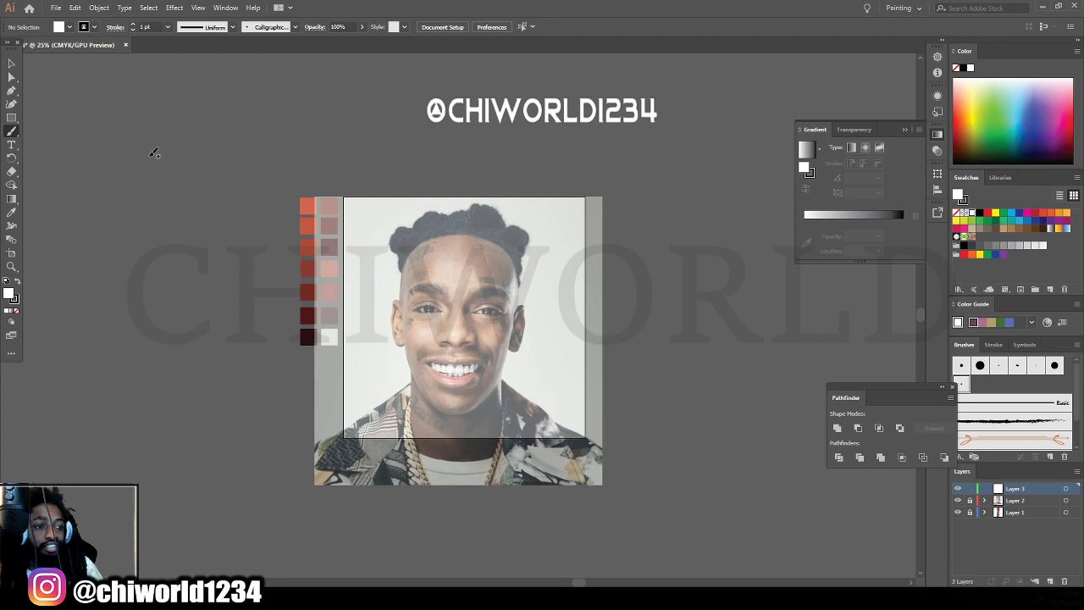
drag(247, 277, 282, 186)
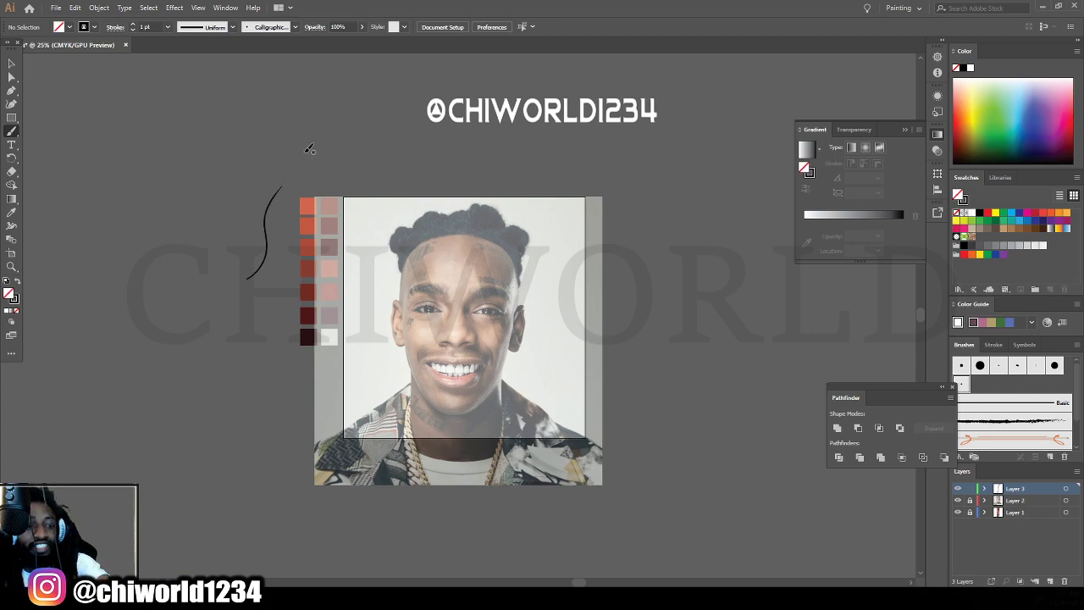
mouse_move(273, 321)
mouse_down()
mouse_move(286, 261)
mouse_move(262, 293)
mouse_move(285, 359)
mouse_move(281, 419)
mouse_up()
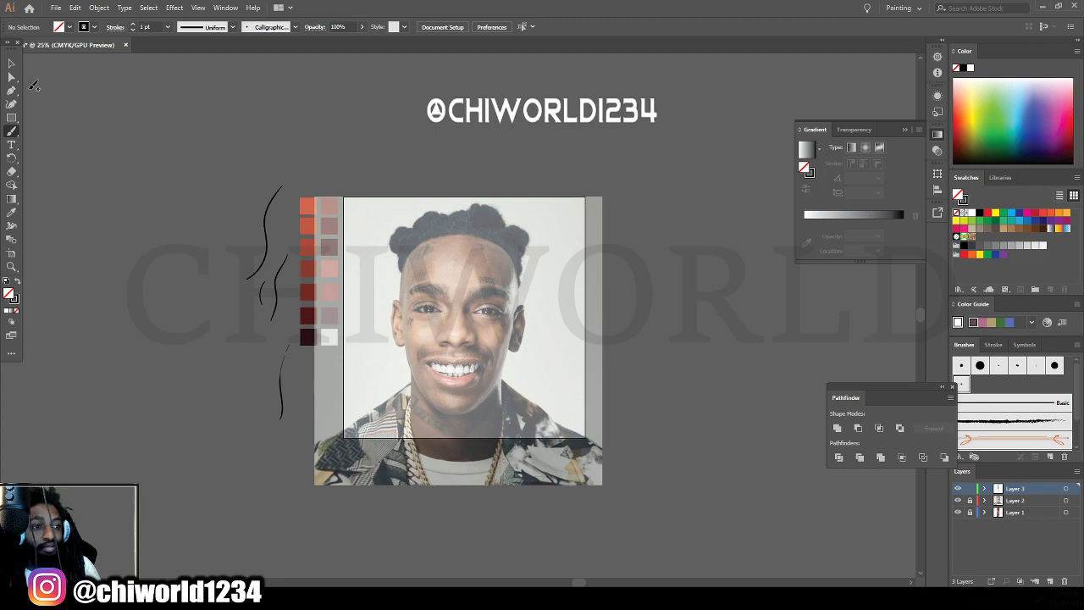
click(12, 64)
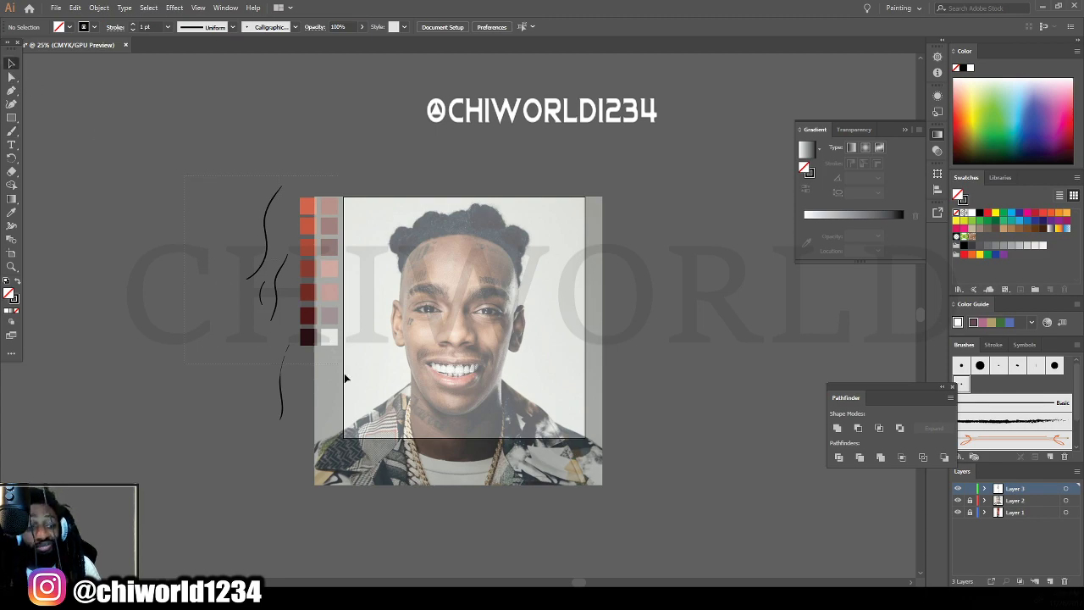
drag(237, 196, 354, 422)
key(Delete)
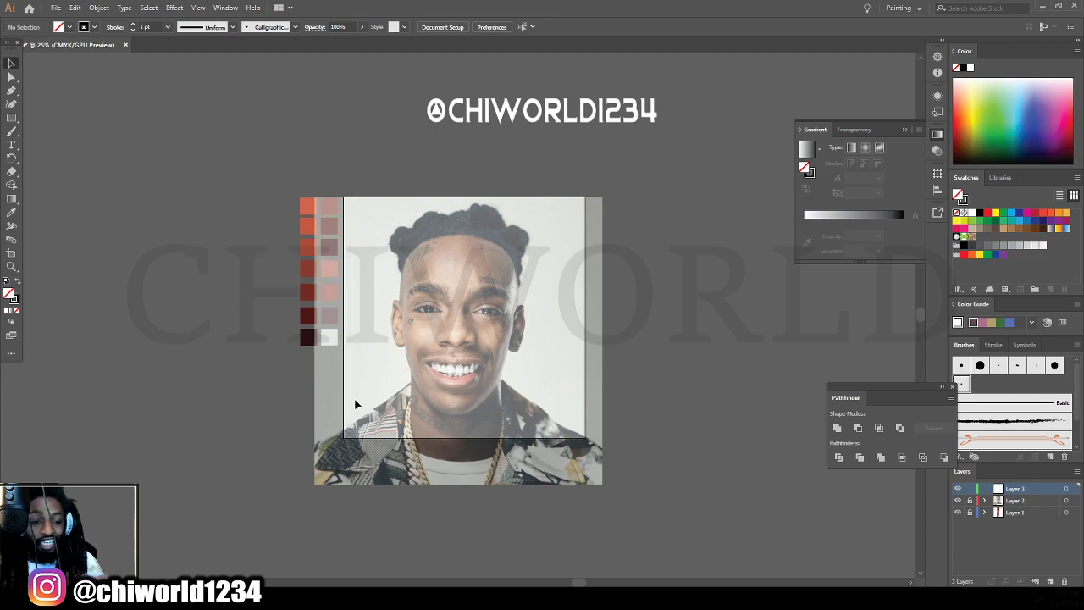
Set the brush's stroke weight to 0.75 pt.
key(ctrl+1)
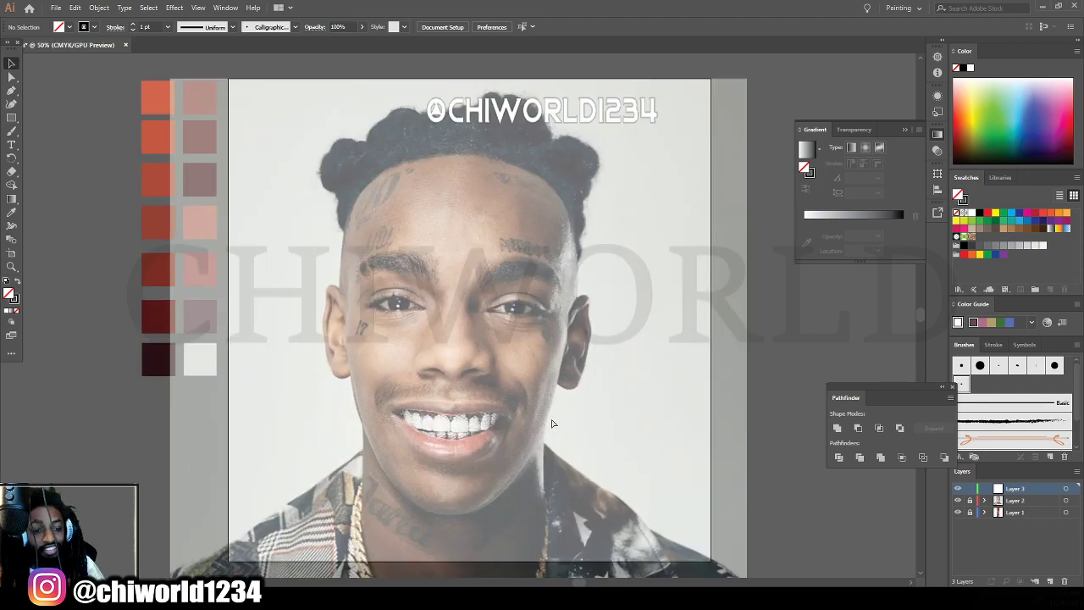
key(ctrl+minus)
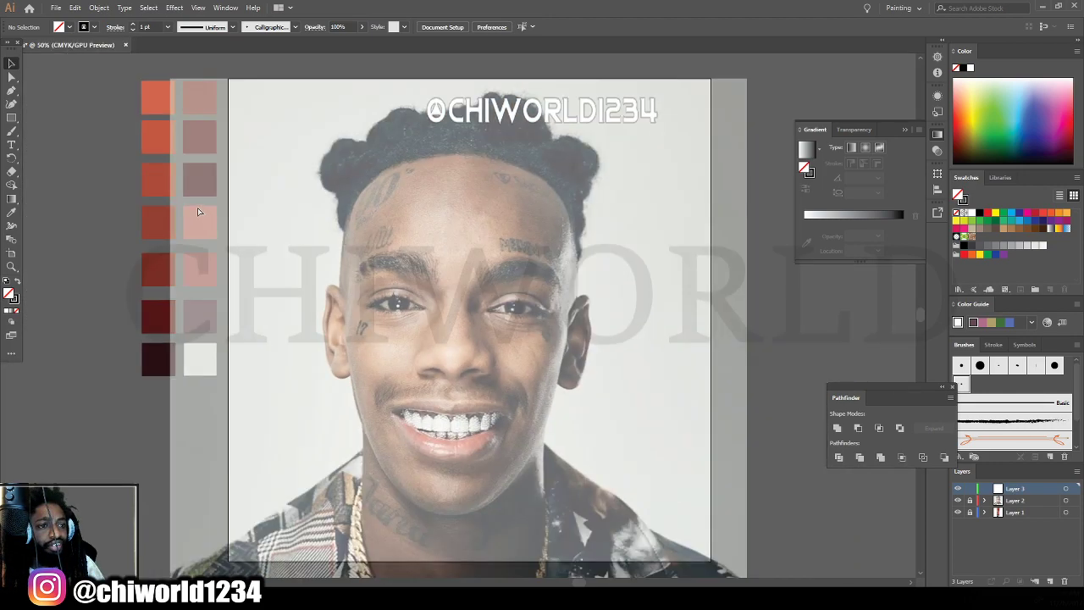
click(168, 26)
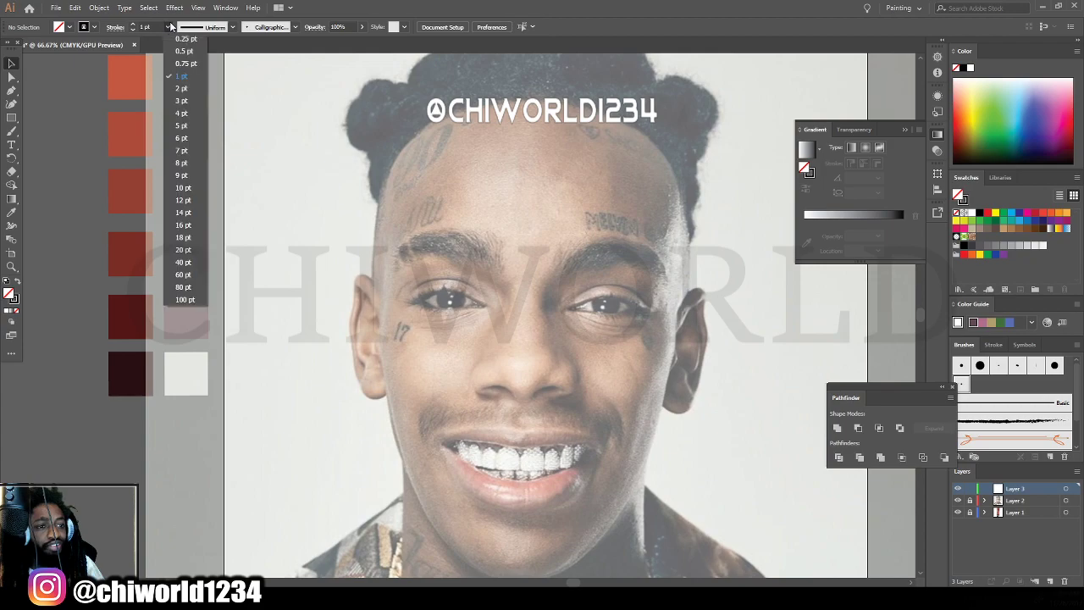
click(180, 65)
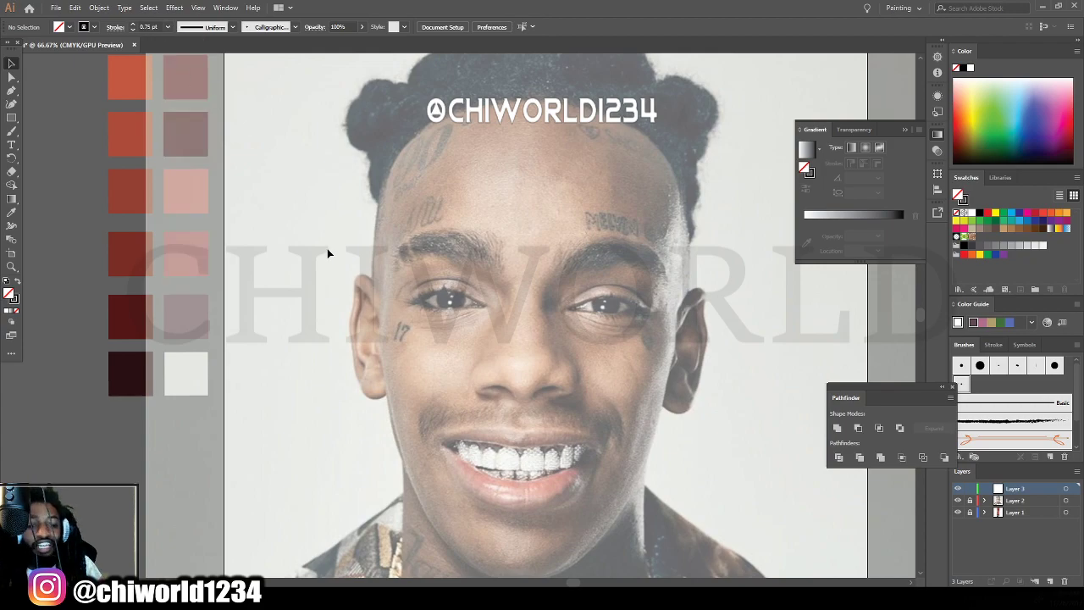
Try a 0.75 pt Paintbrush stroke along the underside of the nose tip and undo it.
key(ctrl+plus)
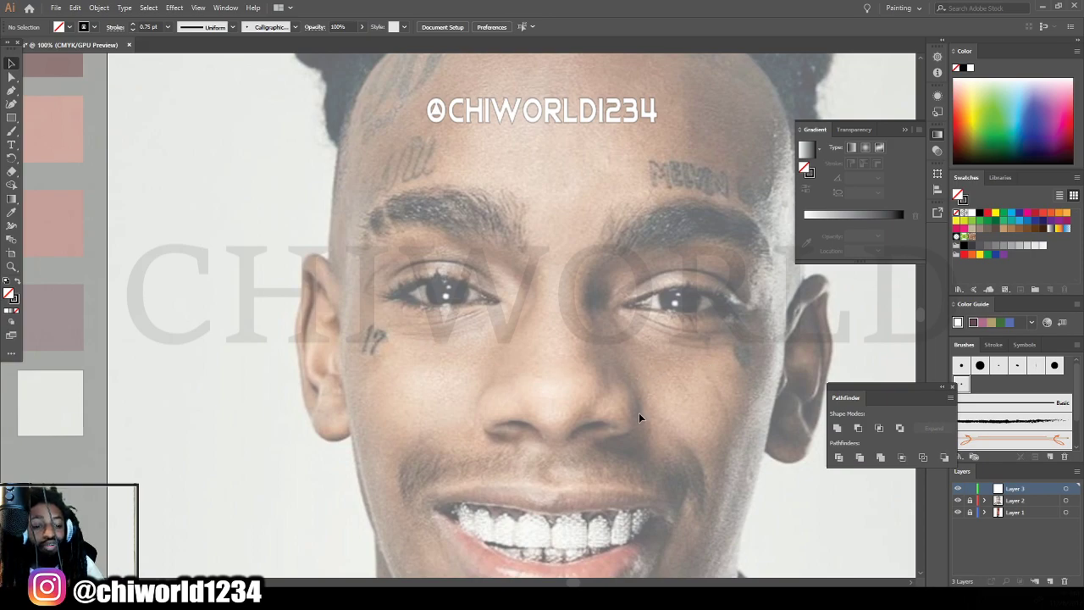
key(ctrl+plus)
key(ctrl+plus)
scroll(656, 415, right, 5)
scroll(664, 412, down, 5)
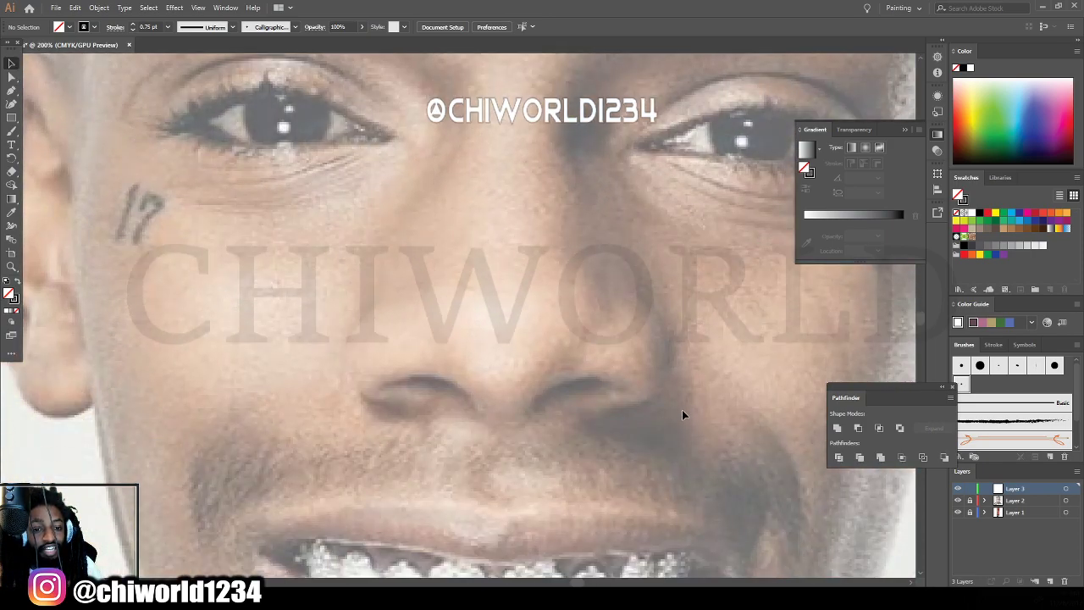
key(ctrl+plus)
key(ctrl+plus)
scroll(686, 413, down, 2)
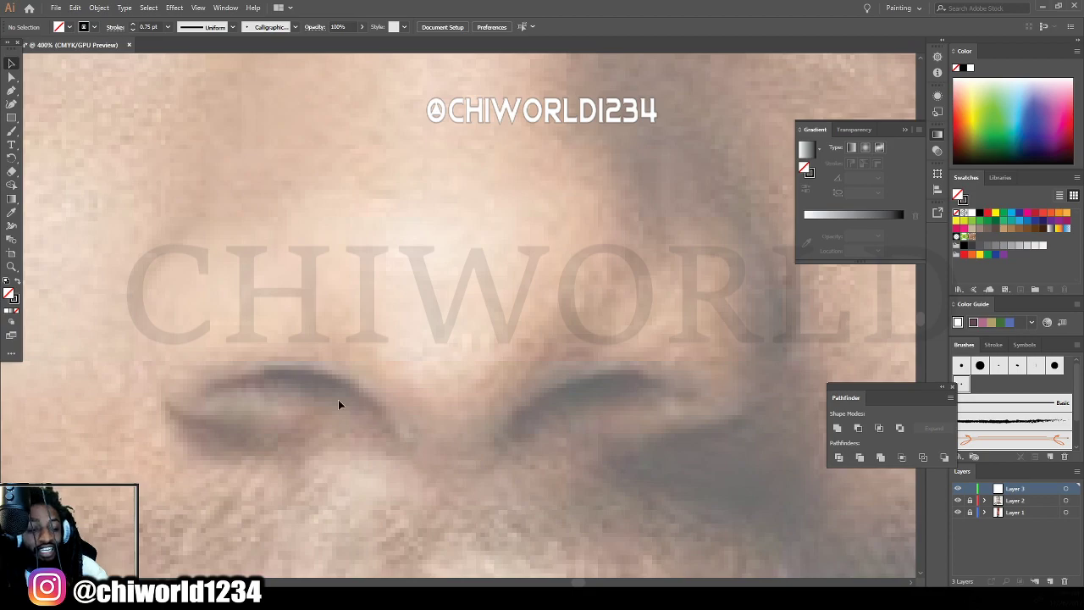
click(12, 131)
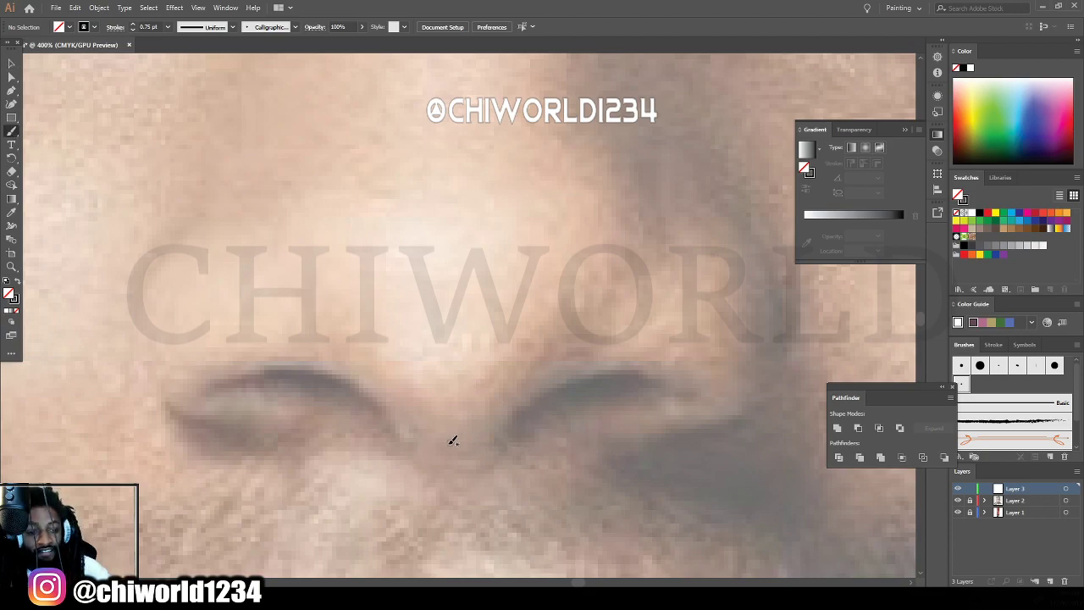
mouse_move(410, 455)
mouse_down()
mouse_move(465, 463)
mouse_move(511, 432)
mouse_up()
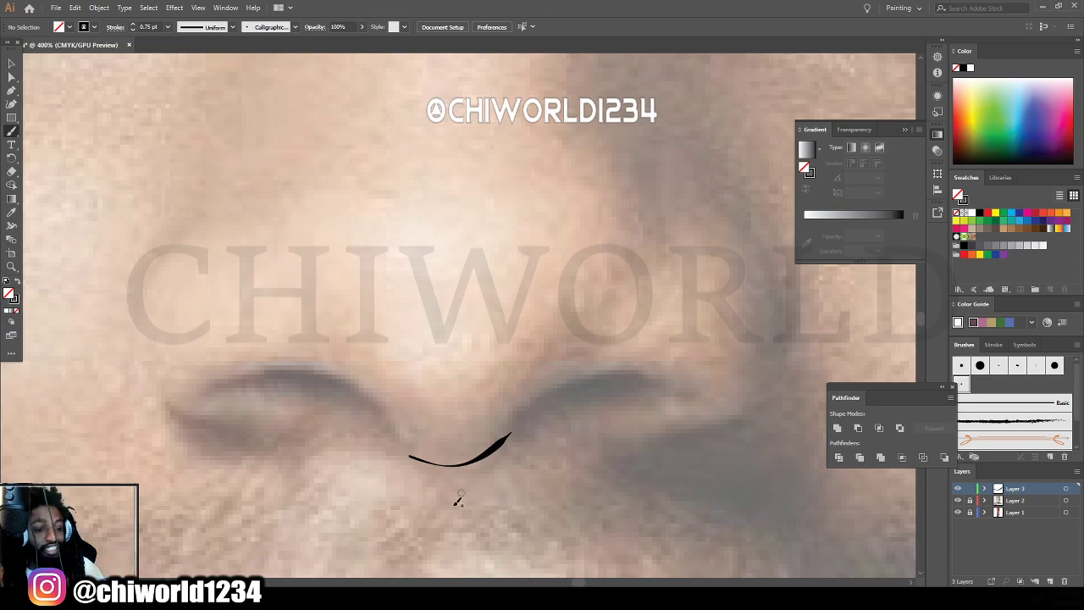
key(ctrl+z)
Set the stroke weight to 0.5 pt and the Paintbrush fidelity one notch closer to Smooth.
click(168, 26)
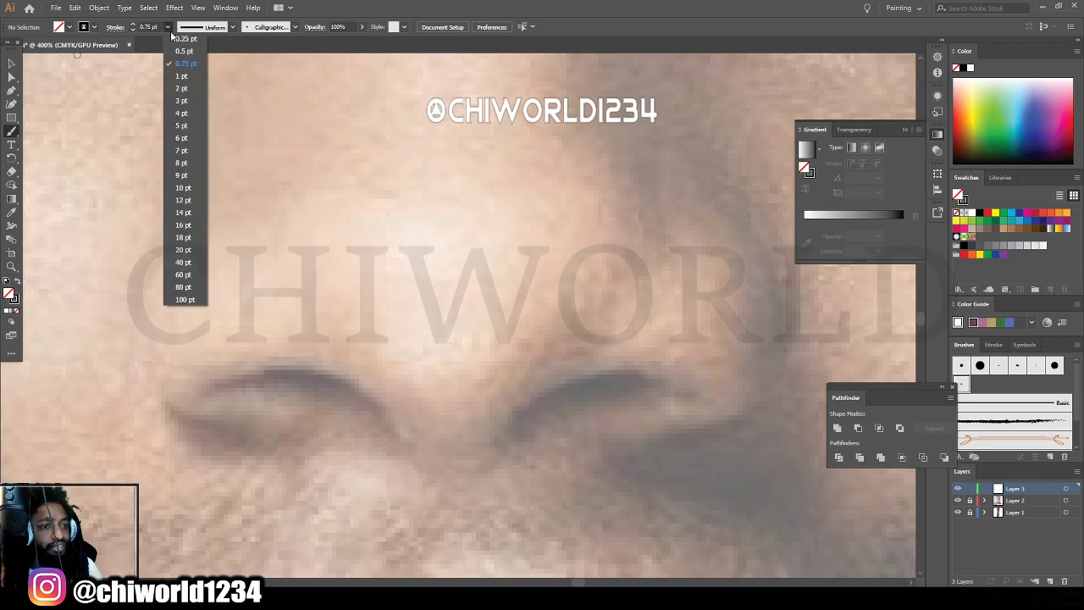
click(182, 51)
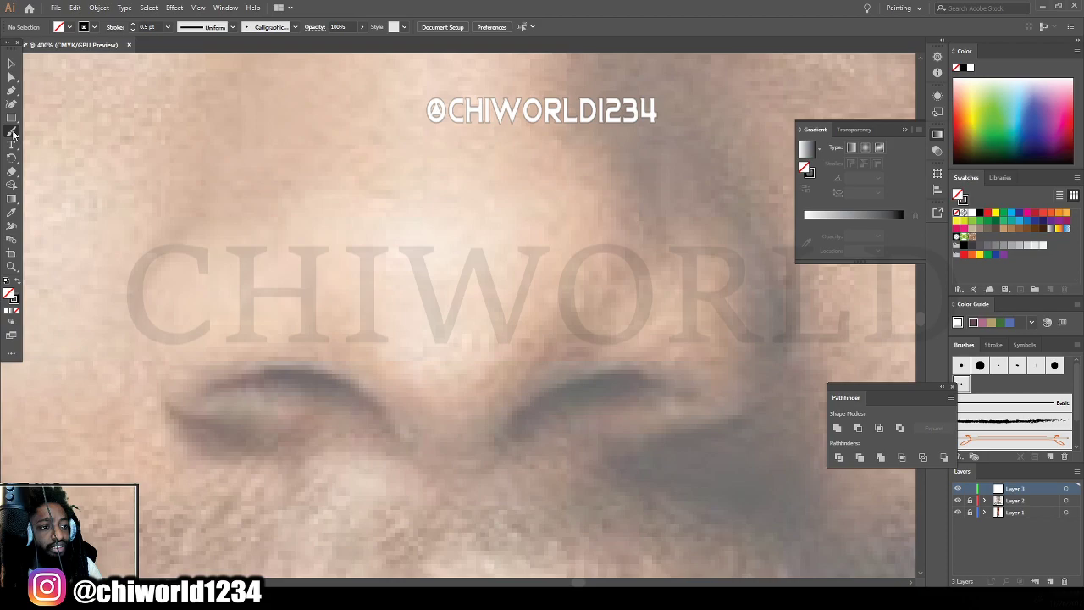
double_click(12, 132)
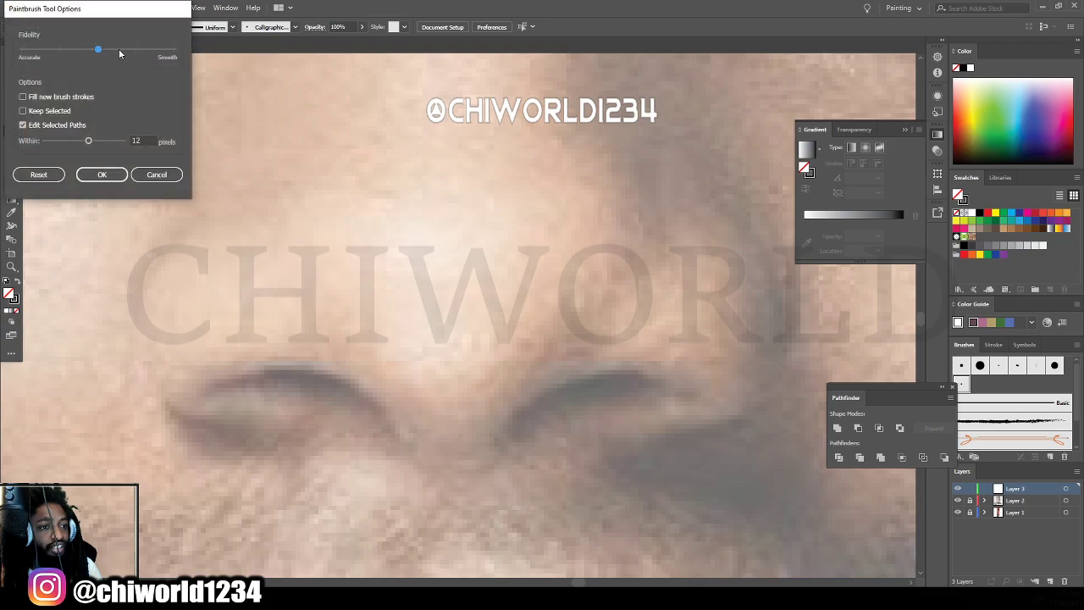
click(156, 174)
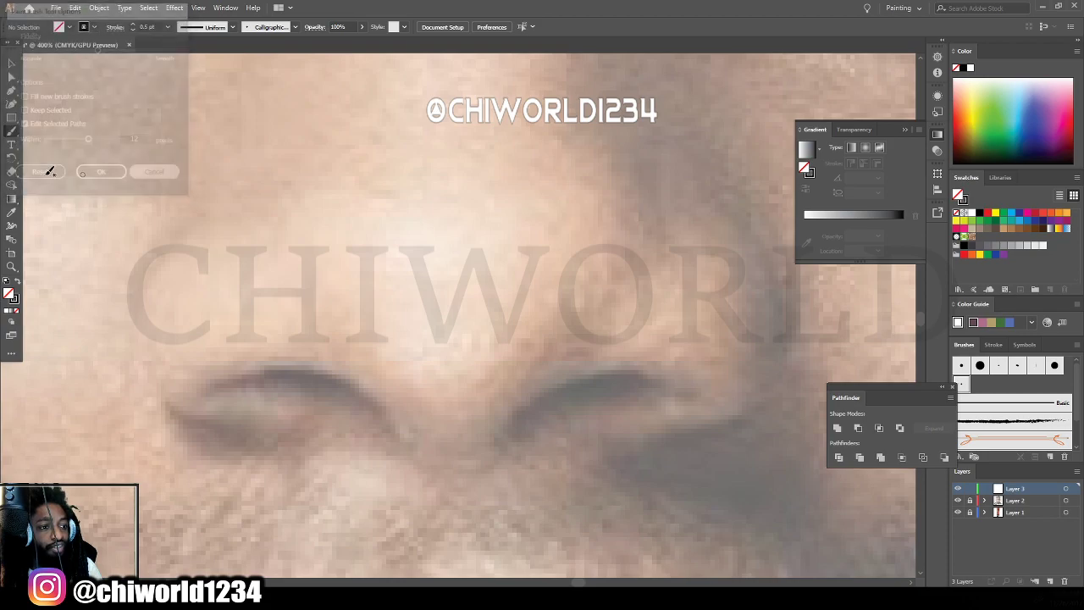
double_click(11, 133)
click(136, 51)
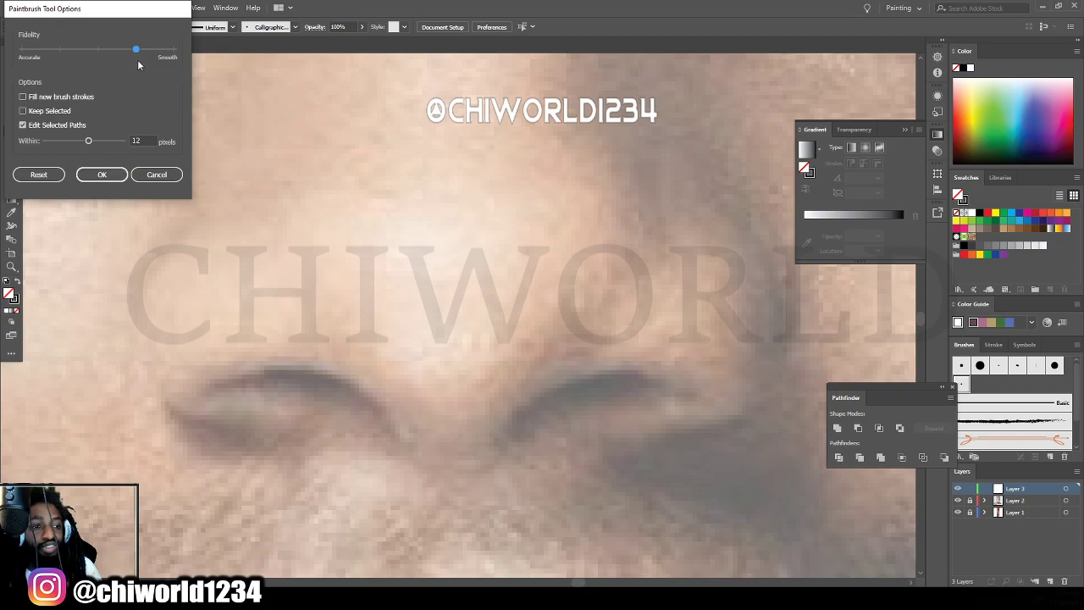
click(102, 174)
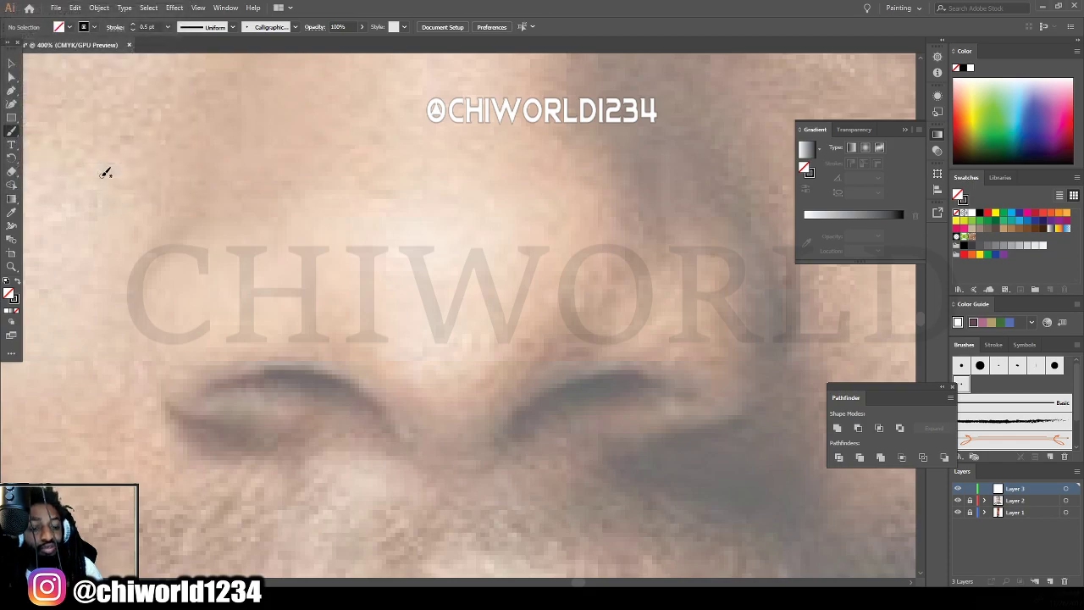
Trace the underside of the nose tip and both nostril arches, thickening the nostrils into solid black shapes.
mouse_move(399, 452)
mouse_down()
mouse_move(464, 459)
mouse_move(503, 440)
mouse_up()
mouse_move(505, 433)
mouse_down()
mouse_move(545, 395)
mouse_move(610, 377)
mouse_move(662, 388)
mouse_up()
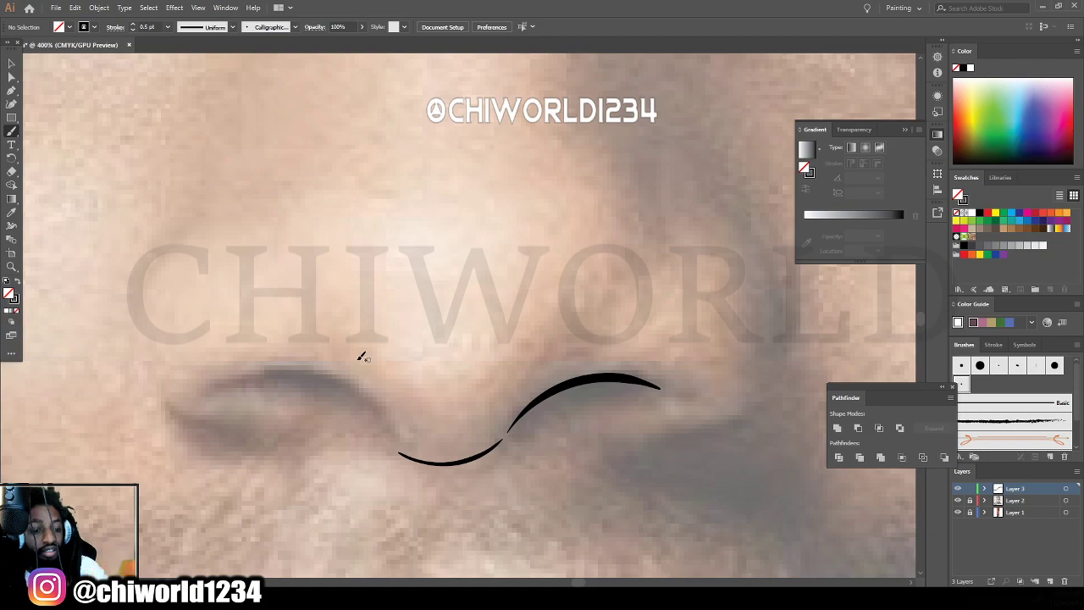
mouse_move(390, 431)
mouse_down()
mouse_move(345, 380)
mouse_move(318, 373)
mouse_move(234, 380)
mouse_move(313, 381)
mouse_move(359, 396)
mouse_move(283, 376)
mouse_up()
drag(525, 408, 648, 383)
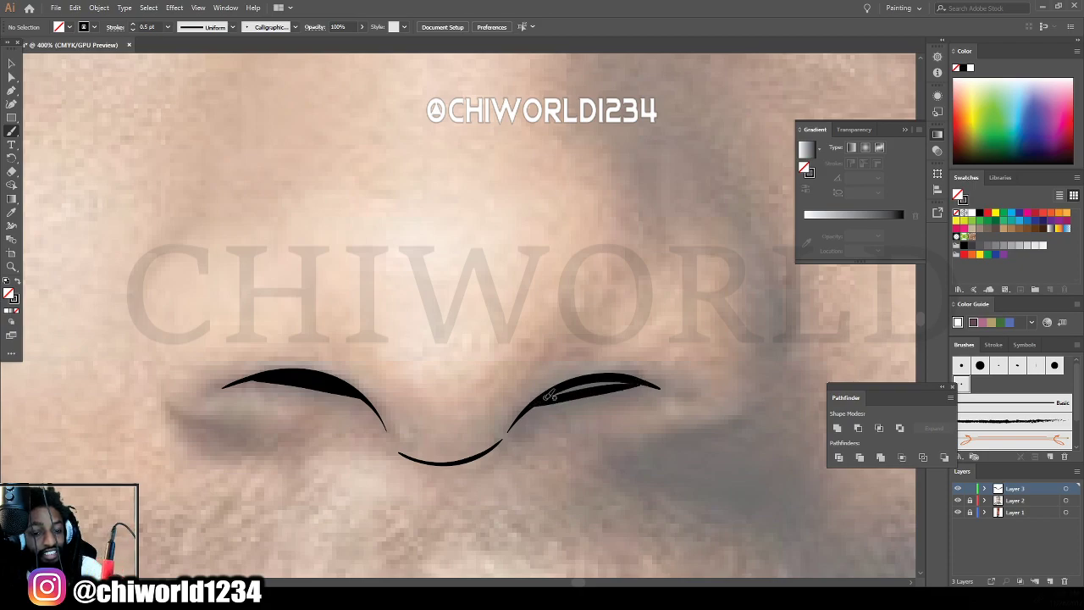
drag(582, 383, 652, 380)
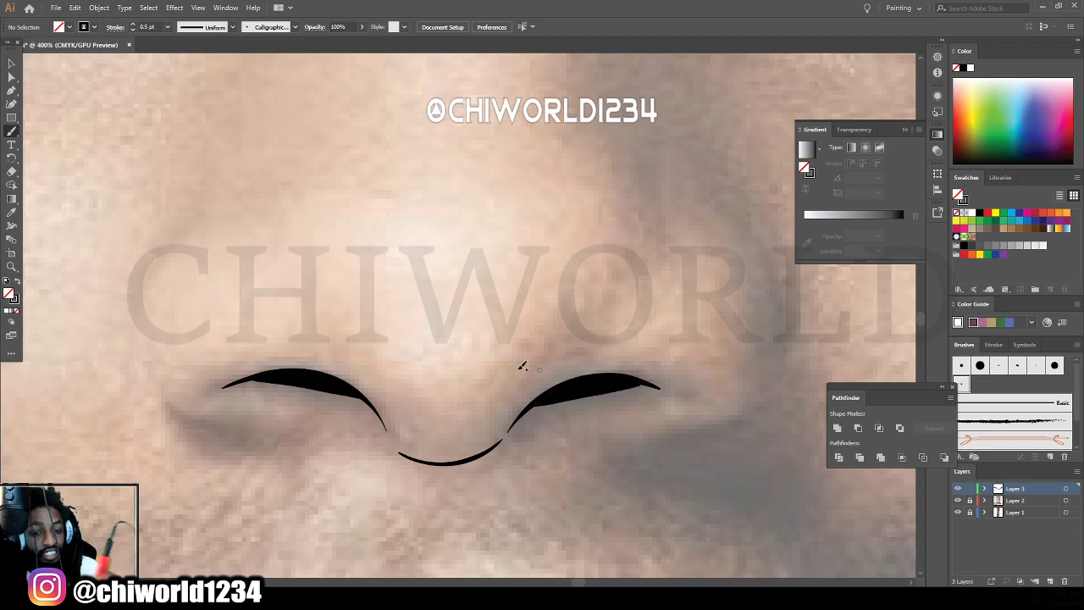
Trace the outer curves of both nose wings with the Paintbrush.
scroll(147, 438, up, 1)
scroll(147, 438, up, 1)
mouse_move(269, 468)
mouse_down()
mouse_move(168, 440)
mouse_move(144, 398)
mouse_move(135, 345)
mouse_move(151, 293)
mouse_move(201, 246)
mouse_up()
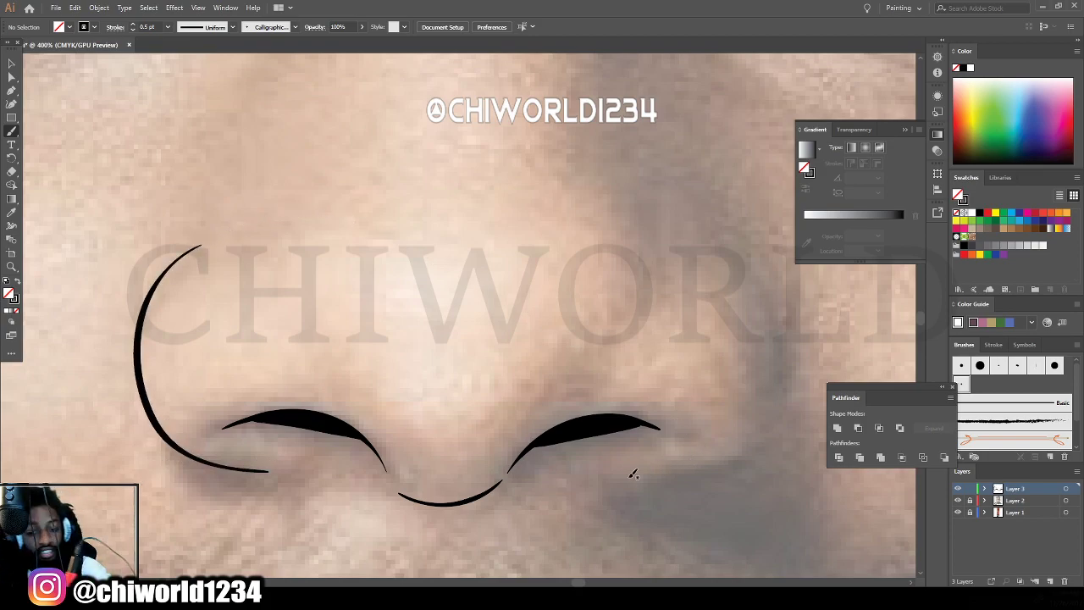
mouse_move(619, 479)
mouse_down()
mouse_move(727, 465)
mouse_move(779, 418)
mouse_up()
drag(745, 273, 702, 237)
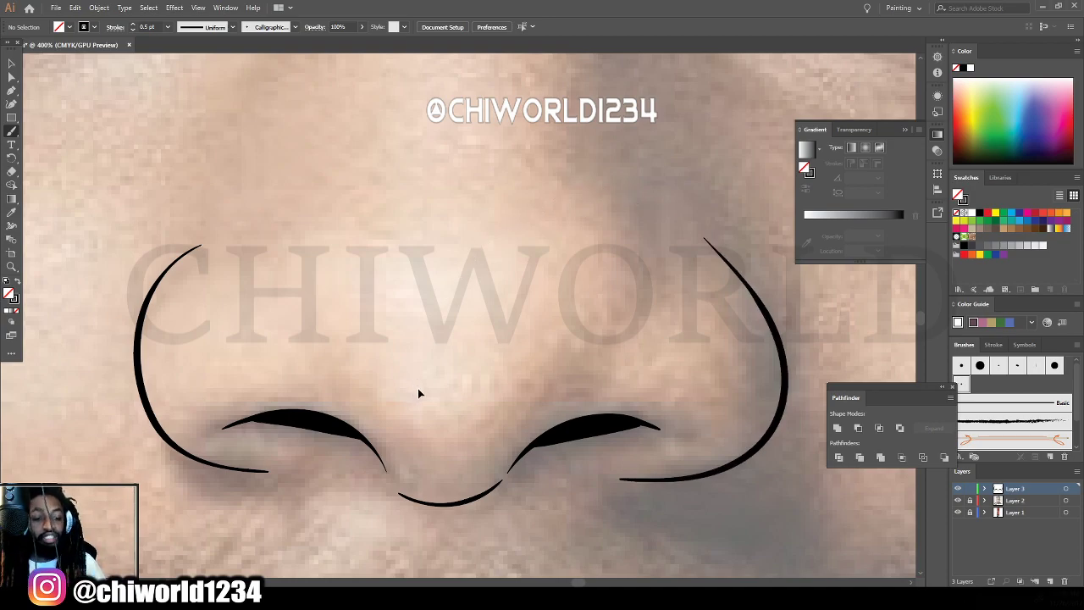
Try a 0.5 pt Paintbrush stroke across the bridge of the nose and undo it.
scroll(486, 404, down, 5)
scroll(537, 390, up, 3)
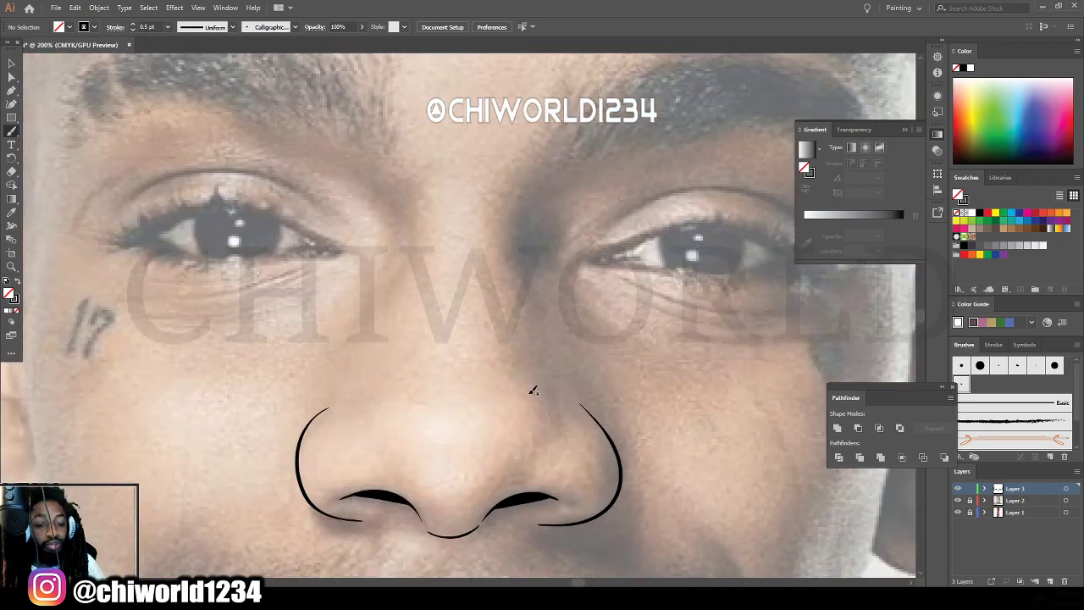
mouse_move(443, 366)
mouse_down()
mouse_move(523, 322)
mouse_move(461, 248)
mouse_move(431, 234)
mouse_move(378, 246)
mouse_up()
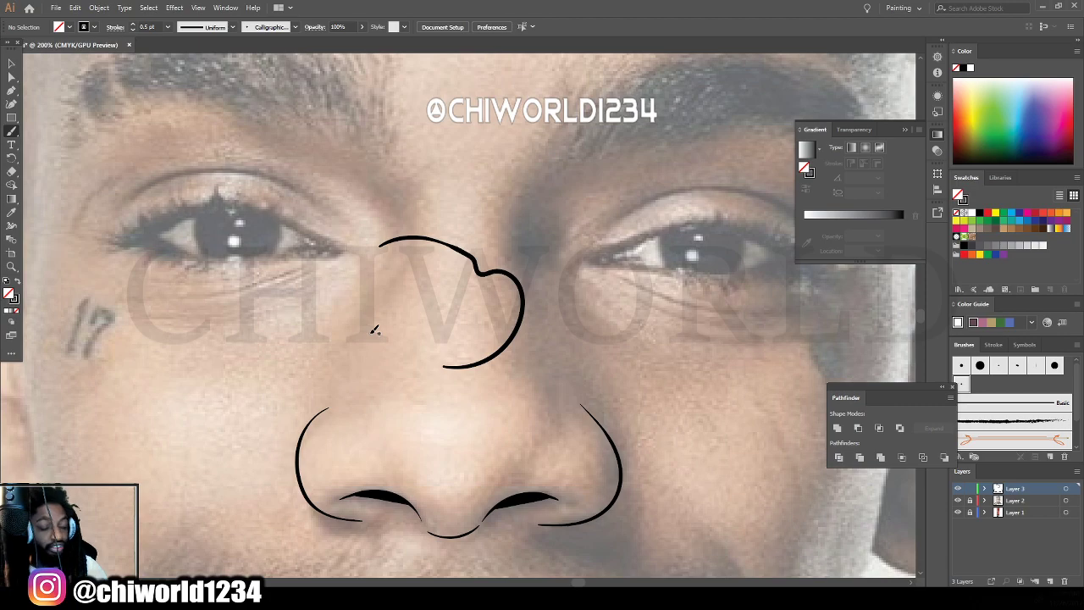
key(ctrl+z)
Set the stroke weight to 0.25 pt and trace the upper lid, lower lid and crease of the eye on the photo's right side.
click(168, 27)
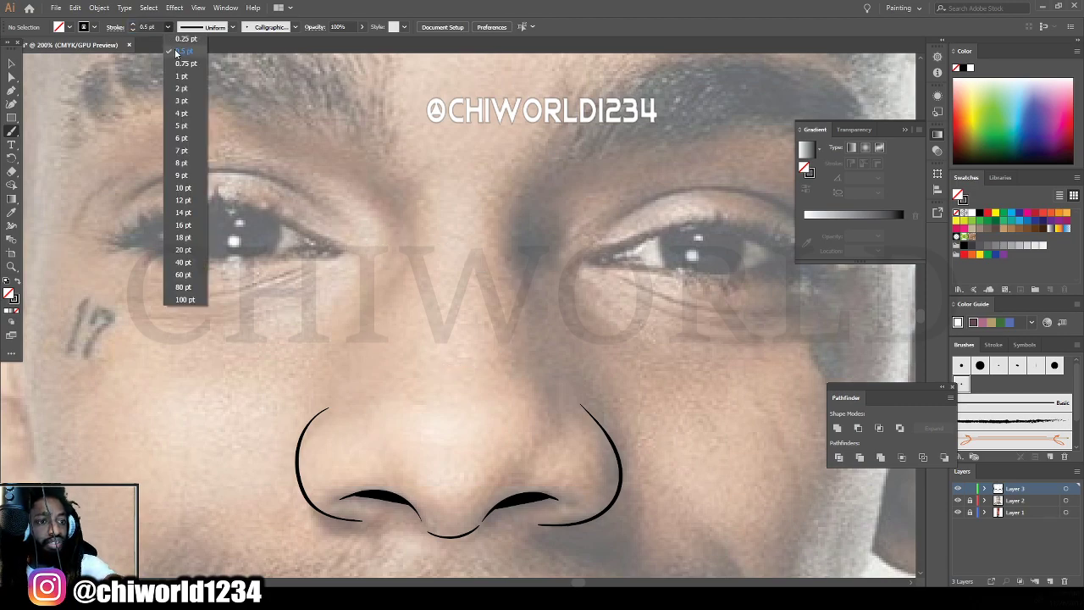
click(183, 39)
scroll(649, 338, down, 3)
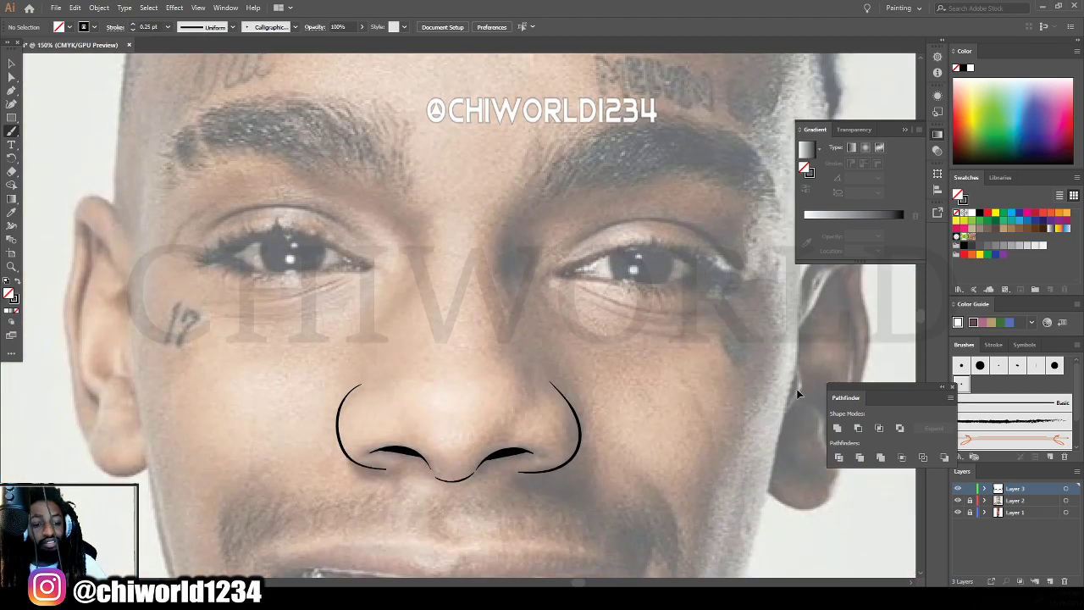
scroll(718, 403, up, 5)
scroll(718, 406, up, 2)
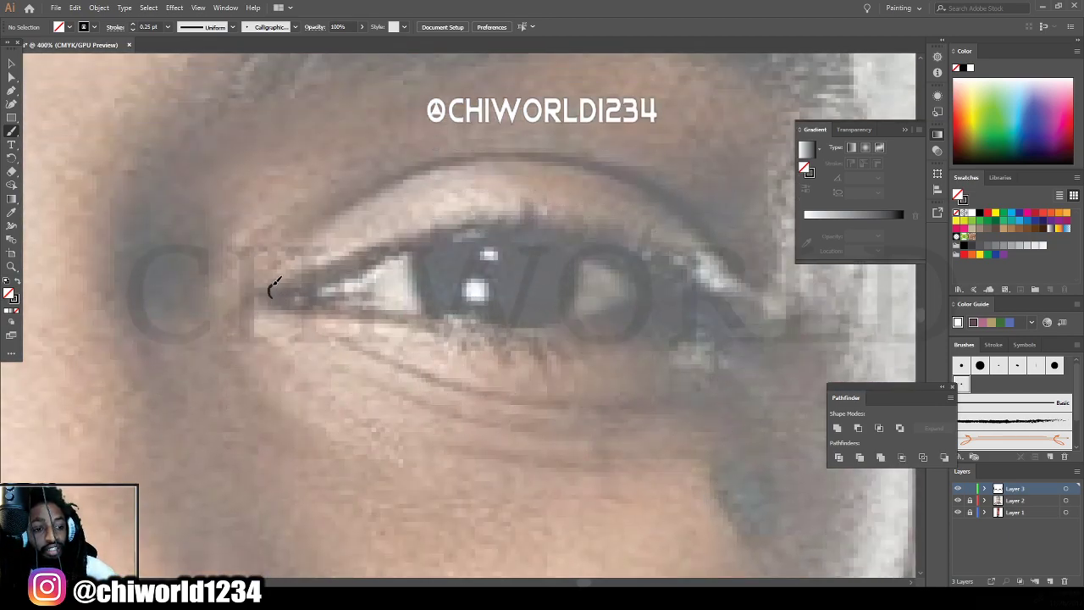
mouse_move(276, 281)
mouse_down()
mouse_move(462, 228)
mouse_move(570, 227)
mouse_move(745, 312)
mouse_up()
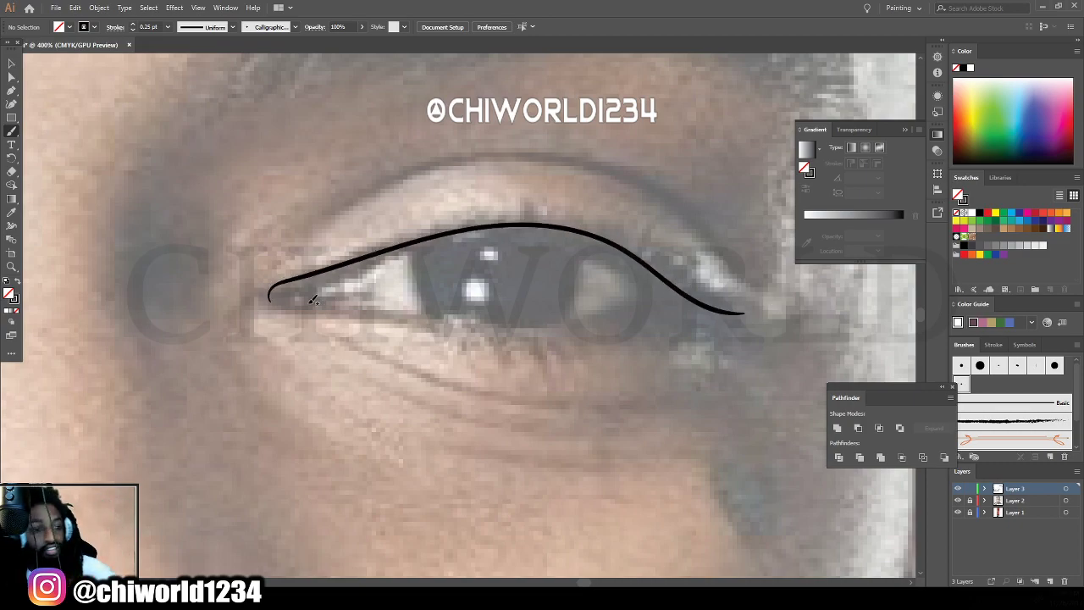
mouse_move(296, 302)
mouse_down()
mouse_move(498, 323)
mouse_move(616, 314)
mouse_move(684, 293)
mouse_up()
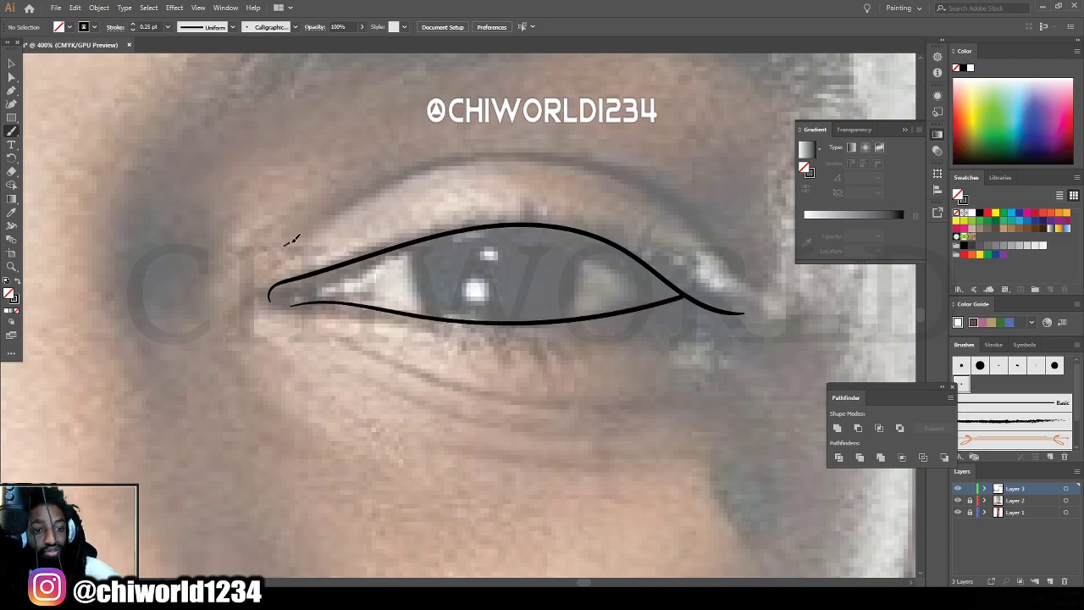
mouse_move(285, 246)
mouse_down()
mouse_move(413, 175)
mouse_move(377, 183)
mouse_move(401, 173)
mouse_move(535, 154)
mouse_move(639, 184)
mouse_move(738, 279)
mouse_up()
Trace the upper lid line of the eye on the photo's left side, curving around its inner corner.
scroll(618, 370, down, 4)
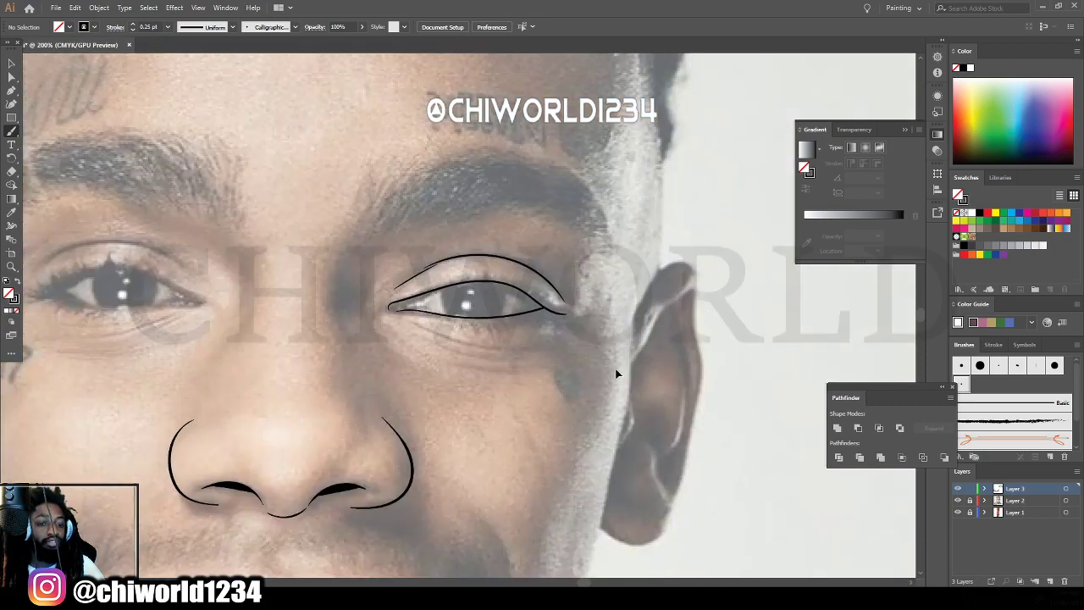
scroll(512, 377, up, 4)
scroll(511, 368, up, 2)
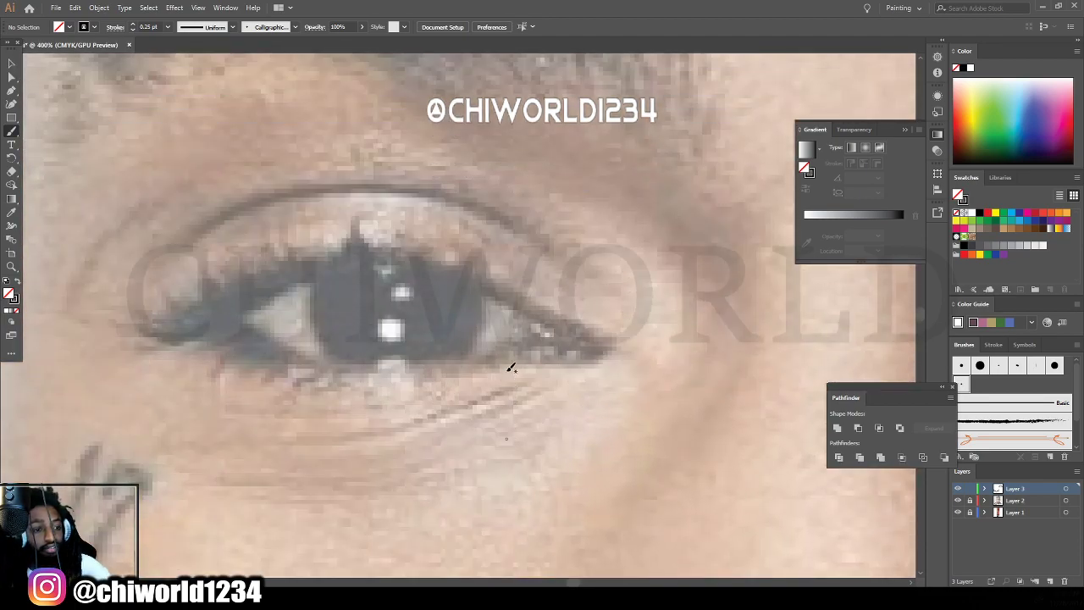
mouse_move(164, 333)
mouse_down()
mouse_move(312, 274)
mouse_move(390, 264)
mouse_move(436, 269)
mouse_move(598, 354)
mouse_up()
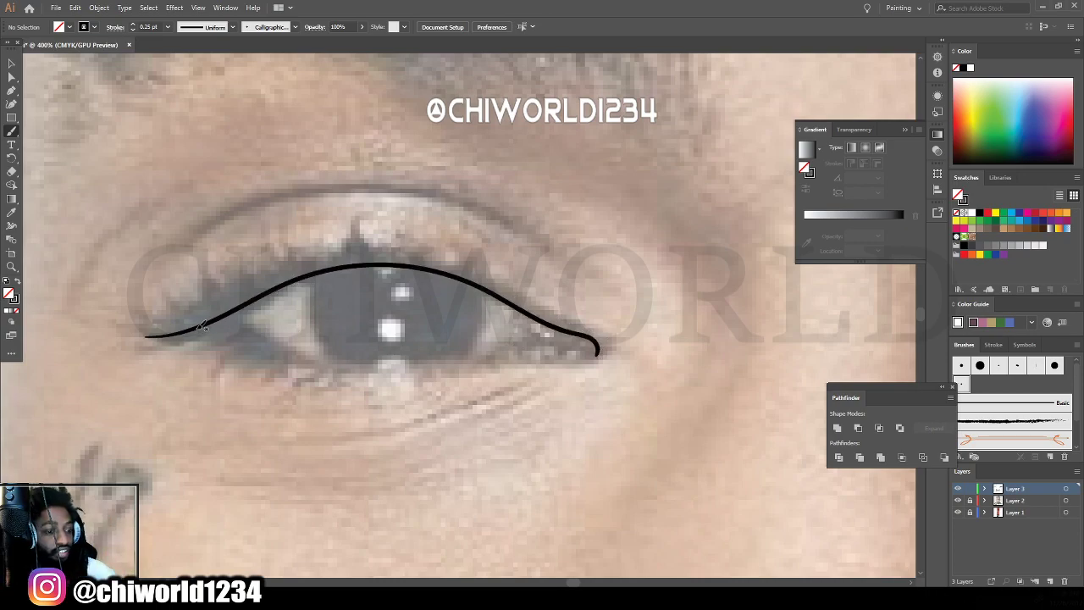
Try a lower lid line on the photo's left eye, undo it and check the Paintbrush tool options.
mouse_move(204, 323)
mouse_down()
mouse_move(344, 363)
mouse_move(600, 350)
mouse_up()
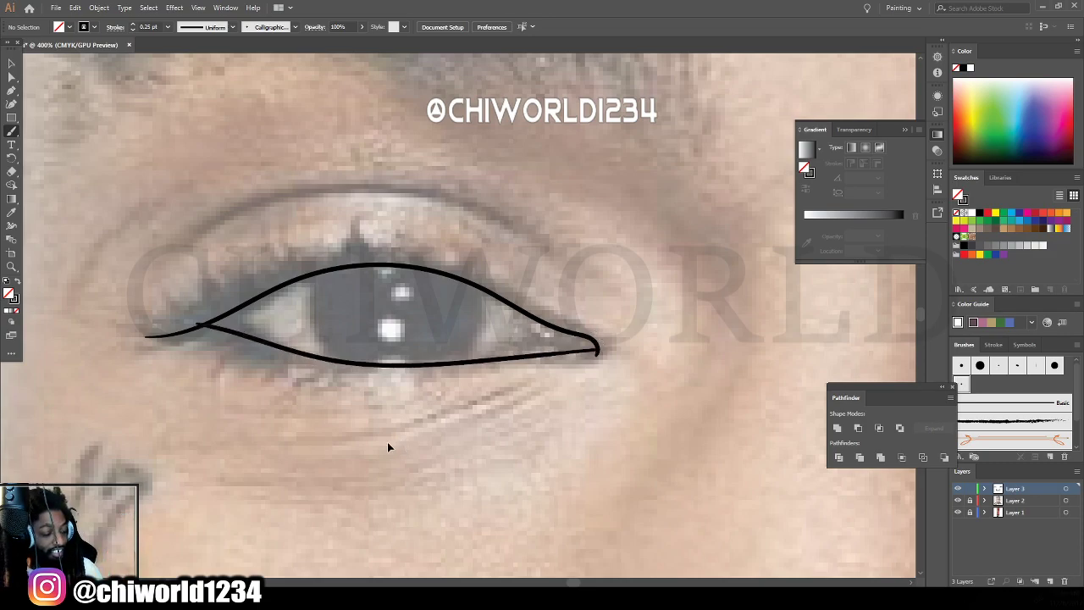
key(ctrl+z)
double_click(12, 131)
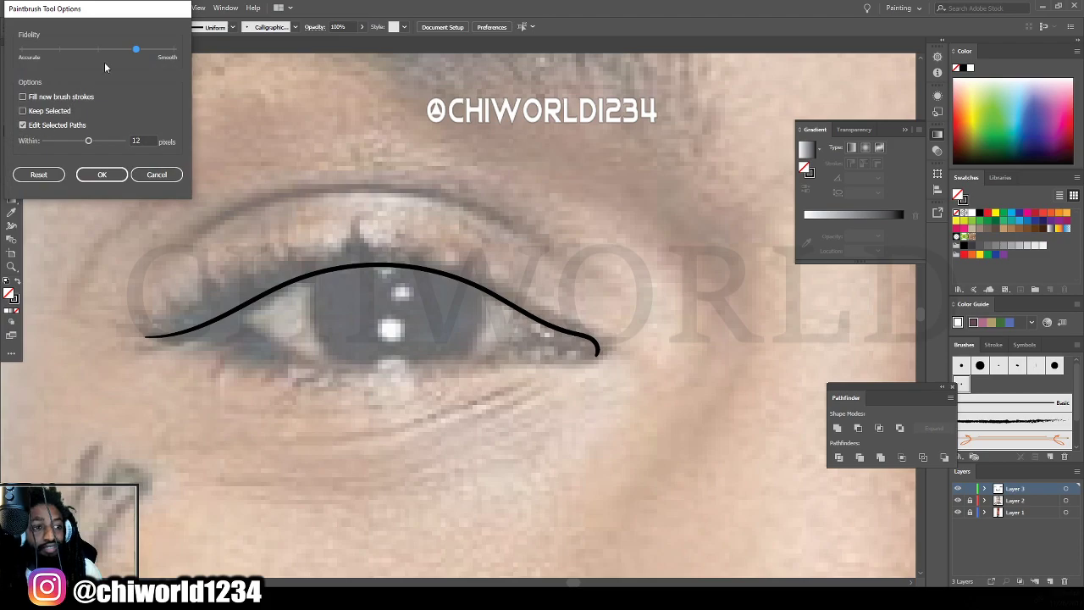
click(109, 174)
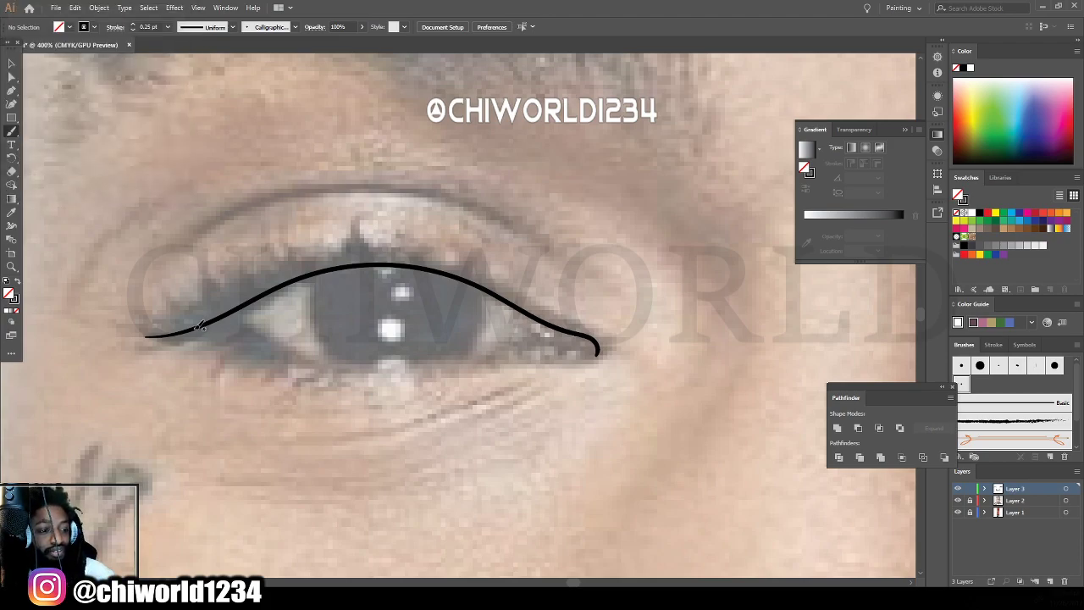
Trace the lower lid into the inner corner and the eyelid crease of the photo's left eye.
mouse_move(206, 324)
mouse_down()
mouse_move(350, 364)
mouse_move(597, 351)
mouse_up()
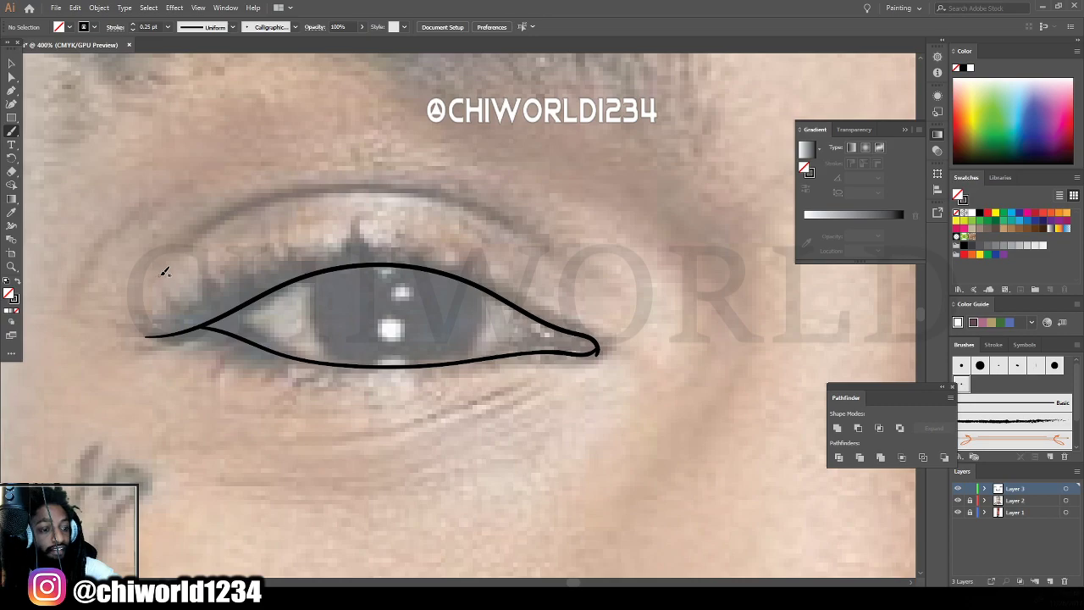
mouse_move(167, 270)
mouse_down()
mouse_move(239, 219)
mouse_move(353, 190)
mouse_move(476, 211)
mouse_move(597, 279)
mouse_up()
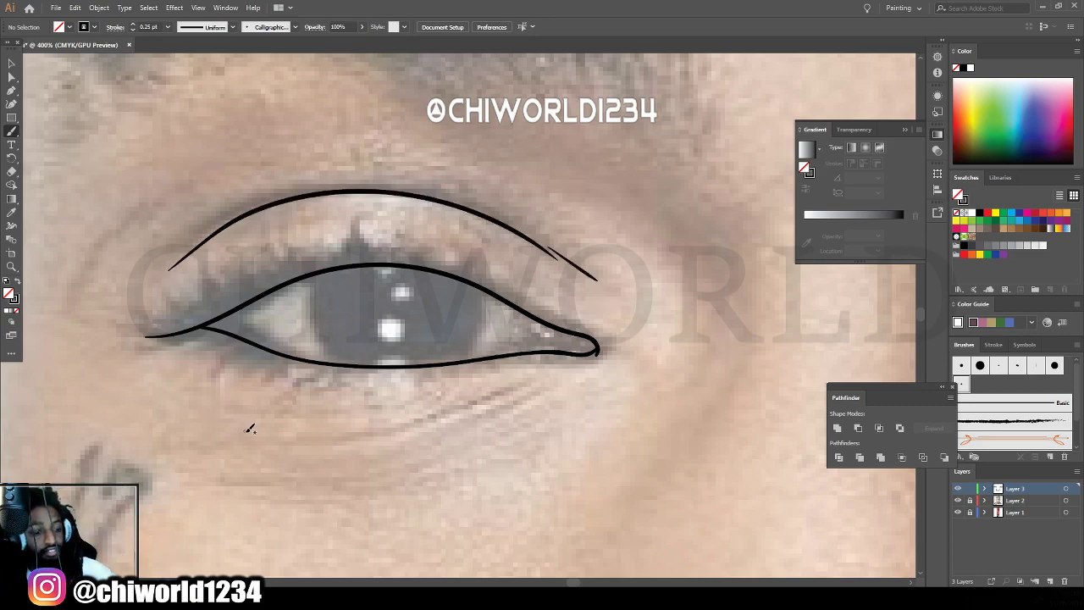
Set the Paintbrush stroke weight to 1 pt for the outer contour of the face.
key(ctrl+minus)
key(ctrl+minus)
key(ctrl+minus)
key(ctrl+minus)
key(ctrl+minus)
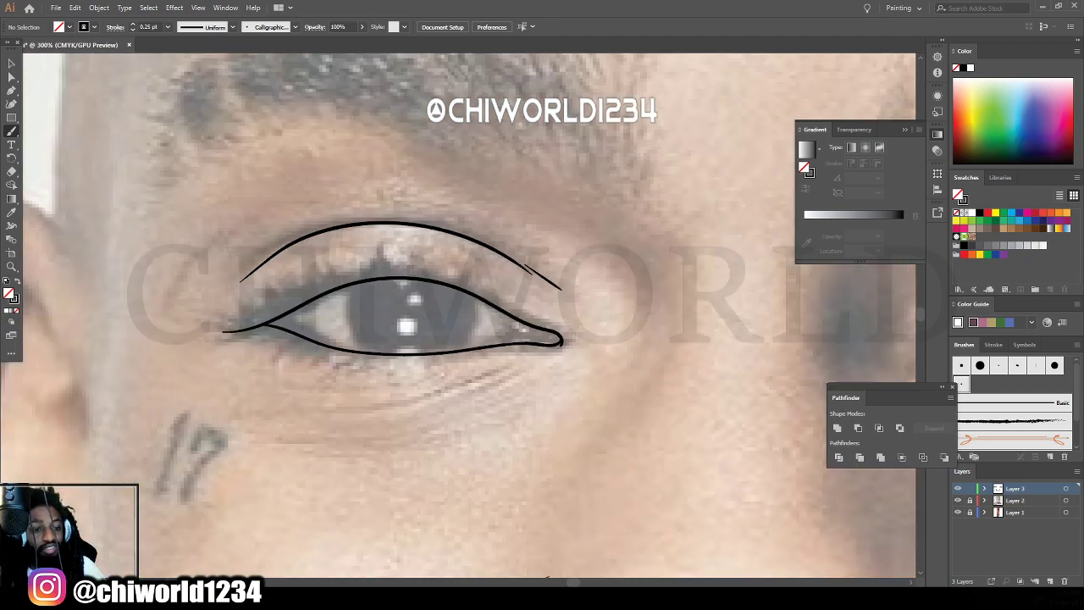
scroll(613, 522, down, 1)
scroll(613, 523, down, 1)
key(ctrl+plus)
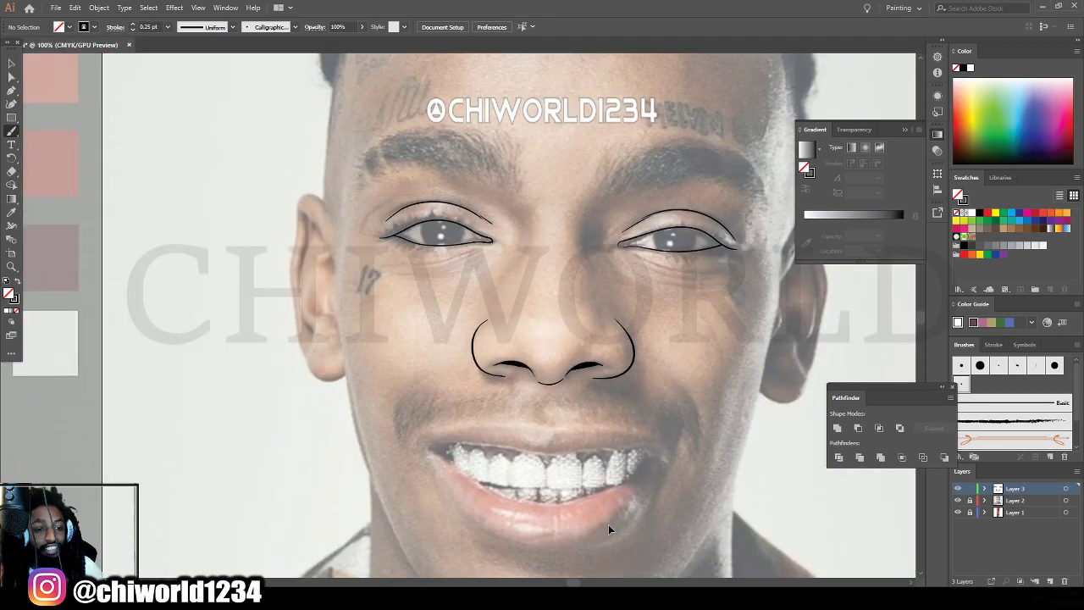
scroll(612, 525, down, 1)
scroll(612, 516, right, 1)
key(ctrl+minus)
scroll(613, 518, up, 1)
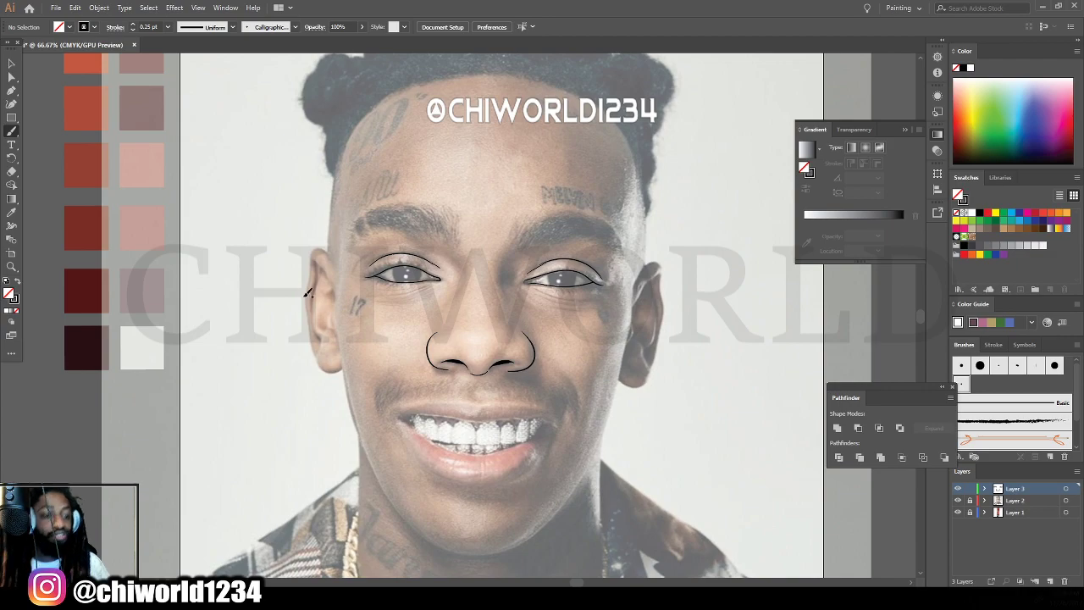
click(168, 26)
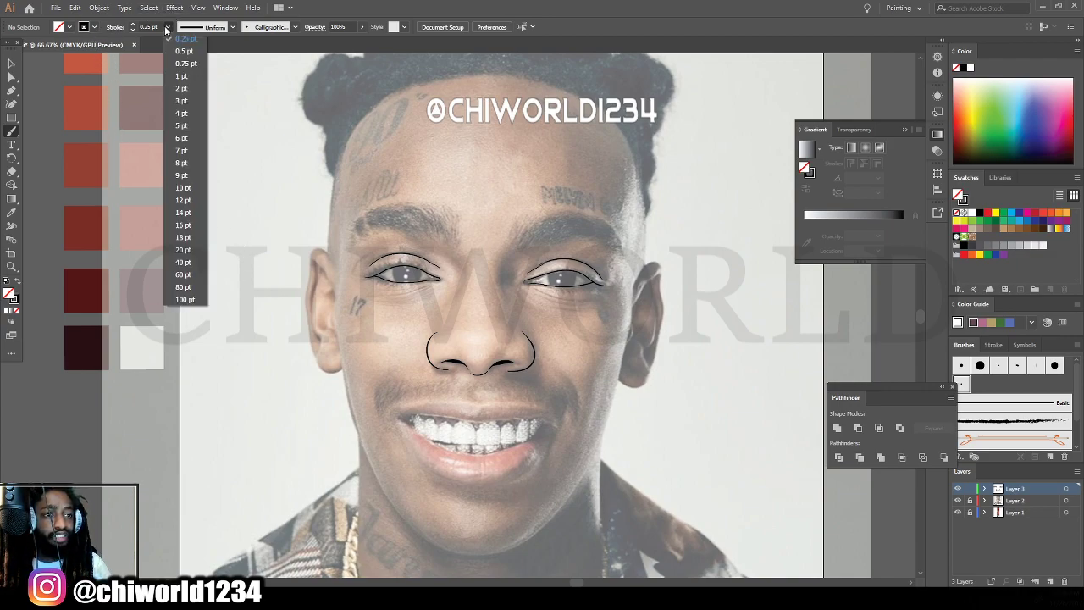
click(178, 76)
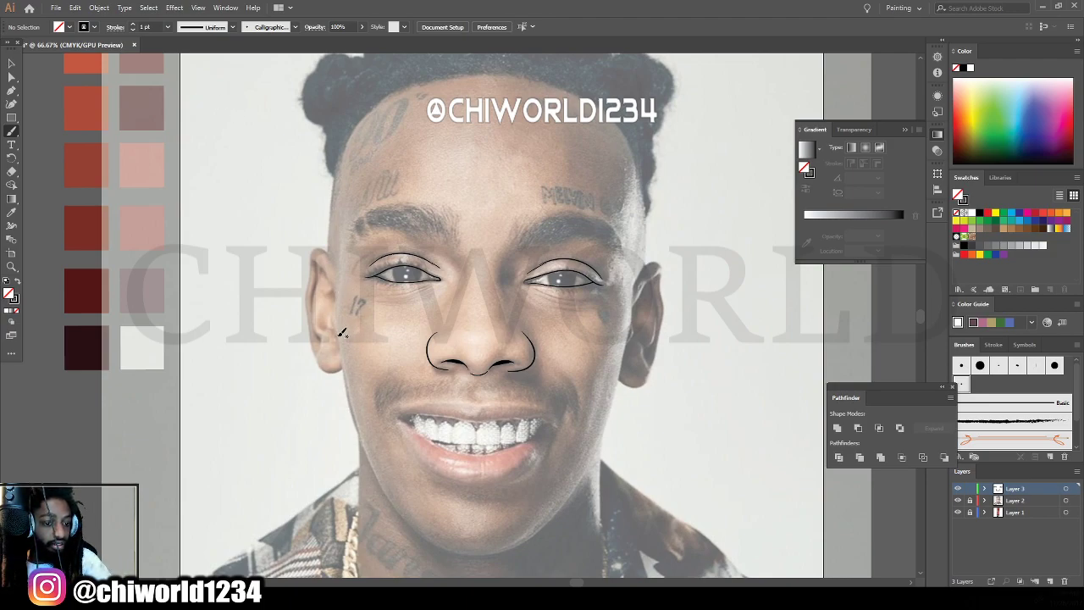
Try to trace the whole jawline from ear to ear around the chin as one continuous stroke.
mouse_move(353, 406)
mouse_down()
mouse_move(385, 489)
mouse_move(455, 551)
mouse_up()
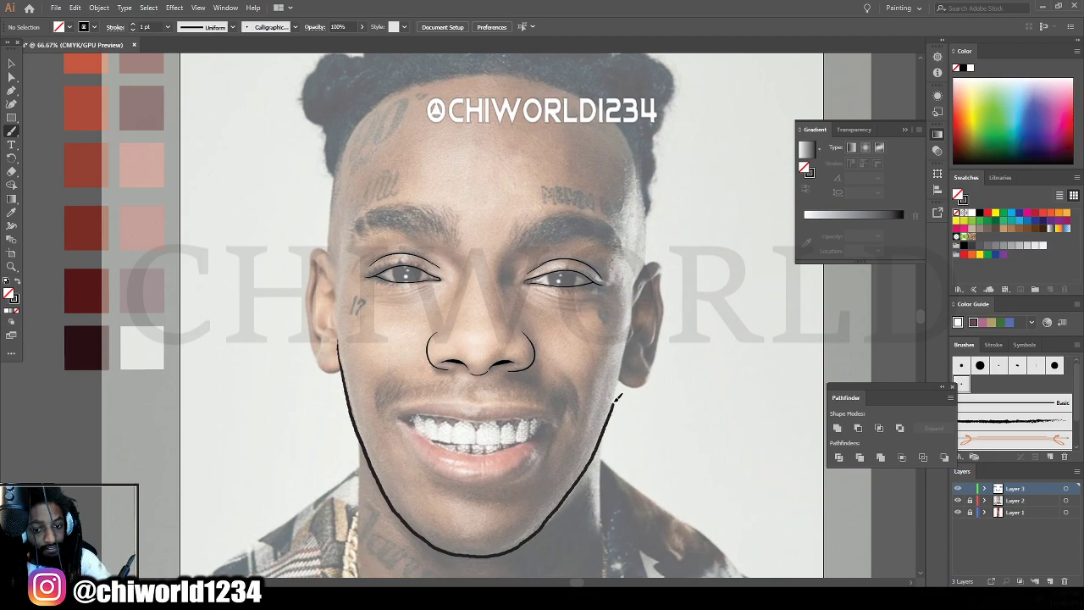
drag(628, 349, 628, 350)
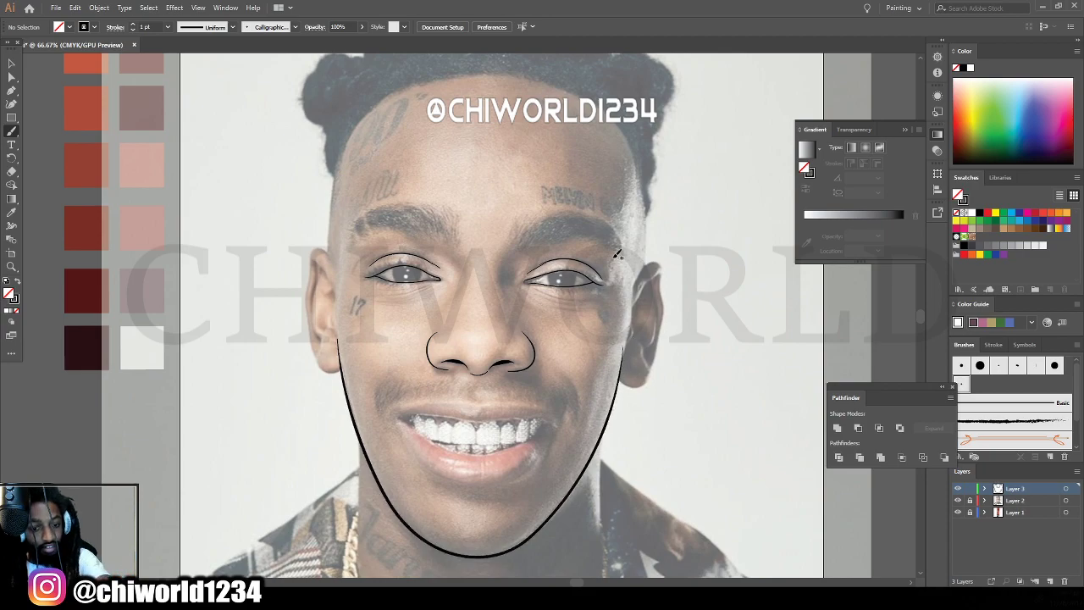
scroll(676, 388, up, 5)
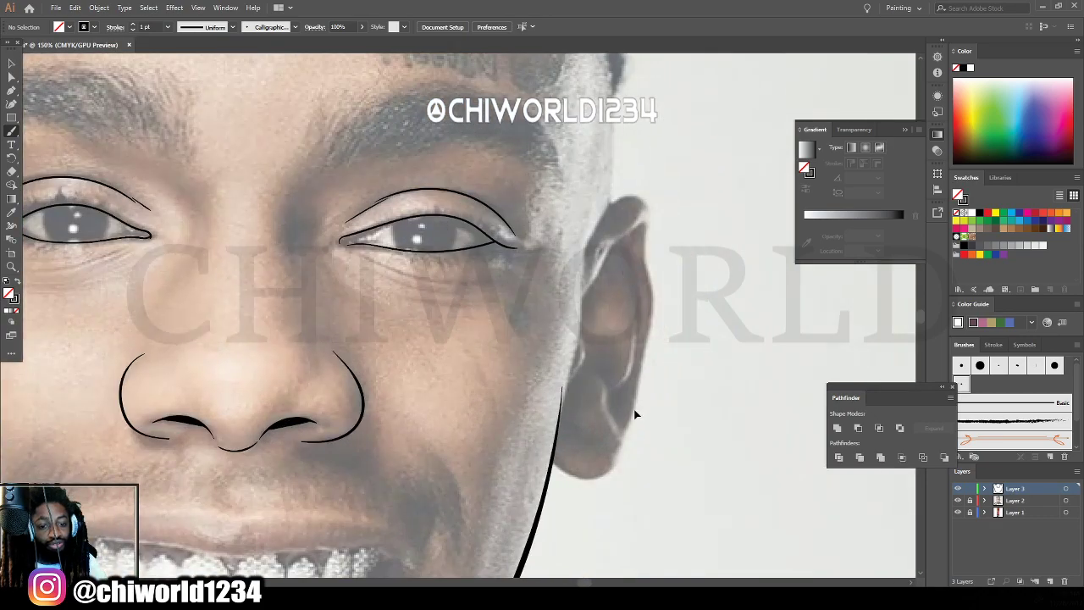
scroll(631, 413, left, 3)
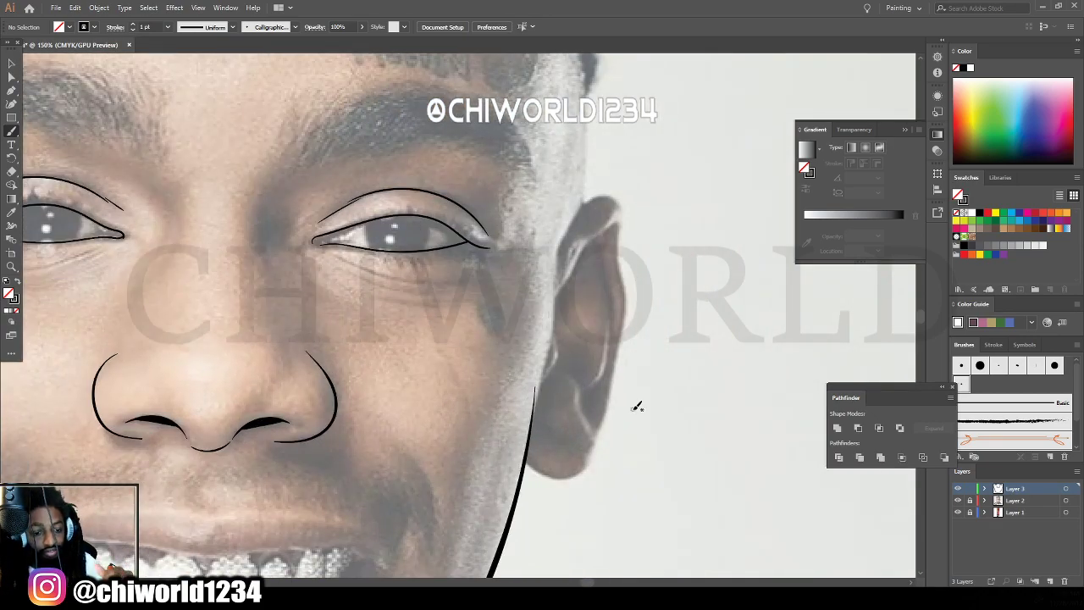
scroll(638, 406, down, 3)
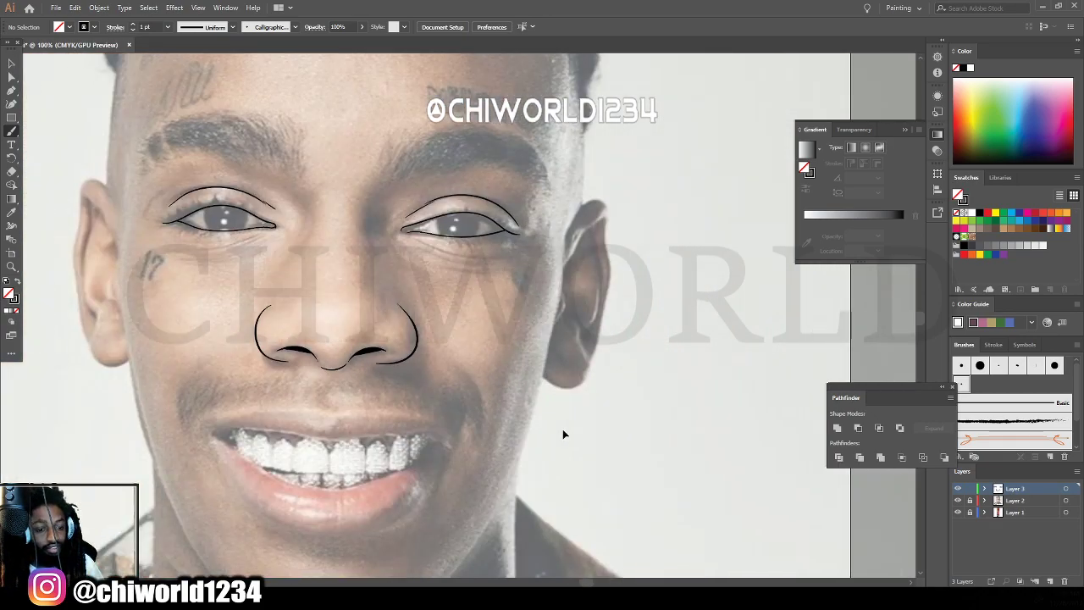
Trace the jawline from the bottom of the chin up to the earlobe on the photo's right side.
scroll(572, 418, up, 1)
scroll(581, 387, down, 1)
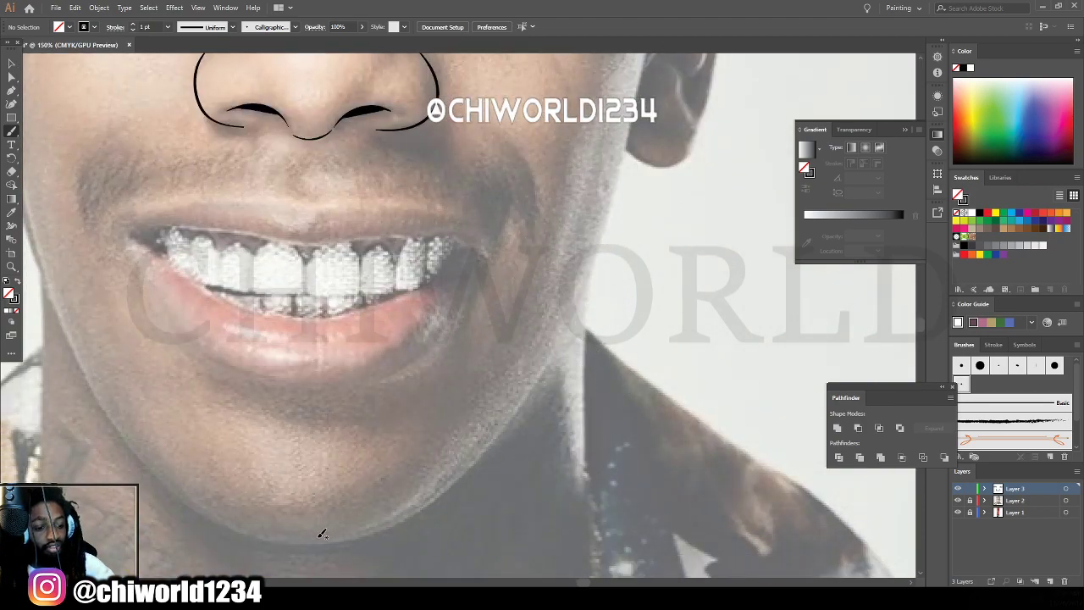
mouse_move(312, 544)
mouse_down()
mouse_move(398, 523)
mouse_move(465, 475)
mouse_move(515, 415)
mouse_move(596, 265)
mouse_move(637, 123)
mouse_up()
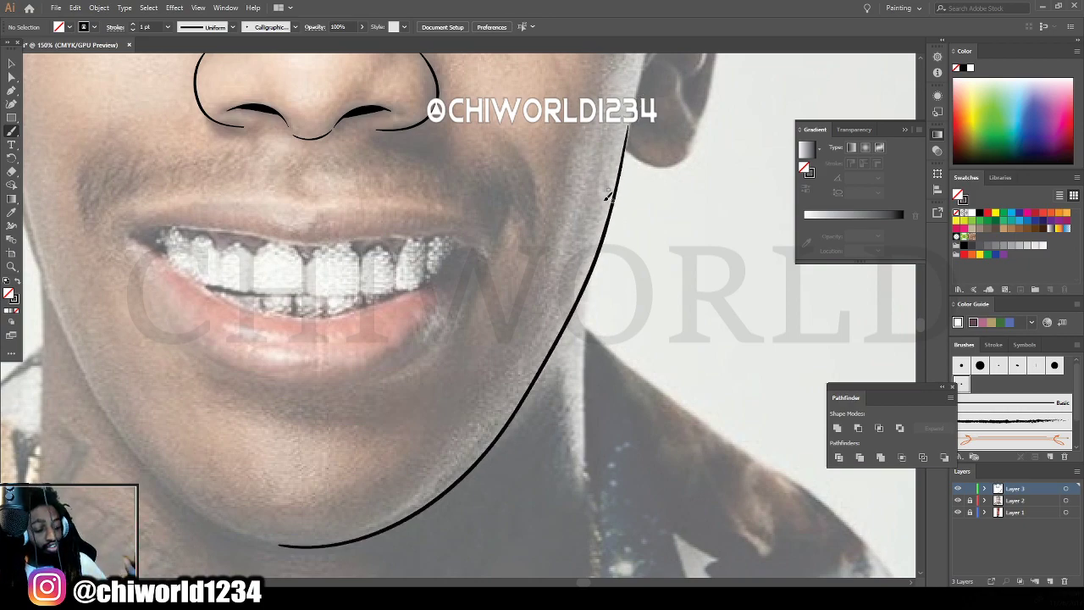
Extend the jawline up alongside the ear on the photo's right side and trace that ear's outer contour.
scroll(705, 213, up, 2)
scroll(696, 217, left, 1)
scroll(709, 226, up, 1)
scroll(721, 224, right, 3)
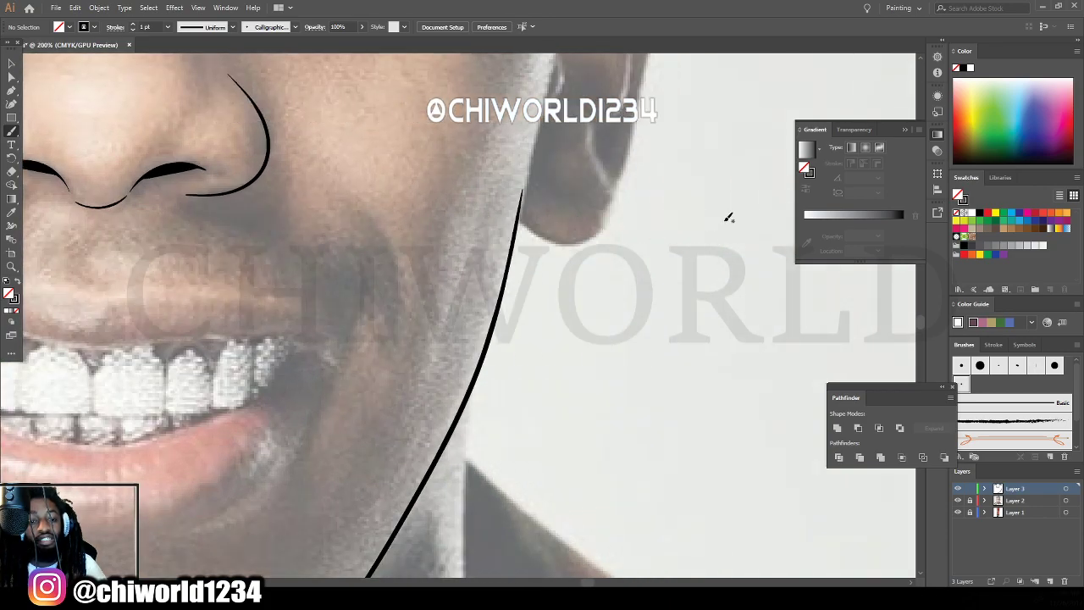
scroll(727, 227, up, 3)
scroll(511, 403, up, 4)
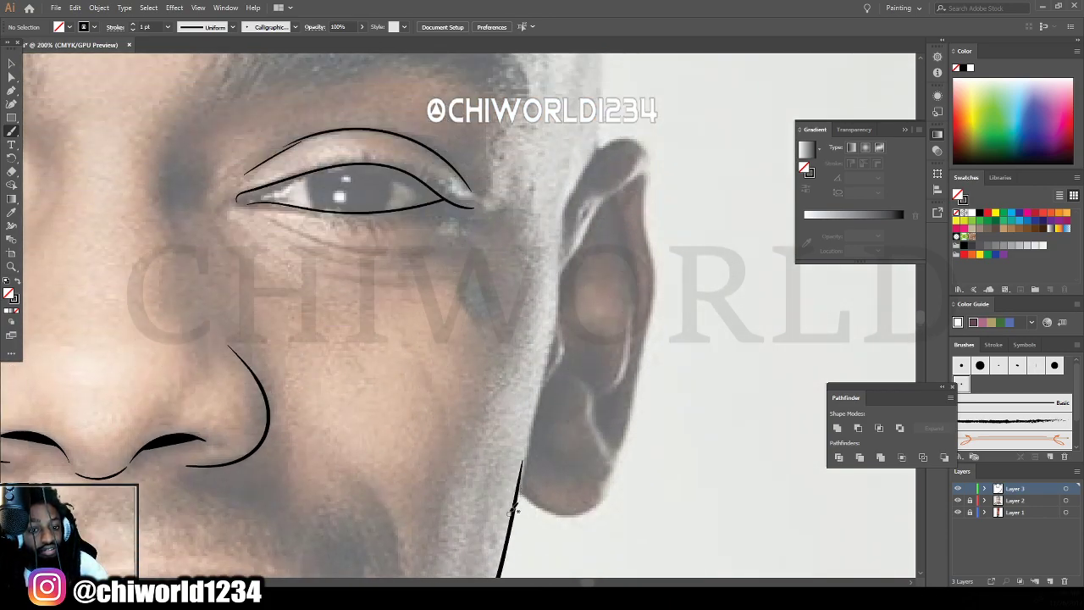
drag(512, 536, 554, 343)
mouse_move(523, 481)
mouse_down()
mouse_move(587, 508)
mouse_move(606, 490)
mouse_move(640, 409)
mouse_move(653, 329)
mouse_move(650, 175)
mouse_move(638, 135)
mouse_move(606, 138)
mouse_move(569, 196)
mouse_up()
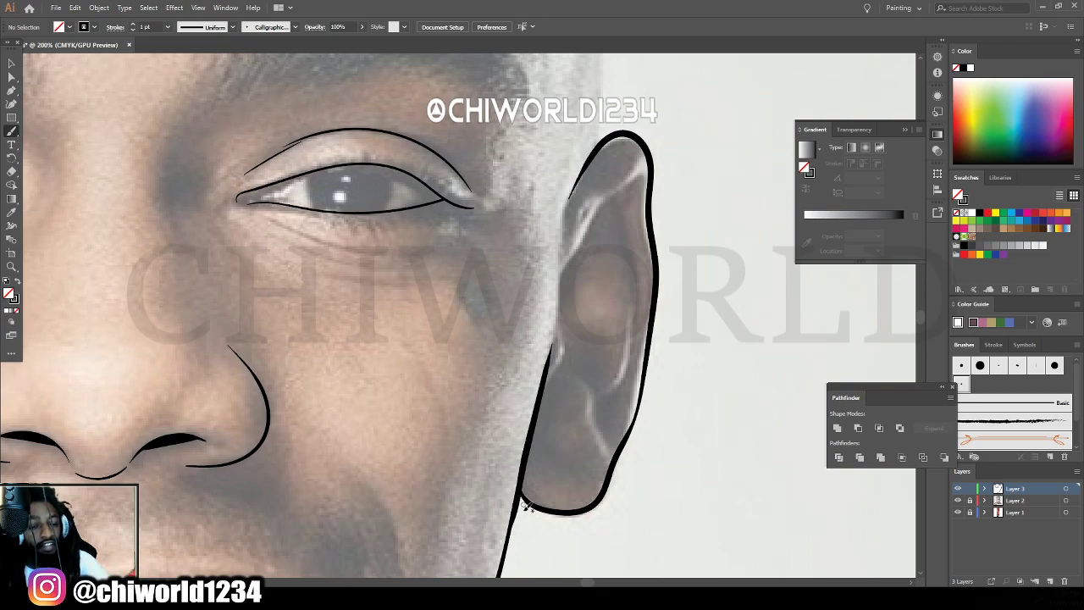
Trace the jawline on the photo's left side from the earlobe down to the chin, joining the existing jaw stroke.
scroll(669, 540, down, 5)
scroll(315, 481, up, 4)
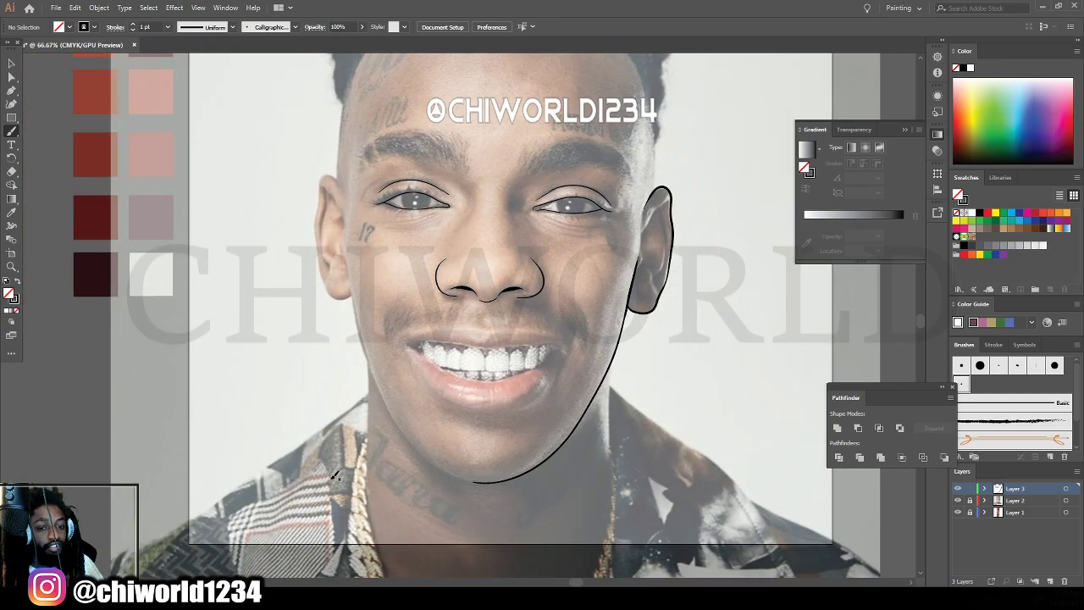
scroll(335, 476, down, 4)
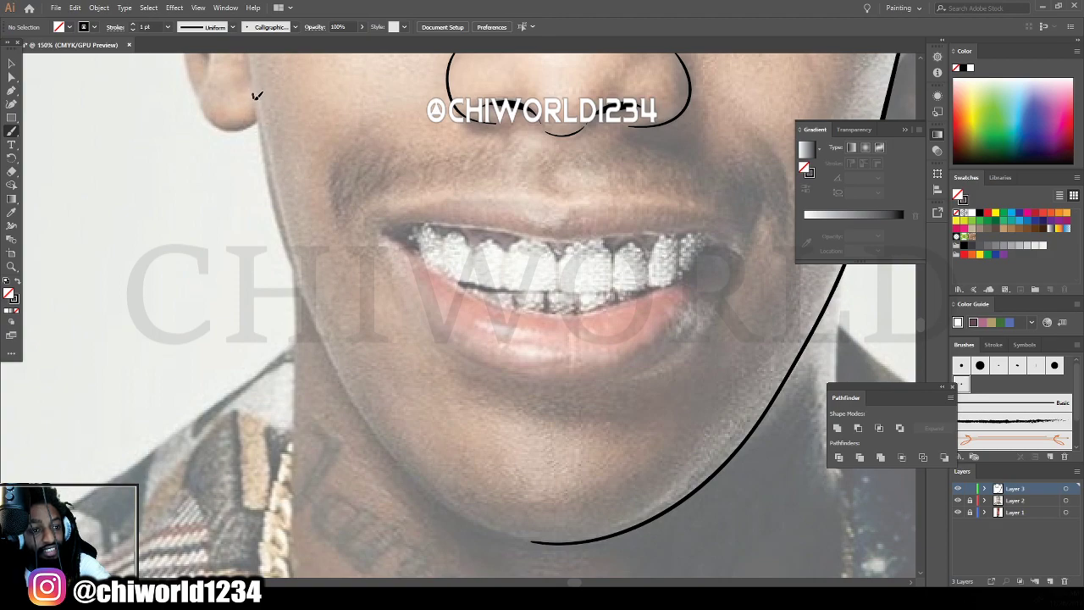
mouse_move(267, 154)
mouse_down()
mouse_move(295, 269)
mouse_move(355, 399)
mouse_move(410, 475)
mouse_move(534, 541)
mouse_up()
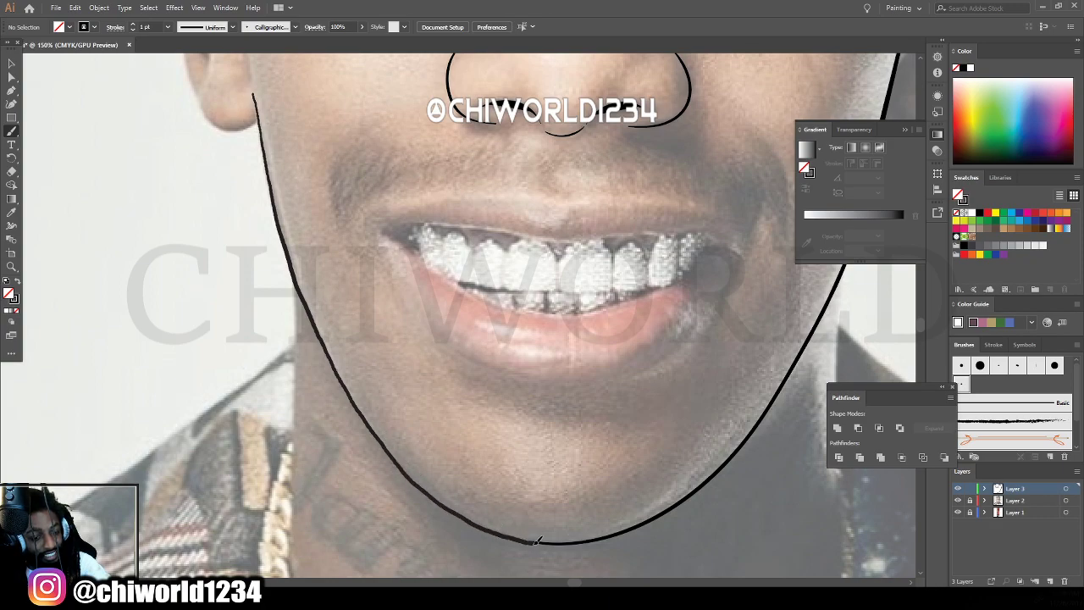
drag(618, 531, 626, 522)
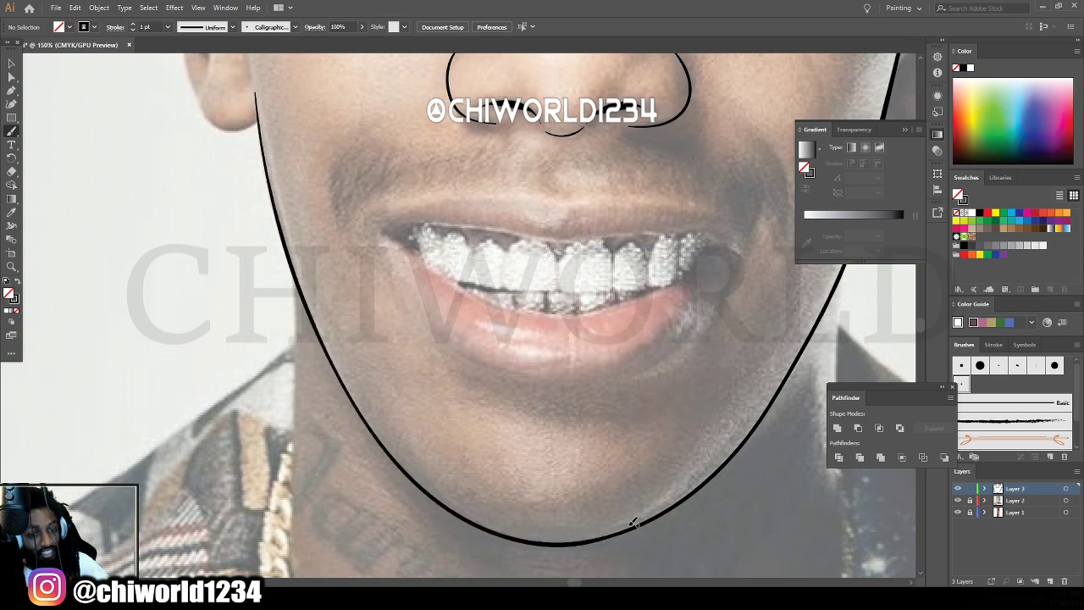
Extend the jawline up past the earlobe on the photo's left side and trace that ear's outer contour.
scroll(628, 527, down, 2)
scroll(575, 539, up, 3)
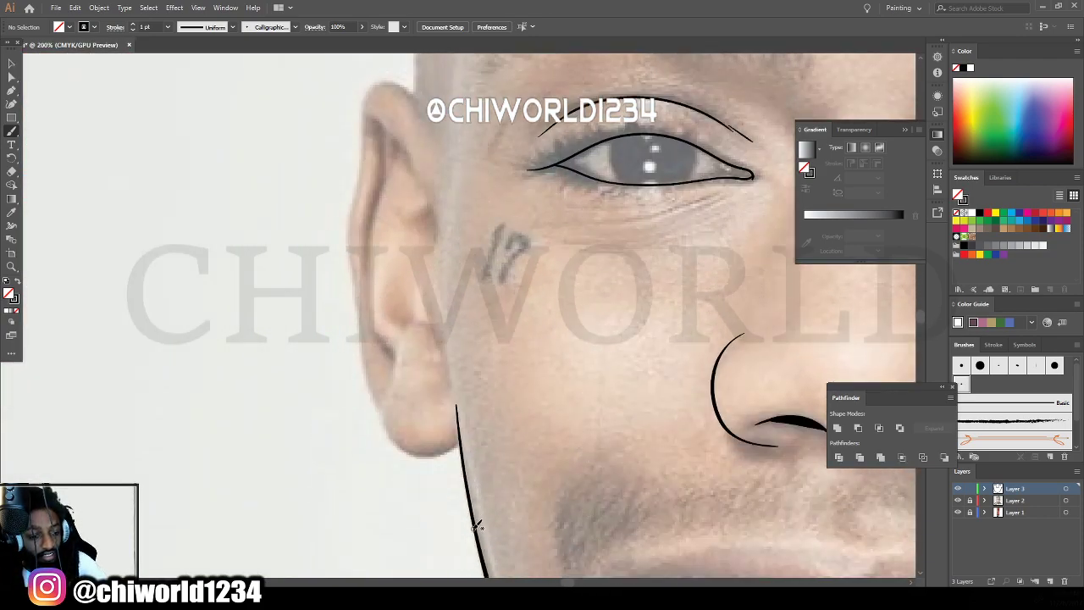
drag(474, 510, 451, 372)
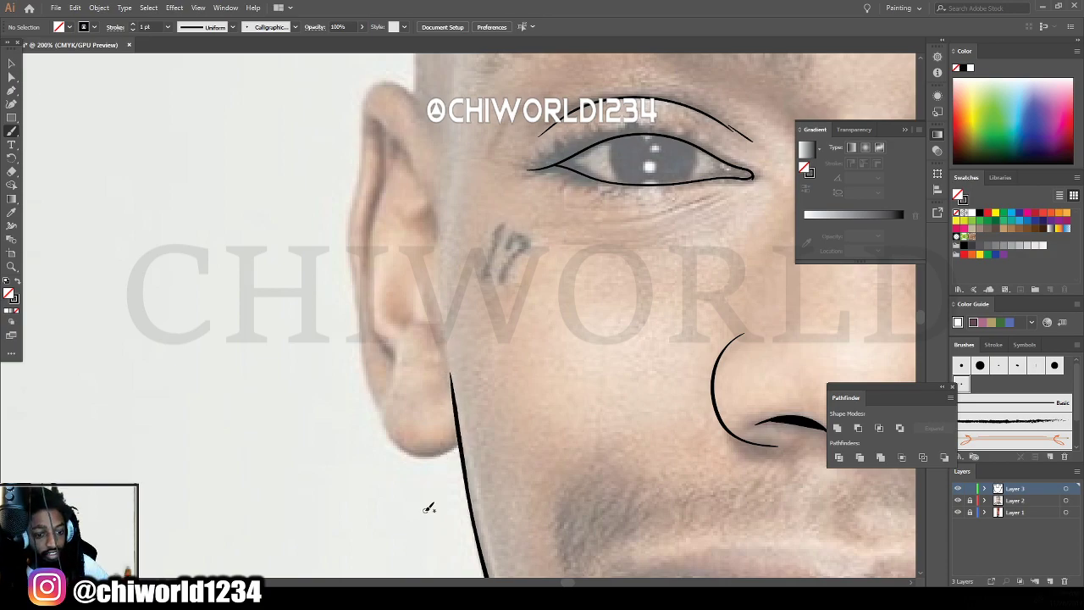
mouse_move(458, 441)
mouse_down()
mouse_move(425, 457)
mouse_move(391, 432)
mouse_move(371, 388)
mouse_move(344, 210)
mouse_move(379, 81)
mouse_move(426, 110)
mouse_move(435, 132)
mouse_up()
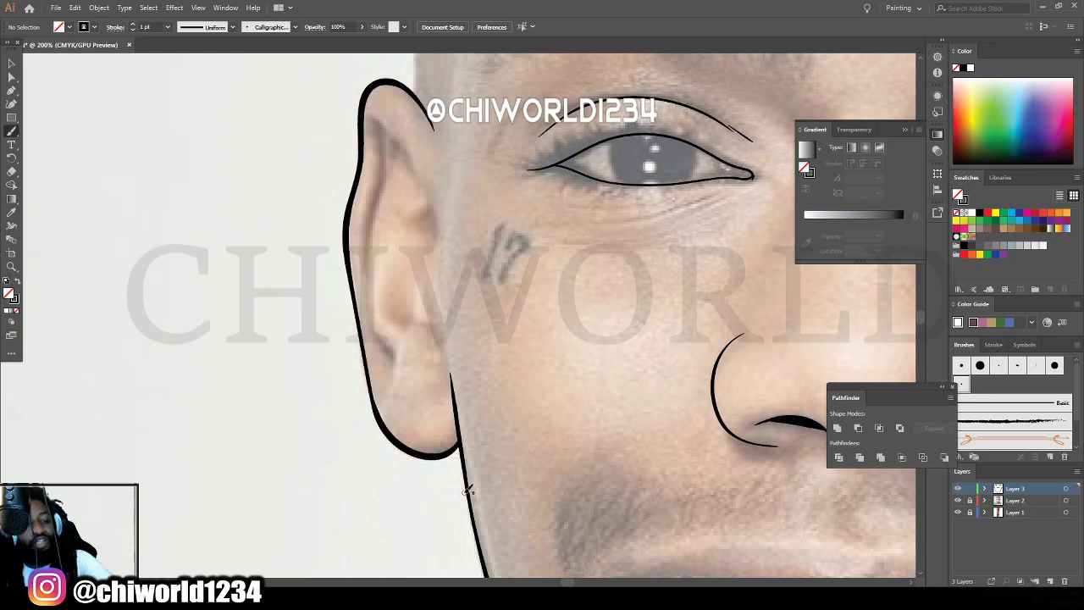
Hide the photo on Layer 2 to check the line art on its own, and show it again.
key(ctrl+minus)
key(ctrl+minus)
key(ctrl+minus)
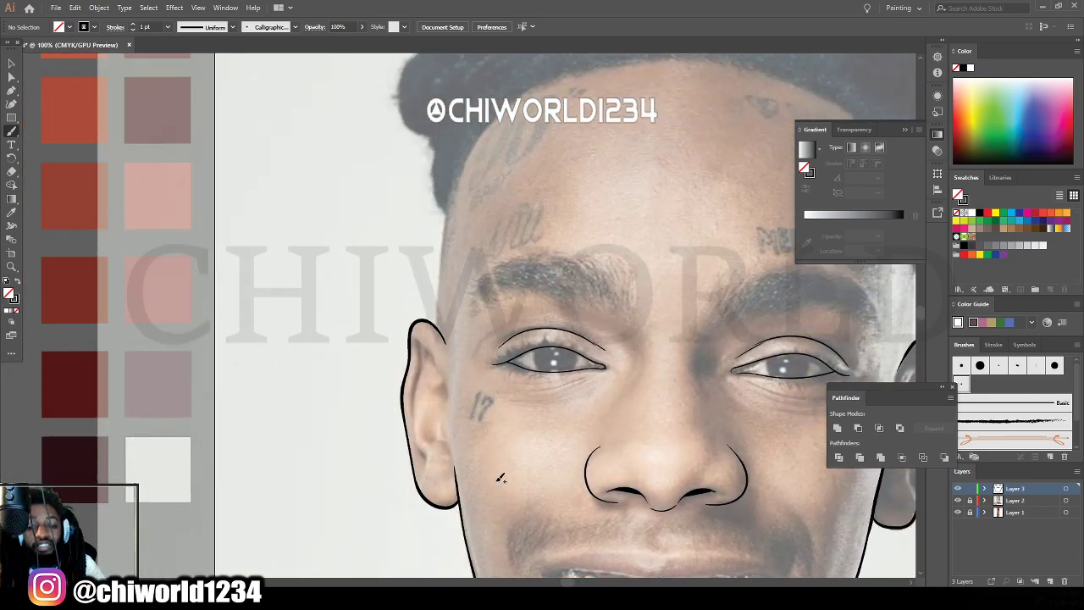
key(ctrl+minus)
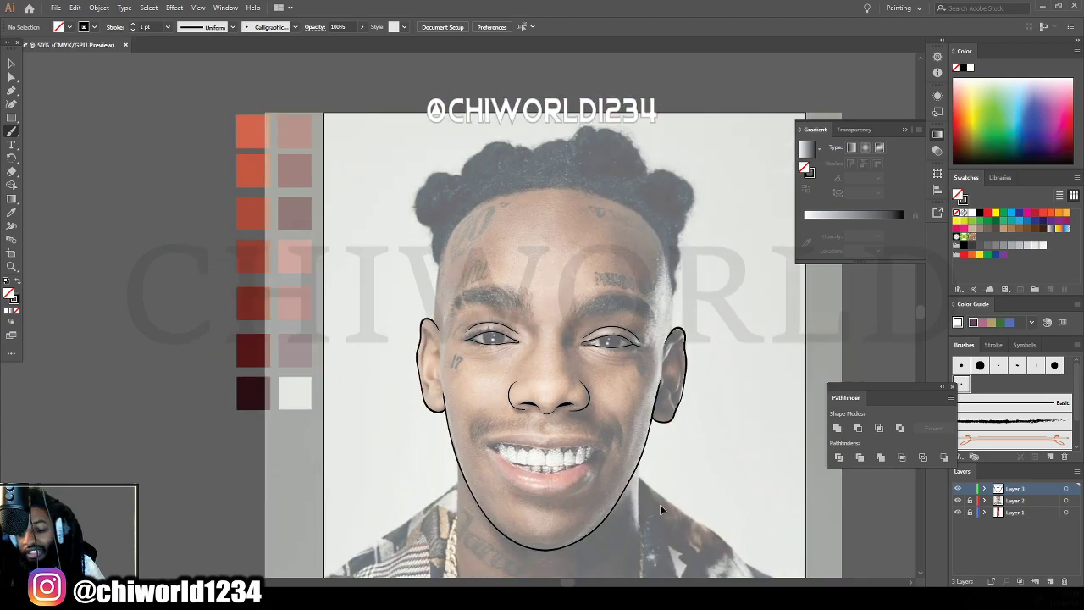
click(958, 500)
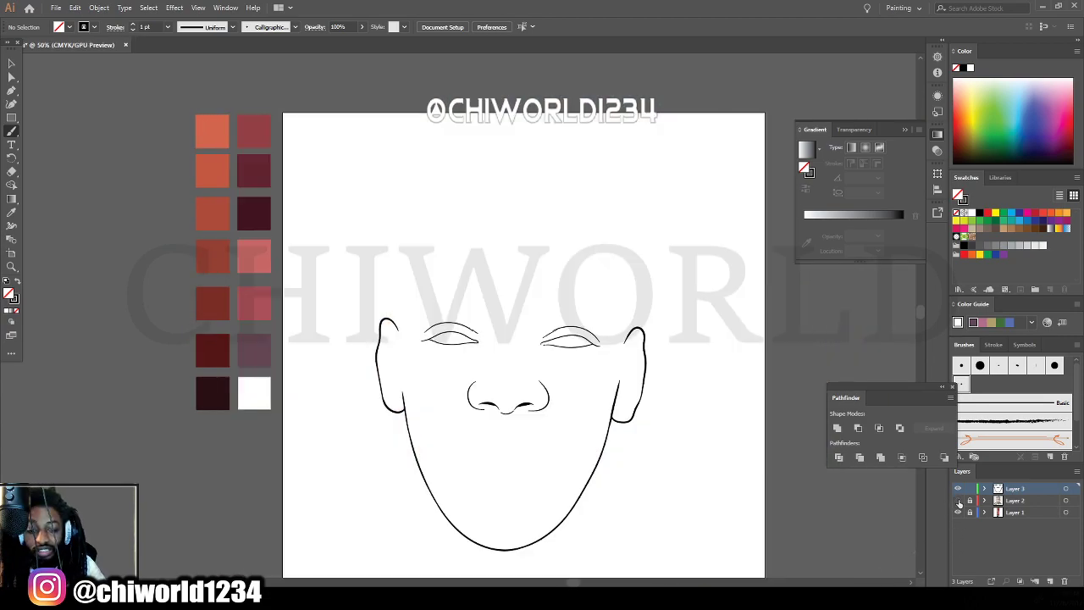
click(957, 500)
Trace the side of the head from the top of the photo's left ear up into the hairline, redoing the first attempt.
key(ctrl+plus)
key(ctrl+plus)
key(ctrl+plus)
key(ctrl+plus)
scroll(549, 485, up, 4)
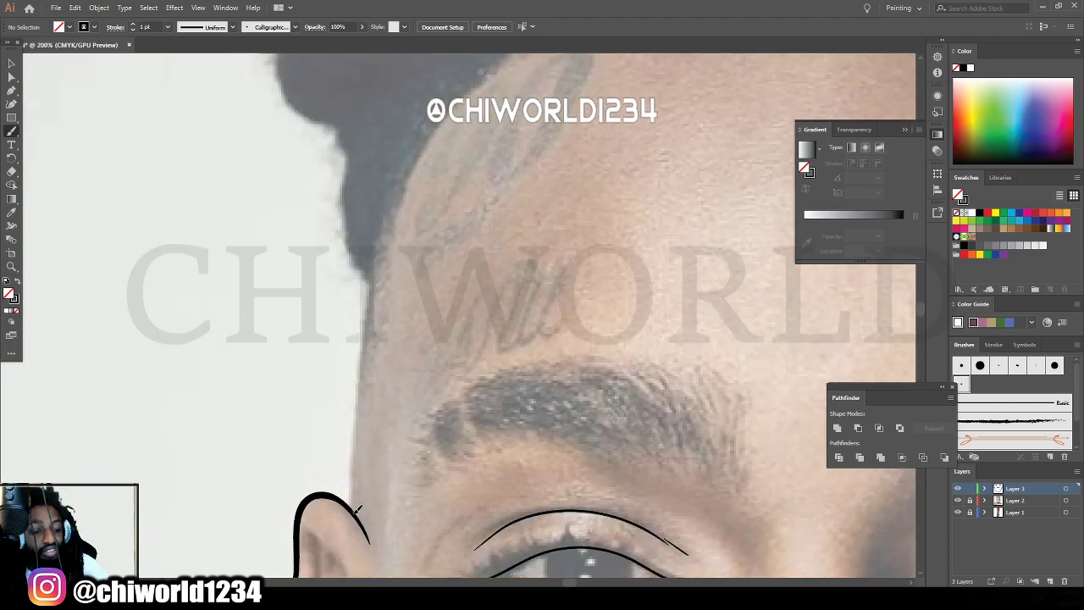
drag(353, 499, 378, 212)
key(ctrl+z)
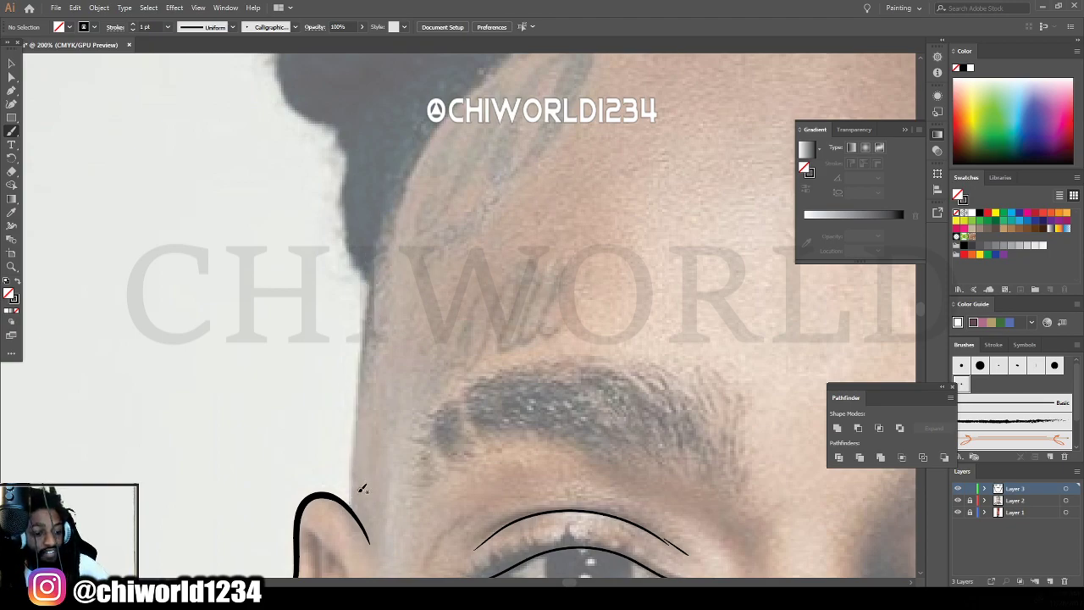
mouse_move(355, 509)
mouse_down()
mouse_move(356, 405)
mouse_move(386, 202)
mouse_up()
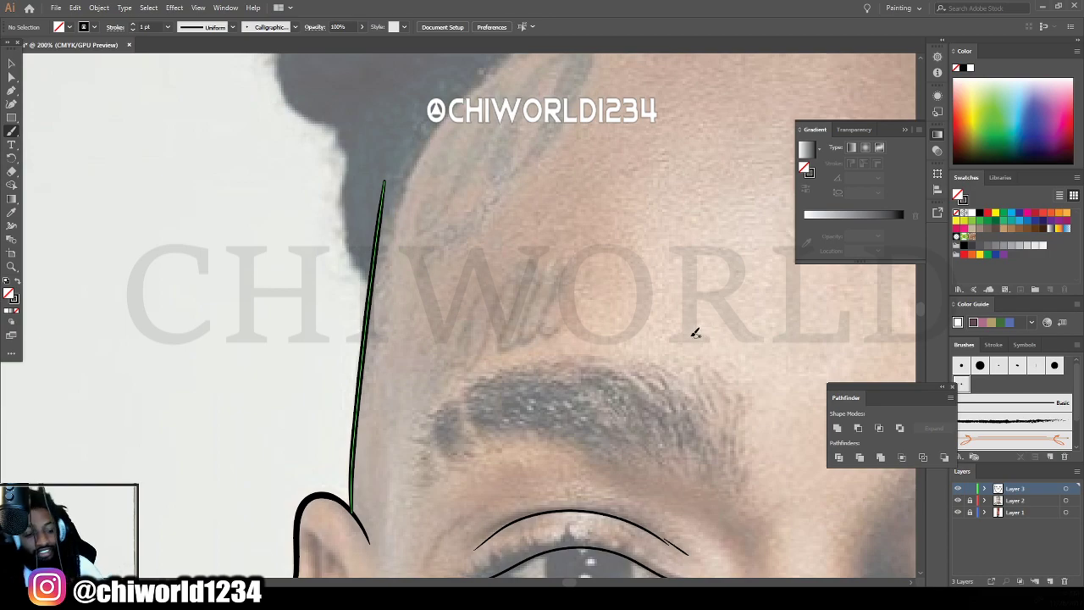
Trace the side of the head from the top of the photo's right ear up into the hairline.
key(ctrl+minus)
key(ctrl+minus)
key(ctrl+minus)
scroll(666, 326, up, 3)
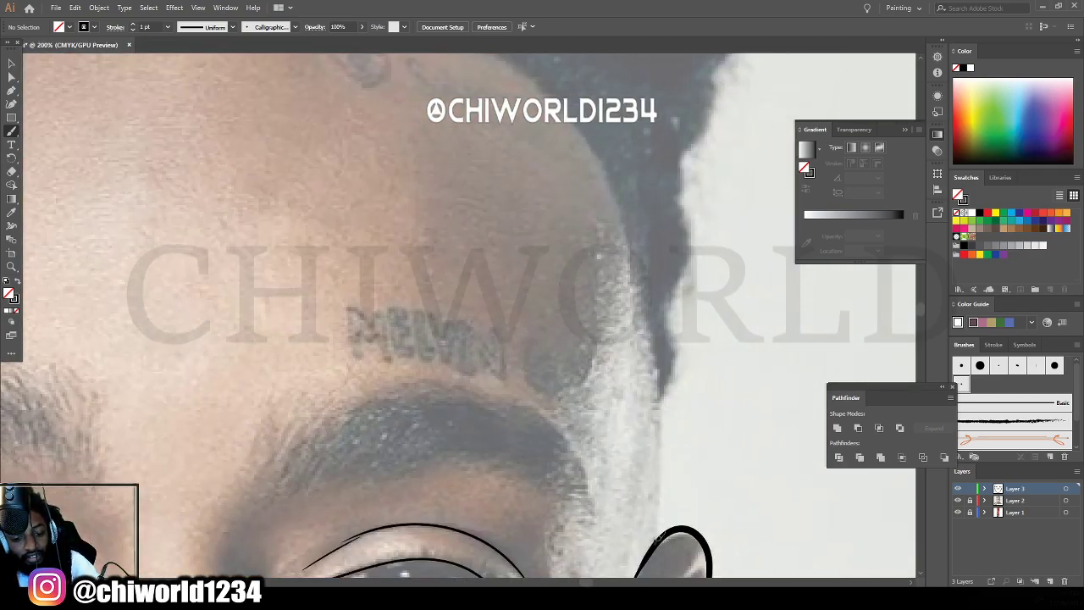
mouse_move(658, 535)
mouse_down()
mouse_move(665, 343)
mouse_move(654, 269)
mouse_up()
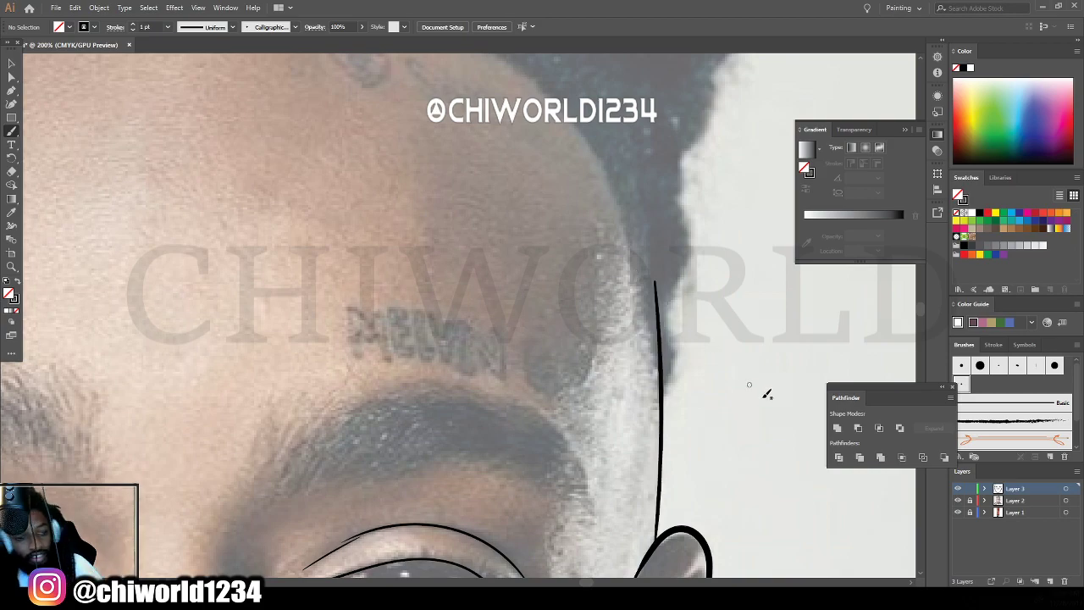
Set the Paintbrush stroke weight to 0.5 pt and paint a short wavy test stroke outside the artboard beside the colour swatches.
key(ctrl+minus)
key(ctrl+minus)
key(ctrl+minus)
key(ctrl+minus)
scroll(602, 451, left, 4)
scroll(595, 445, down, 2)
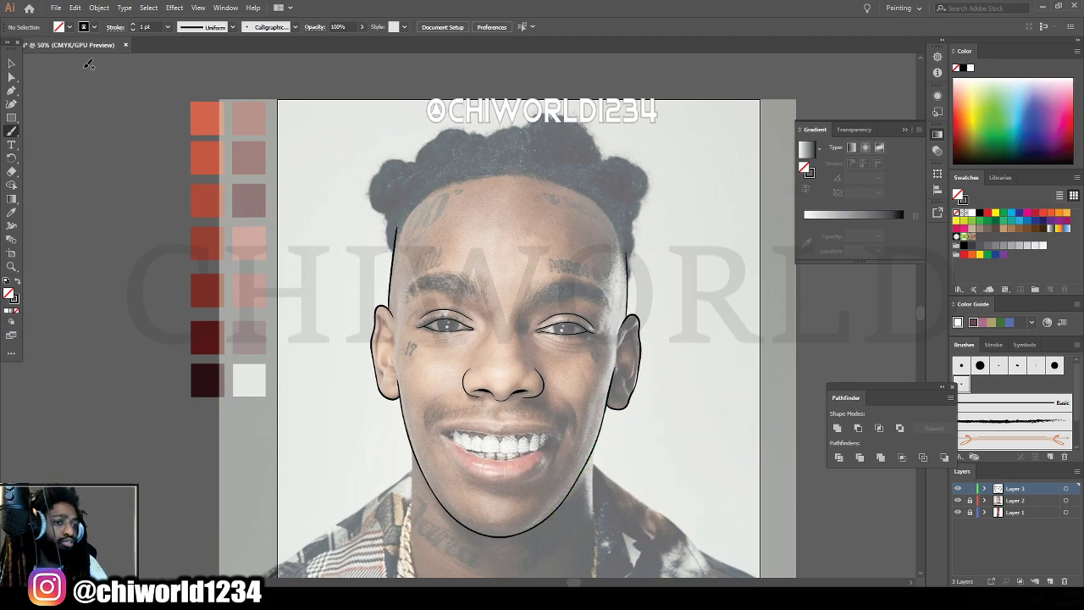
click(10, 133)
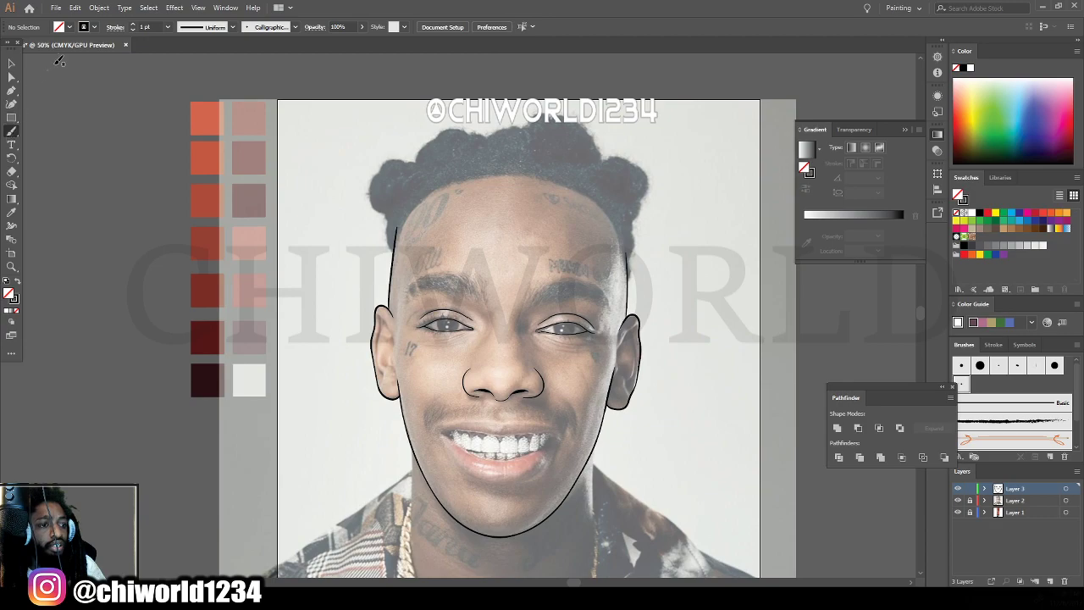
click(167, 26)
click(181, 51)
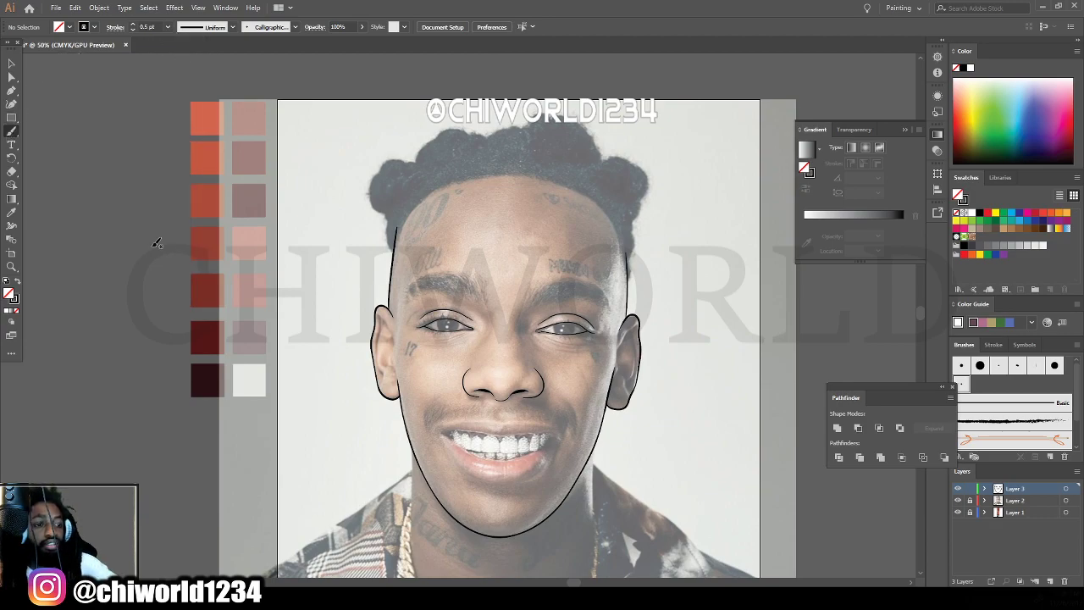
mouse_move(159, 254)
mouse_down()
mouse_move(177, 228)
mouse_move(167, 191)
mouse_move(174, 165)
mouse_up()
scroll(477, 395, down, 2)
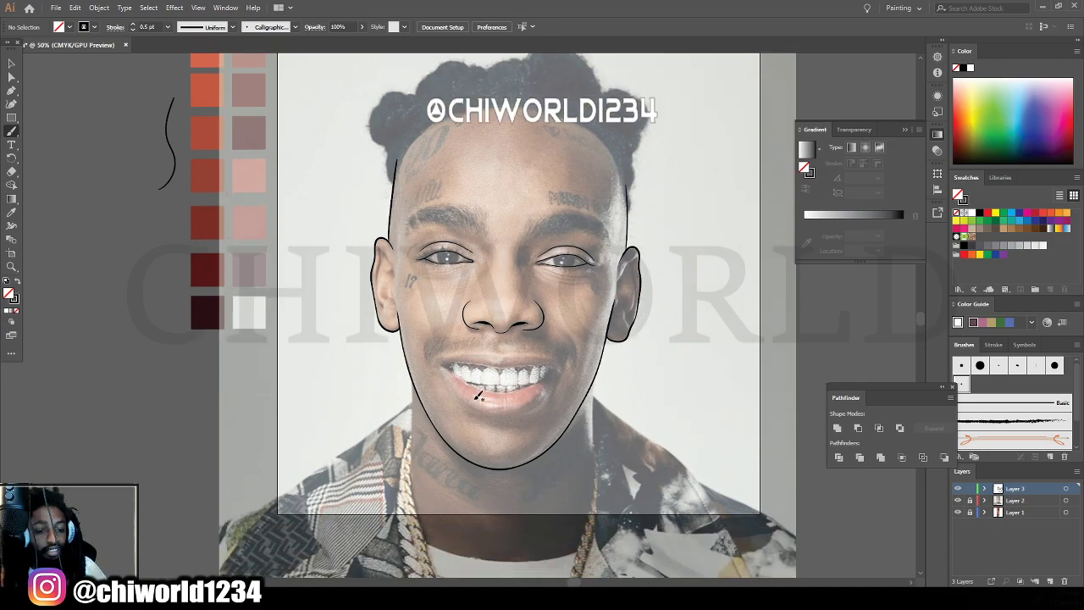
scroll(477, 395, up, 5)
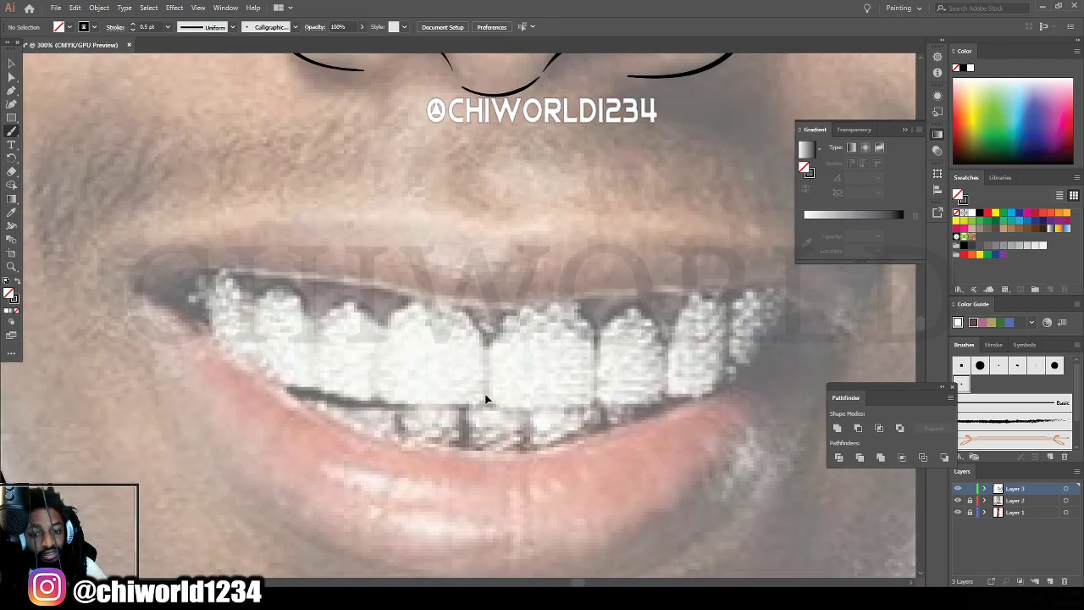
Trace the upper lip from corner to corner, painting its lower edge along the teeth and its upper edge with the central dip.
scroll(485, 398, down, 2)
scroll(485, 398, up, 2)
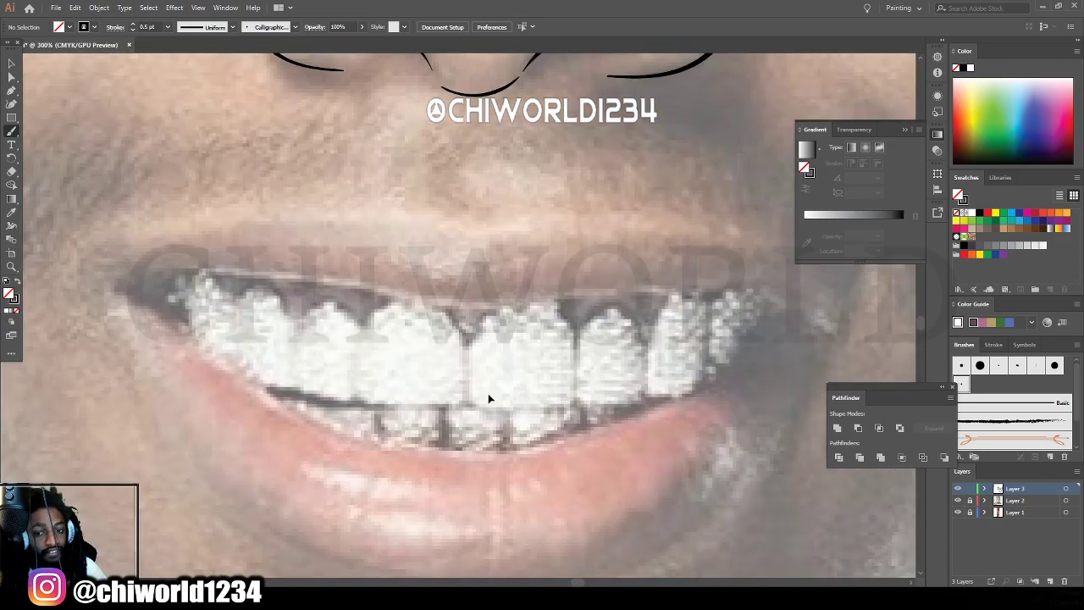
scroll(488, 395, down, 1)
scroll(491, 391, up, 2)
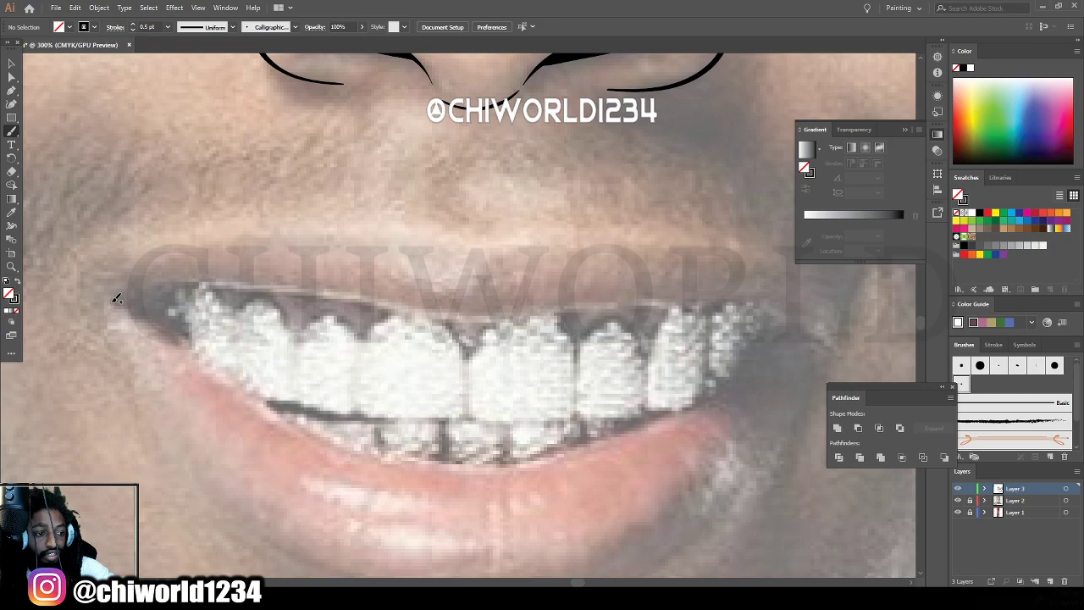
mouse_move(155, 286)
mouse_down()
mouse_move(504, 317)
mouse_move(750, 293)
mouse_move(786, 300)
mouse_move(757, 299)
mouse_move(811, 323)
mouse_up()
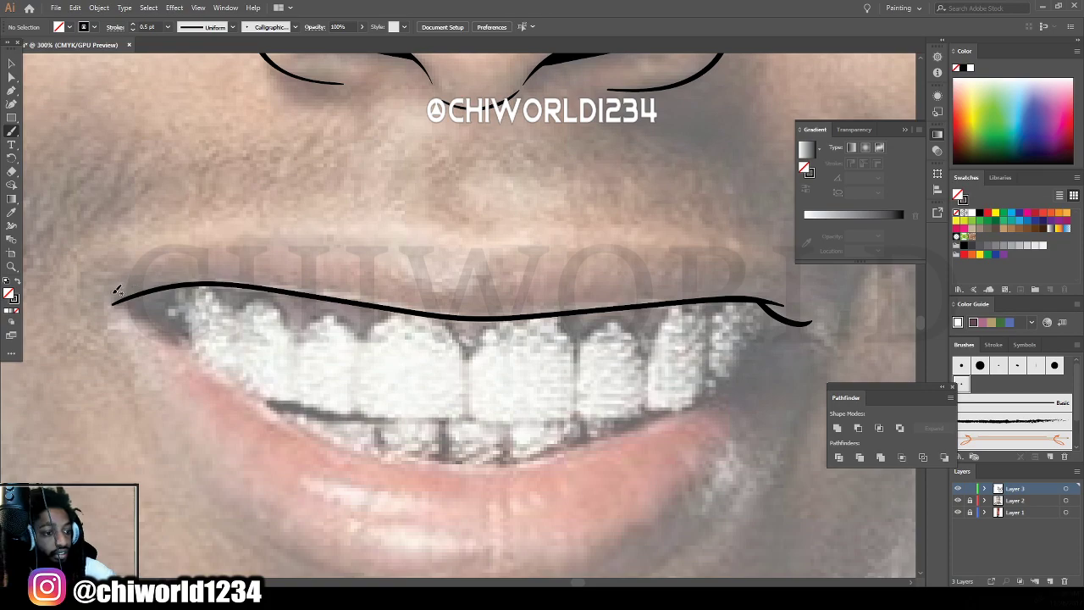
mouse_move(108, 292)
mouse_down()
mouse_move(173, 248)
mouse_move(256, 231)
mouse_move(392, 237)
mouse_move(467, 260)
mouse_move(531, 246)
mouse_move(654, 248)
mouse_move(797, 277)
mouse_move(814, 291)
mouse_move(813, 325)
mouse_up()
key(ctrl+minus)
key(ctrl+minus)
key(ctrl+minus)
key(ctrl+minus)
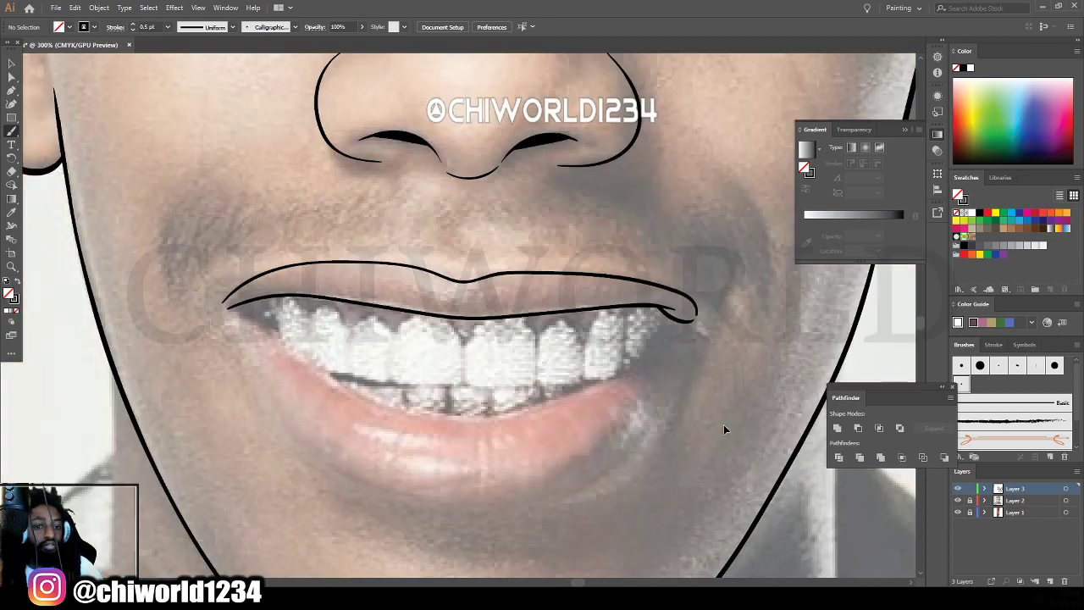
Close the upper lip at the mouth corner on the photo's left with a short curved stroke joining both lip lines.
key(ctrl+equal)
key(ctrl+equal)
key(ctrl+equal)
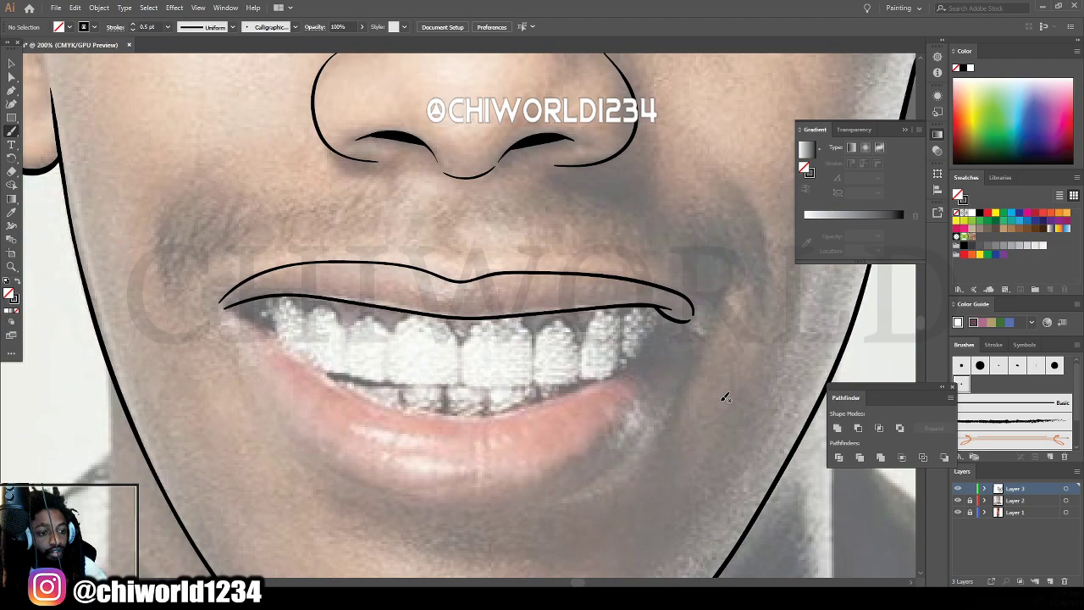
scroll(224, 312, down, 1)
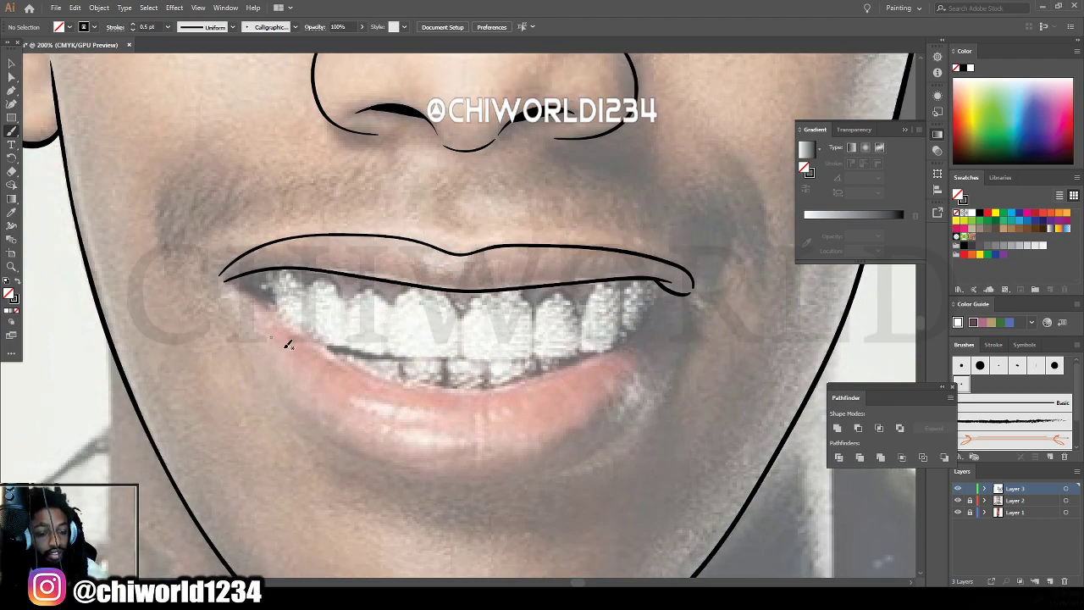
key(ctrl+plus)
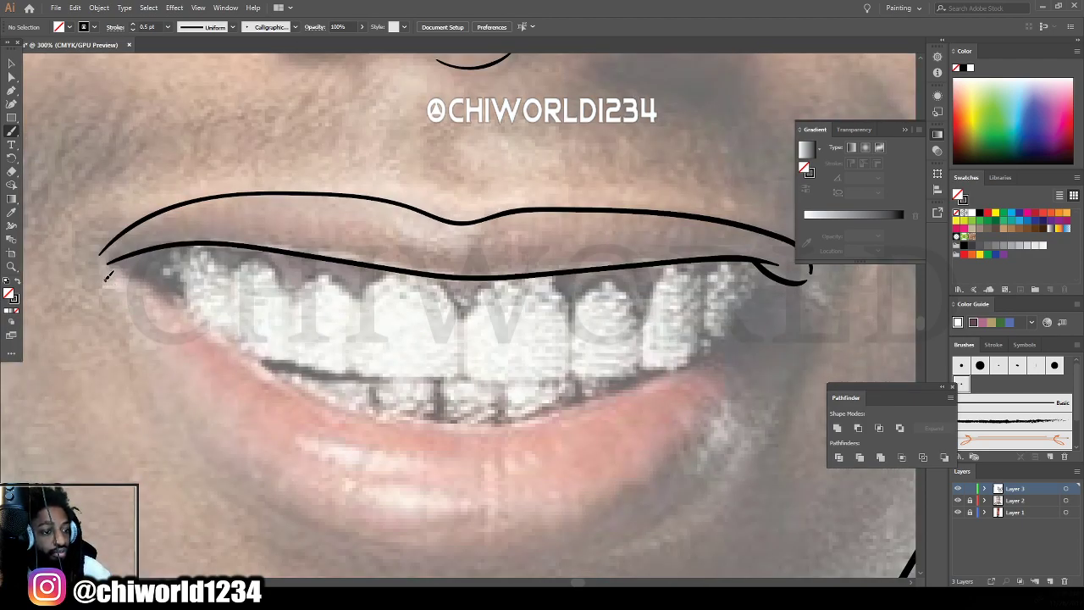
mouse_move(108, 275)
mouse_down()
mouse_move(100, 253)
mouse_move(111, 229)
mouse_move(106, 259)
mouse_up()
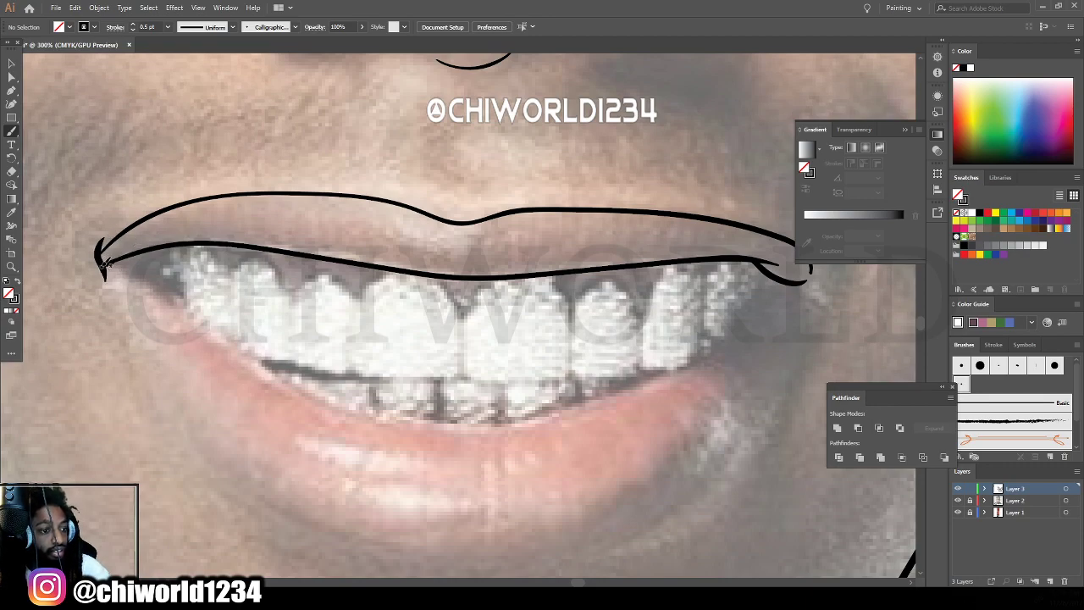
Trace the lower lip from corner to corner, painting its outer contour and its inner edge below the teeth.
scroll(105, 259, down, 1)
mouse_move(104, 237)
mouse_down()
mouse_move(177, 368)
mouse_move(241, 446)
mouse_move(330, 503)
mouse_move(445, 530)
mouse_move(571, 523)
mouse_move(673, 488)
mouse_move(742, 434)
mouse_move(788, 359)
mouse_move(810, 284)
mouse_up()
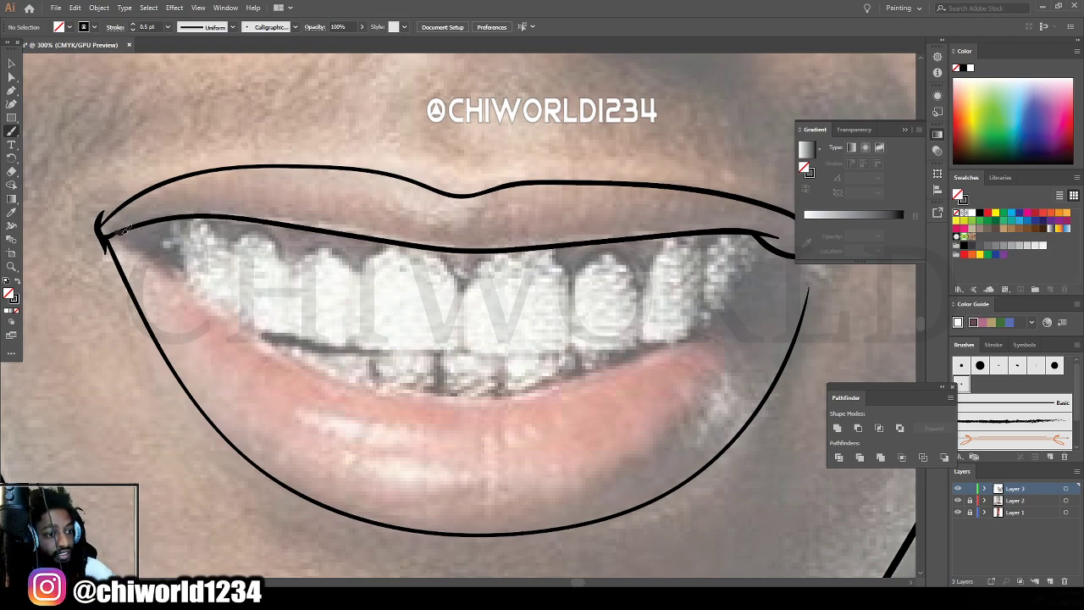
mouse_move(124, 228)
mouse_down()
mouse_move(246, 323)
mouse_move(315, 361)
mouse_move(394, 389)
mouse_move(470, 395)
mouse_move(547, 389)
mouse_move(642, 355)
mouse_move(739, 306)
mouse_move(782, 255)
mouse_up()
key(ctrl+minus)
key(ctrl+minus)
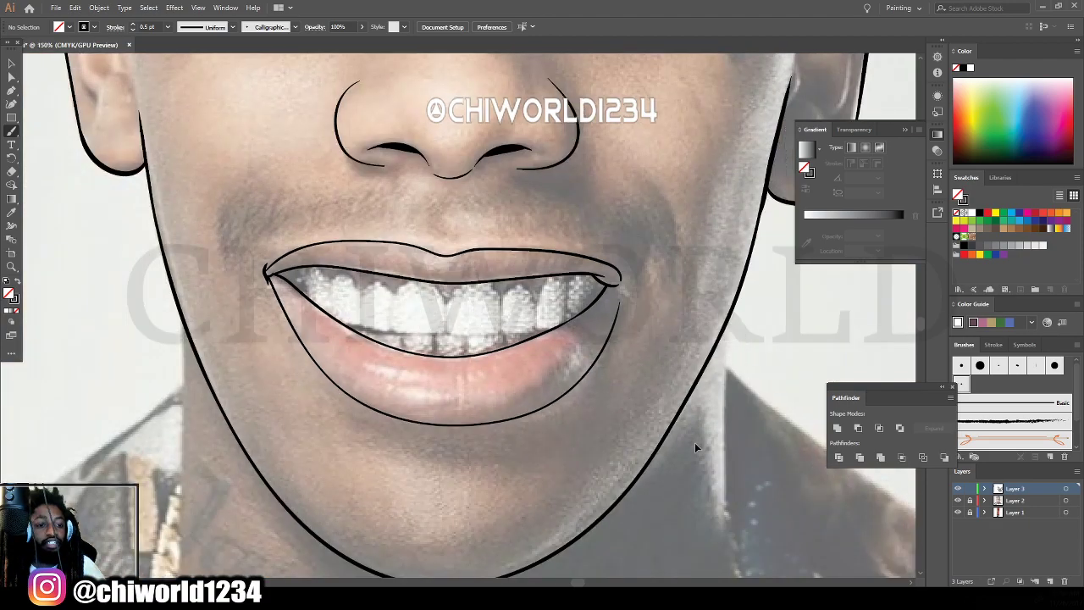
Join the lip lines at the mouth corner on the photo's right with short strokes linking the outer contour and inner edge.
scroll(687, 432, right, 3)
key(ctrl+equal)
key(ctrl+equal)
key(ctrl+equal)
scroll(690, 425, up, 1)
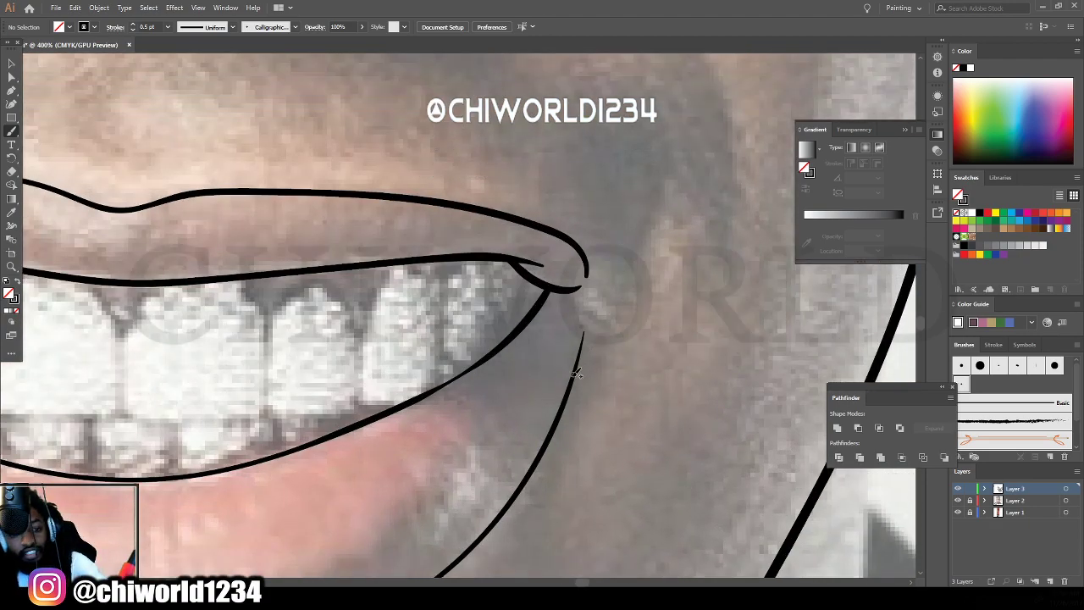
mouse_move(581, 361)
mouse_down()
mouse_move(591, 237)
mouse_move(579, 205)
mouse_up()
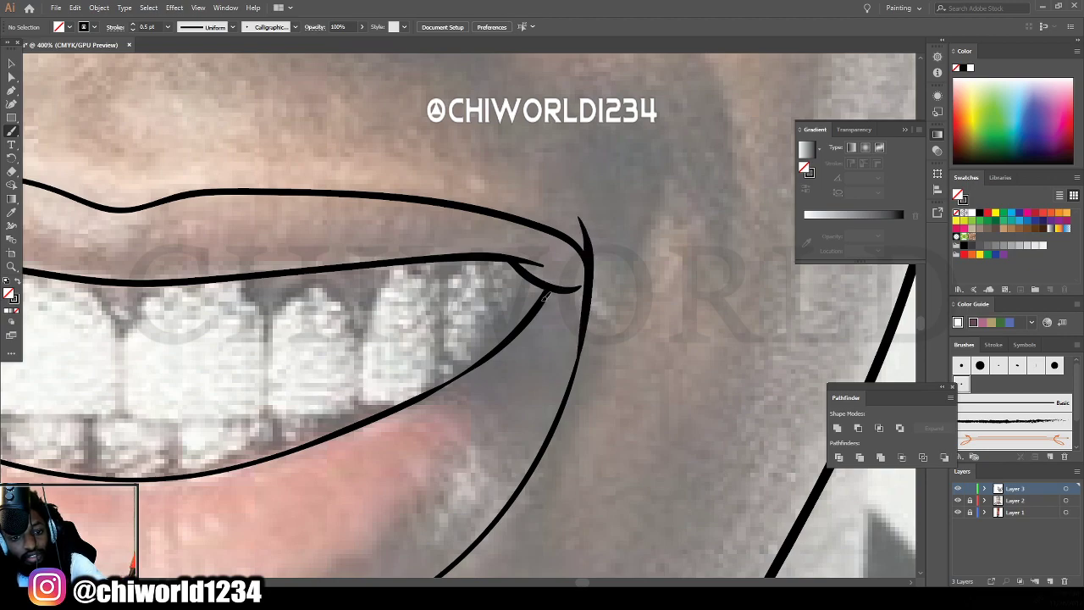
drag(592, 274, 592, 266)
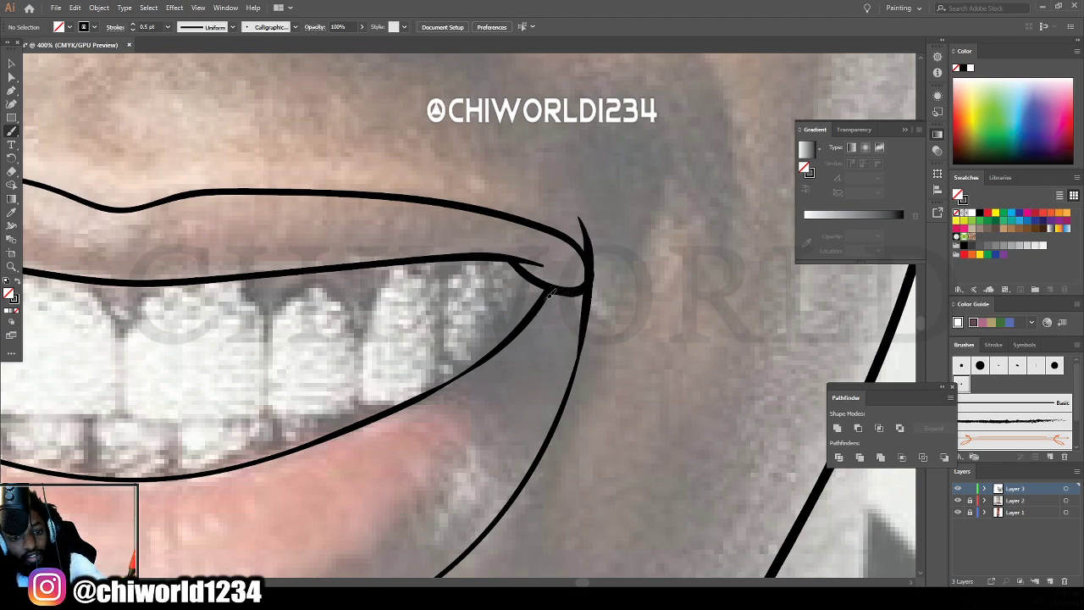
mouse_move(548, 294)
mouse_down()
mouse_move(587, 304)
mouse_move(584, 332)
mouse_move(588, 246)
mouse_up()
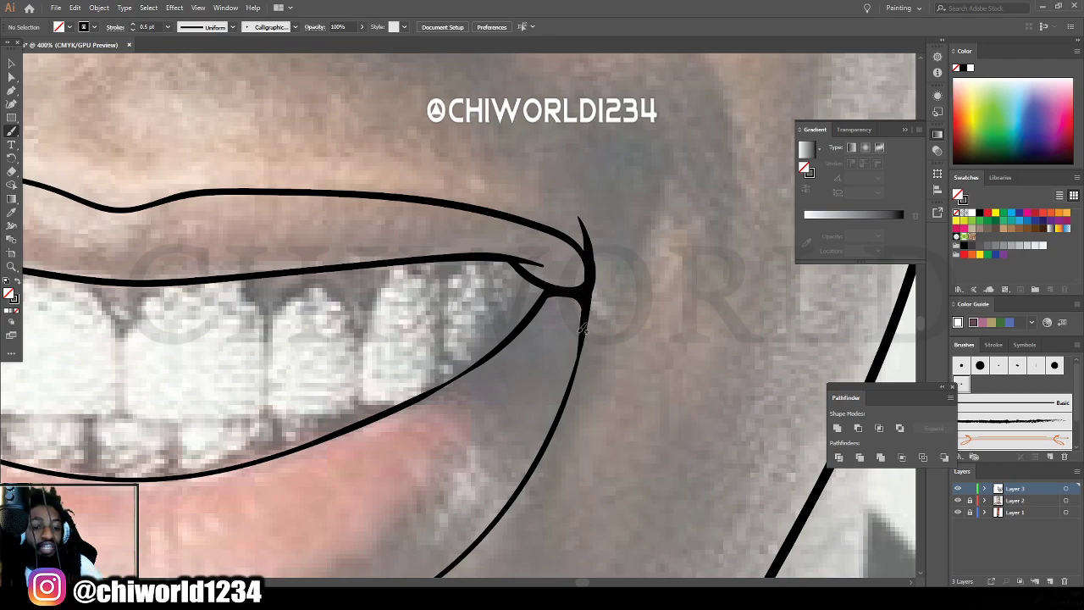
Review the mouth outline against the whole face, hiding the photo on Layer 2 to check the line art and showing it again.
key(ctrl+minus)
key(ctrl+minus)
key(ctrl+minus)
scroll(514, 358, left, 3)
key(ctrl+equal)
key(ctrl+equal)
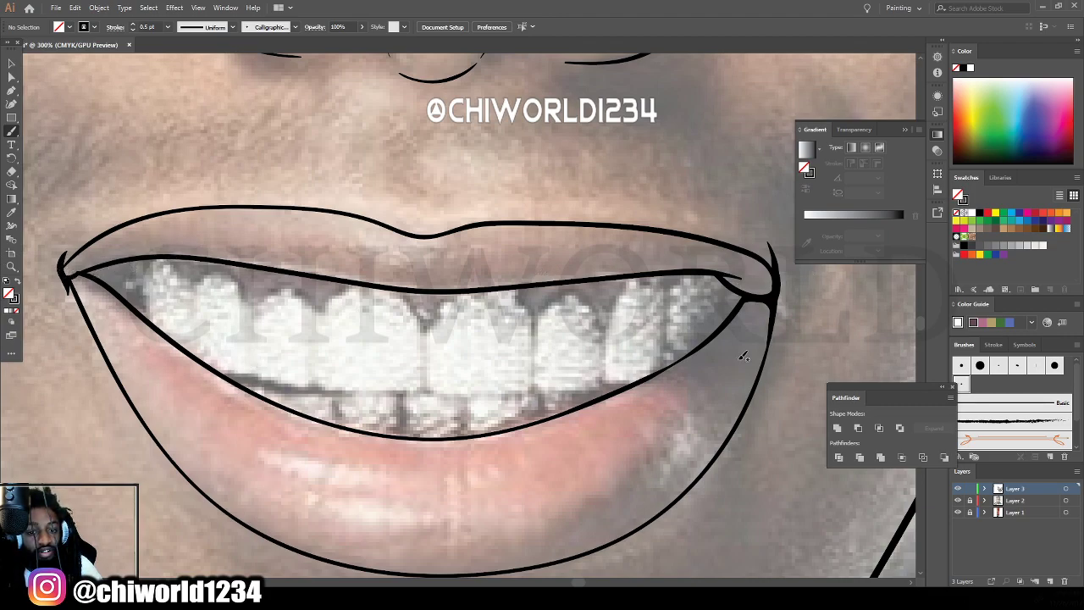
scroll(603, 527, down, 3)
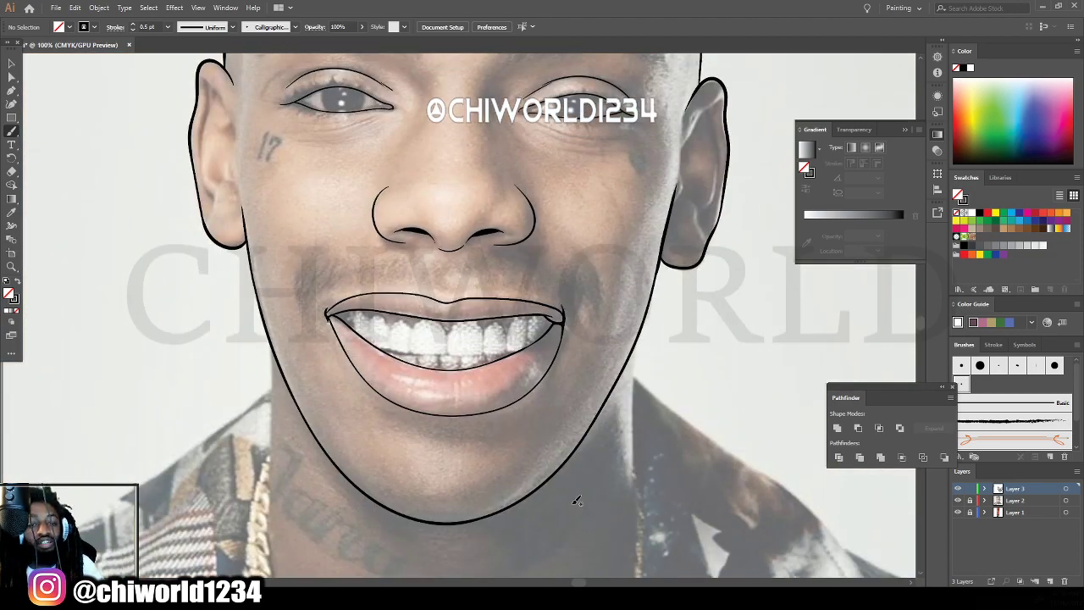
scroll(587, 497, up, 1)
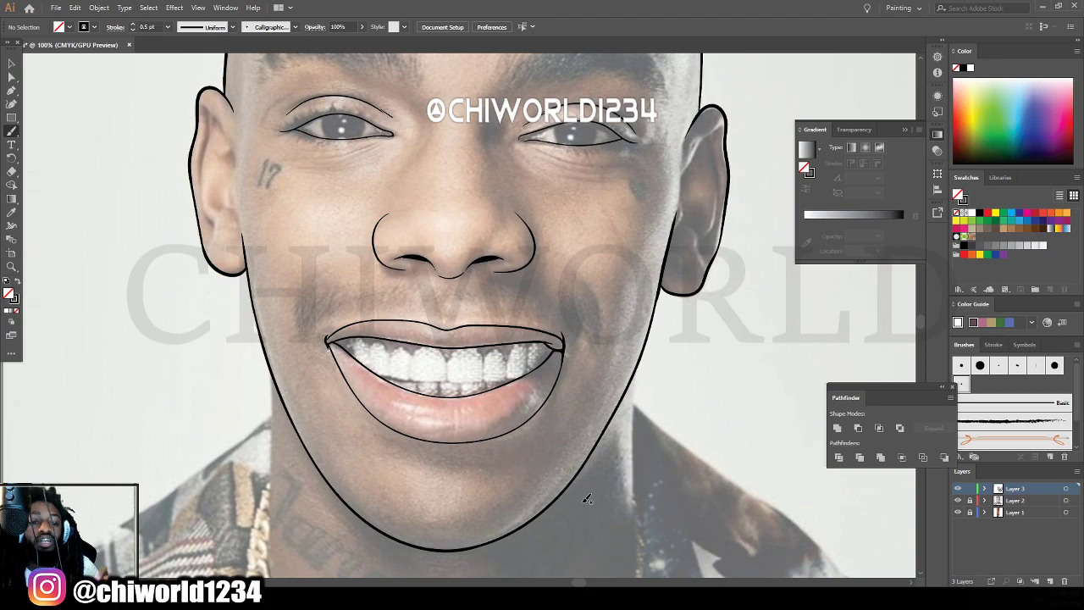
scroll(592, 470, up, 2)
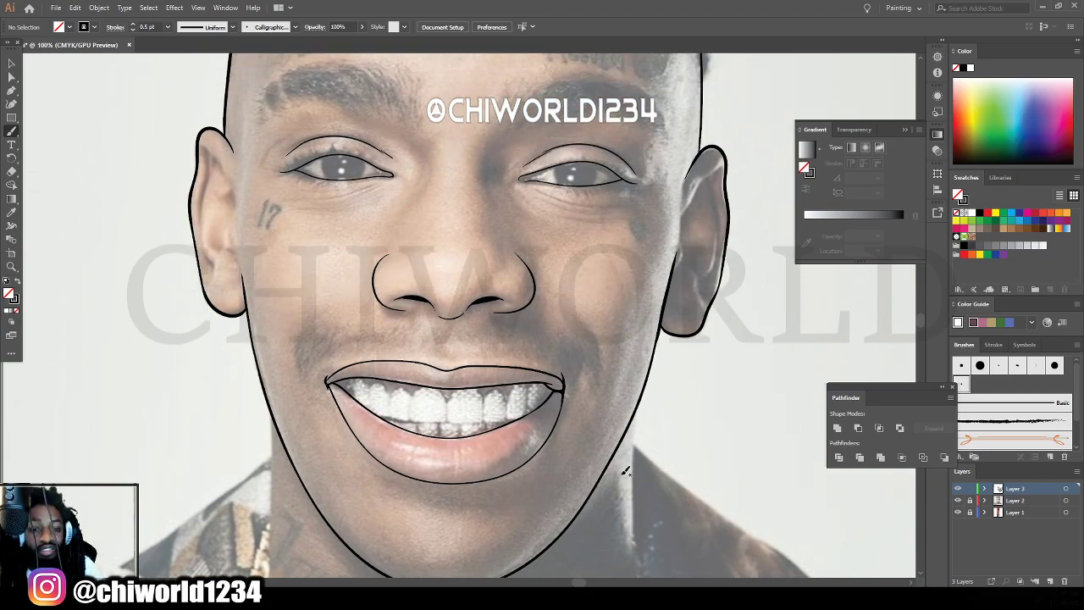
scroll(624, 465, down, 1)
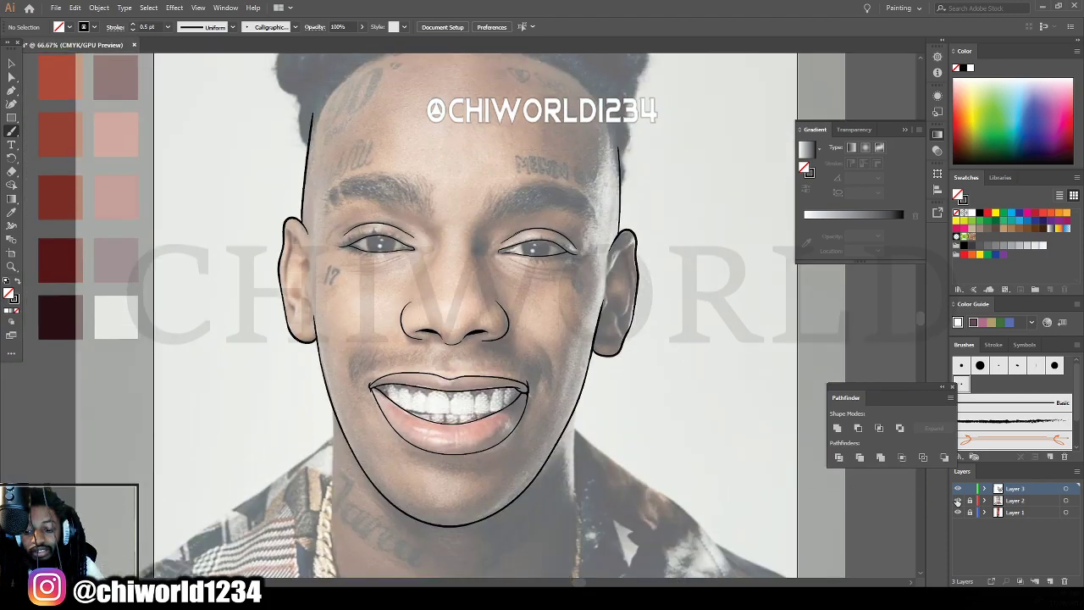
click(958, 501)
click(957, 500)
click(957, 500)
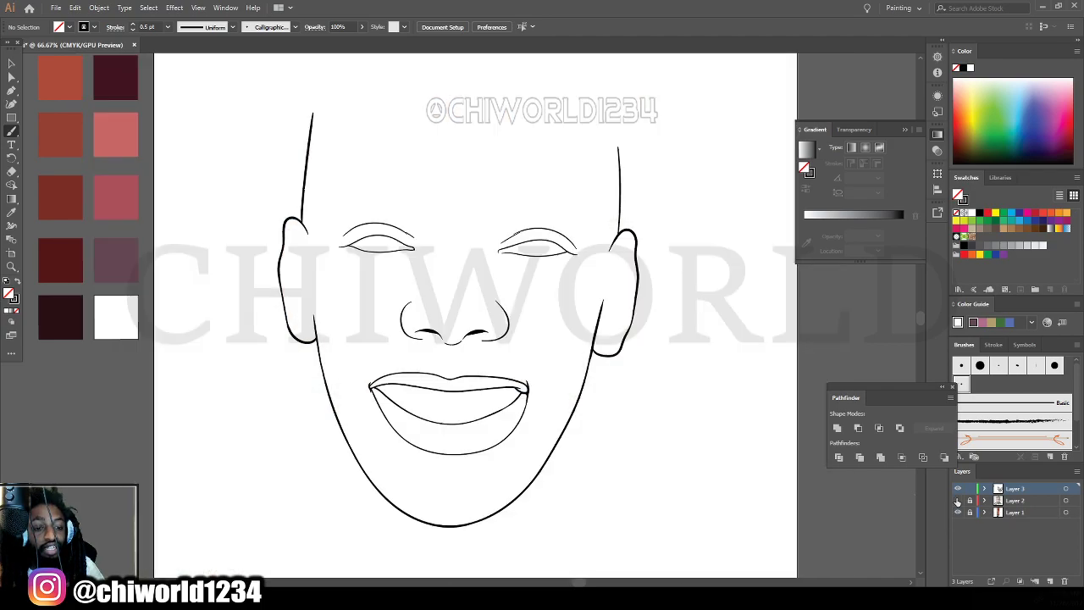
click(958, 500)
Trace the bottom edge of the upper teeth with broken wavy strokes running across the mouth opening.
scroll(651, 523, up, 6)
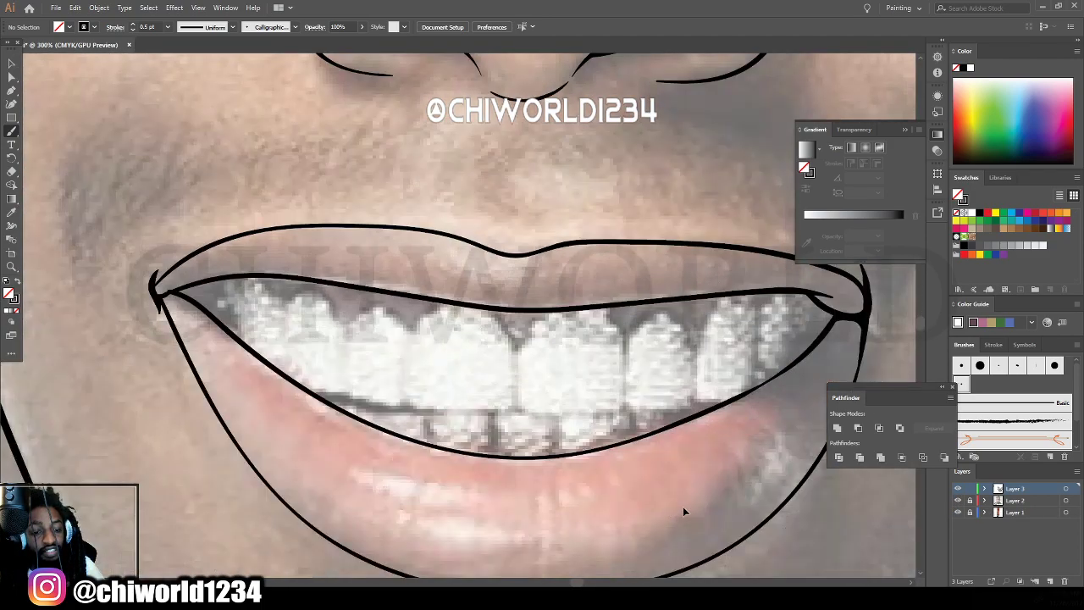
scroll(683, 507, up, 1)
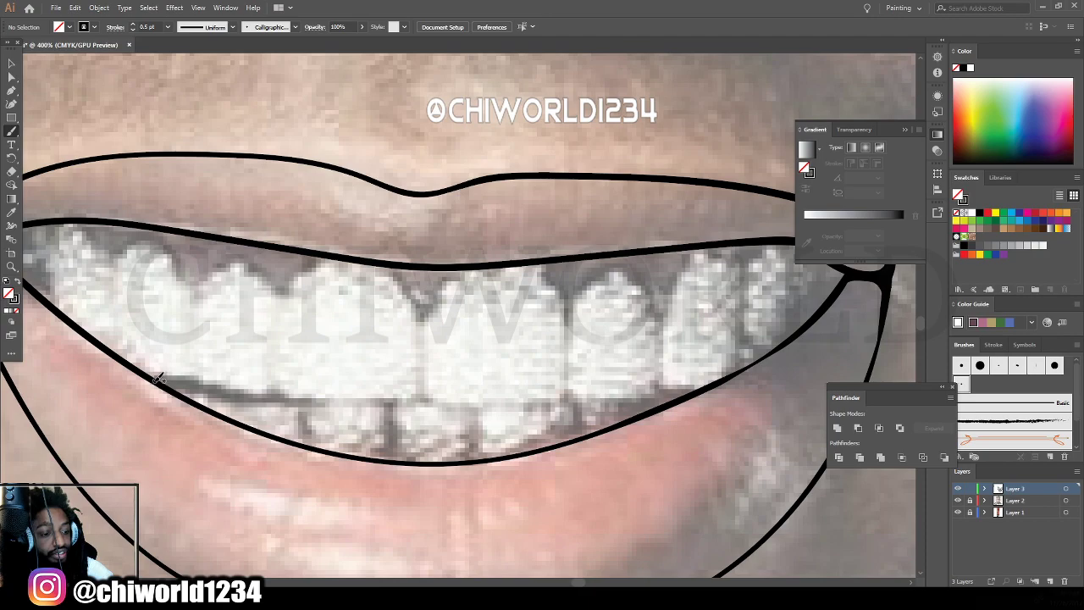
drag(155, 379, 330, 401)
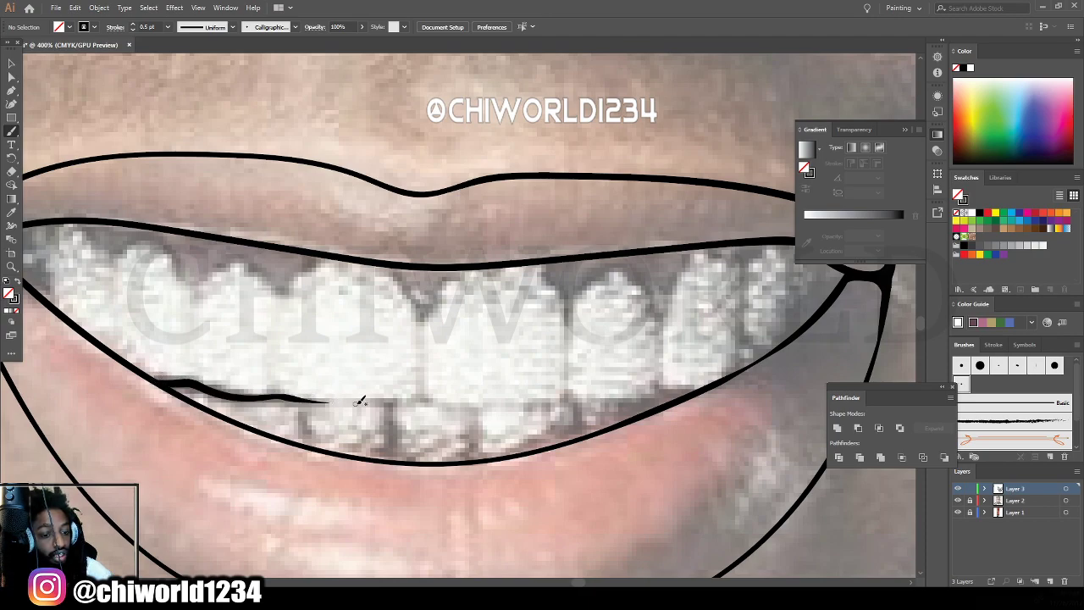
mouse_move(400, 402)
mouse_down()
mouse_move(423, 393)
mouse_move(485, 406)
mouse_move(634, 404)
mouse_up()
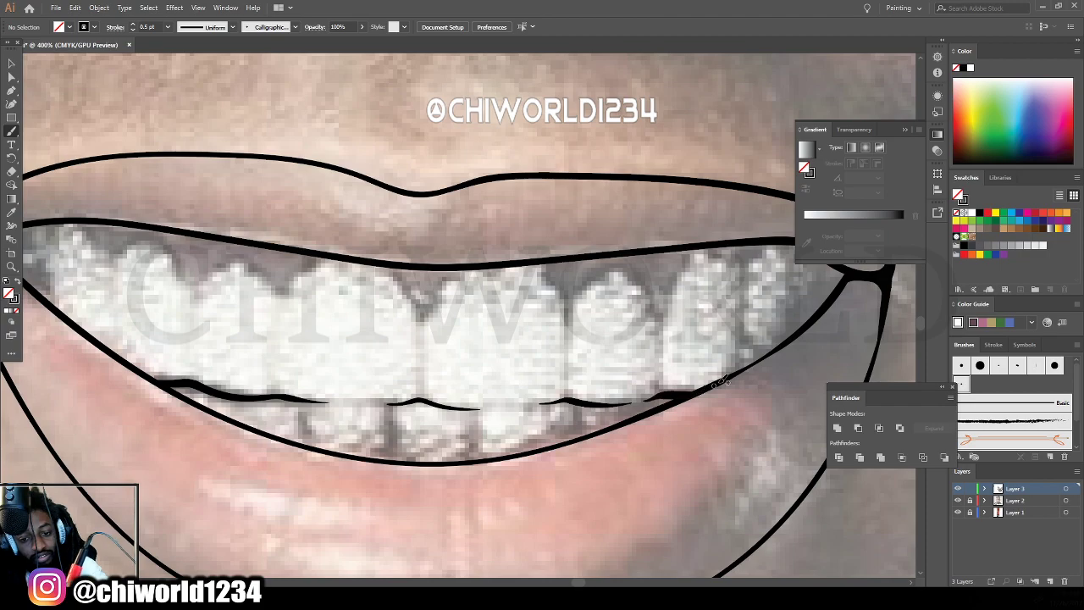
Set the stroke weight to 0.25 pt and trace the pointed gum gaps from the two middle upper teeth toward the photo's right.
key(ctrl+minus)
key(ctrl+minus)
key(ctrl+plus)
key(ctrl+plus)
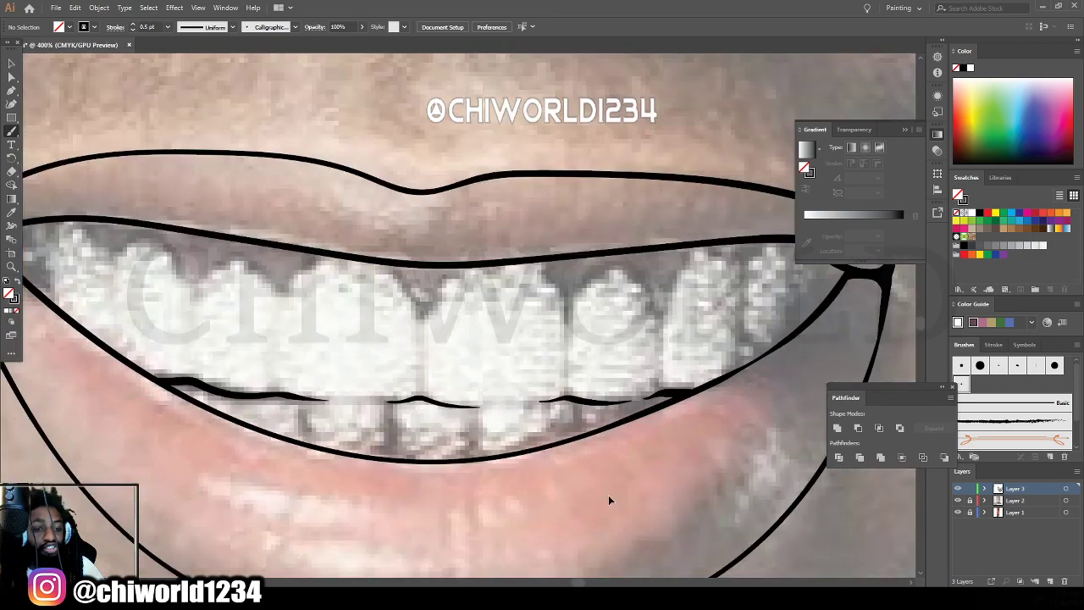
scroll(608, 494, up, 1)
scroll(608, 495, left, 1)
scroll(608, 494, up, 2)
scroll(608, 495, left, 1)
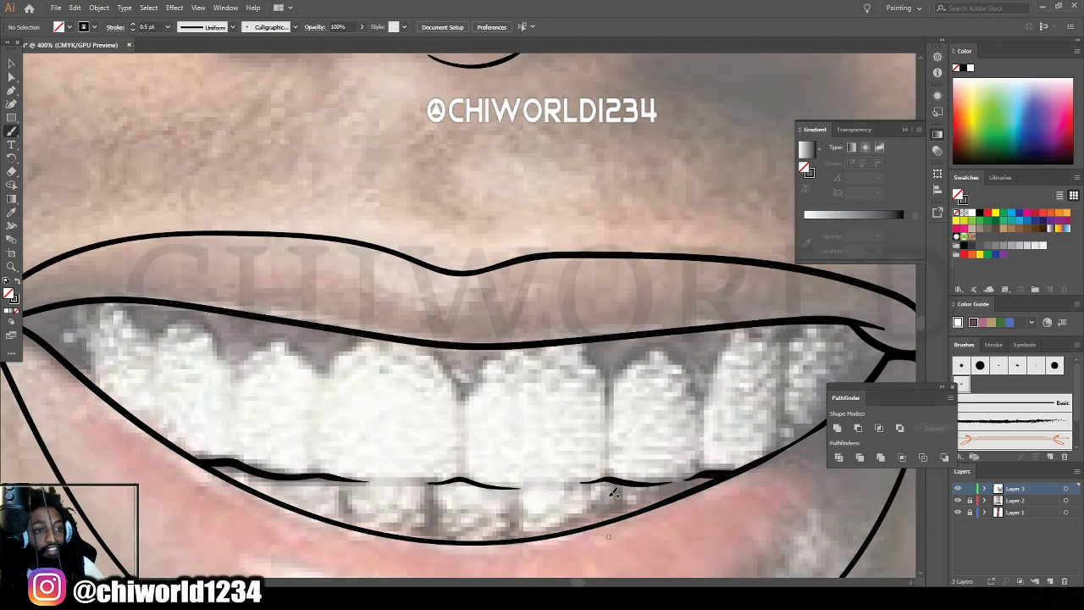
click(167, 27)
click(181, 37)
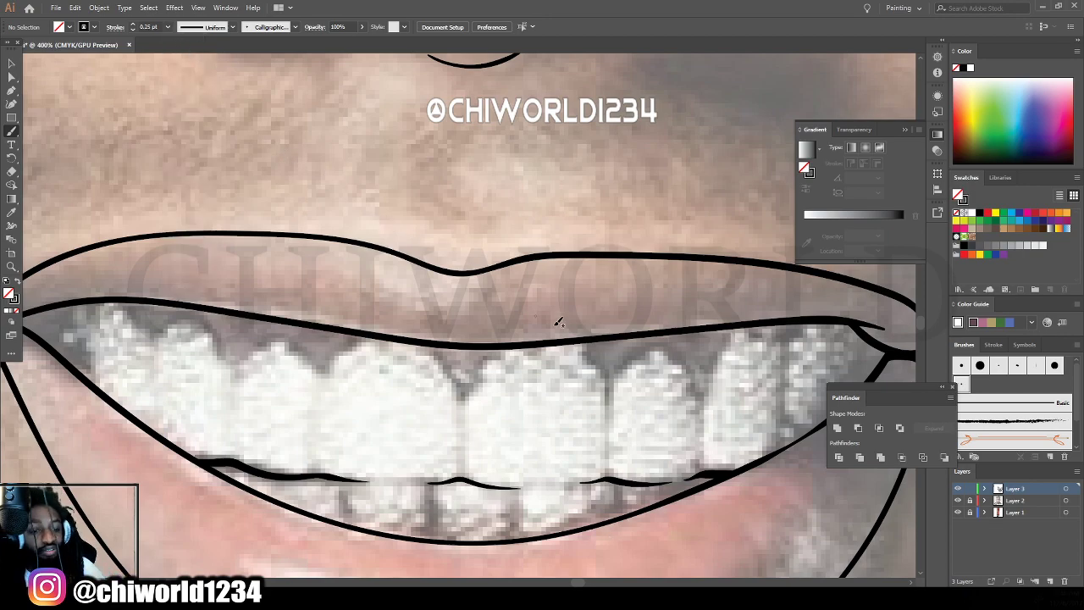
key(ctrl+minus)
scroll(595, 348, right, 2)
key(ctrl+plus)
key(ctrl+plus)
scroll(604, 341, down, 3)
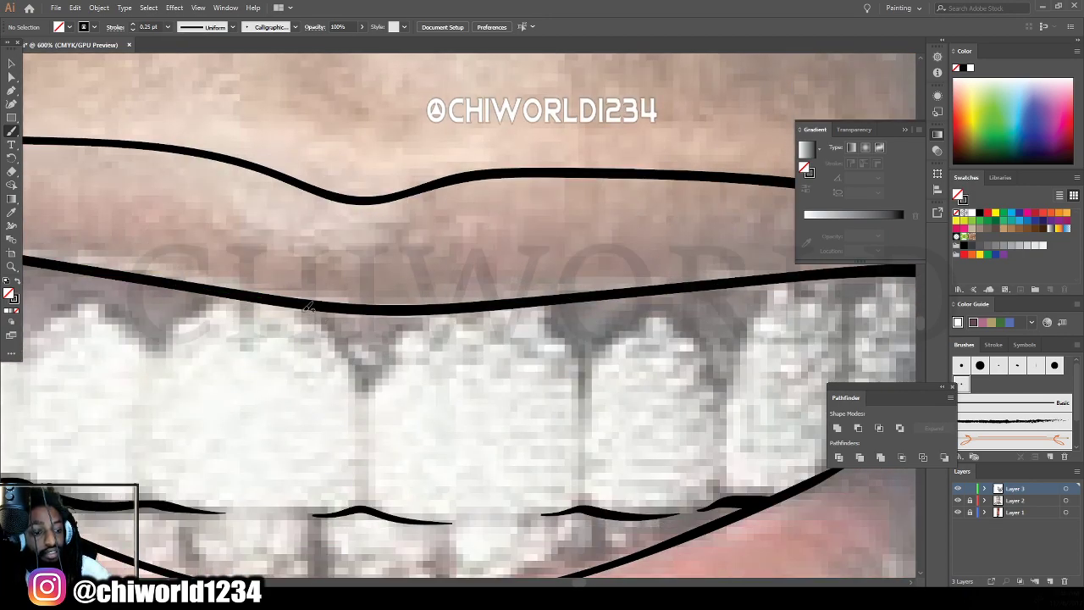
mouse_move(307, 300)
mouse_down()
mouse_move(369, 370)
mouse_move(428, 311)
mouse_up()
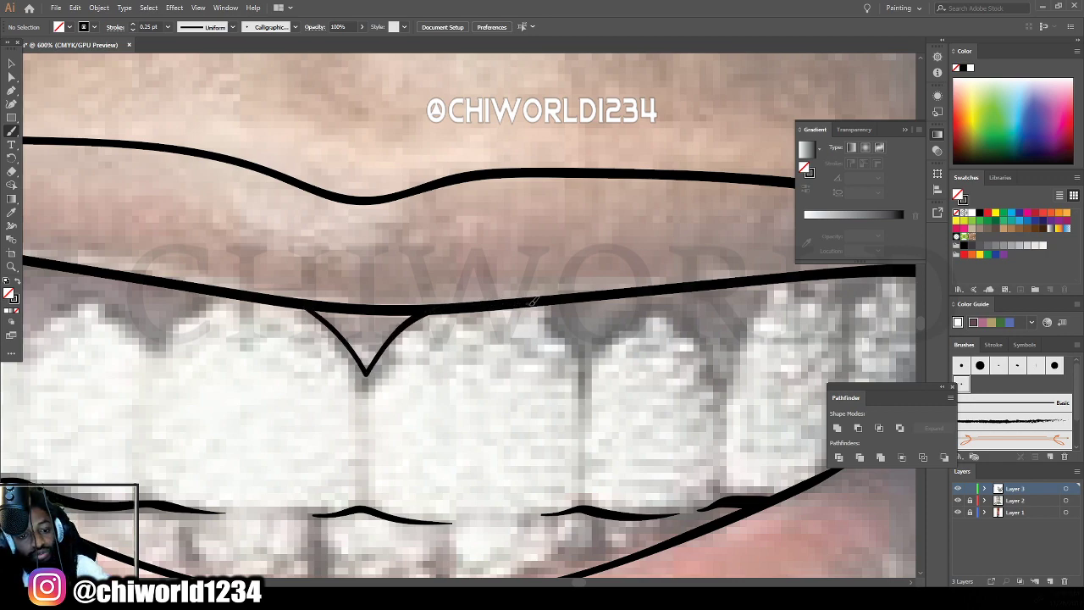
mouse_move(533, 300)
mouse_down()
mouse_move(587, 354)
mouse_move(643, 308)
mouse_move(673, 315)
mouse_move(715, 369)
mouse_move(769, 280)
mouse_move(794, 273)
mouse_up()
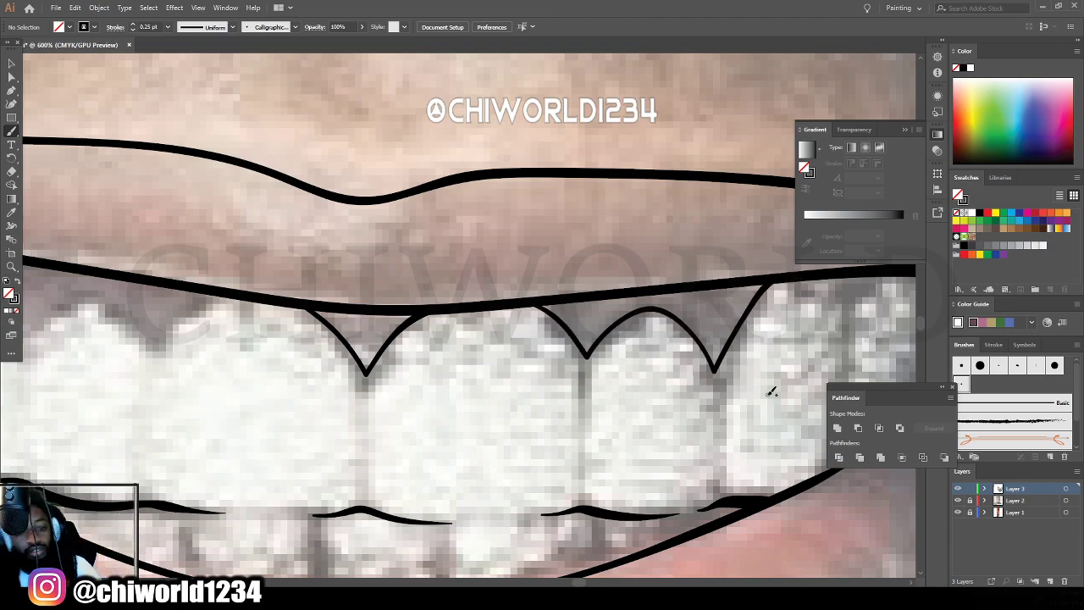
Trace the scalloped gum line with three pointed gaps above the upper teeth on the photo's left side.
scroll(310, 443, down, 4)
scroll(298, 440, up, 4)
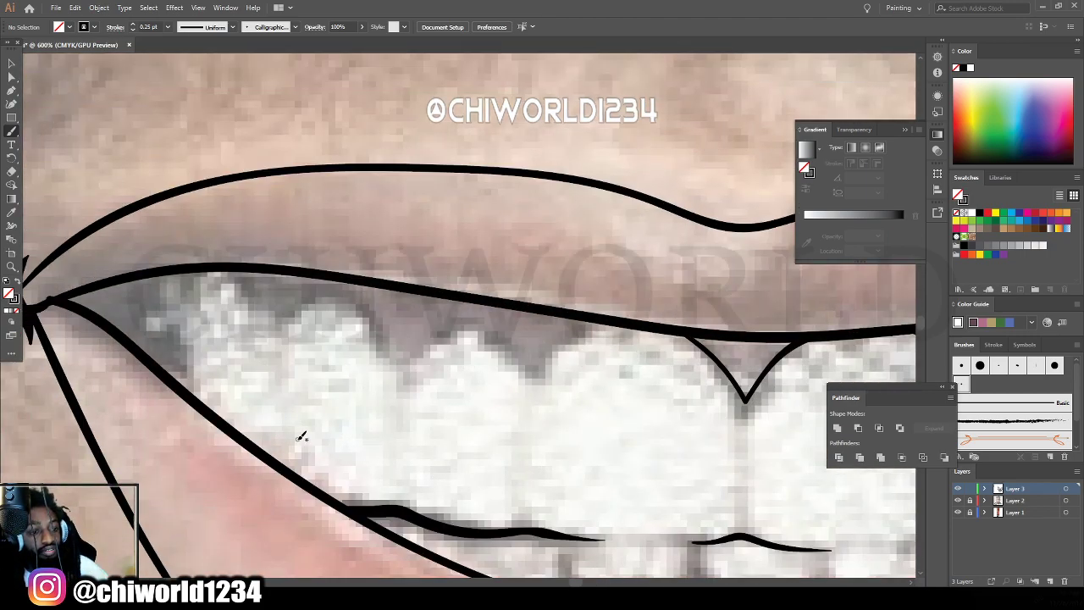
mouse_move(226, 263)
mouse_down()
mouse_move(283, 321)
mouse_move(311, 287)
mouse_move(347, 286)
mouse_move(401, 366)
mouse_move(430, 327)
mouse_move(453, 317)
mouse_move(484, 319)
mouse_move(532, 370)
mouse_move(583, 323)
mouse_move(619, 320)
mouse_up()
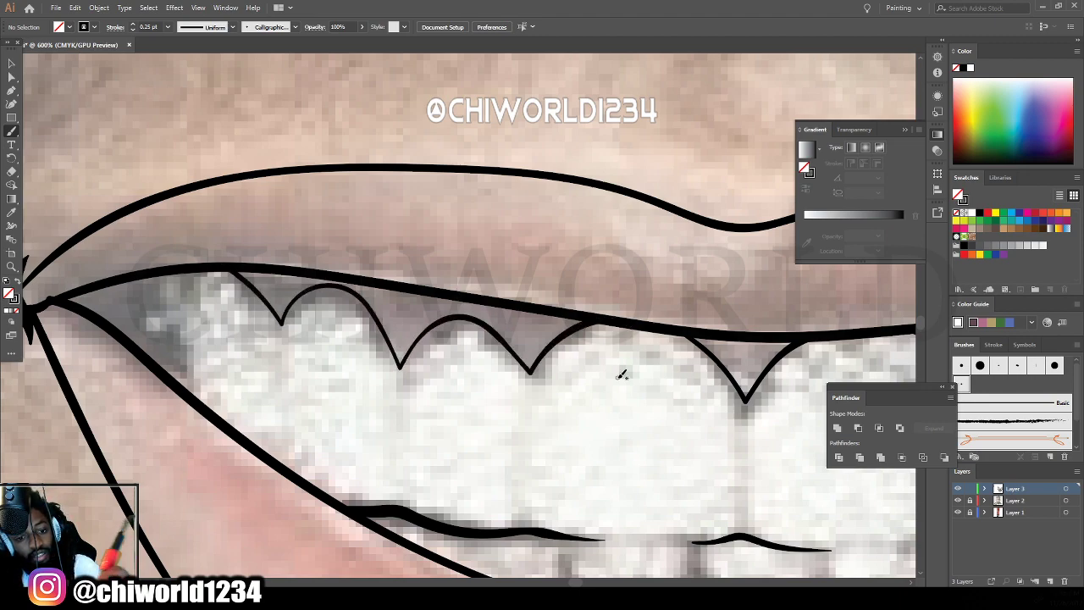
Paint the small pointed gum gap between the last two upper teeth on the photo's right, redoing the first attempt.
key(ctrl+minus)
key(ctrl+minus)
key(ctrl+minus)
key(ctrl+plus)
key(ctrl+plus)
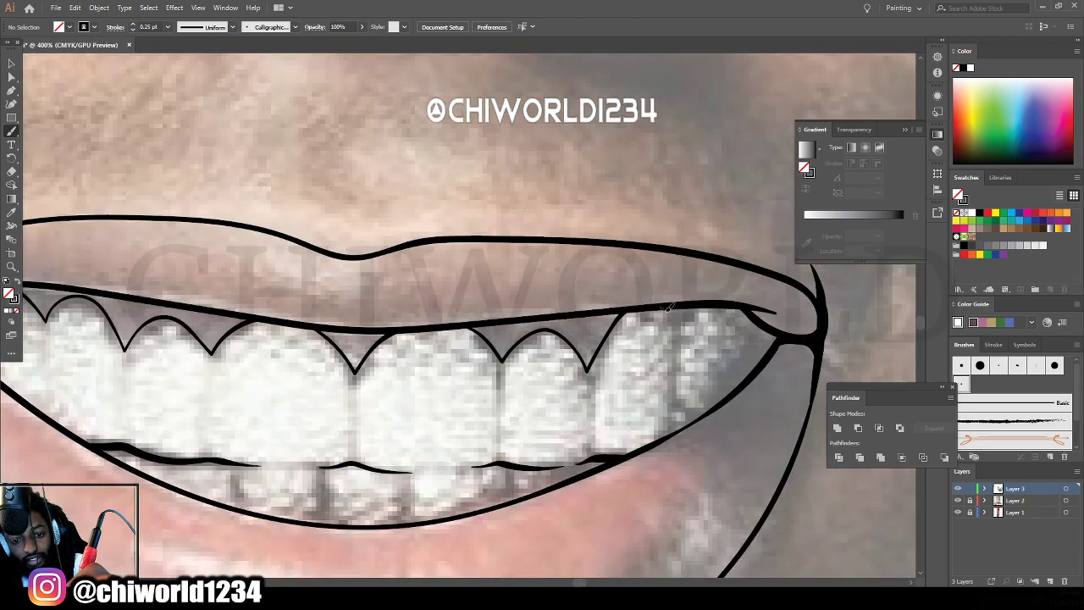
mouse_move(666, 308)
mouse_down()
mouse_move(682, 325)
mouse_move(717, 301)
mouse_up()
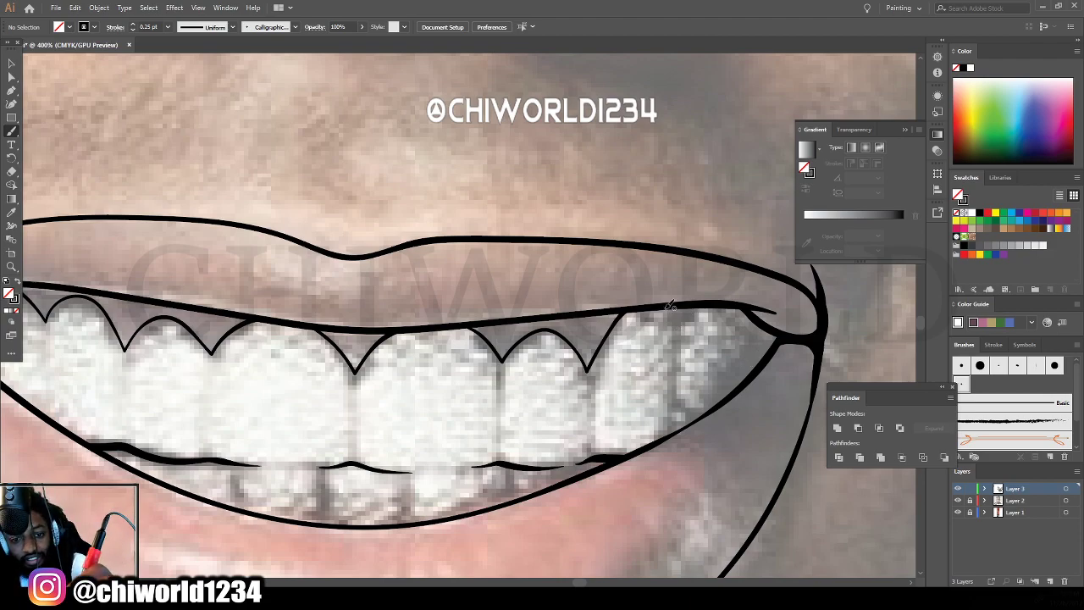
mouse_move(667, 307)
mouse_down()
mouse_move(681, 330)
mouse_move(710, 301)
mouse_up()
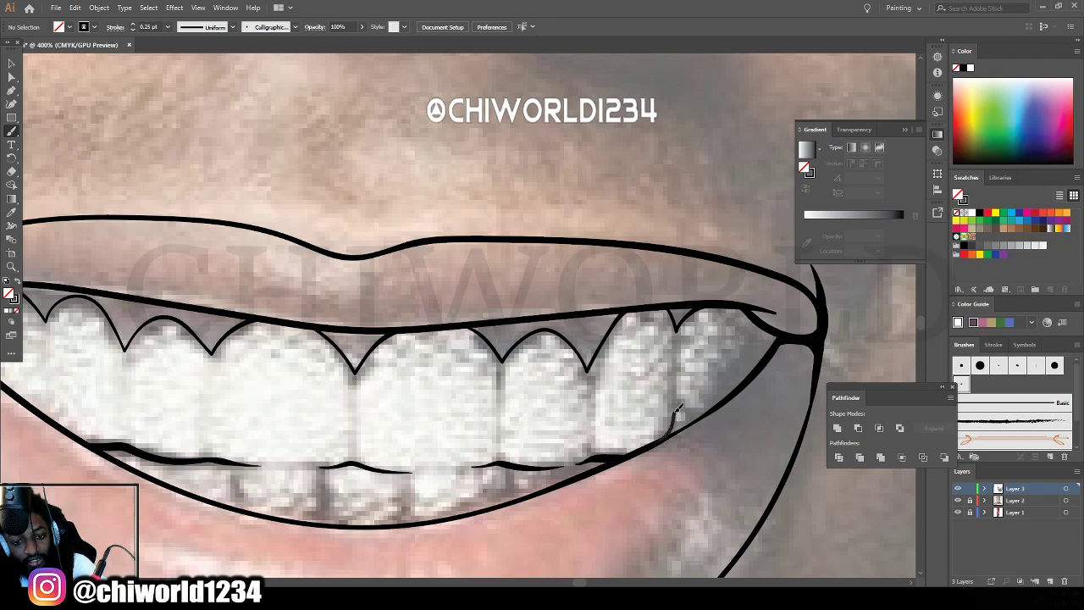
Paint thin vertical separator strokes rising from the upper teeth's bottom edge, from the photo's right side to just past the middle.
drag(677, 410, 682, 358)
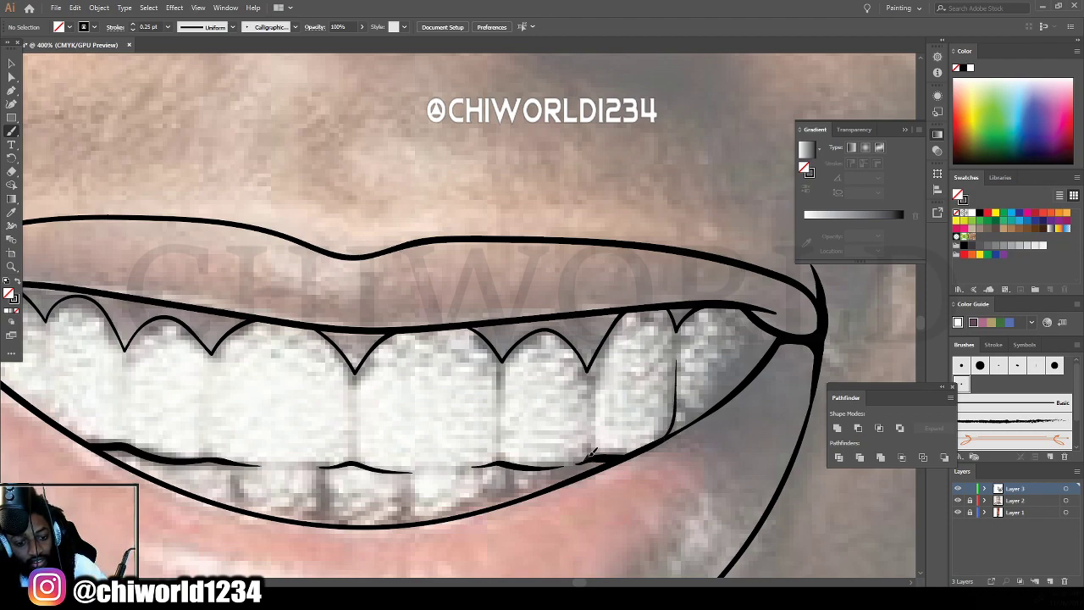
drag(592, 453, 592, 398)
drag(502, 458, 504, 390)
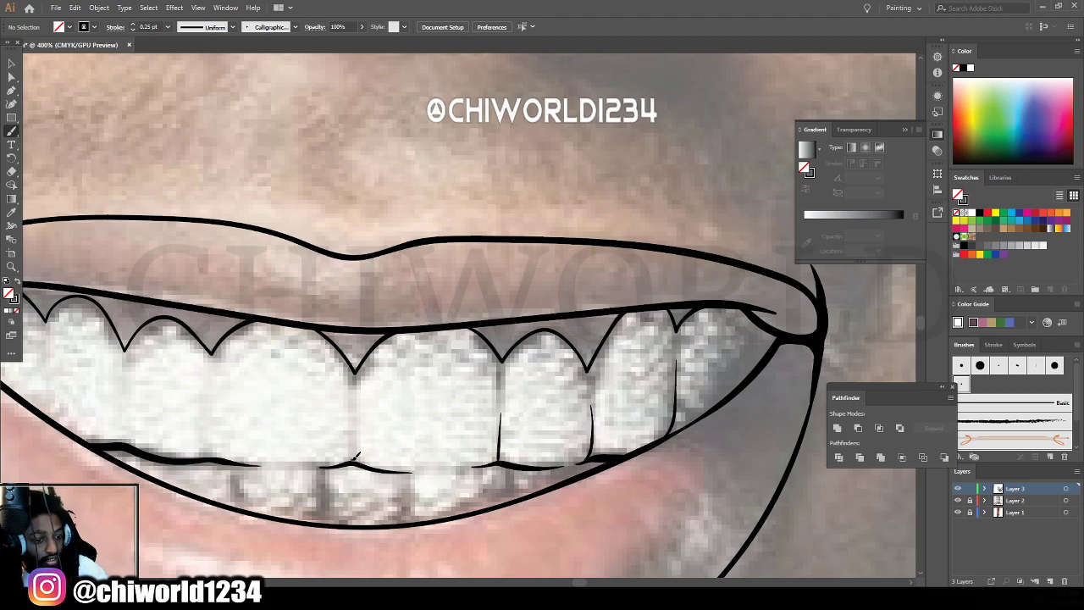
drag(355, 457, 353, 420)
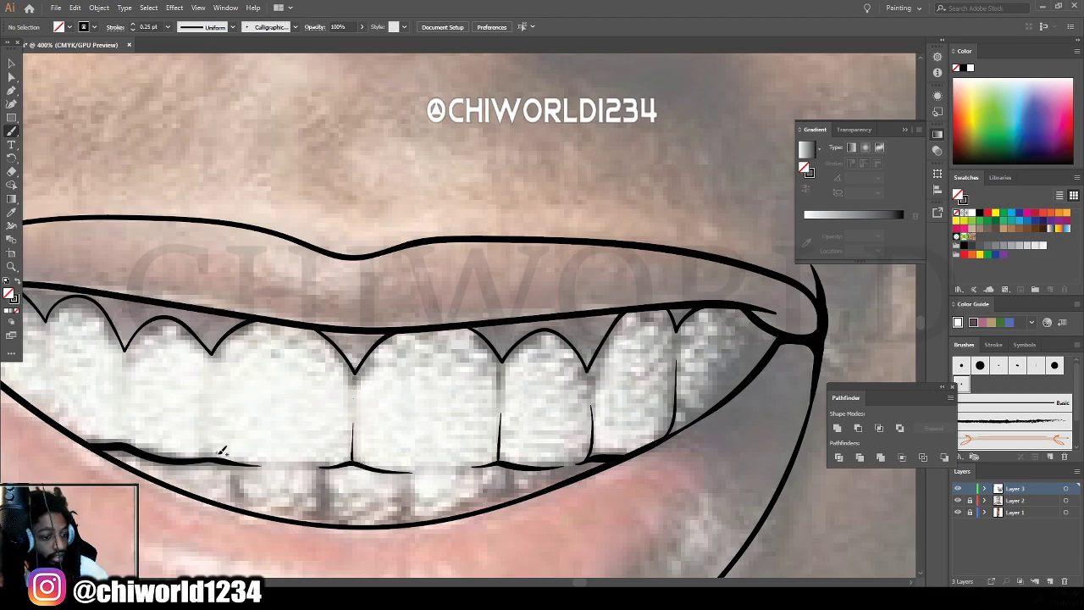
drag(227, 458, 213, 403)
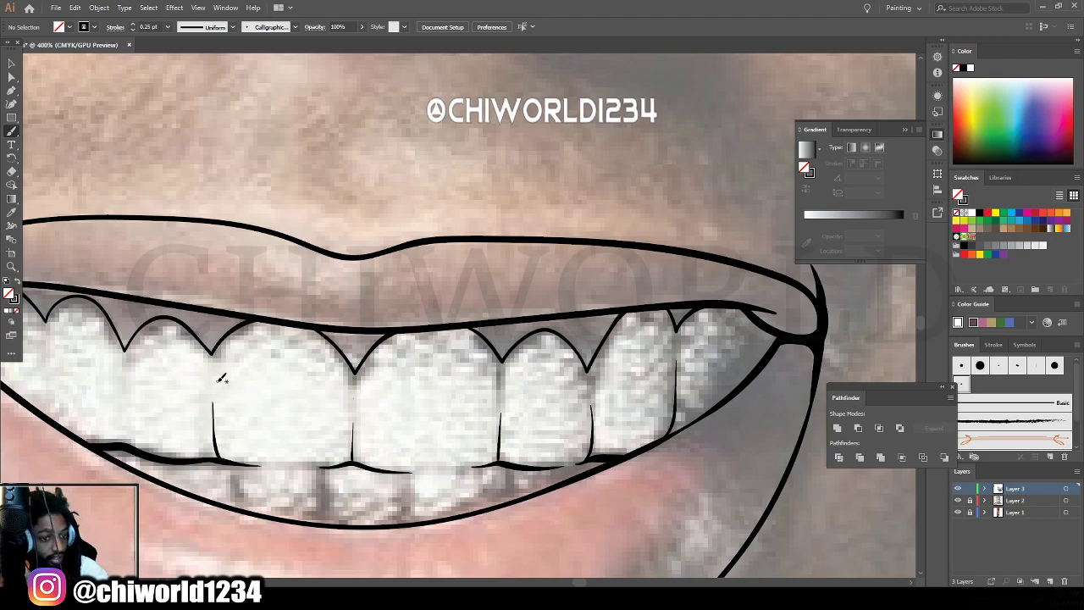
Paint the remaining separator strokes between the upper teeth on the photo's left side, up to the mouth corner.
key(ctrl+minus)
key(ctrl+minus)
scroll(312, 458, left, 5)
key(ctrl+equal)
key(ctrl+equal)
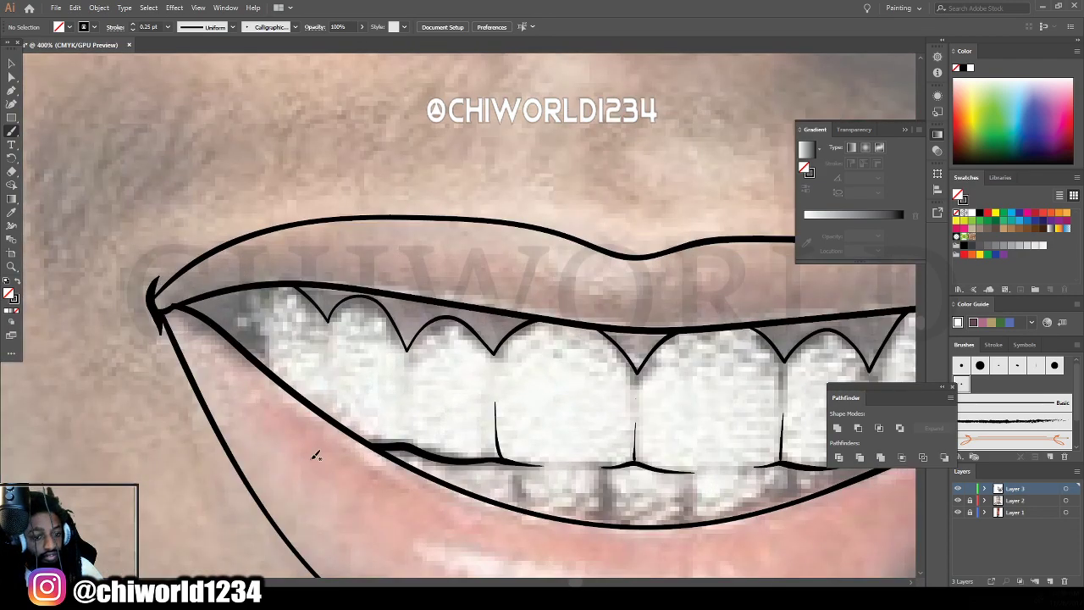
drag(408, 439, 402, 376)
mouse_move(333, 414)
mouse_down()
mouse_move(318, 349)
mouse_move(254, 329)
mouse_move(251, 303)
mouse_up()
Hide the photo layers to review the line art of the face on its own, and show them again.
key(ctrl+minus)
key(ctrl+minus)
key(ctrl+minus)
key(ctrl+minus)
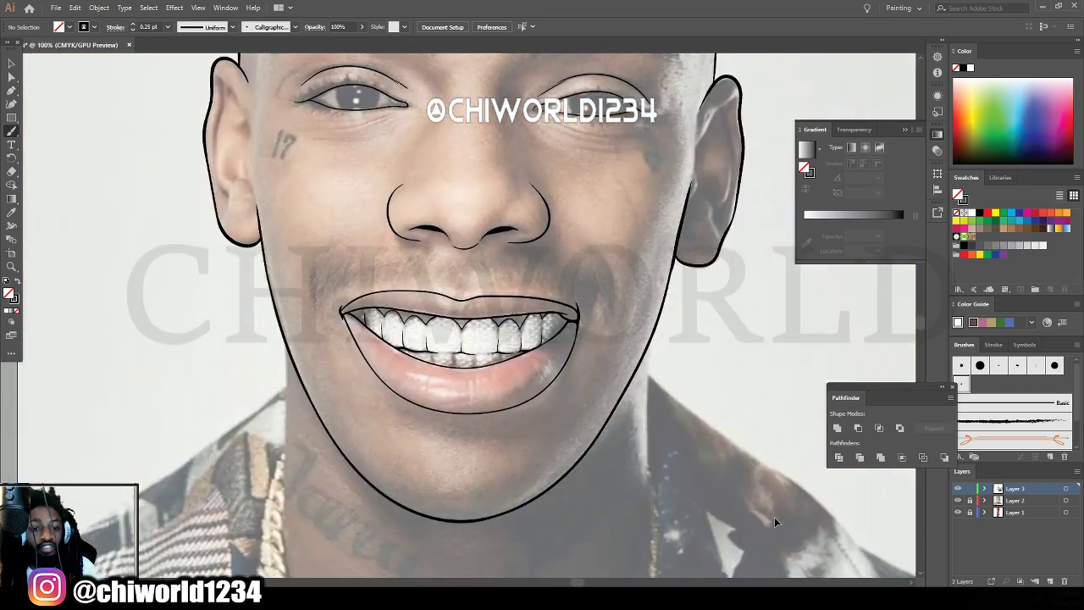
scroll(774, 517, up, 3)
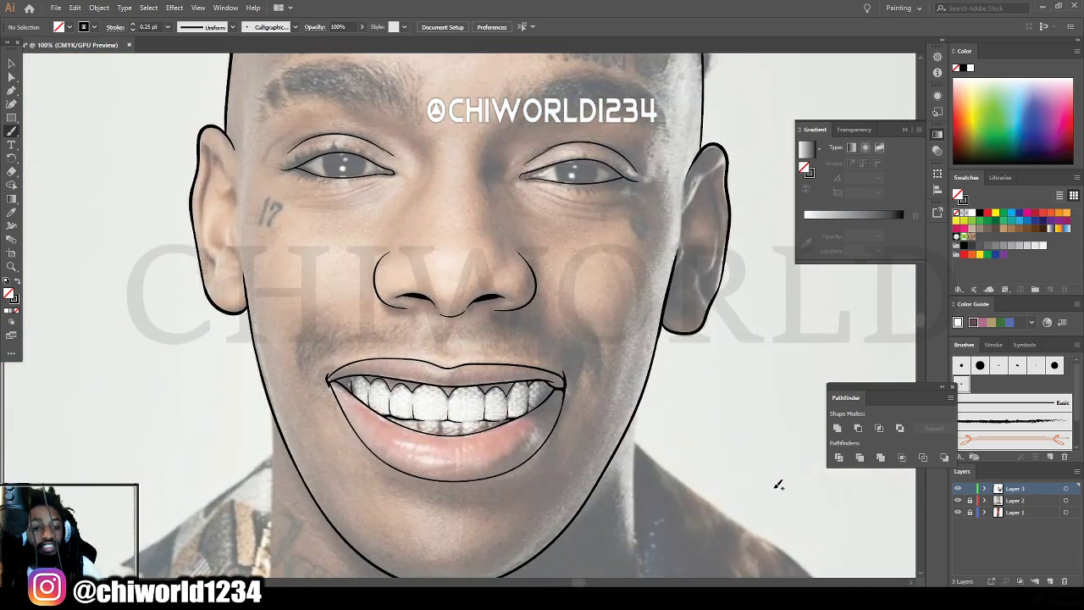
click(958, 501)
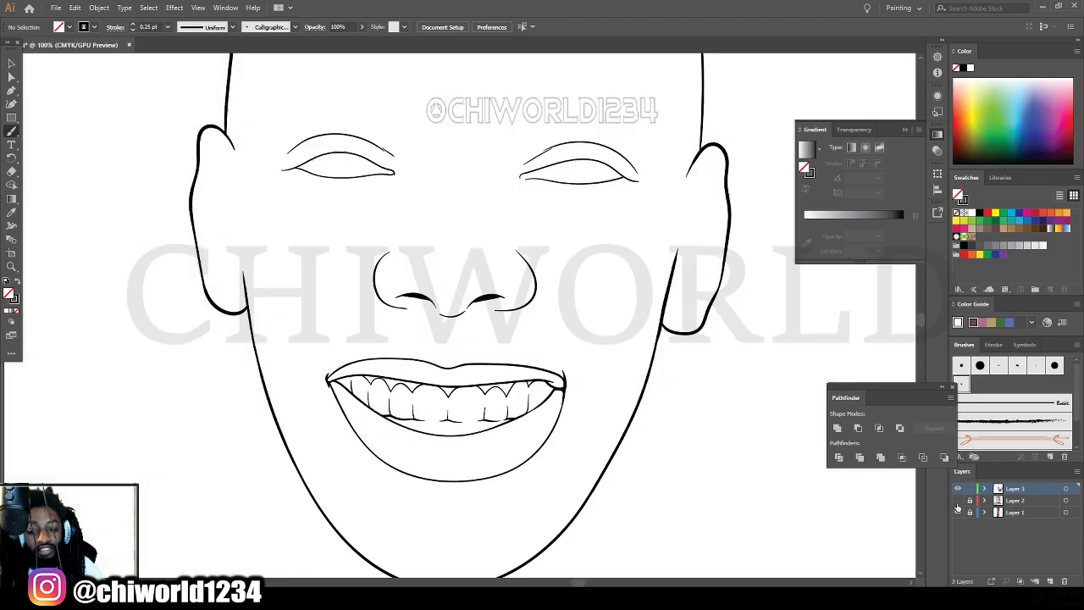
key(ctrl+minus)
key(ctrl+minus)
key(ctrl+plus)
key(ctrl+plus)
click(957, 500)
Trace the lower teeth above the lower lip with a bumpy gum line on the photo's right and three short separator strokes.
key(ctrl+plus)
key(ctrl+plus)
key(ctrl+plus)
key(ctrl+plus)
key(ctrl+plus)
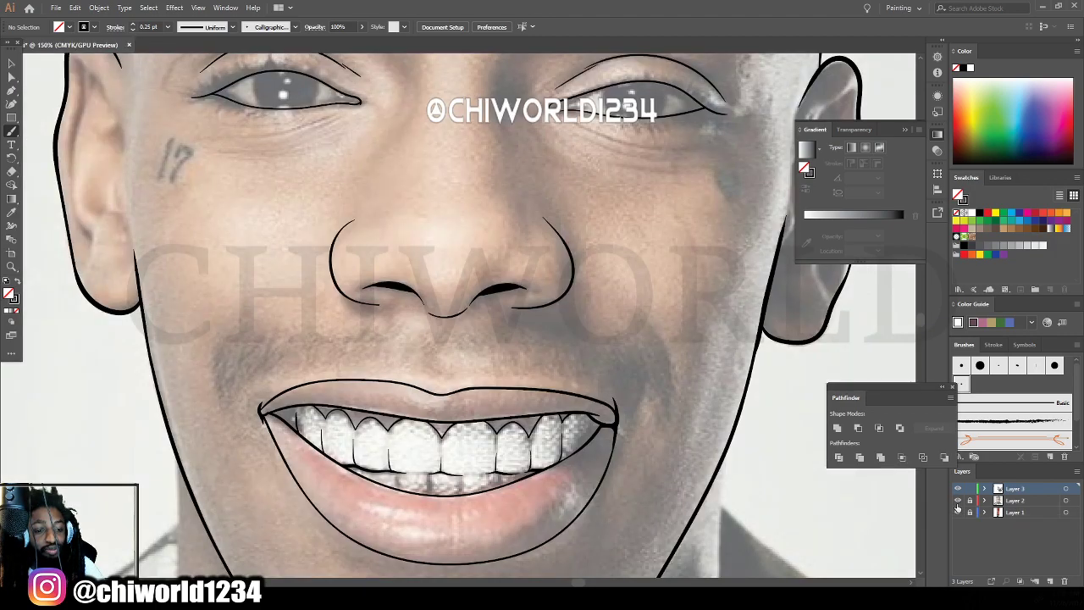
scroll(786, 472, up, 1)
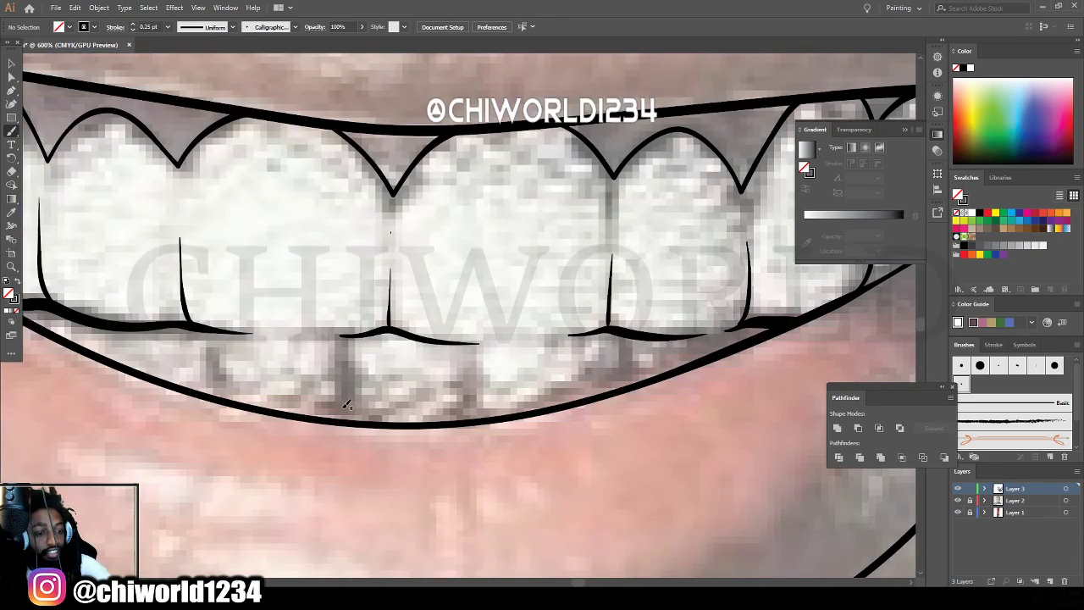
drag(332, 414, 353, 349)
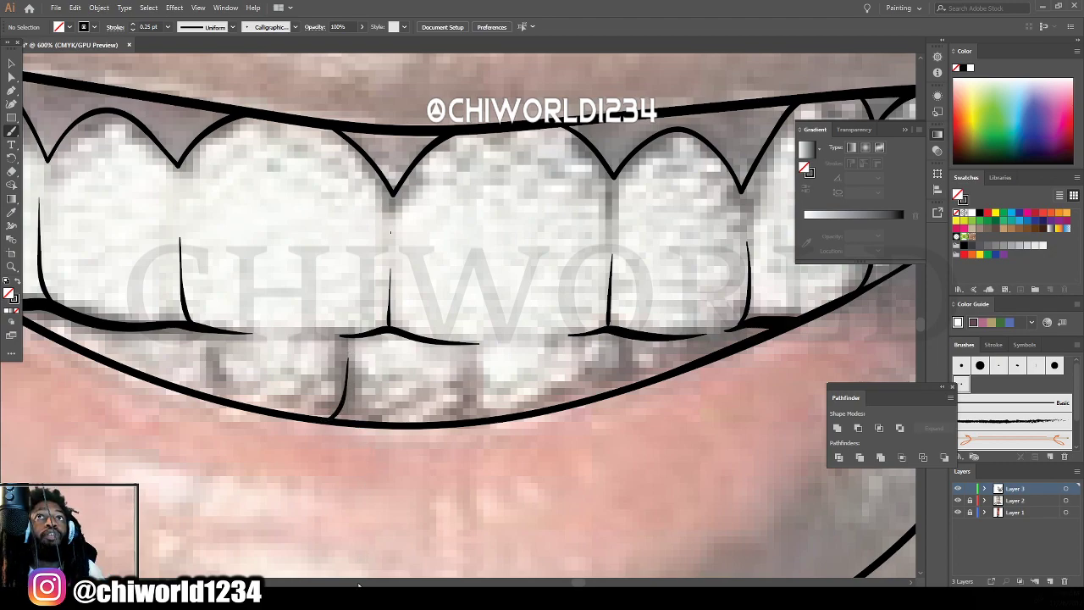
key(ctrl+z)
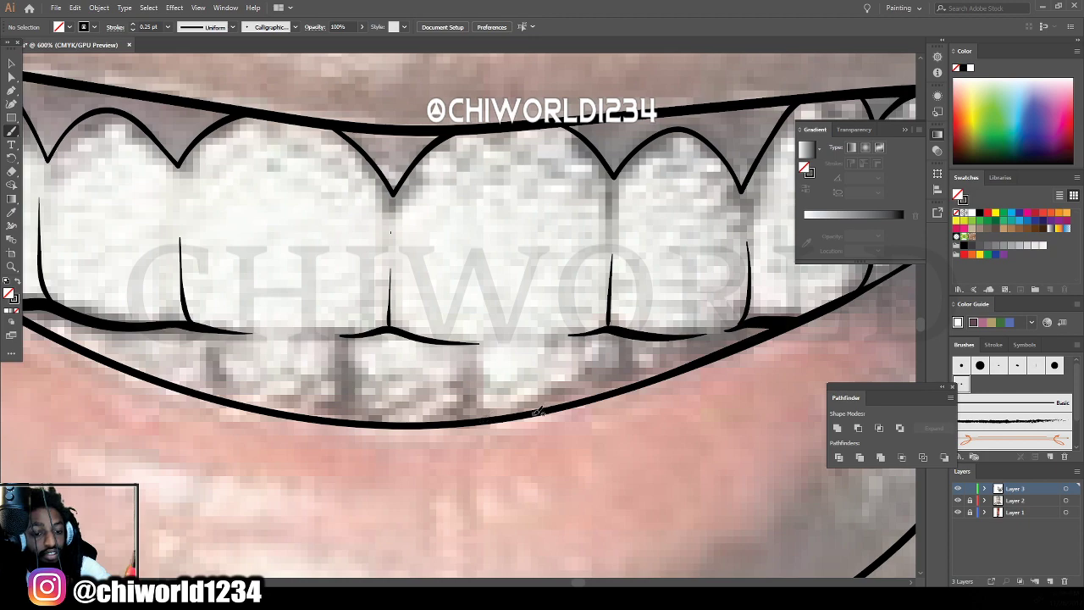
mouse_move(535, 410)
mouse_down()
mouse_move(630, 367)
mouse_move(673, 367)
mouse_up()
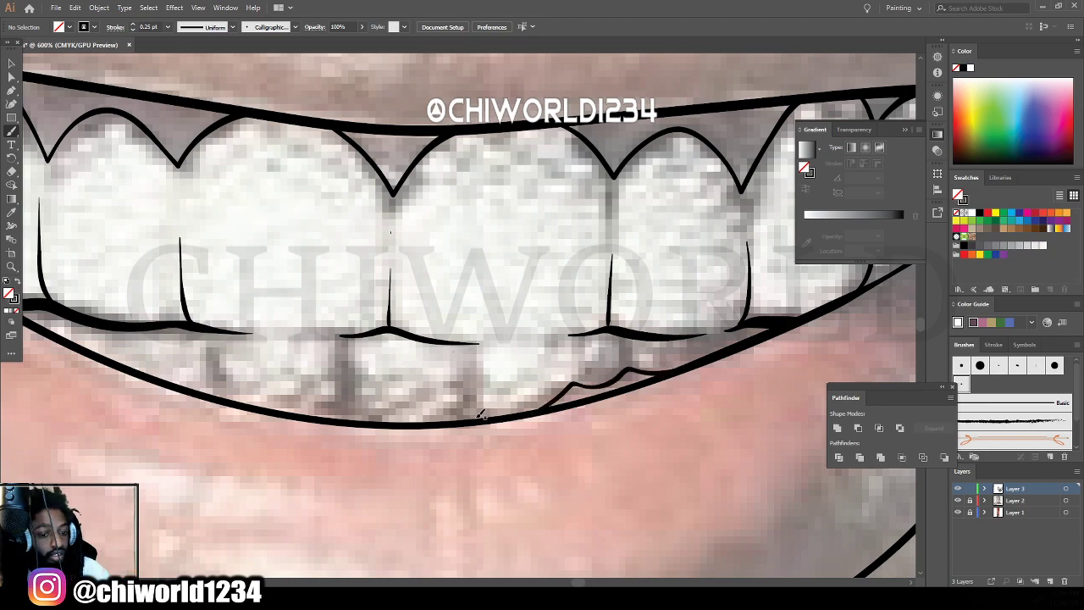
drag(464, 414, 457, 355)
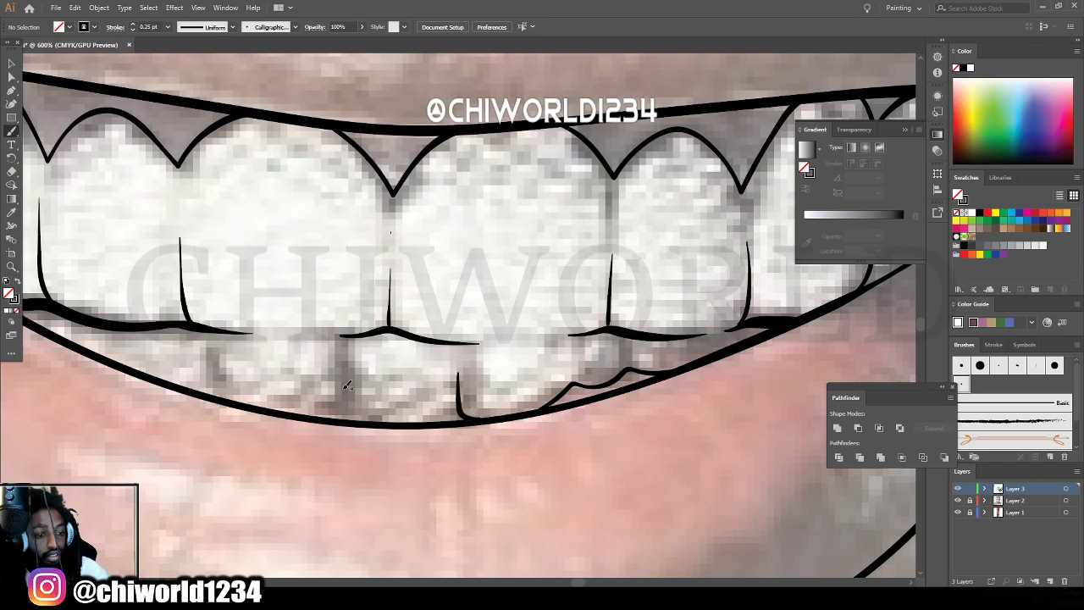
mouse_move(320, 413)
mouse_down()
mouse_move(337, 408)
mouse_move(343, 372)
mouse_up()
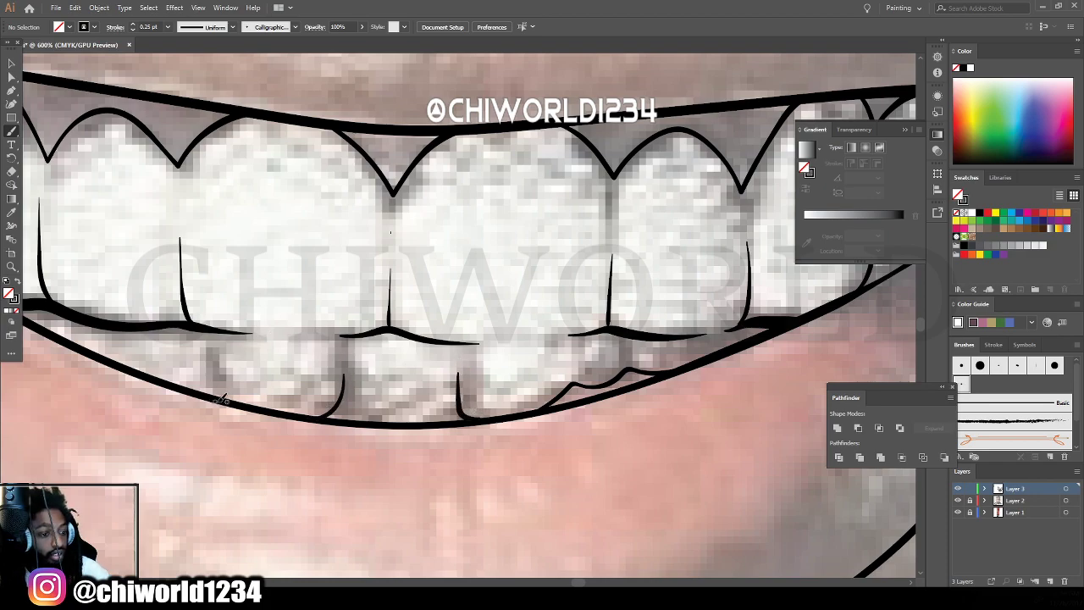
drag(217, 397, 212, 347)
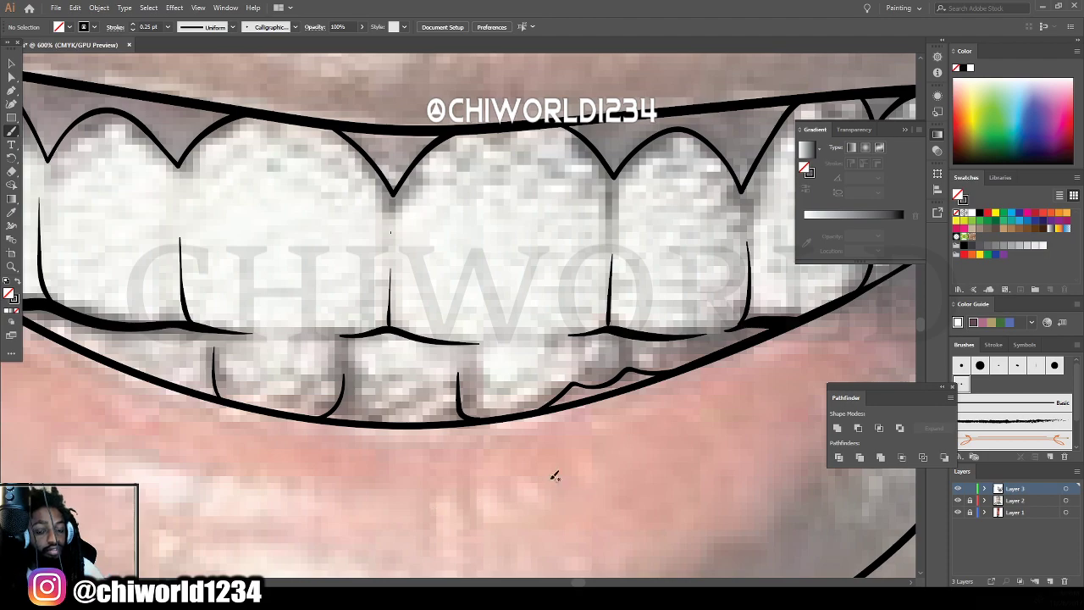
Paint a curved smile crease on the cheek beside the mouth corner on the photo's right, redoing the first attempt.
scroll(554, 476, down, 5)
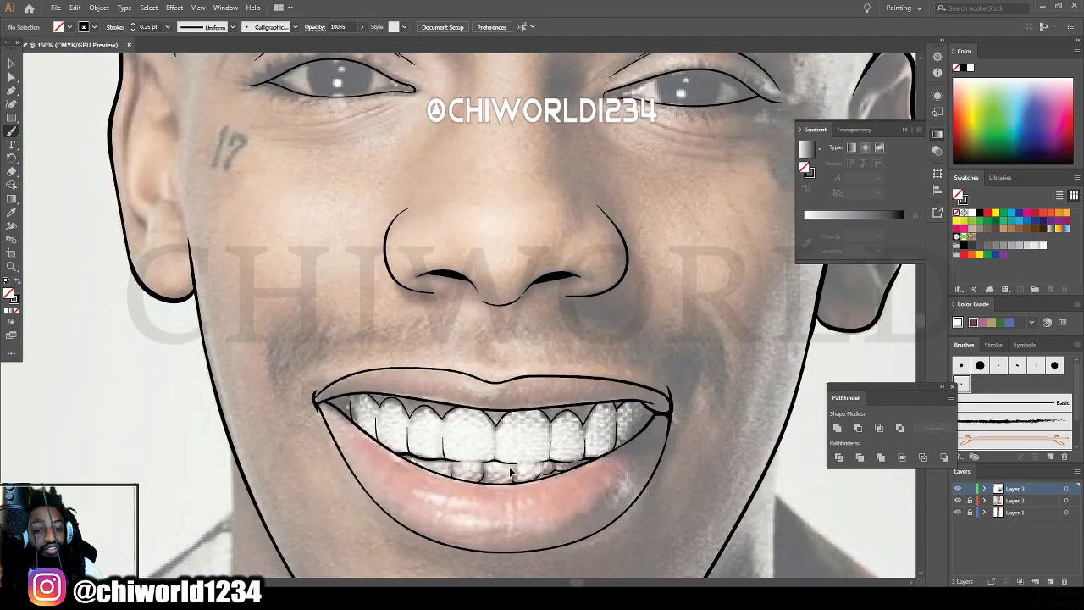
scroll(510, 473, right, 1)
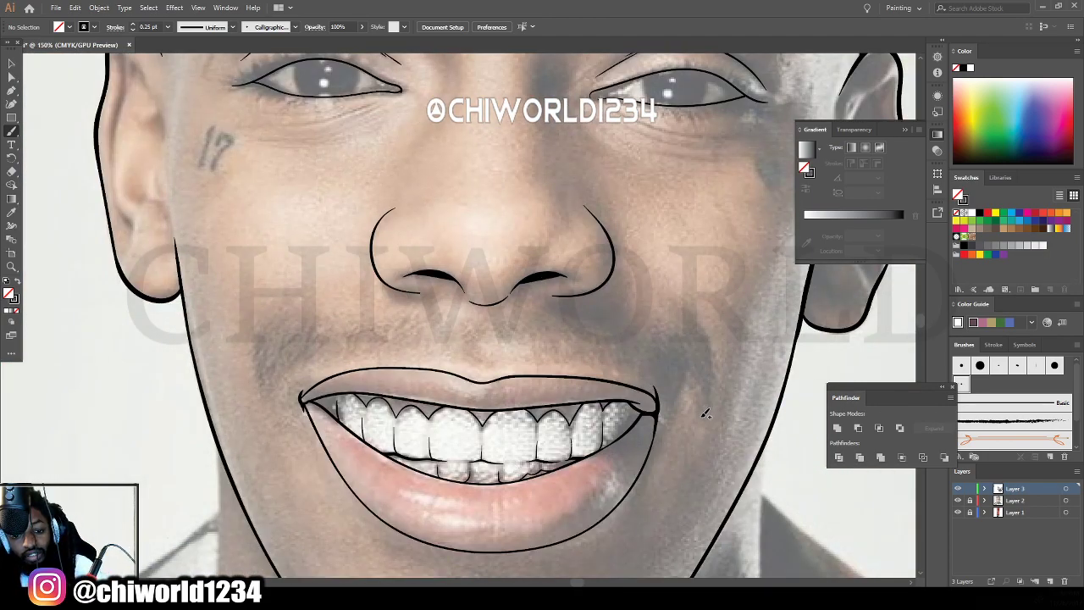
mouse_move(708, 401)
mouse_down()
mouse_move(713, 349)
mouse_move(674, 288)
mouse_up()
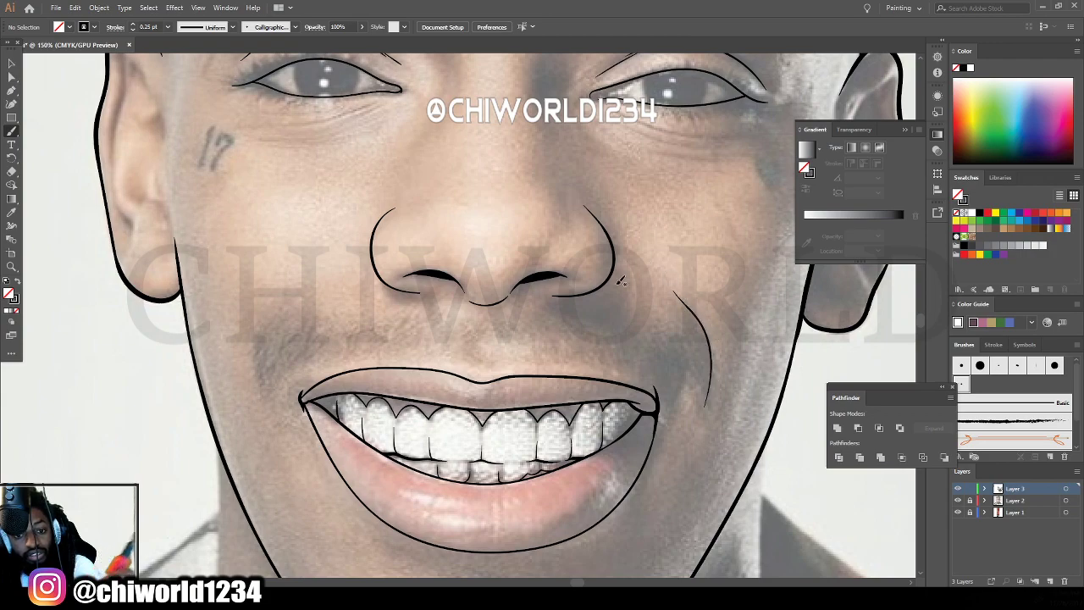
key(ctrl+z)
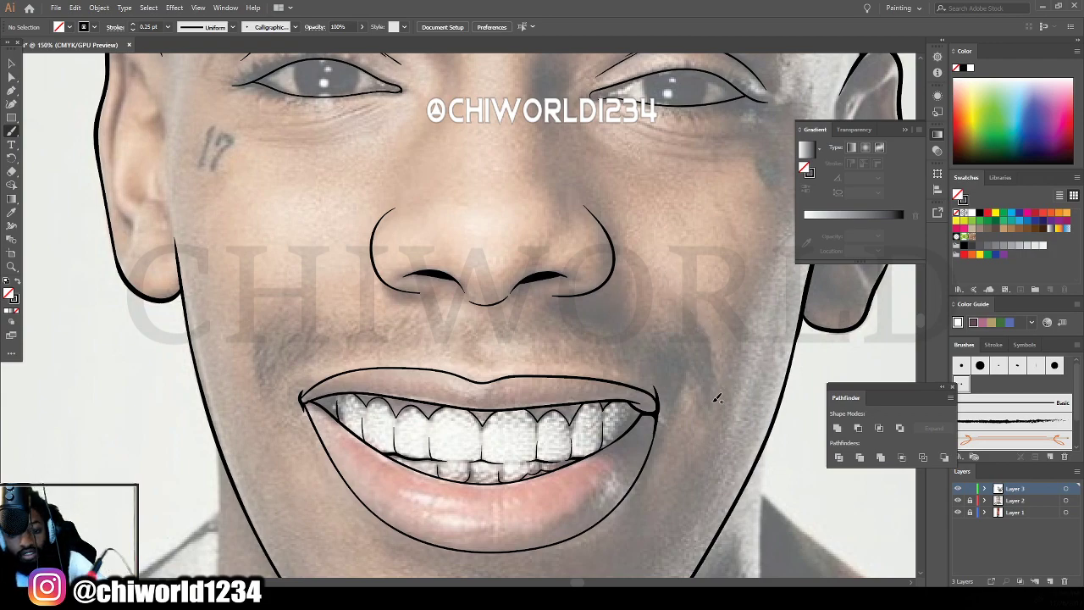
mouse_move(705, 409)
mouse_down()
mouse_move(708, 337)
mouse_move(684, 304)
mouse_up()
Switch to the Pencil tool and accept its options with Fill new pencil strokes enabled.
key(ctrl+minus)
key(ctrl+minus)
key(ctrl+minus)
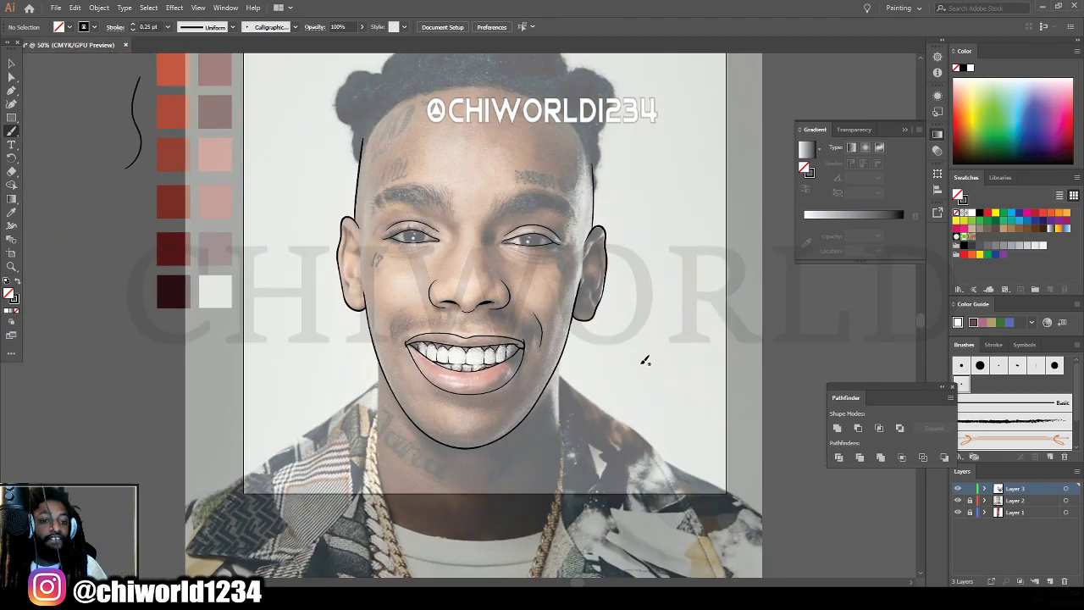
scroll(640, 359, up, 1)
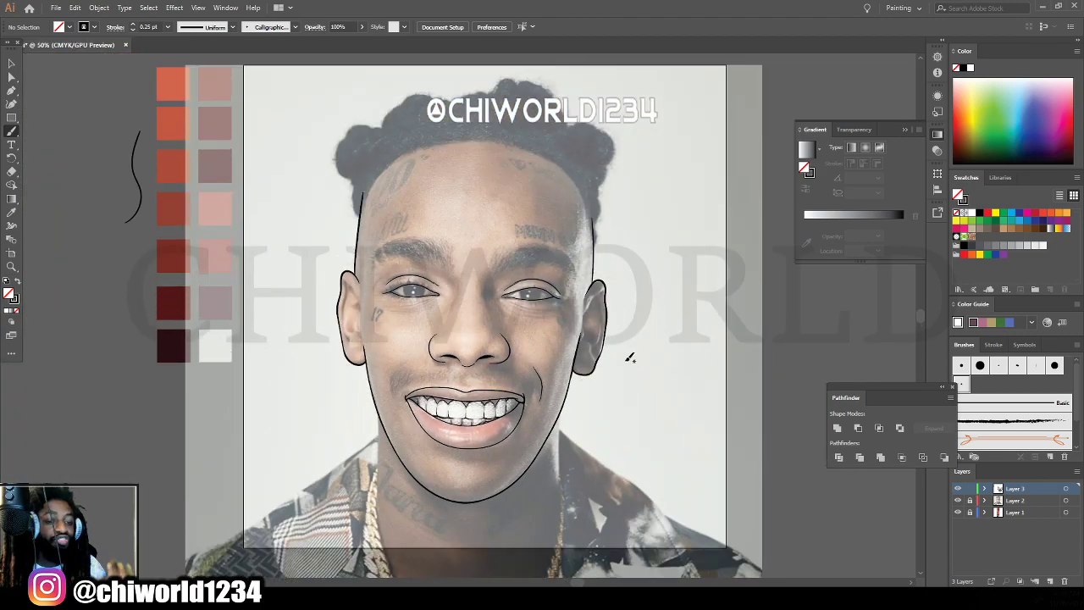
click(9, 133)
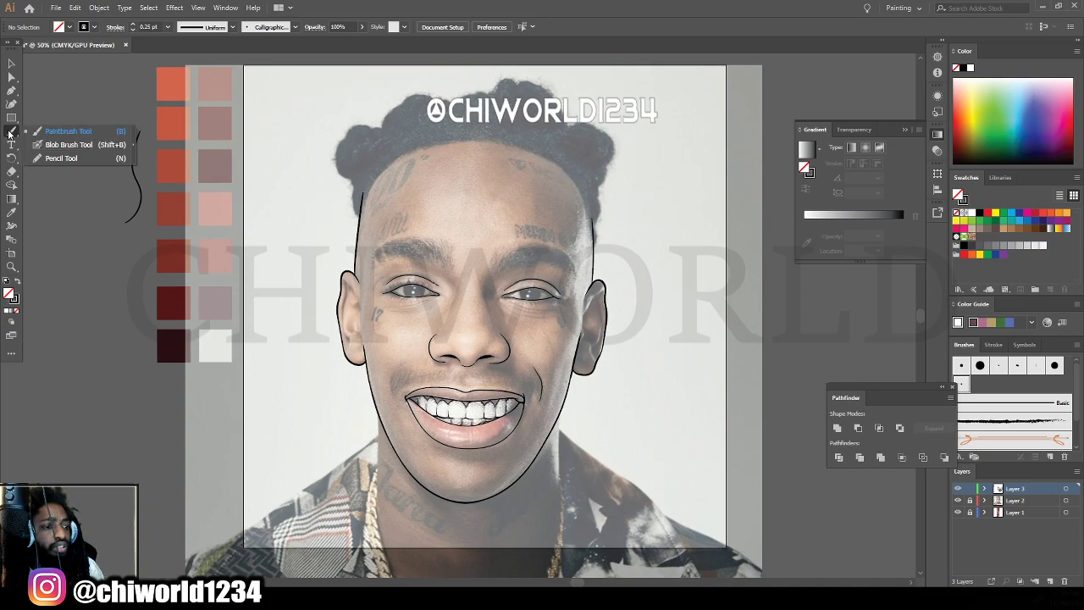
click(59, 158)
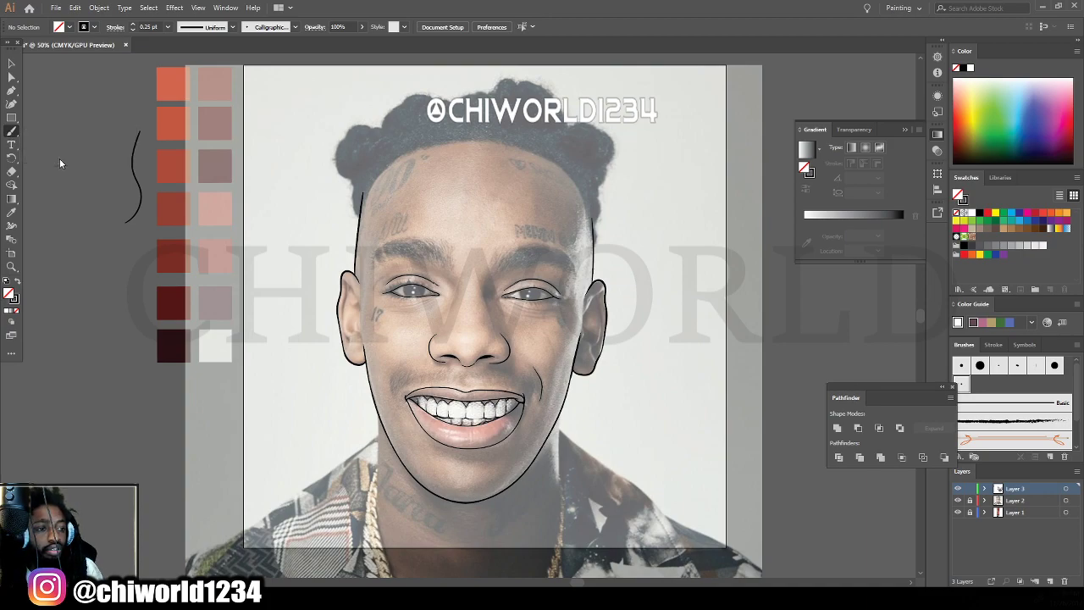
double_click(13, 134)
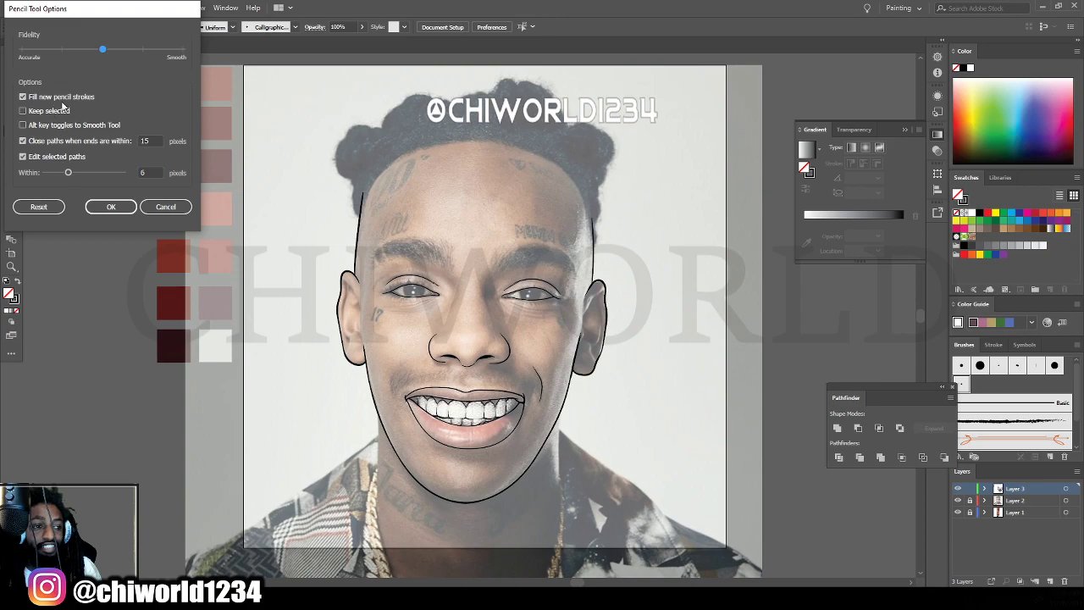
click(112, 207)
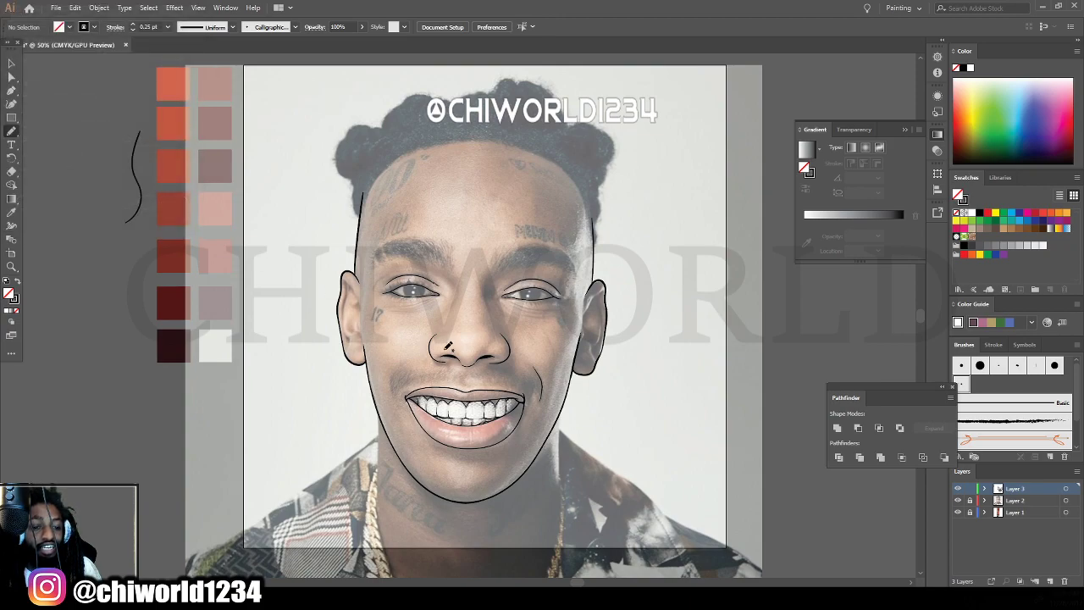
Swap the fill and stroke colours to get a black fill with no stroke.
key(ctrl+equal)
key(ctrl+equal)
scroll(696, 406, up, 2)
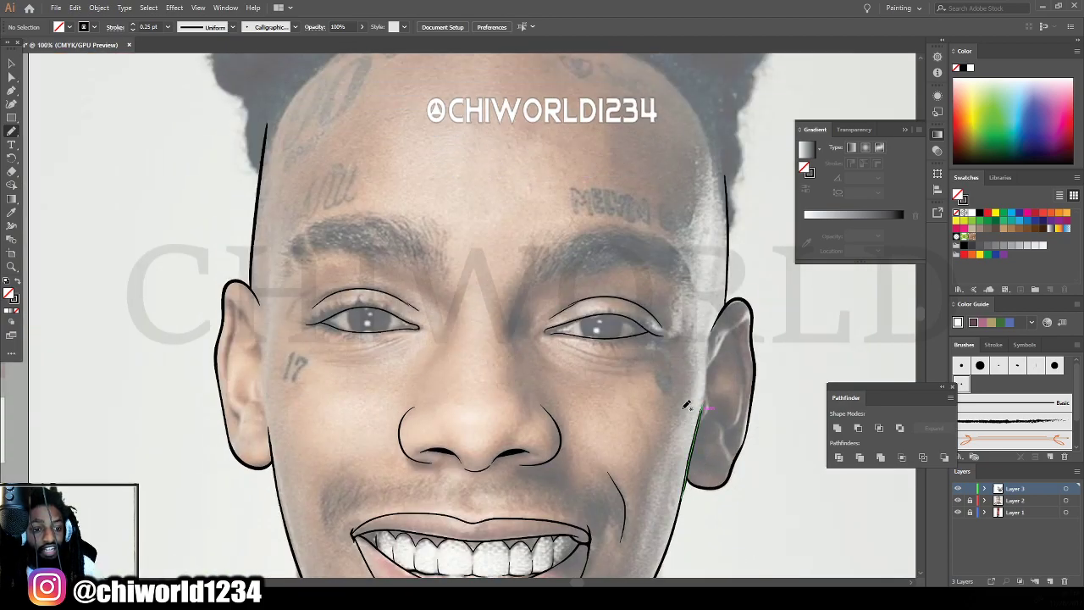
scroll(684, 406, down, 3)
scroll(683, 408, down, 3)
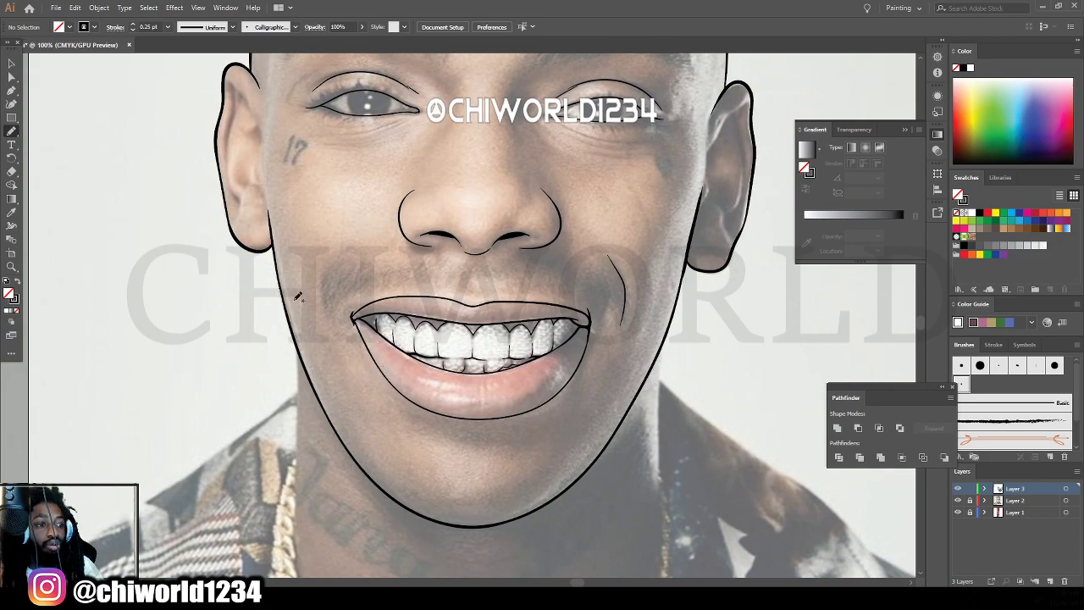
click(18, 282)
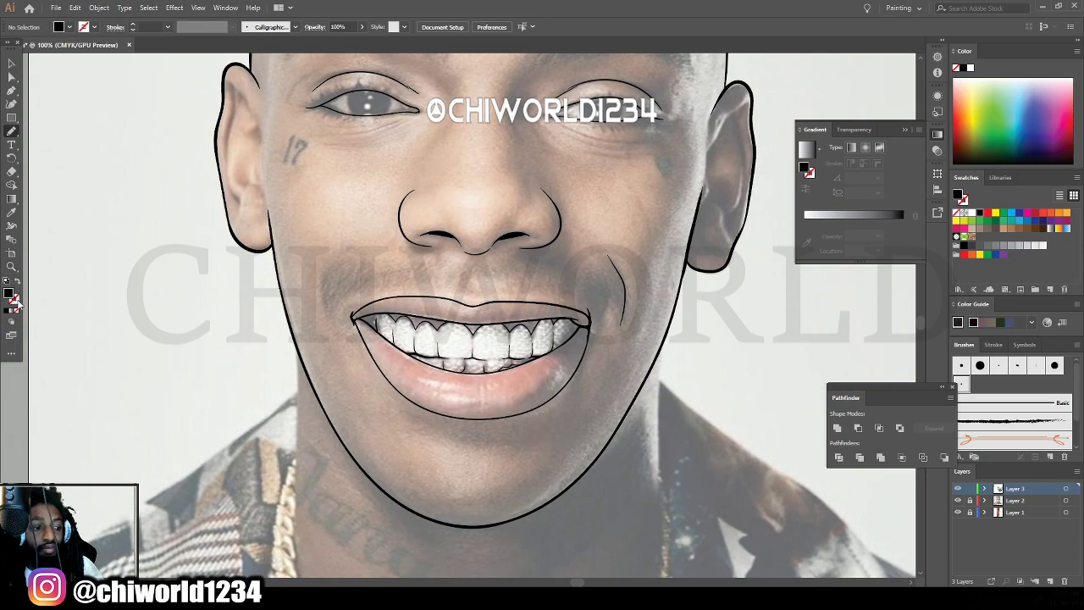
Draw the iris of the eye on the photo's left as a closed black shape between the upper and lower lid lines.
scroll(253, 312, up, 4)
key(ctrl+plus)
key(ctrl+plus)
scroll(252, 313, up, 3)
scroll(253, 312, left, 3)
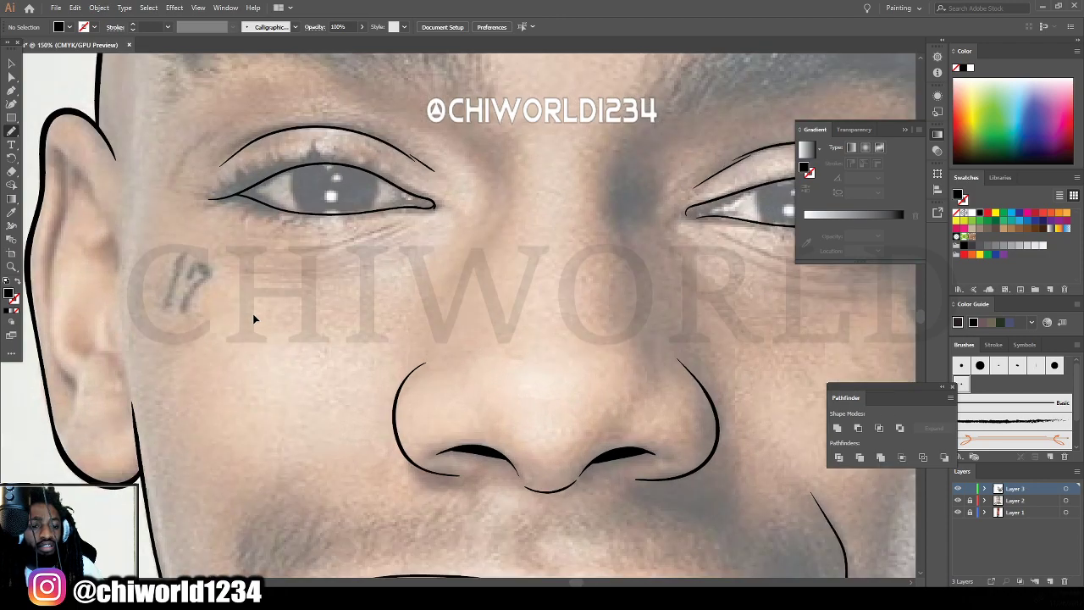
scroll(252, 311, up, 4)
scroll(252, 310, up, 6)
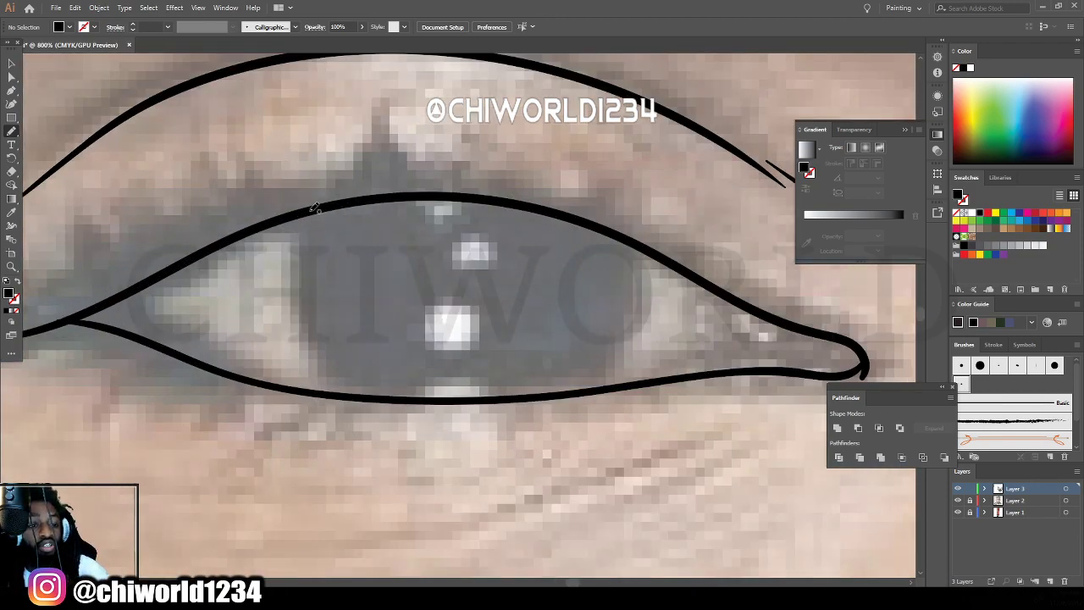
mouse_move(306, 217)
mouse_down()
mouse_move(302, 281)
mouse_move(317, 339)
mouse_move(347, 388)
mouse_move(438, 397)
mouse_move(586, 389)
mouse_up()
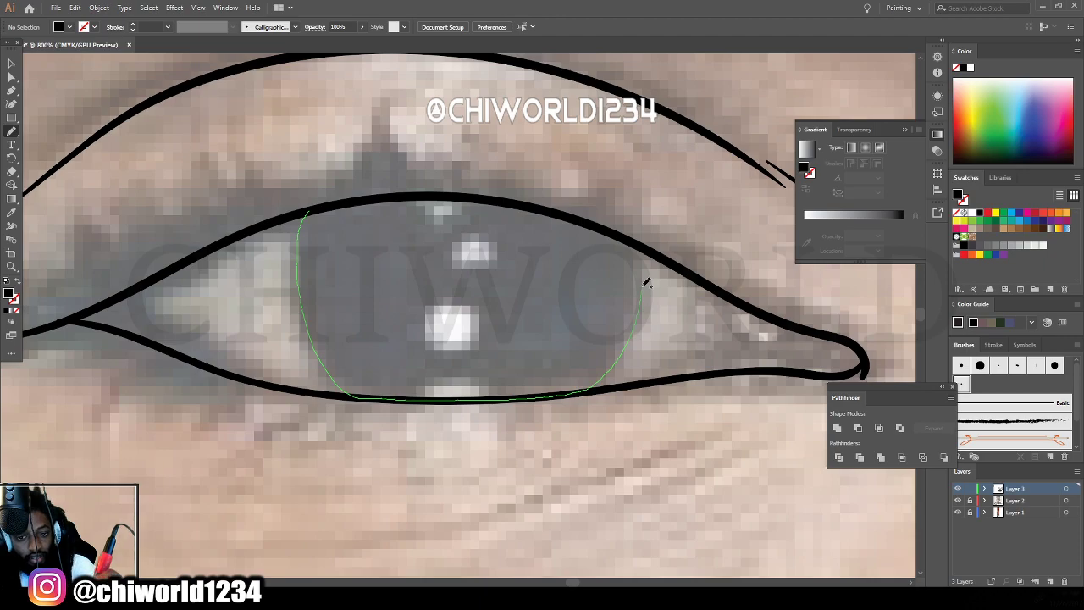
mouse_move(645, 282)
mouse_down()
mouse_move(637, 241)
mouse_move(532, 202)
mouse_move(375, 194)
mouse_move(310, 210)
mouse_up()
Draw the matching closed black iris shape in the eye on the photo's right, bounded by its lid lines.
key(ctrl+minus)
key(ctrl+minus)
key(ctrl+minus)
key(ctrl+minus)
scroll(841, 472, right, 3)
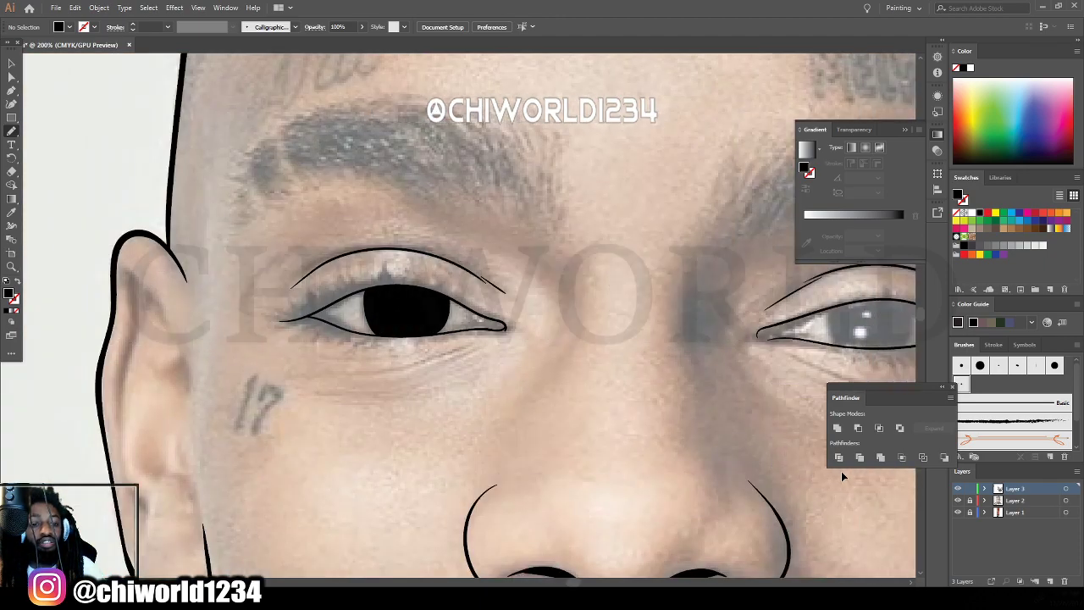
scroll(606, 350, right, 5)
key(ctrl+plus)
key(ctrl+plus)
key(ctrl+plus)
key(ctrl+plus)
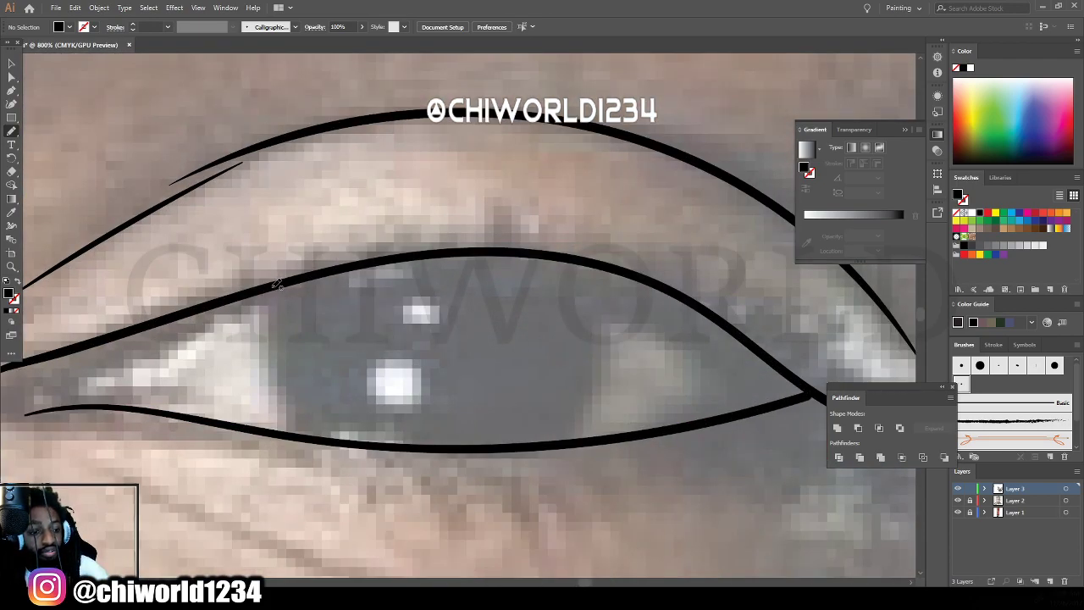
mouse_move(273, 287)
mouse_down()
mouse_move(272, 376)
mouse_move(305, 437)
mouse_move(558, 446)
mouse_move(580, 436)
mouse_move(604, 375)
mouse_move(601, 294)
mouse_move(582, 259)
mouse_move(435, 253)
mouse_move(274, 286)
mouse_up()
key(ctrl+minus)
key(ctrl+minus)
key(ctrl+minus)
key(ctrl+minus)
key(ctrl+minus)
key(ctrl+minus)
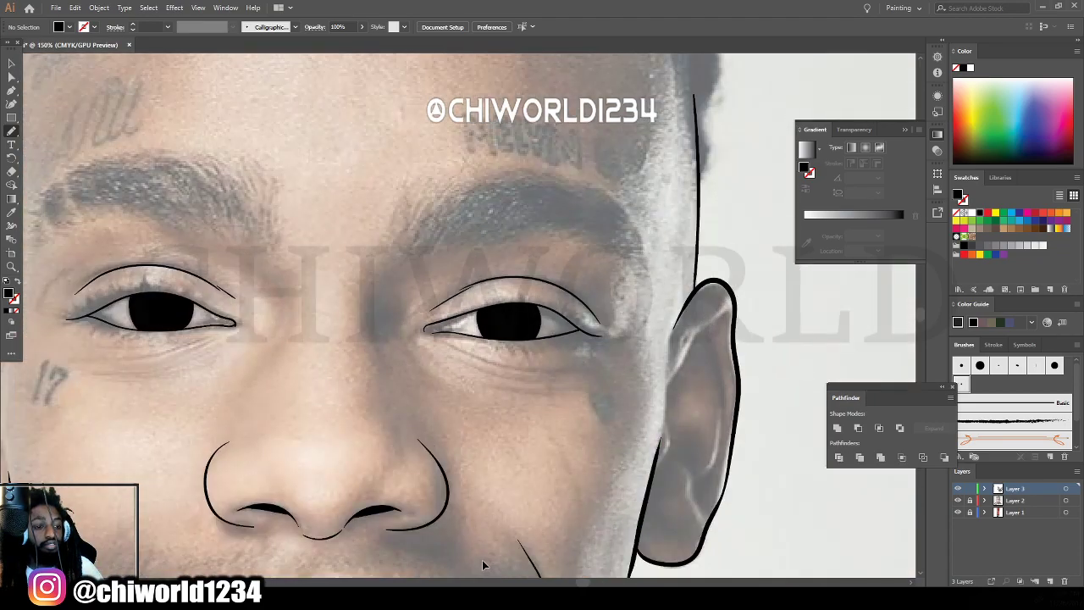
Draw tapered black filled shapes in the three gaps between the lower front teeth, rising from the lower lip line.
scroll(483, 559, left, 3)
scroll(489, 547, down, 5)
key(ctrl+plus)
key(ctrl+plus)
key(ctrl+plus)
key(ctrl+plus)
key(ctrl+plus)
key(ctrl+plus)
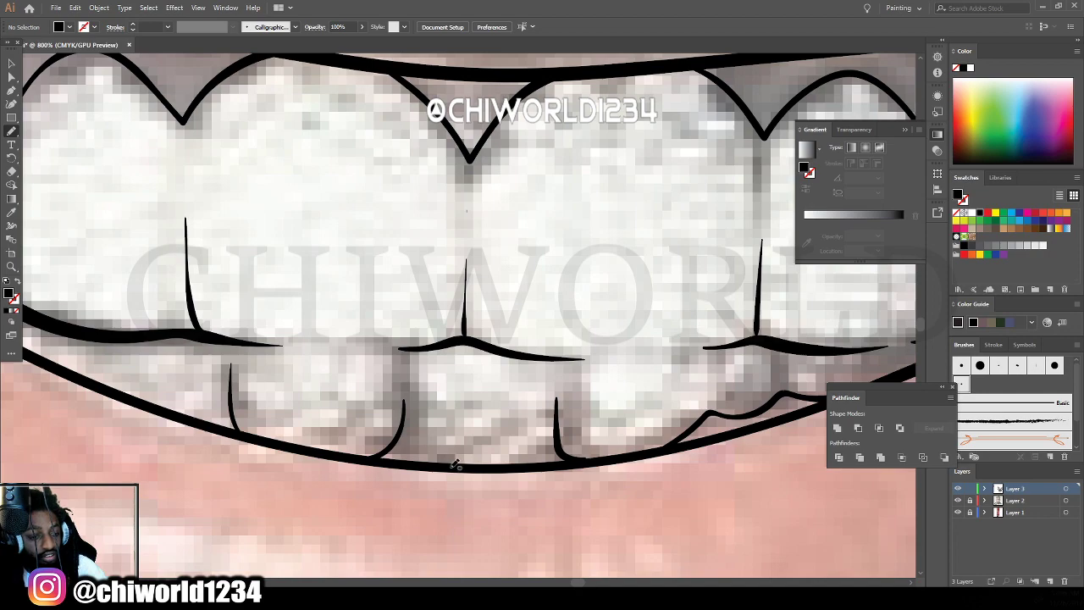
mouse_move(455, 464)
mouse_down()
mouse_move(418, 448)
mouse_move(411, 410)
mouse_move(384, 442)
mouse_move(348, 458)
mouse_move(450, 464)
mouse_up()
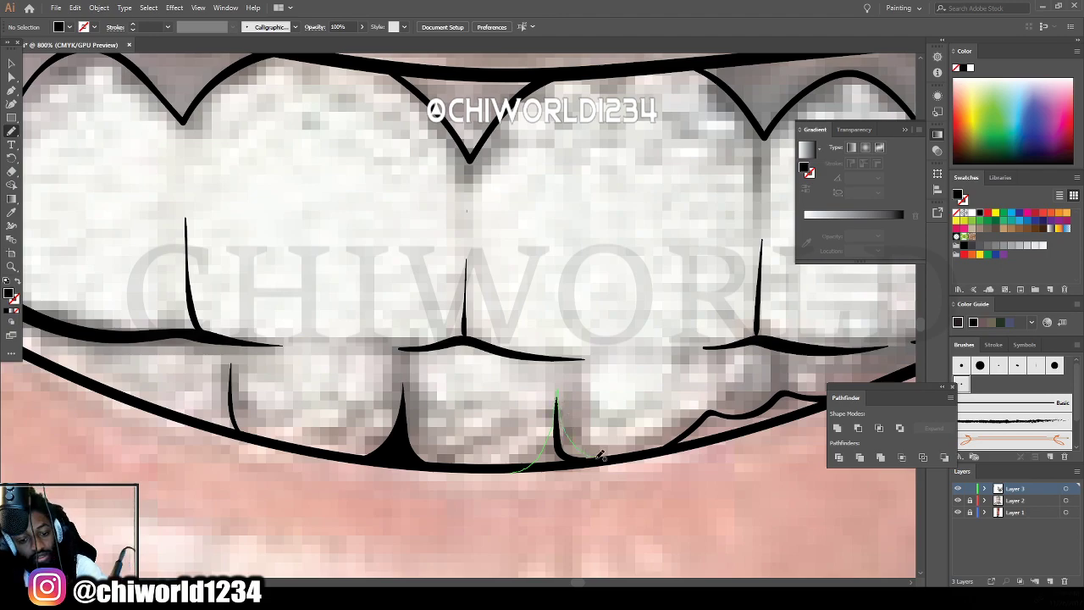
drag(599, 454, 495, 474)
scroll(499, 532, down, 2)
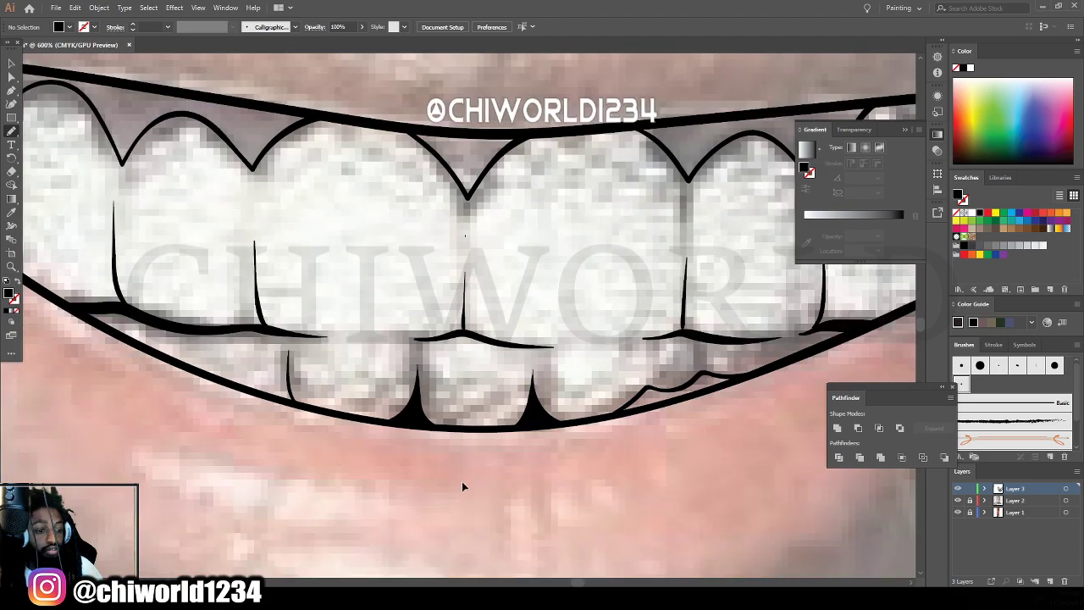
scroll(461, 481, up, 3)
mouse_move(378, 495)
mouse_down()
mouse_move(343, 458)
mouse_move(336, 386)
mouse_move(326, 456)
mouse_move(281, 469)
mouse_move(380, 500)
mouse_up()
scroll(380, 500, down, 3)
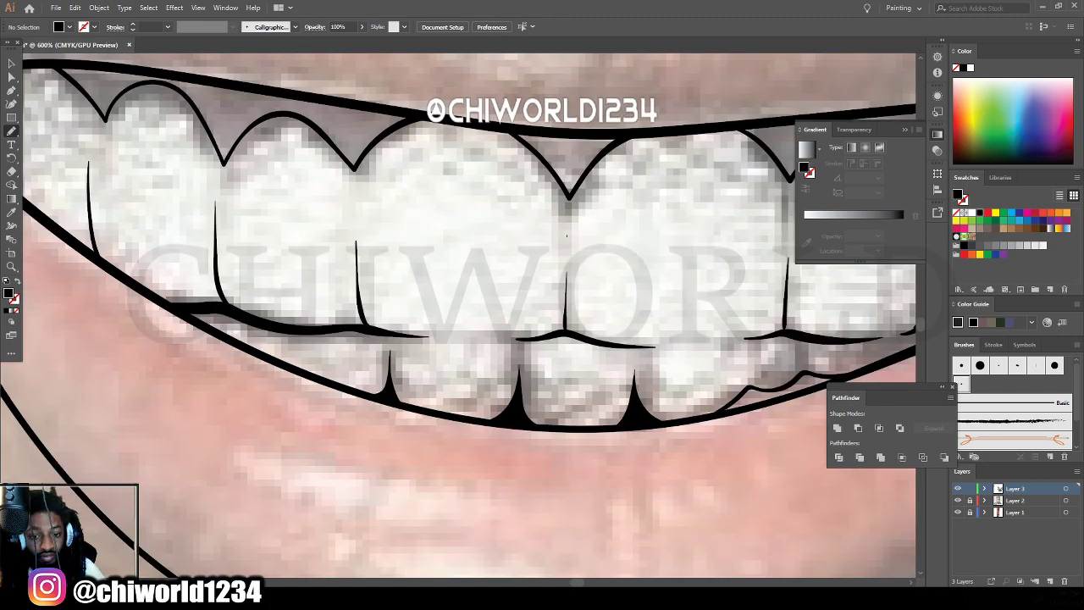
Fill the gap beneath the lower teeth on the photo's right in black, extending it along the lip line towards the upper teeth.
scroll(544, 497, up, 3)
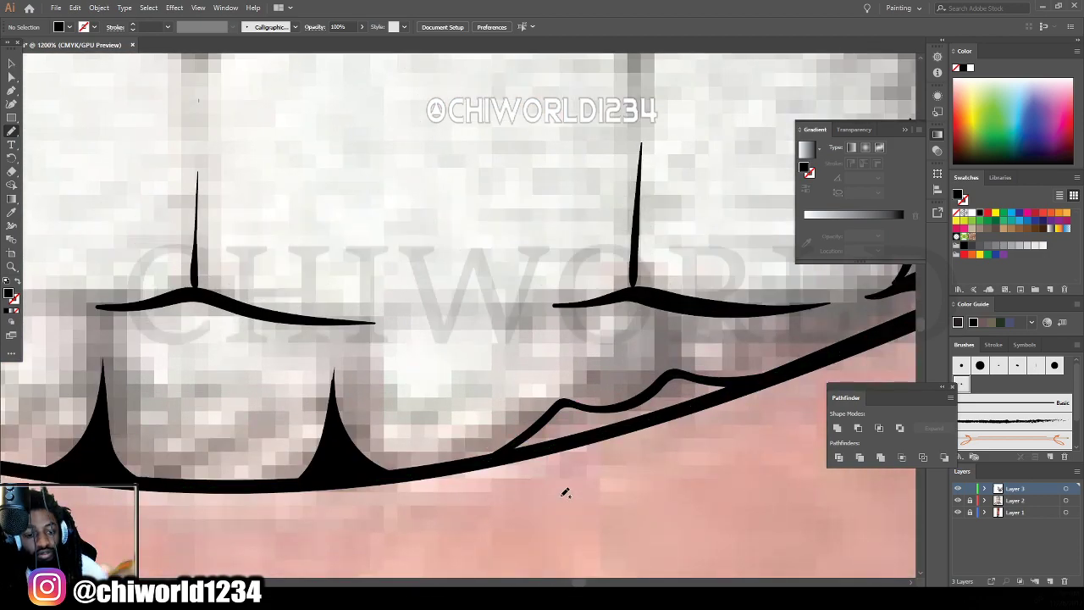
mouse_move(481, 464)
mouse_down()
mouse_move(558, 406)
mouse_move(639, 392)
mouse_move(675, 354)
mouse_move(708, 375)
mouse_move(764, 379)
mouse_move(438, 479)
mouse_up()
key(ctrl+minus)
key(ctrl+minus)
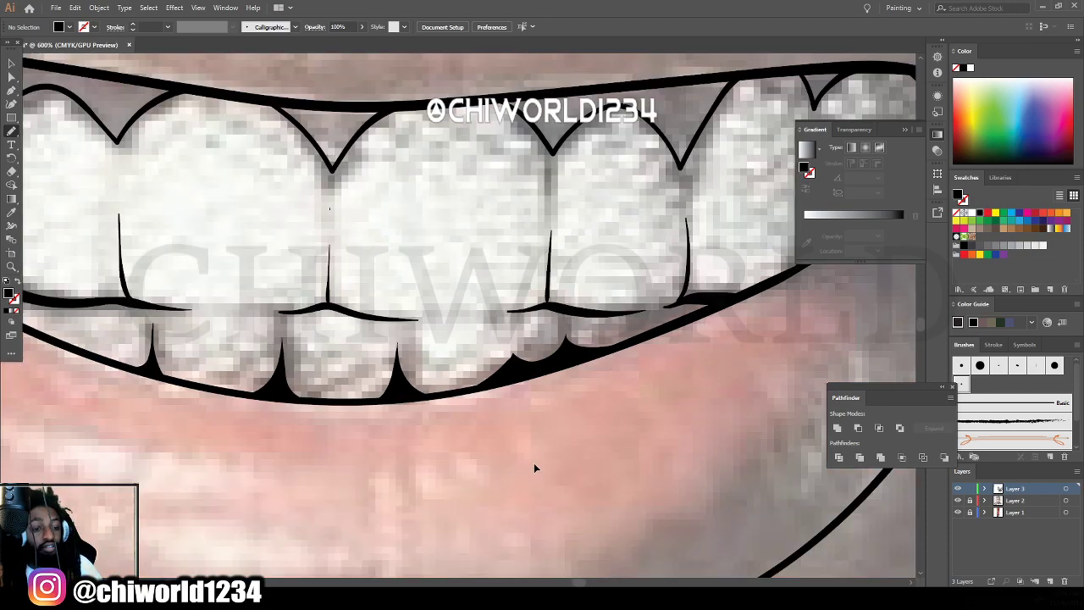
scroll(535, 463, right, 3)
key(ctrl+plus)
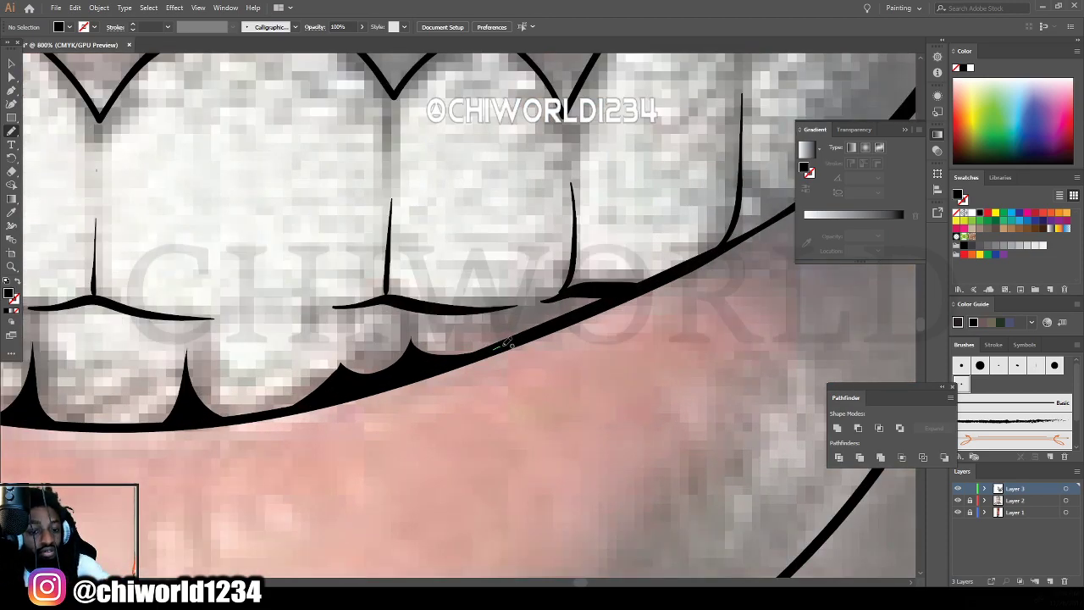
mouse_move(496, 346)
mouse_down()
mouse_move(513, 306)
mouse_move(486, 309)
mouse_move(553, 299)
mouse_move(572, 271)
mouse_move(571, 284)
mouse_move(630, 292)
mouse_move(495, 349)
mouse_up()
Fill the mouth corner on the photo's left in black, from the lip junction to the curved edge of the outermost tooth.
scroll(560, 534, down, 3)
scroll(329, 460, left, 3)
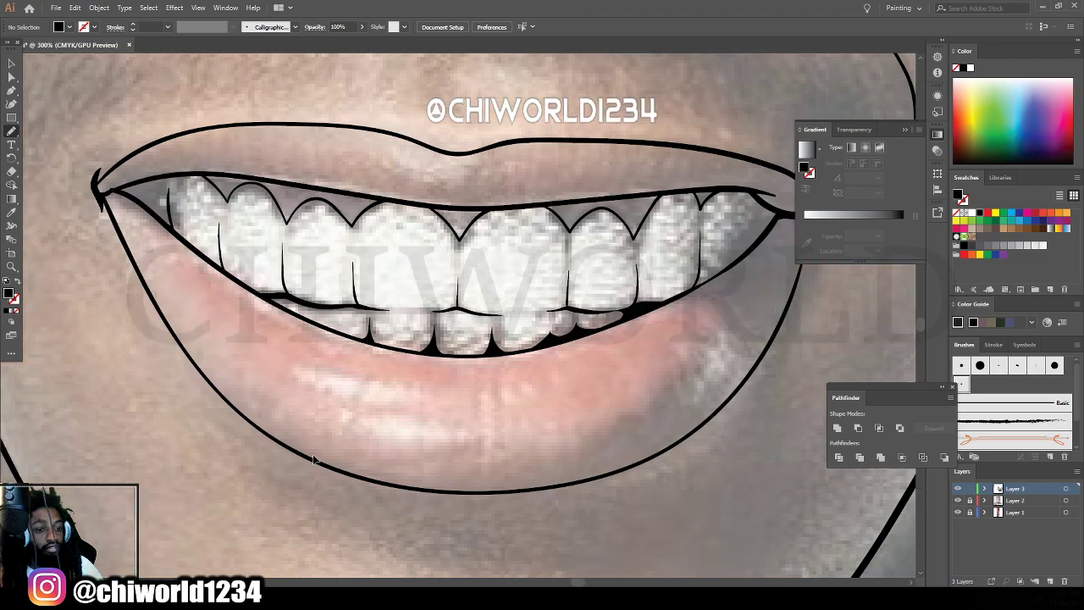
scroll(305, 457, up, 1)
scroll(294, 461, up, 3)
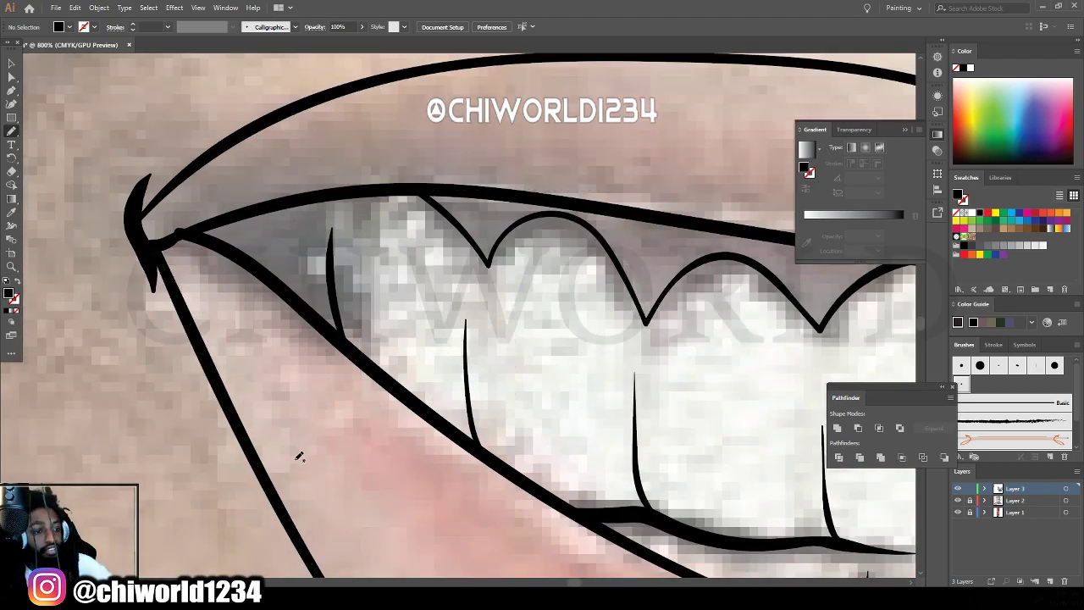
mouse_move(141, 218)
mouse_down()
mouse_move(157, 232)
mouse_move(286, 199)
mouse_move(405, 187)
mouse_move(344, 215)
mouse_move(339, 298)
mouse_up()
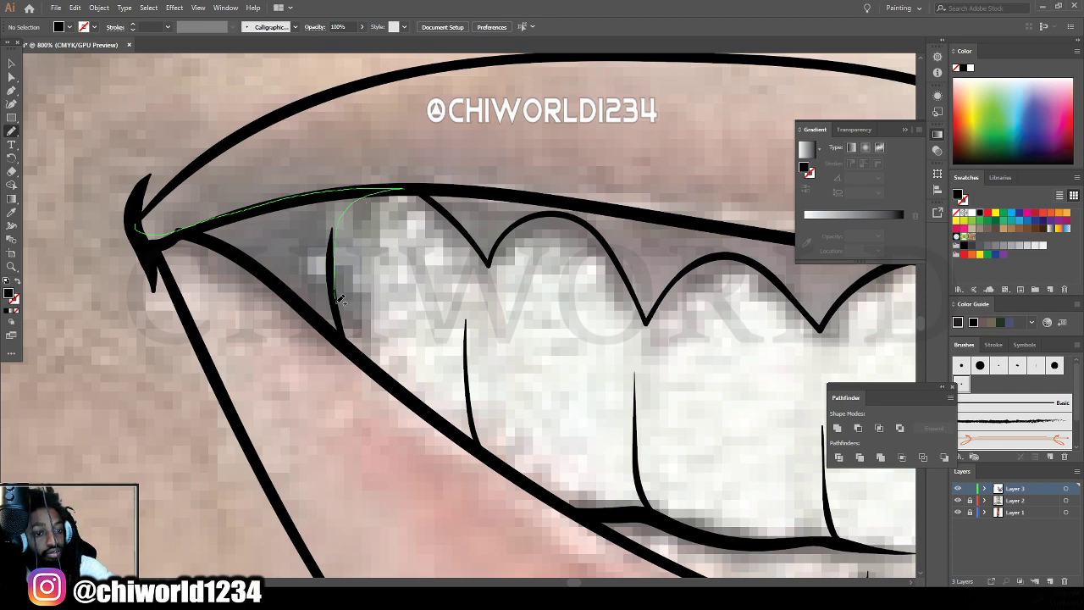
mouse_move(356, 348)
mouse_down()
mouse_move(237, 249)
mouse_move(200, 241)
mouse_move(145, 250)
mouse_move(132, 229)
mouse_move(281, 207)
mouse_move(177, 242)
mouse_move(143, 238)
mouse_move(144, 210)
mouse_up()
mouse_move(218, 234)
mouse_down()
mouse_move(338, 324)
mouse_move(243, 230)
mouse_up()
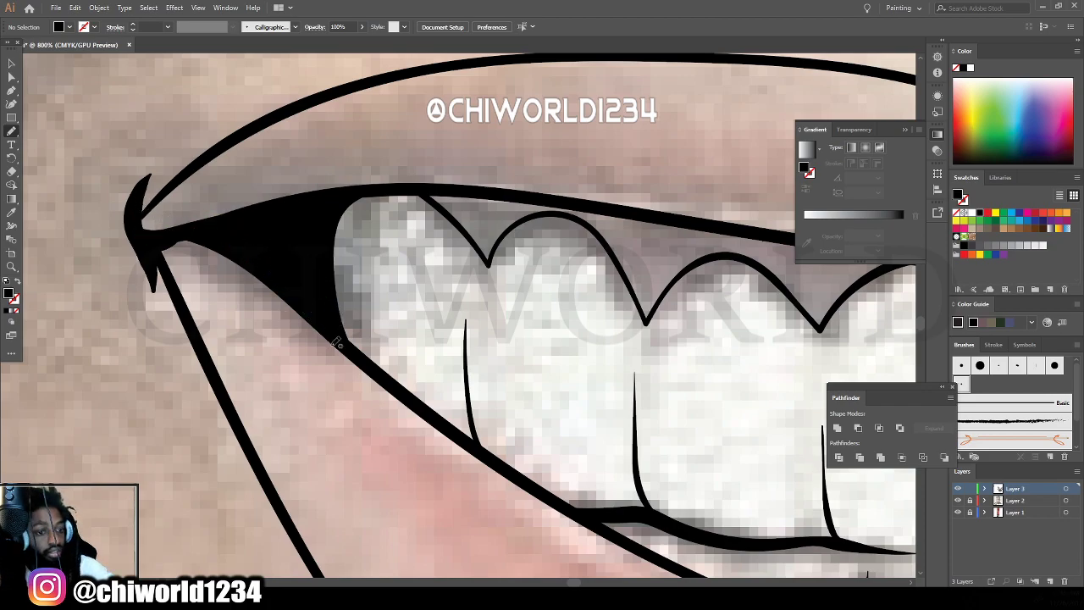
Fill the mouth corner on the photo's right in black, rounding off the last tooth and following the lower lip line.
key(ctrl+minus)
key(ctrl+minus)
key(ctrl+minus)
key(ctrl+minus)
scroll(718, 468, right, 5)
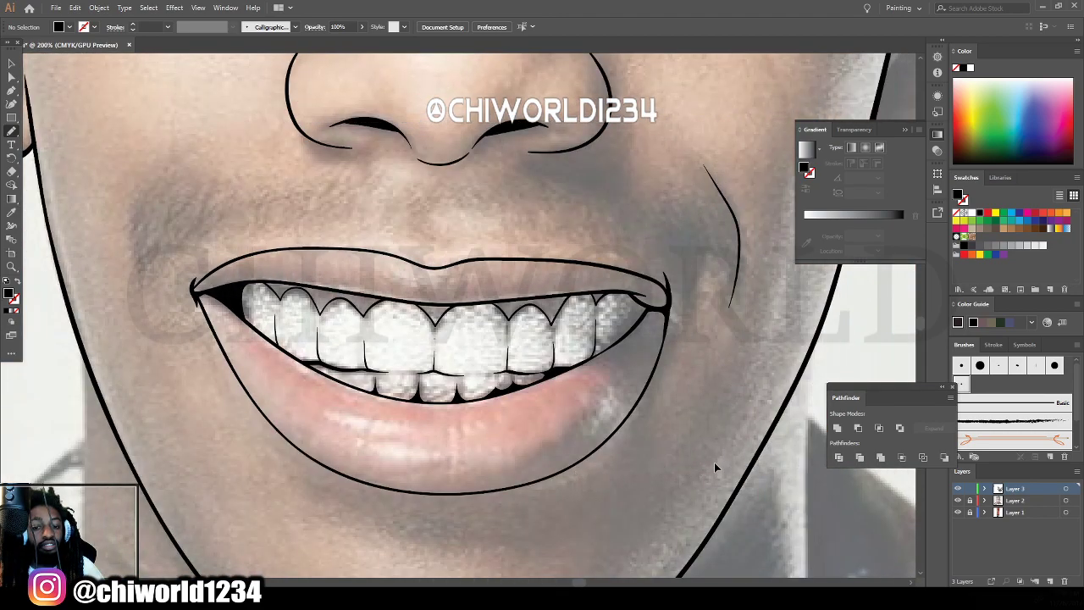
scroll(713, 461, up, 4)
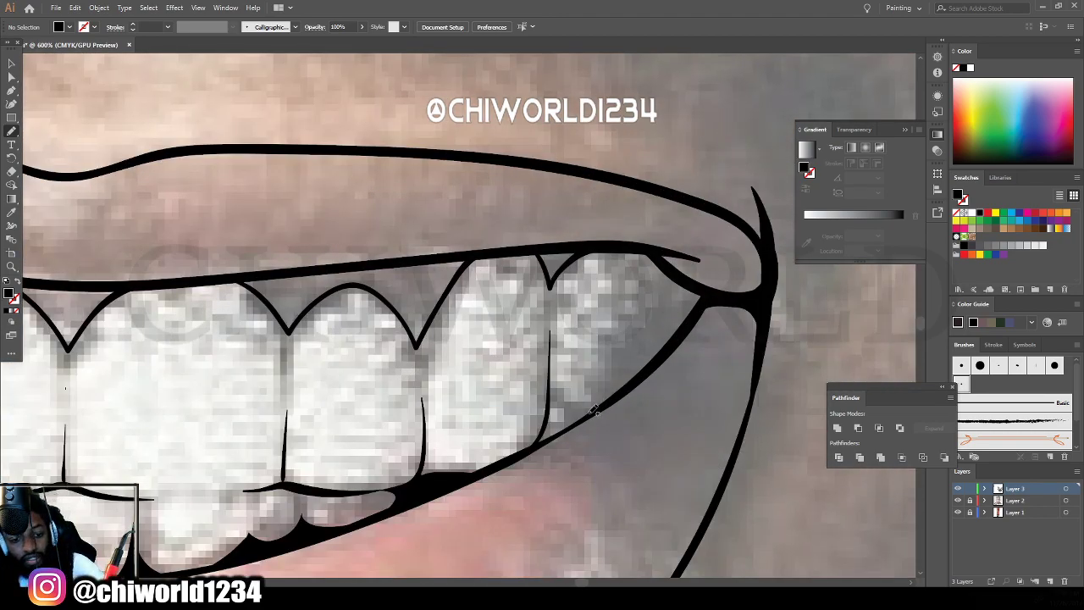
mouse_move(588, 415)
mouse_down()
mouse_move(629, 367)
mouse_move(658, 302)
mouse_move(657, 267)
mouse_move(639, 248)
mouse_move(716, 290)
mouse_move(643, 373)
mouse_move(525, 455)
mouse_up()
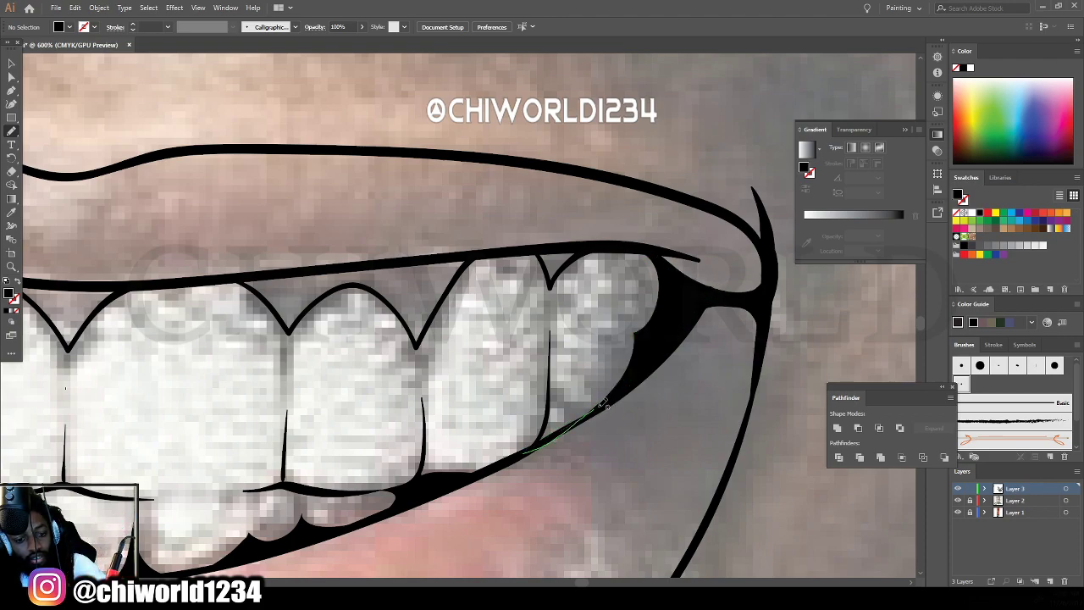
Draw a closed black upper lash shape with spiky lashes along the upper lid of the eye on the photo's left.
key(ctrl+minus)
key(ctrl+minus)
key(ctrl+minus)
key(ctrl+minus)
key(ctrl+minus)
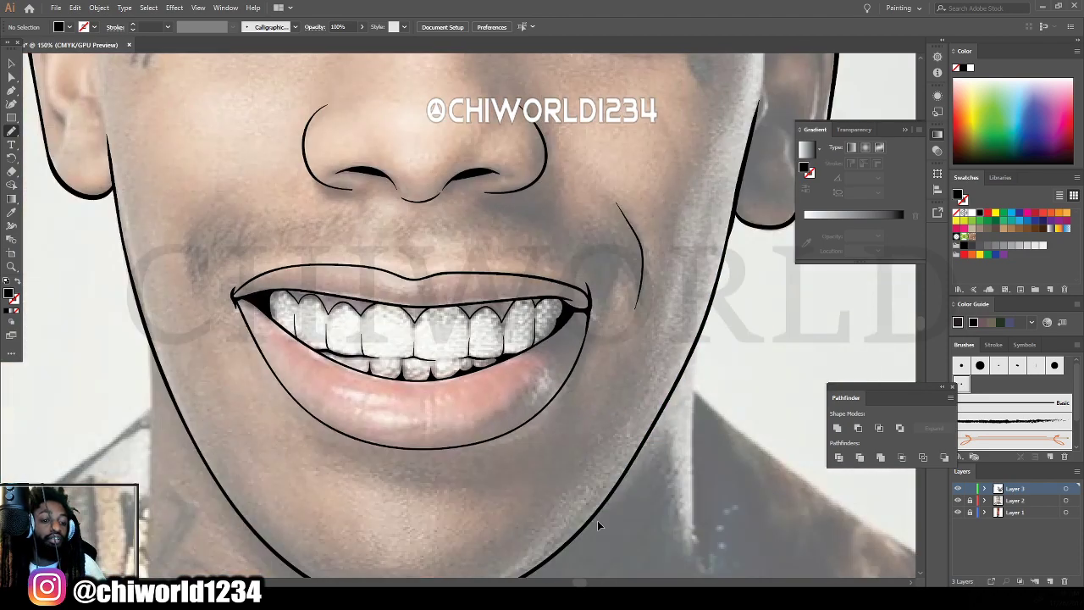
scroll(733, 488, up, 3)
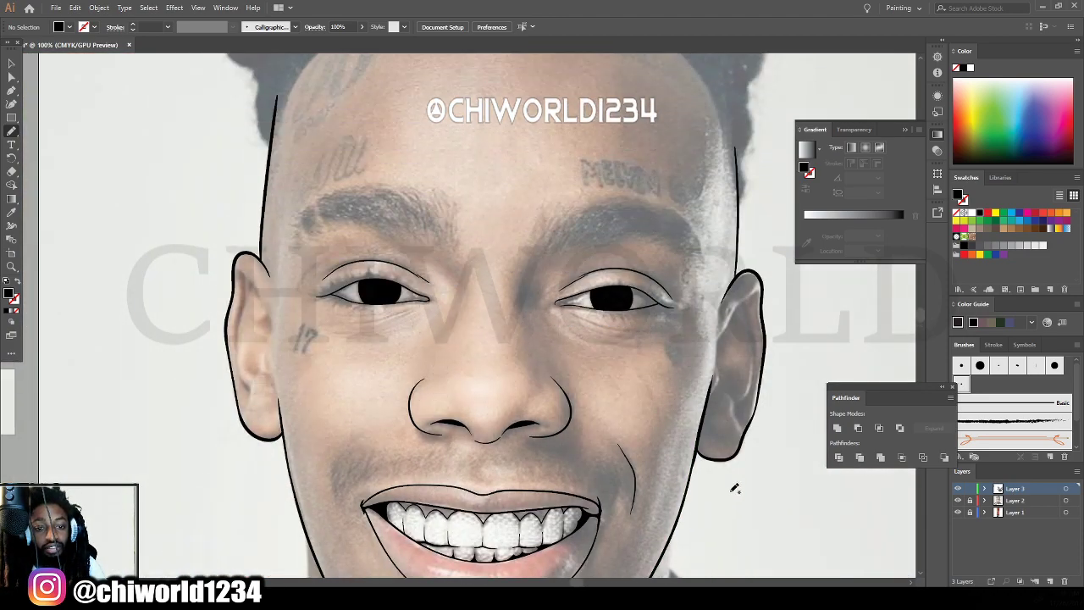
scroll(506, 483, left, 3)
key(ctrl+plus)
key(ctrl+plus)
key(ctrl+plus)
key(ctrl+plus)
key(ctrl+plus)
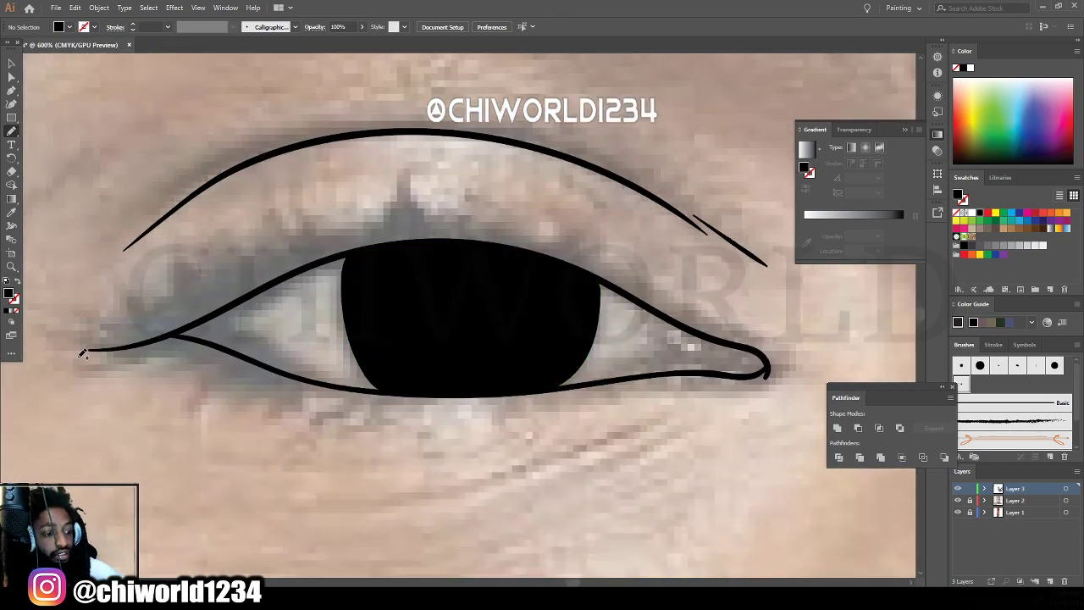
mouse_move(87, 348)
mouse_down()
mouse_move(192, 339)
mouse_move(338, 265)
mouse_move(435, 257)
mouse_move(622, 292)
mouse_move(741, 345)
mouse_move(524, 218)
mouse_move(511, 235)
mouse_move(469, 216)
mouse_move(443, 229)
mouse_move(413, 199)
mouse_move(405, 219)
mouse_move(400, 187)
mouse_move(396, 200)
mouse_move(346, 221)
mouse_up()
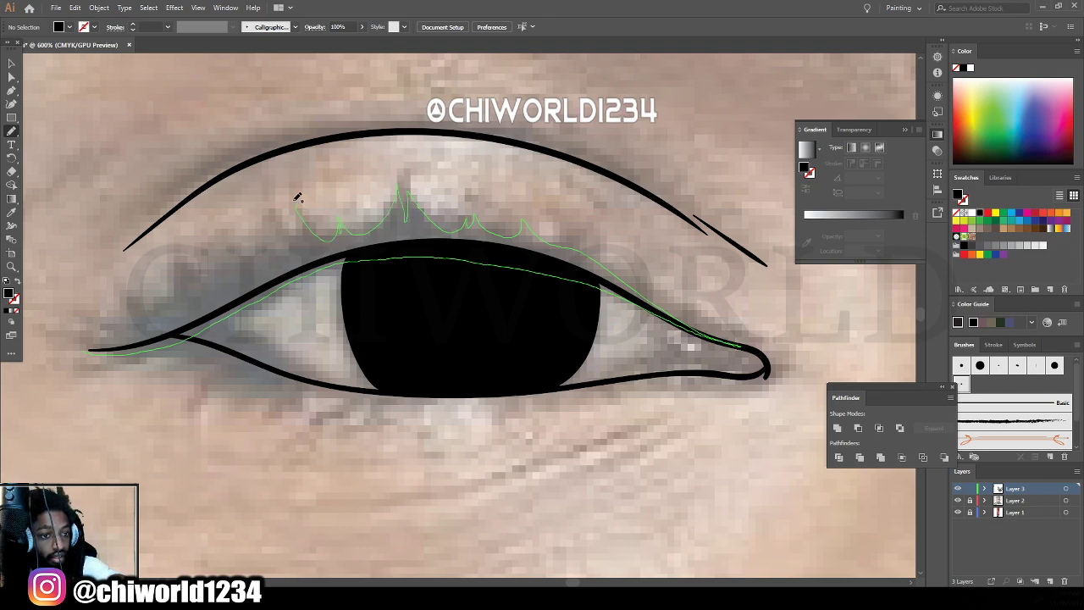
mouse_move(296, 197)
mouse_down()
mouse_move(300, 236)
mouse_move(282, 253)
mouse_move(258, 227)
mouse_move(252, 274)
mouse_move(211, 240)
mouse_move(216, 285)
mouse_move(208, 270)
mouse_move(196, 290)
mouse_move(170, 257)
mouse_move(177, 308)
mouse_move(169, 285)
mouse_move(157, 315)
mouse_move(123, 281)
mouse_move(139, 316)
mouse_move(108, 338)
mouse_move(82, 326)
mouse_move(95, 347)
mouse_move(63, 344)
mouse_up()
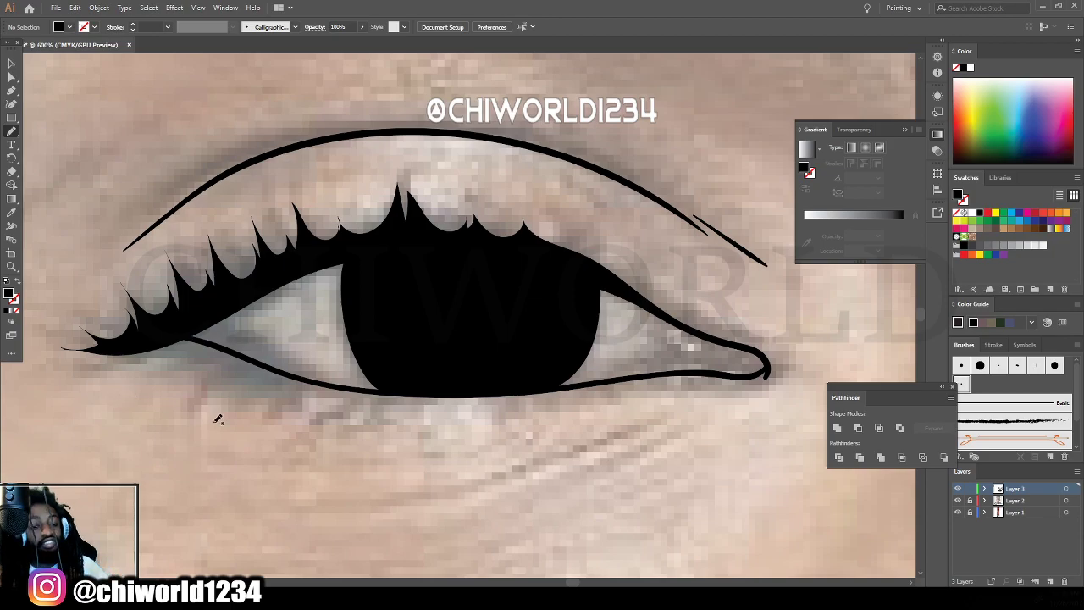
Draw a matching closed black upper lash shape with spiky lashes on the eye on the photo's right.
key(ctrl+minus)
key(ctrl+minus)
key(ctrl+minus)
key(ctrl+minus)
key(ctrl+minus)
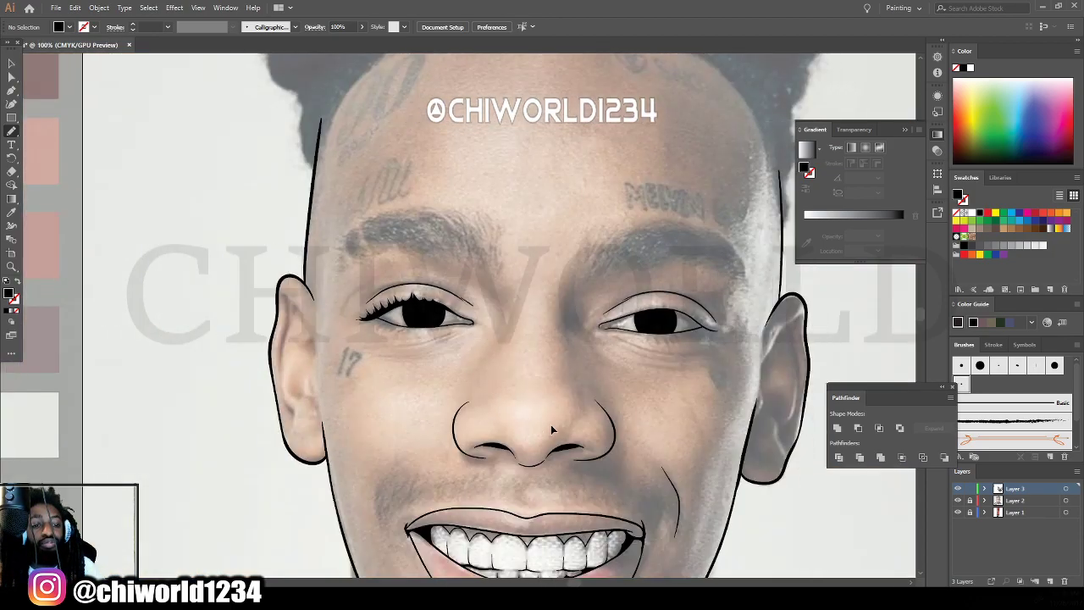
scroll(550, 424, right, 4)
key(ctrl+plus)
key(ctrl+plus)
key(ctrl+plus)
key(ctrl+plus)
scroll(555, 423, right, 2)
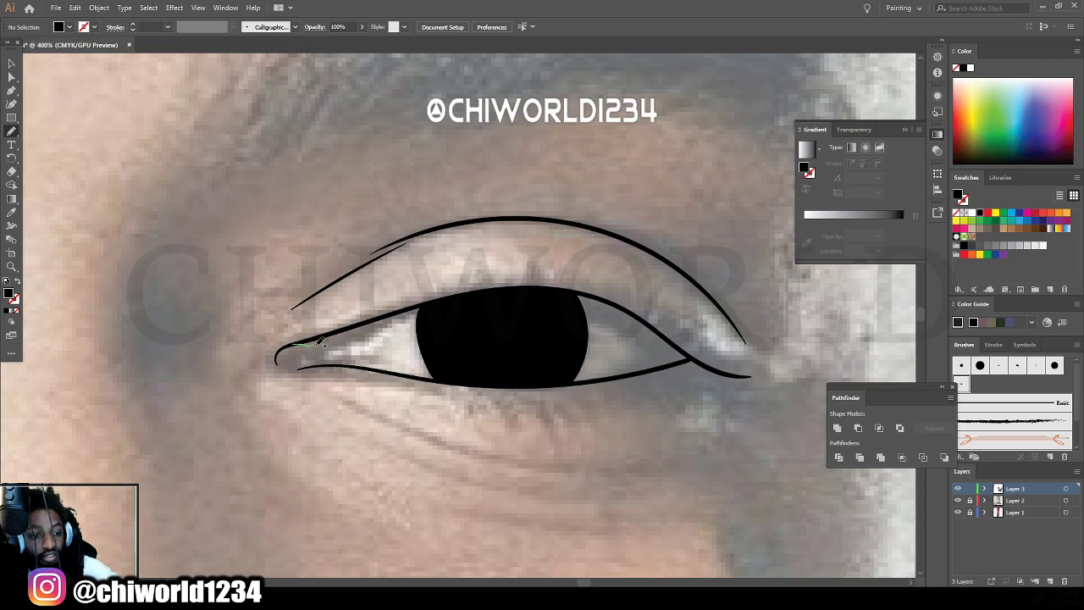
mouse_move(321, 341)
mouse_down()
mouse_move(474, 302)
mouse_move(528, 300)
mouse_move(580, 307)
mouse_move(699, 365)
mouse_move(767, 372)
mouse_move(701, 346)
mouse_move(724, 324)
mouse_move(691, 336)
mouse_move(711, 326)
mouse_move(679, 328)
mouse_move(704, 318)
mouse_move(658, 317)
mouse_move(674, 293)
mouse_move(615, 300)
mouse_move(620, 283)
mouse_move(589, 290)
mouse_move(576, 272)
mouse_move(550, 283)
mouse_move(536, 265)
mouse_move(485, 271)
mouse_up()
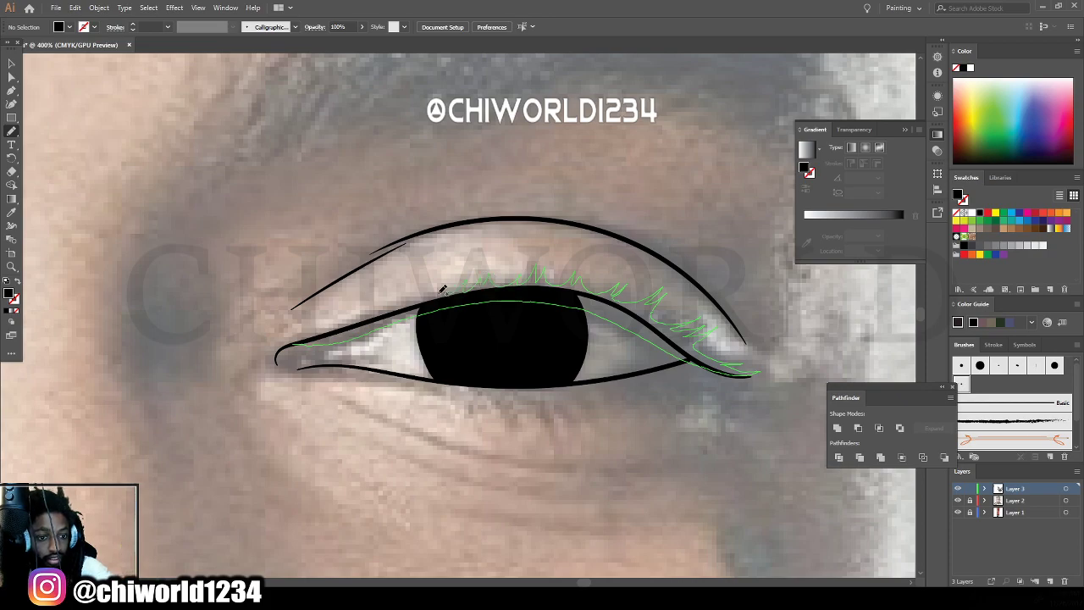
drag(394, 298, 288, 349)
Toggle the visibility of Layer 2 to examine the line art without the dimmed photo, leaving the layer shown.
key(ctrl+minus)
key(ctrl+minus)
key(ctrl+minus)
key(ctrl+minus)
key(ctrl+minus)
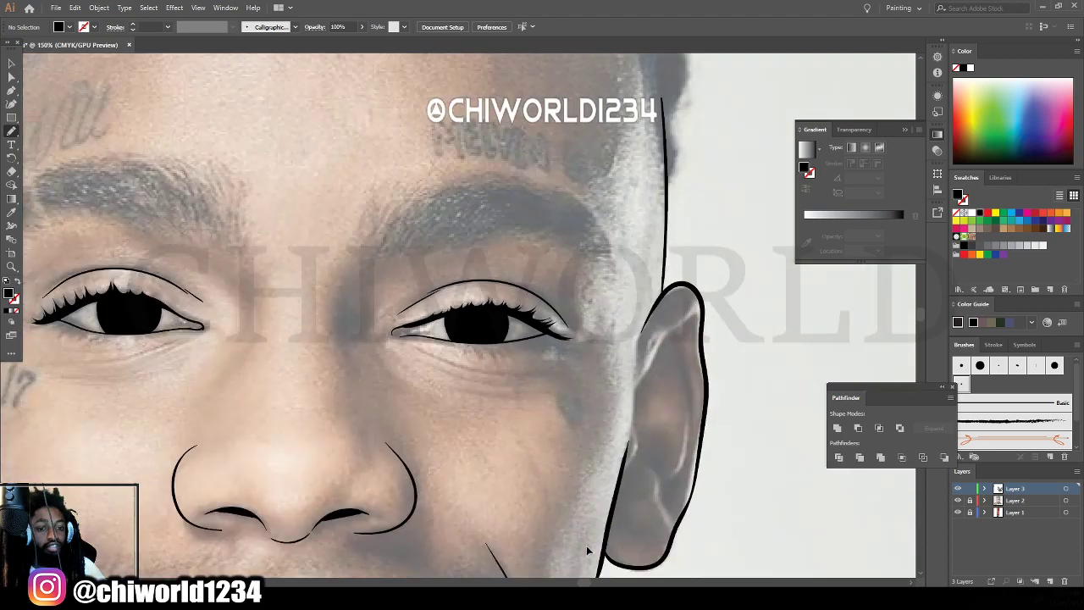
drag(769, 512, 838, 513)
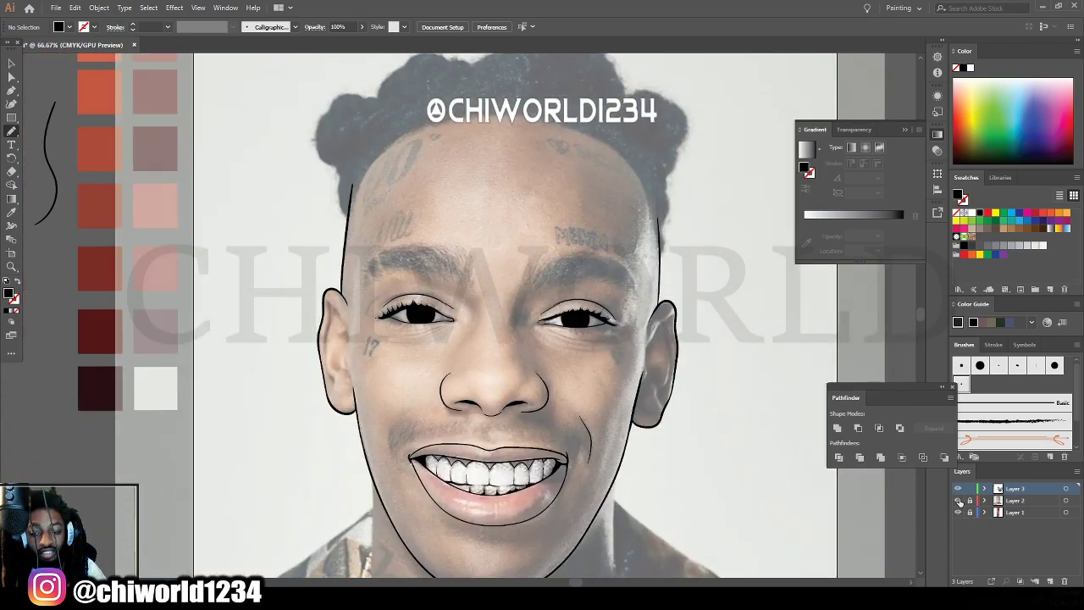
click(959, 500)
key(ctrl+minus)
key(ctrl+plus)
key(ctrl+plus)
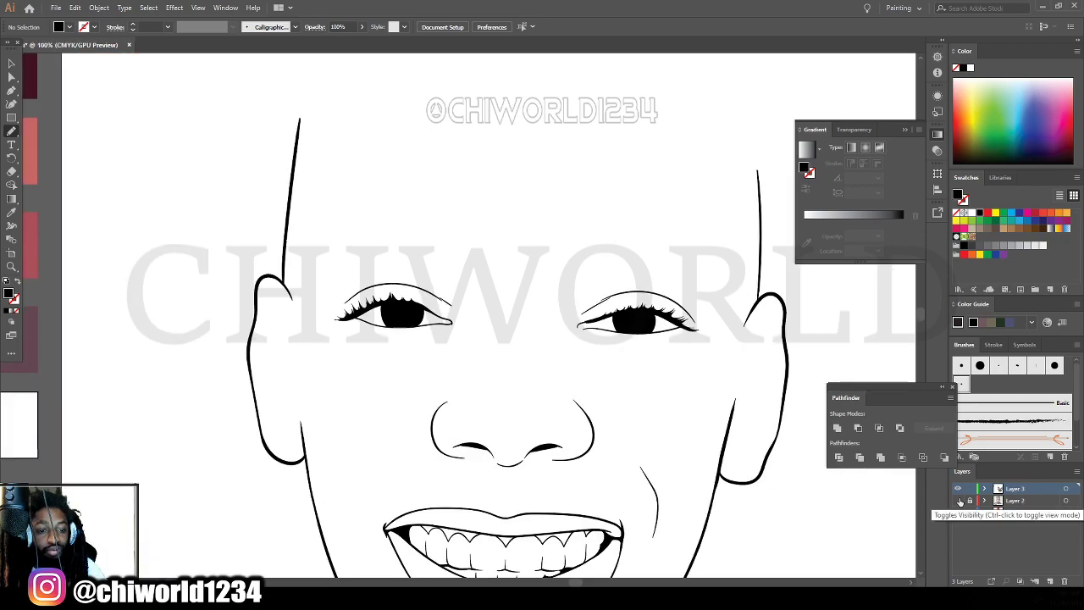
click(959, 501)
click(959, 500)
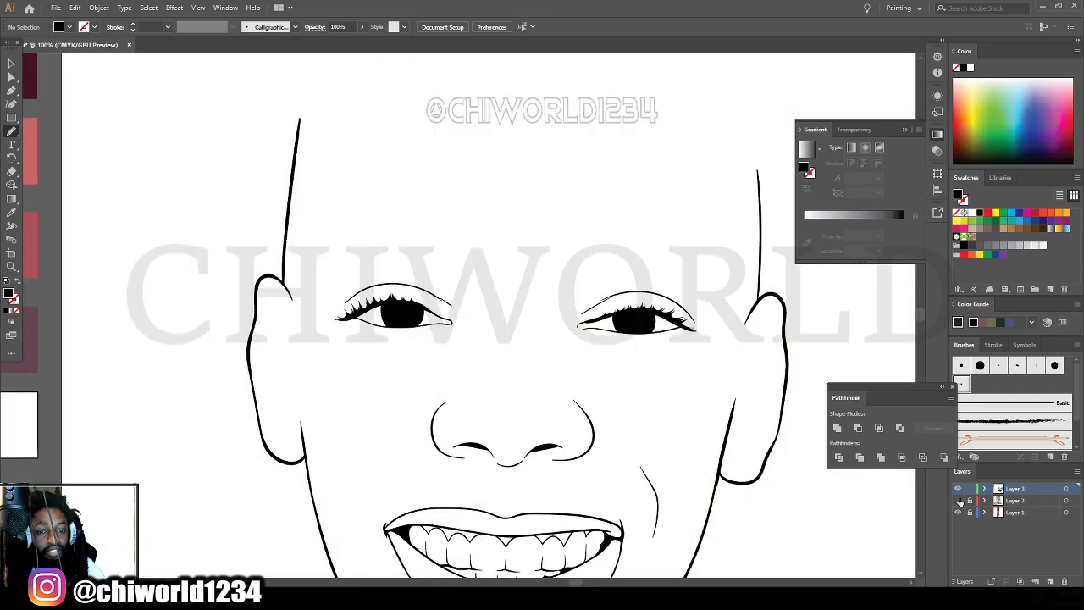
click(959, 500)
Draw the hair as one closed black shape following the hairline and the outer curls, and erase the notched area at its peak.
key(ctrl+plus)
scroll(620, 486, up, 3)
key(ctrl+minus)
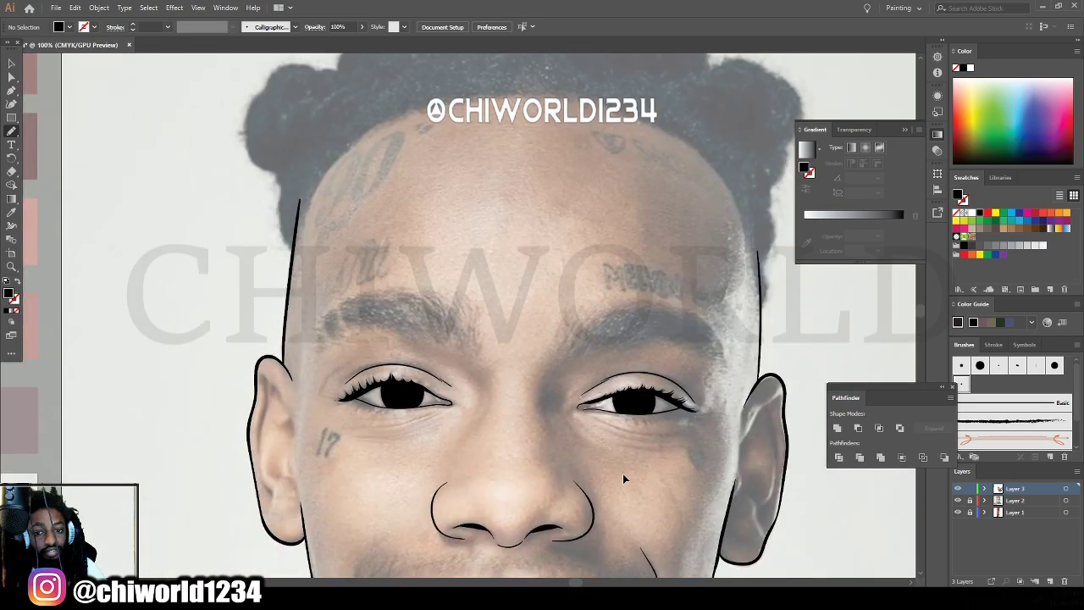
key(ctrl+minus)
scroll(622, 478, up, 3)
key(ctrl+plus)
key(ctrl+plus)
key(ctrl+minus)
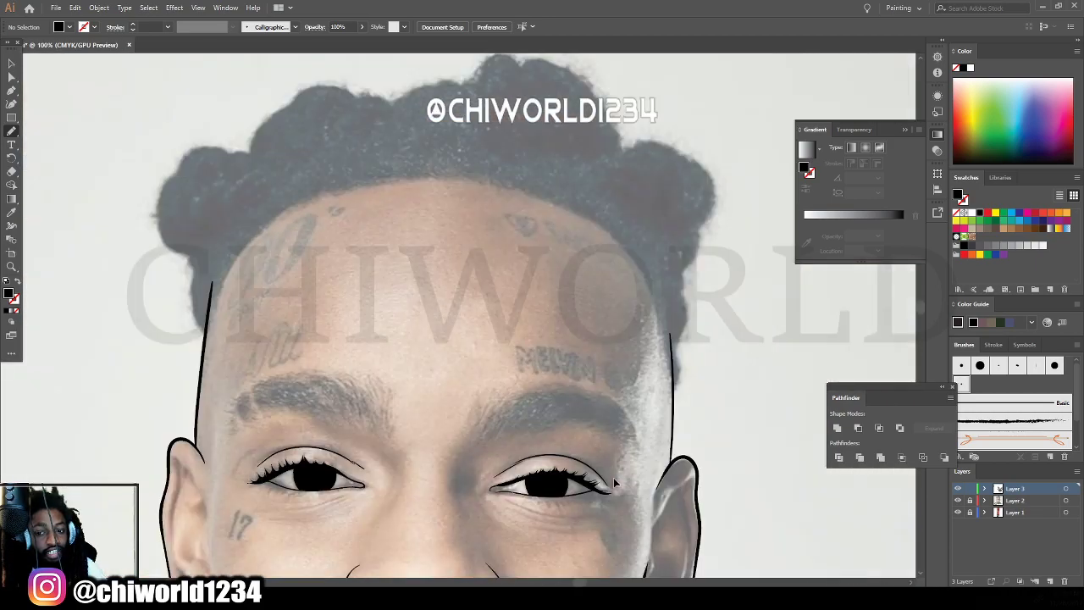
scroll(613, 479, up, 3)
key(ctrl+plus)
key(ctrl+minus)
scroll(613, 480, up, 2)
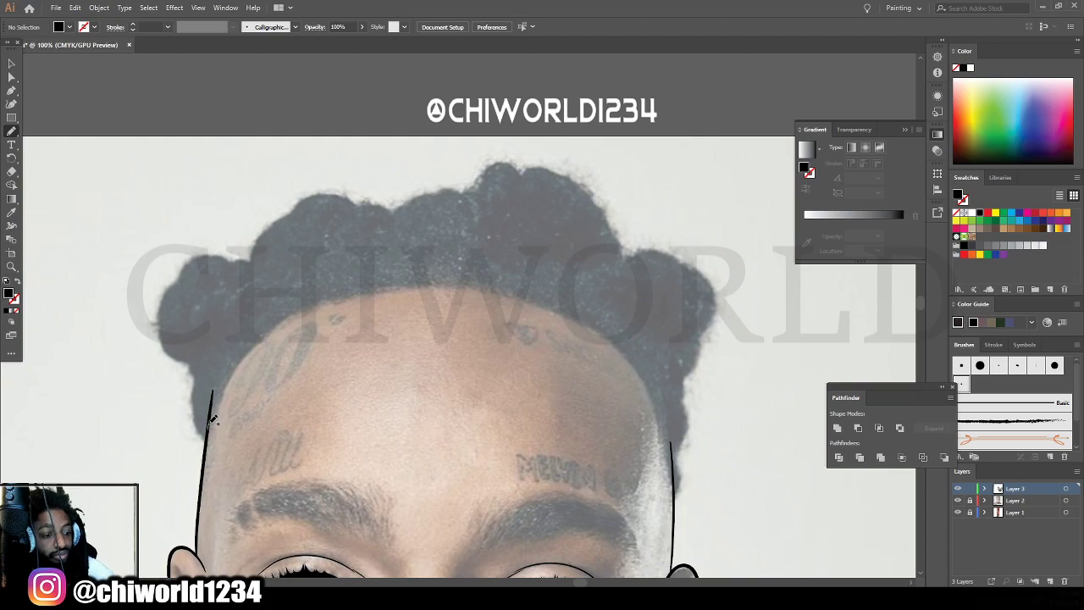
mouse_move(283, 312)
mouse_down()
mouse_move(334, 290)
mouse_move(484, 279)
mouse_move(557, 298)
mouse_move(624, 339)
mouse_move(662, 387)
mouse_move(674, 445)
mouse_move(674, 391)
mouse_up()
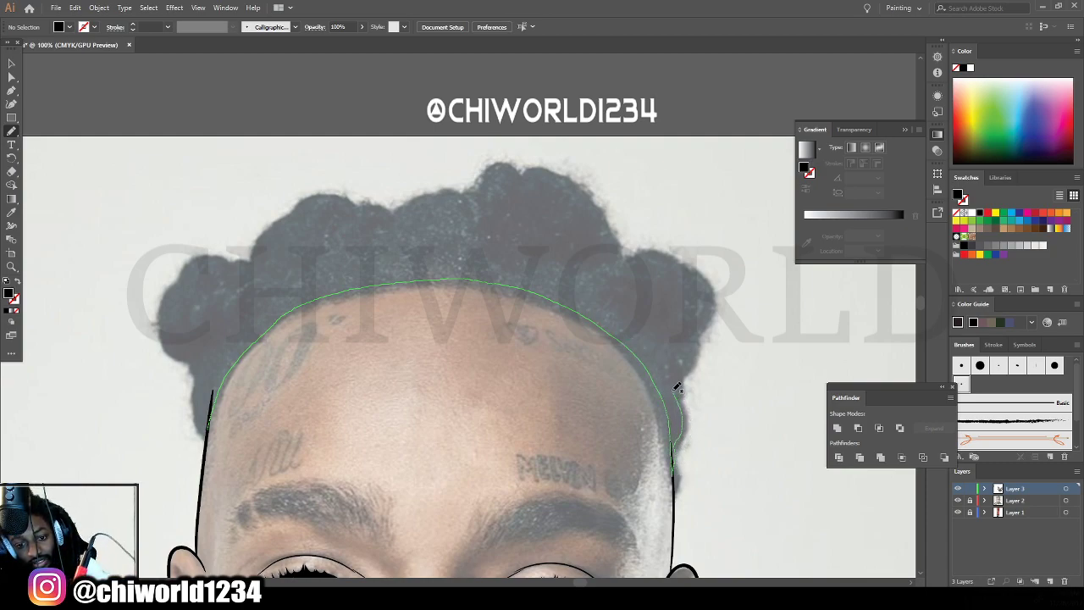
mouse_move(710, 298)
mouse_down()
mouse_move(684, 267)
mouse_move(606, 259)
mouse_move(601, 229)
mouse_move(529, 170)
mouse_move(500, 171)
mouse_move(462, 215)
mouse_move(428, 207)
mouse_move(383, 232)
mouse_move(311, 209)
mouse_move(272, 239)
mouse_move(257, 283)
mouse_move(190, 294)
mouse_move(179, 322)
mouse_move(204, 366)
mouse_move(208, 430)
mouse_up()
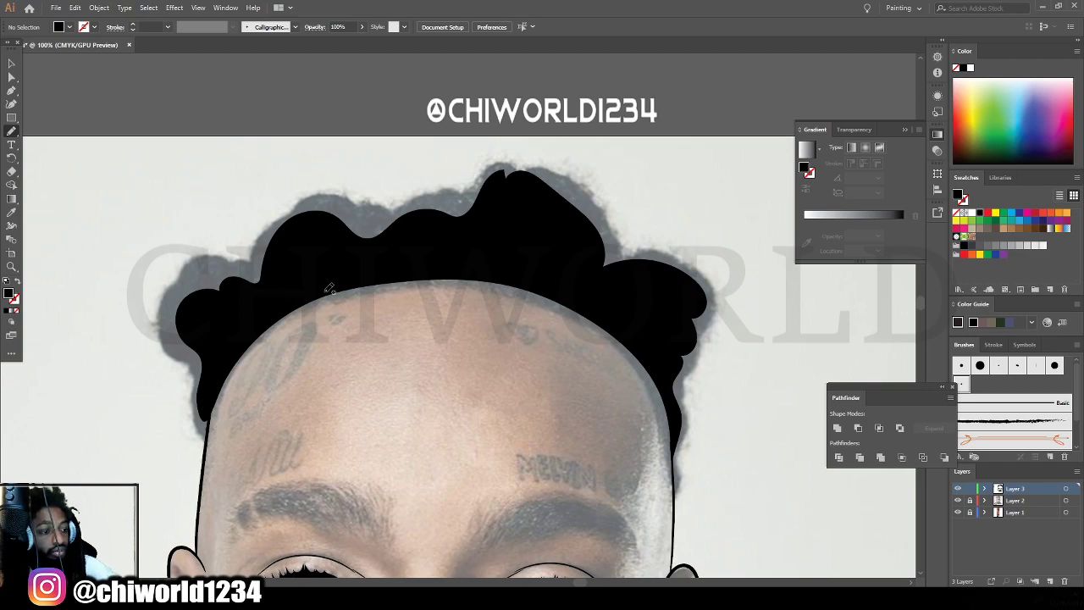
key(shift+e)
mouse_move(518, 168)
mouse_down()
mouse_move(530, 169)
mouse_move(517, 175)
mouse_up()
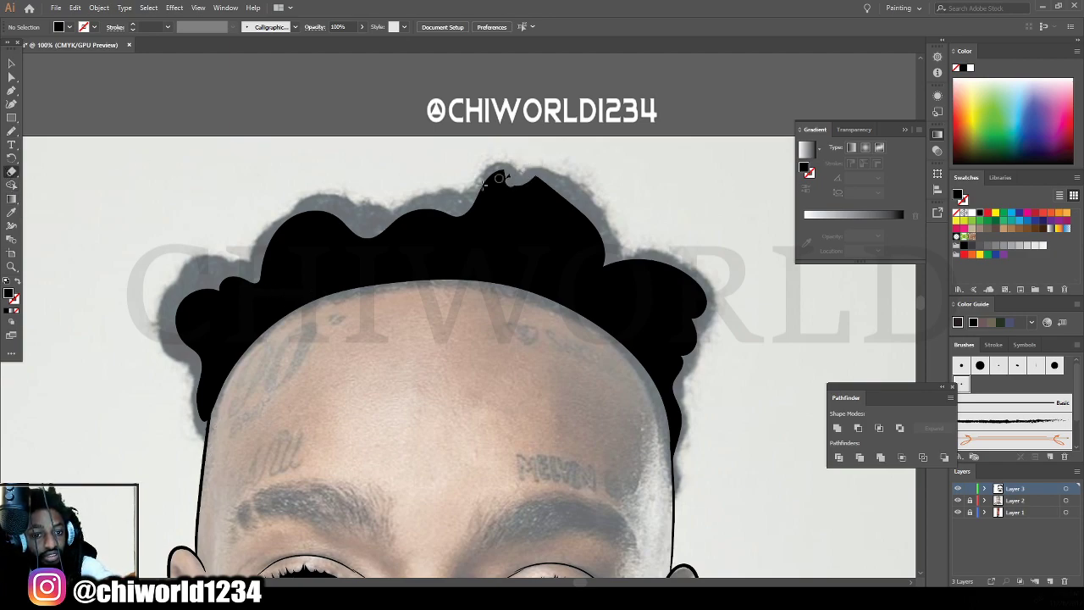
Draw a closed black Pencil shape with jagged, spiky hair edges over the peak of the hair.
click(19, 131)
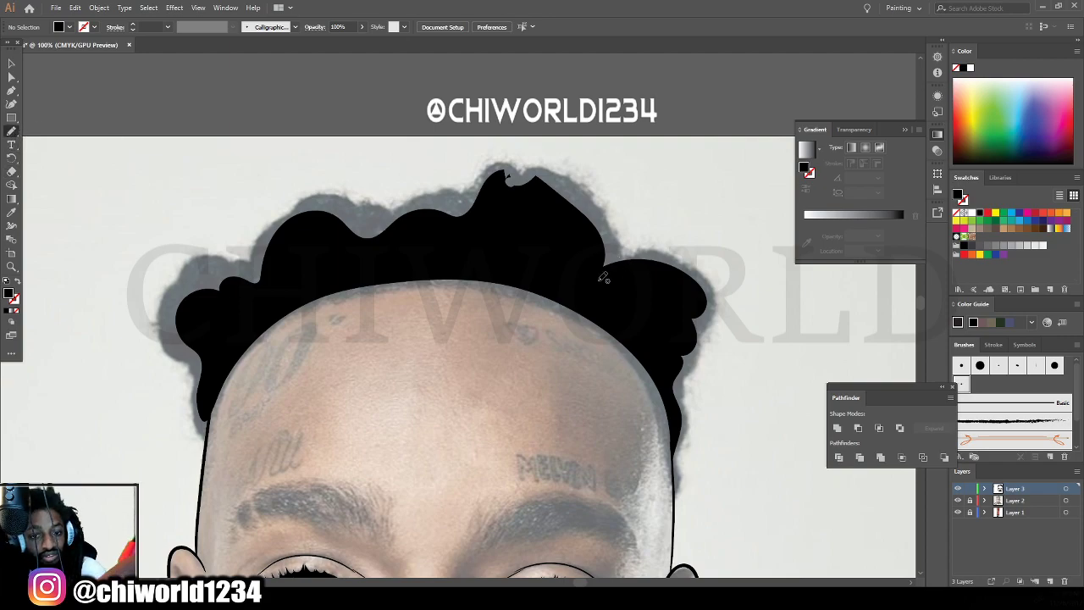
drag(595, 287, 618, 230)
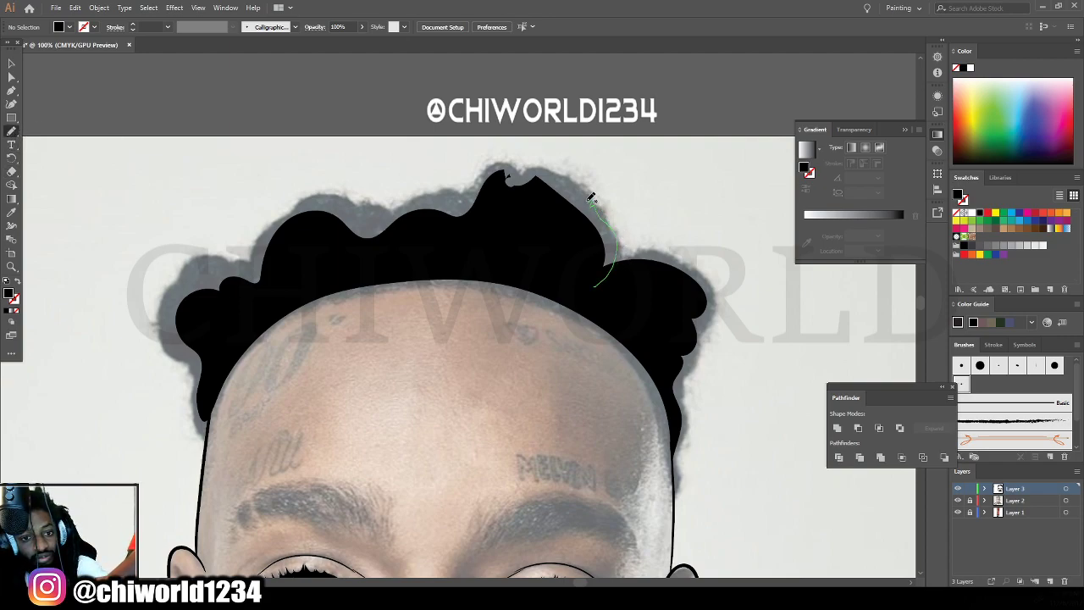
drag(585, 191, 575, 183)
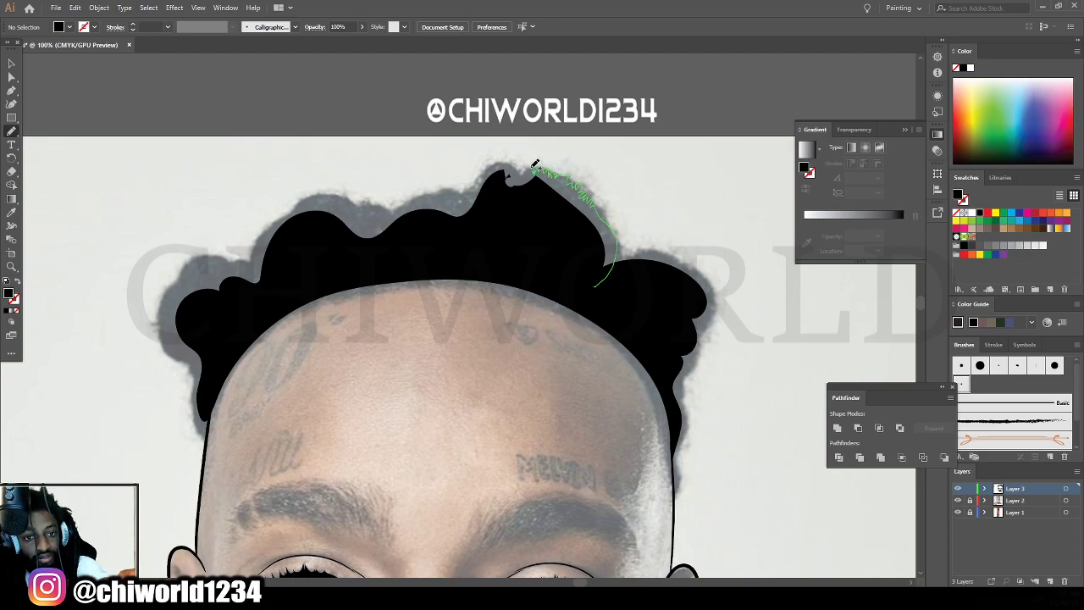
mouse_move(518, 168)
mouse_down()
mouse_move(513, 160)
mouse_move(477, 185)
mouse_move(494, 232)
mouse_move(552, 264)
mouse_up()
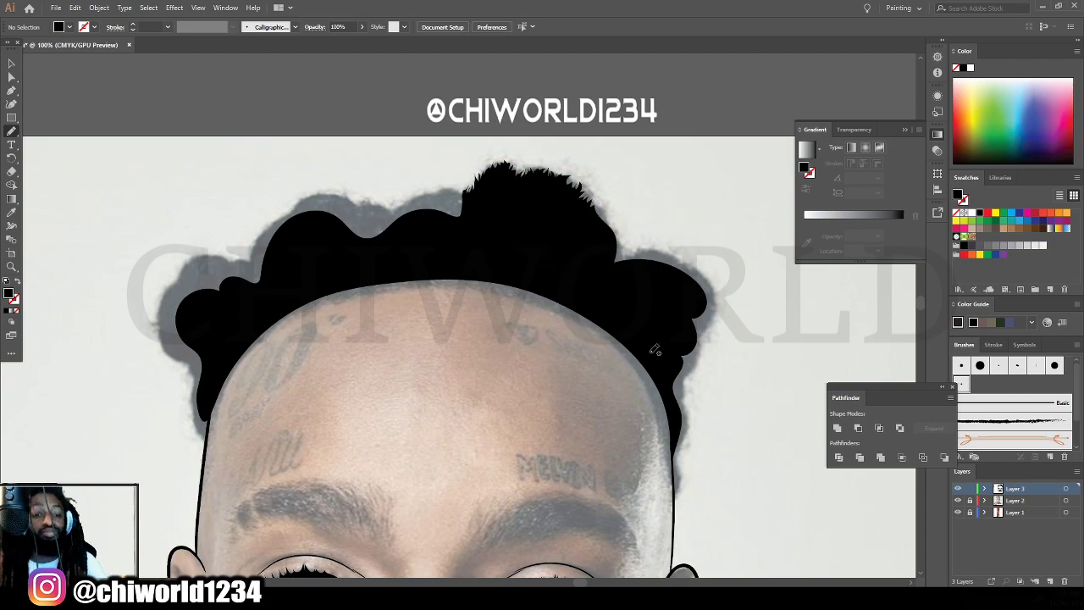
Add spiky black hair shapes down the peak's outer side and around the large outer curl on the photo's right.
scroll(725, 346, up, 1)
scroll(739, 360, right, 3)
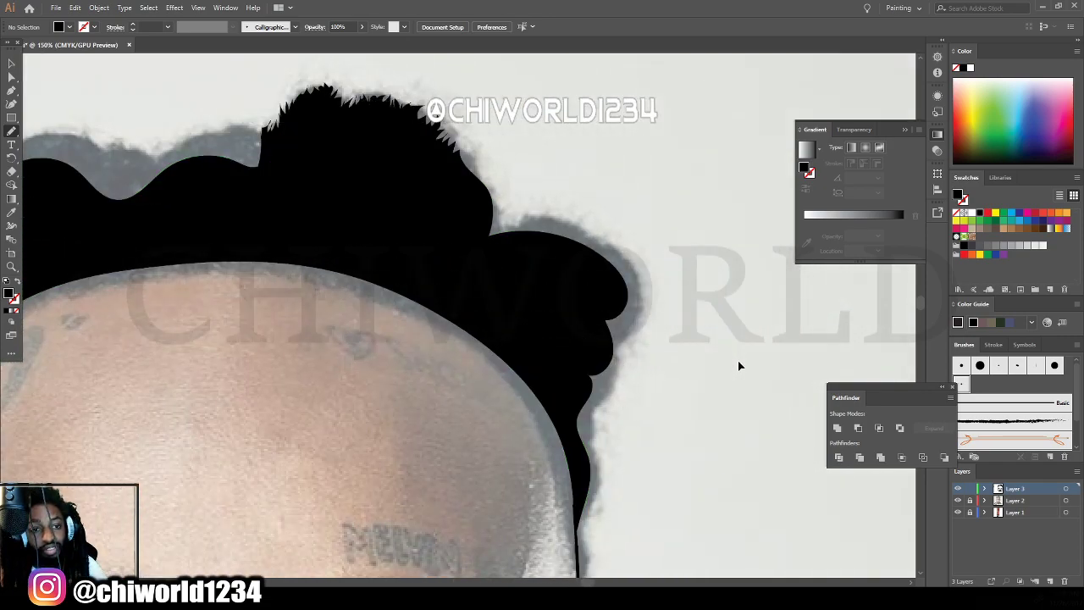
key(ctrl+plus)
scroll(742, 365, right, 1)
scroll(742, 368, up, 3)
drag(466, 319, 464, 227)
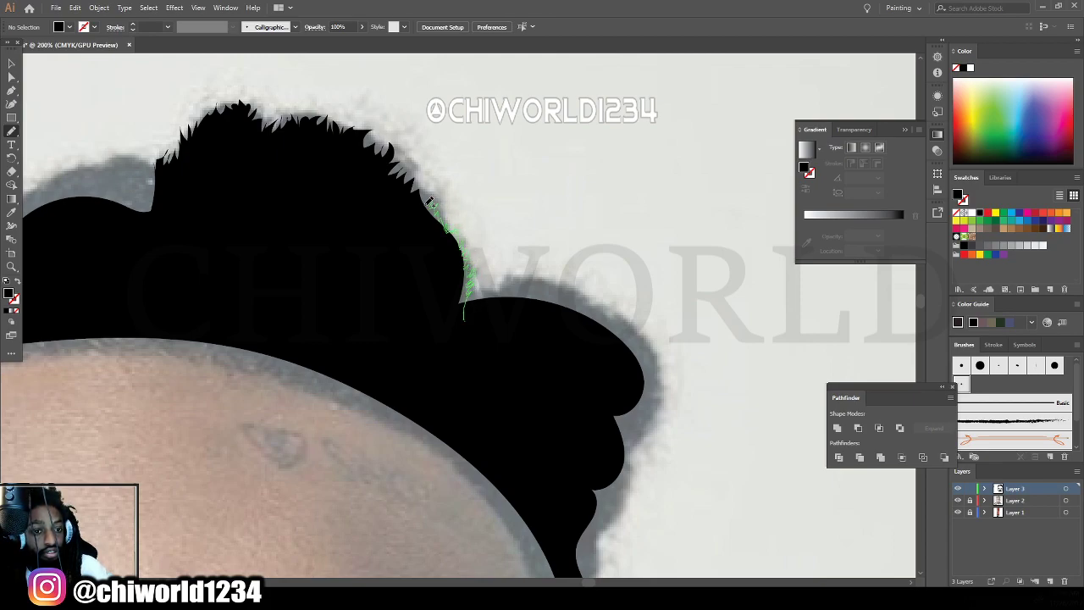
drag(416, 193, 417, 193)
mouse_move(450, 321)
mouse_down()
mouse_move(489, 288)
mouse_move(507, 295)
mouse_move(533, 279)
mouse_move(640, 323)
mouse_move(662, 363)
mouse_move(660, 397)
mouse_move(628, 459)
mouse_move(382, 313)
mouse_up()
Draw spiky black hair shapes along the upper outline from the peak over the curls toward the photo's left.
key(ctrl+minus)
key(ctrl+minus)
key(ctrl+minus)
key(ctrl+minus)
scroll(292, 442, left, 4)
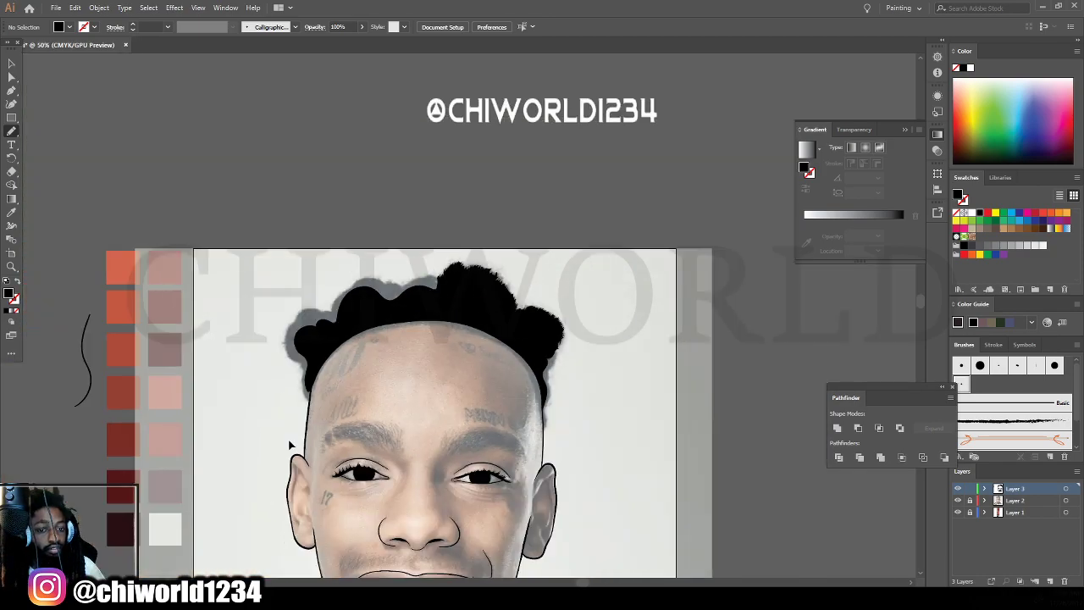
key(ctrl+equal)
scroll(296, 439, up, 3)
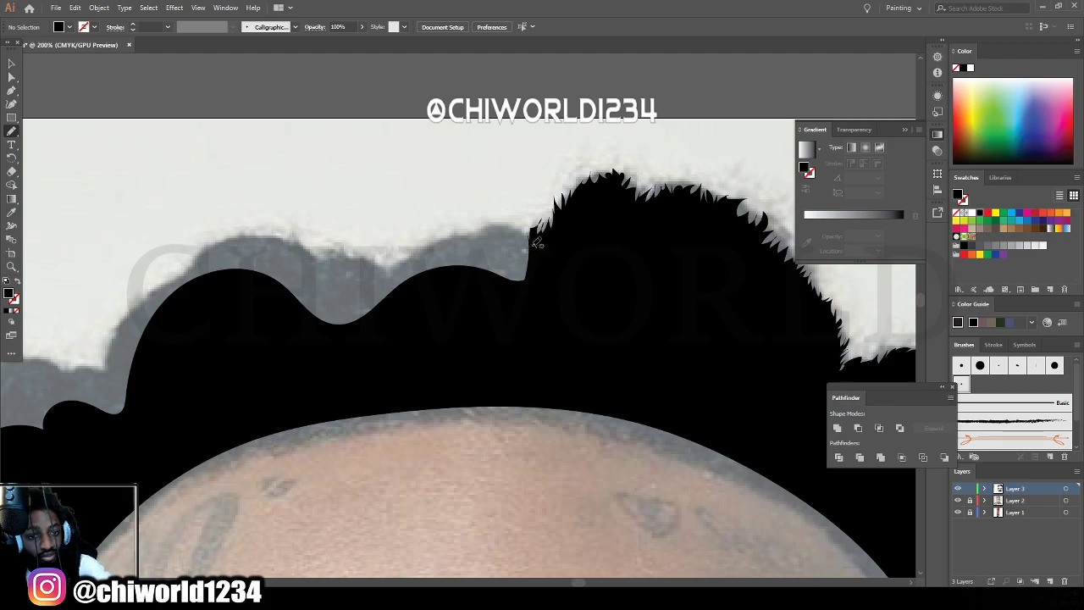
mouse_move(521, 230)
mouse_down()
mouse_move(393, 267)
mouse_move(391, 278)
mouse_move(451, 311)
mouse_move(365, 256)
mouse_move(329, 249)
mouse_move(316, 261)
mouse_move(294, 243)
mouse_move(207, 238)
mouse_up()
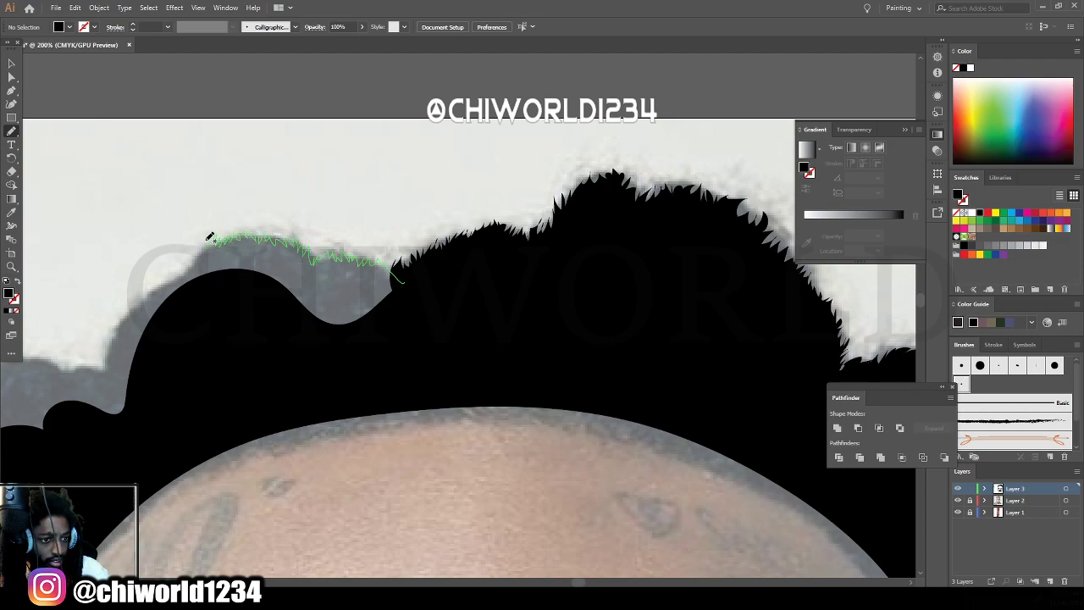
mouse_move(180, 293)
mouse_down()
mouse_move(466, 300)
mouse_move(408, 284)
mouse_up()
Draw spiky black hair shapes up the sideburn and around the outer curls on the photo's left, covering the remaining gray hair.
key(ctrl+minus)
key(ctrl+minus)
key(ctrl+minus)
scroll(401, 436, up, 3)
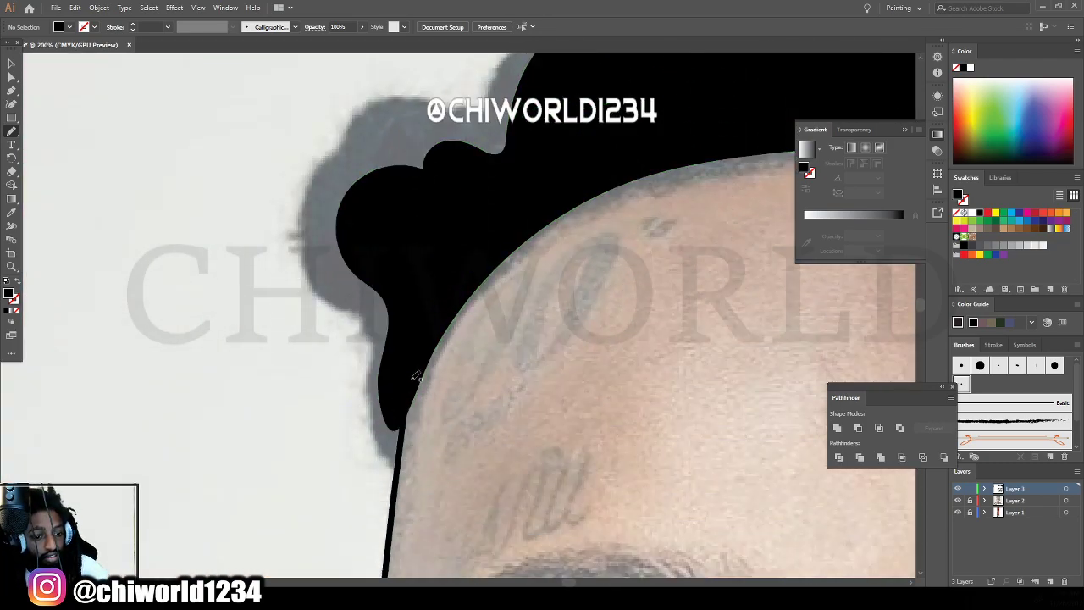
mouse_move(416, 375)
mouse_down()
mouse_move(396, 466)
mouse_move(371, 399)
mouse_move(366, 300)
mouse_move(462, 277)
mouse_up()
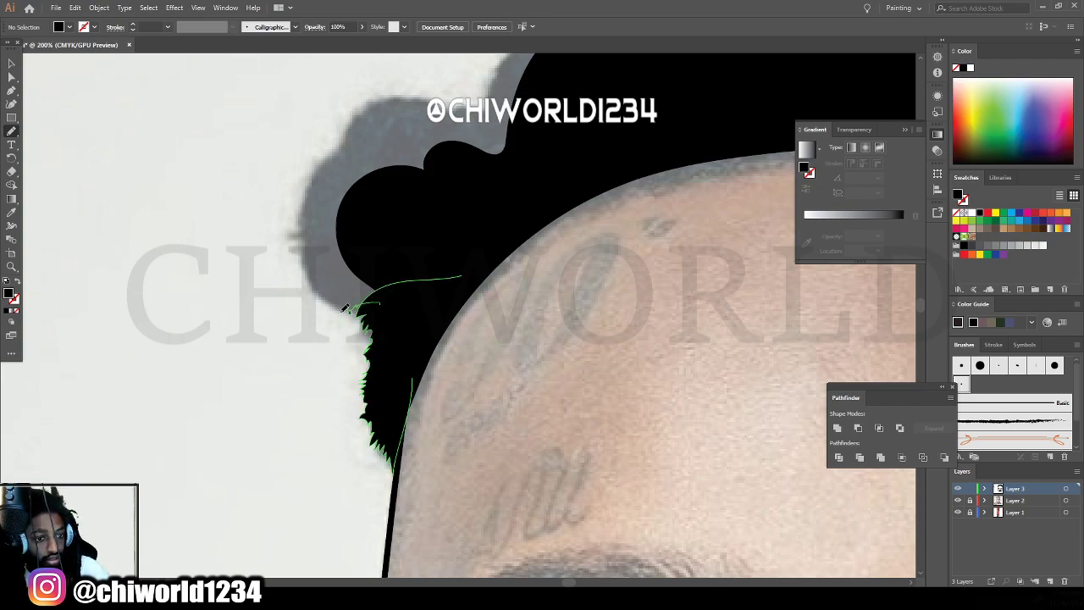
mouse_move(334, 298)
mouse_down()
mouse_move(317, 283)
mouse_move(295, 215)
mouse_move(341, 154)
mouse_up()
scroll(438, 413, up, 4)
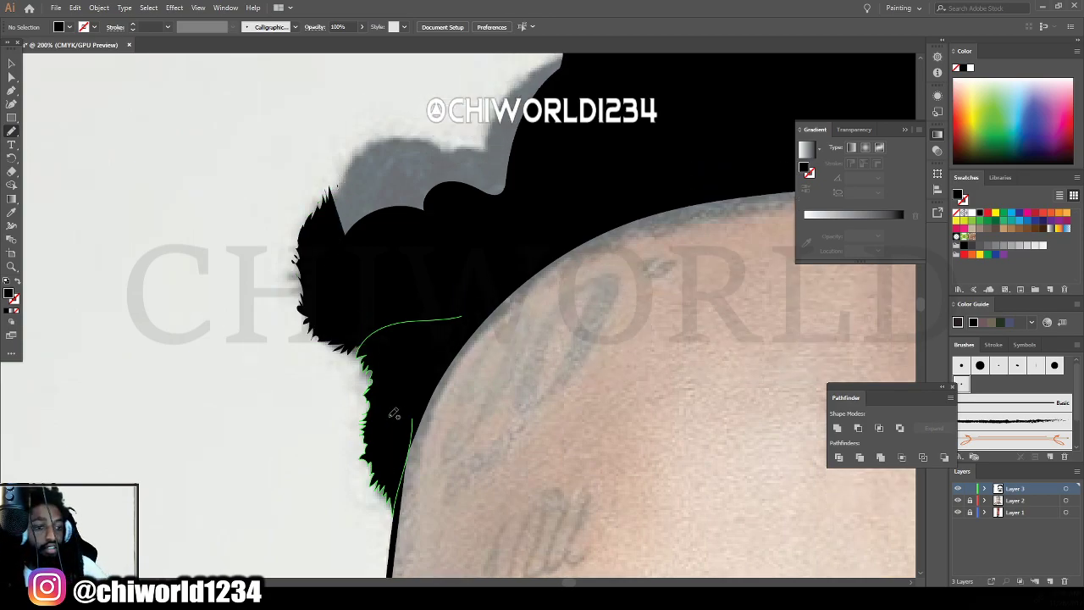
scroll(438, 412, up, 1)
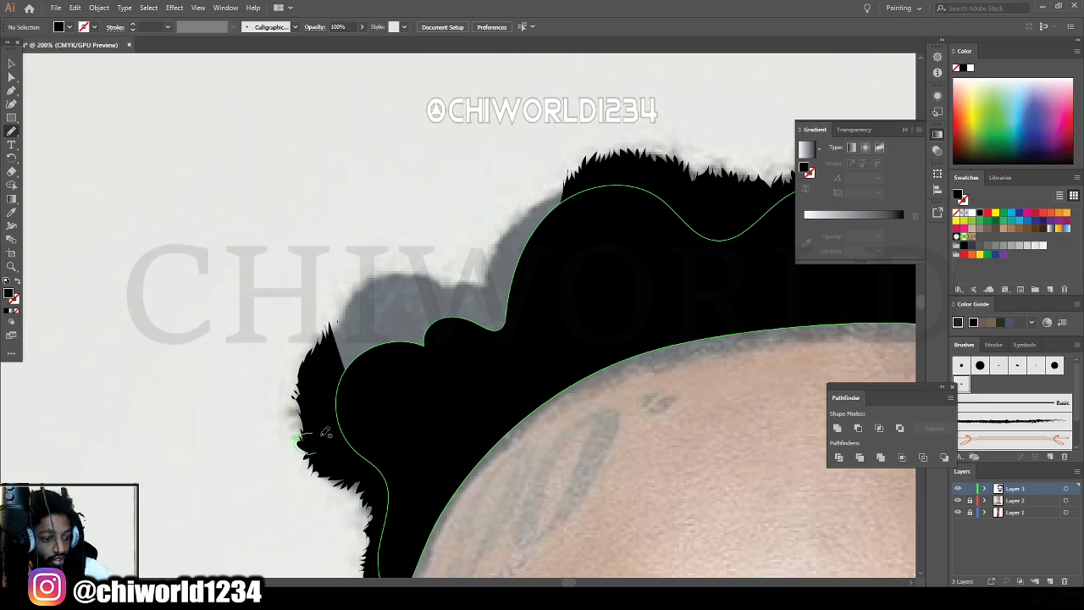
drag(297, 394, 327, 395)
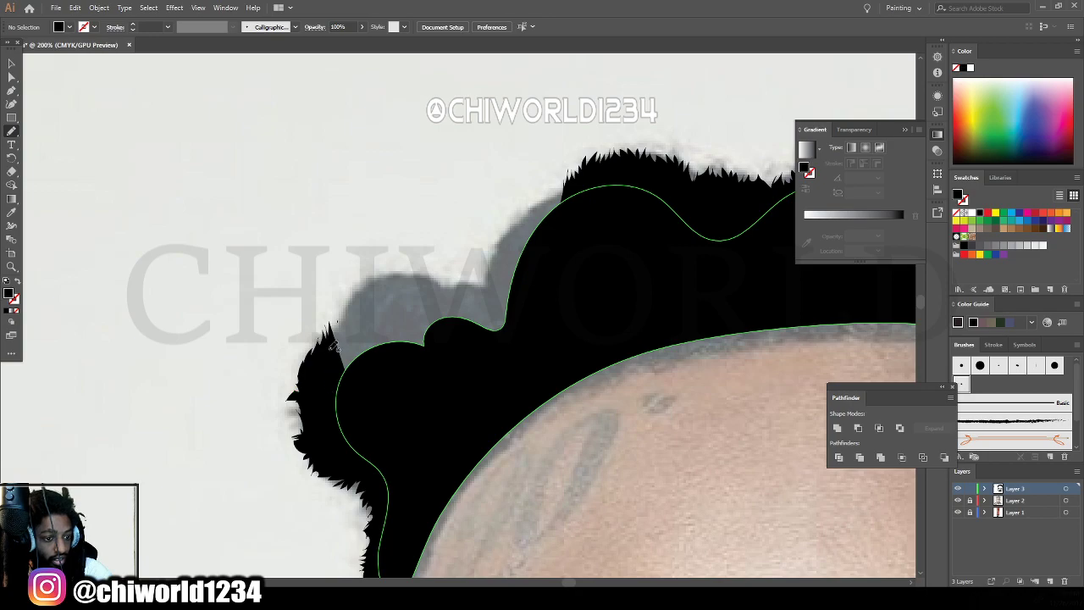
mouse_move(340, 323)
mouse_down()
mouse_move(375, 277)
mouse_move(482, 289)
mouse_move(507, 221)
mouse_move(573, 182)
mouse_move(572, 252)
mouse_move(459, 382)
mouse_move(353, 405)
mouse_up()
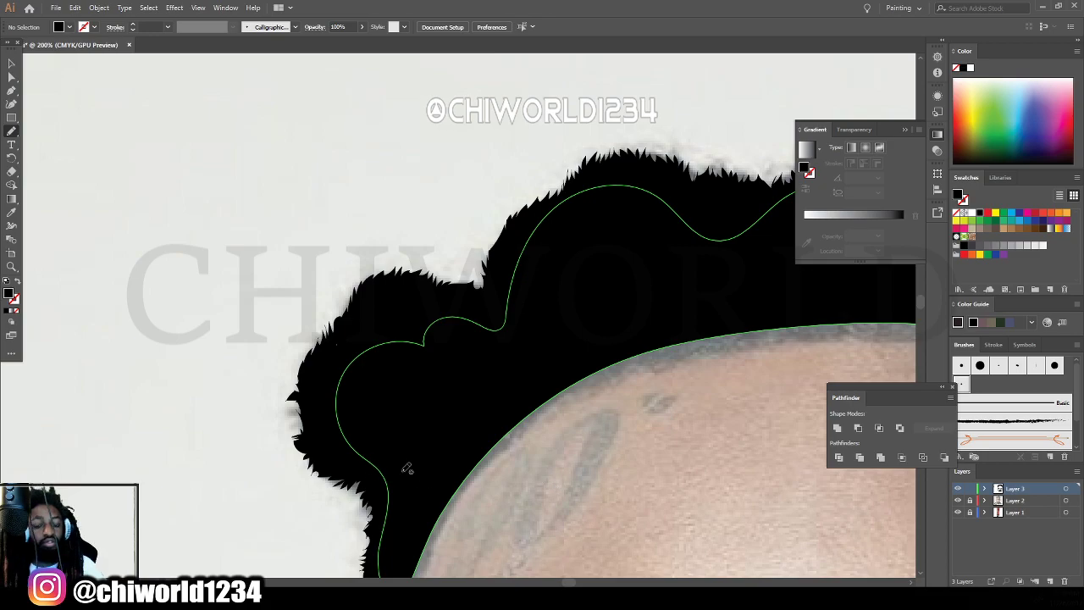
Draw a spiky black hair shape along the outer edge of the sideburn on the photo's right, up to the large curl.
key(ctrl+minus)
key(ctrl+minus)
key(ctrl+minus)
key(ctrl+minus)
scroll(510, 452, right, 2)
scroll(535, 440, down, 2)
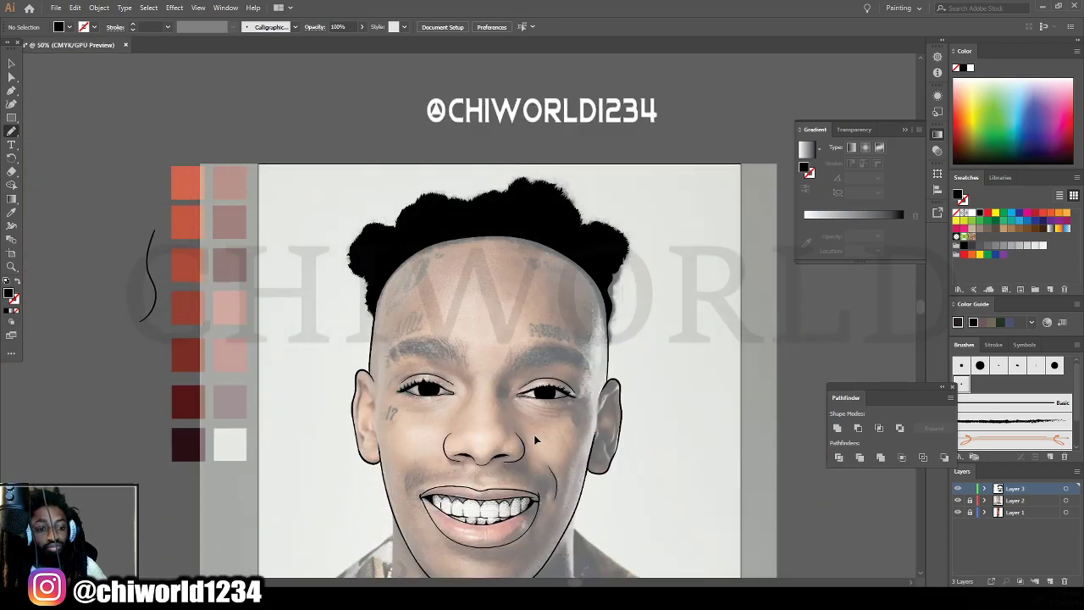
key(ctrl+plus)
key(ctrl+plus)
key(ctrl+plus)
key(ctrl+plus)
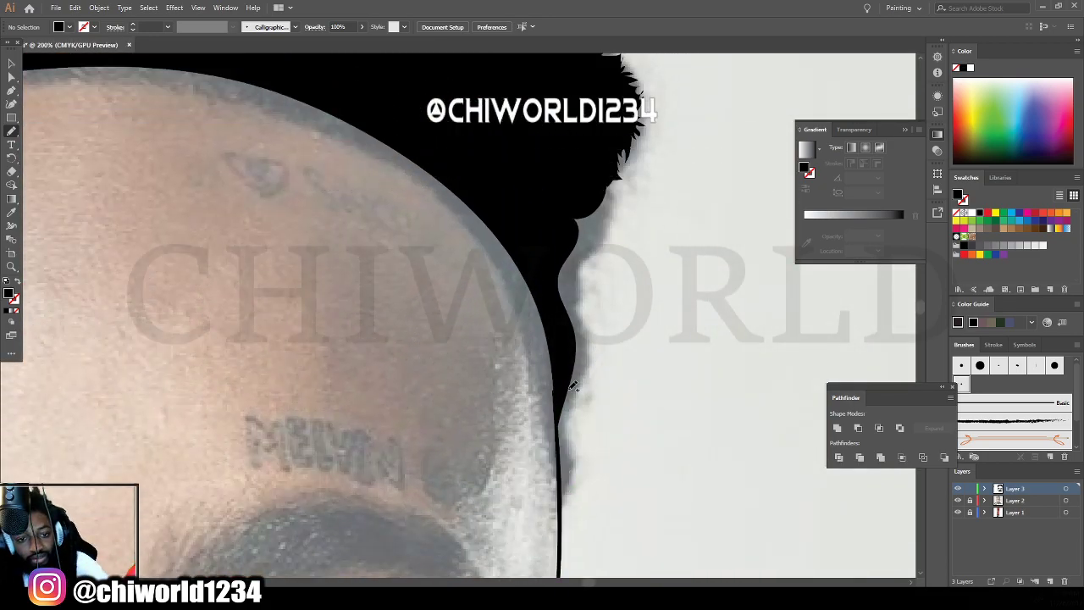
drag(557, 396, 562, 487)
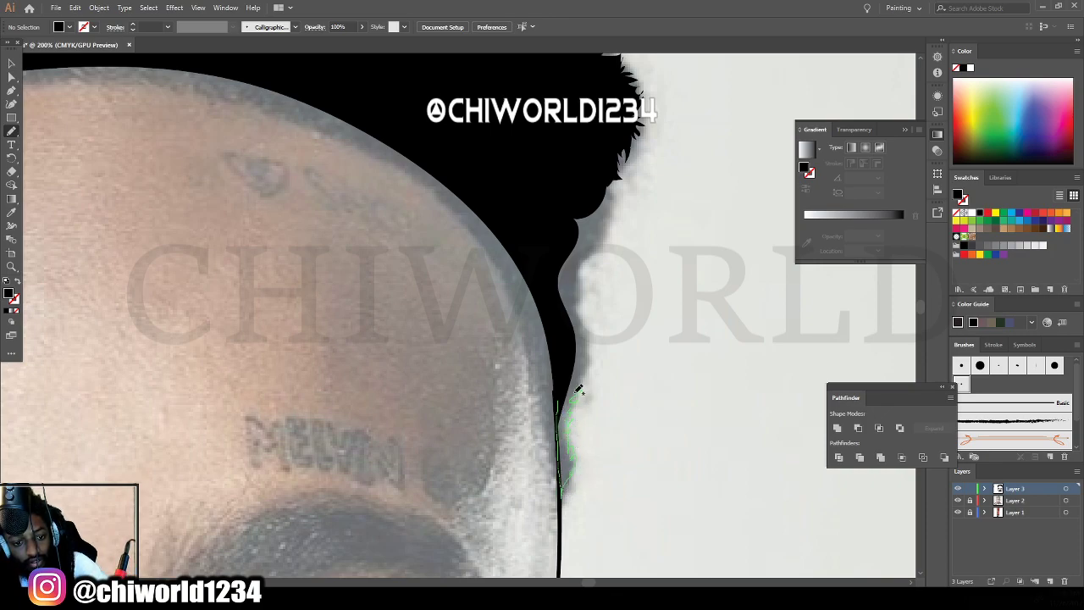
drag(591, 357, 584, 342)
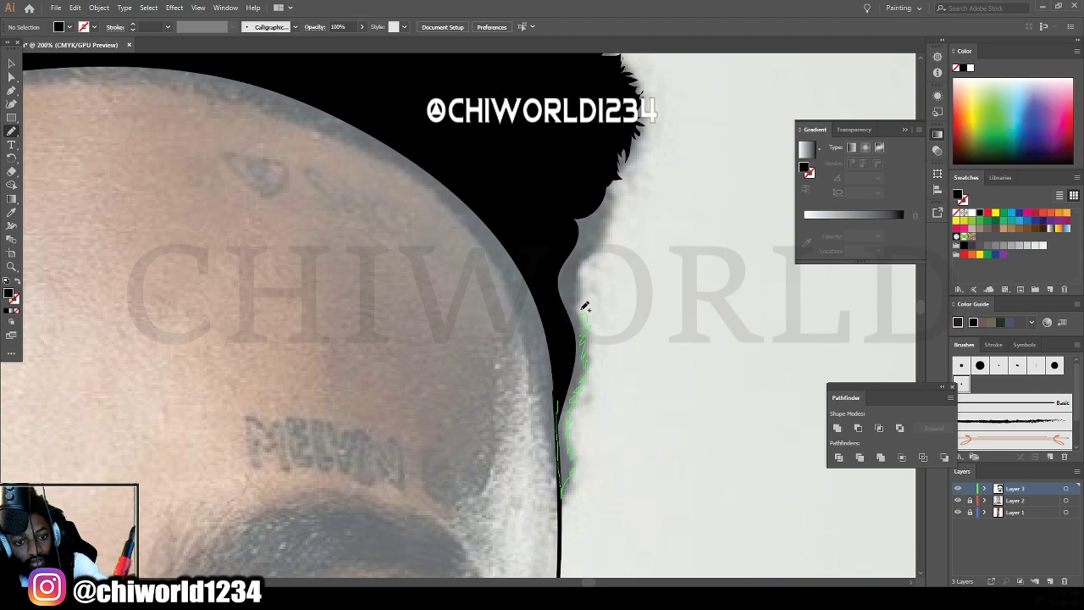
mouse_move(581, 288)
mouse_down()
mouse_move(624, 174)
mouse_move(528, 229)
mouse_up()
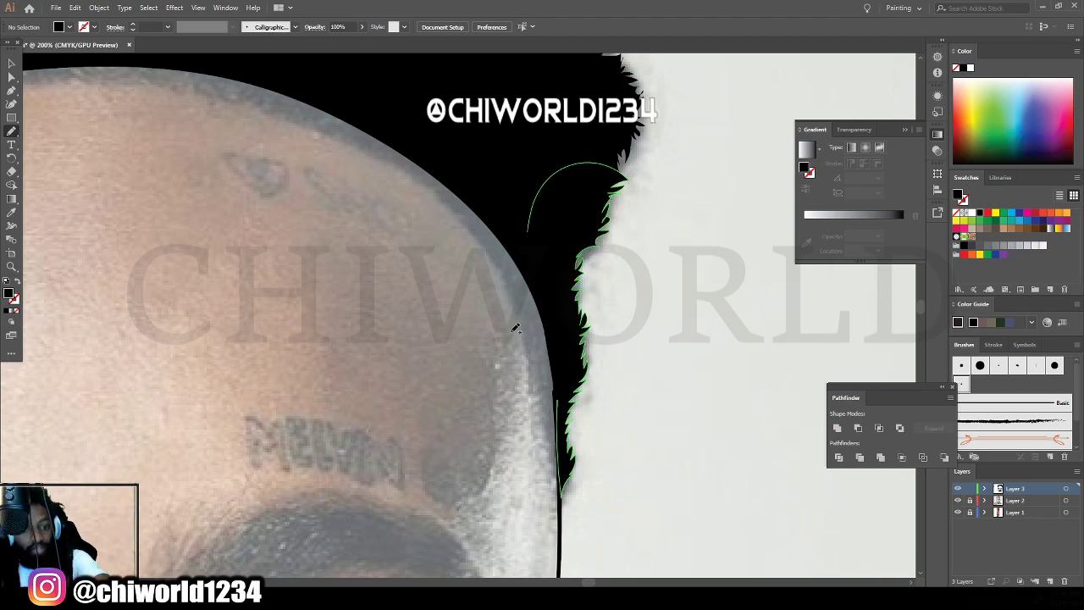
Hide the dimmed photo on Layer 2 to examine the line art with the spiky hair, and show the layer again.
key(ctrl+minus)
key(ctrl+minus)
key(ctrl+minus)
key(ctrl+minus)
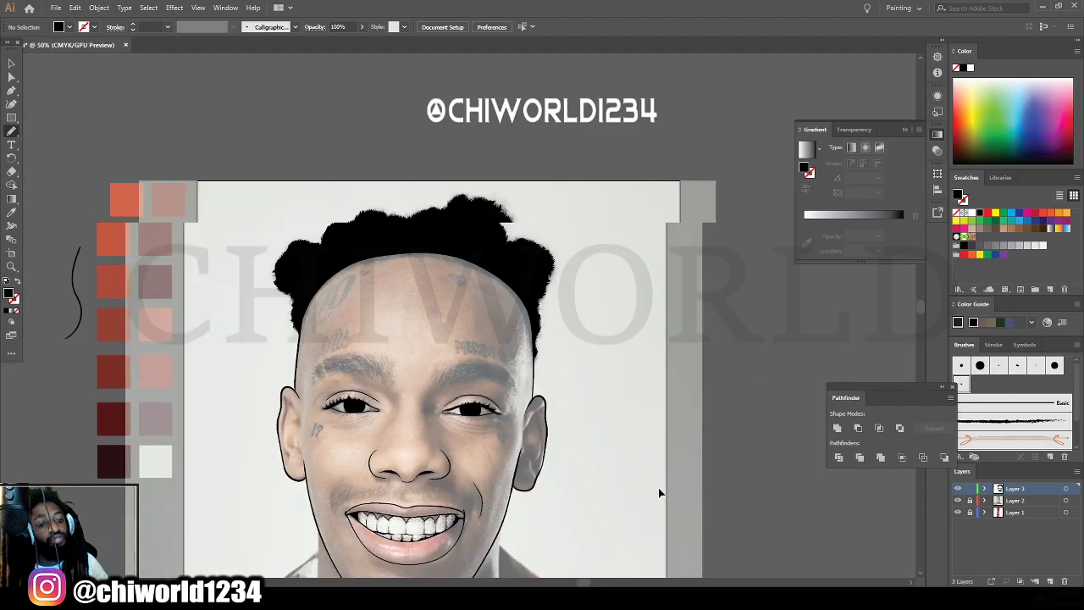
scroll(660, 489, left, 3)
scroll(664, 484, down, 4)
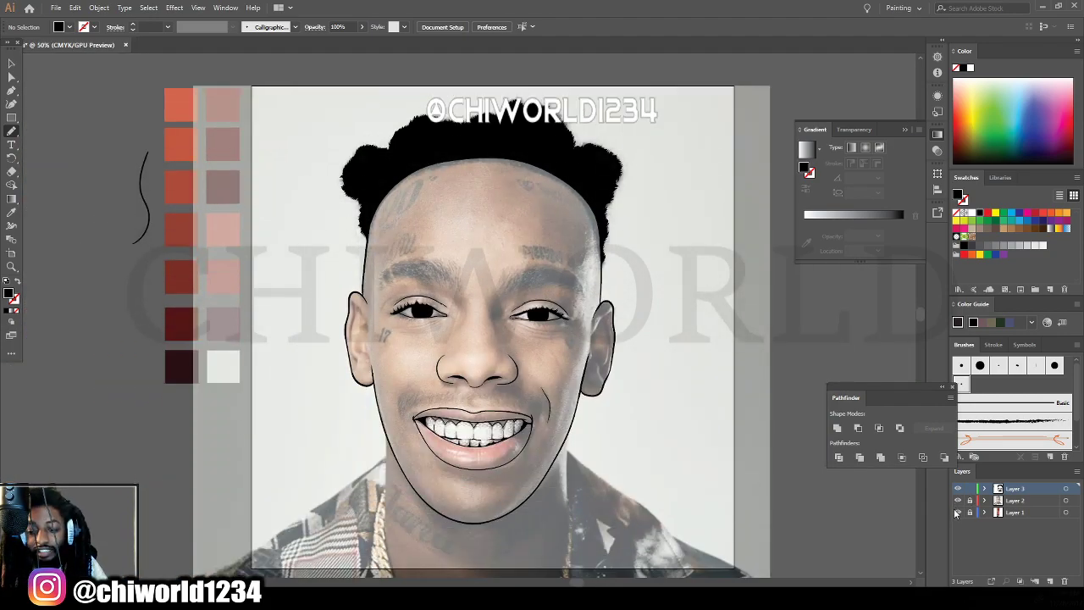
click(958, 511)
key(ctrl+minus)
key(ctrl+plus)
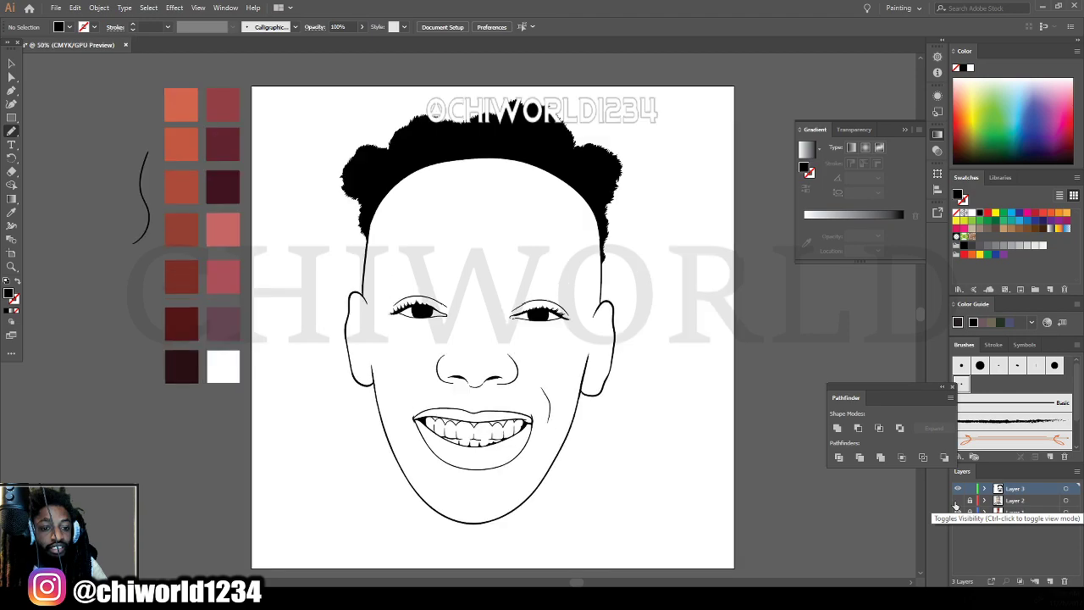
key(ctrl+plus)
click(958, 511)
Draw a spiky black shape along the hairline across the middle of the forehead, starting on the photo's right.
scroll(791, 490, up, 2)
key(ctrl+plus)
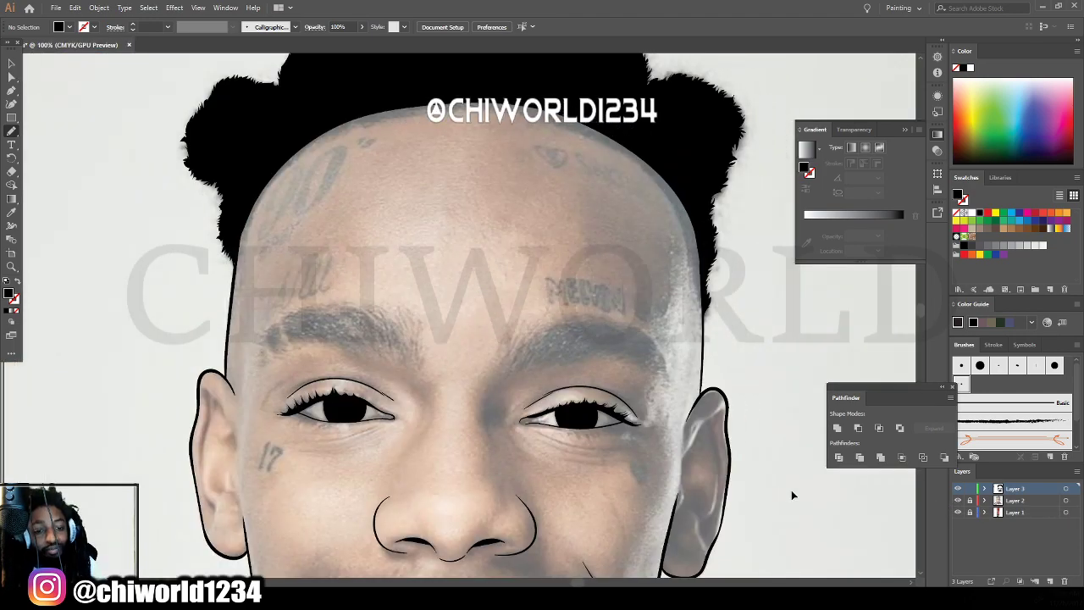
scroll(788, 486, up, 1)
key(ctrl+plus)
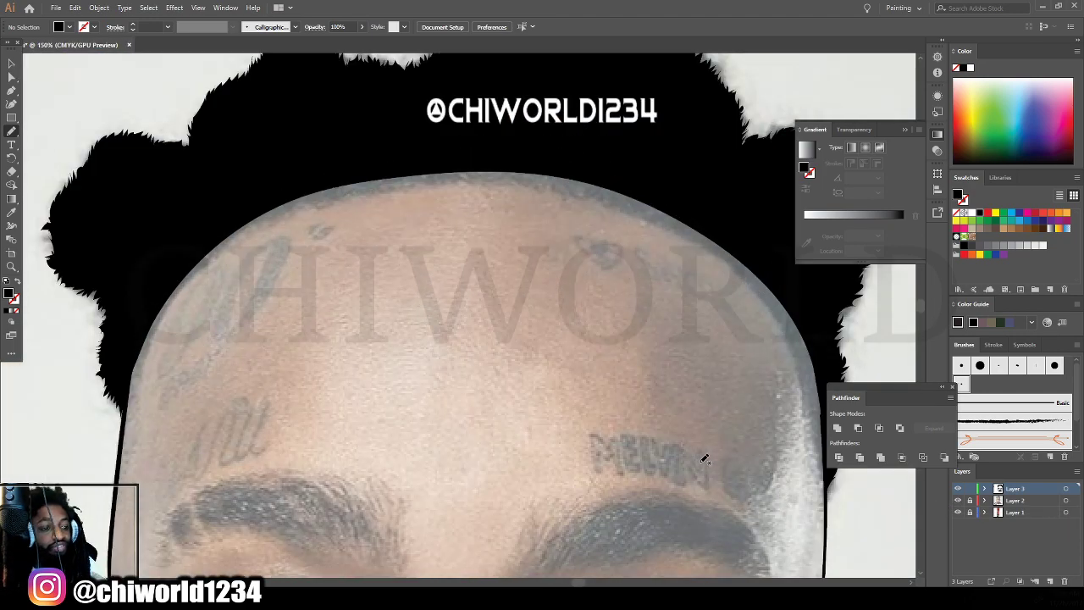
scroll(692, 466, right, 1)
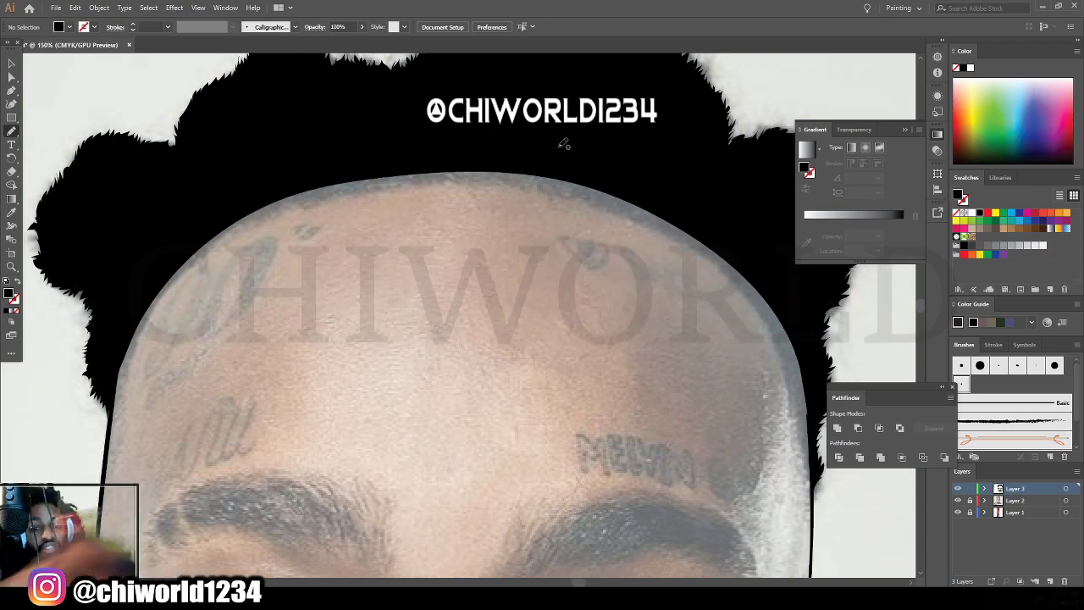
mouse_move(766, 279)
mouse_down()
mouse_move(624, 210)
mouse_move(549, 182)
mouse_move(436, 181)
mouse_move(446, 160)
mouse_move(576, 153)
mouse_move(329, 188)
mouse_move(293, 206)
mouse_move(477, 149)
mouse_up()
scroll(355, 222, down, 5)
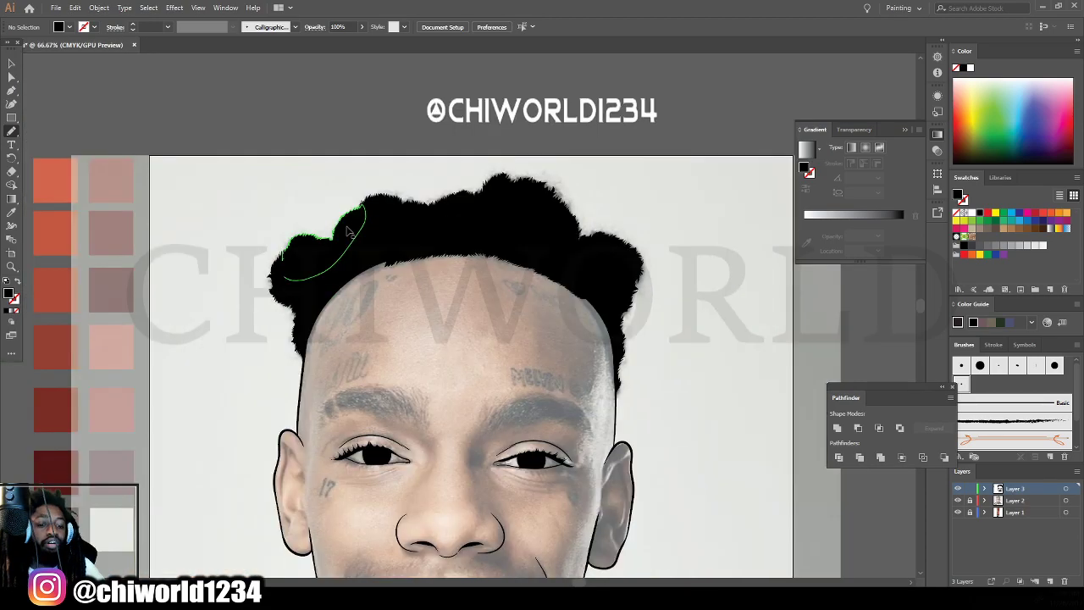
Continue the spiky black hairline down the temple on the photo's left to the sideburn.
scroll(351, 342, up, 6)
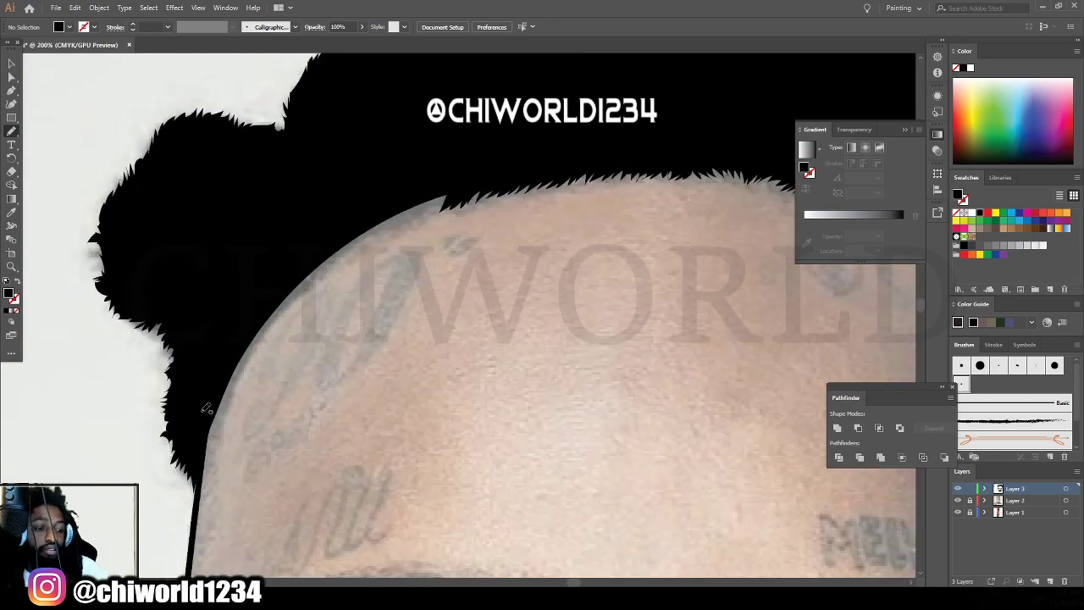
mouse_move(204, 406)
mouse_down()
mouse_move(208, 440)
mouse_move(240, 373)
mouse_move(249, 292)
mouse_up()
drag(236, 353, 240, 359)
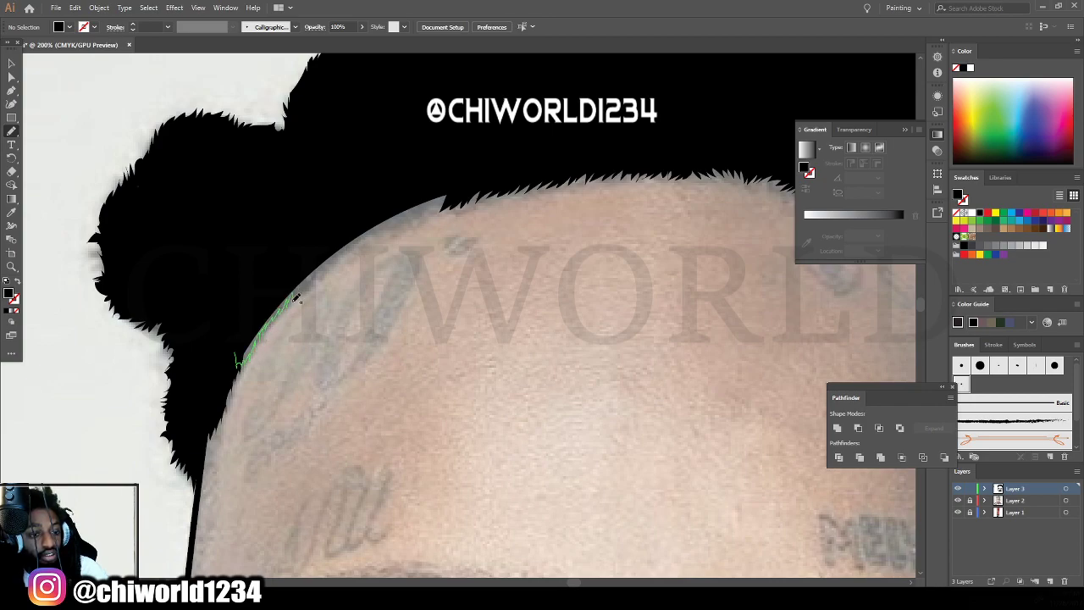
drag(298, 300, 330, 272)
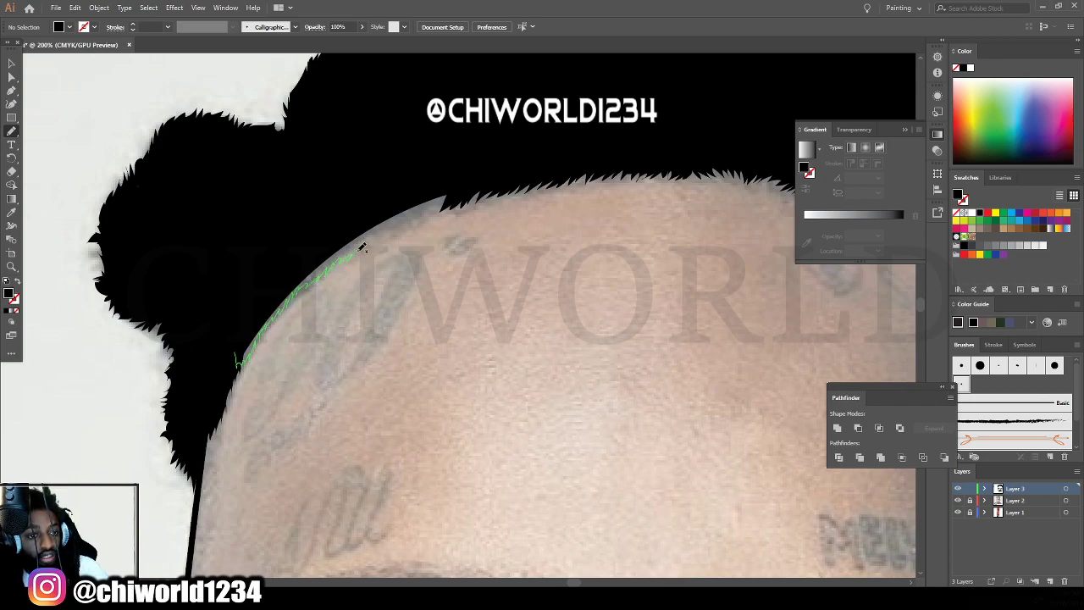
mouse_move(372, 240)
mouse_down()
mouse_move(449, 200)
mouse_move(283, 208)
mouse_move(241, 279)
mouse_up()
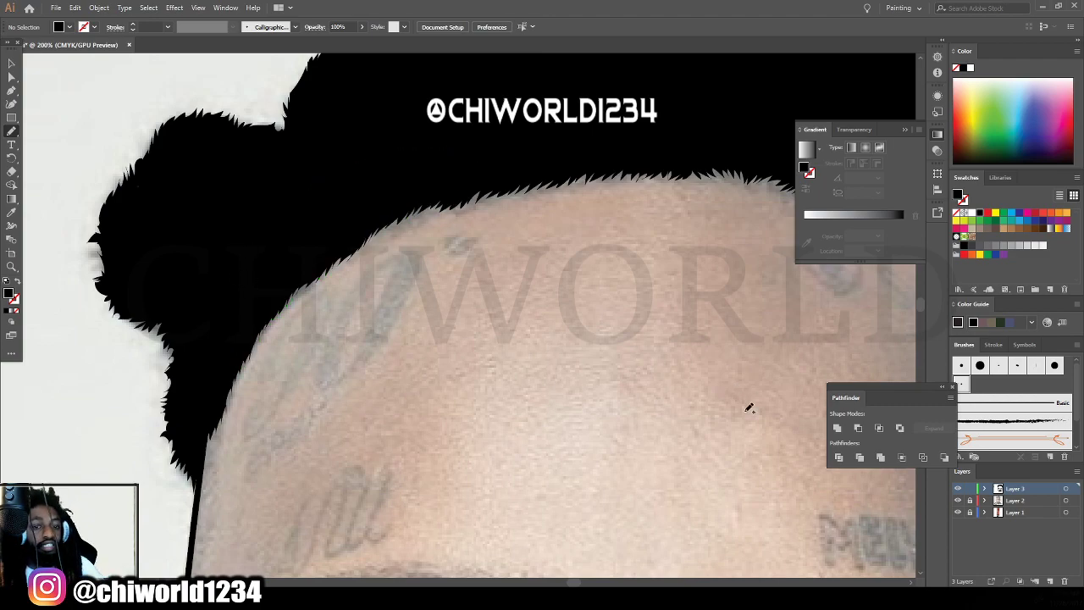
Draw a matching spiky black hairline down the temple on the photo's right to the sideburn.
key(ctrl+minus)
key(ctrl+minus)
key(ctrl+minus)
key(ctrl+minus)
scroll(836, 474, right, 4)
key(ctrl+plus)
key(ctrl+plus)
key(ctrl+plus)
key(ctrl+plus)
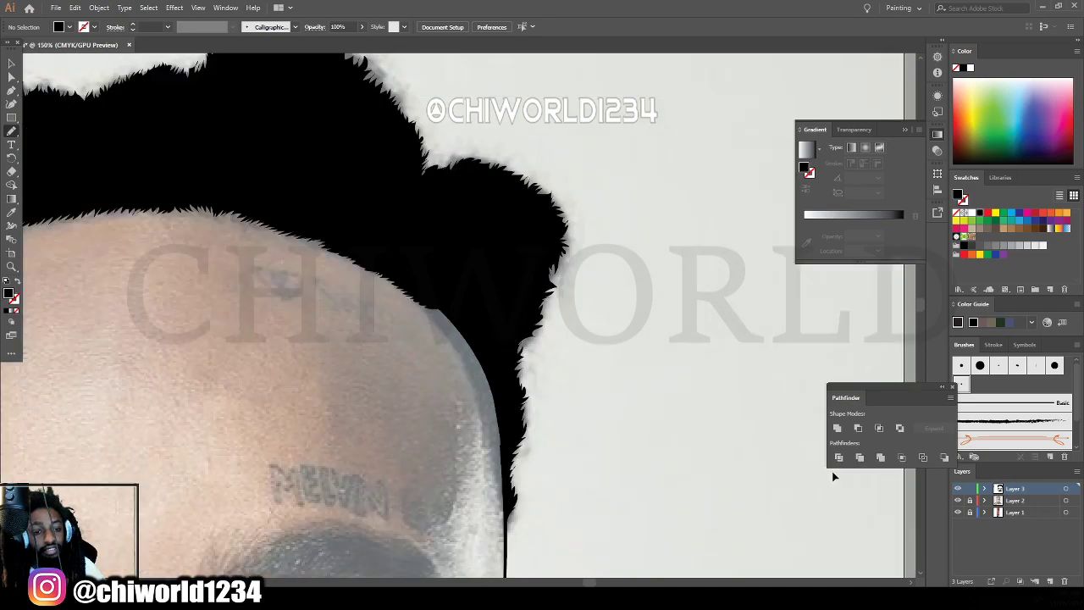
scroll(832, 472, down, 2)
mouse_move(571, 378)
mouse_down()
mouse_move(551, 405)
mouse_move(518, 284)
mouse_move(475, 242)
mouse_move(481, 196)
mouse_up()
Draw a thin jagged black sliver at the outer tip of the eyebrow on the photo's left.
key(ctrl+minus)
key(ctrl+minus)
key(ctrl+minus)
key(ctrl+minus)
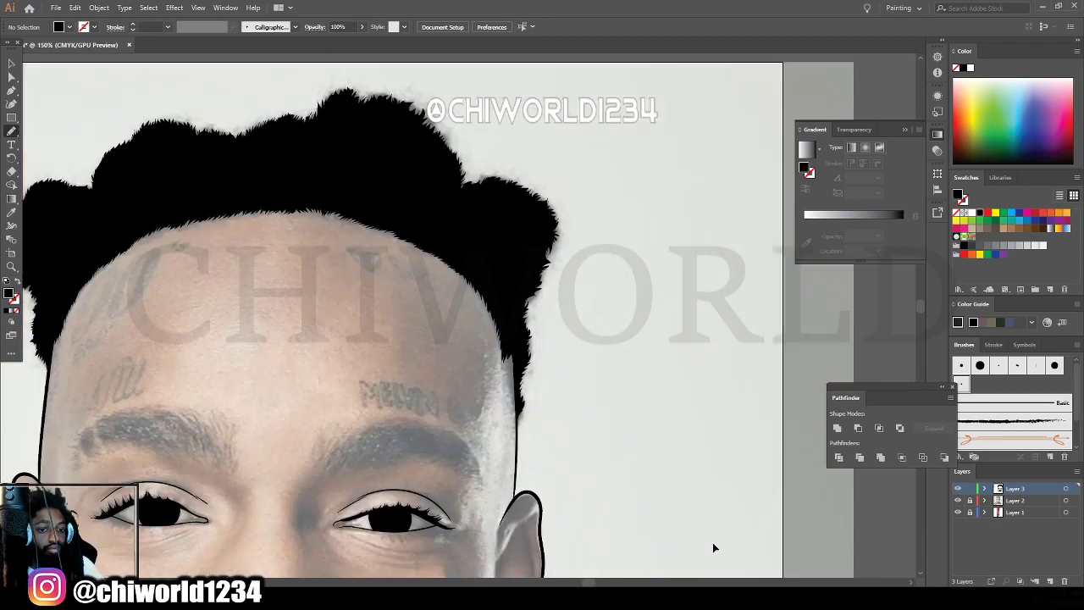
scroll(438, 568, left, 4)
scroll(546, 554, down, 2)
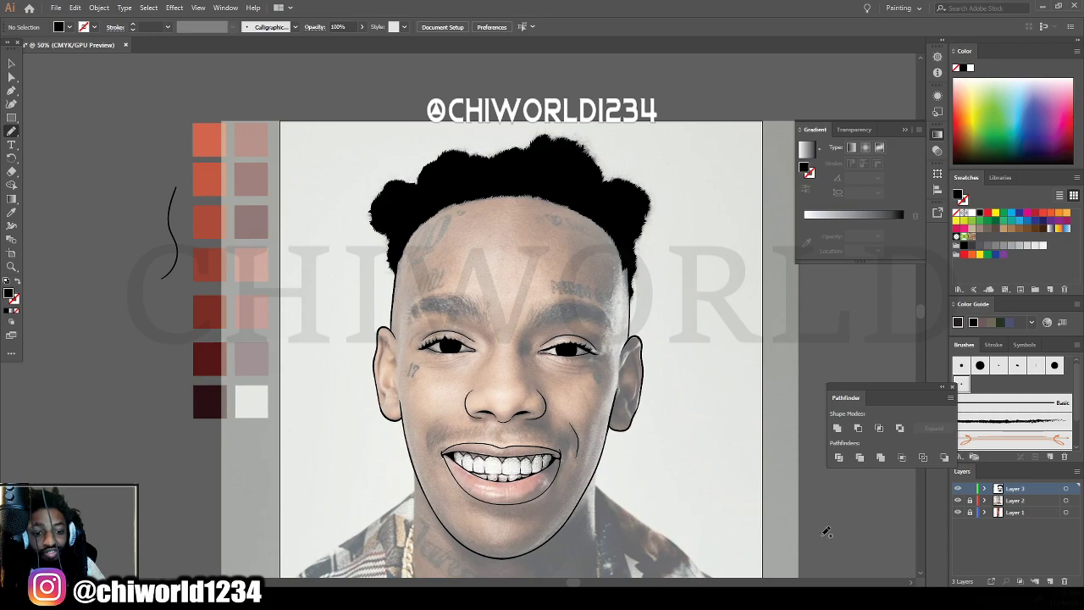
key(ctrl+plus)
key(ctrl+plus)
key(ctrl+plus)
key(ctrl+plus)
key(ctrl+plus)
key(ctrl+plus)
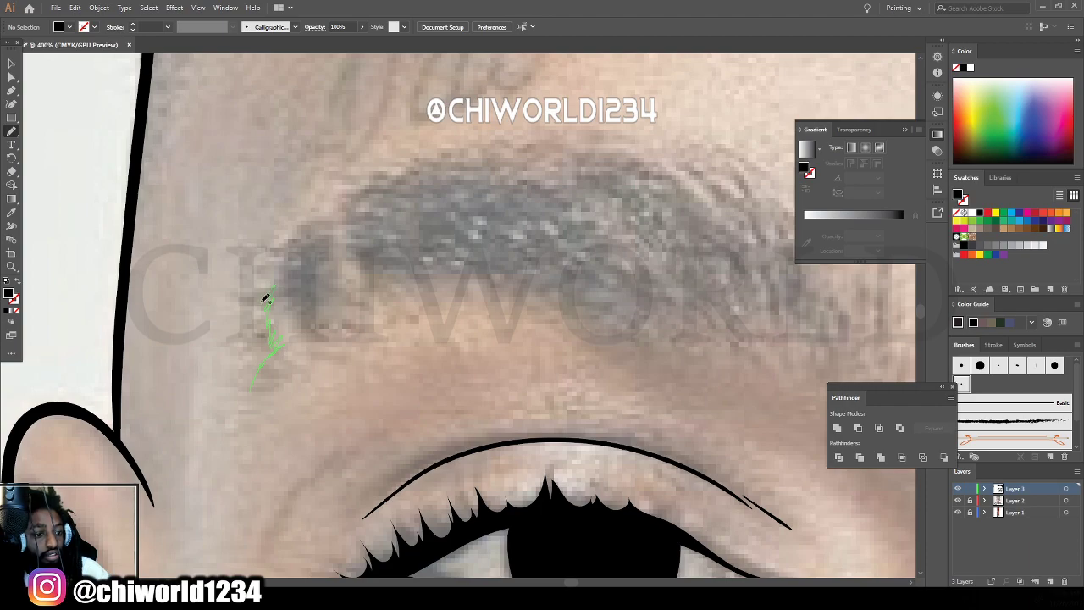
mouse_move(276, 265)
mouse_down()
mouse_move(242, 397)
mouse_move(272, 362)
mouse_up()
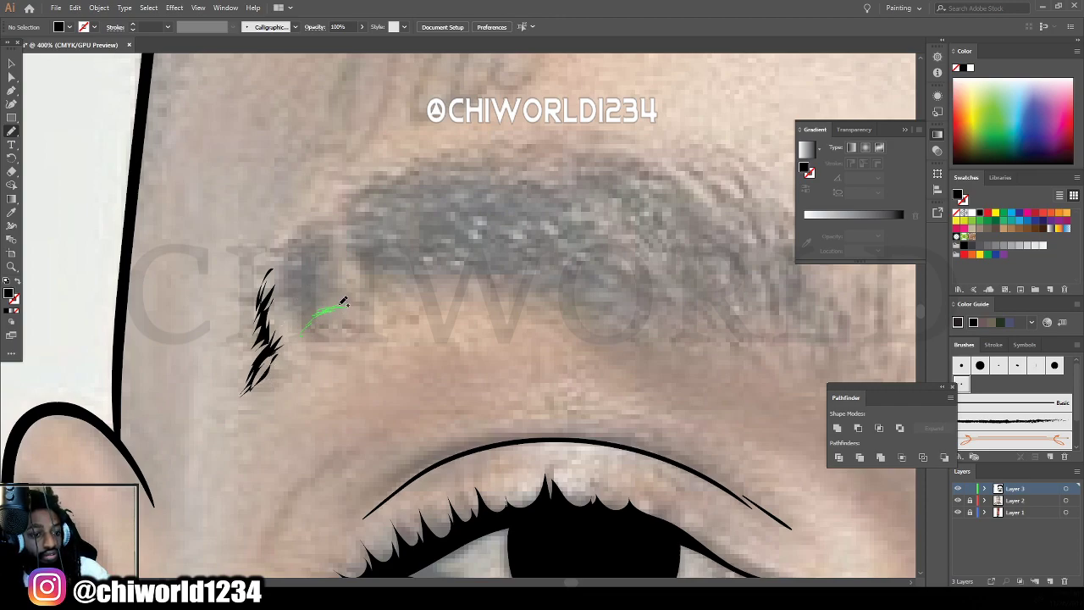
Add a wider spiky black piece beside the sliver and fill out its edge with extra hair points.
mouse_move(322, 289)
mouse_down()
mouse_move(323, 218)
mouse_move(292, 248)
mouse_move(297, 300)
mouse_move(312, 296)
mouse_move(295, 330)
mouse_move(354, 306)
mouse_up()
key(ctrl+minus)
key(ctrl+minus)
key(ctrl+minus)
key(ctrl+plus)
key(ctrl+plus)
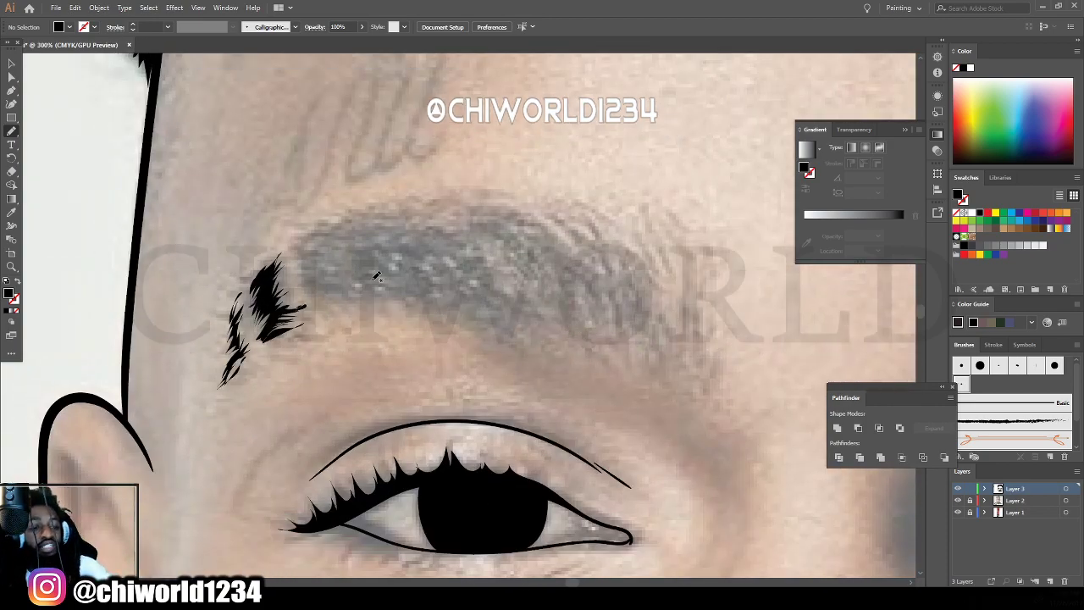
drag(276, 326, 301, 306)
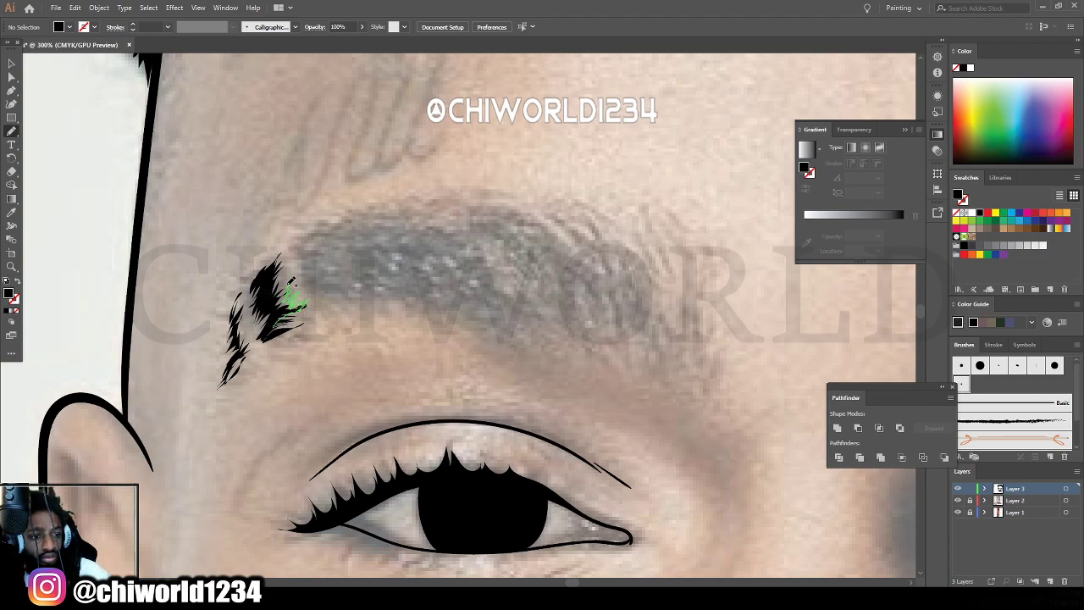
drag(290, 284, 305, 284)
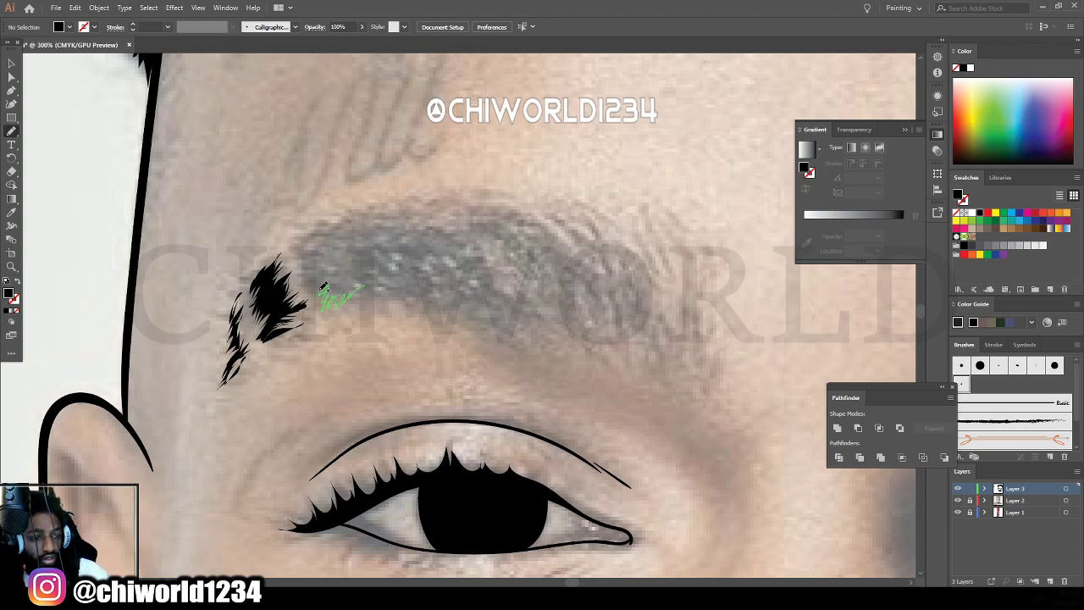
Trace the main body of the eyebrow on the photo's left as one spiky black shape from the gap to its inner end.
drag(315, 282, 315, 255)
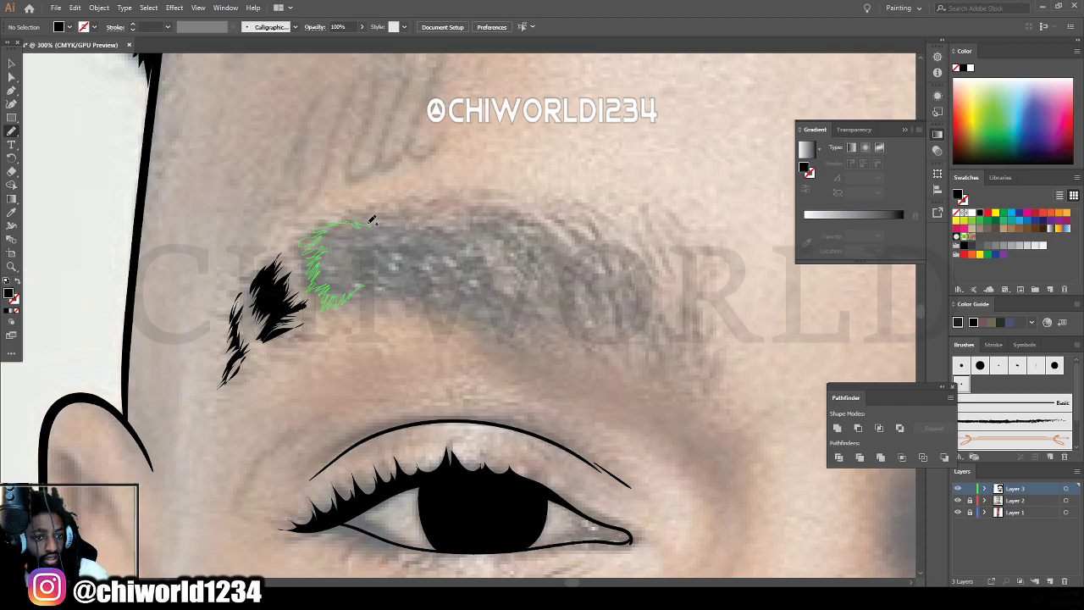
drag(371, 219, 396, 215)
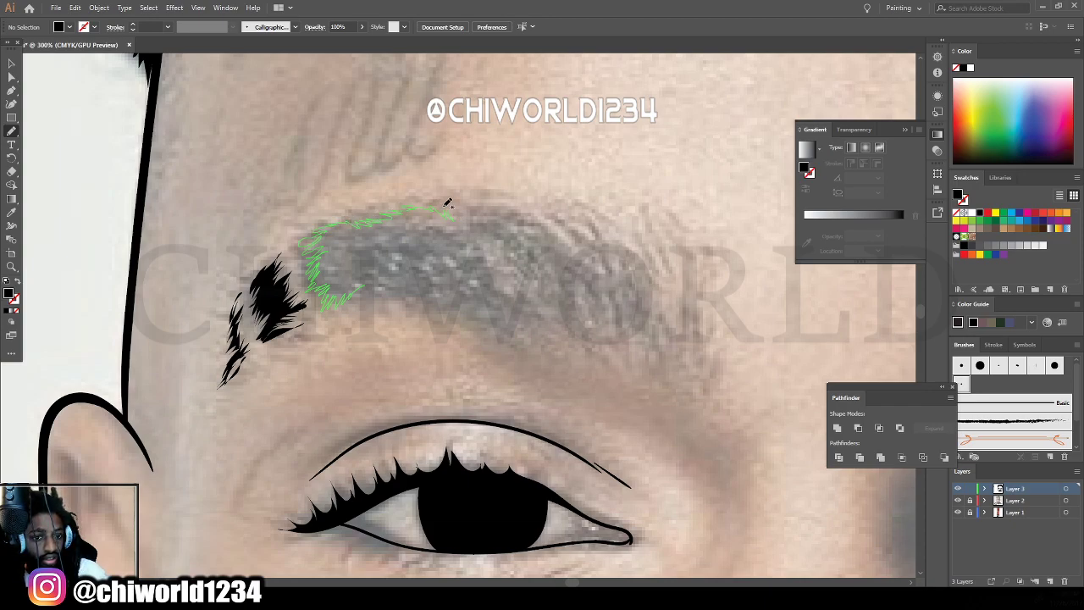
drag(474, 211, 493, 225)
mouse_move(490, 211)
mouse_down()
mouse_move(521, 236)
mouse_move(508, 212)
mouse_move(521, 214)
mouse_move(564, 248)
mouse_move(576, 240)
mouse_move(570, 230)
mouse_move(630, 275)
mouse_move(640, 302)
mouse_move(618, 293)
mouse_move(594, 315)
mouse_move(604, 343)
mouse_move(564, 318)
mouse_move(553, 335)
mouse_move(510, 300)
mouse_move(514, 319)
mouse_move(472, 298)
mouse_move(355, 291)
mouse_up()
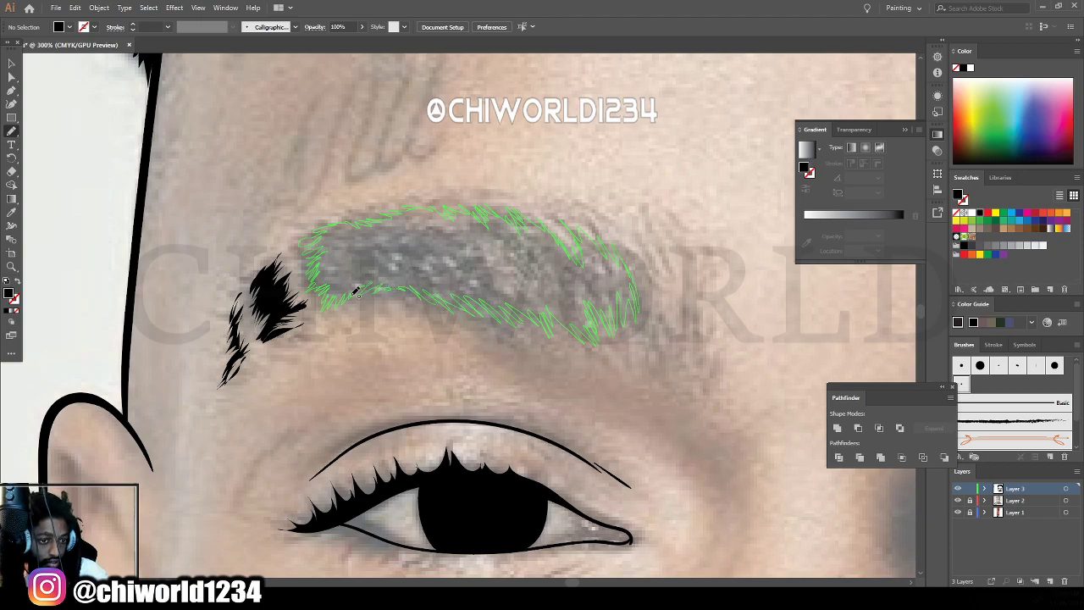
key(ctrl+minus)
key(ctrl+minus)
key(ctrl+minus)
key(ctrl+minus)
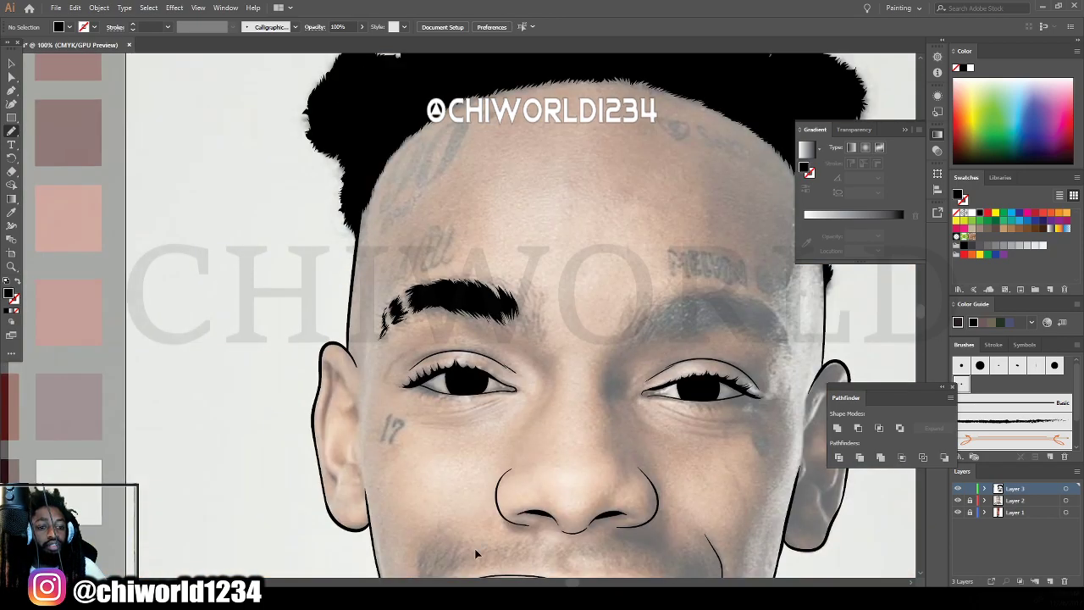
Trace the whole eyebrow on the photo's right as a spiky black shape.
scroll(627, 443, down, 1)
key(ctrl+minus)
scroll(666, 513, right, 1)
key(ctrl+plus)
key(ctrl+plus)
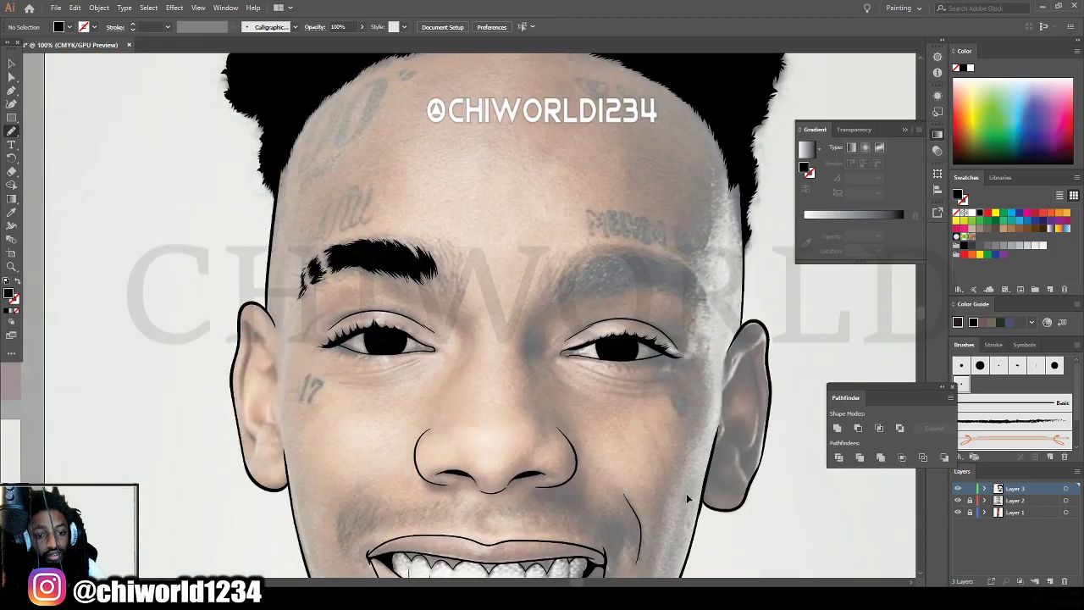
key(ctrl+plus)
key(ctrl+plus)
key(ctrl+plus)
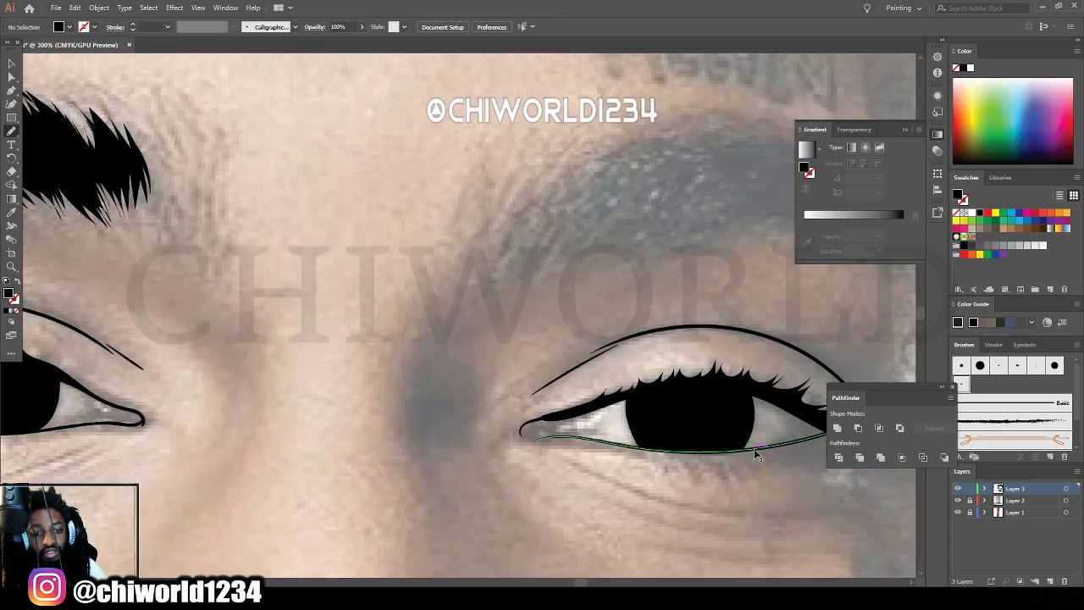
scroll(753, 449, right, 2)
scroll(750, 450, up, 3)
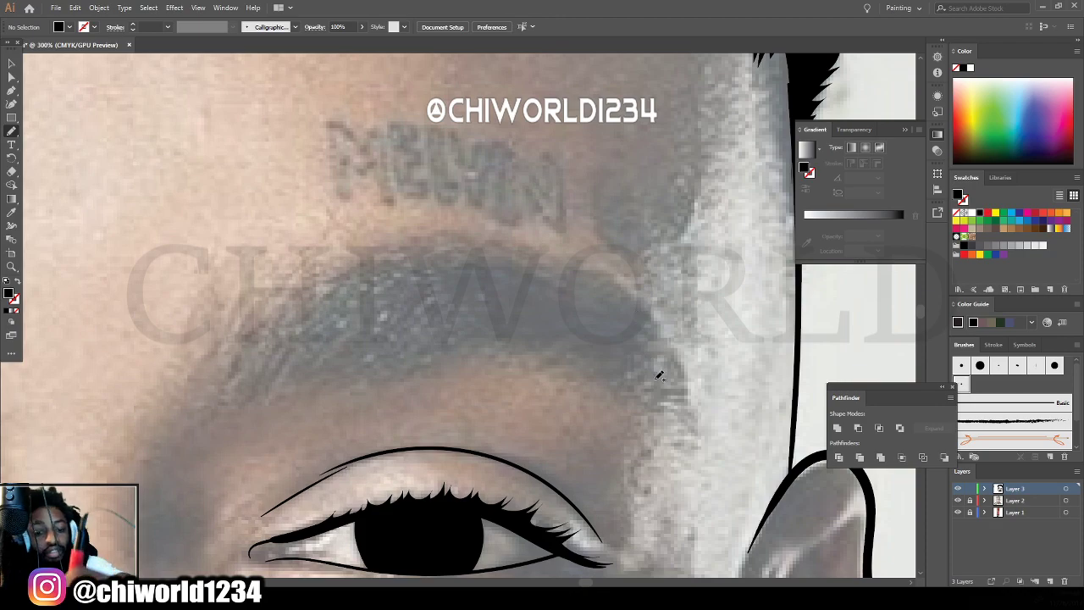
mouse_move(659, 375)
mouse_down()
mouse_move(649, 329)
mouse_move(623, 296)
mouse_move(448, 257)
mouse_move(410, 258)
mouse_move(328, 291)
mouse_move(292, 359)
mouse_move(346, 336)
mouse_move(343, 346)
mouse_move(369, 354)
mouse_move(434, 321)
mouse_move(424, 329)
mouse_move(587, 353)
mouse_move(692, 426)
mouse_up()
key(ctrl+minus)
key(ctrl+minus)
key(ctrl+minus)
key(ctrl+minus)
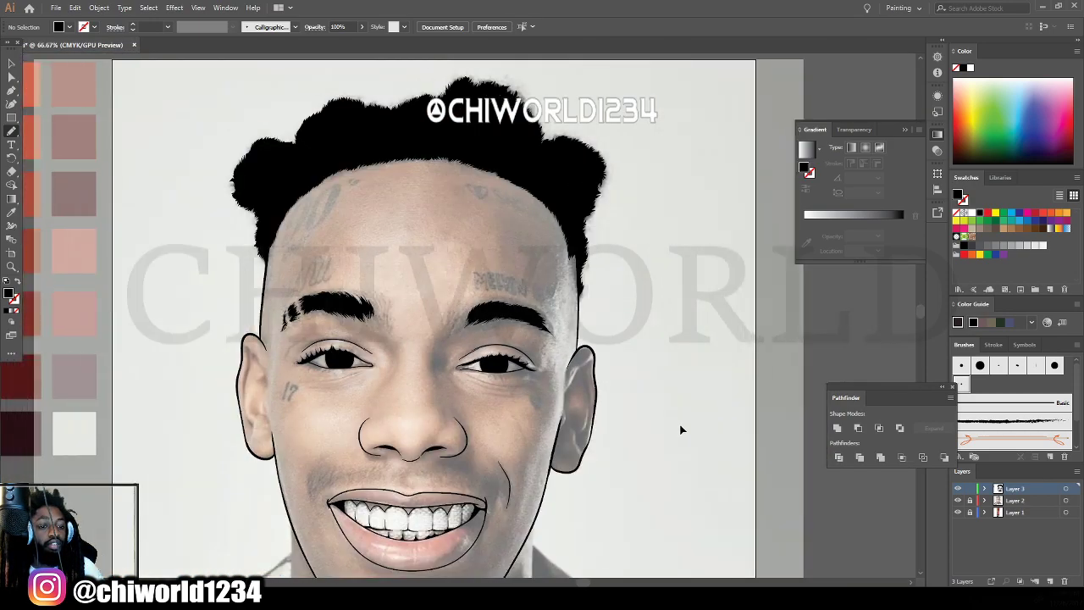
Trace the slanted 90 tattoo below the hairline on the photo's left as solid black numerals with open centres.
scroll(641, 449, left, 2)
scroll(633, 452, down, 2)
scroll(633, 452, down, 2)
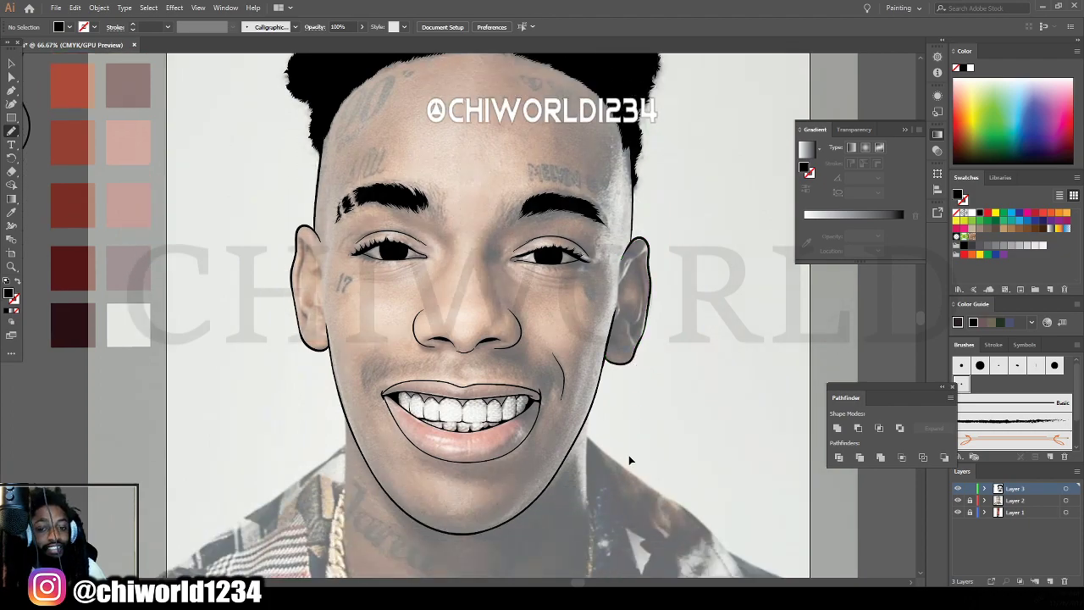
key(ctrl+plus)
scroll(144, 295, up, 4)
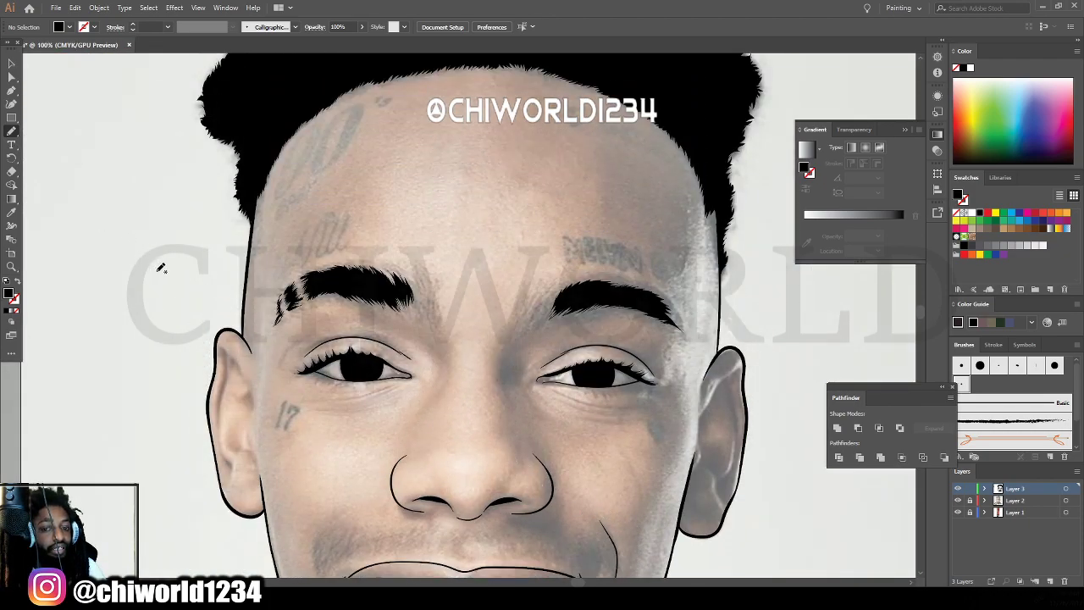
scroll(138, 287, up, 2)
scroll(226, 356, up, 5)
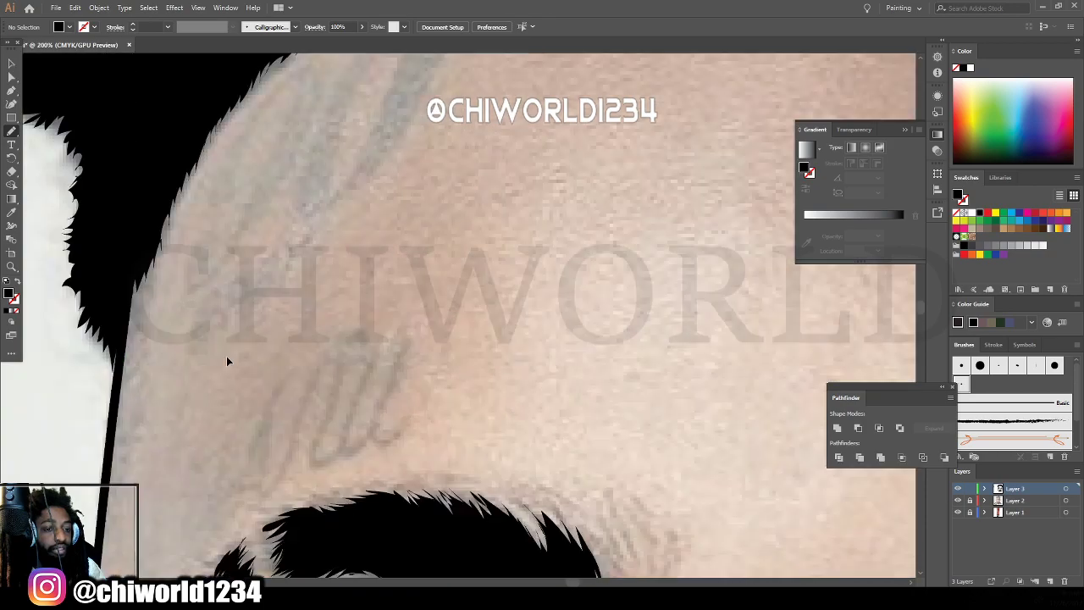
scroll(231, 352, up, 6)
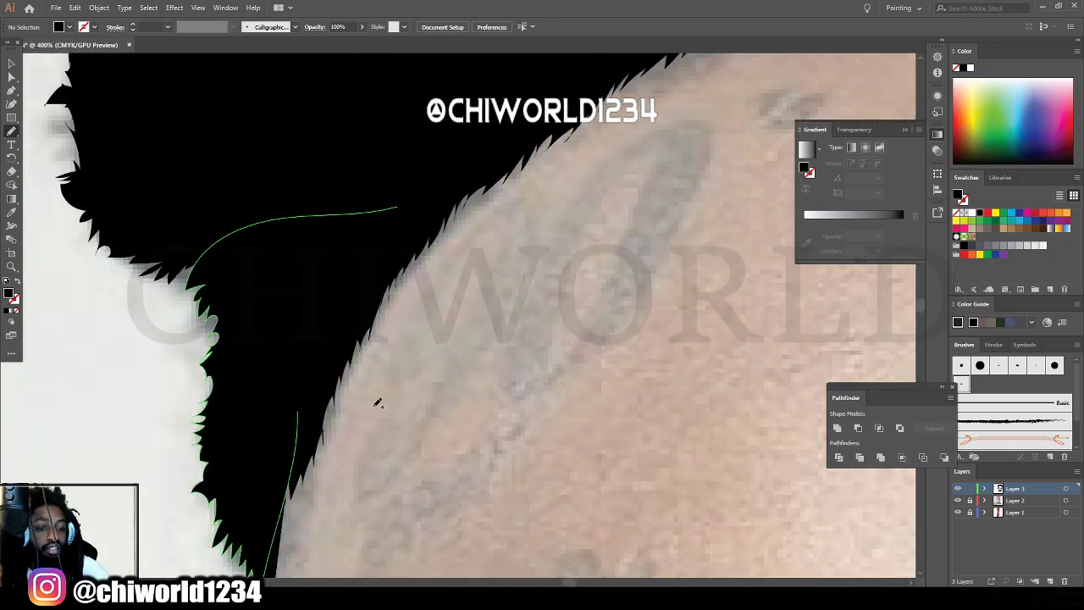
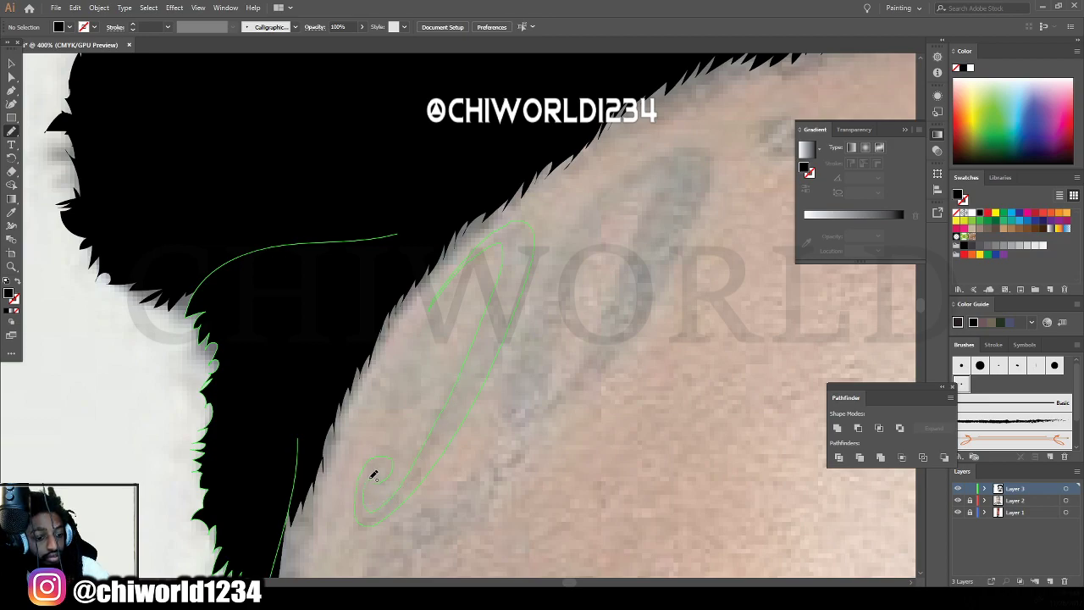
drag(373, 475, 378, 467)
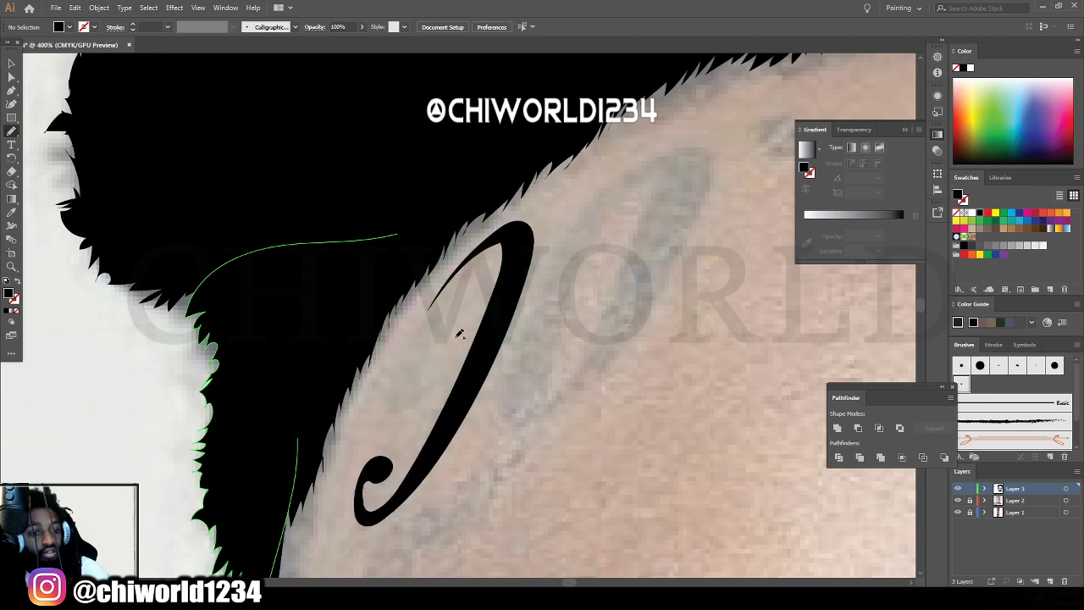
mouse_move(487, 324)
mouse_down()
mouse_move(460, 359)
mouse_move(423, 380)
mouse_up()
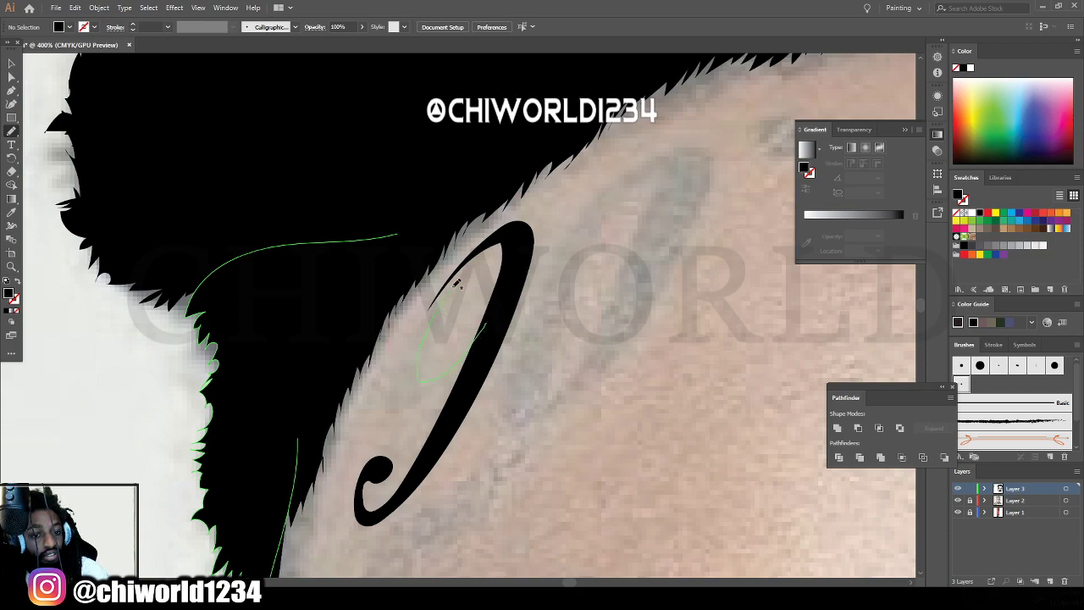
drag(514, 232, 455, 253)
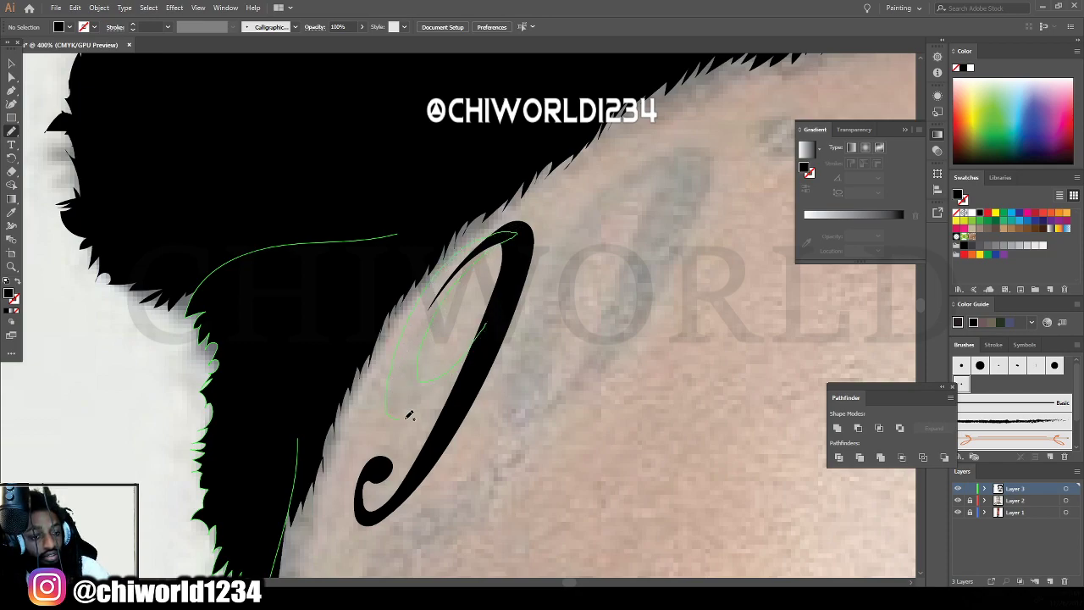
mouse_move(409, 415)
mouse_down()
mouse_move(457, 381)
mouse_move(495, 313)
mouse_up()
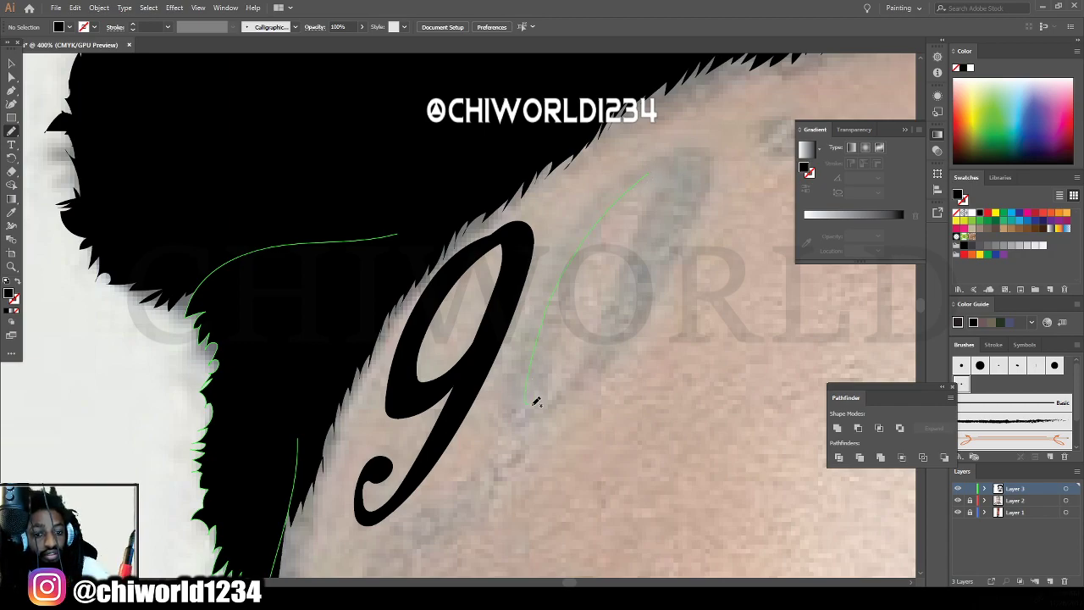
mouse_move(616, 298)
mouse_down()
mouse_move(662, 174)
mouse_move(635, 185)
mouse_move(648, 165)
mouse_move(697, 146)
mouse_move(722, 163)
mouse_move(679, 254)
mouse_move(578, 407)
mouse_up()
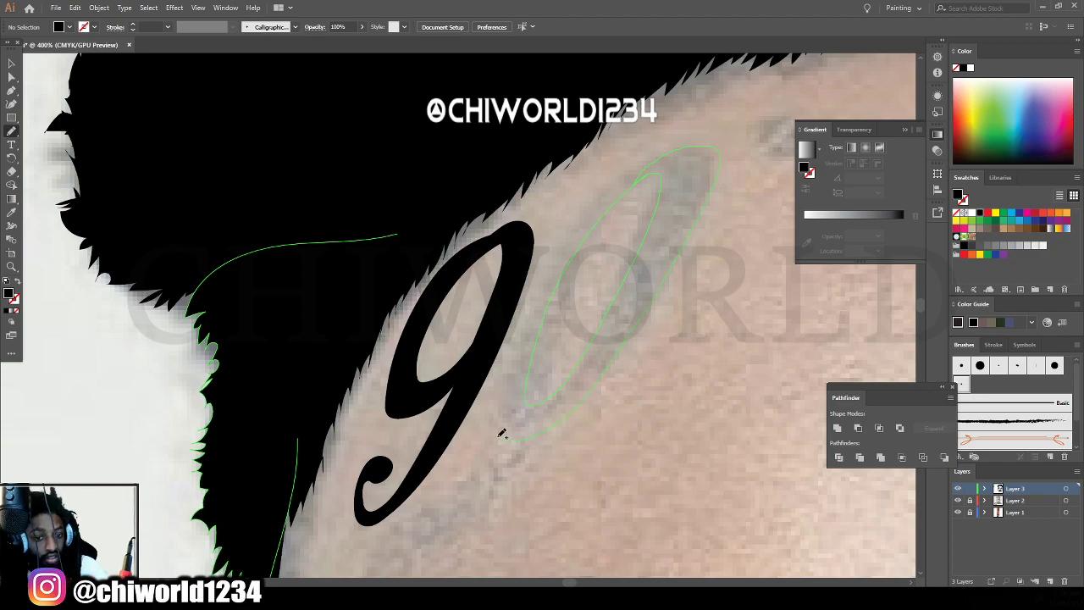
mouse_move(520, 331)
mouse_down()
mouse_move(582, 210)
mouse_move(618, 181)
mouse_move(688, 171)
mouse_up()
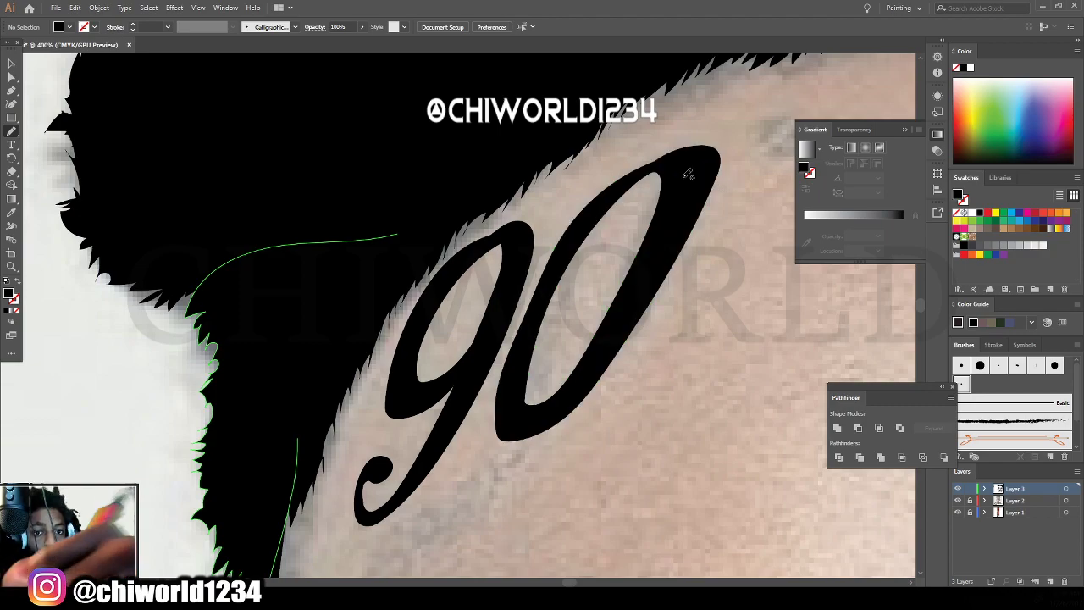
Hide the dimmed photo on Layer 2 to examine the line art with the eyebrows and forehead tattoo, and show the layer again.
key(ctrl+minus)
key(ctrl+minus)
key(ctrl+minus)
key(ctrl+minus)
key(ctrl+minus)
key(ctrl+minus)
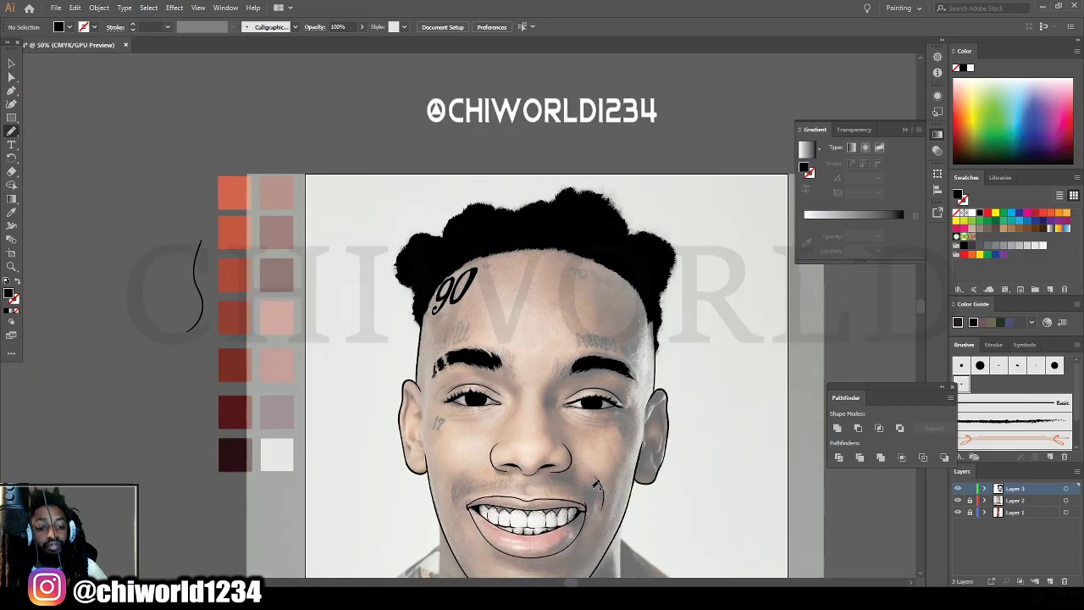
scroll(599, 480, down, 3)
drag(601, 478, 603, 479)
scroll(606, 478, down, 2)
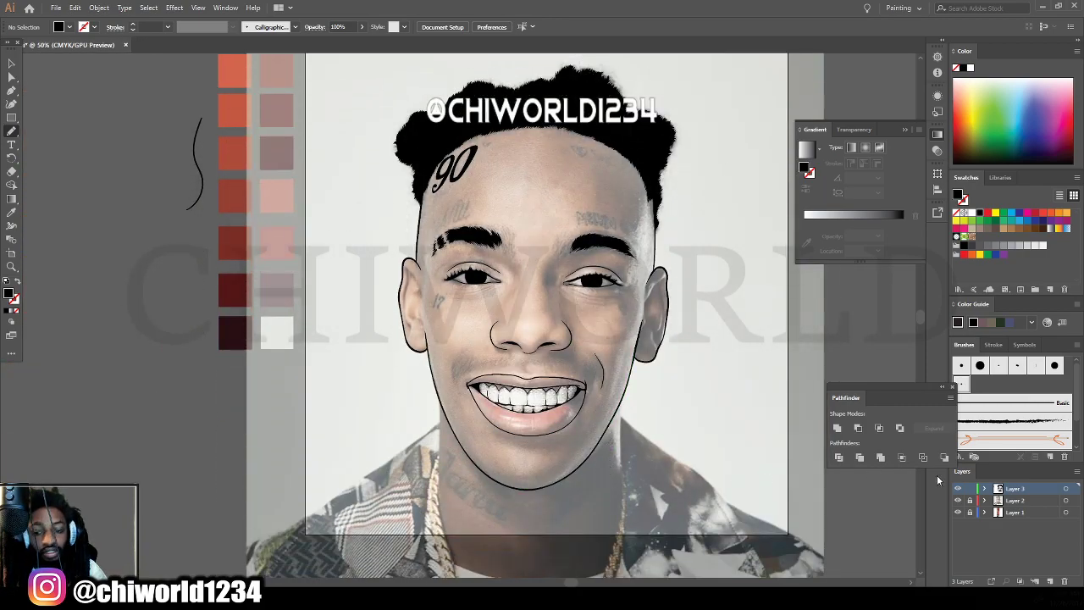
click(957, 505)
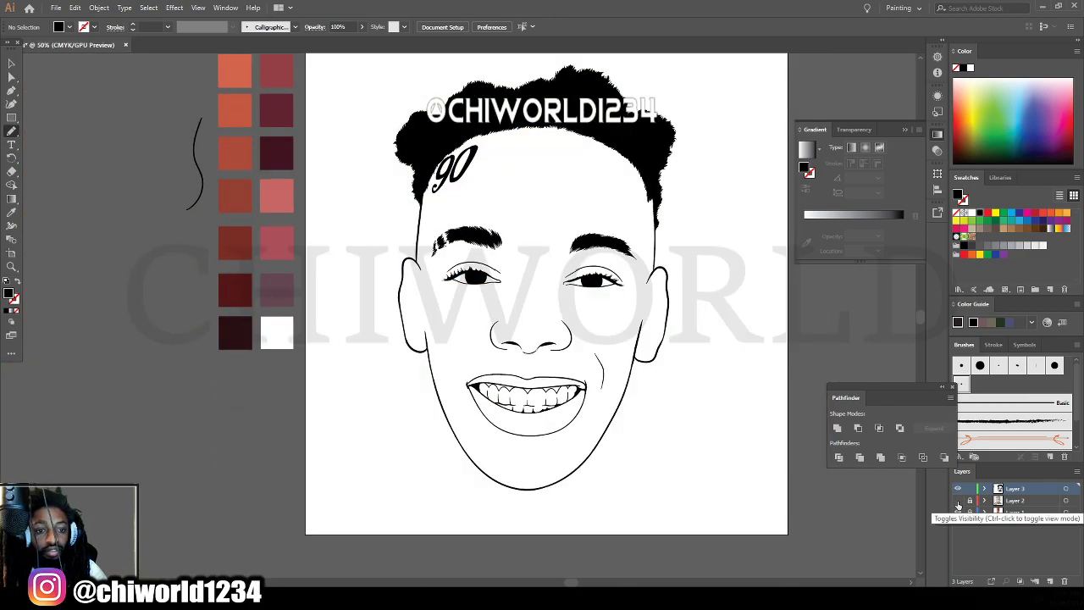
click(957, 504)
Trace the small 17 tattoo on the cheek beside the ear on the photo's left as solid black numerals.
scroll(701, 502, up, 10)
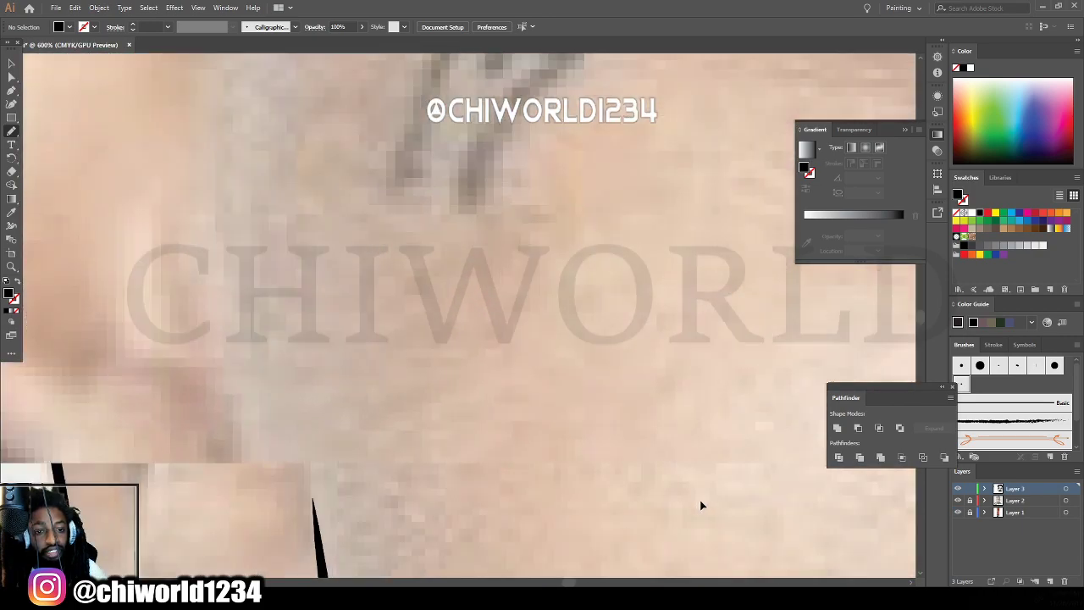
scroll(701, 499, up, 2)
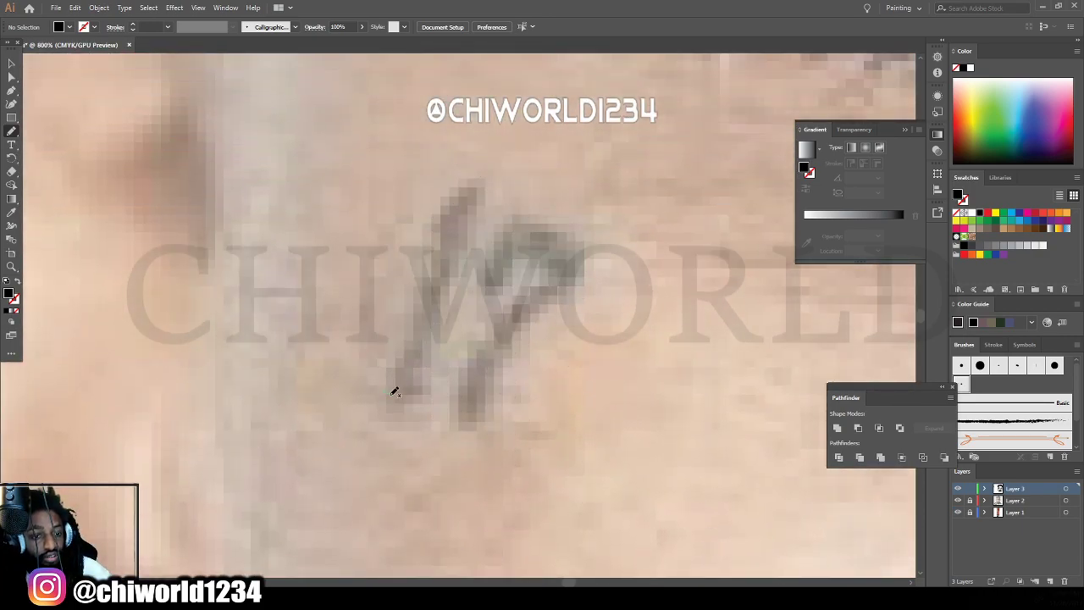
drag(419, 369, 480, 185)
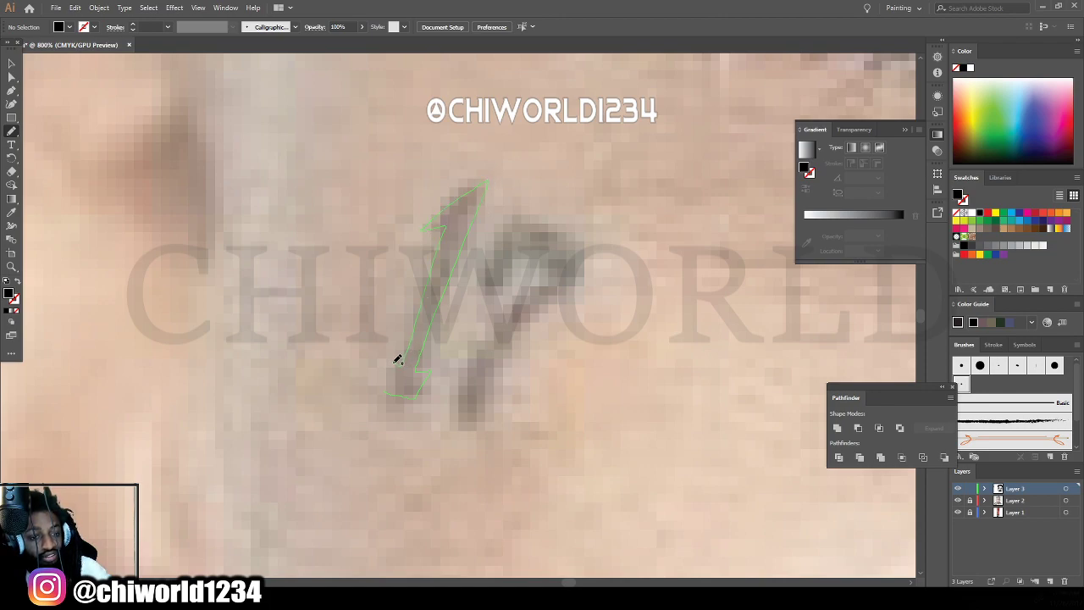
drag(395, 388, 476, 414)
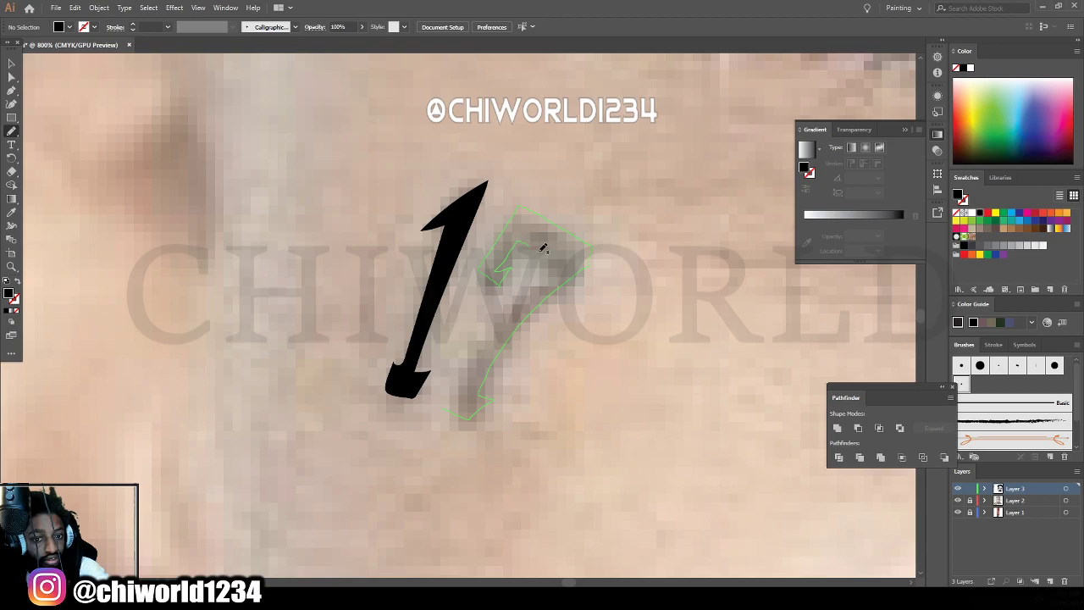
drag(451, 387, 452, 390)
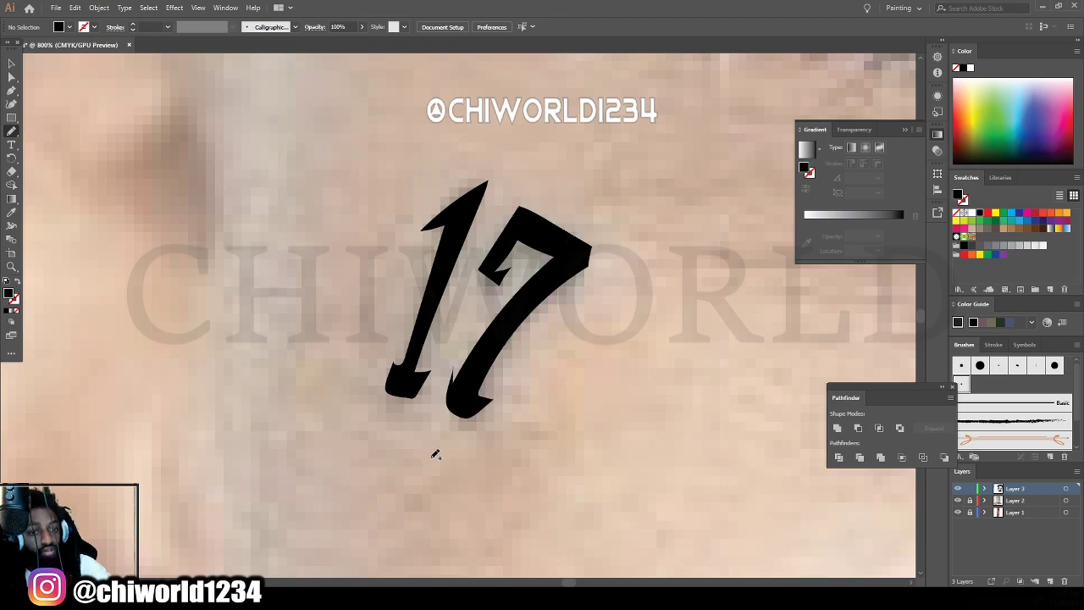
scroll(435, 454, down, 6)
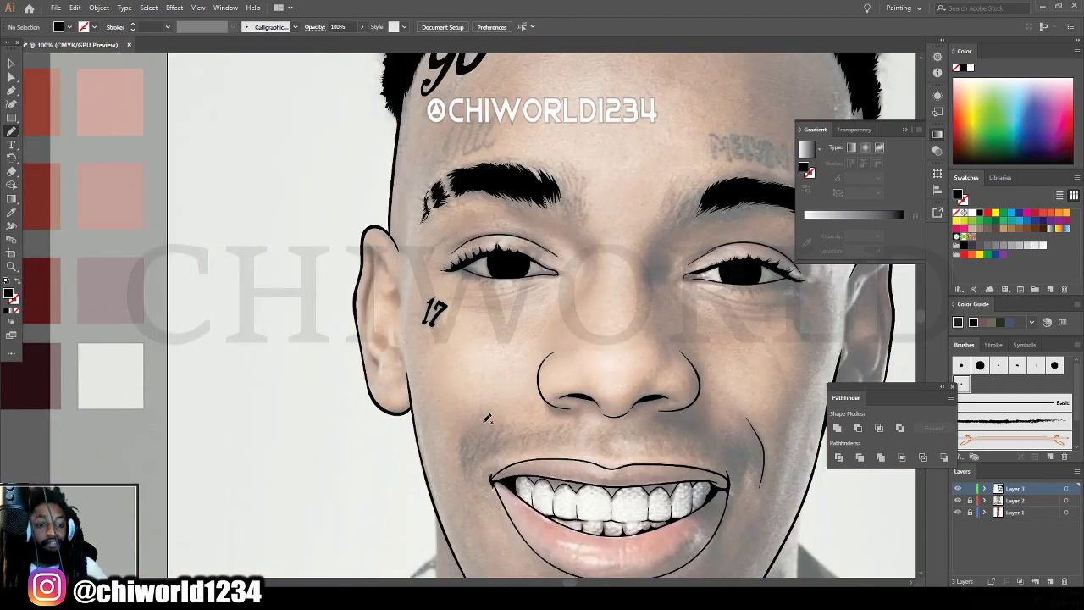
Switch to the Paintbrush with a black stroke and no fill, and set the stroke weight to 0.75 pt.
scroll(310, 266, down, 1)
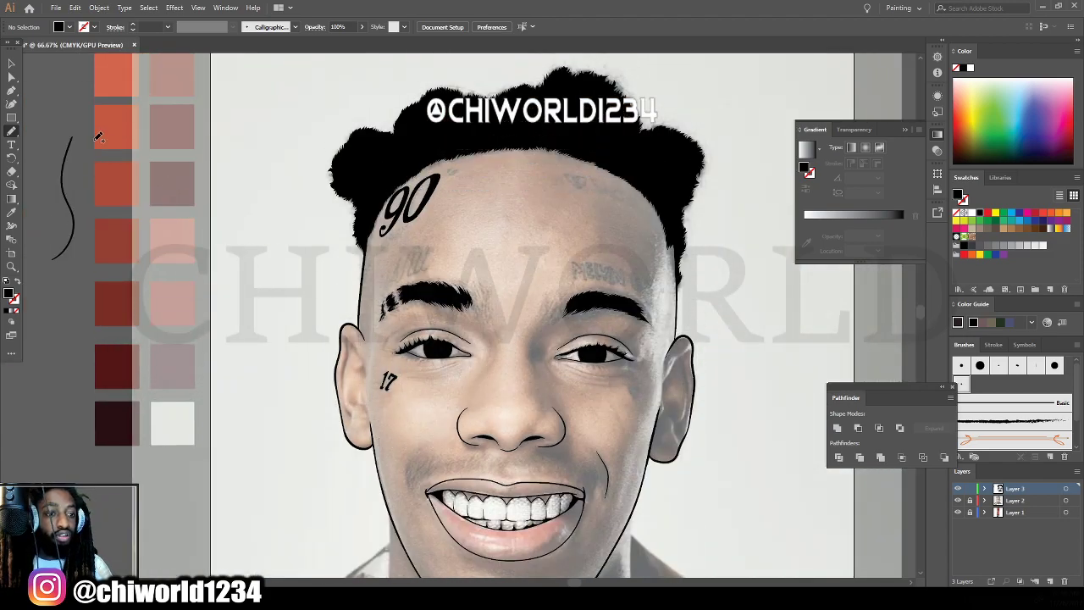
click(11, 131)
click(63, 131)
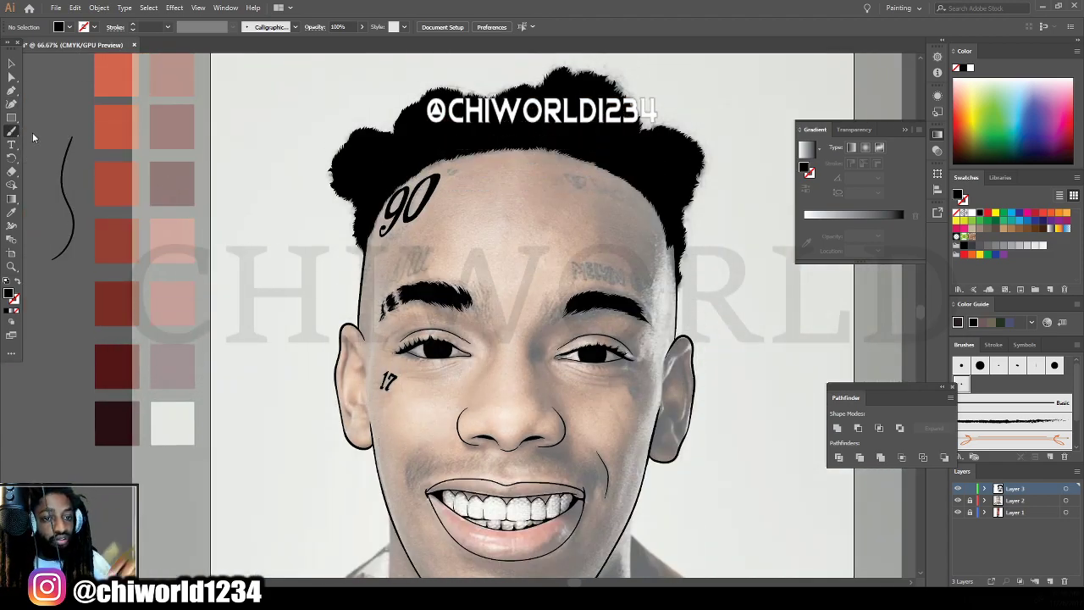
key(shift+x)
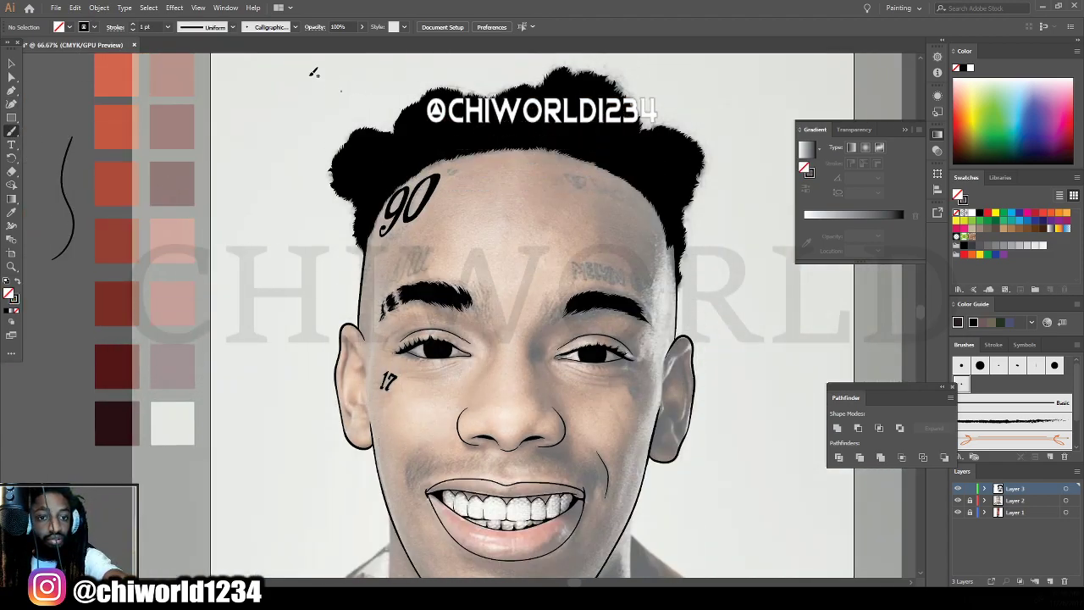
click(166, 27)
click(181, 62)
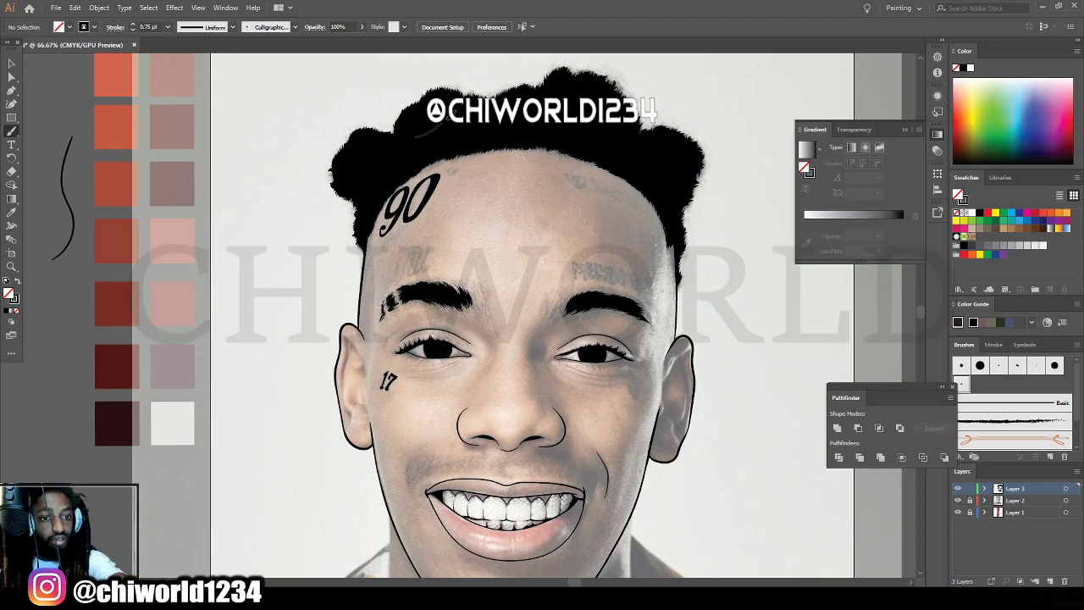
Try to trace the small front fold of the ear on the photo's right with the 0.75 pt brush.
key(ctrl+minus)
key(ctrl+minus)
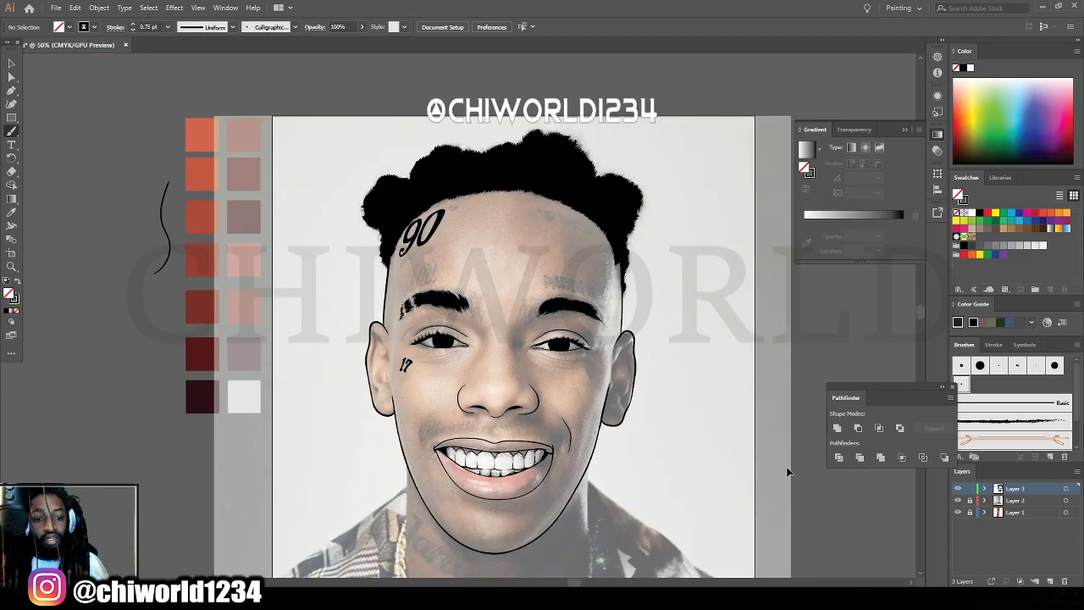
scroll(780, 464, down, 3)
key(ctrl+plus)
key(ctrl+plus)
key(ctrl+plus)
scroll(781, 465, right, 2)
scroll(787, 447, up, 3)
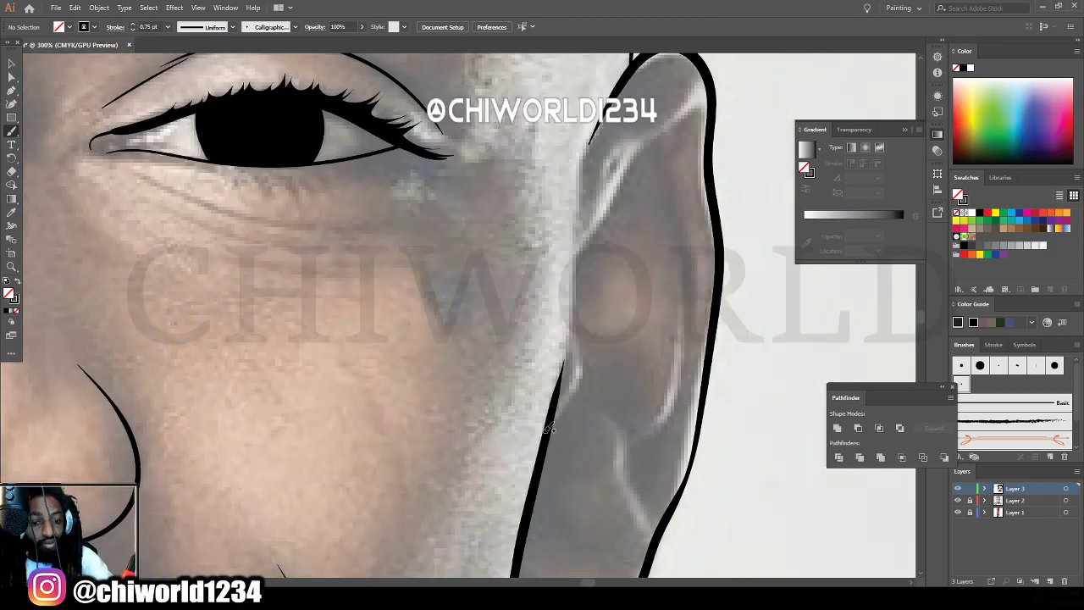
mouse_move(549, 425)
mouse_down()
mouse_move(583, 367)
mouse_move(576, 311)
mouse_up()
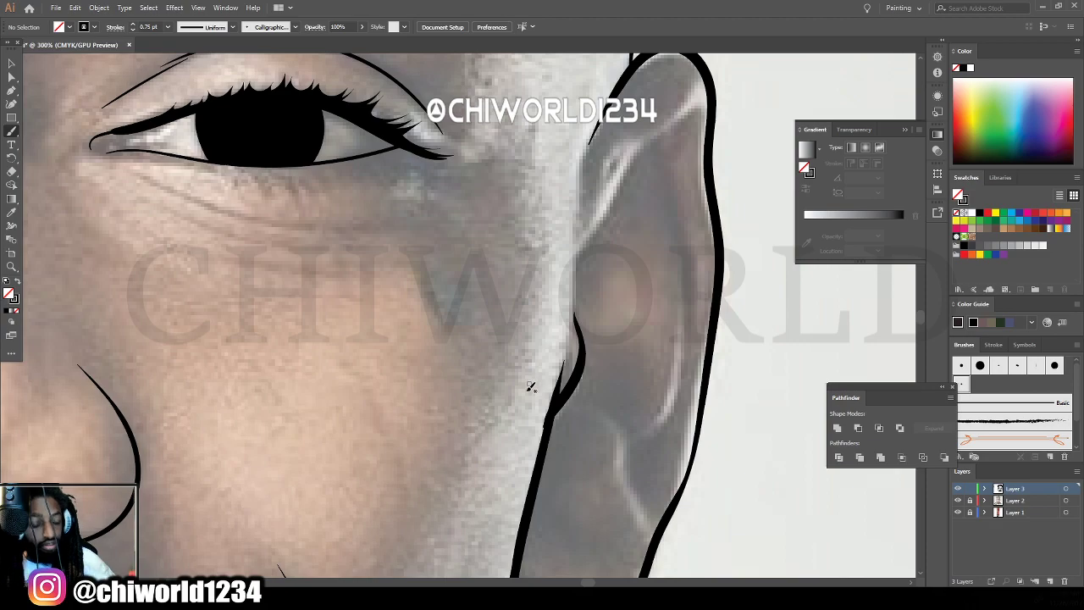
key(ctrl+z)
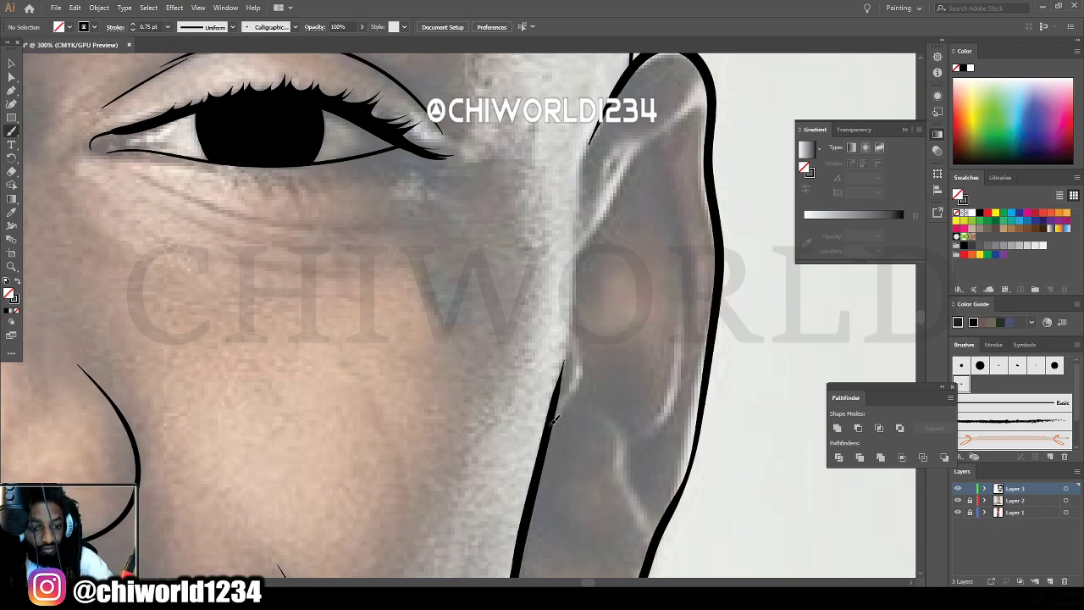
mouse_move(553, 419)
mouse_down()
mouse_move(578, 382)
mouse_move(580, 271)
mouse_up()
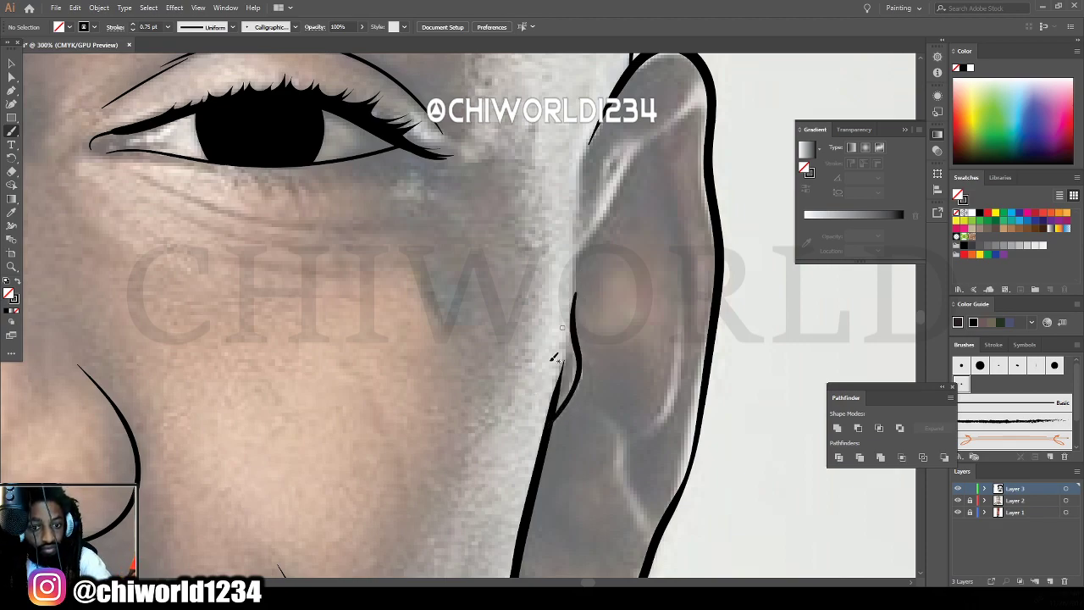
key(ctrl+z)
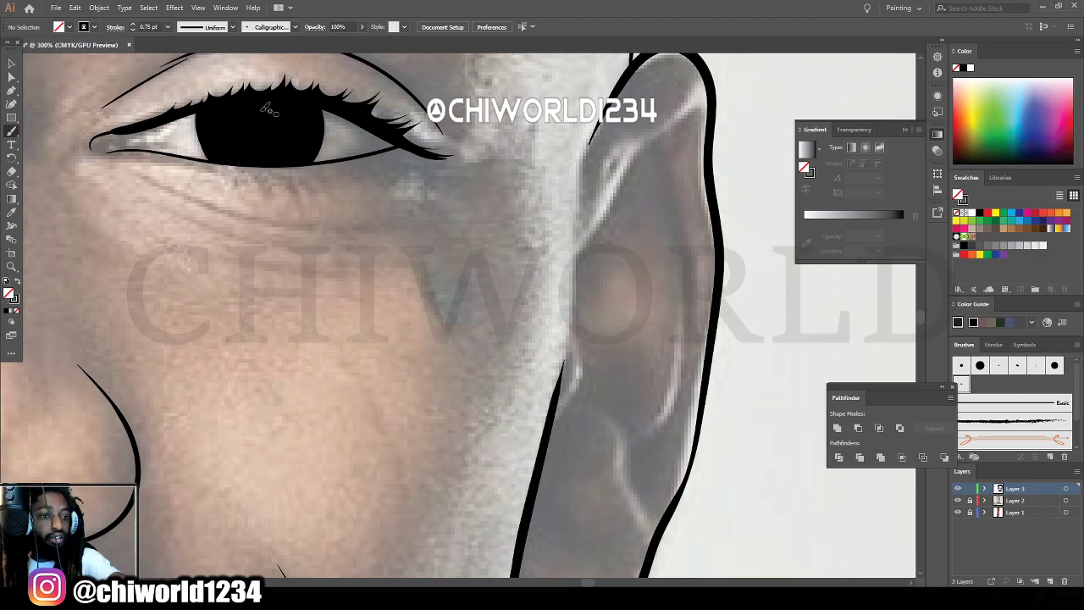
Set the stroke weight to 0.5 pt and trace the inner folds of the ear on the photo's right.
click(168, 30)
click(191, 54)
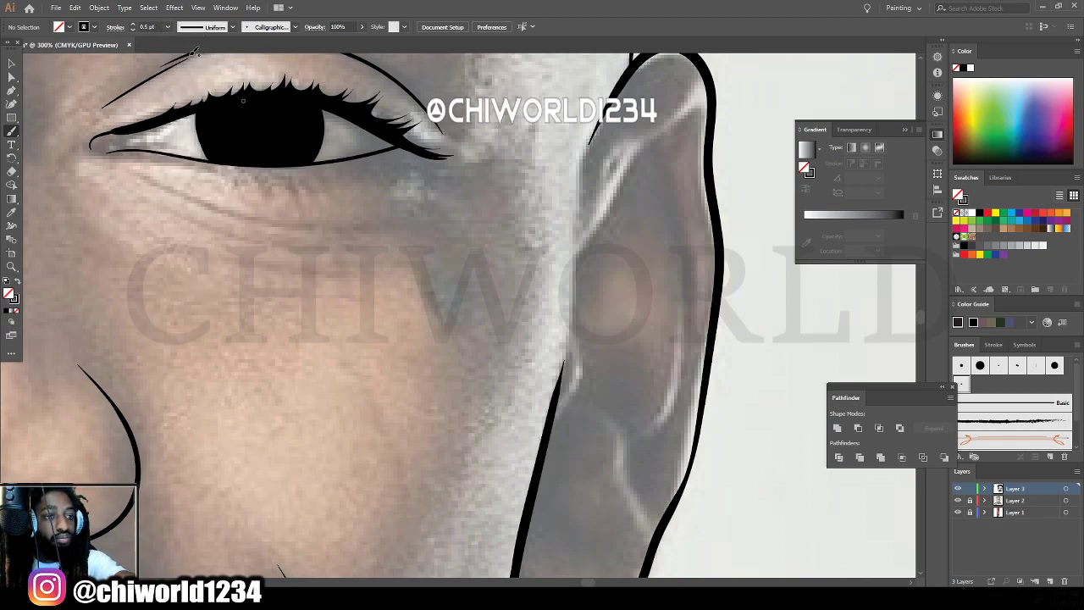
mouse_move(549, 432)
mouse_down()
mouse_move(580, 359)
mouse_move(579, 227)
mouse_up()
mouse_move(583, 266)
mouse_down()
mouse_move(637, 152)
mouse_move(698, 107)
mouse_move(662, 151)
mouse_move(690, 334)
mouse_move(682, 378)
mouse_move(670, 412)
mouse_move(626, 463)
mouse_up()
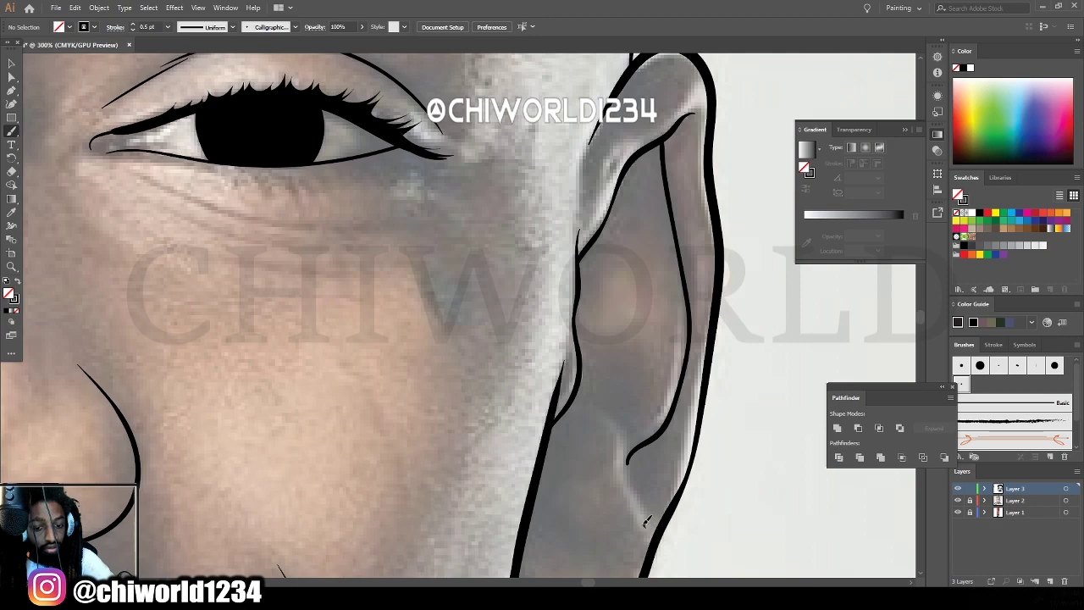
mouse_move(645, 525)
mouse_down()
mouse_move(624, 434)
mouse_move(597, 409)
mouse_up()
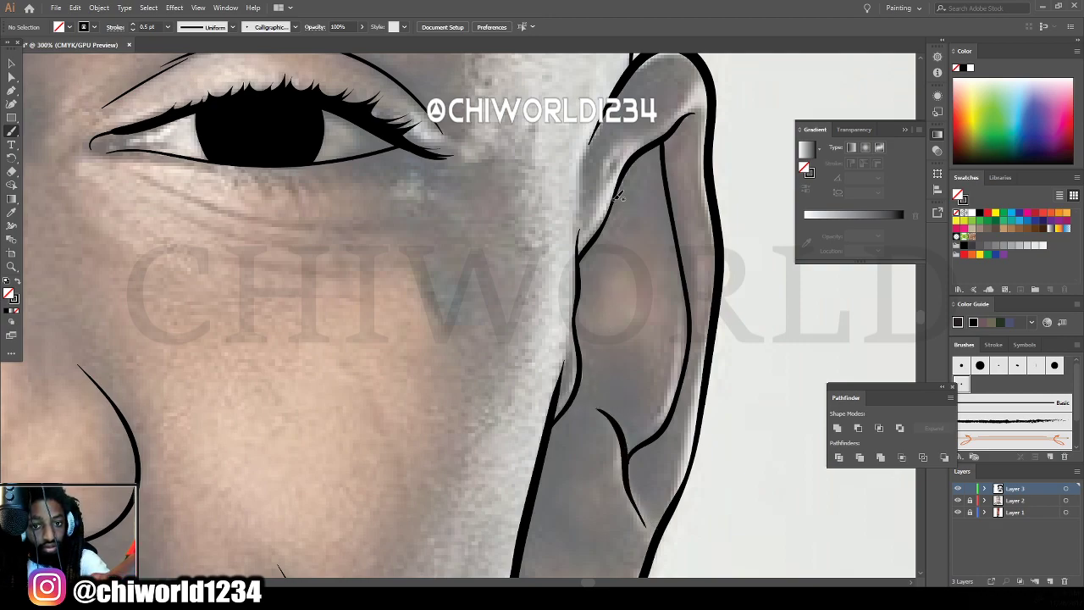
drag(619, 187, 617, 234)
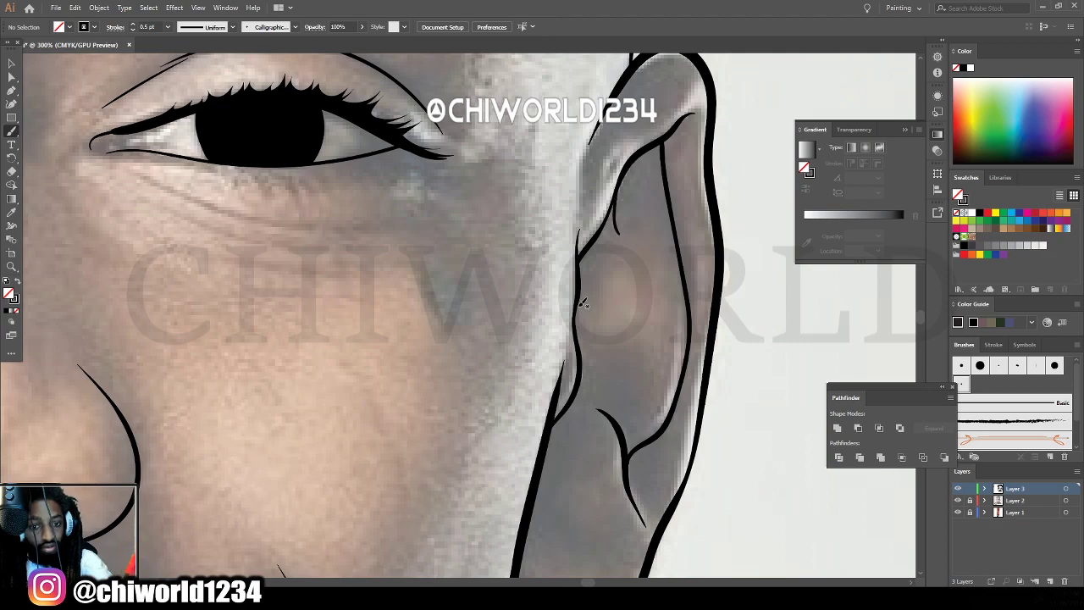
mouse_move(584, 332)
mouse_down()
mouse_move(630, 357)
mouse_move(628, 396)
mouse_up()
key(ctrl+minus)
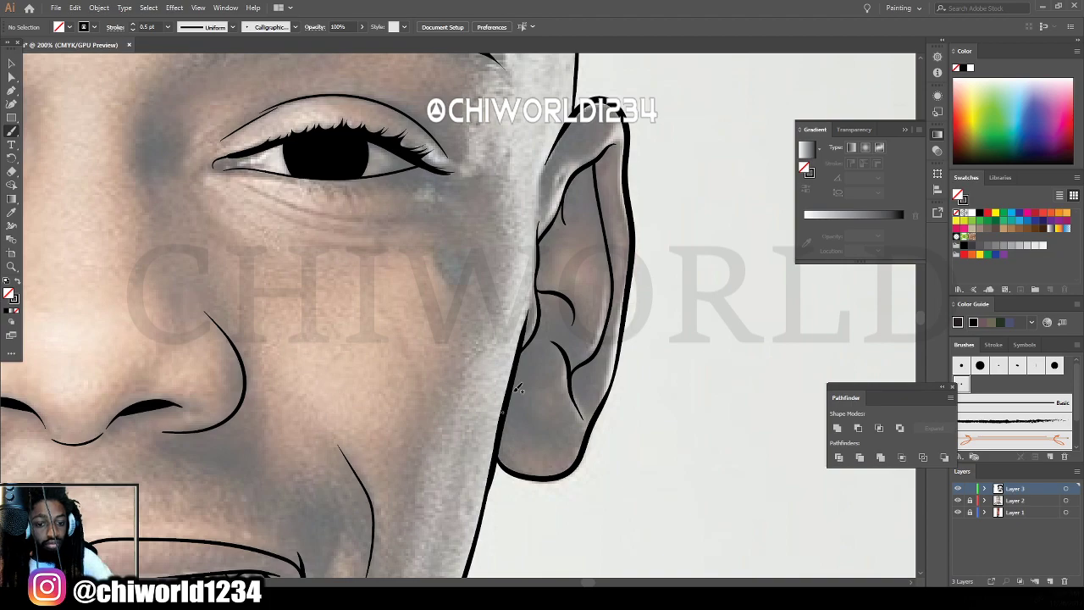
drag(539, 426, 510, 391)
Trace the inner rim, front edge and inner creases of the ear on the photo's left with 0.5 pt brush strokes.
key(ctrl+minus)
key(ctrl+minus)
key(ctrl+minus)
key(ctrl+minus)
scroll(568, 514, left, 8)
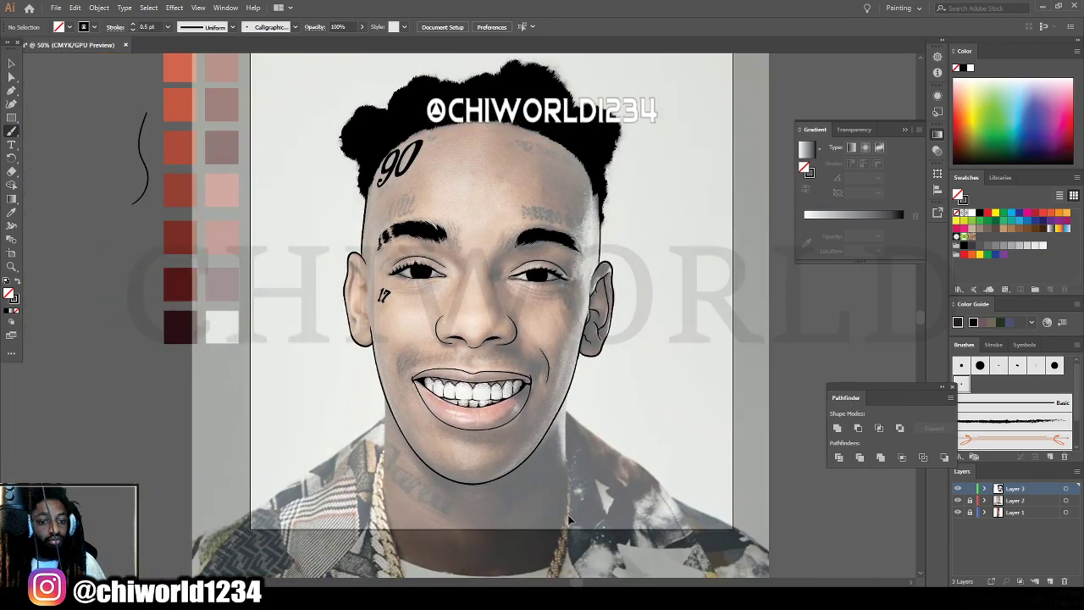
key(ctrl+equal)
key(ctrl+equal)
key(ctrl+equal)
key(ctrl+equal)
key(ctrl+equal)
scroll(566, 516, right, 2)
scroll(567, 516, up, 2)
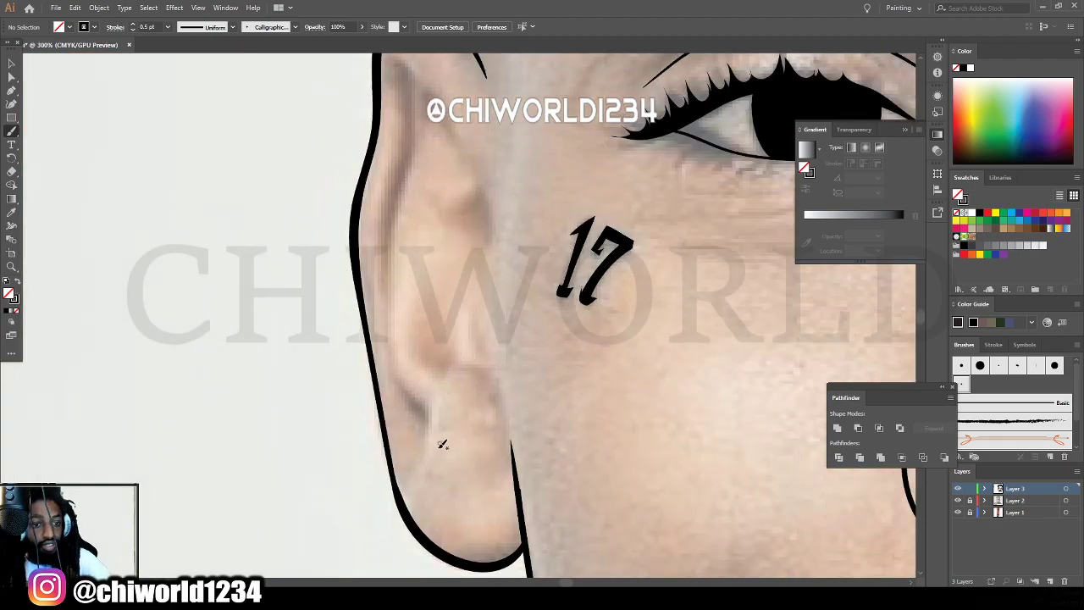
scroll(442, 445, up, 1)
drag(411, 508, 429, 465)
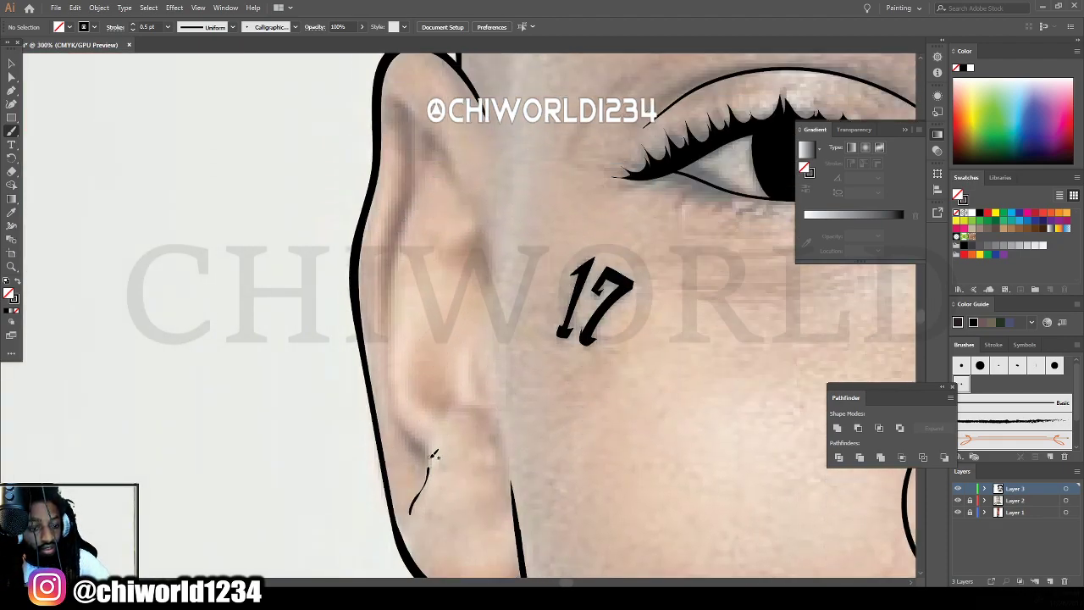
key(ctrl+z)
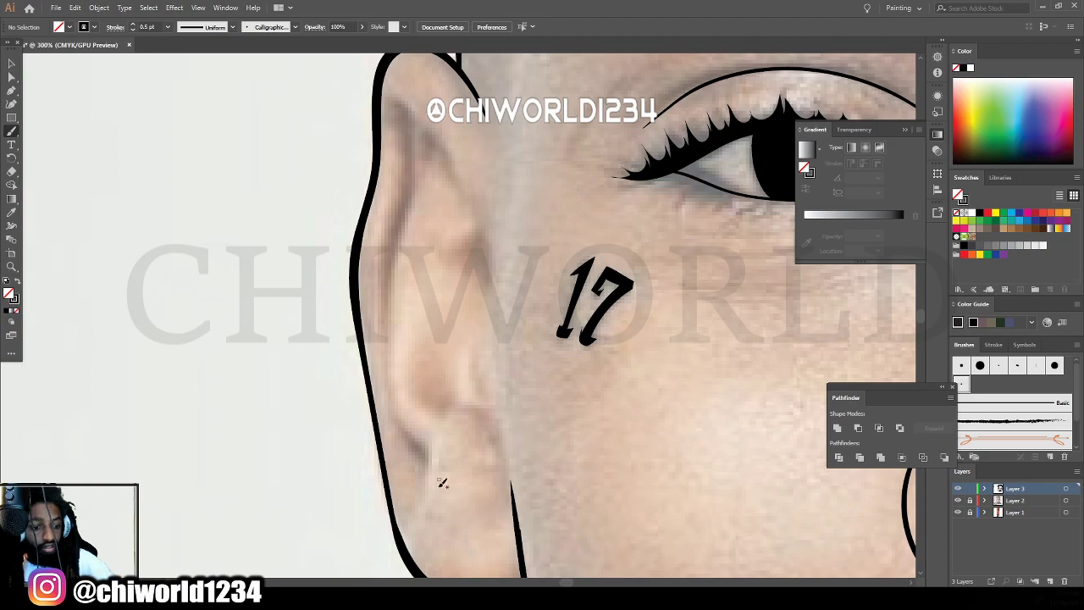
mouse_move(413, 508)
mouse_down()
mouse_move(458, 404)
mouse_move(472, 398)
mouse_move(499, 438)
mouse_move(479, 347)
mouse_move(500, 291)
mouse_move(464, 168)
mouse_move(395, 101)
mouse_move(412, 106)
mouse_move(416, 169)
mouse_move(387, 276)
mouse_move(388, 395)
mouse_move(423, 451)
mouse_up()
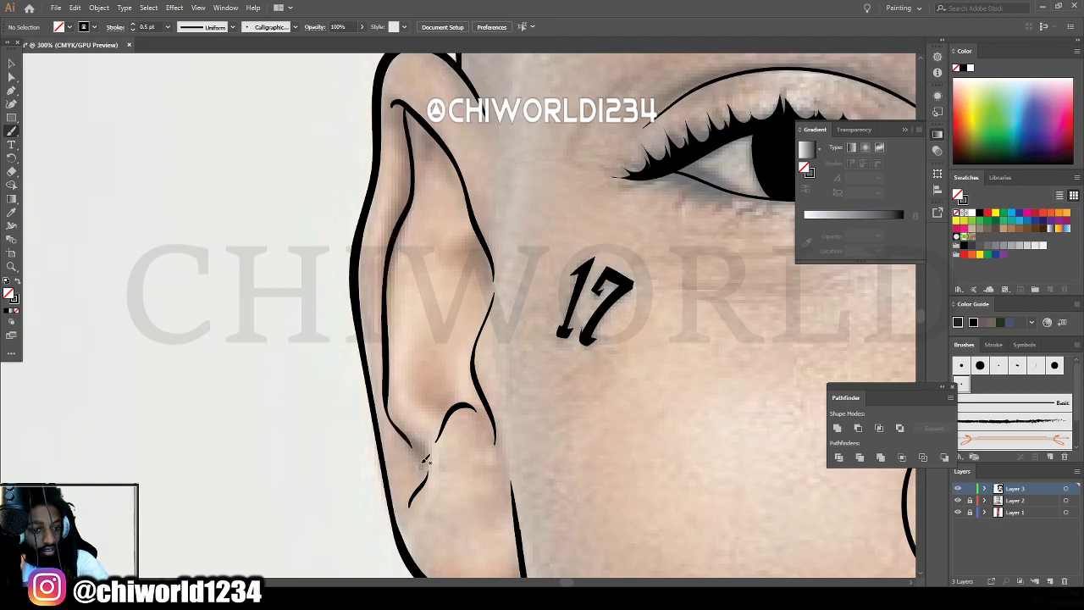
mouse_move(450, 407)
mouse_down()
mouse_move(430, 376)
mouse_move(447, 341)
mouse_up()
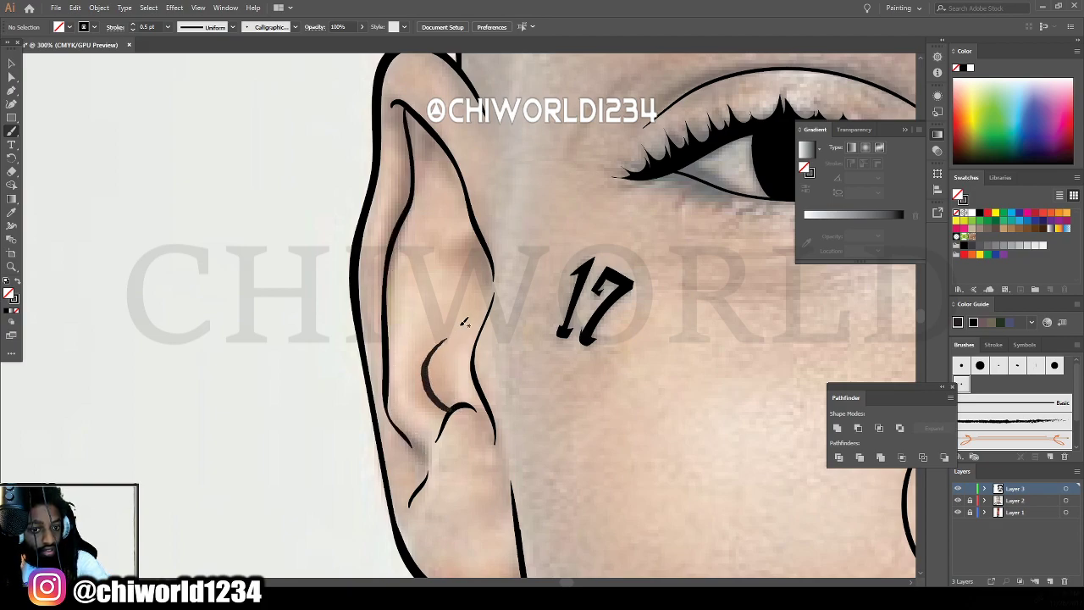
drag(429, 274, 477, 241)
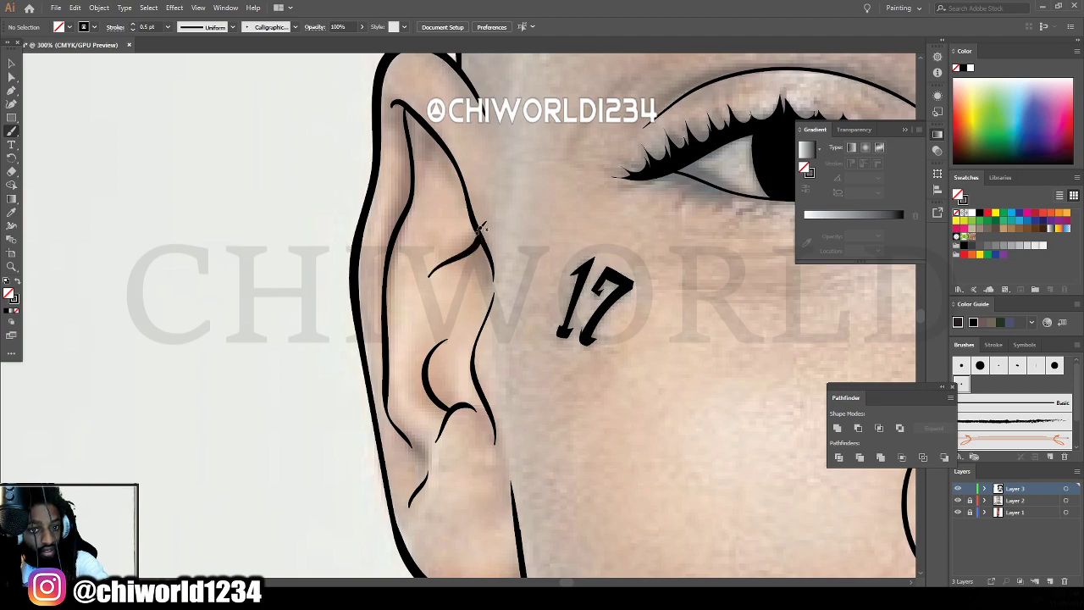
Hide the dimmed photo on Layer 2 to examine the line art with the ear details, and show the layer again.
key(ctrl+minus)
key(ctrl+minus)
key(ctrl+minus)
key(ctrl+minus)
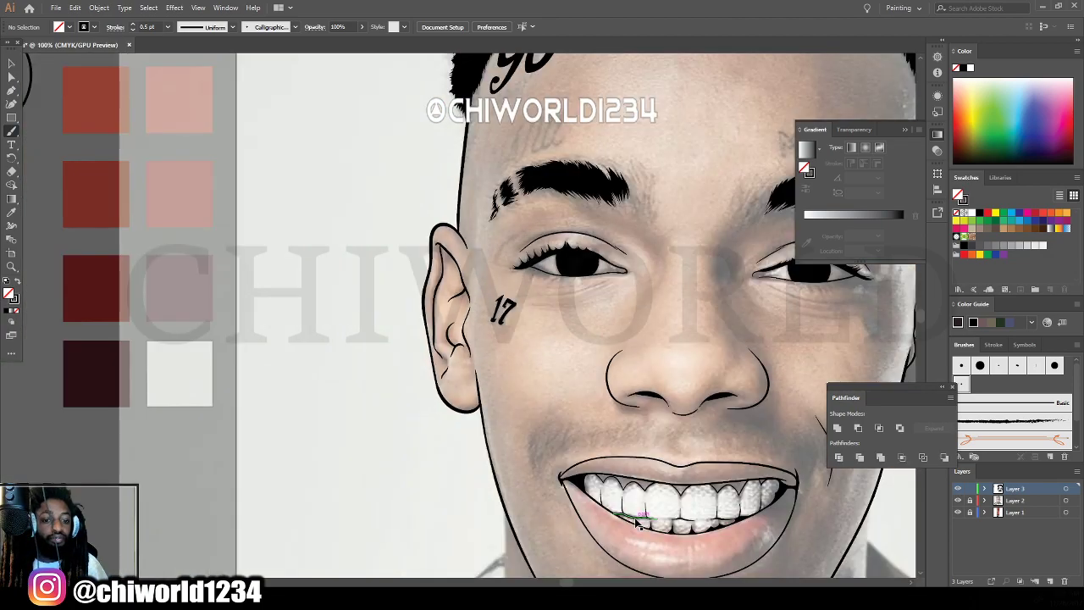
scroll(637, 525, right, 5)
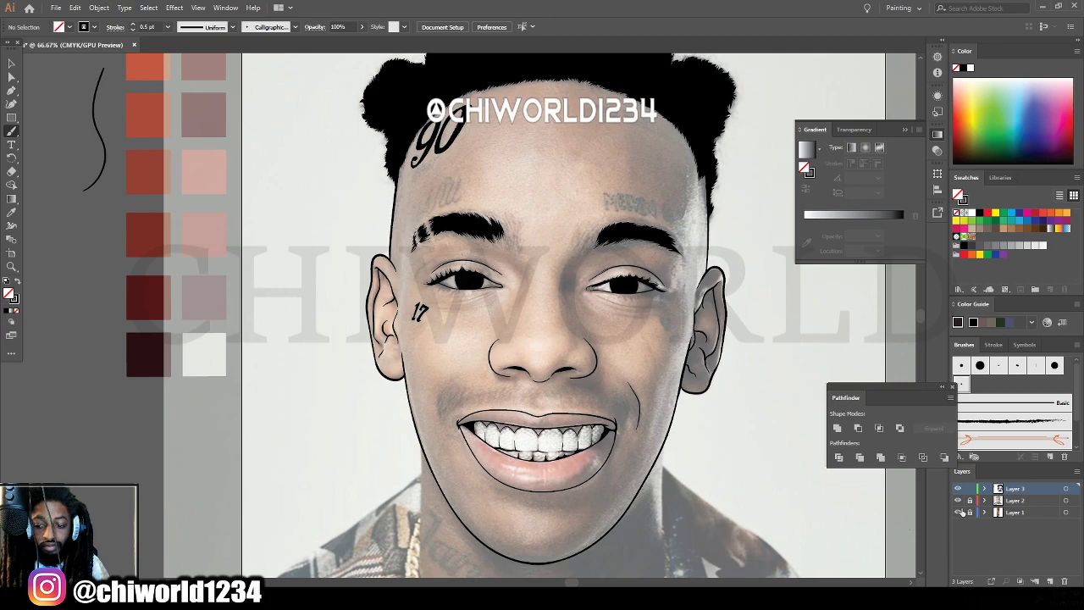
click(957, 500)
key(ctrl+minus)
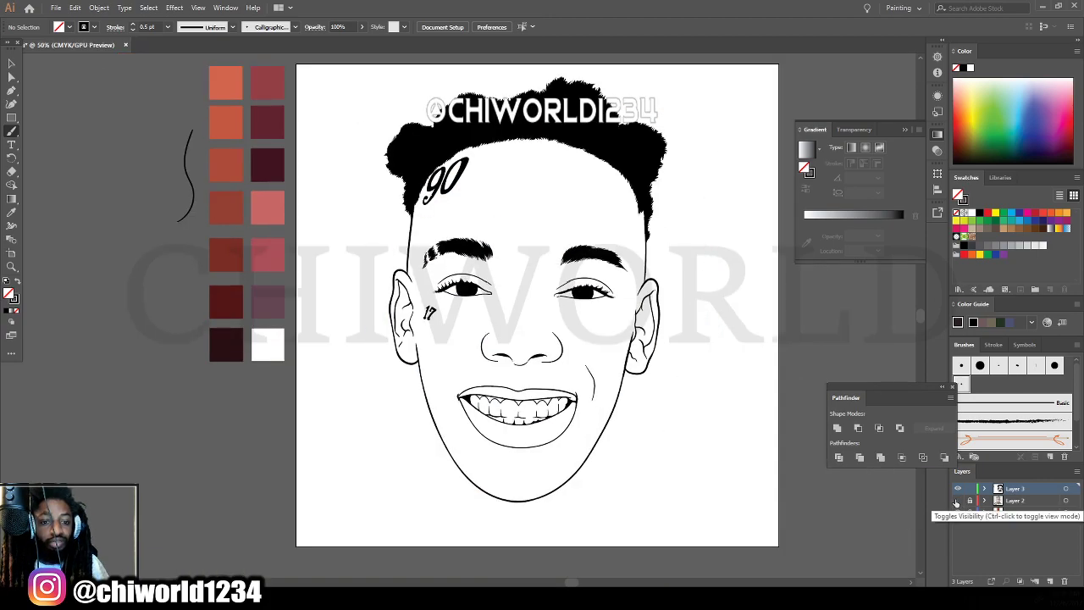
key(ctrl+plus)
click(956, 500)
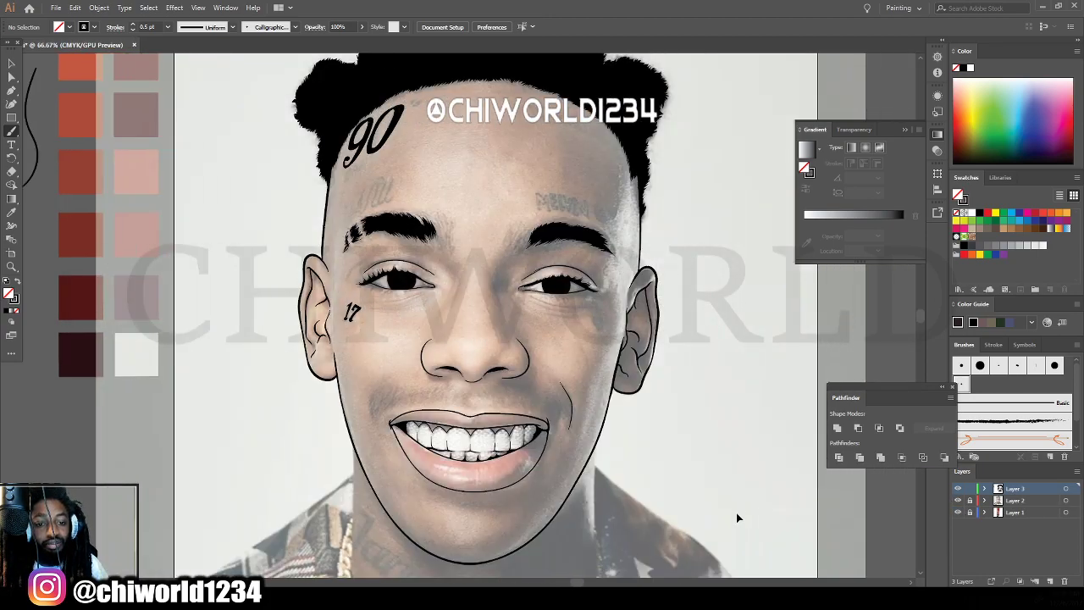
Set the stroke weight to 0.25 pt and trace thin creases beside both inner eye corners, along the nose bridge and above the nostril on the photo's right.
key(ctrl+plus)
key(ctrl+plus)
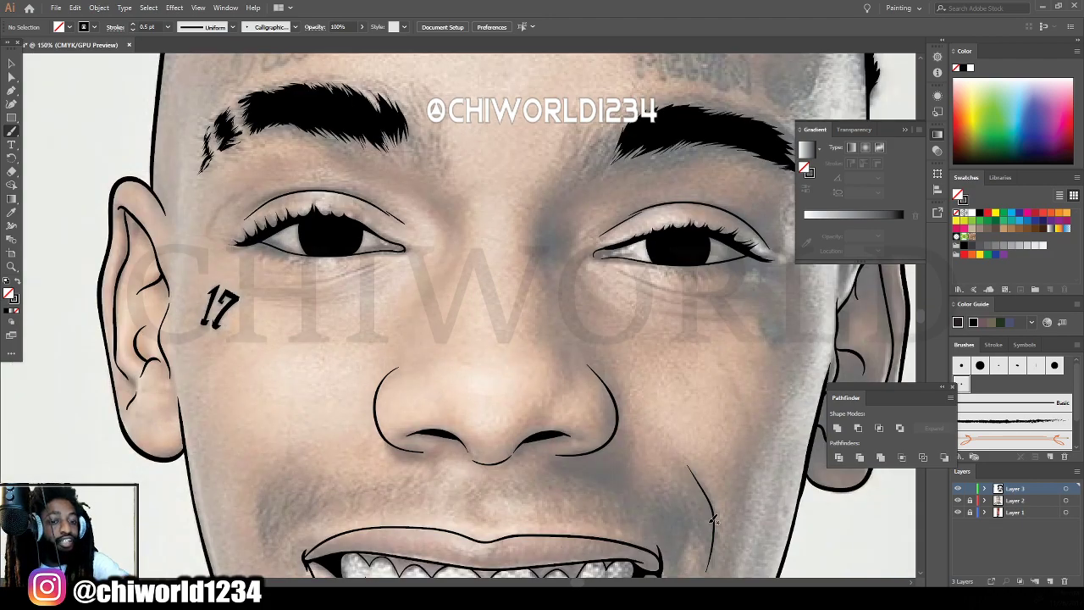
click(167, 26)
click(173, 38)
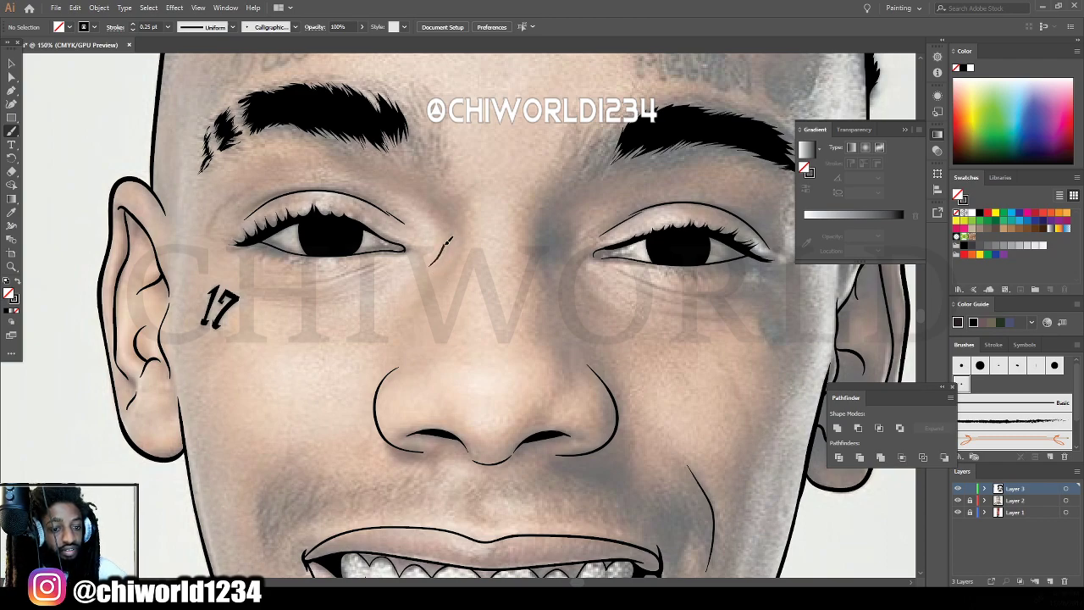
drag(450, 239, 441, 226)
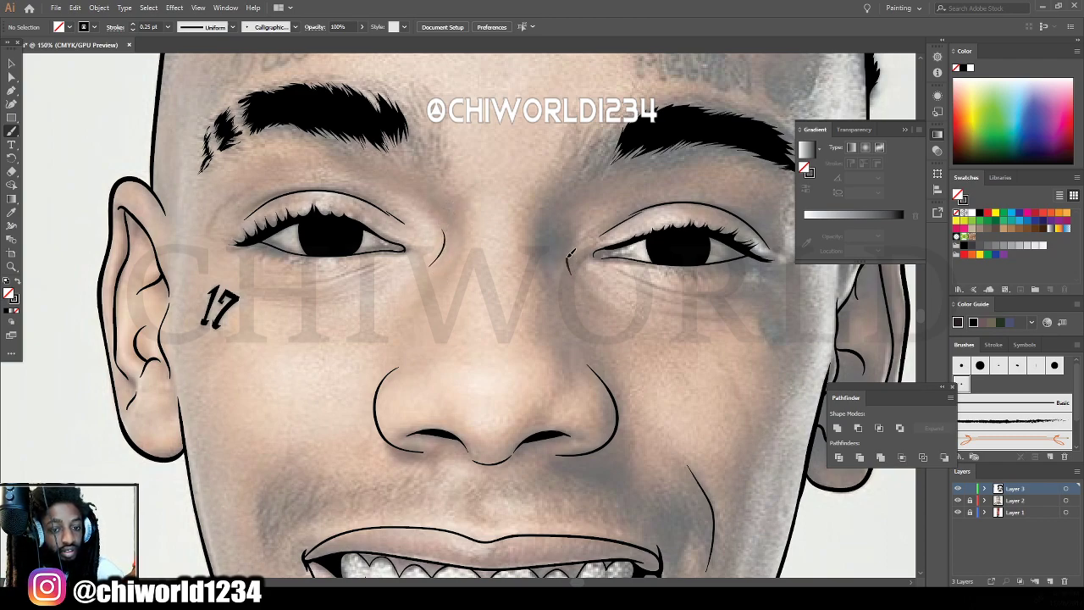
drag(561, 385, 559, 366)
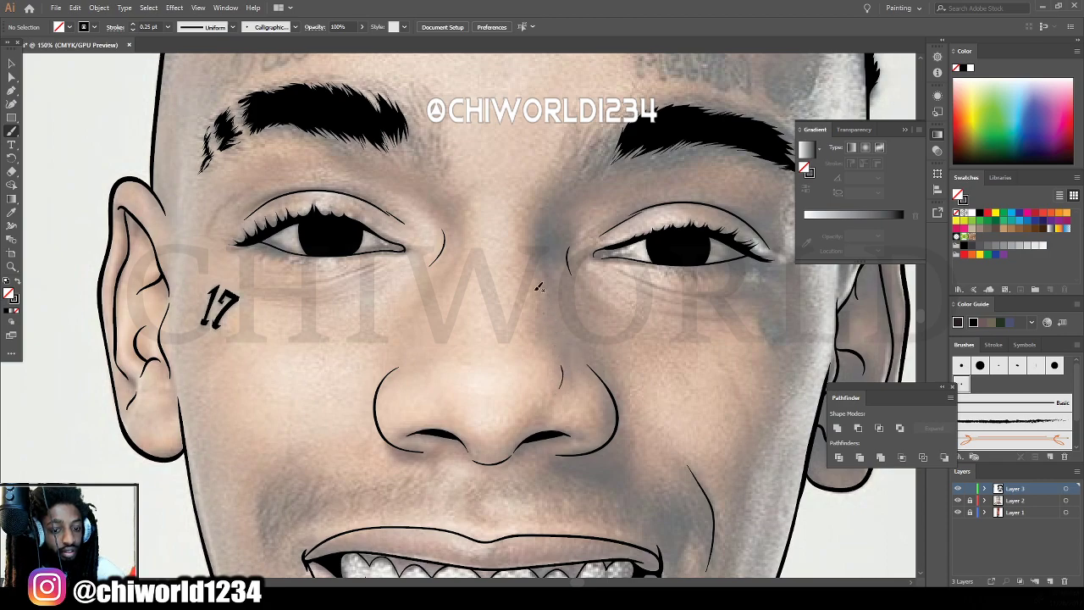
drag(545, 268, 544, 217)
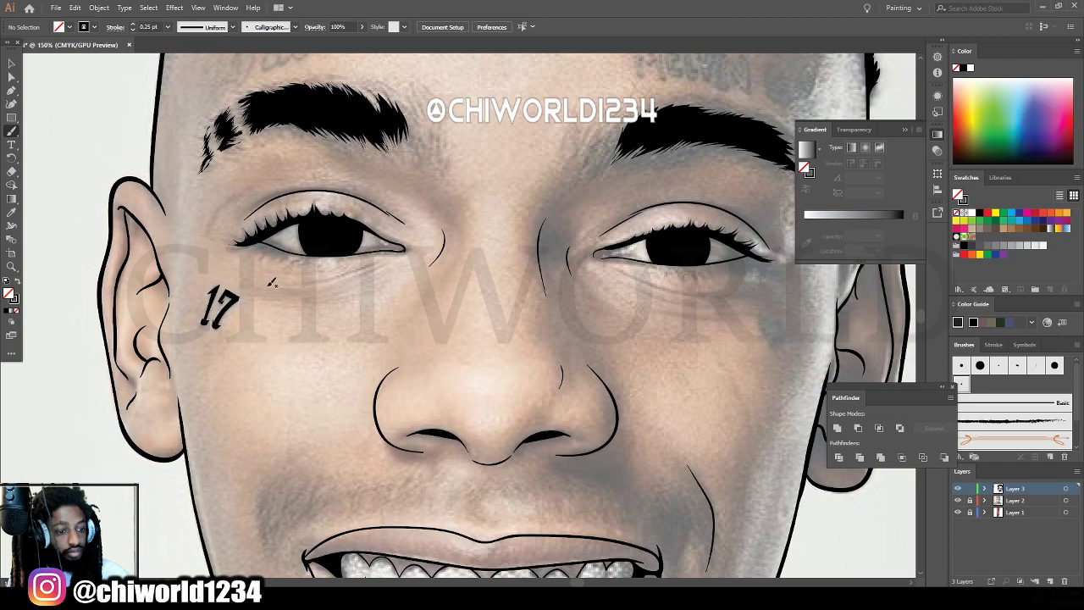
Trace a thin curved crease beneath each eye with 0.25 pt brush strokes.
drag(286, 292, 358, 283)
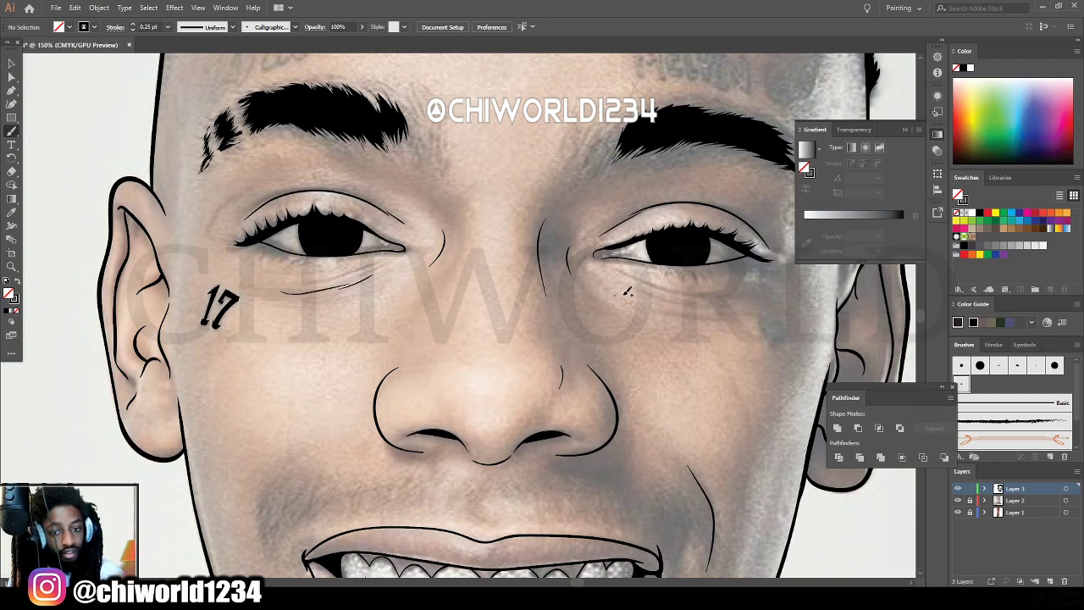
drag(631, 283, 720, 308)
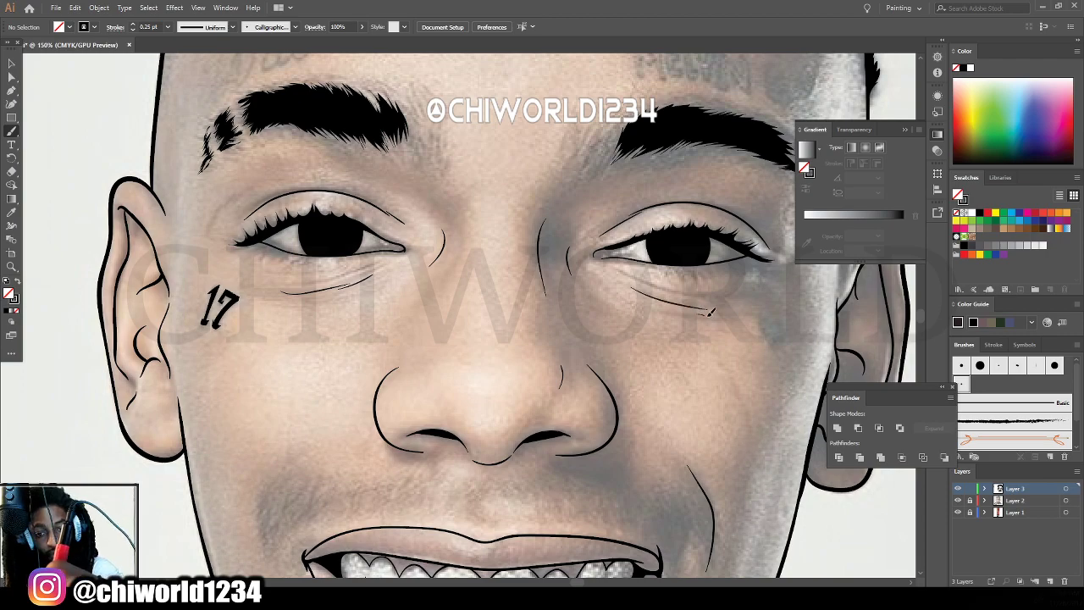
key(ctrl+minus)
key(ctrl+minus)
key(ctrl+minus)
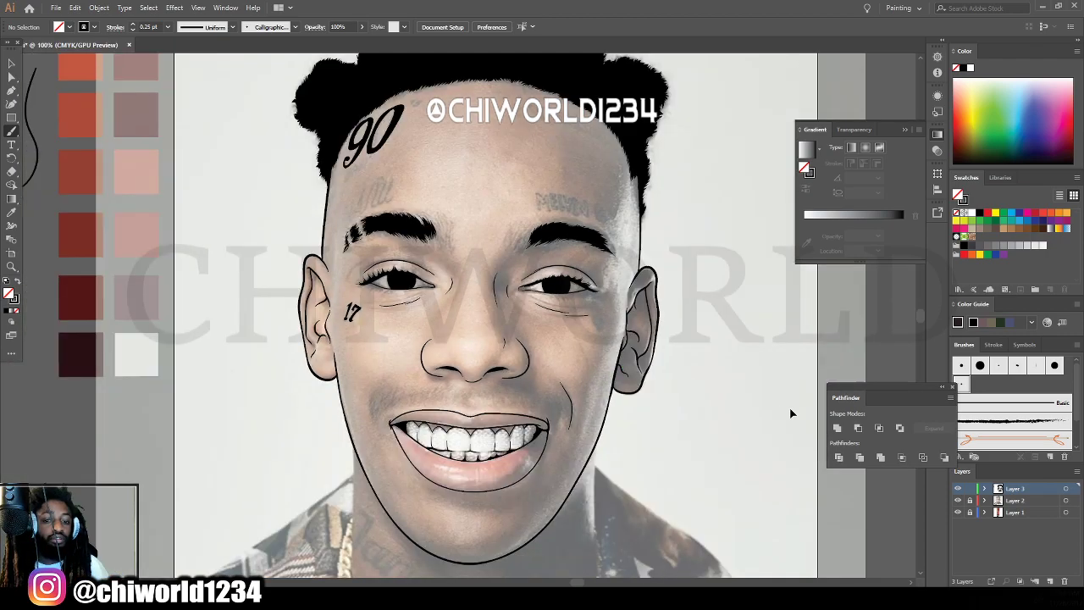
scroll(661, 464, down, 1)
scroll(664, 452, up, 5)
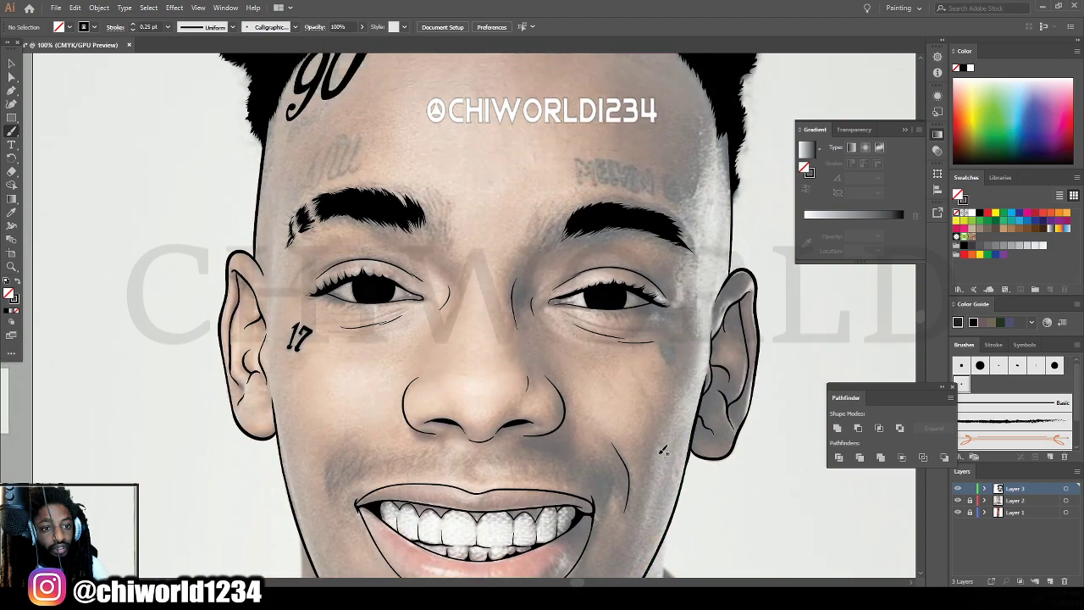
Draw fine 0.25 pt hair strokes along the tail segments and lower edge of the eyebrow on the photo's left.
key(ctrl+plus)
key(ctrl+plus)
scroll(659, 455, left, 2)
scroll(662, 449, up, 2)
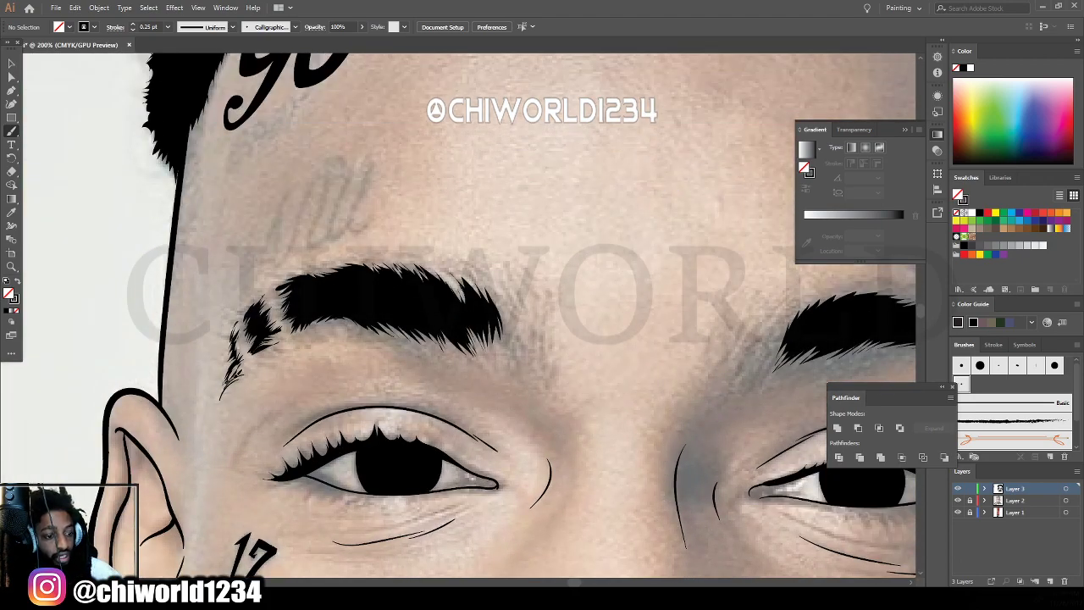
mouse_move(229, 378)
mouse_down()
mouse_move(253, 361)
mouse_move(238, 339)
mouse_move(245, 322)
mouse_up()
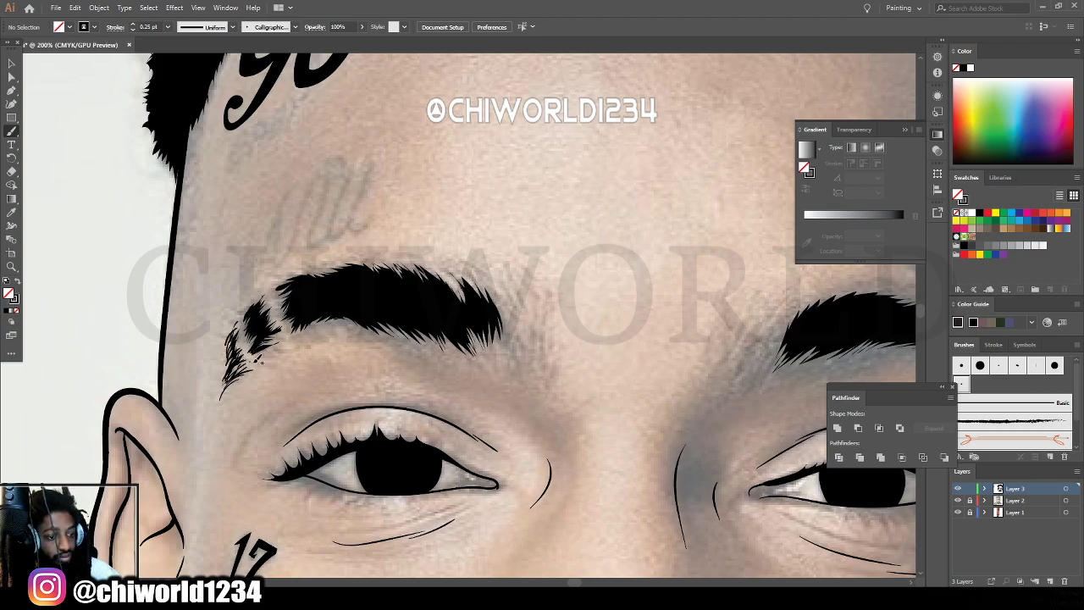
mouse_move(254, 363)
mouse_down()
mouse_move(300, 337)
mouse_move(291, 333)
mouse_up()
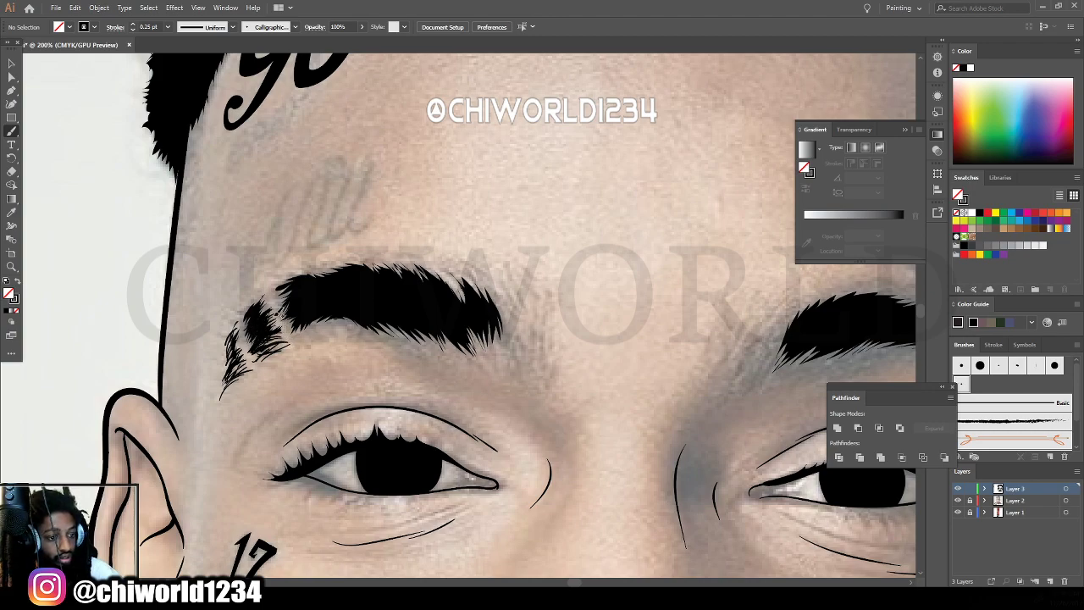
mouse_move(296, 335)
mouse_down()
mouse_move(347, 319)
mouse_move(447, 360)
mouse_up()
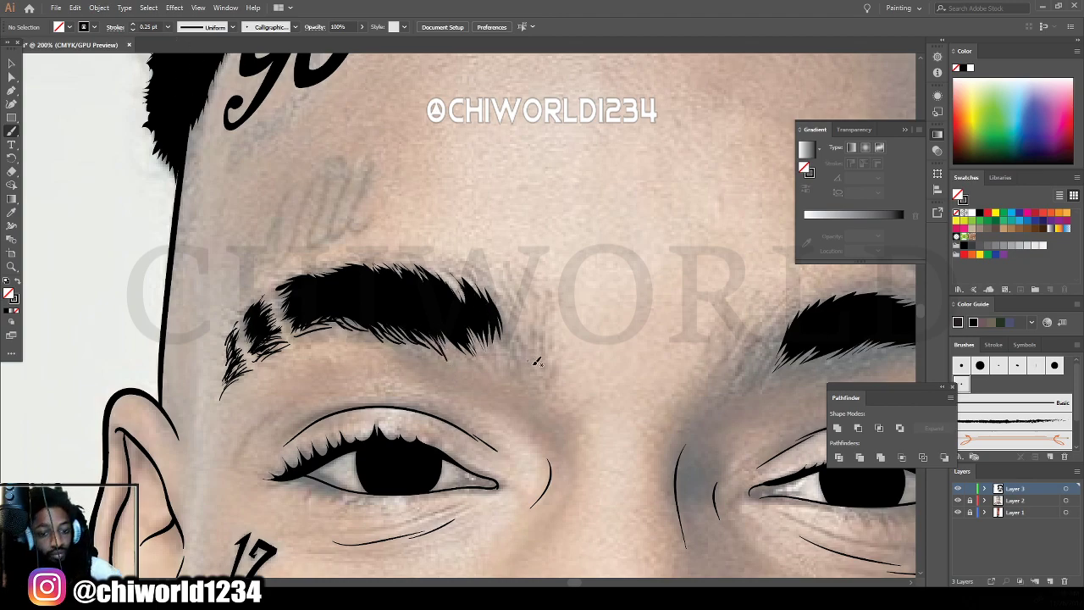
Fill the sparse inner end of the eyebrow on the photo's left with 0.25 pt hair strokes, continuing onto its upper edge.
mouse_move(544, 377)
mouse_down()
mouse_move(557, 322)
mouse_move(550, 349)
mouse_move(539, 303)
mouse_move(551, 309)
mouse_move(518, 269)
mouse_up()
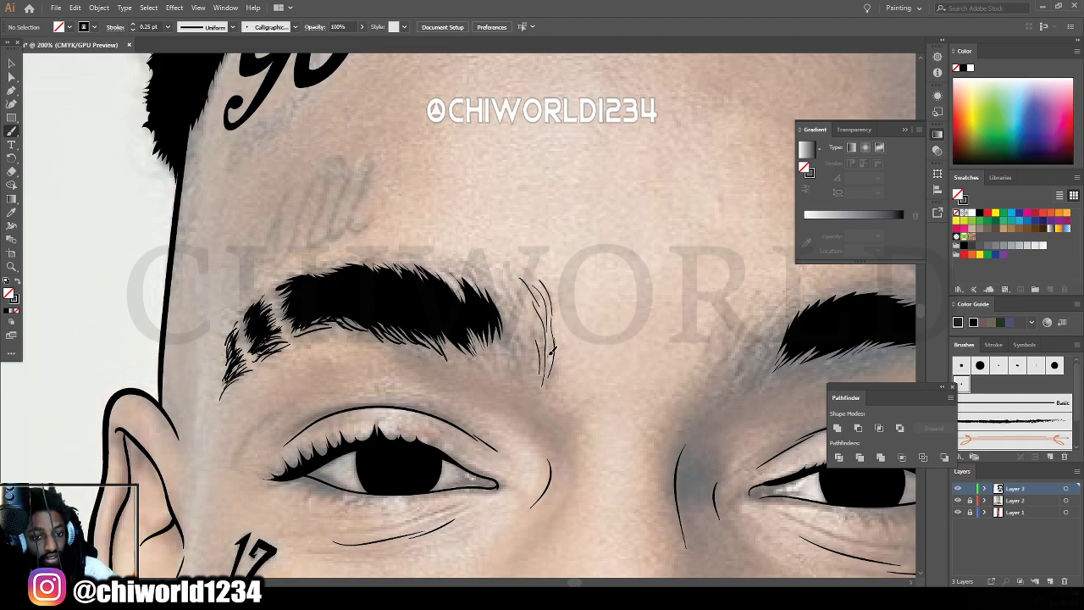
mouse_move(547, 357)
mouse_down()
mouse_move(548, 317)
mouse_move(535, 367)
mouse_move(526, 315)
mouse_move(543, 333)
mouse_move(526, 288)
mouse_up()
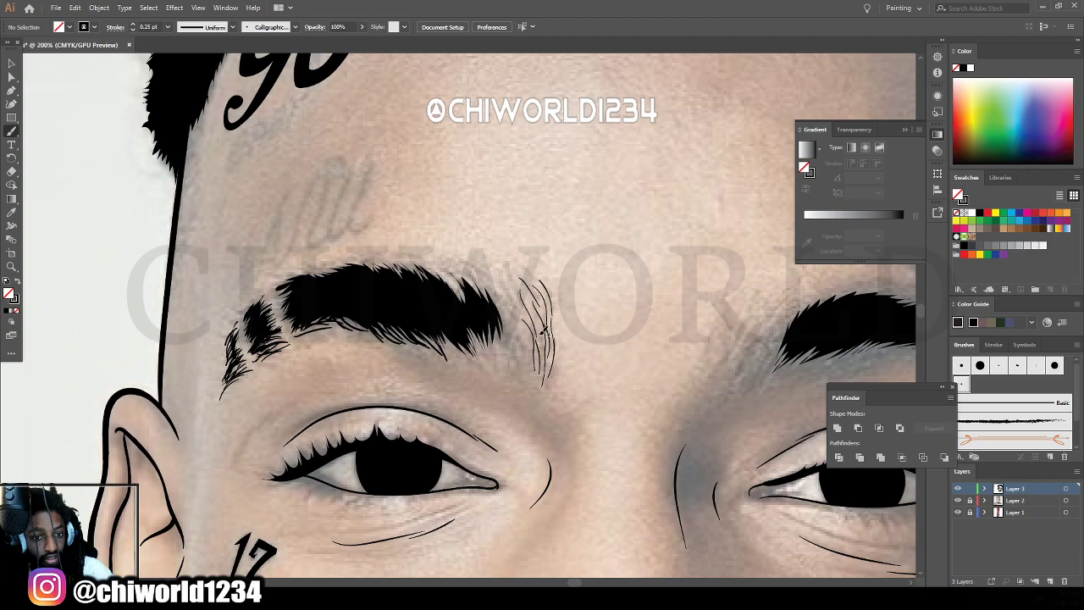
mouse_move(551, 337)
mouse_down()
mouse_move(508, 279)
mouse_move(525, 273)
mouse_up()
mouse_move(533, 378)
mouse_down()
mouse_move(525, 329)
mouse_move(539, 380)
mouse_move(515, 346)
mouse_move(474, 334)
mouse_up()
mouse_move(526, 357)
mouse_down()
mouse_move(514, 302)
mouse_move(522, 342)
mouse_move(497, 291)
mouse_move(535, 348)
mouse_move(489, 285)
mouse_up()
mouse_move(522, 330)
mouse_down()
mouse_move(479, 276)
mouse_move(498, 267)
mouse_move(491, 283)
mouse_move(505, 283)
mouse_move(488, 279)
mouse_move(492, 269)
mouse_move(488, 285)
mouse_move(505, 288)
mouse_up()
mouse_move(541, 365)
mouse_down()
mouse_move(516, 281)
mouse_move(478, 261)
mouse_up()
mouse_move(500, 302)
mouse_down()
mouse_move(477, 269)
mouse_move(483, 281)
mouse_move(456, 259)
mouse_move(464, 295)
mouse_move(440, 264)
mouse_up()
mouse_move(466, 302)
mouse_down()
mouse_move(438, 261)
mouse_move(417, 266)
mouse_up()
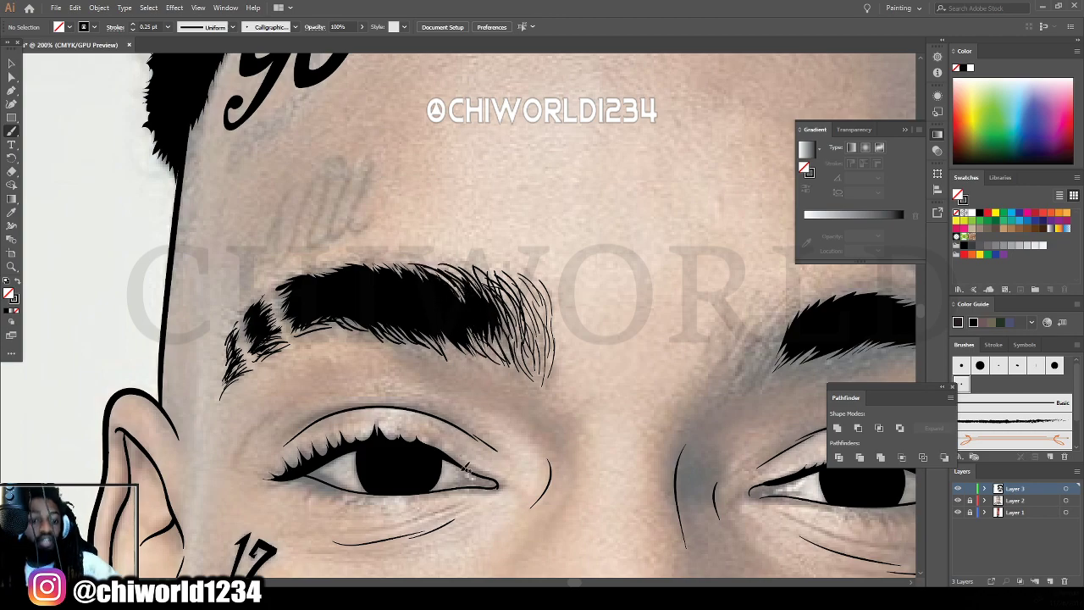
Save the document.
key(ctrl+minus)
key(ctrl+minus)
scroll(677, 372, down, 2)
key(ctrl+minus)
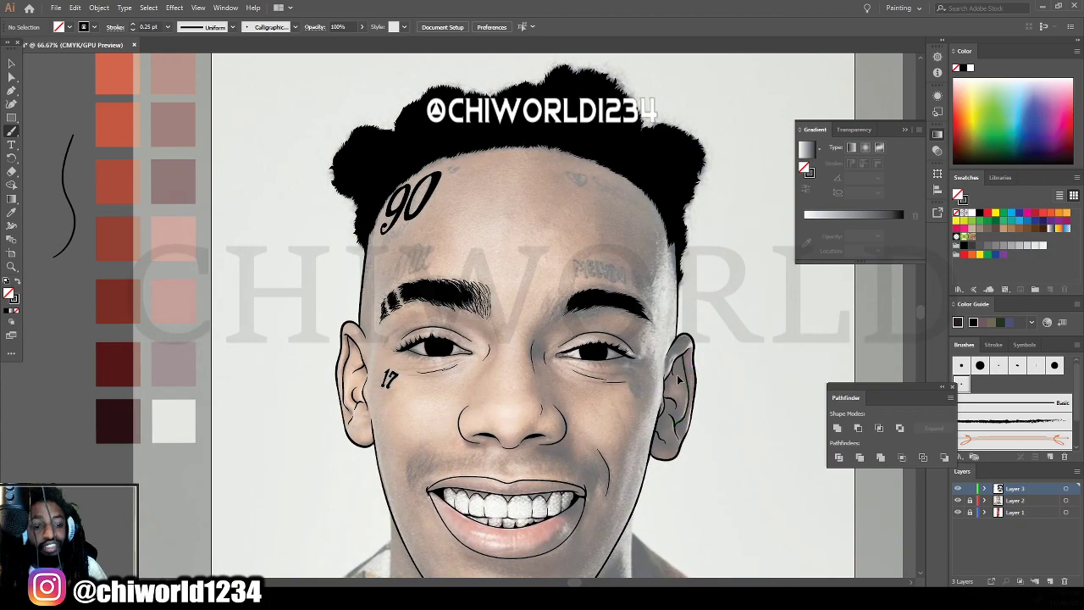
click(54, 8)
click(84, 100)
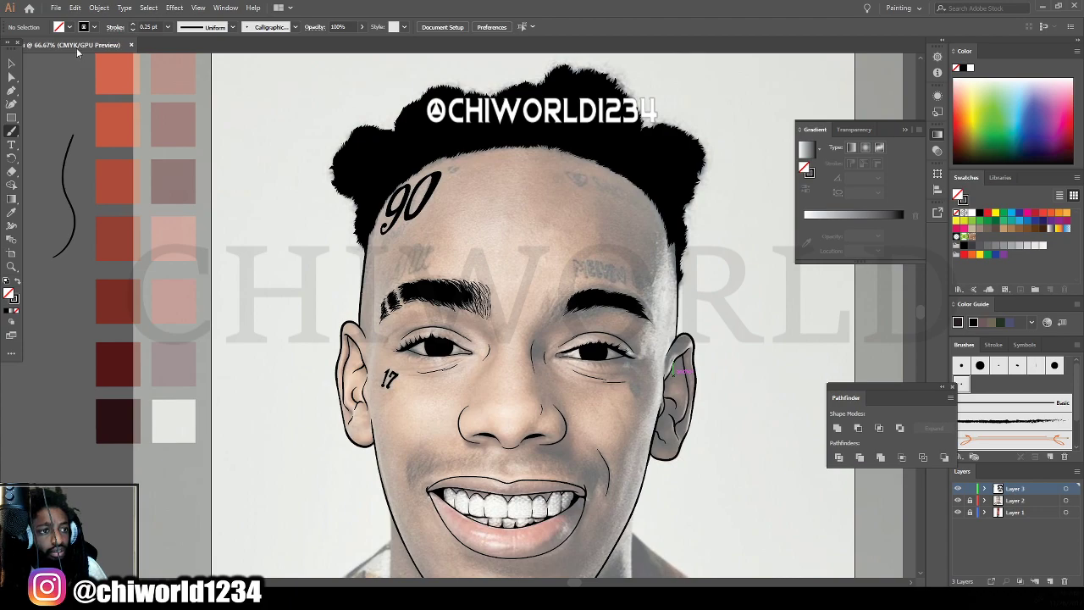
click(56, 8)
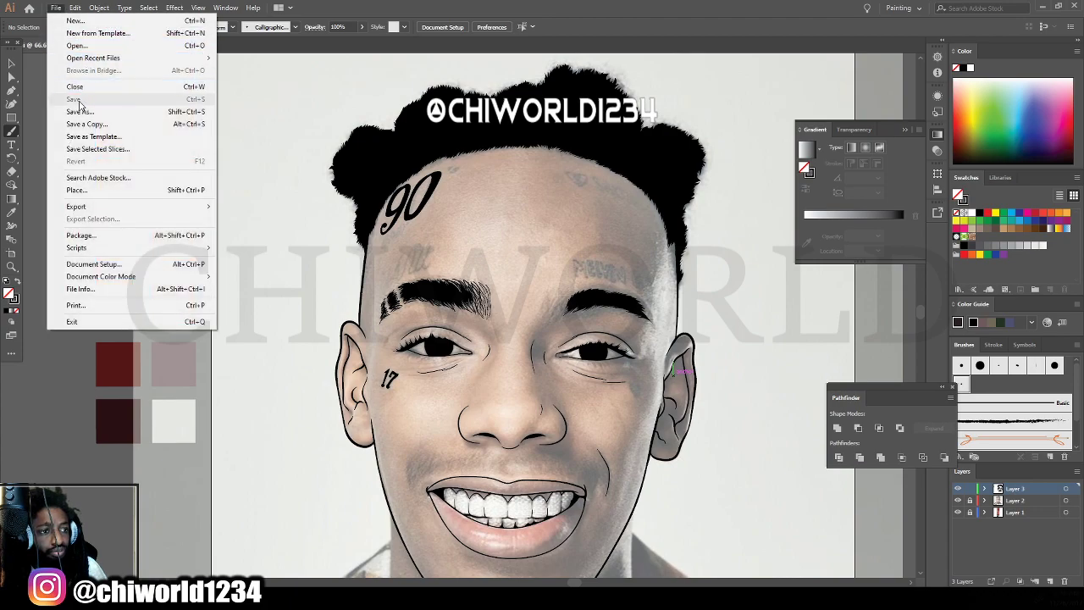
click(62, 379)
Draw 0.25 pt hair strokes over the sparse inner end of the eyebrow on the photo's right, blending them into the black fill.
key(ctrl+equal)
key(ctrl+equal)
scroll(293, 414, right, 3)
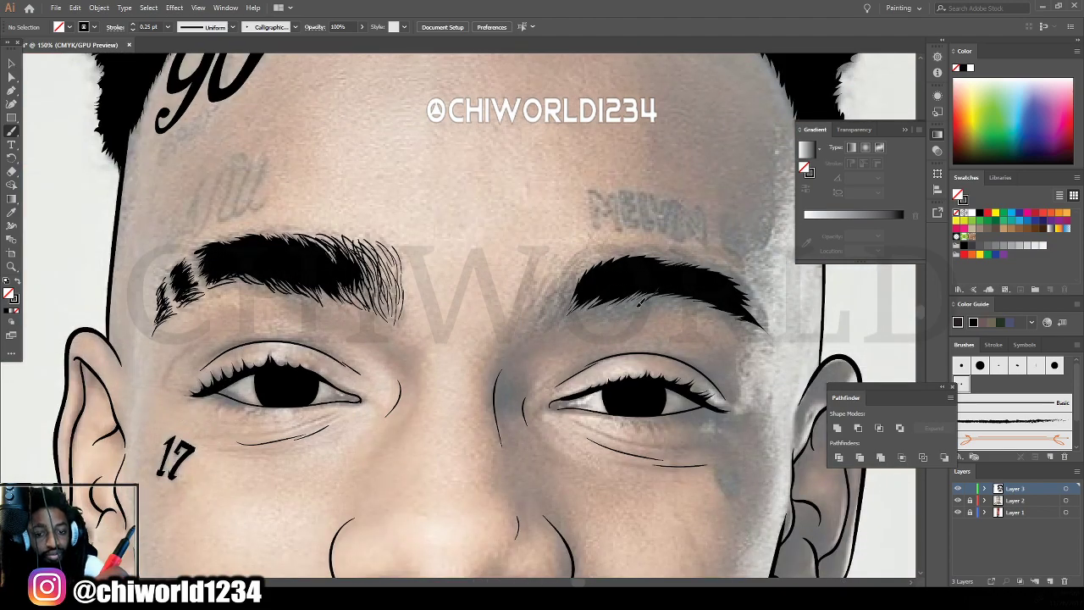
mouse_move(626, 288)
mouse_down()
mouse_move(595, 315)
mouse_move(601, 286)
mouse_move(542, 340)
mouse_up()
mouse_move(583, 293)
mouse_down()
mouse_move(557, 323)
mouse_move(559, 292)
mouse_up()
mouse_move(528, 336)
mouse_down()
mouse_move(542, 295)
mouse_move(541, 327)
mouse_up()
drag(569, 282, 542, 320)
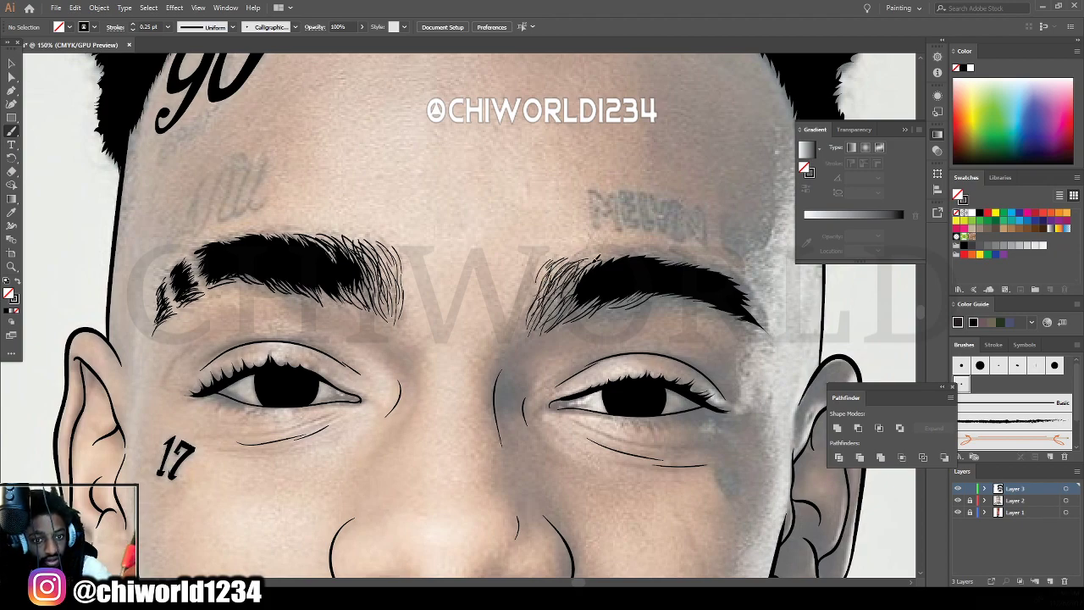
drag(579, 310, 619, 271)
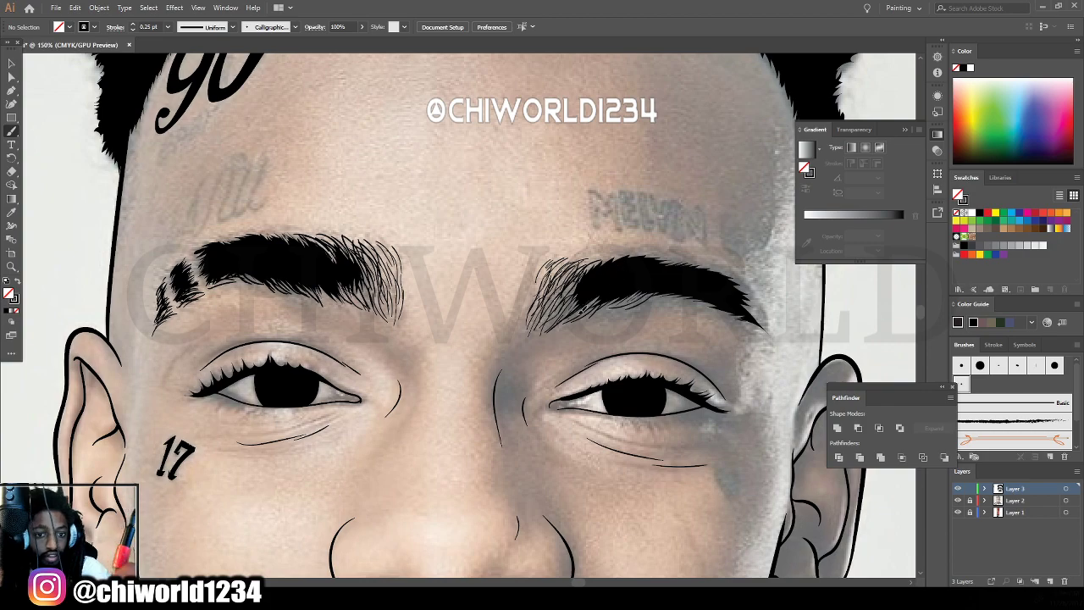
drag(547, 320, 580, 287)
mouse_move(544, 322)
mouse_down()
mouse_move(572, 280)
mouse_move(593, 281)
mouse_move(603, 261)
mouse_move(582, 248)
mouse_up()
drag(567, 305, 588, 284)
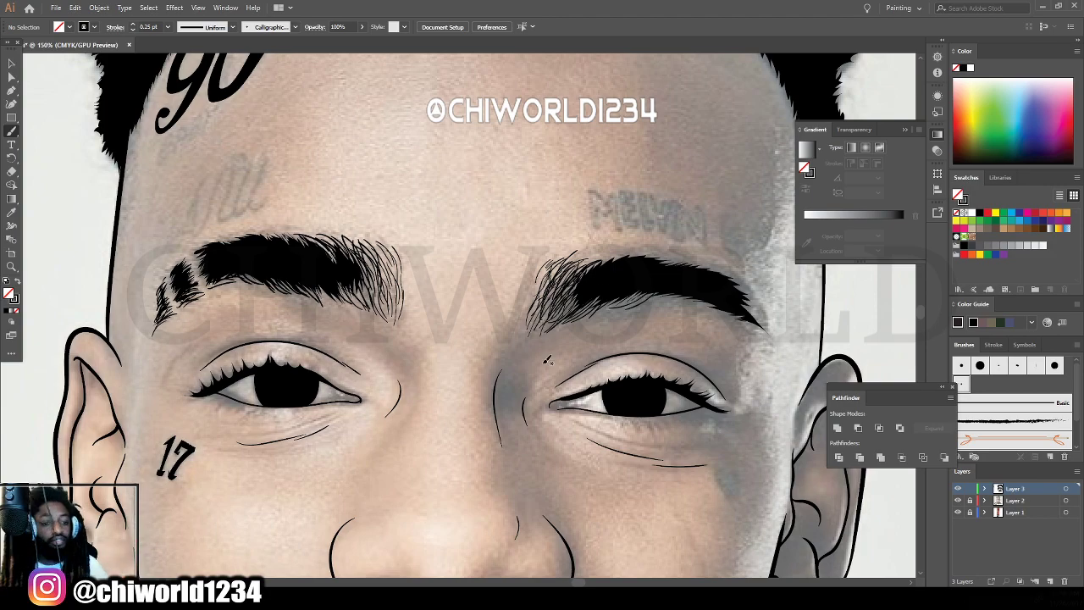
Hide the dimmed photo on Layer 2 to examine the eyebrow hairs in the line art, and show the layer again.
key(ctrl+minus)
key(ctrl+minus)
key(ctrl+minus)
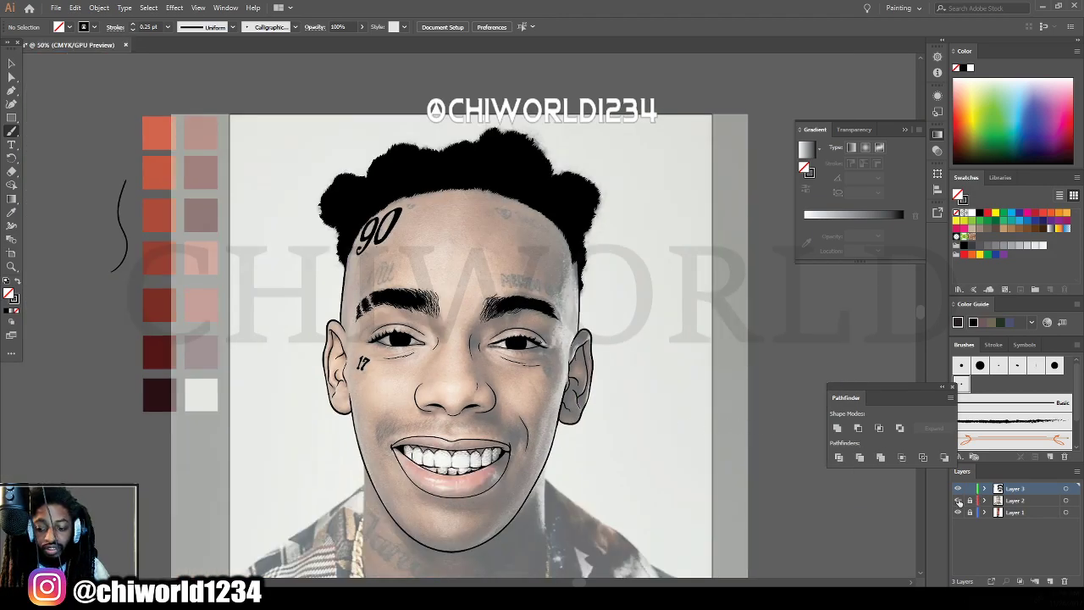
click(957, 500)
key(ctrl+plus)
key(ctrl+plus)
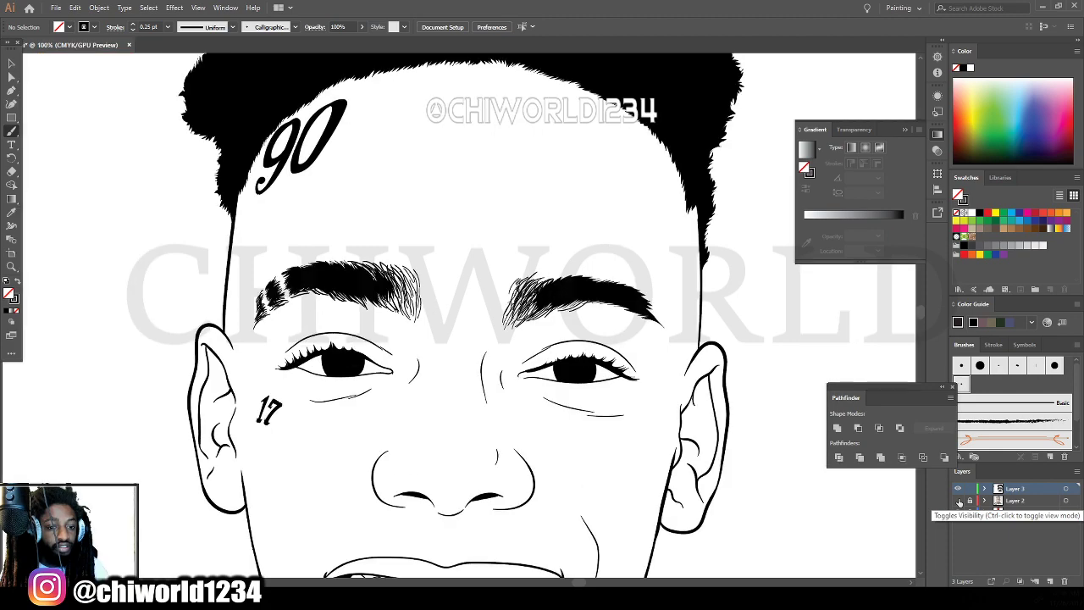
click(958, 500)
Add dense 0.25 pt hair strokes around the upper edge and body of the eyebrow on the photo's right.
key(ctrl+plus)
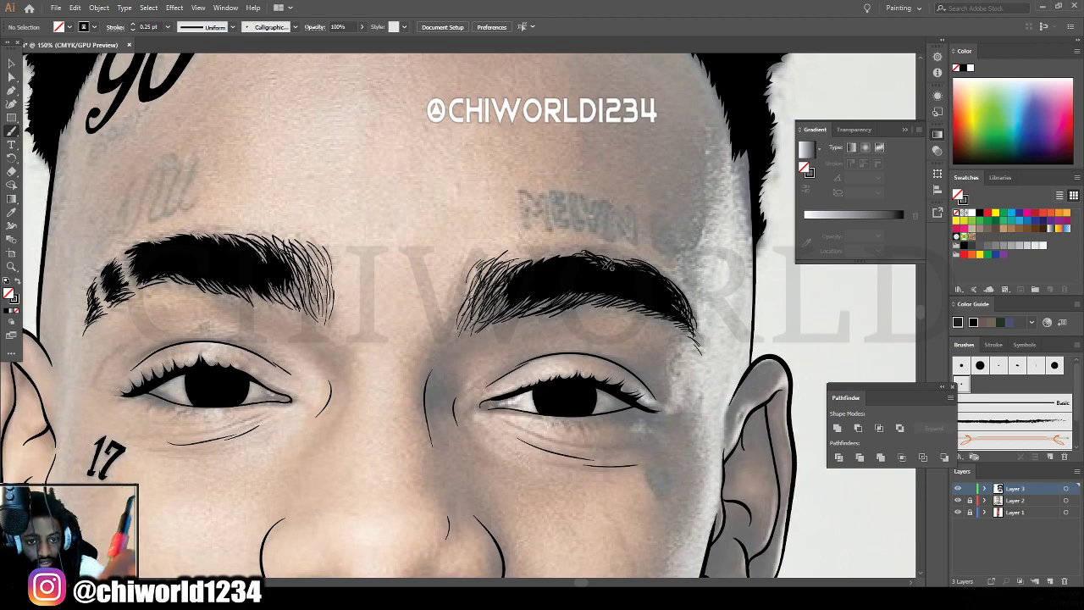
drag(591, 249, 625, 259)
mouse_move(559, 255)
mouse_down()
mouse_move(581, 255)
mouse_move(544, 254)
mouse_up()
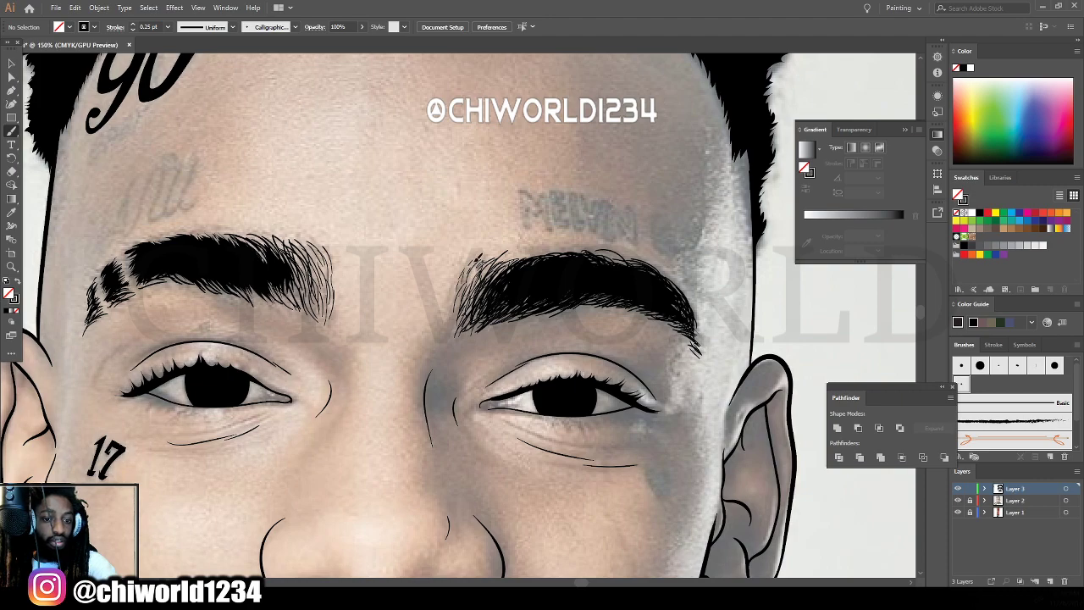
key(ctrl+minus)
key(ctrl+minus)
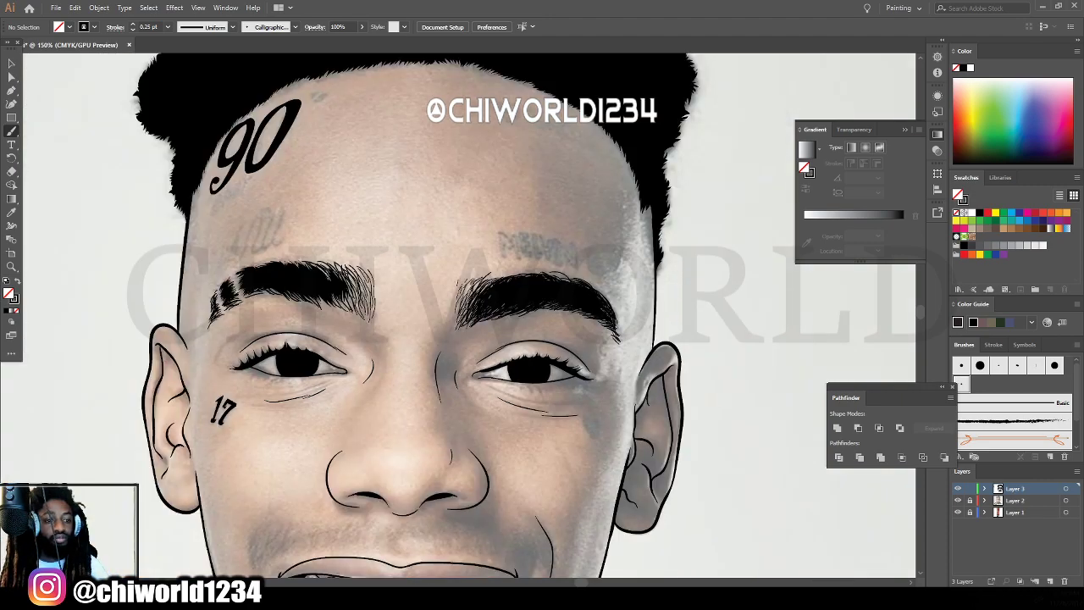
Thicken the small tail segments of the eyebrow on the photo's left with short 0.25 pt hair strokes.
scroll(767, 443, left, 2)
key(ctrl+plus)
key(ctrl+plus)
key(ctrl+plus)
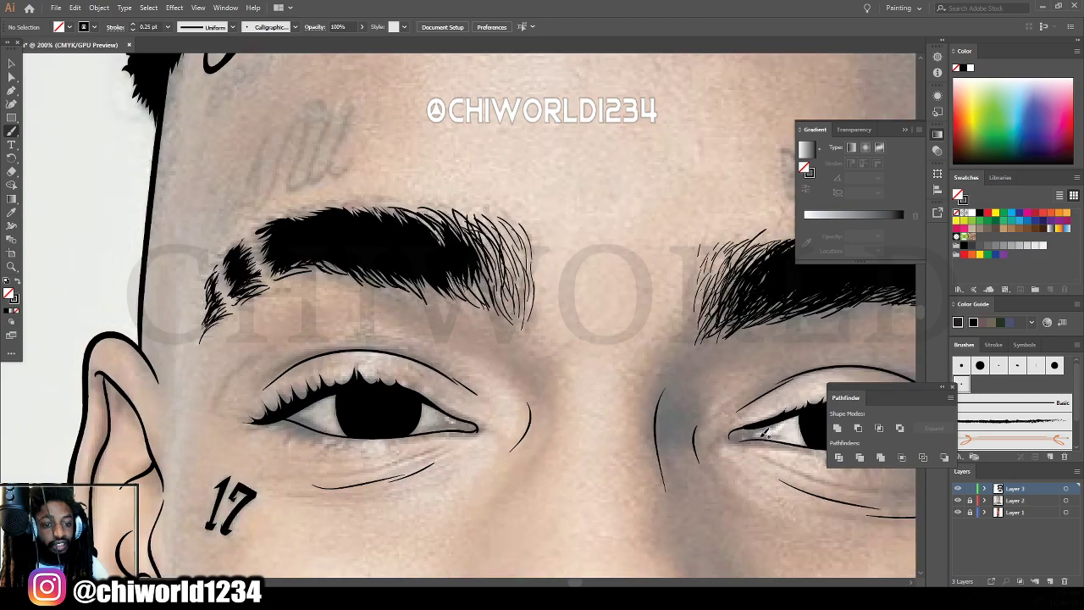
scroll(765, 435, up, 1)
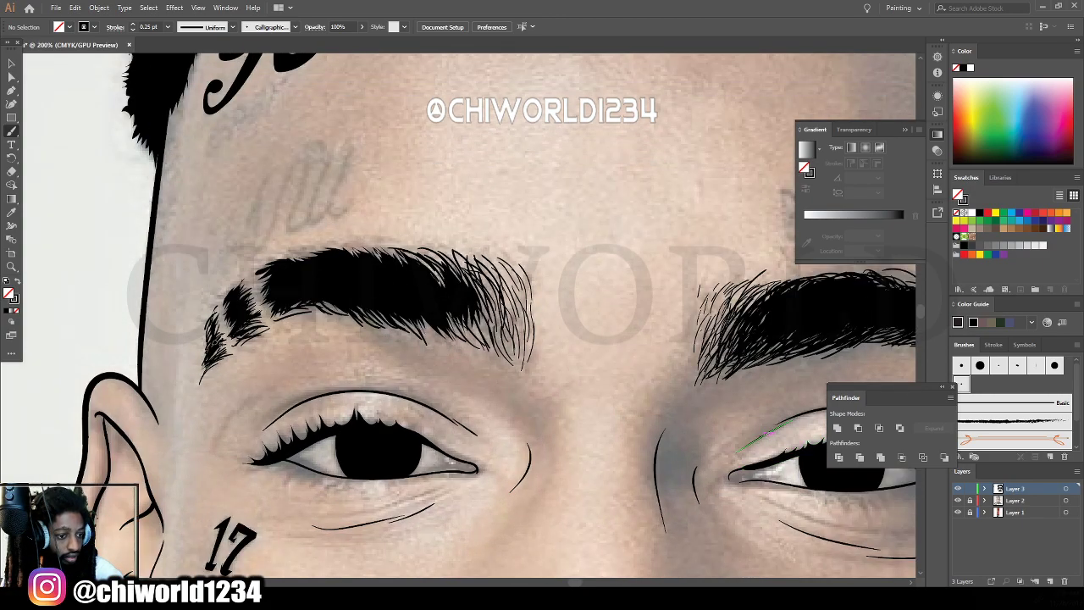
drag(206, 327, 216, 306)
mouse_move(237, 345)
mouse_down()
mouse_move(270, 323)
mouse_move(266, 314)
mouse_move(242, 327)
mouse_up()
mouse_move(259, 277)
mouse_down()
mouse_move(228, 325)
mouse_move(232, 340)
mouse_move(225, 322)
mouse_up()
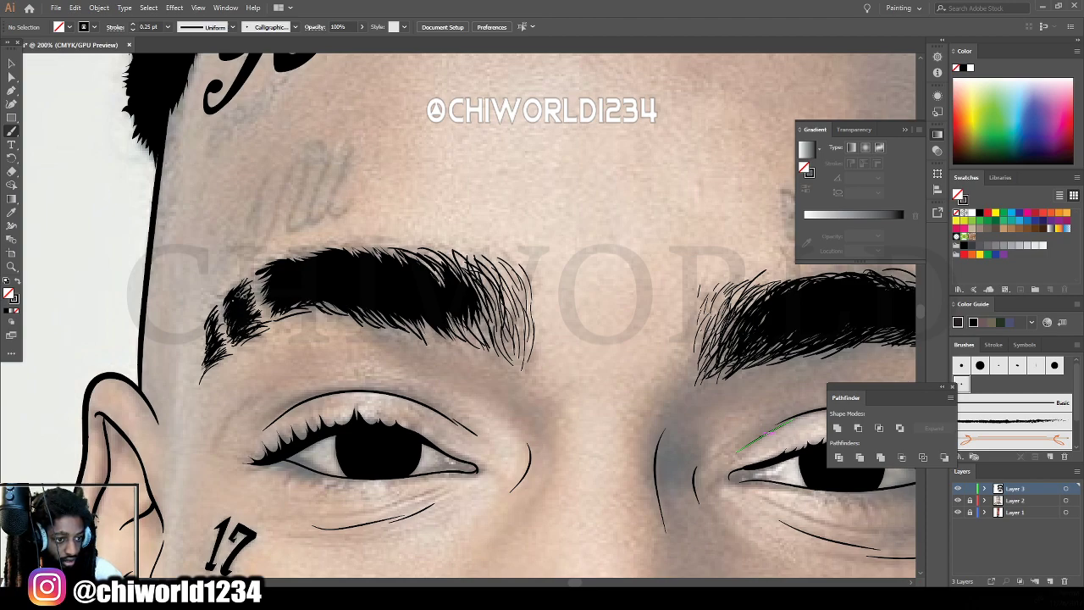
drag(247, 280, 225, 310)
mouse_move(262, 283)
mouse_down()
mouse_move(240, 298)
mouse_move(250, 328)
mouse_up()
Add short 0.25 pt hair strokes along the upper and lower edges of the main part of the eyebrow on the photo's left.
mouse_move(292, 301)
mouse_down()
mouse_move(270, 319)
mouse_move(254, 276)
mouse_up()
drag(327, 259, 283, 262)
mouse_move(339, 256)
mouse_down()
mouse_move(290, 263)
mouse_move(315, 247)
mouse_move(348, 247)
mouse_up()
mouse_move(420, 275)
mouse_down()
mouse_move(364, 248)
mouse_move(408, 252)
mouse_move(381, 257)
mouse_up()
mouse_move(308, 295)
mouse_down()
mouse_move(348, 307)
mouse_move(323, 310)
mouse_move(349, 316)
mouse_move(332, 318)
mouse_move(362, 322)
mouse_up()
mouse_move(387, 312)
mouse_down()
mouse_move(421, 333)
mouse_move(464, 336)
mouse_move(457, 324)
mouse_move(488, 340)
mouse_move(476, 315)
mouse_move(487, 335)
mouse_move(470, 313)
mouse_move(455, 320)
mouse_move(437, 260)
mouse_move(452, 296)
mouse_move(416, 270)
mouse_up()
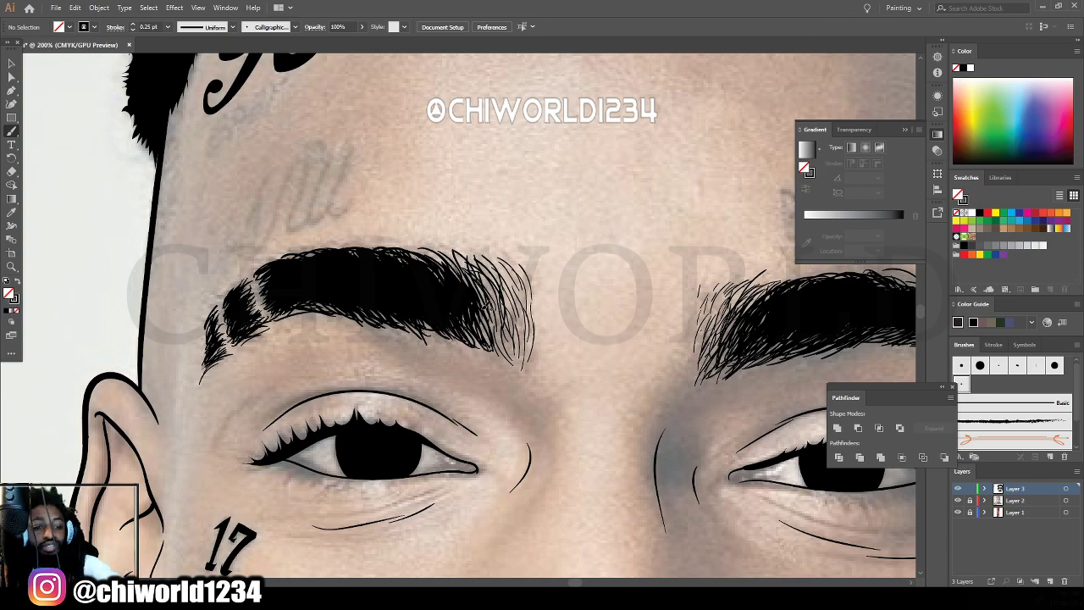
Layer more 0.25 pt hairs where the black fill meets the inner end of the eyebrow on the photo's left.
mouse_move(513, 367)
mouse_down()
mouse_move(501, 337)
mouse_move(521, 346)
mouse_move(500, 324)
mouse_move(508, 354)
mouse_up()
drag(494, 311, 504, 341)
drag(471, 280, 479, 315)
drag(490, 303, 497, 327)
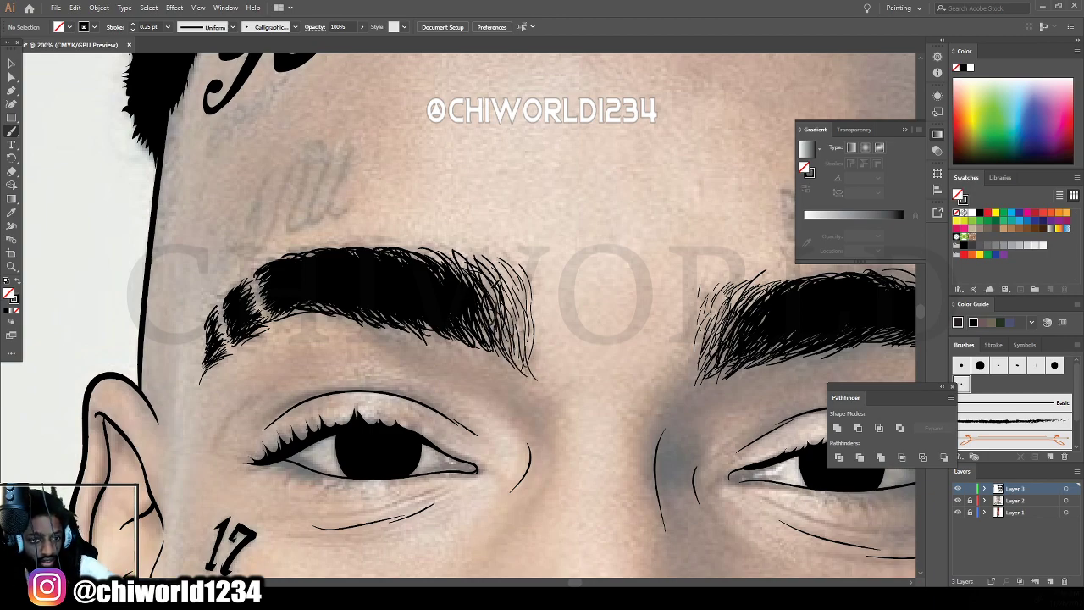
drag(483, 276, 499, 325)
mouse_move(456, 269)
mouse_down()
mouse_move(491, 298)
mouse_move(430, 246)
mouse_up()
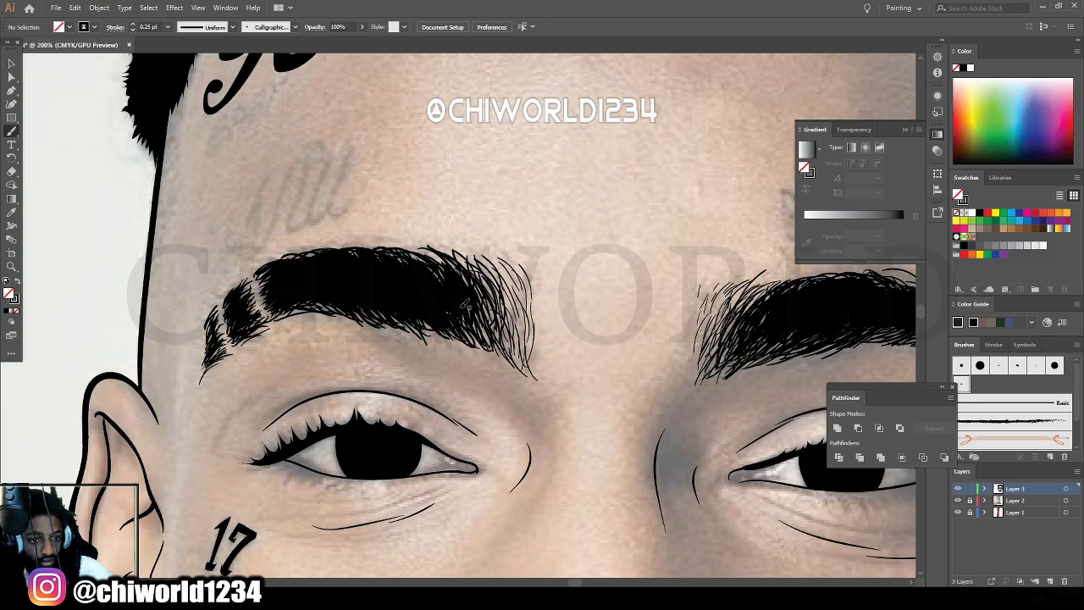
Add short 0.25 pt hairs along the lower edge near the inner end of the eyebrow on the photo's left.
drag(480, 343, 442, 327)
drag(463, 342, 424, 328)
drag(444, 336, 425, 318)
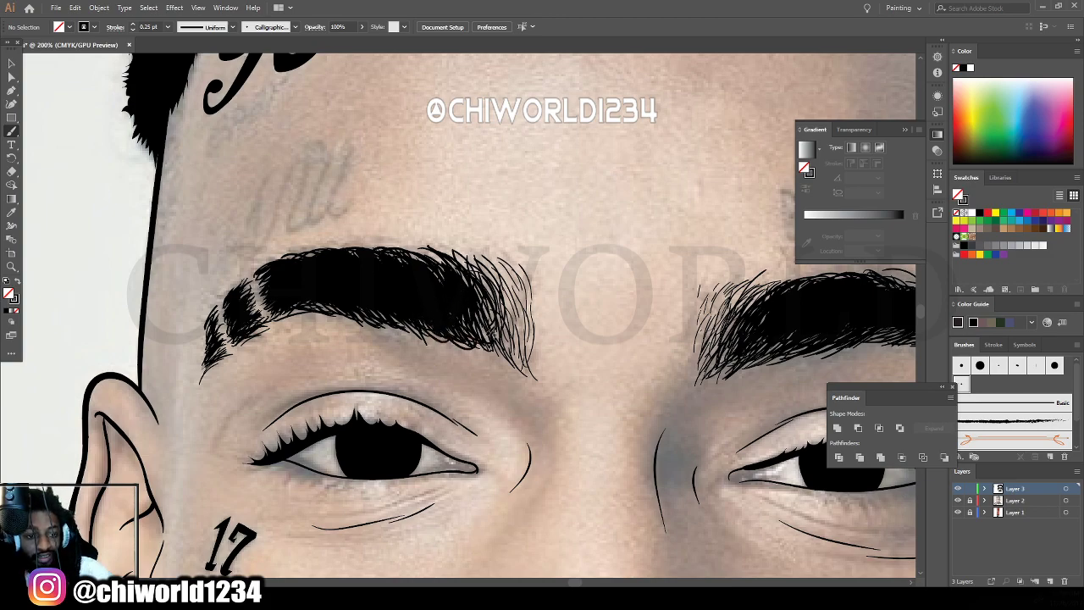
drag(500, 352, 481, 343)
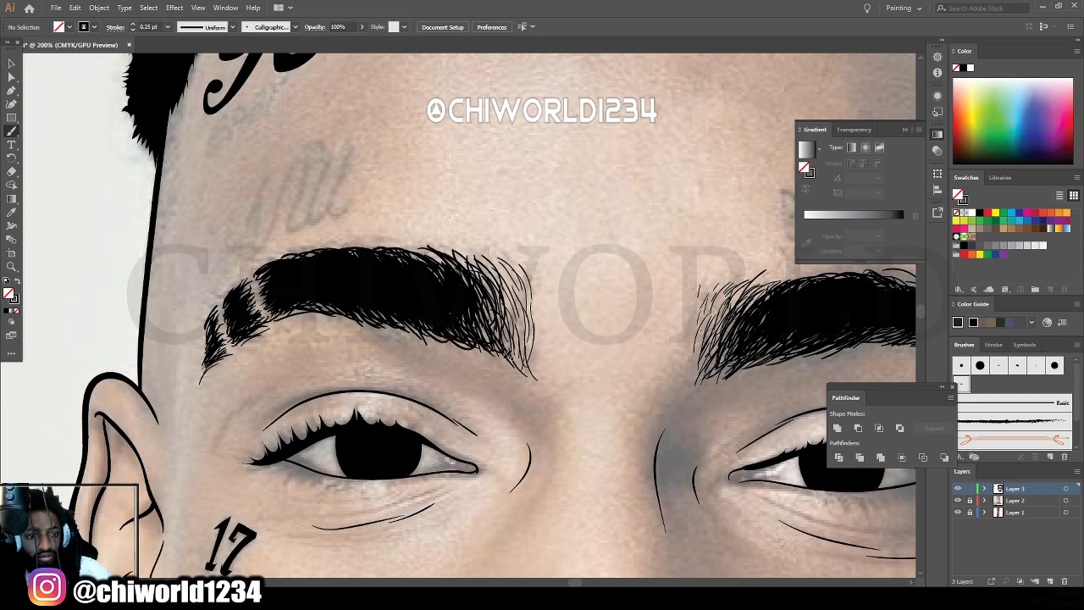
Thicken the innermost tip of the eyebrow on the photo's left with long upward 0.25 pt hair strokes.
drag(514, 359, 509, 332)
drag(515, 354, 504, 293)
mouse_move(519, 350)
mouse_down()
mouse_move(483, 288)
mouse_move(502, 301)
mouse_up()
drag(521, 355, 507, 311)
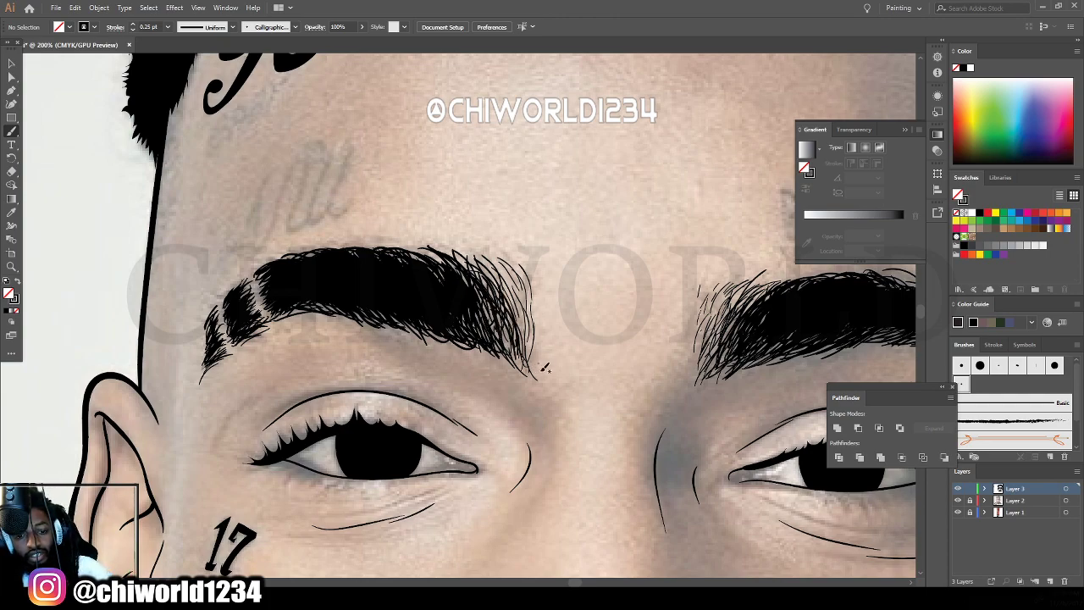
drag(536, 373, 524, 334)
mouse_move(536, 369)
mouse_down()
mouse_move(538, 324)
mouse_move(527, 337)
mouse_move(513, 293)
mouse_up()
drag(517, 302, 505, 280)
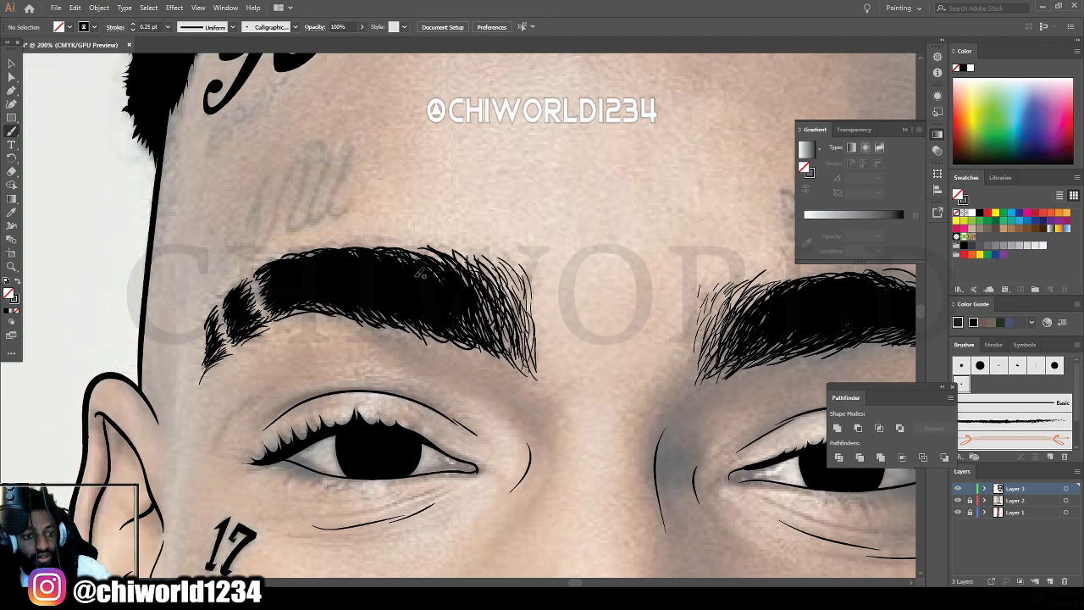
Hide the dimmed photo on Layer 2 to examine both finished eyebrows in the whole portrait, and show the layer again.
key(ctrl+minus)
key(ctrl+minus)
key(ctrl+minus)
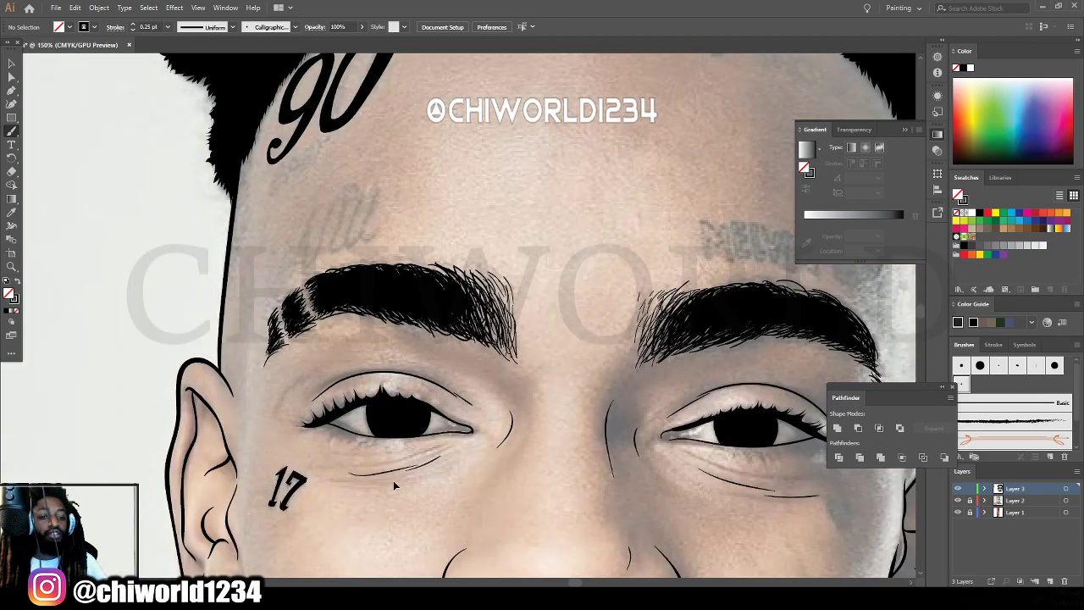
scroll(508, 505, down, 1)
key(ctrl+minus)
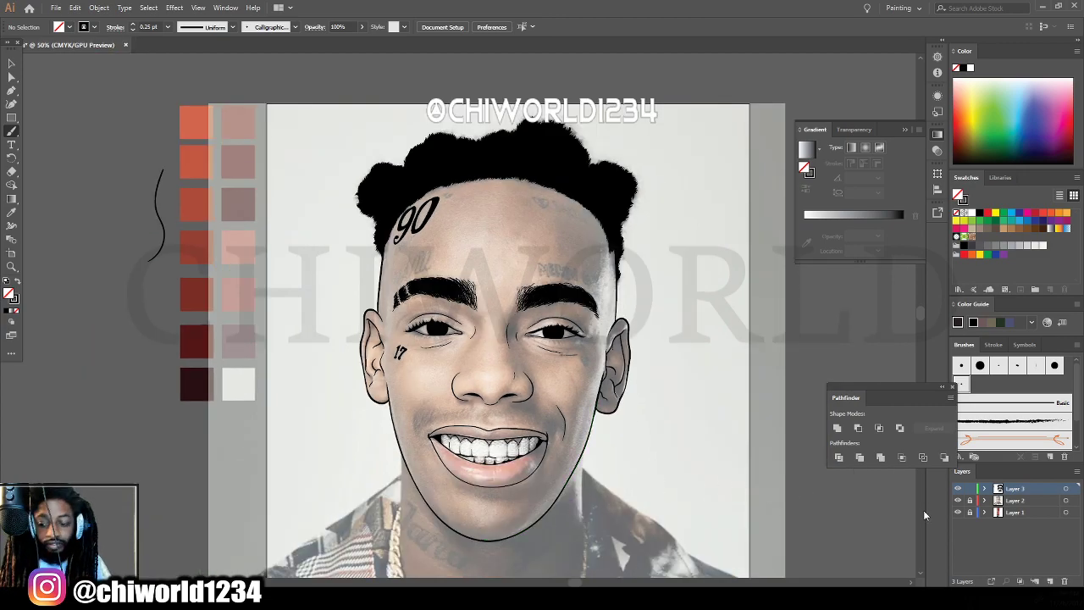
click(958, 500)
key(ctrl+minus)
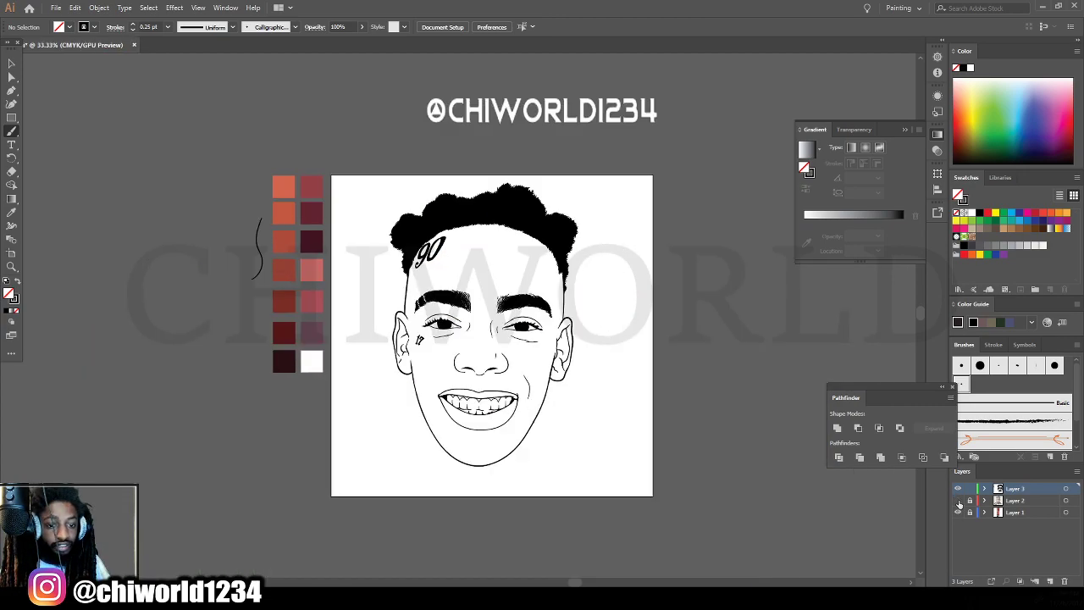
key(ctrl+plus)
key(ctrl+plus)
key(ctrl+plus)
click(959, 501)
Draw a patch of short 0.25 pt moustache hairs on the photo's left side, working outward from the philtrum crease.
scroll(714, 484, down, 3)
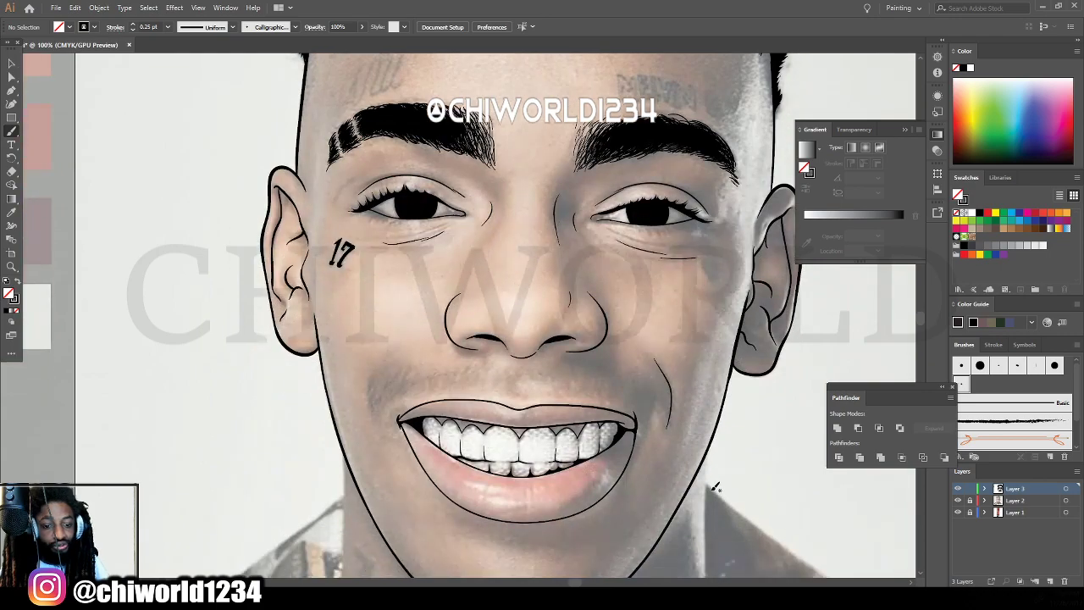
key(ctrl+plus)
scroll(716, 489, down, 2)
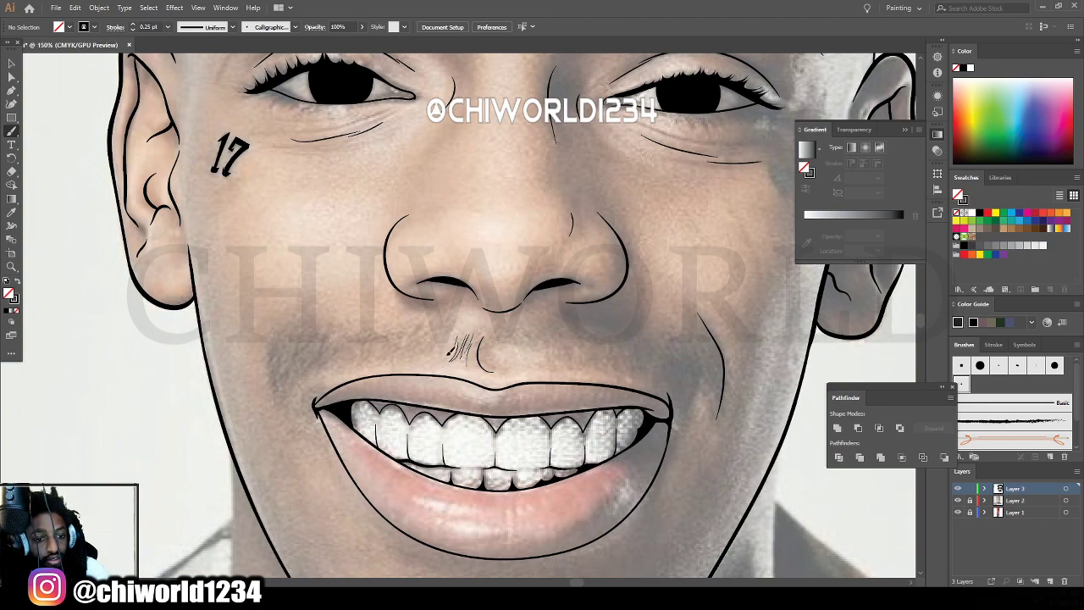
mouse_move(442, 343)
mouse_down()
mouse_move(436, 364)
mouse_move(467, 321)
mouse_up()
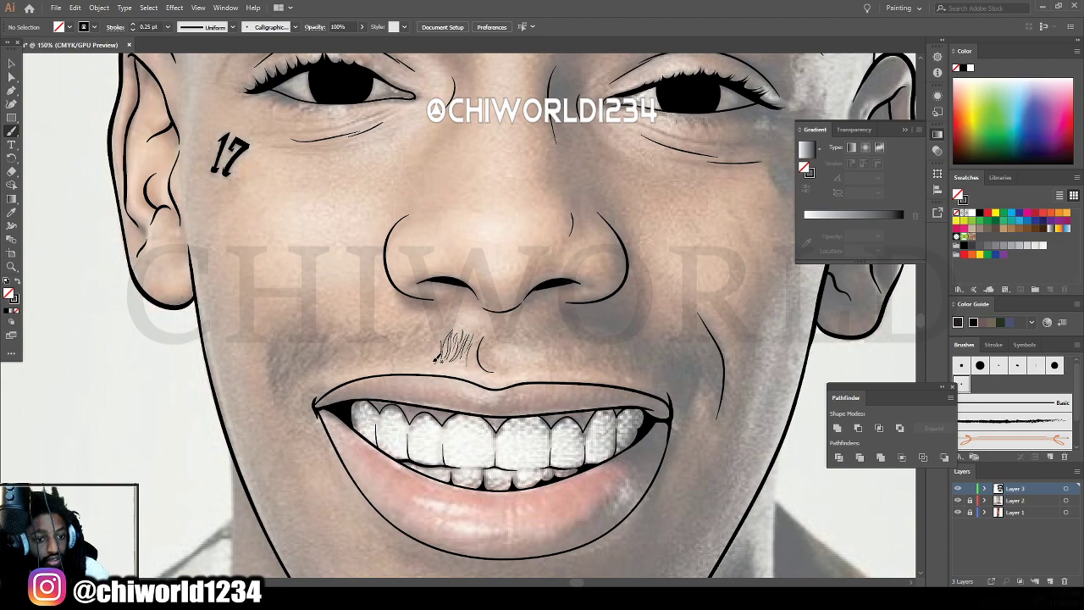
mouse_move(431, 355)
mouse_down()
mouse_move(445, 326)
mouse_move(426, 337)
mouse_move(432, 324)
mouse_move(424, 323)
mouse_move(411, 341)
mouse_move(413, 316)
mouse_up()
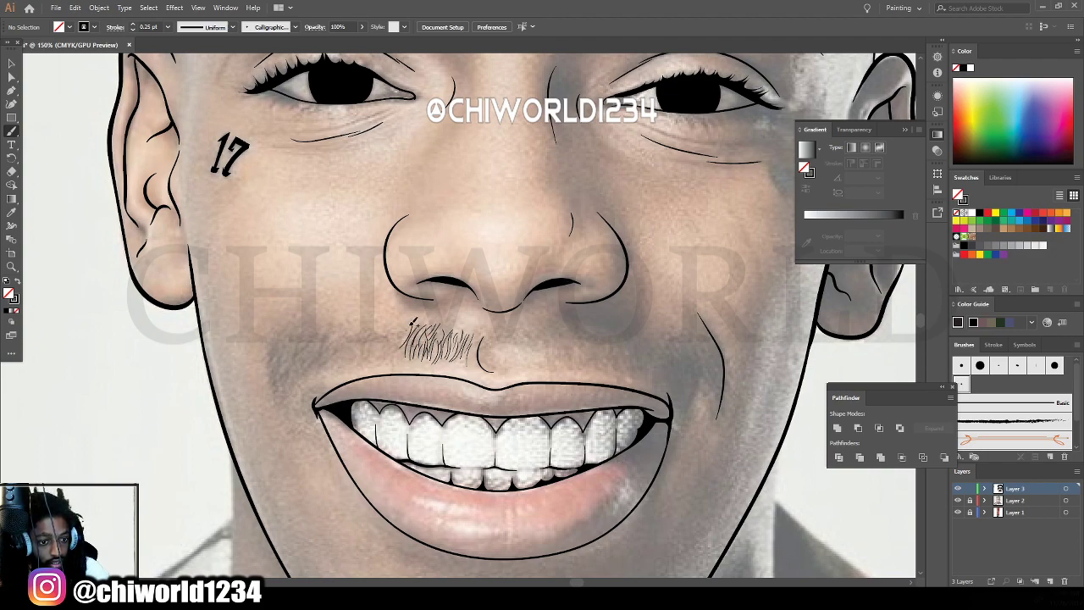
mouse_move(405, 358)
mouse_down()
mouse_move(398, 326)
mouse_move(403, 335)
mouse_up()
mouse_move(385, 361)
mouse_down()
mouse_move(387, 336)
mouse_move(413, 318)
mouse_up()
drag(379, 352, 404, 320)
key(ctrl+minus)
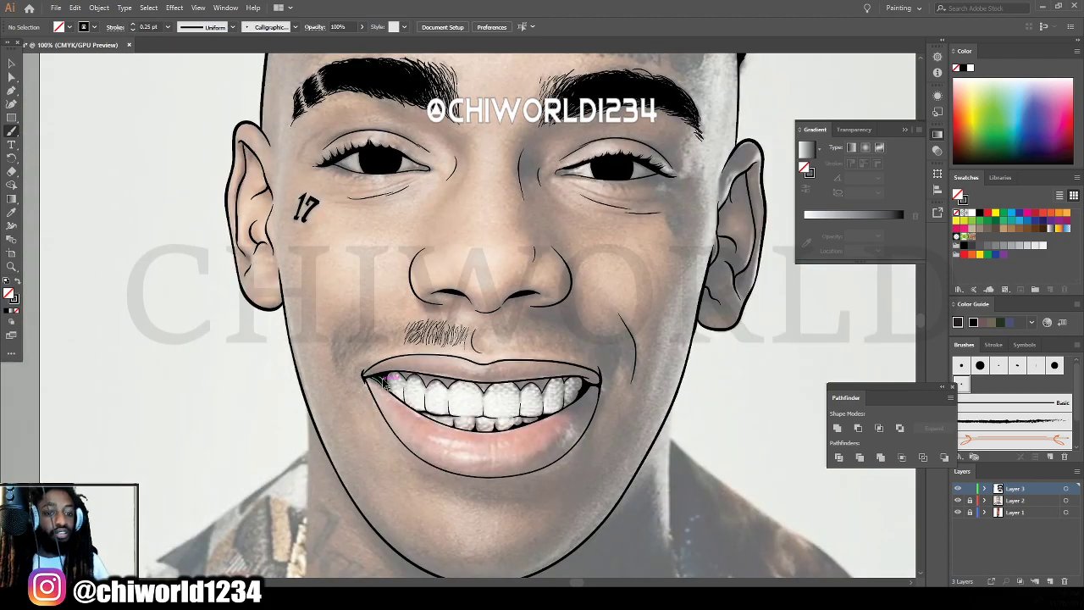
Duplicate the moustache hair patch outward on the photo's left, then rotate and position the copy so it overlaps the original.
key(ctrl+plus)
drag(362, 362, 390, 375)
key(v)
drag(390, 332, 501, 374)
drag(458, 355, 371, 358)
drag(418, 323, 415, 318)
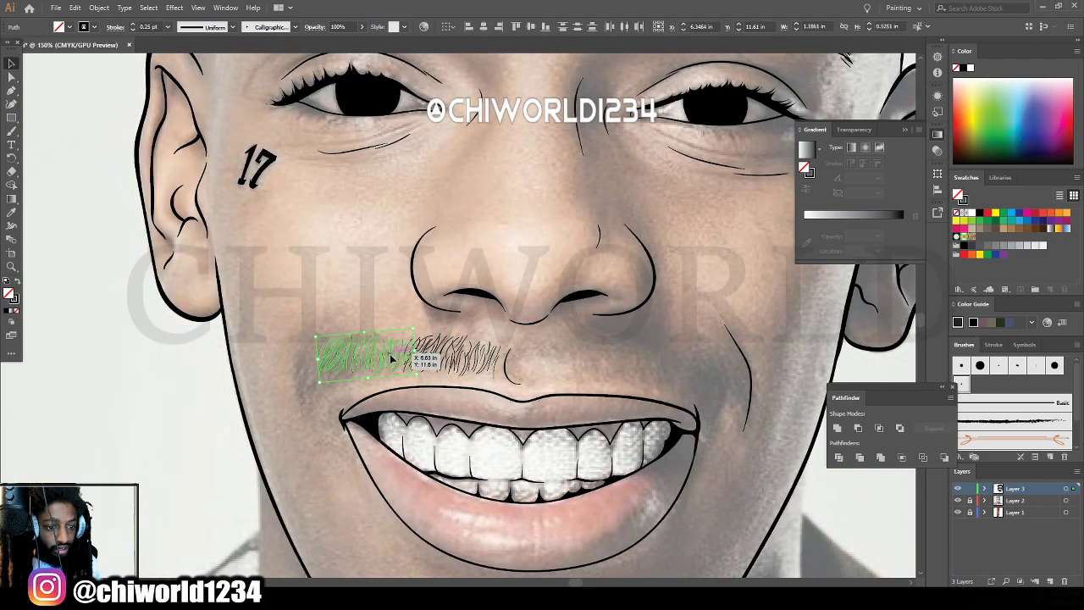
drag(391, 356, 416, 325)
click(376, 328)
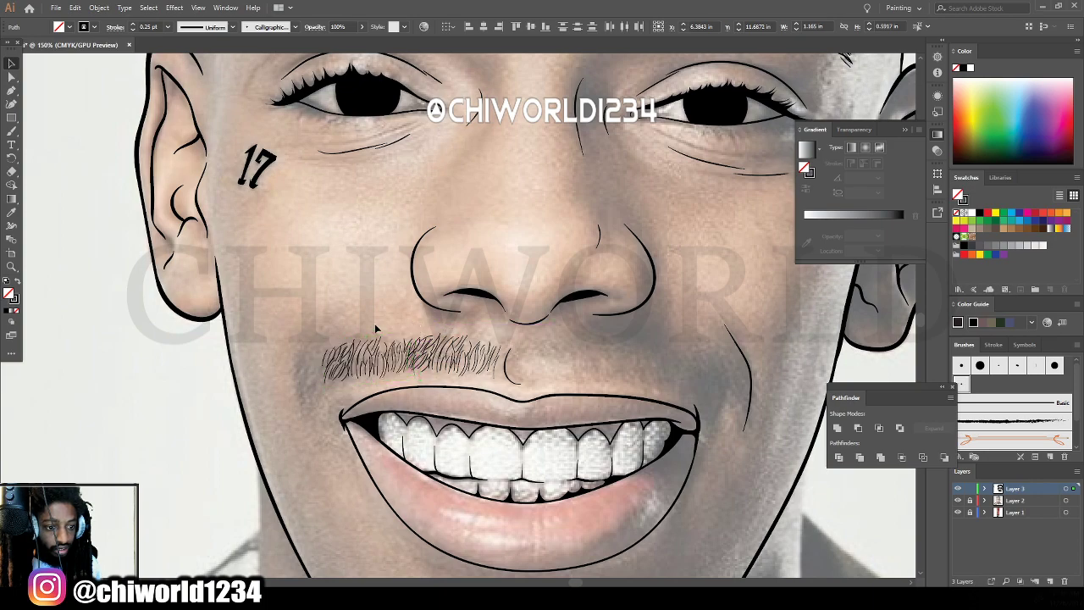
Duplicate the complete half moustache onto the photo's right side and reflect the copy across the vertical axis.
click(500, 379)
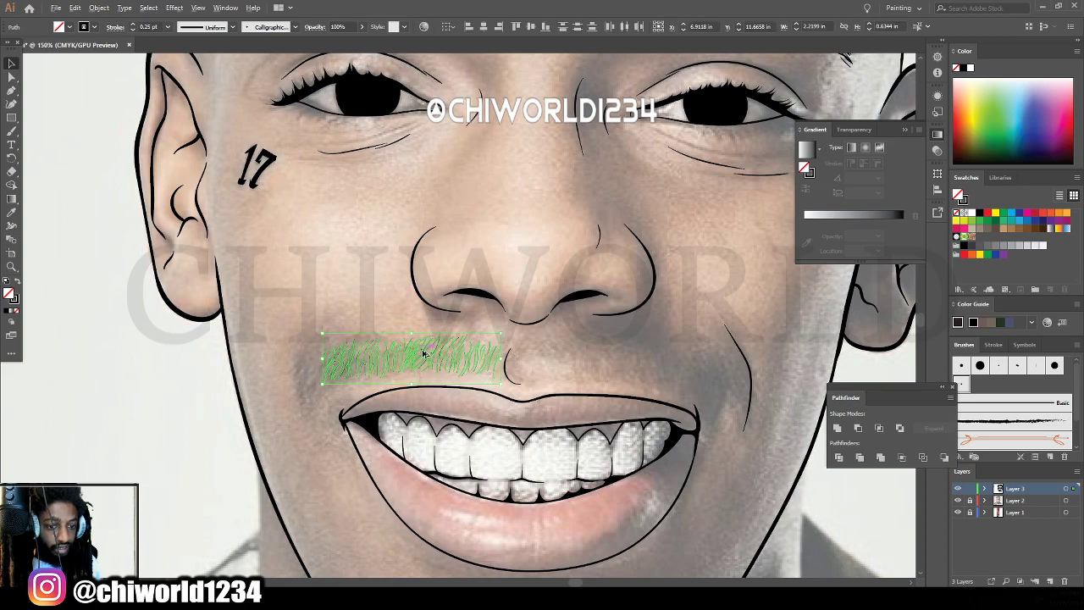
drag(423, 354, 636, 359)
right_click(635, 359)
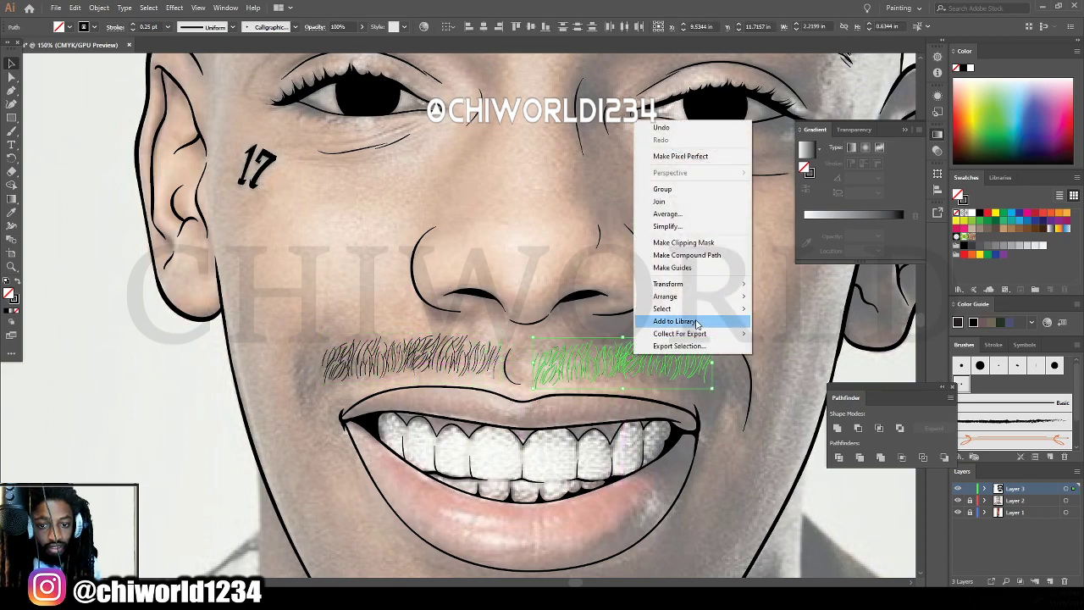
mouse_move(697, 305)
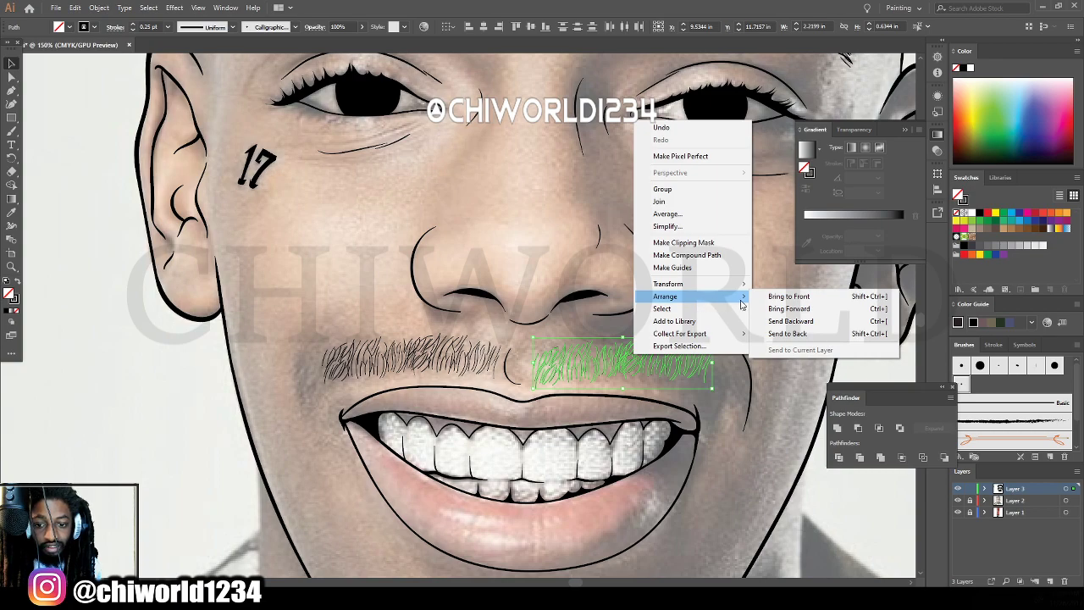
mouse_move(699, 284)
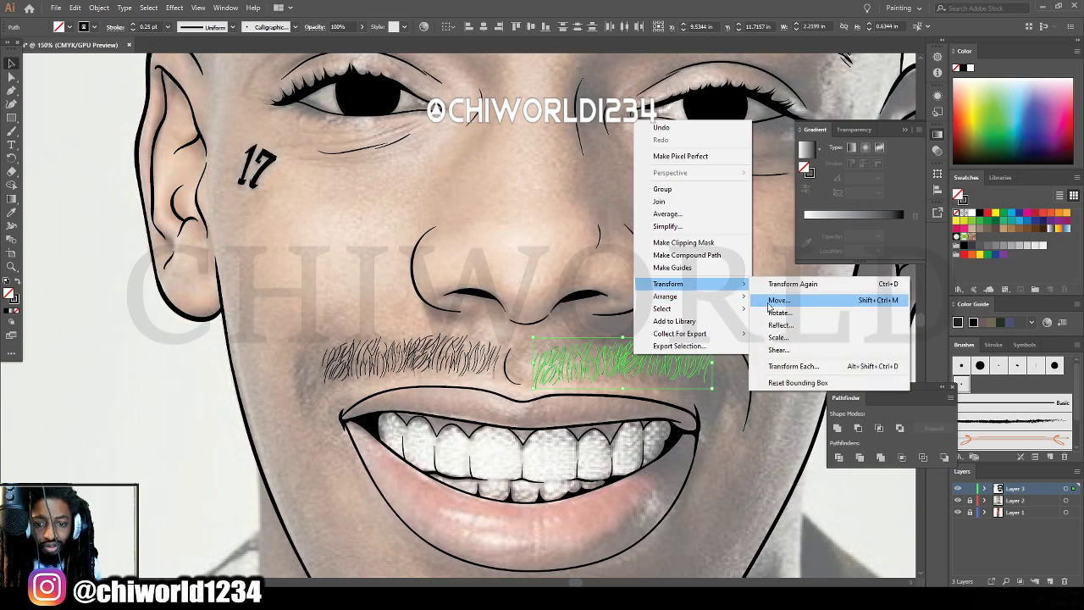
click(779, 325)
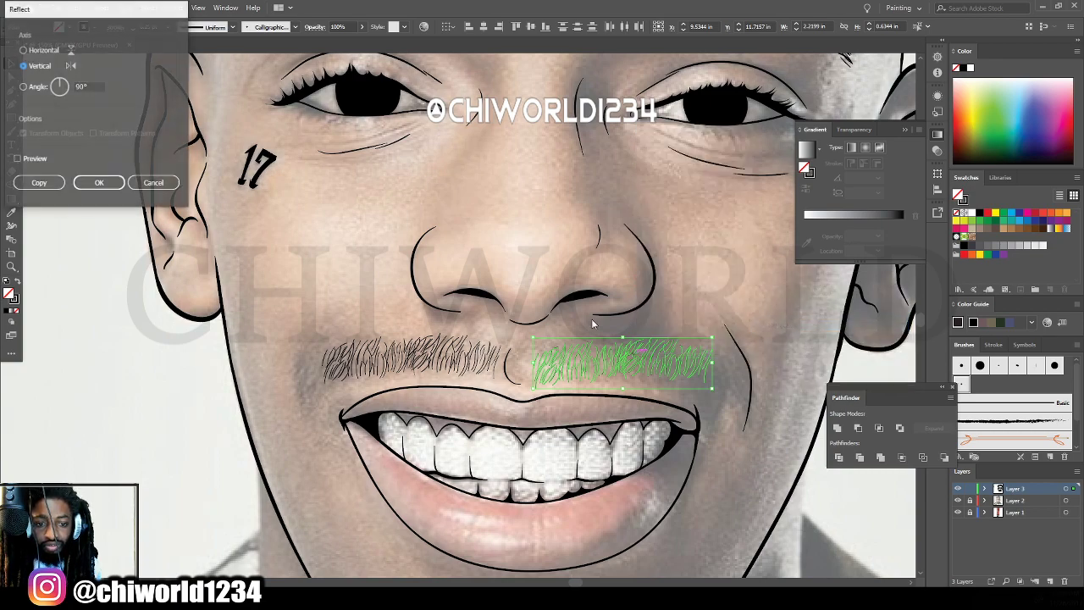
key(Return)
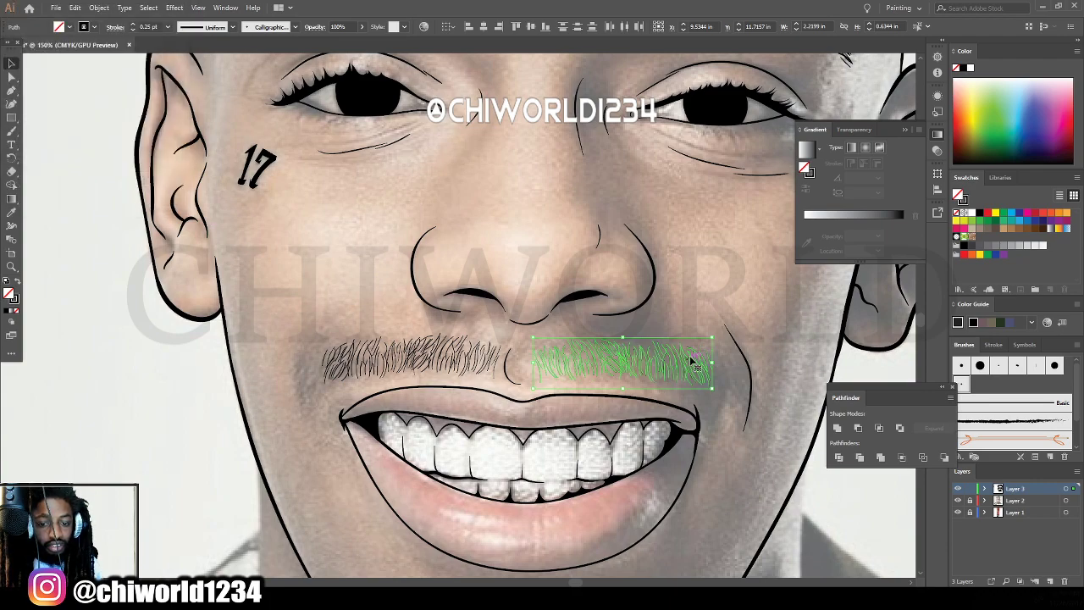
Rotate and nudge the mirrored half moustache so it follows the upper lip beside the philtrum.
drag(718, 329, 650, 373)
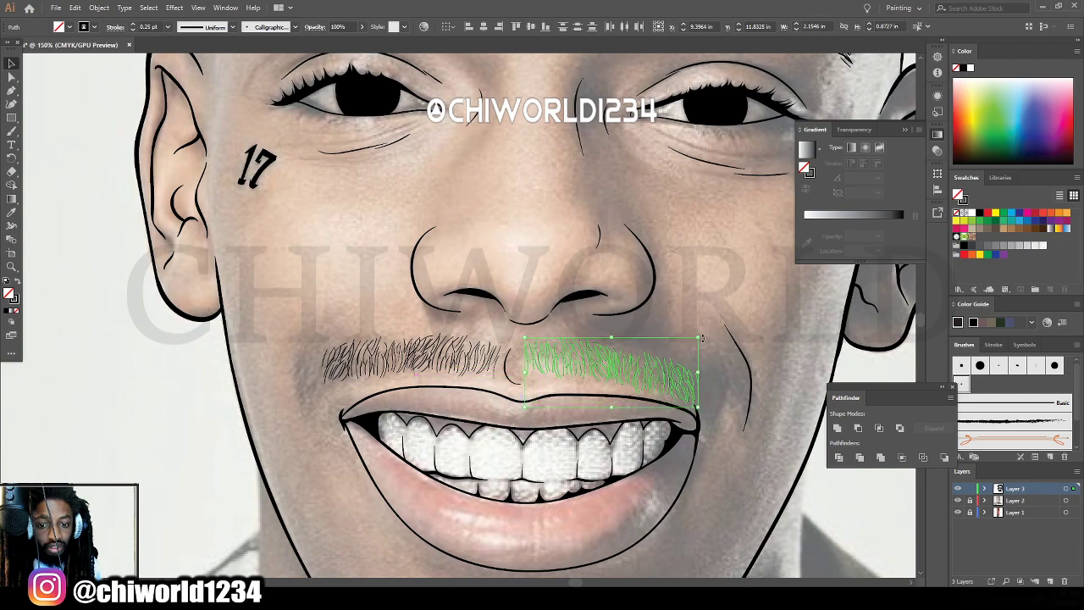
drag(702, 332, 724, 320)
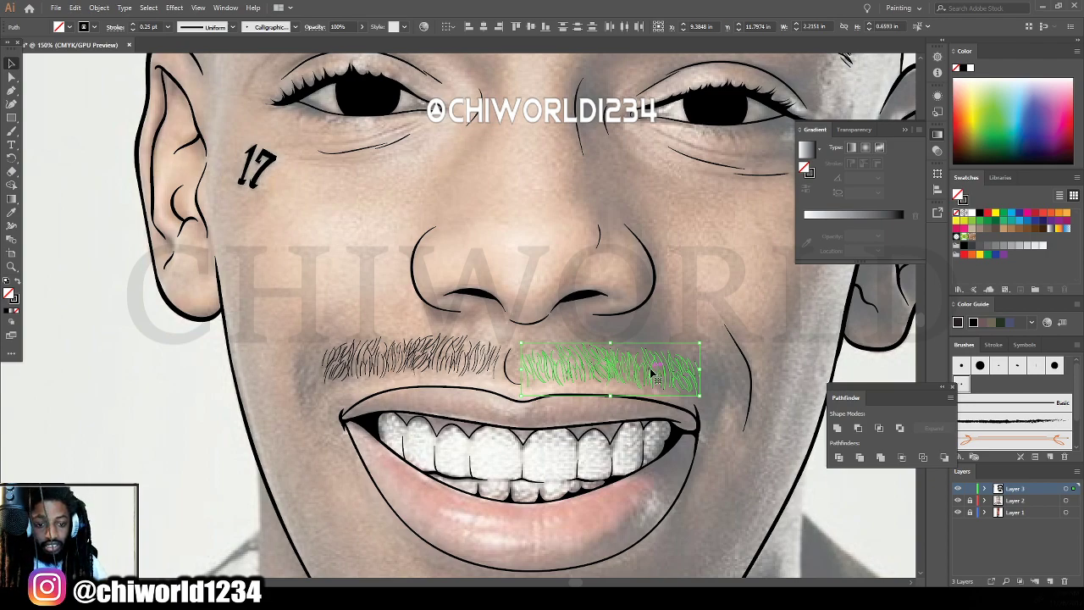
key(Up)
drag(653, 373, 655, 372)
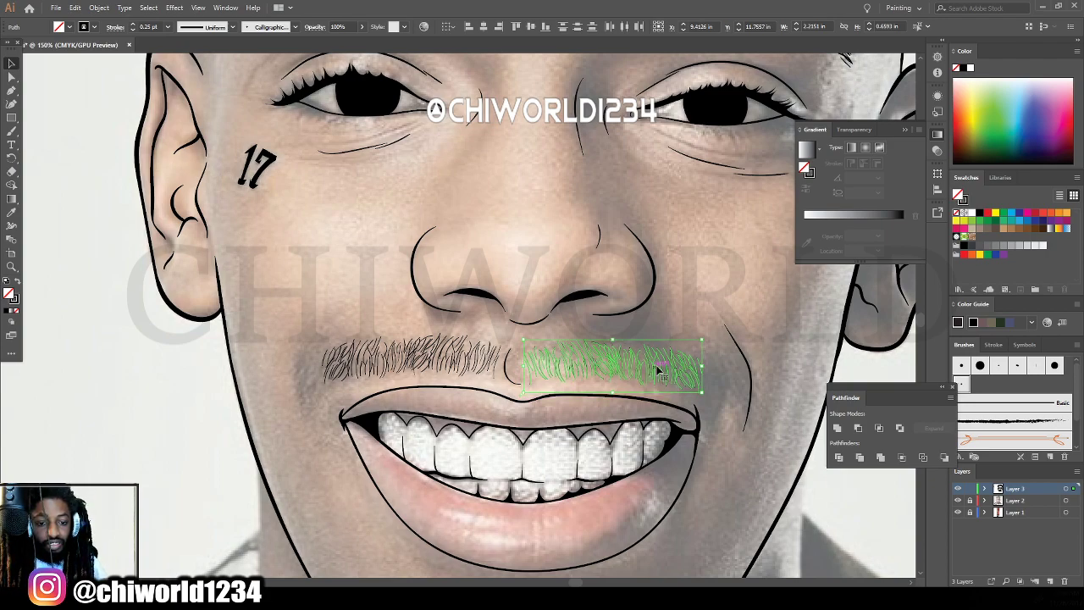
mouse_move(707, 336)
mouse_down()
mouse_move(738, 342)
mouse_move(707, 337)
mouse_up()
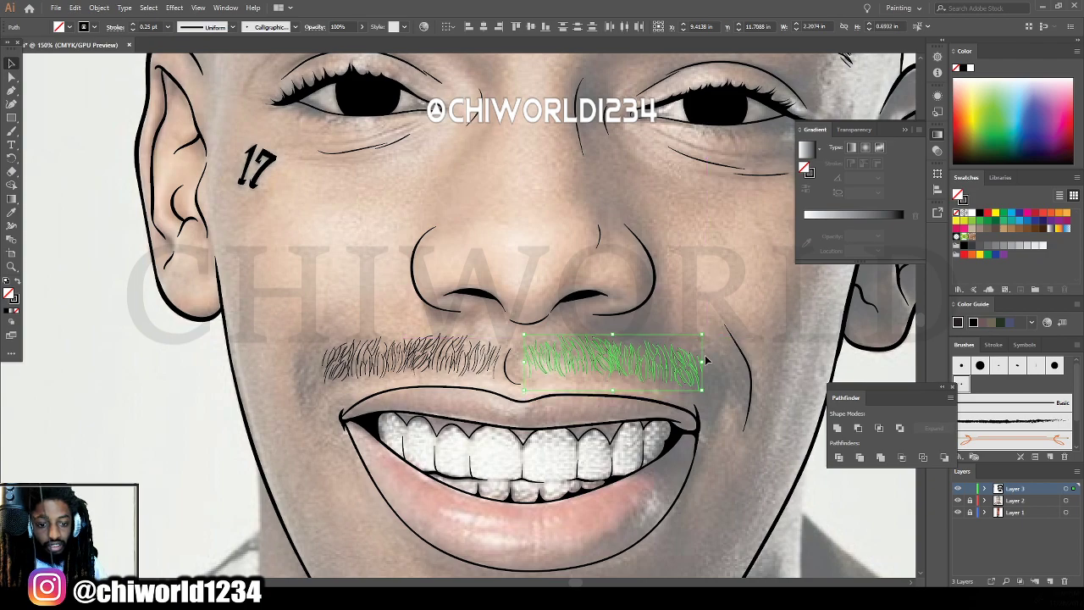
click(728, 461)
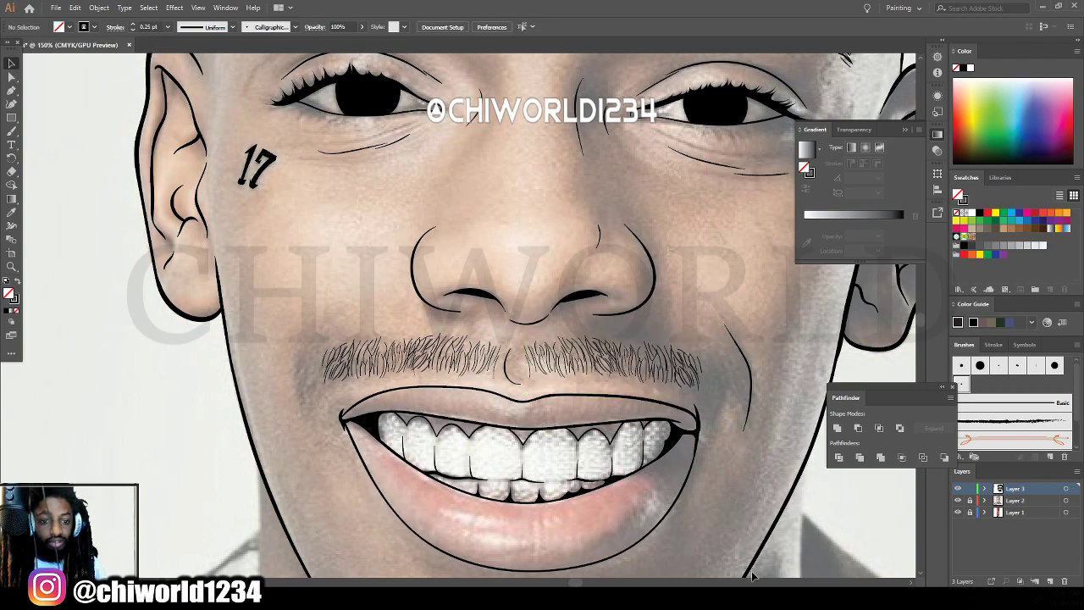
Extend both outer ends of the moustache toward the mouth corners with 0.25 pt Paintbrush hair strokes.
key(ctrl+minus)
key(ctrl+minus)
key(ctrl+plus)
key(ctrl+plus)
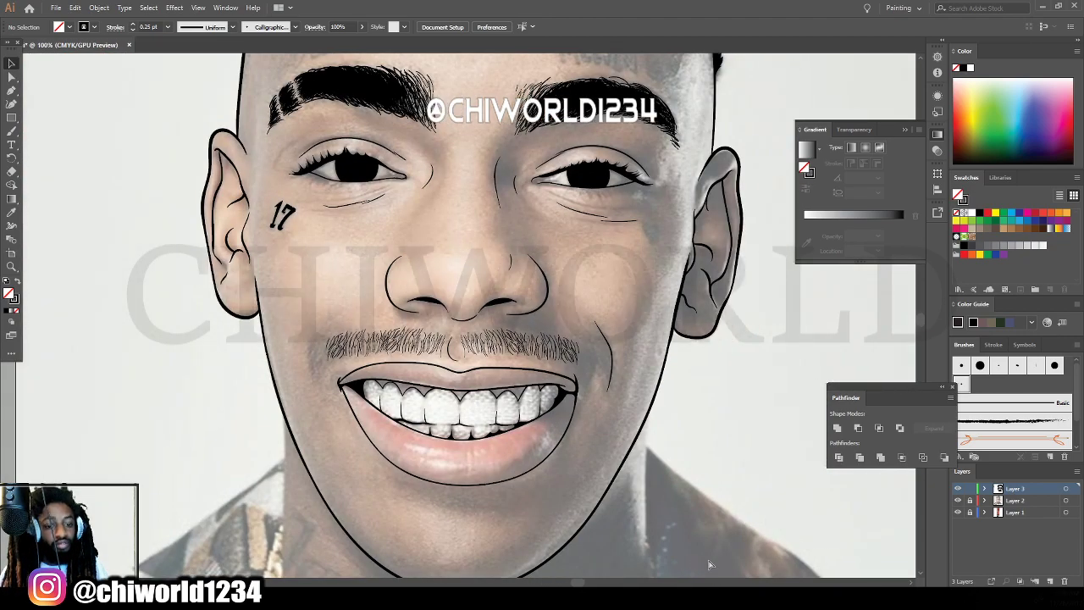
click(15, 132)
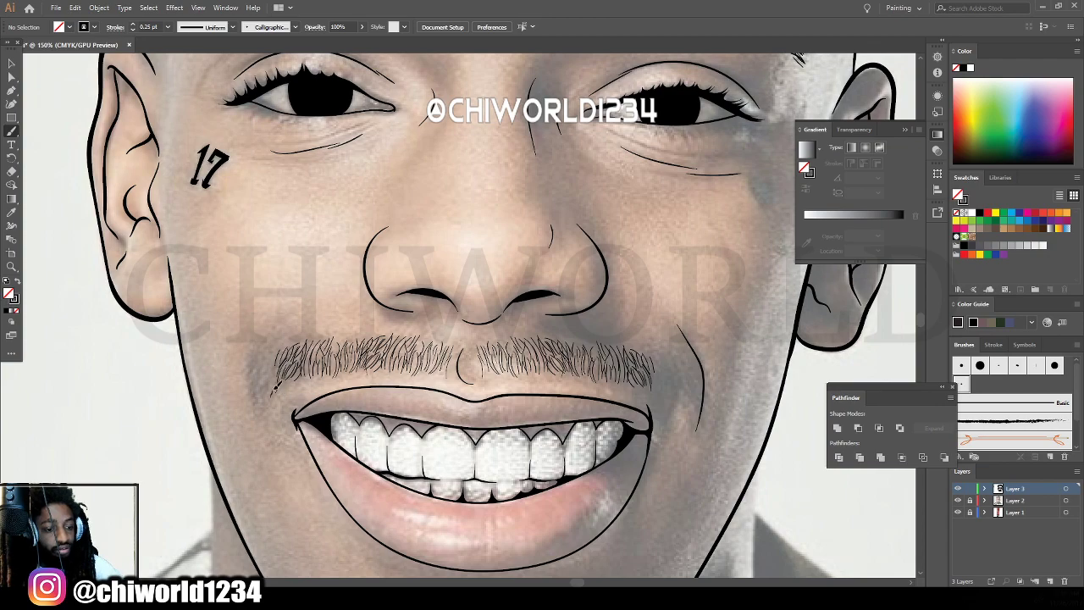
drag(273, 389, 278, 358)
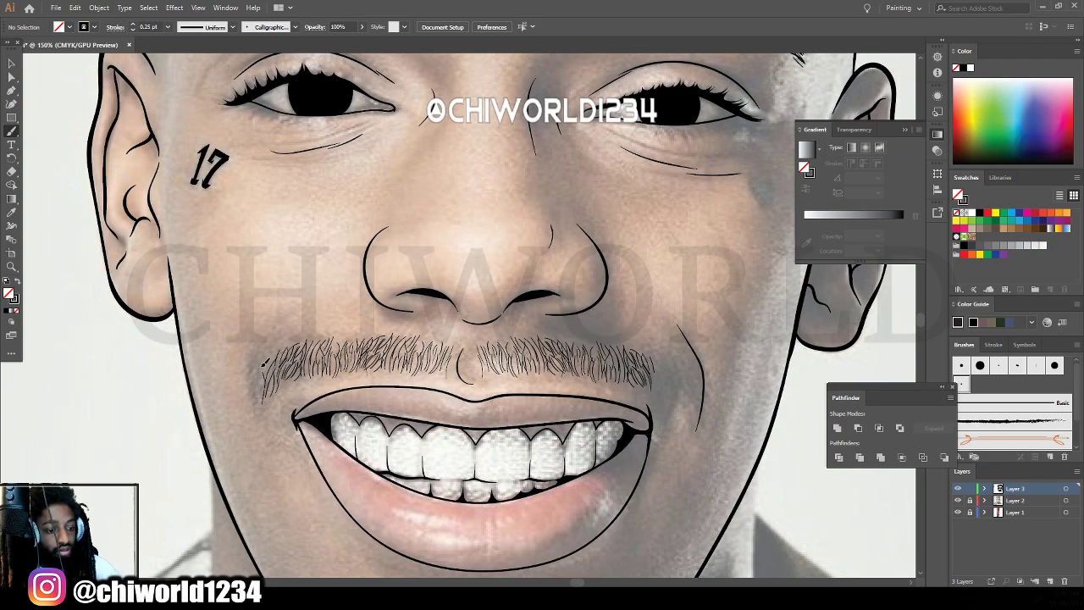
mouse_move(259, 401)
mouse_down()
mouse_move(256, 356)
mouse_move(253, 370)
mouse_move(276, 334)
mouse_up()
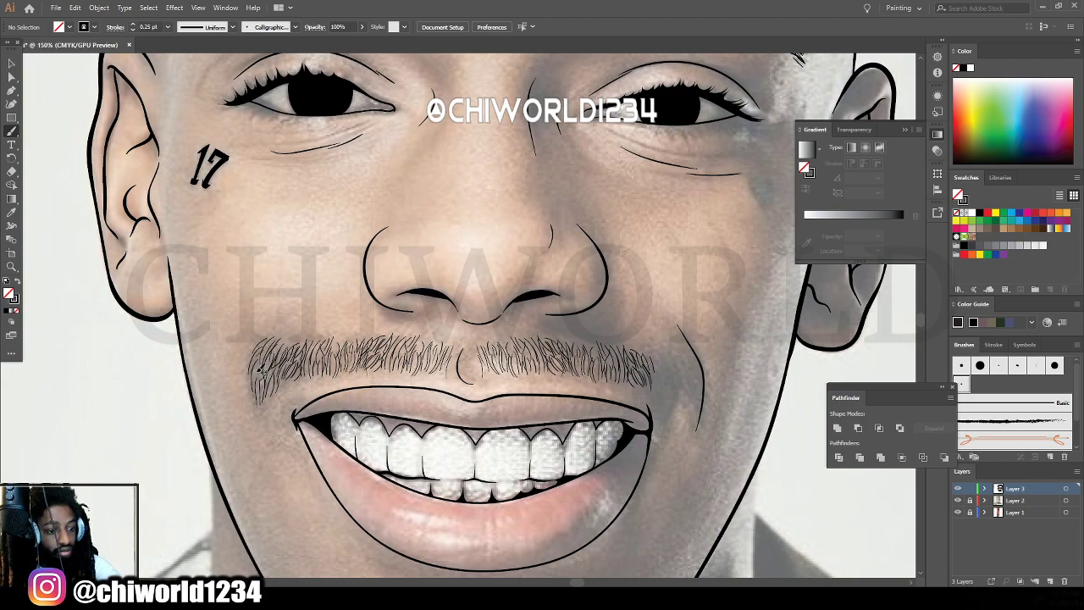
mouse_move(662, 405)
mouse_down()
mouse_move(668, 372)
mouse_move(685, 405)
mouse_move(700, 398)
mouse_move(695, 410)
mouse_move(684, 403)
mouse_move(685, 374)
mouse_move(688, 400)
mouse_move(696, 369)
mouse_move(685, 353)
mouse_move(683, 390)
mouse_move(675, 355)
mouse_move(690, 373)
mouse_move(678, 364)
mouse_move(676, 393)
mouse_move(660, 350)
mouse_up()
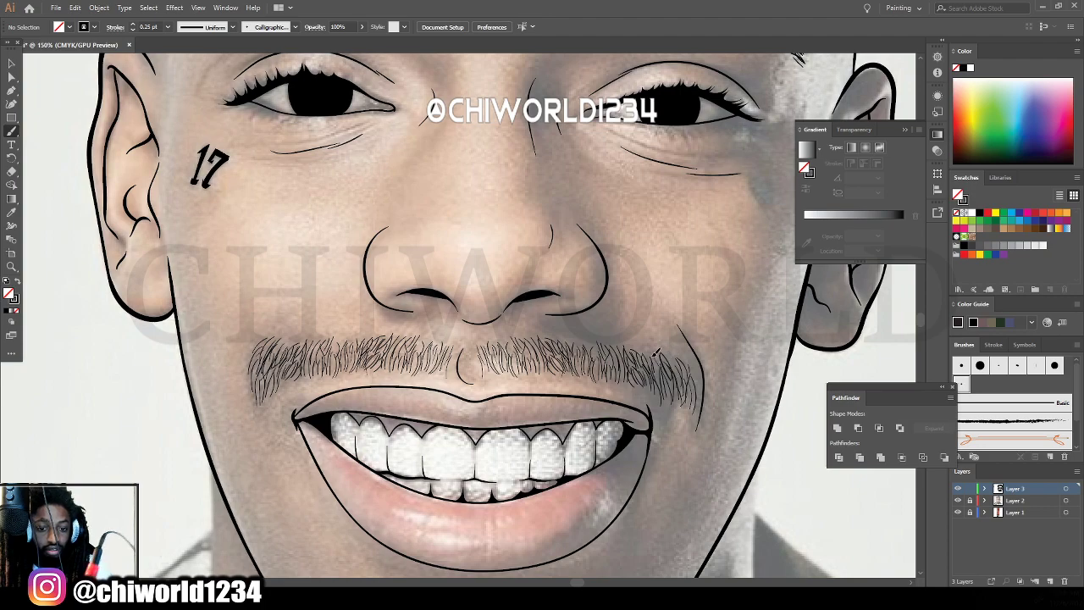
mouse_move(660, 398)
mouse_down()
mouse_move(645, 359)
mouse_move(667, 385)
mouse_up()
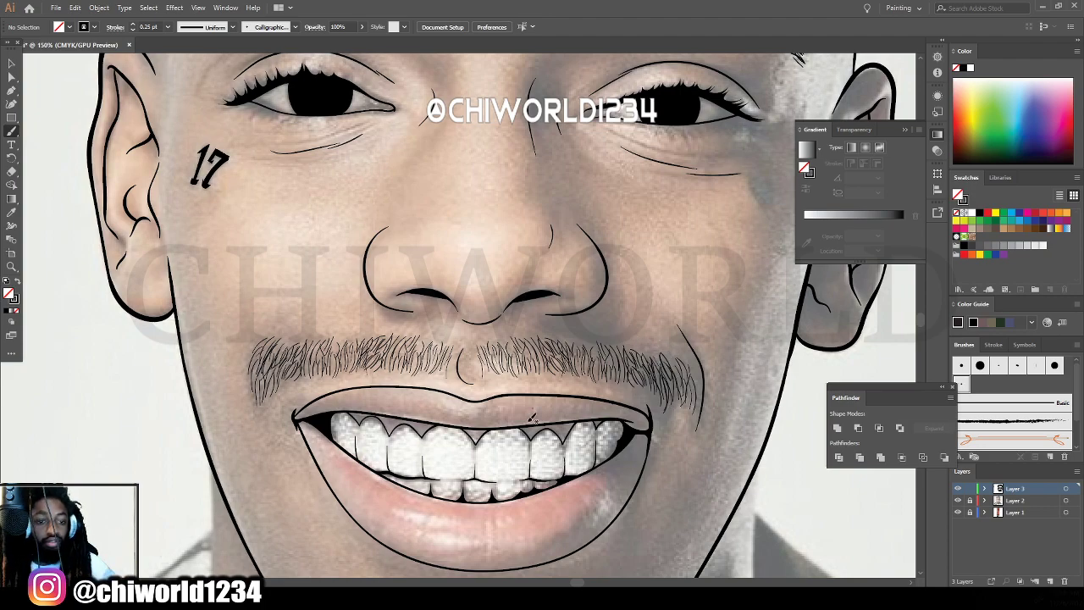
Hide the dimmed photo on Layer 2 to examine the moustache in the whole portrait, and show the layer again.
key(ctrl+minus)
key(ctrl+minus)
key(ctrl+minus)
scroll(702, 462, up, 1)
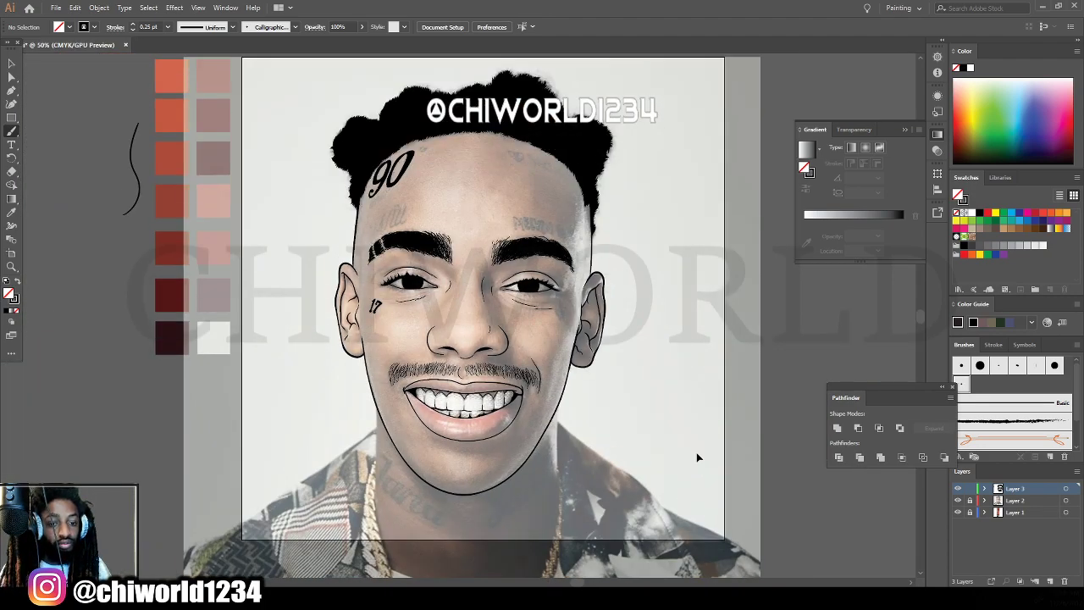
key(ctrl+equal)
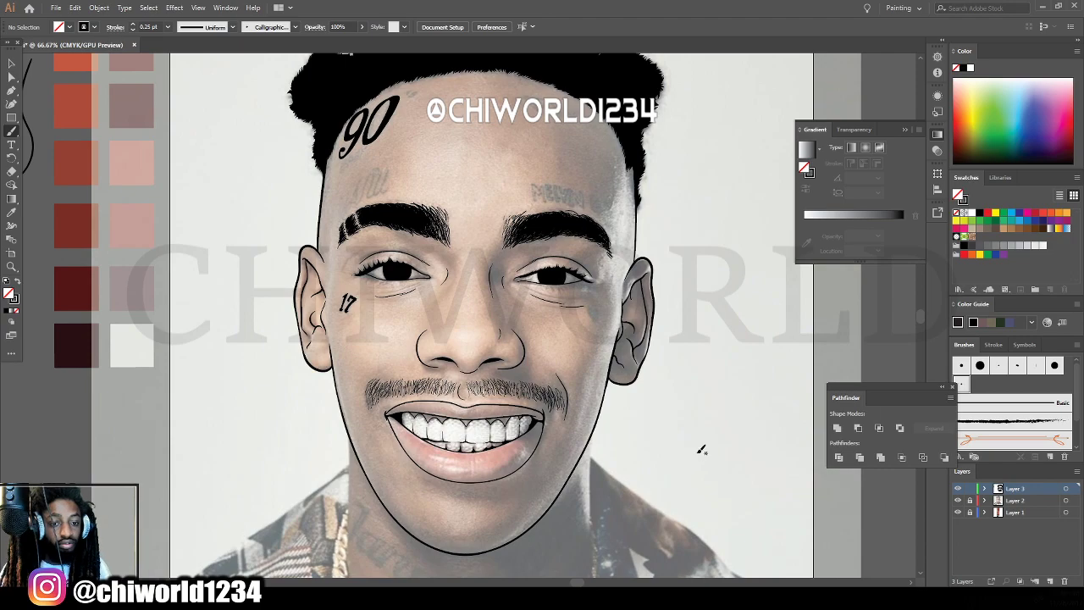
click(959, 507)
key(ctrl+minus)
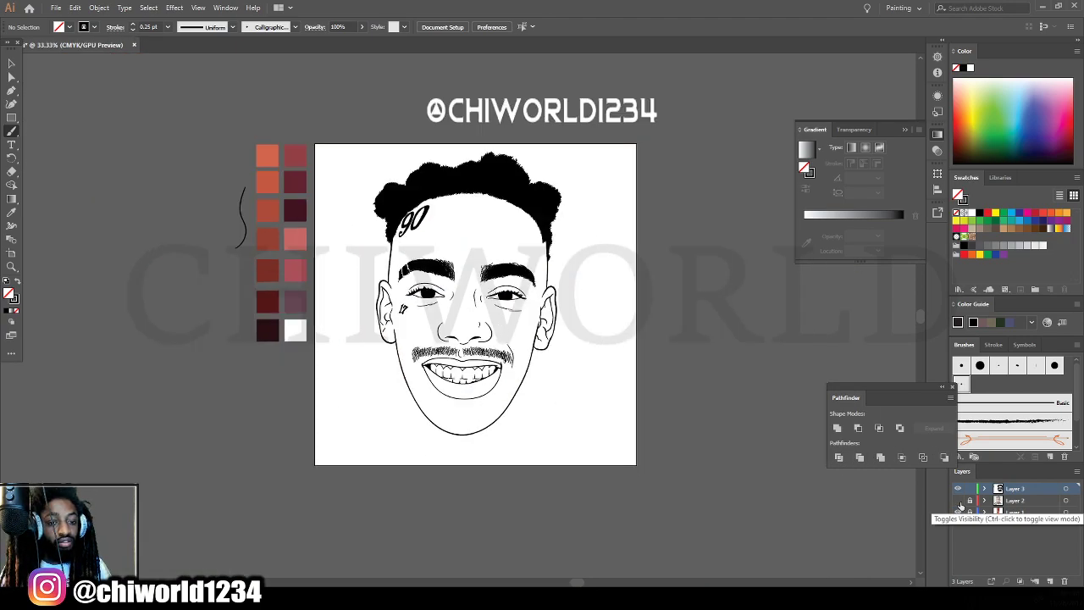
key(ctrl+plus)
click(959, 508)
key(ctrl+plus)
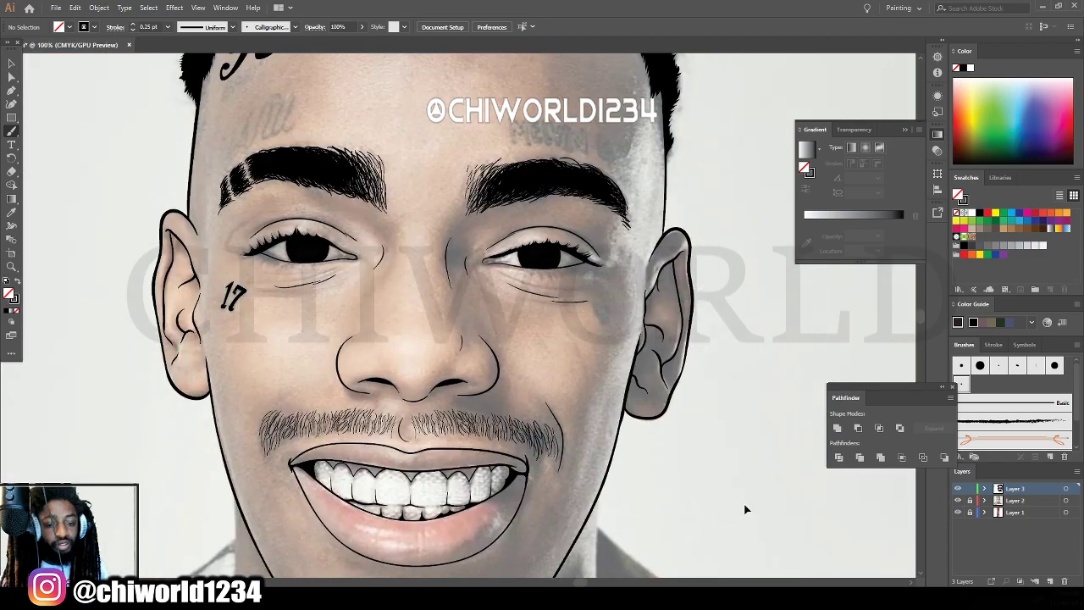
Draw the heart tattoo below the eye on the photo's right with the Pencil tool, using black fill and no stroke.
key(ctrl+plus)
key(ctrl+plus)
key(ctrl+plus)
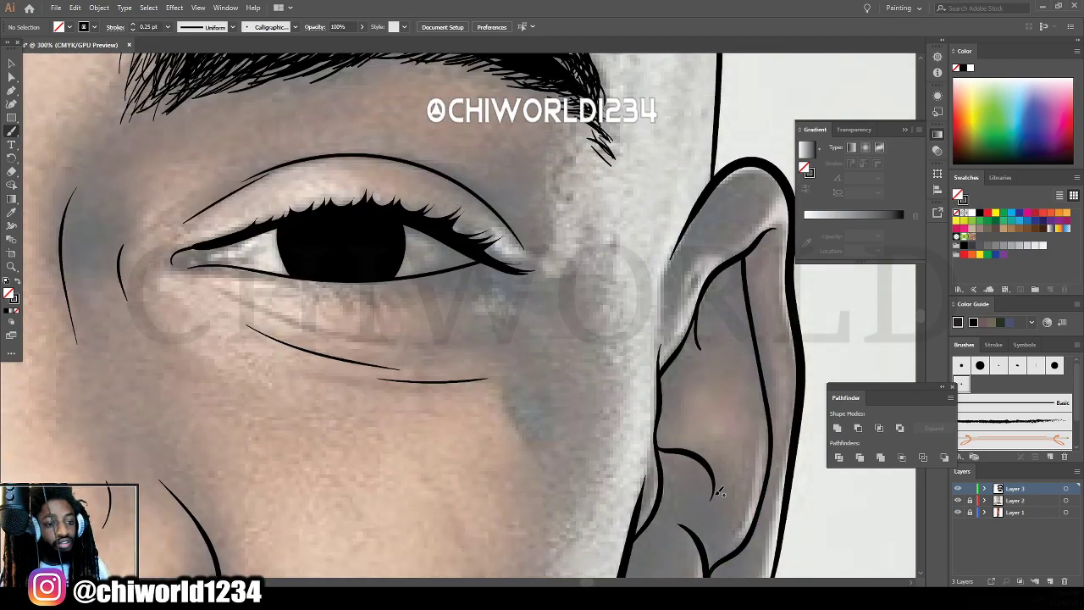
scroll(720, 491, up, 1)
scroll(80, 225, left, 4)
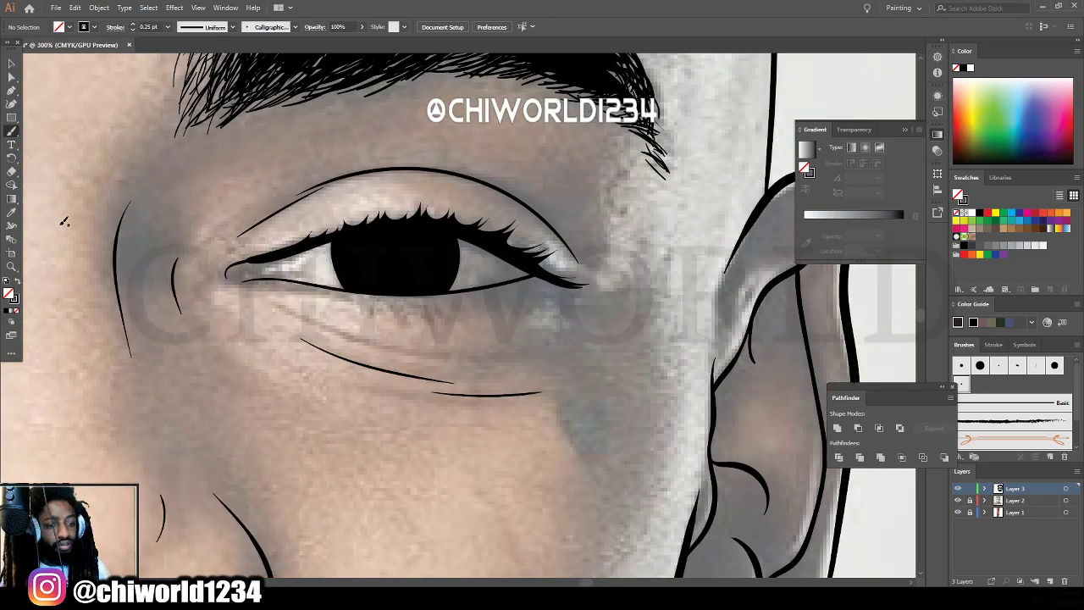
drag(11, 133, 35, 159)
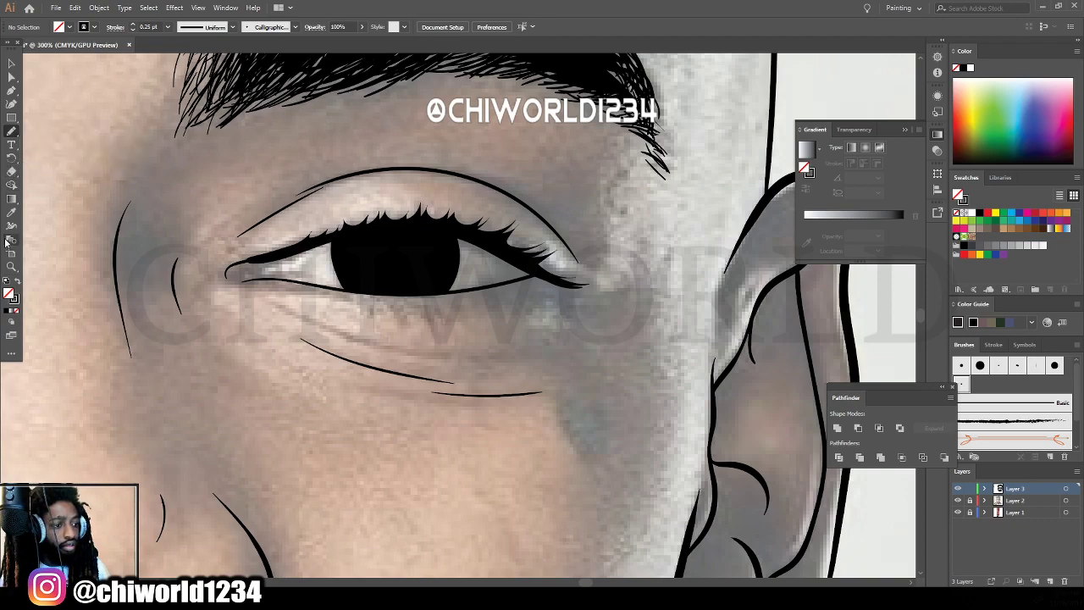
click(17, 284)
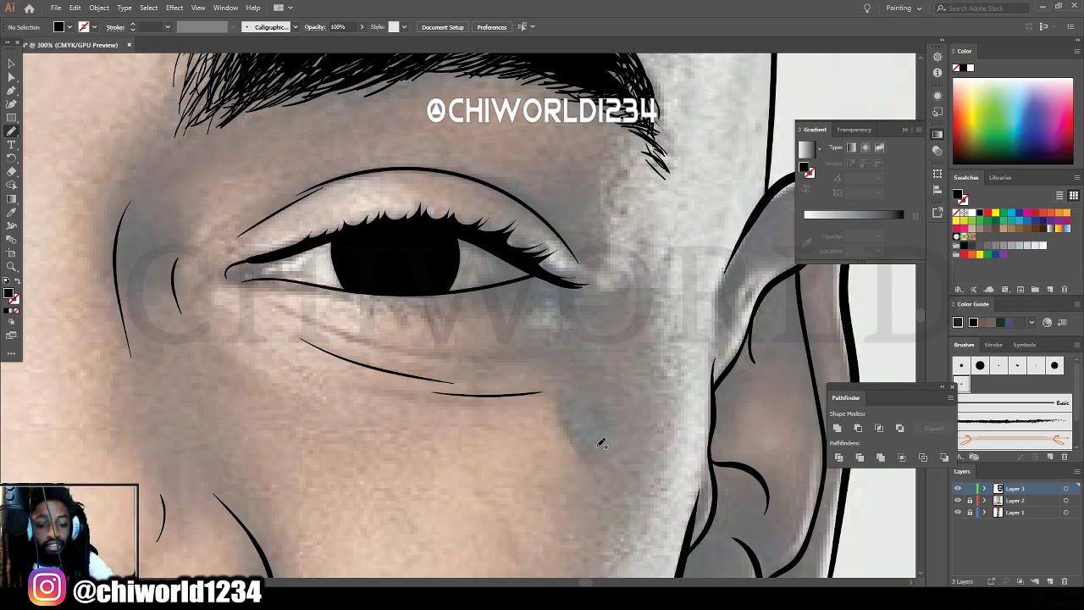
mouse_move(599, 466)
mouse_down()
mouse_move(595, 397)
mouse_move(584, 410)
mouse_move(562, 396)
mouse_move(597, 474)
mouse_up()
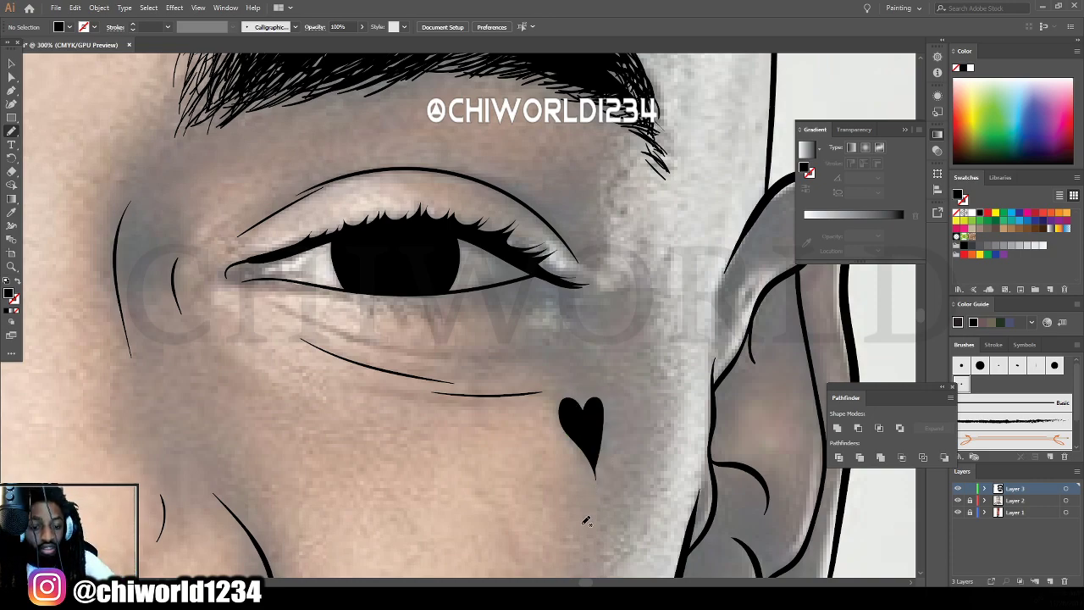
Examine the heart tattoo against the whole face and the faint untraced tattoos on the forehead.
key(ctrl+minus)
key(ctrl+minus)
key(ctrl+minus)
key(ctrl+minus)
scroll(594, 478, left, 2)
scroll(590, 473, up, 2)
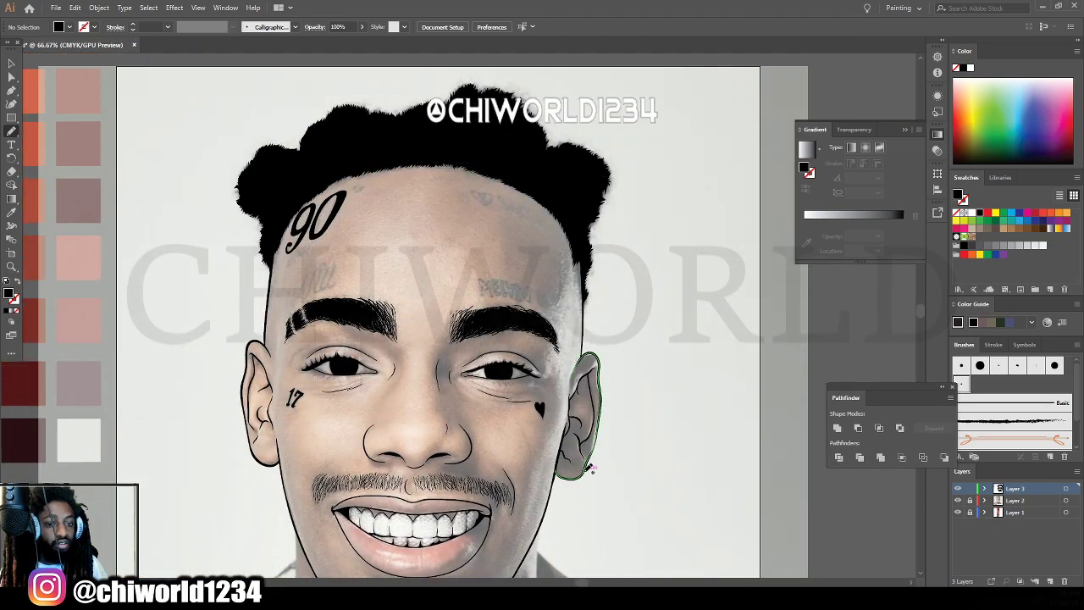
key(ctrl+plus)
scroll(584, 474, left, 4)
scroll(573, 442, up, 3)
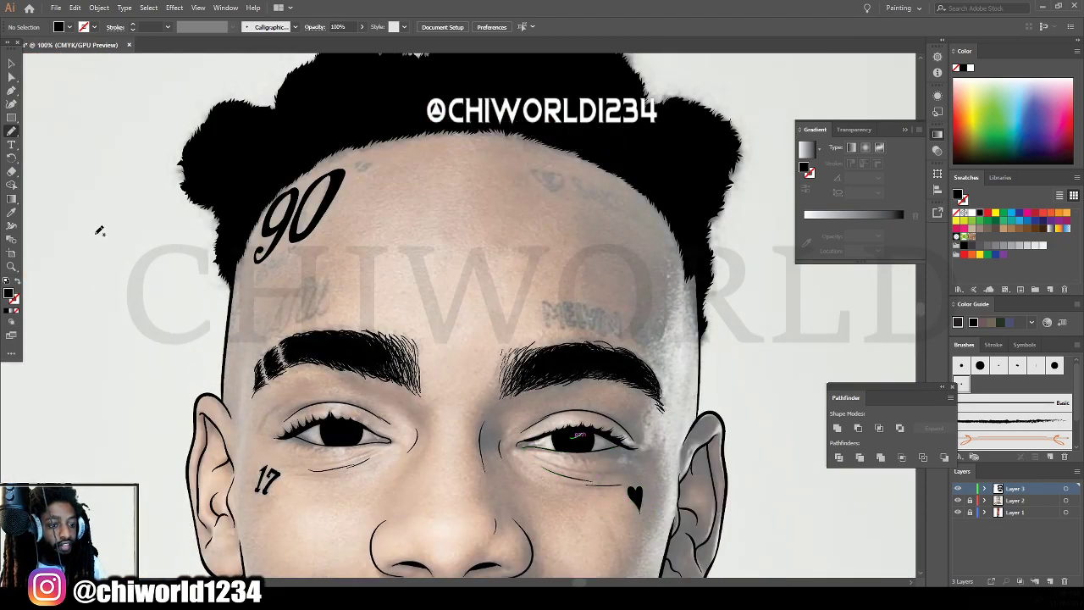
Trace the slanted script tattoo above the eyebrow on the photo's left with 1 pt black Paintbrush strokes and no fill.
mouse_move(11, 132)
mouse_down()
mouse_move(42, 152)
mouse_move(44, 138)
mouse_up()
key(shift+x)
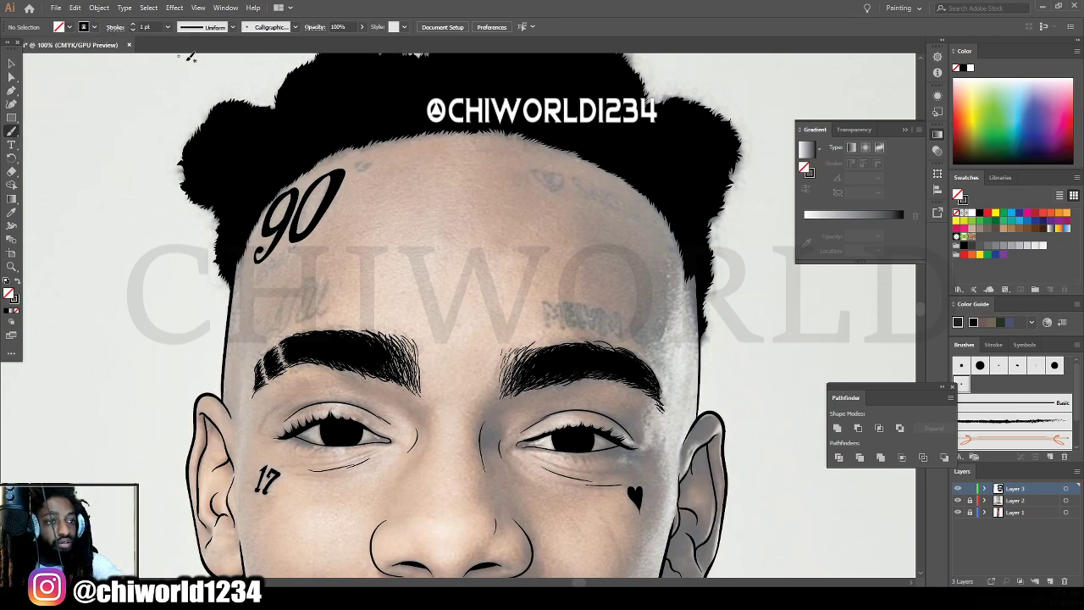
scroll(558, 406, up, 1)
key(ctrl+plus)
key(ctrl+plus)
scroll(525, 502, left, 9)
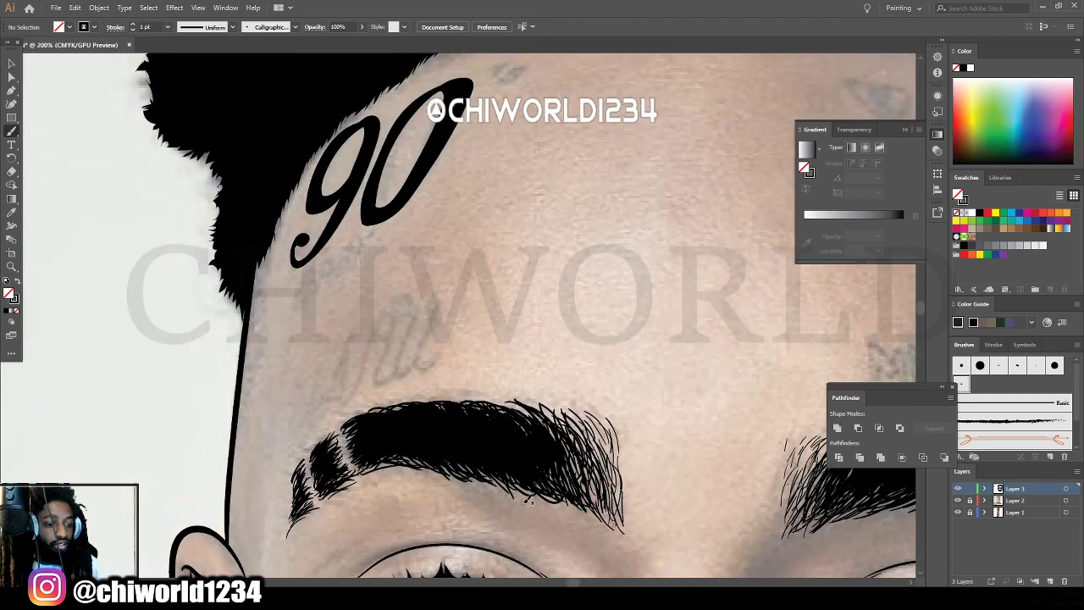
mouse_move(318, 412)
mouse_down()
mouse_move(352, 337)
mouse_move(339, 401)
mouse_move(365, 361)
mouse_up()
mouse_move(344, 396)
mouse_down()
mouse_move(388, 306)
mouse_move(369, 390)
mouse_up()
drag(390, 381, 413, 332)
mouse_move(416, 315)
mouse_down()
mouse_move(412, 296)
mouse_move(403, 361)
mouse_move(418, 357)
mouse_move(435, 306)
mouse_move(427, 334)
mouse_up()
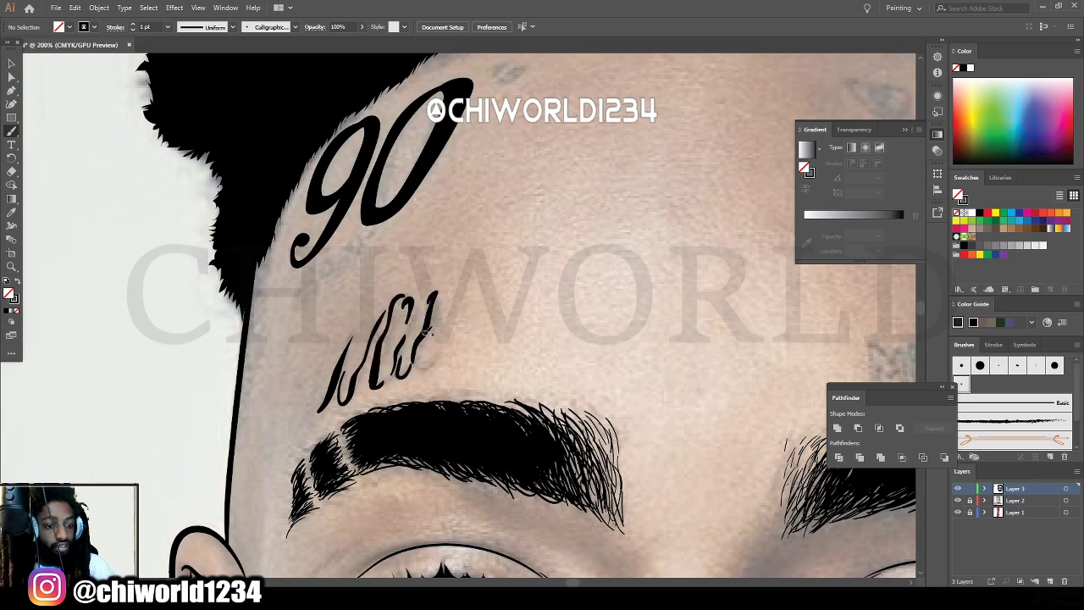
Trace the block-letter name tattoo above the eyebrow and the broken heart with script below the hairline on the photo's right.
key(ctrl+minus)
key(ctrl+minus)
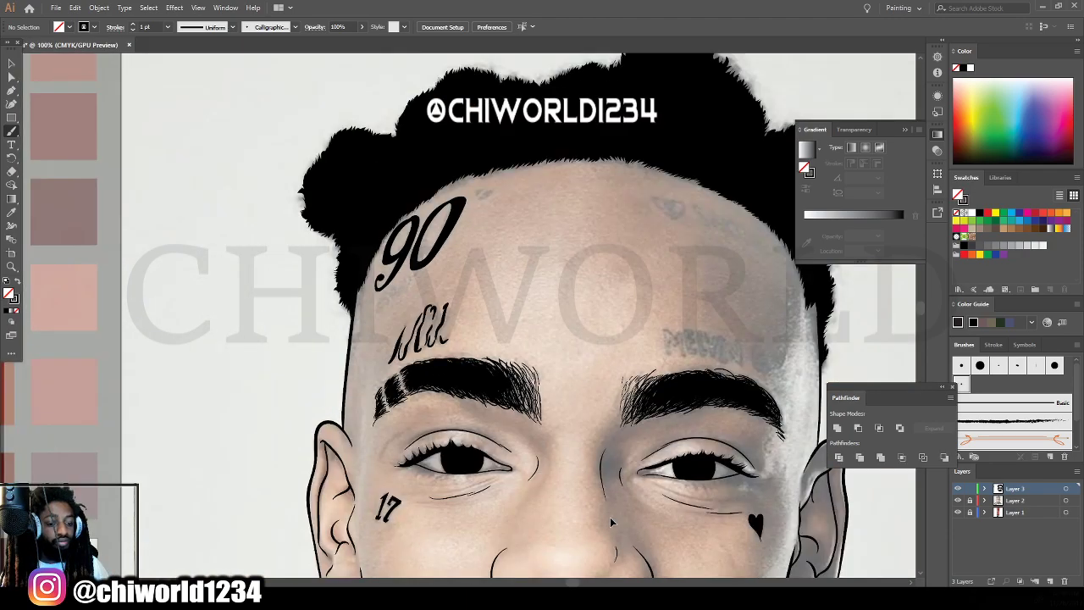
key(ctrl+minus)
scroll(612, 522, right, 2)
key(ctrl+plus)
key(ctrl+plus)
scroll(617, 498, right, 2)
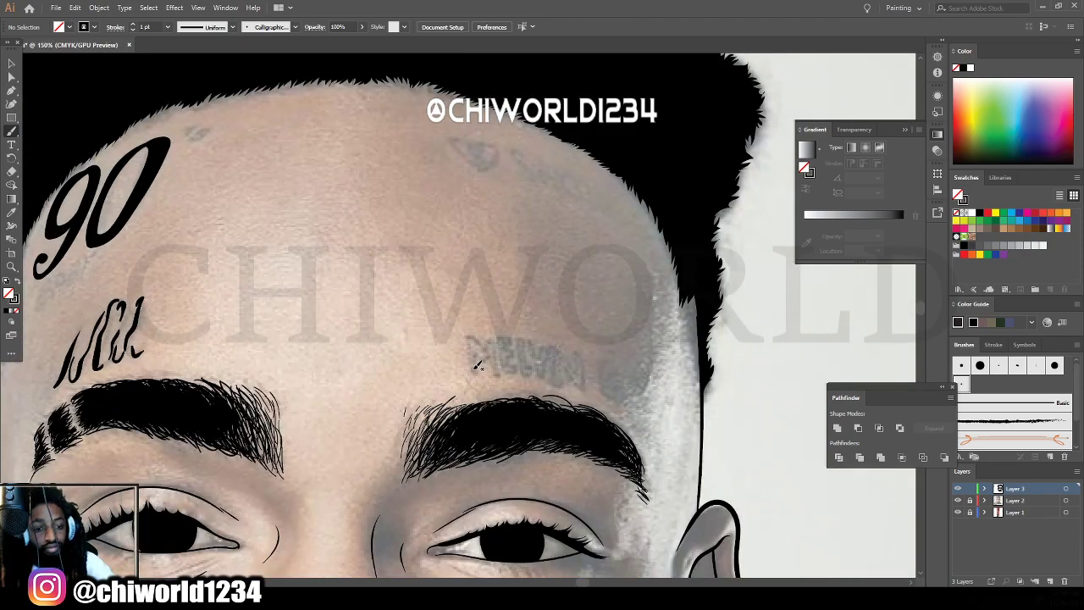
mouse_move(476, 369)
mouse_down()
mouse_move(479, 348)
mouse_move(500, 377)
mouse_up()
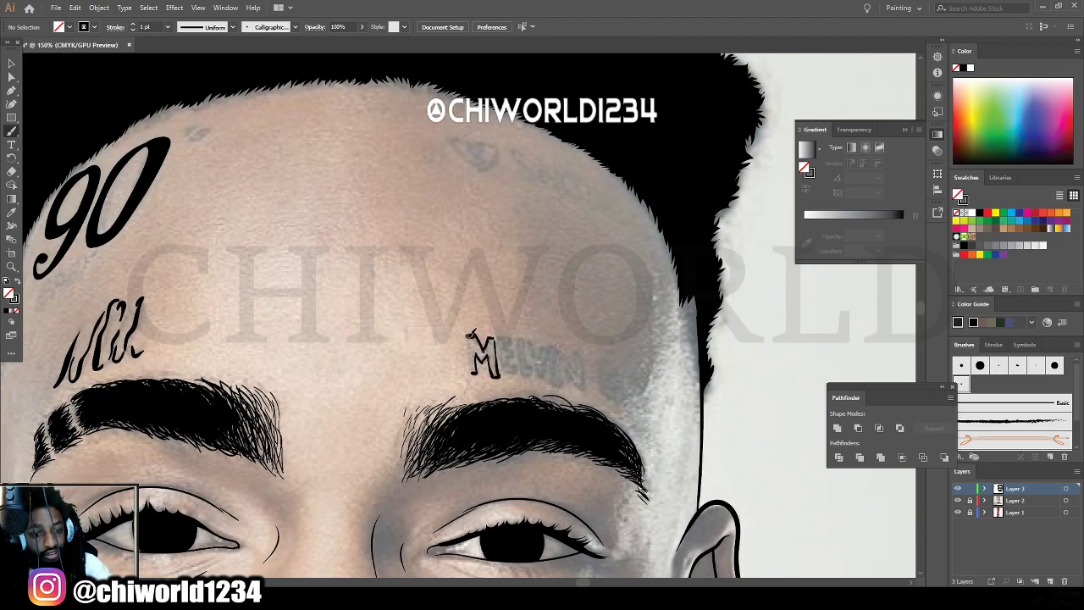
mouse_move(469, 336)
mouse_down()
mouse_move(473, 375)
mouse_move(502, 373)
mouse_move(501, 334)
mouse_move(518, 374)
mouse_up()
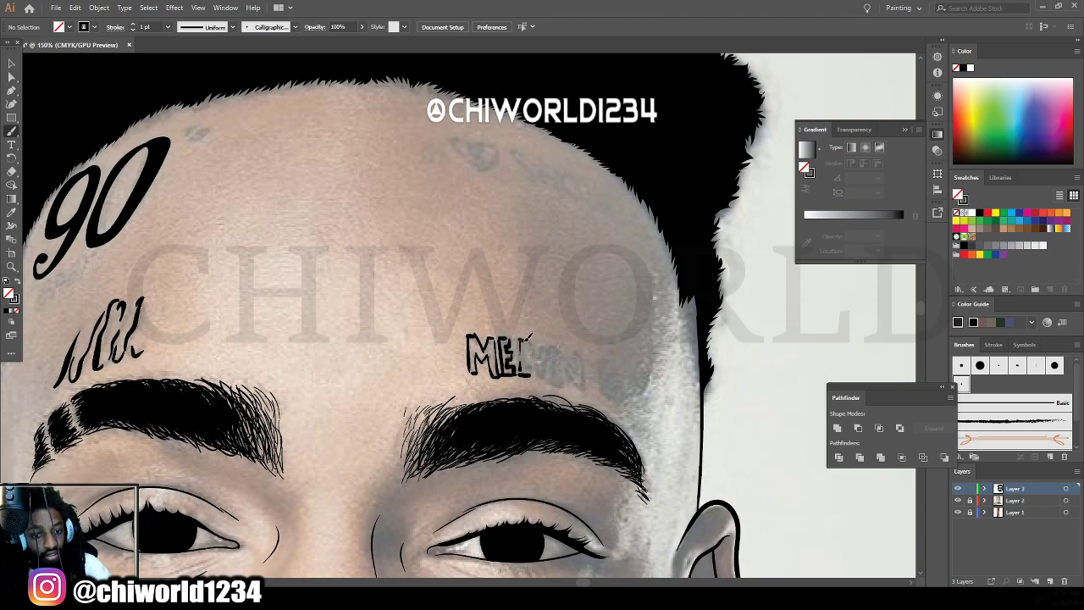
mouse_move(531, 337)
mouse_down()
mouse_move(526, 361)
mouse_move(535, 362)
mouse_up()
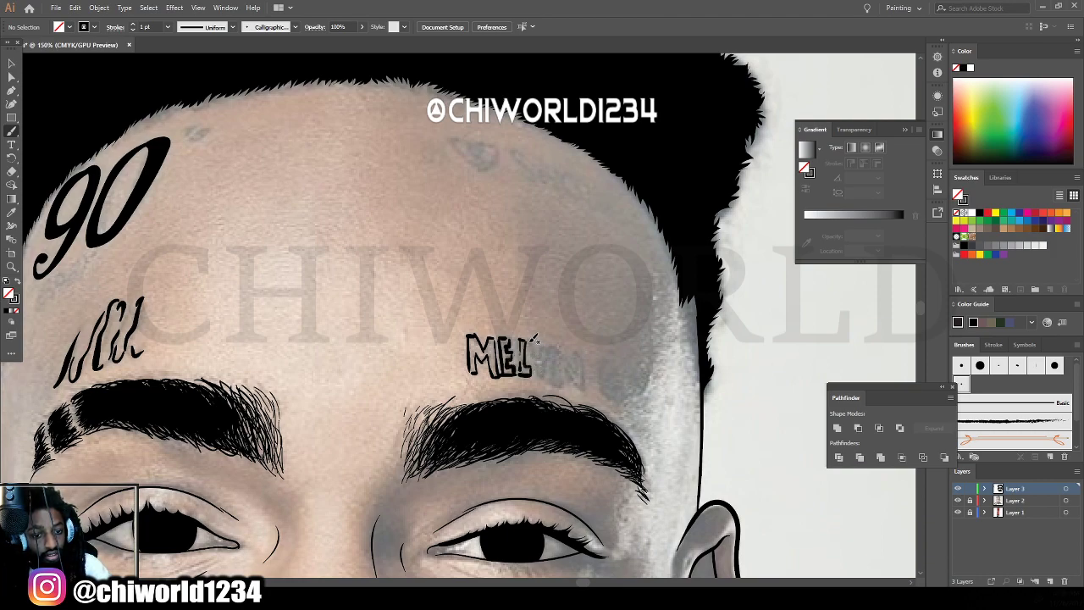
mouse_move(530, 341)
mouse_down()
mouse_move(536, 376)
mouse_move(548, 340)
mouse_move(542, 362)
mouse_move(560, 382)
mouse_move(557, 349)
mouse_move(566, 367)
mouse_up()
drag(566, 366, 580, 387)
mouse_move(579, 387)
mouse_down()
mouse_move(580, 353)
mouse_move(576, 369)
mouse_up()
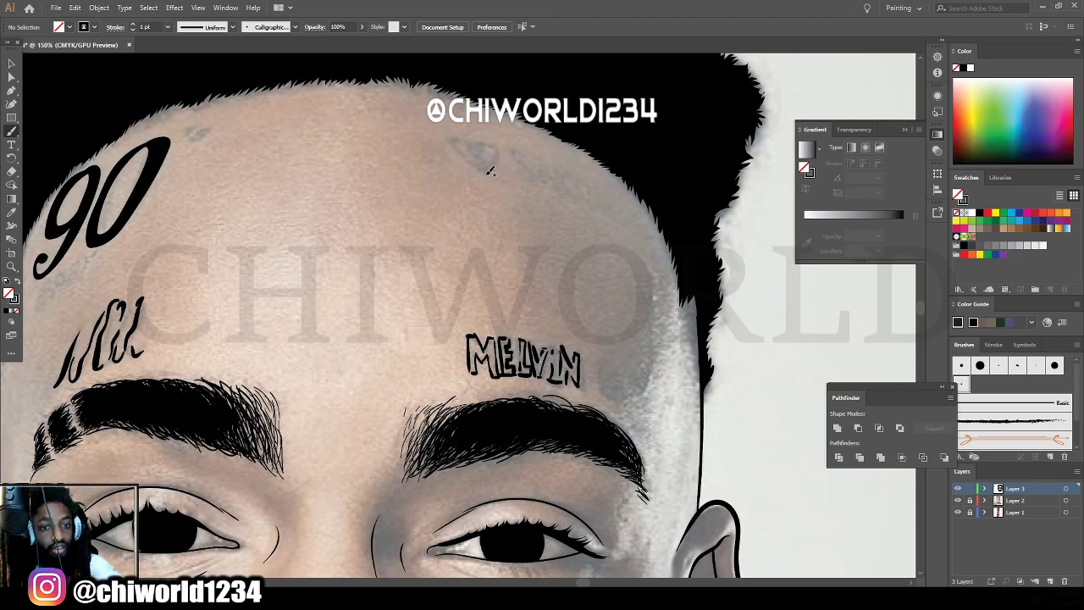
mouse_move(482, 173)
mouse_down()
mouse_move(492, 144)
mouse_move(478, 153)
mouse_move(458, 137)
mouse_move(470, 165)
mouse_move(504, 170)
mouse_move(540, 154)
mouse_move(546, 173)
mouse_move(555, 160)
mouse_move(567, 183)
mouse_move(579, 175)
mouse_move(618, 213)
mouse_up()
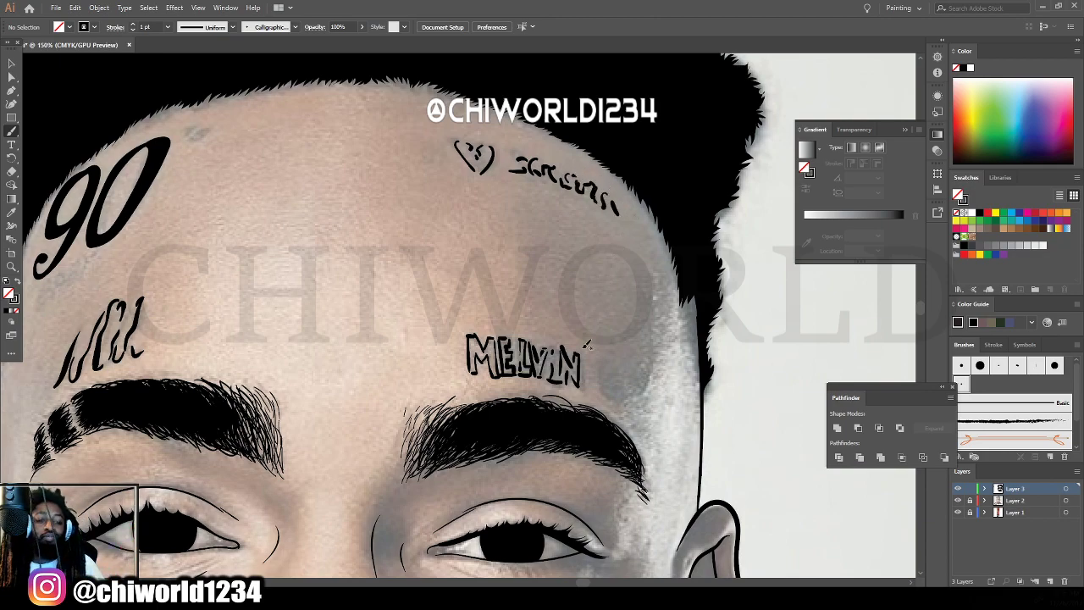
Hide the dimmed photo on Layer 2 to examine the forehead tattoos, and show the layer again.
key(ctrl+minus)
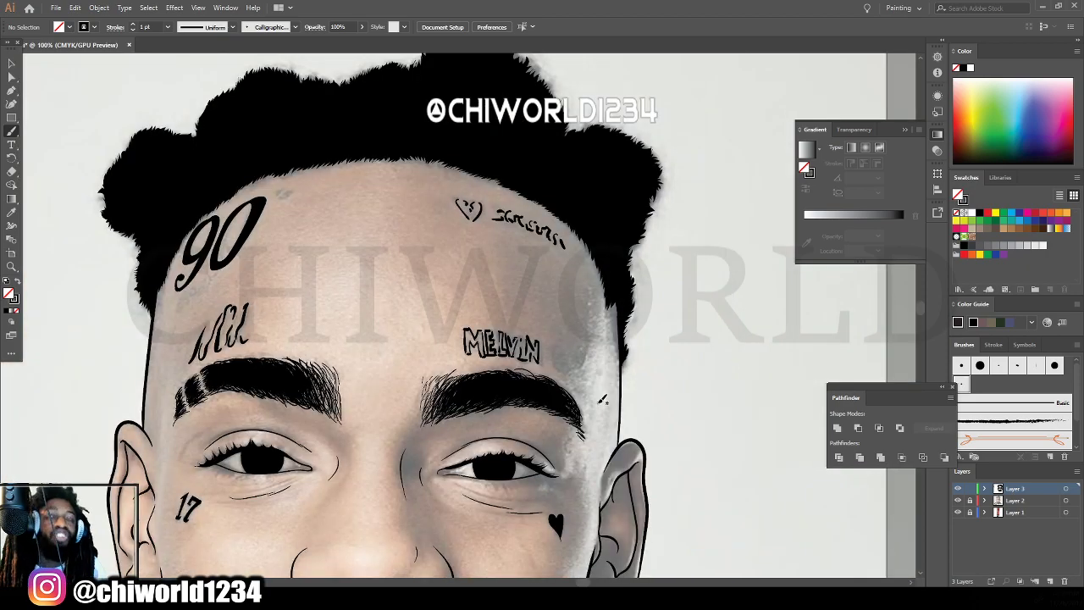
key(ctrl+minus)
scroll(653, 443, left, 3)
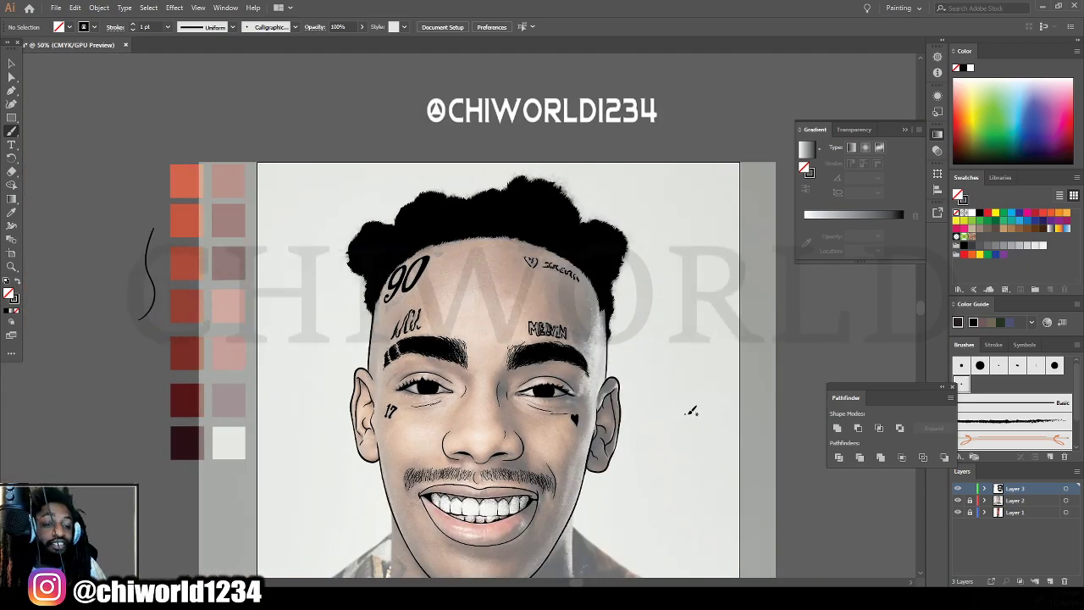
click(957, 501)
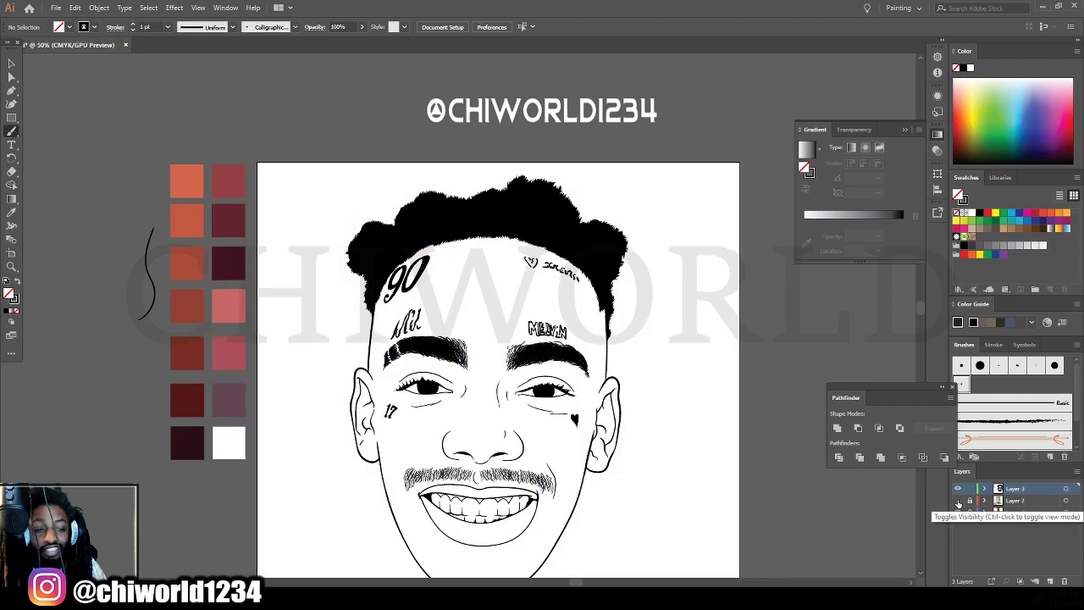
key(ctrl+minus)
key(ctrl+plus)
key(ctrl+plus)
key(ctrl+plus)
key(ctrl+plus)
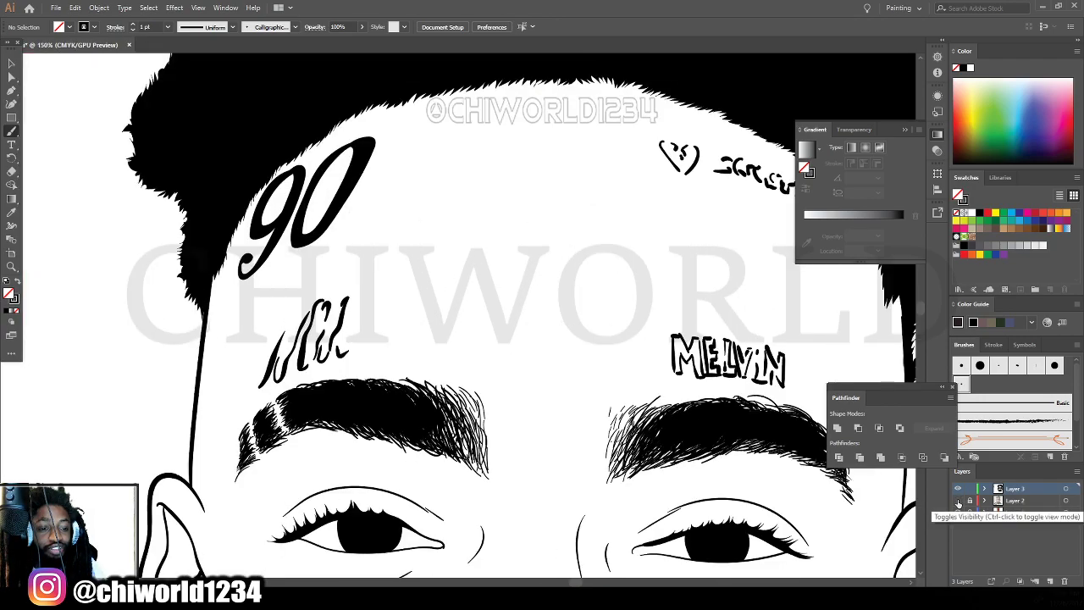
click(957, 501)
Trace the small script tattoo under the 90 and the tiny marks beside its upper end with Paintbrush strokes.
scroll(251, 315, up, 2)
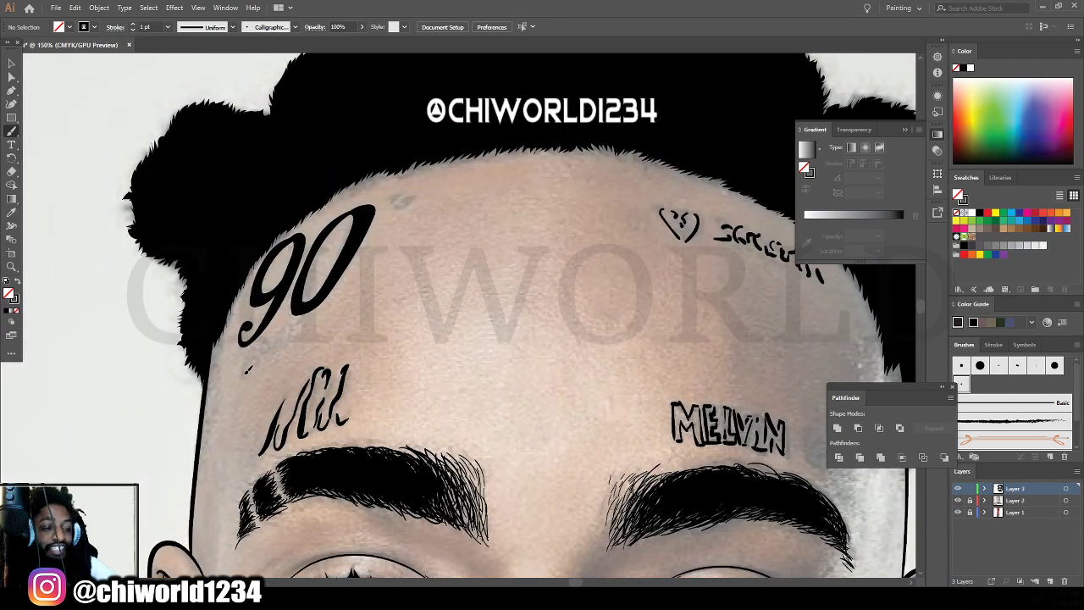
mouse_move(246, 371)
mouse_down()
mouse_move(273, 352)
mouse_move(268, 342)
mouse_move(293, 337)
mouse_up()
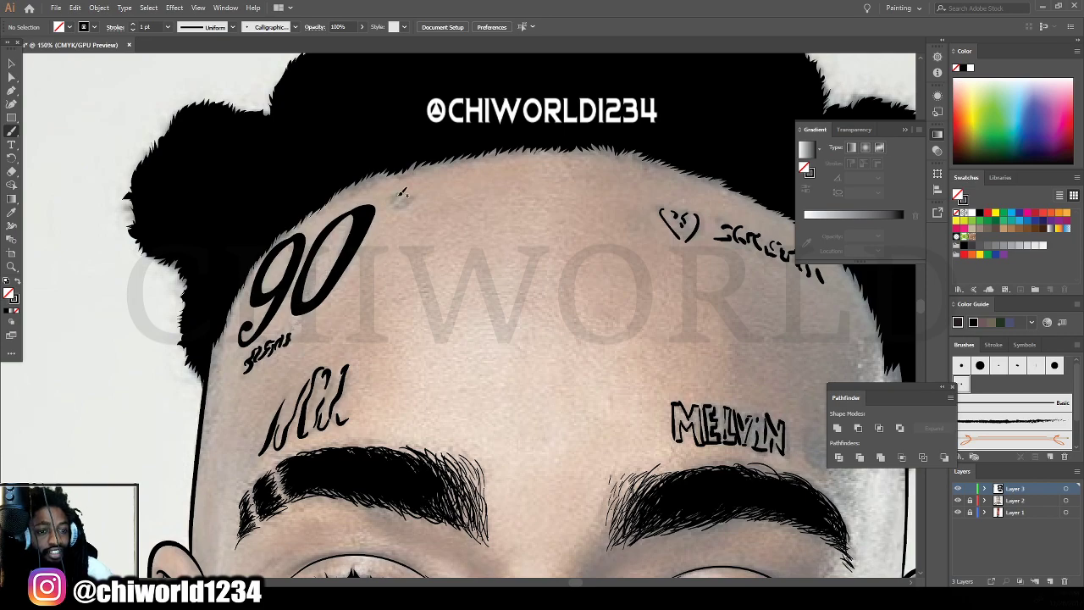
mouse_move(405, 203)
mouse_down()
mouse_move(392, 207)
mouse_move(408, 204)
mouse_up()
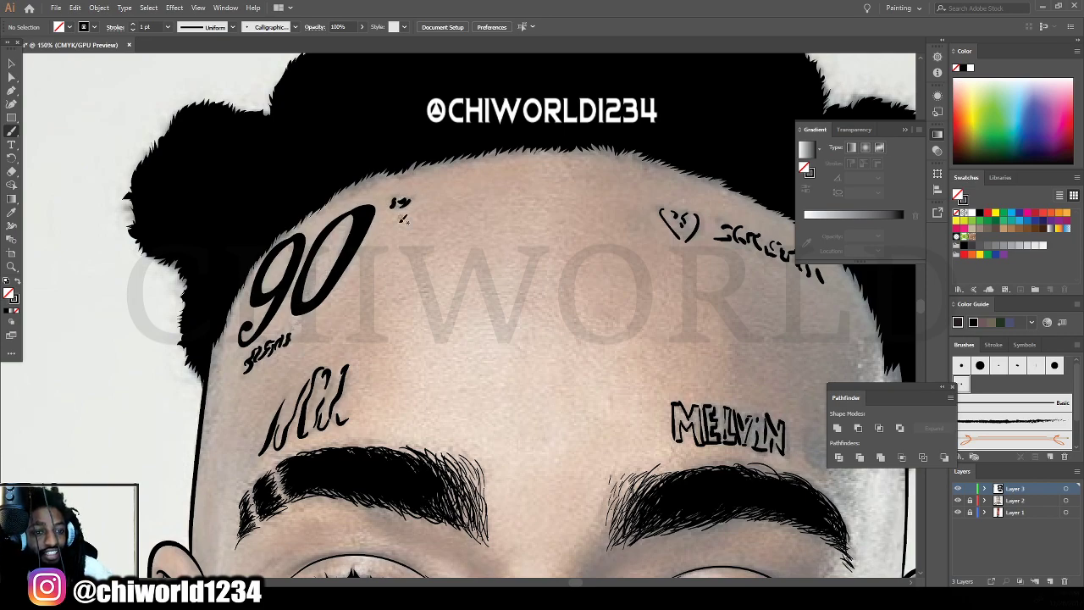
Add the tear-duct curve at the inner corner of the eye on the photo's left with 1 pt Paintbrush strokes.
key(ctrl+minus)
key(ctrl+minus)
key(ctrl+minus)
key(ctrl+minus)
scroll(508, 305, down, 3)
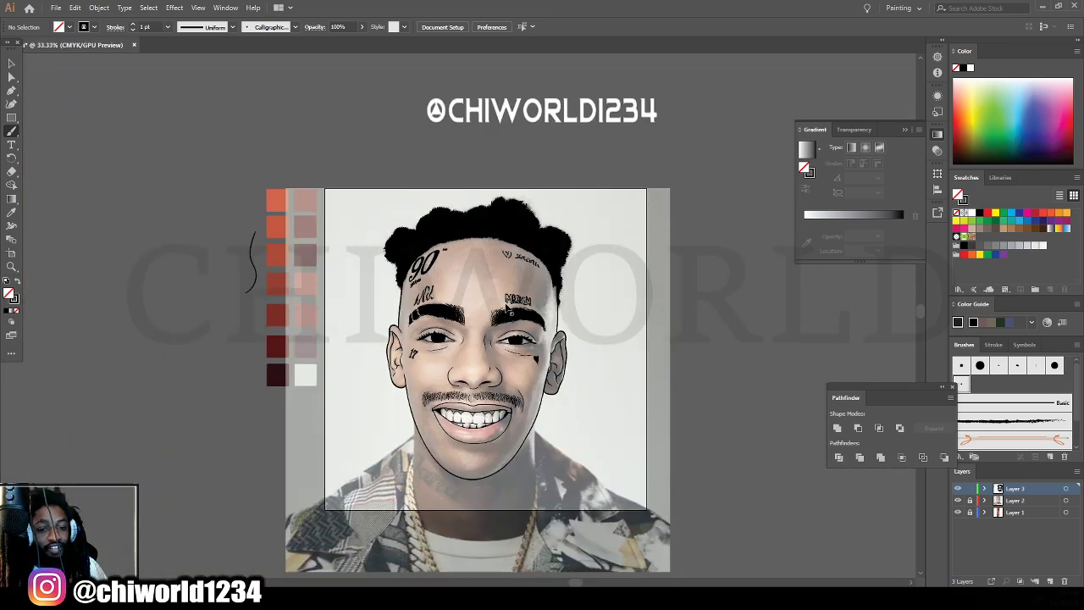
key(ctrl+plus)
key(ctrl+plus)
scroll(597, 372, right, 3)
scroll(599, 370, down, 3)
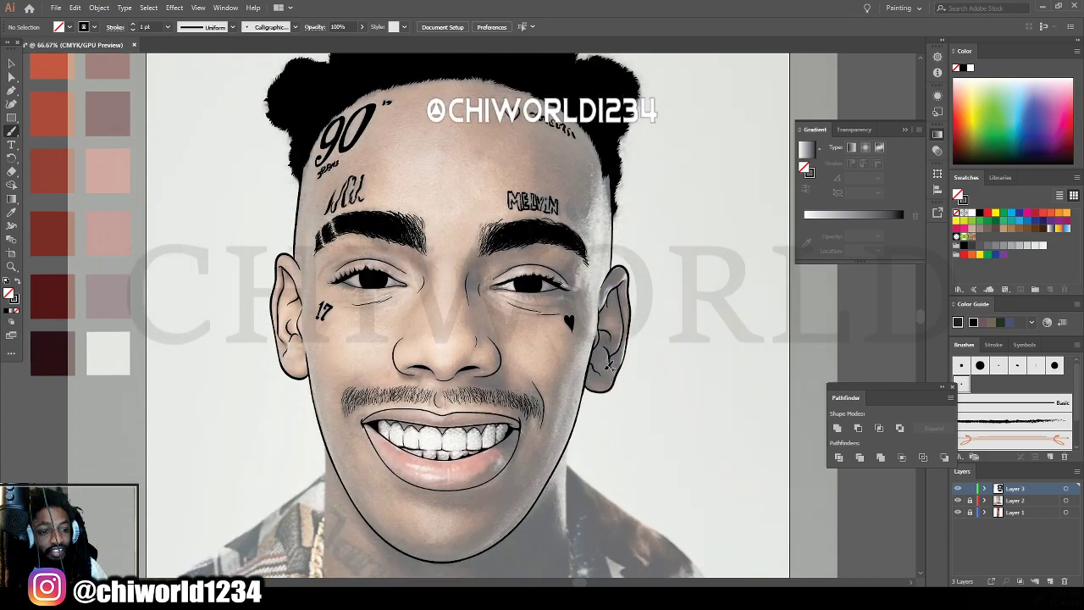
scroll(608, 367, up, 1)
scroll(576, 372, left, 3)
key(ctrl+plus)
key(ctrl+plus)
key(ctrl+plus)
key(ctrl+plus)
key(ctrl+plus)
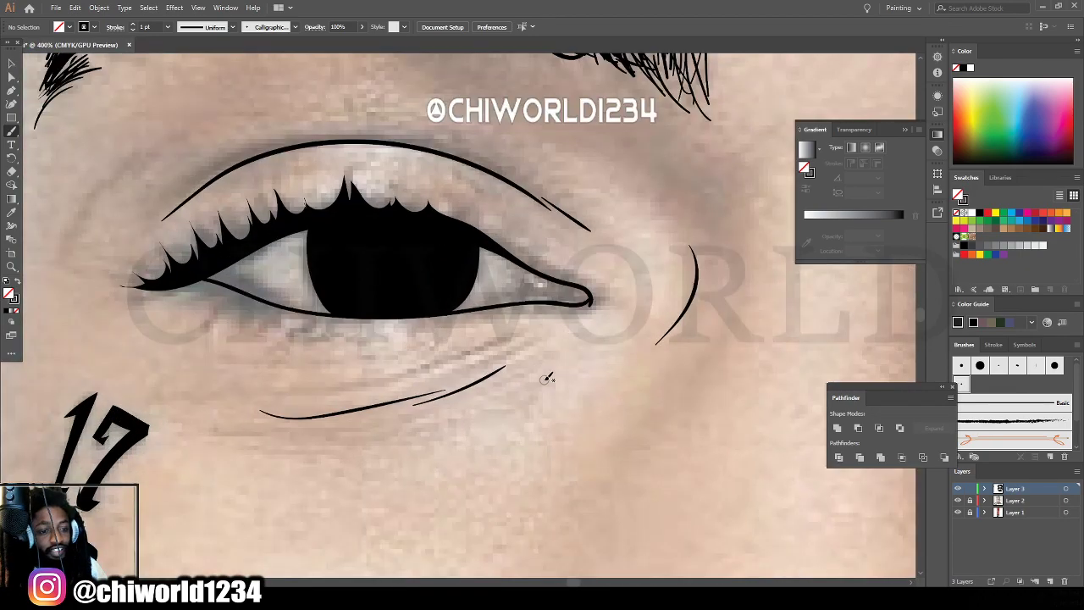
scroll(543, 380, up, 2)
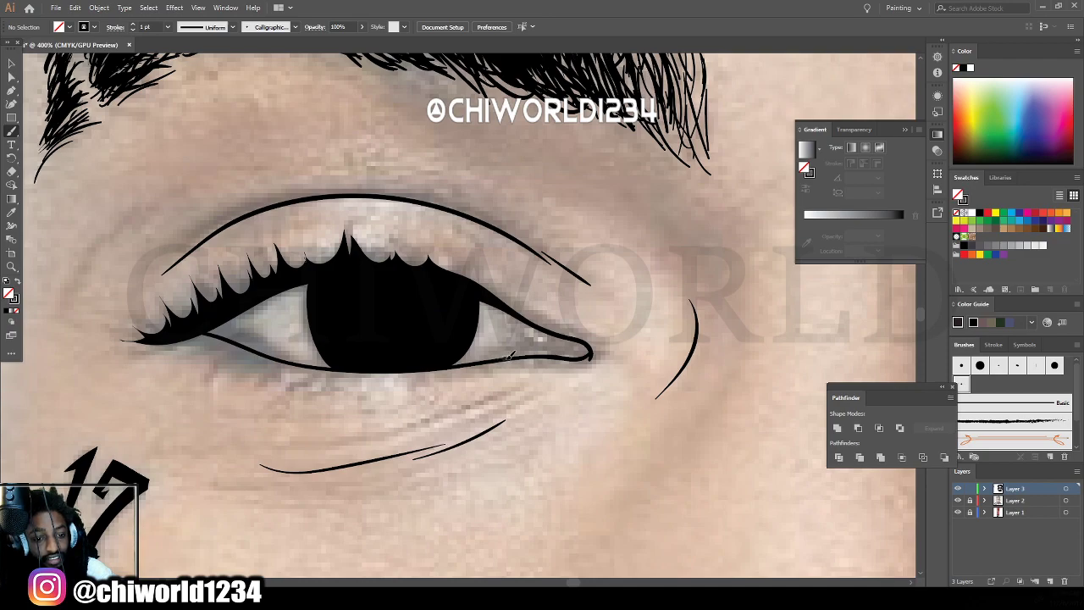
mouse_move(511, 356)
mouse_down()
mouse_move(539, 347)
mouse_move(540, 325)
mouse_move(481, 296)
mouse_move(598, 356)
mouse_move(381, 371)
mouse_up()
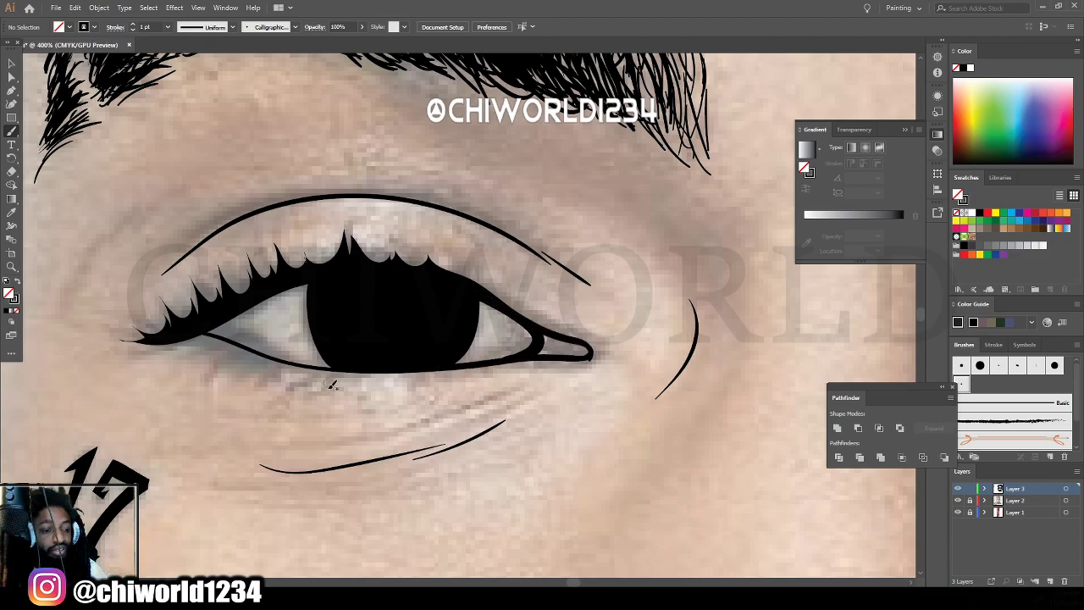
Refine the lid line at the inner corner of the eye on the photo's right with a 1 pt Paintbrush stroke.
scroll(332, 385, down, 5)
scroll(446, 387, up, 5)
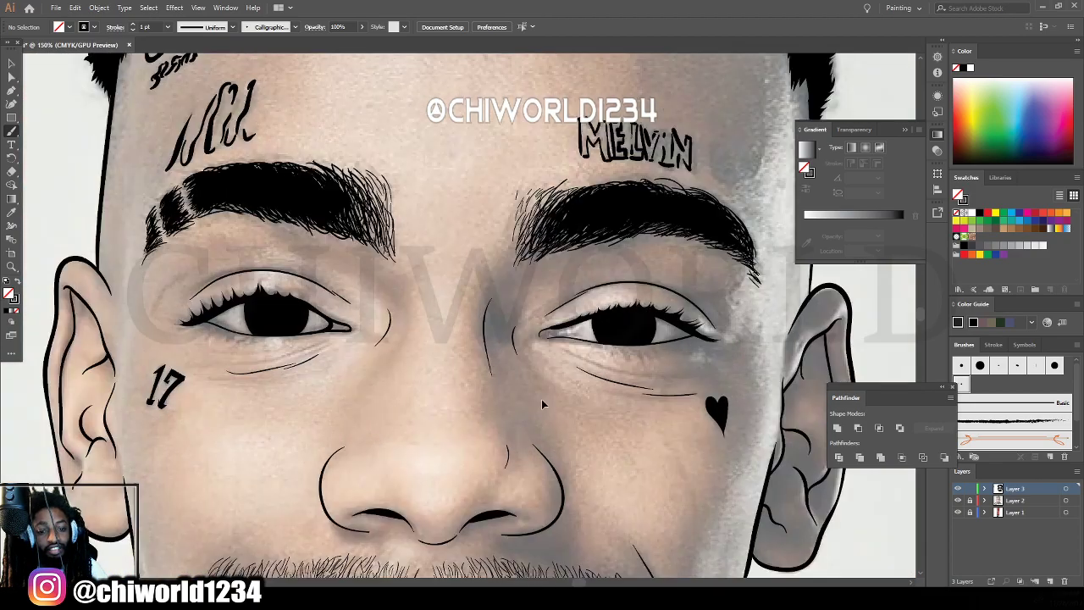
scroll(553, 419, up, 1)
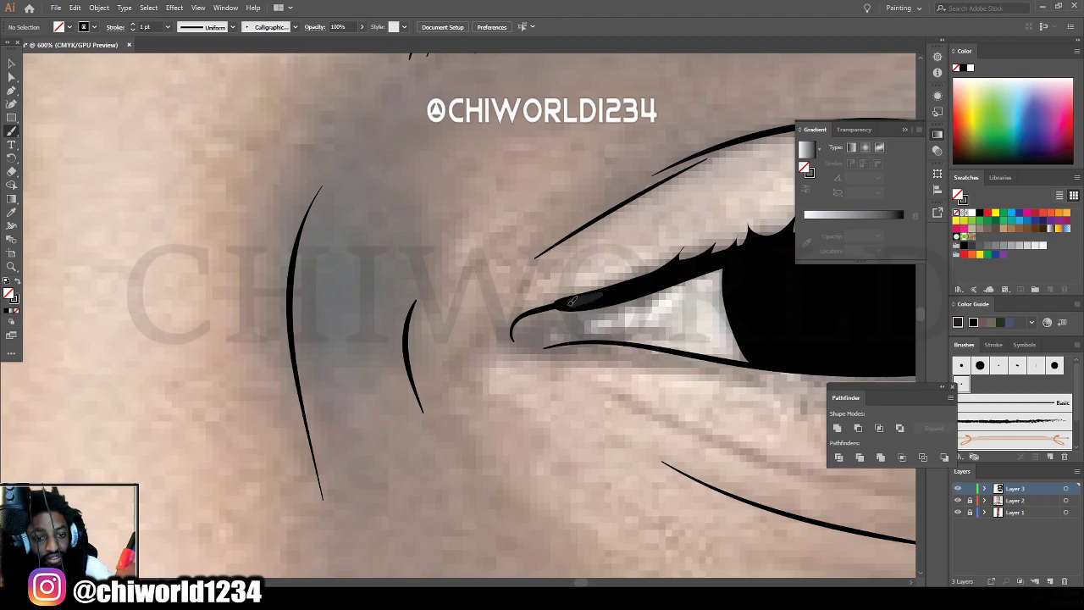
Paint the outline of the inner corner of the portrait's right-hand eye, joining the upper and lower lid lines.
mouse_move(515, 317)
mouse_down()
mouse_move(522, 348)
mouse_move(622, 346)
mouse_move(788, 365)
mouse_up()
mouse_move(597, 341)
mouse_down()
mouse_move(572, 320)
mouse_move(728, 270)
mouse_up()
scroll(685, 513, down, 4)
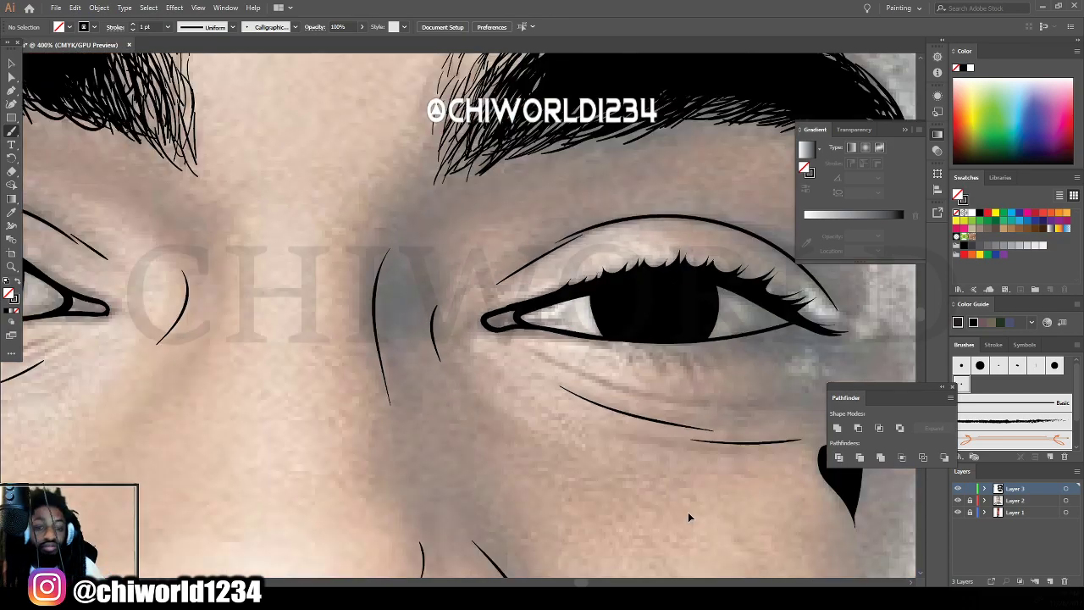
scroll(663, 503, down, 3)
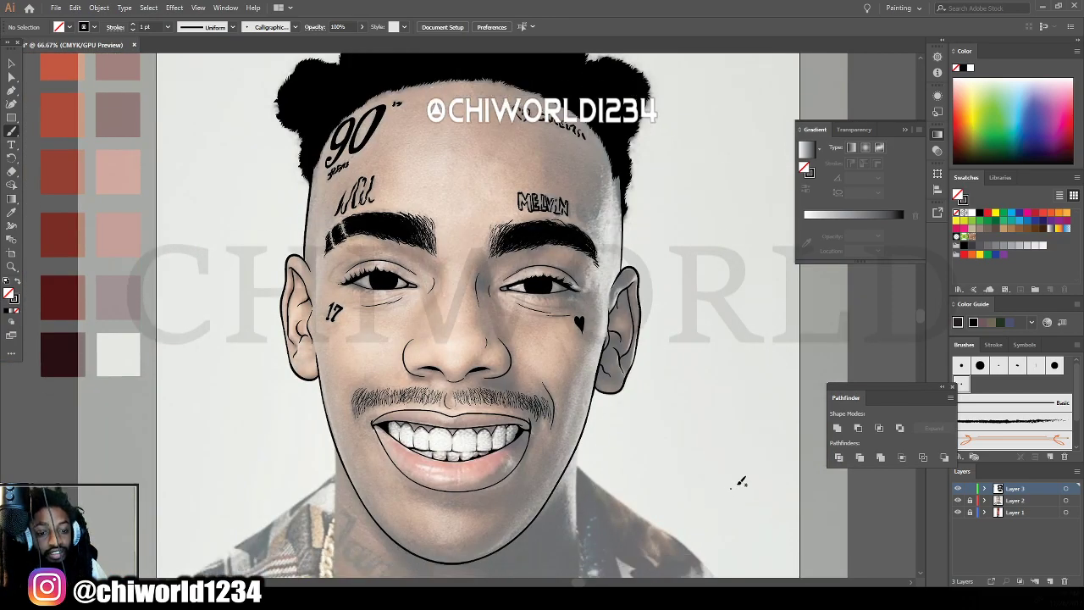
Hide Layer 2 to examine the face line art without the photo, and show the layer again.
click(956, 502)
key(ctrl+minus)
key(ctrl+plus)
key(ctrl+plus)
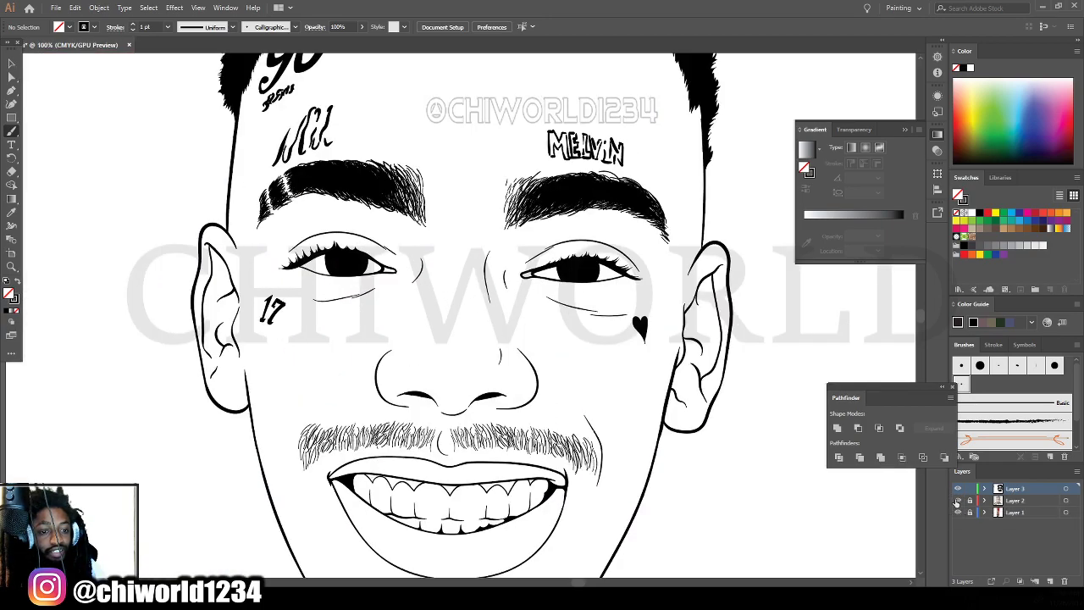
click(957, 501)
scroll(172, 362, up, 1)
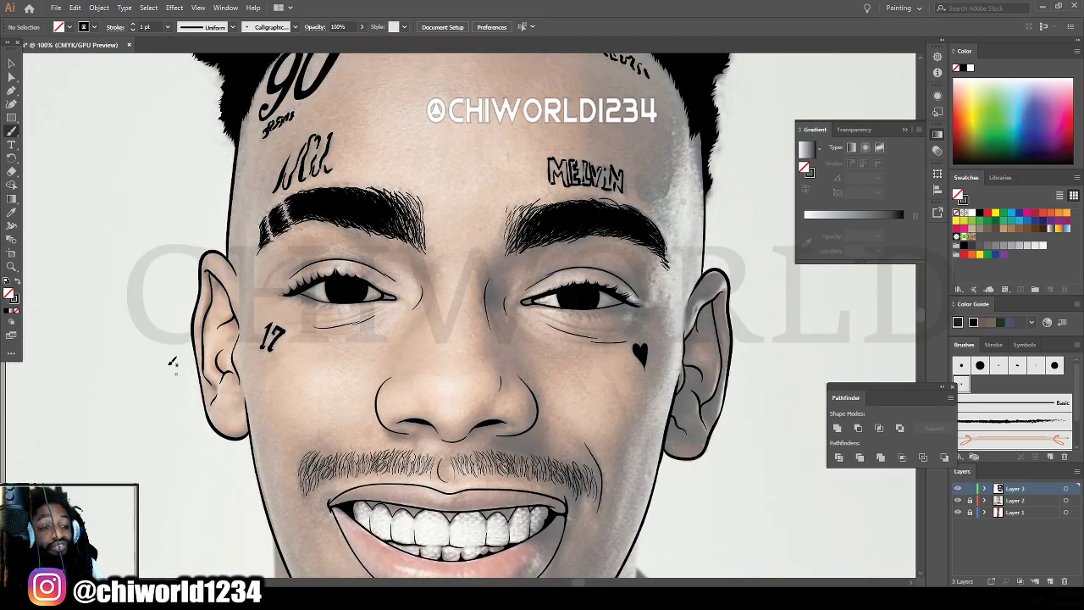
With the Pencil tool, black fill and no stroke, draw solid lower lashes at the outer half of the left-hand eye.
right_click(6, 134)
click(33, 159)
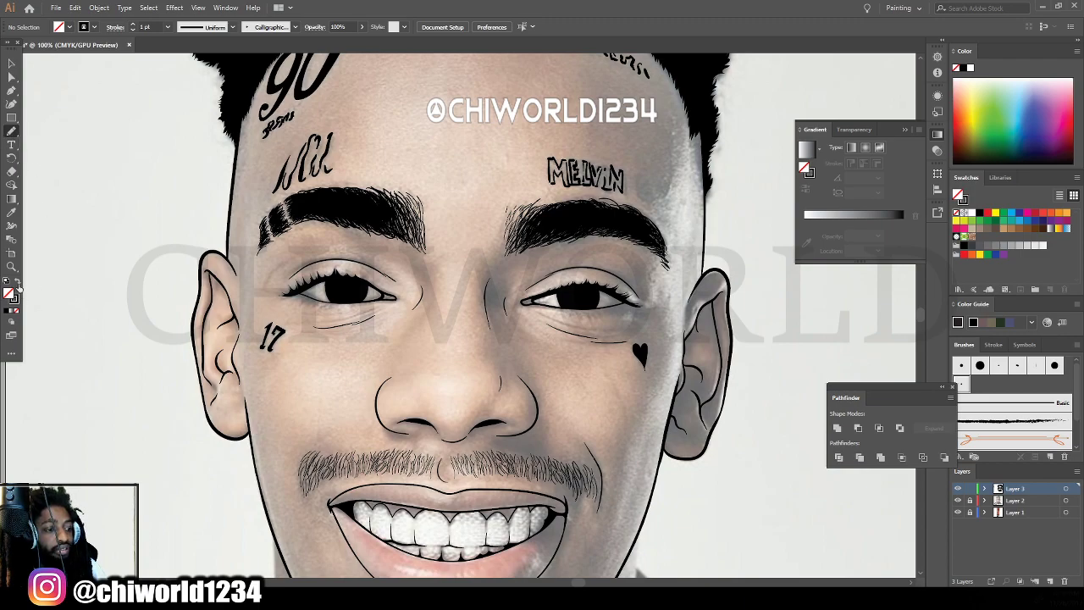
click(19, 285)
scroll(273, 394, up, 5)
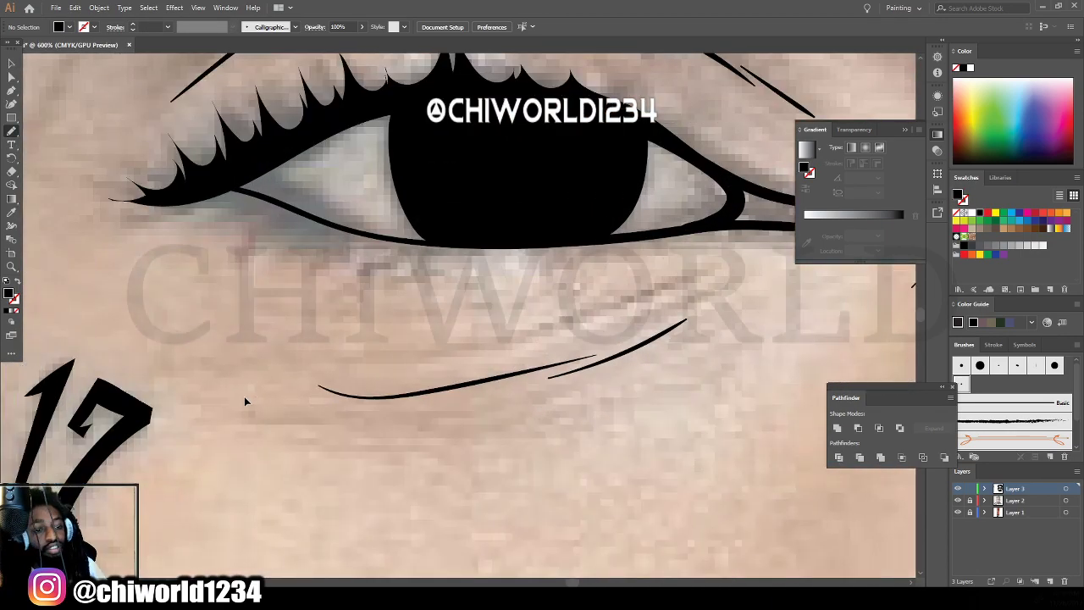
scroll(245, 396, left, 6)
scroll(246, 394, up, 5)
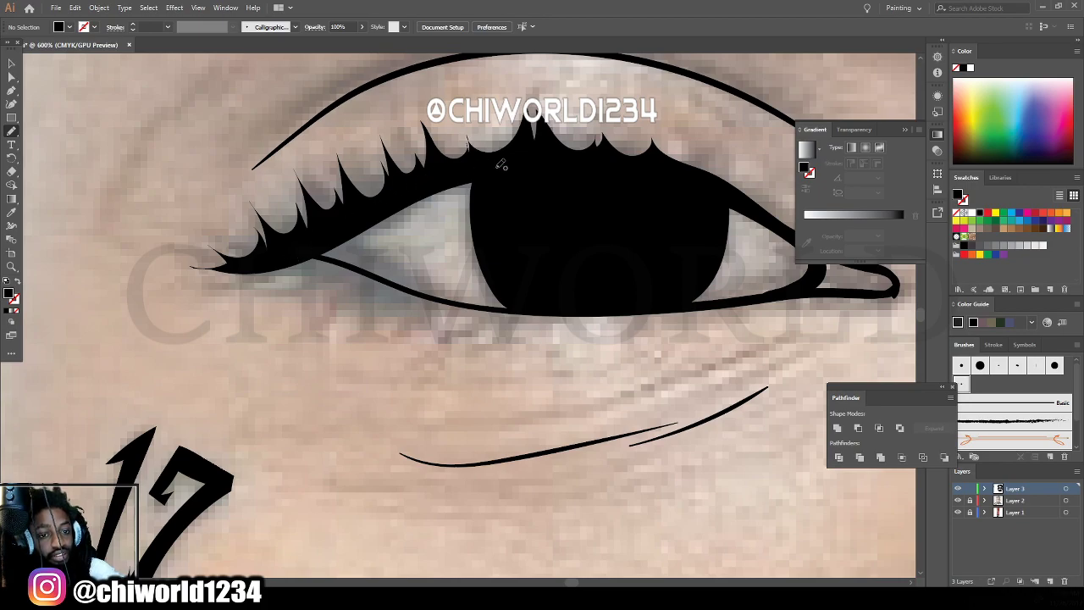
mouse_move(498, 166)
mouse_down()
mouse_move(383, 220)
mouse_move(352, 249)
mouse_move(399, 257)
mouse_up()
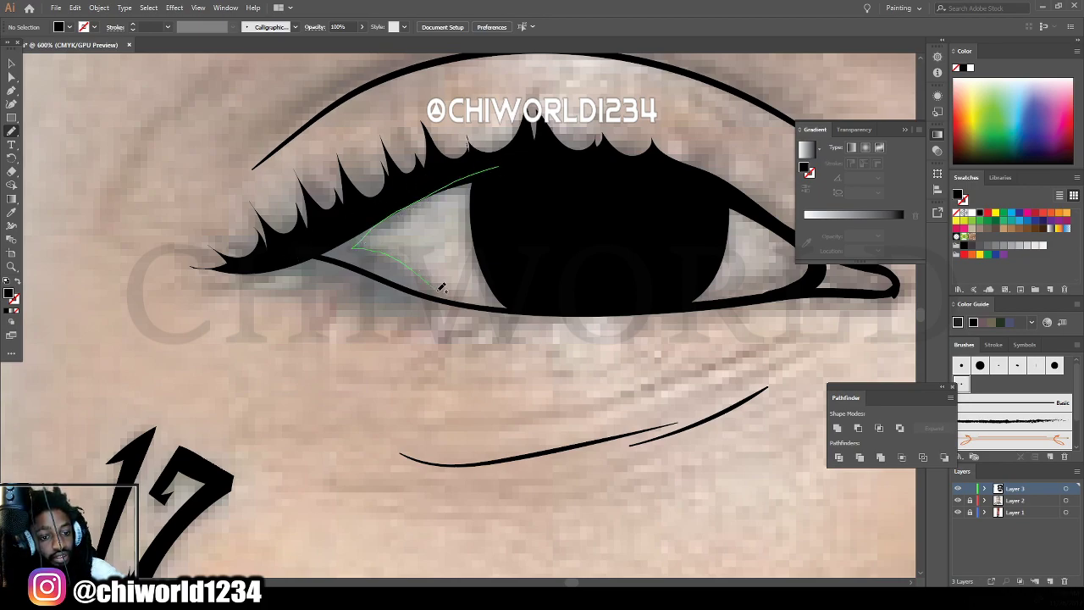
mouse_move(441, 288)
mouse_down()
mouse_move(488, 310)
mouse_move(567, 313)
mouse_move(467, 333)
mouse_move(471, 313)
mouse_move(418, 327)
mouse_move(423, 304)
mouse_move(375, 321)
mouse_move(368, 300)
mouse_move(323, 326)
mouse_move(357, 284)
mouse_move(317, 283)
mouse_move(292, 297)
mouse_move(313, 270)
mouse_move(211, 288)
mouse_move(385, 202)
mouse_move(508, 165)
mouse_up()
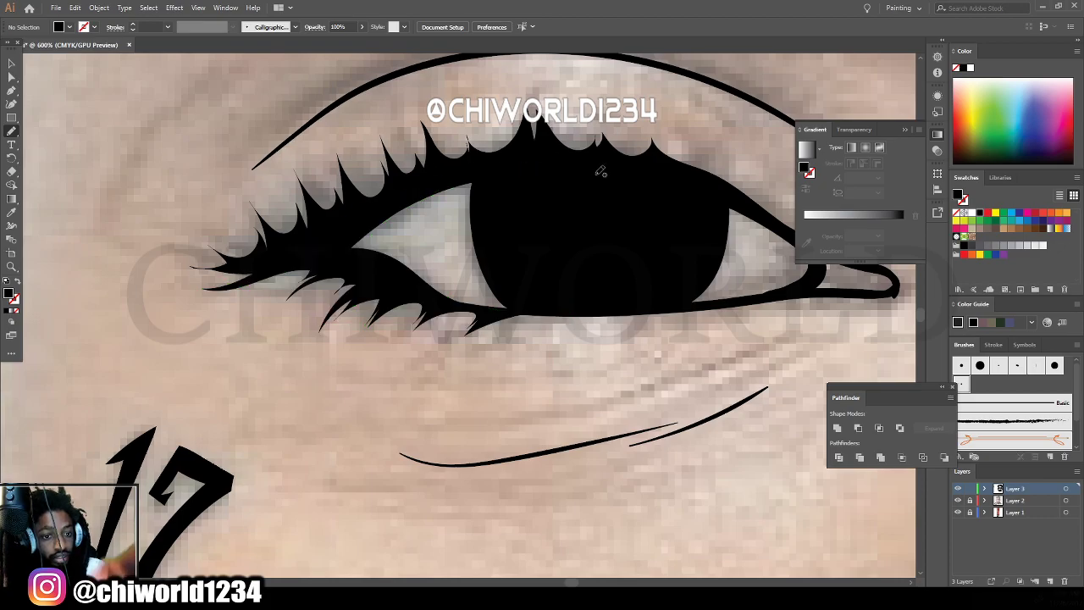
Draw matching solid black lower lashes along the outer half of the right-hand eye.
key(ctrl+minus)
key(ctrl+minus)
key(ctrl+minus)
key(ctrl+minus)
key(ctrl+minus)
key(ctrl+minus)
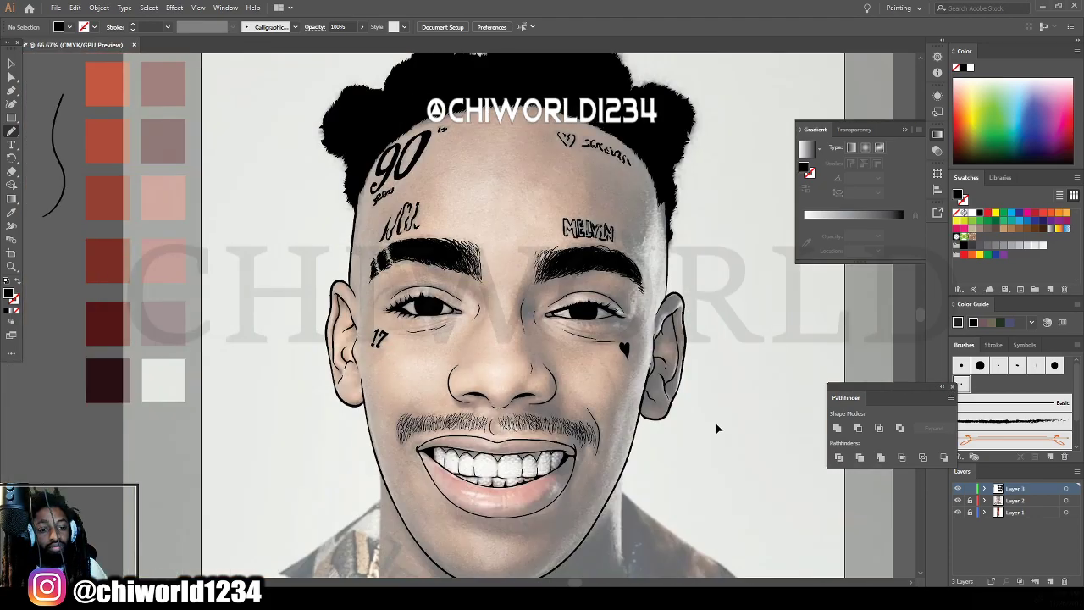
scroll(716, 423, up, 5)
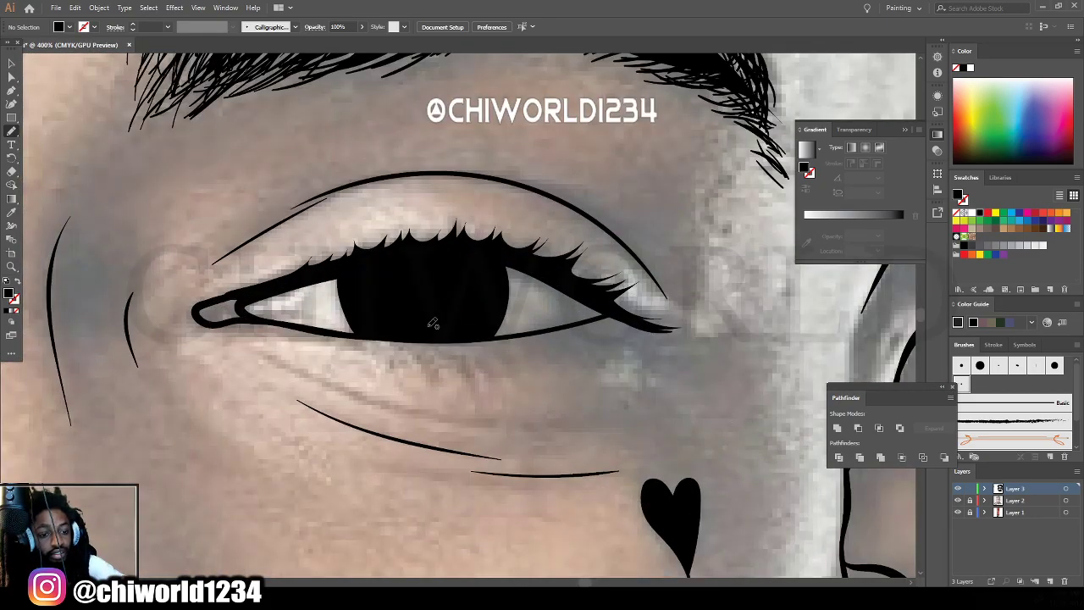
mouse_move(377, 339)
mouse_down()
mouse_move(502, 334)
mouse_move(586, 309)
mouse_move(457, 244)
mouse_move(540, 269)
mouse_move(638, 324)
mouse_move(620, 321)
mouse_move(656, 352)
mouse_move(603, 328)
mouse_move(593, 329)
mouse_move(608, 345)
mouse_move(587, 333)
mouse_move(605, 352)
mouse_move(574, 338)
mouse_move(586, 364)
mouse_move(560, 338)
mouse_move(565, 353)
mouse_move(544, 343)
mouse_move(543, 355)
mouse_move(522, 340)
mouse_move(531, 350)
mouse_move(513, 339)
mouse_move(381, 340)
mouse_up()
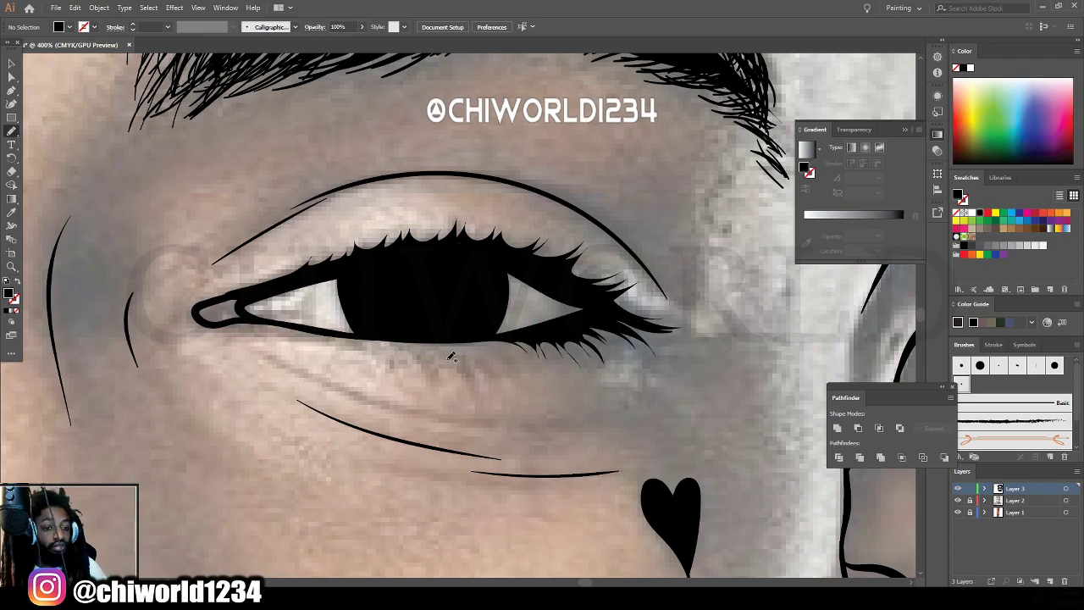
With the Paintbrush, no fill and a 0.25 pt black stroke, draw thin skin creases around the left-hand eye's inner corner.
key(ctrl+minus)
key(ctrl+minus)
key(ctrl+minus)
key(ctrl+minus)
key(ctrl+minus)
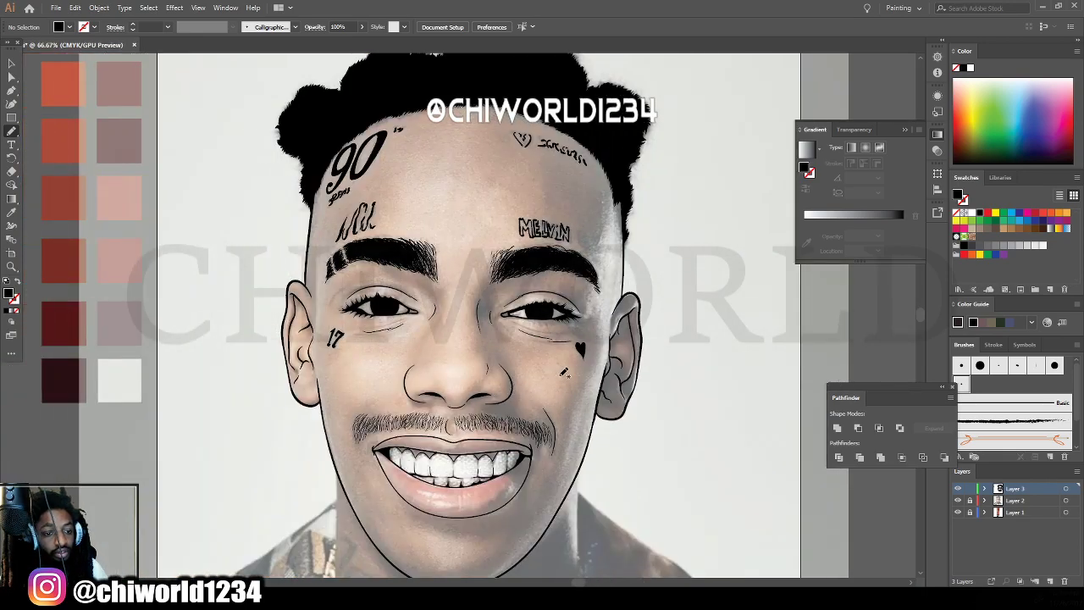
key(ctrl+plus)
key(ctrl+plus)
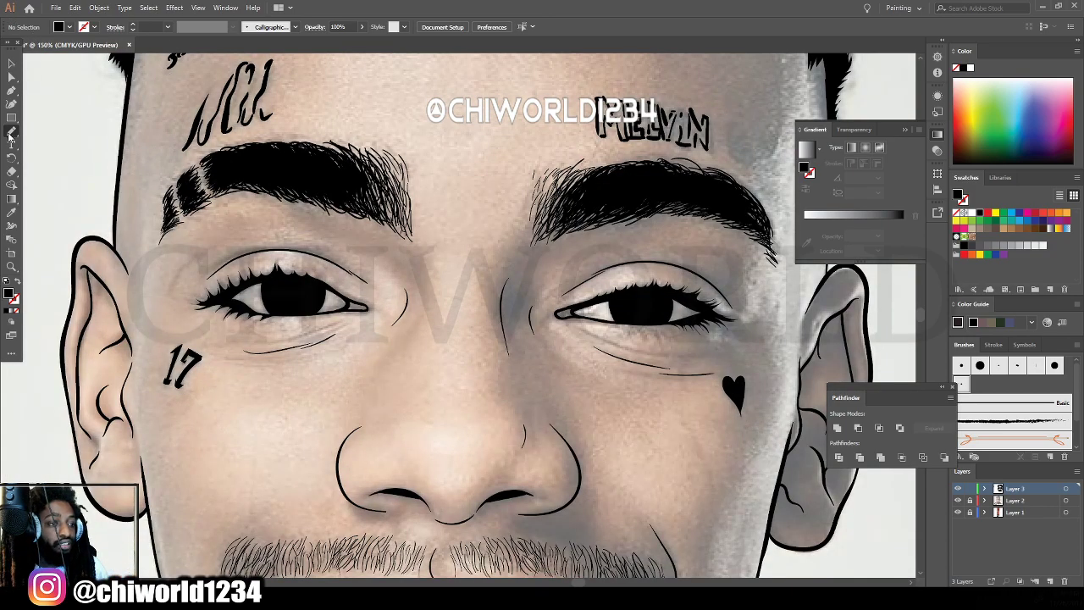
drag(11, 136, 59, 129)
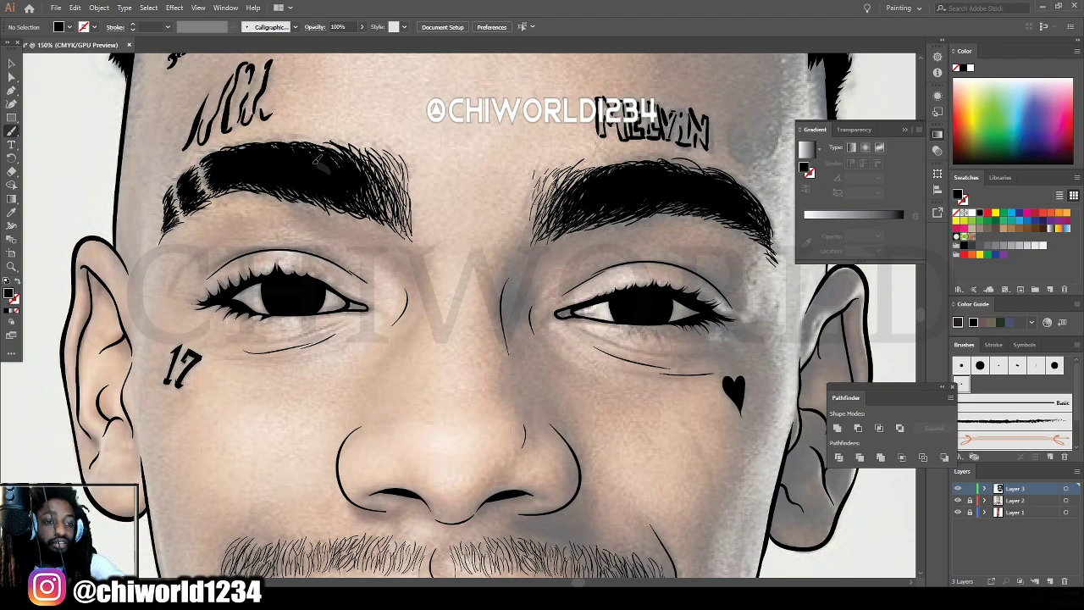
key(shift+x)
click(167, 26)
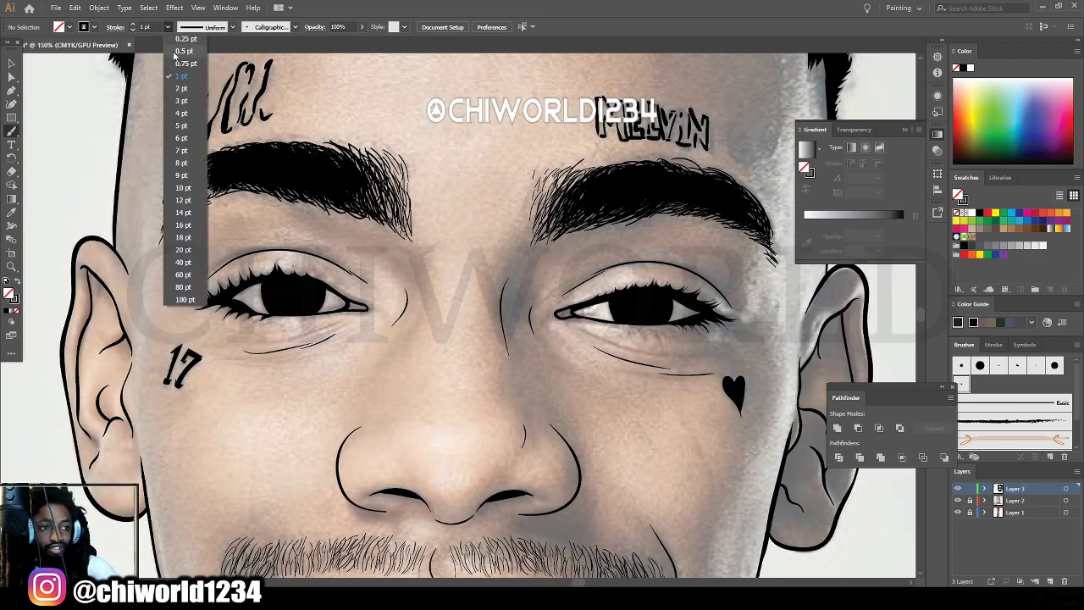
click(178, 44)
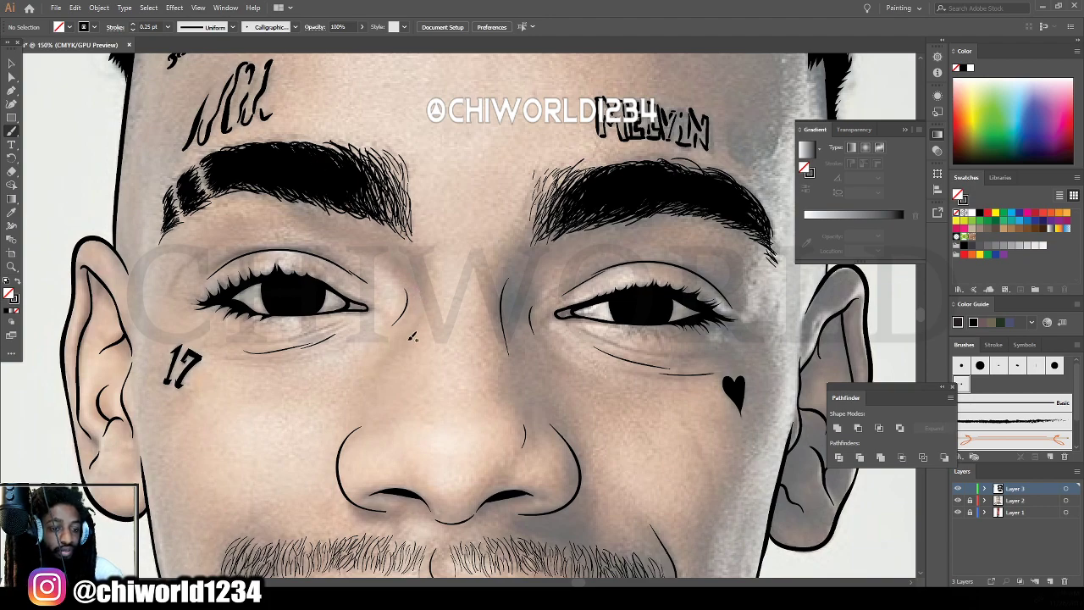
mouse_move(423, 308)
mouse_down()
mouse_move(419, 280)
mouse_move(351, 222)
mouse_up()
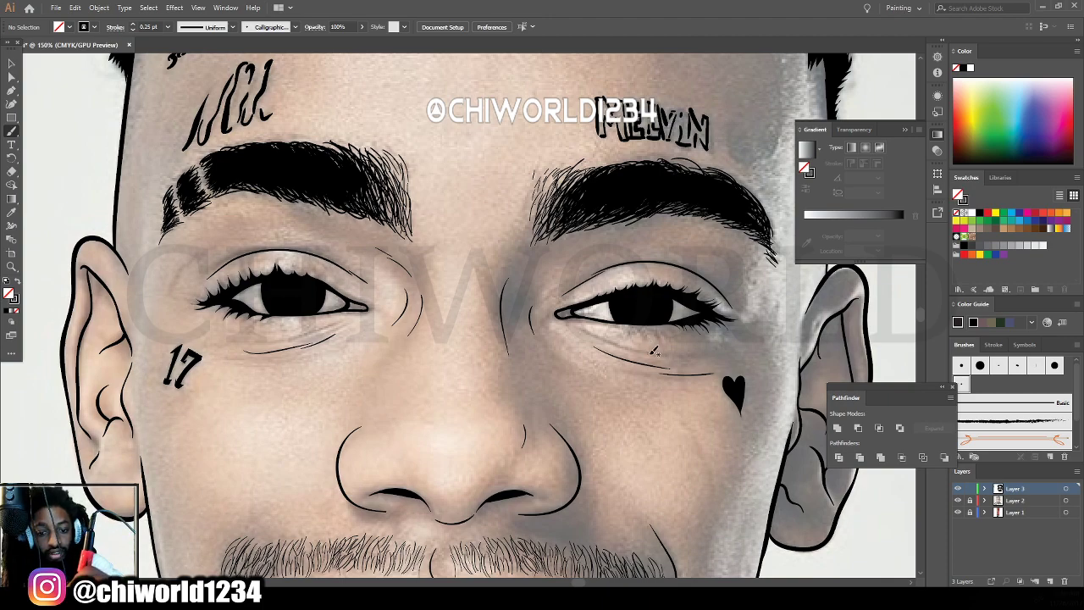
Paint thin crease lines under both eyes and above the outer corner of the left-hand eye.
drag(680, 359, 727, 354)
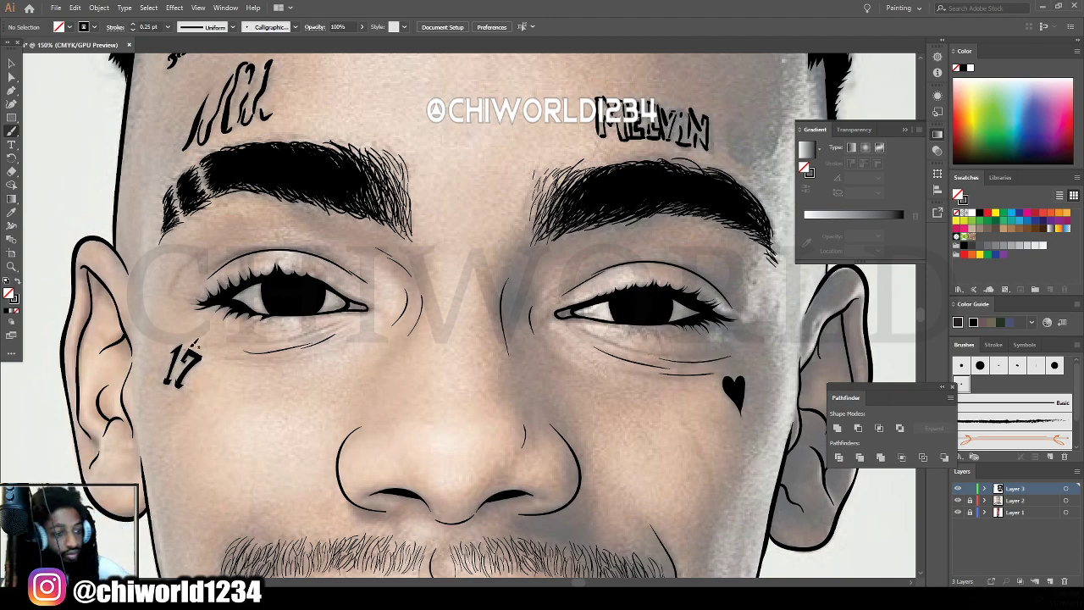
drag(235, 339, 292, 335)
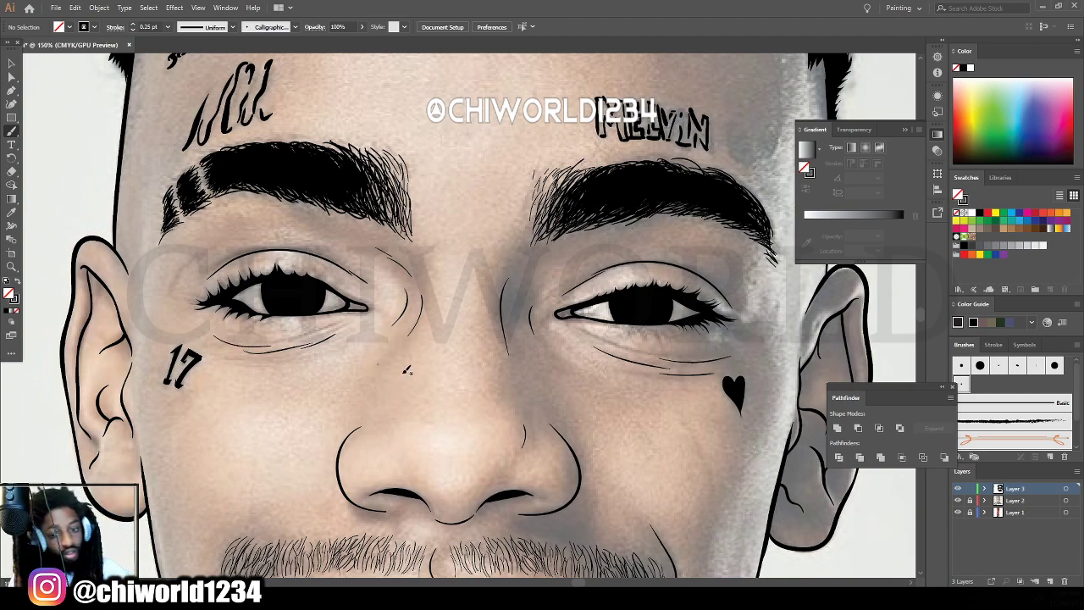
key(ctrl+minus)
key(ctrl+minus)
key(ctrl+minus)
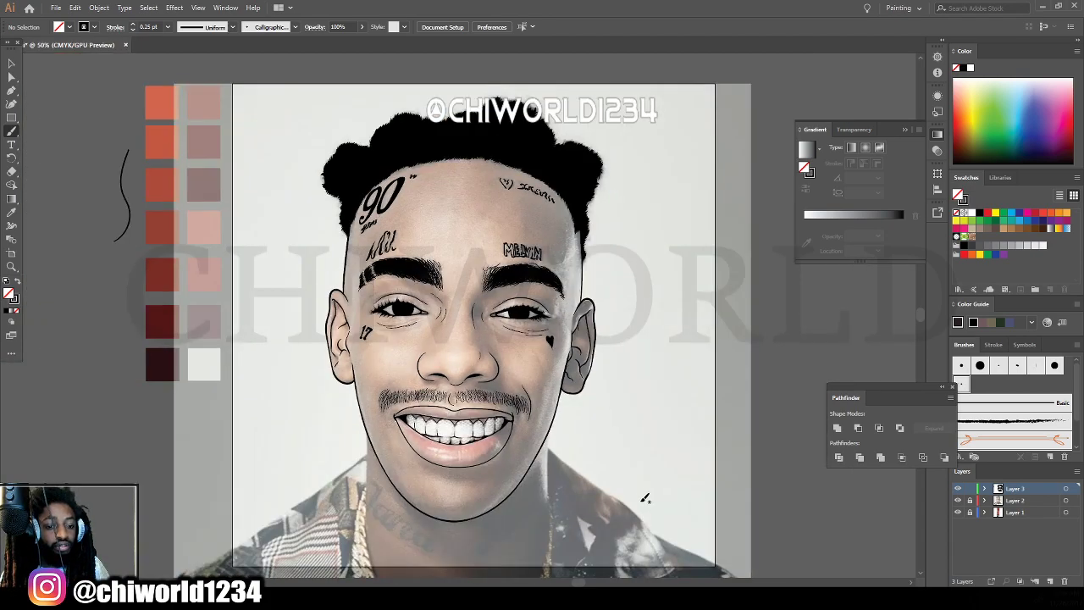
scroll(644, 498, down, 1)
key(ctrl+equal)
scroll(673, 481, up, 3)
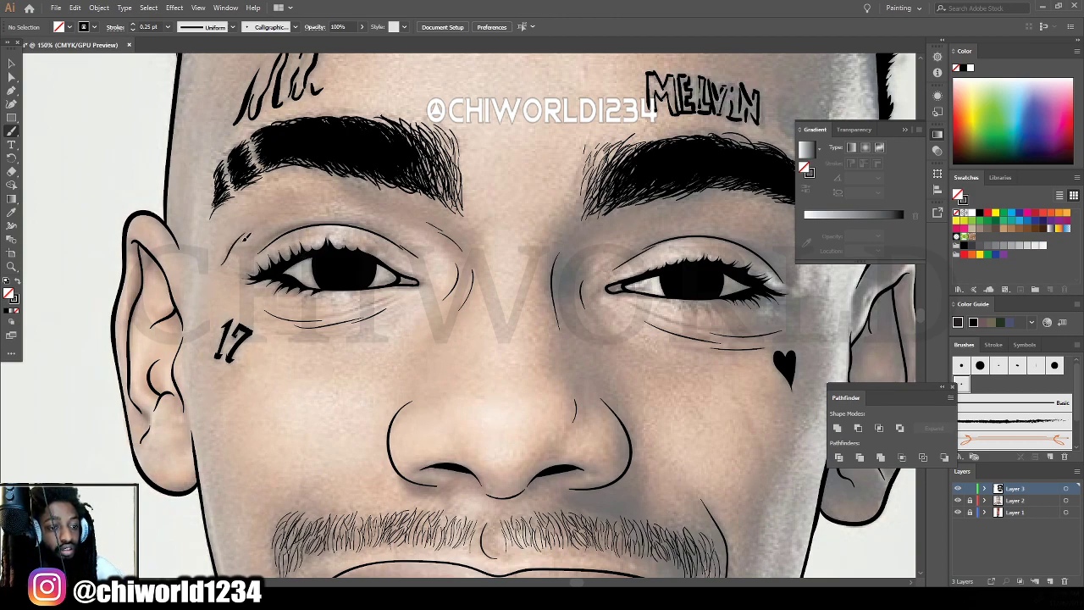
Fill the left-hand temple below the hairline with many short, fine brush strokes that thin out downward as stubble.
scroll(342, 417, down, 5)
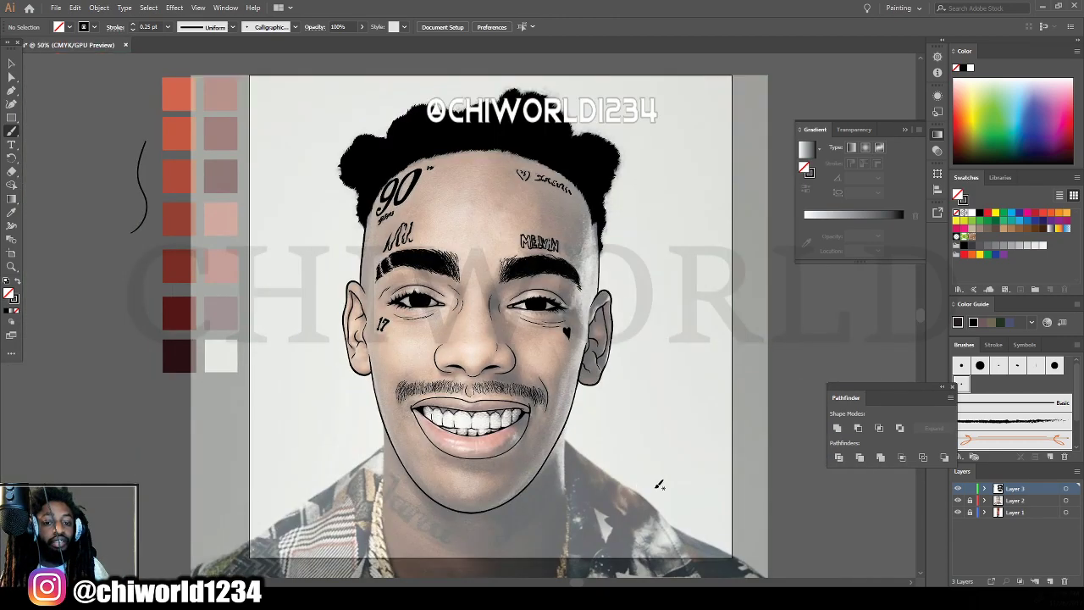
scroll(680, 423, up, 3)
scroll(692, 426, up, 1)
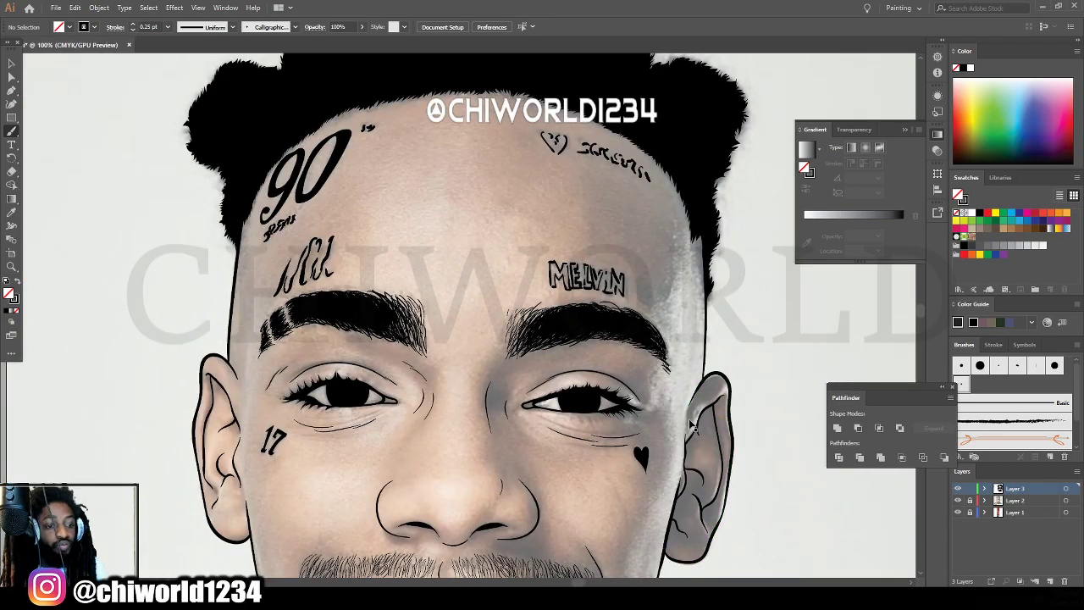
scroll(692, 423, left, 3)
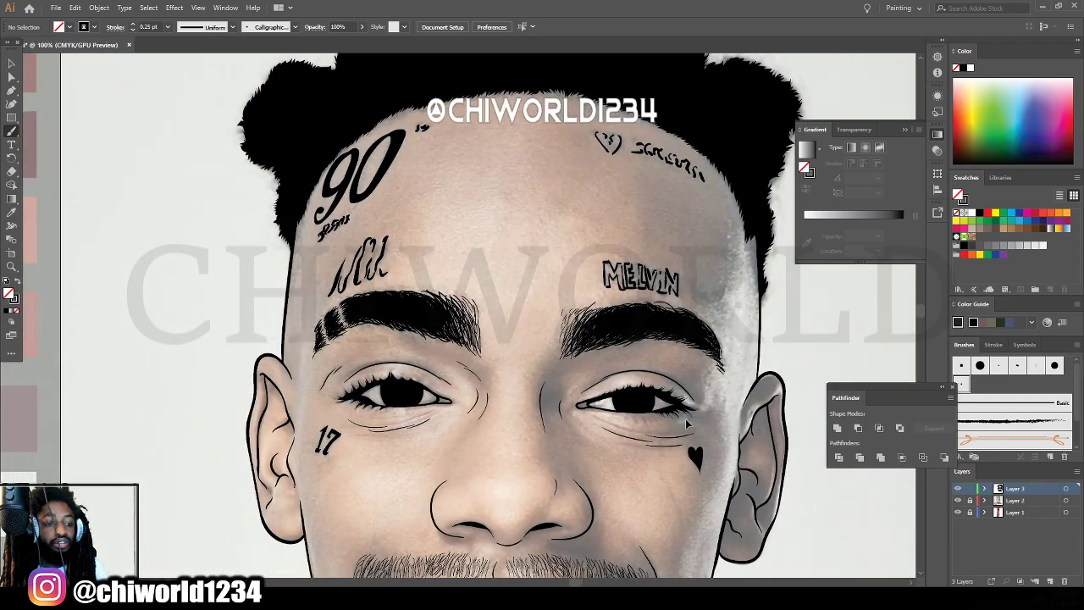
scroll(396, 305, up, 2)
scroll(392, 273, left, 1)
scroll(392, 271, up, 2)
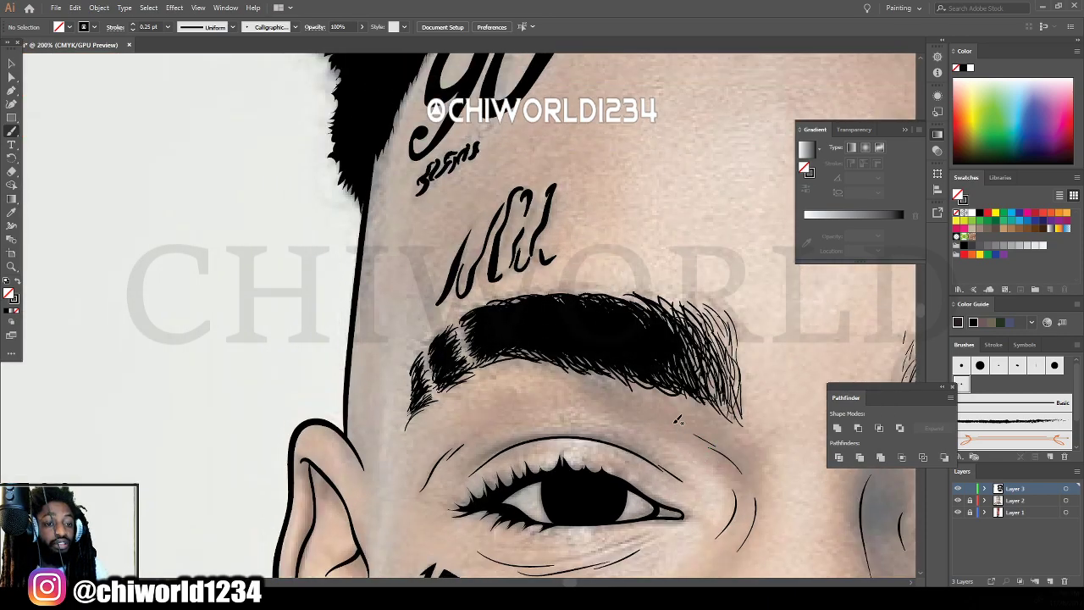
drag(382, 289, 390, 201)
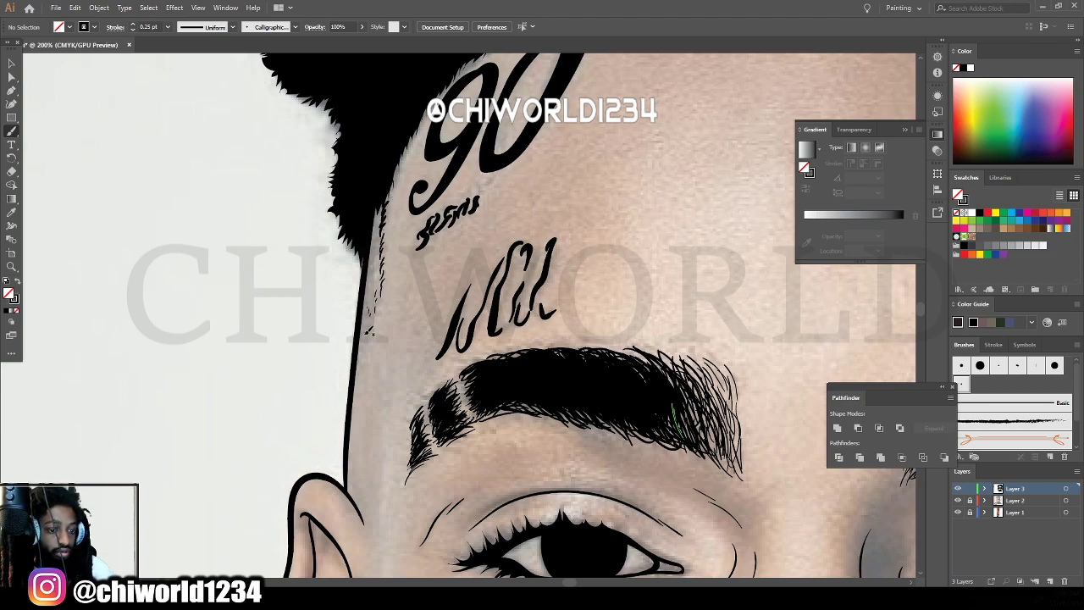
mouse_move(369, 324)
mouse_down()
mouse_move(376, 294)
mouse_move(374, 324)
mouse_up()
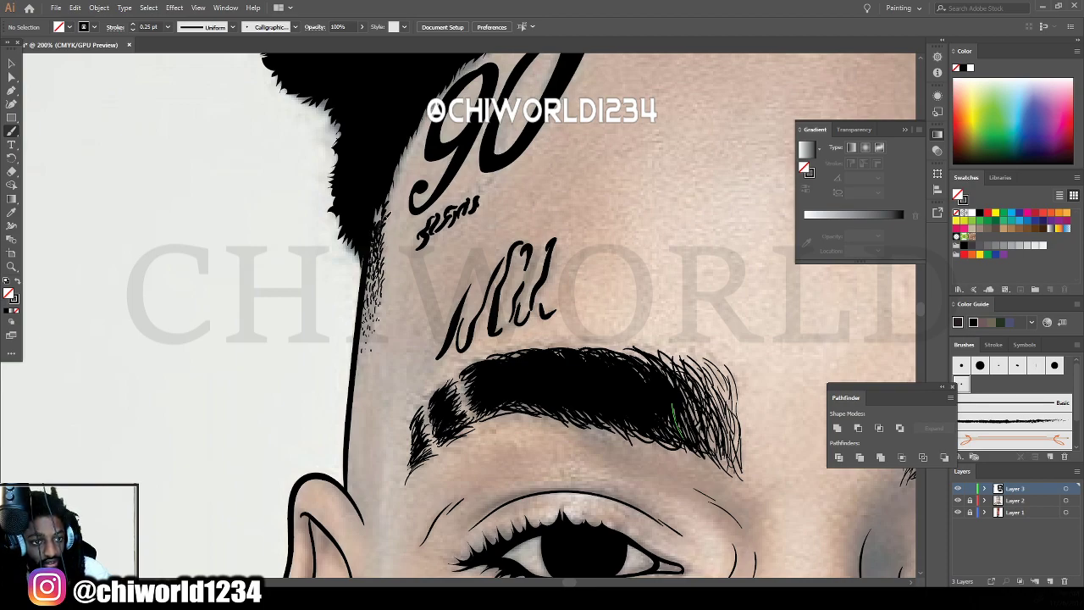
drag(386, 213, 381, 222)
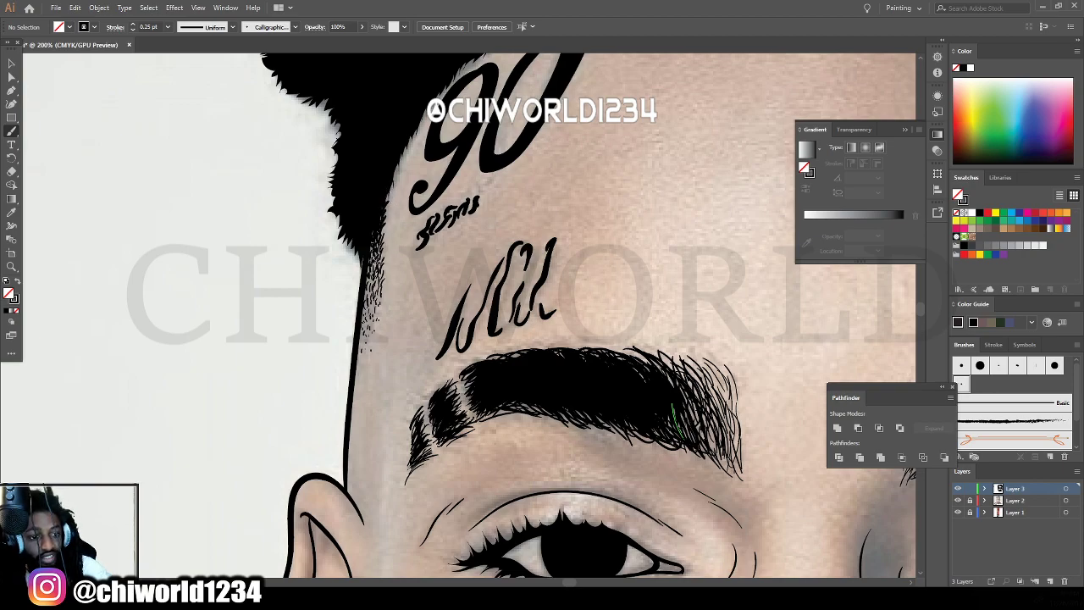
mouse_move(376, 272)
mouse_down()
mouse_move(370, 288)
mouse_move(383, 257)
mouse_up()
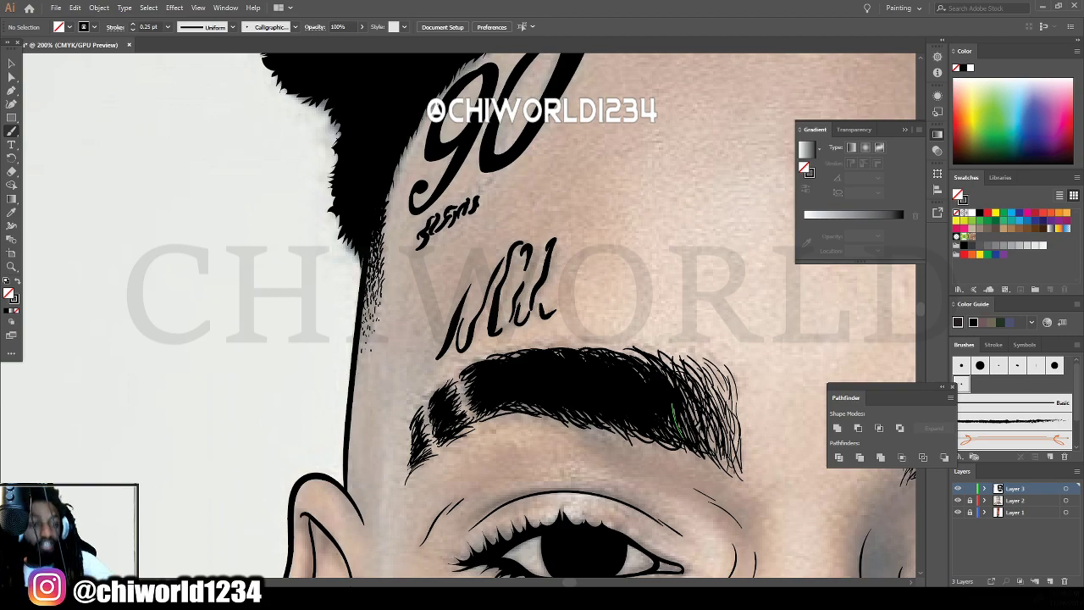
Turn Layer 2 off to check the new temple stubble in the line art, and turn it back on.
key(ctrl+minus)
key(ctrl+minus)
key(ctrl+minus)
scroll(555, 567, right, 1)
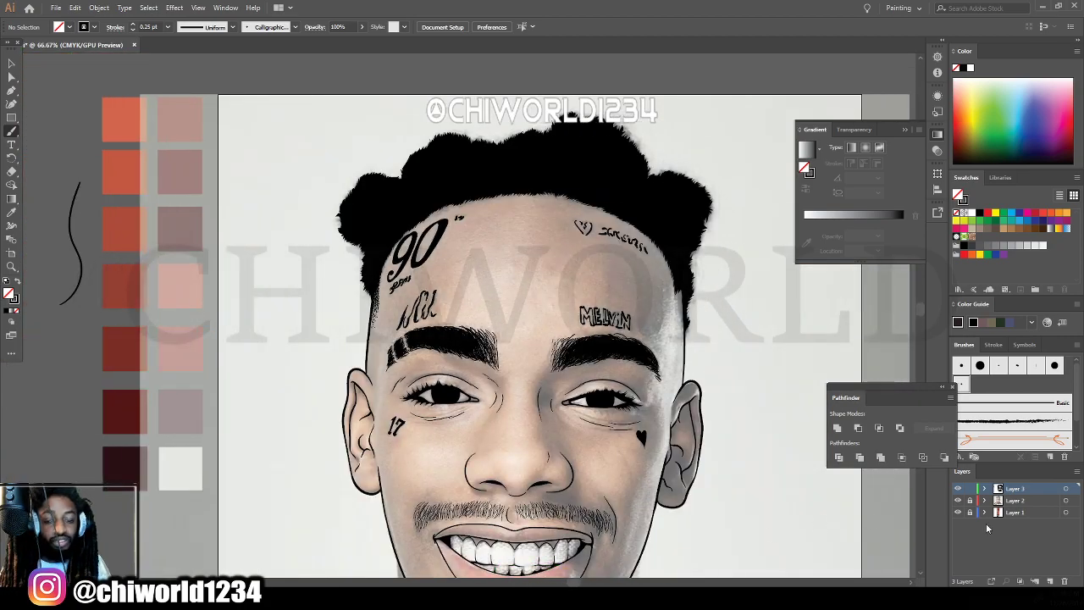
click(958, 501)
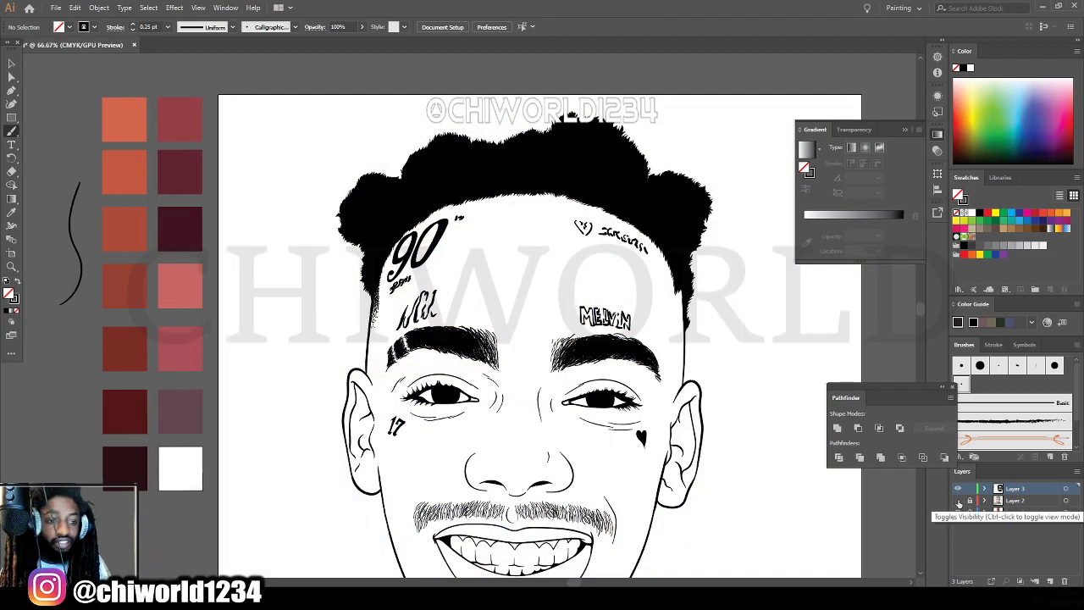
key(ctrl+minus)
key(ctrl+plus)
key(ctrl+plus)
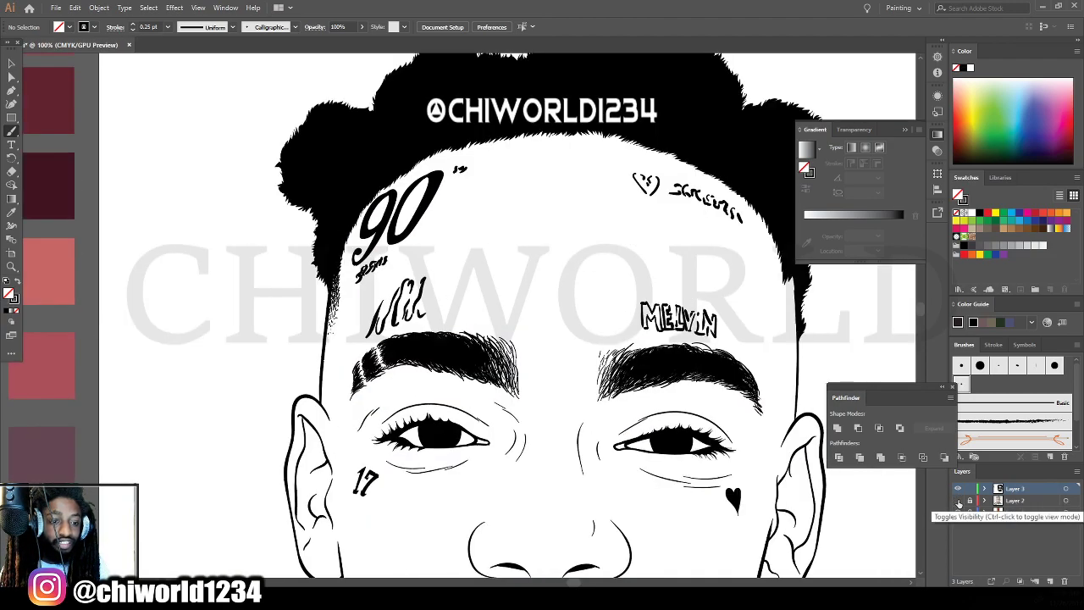
click(958, 501)
Paint sparse stubble dots low on the right-hand temple and short fine strokes up its inner edge to the hairline.
key(ctrl+plus)
scroll(745, 445, right, 5)
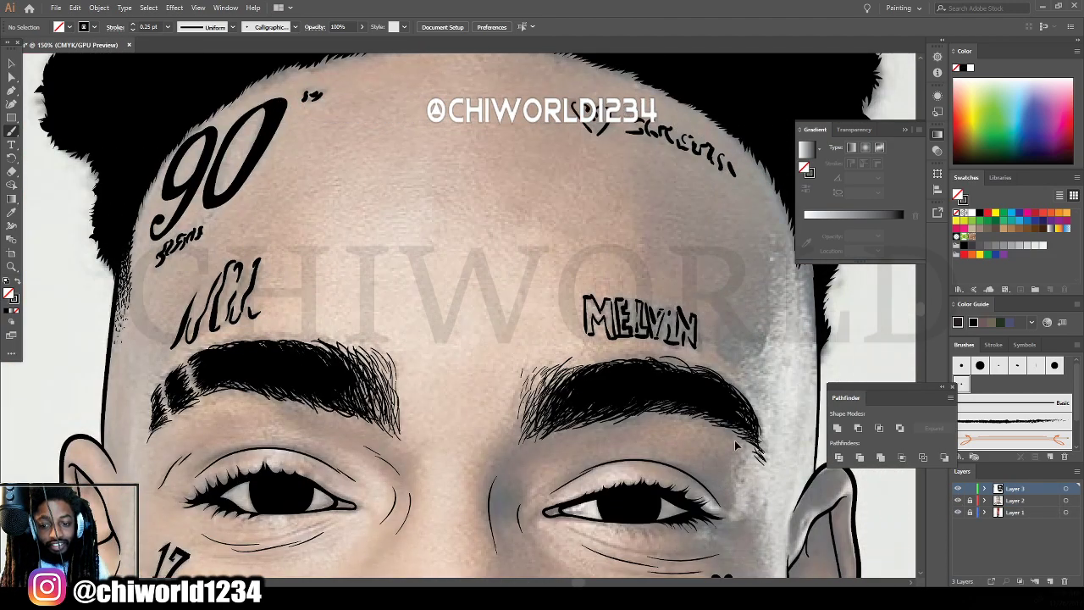
scroll(730, 452, up, 3)
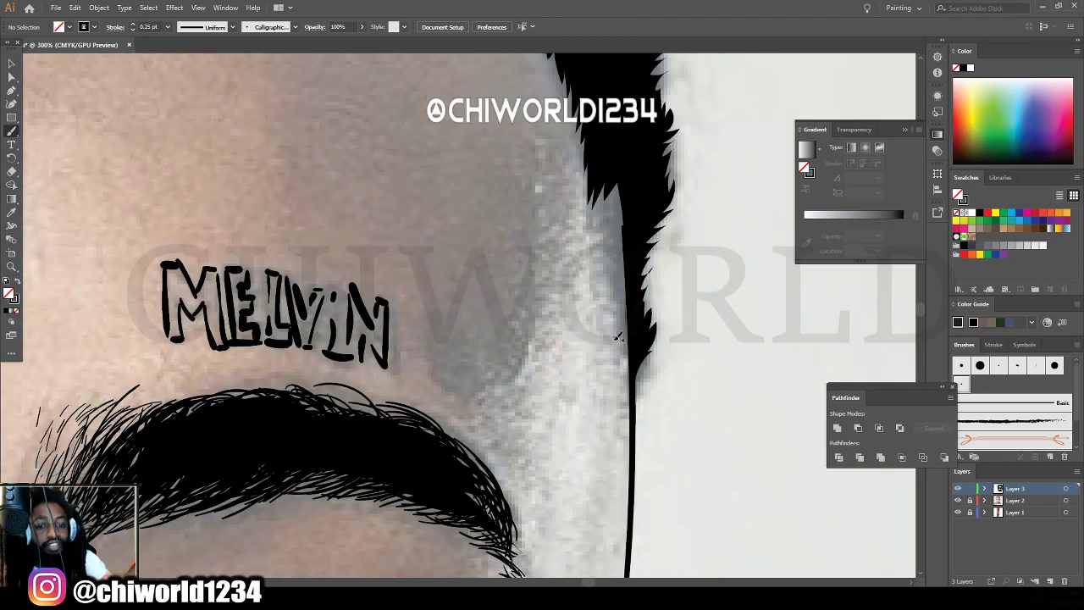
click(624, 433)
click(628, 419)
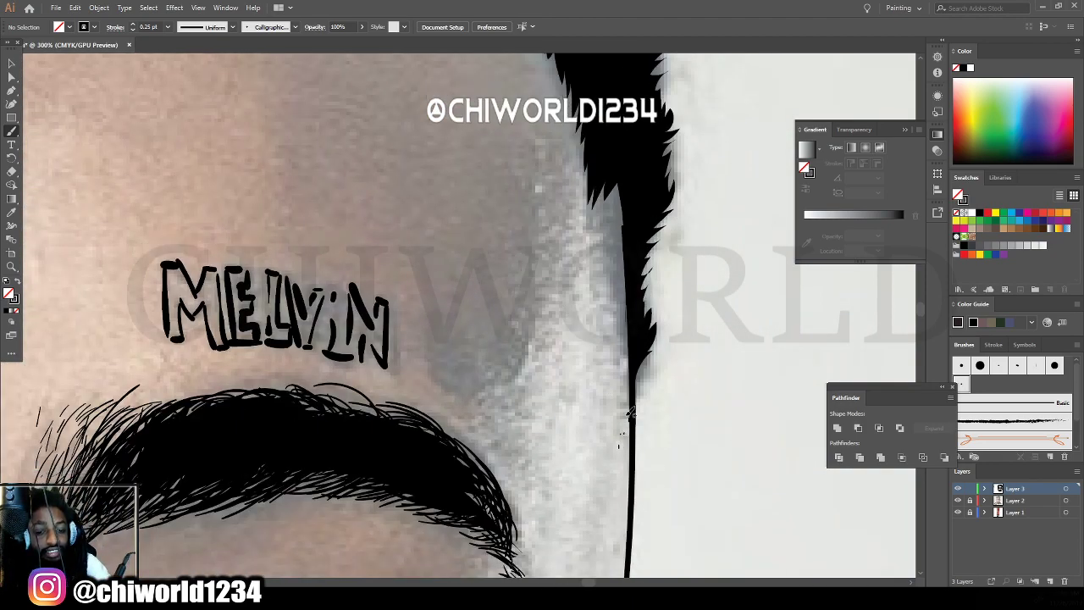
click(626, 413)
click(624, 424)
click(621, 413)
drag(631, 389, 619, 391)
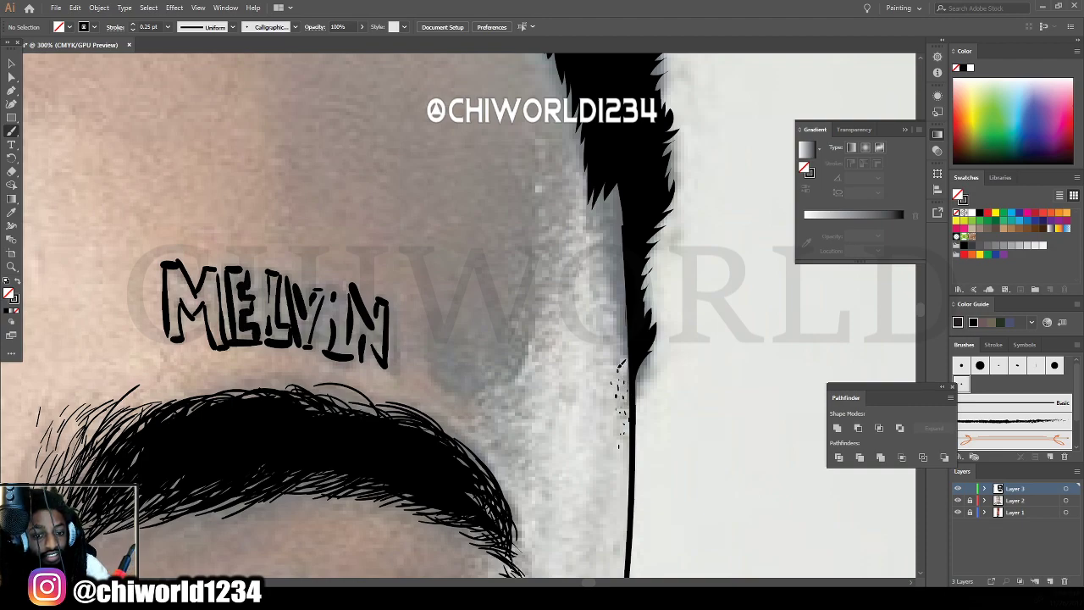
mouse_move(619, 348)
mouse_down()
mouse_move(627, 367)
mouse_move(615, 320)
mouse_up()
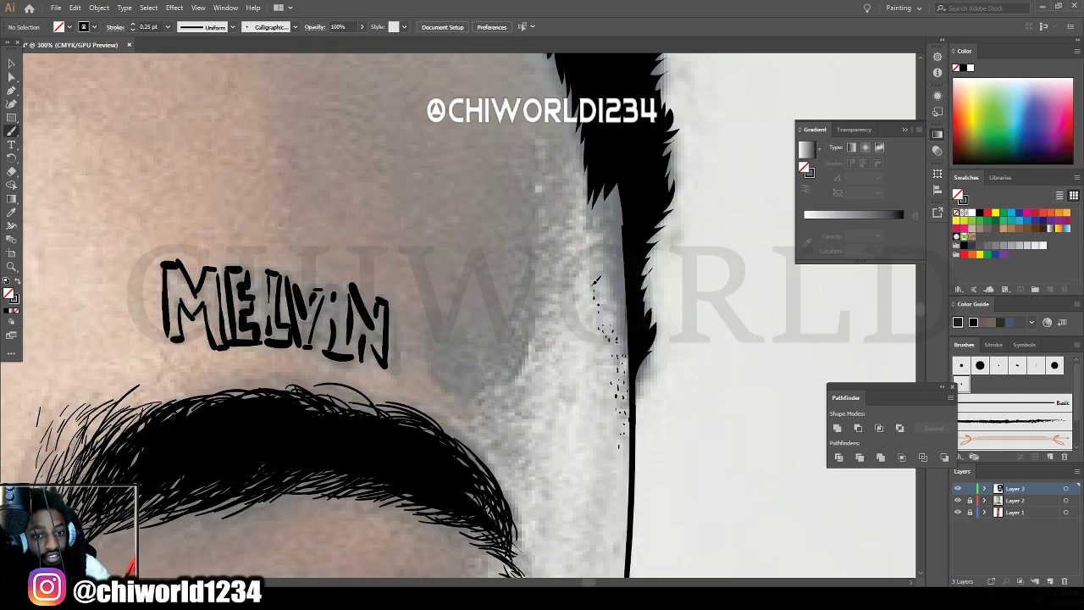
mouse_move(595, 269)
mouse_down()
mouse_move(597, 179)
mouse_move(584, 193)
mouse_move(592, 210)
mouse_move(588, 172)
mouse_up()
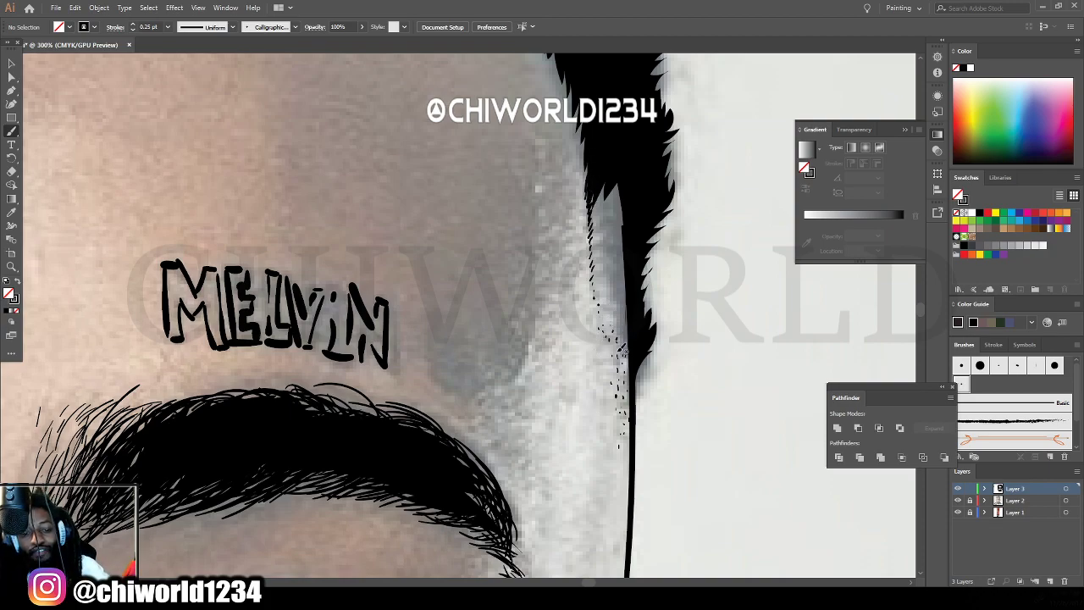
Fill the right-hand temple with many short, fine strokes, packed densely beneath the hair and thinning out downward.
mouse_move(631, 411)
mouse_down()
mouse_move(634, 332)
mouse_move(626, 342)
mouse_move(618, 318)
mouse_move(625, 310)
mouse_move(628, 331)
mouse_move(629, 308)
mouse_move(613, 298)
mouse_move(607, 315)
mouse_move(610, 289)
mouse_move(621, 288)
mouse_move(602, 273)
mouse_move(622, 278)
mouse_move(611, 263)
mouse_move(627, 269)
mouse_move(628, 292)
mouse_move(613, 252)
mouse_move(606, 276)
mouse_move(618, 262)
mouse_move(625, 276)
mouse_move(606, 240)
mouse_move(622, 237)
mouse_move(600, 240)
mouse_move(616, 226)
mouse_move(604, 215)
mouse_move(598, 230)
mouse_up()
drag(603, 267, 601, 276)
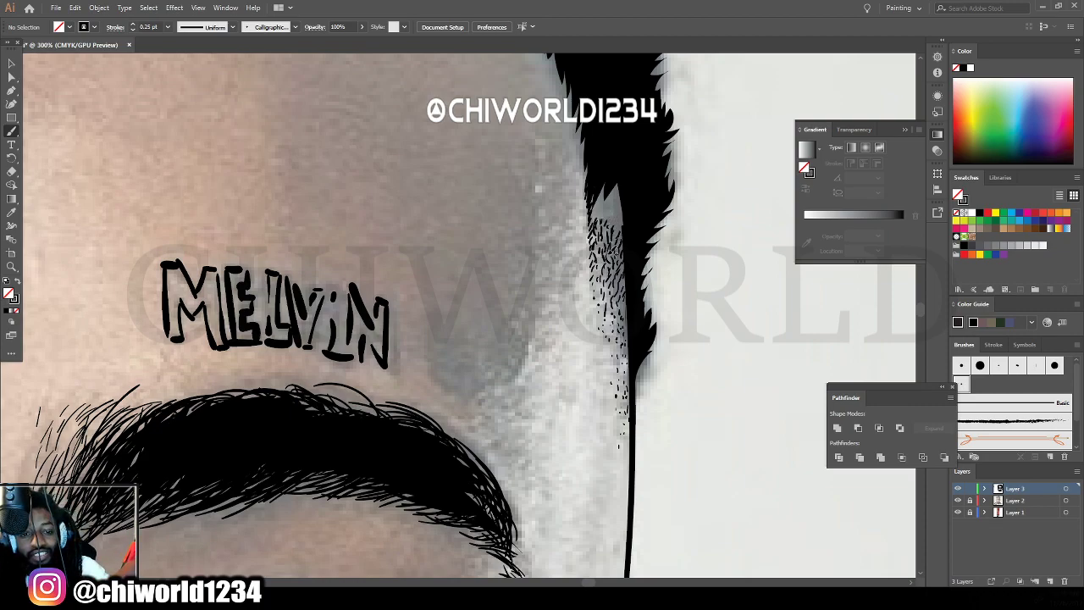
drag(618, 229, 615, 238)
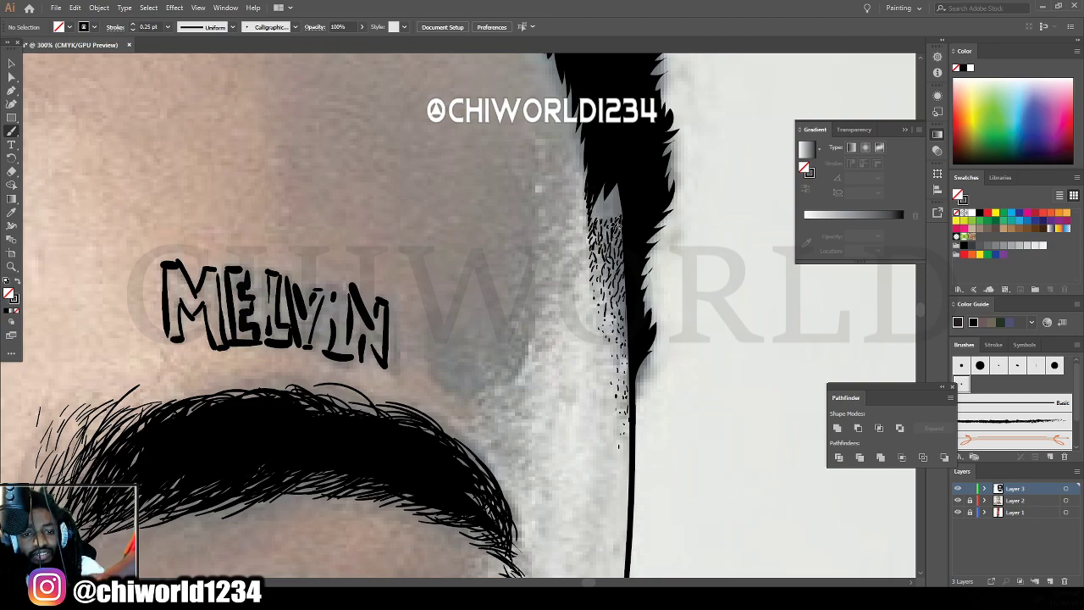
mouse_move(606, 211)
mouse_down()
mouse_move(622, 196)
mouse_move(600, 206)
mouse_move(614, 192)
mouse_move(620, 210)
mouse_move(610, 188)
mouse_move(601, 203)
mouse_up()
drag(611, 193, 607, 202)
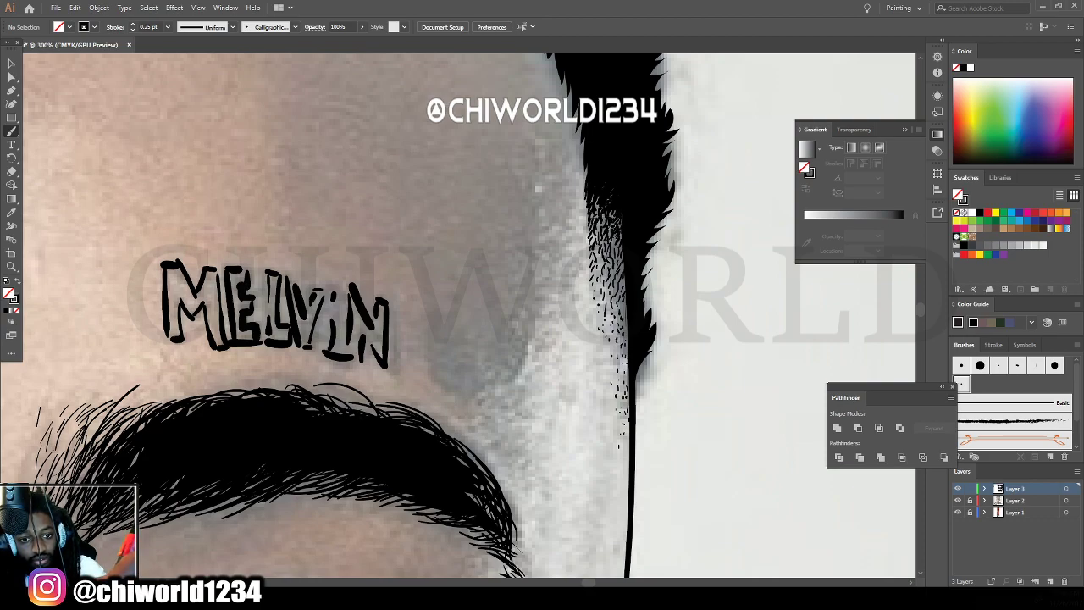
drag(615, 224, 629, 302)
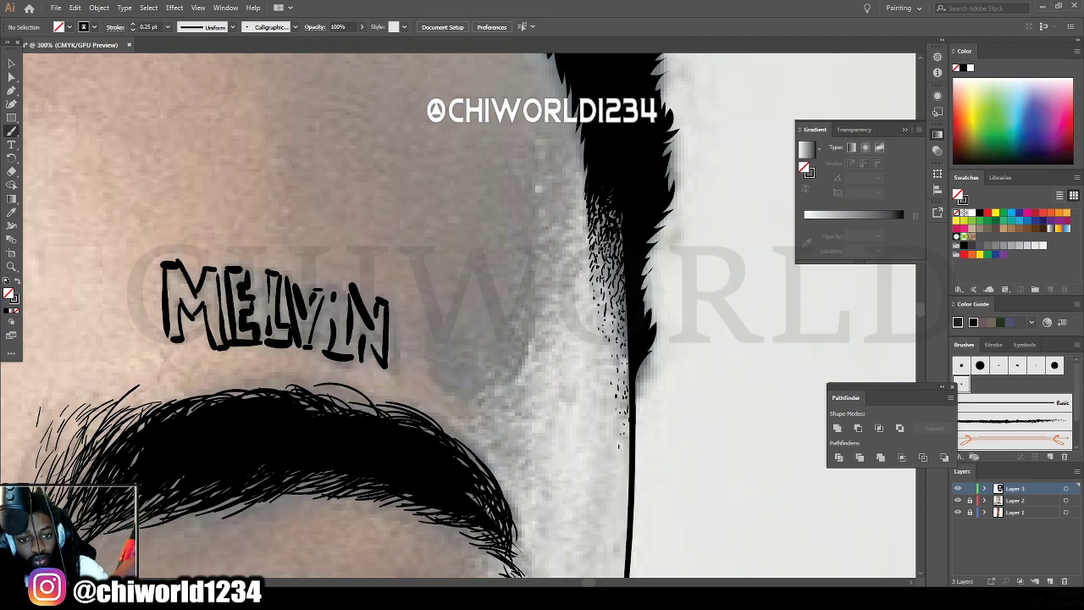
mouse_move(625, 246)
mouse_down()
mouse_move(621, 256)
mouse_move(615, 213)
mouse_move(603, 219)
mouse_move(597, 198)
mouse_move(616, 206)
mouse_up()
Turn Layer 2 off to check the right-hand temple stubble within the whole portrait, and turn it back on.
key(ctrl+minus)
key(ctrl+minus)
key(ctrl+minus)
key(ctrl+minus)
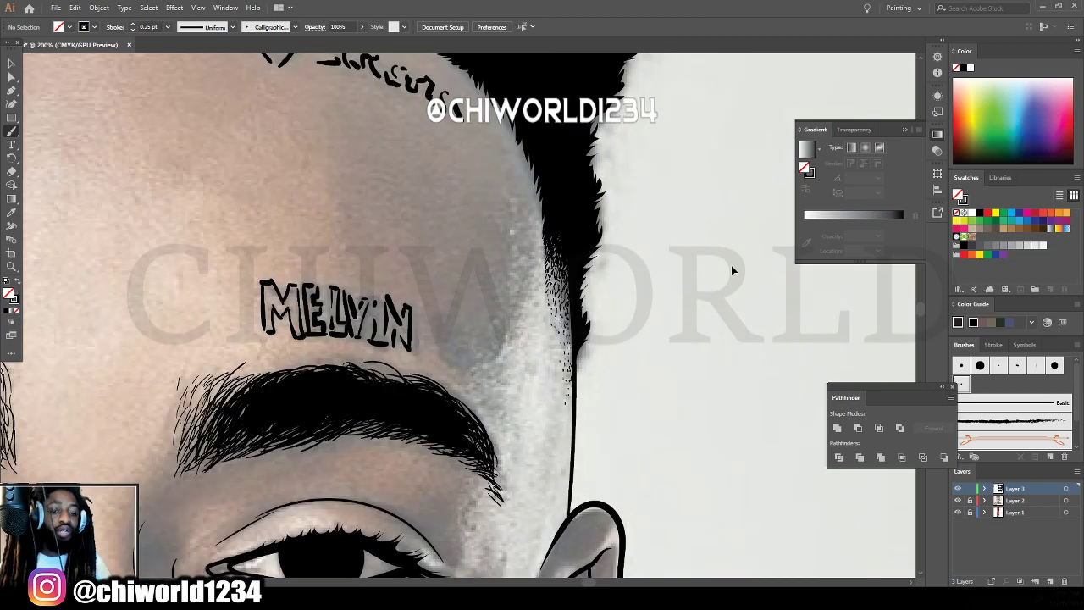
scroll(615, 337, left, 1)
scroll(610, 338, up, 1)
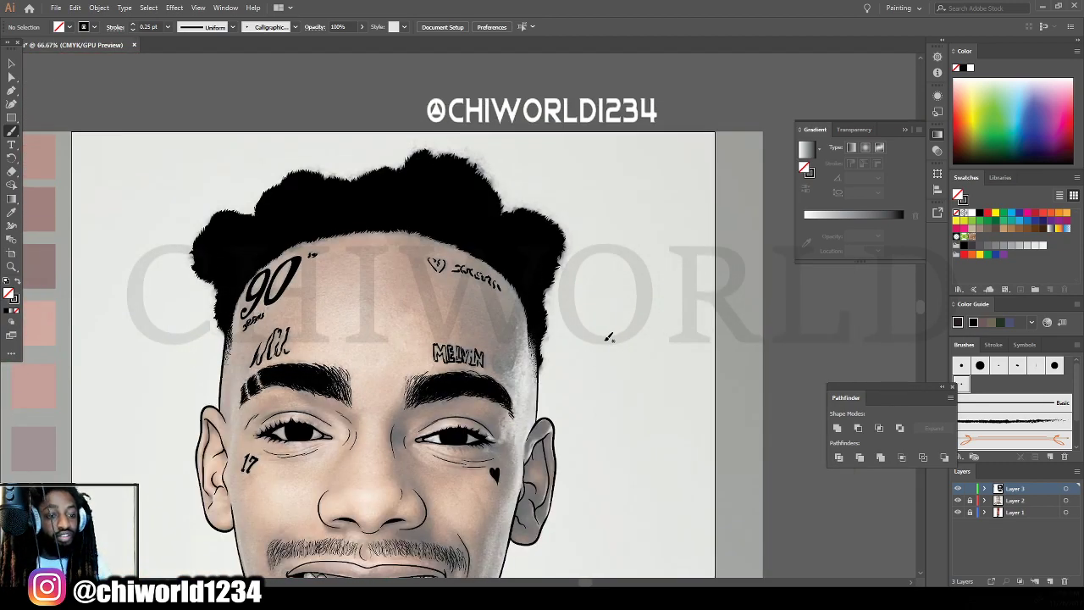
click(957, 501)
key(ctrl+minus)
key(ctrl+minus)
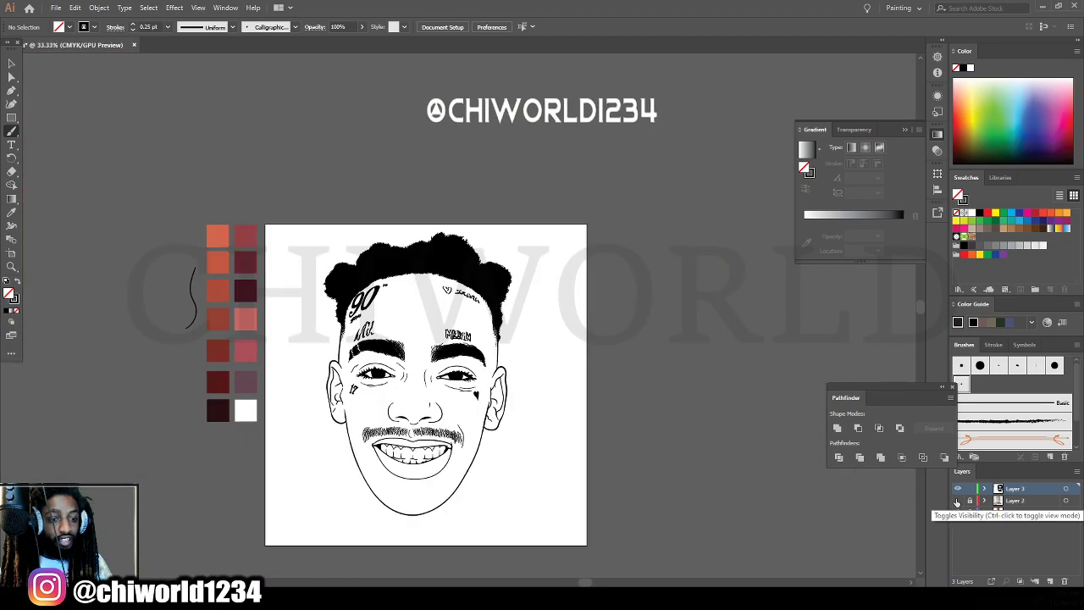
key(ctrl+plus)
click(957, 501)
key(ctrl+plus)
scroll(719, 452, left, 3)
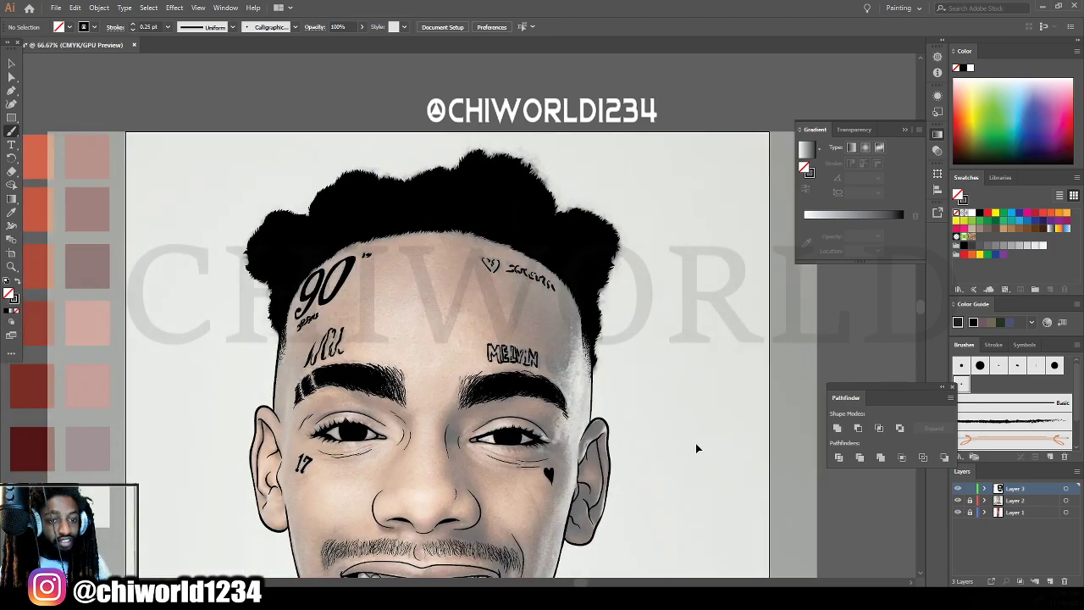
Paint short, fine hair strokes along the inner hairline across the forehead and down to the left-hand temple.
scroll(669, 406, up, 3)
key(ctrl+plus)
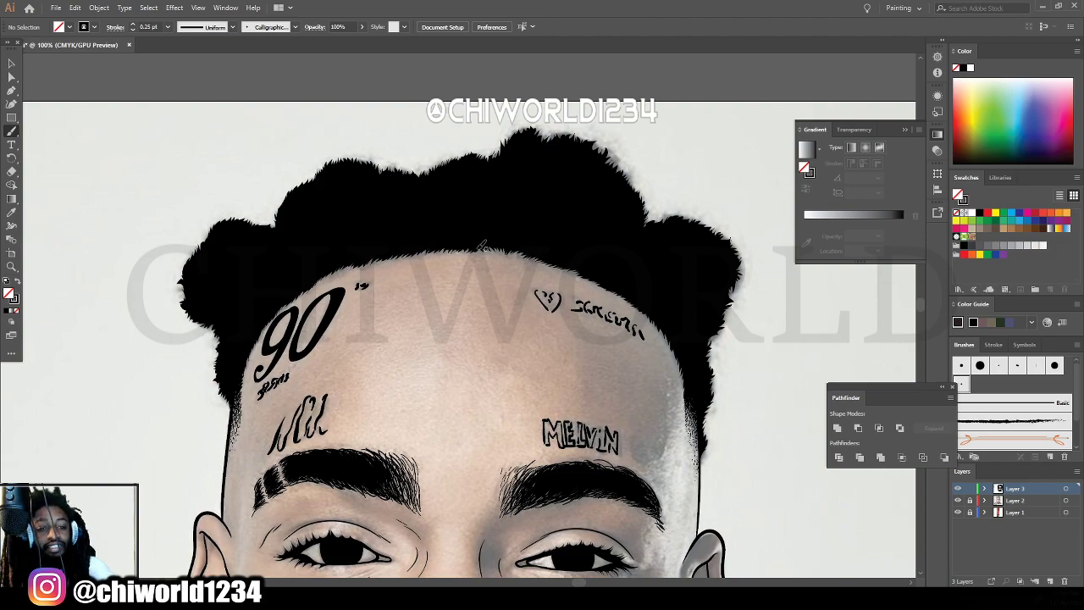
key(ctrl+plus)
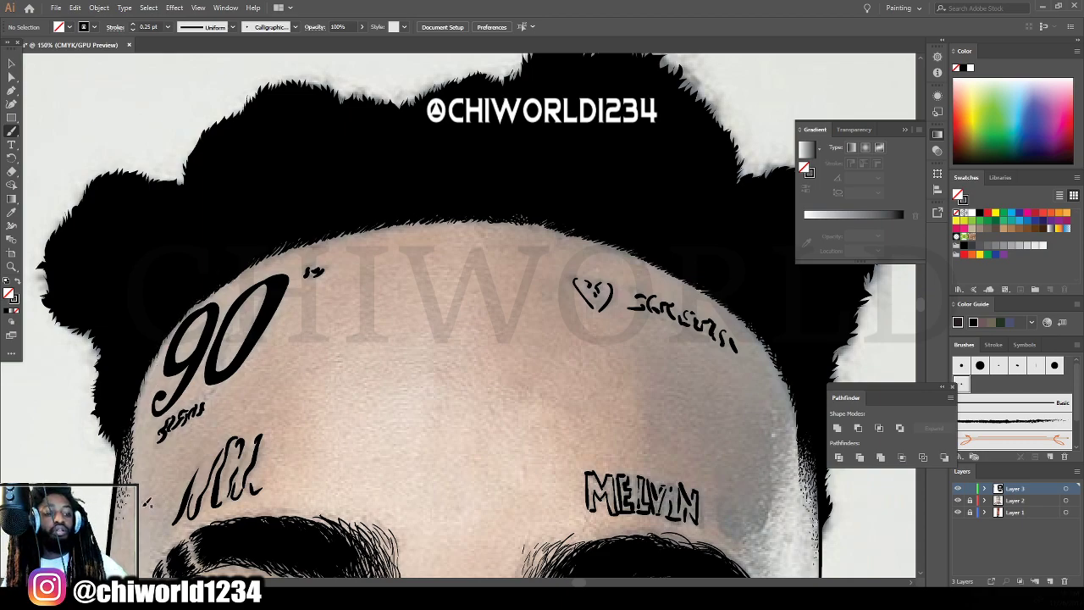
drag(137, 397, 144, 370)
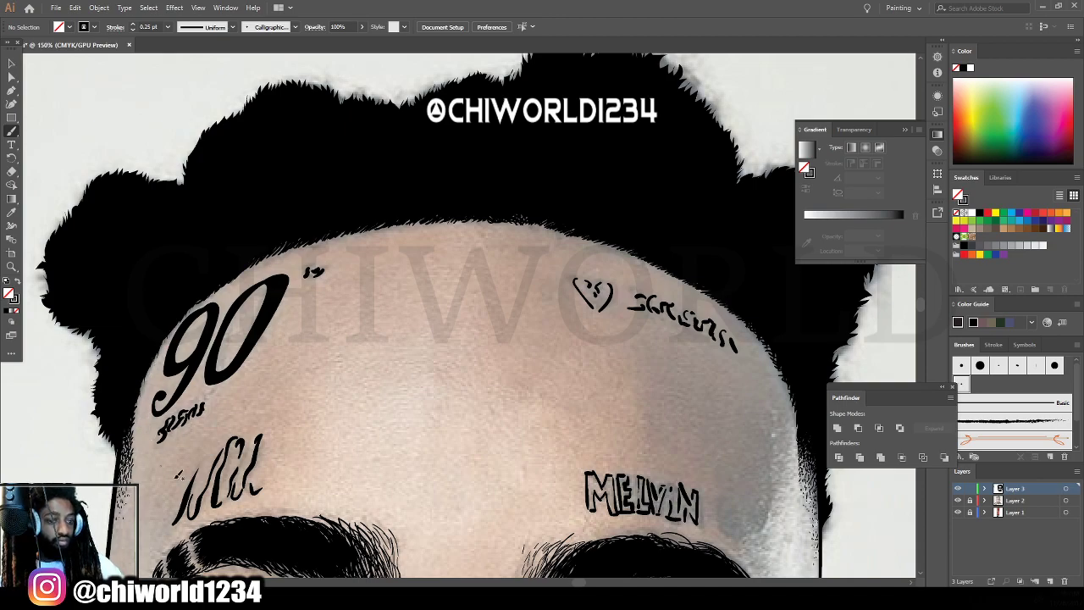
Toggle Layer 1 and Layer 2 to review the whole line art, leaving Layer 1 visible and Layer 2 hidden.
key(ctrl+minus)
key(ctrl+minus)
key(ctrl+minus)
key(ctrl+minus)
scroll(745, 387, down, 1)
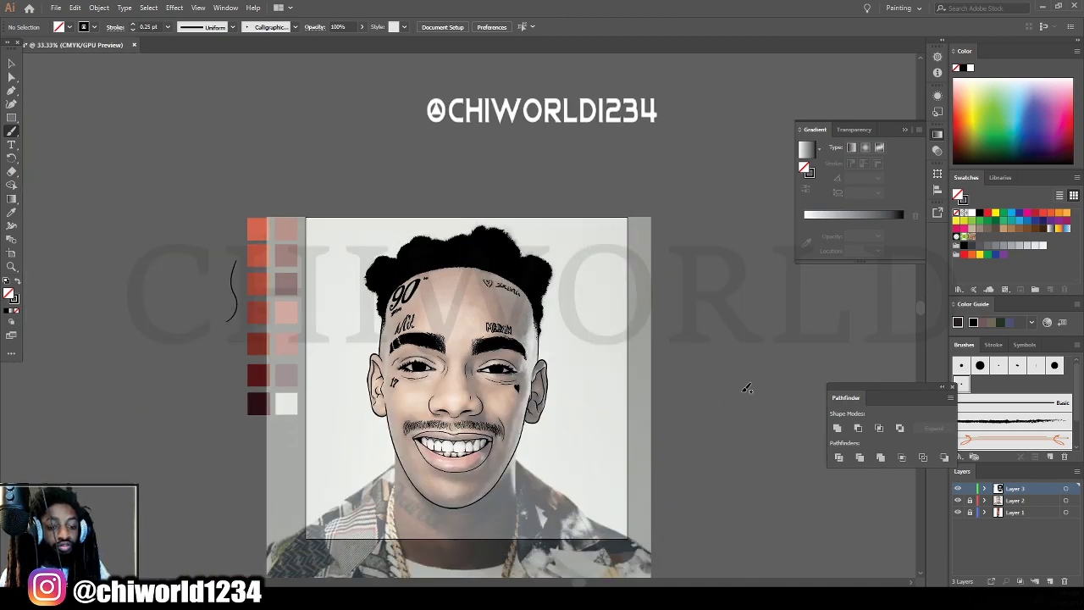
click(958, 512)
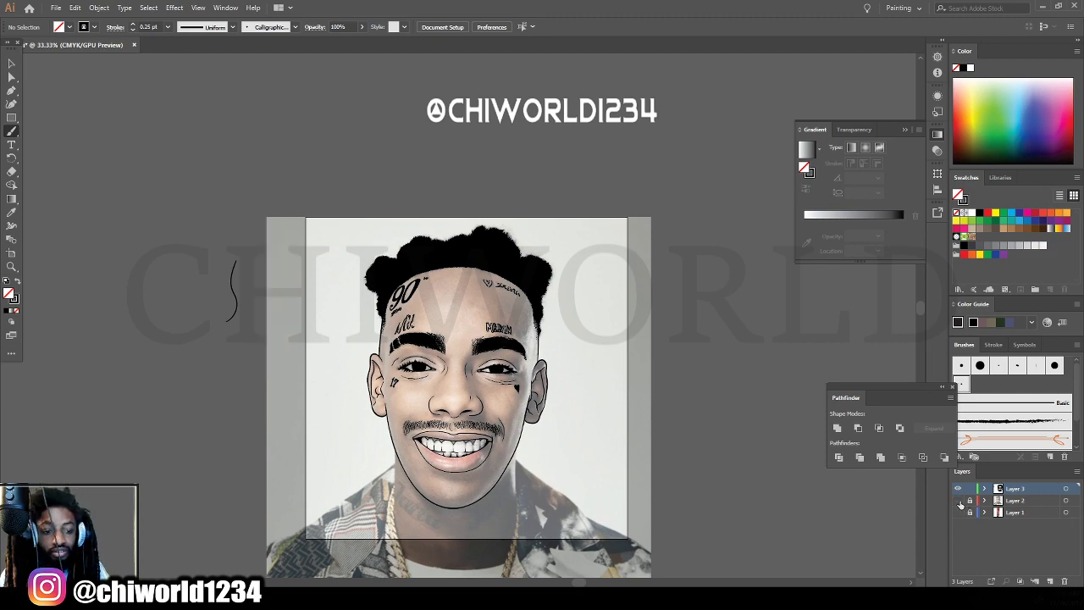
click(959, 501)
click(959, 513)
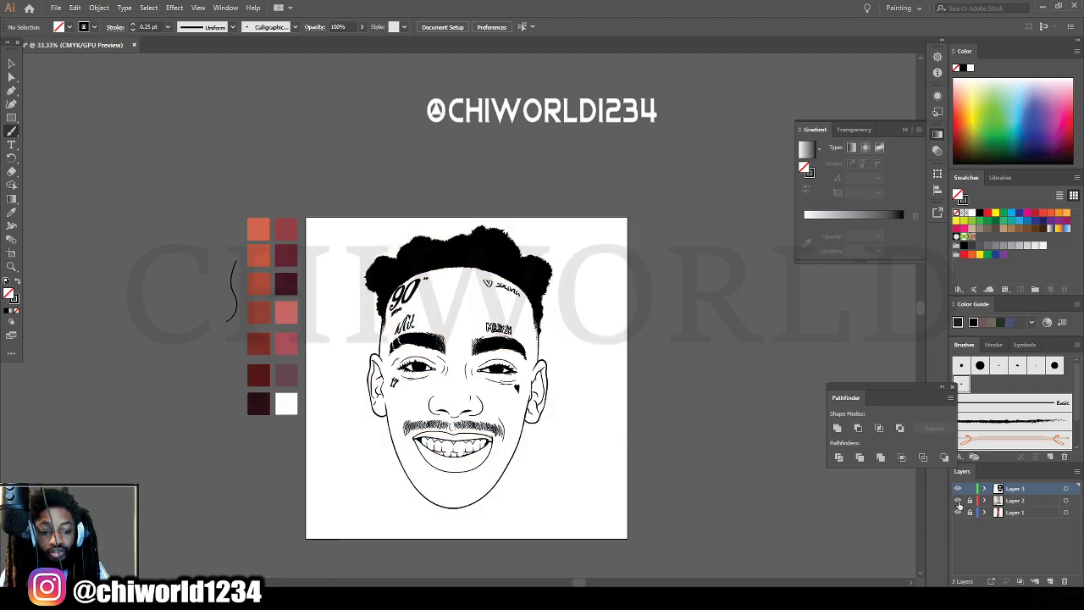
click(958, 501)
key(ctrl+plus)
key(ctrl+plus)
click(959, 502)
Paint small curly strands around the entire outer edge of the black hair with the 0.25 pt brush.
key(ctrl+plus)
key(ctrl+plus)
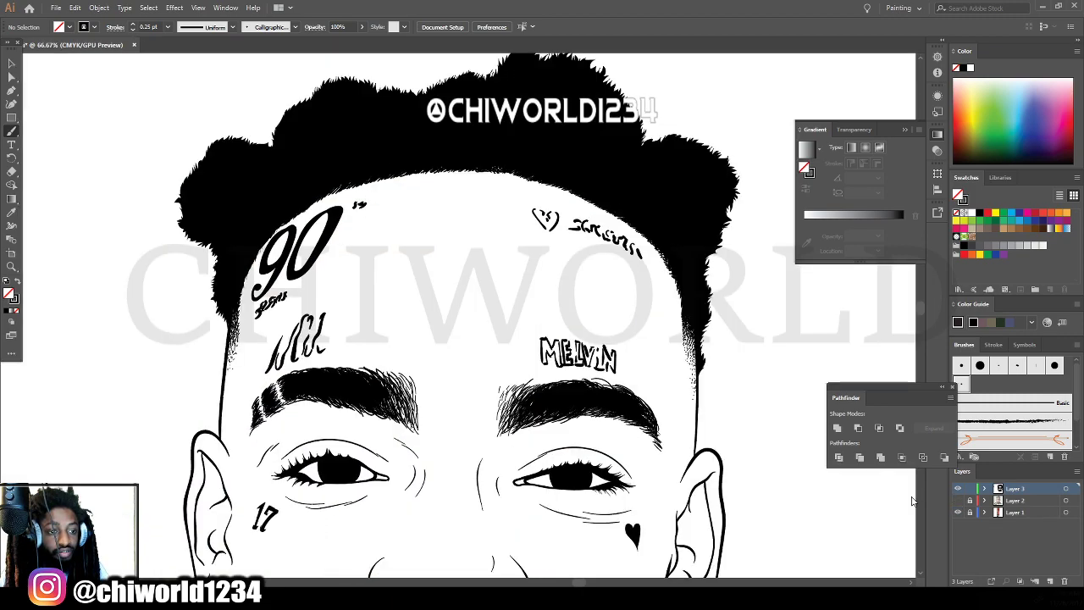
key(ctrl+minus)
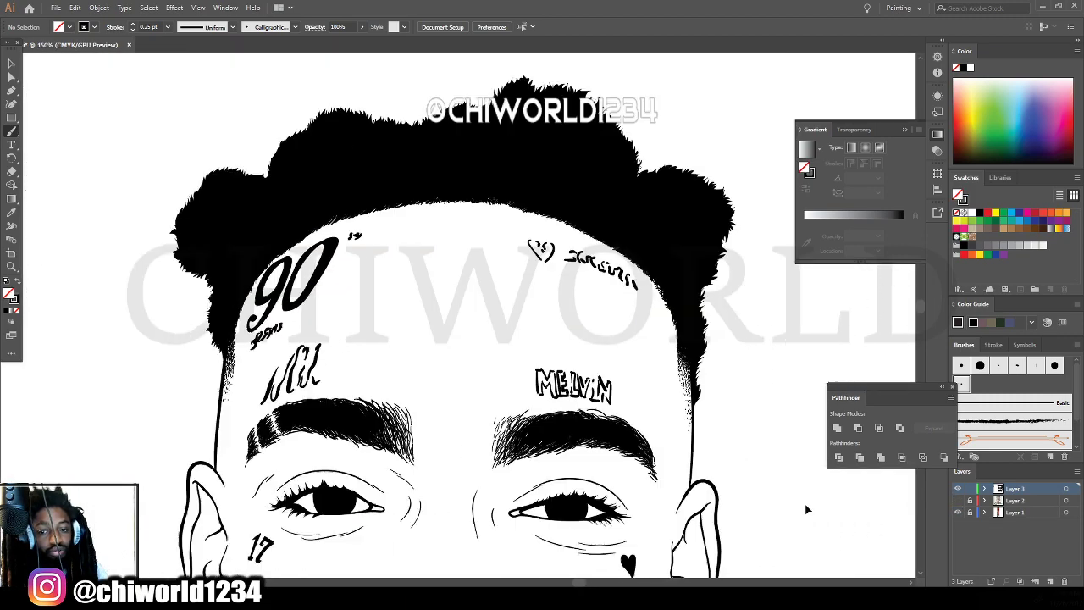
scroll(695, 383, up, 3)
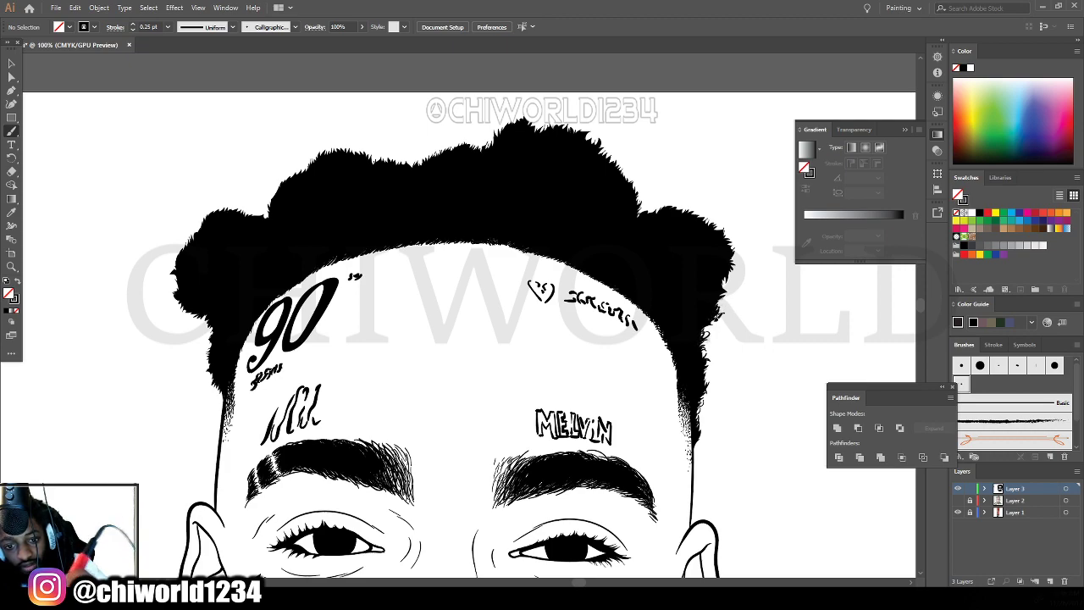
mouse_move(724, 290)
mouse_down()
mouse_move(737, 261)
mouse_move(728, 233)
mouse_move(696, 208)
mouse_move(641, 212)
mouse_move(633, 179)
mouse_move(603, 144)
mouse_move(518, 121)
mouse_move(478, 141)
mouse_up()
mouse_move(470, 147)
mouse_down()
mouse_move(382, 165)
mouse_move(337, 139)
mouse_move(304, 161)
mouse_move(270, 214)
mouse_move(234, 213)
mouse_up()
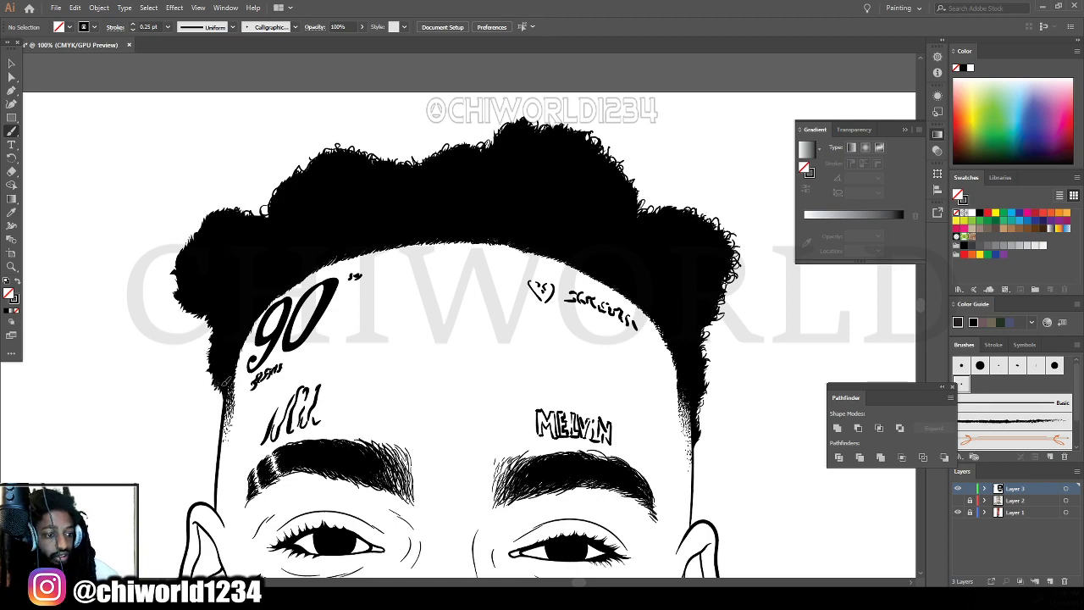
mouse_move(213, 354)
mouse_down()
mouse_move(206, 313)
mouse_move(176, 291)
mouse_move(181, 259)
mouse_move(218, 219)
mouse_move(291, 203)
mouse_up()
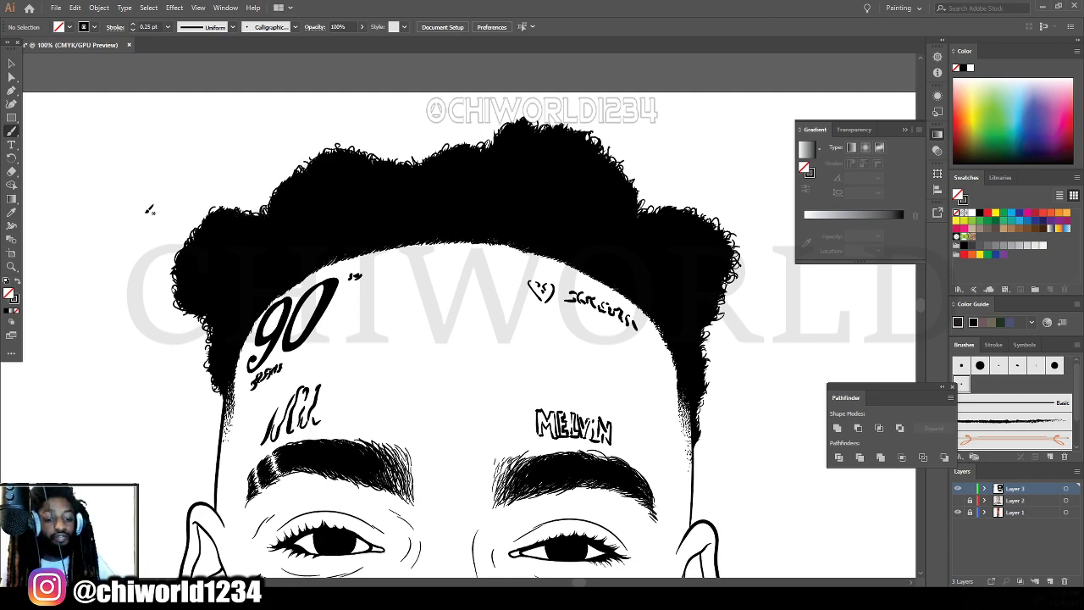
Review the curly hair edge and the eye area in the line art, and show Layer 2 to compare with the photo.
key(ctrl+minus)
key(ctrl+minus)
key(ctrl+minus)
key(ctrl+plus)
key(ctrl+plus)
key(ctrl+plus)
key(ctrl+plus)
key(ctrl+plus)
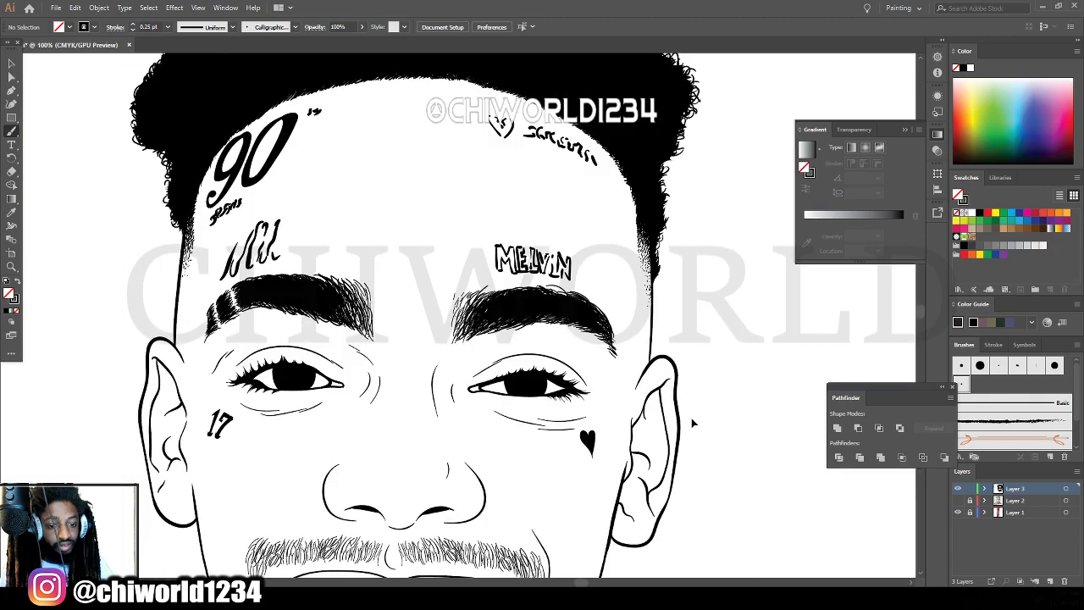
scroll(690, 415, down, 3)
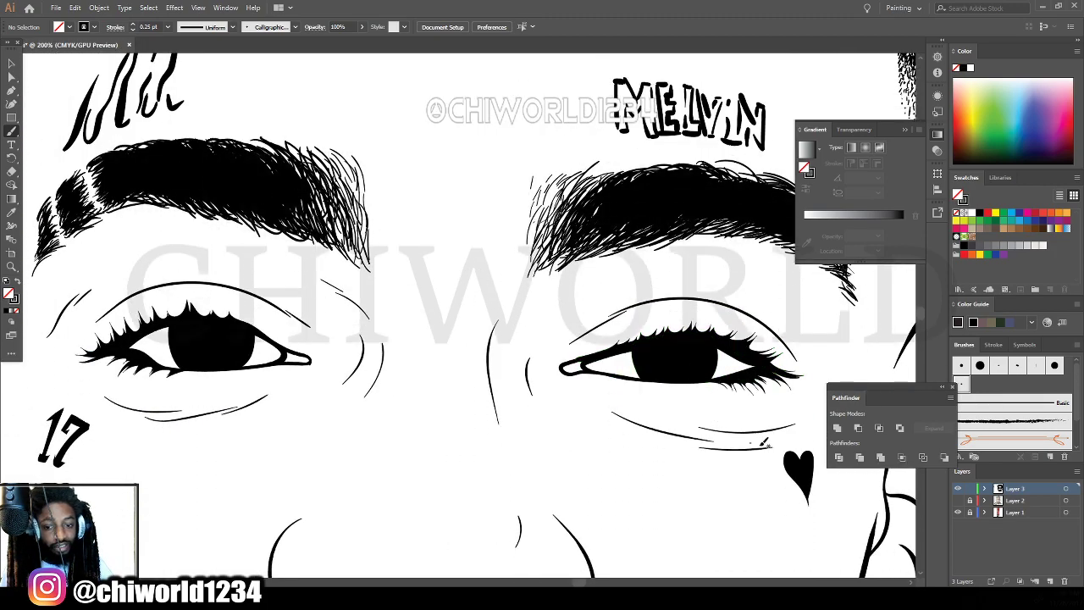
click(957, 501)
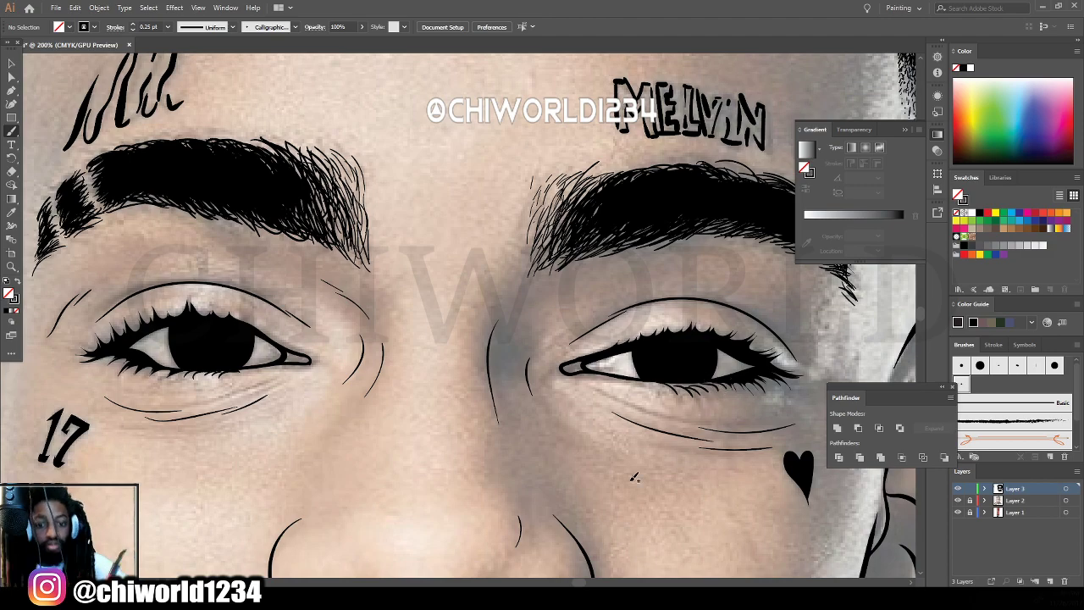
Compare the face line art with the photo by repeatedly toggling Layer 2 at several magnifications, leaving it hidden.
key(ctrl+minus)
key(ctrl+minus)
key(ctrl+minus)
key(ctrl+minus)
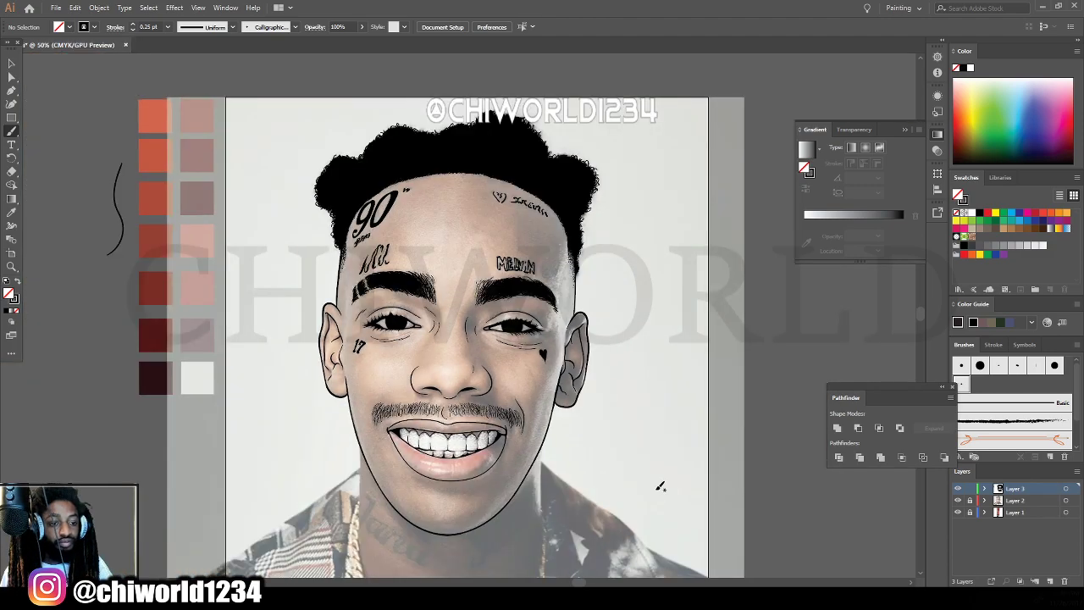
scroll(658, 487, down, 1)
key(ctrl+plus)
scroll(623, 488, down, 1)
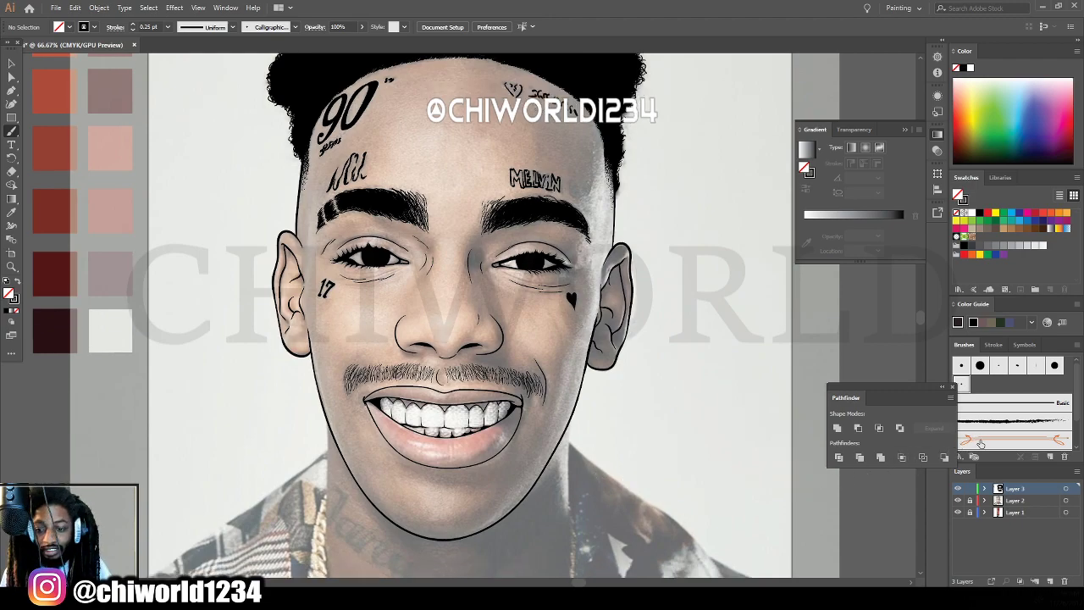
click(958, 501)
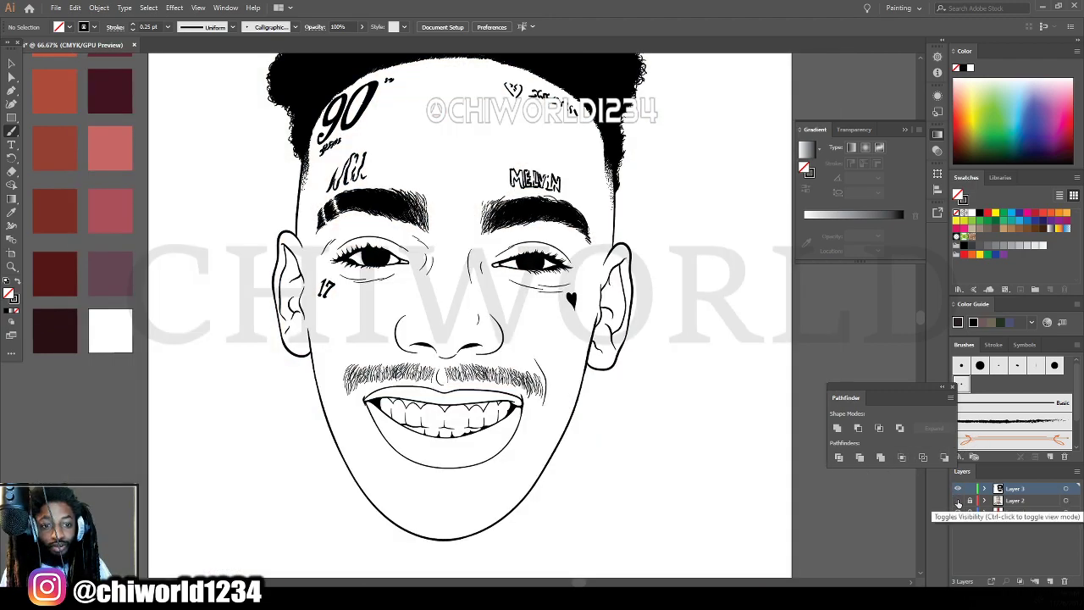
key(ctrl+minus)
key(ctrl+plus)
key(ctrl+plus)
click(958, 501)
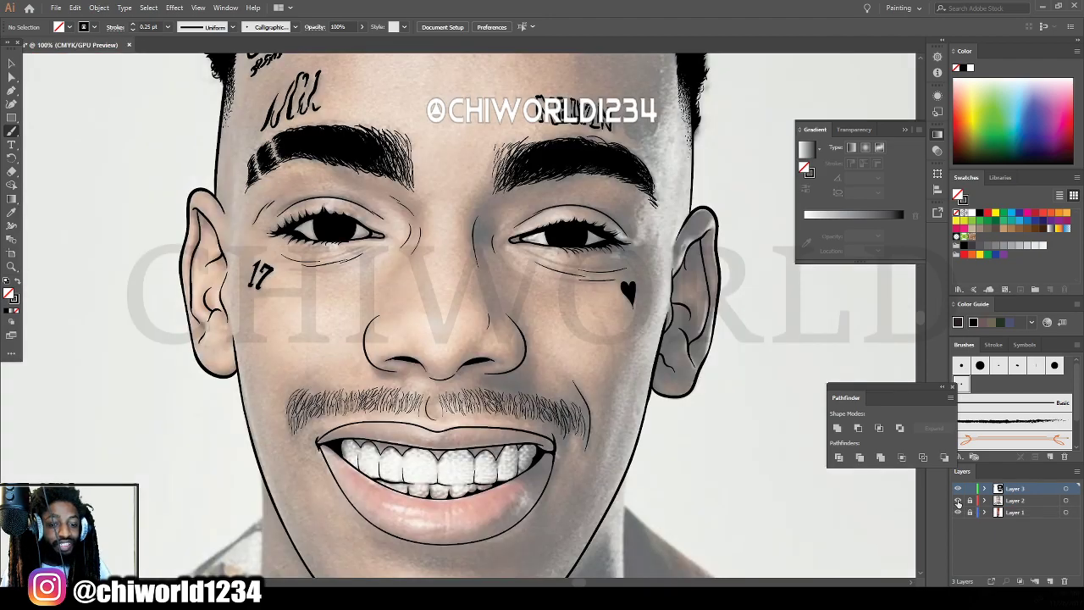
click(958, 501)
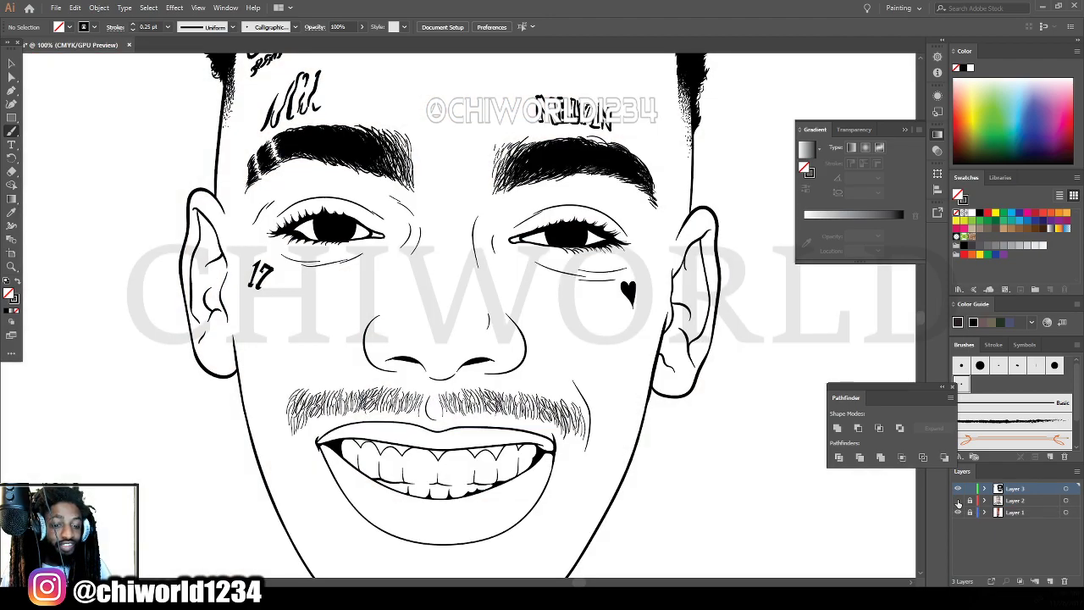
click(957, 501)
key(ctrl+minus)
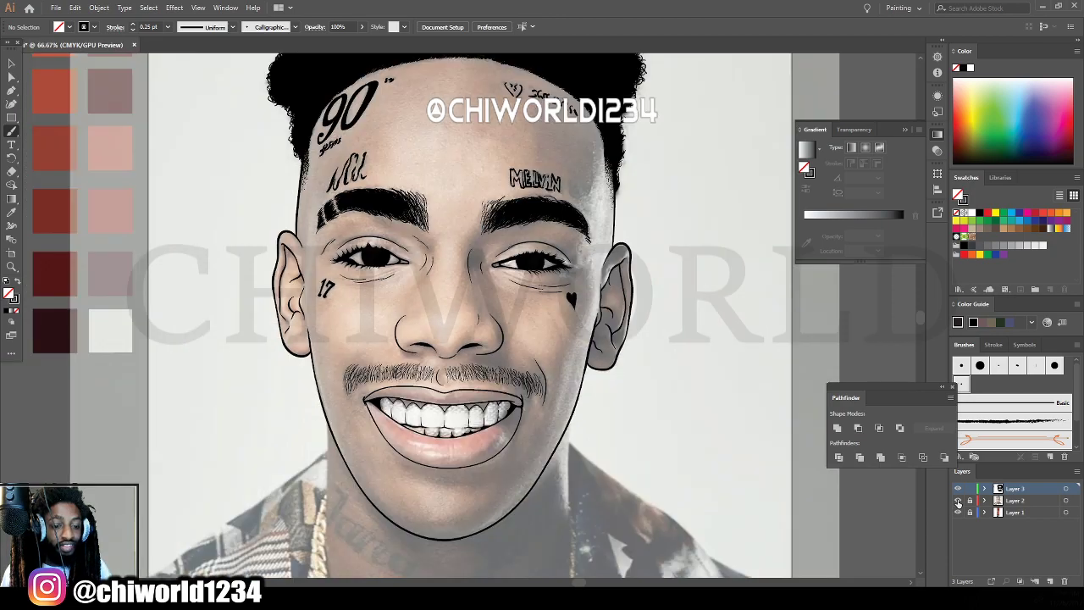
key(ctrl+plus)
key(ctrl+plus)
click(957, 501)
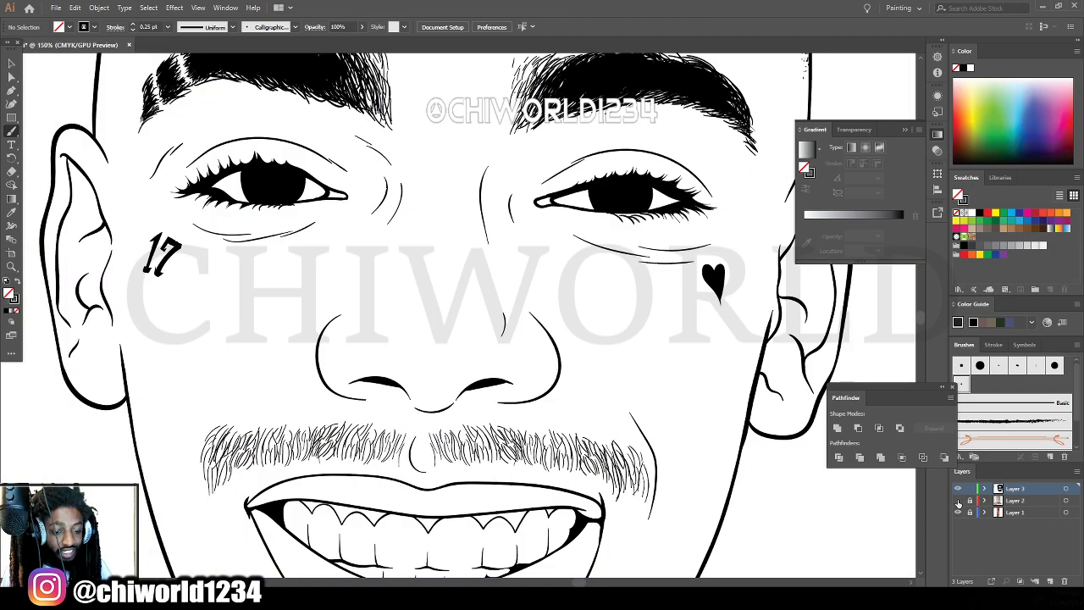
Select the whole face line art, expand its appearance and combine it with the Pathfinder Merge operation.
key(ctrl+minus)
key(ctrl+minus)
key(ctrl+minus)
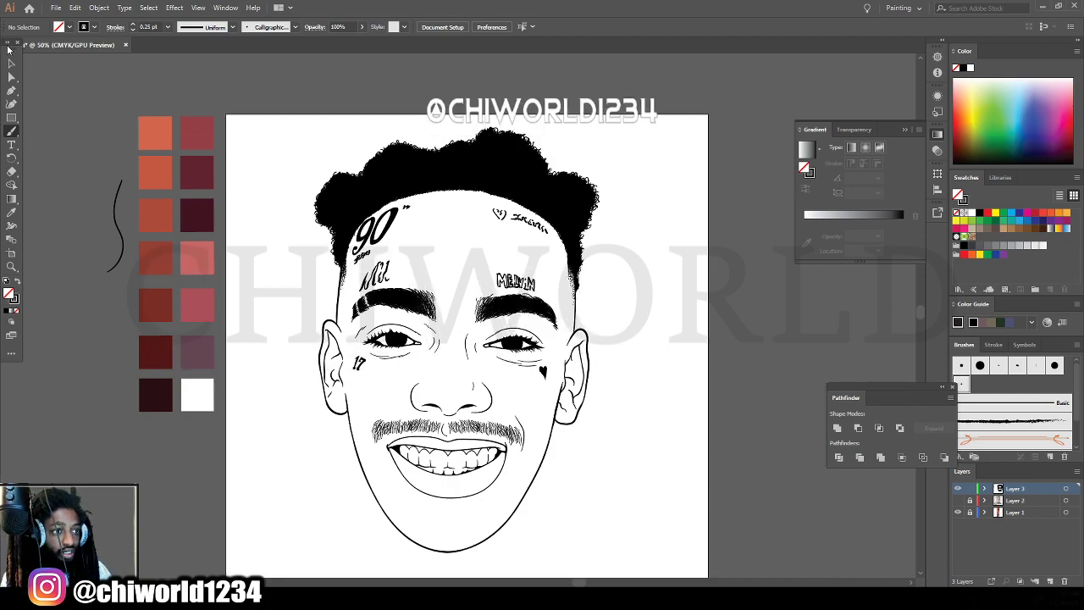
click(12, 62)
drag(265, 98, 653, 564)
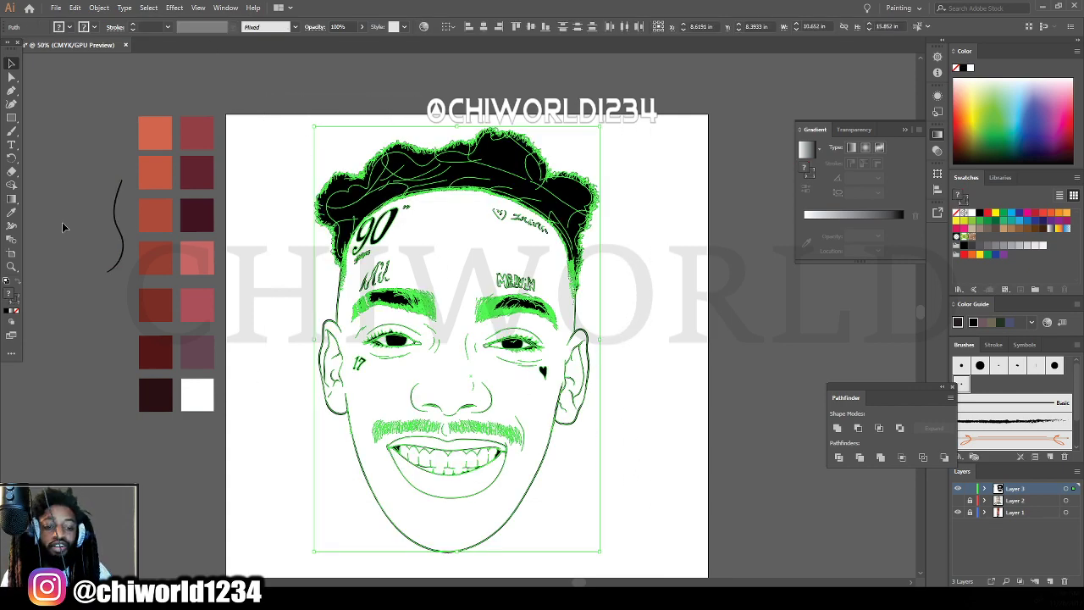
click(99, 7)
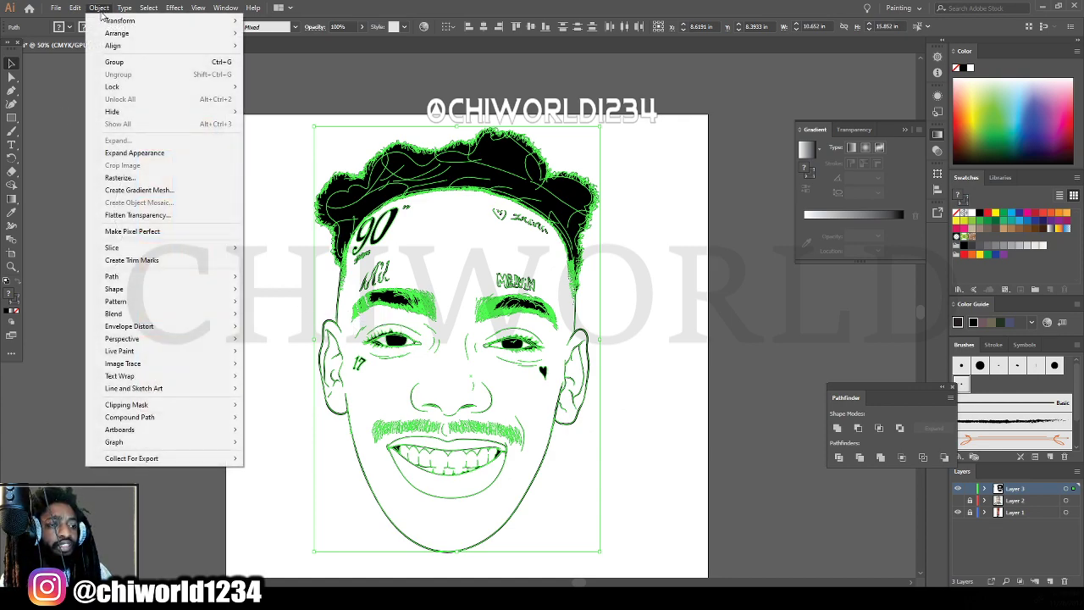
click(175, 155)
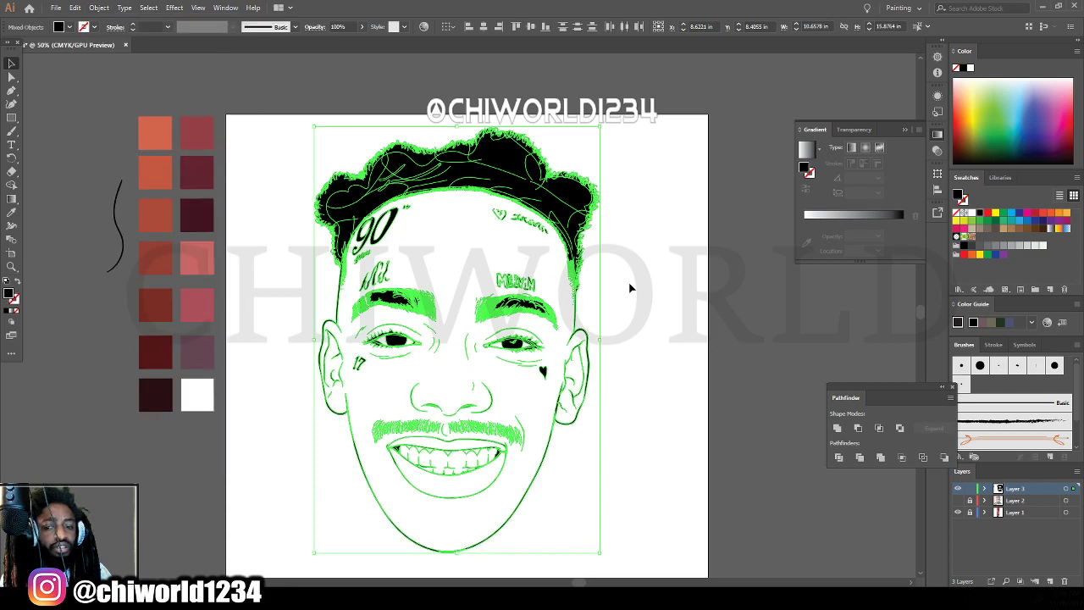
click(882, 459)
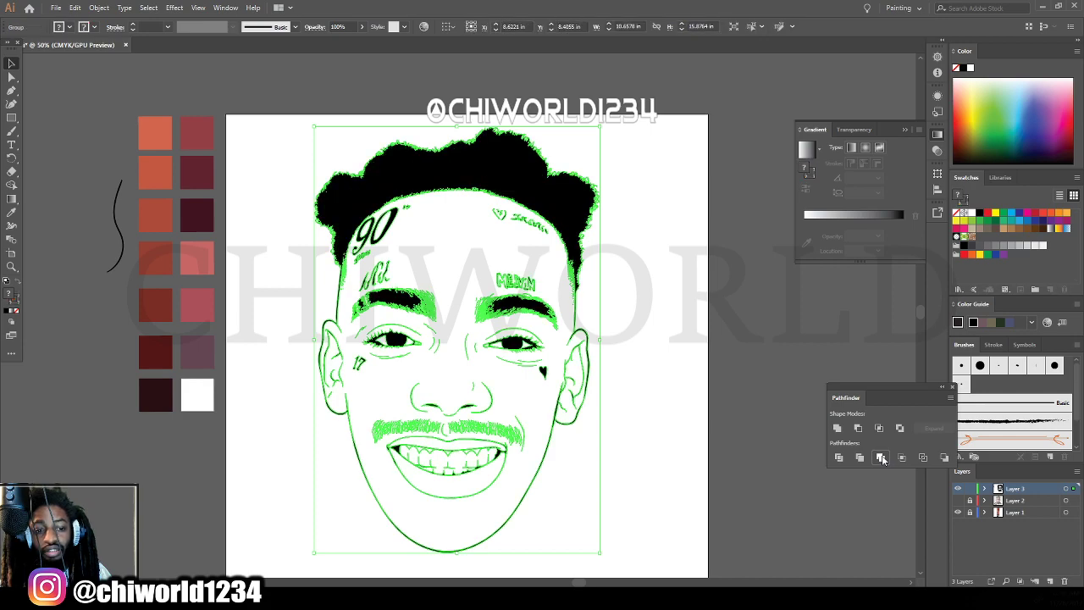
click(672, 299)
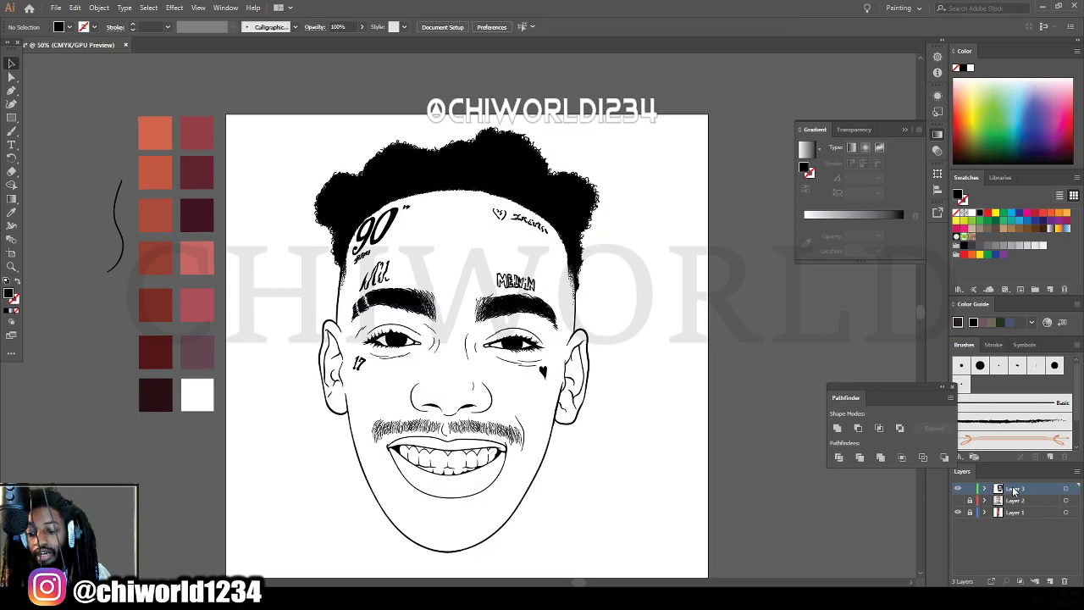
Duplicate Layer 3, lock the copy and make the original Layer 3 the active layer.
drag(1014, 495, 1050, 581)
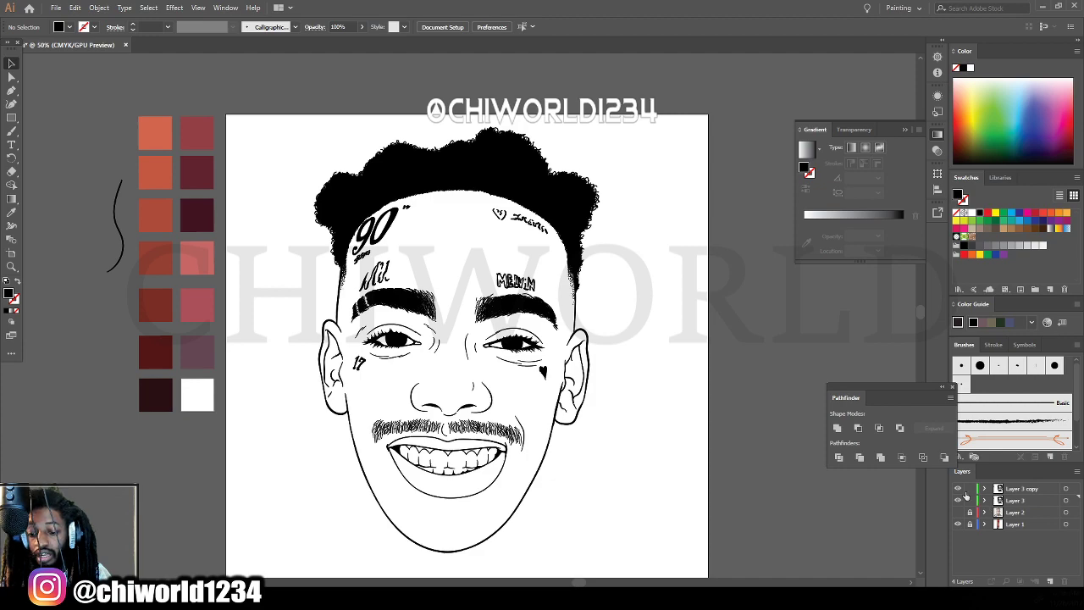
click(1012, 501)
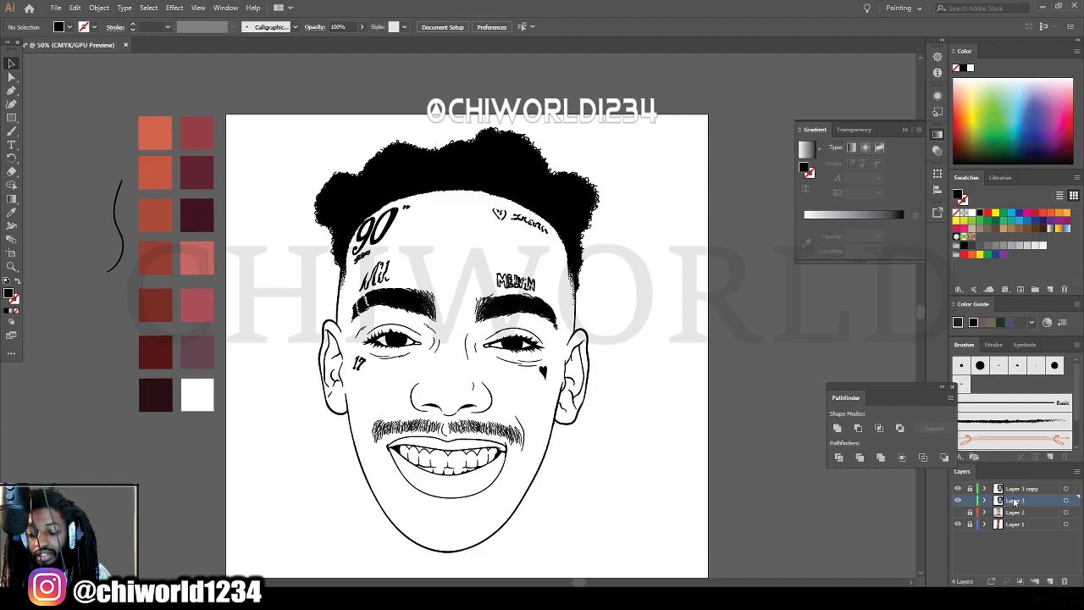
Sample the lightest orange skin tone from the palette and draw a rectangle about 13.26 × 18.36 in covering the whole head.
scroll(216, 314, up, 2)
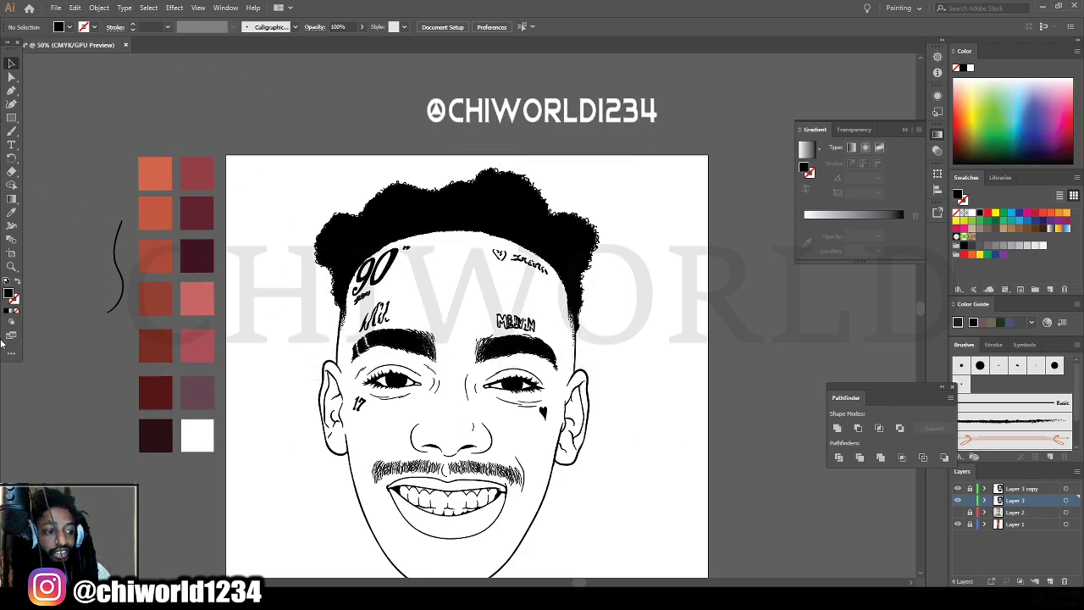
click(12, 212)
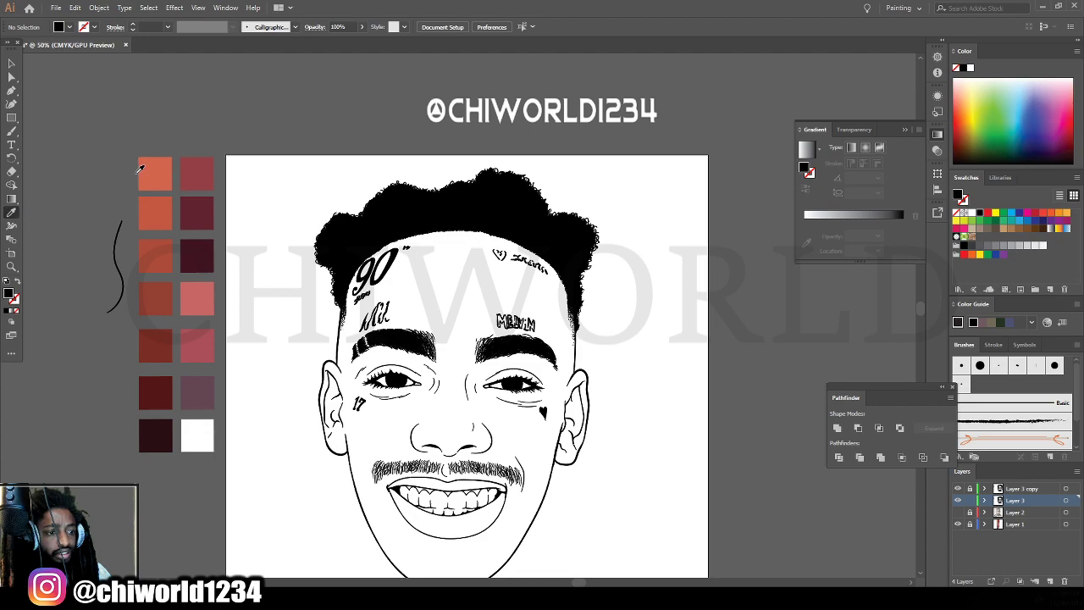
click(145, 172)
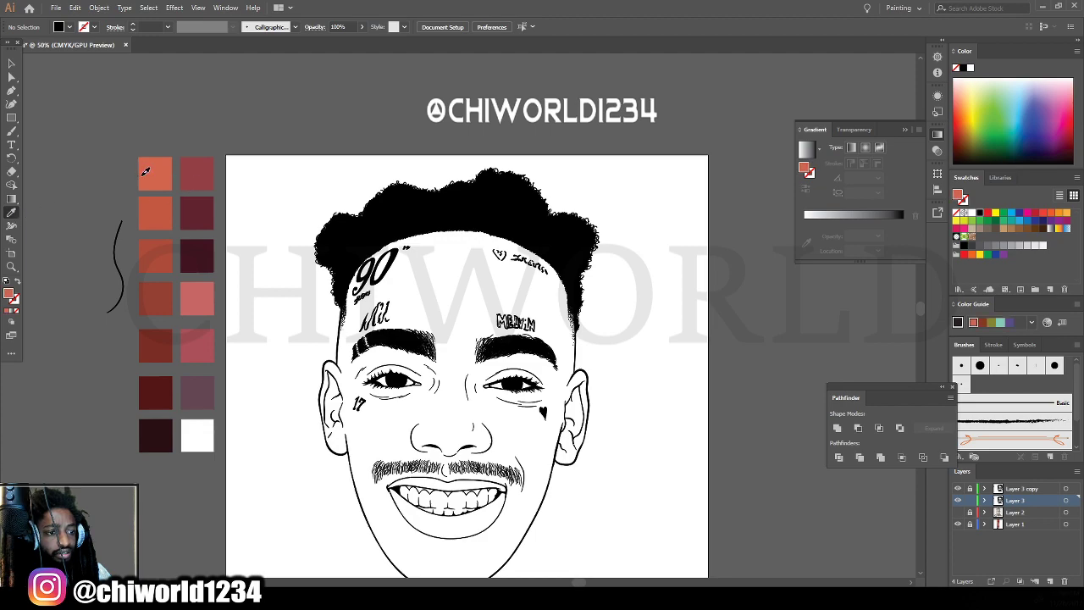
click(13, 117)
scroll(263, 200, down, 2)
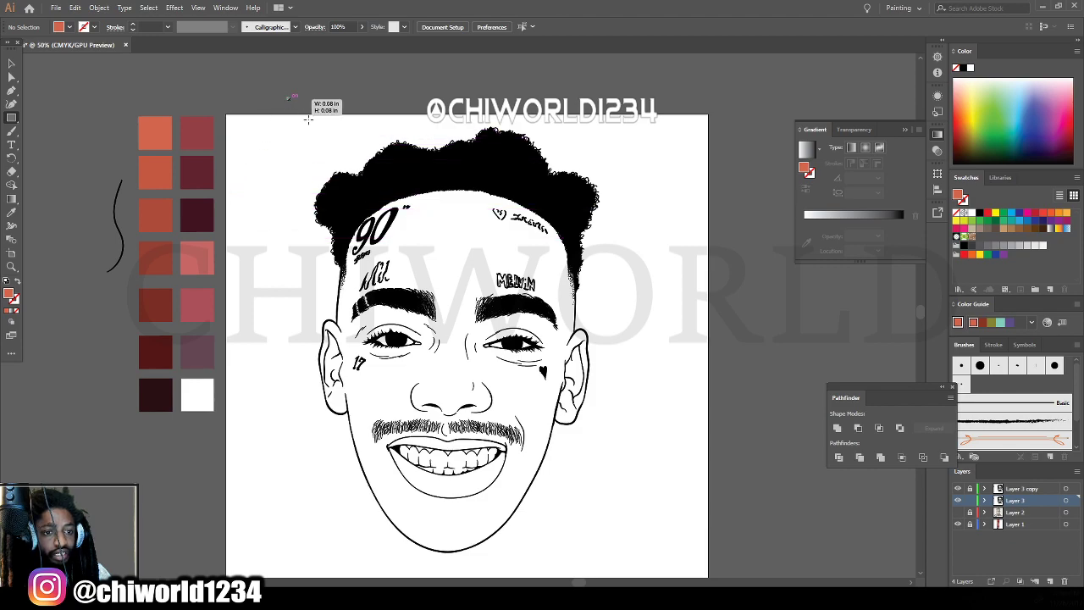
drag(286, 98, 641, 576)
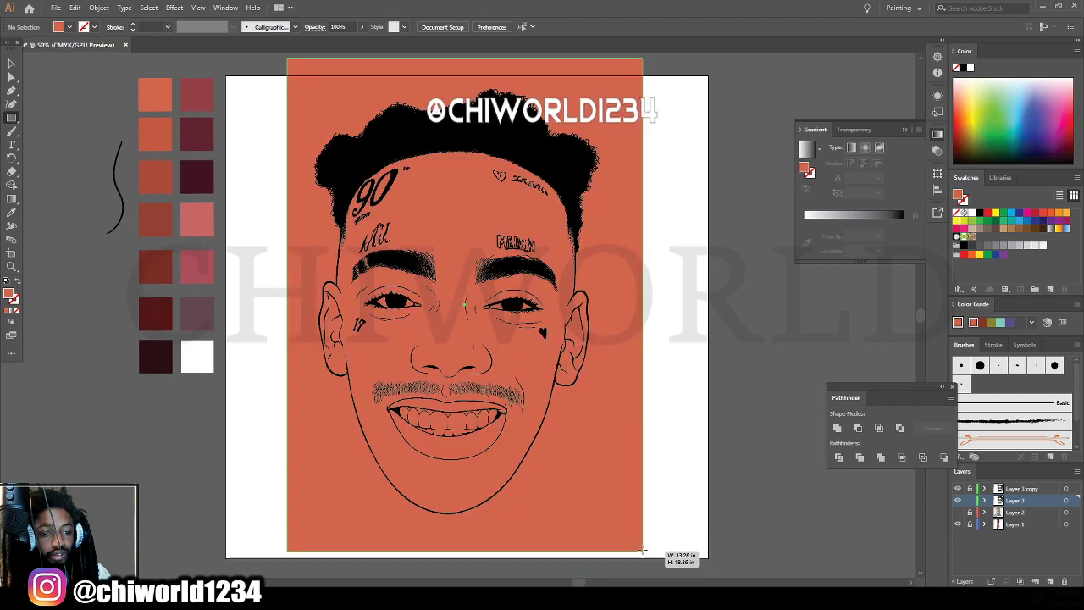
scroll(381, 389, up, 1)
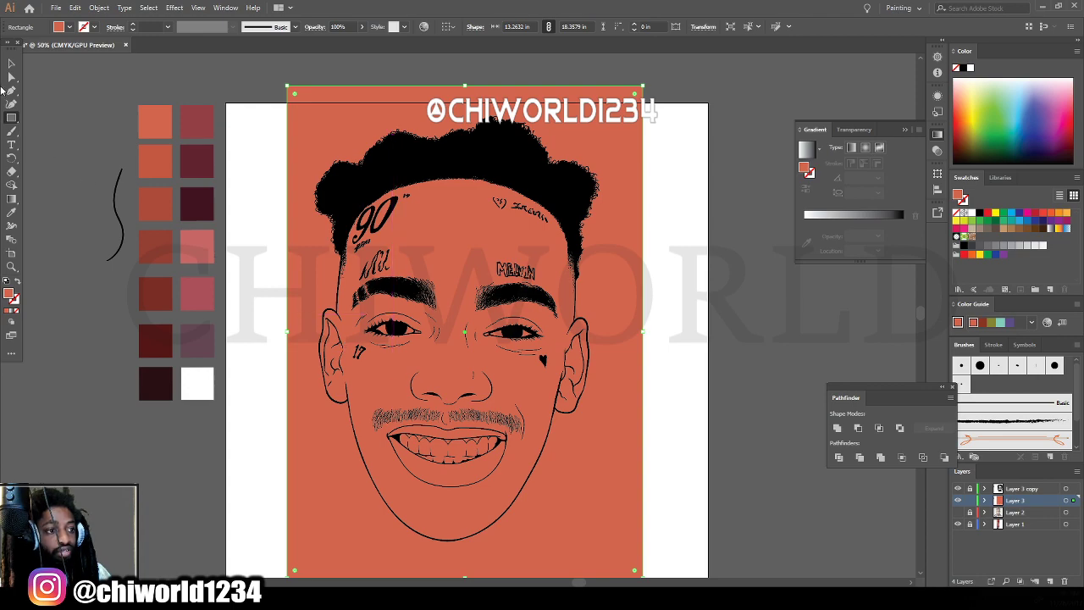
Send the orange rectangle to the back of Layer 3, behind the line art.
click(10, 68)
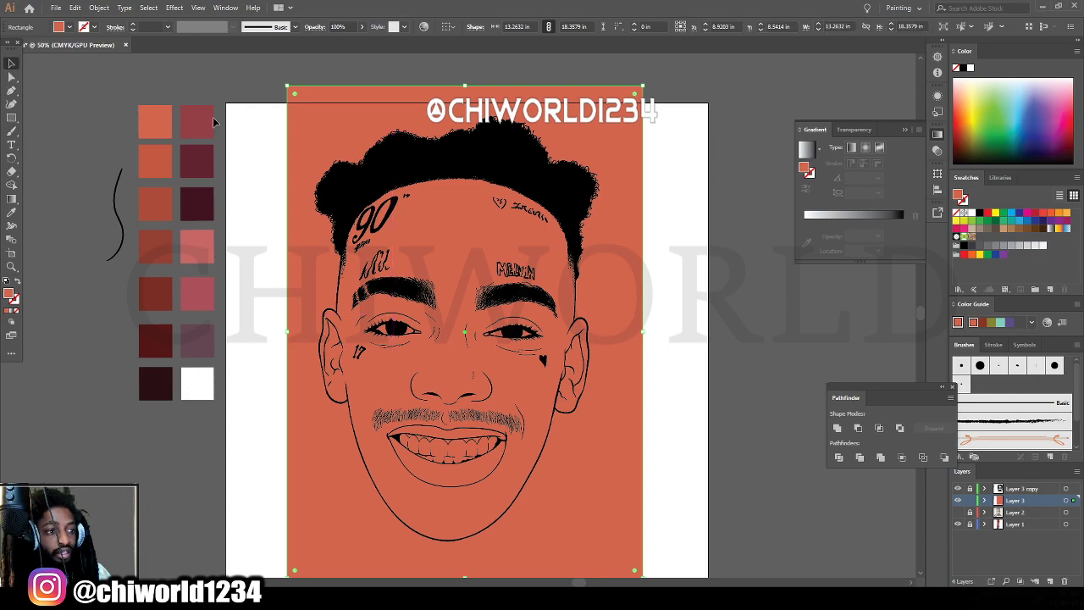
right_click(337, 127)
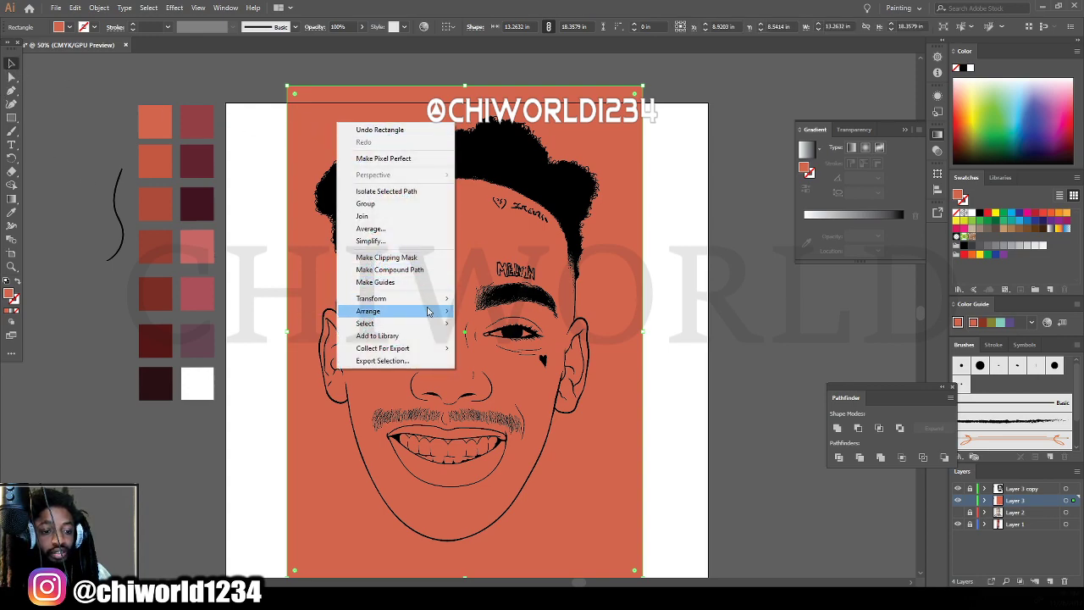
mouse_move(430, 313)
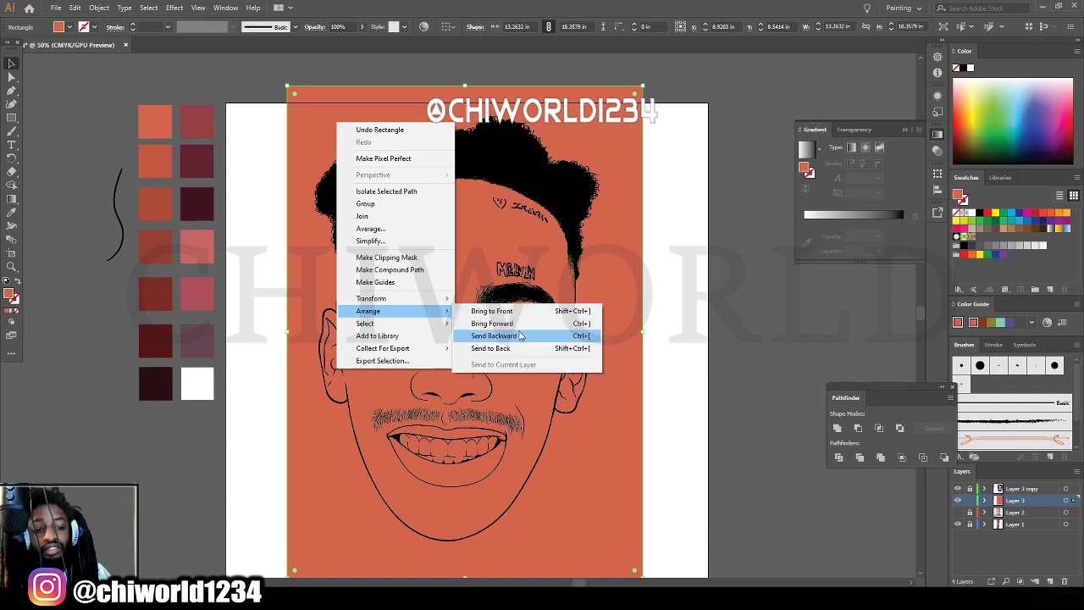
click(491, 348)
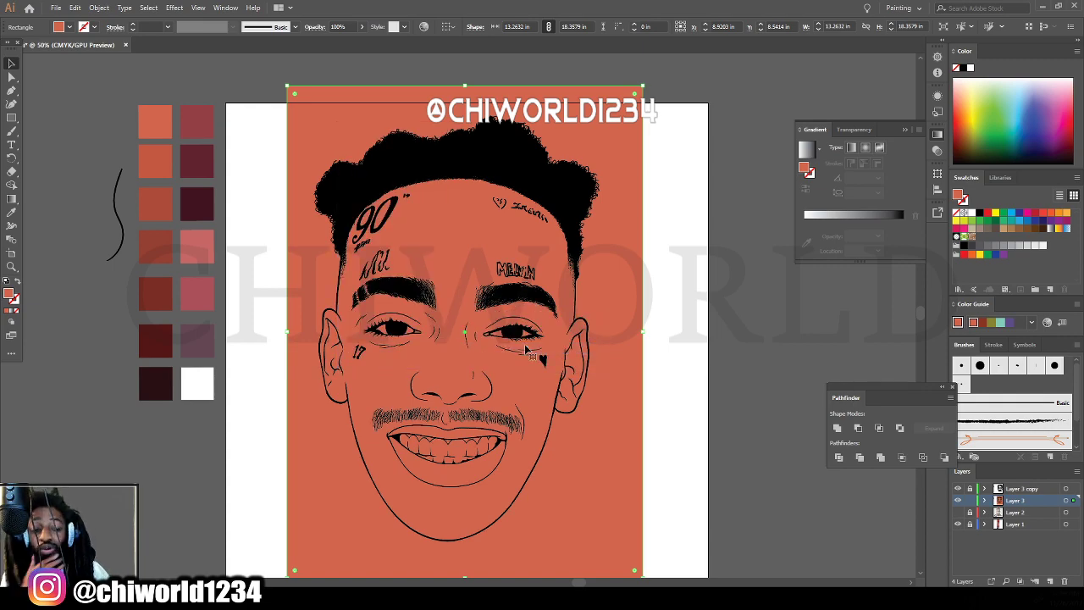
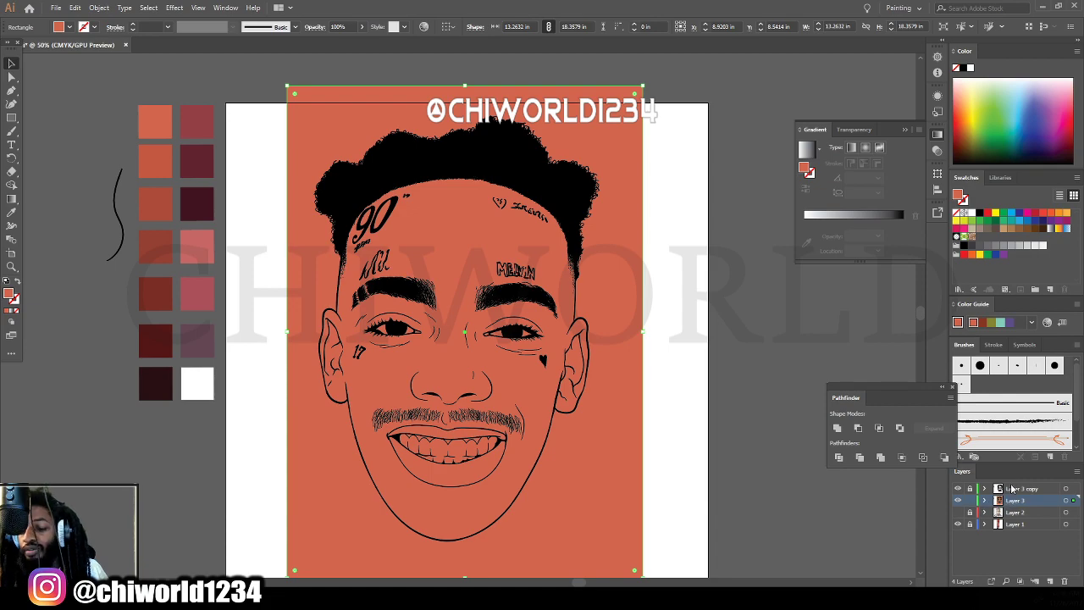
Merge the orange rectangle with the Layer 3 line art using Pathfinder Merge, and isolate the resulting group.
click(766, 512)
drag(698, 539, 284, 88)
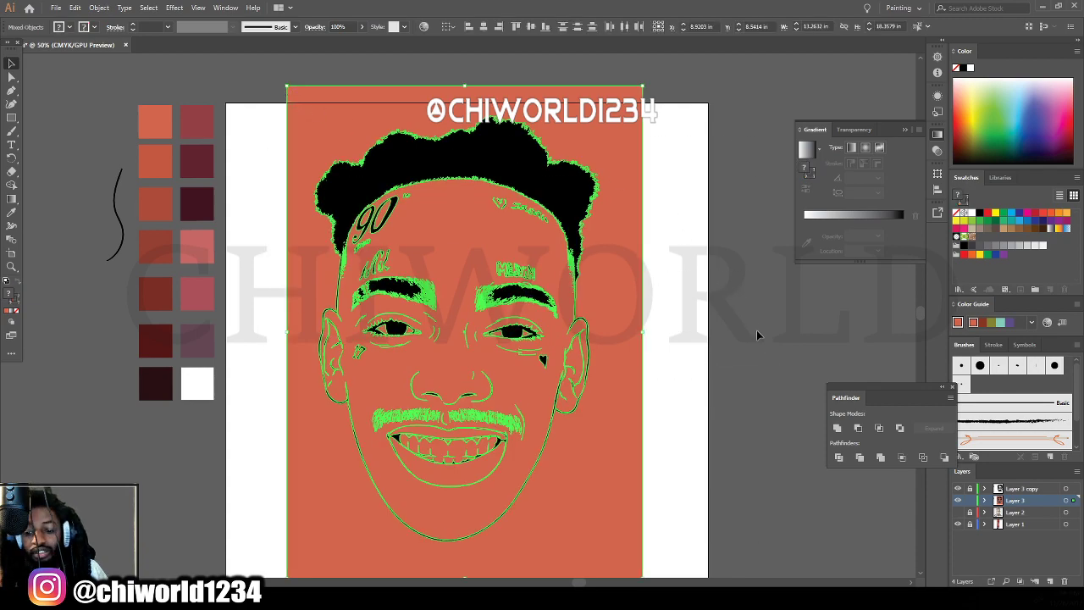
click(881, 457)
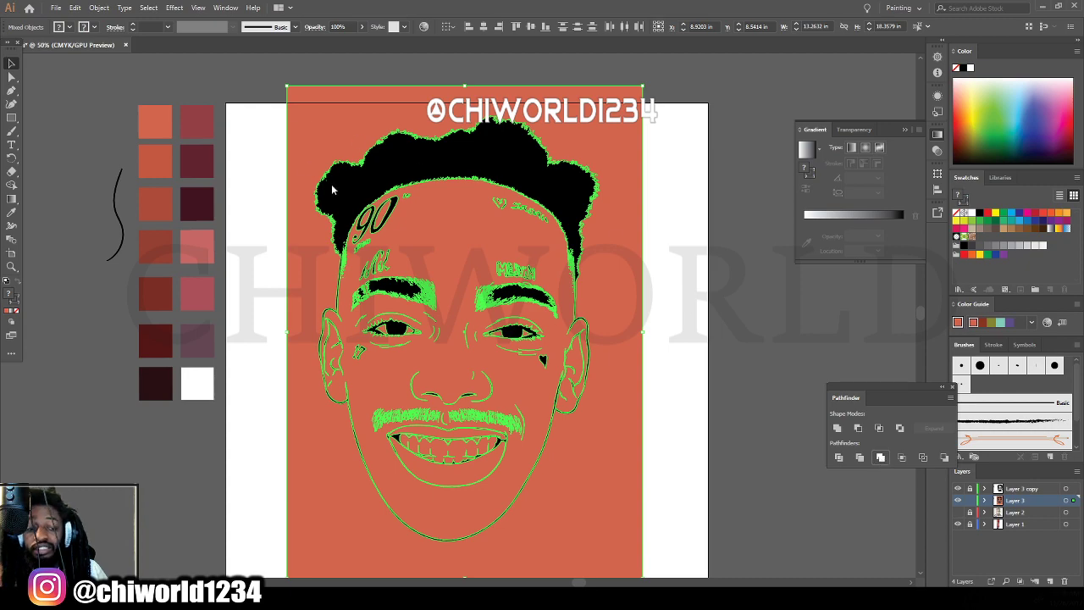
key(ctrl+g)
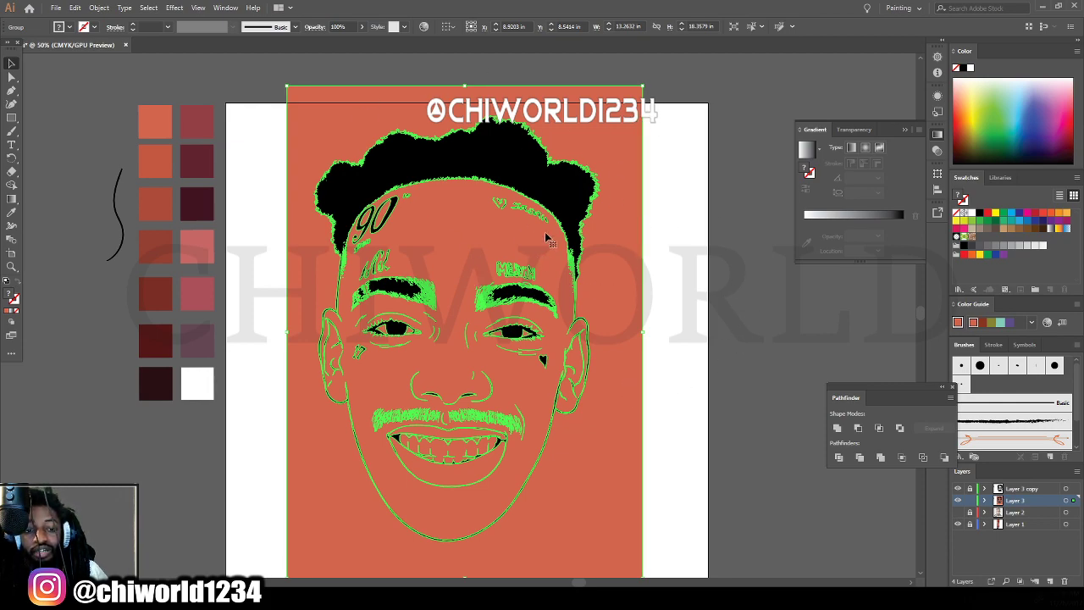
right_click(606, 279)
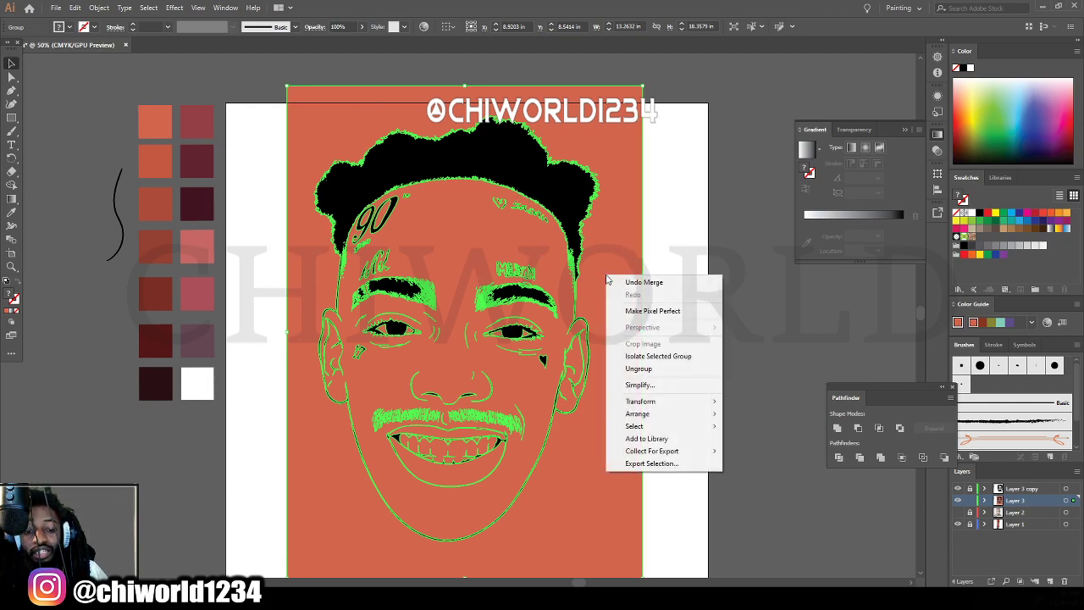
click(647, 357)
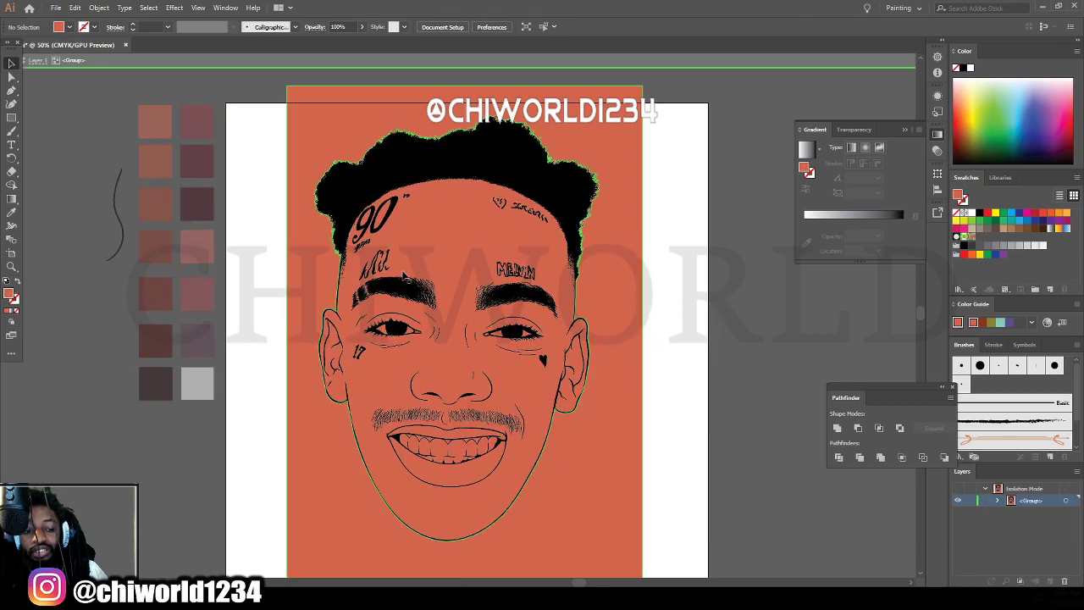
Fill the teeth inside the mouth with light gray.
key(ctrl+plus)
key(ctrl+plus)
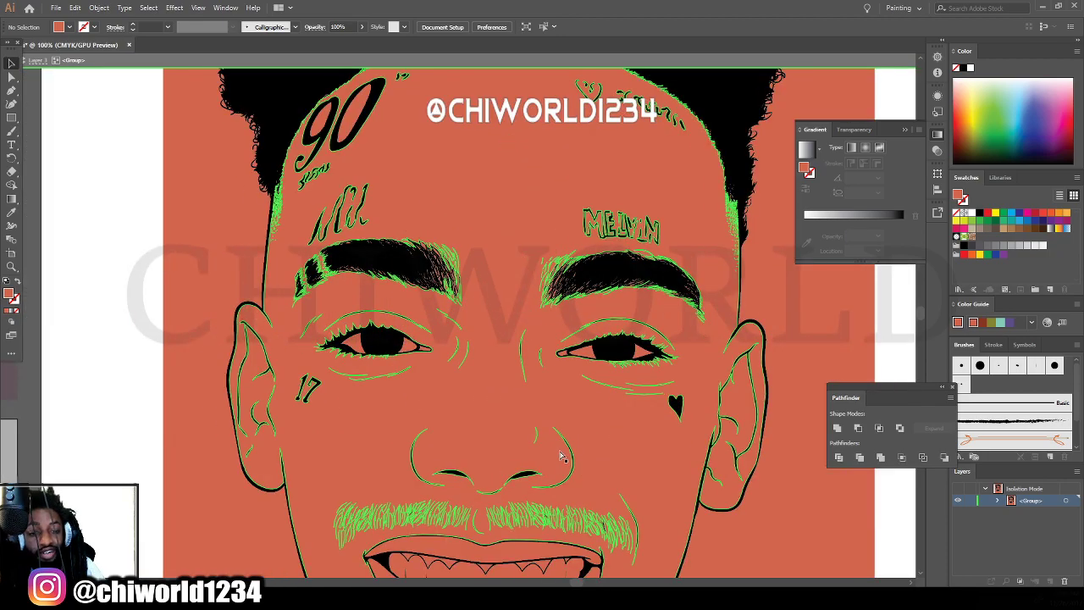
key(ctrl+plus)
scroll(525, 415, down, 5)
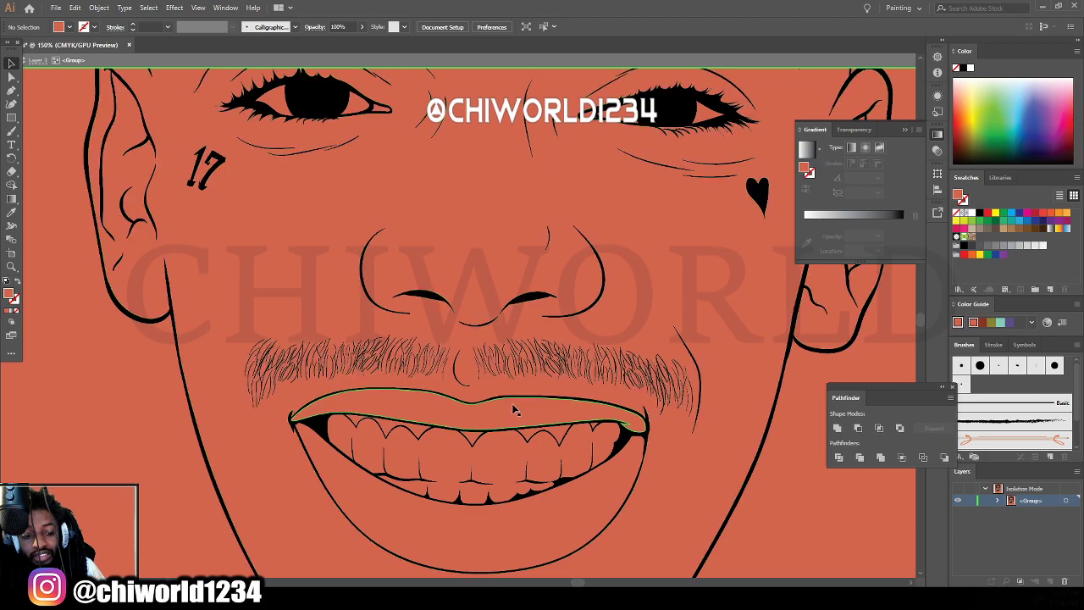
click(479, 471)
Delete the orange area surrounding the head, keeping the skin colour only inside the face and ears.
key(ctrl+minus)
key(ctrl+minus)
click(690, 266)
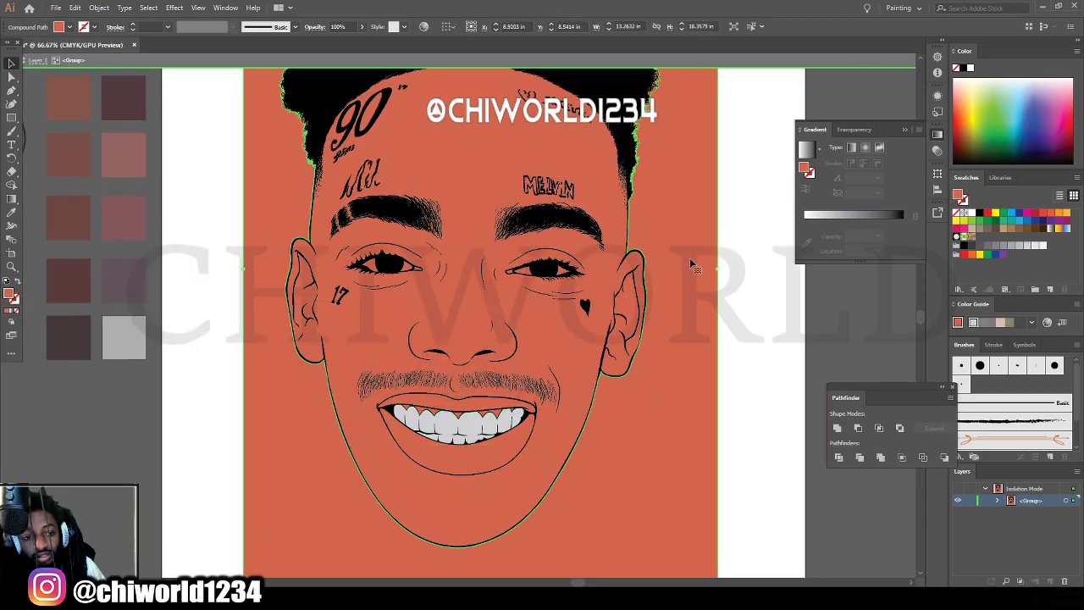
key(Delete)
scroll(712, 405, down, 2)
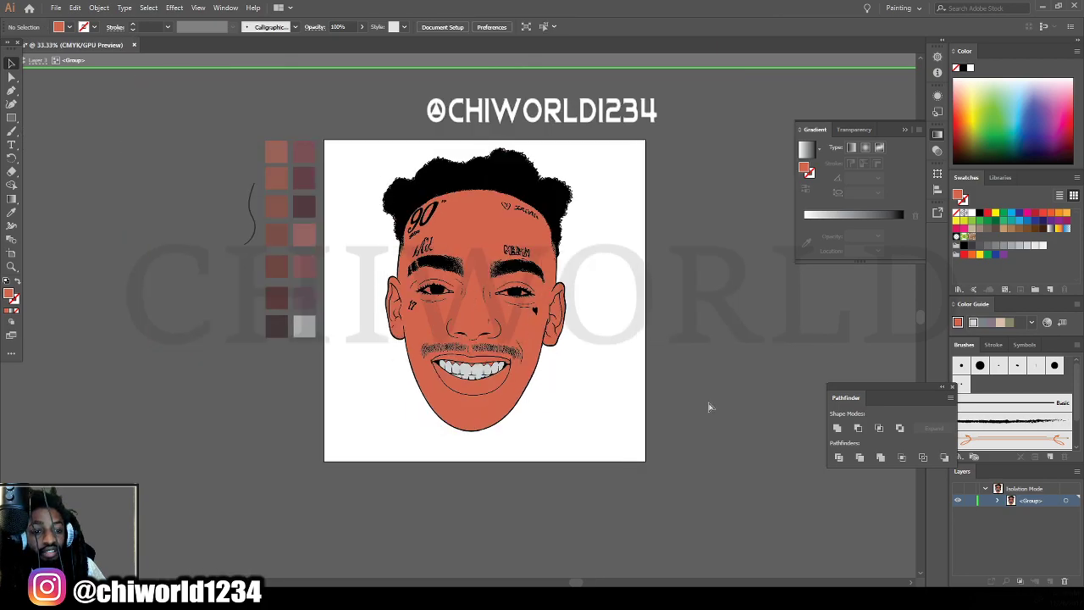
Select the white-of-the-eye shapes in both eyes and fill them with the lightest gray swatch.
scroll(711, 407, up, 4)
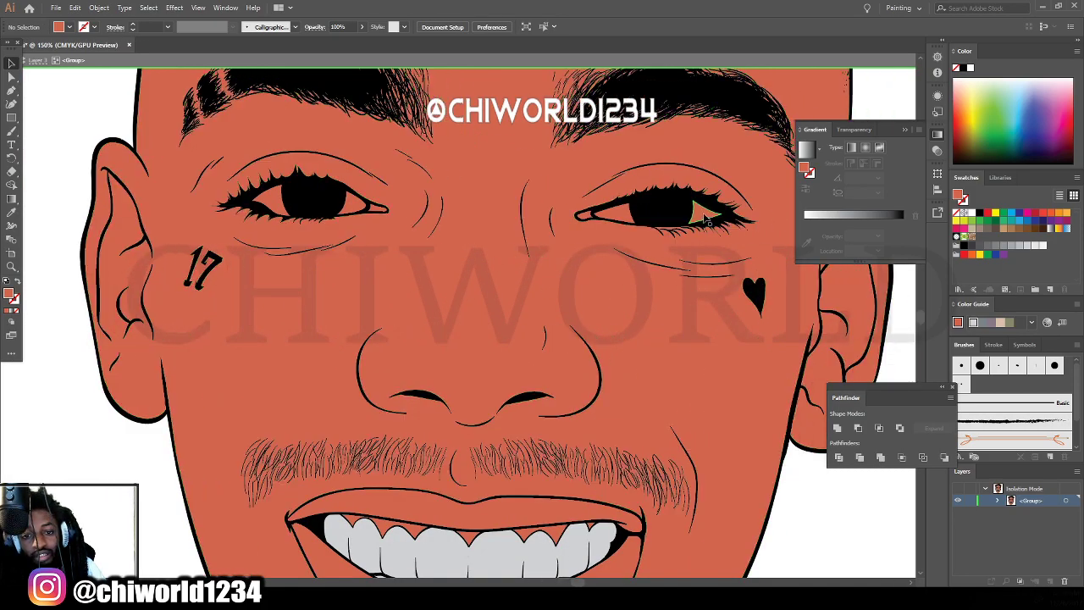
click(702, 214)
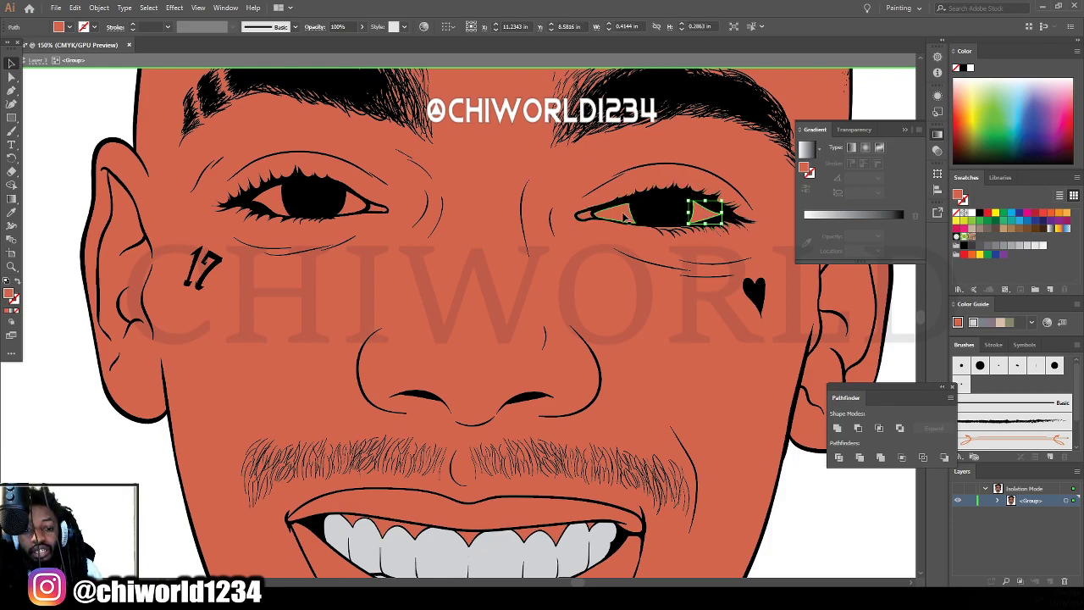
shift+click(627, 217)
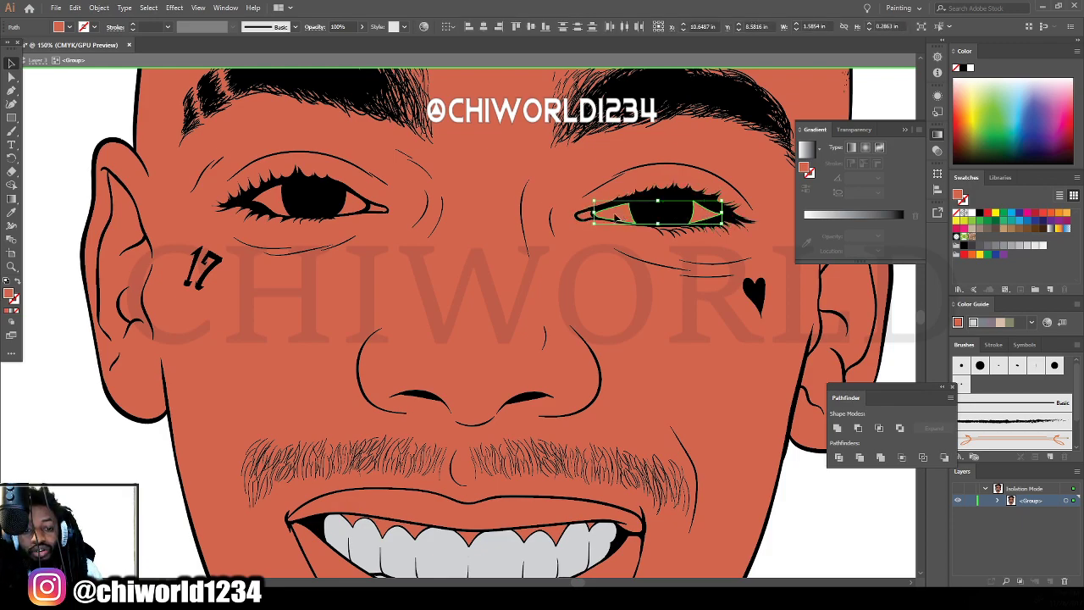
shift+click(353, 208)
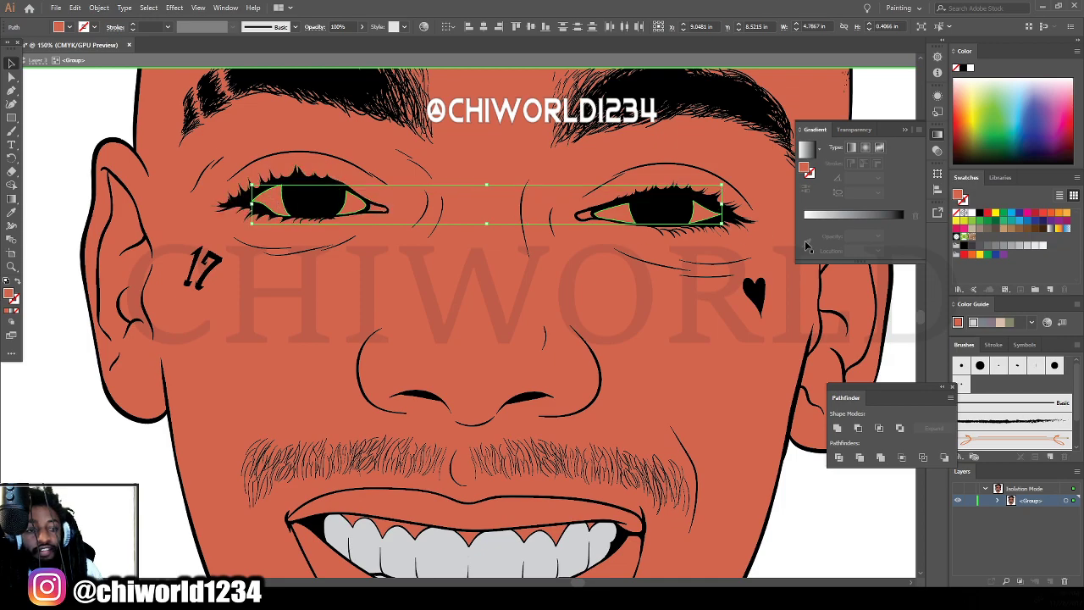
click(1043, 245)
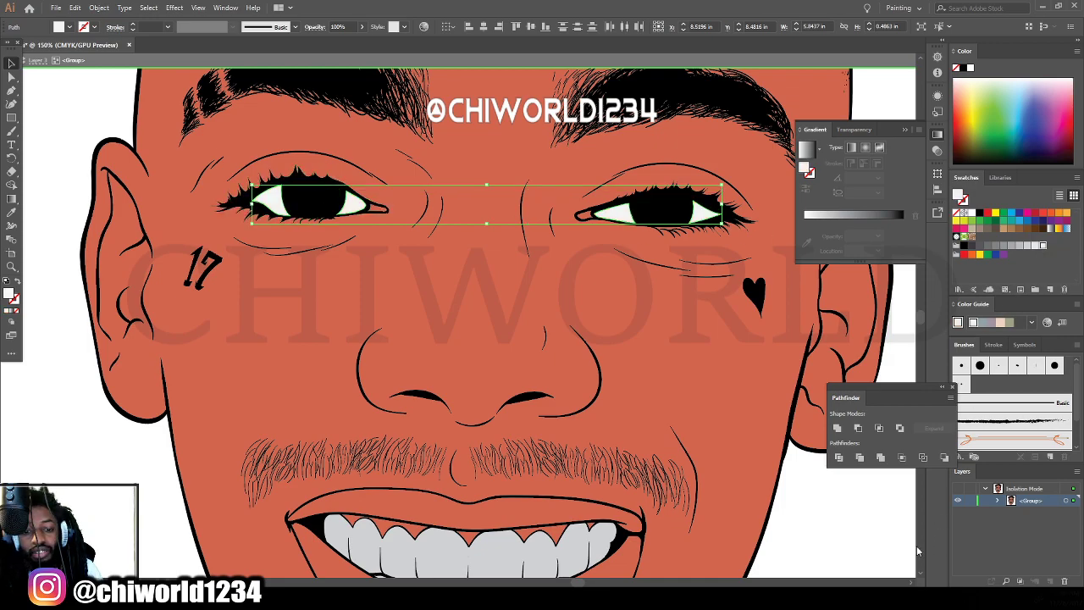
click(863, 558)
Review the flat-coloured portrait as a whole and inspect the face up close.
key(ctrl+minus)
key(ctrl+minus)
key(ctrl+minus)
key(ctrl+minus)
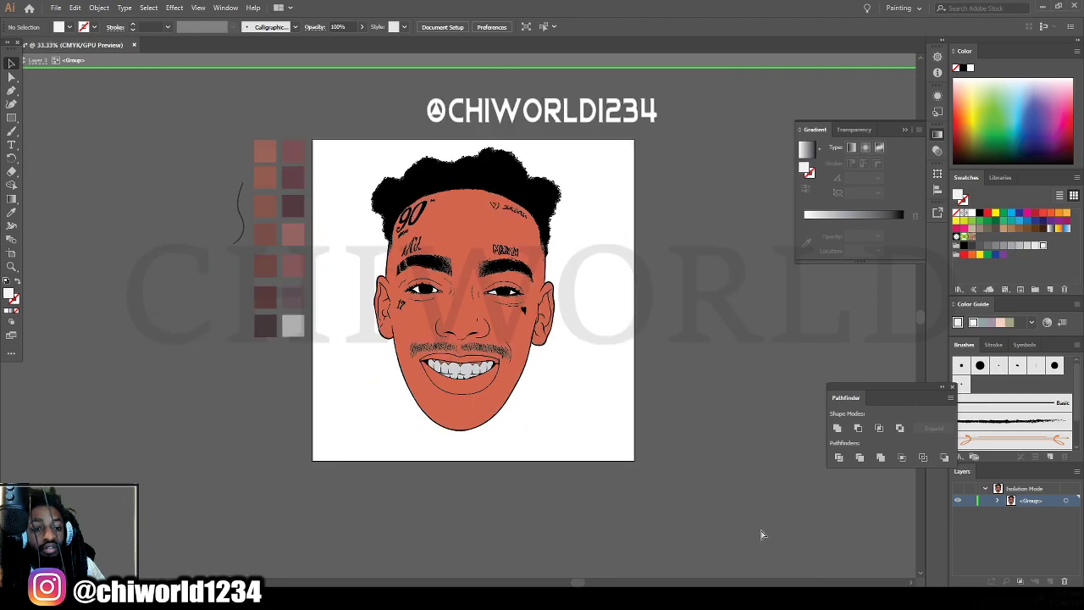
key(ctrl+plus)
key(ctrl+plus)
key(ctrl+plus)
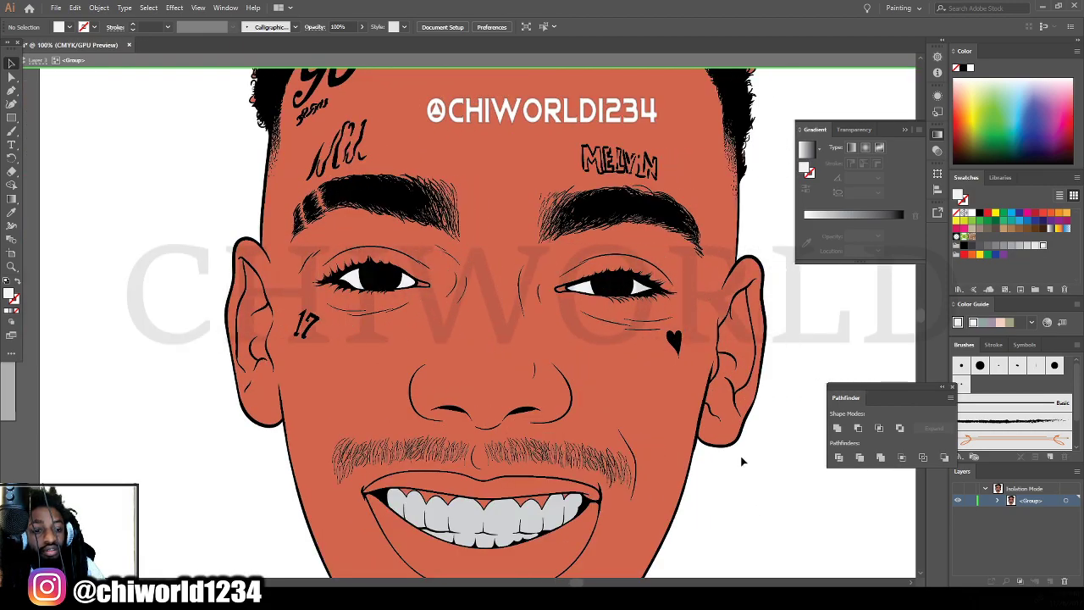
Exit group isolation and lock the black line-art paths inside the group in Layer 3.
key(ctrl+minus)
double_click(237, 411)
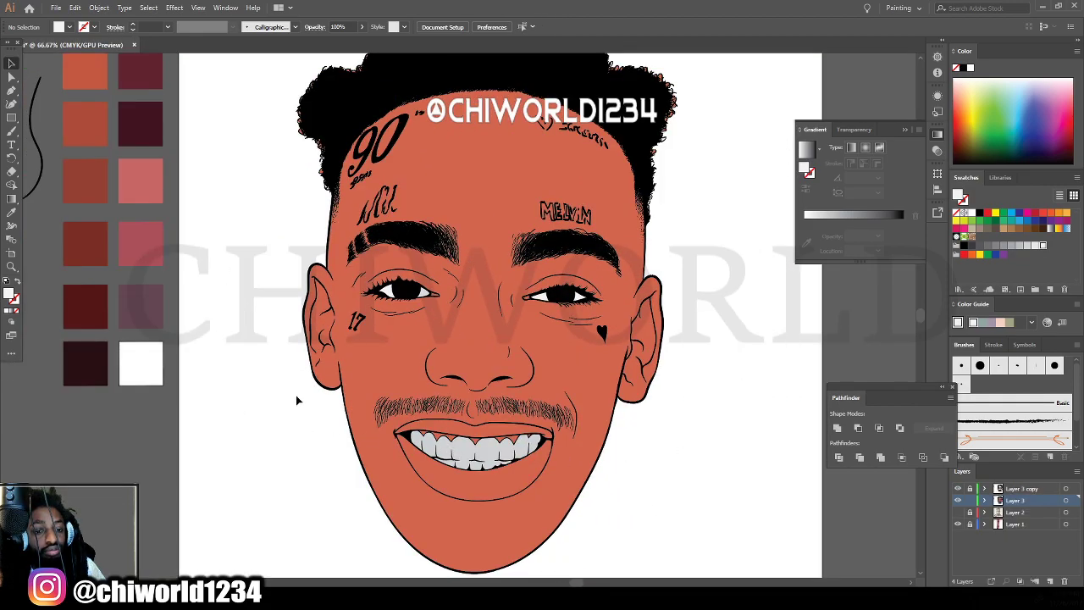
scroll(368, 397, up, 2)
scroll(532, 378, up, 2)
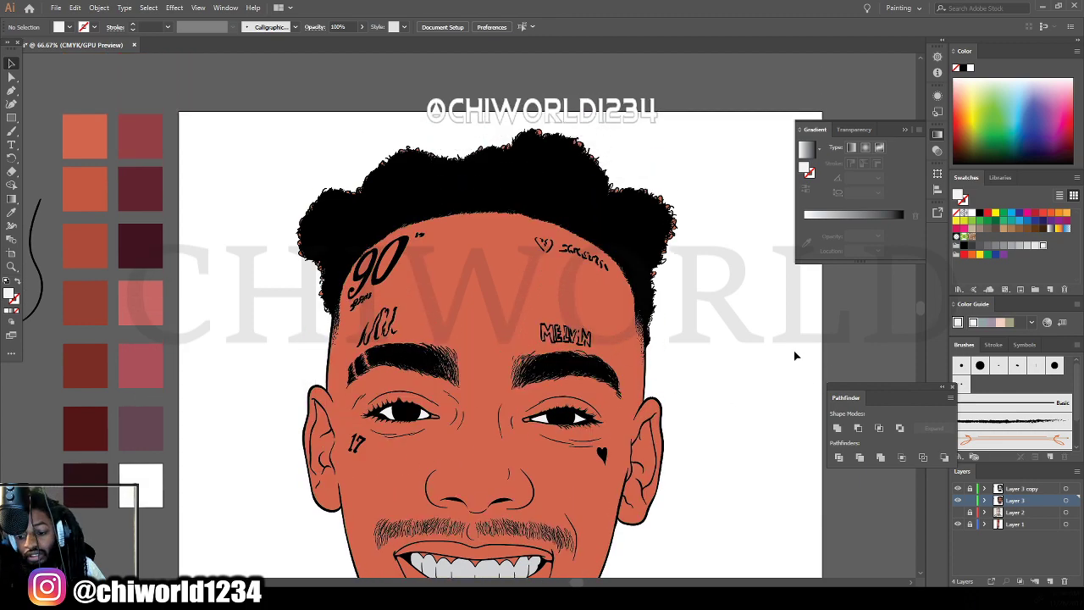
click(984, 500)
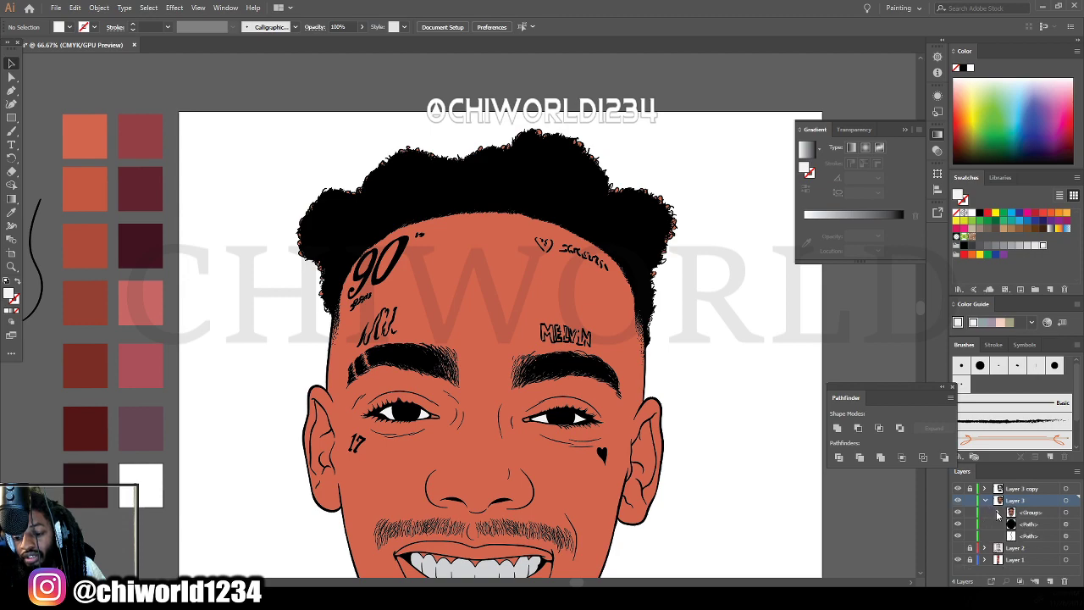
click(996, 512)
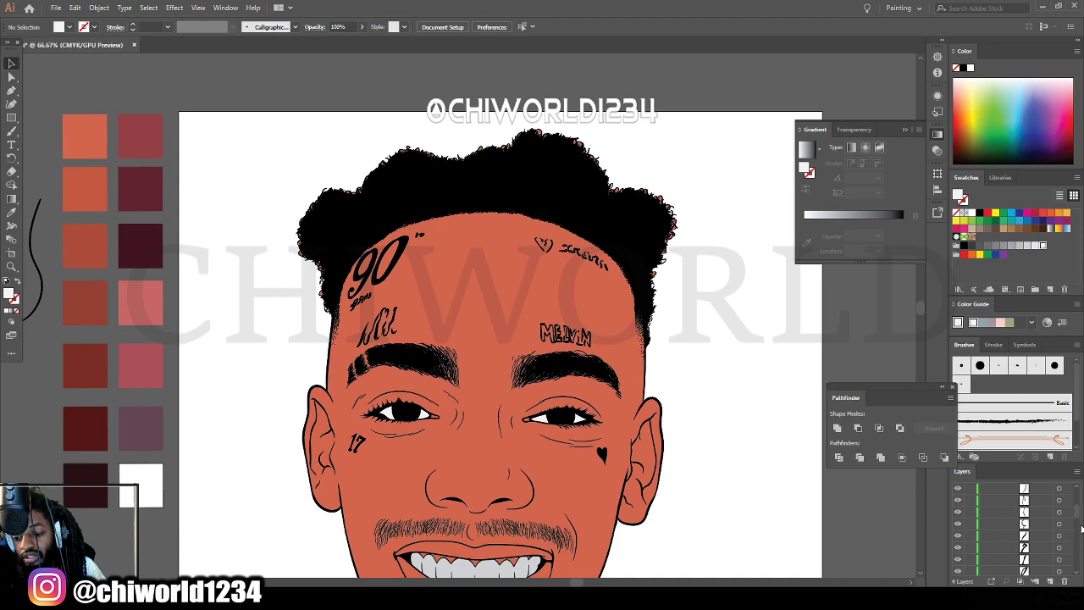
drag(1078, 521, 1076, 528)
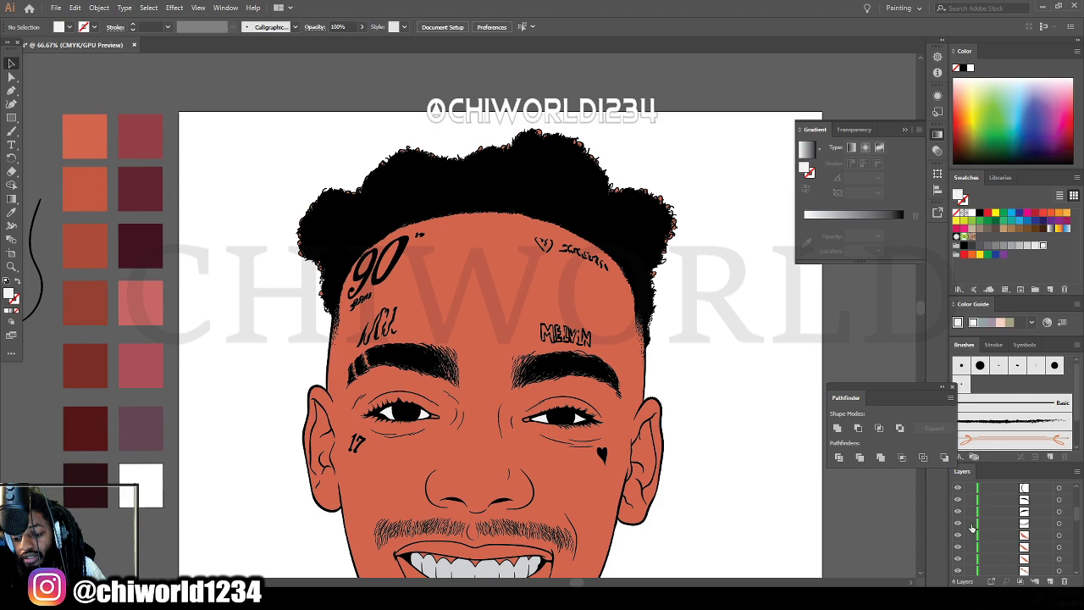
drag(971, 527, 1013, 476)
scroll(976, 482, down, 5)
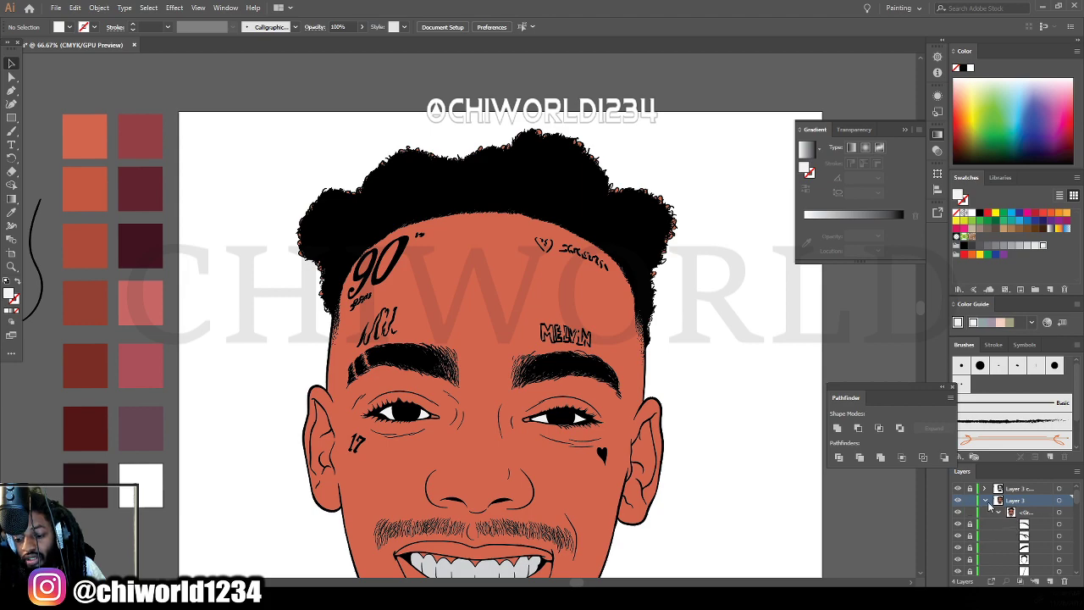
click(986, 501)
scroll(675, 457, up, 2)
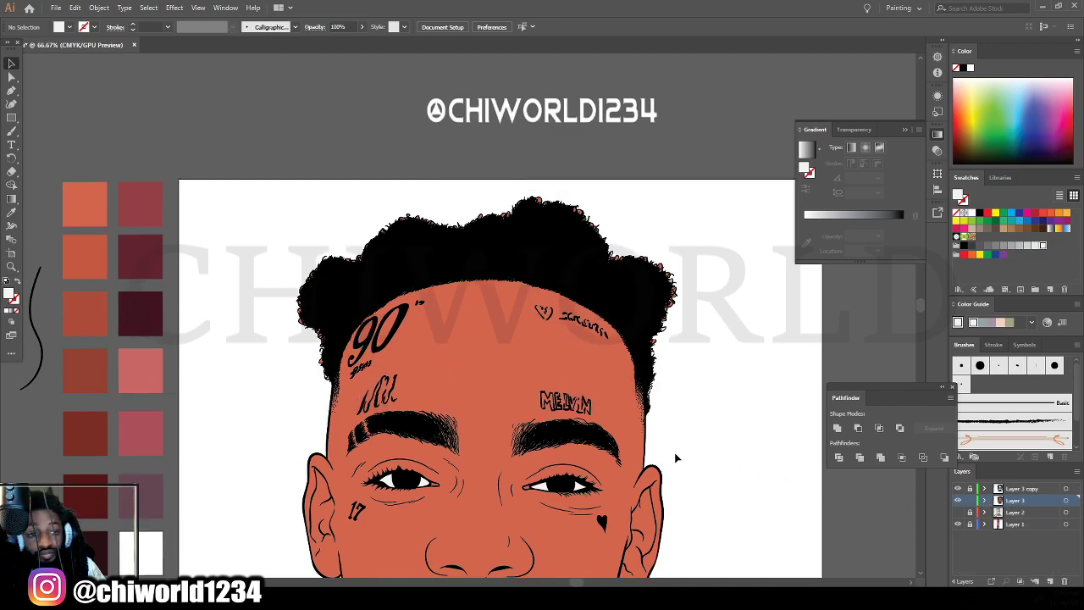
Select the skin-coloured specks along the top middle edge of the hair and delete them.
key(ctrl+plus)
scroll(653, 451, right, 2)
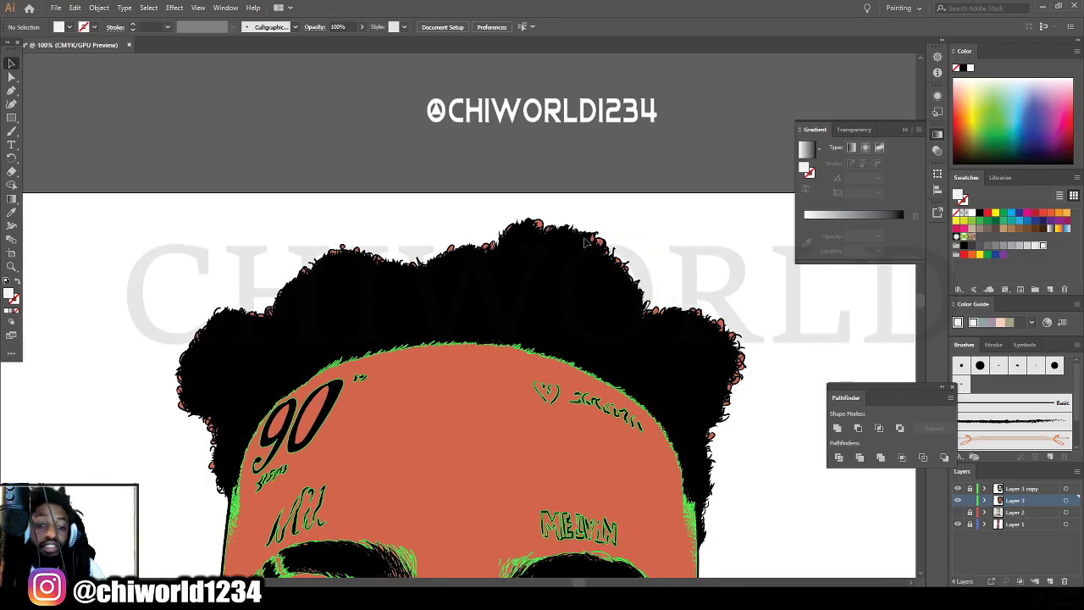
scroll(584, 241, up, 2)
scroll(599, 273, right, 2)
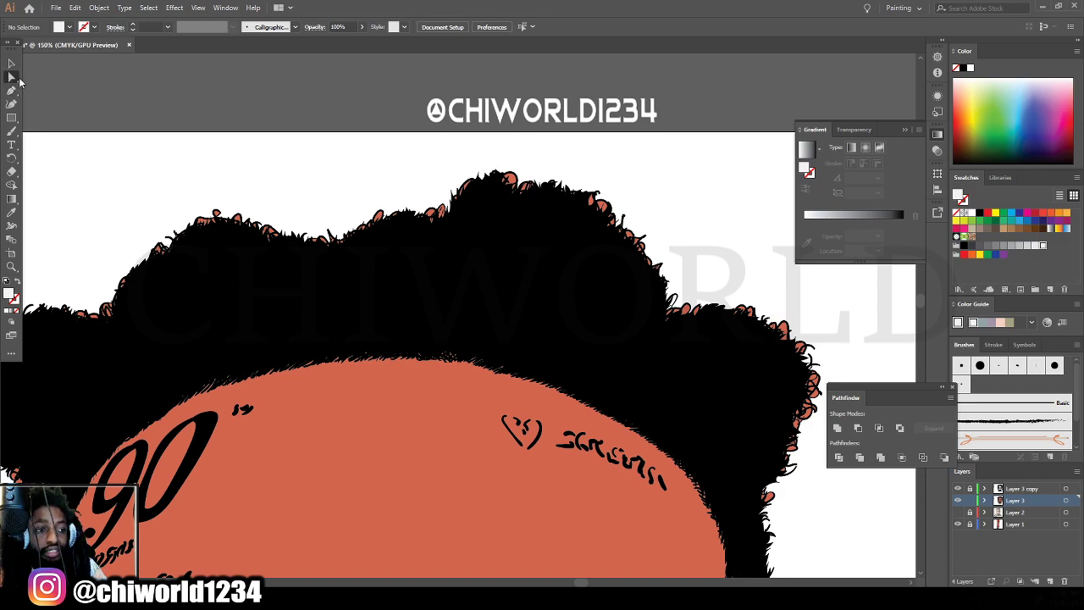
drag(253, 132, 702, 320)
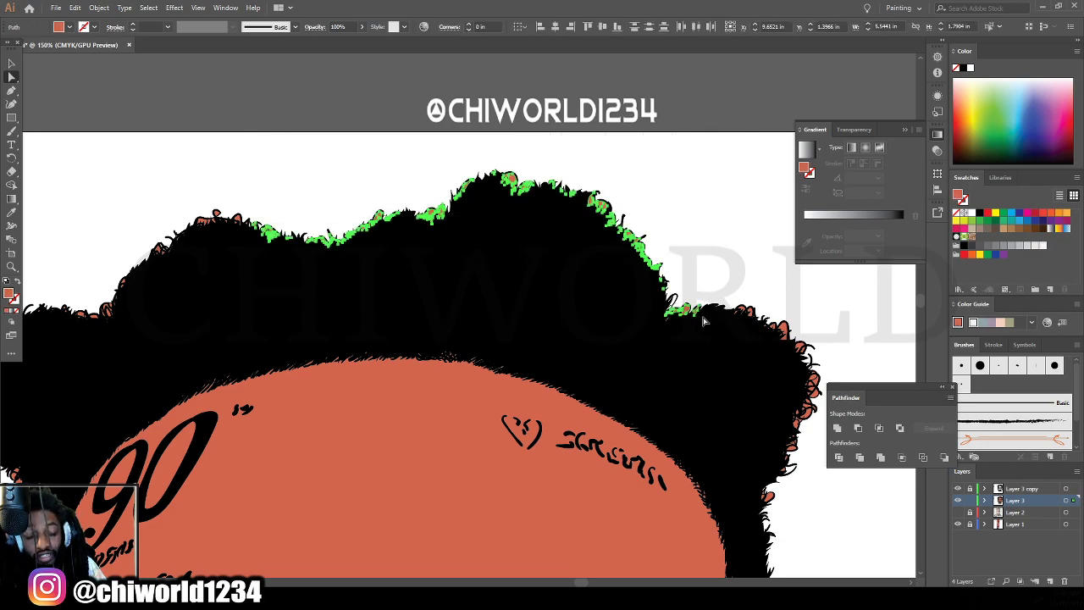
key(ctrl+shift+a)
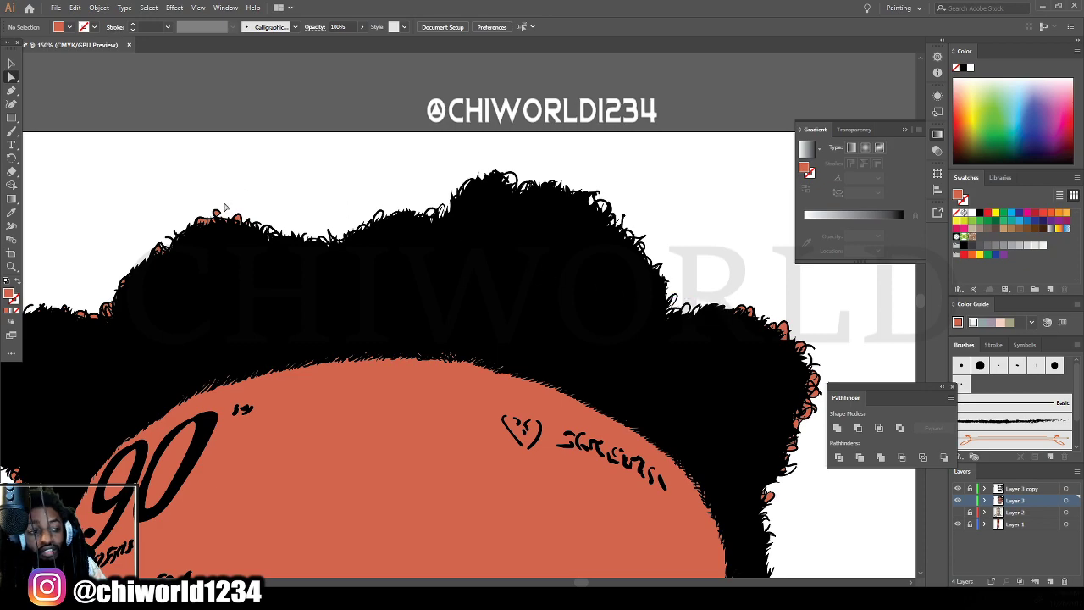
Delete the leftover skin-coloured specks along the upper-left outline of the hair.
scroll(269, 272, down, 2)
scroll(259, 317, up, 2)
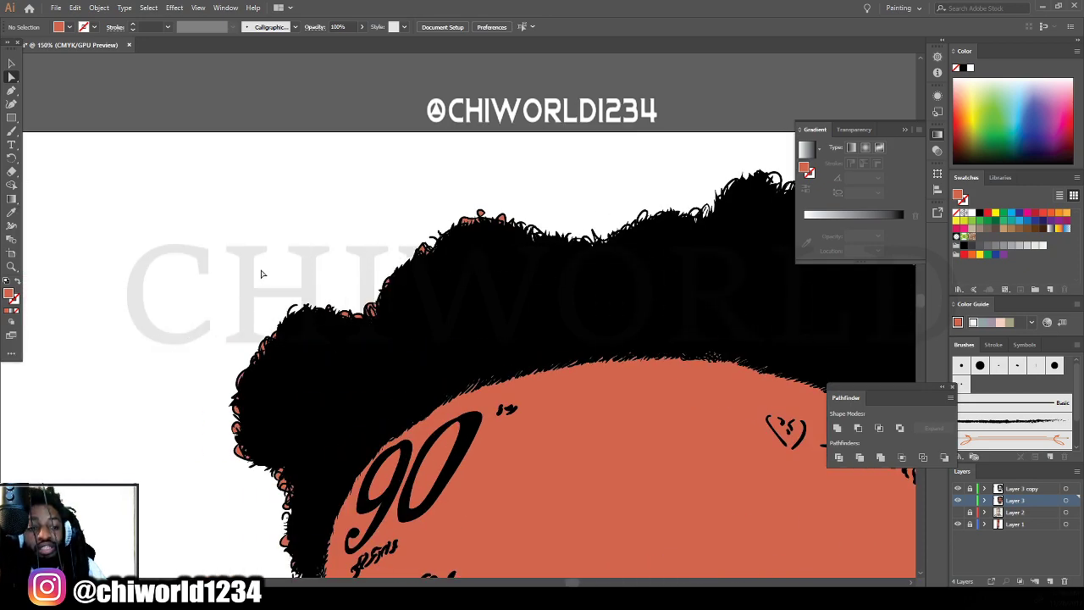
drag(240, 266, 399, 354)
key(Delete)
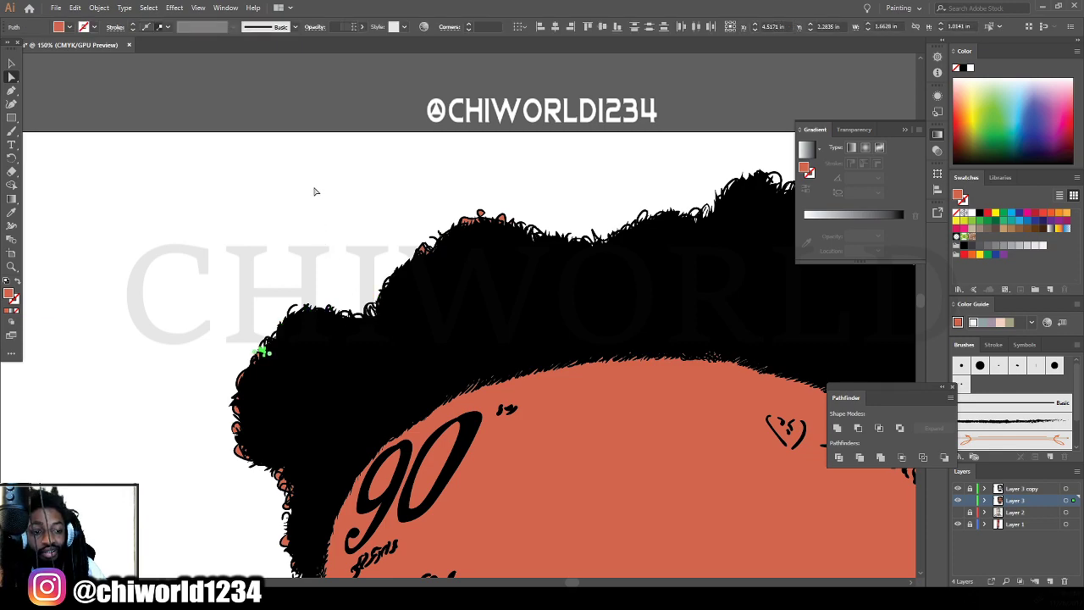
drag(313, 173, 670, 302)
click(671, 302)
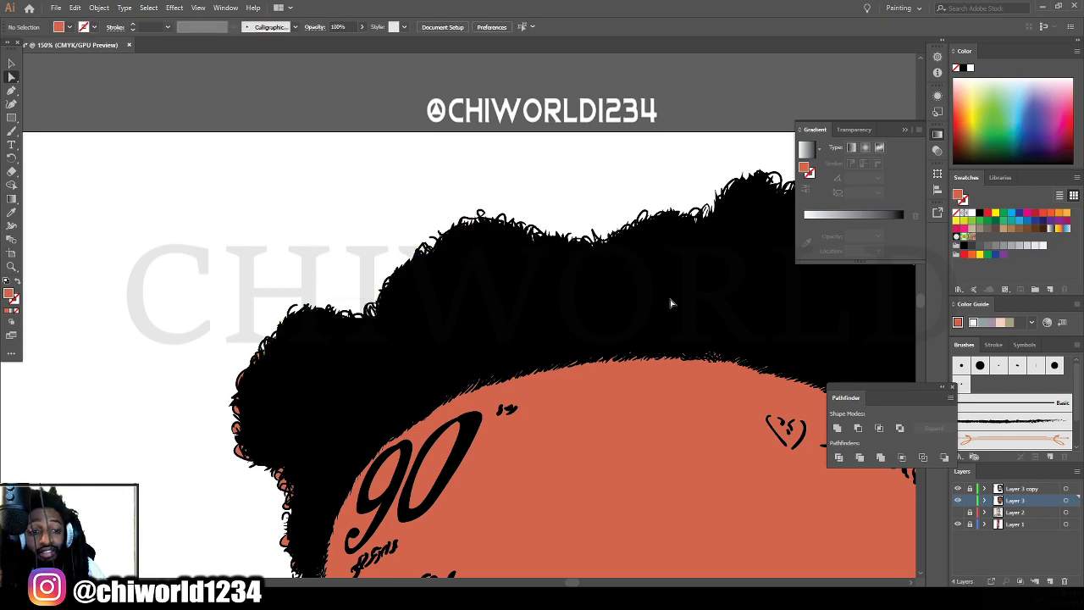
Remove the remaining skin-coloured specks down the left side of the hair to the temple.
scroll(229, 387, down, 3)
scroll(194, 454, up, 2)
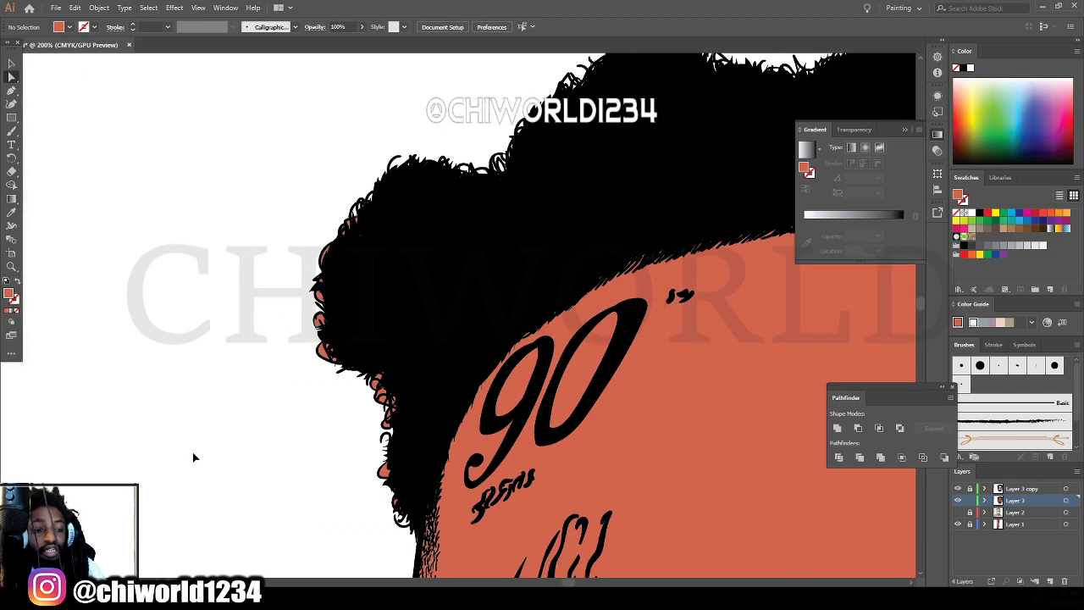
drag(357, 485, 414, 332)
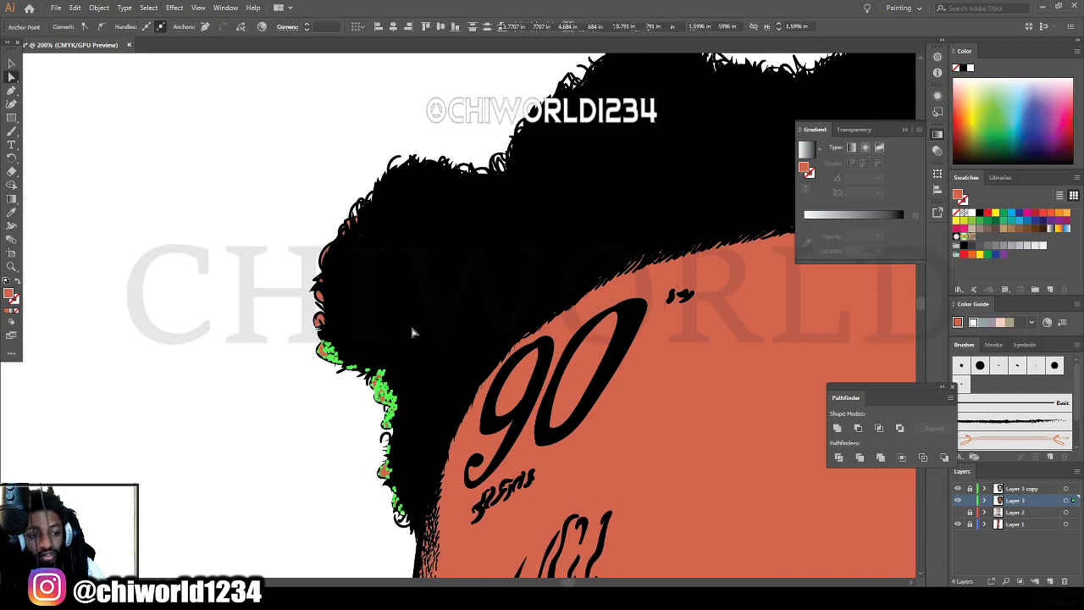
drag(251, 374, 387, 193)
key(Delete)
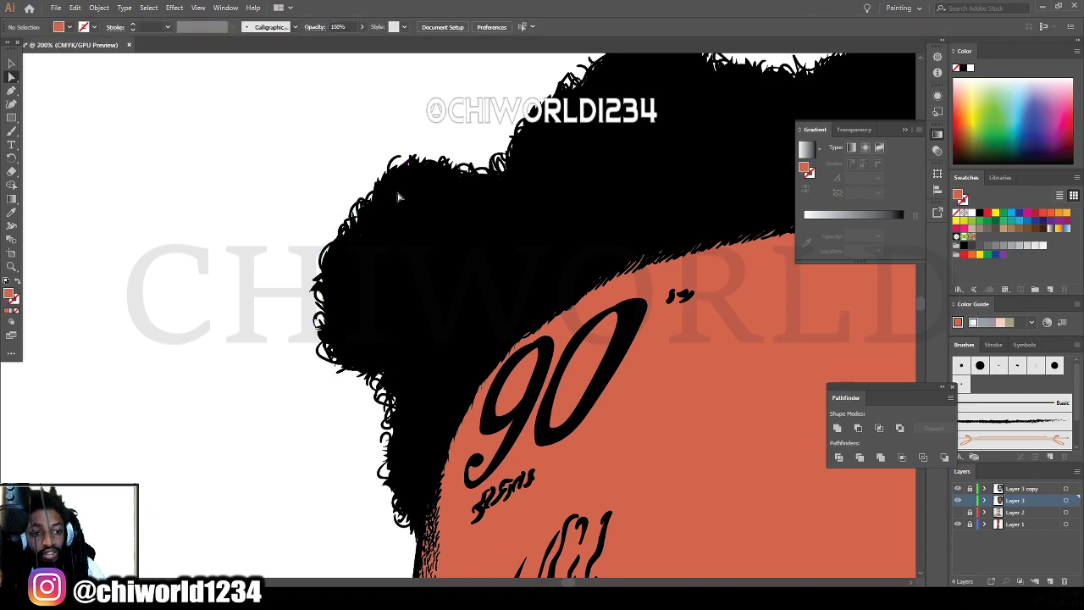
drag(336, 540, 420, 493)
drag(347, 474, 418, 329)
Delete all skin-coloured specks between the curls along the right side of the hair, from the temple up to the top.
key(ctrl+minus)
key(ctrl+minus)
key(ctrl+minus)
scroll(555, 399, right, 6)
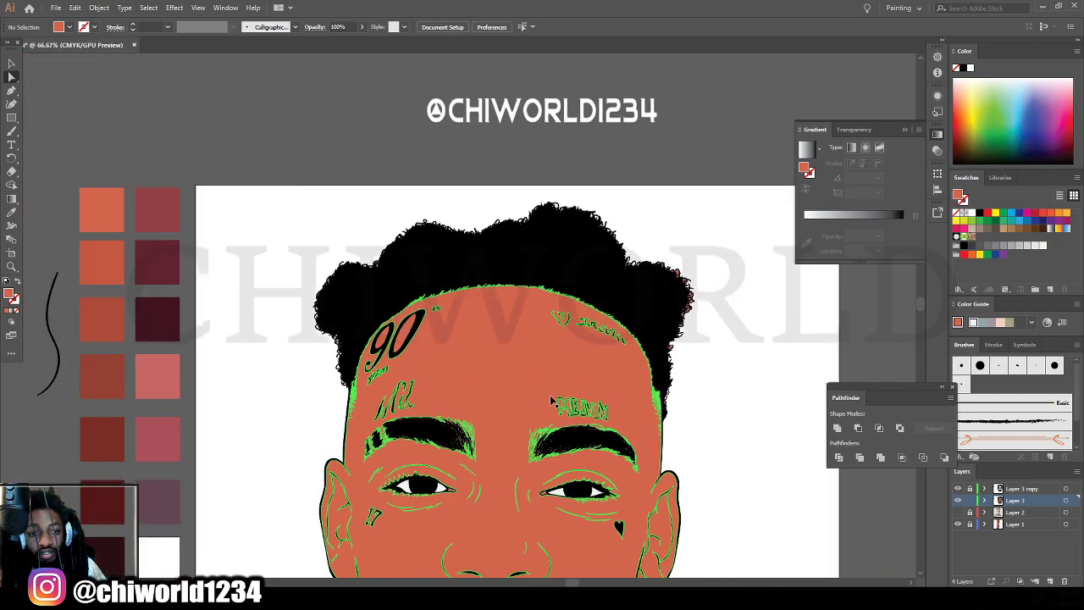
key(ctrl+plus)
key(ctrl+plus)
key(ctrl+plus)
scroll(675, 433, down, 2)
scroll(675, 432, right, 1)
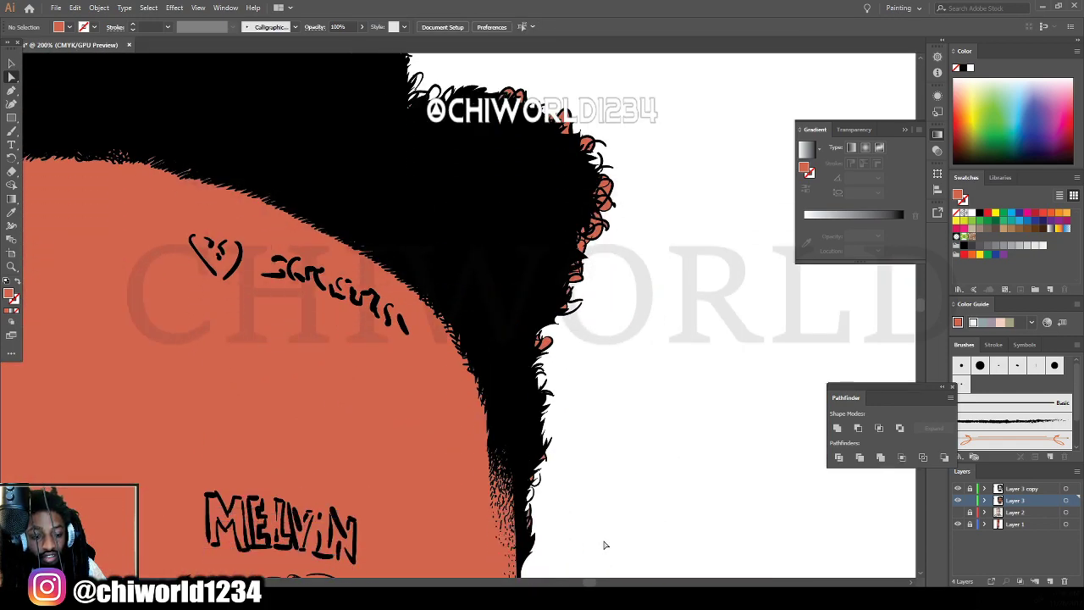
drag(605, 544, 522, 427)
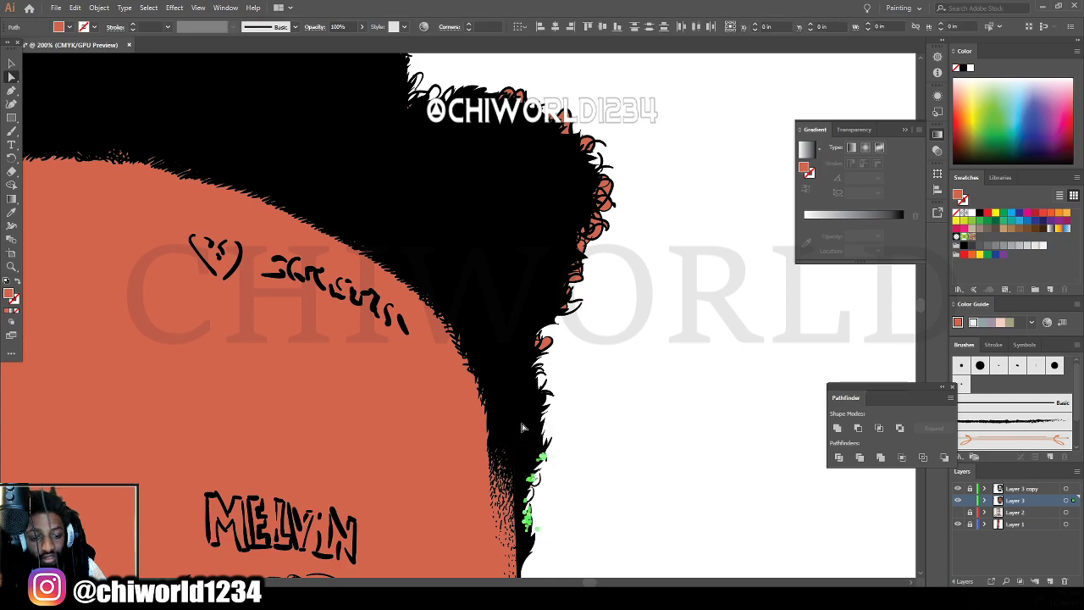
drag(665, 427, 548, 200)
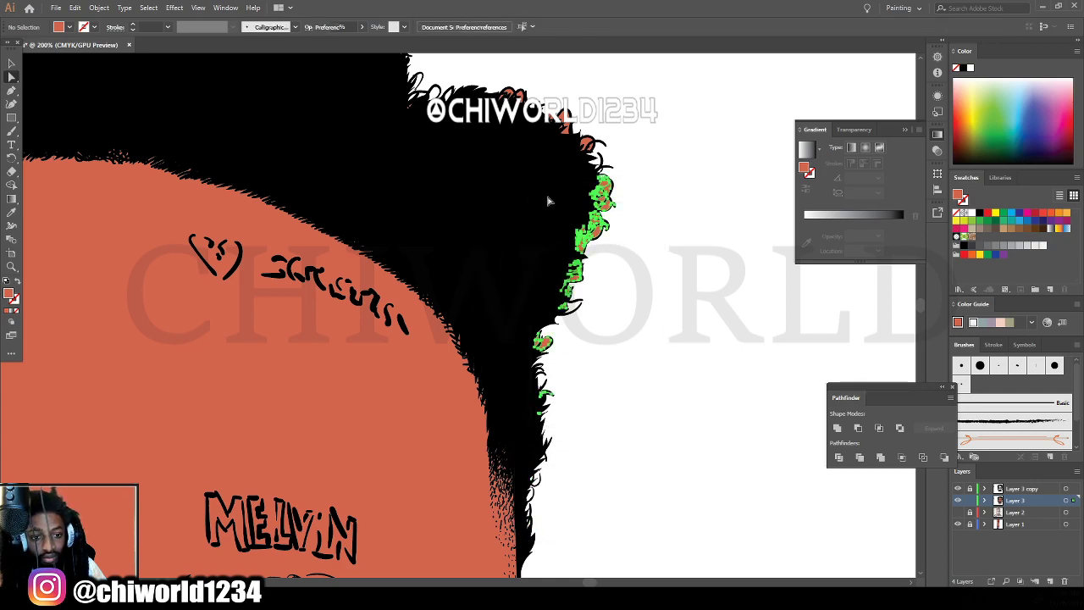
scroll(686, 305, up, 4)
drag(721, 339, 372, 136)
scroll(658, 313, down, 5)
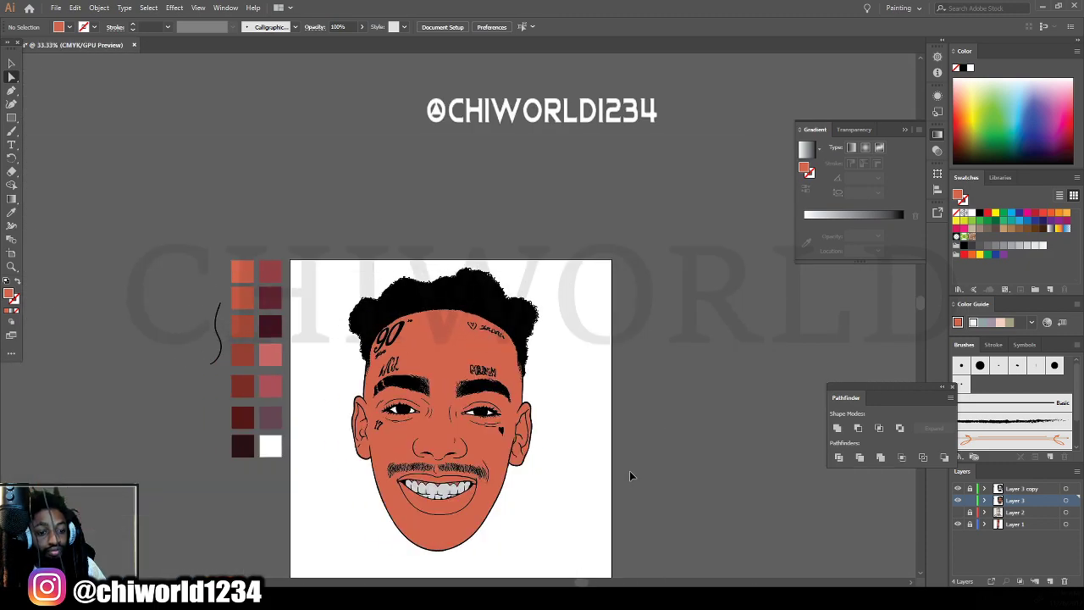
Fill the upper lip with the muted dark red sampled from the colour palette beside the artboard.
scroll(629, 475, up, 3)
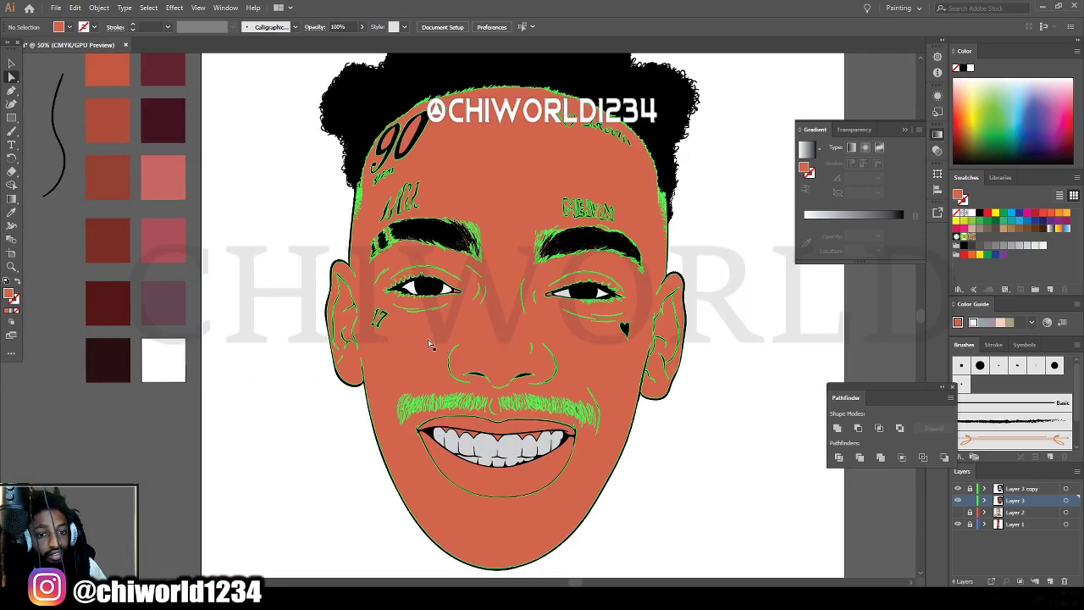
click(225, 307)
scroll(229, 308, up, 3)
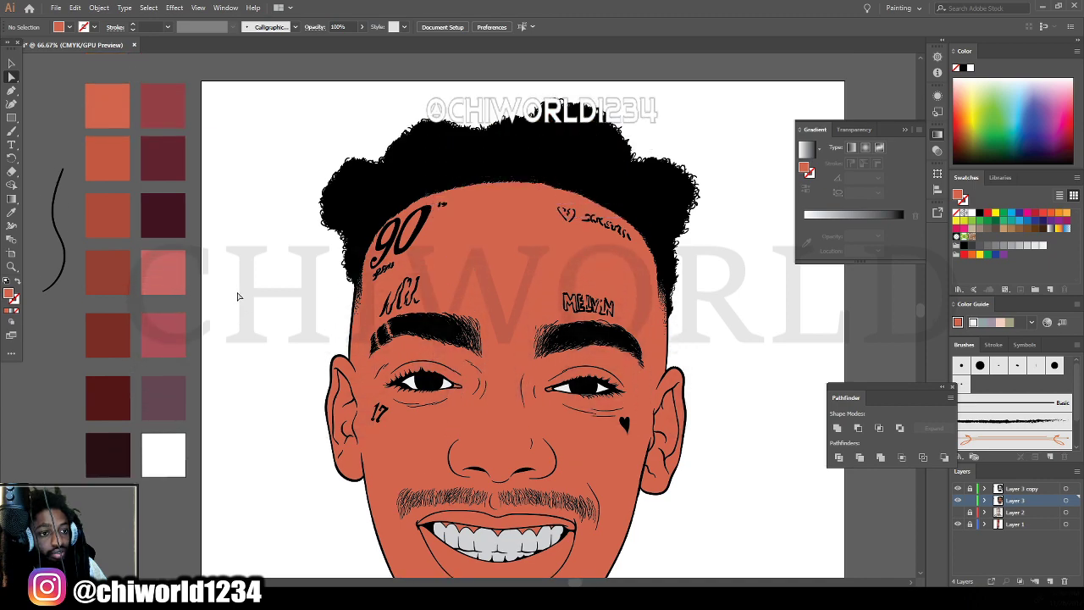
click(472, 526)
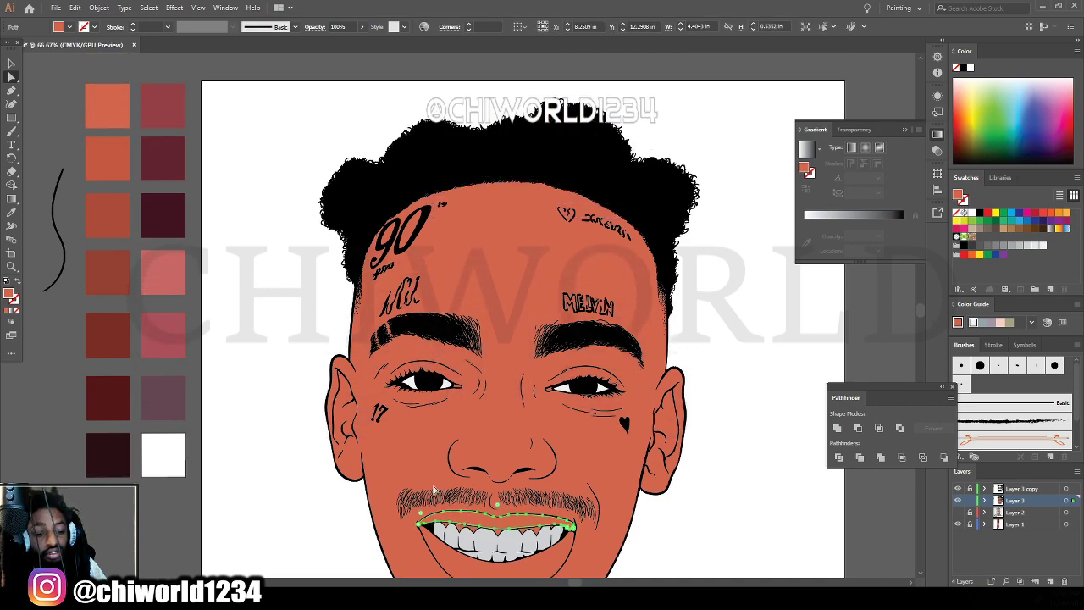
click(12, 213)
click(177, 108)
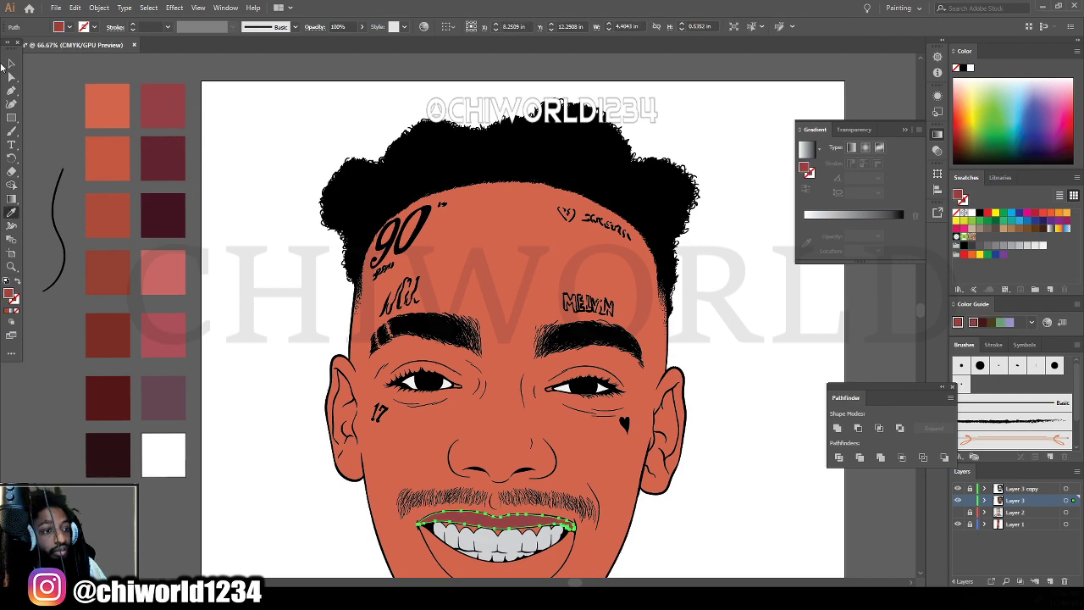
click(11, 63)
click(285, 283)
Fill the lower lip with the light rose pink sampled from the colour palette beside the artboard.
scroll(412, 440, down, 2)
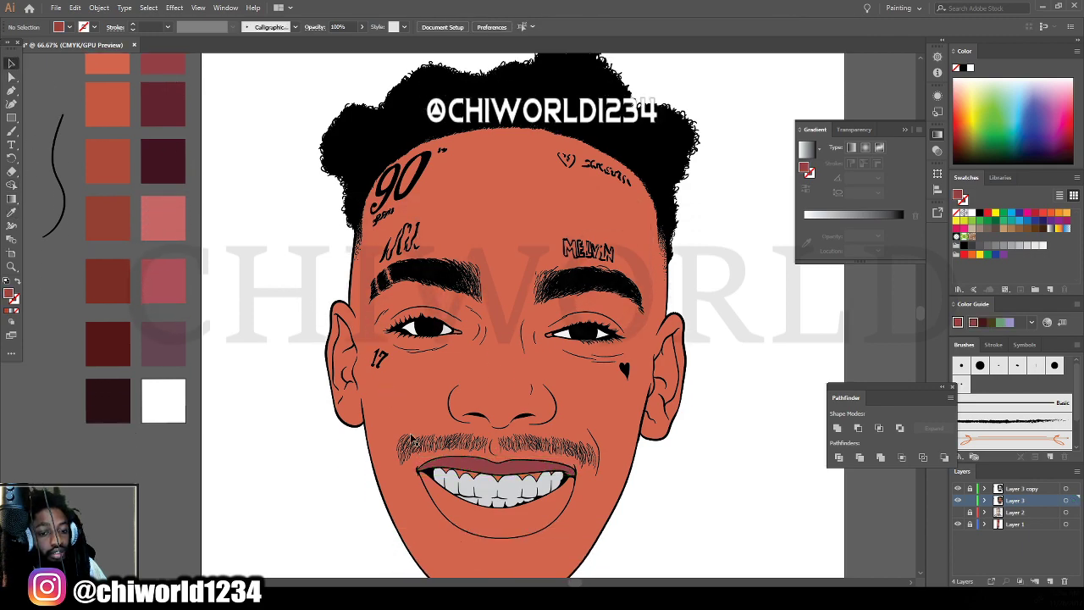
click(450, 506)
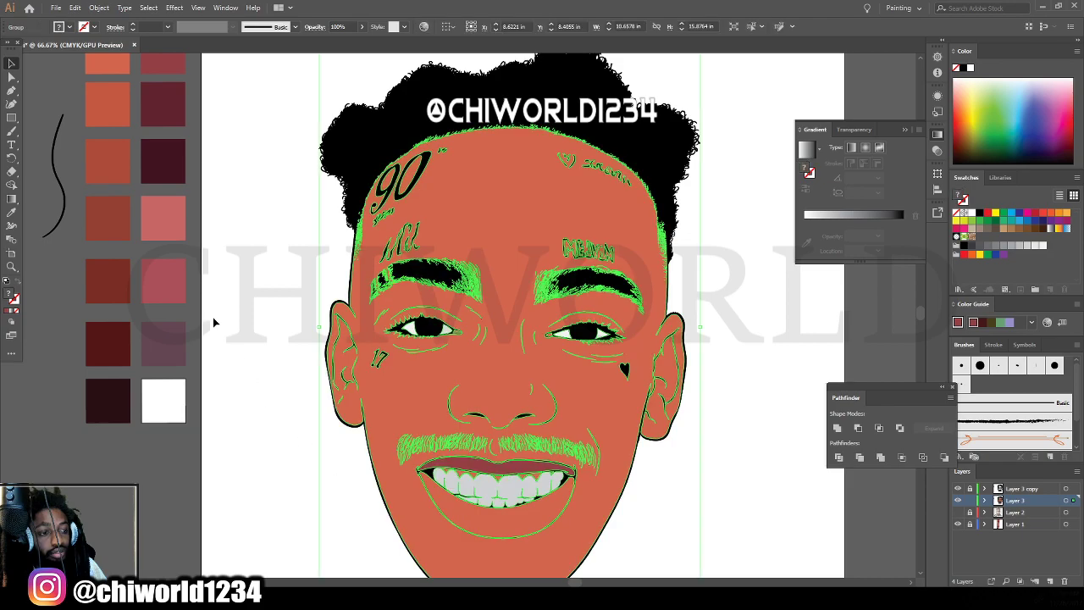
click(11, 78)
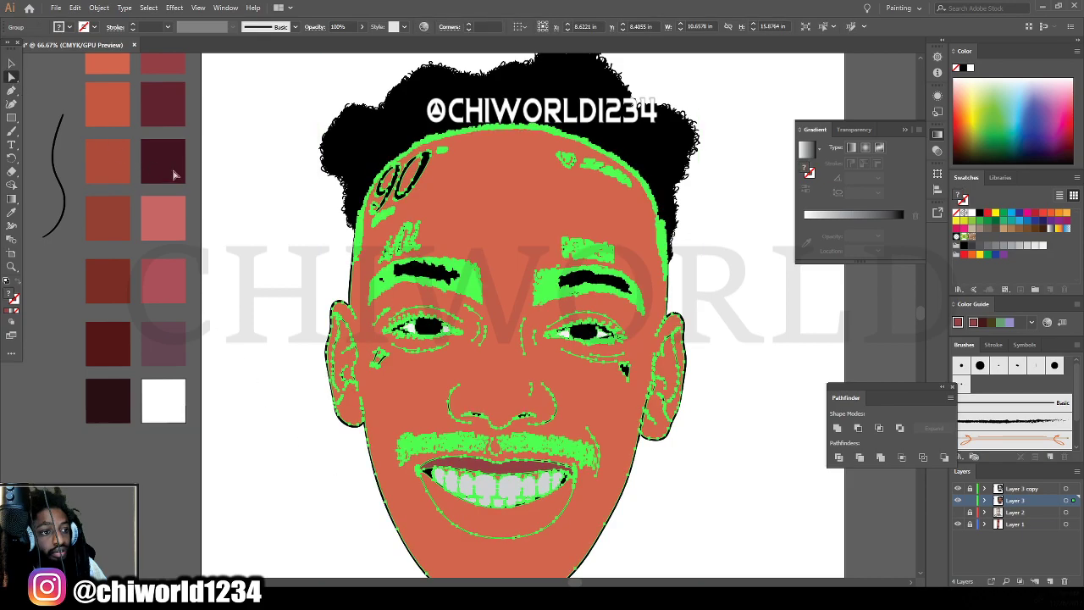
click(286, 205)
click(450, 503)
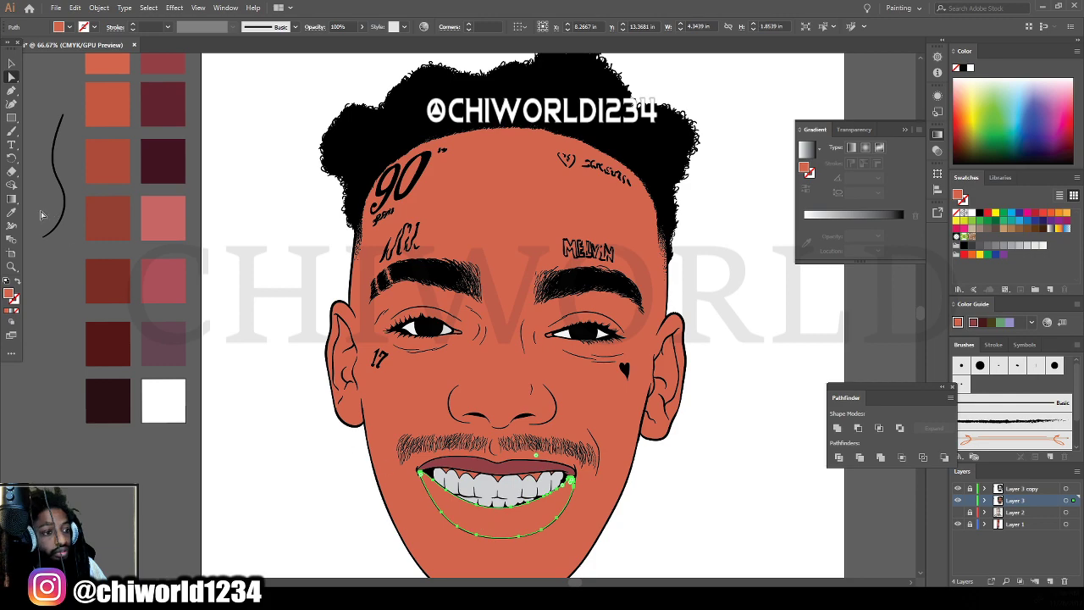
click(11, 212)
click(172, 221)
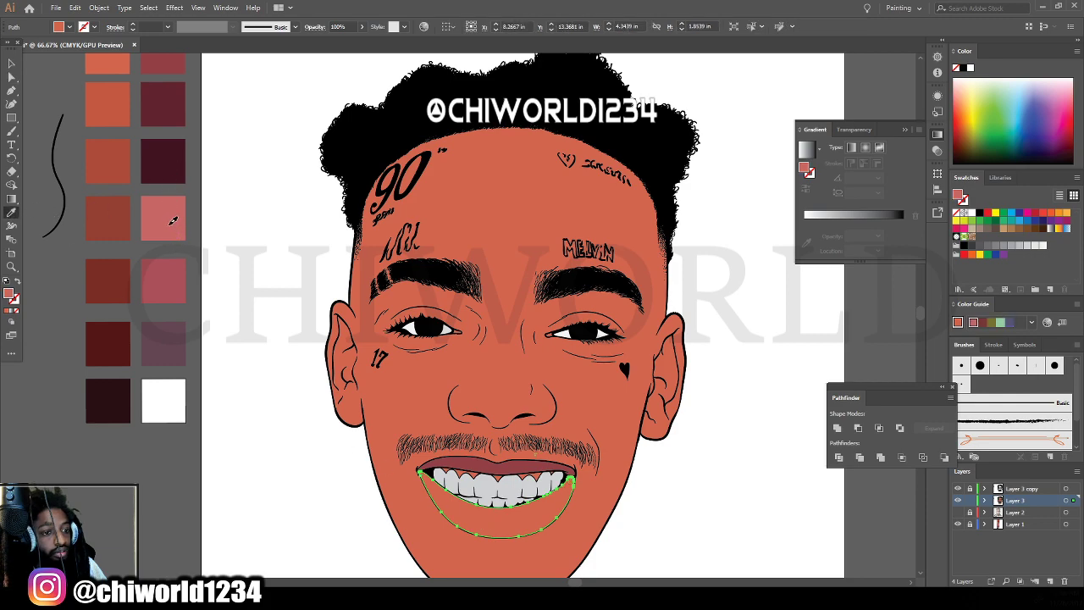
click(141, 206)
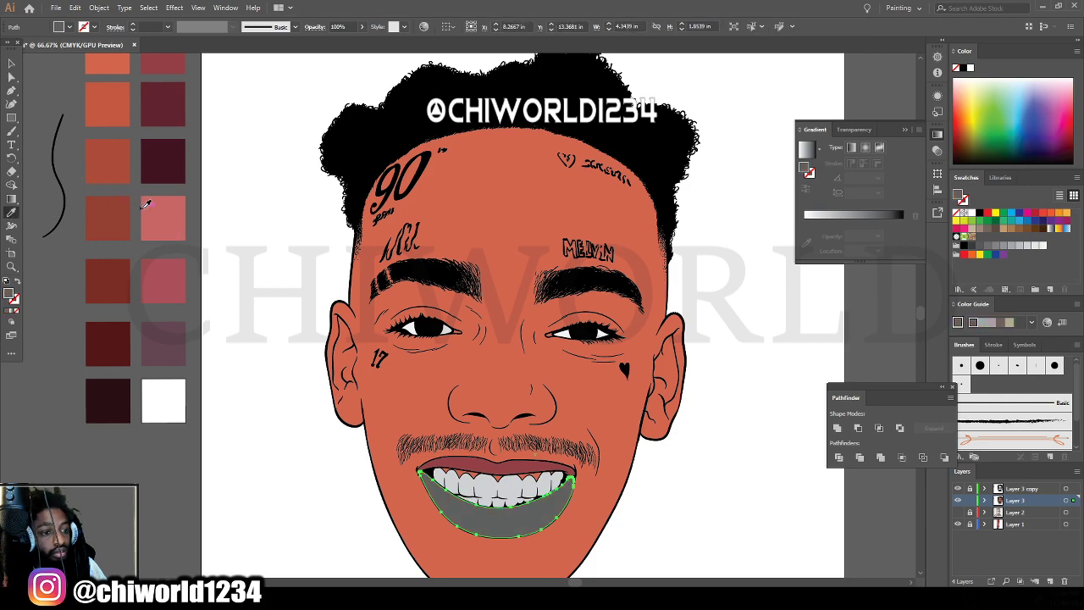
click(151, 203)
click(11, 63)
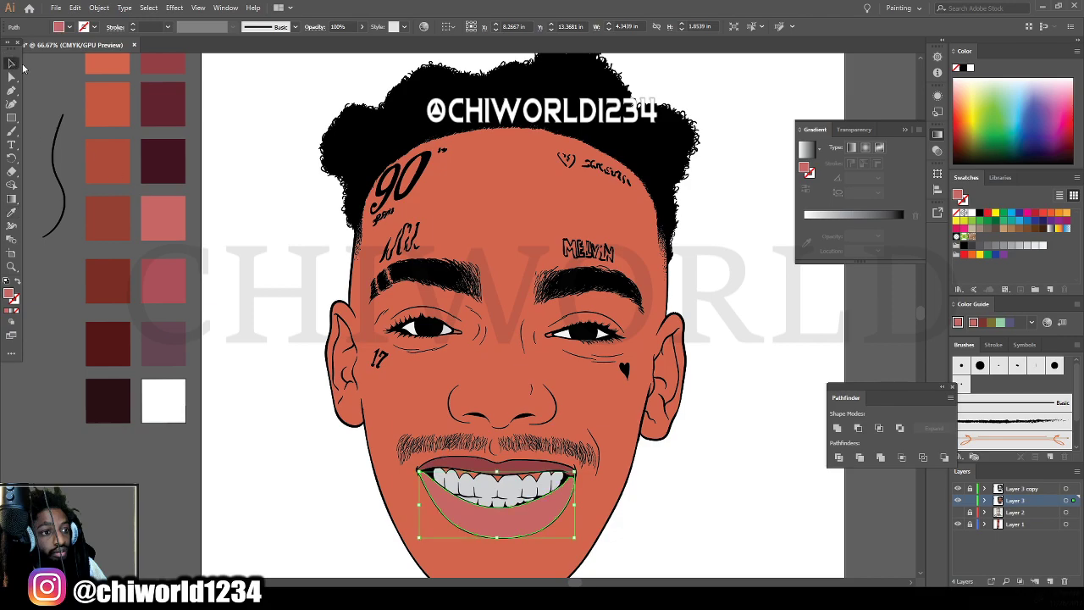
click(265, 168)
scroll(716, 392, down, 3)
scroll(665, 411, up, 3)
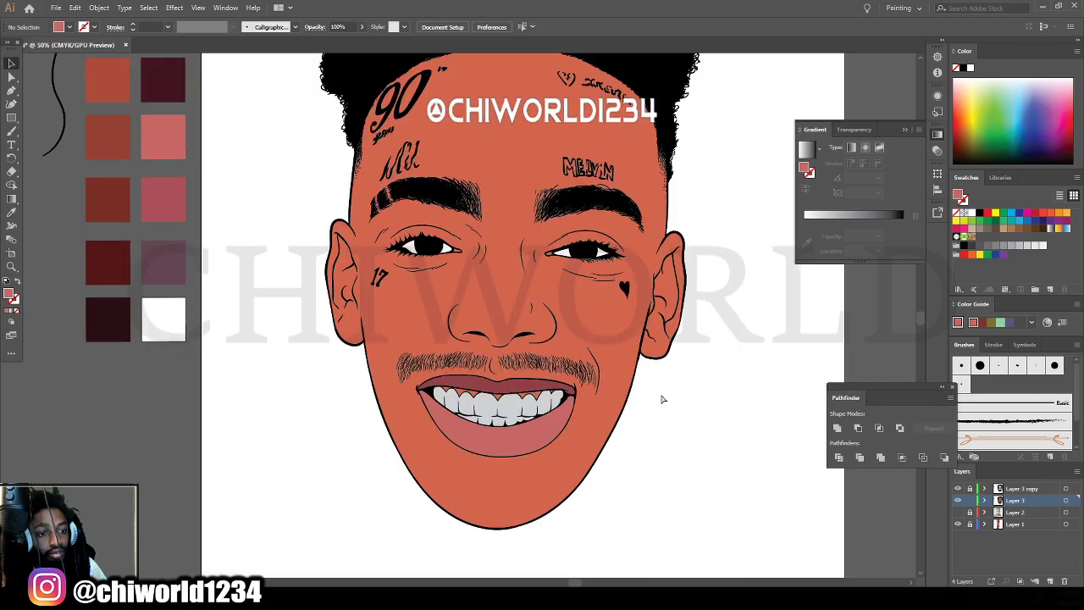
scroll(549, 437, up, 2)
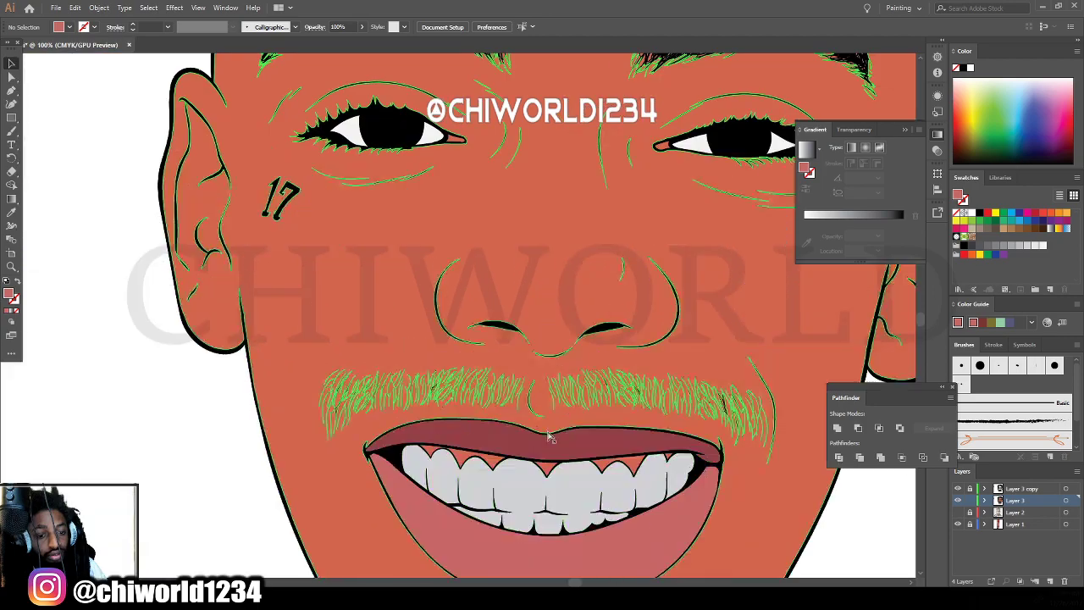
Fill the skin-coloured gaps between the upper teeth and upper lip with the dark red sampled from the upper lip.
scroll(548, 437, up, 1)
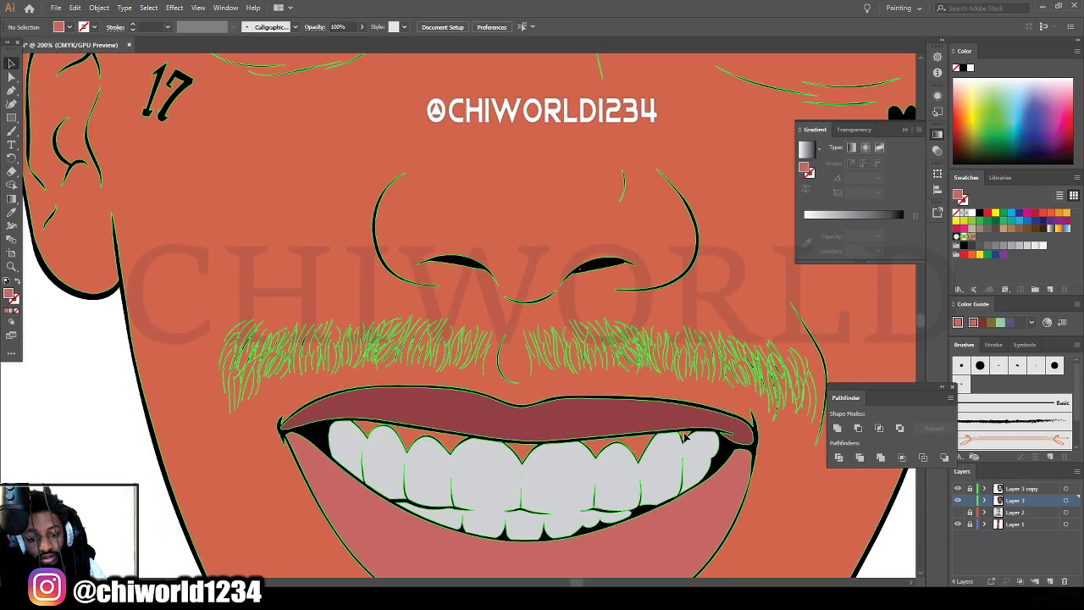
right_click(685, 439)
click(719, 317)
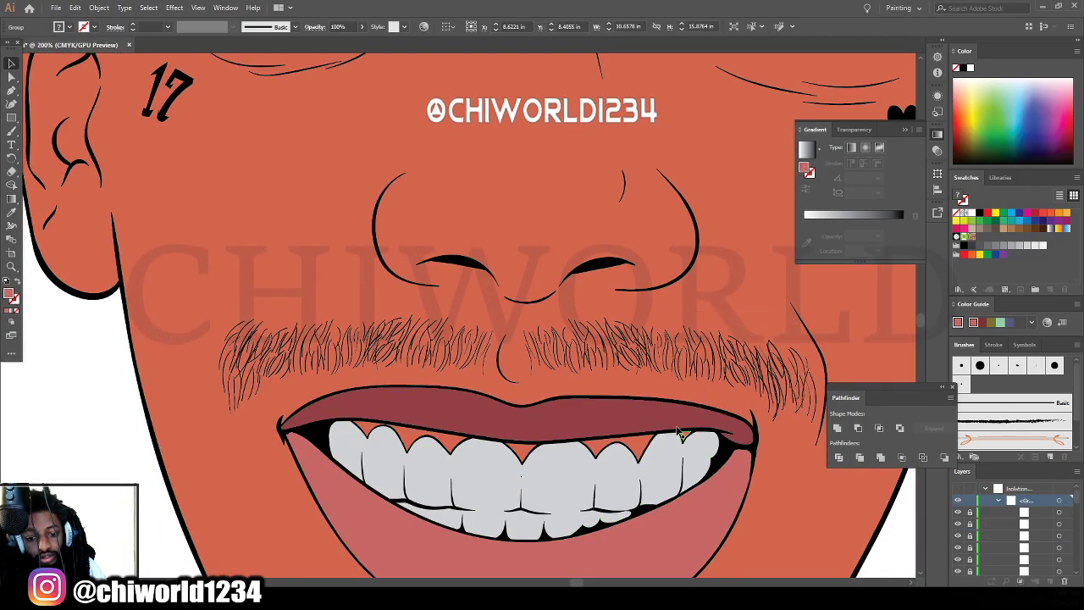
click(682, 437)
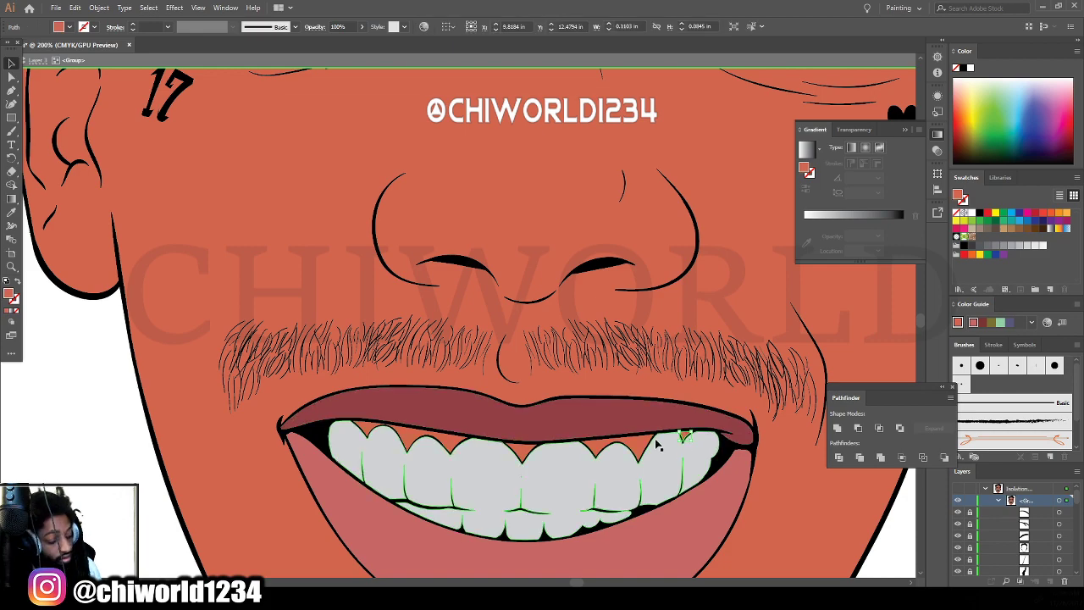
click(626, 444)
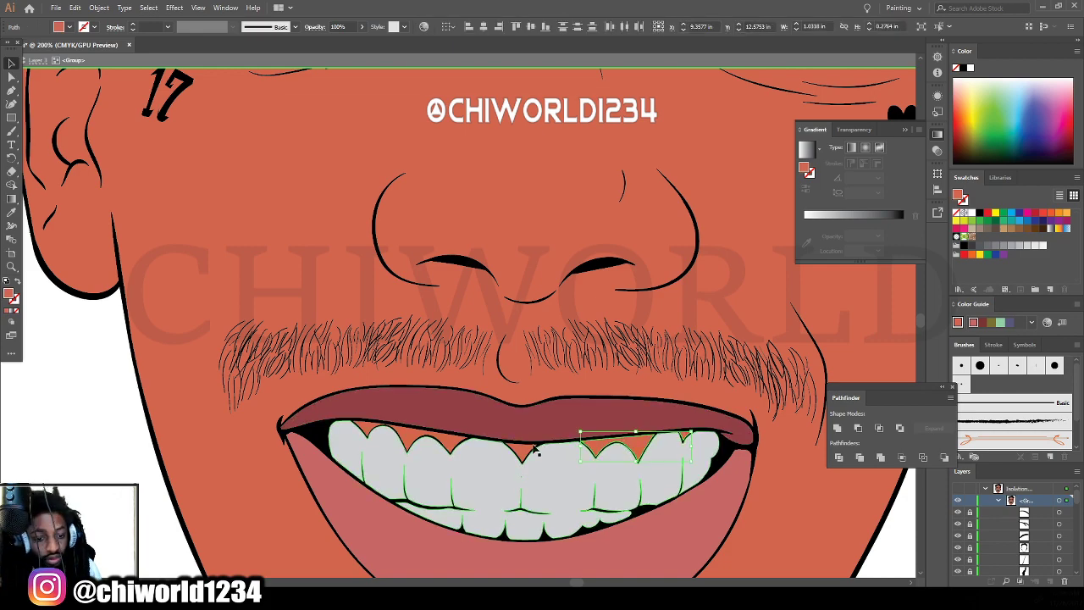
shift+click(518, 453)
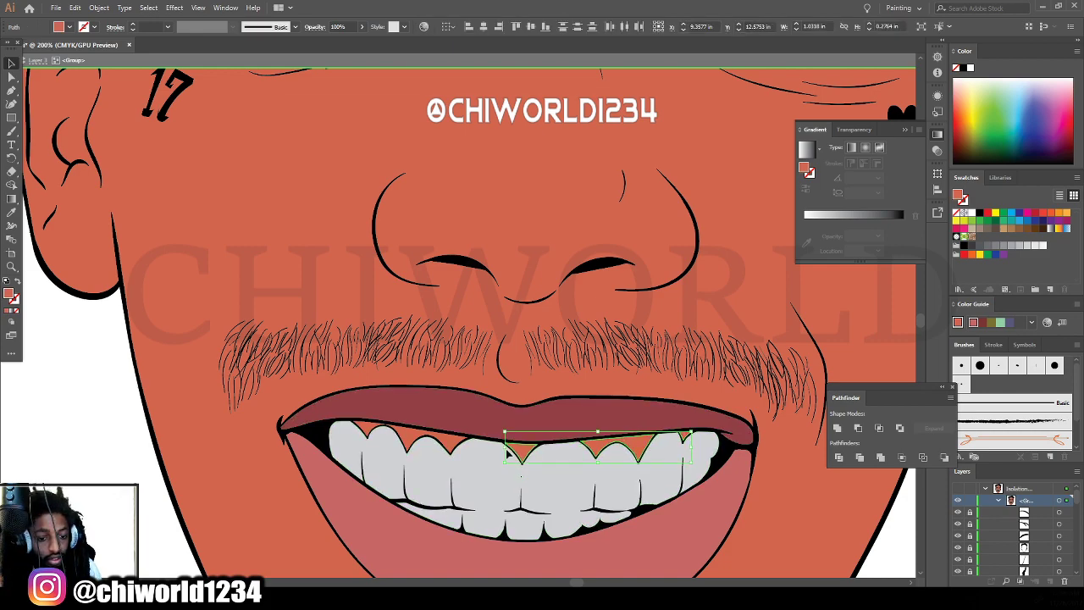
shift+click(440, 440)
click(12, 213)
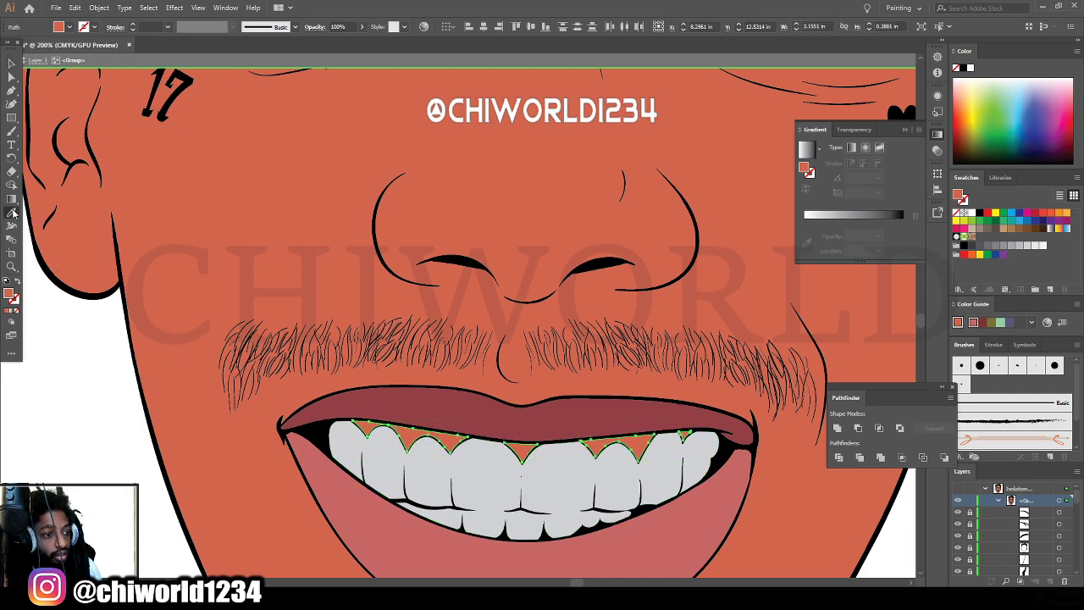
click(405, 393)
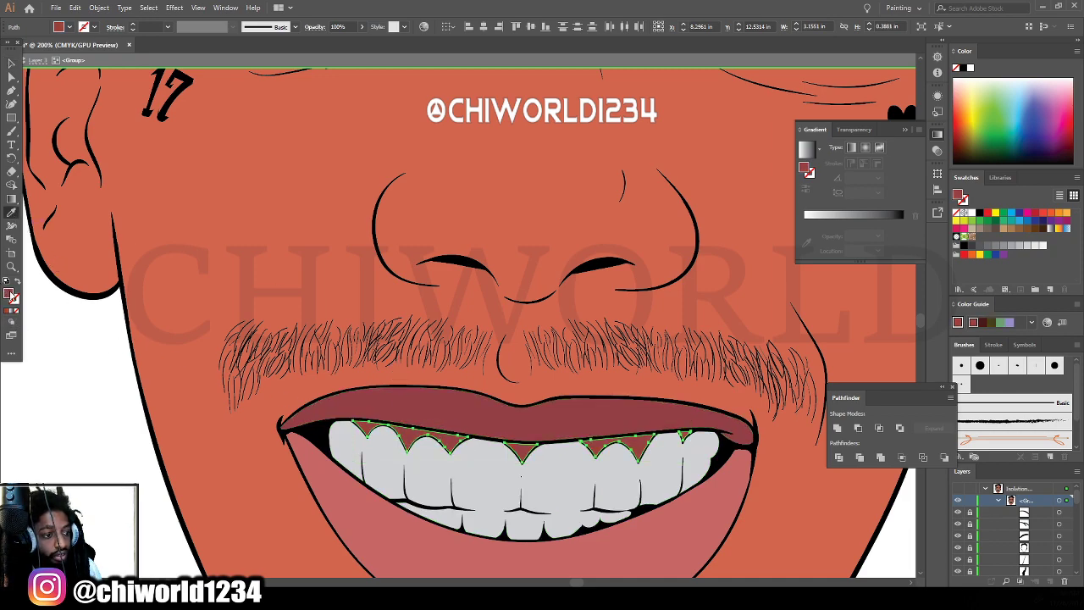
Darken the fill of the selected gaps above the upper teeth to #3F1C20 and deselect them.
double_click(9, 293)
drag(731, 484, 733, 530)
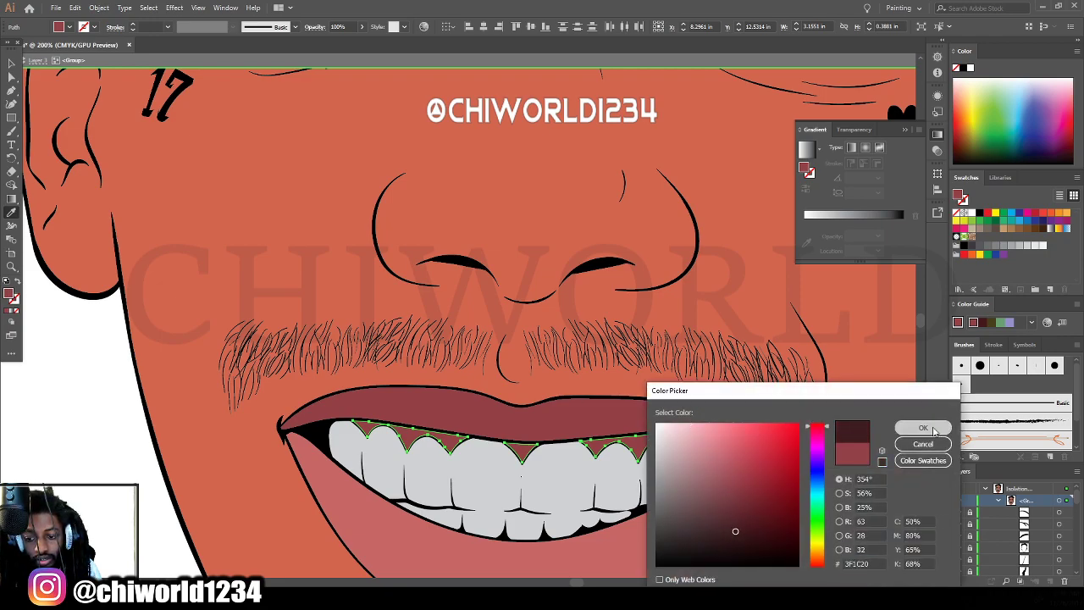
click(929, 427)
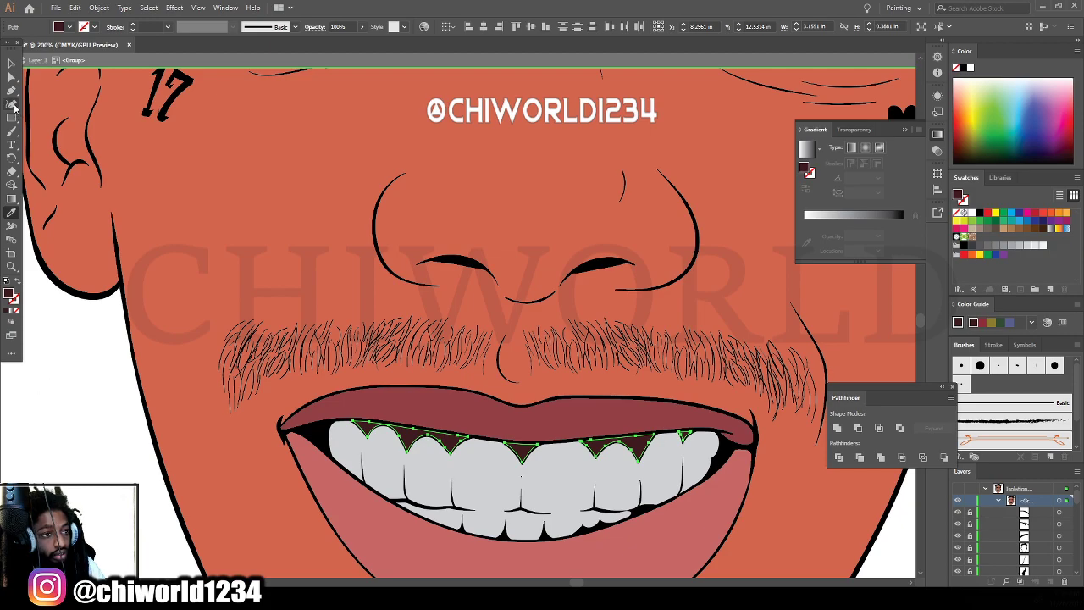
click(14, 68)
click(82, 395)
key(ctrl+minus)
key(ctrl+minus)
key(ctrl+minus)
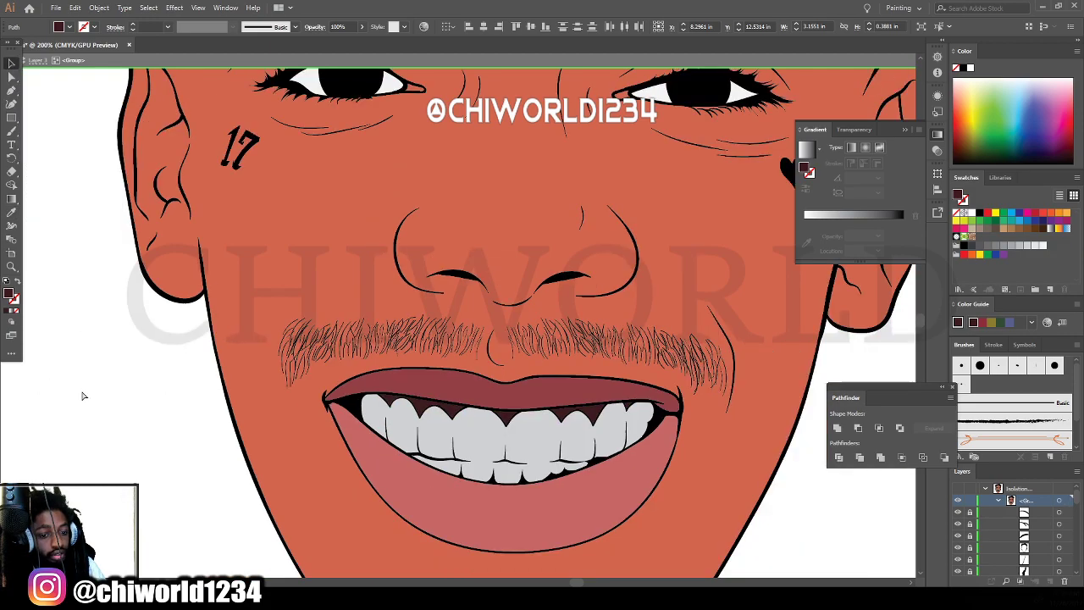
scroll(246, 404, up, 5)
key(ctrl+plus)
scroll(310, 372, down, 3)
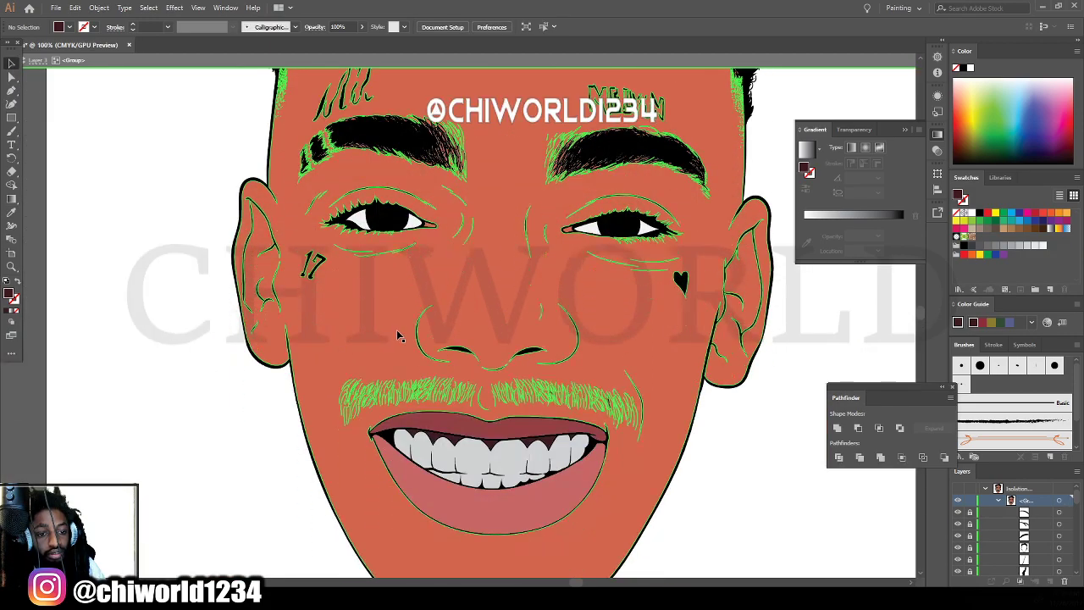
click(571, 218)
right_click(570, 215)
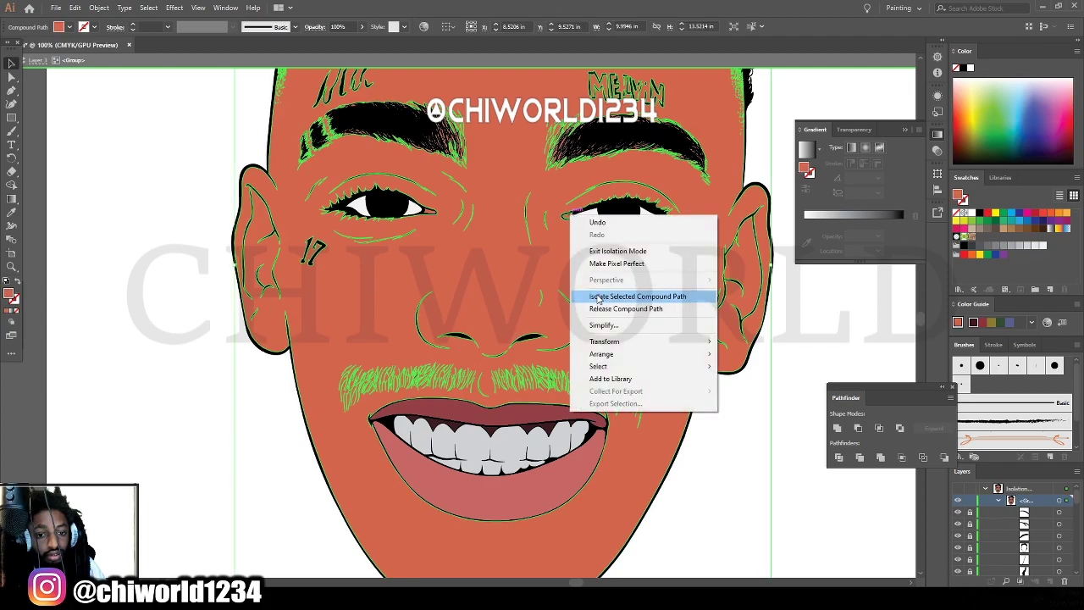
click(598, 298)
double_click(737, 446)
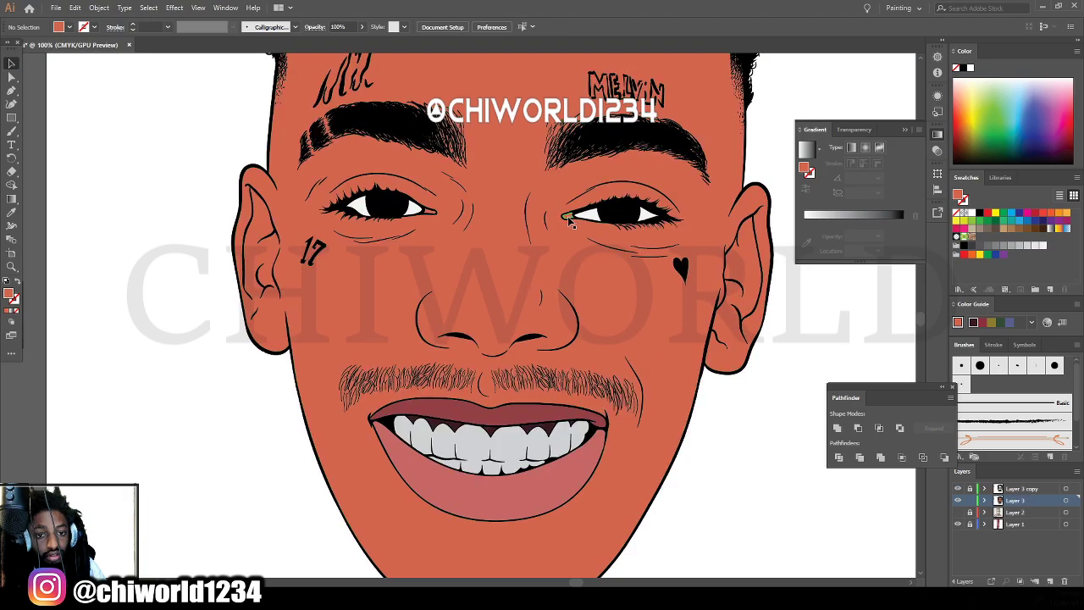
Fill the inner corners of both eyes with the rose pink sampled from the lower lip.
click(570, 218)
right_click(569, 219)
click(602, 301)
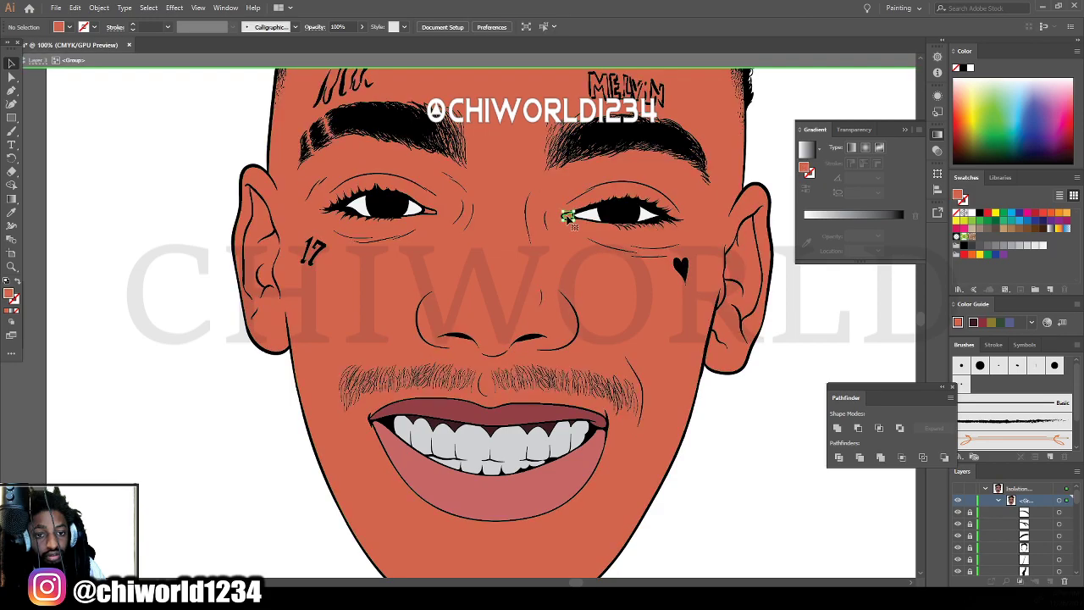
click(570, 219)
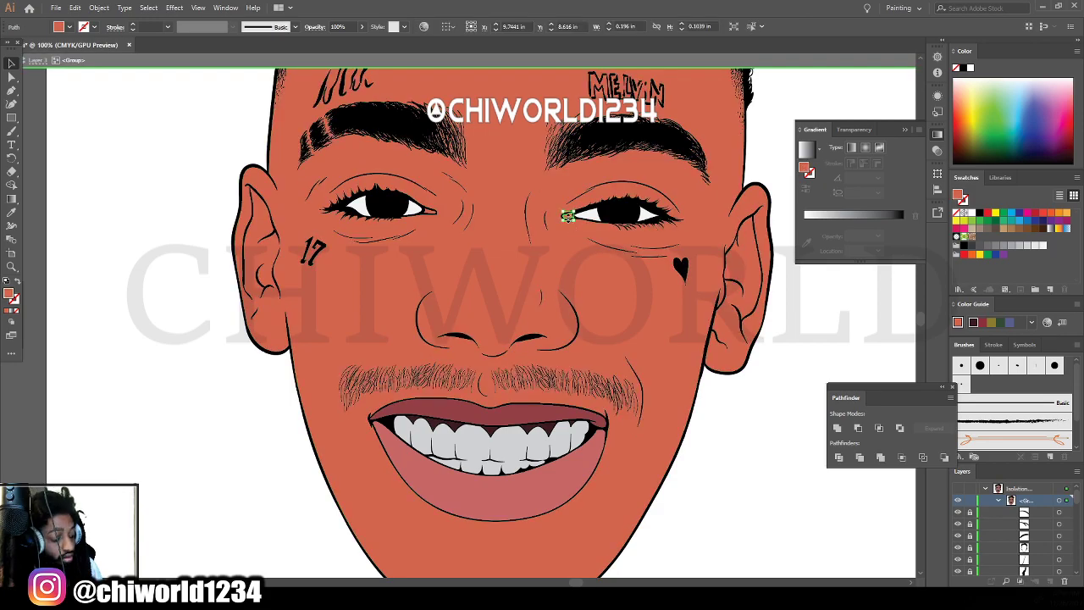
shift+click(430, 214)
click(11, 217)
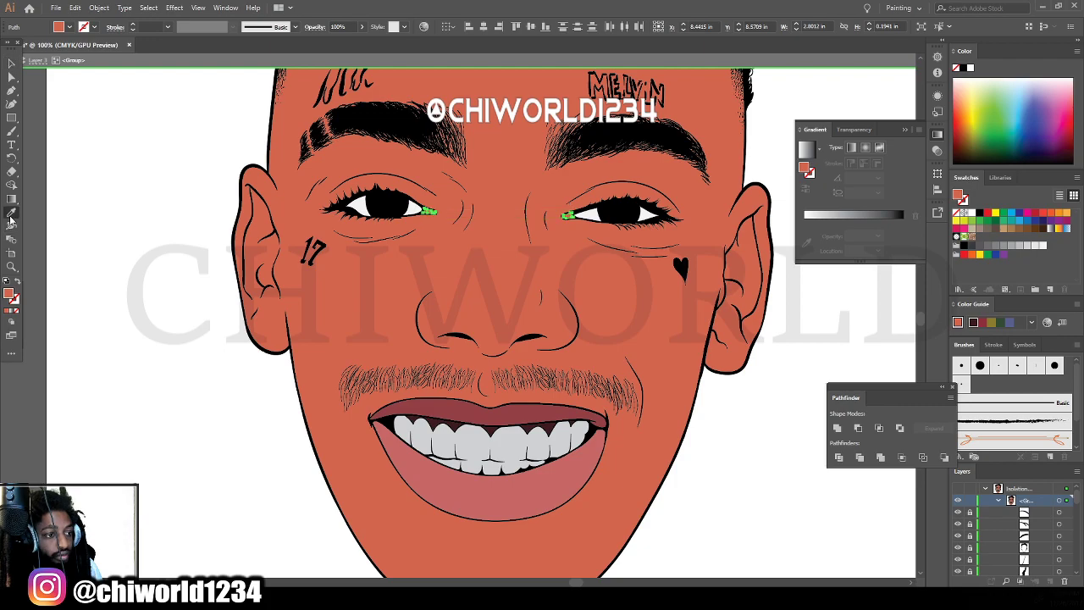
click(424, 449)
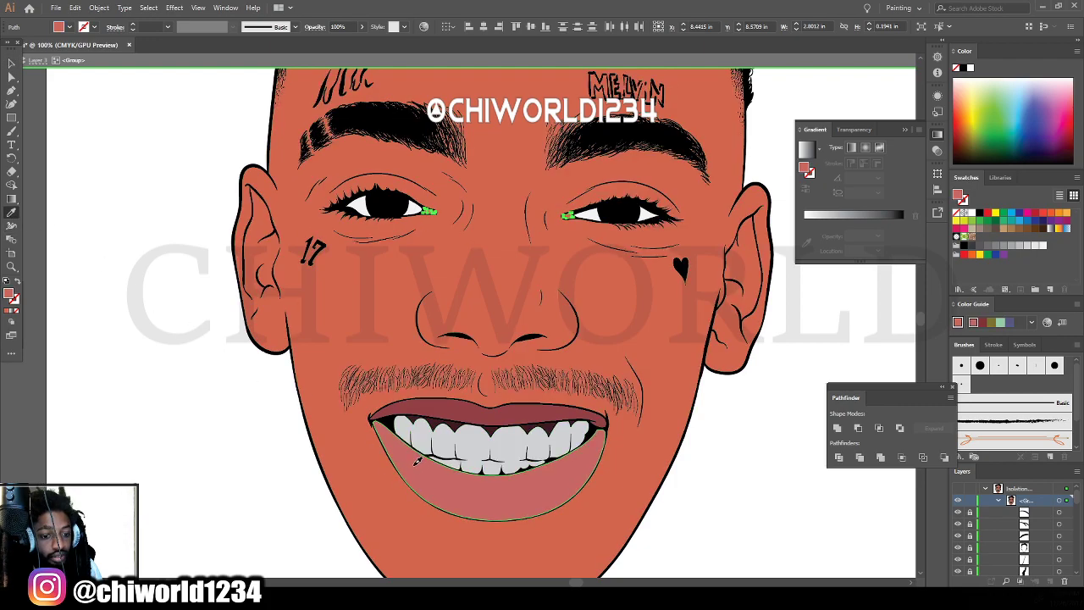
click(11, 73)
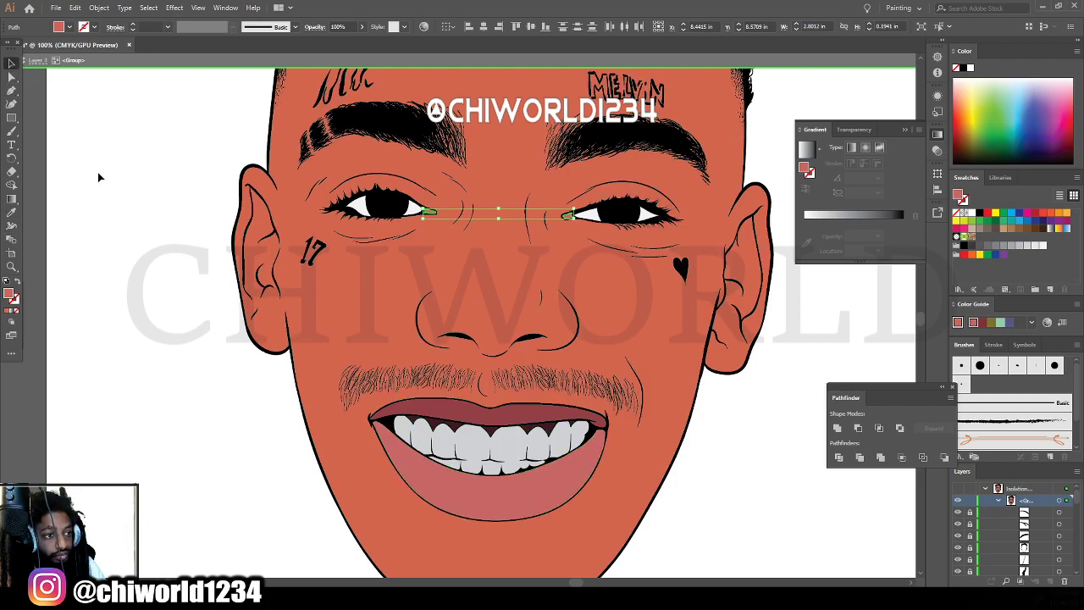
click(121, 212)
Exit isolation mode, duplicate Layer 3, and make the copy active with the original layer locked and hidden.
key(ctrl+minus)
key(ctrl+minus)
scroll(370, 481, up, 2)
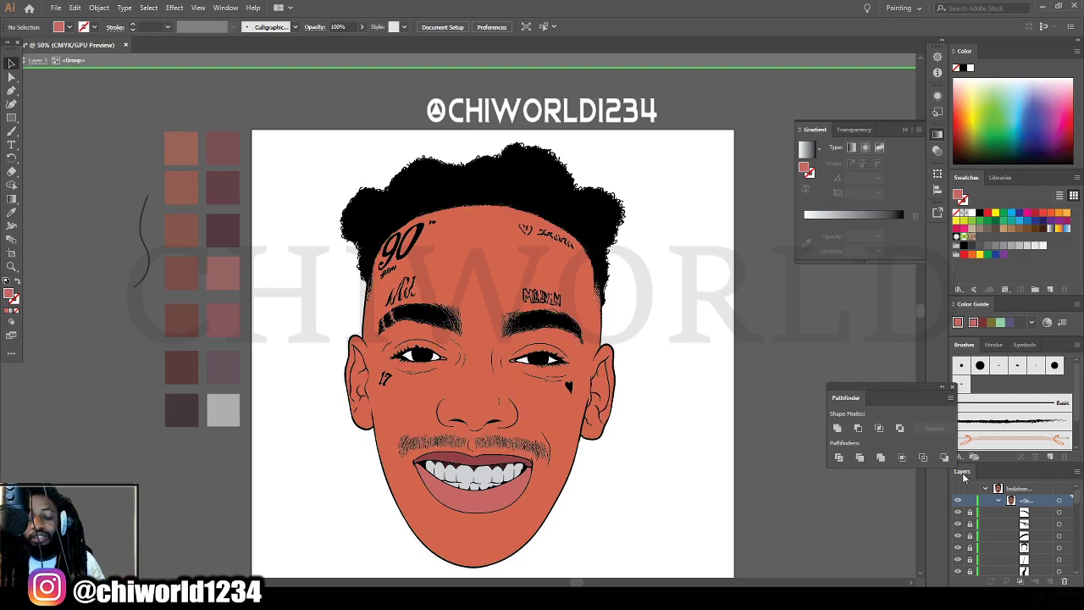
key(Escape)
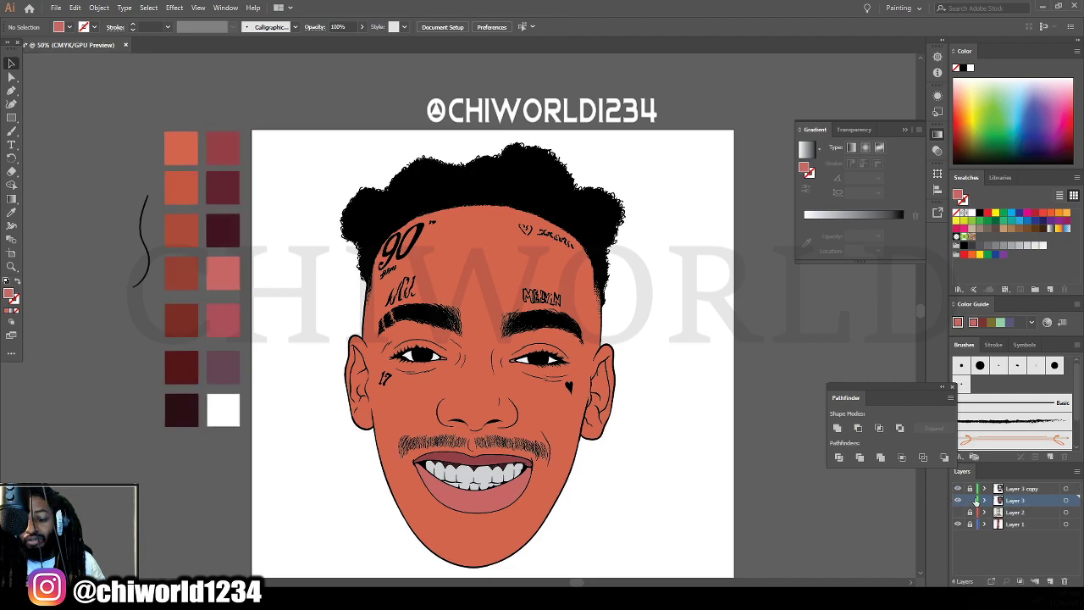
click(1016, 503)
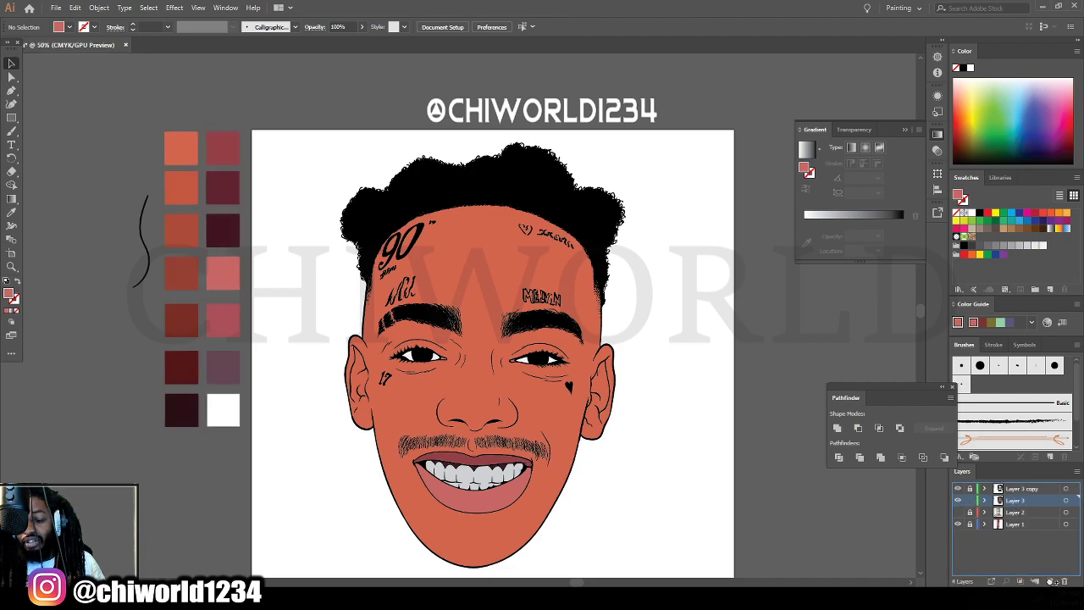
drag(1051, 580, 1049, 580)
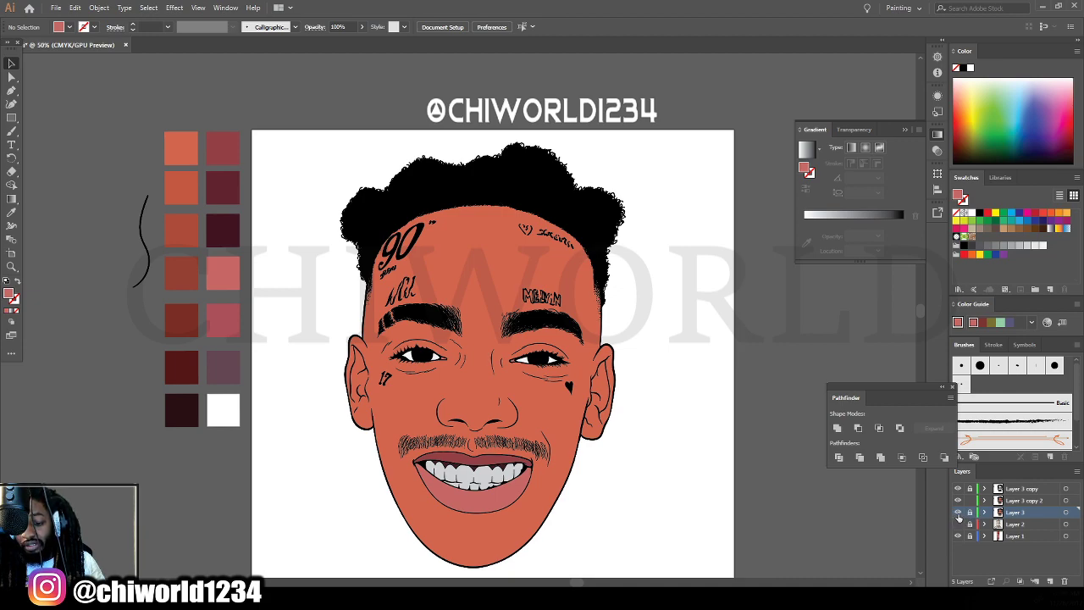
click(1019, 503)
click(420, 269)
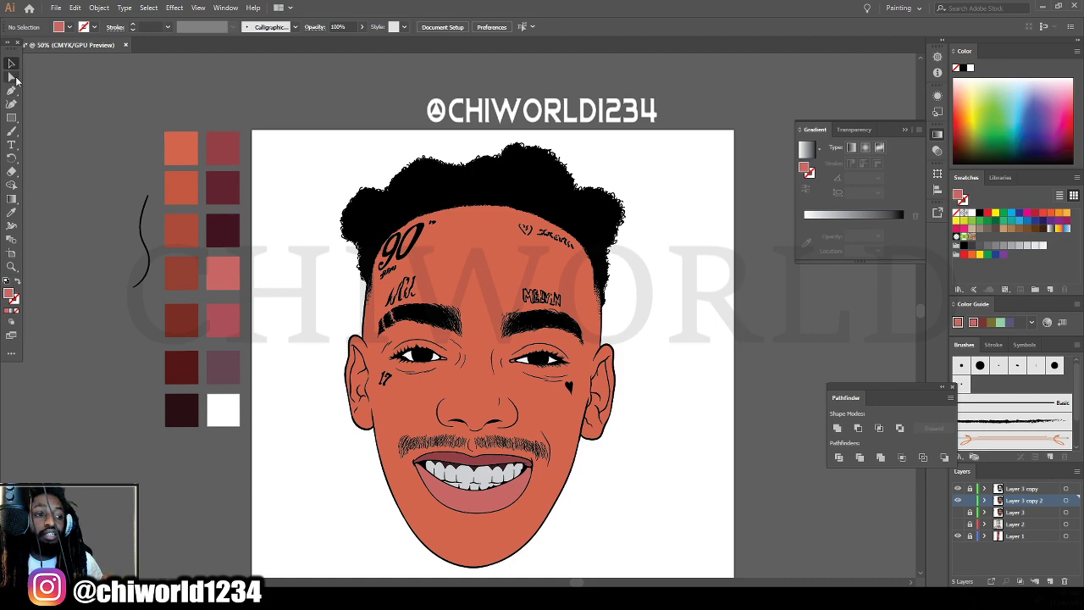
Delete the skin-coloured face shape and the remaining skin pieces inside the 90 tattoo from Layer 3 copy 2.
click(12, 77)
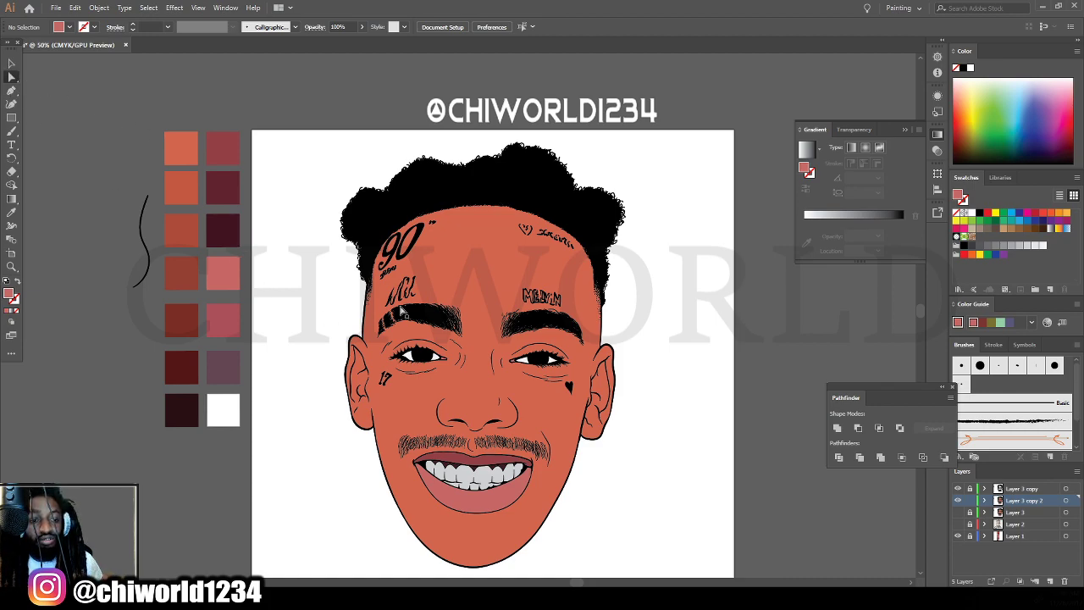
click(441, 276)
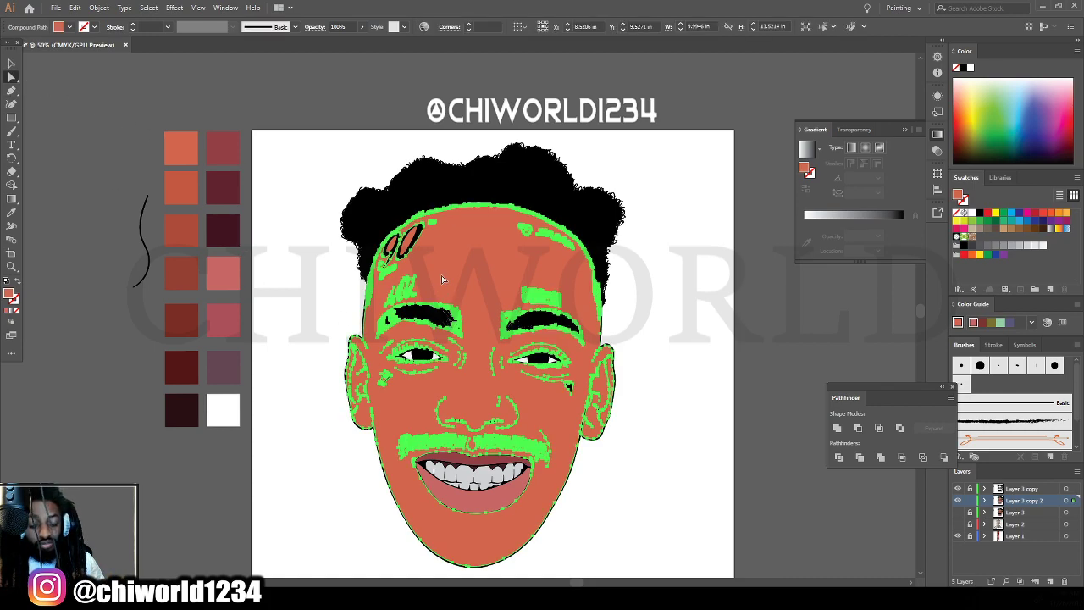
key(Delete)
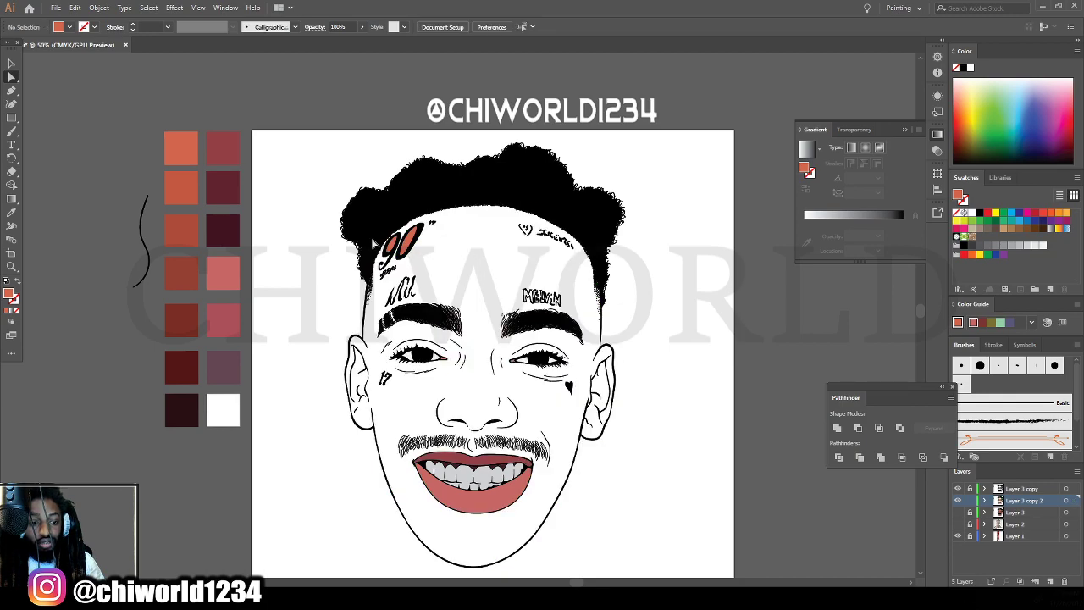
drag(308, 177, 653, 350)
key(Delete)
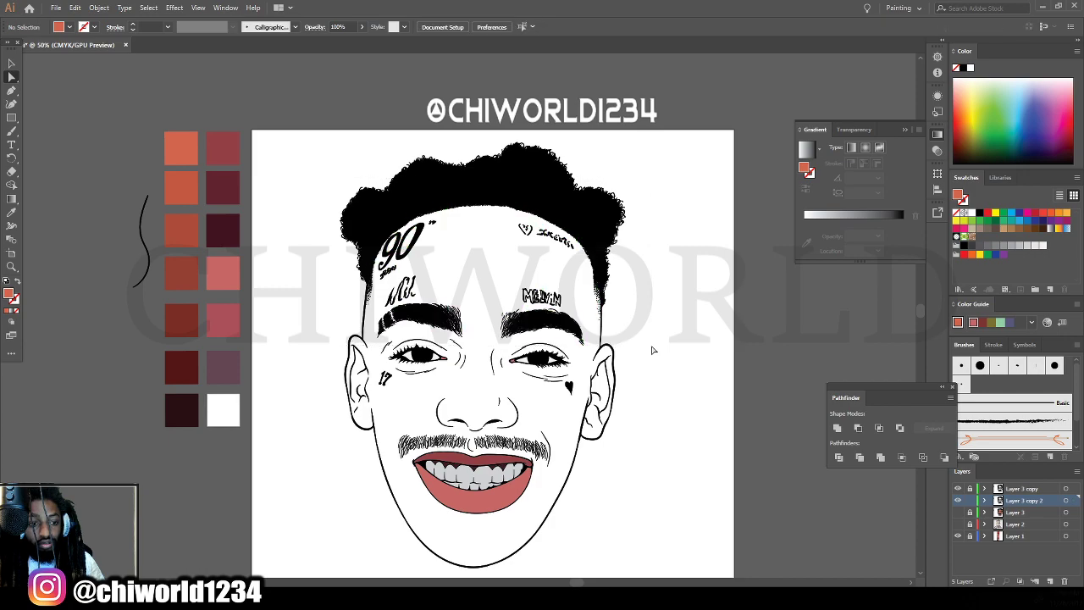
Remove the leftover skin-coloured specks among the moustache hairs on the duplicated layer.
scroll(604, 402, down, 1)
key(ctrl+plus)
key(ctrl+plus)
key(ctrl+plus)
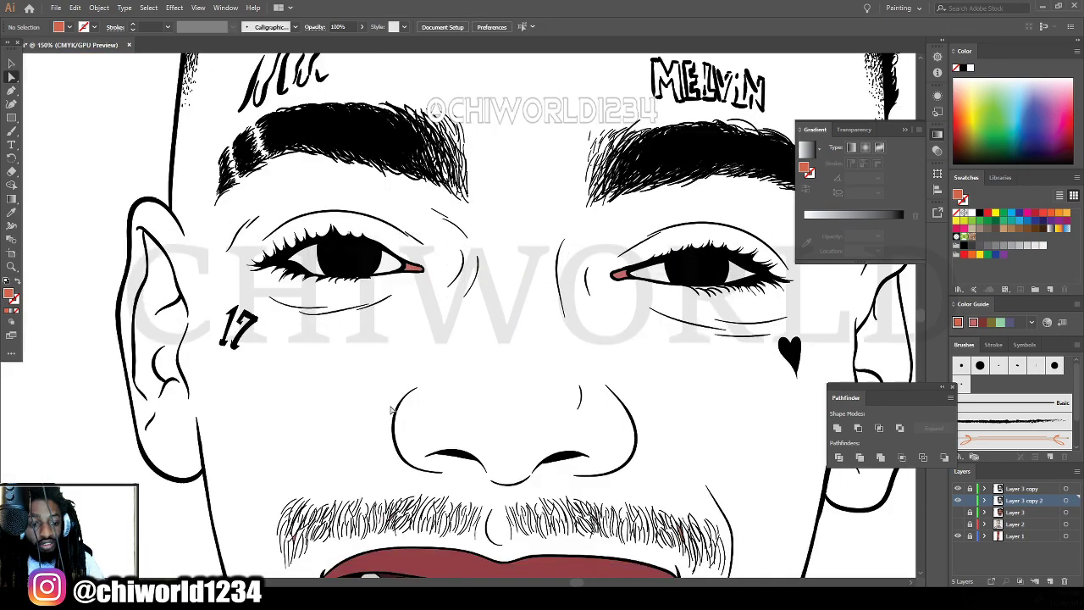
scroll(603, 403, down, 2)
drag(227, 333, 323, 429)
mouse_move(314, 318)
mouse_down()
mouse_move(527, 385)
mouse_move(546, 425)
mouse_up()
drag(548, 298, 747, 428)
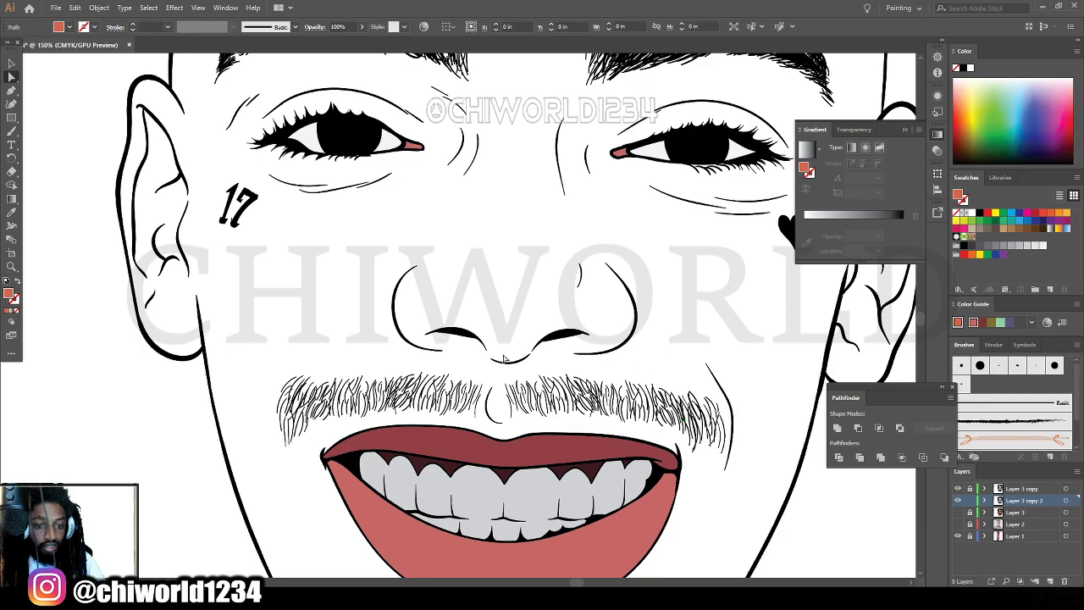
drag(503, 355, 574, 424)
mouse_move(787, 460)
mouse_down()
mouse_move(721, 415)
mouse_move(694, 378)
mouse_move(715, 430)
mouse_up()
key(Delete)
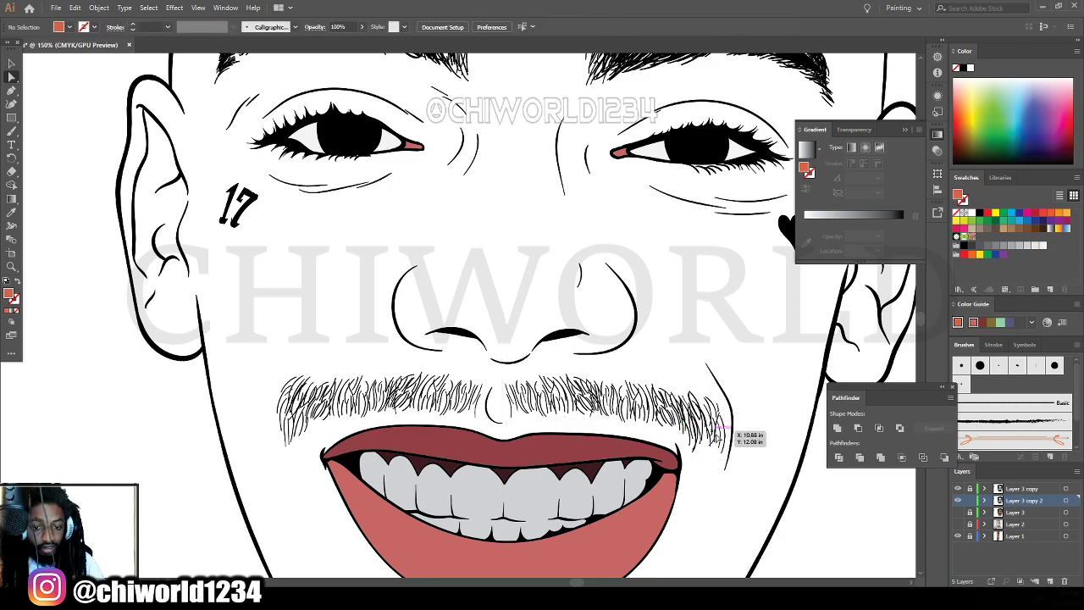
Examine the eyes, eyebrows, forehead and hair of the duplicated layer for leftover skin-coloured specks.
scroll(724, 435, up, 3)
scroll(597, 433, up, 5)
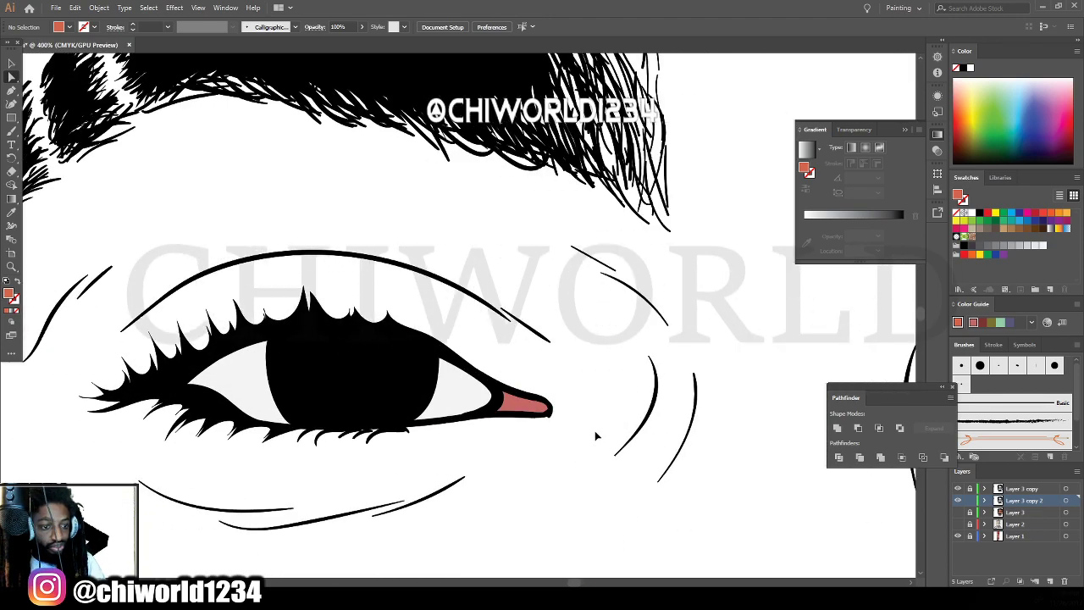
scroll(594, 428, right, 10)
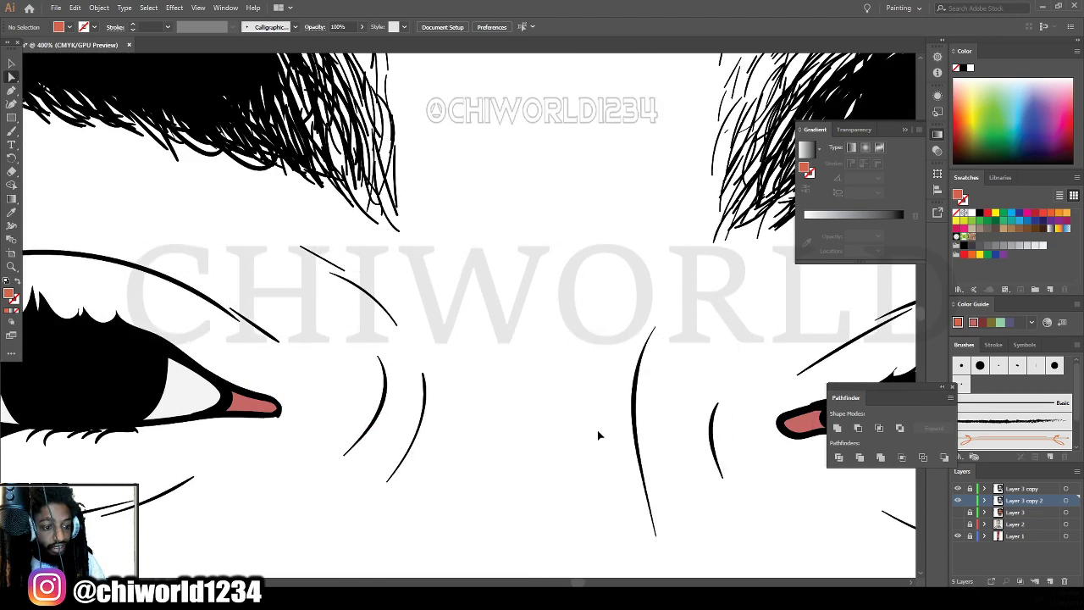
scroll(603, 434, down, 8)
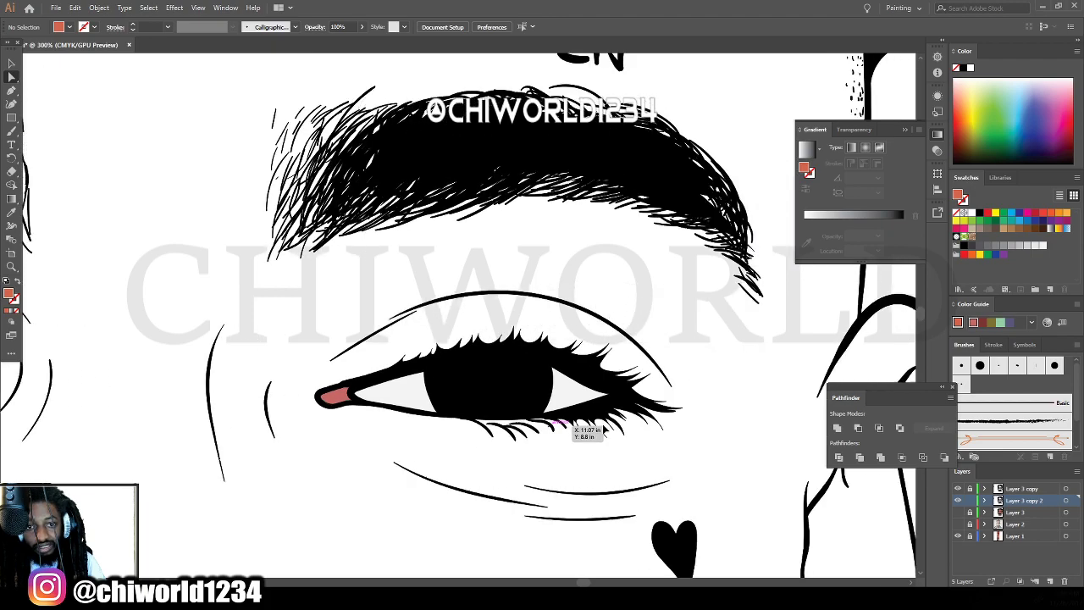
scroll(608, 429, left, 2)
scroll(622, 430, up, 4)
scroll(678, 433, down, 1)
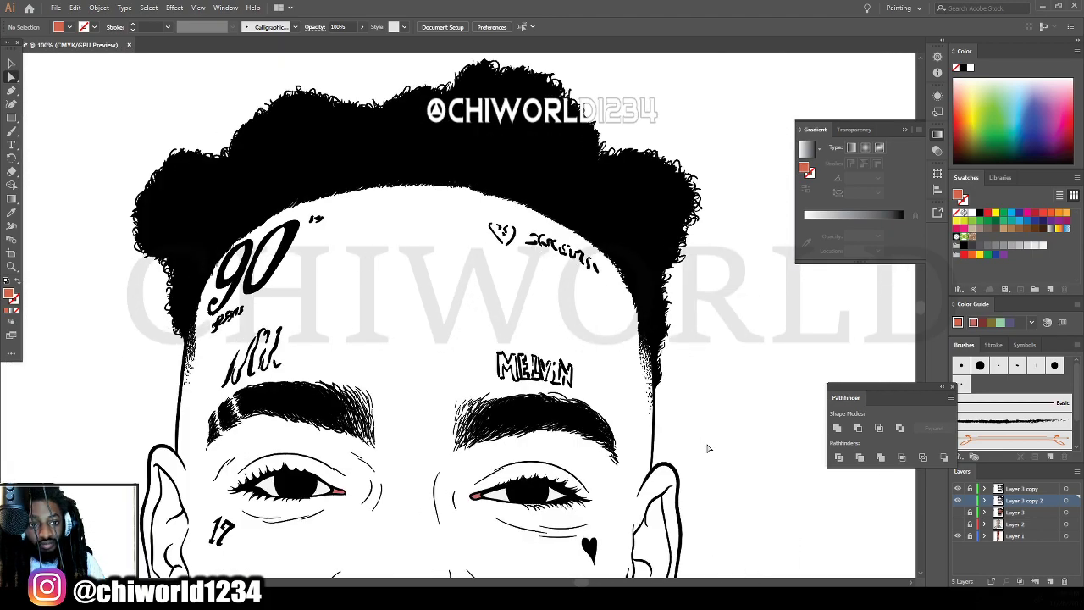
drag(735, 470, 111, 74)
scroll(112, 76, up, 1)
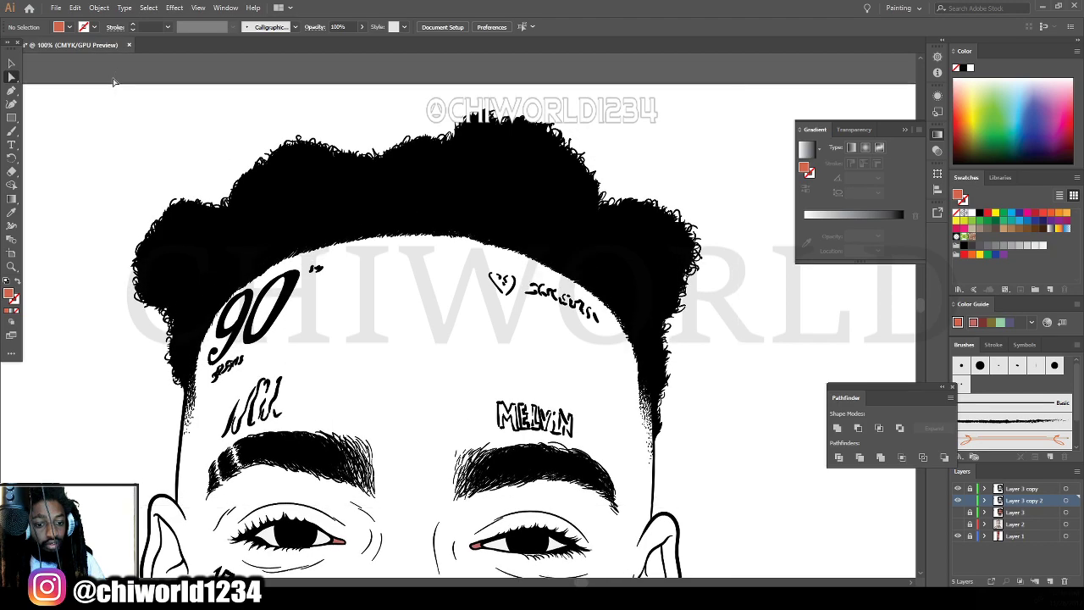
Show Layer 3 again and add a new layer between Layer 3 copy 2 and Layer 3.
scroll(415, 310, down, 3)
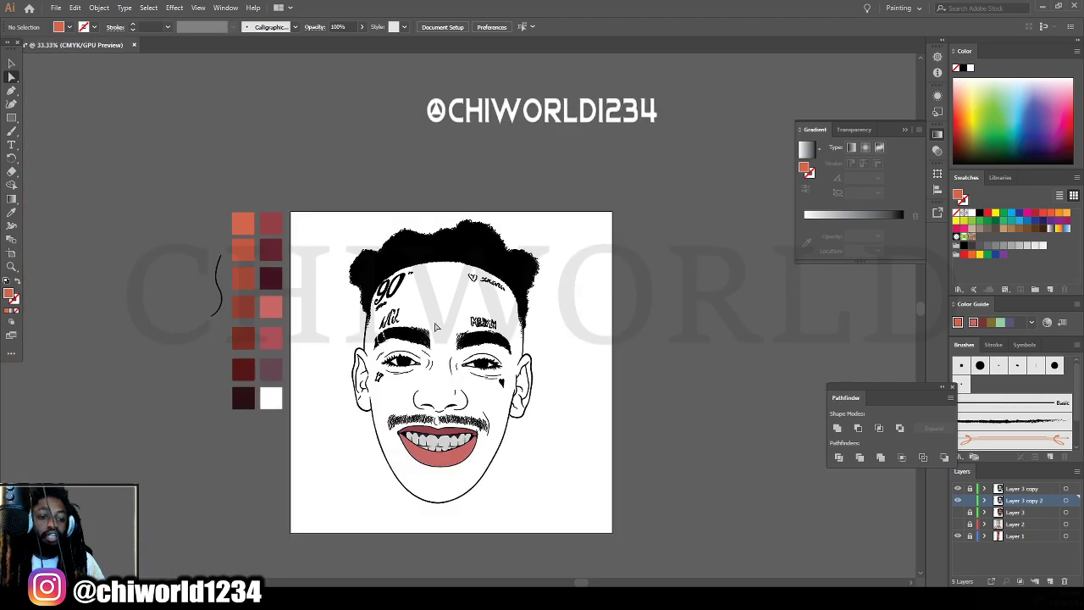
scroll(448, 336, up, 3)
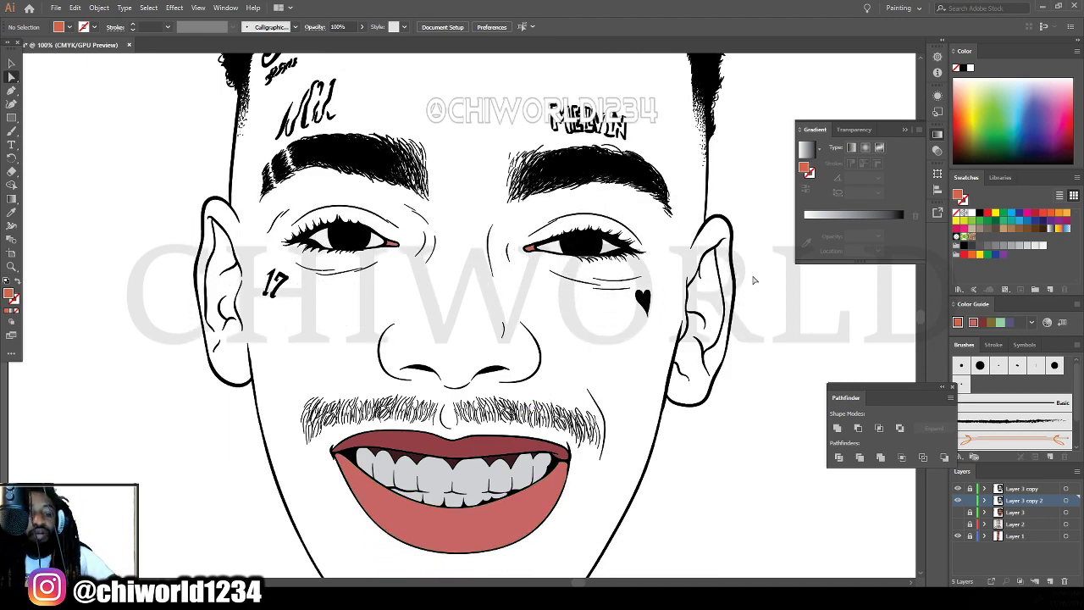
click(958, 512)
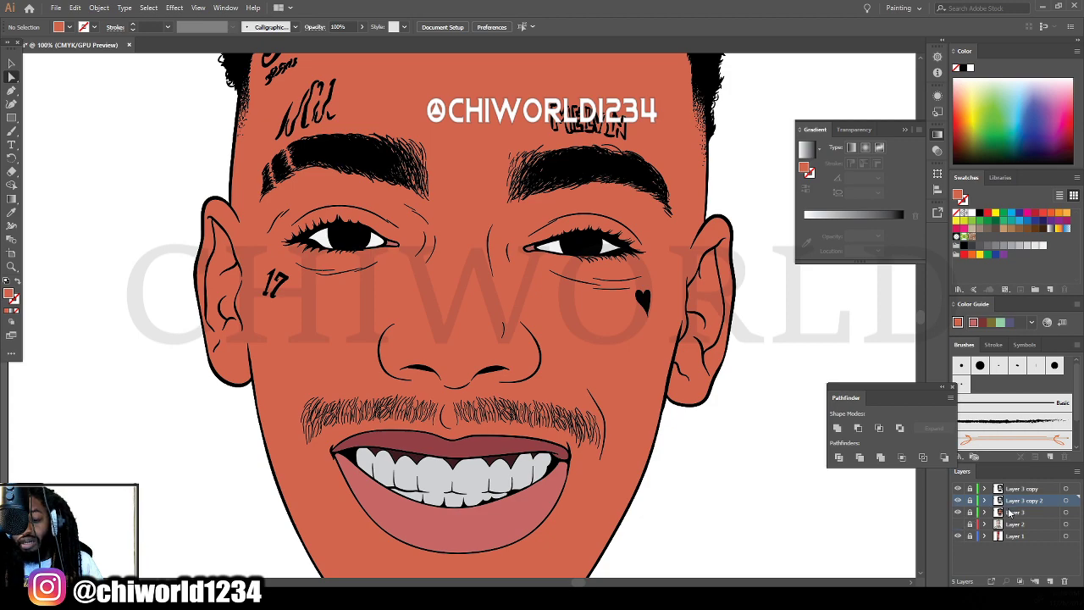
click(1052, 581)
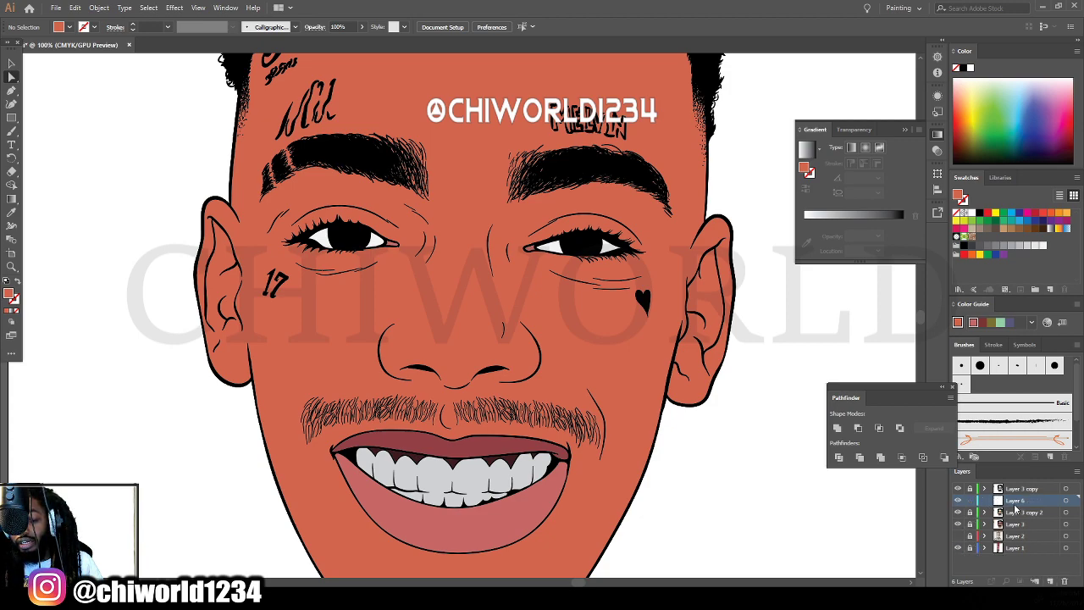
drag(1016, 503, 1017, 519)
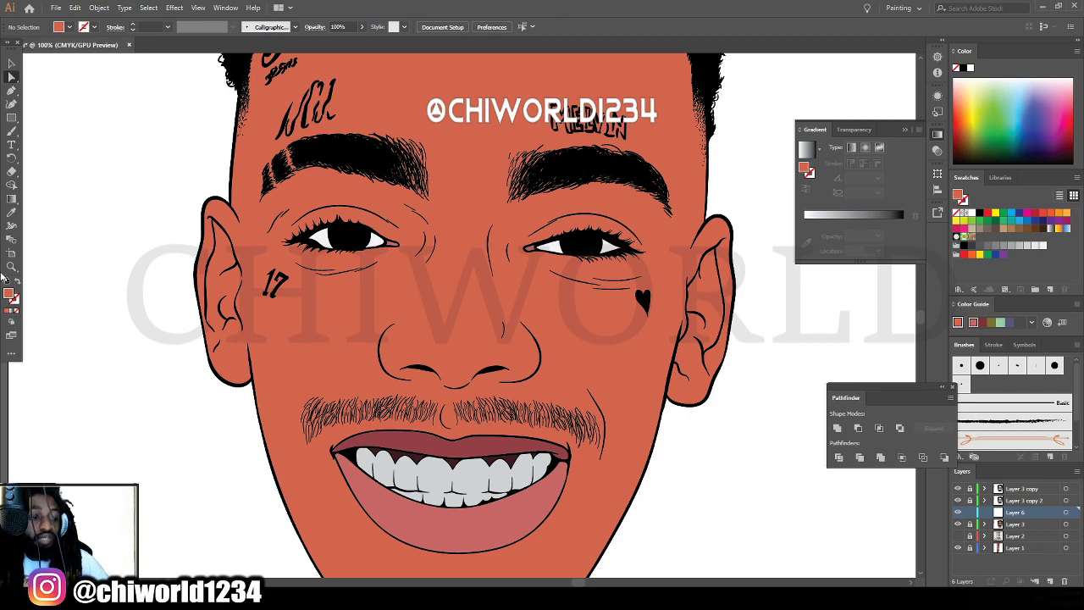
Sample the darkest brown palette square as the fill colour and activate the Pencil tool for freehand shading.
click(12, 132)
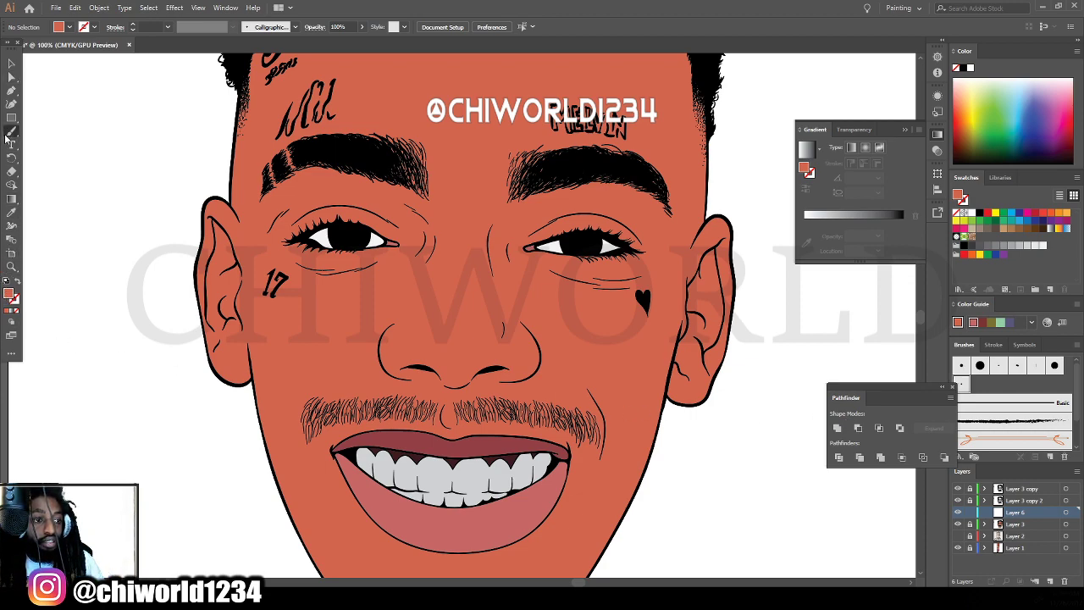
drag(16, 135, 41, 157)
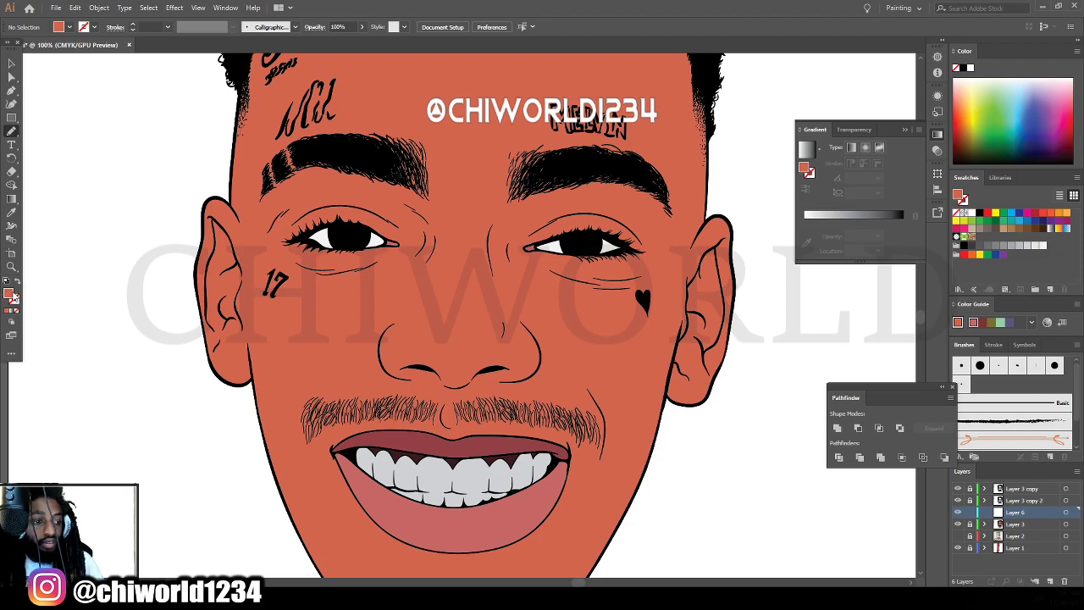
key(ctrl+minus)
key(ctrl+minus)
key(ctrl+minus)
key(ctrl+equal)
key(ctrl+equal)
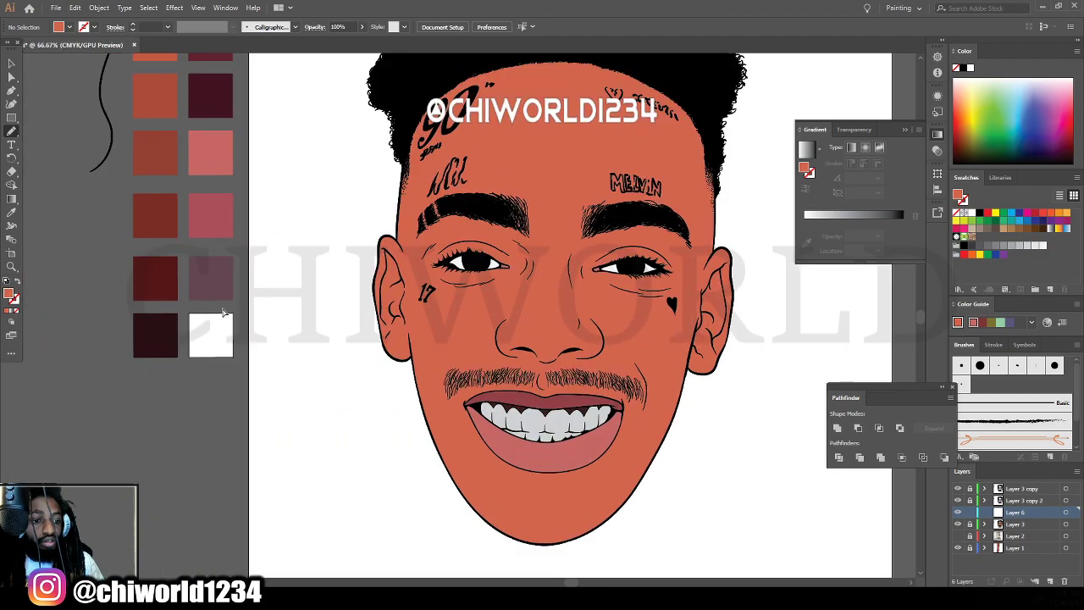
scroll(237, 307, up, 3)
scroll(237, 307, up, 2)
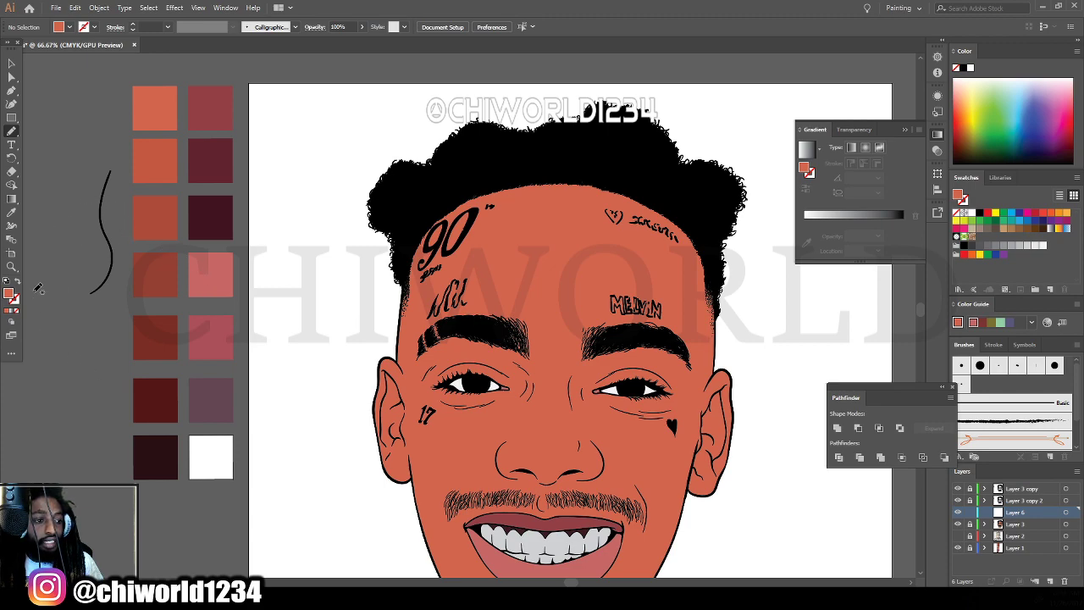
click(11, 214)
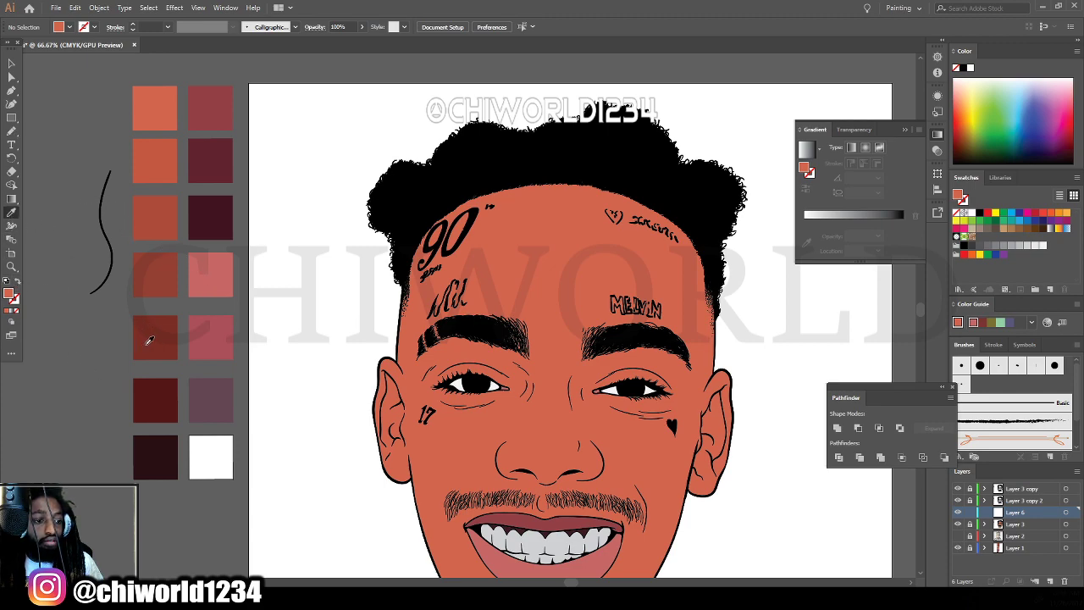
click(162, 226)
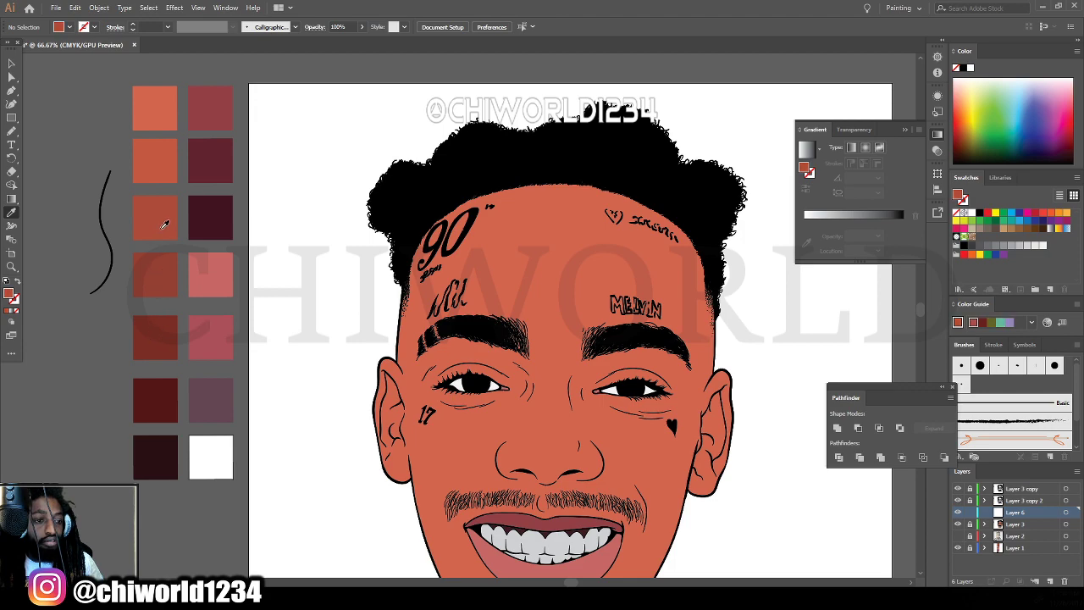
click(164, 453)
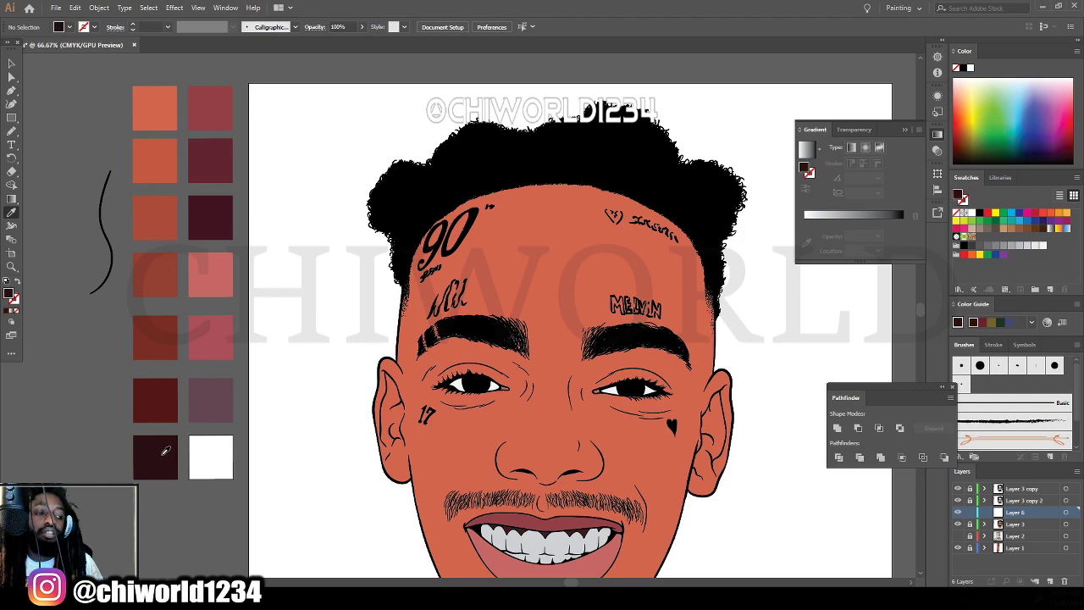
scroll(671, 410, down, 1)
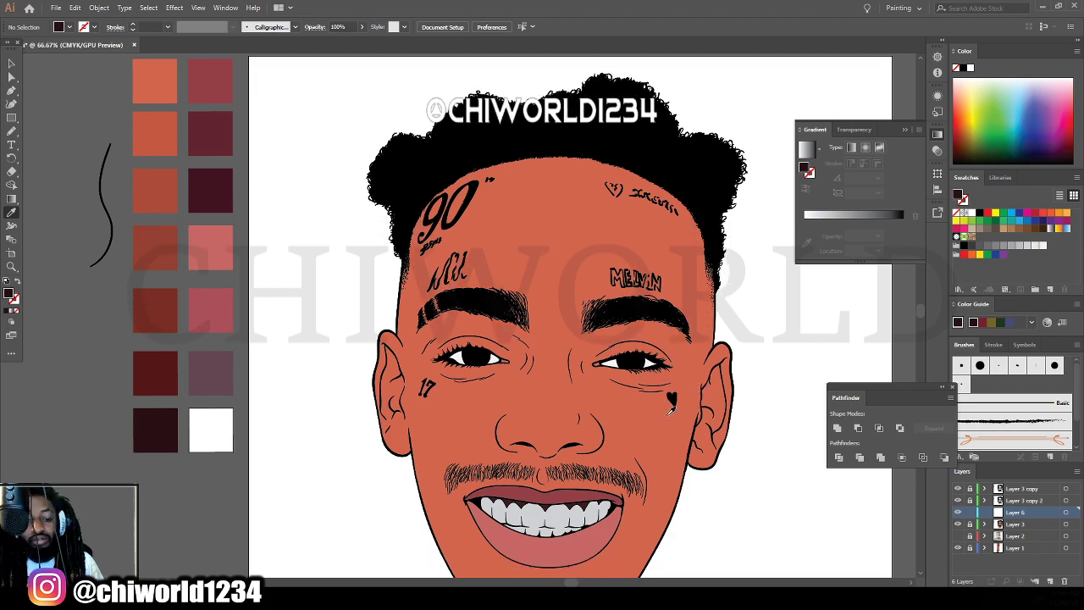
click(12, 132)
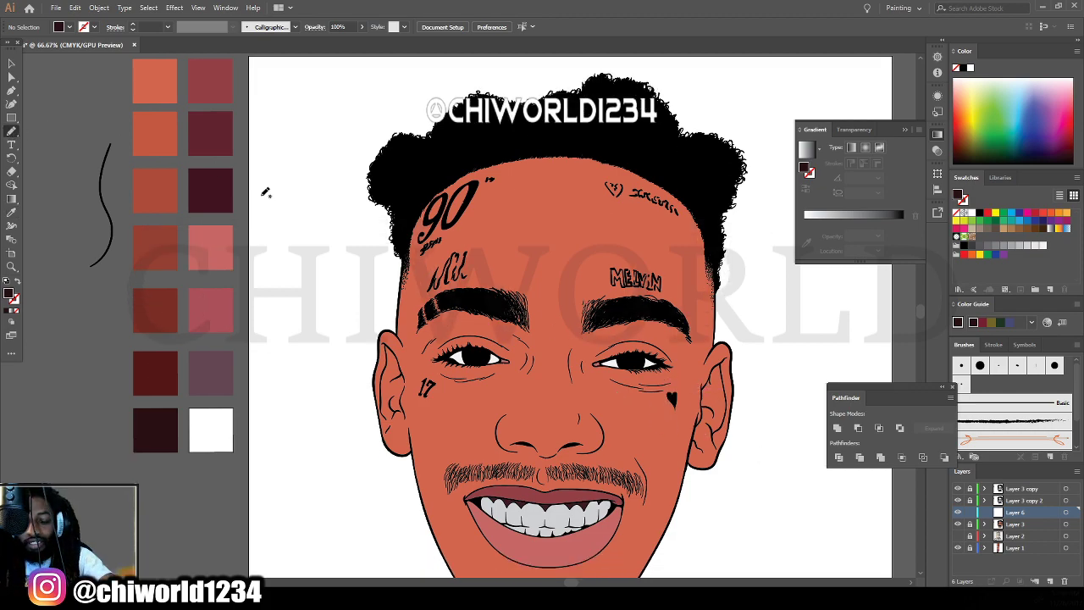
Try a large freehand dark brown shape over the middle of the face and undo it.
scroll(542, 417, down, 2)
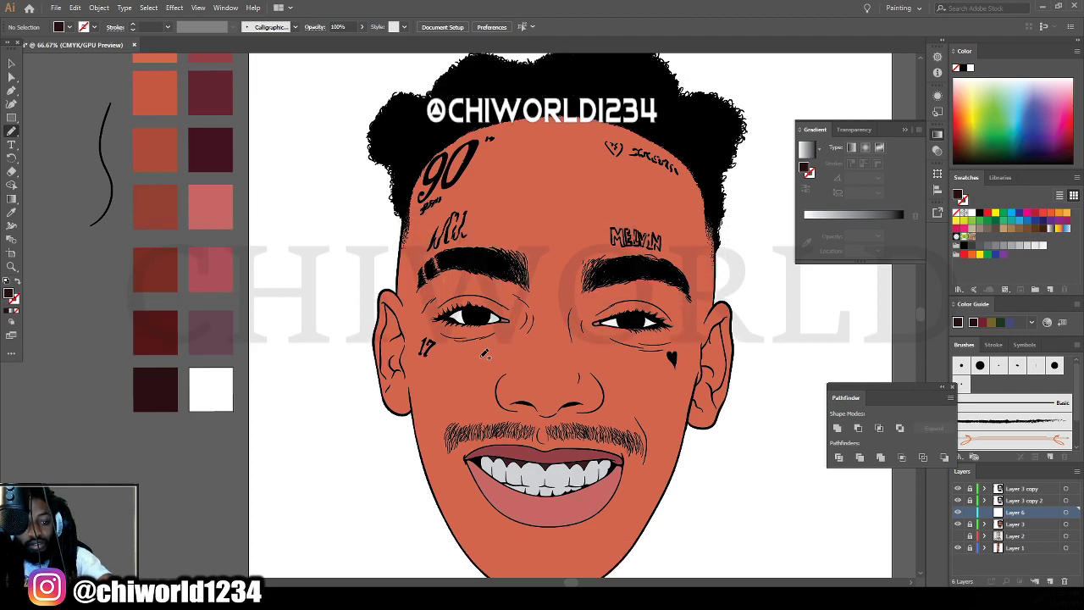
mouse_move(471, 345)
mouse_down()
mouse_move(449, 450)
mouse_move(614, 507)
mouse_move(677, 211)
mouse_move(492, 157)
mouse_move(447, 331)
mouse_move(464, 427)
mouse_up()
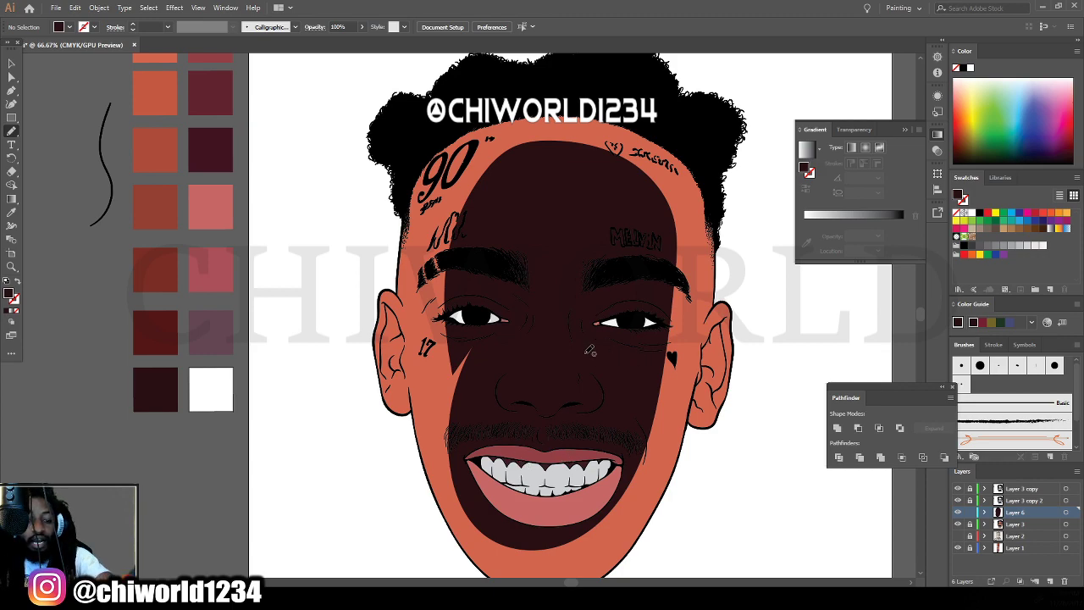
key(ctrl+z)
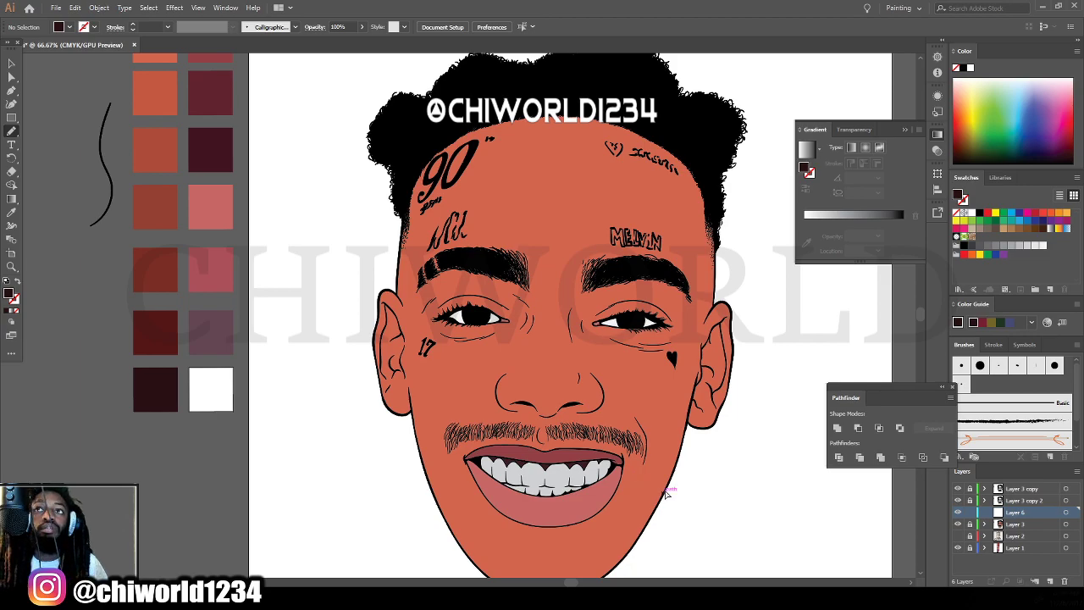
Draw a dark brown shadow shape in the central hollow of the ear beside the heart tattoo.
key(ctrl+plus)
scroll(690, 457, right, 2)
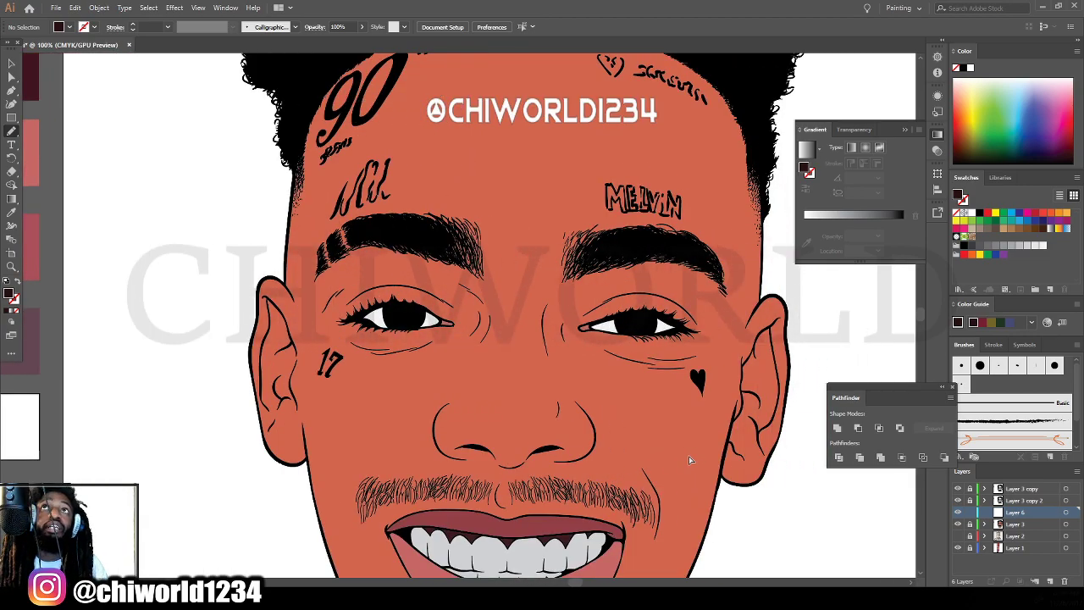
scroll(694, 453, right, 6)
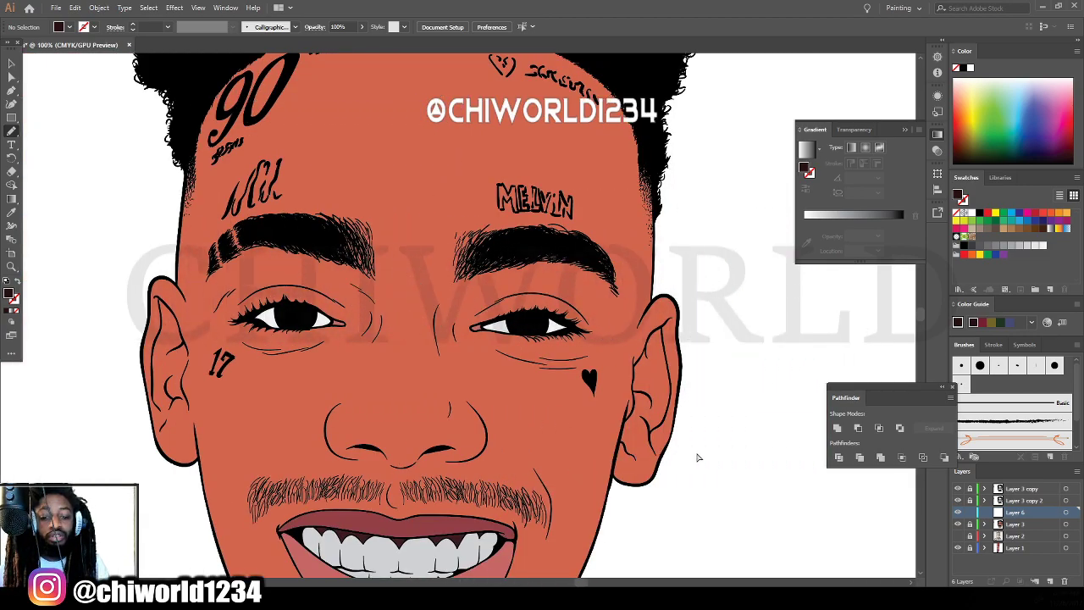
scroll(707, 451, down, 3)
scroll(708, 458, up, 5)
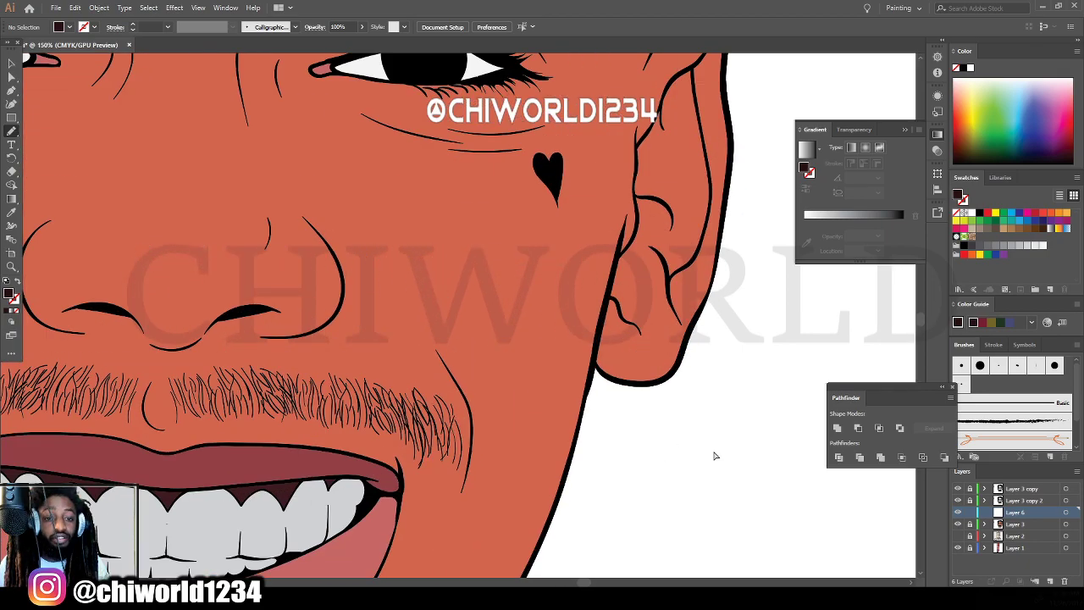
scroll(740, 466, up, 2)
scroll(740, 461, down, 5)
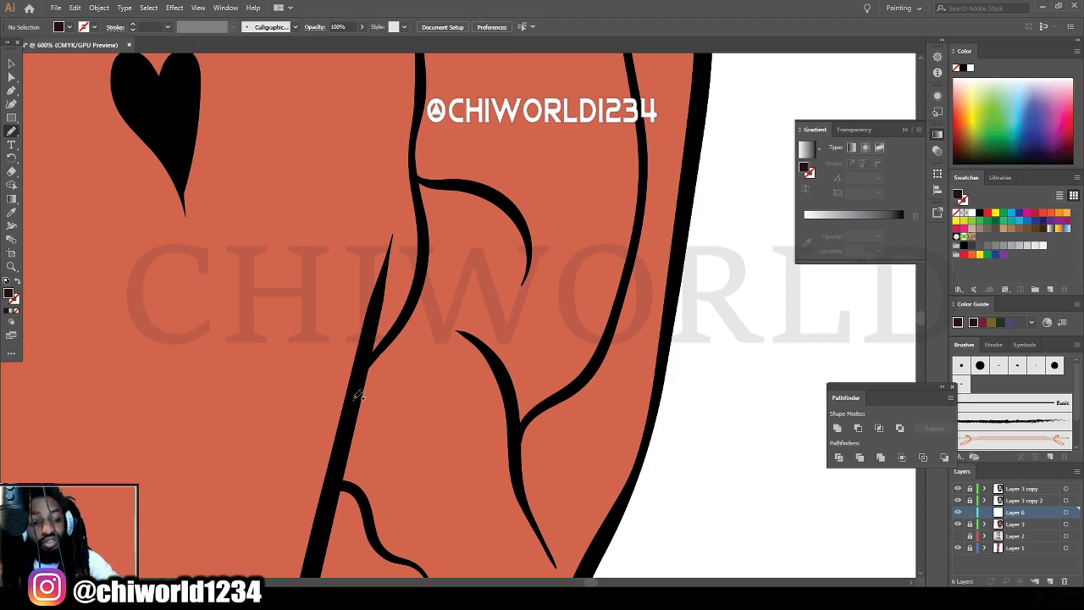
mouse_move(358, 394)
mouse_down()
mouse_move(395, 345)
mouse_move(463, 333)
mouse_move(505, 377)
mouse_move(521, 431)
mouse_move(522, 373)
mouse_up()
mouse_move(531, 255)
mouse_down()
mouse_move(523, 218)
mouse_move(491, 195)
mouse_move(503, 203)
mouse_move(496, 252)
mouse_move(448, 260)
mouse_move(414, 184)
mouse_move(422, 265)
mouse_move(349, 436)
mouse_up()
scroll(534, 551, down, 8)
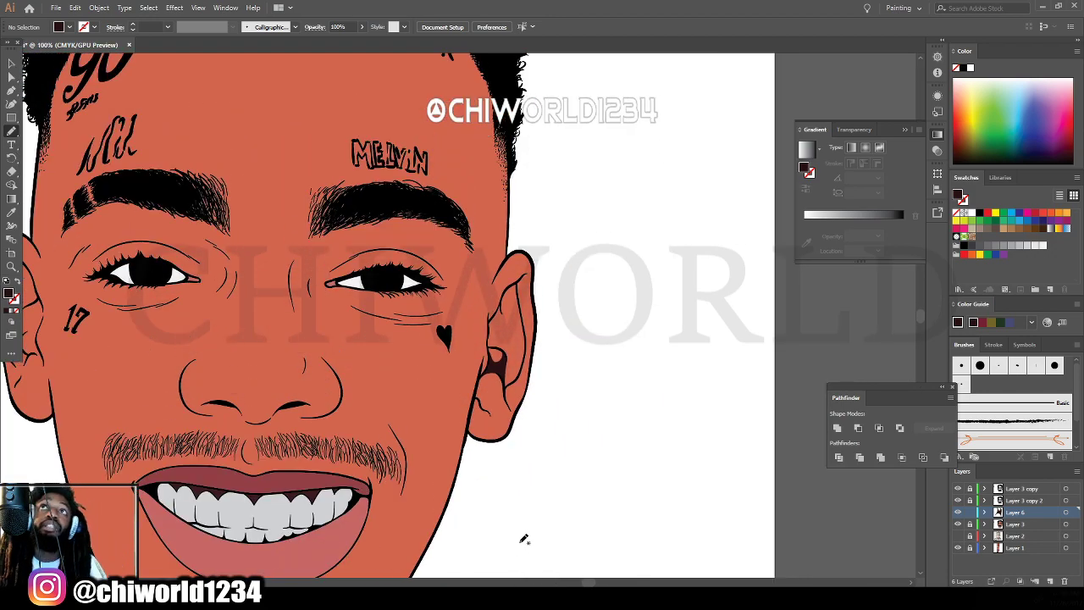
Draw a curved dark brown shadow around the short crease line in the same ear's lobe.
scroll(523, 539, up, 8)
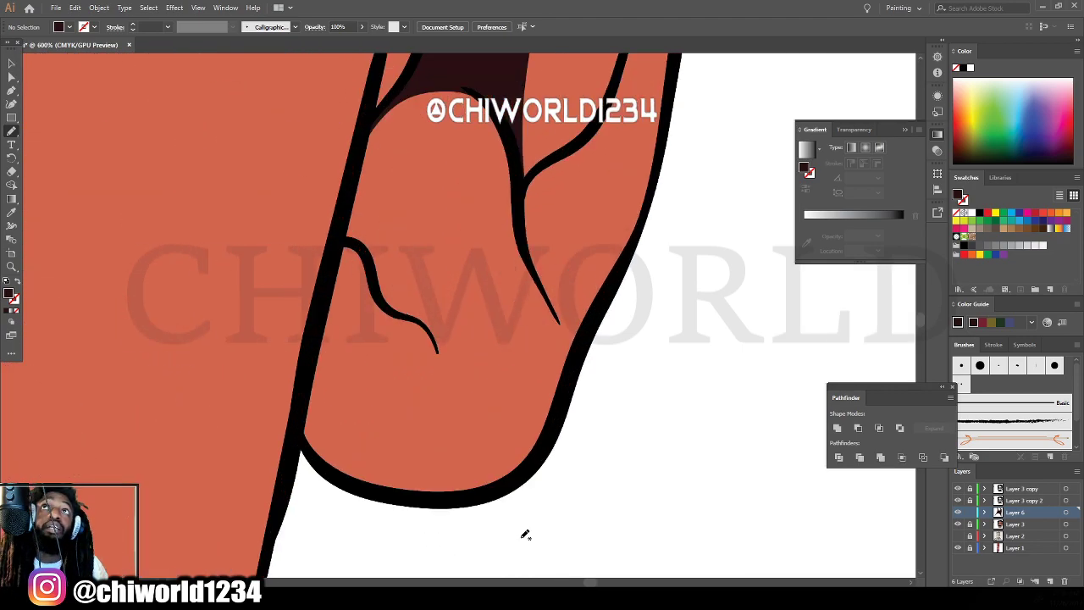
mouse_move(309, 406)
mouse_down()
mouse_move(298, 428)
mouse_move(323, 464)
mouse_move(383, 489)
mouse_move(364, 483)
mouse_move(323, 413)
mouse_move(321, 386)
mouse_move(347, 344)
mouse_move(464, 388)
mouse_move(519, 357)
mouse_move(468, 361)
mouse_move(426, 303)
mouse_up()
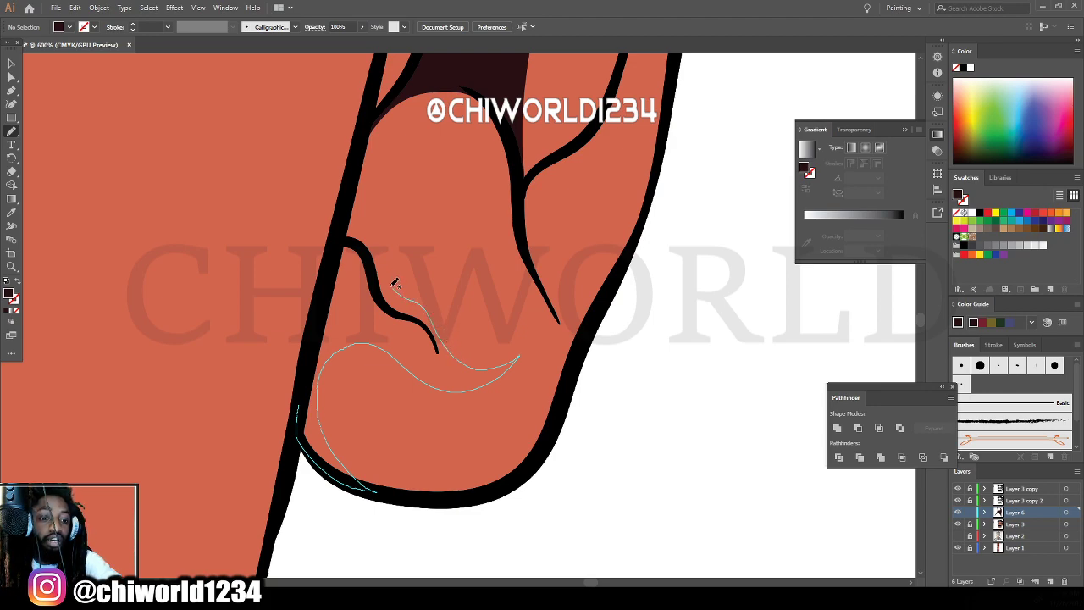
mouse_move(371, 230)
mouse_down()
mouse_move(357, 190)
mouse_move(362, 136)
mouse_move(333, 232)
mouse_move(315, 423)
mouse_up()
key(ctrl+minus)
key(ctrl+minus)
key(ctrl+minus)
key(ctrl+minus)
key(ctrl+minus)
key(ctrl+minus)
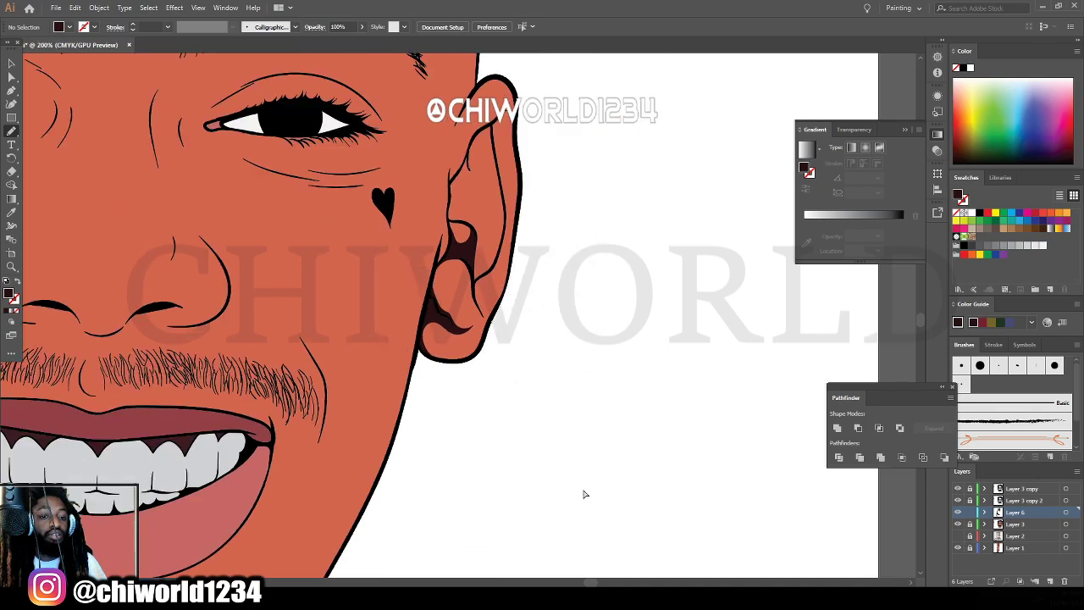
Draw a branching dark brown shadow along the inner fold lines in the upper half of the same ear.
key(ctrl+plus)
key(ctrl+plus)
key(ctrl+plus)
key(ctrl+plus)
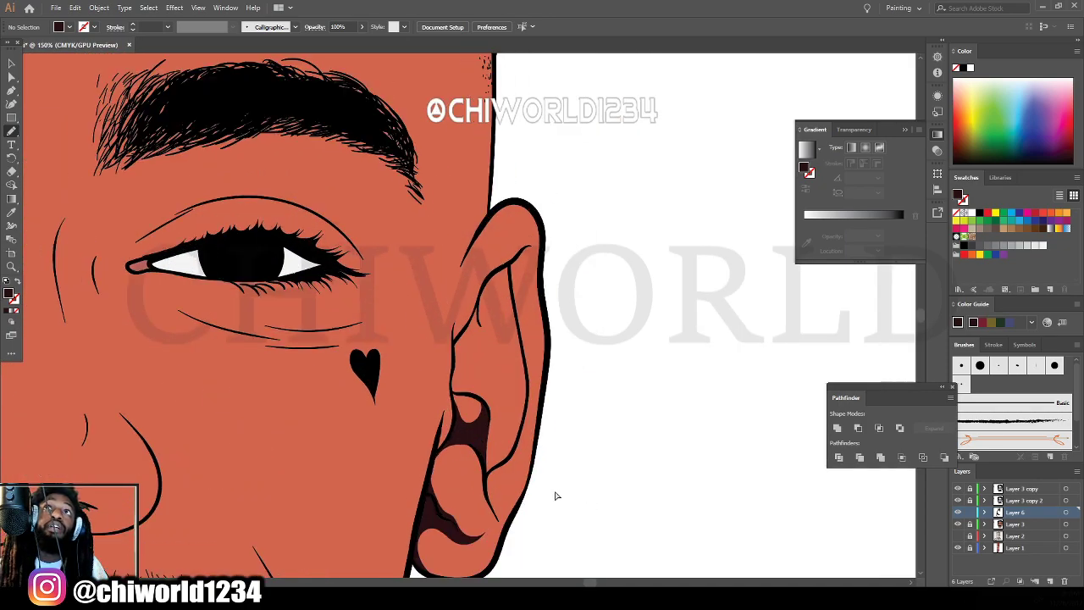
key(ctrl+plus)
key(ctrl+plus)
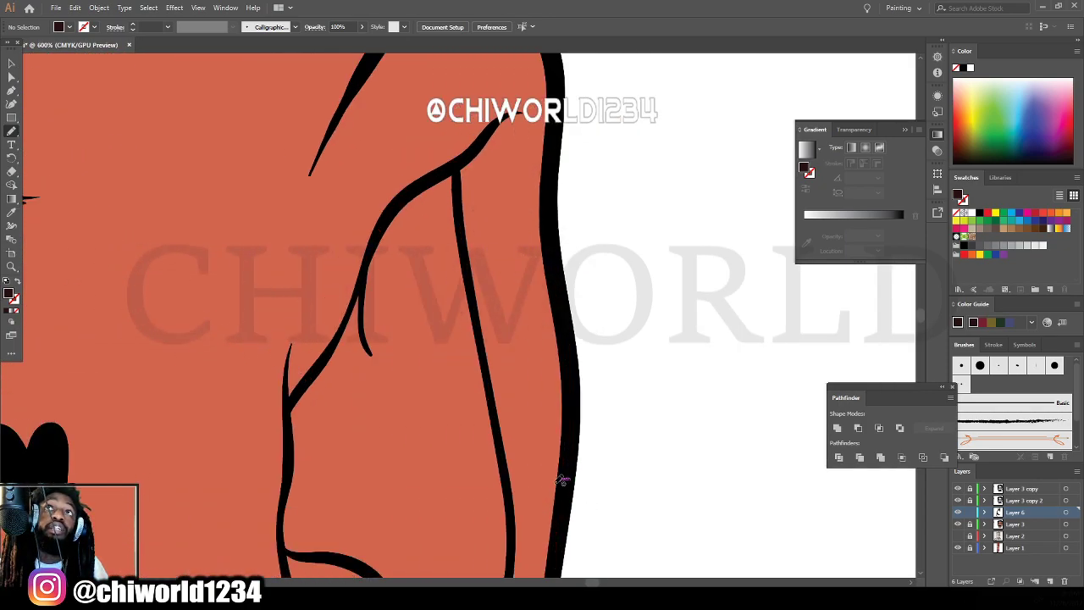
mouse_move(279, 353)
mouse_down()
mouse_move(296, 429)
mouse_move(339, 320)
mouse_move(369, 312)
mouse_move(392, 331)
mouse_up()
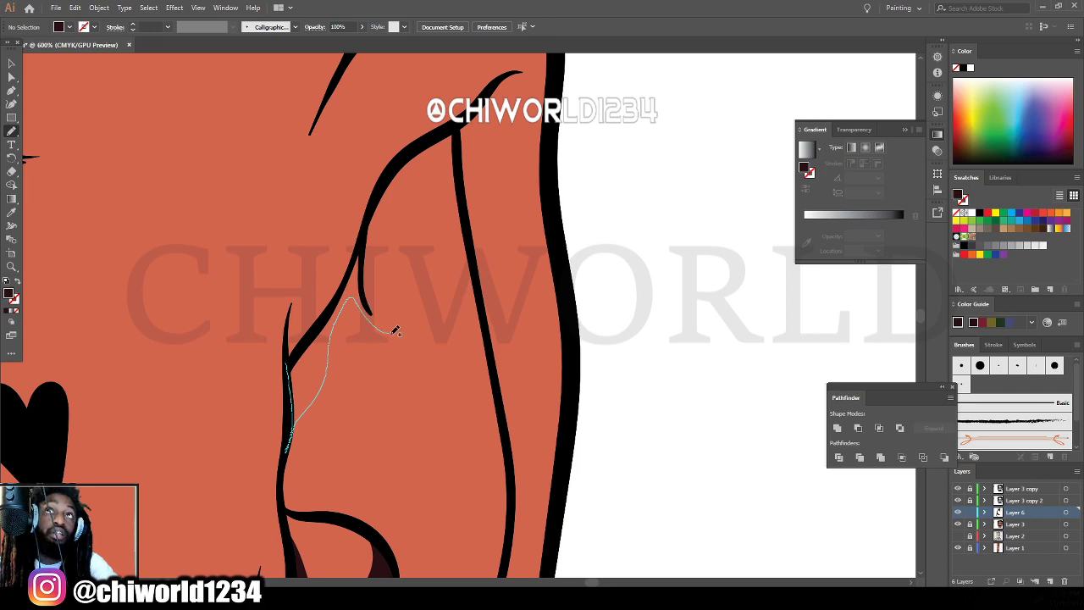
mouse_move(388, 284)
mouse_down()
mouse_move(395, 200)
mouse_move(418, 175)
mouse_move(450, 237)
mouse_move(506, 494)
mouse_move(505, 548)
mouse_move(518, 467)
mouse_up()
mouse_move(518, 411)
mouse_down()
mouse_move(485, 270)
mouse_move(490, 171)
mouse_move(477, 149)
mouse_move(525, 63)
mouse_move(472, 83)
mouse_move(389, 157)
mouse_move(288, 359)
mouse_move(296, 417)
mouse_up()
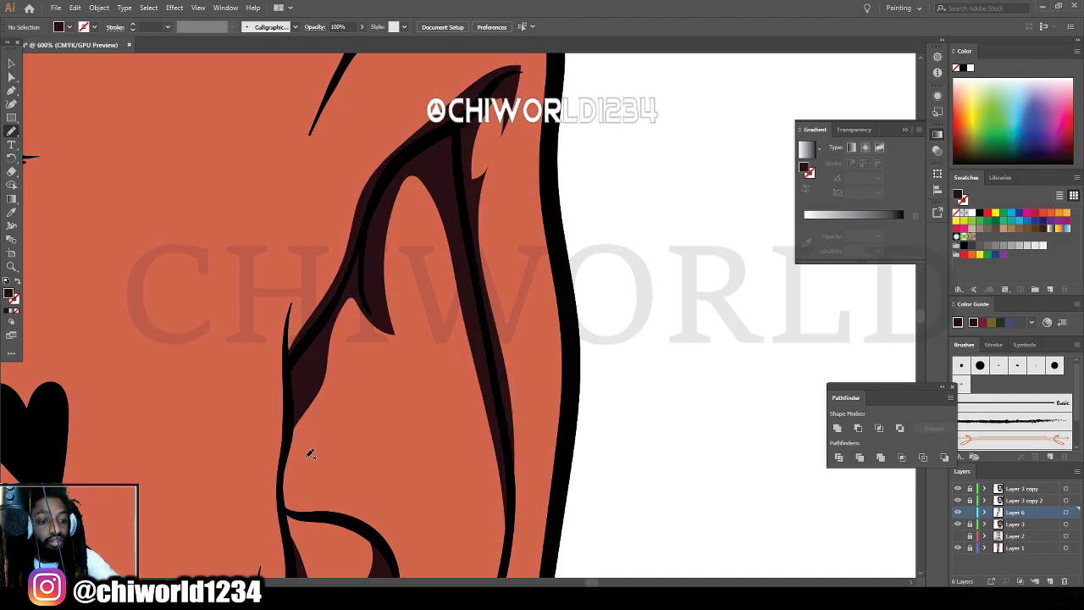
Draw a dark brown shadow under the top rim of the same ear, tapering down its front edge.
key(ctrl+minus)
drag(571, 427, 573, 479)
key(ctrl+plus)
key(ctrl+plus)
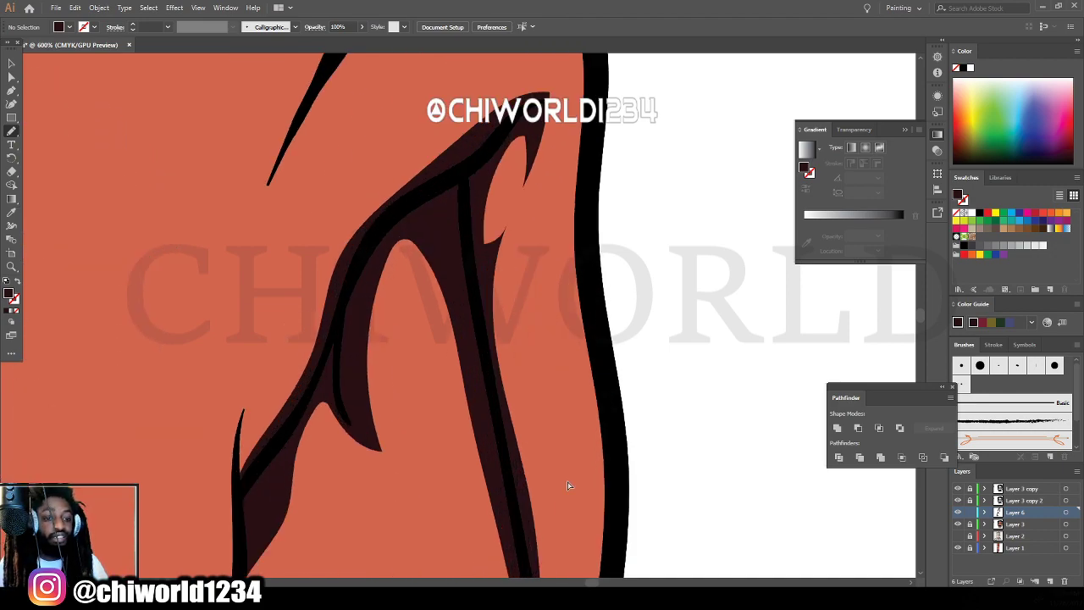
drag(561, 362, 573, 473)
scroll(574, 472, up, 1)
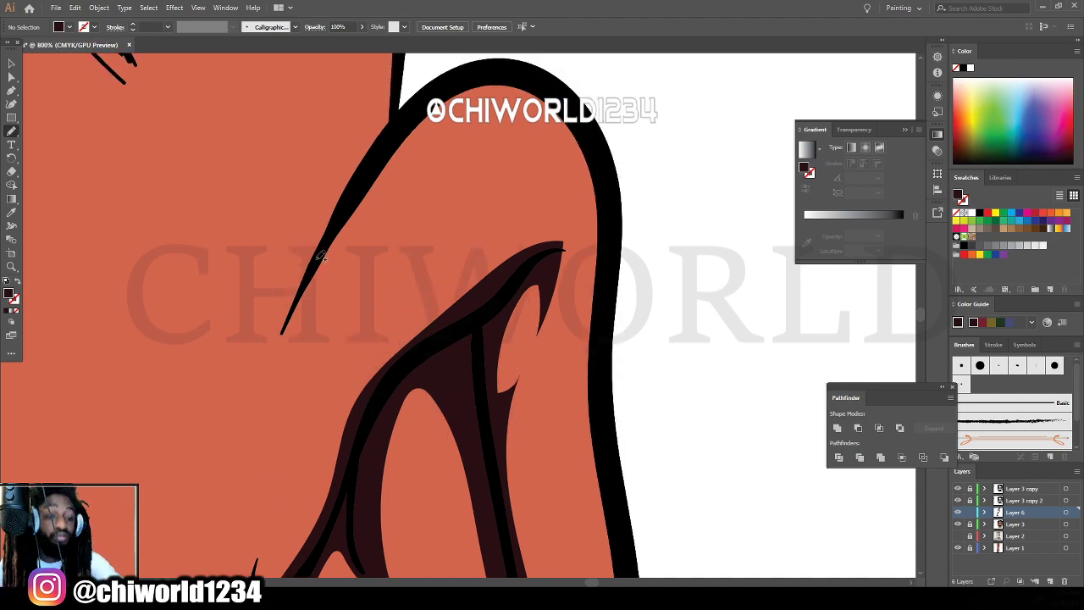
mouse_move(322, 247)
mouse_down()
mouse_move(285, 331)
mouse_move(266, 518)
mouse_move(317, 433)
mouse_move(325, 391)
mouse_move(299, 431)
mouse_move(326, 310)
mouse_move(486, 240)
mouse_move(544, 181)
mouse_move(569, 135)
mouse_move(564, 94)
mouse_move(523, 67)
mouse_move(464, 78)
mouse_move(413, 123)
mouse_up()
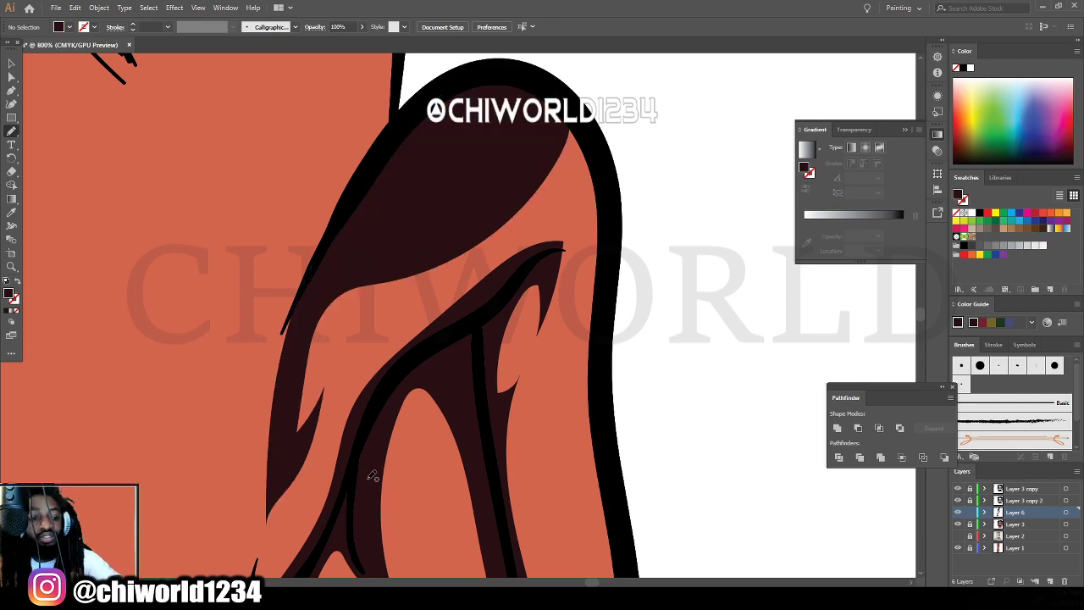
key(ctrl+minus)
key(ctrl+minus)
key(ctrl+minus)
key(ctrl+minus)
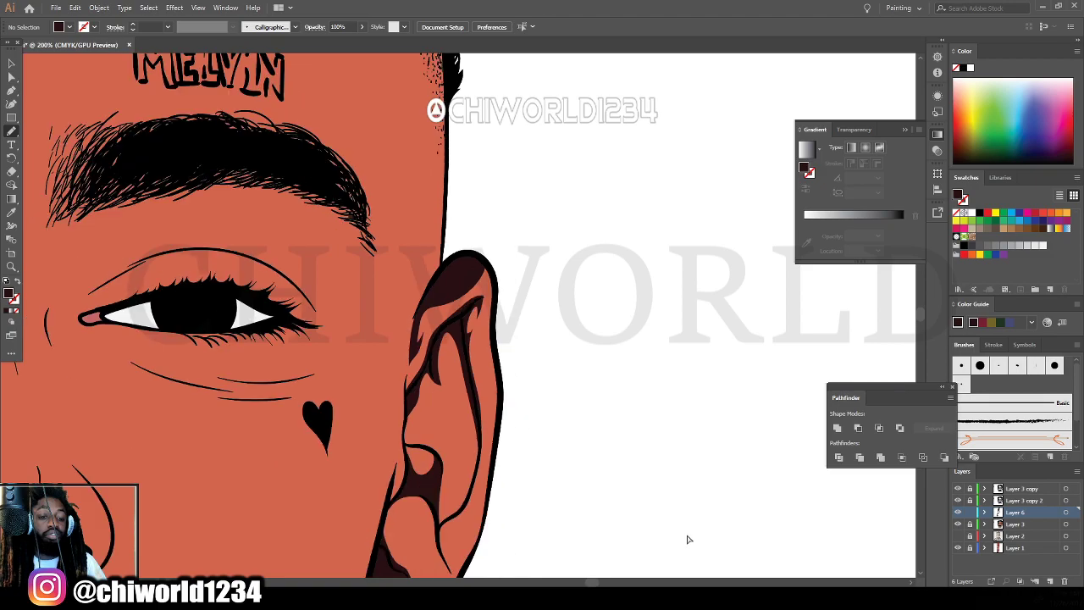
key(ctrl+minus)
key(ctrl+minus)
key(ctrl+minus)
key(ctrl+plus)
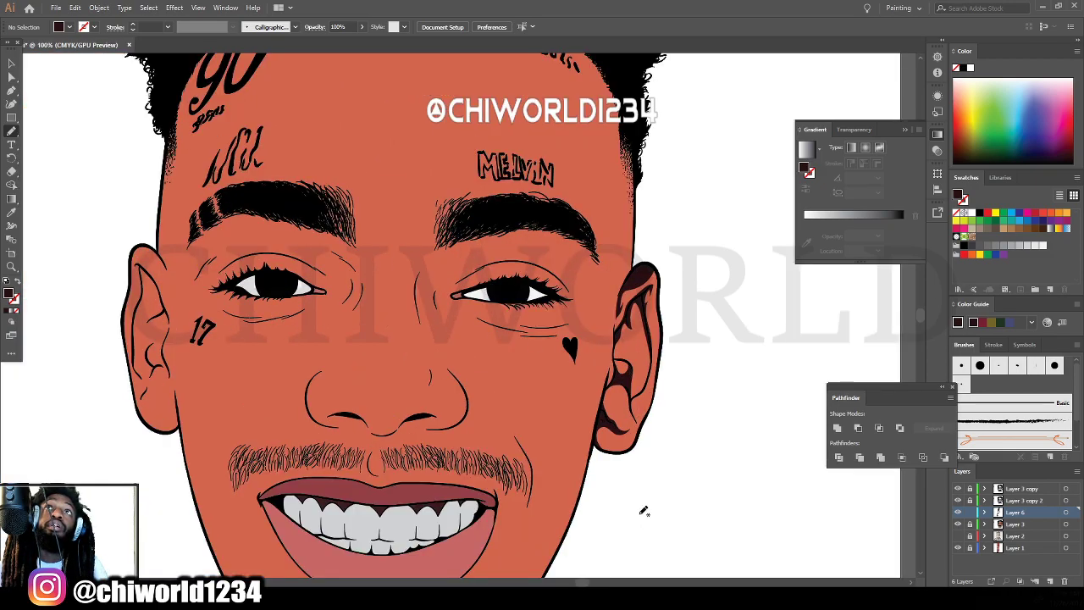
Draw thin dark brown shadows along the lower edges of both nostril openings.
scroll(640, 510, down, 3)
key(ctrl+plus)
scroll(595, 489, up, 3)
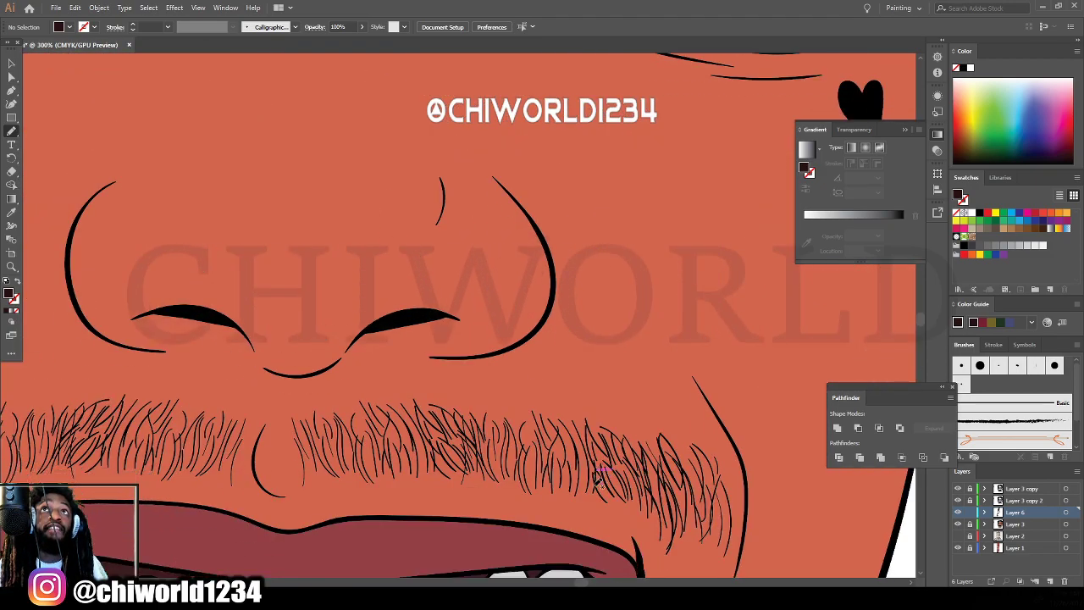
mouse_move(325, 267)
mouse_down()
mouse_move(174, 398)
mouse_move(237, 368)
mouse_move(290, 323)
mouse_move(342, 303)
mouse_move(466, 285)
mouse_move(523, 260)
mouse_move(487, 247)
mouse_move(355, 261)
mouse_up()
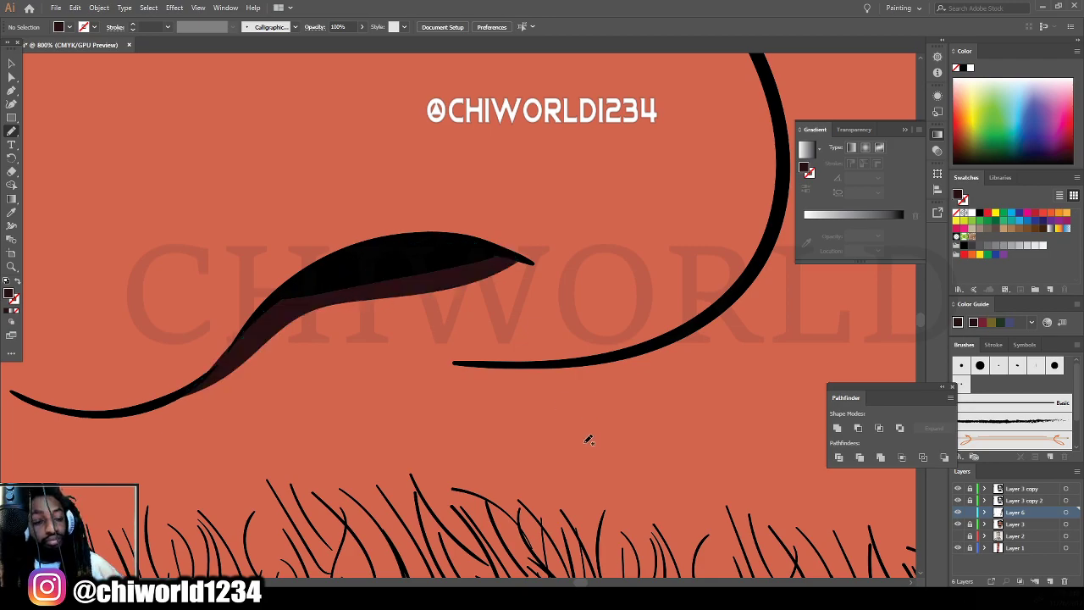
scroll(431, 404, down, 3)
scroll(193, 388, up, 4)
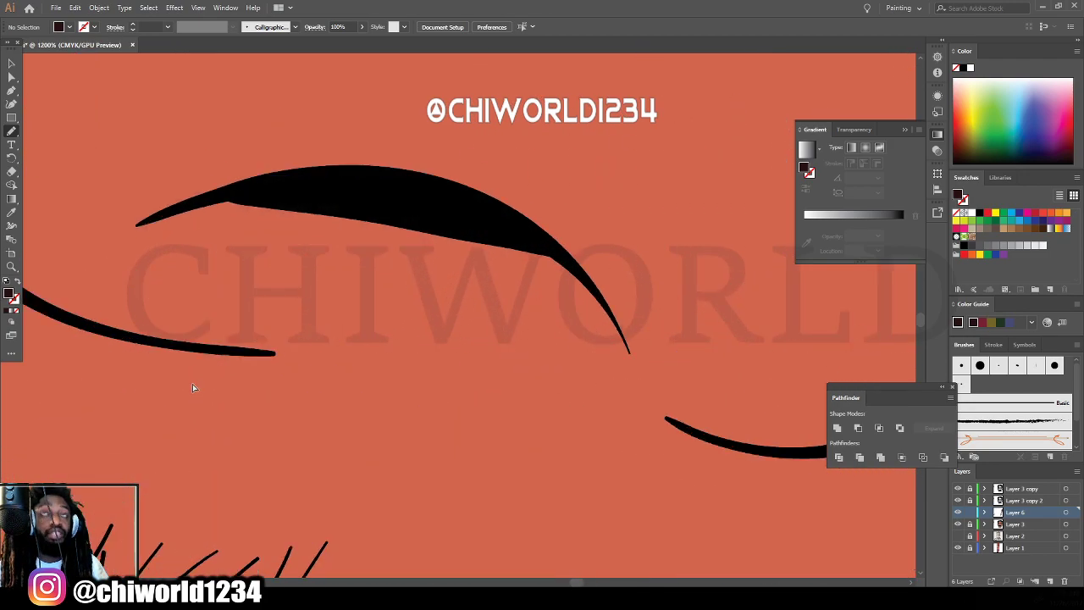
mouse_move(292, 187)
mouse_down()
mouse_move(166, 218)
mouse_move(259, 215)
mouse_move(391, 256)
mouse_move(590, 282)
mouse_move(514, 225)
mouse_move(292, 187)
mouse_up()
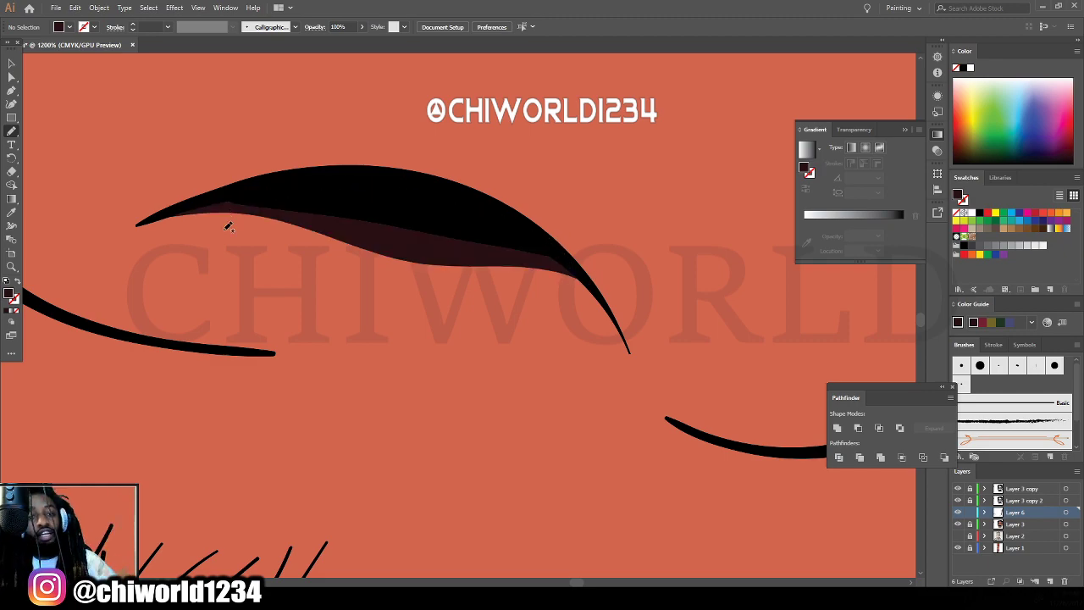
Draw a jagged dark brown shadow between the two crease lines at the nose bridge, beside the inner corner of the eye above the heart tattoo.
scroll(228, 226, down, 6)
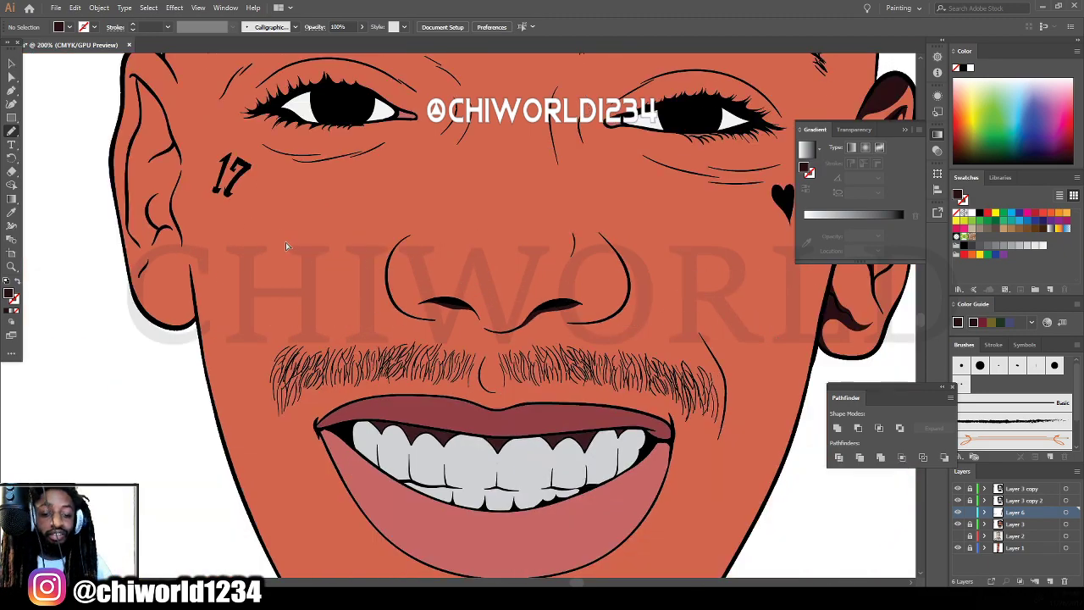
key(ctrl+minus)
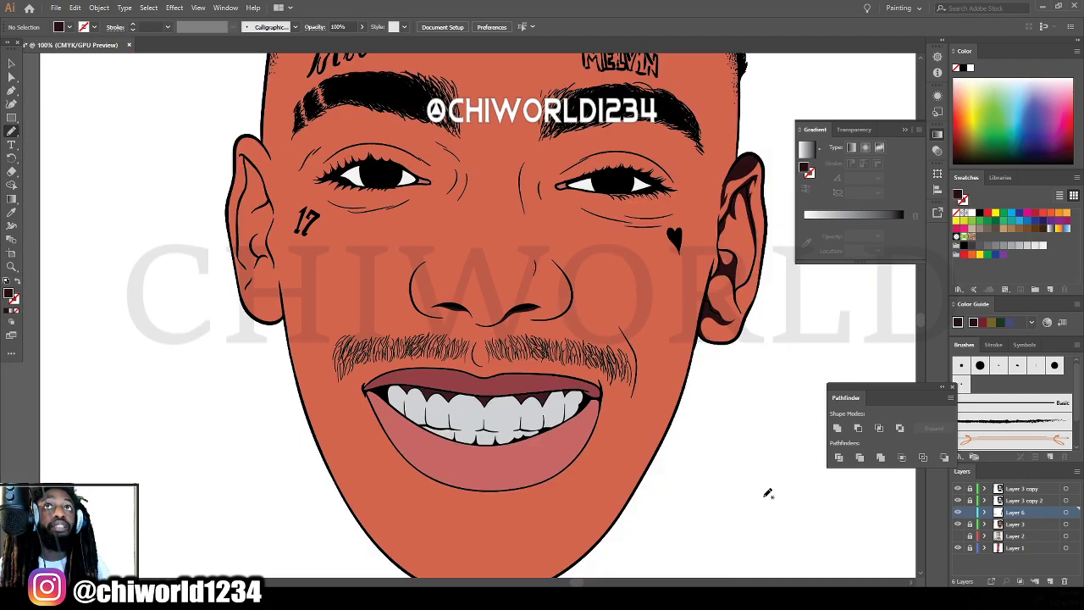
key(ctrl+minus)
scroll(753, 466, up, 1)
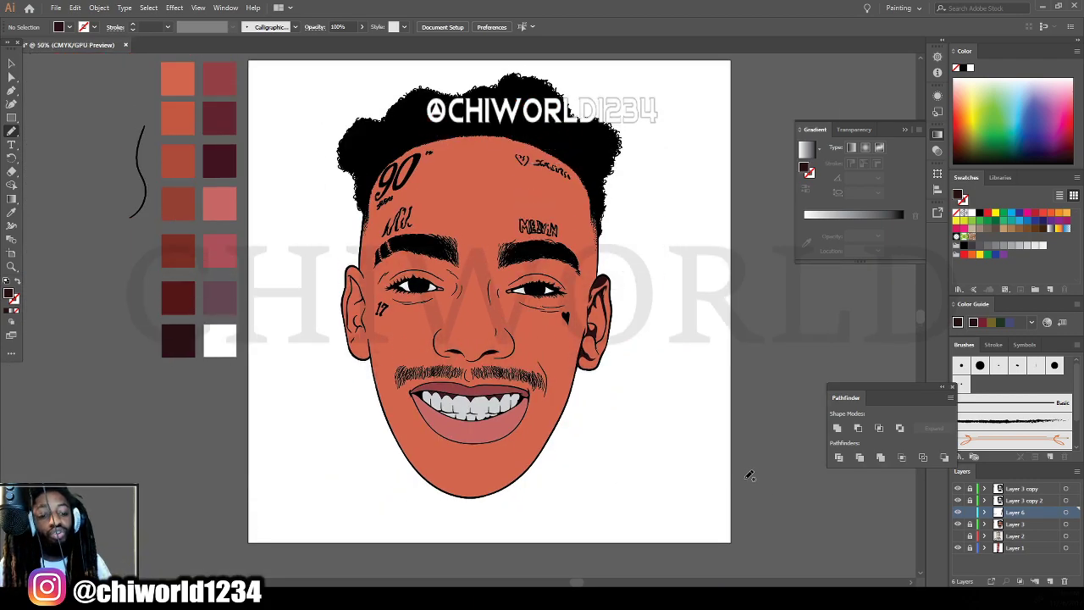
scroll(750, 476, up, 1)
key(ctrl+plus)
key(ctrl+plus)
scroll(746, 464, left, 1)
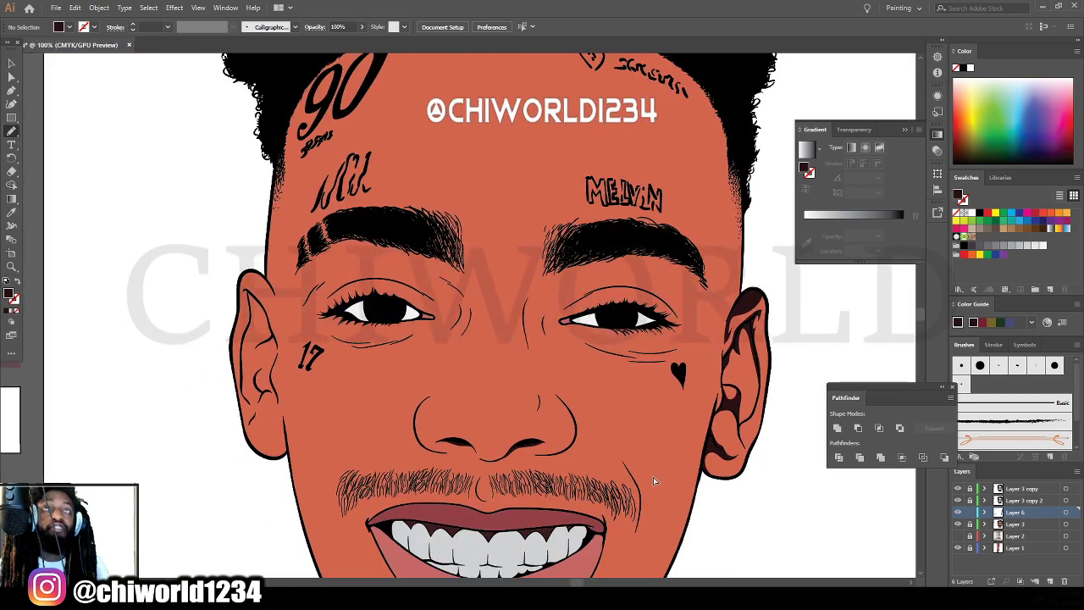
key(ctrl+plus)
key(ctrl+plus)
key(ctrl+plus)
key(ctrl+plus)
key(ctrl+plus)
key(ctrl+plus)
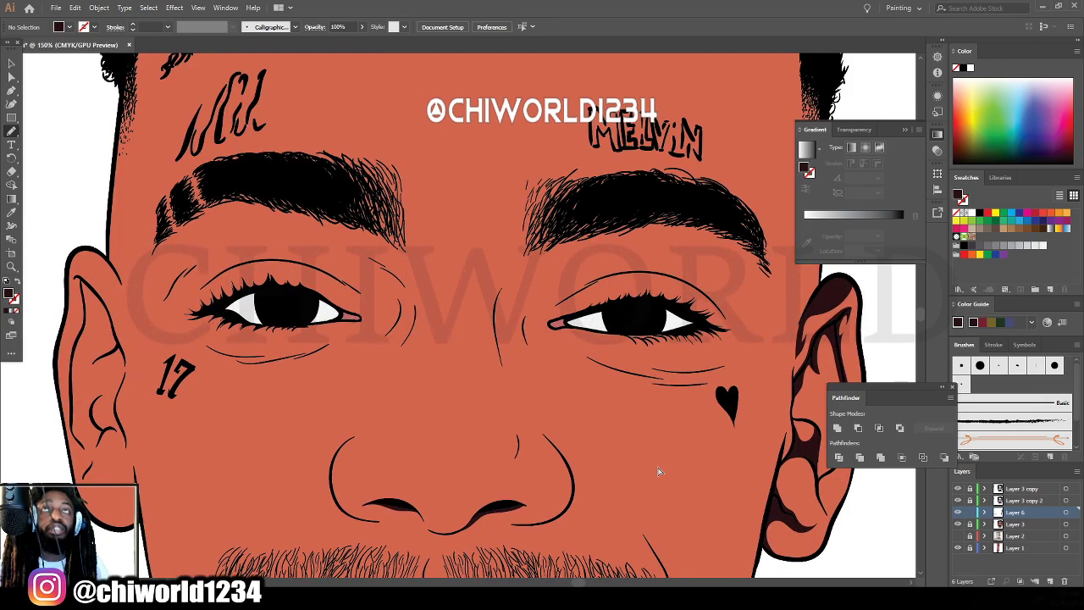
scroll(654, 460, down, 1)
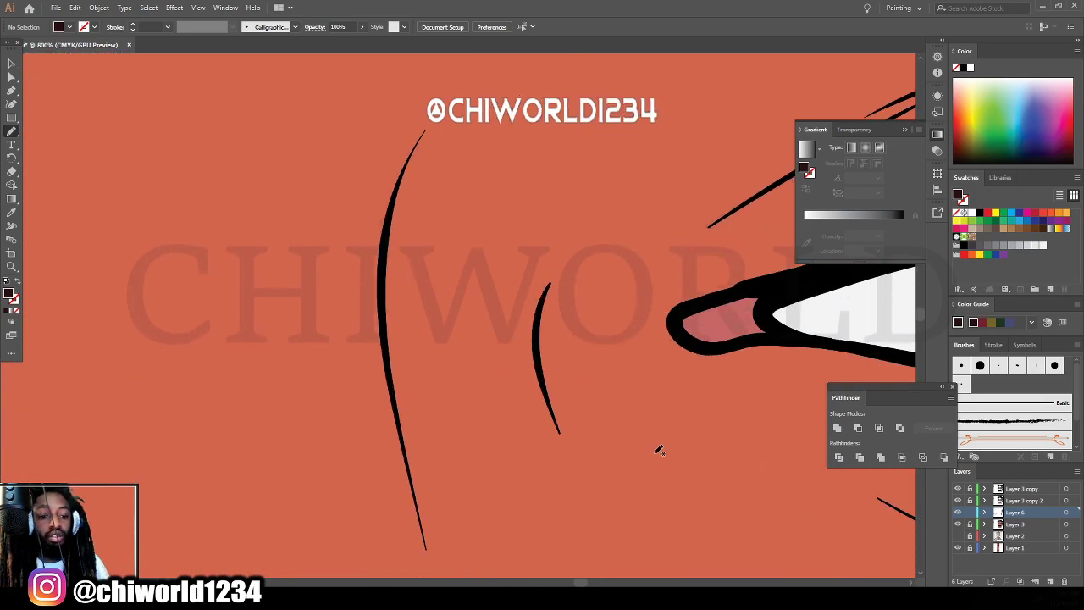
mouse_move(394, 283)
mouse_down()
mouse_move(388, 343)
mouse_move(411, 453)
mouse_move(434, 386)
mouse_move(508, 406)
mouse_move(533, 431)
mouse_move(505, 264)
mouse_move(495, 256)
mouse_move(478, 267)
mouse_move(433, 222)
mouse_move(448, 107)
mouse_move(395, 193)
mouse_move(430, 500)
mouse_up()
key(ctrl+1)
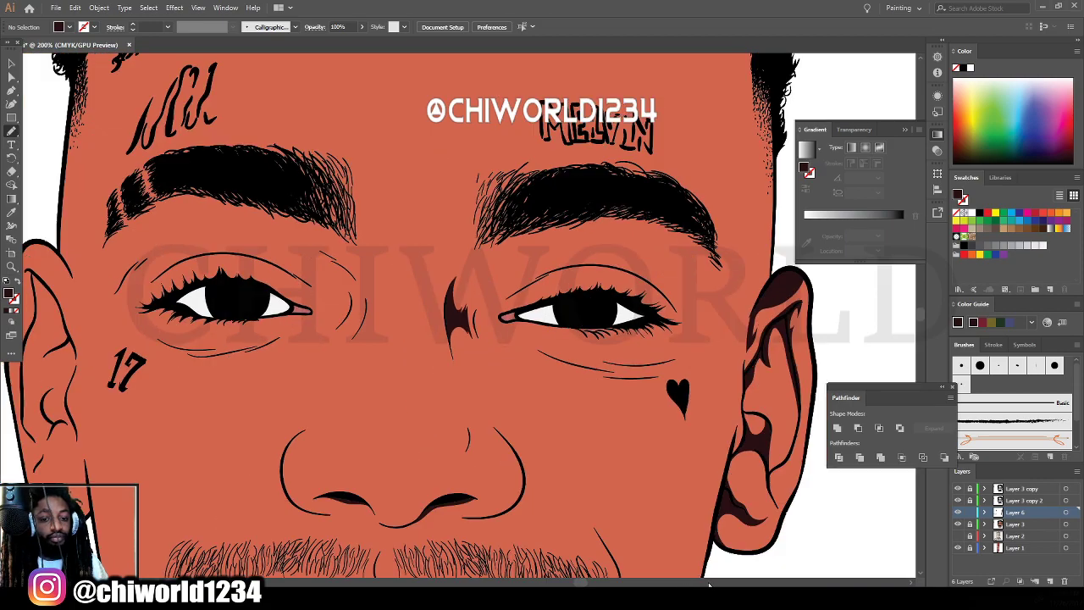
Try to draw a forked dark brown shadow extending outward from the outer corner of the eye above the heart tattoo.
scroll(672, 502, right, 5)
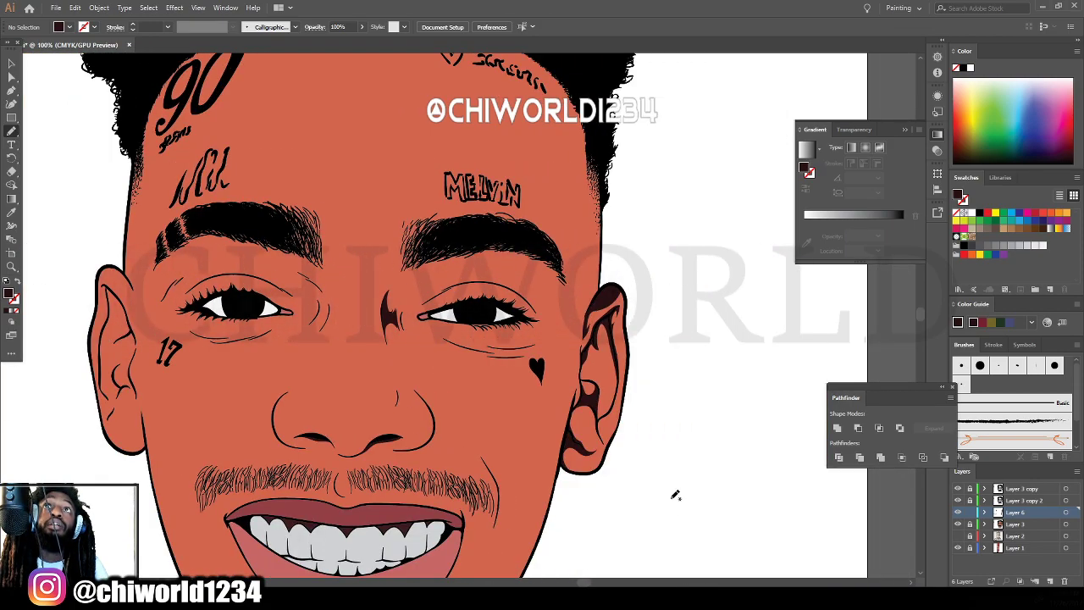
scroll(676, 495, down, 1)
key(ctrl+plus)
key(ctrl+plus)
key(ctrl+plus)
key(ctrl+plus)
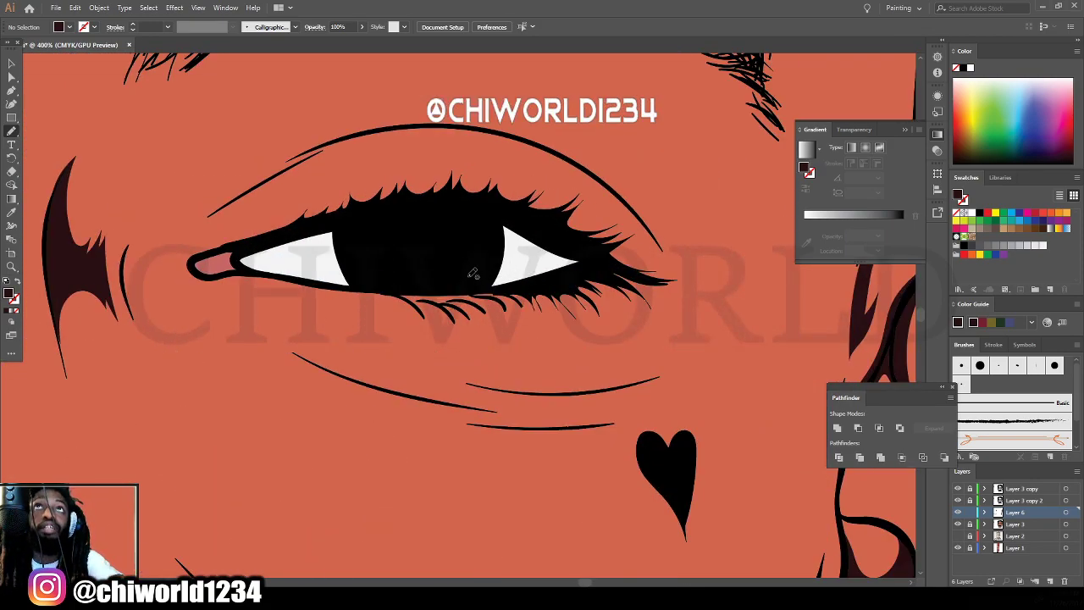
mouse_move(495, 277)
mouse_down()
mouse_move(624, 283)
mouse_move(658, 310)
mouse_move(668, 339)
mouse_up()
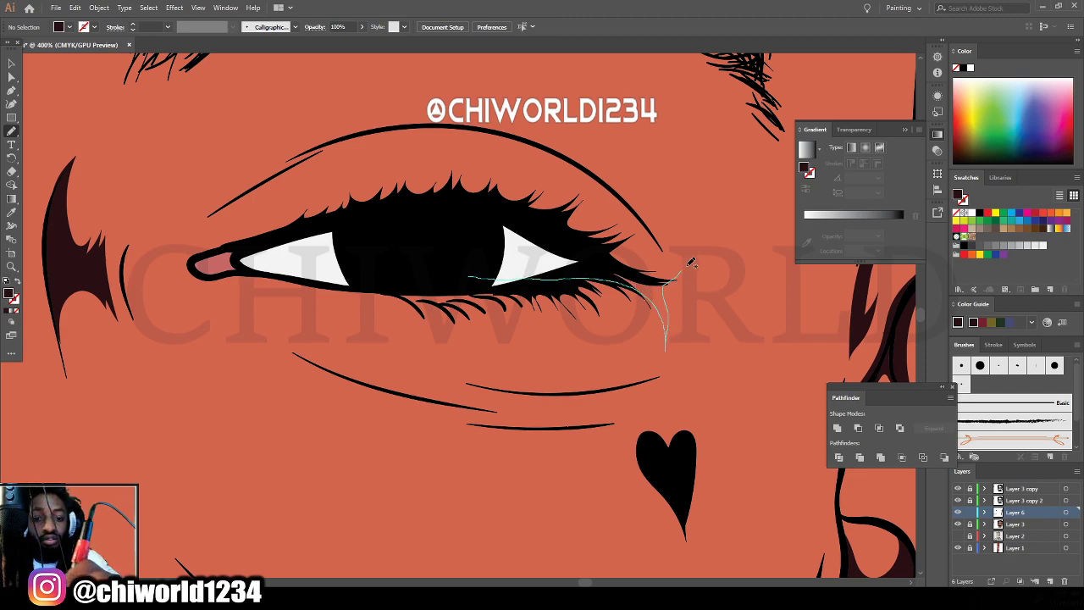
drag(691, 264, 692, 263)
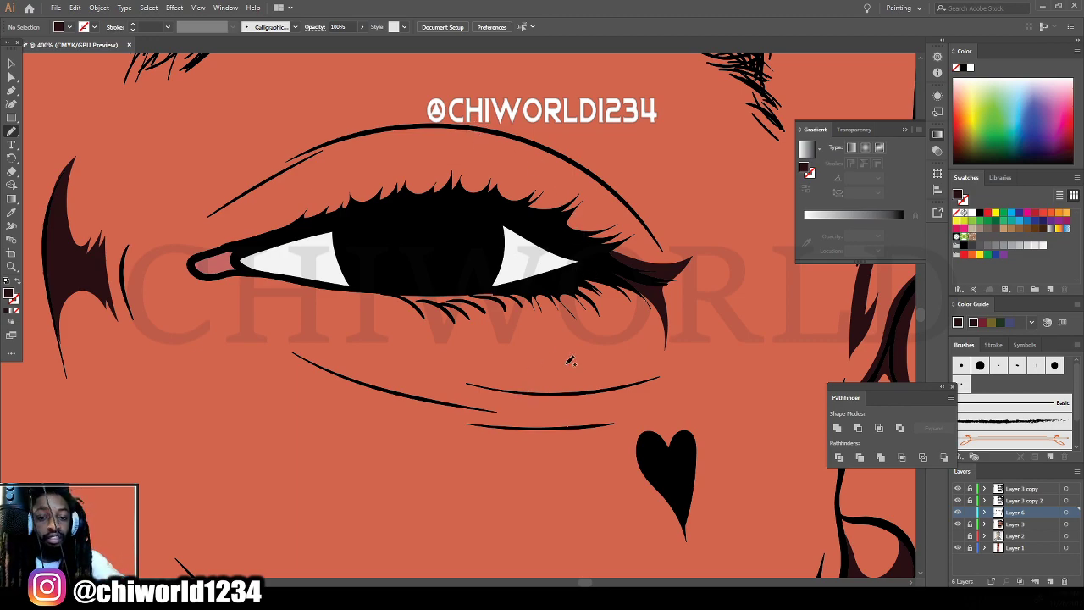
key(ctrl+z)
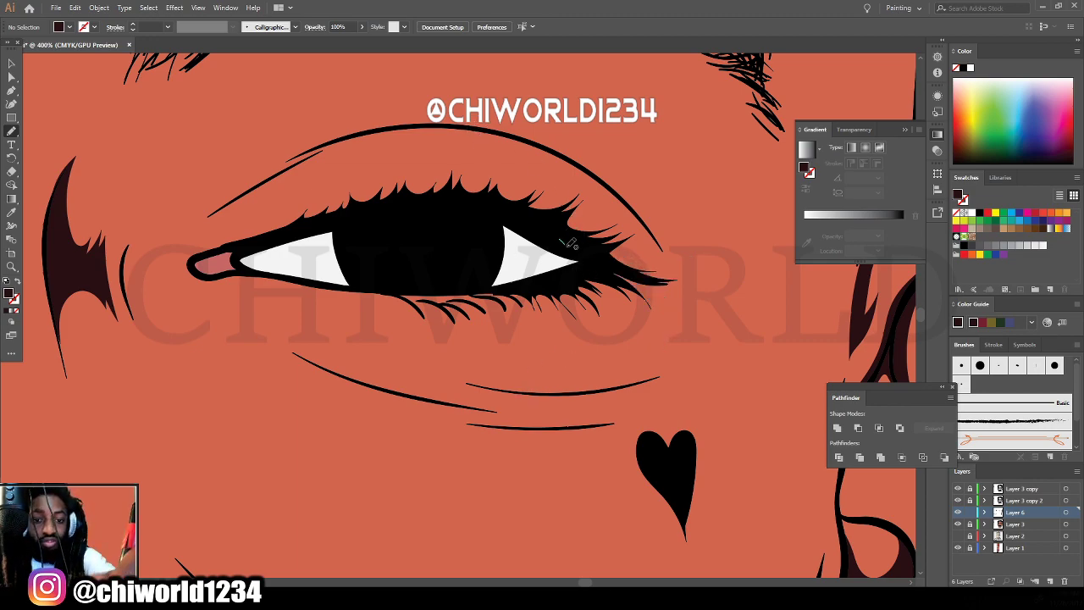
Draw a narrow dark brown shadow curving downward from the outer lash corner of the eye above the heart tattoo.
mouse_move(559, 240)
mouse_down()
mouse_move(613, 261)
mouse_move(663, 263)
mouse_move(651, 272)
mouse_move(664, 348)
mouse_up()
key(ctrl+minus)
key(ctrl+minus)
key(ctrl+minus)
key(ctrl+minus)
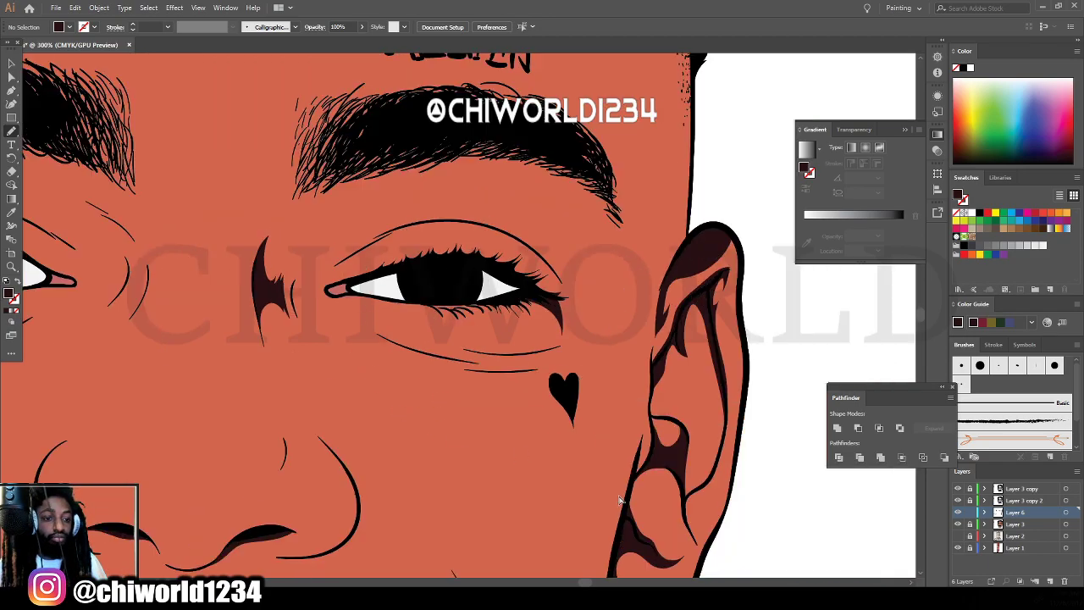
Draw a tapering dark brown shadow at the mouth corner on the heart tattoo side, from the moustache down beside the lower lip.
scroll(604, 423, up, 3)
key(ctrl+plus)
key(ctrl+plus)
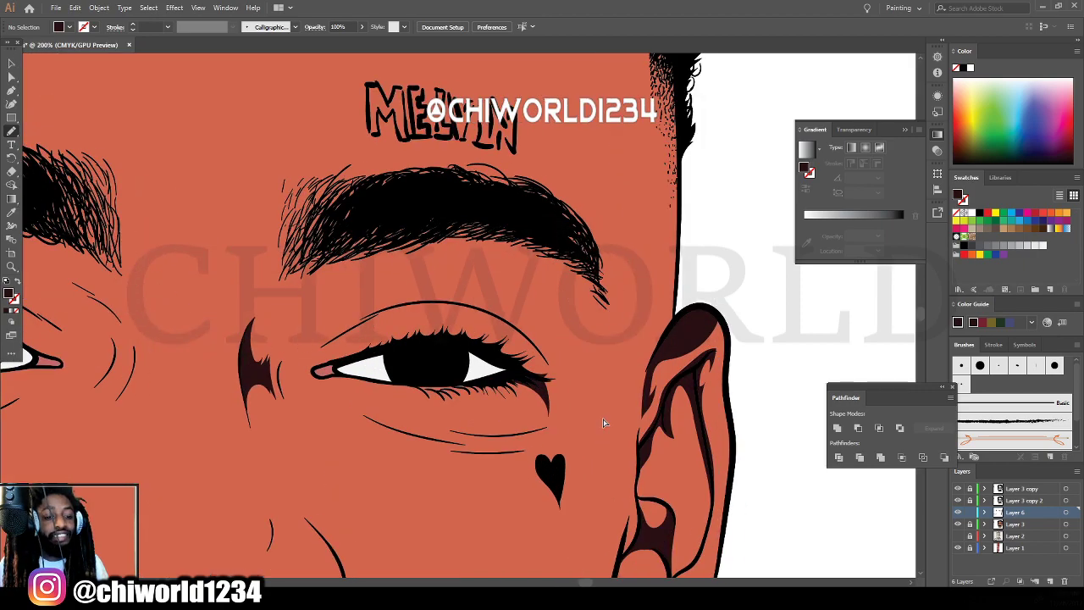
scroll(602, 419, up, 3)
key(ctrl+minus)
key(ctrl+minus)
key(ctrl+minus)
key(ctrl+minus)
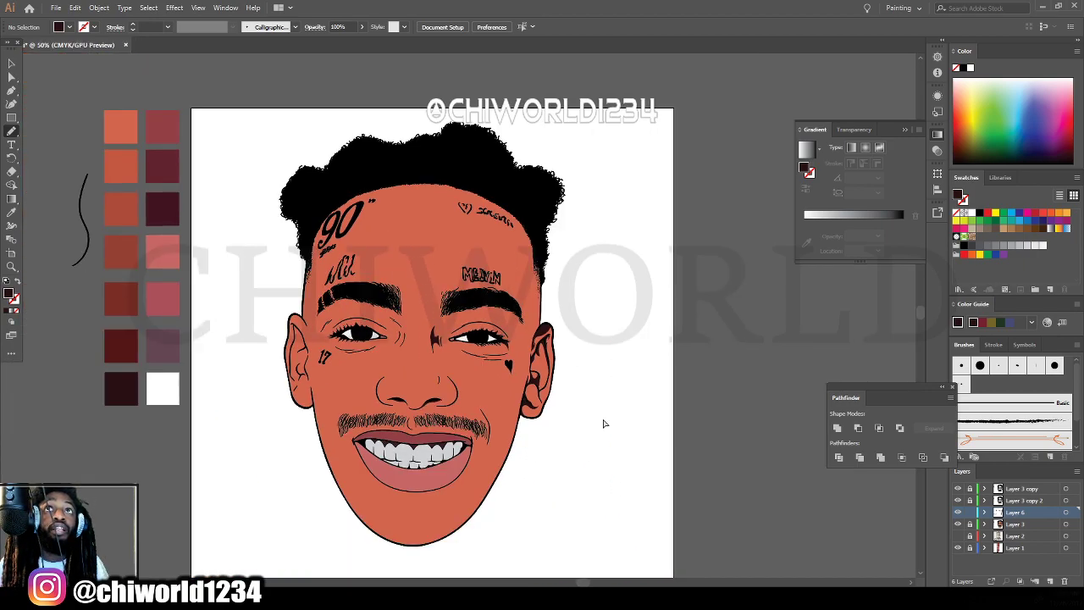
key(ctrl+minus)
scroll(603, 424, left, 3)
scroll(605, 419, down, 5)
key(ctrl+plus)
key(ctrl+plus)
key(ctrl+plus)
scroll(607, 414, down, 5)
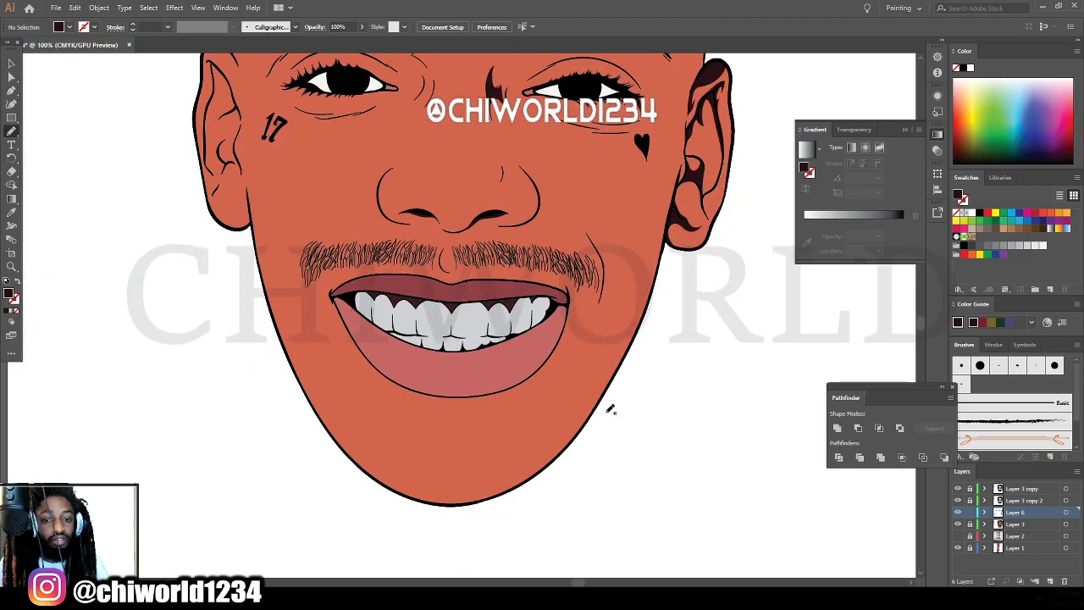
key(ctrl+equal)
key(ctrl+equal)
key(ctrl+equal)
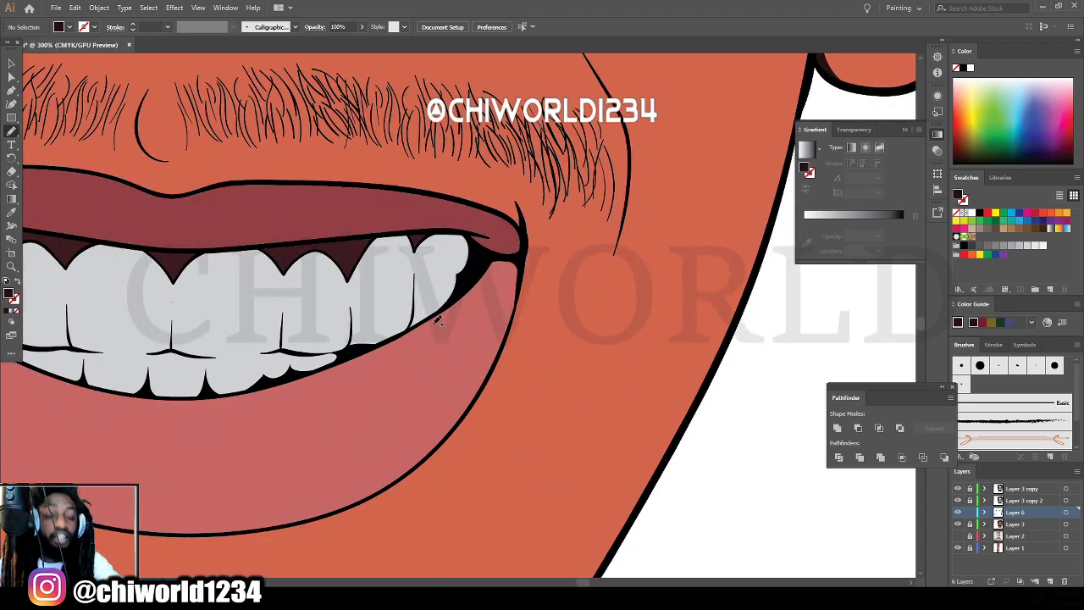
mouse_move(495, 329)
mouse_down()
mouse_move(513, 376)
mouse_move(501, 411)
mouse_move(520, 369)
mouse_move(532, 262)
mouse_up()
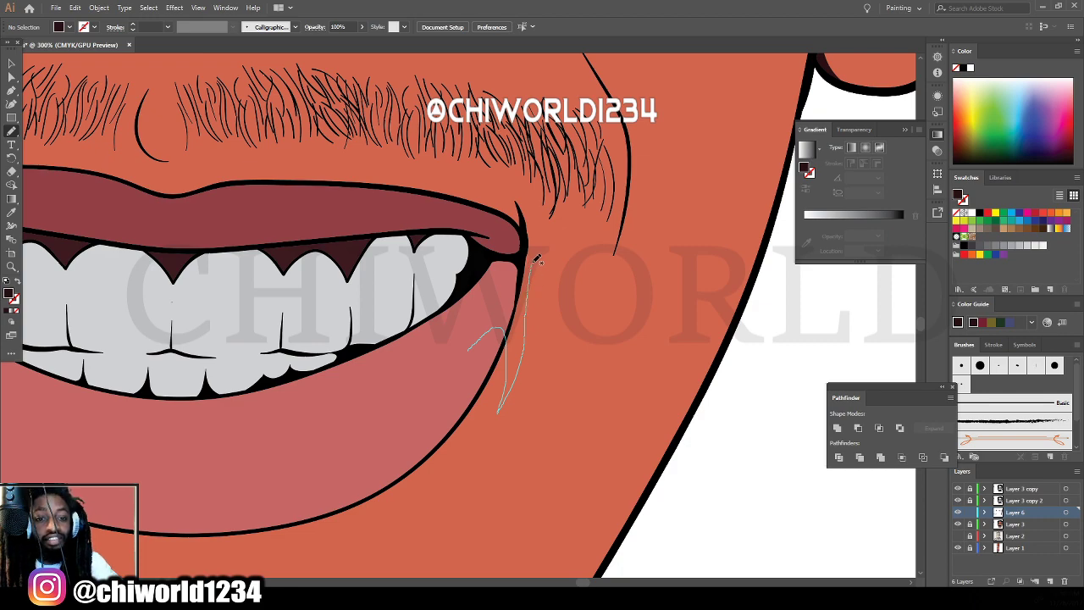
mouse_move(551, 226)
mouse_down()
mouse_move(549, 156)
mouse_move(526, 119)
mouse_move(523, 195)
mouse_move(510, 190)
mouse_move(476, 264)
mouse_up()
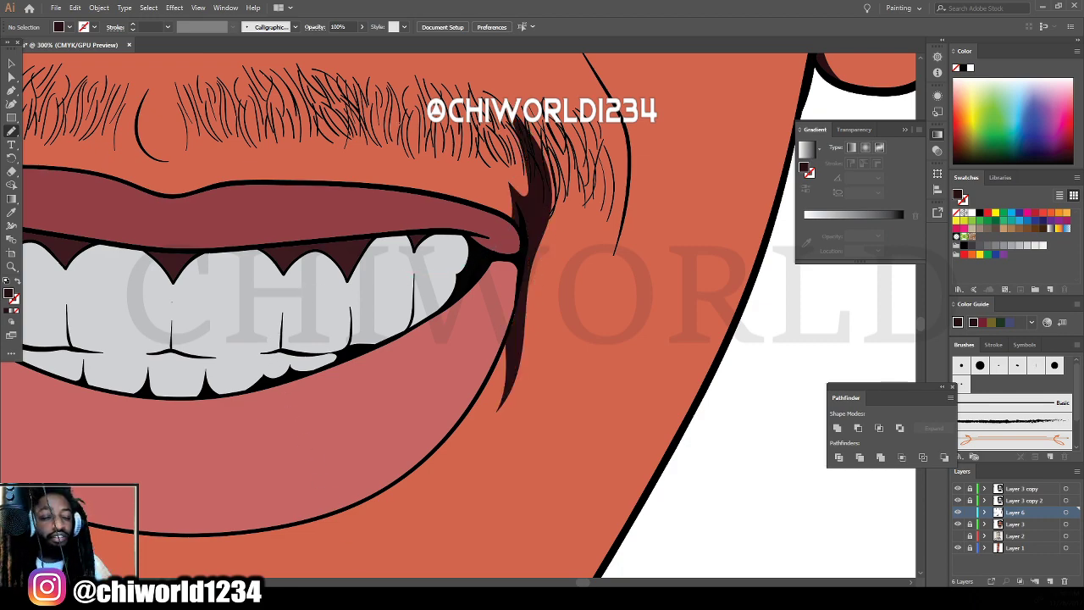
Review the dark brown shadows across the whole face.
key(ctrl+minus)
key(ctrl+minus)
key(ctrl+minus)
key(ctrl+minus)
key(ctrl+minus)
scroll(526, 534, left, 1)
scroll(532, 526, up, 1)
key(ctrl+equal)
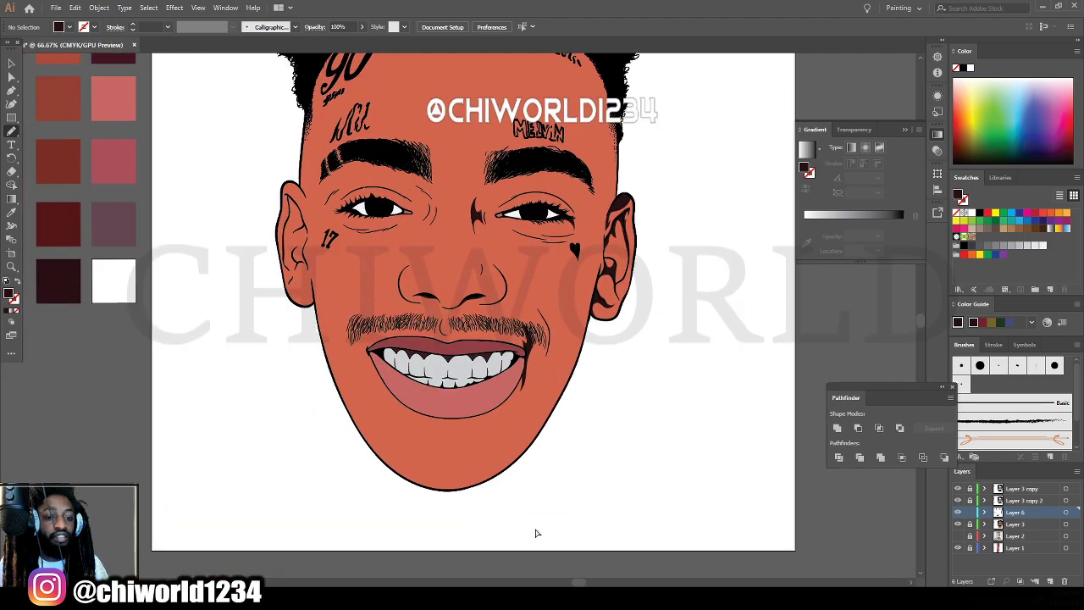
scroll(536, 533, up, 1)
scroll(535, 532, down, 2)
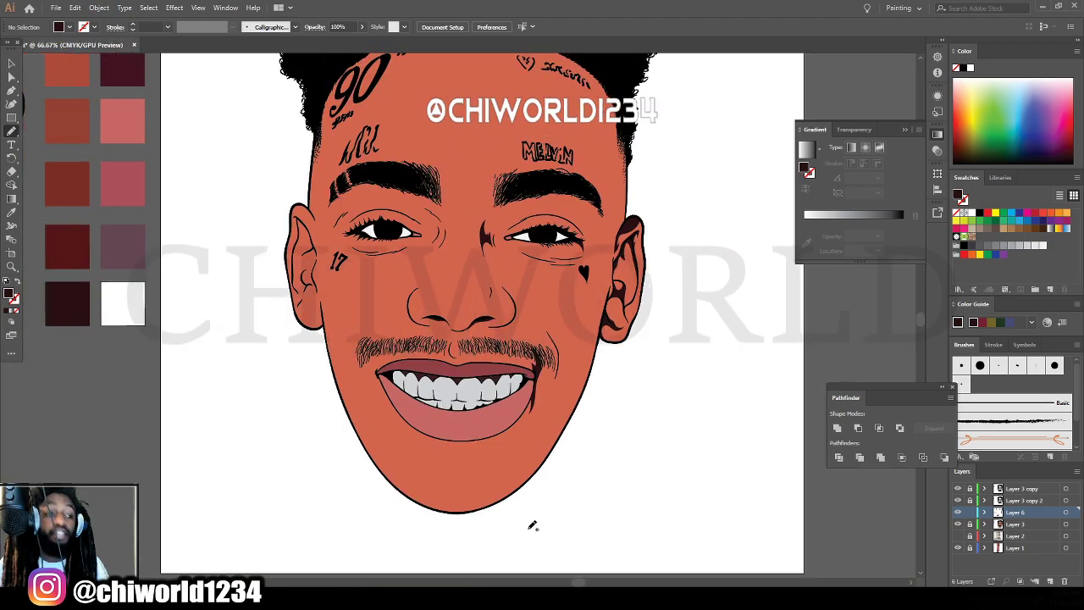
scroll(475, 528, up, 1)
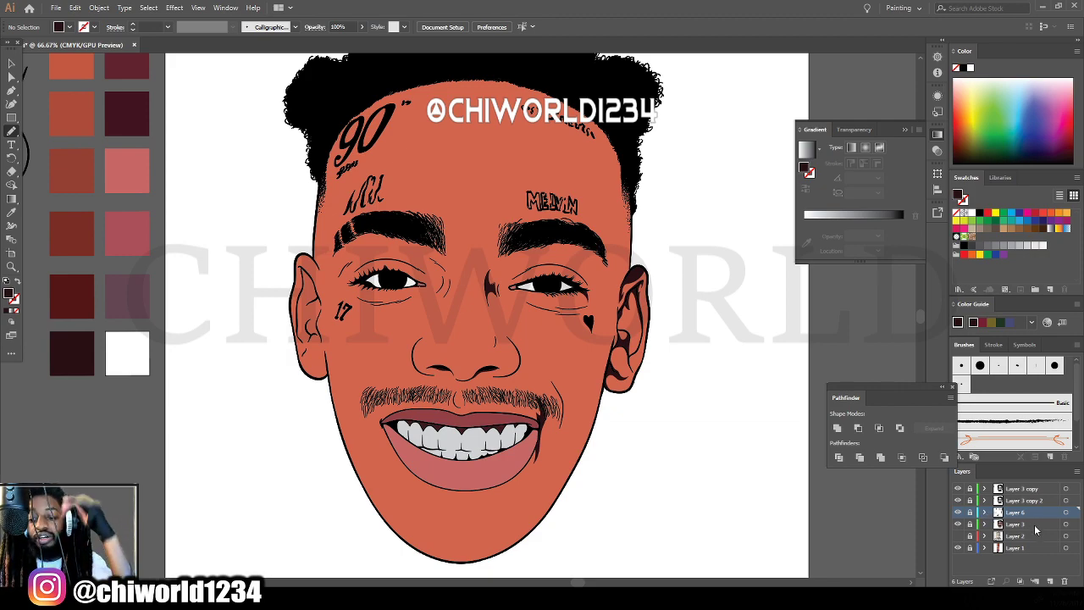
Add a new layer directly beneath Layer 6 and sample the dark red swatch above the darkest brown as the Pencil fill.
click(1050, 581)
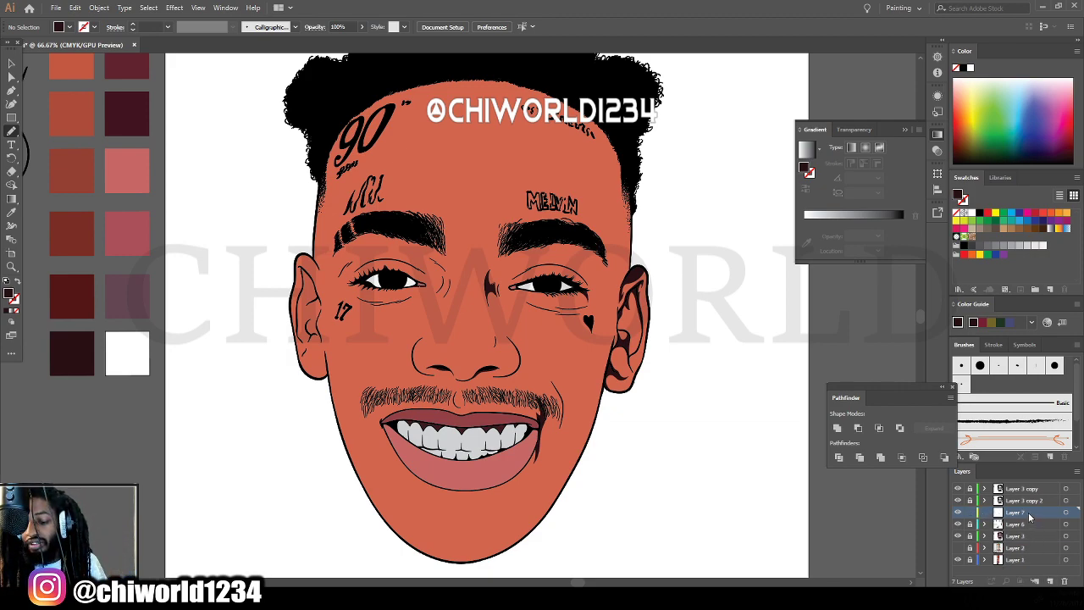
drag(1029, 517, 1028, 532)
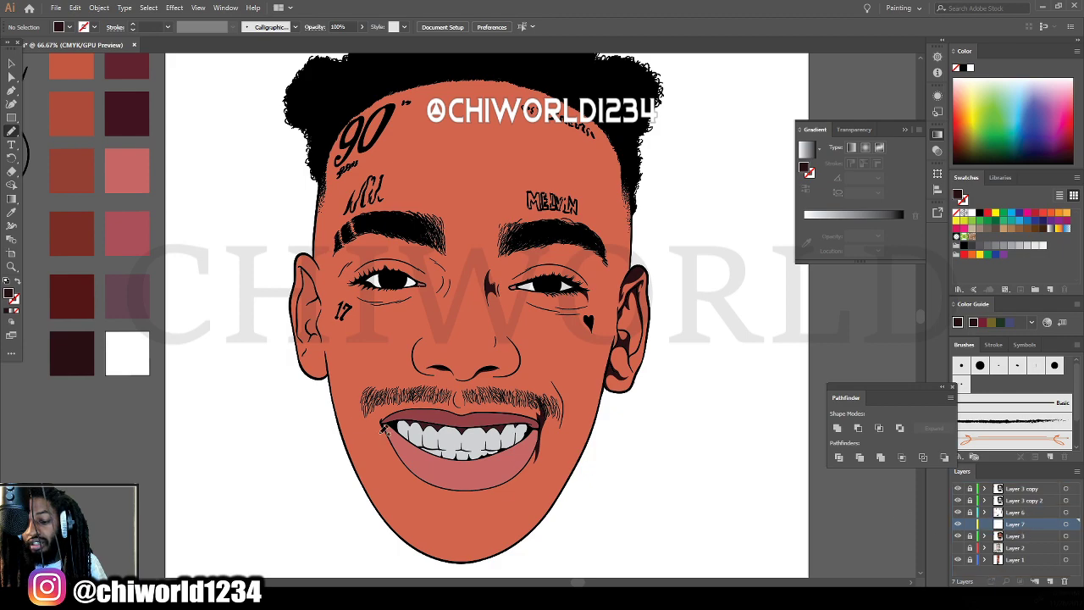
click(8, 214)
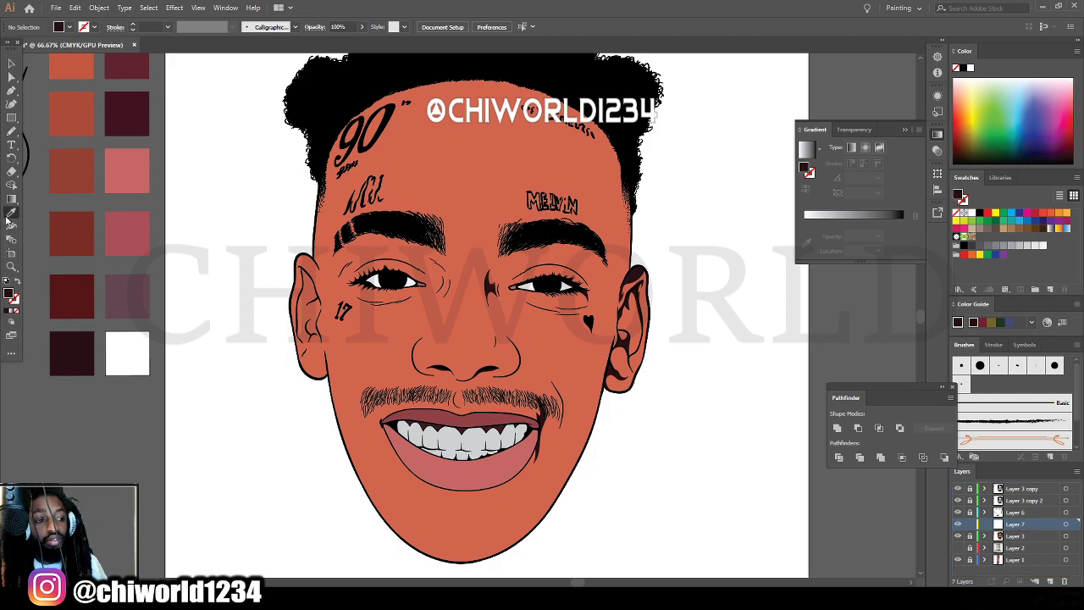
click(87, 290)
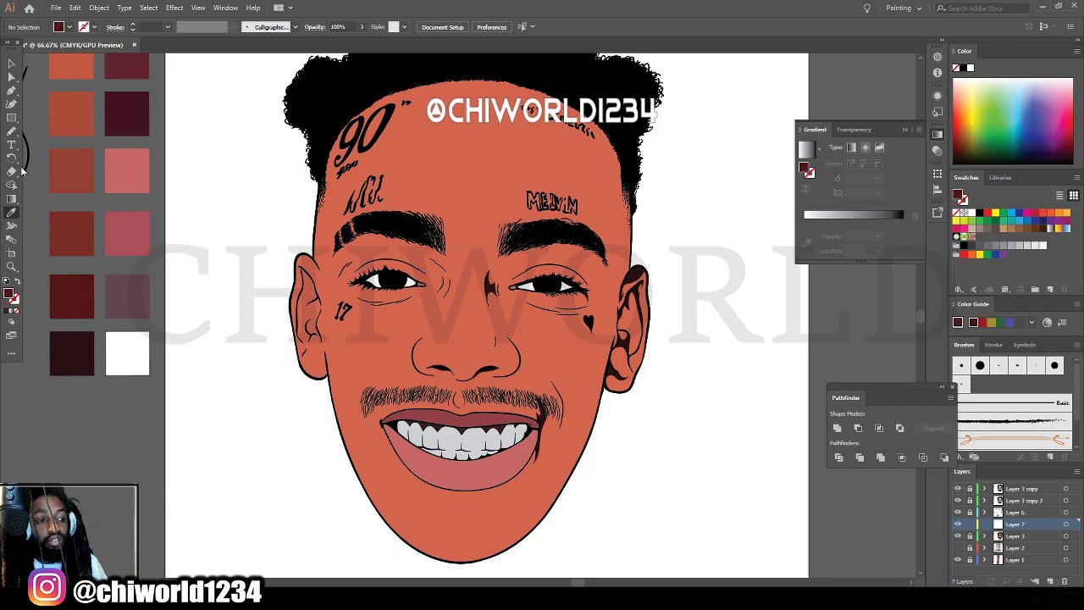
click(11, 132)
Draw a curved dark red shadow along the outer edge of the nose wing on the heart tattoo side.
key(ctrl+minus)
key(ctrl+minus)
scroll(503, 406, down, 2)
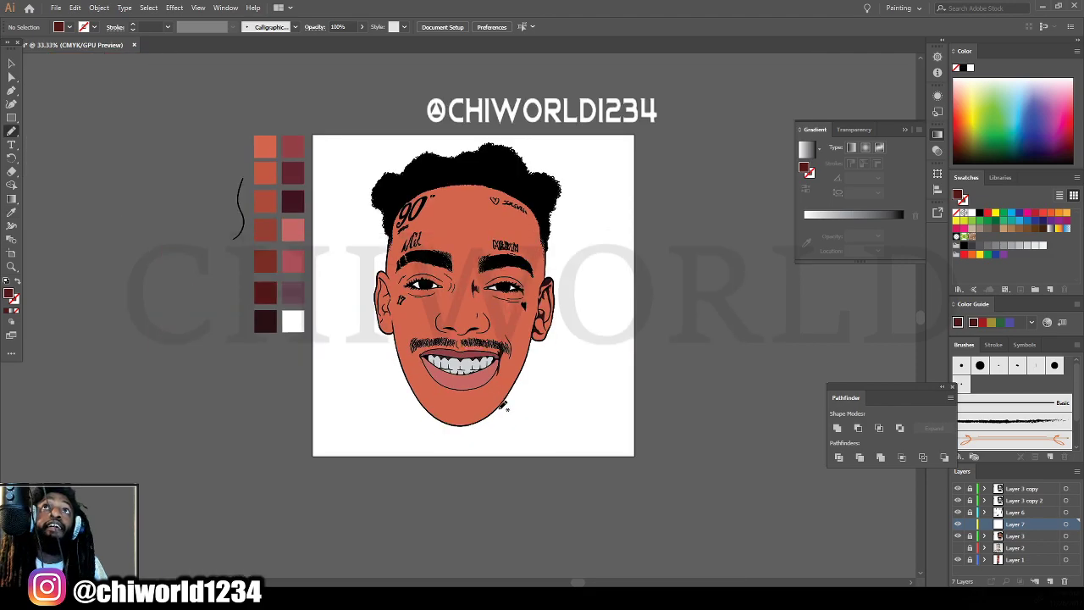
key(ctrl+equal)
key(ctrl+equal)
key(ctrl+equal)
scroll(511, 411, up, 4)
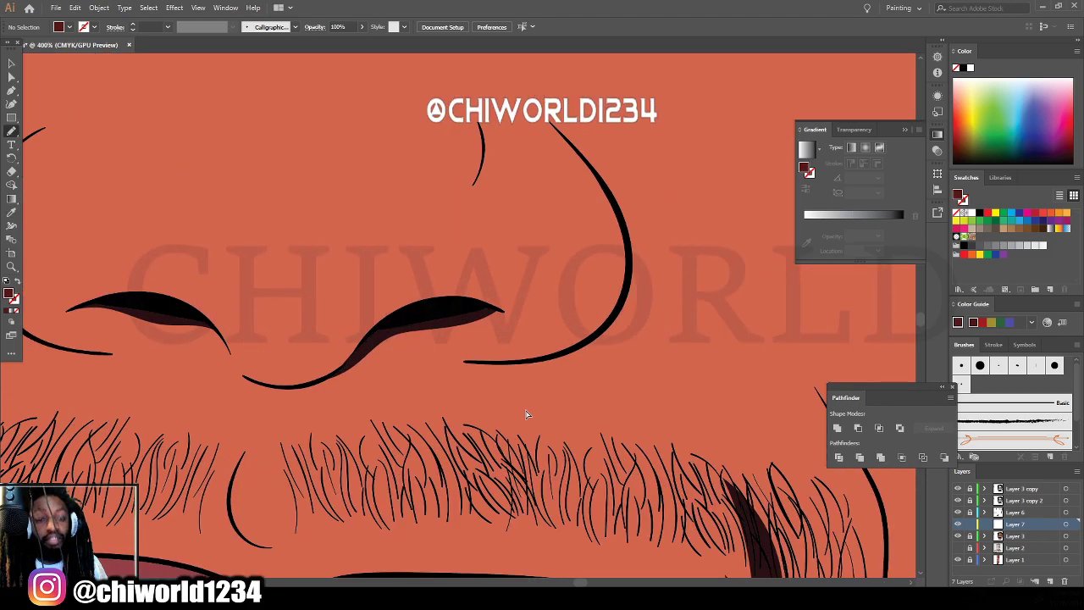
mouse_move(595, 309)
mouse_down()
mouse_move(527, 347)
mouse_move(383, 369)
mouse_move(553, 378)
mouse_move(587, 357)
mouse_move(626, 292)
mouse_move(614, 208)
mouse_move(510, 94)
mouse_move(583, 199)
mouse_move(600, 254)
mouse_move(596, 307)
mouse_up()
Draw a larger dark red shadow with pointed tips around the dark brown one at the nose bridge.
key(ctrl+minus)
key(ctrl+minus)
key(ctrl+minus)
key(ctrl+minus)
key(ctrl+minus)
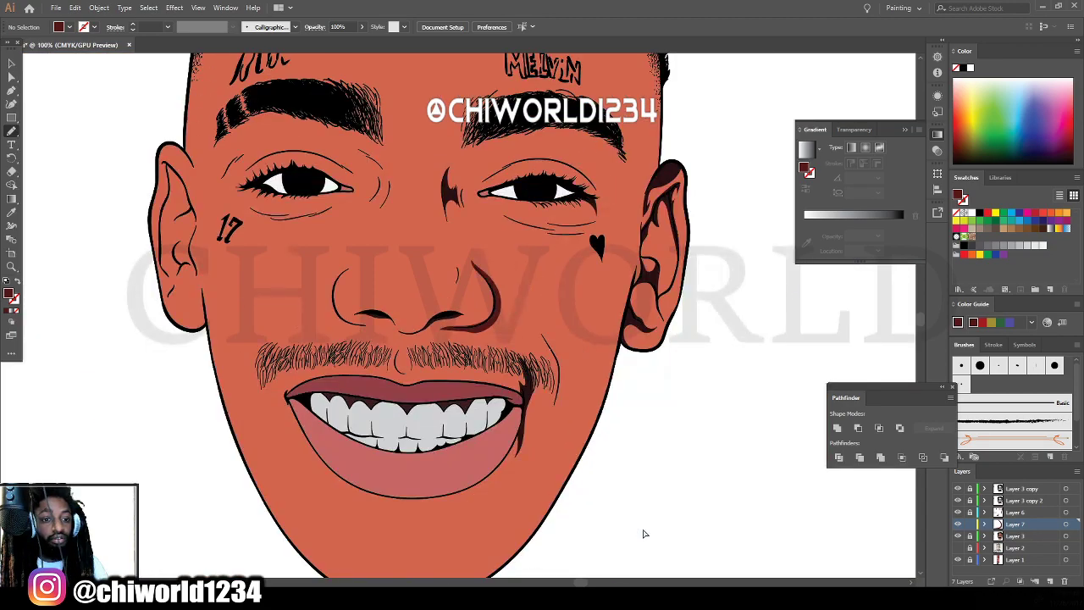
scroll(639, 521, up, 2)
key(ctrl+equal)
scroll(633, 526, up, 5)
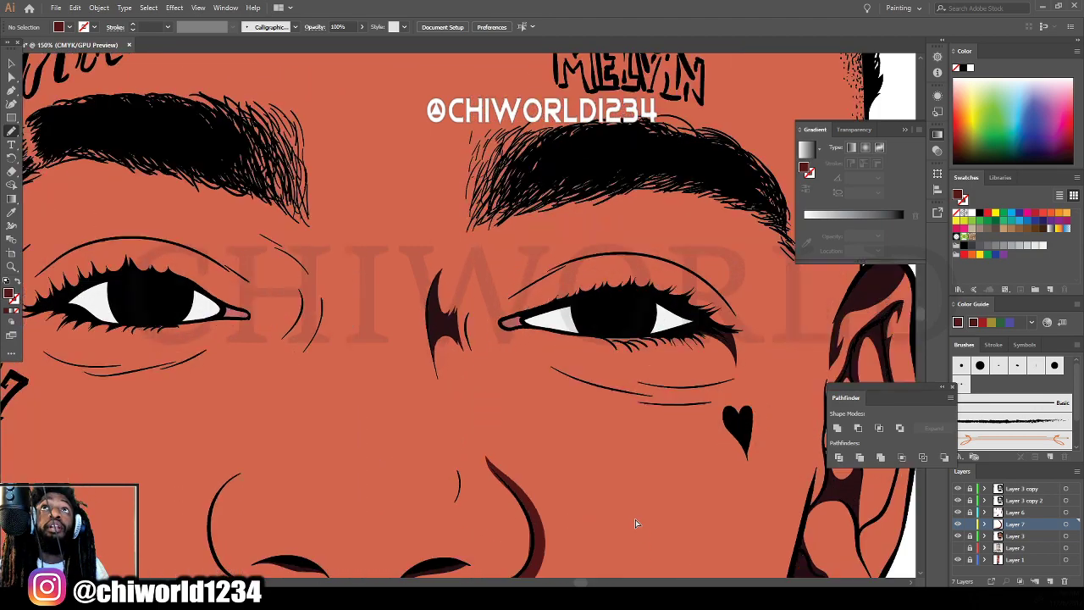
mouse_move(337, 345)
mouse_down()
mouse_move(359, 461)
mouse_move(355, 406)
mouse_move(363, 415)
mouse_move(368, 391)
mouse_move(392, 382)
mouse_move(415, 402)
mouse_move(412, 361)
mouse_move(432, 399)
mouse_move(414, 338)
mouse_move(423, 292)
mouse_move(405, 298)
mouse_move(403, 258)
mouse_move(382, 279)
mouse_move(379, 251)
mouse_move(374, 268)
mouse_move(434, 164)
mouse_move(345, 243)
mouse_move(331, 297)
mouse_up()
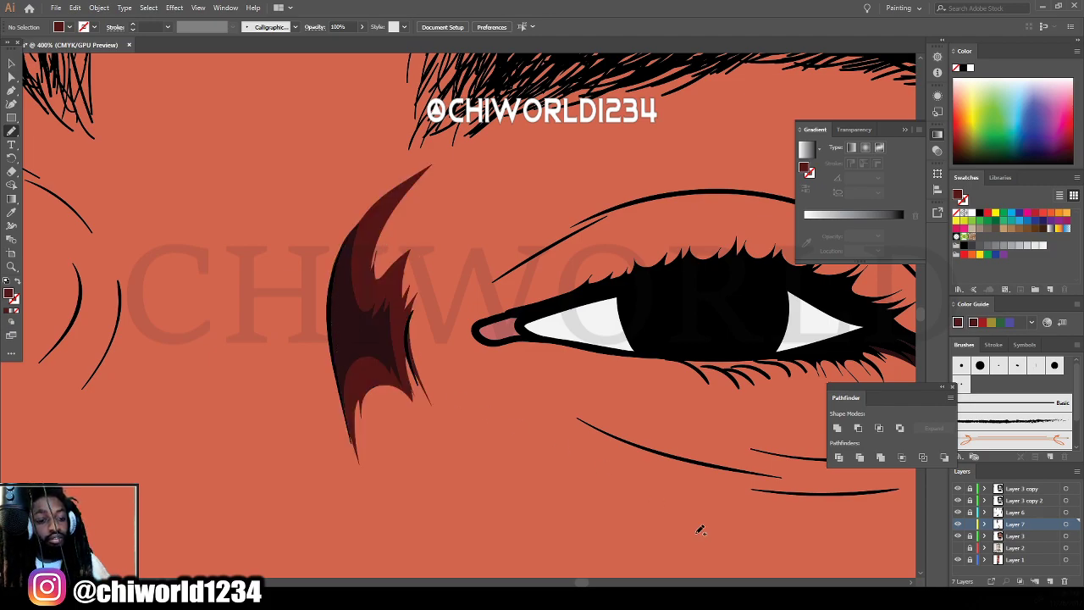
Draw dark red shadows around the outer corner of the eye above the heart tattoo and at the outer end of its eyelid crease.
key(ctrl+minus)
key(ctrl+minus)
key(ctrl+minus)
key(ctrl+minus)
key(ctrl+minus)
key(ctrl+minus)
scroll(648, 551, left, 2)
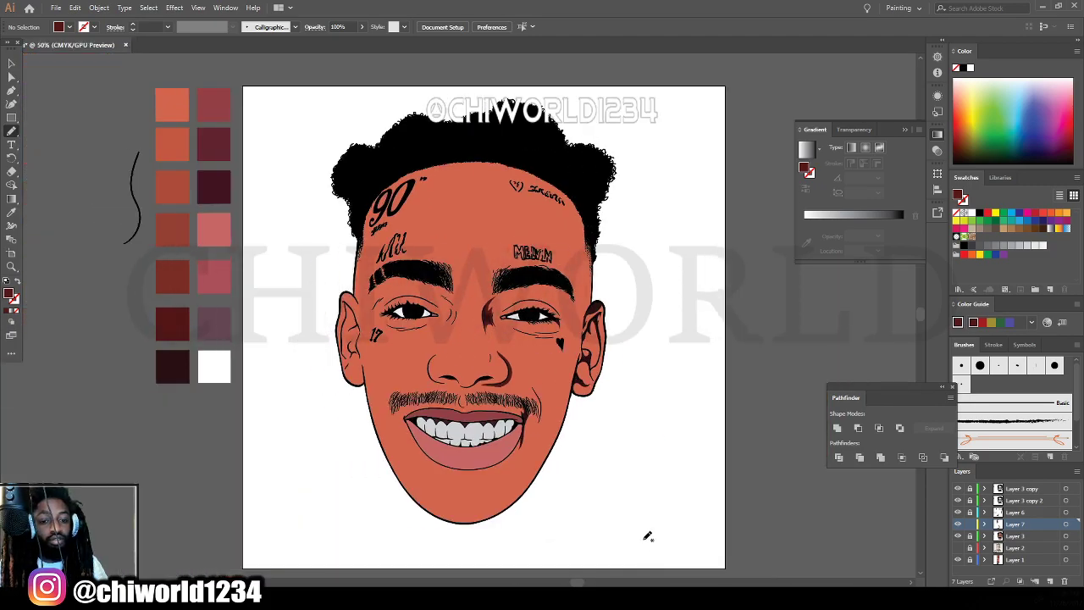
key(ctrl+plus)
key(ctrl+plus)
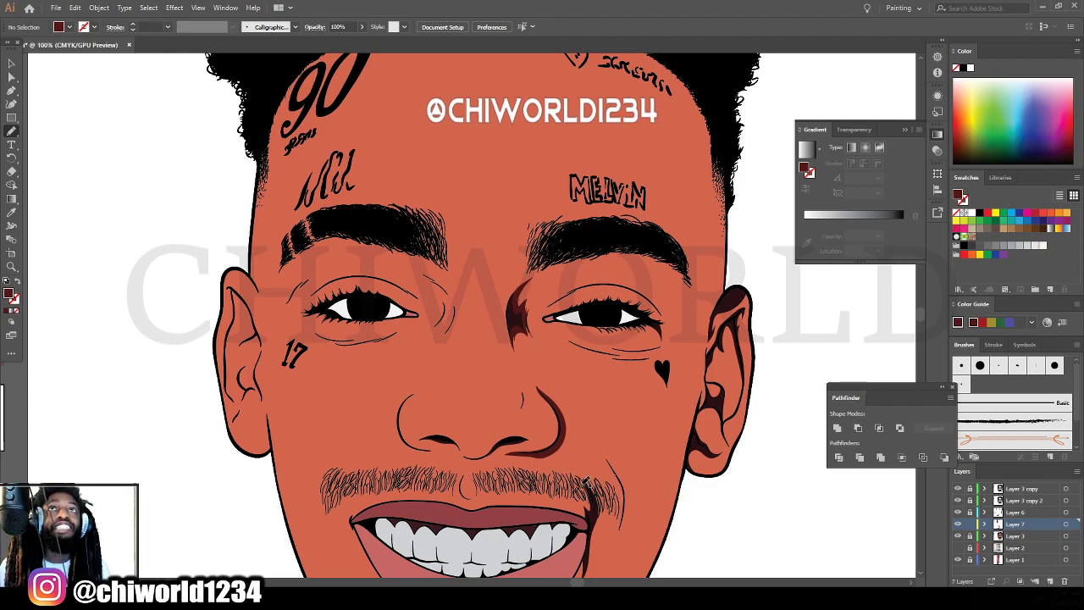
scroll(581, 477, right, 1)
key(ctrl+minus)
scroll(580, 480, right, 2)
key(ctrl+plus)
scroll(580, 480, right, 1)
key(ctrl+plus)
key(ctrl+plus)
key(ctrl+plus)
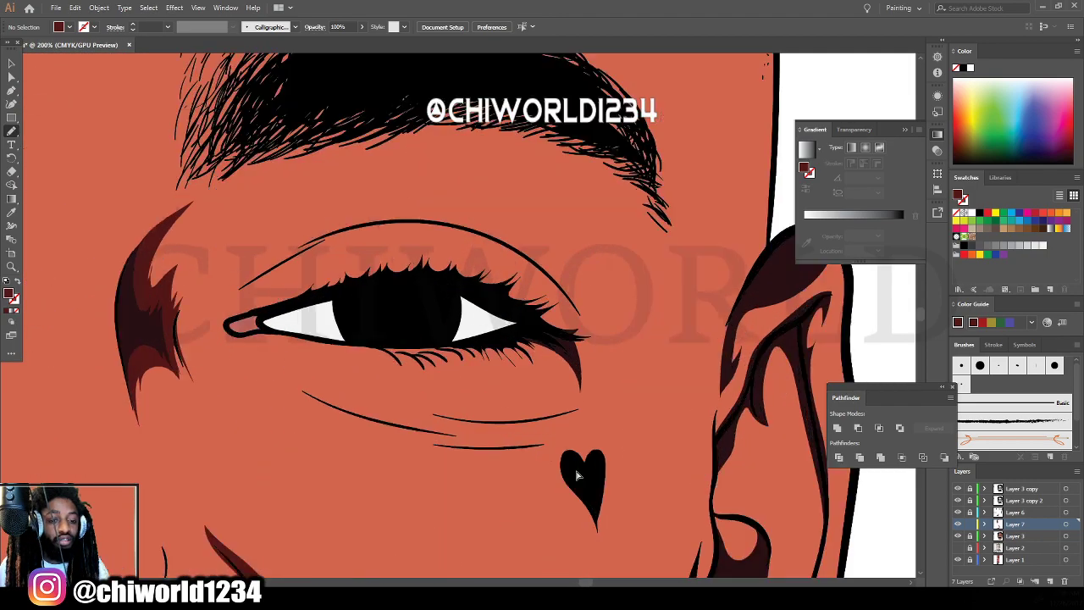
key(ctrl+plus)
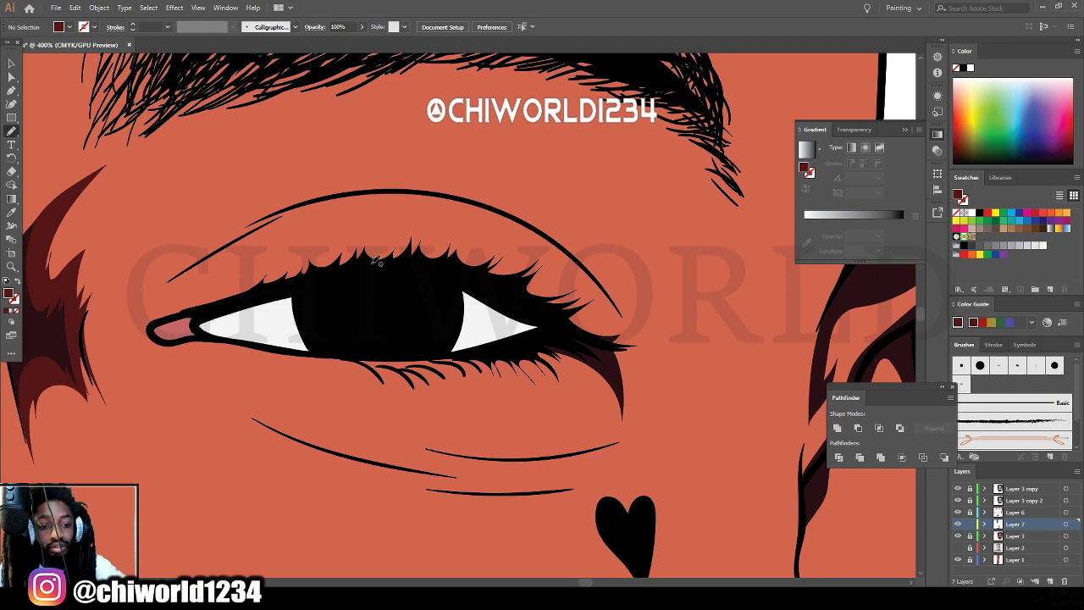
mouse_move(373, 264)
mouse_down()
mouse_move(417, 259)
mouse_move(520, 277)
mouse_move(593, 322)
mouse_up()
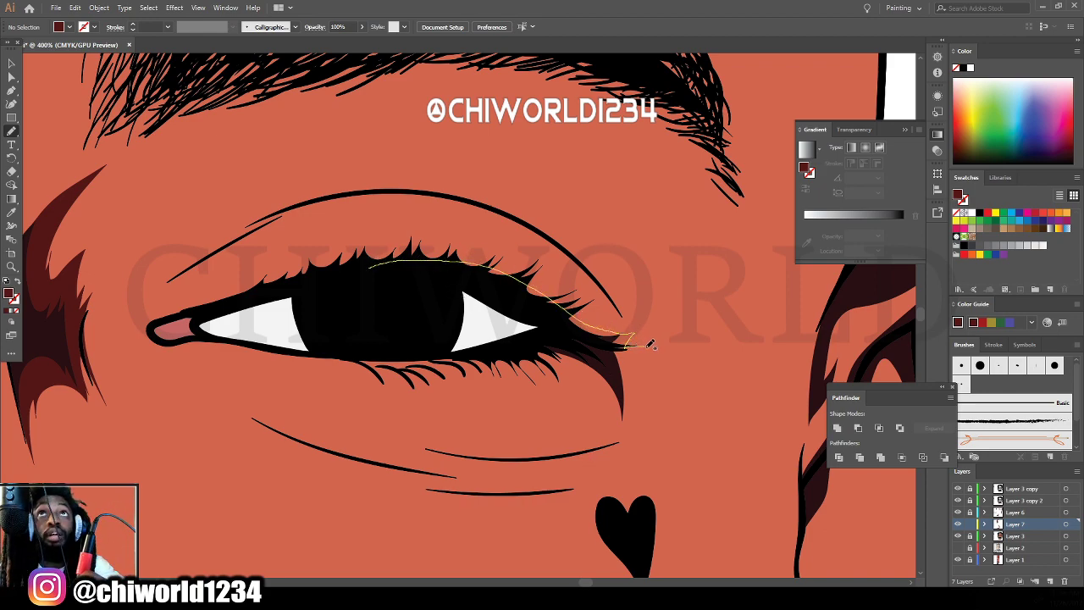
mouse_move(638, 358)
mouse_down()
mouse_move(623, 432)
mouse_move(595, 380)
mouse_move(546, 363)
mouse_move(320, 321)
mouse_up()
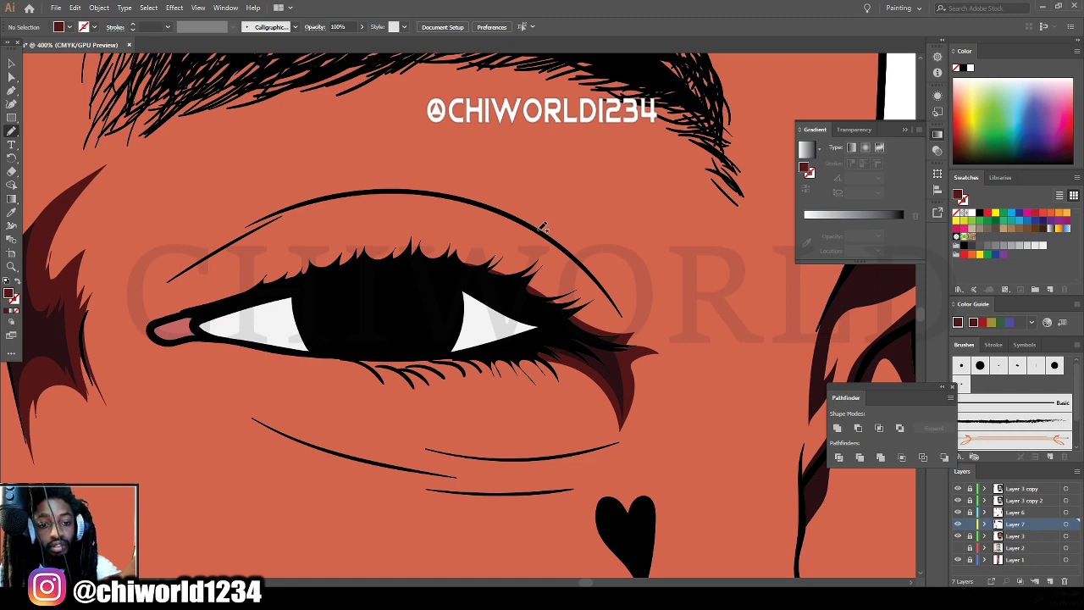
mouse_move(543, 227)
mouse_down()
mouse_move(621, 316)
mouse_move(657, 330)
mouse_move(649, 295)
mouse_move(655, 307)
mouse_move(671, 215)
mouse_move(642, 255)
mouse_move(595, 256)
mouse_move(502, 210)
mouse_up()
scroll(711, 542, down, 5)
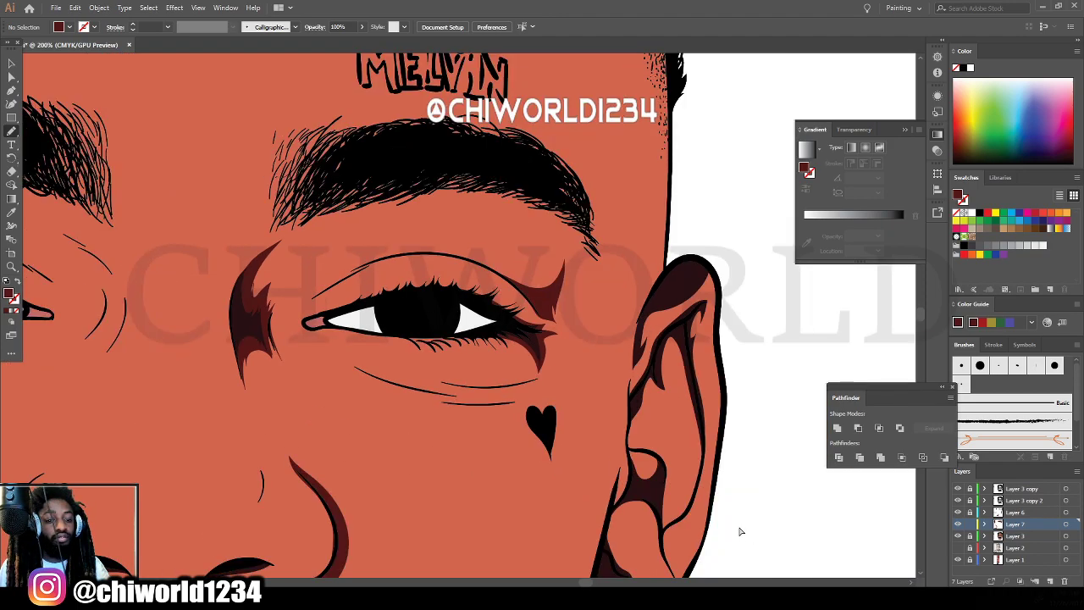
Draw a long dark red shadow with pointed tips down the forehead edge, from the hairline to beside the MELVIN tattoo and brow.
scroll(701, 472, up, 4)
scroll(699, 469, up, 3)
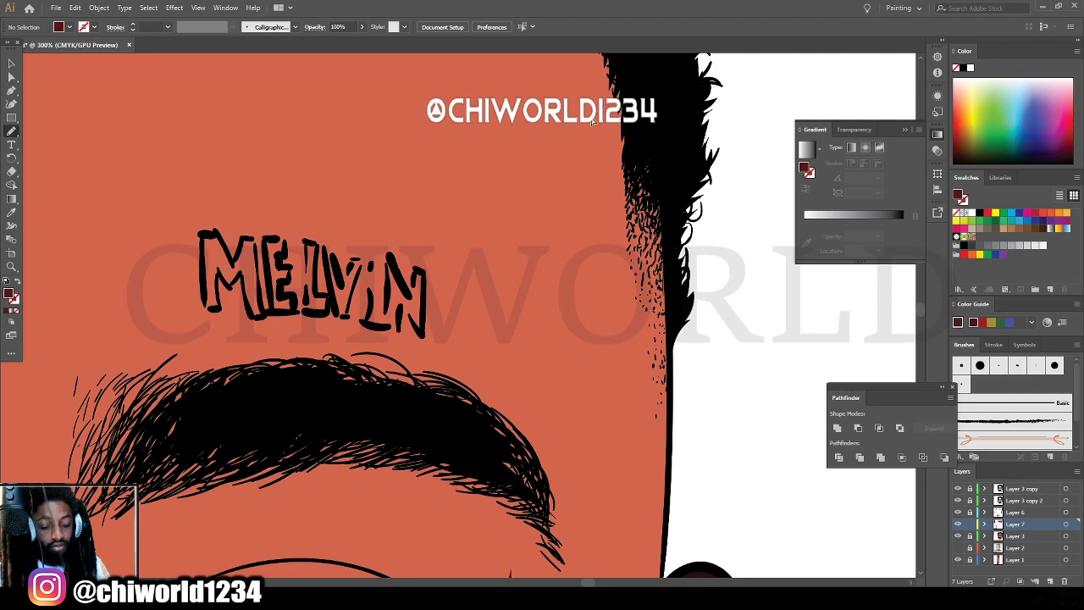
scroll(591, 122, down, 3)
scroll(591, 122, up, 1)
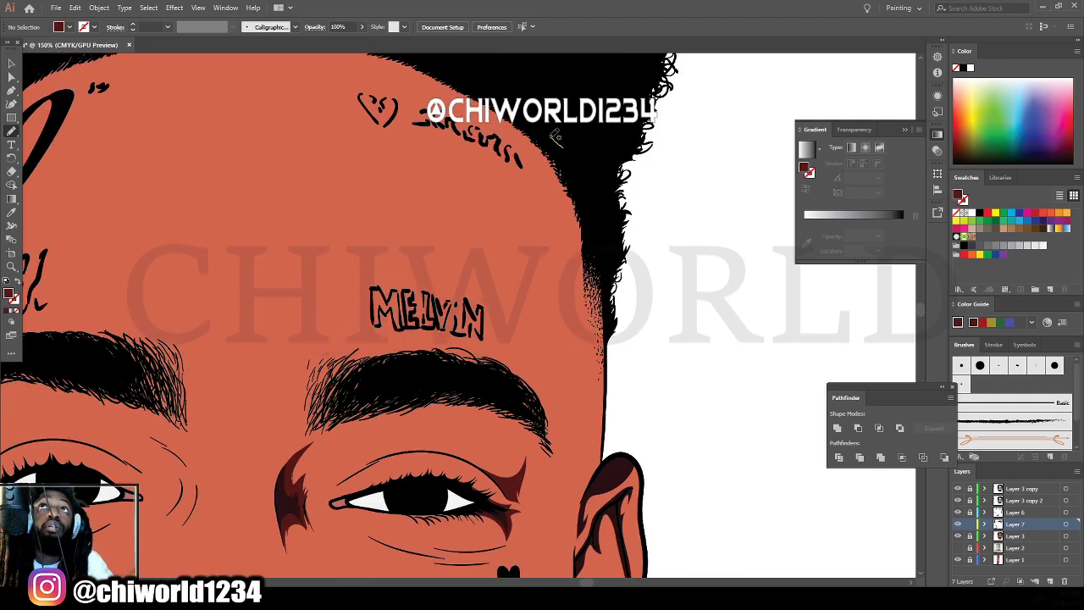
mouse_move(551, 135)
mouse_down()
mouse_move(573, 198)
mouse_move(574, 307)
mouse_move(557, 396)
mouse_move(506, 334)
mouse_move(551, 310)
mouse_up()
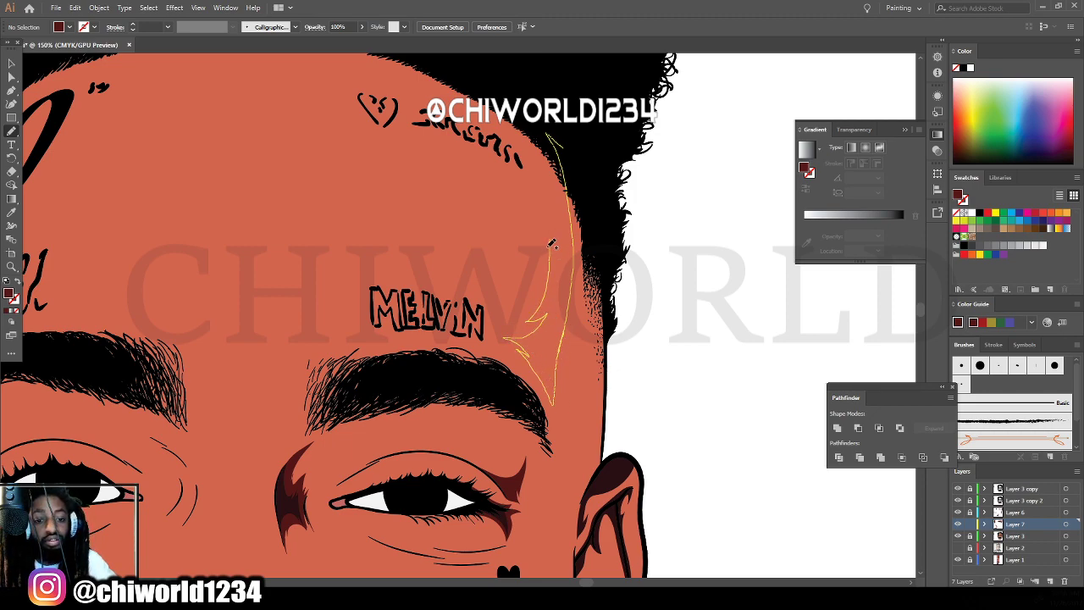
drag(551, 244, 549, 134)
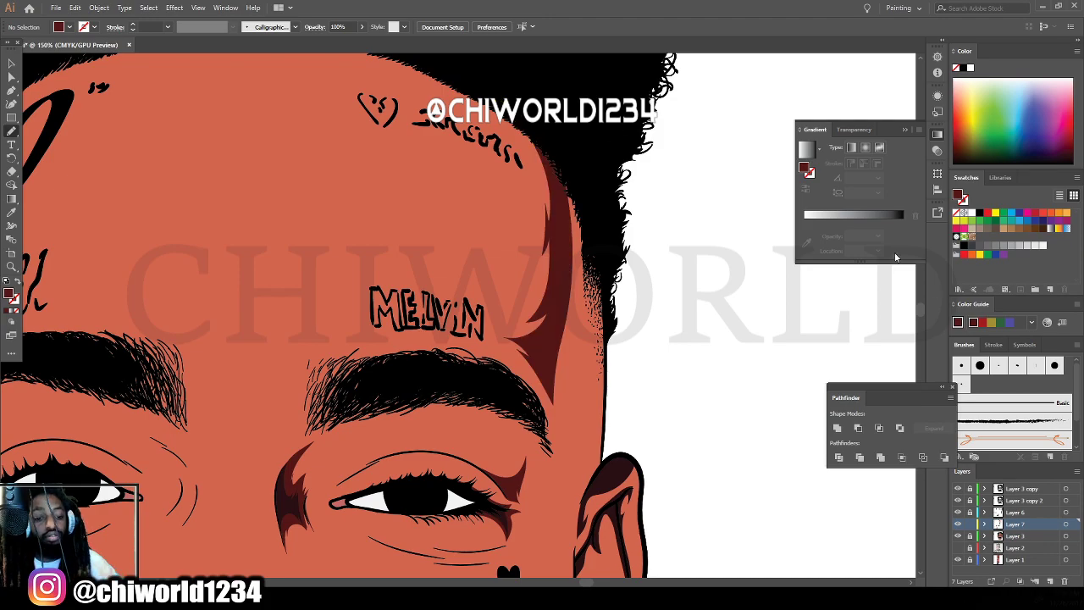
Draw a thin, curved dark red shadow from above the heart tattoo down the cheek to beside the mouth.
key(ctrl+minus)
key(ctrl+minus)
key(ctrl+minus)
key(ctrl+minus)
scroll(611, 513, left, 2)
scroll(607, 496, down, 1)
key(ctrl+equal)
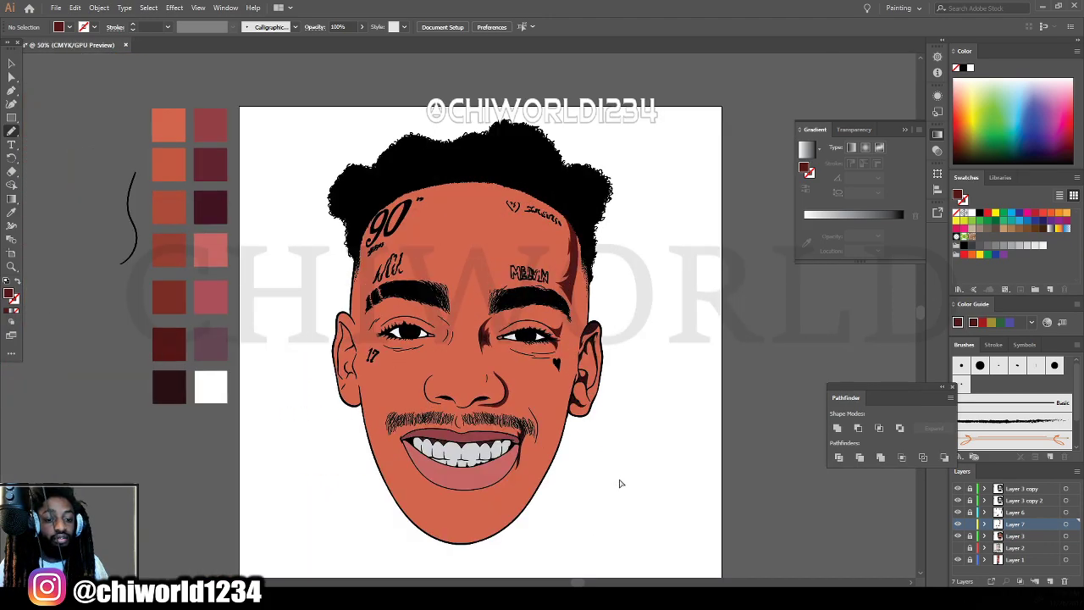
key(ctrl+plus)
scroll(622, 472, down, 5)
key(ctrl+plus)
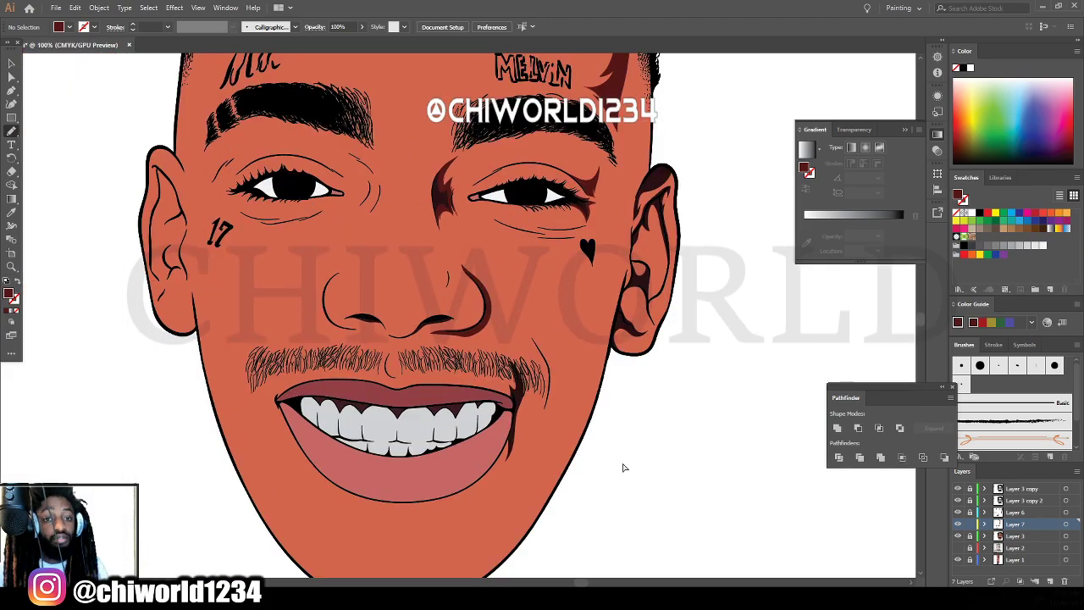
key(ctrl+plus)
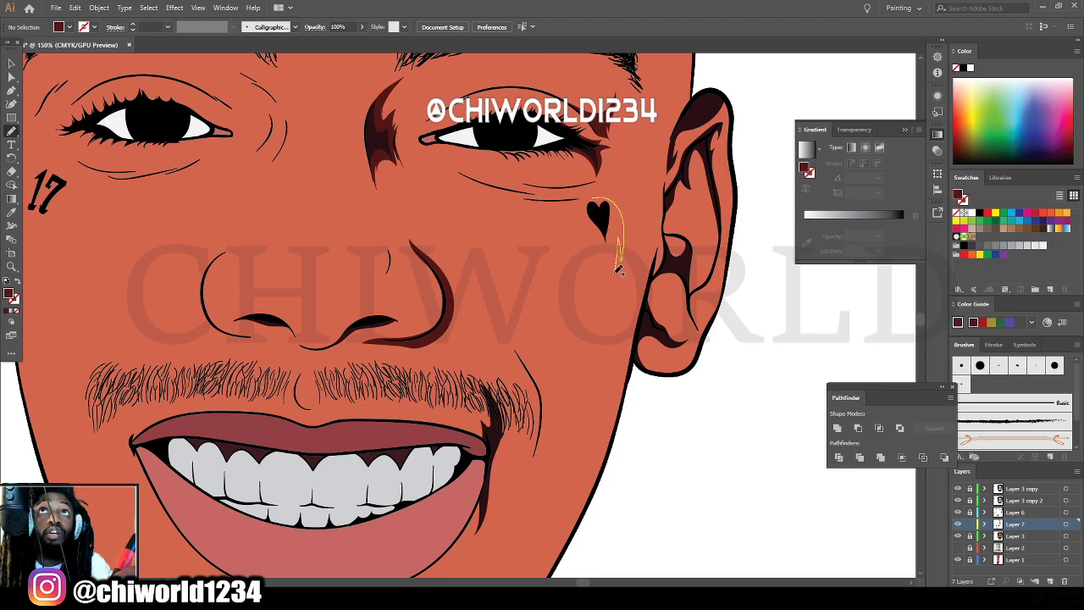
drag(618, 270, 591, 340)
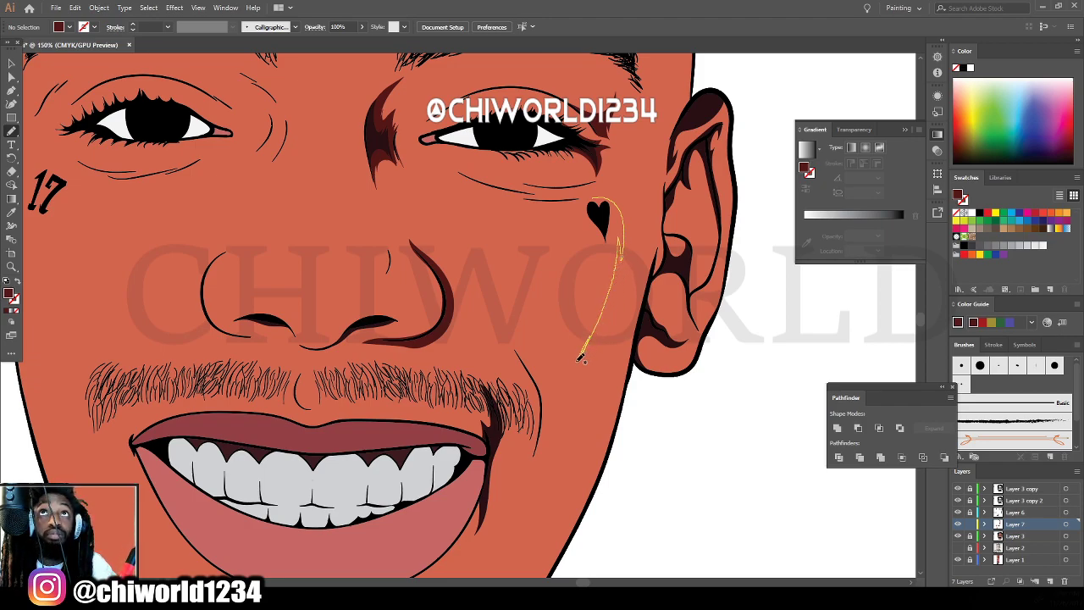
mouse_move(569, 387)
mouse_down()
mouse_move(548, 484)
mouse_move(572, 393)
mouse_move(630, 266)
mouse_move(631, 214)
mouse_move(611, 182)
mouse_move(563, 203)
mouse_up()
Draw a tapered dark red shadow along the smile line beside the mustache on the heart tattoo side.
key(ctrl+minus)
key(ctrl+minus)
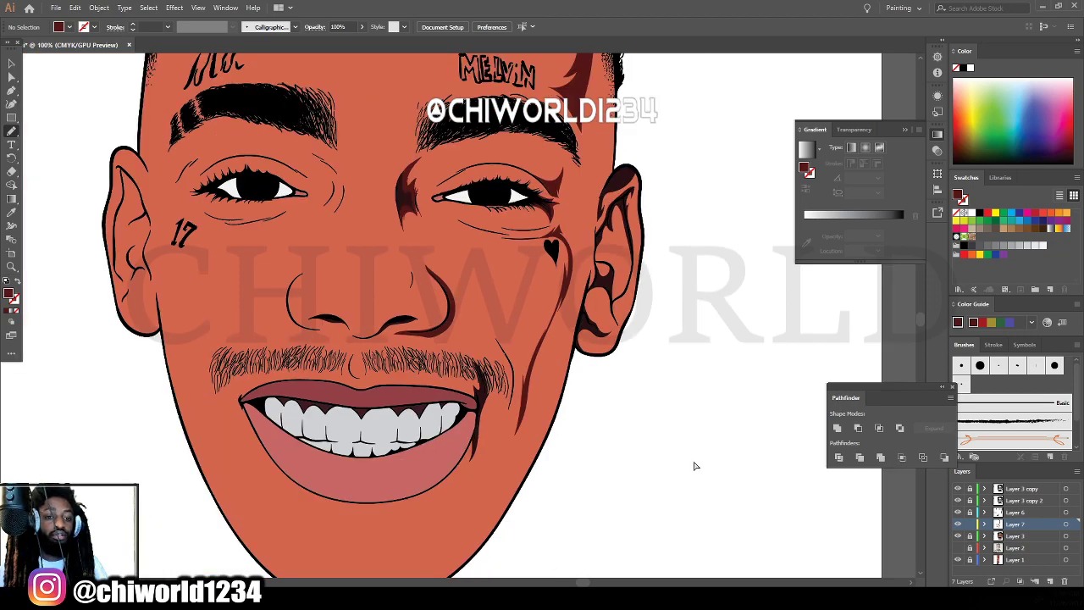
key(ctrl+plus)
key(ctrl+minus)
key(ctrl+minus)
scroll(705, 426, left, 2)
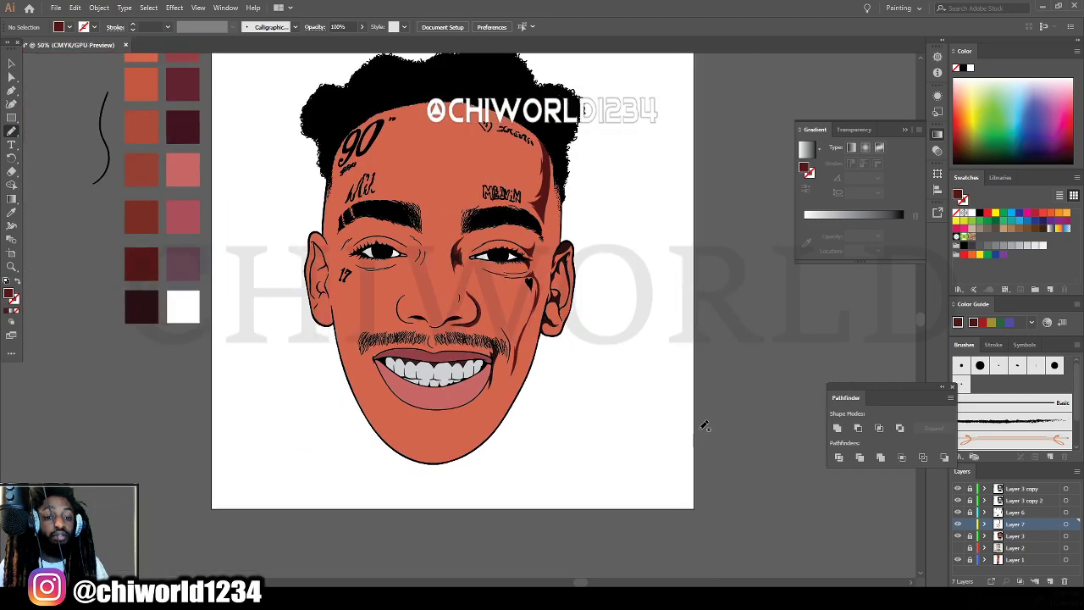
scroll(704, 426, down, 7)
key(ctrl+plus)
key(ctrl+plus)
key(ctrl+plus)
key(ctrl+plus)
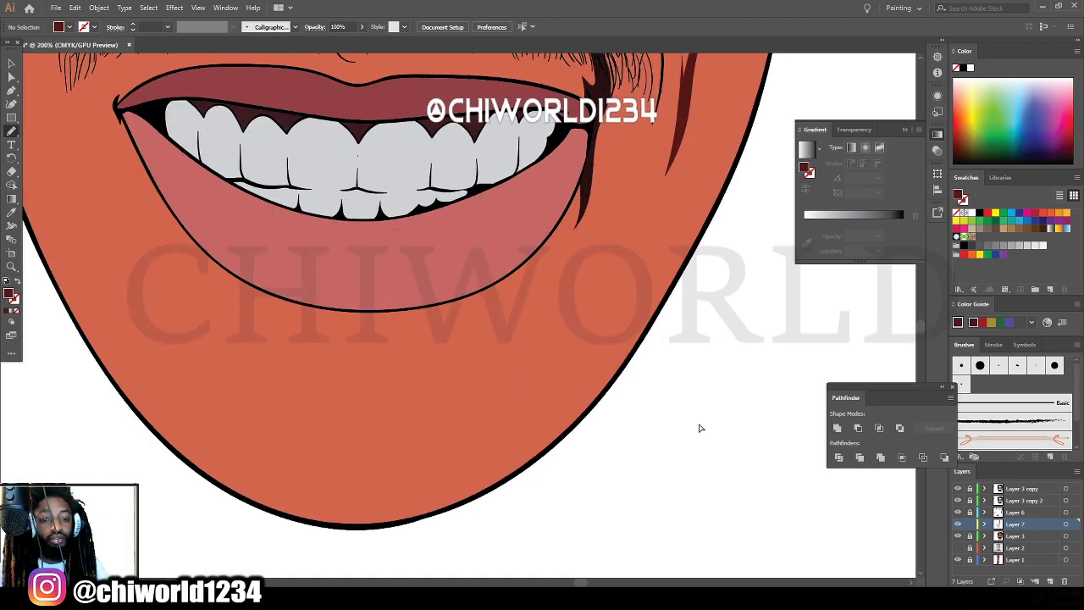
scroll(701, 415, up, 5)
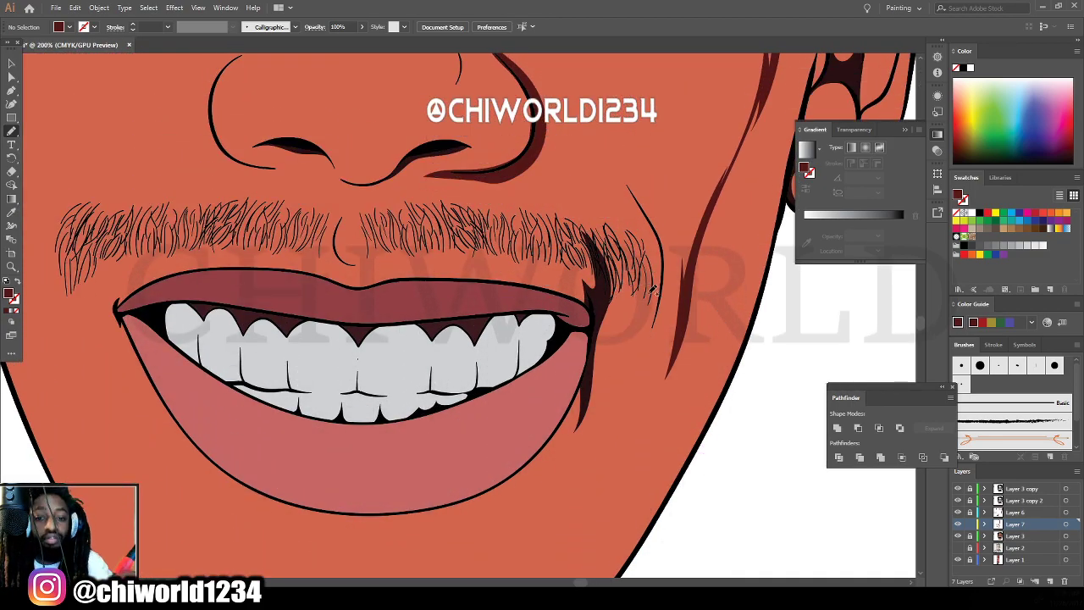
mouse_move(652, 336)
mouse_down()
mouse_move(667, 272)
mouse_move(659, 227)
mouse_move(615, 166)
mouse_move(652, 255)
mouse_move(650, 292)
mouse_up()
drag(651, 335, 653, 332)
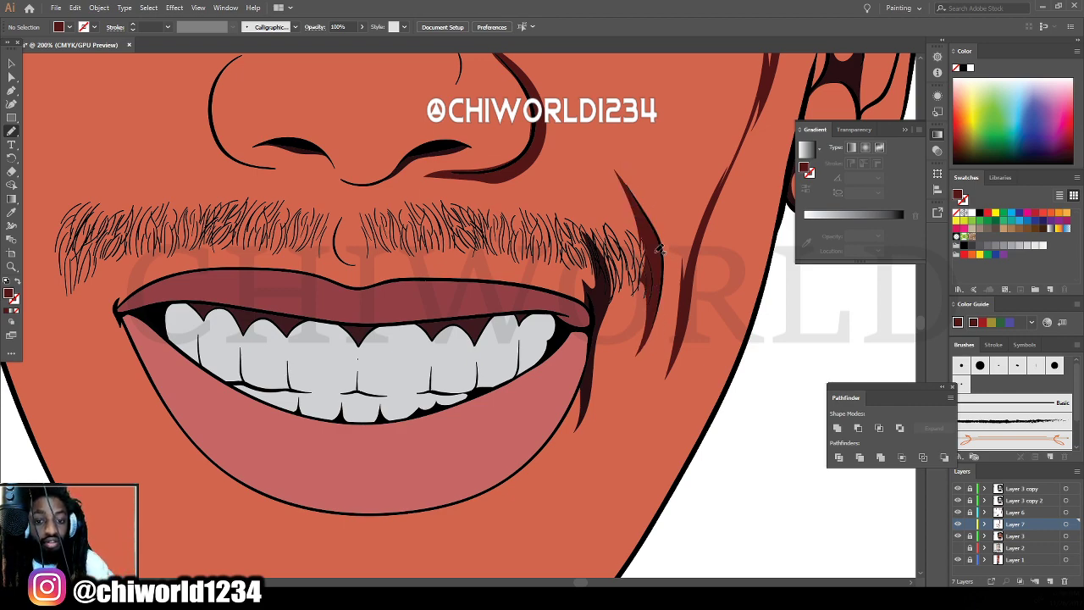
Lock Layer 7 and add a new layer directly beneath it.
key(ctrl+minus)
key(ctrl+minus)
key(ctrl+minus)
key(ctrl+minus)
scroll(728, 361, up, 6)
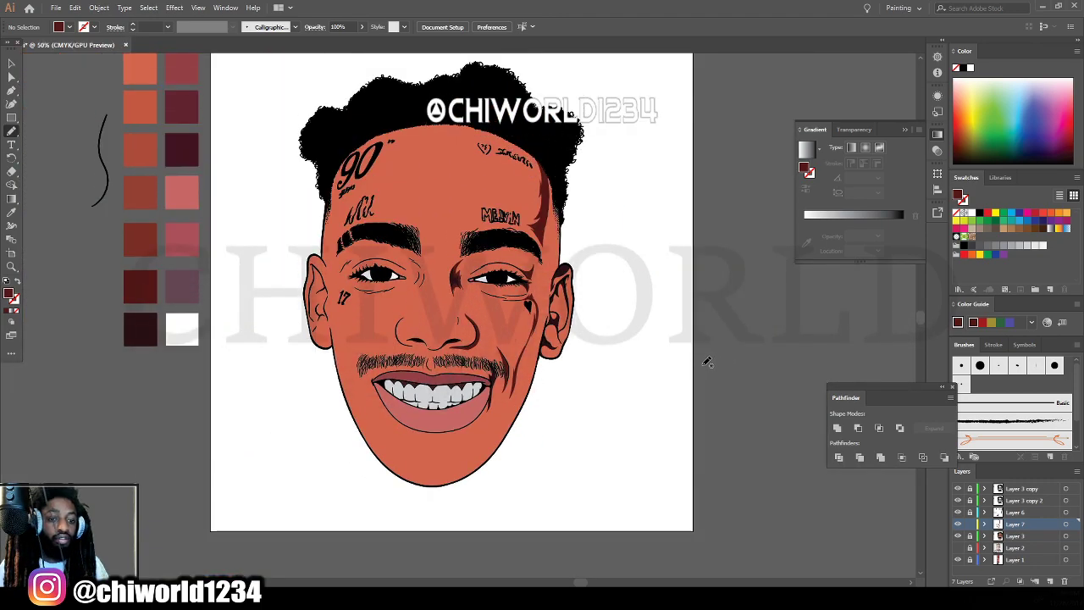
key(ctrl+minus)
key(ctrl+plus)
key(ctrl+plus)
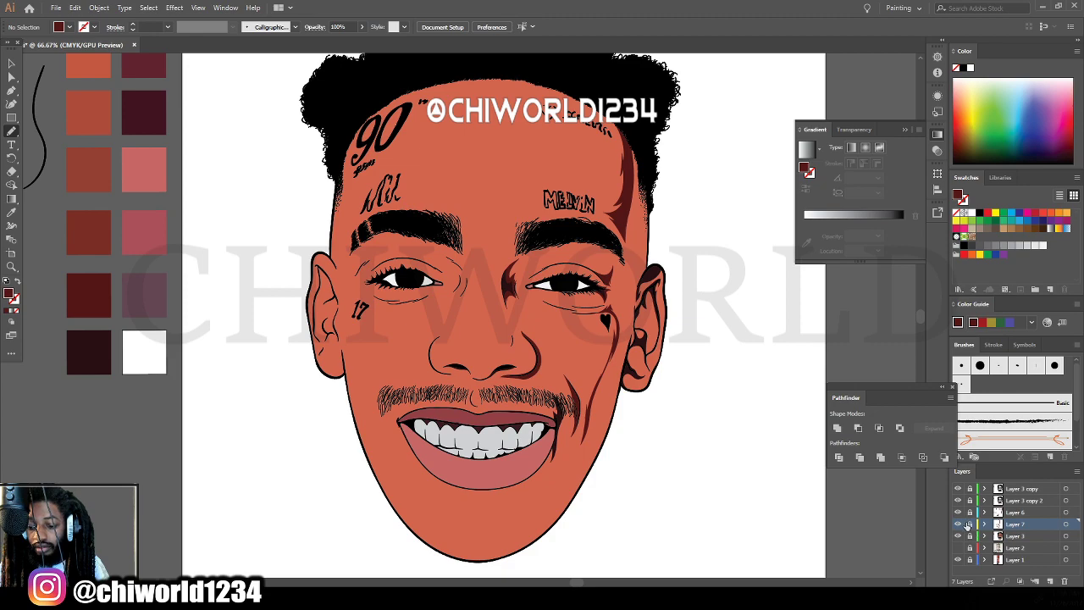
click(1050, 581)
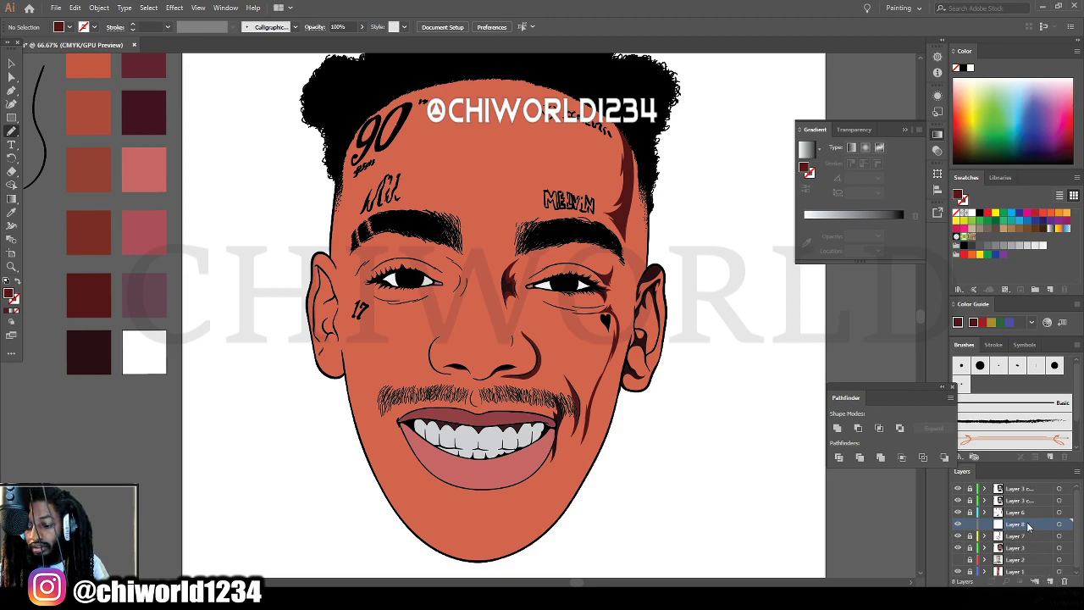
drag(1027, 527, 1027, 541)
Sample the orange swatch just below the lightest skin tone as the fill for the Pencil tool.
scroll(61, 263, up, 2)
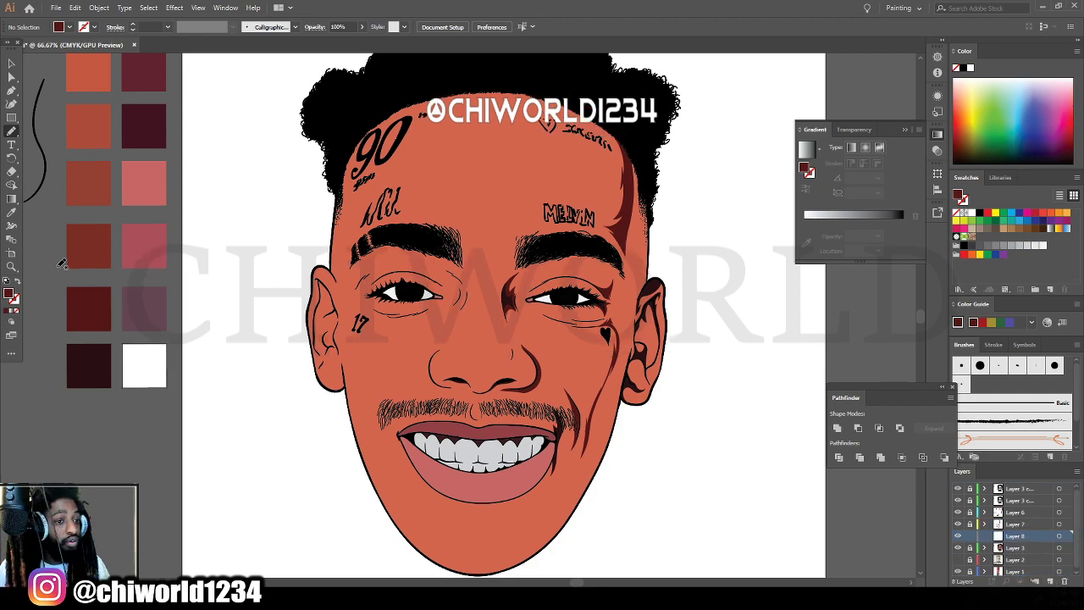
scroll(61, 264, up, 4)
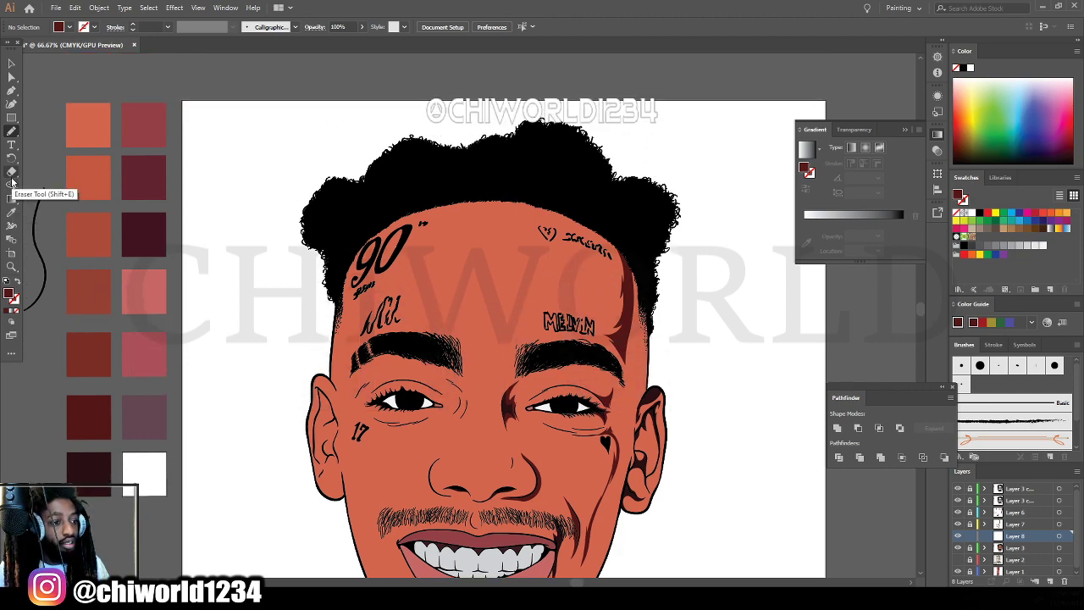
click(13, 215)
click(107, 196)
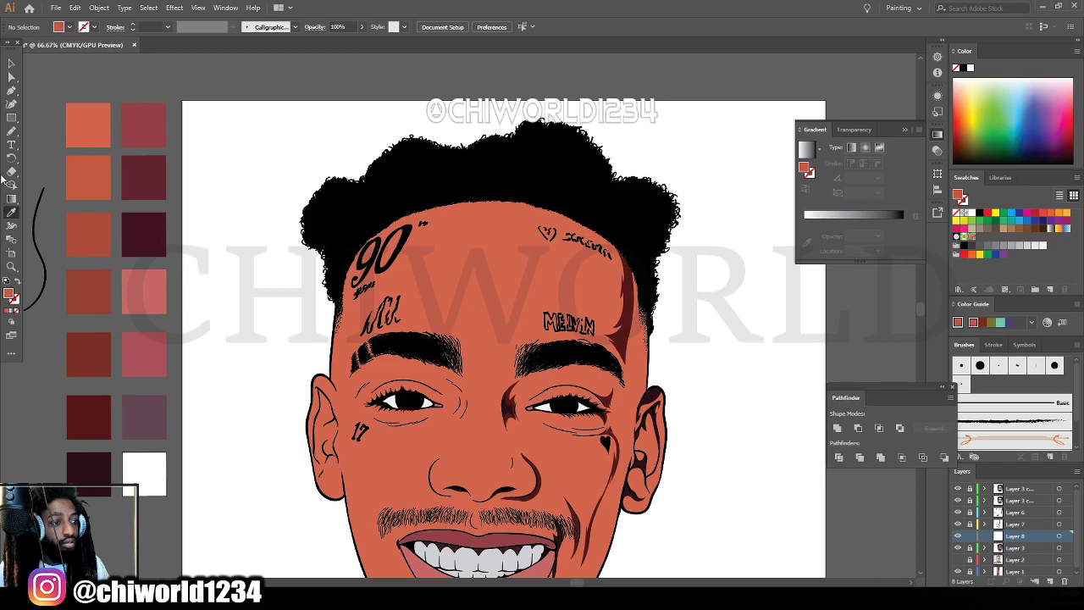
click(12, 132)
Draw a wide orange shadow across the underside of the nose, running around both nostrils from one wing to the other.
scroll(636, 450, down, 2)
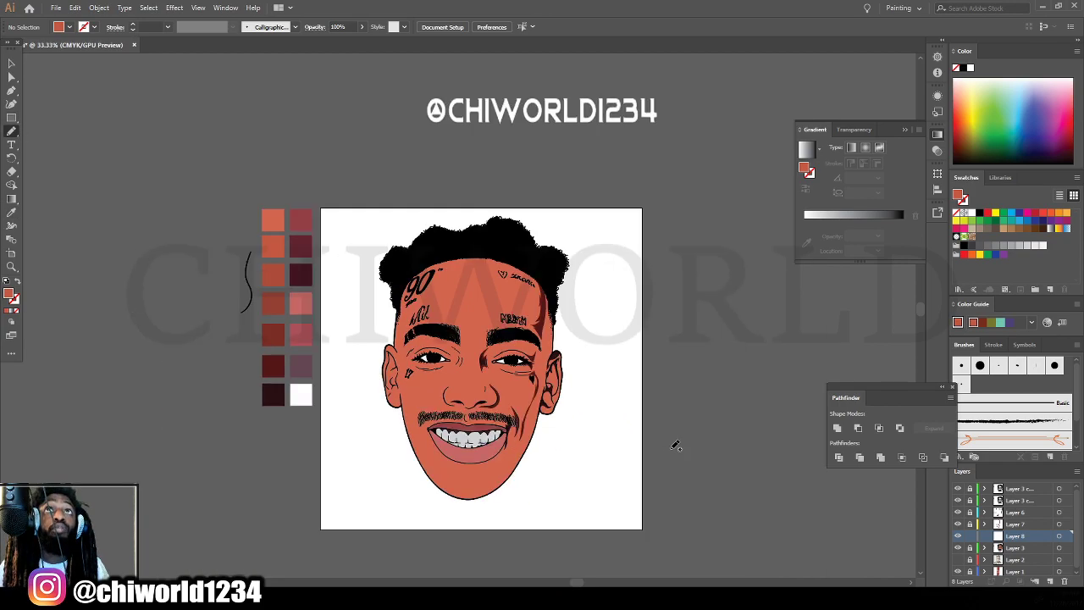
scroll(675, 449, up, 2)
scroll(675, 452, up, 5)
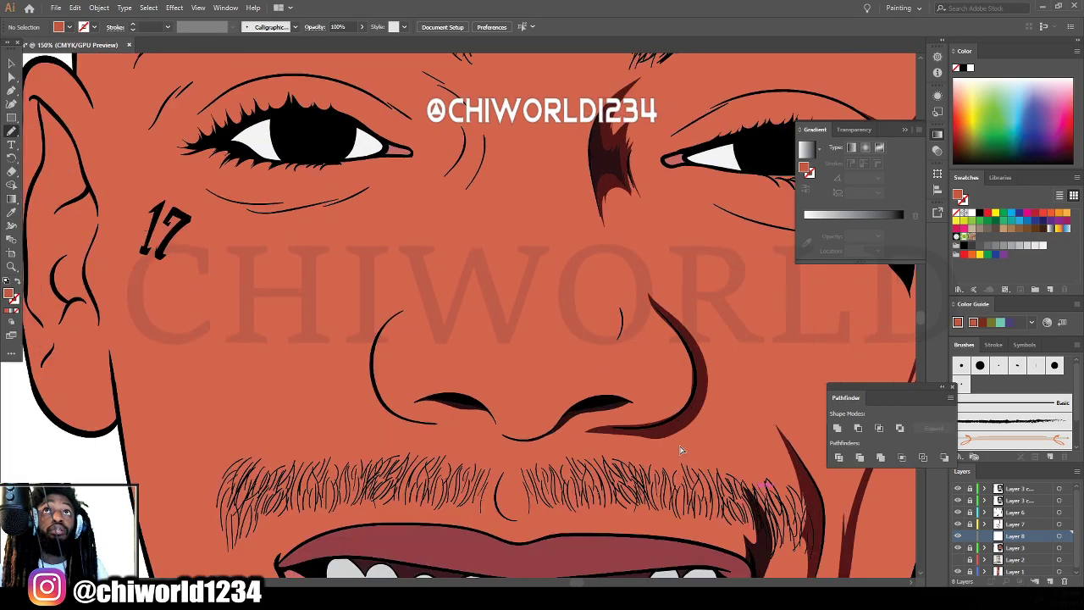
scroll(690, 434, right, 4)
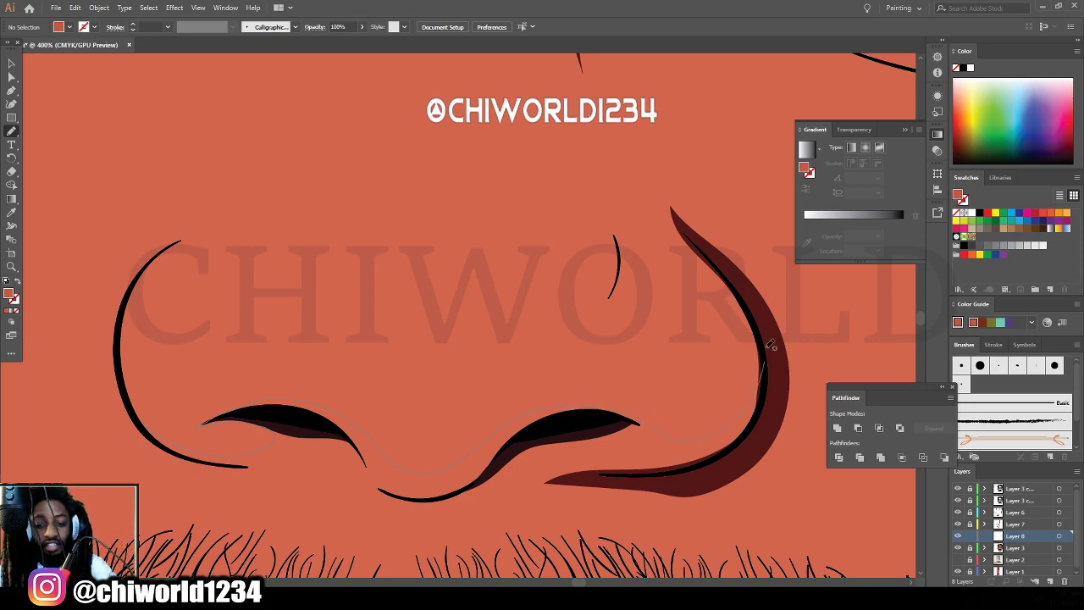
mouse_move(766, 332)
mouse_down()
mouse_move(771, 370)
mouse_move(730, 453)
mouse_move(652, 478)
mouse_move(585, 477)
mouse_move(615, 472)
mouse_move(628, 448)
mouse_move(593, 439)
mouse_move(542, 476)
mouse_up()
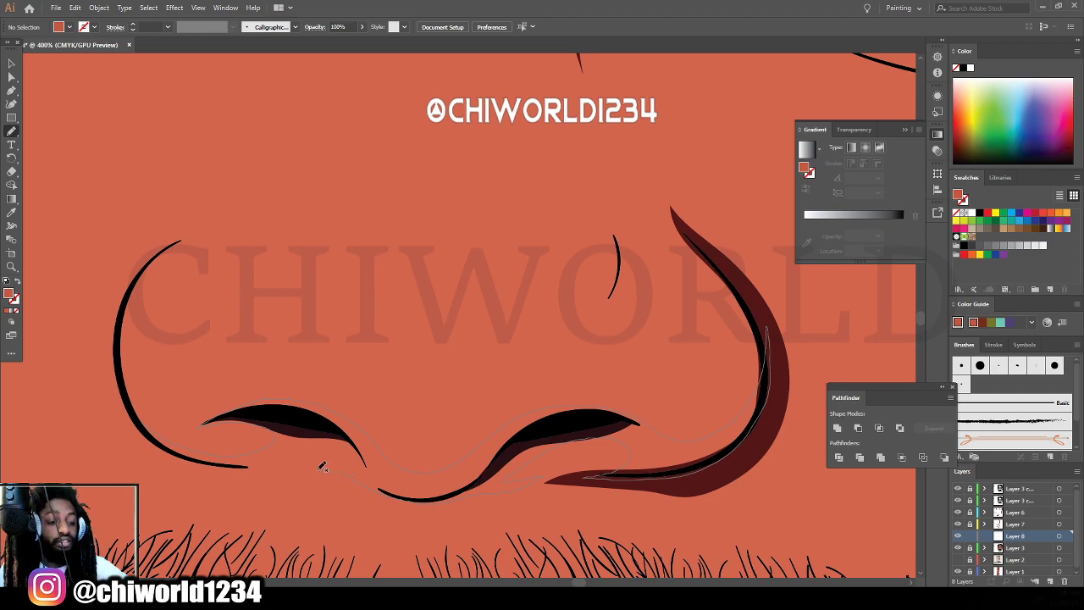
mouse_move(260, 469)
mouse_down()
mouse_move(155, 434)
mouse_move(121, 387)
mouse_move(138, 286)
mouse_up()
Examine the orange nose shadow against the whole face at several magnifications.
key(ctrl+minus)
key(ctrl+minus)
key(ctrl+minus)
key(ctrl+minus)
key(ctrl+minus)
key(ctrl+minus)
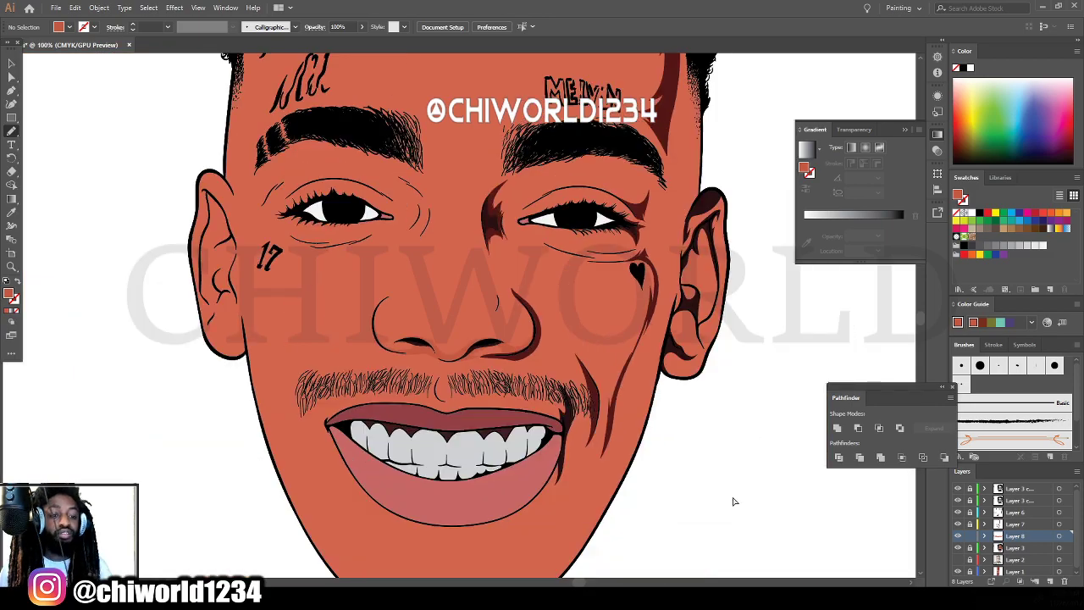
key(ctrl+plus)
key(ctrl+plus)
key(ctrl+plus)
key(ctrl+minus)
key(ctrl+minus)
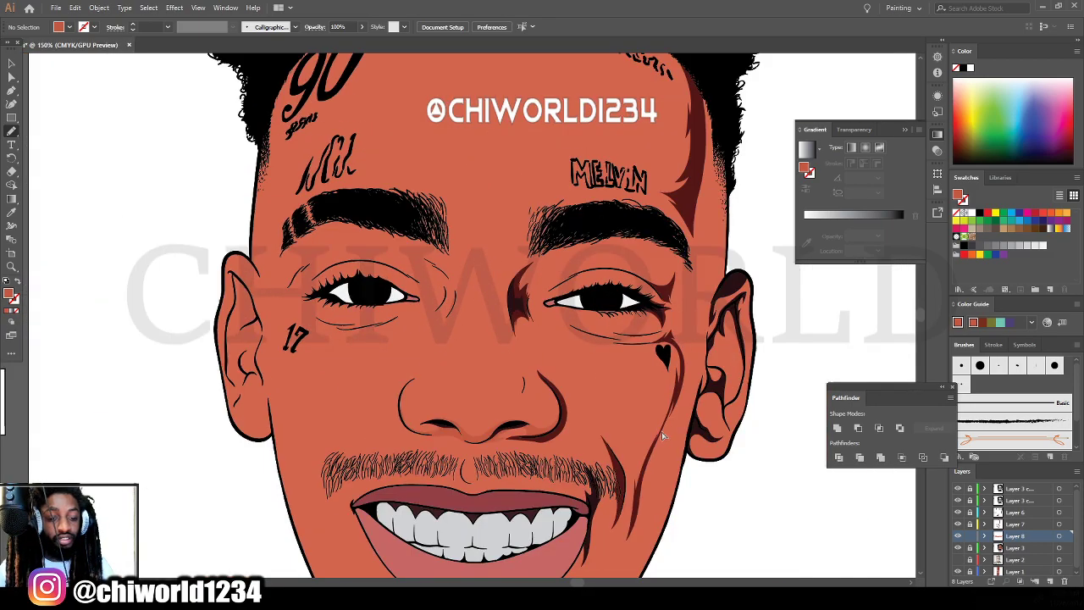
scroll(663, 428, up, 2)
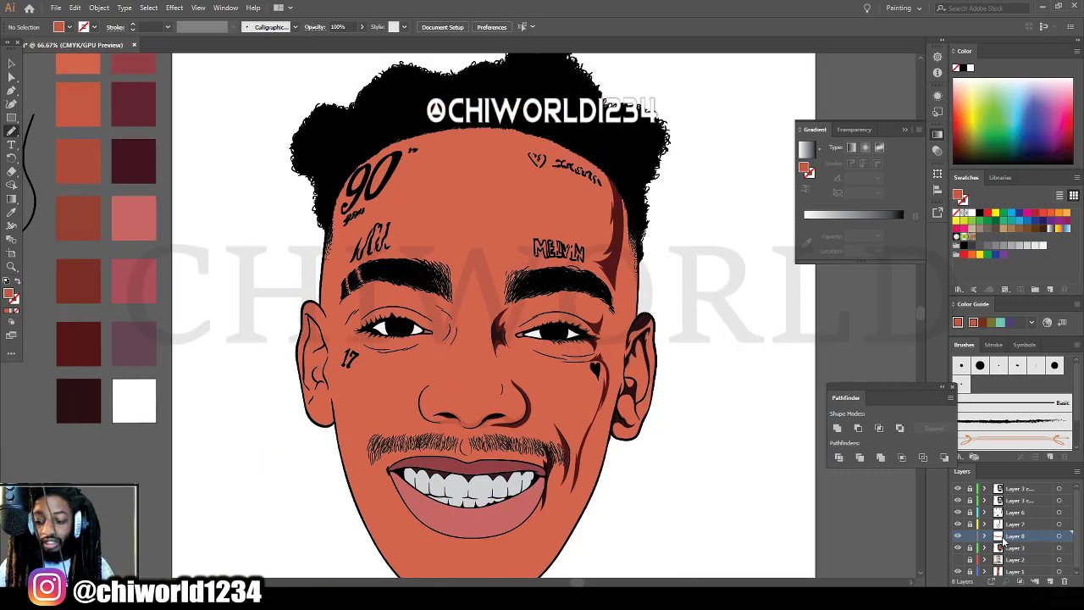
Unlock and activate Layer 3, and lock Layer 8.
click(973, 548)
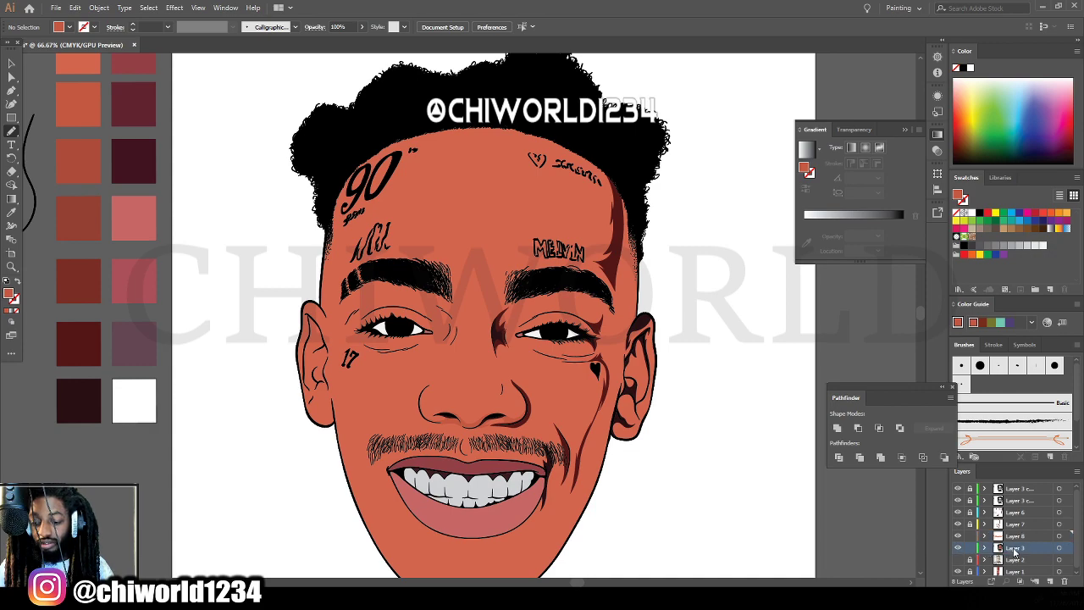
key(ctrl+minus)
click(981, 537)
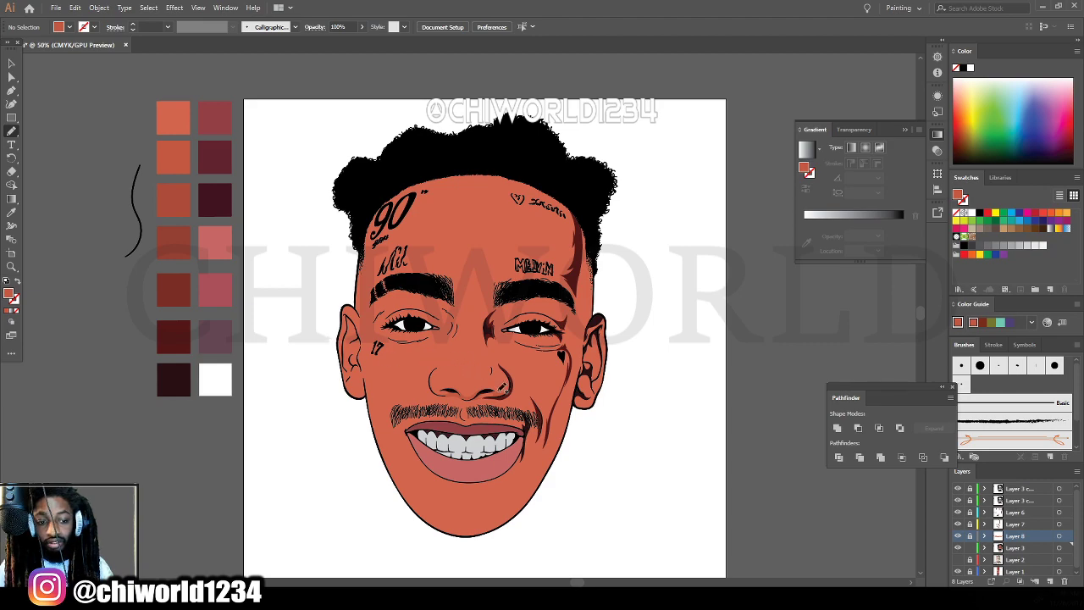
Activate Layer 3 and recolour the whole face skin with the second orange swatch of the skin-tone column.
key(ctrl+plus)
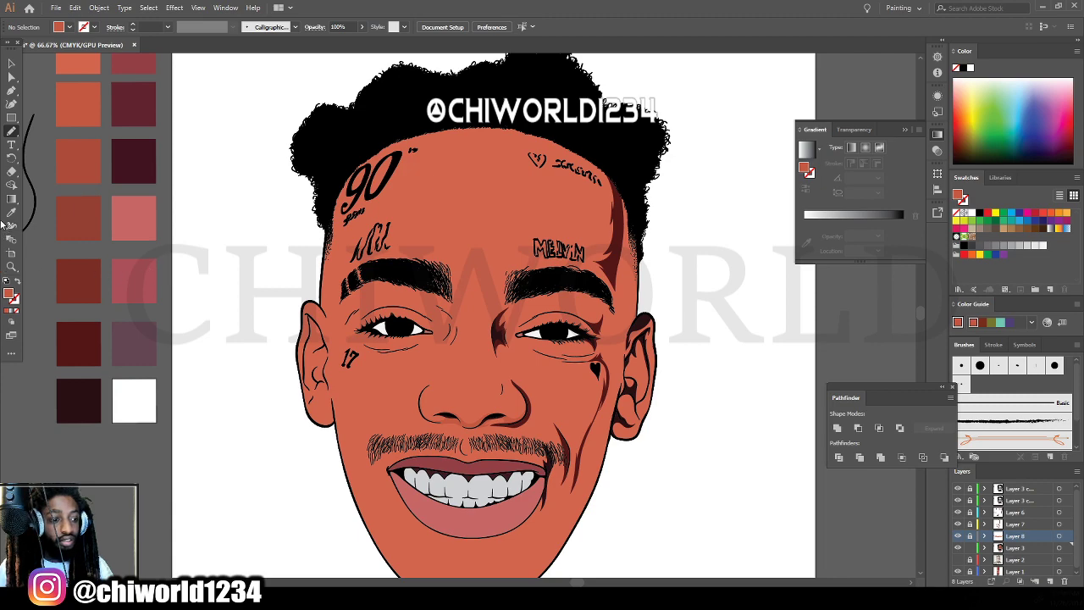
scroll(115, 154, up, 2)
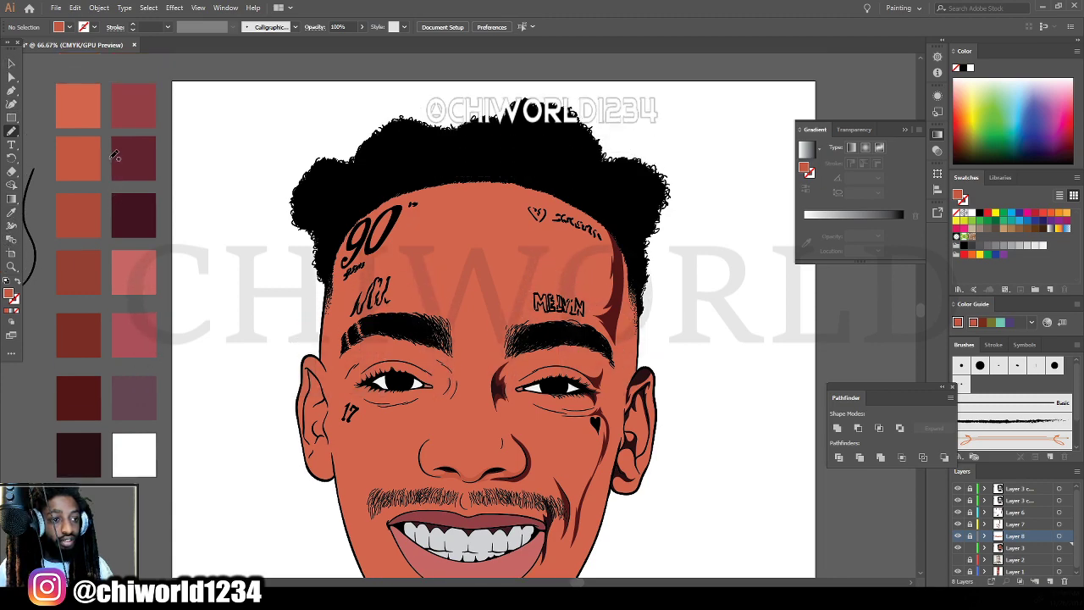
scroll(315, 286, down, 2)
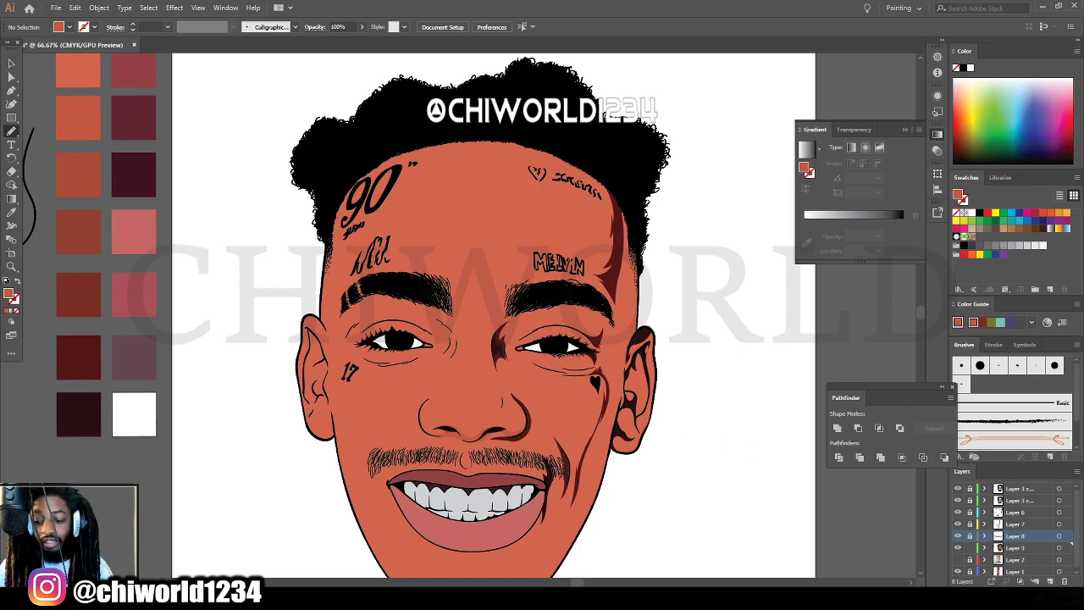
click(1012, 548)
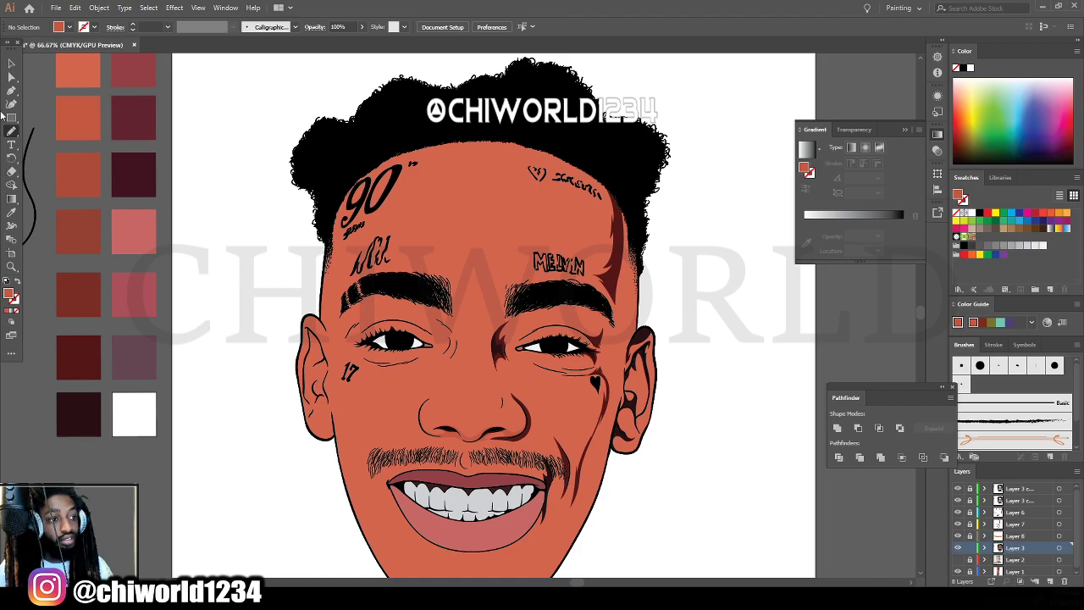
click(11, 64)
click(423, 433)
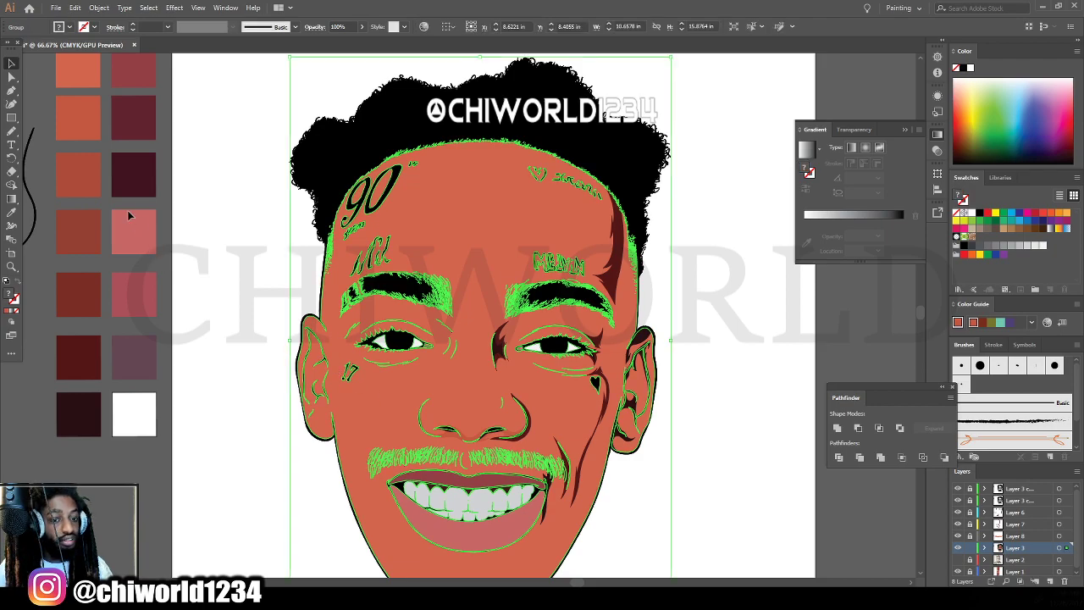
click(12, 213)
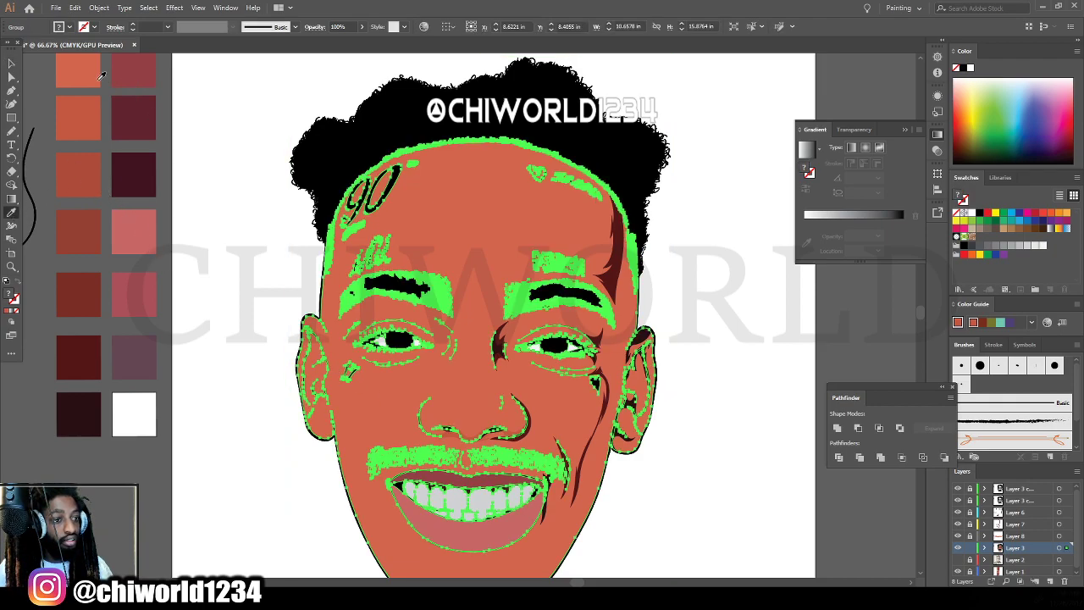
click(79, 106)
key(v)
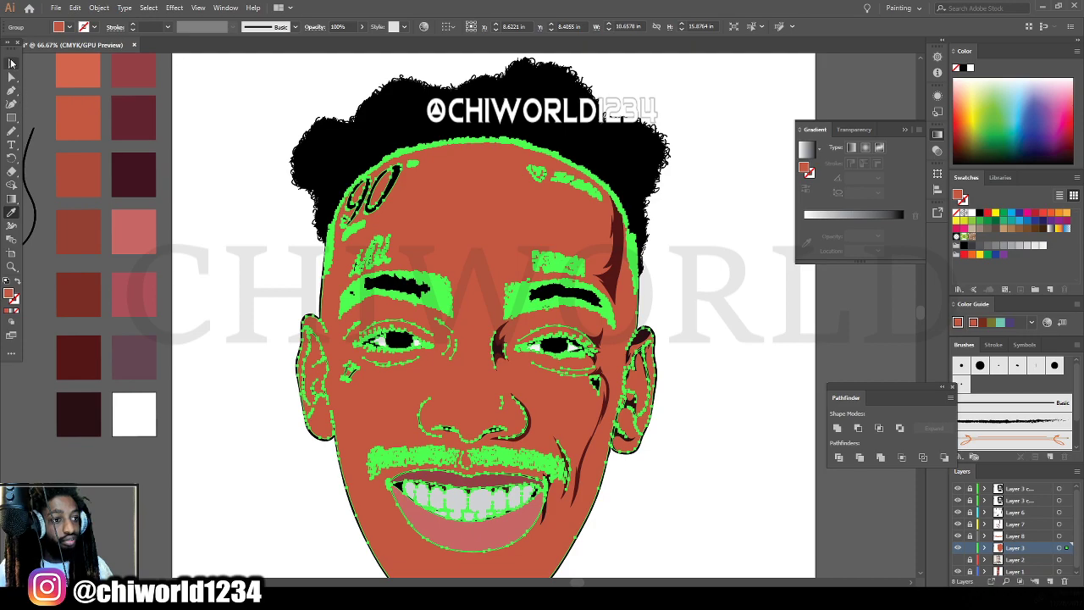
click(188, 188)
Examine the darker skin tone against the shadows and line art of the whole face.
key(ctrl+minus)
key(ctrl+minus)
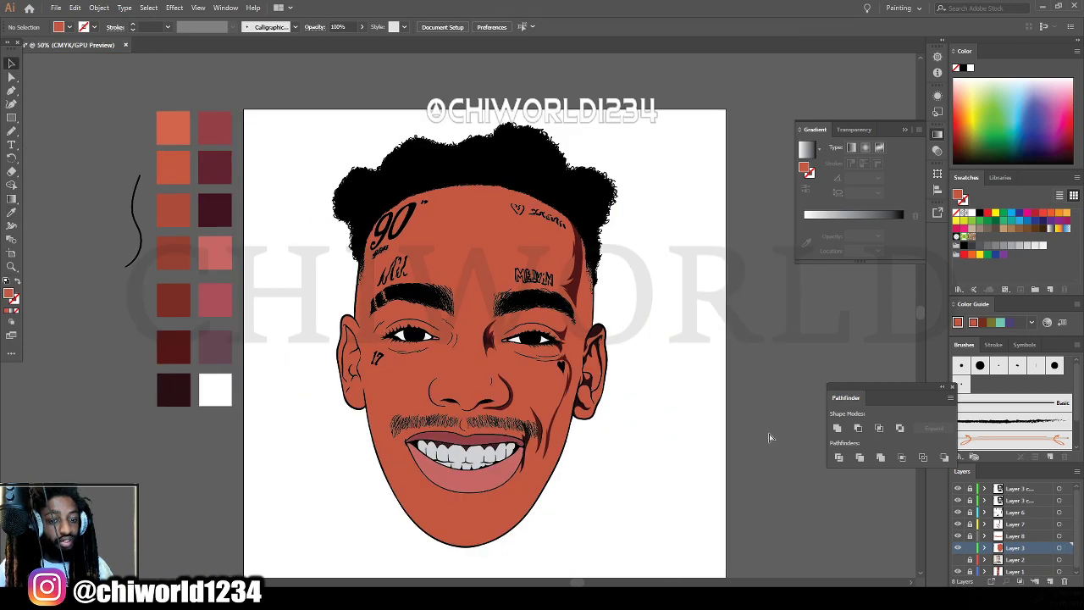
scroll(753, 461, down, 1)
key(ctrl+plus)
key(ctrl+plus)
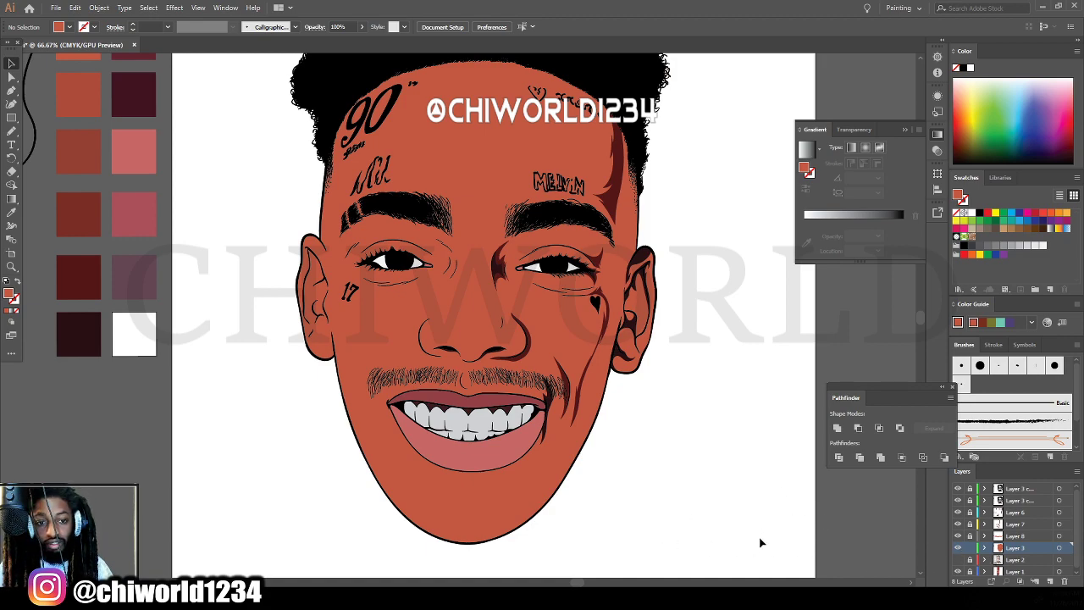
key(ctrl+minus)
scroll(753, 529, up, 1)
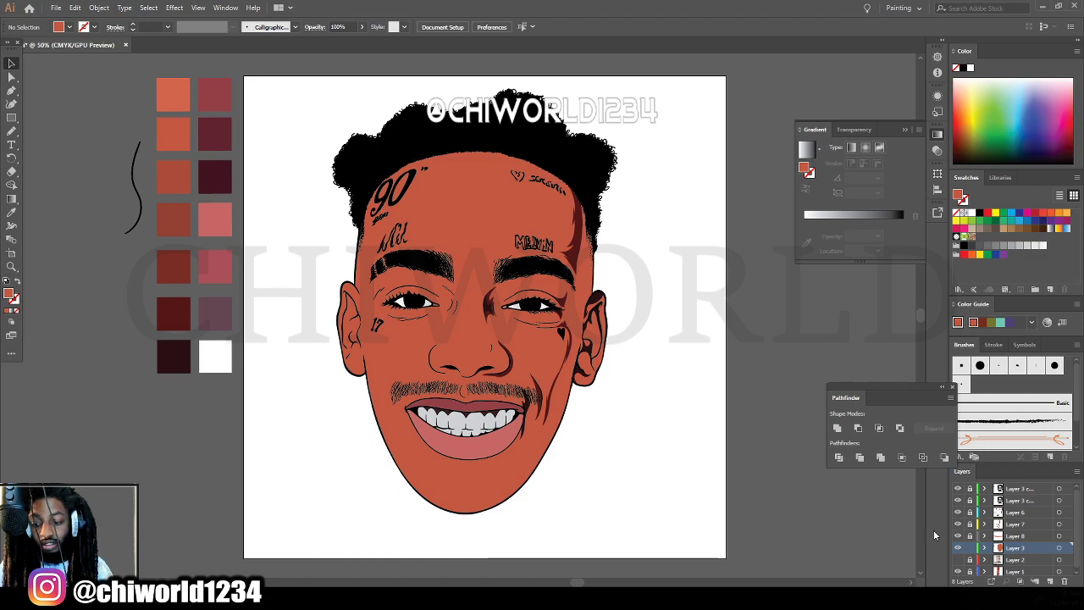
drag(706, 539, 300, 136)
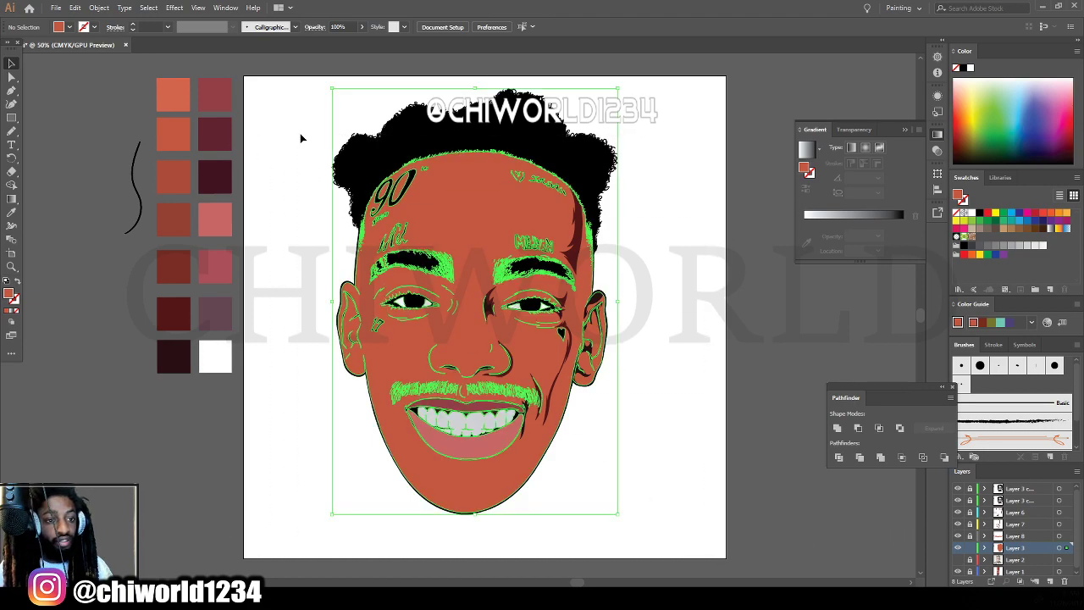
click(11, 212)
click(542, 360)
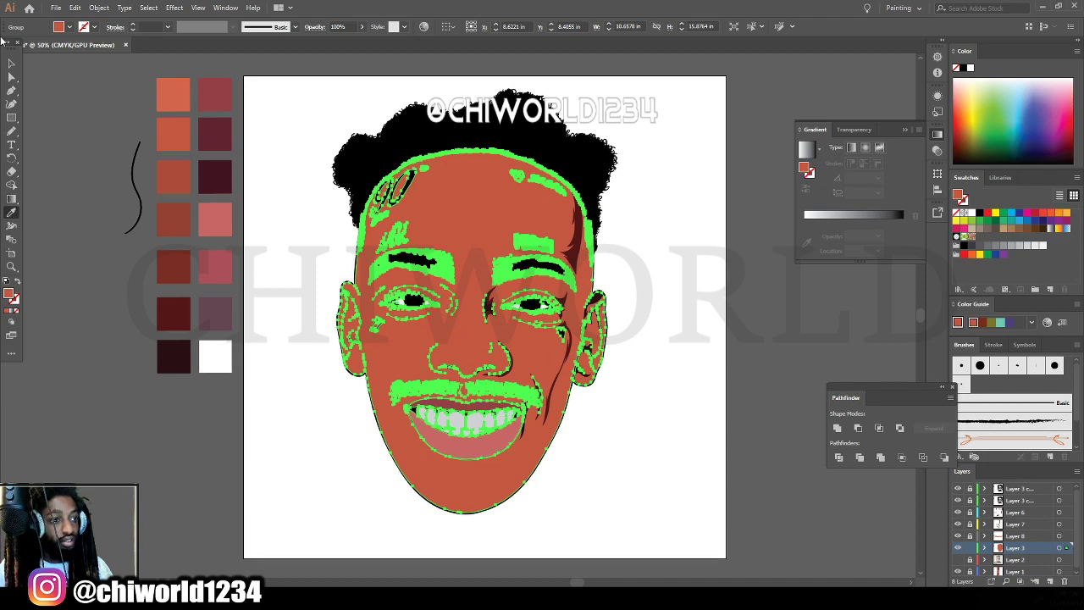
key(v)
key(ctrl+z)
click(268, 218)
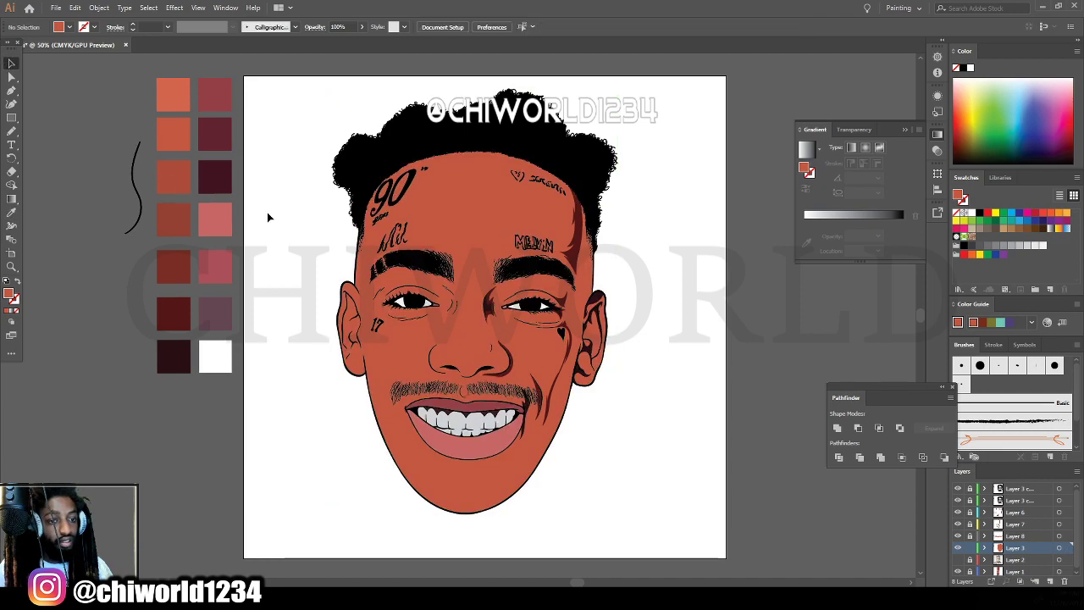
Lock Layer 3, and unlock and activate Layer 8.
click(998, 537)
key(ctrl+plus)
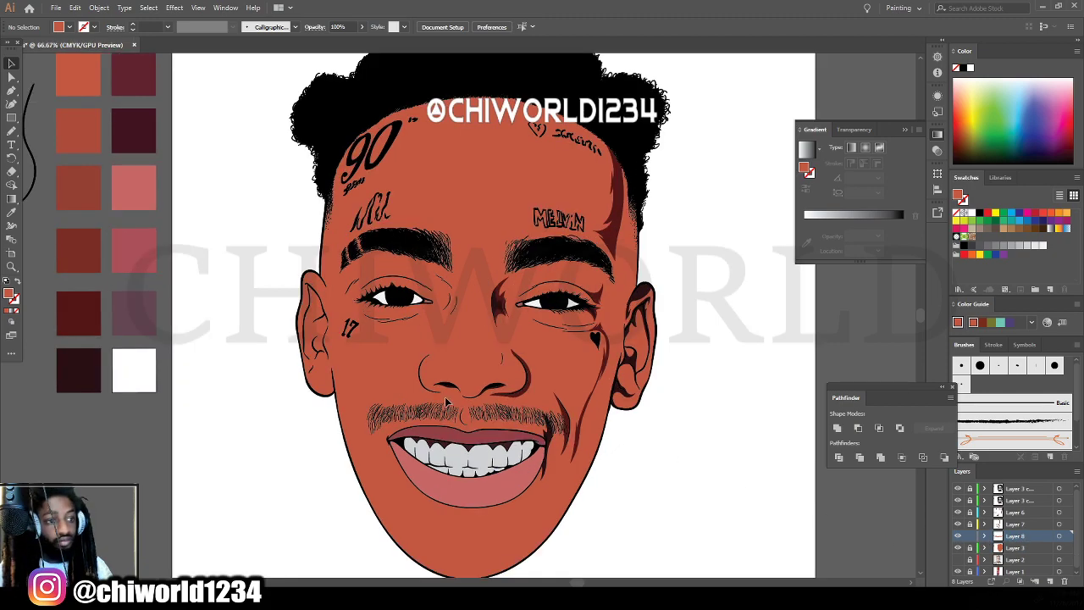
scroll(424, 395, up, 6)
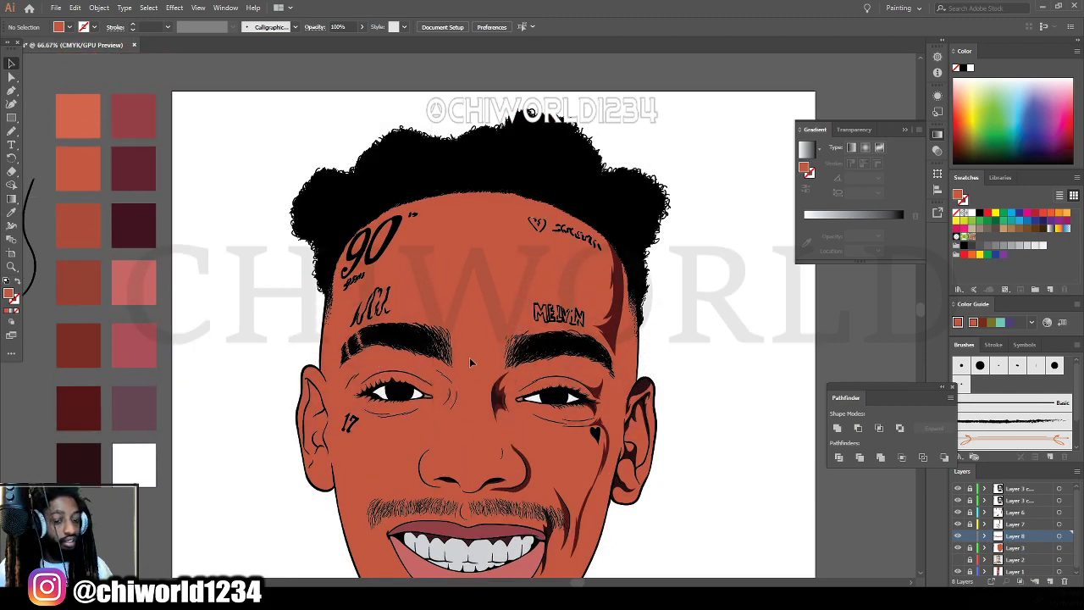
scroll(817, 495, down, 2)
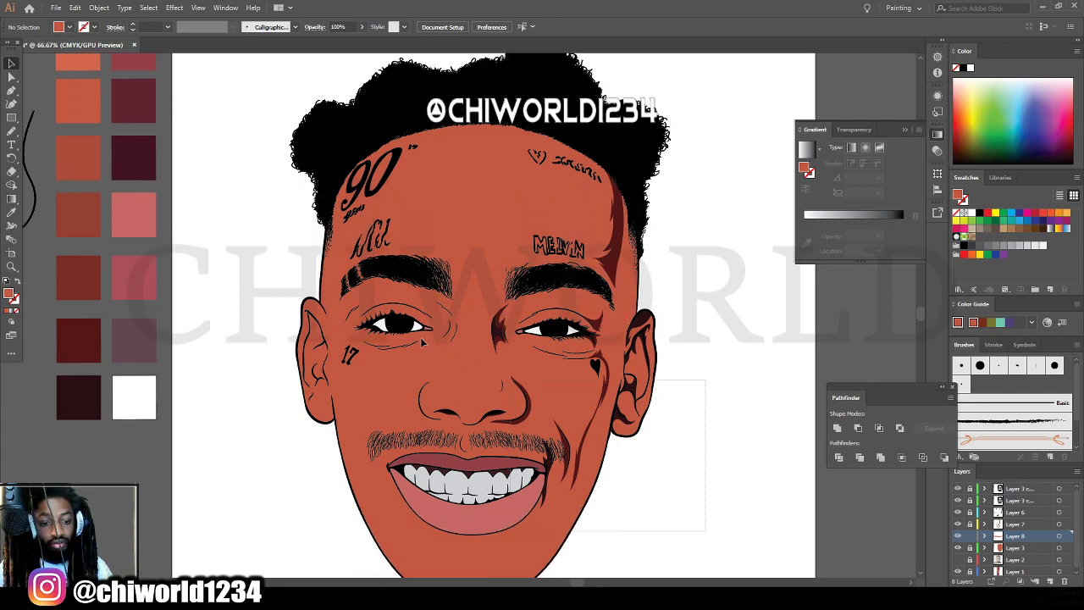
Recolour the shadow under the nose with the third, darker orange swatch of the skin-tone column.
drag(421, 339, 265, 158)
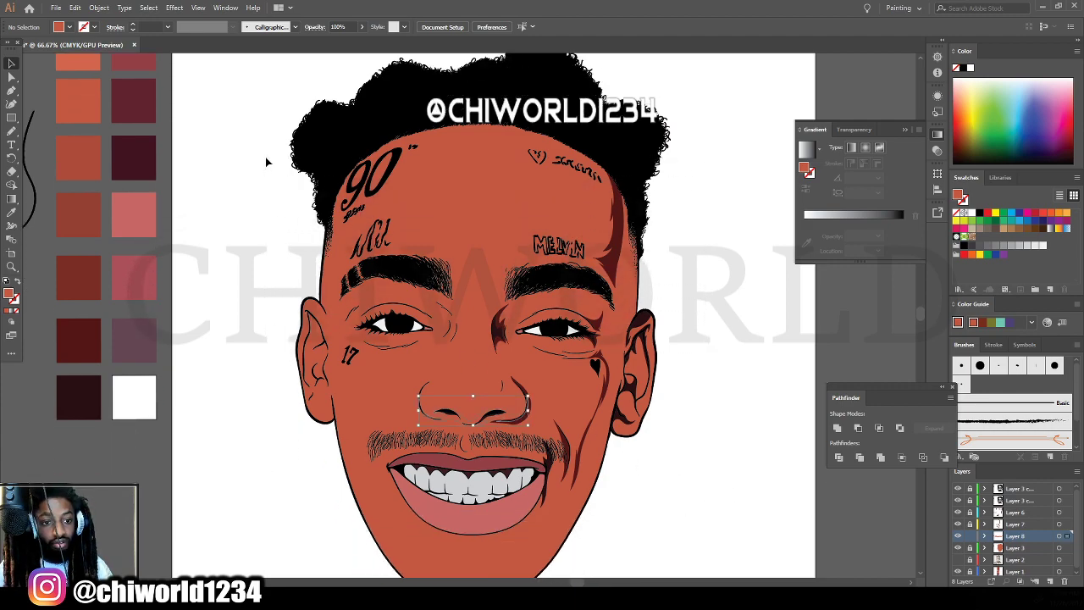
click(11, 212)
scroll(127, 157, up, 2)
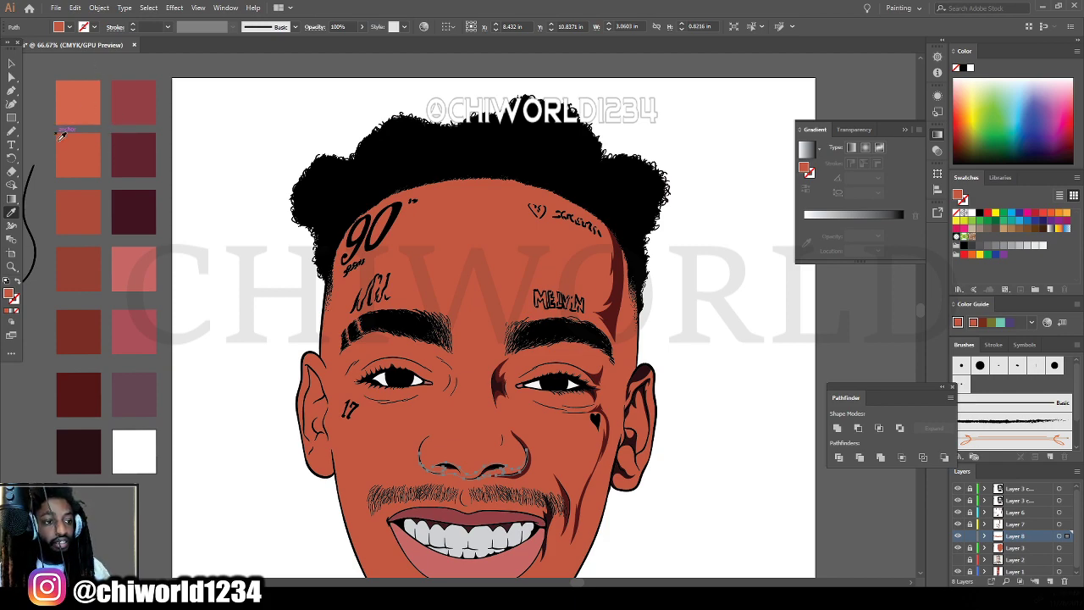
click(77, 207)
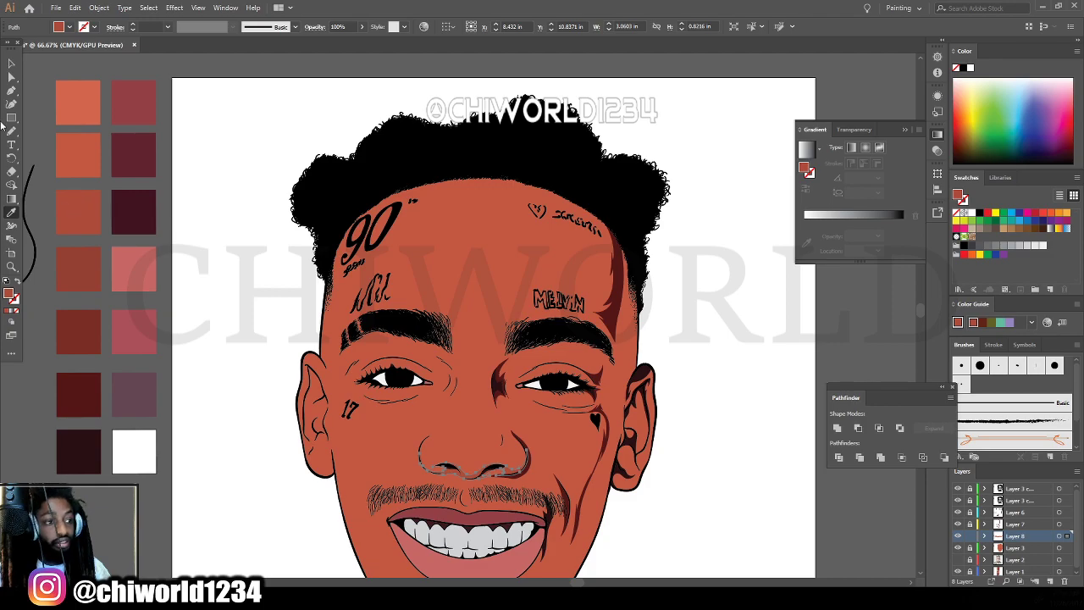
click(11, 64)
click(276, 331)
scroll(508, 450, down, 1)
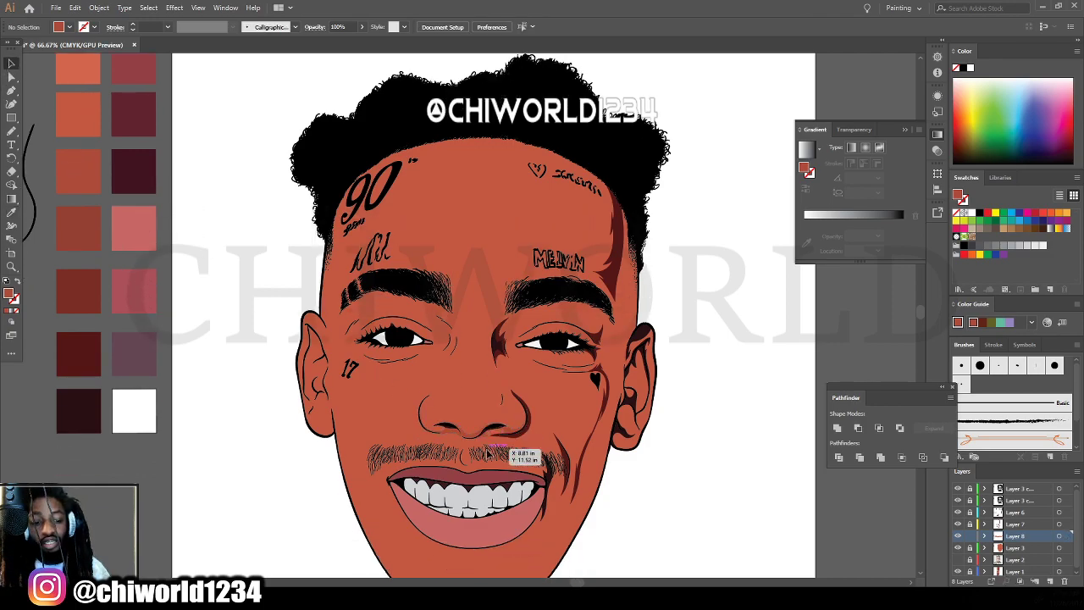
Draw a freehand shadow across the nose tip between the nostrils, with pointed ends rising up both sides of the tip.
scroll(658, 533, down, 1)
scroll(659, 534, up, 2)
scroll(661, 534, up, 3)
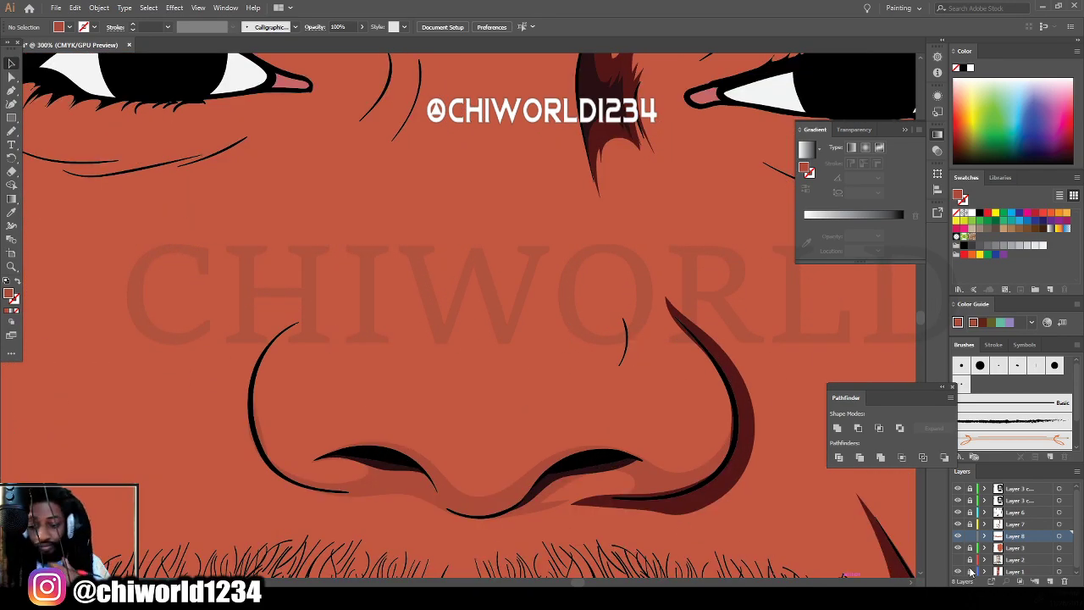
click(11, 212)
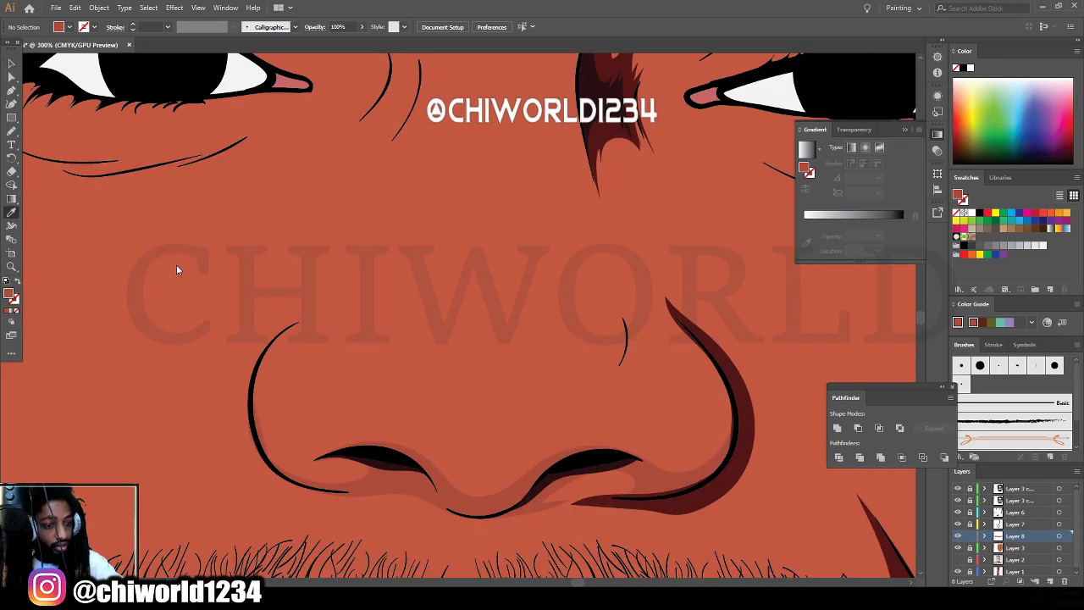
ctrl+click(486, 500)
key(b)
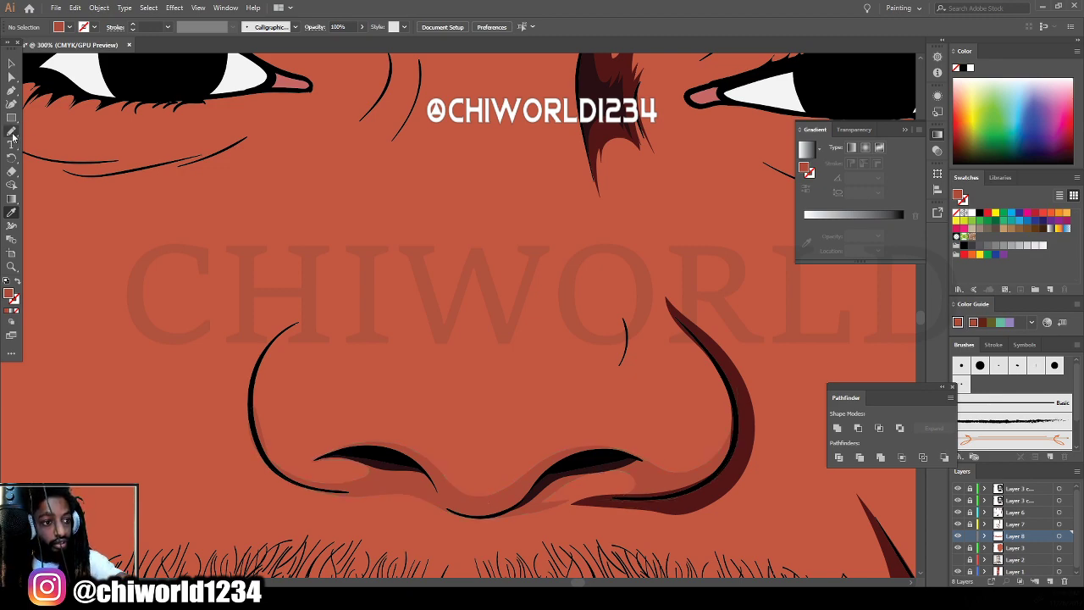
mouse_move(483, 501)
mouse_down()
mouse_move(494, 508)
mouse_move(572, 452)
mouse_move(627, 444)
mouse_move(597, 430)
mouse_move(630, 329)
mouse_move(620, 372)
mouse_move(580, 412)
mouse_move(483, 462)
mouse_move(438, 449)
mouse_move(370, 381)
mouse_move(420, 450)
mouse_move(519, 501)
mouse_up()
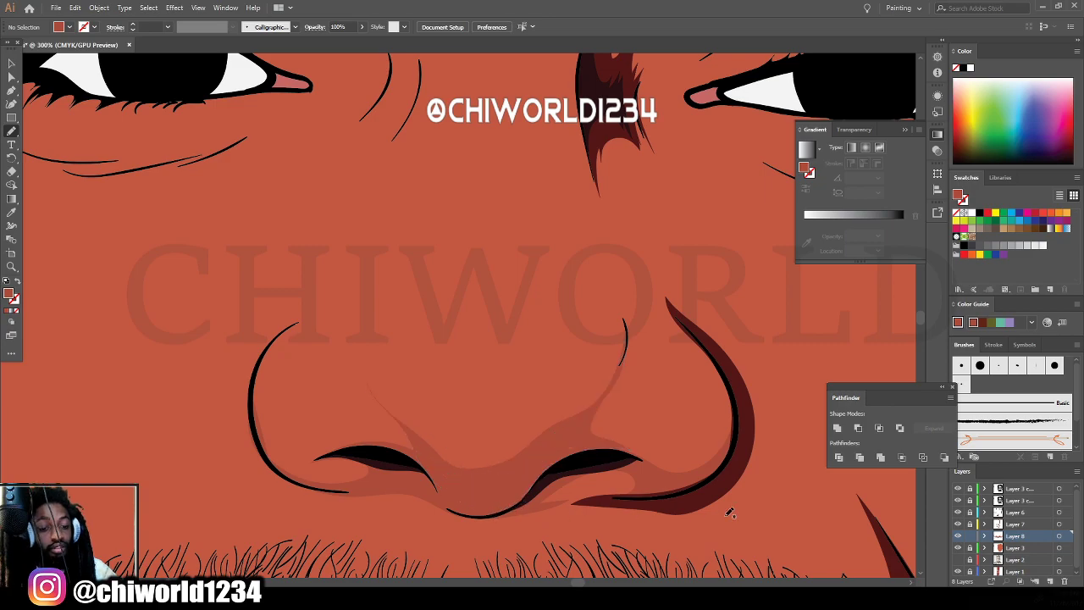
Draw a thin tapered shadow along the outline of the nose wing opposite the dark red nose shadow.
key(ctrl+minus)
key(ctrl+minus)
key(ctrl+minus)
key(ctrl+minus)
scroll(675, 491, up, 2)
key(ctrl+plus)
key(ctrl+plus)
key(ctrl+plus)
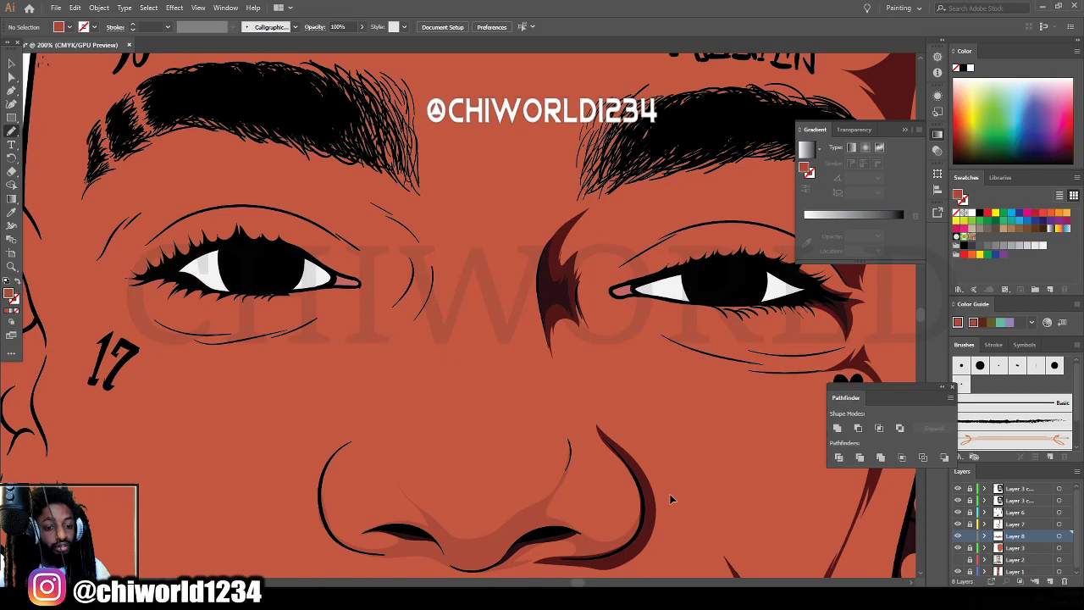
scroll(674, 491, down, 1)
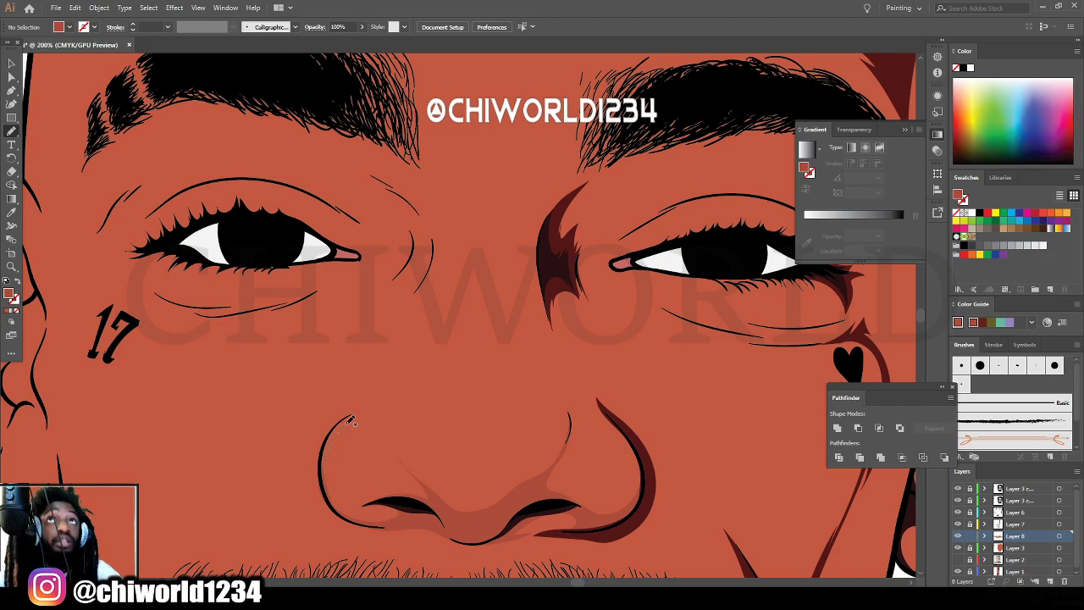
mouse_move(387, 403)
mouse_down()
mouse_move(355, 410)
mouse_move(325, 455)
mouse_move(326, 496)
mouse_up()
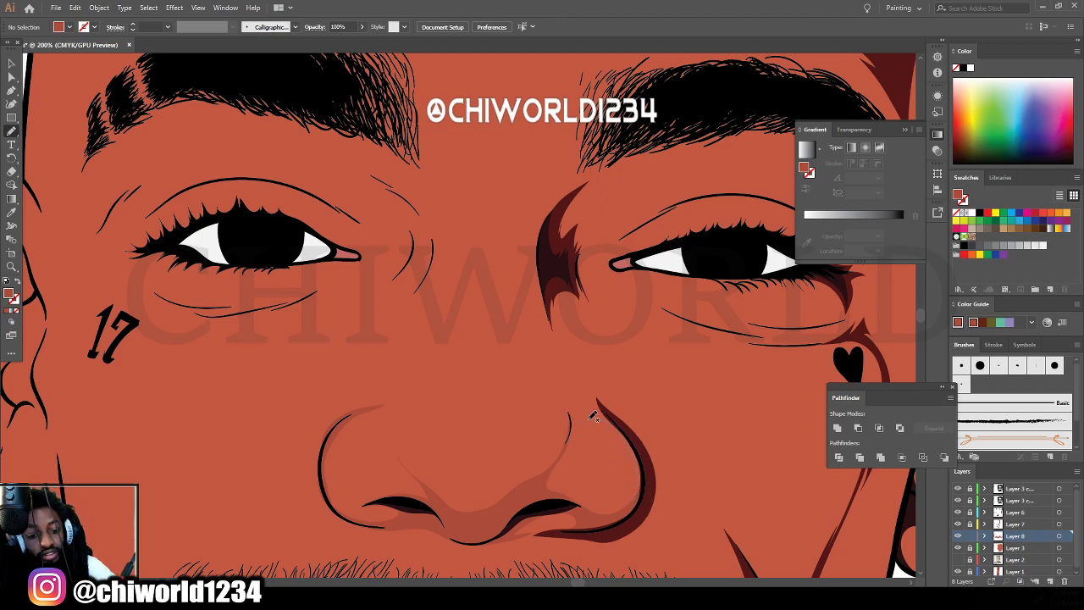
Draw a large shadow from the dark-shaded side of the nose up along the bridge to the inner end of the eyebrow.
drag(563, 452, 567, 412)
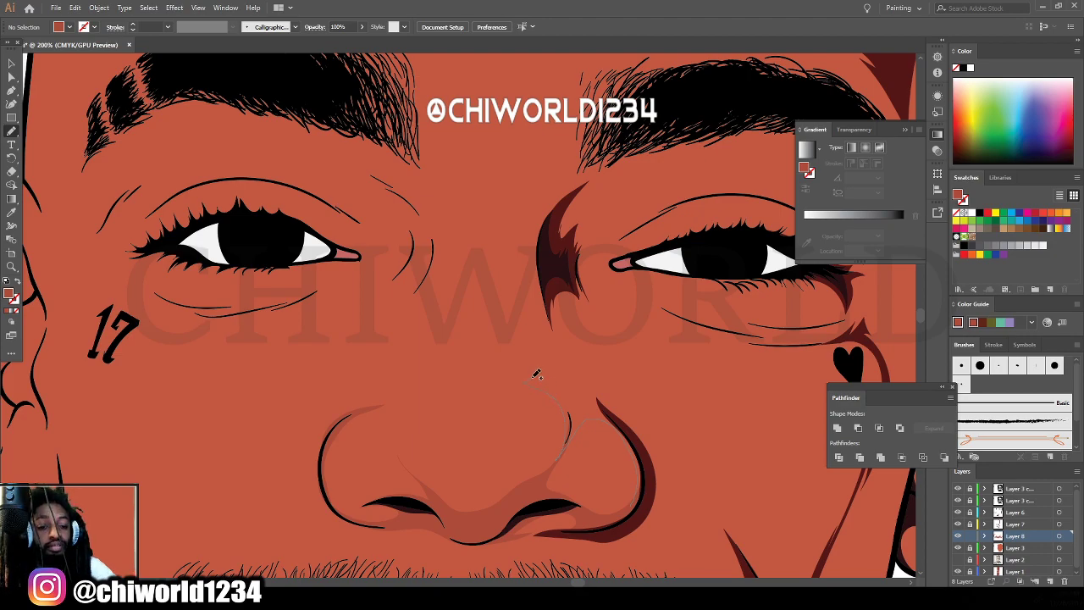
mouse_move(536, 373)
mouse_down()
mouse_move(544, 341)
mouse_move(538, 348)
mouse_move(529, 252)
mouse_move(548, 216)
mouse_move(648, 129)
mouse_move(713, 128)
mouse_move(600, 185)
mouse_move(572, 223)
mouse_move(595, 203)
mouse_move(578, 230)
mouse_move(595, 237)
mouse_move(586, 282)
mouse_move(624, 370)
mouse_move(614, 397)
mouse_move(650, 456)
mouse_move(648, 496)
mouse_move(633, 521)
mouse_up()
key(ctrl+0)
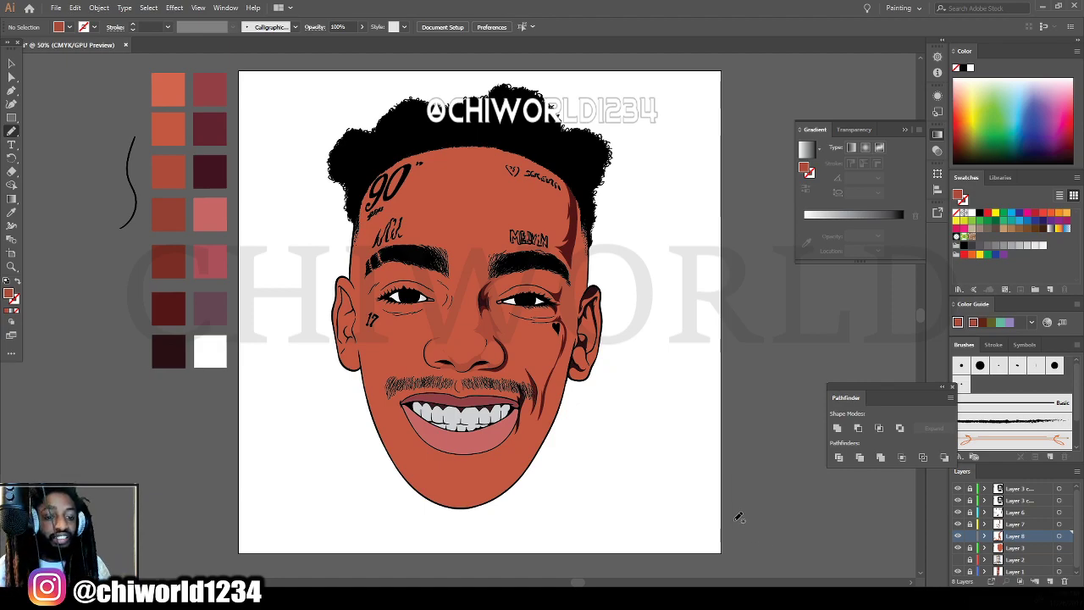
Draw a pointed shadow below the inner corner of the eye beside the dark bridge shadow, and a wide one across its upper eyelid.
key(ctrl+minus)
key(ctrl+plus)
key(ctrl+plus)
key(ctrl+plus)
key(ctrl+plus)
key(ctrl+plus)
scroll(687, 443, up, 3)
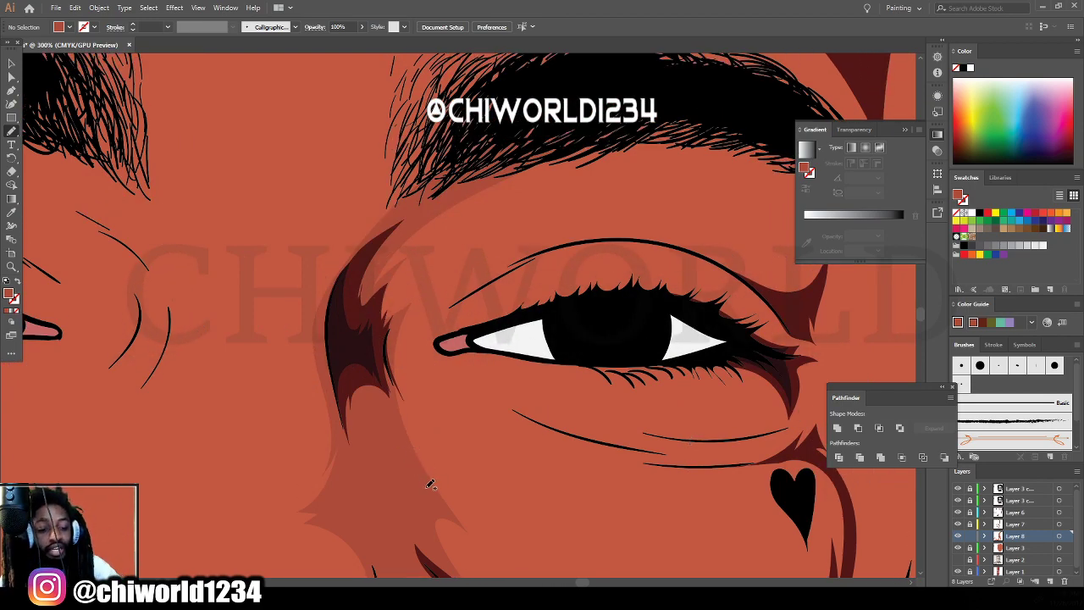
mouse_move(430, 483)
mouse_down()
mouse_move(417, 446)
mouse_move(468, 473)
mouse_move(408, 400)
mouse_move(397, 347)
mouse_move(403, 308)
mouse_move(383, 331)
mouse_move(381, 315)
mouse_up()
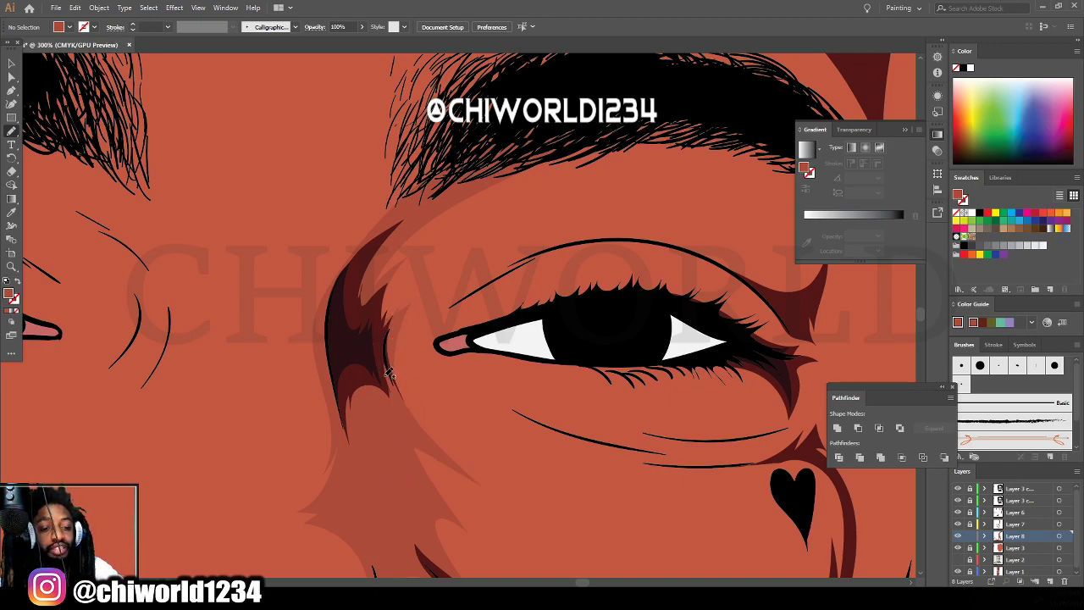
mouse_move(391, 376)
mouse_down()
mouse_move(398, 339)
mouse_move(448, 287)
mouse_up()
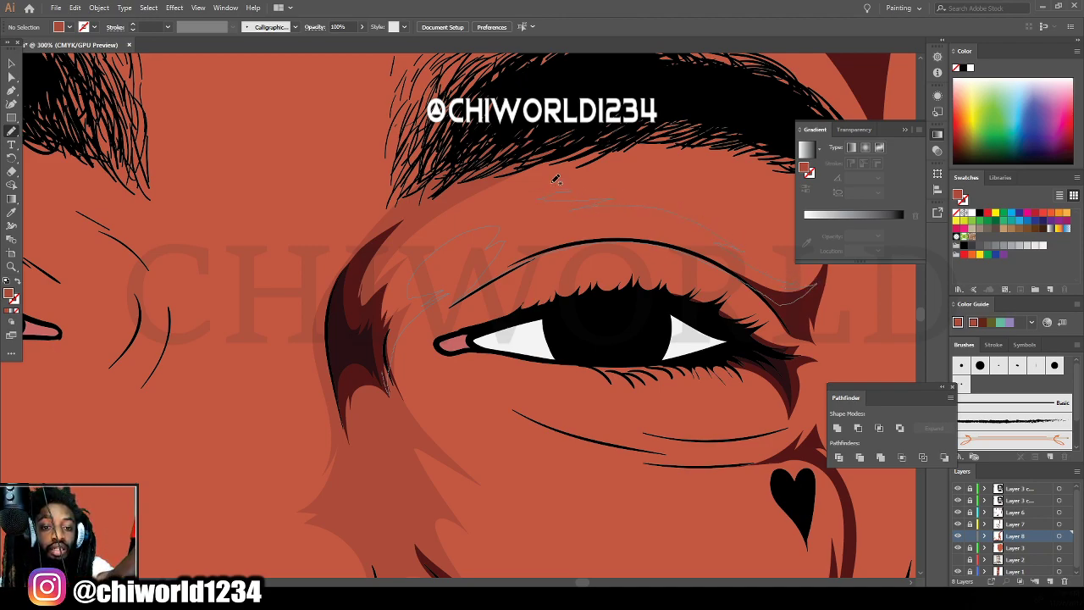
mouse_move(377, 227)
mouse_down()
mouse_move(347, 306)
mouse_move(364, 412)
mouse_up()
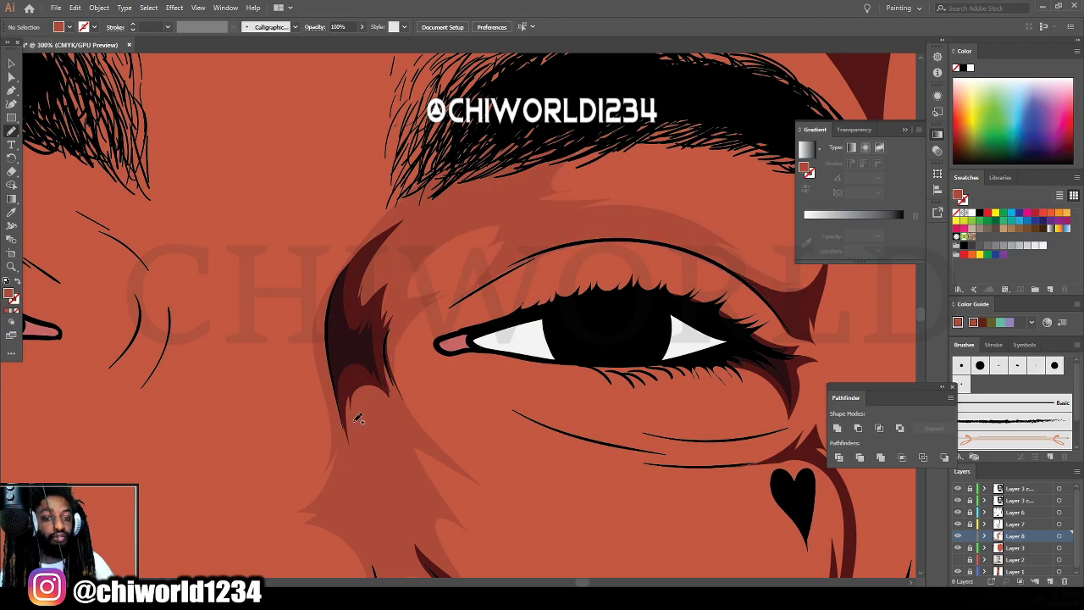
Lock Layer 8, unlock Layers 6 and 7, and activate Layer 6.
key(ctrl+minus)
key(ctrl+minus)
key(ctrl+minus)
key(ctrl+minus)
key(ctrl+minus)
key(ctrl+plus)
key(ctrl+plus)
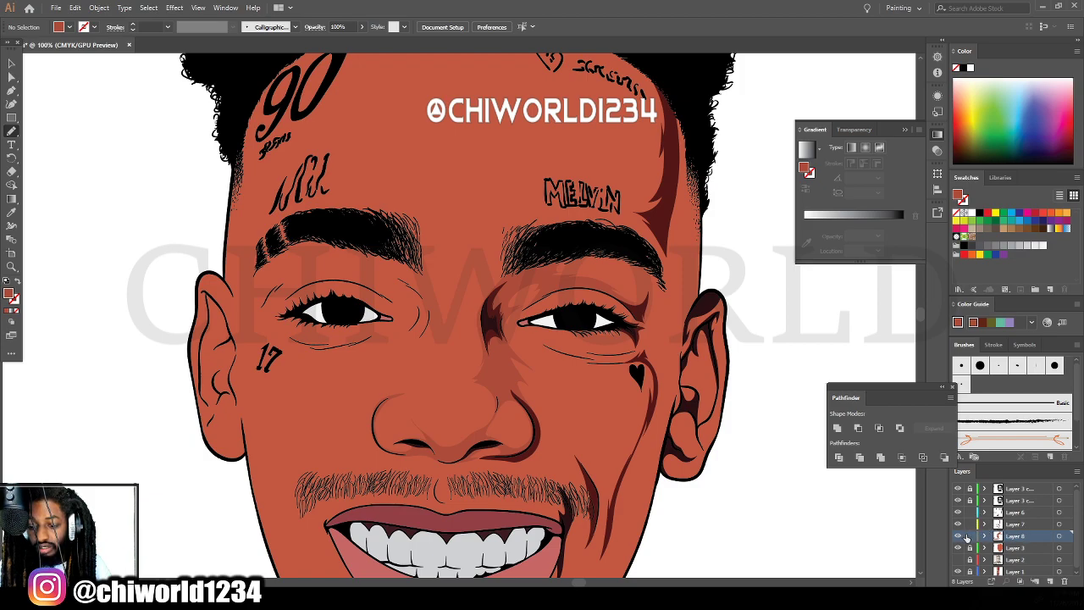
click(1014, 513)
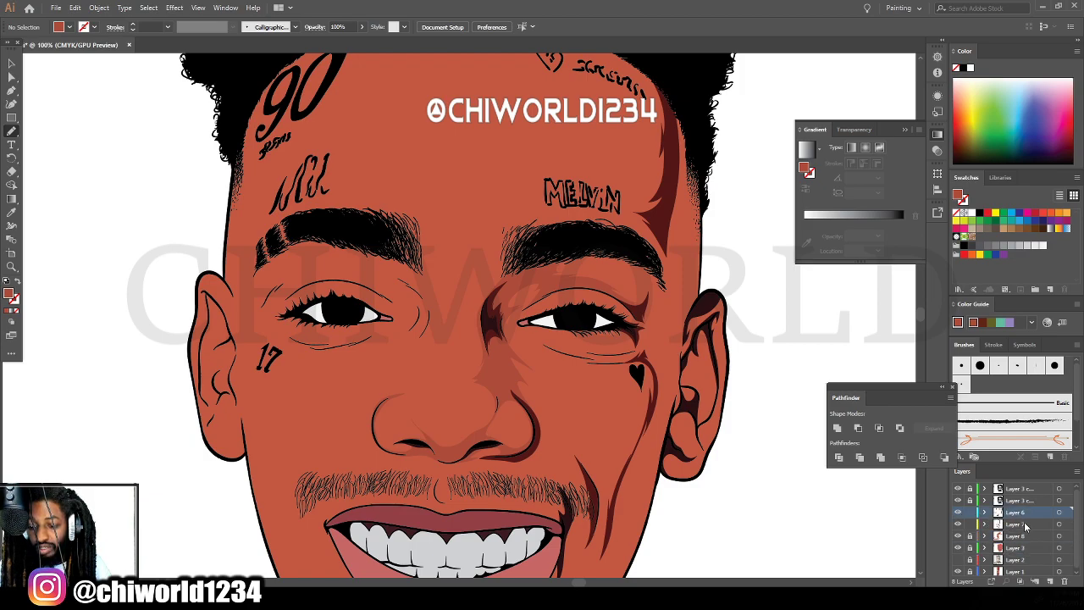
Delete Layer 6 and Layer 7 together with the artwork they contain.
click(1064, 583)
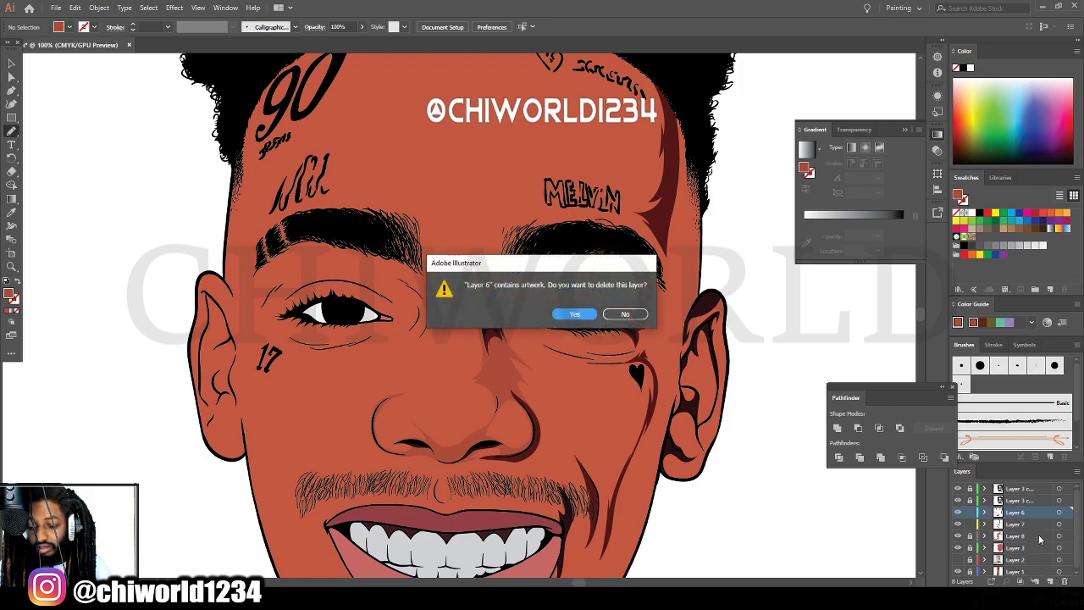
click(576, 312)
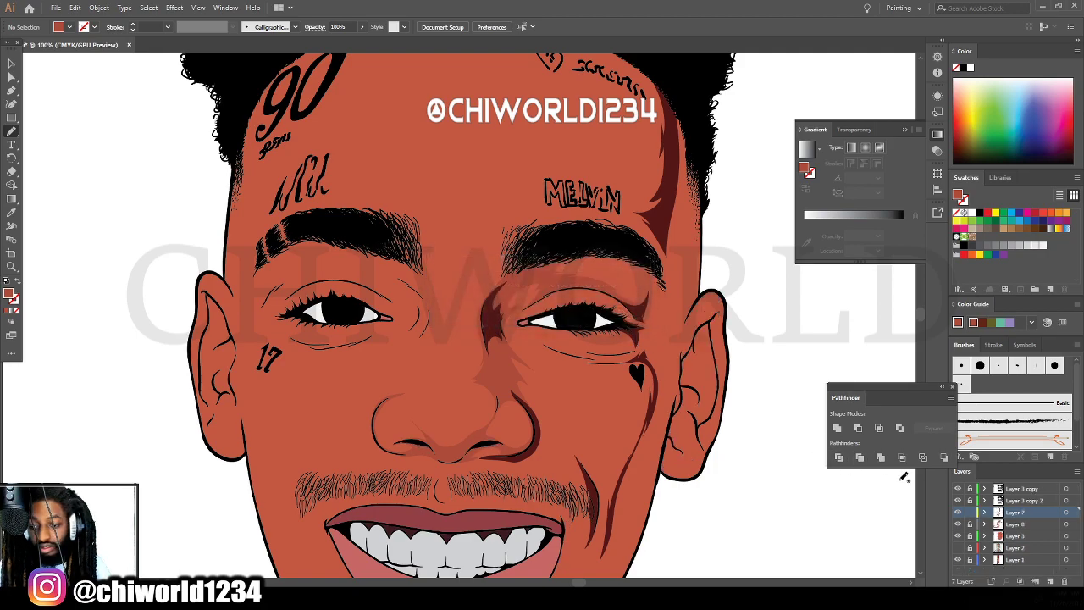
double_click(1031, 518)
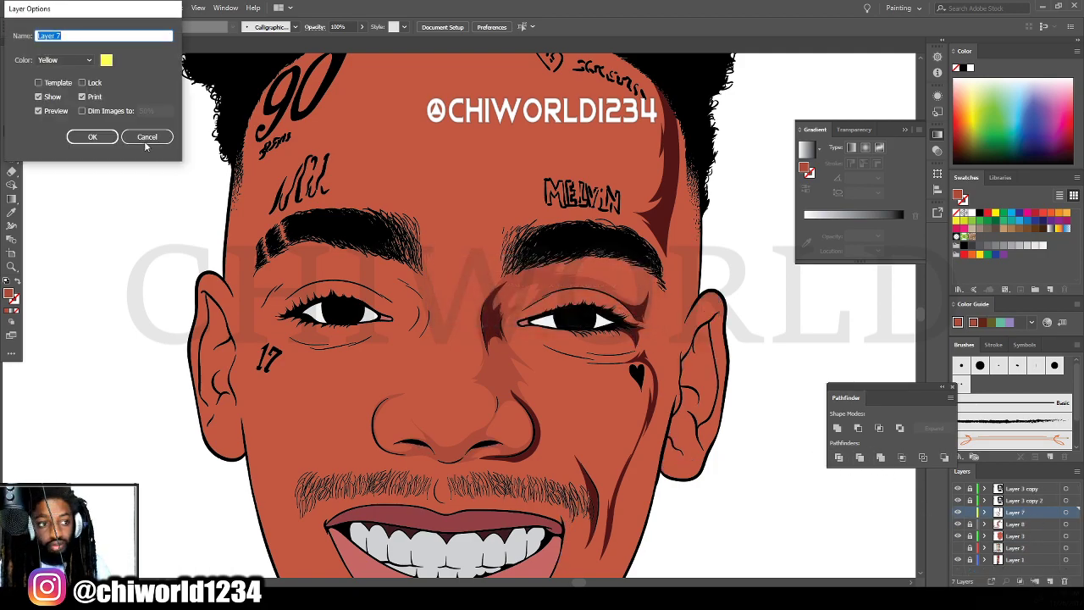
click(93, 135)
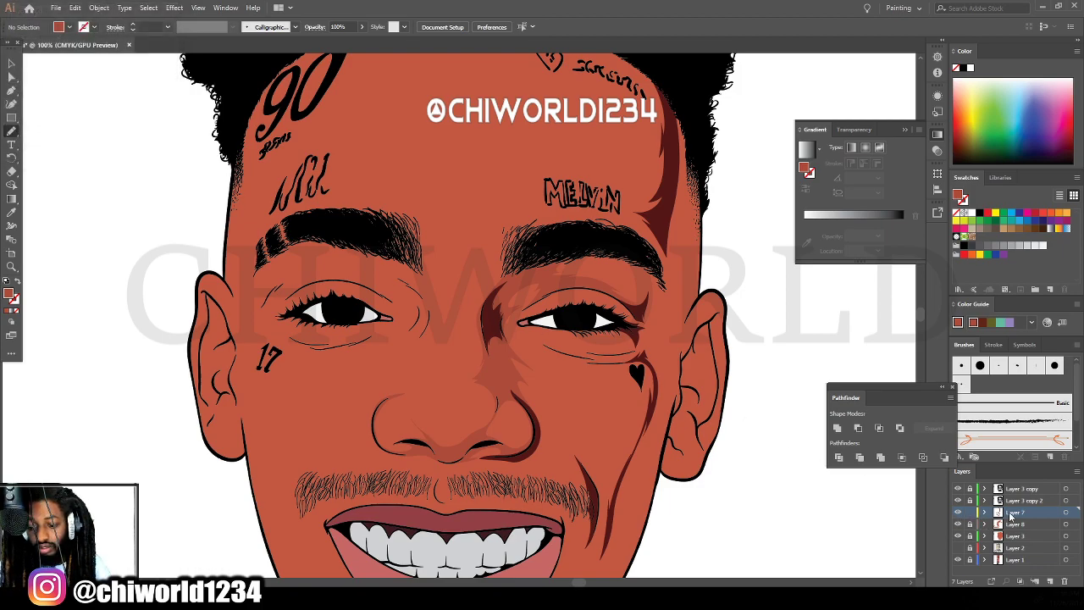
click(1062, 580)
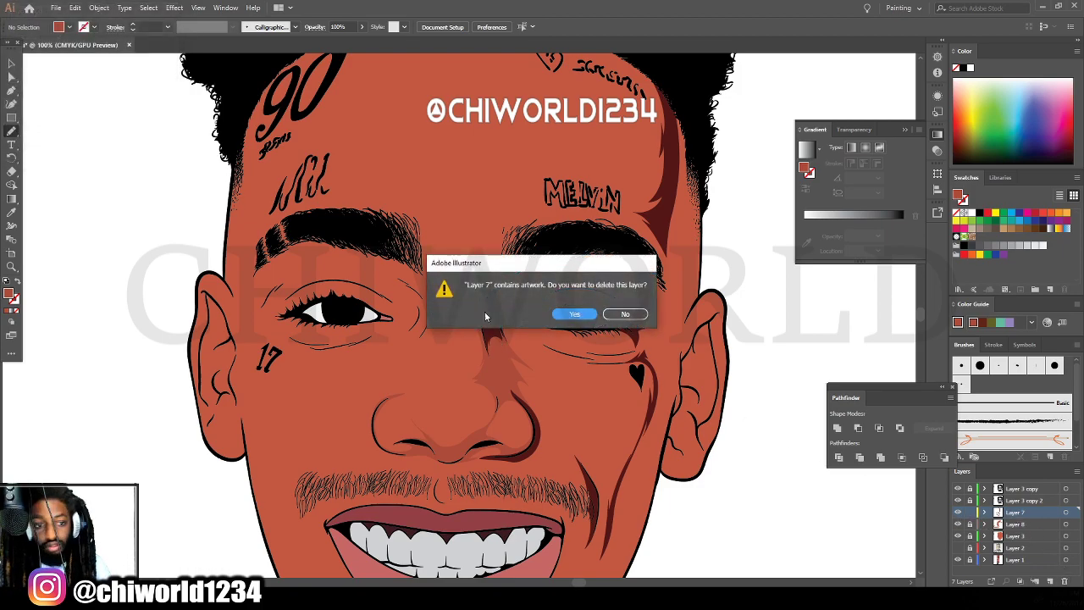
click(574, 314)
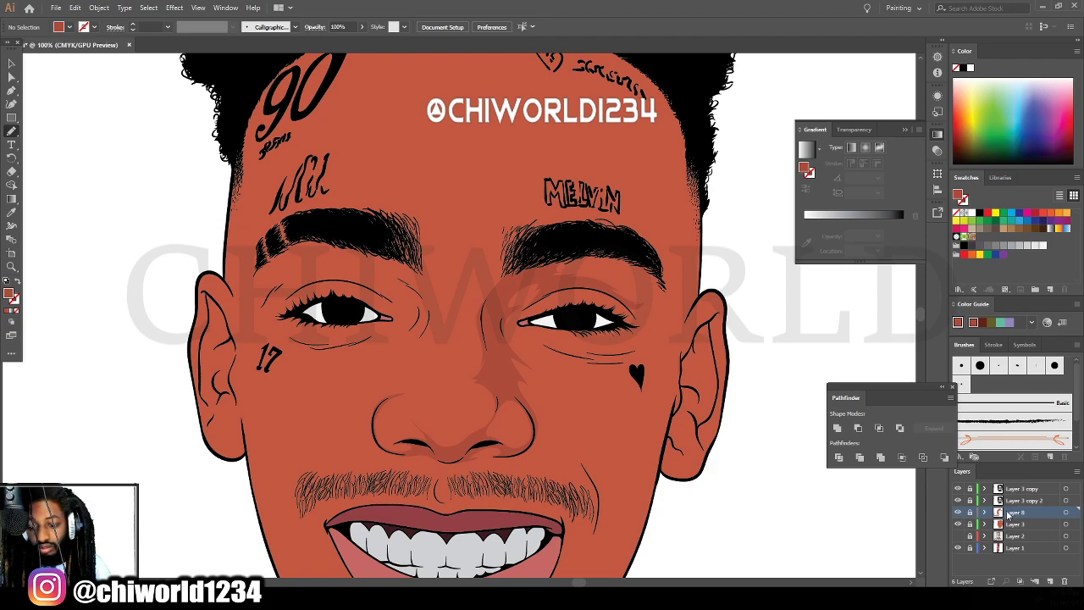
Using the nose-bridge shadow's fill colour, draw a curved shadow on Layer 8 below the eye above the heart tattoo, around its outer corner.
scroll(737, 472, down, 2)
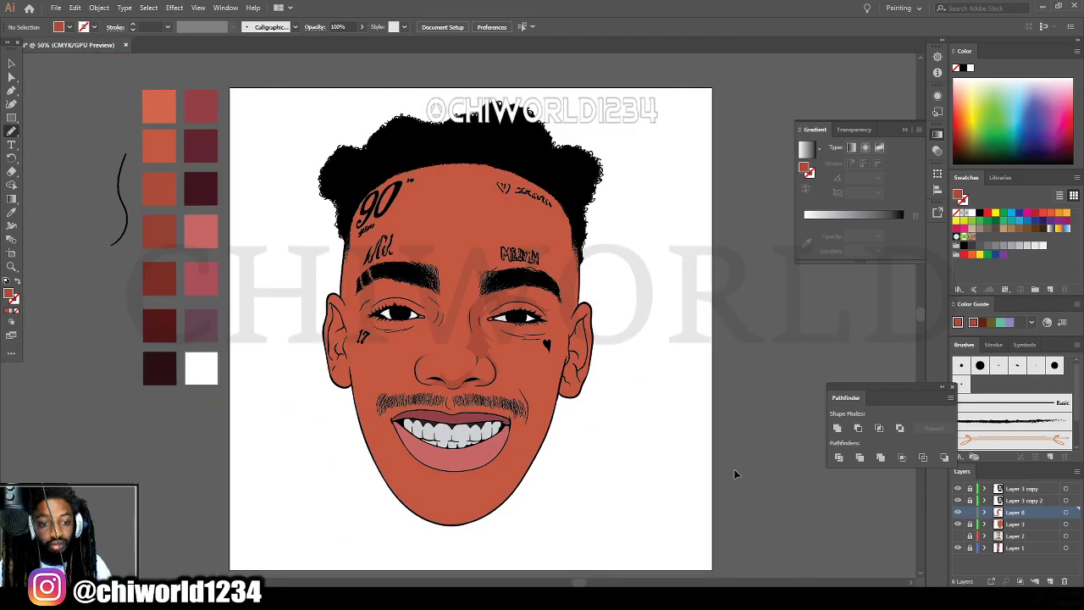
scroll(561, 438, up, 4)
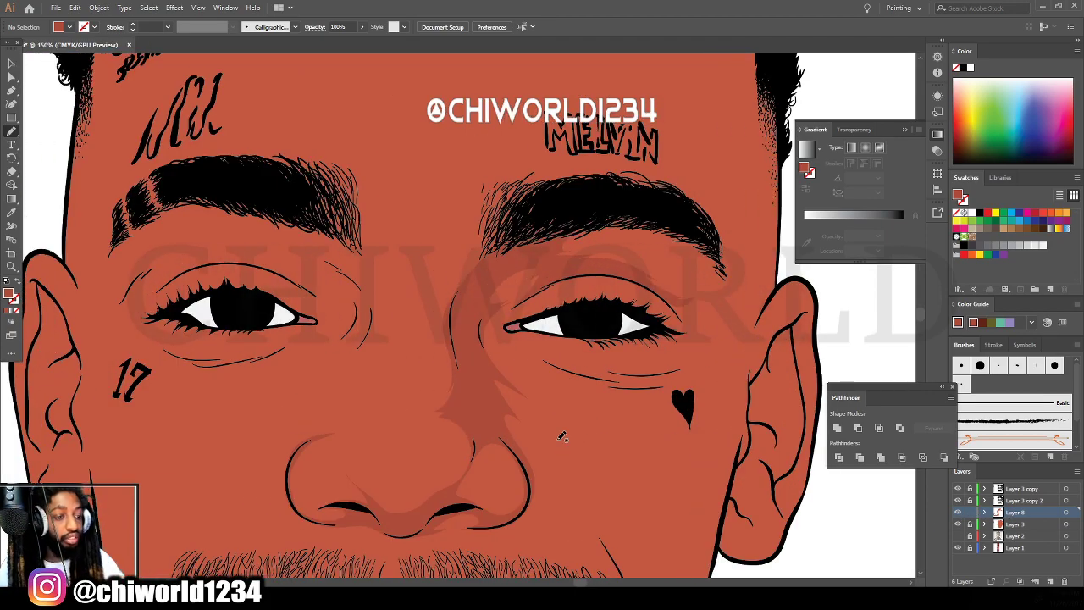
click(17, 213)
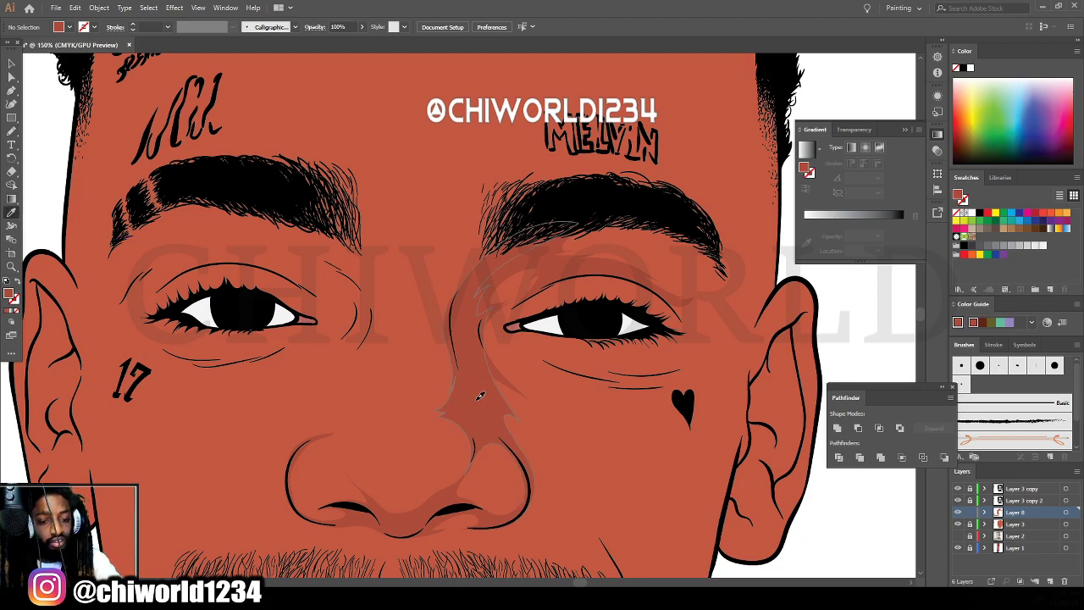
click(12, 132)
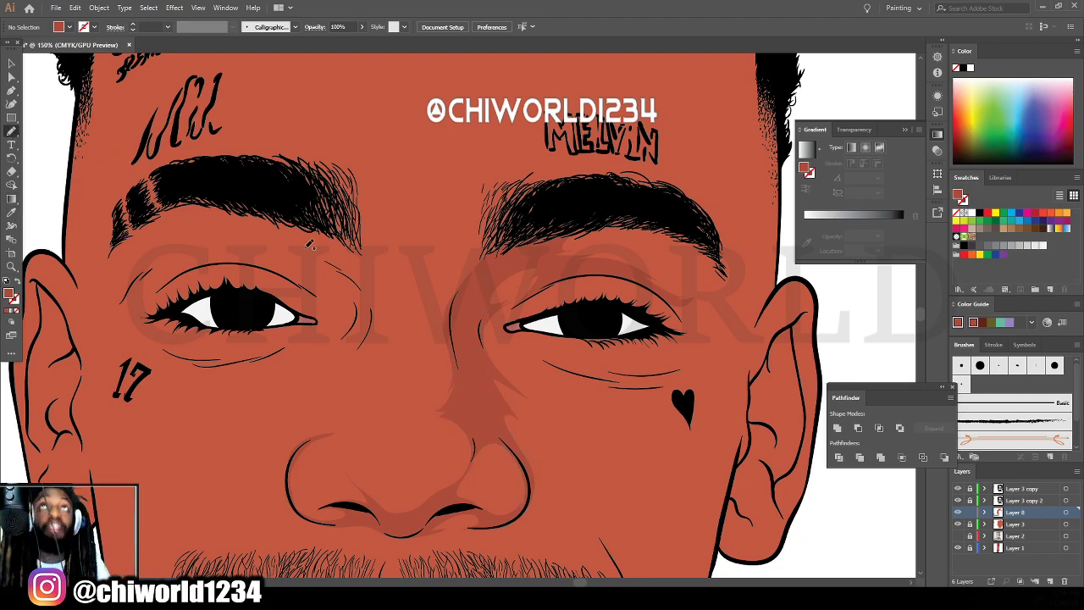
key(ctrl+minus)
scroll(320, 251, right, 3)
key(ctrl+equal)
key(ctrl+equal)
key(ctrl+equal)
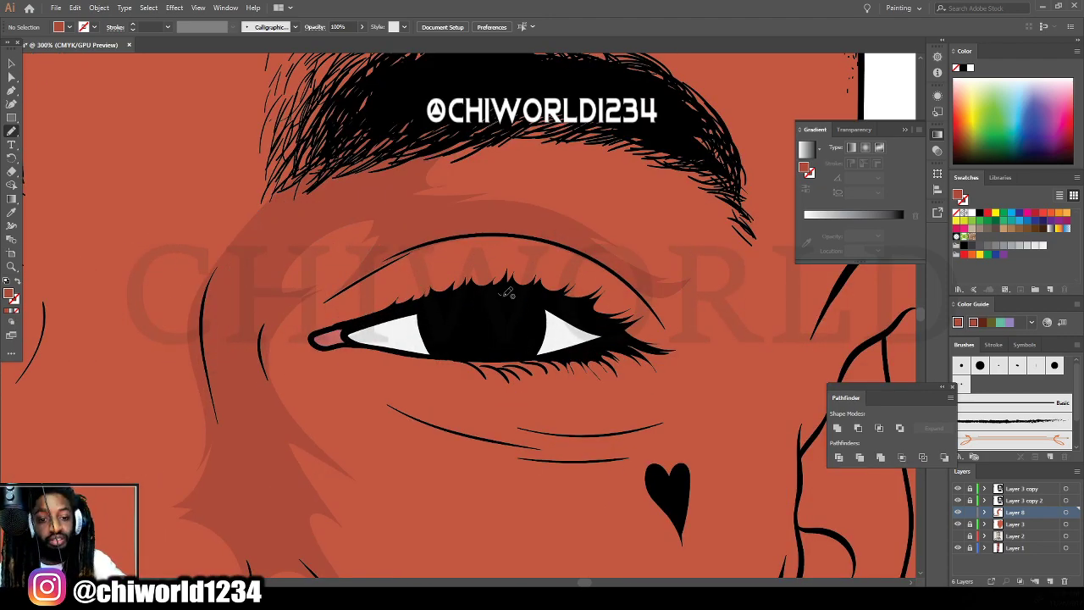
mouse_move(499, 294)
mouse_down()
mouse_move(558, 302)
mouse_move(595, 278)
mouse_move(546, 234)
mouse_move(614, 263)
mouse_move(656, 304)
mouse_move(658, 336)
mouse_move(513, 326)
mouse_move(520, 345)
mouse_move(575, 341)
mouse_move(606, 362)
mouse_up()
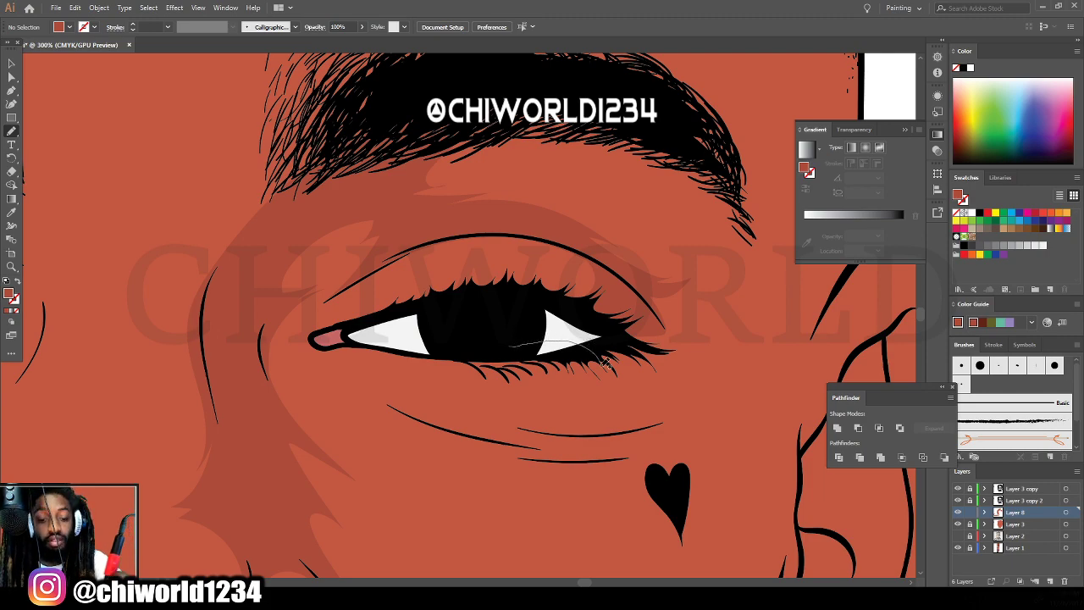
drag(535, 413, 462, 411)
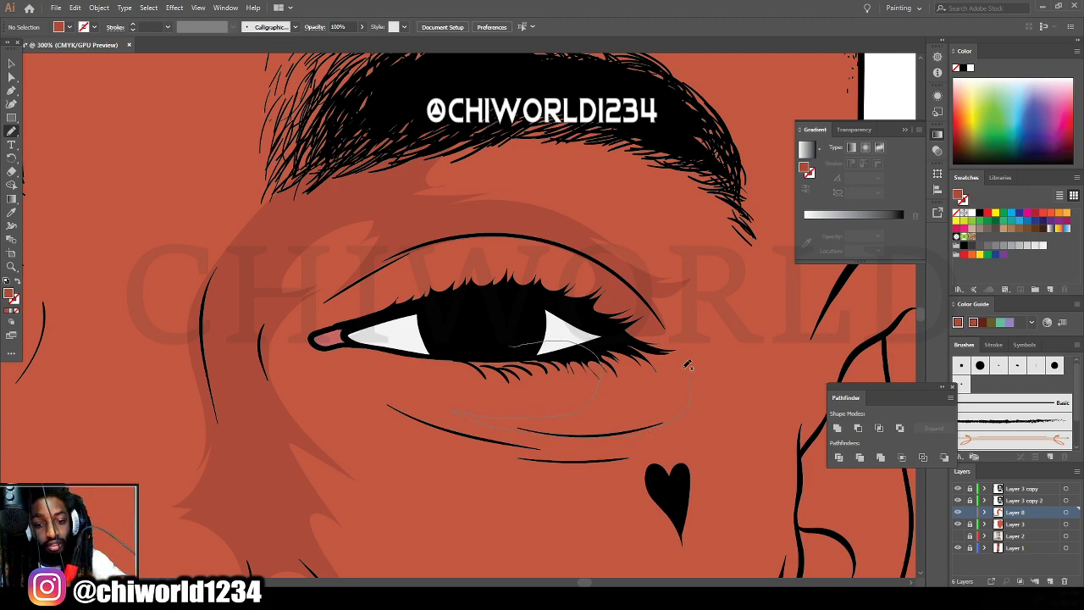
drag(688, 364, 689, 366)
Draw a tapered shadow under the eyebrow above the 17 tattoo, curving down past the eye's inner corner to the crease beside the nose.
key(ctrl+minus)
key(ctrl+minus)
key(ctrl+minus)
key(ctrl+minus)
key(ctrl+minus)
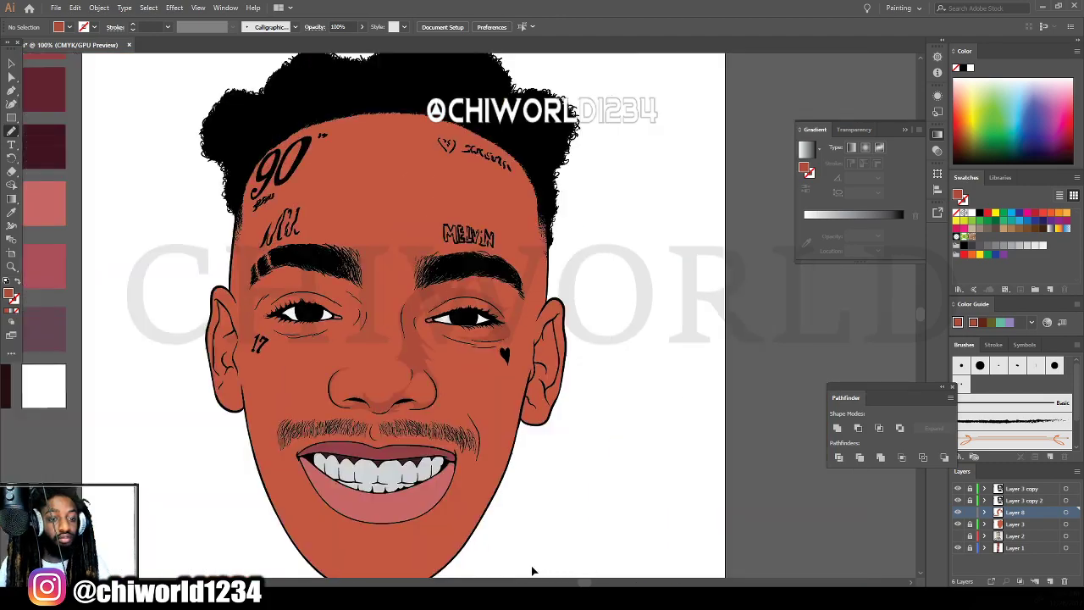
scroll(514, 552, left, 7)
key(ctrl+equal)
key(ctrl+equal)
scroll(510, 546, up, 2)
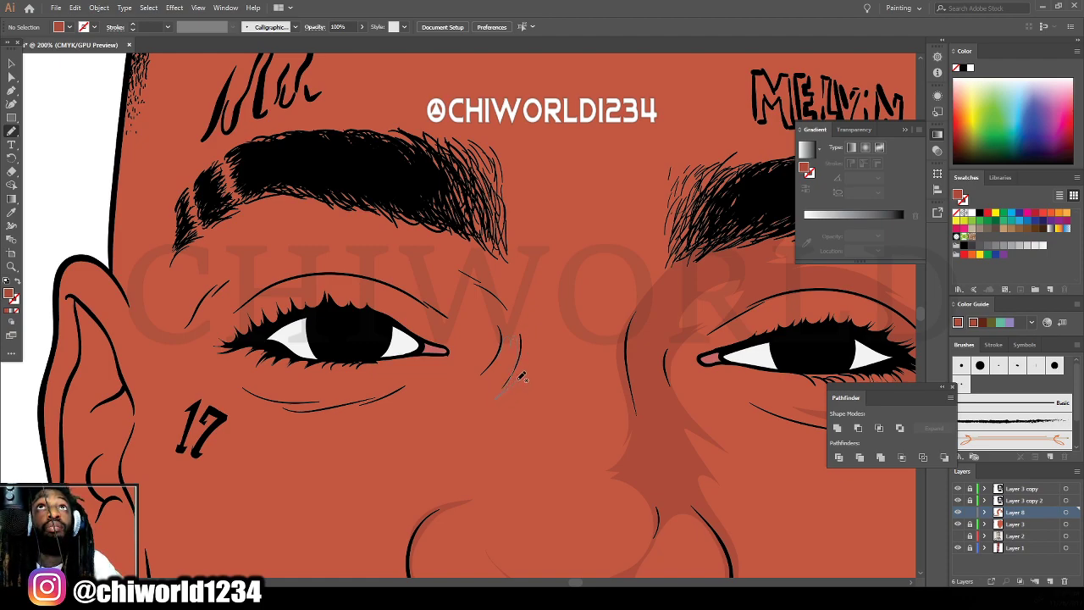
mouse_move(424, 188)
mouse_down()
mouse_move(249, 166)
mouse_move(244, 179)
mouse_move(322, 228)
mouse_move(434, 254)
mouse_move(415, 255)
mouse_move(469, 274)
mouse_move(503, 312)
mouse_move(493, 303)
mouse_move(506, 324)
mouse_move(497, 391)
mouse_up()
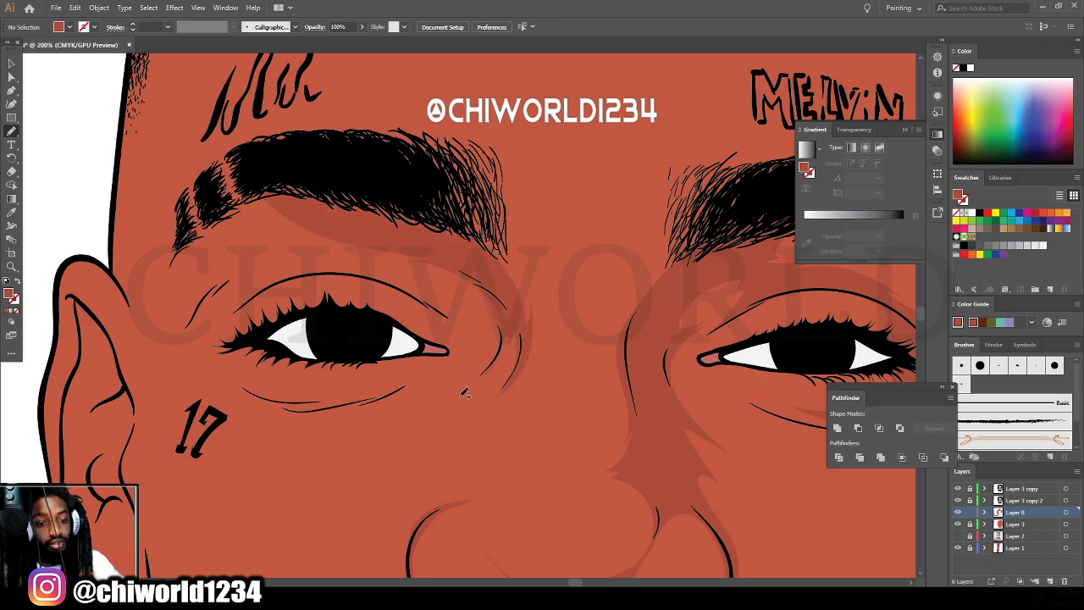
Erase the outer end of the shadow under the eyebrow on the 17-tattoo side with the Eraser tool.
key(ctrl+minus)
key(ctrl+minus)
key(ctrl+minus)
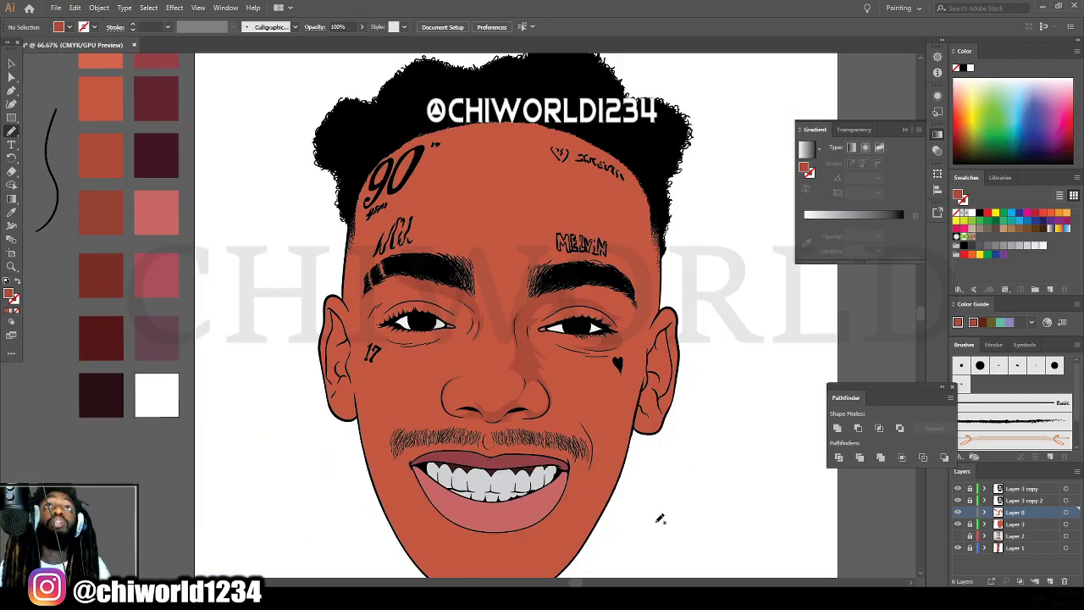
key(ctrl+plus)
key(ctrl+plus)
key(ctrl+plus)
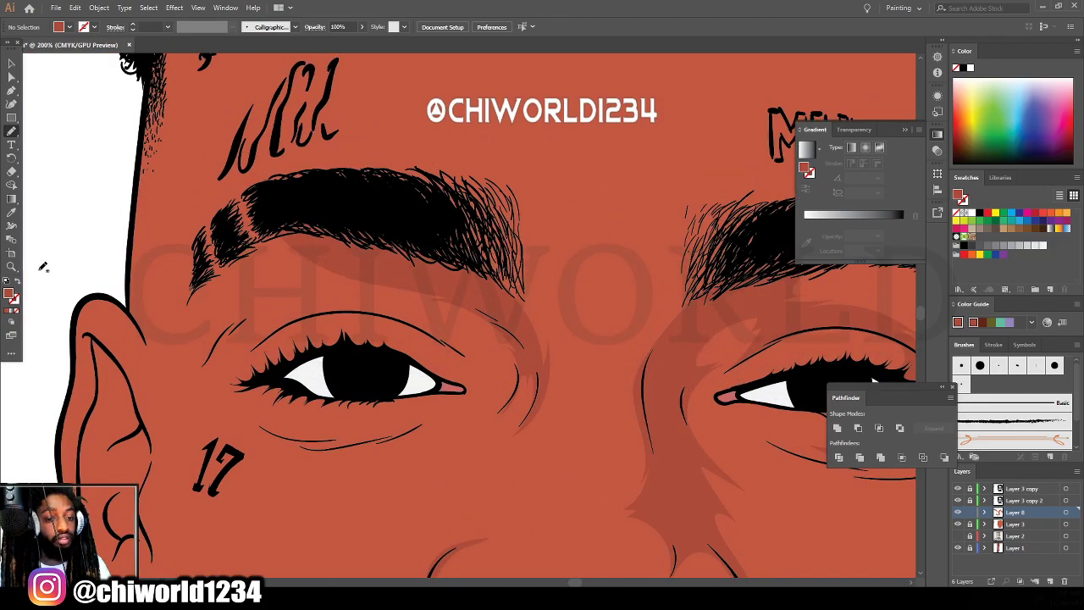
click(12, 172)
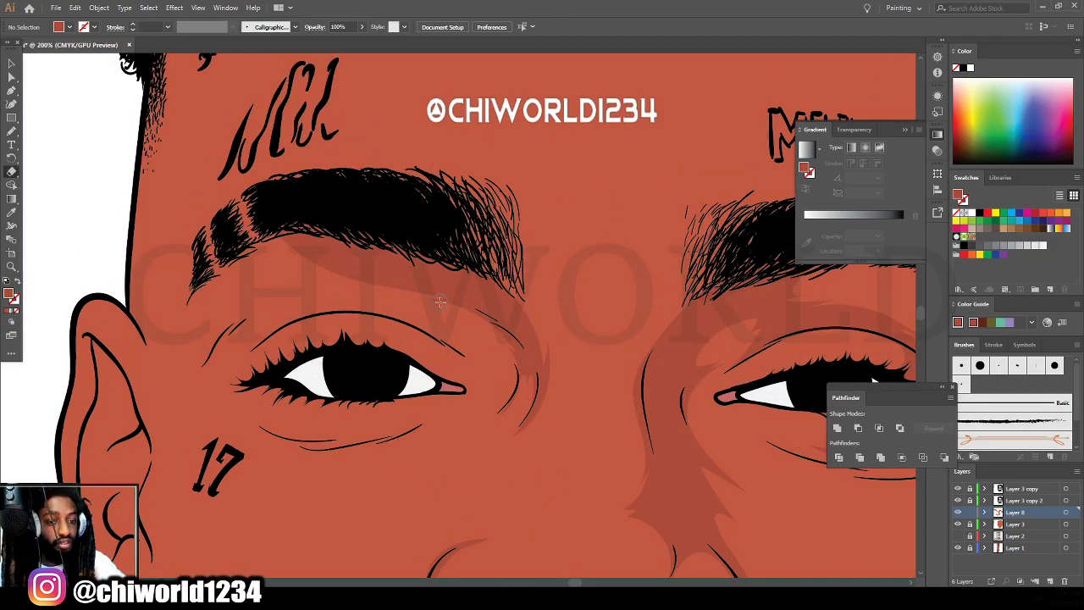
drag(449, 307, 344, 258)
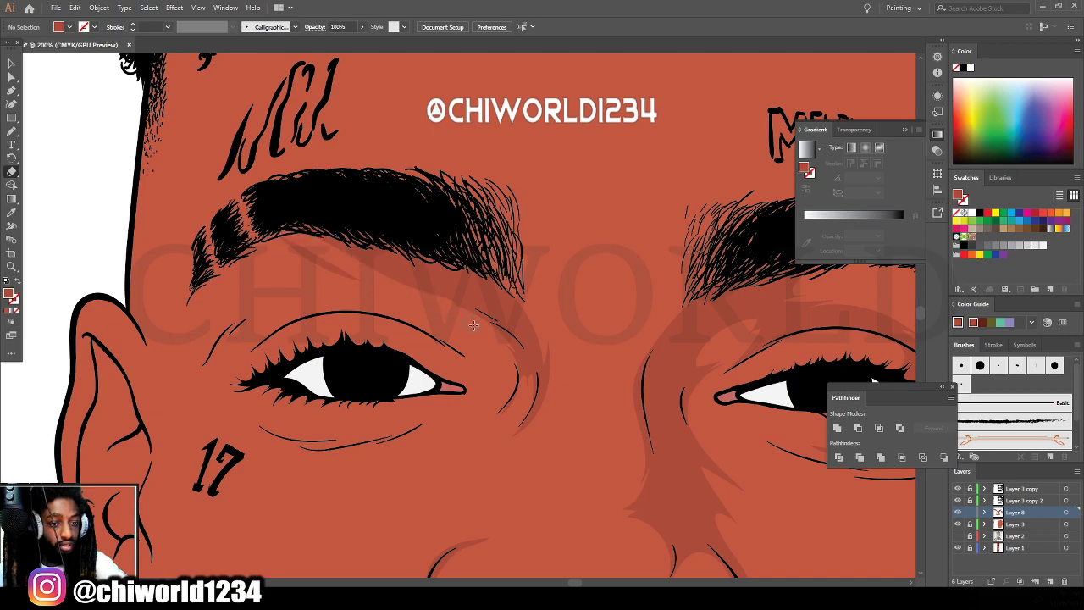
drag(480, 329, 355, 234)
drag(428, 292, 288, 229)
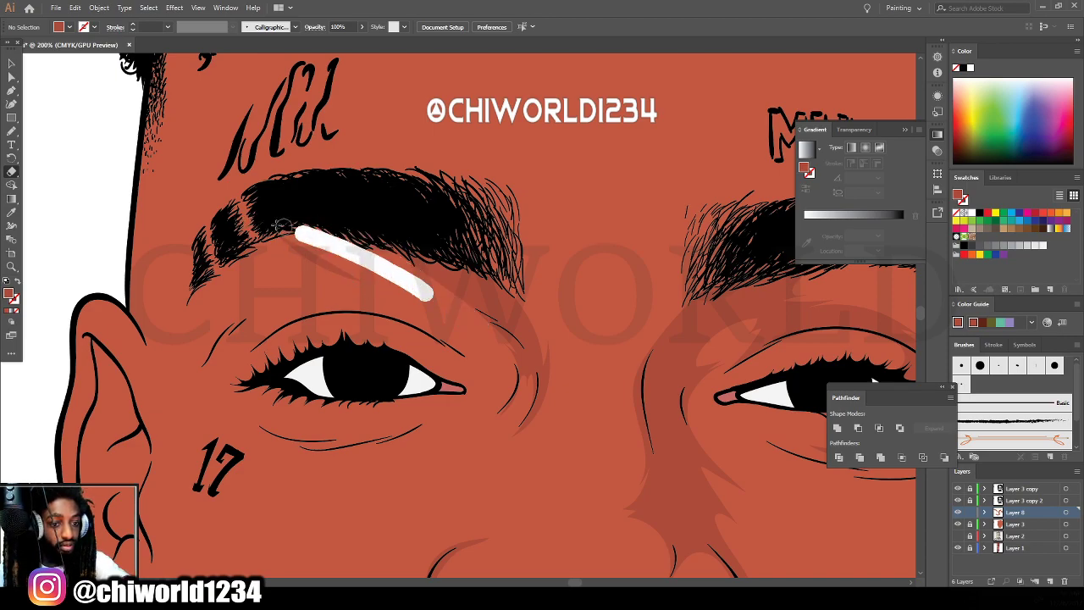
drag(398, 285, 240, 228)
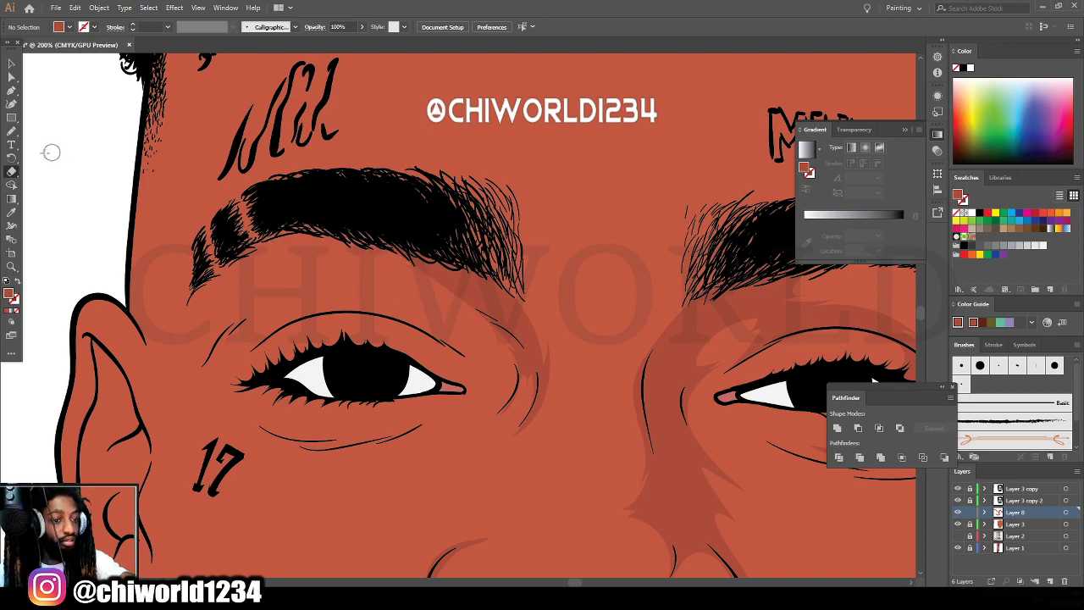
Draw a freehand shadow below the nose tip and nostril, running down into the groove above the upper lip.
click(11, 131)
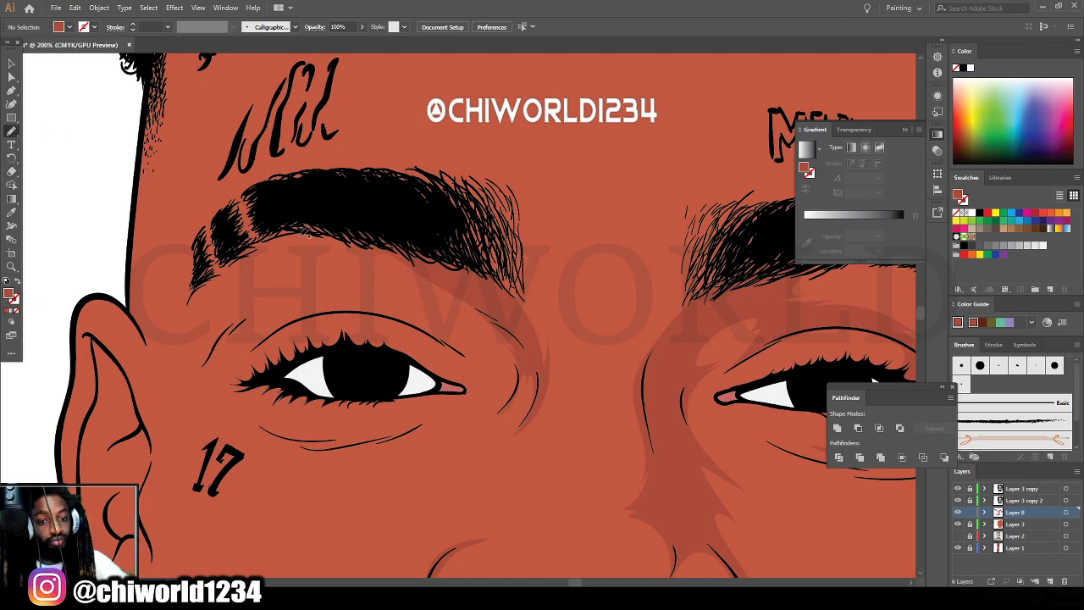
key(ctrl+minus)
key(ctrl+minus)
key(ctrl+minus)
key(ctrl+minus)
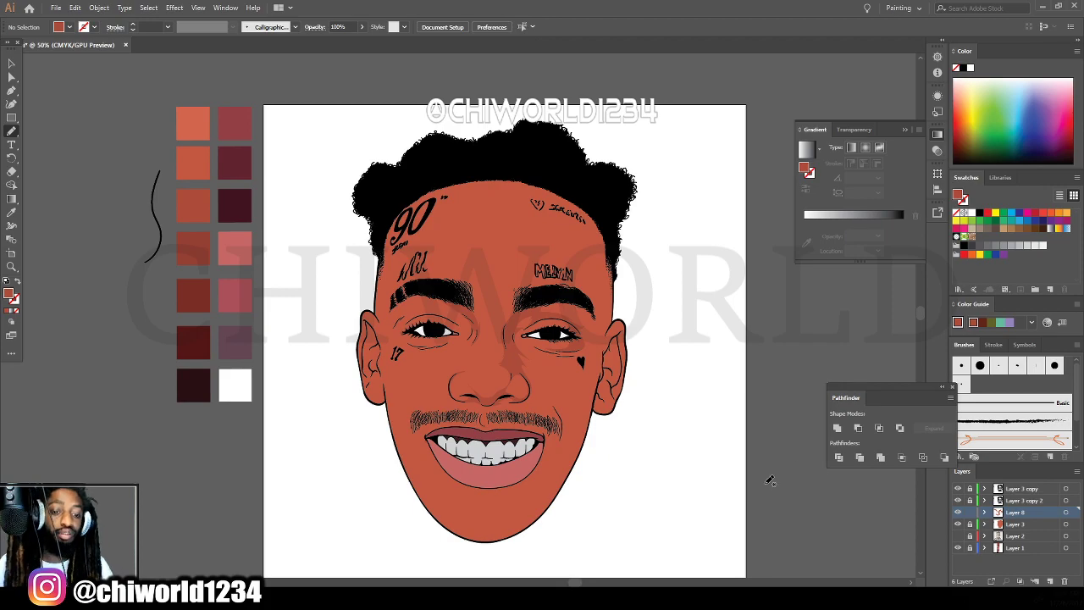
key(ctrl+plus)
key(ctrl+plus)
key(ctrl+plus)
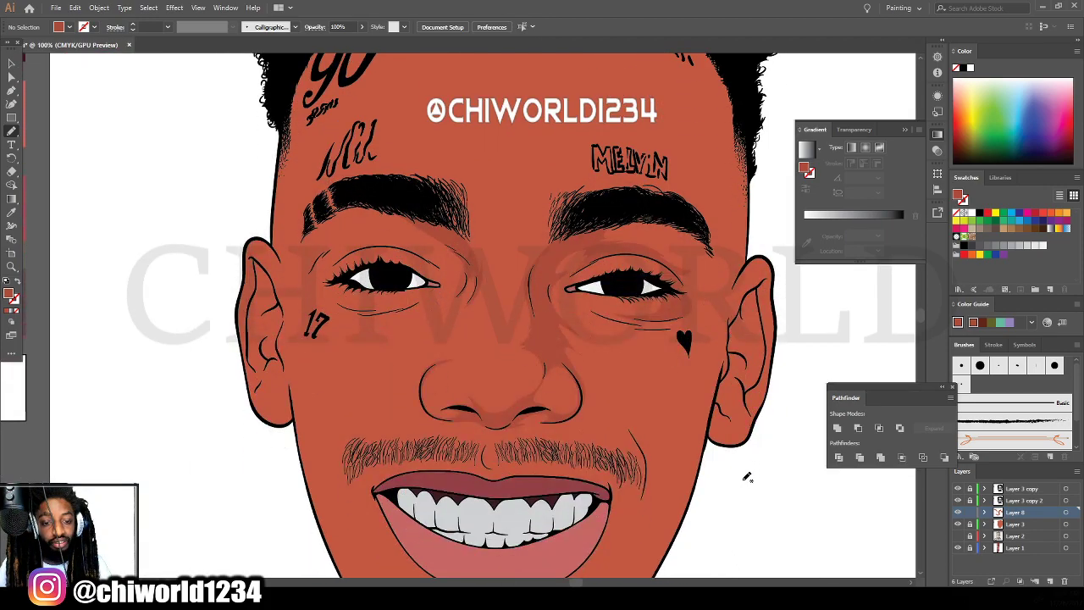
scroll(711, 440, down, 4)
key(ctrl+plus)
key(ctrl+plus)
scroll(709, 433, right, 2)
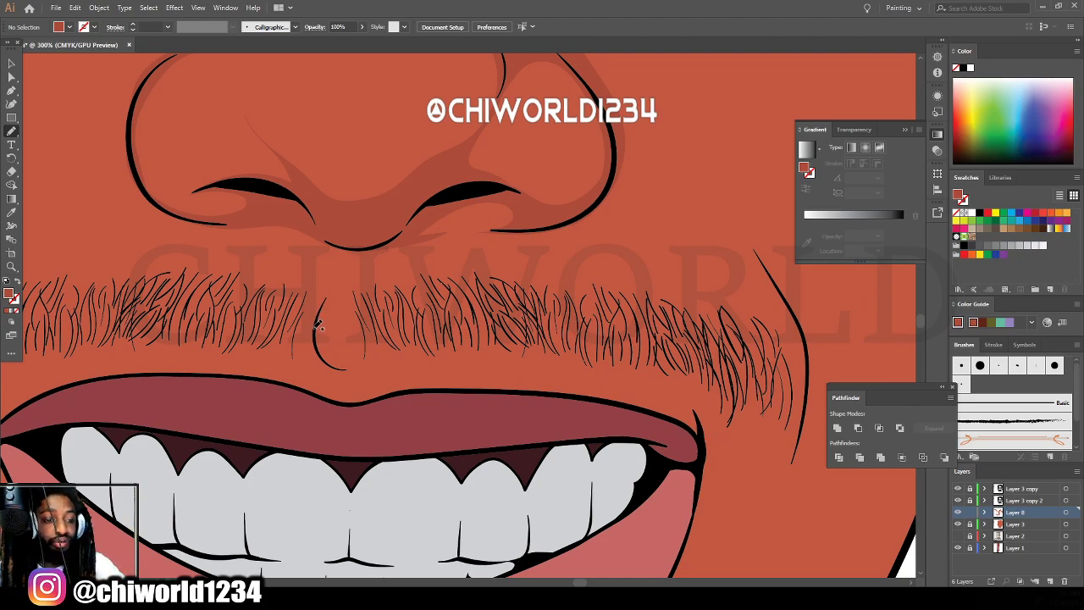
mouse_move(330, 288)
mouse_down()
mouse_move(314, 222)
mouse_move(379, 241)
mouse_move(533, 225)
mouse_move(515, 238)
mouse_up()
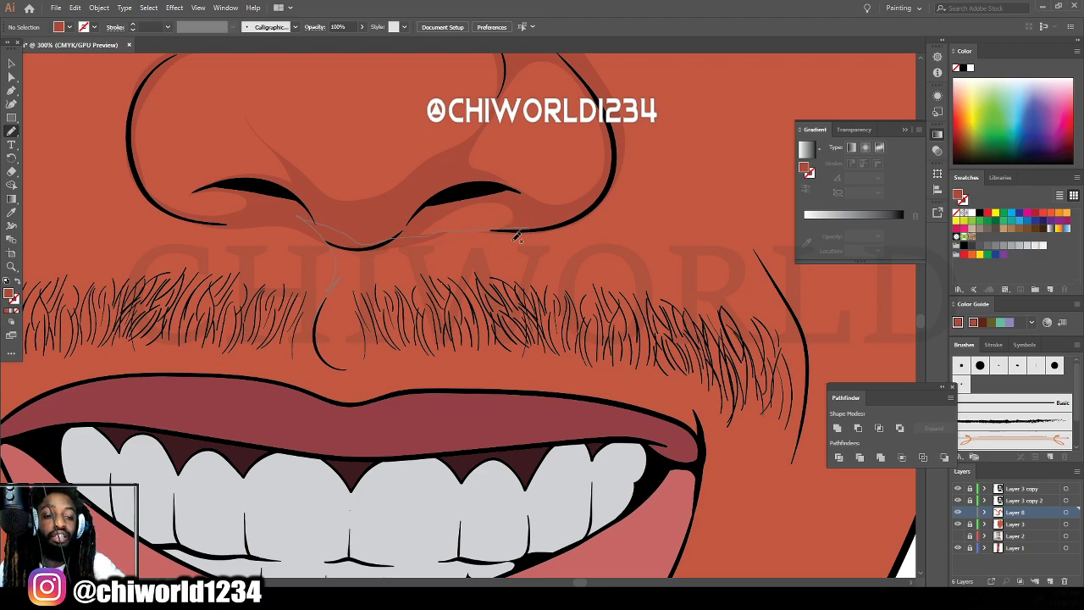
mouse_move(502, 278)
mouse_down()
mouse_move(352, 296)
mouse_move(333, 340)
mouse_move(379, 356)
mouse_move(333, 293)
mouse_move(328, 310)
mouse_up()
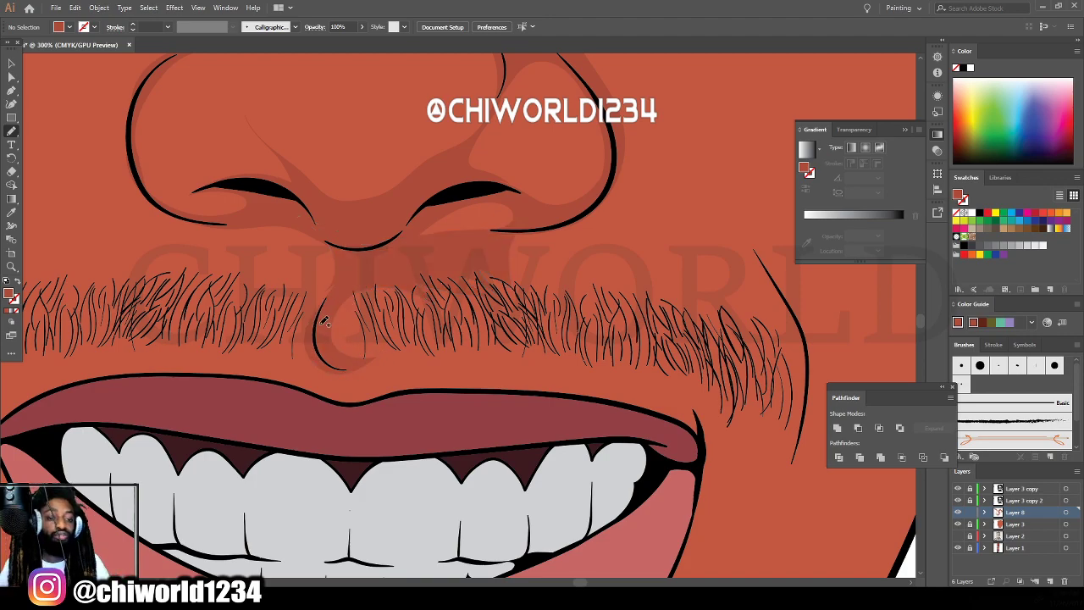
Draw a large pointed shadow from the nose wing across the moustache to the mouth corner and up along the smile line, on the heart-tattoo side.
key(ctrl+minus)
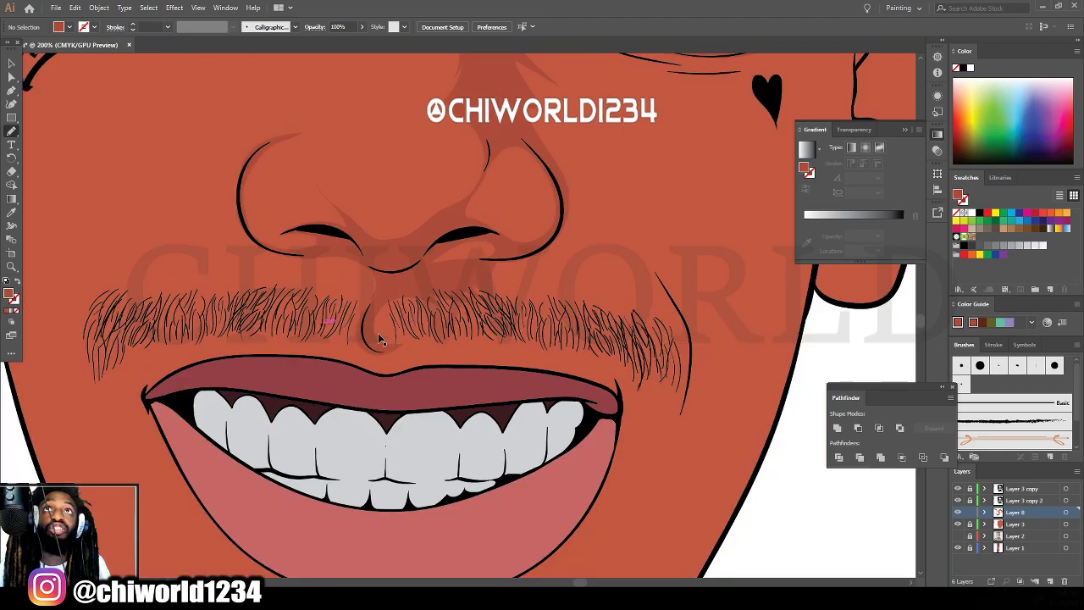
key(ctrl+equal)
scroll(550, 373, right, 3)
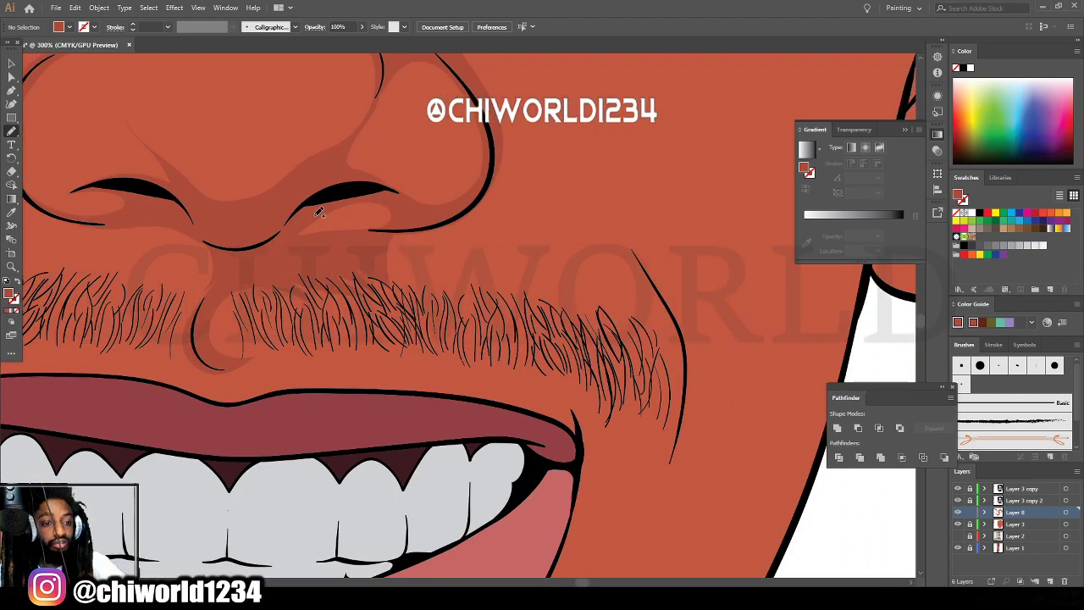
mouse_move(316, 196)
mouse_down()
mouse_move(336, 224)
mouse_move(406, 225)
mouse_move(308, 242)
mouse_move(312, 192)
mouse_up()
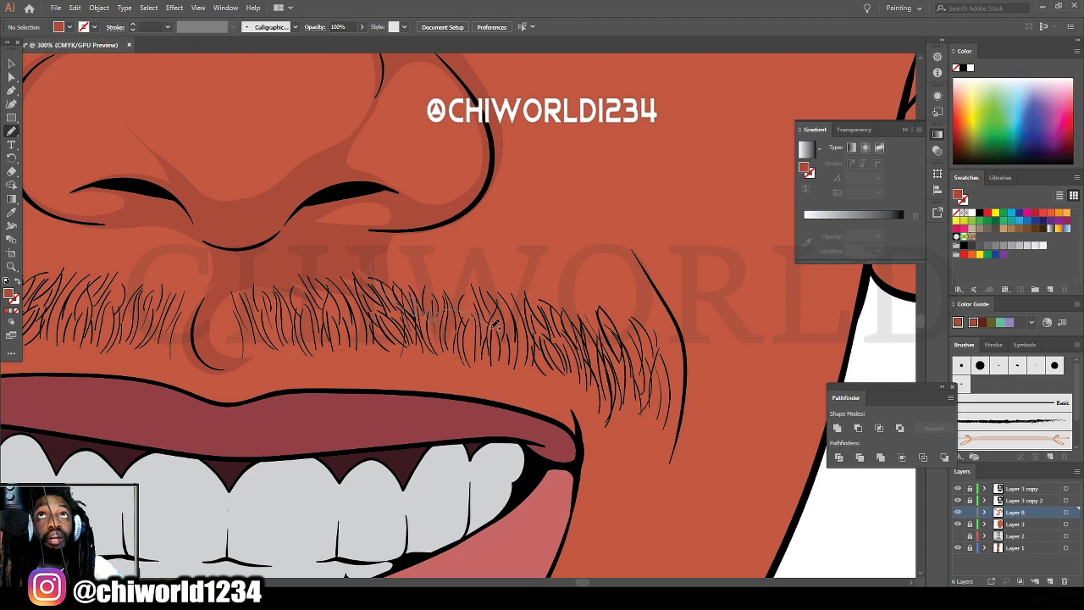
drag(535, 386, 584, 508)
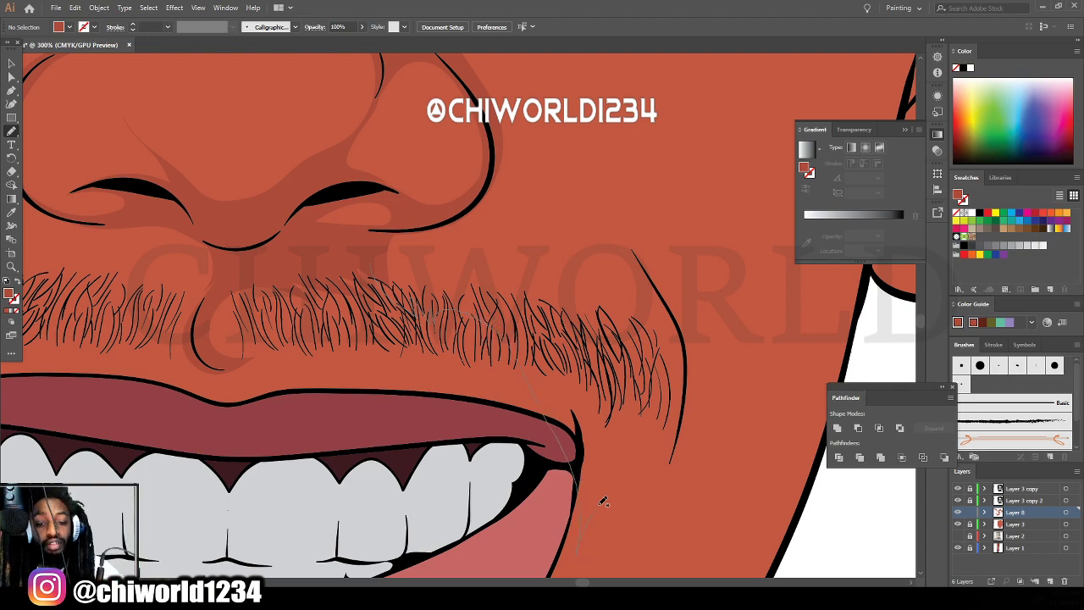
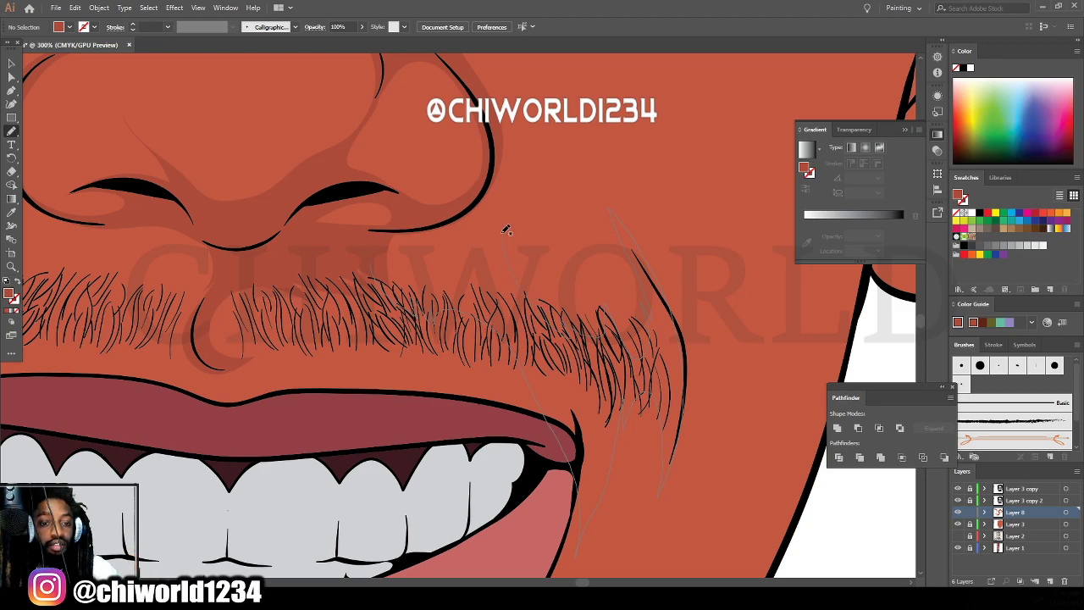
mouse_move(500, 199)
mouse_down()
mouse_move(487, 173)
mouse_move(432, 219)
mouse_move(369, 234)
mouse_up()
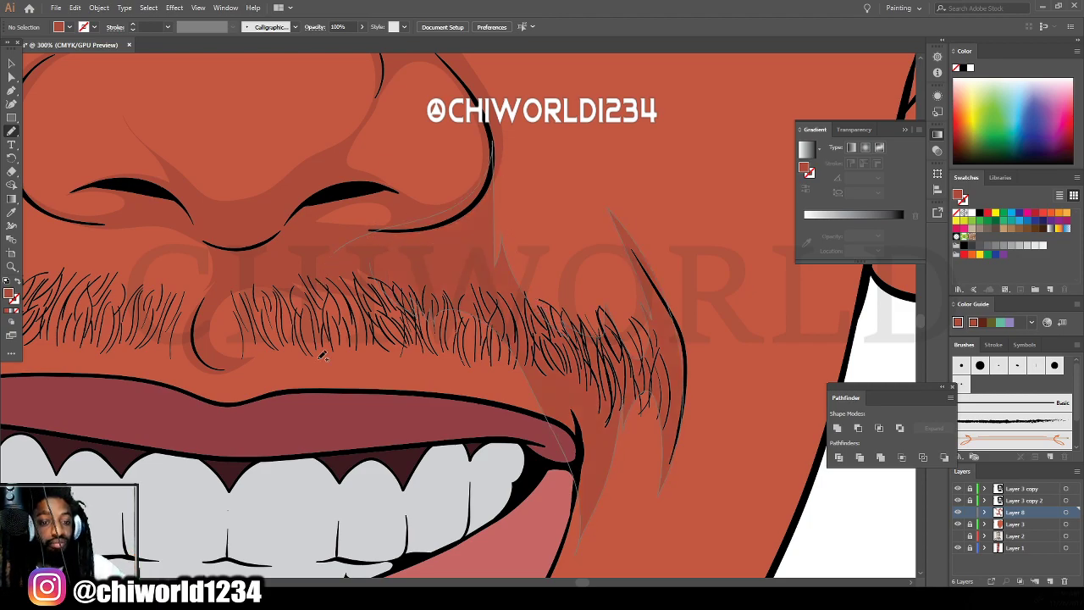
scroll(614, 431, down, 6)
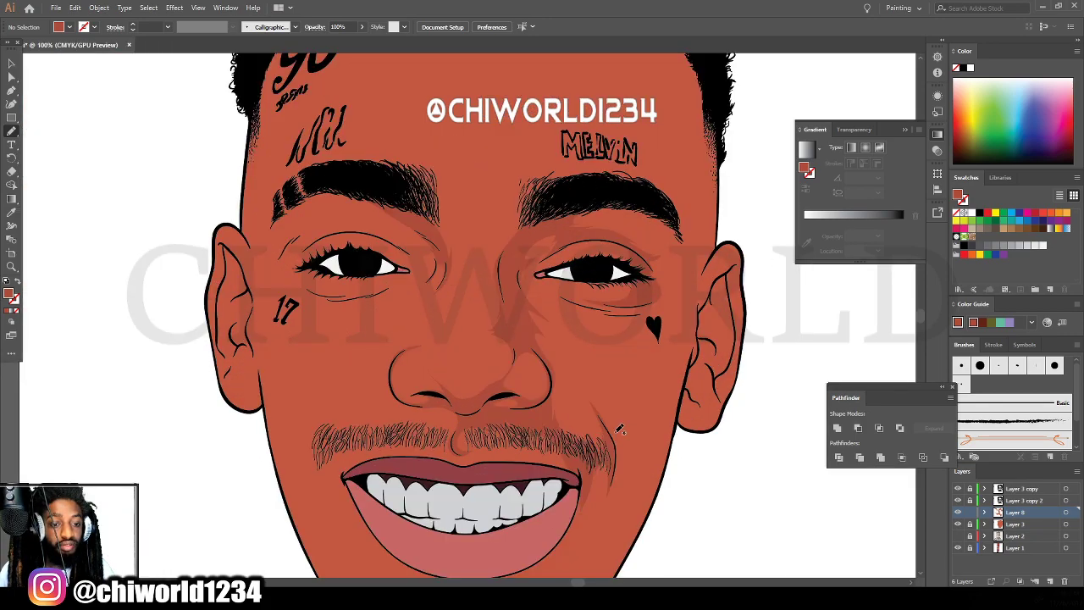
Select all the face shadows on Layer 8 and recolour them with the darker reddish-brown sampled from the fourth swatch of the skin palette.
click(12, 63)
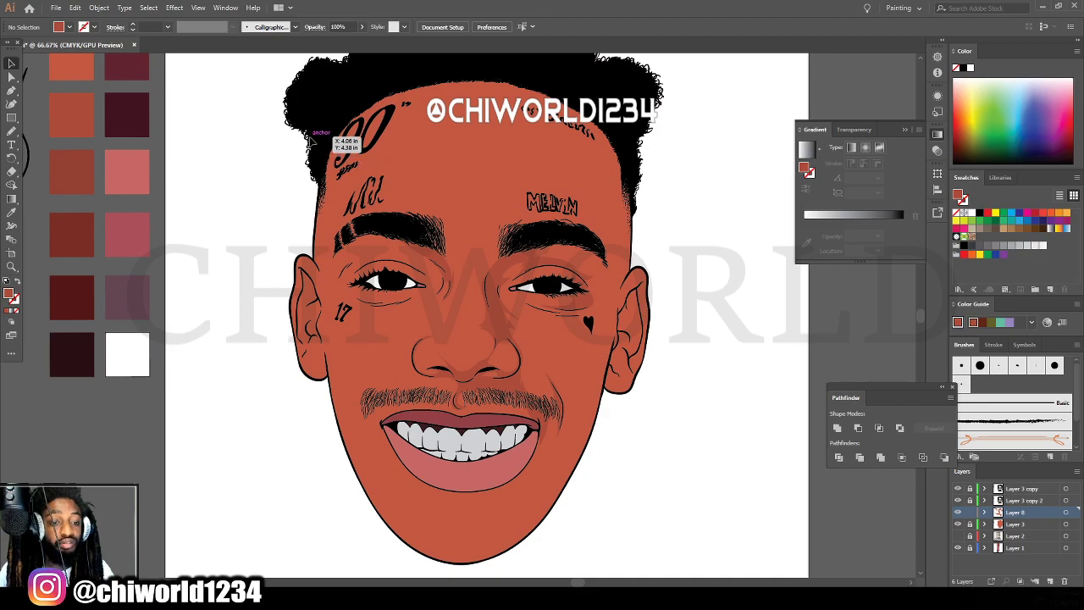
drag(309, 137, 665, 485)
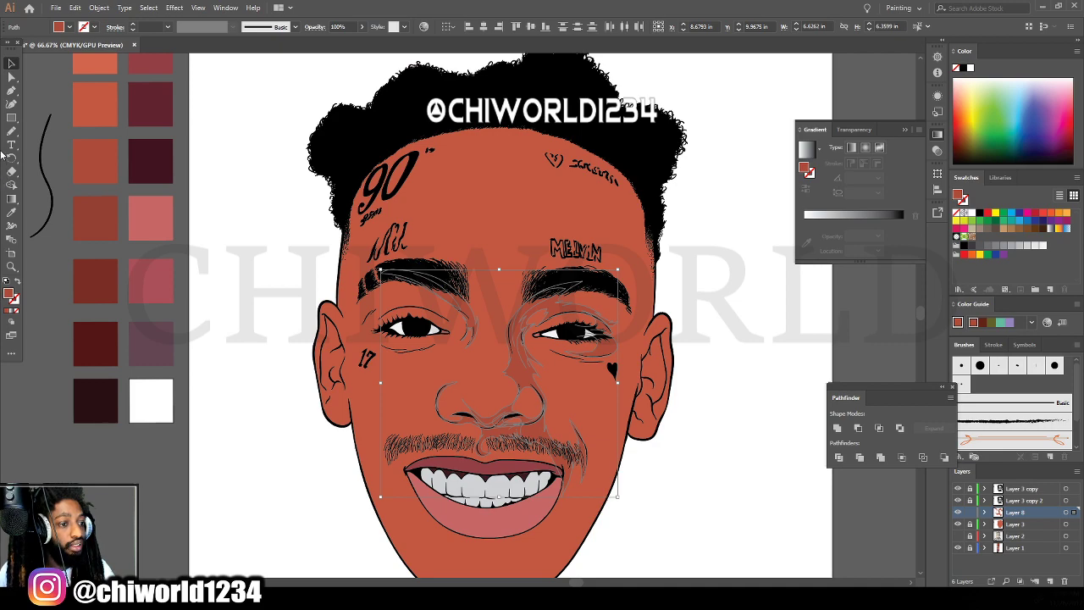
click(11, 211)
click(102, 212)
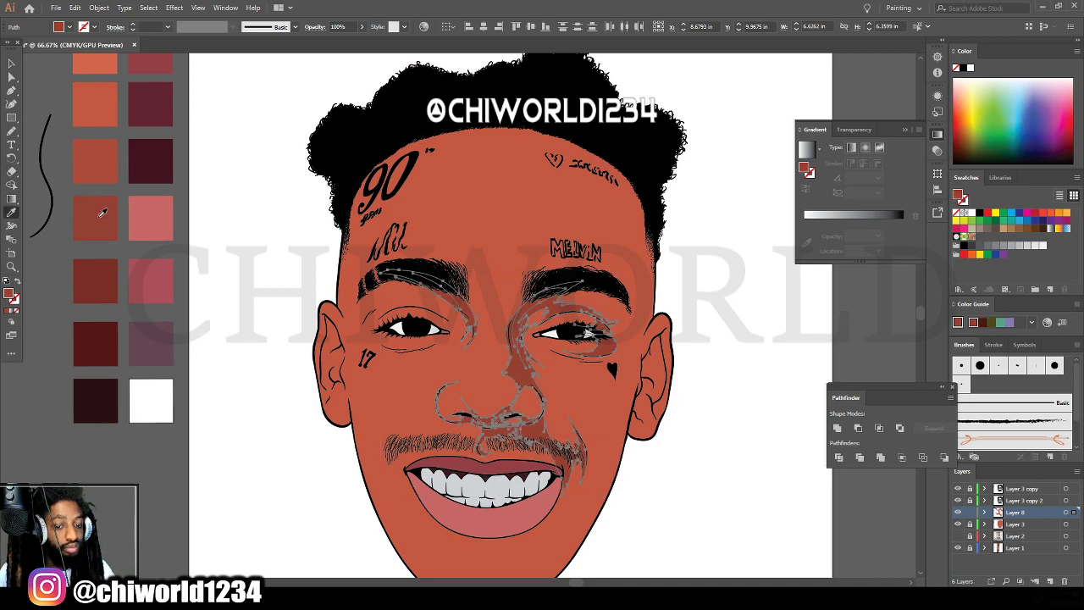
key(v)
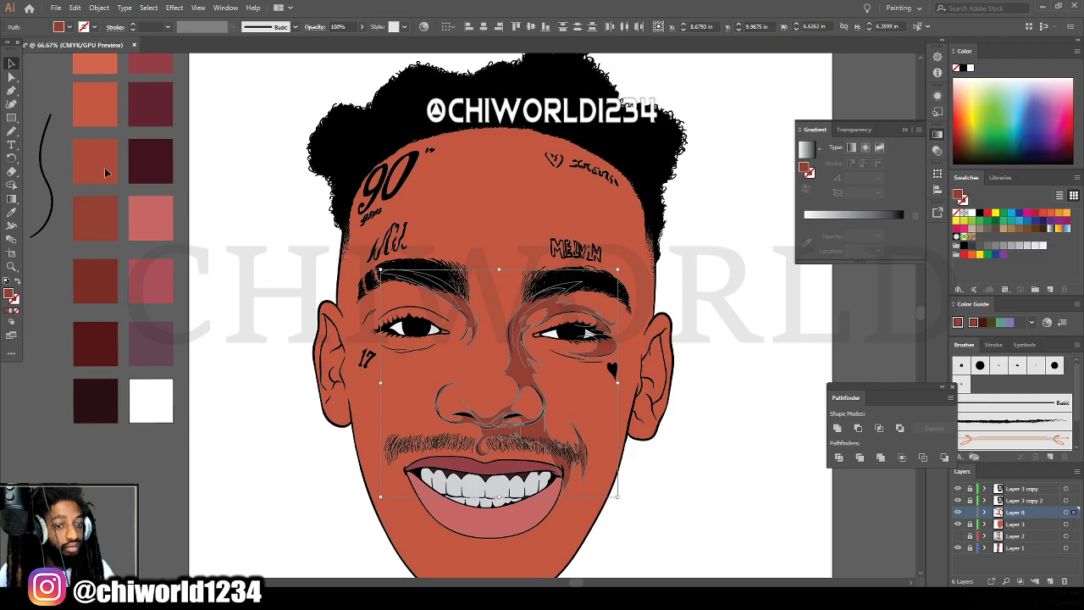
click(188, 264)
Draw a long tapered freehand shadow from under the eye around the heart tattoo, down the cheek to a point beside the smile line.
key(ctrl+minus)
key(ctrl+minus)
scroll(647, 480, right, 1)
key(ctrl+plus)
key(ctrl+plus)
key(ctrl+plus)
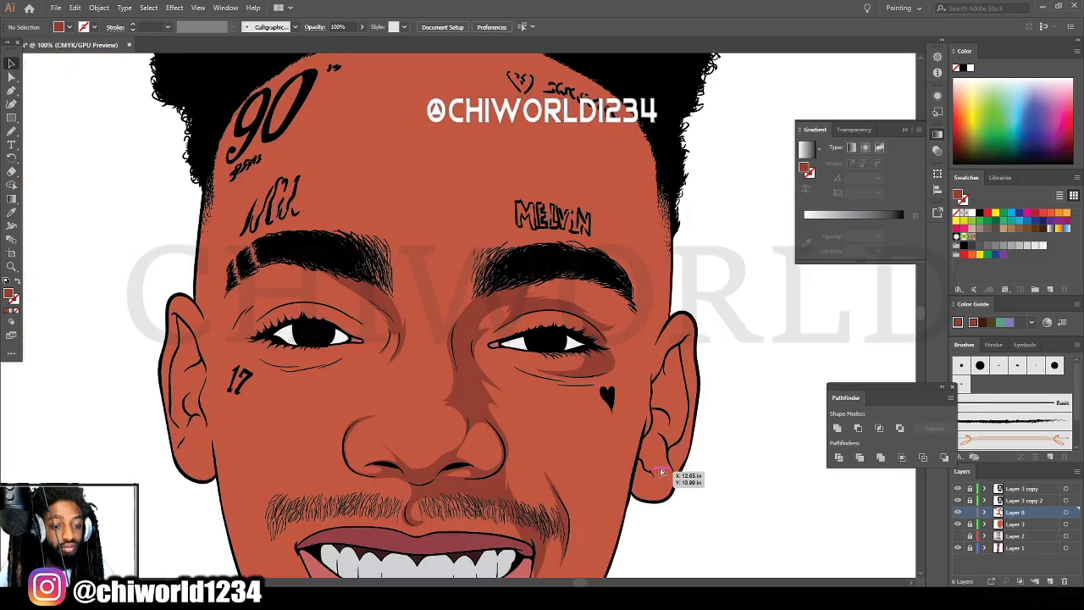
scroll(661, 472, down, 2)
click(12, 213)
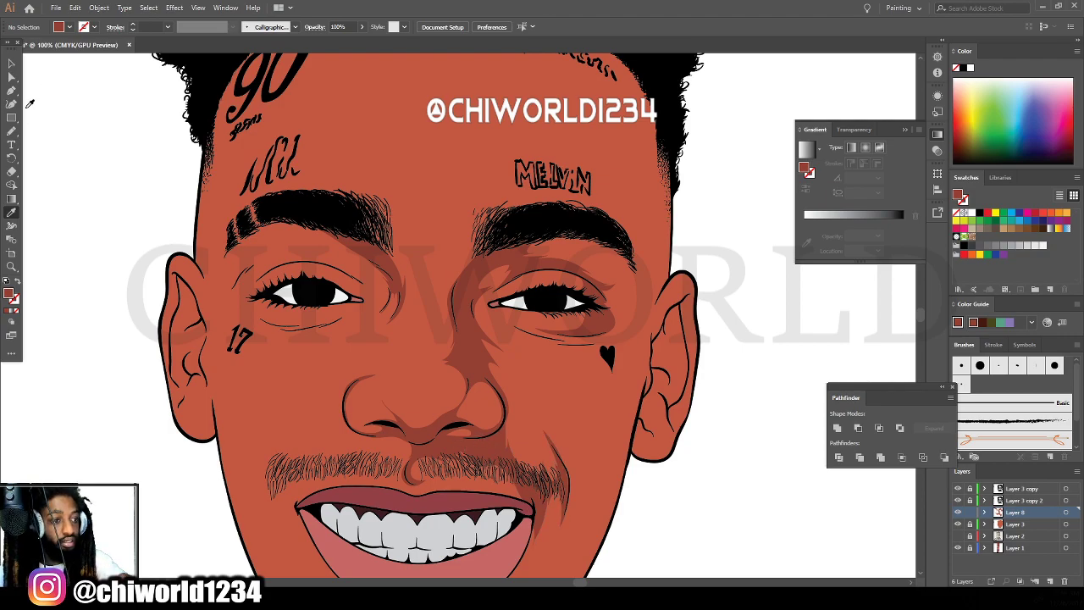
click(12, 131)
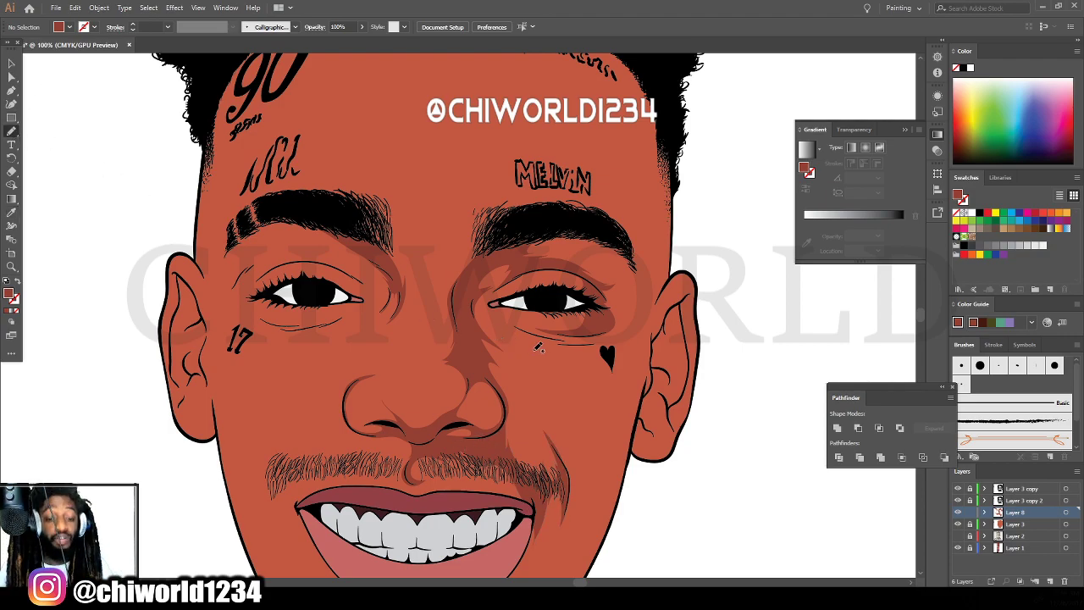
scroll(604, 387, down, 2)
scroll(610, 392, up, 4)
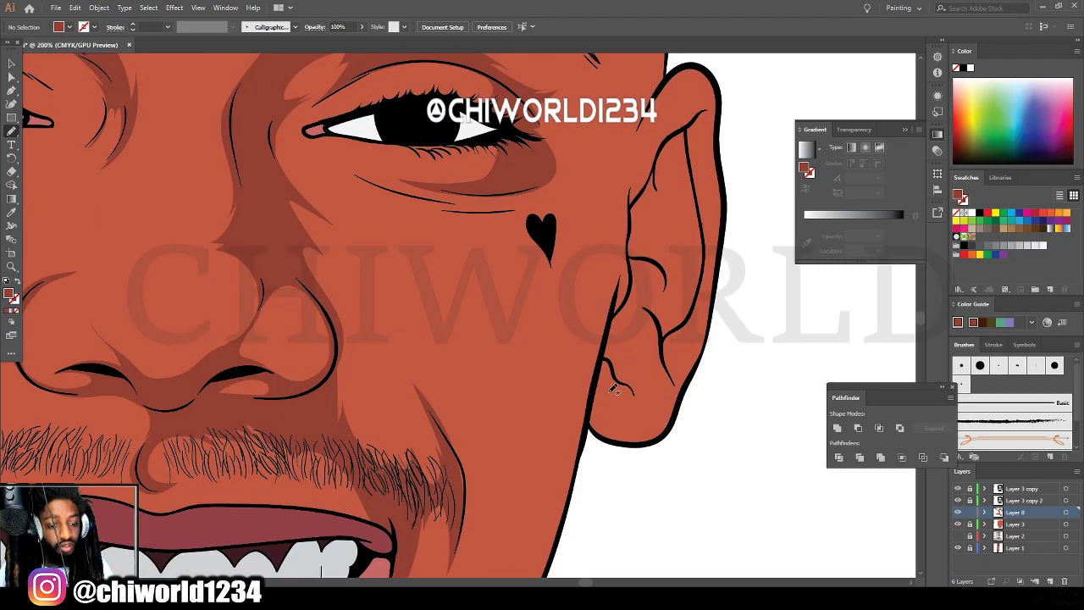
scroll(614, 388, up, 1)
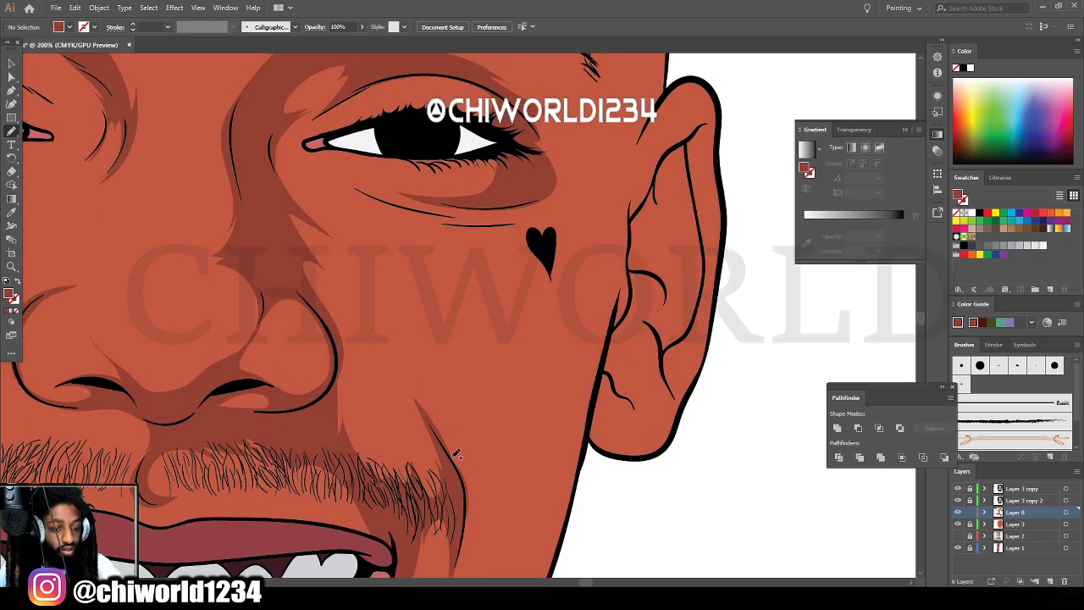
scroll(452, 449, down, 4)
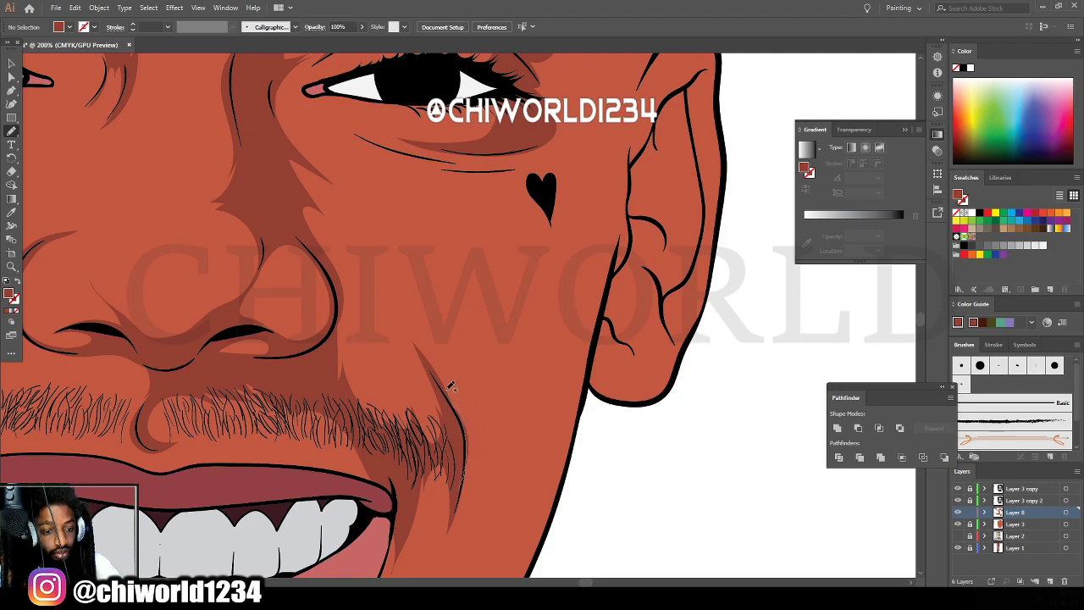
drag(445, 386, 493, 344)
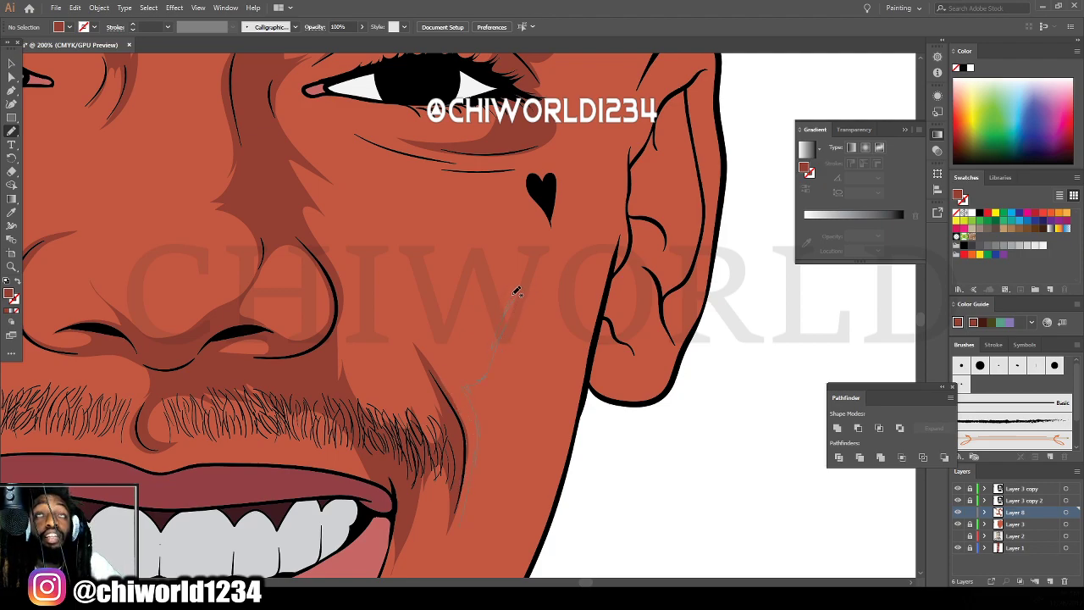
mouse_move(533, 260)
mouse_down()
mouse_move(542, 234)
mouse_move(514, 180)
mouse_move(473, 172)
mouse_move(577, 151)
mouse_up()
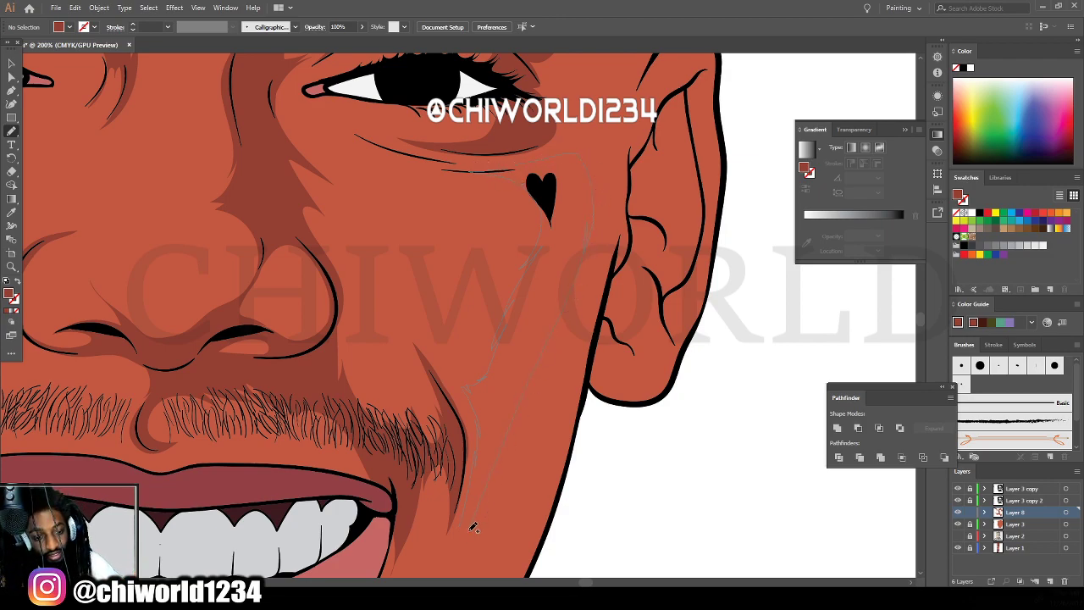
drag(473, 525, 459, 554)
Extend the heart-tattoo-side cheek shadow with a jagged freehand shape running down along the jaw to a point beside the chin.
key(ctrl+minus)
key(ctrl+minus)
key(ctrl+minus)
key(ctrl+minus)
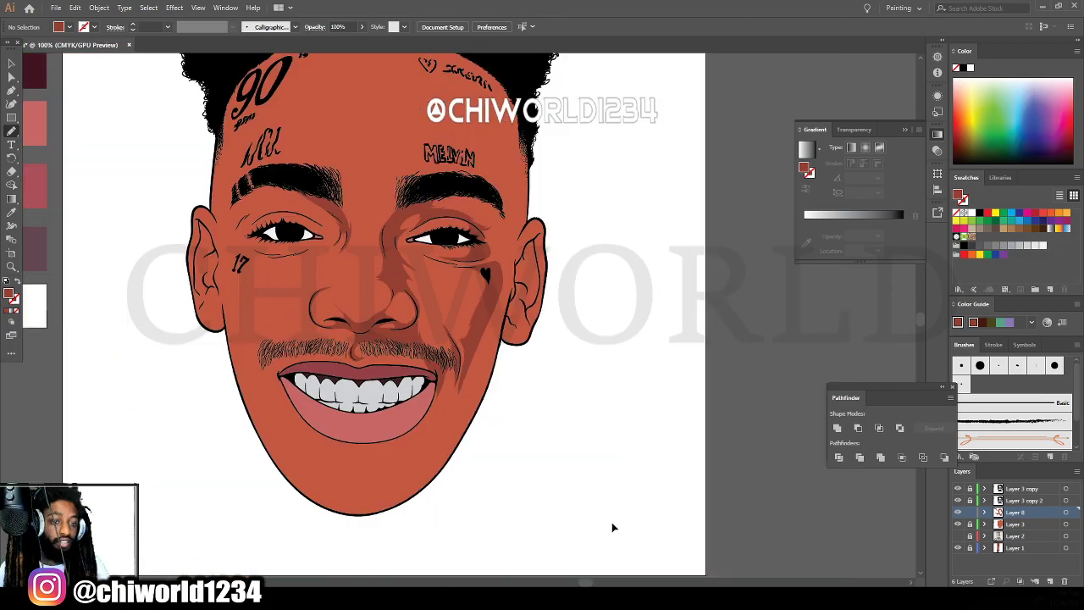
drag(612, 496, 549, 419)
key(ctrl+plus)
key(ctrl+plus)
key(ctrl+plus)
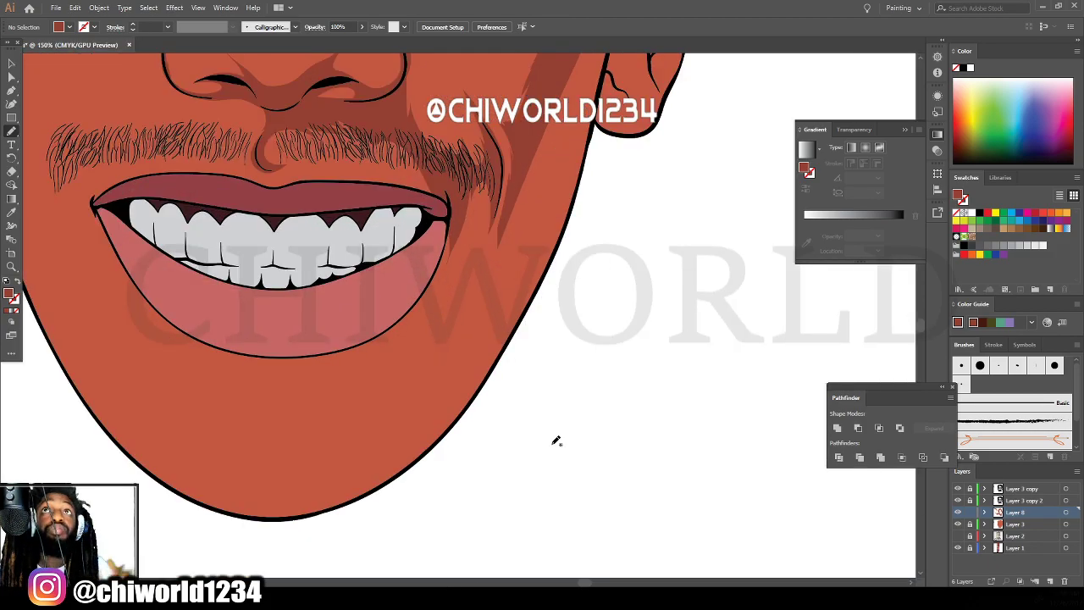
scroll(553, 444, up, 1)
drag(536, 154, 501, 267)
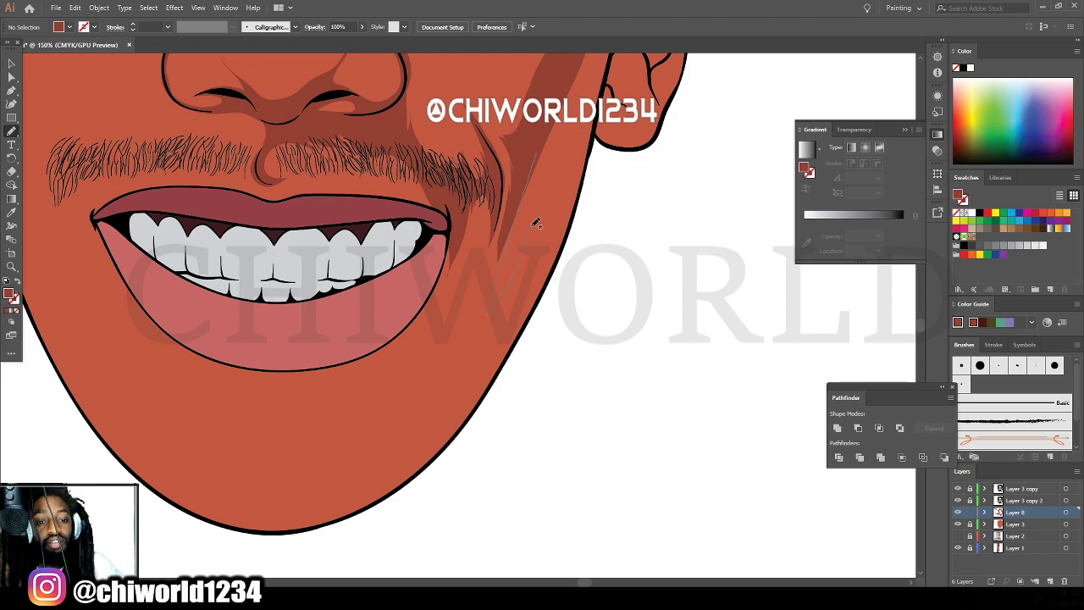
drag(535, 222, 566, 153)
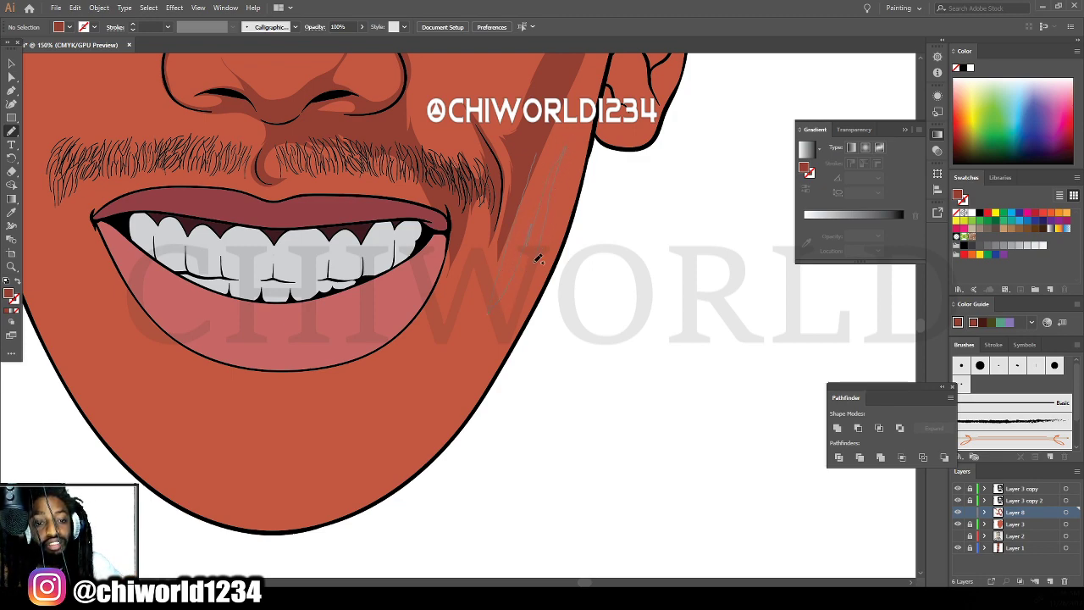
mouse_move(497, 341)
mouse_down()
mouse_move(449, 402)
mouse_move(439, 372)
mouse_move(477, 315)
mouse_move(532, 142)
mouse_up()
Draw a large freehand shadow from the mouth corner along the jaw to the chin tip, with a pointed branch under the lower lip.
scroll(716, 327, down, 5)
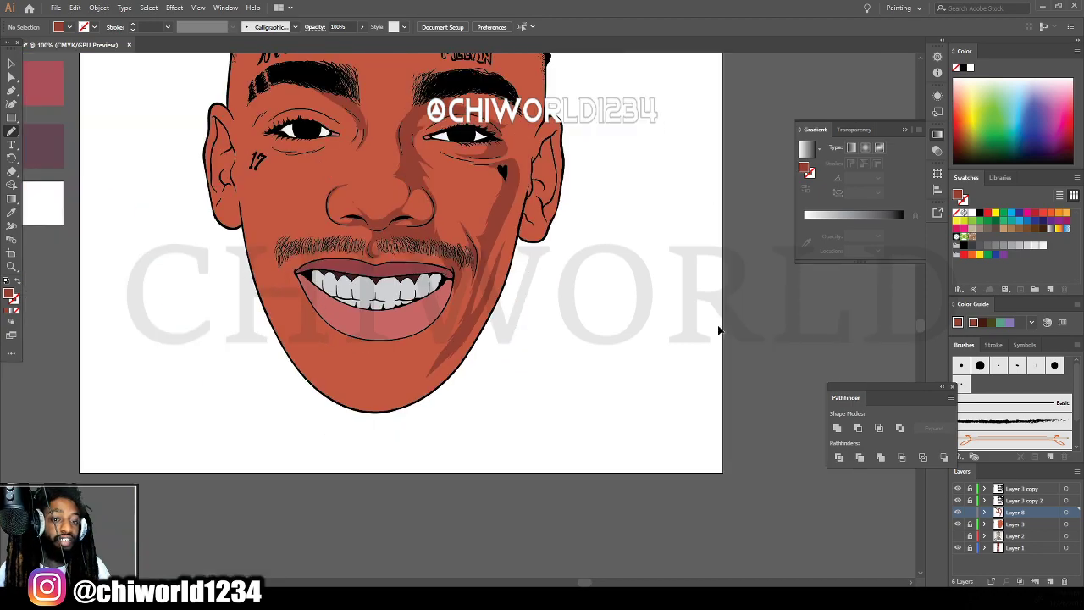
scroll(697, 336, up, 5)
scroll(699, 329, down, 1)
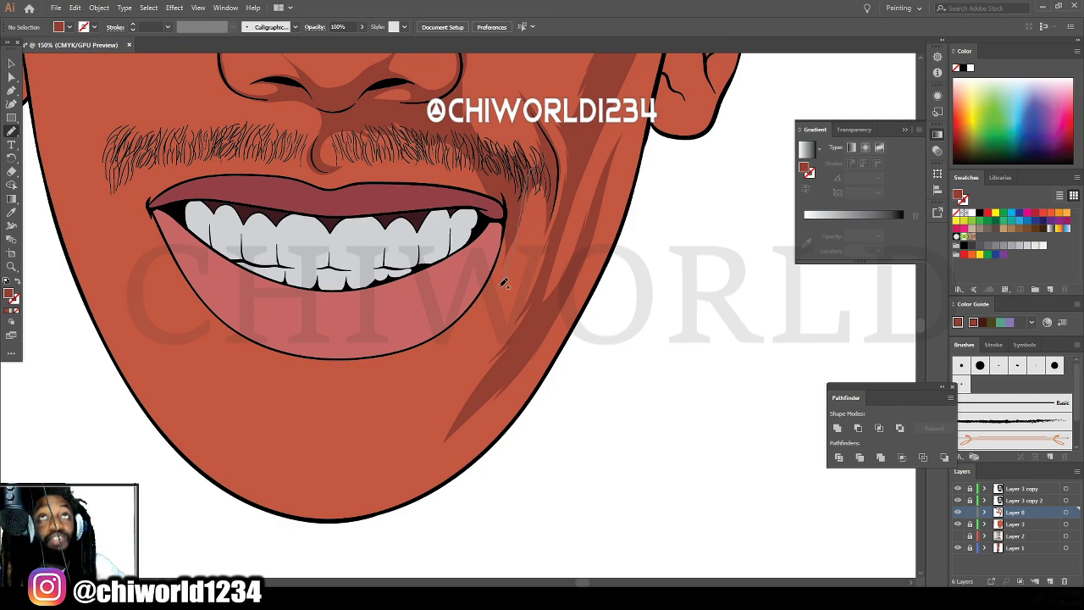
mouse_move(492, 309)
mouse_down()
mouse_move(474, 367)
mouse_move(544, 301)
mouse_move(543, 320)
mouse_move(451, 472)
mouse_move(383, 503)
mouse_move(307, 509)
mouse_move(336, 501)
mouse_up()
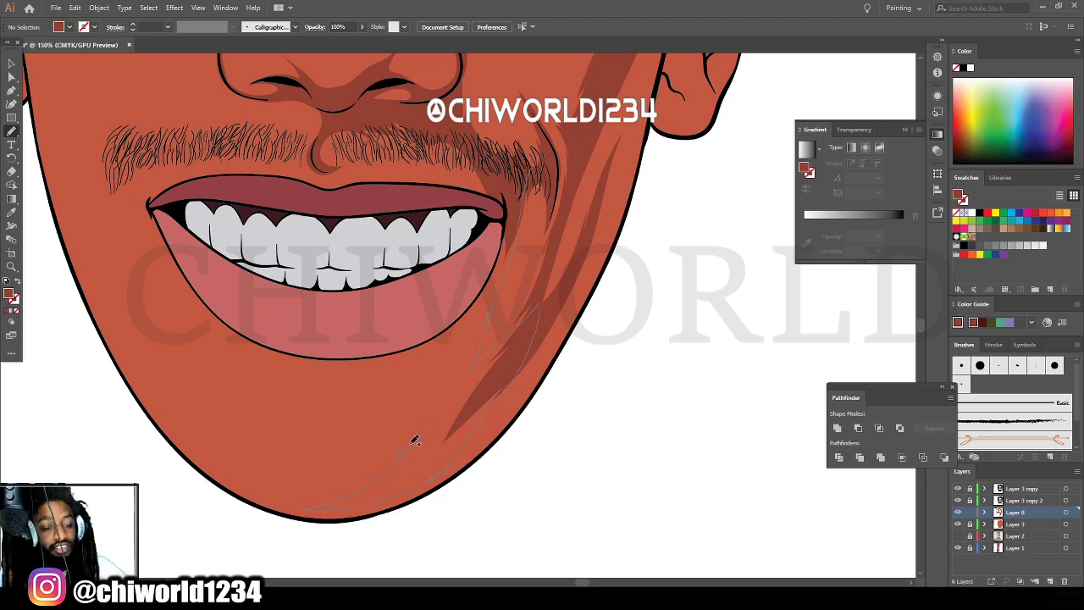
mouse_move(414, 441)
mouse_down()
mouse_move(421, 389)
mouse_move(366, 411)
mouse_move(389, 393)
mouse_move(376, 401)
mouse_move(380, 382)
mouse_move(297, 384)
mouse_move(257, 361)
mouse_move(338, 350)
mouse_move(402, 312)
mouse_move(484, 232)
mouse_up()
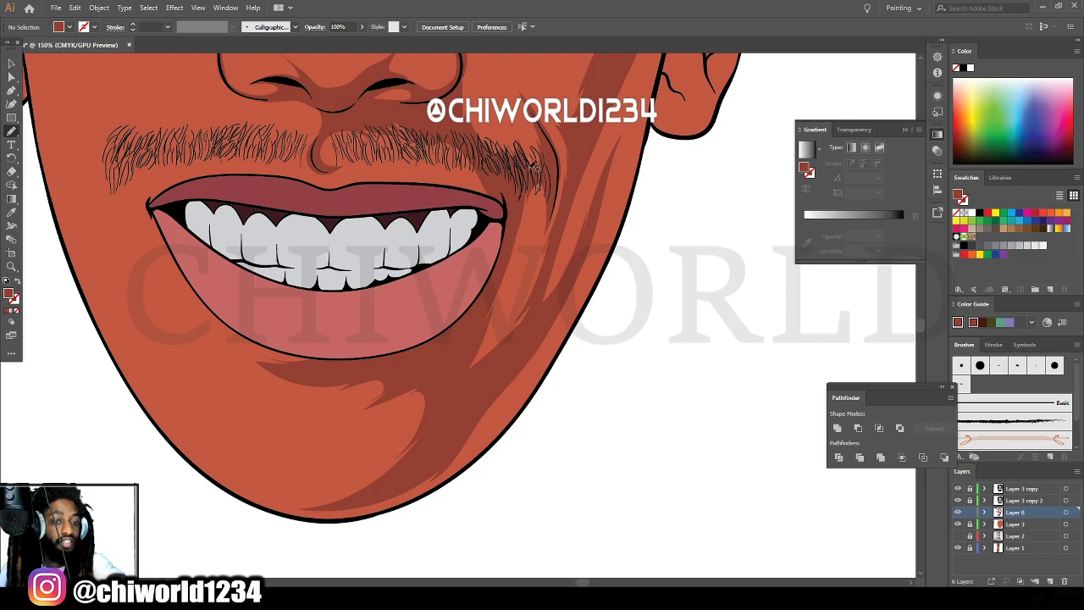
Draw a small freehand shadow between the outer end of the eyebrow and the outer eye corner on the heart-tattoo side.
key(ctrl+minus)
key(ctrl+minus)
key(ctrl+minus)
scroll(765, 406, left, 2)
key(ctrl+minus)
scroll(765, 394, up, 5)
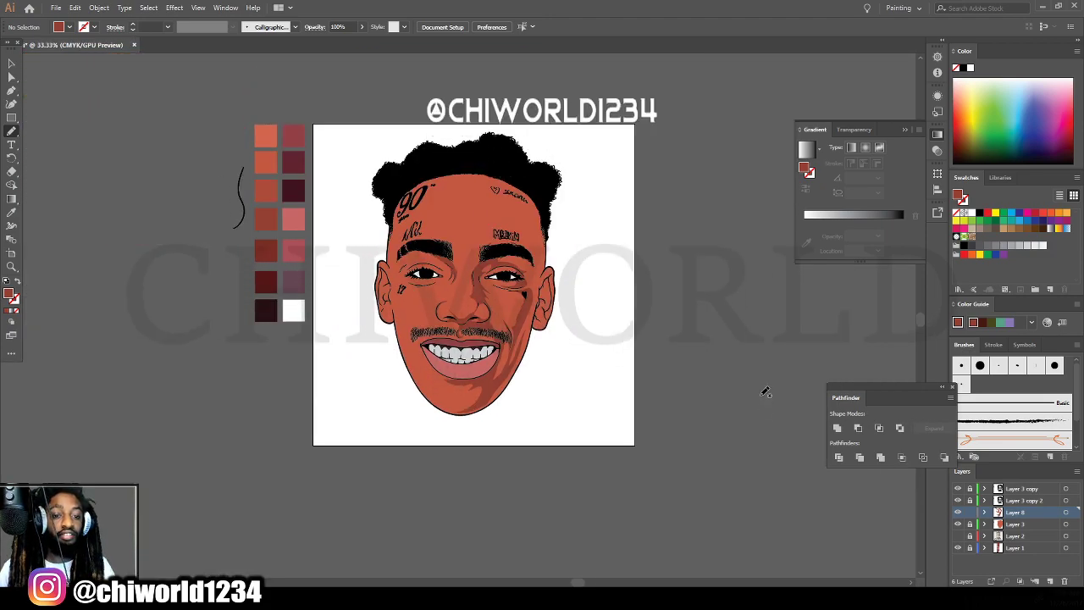
key(ctrl+equal)
scroll(759, 395, up, 6)
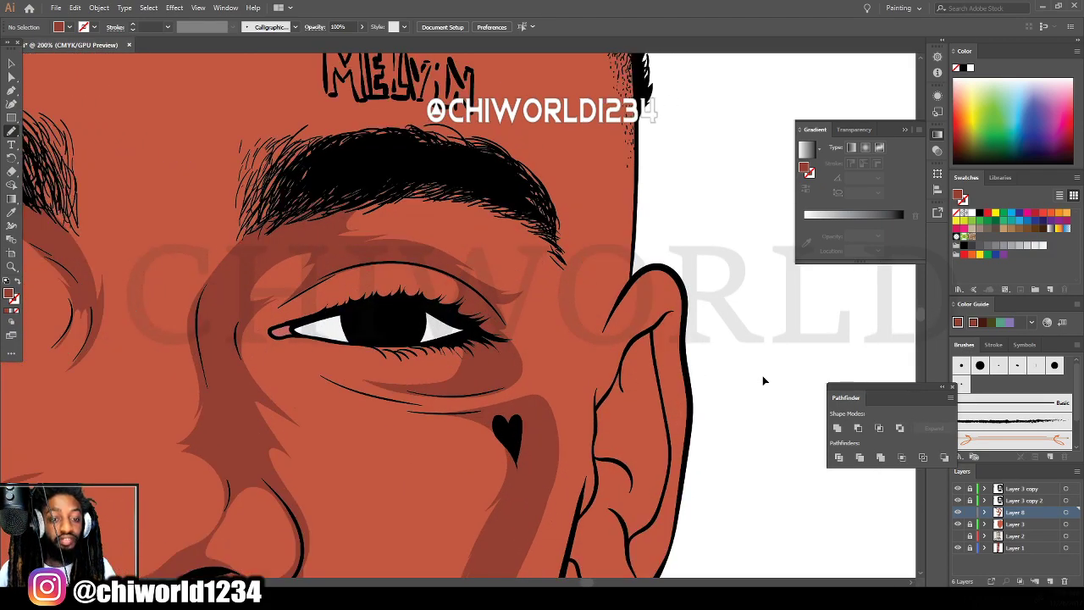
scroll(767, 373, up, 3)
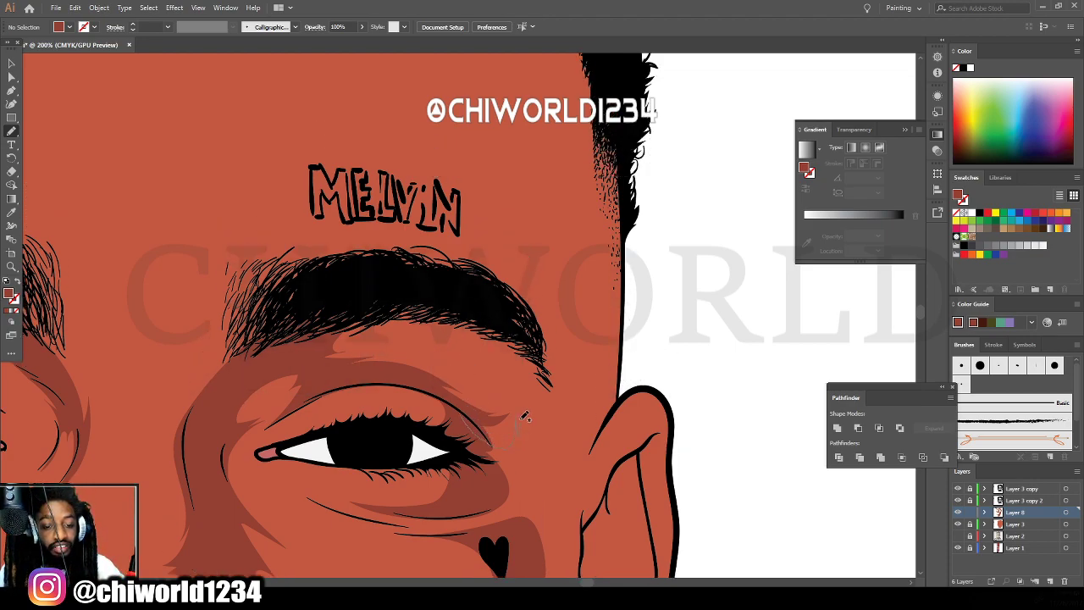
drag(539, 359, 515, 395)
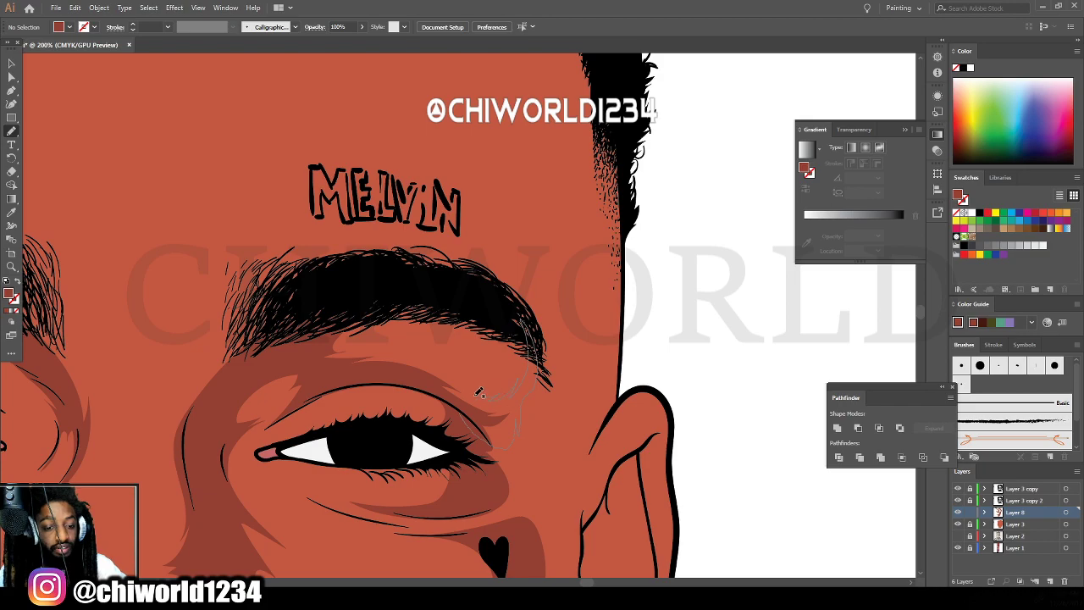
Draw a large jagged forehead shadow from the eyebrow's outer end along the temple to the hairline, beside the name tattoo.
scroll(483, 388, up, 5)
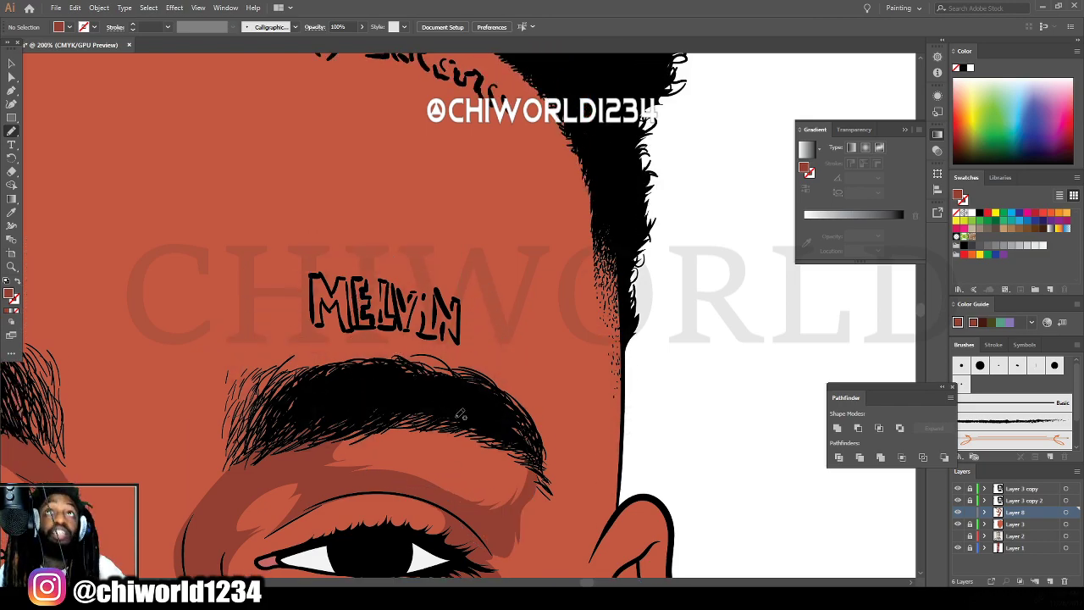
scroll(489, 385, up, 2)
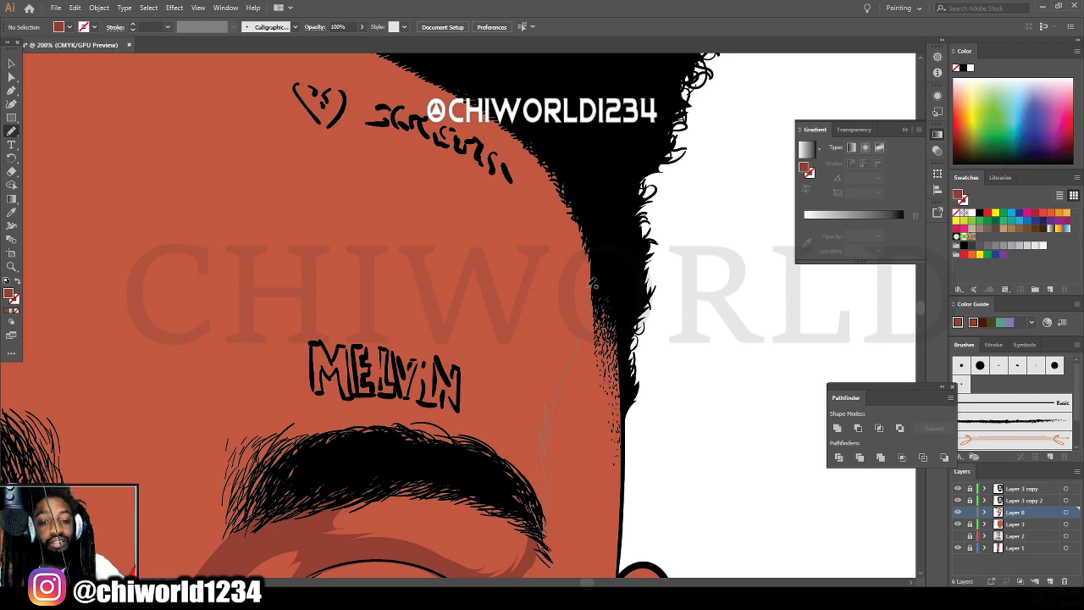
mouse_move(593, 285)
mouse_down()
mouse_move(578, 165)
mouse_move(424, 44)
mouse_move(491, 189)
mouse_move(494, 243)
mouse_move(449, 291)
mouse_up()
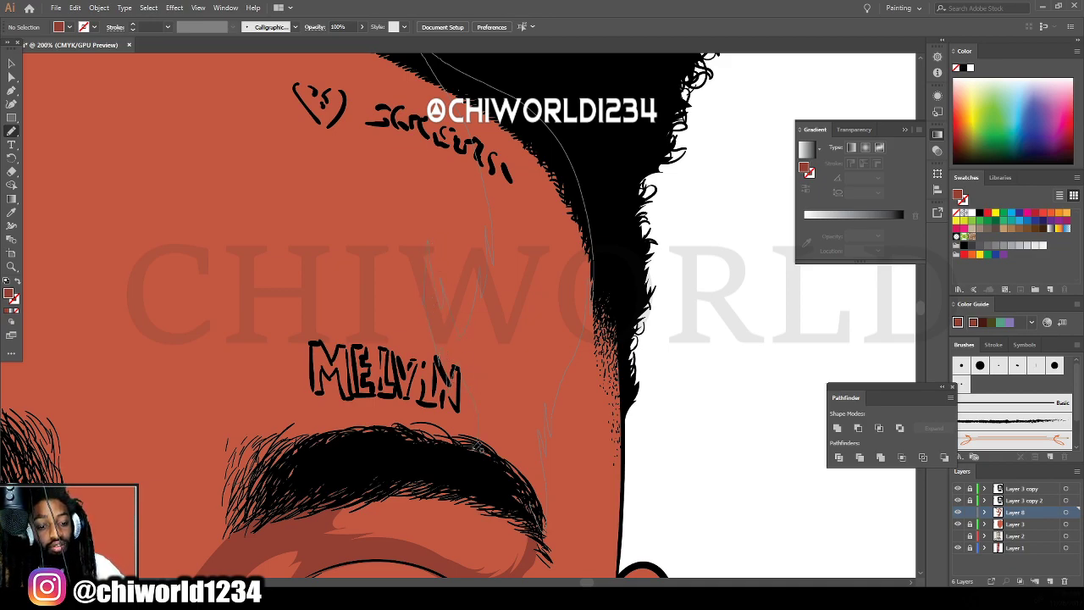
drag(479, 449, 474, 450)
Examine the whole portrait beside the colour palette to judge the balance of the new shadows.
key(ctrl+minus)
key(ctrl+minus)
key(ctrl+minus)
key(ctrl+minus)
key(ctrl+minus)
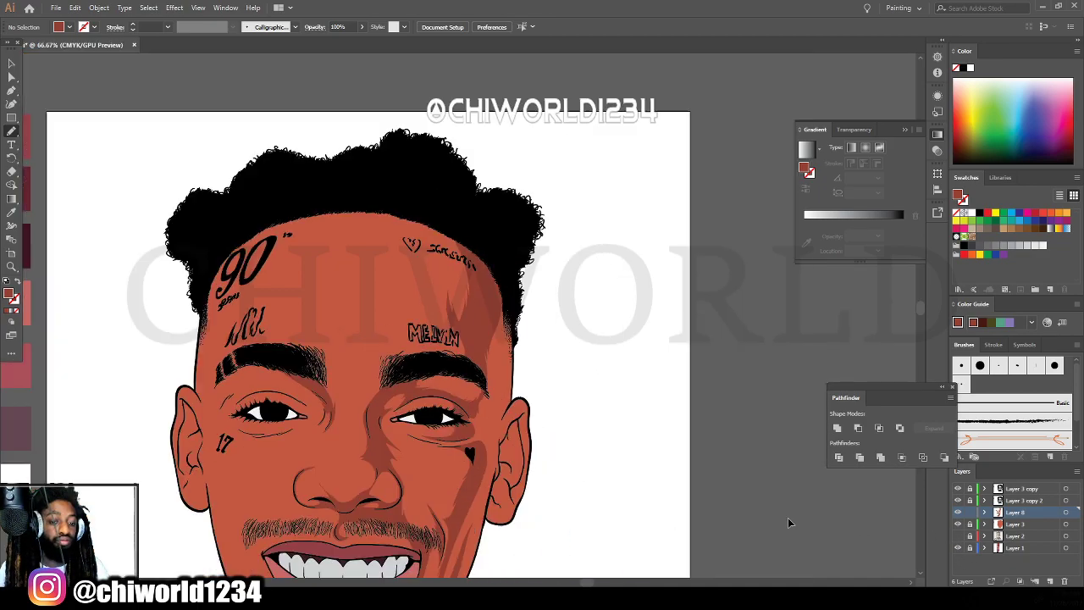
key(ctrl+plus)
scroll(718, 478, down, 1)
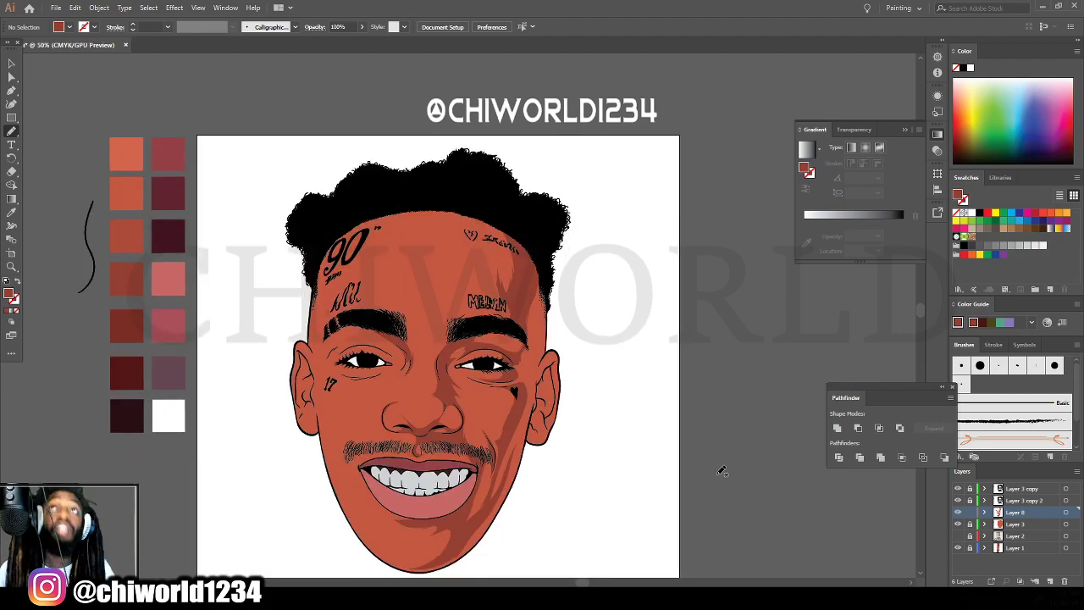
key(ctrl+plus)
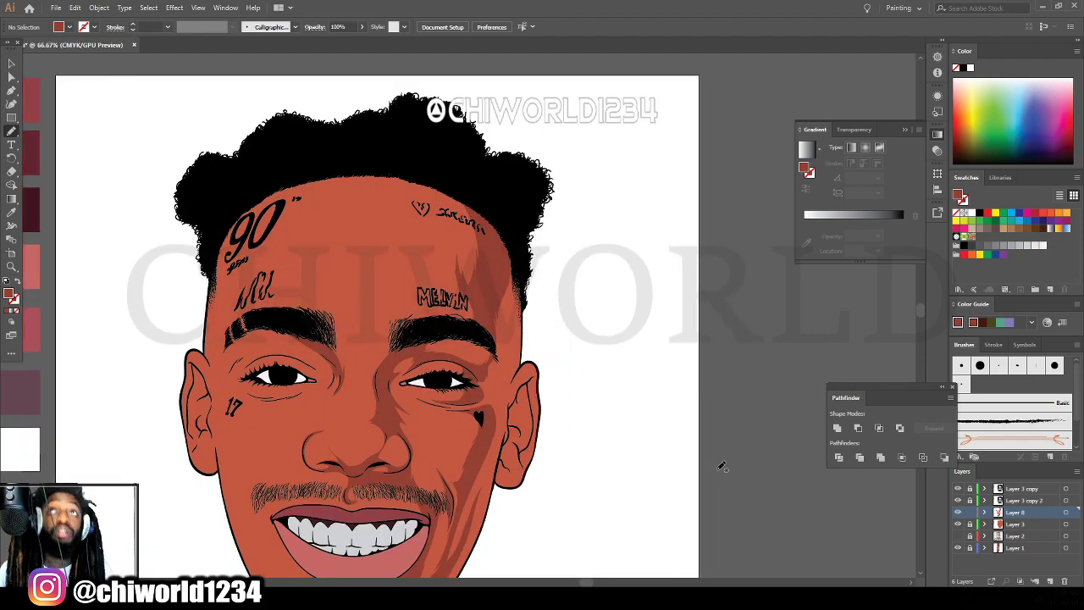
scroll(717, 473, left, 1)
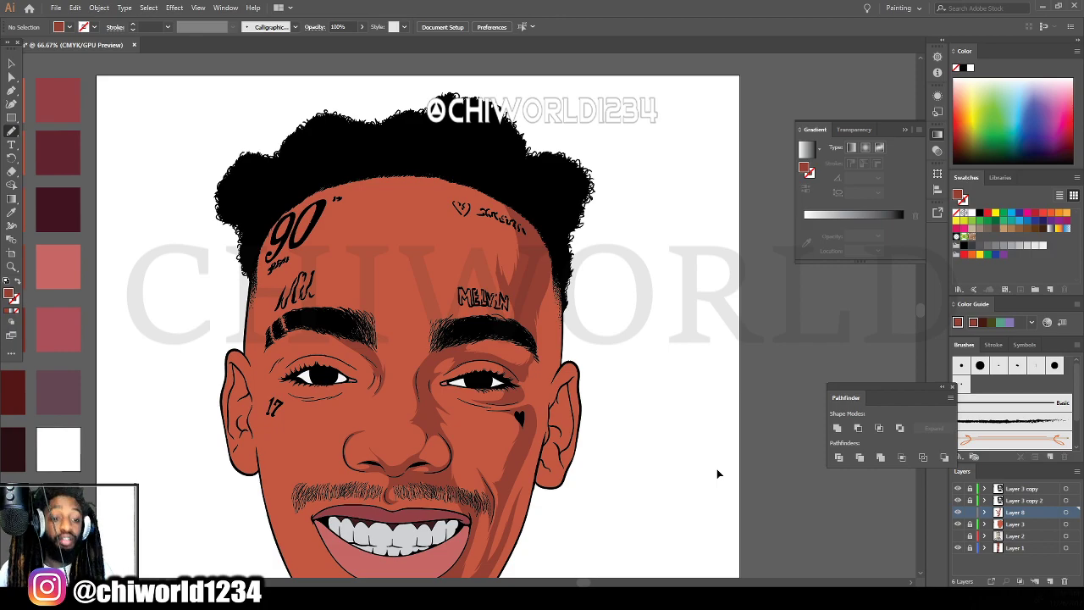
scroll(717, 473, left, 3)
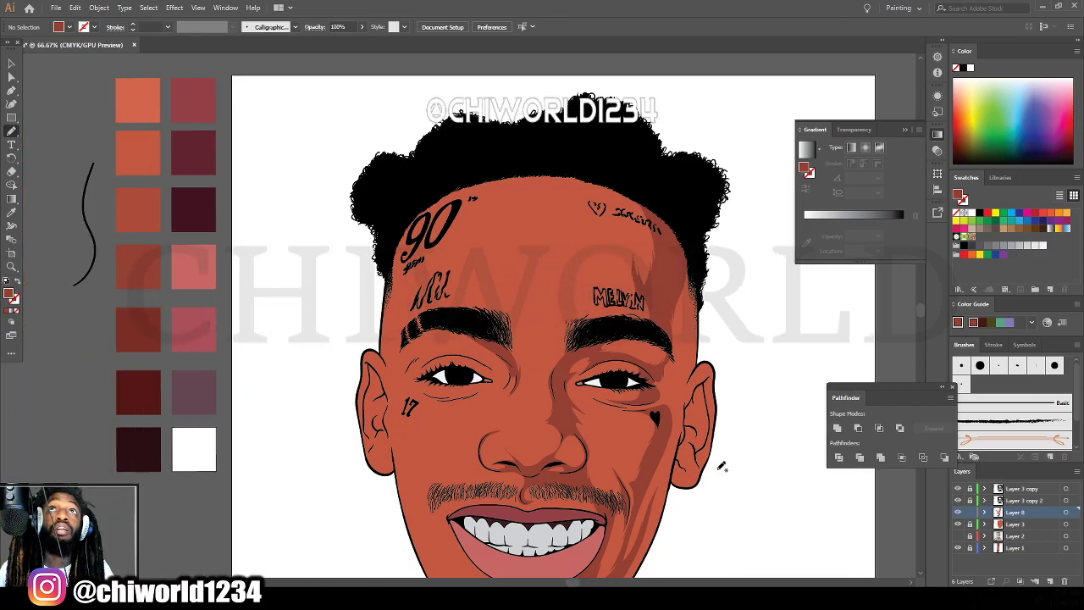
Draw a large freehand shadow filling the earlobe on the heart-tattoo side, tapering up to where the ear meets the cheek.
key(ctrl+minus)
scroll(718, 469, down, 1)
key(ctrl+plus)
scroll(718, 469, right, 2)
key(ctrl+plus)
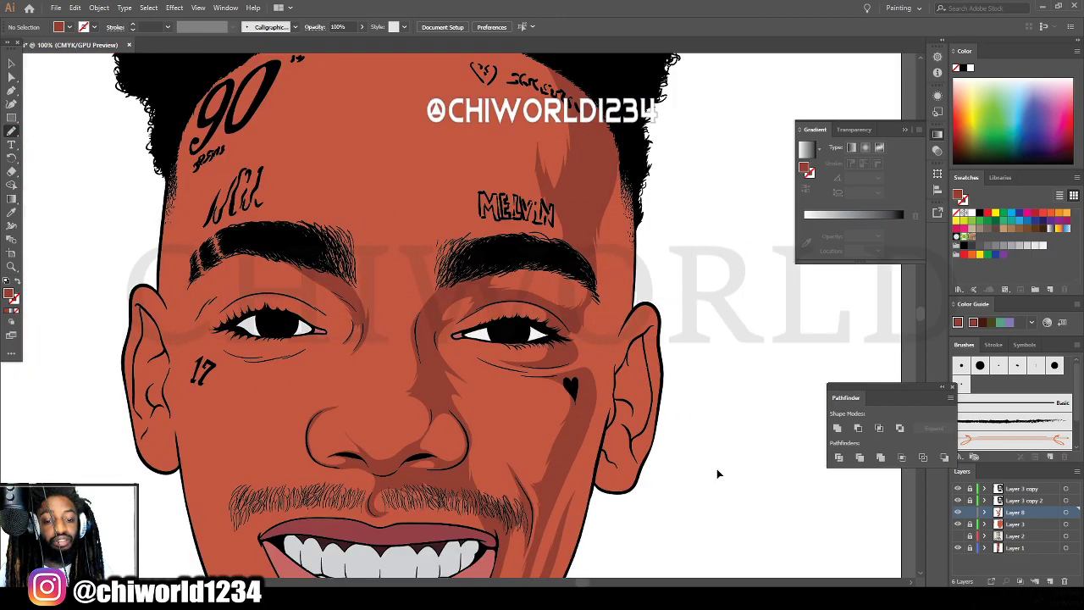
key(ctrl+plus)
scroll(718, 469, right, 2)
scroll(721, 466, down, 4)
key(ctrl+plus)
key(ctrl+plus)
scroll(724, 465, right, 3)
key(ctrl+plus)
scroll(726, 464, right, 5)
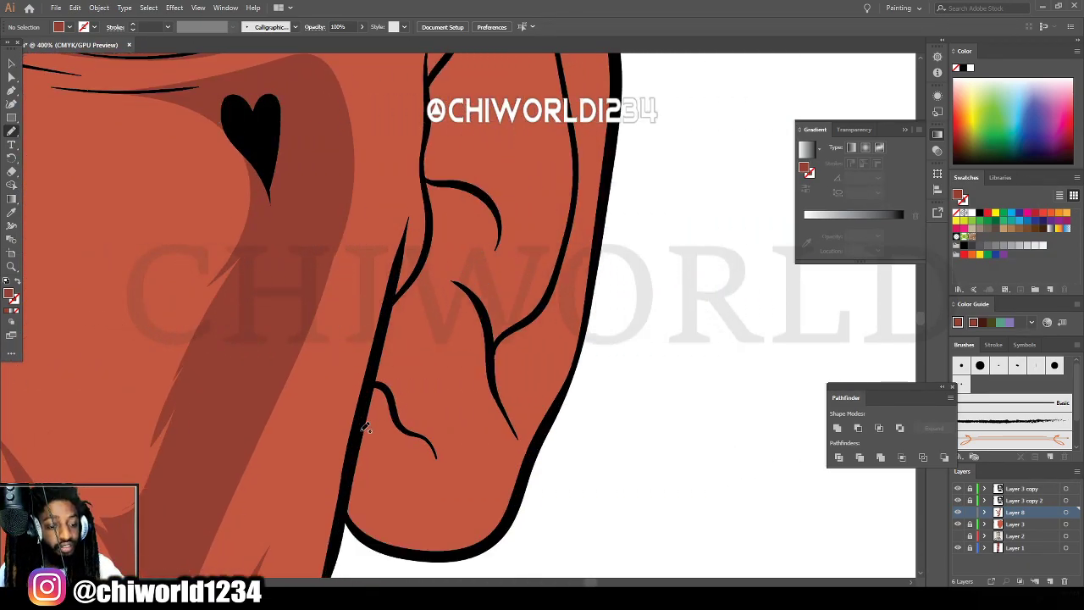
mouse_move(366, 428)
mouse_down()
mouse_move(344, 499)
mouse_move(351, 519)
mouse_move(407, 554)
mouse_move(480, 548)
mouse_move(521, 496)
mouse_move(485, 387)
mouse_up()
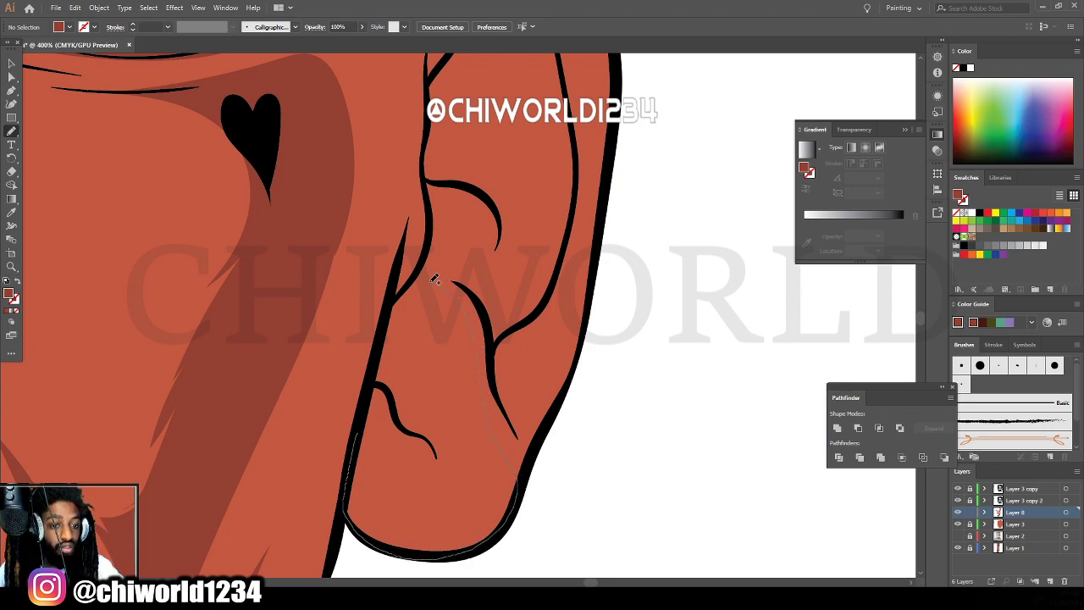
mouse_move(433, 279)
mouse_down()
mouse_move(390, 313)
mouse_move(366, 432)
mouse_up()
Draw a freehand shadow across the ear's middle hollow, curving from the inner fold above the lobe up along the rim line.
scroll(414, 370, up, 4)
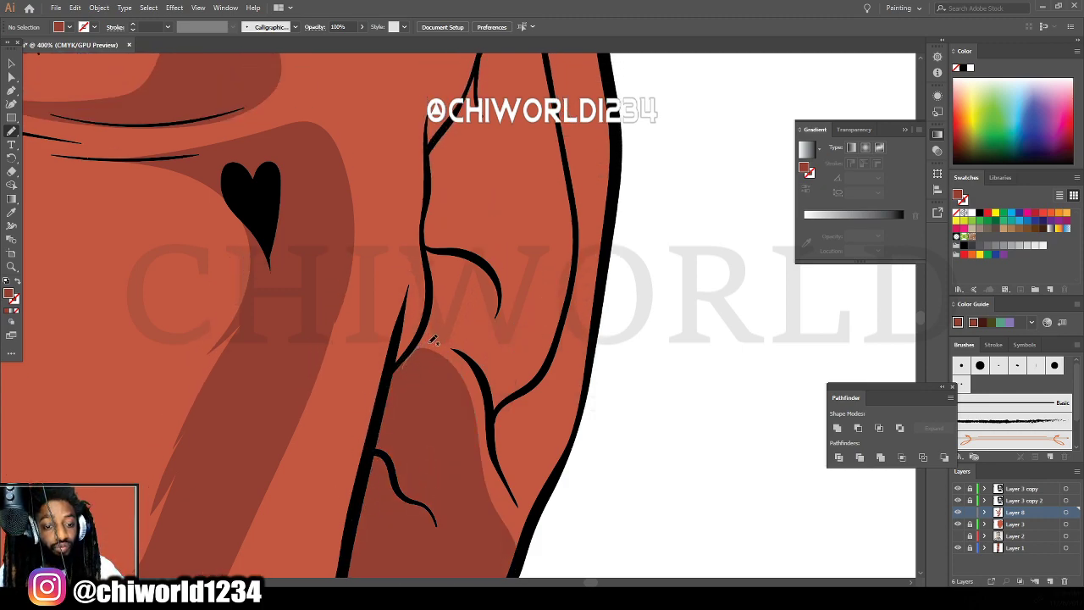
mouse_move(452, 347)
mouse_down()
mouse_move(475, 361)
mouse_move(496, 427)
mouse_up()
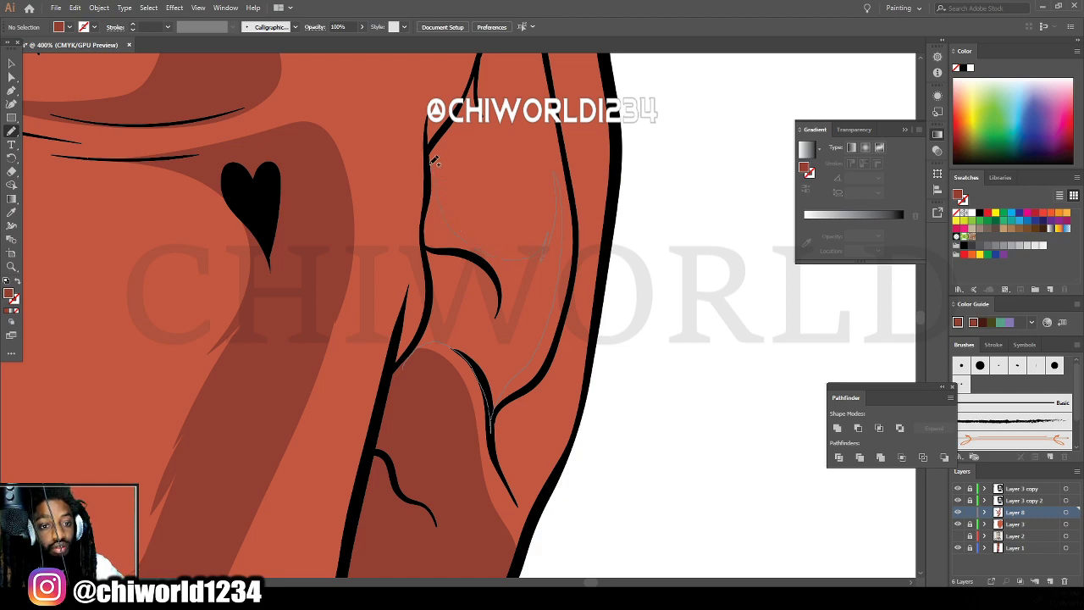
mouse_move(433, 161)
mouse_down()
mouse_move(429, 298)
mouse_move(398, 408)
mouse_up()
Draw upper-ear shadows freehand, one around a rounded highlight and up into the outer rim, another from the ear's top down toward the face.
scroll(398, 408, up, 3)
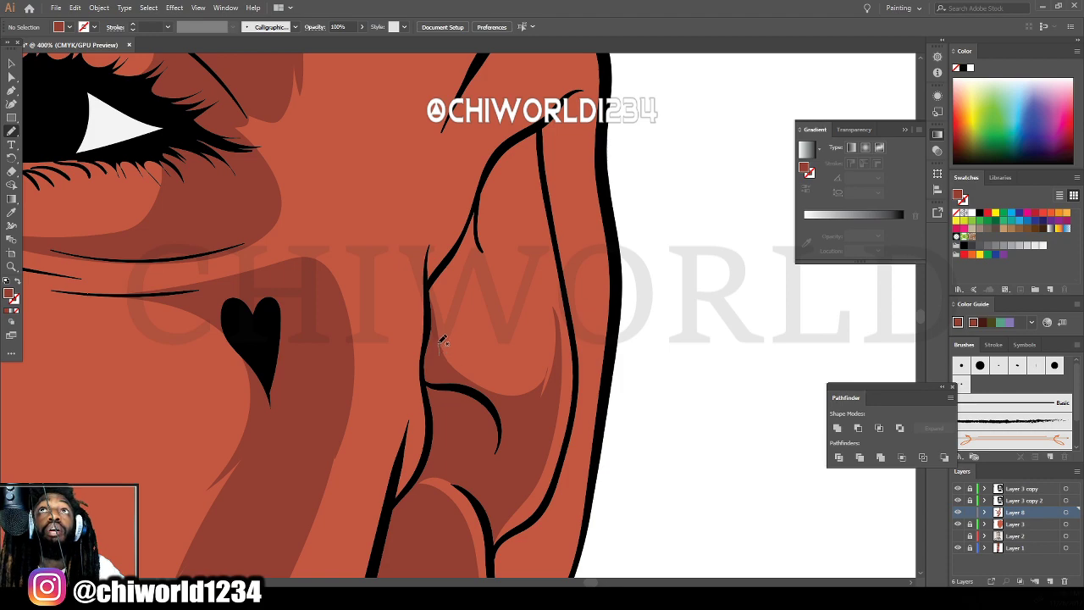
mouse_move(464, 297)
mouse_down()
mouse_move(514, 280)
mouse_move(551, 311)
mouse_move(558, 377)
mouse_move(540, 429)
mouse_up()
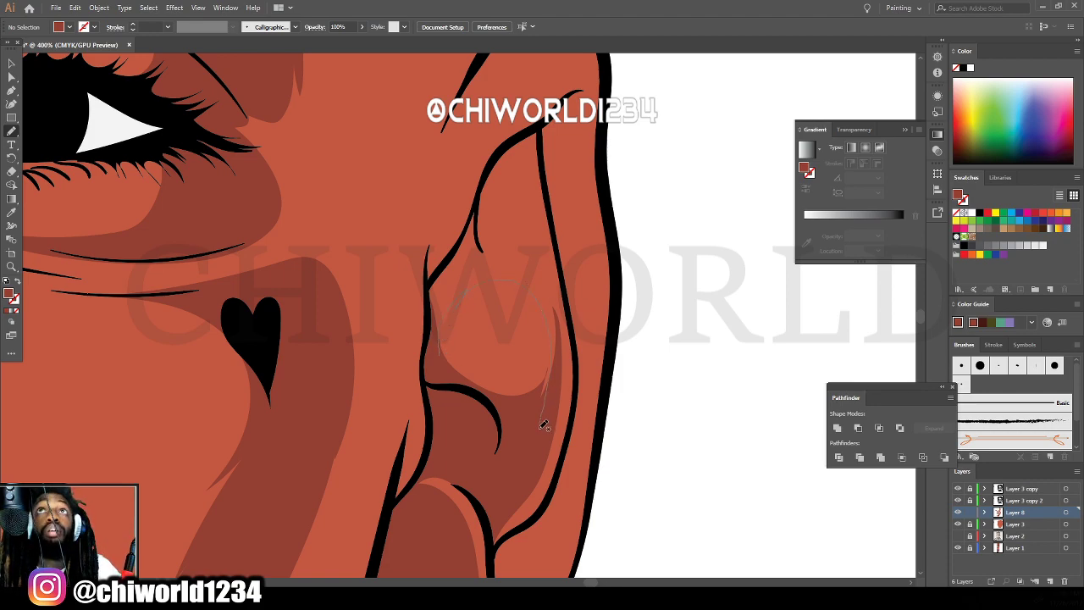
drag(568, 315, 580, 374)
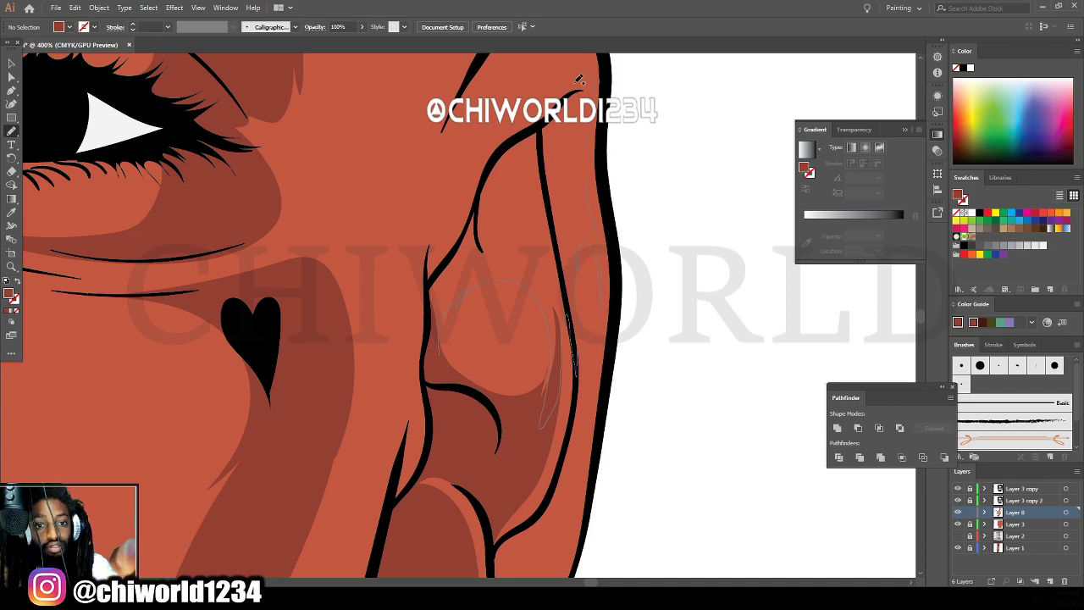
mouse_move(578, 78)
mouse_down()
mouse_move(483, 185)
mouse_move(433, 295)
mouse_move(435, 359)
mouse_up()
scroll(431, 381, up, 3)
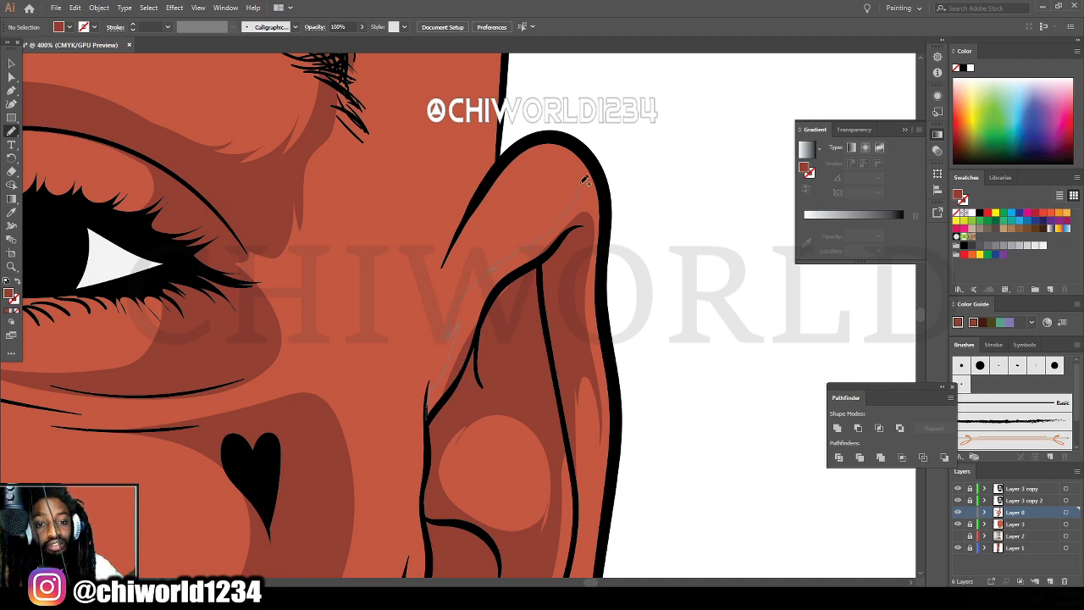
mouse_move(542, 139)
mouse_down()
mouse_move(501, 173)
mouse_move(454, 248)
mouse_move(428, 353)
mouse_move(432, 457)
mouse_up()
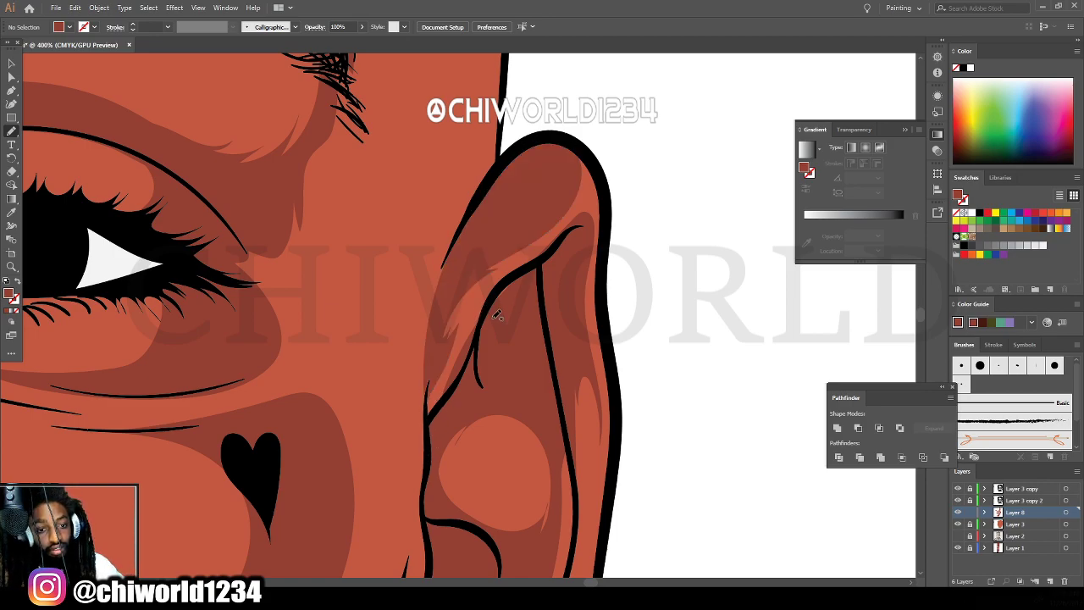
Draw a jagged freehand shadow on the ear's lower outer rim, between the inner fold line and the outer edge above the lobe.
key(ctrl+minus)
key(ctrl+minus)
key(ctrl+minus)
key(ctrl+minus)
key(ctrl+minus)
key(ctrl+minus)
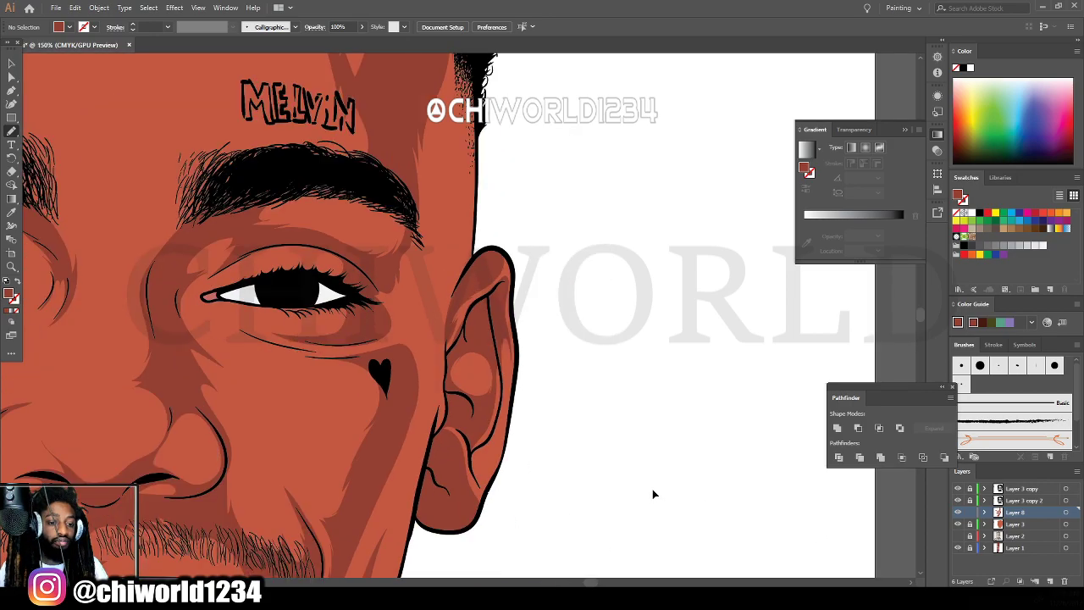
scroll(594, 448, down, 1)
key(ctrl+plus)
key(ctrl+plus)
key(ctrl+plus)
key(ctrl+plus)
key(ctrl+plus)
key(ctrl+plus)
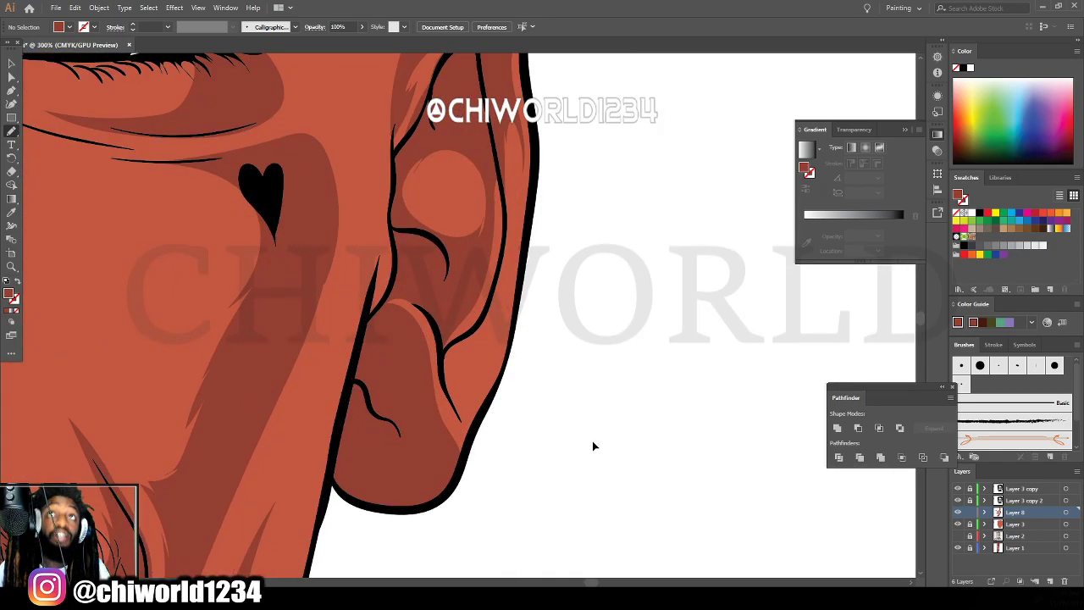
mouse_move(454, 356)
mouse_down()
mouse_move(445, 399)
mouse_move(468, 475)
mouse_move(482, 411)
mouse_move(482, 442)
mouse_move(513, 390)
mouse_move(543, 217)
mouse_up()
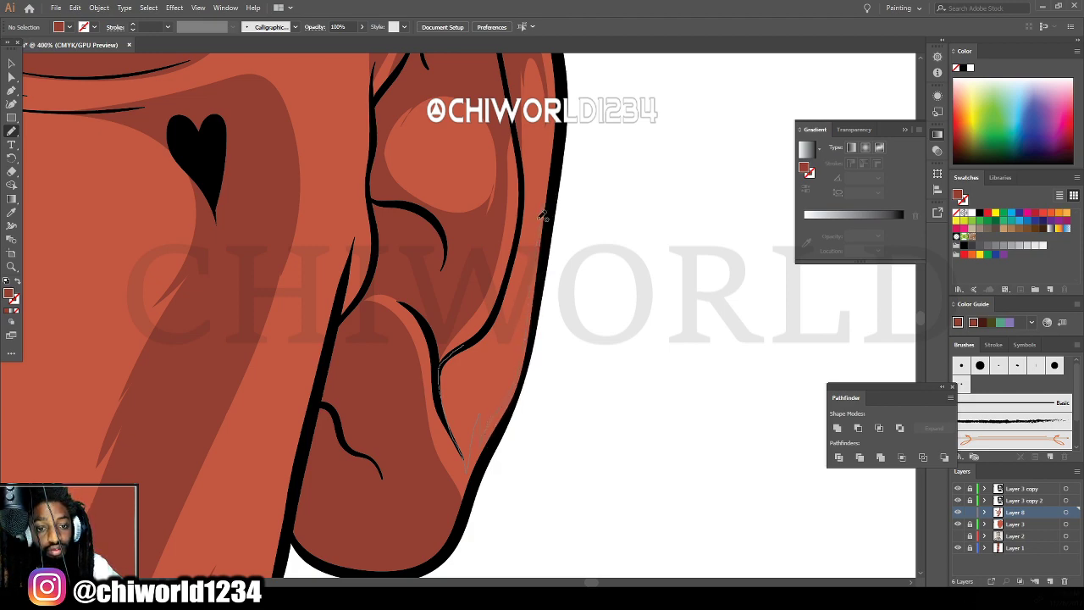
Draw a dark red-brown shadow shape along the lower outer rim of the ear beside the heart tattoo.
mouse_move(526, 85)
mouse_down()
mouse_move(491, 330)
mouse_move(449, 382)
mouse_up()
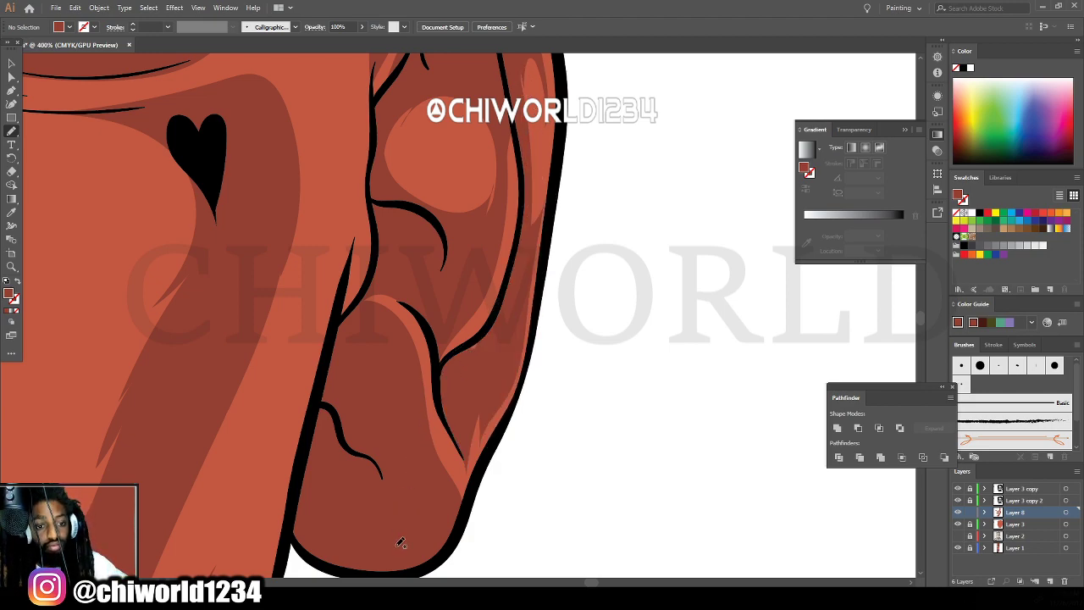
key(ctrl+minus)
key(ctrl+minus)
key(ctrl+minus)
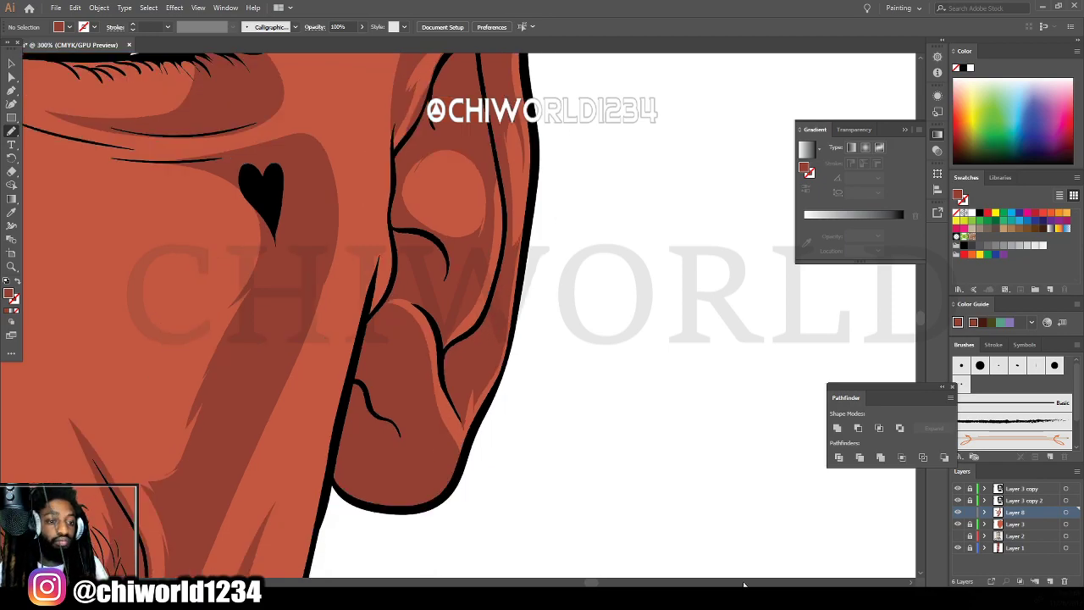
key(ctrl+minus)
key(ctrl+minus)
key(ctrl+minus)
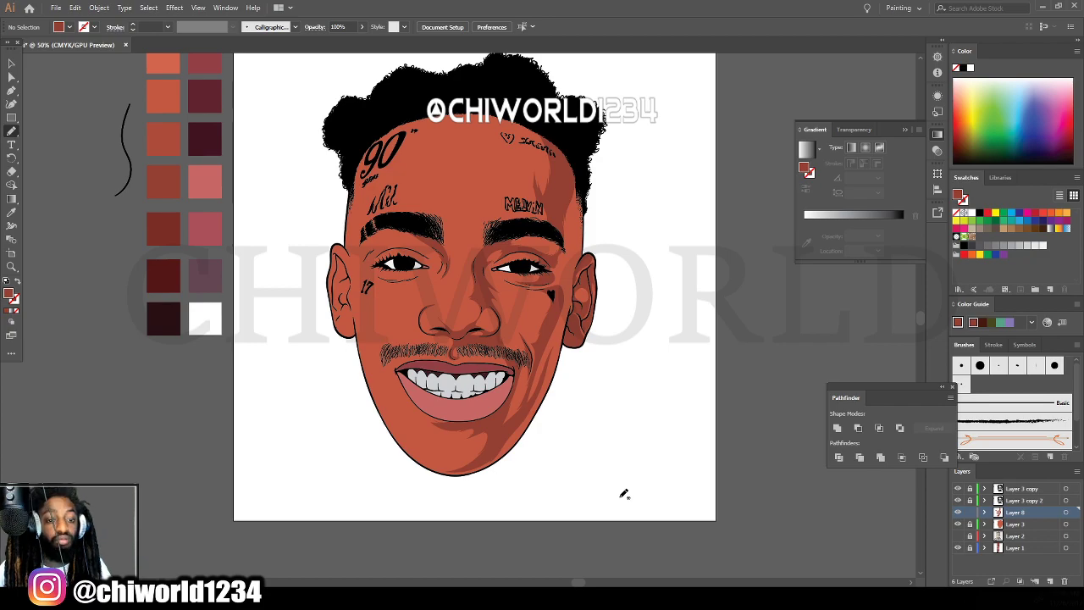
key(ctrl+minus)
Draw a dark shadow shape beneath the small inner fold near the face on the ear beside the 17 tattoo.
scroll(591, 497, right, 3)
key(ctrl+plus)
key(ctrl+plus)
key(ctrl+plus)
key(ctrl+plus)
key(ctrl+plus)
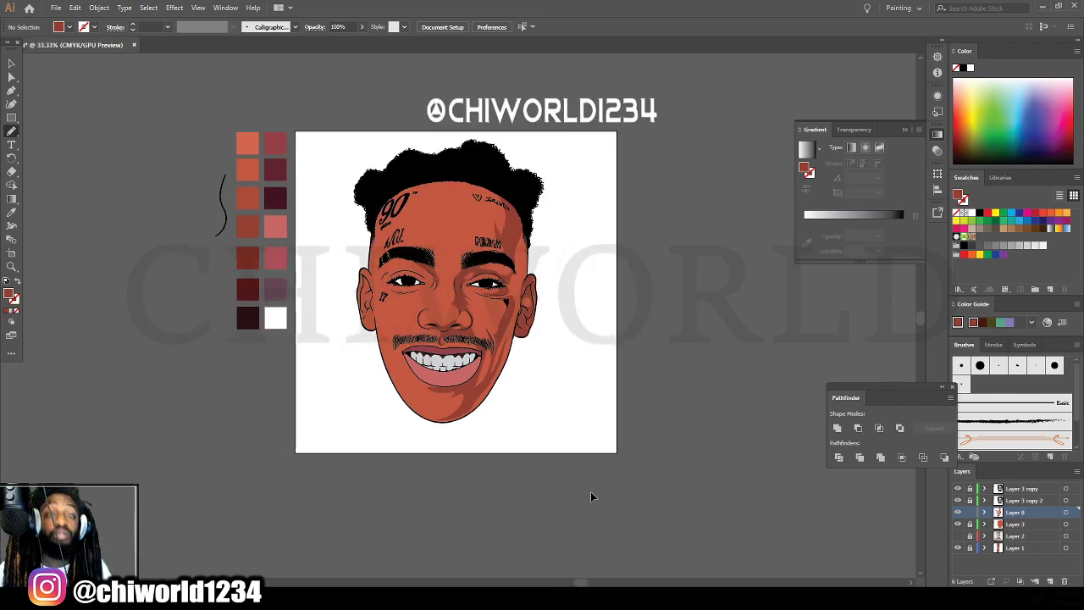
key(ctrl+plus)
key(ctrl+plus)
key(ctrl+plus)
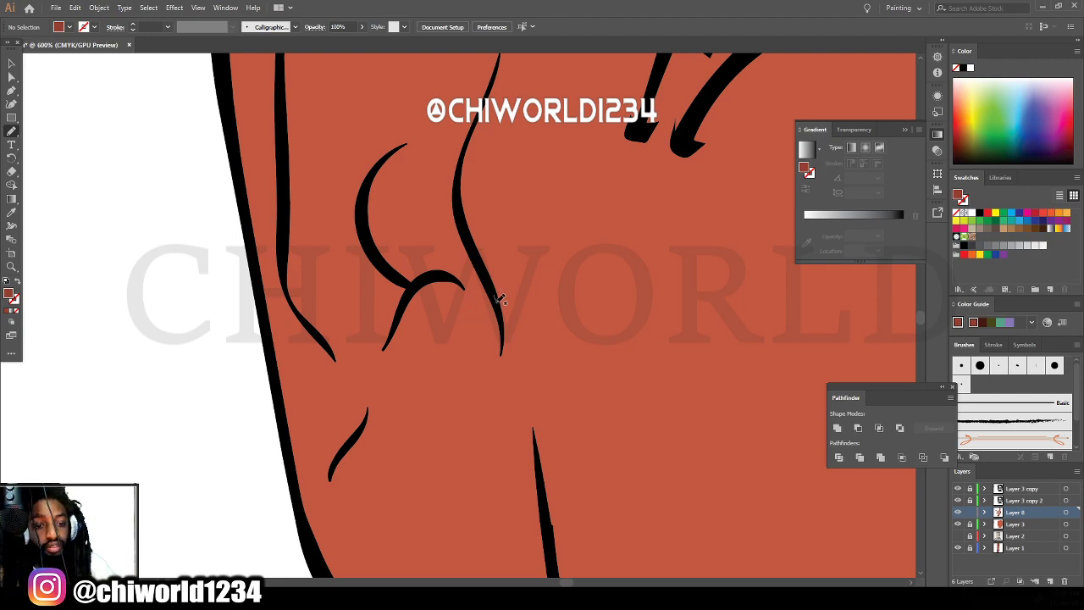
drag(495, 295, 497, 369)
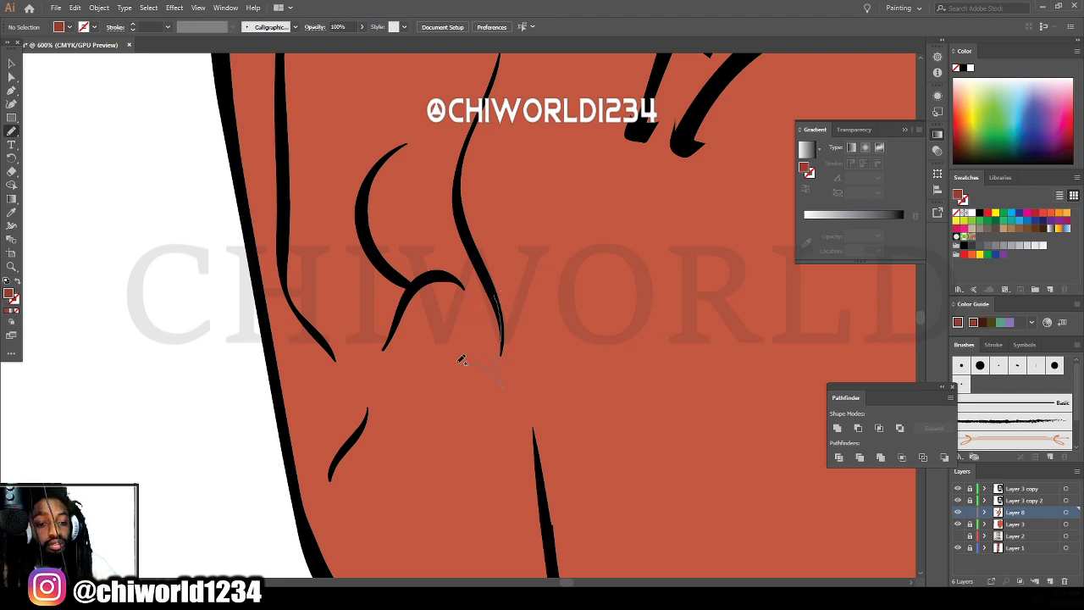
mouse_move(409, 286)
mouse_down()
mouse_move(481, 273)
mouse_move(491, 356)
mouse_up()
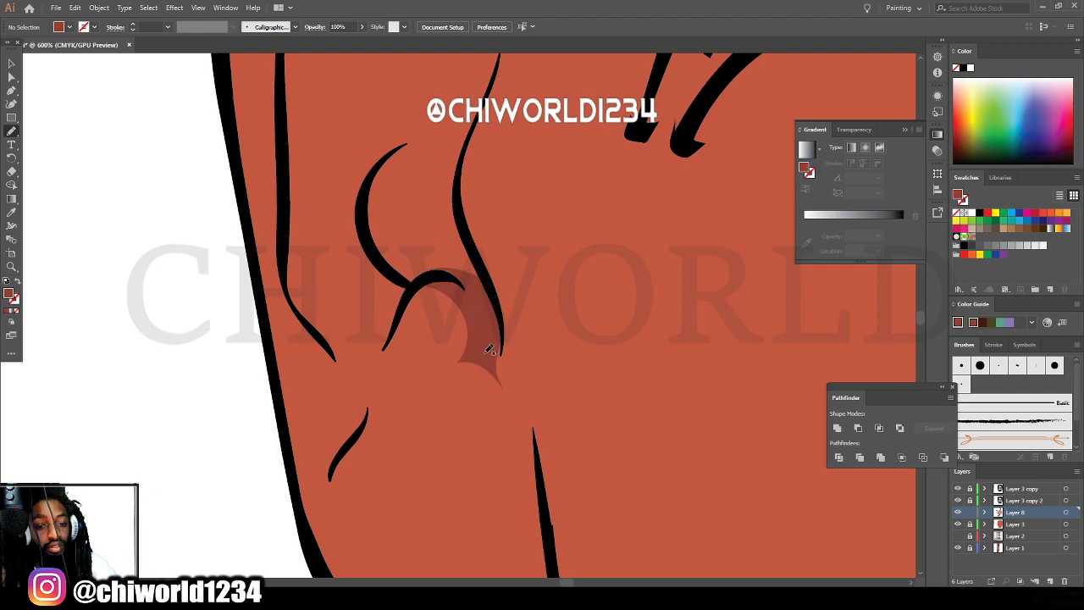
Draw a crescent-shaped shadow around the curved line at the centre of the ear beside the 17 tattoo.
scroll(388, 406, up, 5)
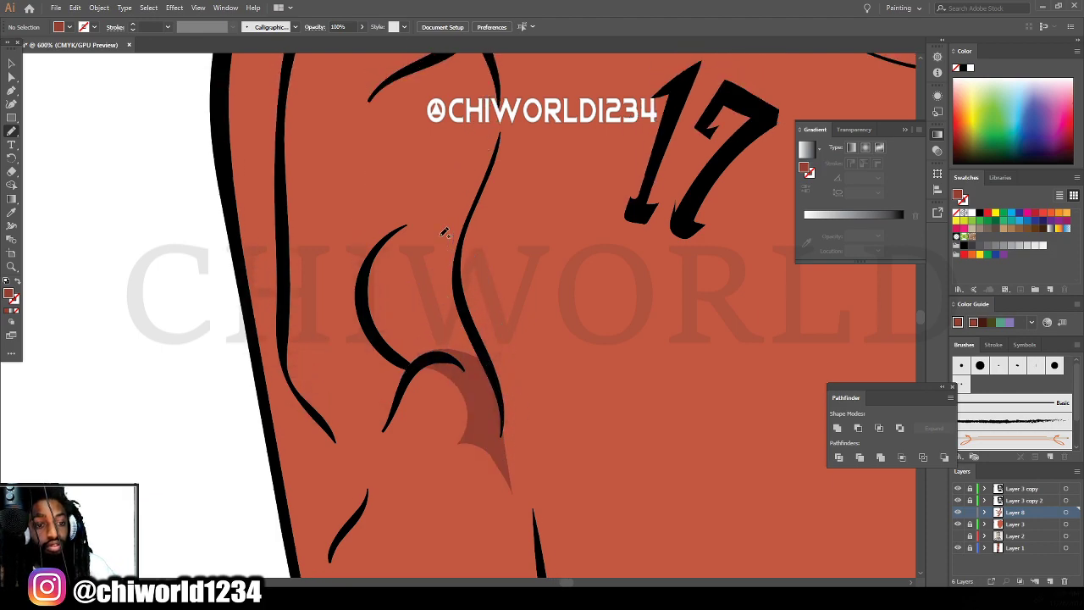
scroll(388, 407, up, 1)
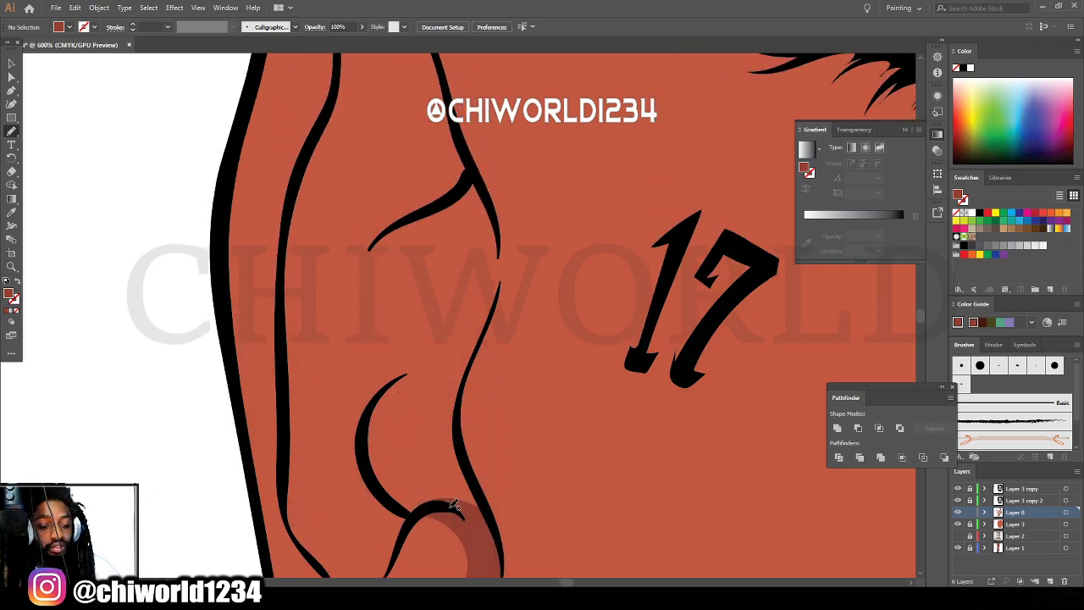
drag(455, 505, 406, 447)
mouse_move(442, 354)
mouse_down()
mouse_move(374, 390)
mouse_move(354, 453)
mouse_move(391, 566)
mouse_move(400, 544)
mouse_move(465, 501)
mouse_up()
Draw the shadow around the short upper fold line of the same ear, reaching down its inner edge.
scroll(462, 374, up, 2)
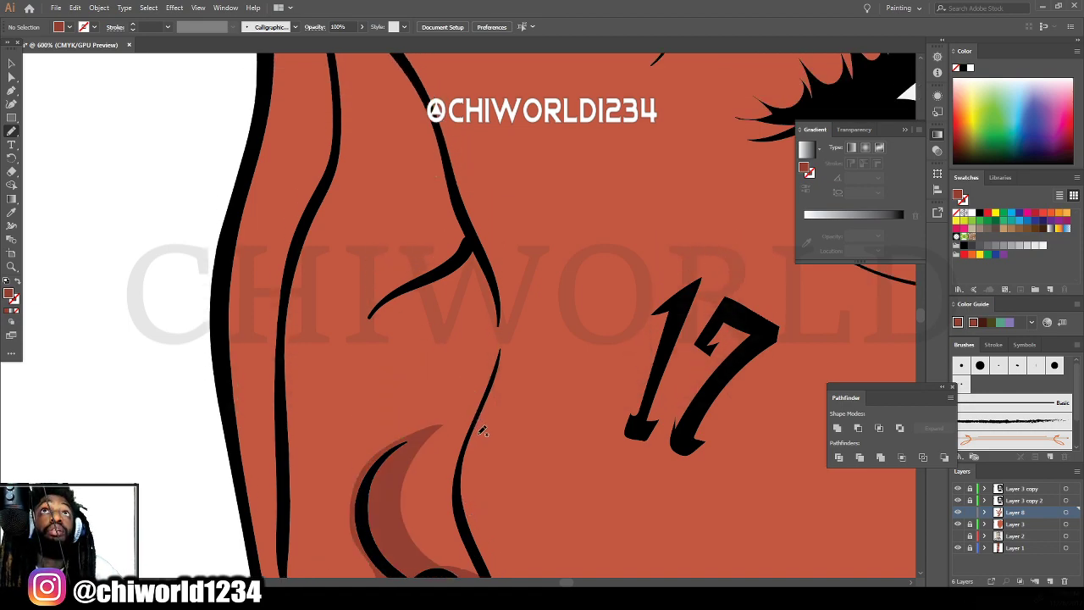
drag(505, 306, 456, 195)
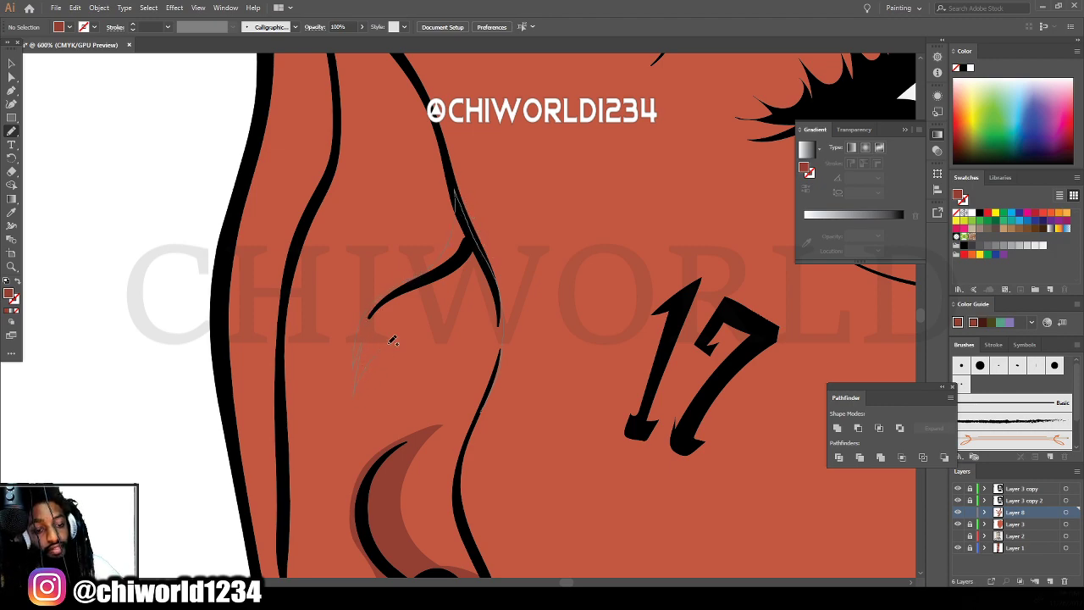
drag(479, 404, 471, 446)
Shade the upper hollow of the same ear and the strip along its inner rim line with pointed shadow shapes.
scroll(454, 452, up, 5)
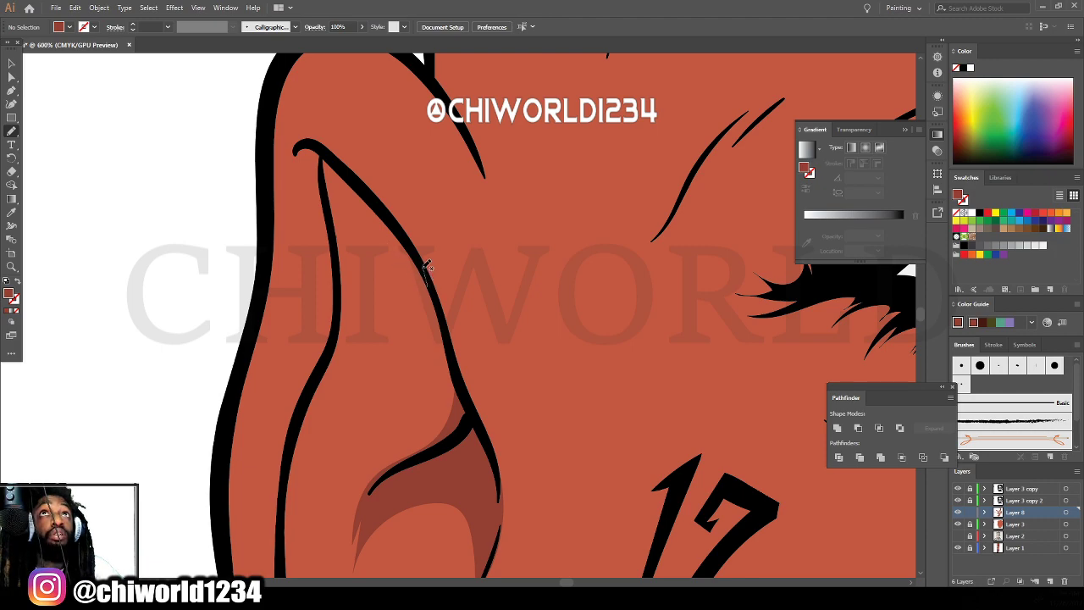
drag(427, 267, 406, 246)
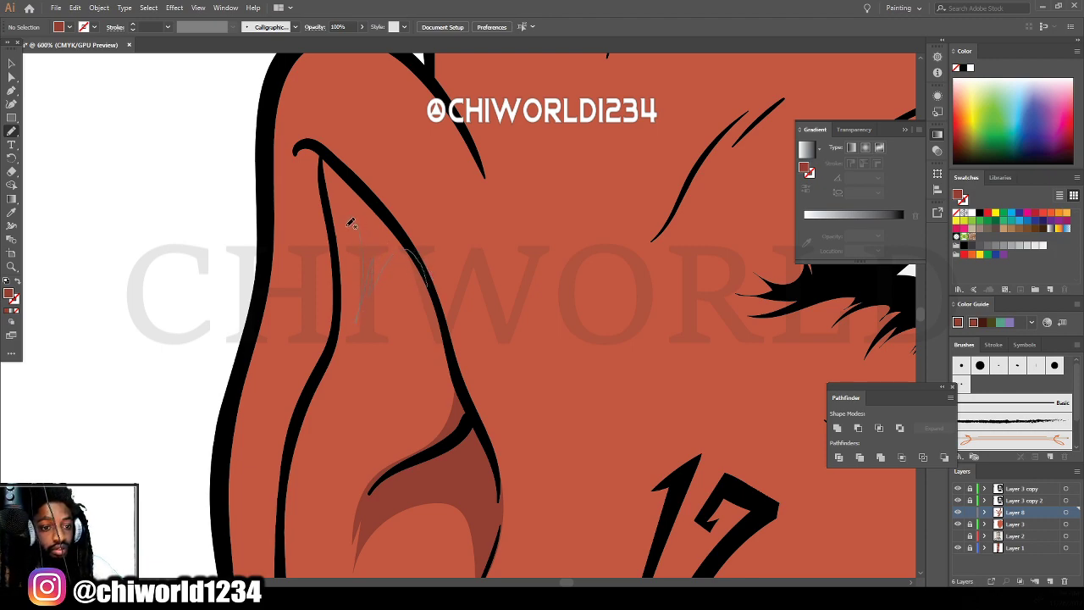
mouse_move(351, 222)
mouse_down()
mouse_move(331, 358)
mouse_move(292, 438)
mouse_move(285, 486)
mouse_move(286, 390)
mouse_move(307, 309)
mouse_move(295, 174)
mouse_move(309, 136)
mouse_up()
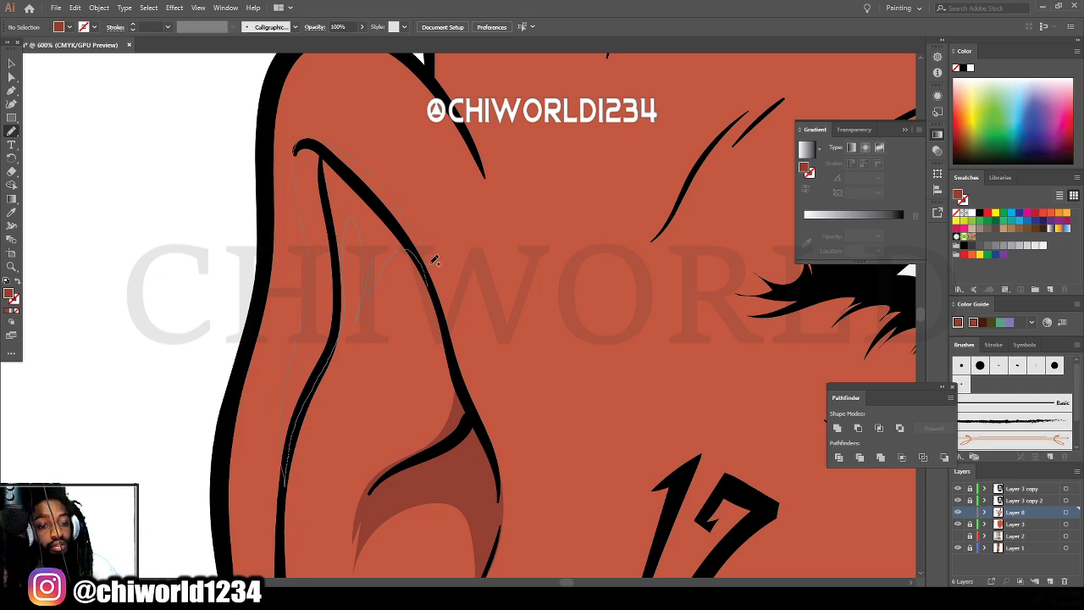
drag(434, 260, 436, 273)
scroll(485, 385, down, 10)
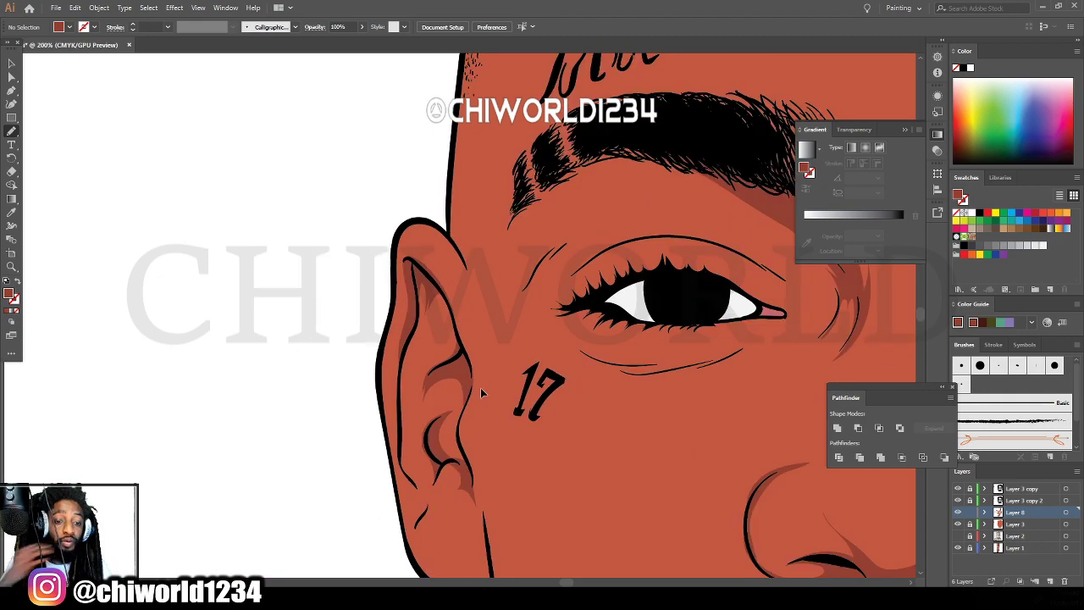
Draw a tapering shadow down the same ear's lower rim, past the short curved line above the lobe.
scroll(519, 386, up, 10)
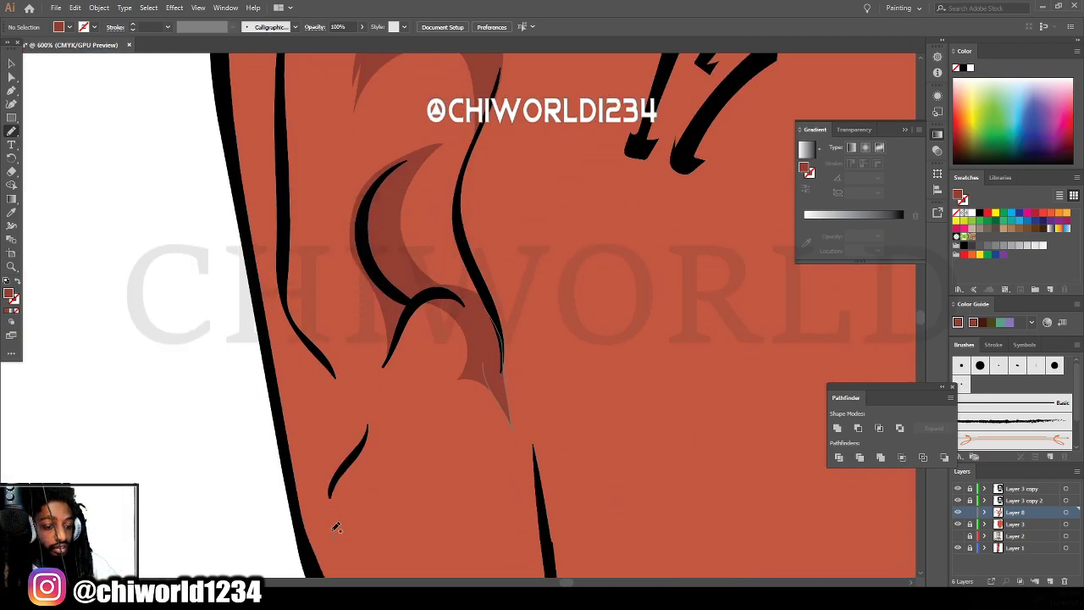
mouse_move(332, 538)
mouse_down()
mouse_move(339, 481)
mouse_move(360, 455)
mouse_up()
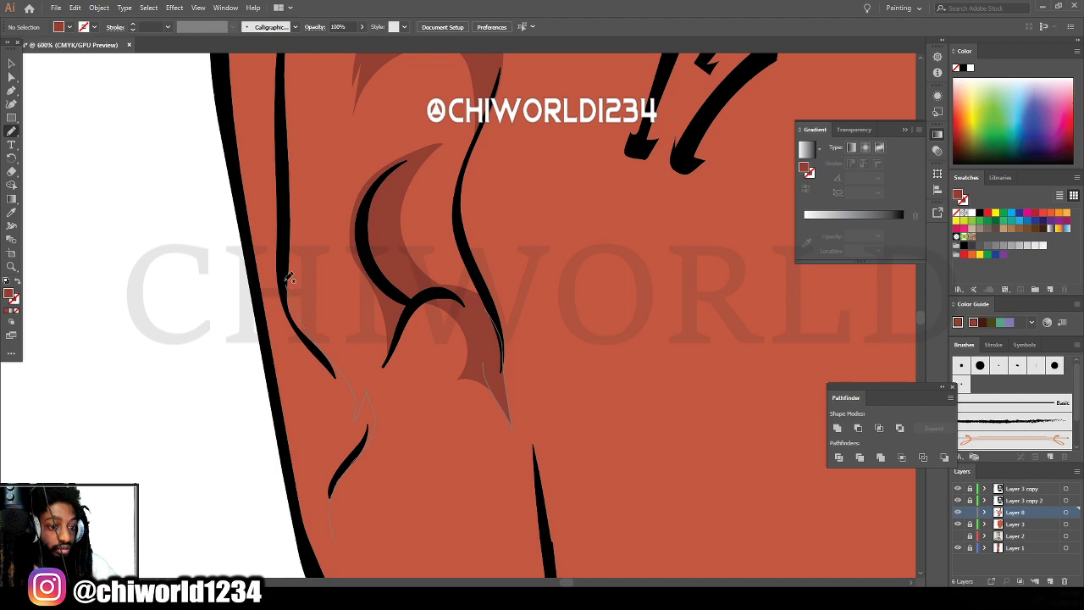
mouse_move(288, 280)
mouse_down()
mouse_move(293, 121)
mouse_move(285, 205)
mouse_move(297, 364)
mouse_move(334, 550)
mouse_up()
scroll(356, 567, down, 5)
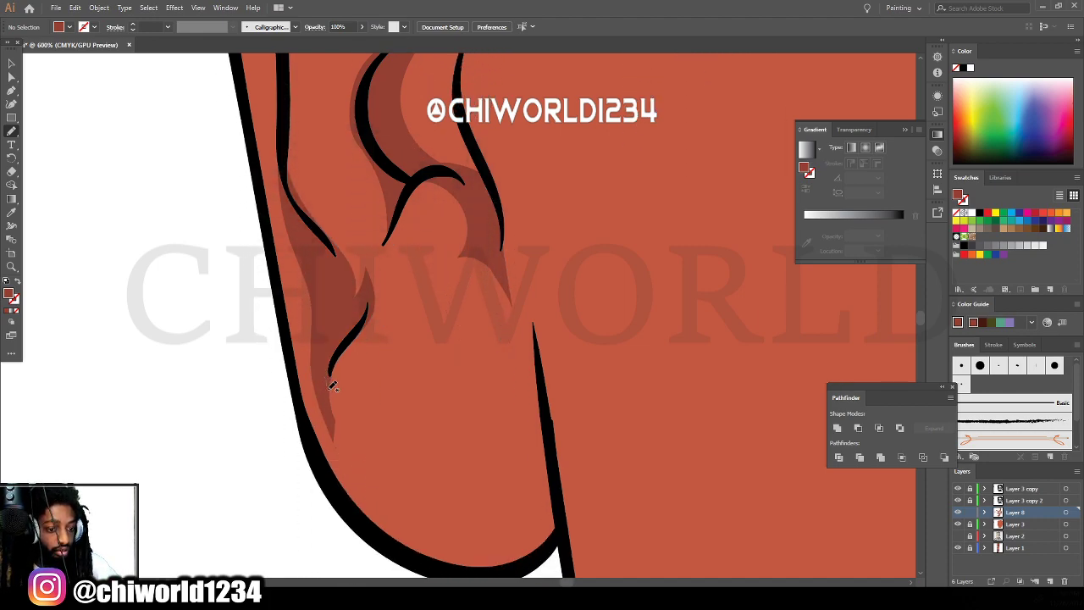
drag(319, 386, 322, 381)
Add a dark shadow along the curved bottom edge of the same ear's lobe.
scroll(412, 476, down, 2)
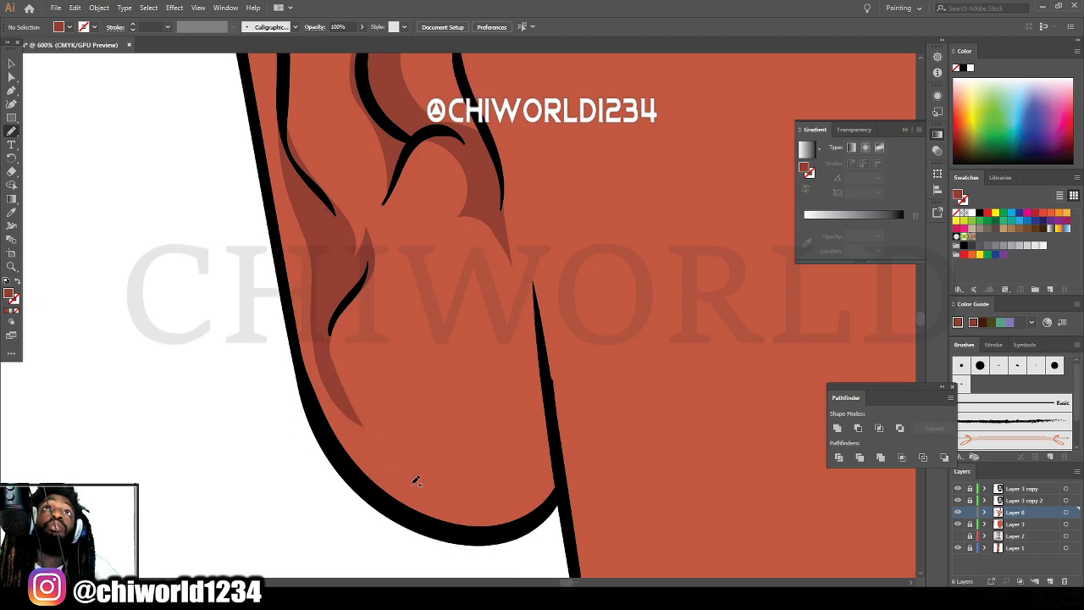
mouse_move(487, 519)
mouse_down()
mouse_move(556, 486)
mouse_move(542, 347)
mouse_move(489, 453)
mouse_move(404, 457)
mouse_move(313, 384)
mouse_move(355, 449)
mouse_move(449, 514)
mouse_move(474, 516)
mouse_up()
scroll(721, 565, down, 8)
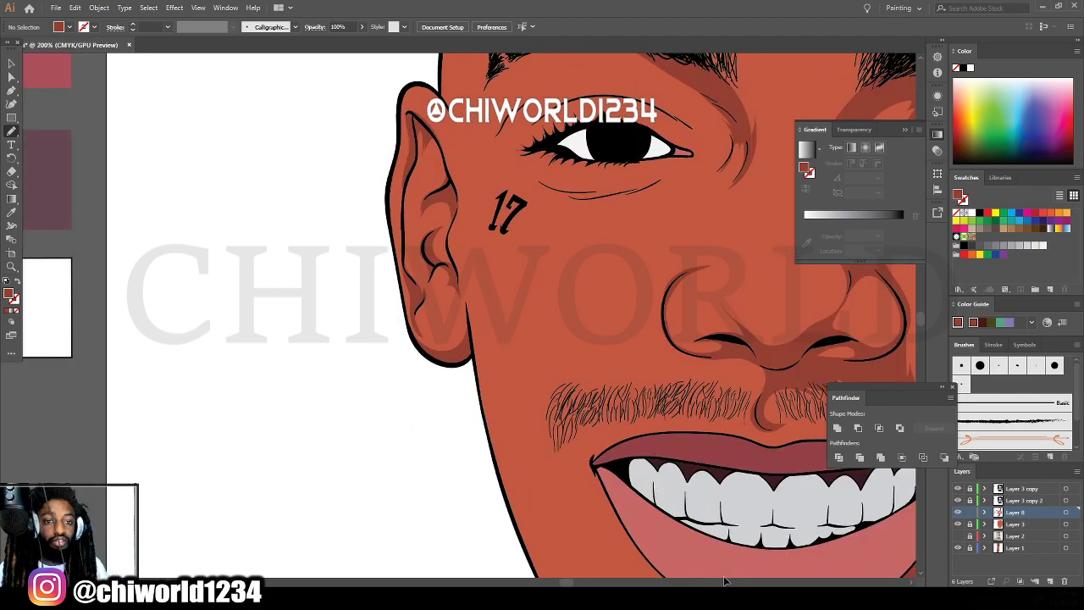
Draw a thin arched shadow along the upper eyelid crease of the eye above the 17 tattoo.
scroll(724, 558, up, 2)
scroll(722, 546, up, 2)
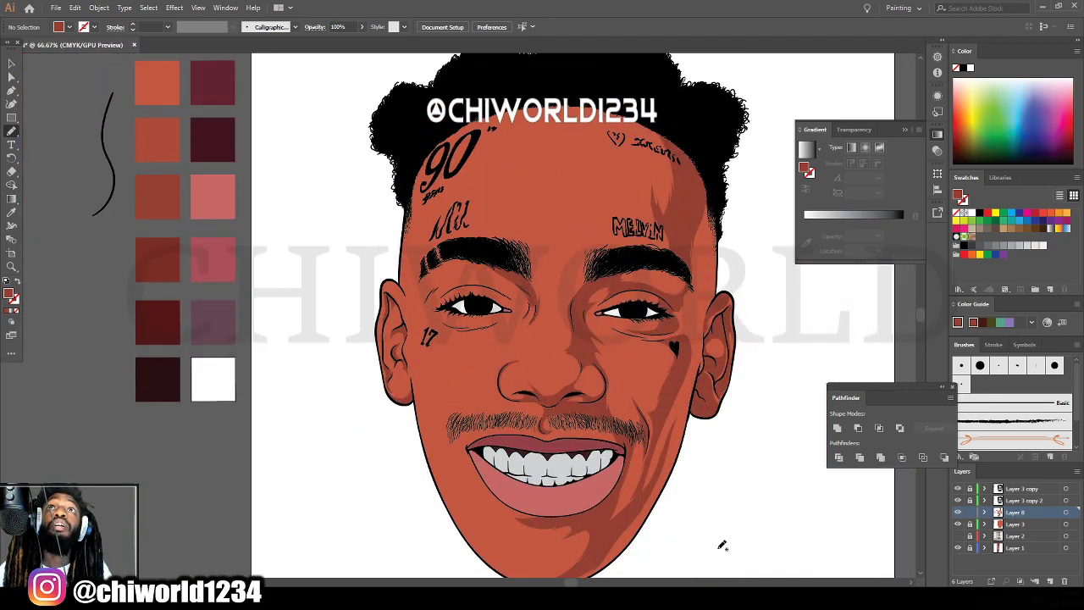
scroll(721, 552, up, 1)
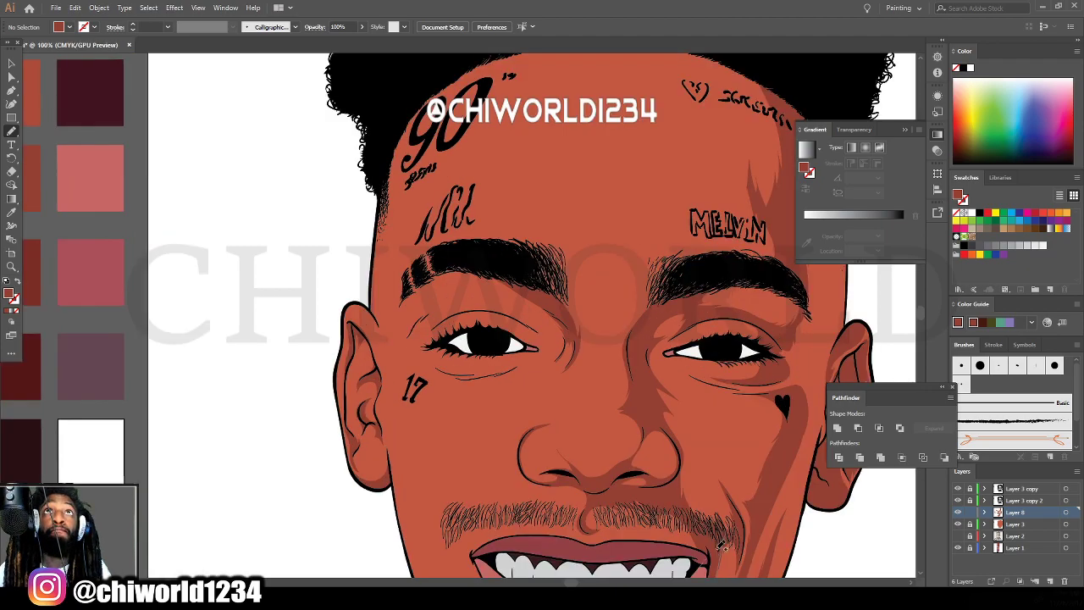
scroll(720, 546, down, 1)
key(ctrl+equal)
key(ctrl+equal)
key(ctrl+equal)
key(ctrl+equal)
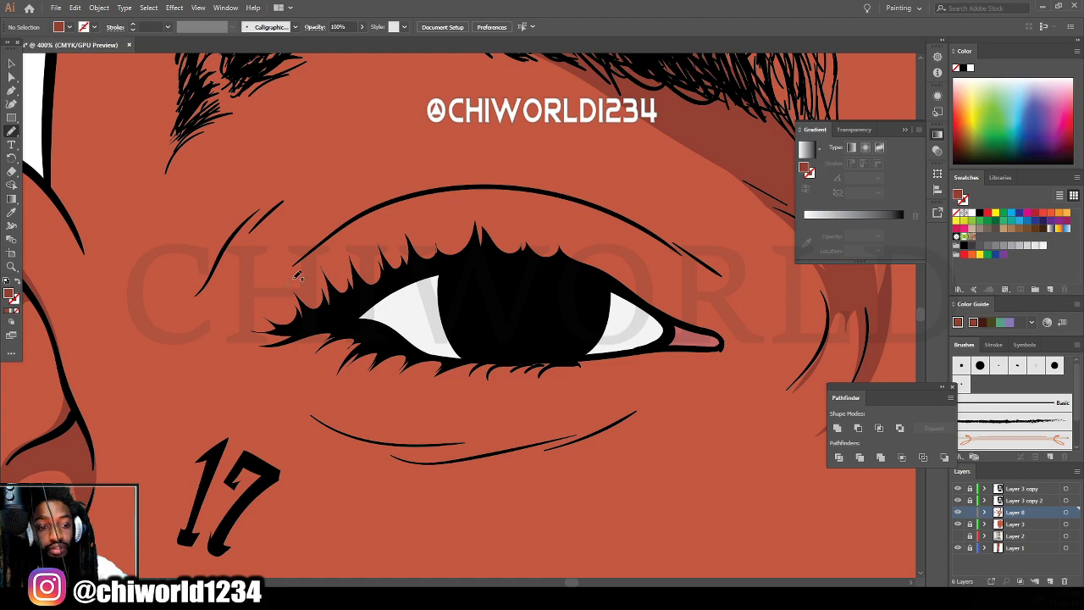
mouse_move(512, 190)
mouse_down()
mouse_move(597, 208)
mouse_move(664, 241)
mouse_up()
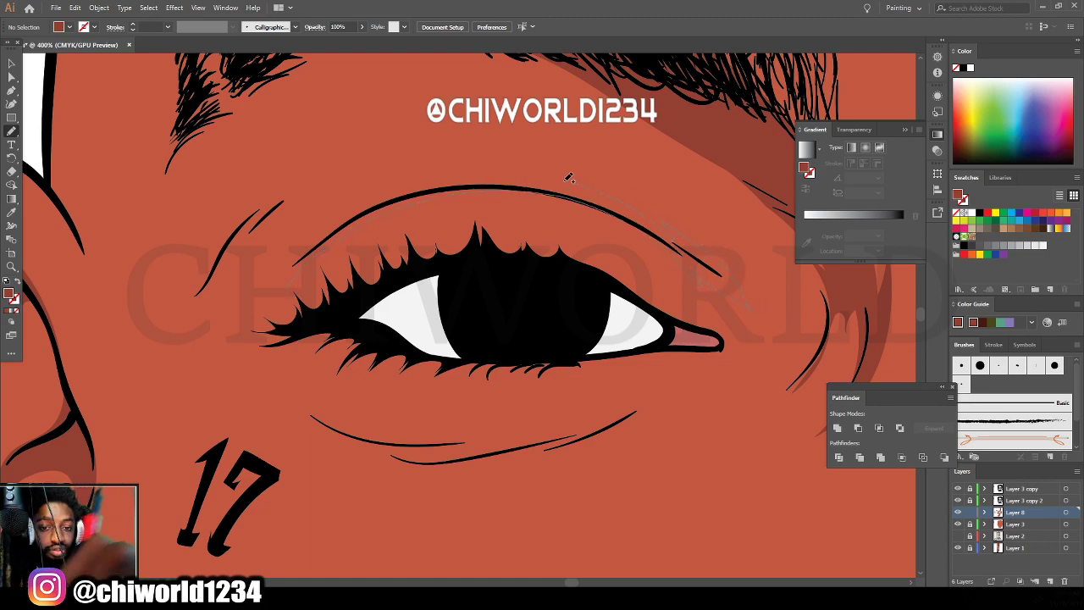
drag(317, 273, 315, 276)
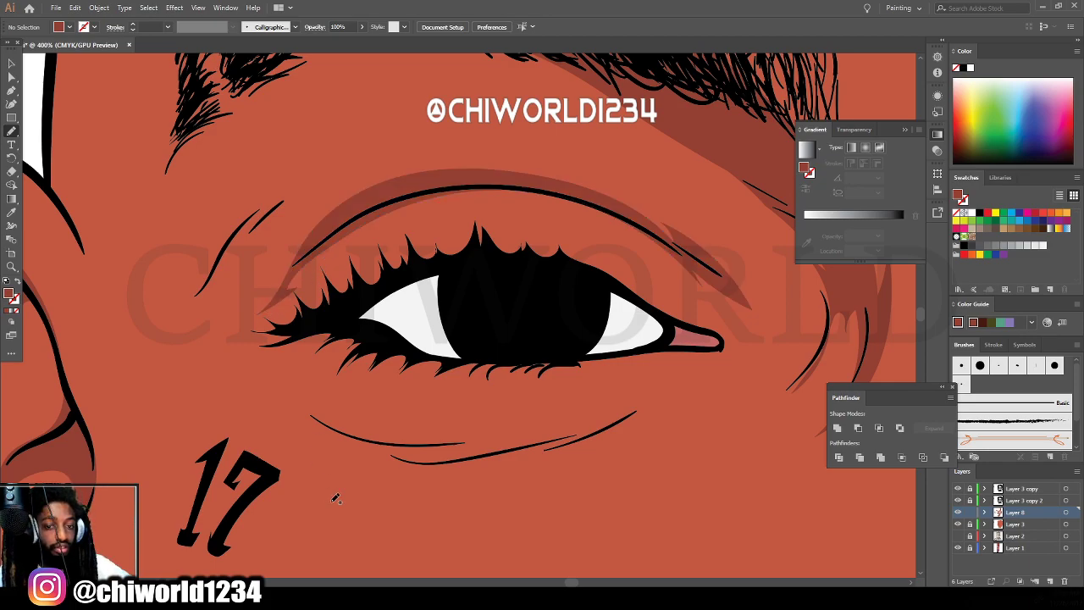
Examine the dark shading across the whole portrait.
key(ctrl+minus)
key(ctrl+minus)
key(ctrl+minus)
key(ctrl+minus)
key(ctrl+minus)
key(ctrl+minus)
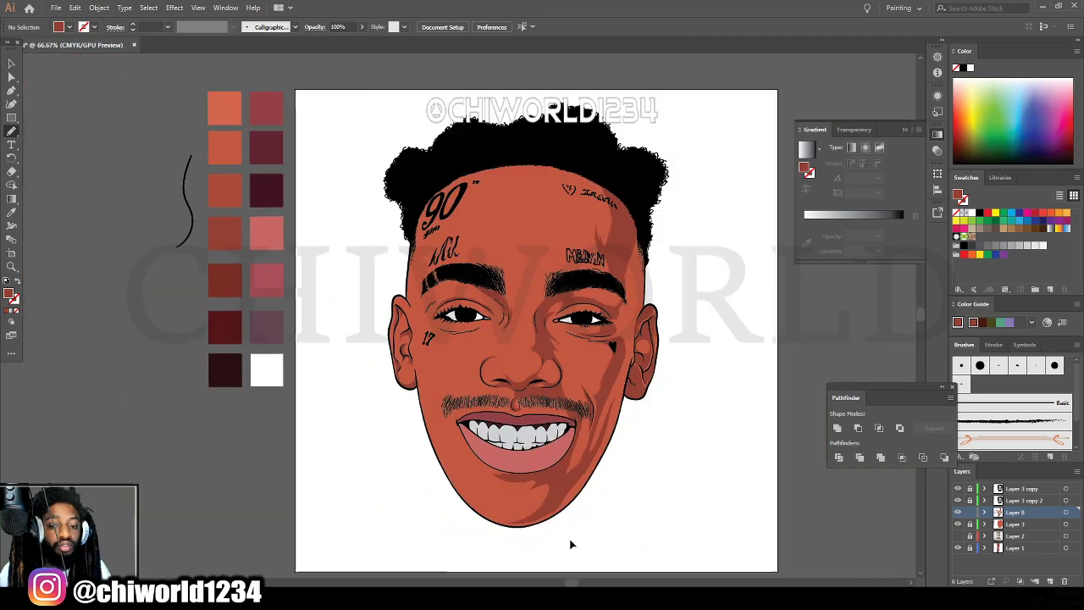
scroll(592, 484, down, 1)
key(ctrl+plus)
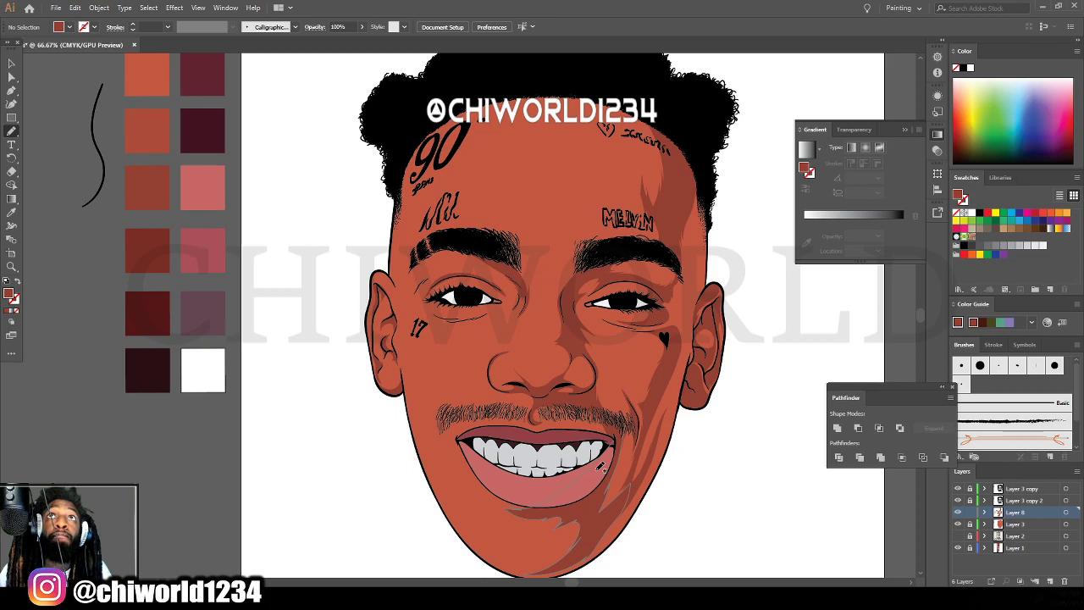
key(ctrl+minus)
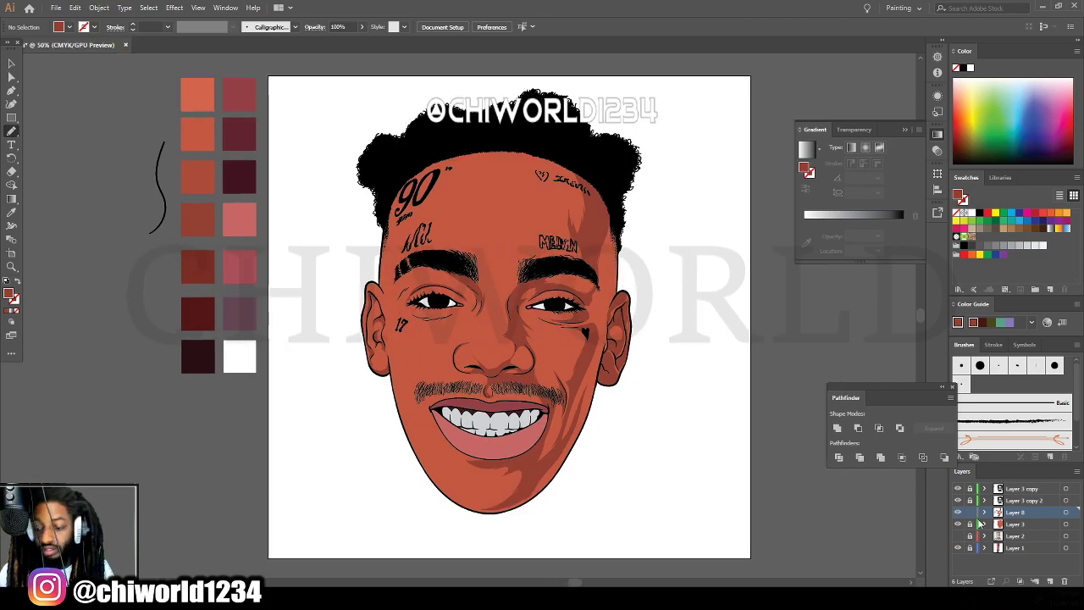
Create a new layer and place it directly beneath the layer that holds the dark shading.
click(1050, 581)
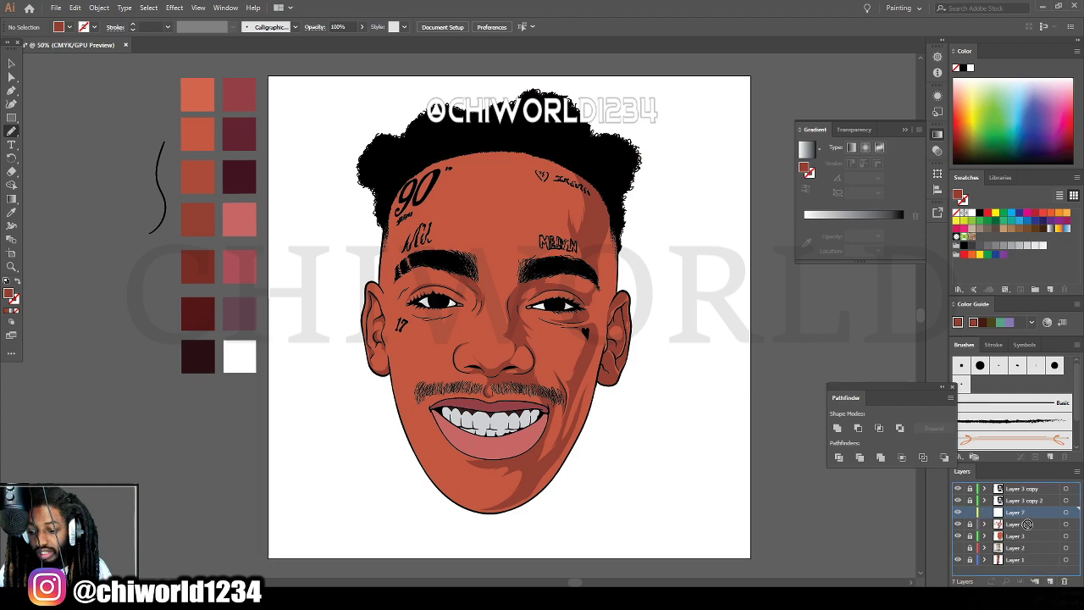
drag(1027, 524, 1021, 537)
key(ctrl+plus)
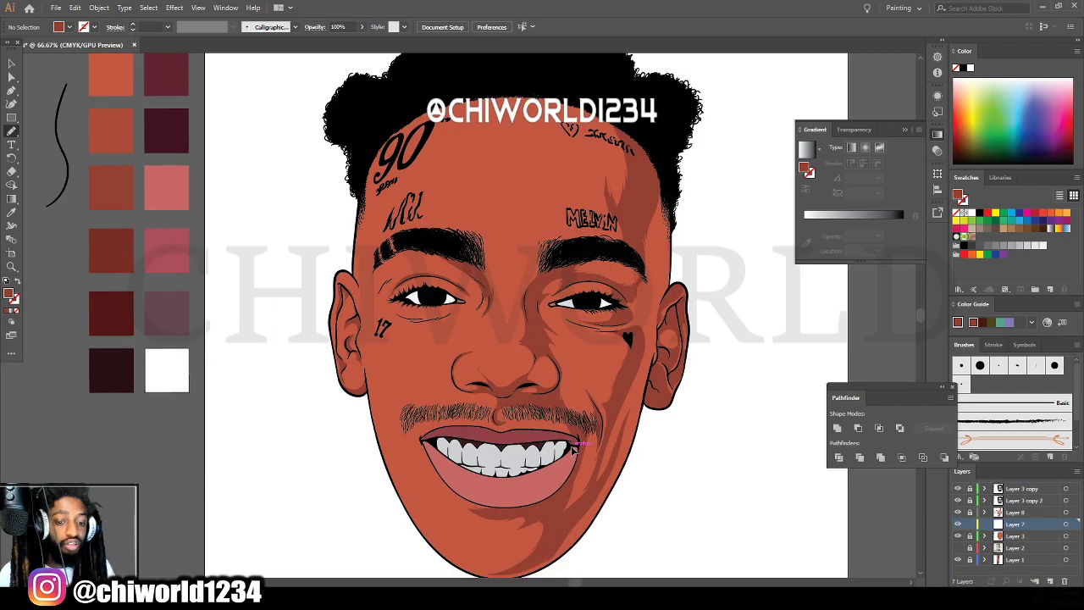
Sample the third reddish-brown swatch in the skin-tone palette as fill colour and return to the freehand drawing tool.
scroll(162, 296, up, 3)
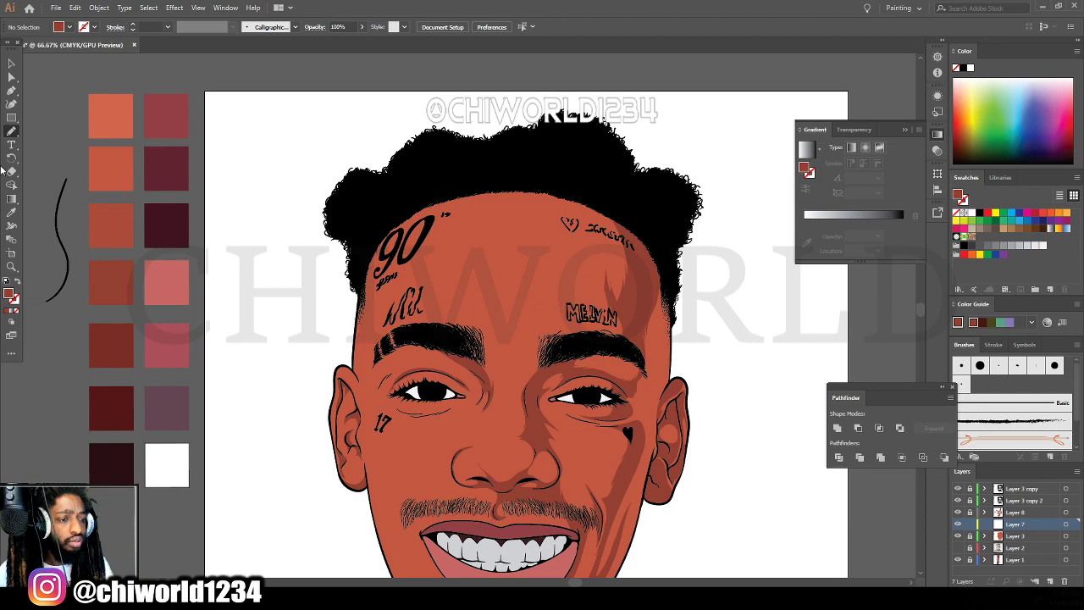
click(12, 211)
click(101, 222)
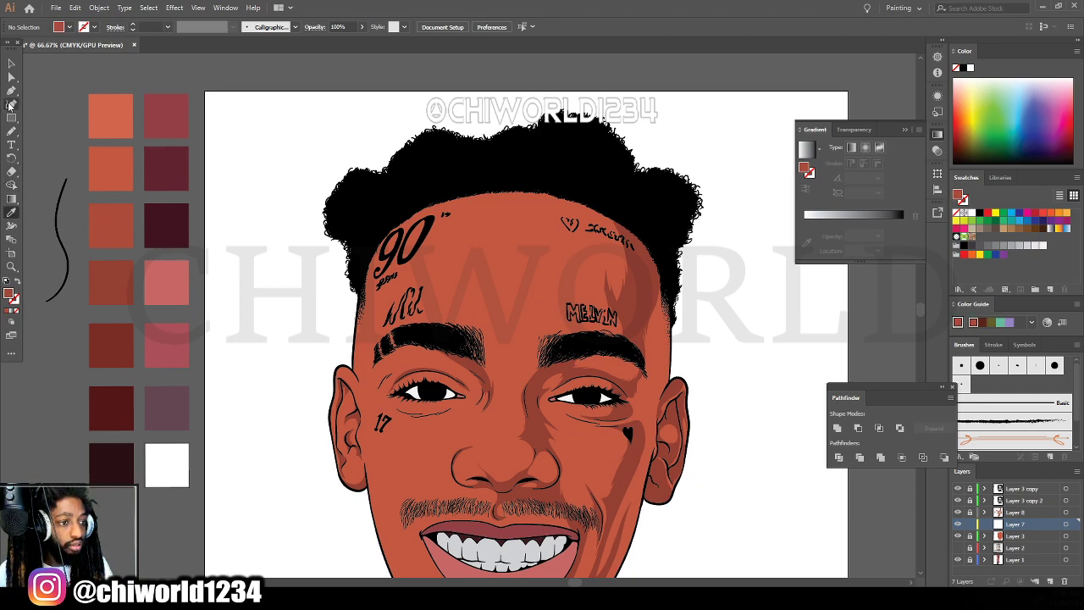
click(11, 131)
Draw mid-tone shading shapes around the nose on the new layer, using the sampled reddish-brown.
key(ctrl+minus)
key(ctrl+minus)
scroll(735, 506, down, 3)
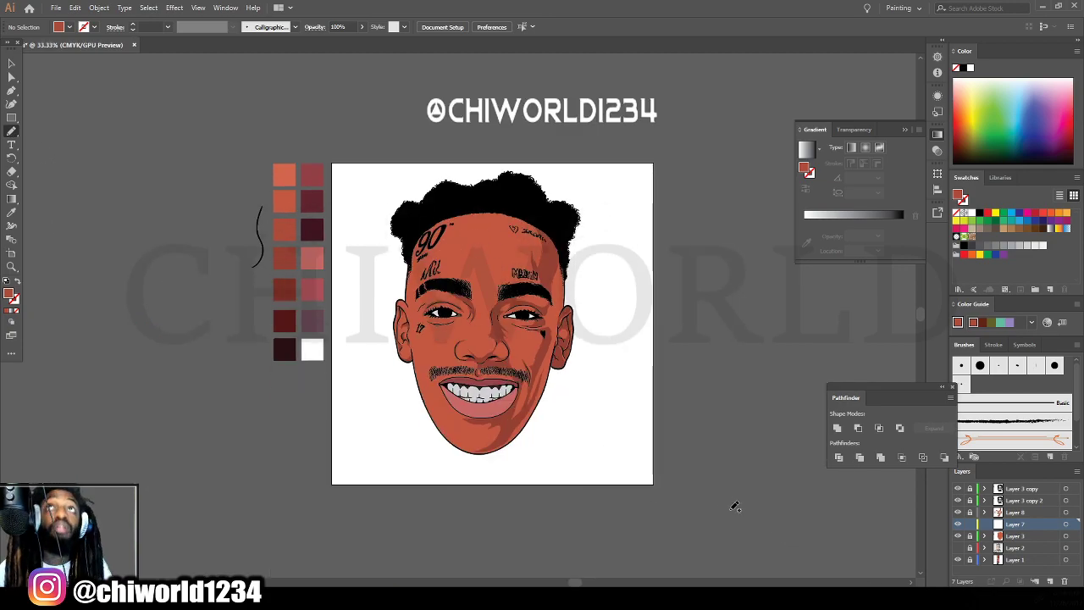
key(ctrl+equal)
key(ctrl+equal)
key(ctrl+equal)
scroll(702, 493, right, 1)
key(ctrl+equal)
key(ctrl+equal)
scroll(704, 474, up, 3)
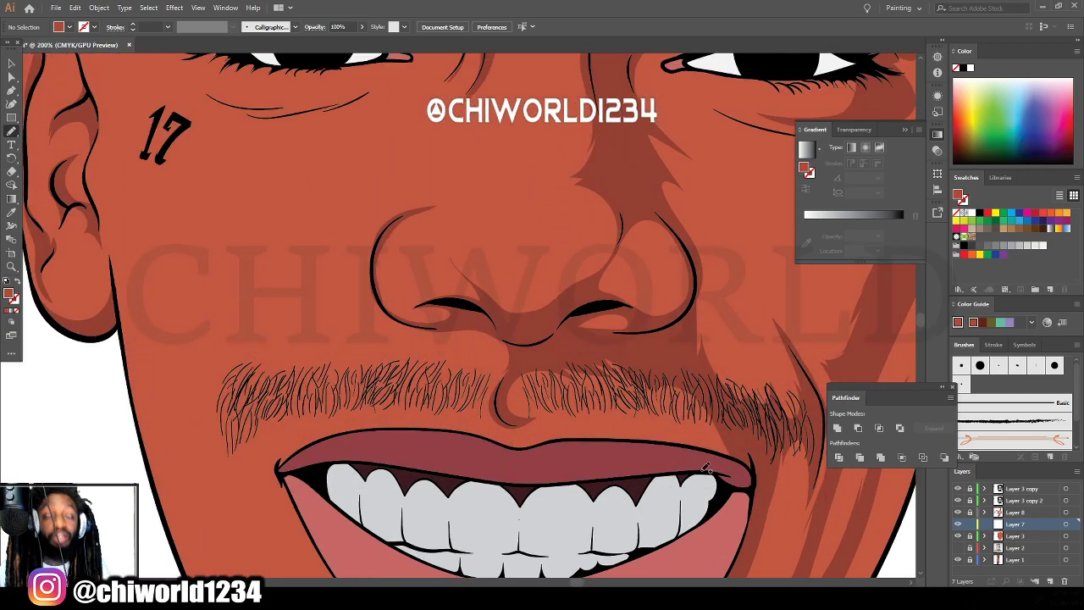
key(ctrl+equal)
scroll(702, 468, up, 2)
scroll(702, 468, up, 1)
mouse_move(542, 456)
mouse_down()
mouse_move(613, 424)
mouse_move(537, 458)
mouse_up()
mouse_move(652, 441)
mouse_down()
mouse_move(745, 385)
mouse_move(735, 344)
mouse_move(726, 331)
mouse_move(722, 371)
mouse_move(695, 408)
mouse_move(641, 391)
mouse_move(634, 360)
mouse_move(655, 316)
mouse_move(692, 314)
mouse_move(734, 343)
mouse_move(723, 312)
mouse_move(641, 269)
mouse_move(634, 333)
mouse_move(581, 393)
mouse_move(592, 440)
mouse_move(574, 418)
mouse_move(601, 398)
mouse_move(639, 305)
mouse_move(628, 254)
mouse_move(597, 237)
mouse_move(617, 308)
mouse_move(595, 350)
mouse_move(508, 409)
mouse_move(520, 394)
mouse_move(483, 415)
mouse_move(447, 408)
mouse_move(382, 352)
mouse_move(371, 319)
mouse_move(381, 401)
mouse_move(295, 421)
mouse_move(276, 401)
mouse_move(268, 362)
mouse_move(279, 319)
mouse_move(270, 339)
mouse_move(263, 396)
mouse_move(316, 448)
mouse_move(391, 436)
mouse_move(610, 450)
mouse_up()
scroll(682, 452, down, 5)
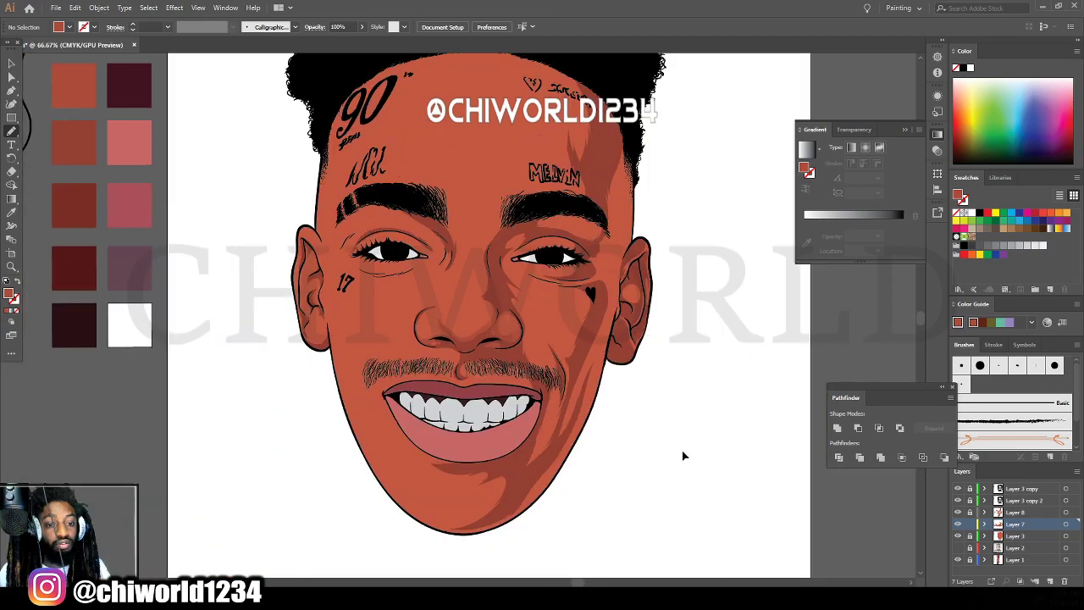
Draw a mid-tone shading shape from the left nostril up the side of the nose to the inner corner of the left eye.
scroll(682, 452, up, 6)
scroll(687, 436, up, 1)
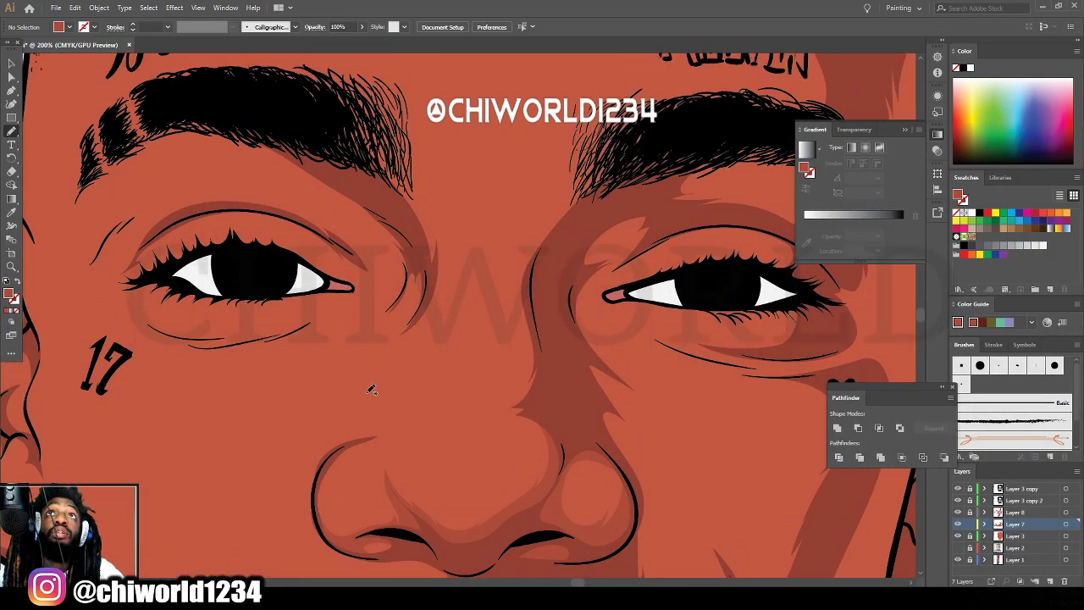
drag(359, 446, 397, 429)
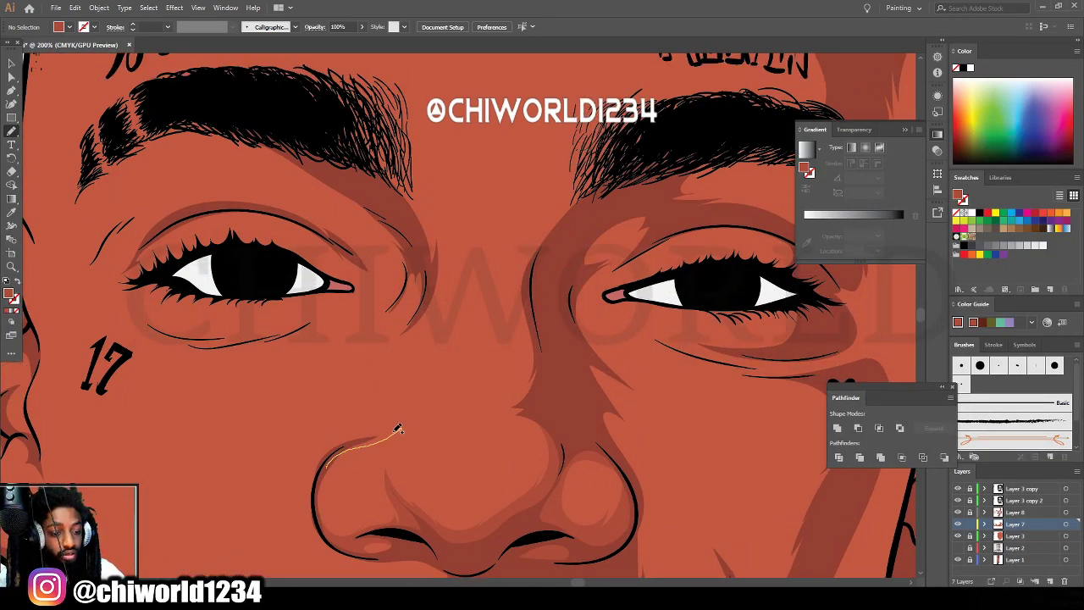
mouse_move(424, 395)
mouse_down()
mouse_move(356, 425)
mouse_move(386, 361)
mouse_move(429, 334)
mouse_move(446, 287)
mouse_move(444, 238)
mouse_move(355, 127)
mouse_move(398, 193)
mouse_move(420, 262)
mouse_move(404, 325)
mouse_move(362, 370)
mouse_move(392, 350)
mouse_up()
drag(351, 403, 313, 477)
key(ctrl+minus)
key(ctrl+minus)
key(ctrl+minus)
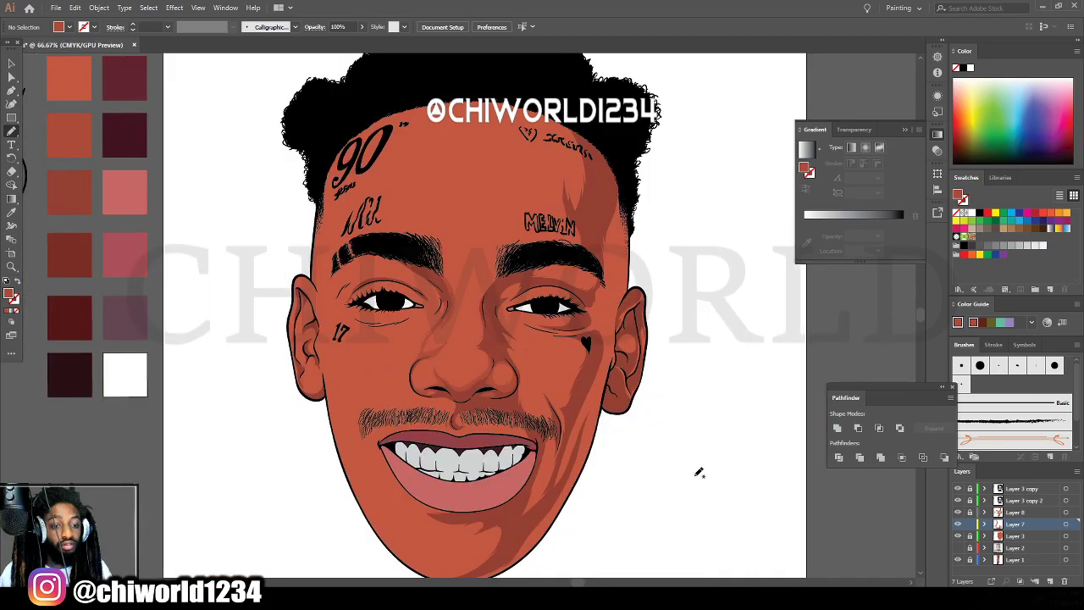
Draw a jagged mid-tone strip along the edge of the dark nose-bridge shadow, from the inner brow down to the nose tip.
key(ctrl+equal)
key(ctrl+equal)
key(ctrl+equal)
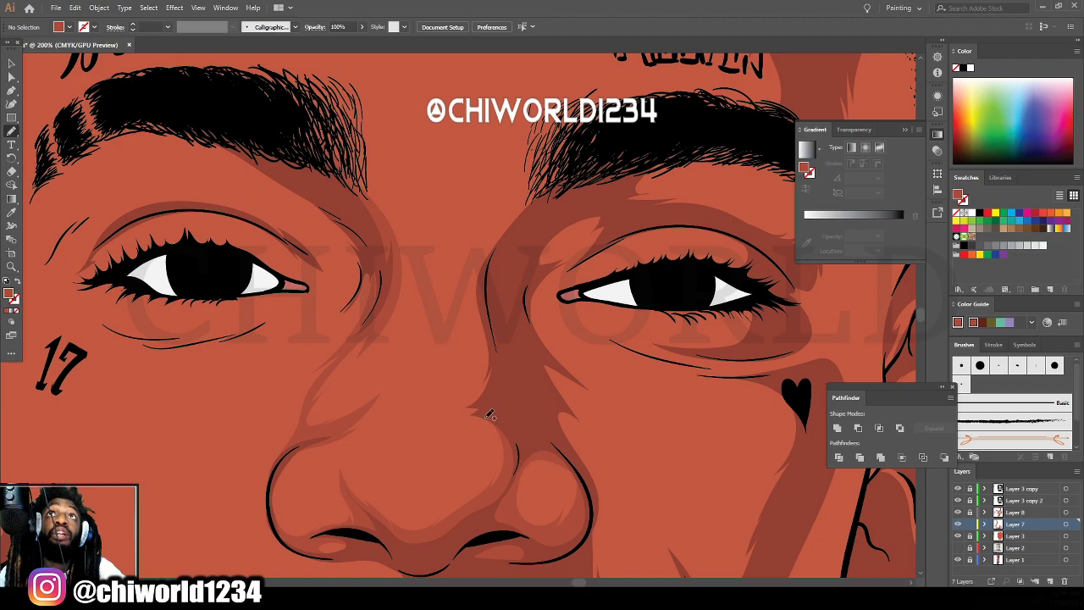
mouse_move(507, 461)
mouse_down()
mouse_move(504, 434)
mouse_move(454, 406)
mouse_move(477, 393)
mouse_move(471, 288)
mouse_up()
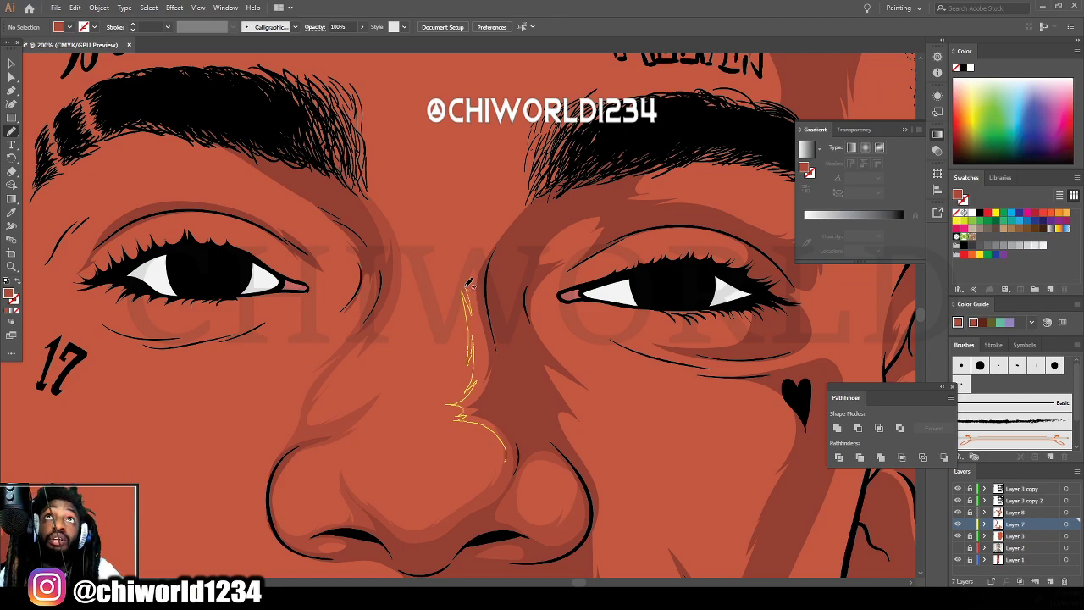
mouse_move(476, 240)
mouse_down()
mouse_move(529, 184)
mouse_move(617, 132)
mouse_move(515, 276)
mouse_move(506, 372)
mouse_move(513, 447)
mouse_up()
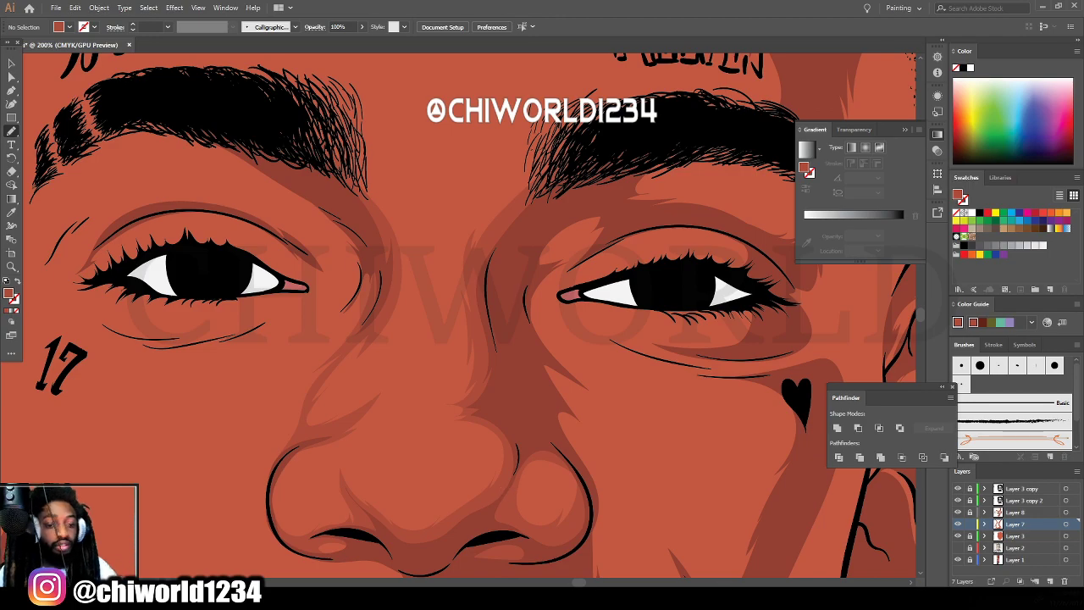
key(ctrl+minus)
key(ctrl+minus)
key(ctrl+minus)
key(ctrl+minus)
Draw a mid-tone shape beside the right nostril, filling the area between the nose and the smile line above the moustache.
scroll(703, 502, down, 3)
key(ctrl+equal)
scroll(680, 489, right, 3)
key(ctrl+equal)
key(ctrl+equal)
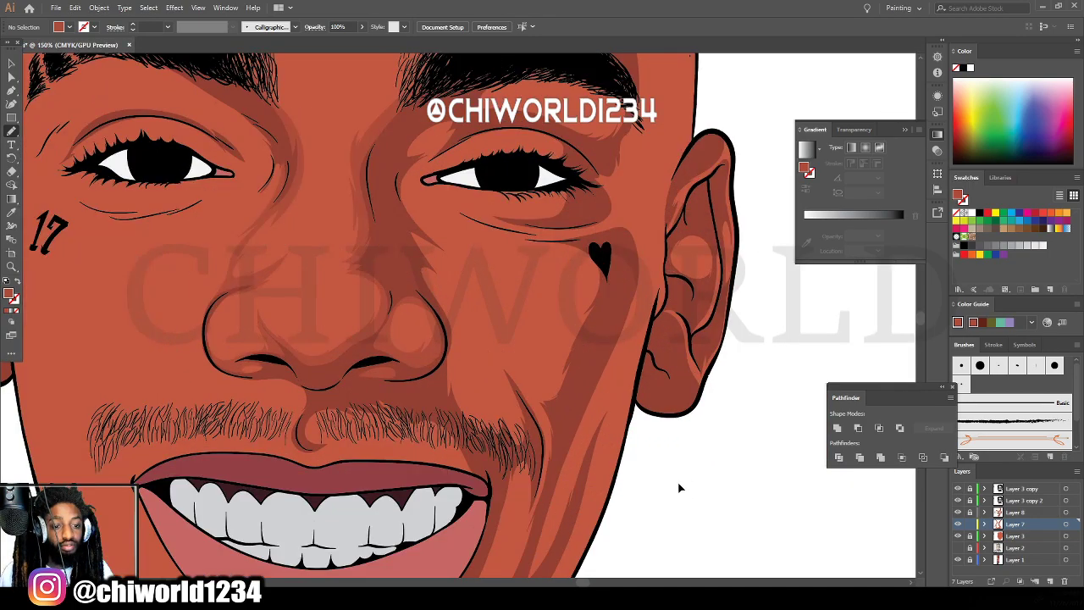
scroll(679, 488, up, 1)
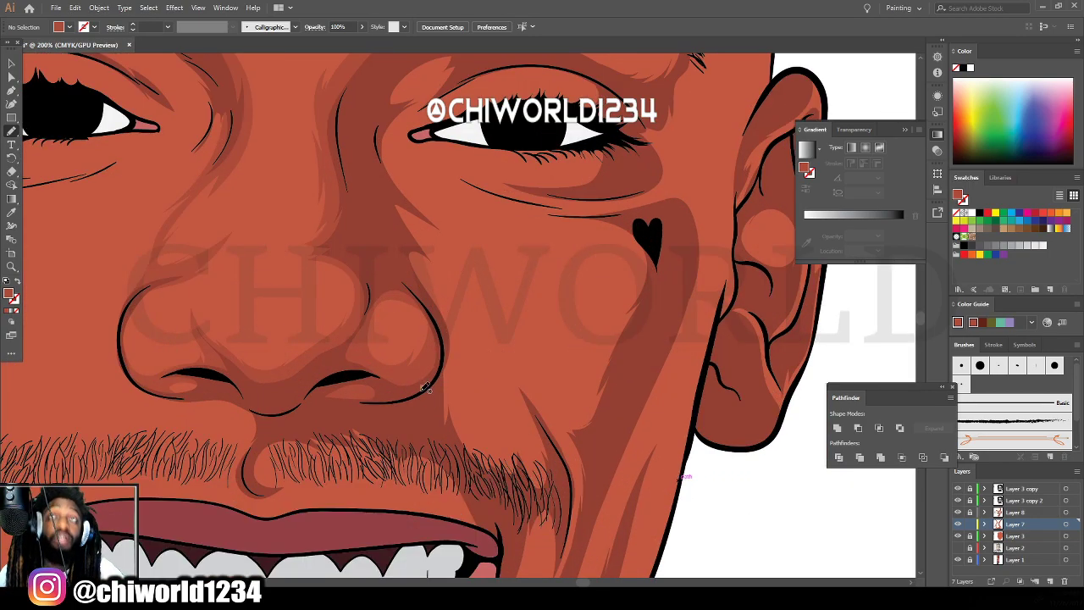
mouse_move(425, 388)
mouse_down()
mouse_move(477, 475)
mouse_move(536, 491)
mouse_move(554, 474)
mouse_move(524, 397)
mouse_move(530, 431)
mouse_move(523, 414)
mouse_move(524, 432)
mouse_move(509, 443)
mouse_move(490, 414)
mouse_up()
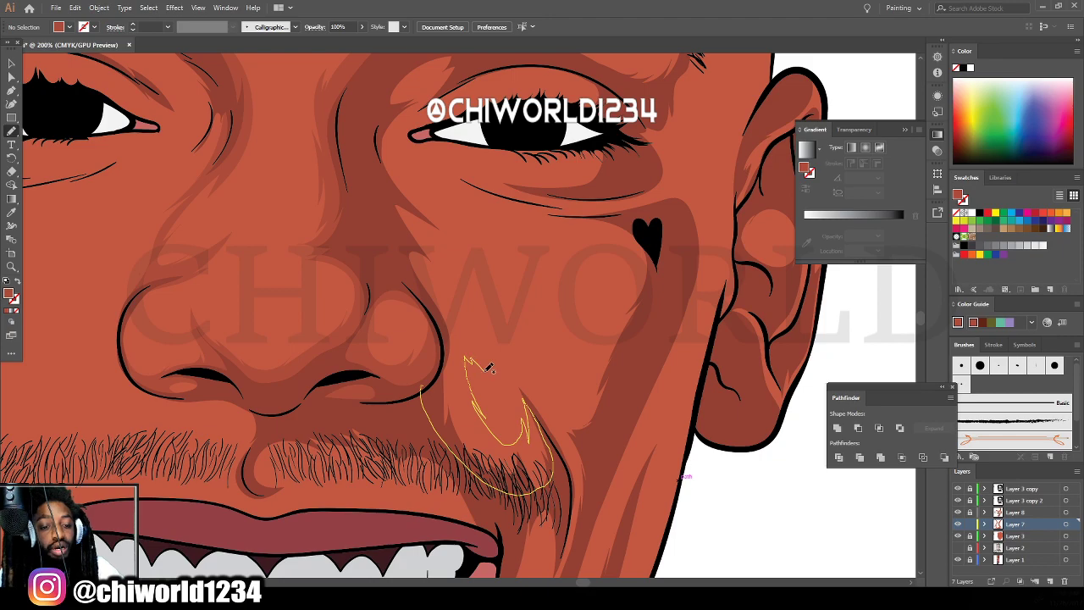
mouse_move(488, 366)
mouse_down()
mouse_move(421, 285)
mouse_move(432, 415)
mouse_move(424, 464)
mouse_up()
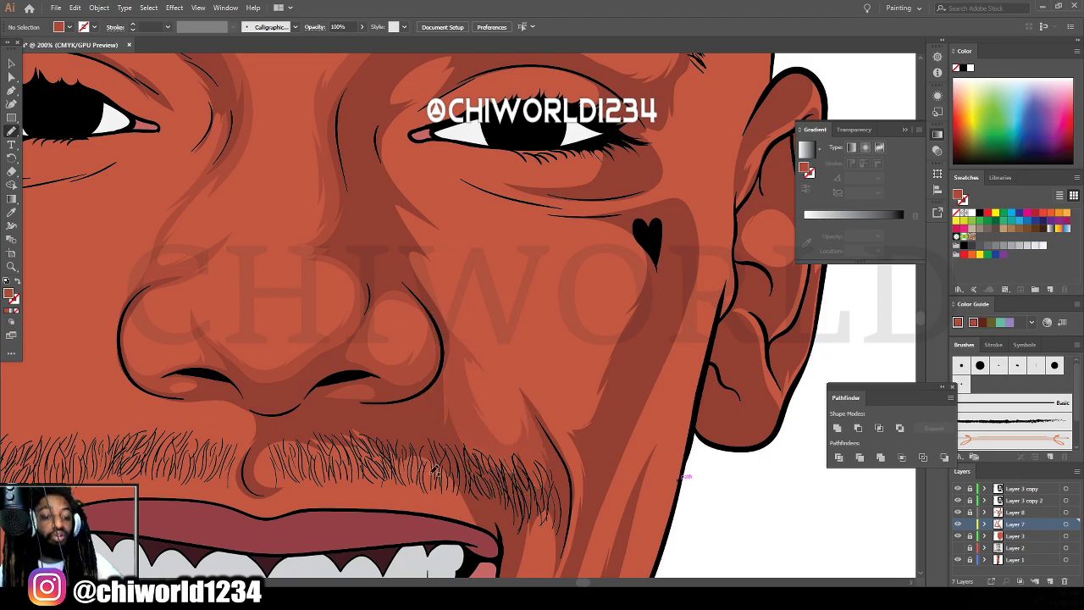
scroll(434, 471, down, 4)
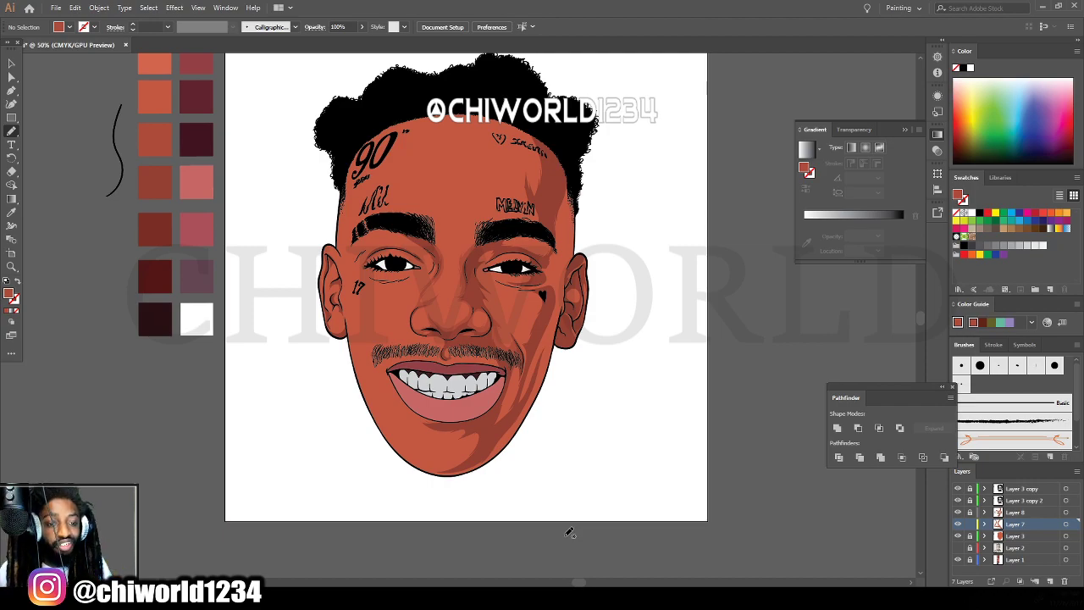
Draw mid-tone shading over the upper cheek below the right eye, extending from the dark nose-side shadow towards the heart tattoo.
scroll(632, 532, up, 3)
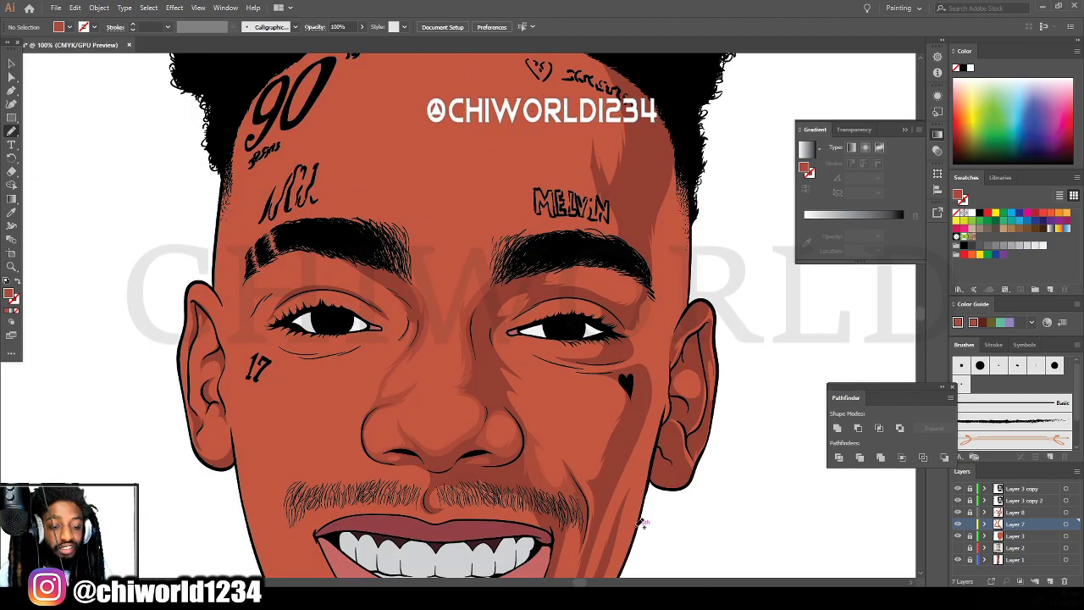
scroll(639, 529, up, 3)
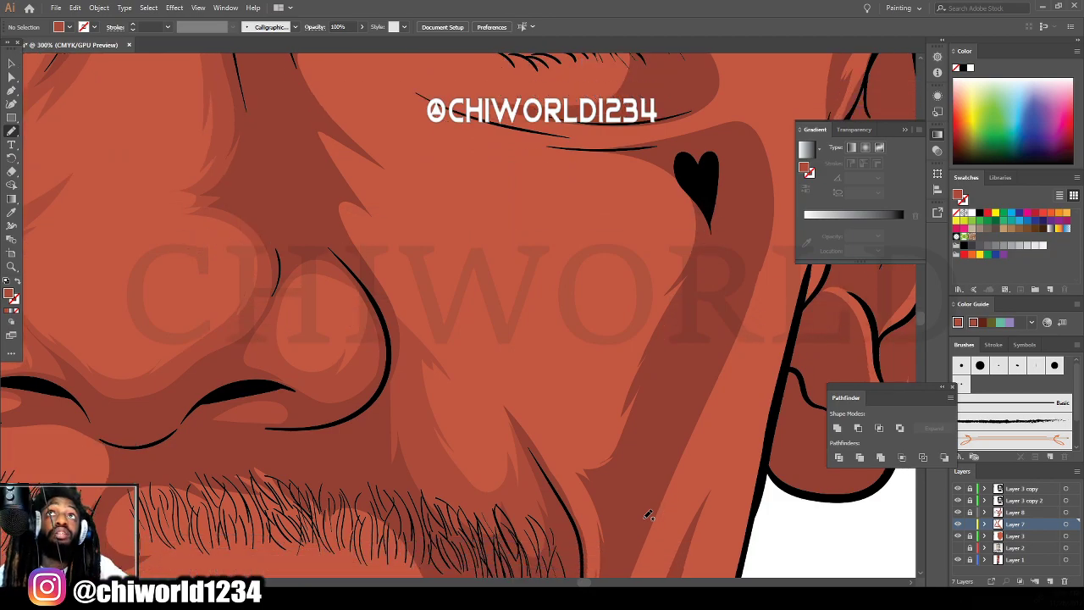
scroll(323, 184, up, 2)
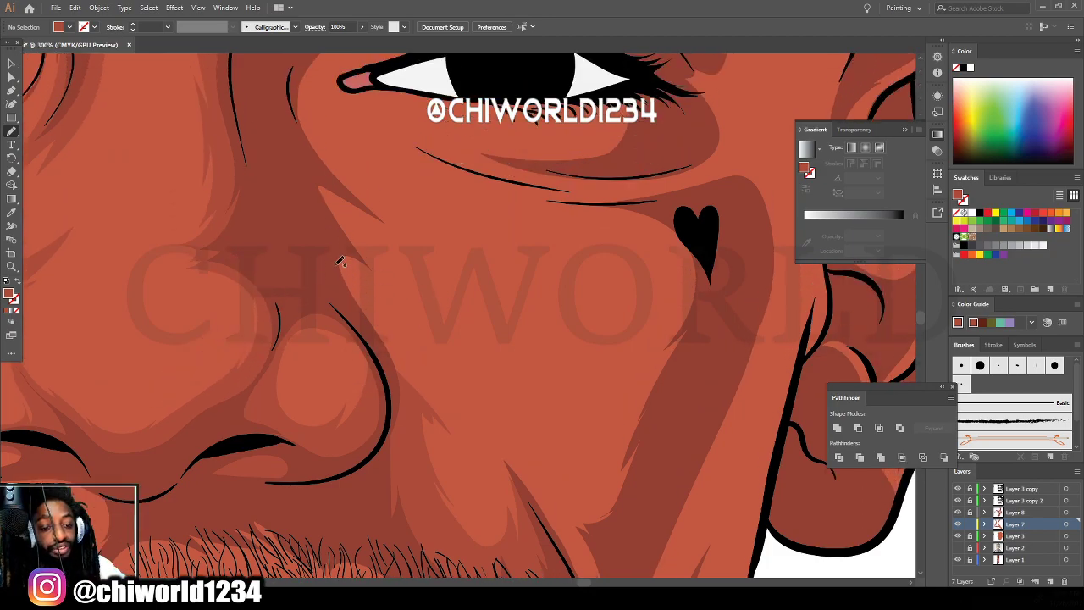
mouse_move(332, 254)
mouse_down()
mouse_move(417, 437)
mouse_move(452, 435)
mouse_move(480, 455)
mouse_move(475, 440)
mouse_move(494, 461)
mouse_move(405, 333)
mouse_move(441, 371)
mouse_move(406, 329)
mouse_move(392, 277)
mouse_move(413, 254)
mouse_move(399, 258)
mouse_move(554, 228)
mouse_move(455, 224)
mouse_move(502, 222)
mouse_move(423, 208)
mouse_move(337, 143)
mouse_move(335, 158)
mouse_move(286, 85)
mouse_move(315, 203)
mouse_up()
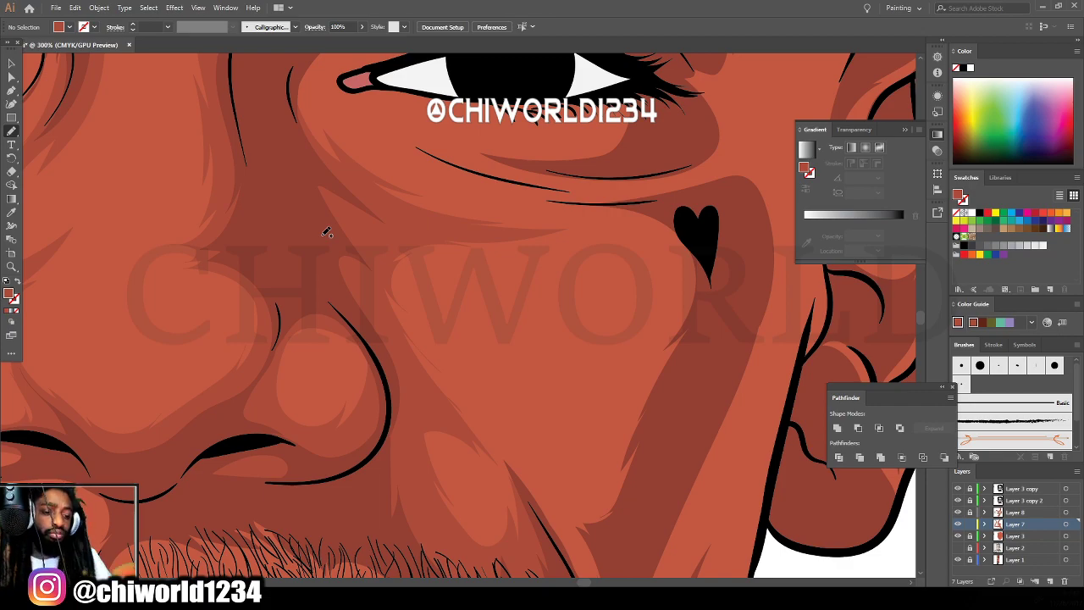
mouse_move(387, 258)
mouse_down()
mouse_move(485, 433)
mouse_move(440, 394)
mouse_move(379, 301)
mouse_up()
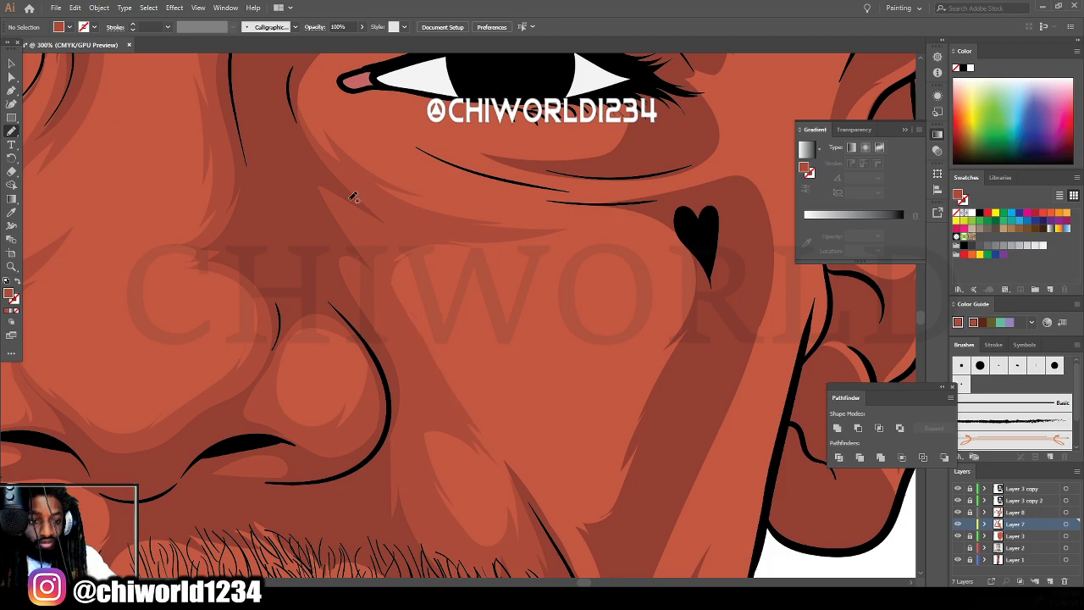
key(ctrl+minus)
key(ctrl+minus)
key(ctrl+minus)
key(ctrl+minus)
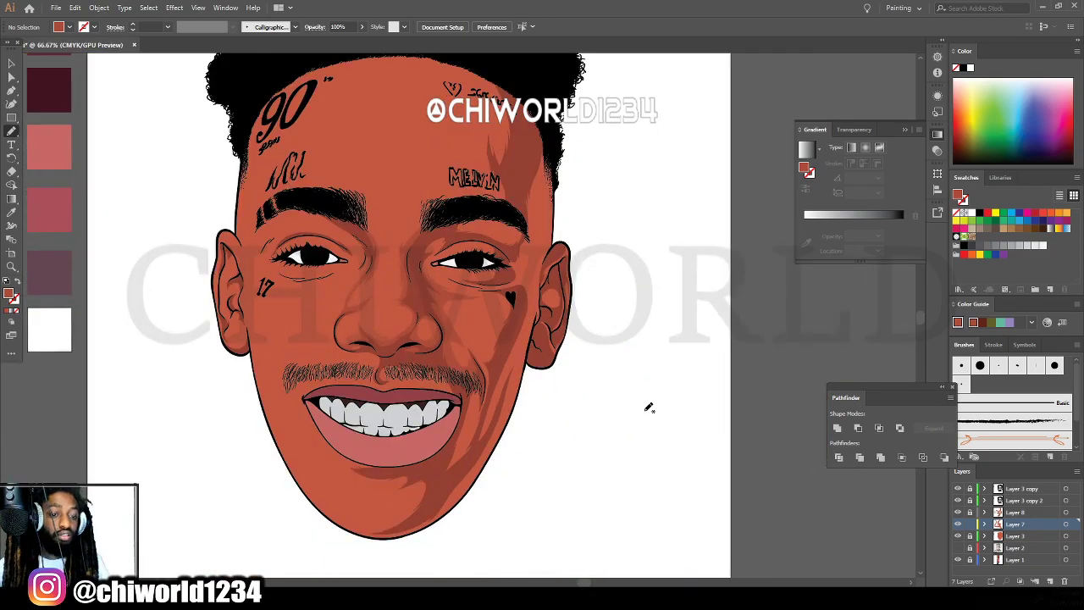
Draw a mid-tone shape on the right cheek between the smile line and the dark shadow running down from the heart tattoo.
scroll(646, 405, up, 2)
scroll(647, 381, up, 4)
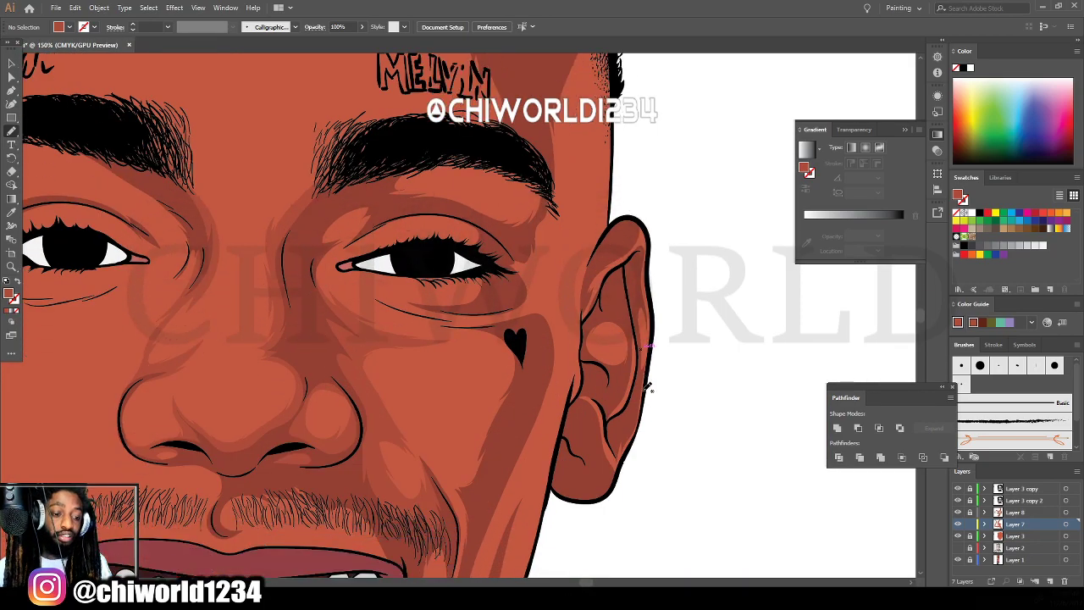
scroll(449, 424, down, 2)
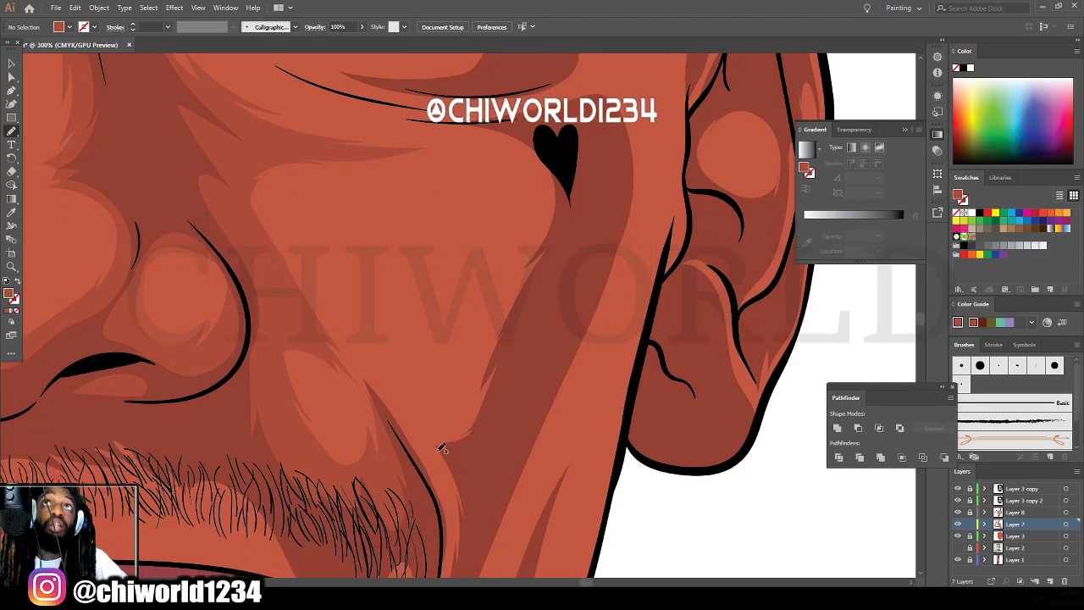
mouse_move(472, 504)
mouse_down()
mouse_move(457, 566)
mouse_move(459, 501)
mouse_move(391, 377)
mouse_move(439, 381)
mouse_move(505, 247)
mouse_move(486, 212)
mouse_move(512, 195)
mouse_move(470, 127)
mouse_move(405, 114)
mouse_move(520, 449)
mouse_move(501, 512)
mouse_up()
key(ctrl+minus)
key(ctrl+minus)
key(ctrl+minus)
key(ctrl+minus)
key(ctrl+minus)
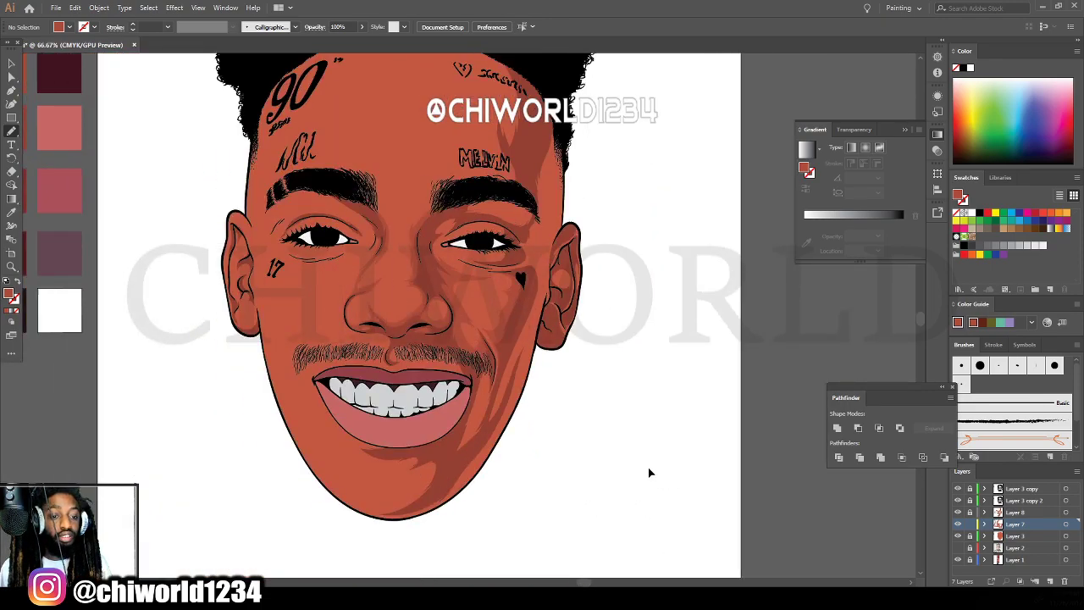
Draw mid-tone shading around the right eye, covering the outer corner, the eyelid and the area beneath the eyebrow.
key(ctrl+plus)
key(ctrl+plus)
scroll(464, 355, up, 3)
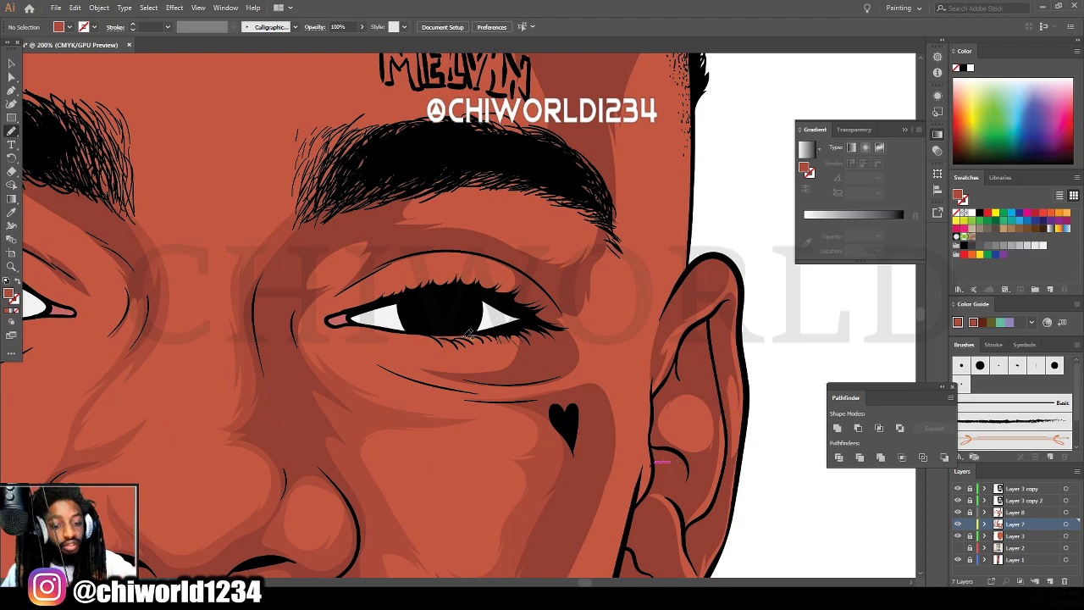
mouse_move(568, 362)
mouse_down()
mouse_move(495, 392)
mouse_move(419, 383)
mouse_move(364, 350)
mouse_move(430, 377)
mouse_move(374, 344)
mouse_move(486, 359)
mouse_move(470, 320)
mouse_up()
scroll(447, 345, up, 2)
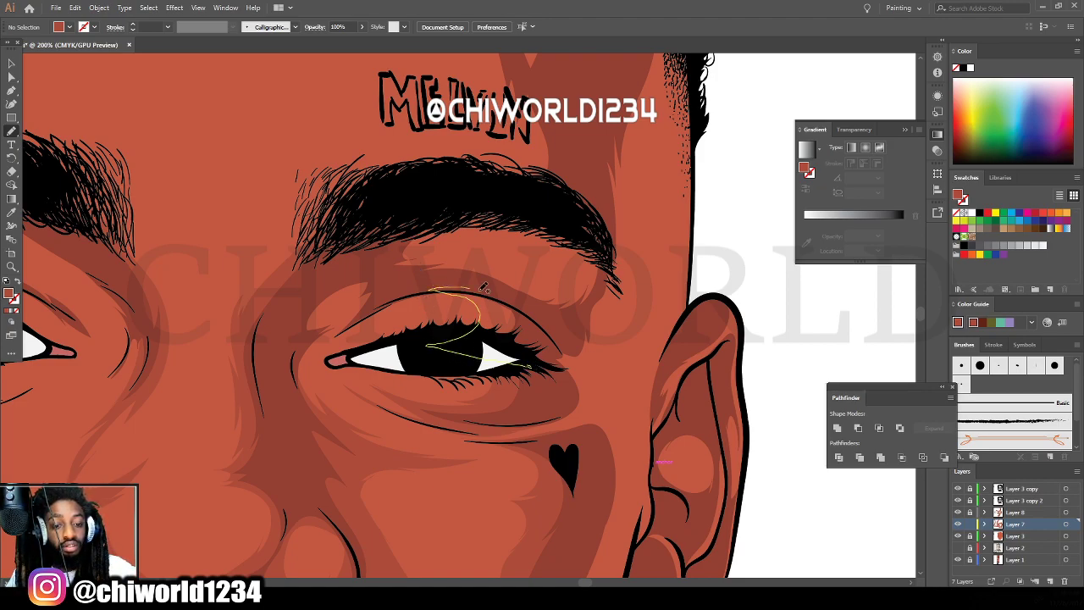
mouse_move(430, 279)
mouse_down()
mouse_move(533, 318)
mouse_move(595, 303)
mouse_move(607, 255)
mouse_move(583, 224)
mouse_move(575, 273)
mouse_move(561, 278)
mouse_move(475, 263)
mouse_move(467, 242)
mouse_move(539, 206)
mouse_move(398, 219)
mouse_up()
scroll(381, 264, up, 3)
scroll(340, 265, up, 1)
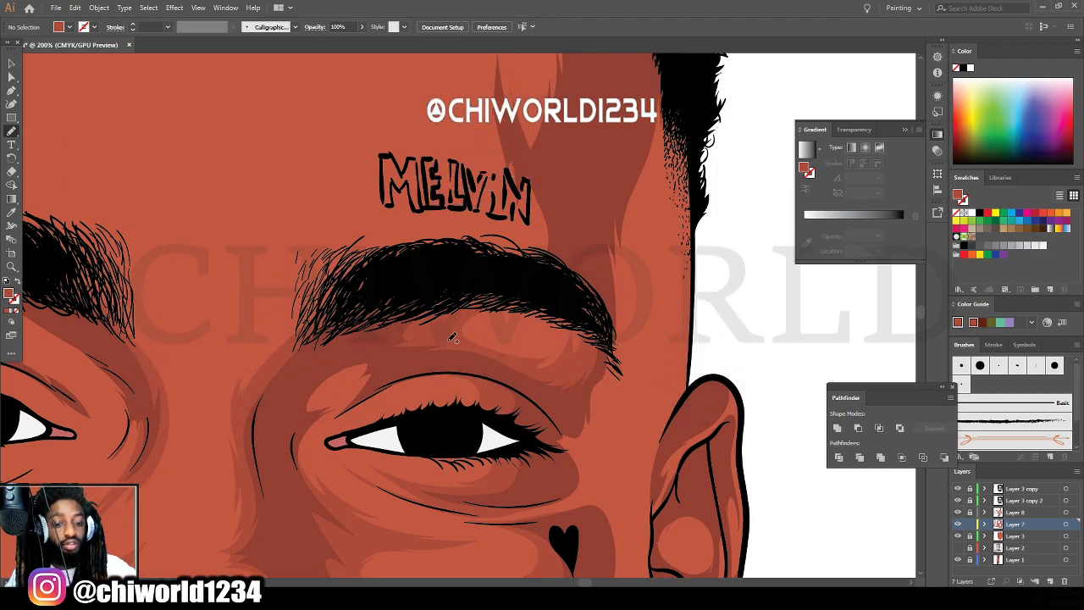
mouse_move(444, 339)
mouse_down()
mouse_move(559, 341)
mouse_move(531, 340)
mouse_move(552, 294)
mouse_move(609, 343)
mouse_move(461, 348)
mouse_up()
Draw a large jagged mid-tone shape on the forehead from the right eyebrow up to the hairline, extending the dark shadow inward.
scroll(461, 347, up, 9)
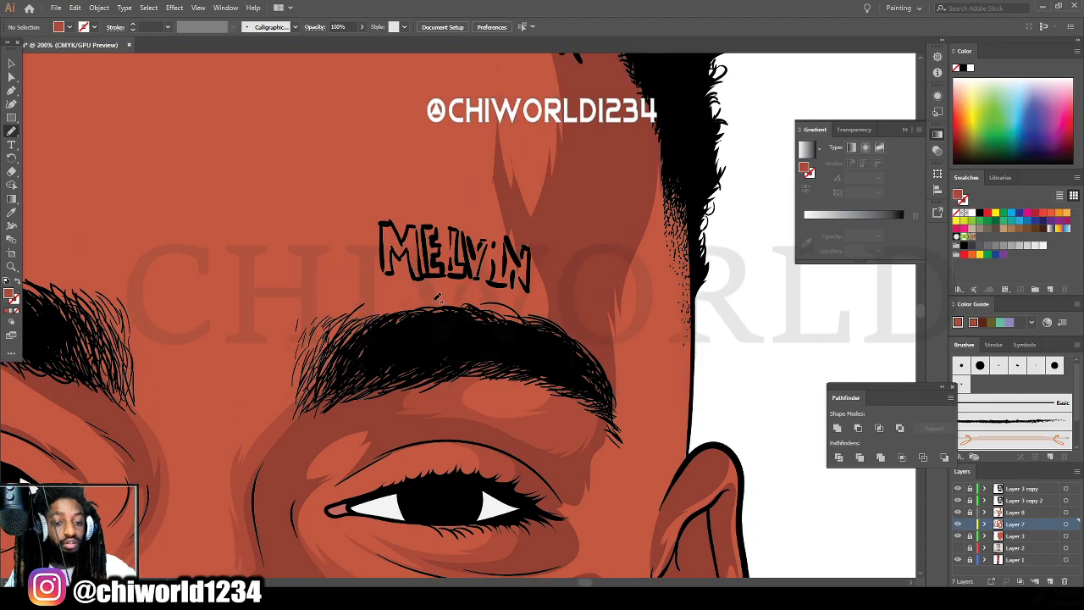
mouse_move(572, 443)
mouse_down()
mouse_move(435, 462)
mouse_move(484, 448)
mouse_move(487, 405)
mouse_move(476, 414)
mouse_move(447, 391)
mouse_move(429, 332)
mouse_move(425, 246)
mouse_move(394, 219)
mouse_move(381, 114)
mouse_move(440, 173)
mouse_move(464, 48)
mouse_move(584, 408)
mouse_up()
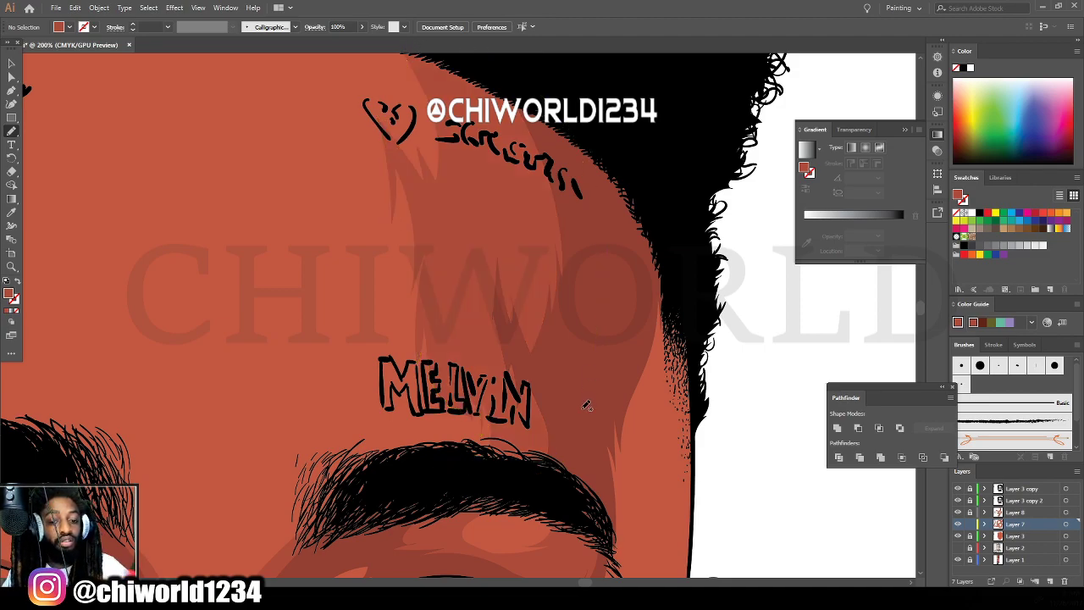
key(ctrl+minus)
key(ctrl+minus)
key(ctrl+minus)
key(ctrl+minus)
scroll(677, 518, down, 1)
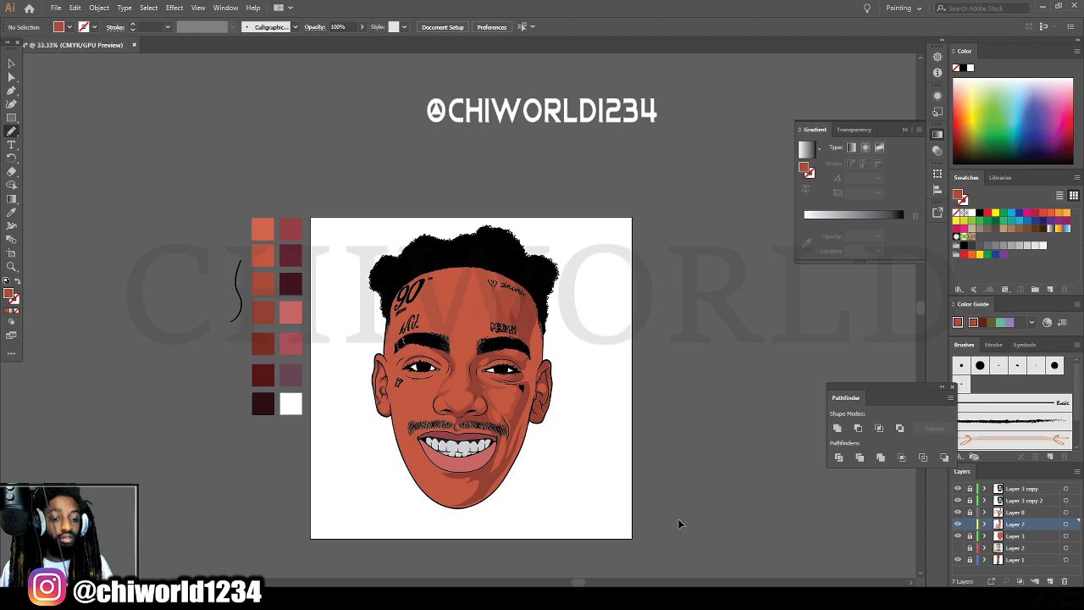
Draw mid-tone shading on the left side of the forehead, from the left eyebrow up past the 90 tattoo to the hairline.
scroll(707, 474, up, 4)
key(ctrl+plus)
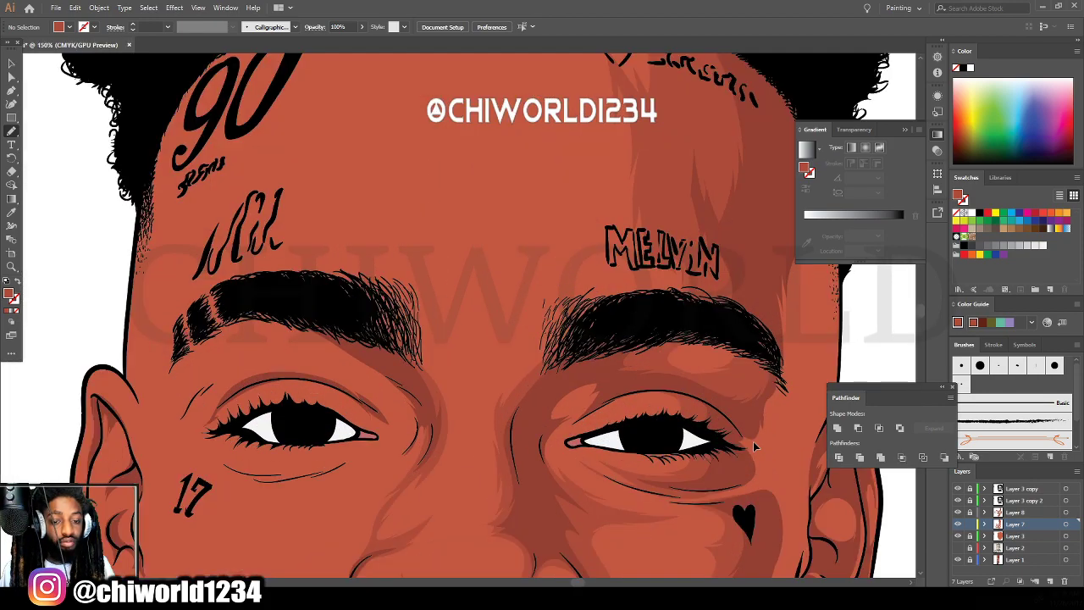
scroll(753, 442, up, 3)
scroll(310, 347, down, 1)
mouse_move(332, 374)
mouse_down()
mouse_move(449, 453)
mouse_move(373, 325)
mouse_move(286, 338)
mouse_up()
scroll(213, 360, up, 4)
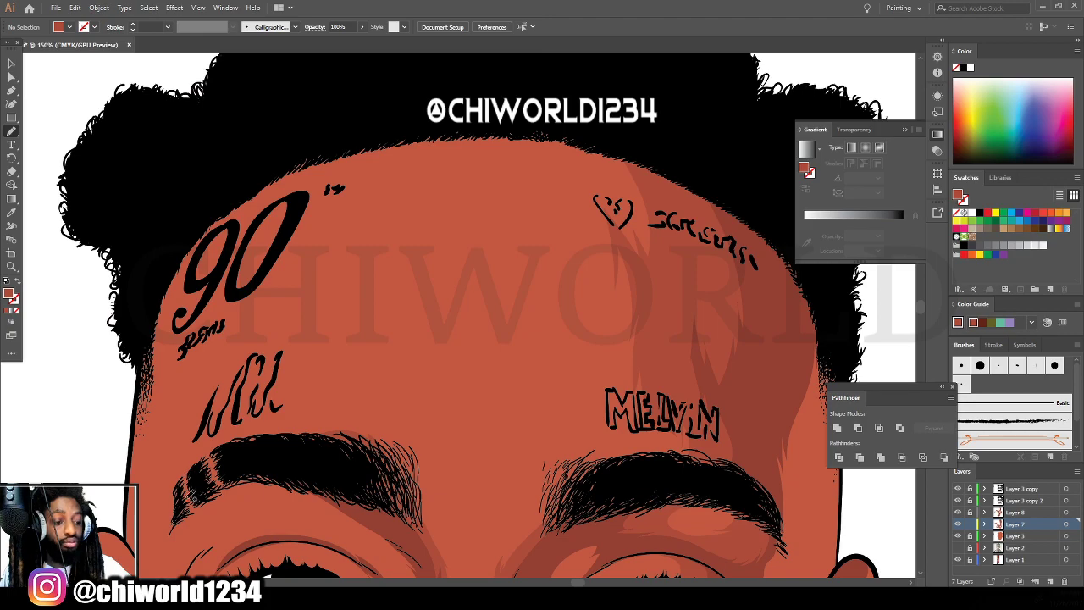
mouse_move(188, 499)
mouse_down()
mouse_move(211, 442)
mouse_move(202, 454)
mouse_move(233, 432)
mouse_move(216, 436)
mouse_move(302, 398)
mouse_move(283, 395)
mouse_move(306, 397)
mouse_move(302, 369)
mouse_move(318, 376)
mouse_move(277, 313)
mouse_move(294, 330)
mouse_move(275, 265)
mouse_move(266, 297)
mouse_move(272, 252)
mouse_move(362, 148)
mouse_move(345, 126)
mouse_move(188, 222)
mouse_move(164, 320)
mouse_move(168, 408)
mouse_move(173, 354)
mouse_move(178, 418)
mouse_move(163, 509)
mouse_move(217, 425)
mouse_up()
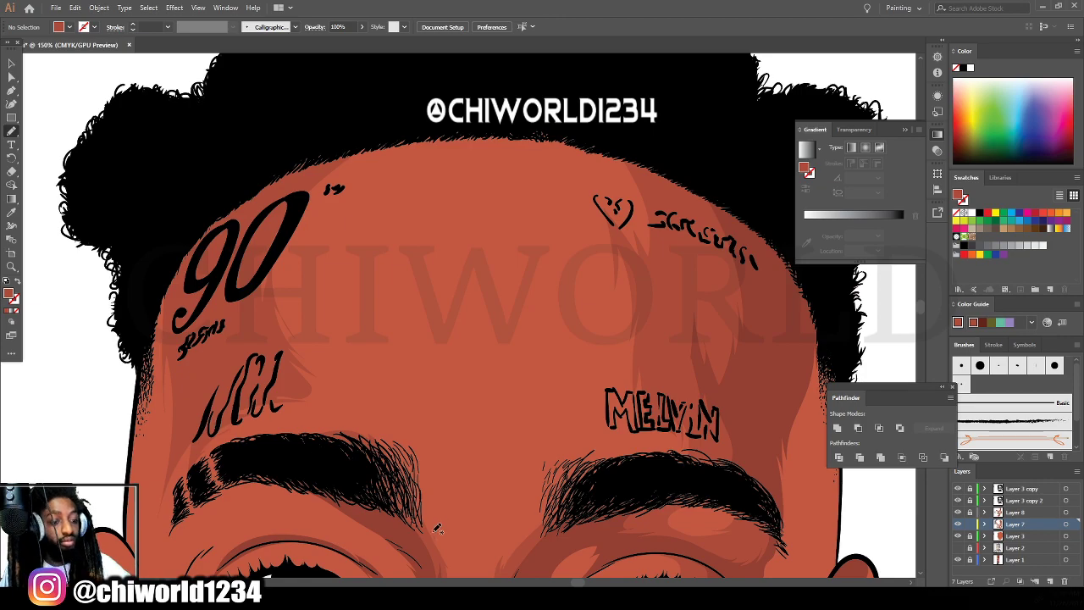
key(ctrl+minus)
key(ctrl+minus)
key(ctrl+minus)
key(ctrl+minus)
key(ctrl+minus)
Draw jagged mid-tone shapes hanging from the hairline at the centre of the forehead and beside the 90 tattoo.
scroll(667, 419, down, 4)
key(ctrl+equal)
key(ctrl+equal)
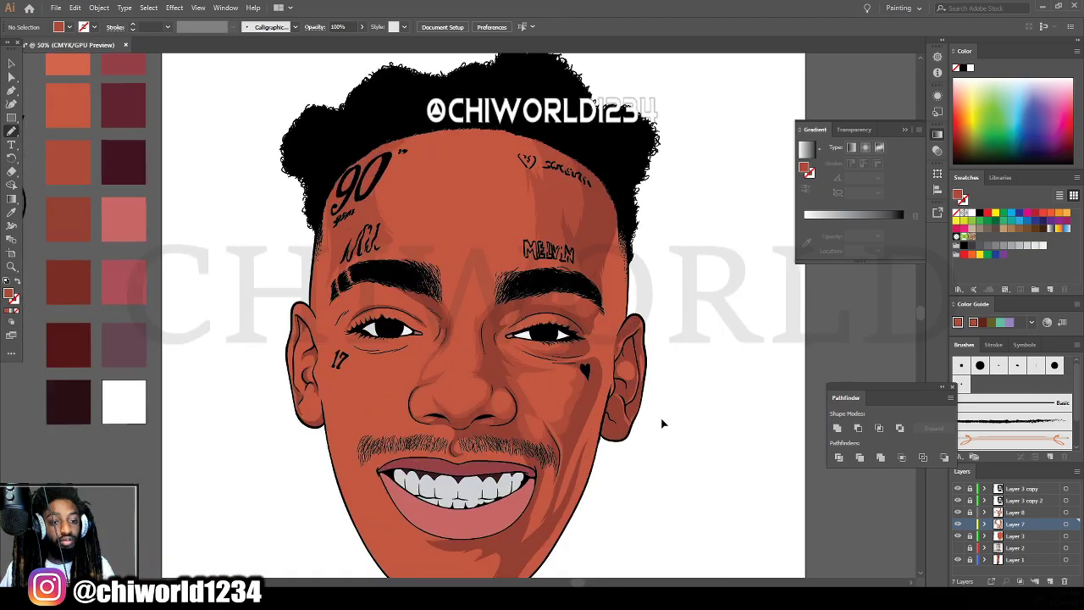
scroll(662, 423, up, 2)
scroll(665, 418, up, 3)
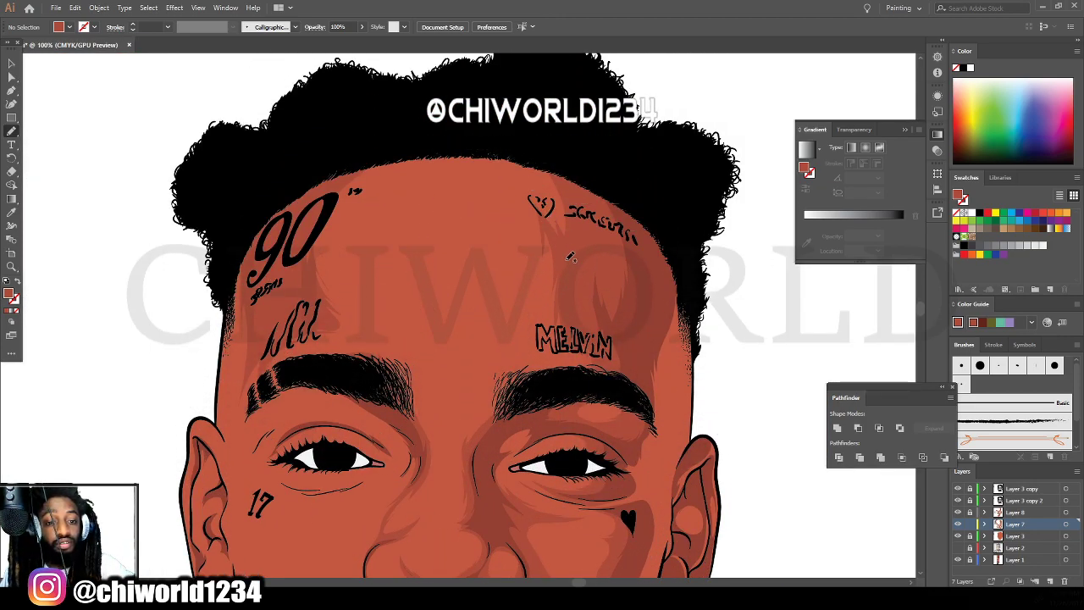
mouse_move(572, 278)
mouse_down()
mouse_move(554, 247)
mouse_move(507, 239)
mouse_move(487, 280)
mouse_move(490, 221)
mouse_move(479, 230)
mouse_move(480, 172)
mouse_move(549, 137)
mouse_up()
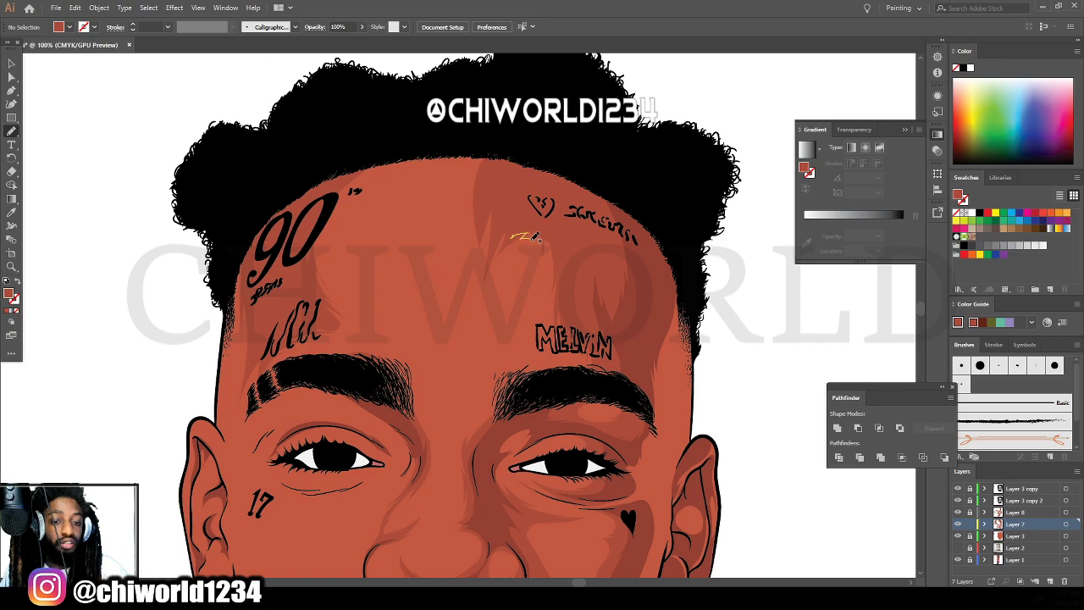
mouse_move(544, 263)
mouse_down()
mouse_move(519, 200)
mouse_move(514, 220)
mouse_move(552, 268)
mouse_up()
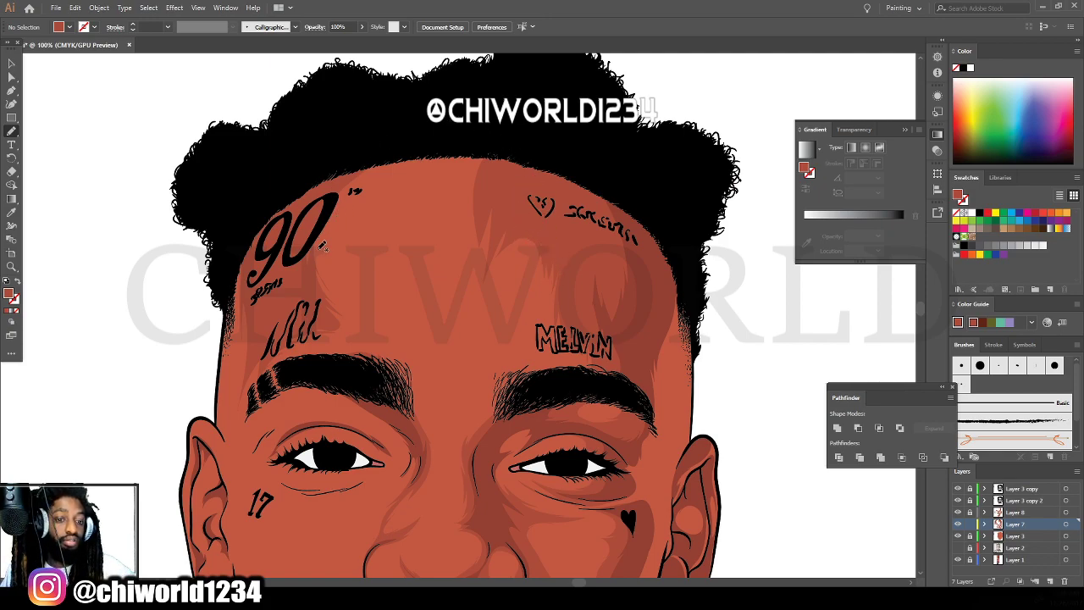
mouse_move(310, 277)
mouse_down()
mouse_move(342, 201)
mouse_move(348, 213)
mouse_move(383, 188)
mouse_move(374, 214)
mouse_move(526, 149)
mouse_move(313, 188)
mouse_up()
key(ctrl+minus)
key(ctrl+minus)
key(ctrl+minus)
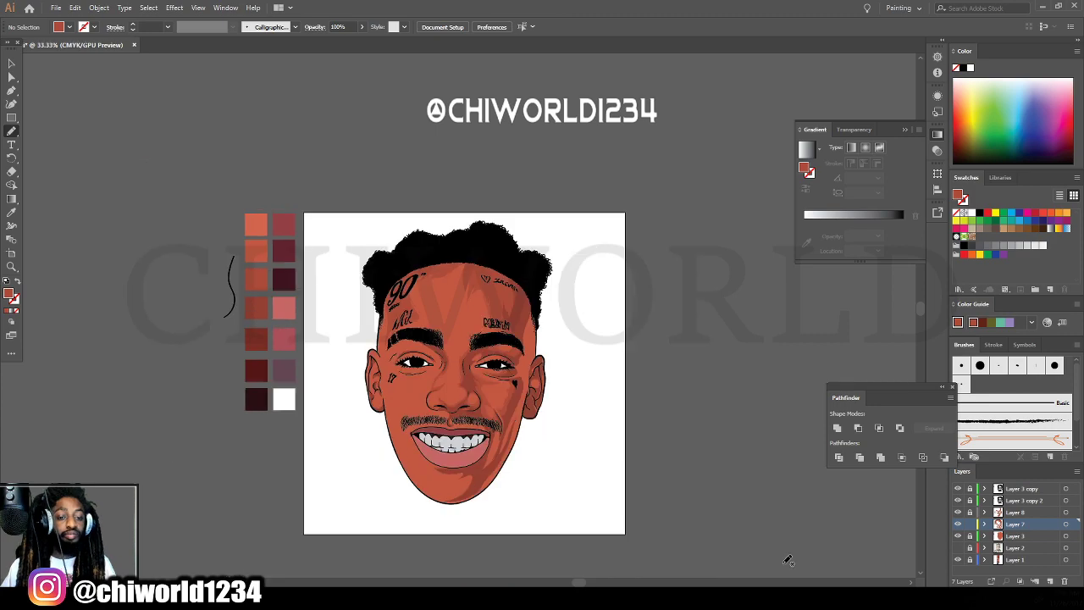
key(ctrl+plus)
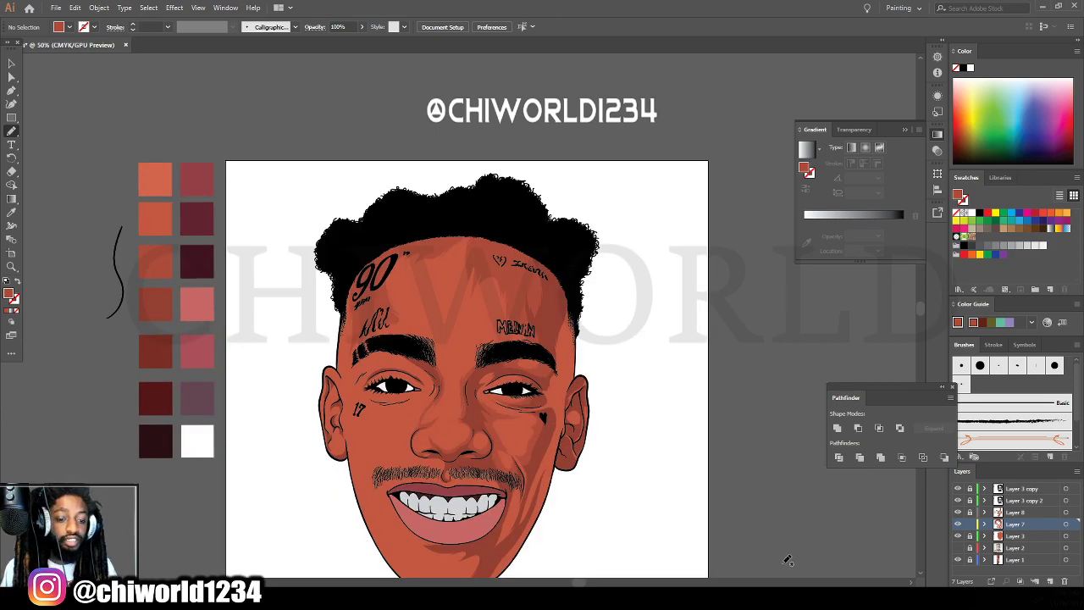
Draw mid-tone shading beneath the nose, around the philtrum and into the inner part of the right half of the moustache.
scroll(684, 416, down, 1)
key(ctrl+plus)
scroll(675, 431, down, 4)
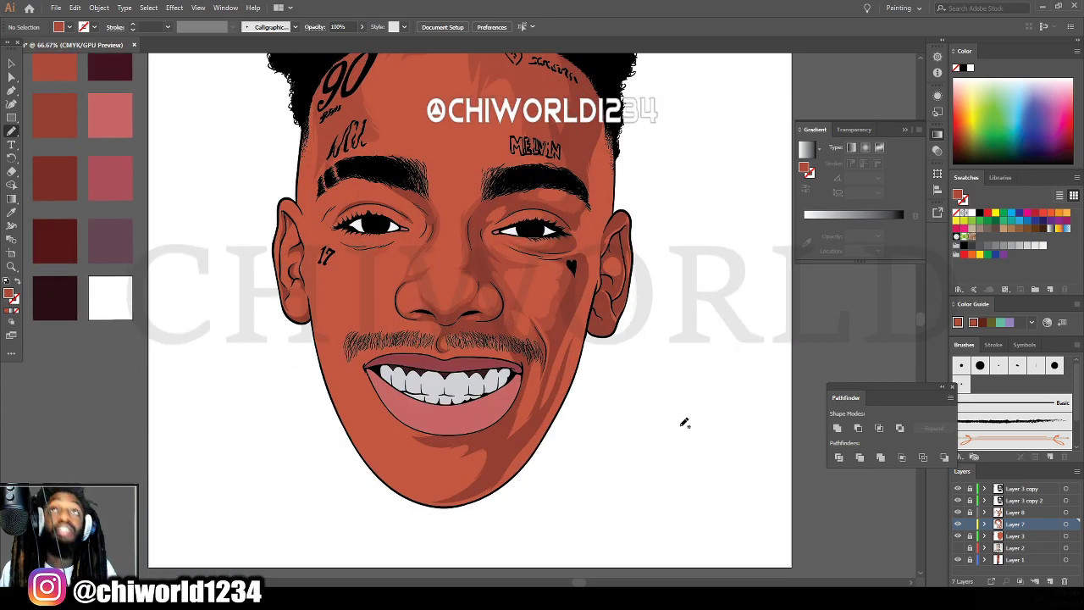
scroll(684, 422, down, 2)
key(ctrl+plus)
key(ctrl+plus)
key(ctrl+plus)
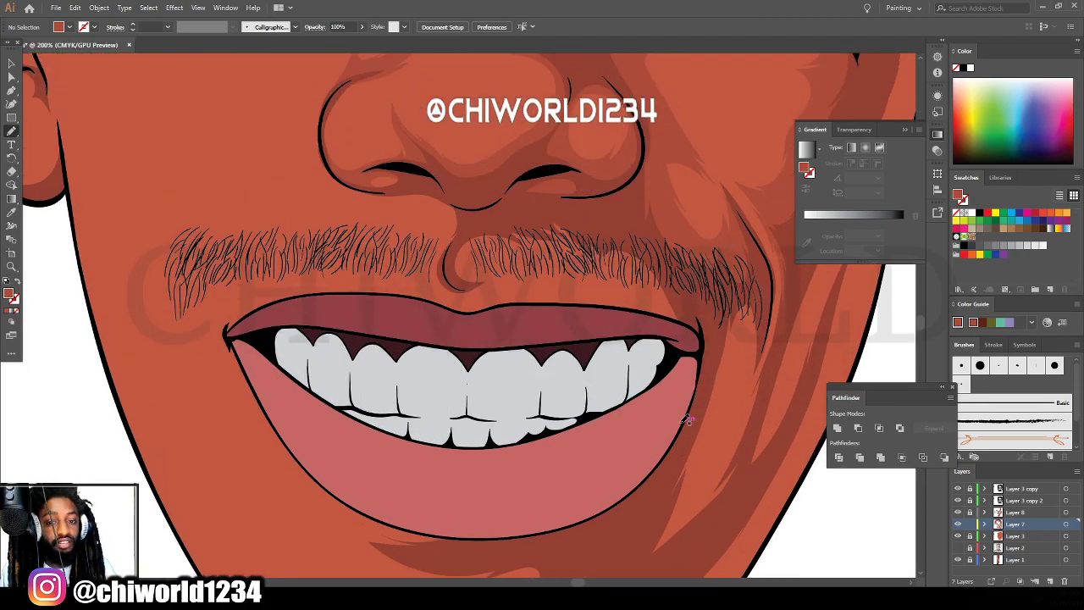
scroll(685, 419, up, 1)
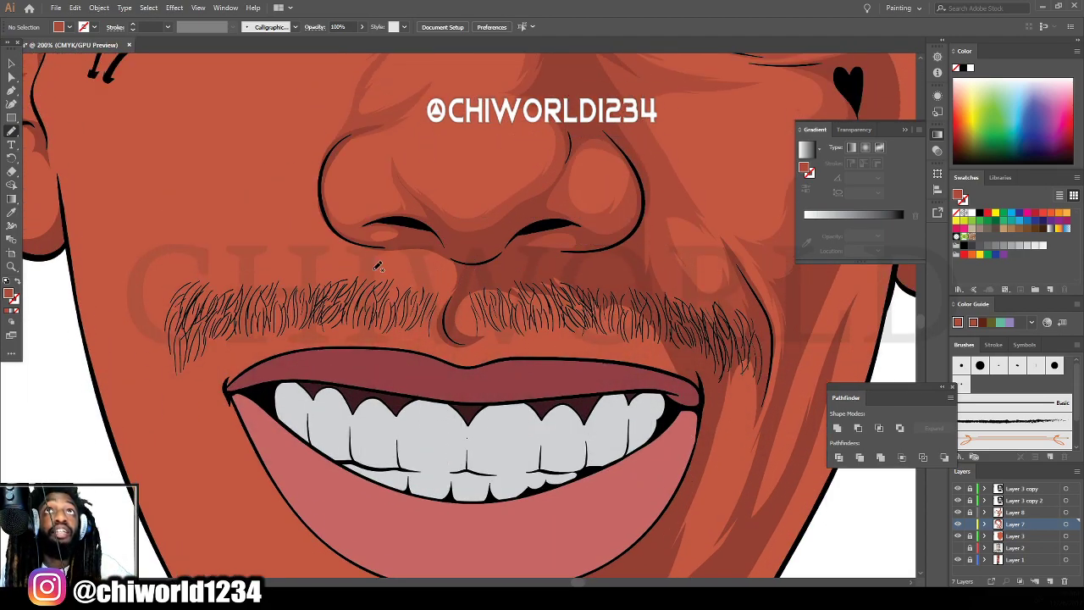
mouse_move(390, 289)
mouse_down()
mouse_move(377, 248)
mouse_move(390, 244)
mouse_move(410, 277)
mouse_move(433, 265)
mouse_move(445, 283)
mouse_move(441, 309)
mouse_up()
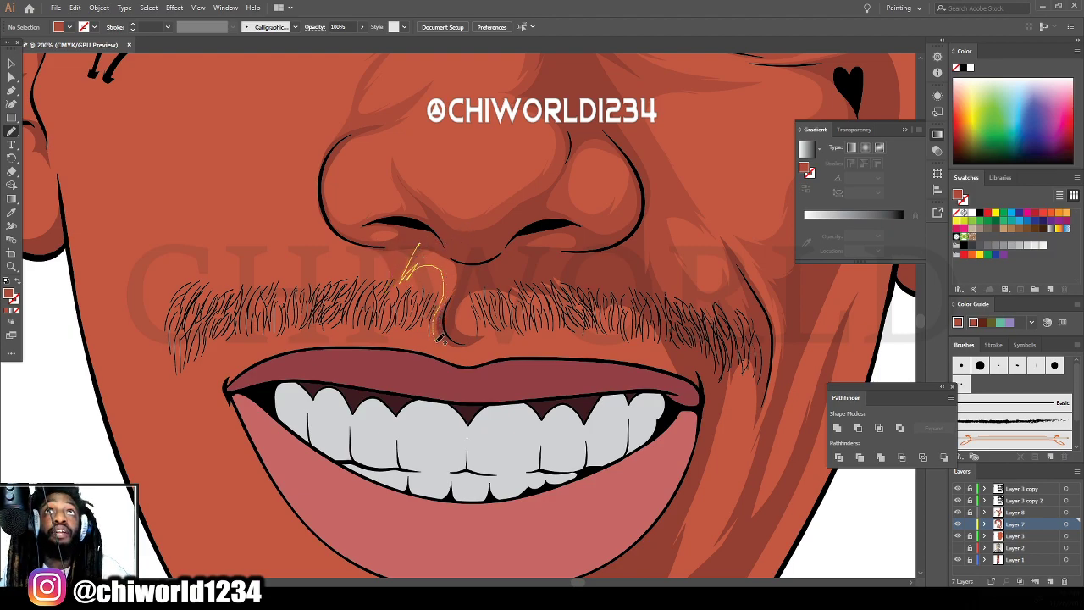
mouse_move(462, 353)
mouse_down()
mouse_move(495, 329)
mouse_move(476, 322)
mouse_up()
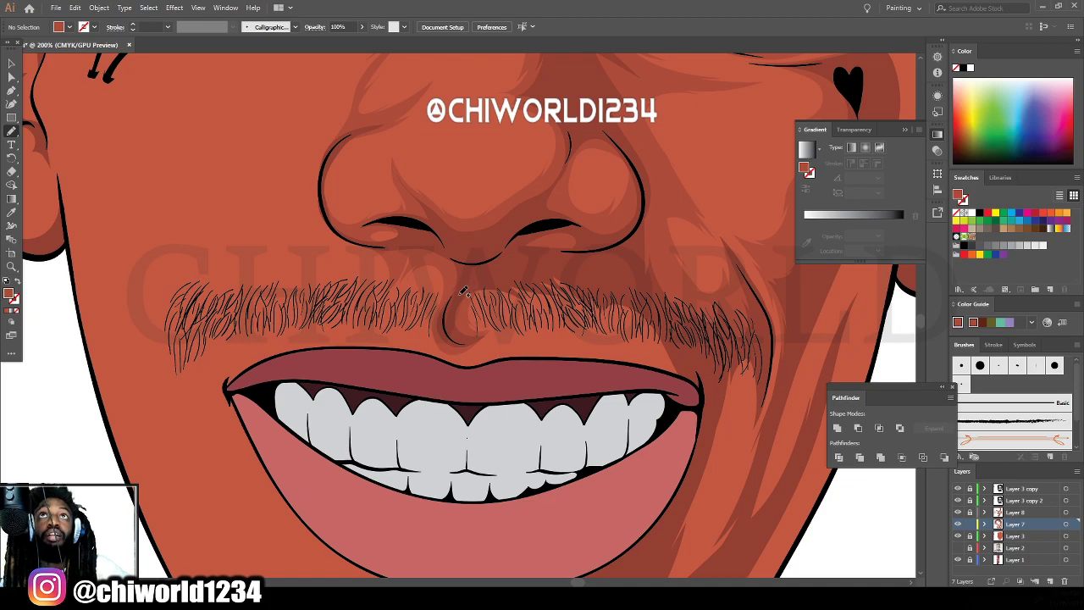
drag(464, 296, 510, 296)
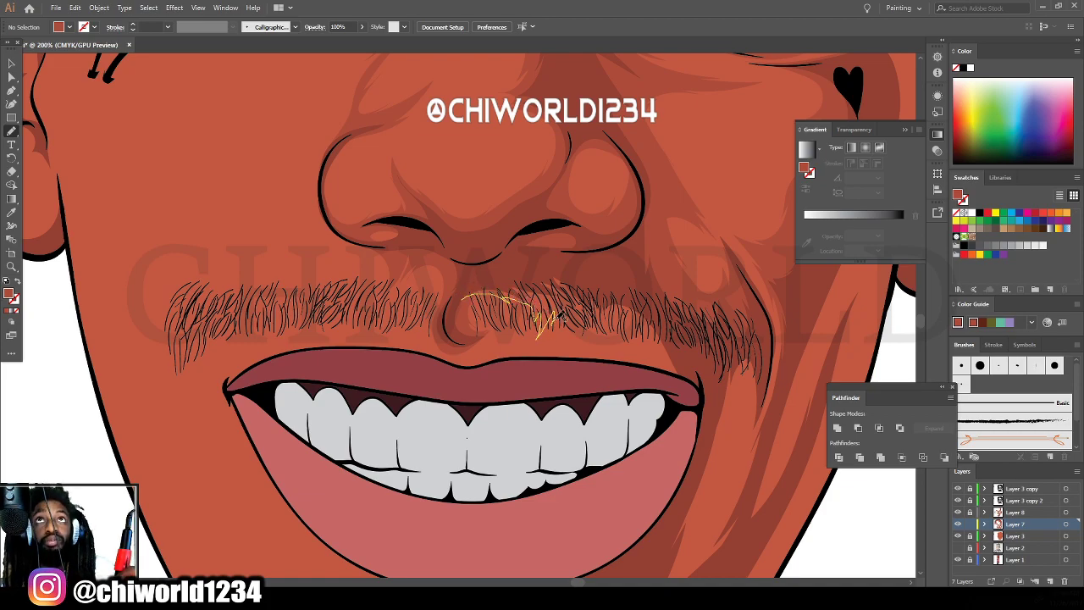
mouse_move(558, 316)
mouse_down()
mouse_move(618, 320)
mouse_move(602, 336)
mouse_move(629, 334)
mouse_move(635, 347)
mouse_move(606, 367)
mouse_move(617, 375)
mouse_move(715, 371)
mouse_move(613, 270)
mouse_move(510, 271)
mouse_up()
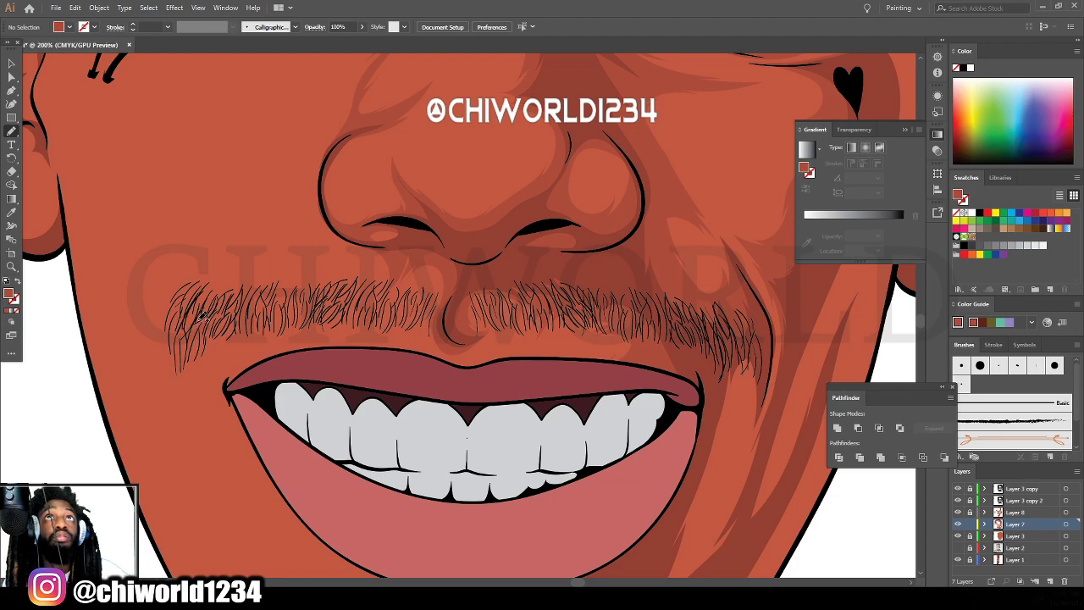
Draw mid-tone shading around the left end of the moustache and along the skin above the right side of the upper lip.
mouse_move(189, 276)
mouse_down()
mouse_move(169, 315)
mouse_move(194, 384)
mouse_up()
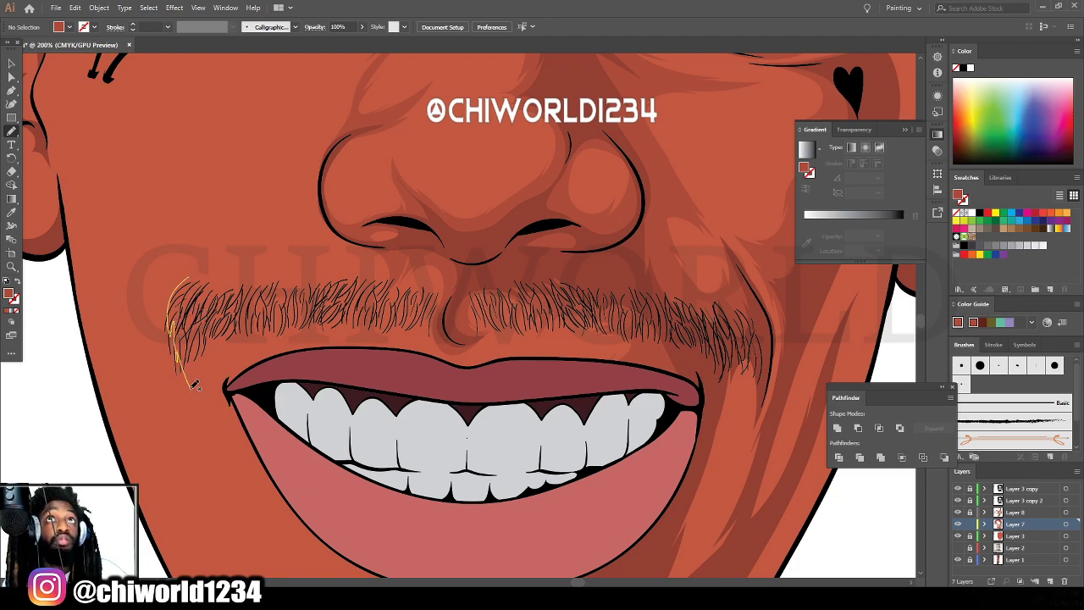
mouse_move(262, 333)
mouse_down()
mouse_move(354, 327)
mouse_move(391, 311)
mouse_move(393, 297)
mouse_move(267, 280)
mouse_move(197, 301)
mouse_move(208, 271)
mouse_move(181, 283)
mouse_up()
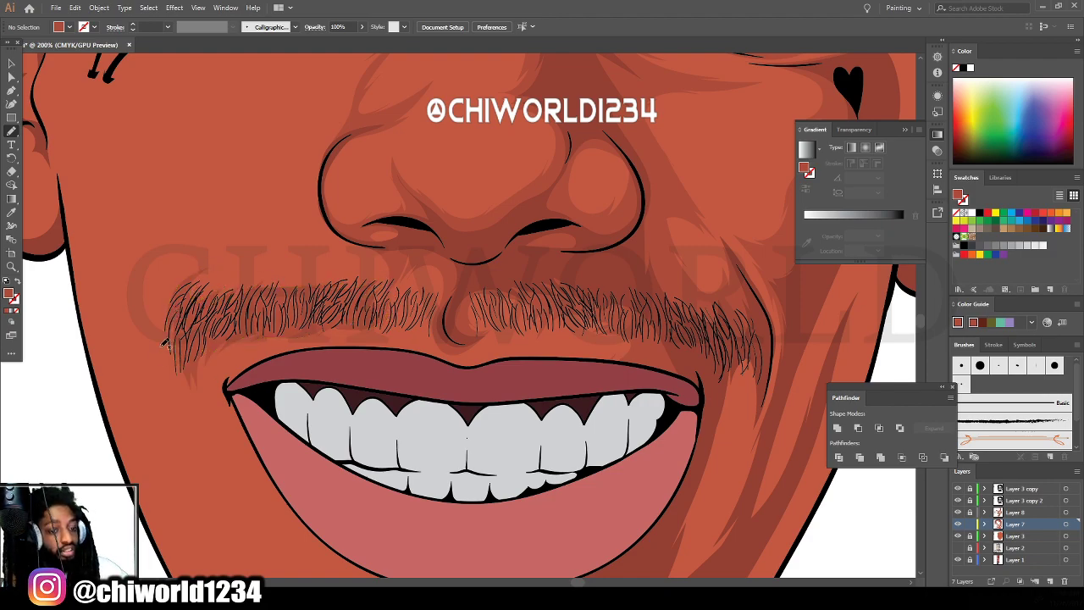
mouse_move(677, 333)
mouse_down()
mouse_move(508, 330)
mouse_move(501, 300)
mouse_move(507, 343)
mouse_up()
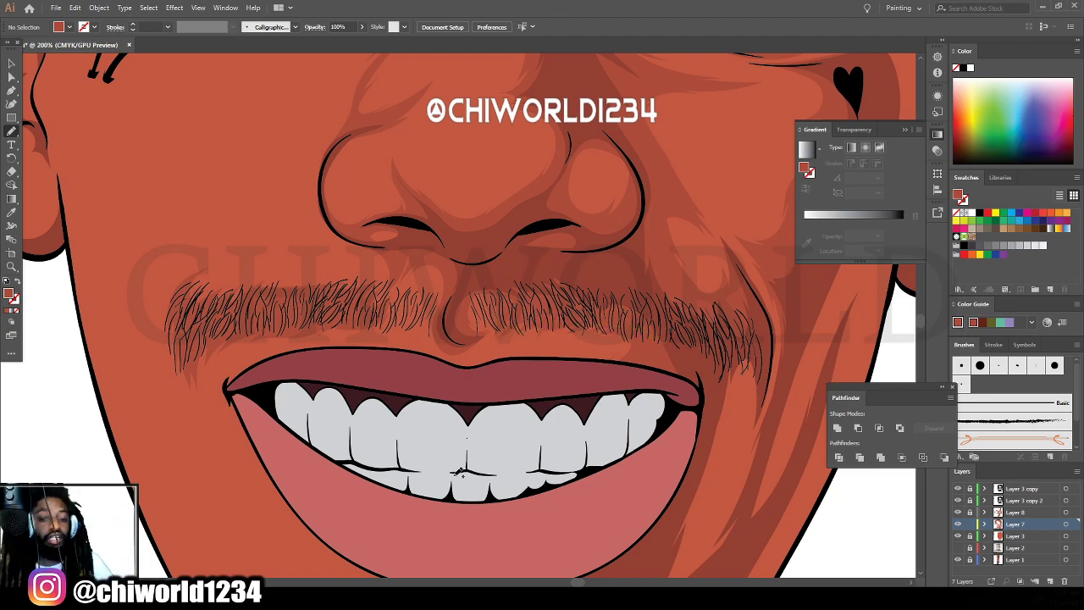
Draw a large jagged mid-tone shape on the chin, extending the dark shadow from beneath the lower lip around to the jawline.
key(ctrl+1)
scroll(554, 462, down, 1)
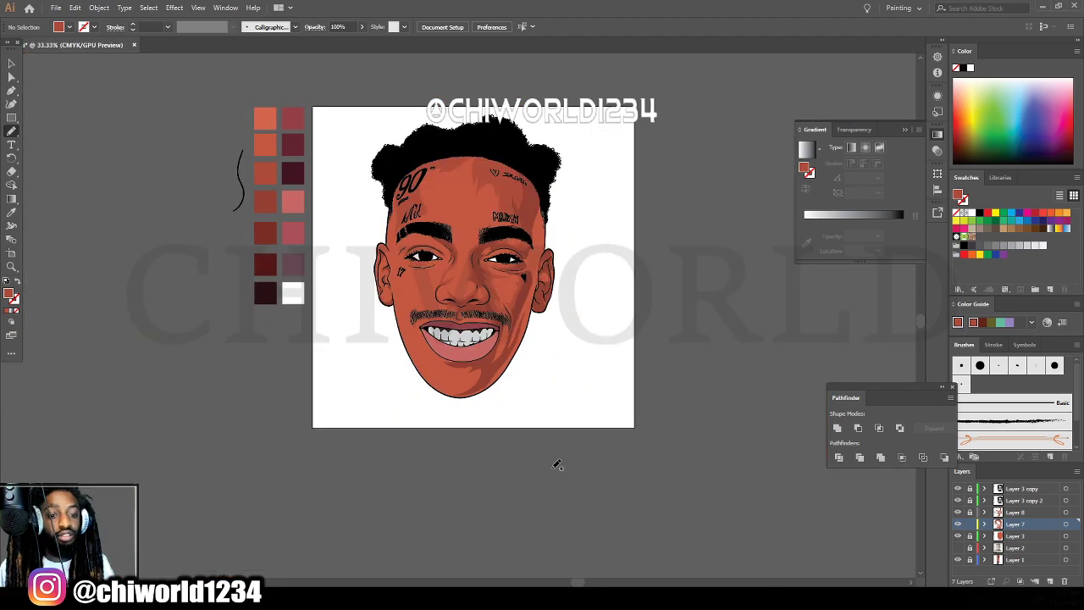
scroll(553, 462, up, 5)
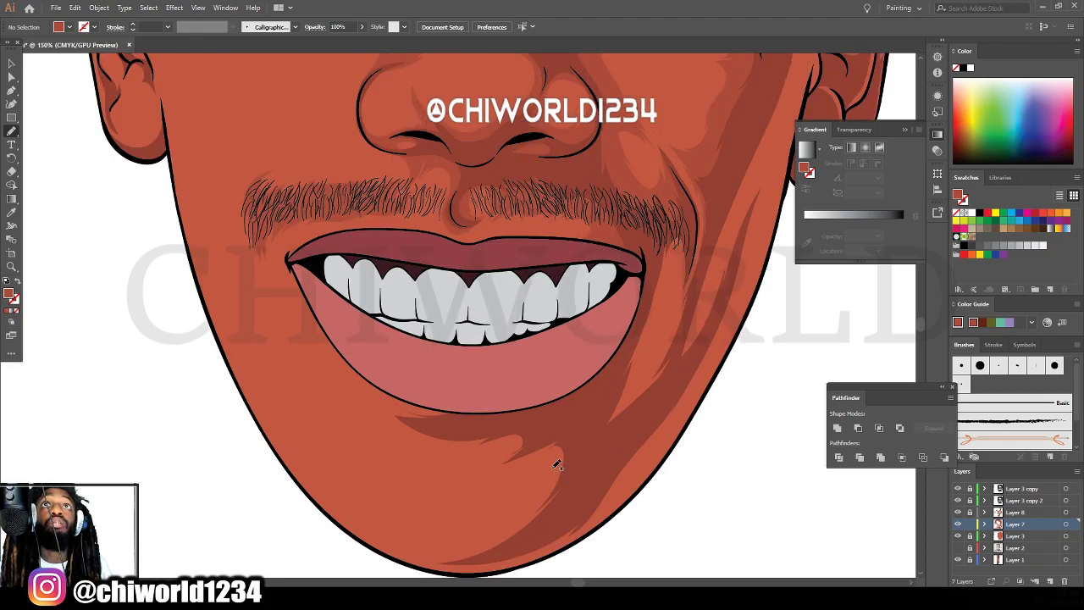
scroll(556, 464, down, 2)
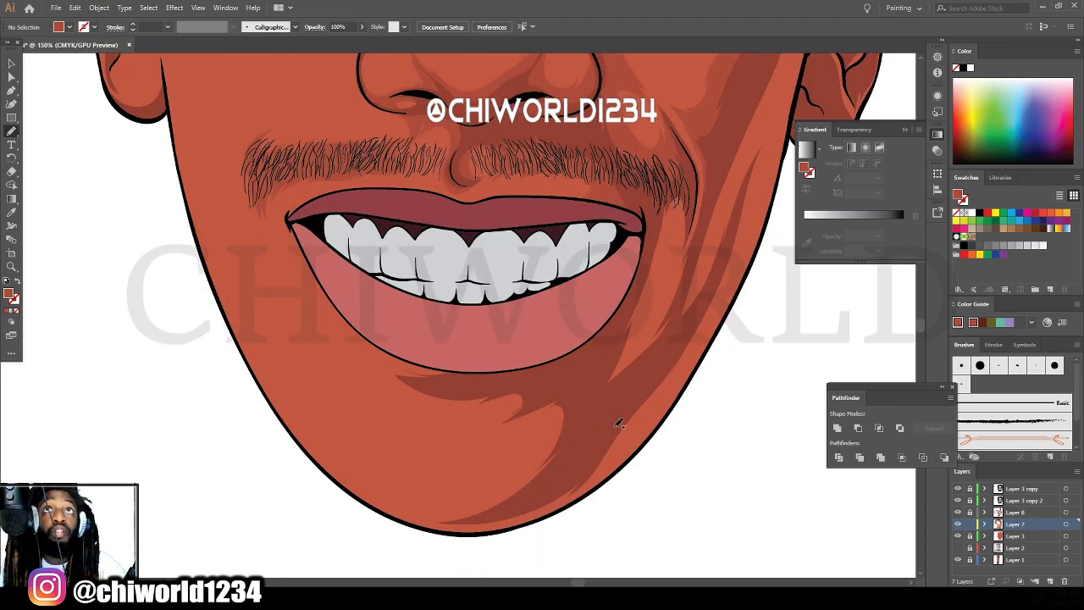
mouse_move(618, 424)
mouse_down()
mouse_move(571, 489)
mouse_move(516, 514)
mouse_move(396, 498)
mouse_up()
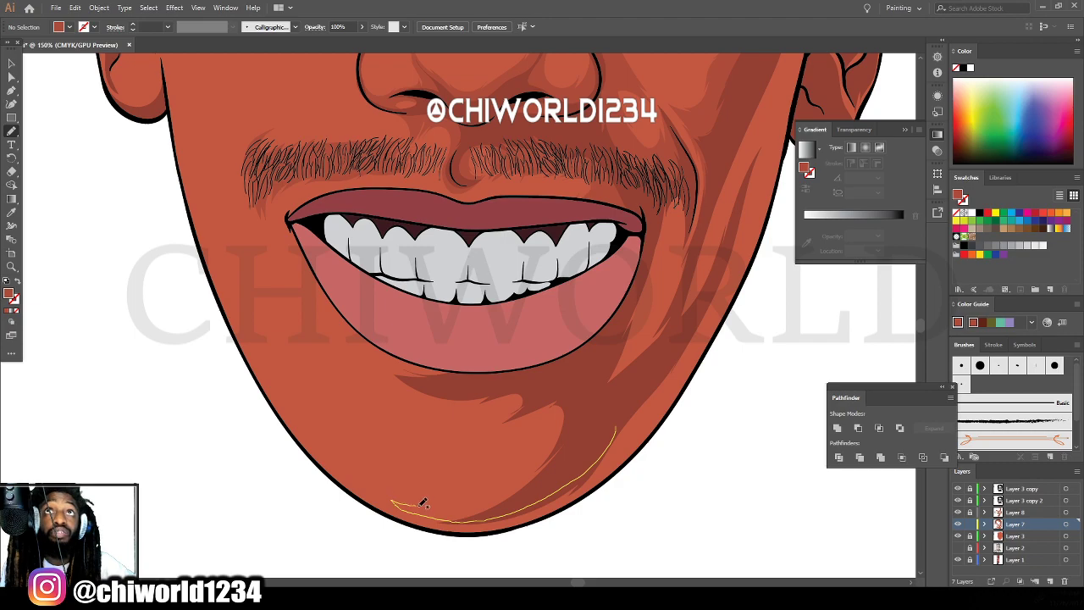
mouse_move(464, 480)
mouse_down()
mouse_move(495, 467)
mouse_move(499, 443)
mouse_move(475, 420)
mouse_move(494, 410)
mouse_move(432, 419)
mouse_move(356, 364)
mouse_up()
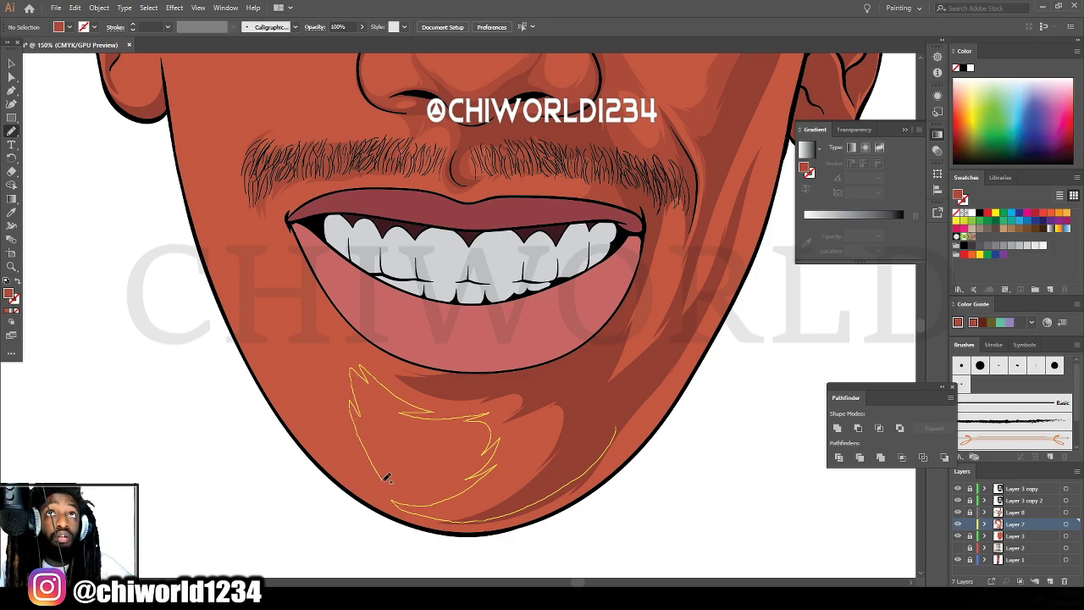
mouse_move(385, 478)
mouse_down()
mouse_move(292, 331)
mouse_move(312, 338)
mouse_move(433, 316)
mouse_move(589, 364)
mouse_up()
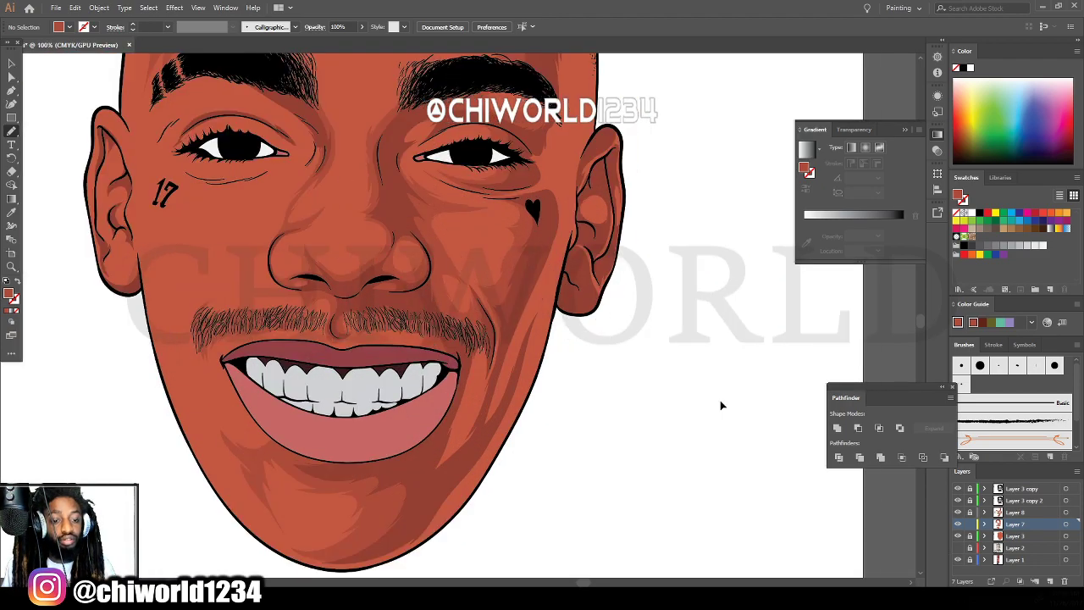
Draw mid-tone shading beside the right corner of the mouth and along the bottom edge of the chin.
scroll(720, 406, down, 1)
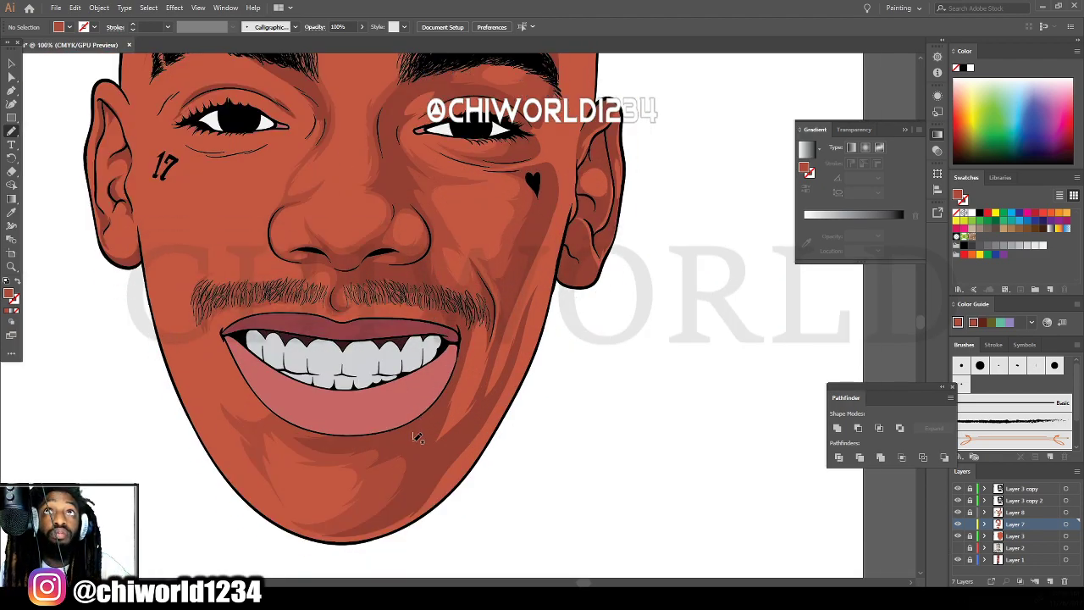
mouse_move(421, 451)
mouse_down()
mouse_move(491, 360)
mouse_move(470, 389)
mouse_move(490, 336)
mouse_move(470, 365)
mouse_move(477, 314)
mouse_up()
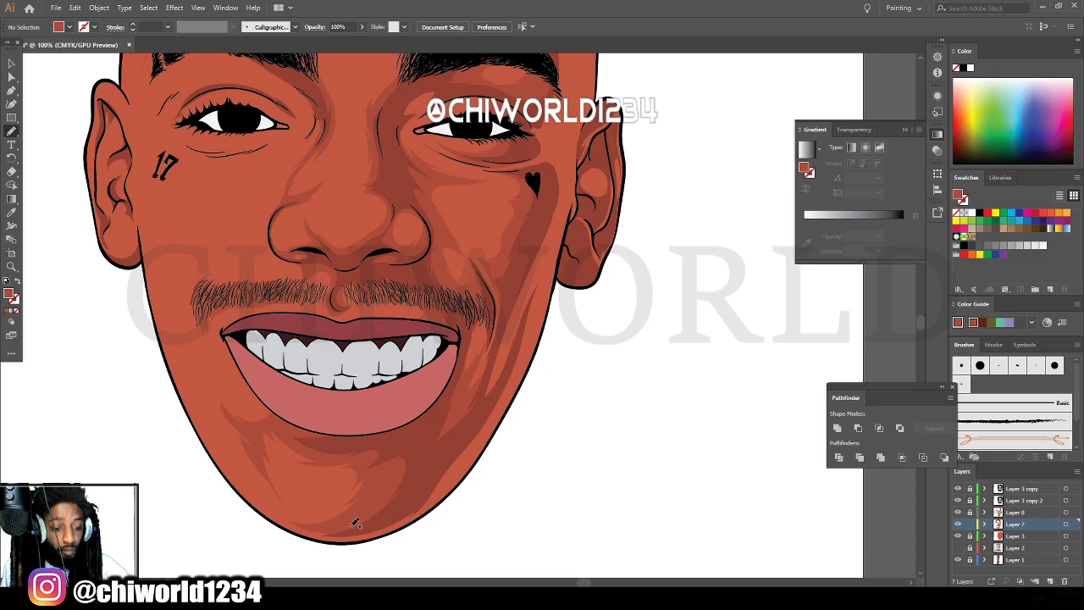
mouse_move(290, 513)
mouse_down()
mouse_move(361, 533)
mouse_move(415, 514)
mouse_move(457, 474)
mouse_move(486, 411)
mouse_up()
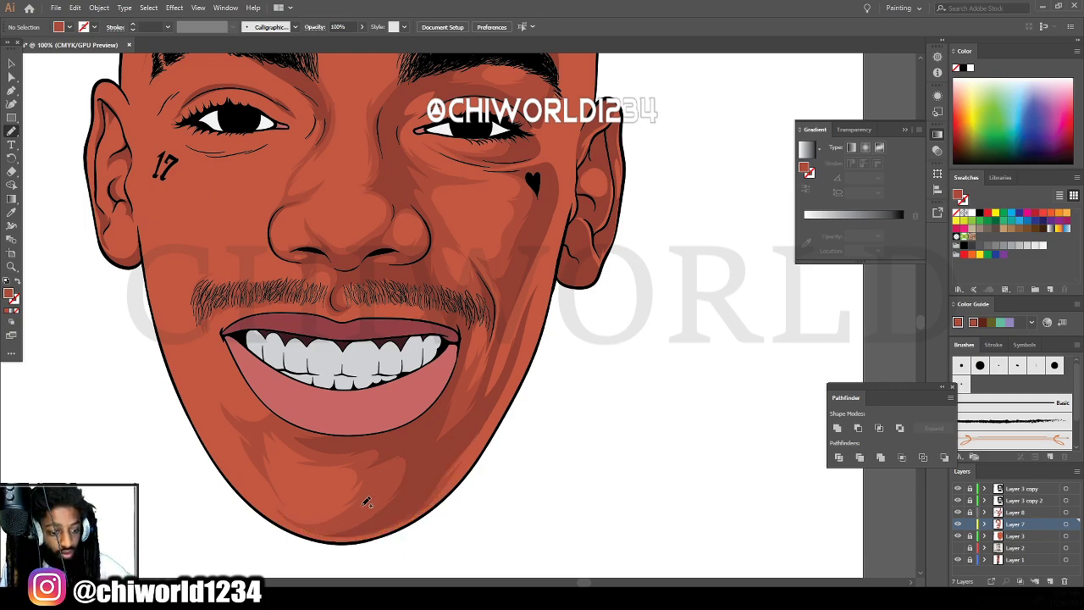
Fill in mid-tone shading between the dark cheek streaks to the right of the mouth.
scroll(508, 568, down, 3)
scroll(573, 528, up, 5)
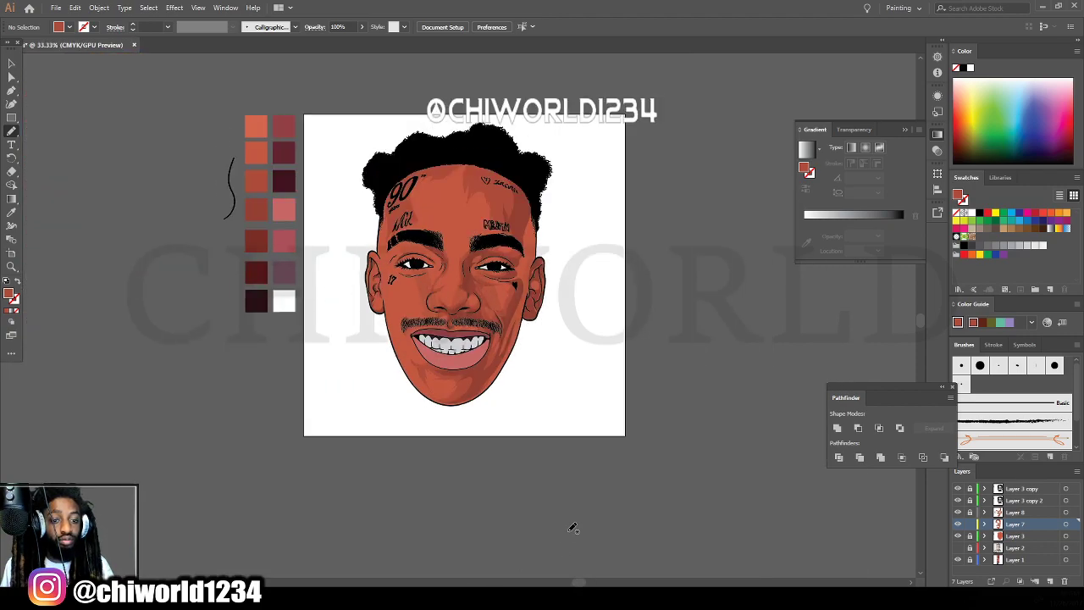
scroll(574, 528, down, 1)
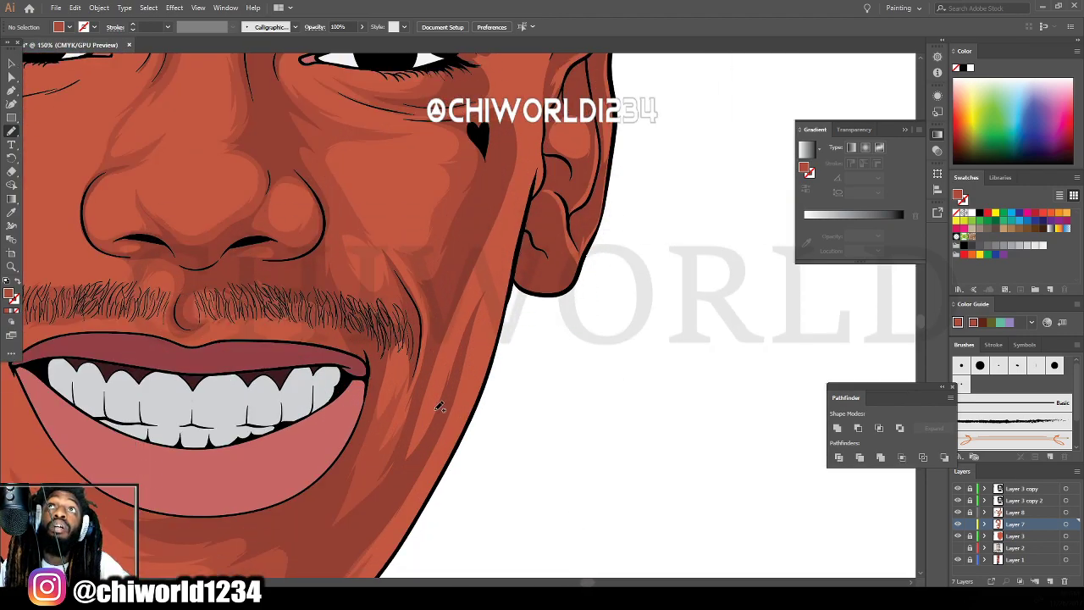
mouse_move(397, 438)
mouse_down()
mouse_move(394, 476)
mouse_move(411, 462)
mouse_move(453, 322)
mouse_move(509, 207)
mouse_move(519, 118)
mouse_move(472, 209)
mouse_move(391, 470)
mouse_up()
Draw mid-tone shading beside the heart tattoo and up the right temple, from the outer eye corner to the eyebrow's end.
scroll(397, 206, up, 3)
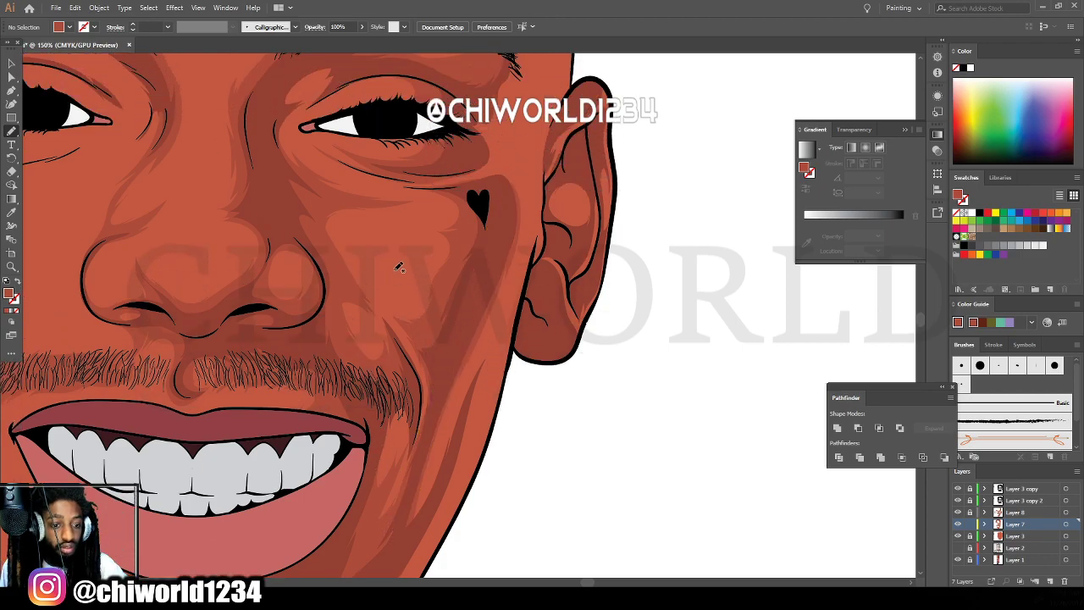
scroll(487, 338, up, 2)
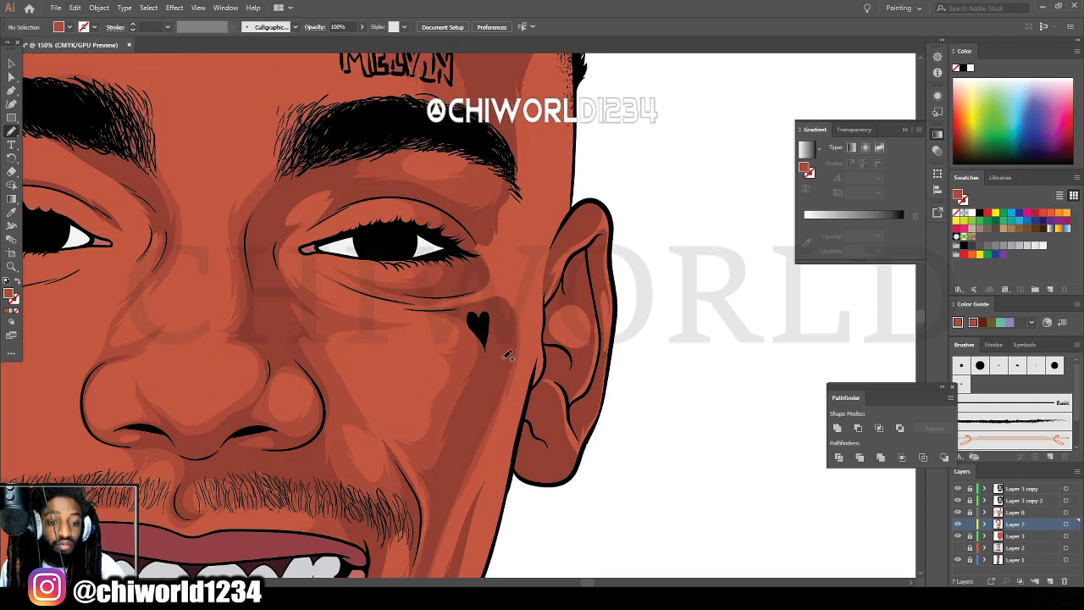
drag(504, 356, 522, 306)
mouse_move(511, 260)
mouse_down()
mouse_move(495, 291)
mouse_move(424, 302)
mouse_move(464, 336)
mouse_up()
key(ctrl+minus)
scroll(646, 392, up, 2)
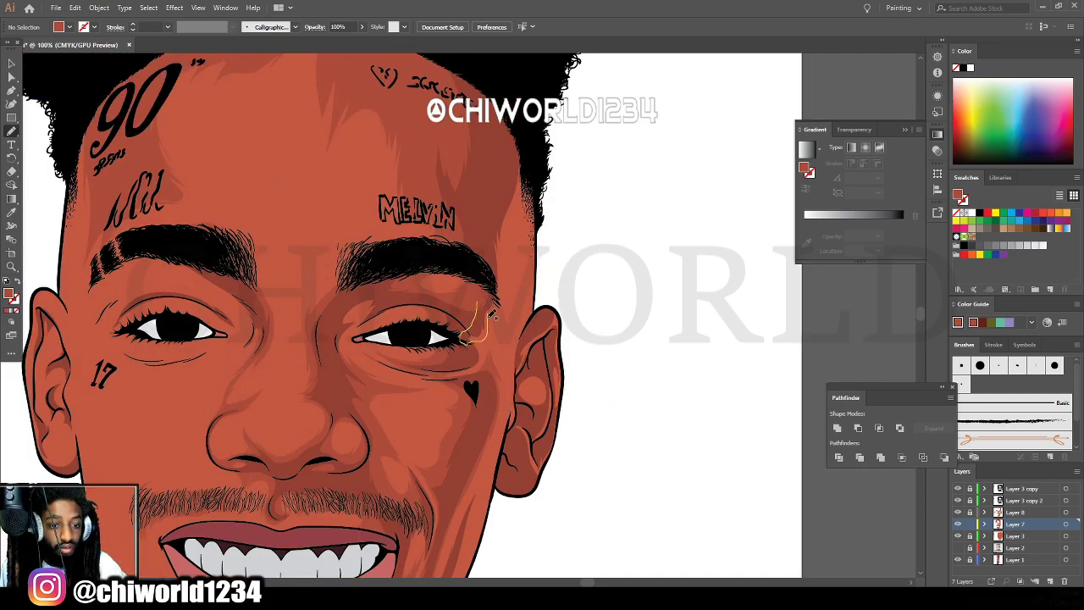
mouse_move(506, 285)
mouse_down()
mouse_move(522, 202)
mouse_move(482, 234)
mouse_move(478, 300)
mouse_up()
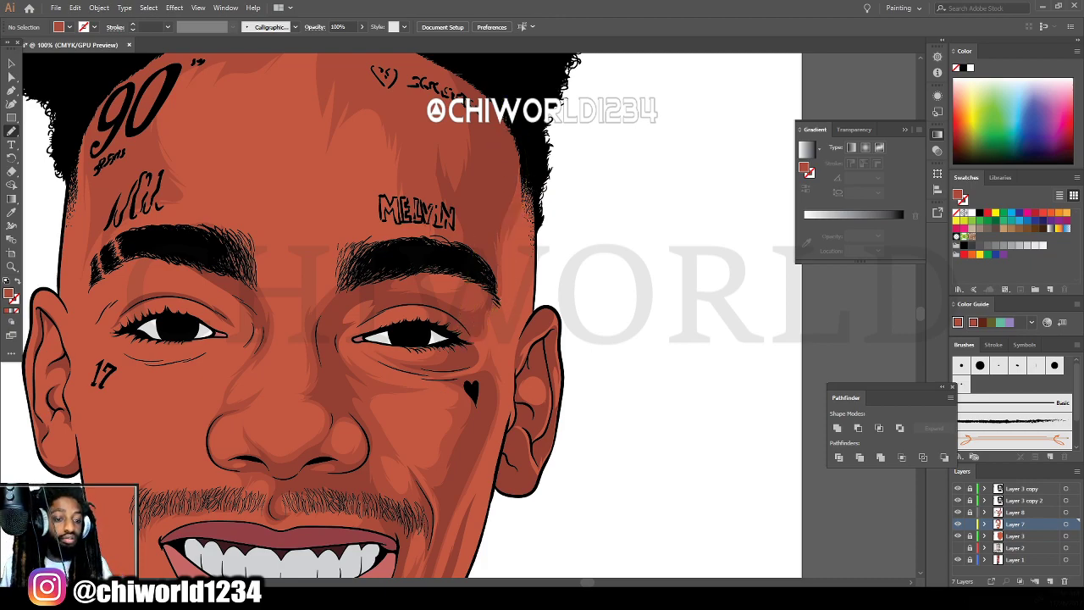
Draw mid-tone shading at the inner corner of the left eye, beside the bridge of the nose.
key(ctrl+minus)
key(ctrl+minus)
key(ctrl+minus)
key(ctrl+minus)
scroll(602, 497, left, 2)
scroll(605, 494, down, 2)
key(ctrl+equal)
key(ctrl+equal)
key(ctrl+equal)
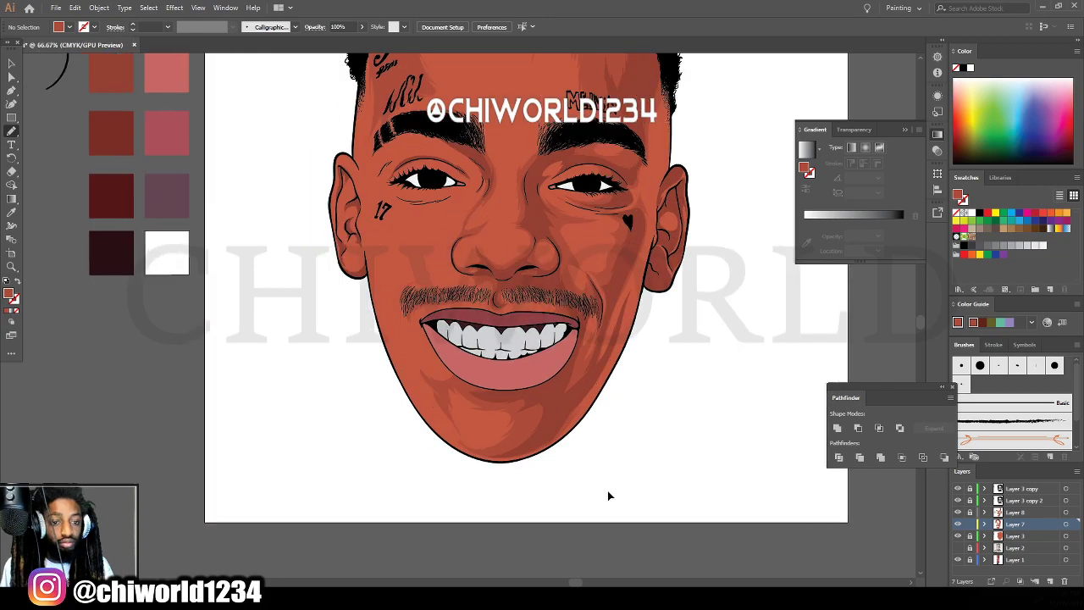
scroll(607, 490, up, 3)
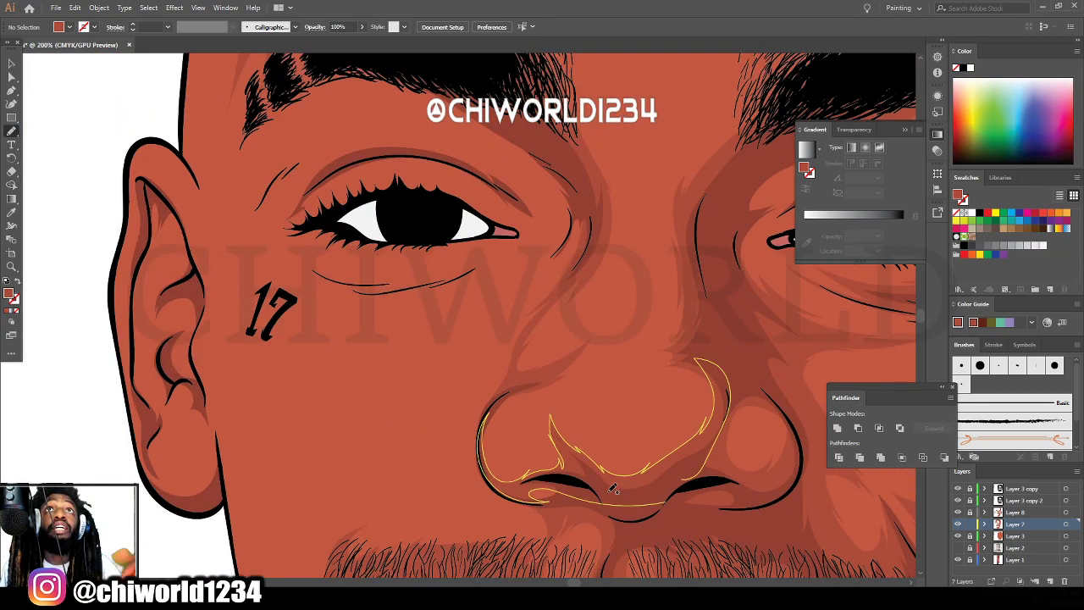
scroll(613, 490, up, 1)
mouse_move(576, 289)
mouse_down()
mouse_move(516, 326)
mouse_move(565, 268)
mouse_move(547, 291)
mouse_move(563, 254)
mouse_move(552, 222)
mouse_move(520, 194)
mouse_move(531, 193)
mouse_move(491, 183)
mouse_move(509, 188)
mouse_move(380, 105)
mouse_move(385, 98)
mouse_move(532, 161)
mouse_move(602, 247)
mouse_move(597, 286)
mouse_move(575, 327)
mouse_up()
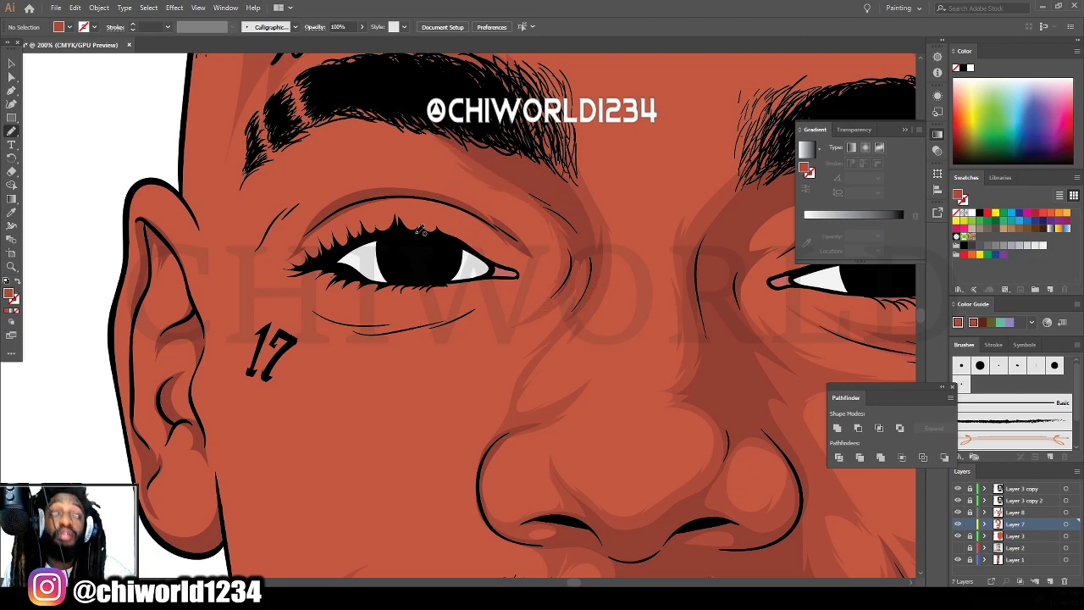
Draw jagged mid-tone shapes over the left eyelid and the area between the left eye and its eyebrow.
mouse_move(421, 228)
mouse_down()
mouse_move(460, 235)
mouse_move(441, 203)
mouse_move(378, 203)
mouse_move(466, 194)
mouse_move(434, 178)
mouse_move(487, 199)
mouse_move(518, 220)
mouse_move(494, 209)
mouse_move(540, 259)
mouse_move(508, 250)
mouse_move(461, 261)
mouse_up()
scroll(323, 237, up, 2)
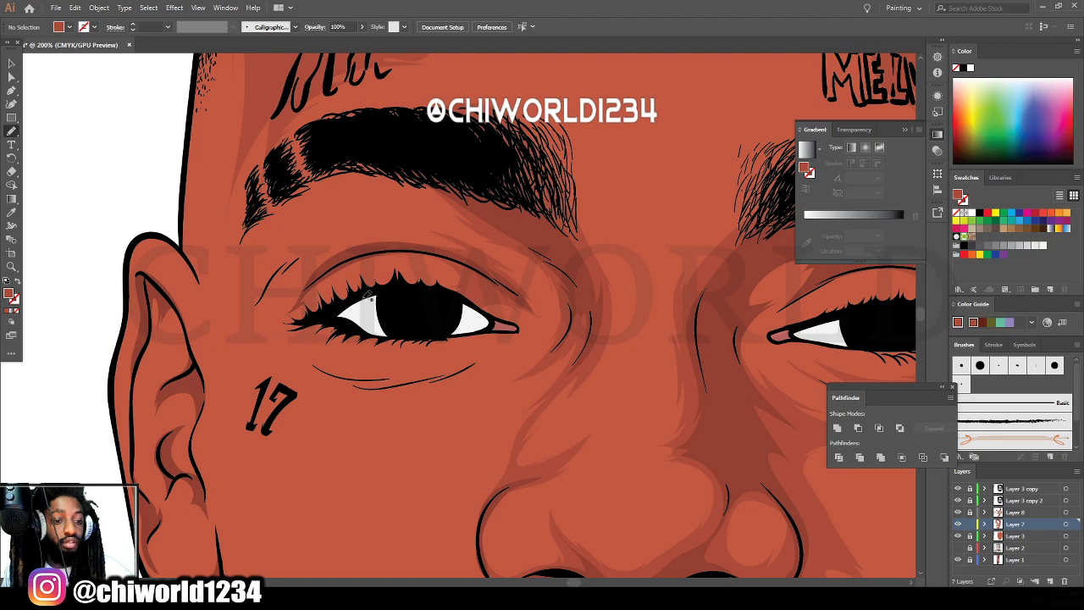
mouse_move(394, 286)
mouse_down()
mouse_move(356, 292)
mouse_move(388, 248)
mouse_move(370, 247)
mouse_move(396, 246)
mouse_move(350, 248)
mouse_move(399, 224)
mouse_move(379, 223)
mouse_move(442, 222)
mouse_move(359, 197)
mouse_move(326, 217)
mouse_up()
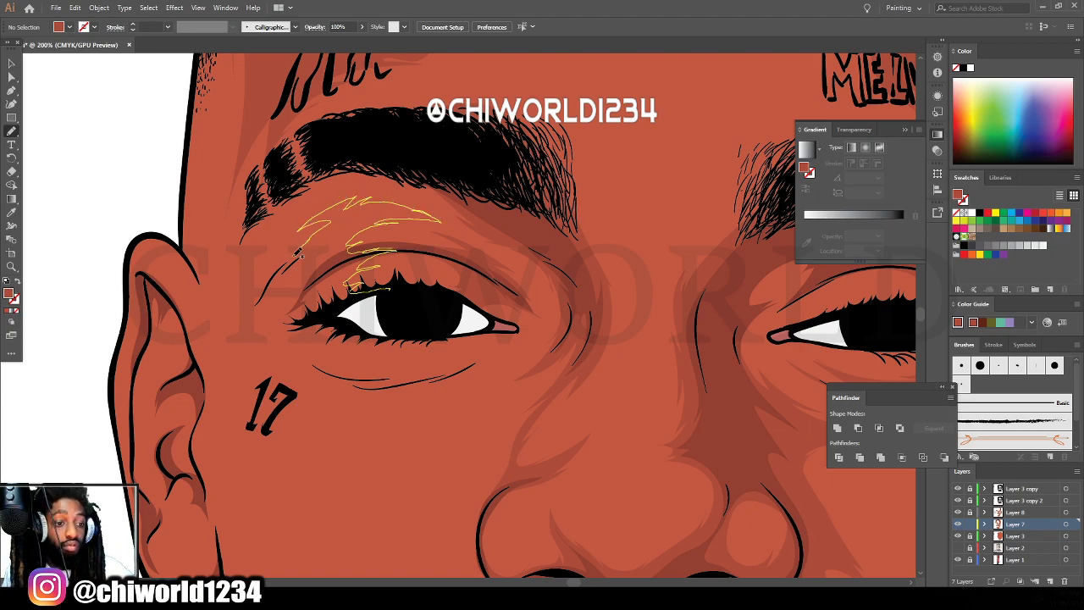
mouse_move(266, 281)
mouse_down()
mouse_move(243, 315)
mouse_move(300, 273)
mouse_move(290, 323)
mouse_move(418, 311)
mouse_up()
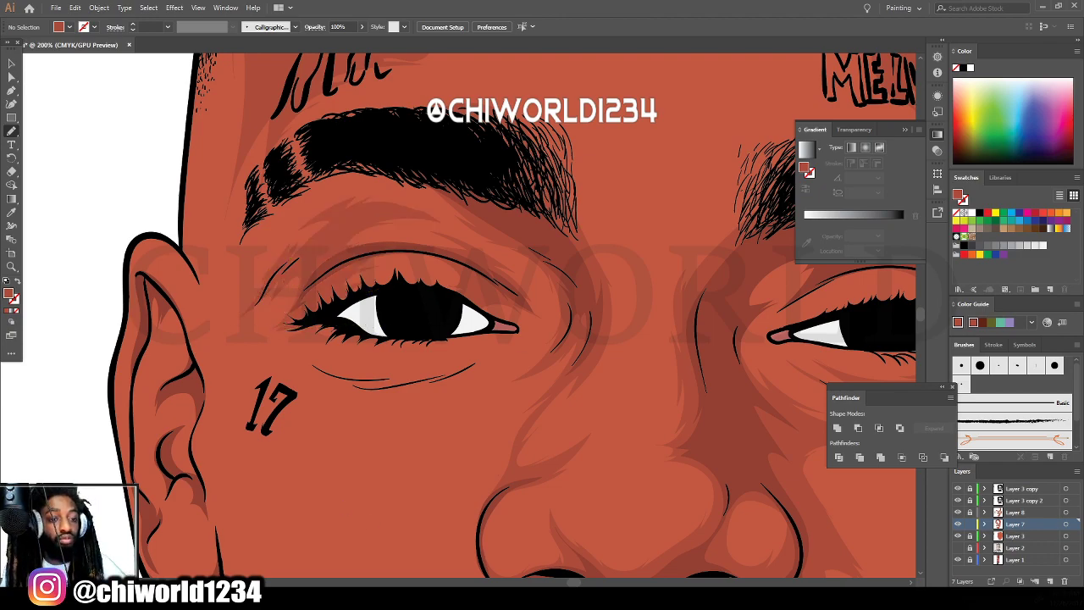
Draw mid-tone shading around the inner corner of the right eye, between the nose bridge and the eyelid.
key(ctrl+minus)
key(ctrl+minus)
key(ctrl+minus)
key(ctrl+minus)
key(ctrl+plus)
key(ctrl+plus)
key(ctrl+plus)
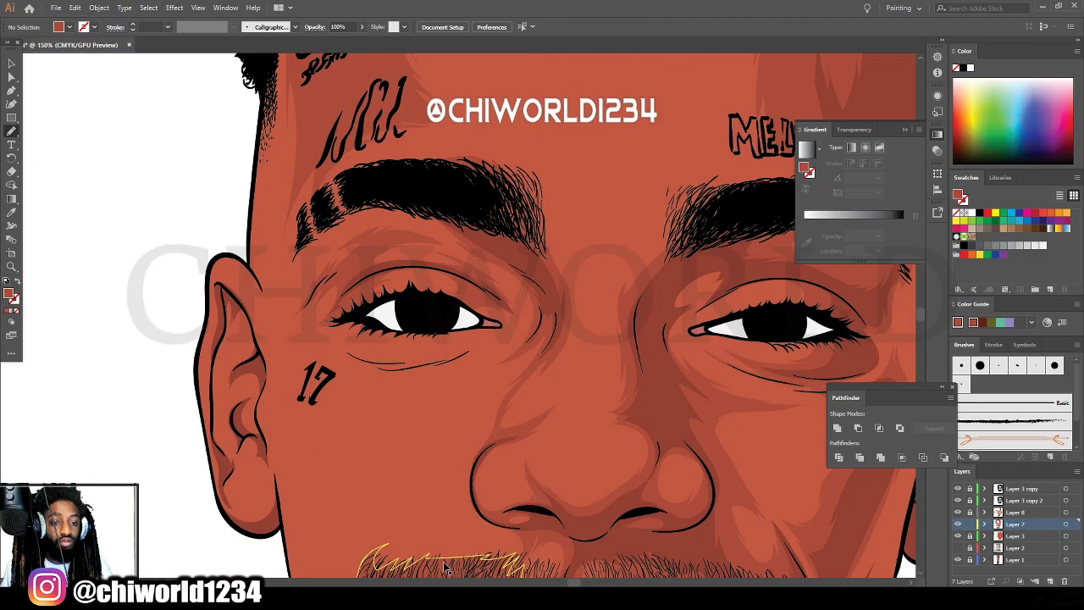
key(ctrl+plus)
scroll(443, 559, right, 8)
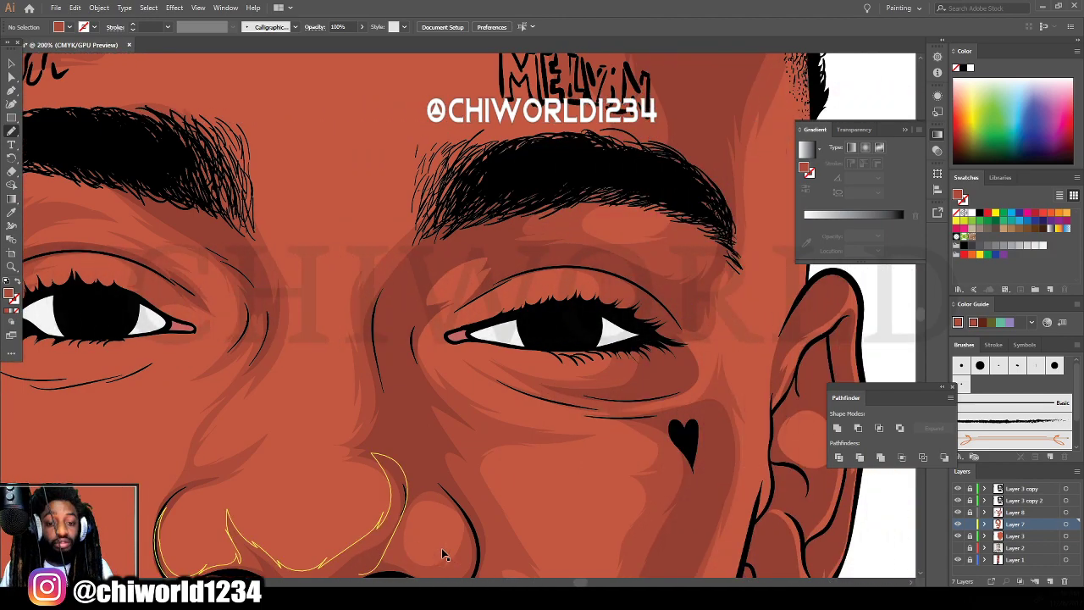
scroll(441, 547, up, 2)
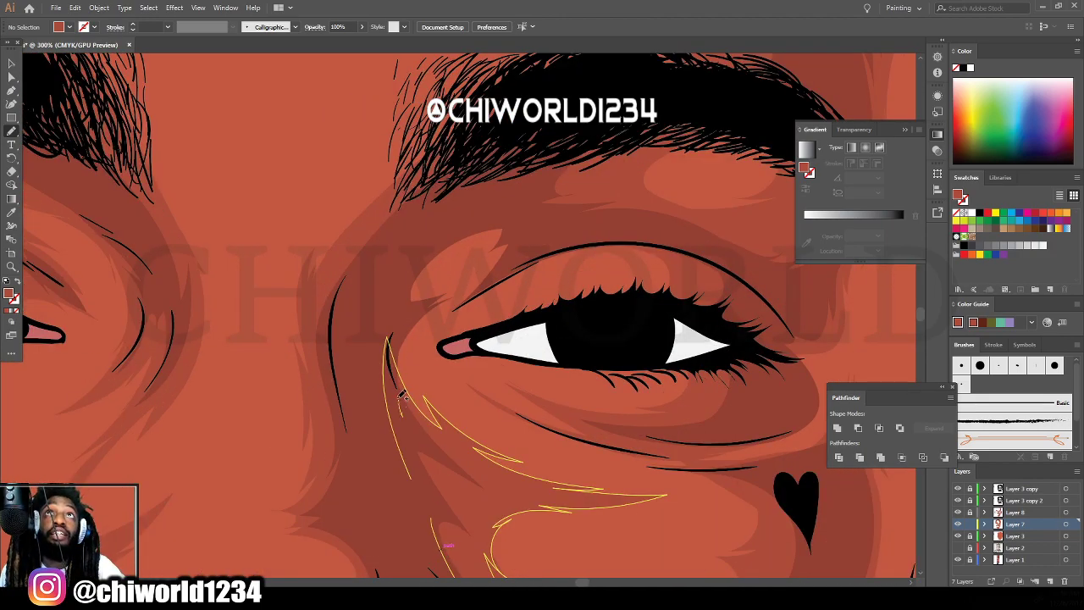
mouse_move(429, 380)
mouse_down()
mouse_move(485, 422)
mouse_move(455, 398)
mouse_move(452, 364)
mouse_move(594, 305)
mouse_up()
mouse_move(473, 331)
mouse_down()
mouse_move(576, 227)
mouse_move(538, 255)
mouse_move(471, 212)
mouse_move(396, 412)
mouse_up()
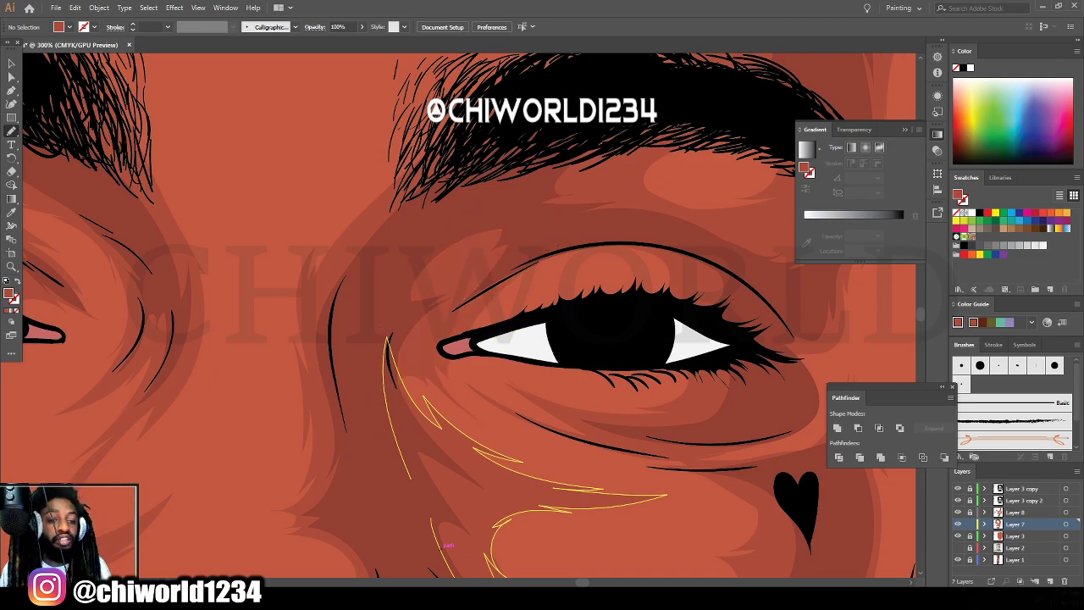
Draw mid-tone shading under the left eye, around the outer end of the lower crease above the 17 tattoo.
key(ctrl+minus)
key(ctrl+minus)
key(ctrl+minus)
key(ctrl+minus)
key(ctrl+minus)
scroll(562, 498, left, 2)
key(ctrl+plus)
key(ctrl+plus)
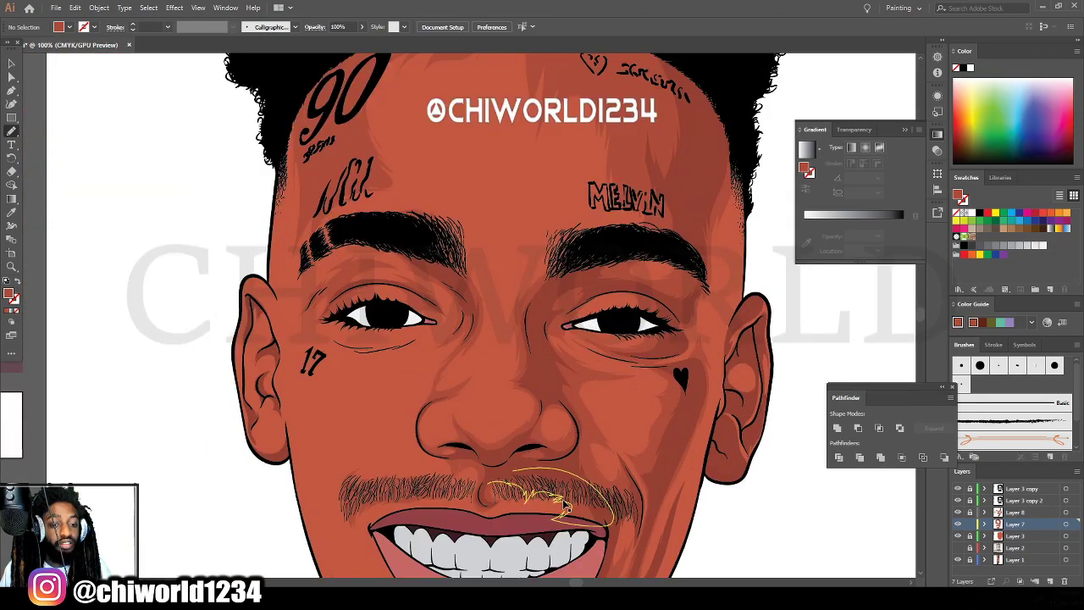
scroll(564, 498, up, 2)
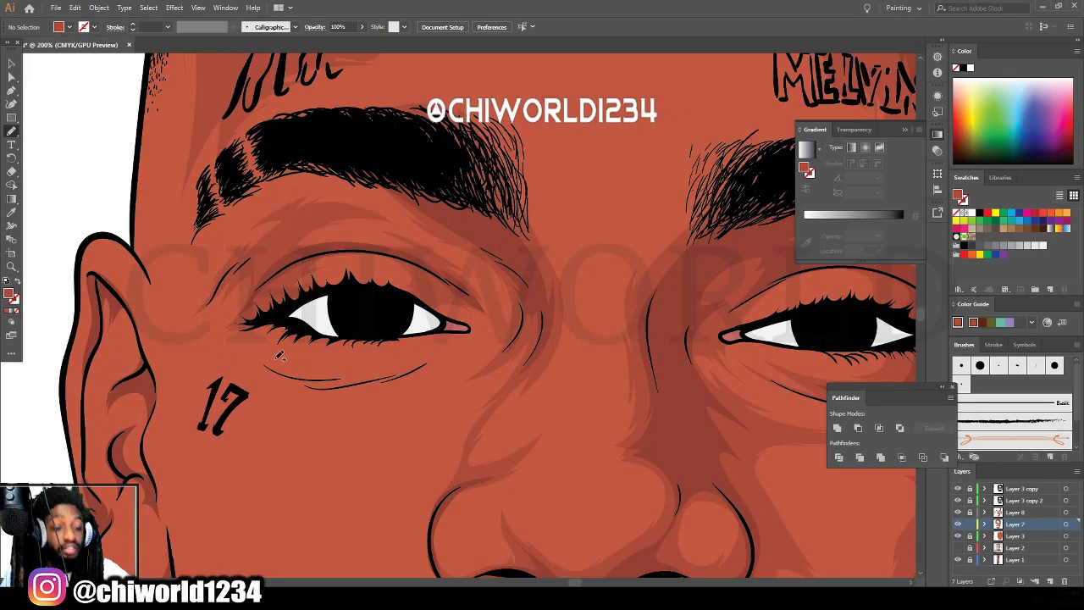
mouse_move(261, 362)
mouse_down()
mouse_move(339, 384)
mouse_move(449, 349)
mouse_move(355, 371)
mouse_move(264, 354)
mouse_move(286, 383)
mouse_up()
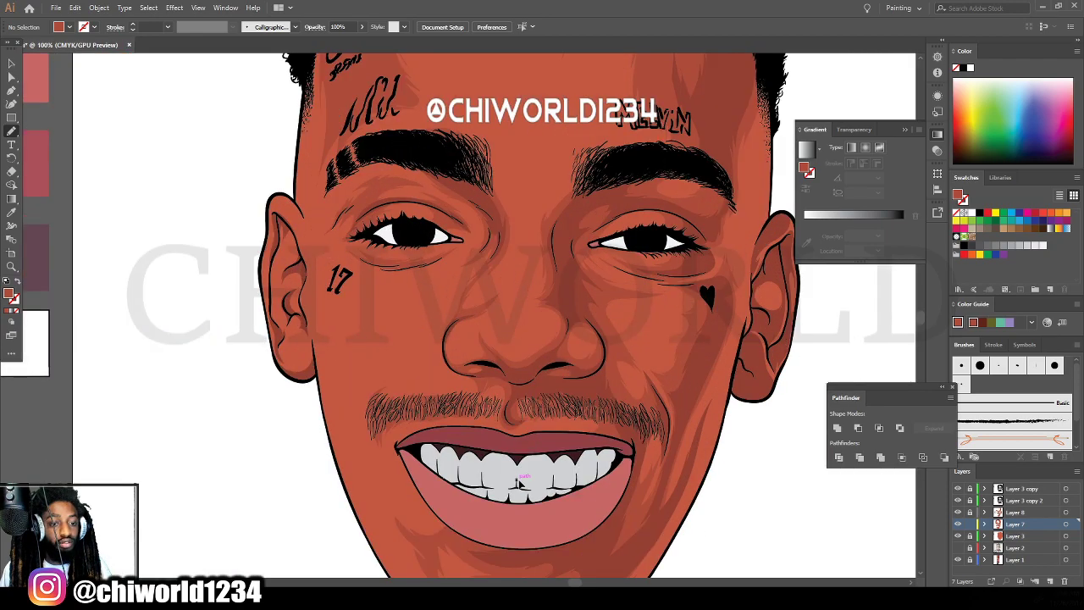
Draw a mid-tone shape on the cheek just above the left end of the moustache.
key(ctrl+equal)
scroll(394, 379, down, 3)
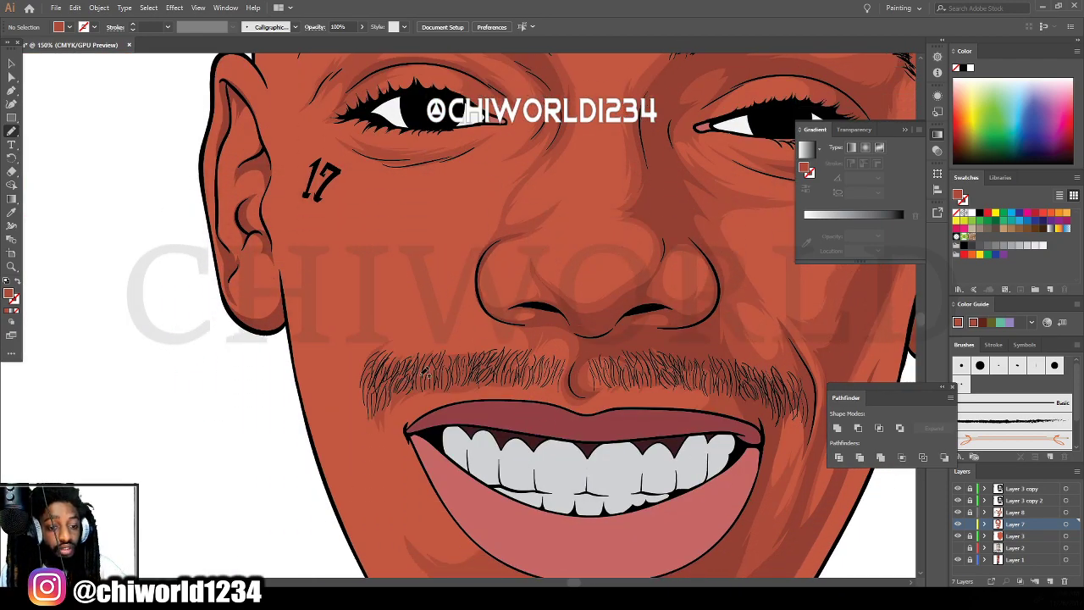
mouse_move(420, 378)
mouse_down()
mouse_move(417, 342)
mouse_move(402, 351)
mouse_move(471, 300)
mouse_move(393, 333)
mouse_move(366, 359)
mouse_move(370, 391)
mouse_move(407, 397)
mouse_up()
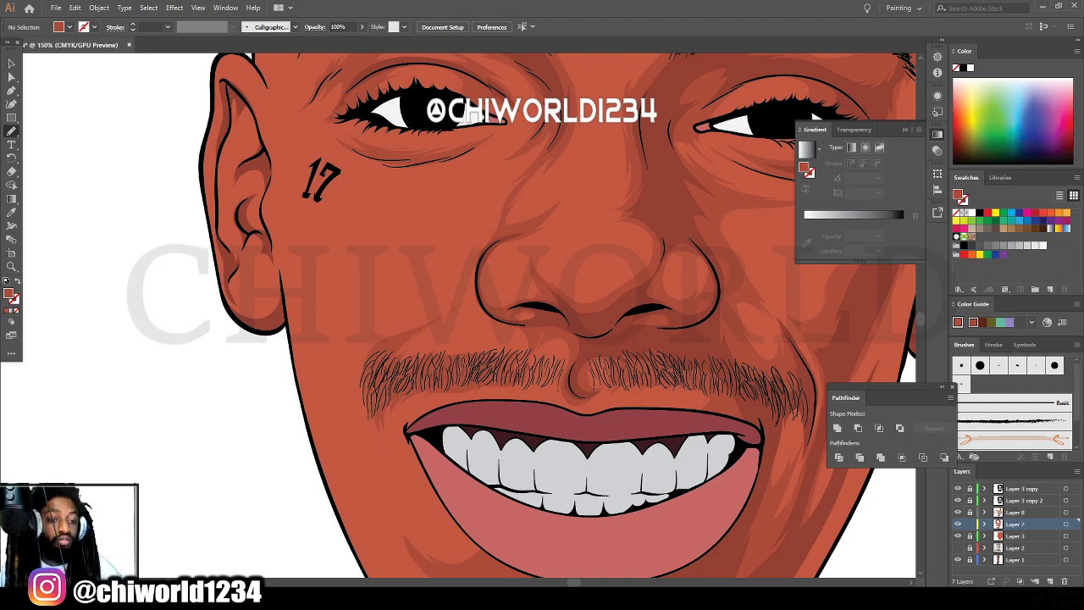
Draw a long mid-tone shape along the left jawline, from the lower edge of the chin up toward the cheek.
key(ctrl+minus)
key(ctrl+minus)
key(ctrl+minus)
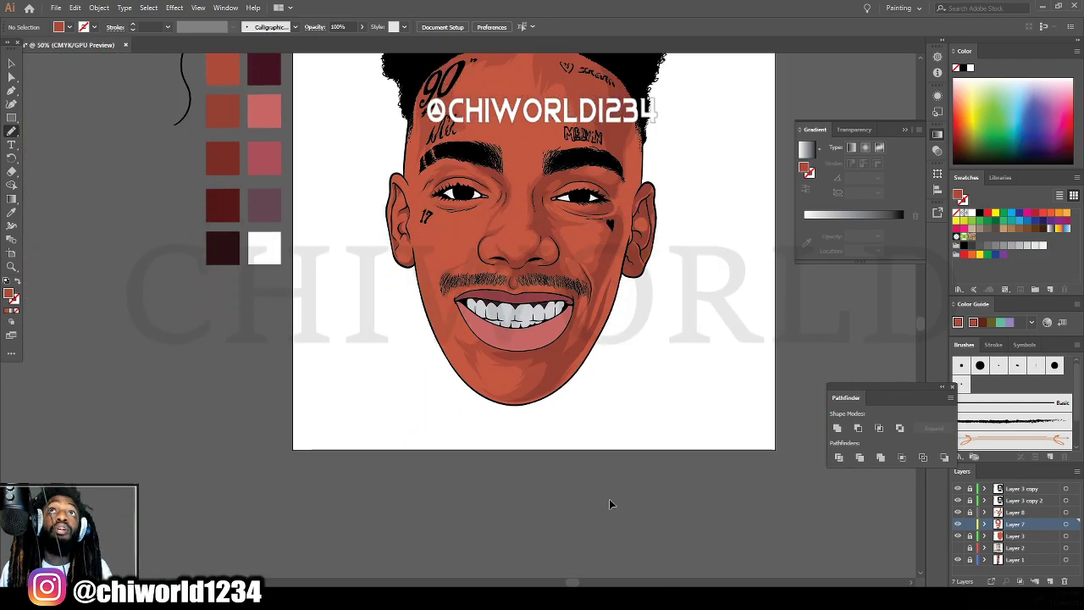
key(ctrl+plus)
key(ctrl+plus)
key(ctrl+plus)
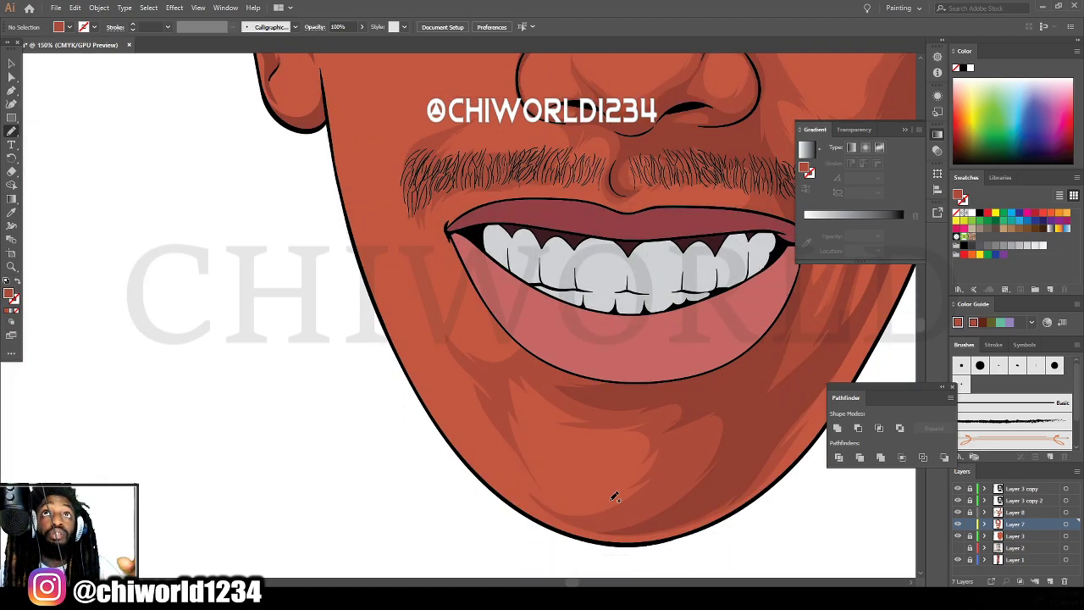
mouse_move(648, 527)
mouse_down()
mouse_move(593, 531)
mouse_move(531, 508)
mouse_move(497, 479)
mouse_up()
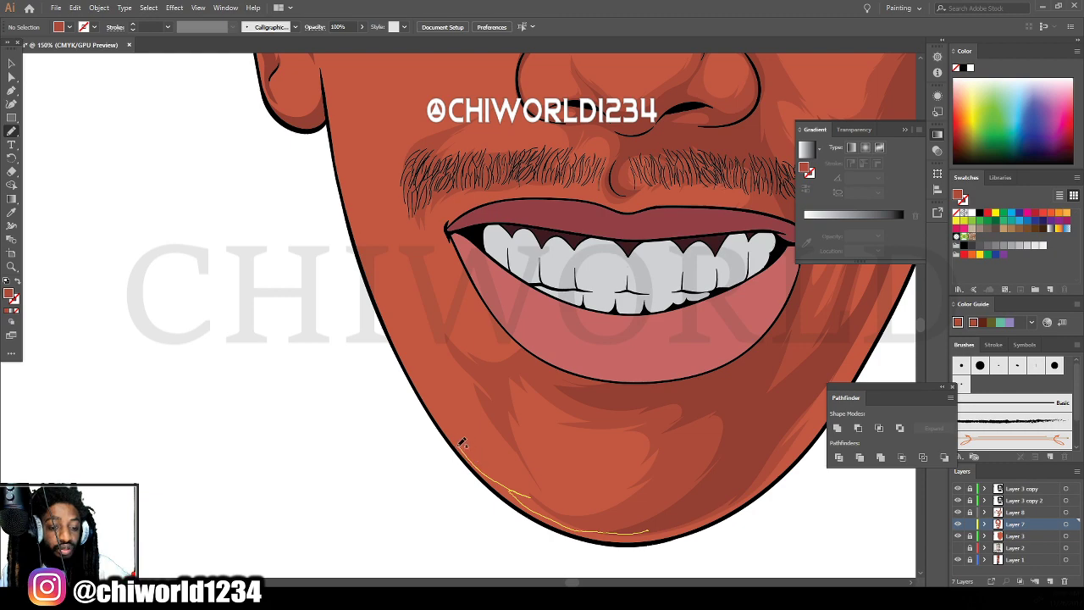
mouse_move(437, 412)
mouse_down()
mouse_move(398, 349)
mouse_move(415, 368)
mouse_move(427, 363)
mouse_move(384, 293)
mouse_move(500, 461)
mouse_move(557, 500)
mouse_move(643, 523)
mouse_up()
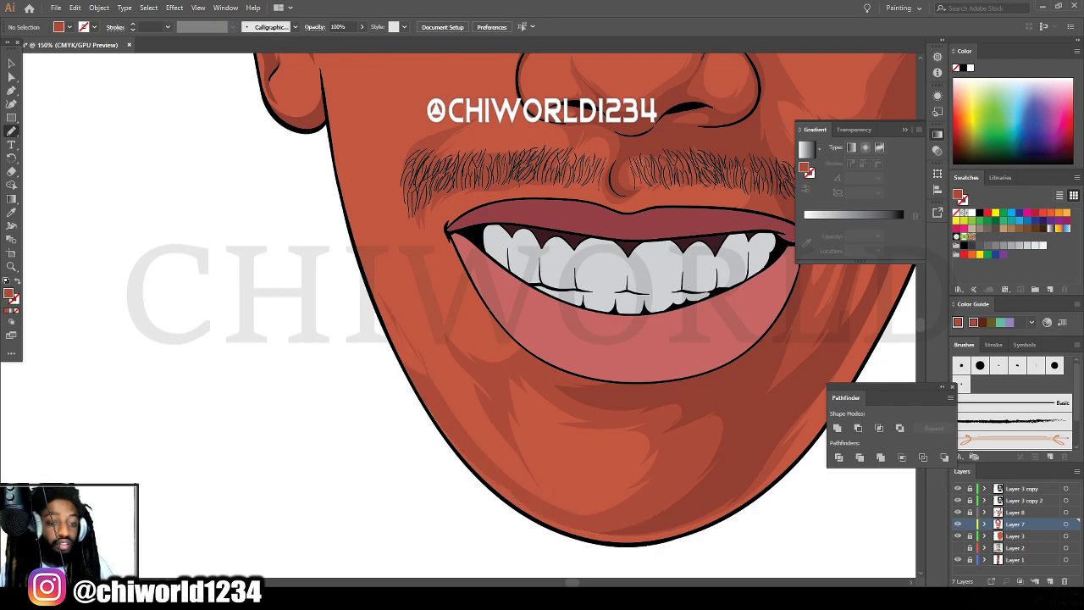
Widen the chin and left jaw shading with additional jagged mid-tone shapes along its inner edge.
key(ctrl+minus)
key(ctrl+minus)
key(ctrl+equal)
key(ctrl+equal)
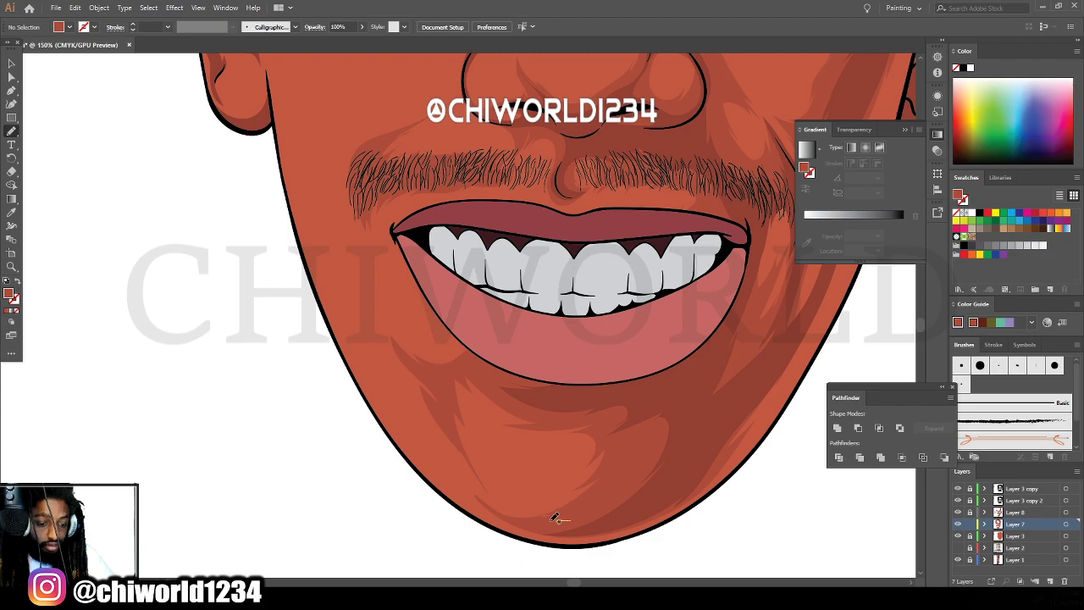
drag(570, 519, 492, 507)
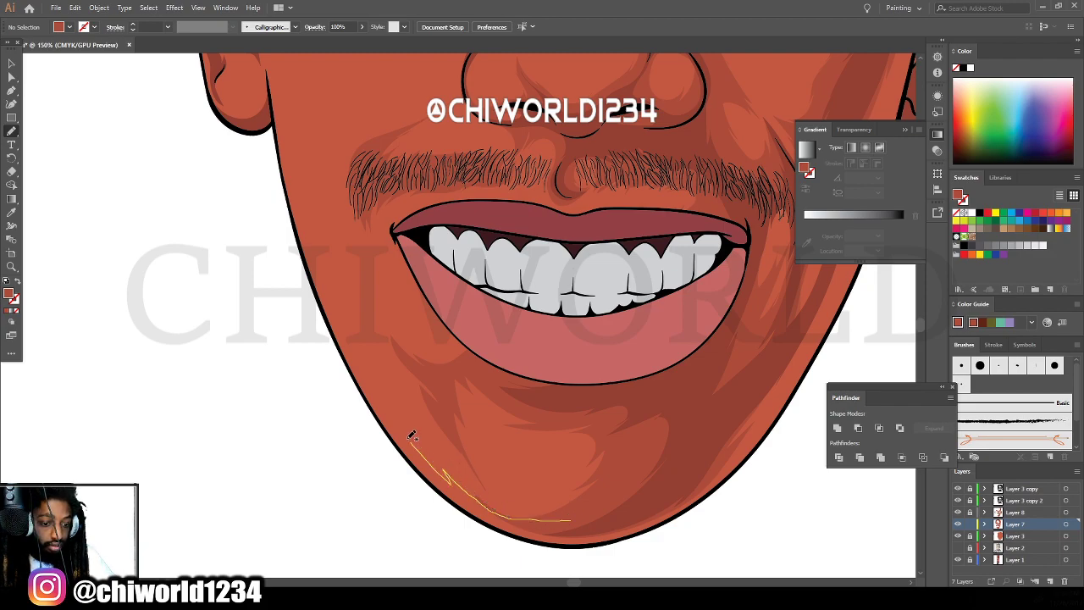
mouse_move(386, 397)
mouse_down()
mouse_move(311, 255)
mouse_move(359, 386)
mouse_move(411, 455)
mouse_move(446, 488)
mouse_move(537, 531)
mouse_move(599, 523)
mouse_move(513, 508)
mouse_up()
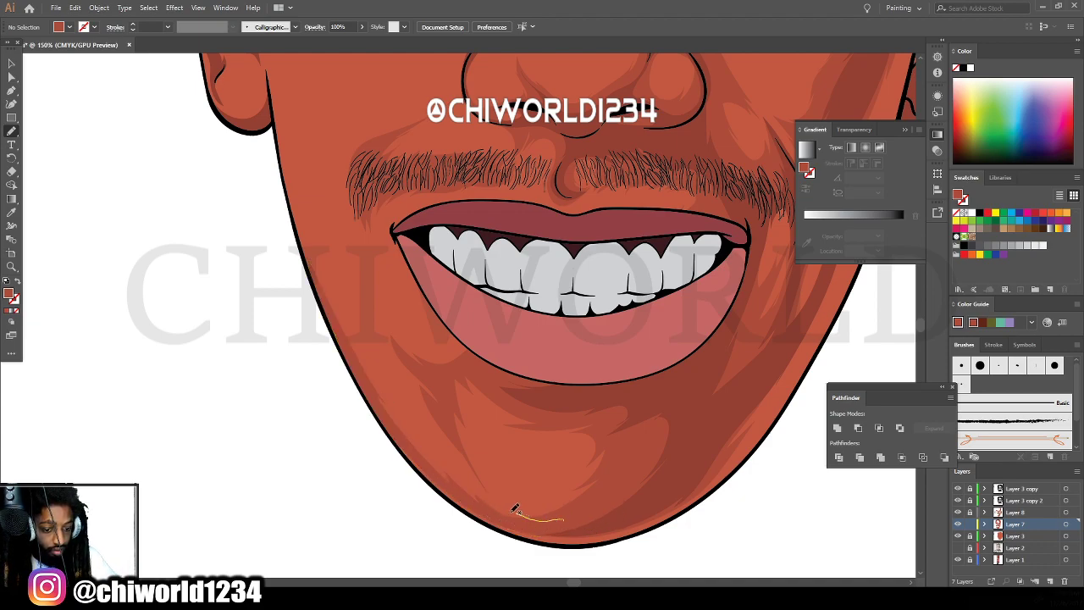
drag(455, 465, 458, 469)
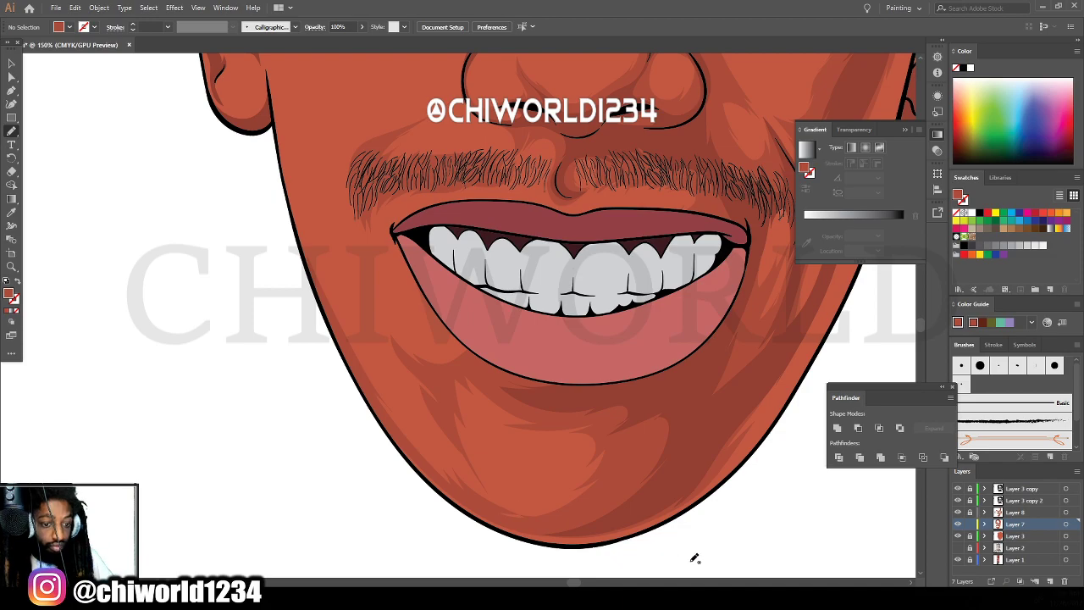
Draw mid-tone shading along the left edge of the face, from the jaw beside the mouth up past the cheek.
key(ctrl+minus)
key(ctrl+minus)
key(ctrl+minus)
scroll(639, 435, up, 1)
key(ctrl+plus)
key(ctrl+plus)
key(ctrl+plus)
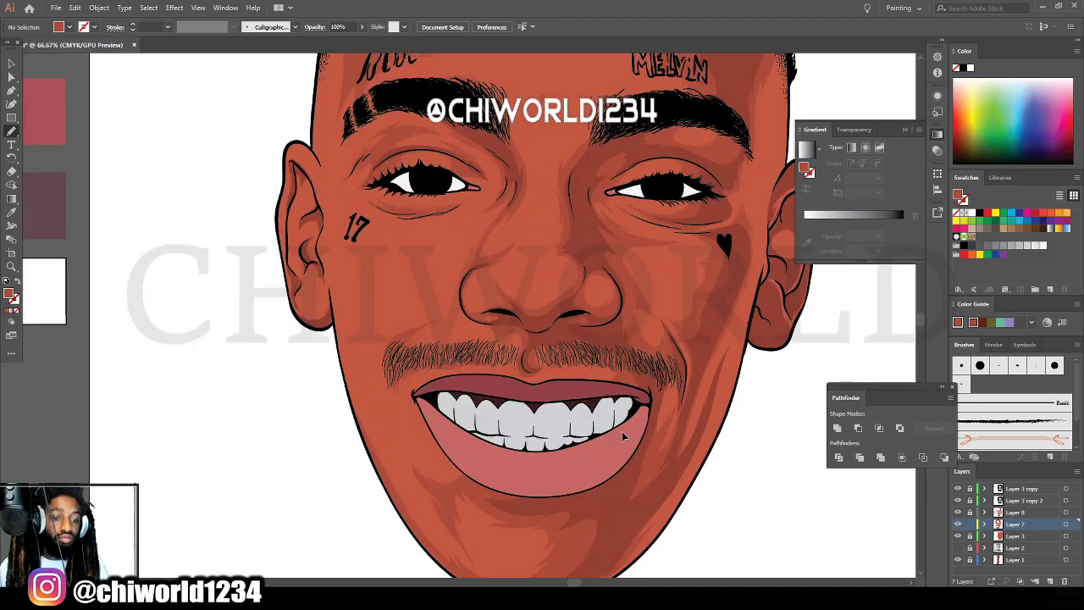
scroll(606, 420, down, 1)
scroll(598, 410, down, 1)
scroll(356, 418, down, 2)
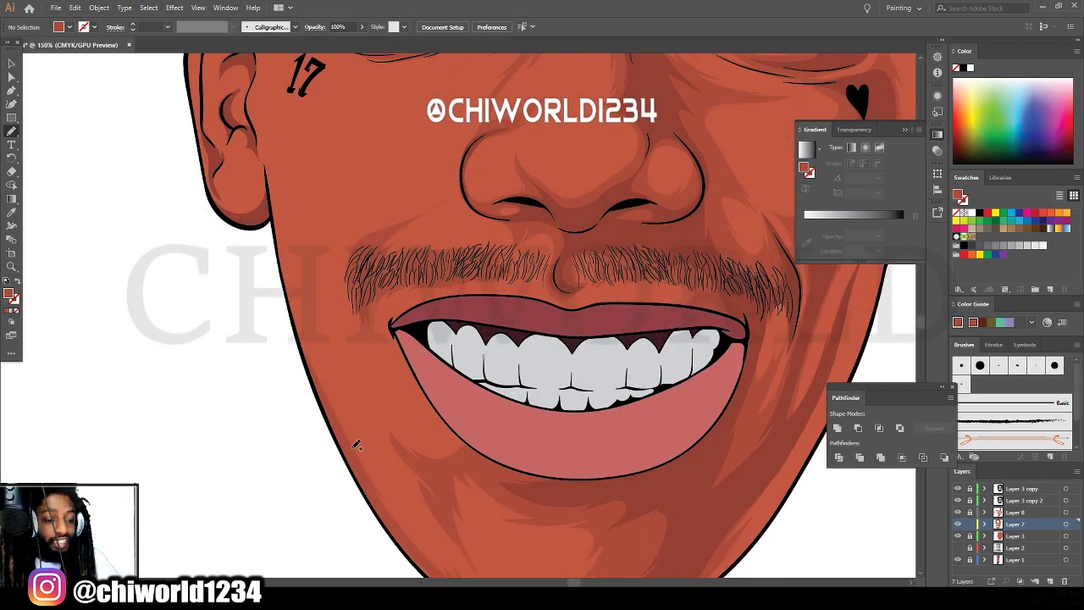
mouse_move(356, 449)
mouse_down()
mouse_move(333, 367)
mouse_move(374, 414)
mouse_move(307, 285)
mouse_move(277, 105)
mouse_move(300, 315)
mouse_move(352, 470)
mouse_up()
Draw another mid-tone shape on the left cheek edge, beside the earlobe and outside the moustache.
key(ctrl+minus)
key(ctrl+minus)
key(ctrl+minus)
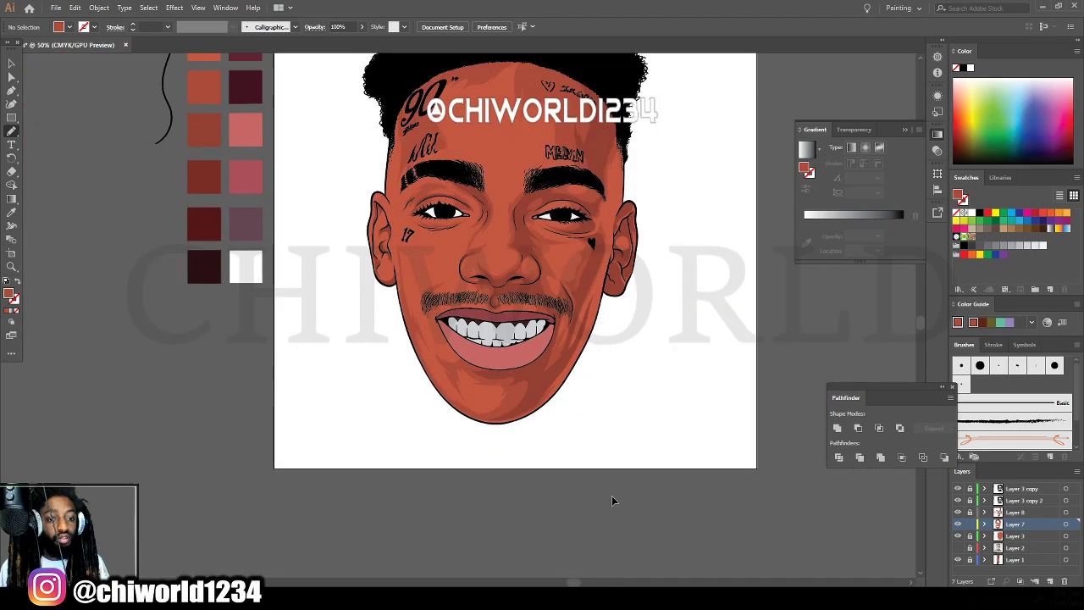
scroll(611, 496, up, 2)
key(ctrl+equal)
key(ctrl+equal)
scroll(612, 498, left, 1)
key(ctrl+equal)
scroll(615, 492, up, 3)
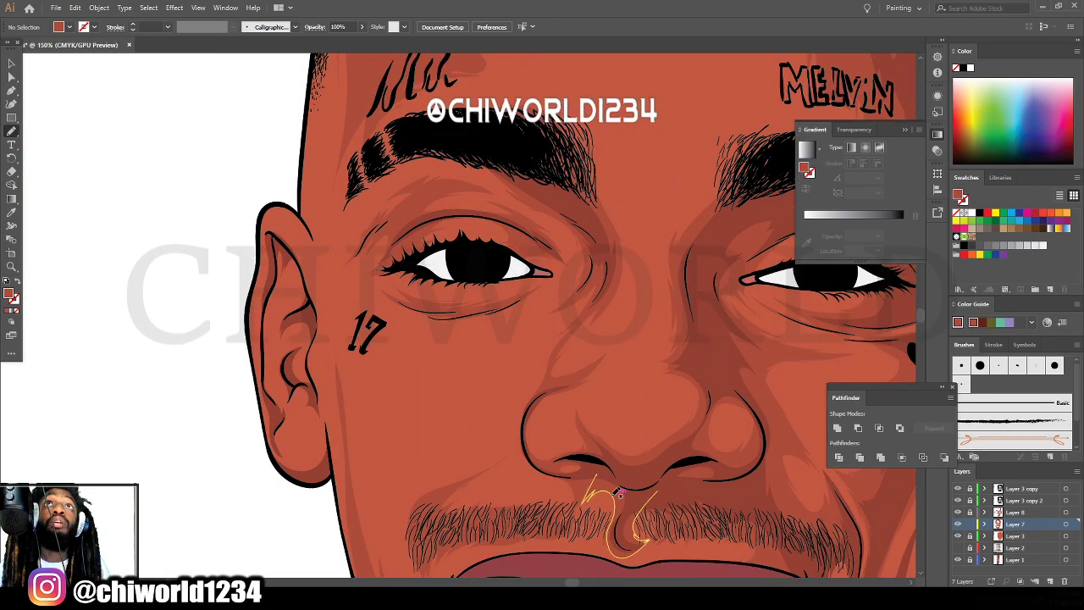
mouse_move(352, 533)
mouse_down()
mouse_move(329, 368)
mouse_move(341, 261)
mouse_move(356, 289)
mouse_move(379, 298)
mouse_move(359, 325)
mouse_move(382, 323)
mouse_move(358, 350)
mouse_move(359, 559)
mouse_up()
Draw mid-tone shading between the 17 tattoo and the left ear, and continue it up the temple above the ear.
scroll(330, 300, up, 2)
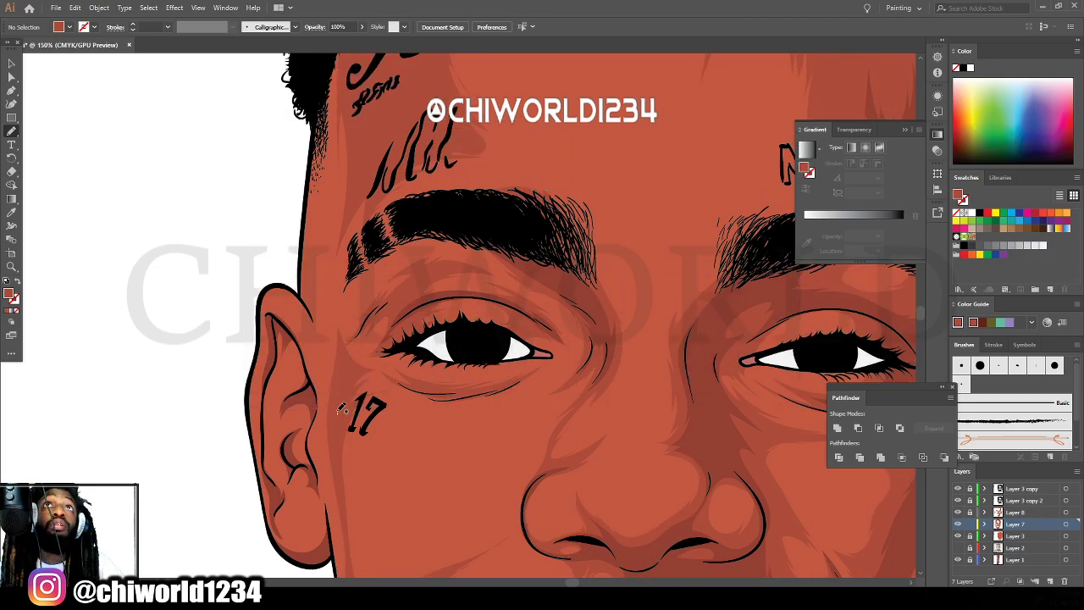
mouse_move(338, 412)
mouse_down()
mouse_move(340, 341)
mouse_move(368, 241)
mouse_move(351, 247)
mouse_move(378, 203)
mouse_move(337, 398)
mouse_up()
mouse_move(334, 396)
mouse_down()
mouse_move(342, 305)
mouse_move(406, 211)
mouse_move(362, 298)
mouse_move(365, 328)
mouse_move(377, 307)
mouse_move(327, 399)
mouse_up()
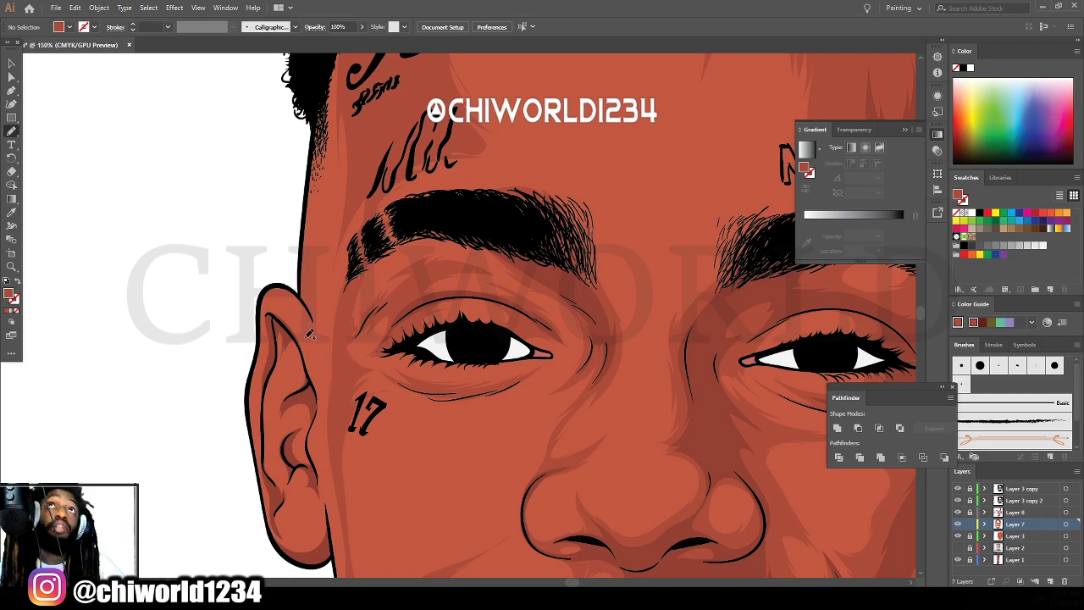
scroll(310, 334, up, 1)
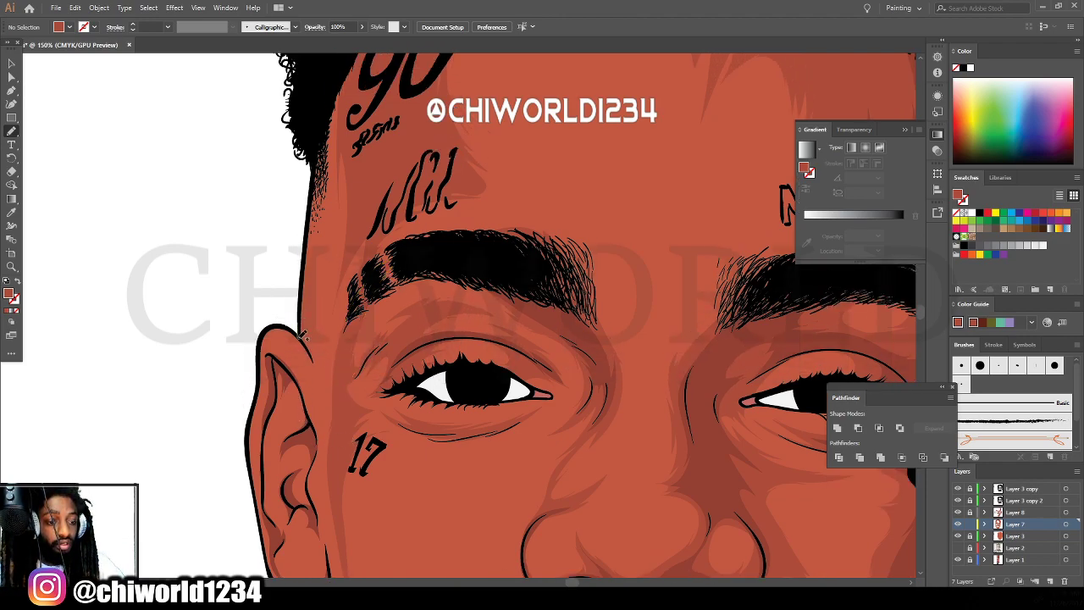
mouse_move(326, 379)
mouse_down()
mouse_move(350, 92)
mouse_move(323, 107)
mouse_move(309, 263)
mouse_up()
drag(305, 302, 307, 331)
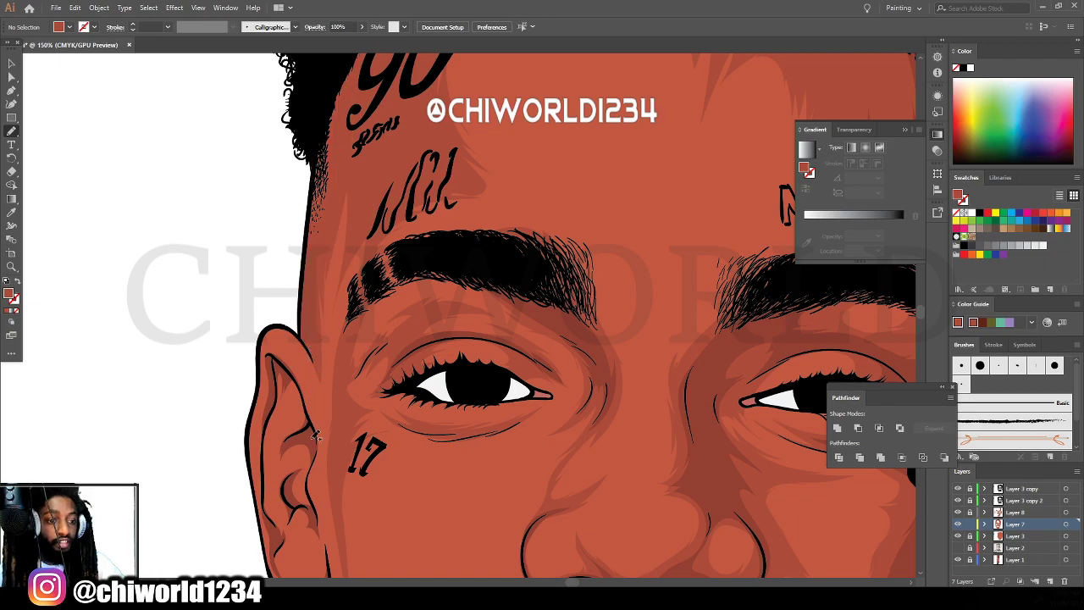
Draw jagged mid-tone shading from the left side of the nose across the cheek beneath the left eye and around its inner corner.
key(ctrl+minus)
key(ctrl+minus)
key(ctrl+minus)
key(ctrl+minus)
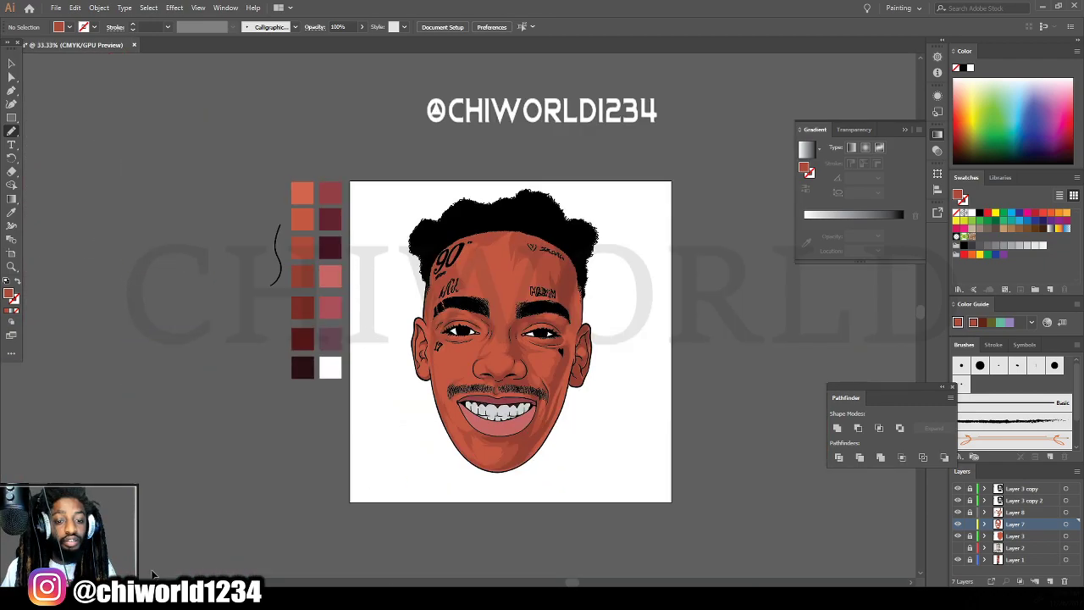
scroll(255, 532, right, 1)
key(ctrl+plus)
key(ctrl+plus)
scroll(453, 578, up, 1)
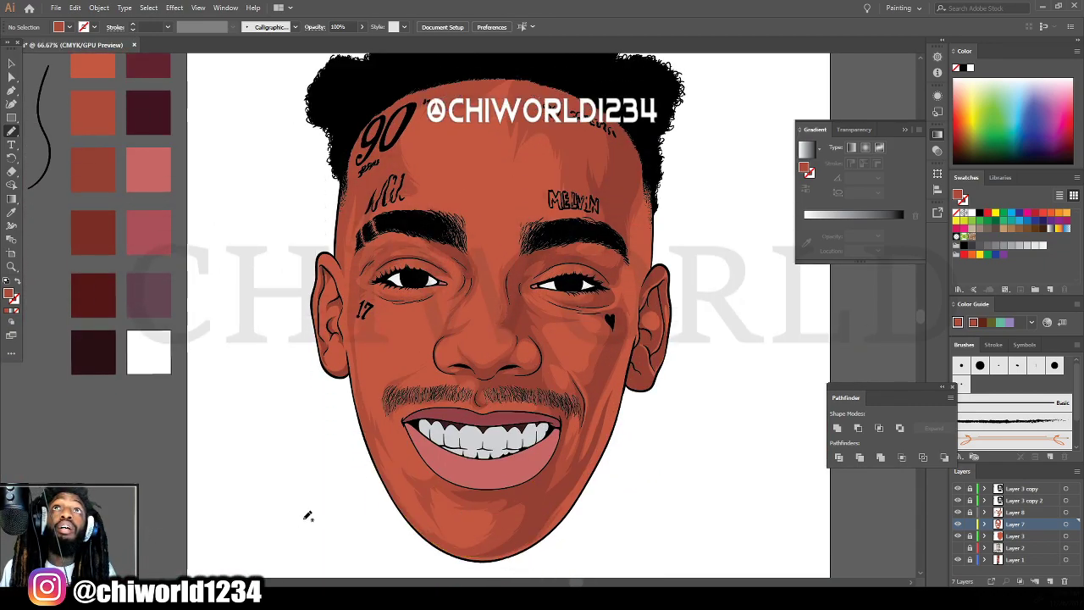
scroll(305, 514, up, 2)
scroll(307, 510, up, 1)
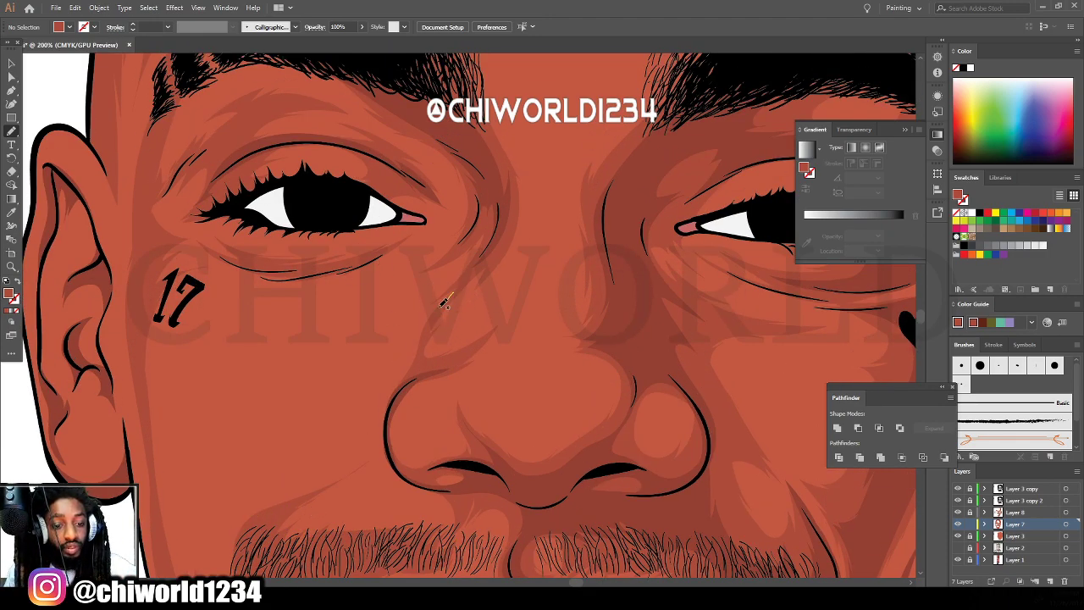
mouse_move(445, 303)
mouse_down()
mouse_move(399, 315)
mouse_move(440, 283)
mouse_up()
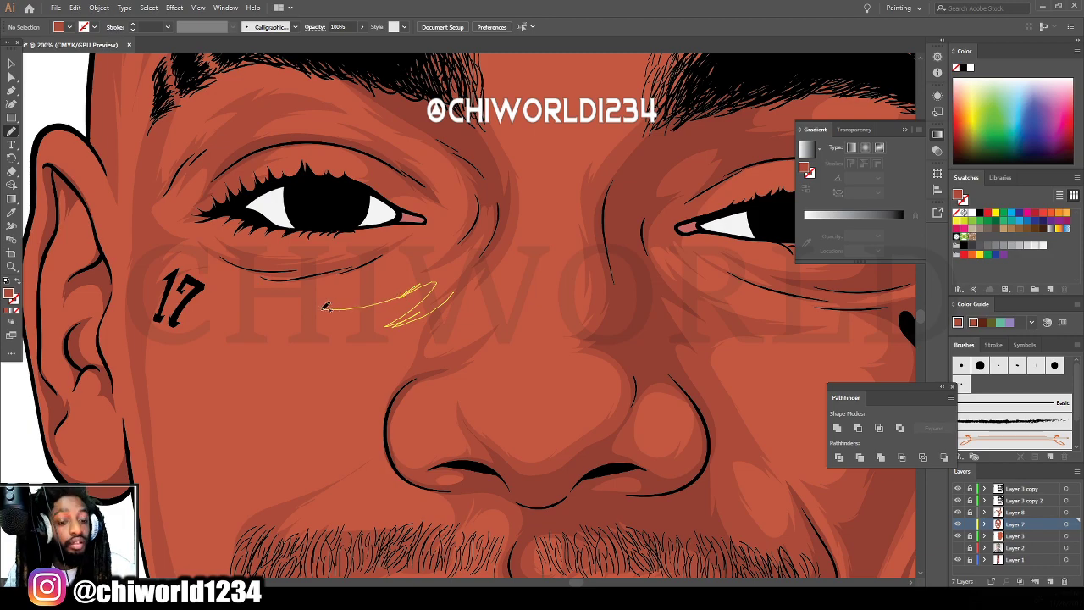
mouse_move(264, 307)
mouse_down()
mouse_move(429, 277)
mouse_move(507, 187)
mouse_up()
drag(497, 235, 477, 227)
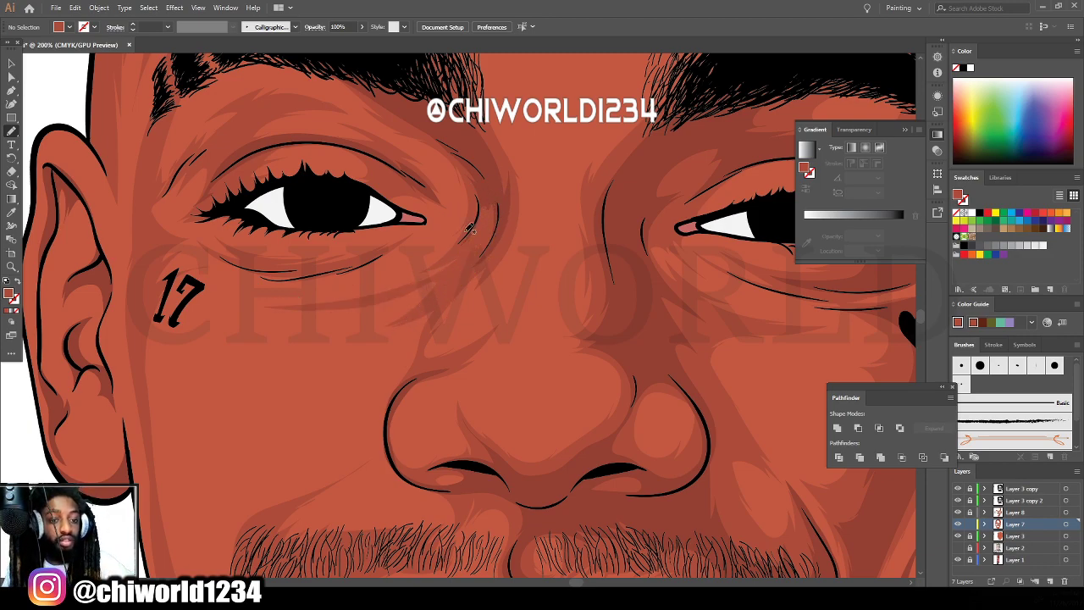
Create a new layer and place it between Layer 3 and Layer 7 in the layer stack.
key(ctrl+minus)
key(ctrl+minus)
key(ctrl+minus)
key(ctrl+minus)
key(ctrl+minus)
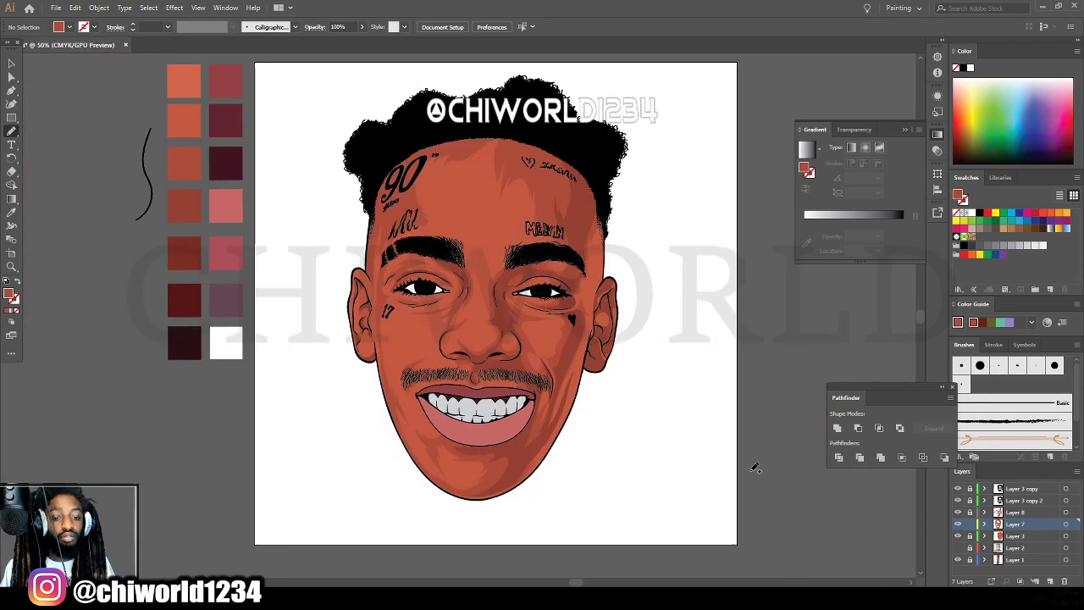
scroll(750, 470, right, 1)
key(ctrl+plus)
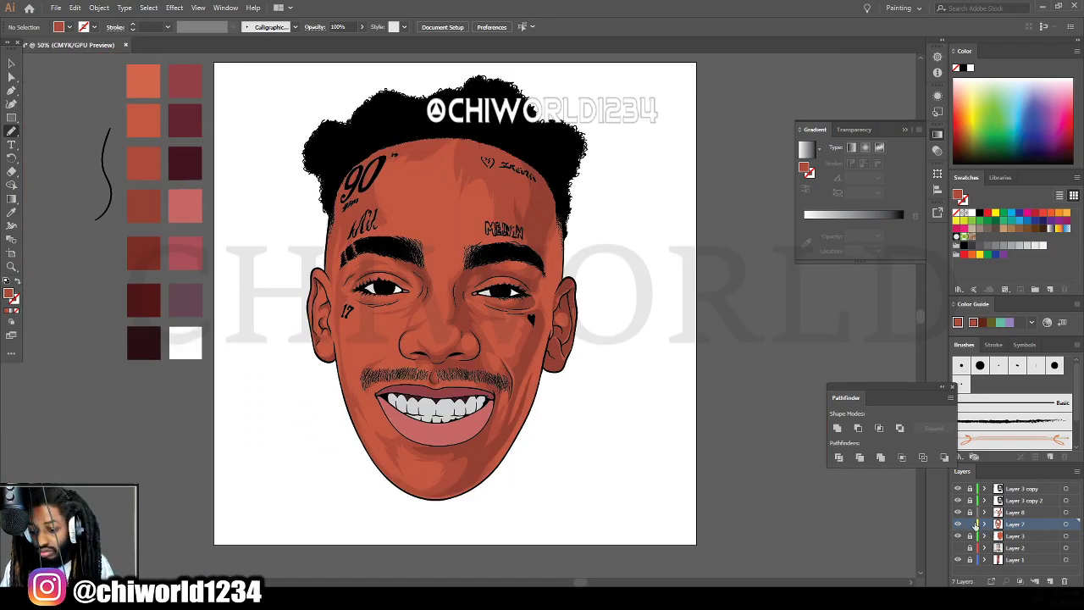
click(1050, 581)
drag(1022, 549, 1021, 557)
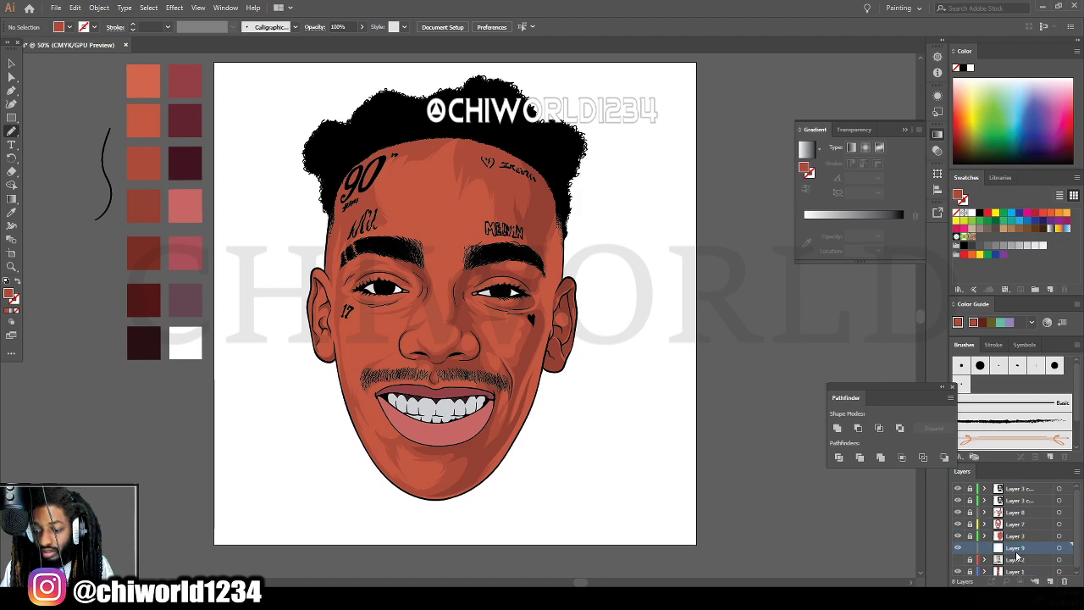
key(ctrl+minus)
scroll(989, 553, down, 1)
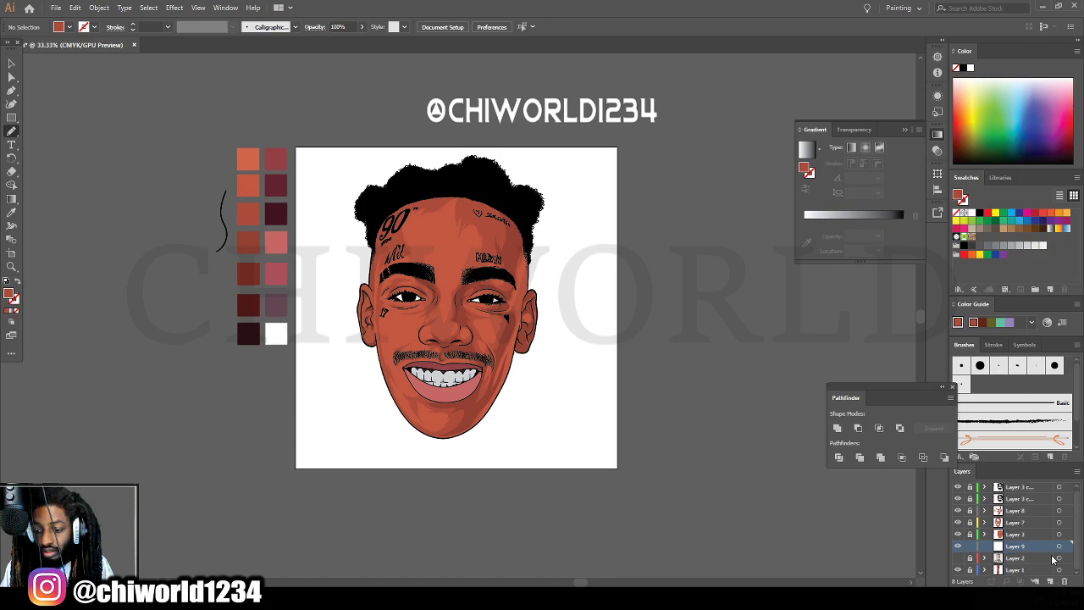
drag(1025, 550, 1027, 533)
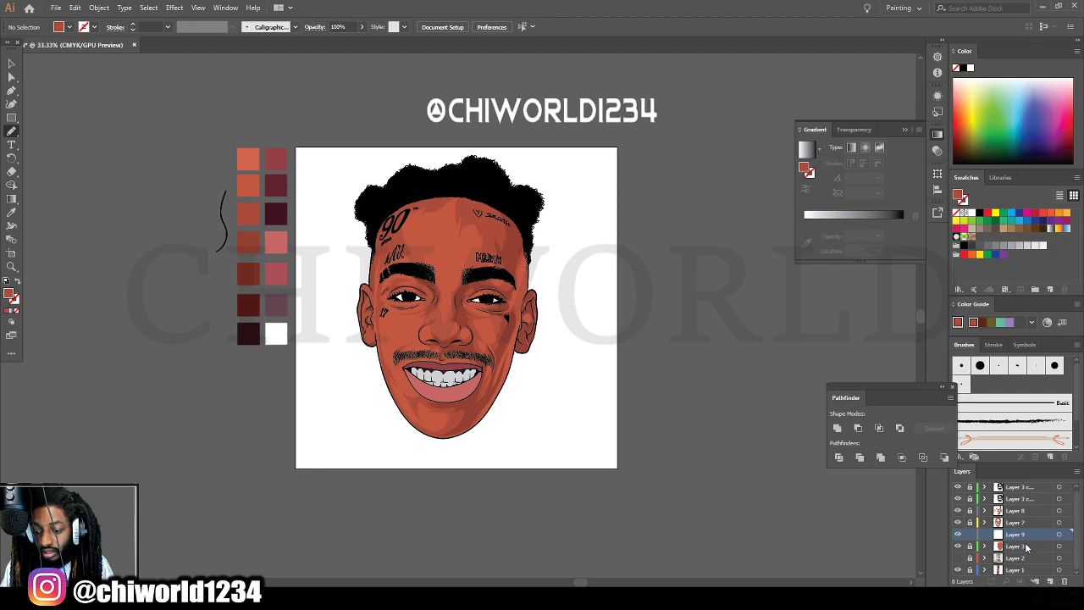
Sample the lightest orange swatch of the palette beside the artboard as the fill colour.
scroll(386, 336, up, 2)
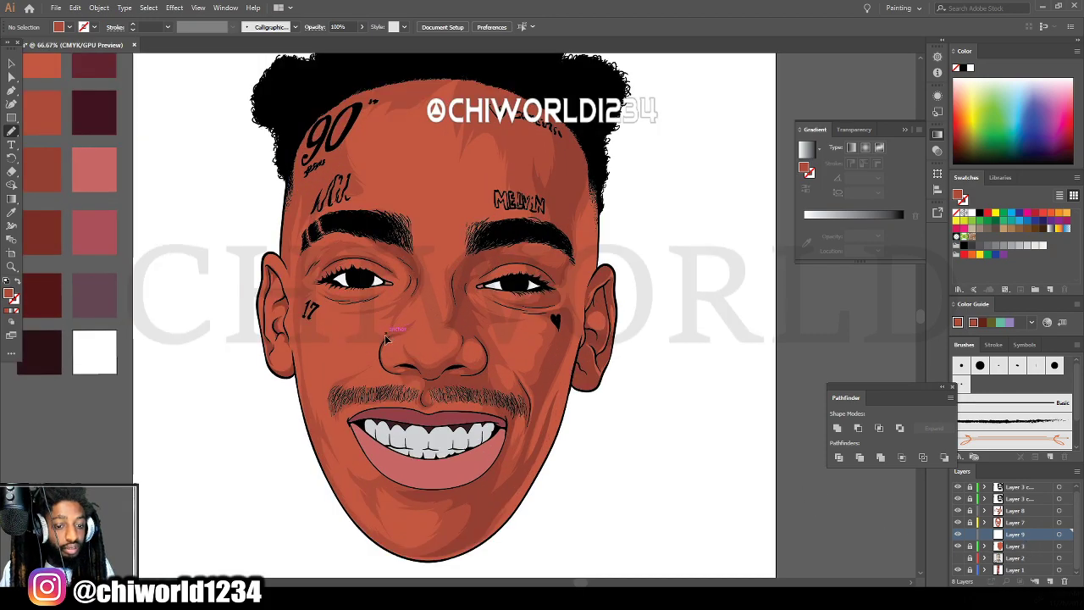
scroll(49, 193, up, 3)
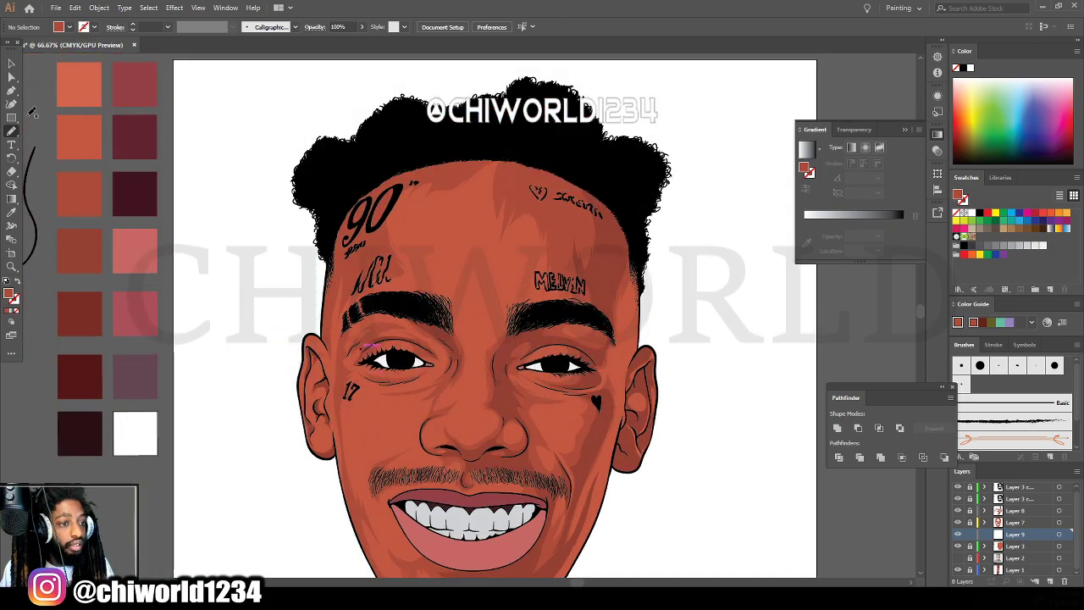
click(11, 212)
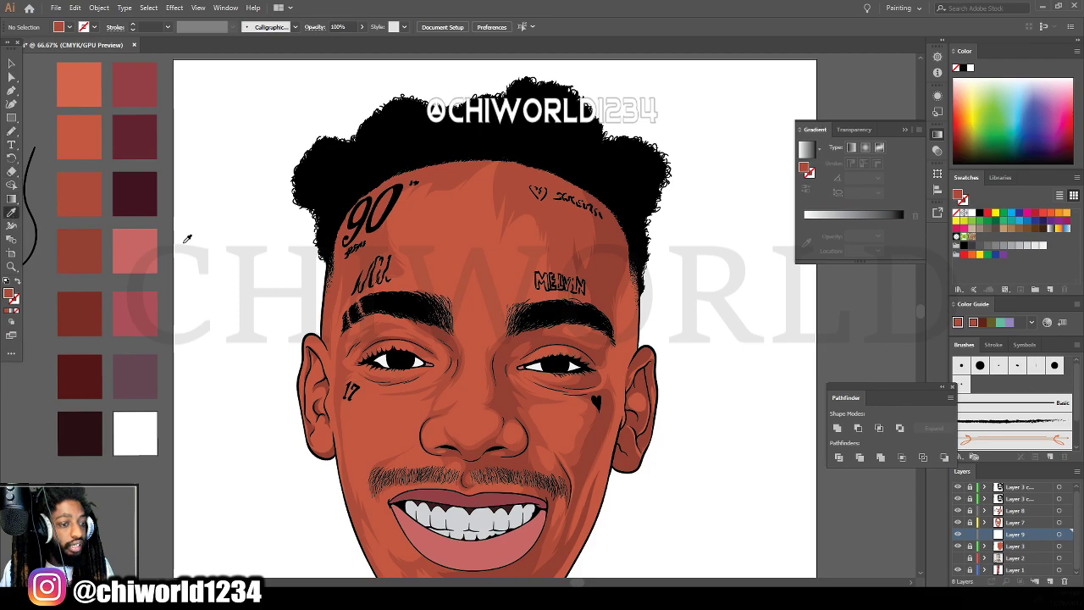
click(66, 81)
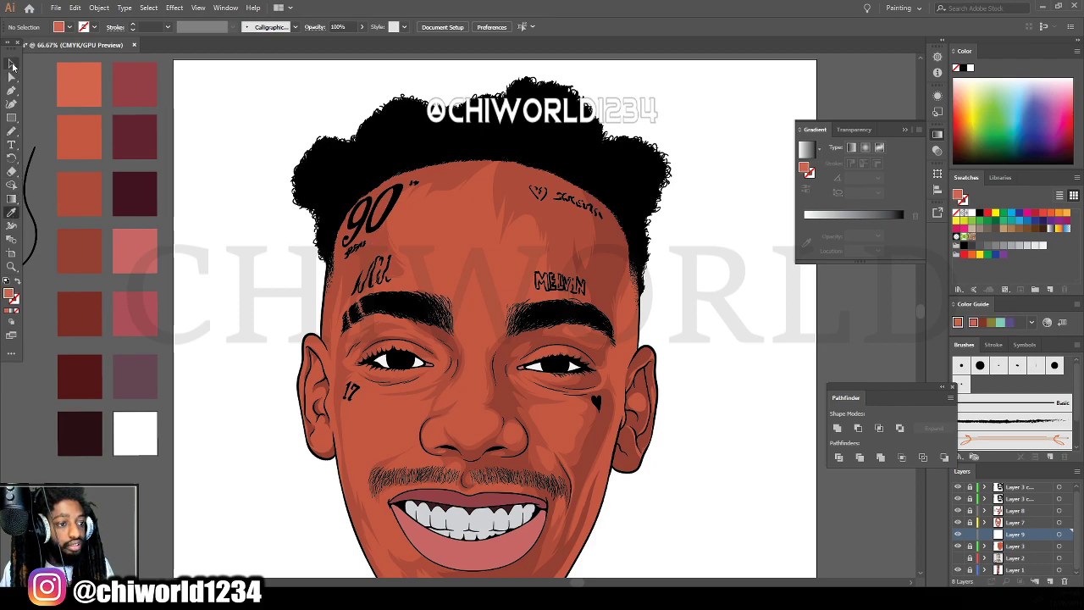
Draw light orange highlight shapes with the Pencil tool on the nose tip and the left nostril wing.
click(12, 63)
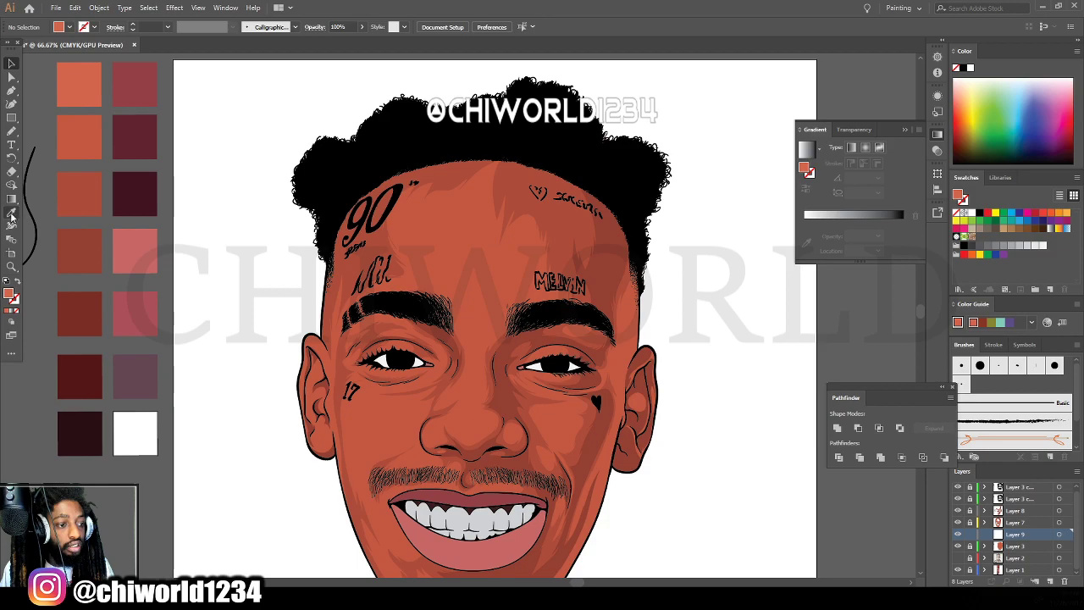
click(12, 131)
drag(605, 449, 591, 381)
key(ctrl+plus)
key(ctrl+plus)
key(ctrl+plus)
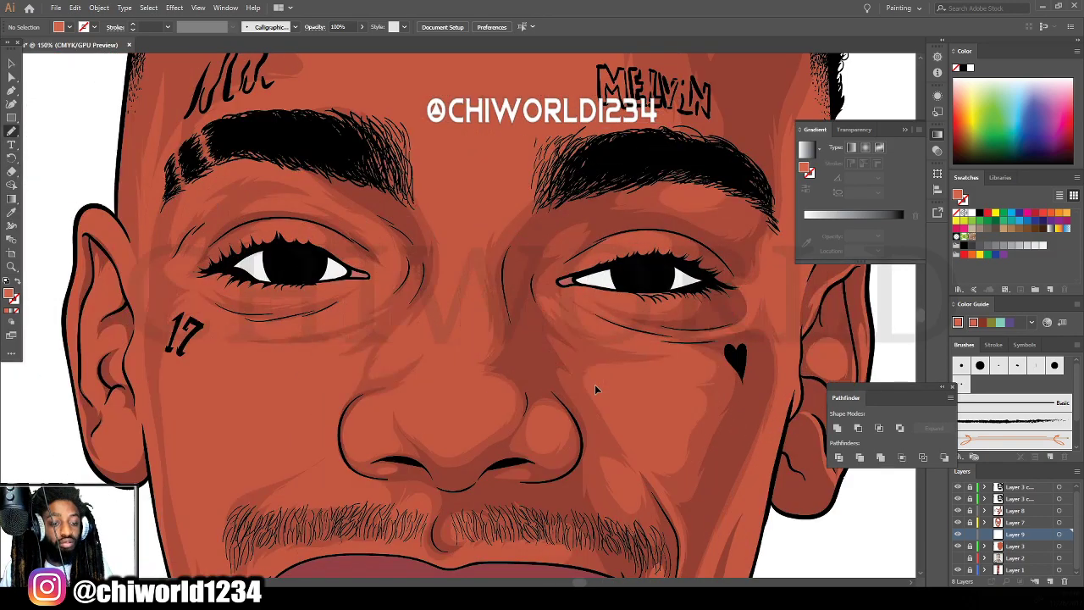
scroll(595, 389, down, 1)
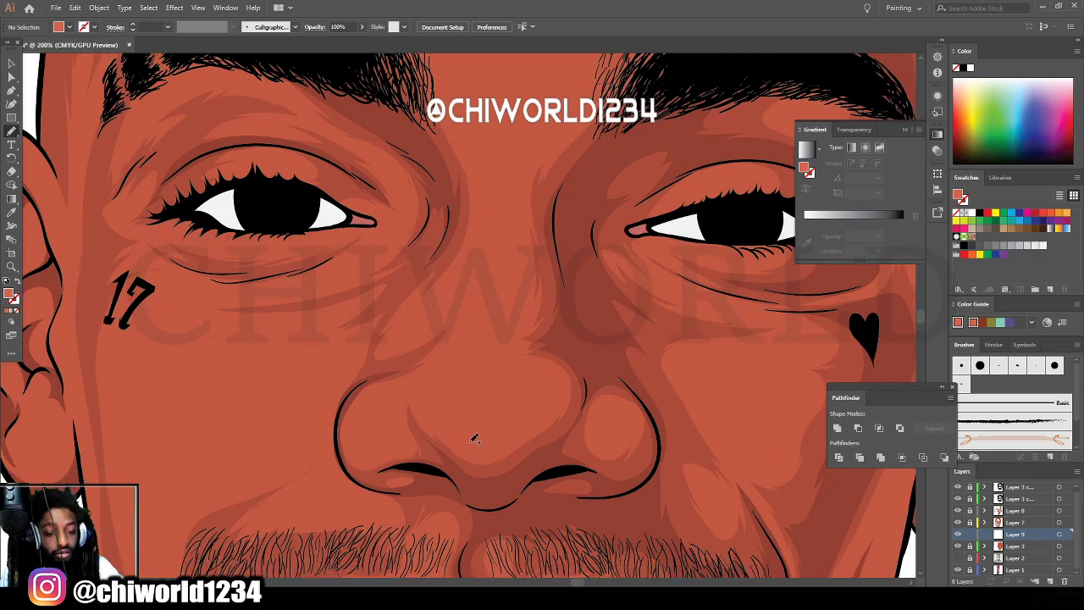
mouse_move(520, 426)
mouse_down()
mouse_move(476, 416)
mouse_move(451, 427)
mouse_up()
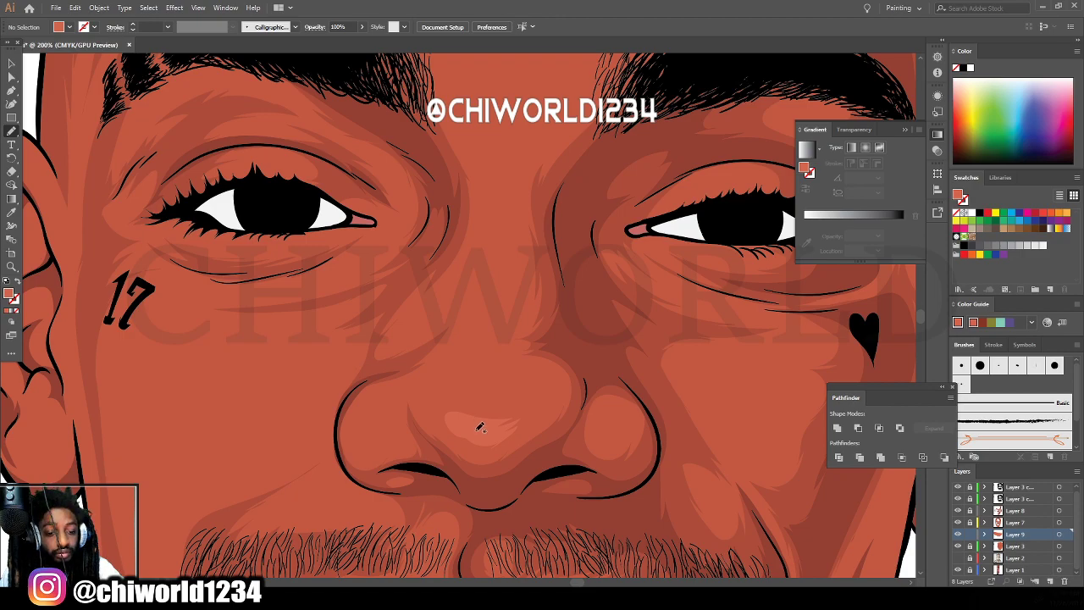
mouse_move(492, 398)
mouse_down()
mouse_move(534, 382)
mouse_move(509, 365)
mouse_move(451, 366)
mouse_move(430, 387)
mouse_up()
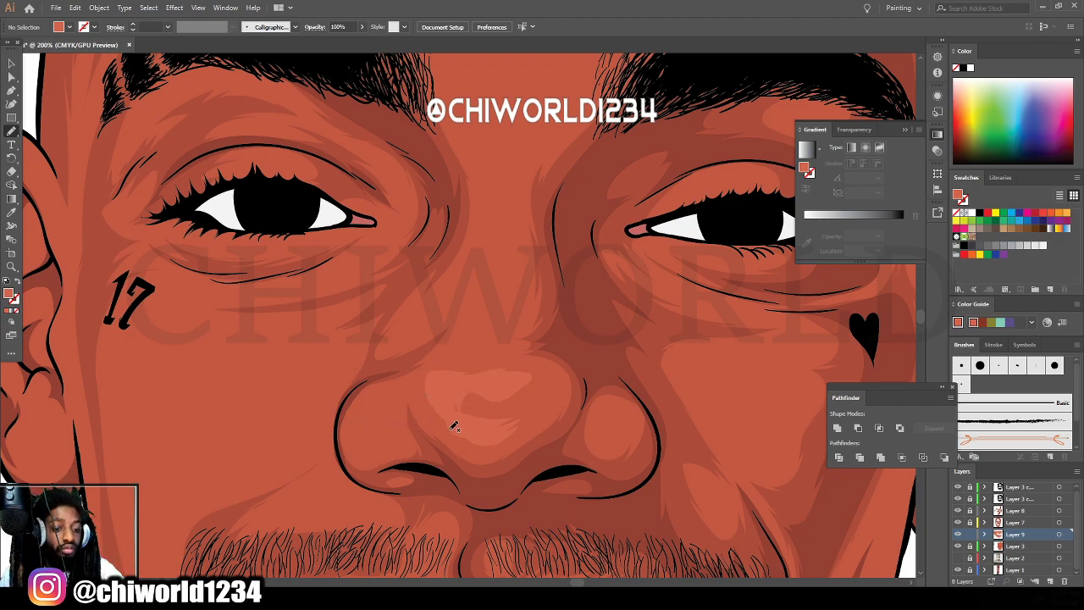
mouse_move(473, 429)
mouse_down()
mouse_move(471, 396)
mouse_move(484, 383)
mouse_move(440, 412)
mouse_up()
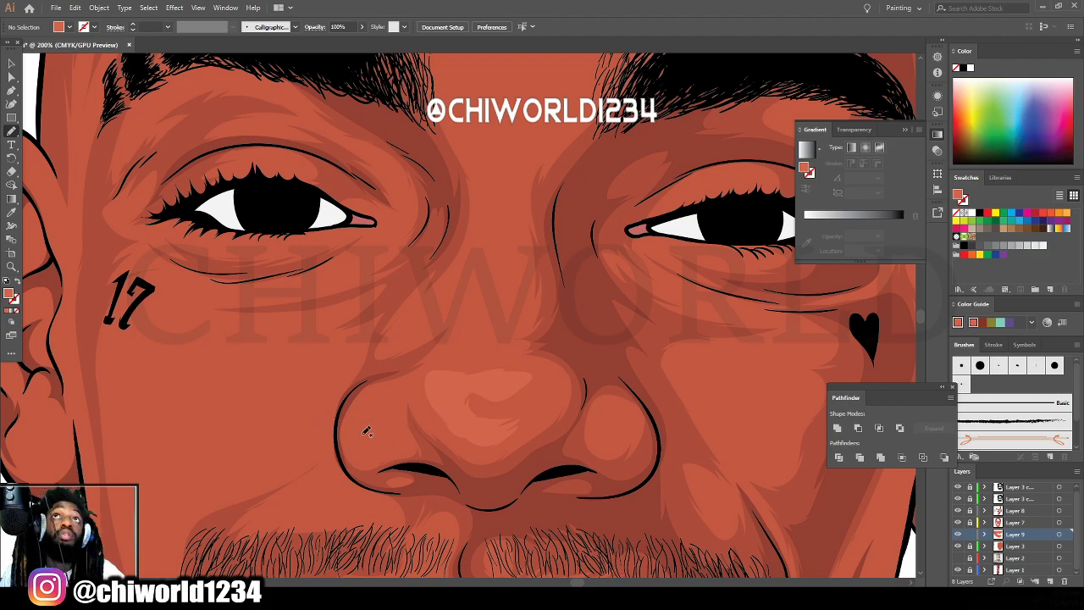
mouse_move(362, 409)
mouse_down()
mouse_move(365, 423)
mouse_move(393, 423)
mouse_move(401, 388)
mouse_up()
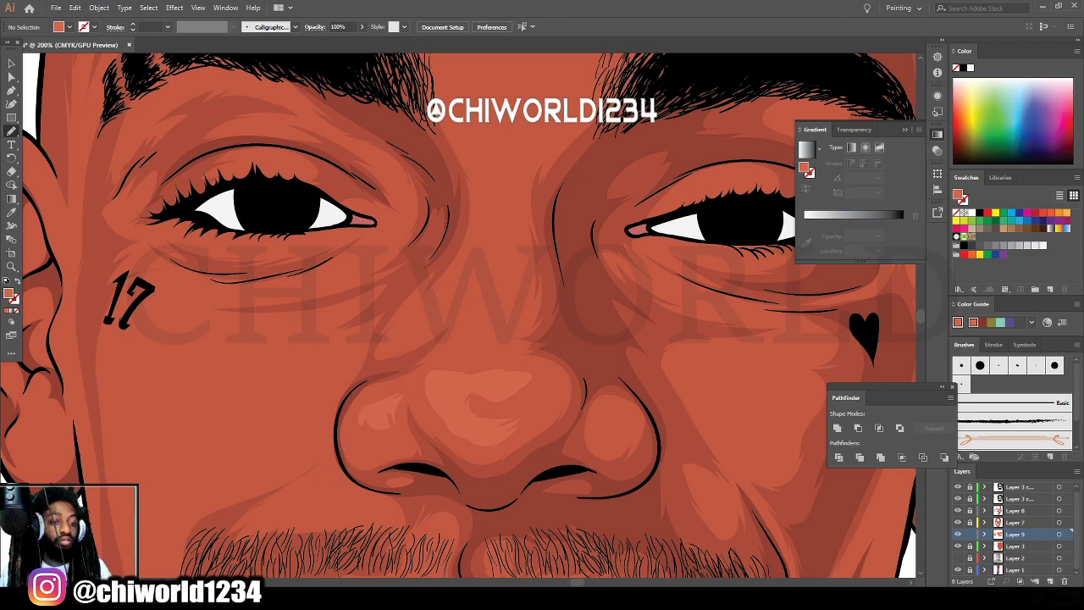
Draw a narrow, jagged highlight down the bridge of the nose, from between the eyes to above the tip.
key(ctrl+minus)
key(ctrl+minus)
key(ctrl+minus)
key(ctrl+minus)
scroll(723, 472, up, 3)
key(ctrl+plus)
key(ctrl+plus)
key(ctrl+plus)
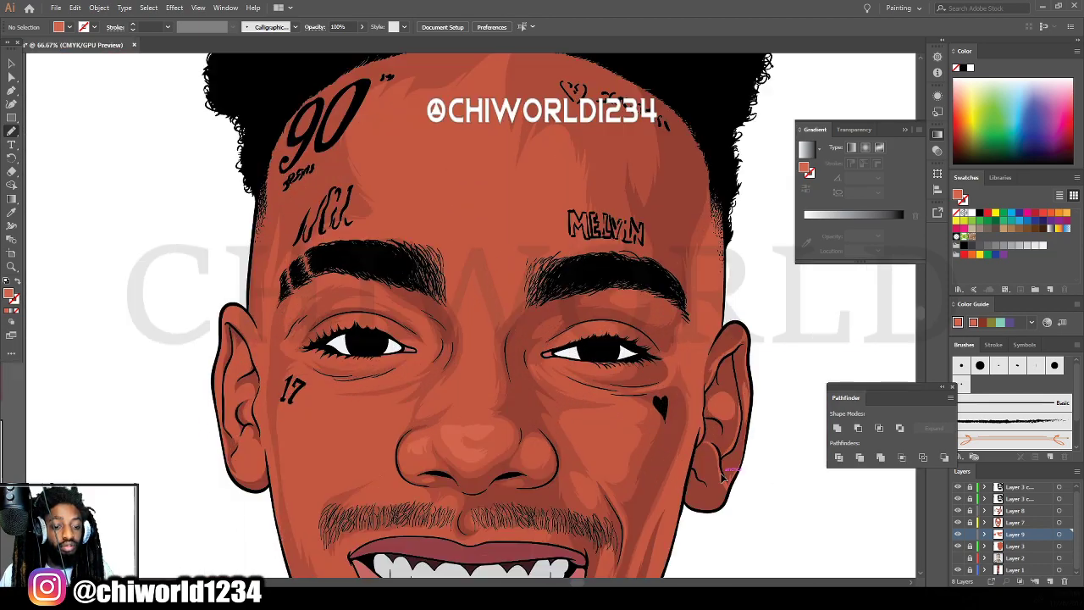
scroll(726, 468, up, 1)
scroll(725, 460, down, 2)
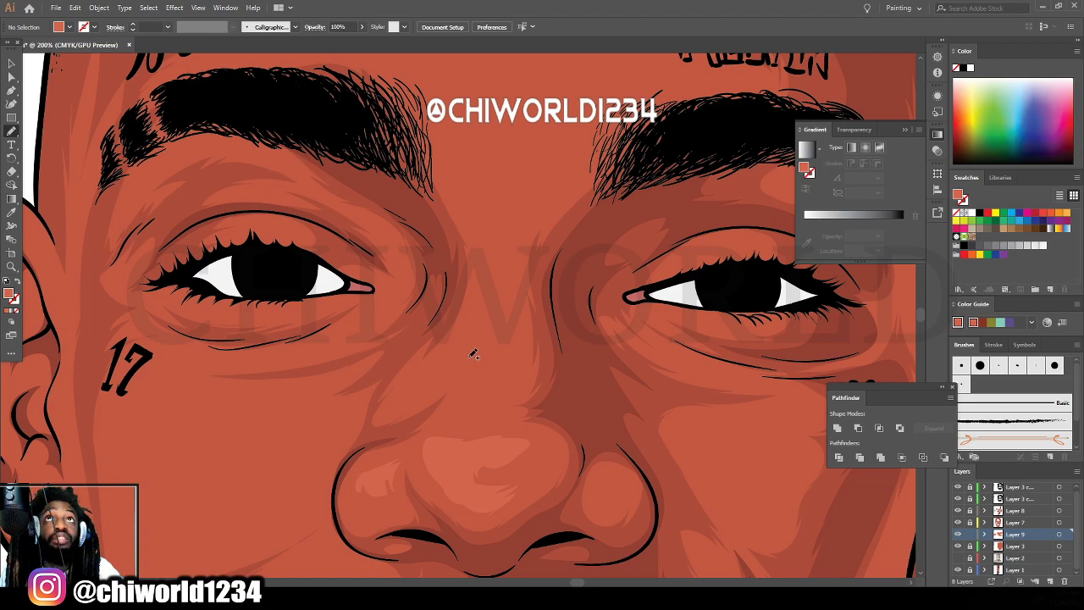
mouse_move(476, 345)
mouse_down()
mouse_move(465, 372)
mouse_move(476, 398)
mouse_move(500, 356)
mouse_up()
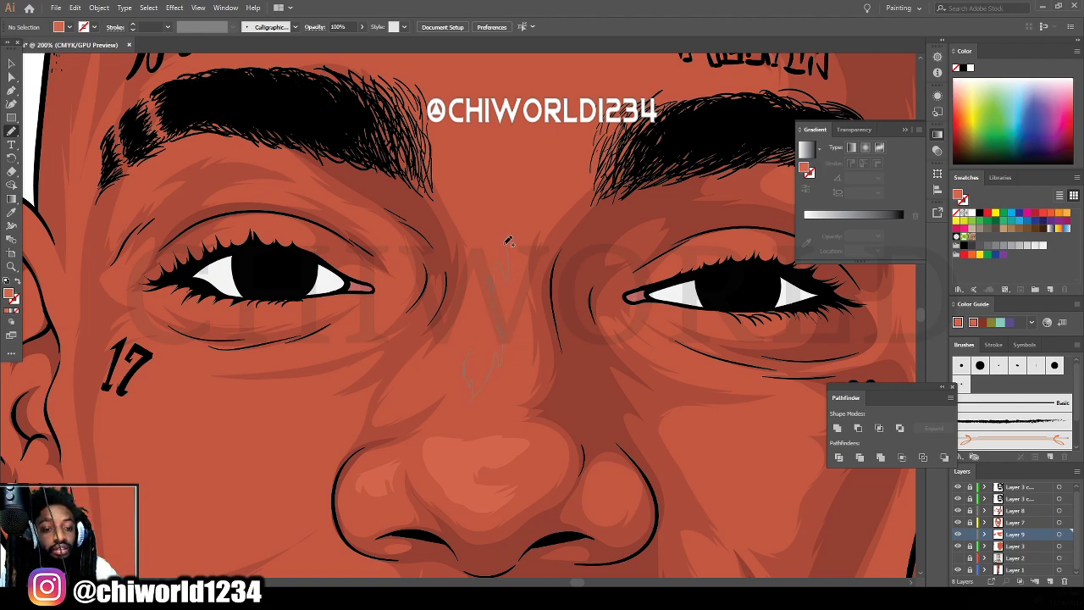
drag(480, 331, 471, 347)
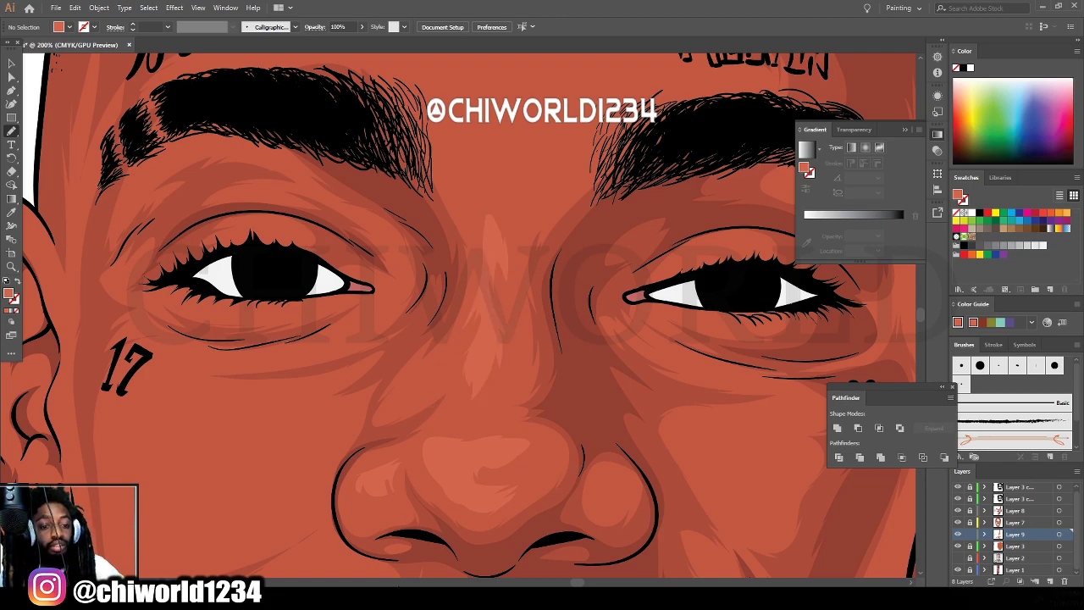
Select all the nose highlights and adjust their color balance to magenta -2 and yellow 1, with slightly more black.
scroll(779, 550, down, 5)
scroll(665, 485, up, 4)
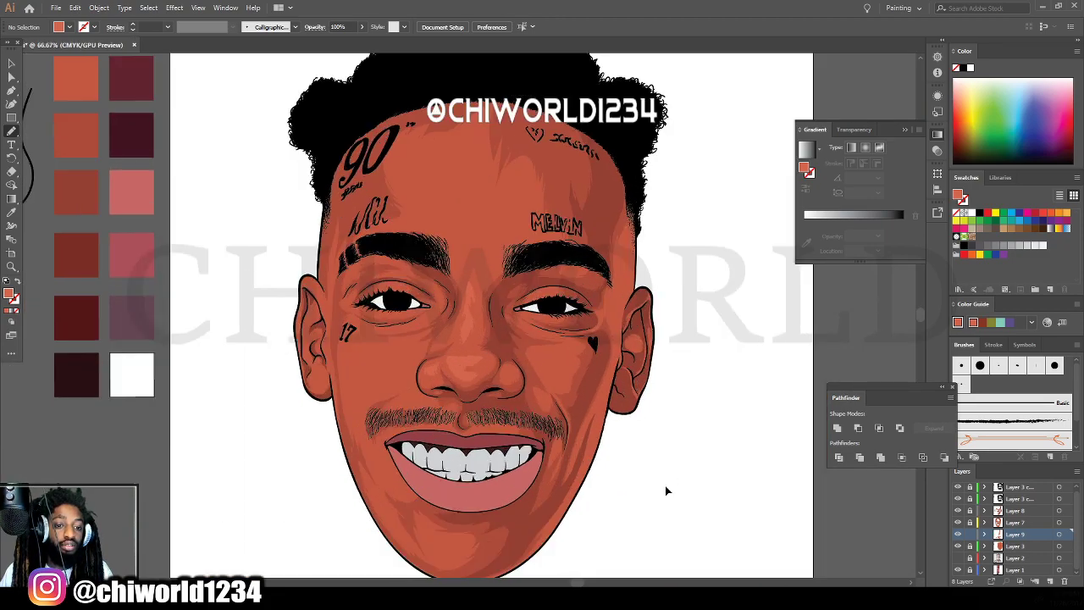
click(11, 63)
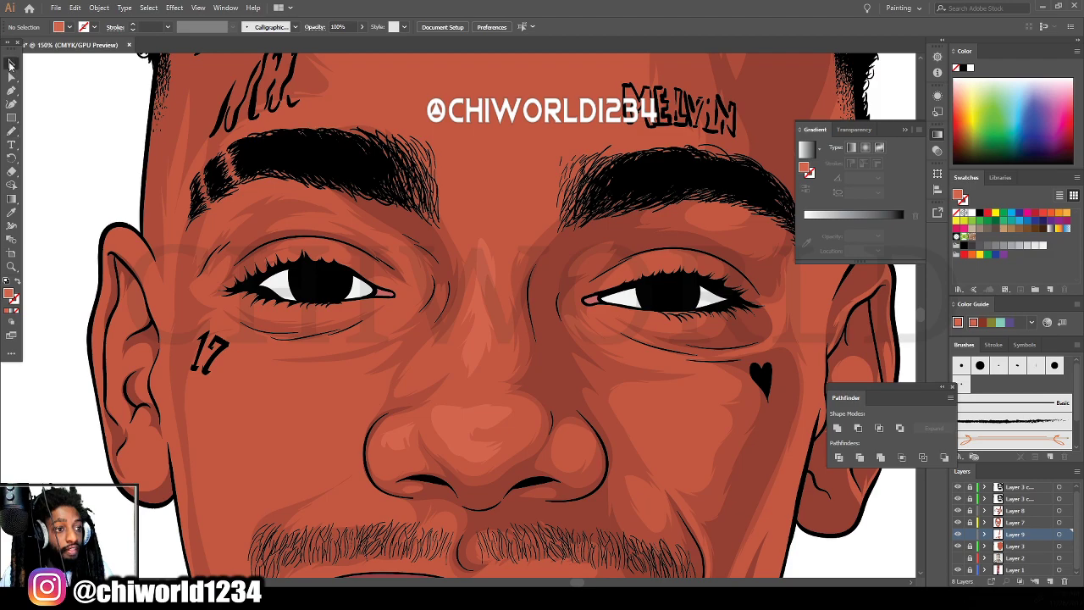
drag(596, 479, 599, 480)
scroll(598, 480, up, 3)
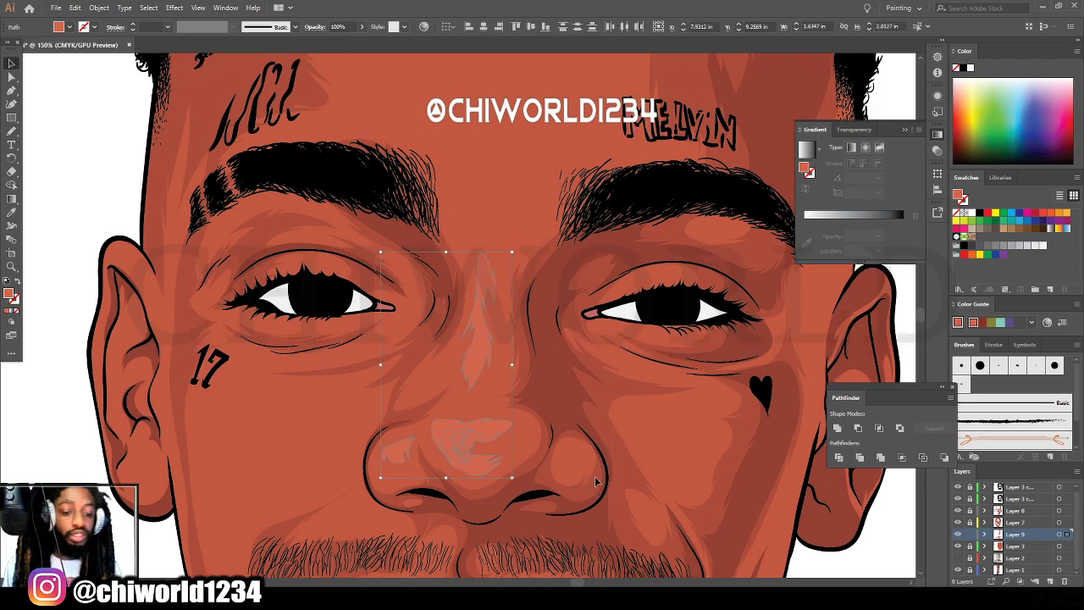
click(76, 8)
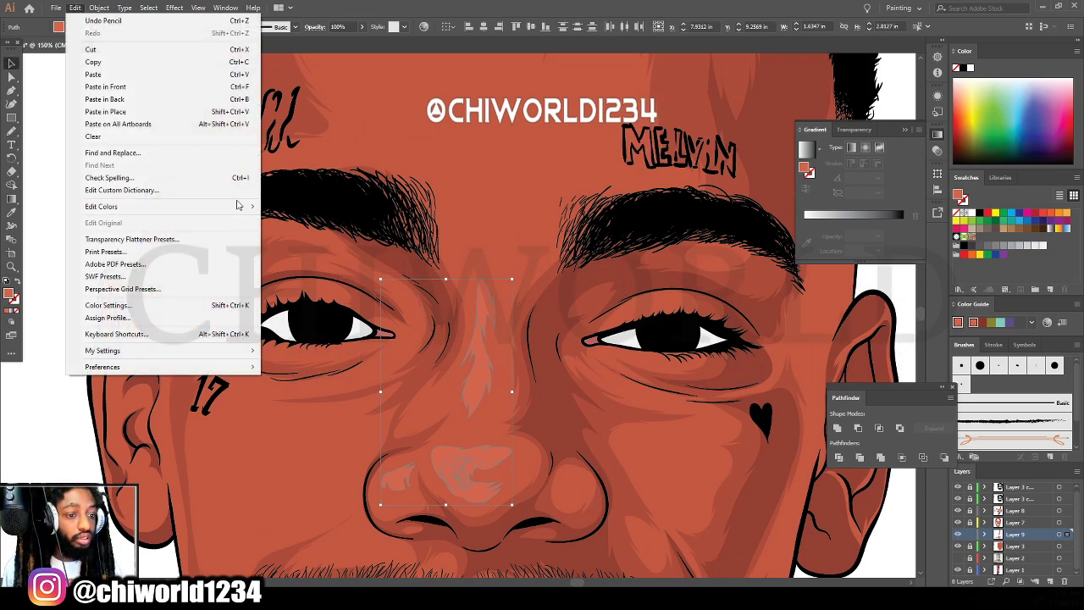
mouse_move(241, 206)
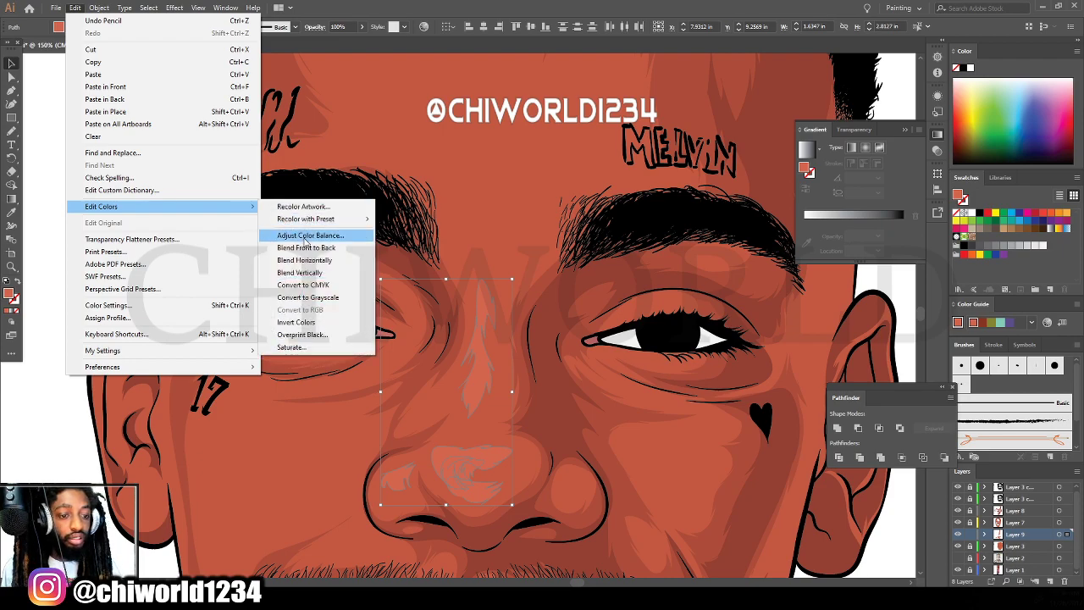
click(307, 237)
click(19, 193)
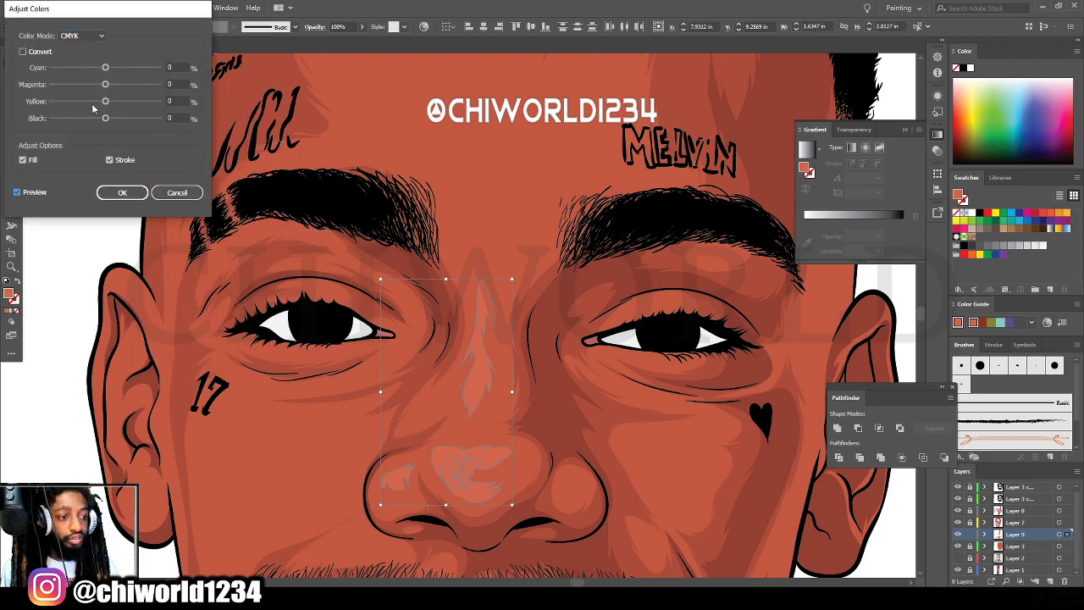
drag(105, 84, 107, 86)
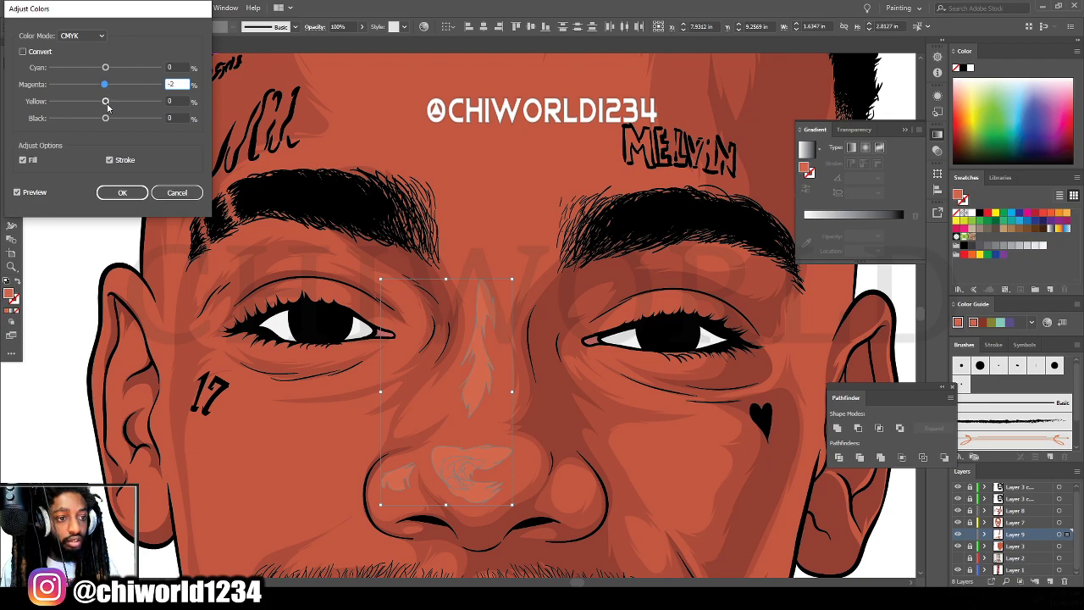
click(108, 105)
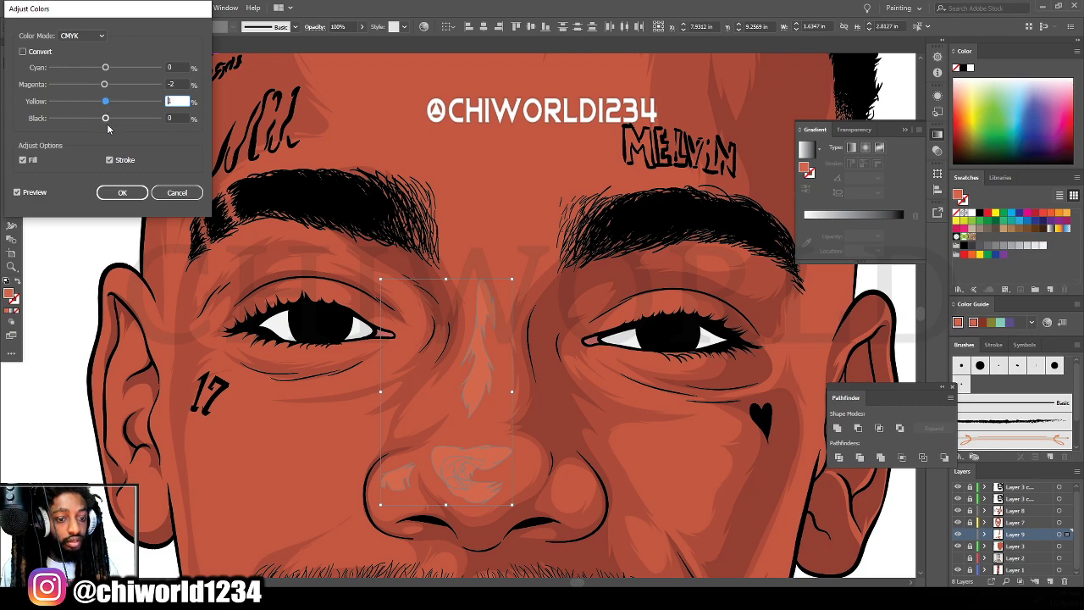
drag(108, 123, 113, 123)
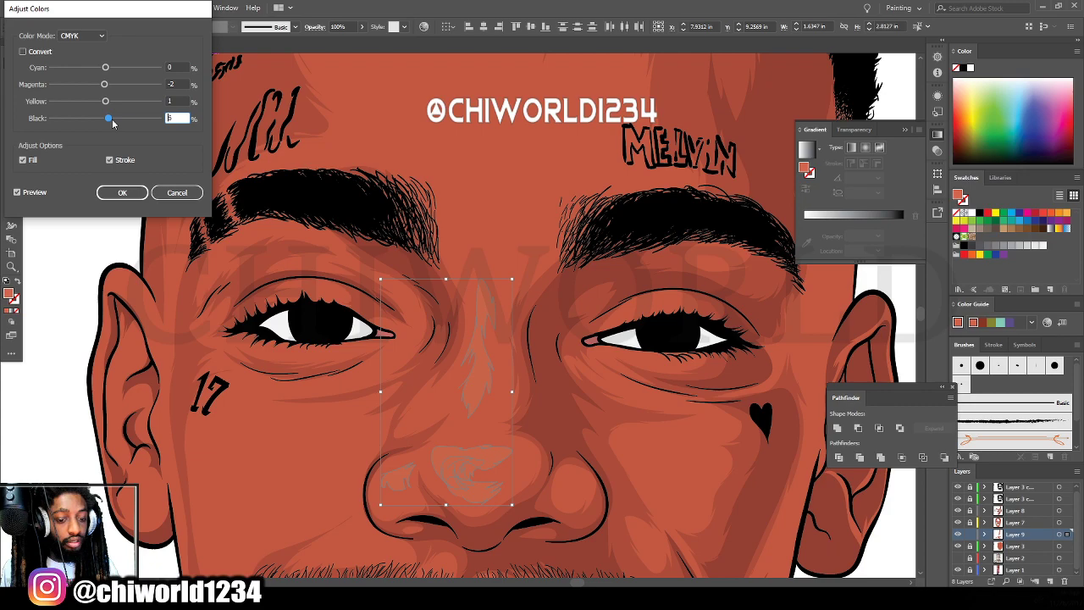
click(121, 192)
key(ctrl+shift+a)
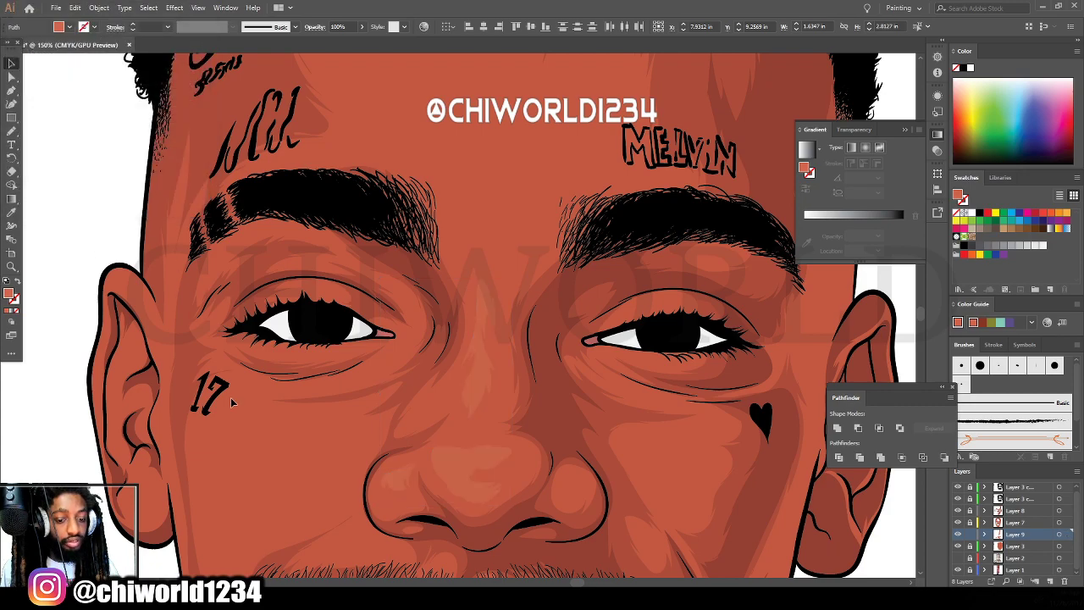
Examine the recoloured nose highlights against the whole face.
key(ctrl+minus)
key(ctrl+minus)
key(ctrl+minus)
key(ctrl+minus)
key(ctrl+plus)
key(ctrl+plus)
key(ctrl+plus)
key(ctrl+plus)
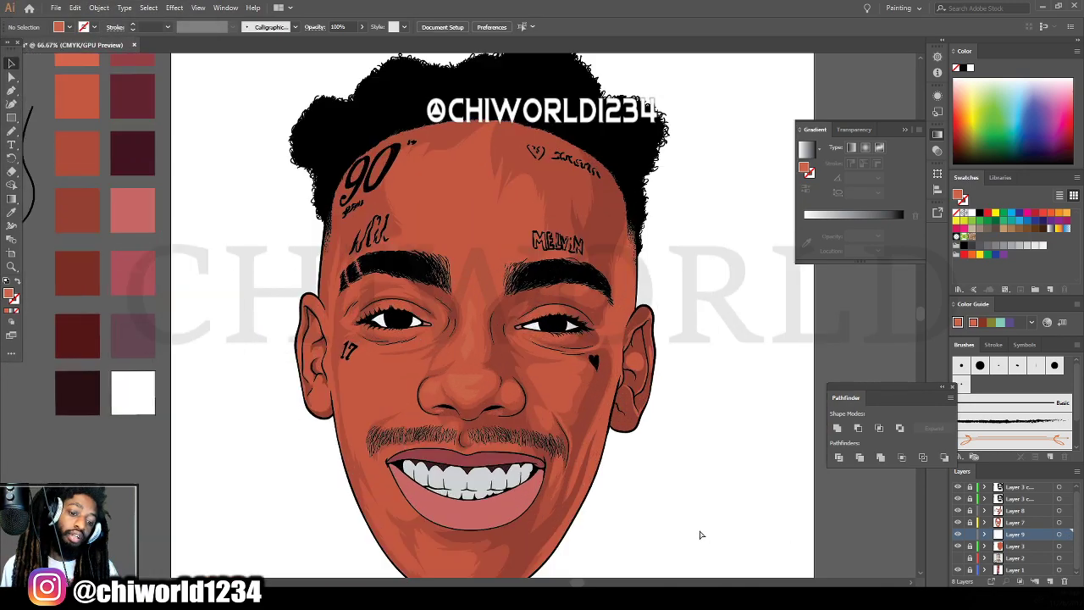
Reselect the nose highlights and adjust their color balance with magenta at 2.
click(414, 464)
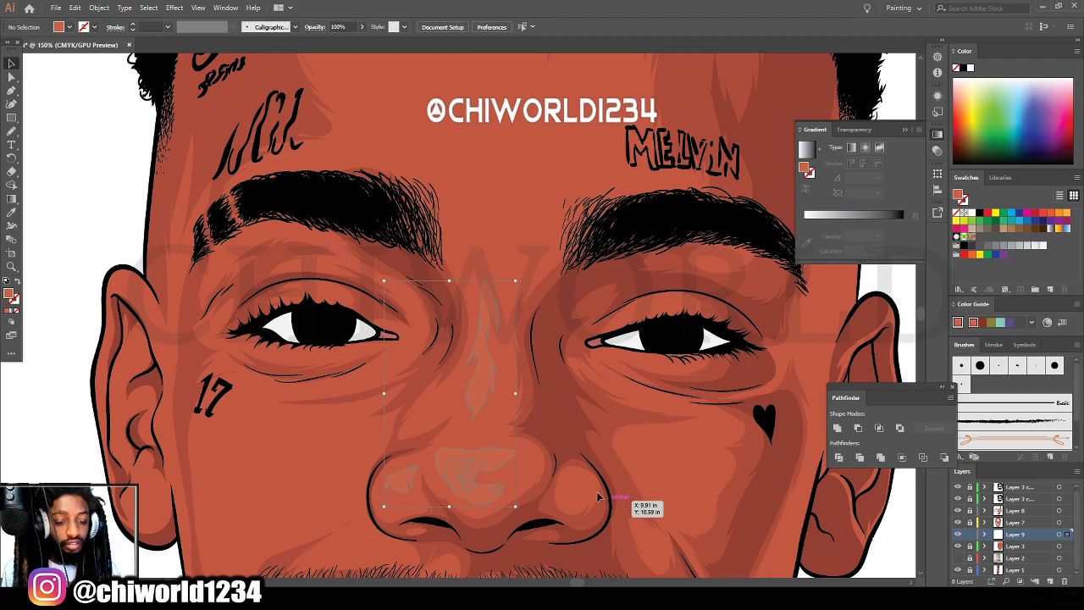
click(74, 8)
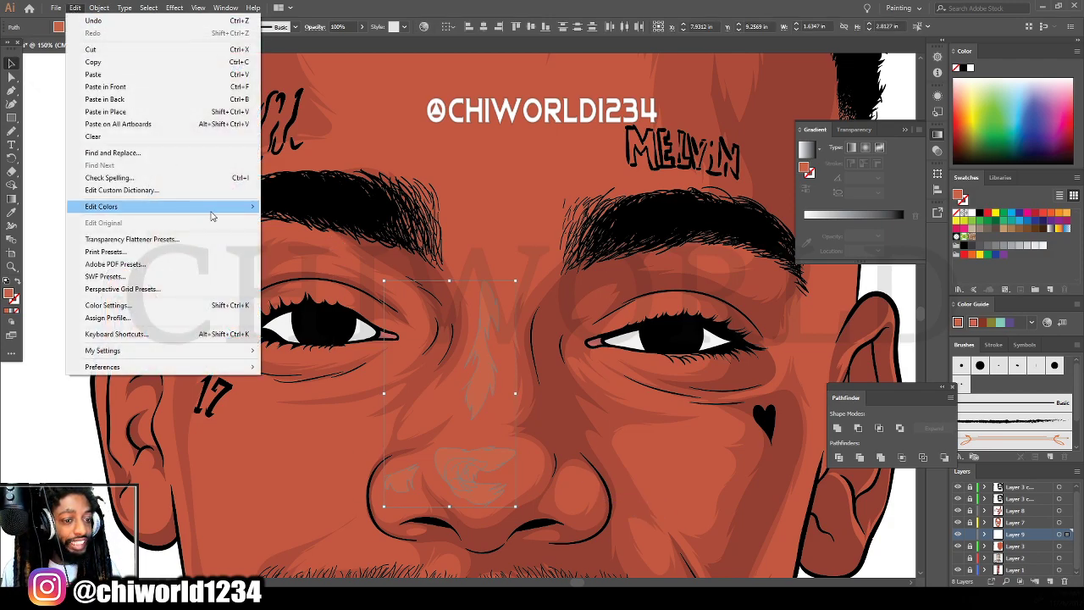
mouse_move(169, 207)
click(317, 168)
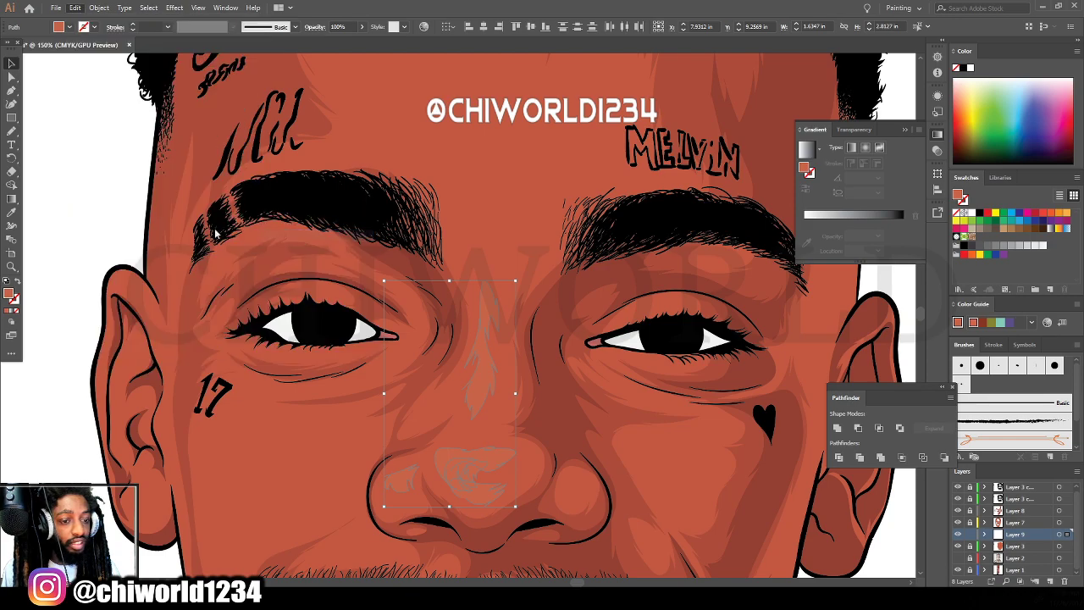
click(28, 195)
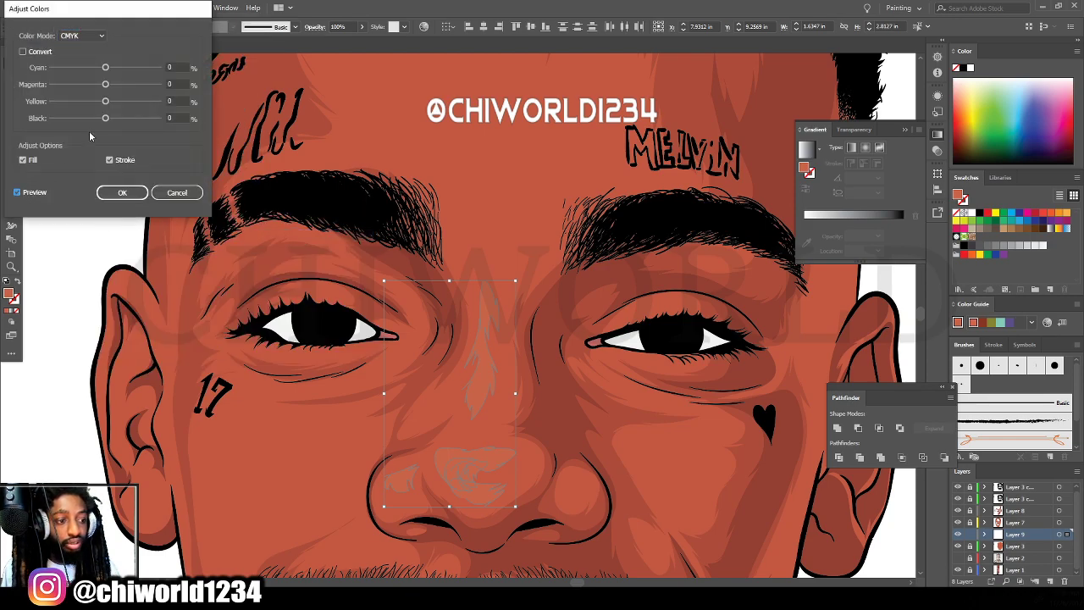
click(111, 87)
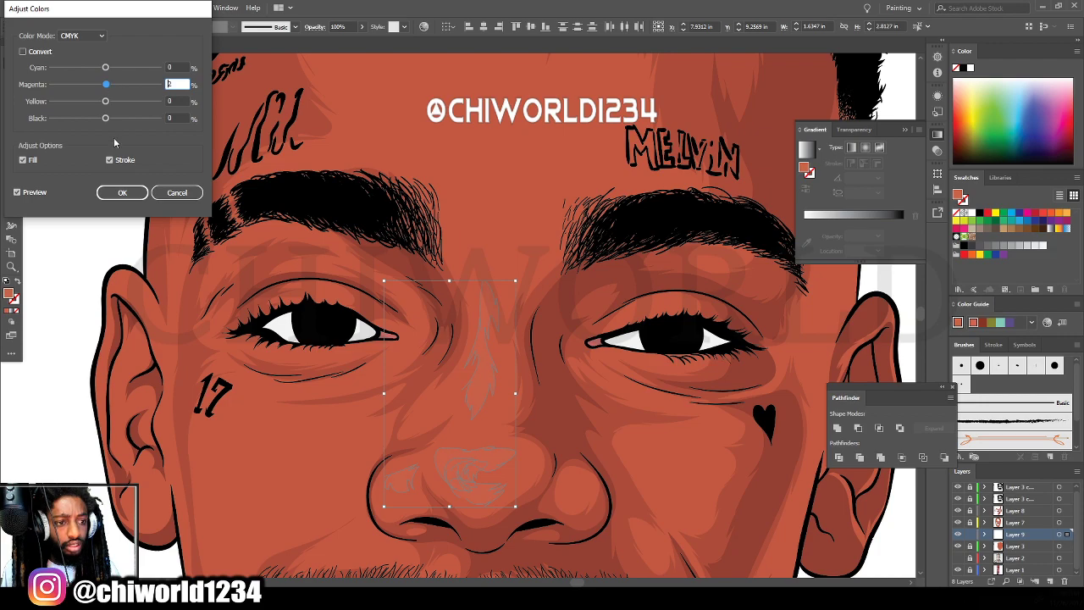
click(121, 192)
key(ctrl+minus)
key(ctrl+minus)
key(ctrl+minus)
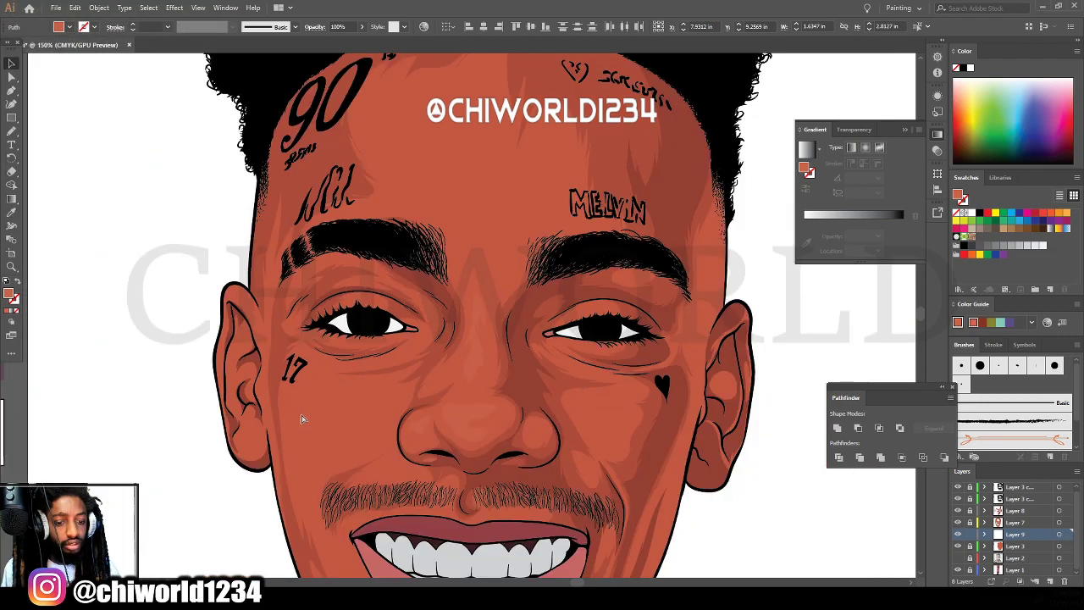
click(558, 503)
Sample the adjusted highlight colour from the nose bridge and draw jagged highlight shapes across the middle of the forehead.
key(ctrl+minus)
key(ctrl+equal)
key(ctrl+equal)
key(ctrl+equal)
key(ctrl+equal)
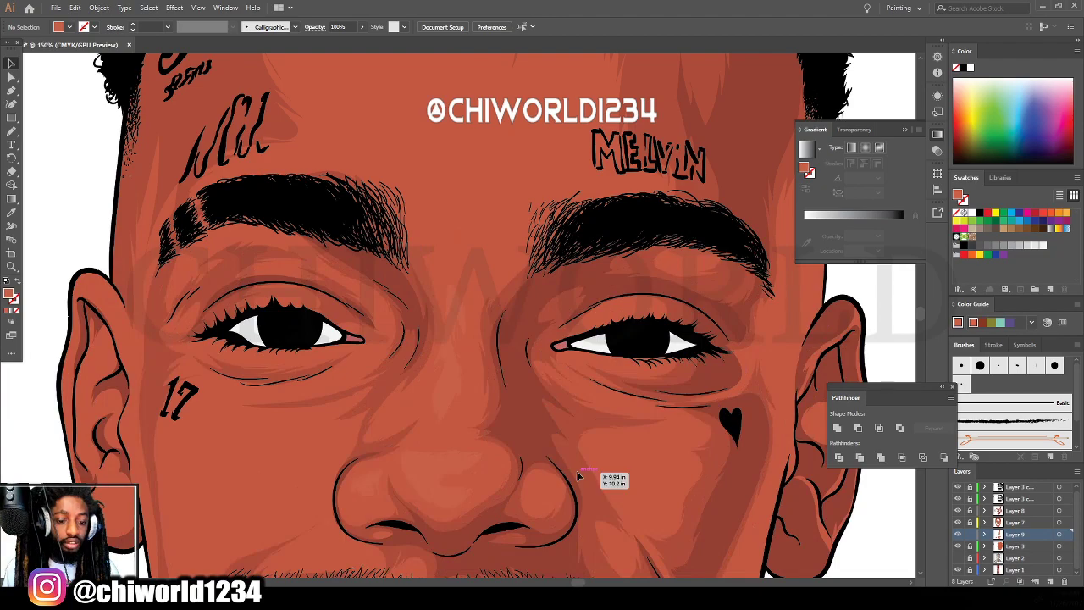
scroll(584, 471, up, 2)
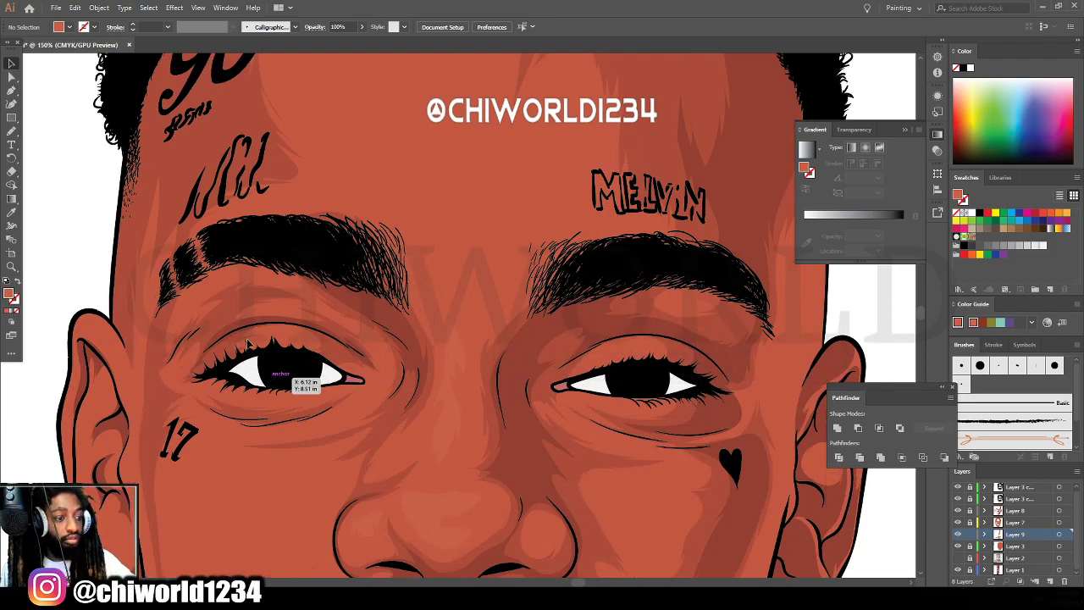
click(12, 214)
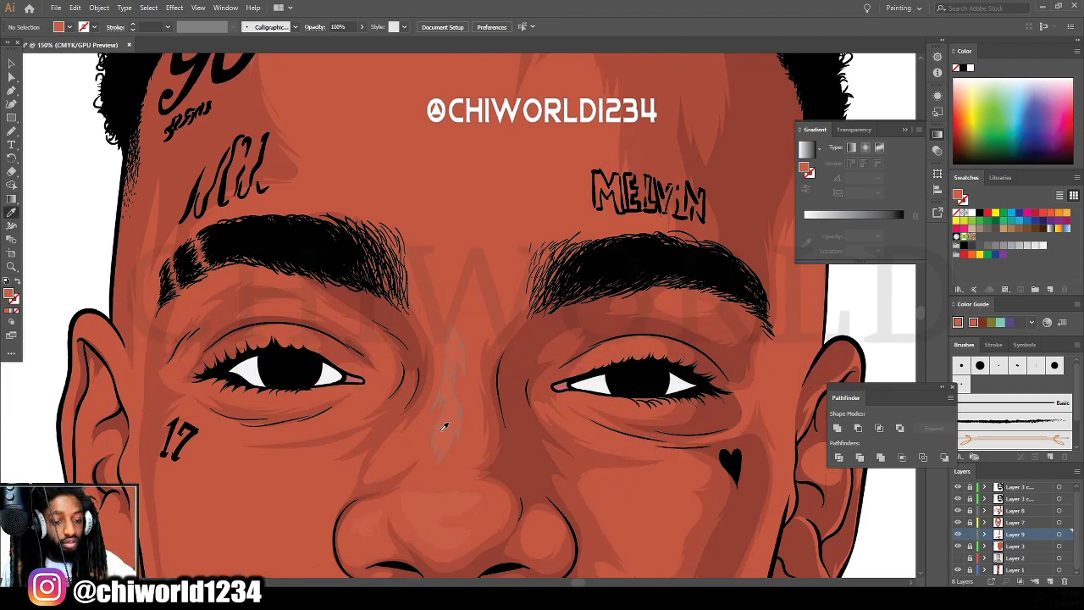
click(11, 133)
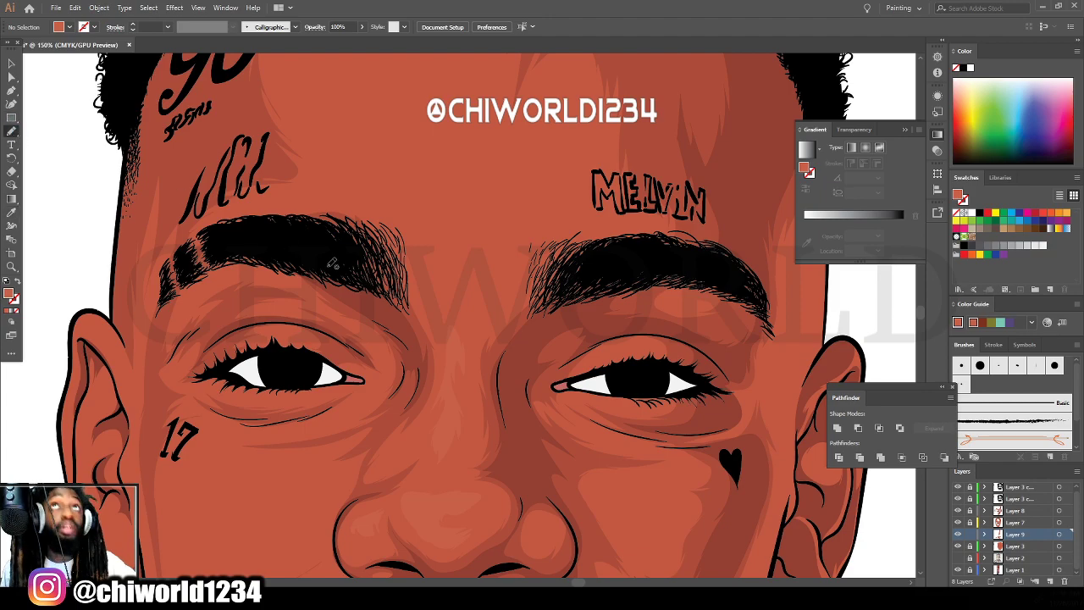
scroll(334, 262, up, 1)
scroll(381, 279, up, 1)
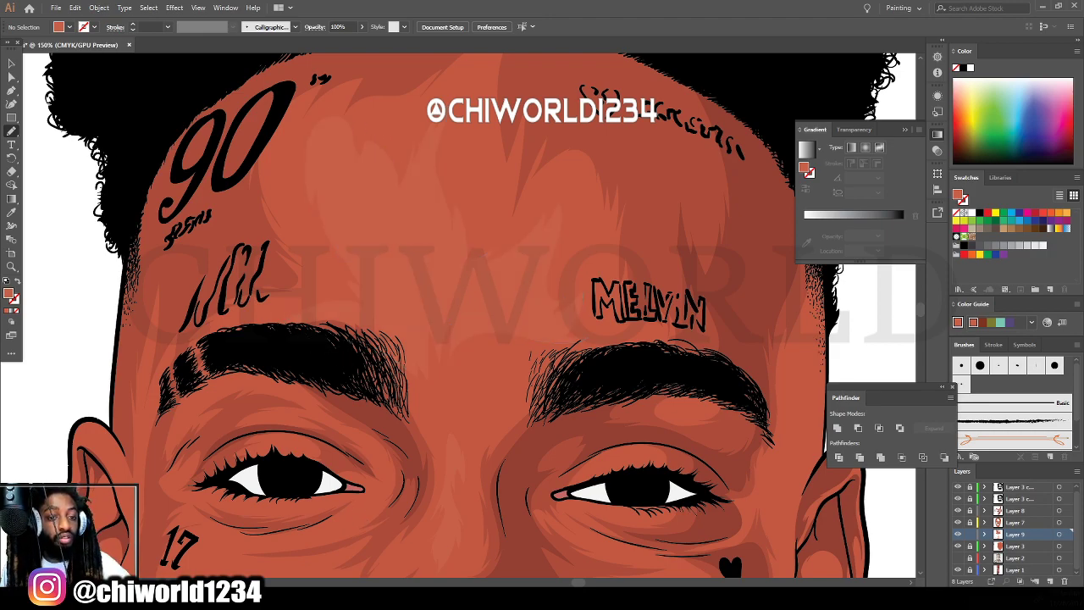
Examine the forehead and nose highlights on the full portrait, and look closely at the eyes and cheeks.
key(ctrl+minus)
key(ctrl+minus)
key(ctrl+minus)
key(ctrl+minus)
key(ctrl+minus)
scroll(606, 515, left, 1)
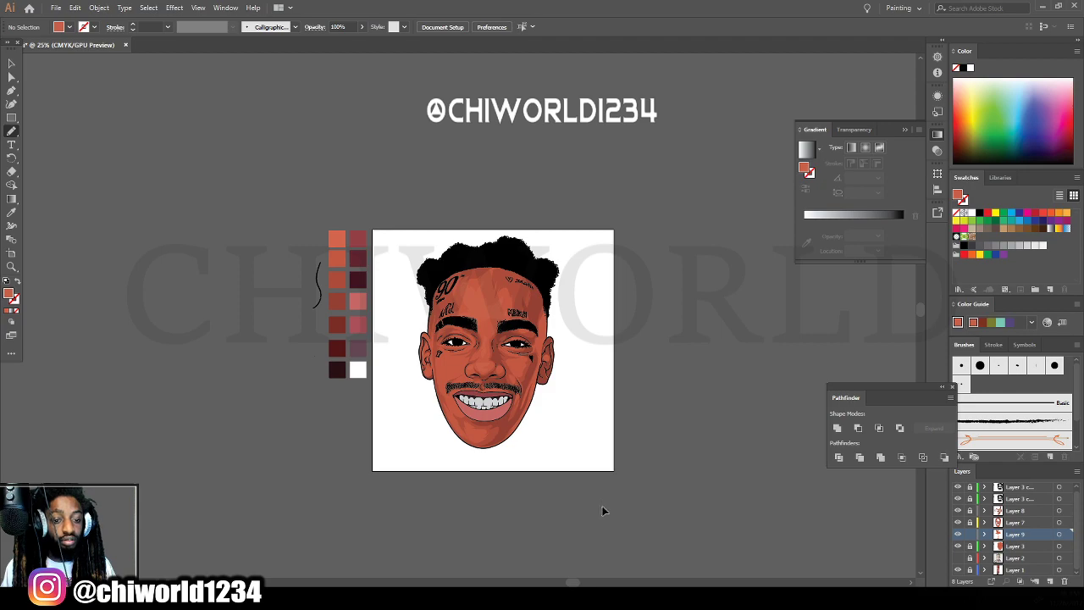
key(ctrl+equal)
key(ctrl+equal)
key(ctrl+plus)
key(ctrl+plus)
key(ctrl+plus)
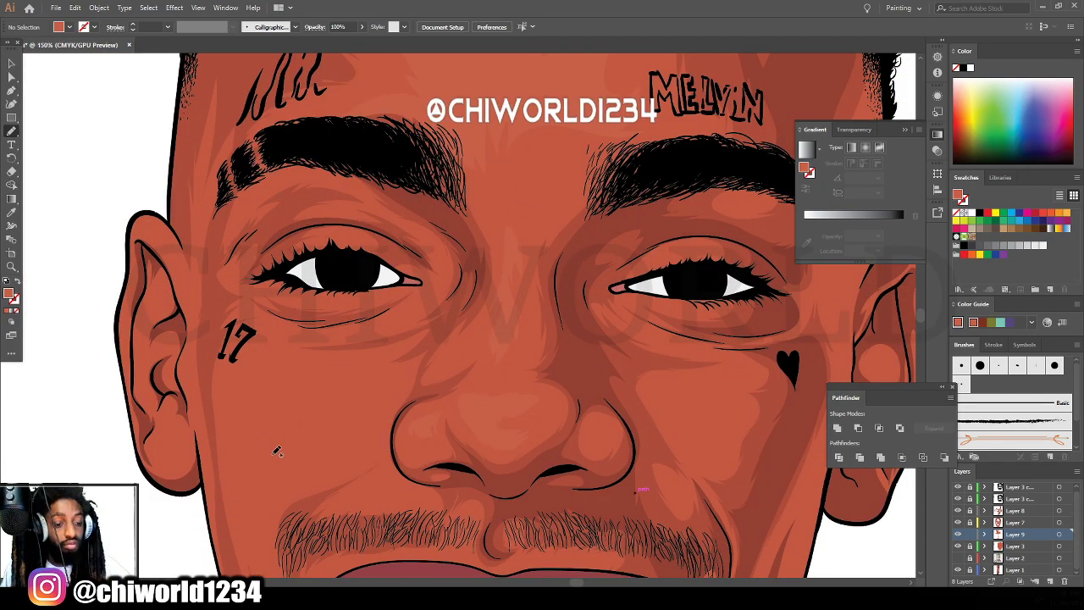
Draw lighter highlight shapes with jagged edges on both cheeks, below the 17 tattoo and below the heart tattoo.
drag(265, 458, 353, 459)
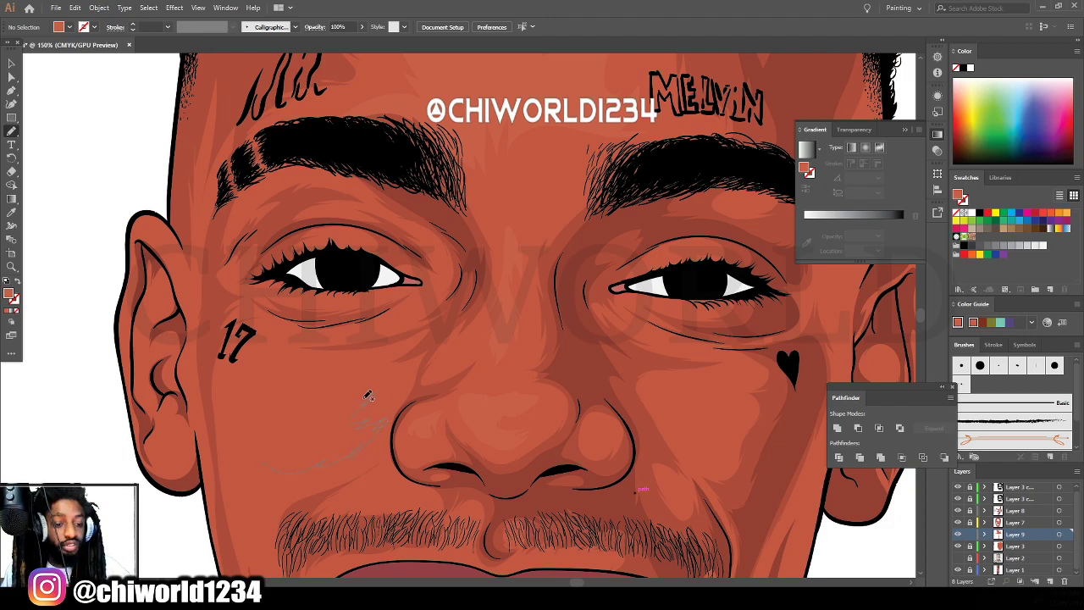
mouse_move(353, 371)
mouse_down()
mouse_move(280, 380)
mouse_move(255, 455)
mouse_move(263, 462)
mouse_up()
key(ctrl+0)
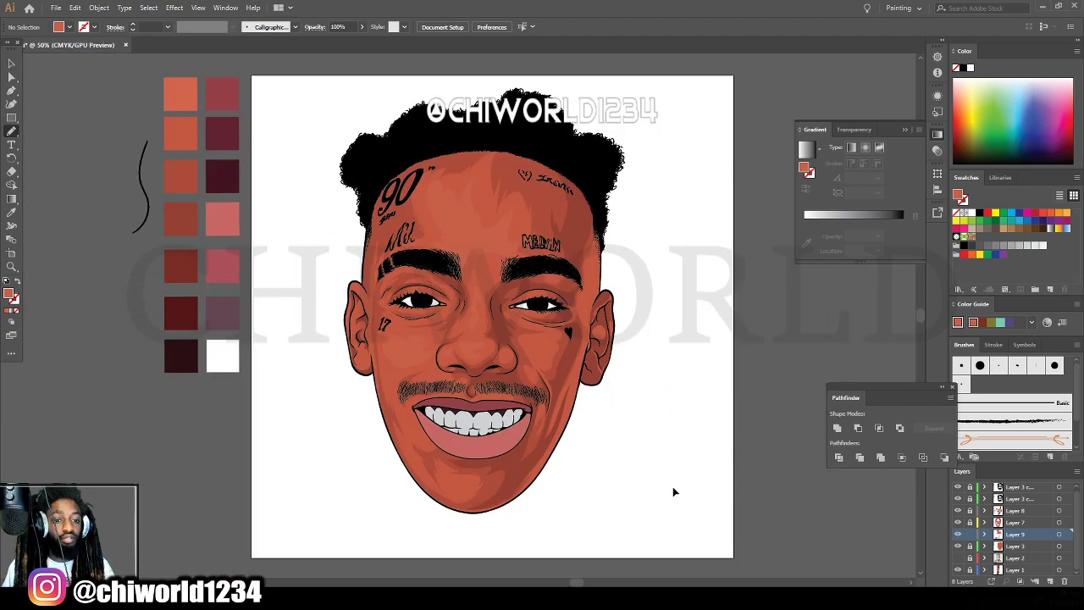
key(ctrl+1)
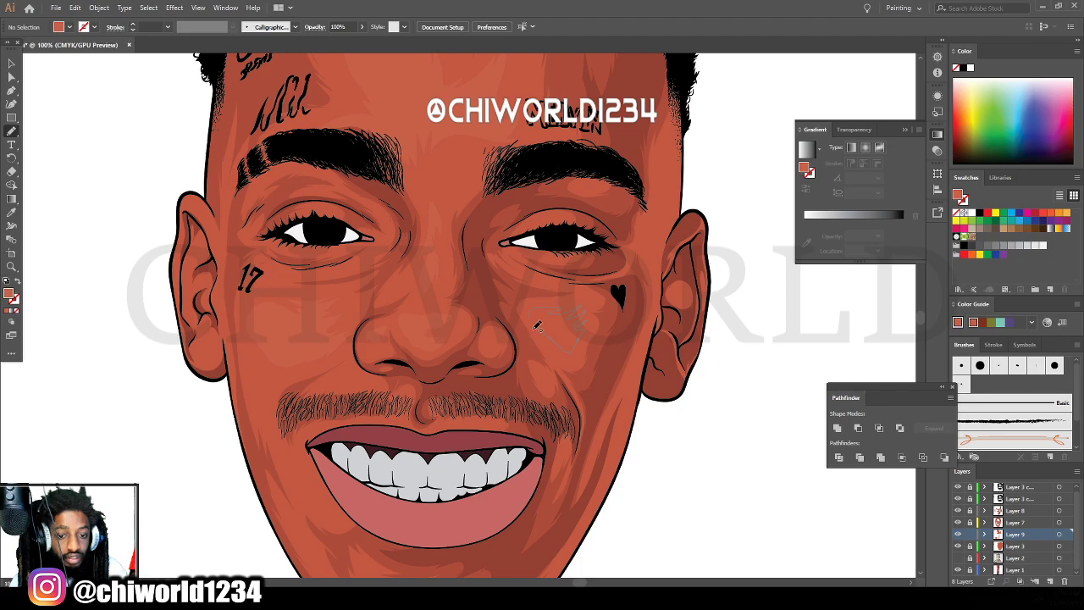
key(ctrl+minus)
key(ctrl+minus)
key(ctrl+minus)
scroll(475, 569, down, 4)
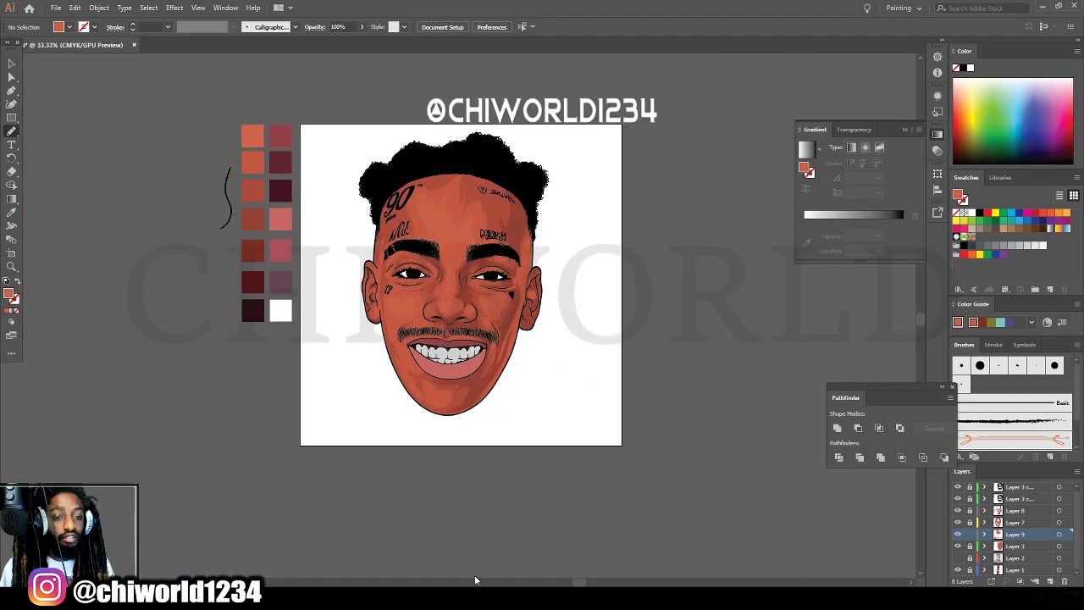
Draw a jagged highlight shape on the middle of the chin below the lower lip.
key(ctrl+equal)
key(ctrl+equal)
key(ctrl+equal)
scroll(476, 561, up, 4)
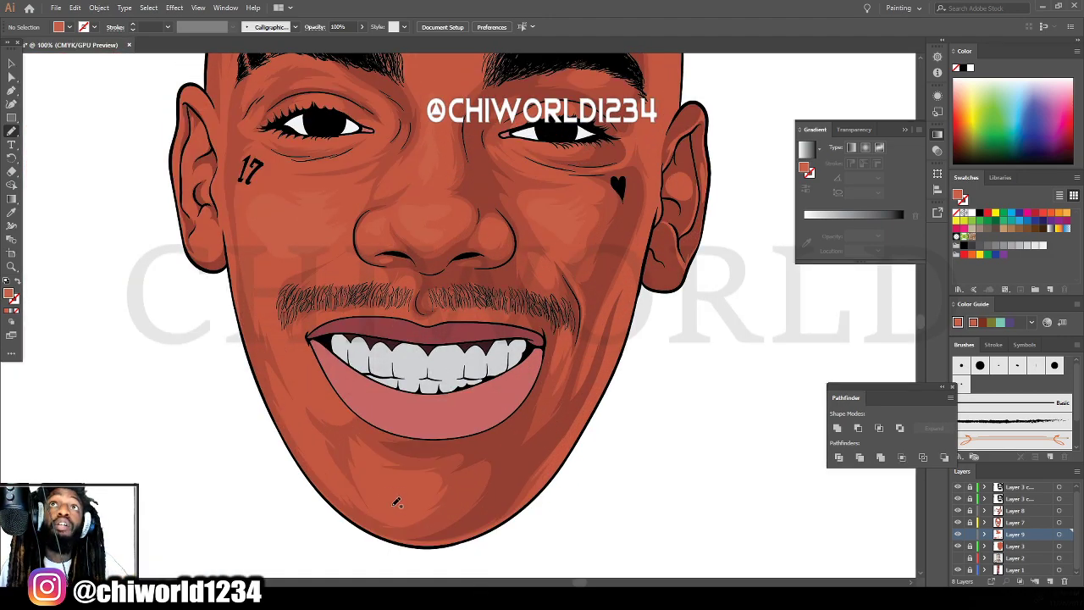
mouse_move(397, 501)
mouse_down()
mouse_move(386, 503)
mouse_move(418, 500)
mouse_move(418, 476)
mouse_move(370, 467)
mouse_up()
Examine the cheek and chin highlights against the full portrait at several magnifications.
key(ctrl+minus)
key(ctrl+minus)
key(ctrl+minus)
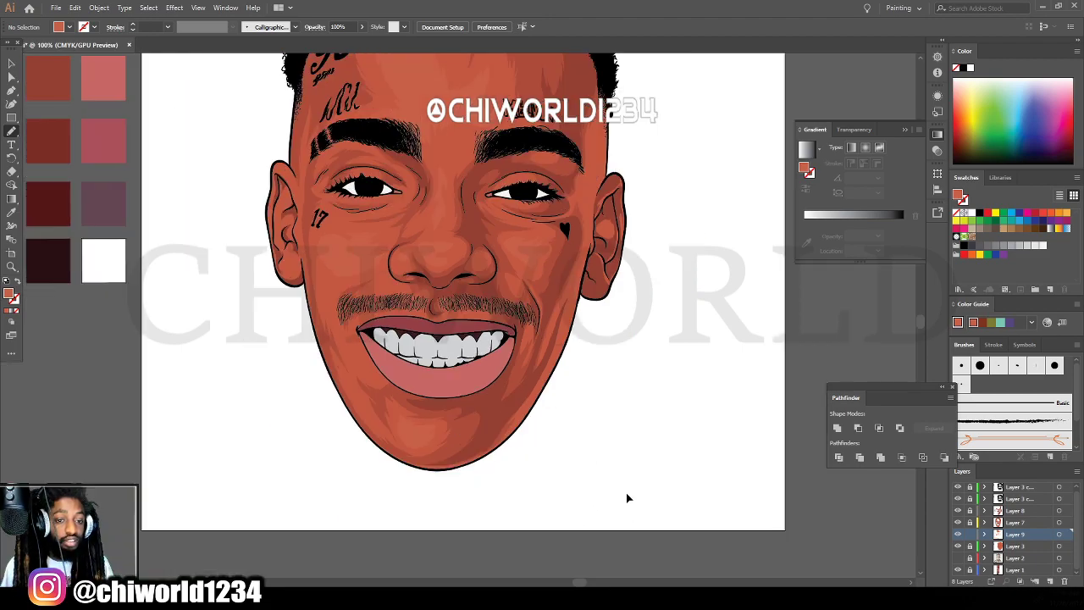
scroll(632, 489, up, 5)
scroll(631, 489, up, 3)
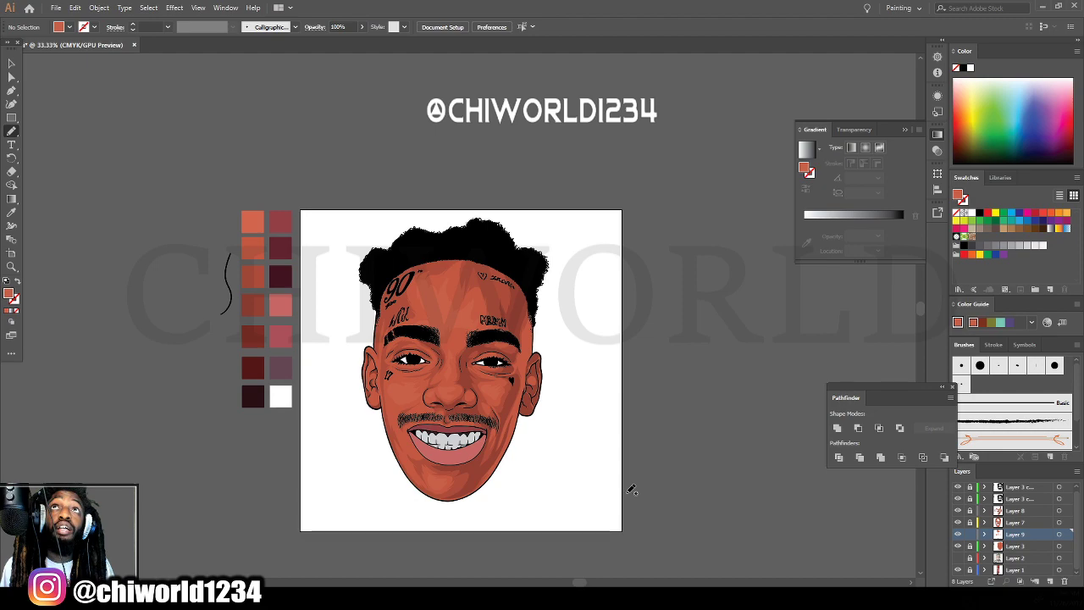
key(ctrl+minus)
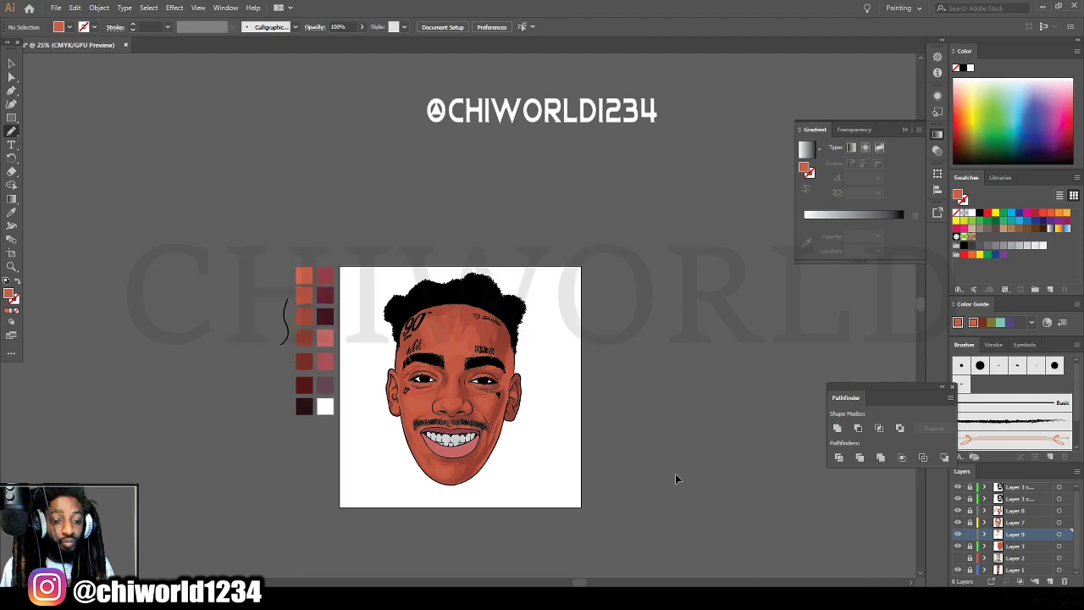
key(ctrl+plus)
key(ctrl+plus)
scroll(677, 472, down, 2)
key(ctrl+plus)
key(ctrl+plus)
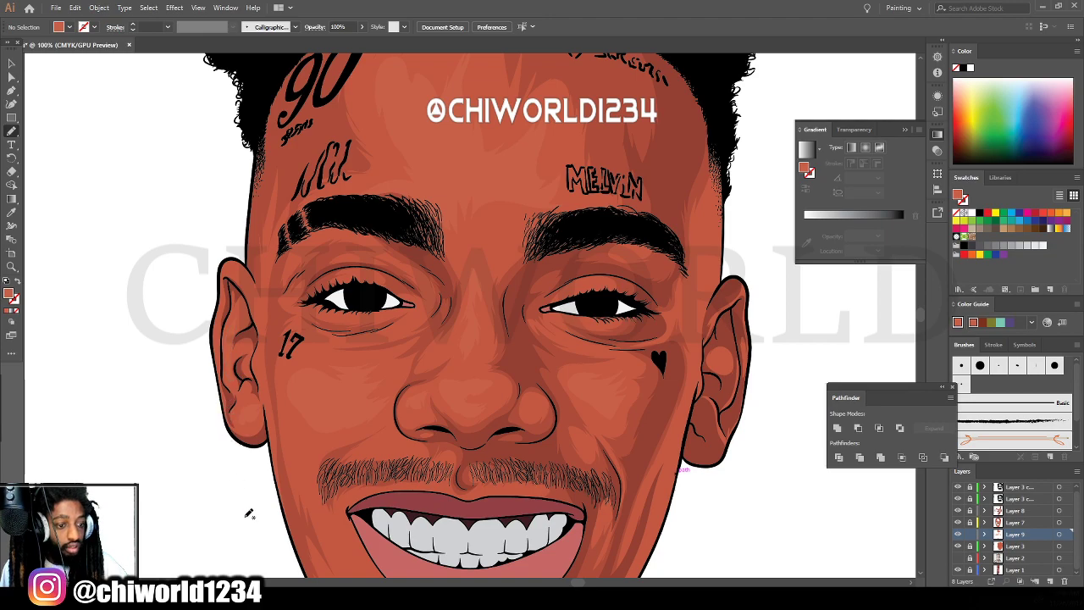
key(ctrl+minus)
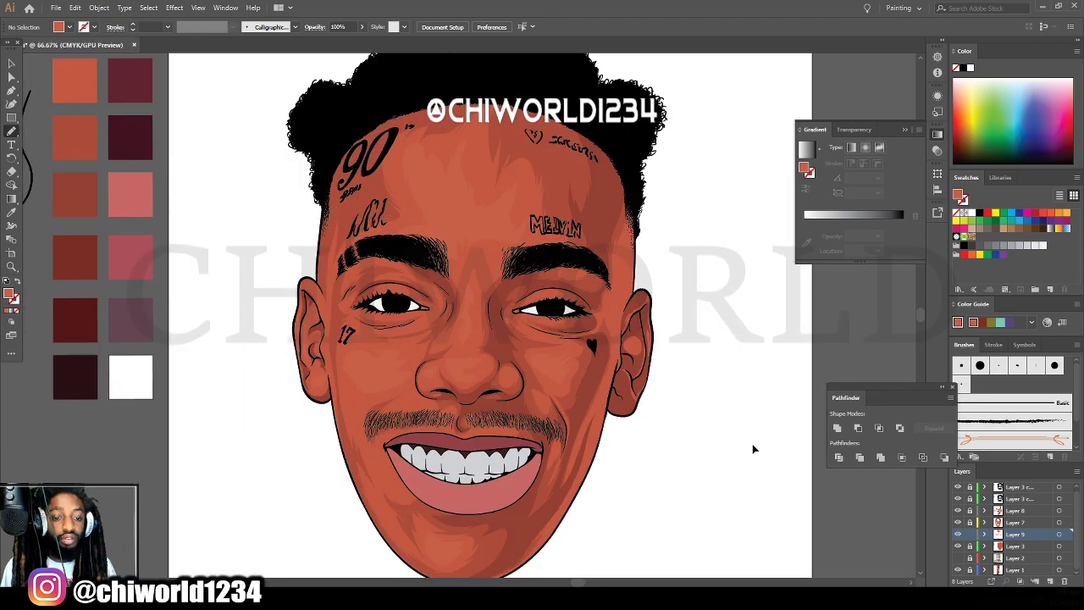
scroll(758, 433, down, 1)
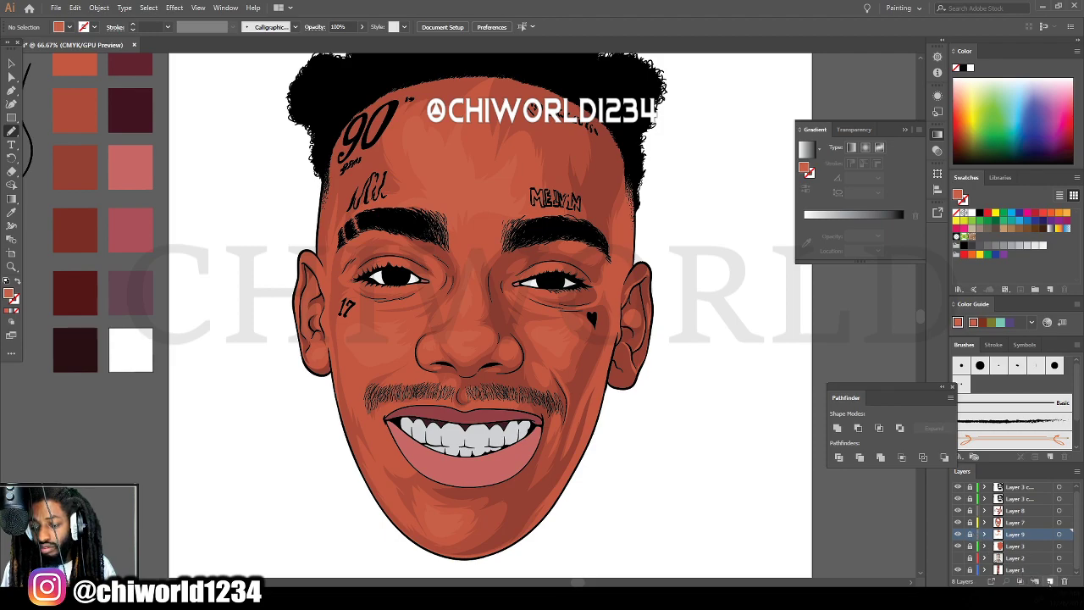
Add a new layer directly beneath Layer 9 and set the fill to light salmon F49889, starting from the sampled nose highlight colour.
click(1050, 581)
drag(1031, 558, 1037, 555)
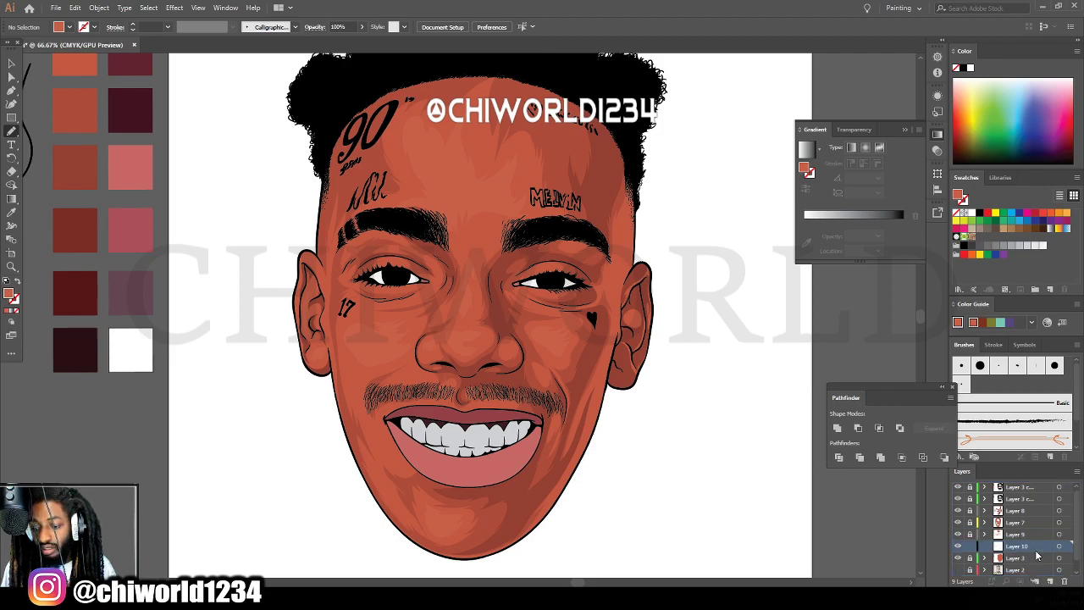
click(11, 212)
scroll(464, 374, up, 3)
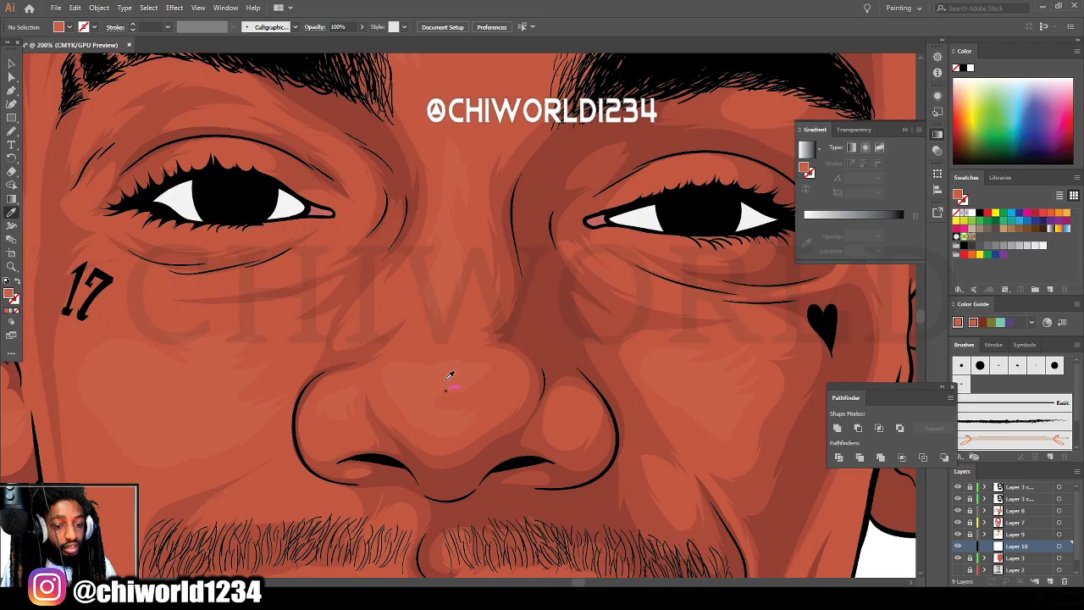
click(434, 375)
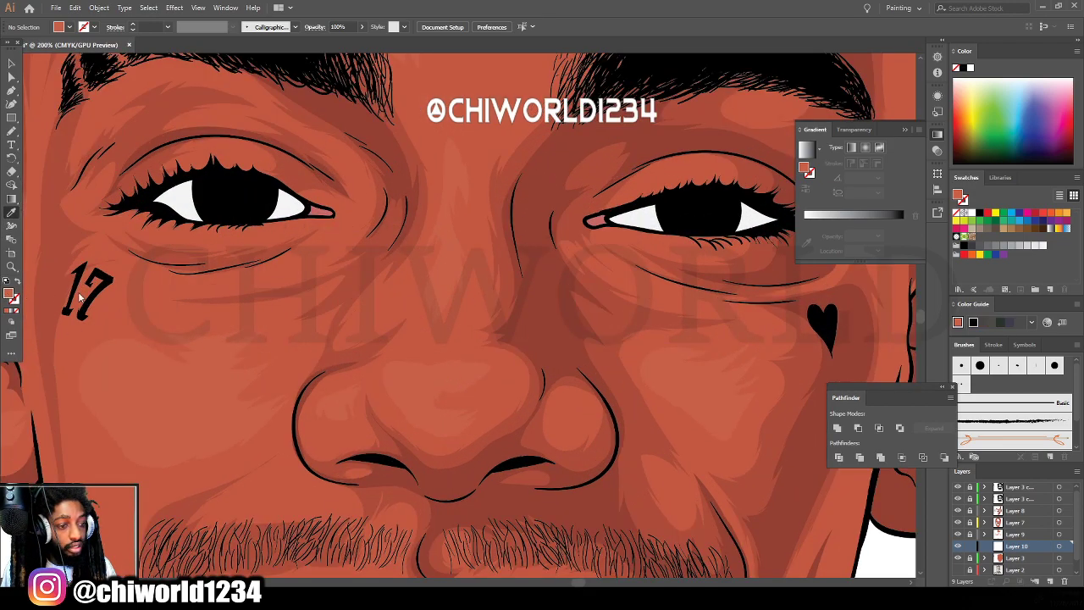
double_click(9, 293)
drag(762, 444, 719, 428)
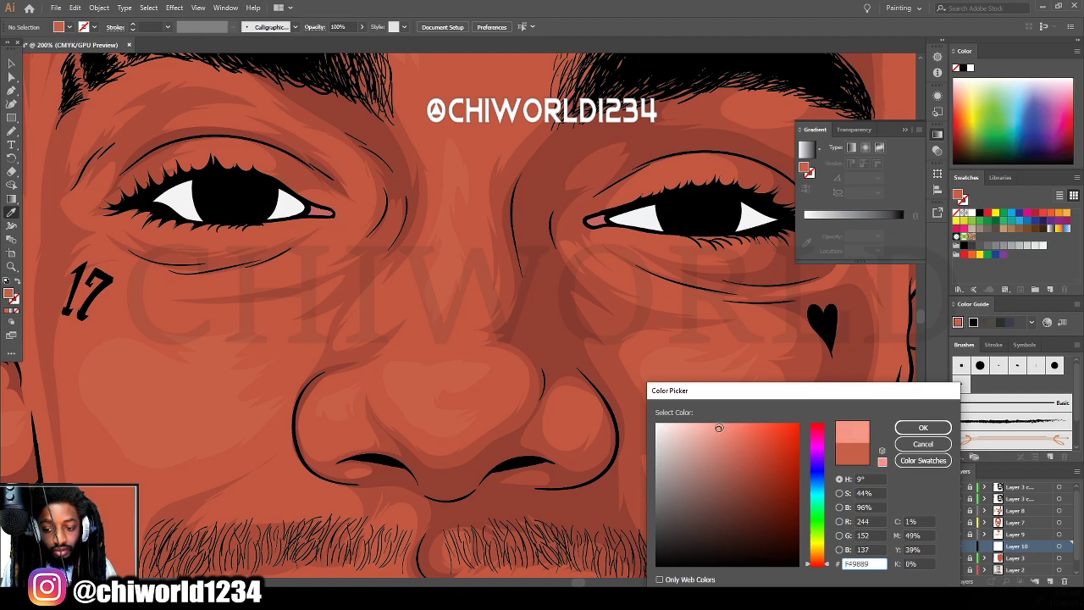
click(919, 427)
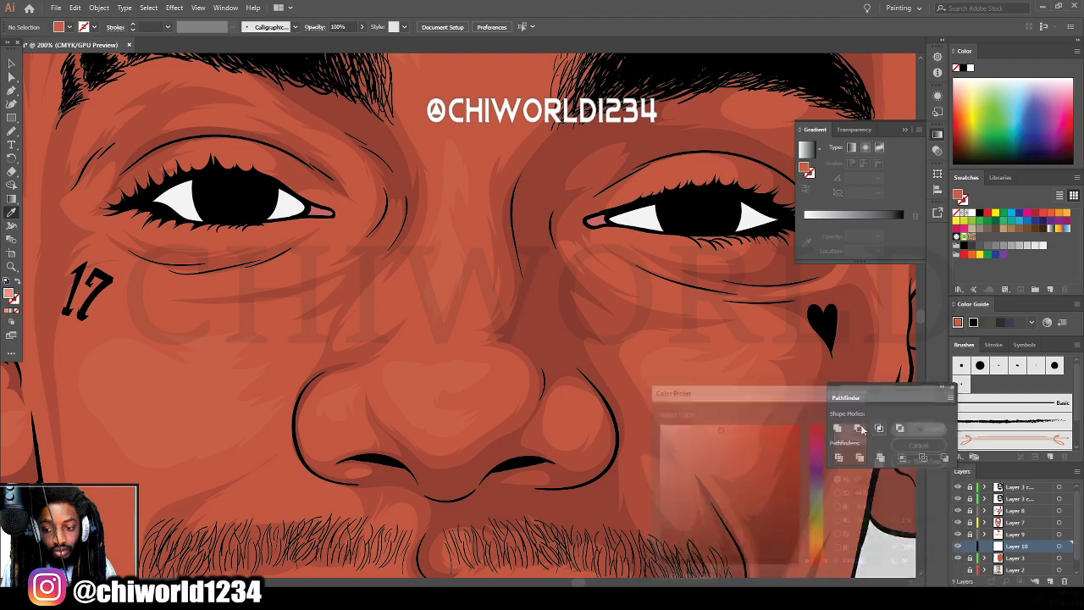
Draw a jagged light salmon highlight with the Pencil tool on the temple between the heart-tattoo side's eye and ear.
click(12, 131)
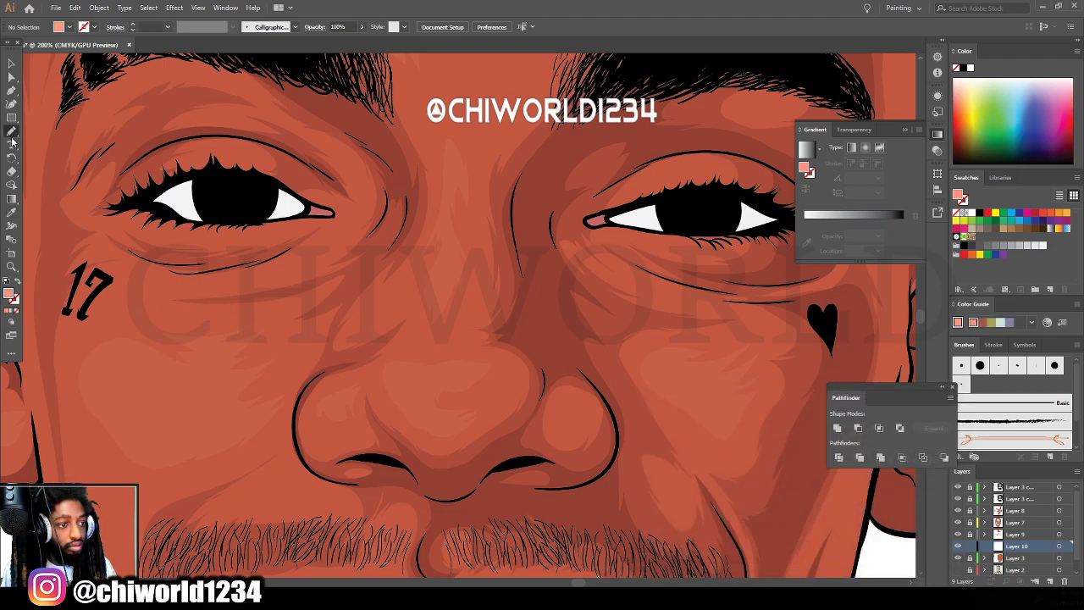
key(ctrl+minus)
key(ctrl+minus)
key(ctrl+minus)
scroll(653, 506, right, 3)
scroll(655, 504, down, 2)
scroll(653, 509, right, 1)
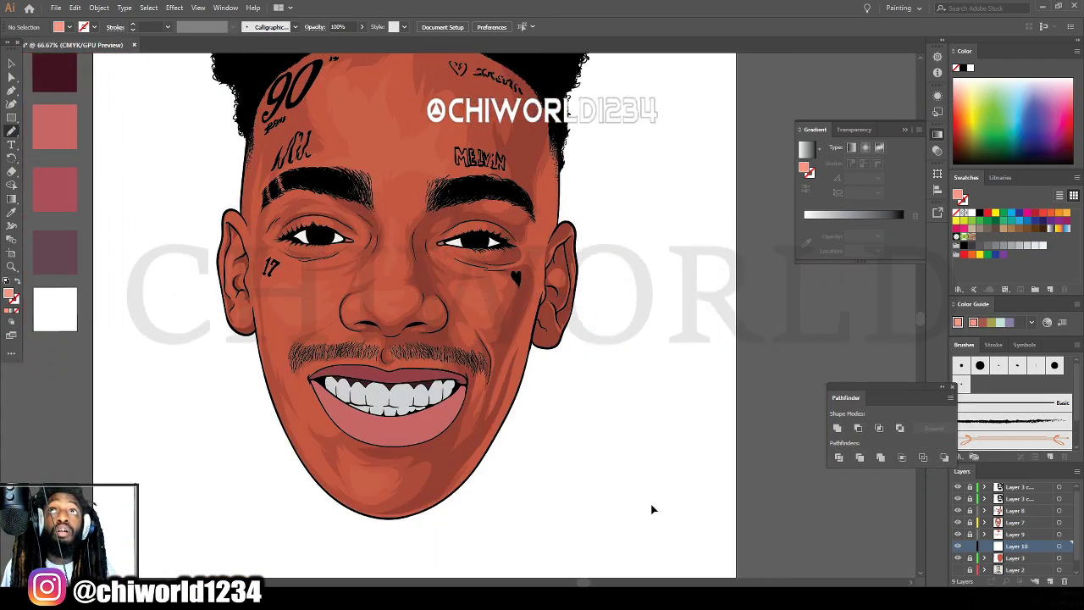
scroll(652, 509, right, 4)
scroll(652, 509, down, 1)
scroll(651, 508, up, 4)
key(ctrl+plus)
scroll(652, 509, right, 4)
key(ctrl+plus)
key(ctrl+plus)
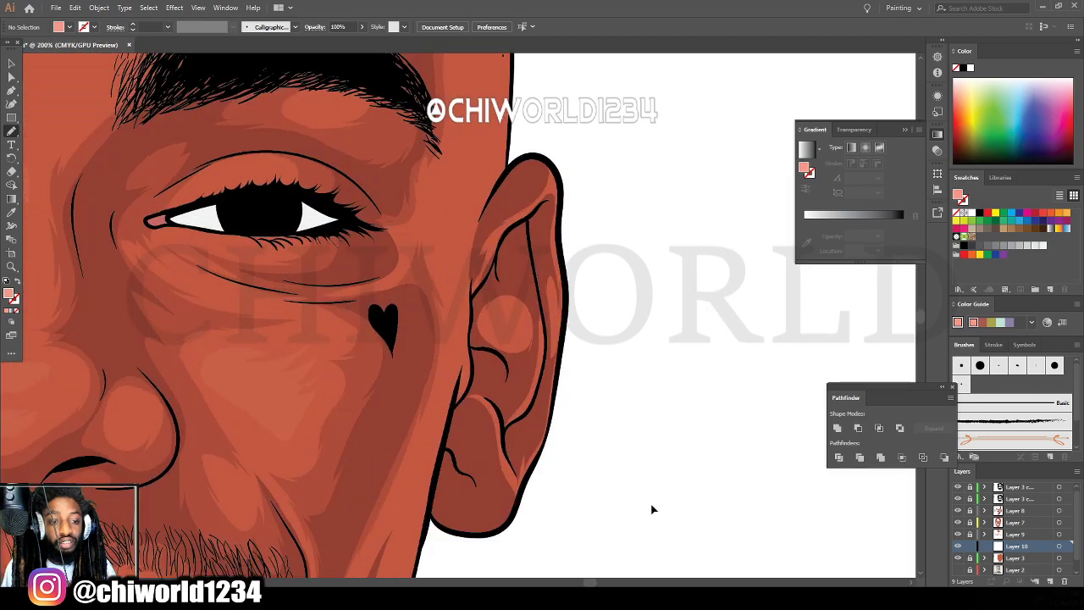
scroll(651, 509, up, 2)
scroll(655, 500, up, 3)
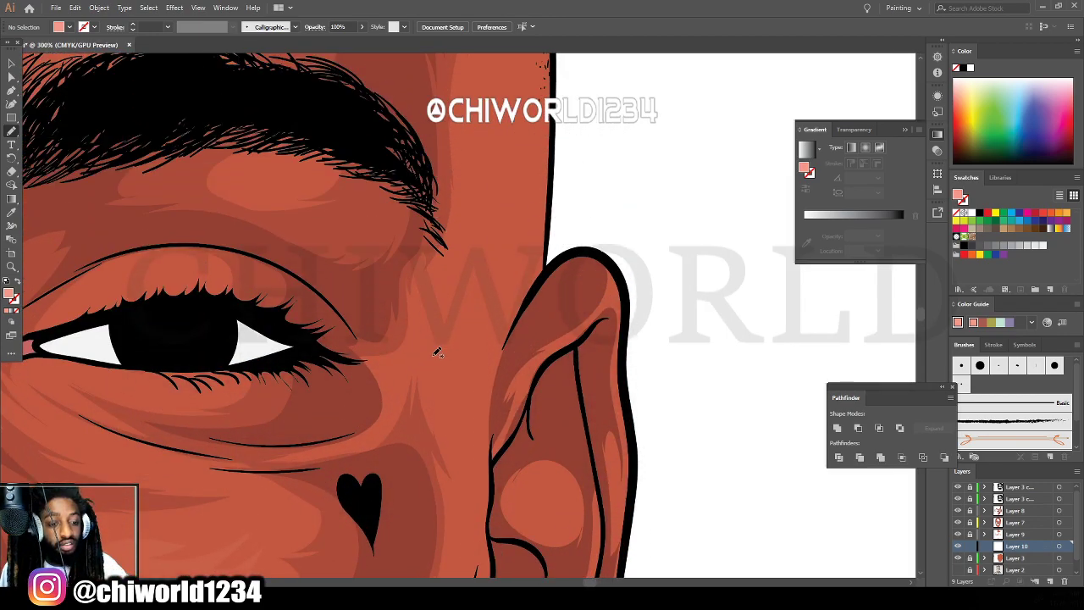
mouse_move(466, 453)
mouse_down()
mouse_move(430, 361)
mouse_move(415, 359)
mouse_move(379, 438)
mouse_move(386, 425)
mouse_move(345, 444)
mouse_move(377, 422)
mouse_move(379, 366)
mouse_move(408, 358)
mouse_move(414, 305)
mouse_up()
mouse_move(437, 325)
mouse_down()
mouse_move(457, 283)
mouse_move(449, 254)
mouse_move(491, 167)
mouse_move(531, 177)
mouse_move(473, 496)
mouse_move(429, 463)
mouse_up()
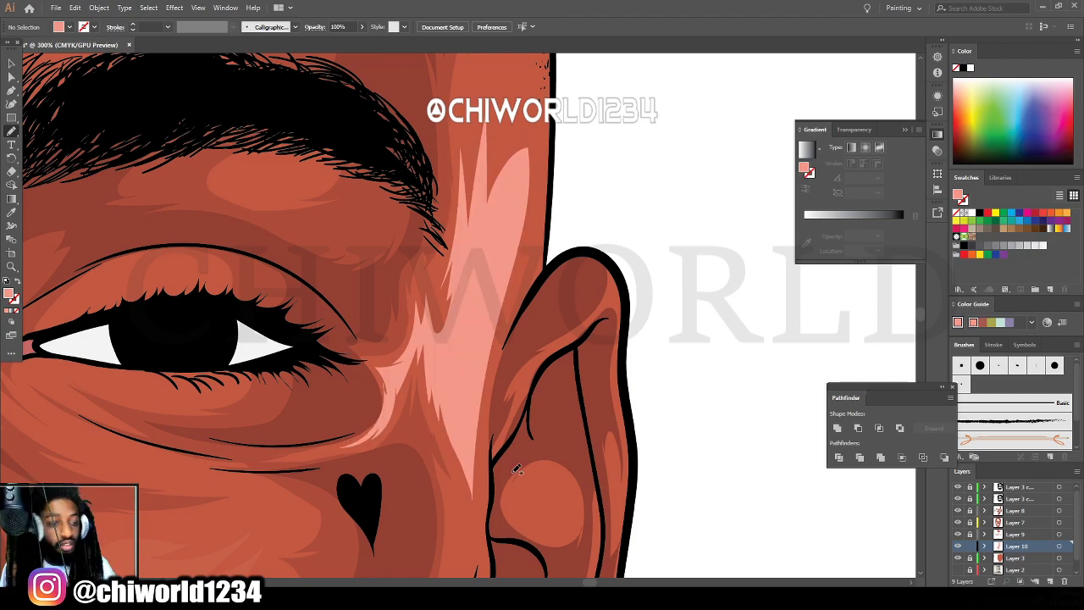
Extend the salmon temple highlight upward past the eyebrow along the edge of the forehead towards the hairline.
key(ctrl+minus)
key(ctrl+minus)
key(ctrl+minus)
key(ctrl+minus)
key(ctrl+minus)
scroll(542, 452, up, 2)
key(ctrl+equal)
key(ctrl+equal)
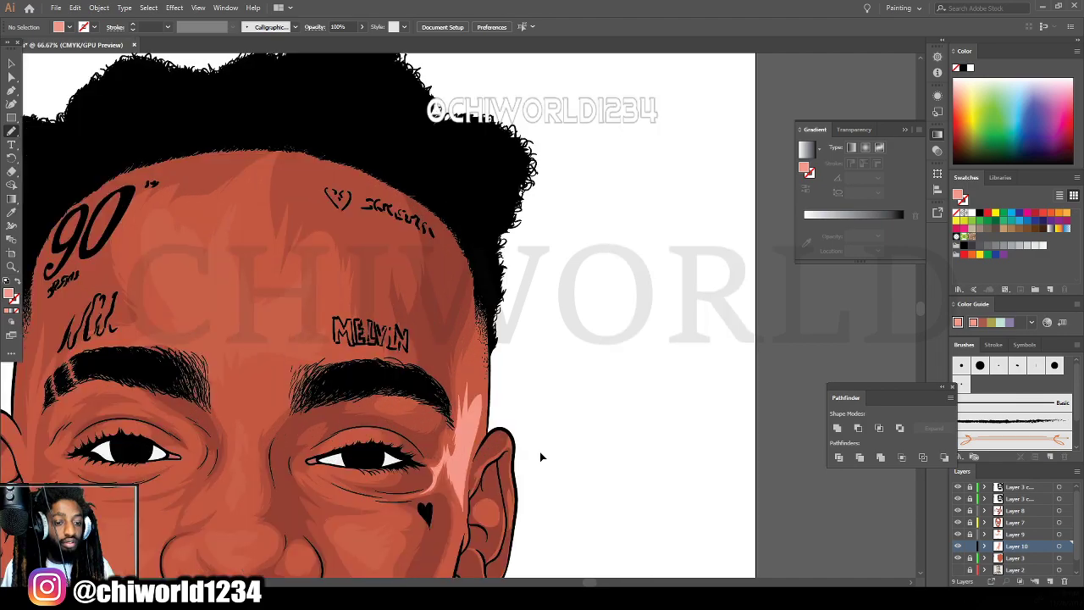
scroll(540, 453, up, 3)
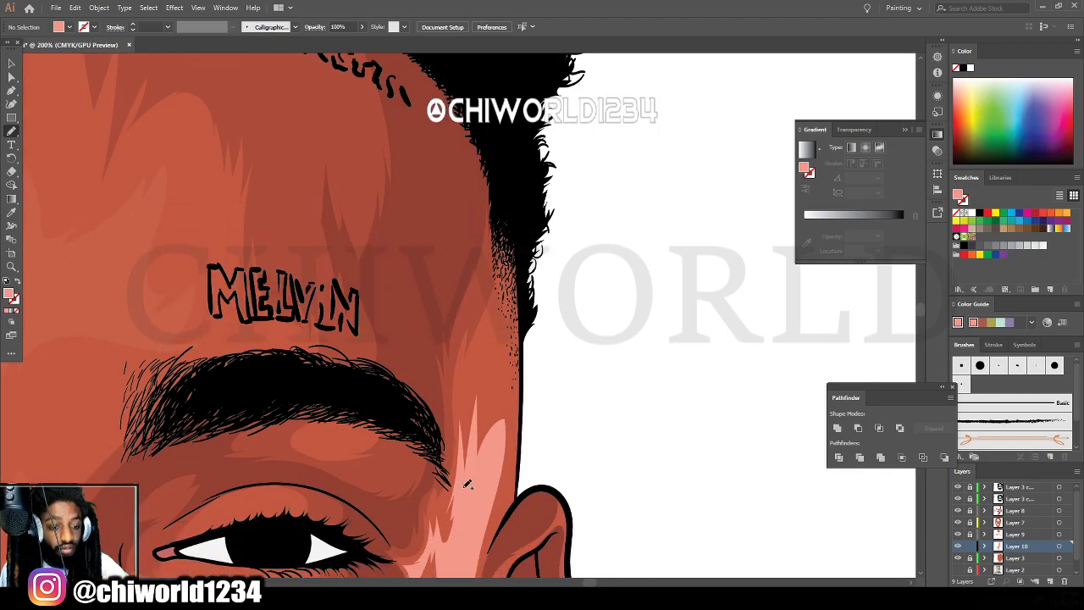
mouse_move(463, 443)
mouse_down()
mouse_move(471, 374)
mouse_move(463, 386)
mouse_move(489, 336)
mouse_move(478, 347)
mouse_move(514, 338)
mouse_move(512, 456)
mouse_move(472, 550)
mouse_up()
Draw a thin tapering salmon highlight from the temple past the heart tattoo down the outer cheek.
key(ctrl+minus)
key(ctrl+minus)
key(ctrl+minus)
key(ctrl+minus)
key(ctrl+minus)
key(ctrl+minus)
key(ctrl+minus)
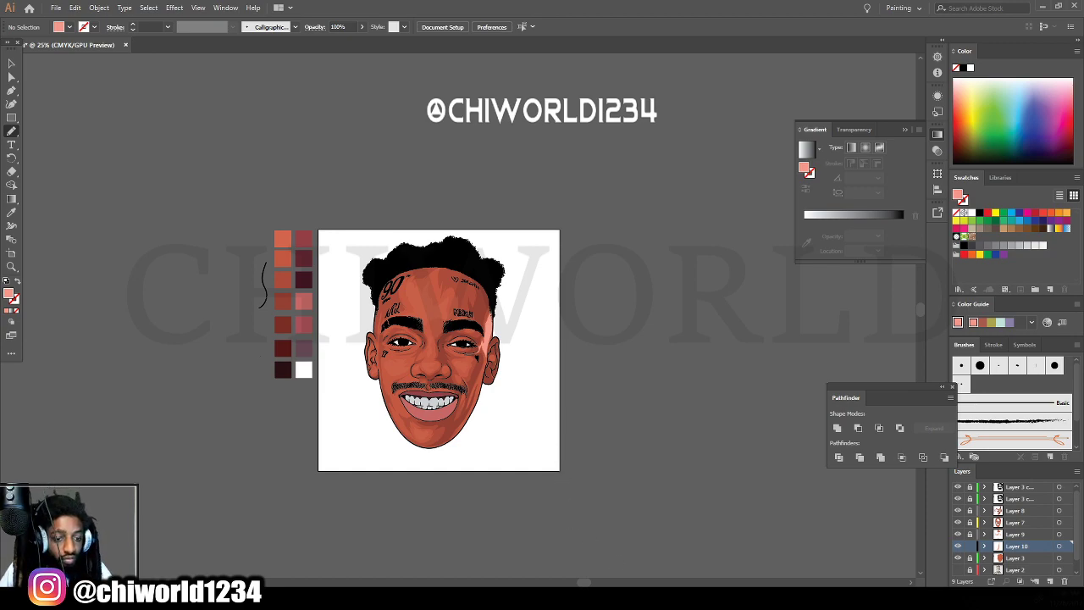
key(ctrl+plus)
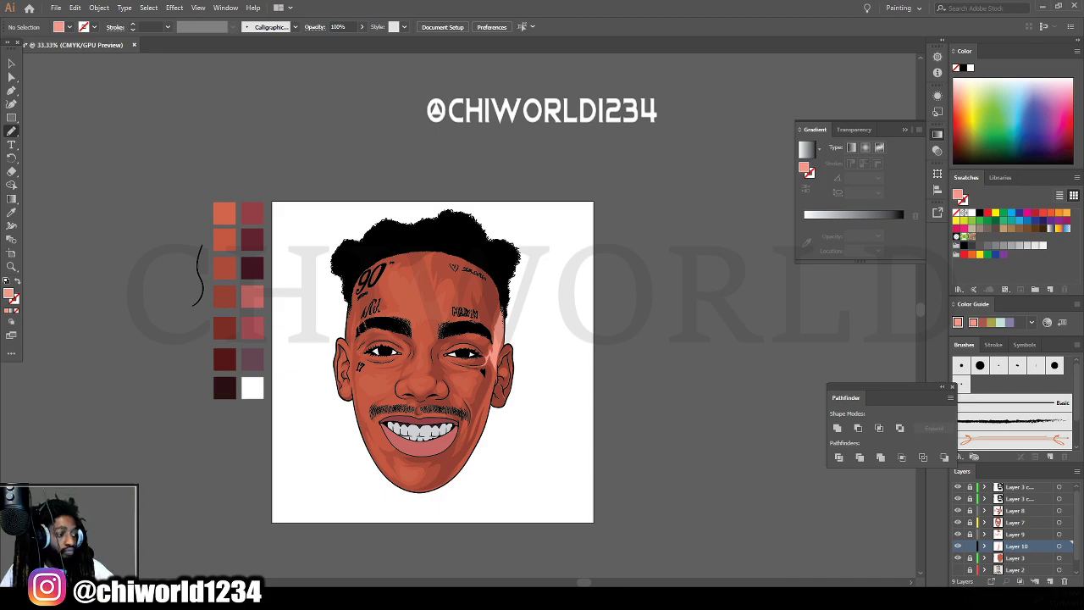
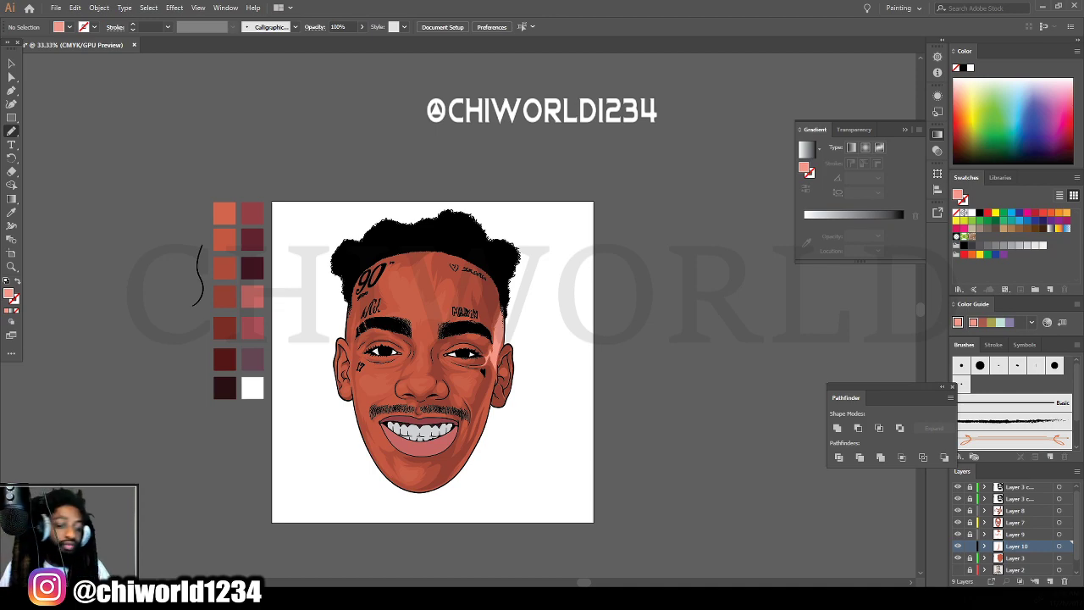
scroll(501, 520, up, 4)
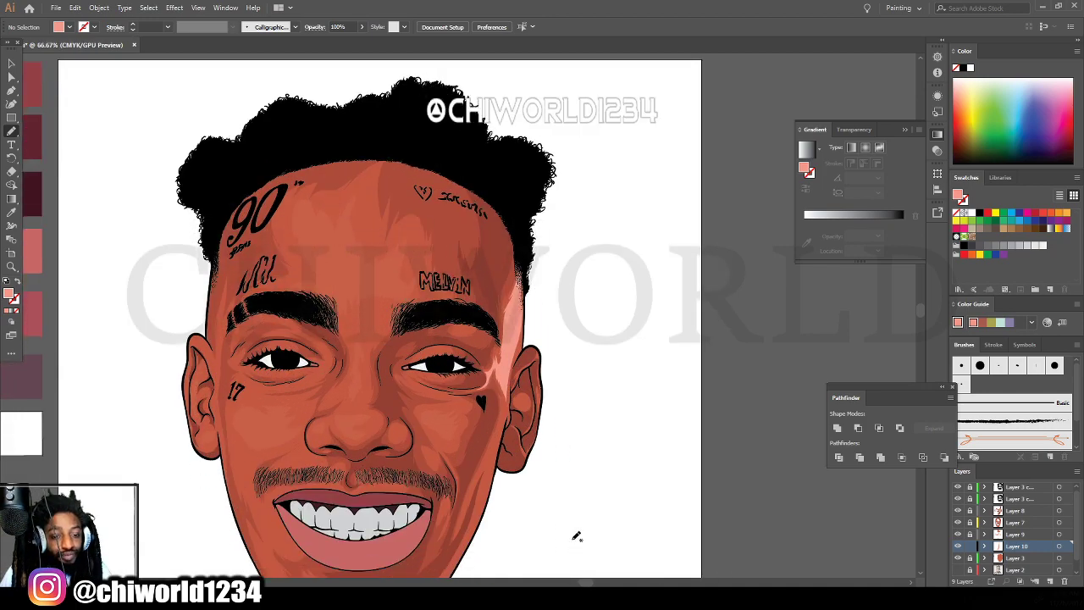
scroll(578, 501, down, 1)
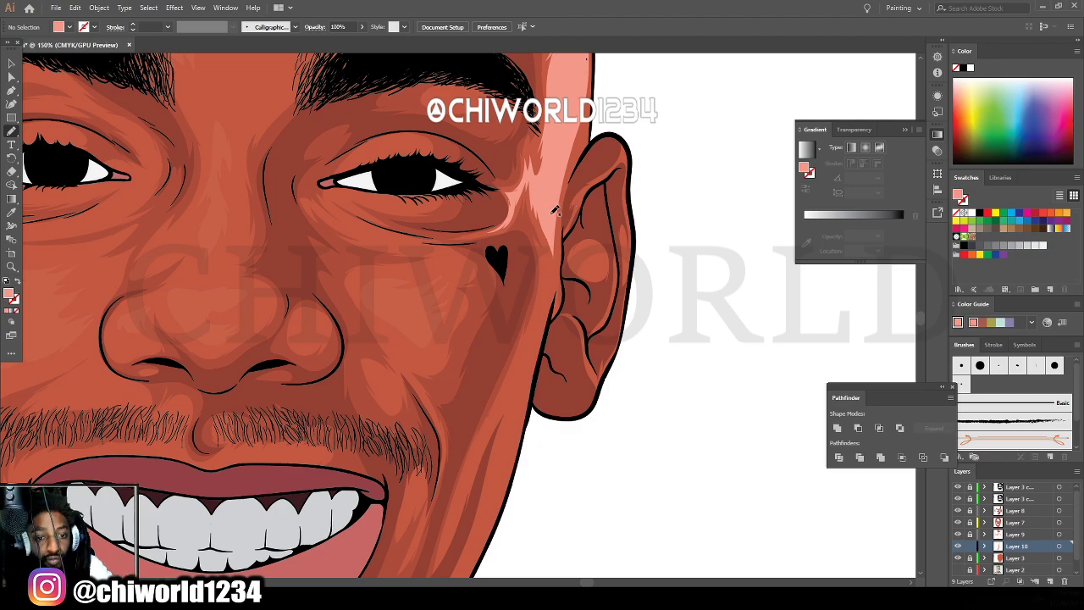
mouse_move(554, 212)
mouse_down()
mouse_move(556, 276)
mouse_move(536, 354)
mouse_move(445, 548)
mouse_move(471, 458)
mouse_move(540, 310)
mouse_move(546, 209)
mouse_up()
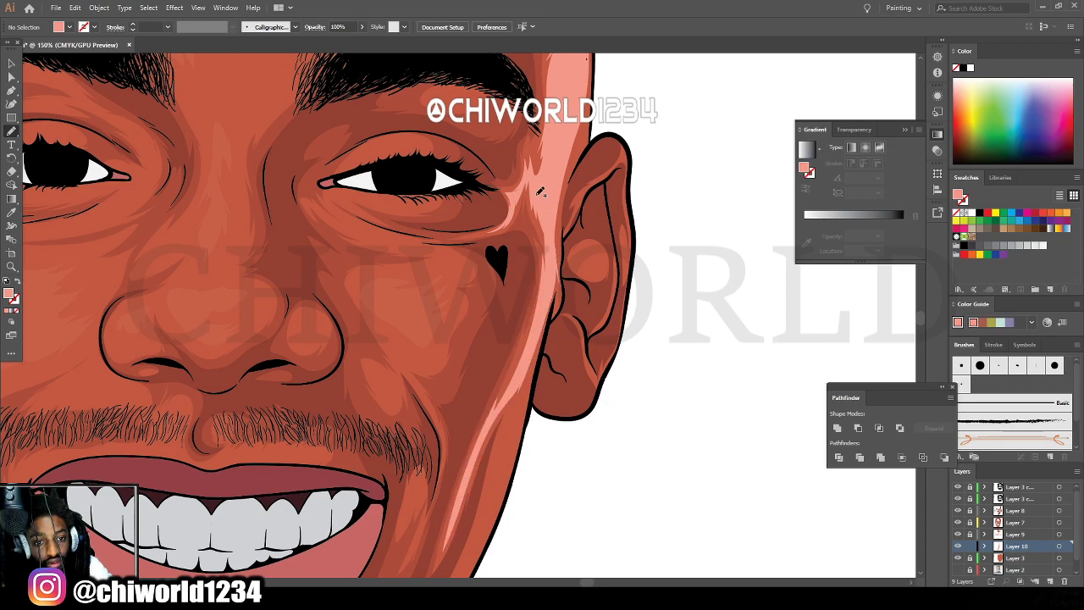
Draw a narrow salmon rim highlight from the ear down along the outer jaw edge towards the chin.
key(ctrl+minus)
key(ctrl+minus)
key(ctrl+minus)
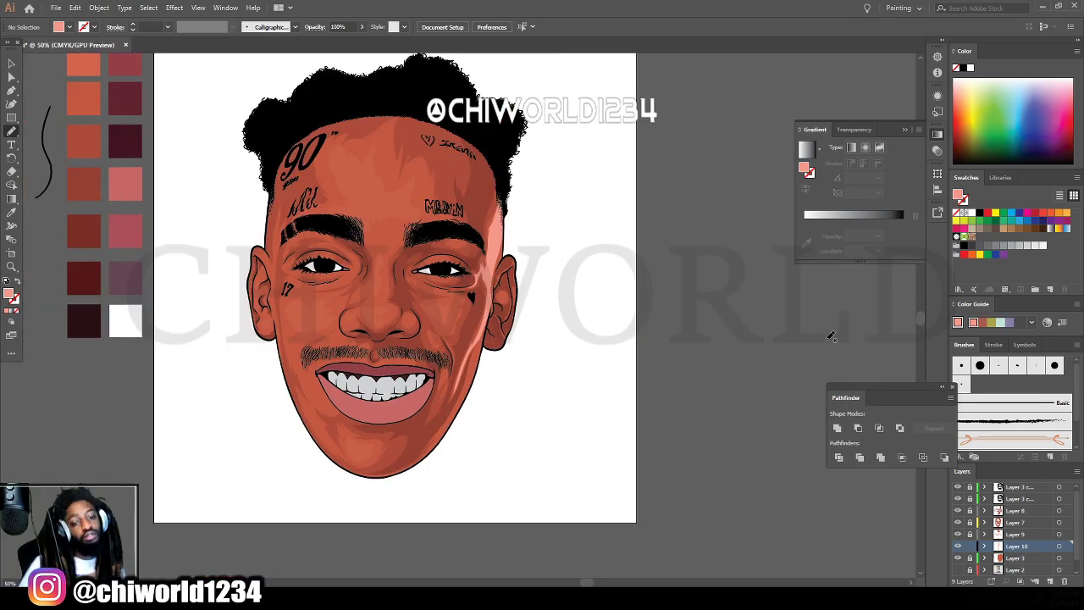
scroll(713, 262, down, 1)
key(ctrl+plus)
key(ctrl+plus)
key(ctrl+plus)
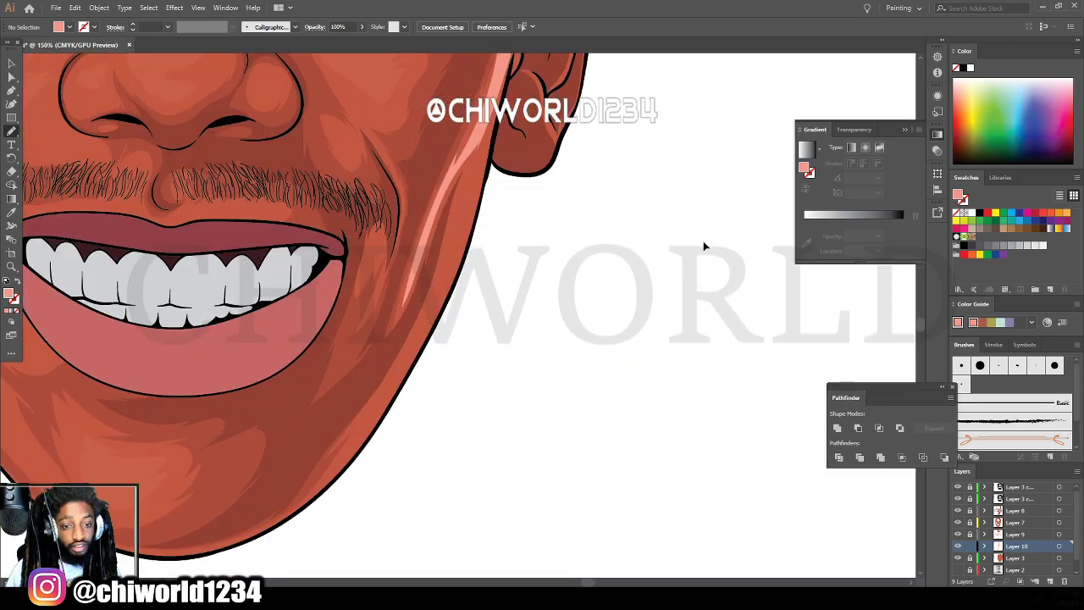
scroll(702, 245, up, 1)
mouse_move(474, 230)
mouse_down()
mouse_move(442, 374)
mouse_move(359, 525)
mouse_move(445, 379)
mouse_move(510, 146)
mouse_move(500, 170)
mouse_up()
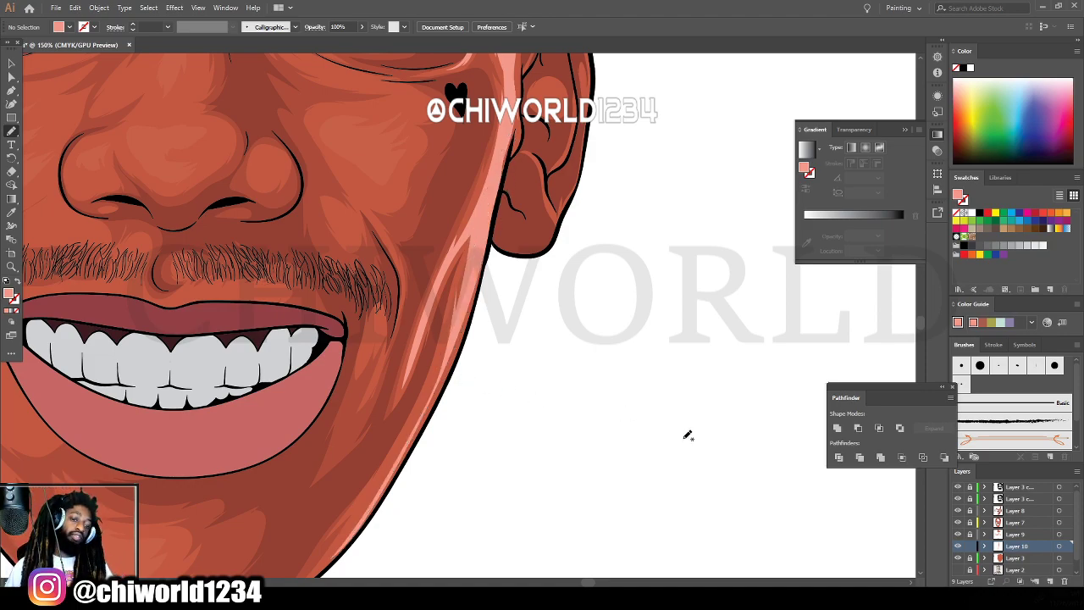
Widen the light salmon rim highlight along the outer jaw edge, drawing it from below the ear down towards the chin.
scroll(687, 434, down, 3)
scroll(634, 423, down, 1)
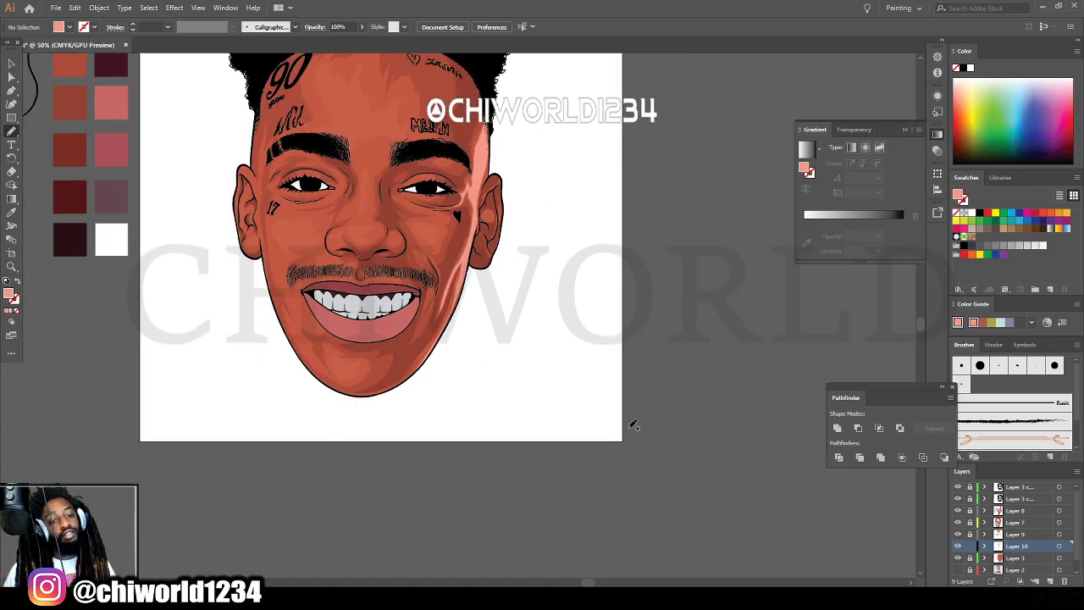
scroll(633, 424, up, 4)
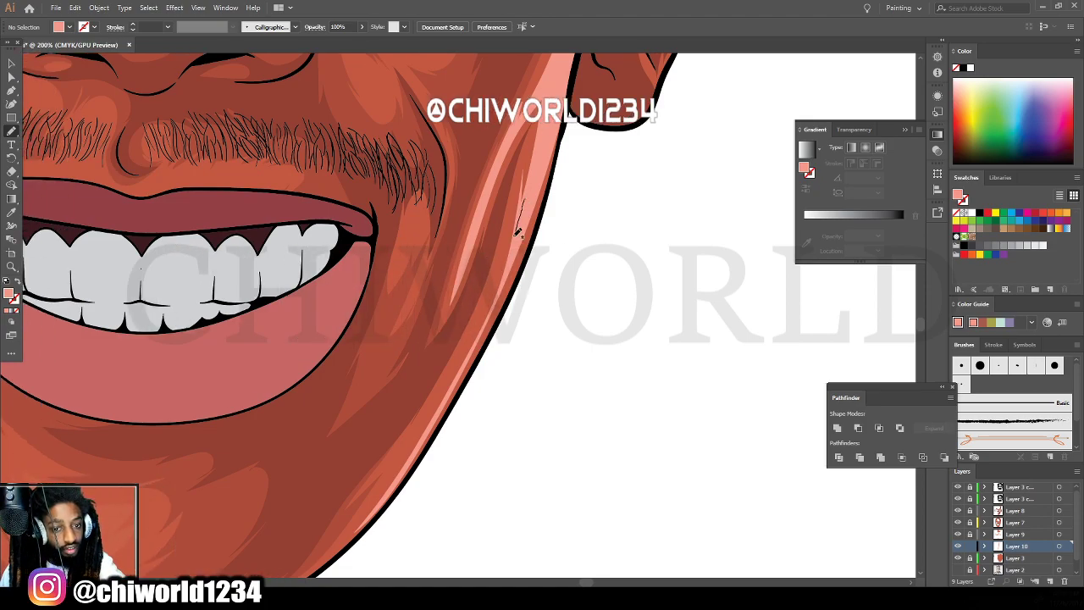
mouse_move(518, 231)
mouse_down()
mouse_move(453, 374)
mouse_move(333, 557)
mouse_up()
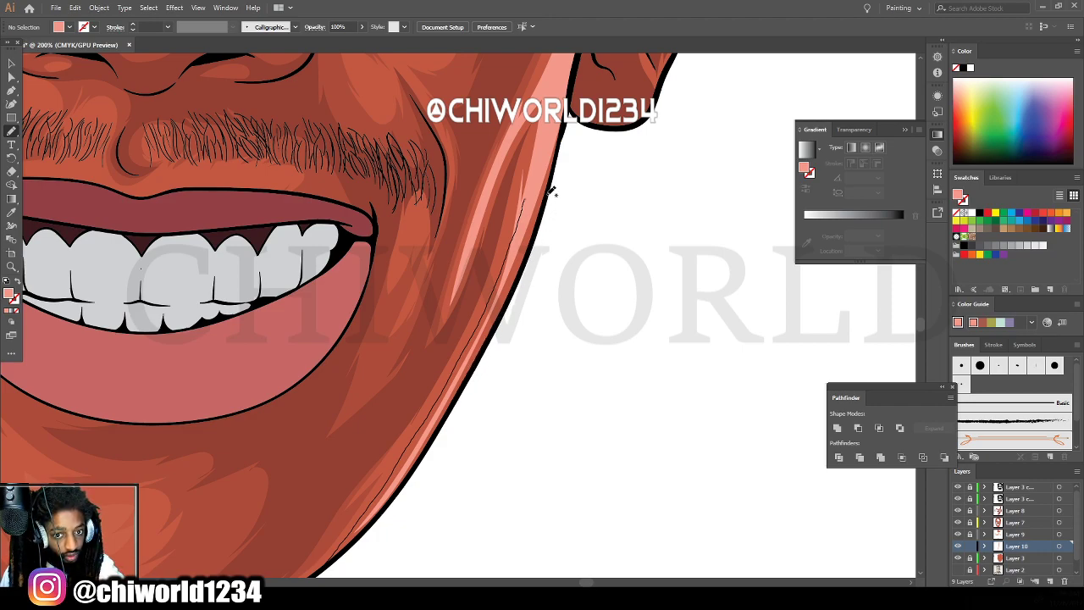
drag(570, 106, 531, 189)
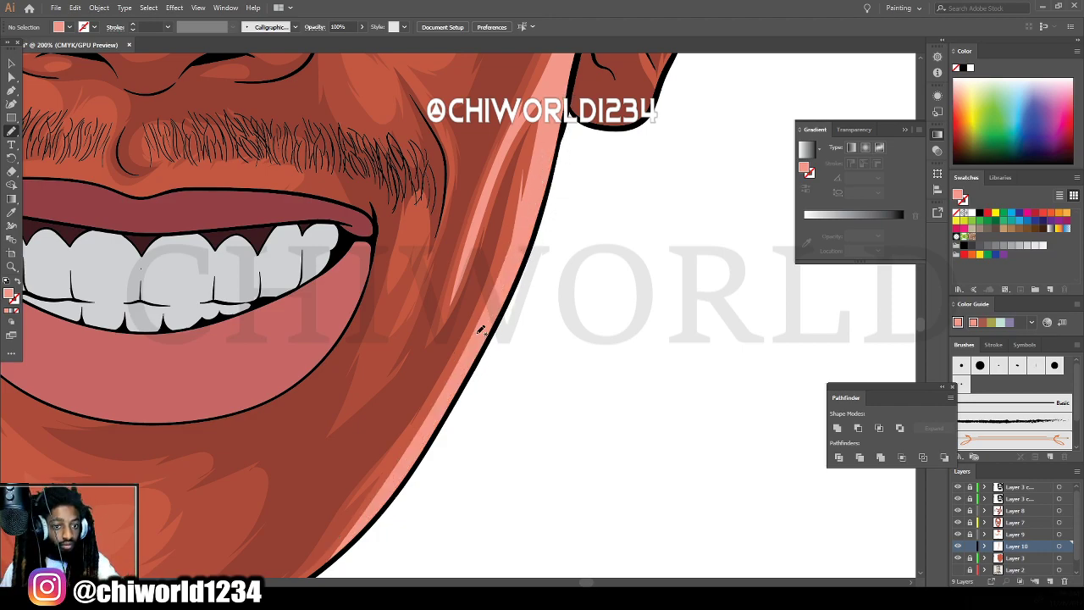
scroll(481, 330, down, 4)
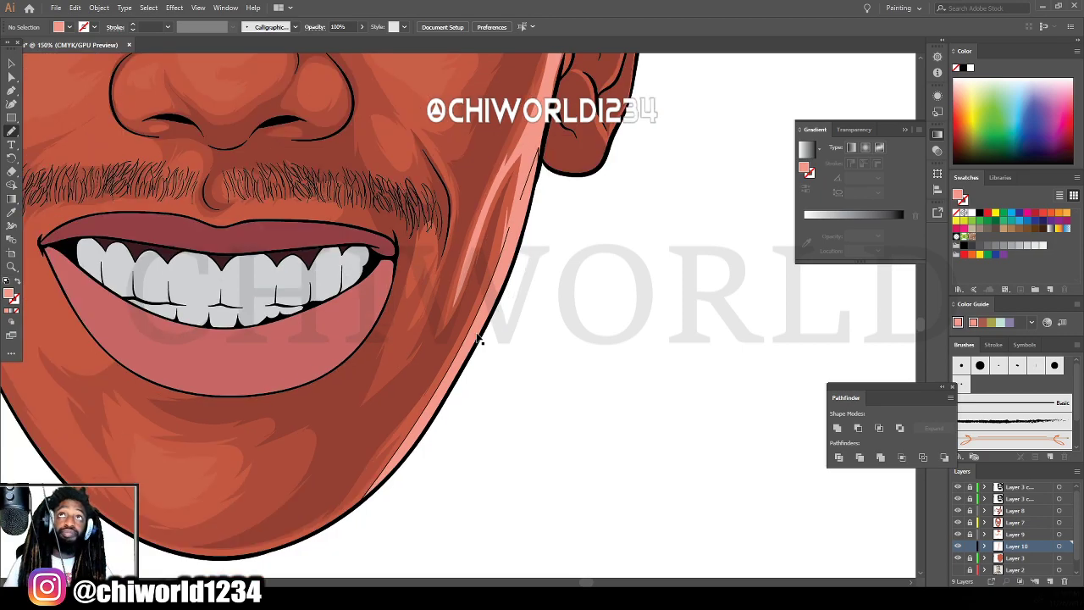
Draw salmon highlights inside the heart-tattoo-side ear: beside the front flap, along the inner fold and on the curved ridge above the lobe.
scroll(505, 311, up, 6)
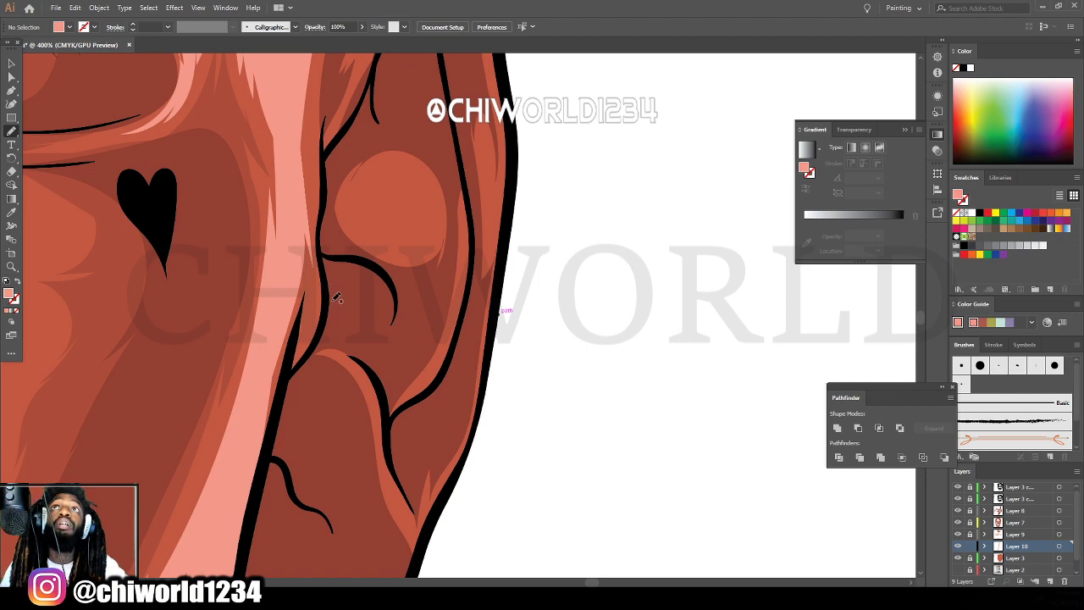
scroll(332, 292, up, 1)
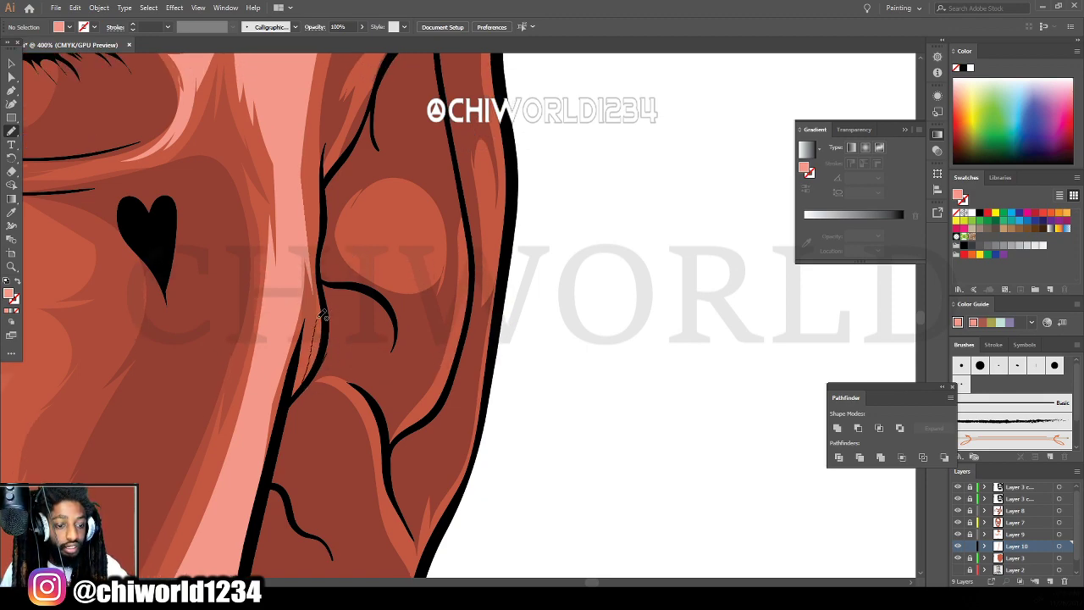
mouse_move(405, 461)
mouse_down()
mouse_move(396, 413)
mouse_move(430, 369)
mouse_move(467, 205)
mouse_move(474, 317)
mouse_up()
scroll(355, 423, down, 3)
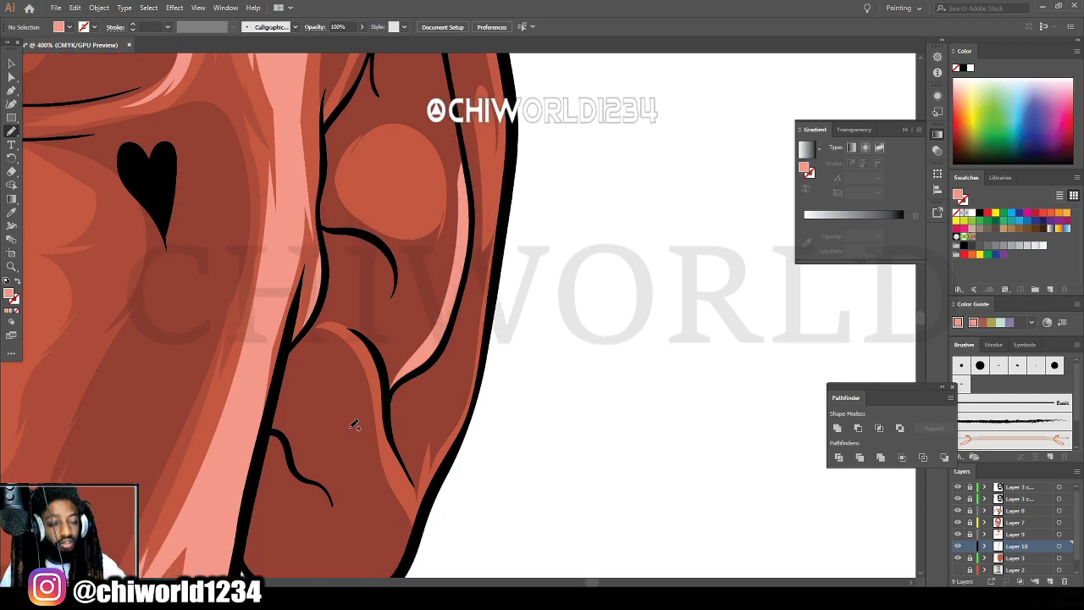
mouse_move(365, 421)
mouse_down()
mouse_move(403, 452)
mouse_move(400, 398)
mouse_move(357, 285)
mouse_move(318, 290)
mouse_up()
scroll(335, 524, up, 1)
scroll(480, 497, up, 1)
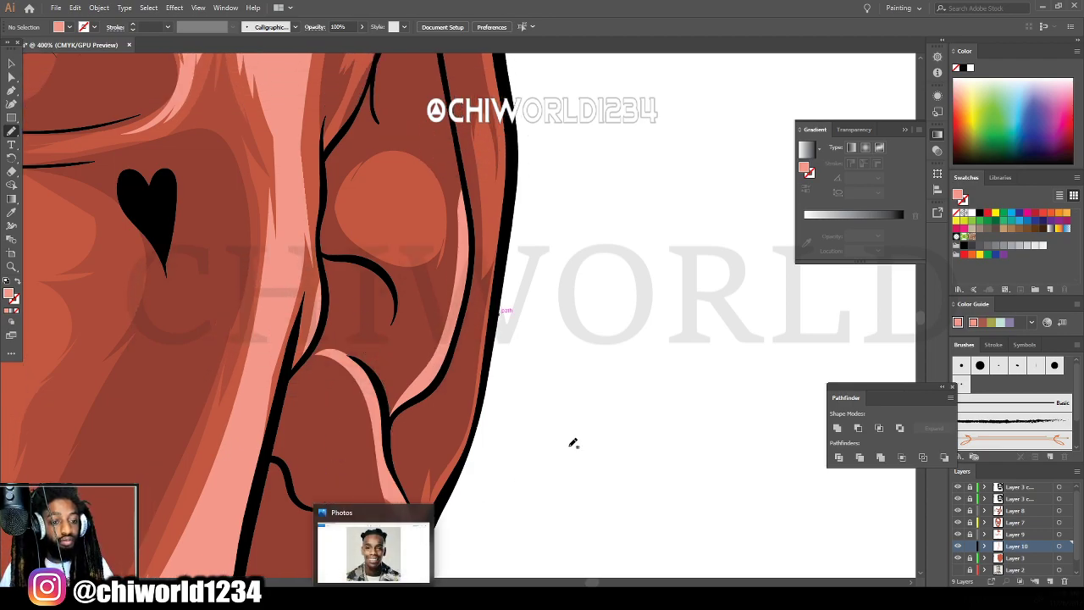
Draw tapering salmon highlights along the upper fold of the heart-tattoo-side ear and down its outer rim.
key(ctrl+minus)
key(ctrl+minus)
scroll(609, 424, up, 4)
key(ctrl+plus)
scroll(609, 423, up, 2)
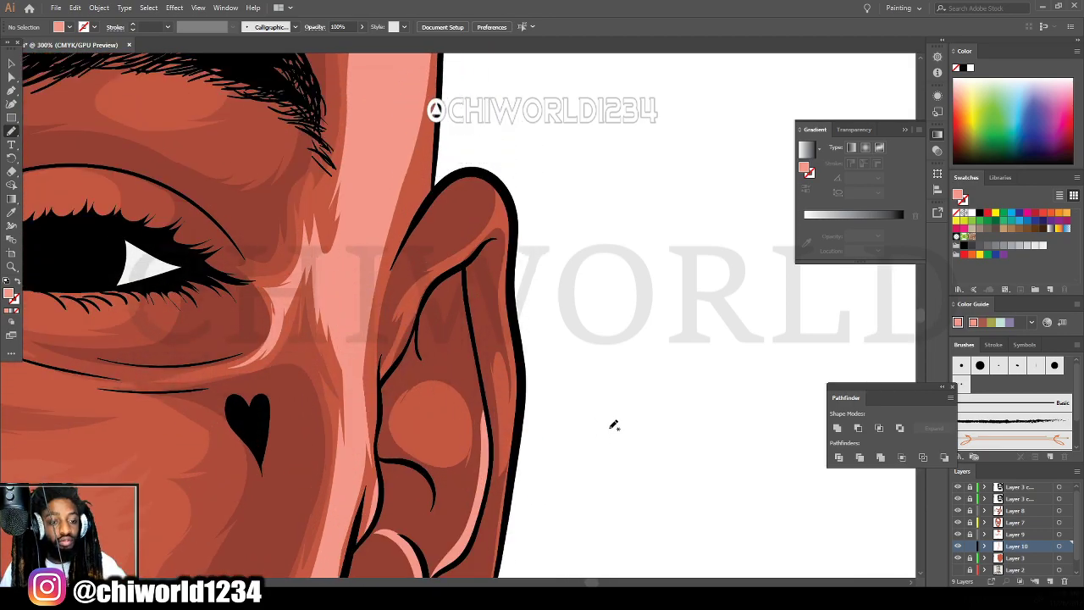
mouse_move(386, 391)
mouse_down()
mouse_move(386, 339)
mouse_move(447, 234)
mouse_move(492, 185)
mouse_up()
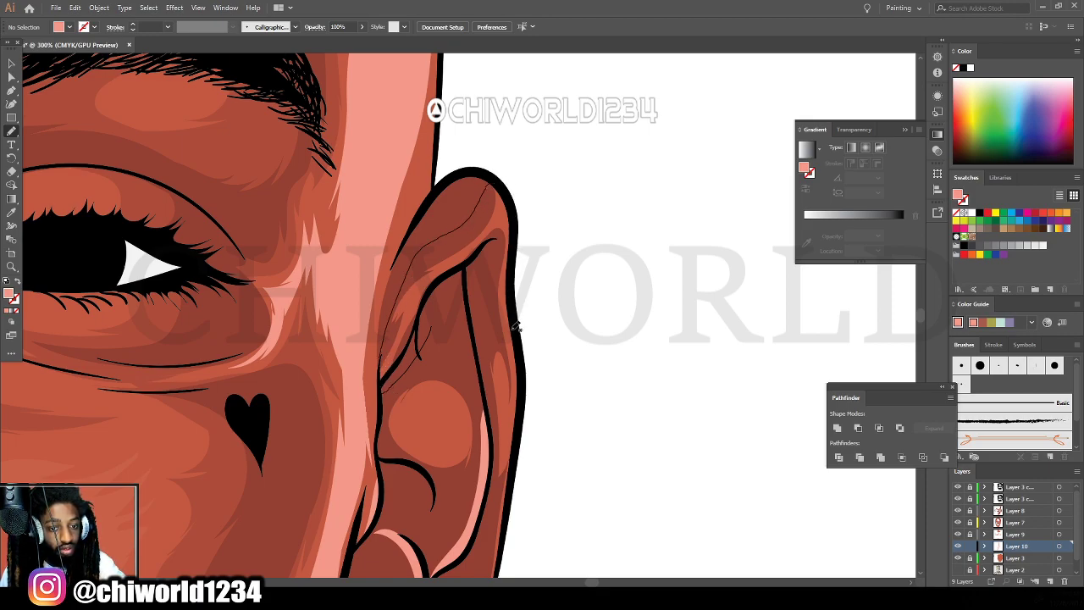
mouse_move(521, 385)
mouse_down()
mouse_move(493, 289)
mouse_move(436, 368)
mouse_up()
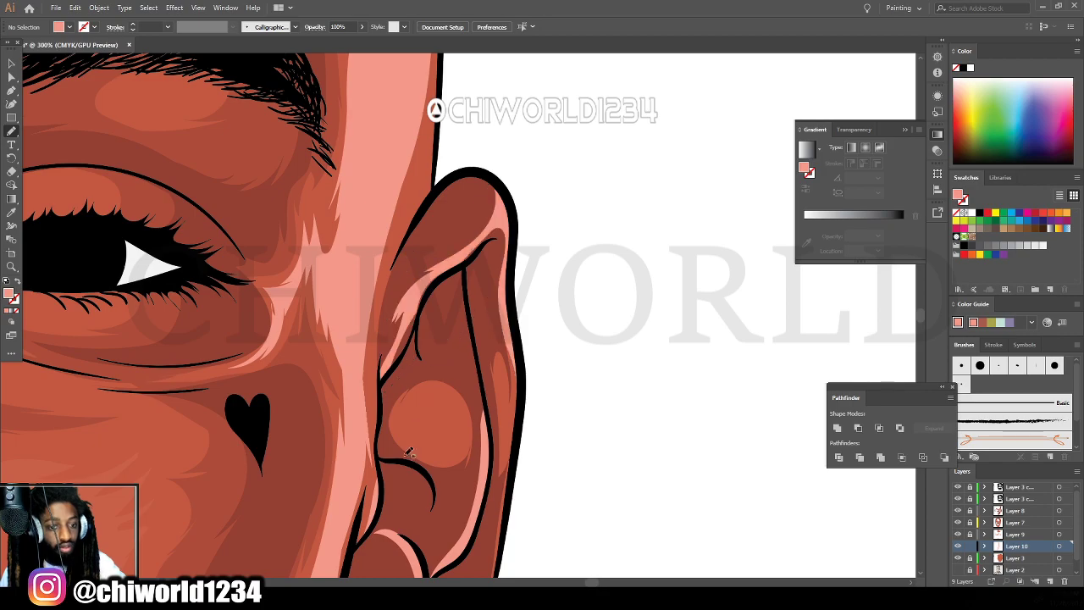
scroll(583, 522, down, 5)
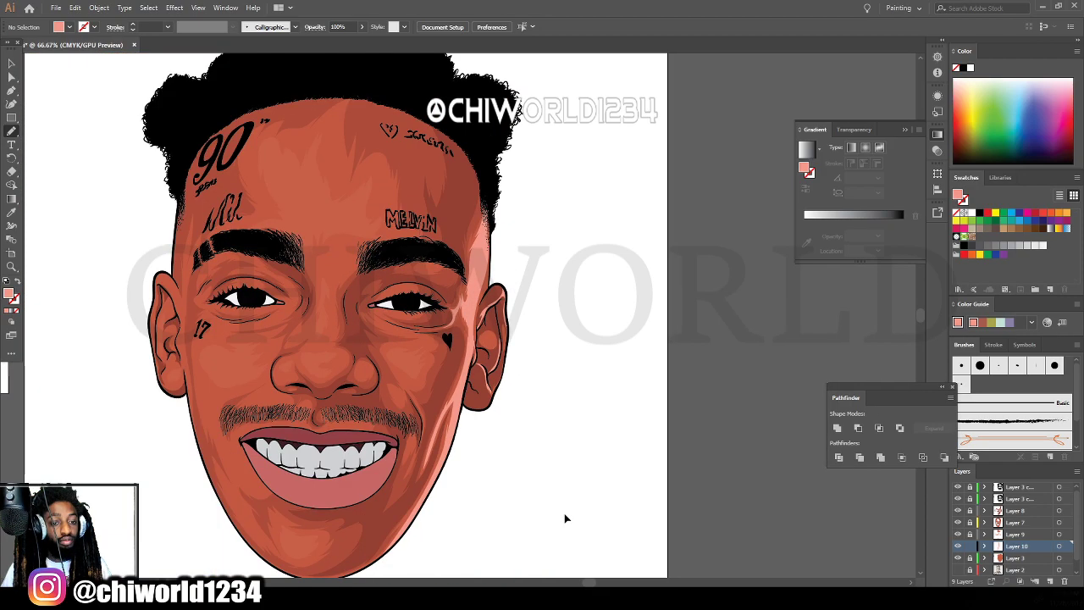
scroll(564, 516, up, 2)
scroll(632, 513, down, 2)
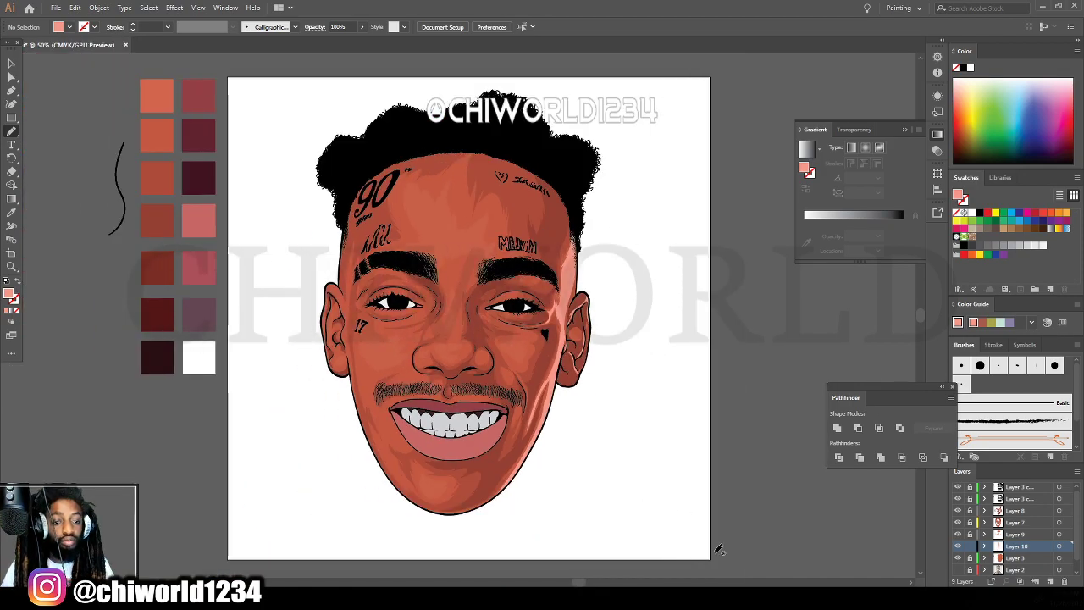
Draw a small jagged light salmon highlight low on the tip of the nose.
scroll(707, 529, up, 1)
scroll(716, 502, up, 4)
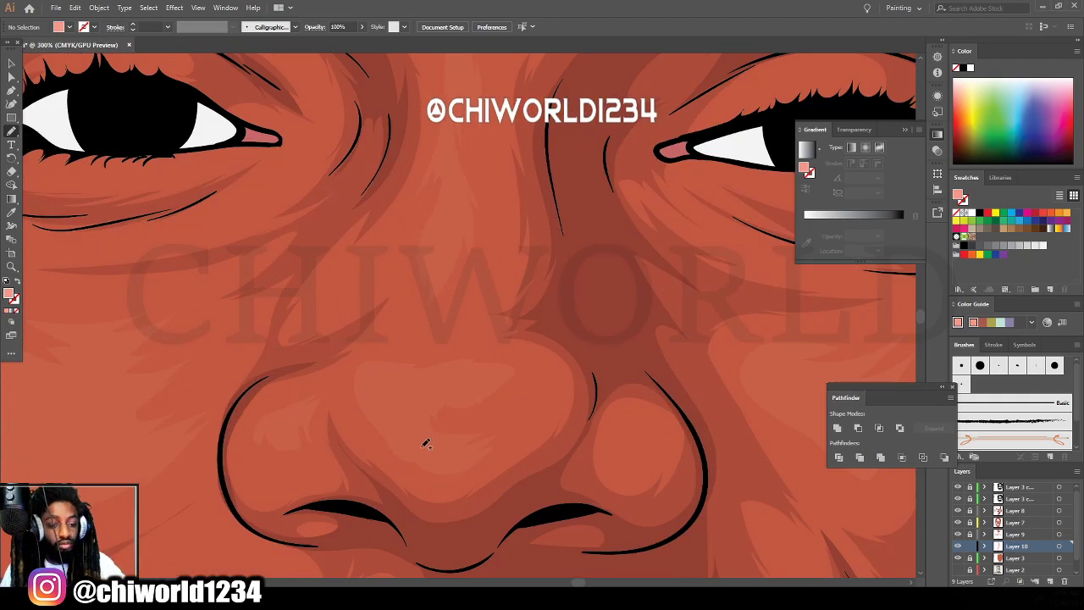
drag(419, 455, 453, 451)
key(ctrl+z)
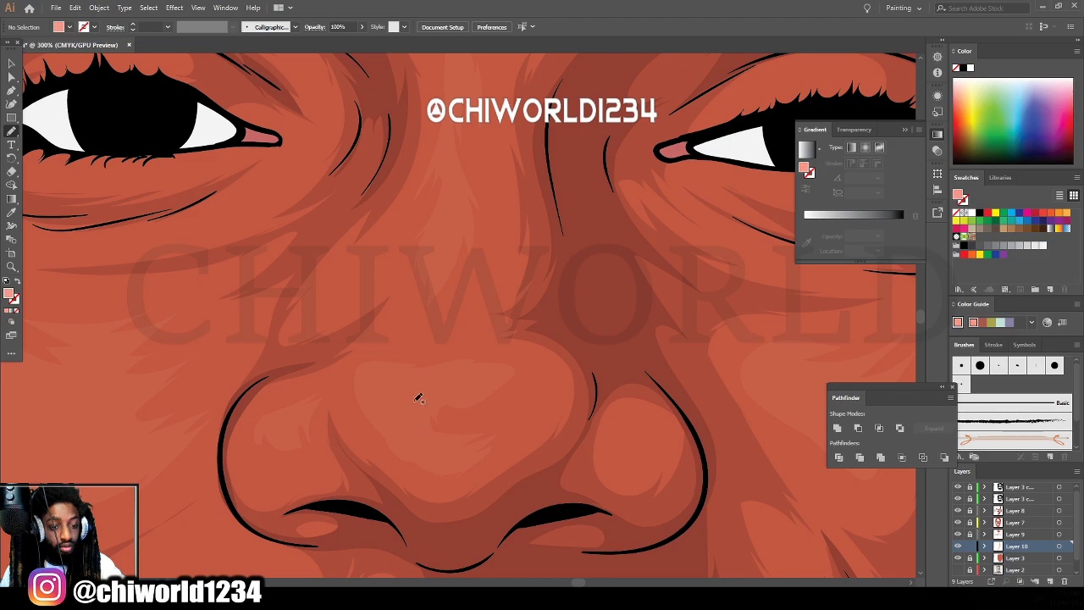
Reorder Layer 10 in the layer stack so that it sits between Layer 7 and Layer 9.
drag(1028, 547, 1034, 511)
scroll(838, 571, down, 5)
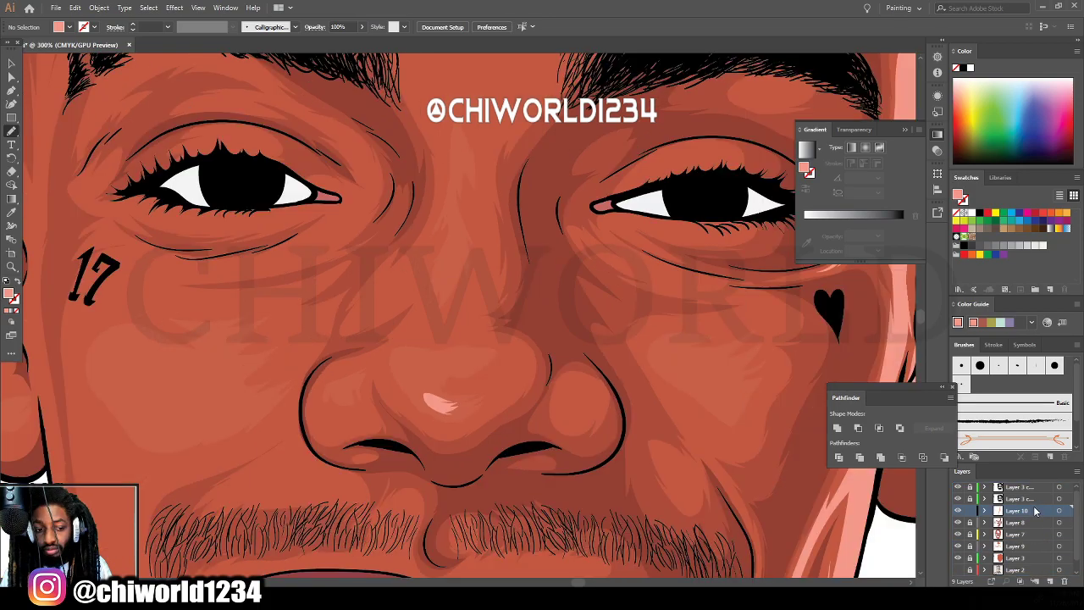
key(ctrl+plus)
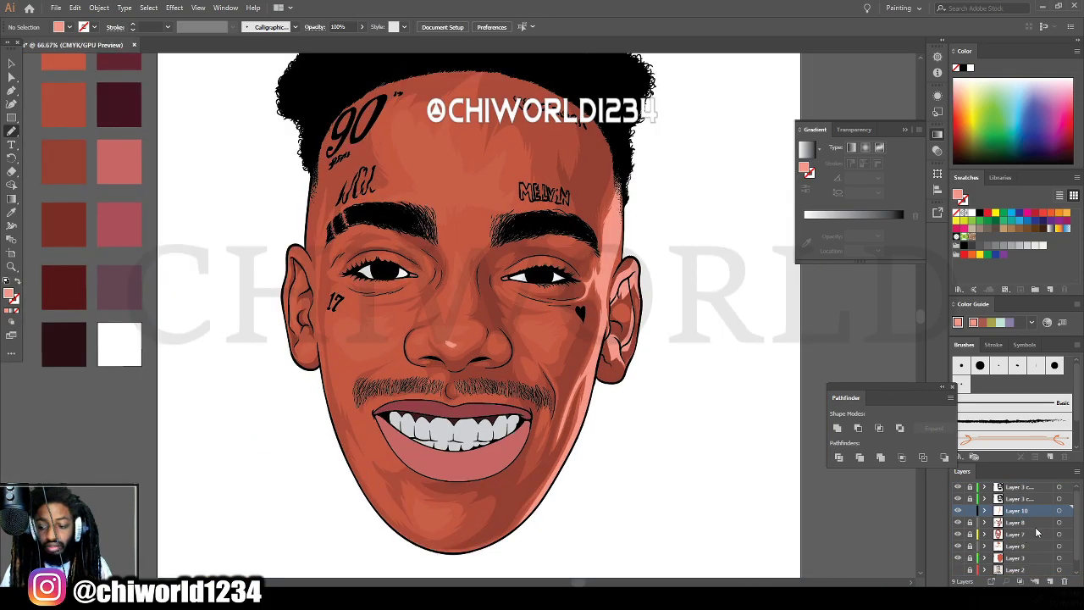
drag(1023, 512, 1020, 545)
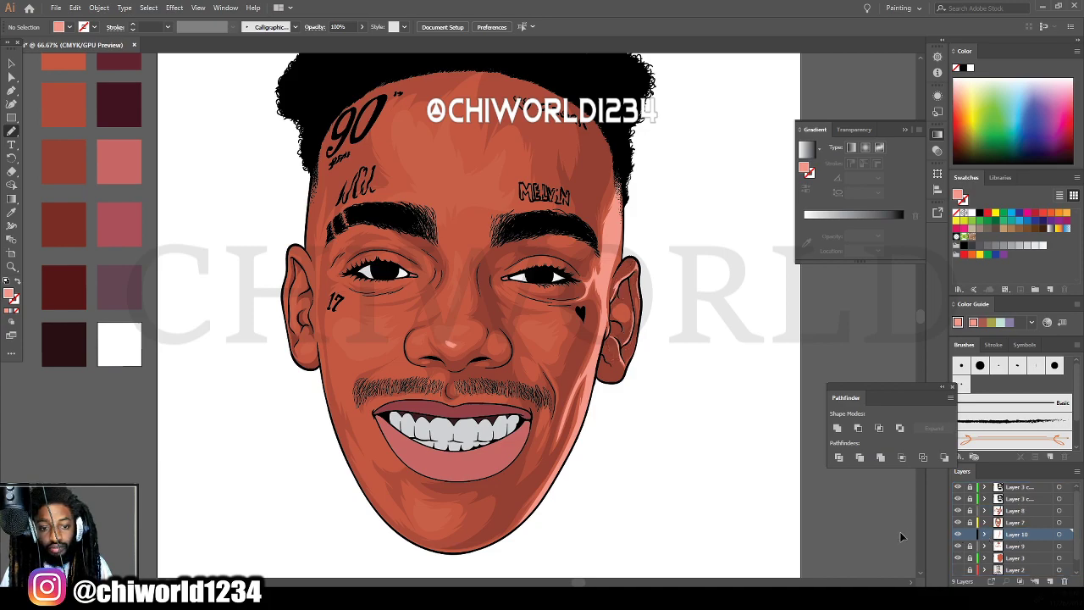
Draw a second, curved salmon highlight on the nose just above the small highlight at its tip.
key(ctrl+plus)
key(ctrl+plus)
key(ctrl+plus)
key(ctrl+plus)
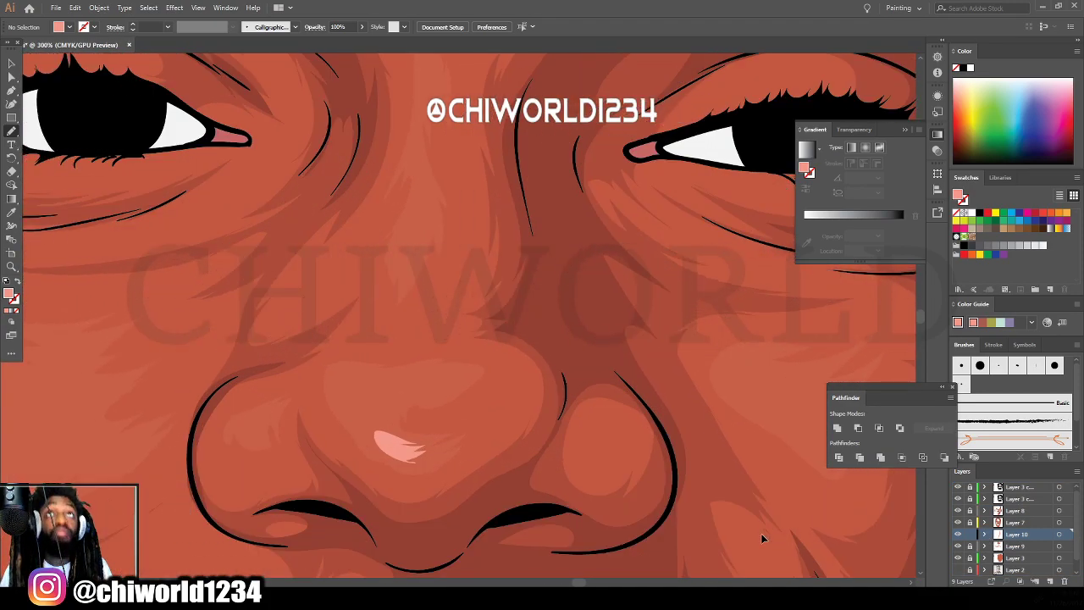
mouse_move(382, 412)
mouse_down()
mouse_move(439, 373)
mouse_move(369, 377)
mouse_up()
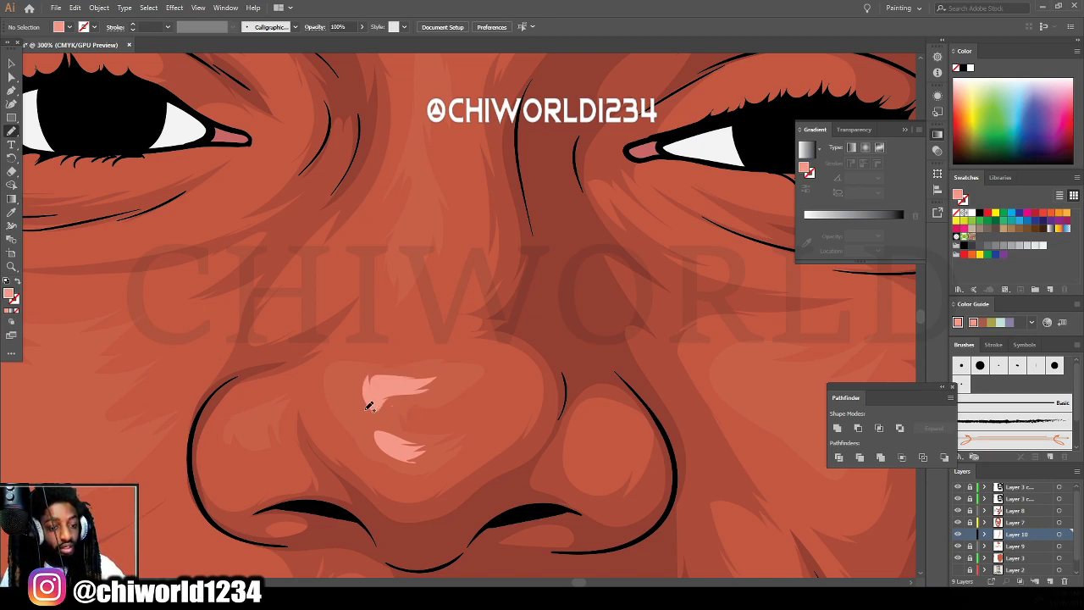
Draw a thin vertical salmon highlight on the bridge of the nose between the eyes.
scroll(372, 339, up, 5)
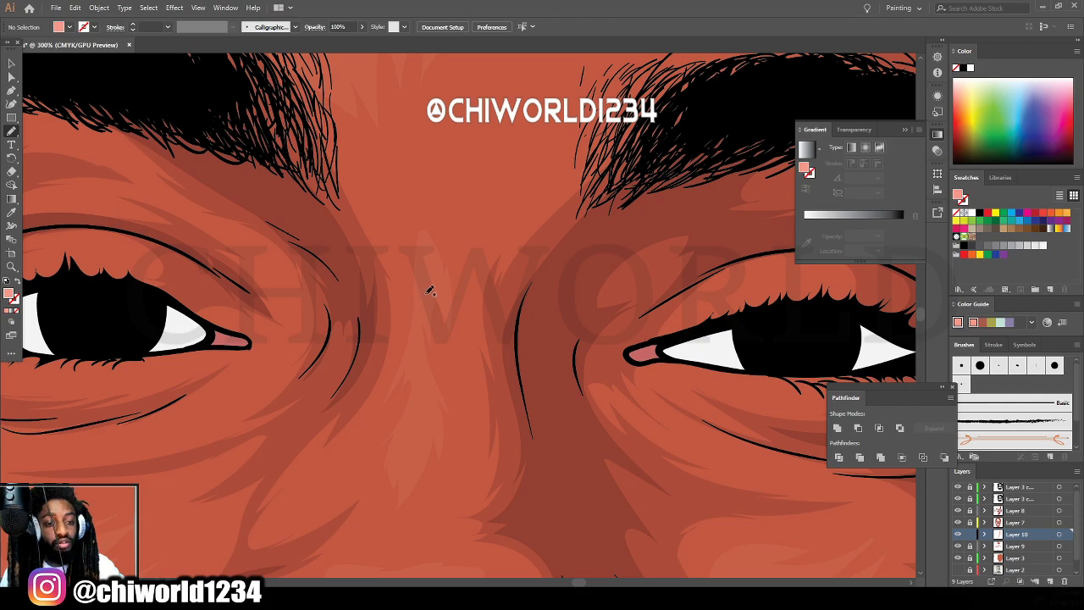
drag(423, 254, 413, 339)
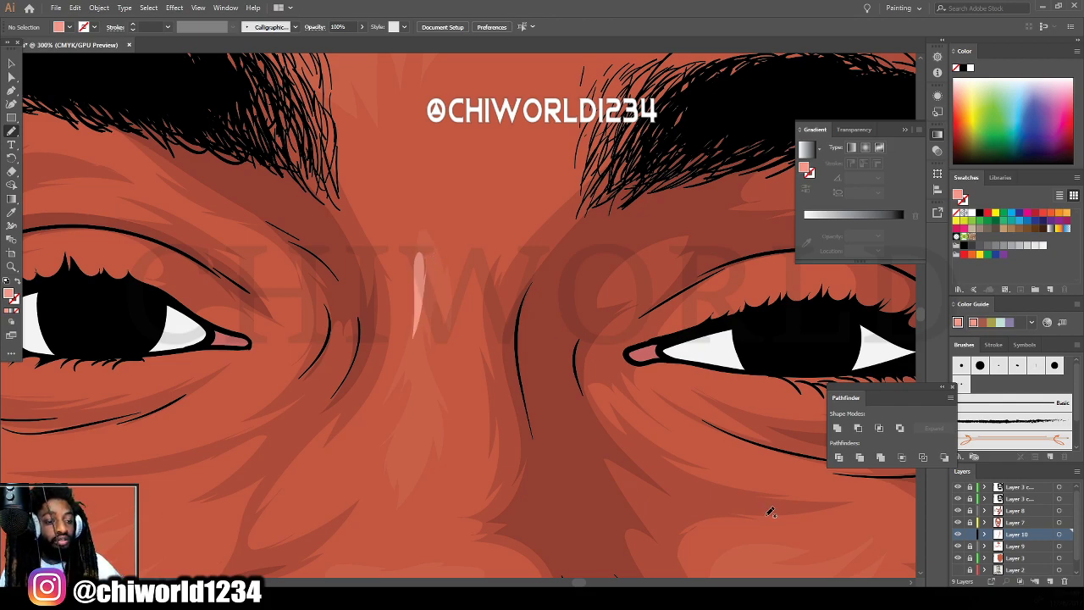
key(ctrl+minus)
key(ctrl+minus)
key(ctrl+minus)
key(ctrl+minus)
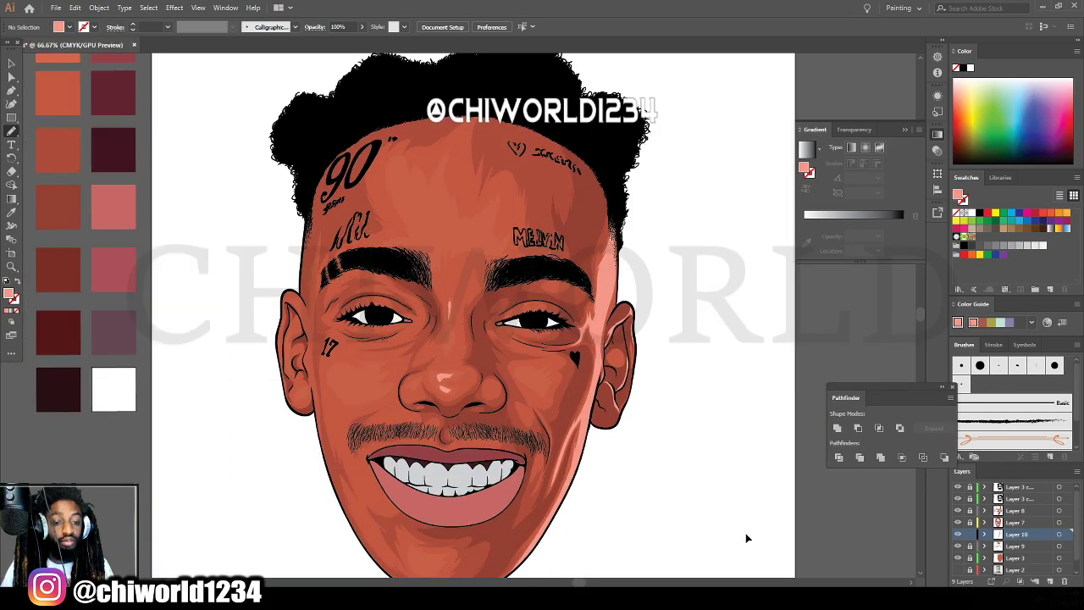
key(ctrl+plus)
key(ctrl+minus)
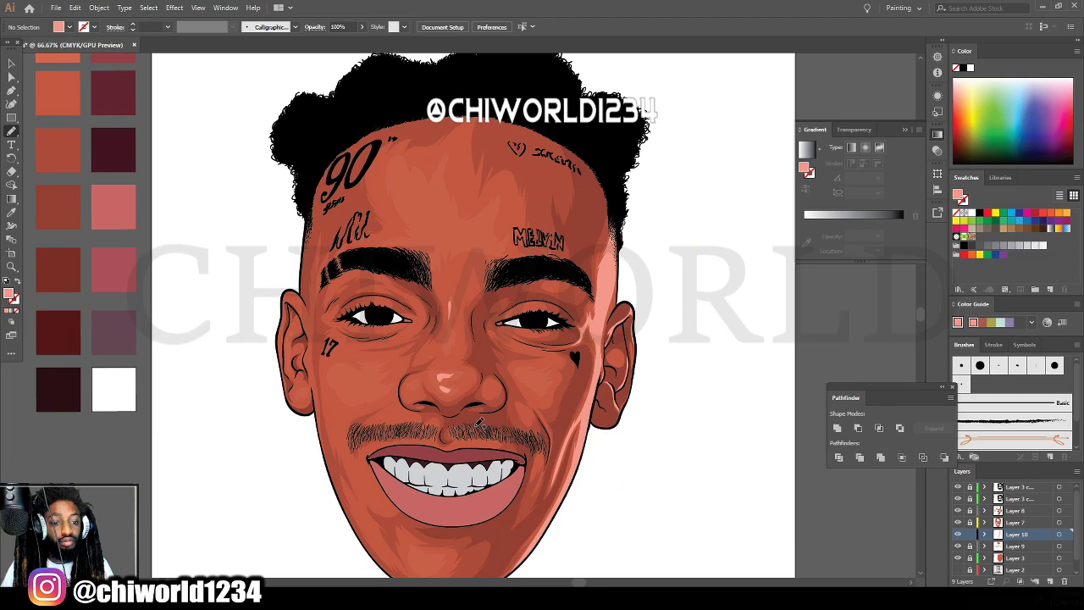
Select all the salmon highlight shapes on Layer 10, expand them and combine them with Pathfinder Merge.
click(8, 66)
drag(339, 137, 738, 540)
scroll(739, 540, up, 1)
scroll(694, 480, left, 2)
scroll(694, 480, up, 2)
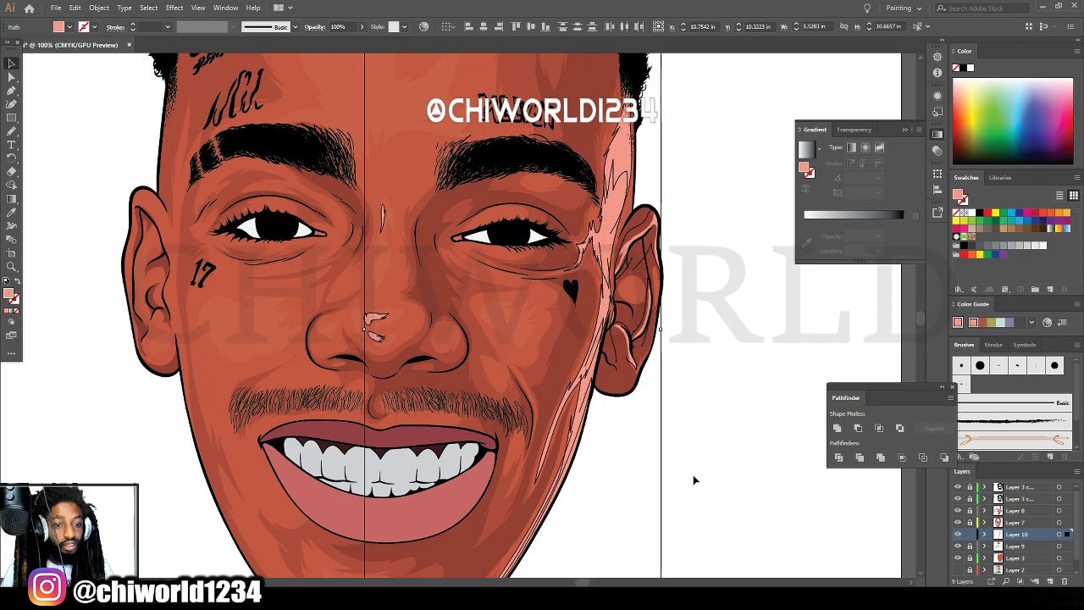
click(100, 8)
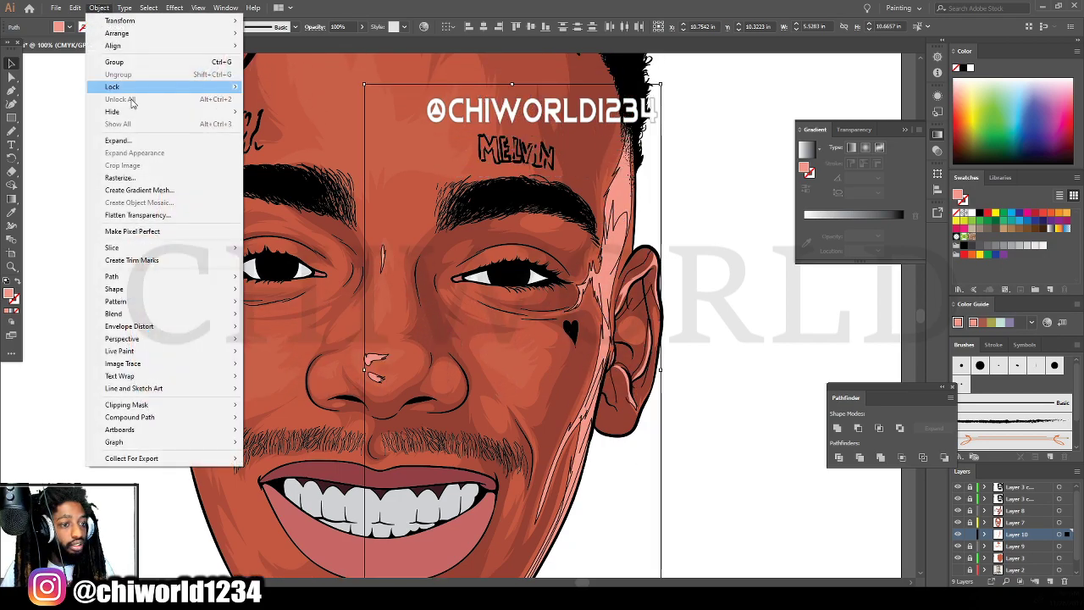
click(150, 140)
click(881, 457)
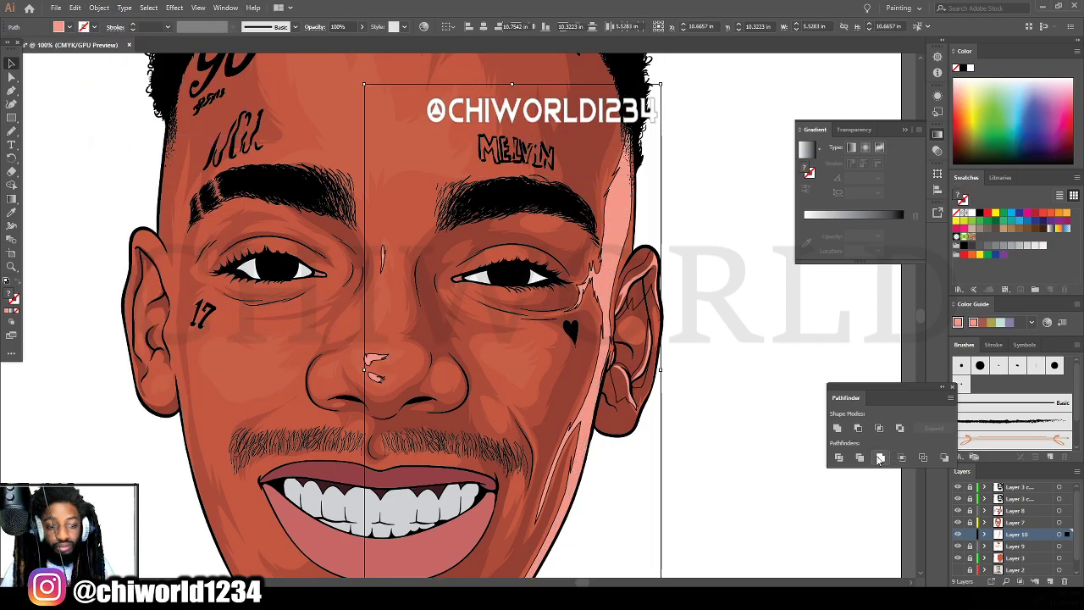
Adjust the merged highlights' CMYK colors with preview on: Magenta 3%, Yellow 15% and Black 12%.
click(75, 9)
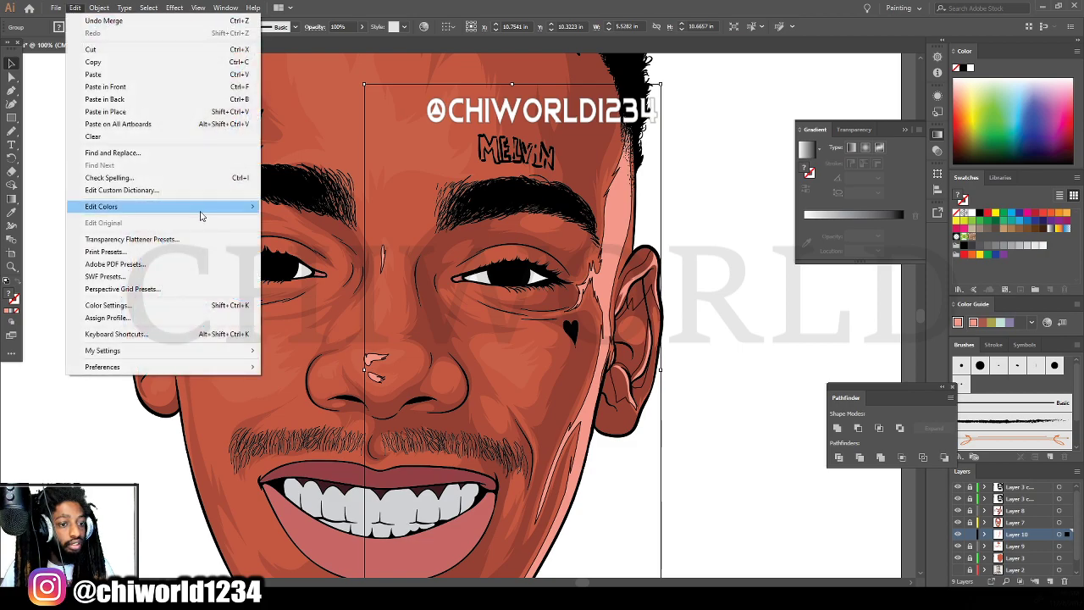
mouse_move(225, 208)
click(309, 235)
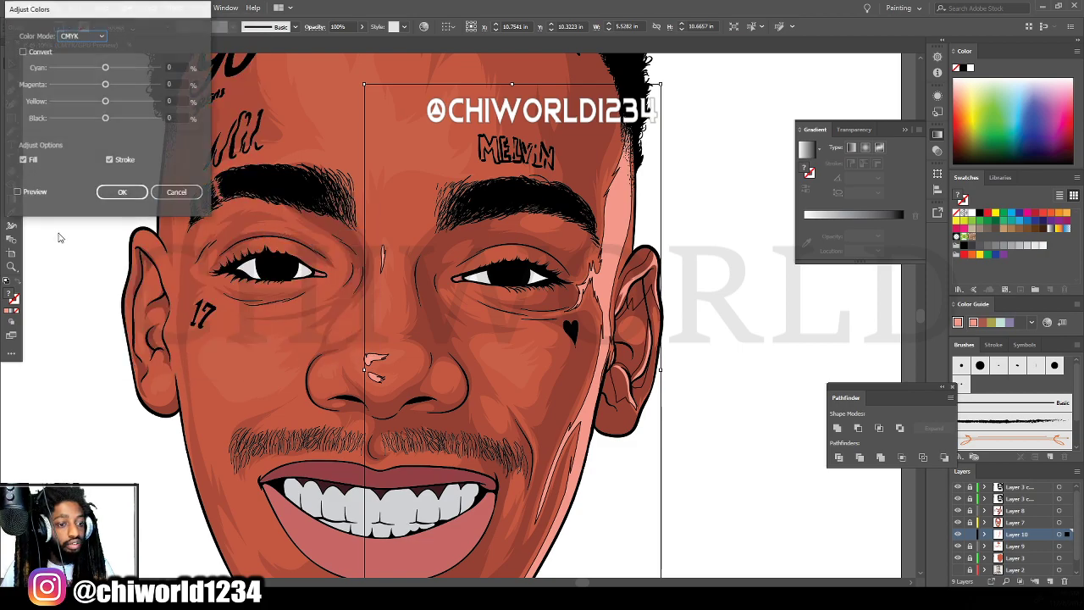
click(112, 120)
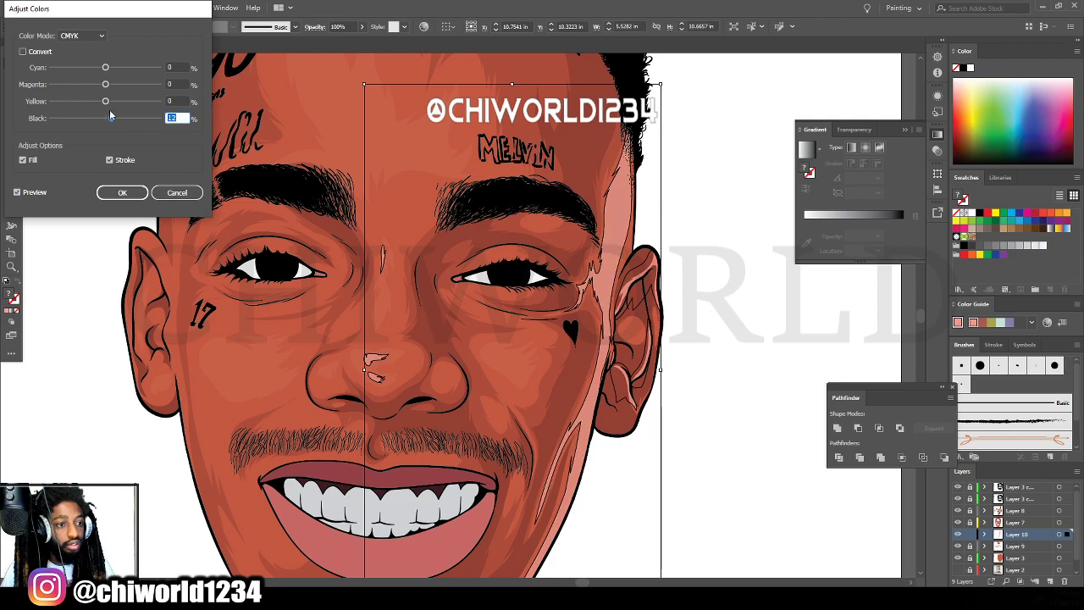
click(113, 101)
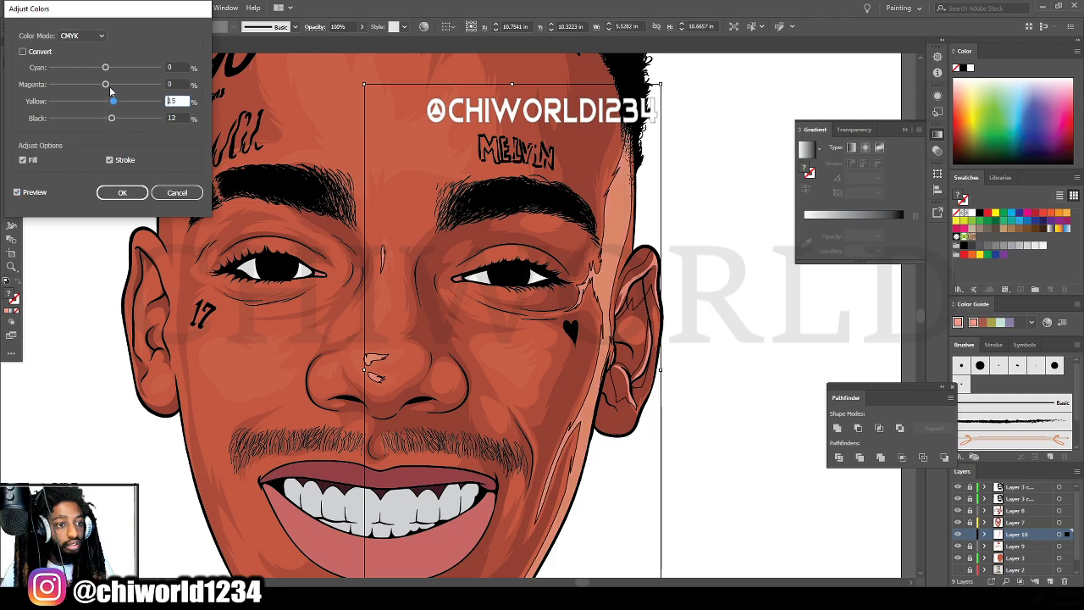
click(116, 84)
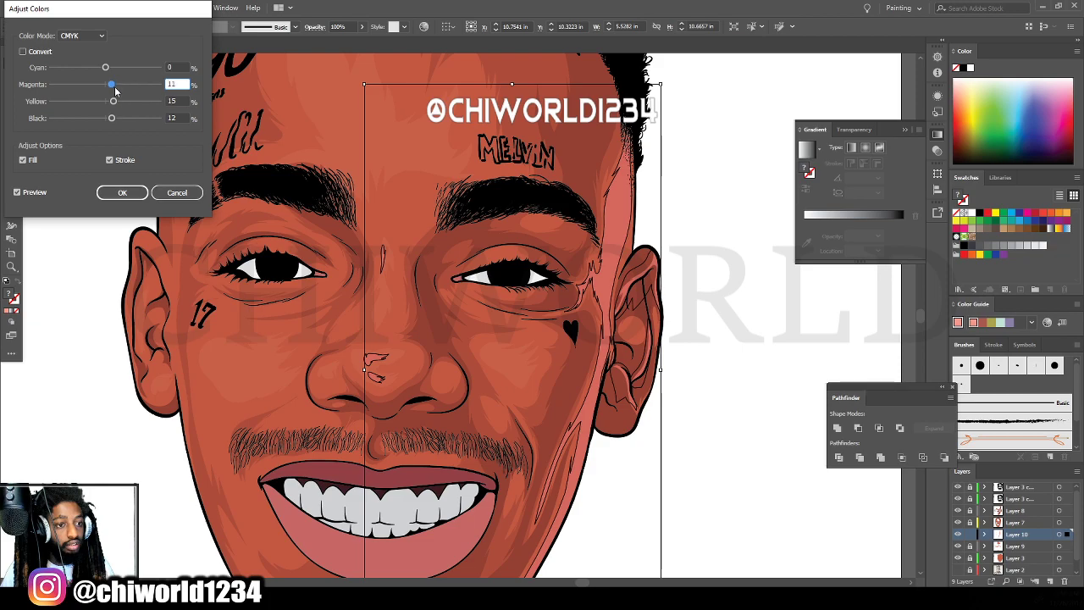
text(3)
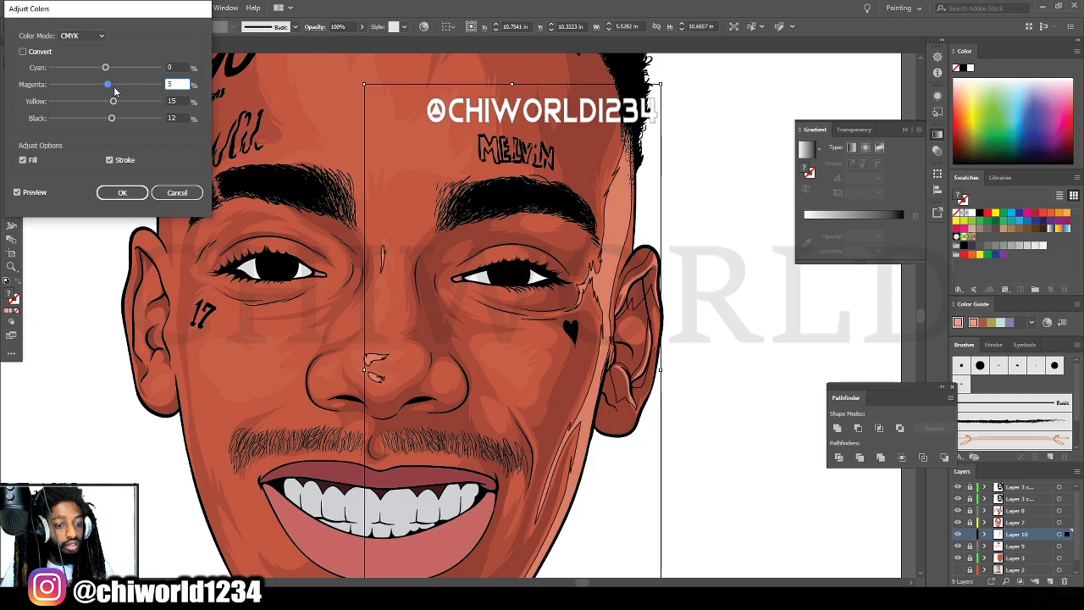
click(121, 193)
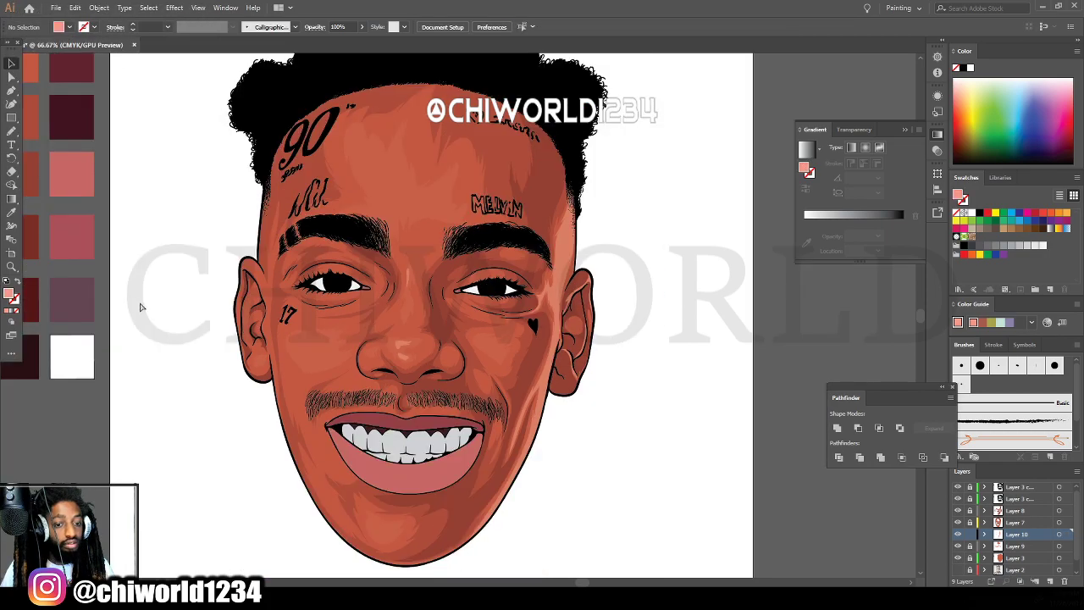
Isolate the merged salmon highlight group, remove the thin vertical highlight on the bridge of the nose, and exit isolation.
key(ctrl+minus)
key(ctrl+minus)
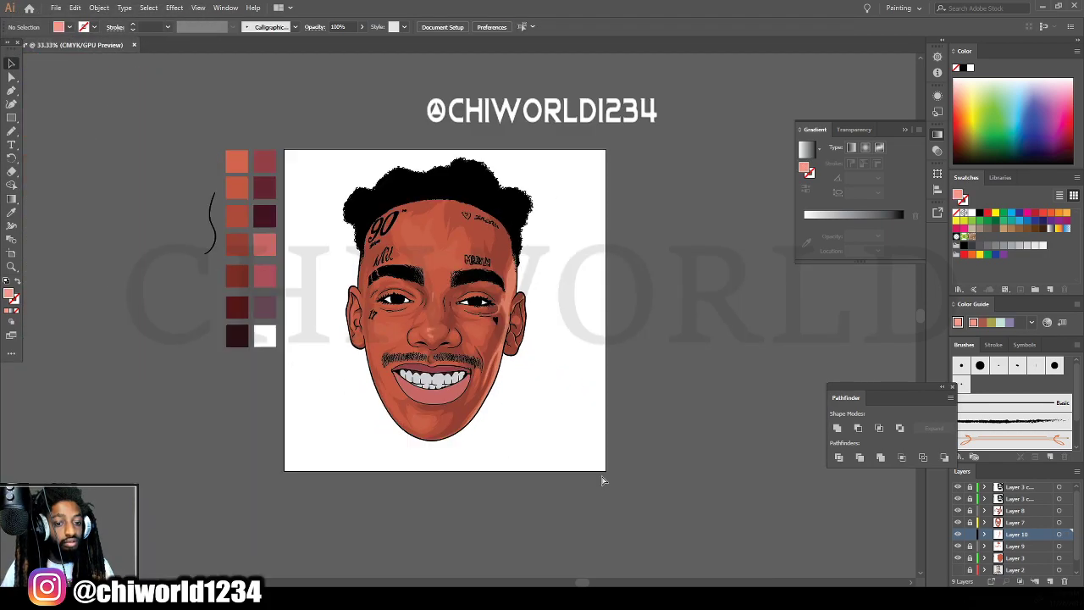
scroll(603, 479, left, 1)
scroll(603, 479, up, 2)
key(ctrl+equal)
key(ctrl+equal)
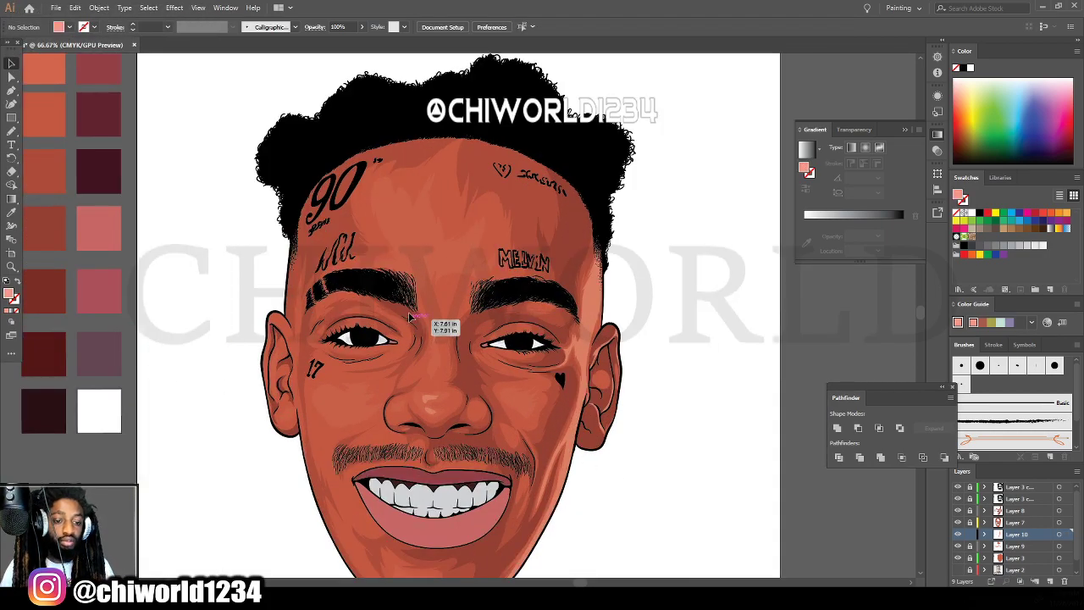
click(451, 349)
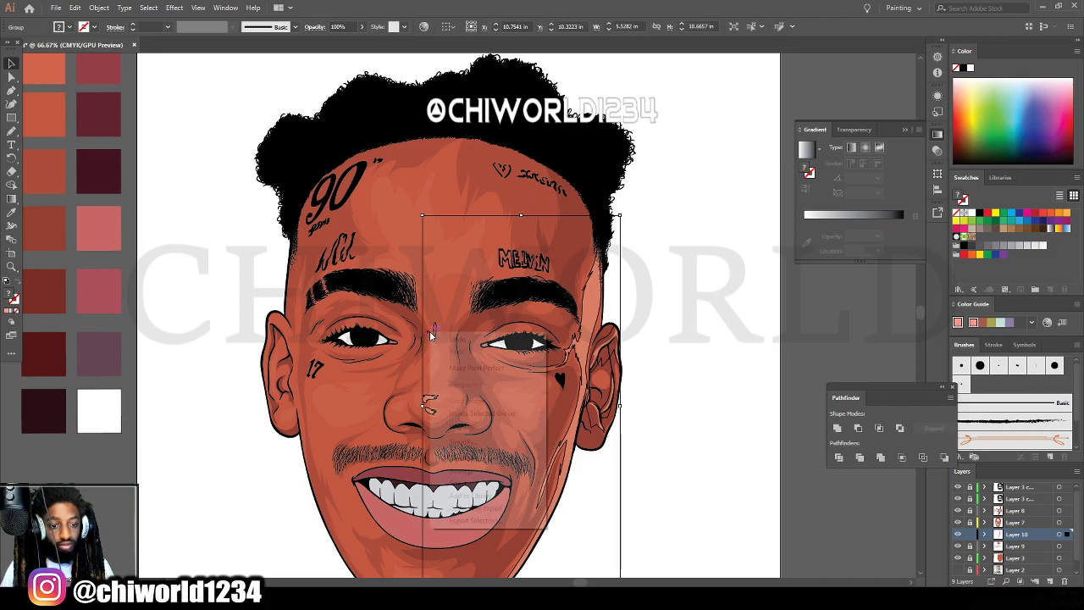
right_click(429, 332)
click(465, 410)
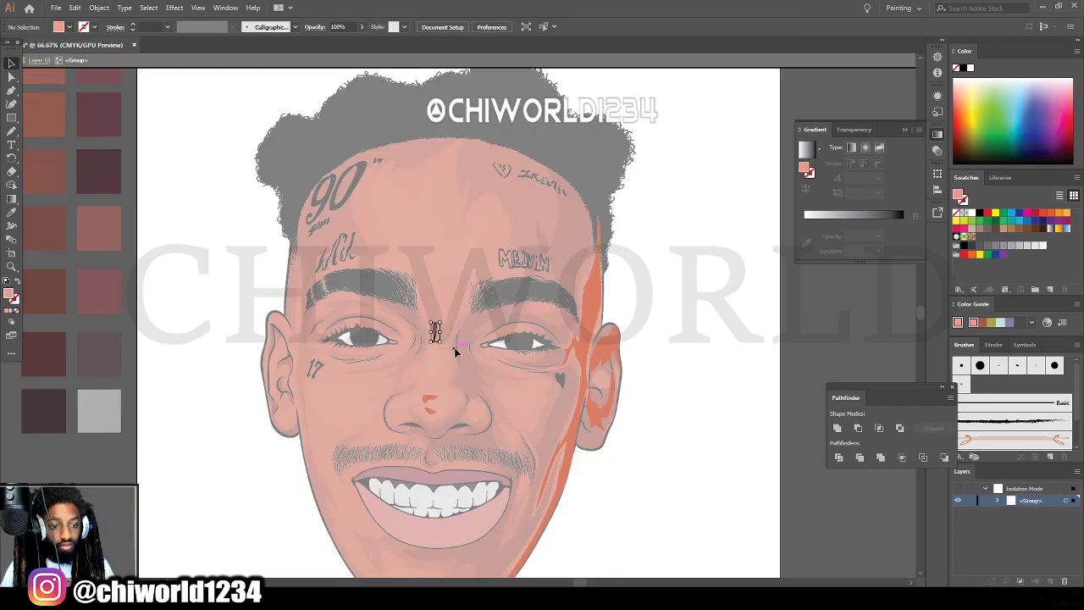
double_click(685, 384)
Add a new layer above Layer 8 and sample the fifth, dark red-brown swatch in the palette's first column as the fill.
key(ctrl+minus)
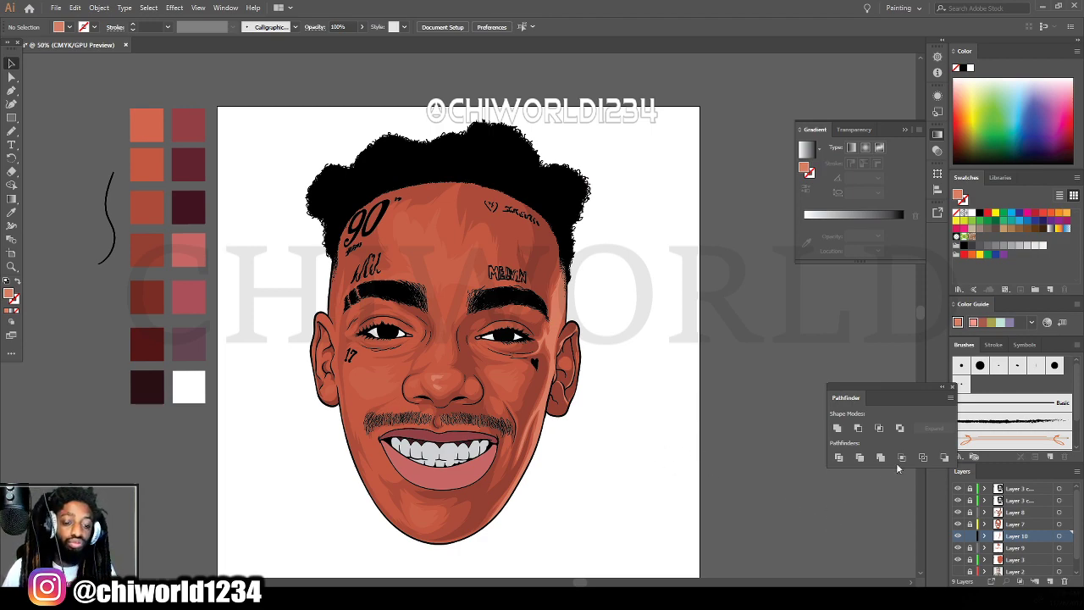
click(1021, 513)
click(1050, 581)
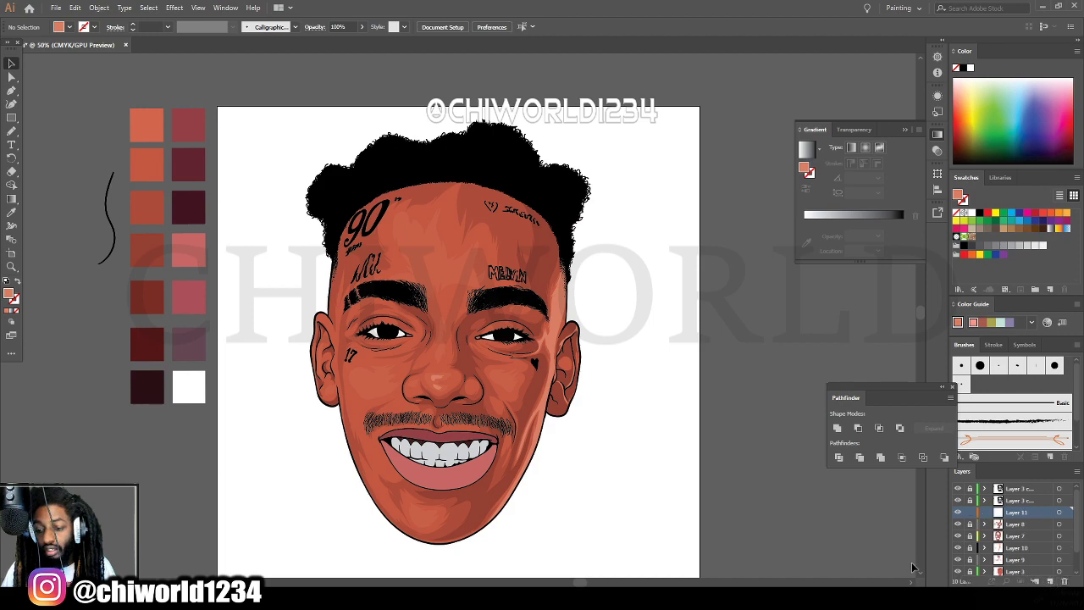
key(ctrl+plus)
scroll(652, 525, left, 2)
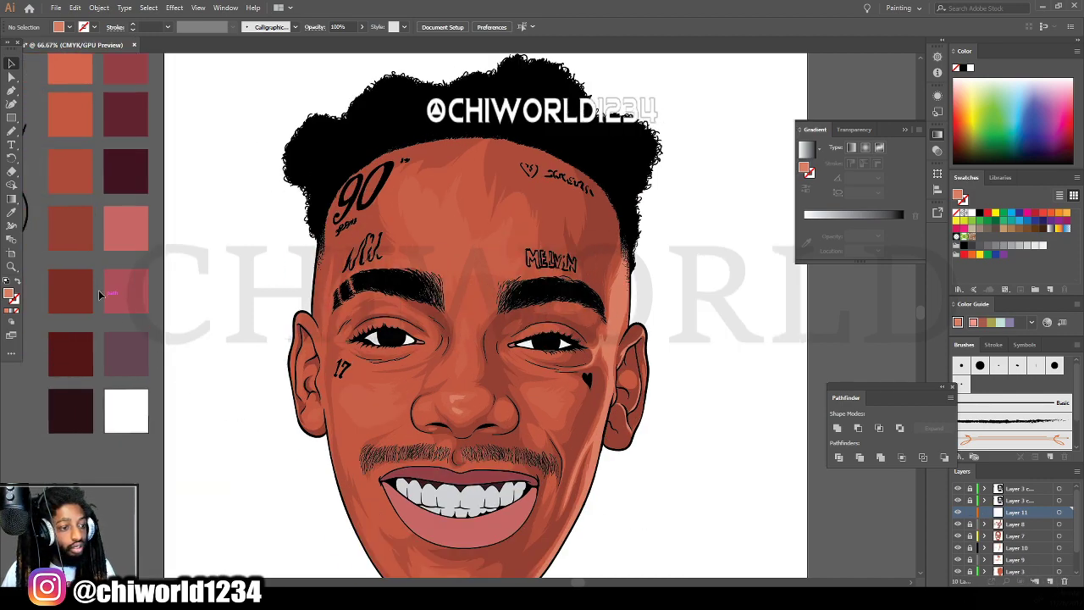
scroll(93, 247, up, 2)
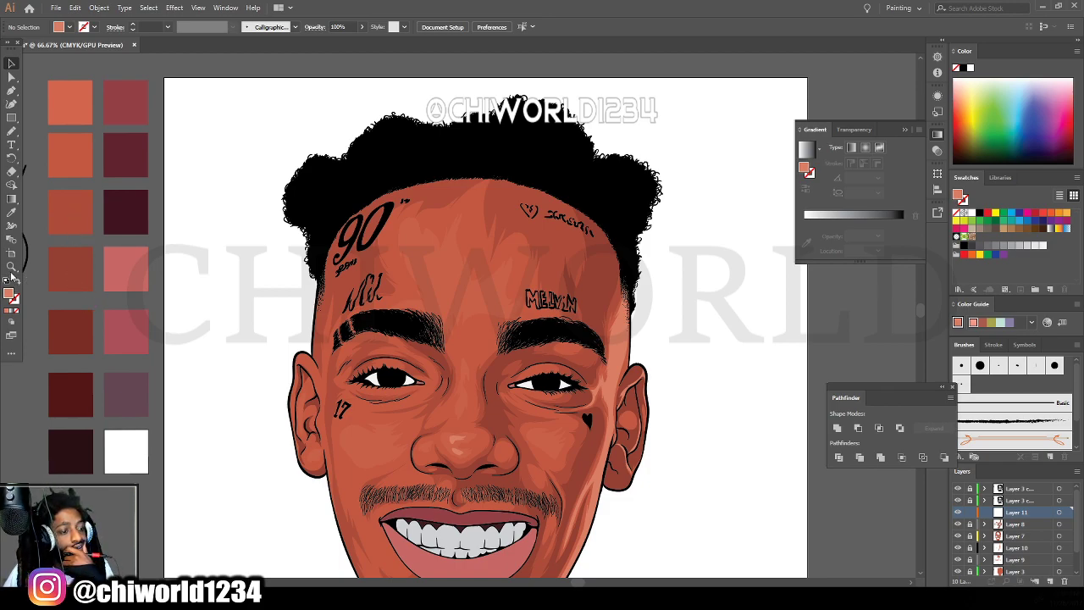
click(11, 214)
click(89, 328)
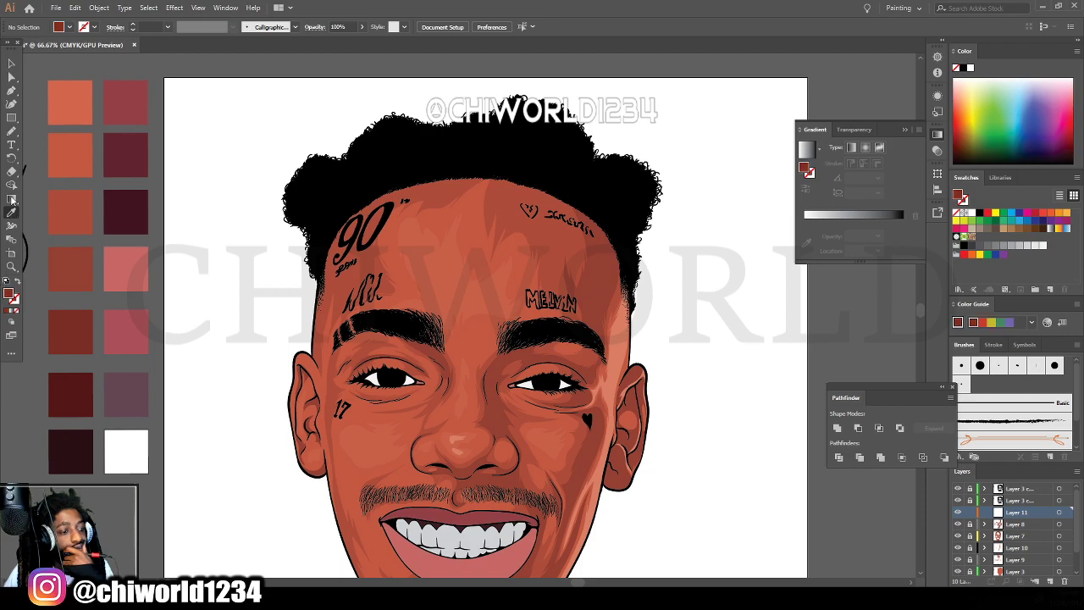
Draw a dark red-brown Pencil shadow beside the nose bridge, from the inner corner of the right-hand eye up to the eyebrow.
click(11, 131)
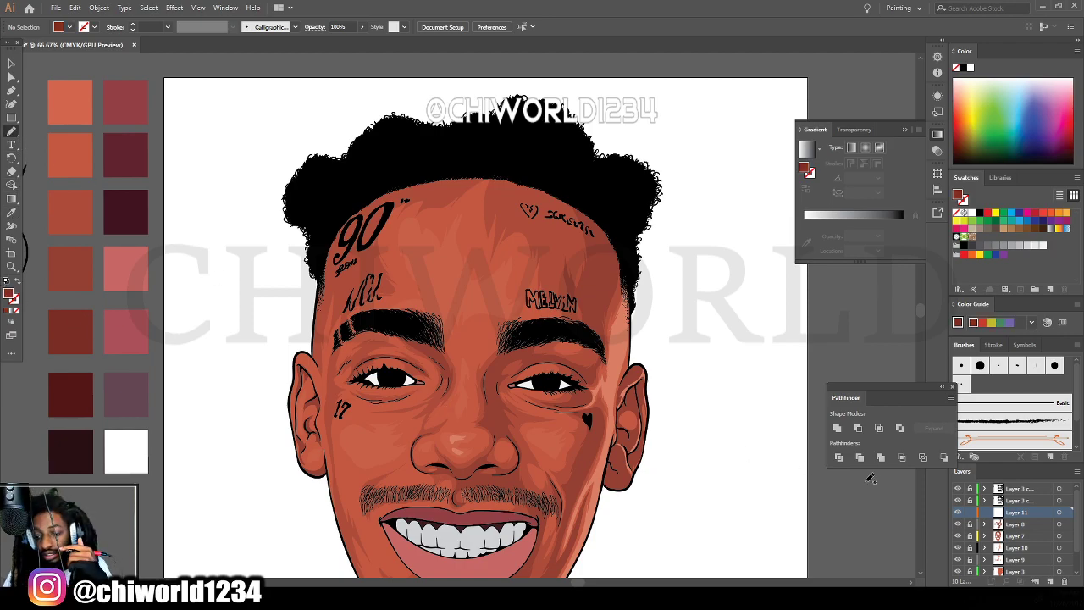
scroll(605, 510, down, 1)
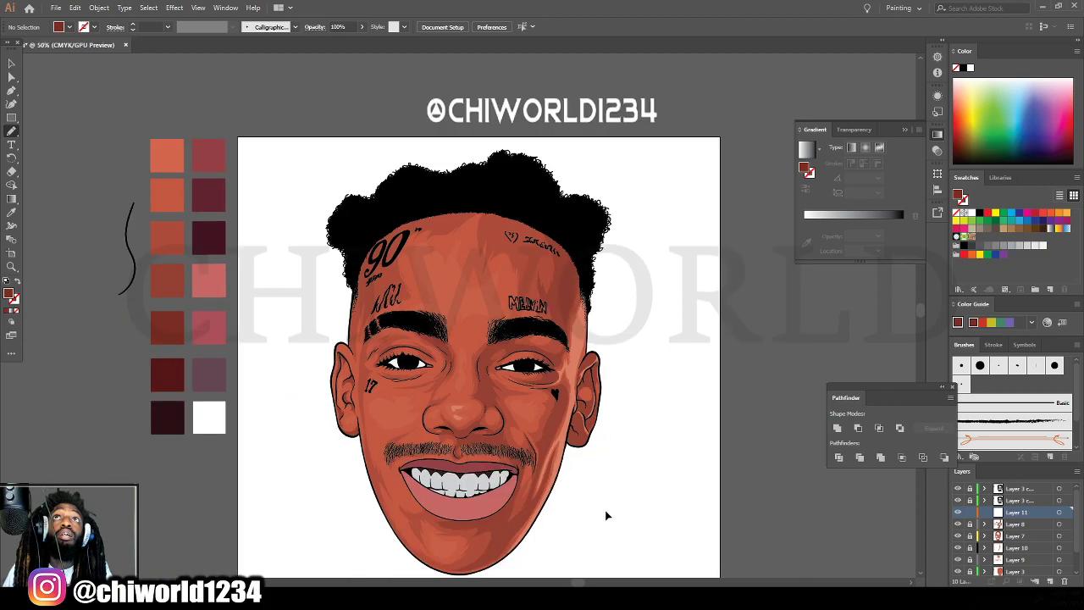
scroll(606, 476, down, 1)
scroll(606, 475, up, 5)
scroll(606, 476, up, 1)
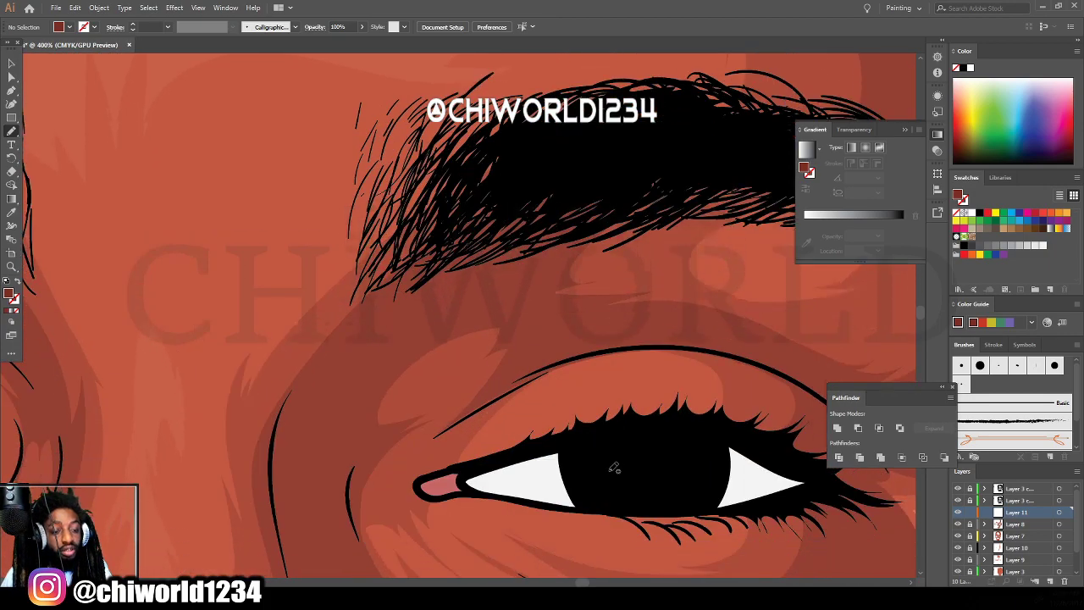
scroll(606, 476, down, 2)
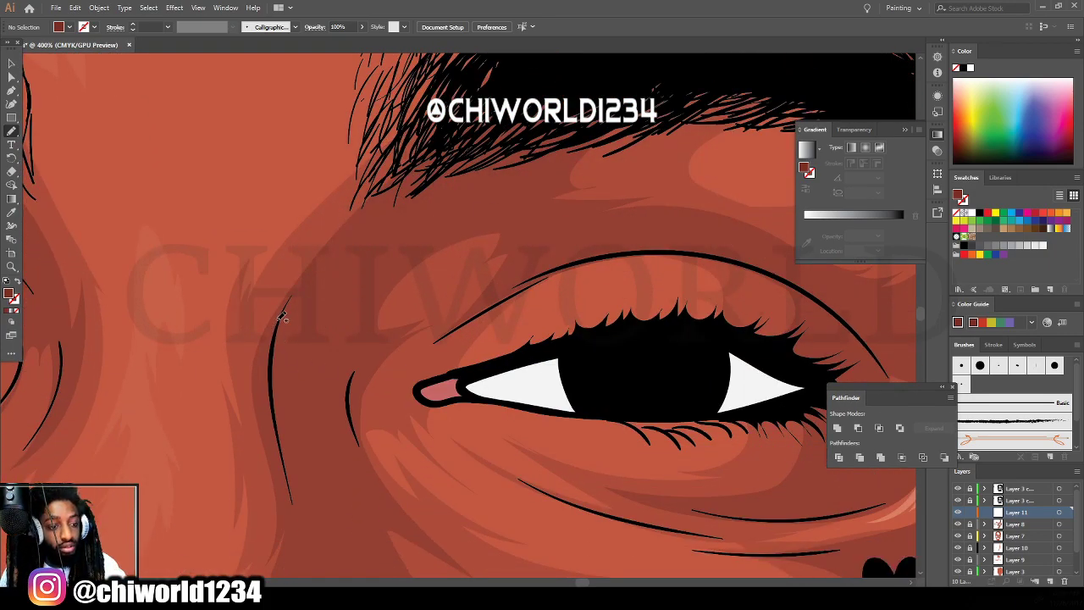
mouse_move(275, 332)
mouse_down()
mouse_move(298, 522)
mouse_move(306, 434)
mouse_move(343, 428)
mouse_move(368, 465)
mouse_move(359, 387)
mouse_move(390, 341)
mouse_move(356, 342)
mouse_move(392, 251)
mouse_move(570, 107)
mouse_move(407, 155)
mouse_move(299, 262)
mouse_move(272, 358)
mouse_up()
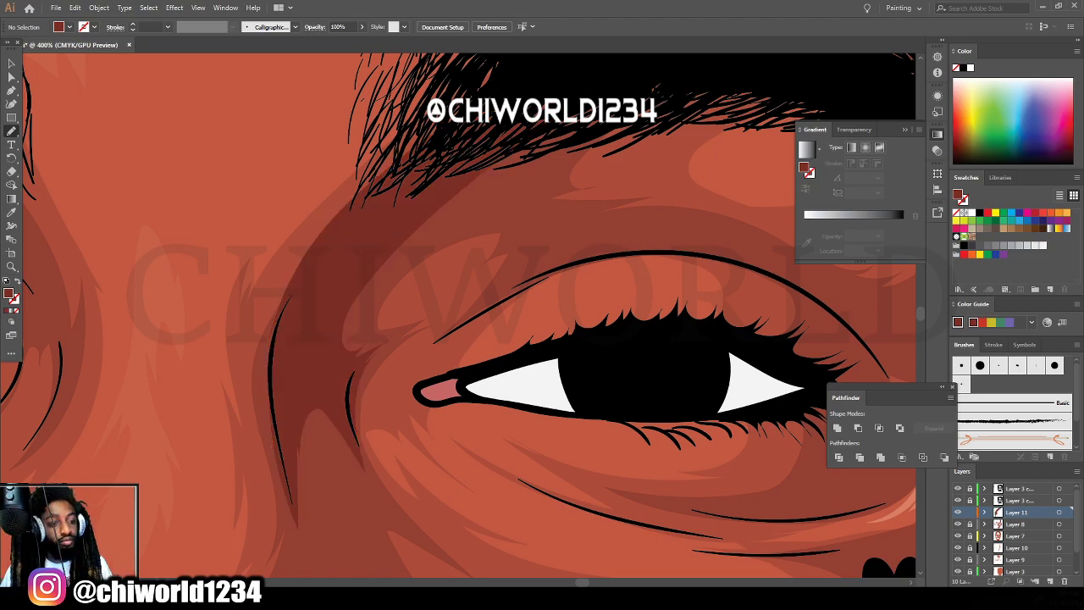
Try to draw a dark shadow above the right-hand nostril wing, rising along the side of the nose.
key(ctrl+minus)
key(ctrl+minus)
key(ctrl+minus)
key(ctrl+minus)
key(ctrl+minus)
key(ctrl+minus)
key(ctrl+equal)
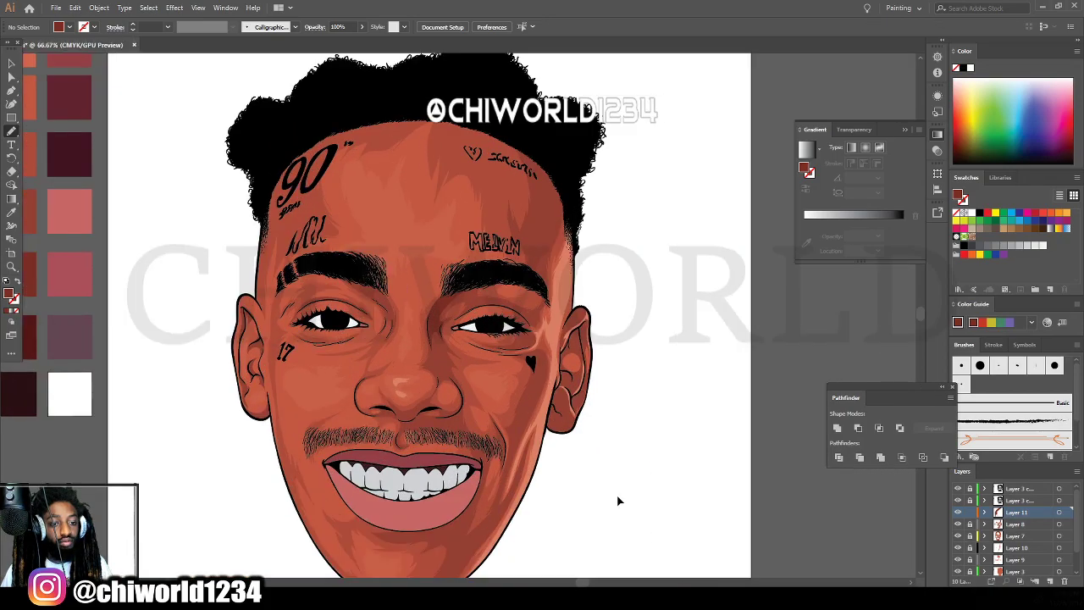
scroll(618, 500, up, 4)
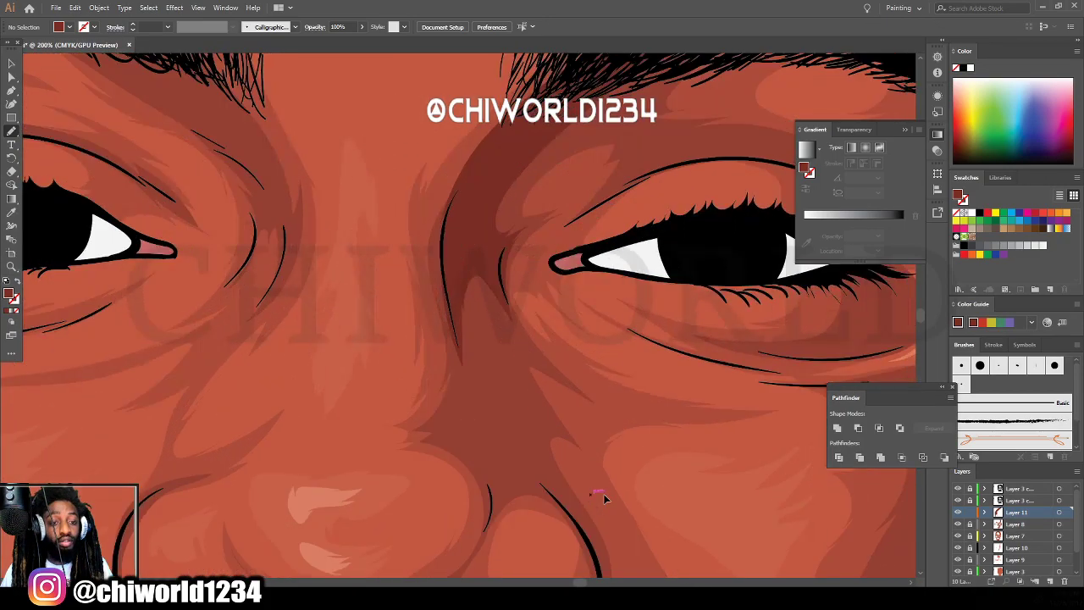
scroll(604, 499, up, 2)
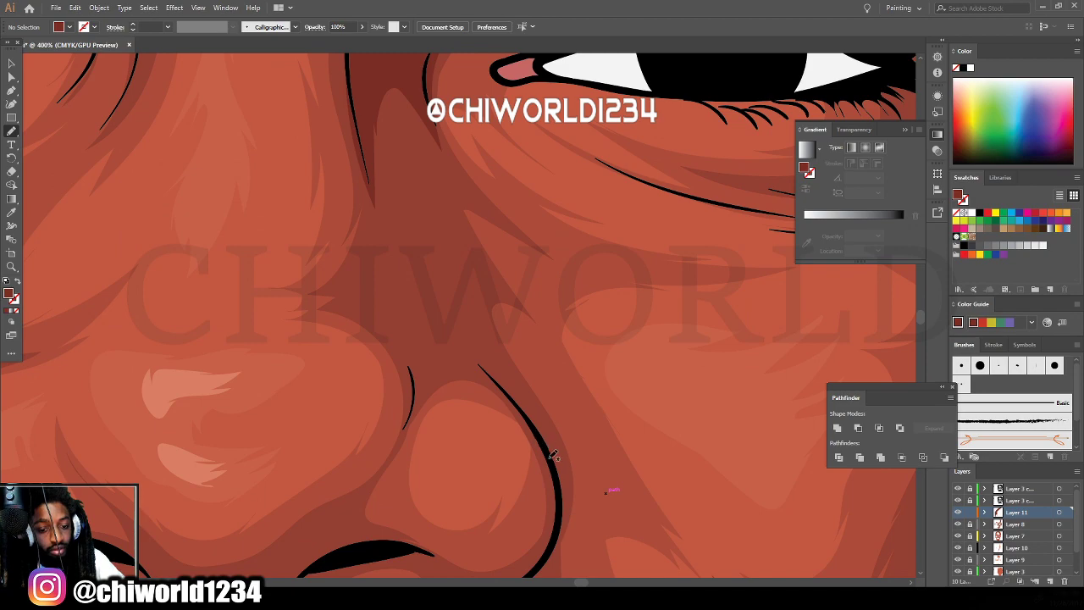
drag(549, 459, 499, 393)
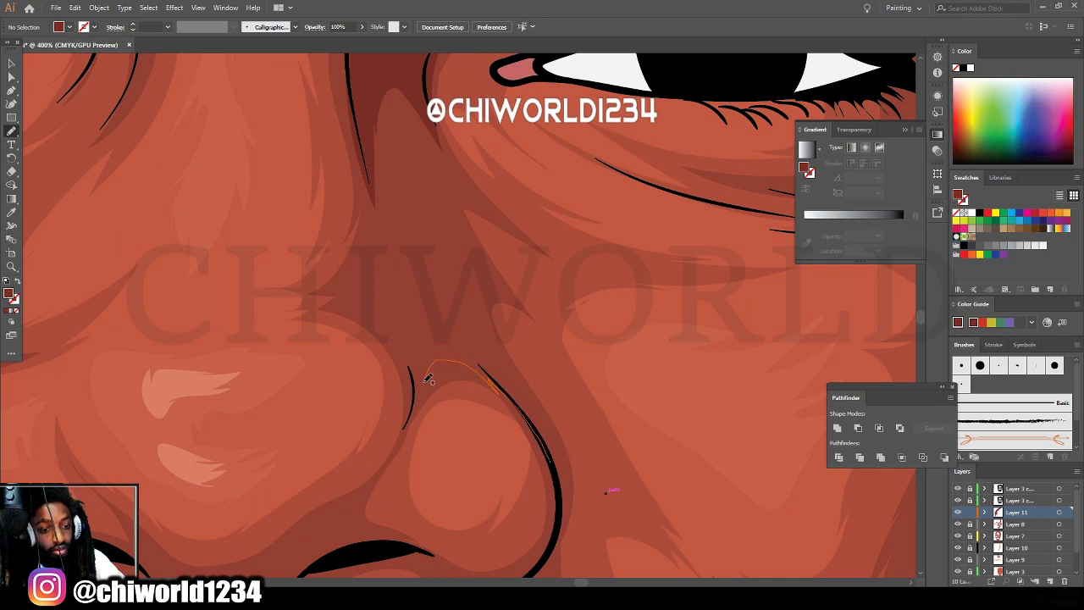
drag(409, 372, 406, 382)
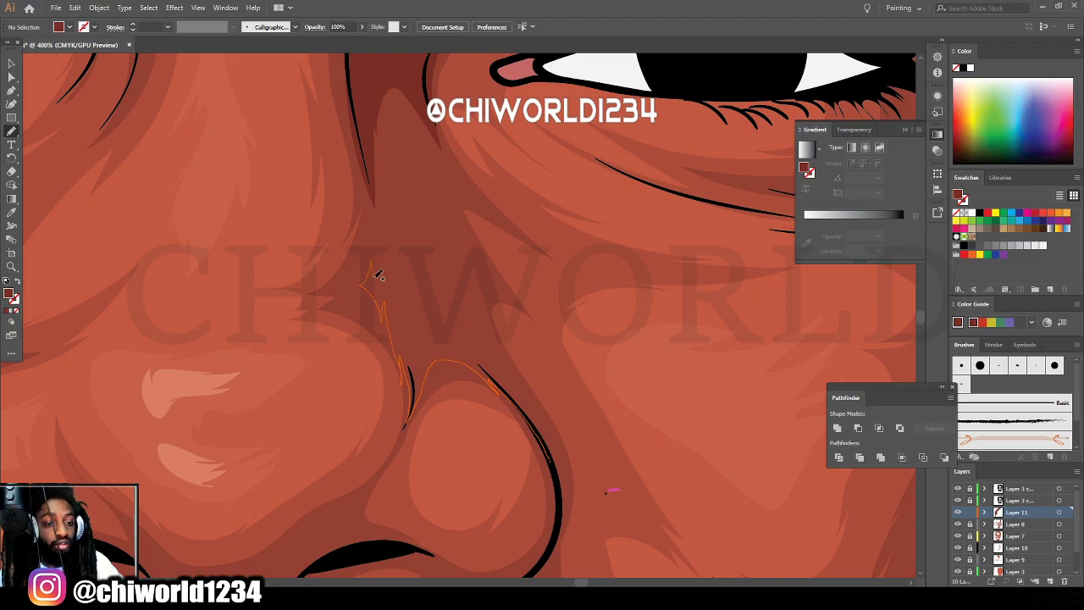
mouse_move(381, 235)
mouse_down()
mouse_move(404, 289)
mouse_move(403, 275)
mouse_move(534, 416)
mouse_move(559, 466)
mouse_up()
key(ctrl+minus)
key(ctrl+minus)
key(ctrl+minus)
key(ctrl+minus)
key(ctrl+minus)
key(ctrl+minus)
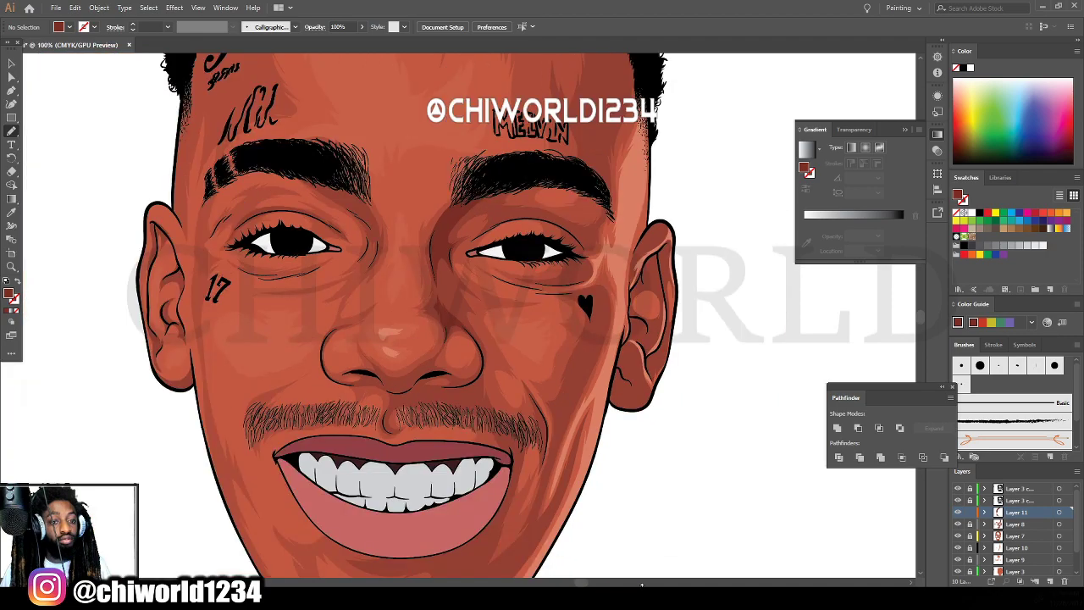
scroll(578, 539, left, 1)
key(ctrl+plus)
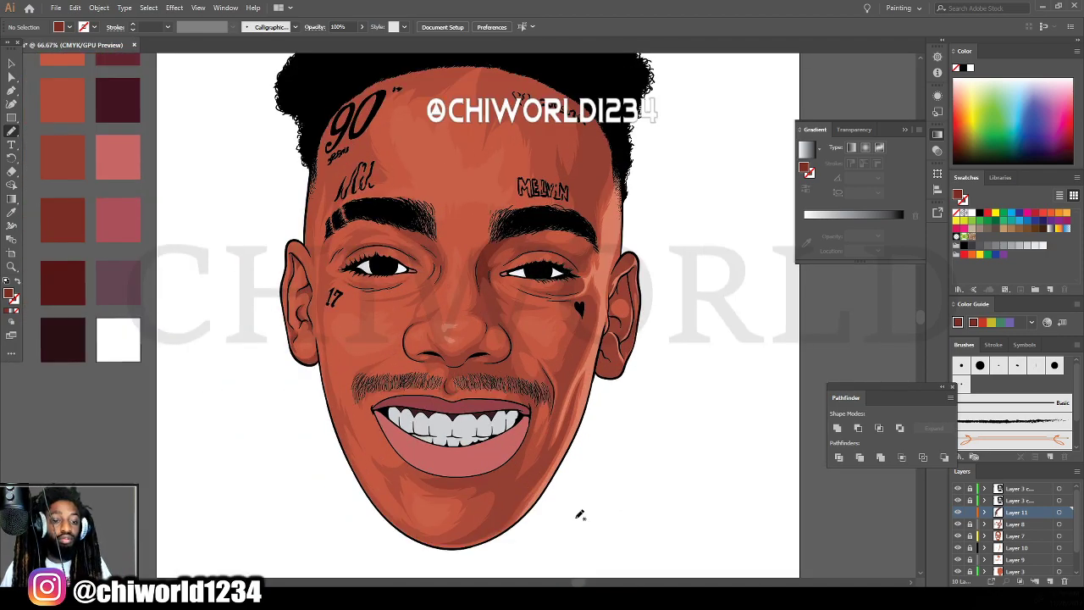
Draw a jagged dark red-brown shadow along the outer edge and top of the right-hand nostril wing.
key(ctrl+plus)
key(ctrl+plus)
key(ctrl+plus)
key(ctrl+plus)
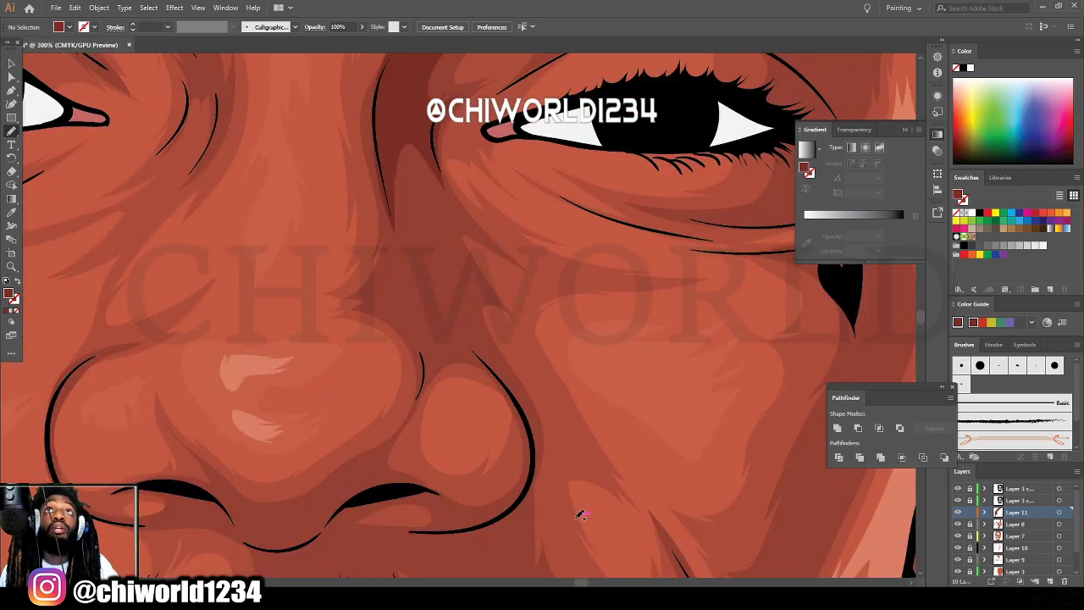
mouse_move(539, 438)
mouse_down()
mouse_move(454, 284)
mouse_move(460, 315)
mouse_move(452, 312)
mouse_move(446, 338)
mouse_move(425, 305)
mouse_move(426, 367)
mouse_move(430, 354)
mouse_move(456, 350)
mouse_move(507, 380)
mouse_move(530, 419)
mouse_move(536, 470)
mouse_up()
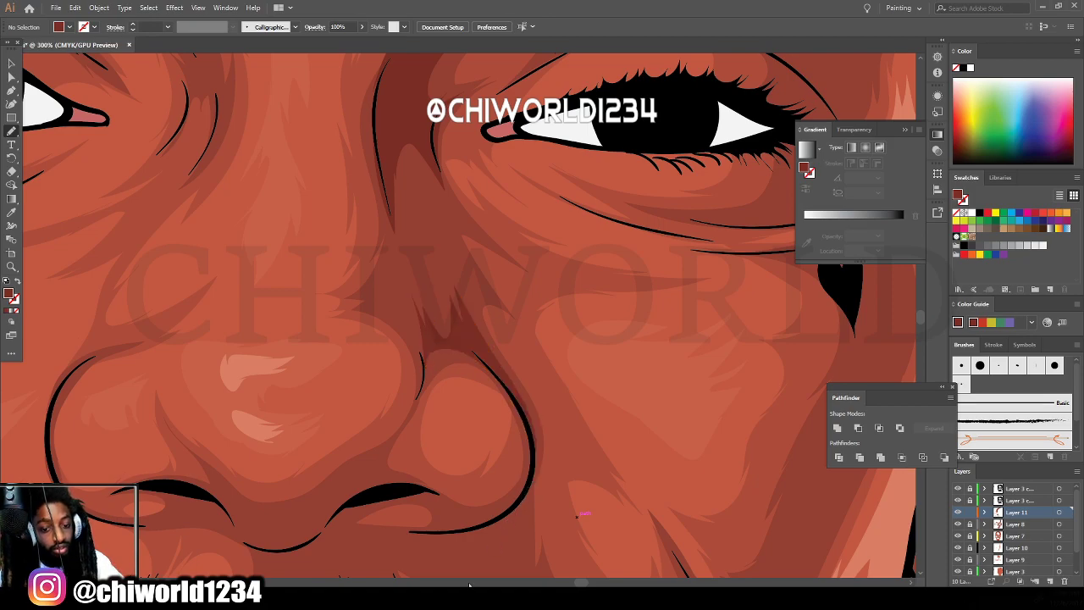
Draw dark red-brown shadow shapes around the right-hand nostril opening and across the underside of the nose tip.
key(ctrl+minus)
key(ctrl+minus)
key(ctrl+minus)
key(ctrl+minus)
key(ctrl+minus)
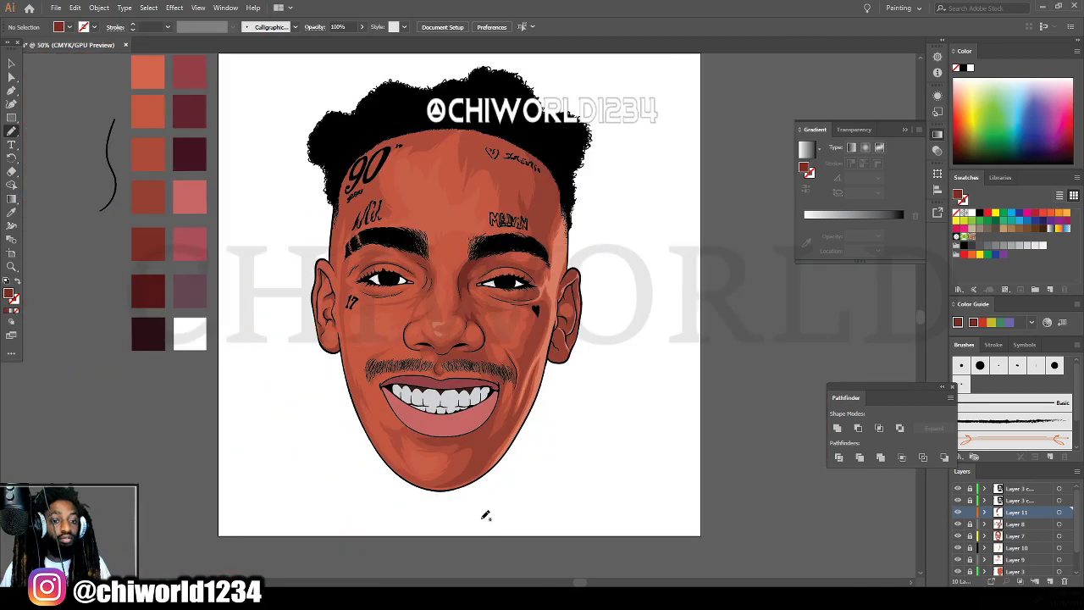
key(ctrl+plus)
key(ctrl+plus)
key(ctrl+plus)
key(ctrl+plus)
key(ctrl+plus)
key(ctrl+plus)
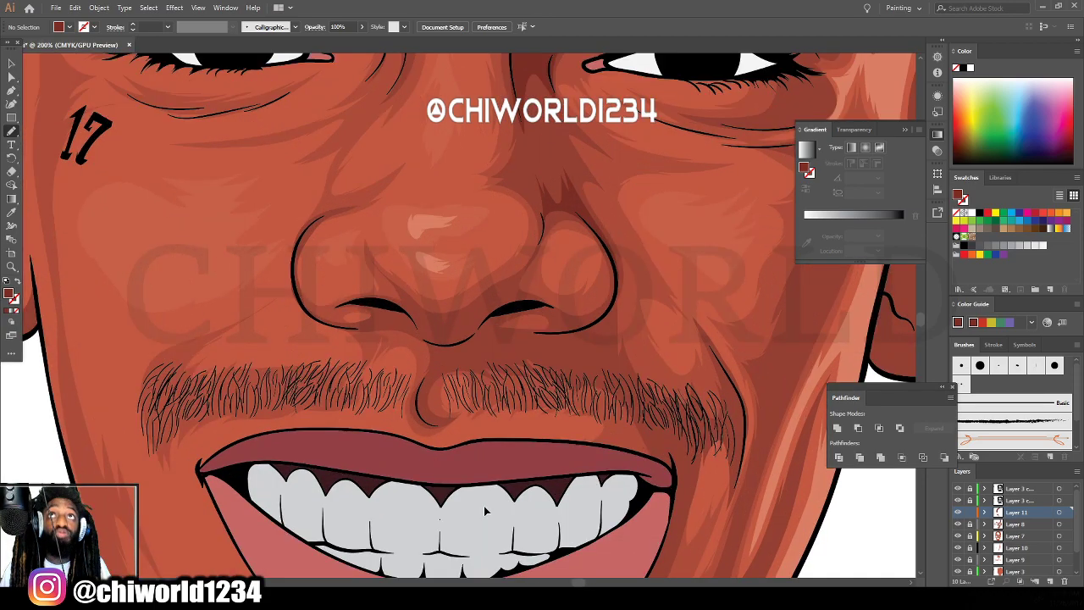
key(ctrl+plus)
key(ctrl+plus)
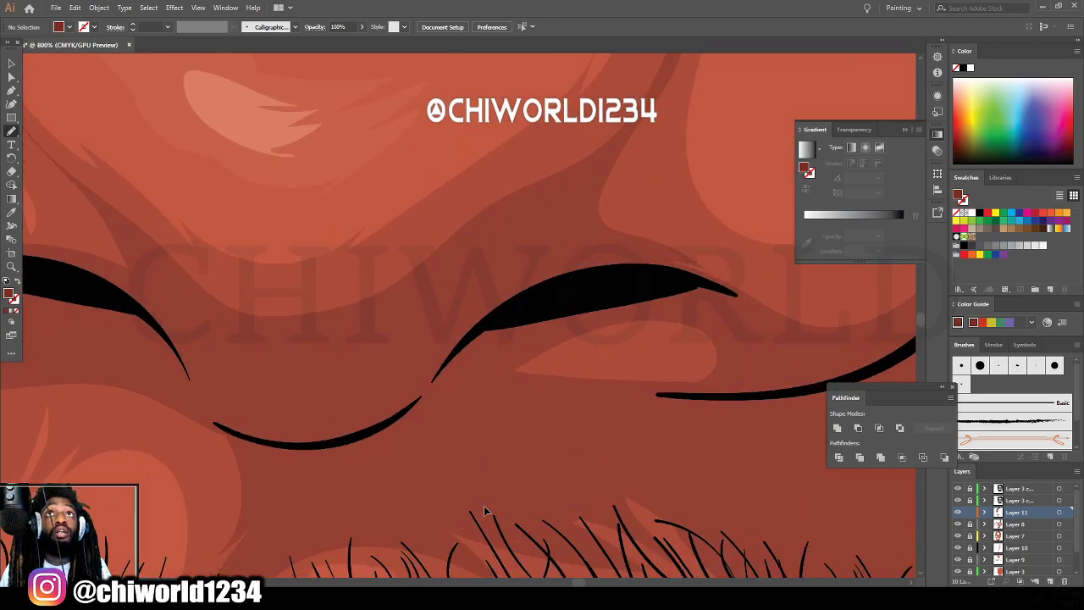
mouse_move(545, 282)
mouse_down()
mouse_move(469, 327)
mouse_move(422, 390)
mouse_move(369, 428)
mouse_move(551, 326)
mouse_move(647, 311)
mouse_move(764, 337)
mouse_move(745, 299)
mouse_move(667, 268)
mouse_move(520, 305)
mouse_up()
mouse_move(576, 284)
mouse_down()
mouse_move(496, 317)
mouse_move(525, 246)
mouse_move(568, 187)
mouse_move(385, 335)
mouse_move(262, 358)
mouse_move(116, 276)
mouse_move(189, 392)
mouse_move(362, 435)
mouse_move(524, 311)
mouse_up()
Extend the dark under-nose shadow around the left-hand nostril and along the lower edge of its wing.
key(ctrl+minus)
key(ctrl+minus)
key(ctrl+minus)
key(ctrl+minus)
scroll(517, 452, left, 2)
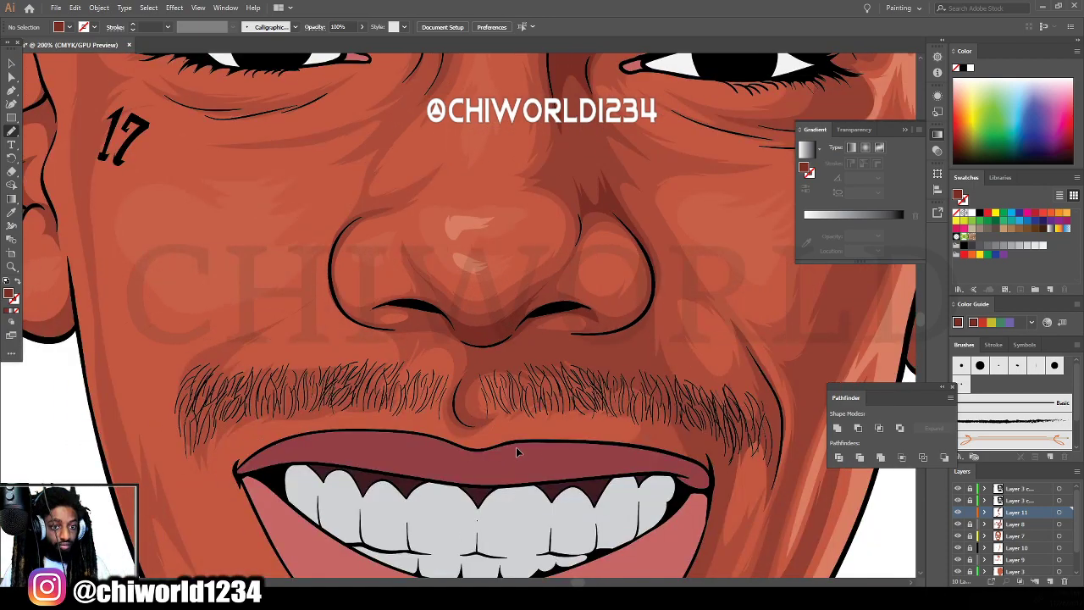
key(ctrl+equal)
key(ctrl+equal)
key(ctrl+equal)
key(ctrl+equal)
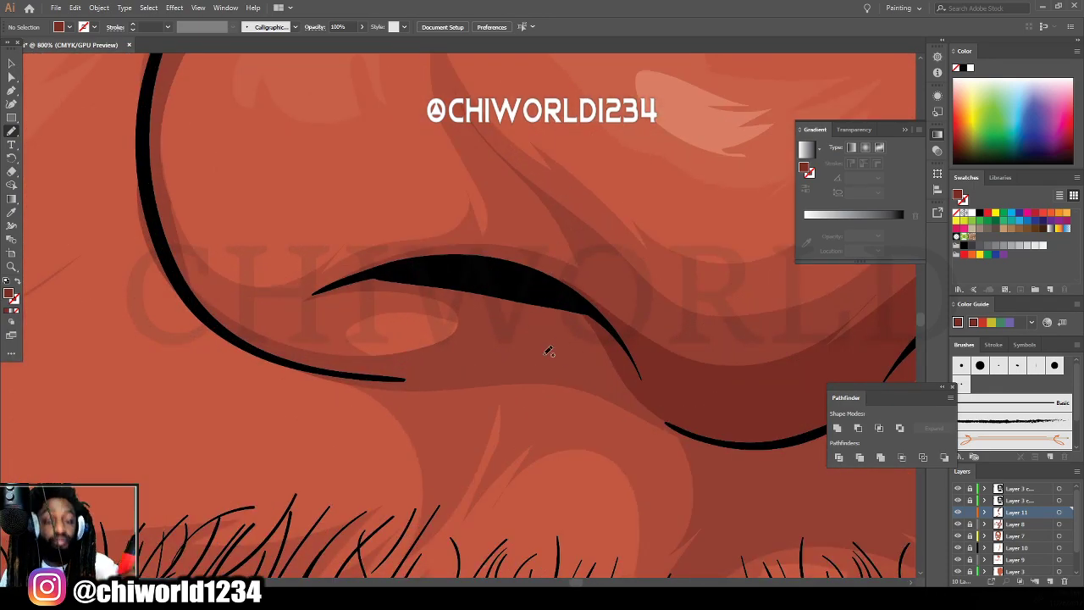
mouse_move(679, 424)
mouse_down()
mouse_move(544, 364)
mouse_move(458, 376)
mouse_move(254, 345)
mouse_move(287, 355)
mouse_move(494, 322)
mouse_move(391, 278)
mouse_move(324, 288)
mouse_move(418, 253)
mouse_move(560, 264)
mouse_move(703, 391)
mouse_move(751, 419)
mouse_up()
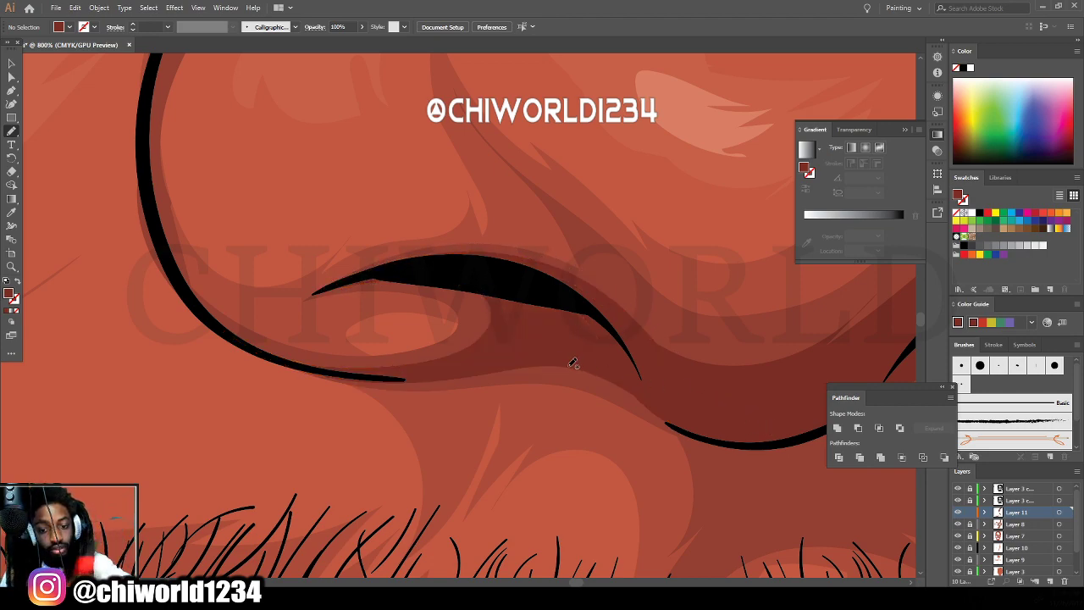
drag(489, 362, 735, 438)
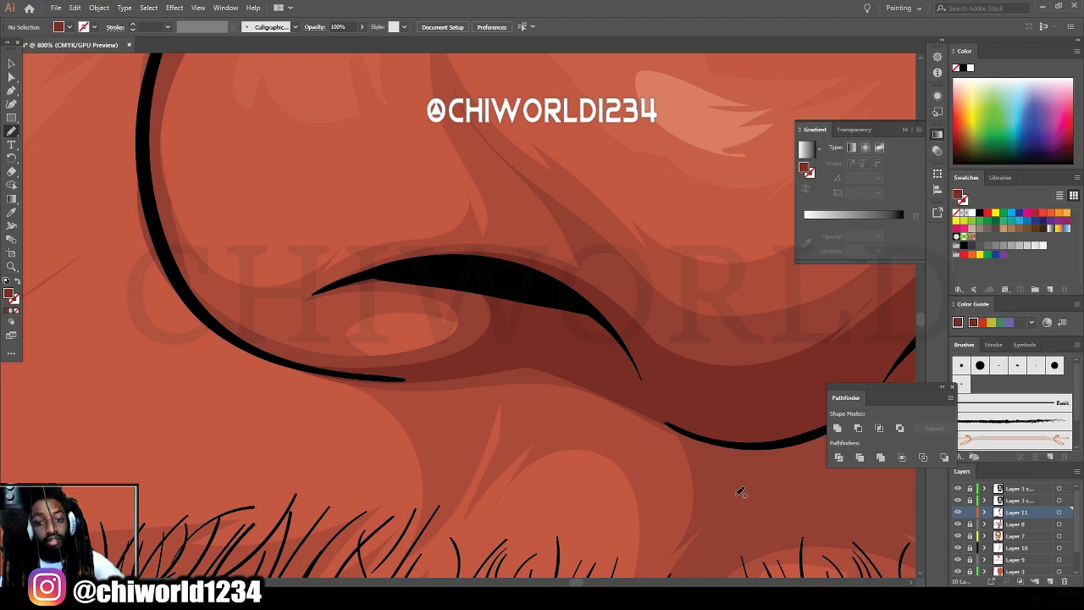
Draw a dark red-brown shadow below the right-hand nostril, from the base of the nose out under the nostril wing.
key(ctrl+minus)
key(ctrl+minus)
key(ctrl+minus)
key(ctrl+minus)
key(ctrl+minus)
key(ctrl+minus)
scroll(740, 476, right, 1)
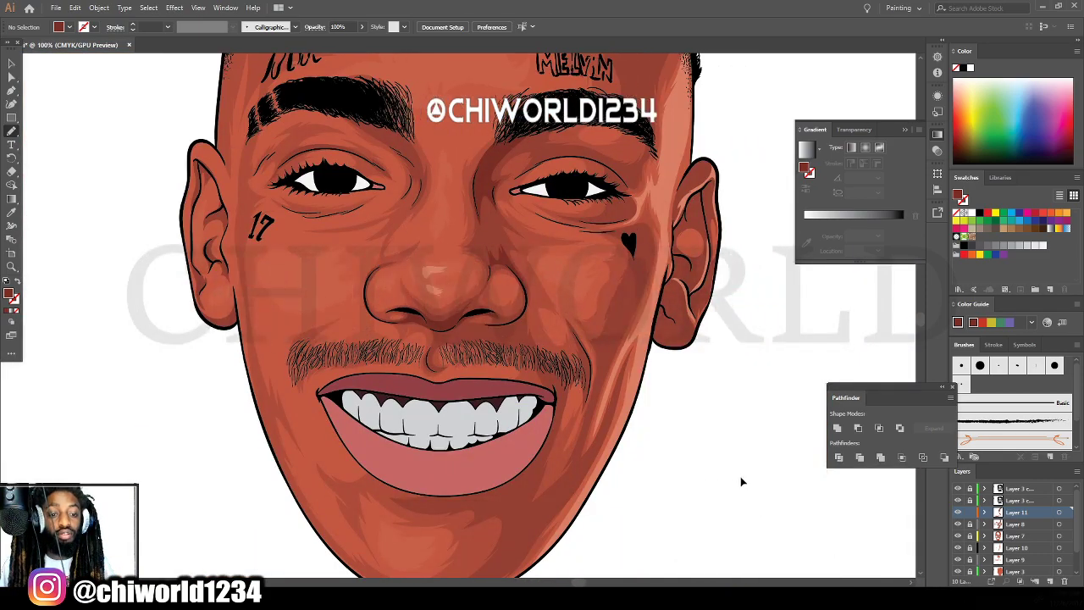
key(ctrl+equal)
key(ctrl+equal)
scroll(738, 477, up, 2)
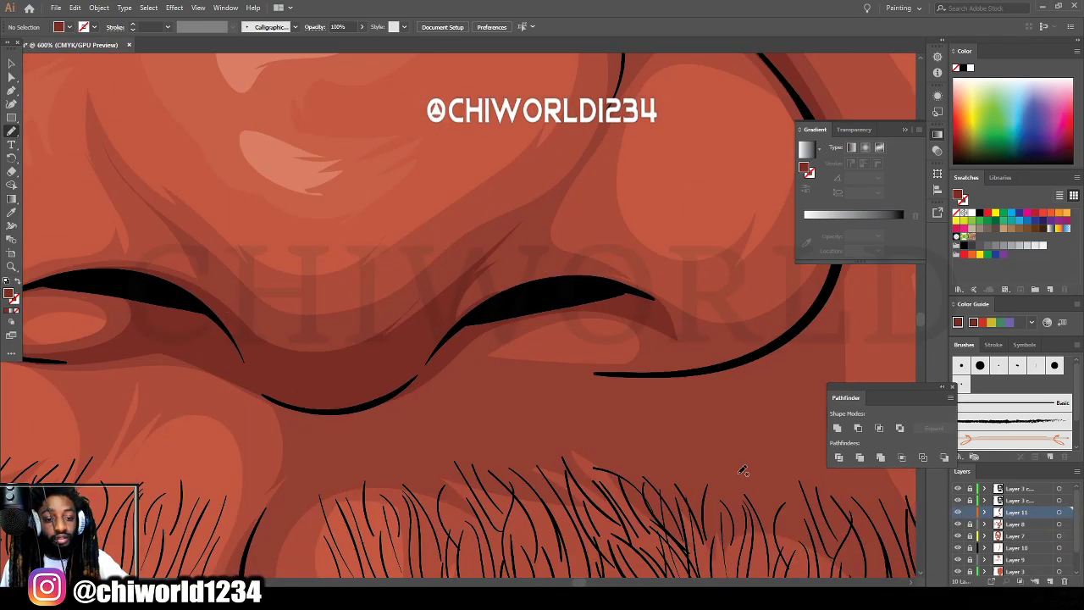
mouse_move(439, 362)
mouse_down()
mouse_move(658, 367)
mouse_move(809, 333)
mouse_move(779, 431)
mouse_move(598, 406)
mouse_move(367, 404)
mouse_up()
Draw a long jagged dark shadow from the right-hand nostril wing down across the mustache toward the mouth corner.
scroll(449, 505, down, 8)
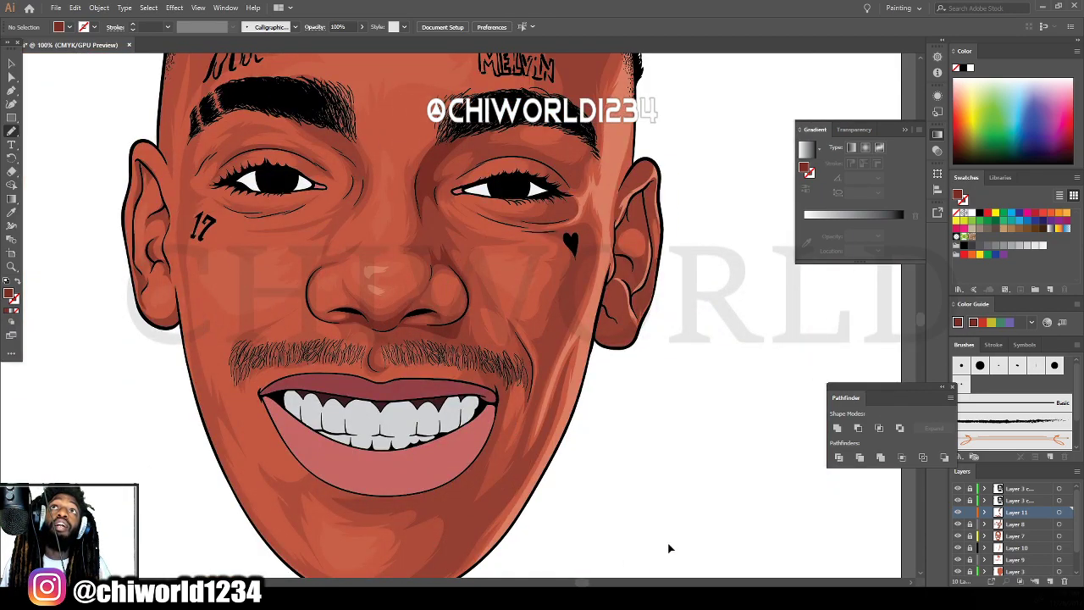
key(ctrl+equal)
key(ctrl+equal)
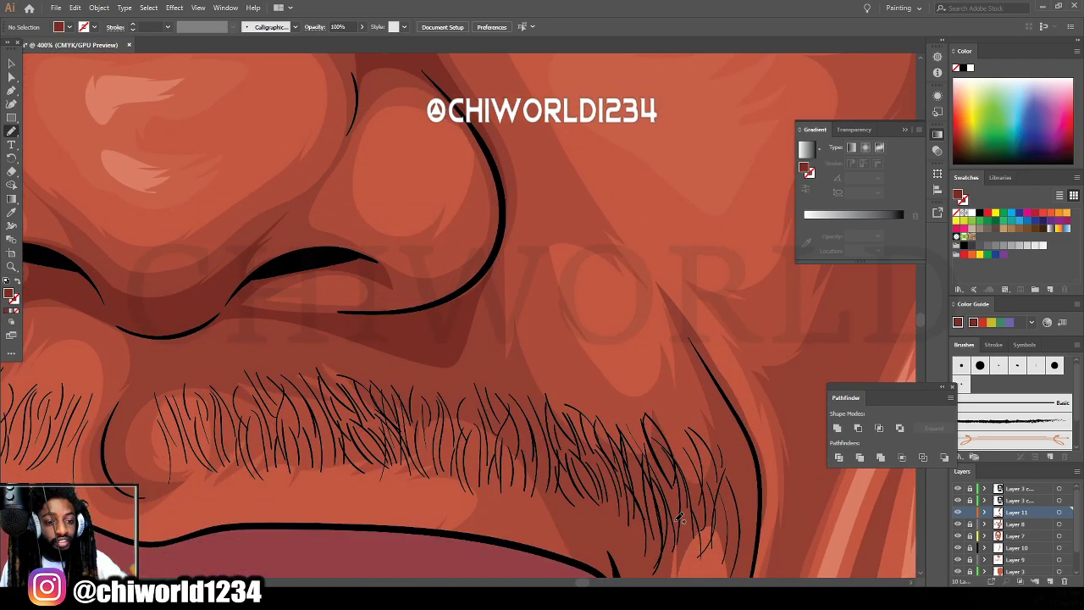
drag(356, 315, 451, 285)
mouse_move(499, 219)
mouse_down()
mouse_move(503, 161)
mouse_move(513, 226)
mouse_move(491, 301)
mouse_move(503, 278)
mouse_move(499, 363)
mouse_move(628, 479)
mouse_move(638, 402)
mouse_move(639, 557)
mouse_move(629, 564)
mouse_move(543, 478)
mouse_move(543, 489)
mouse_move(504, 479)
mouse_move(463, 407)
mouse_move(342, 323)
mouse_move(310, 320)
mouse_up()
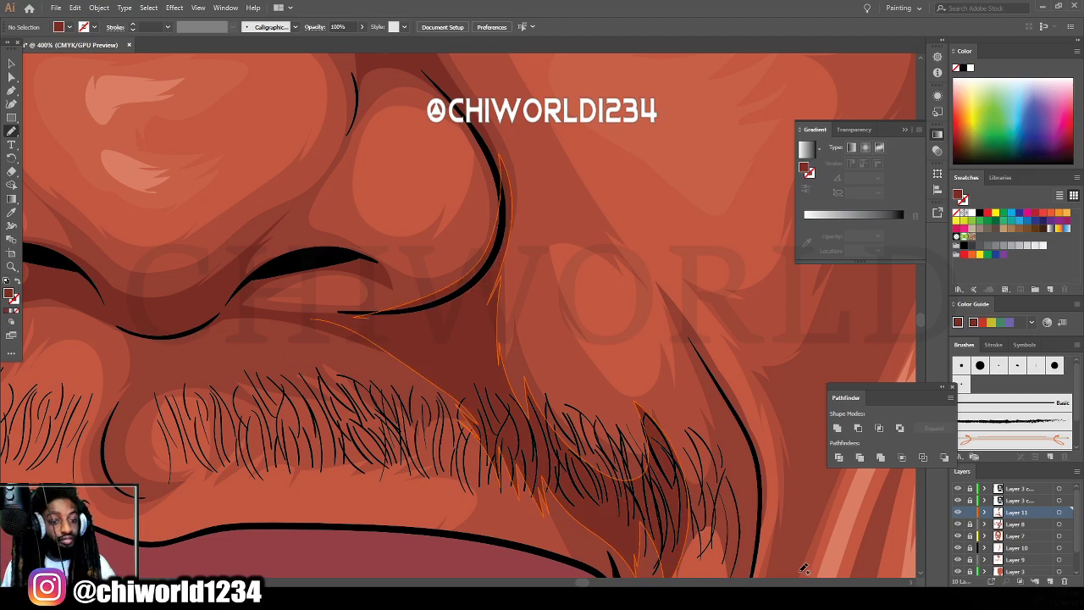
Draw a dark red-brown shadow between the right-hand eyebrow and the eyelid crease, and erase the part spilling below the crease.
key(ctrl+minus)
key(ctrl+minus)
key(ctrl+minus)
key(ctrl+minus)
key(ctrl+minus)
key(ctrl+minus)
scroll(668, 458, up, 5)
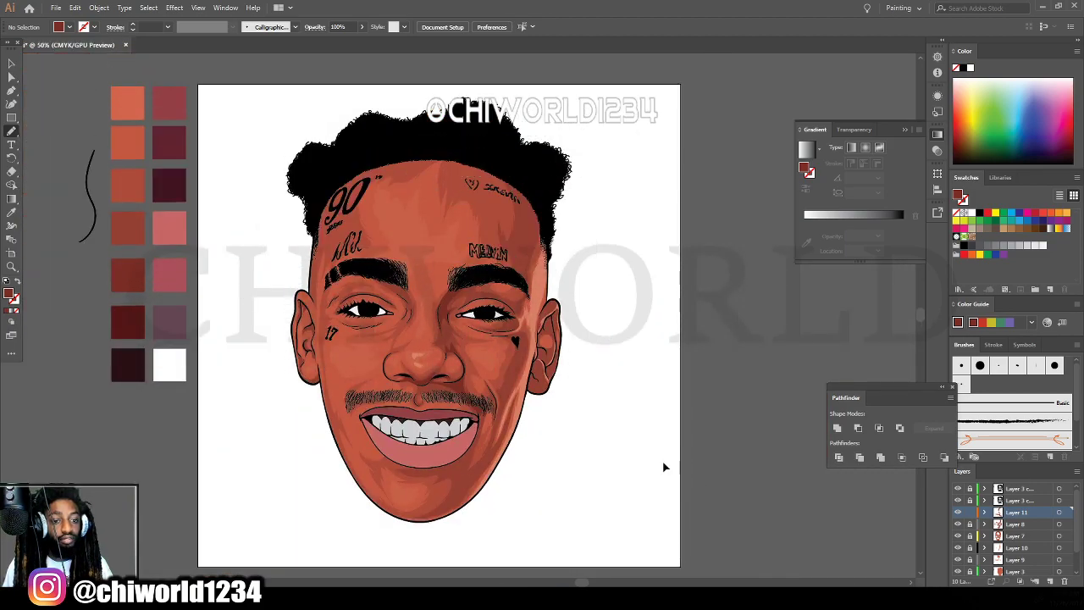
scroll(664, 466, up, 3)
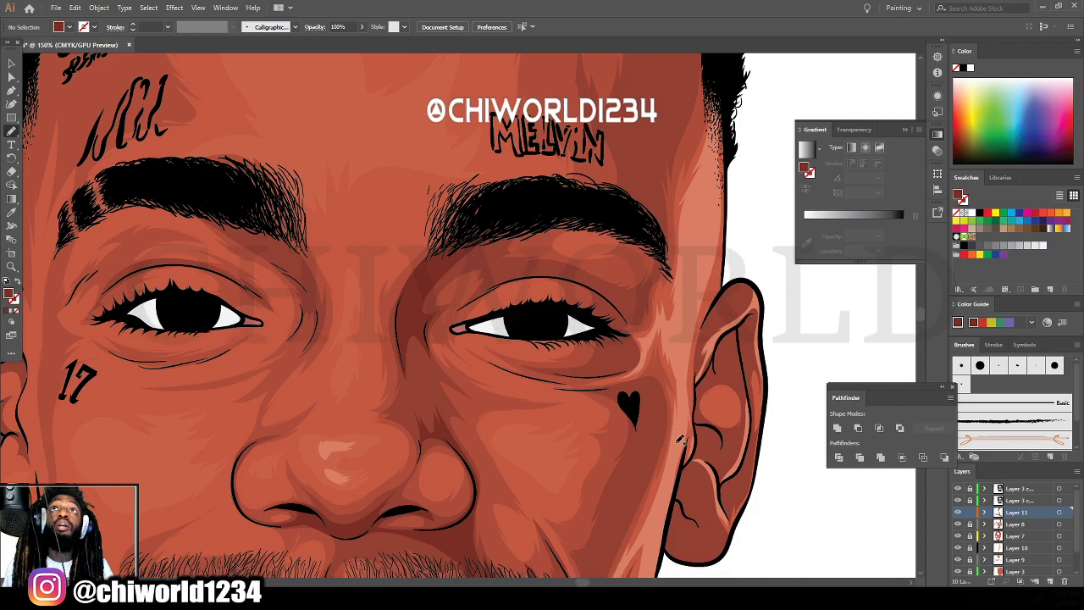
scroll(679, 440, up, 3)
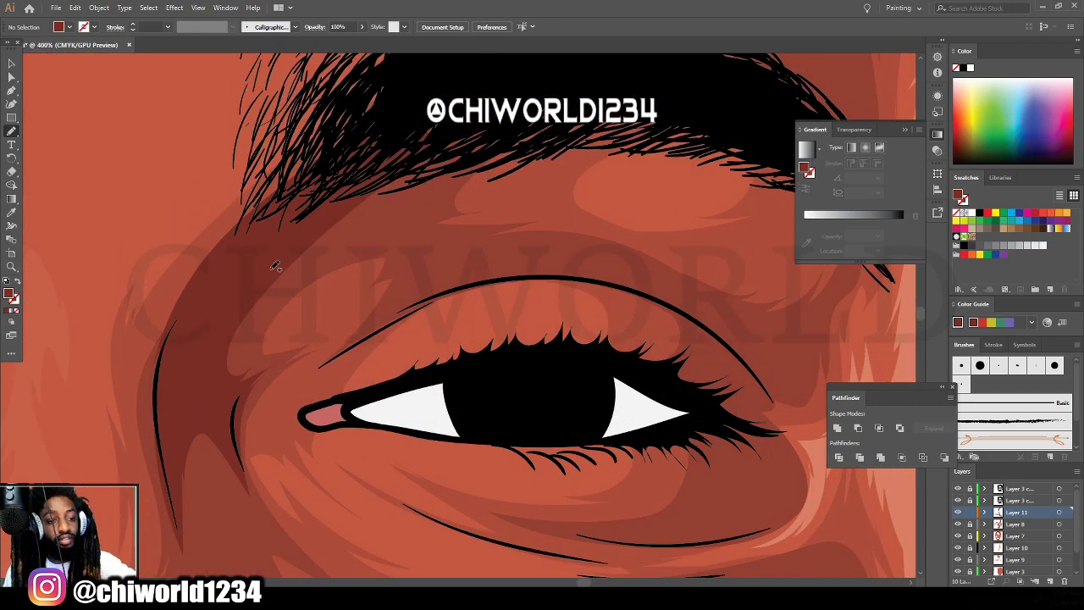
mouse_move(275, 266)
mouse_down()
mouse_move(375, 240)
mouse_move(429, 248)
mouse_move(385, 313)
mouse_move(405, 304)
mouse_move(330, 360)
mouse_up()
mouse_move(592, 285)
mouse_down()
mouse_move(648, 295)
mouse_move(581, 259)
mouse_move(454, 244)
mouse_move(440, 170)
mouse_move(316, 205)
mouse_move(235, 307)
mouse_up()
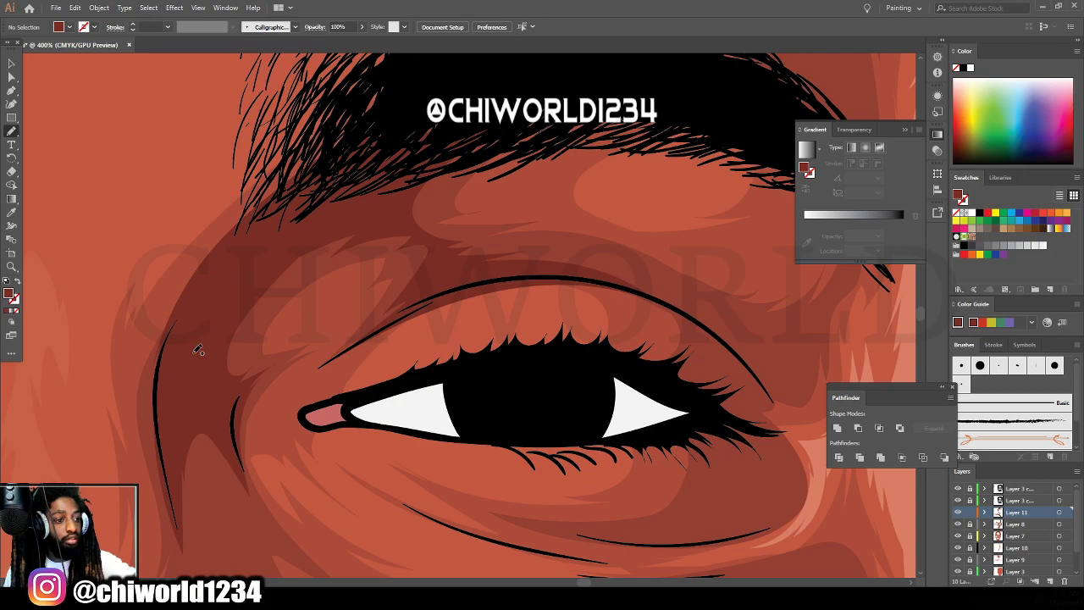
click(14, 170)
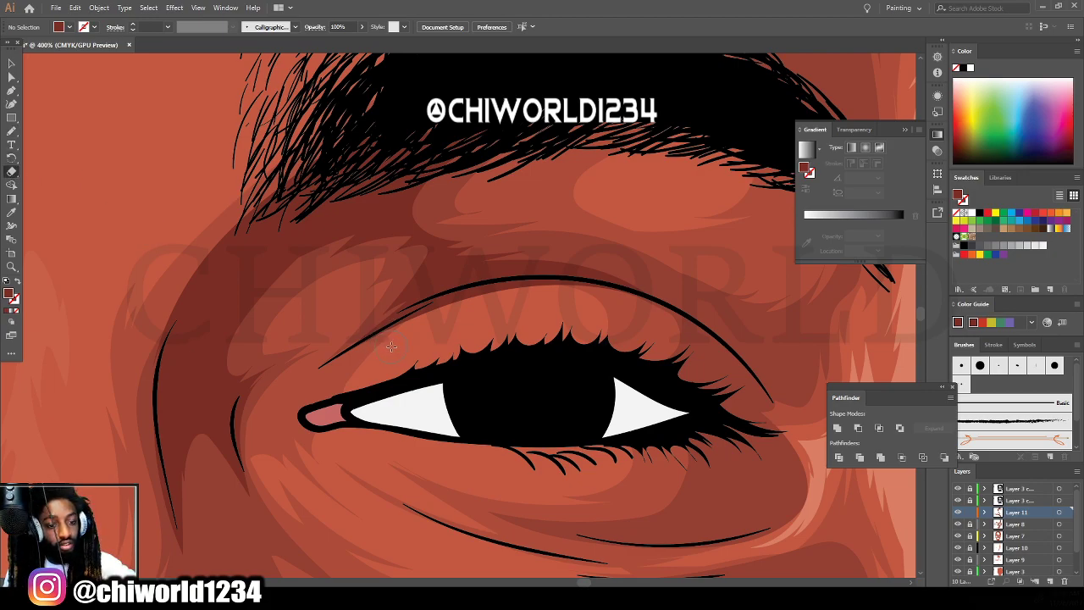
mouse_move(391, 347)
mouse_down()
mouse_move(490, 299)
mouse_move(584, 295)
mouse_move(642, 310)
mouse_up()
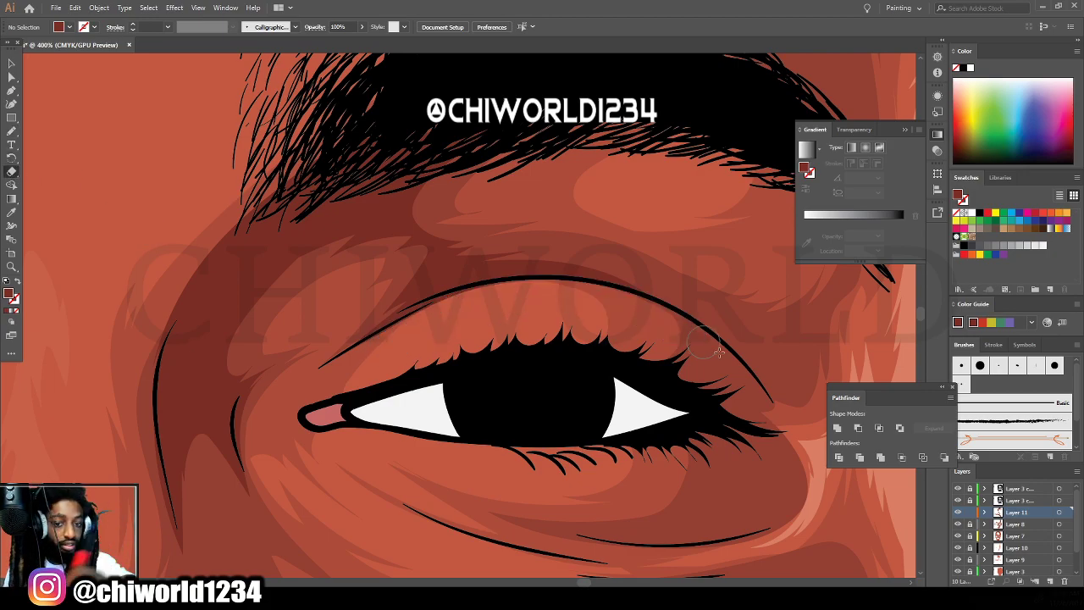
Draw a dark red-brown shadow down the right-hand side of the forehead, from the hairline to the outer eyebrow.
key(ctrl+minus)
key(ctrl+minus)
key(ctrl+minus)
key(ctrl+minus)
key(ctrl+minus)
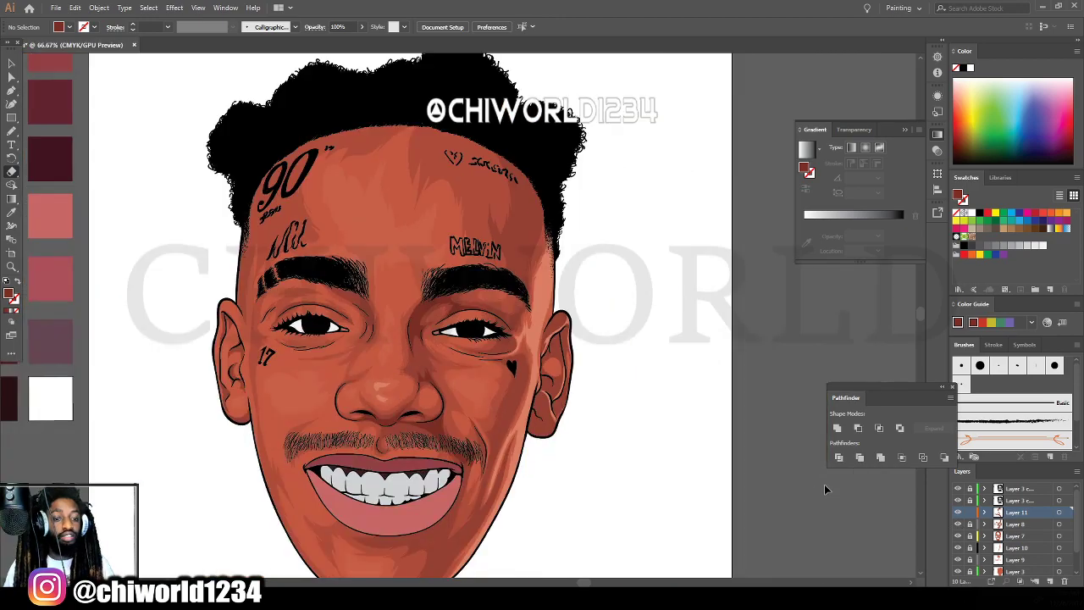
scroll(745, 478, up, 2)
scroll(646, 470, left, 3)
key(ctrl+minus)
scroll(639, 468, left, 2)
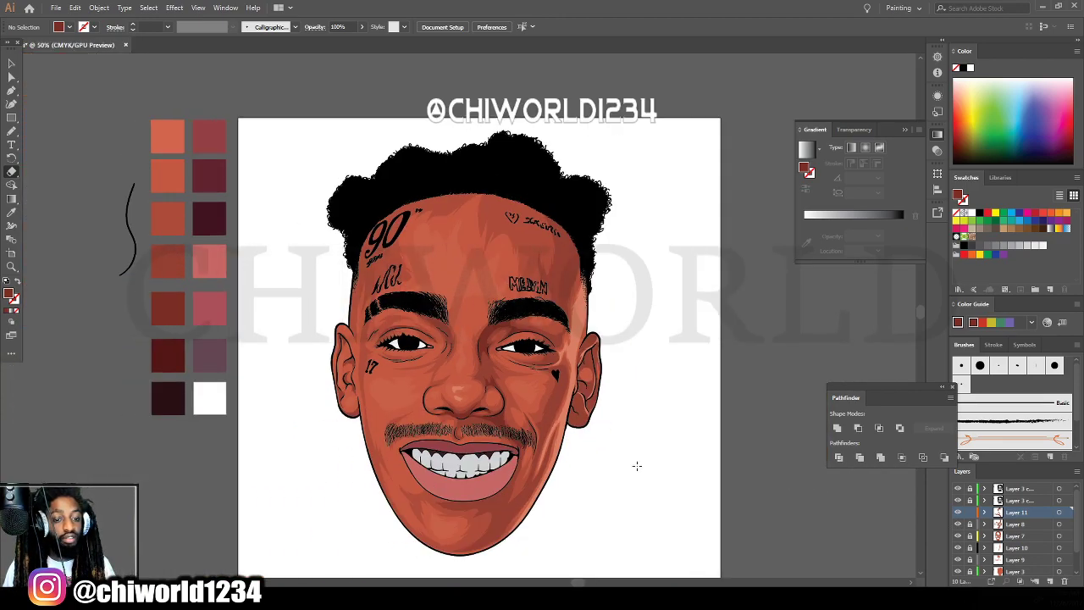
click(11, 131)
scroll(581, 378, down, 1)
scroll(580, 378, up, 5)
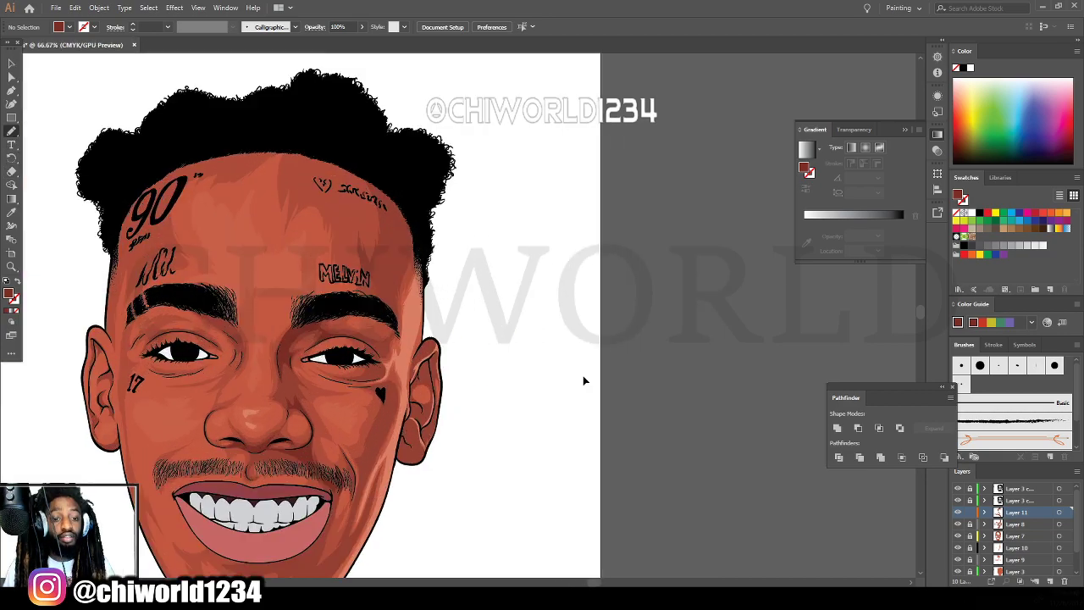
scroll(587, 372, up, 2)
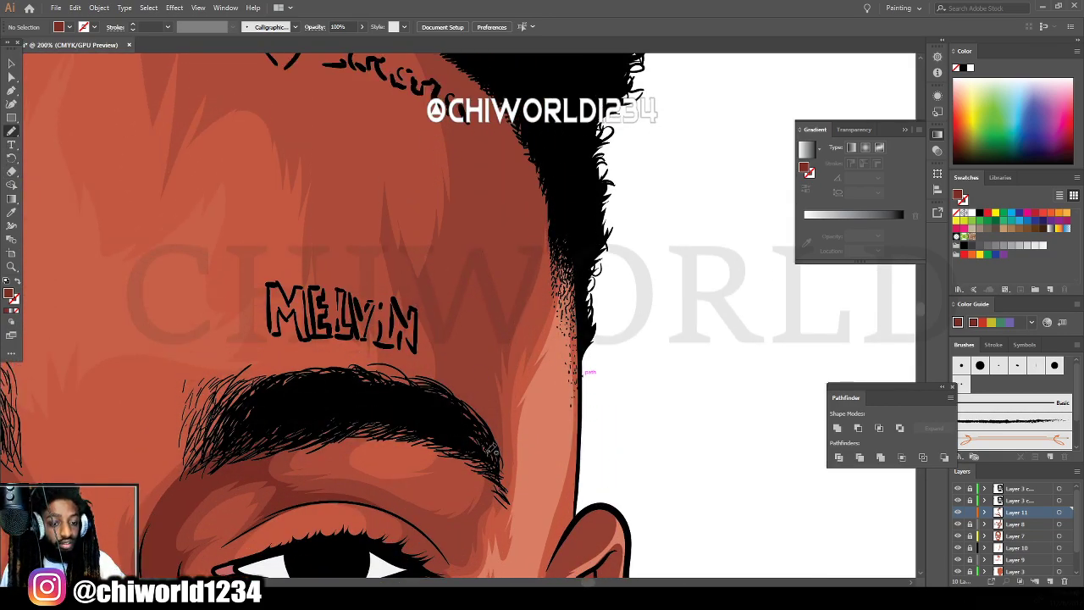
mouse_move(493, 451)
mouse_down()
mouse_move(491, 351)
mouse_move(540, 244)
mouse_move(549, 174)
mouse_move(464, 56)
mouse_move(493, 187)
mouse_move(468, 300)
mouse_move(450, 271)
mouse_move(437, 313)
mouse_move(455, 398)
mouse_move(428, 408)
mouse_move(441, 466)
mouse_up()
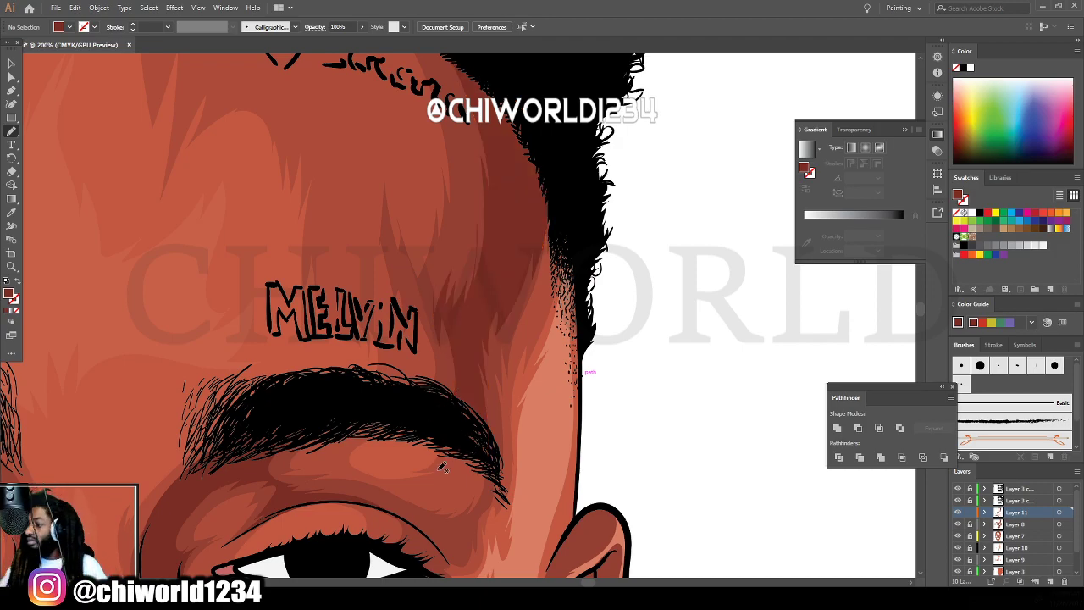
Draw a dark jagged shadow on the left-hand side of the forehead, behind the tattoos and down to the outer eyebrow.
key(ctrl+minus)
key(ctrl+minus)
key(ctrl+minus)
key(ctrl+minus)
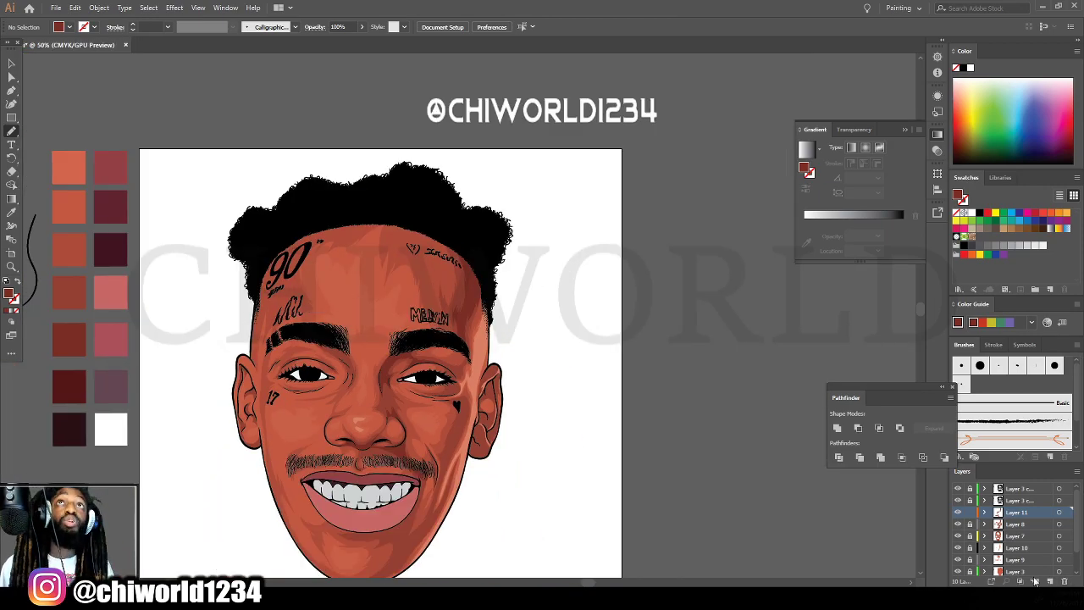
key(ctrl+minus)
scroll(729, 506, left, 6)
key(ctrl+plus)
key(ctrl+plus)
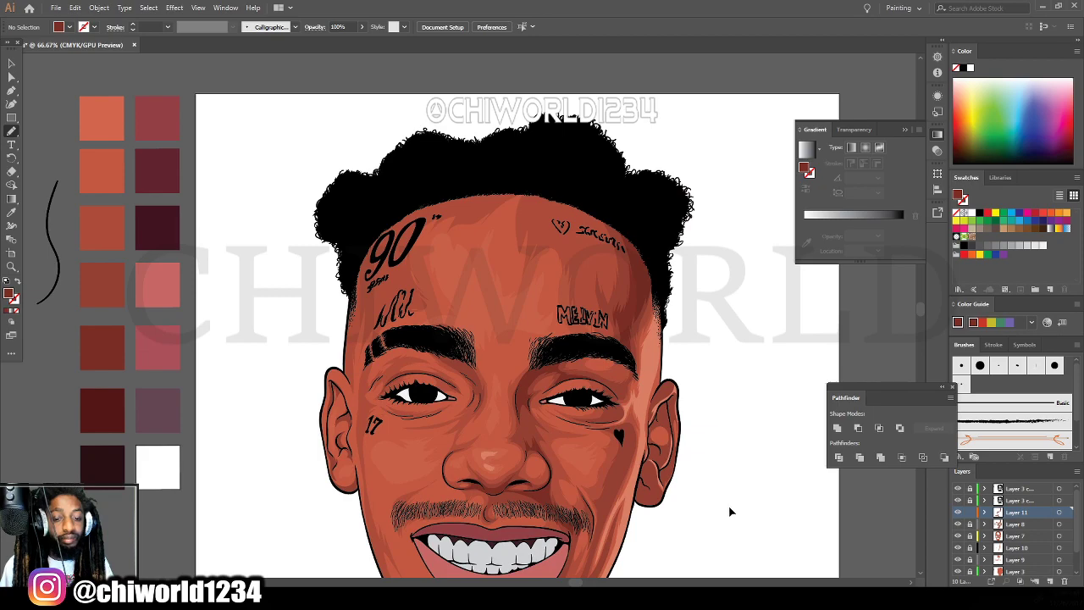
key(ctrl+plus)
key(ctrl+plus)
scroll(729, 506, left, 2)
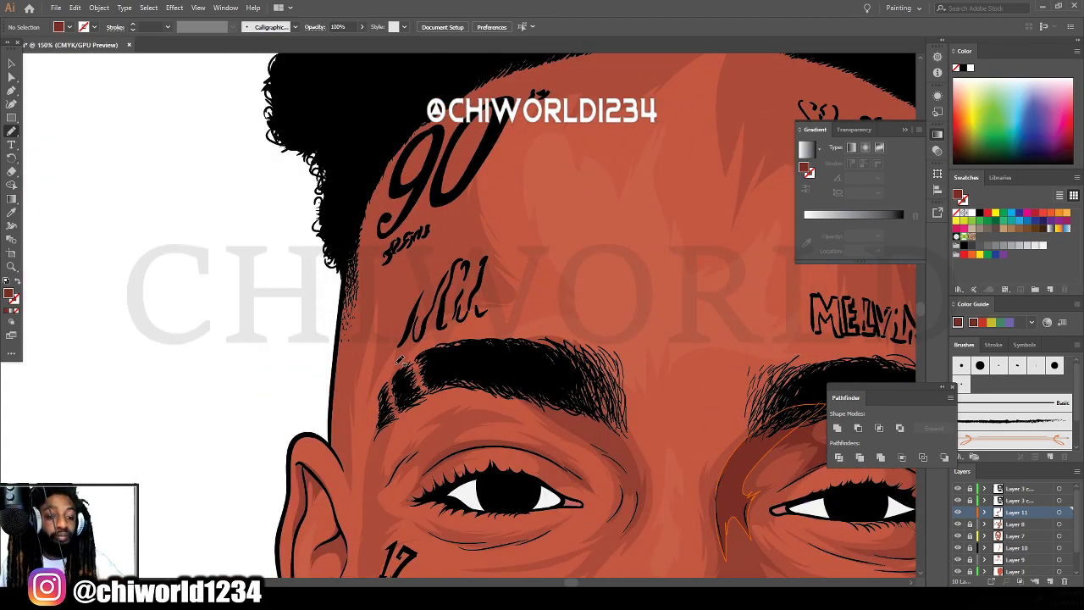
mouse_move(388, 371)
mouse_down()
mouse_move(394, 384)
mouse_move(416, 325)
mouse_up()
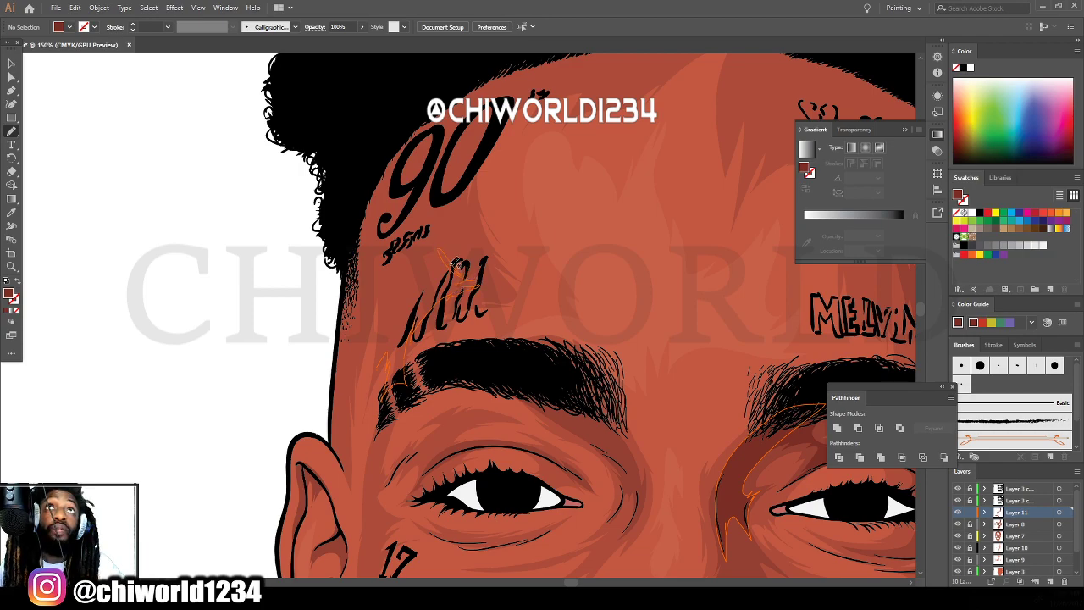
mouse_move(453, 266)
mouse_down()
mouse_move(439, 229)
mouse_move(446, 176)
mouse_move(386, 292)
mouse_move(379, 351)
mouse_up()
mouse_move(429, 261)
mouse_down()
mouse_move(465, 277)
mouse_move(453, 198)
mouse_move(434, 244)
mouse_move(457, 156)
mouse_move(443, 175)
mouse_move(413, 119)
mouse_move(364, 245)
mouse_up()
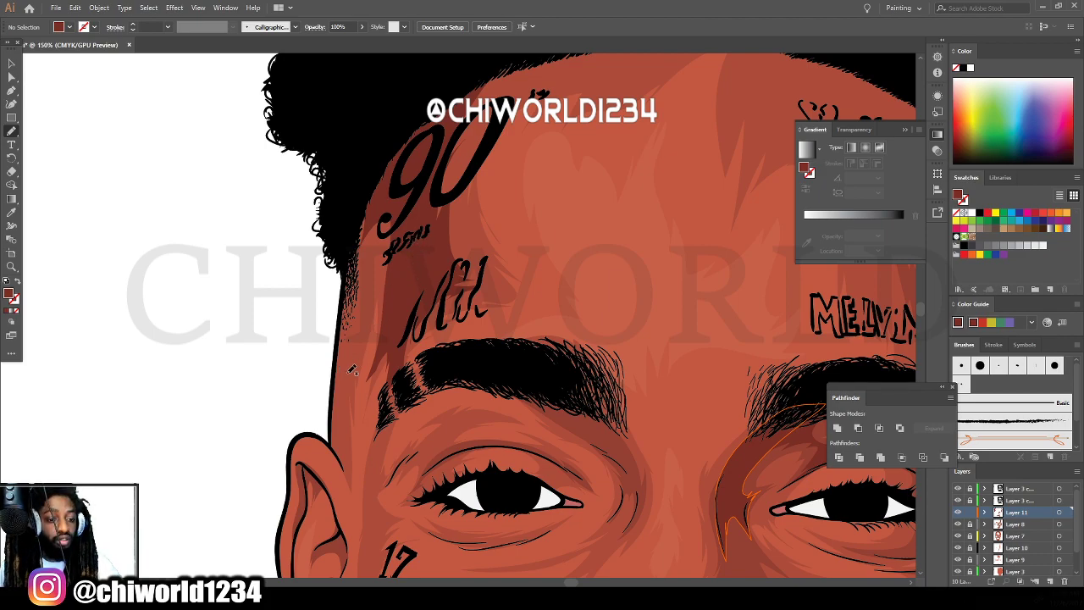
Draw a thin dark shadow along the left-hand edge of the face, between the hairline and the ear.
drag(344, 441, 345, 373)
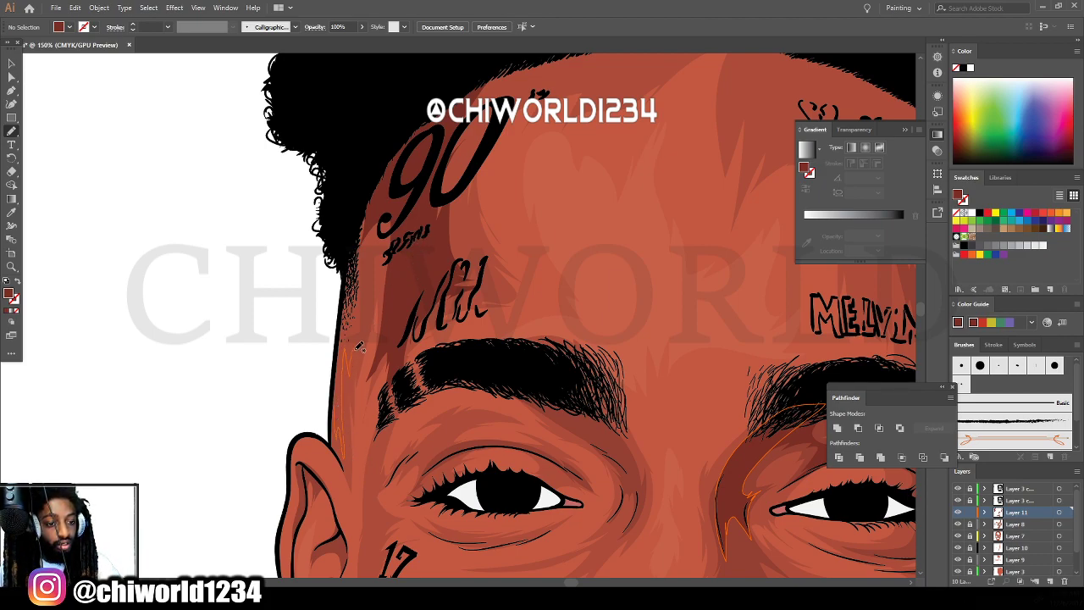
mouse_move(369, 244)
mouse_down()
mouse_move(351, 285)
mouse_move(331, 413)
mouse_move(343, 450)
mouse_up()
mouse_move(357, 218)
mouse_down()
mouse_move(347, 337)
mouse_move(366, 180)
mouse_up()
mouse_move(358, 290)
mouse_down()
mouse_move(368, 218)
mouse_move(417, 178)
mouse_move(400, 125)
mouse_move(379, 250)
mouse_move(392, 309)
mouse_move(361, 284)
mouse_up()
Extend the right-hand forehead shadow inward with jagged dark shapes above the outer eyebrow and up toward the hairline tattoo.
key(ctrl+minus)
key(ctrl+minus)
key(ctrl+minus)
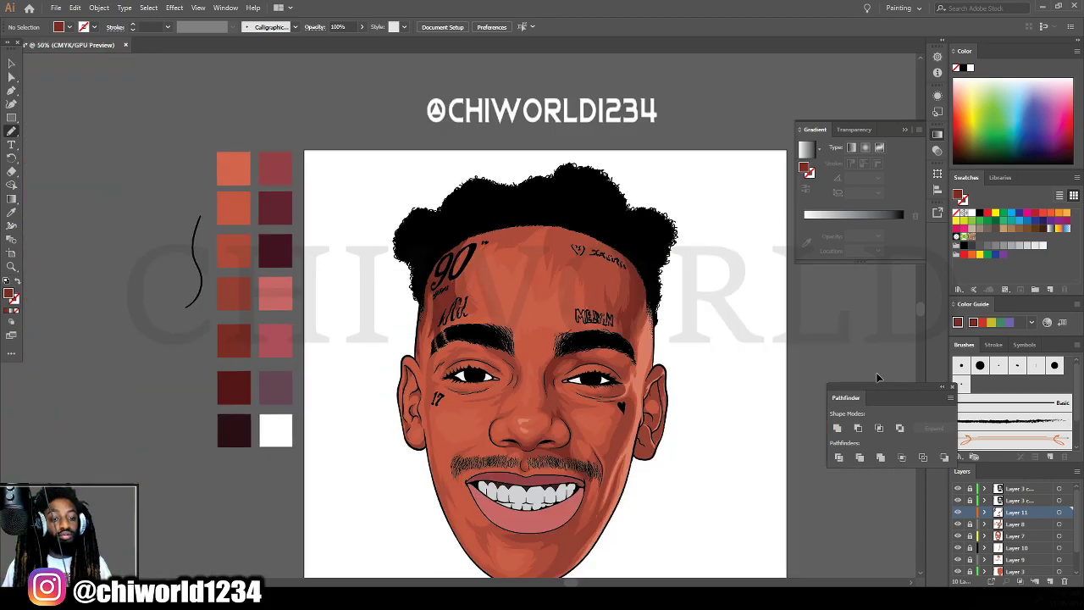
key(ctrl+minus)
key(ctrl+minus)
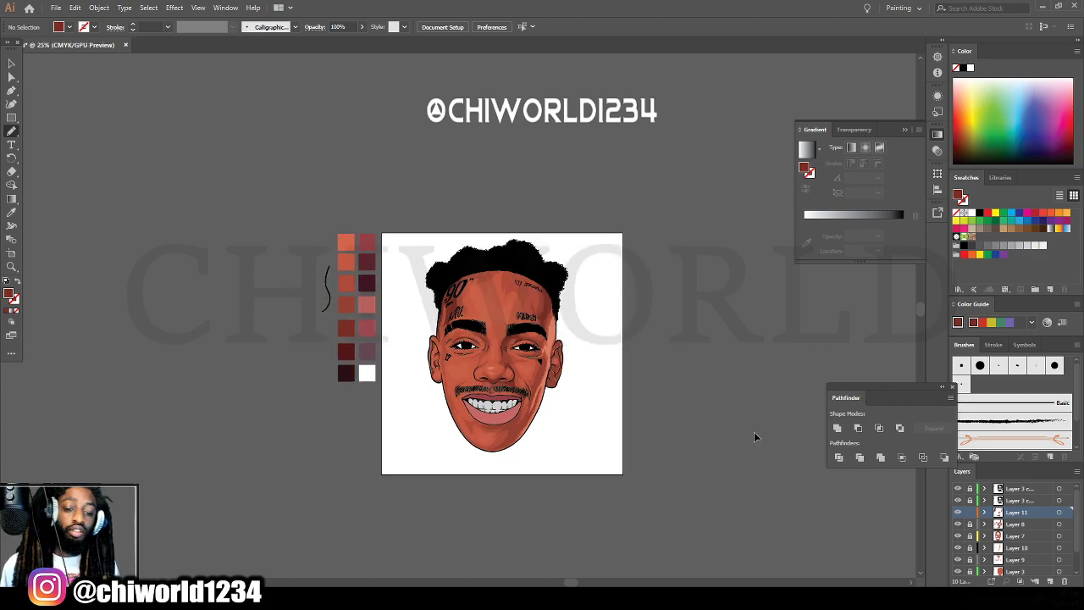
key(ctrl+plus)
key(ctrl+plus)
key(ctrl+plus)
key(ctrl+plus)
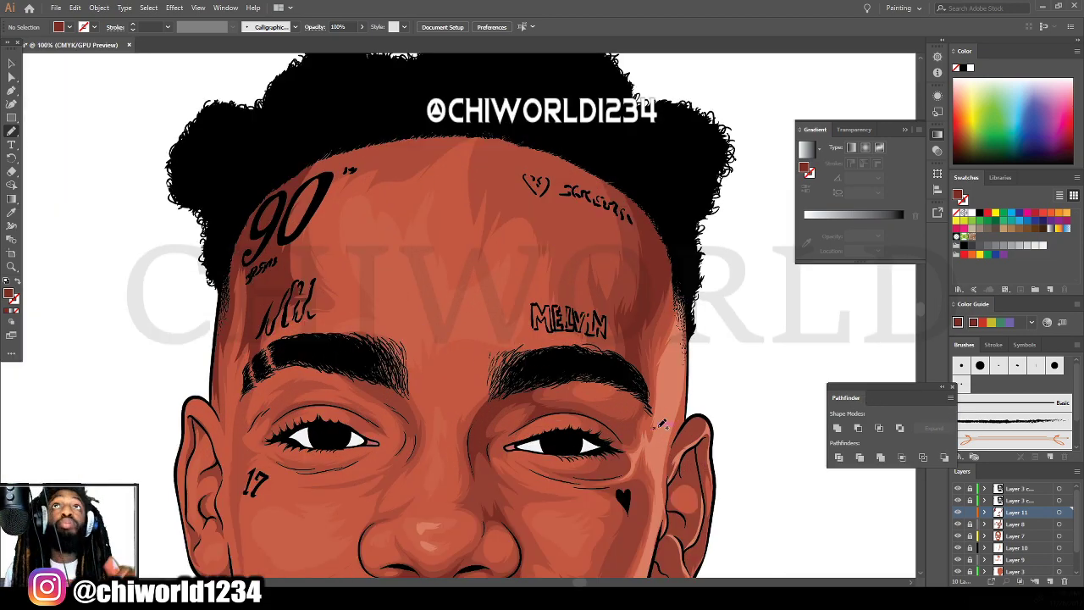
mouse_move(637, 336)
mouse_down()
mouse_move(632, 370)
mouse_move(598, 359)
mouse_up()
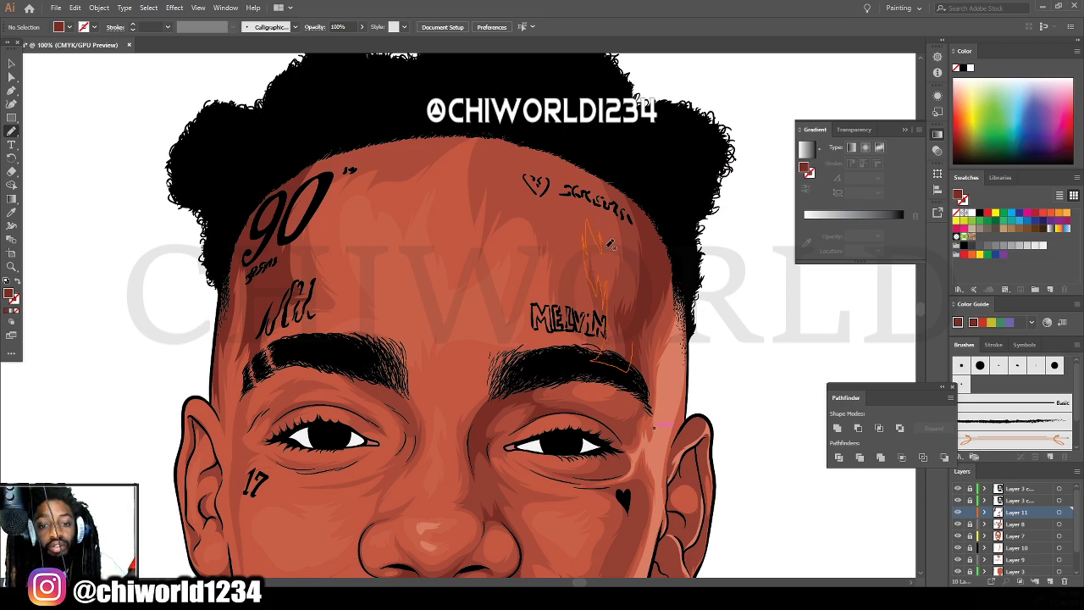
mouse_move(627, 214)
mouse_down()
mouse_move(573, 152)
mouse_move(587, 154)
mouse_move(651, 249)
mouse_move(627, 357)
mouse_up()
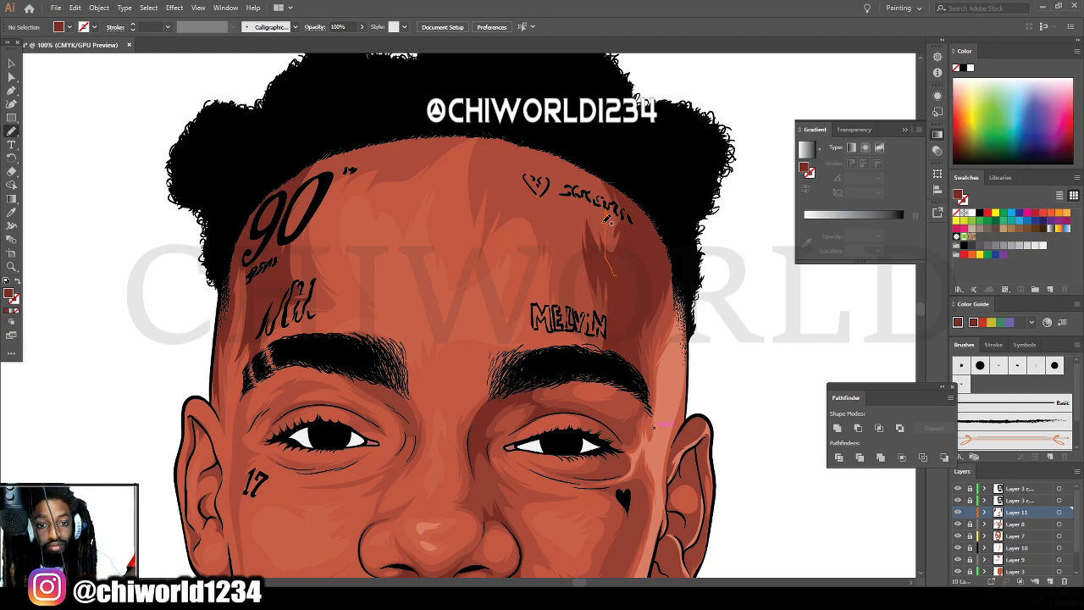
mouse_move(588, 200)
mouse_down()
mouse_move(595, 193)
mouse_move(630, 216)
mouse_move(630, 303)
mouse_up()
Draw a jagged dark shadow from the right-hand mouth corner down the lower cheek and along the underside of the lower lip.
key(ctrl+minus)
key(ctrl+minus)
key(ctrl+minus)
key(ctrl+minus)
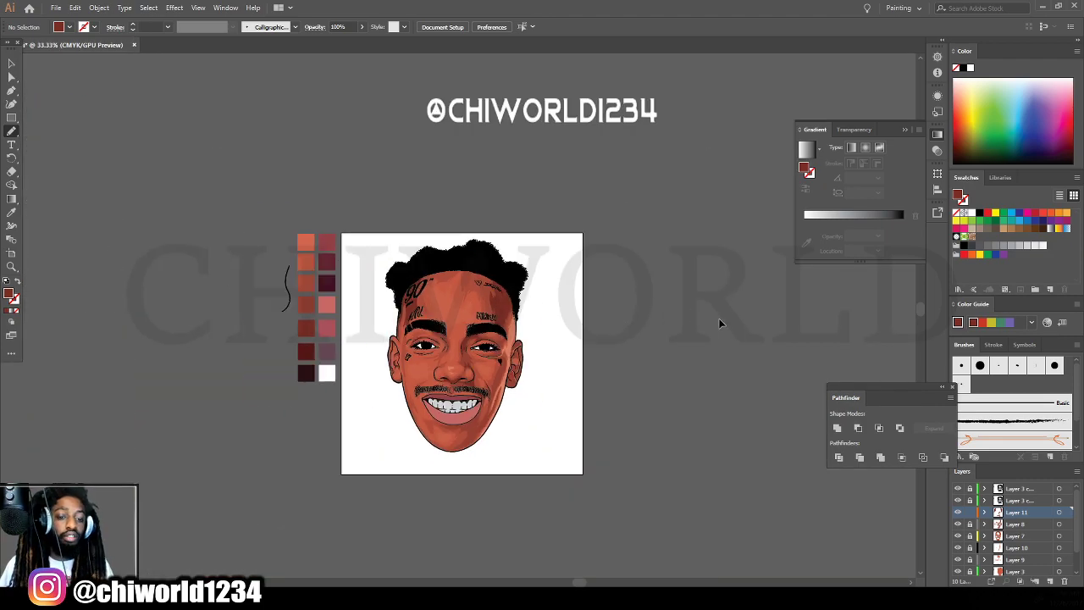
key(ctrl+plus)
key(ctrl+plus)
key(ctrl+plus)
key(ctrl+plus)
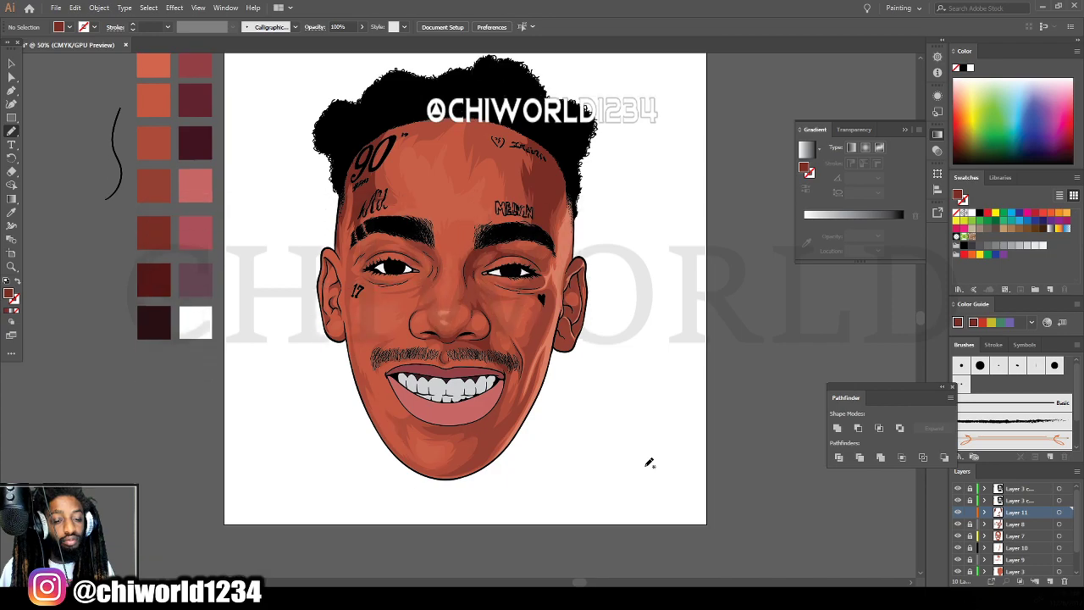
key(ctrl+plus)
key(ctrl+plus)
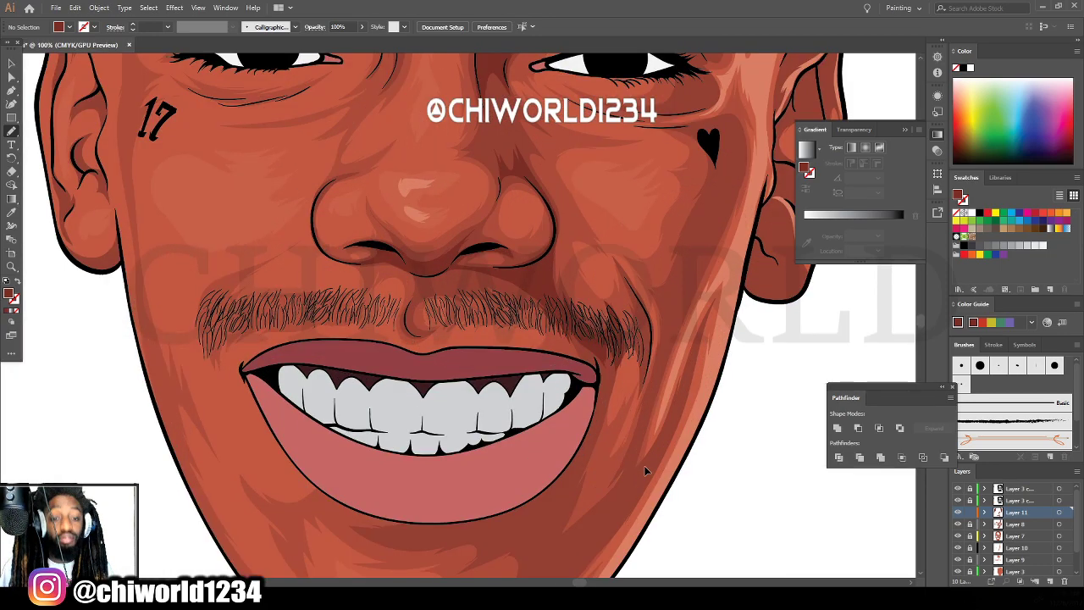
scroll(660, 447, down, 2)
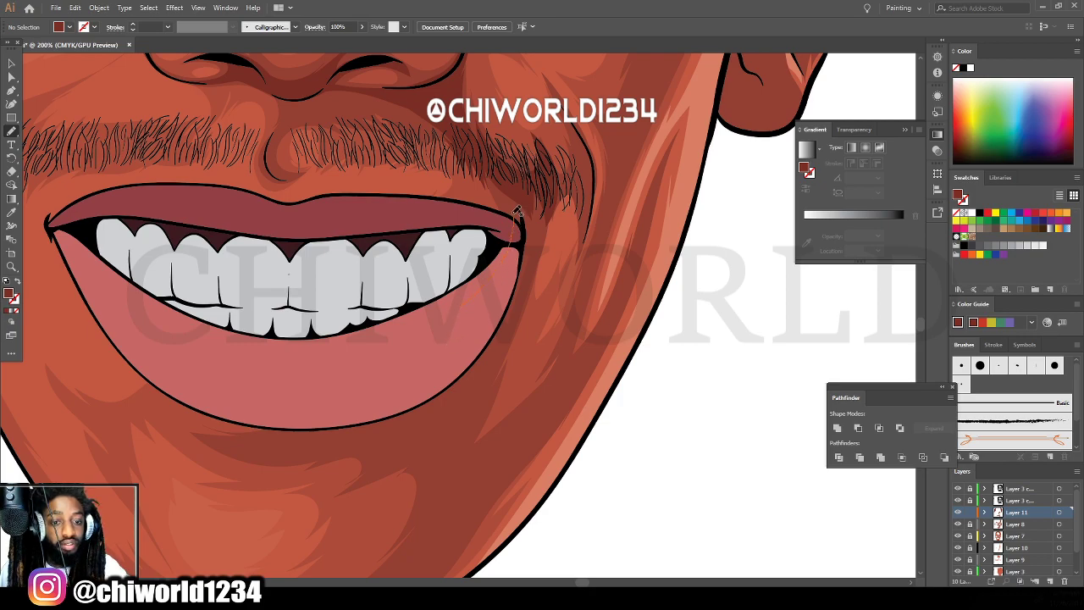
drag(490, 171, 552, 184)
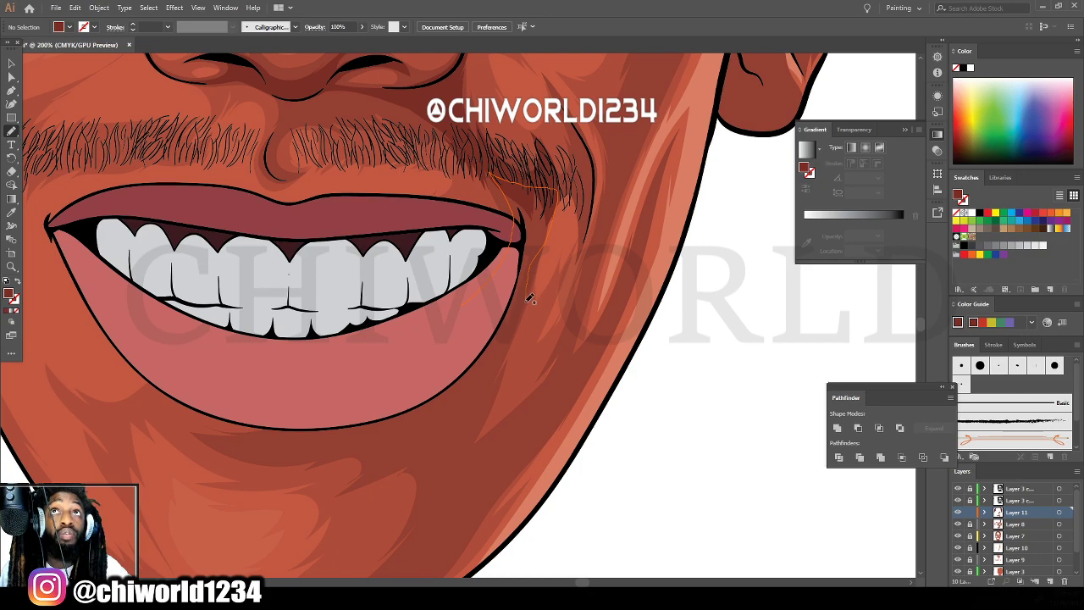
drag(527, 296, 521, 325)
drag(500, 376, 490, 400)
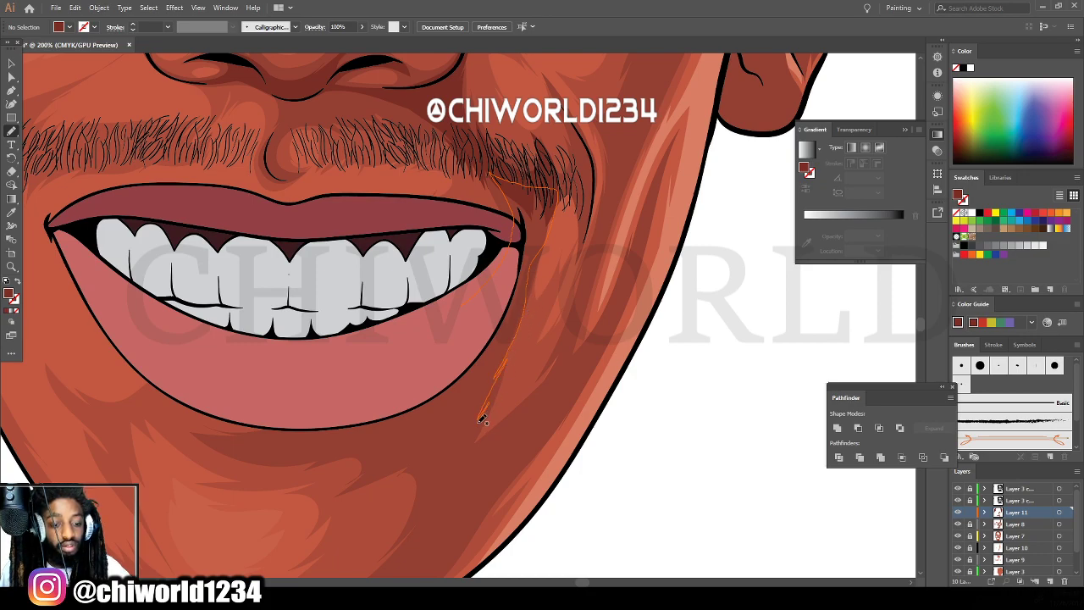
mouse_move(479, 449)
mouse_down()
mouse_move(536, 407)
mouse_move(514, 425)
mouse_move(564, 361)
mouse_move(555, 395)
mouse_move(569, 380)
mouse_move(471, 510)
mouse_move(470, 499)
mouse_move(443, 528)
mouse_move(434, 489)
mouse_up()
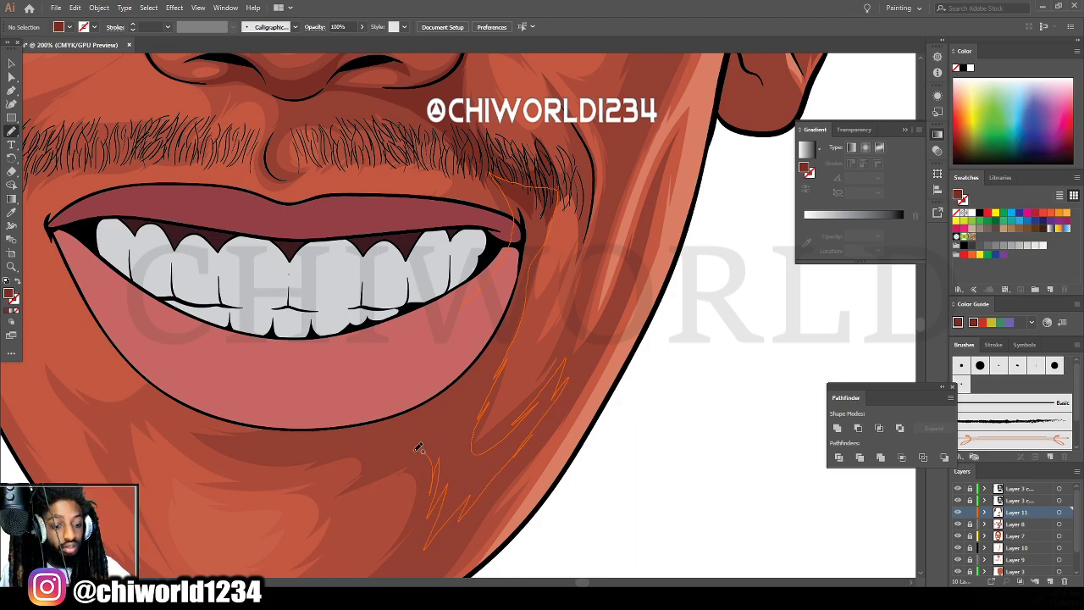
mouse_move(391, 452)
mouse_down()
mouse_move(375, 440)
mouse_move(218, 432)
mouse_up()
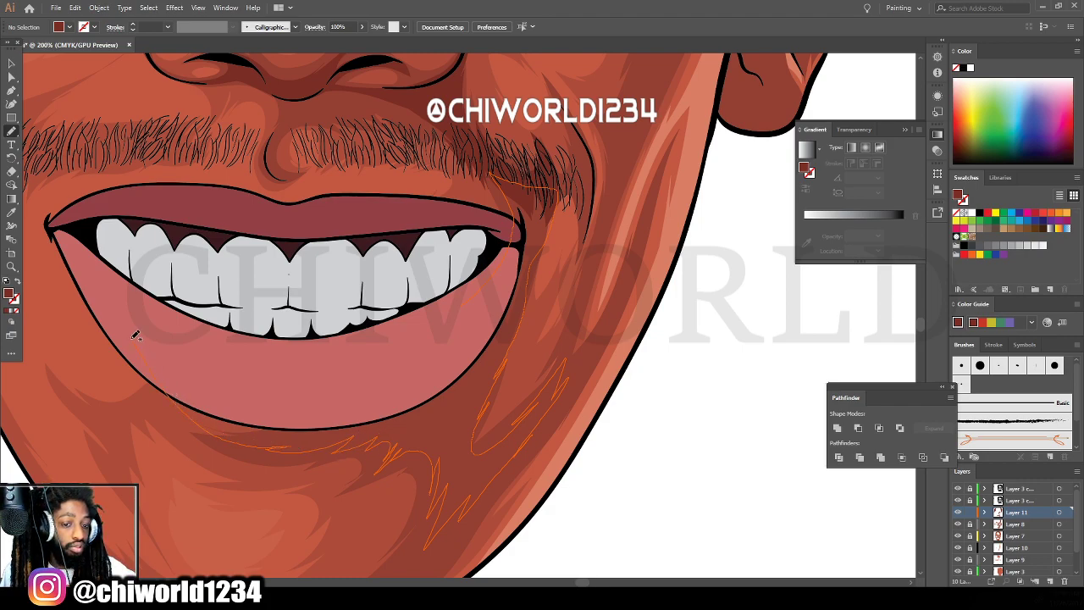
key(ctrl+shift+a)
Draw a curved dark shadow down the right-hand side of the chin and along its lower edge, joining the under-lip shadow.
key(ctrl+minus)
key(ctrl+minus)
key(ctrl+minus)
key(ctrl+minus)
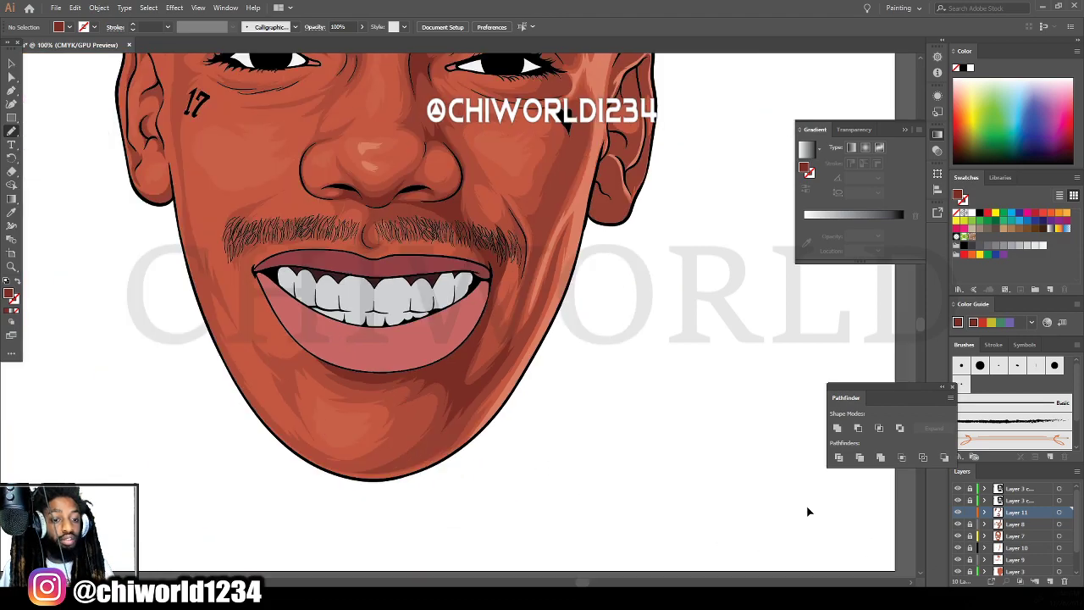
key(ctrl+plus)
key(ctrl+plus)
key(ctrl+plus)
key(ctrl+plus)
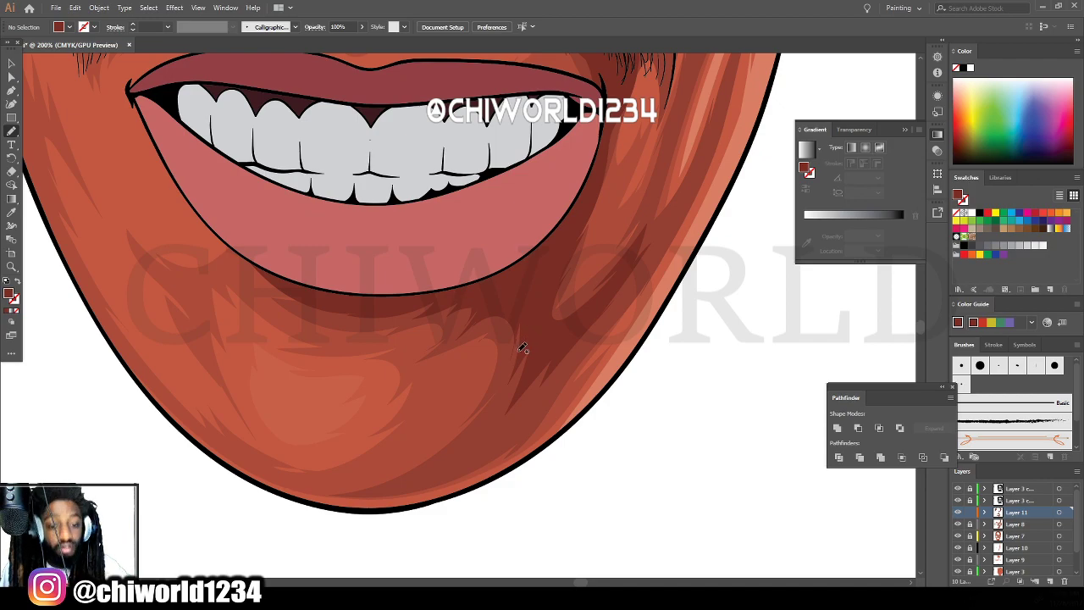
drag(508, 320, 497, 400)
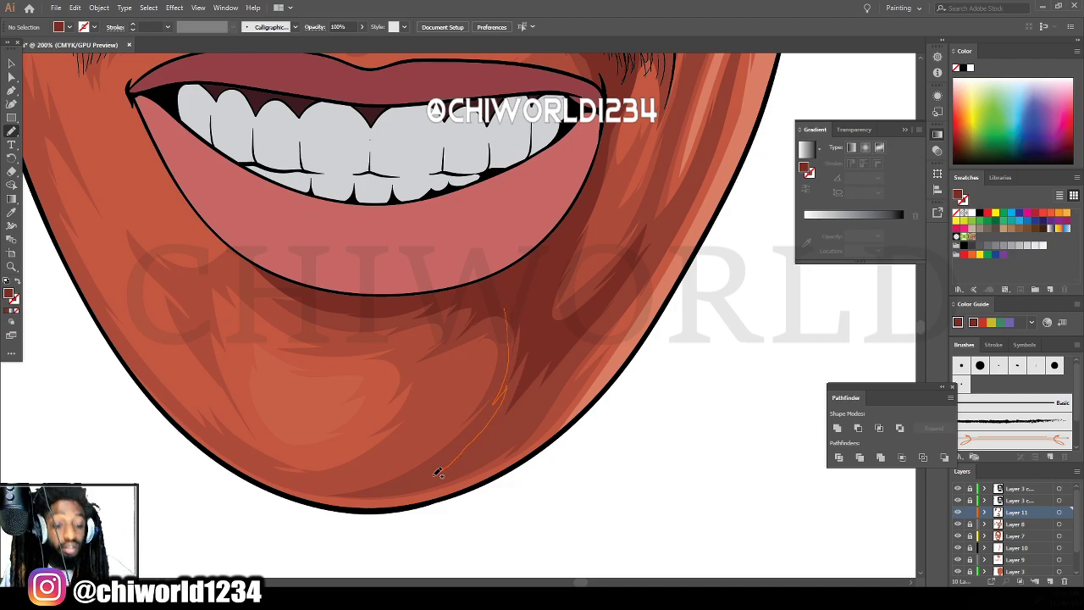
drag(421, 468, 340, 485)
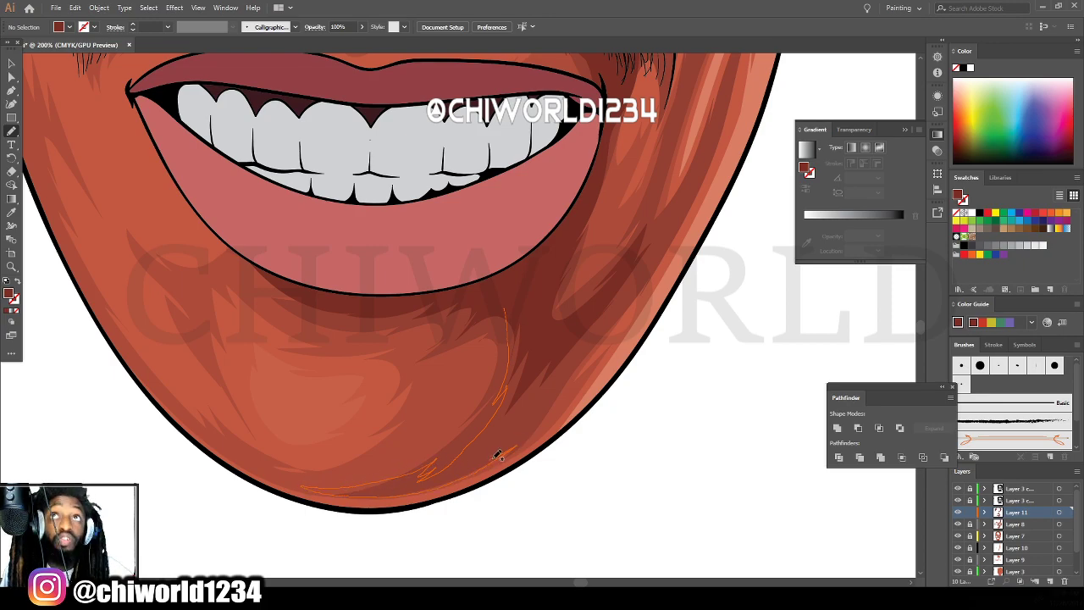
mouse_move(539, 420)
mouse_down()
mouse_move(616, 308)
mouse_move(549, 341)
mouse_move(535, 303)
mouse_up()
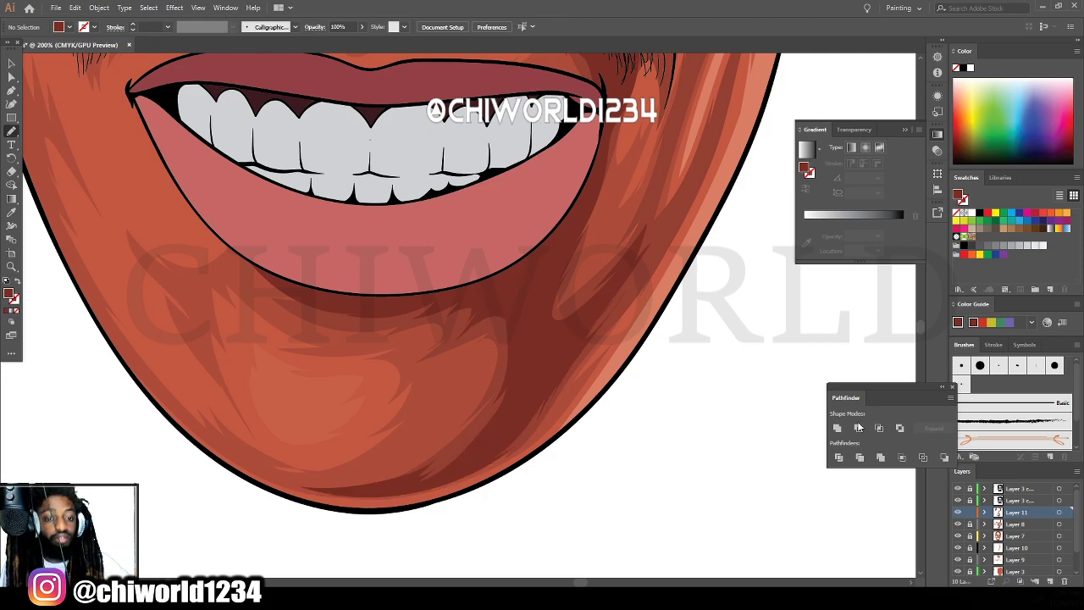
Draw a long dark shadow down the right-hand cheek, from beside the heart tattoo to the lower cheek beyond the smile line.
key(ctrl+minus)
key(ctrl+minus)
key(ctrl+minus)
key(ctrl+minus)
key(ctrl+minus)
key(ctrl+minus)
scroll(723, 395, up, 2)
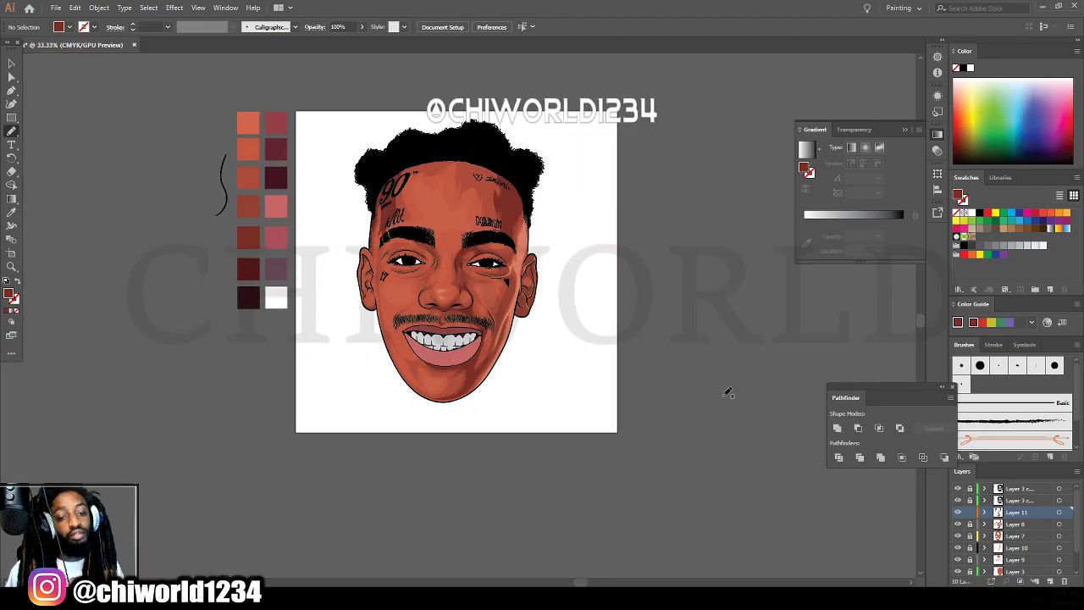
key(ctrl+equal)
key(ctrl+equal)
scroll(723, 400, right, 1)
key(ctrl+equal)
key(ctrl+equal)
key(ctrl+equal)
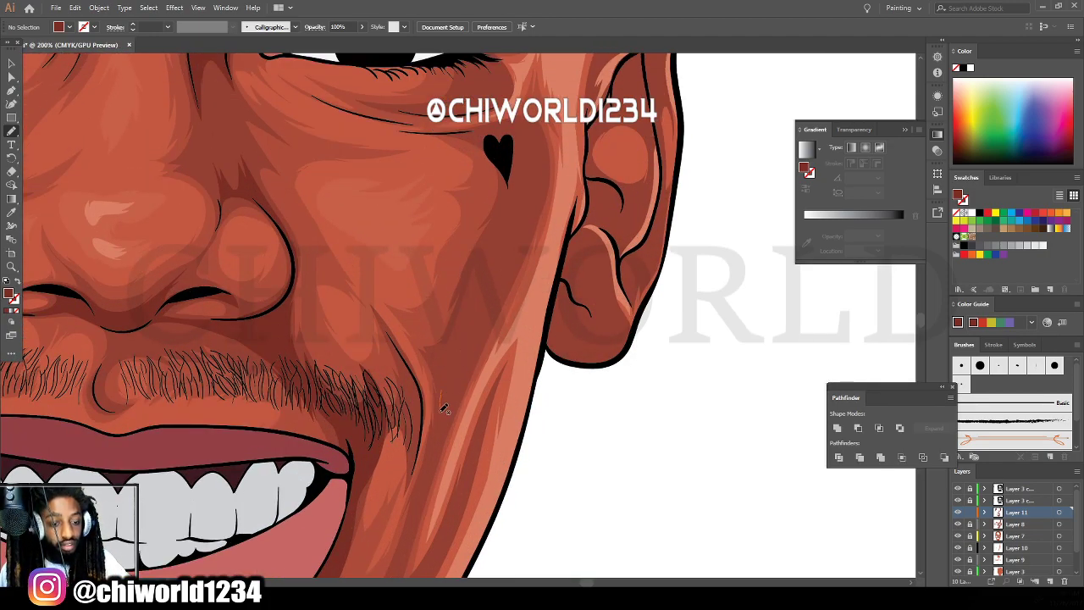
mouse_move(442, 410)
mouse_down()
mouse_move(415, 528)
mouse_move(450, 437)
mouse_up()
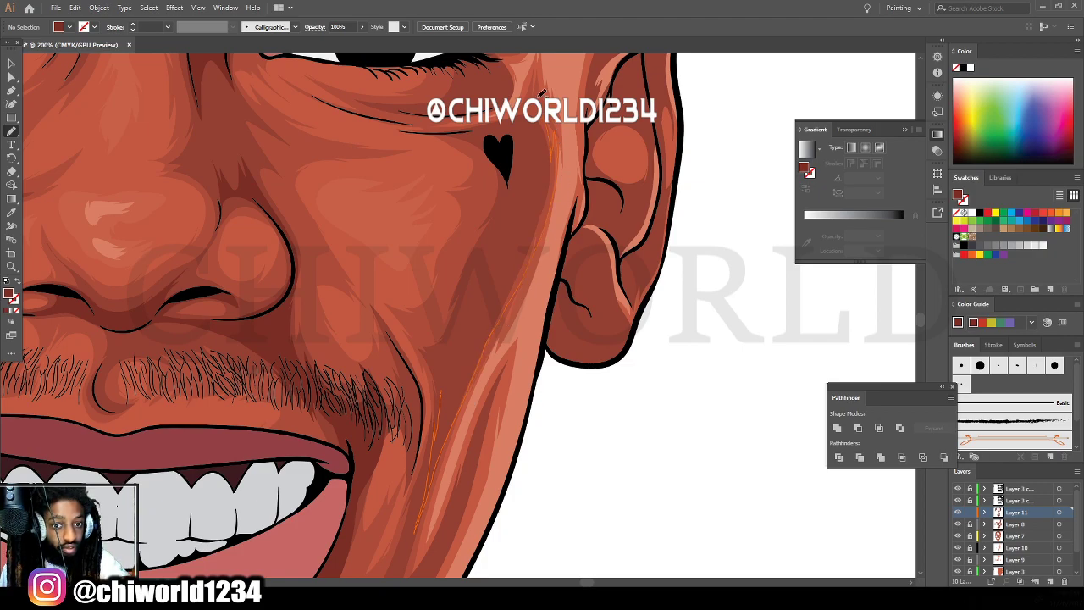
mouse_move(464, 127)
mouse_down()
mouse_move(490, 130)
mouse_move(513, 162)
mouse_move(508, 218)
mouse_move(450, 371)
mouse_move(417, 546)
mouse_up()
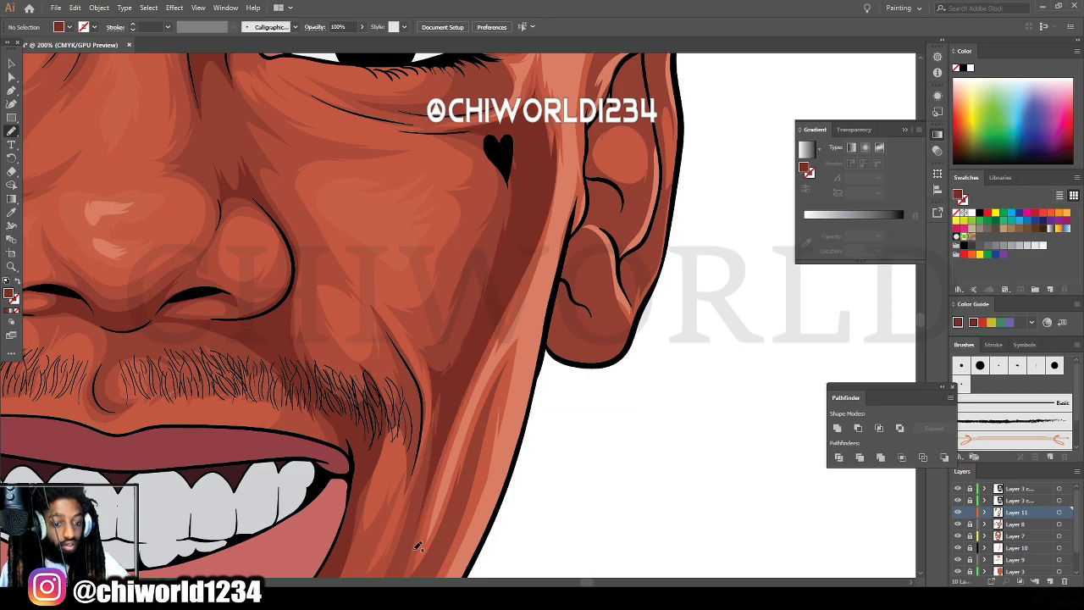
Draw a jagged dark shadow around the outer corner of the right-hand eye and along the lower eyelid crease.
key(ctrl+minus)
key(ctrl+minus)
key(ctrl+minus)
key(ctrl+minus)
scroll(604, 514, left, 3)
scroll(607, 508, up, 2)
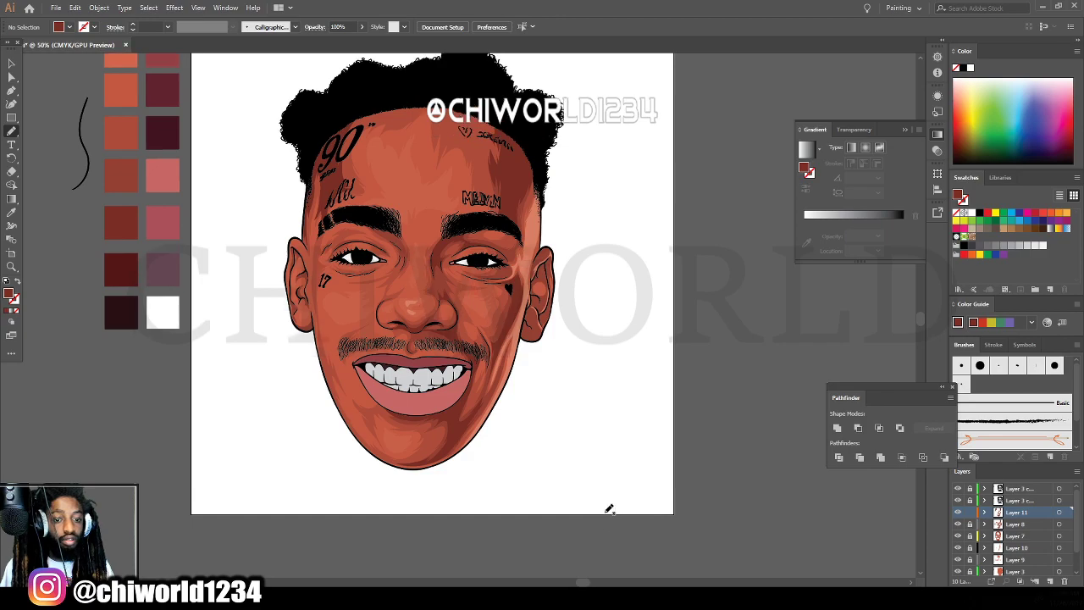
key(ctrl+plus)
key(ctrl+plus)
key(ctrl+plus)
key(ctrl+plus)
key(ctrl+plus)
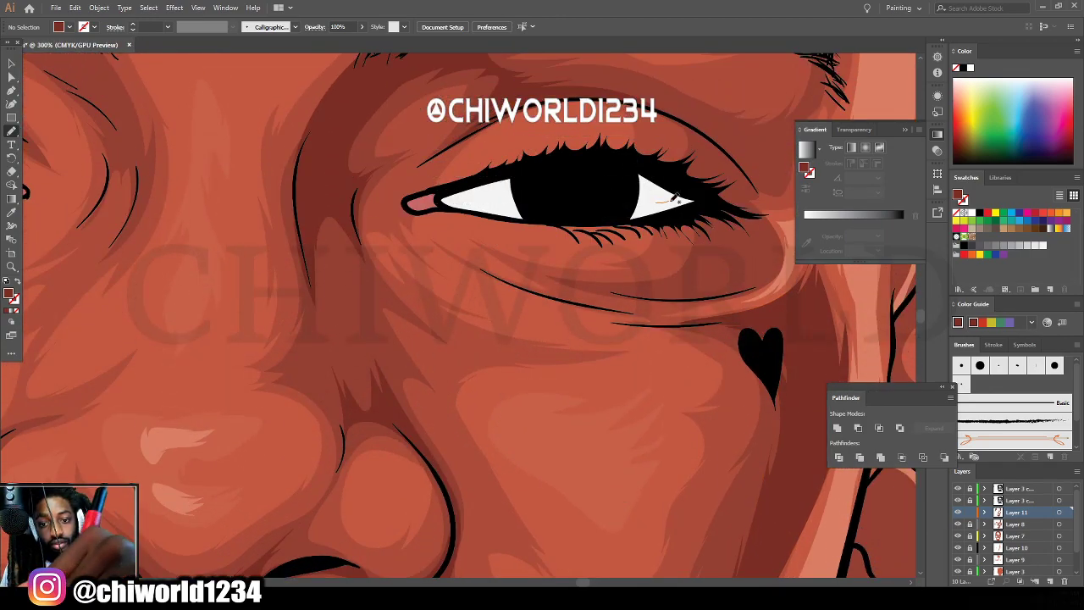
mouse_move(675, 198)
mouse_down()
mouse_move(758, 212)
mouse_move(775, 237)
mouse_move(759, 283)
mouse_move(766, 268)
mouse_move(745, 295)
mouse_move(701, 303)
mouse_move(577, 281)
mouse_up()
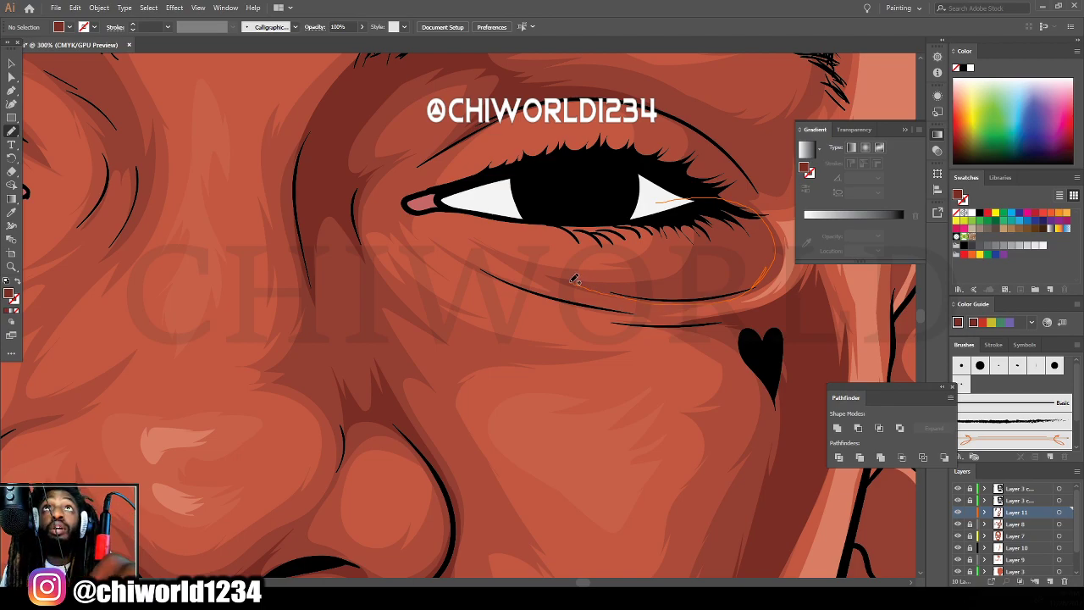
mouse_move(660, 291)
mouse_down()
mouse_move(685, 271)
mouse_move(668, 221)
mouse_move(695, 212)
mouse_move(713, 253)
mouse_move(760, 237)
mouse_move(570, 211)
mouse_up()
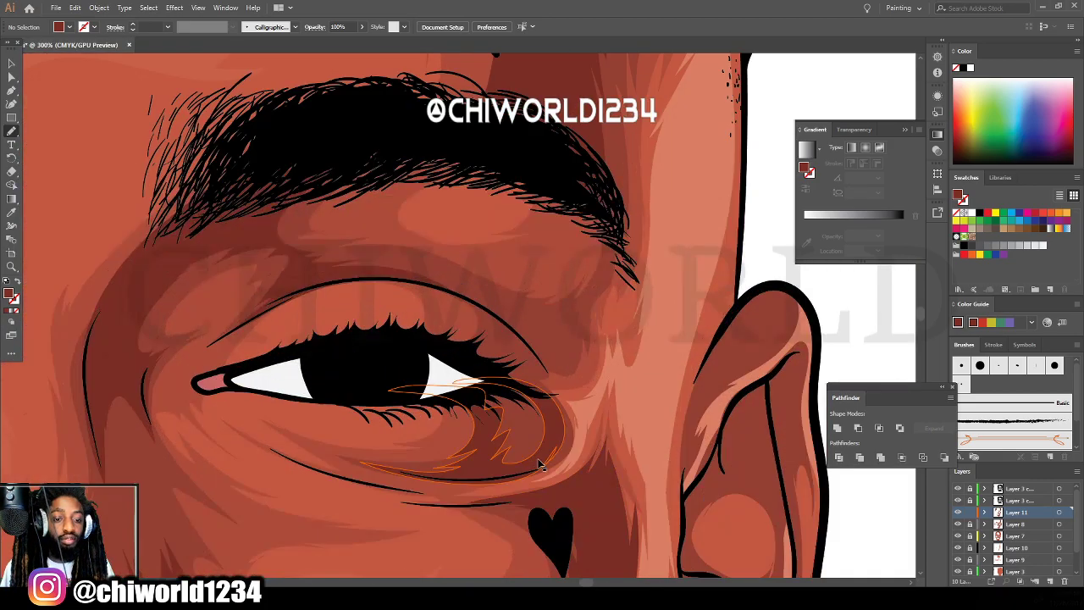
Draw dark shadows on the outer part of the right-hand upper eyelid and between its crease and the eyebrow's tail.
key(ctrl+plus)
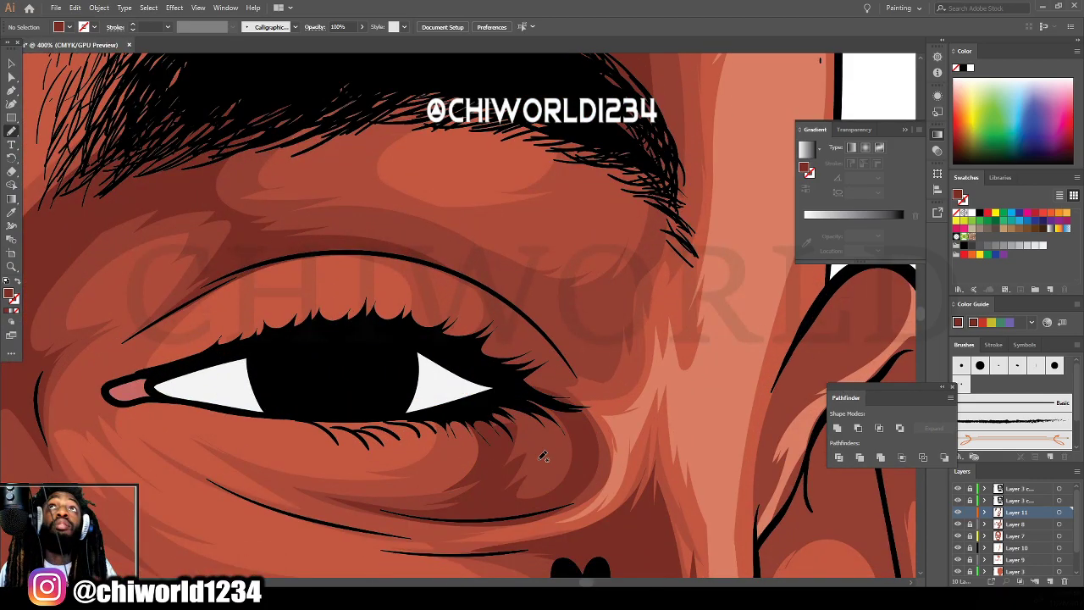
mouse_move(462, 348)
mouse_down()
mouse_move(486, 336)
mouse_move(479, 291)
mouse_move(408, 255)
mouse_up()
mouse_move(490, 280)
mouse_down()
mouse_move(554, 350)
mouse_move(501, 381)
mouse_up()
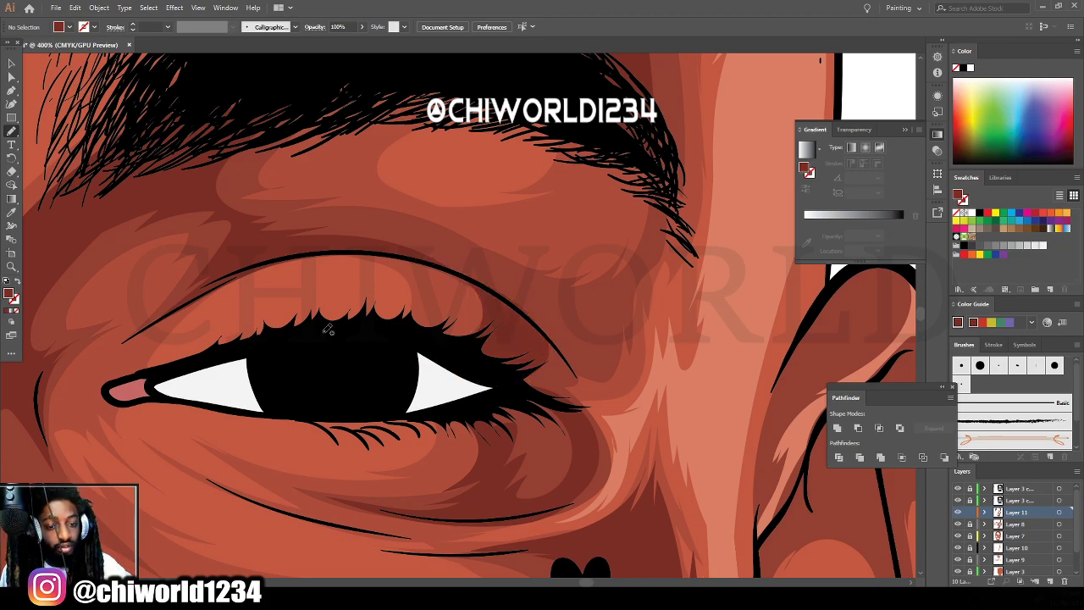
mouse_move(388, 248)
mouse_down()
mouse_move(485, 266)
mouse_move(567, 303)
mouse_move(608, 296)
mouse_move(649, 249)
mouse_move(652, 167)
mouse_move(652, 274)
mouse_move(635, 298)
mouse_move(637, 339)
mouse_move(627, 320)
mouse_move(616, 352)
mouse_move(577, 364)
mouse_move(447, 273)
mouse_move(382, 256)
mouse_move(285, 256)
mouse_up()
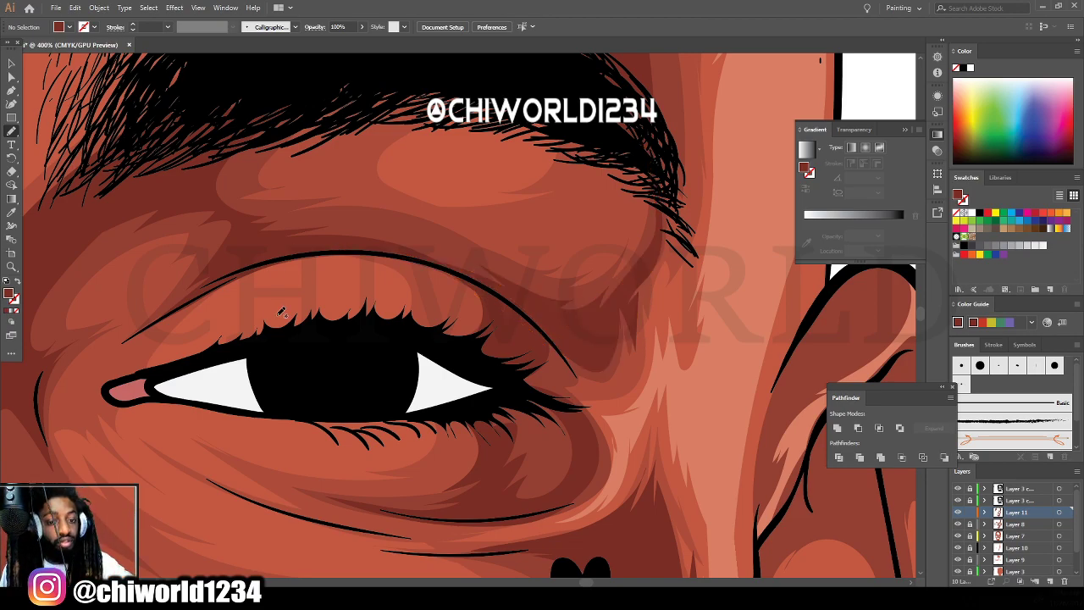
Draw a dark shadow over the left-hand end of the mustache, tapering up toward the cheek and down toward the mouth corner.
key(ctrl+minus)
key(ctrl+minus)
key(ctrl+minus)
key(ctrl+minus)
key(ctrl+minus)
key(ctrl+minus)
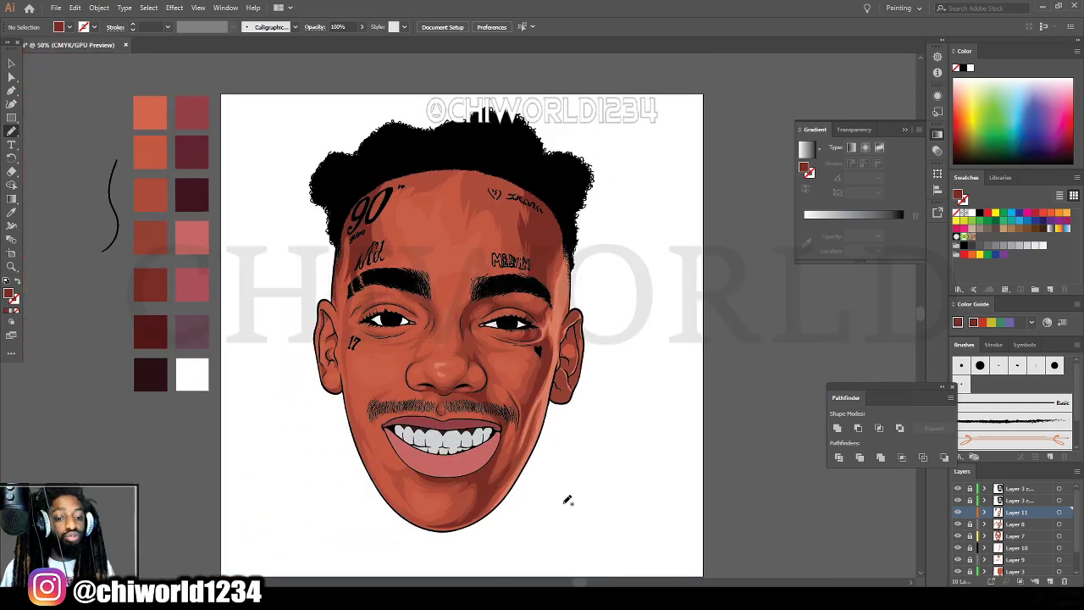
key(ctrl+minus)
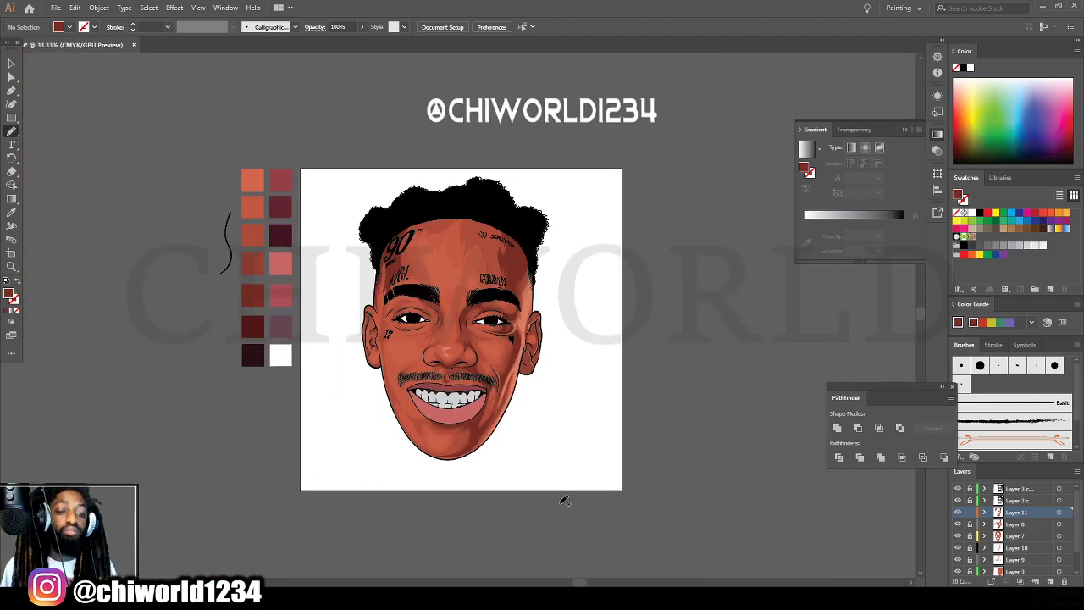
scroll(527, 466, up, 5)
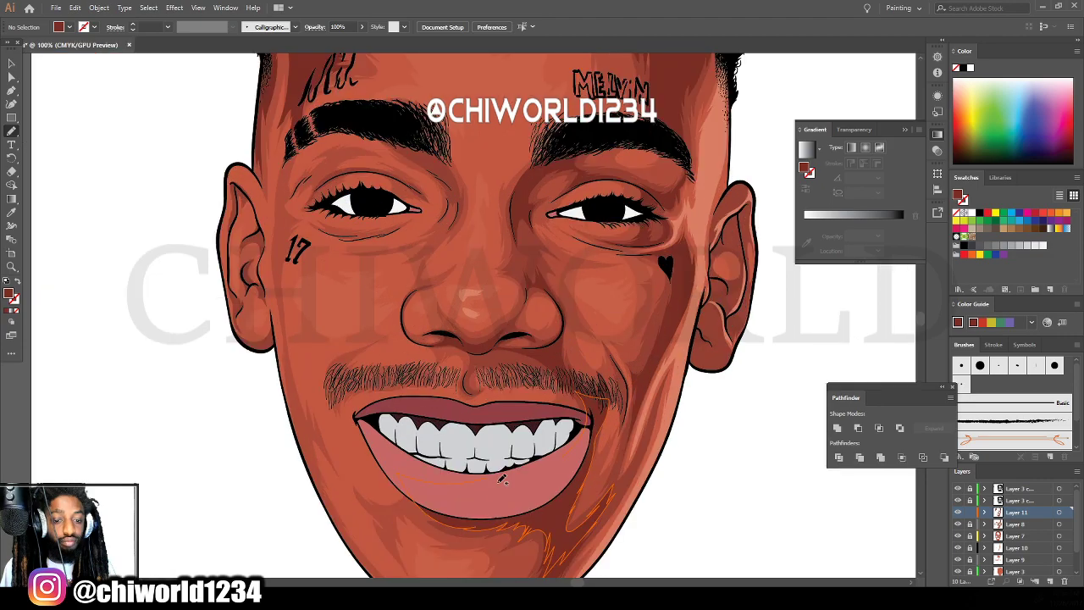
scroll(400, 327, up, 5)
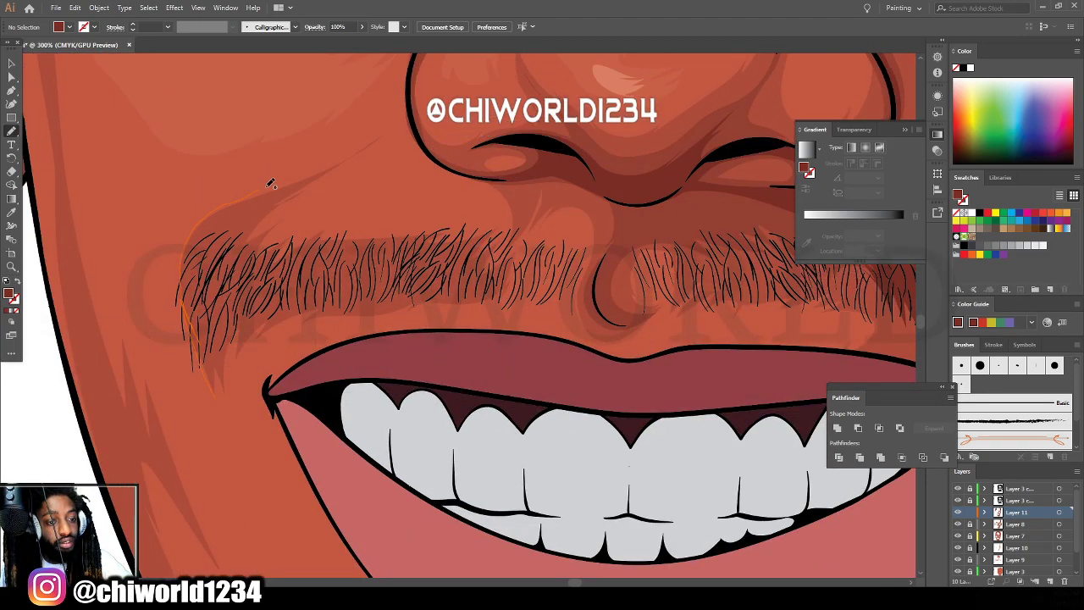
drag(271, 183, 222, 254)
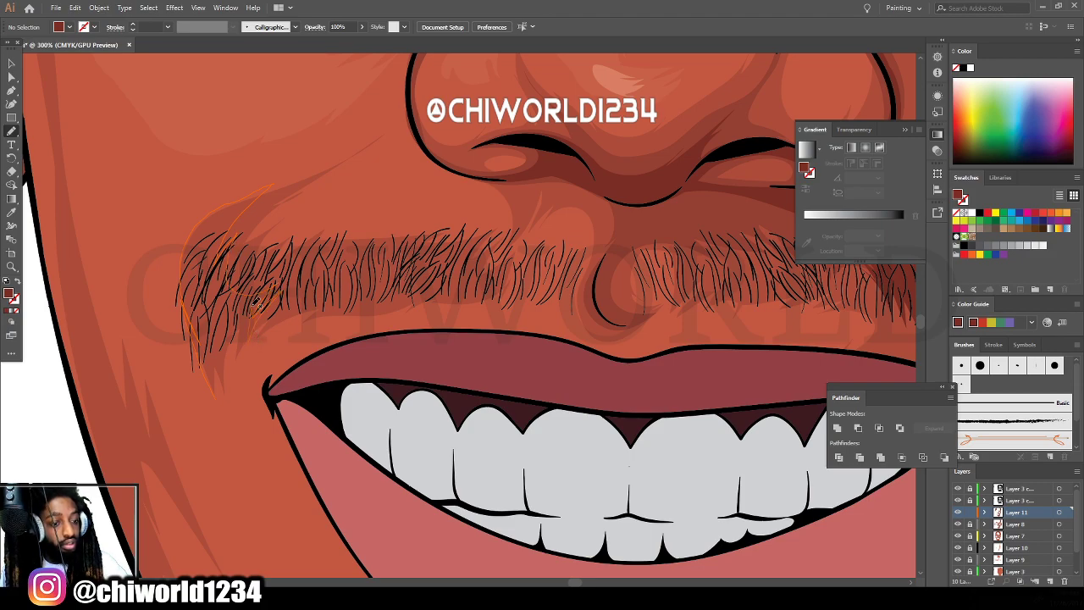
drag(220, 365, 236, 419)
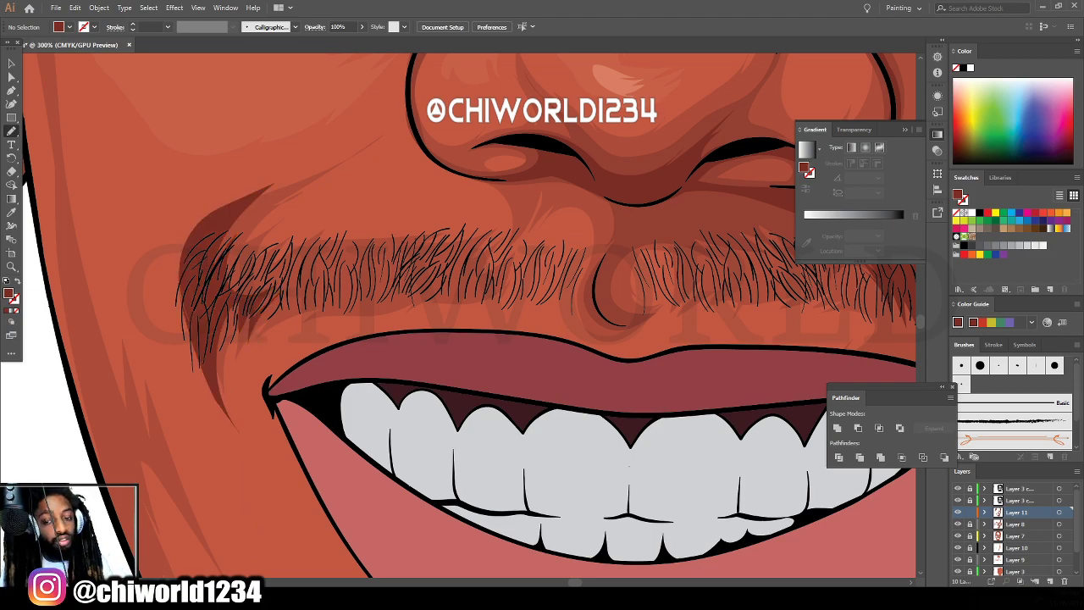
Draw a dark shadow beneath the inner half of the left-hand eyebrow, curving down toward the inner eye.
scroll(609, 542, down, 8)
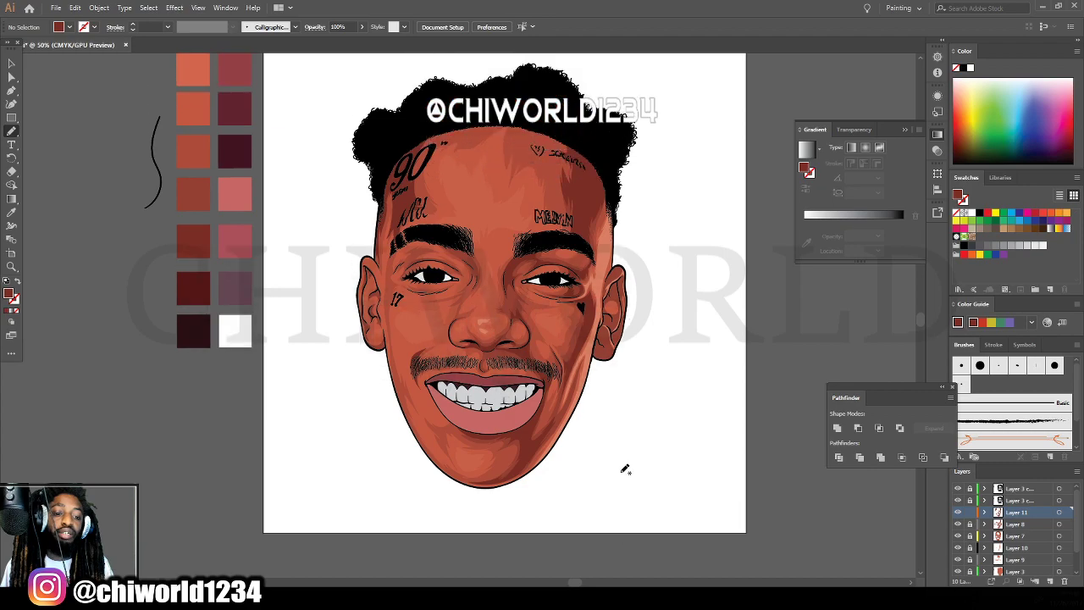
scroll(625, 469, up, 2)
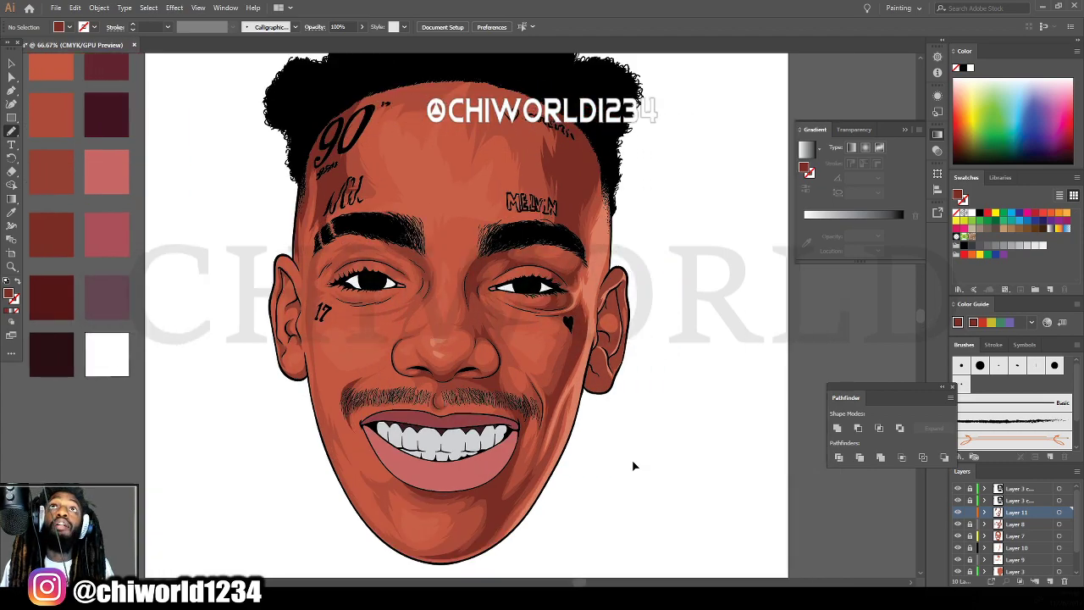
scroll(634, 465, up, 4)
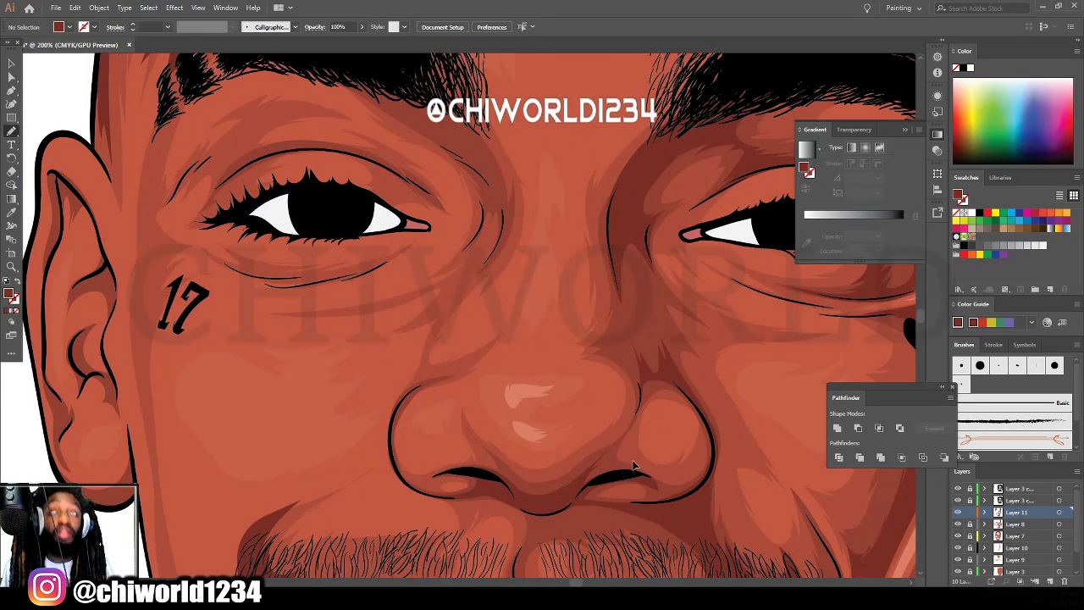
scroll(634, 466, up, 1)
scroll(626, 453, up, 4)
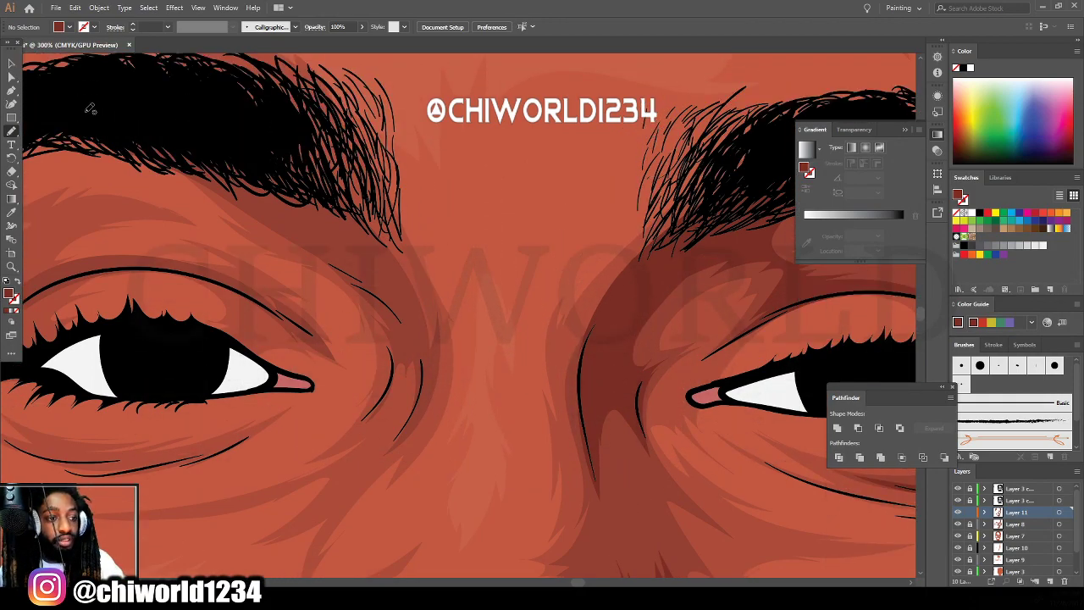
mouse_move(89, 108)
mouse_down()
mouse_move(184, 177)
mouse_move(316, 240)
mouse_move(389, 296)
mouse_move(408, 327)
mouse_move(395, 313)
mouse_move(403, 386)
mouse_move(407, 356)
mouse_move(418, 382)
mouse_move(412, 425)
mouse_move(436, 340)
mouse_move(427, 344)
mouse_move(410, 283)
mouse_move(333, 167)
mouse_move(158, 93)
mouse_move(83, 93)
mouse_up()
Extend the thin dark shadow along the left-hand face edge down past the top of the ear.
scroll(709, 519, down, 6)
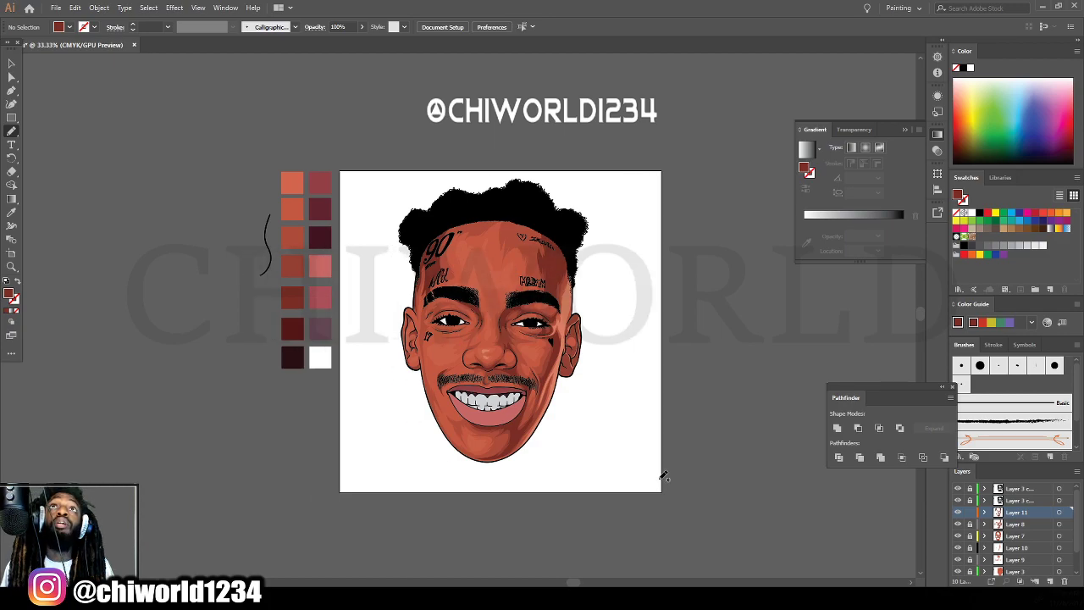
scroll(624, 478, up, 6)
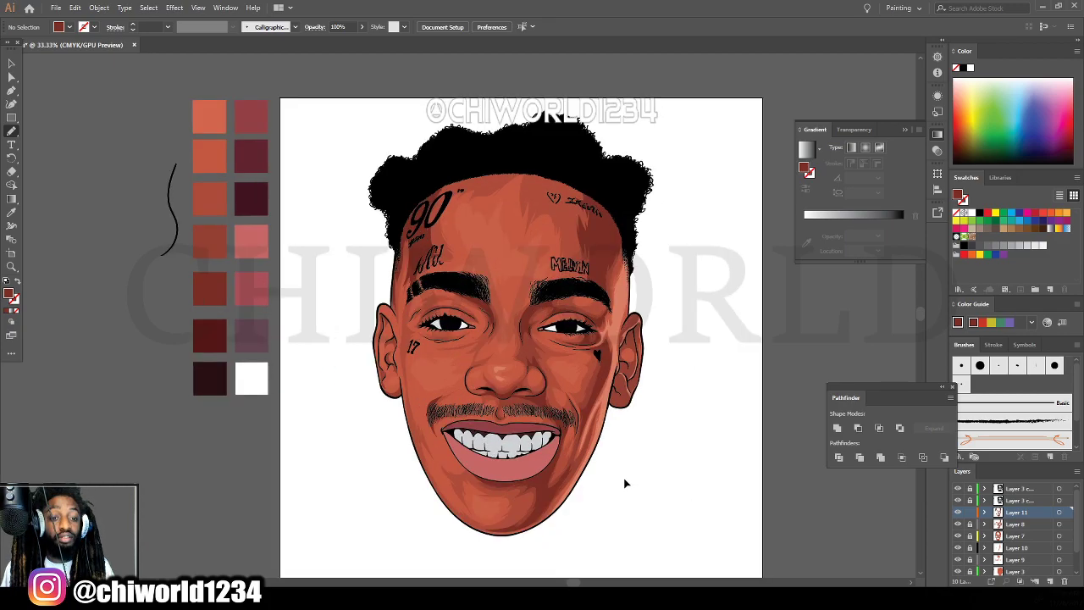
scroll(624, 477, up, 1)
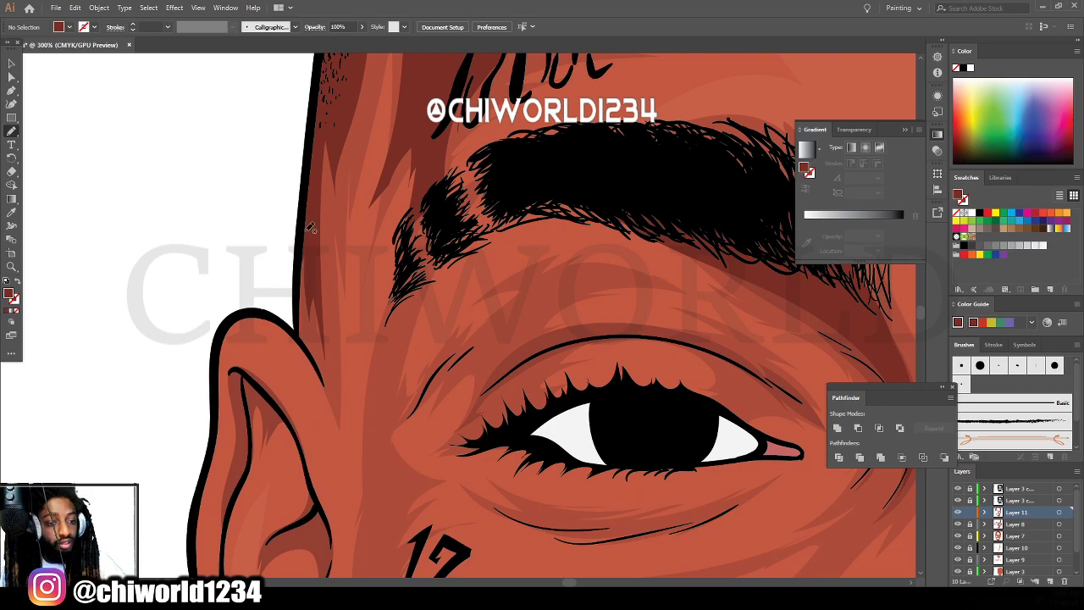
mouse_move(301, 336)
mouse_down()
mouse_move(335, 400)
mouse_move(320, 208)
mouse_up()
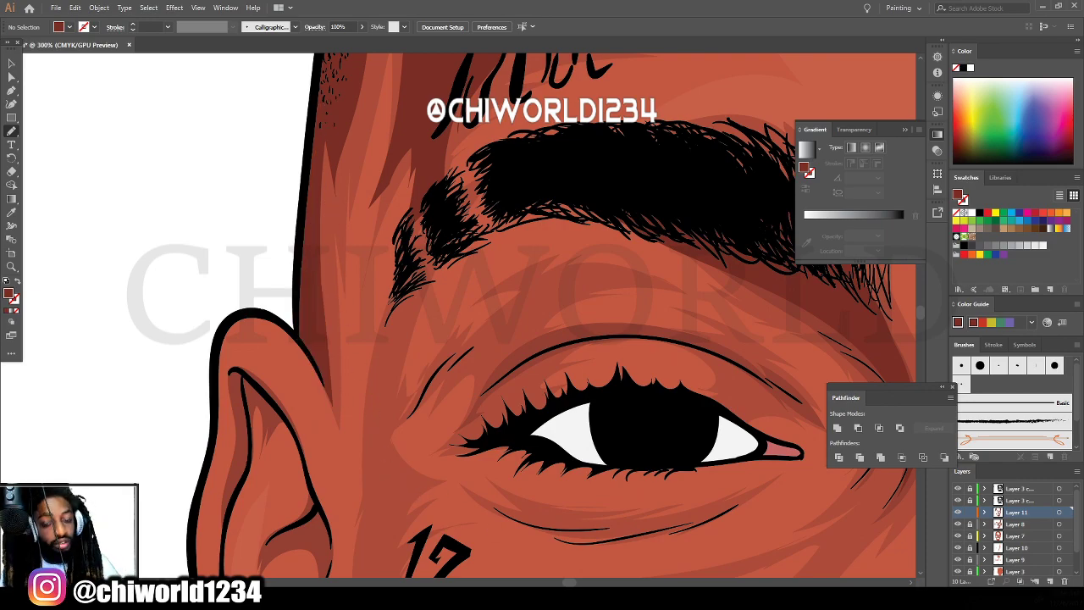
Draw a jagged dark shadow over the right-hand earlobe and the area above it, leaving two rounded lighter patches.
scroll(588, 523, down, 6)
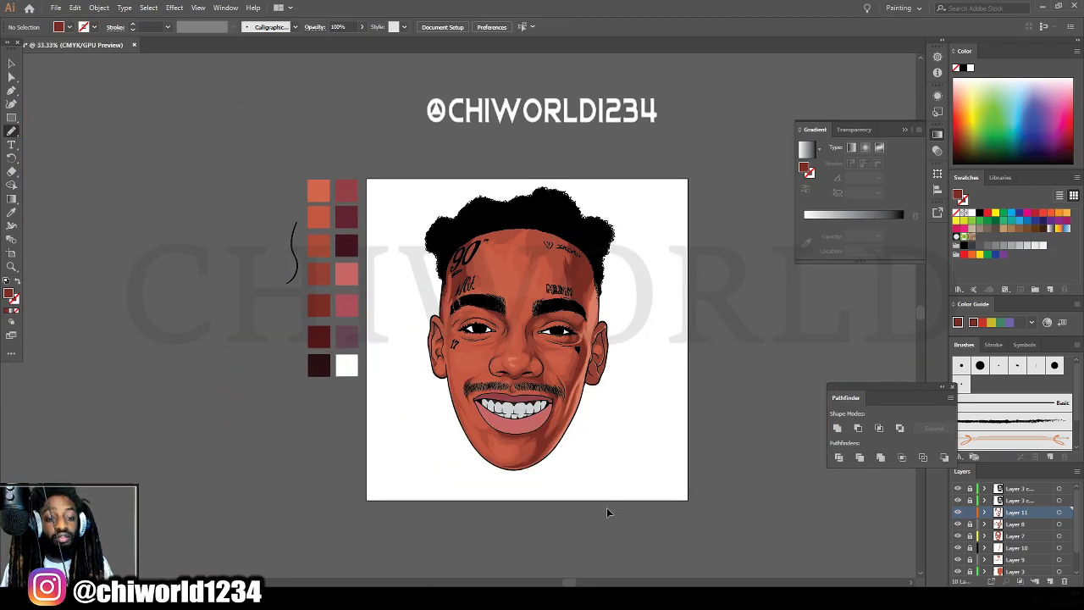
scroll(606, 511, up, 3)
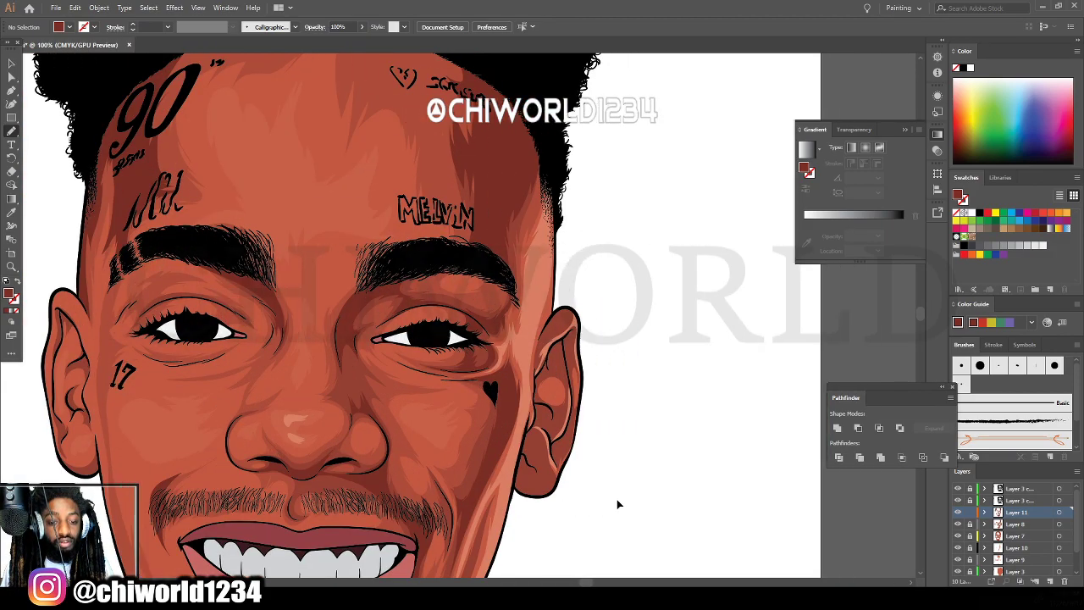
scroll(617, 504, up, 4)
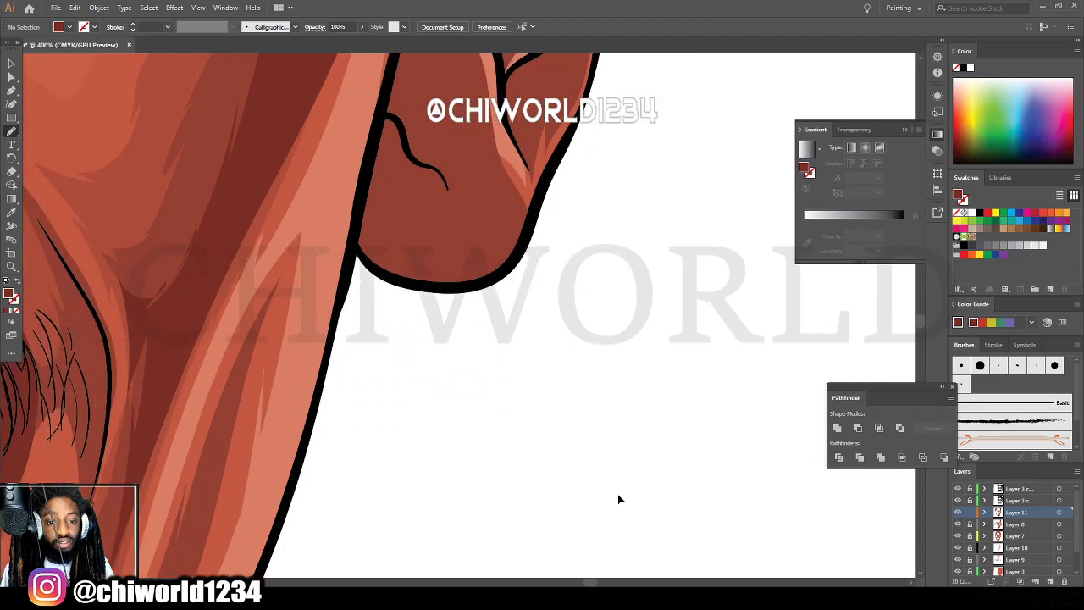
key(ctrl+plus)
scroll(617, 494, up, 5)
mouse_move(320, 337)
mouse_down()
mouse_move(310, 420)
mouse_move(320, 445)
mouse_move(370, 481)
mouse_move(439, 487)
mouse_move(360, 444)
mouse_move(367, 373)
mouse_move(349, 391)
mouse_move(398, 350)
mouse_move(468, 378)
mouse_move(460, 359)
mouse_move(531, 382)
mouse_move(539, 405)
mouse_move(533, 334)
mouse_move(512, 316)
mouse_move(487, 241)
mouse_move(469, 293)
mouse_move(474, 271)
mouse_move(440, 284)
mouse_move(396, 247)
mouse_move(394, 191)
mouse_move(416, 176)
mouse_up()
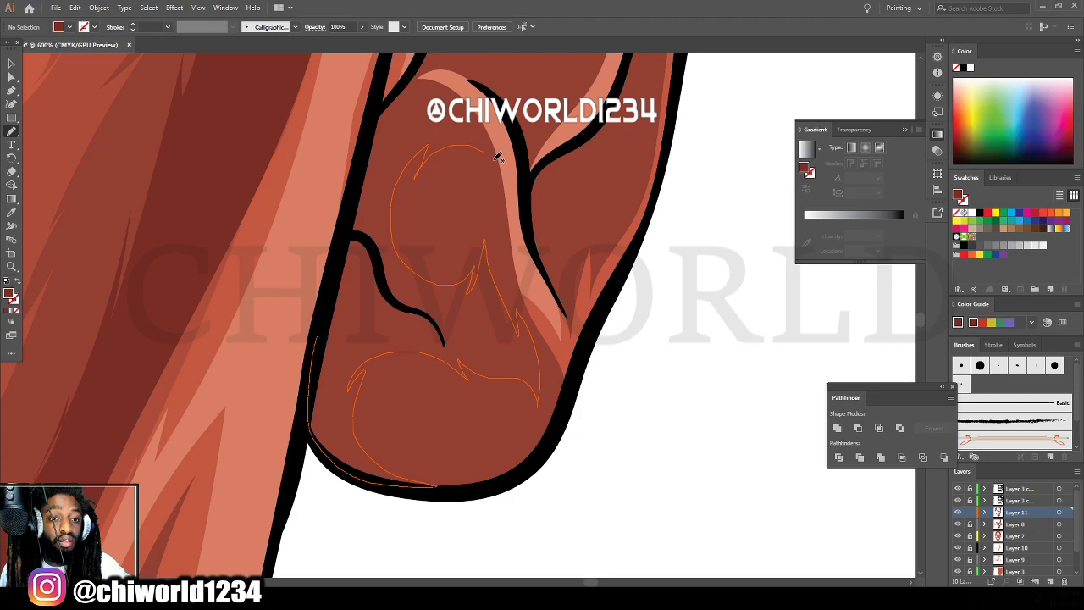
mouse_move(431, 68)
mouse_down()
mouse_move(380, 108)
mouse_move(366, 149)
mouse_move(321, 339)
mouse_up()
Erase the part of the new ear shadow that overlaps the light highlight along the right-hand ear's inner fold.
key(ctrl+minus)
key(ctrl+minus)
key(ctrl+minus)
key(ctrl+minus)
key(ctrl+minus)
key(ctrl+minus)
key(ctrl+minus)
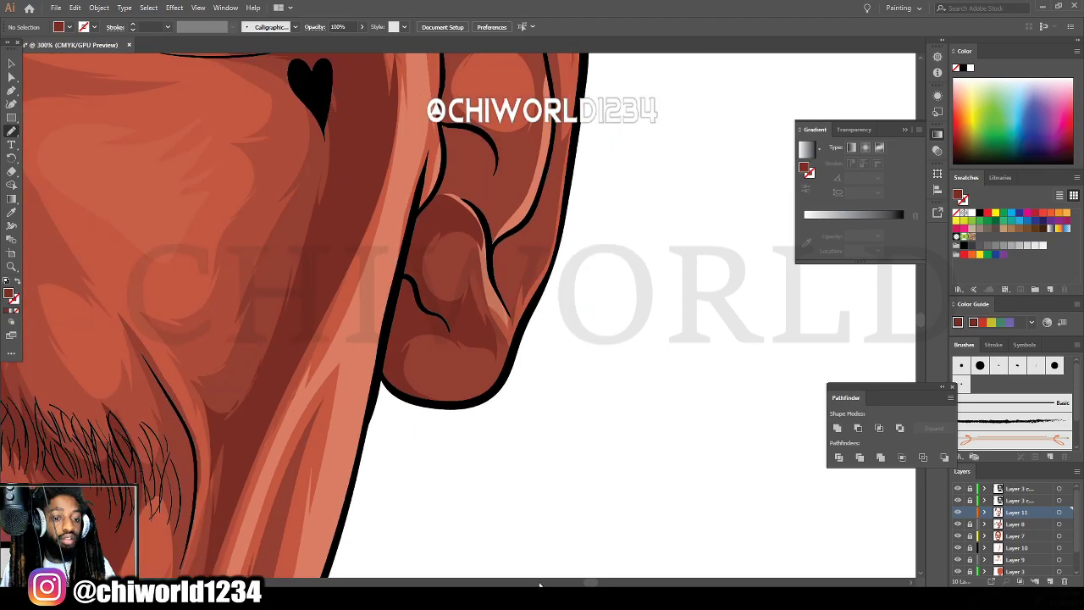
key(ctrl+equal)
key(ctrl+equal)
scroll(551, 509, up, 4)
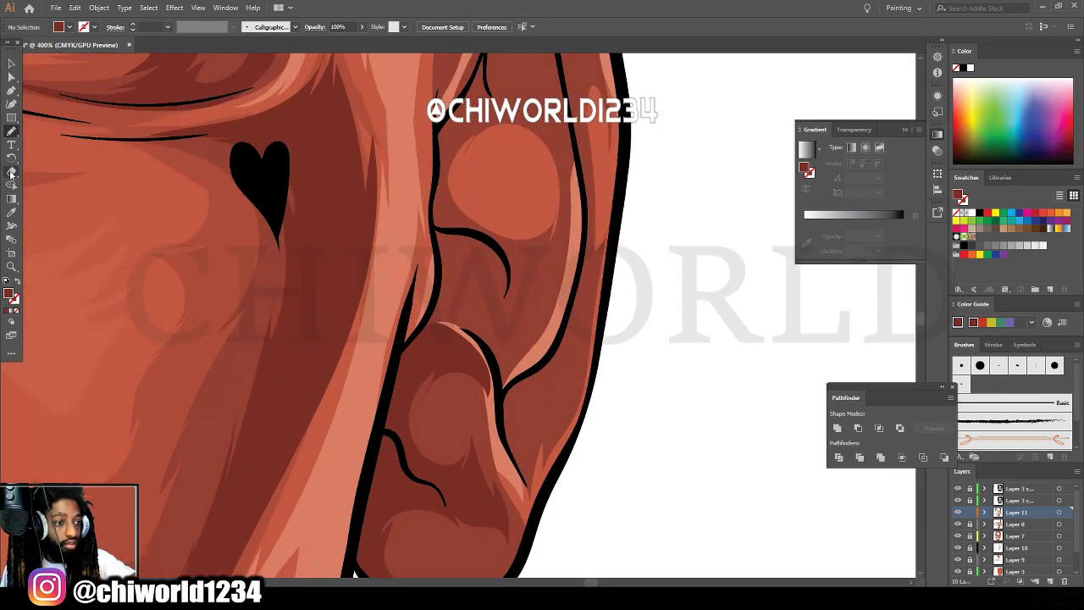
key(shift+e)
mouse_move(501, 373)
mouse_down()
mouse_move(504, 408)
mouse_move(474, 321)
mouse_move(434, 302)
mouse_up()
drag(494, 414, 464, 313)
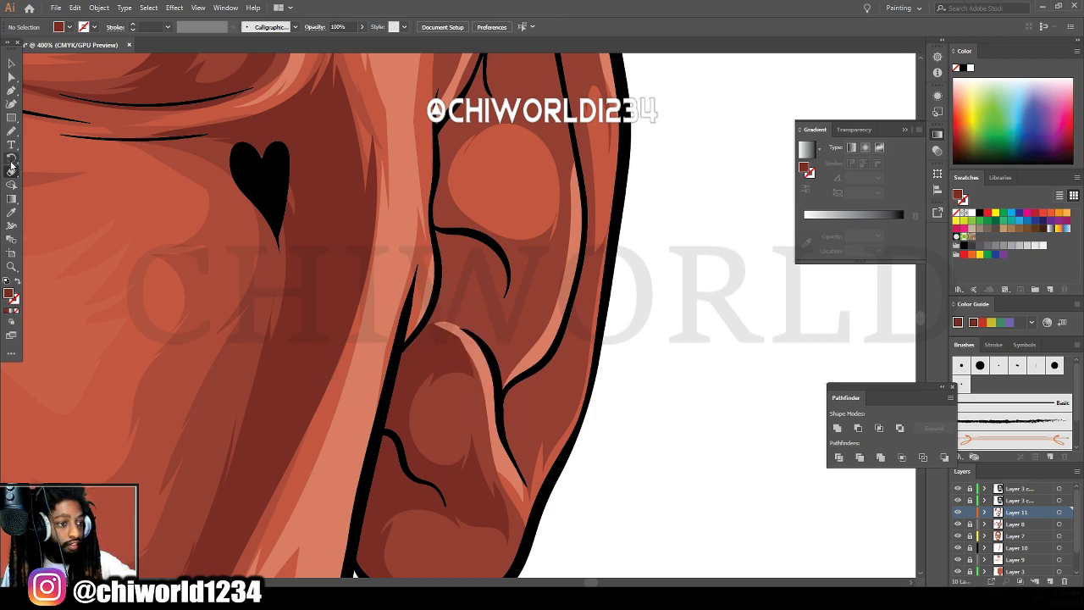
Draw a dark shadow in the right-hand ear's hollow, between the short curved line and the light inner fold above the earlobe.
key(n)
scroll(621, 496, down, 5)
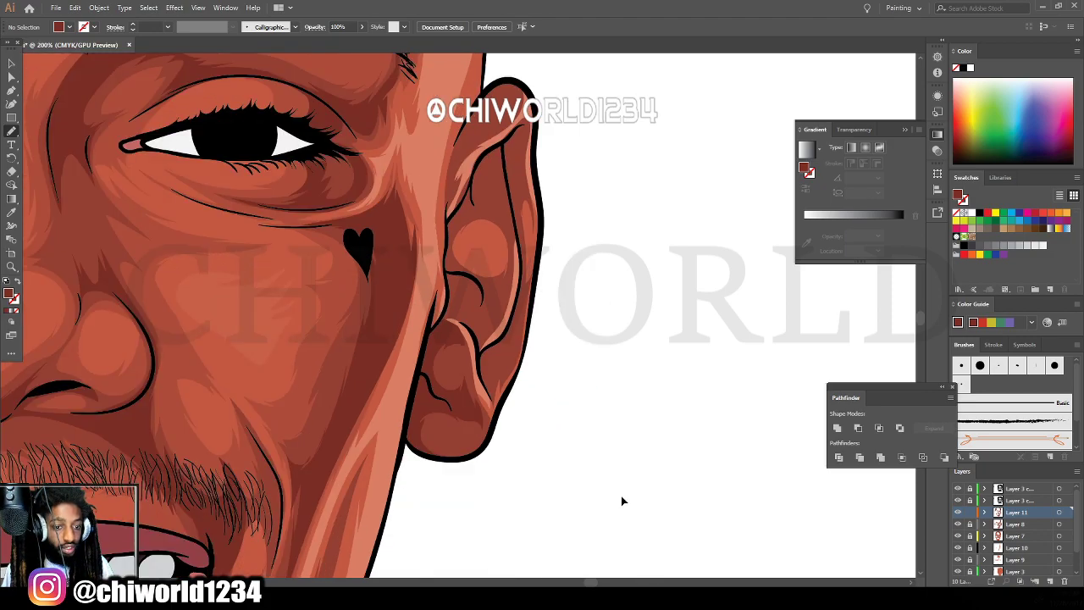
scroll(615, 484, up, 7)
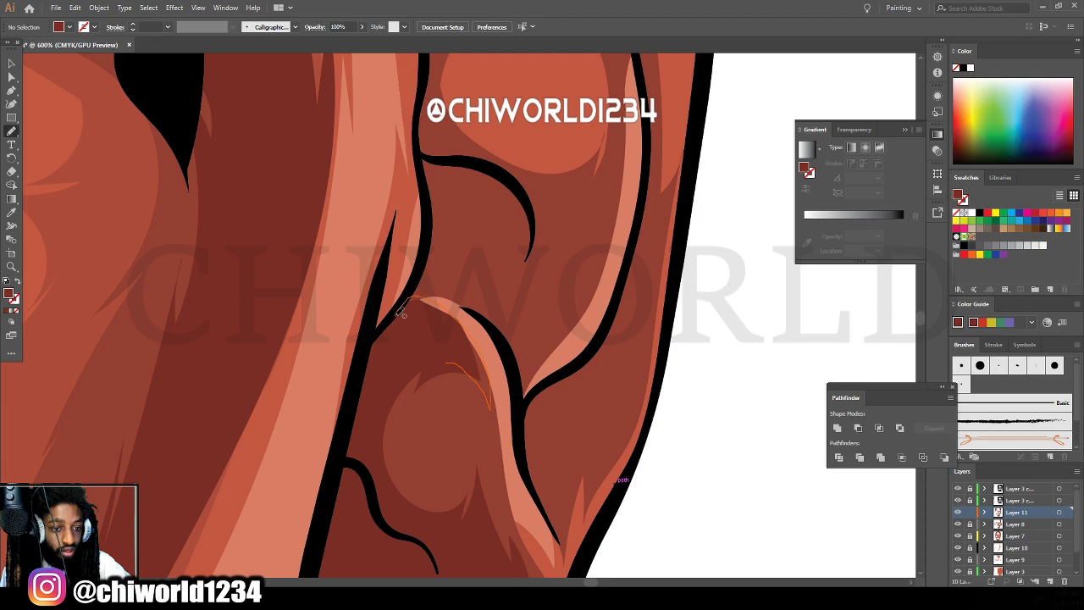
drag(402, 313, 383, 369)
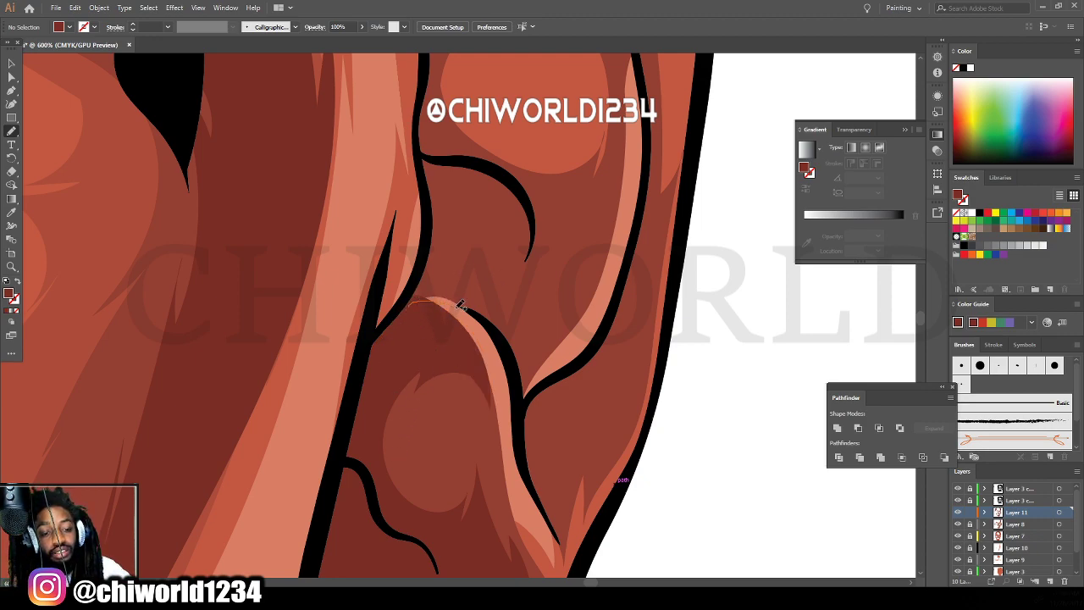
mouse_move(459, 304)
mouse_down()
mouse_move(506, 338)
mouse_move(518, 364)
mouse_up()
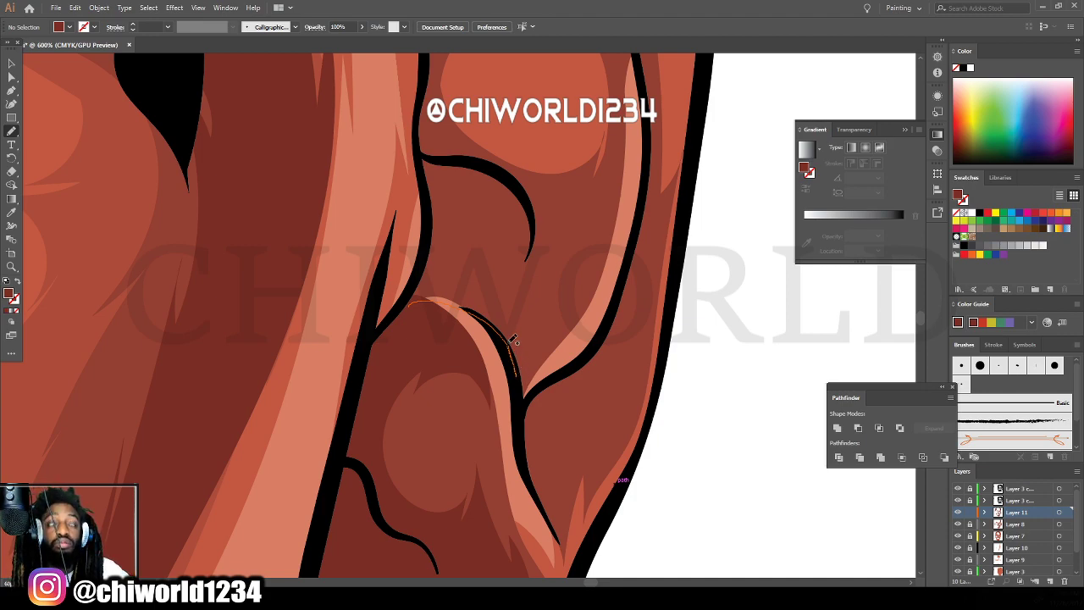
mouse_move(534, 250)
mouse_down()
mouse_move(512, 179)
mouse_move(421, 145)
mouse_move(423, 241)
mouse_move(383, 328)
mouse_move(391, 351)
mouse_up()
scroll(411, 456, down, 5)
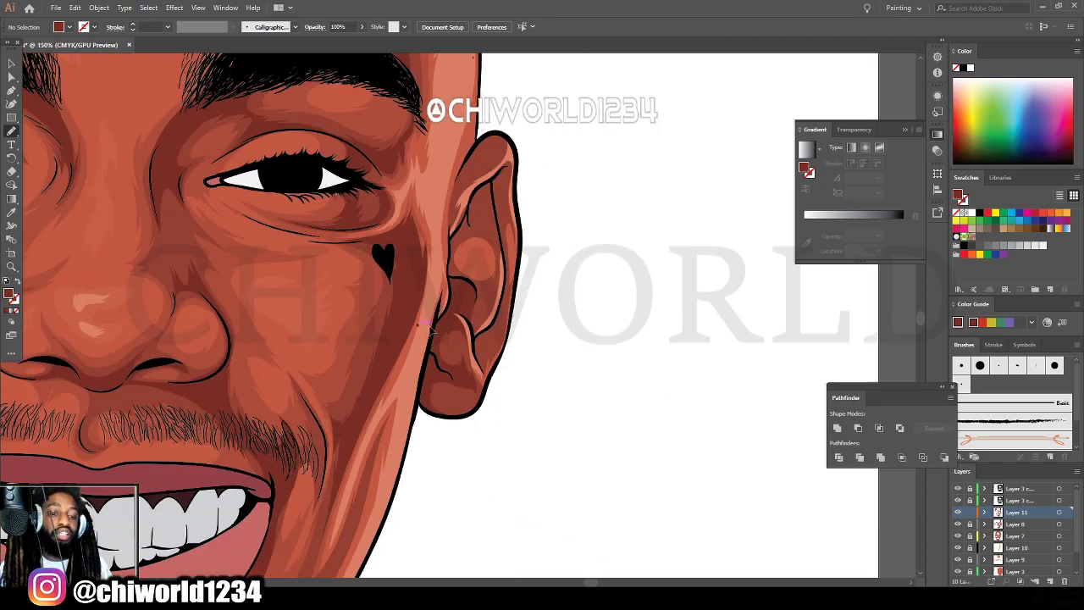
Draw a jagged dark shadow on the right-hand ear's outer rim, below the point where the inner fold lines meet.
scroll(692, 395, up, 5)
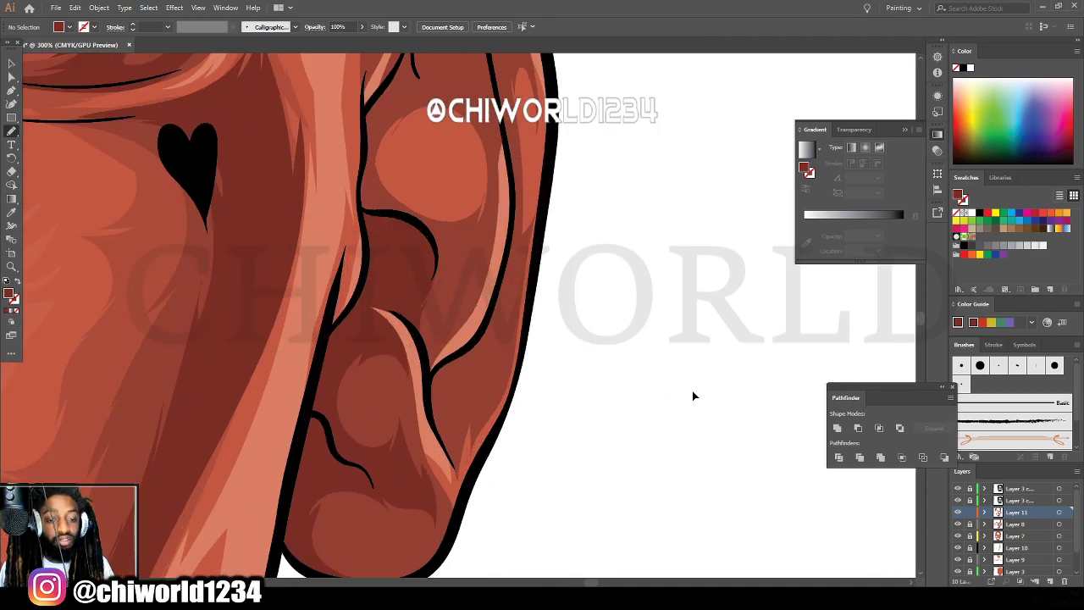
mouse_move(449, 284)
mouse_down()
mouse_move(405, 335)
mouse_move(410, 405)
mouse_move(444, 465)
mouse_move(450, 413)
mouse_move(485, 360)
mouse_move(528, 342)
mouse_move(560, 149)
mouse_move(436, 303)
mouse_up()
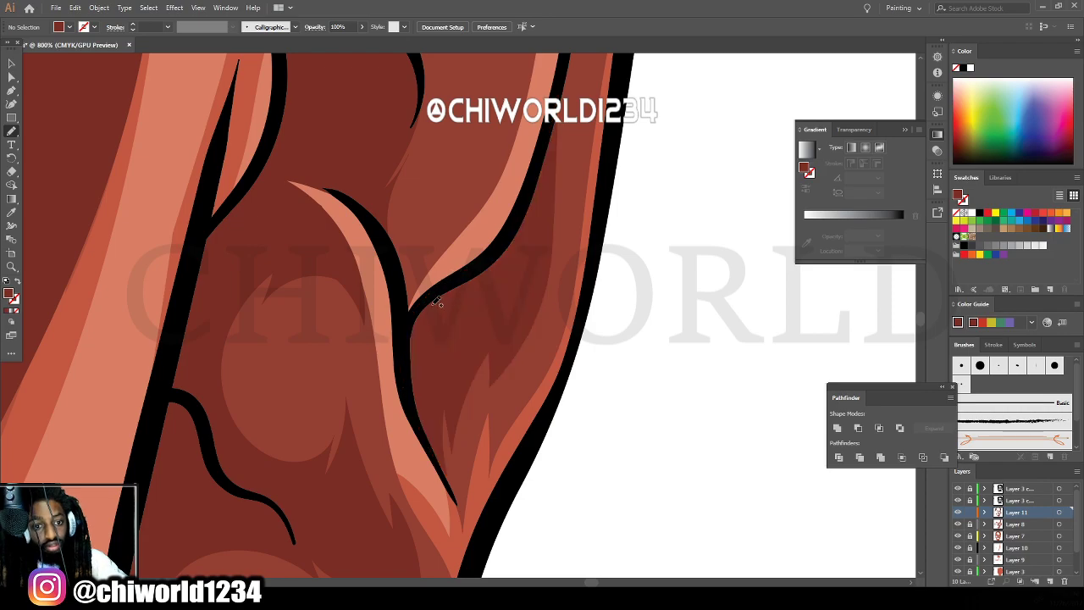
scroll(738, 452, down, 4)
Draw a dark shadow in the right-hand ear's upper hollow, above and around the rounded lighter patch.
scroll(629, 431, up, 3)
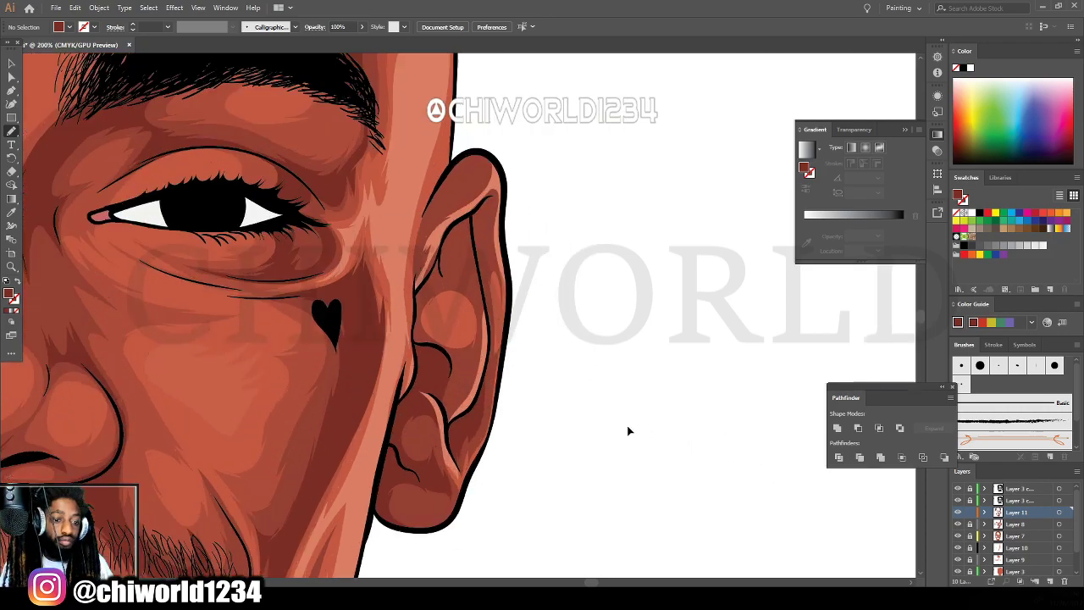
scroll(627, 429, up, 1)
scroll(628, 419, up, 1)
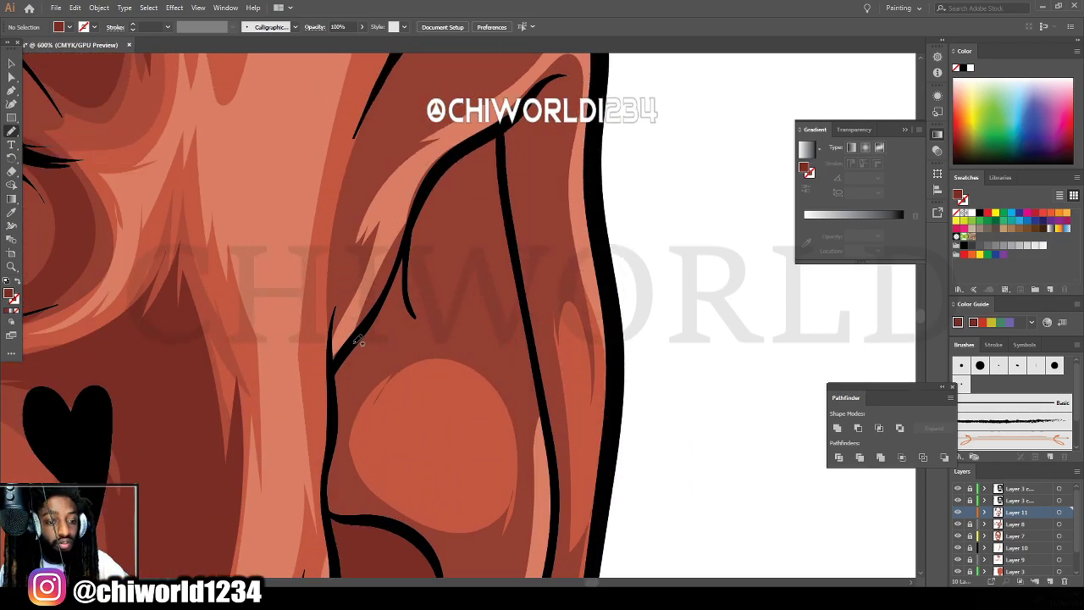
mouse_move(335, 374)
mouse_down()
mouse_move(331, 519)
mouse_move(383, 528)
mouse_move(352, 463)
mouse_move(368, 381)
mouse_move(373, 393)
mouse_move(396, 354)
mouse_move(446, 359)
mouse_move(445, 342)
mouse_move(474, 368)
mouse_move(469, 319)
mouse_move(511, 352)
mouse_move(555, 447)
mouse_move(549, 323)
mouse_move(570, 76)
mouse_move(430, 178)
mouse_move(340, 360)
mouse_up()
Draw a dark shadow across the top of the right-hand ear, following the outer outline down toward the face edge.
scroll(384, 200, up, 5)
drag(414, 177, 362, 262)
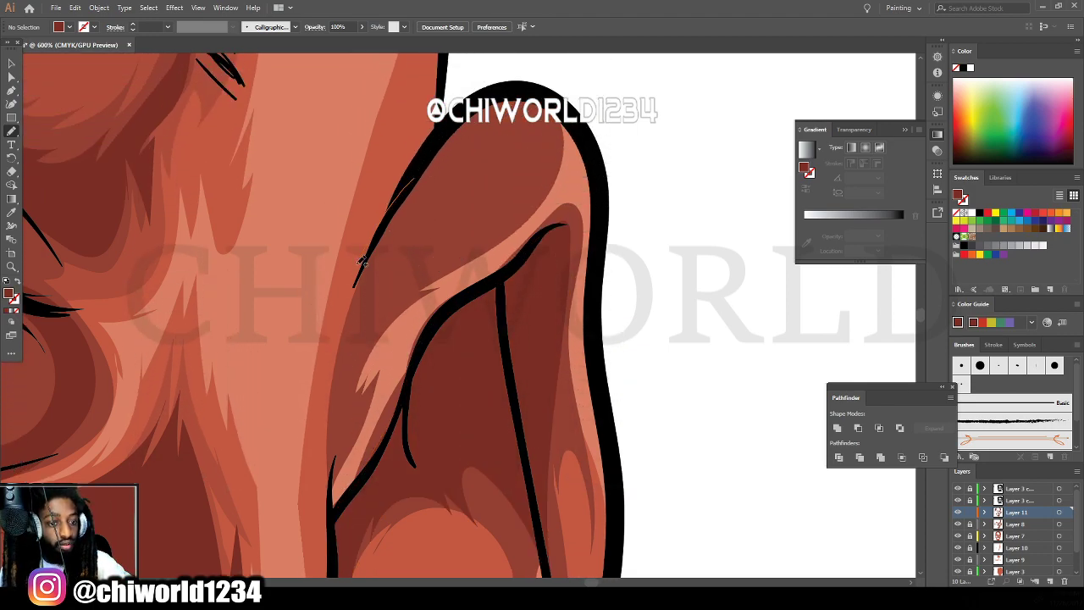
mouse_move(337, 396)
mouse_down()
mouse_move(397, 274)
mouse_move(497, 206)
mouse_move(552, 127)
mouse_up()
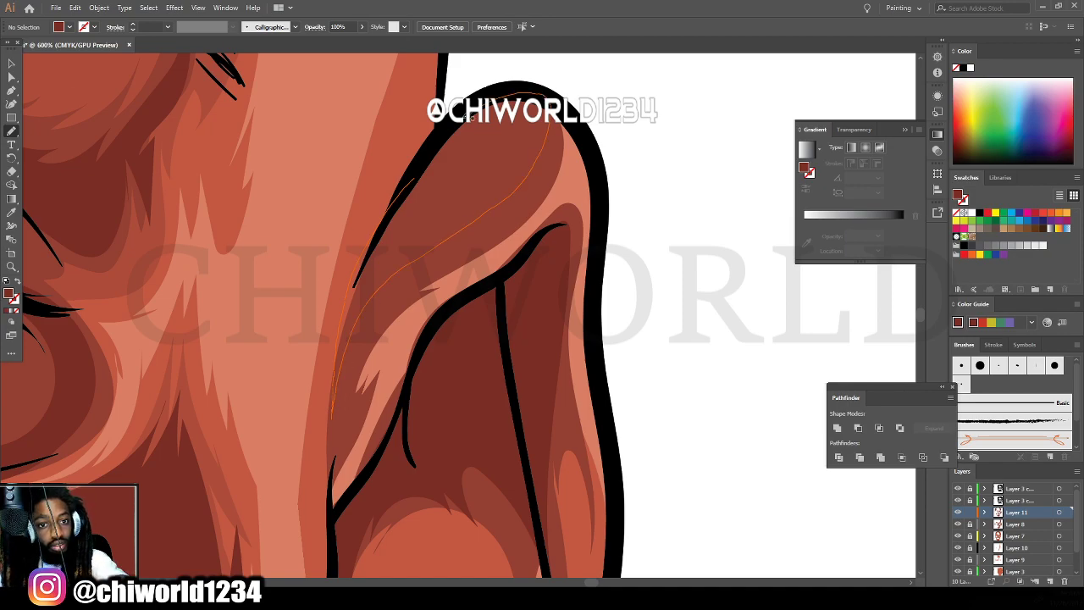
drag(468, 116, 465, 119)
Examine the shading across the whole portrait beside the color swatches.
key(ctrl+minus)
key(ctrl+minus)
key(ctrl+minus)
key(ctrl+minus)
key(ctrl+minus)
key(ctrl+minus)
key(ctrl+minus)
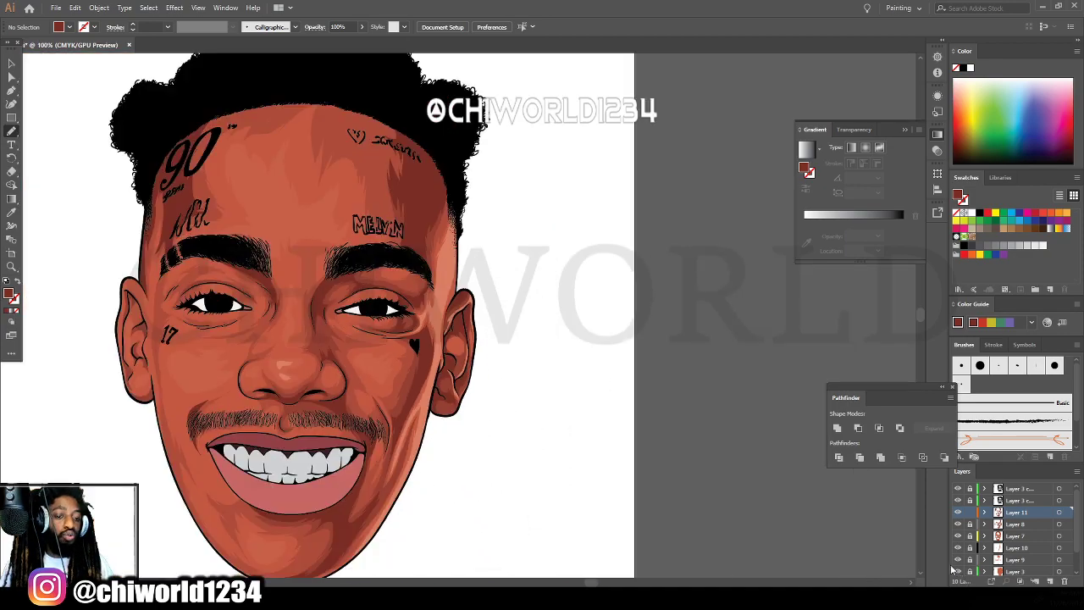
scroll(837, 566, left, 4)
scroll(837, 567, up, 1)
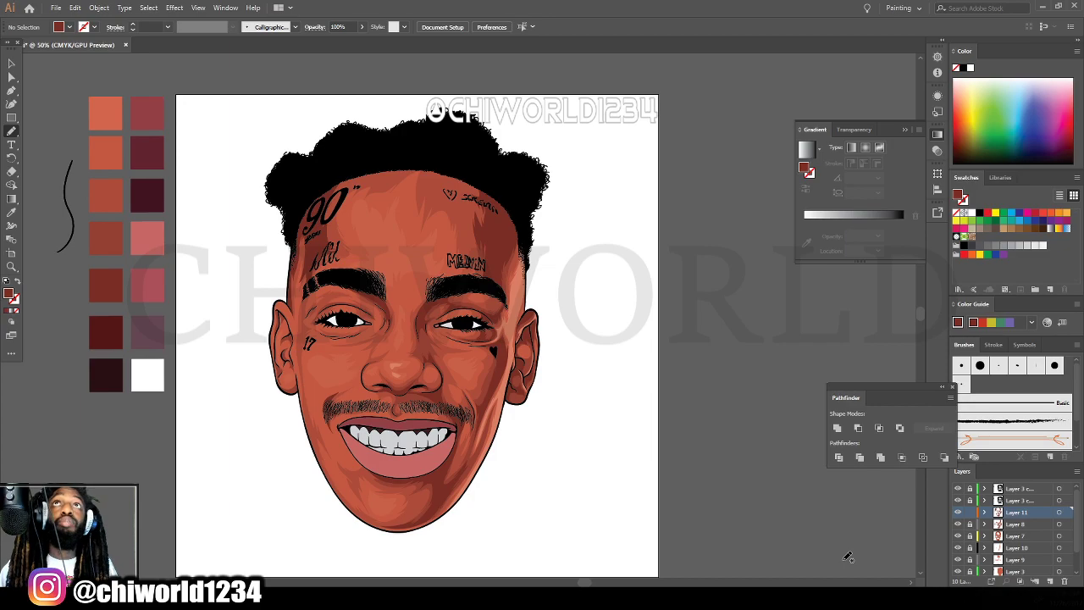
key(ctrl+plus)
key(ctrl+minus)
key(ctrl+minus)
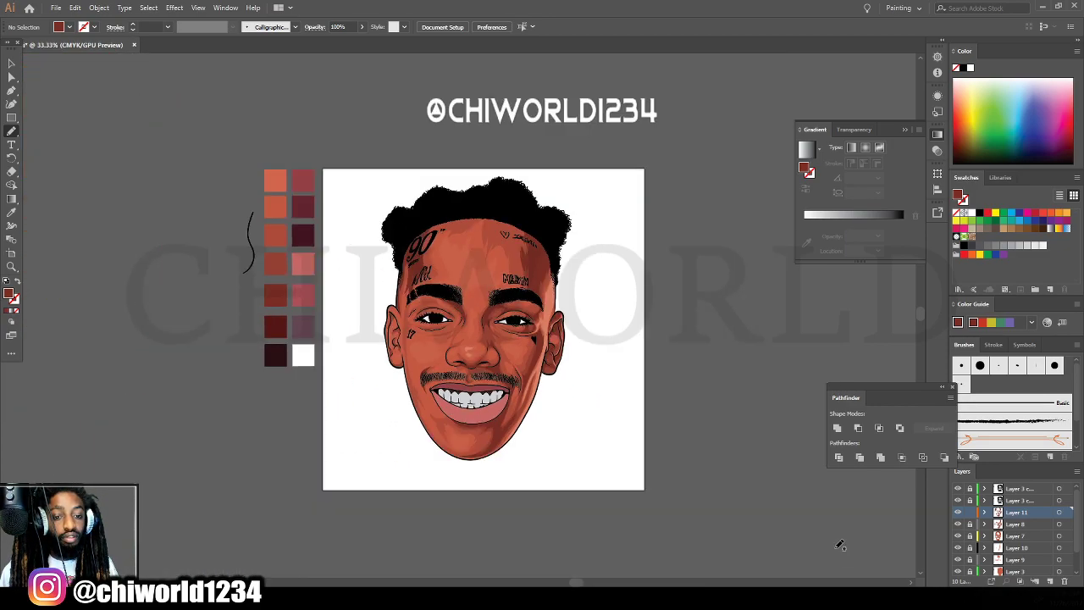
key(ctrl+plus)
key(ctrl+plus)
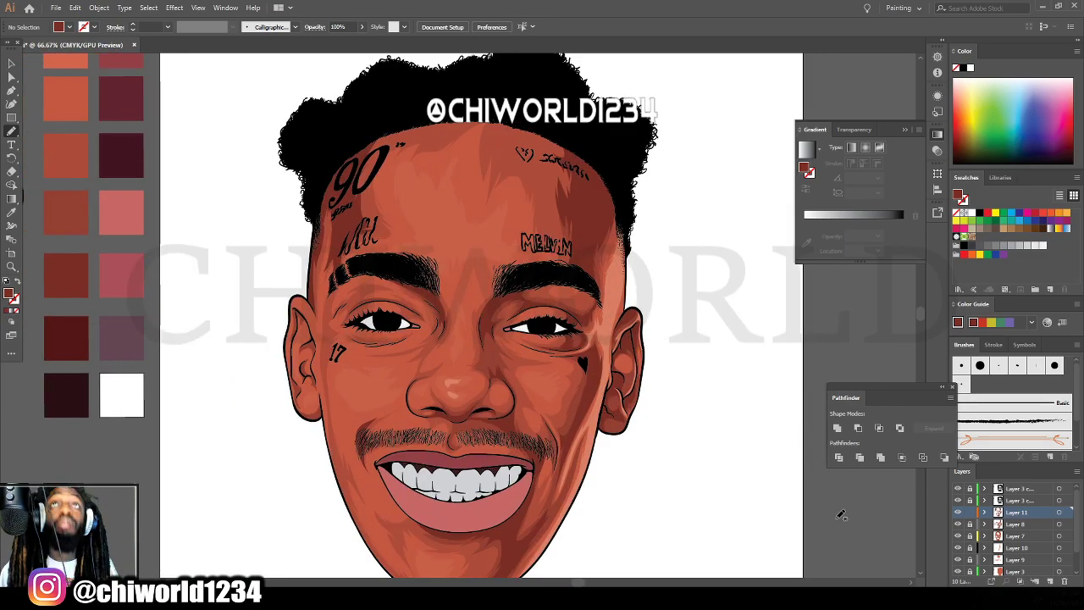
Draw thin dark shadows along the upper and lower lash lines of the left-hand eye.
key(ctrl+plus)
key(ctrl+plus)
key(ctrl+plus)
key(ctrl+plus)
key(ctrl+plus)
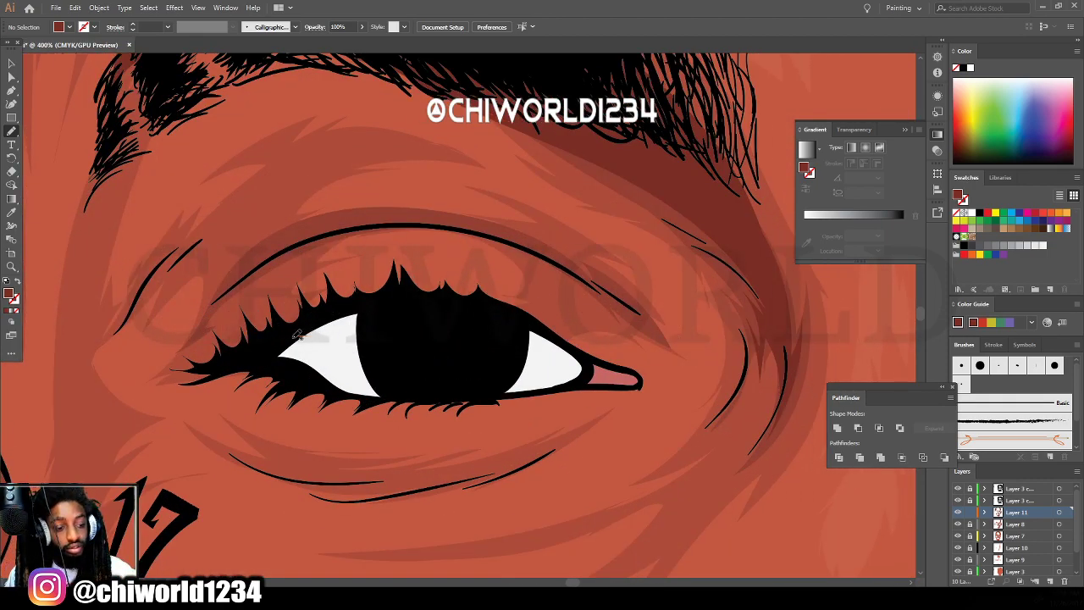
drag(298, 334, 173, 374)
drag(273, 388, 338, 406)
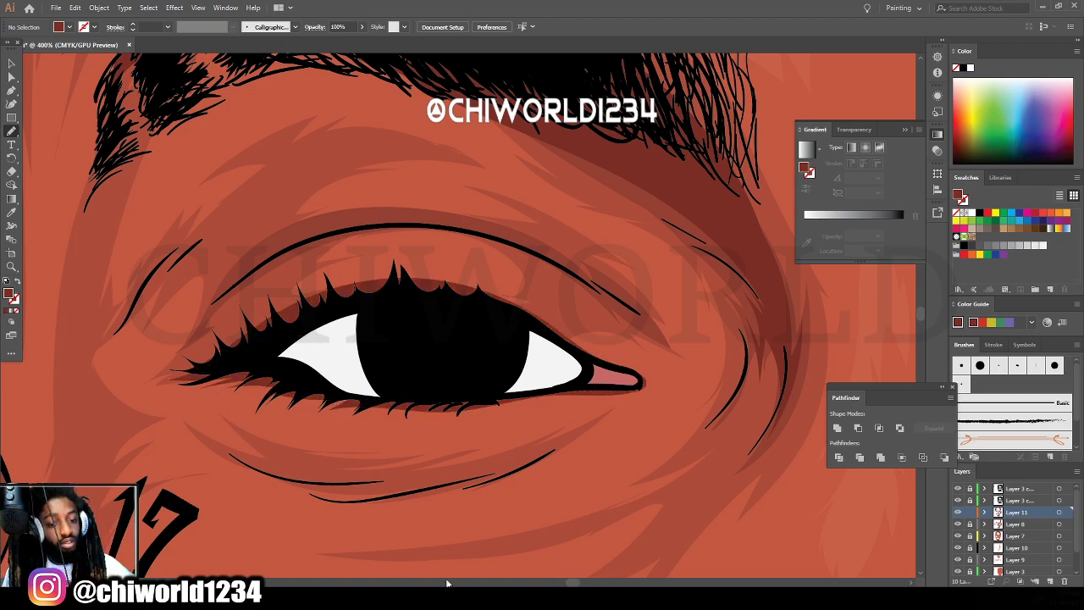
Add a new layer above Layer 11 and sample the deep maroon swatch as the fill for Pencil drawing.
scroll(447, 583, down, 6)
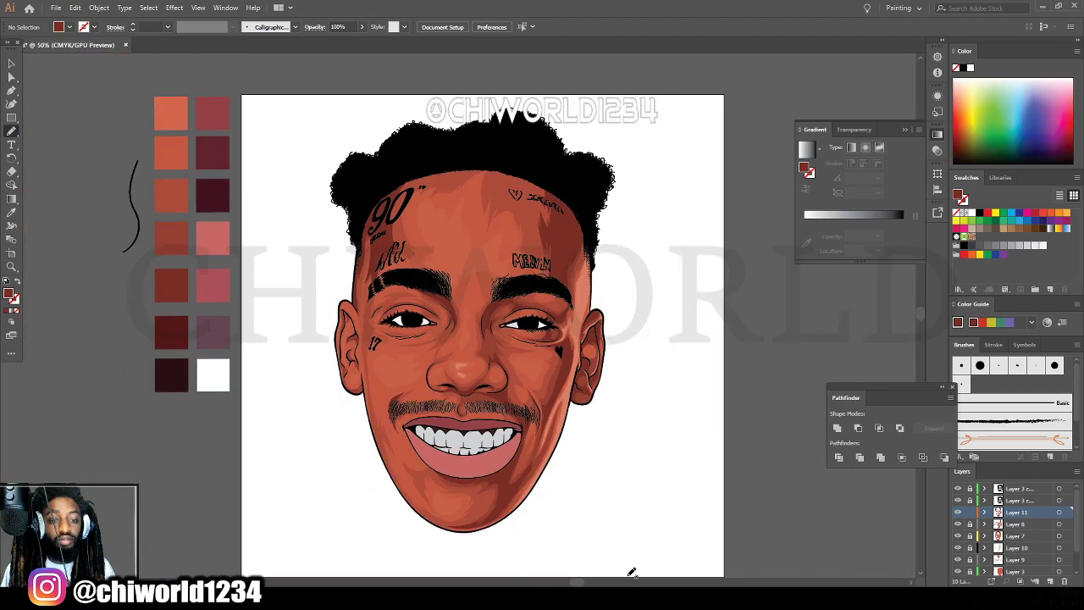
click(1049, 581)
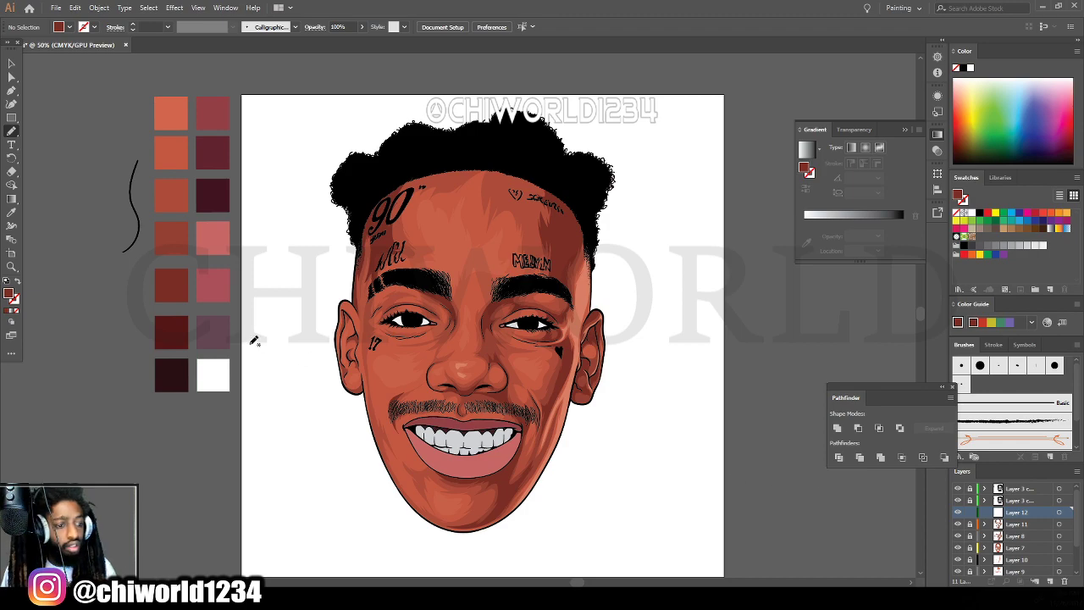
key(ctrl+=)
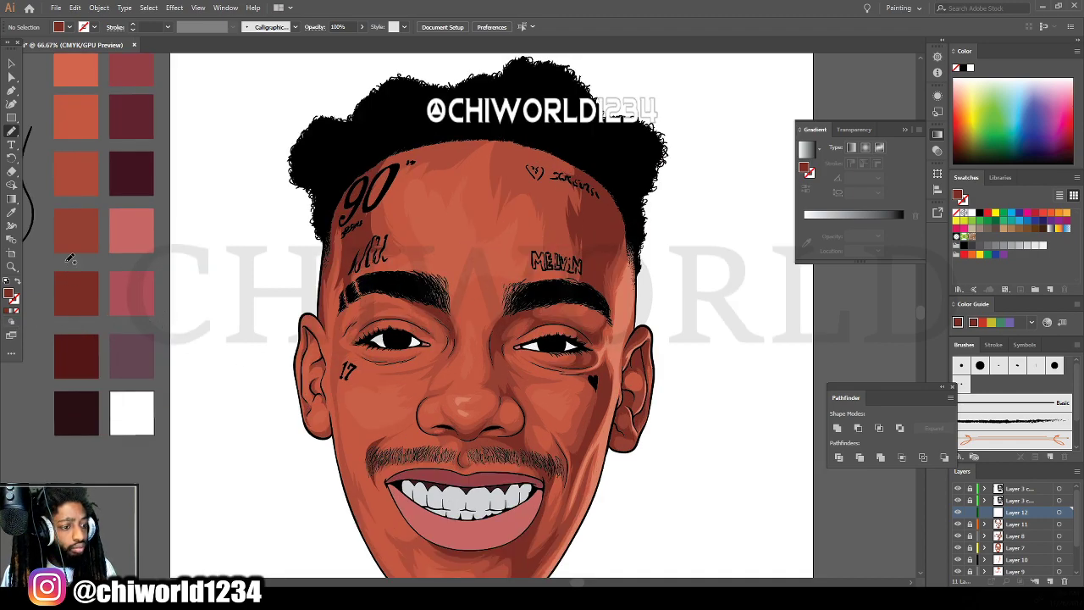
click(12, 213)
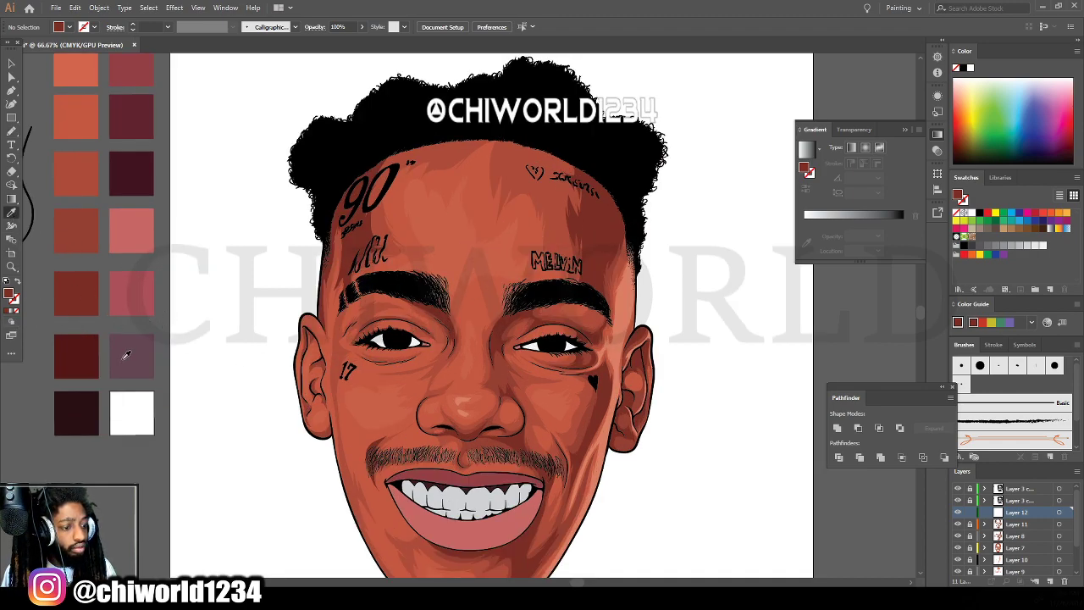
click(78, 355)
click(12, 133)
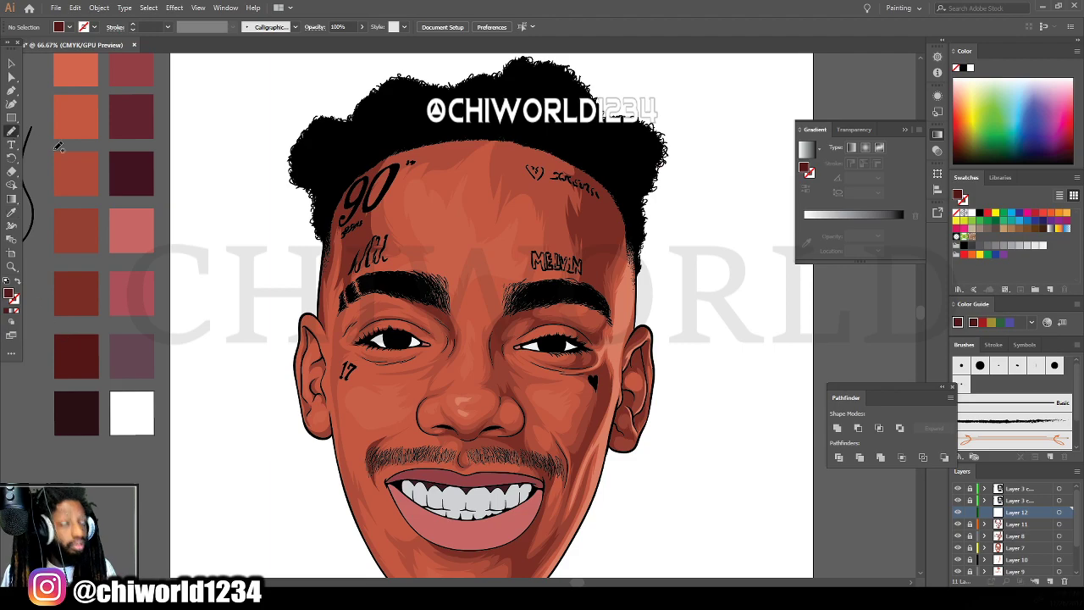
Draw a deep maroon shadow under the inner part of the right-hand eyebrow, curving down along the nose bridge line.
key(ctrl+minus)
key(ctrl+minus)
key(ctrl+plus)
key(ctrl+plus)
key(ctrl+plus)
key(ctrl+plus)
key(ctrl+plus)
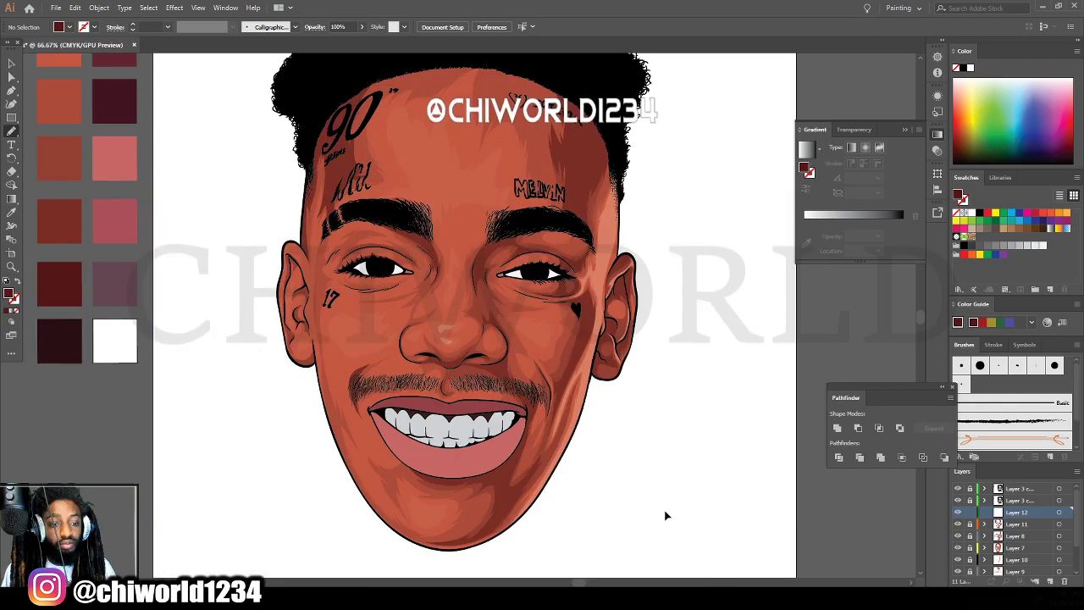
scroll(666, 511, up, 2)
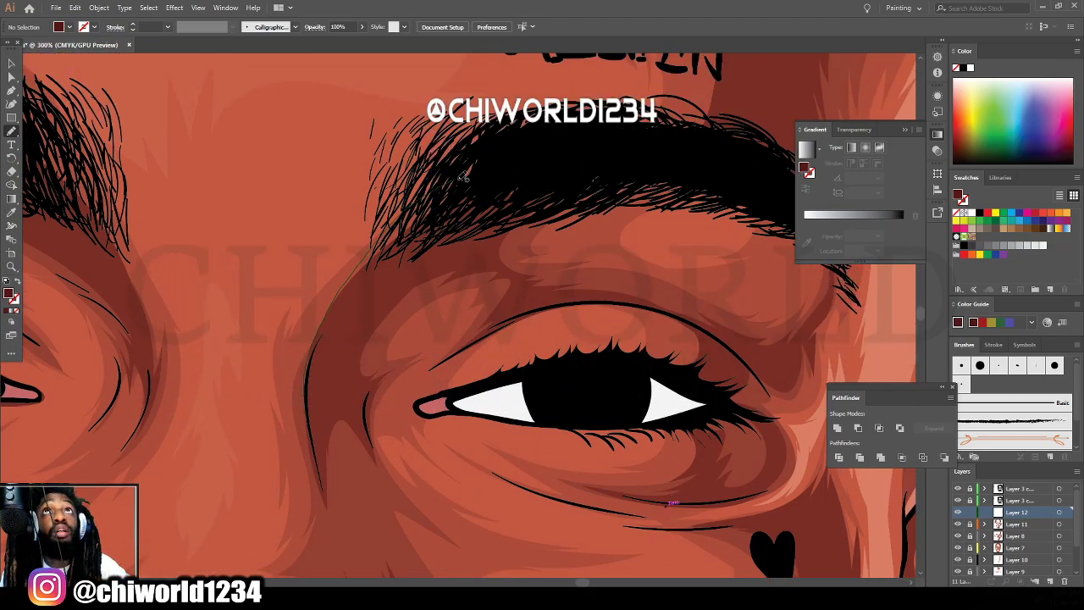
mouse_move(464, 175)
mouse_down()
mouse_move(566, 164)
mouse_move(558, 178)
mouse_move(648, 165)
mouse_move(679, 173)
mouse_move(576, 224)
mouse_move(496, 232)
mouse_move(505, 222)
mouse_move(440, 248)
mouse_up()
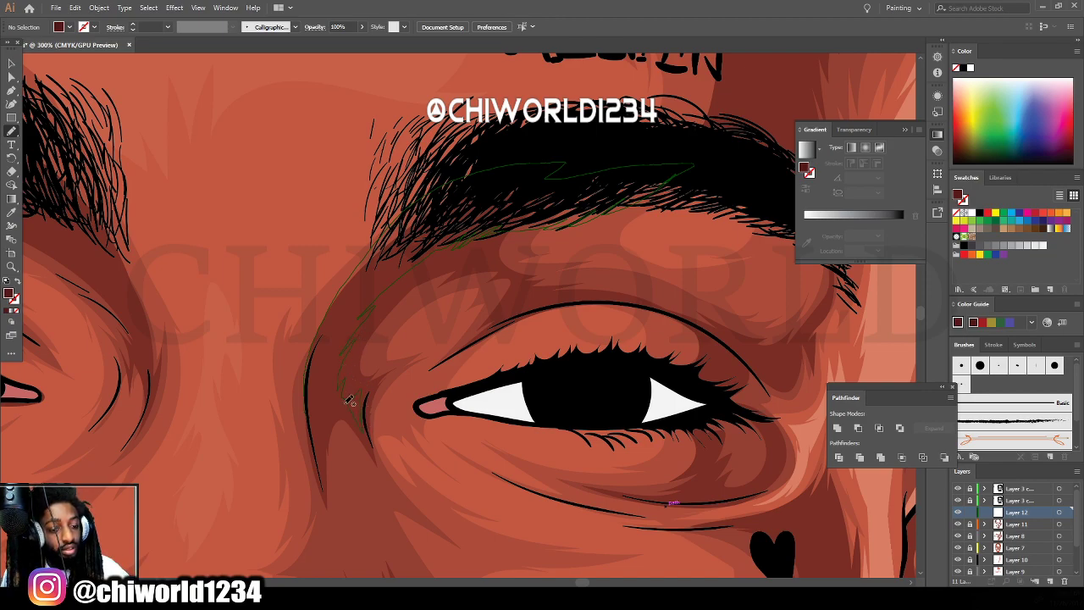
drag(318, 464, 319, 466)
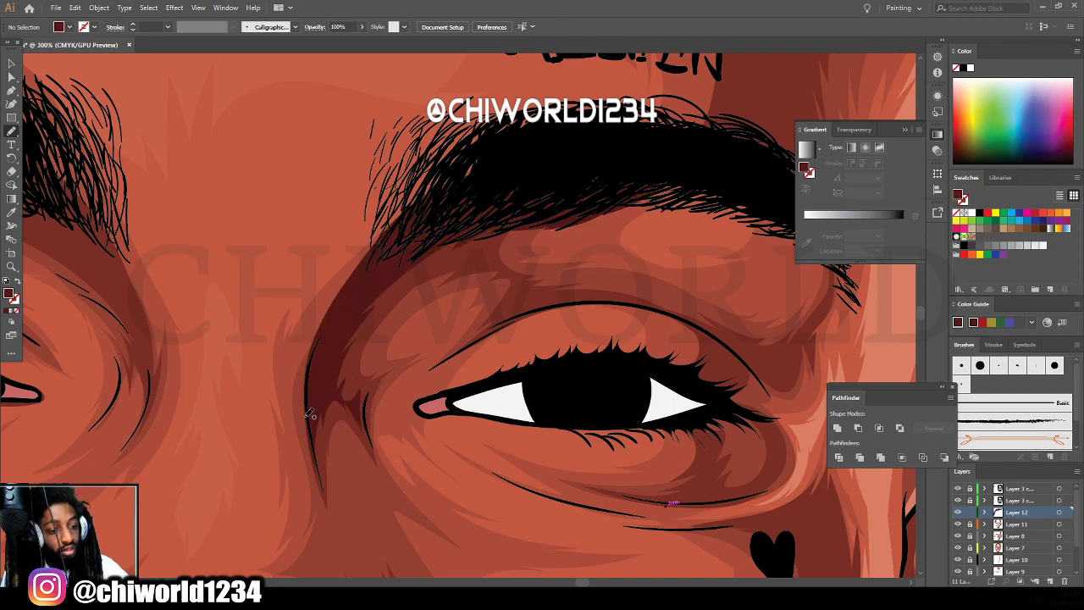
Extend the deep maroon shadow at the right-hand eye's inner side with spikes down both crease lines and up toward the lid.
key(ctrl+minus)
key(ctrl+minus)
key(ctrl+minus)
key(ctrl+minus)
key(ctrl+minus)
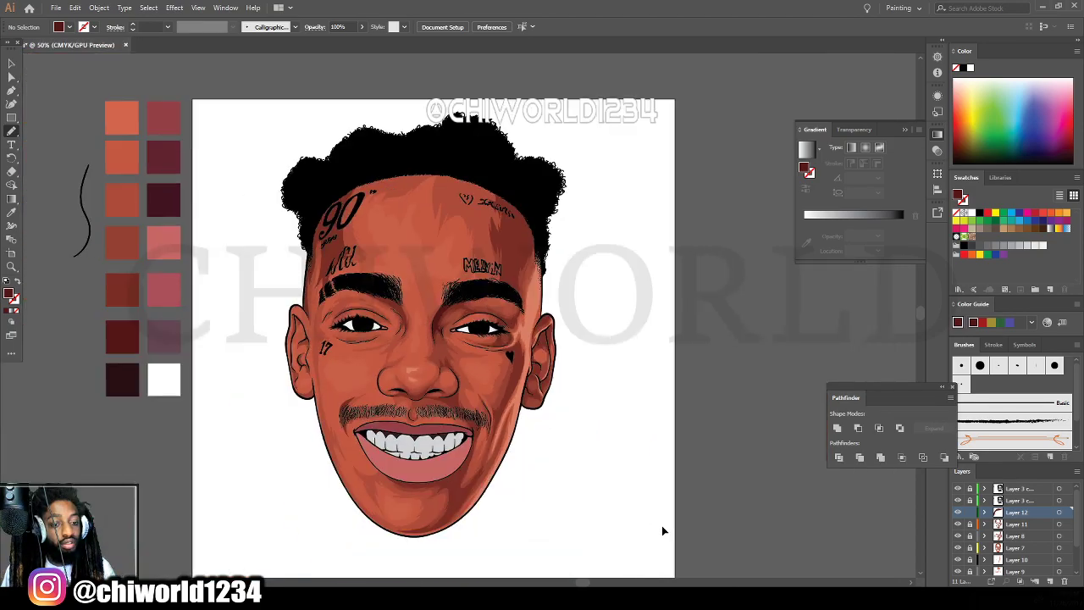
key(ctrl+plus)
key(ctrl+plus)
key(ctrl+plus)
key(ctrl+plus)
key(ctrl+plus)
key(ctrl+plus)
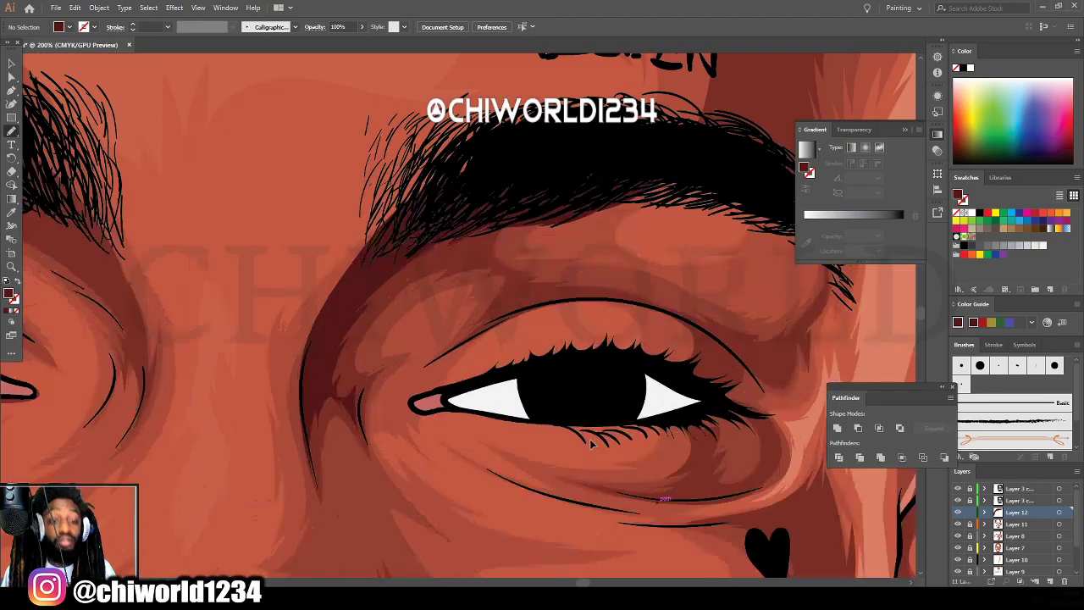
scroll(596, 426, down, 2)
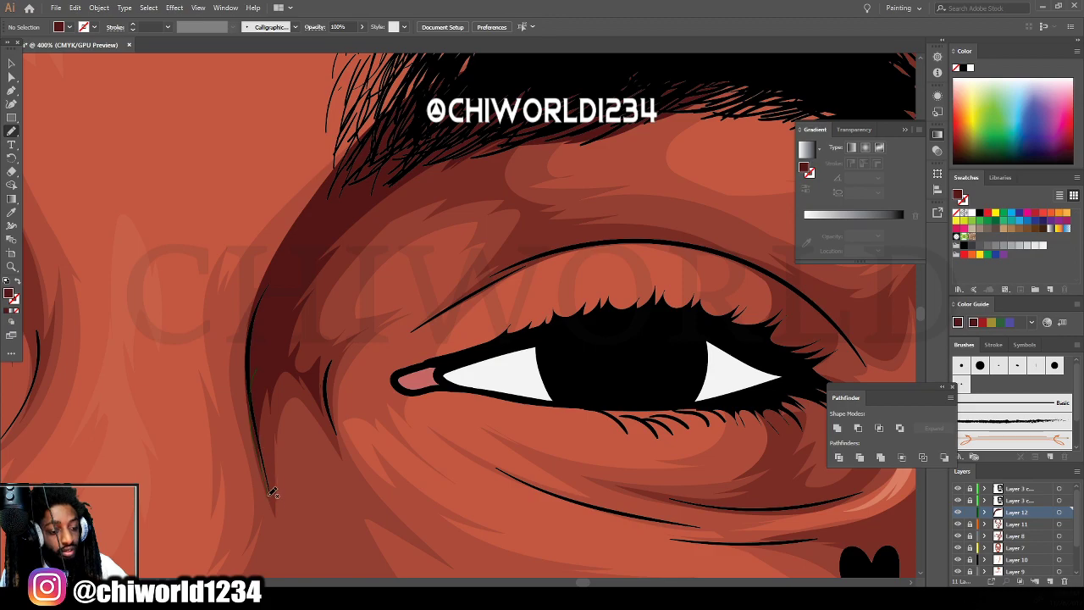
mouse_move(272, 447)
mouse_down()
mouse_move(278, 421)
mouse_move(299, 400)
mouse_move(349, 464)
mouse_up()
mouse_move(337, 414)
mouse_down()
mouse_move(352, 347)
mouse_move(331, 364)
mouse_move(342, 340)
mouse_move(310, 325)
mouse_up()
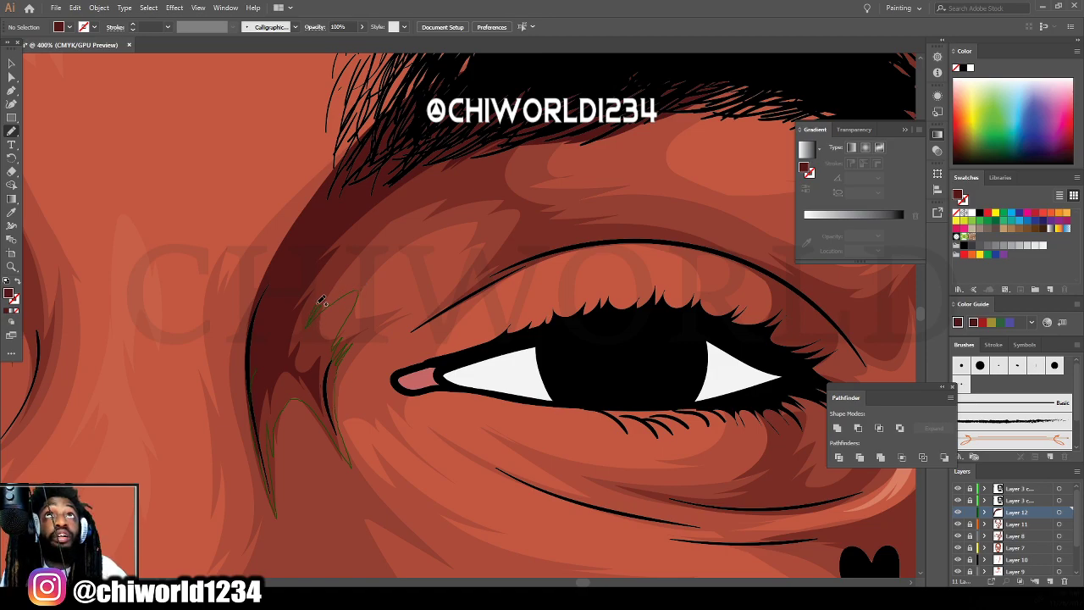
drag(276, 333, 275, 337)
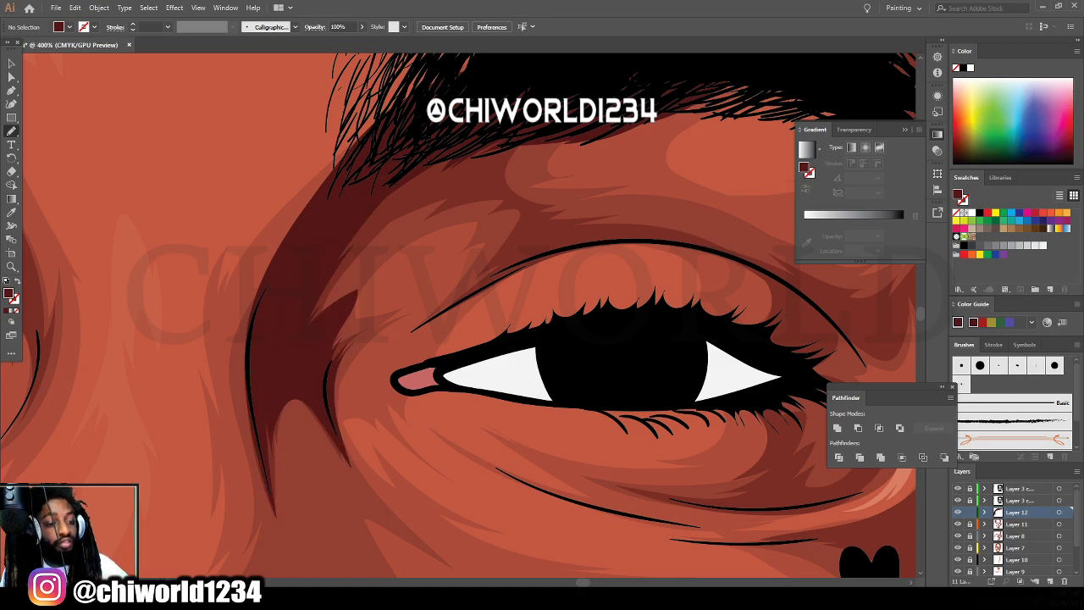
Draw a deep maroon shadow beneath the right-hand nostril wing, tapering down into the moustache and up along the nose outline.
key(ctrl+minus)
key(ctrl+minus)
key(ctrl+minus)
key(ctrl+minus)
key(ctrl+minus)
key(ctrl+minus)
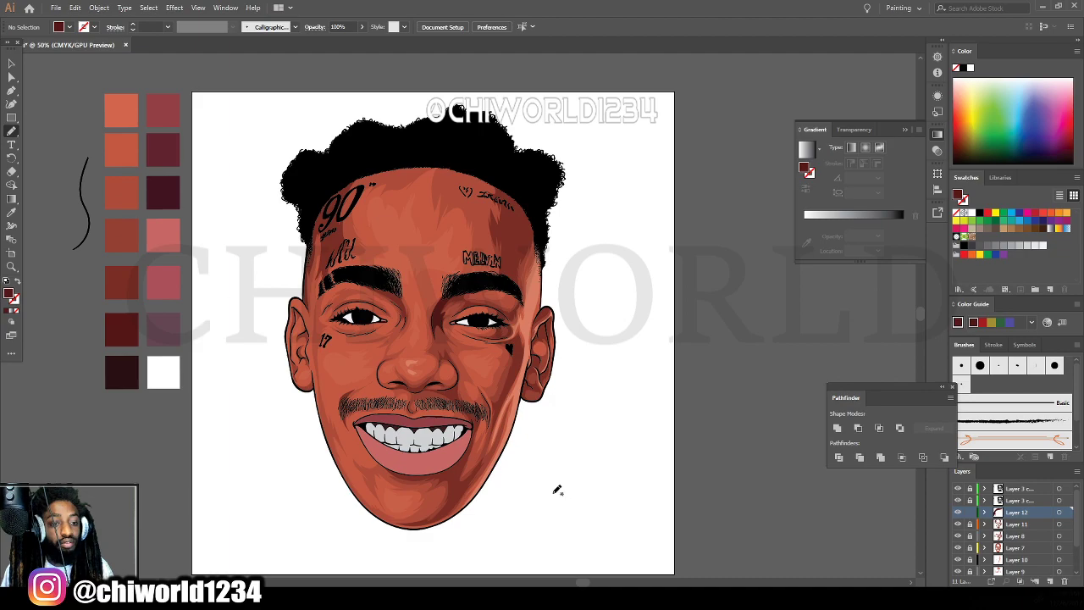
scroll(555, 481, down, 1)
key(ctrl+plus)
key(ctrl+plus)
key(ctrl+plus)
key(ctrl+plus)
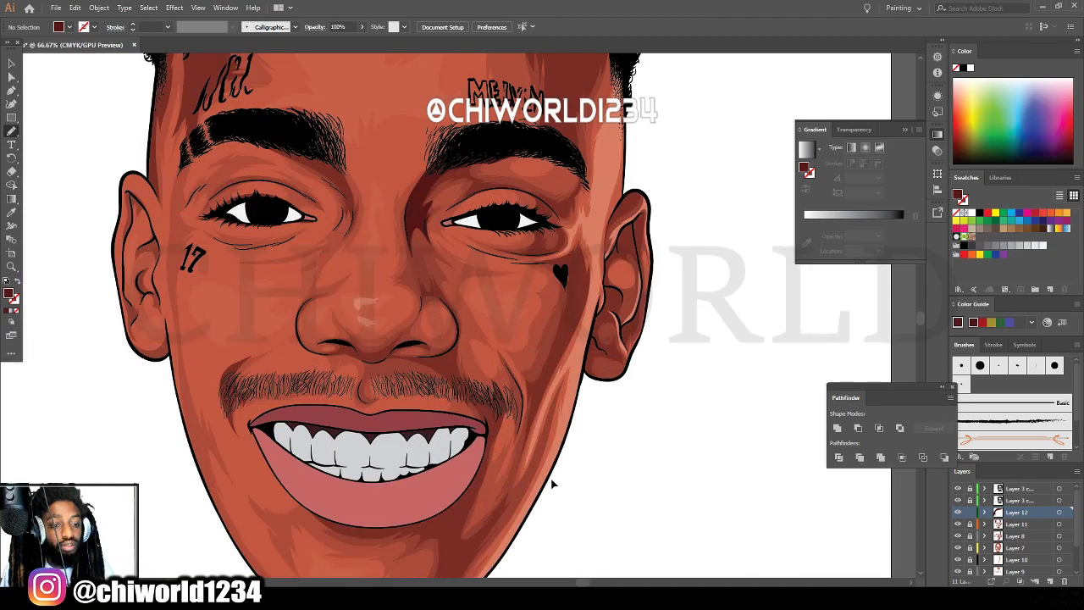
scroll(554, 482, left, 1)
scroll(555, 479, down, 2)
key(ctrl+plus)
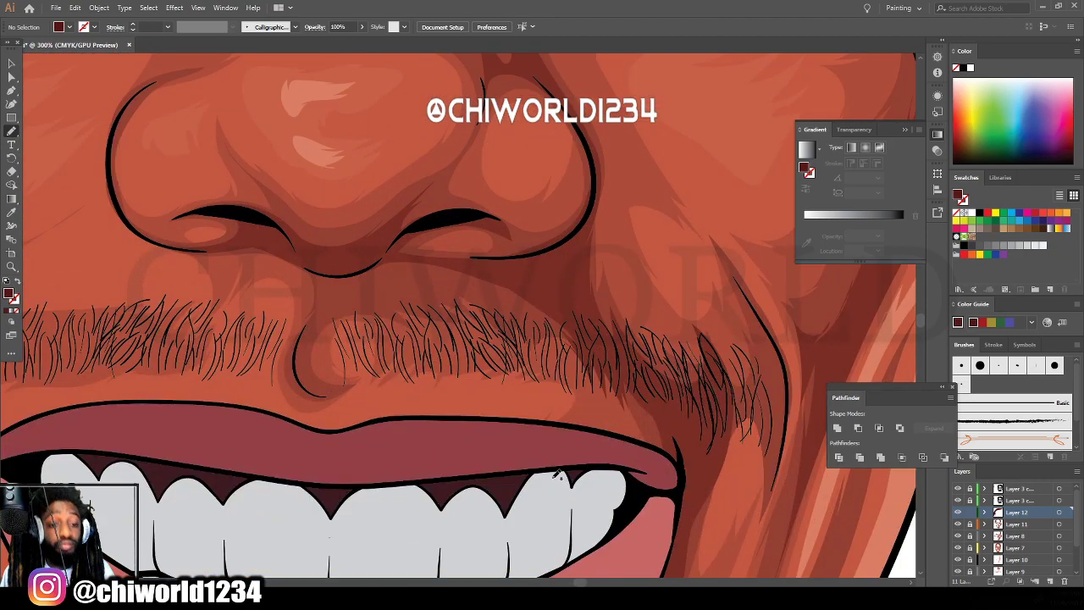
scroll(557, 474, down, 1)
scroll(556, 473, up, 1)
scroll(556, 471, up, 1)
mouse_move(589, 237)
mouse_down()
mouse_move(556, 271)
mouse_move(432, 287)
mouse_up()
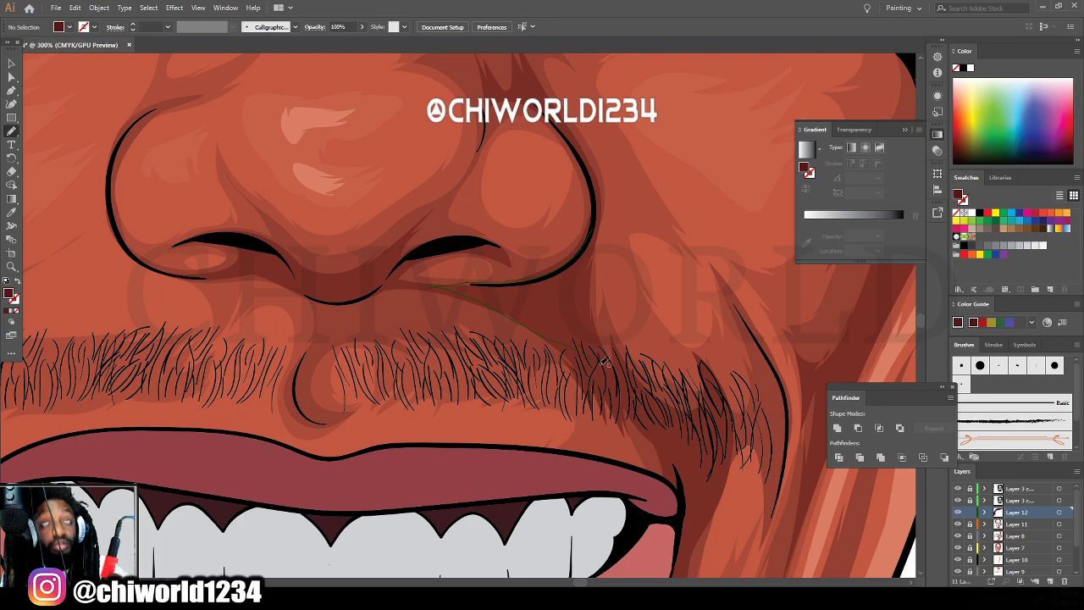
mouse_move(640, 392)
mouse_down()
mouse_move(598, 311)
mouse_move(607, 229)
mouse_up()
drag(595, 181, 595, 182)
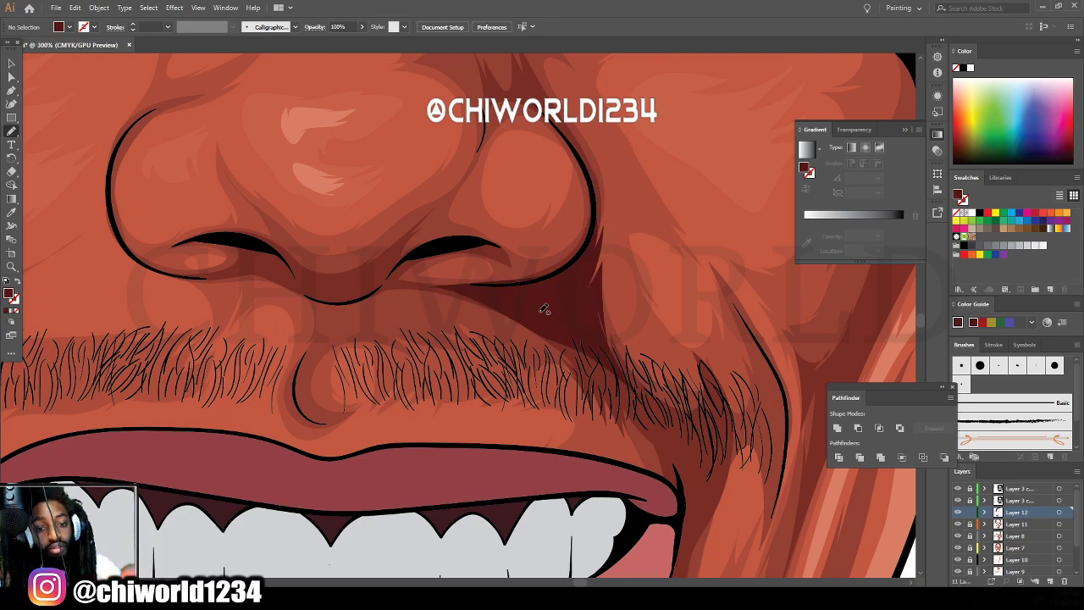
Draw a spiky deep maroon shadow through the right-hand half of the moustache, tapering down to the mouth corner.
key(ctrl+minus)
key(ctrl+minus)
key(ctrl+minus)
key(ctrl+minus)
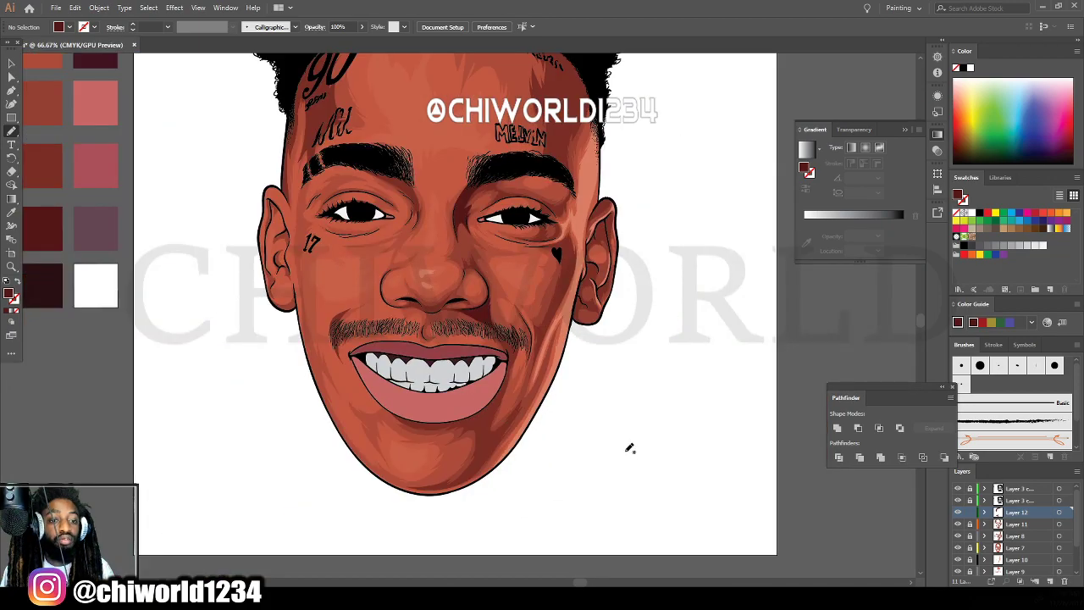
scroll(625, 445, down, 1)
key(ctrl+equal)
key(ctrl+equal)
key(ctrl+equal)
scroll(623, 440, up, 2)
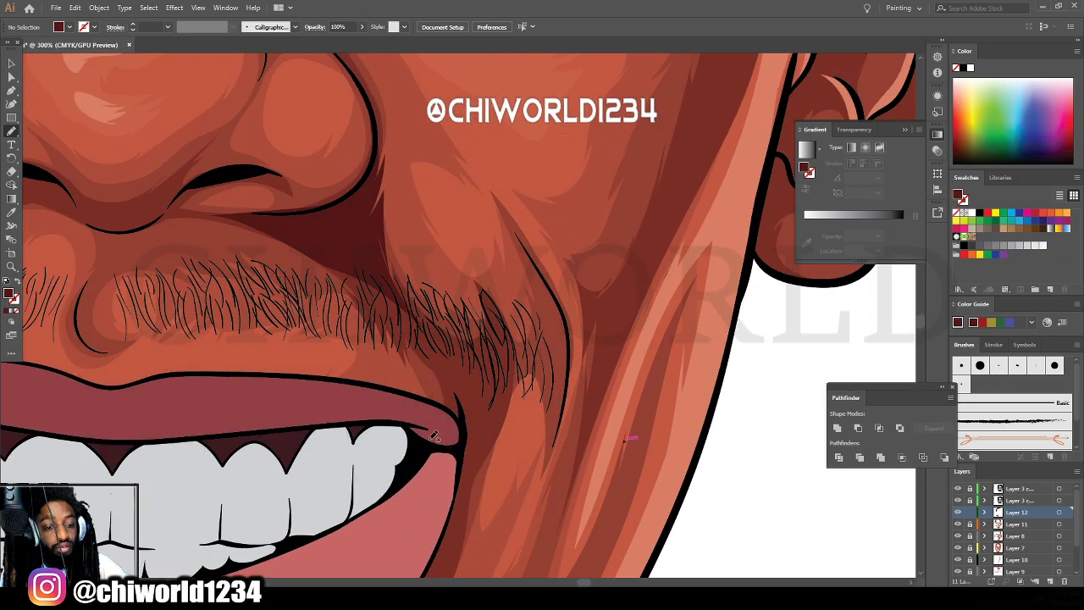
mouse_move(434, 436)
mouse_down()
mouse_move(450, 411)
mouse_move(447, 362)
mouse_move(436, 356)
mouse_move(432, 376)
mouse_move(391, 335)
mouse_move(386, 348)
mouse_move(371, 308)
mouse_move(365, 338)
mouse_move(337, 320)
mouse_up()
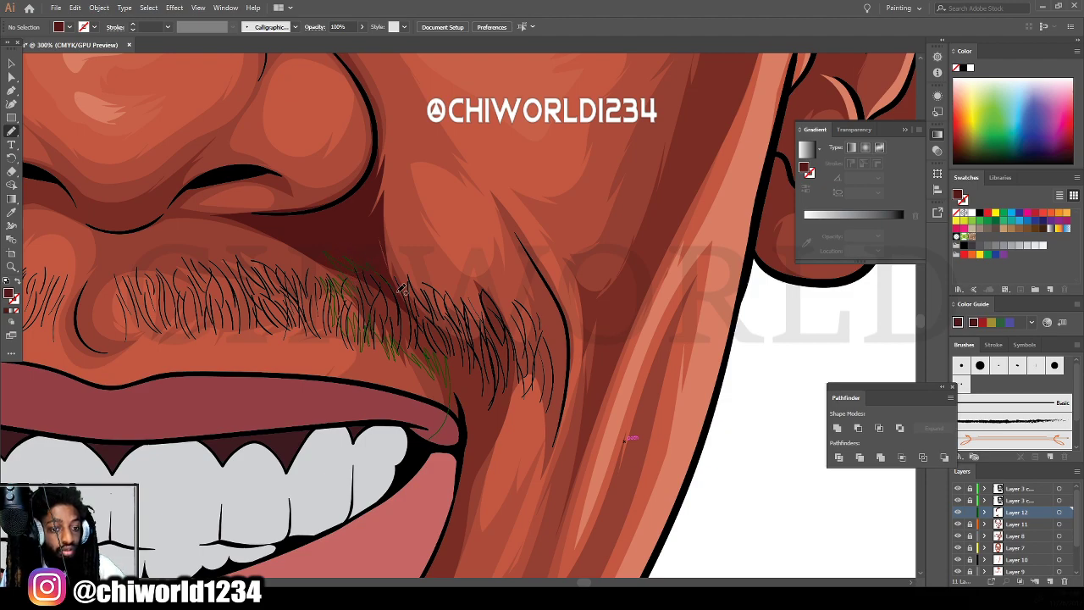
mouse_move(409, 294)
mouse_down()
mouse_move(480, 342)
mouse_move(481, 311)
mouse_up()
mouse_move(474, 275)
mouse_down()
mouse_move(505, 299)
mouse_move(523, 355)
mouse_up()
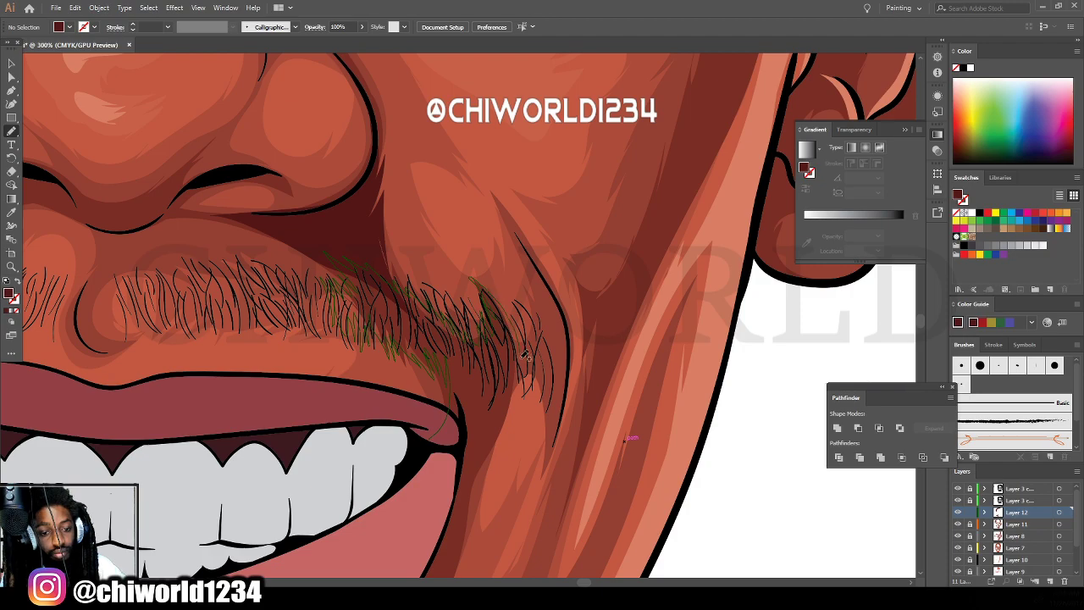
drag(507, 425, 479, 457)
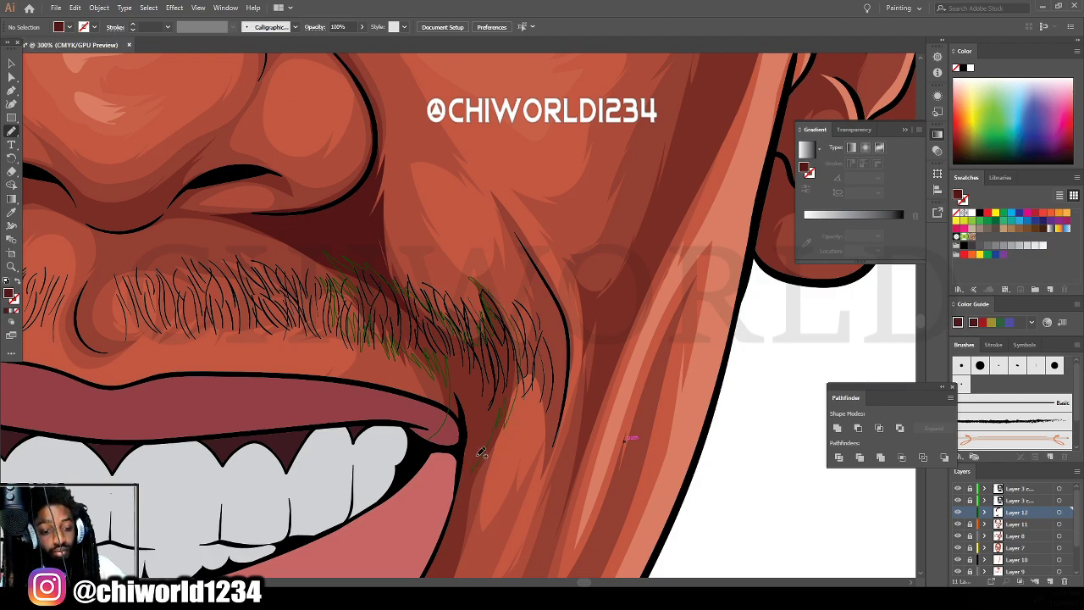
Draw a deep maroon shadow from the right-hand mouth corner down the chin's side, with spikes toward the jaw and under the lower lip.
key(ctrl+minus)
key(ctrl+minus)
key(ctrl+minus)
key(ctrl+minus)
key(ctrl+minus)
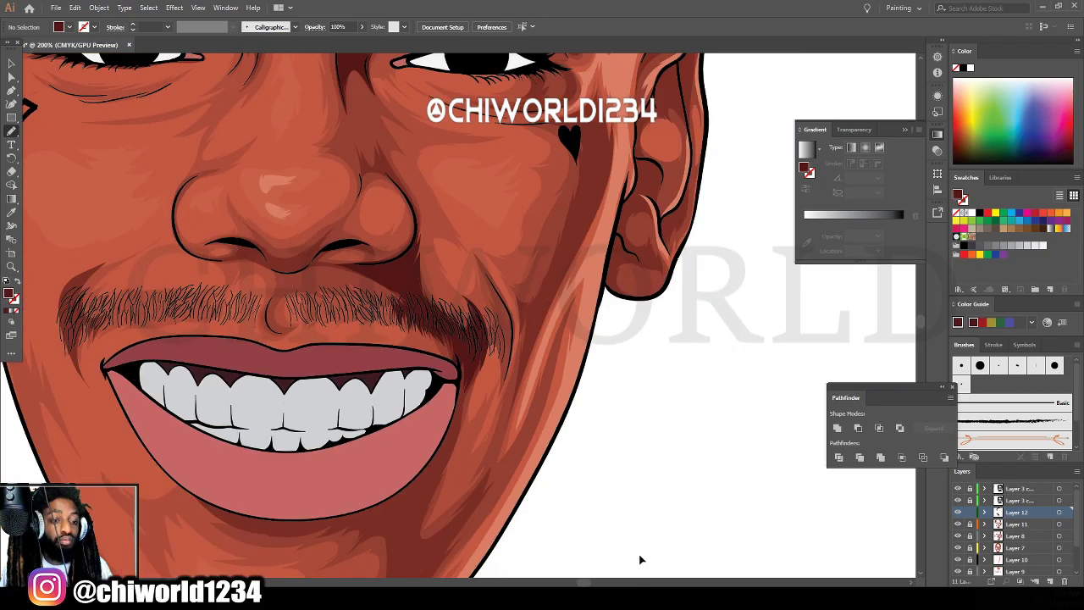
scroll(580, 540, left, 1)
scroll(582, 537, up, 1)
scroll(584, 536, up, 2)
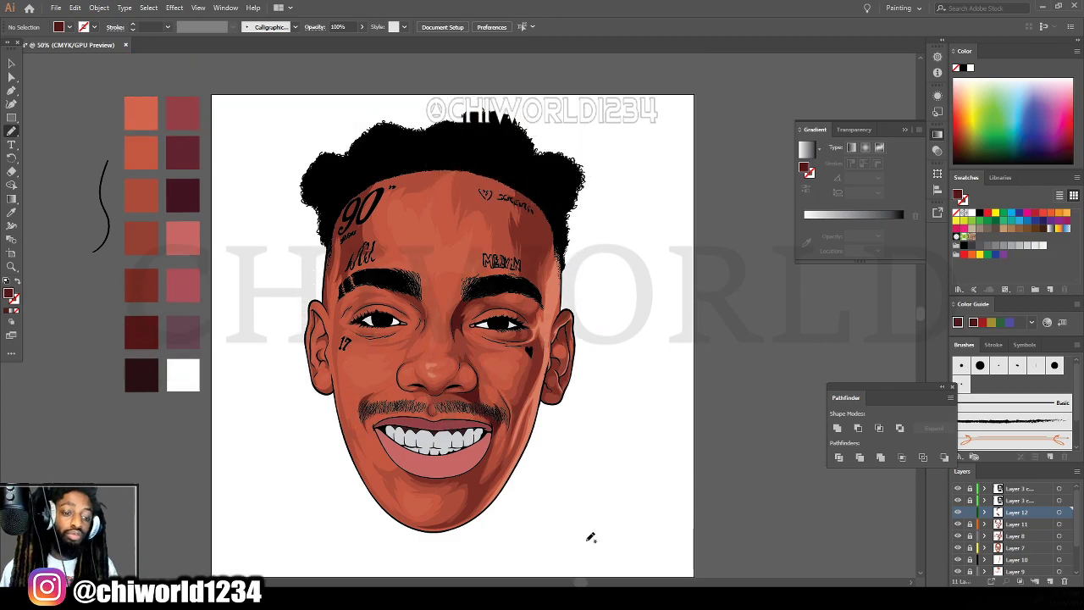
key(ctrl+plus)
scroll(593, 532, down, 6)
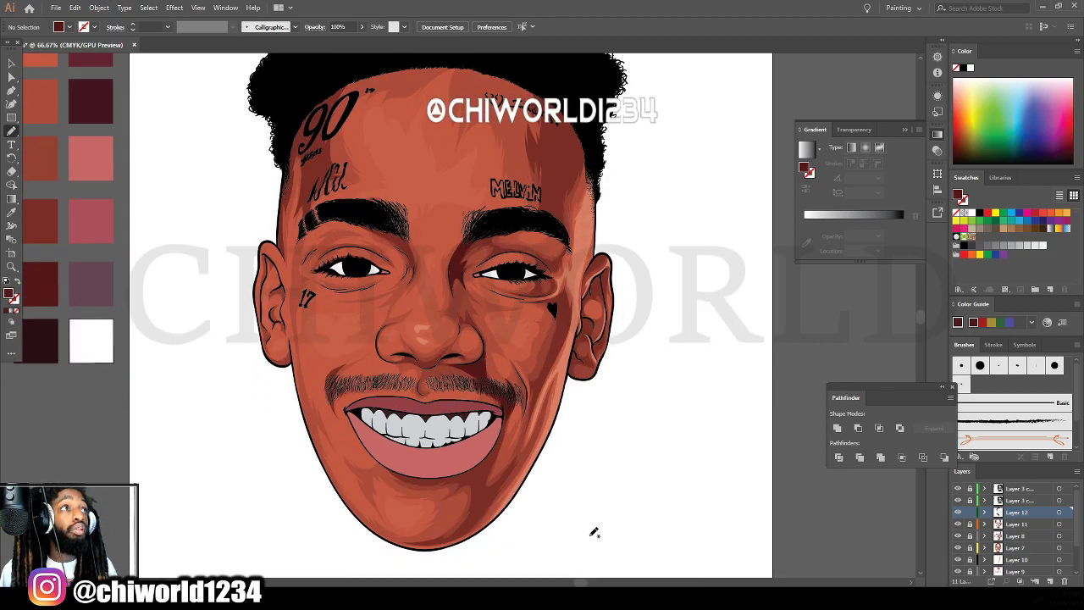
key(ctrl+plus)
key(ctrl+plus)
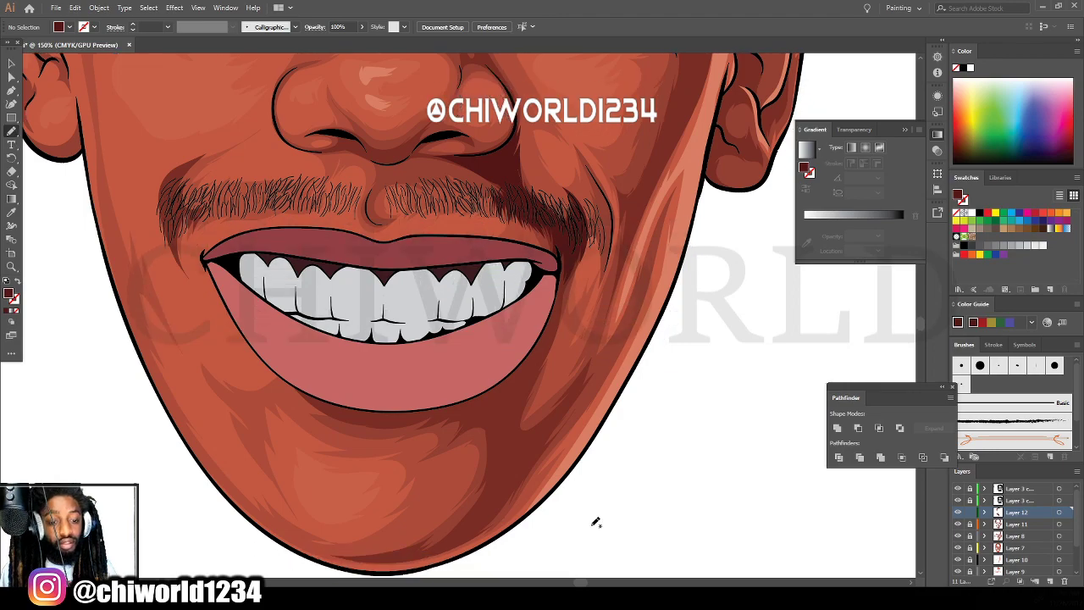
drag(557, 251, 514, 412)
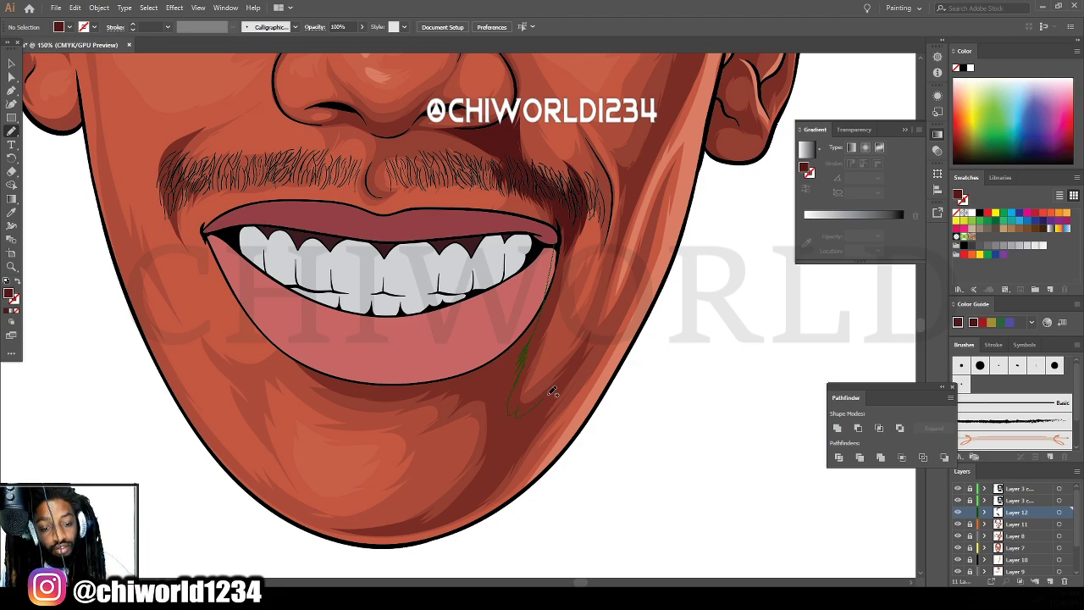
drag(568, 377, 517, 459)
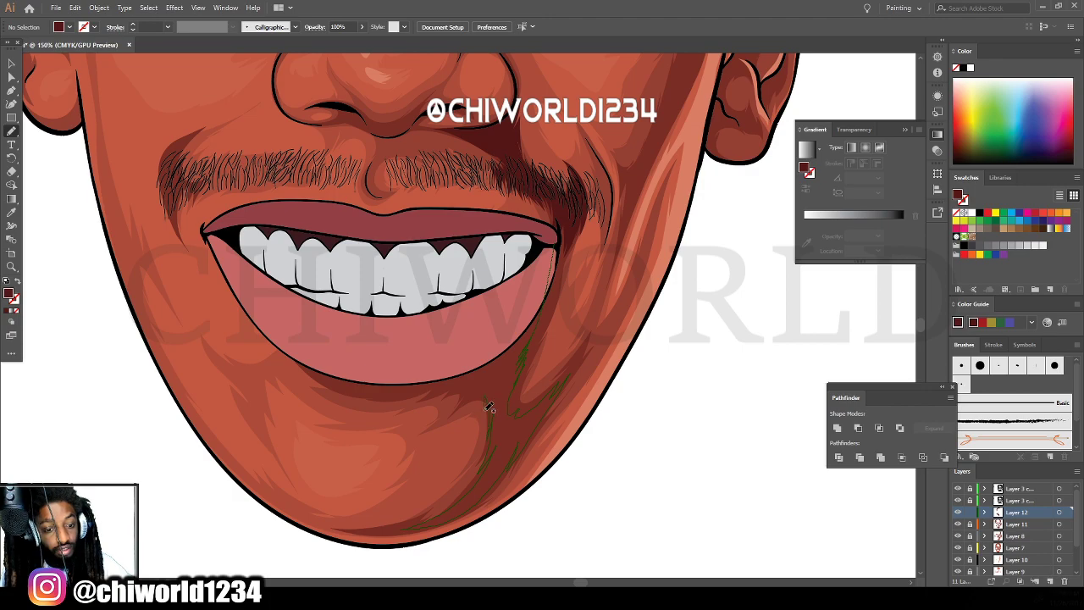
mouse_move(485, 410)
mouse_down()
mouse_move(454, 408)
mouse_move(466, 386)
mouse_move(432, 398)
mouse_move(447, 390)
mouse_move(359, 392)
mouse_move(298, 337)
mouse_up()
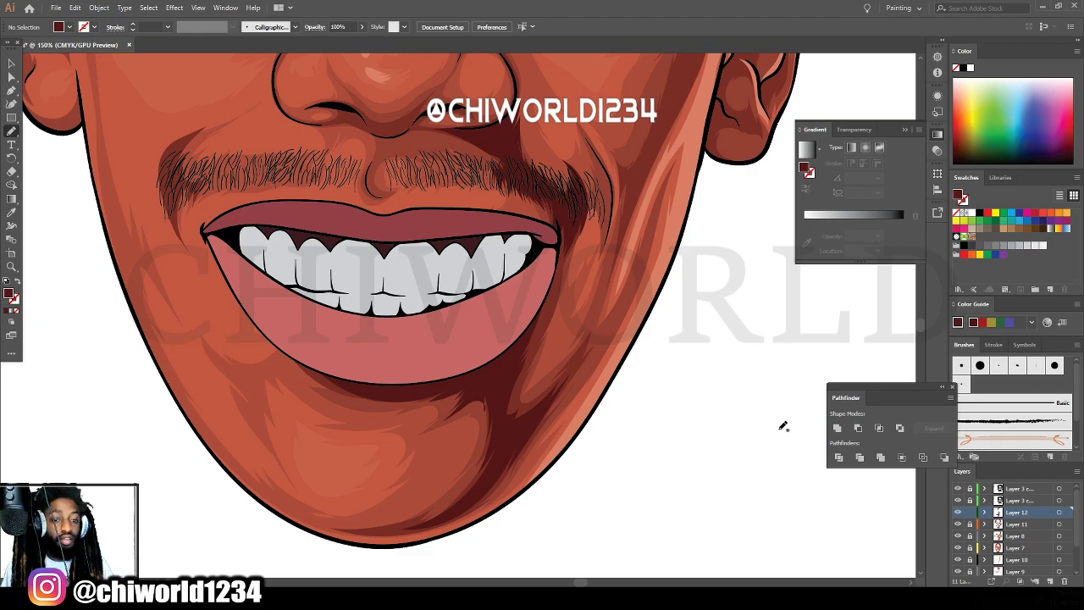
scroll(747, 426, down, 4)
scroll(656, 378, up, 3)
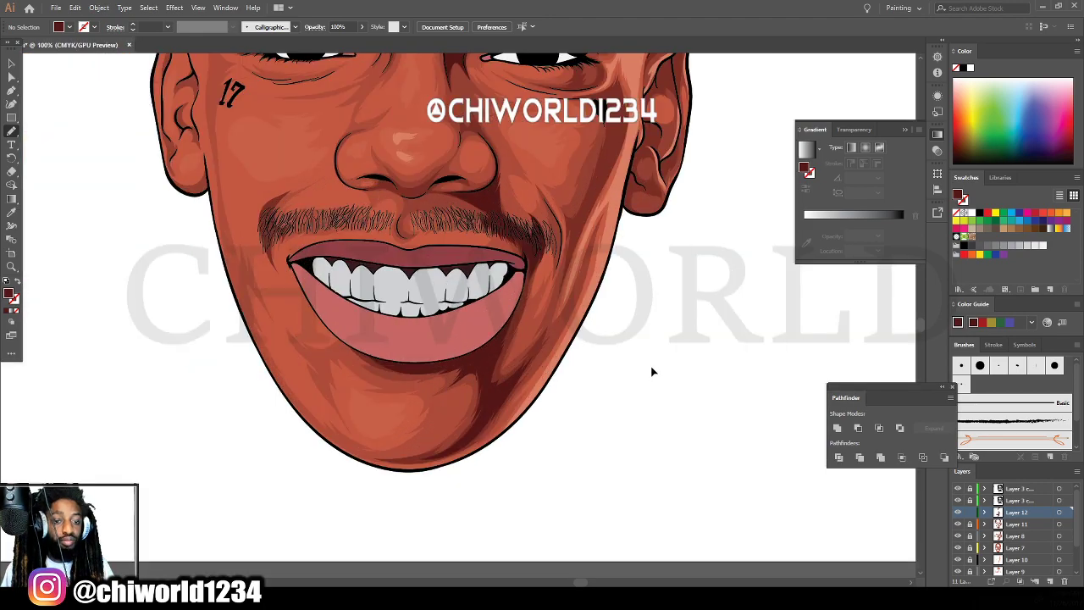
Draw dark maroon shadow shapes beneath the lower lip and beside the mouth corner on the shaded side of the face.
scroll(651, 371, up, 2)
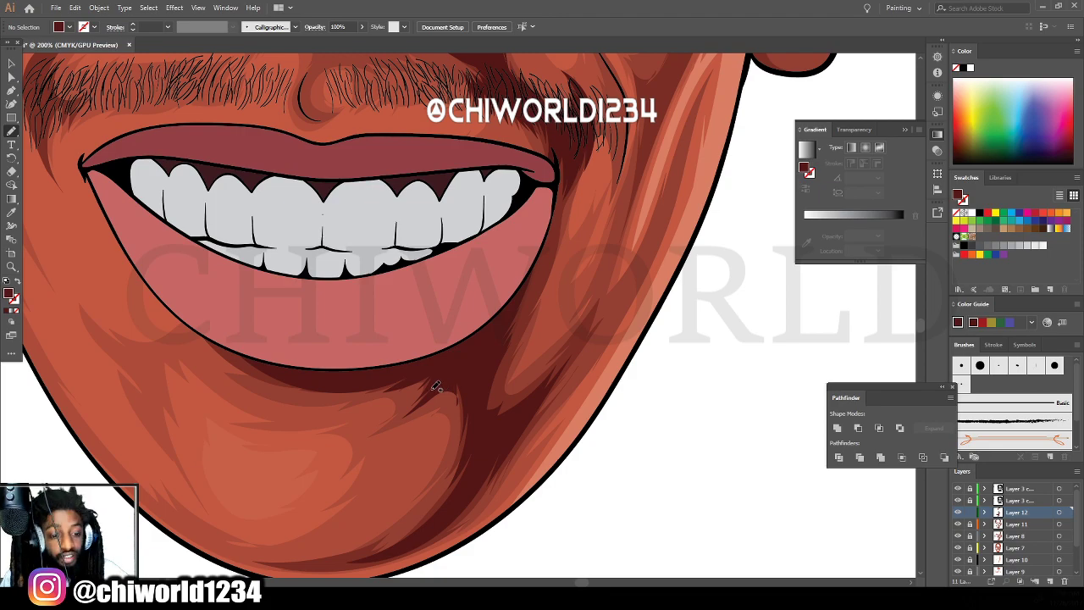
mouse_move(449, 396)
mouse_down()
mouse_move(464, 424)
mouse_move(456, 356)
mouse_move(419, 371)
mouse_up()
scroll(648, 501, down, 4)
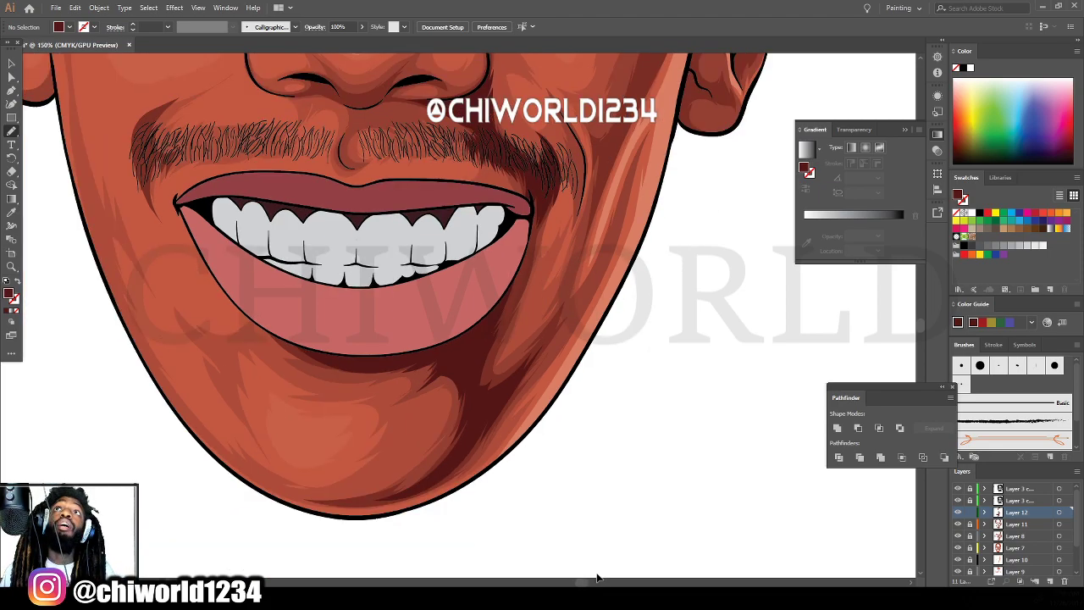
scroll(649, 500, up, 1)
scroll(647, 504, up, 2)
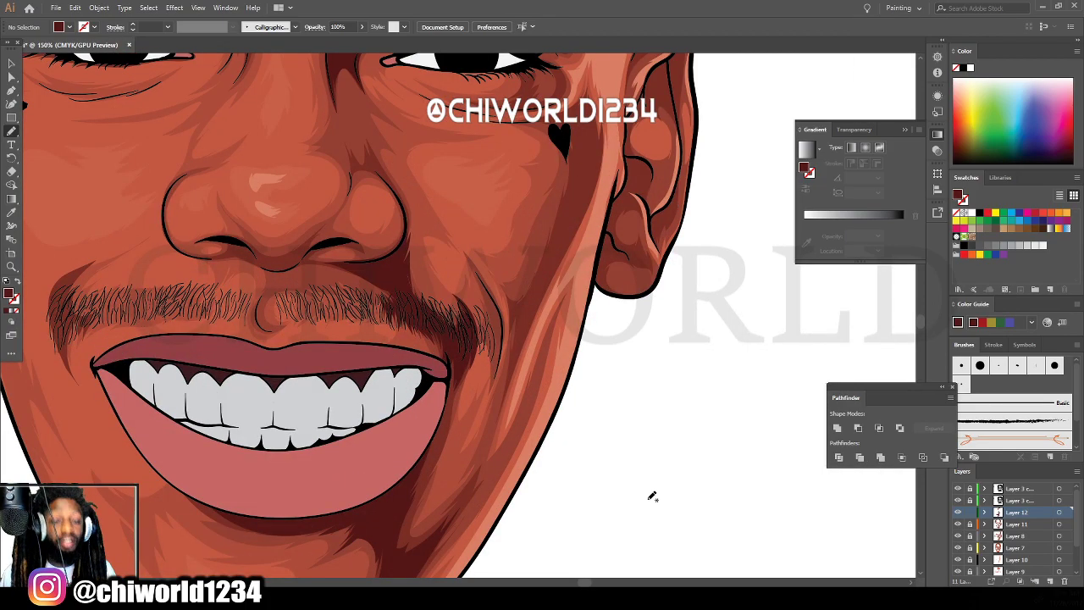
scroll(649, 496, down, 1)
mouse_move(418, 516)
mouse_down()
mouse_move(460, 395)
mouse_move(428, 451)
mouse_move(448, 335)
mouse_move(397, 415)
mouse_move(379, 481)
mouse_move(394, 524)
mouse_move(388, 549)
mouse_up()
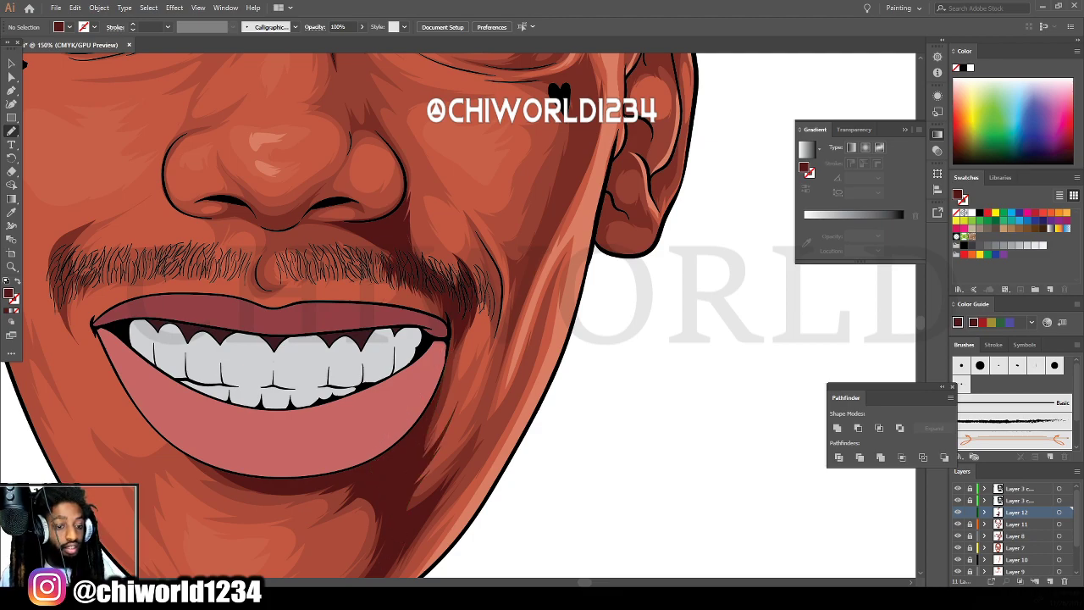
Draw a dark maroon shadow along the smile crease beside the end of the mustache on the shaded cheek.
key(ctrl+minus)
key(ctrl+minus)
key(ctrl+minus)
scroll(500, 457, right, 1)
key(ctrl+equal)
key(ctrl+equal)
key(ctrl+equal)
scroll(501, 450, up, 2)
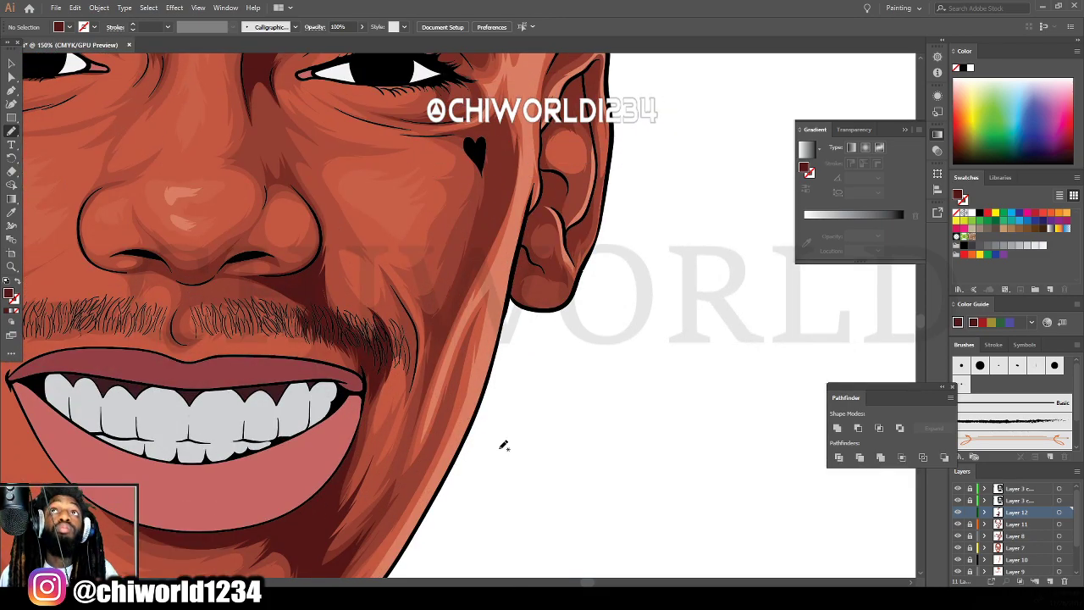
scroll(503, 444, down, 2)
scroll(394, 419, up, 2)
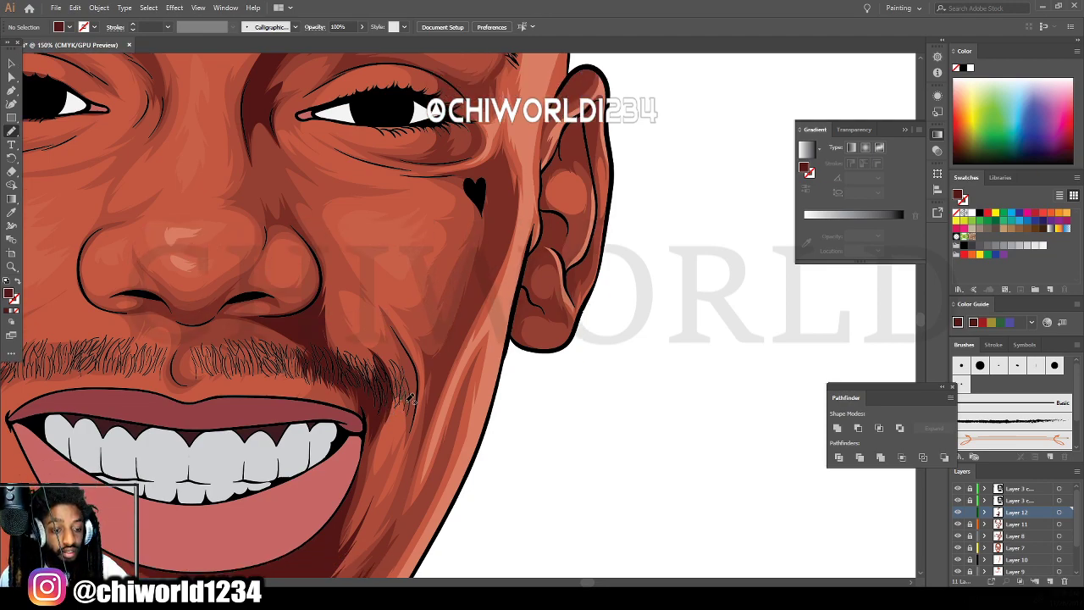
drag(407, 447, 418, 359)
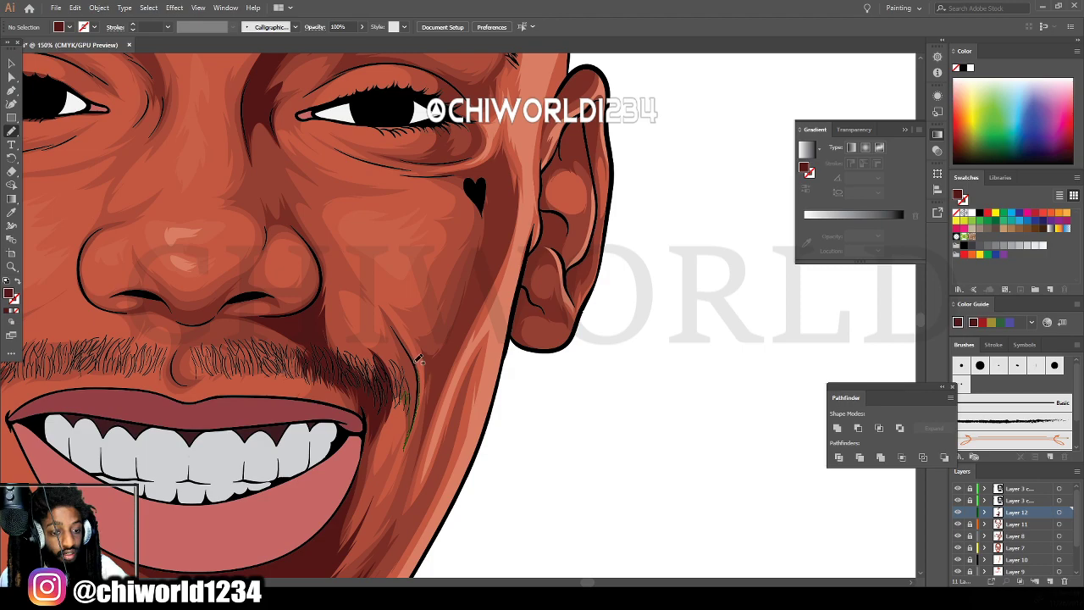
mouse_move(381, 313)
mouse_down()
mouse_move(406, 377)
mouse_move(406, 444)
mouse_up()
Draw a long, jagged dark maroon shadow down the cheek around the heart tattoo, from the eye's outer corner to the smile crease.
key(ctrl+minus)
key(ctrl+minus)
key(ctrl+minus)
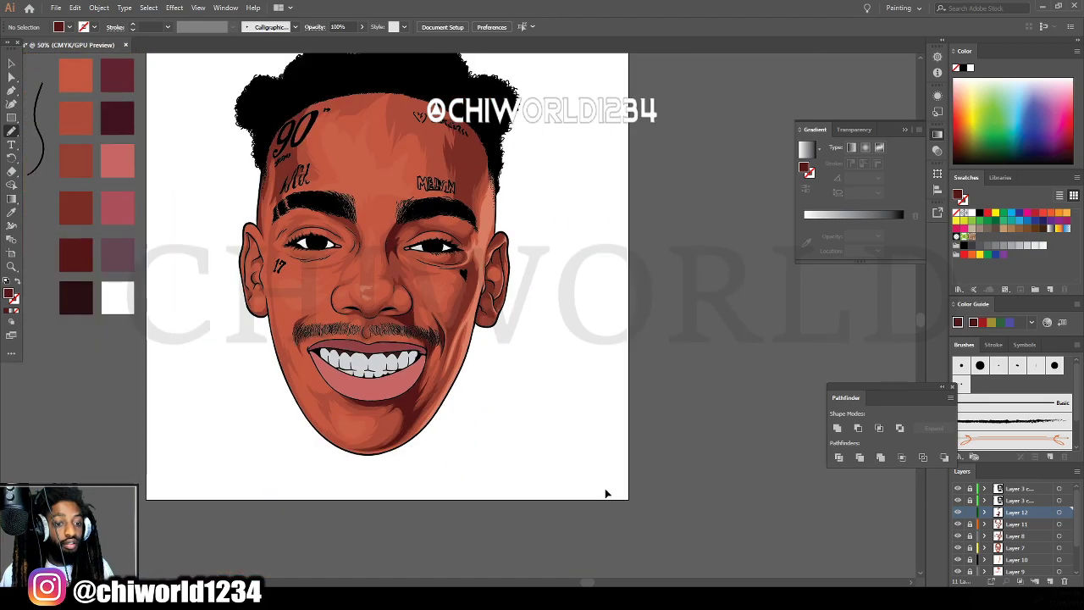
scroll(599, 486, up, 2)
key(ctrl+plus)
key(ctrl+plus)
key(ctrl+plus)
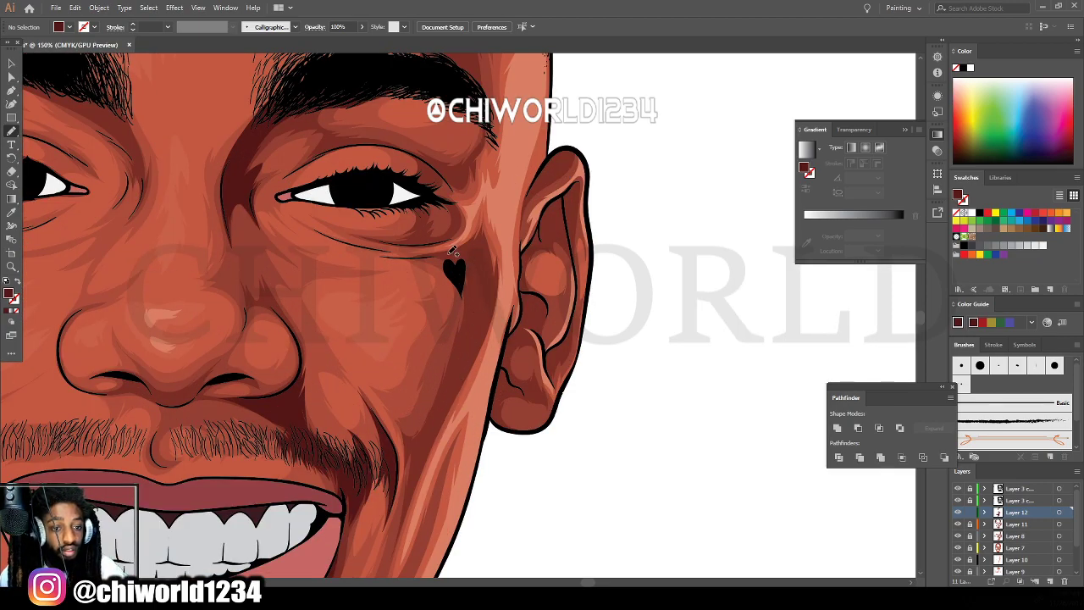
mouse_move(481, 224)
mouse_down()
mouse_move(486, 213)
mouse_move(500, 270)
mouse_up()
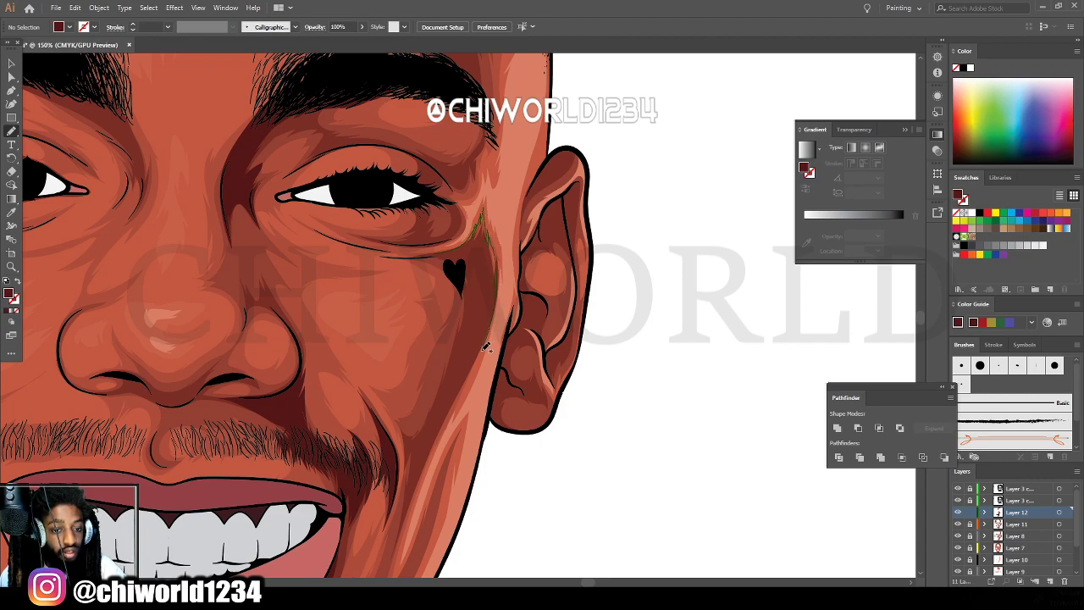
mouse_move(427, 460)
mouse_down()
mouse_move(472, 352)
mouse_move(480, 300)
mouse_up()
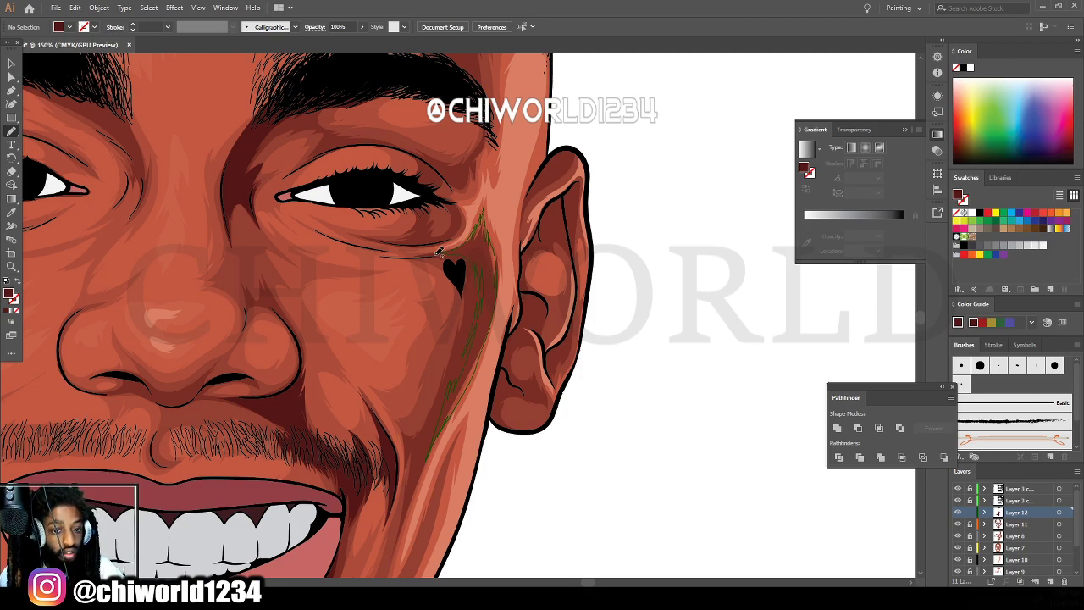
drag(438, 251, 433, 254)
Draw dark maroon shadows along the upper and lower lash lines and the eyelid crease of the eye above the heart tattoo.
scroll(559, 509, down, 4)
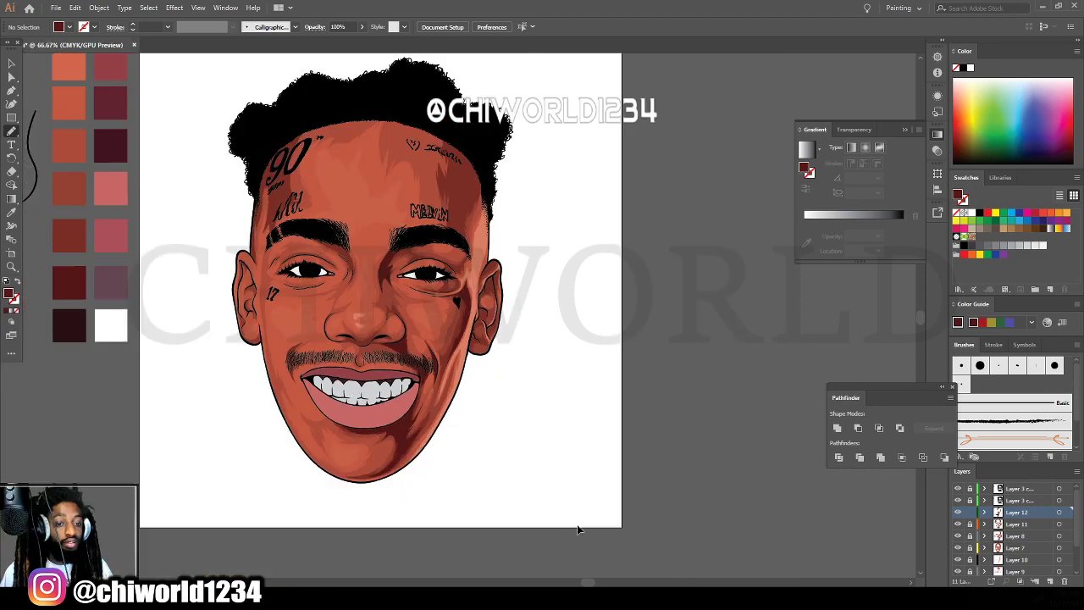
scroll(558, 510, up, 4)
scroll(559, 511, up, 2)
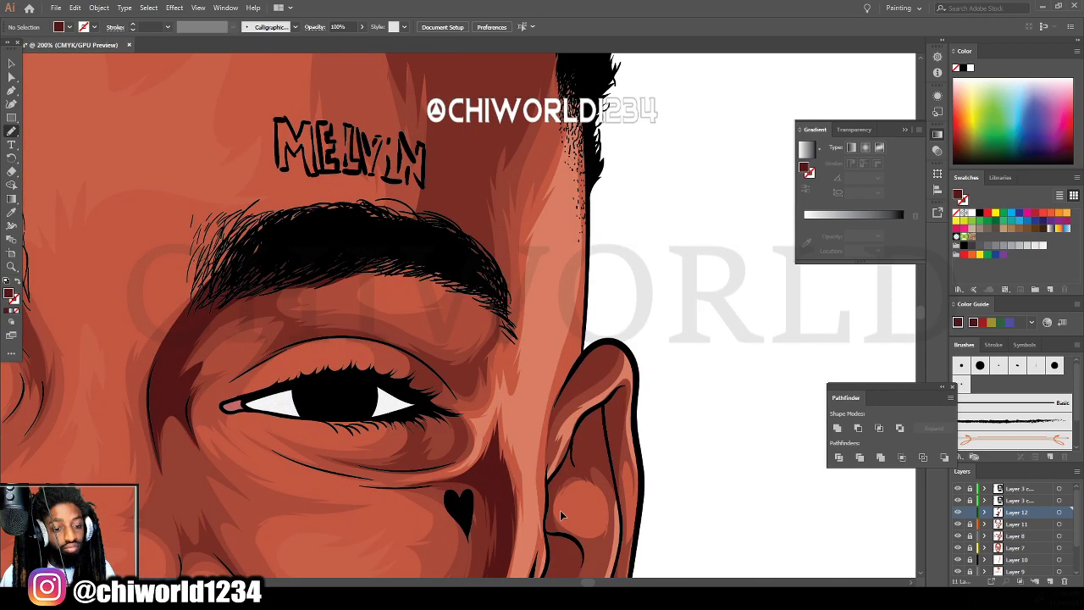
scroll(546, 517, up, 2)
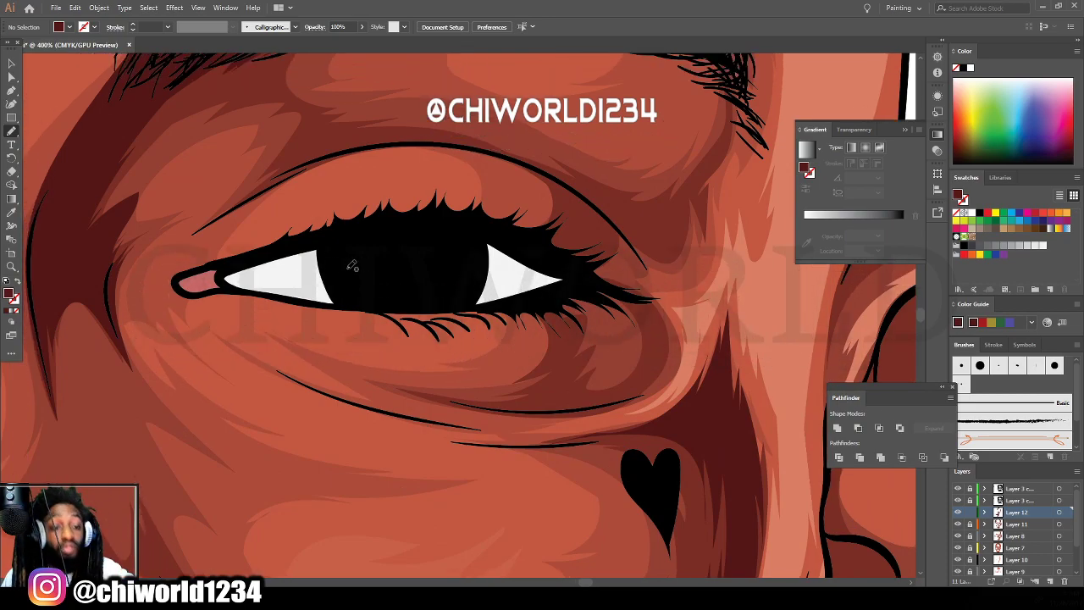
mouse_move(224, 284)
mouse_down()
mouse_move(398, 326)
mouse_move(603, 323)
mouse_move(588, 313)
mouse_move(661, 323)
mouse_up()
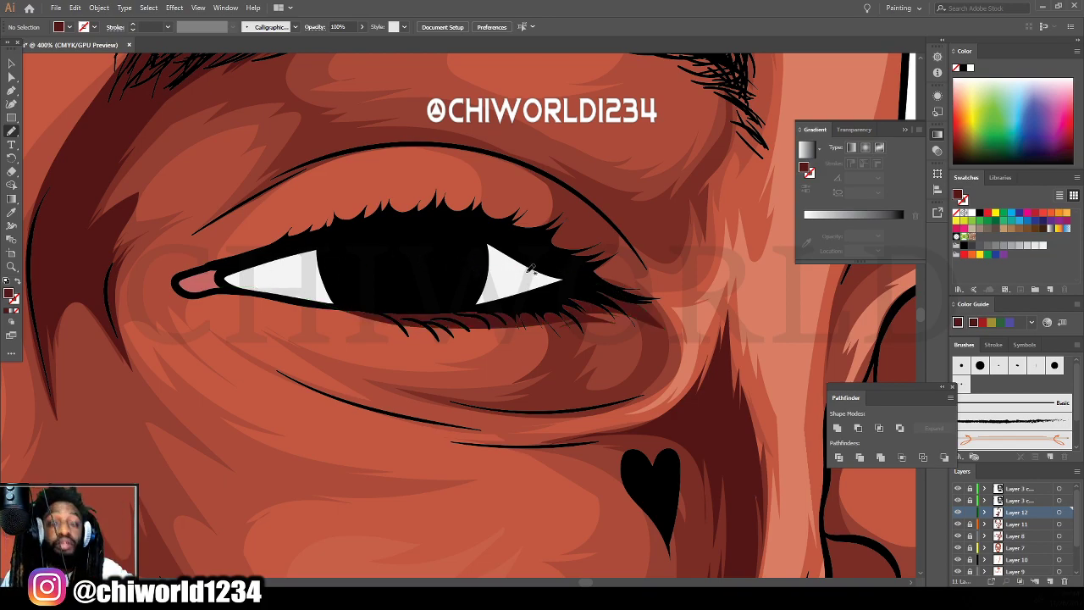
mouse_move(531, 268)
mouse_down()
mouse_move(592, 295)
mouse_move(648, 293)
mouse_move(607, 273)
mouse_move(614, 253)
mouse_move(505, 204)
mouse_move(441, 204)
mouse_move(437, 182)
mouse_move(250, 264)
mouse_up()
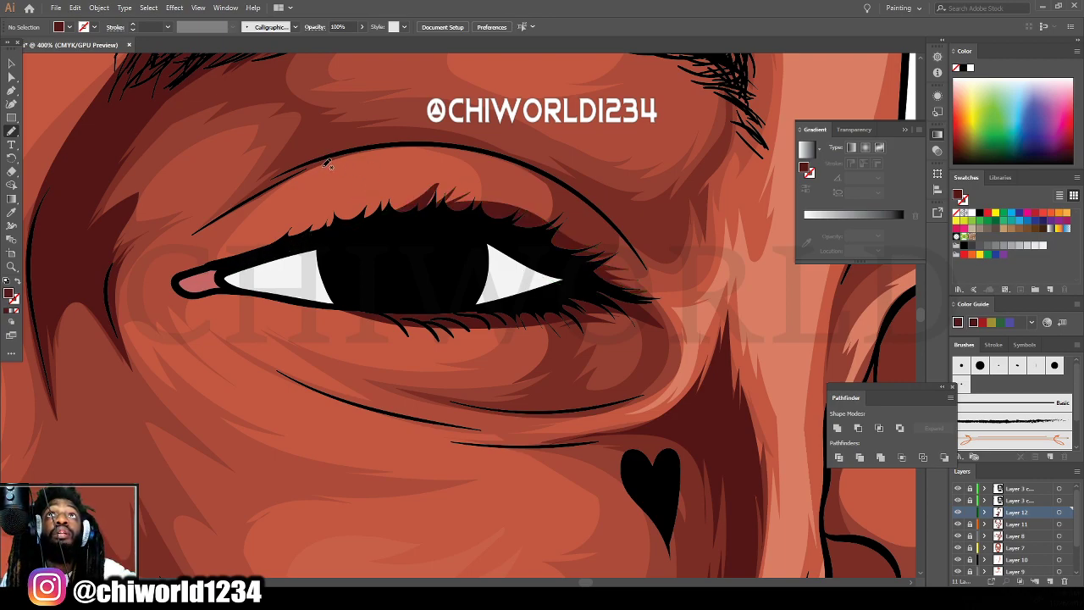
mouse_move(338, 153)
mouse_down()
mouse_move(476, 155)
mouse_move(534, 176)
mouse_move(594, 215)
mouse_move(656, 286)
mouse_move(649, 248)
mouse_move(654, 266)
mouse_move(672, 254)
mouse_move(679, 212)
mouse_move(673, 224)
mouse_move(707, 169)
mouse_move(652, 205)
mouse_move(661, 192)
mouse_move(627, 199)
mouse_move(663, 183)
mouse_move(616, 187)
mouse_move(642, 181)
mouse_move(515, 141)
mouse_move(435, 136)
mouse_move(298, 167)
mouse_up()
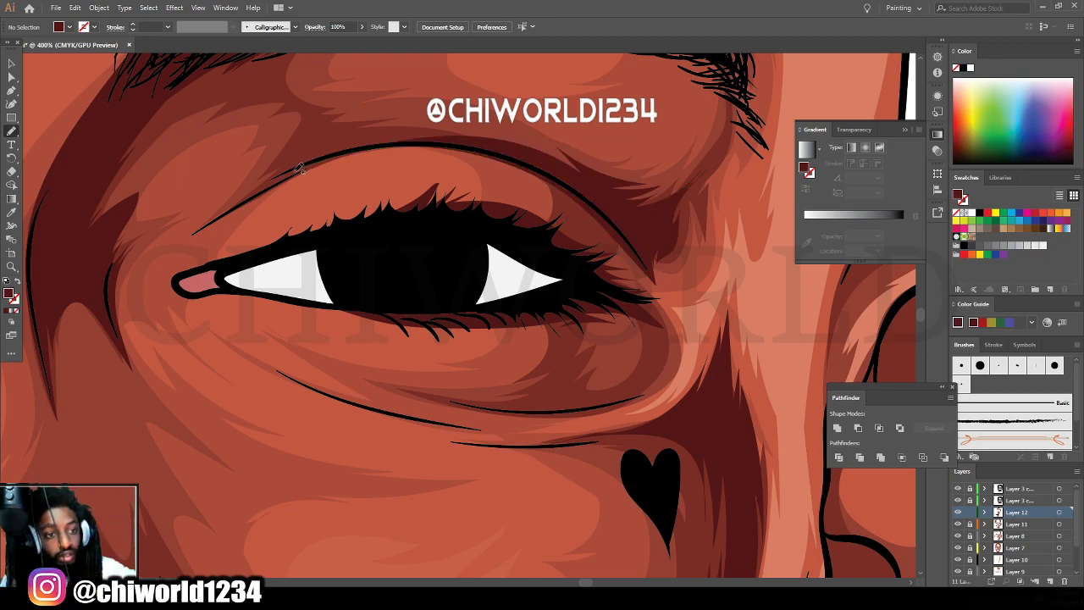
Draw a curved dark maroon shadow under the same eye, following the eye bag from the lower lashes to the crease.
scroll(525, 552, down, 4)
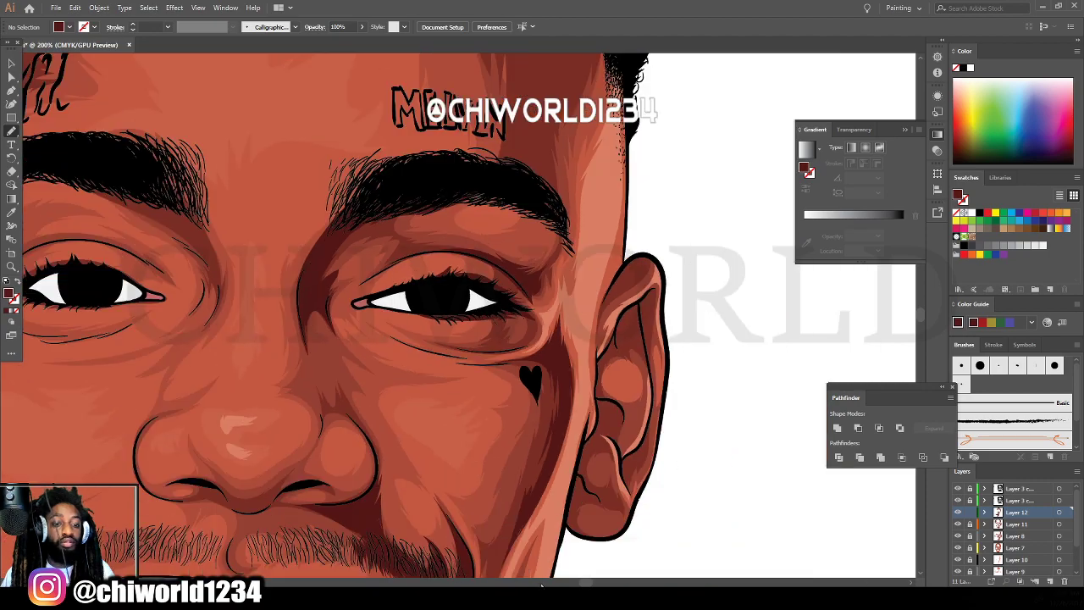
scroll(520, 489, up, 3)
scroll(521, 490, up, 1)
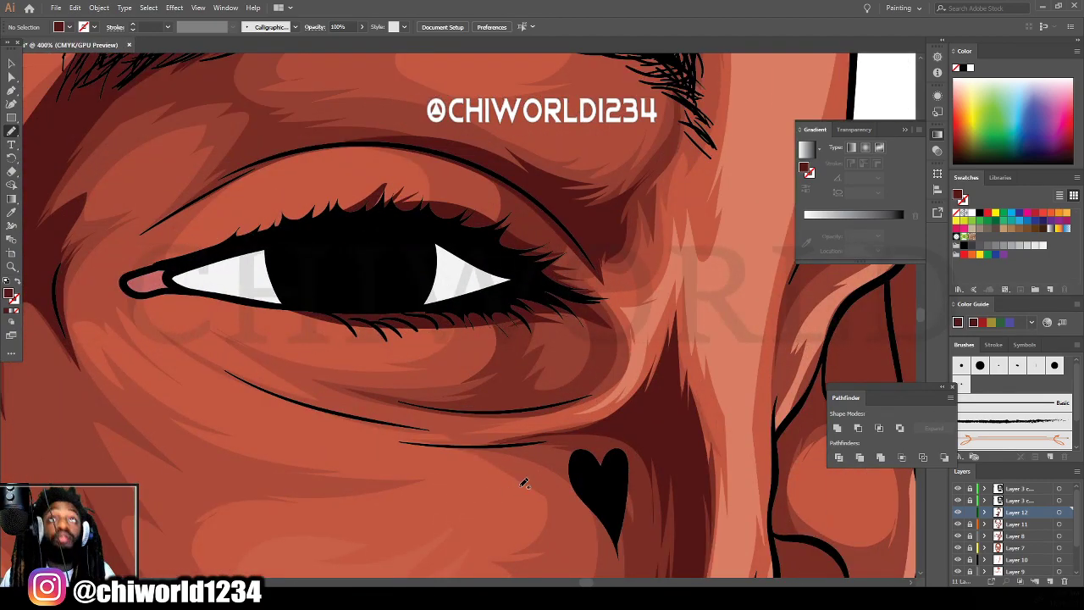
drag(454, 307, 481, 318)
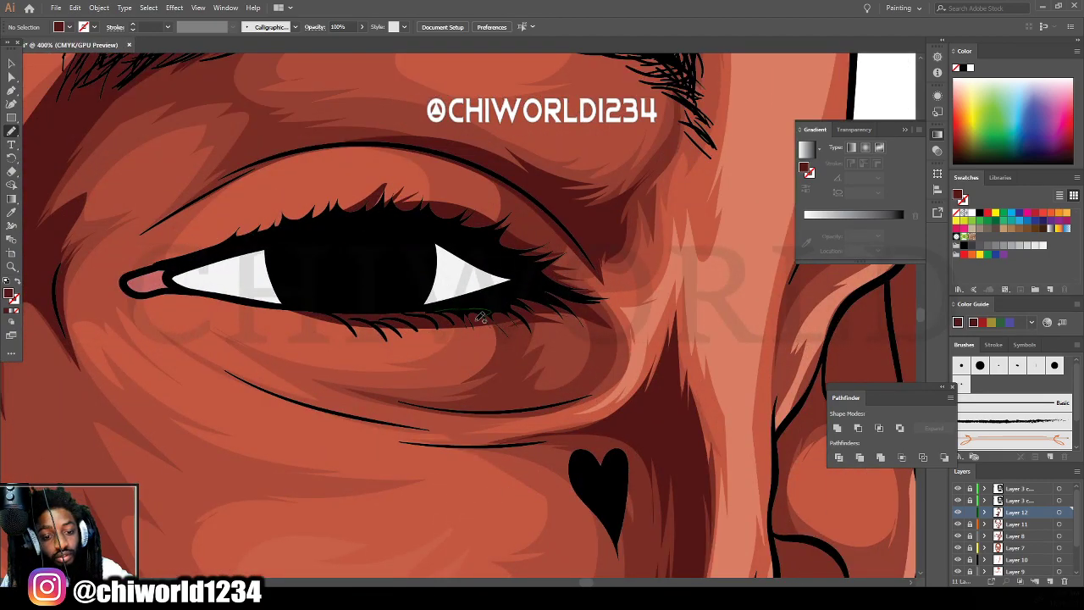
drag(508, 361, 480, 387)
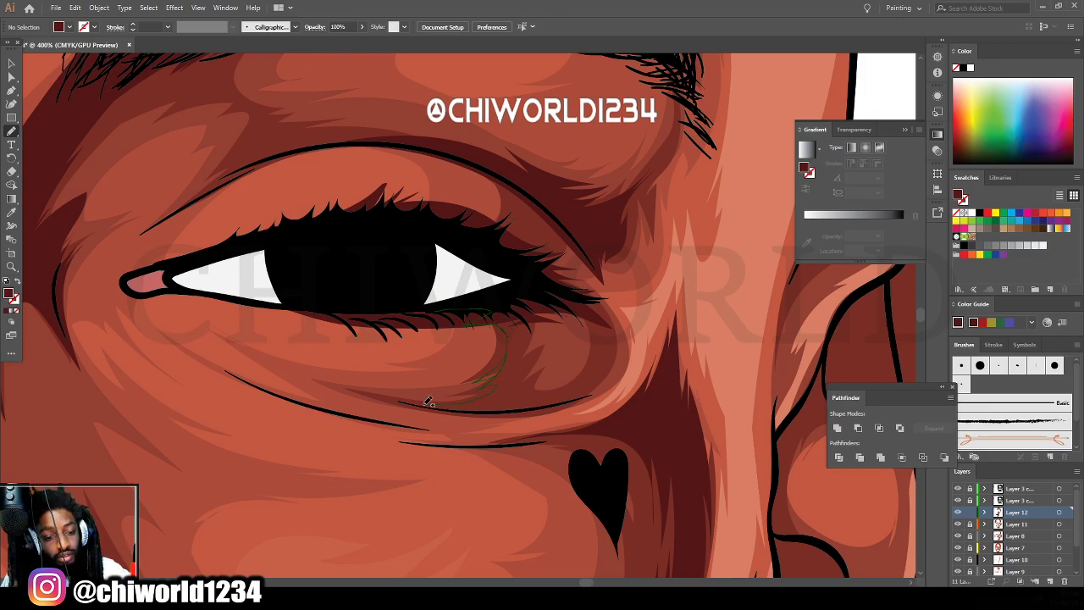
drag(379, 397, 530, 408)
mouse_move(599, 379)
mouse_down()
mouse_move(605, 348)
mouse_move(561, 390)
mouse_move(589, 364)
mouse_move(530, 386)
mouse_move(539, 325)
mouse_move(572, 297)
mouse_move(466, 296)
mouse_up()
Draw a large, jagged dark maroon shadow on the shaded side of the forehead, from the hairline down to the eyebrow.
key(ctrl+minus)
key(ctrl+minus)
key(ctrl+minus)
key(ctrl+minus)
key(ctrl+minus)
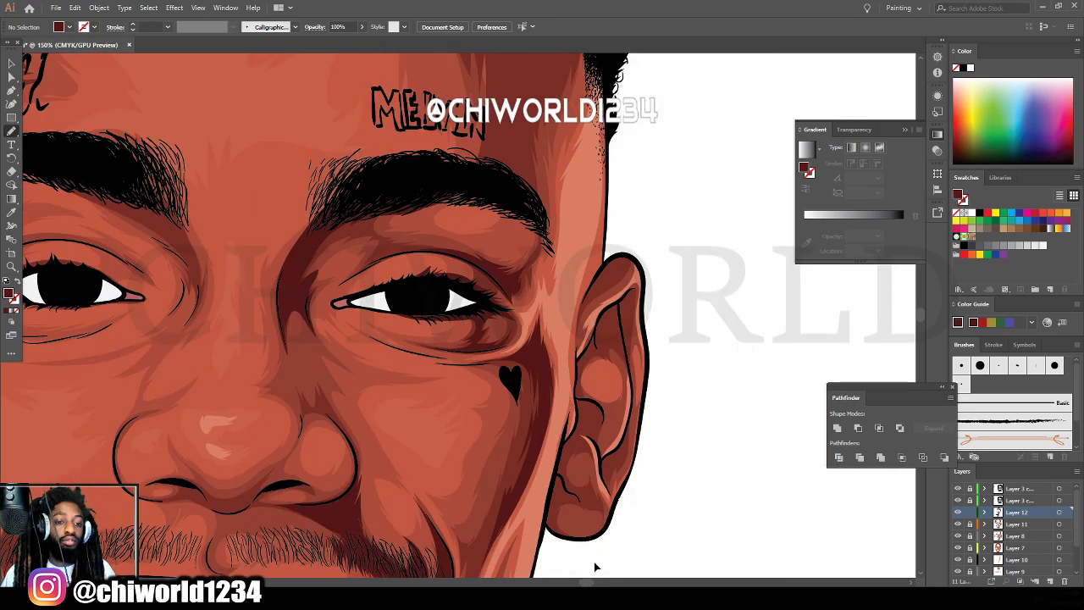
scroll(593, 523, up, 5)
key(ctrl+plus)
scroll(580, 322, up, 3)
scroll(394, 423, up, 3)
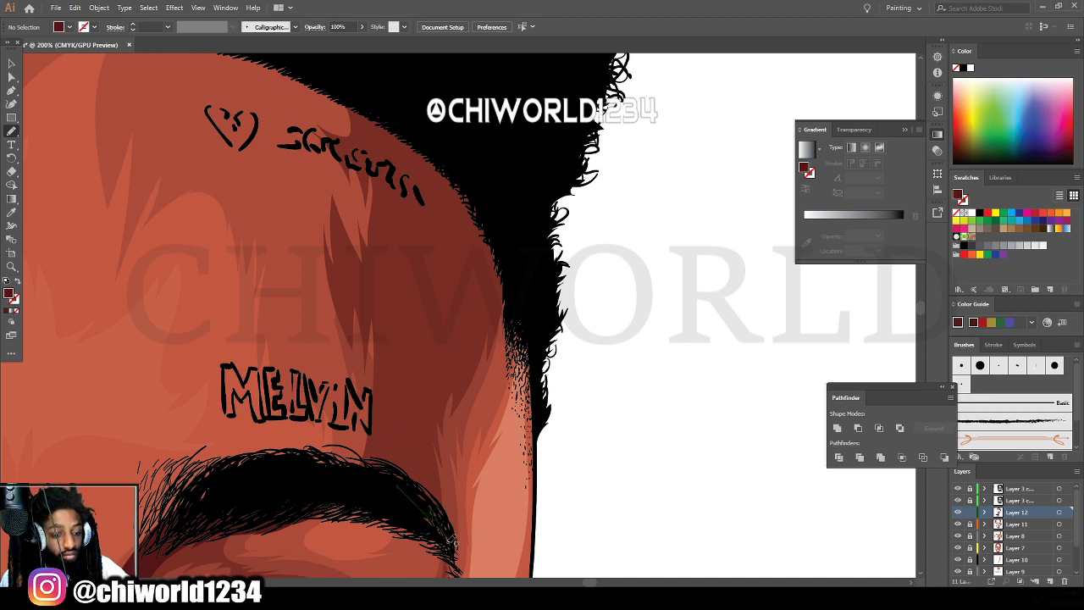
mouse_move(435, 403)
mouse_down()
mouse_move(475, 329)
mouse_move(468, 370)
mouse_move(493, 299)
mouse_move(490, 182)
mouse_move(389, 90)
mouse_up()
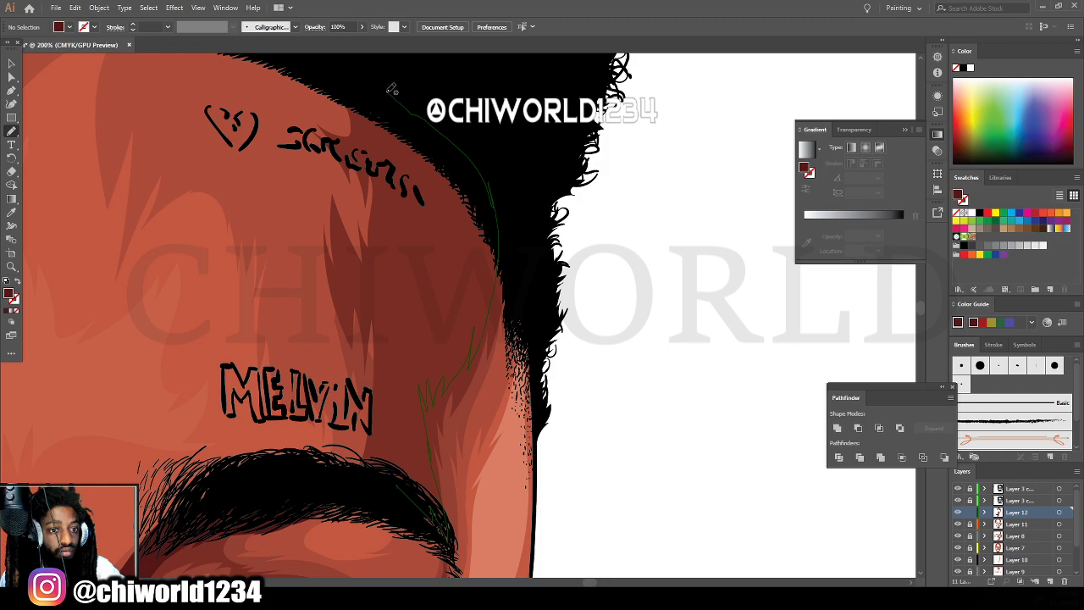
mouse_move(413, 171)
mouse_down()
mouse_move(410, 281)
mouse_move(389, 254)
mouse_move(384, 297)
mouse_move(401, 308)
mouse_move(414, 383)
mouse_up()
Examine the balance of the dark shadows across the whole portrait.
key(ctrl+minus)
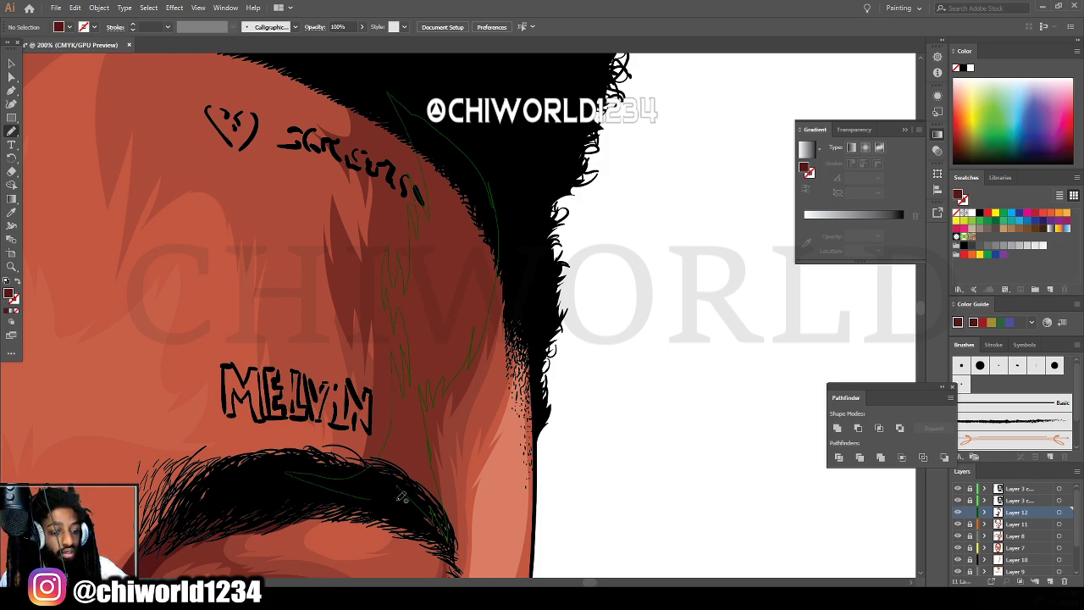
key(ctrl+minus)
key(ctrl+minus)
key(ctrl+minus)
key(ctrl+minus)
scroll(566, 540, left, 1)
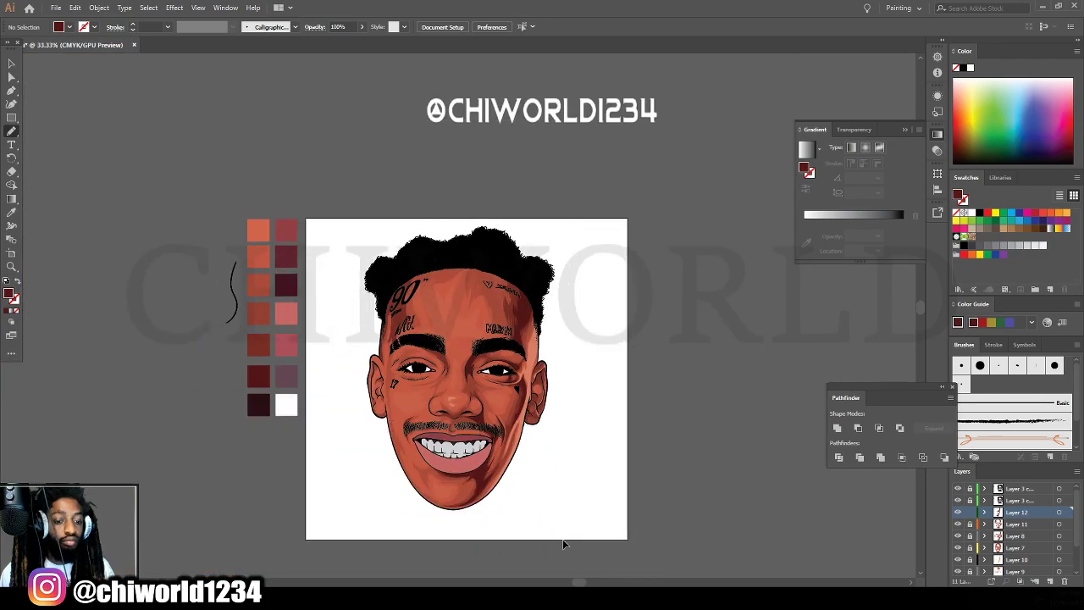
key(ctrl+minus)
key(ctrl+equal)
key(ctrl+equal)
scroll(576, 525, down, 2)
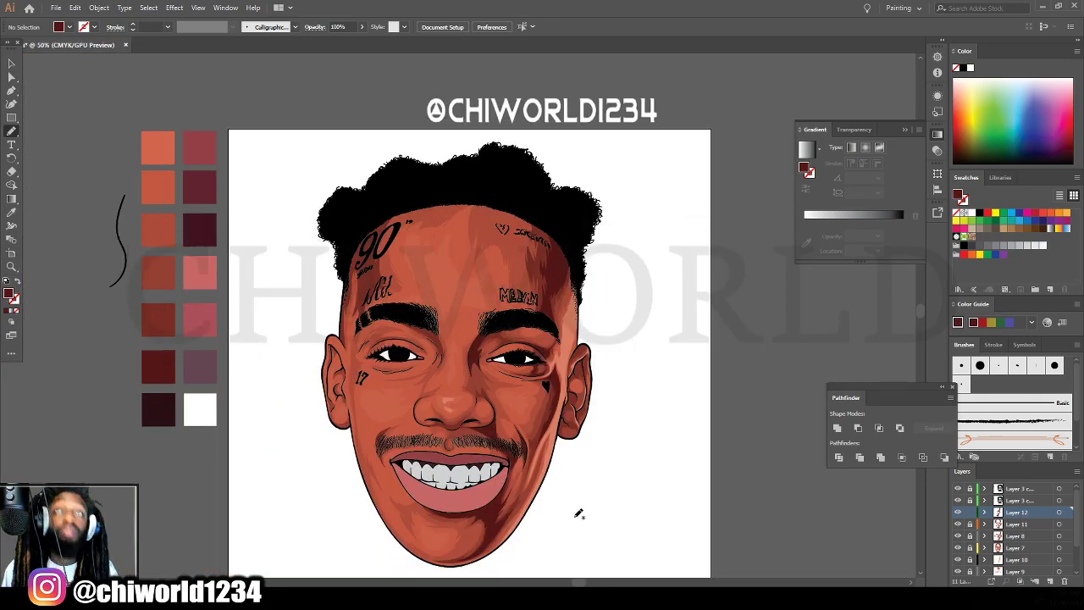
key(ctrl+minus)
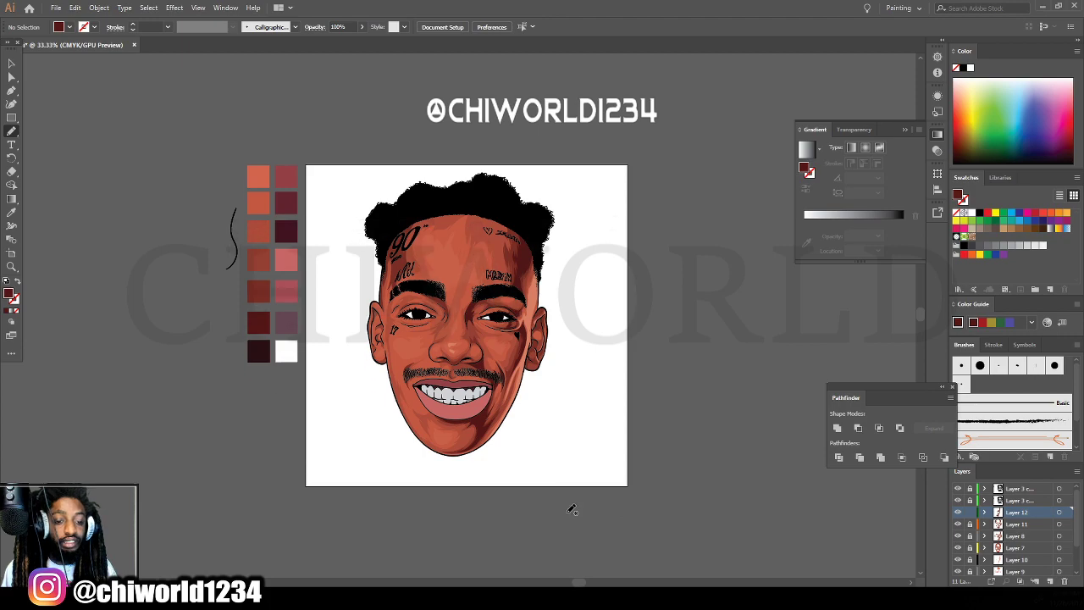
key(ctrl+plus)
key(ctrl+plus)
key(ctrl+plus)
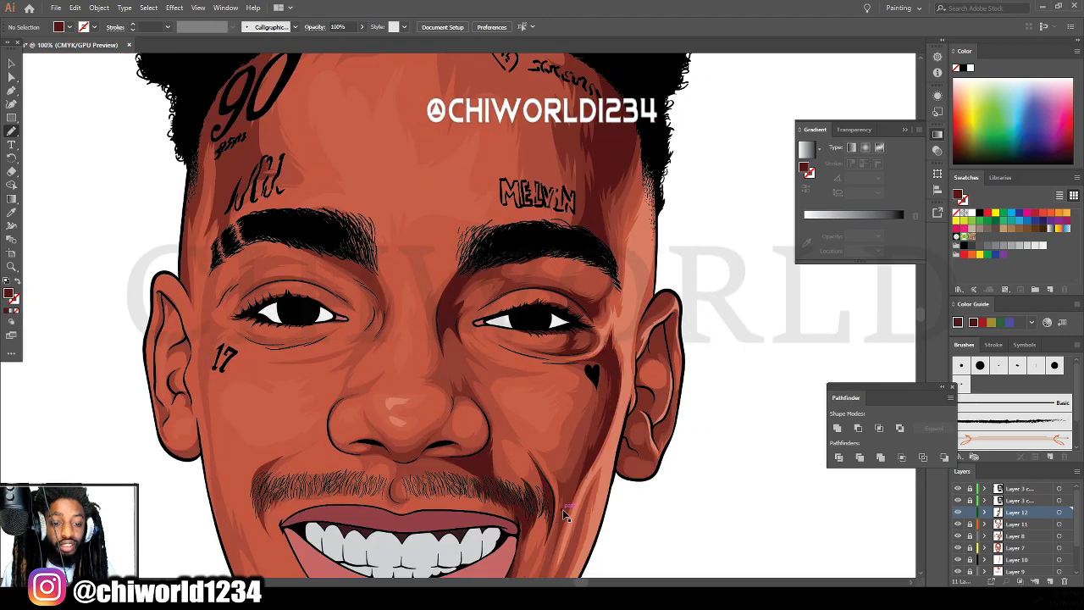
scroll(567, 506, down, 1)
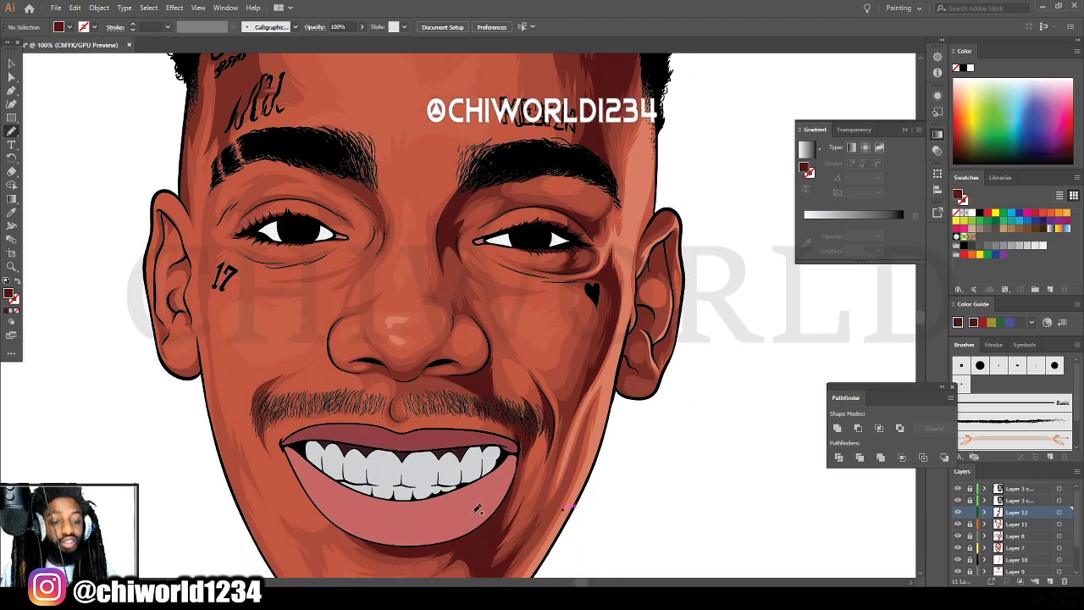
Draw dark maroon shadows around the nostril on the shaded side and along the nose base toward the cheek shadow.
scroll(473, 512, down, 3)
key(ctrl+plus)
key(ctrl+plus)
key(ctrl+plus)
key(ctrl+plus)
key(ctrl+plus)
scroll(473, 510, left, 4)
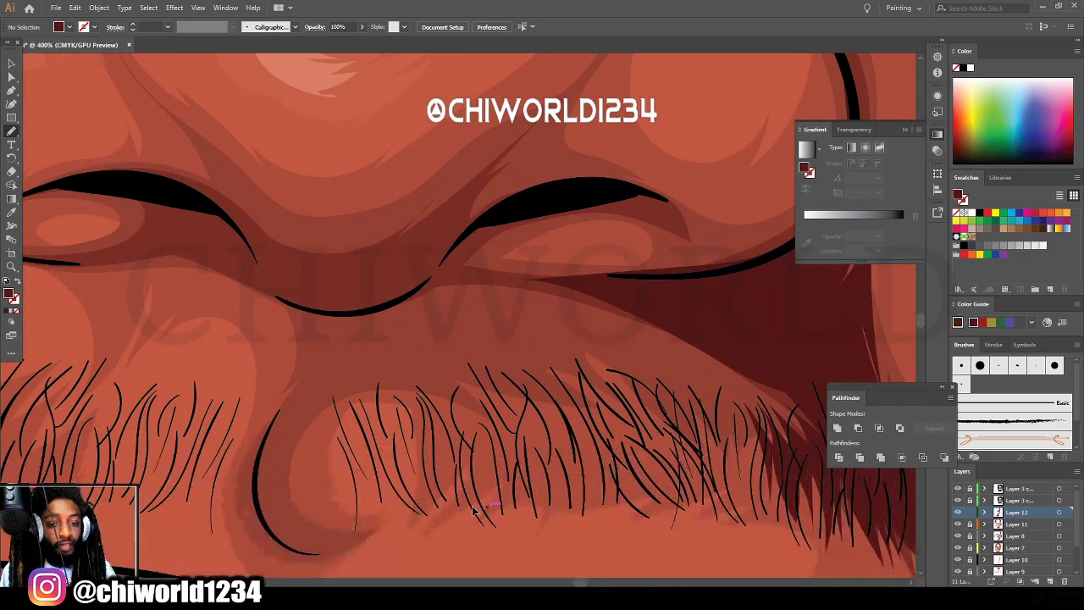
scroll(474, 508, up, 3)
key(ctrl+equal)
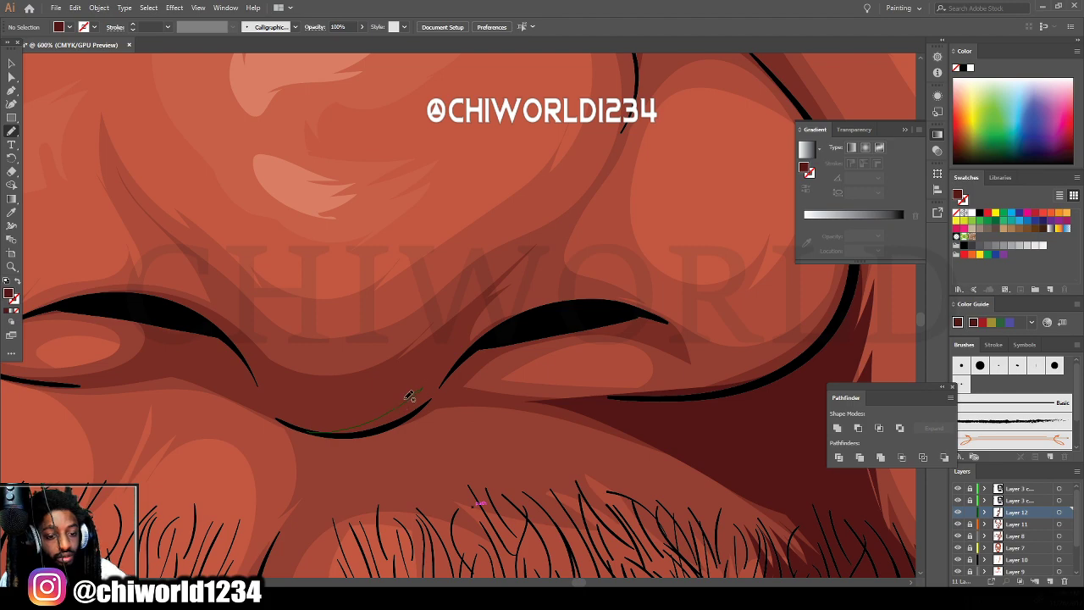
mouse_move(539, 308)
mouse_down()
mouse_move(627, 302)
mouse_move(668, 325)
mouse_move(681, 349)
mouse_move(641, 330)
mouse_move(662, 338)
mouse_move(571, 325)
mouse_move(482, 354)
mouse_up()
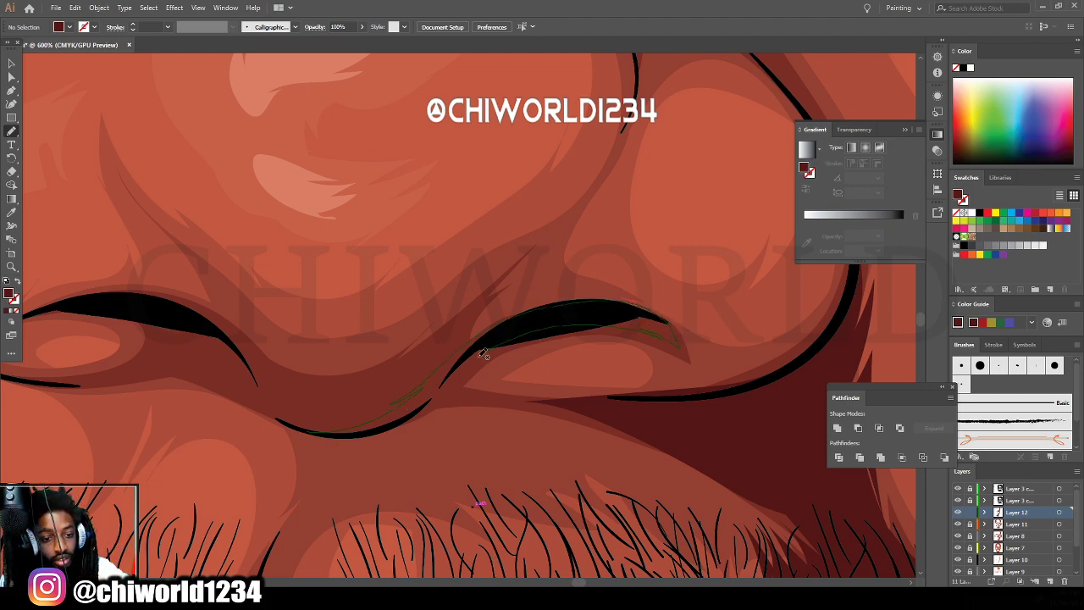
mouse_move(495, 393)
mouse_down()
mouse_move(404, 431)
mouse_move(292, 428)
mouse_up()
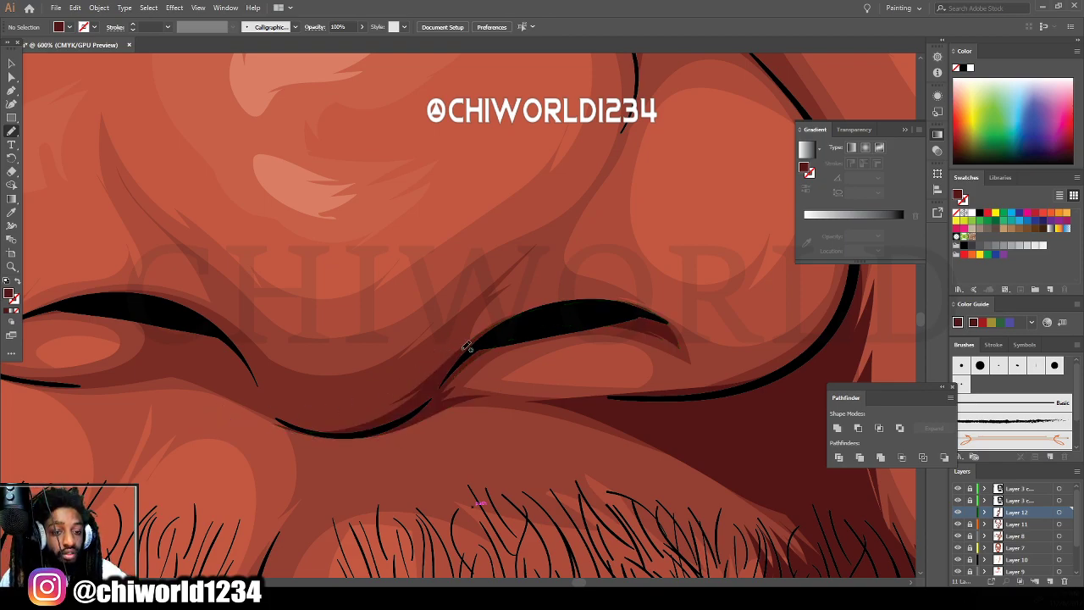
Draw a curved dark maroon shadow with jagged edges under the nose tip, spanning from one nostril to the other.
mouse_move(481, 345)
mouse_down()
mouse_move(405, 385)
mouse_move(348, 398)
mouse_up()
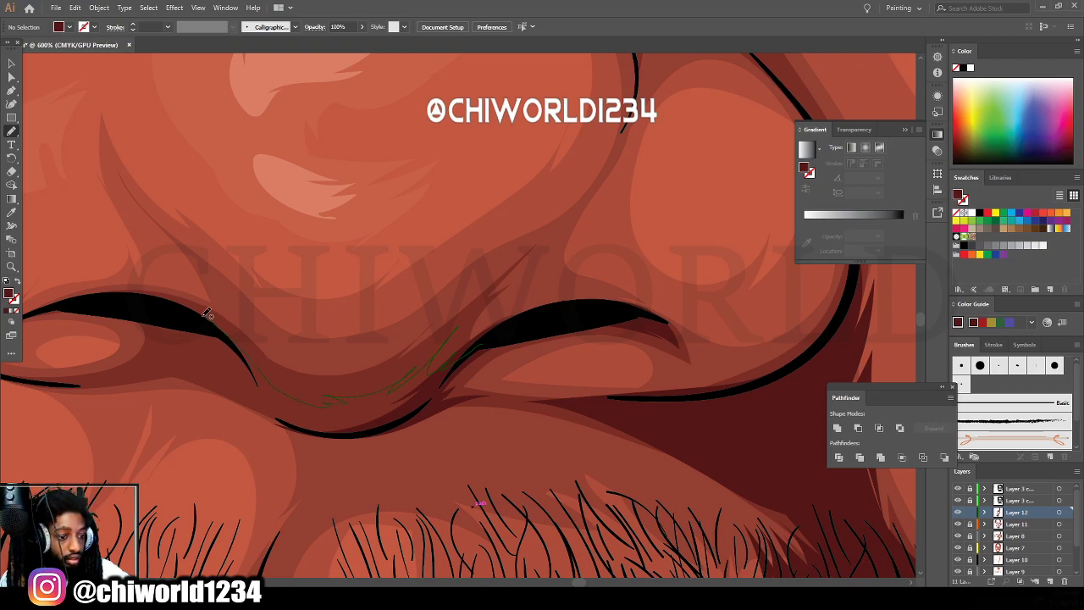
drag(187, 301, 223, 347)
mouse_move(283, 422)
mouse_down()
mouse_move(337, 434)
mouse_move(417, 412)
mouse_move(462, 370)
mouse_up()
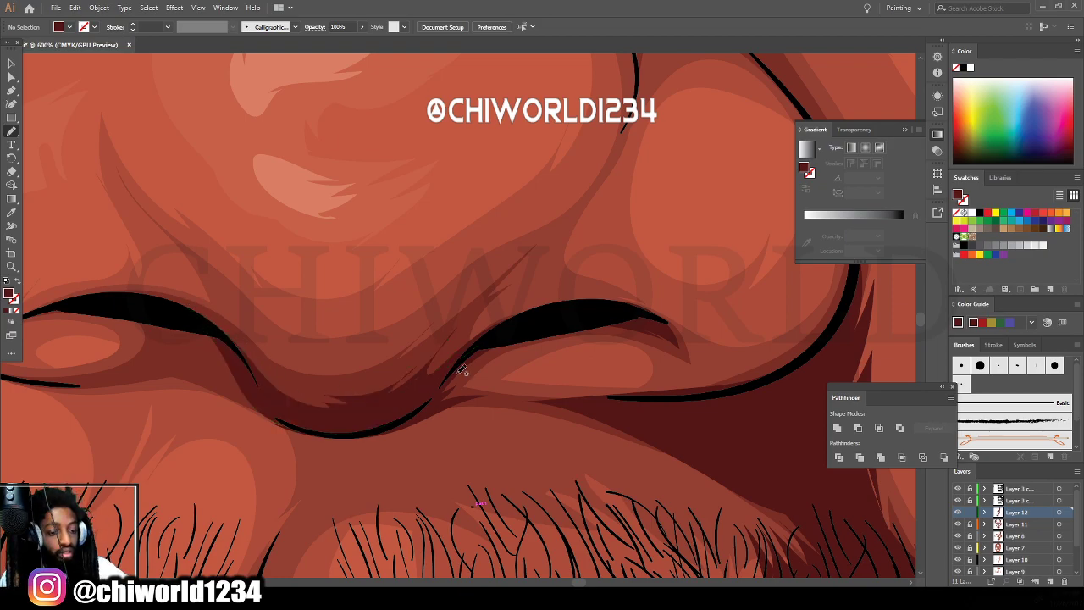
key(ctrl+0)
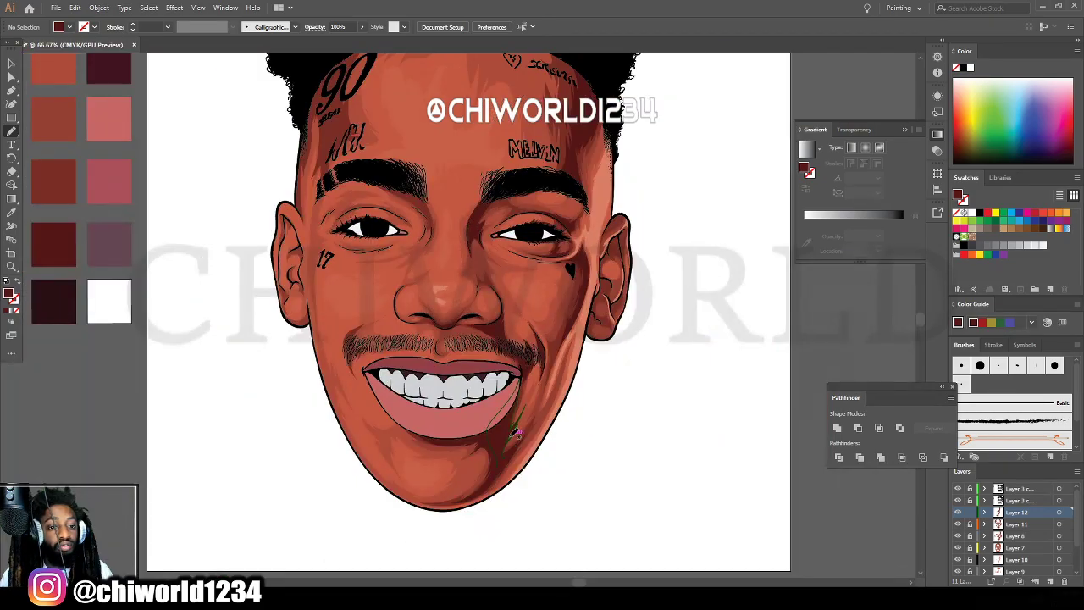
Draw a dark maroon shadow beneath the nostril on the lit side, joining it to the shadow under the nose tip.
key(ctrl+equal)
key(ctrl+equal)
key(ctrl+equal)
key(ctrl+equal)
key(ctrl+equal)
key(ctrl+equal)
key(ctrl+equal)
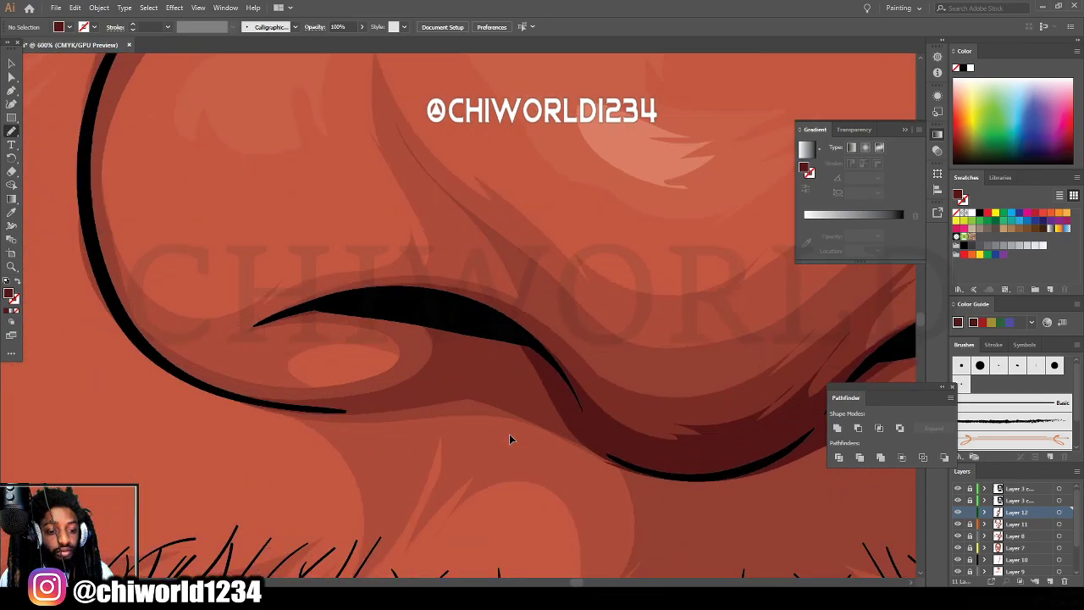
mouse_move(345, 295)
mouse_down()
mouse_move(283, 317)
mouse_move(401, 333)
mouse_move(445, 352)
mouse_move(444, 378)
mouse_up()
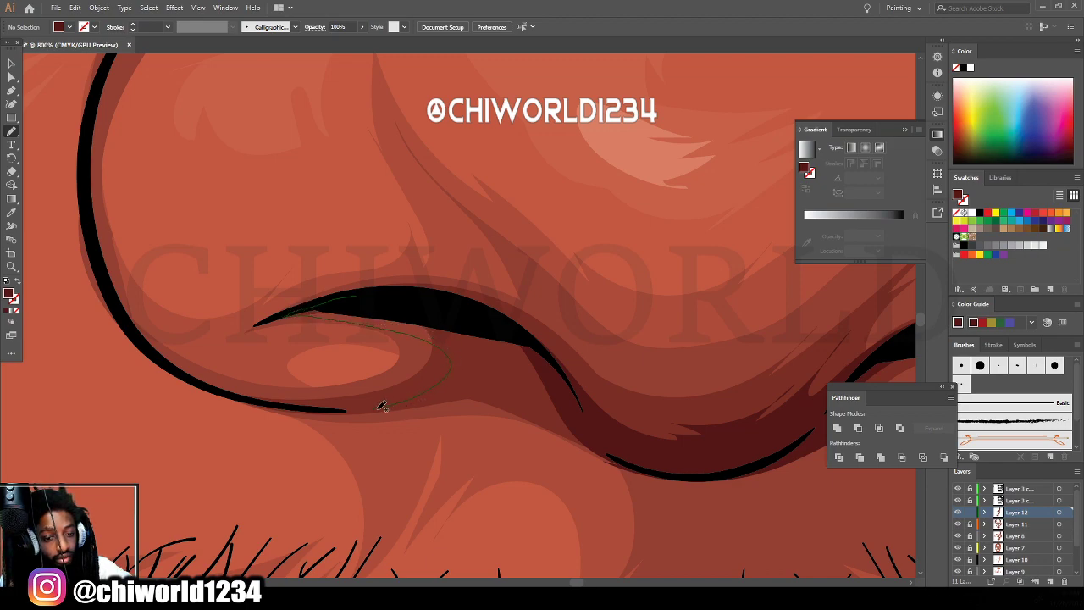
mouse_move(600, 437)
mouse_down()
mouse_move(471, 298)
mouse_move(357, 311)
mouse_up()
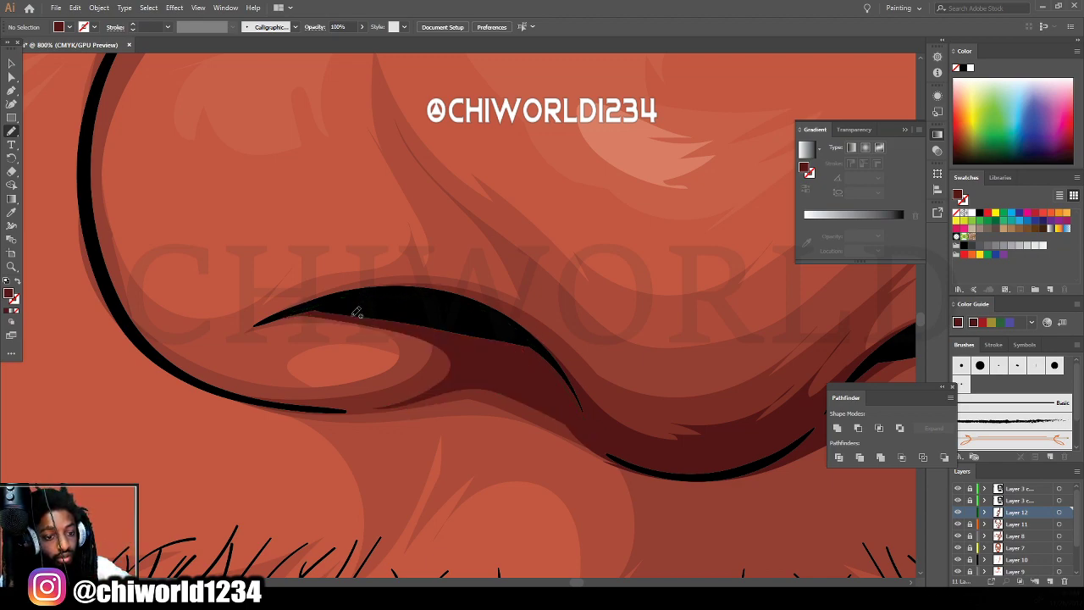
key(ctrl+minus)
key(ctrl+minus)
key(ctrl+minus)
key(ctrl+minus)
key(ctrl+minus)
key(ctrl+minus)
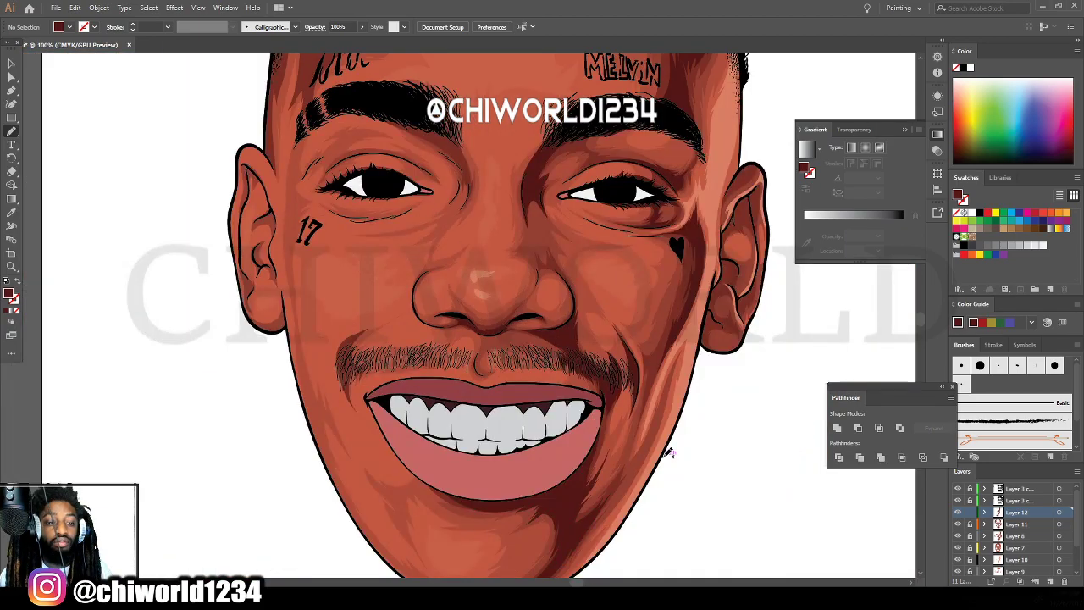
Draw a thin dark maroon crescent shadow along the inside of the curved philtrum line above the upper lip.
scroll(667, 451, down, 1)
key(ctrl+plus)
scroll(659, 442, right, 1)
key(ctrl+plus)
key(ctrl+plus)
key(ctrl+plus)
key(ctrl+plus)
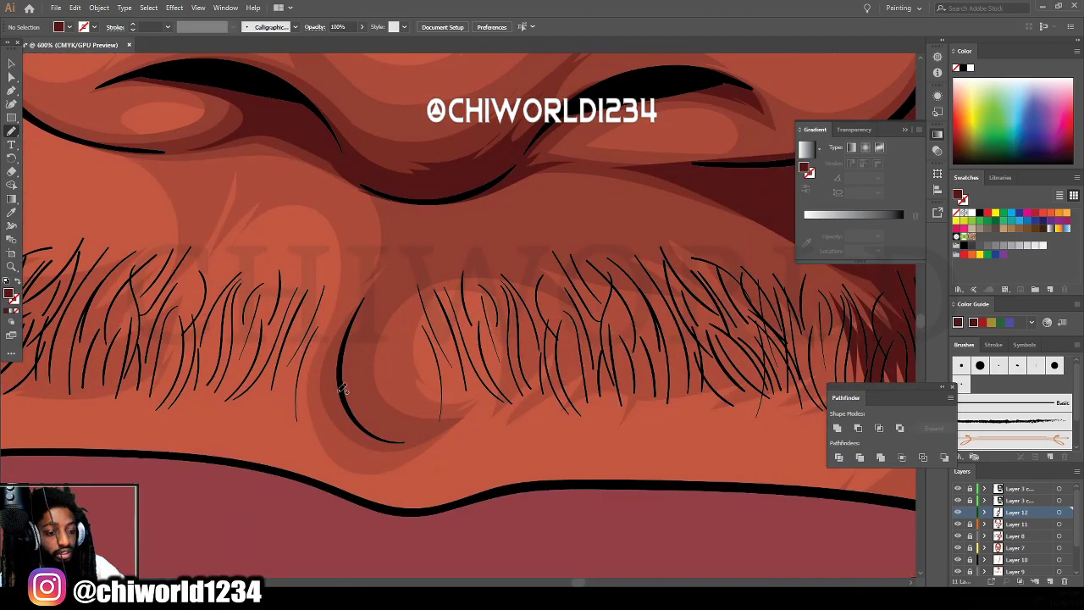
mouse_move(356, 409)
mouse_down()
mouse_move(376, 290)
mouse_move(343, 373)
mouse_move(352, 429)
mouse_up()
mouse_move(341, 390)
mouse_down()
mouse_move(351, 428)
mouse_move(351, 398)
mouse_up()
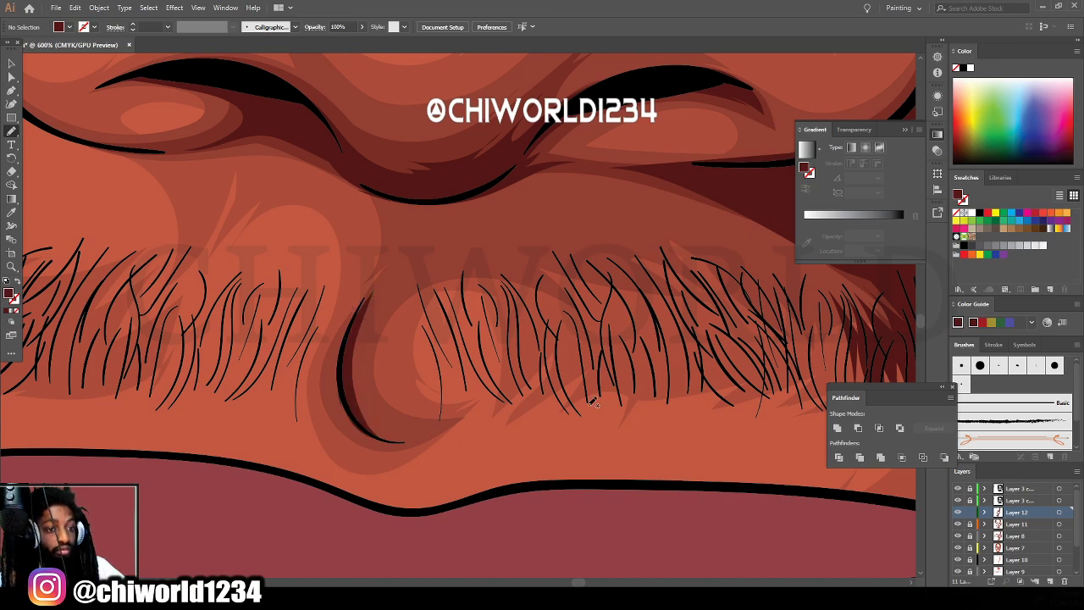
key(ctrl+minus)
key(ctrl+minus)
key(ctrl+minus)
key(ctrl+minus)
key(ctrl+minus)
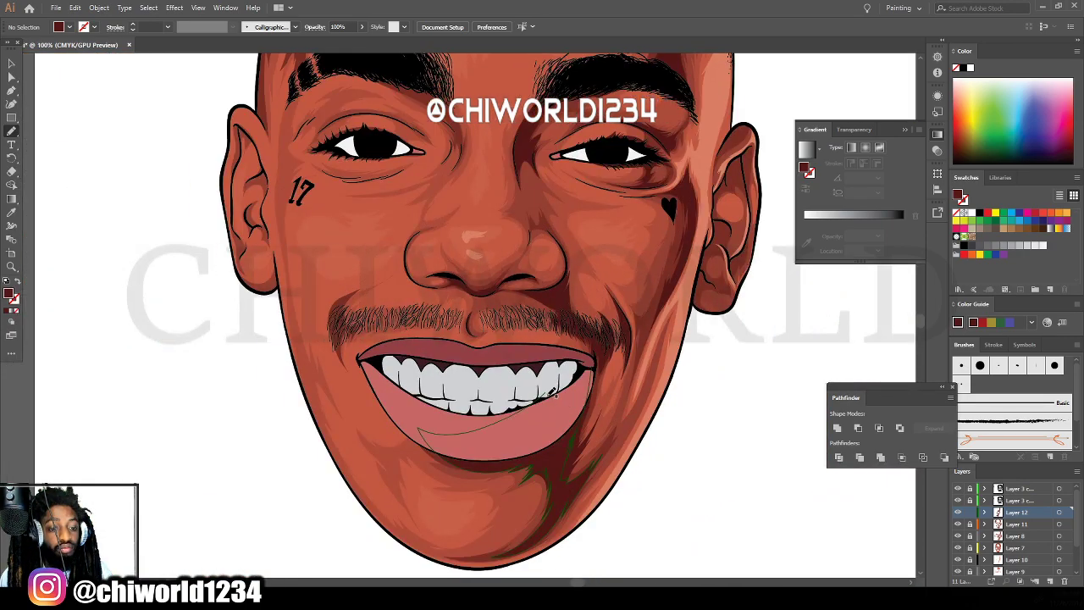
Draw jagged dark maroon shadow streaks from the jaw beside the mouth up along the shaded cheek.
key(ctrl+plus)
key(ctrl+minus)
key(ctrl+minus)
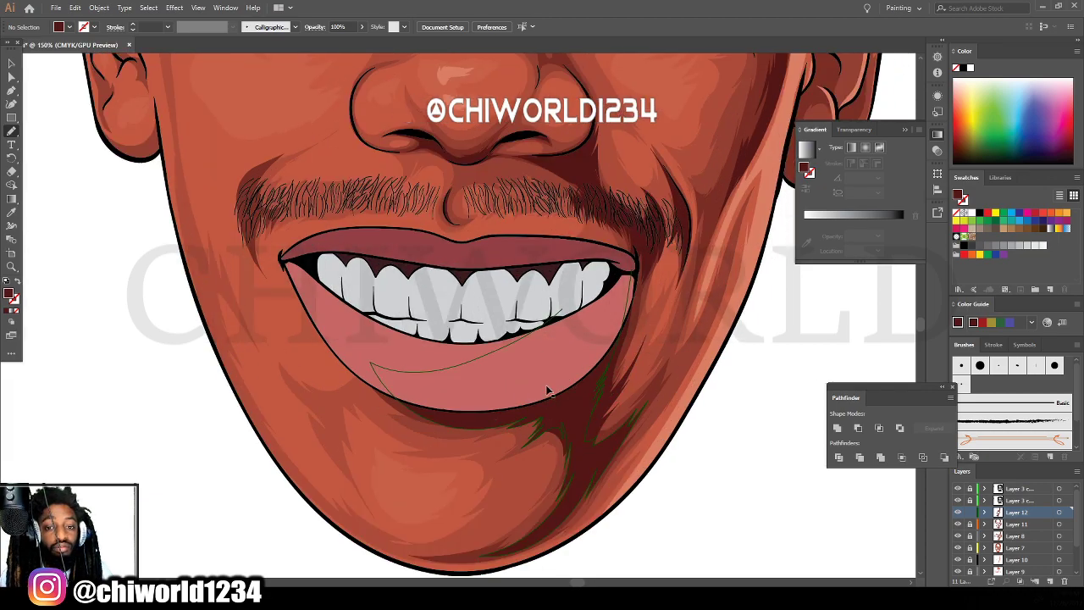
key(ctrl+plus)
key(ctrl+plus)
key(ctrl+plus)
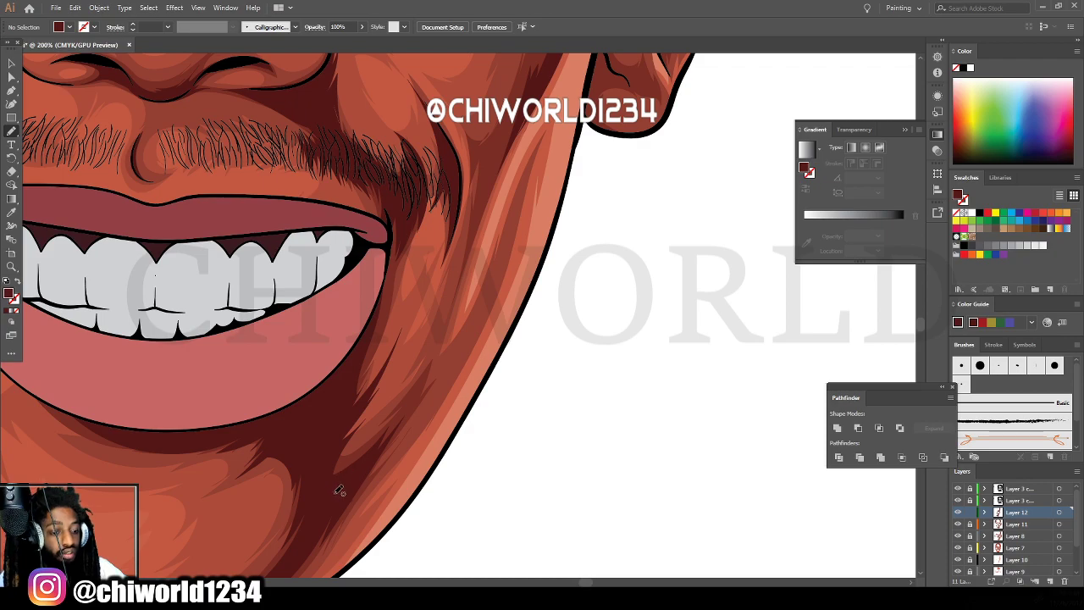
scroll(373, 474, down, 1)
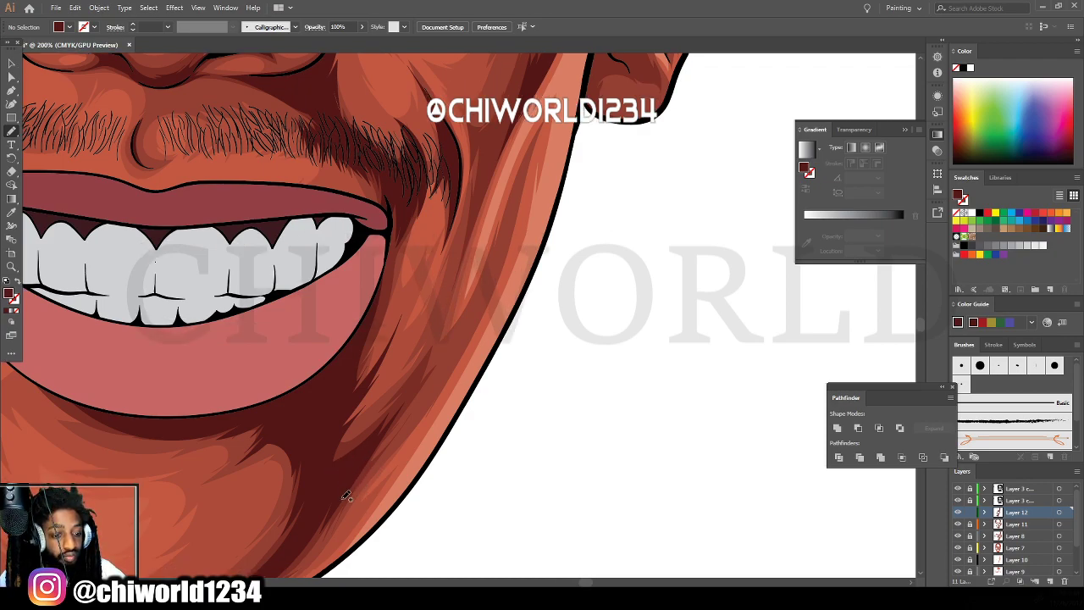
mouse_move(347, 496)
mouse_down()
mouse_move(413, 401)
mouse_move(426, 406)
mouse_move(482, 285)
mouse_move(442, 347)
mouse_move(459, 276)
mouse_up()
mouse_move(478, 210)
mouse_down()
mouse_move(440, 322)
mouse_move(370, 406)
mouse_up()
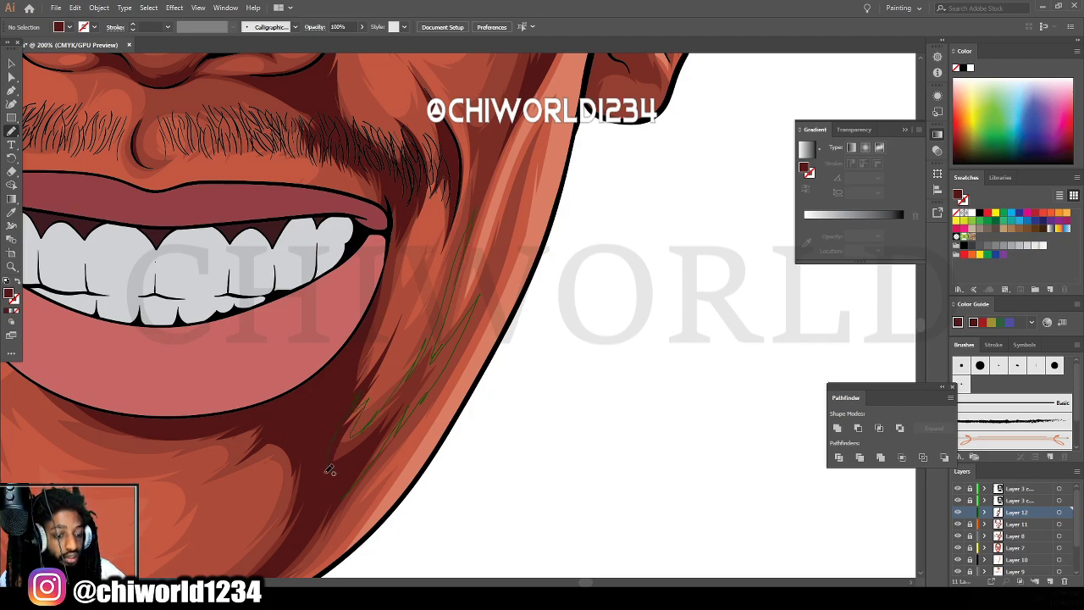
drag(330, 470, 331, 473)
key(ctrl+minus)
key(ctrl+minus)
key(ctrl+minus)
key(ctrl+minus)
scroll(628, 523, up, 8)
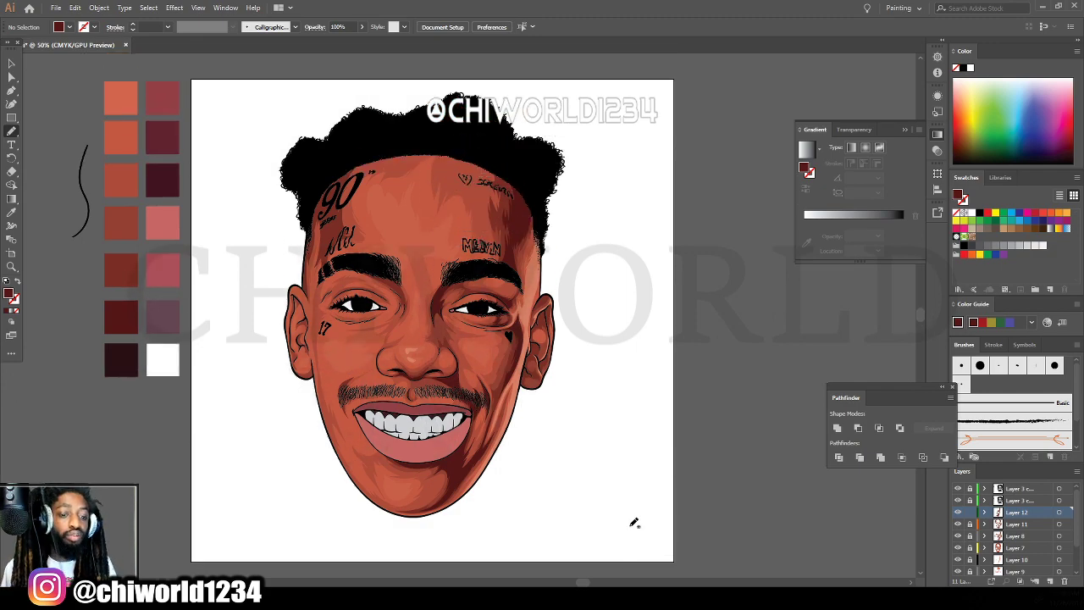
Draw a dark maroon shadow along the outer edge of the nose wing on the shaded side, with a jagged upper end.
key(ctrl+minus)
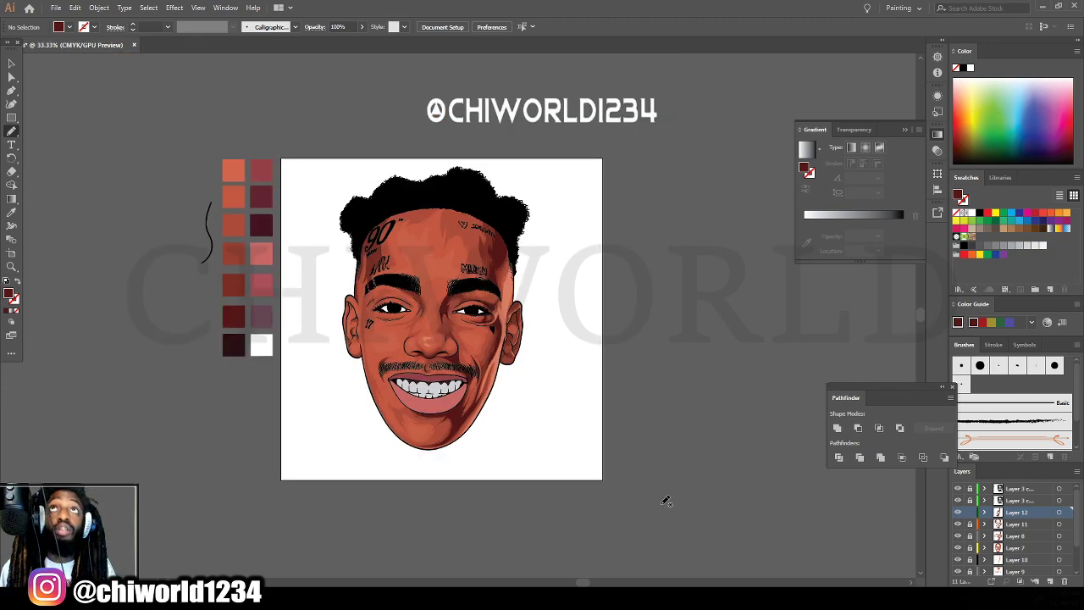
key(ctrl+plus)
key(ctrl+plus)
key(ctrl+plus)
key(ctrl+plus)
key(ctrl+plus)
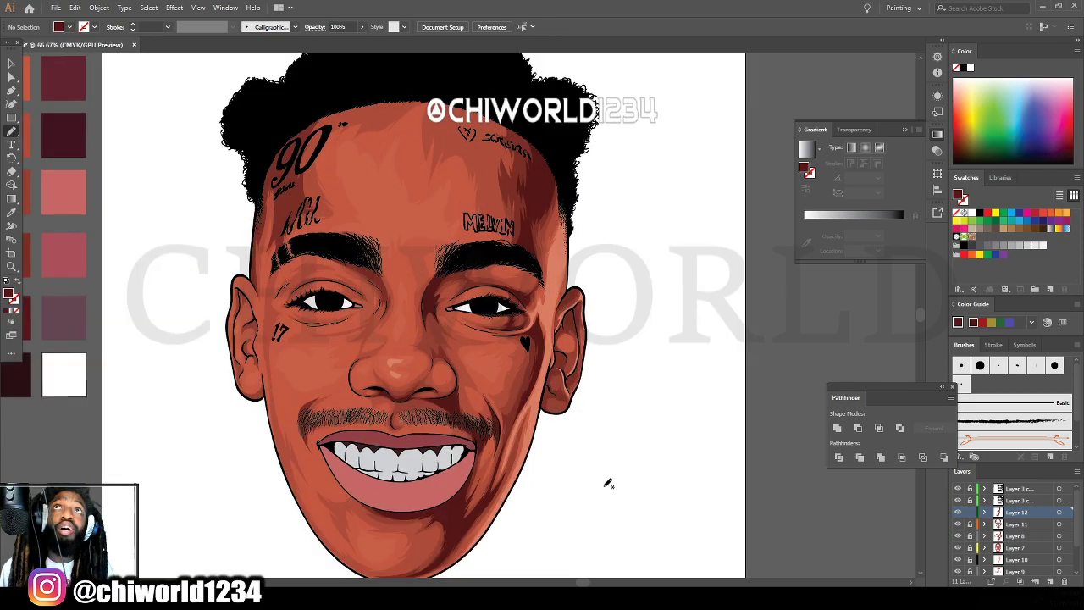
scroll(588, 453, down, 5)
key(ctrl+plus)
key(ctrl+plus)
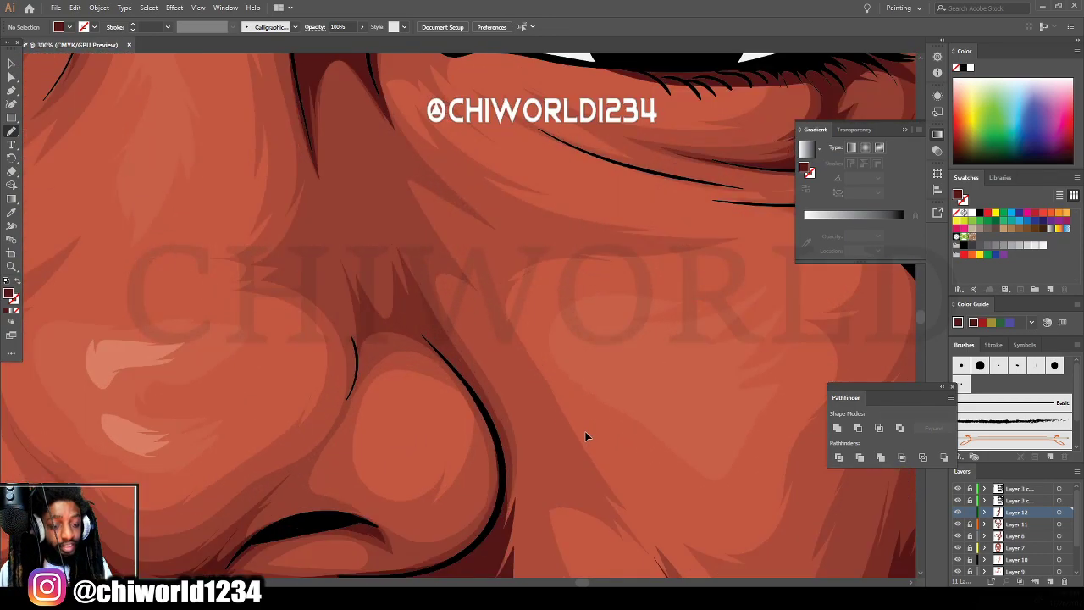
scroll(590, 427, down, 2)
scroll(514, 452, down, 1)
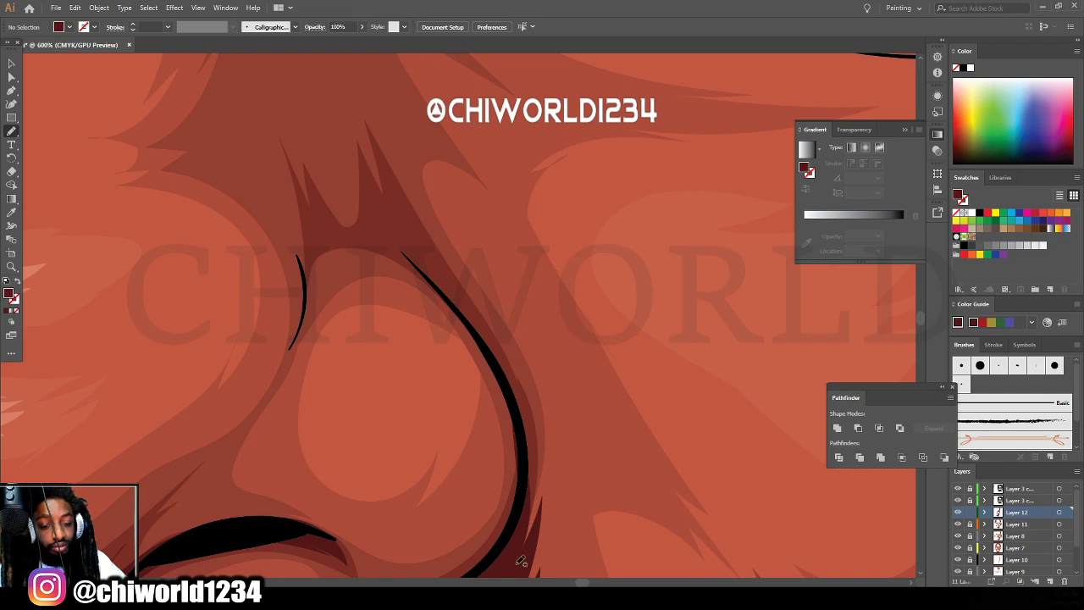
mouse_move(546, 505)
mouse_down()
mouse_move(552, 453)
mouse_move(530, 363)
mouse_move(477, 298)
mouse_up()
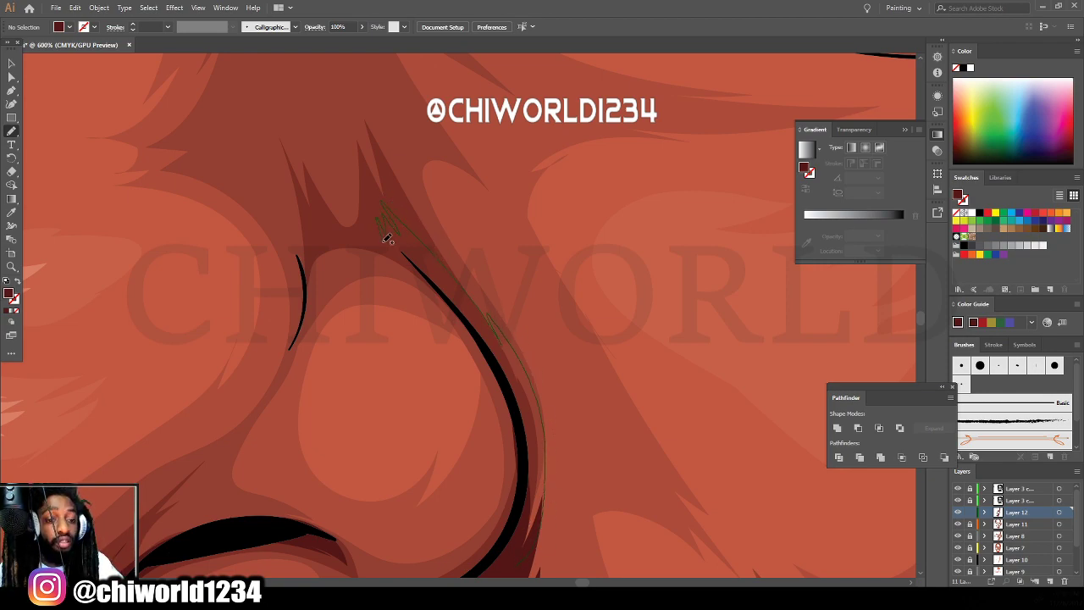
mouse_move(424, 271)
mouse_down()
mouse_move(469, 324)
mouse_move(506, 417)
mouse_move(509, 509)
mouse_move(489, 554)
mouse_up()
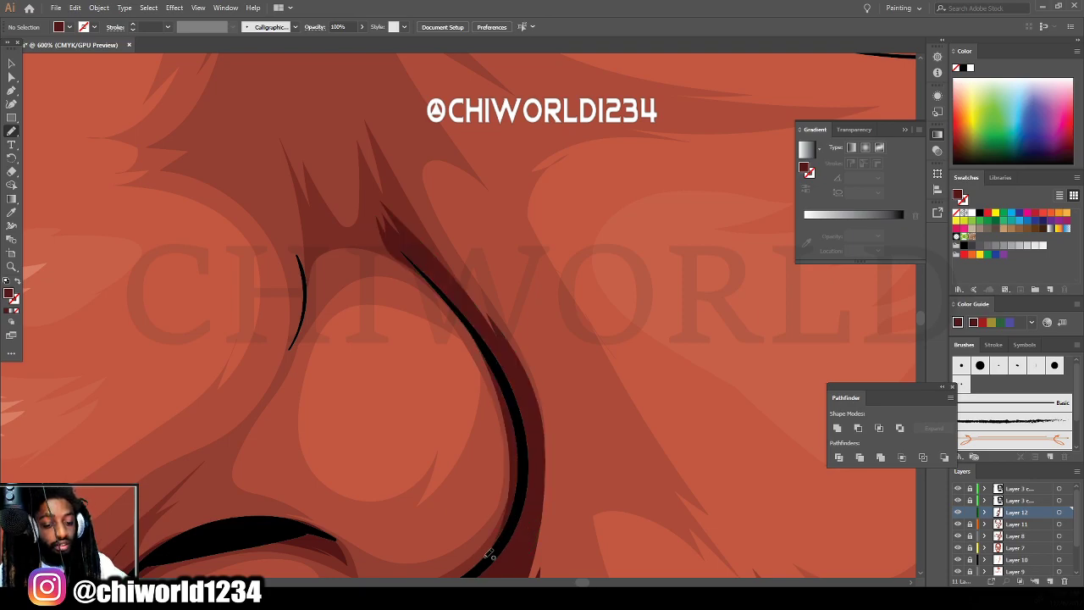
key(ctrl+minus)
key(ctrl+minus)
key(ctrl+minus)
key(ctrl+minus)
key(ctrl+minus)
key(ctrl+minus)
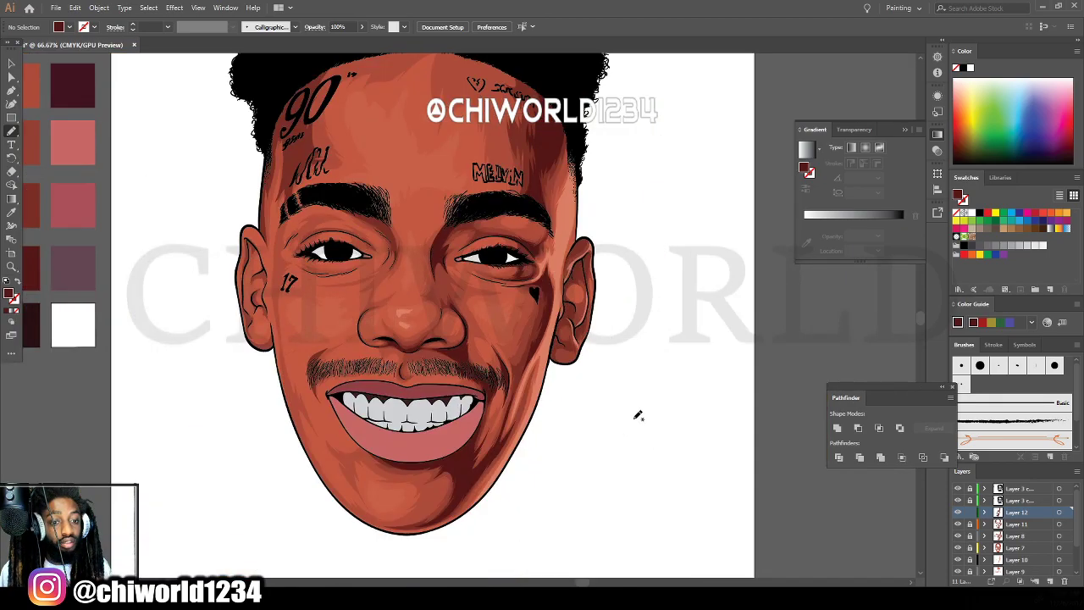
Draw a jagged dark maroon shadow on the shaded-side ear, around the lower rim of the lobe and up into the inner folds.
scroll(633, 417, up, 1)
scroll(632, 418, up, 2)
key(ctrl+minus)
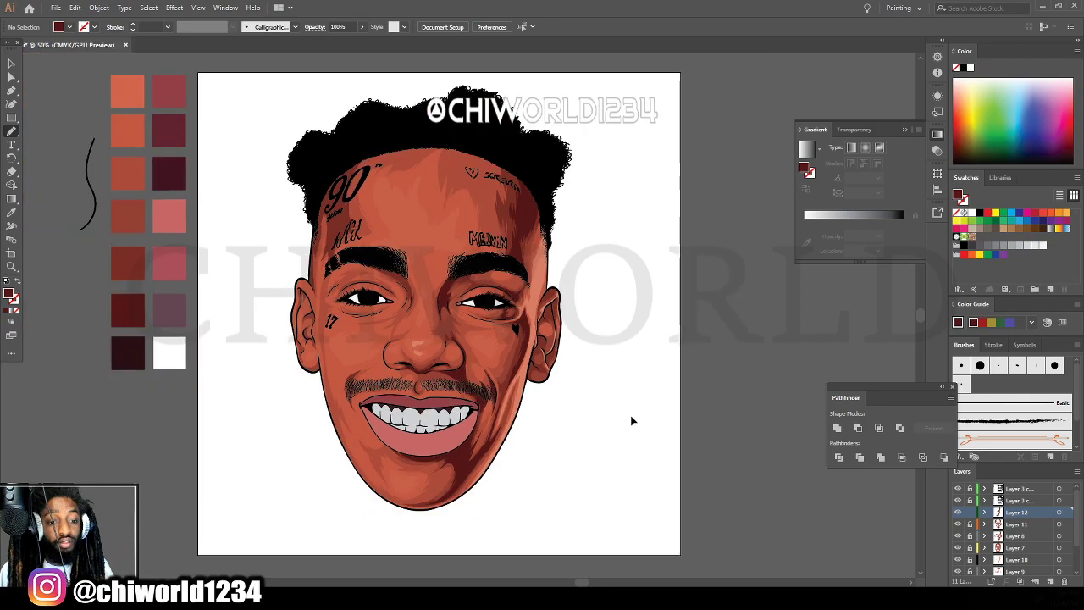
scroll(631, 416, right, 2)
key(ctrl+plus)
scroll(631, 420, up, 3)
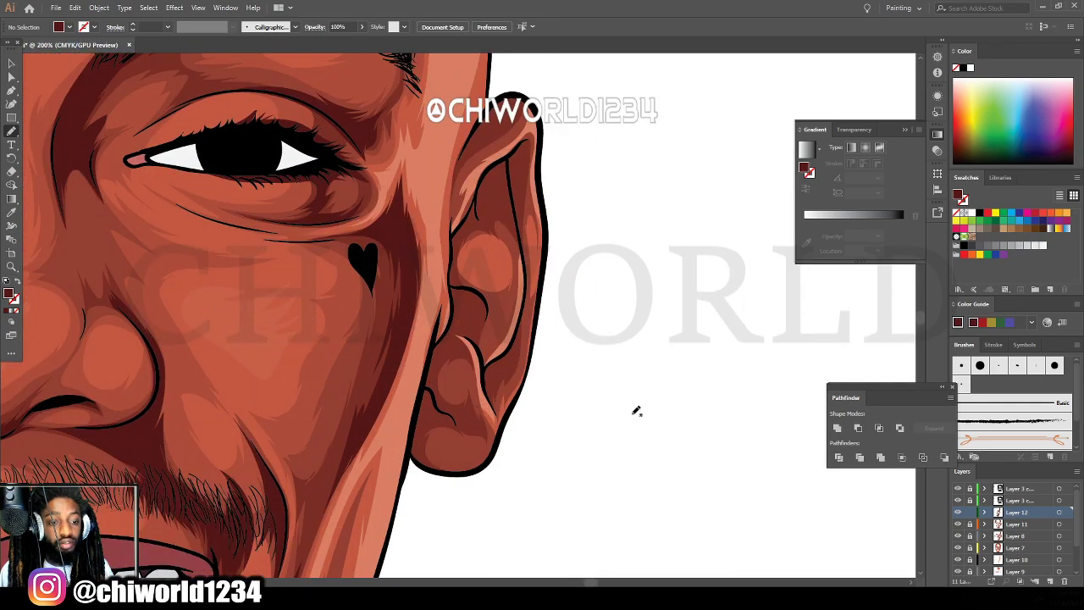
scroll(636, 408, up, 3)
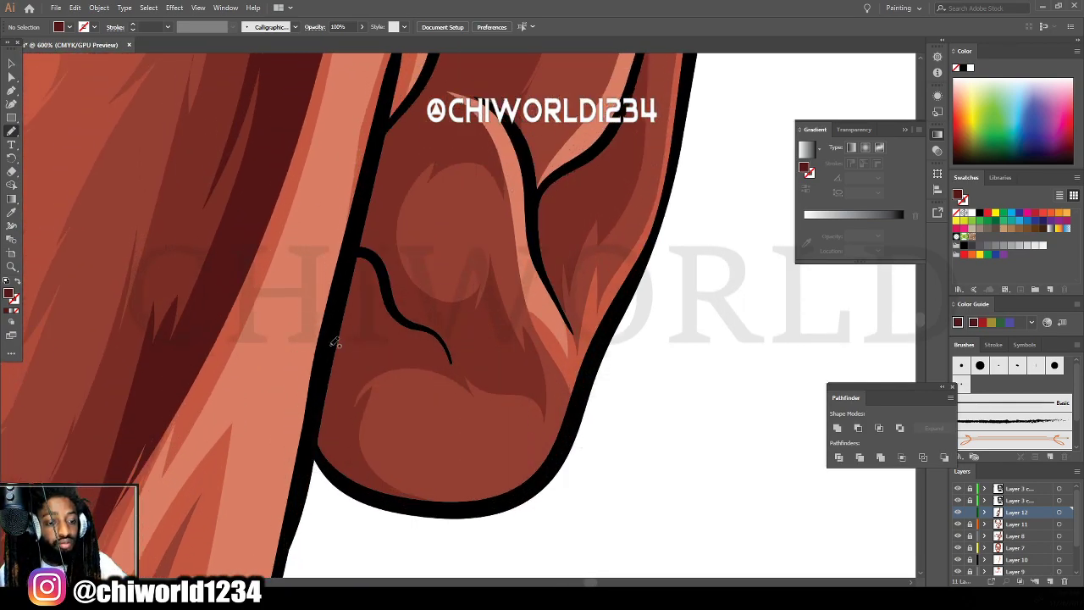
mouse_move(317, 398)
mouse_down()
mouse_move(320, 457)
mouse_move(348, 490)
mouse_move(422, 511)
mouse_move(496, 507)
mouse_move(542, 478)
mouse_move(431, 480)
mouse_move(375, 435)
mouse_move(364, 383)
mouse_up()
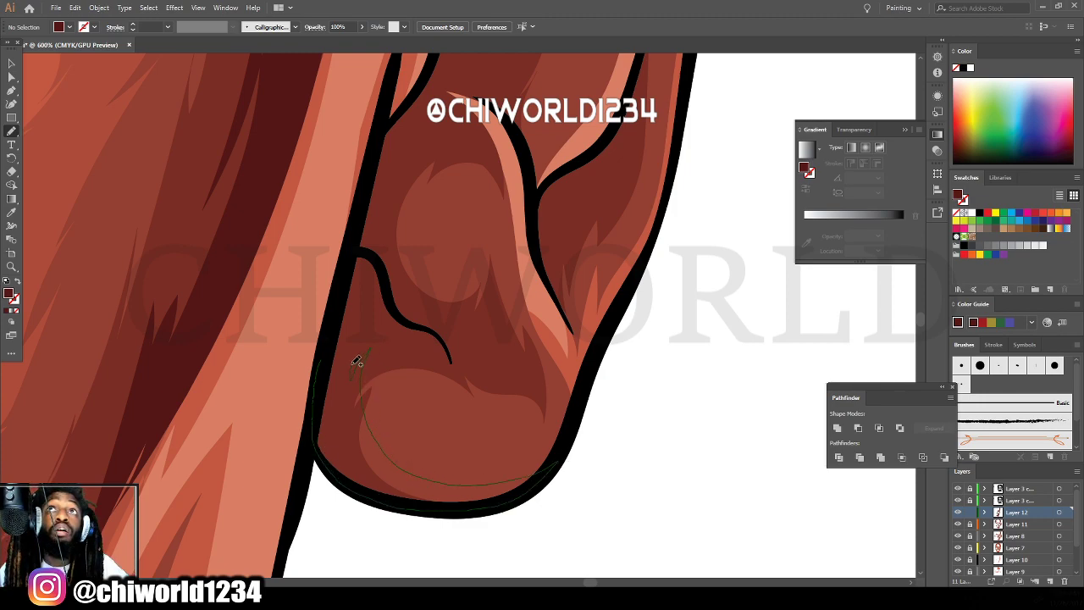
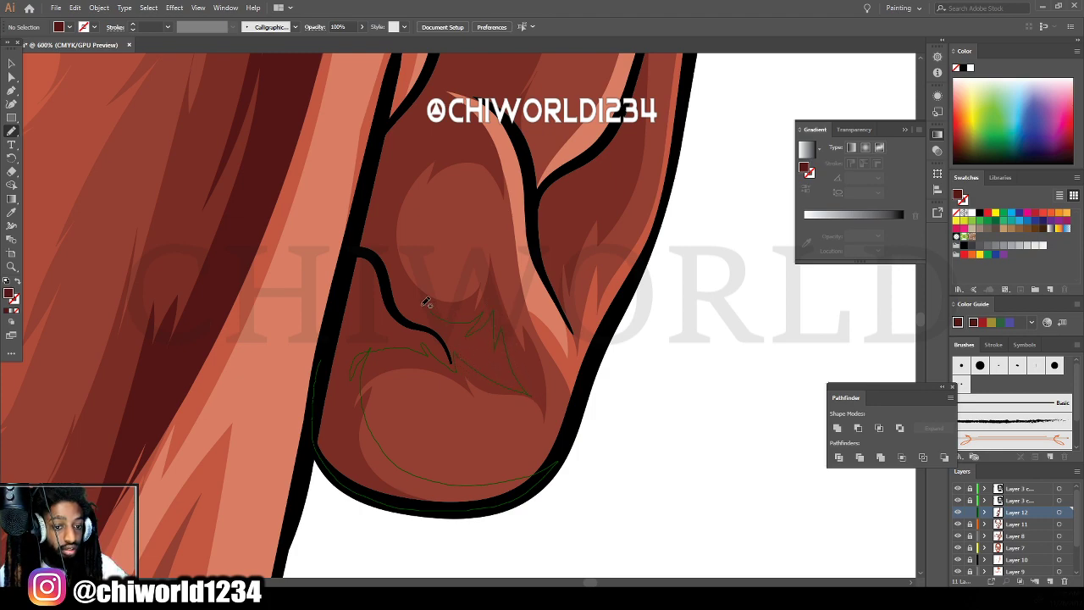
mouse_move(396, 164)
mouse_down()
mouse_move(358, 218)
mouse_move(331, 387)
mouse_up()
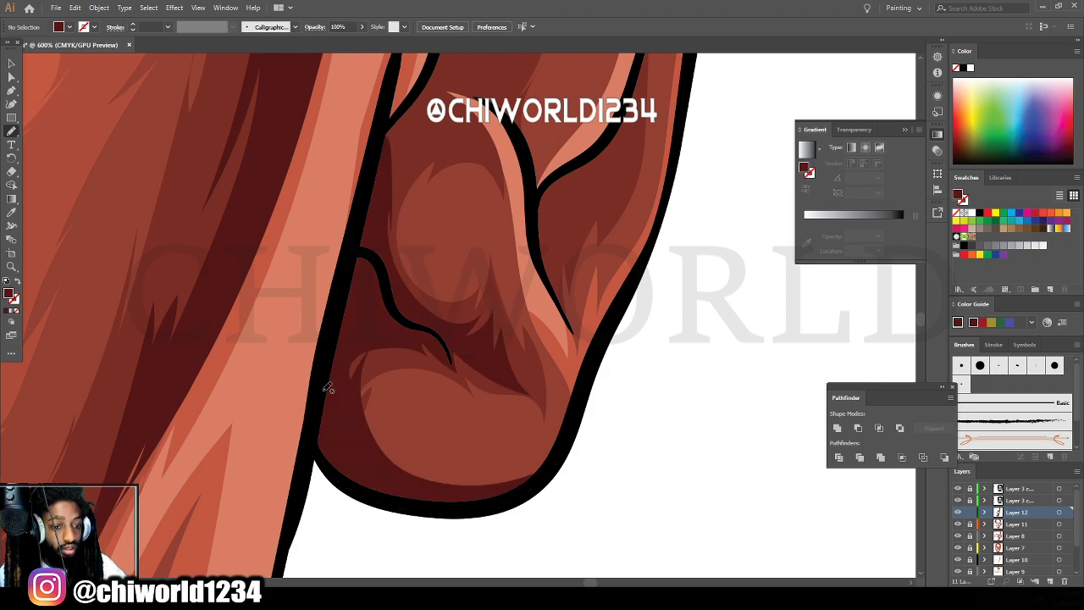
Extend the dark maroon earlobe shadow inward with a jagged edge around the lighter area of the lobe.
scroll(500, 586, up, 2)
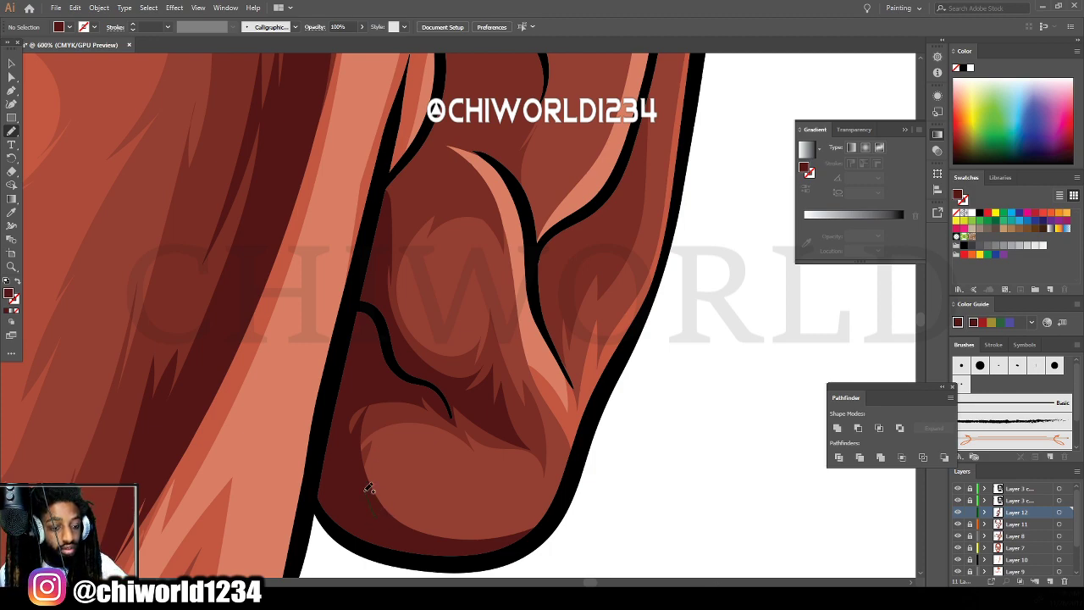
mouse_move(369, 475)
mouse_down()
mouse_move(382, 443)
mouse_move(440, 419)
mouse_up()
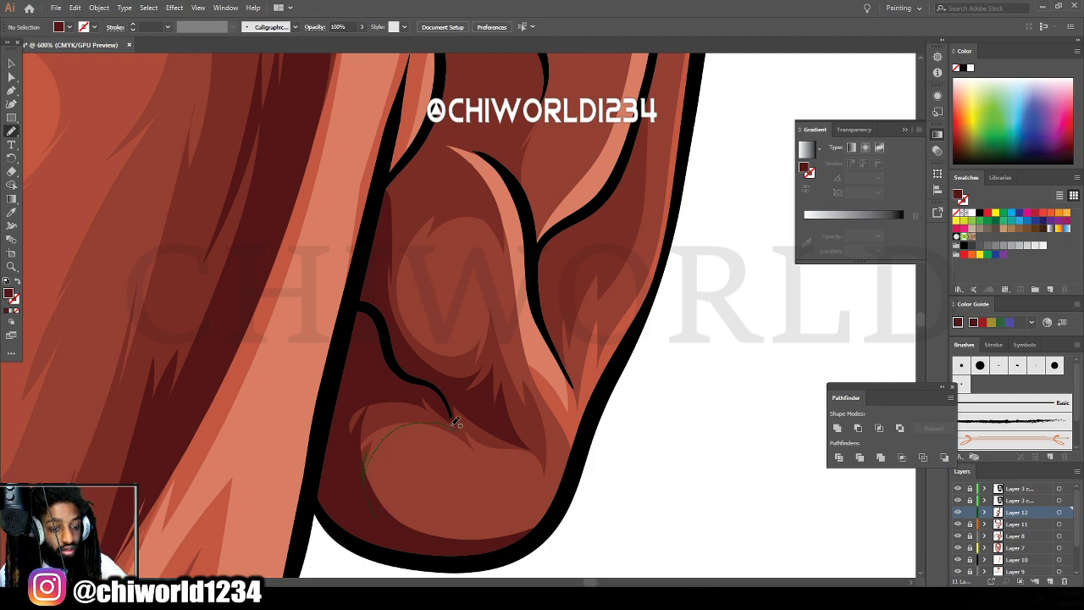
mouse_move(347, 409)
mouse_down()
mouse_move(357, 487)
mouse_move(389, 423)
mouse_move(379, 463)
mouse_move(396, 493)
mouse_move(380, 469)
mouse_move(410, 512)
mouse_move(363, 484)
mouse_up()
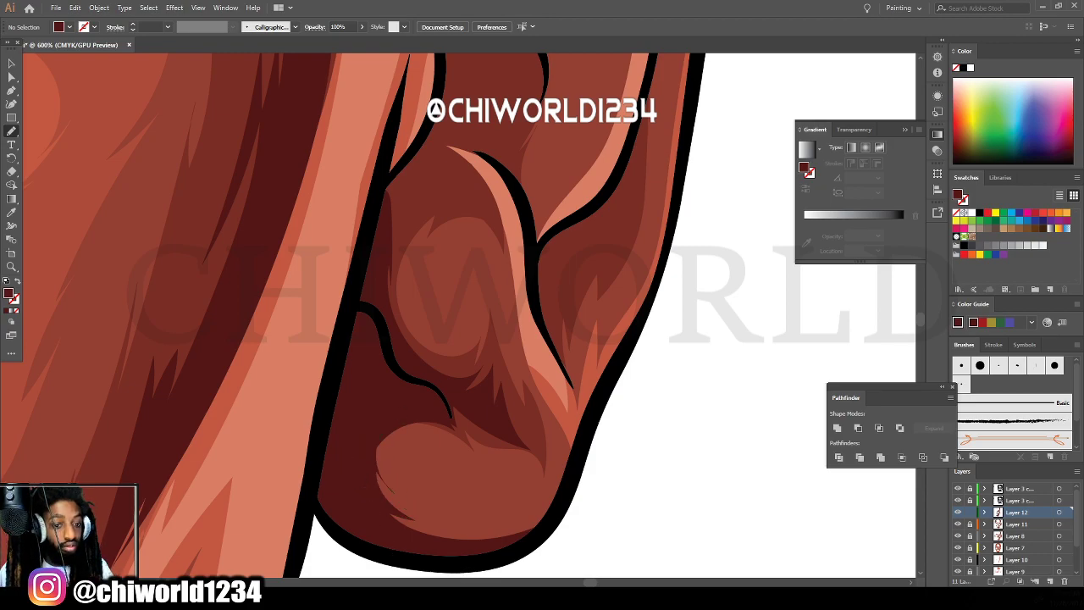
Draw a dark maroon shadow around the rounded area above the shaded-side earlobe, tapering up to the tip of the light inner ridge.
key(ctrl+minus)
key(ctrl+minus)
key(ctrl+minus)
key(ctrl+minus)
scroll(672, 392, up, 2)
key(ctrl+equal)
key(ctrl+equal)
key(ctrl+equal)
key(ctrl+equal)
scroll(670, 390, down, 2)
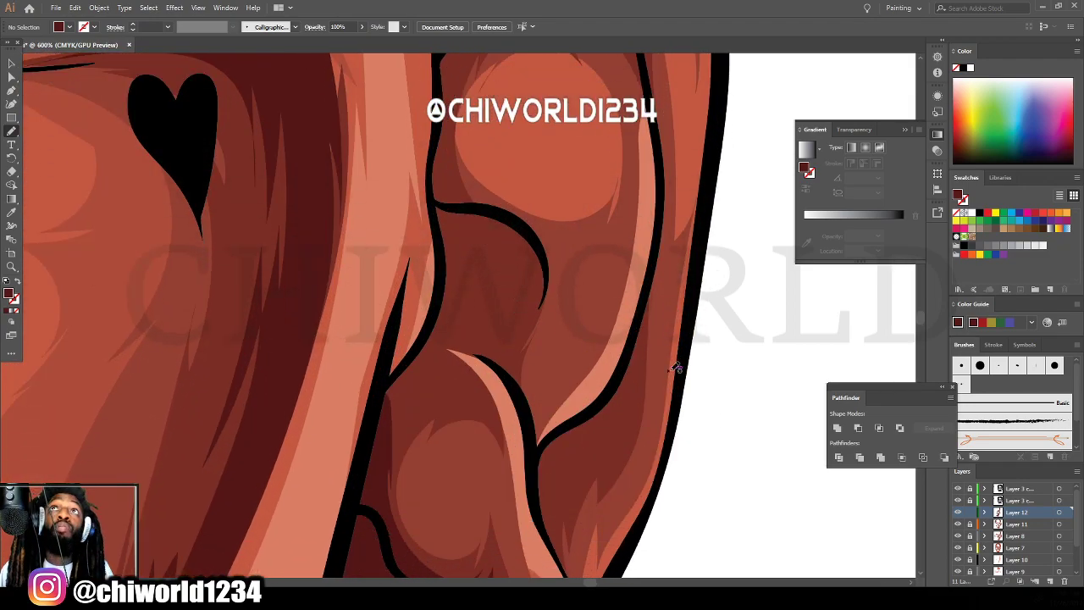
scroll(674, 366, down, 3)
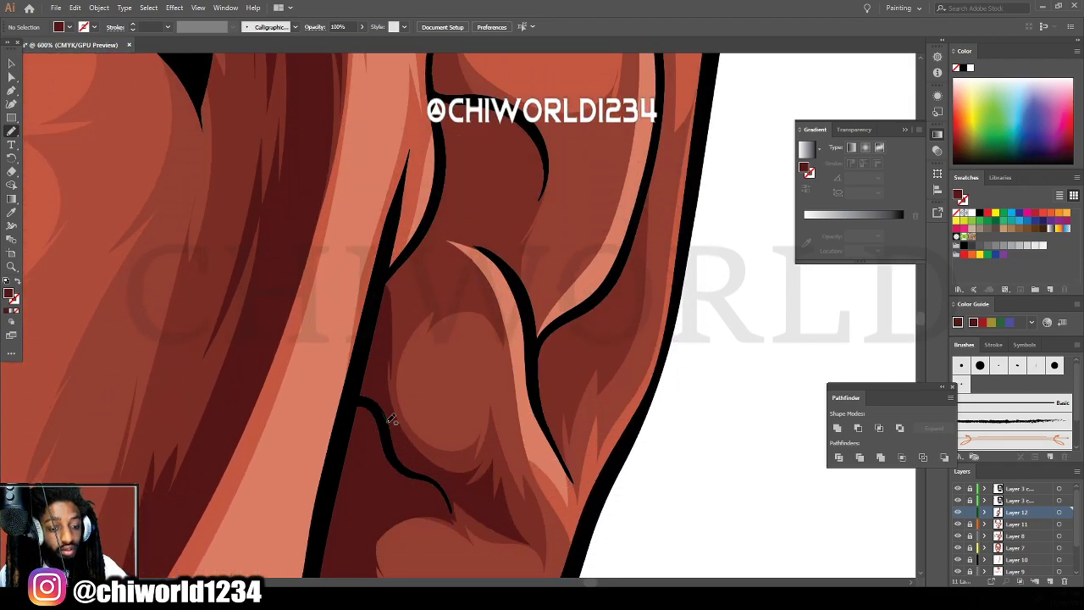
mouse_move(414, 350)
mouse_down()
mouse_move(423, 393)
mouse_move(424, 351)
mouse_move(463, 315)
mouse_move(493, 328)
mouse_move(511, 363)
mouse_up()
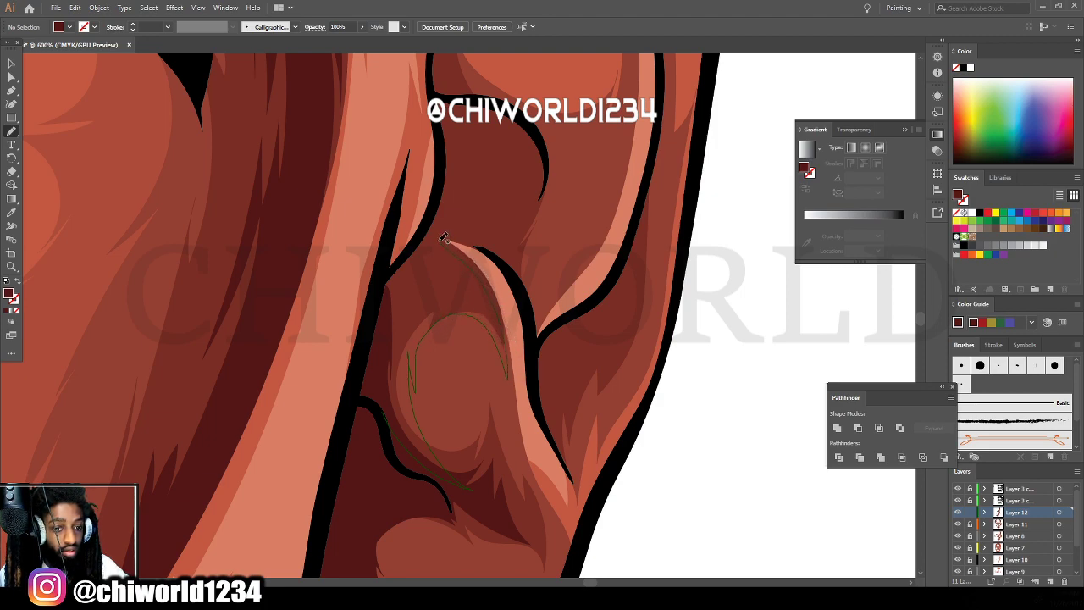
mouse_move(439, 241)
mouse_down()
mouse_move(438, 202)
mouse_move(387, 276)
mouse_move(365, 415)
mouse_up()
Fill the lower inner hollow of the shaded-side ear with a dark maroon shadow, leaving rounded lighter areas beside the curved fold line.
scroll(354, 442, up, 2)
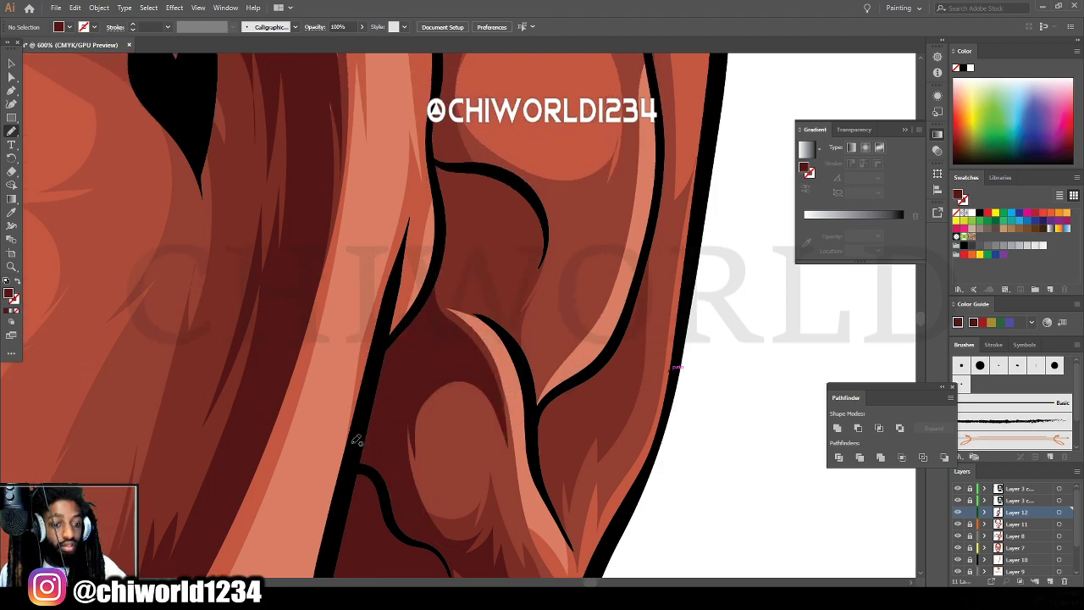
scroll(357, 439, up, 3)
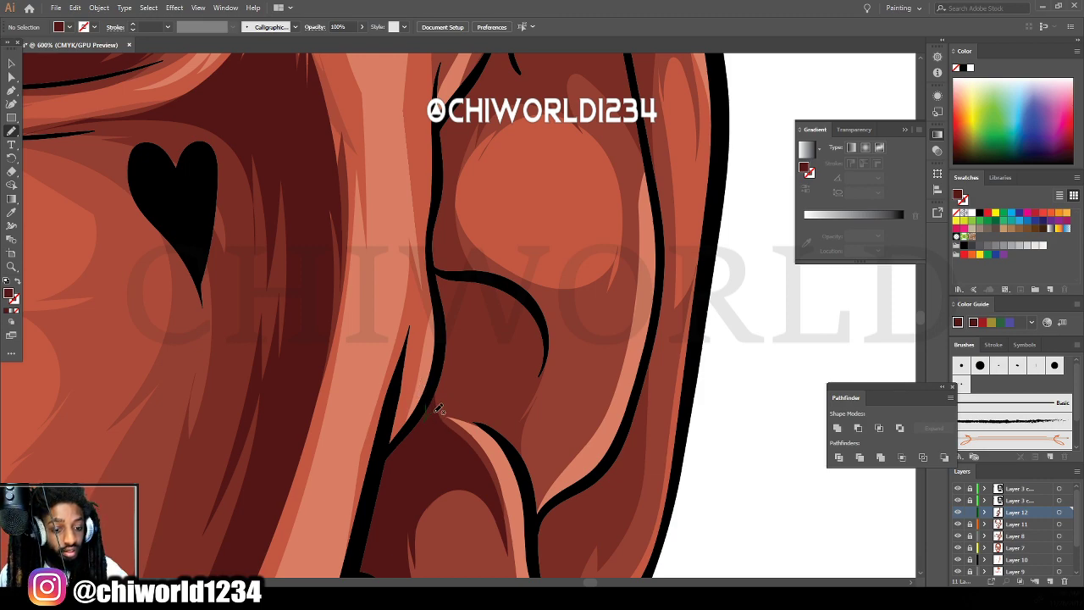
mouse_move(475, 418)
mouse_down()
mouse_move(521, 476)
mouse_move(535, 529)
mouse_move(563, 475)
mouse_up()
mouse_move(615, 398)
mouse_down()
mouse_move(566, 447)
mouse_move(582, 422)
mouse_move(541, 428)
mouse_move(543, 325)
mouse_move(518, 286)
mouse_move(500, 281)
mouse_move(515, 340)
mouse_up()
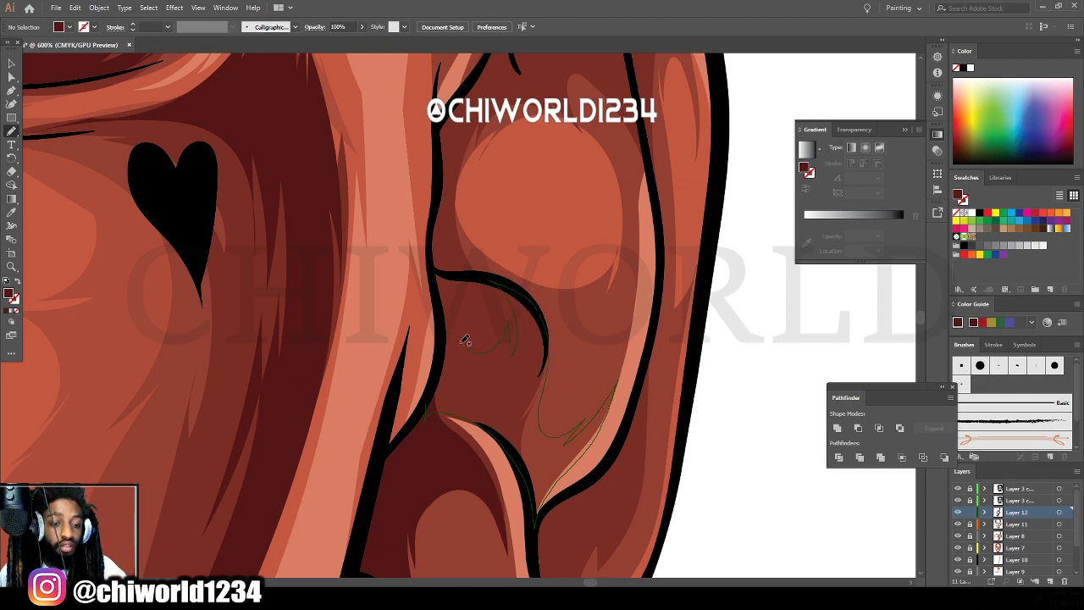
mouse_move(442, 314)
mouse_down()
mouse_move(435, 379)
mouse_move(408, 447)
mouse_up()
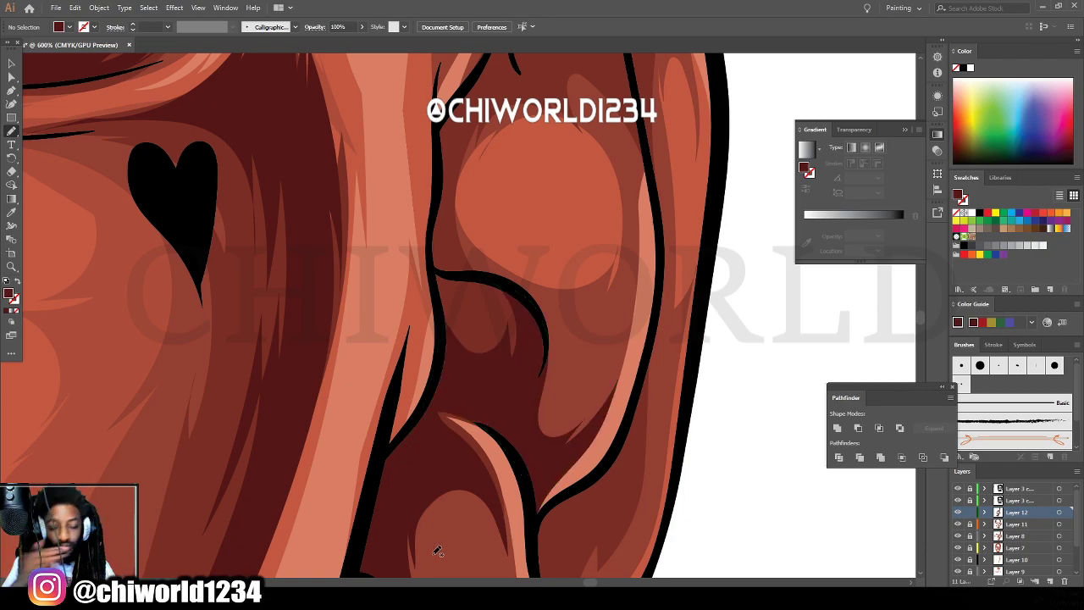
Draw a jagged dark maroon shadow between the lower inner fold and the outer rim of the shaded-side ear.
scroll(437, 551, down, 5)
scroll(546, 499, up, 5)
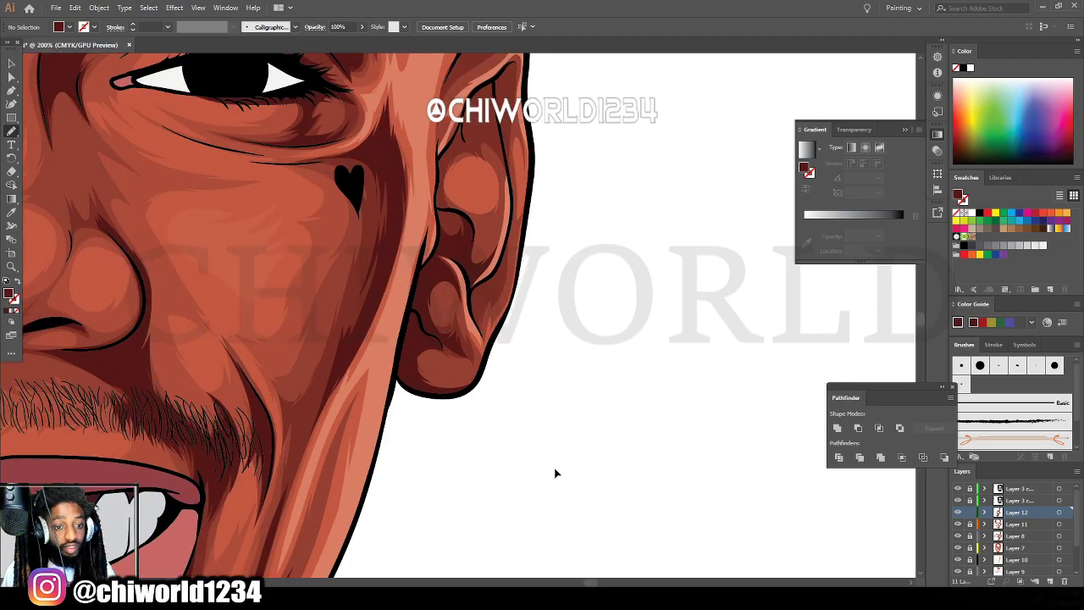
scroll(584, 447, up, 3)
mouse_move(466, 313)
mouse_down()
mouse_move(412, 367)
mouse_move(418, 417)
mouse_move(456, 508)
mouse_move(447, 433)
mouse_up()
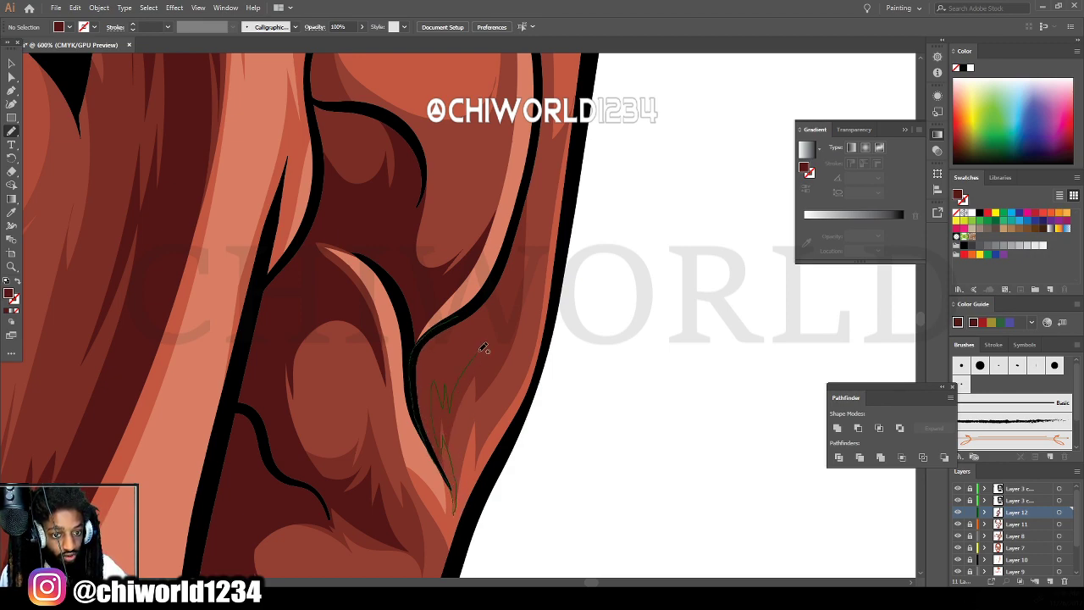
drag(513, 241, 460, 313)
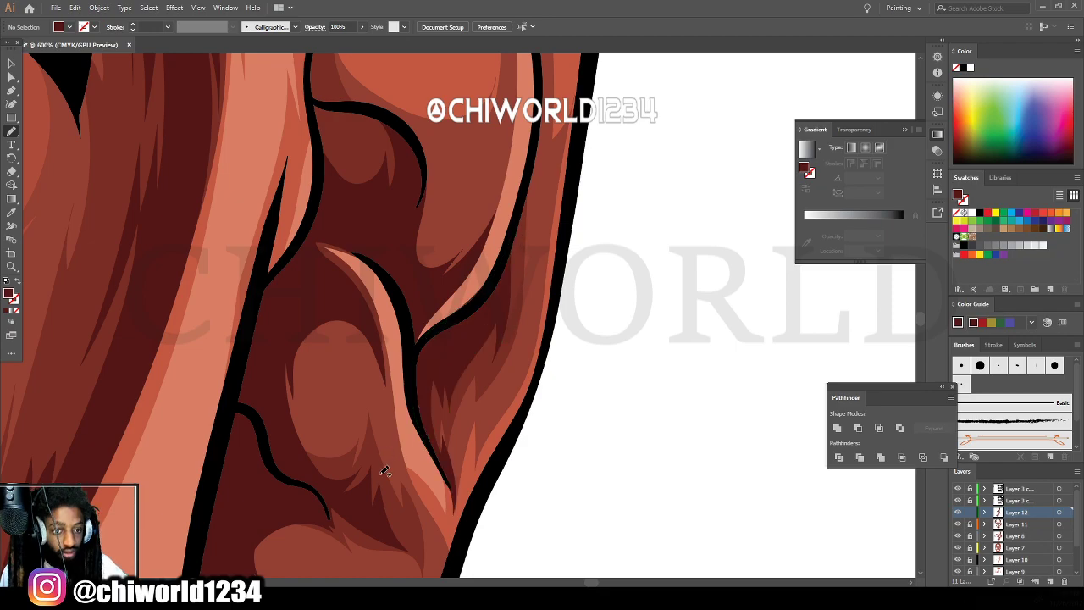
Draw a dark maroon shadow along the inner edge and above the round highlight in the shaded-side ear, with jagged points.
key(ctrl+minus)
key(ctrl+minus)
key(ctrl+minus)
key(ctrl+minus)
key(ctrl+minus)
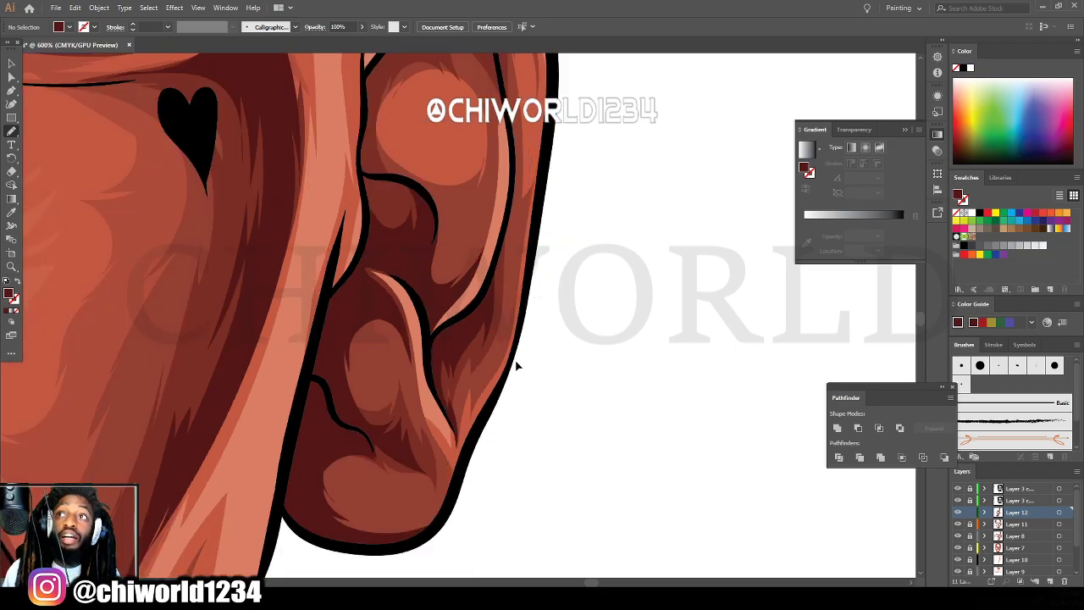
scroll(525, 305, up, 2)
key(ctrl+equal)
scroll(519, 313, up, 8)
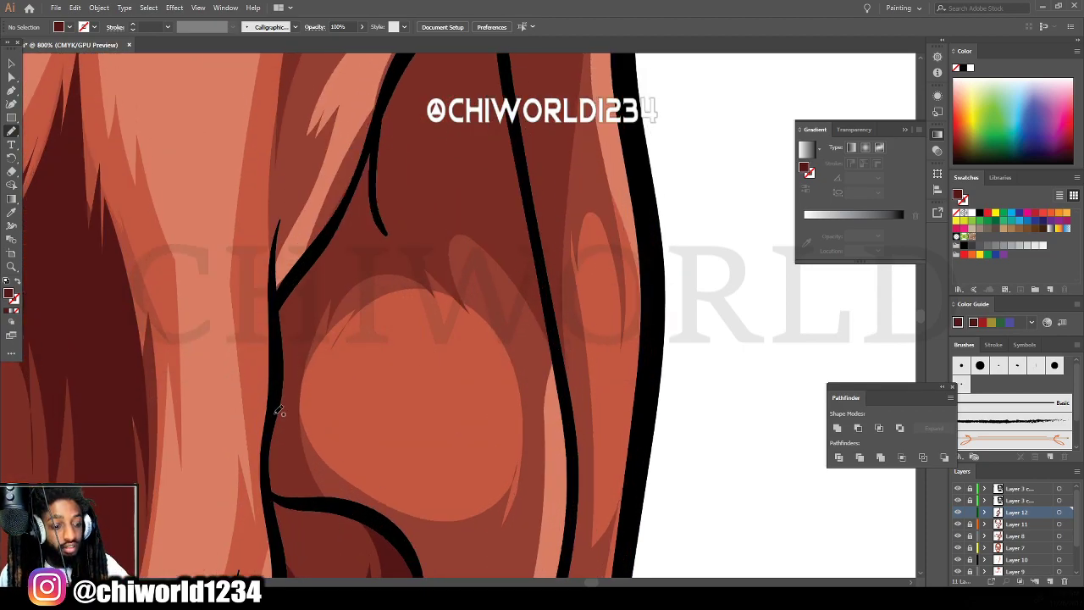
mouse_move(279, 410)
mouse_down()
mouse_move(267, 470)
mouse_move(279, 554)
mouse_move(280, 537)
mouse_move(322, 510)
mouse_move(356, 514)
mouse_move(314, 488)
mouse_move(299, 432)
mouse_move(331, 377)
mouse_move(333, 282)
mouse_move(360, 241)
mouse_up()
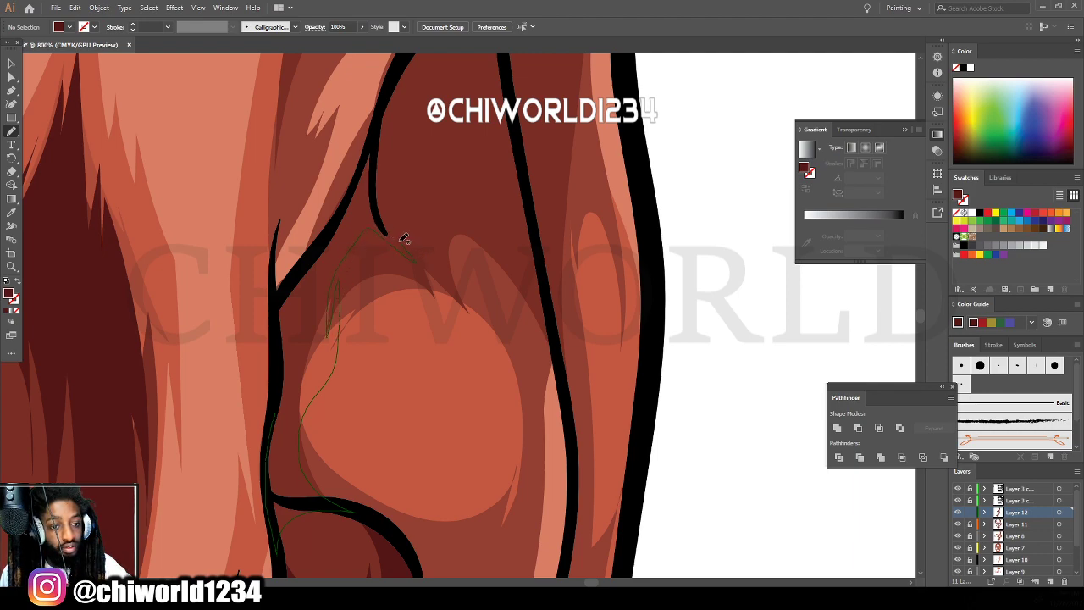
mouse_move(561, 367)
mouse_down()
mouse_move(507, 89)
mouse_move(435, 74)
mouse_move(381, 136)
mouse_move(292, 276)
mouse_move(278, 310)
mouse_move(279, 413)
mouse_up()
Fill the upper inner hollow and the groove under the rim of the shaded-side ear with dark maroon shadow.
scroll(280, 414, up, 8)
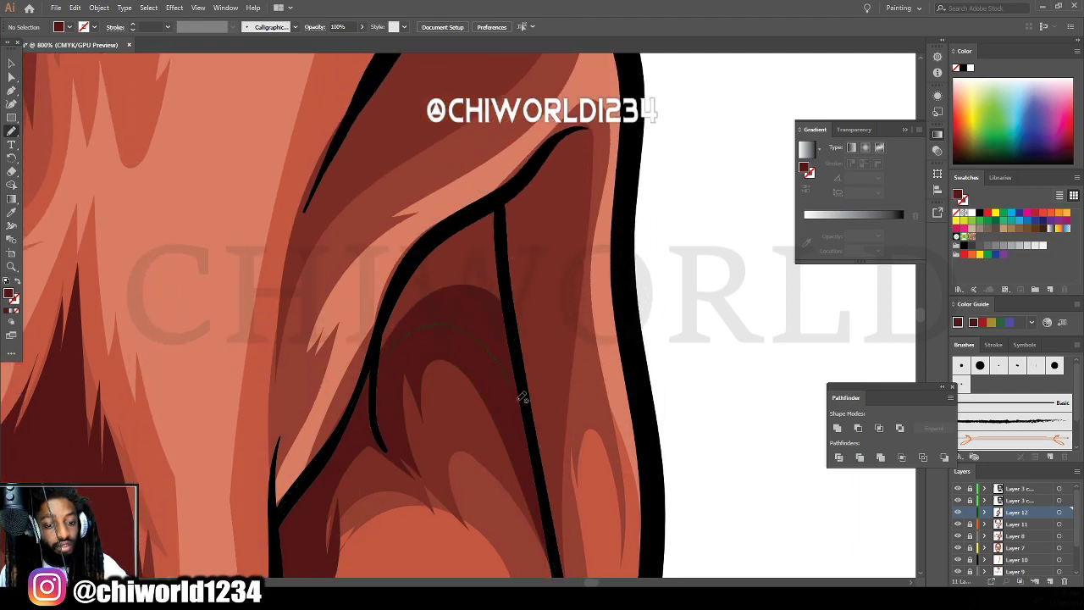
drag(519, 400, 545, 387)
mouse_move(598, 127)
mouse_down()
mouse_move(573, 114)
mouse_move(517, 178)
mouse_move(401, 273)
mouse_move(355, 435)
mouse_up()
Draw a large dark maroon shadow on the upper rim of the shaded-side ear, tapering down beside the face.
scroll(356, 438, up, 3)
scroll(356, 437, up, 3)
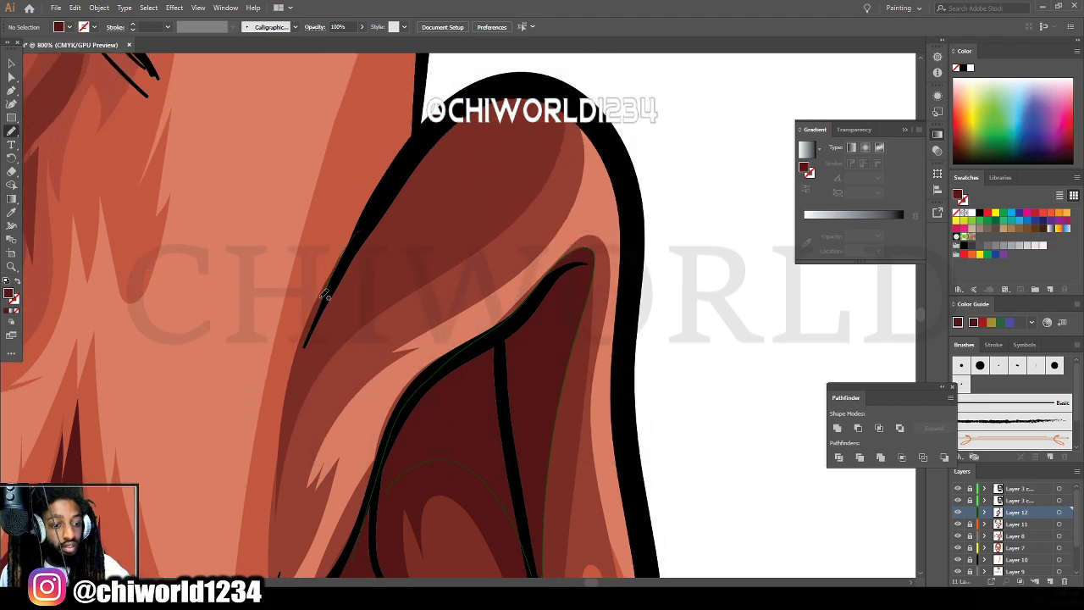
mouse_move(325, 294)
mouse_down()
mouse_move(283, 440)
mouse_move(273, 556)
mouse_move(306, 406)
mouse_move(476, 284)
mouse_move(584, 145)
mouse_move(504, 91)
mouse_move(375, 283)
mouse_up()
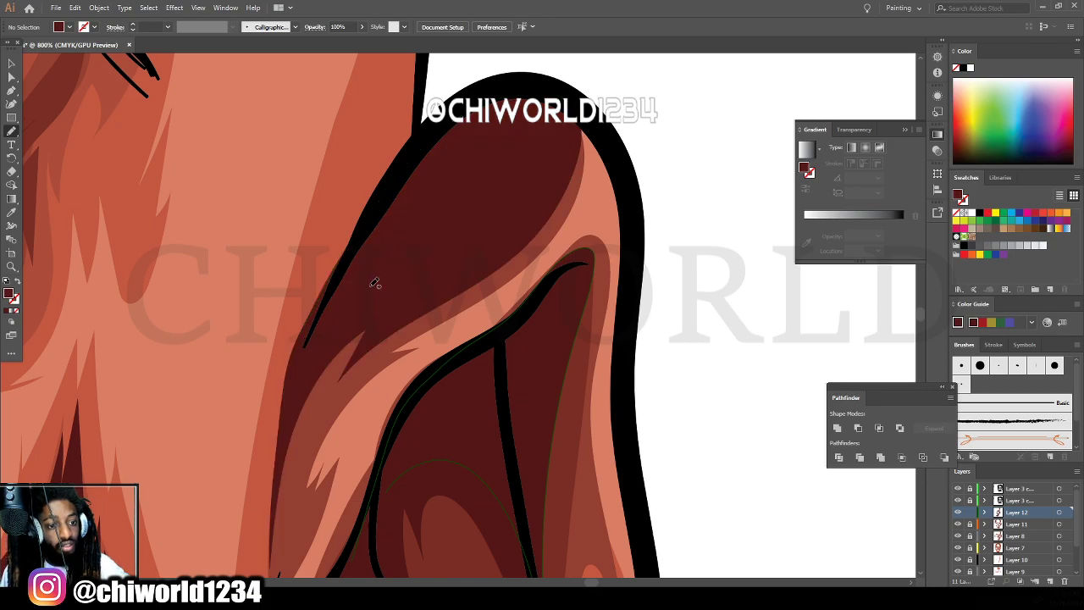
Extend the dark maroon shadow along the upper side of the curved fold beneath the round highlight in the shaded-side ear.
key(ctrl+minus)
key(ctrl+minus)
key(ctrl+minus)
key(ctrl+minus)
key(ctrl+minus)
key(ctrl+minus)
key(ctrl+minus)
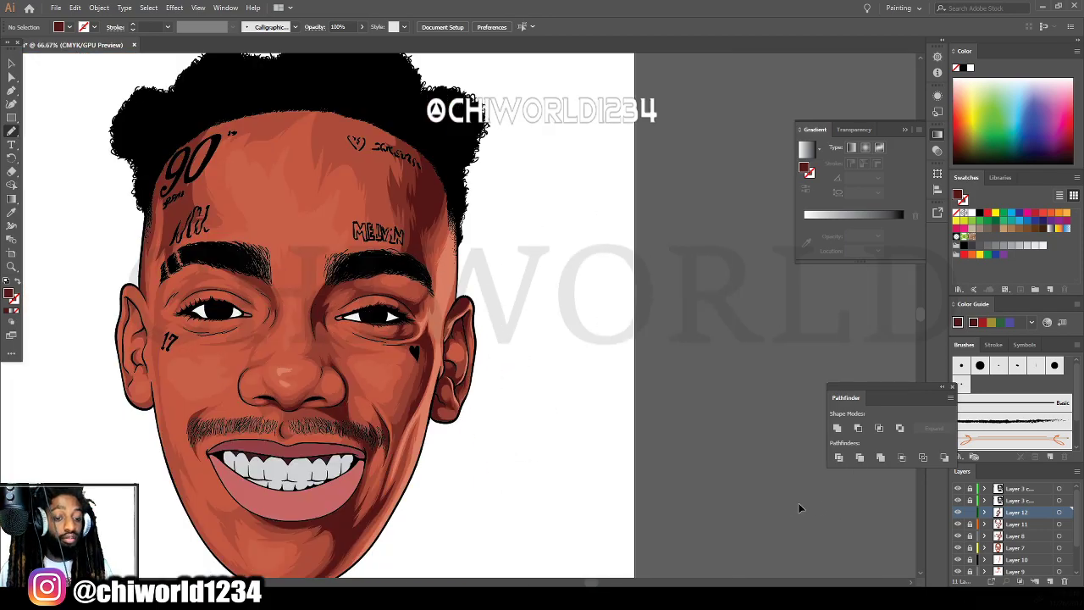
key(ctrl+plus)
key(ctrl+plus)
key(ctrl+plus)
key(ctrl+plus)
key(ctrl+plus)
key(ctrl+plus)
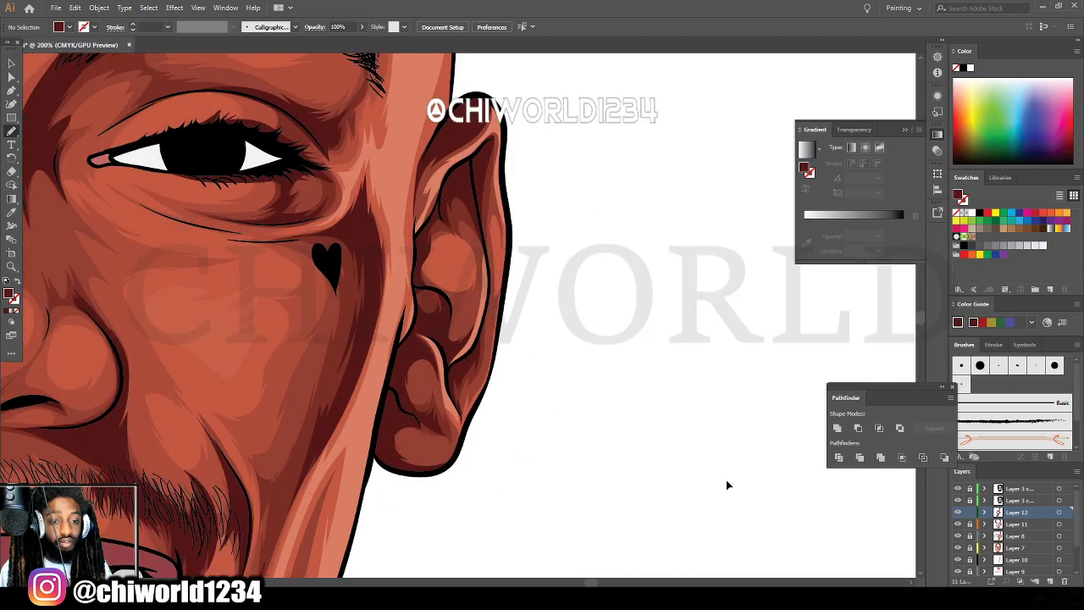
scroll(725, 484, up, 5)
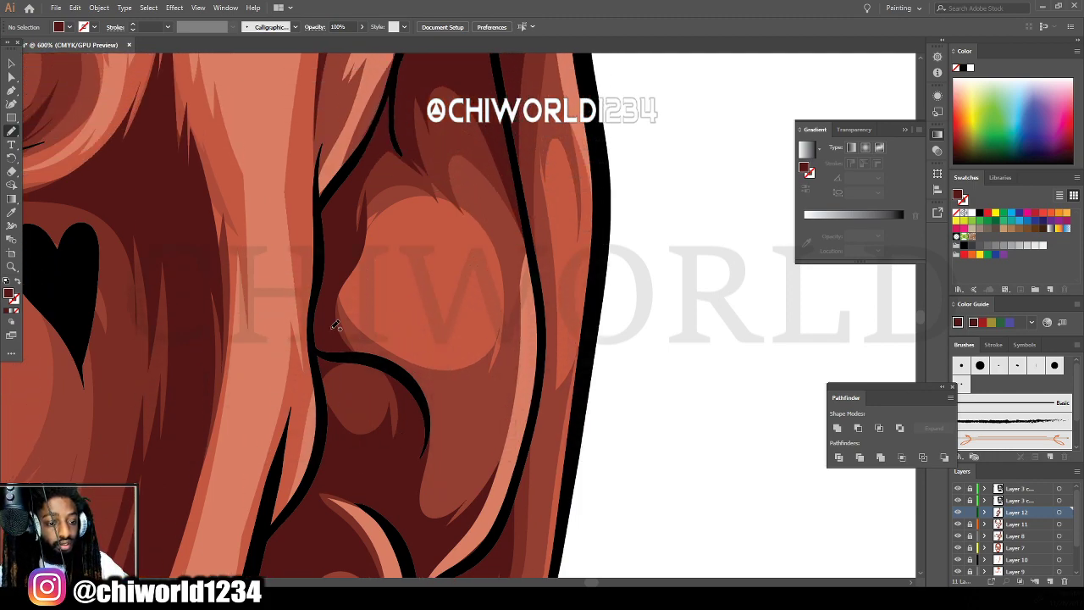
mouse_move(316, 351)
mouse_down()
mouse_move(411, 390)
mouse_move(425, 447)
mouse_up()
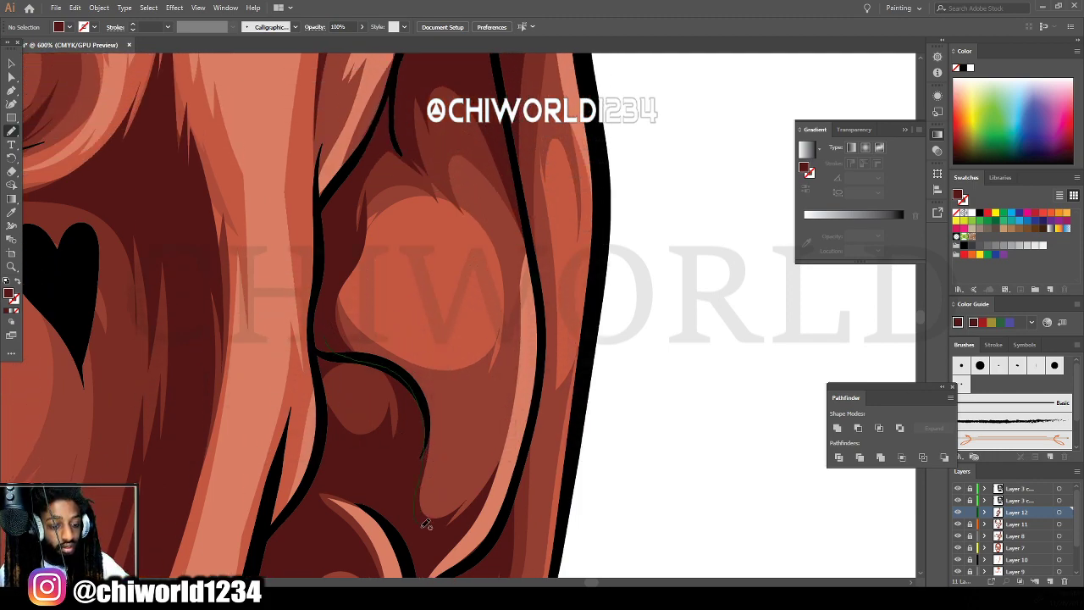
mouse_move(470, 508)
mouse_down()
mouse_move(506, 388)
mouse_move(484, 426)
mouse_move(492, 406)
mouse_move(460, 420)
mouse_move(400, 343)
mouse_move(363, 330)
mouse_move(348, 286)
mouse_move(352, 234)
mouse_move(325, 341)
mouse_up()
Draw a jagged dark maroon shadow over the top of the round highlight, covering the lighter patches in the upper inner ear.
scroll(348, 247, up, 2)
scroll(348, 247, up, 1)
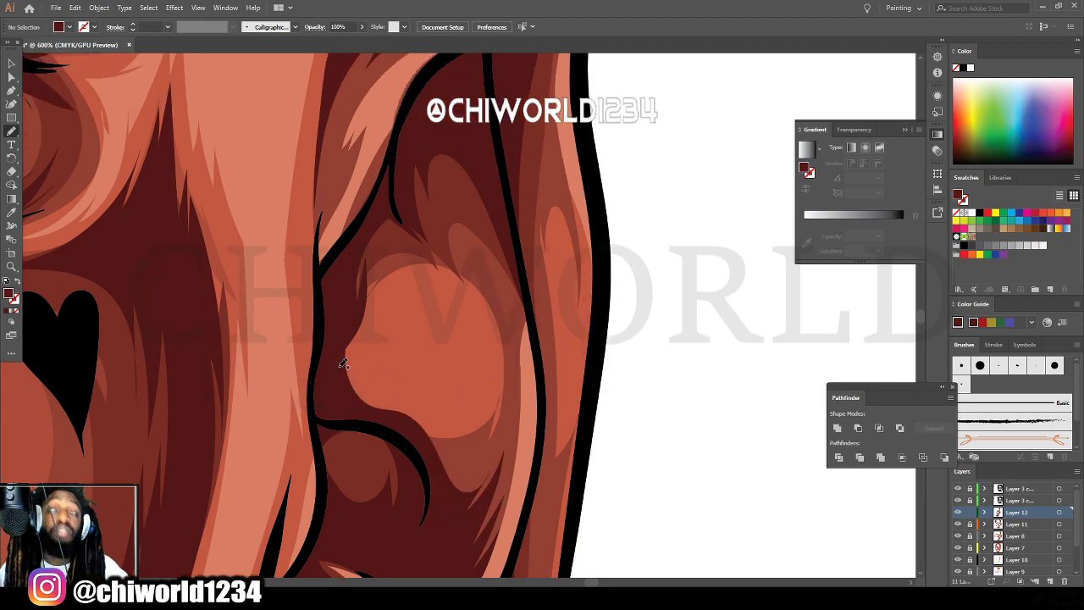
mouse_move(385, 312)
mouse_down()
mouse_move(389, 274)
mouse_move(422, 256)
mouse_move(488, 330)
mouse_move(469, 263)
mouse_move(498, 269)
mouse_move(525, 313)
mouse_move(494, 178)
mouse_up()
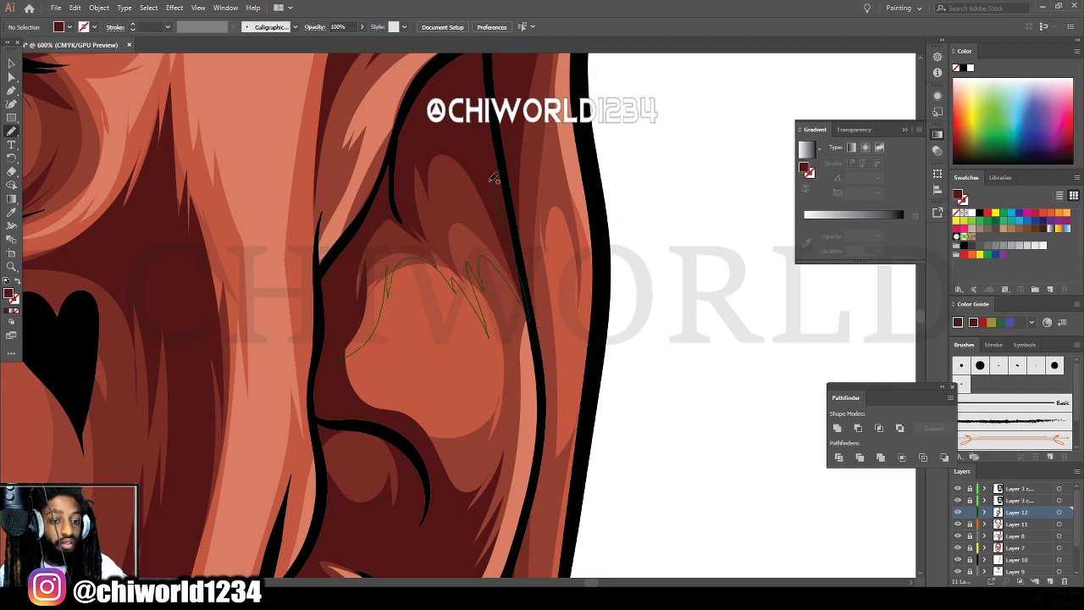
drag(399, 175, 340, 413)
Examine the whole portrait to check the shading on the face and ears.
key(ctrl+minus)
key(ctrl+minus)
key(ctrl+minus)
key(ctrl+minus)
key(ctrl+minus)
key(ctrl+minus)
key(ctrl+minus)
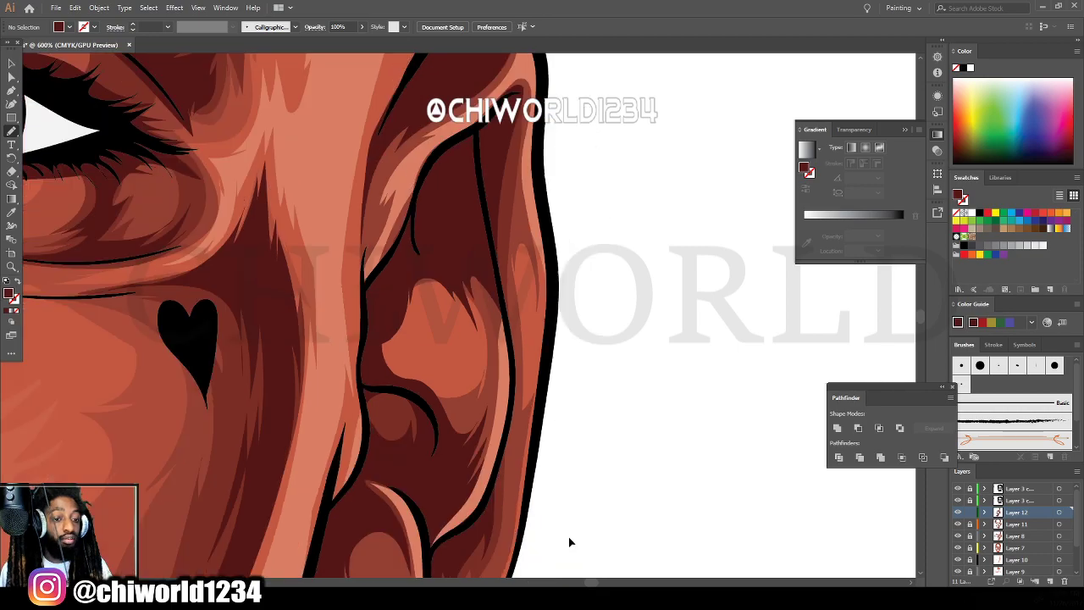
scroll(575, 483, left, 7)
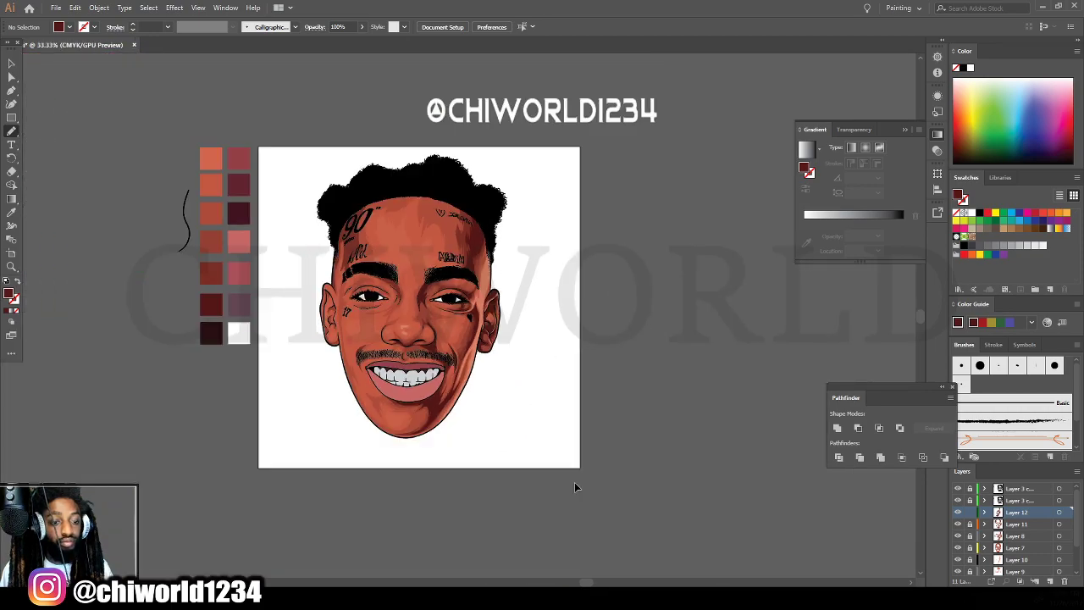
scroll(575, 482, right, 4)
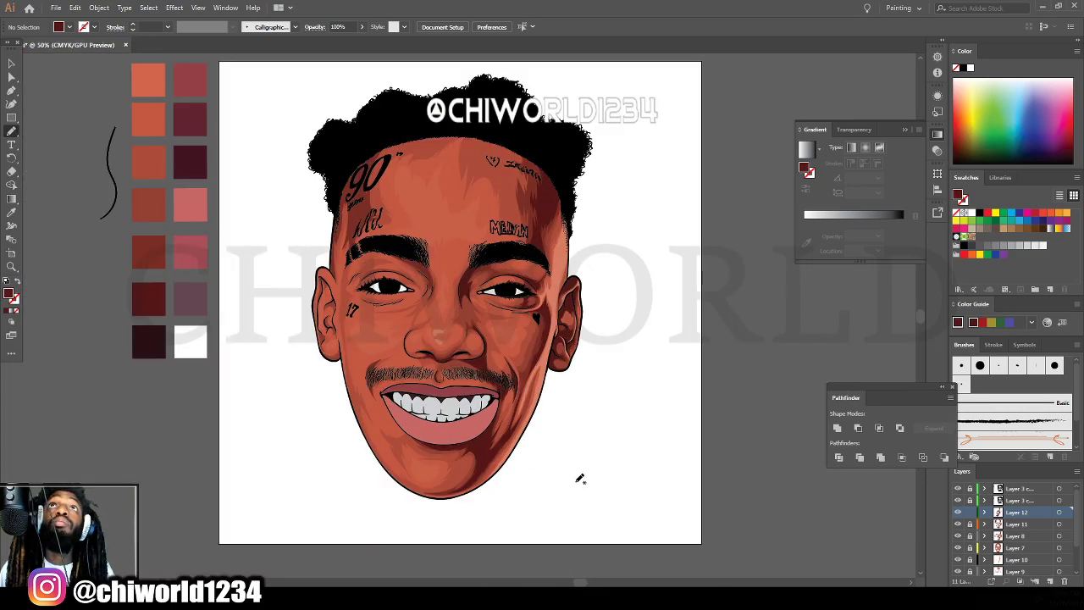
scroll(510, 494, left, 4)
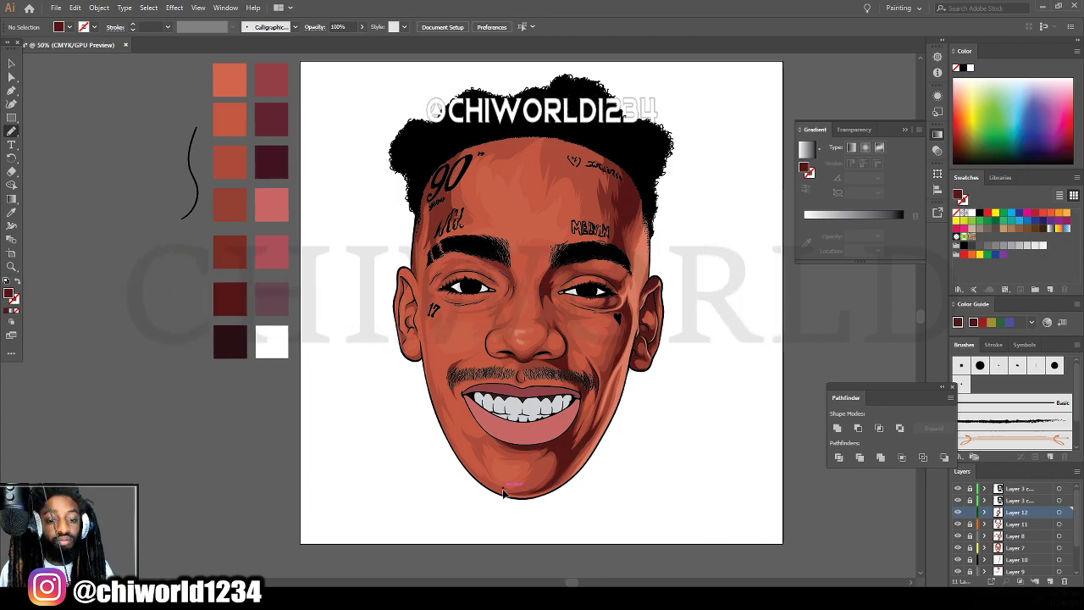
Draw dark maroon shadows in the outer groove and beneath the upper inner fold of the lit-side ear.
key(ctrl+plus)
key(ctrl+plus)
scroll(502, 493, left, 2)
key(ctrl+plus)
key(ctrl+plus)
scroll(500, 489, left, 2)
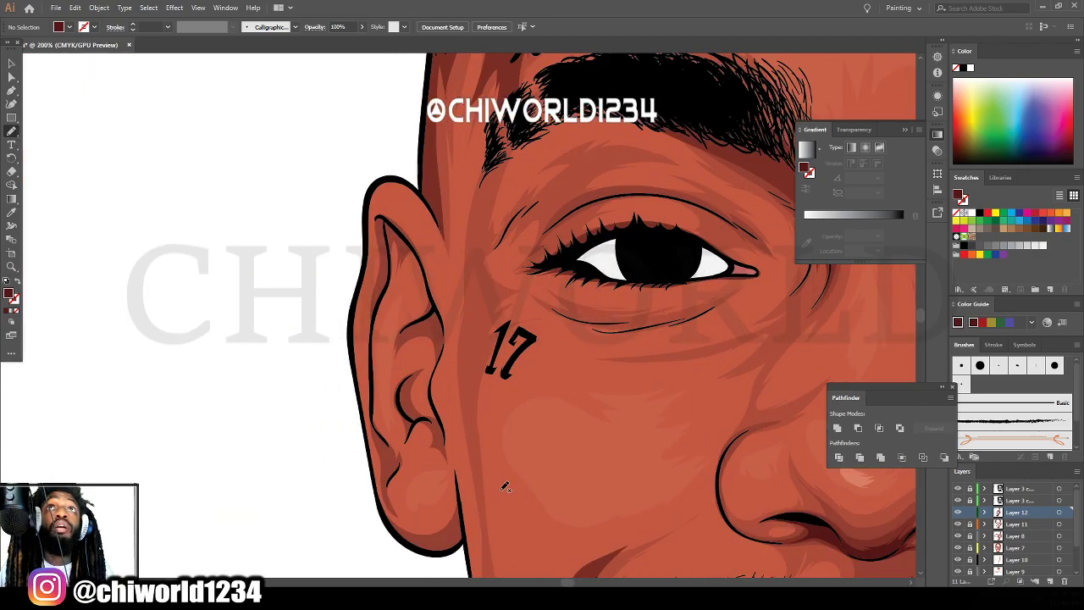
key(ctrl+plus)
key(ctrl+plus)
key(ctrl+plus)
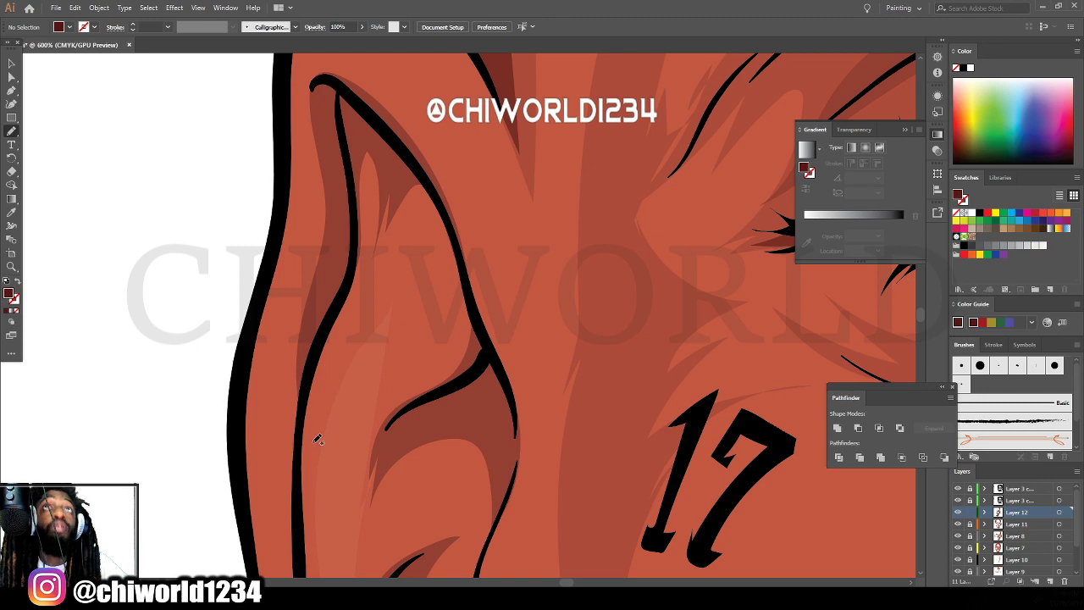
mouse_move(306, 505)
mouse_down()
mouse_move(310, 376)
mouse_move(349, 268)
mouse_move(354, 162)
mouse_move(349, 92)
mouse_move(312, 76)
mouse_move(285, 464)
mouse_move(301, 521)
mouse_up()
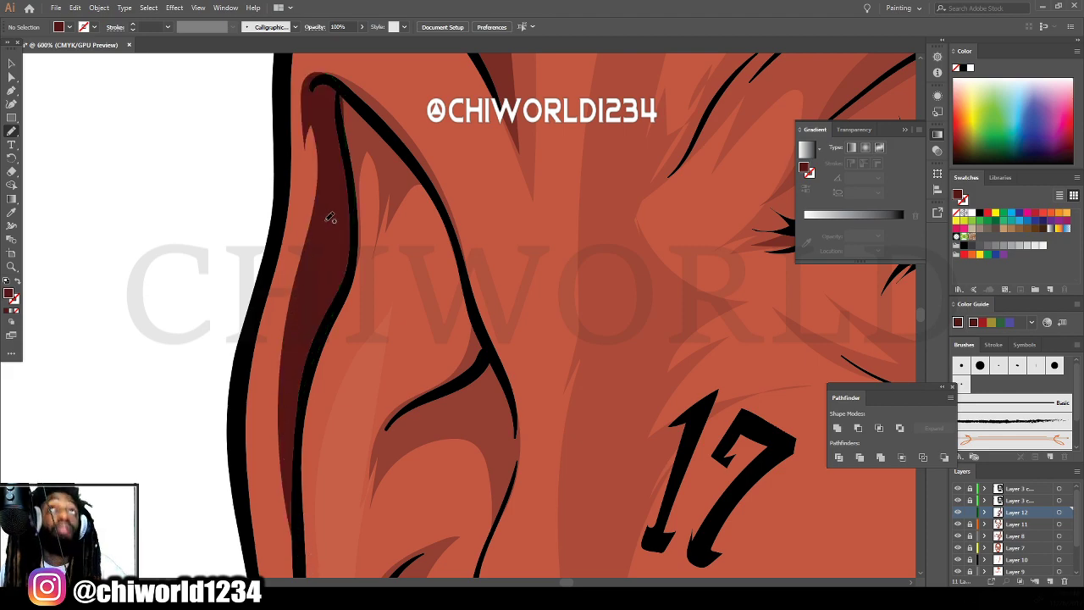
mouse_move(352, 215)
mouse_down()
mouse_move(421, 195)
mouse_move(489, 338)
mouse_move(360, 89)
mouse_move(335, 81)
mouse_up()
Draw a curved dark maroon shadow beneath the middle fold of the lit-side ear, tapering down along the edge beside the face.
key(ctrl+minus)
key(ctrl+minus)
key(ctrl+plus)
key(ctrl+plus)
key(ctrl+plus)
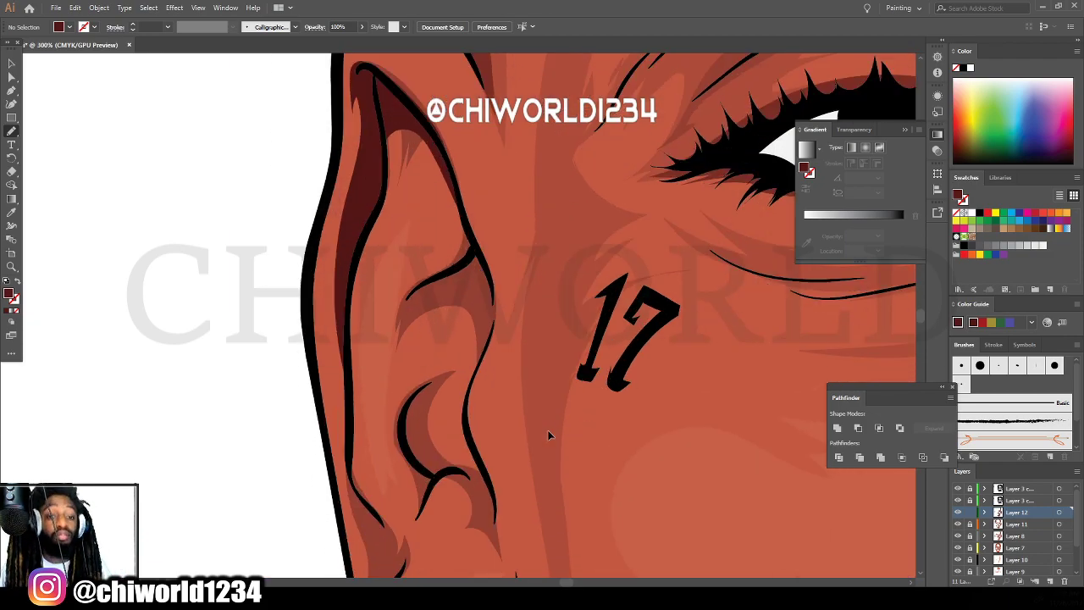
mouse_move(489, 146)
mouse_down()
mouse_move(366, 271)
mouse_move(340, 374)
mouse_move(368, 320)
mouse_move(433, 282)
mouse_move(488, 293)
mouse_move(505, 365)
mouse_move(494, 453)
mouse_move(547, 354)
mouse_move(537, 220)
mouse_move(483, 136)
mouse_up()
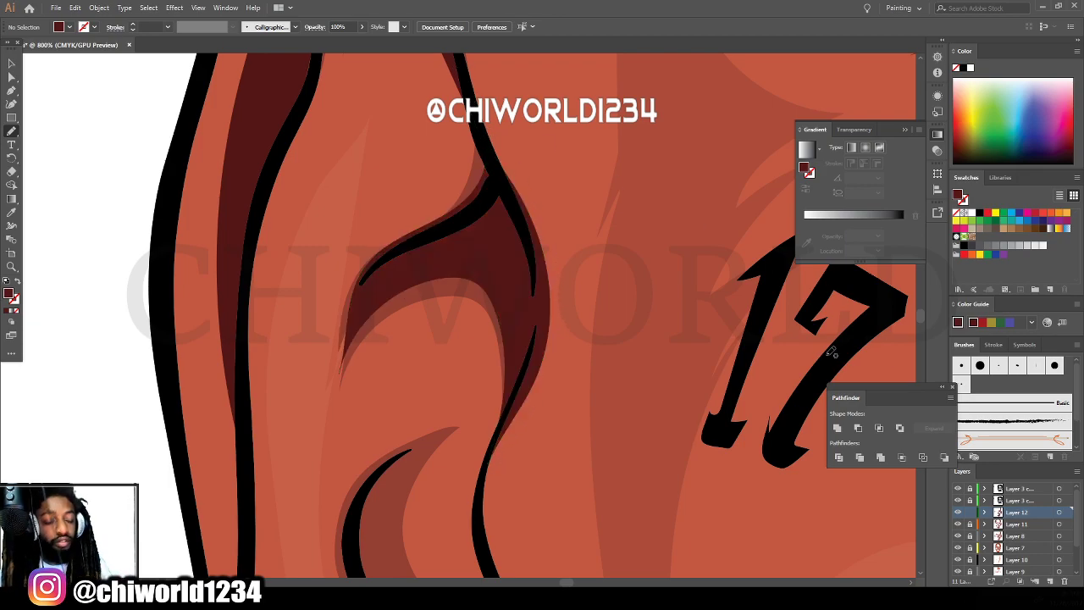
Draw a dark maroon shadow around the crescent-shaped fold and the small arched fold below it in the lit-side ear.
scroll(805, 347, down, 5)
scroll(654, 277, up, 3)
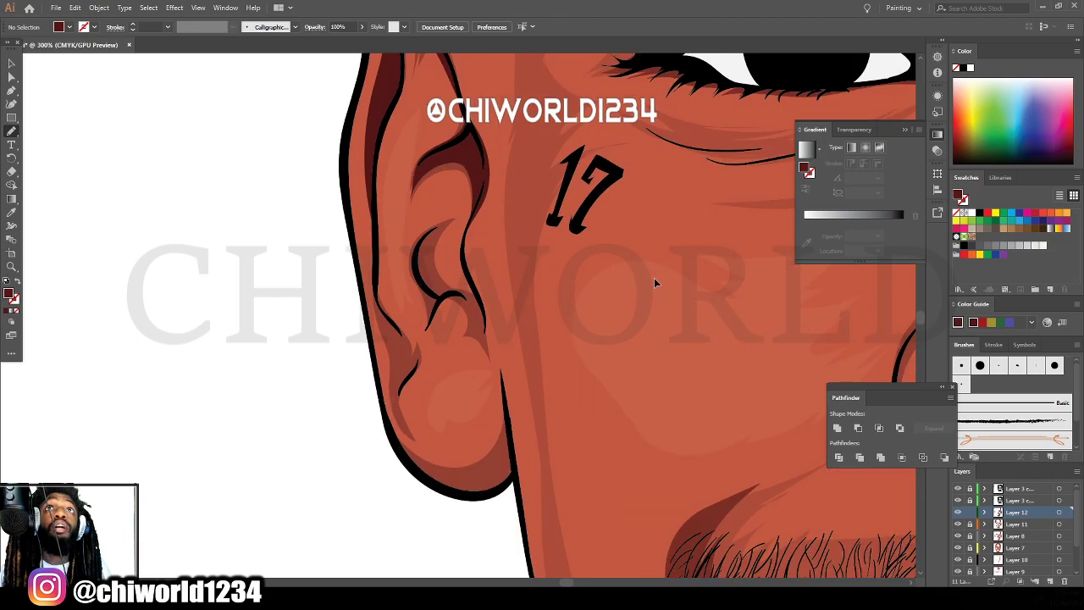
scroll(653, 278, up, 3)
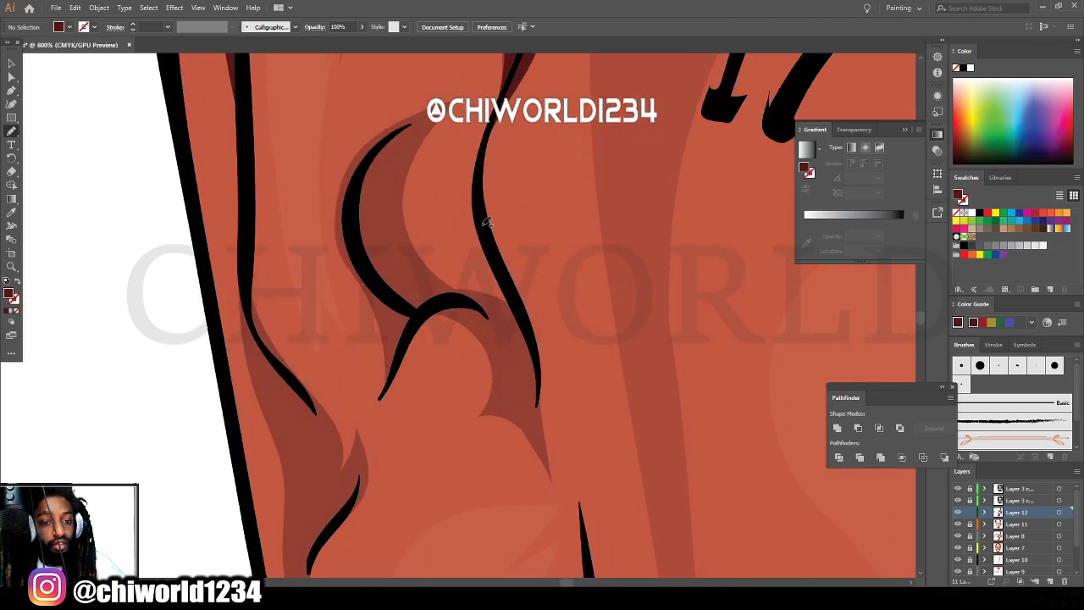
mouse_move(486, 222)
mouse_down()
mouse_move(442, 251)
mouse_move(378, 236)
mouse_move(383, 170)
mouse_move(434, 101)
mouse_move(397, 119)
mouse_move(348, 174)
mouse_up()
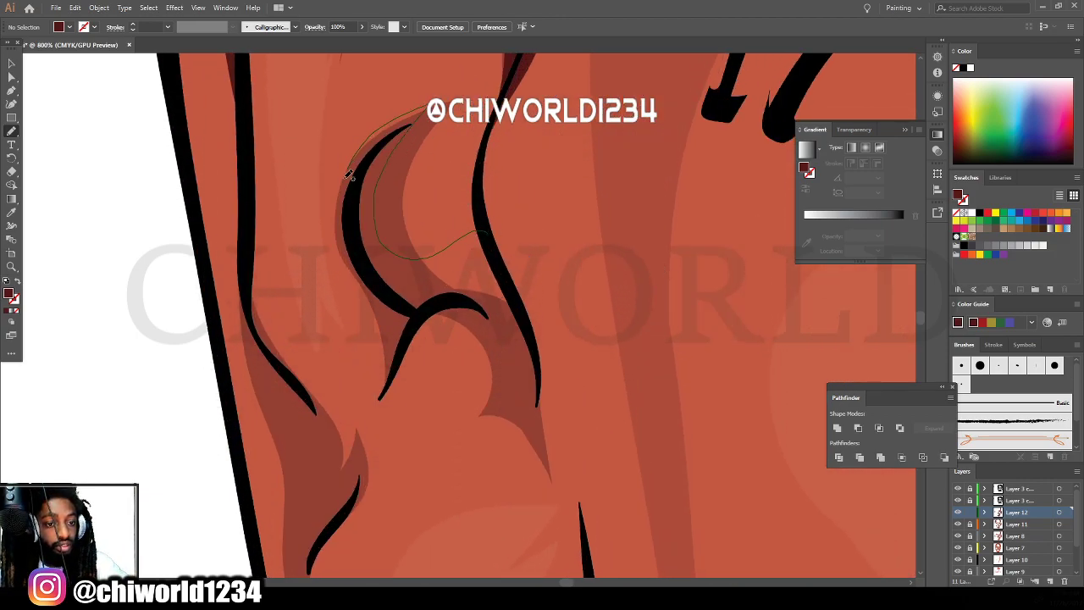
mouse_move(381, 289)
mouse_down()
mouse_move(379, 381)
mouse_move(362, 418)
mouse_move(459, 347)
mouse_move(510, 379)
mouse_move(537, 454)
mouse_move(537, 349)
mouse_move(488, 218)
mouse_up()
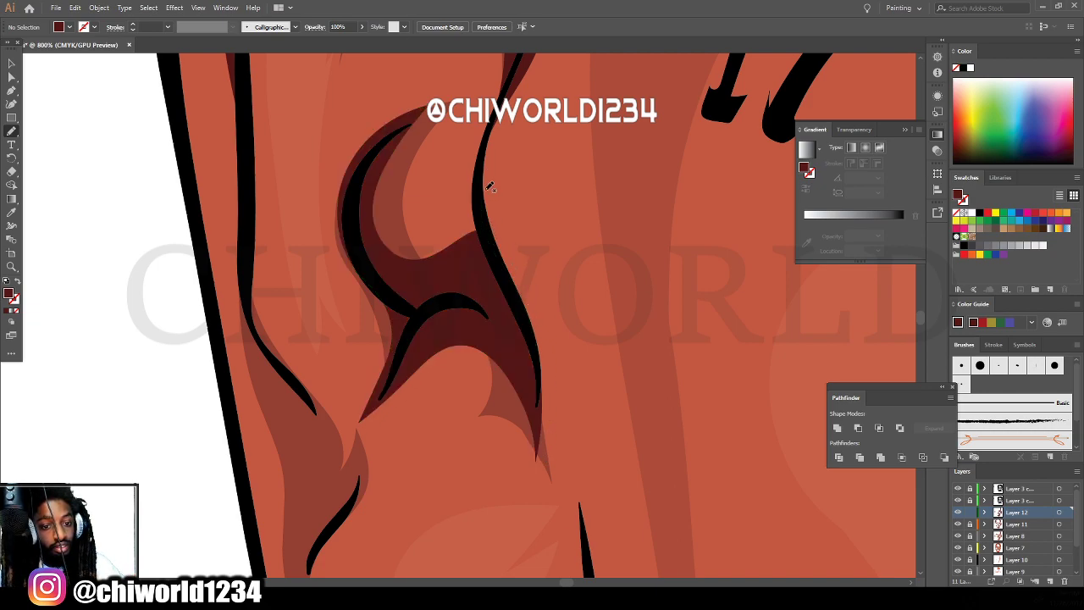
Draw a tapered dark maroon shadow below the small arched fold, down along the face-side edge of the lit-side ear.
mouse_move(544, 489)
mouse_down()
mouse_move(552, 480)
mouse_move(525, 283)
mouse_up()
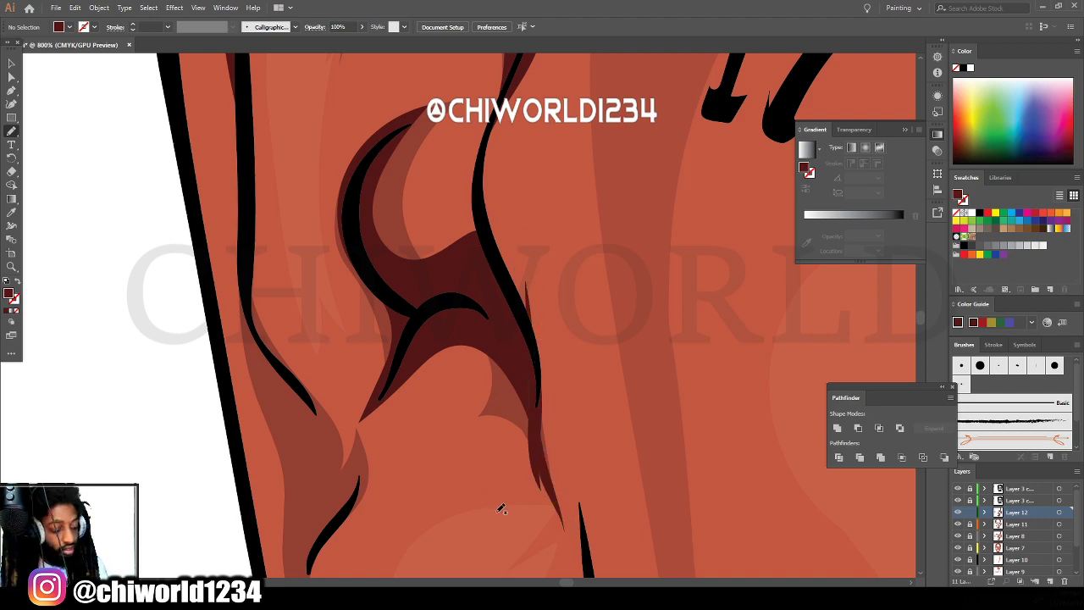
key(ctrl+z)
mouse_move(528, 412)
mouse_down()
mouse_move(553, 481)
mouse_move(496, 254)
mouse_up()
key(ctrl+minus)
key(ctrl+minus)
key(ctrl+minus)
key(ctrl+minus)
key(ctrl+minus)
key(ctrl+minus)
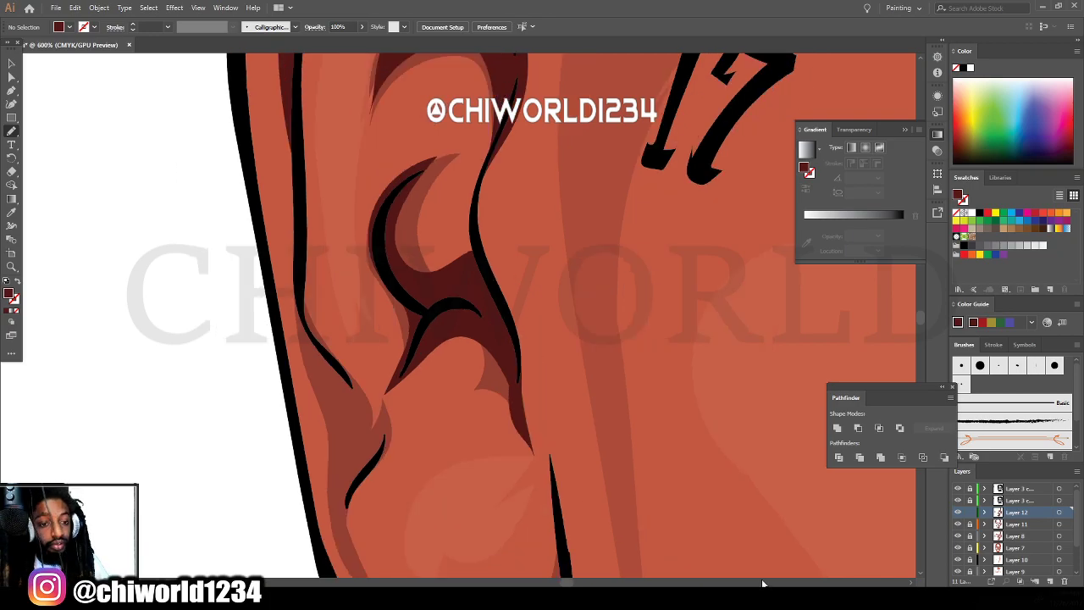
Draw a long dark maroon shadow along the lower outer groove of the lit-side ear, tapering towards the earlobe.
scroll(571, 464, down, 1)
scroll(570, 464, up, 7)
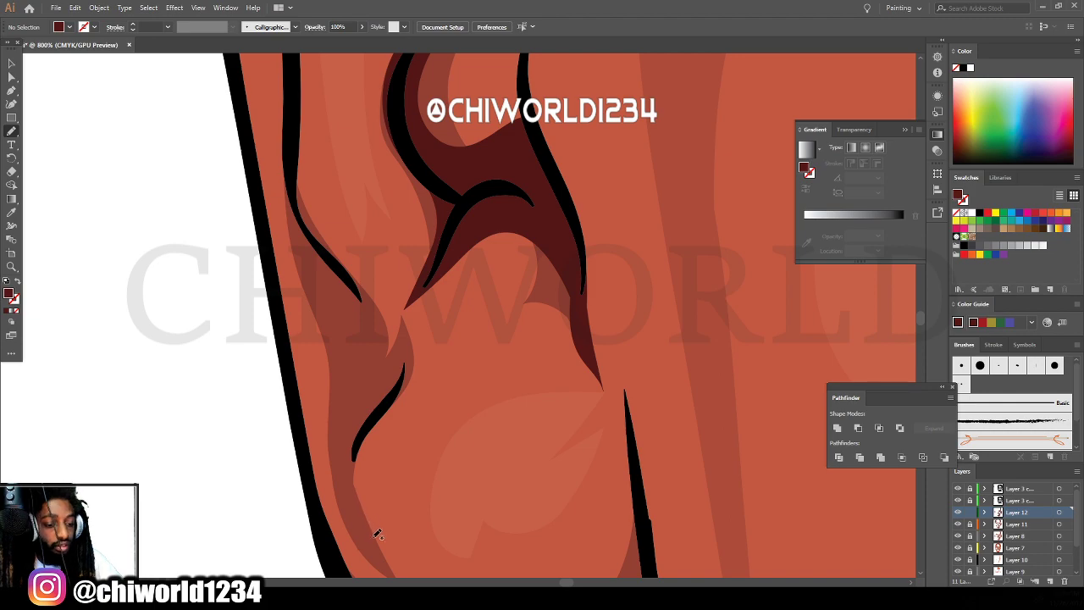
mouse_move(378, 533)
mouse_down()
mouse_move(363, 460)
mouse_move(405, 378)
mouse_move(410, 335)
mouse_move(391, 371)
mouse_move(371, 305)
mouse_up()
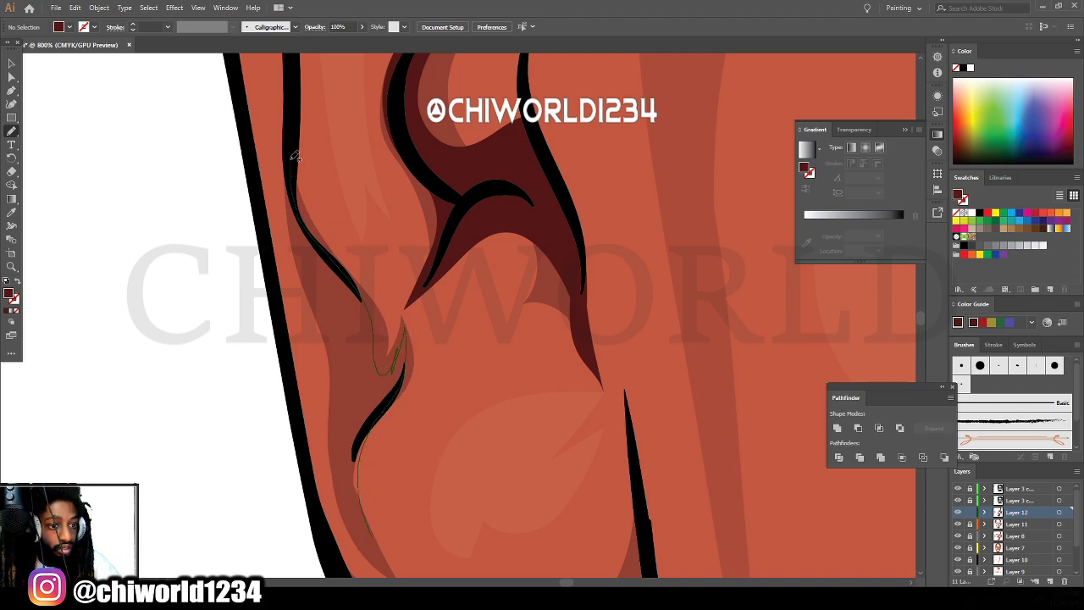
mouse_move(294, 157)
mouse_down()
mouse_move(287, 207)
mouse_move(342, 401)
mouse_move(334, 460)
mouse_move(355, 531)
mouse_move(391, 563)
mouse_up()
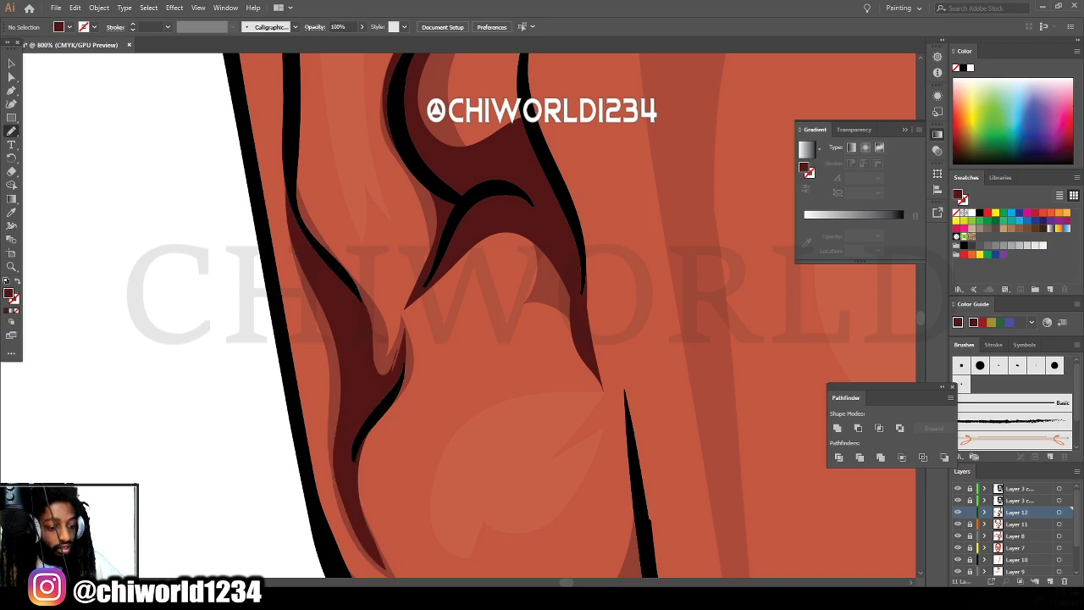
key(ctrl+minus)
key(ctrl+minus)
key(ctrl+minus)
key(ctrl+minus)
key(ctrl+minus)
key(ctrl+minus)
key(ctrl+minus)
key(ctrl+minus)
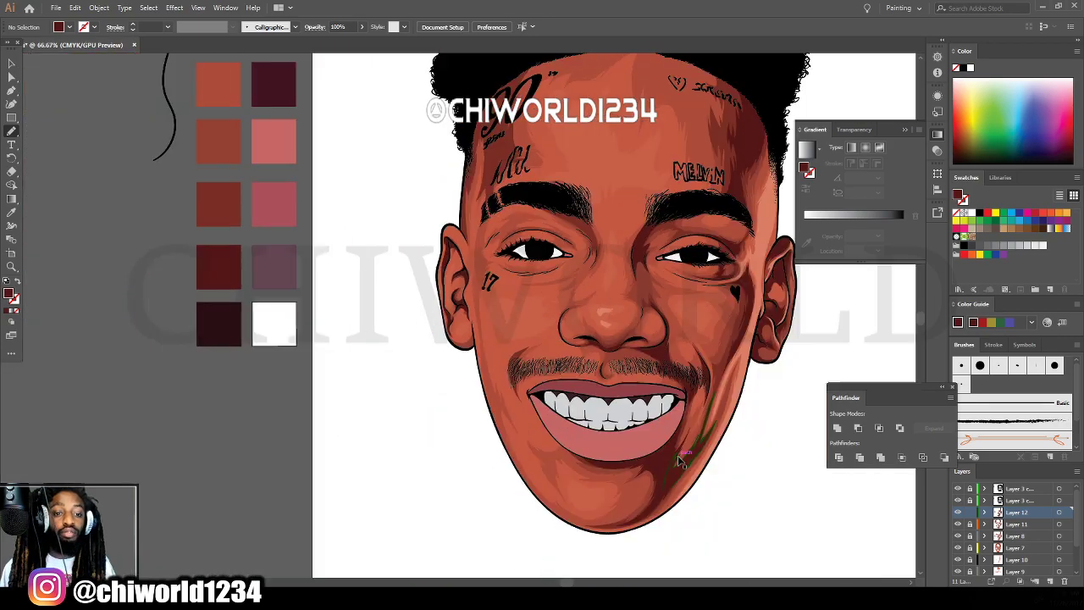
Draw dark maroon shadows beneath the lower lashes and outer corner of the lit-side eye.
key(ctrl+plus)
key(ctrl+plus)
key(ctrl+plus)
key(ctrl+plus)
key(ctrl+plus)
key(ctrl+plus)
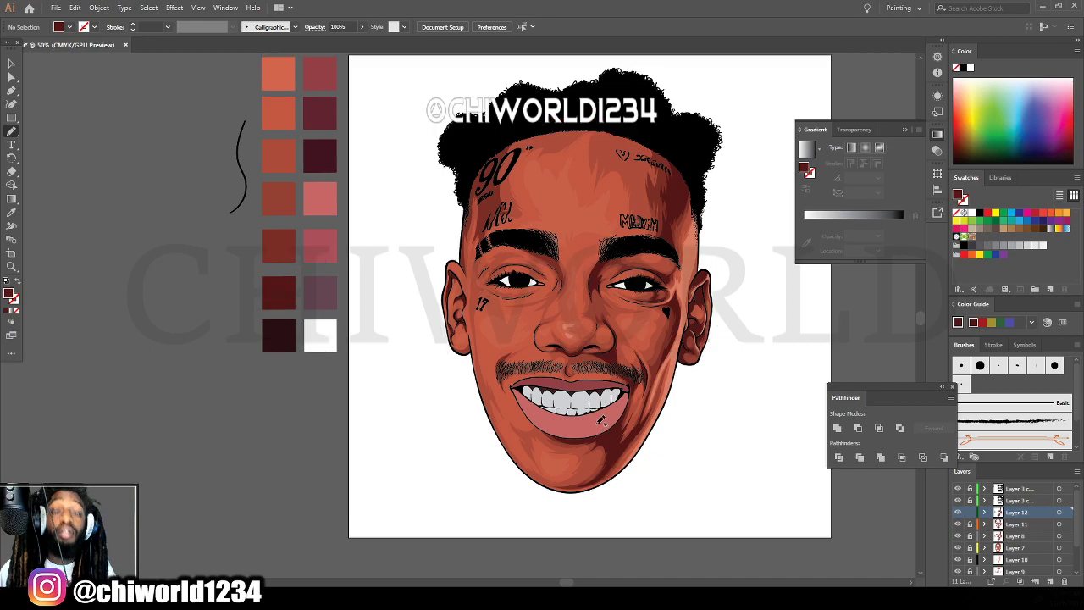
scroll(582, 429, right, 2)
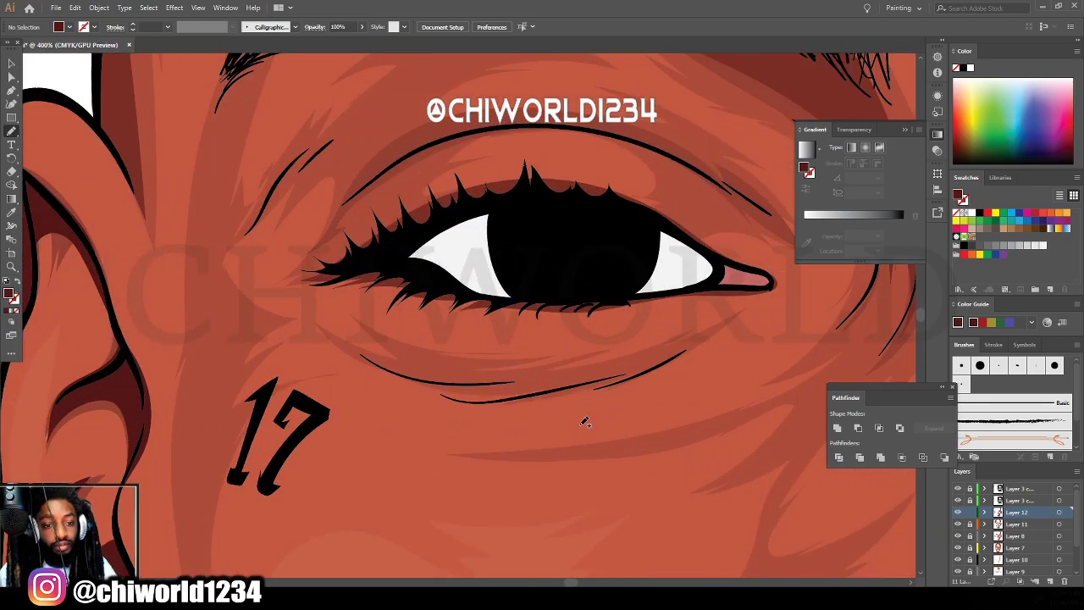
mouse_move(596, 287)
mouse_down()
mouse_move(536, 312)
mouse_move(301, 279)
mouse_up()
drag(440, 254, 319, 266)
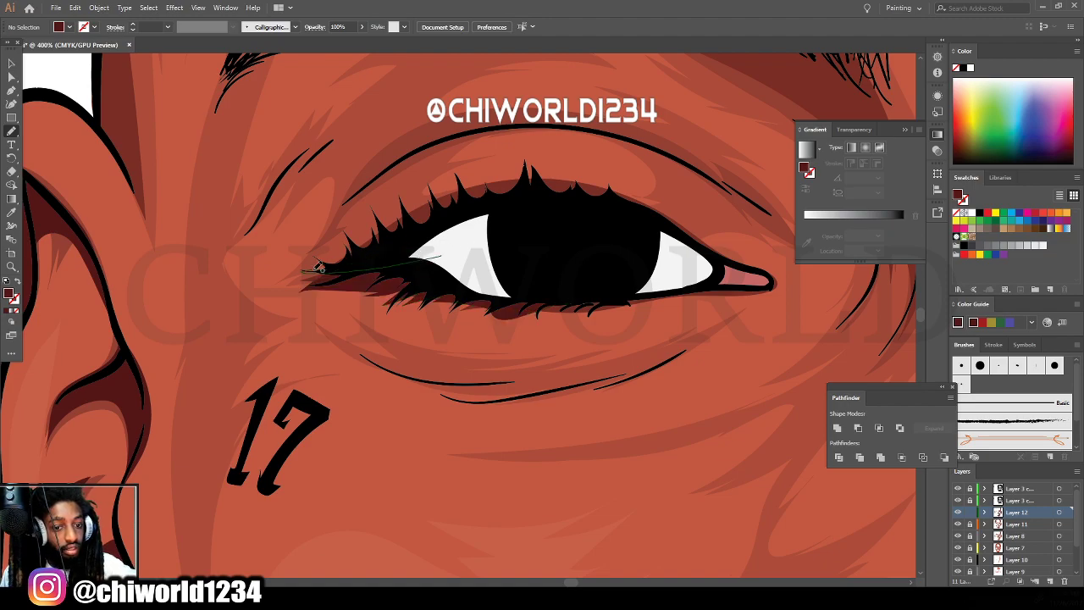
drag(583, 288, 479, 315)
Draw a thin dark maroon shadow following the upper eyelid crease of the lit-side eye.
scroll(416, 290, up, 4)
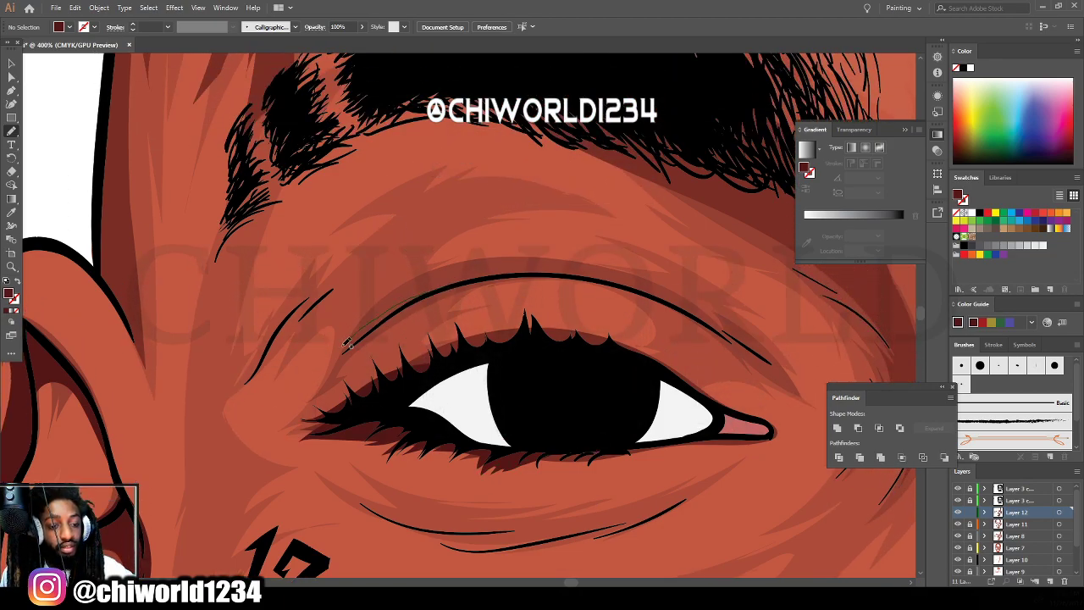
mouse_move(324, 369)
mouse_down()
mouse_move(408, 307)
mouse_move(527, 279)
mouse_move(598, 285)
mouse_move(762, 363)
mouse_up()
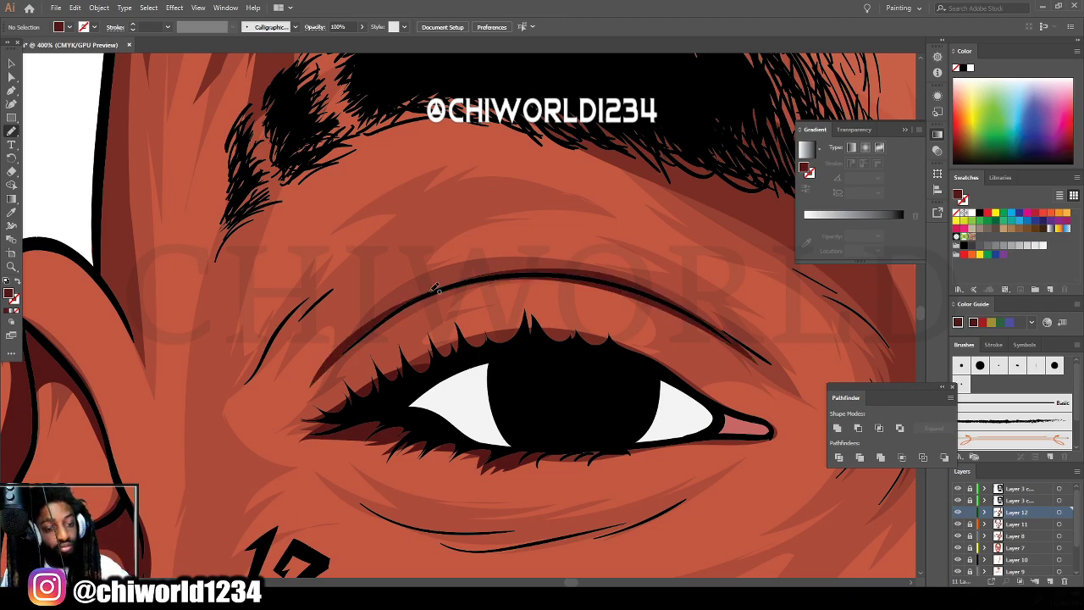
scroll(513, 436, down, 6)
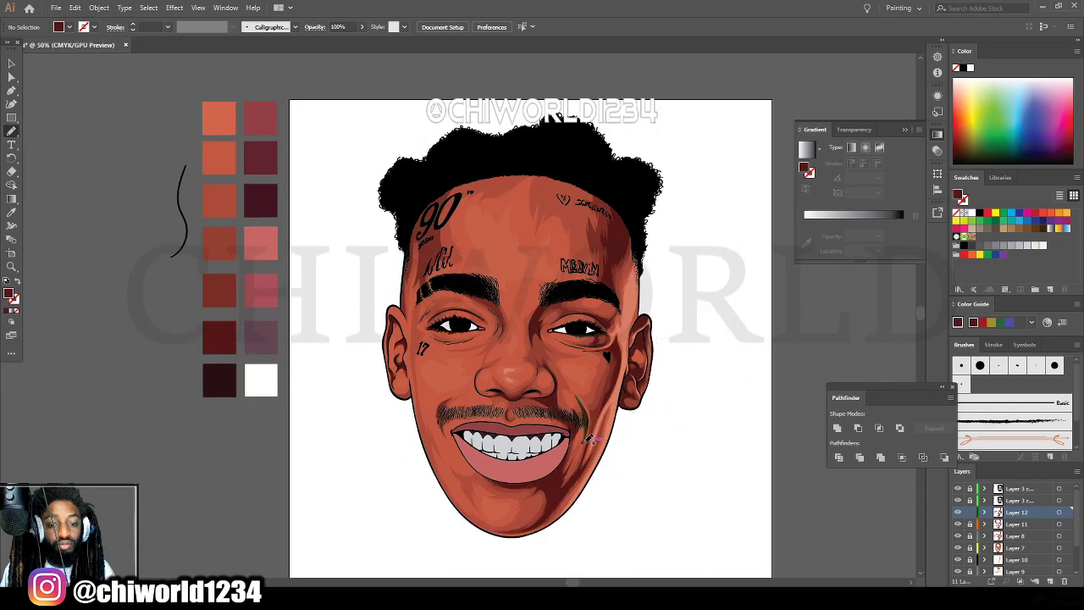
Draw a dark maroon shadow beneath the inner half of the lit-side eyebrow, curving down along the creases beside the nose bridge.
key(ctrl+plus)
key(ctrl+plus)
key(ctrl+minus)
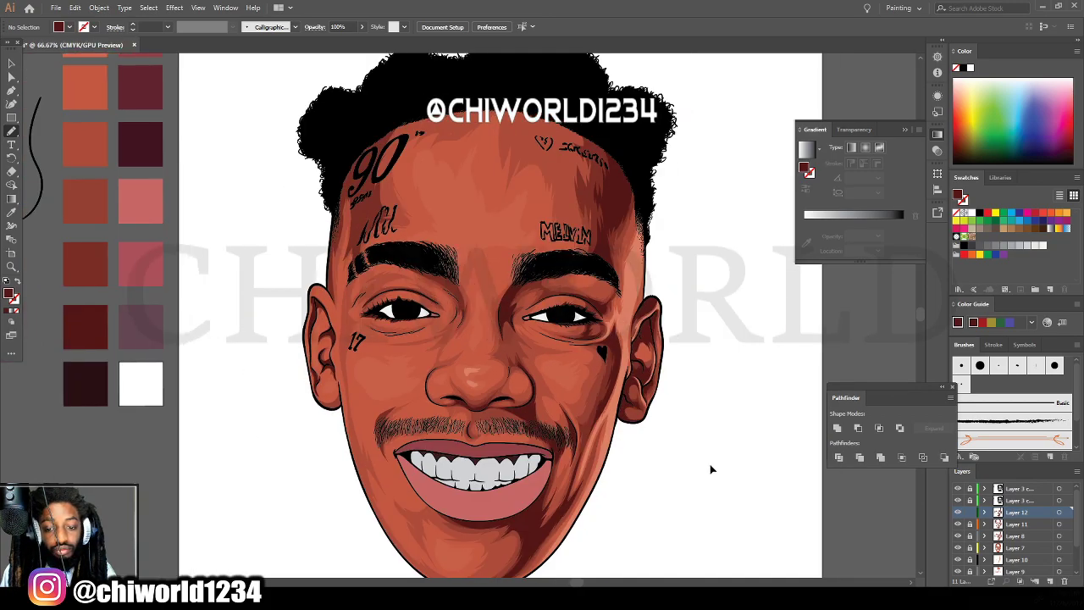
key(ctrl+minus)
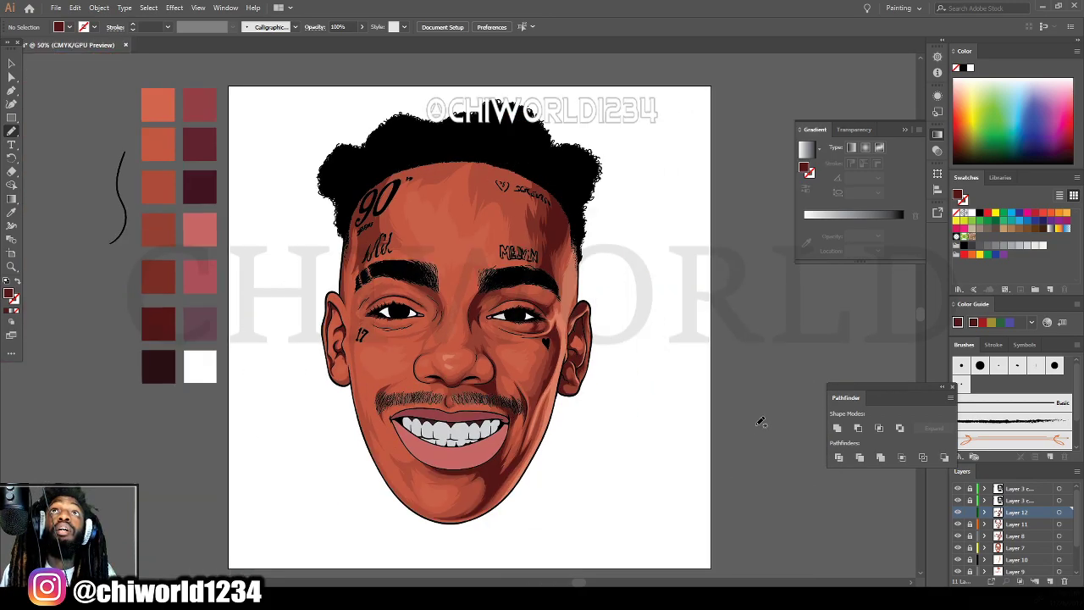
key(ctrl+minus)
key(ctrl+plus)
key(ctrl+plus)
key(ctrl+plus)
key(ctrl+plus)
key(ctrl+plus)
key(ctrl+plus)
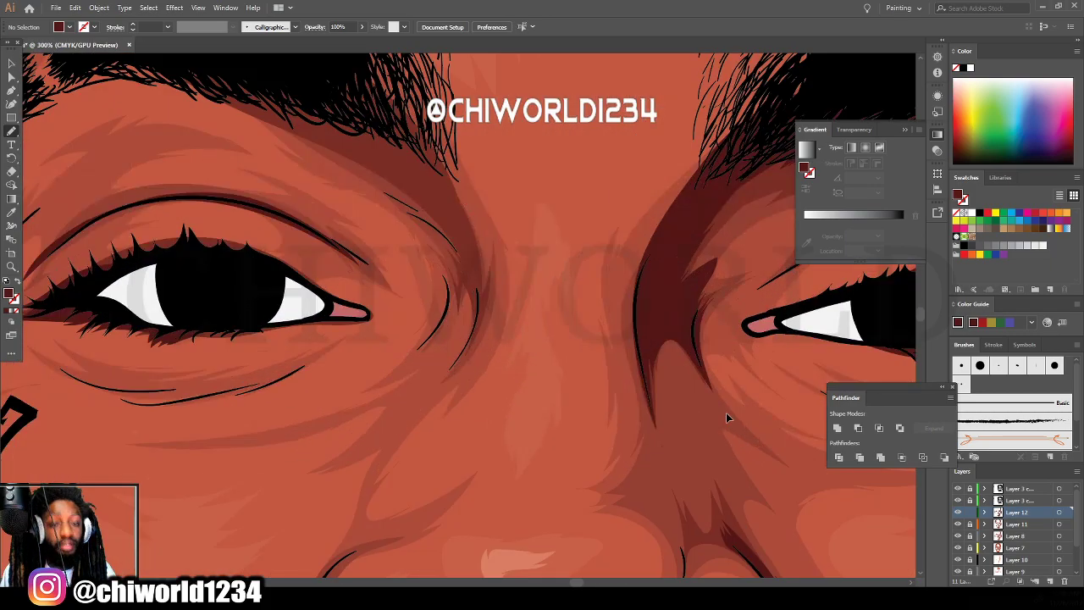
scroll(732, 411, up, 3)
key(ctrl+plus)
scroll(732, 411, up, 4)
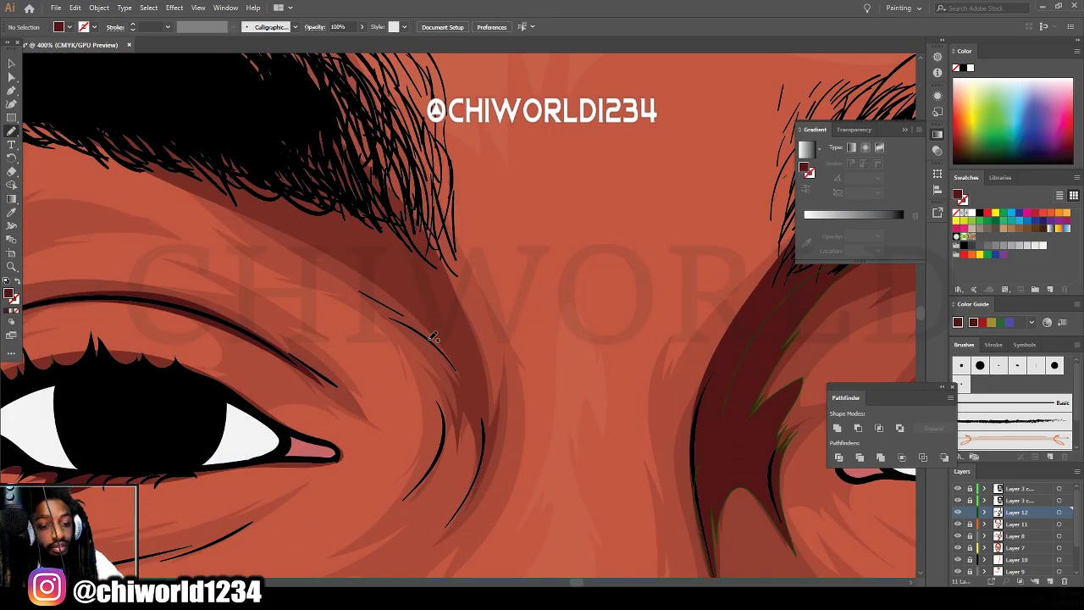
mouse_move(99, 124)
mouse_down()
mouse_move(203, 193)
mouse_move(315, 244)
mouse_move(424, 322)
mouse_up()
mouse_move(373, 293)
mouse_down()
mouse_move(455, 367)
mouse_move(480, 436)
mouse_up()
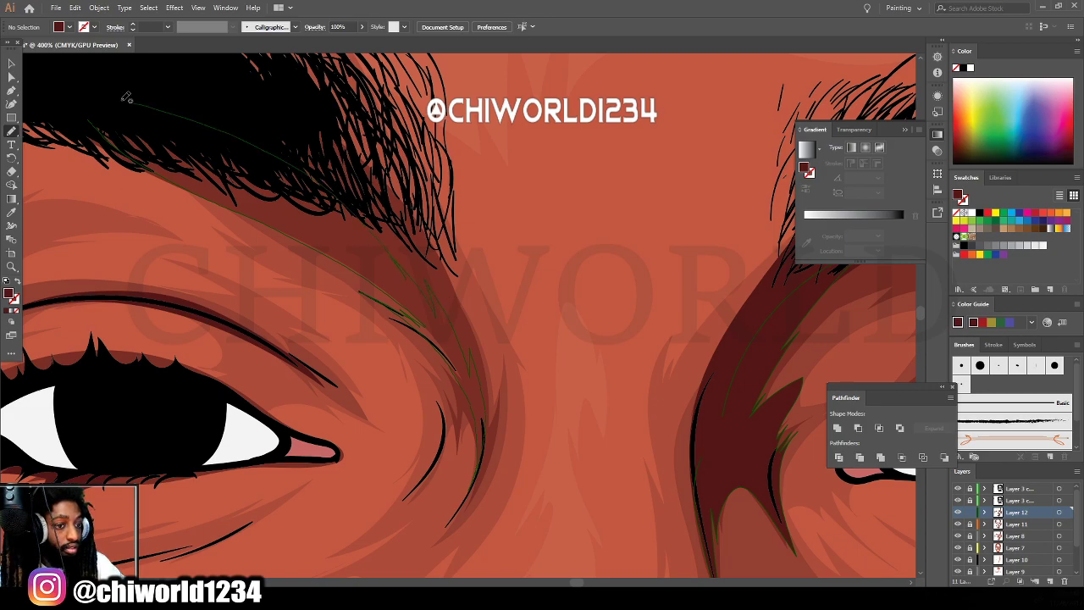
scroll(733, 544, down, 8)
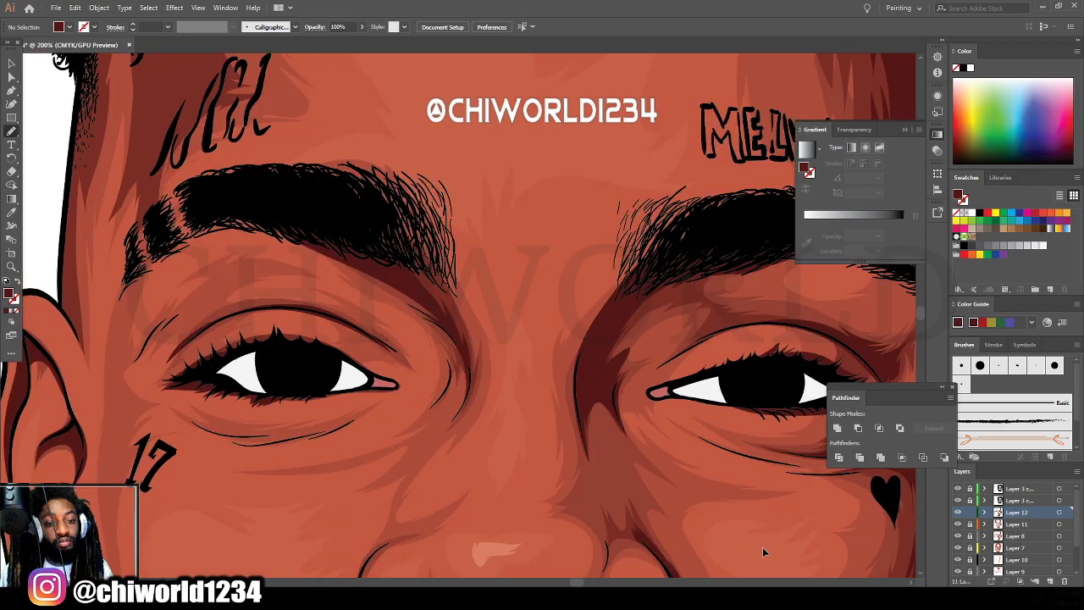
key(ctrl+minus)
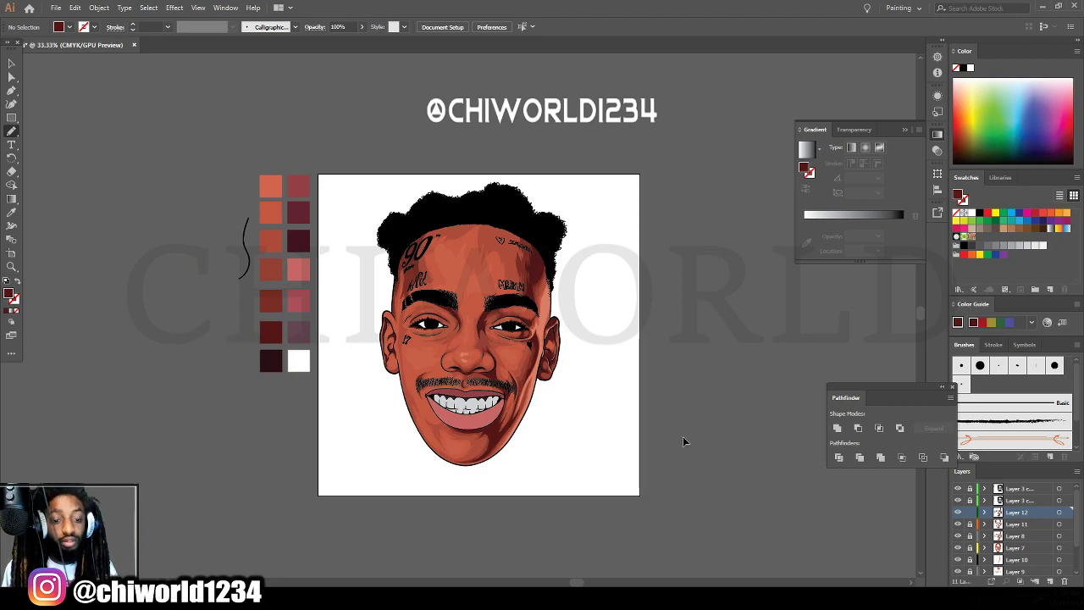
Lock Layer 12, make the unlocked Layer 11 active, and sample the lighter reddish-brown shadow tone as the Pencil fill.
key(ctrl+plus)
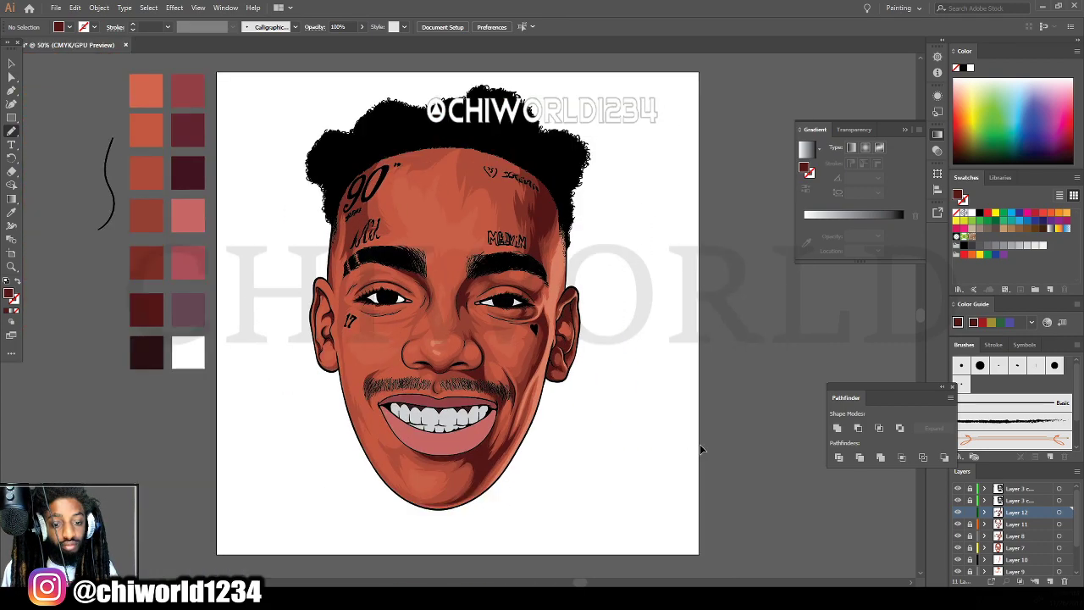
scroll(700, 447, down, 1)
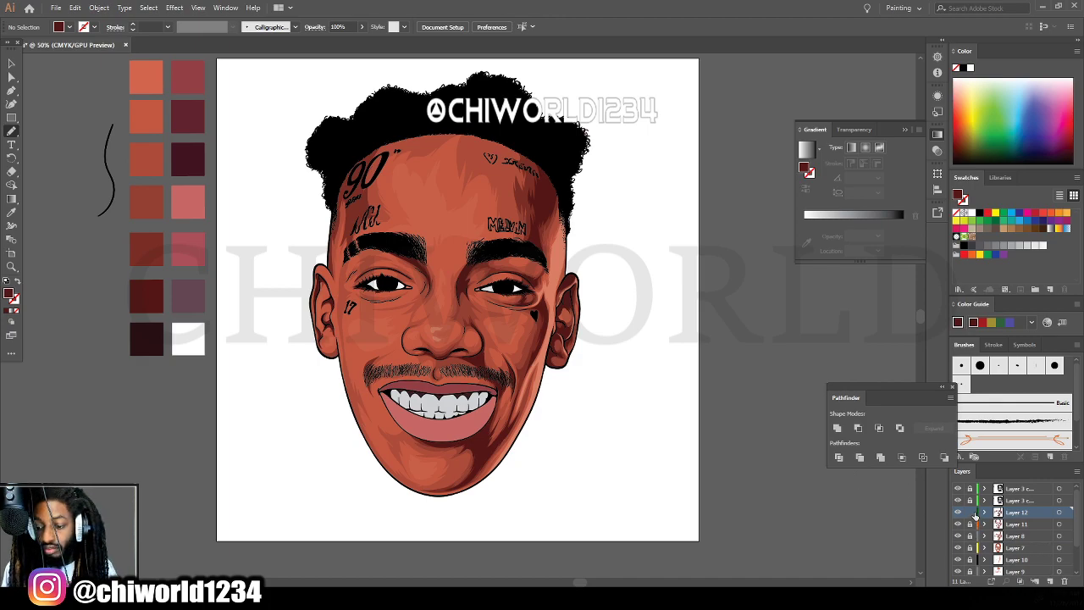
click(1016, 525)
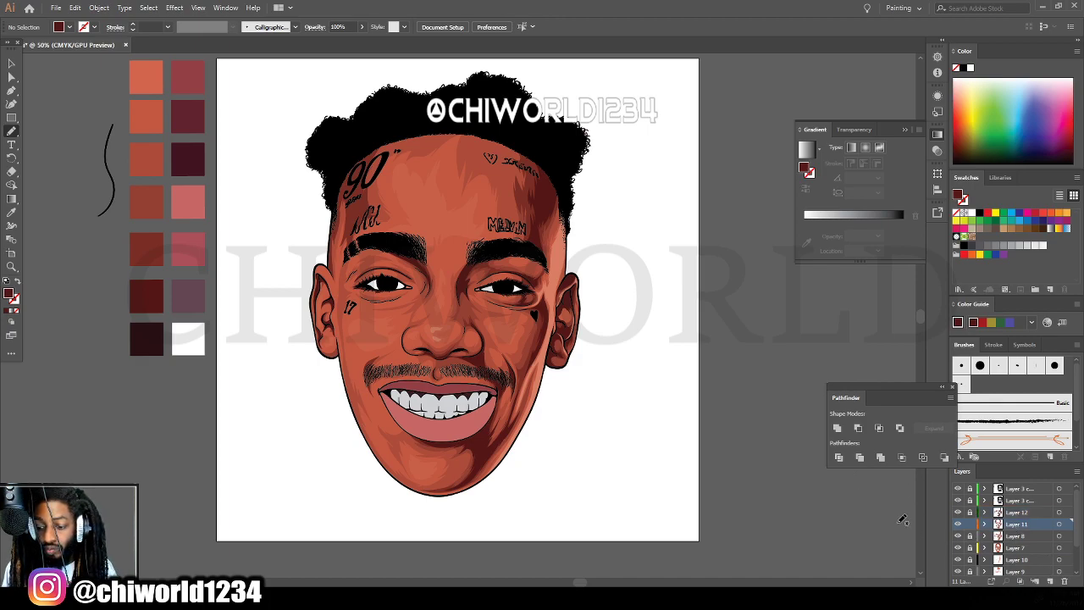
key(ctrl+plus)
key(ctrl+plus)
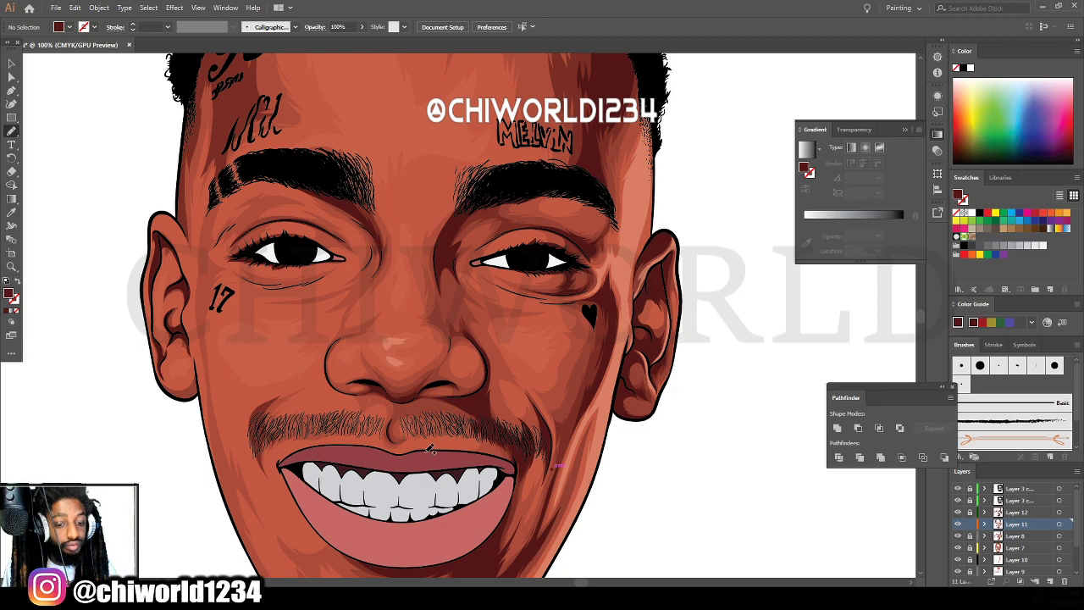
click(9, 214)
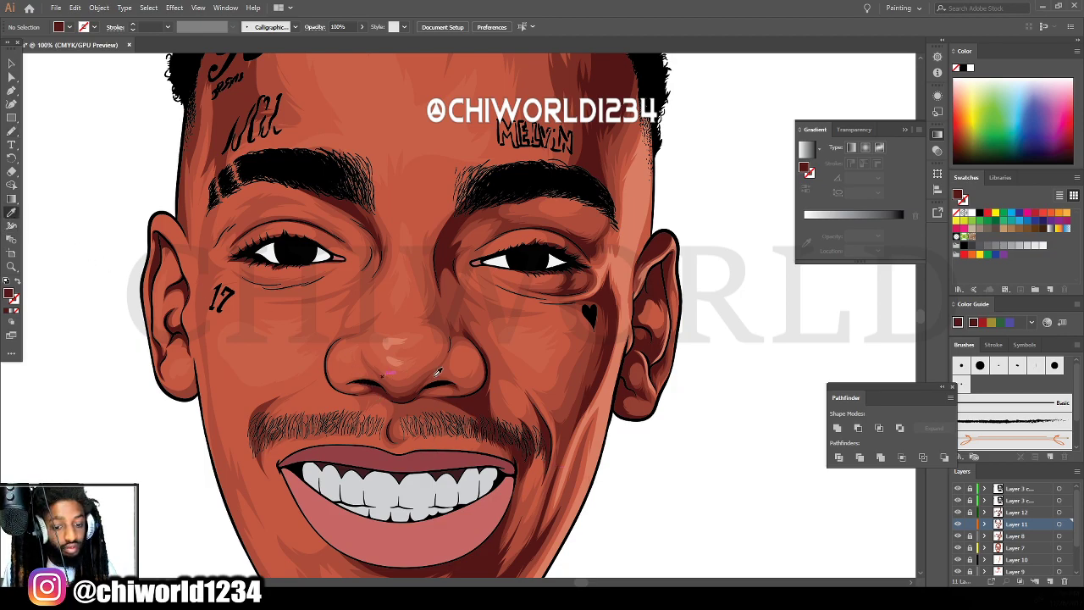
click(11, 133)
key(ctrl+minus)
key(ctrl+minus)
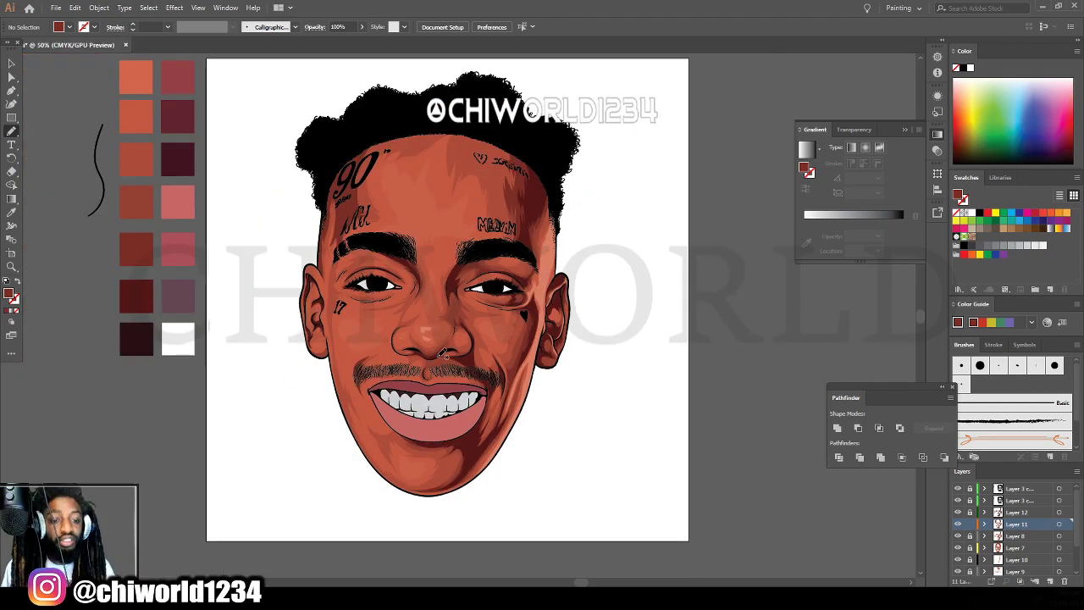
Draw a jagged reddish-brown shadow down the shaded side of the nose, from the inner eye crease to the nostril's outer edge.
key(ctrl+plus)
key(ctrl+plus)
key(ctrl+plus)
key(ctrl+plus)
key(ctrl+plus)
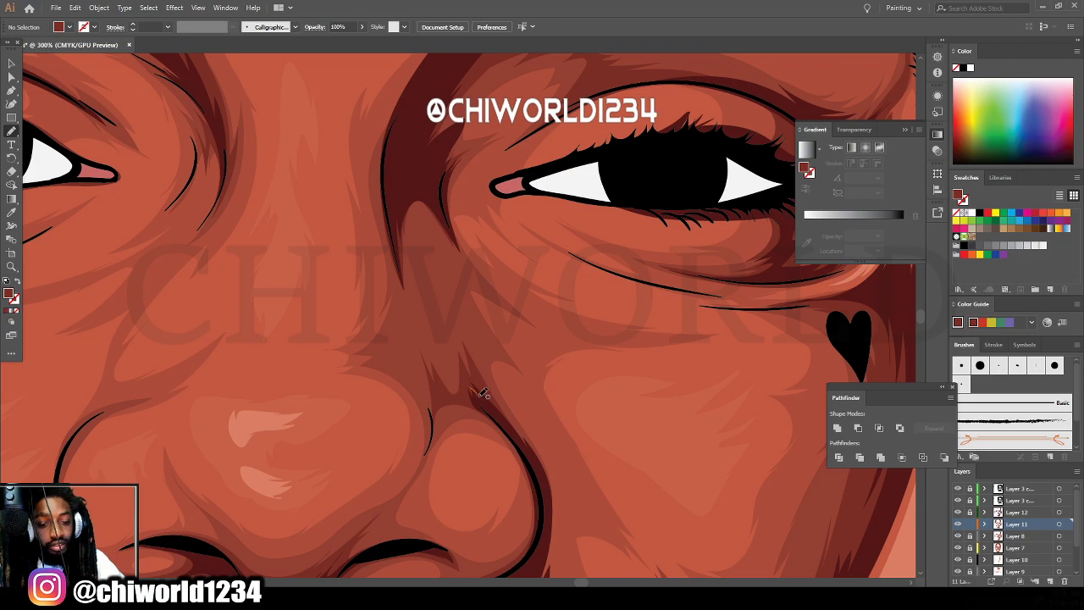
mouse_move(483, 392)
mouse_down()
mouse_move(534, 452)
mouse_move(549, 497)
mouse_move(534, 431)
mouse_move(496, 382)
mouse_move(472, 322)
mouse_move(486, 328)
mouse_up()
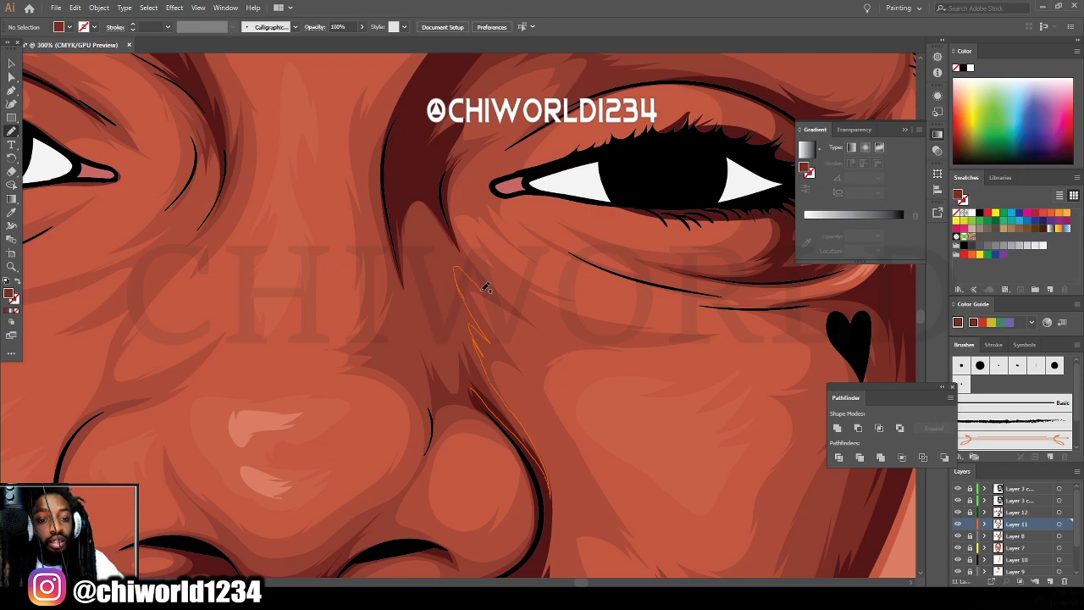
mouse_move(485, 288)
mouse_down()
mouse_move(429, 183)
mouse_move(403, 160)
mouse_move(395, 256)
mouse_move(398, 239)
mouse_move(415, 249)
mouse_move(430, 340)
mouse_move(487, 410)
mouse_up()
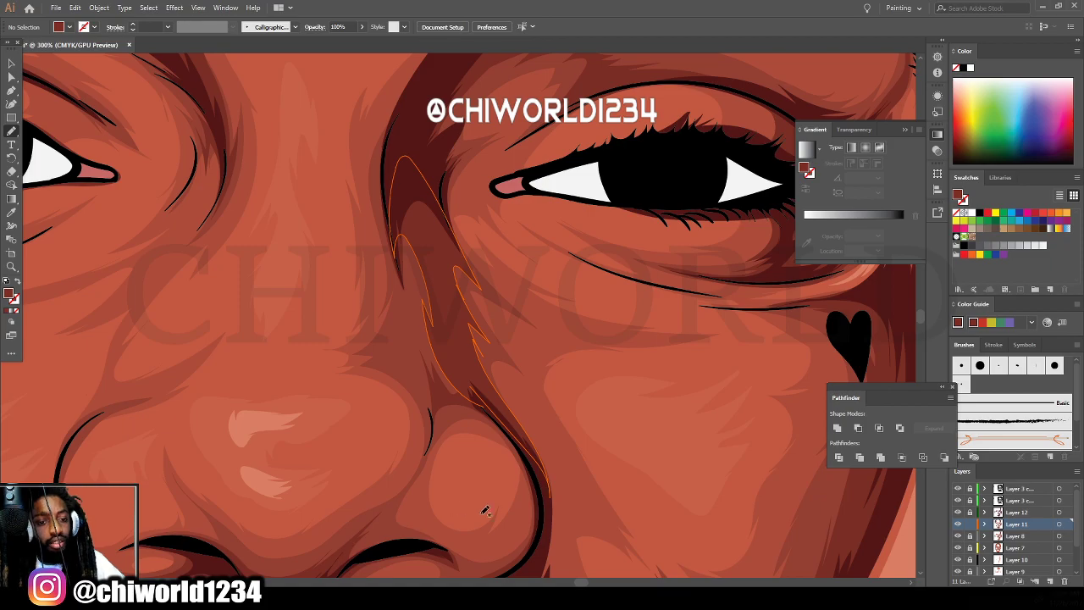
key(ctrl+minus)
key(ctrl+minus)
key(ctrl+minus)
key(ctrl+minus)
key(ctrl+minus)
key(ctrl+minus)
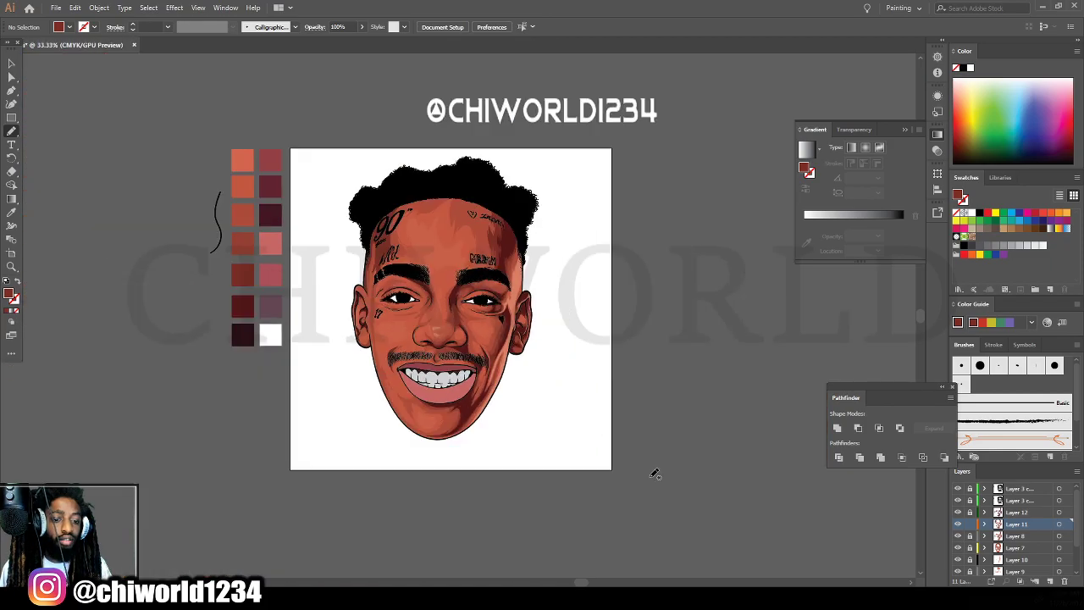
Draw a jagged reddish-brown shadow around the inner corner of the shaded-side eye and up along its eyelid crease.
scroll(650, 472, up, 1)
key(ctrl+plus)
scroll(648, 479, up, 6)
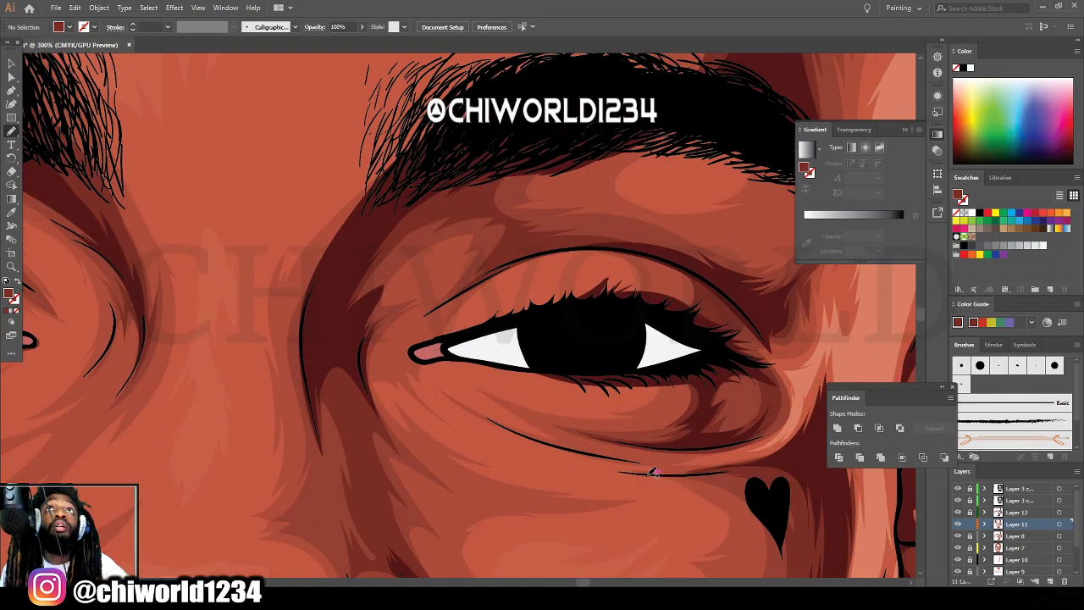
drag(353, 327, 352, 360)
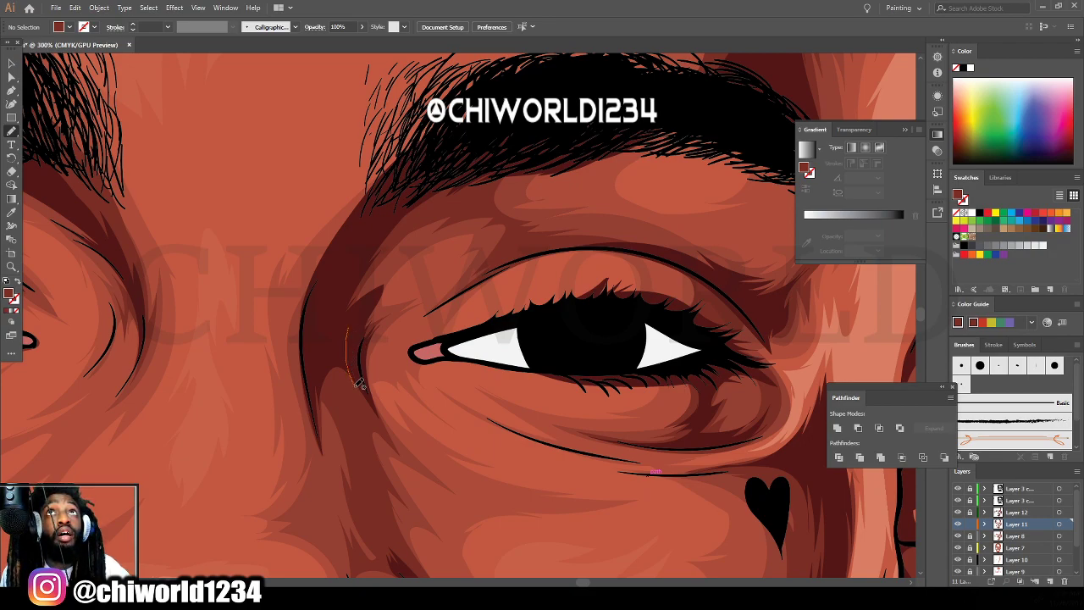
drag(368, 402, 378, 338)
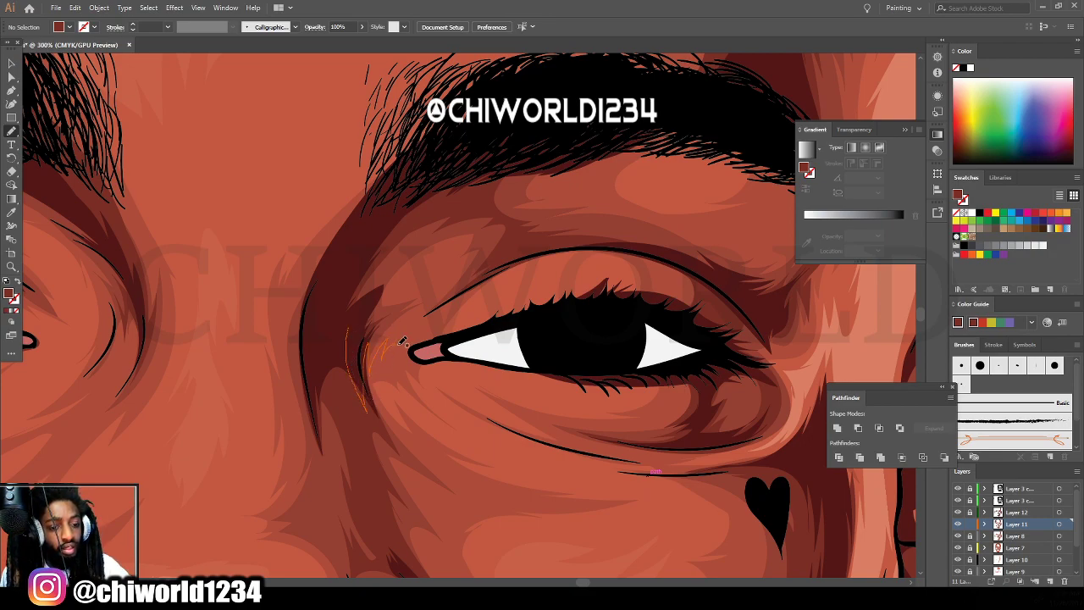
drag(489, 332, 437, 342)
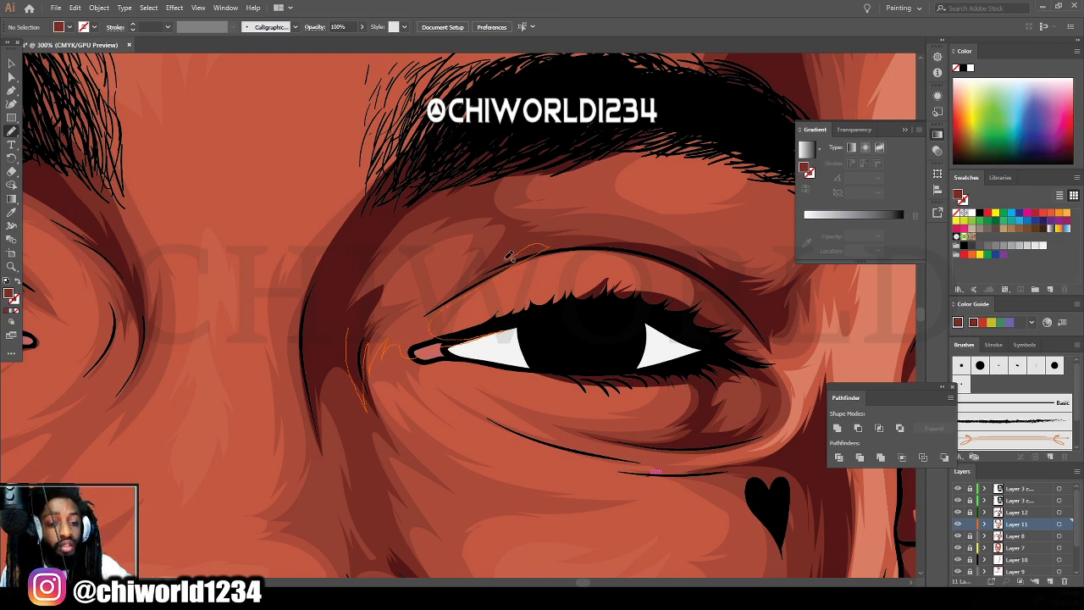
mouse_move(508, 256)
mouse_down()
mouse_move(410, 304)
mouse_move(421, 284)
mouse_move(405, 285)
mouse_move(420, 252)
mouse_move(408, 248)
mouse_move(444, 215)
mouse_move(401, 227)
mouse_move(345, 330)
mouse_up()
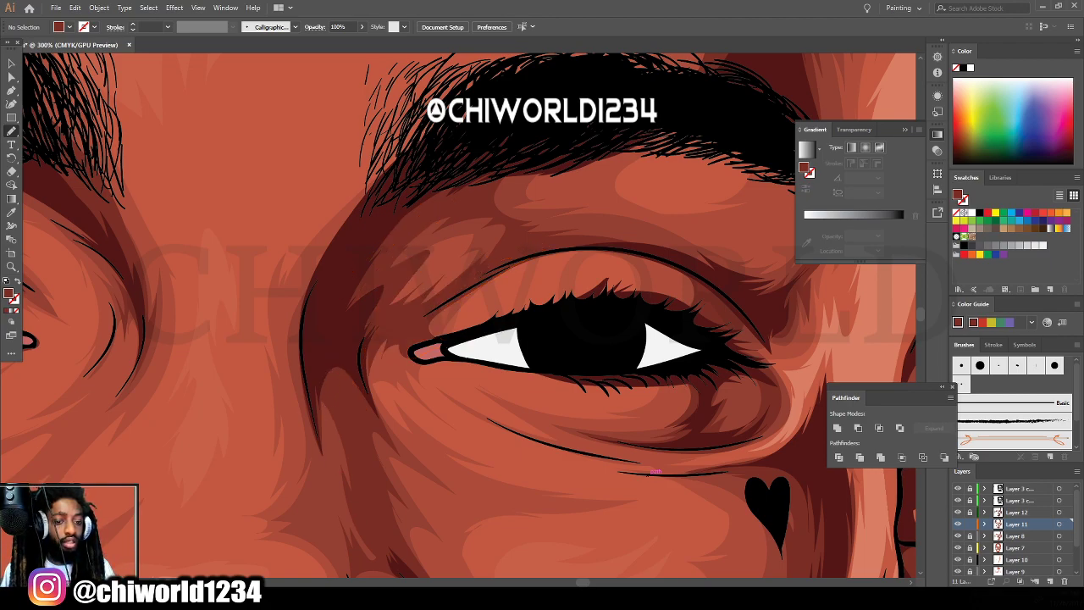
Examine the shading across the whole portrait, then around the forehead and eyebrows.
key(ctrl+minus)
key(ctrl+minus)
key(ctrl+minus)
key(ctrl+minus)
key(ctrl+minus)
scroll(532, 525, up, 1)
key(ctrl+plus)
key(ctrl+plus)
key(ctrl+plus)
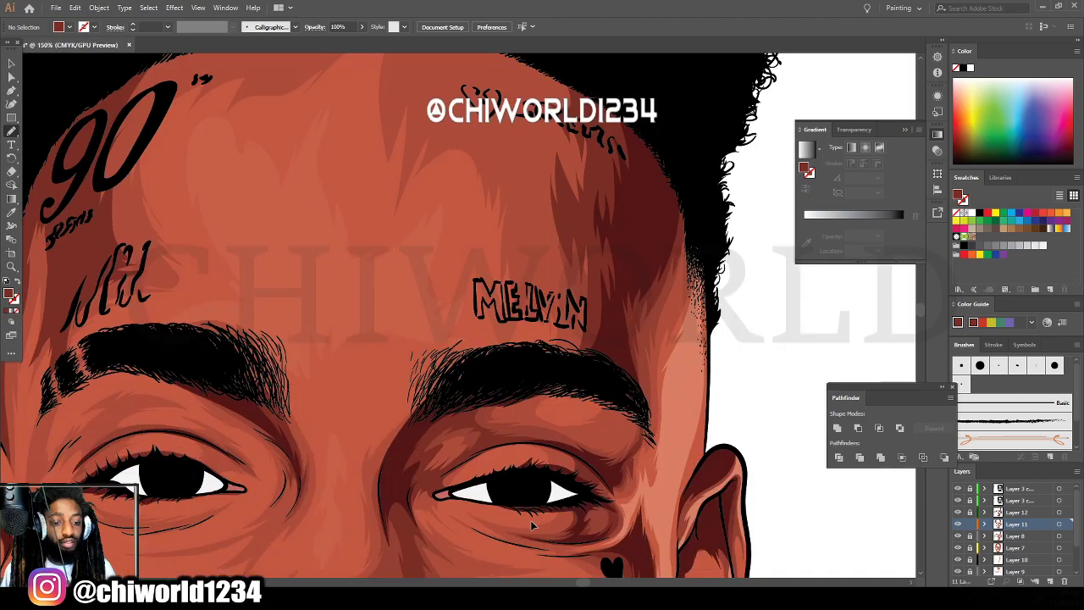
Draw a reddish-brown shadow over the upper eyelid of the shaded-side eye, curving beneath the eyebrow toward its outer end.
scroll(532, 526, up, 1)
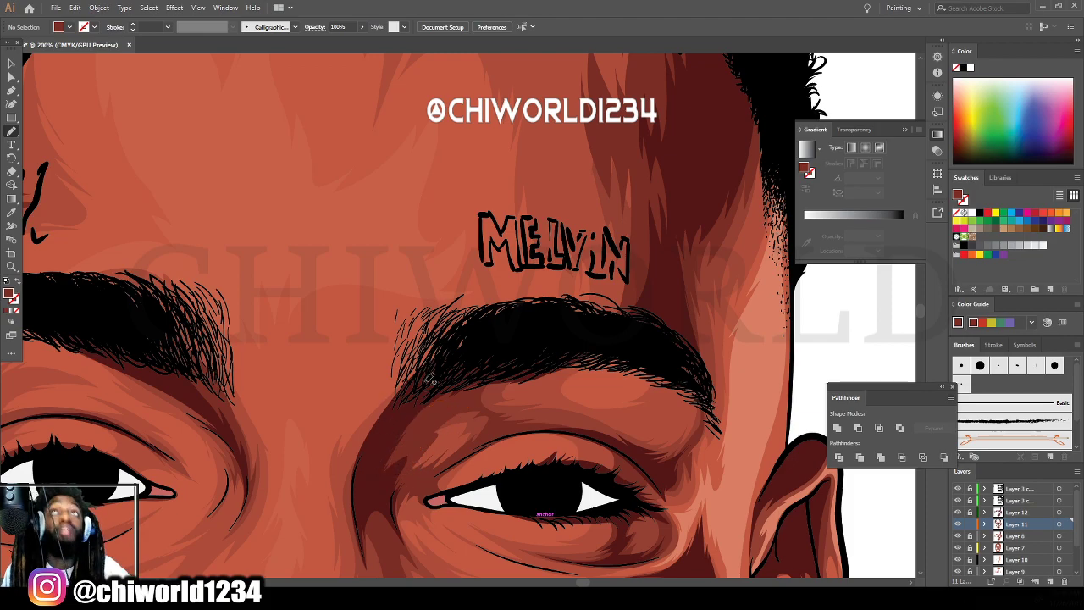
mouse_move(491, 378)
mouse_down()
mouse_move(480, 411)
mouse_move(499, 422)
mouse_move(583, 431)
mouse_move(534, 413)
mouse_move(544, 405)
mouse_move(527, 399)
mouse_move(590, 349)
mouse_move(440, 390)
mouse_move(484, 434)
mouse_move(458, 418)
mouse_move(429, 427)
mouse_move(495, 405)
mouse_up()
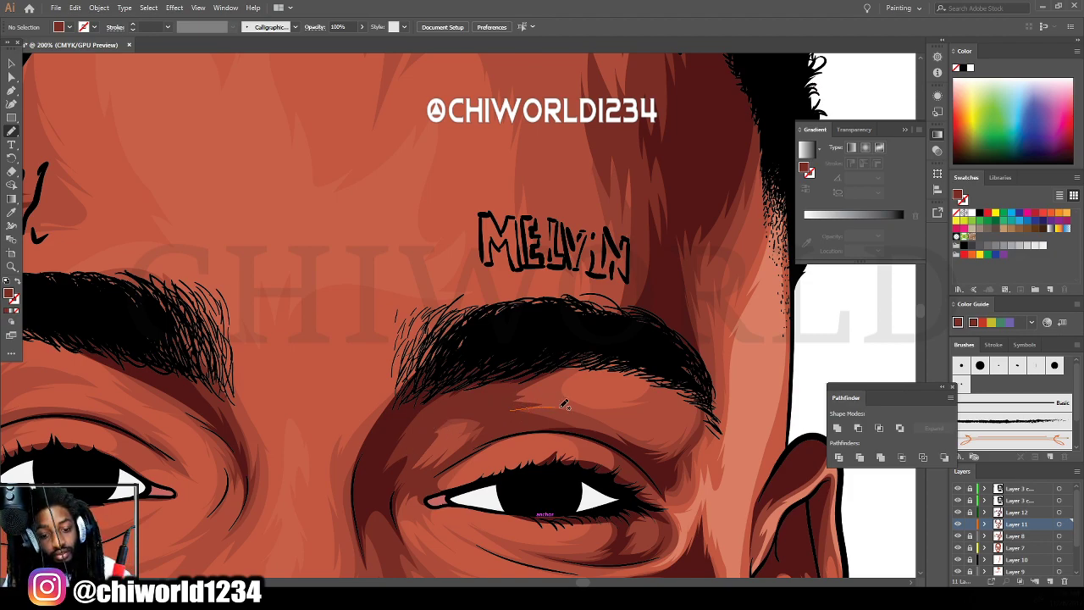
drag(565, 404, 637, 430)
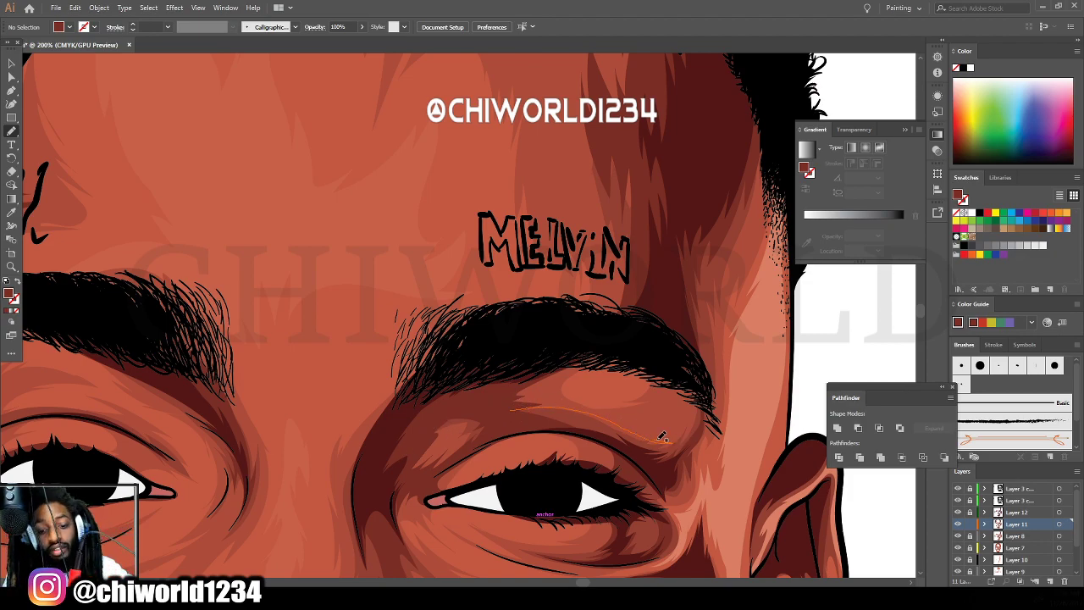
mouse_move(684, 366)
mouse_down()
mouse_move(707, 423)
mouse_move(667, 475)
mouse_move(563, 435)
mouse_move(513, 431)
mouse_move(487, 385)
mouse_up()
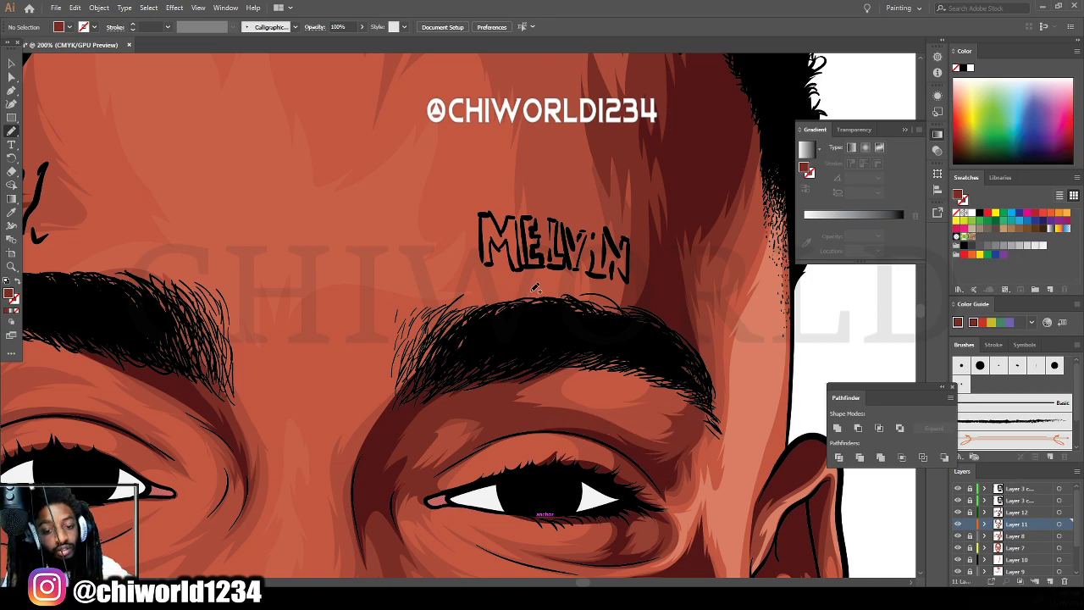
Draw a jagged reddish-brown shadow on the forehead beside the name tattoo, reaching down to the shaded-side eyebrow.
scroll(508, 356, up, 5)
mouse_move(654, 457)
mouse_down()
mouse_move(619, 530)
mouse_move(564, 532)
mouse_move(606, 507)
mouse_up()
mouse_move(599, 439)
mouse_down()
mouse_move(576, 404)
mouse_move(548, 393)
mouse_move(545, 315)
mouse_move(557, 311)
mouse_move(539, 264)
mouse_move(538, 184)
mouse_move(520, 173)
mouse_move(546, 125)
mouse_move(596, 115)
mouse_move(642, 493)
mouse_up()
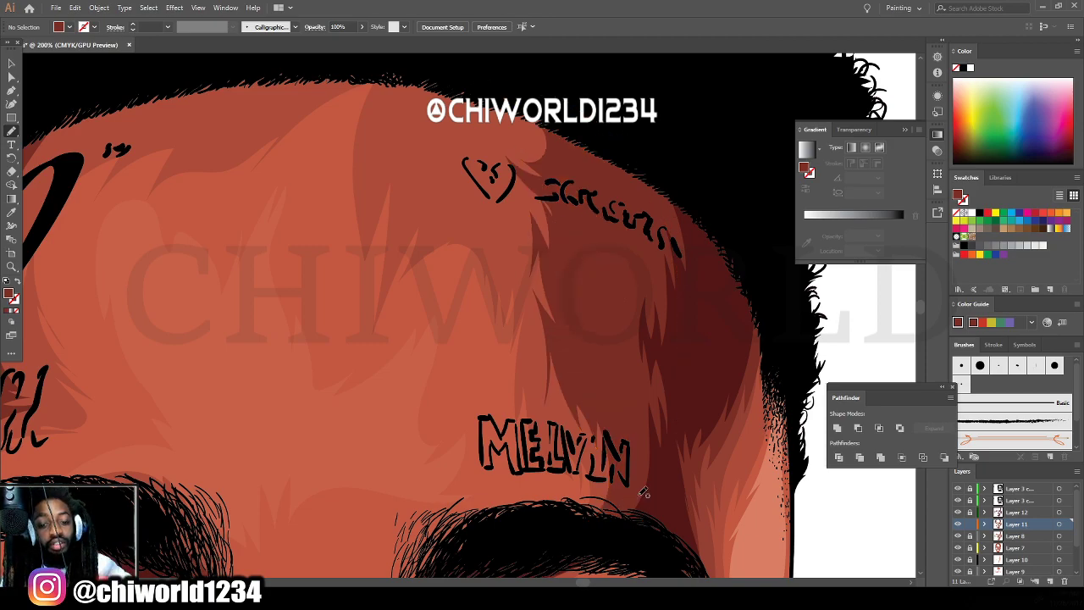
Examine the shading across the whole portrait, then around the nose, mouth and shaded-side cheek.
key(ctrl+minus)
key(ctrl+minus)
key(ctrl+minus)
key(ctrl+minus)
key(ctrl+minus)
key(ctrl+minus)
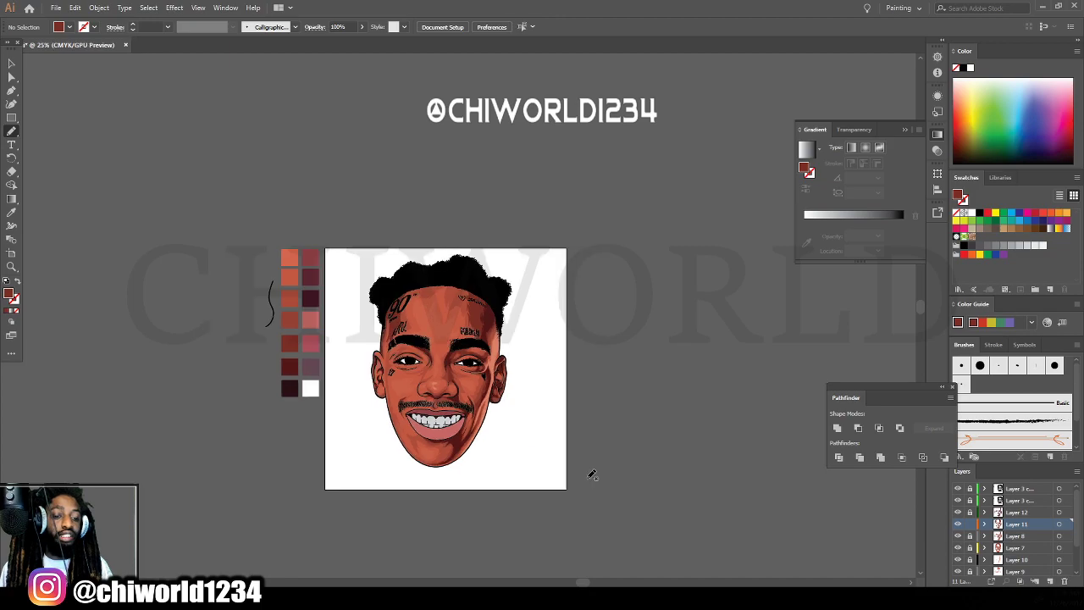
scroll(590, 474, down, 1)
key(ctrl+plus)
key(ctrl+plus)
key(ctrl+plus)
key(ctrl+plus)
scroll(589, 462, down, 4)
key(ctrl+plus)
key(ctrl+plus)
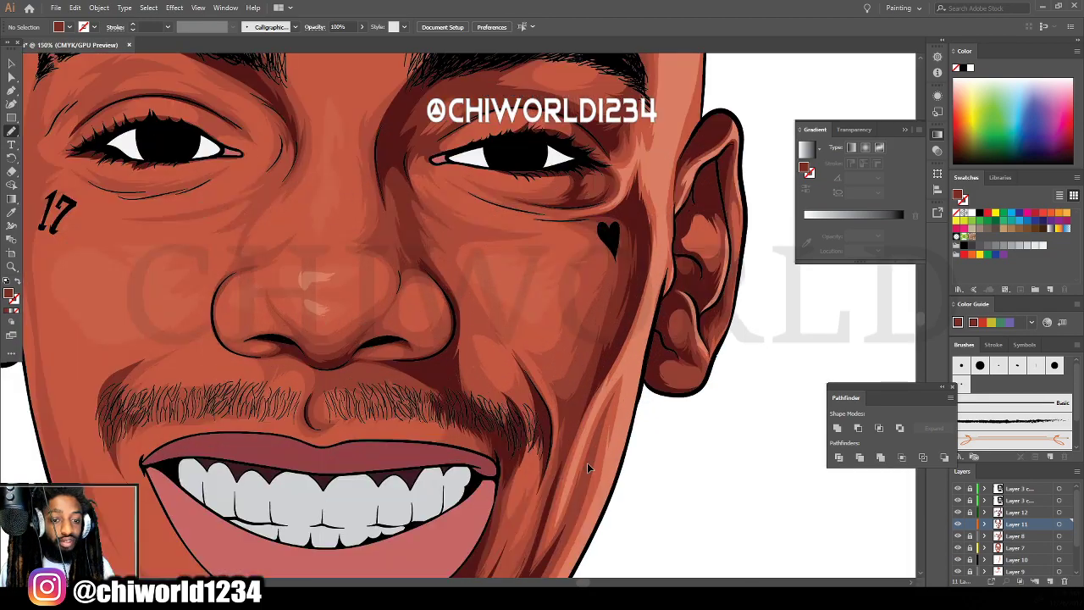
Draw a jagged reddish-brown shadow beside the shaded-side nostril, running down its outer edge toward the mustache.
scroll(588, 461, right, 1)
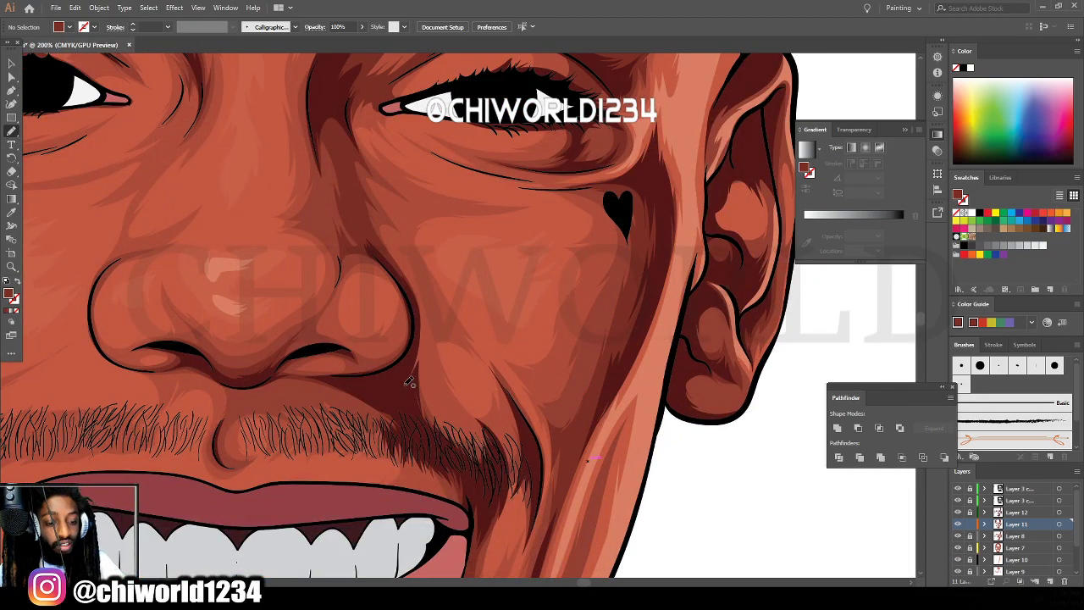
mouse_move(408, 381)
mouse_down()
mouse_move(489, 481)
mouse_move(502, 462)
mouse_move(468, 412)
mouse_move(461, 430)
mouse_move(426, 387)
mouse_move(431, 399)
mouse_move(427, 368)
mouse_move(444, 382)
mouse_move(415, 312)
mouse_move(405, 398)
mouse_up()
key(ctrl+minus)
key(ctrl+minus)
key(ctrl+plus)
key(ctrl+plus)
key(ctrl+plus)
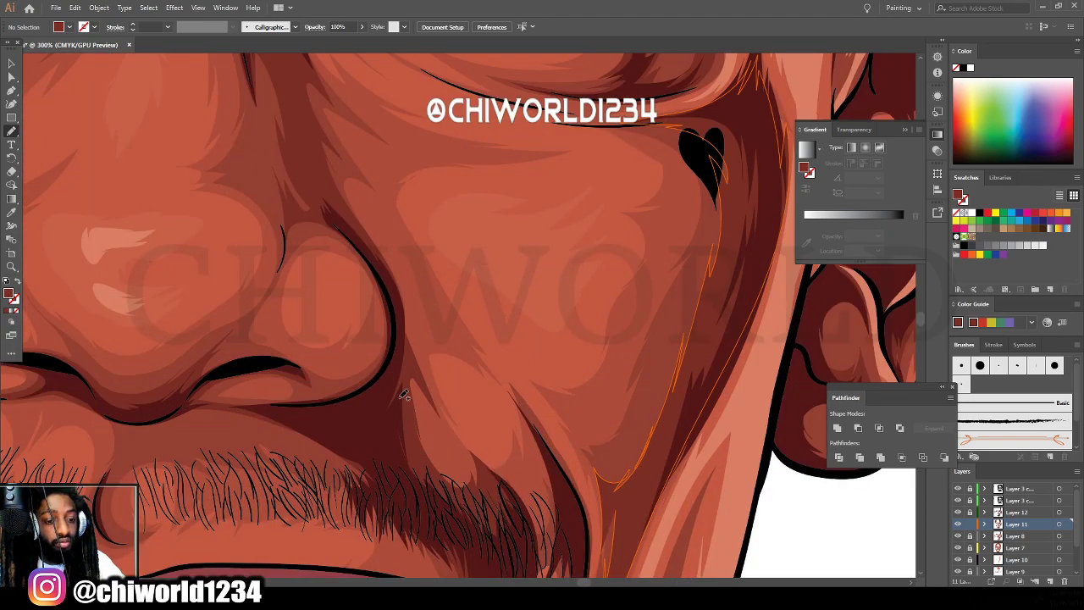
mouse_move(396, 413)
mouse_down()
mouse_move(400, 378)
mouse_move(424, 373)
mouse_up()
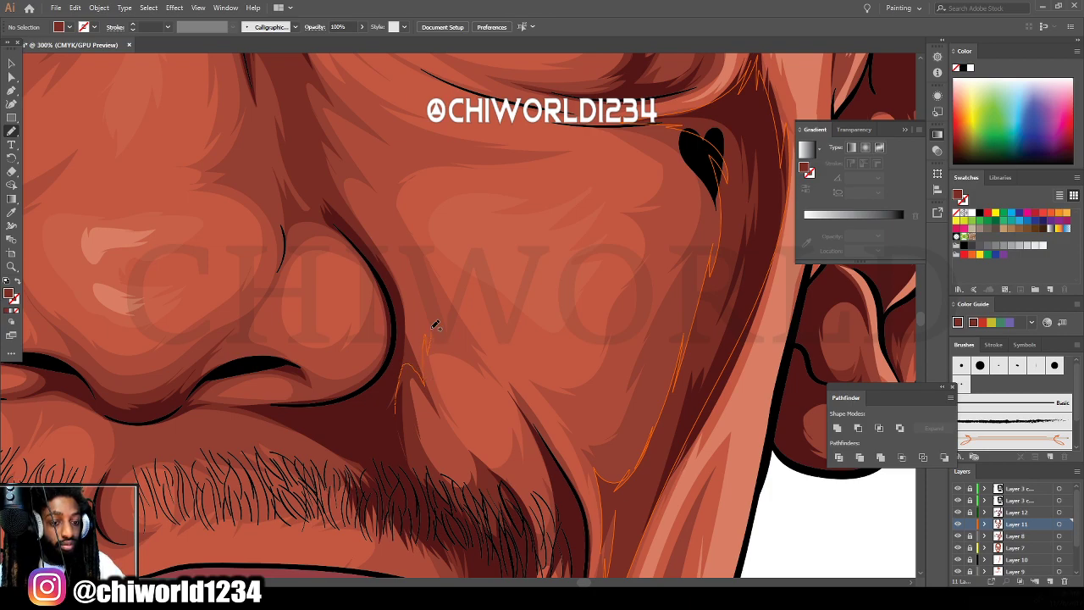
mouse_move(406, 278)
mouse_down()
mouse_move(335, 203)
mouse_move(402, 343)
mouse_move(396, 412)
mouse_up()
Draw a jagged reddish-brown shadow around the shaded-side smile crease, from the cheek down past the end of the mustache.
scroll(390, 505, down, 1)
scroll(389, 505, down, 3)
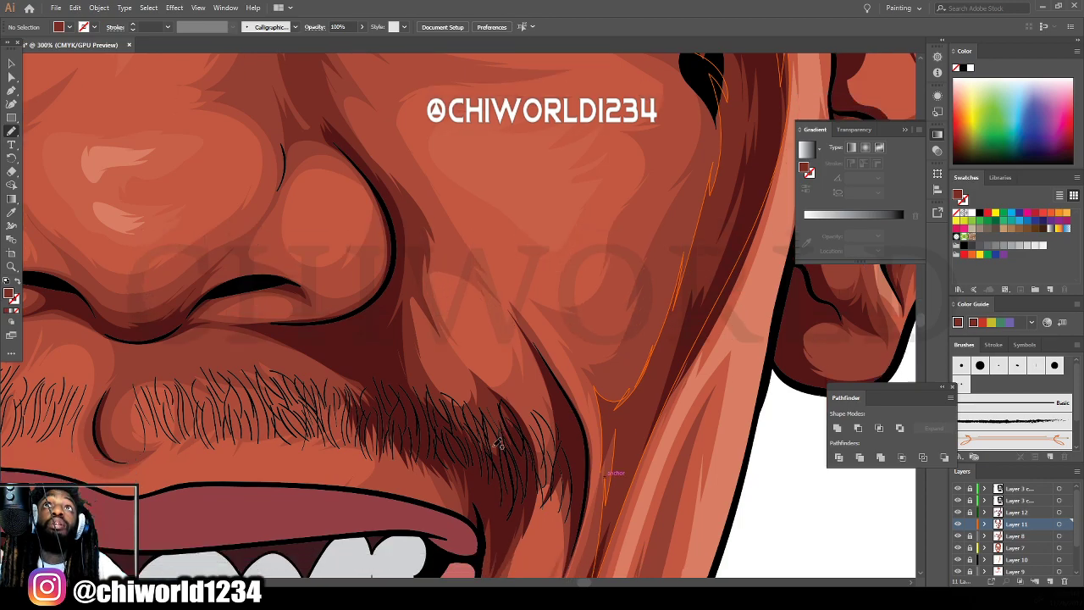
drag(481, 369, 532, 379)
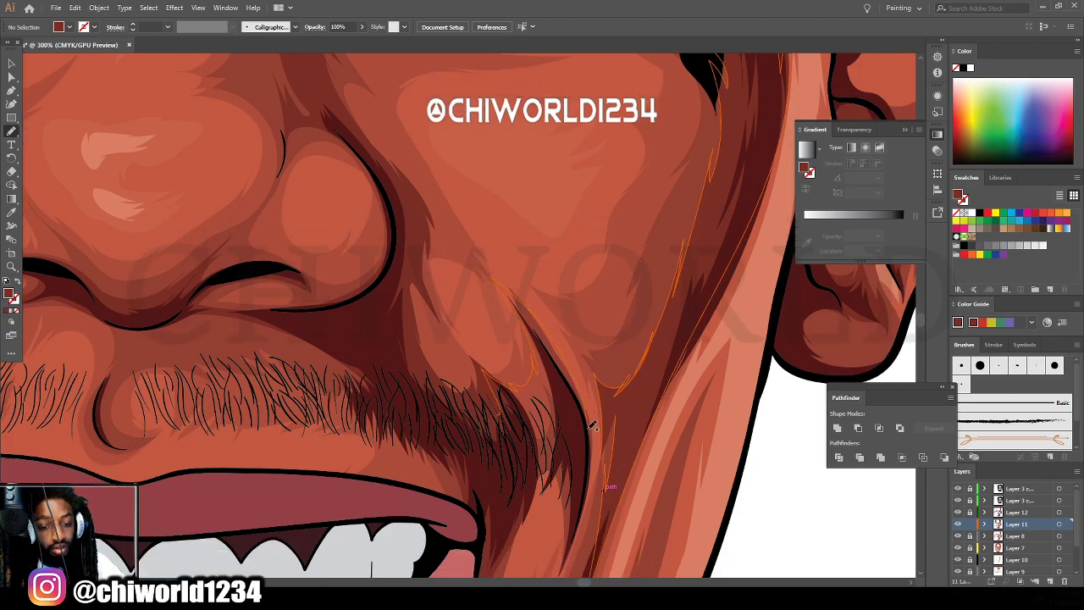
drag(593, 426, 567, 552)
mouse_move(549, 482)
mouse_down()
mouse_move(502, 453)
mouse_move(500, 414)
mouse_up()
Draw a long, narrow reddish-brown shadow streak from beside the chin up the shaded cheek, past the mouth corner.
scroll(592, 484, down, 3)
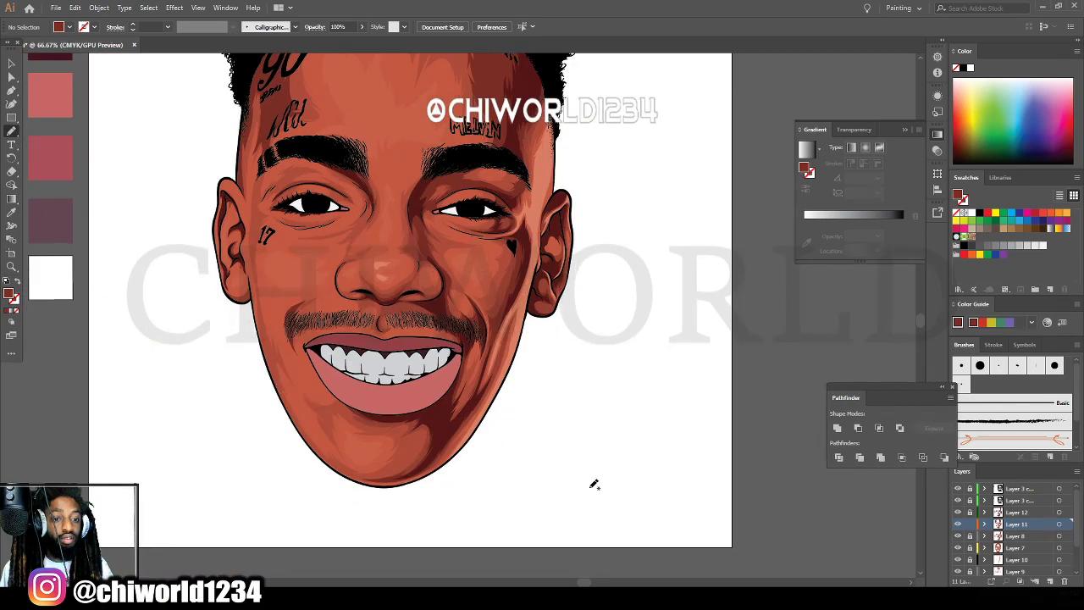
scroll(588, 483, up, 3)
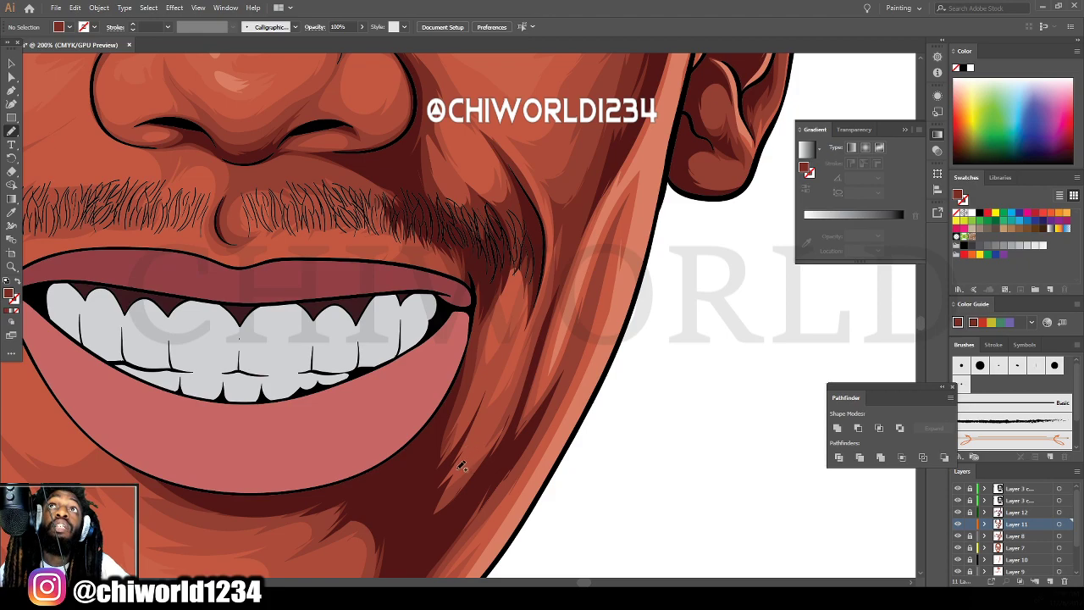
mouse_move(430, 527)
mouse_down()
mouse_move(498, 454)
mouse_move(568, 280)
mouse_move(566, 251)
mouse_up()
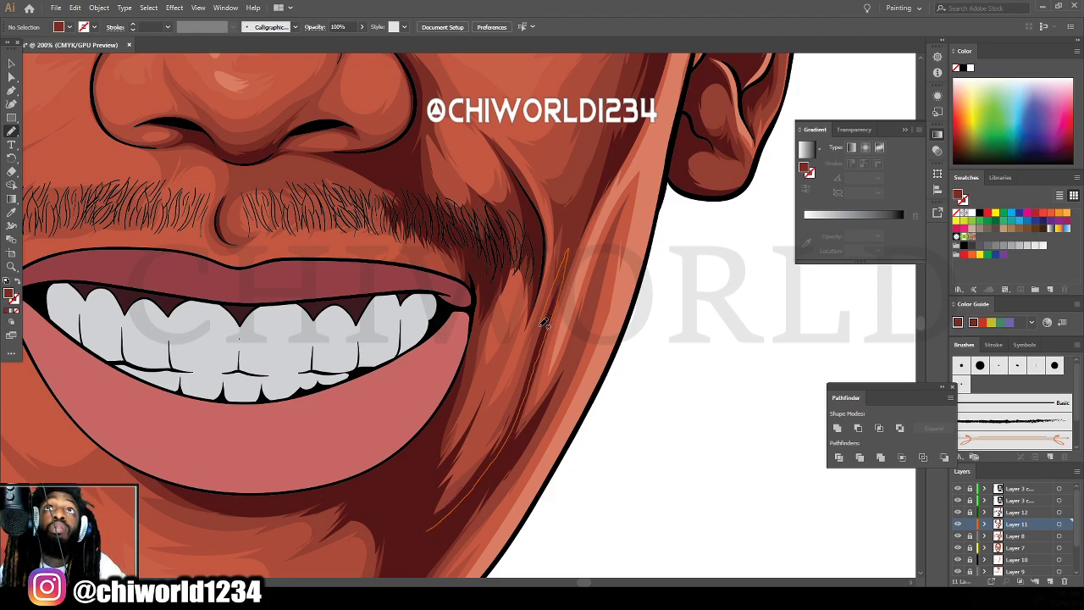
mouse_move(487, 425)
mouse_down()
mouse_move(513, 335)
mouse_move(475, 394)
mouse_move(477, 329)
mouse_move(443, 413)
mouse_move(429, 526)
mouse_up()
Draw a jagged reddish-brown shadow along the shaded jawline, from under the chin up toward the cheek.
alt+scroll(429, 527, down, 4)
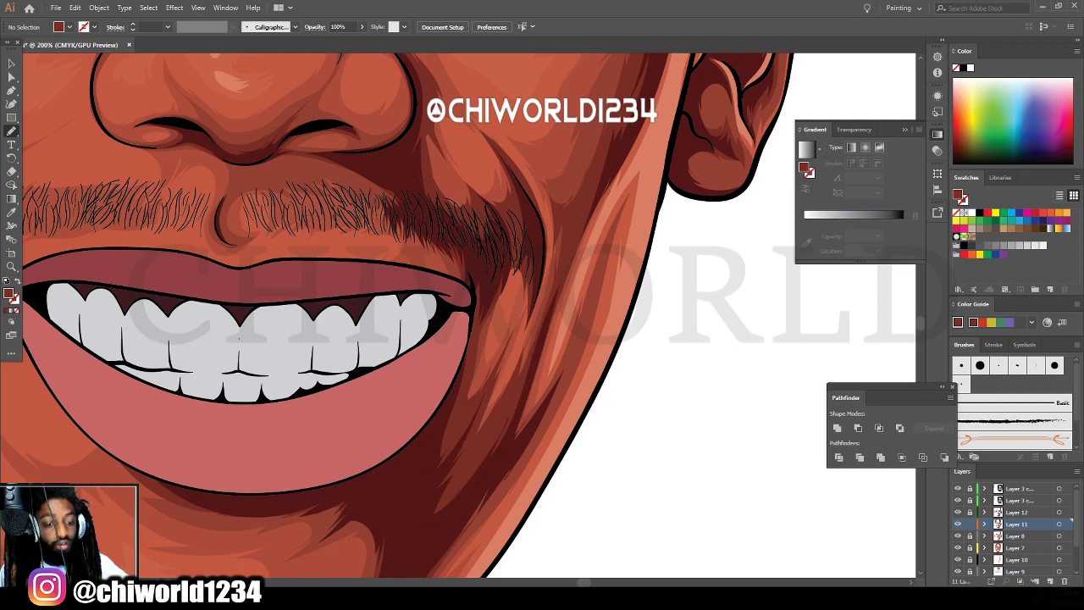
key(ctrl+equal)
key(ctrl+equal)
key(ctrl+equal)
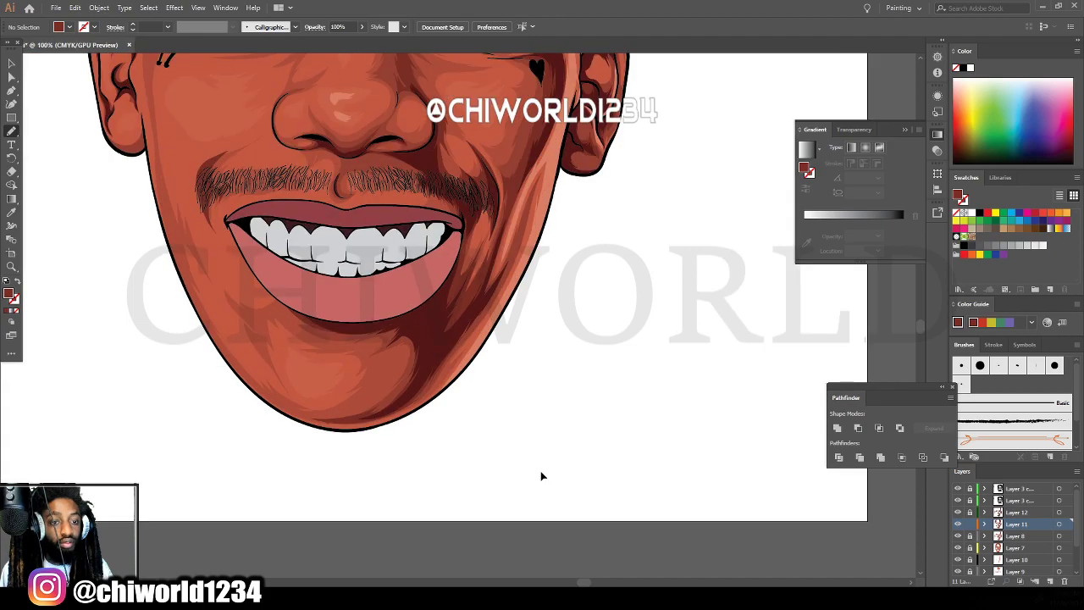
mouse_move(435, 358)
mouse_down()
mouse_move(388, 430)
mouse_move(334, 470)
mouse_up()
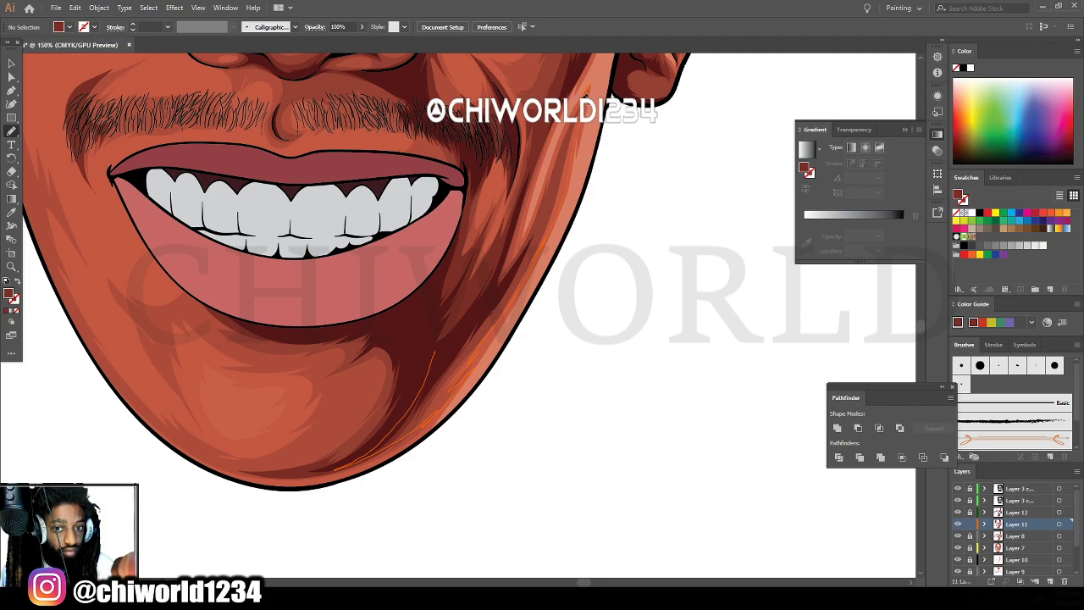
mouse_move(587, 90)
mouse_down()
mouse_move(533, 237)
mouse_move(409, 401)
mouse_up()
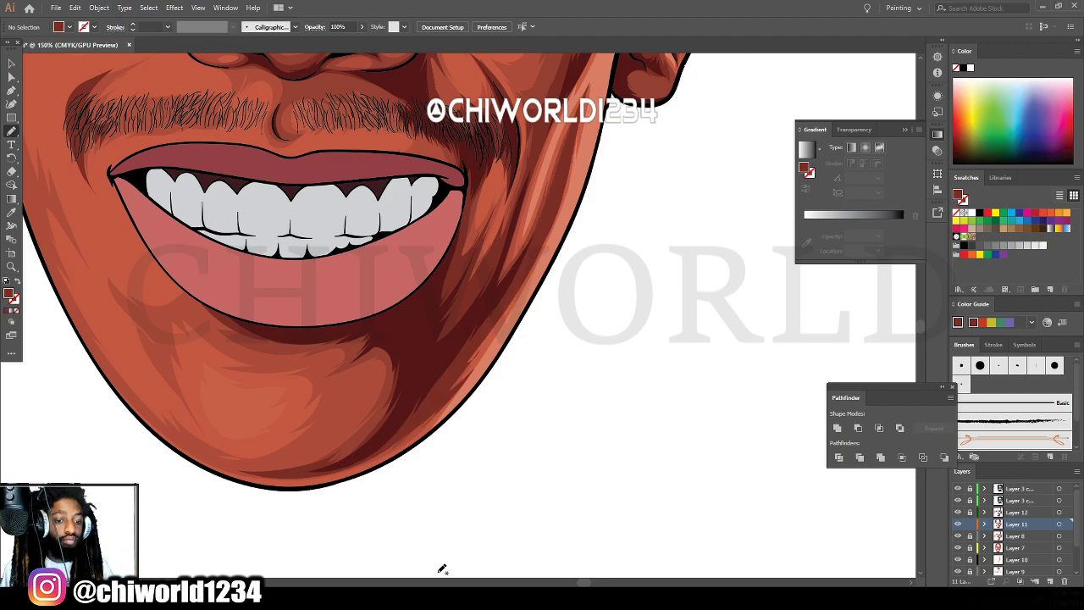
Draw a jagged reddish-brown shadow on the shaded cheek, from beside the smile crease up to the heart tattoo and under-eye line.
key(ctrl+minus)
key(ctrl+minus)
key(ctrl+minus)
scroll(515, 467, up, 2)
key(ctrl+equal)
key(ctrl+equal)
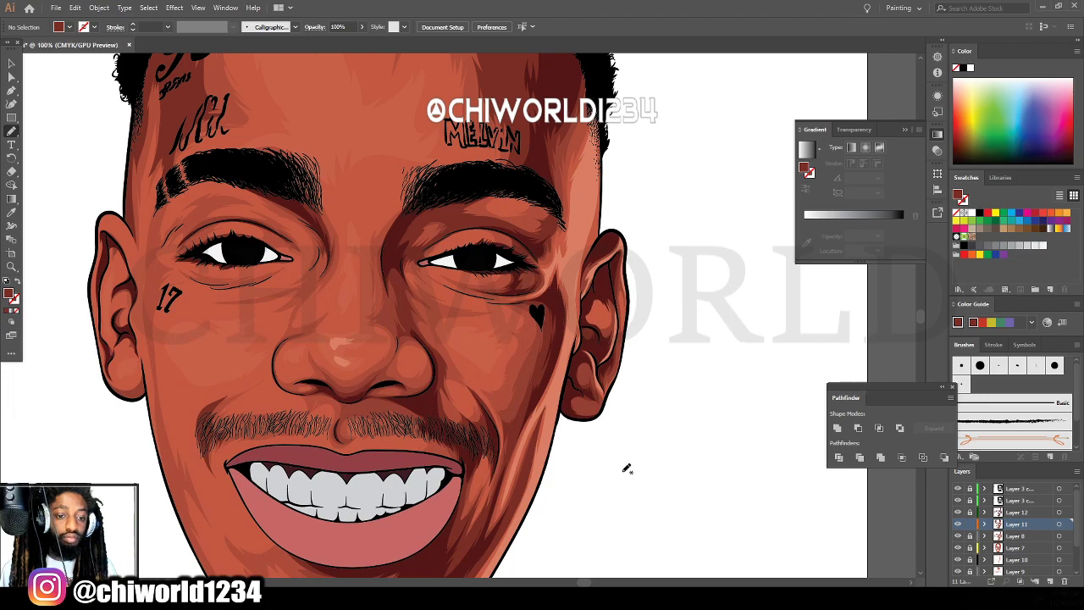
scroll(627, 468, down, 2)
scroll(628, 471, up, 3)
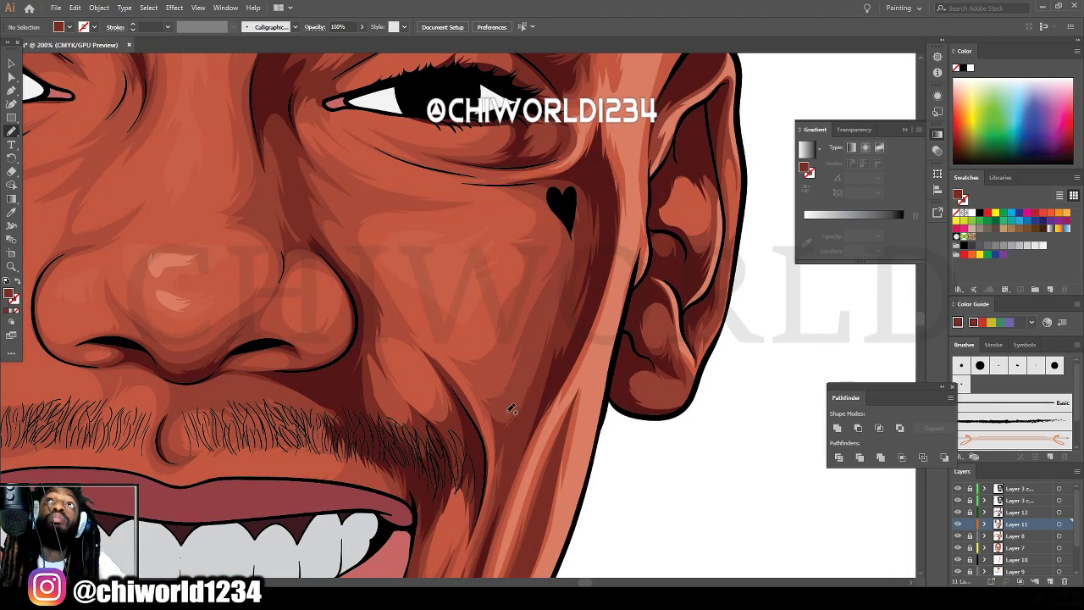
drag(513, 420, 507, 480)
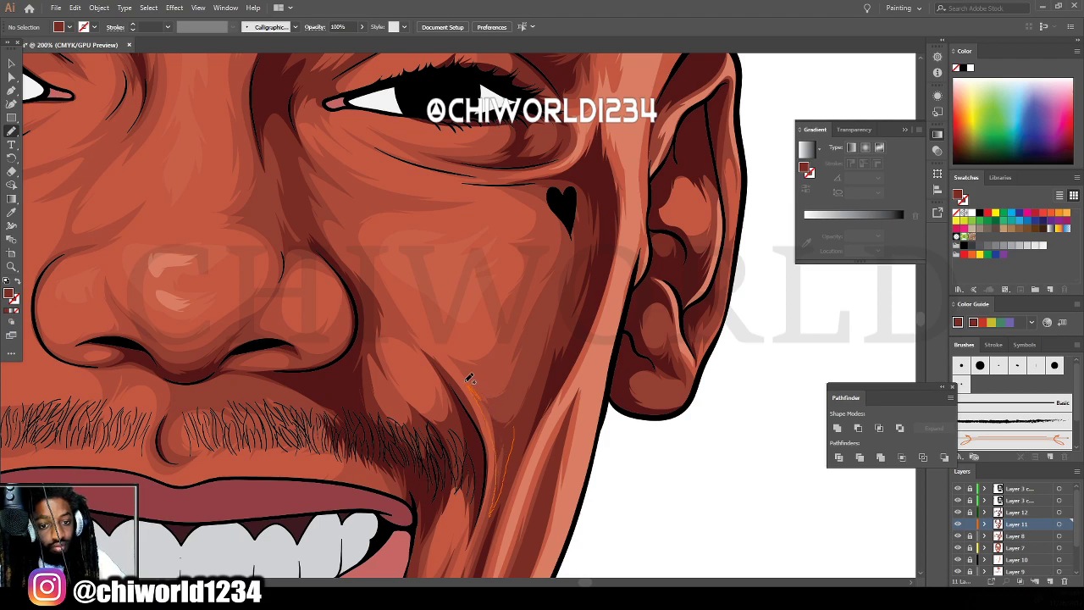
mouse_move(539, 332)
mouse_down()
mouse_move(566, 233)
mouse_move(557, 258)
mouse_move(557, 222)
mouse_up()
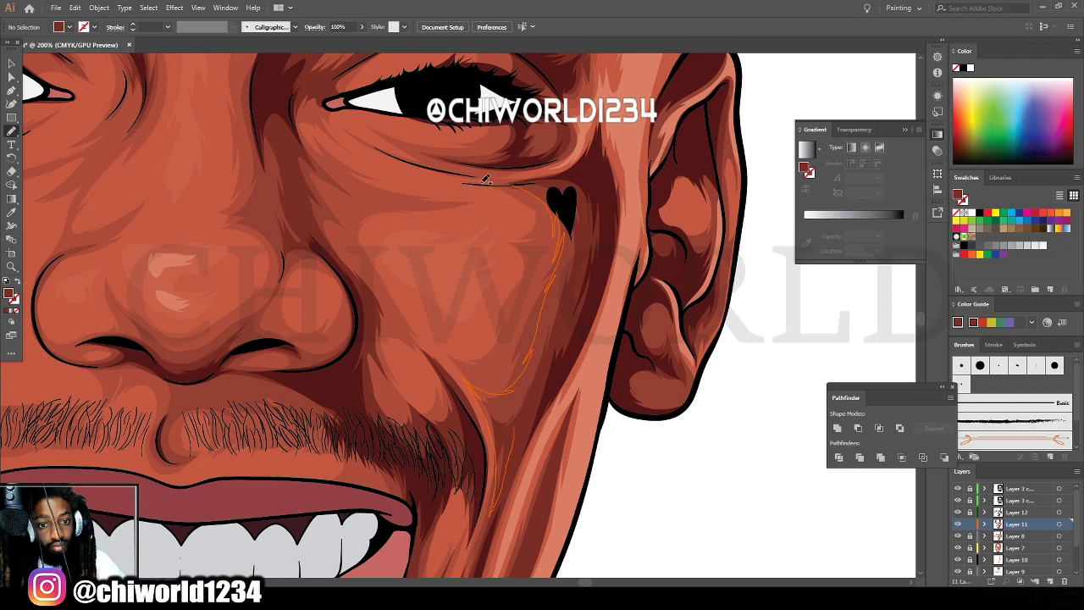
drag(597, 169, 599, 168)
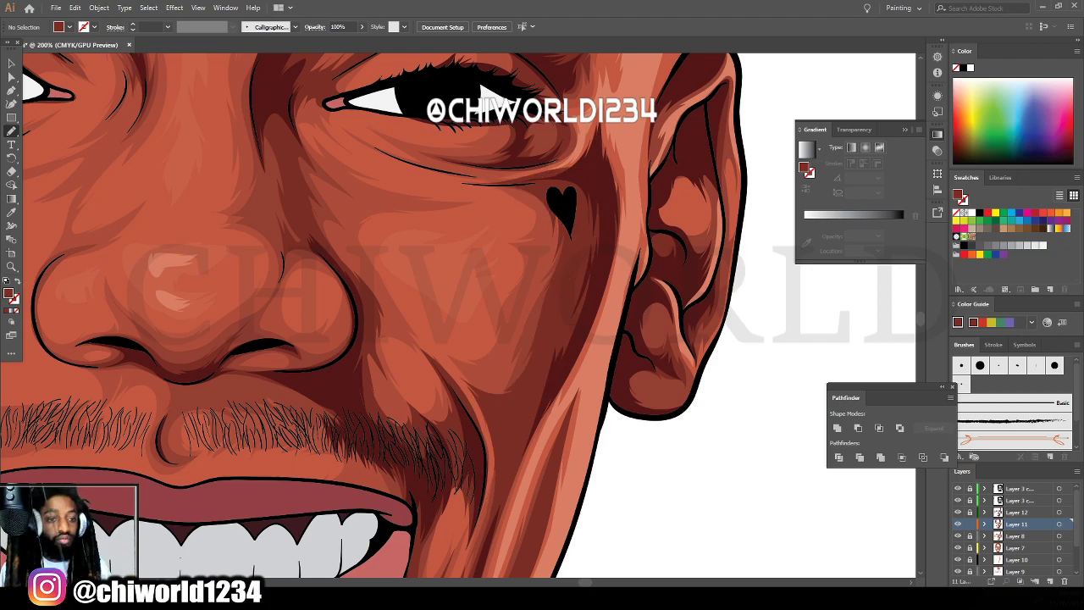
Draw a jagged reddish-brown shadow around the light patch in the middle of the shaded-side inner ear.
key(ctrl+minus)
key(ctrl+minus)
key(ctrl+minus)
key(ctrl+minus)
scroll(605, 483, up, 1)
key(ctrl+equal)
key(ctrl+equal)
key(ctrl+equal)
key(ctrl+equal)
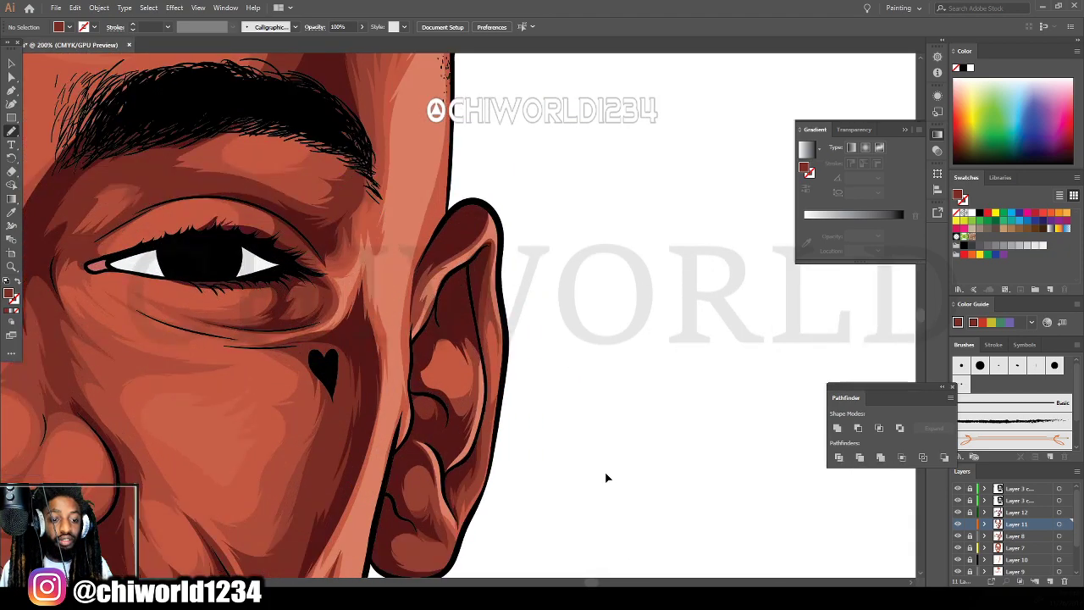
scroll(605, 478, up, 2)
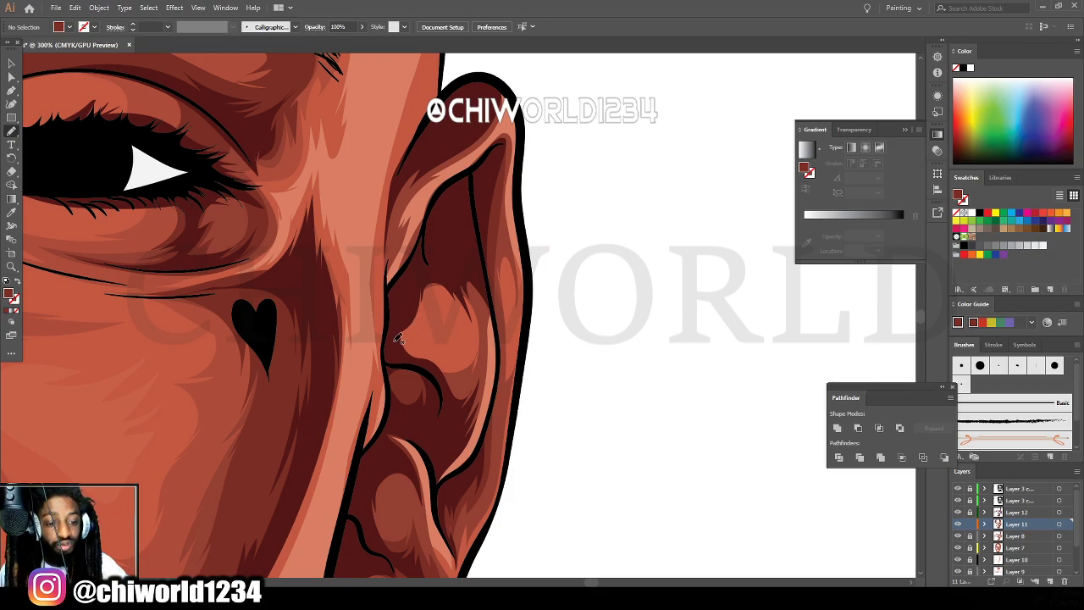
mouse_move(392, 342)
mouse_down()
mouse_move(423, 360)
mouse_move(474, 426)
mouse_up()
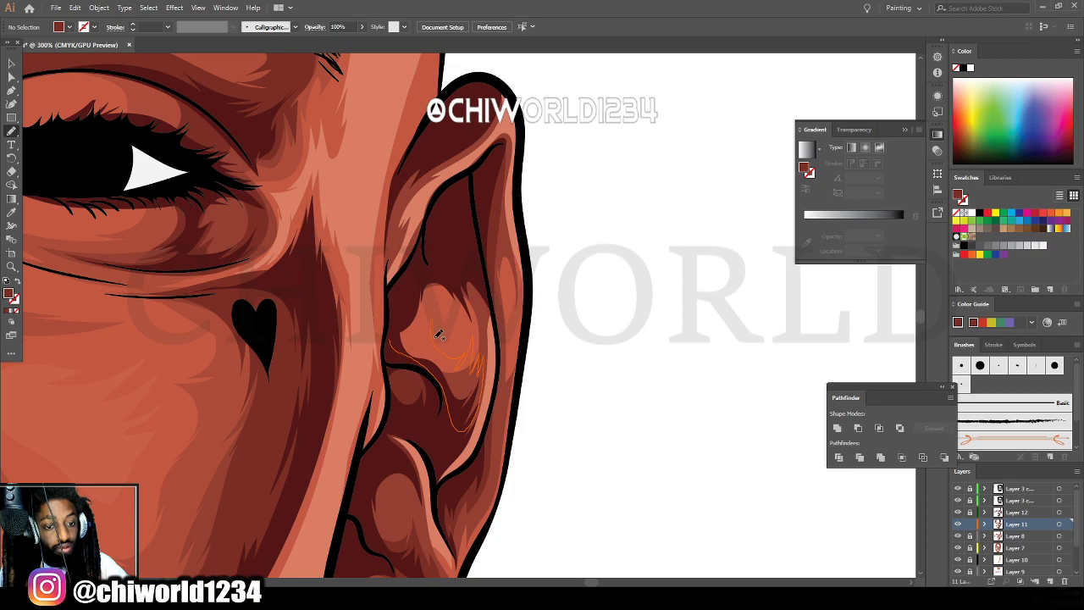
mouse_move(487, 289)
mouse_down()
mouse_move(436, 255)
mouse_move(389, 345)
mouse_move(387, 394)
mouse_up()
Draw reddish-brown shadows around the oval highlight in the shaded-side lower ear and along the edge of the earlobe.
key(ctrl+minus)
key(ctrl+minus)
key(ctrl+minus)
key(ctrl+minus)
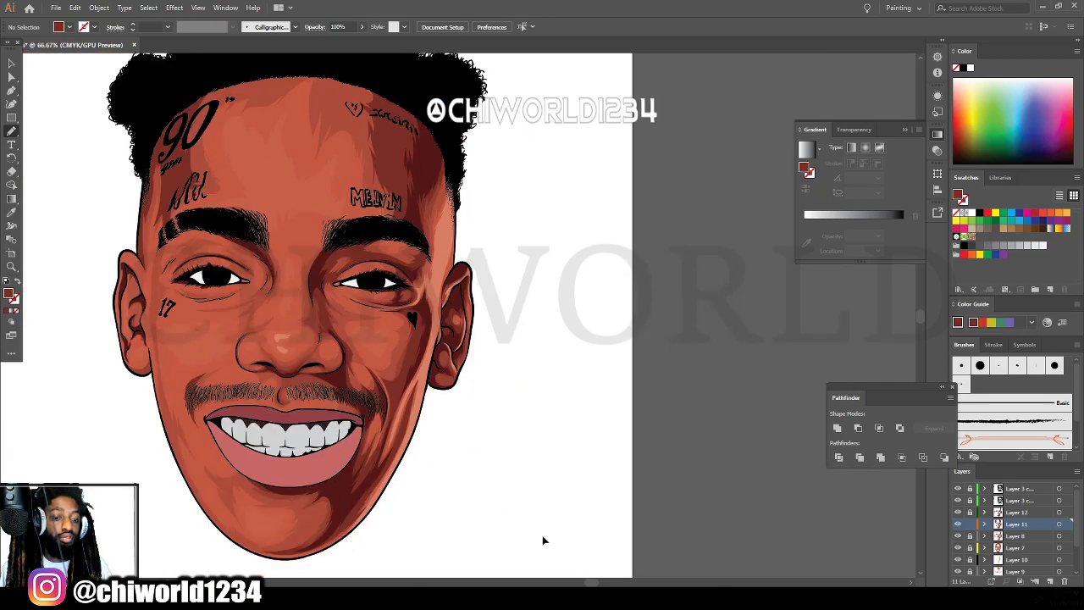
scroll(542, 533, down, 3)
key(ctrl+equal)
key(ctrl+equal)
key(ctrl+equal)
key(ctrl+plus)
key(ctrl+plus)
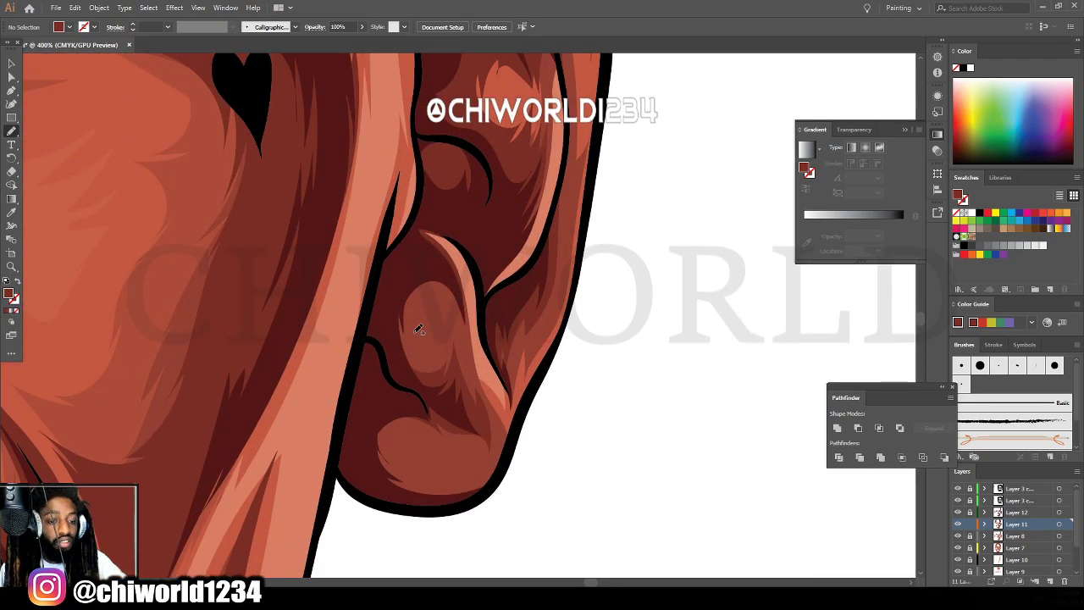
mouse_move(392, 329)
mouse_down()
mouse_move(419, 382)
mouse_move(438, 389)
mouse_move(422, 320)
mouse_up()
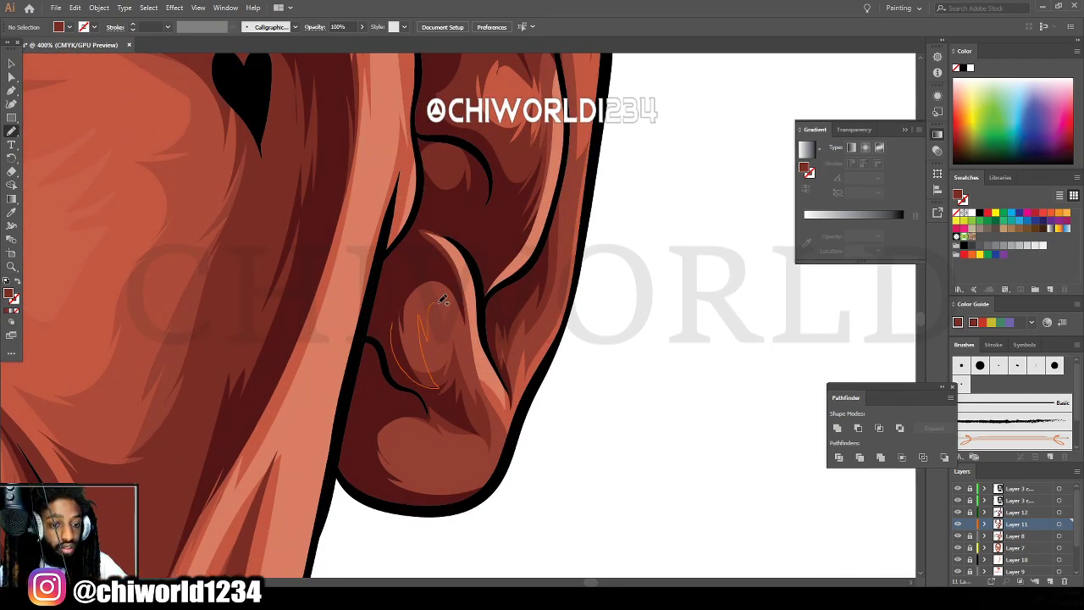
mouse_move(471, 346)
mouse_down()
mouse_move(441, 253)
mouse_move(387, 335)
mouse_up()
mouse_move(370, 476)
mouse_down()
mouse_move(412, 497)
mouse_move(471, 493)
mouse_up()
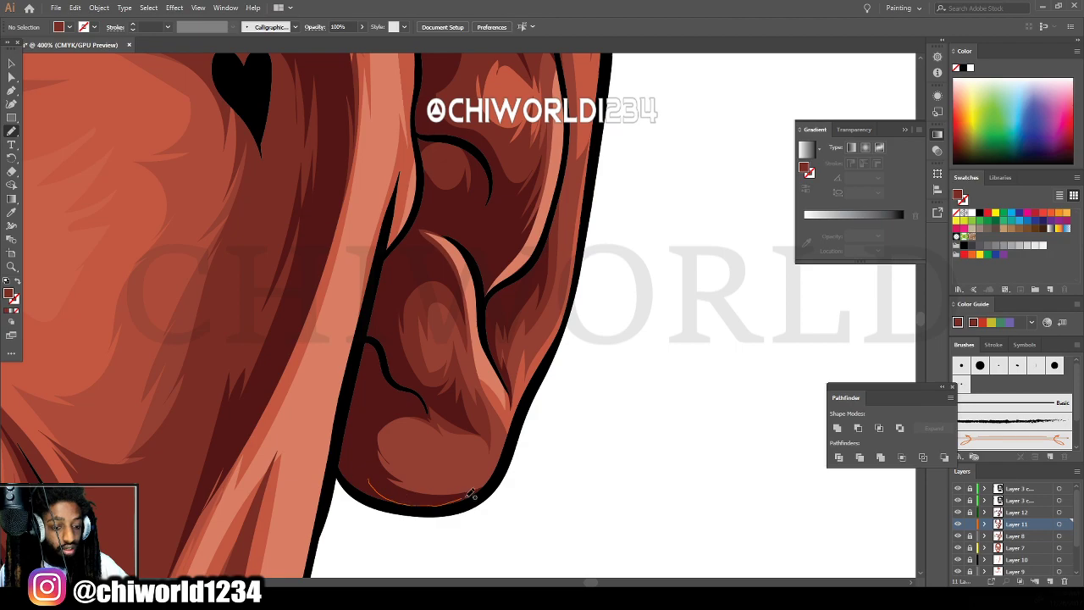
mouse_move(505, 455)
mouse_down()
mouse_move(464, 480)
mouse_move(466, 470)
mouse_move(421, 460)
mouse_move(422, 399)
mouse_move(362, 425)
mouse_up()
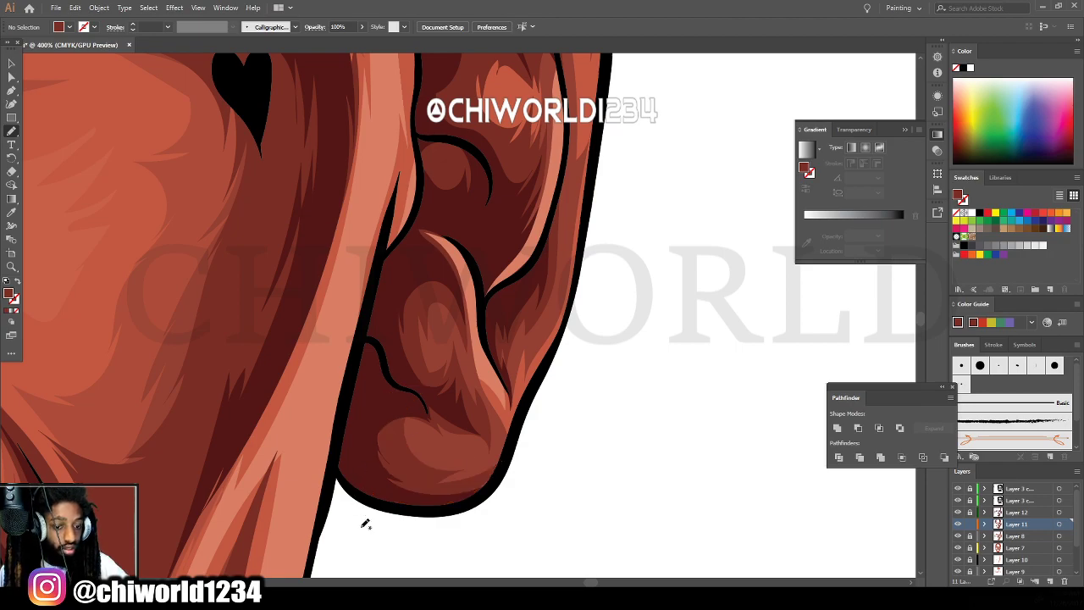
Draw a jagged reddish-brown shadow on the shaded-side temple, along the hairline.
scroll(564, 498, down, 6)
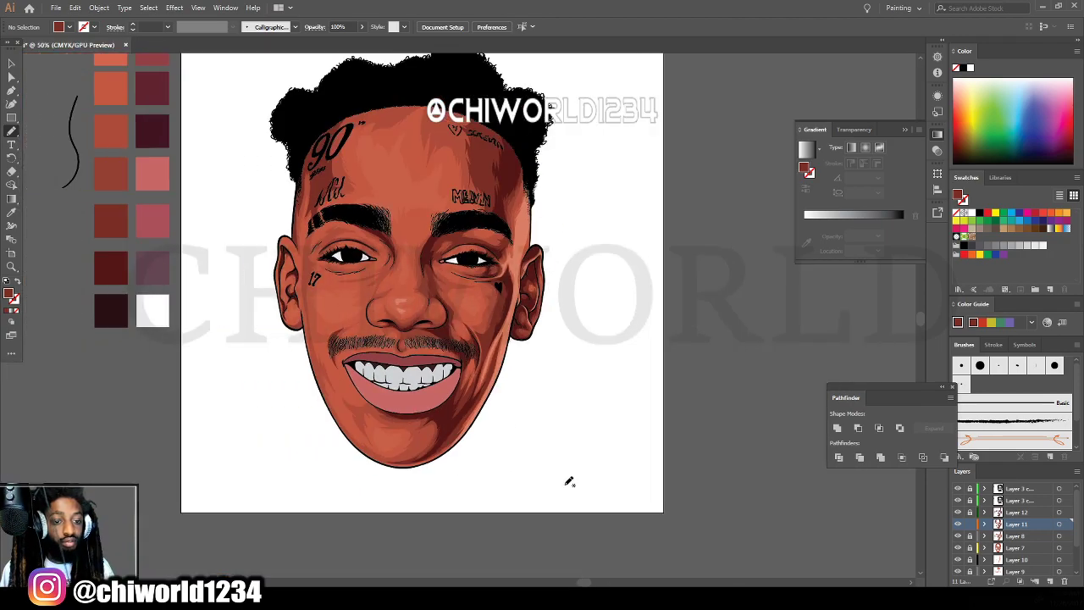
scroll(574, 469, up, 5)
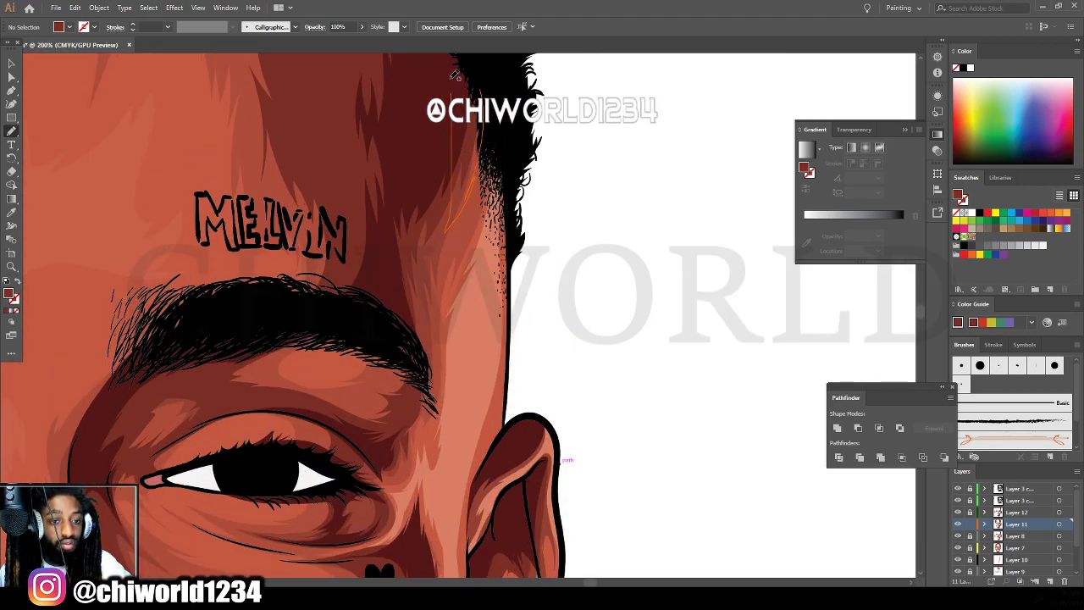
scroll(536, 179, down, 5)
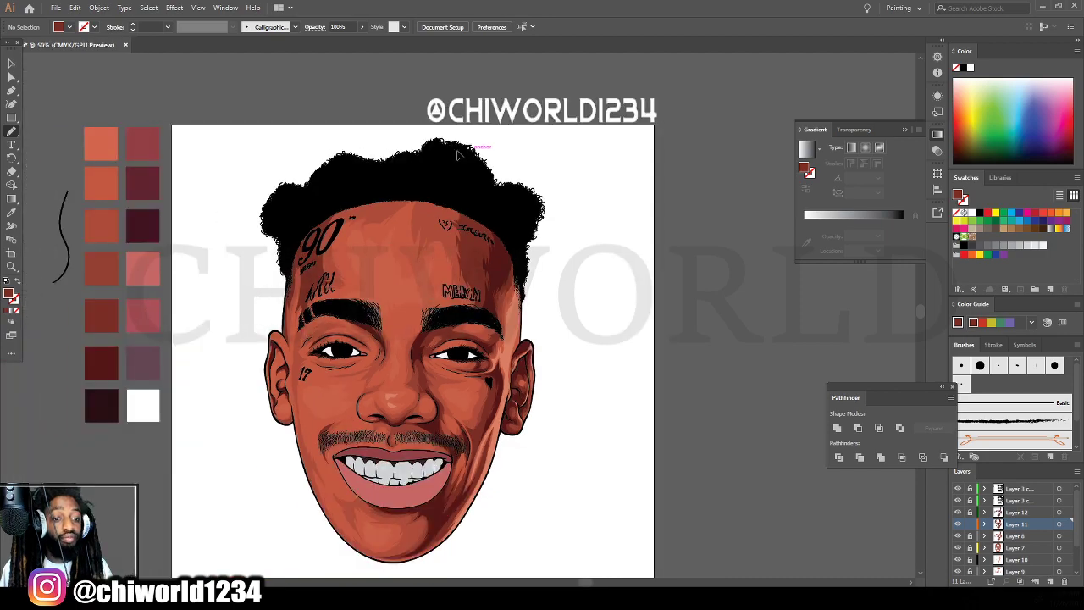
Draw jagged reddish-brown shadows on the shaded-side under-eye bag, at its outer corner and along the lower crease line.
scroll(458, 318, up, 1)
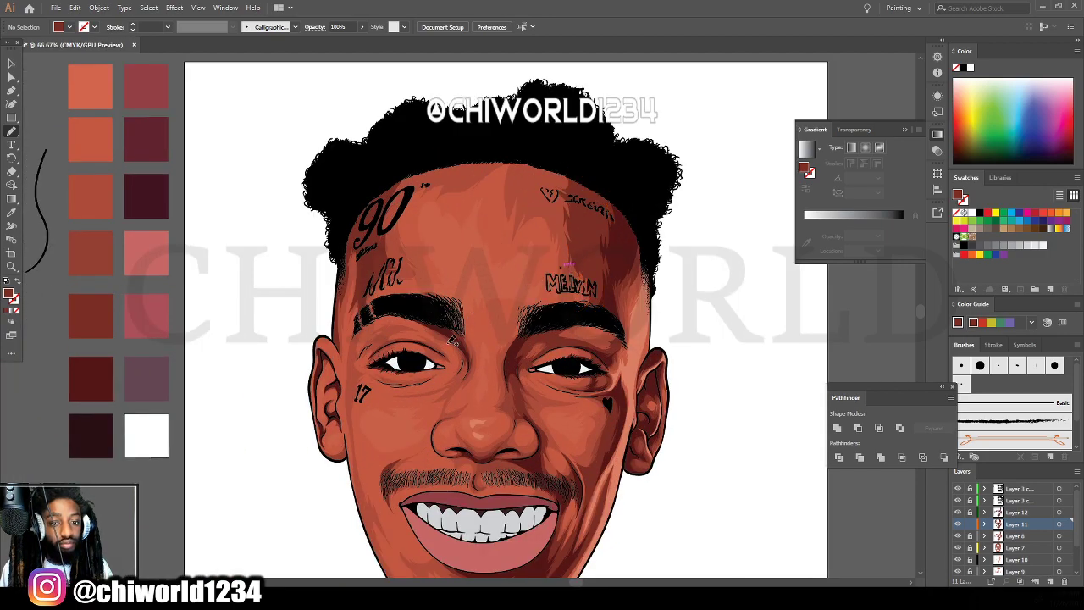
scroll(458, 318, up, 1)
scroll(458, 318, down, 1)
scroll(456, 313, up, 1)
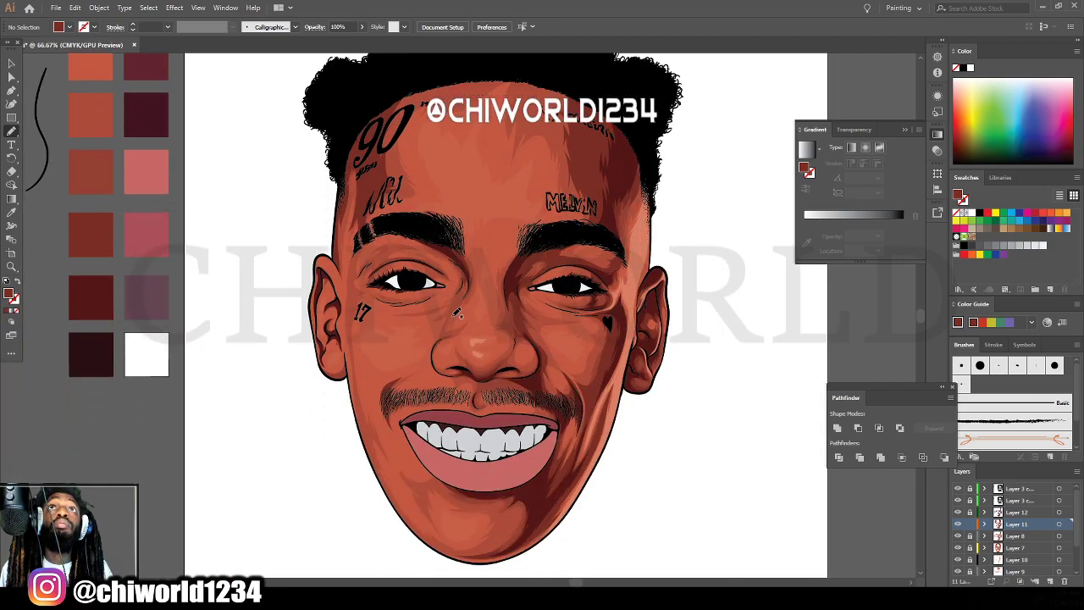
scroll(503, 325, down, 1)
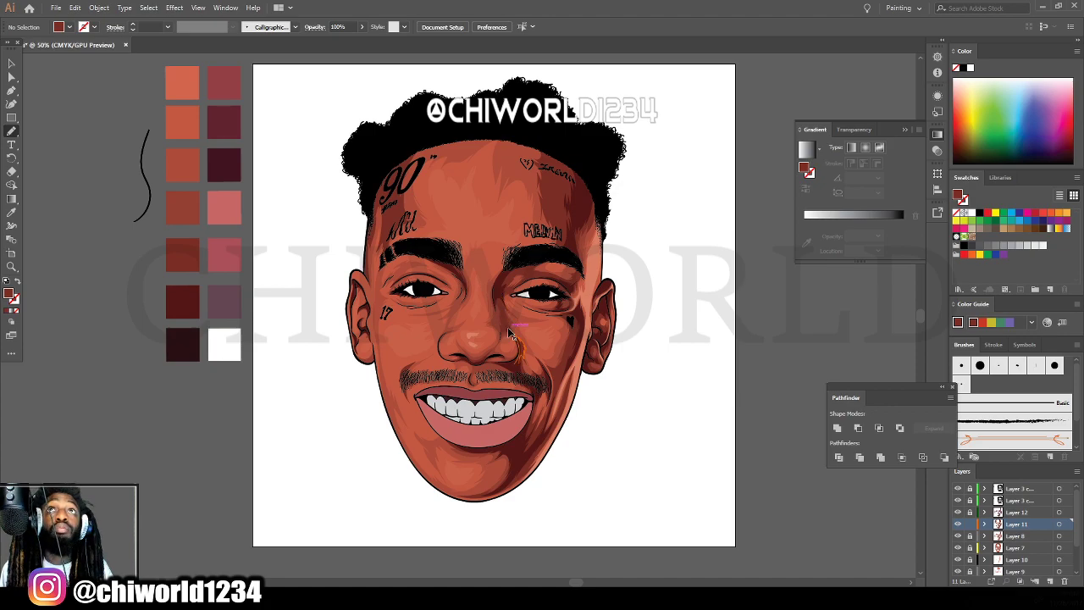
scroll(508, 331, up, 3)
scroll(508, 330, up, 1)
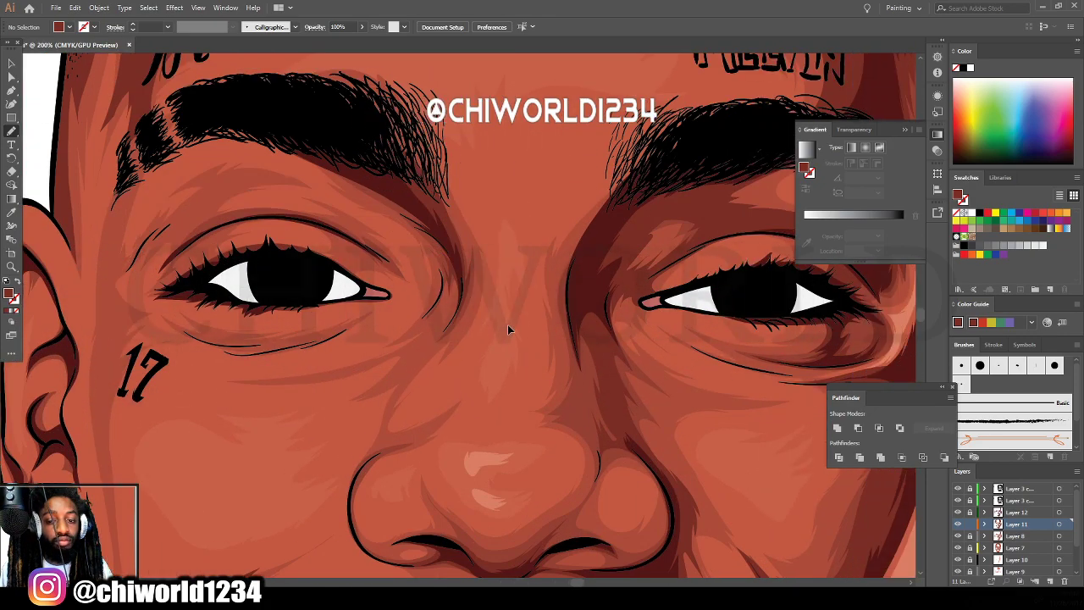
scroll(508, 329, right, 6)
scroll(517, 317, up, 2)
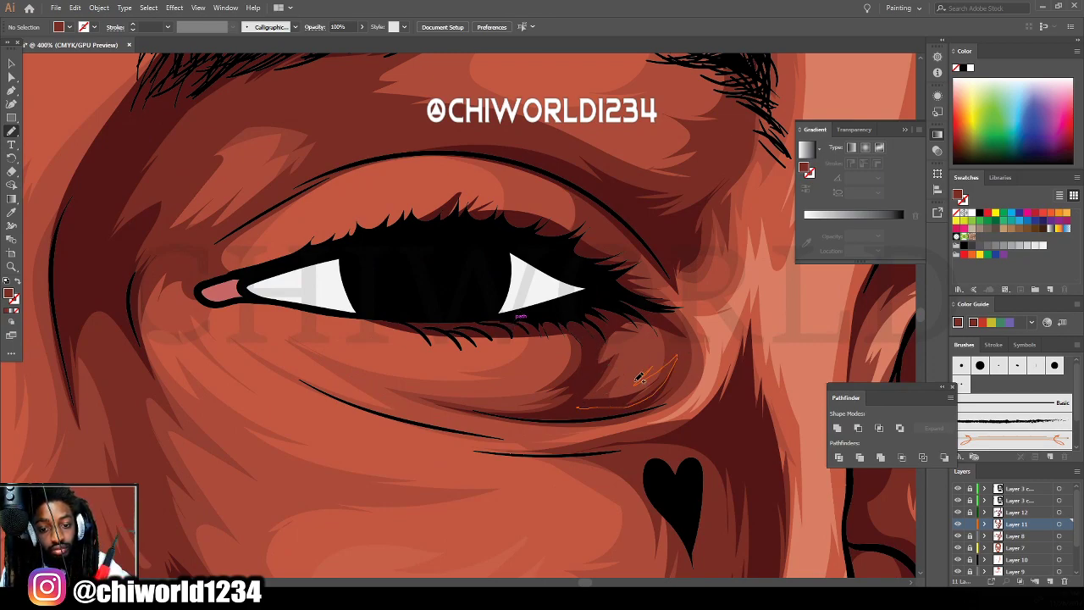
mouse_move(590, 387)
mouse_down()
mouse_move(514, 410)
mouse_move(448, 404)
mouse_up()
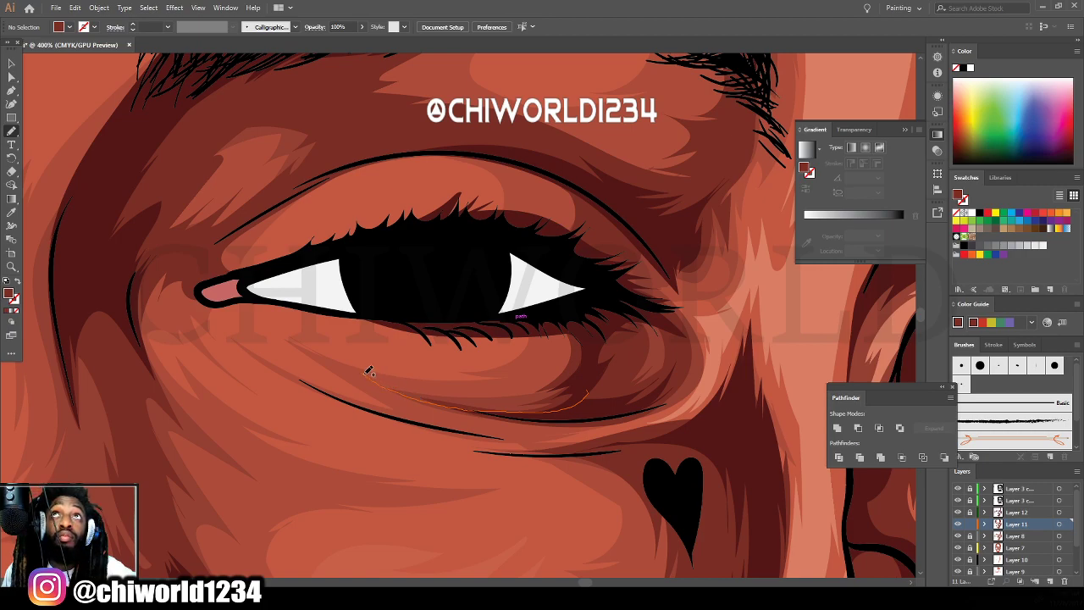
mouse_move(549, 348)
mouse_down()
mouse_move(531, 312)
mouse_move(591, 388)
mouse_up()
key(ctrl+minus)
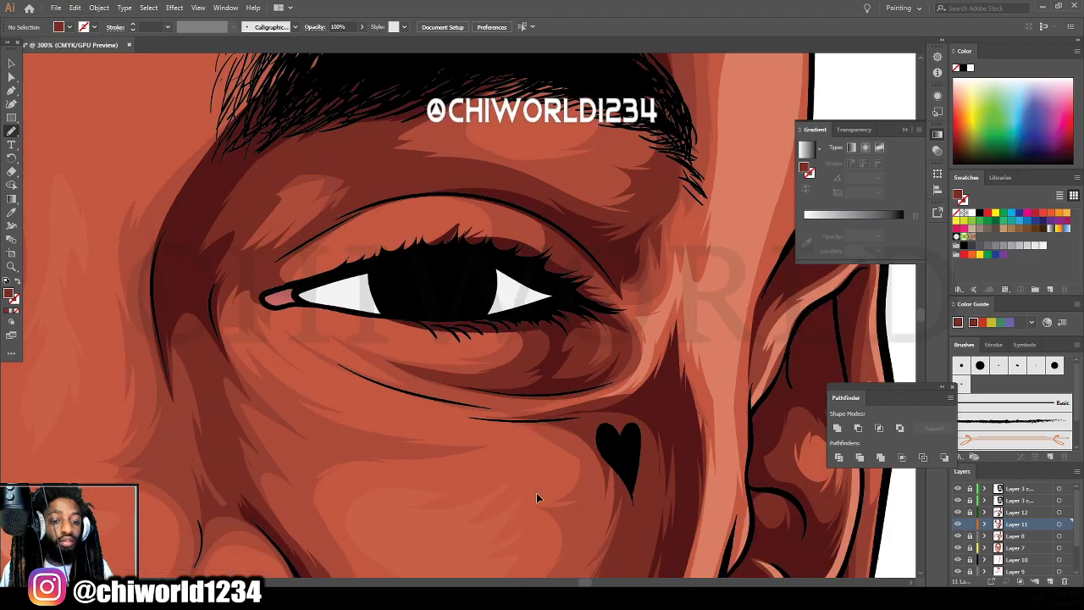
Draw reddish-brown shadows on the shaded-side upper eyelid and from the eye's inner corner down onto the cheek.
key(ctrl+plus)
mouse_move(614, 260)
mouse_down()
mouse_move(557, 261)
mouse_move(550, 200)
mouse_move(510, 156)
mouse_move(613, 261)
mouse_up()
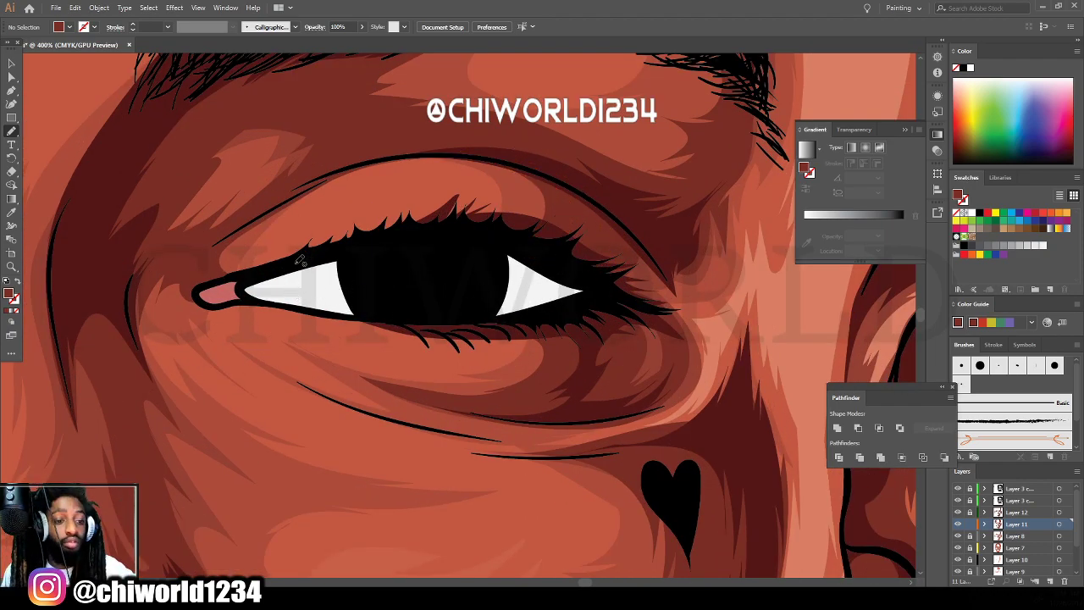
drag(332, 258, 260, 271)
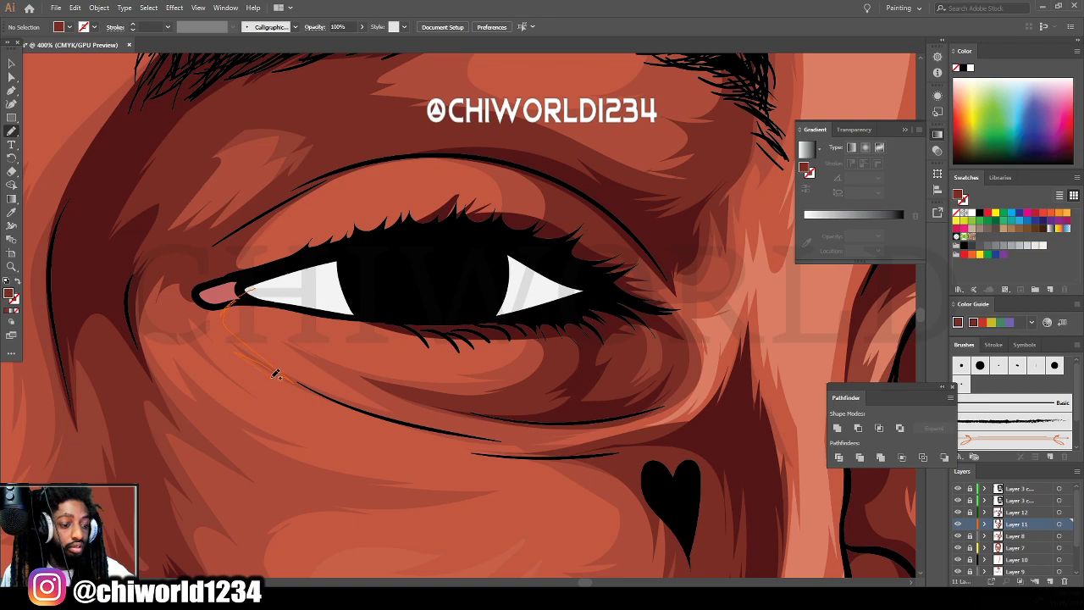
mouse_move(356, 513)
mouse_down()
mouse_move(198, 435)
mouse_move(133, 358)
mouse_move(131, 314)
mouse_move(205, 262)
mouse_move(249, 288)
mouse_up()
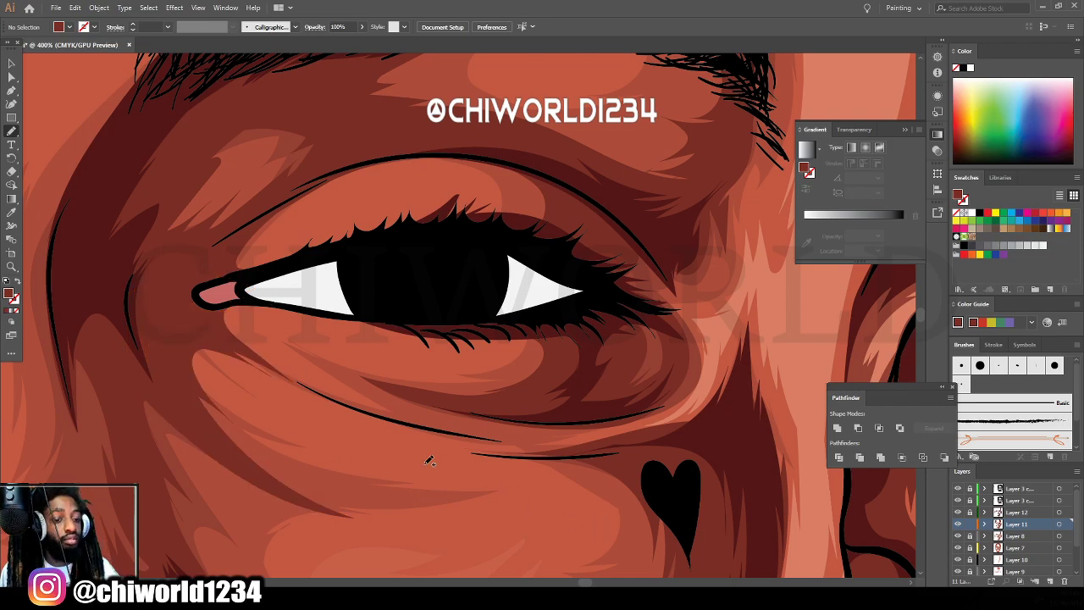
Draw reddish-brown shadows along the lit-side eye's upper lid and outer corner, and along the crease lines beneath that eye.
key(ctrl+minus)
key(ctrl+minus)
key(ctrl+minus)
key(ctrl+minus)
key(ctrl+minus)
key(ctrl+minus)
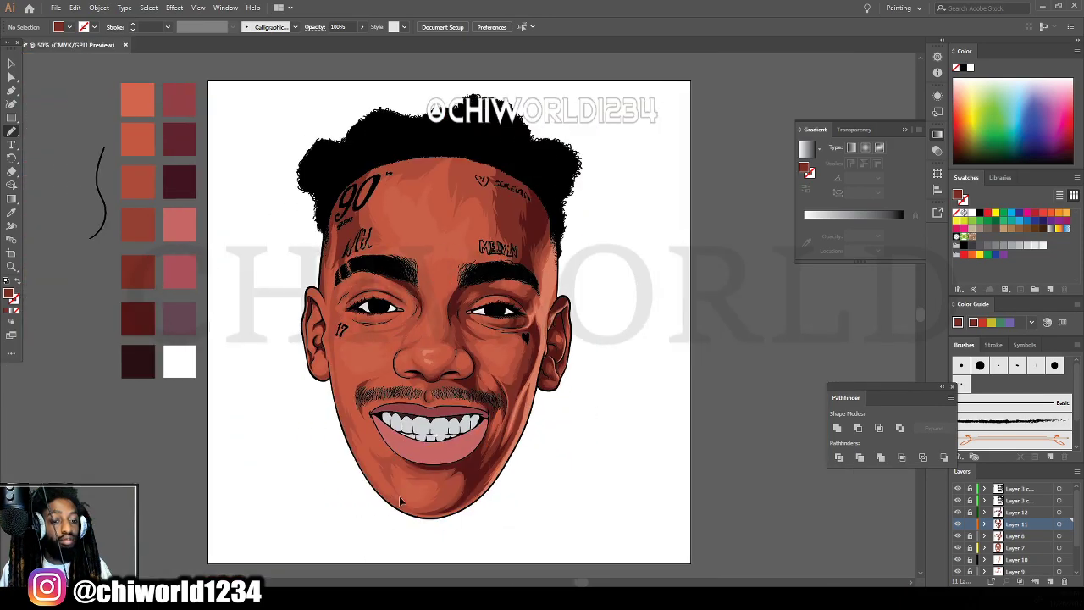
key(ctrl+plus)
key(ctrl+plus)
key(ctrl+plus)
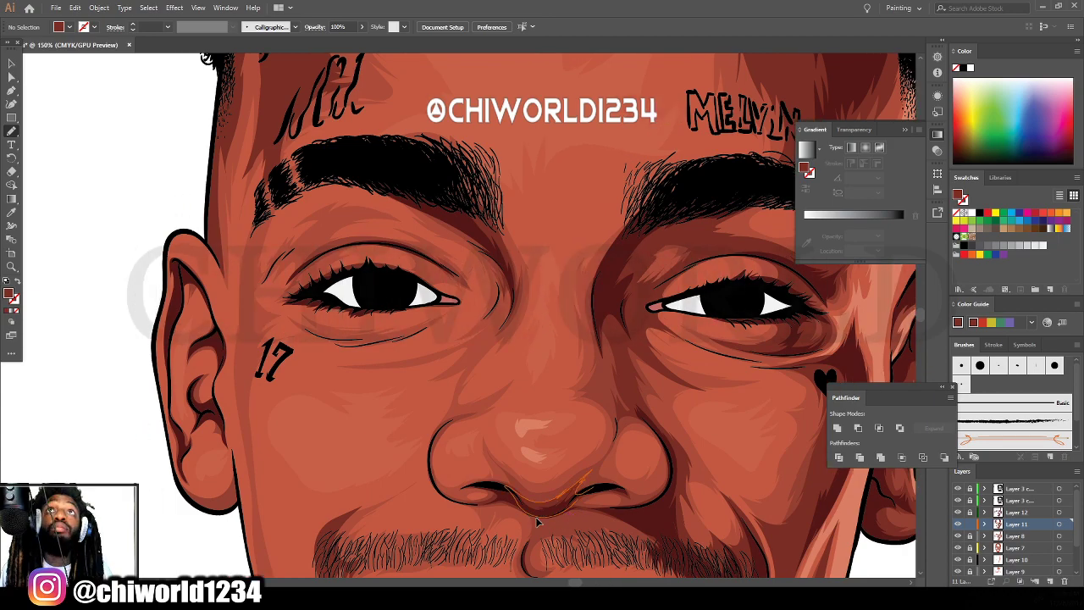
scroll(536, 522, left, 10)
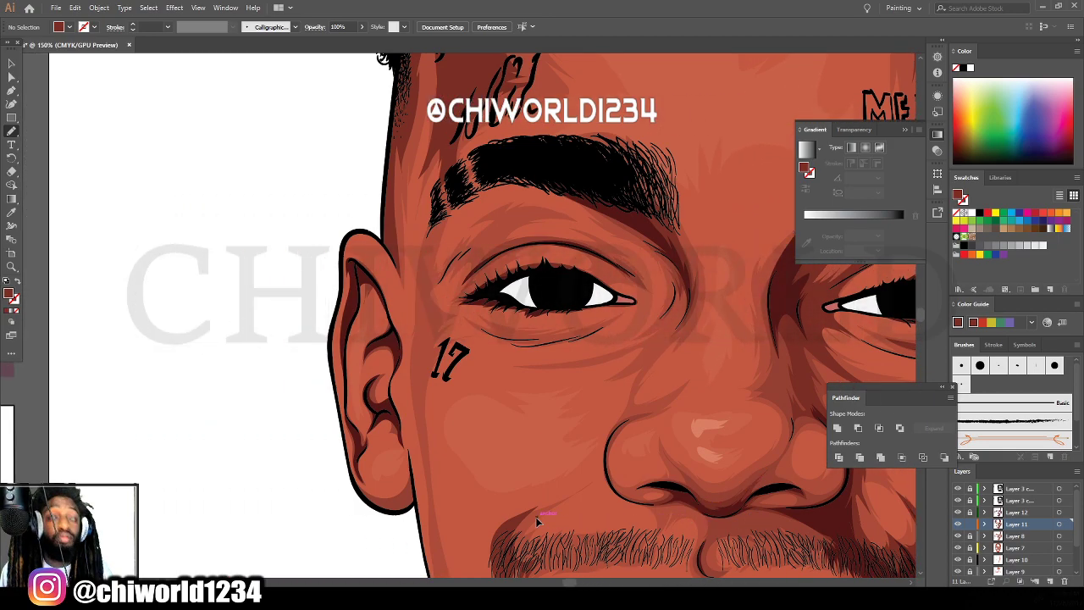
key(ctrl+plus)
key(ctrl+plus)
key(ctrl+plus)
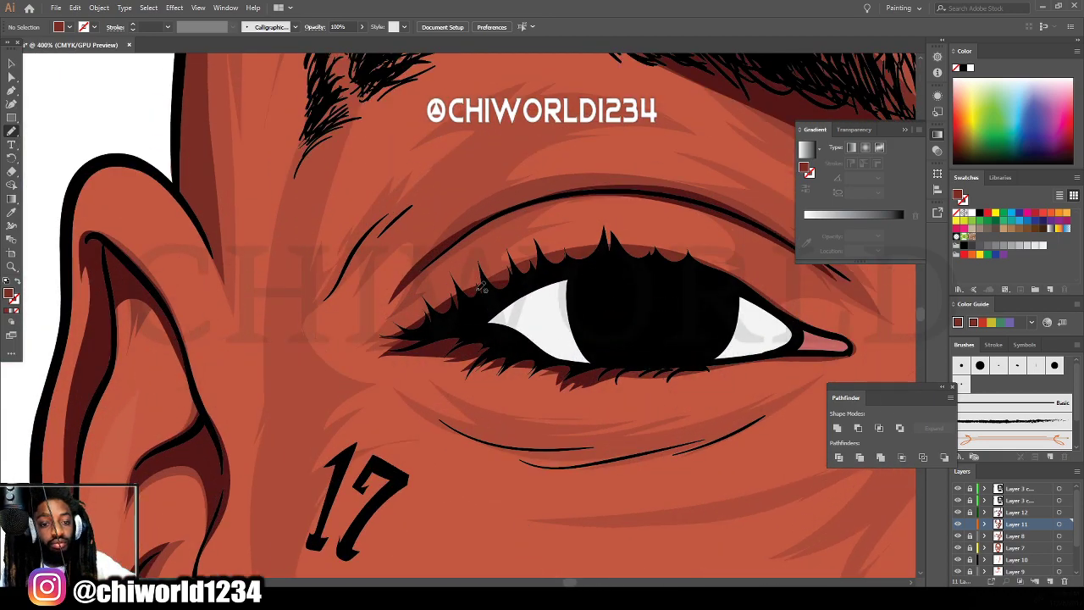
mouse_move(439, 325)
mouse_down()
mouse_move(539, 275)
mouse_move(468, 296)
mouse_move(484, 275)
mouse_move(483, 243)
mouse_move(581, 200)
mouse_move(656, 185)
mouse_move(578, 188)
mouse_move(447, 246)
mouse_move(389, 307)
mouse_up()
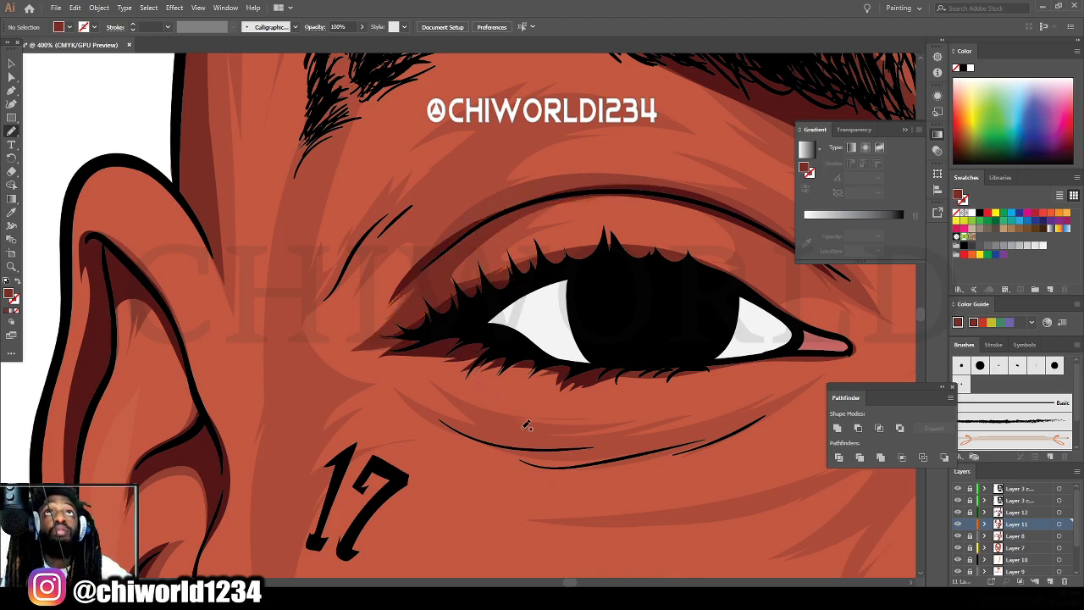
mouse_move(497, 447)
mouse_down()
mouse_move(645, 455)
mouse_move(715, 433)
mouse_move(588, 442)
mouse_move(607, 435)
mouse_move(500, 427)
mouse_up()
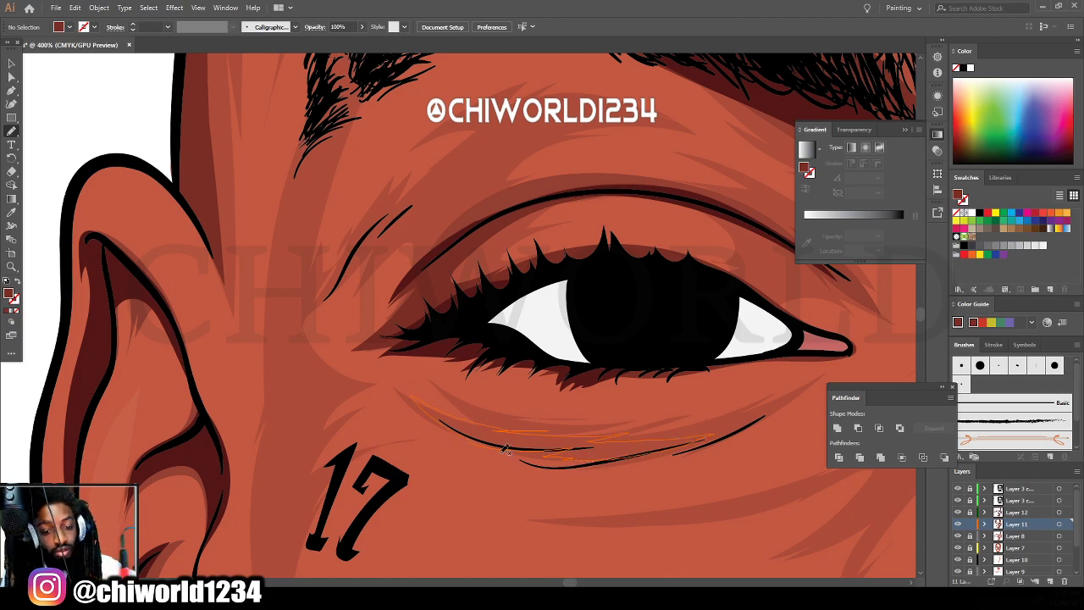
Draw reddish-brown shadows from the lit-side temple past the eyebrow tail to the outer eye corner, and along the face edge above the ear.
scroll(748, 557, down, 7)
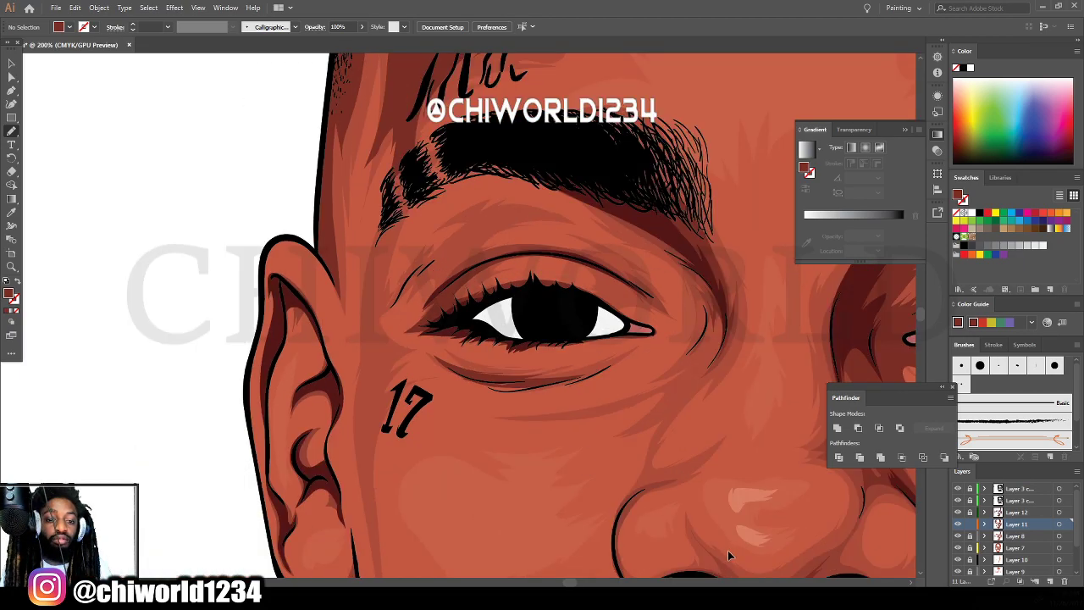
scroll(684, 512, up, 2)
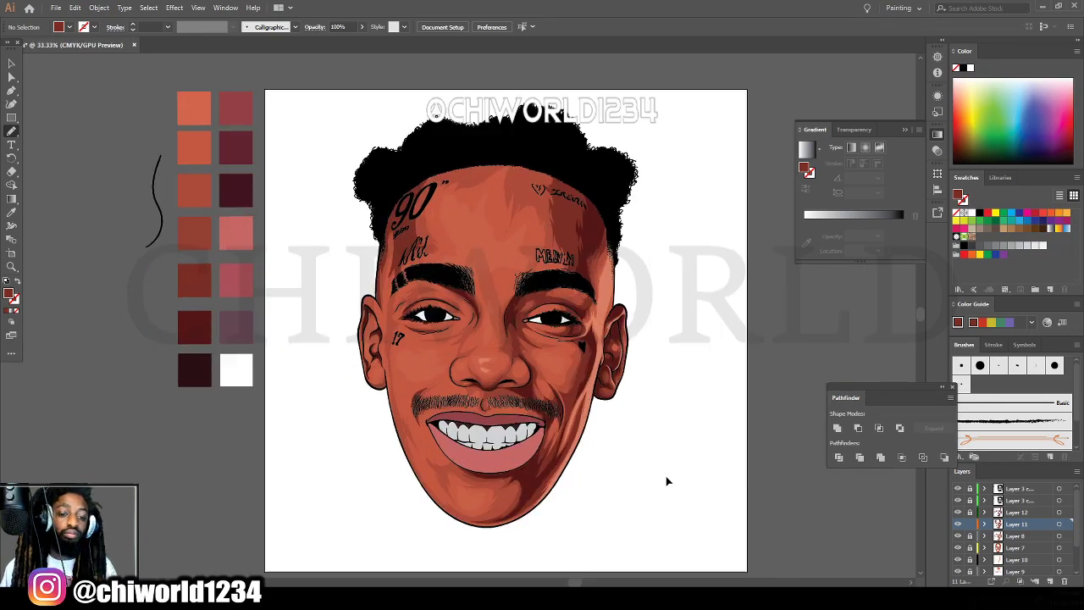
scroll(653, 465, up, 1)
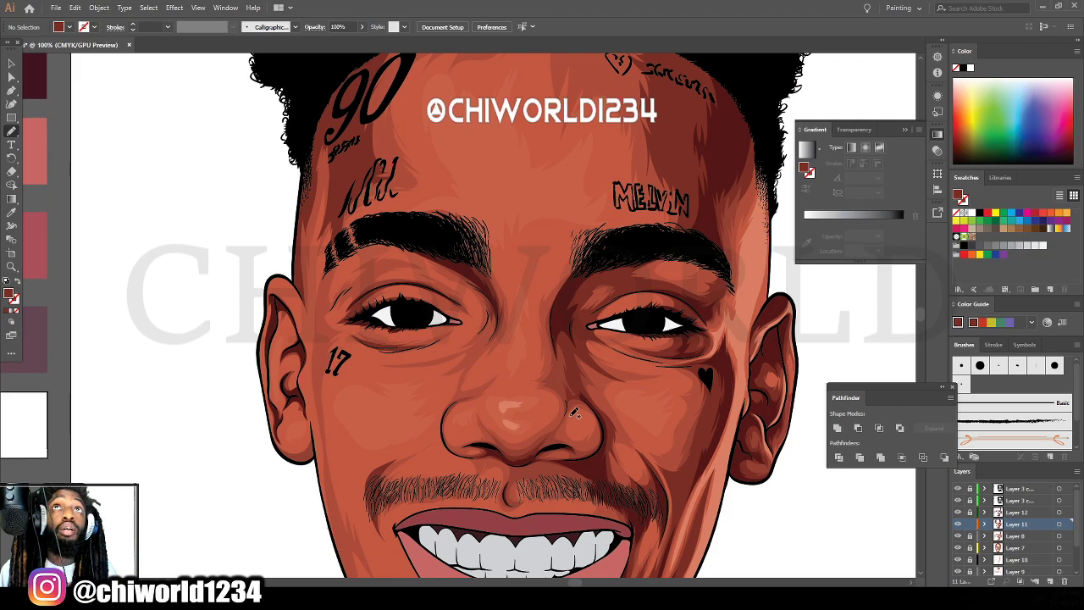
scroll(559, 412, down, 1)
key(ctrl+plus)
scroll(543, 413, left, 1)
scroll(544, 413, up, 3)
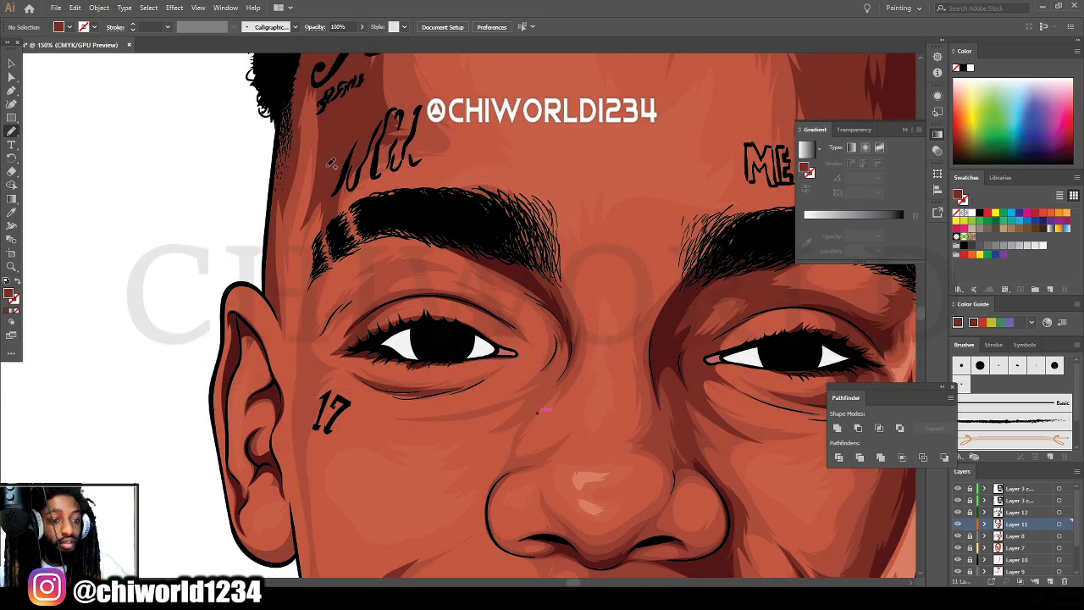
drag(330, 178, 324, 254)
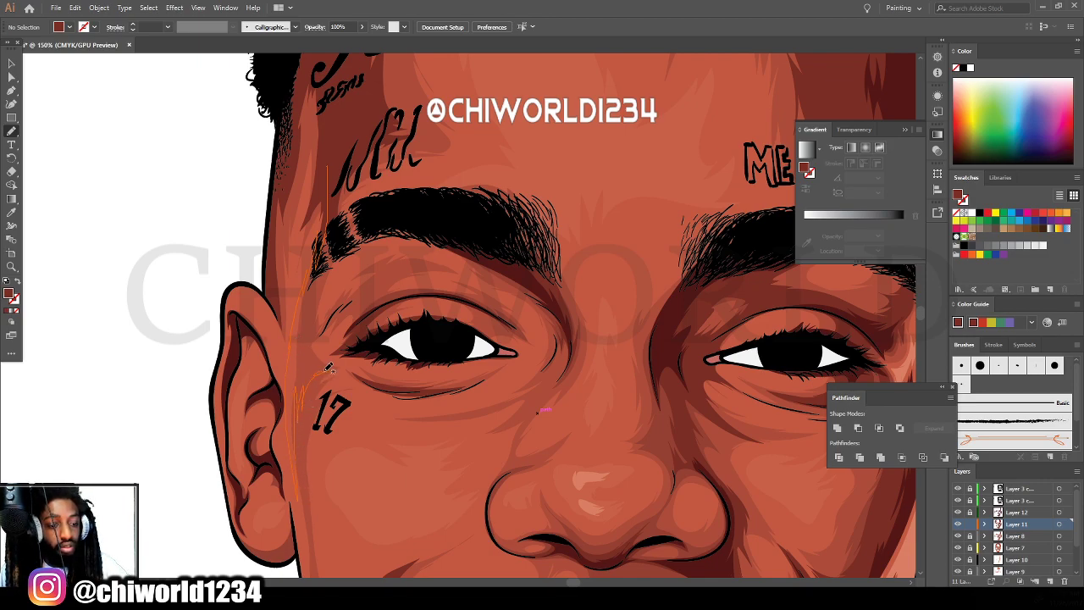
mouse_move(381, 378)
mouse_down()
mouse_move(362, 359)
mouse_move(369, 325)
mouse_move(333, 331)
mouse_move(374, 278)
mouse_move(320, 322)
mouse_move(332, 303)
mouse_move(314, 309)
mouse_move(329, 167)
mouse_up()
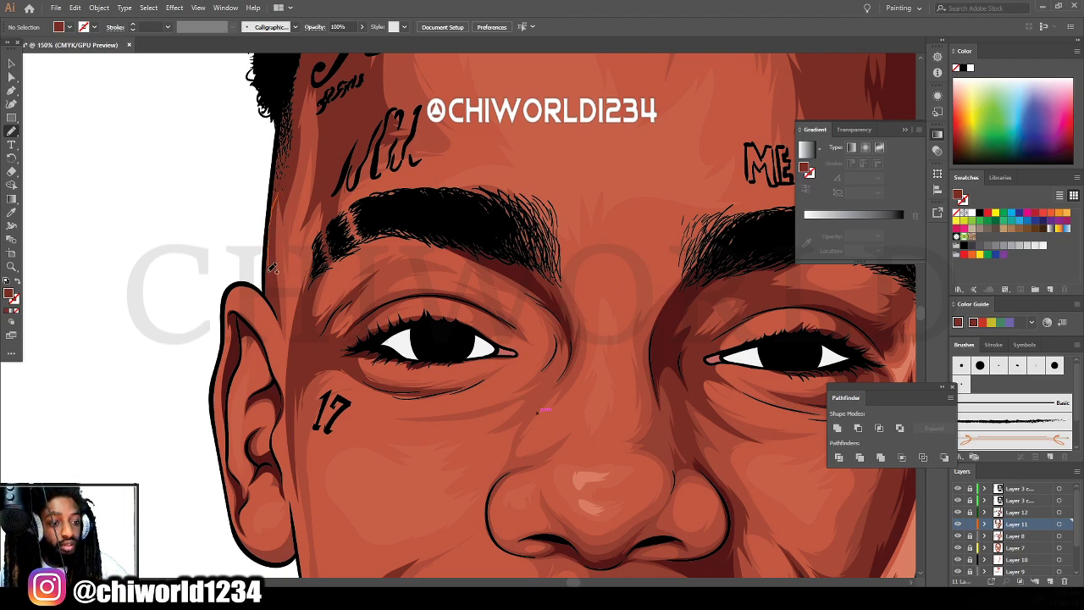
mouse_move(288, 345)
mouse_down()
mouse_move(305, 127)
mouse_move(288, 140)
mouse_up()
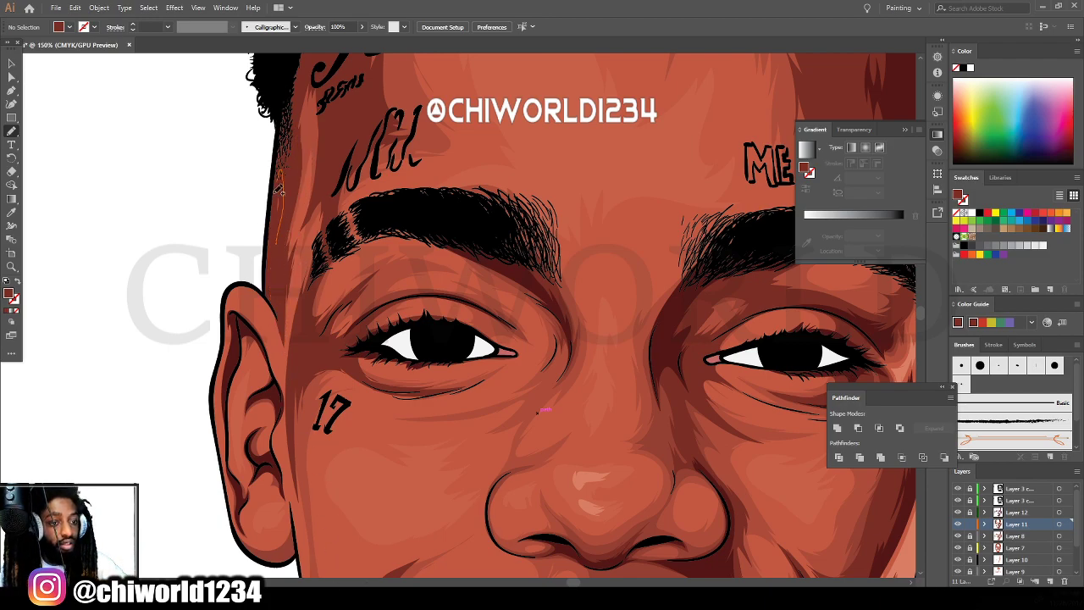
Draw a thin jagged reddish-brown shadow along the lit-side cheek edge, from below the earlobe down past the mouth corner.
key(ctrl+minus)
key(ctrl+minus)
key(ctrl+minus)
key(ctrl+minus)
key(ctrl+minus)
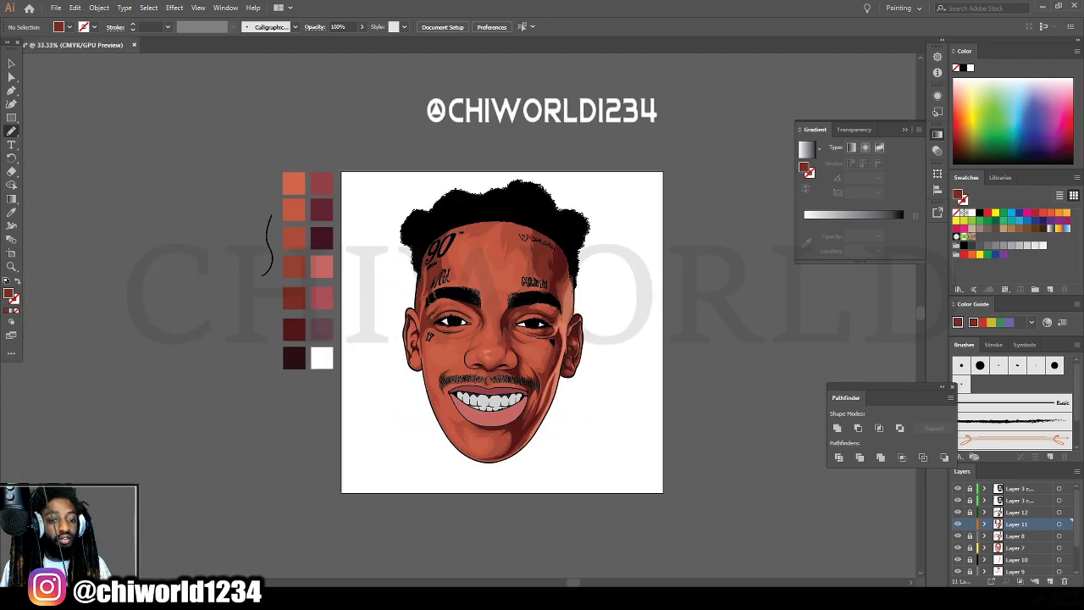
key(ctrl+plus)
key(ctrl+plus)
key(ctrl+plus)
key(ctrl+plus)
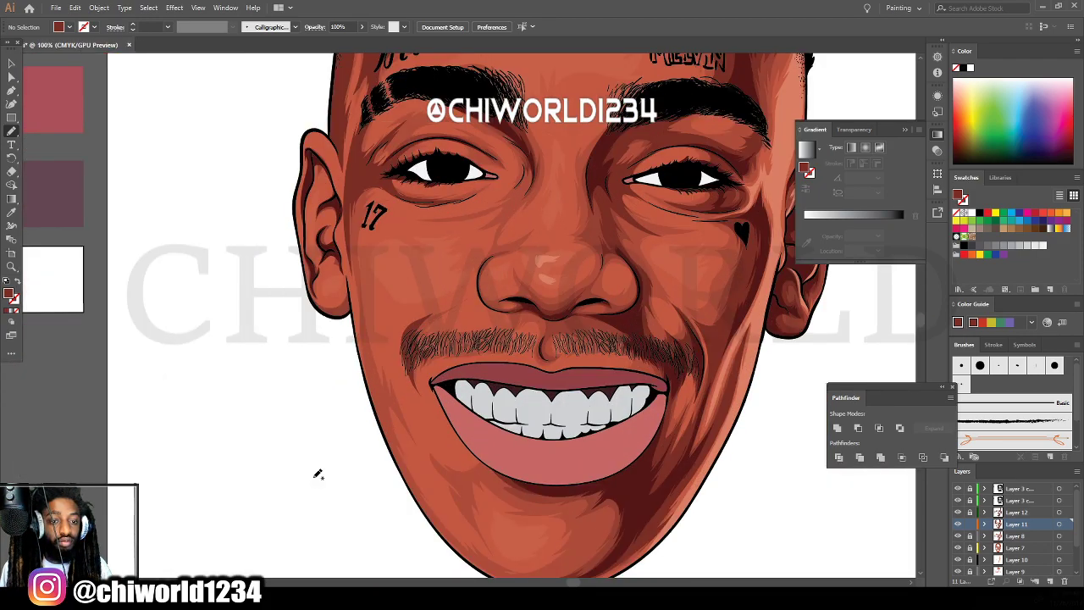
scroll(357, 326, down, 1)
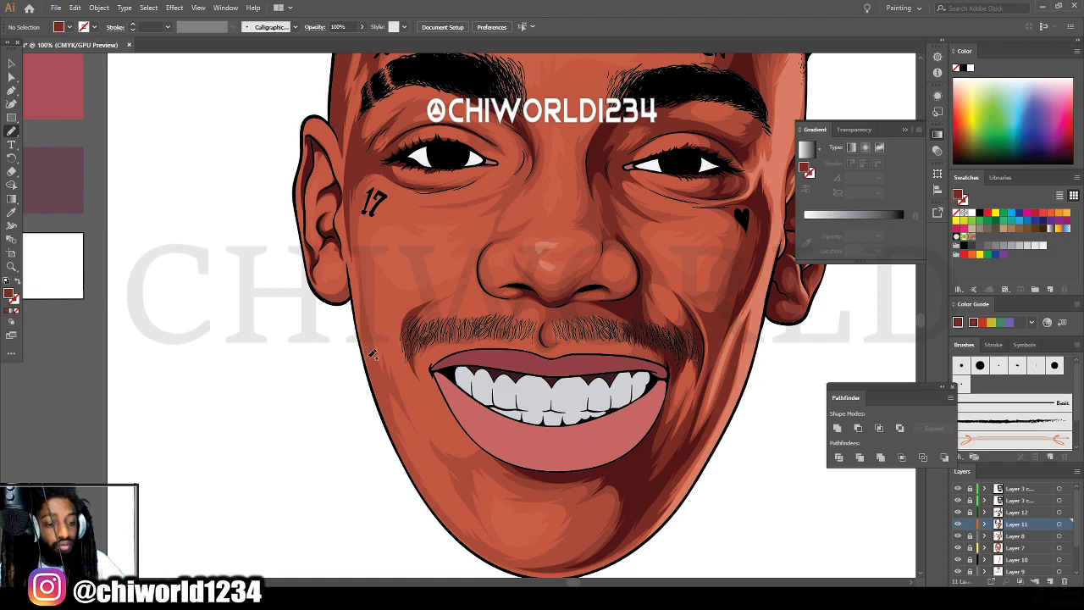
scroll(448, 477, down, 1)
key(ctrl+plus)
key(ctrl+plus)
key(ctrl+plus)
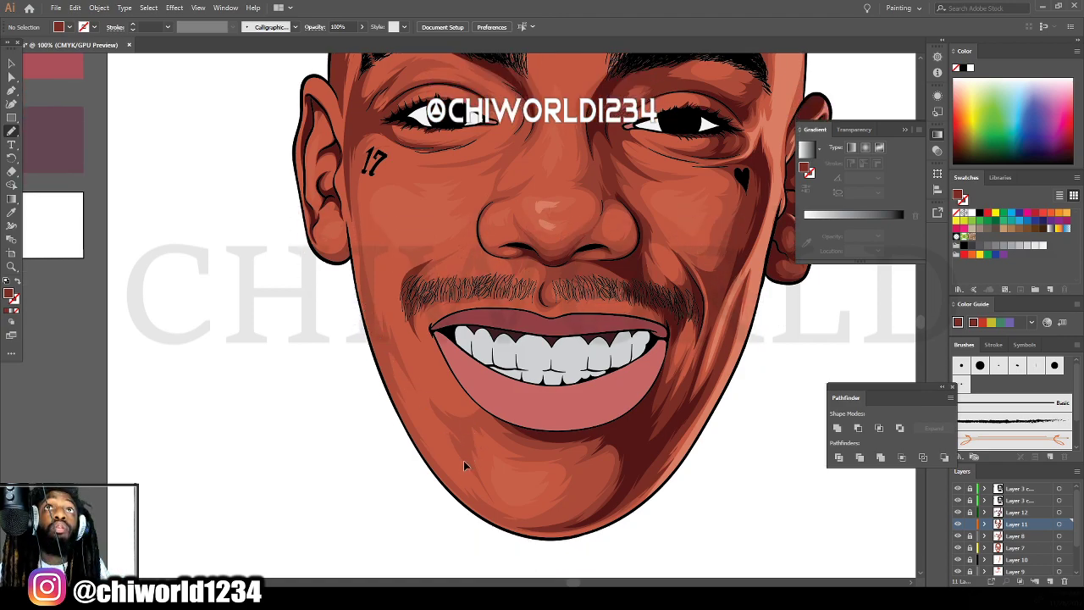
mouse_move(178, 396)
mouse_down()
mouse_move(229, 546)
mouse_move(220, 450)
mouse_move(169, 259)
mouse_move(144, 99)
mouse_move(132, 124)
mouse_move(141, 214)
mouse_move(200, 442)
mouse_up()
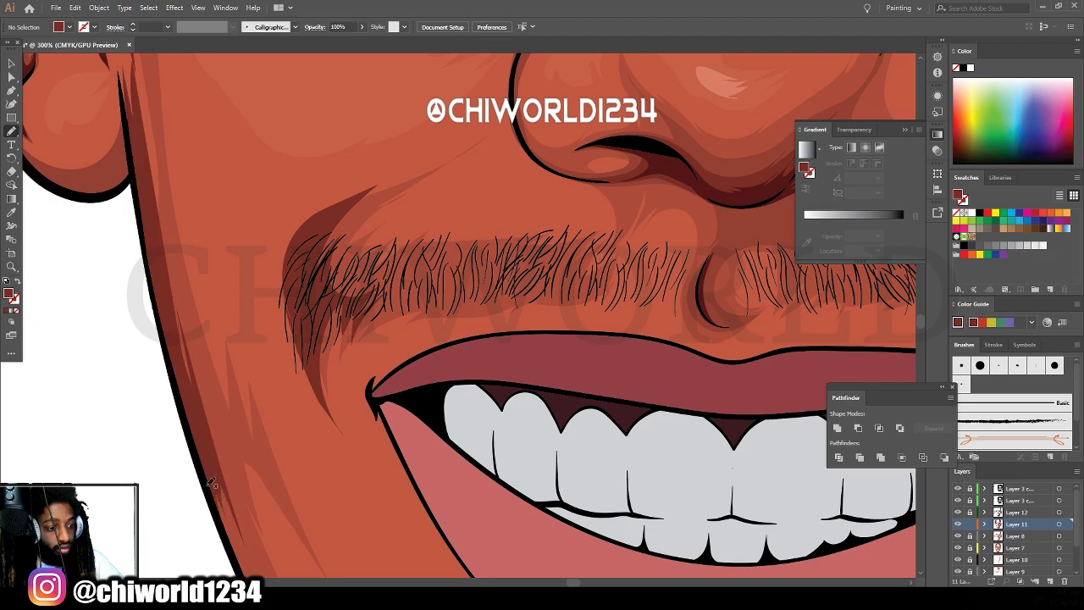
Continue the jagged reddish-brown shadow along the lit-side jaw outline and around the underside of the chin.
scroll(543, 533, down, 5)
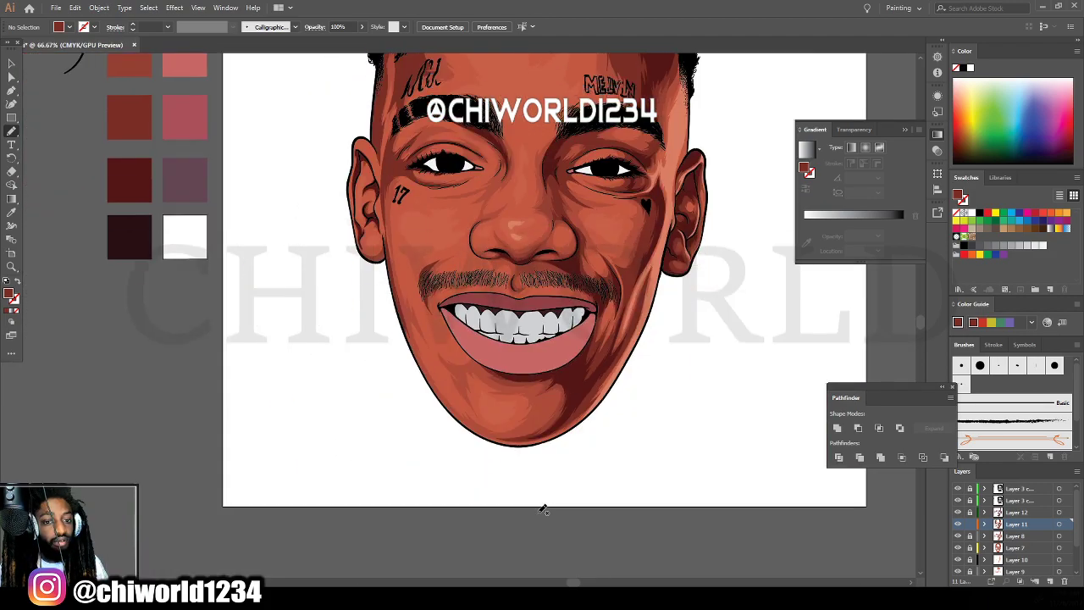
scroll(536, 495, up, 4)
scroll(535, 501, down, 2)
scroll(542, 467, up, 2)
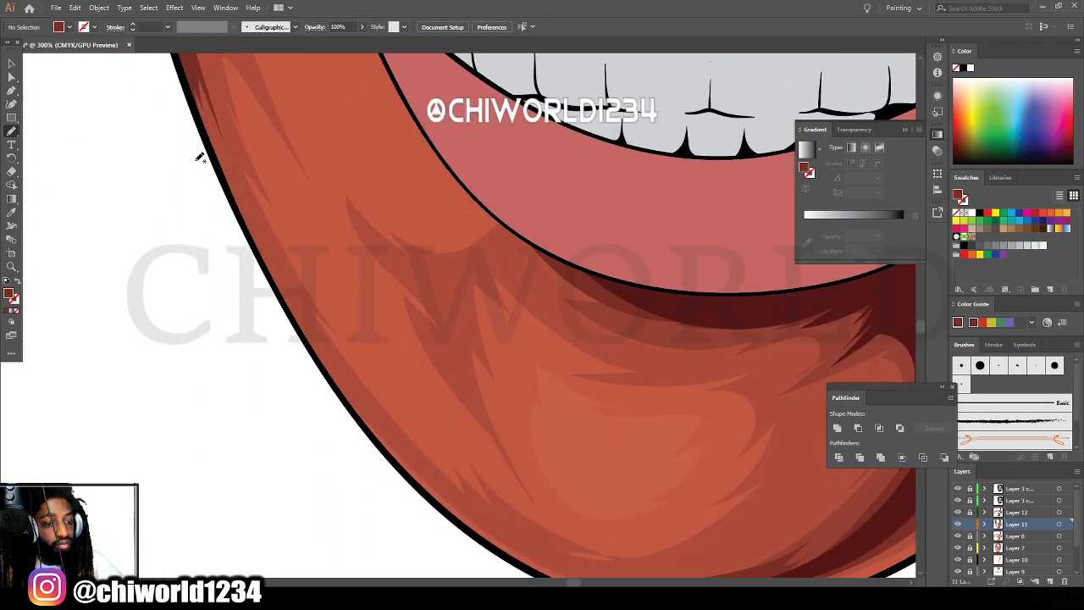
drag(210, 107, 262, 224)
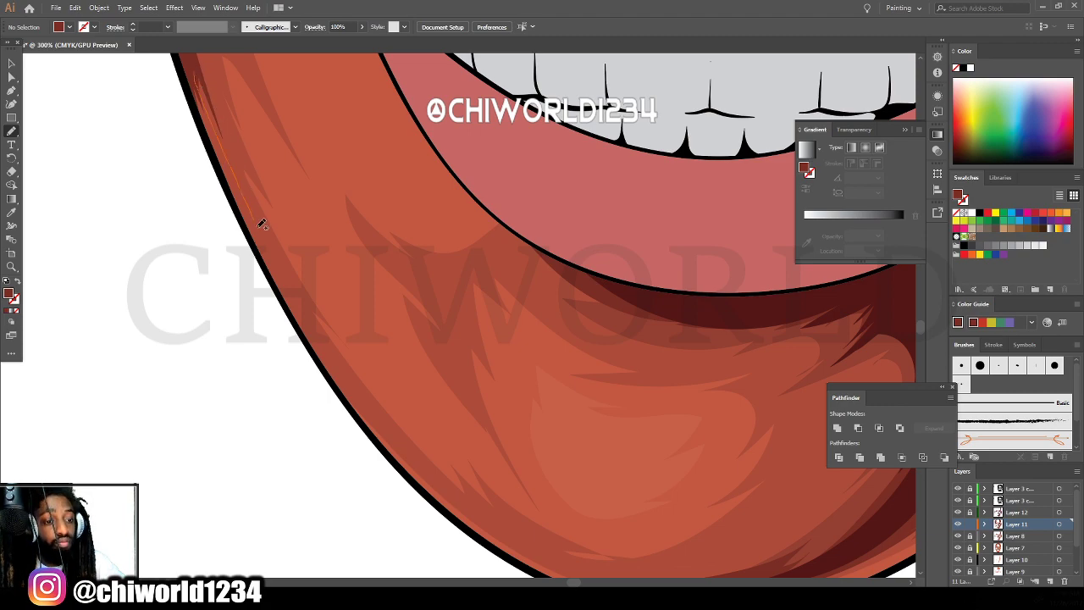
mouse_move(318, 331)
mouse_down()
mouse_move(462, 511)
mouse_move(377, 442)
mouse_move(308, 344)
mouse_move(215, 165)
mouse_move(178, 46)
mouse_up()
scroll(217, 183, down, 3)
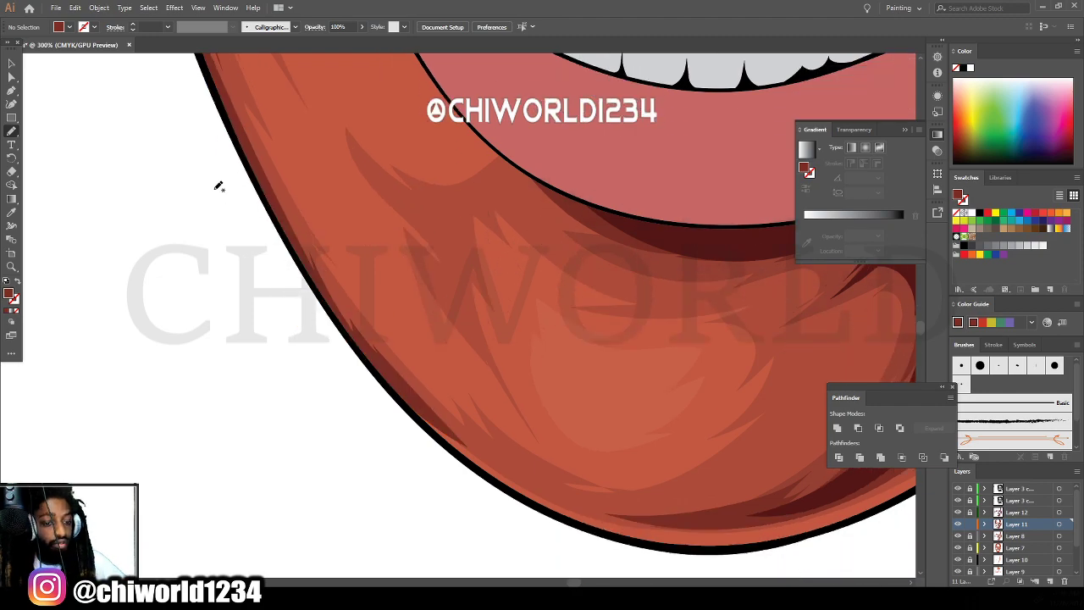
mouse_move(405, 336)
mouse_down()
mouse_move(457, 398)
mouse_move(561, 451)
mouse_up()
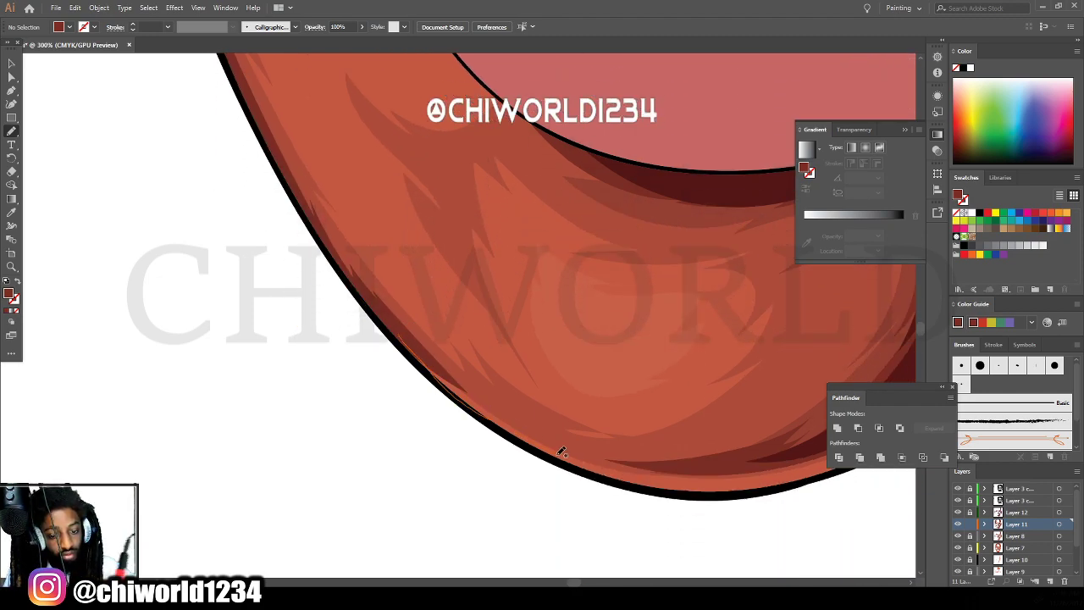
mouse_move(776, 465)
mouse_down()
mouse_move(672, 464)
mouse_move(687, 456)
mouse_move(564, 429)
mouse_move(592, 445)
mouse_move(404, 328)
mouse_up()
Examine the shading along the jaw, chin and mouth area.
key(ctrl+minus)
key(ctrl+minus)
key(ctrl+minus)
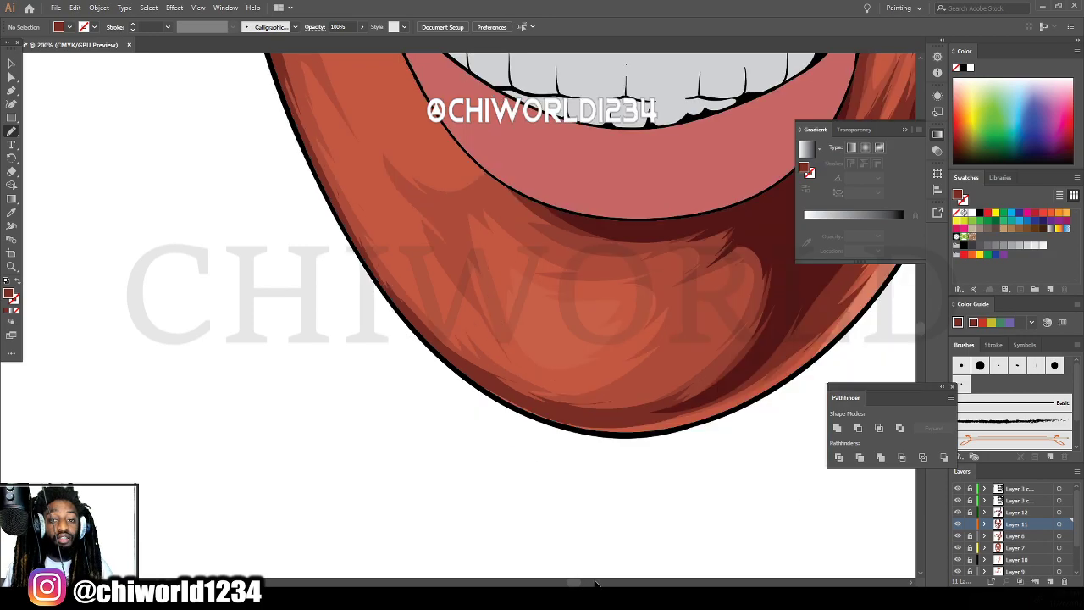
scroll(641, 568, right, 1)
scroll(645, 564, up, 2)
key(ctrl+plus)
key(ctrl+plus)
scroll(669, 550, down, 1)
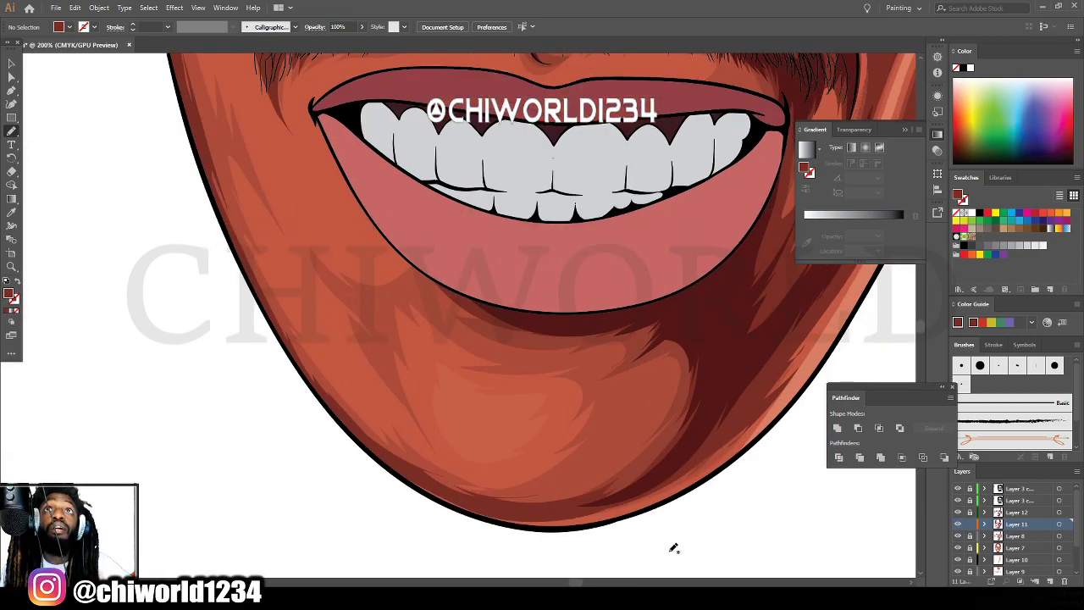
Draw a jagged reddish-brown shadow from the underside of the chin up its shaded side and beneath the lower lip.
mouse_move(690, 441)
mouse_down()
mouse_move(638, 490)
mouse_move(506, 505)
mouse_up()
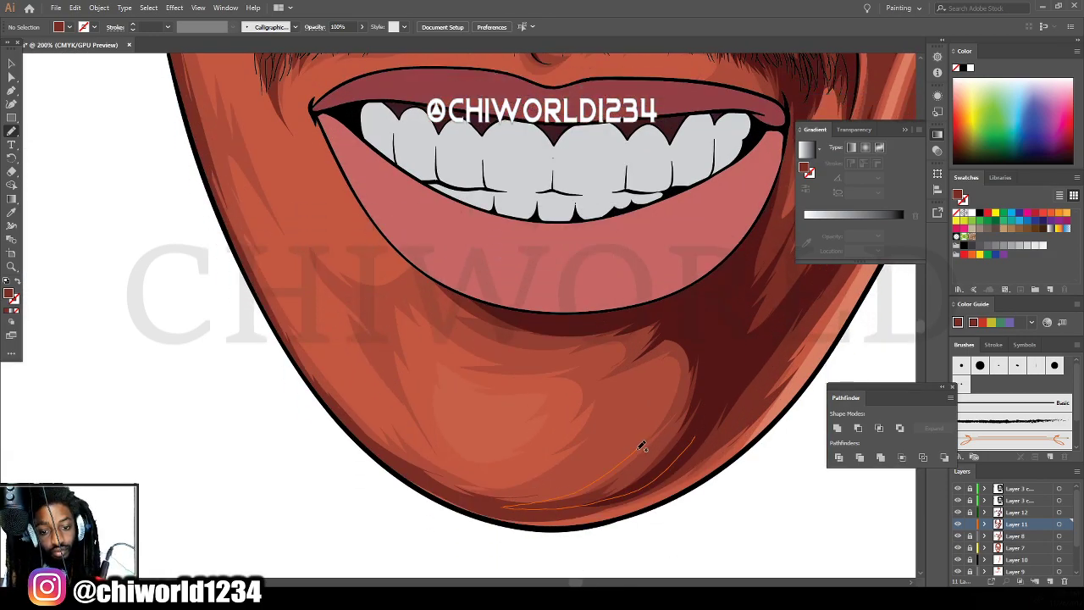
drag(622, 429, 651, 360)
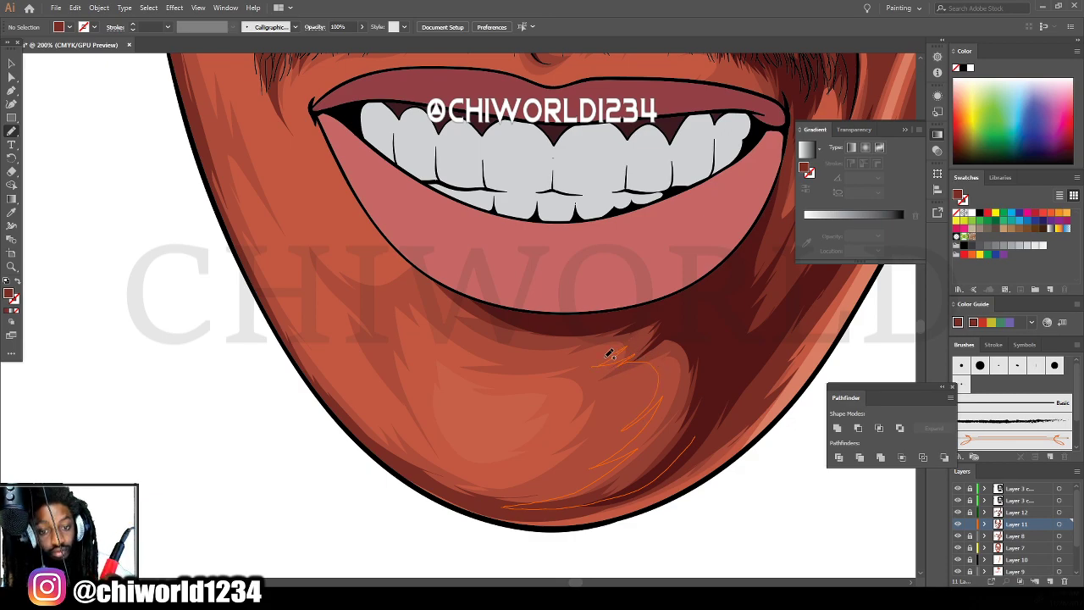
drag(547, 355, 514, 348)
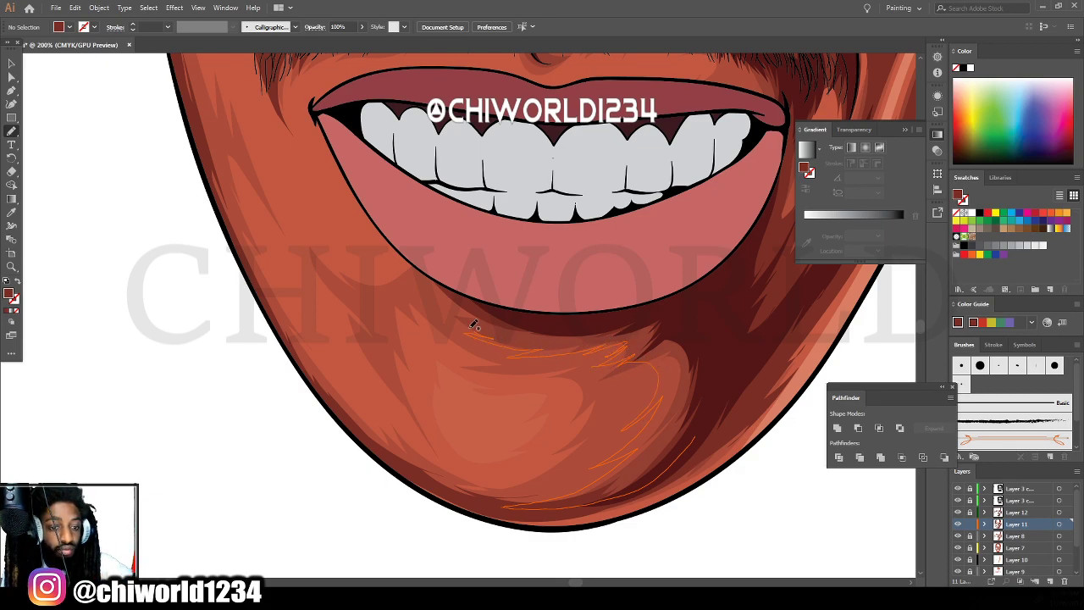
mouse_move(572, 279)
mouse_down()
mouse_move(704, 303)
mouse_move(695, 437)
mouse_up()
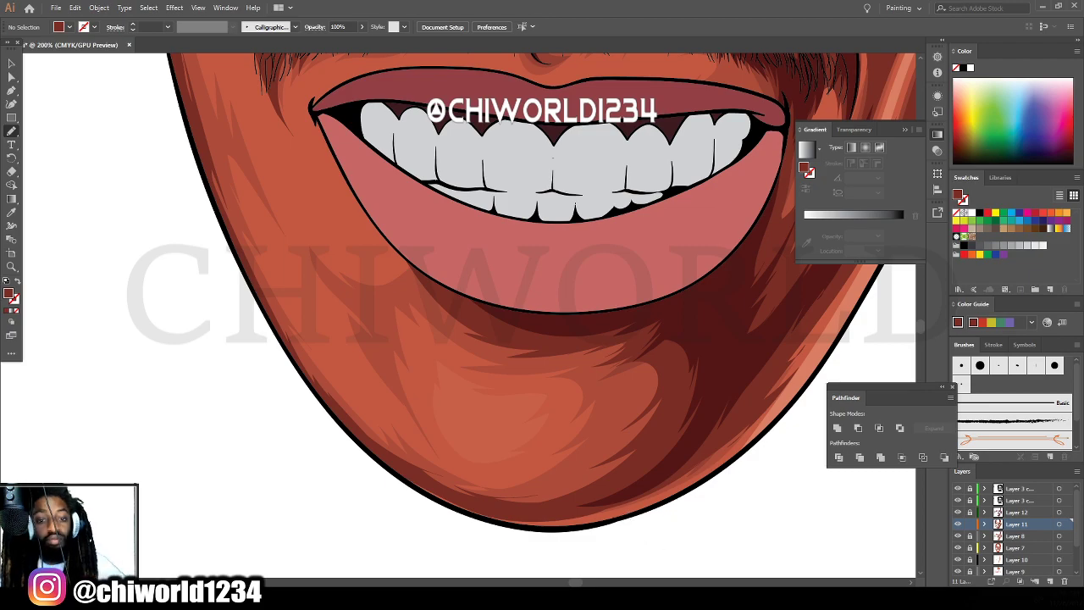
Draw a jagged reddish-brown shadow from the shaded-side cheek fold around the mouth corner and through the moustache to under the nose.
scroll(709, 530, down, 5)
scroll(694, 515, up, 5)
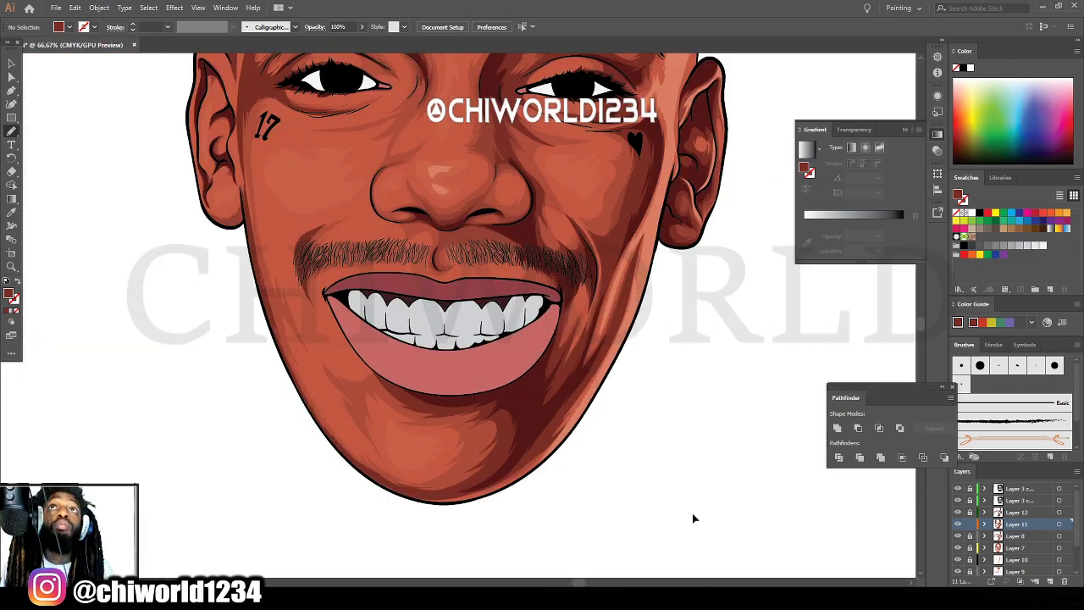
scroll(693, 518, up, 3)
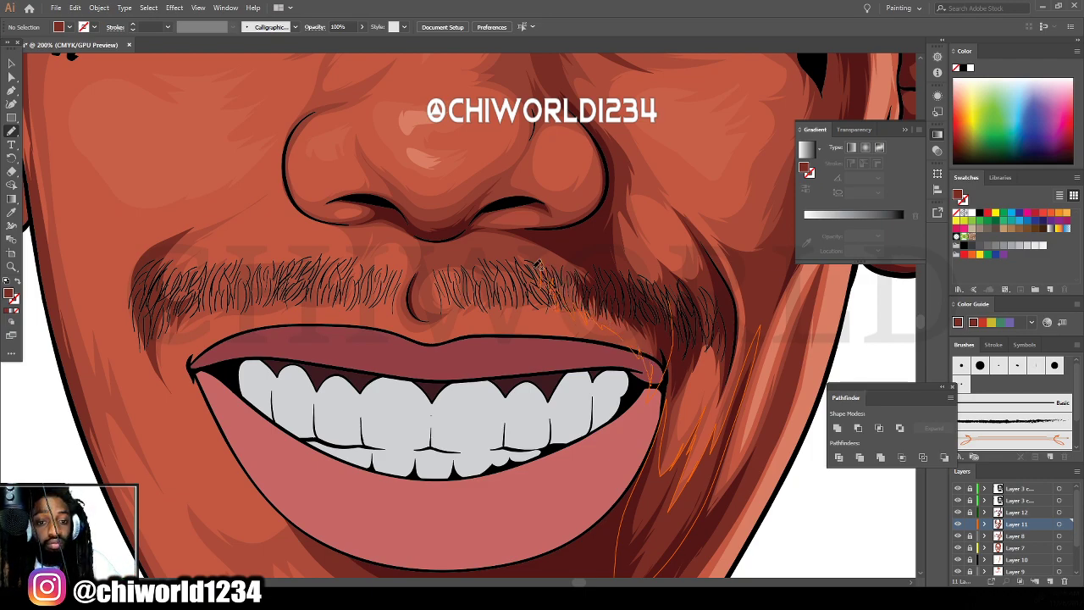
mouse_move(453, 236)
mouse_down()
mouse_move(494, 230)
mouse_move(568, 244)
mouse_move(669, 306)
mouse_up()
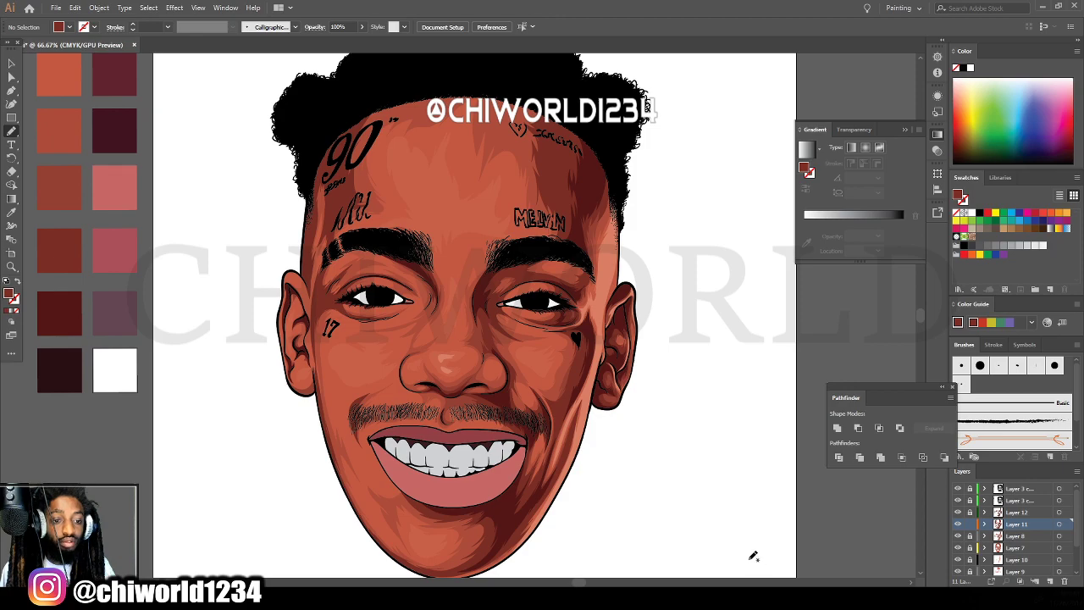
Draw a jagged reddish-brown shadow around the inner corner of the lit-side eye, from the under-eye creases up to the eyebrow.
scroll(722, 550, up, 1)
key(ctrl+plus)
key(ctrl+plus)
key(ctrl+plus)
key(ctrl+plus)
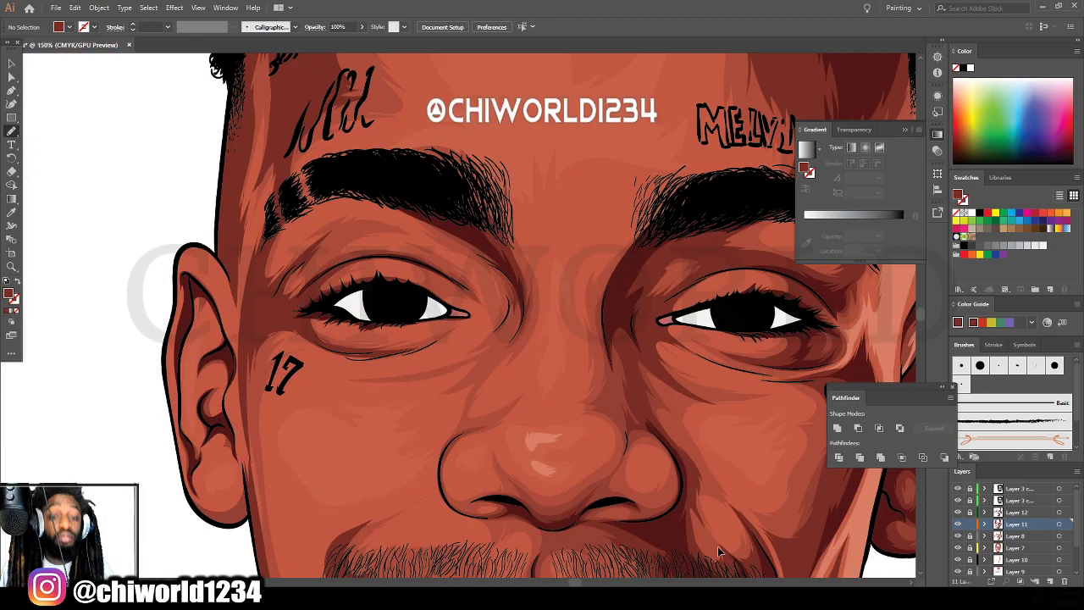
scroll(723, 543, up, 1)
mouse_move(533, 240)
mouse_down()
mouse_move(556, 305)
mouse_move(573, 288)
mouse_move(561, 361)
mouse_up()
mouse_move(508, 418)
mouse_down()
mouse_move(530, 390)
mouse_move(549, 302)
mouse_up()
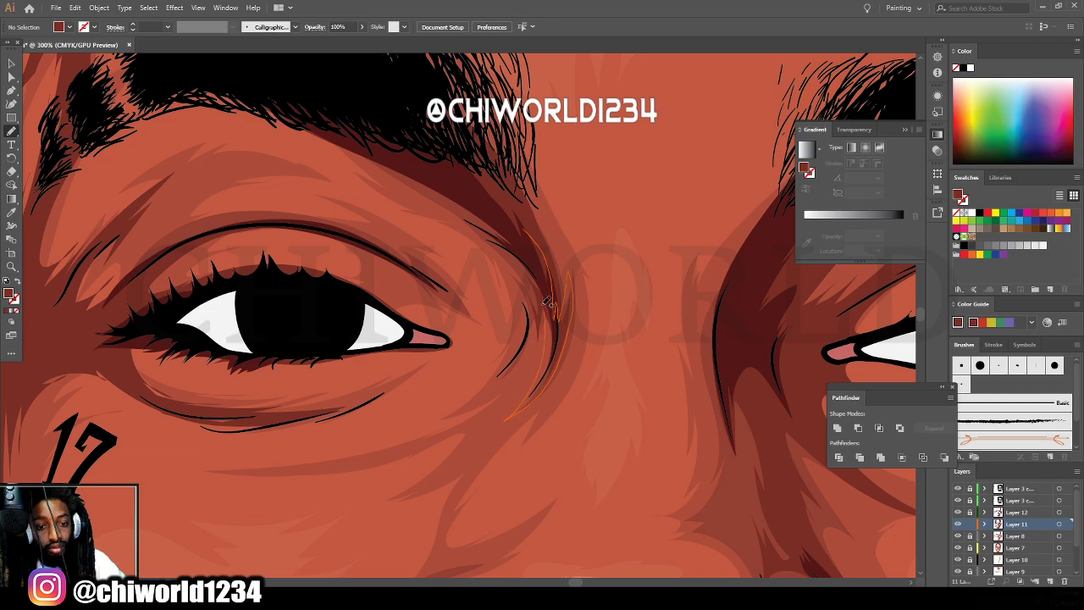
drag(532, 341, 485, 386)
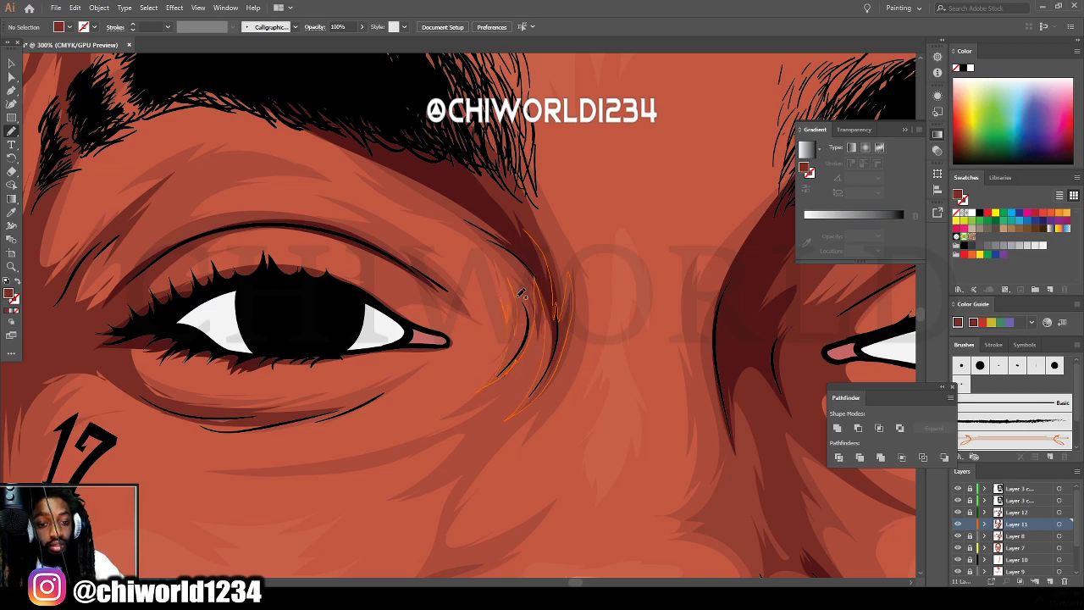
mouse_move(467, 226)
mouse_down()
mouse_move(337, 171)
mouse_move(377, 180)
mouse_move(319, 149)
mouse_move(356, 106)
mouse_move(494, 190)
mouse_up()
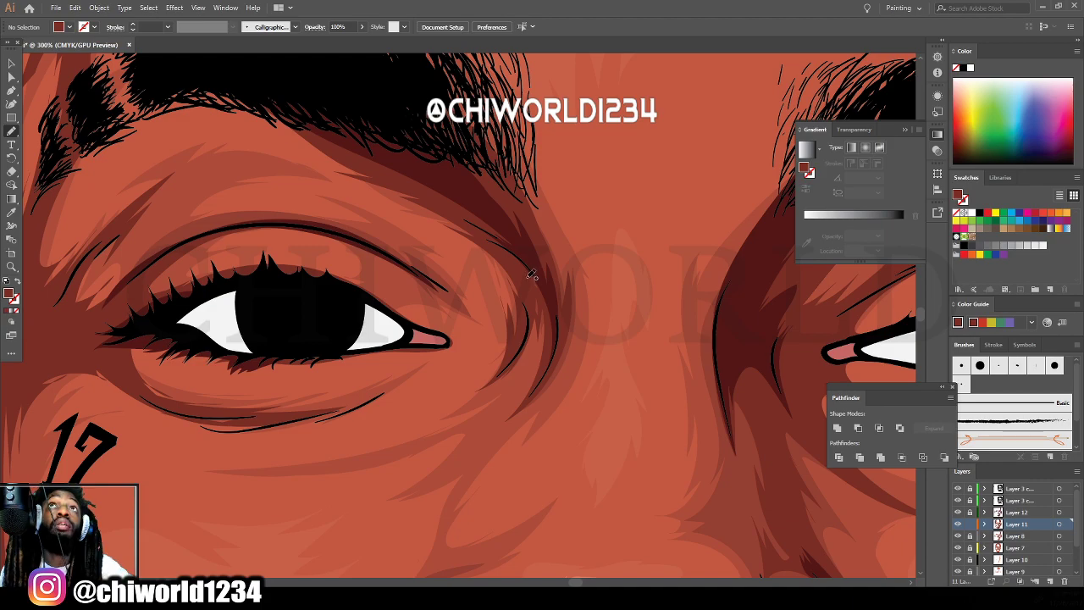
Draw a pointed reddish-brown shadow along the lit-side eye's upper lid crease and the fold beneath the eyebrow.
drag(522, 255, 475, 237)
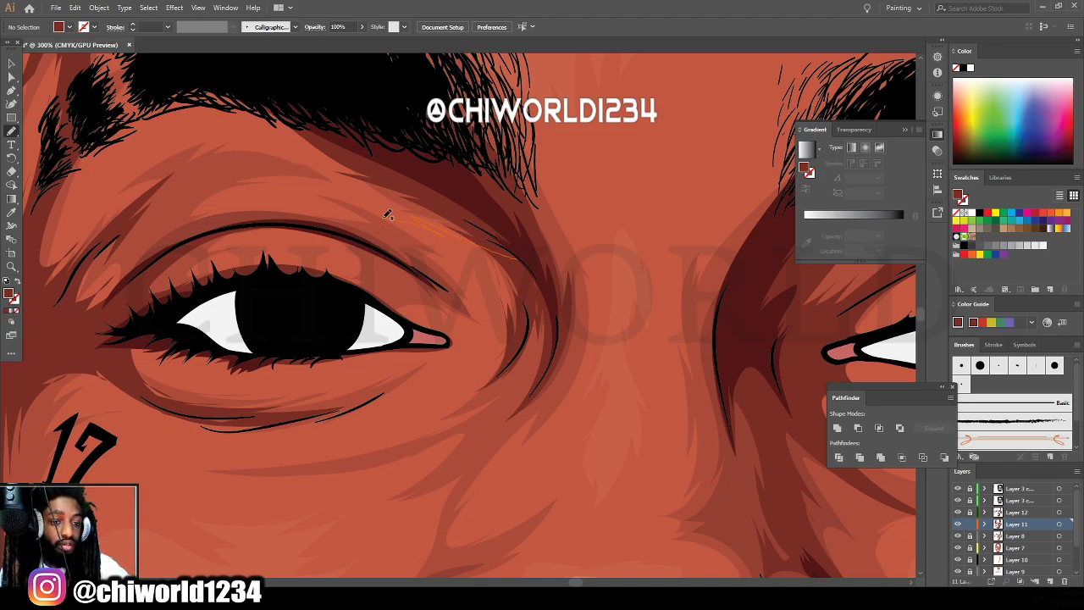
mouse_move(460, 295)
mouse_down()
mouse_move(419, 270)
mouse_move(271, 219)
mouse_move(246, 222)
mouse_up()
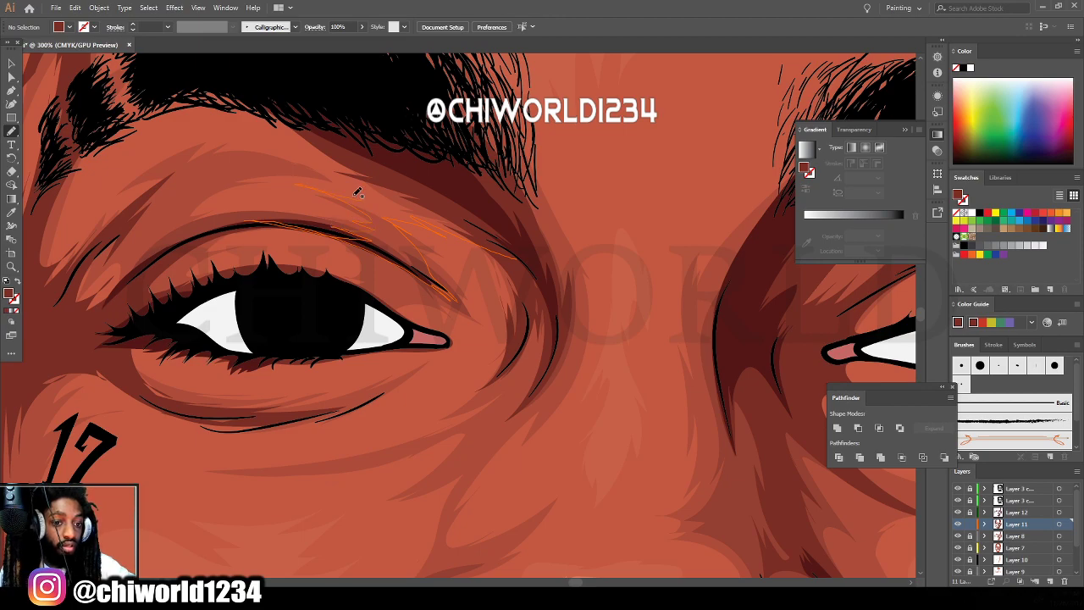
mouse_move(356, 170)
mouse_down()
mouse_move(210, 89)
mouse_move(323, 94)
mouse_move(490, 226)
mouse_up()
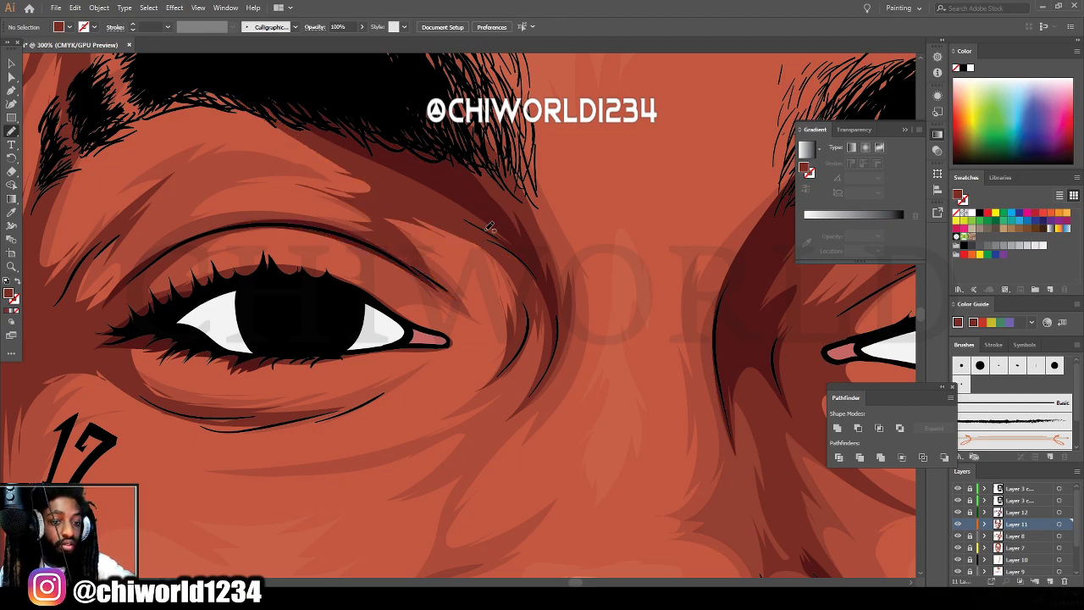
Examine the shading across the whole face.
key(ctrl+minus)
key(ctrl+minus)
key(ctrl+minus)
key(ctrl+minus)
key(ctrl+minus)
key(ctrl+minus)
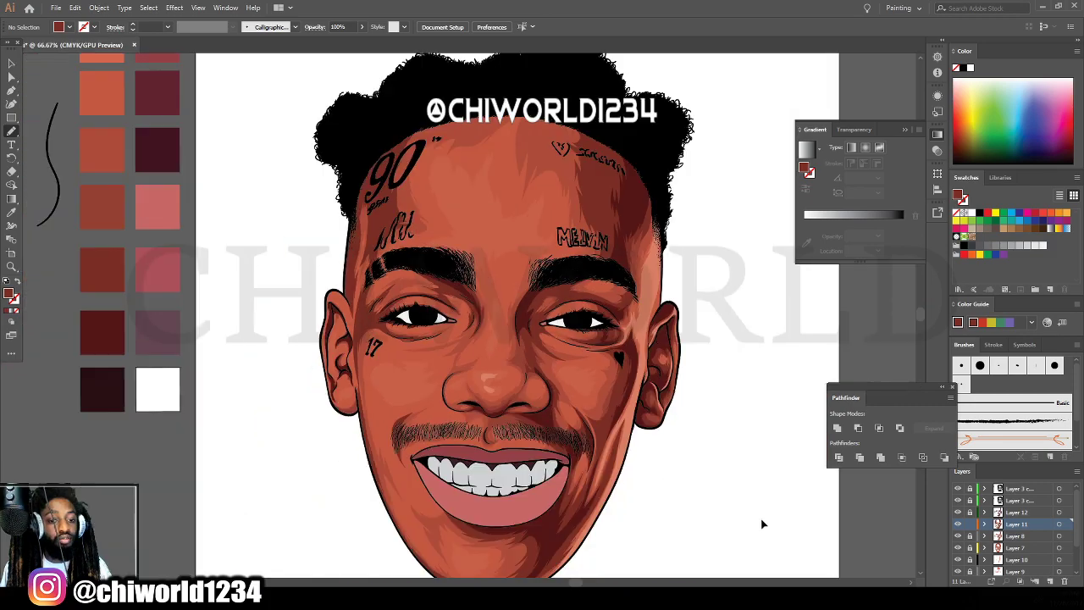
key(ctrl+plus)
key(ctrl+plus)
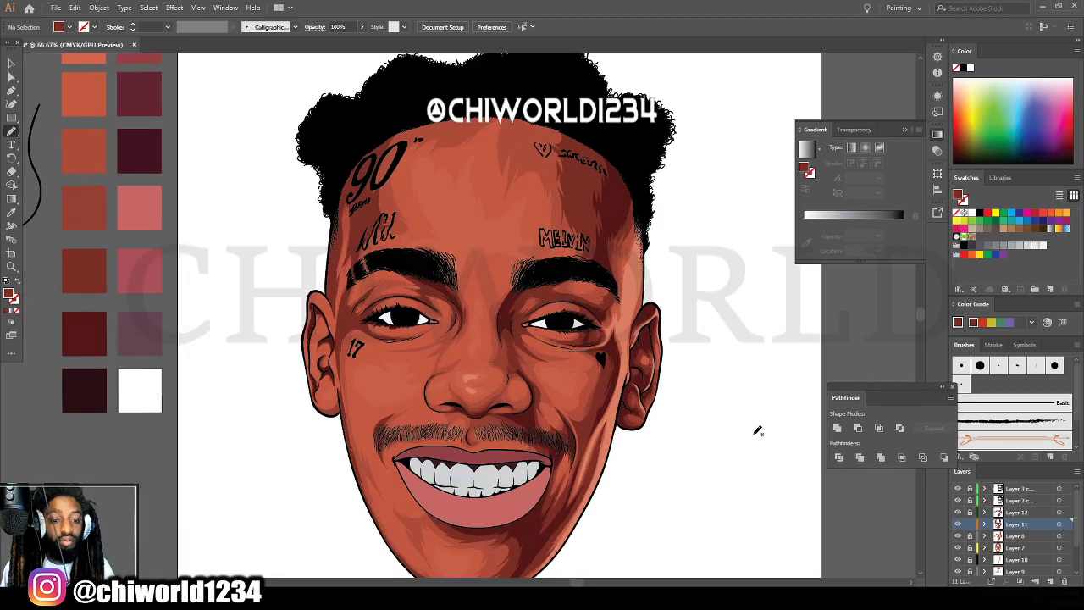
key(ctrl+minus)
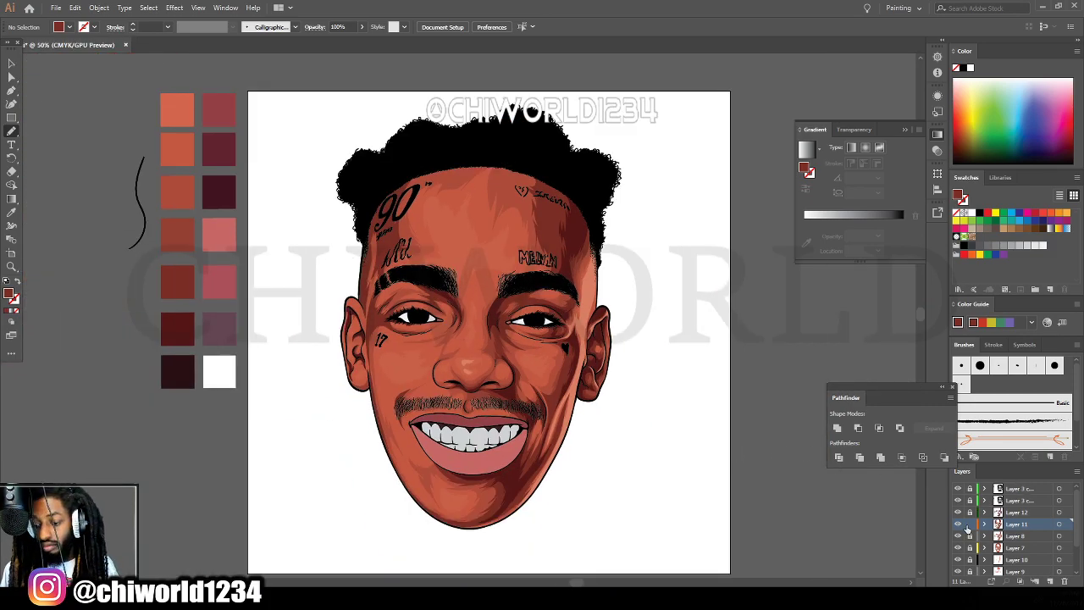
Lock Layer 11, make Layer 8 the active unlocked layer, and sample a lighter reddish-brown as the fill colour.
click(998, 537)
key(ctrl+plus)
key(ctrl+plus)
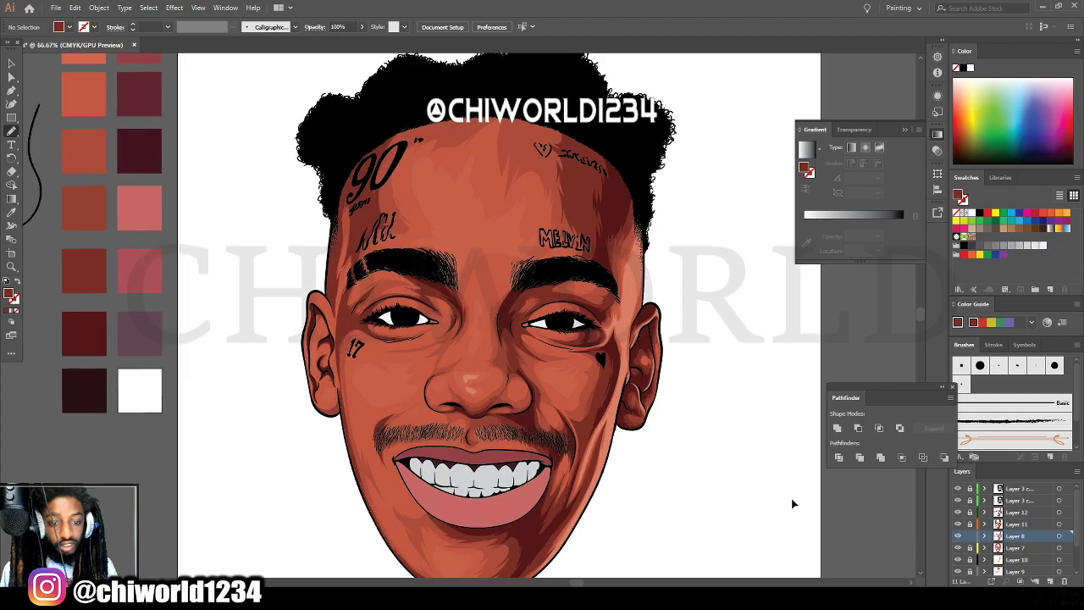
click(11, 212)
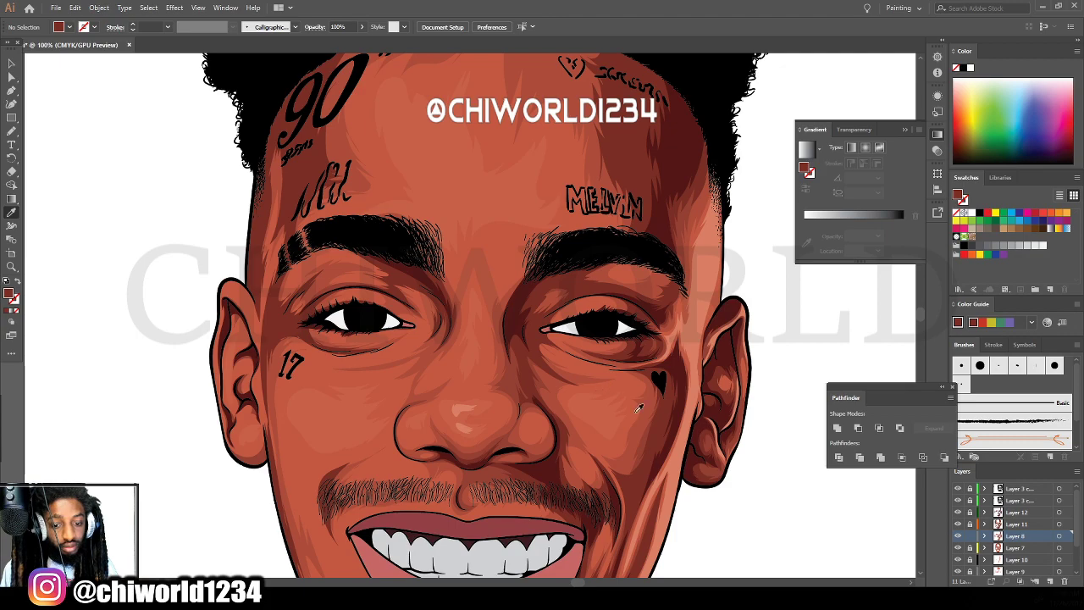
key(ctrl+plus)
scroll(644, 431, right, 2)
scroll(642, 429, up, 3)
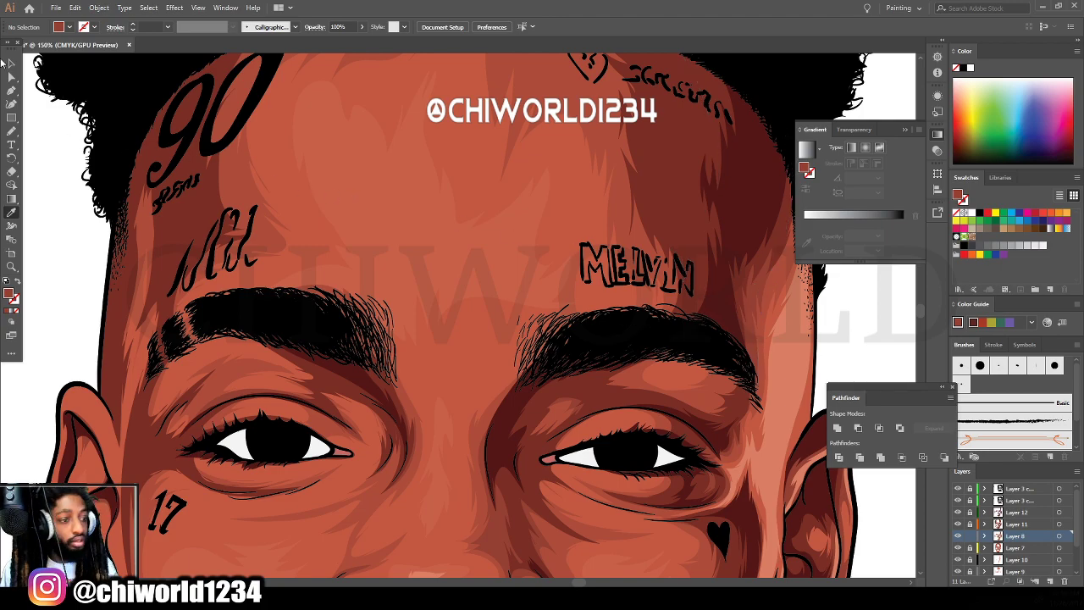
Draw a jagged lighter reddish-brown shadow down the shaded side of the forehead, from the heart tattoo to the eyebrow.
click(11, 132)
key(ctrl+=)
scroll(592, 328, right, 1)
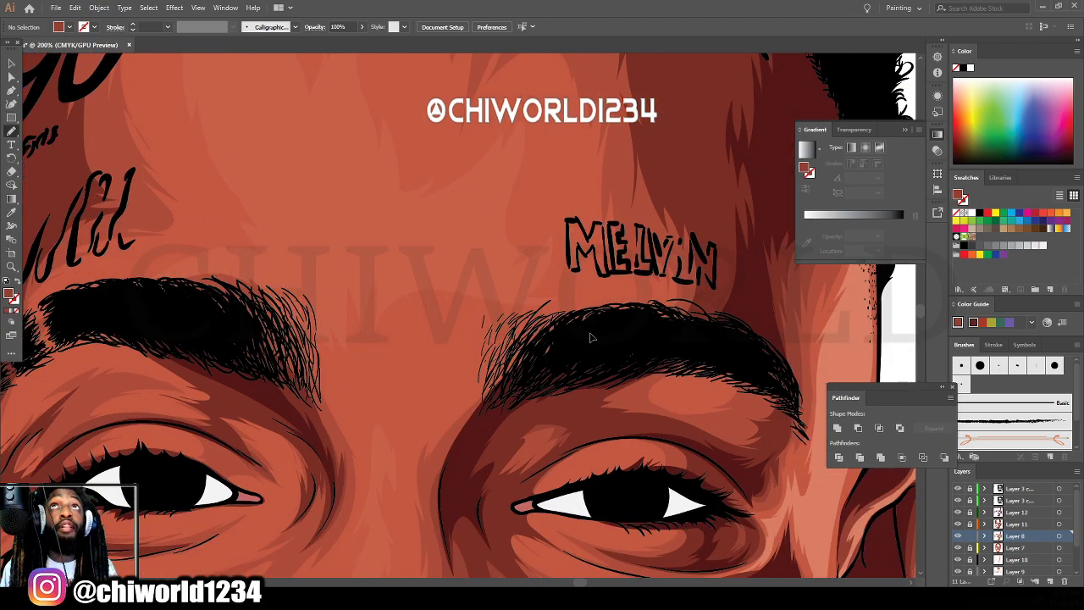
scroll(596, 329, up, 3)
mouse_move(758, 444)
mouse_down()
mouse_move(677, 494)
mouse_move(592, 498)
mouse_move(660, 451)
mouse_move(643, 464)
mouse_move(652, 442)
mouse_move(639, 388)
mouse_move(621, 343)
mouse_move(613, 370)
mouse_move(614, 318)
mouse_move(610, 340)
mouse_move(600, 269)
mouse_move(598, 288)
mouse_move(577, 204)
mouse_up()
mouse_move(548, 150)
mouse_down()
mouse_move(512, 173)
mouse_move(473, 39)
mouse_move(712, 287)
mouse_up()
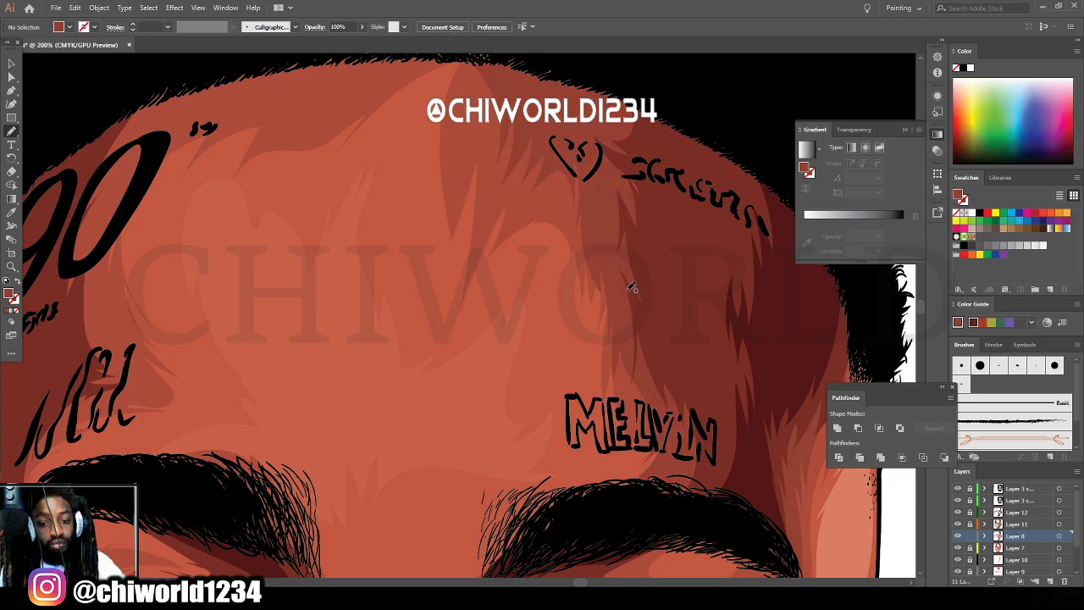
mouse_move(628, 290)
mouse_down()
mouse_move(631, 408)
mouse_move(595, 513)
mouse_move(693, 380)
mouse_up()
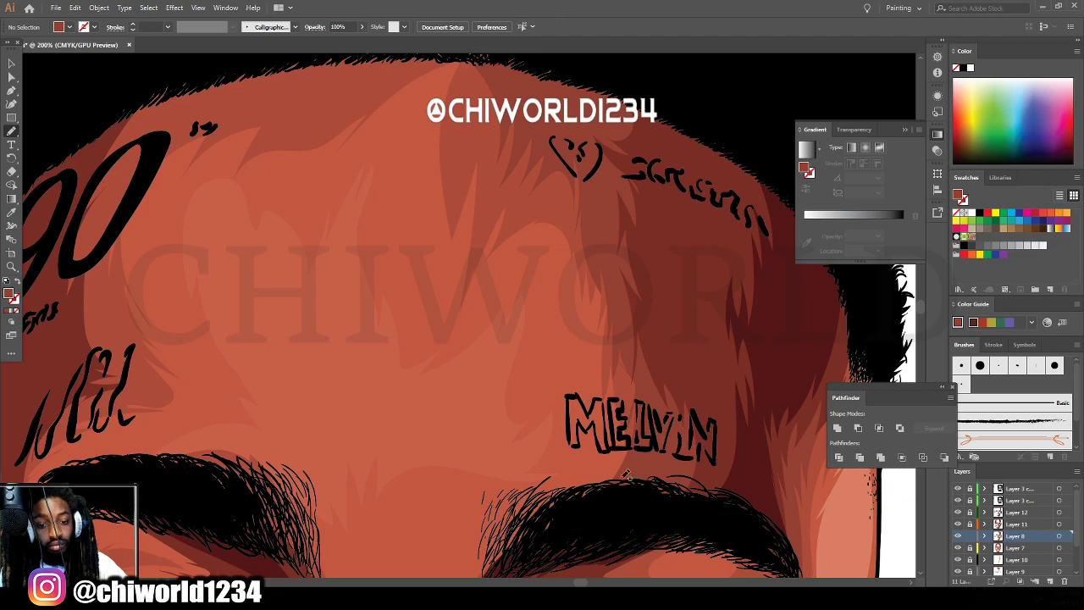
mouse_move(657, 453)
mouse_down()
mouse_move(587, 507)
mouse_move(617, 471)
mouse_move(596, 484)
mouse_move(624, 429)
mouse_move(614, 383)
mouse_up()
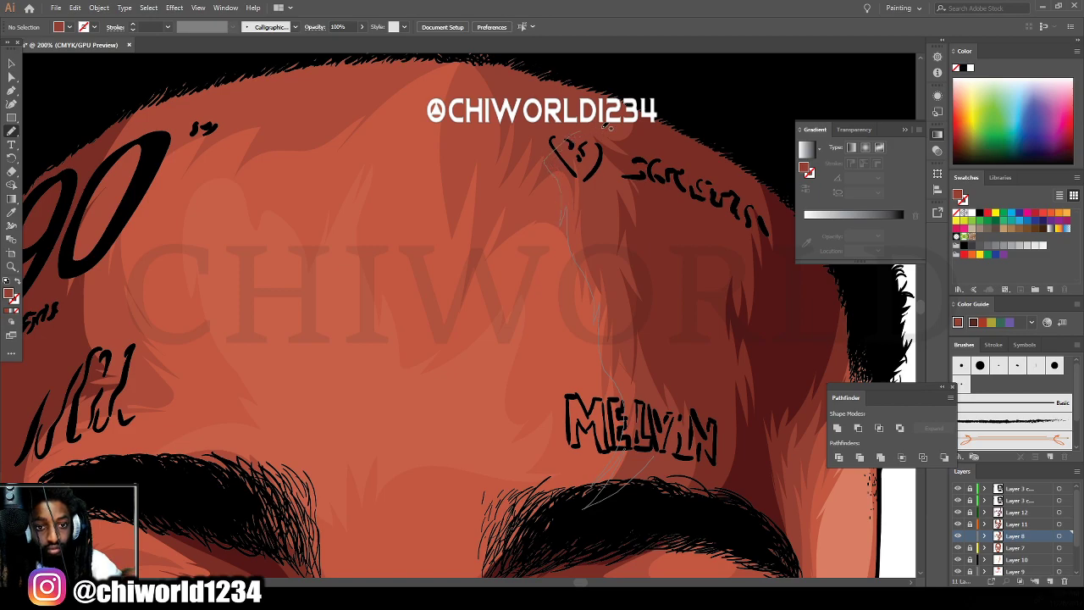
drag(604, 127, 666, 456)
Draw a wider jagged reddish-brown shadow on the shaded side of the forehead, from above the eyebrow up past the heart tattoo to the hairline.
key(ctrl+minus)
key(ctrl+minus)
key(ctrl+minus)
key(ctrl+minus)
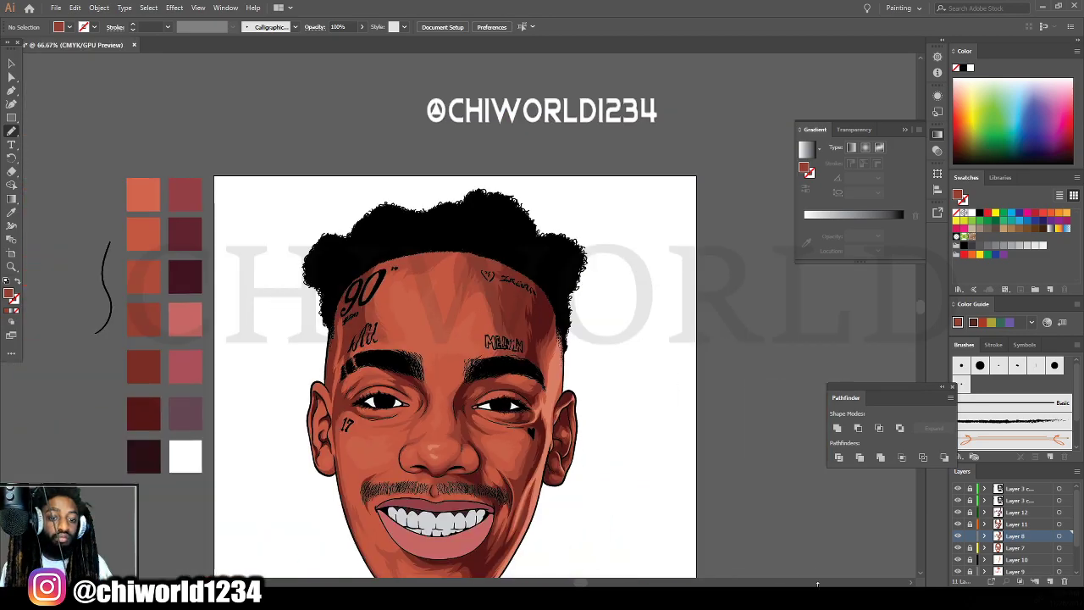
key(ctrl+plus)
key(ctrl+plus)
key(ctrl+plus)
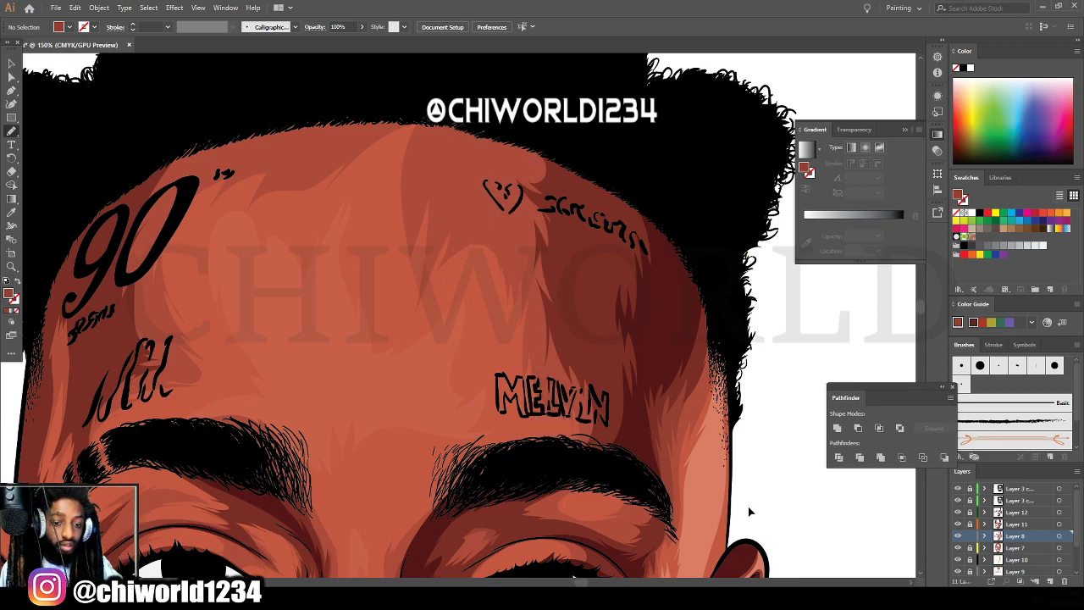
mouse_move(639, 381)
mouse_down()
mouse_move(623, 430)
mouse_move(518, 459)
mouse_move(535, 452)
mouse_up()
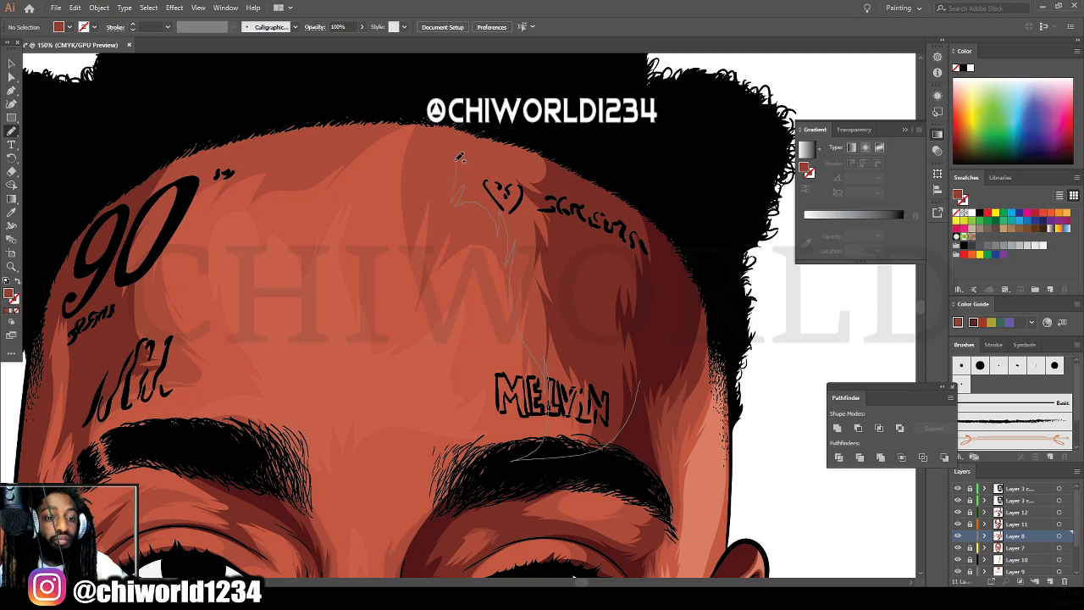
mouse_move(440, 103)
mouse_down()
mouse_move(610, 213)
mouse_move(639, 380)
mouse_up()
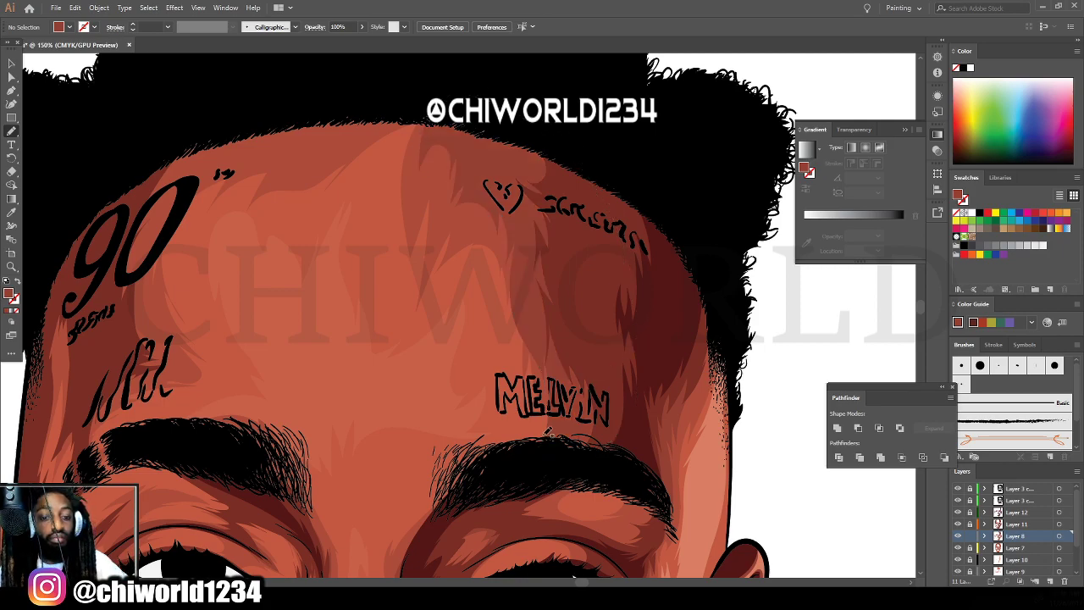
Draw a jagged reddish-brown shadow from the lit-side eyebrow past the "90" tattoo and across the upper forehead along the hairline.
key(ctrl+minus)
key(ctrl+minus)
key(ctrl+minus)
key(ctrl+minus)
key(ctrl+equal)
key(ctrl+equal)
key(ctrl+equal)
key(ctrl+equal)
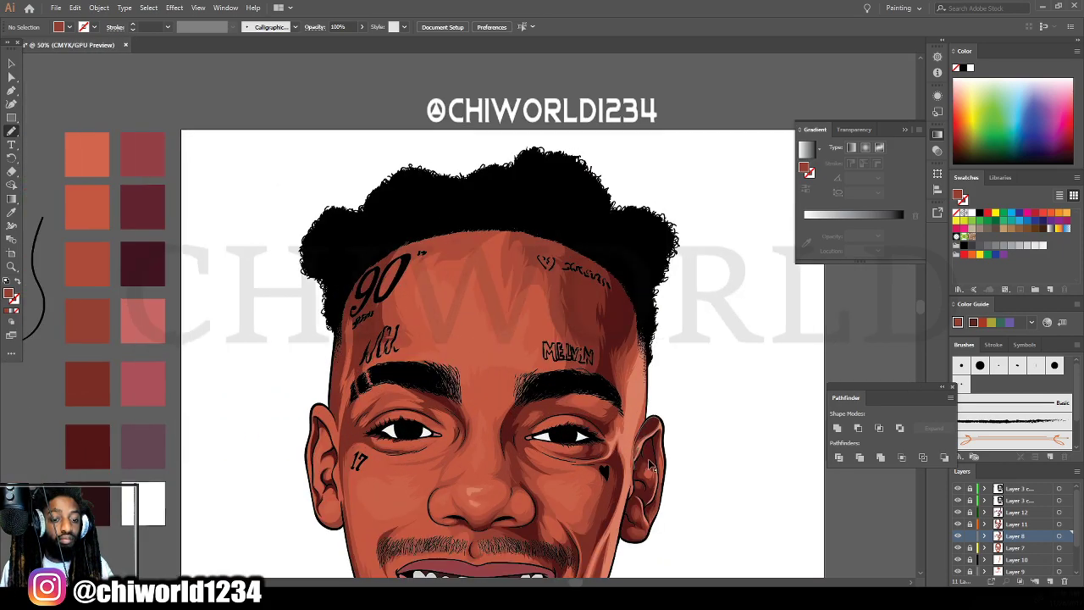
drag(223, 364, 206, 464)
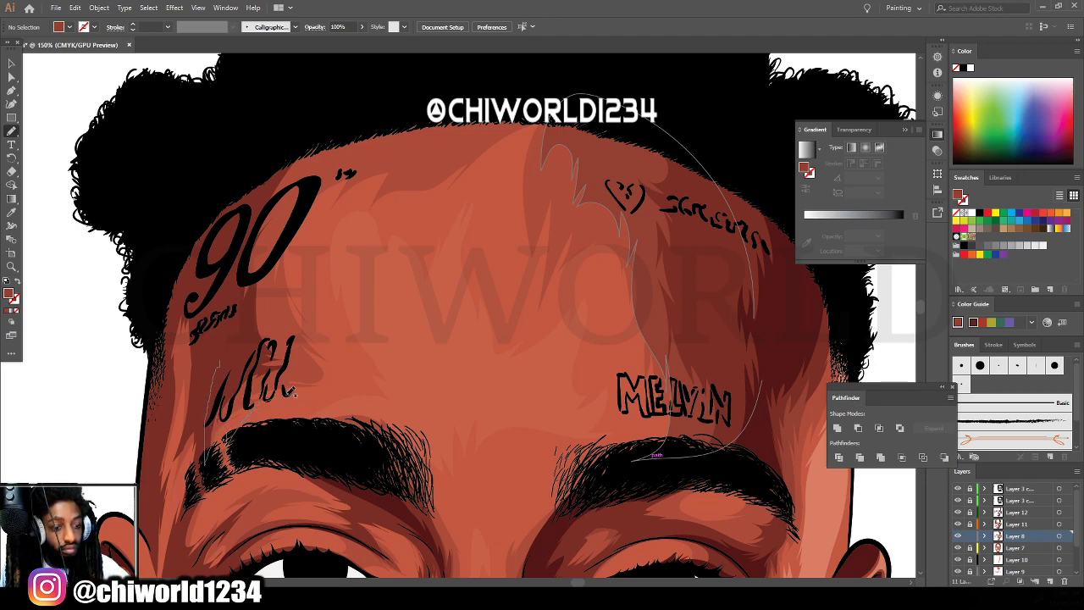
mouse_move(317, 376)
mouse_down()
mouse_move(303, 341)
mouse_move(322, 355)
mouse_move(293, 294)
mouse_up()
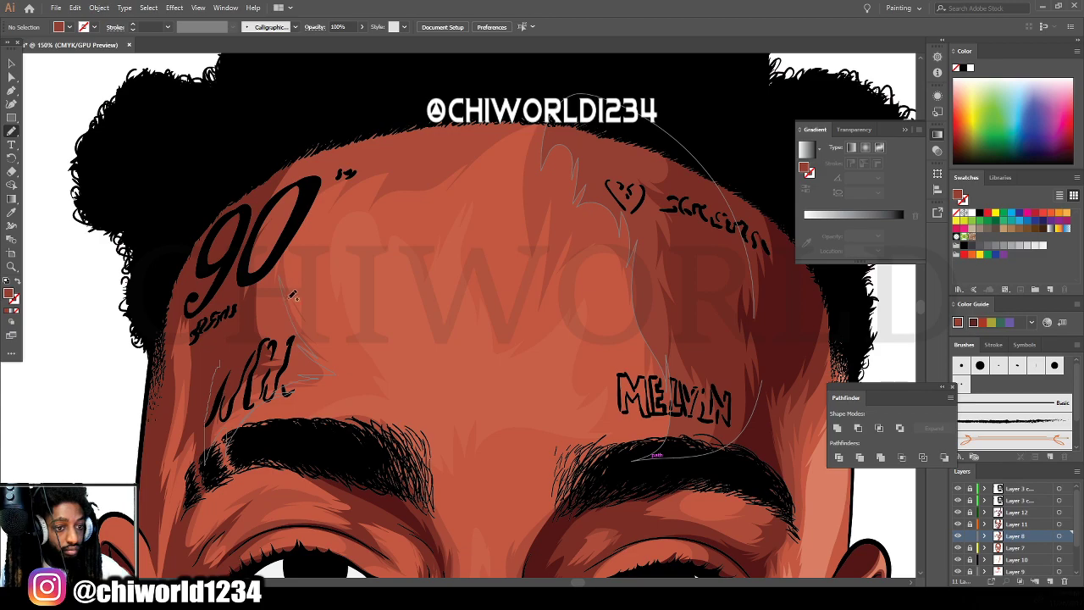
drag(300, 215, 324, 191)
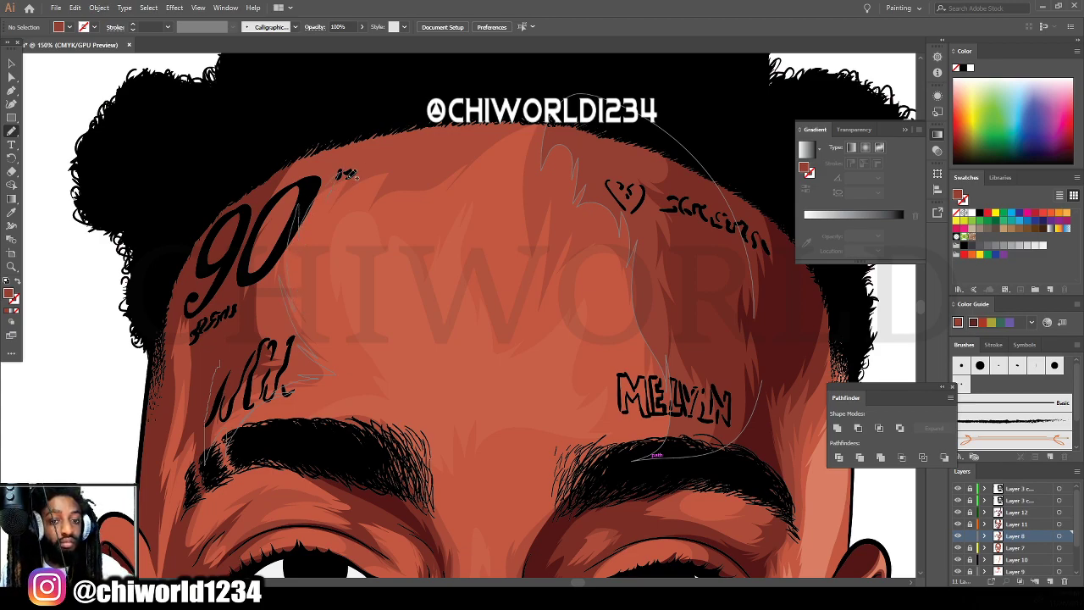
mouse_move(456, 152)
mouse_down()
mouse_move(506, 129)
mouse_move(490, 152)
mouse_move(529, 131)
mouse_move(543, 189)
mouse_up()
mouse_move(616, 112)
mouse_down()
mouse_move(269, 136)
mouse_move(225, 296)
mouse_move(220, 364)
mouse_up()
scroll(654, 457, down, 4)
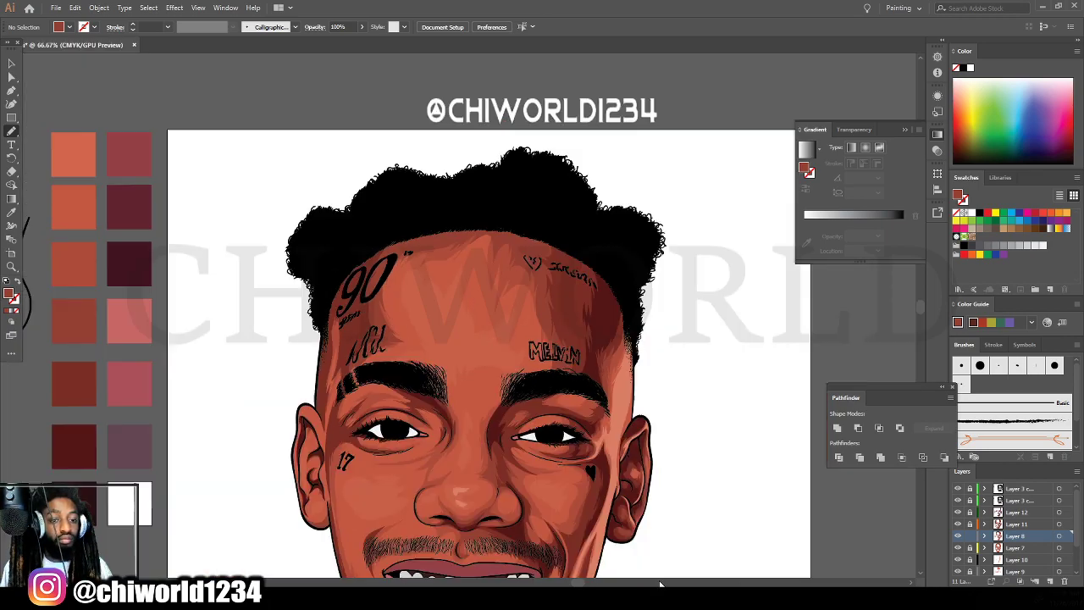
scroll(568, 501, up, 2)
key(ctrl+plus)
key(ctrl+plus)
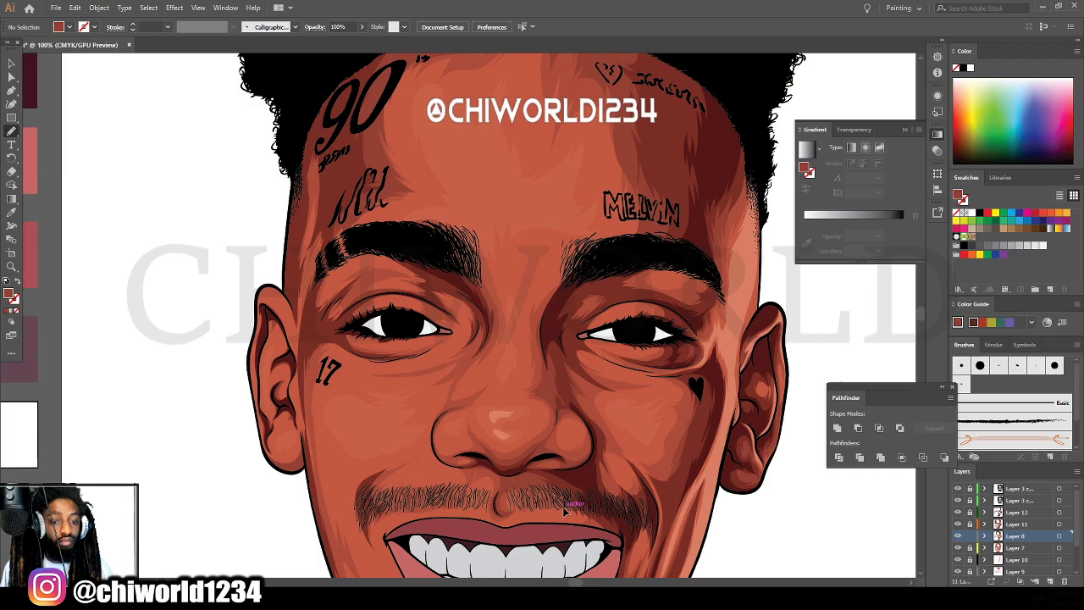
scroll(568, 502, up, 3)
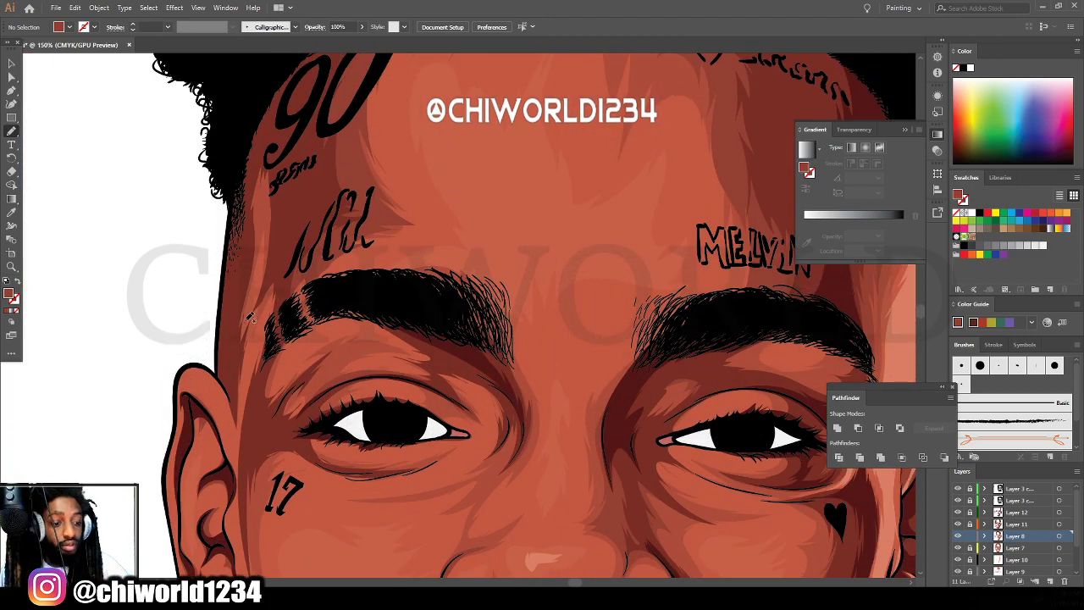
Draw narrow reddish-brown shadow slivers down the lit-side temple, between the face outline and the outer end of the eyebrow.
drag(237, 325, 239, 416)
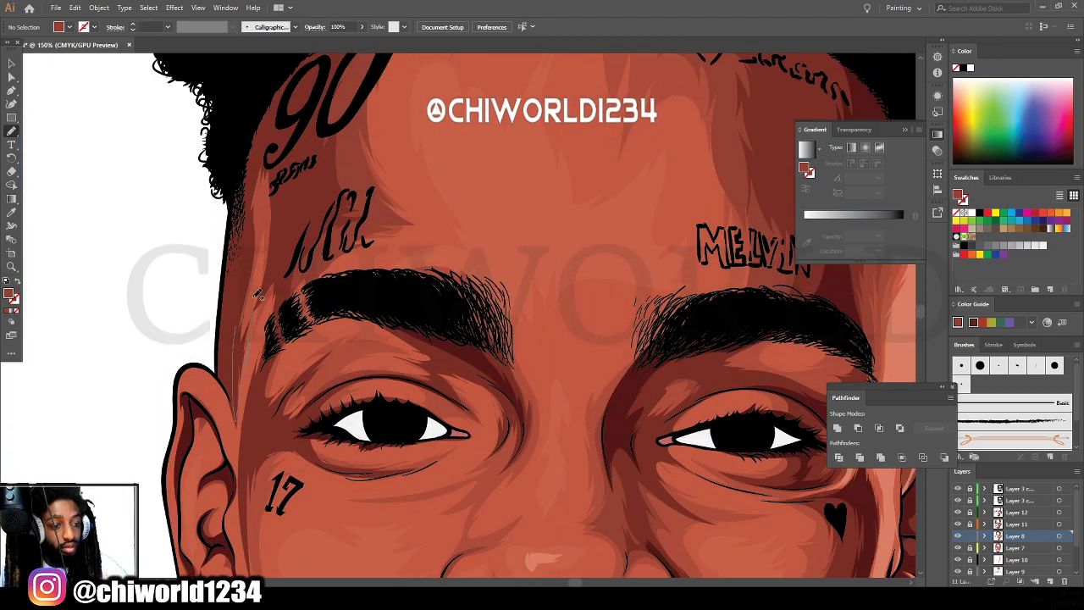
mouse_move(269, 264)
mouse_down()
mouse_move(255, 418)
mouse_move(291, 140)
mouse_move(237, 347)
mouse_up()
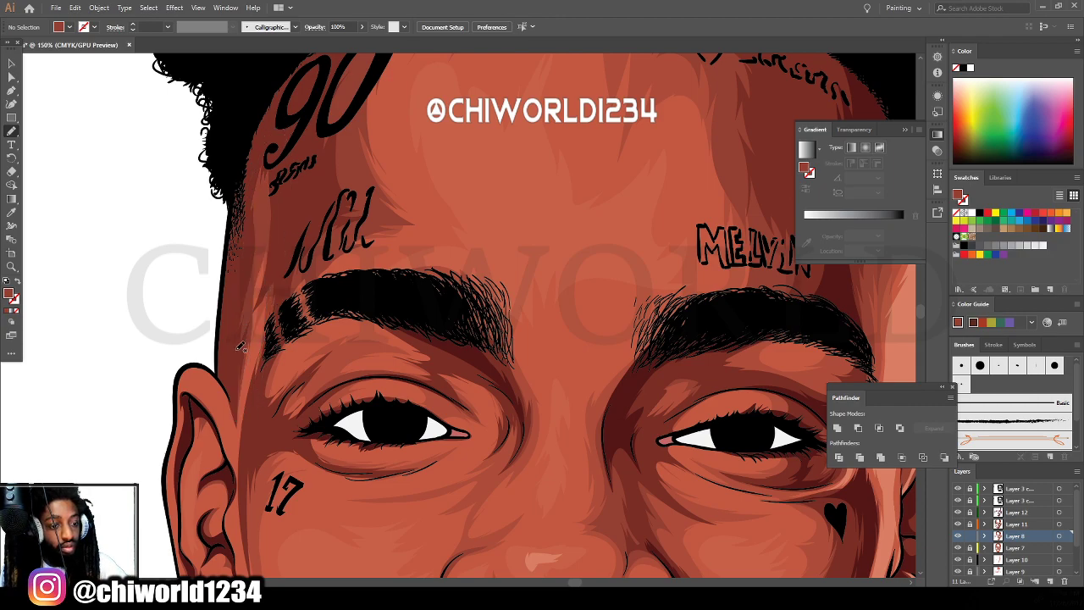
mouse_move(249, 422)
mouse_down()
mouse_move(271, 187)
mouse_move(249, 422)
mouse_up()
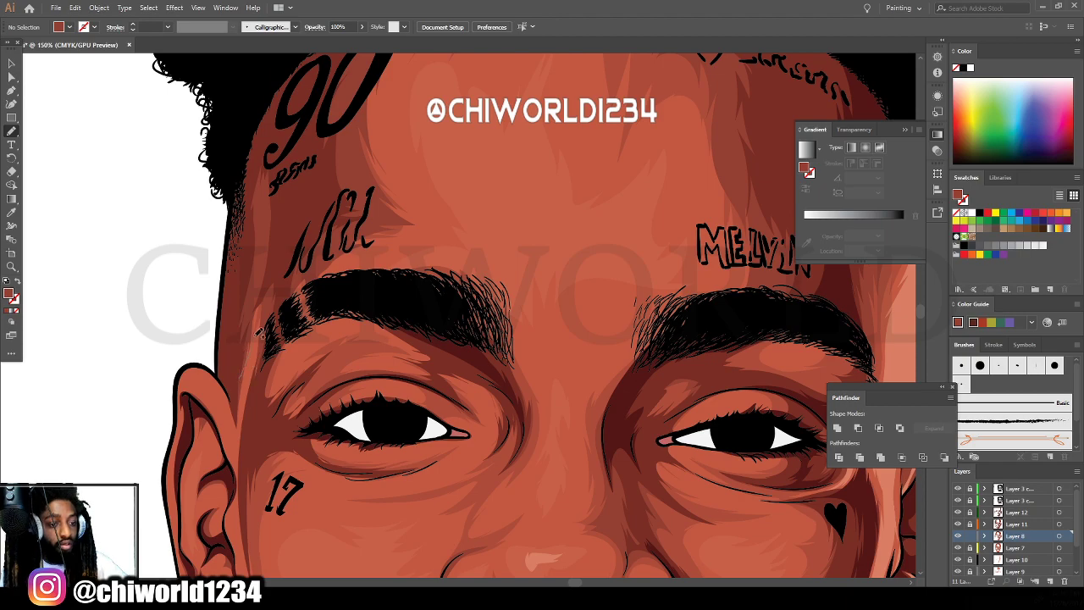
mouse_move(258, 339)
mouse_down()
mouse_move(257, 414)
mouse_move(251, 271)
mouse_move(256, 340)
mouse_up()
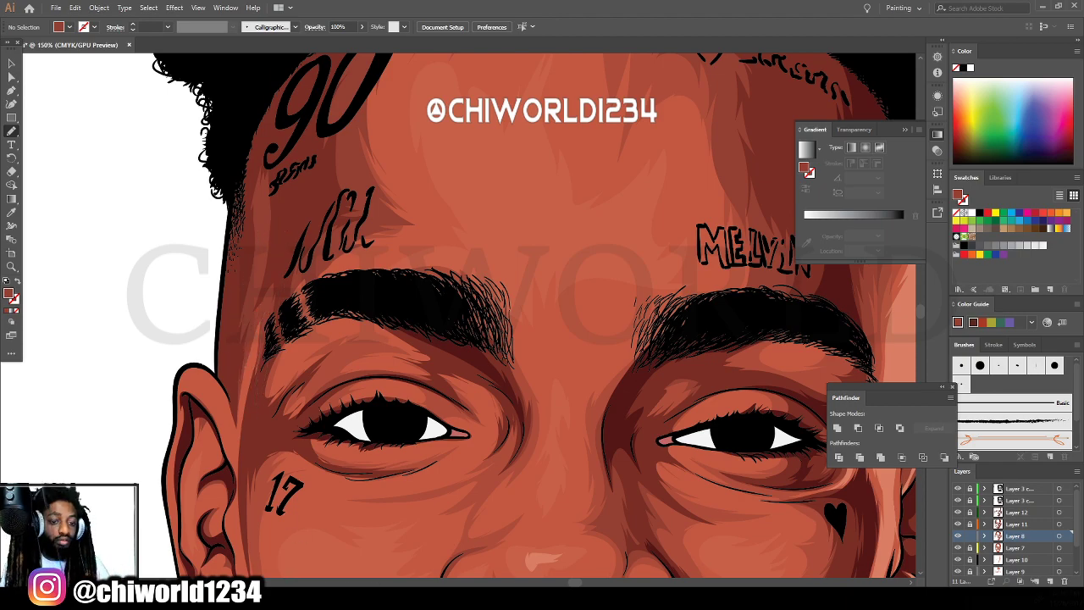
key(ctrl+minus)
key(ctrl+minus)
key(ctrl+minus)
key(ctrl+minus)
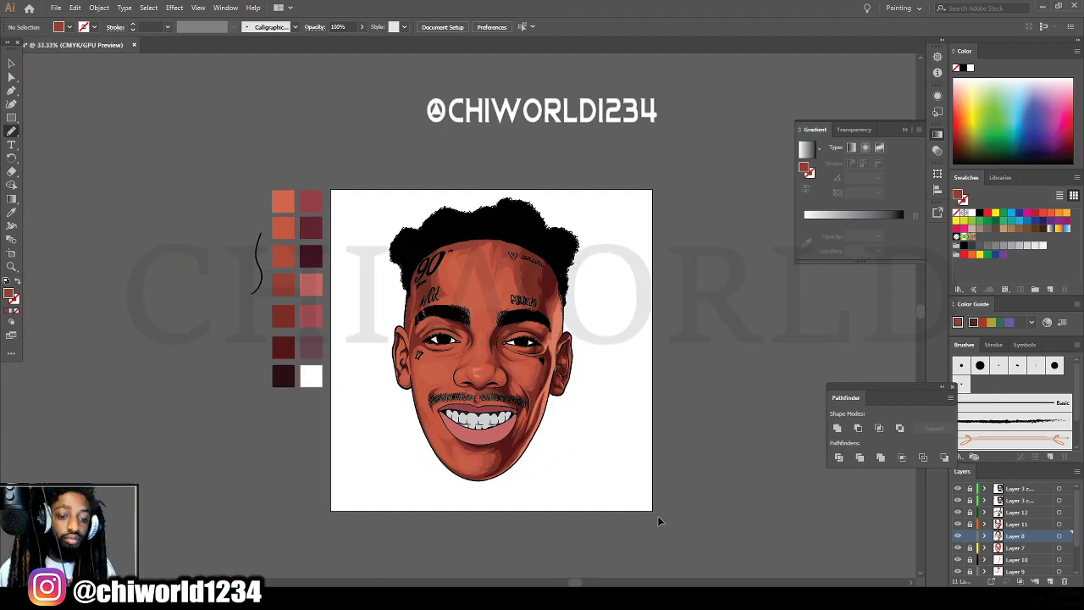
Draw a small reddish-brown shadow along the underside of the shaded-side nostril wing.
key(ctrl+plus)
key(ctrl+plus)
scroll(657, 492, down, 3)
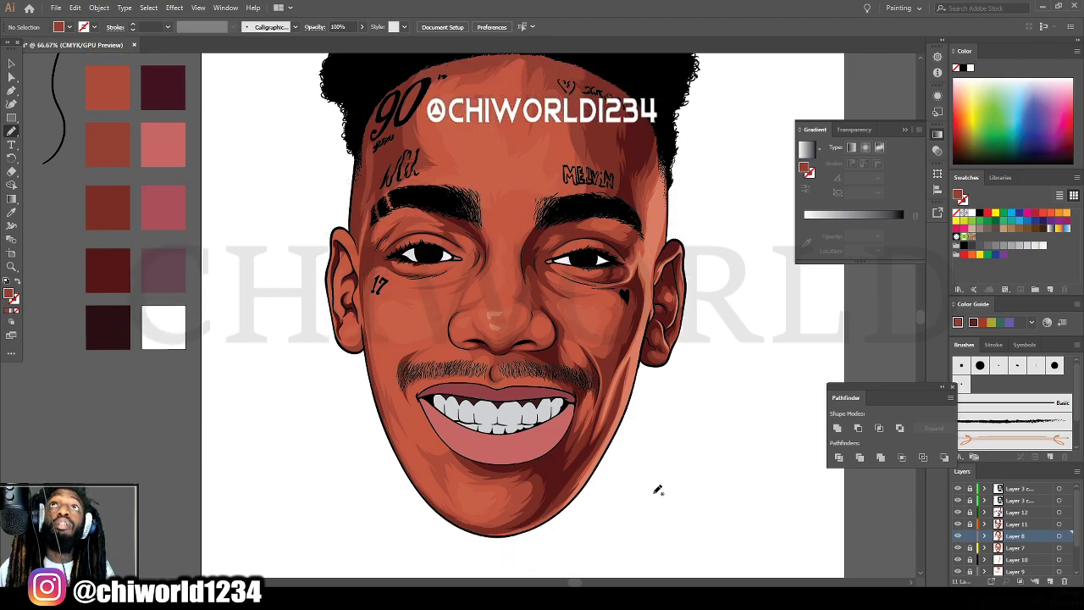
key(ctrl+plus)
key(ctrl+plus)
key(ctrl+plus)
key(ctrl+plus)
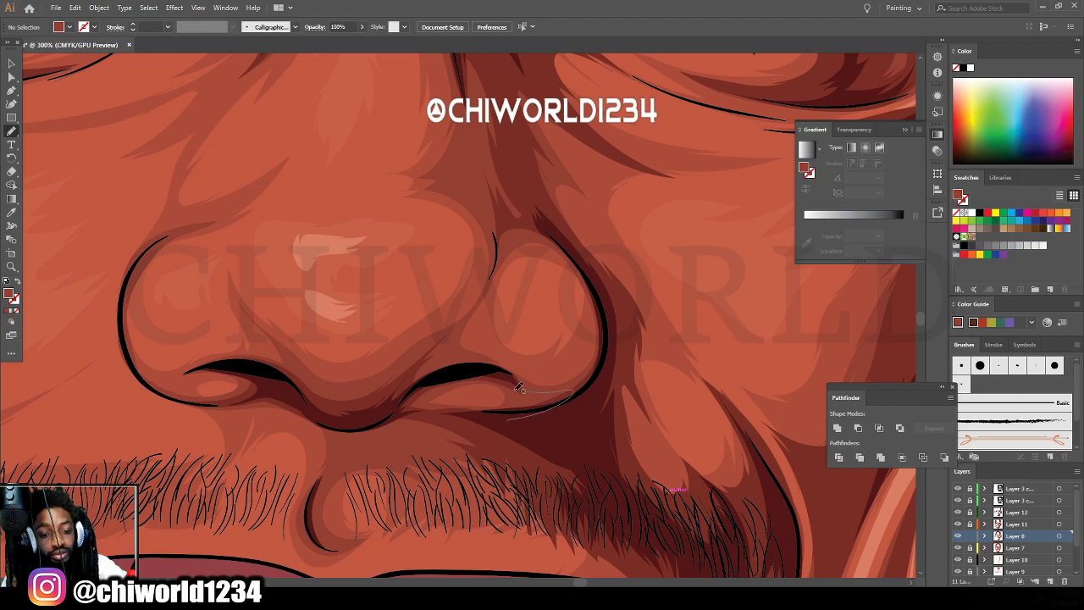
key(ctrl+minus)
key(ctrl+minus)
key(ctrl+minus)
key(ctrl+minus)
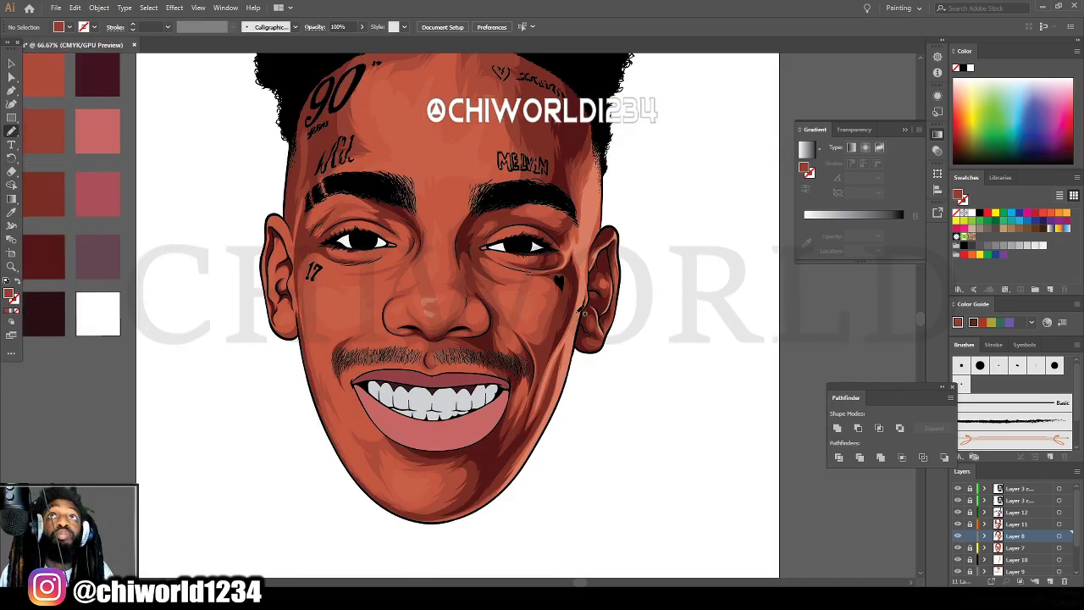
Draw a larger reddish-brown shadow from the shaded-side nostril wing down into the moustache and out to the smile line.
key(ctrl+plus)
key(ctrl+plus)
key(ctrl+plus)
key(ctrl+plus)
key(ctrl+plus)
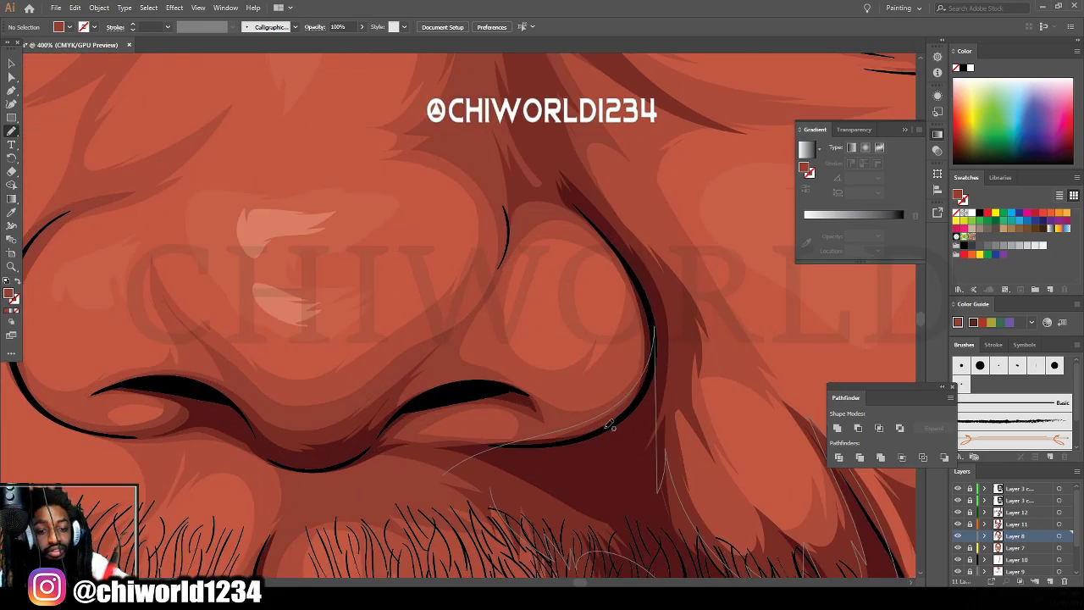
mouse_move(610, 427)
mouse_down()
mouse_move(649, 315)
mouse_move(631, 351)
mouse_up()
mouse_move(594, 386)
mouse_down()
mouse_move(489, 357)
mouse_move(438, 360)
mouse_move(395, 403)
mouse_move(440, 388)
mouse_move(523, 415)
mouse_move(635, 410)
mouse_up()
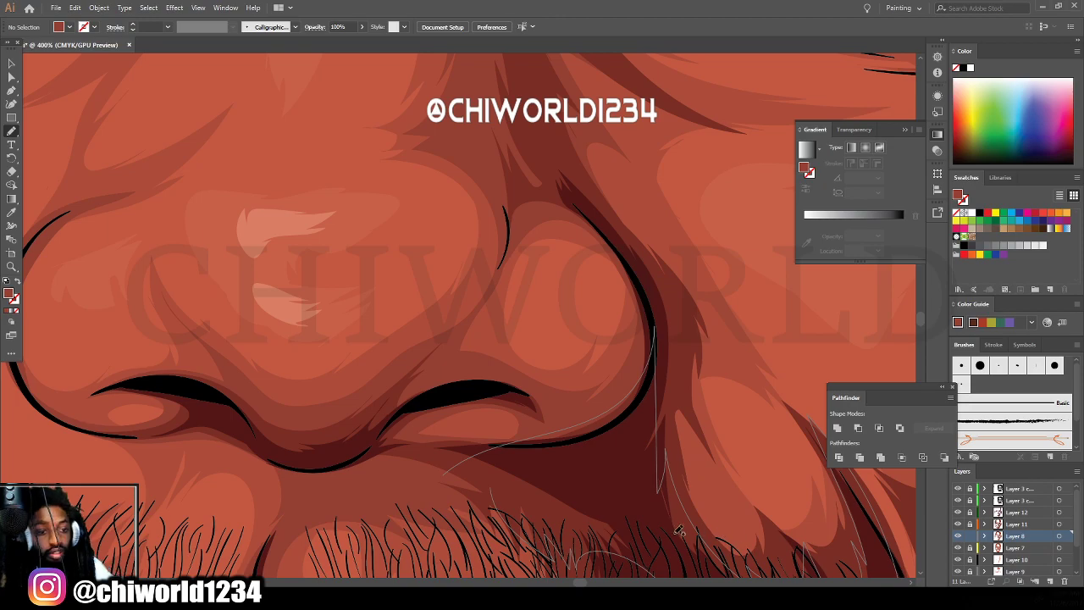
key(ctrl+minus)
key(ctrl+minus)
key(ctrl+minus)
key(ctrl+minus)
key(ctrl+minus)
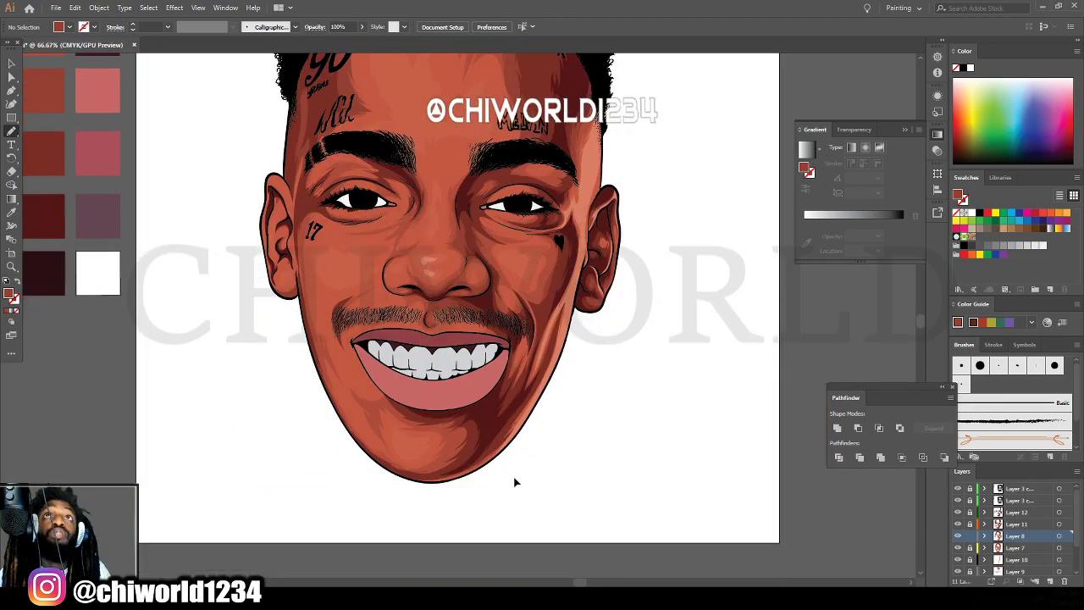
Draw jagged reddish-brown shadows between the moustache and the upper lip, on the shaded side and around the lit-side mouth corner.
key(ctrl+plus)
key(ctrl+plus)
mouse_move(575, 339)
mouse_down()
mouse_move(506, 377)
mouse_move(506, 346)
mouse_move(483, 337)
mouse_move(453, 347)
mouse_move(444, 332)
mouse_move(551, 311)
mouse_move(570, 333)
mouse_up()
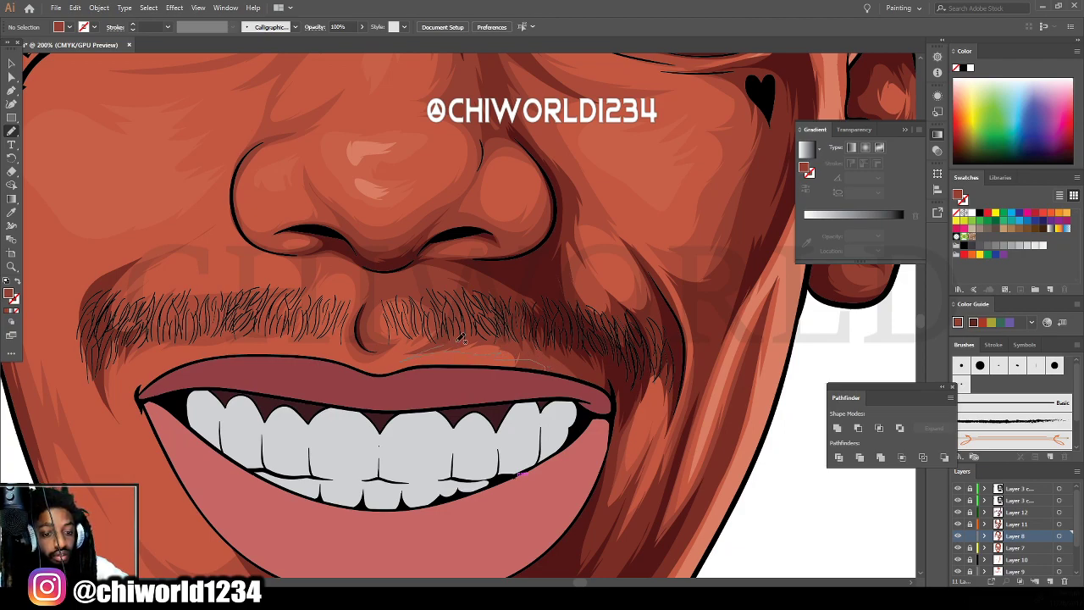
drag(458, 341, 559, 336)
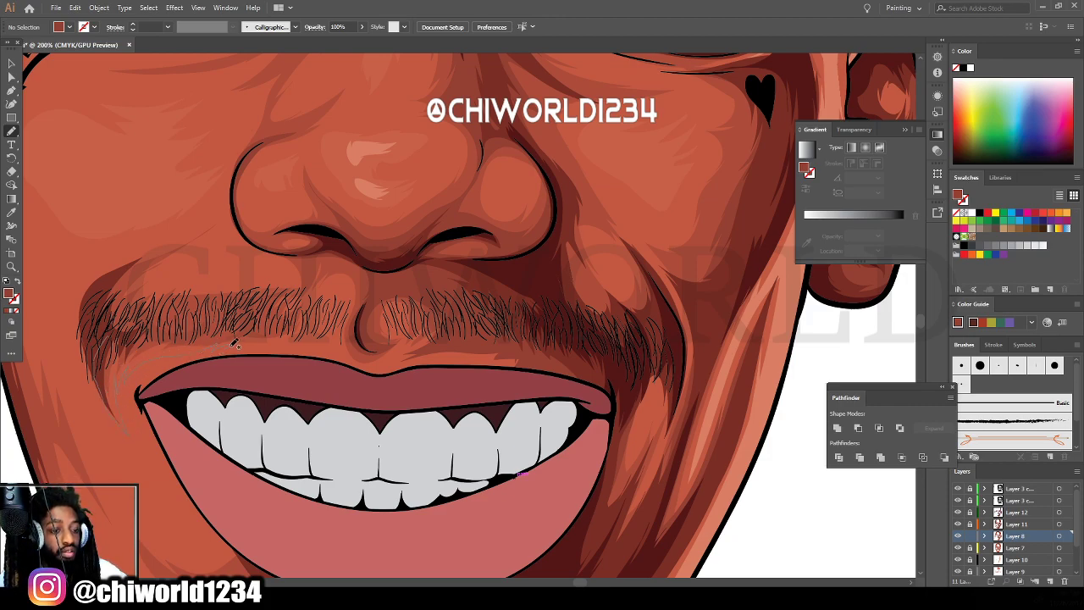
mouse_move(305, 318)
mouse_down()
mouse_move(155, 321)
mouse_move(123, 305)
mouse_move(133, 266)
mouse_move(92, 318)
mouse_move(107, 381)
mouse_up()
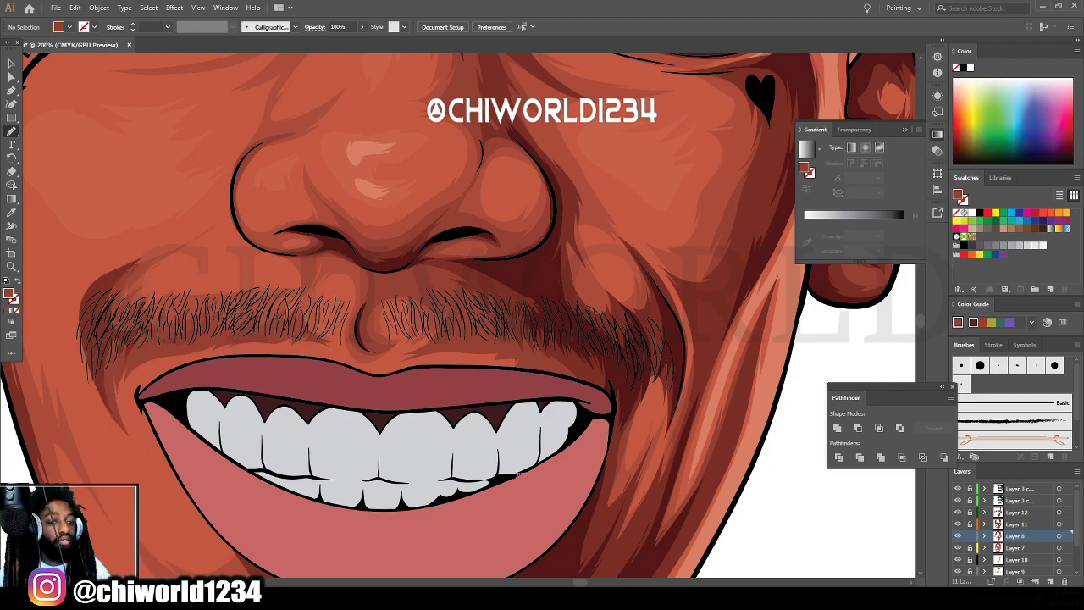
Draw a jagged reddish-brown shadow around the outside of the lit-side nostril wing, from the smile line to beneath the nostril.
key(ctrl+minus)
key(ctrl+minus)
key(ctrl+minus)
key(ctrl+minus)
scroll(580, 533, left, 2)
key(ctrl+equal)
key(ctrl+equal)
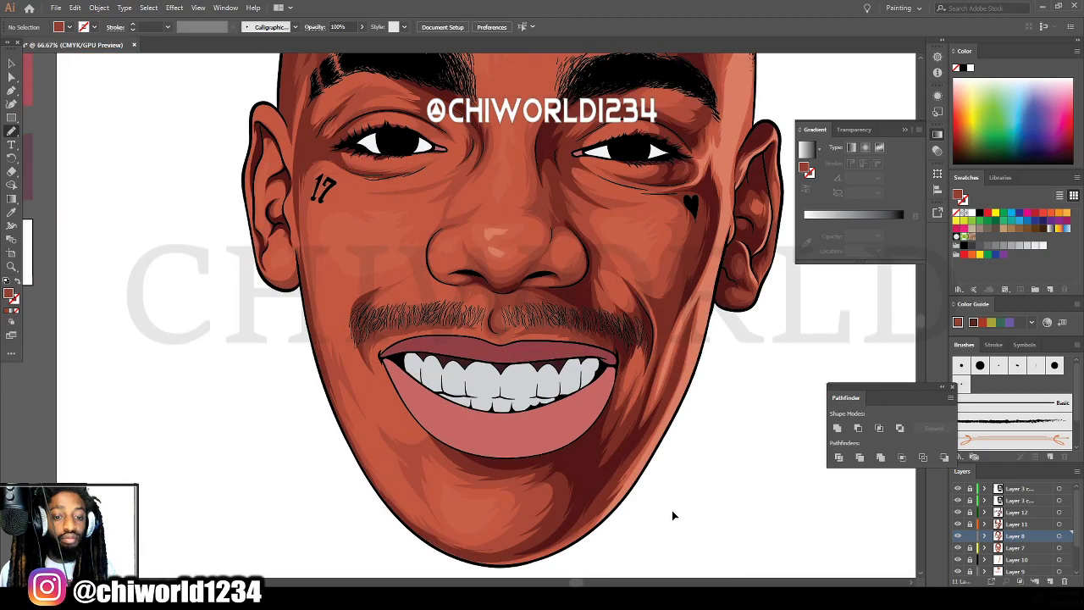
key(ctrl+equal)
key(ctrl+equal)
key(ctrl+equal)
scroll(672, 510, up, 1)
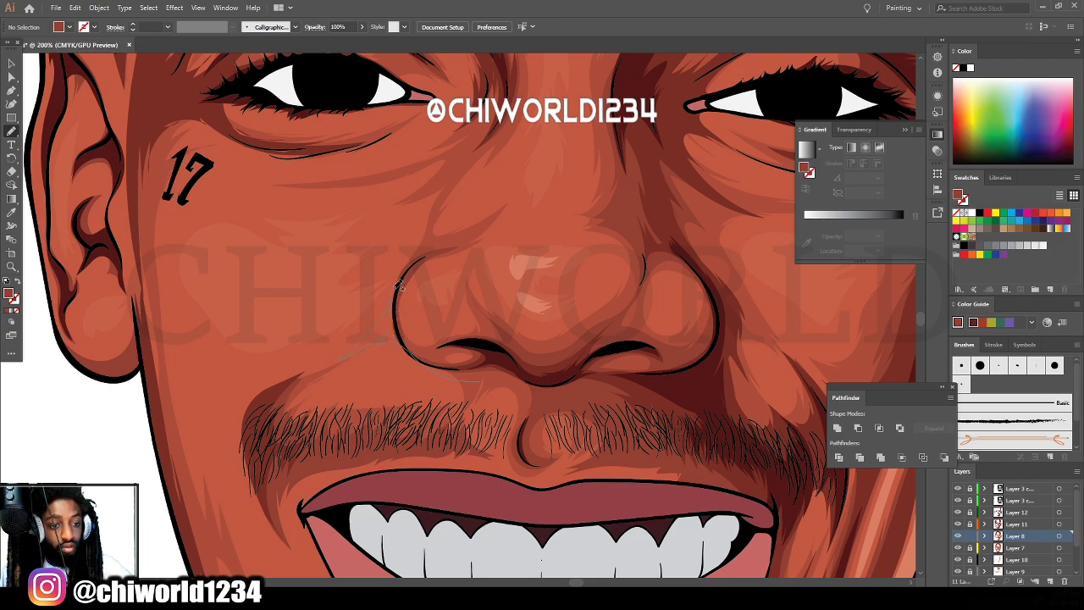
drag(436, 358, 511, 369)
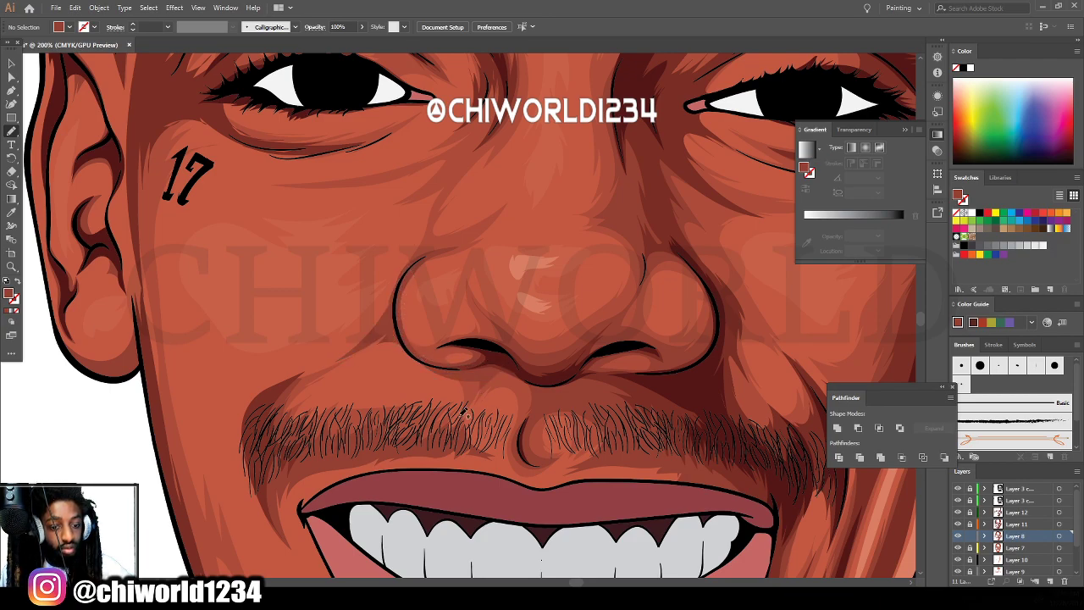
Draw a jagged reddish-brown shadow around the chin, following the jaw outline and curving back beneath the lower lip to the lit-side mouth corner.
key(ctrl+minus)
key(ctrl+minus)
key(ctrl+minus)
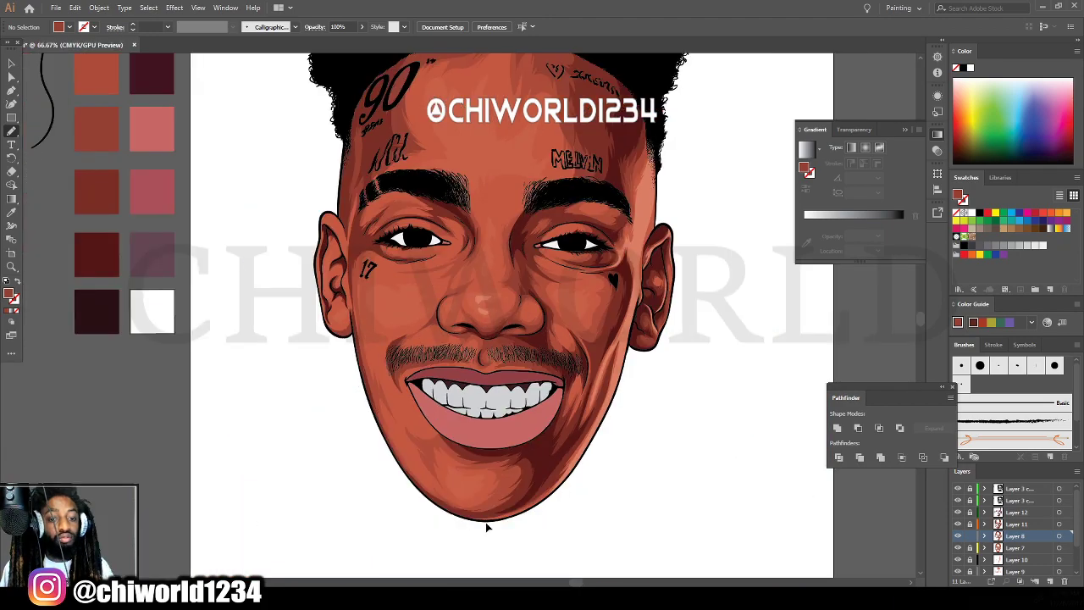
scroll(489, 517, down, 5)
key(ctrl+plus)
key(ctrl+plus)
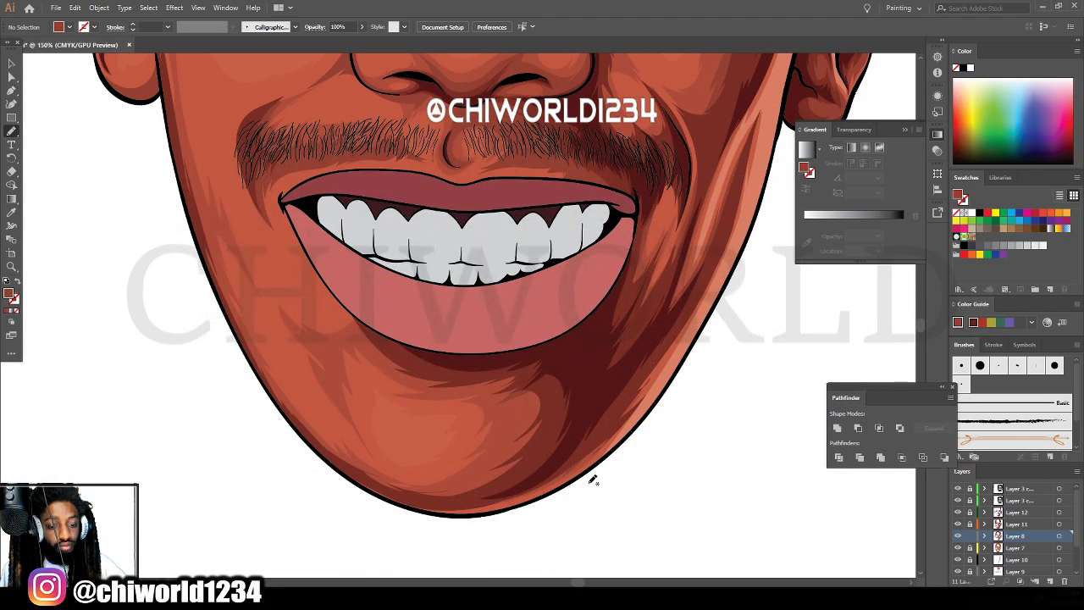
mouse_move(591, 442)
mouse_down()
mouse_move(532, 500)
mouse_move(464, 506)
mouse_move(415, 501)
mouse_move(332, 440)
mouse_up()
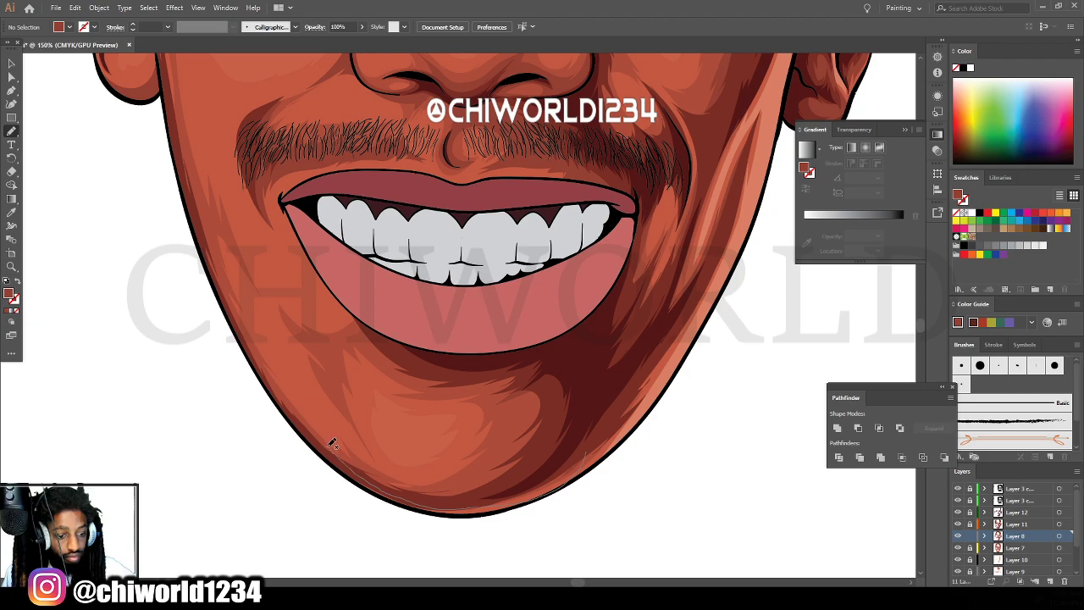
drag(406, 477, 463, 470)
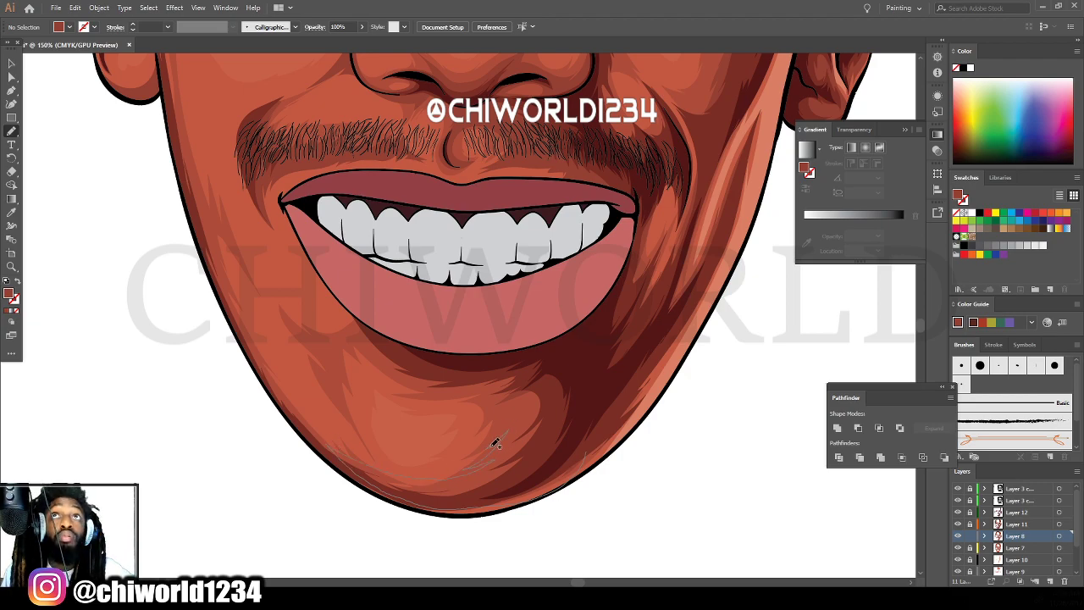
mouse_move(477, 390)
mouse_down()
mouse_move(432, 394)
mouse_move(392, 379)
mouse_move(357, 351)
mouse_move(379, 359)
mouse_move(343, 318)
mouse_up()
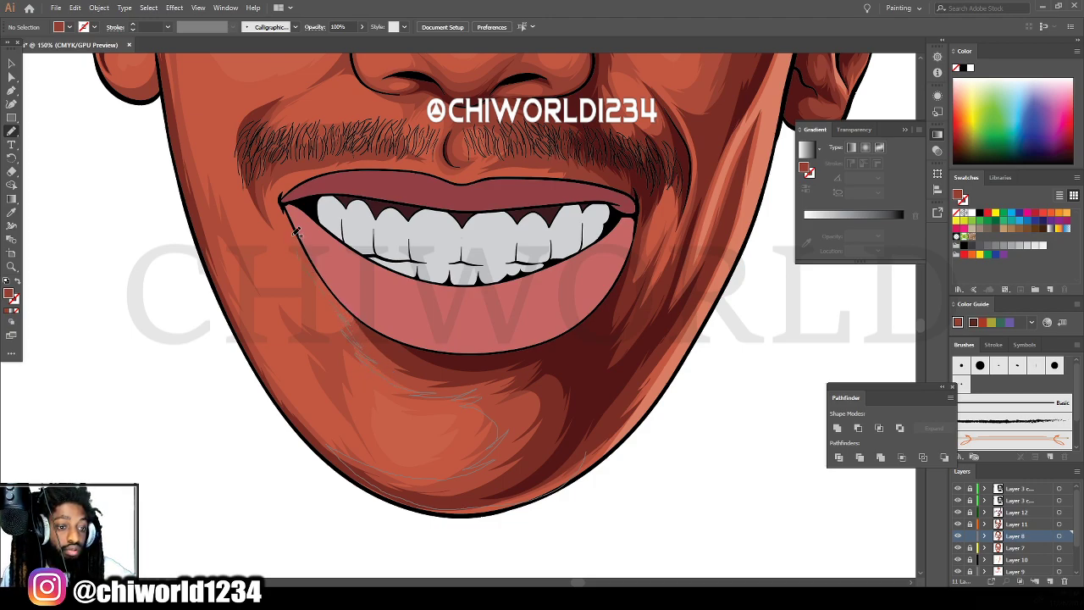
mouse_move(295, 234)
mouse_down()
mouse_move(382, 240)
mouse_move(520, 287)
mouse_move(583, 323)
mouse_move(583, 396)
mouse_up()
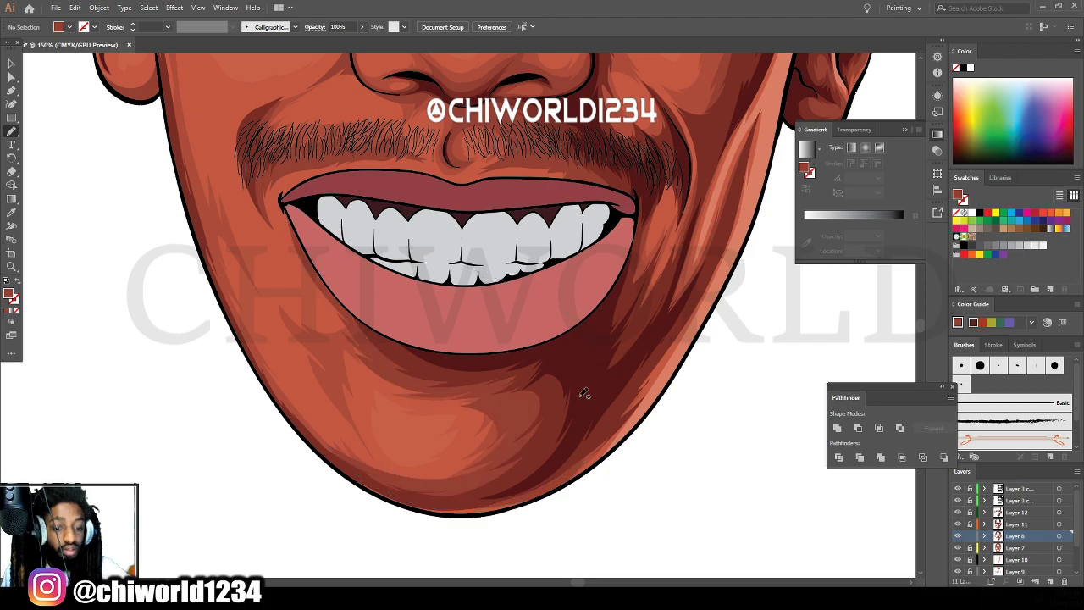
Draw thin jagged reddish-brown shadows along the shaded-side jaw edge, from the chin up to the cheek near the ear.
scroll(598, 491, down, 3)
scroll(667, 457, up, 3)
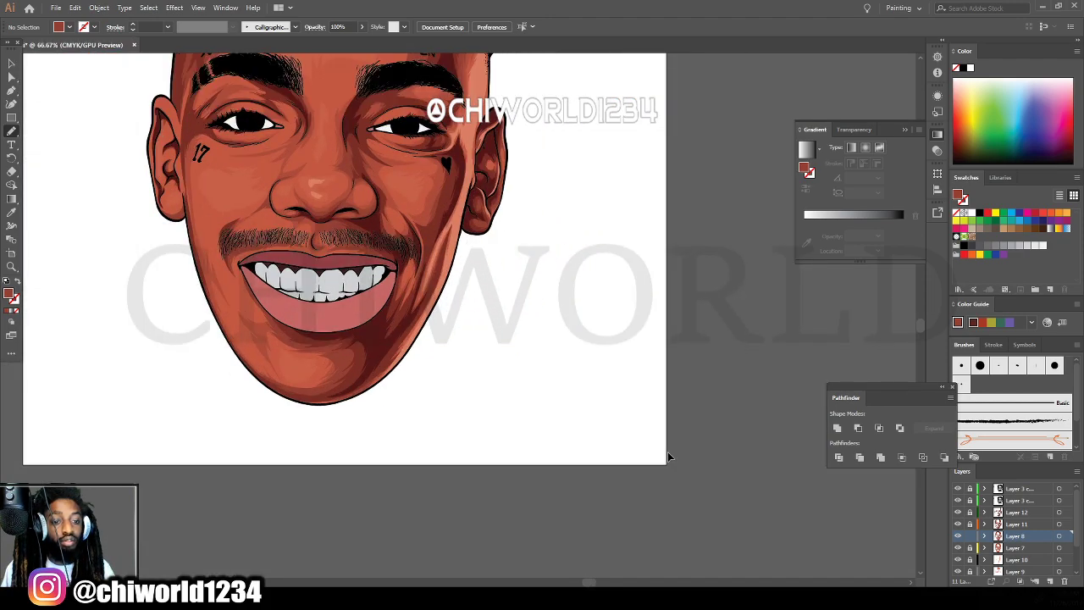
scroll(672, 449, up, 2)
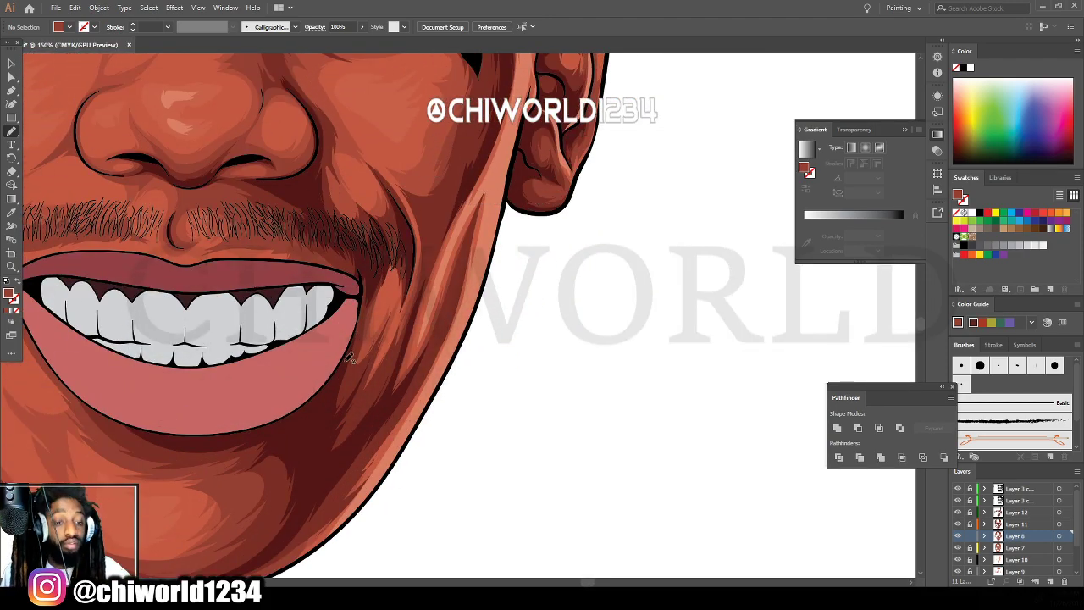
mouse_move(340, 373)
mouse_down()
mouse_move(361, 400)
mouse_move(387, 375)
mouse_move(416, 305)
mouse_move(422, 286)
mouse_move(398, 332)
mouse_move(414, 255)
mouse_move(390, 314)
mouse_move(393, 296)
mouse_move(379, 312)
mouse_move(392, 242)
mouse_move(341, 372)
mouse_up()
mouse_move(281, 538)
mouse_down()
mouse_move(262, 560)
mouse_move(298, 552)
mouse_up()
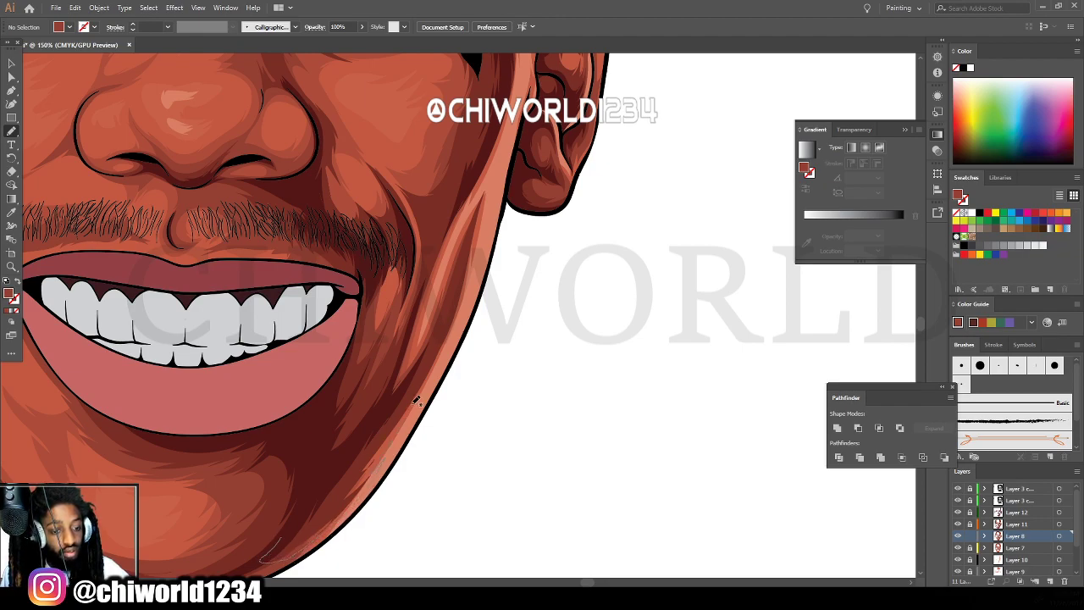
drag(413, 404, 289, 532)
drag(351, 469, 404, 418)
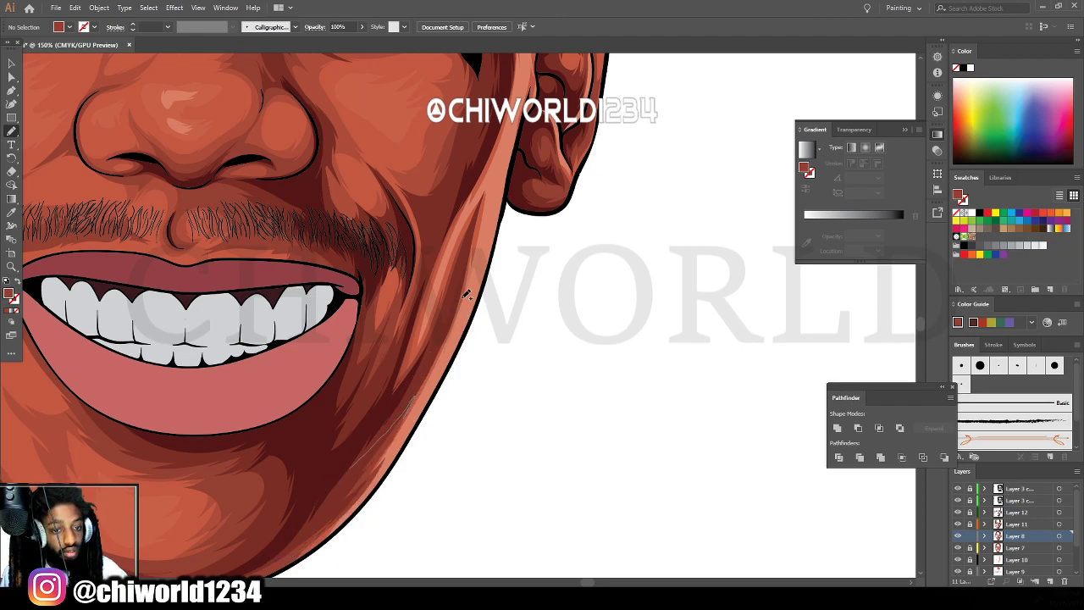
mouse_move(491, 193)
mouse_down()
mouse_move(408, 392)
mouse_move(379, 432)
mouse_move(437, 337)
mouse_move(419, 335)
mouse_move(481, 167)
mouse_move(377, 419)
mouse_up()
key(ctrl+minus)
key(ctrl+minus)
key(ctrl+minus)
scroll(536, 459, up, 2)
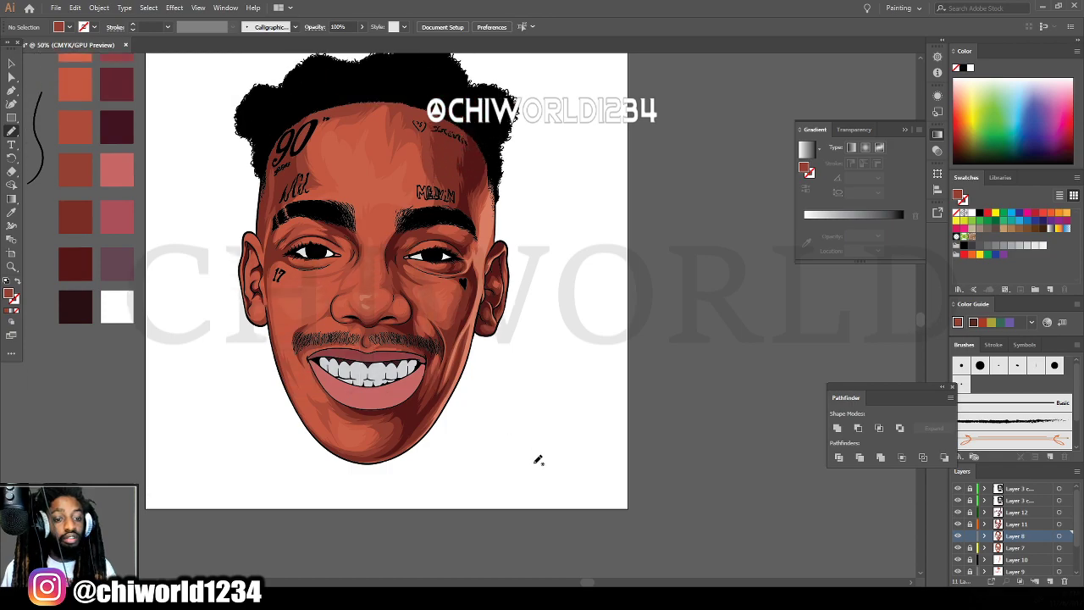
Draw a jagged reddish-brown shadow across the shaded-side cheek, from the smile line past the nose and around to the heart tattoo.
key(ctrl+equal)
key(ctrl+equal)
key(ctrl+equal)
scroll(613, 491, down, 2)
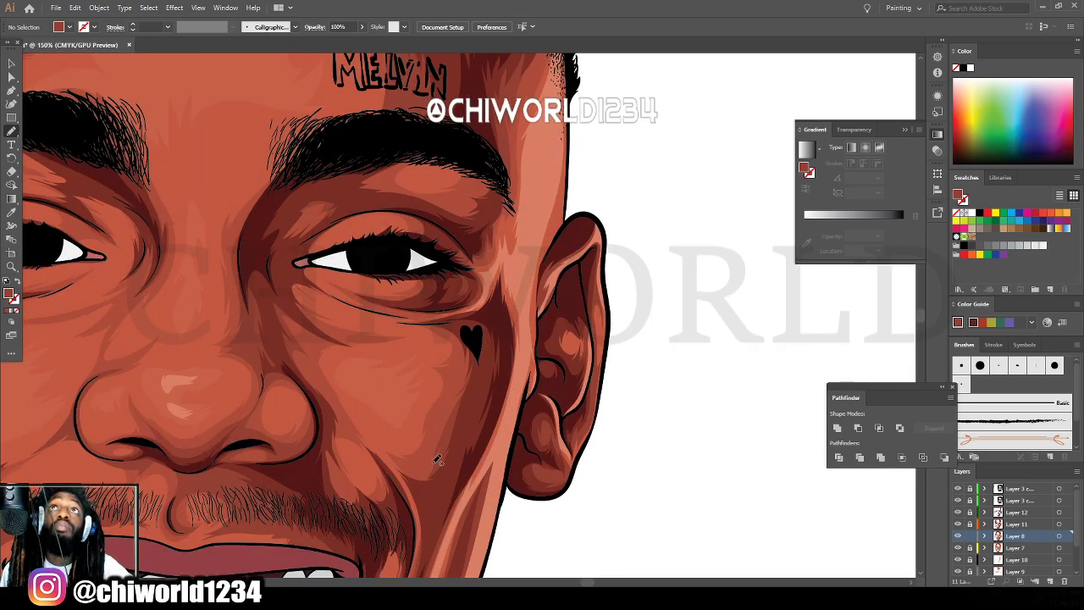
scroll(372, 413, down, 3)
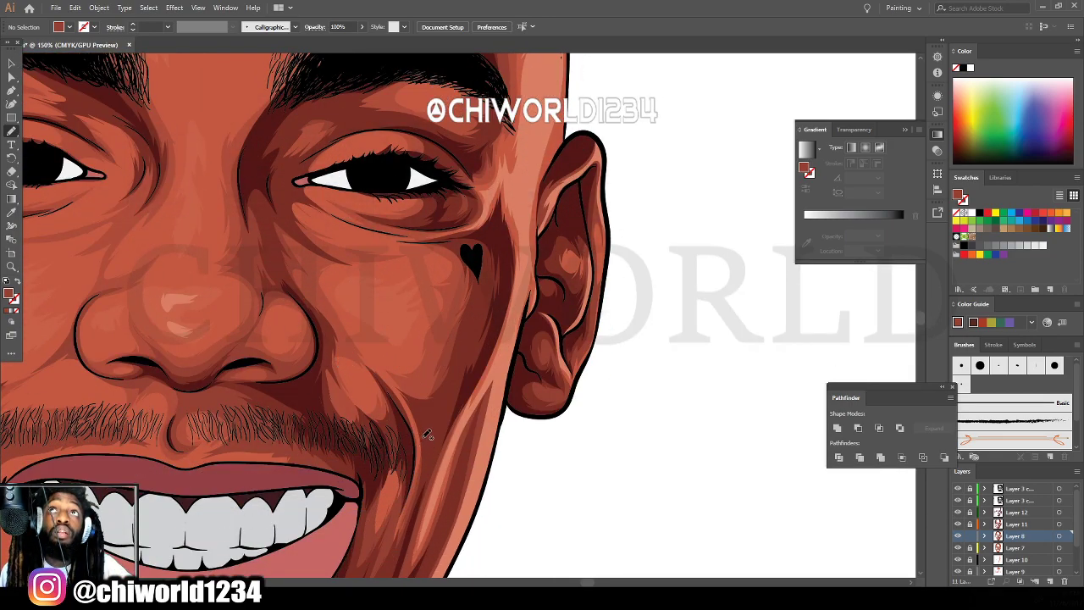
drag(424, 421, 386, 385)
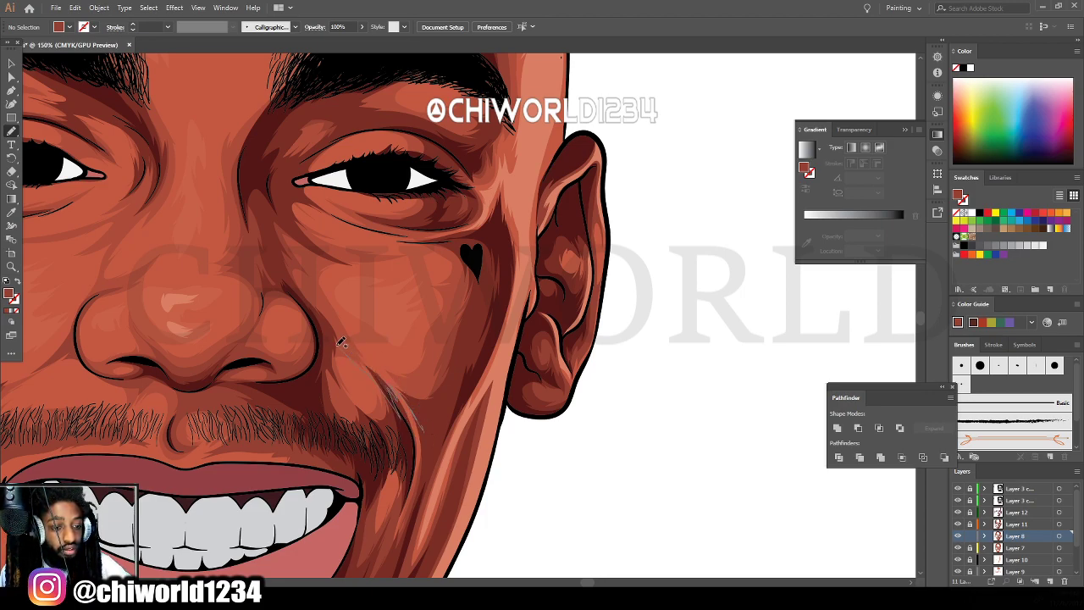
mouse_move(341, 341)
mouse_down()
mouse_move(338, 374)
mouse_move(360, 415)
mouse_move(330, 408)
mouse_move(329, 335)
mouse_move(302, 274)
mouse_move(285, 268)
mouse_up()
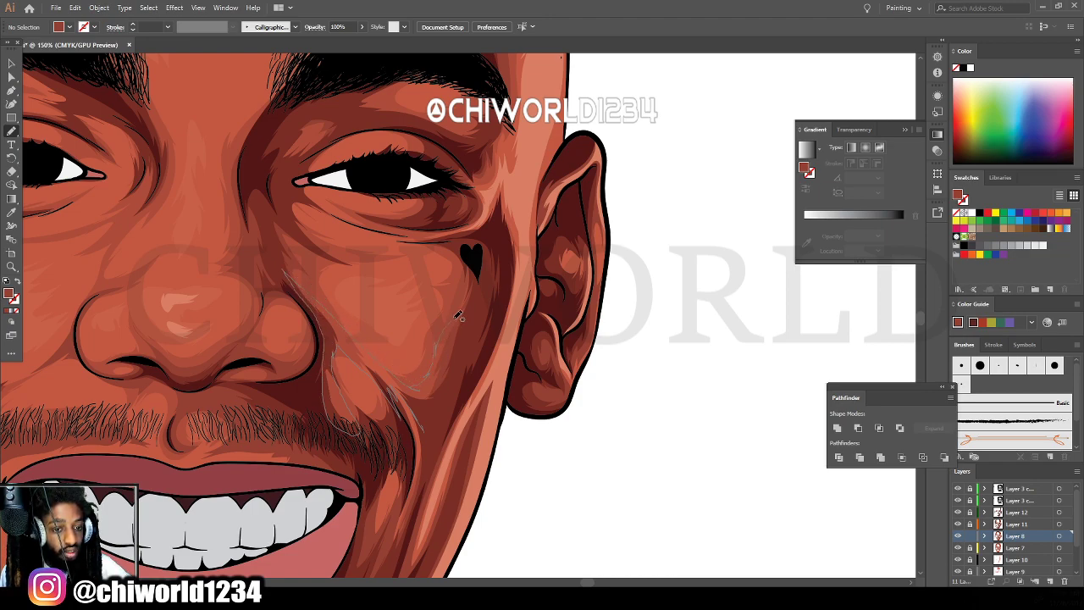
mouse_move(459, 270)
mouse_down()
mouse_move(481, 261)
mouse_move(445, 442)
mouse_move(422, 434)
mouse_up()
key(ctrl+minus)
key(ctrl+minus)
key(ctrl+minus)
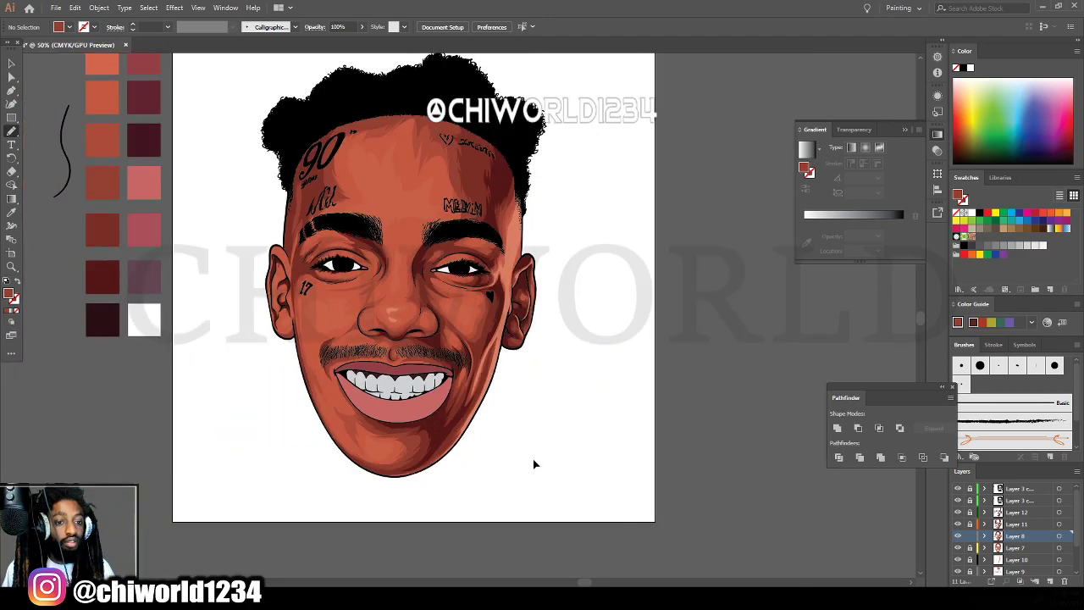
Draw a jagged reddish-brown shadow between the shaded-side nostril wing and the smile line, reaching down to the mustache.
key(ctrl+plus)
key(ctrl+plus)
key(ctrl+plus)
key(ctrl+plus)
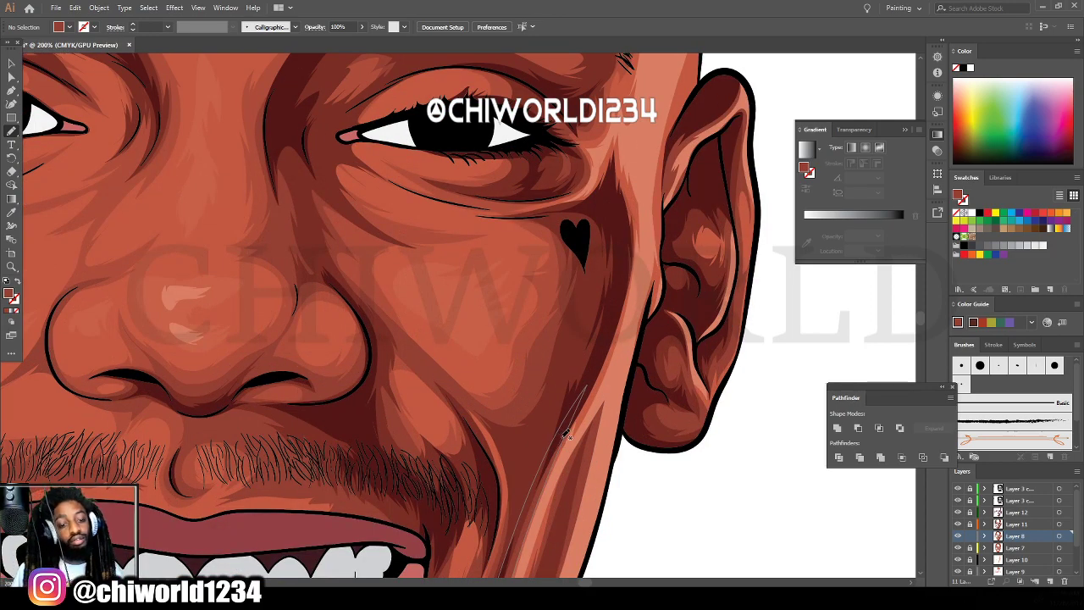
key(ctrl+z)
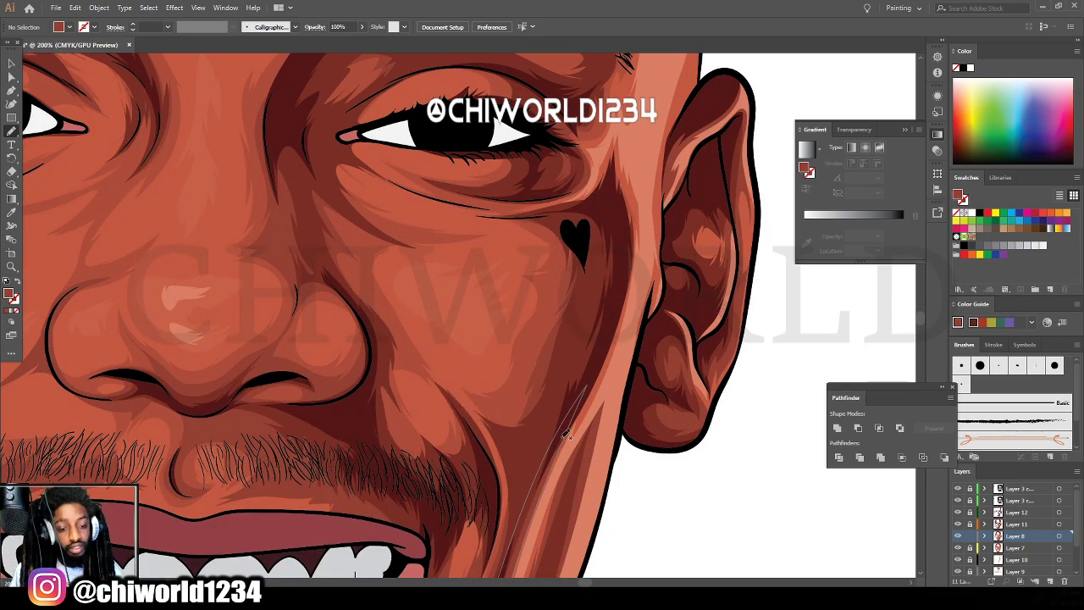
mouse_move(420, 462)
mouse_down()
mouse_move(463, 482)
mouse_move(476, 445)
mouse_move(450, 404)
mouse_up()
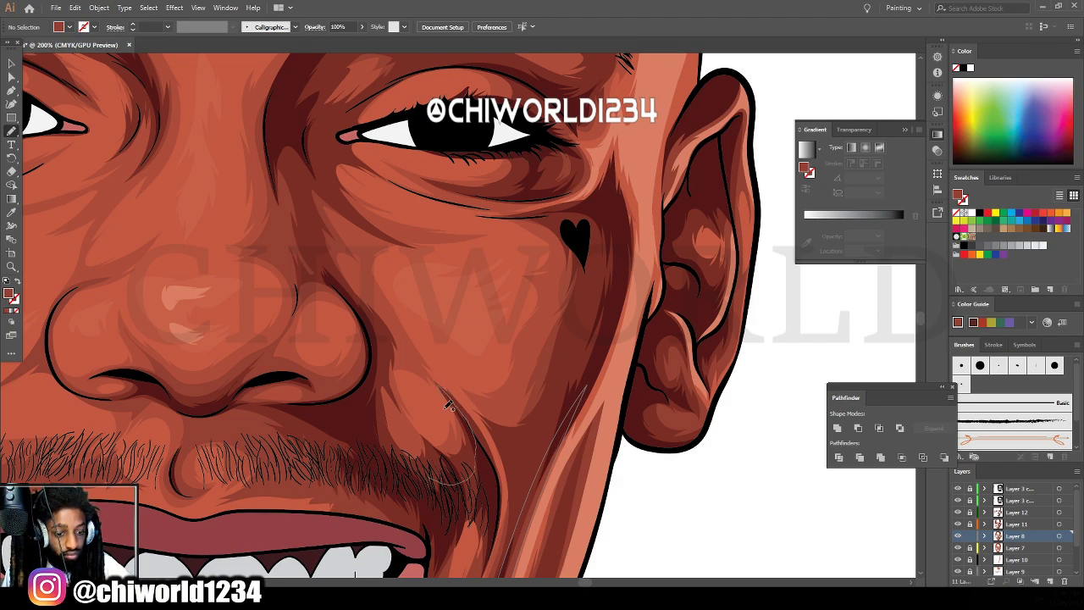
drag(392, 370, 402, 345)
mouse_move(363, 291)
mouse_down()
mouse_move(382, 358)
mouse_move(366, 419)
mouse_move(413, 472)
mouse_up()
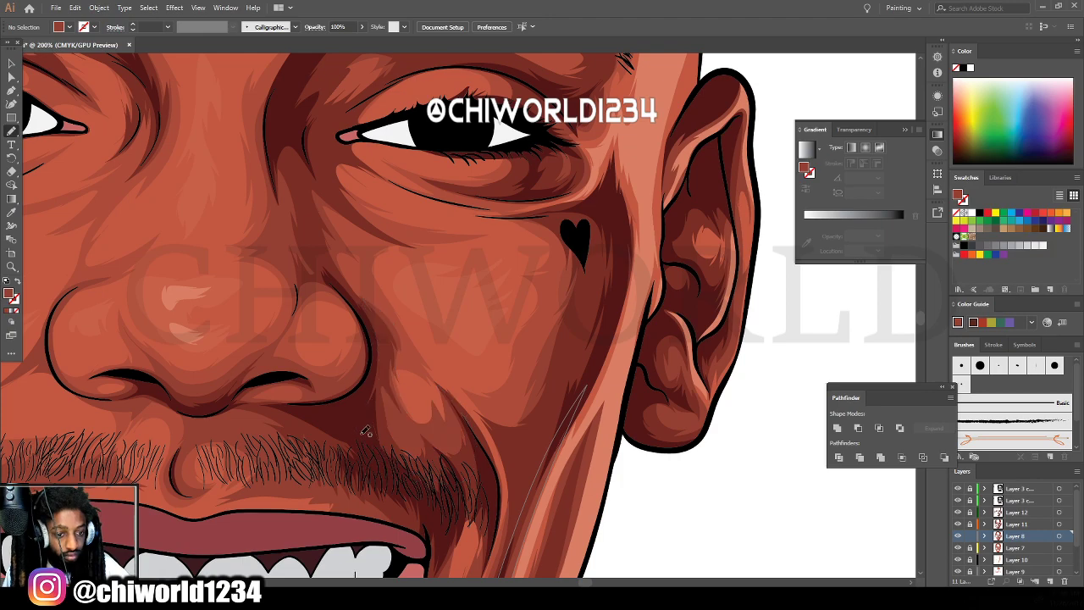
Draw a jagged reddish-brown shadow around the lower and outer edge of the shaded-side cheek, from the smile line up past the heart tattoo.
mouse_move(483, 400)
mouse_down()
mouse_move(526, 442)
mouse_move(485, 419)
mouse_move(450, 378)
mouse_move(494, 403)
mouse_move(528, 376)
mouse_up()
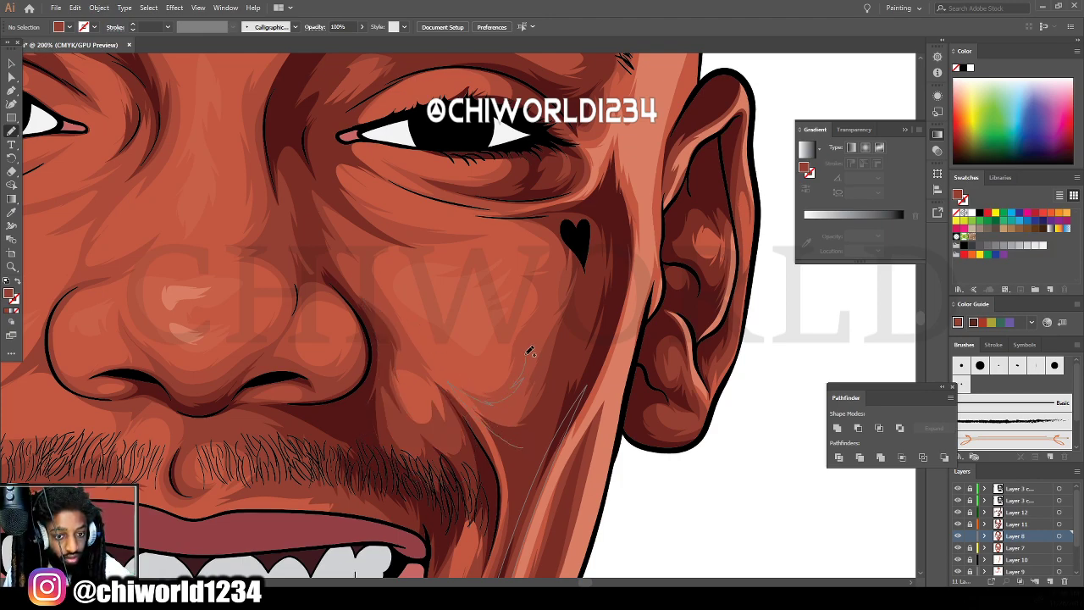
mouse_move(531, 333)
mouse_down()
mouse_move(558, 288)
mouse_move(547, 279)
mouse_move(561, 264)
mouse_move(554, 273)
mouse_move(552, 241)
mouse_move(473, 212)
mouse_move(591, 211)
mouse_move(619, 281)
mouse_move(561, 431)
mouse_up()
key(ctrl+minus)
key(ctrl+minus)
key(ctrl+minus)
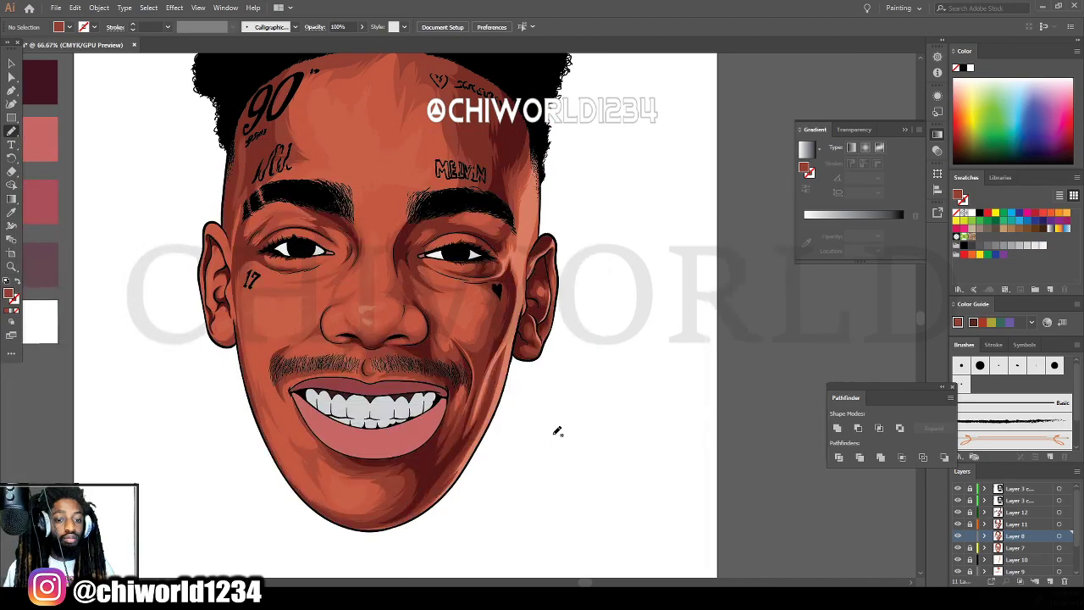
Try to draw a jagged reddish-brown shadow from the shaded-side inner eye corner down beside the nose and back beneath the eye.
scroll(557, 433, up, 1)
key(ctrl+plus)
key(ctrl+plus)
key(ctrl+plus)
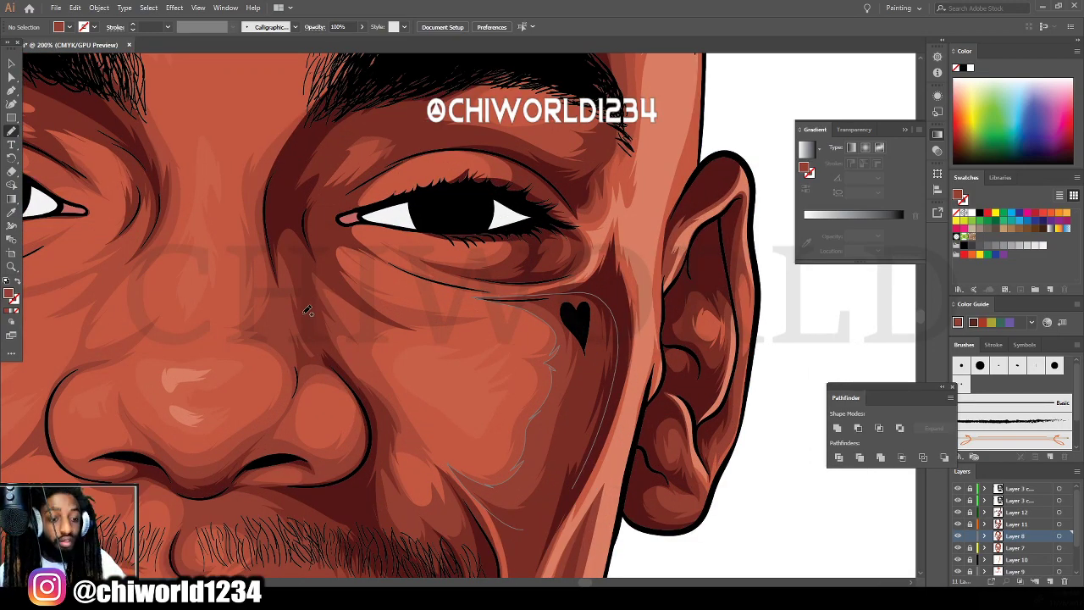
mouse_move(314, 307)
mouse_down()
mouse_move(410, 431)
mouse_move(380, 373)
mouse_up()
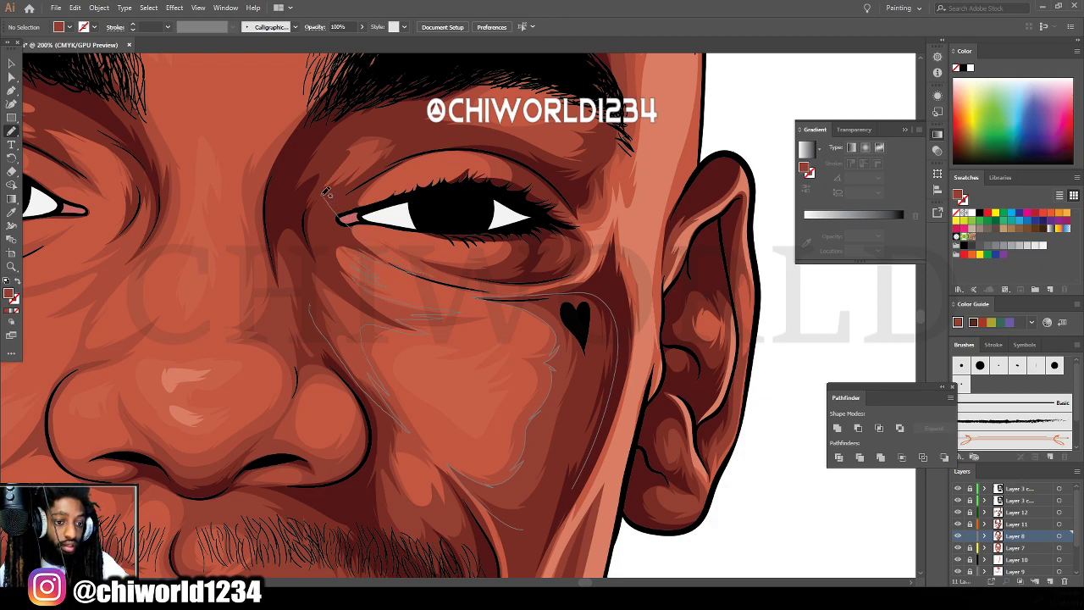
key(ctrl+z)
drag(573, 489, 522, 529)
key(ctrl+minus)
key(ctrl+minus)
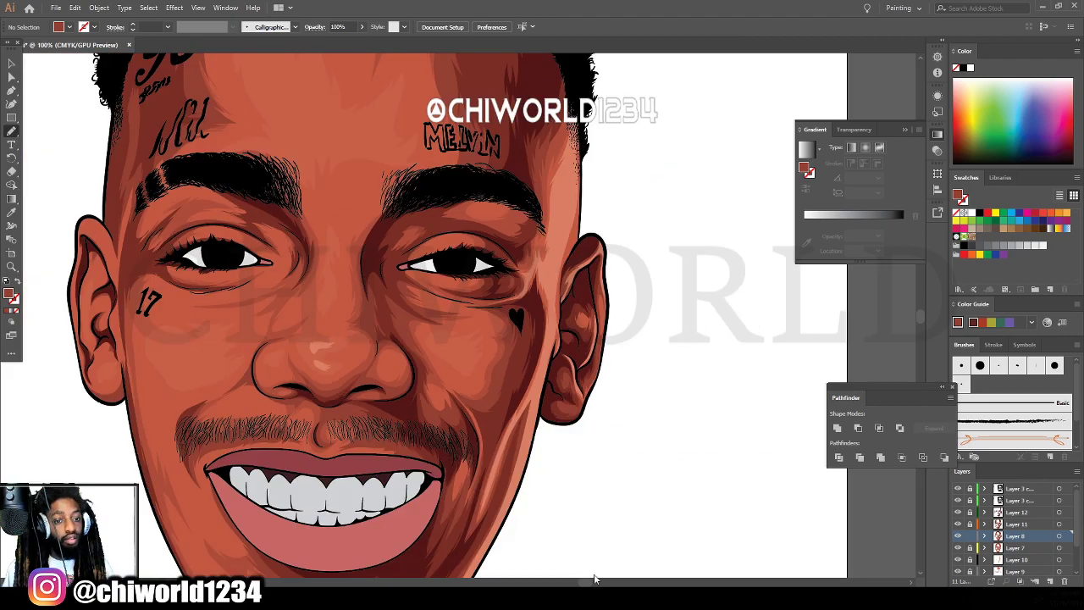
Retry the reddish-brown shadow beside the nose bridge, running onto the upper cheek and back under the shaded-side eye bag.
key(ctrl+minus)
scroll(520, 500, left, 1)
key(ctrl+equal)
key(ctrl+equal)
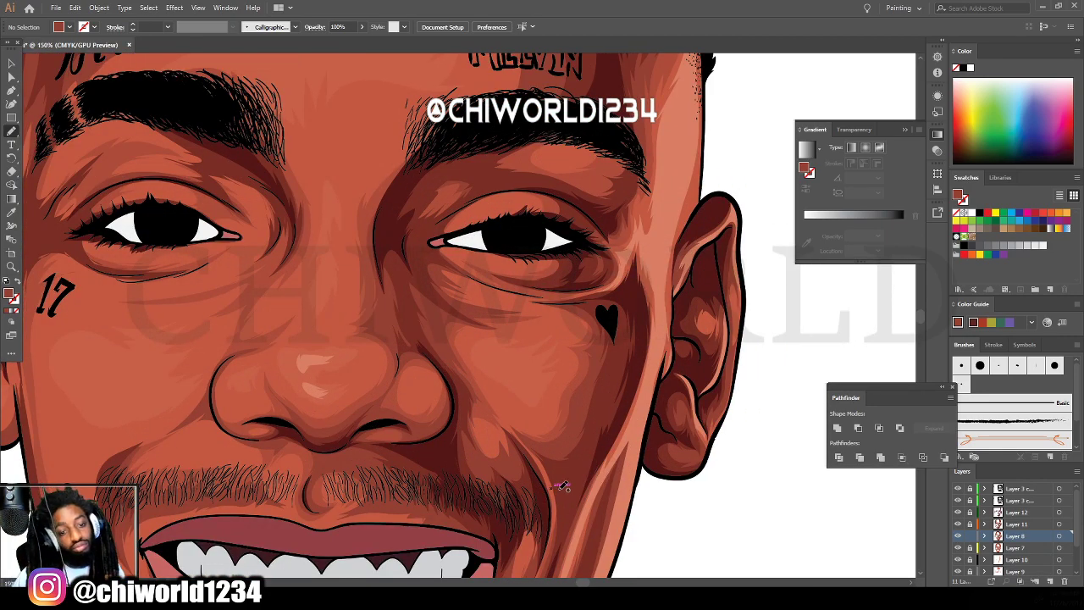
drag(561, 485, 564, 487)
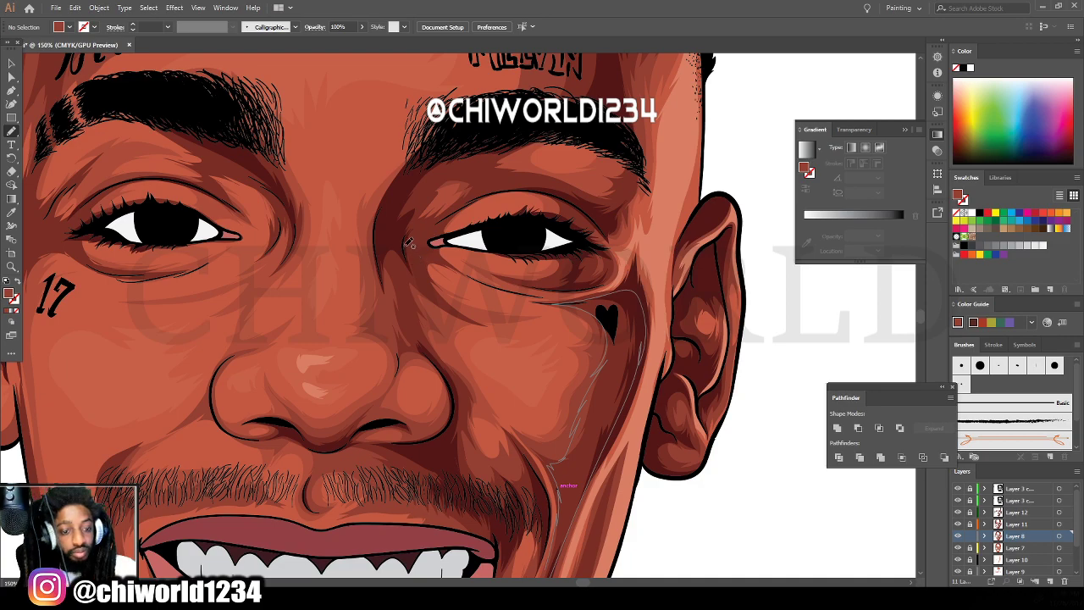
mouse_move(407, 243)
mouse_down()
mouse_move(406, 305)
mouse_move(424, 338)
mouse_move(479, 387)
mouse_move(451, 319)
mouse_up()
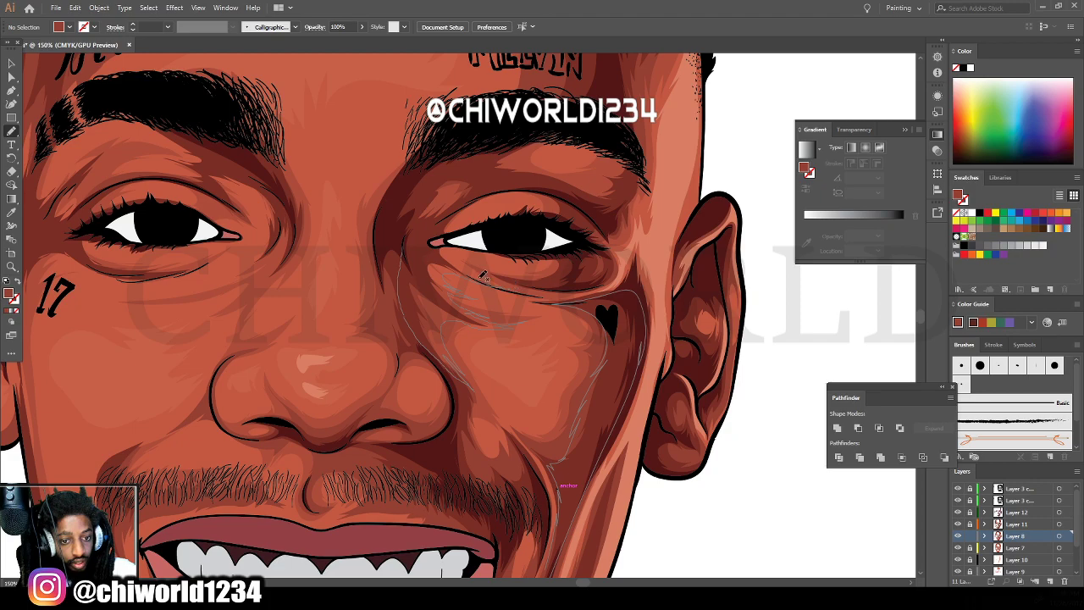
key(ctrl+z)
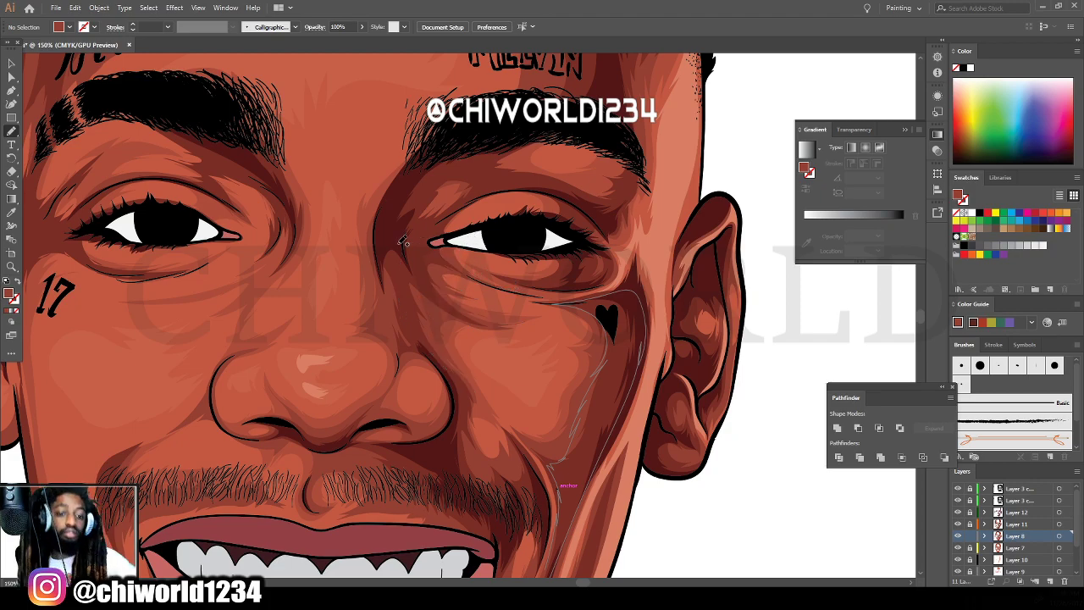
Draw jagged reddish-brown shadows around the shaded-side eye's inner socket, across its upper eyelid and beneath the eyebrow.
scroll(406, 243, down, 4)
scroll(736, 455, up, 5)
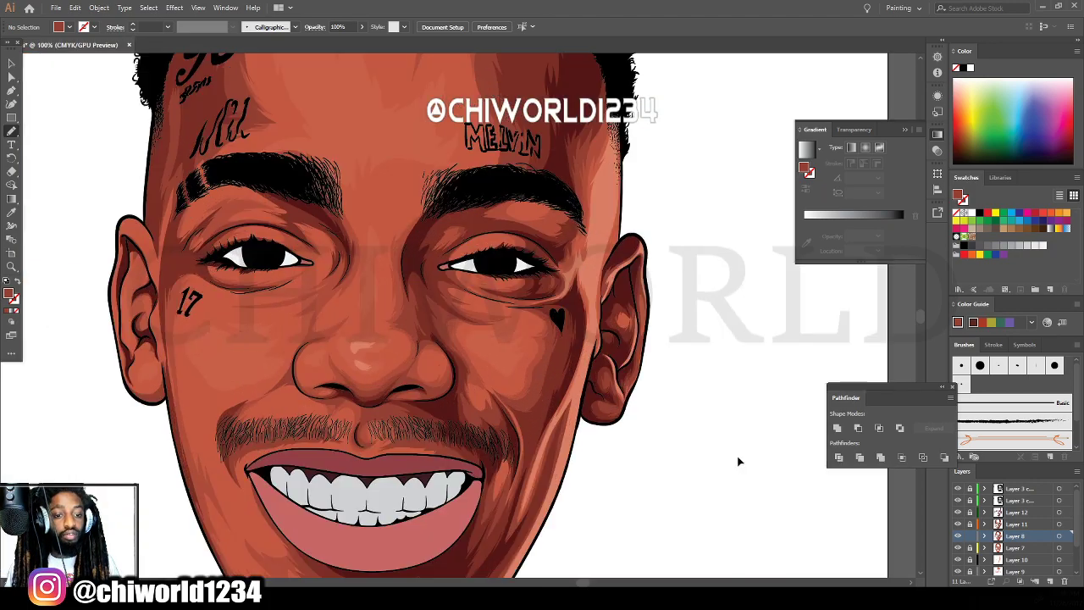
key(ctrl+plus)
scroll(738, 455, up, 4)
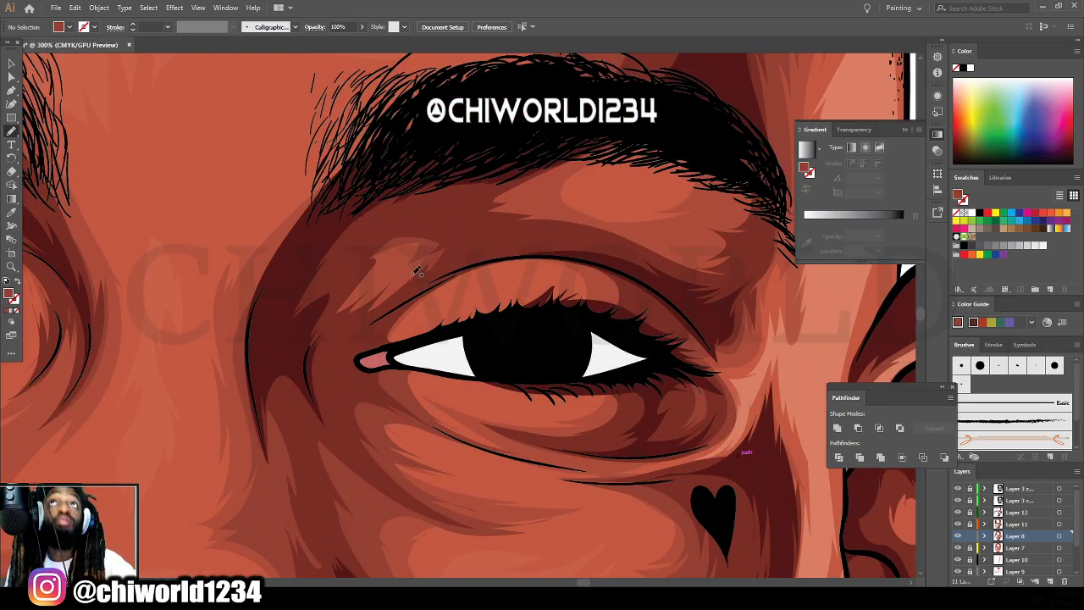
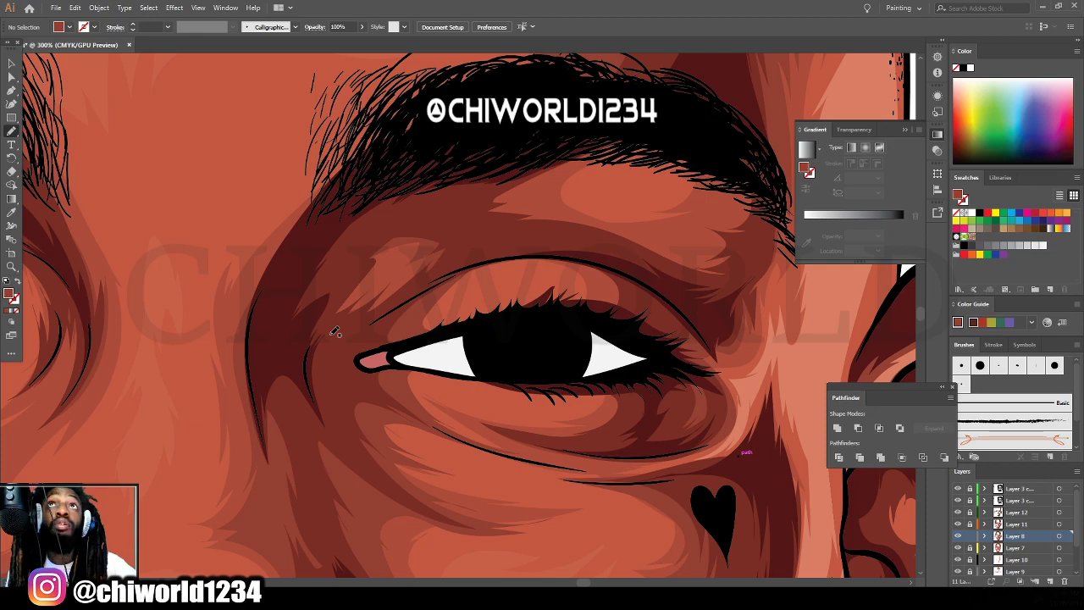
mouse_move(349, 324)
mouse_down()
mouse_move(405, 288)
mouse_move(374, 287)
mouse_move(452, 223)
mouse_move(327, 304)
mouse_up()
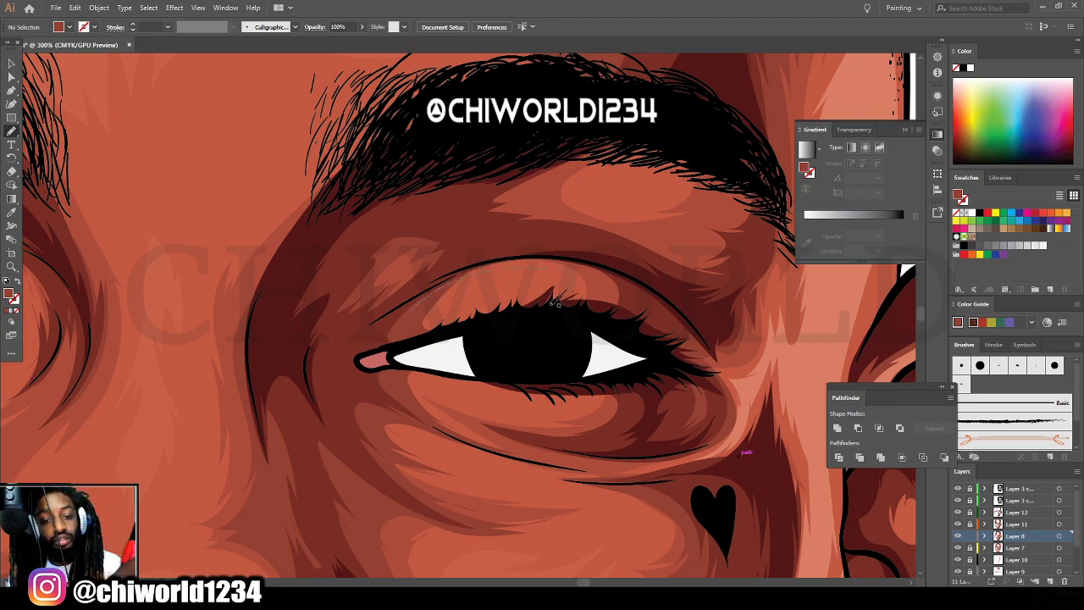
mouse_move(502, 327)
mouse_down()
mouse_move(667, 282)
mouse_move(470, 247)
mouse_up()
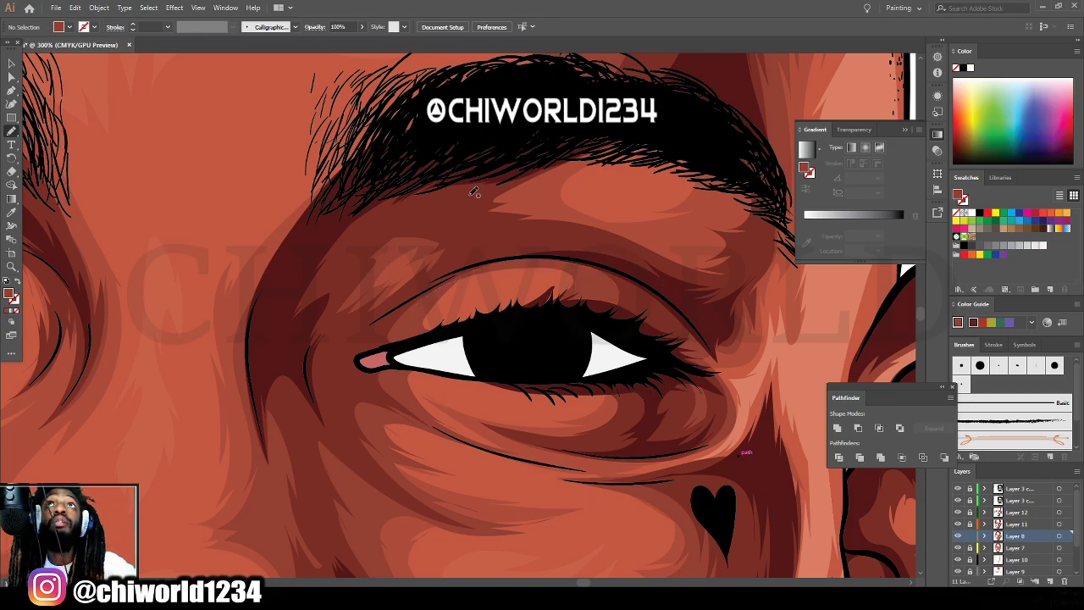
mouse_move(474, 193)
mouse_down()
mouse_move(578, 253)
mouse_move(683, 282)
mouse_move(760, 229)
mouse_move(744, 153)
mouse_move(712, 135)
mouse_move(720, 205)
mouse_move(725, 190)
mouse_move(677, 203)
mouse_move(692, 212)
mouse_move(662, 217)
mouse_move(670, 234)
mouse_move(573, 205)
mouse_move(604, 200)
mouse_move(566, 198)
mouse_move(581, 196)
mouse_move(582, 163)
mouse_move(626, 135)
mouse_up()
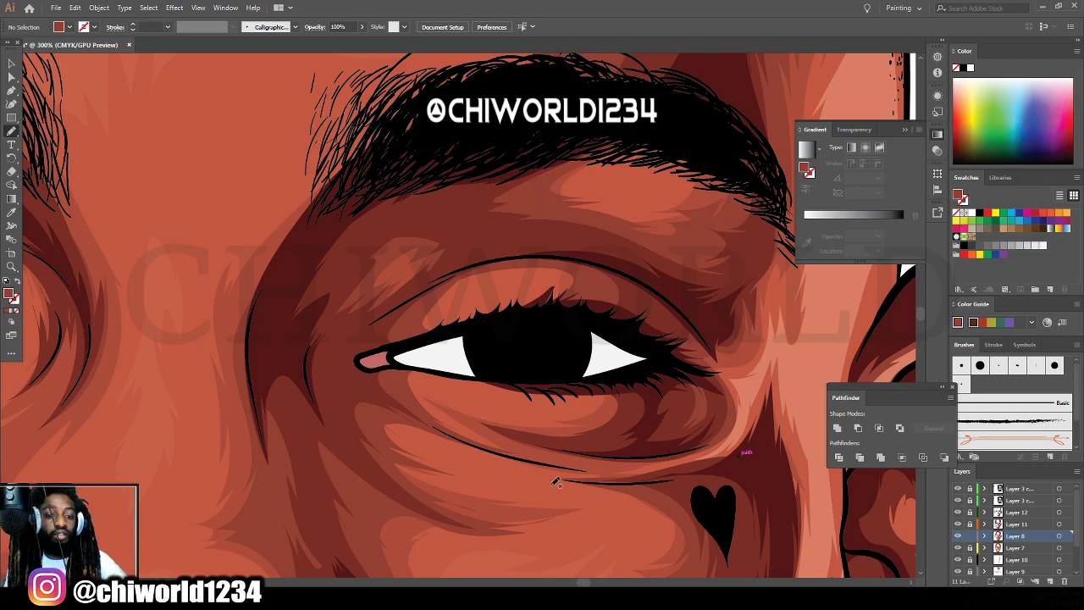
Draw a jagged reddish-brown shadow across the shaded-side lower eyelid, from below the inner corner to beneath the outer lashes.
key(ctrl+minus)
key(ctrl+minus)
key(ctrl+minus)
key(ctrl+minus)
key(ctrl+minus)
key(ctrl+minus)
scroll(533, 413, down, 1)
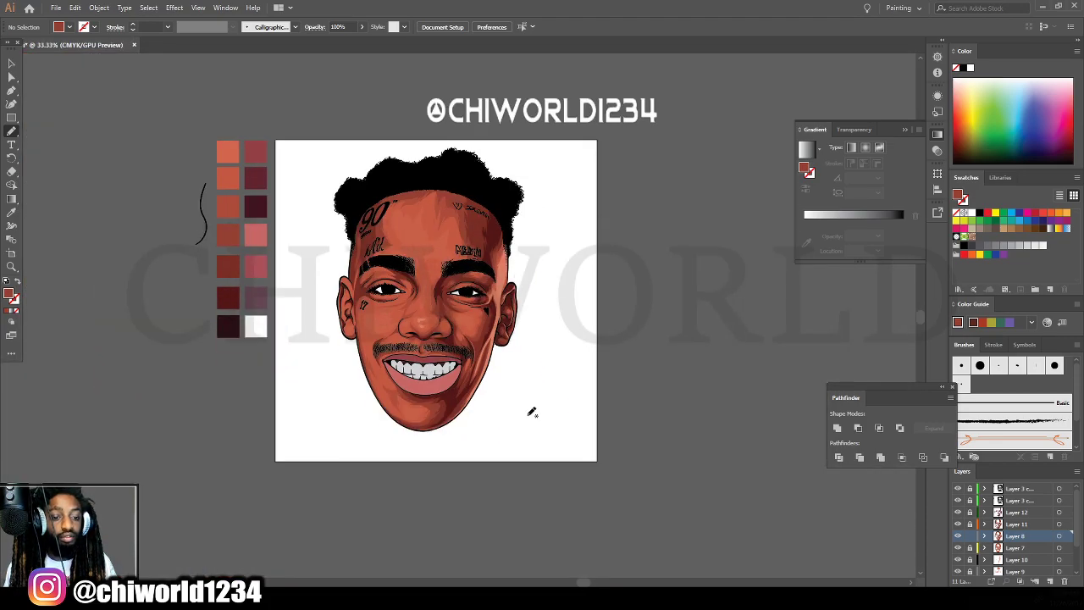
key(ctrl+equal)
key(ctrl+equal)
scroll(527, 414, up, 5)
scroll(526, 414, up, 3)
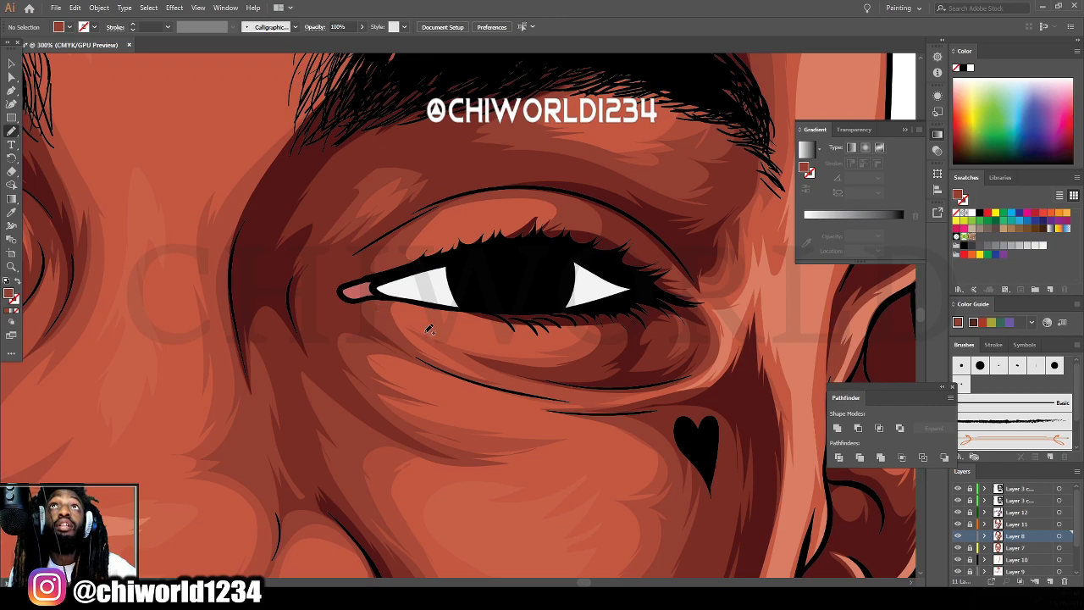
mouse_move(429, 329)
mouse_down()
mouse_move(617, 359)
mouse_move(580, 375)
mouse_move(510, 366)
mouse_move(409, 323)
mouse_up()
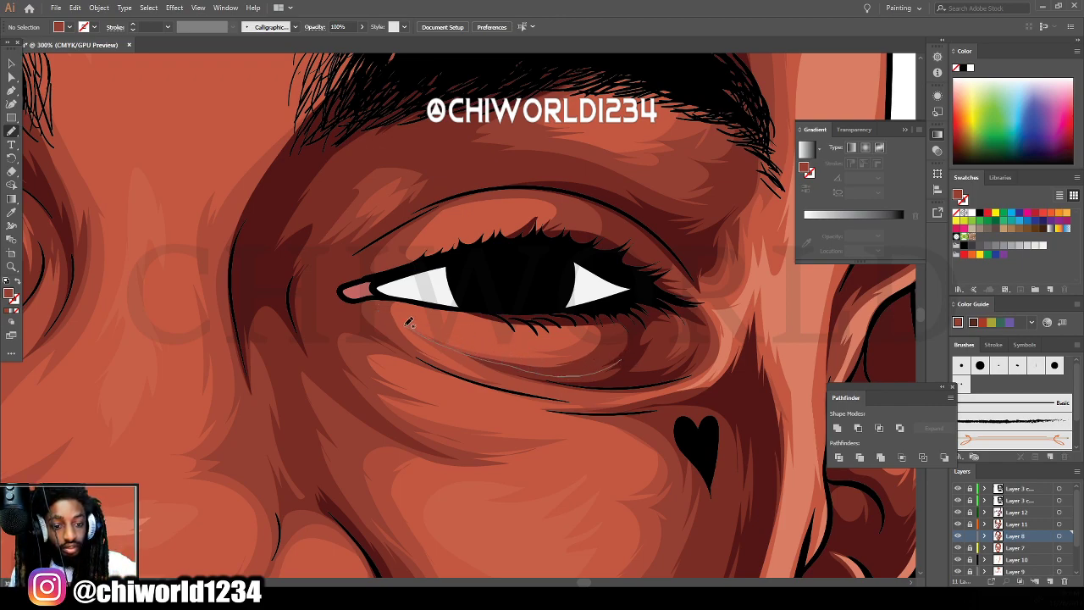
mouse_move(559, 328)
mouse_down()
mouse_move(612, 300)
mouse_move(601, 378)
mouse_up()
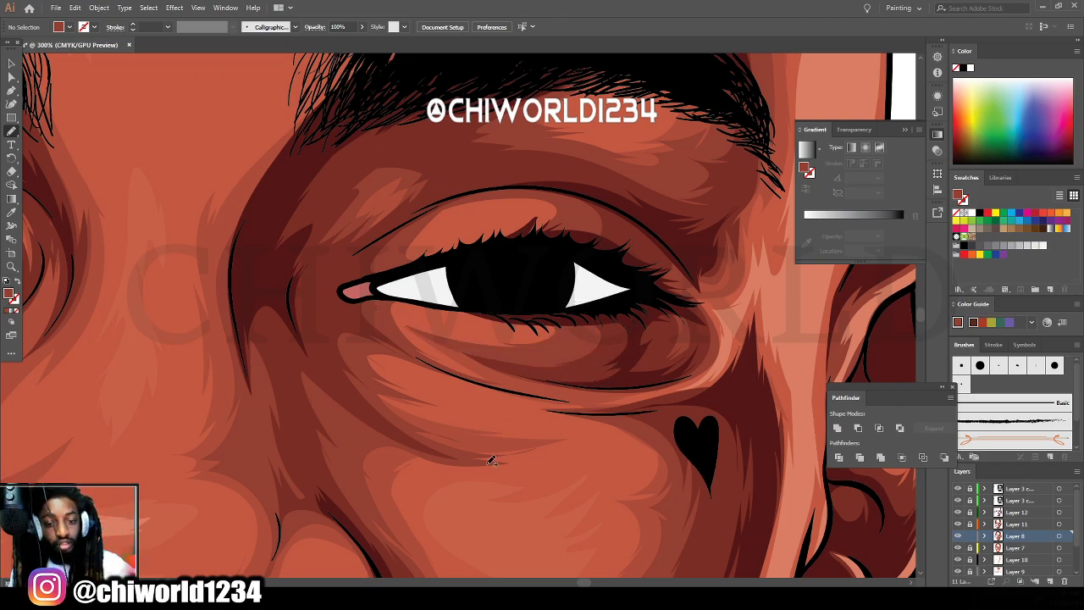
Draw a jagged reddish-brown shadow from the lit-side face edge past the 17 tattoo and along beneath the eye.
scroll(618, 518, down, 6)
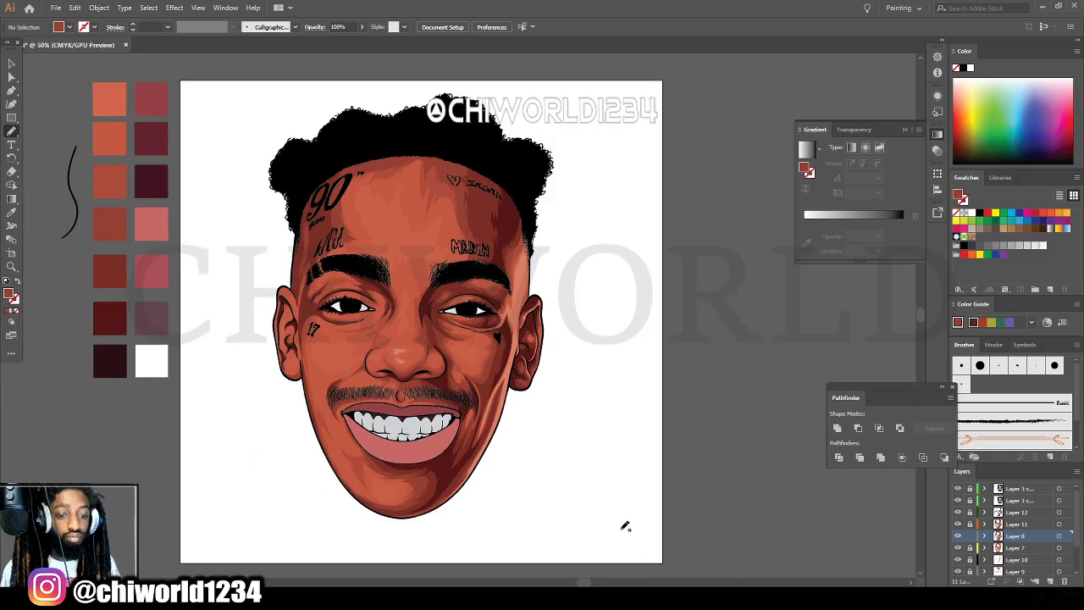
scroll(618, 518, up, 2)
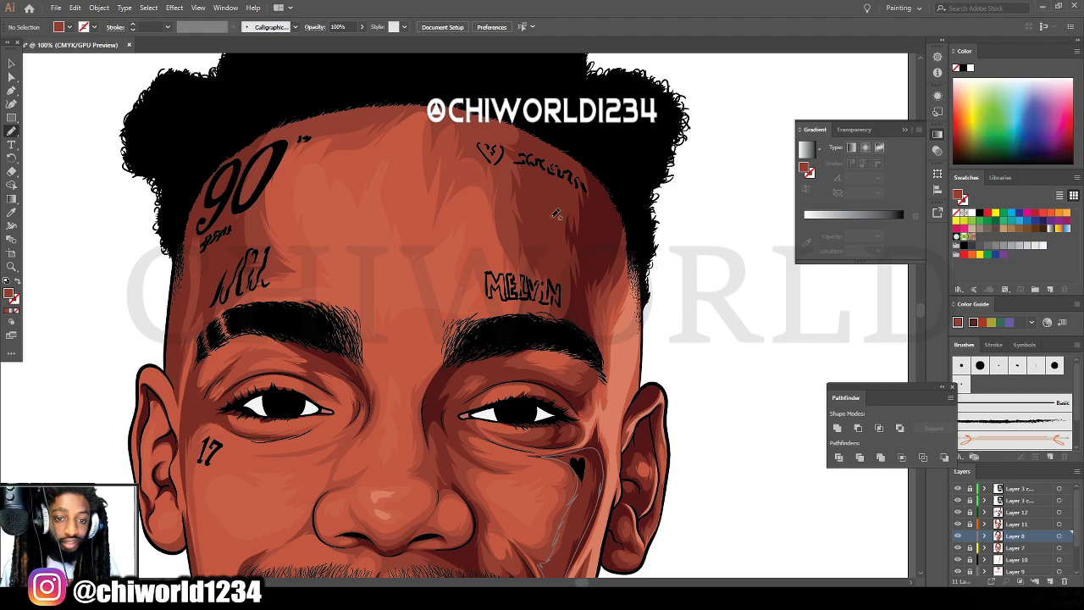
scroll(630, 557, down, 2)
scroll(631, 558, down, 2)
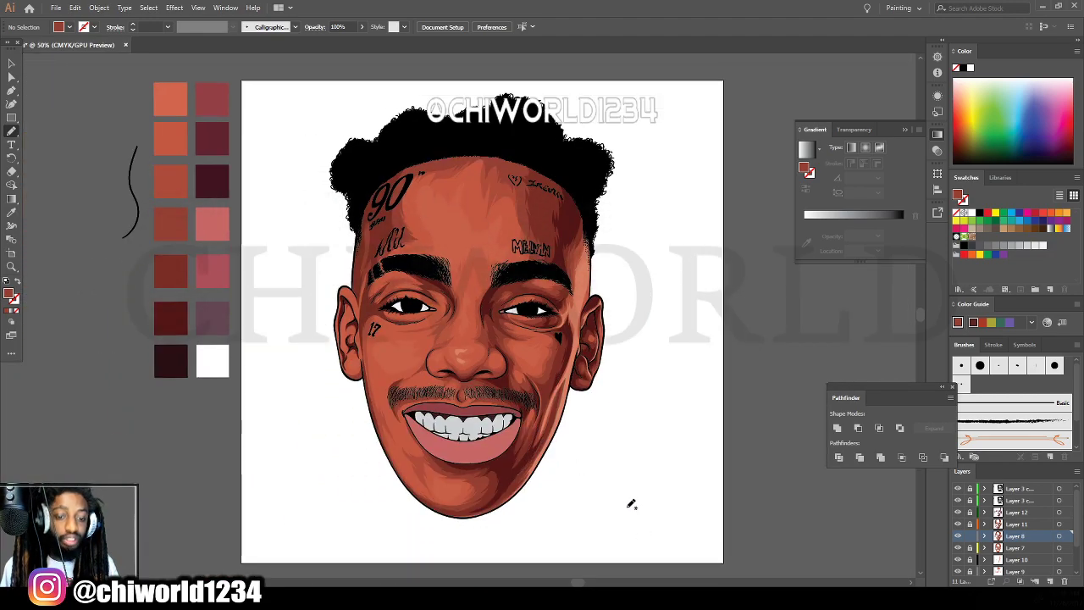
scroll(653, 505, up, 3)
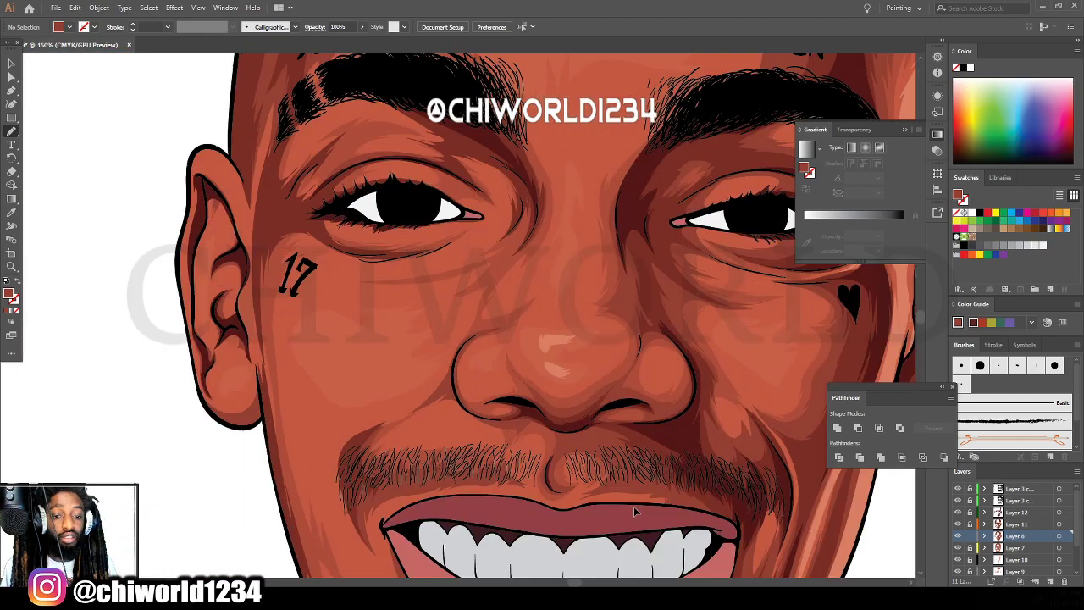
scroll(635, 511, up, 2)
scroll(635, 508, up, 2)
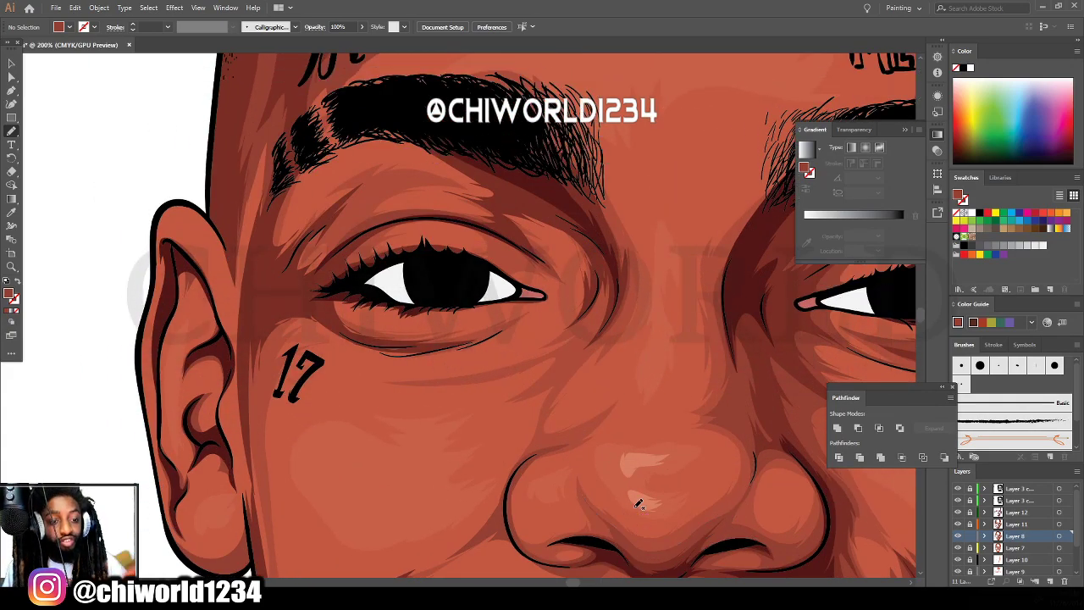
mouse_move(261, 297)
mouse_down()
mouse_move(244, 376)
mouse_move(253, 453)
mouse_move(271, 358)
mouse_move(292, 339)
mouse_up()
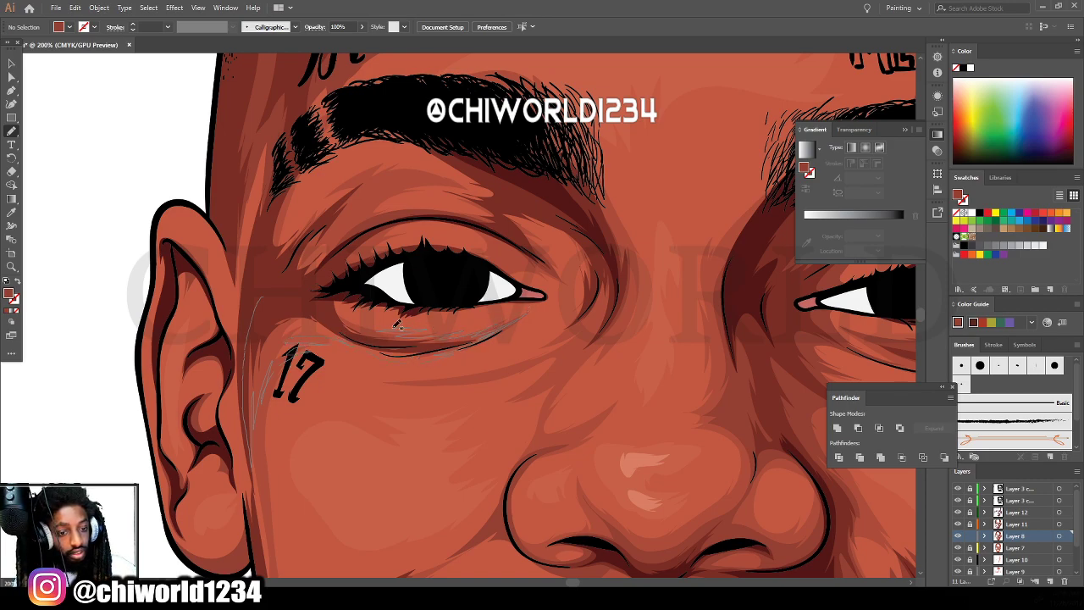
mouse_move(394, 328)
mouse_down()
mouse_move(363, 309)
mouse_move(415, 295)
mouse_move(259, 298)
mouse_up()
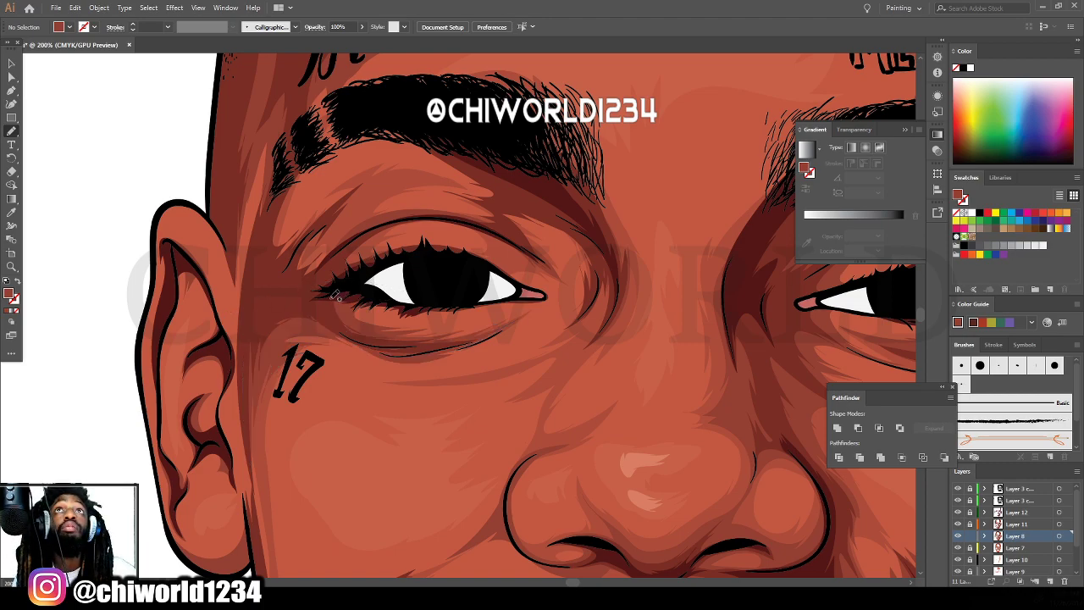
Draw a jagged reddish-brown shadow above the lit-side eye, from the outer lid corner along the brow bone and down the temple.
mouse_move(335, 292)
mouse_down()
mouse_move(417, 261)
mouse_move(389, 248)
mouse_move(404, 229)
mouse_move(451, 217)
mouse_up()
mouse_move(320, 273)
mouse_down()
mouse_move(381, 226)
mouse_move(368, 231)
mouse_up()
drag(375, 188, 405, 180)
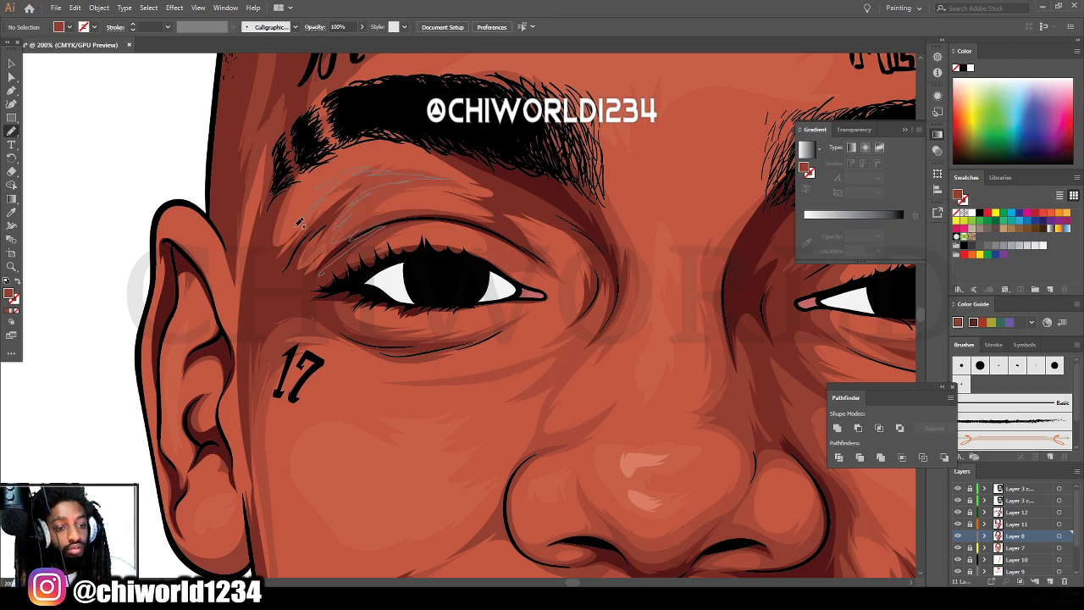
drag(307, 169, 252, 284)
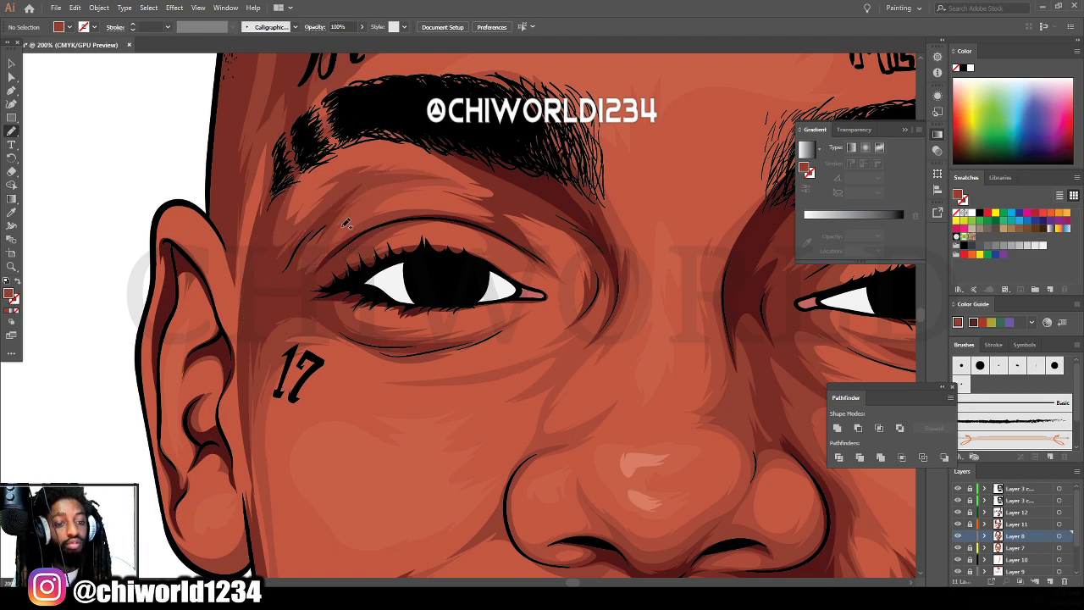
Draw a jagged reddish-brown shadow over the inner half of the lit-side upper eyelid, down to the eye's inner corner.
mouse_move(458, 220)
mouse_down()
mouse_move(435, 217)
mouse_move(491, 230)
mouse_move(448, 258)
mouse_move(513, 290)
mouse_move(505, 265)
mouse_move(549, 259)
mouse_move(548, 245)
mouse_up()
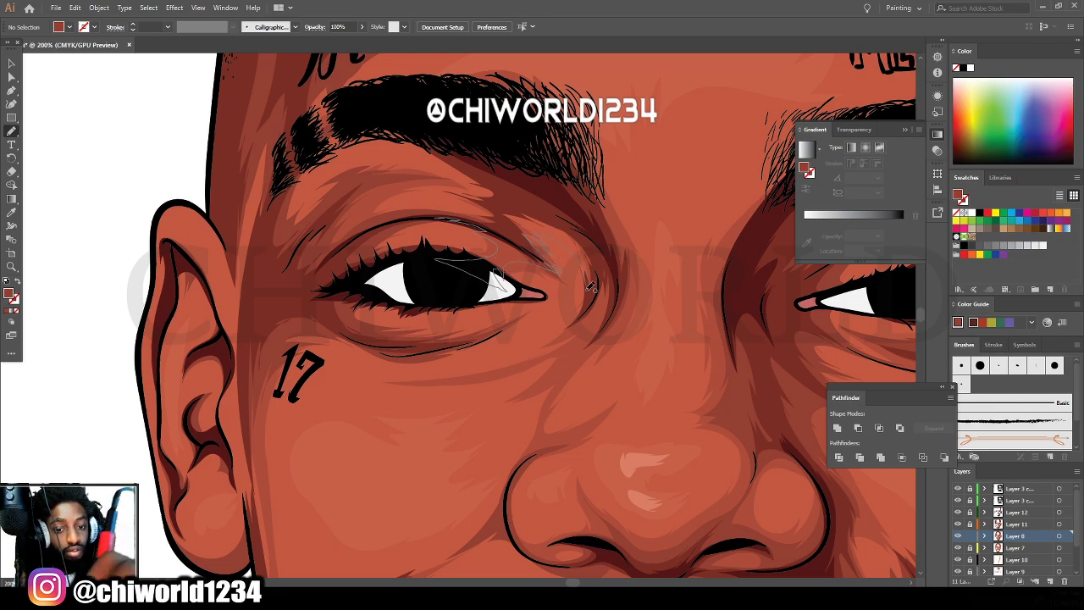
mouse_move(591, 286)
mouse_down()
mouse_move(581, 218)
mouse_move(506, 155)
mouse_move(404, 113)
mouse_move(336, 122)
mouse_move(382, 129)
mouse_move(476, 183)
mouse_move(464, 193)
mouse_move(405, 188)
mouse_move(472, 204)
mouse_move(400, 217)
mouse_move(491, 226)
mouse_up()
key(ctrl+minus)
key(ctrl+minus)
key(ctrl+minus)
key(ctrl+minus)
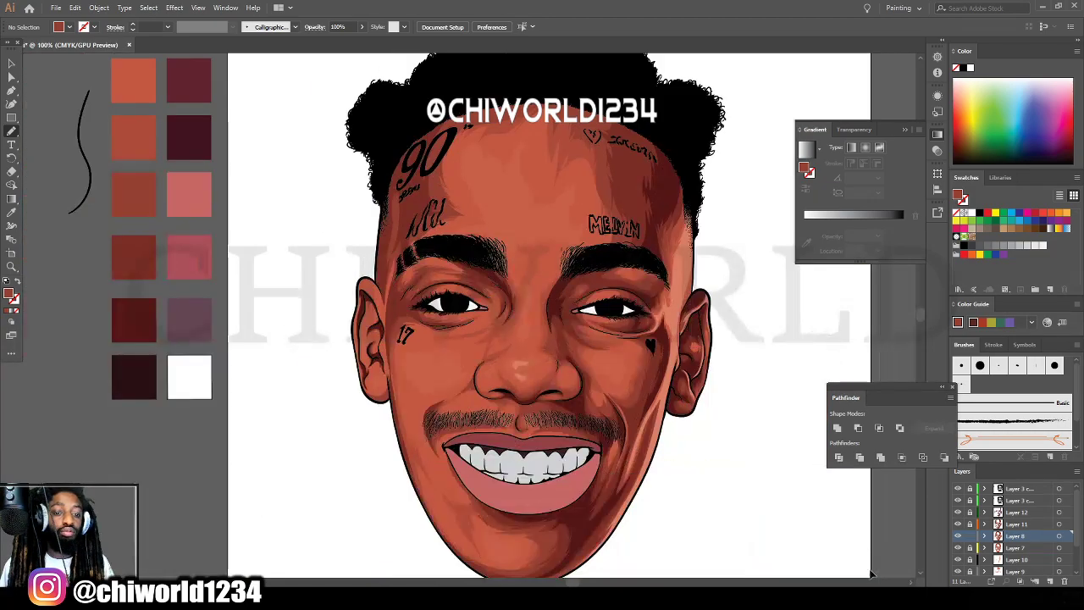
key(ctrl+equal)
key(ctrl+equal)
key(ctrl+equal)
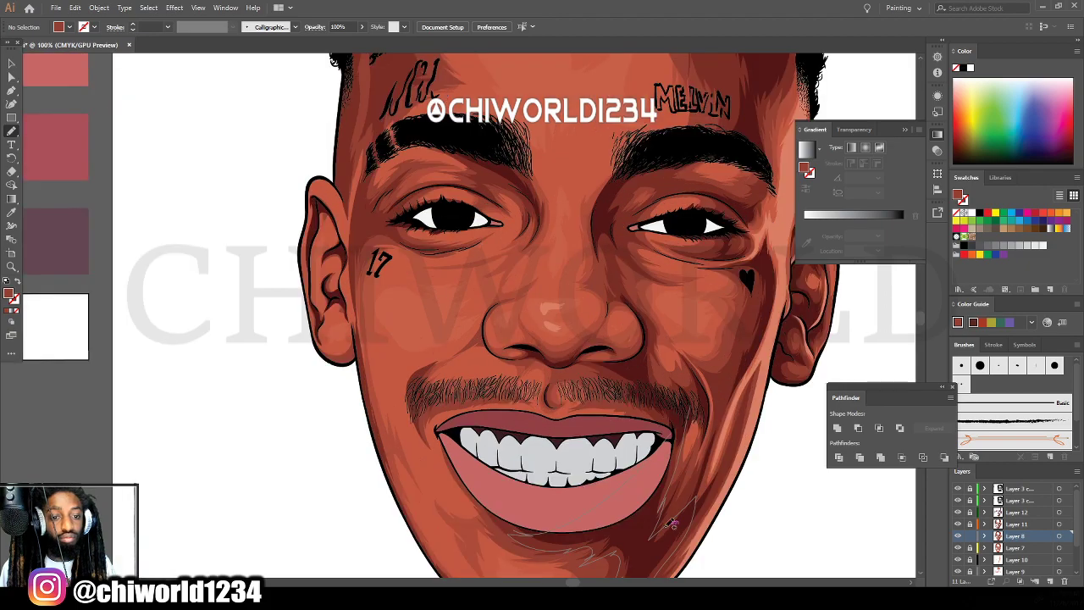
Draw a jagged reddish-brown shadow along the lit-side smile line, from below the nostril to the mustache's outer end.
scroll(668, 508, down, 3)
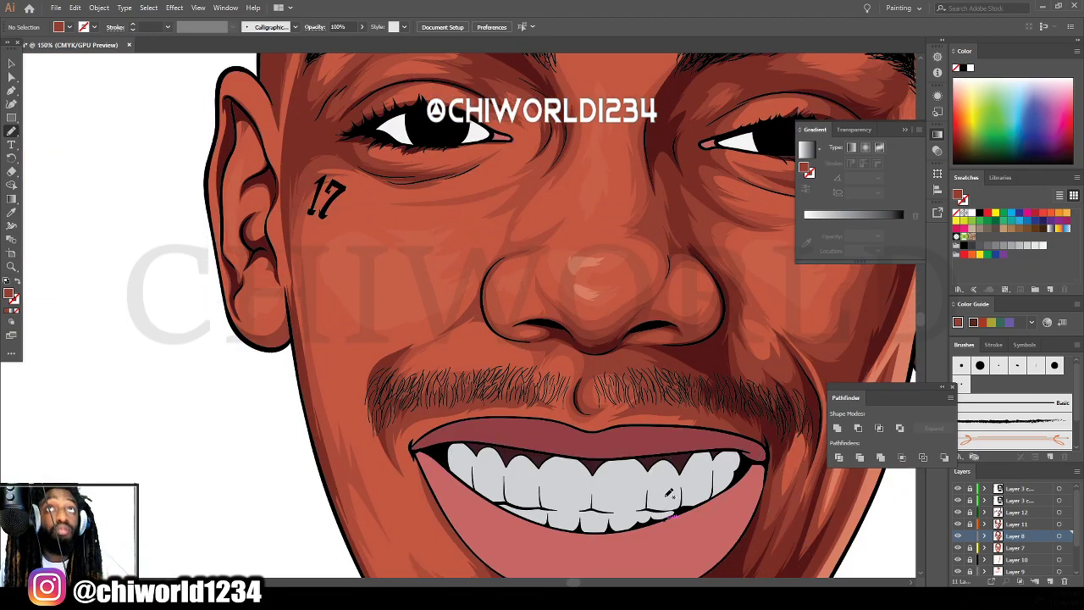
drag(407, 345, 428, 324)
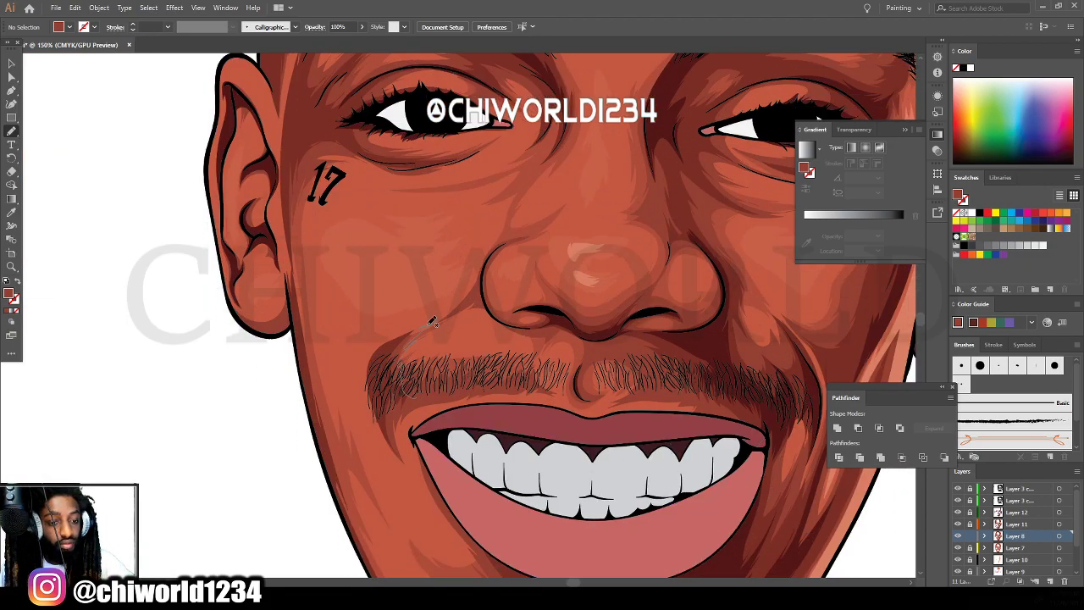
drag(370, 398, 371, 400)
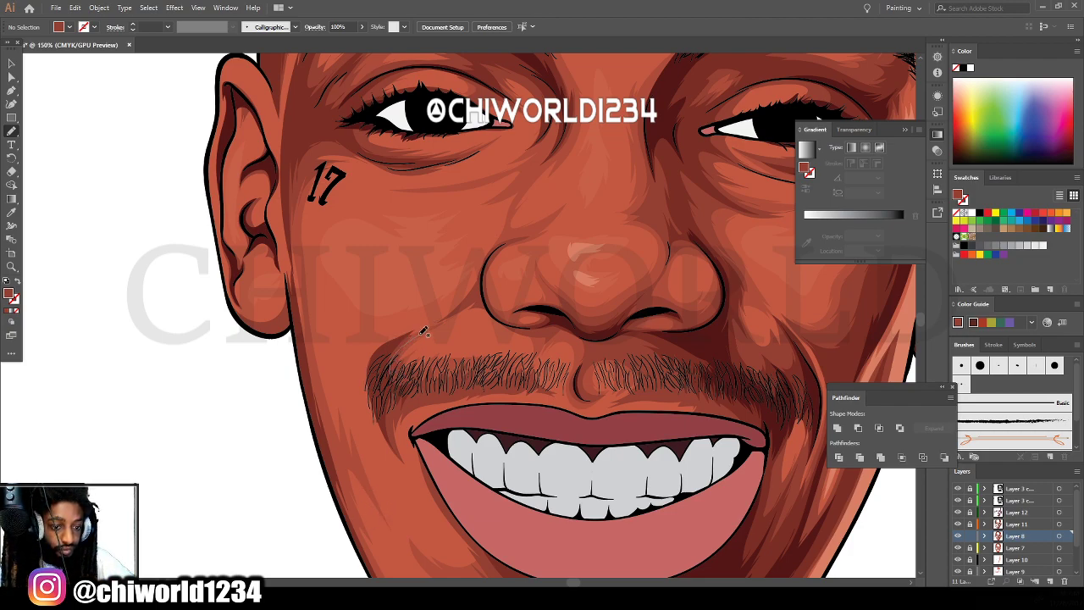
Draw a narrow jagged reddish-brown shadow along the lit-side face edge, from below the ear down to the jaw.
scroll(321, 398, down, 3)
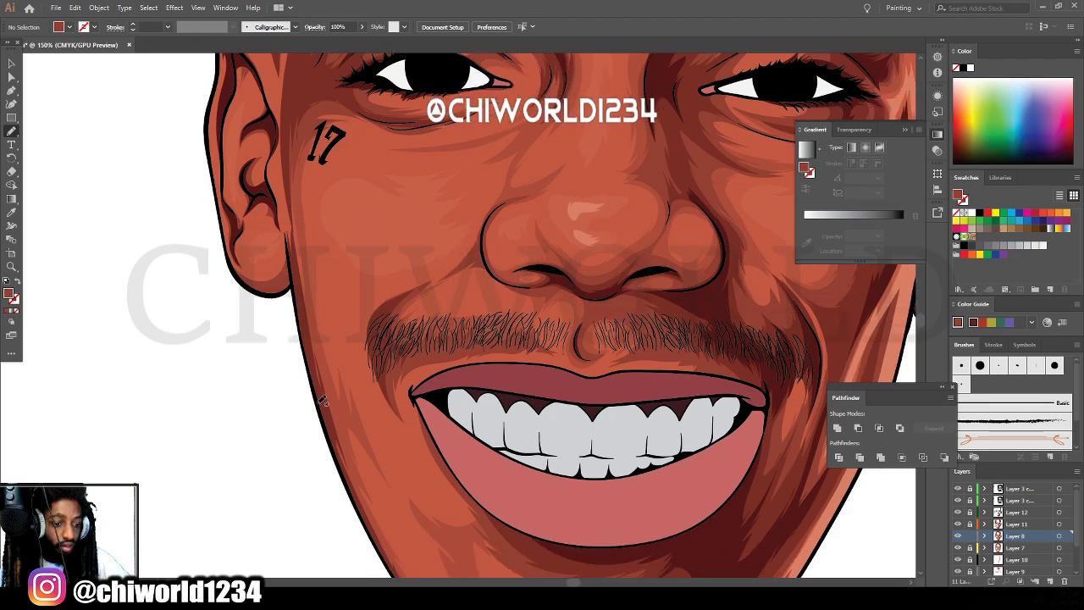
scroll(320, 381, down, 4)
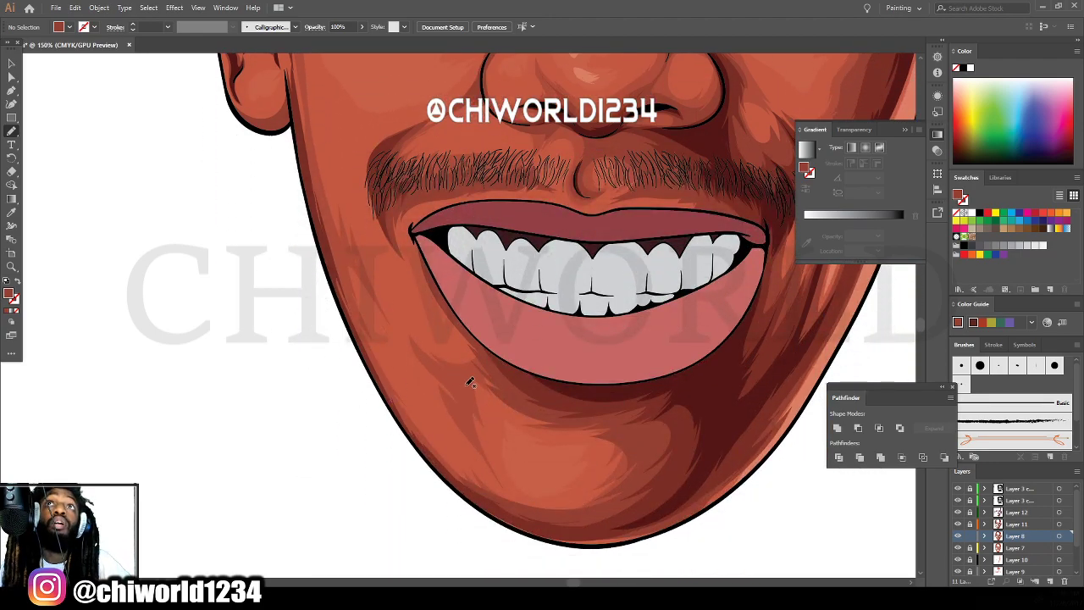
mouse_move(357, 321)
mouse_down()
mouse_move(428, 447)
mouse_move(472, 486)
mouse_move(542, 518)
mouse_move(475, 483)
mouse_move(410, 415)
mouse_up()
mouse_move(369, 339)
mouse_down()
mouse_move(321, 237)
mouse_move(356, 329)
mouse_move(341, 368)
mouse_move(353, 372)
mouse_up()
scroll(338, 305, up, 2)
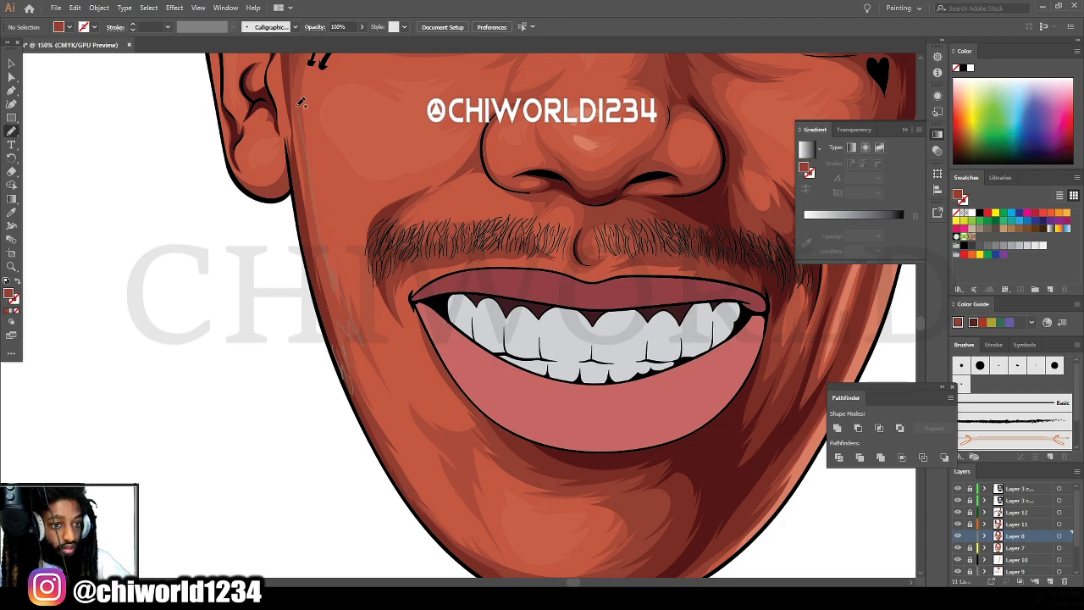
mouse_move(300, 104)
mouse_down()
mouse_move(286, 126)
mouse_move(337, 355)
mouse_up()
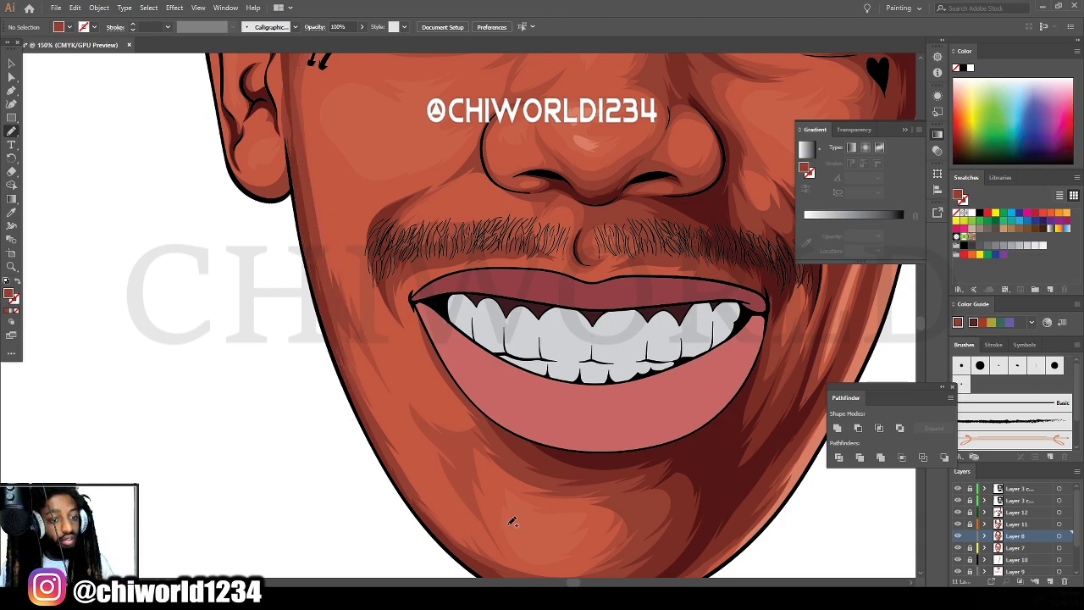
scroll(592, 460, down, 6)
scroll(619, 430, up, 1)
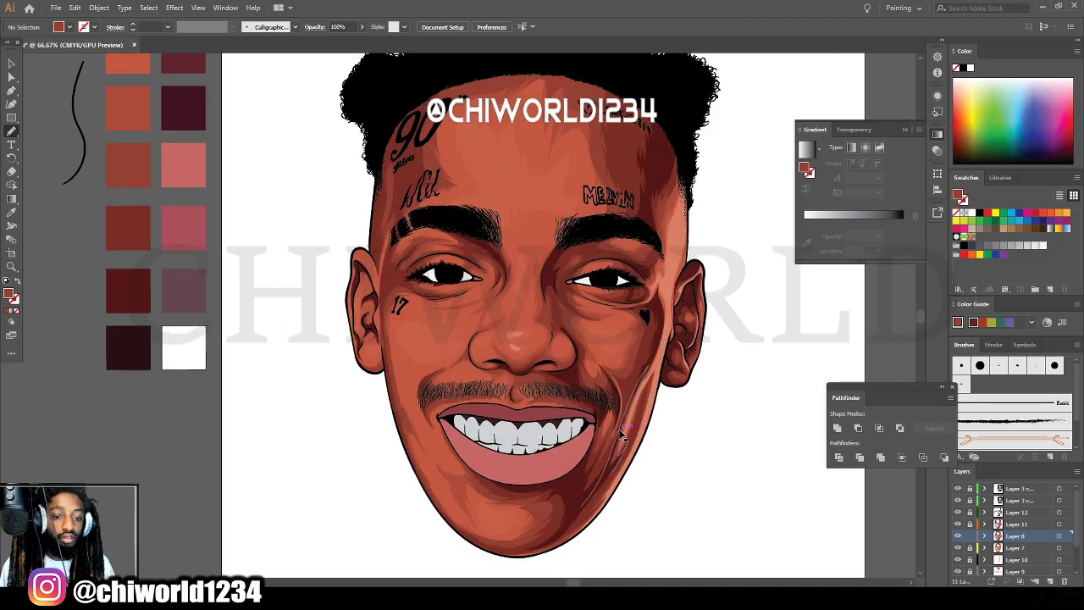
scroll(620, 434, up, 2)
mouse_move(287, 310)
mouse_down()
mouse_move(309, 456)
mouse_move(303, 367)
mouse_move(317, 279)
mouse_up()
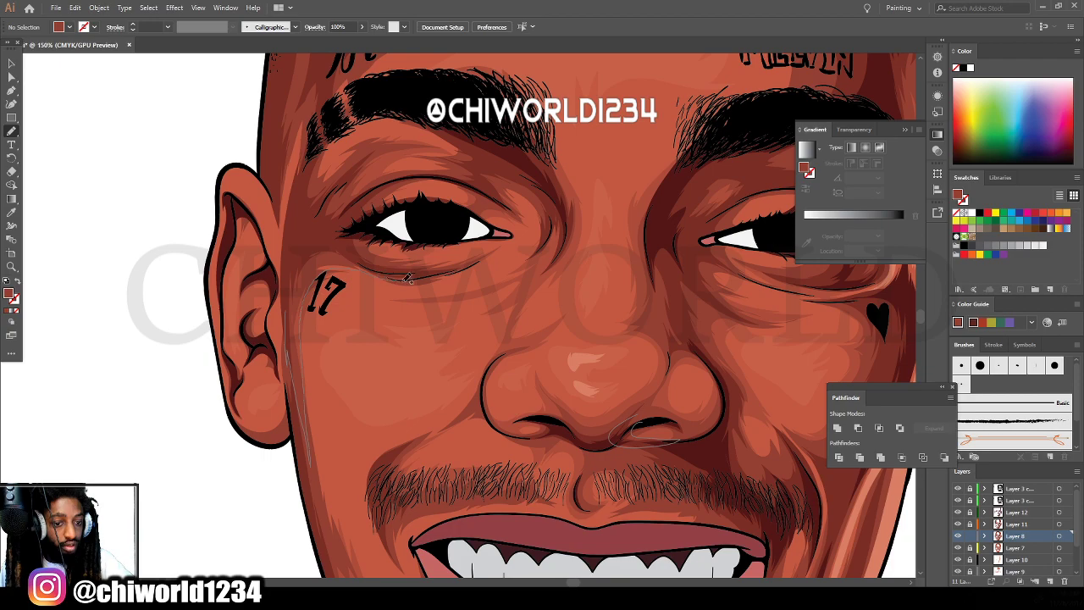
key(ctrl+z)
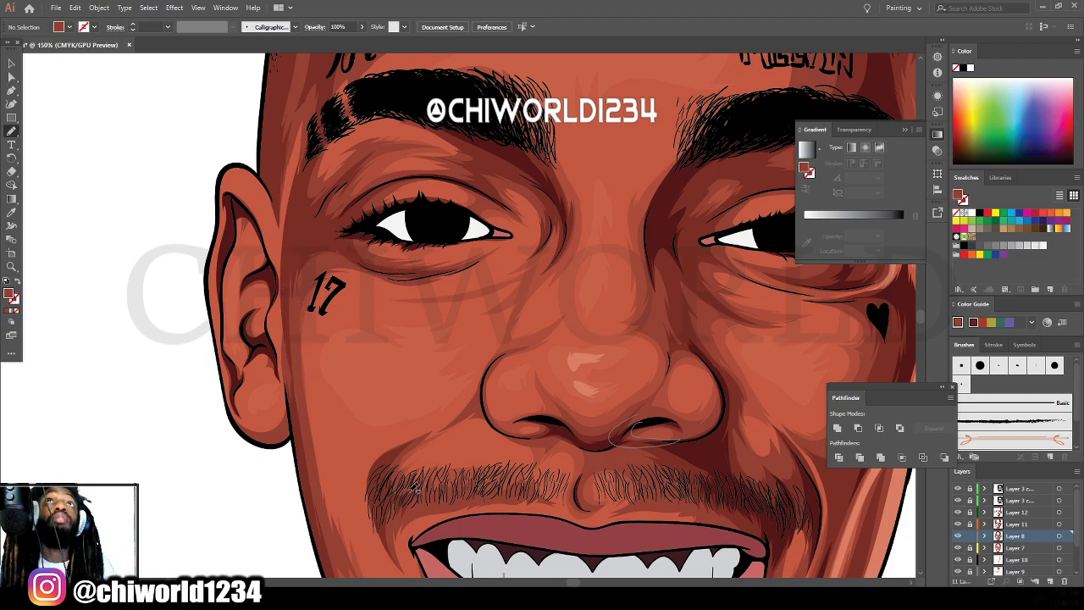
Draw a curved reddish-brown shadow inside the bowl of the ear beside the 17 tattoo.
key(ctrl+minus)
key(ctrl+minus)
key(ctrl+minus)
drag(580, 500, 599, 453)
key(ctrl+plus)
key(ctrl+plus)
key(ctrl+plus)
scroll(541, 453, up, 3)
scroll(544, 451, up, 6)
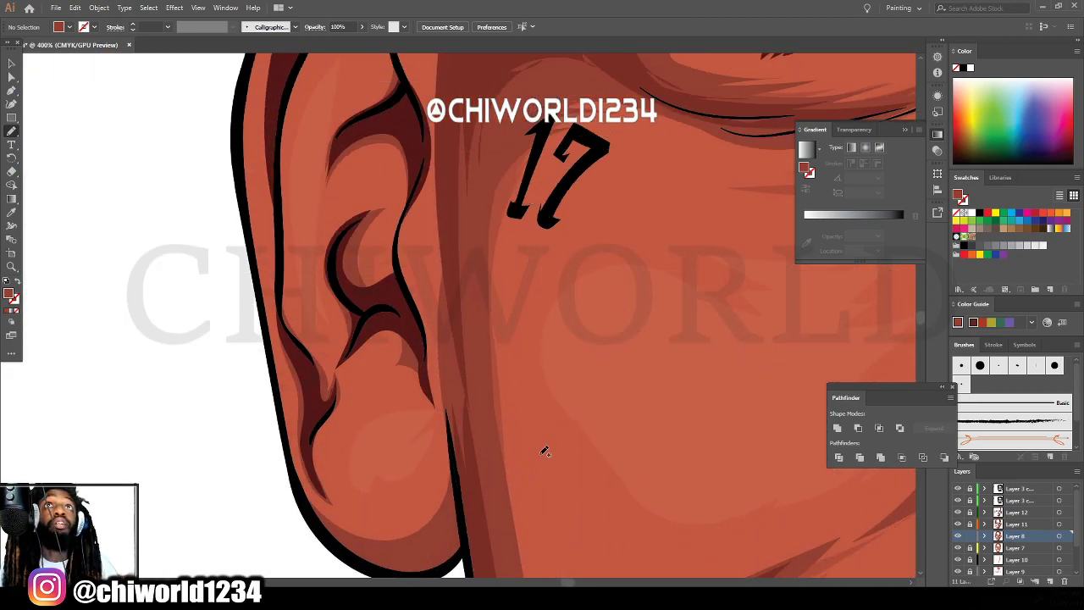
scroll(543, 451, up, 2)
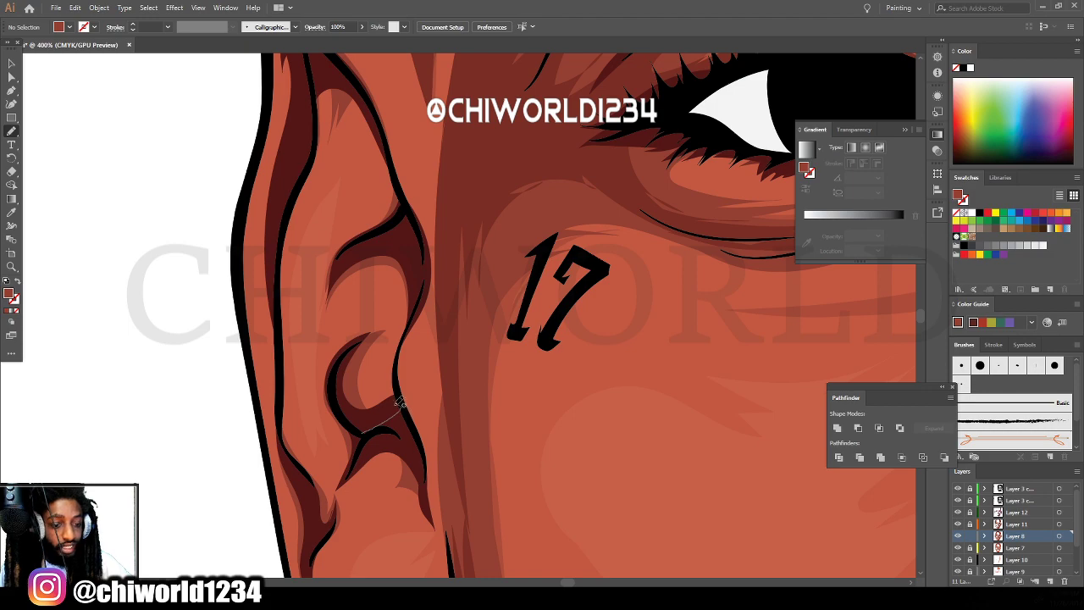
drag(370, 339, 372, 337)
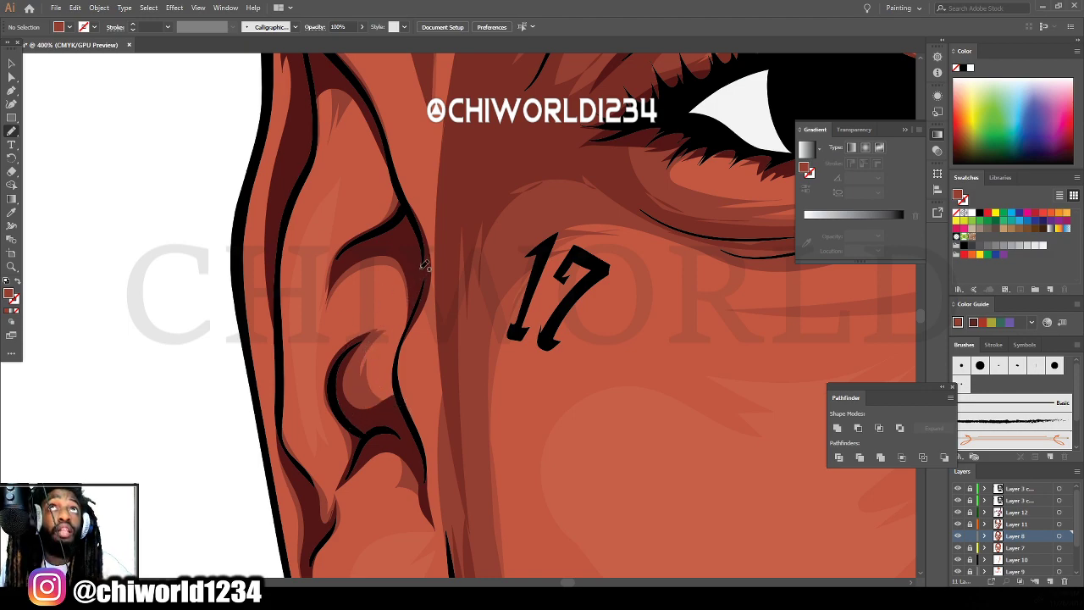
Draw reddish-brown shadows along the ear's front edge and beneath its inner fold, down toward the bowl.
drag(423, 273, 408, 325)
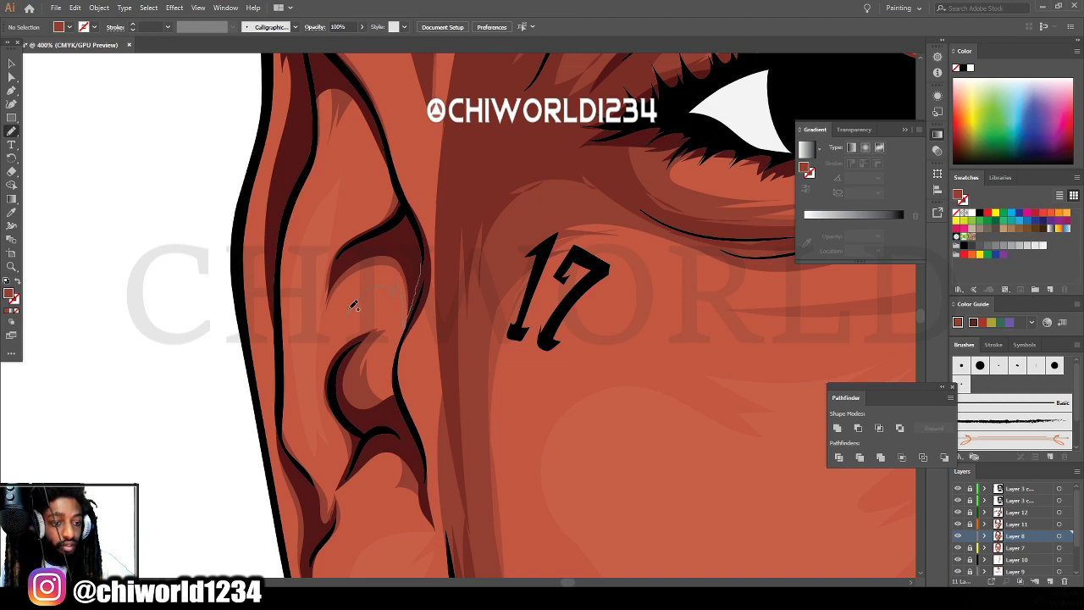
mouse_move(318, 352)
mouse_down()
mouse_move(337, 254)
mouse_move(394, 201)
mouse_move(420, 267)
mouse_up()
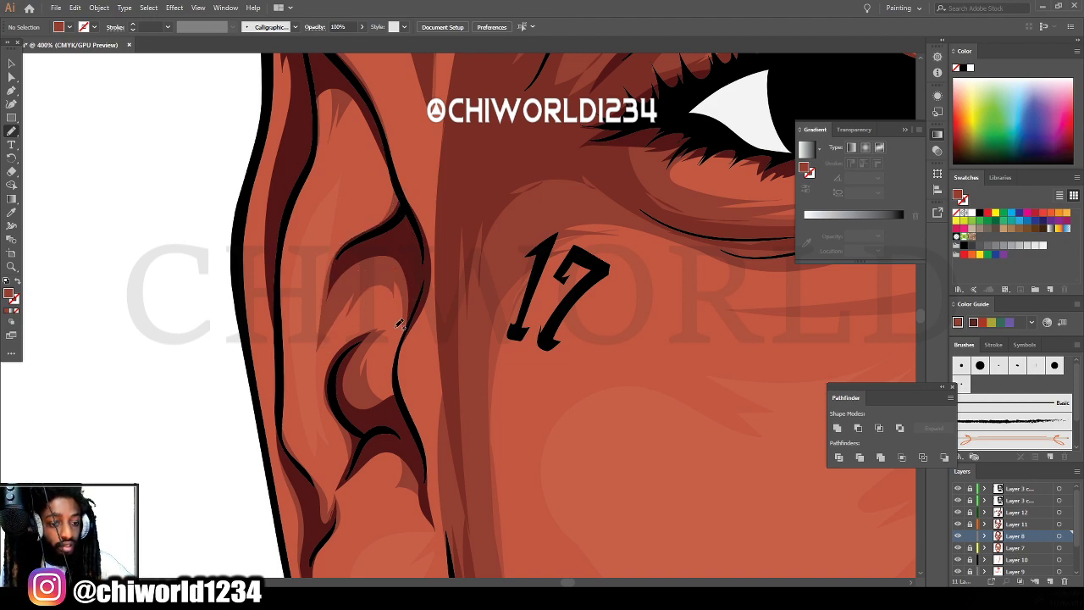
scroll(404, 379, down, 1)
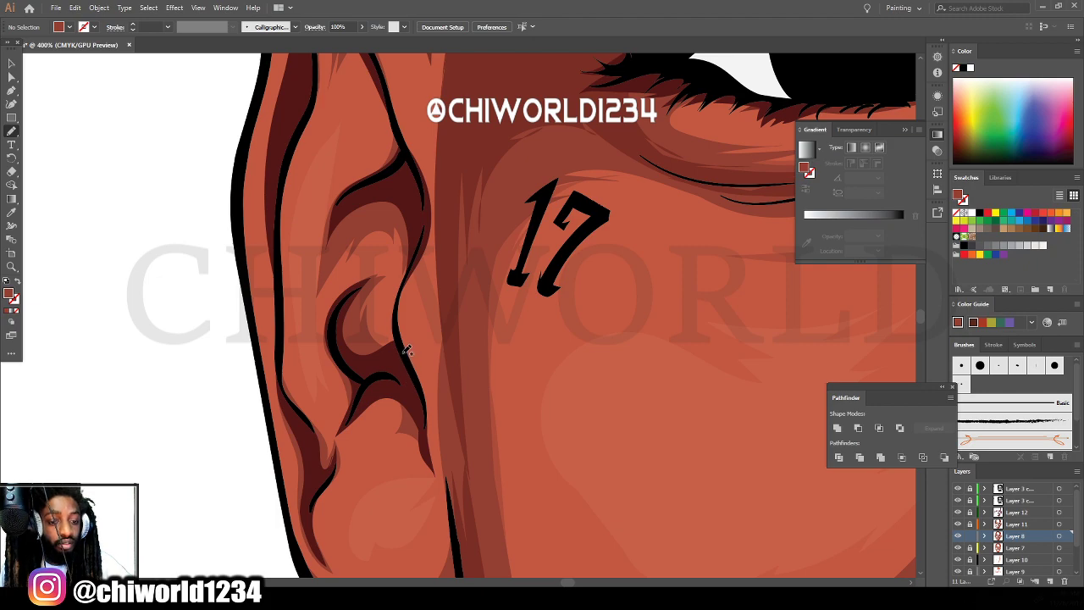
Draw jagged reddish-brown shadows below the ear bowl and across the earlobe beside the face edge.
mouse_move(403, 352)
mouse_down()
mouse_move(411, 373)
mouse_move(445, 257)
mouse_move(466, 488)
mouse_move(443, 505)
mouse_move(420, 401)
mouse_up()
scroll(398, 295, down, 2)
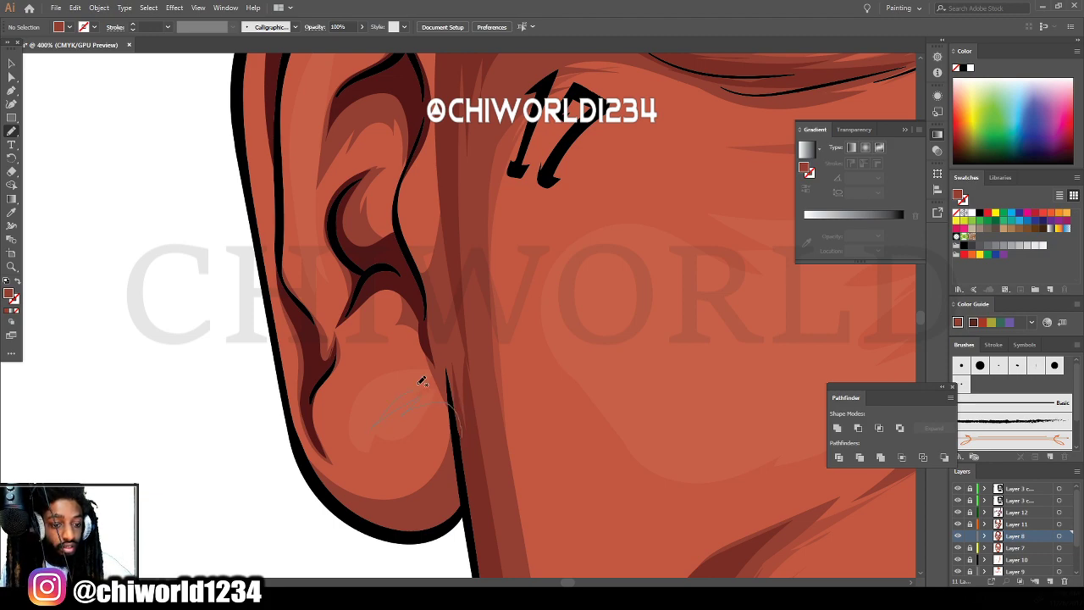
mouse_move(419, 385)
mouse_down()
mouse_move(412, 308)
mouse_move(462, 432)
mouse_up()
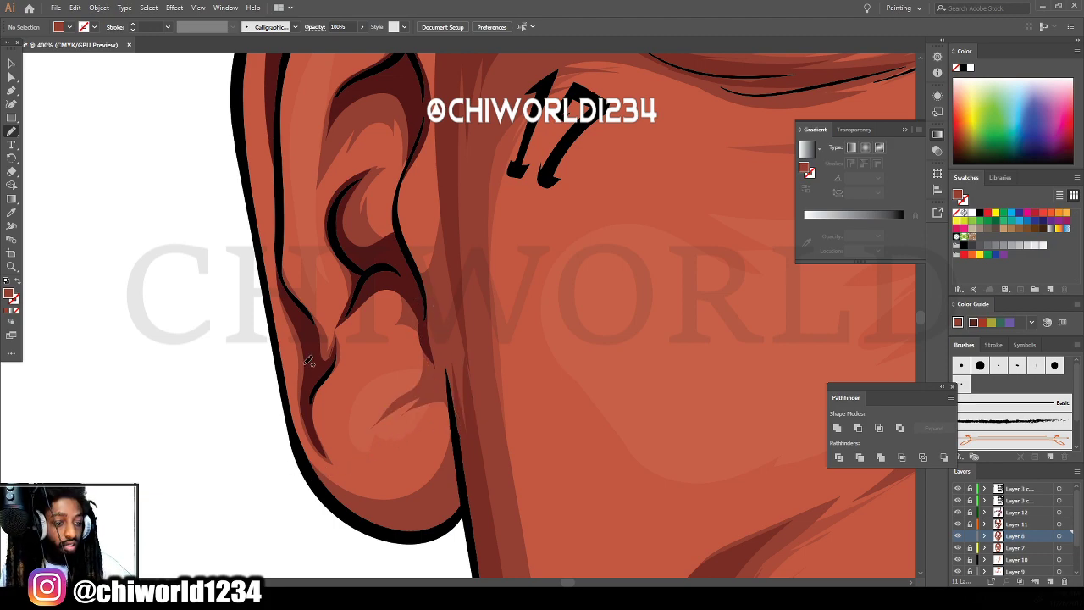
Draw reddish-brown shadows in the upper ear hollow and along the front of the rim where the ear meets the face.
scroll(308, 360, up, 5)
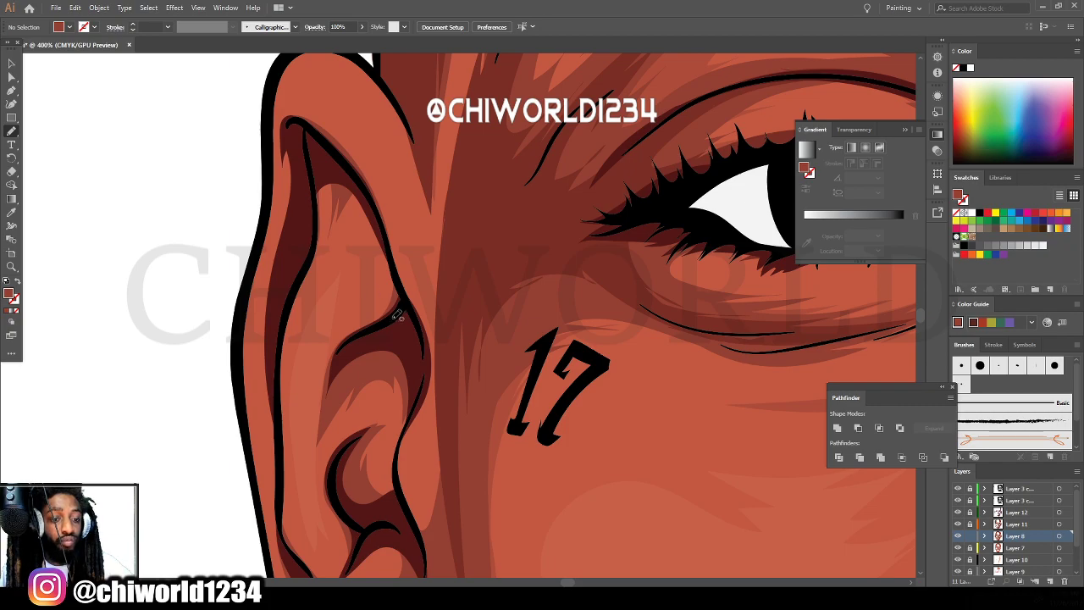
mouse_move(398, 315)
mouse_down()
mouse_move(359, 352)
mouse_move(387, 303)
mouse_up()
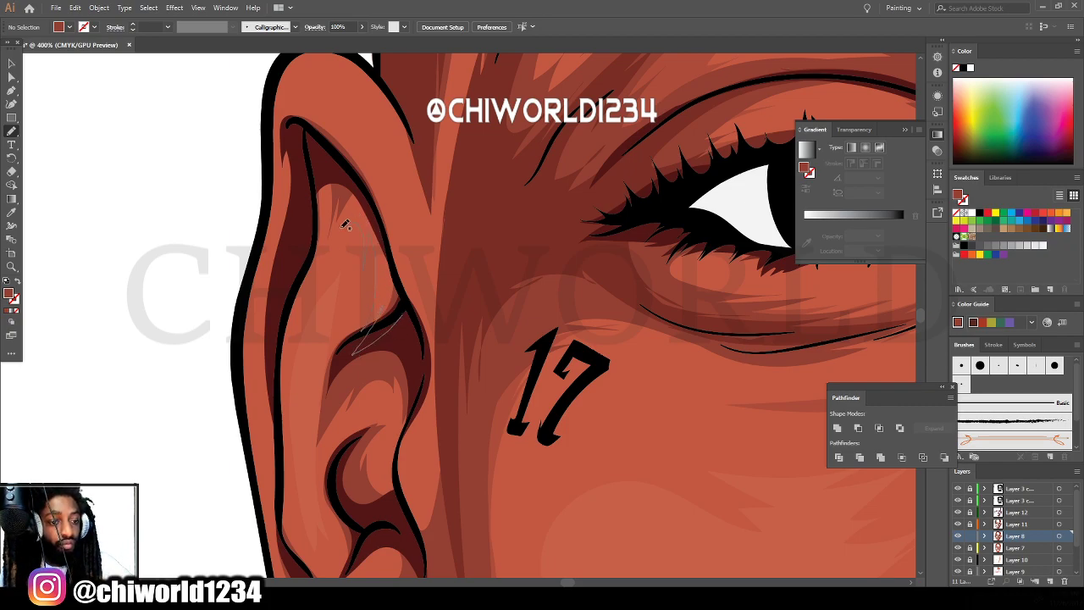
mouse_move(345, 223)
mouse_down()
mouse_move(279, 304)
mouse_move(326, 146)
mouse_up()
mouse_move(395, 269)
mouse_down()
mouse_move(423, 427)
mouse_move(452, 401)
mouse_move(473, 253)
mouse_move(440, 321)
mouse_up()
Draw reddish-brown shadows along the ear's outer rim and around the upper inner hollow down to the fold.
scroll(305, 292, up, 2)
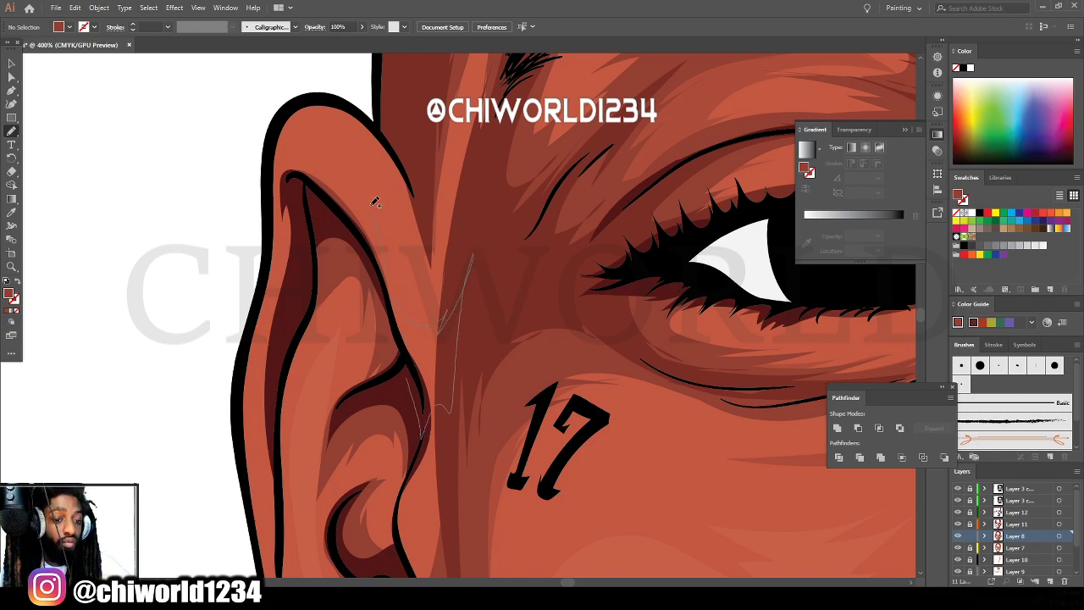
drag(276, 120, 248, 350)
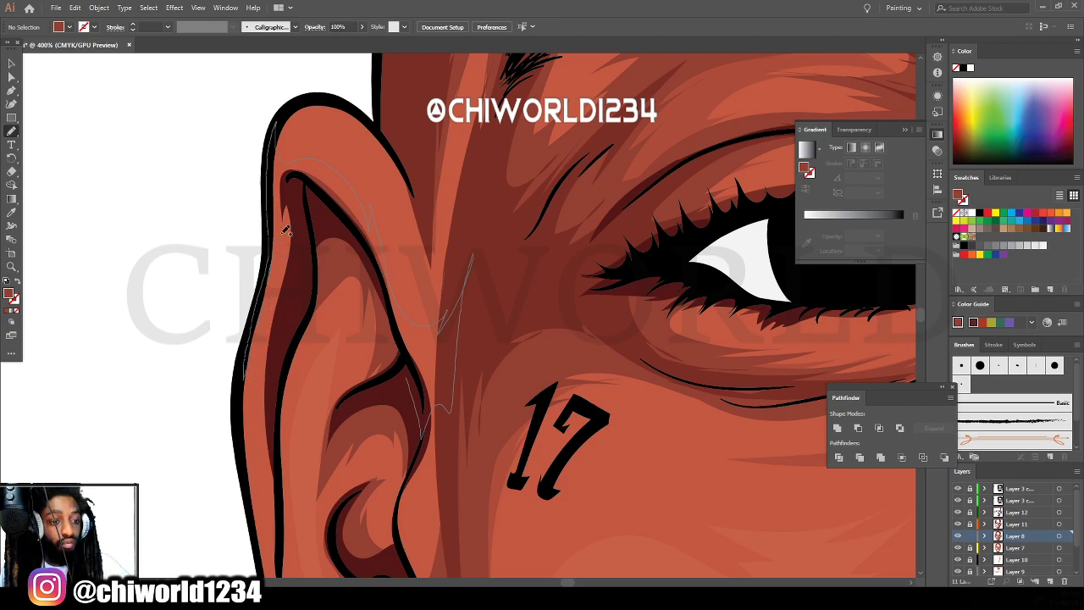
mouse_move(286, 231)
mouse_down()
mouse_move(291, 334)
mouse_move(318, 255)
mouse_move(355, 258)
mouse_move(384, 324)
mouse_move(351, 417)
mouse_move(399, 410)
mouse_up()
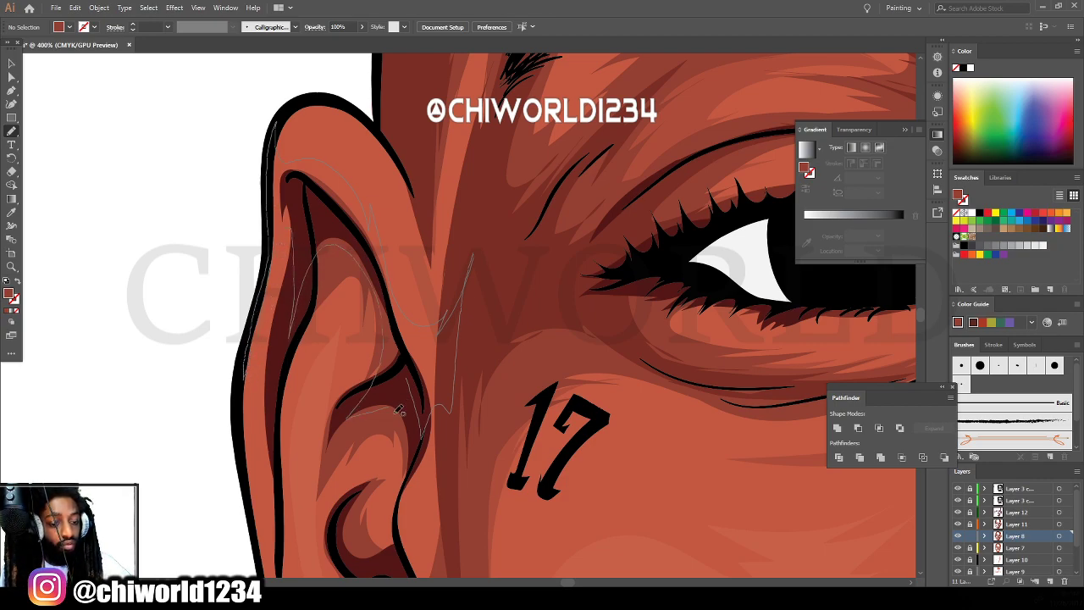
Review the shading on the whole portrait and around the eyes and nose.
key(ctrl+minus)
key(ctrl+minus)
key(ctrl+minus)
key(ctrl+minus)
key(ctrl+minus)
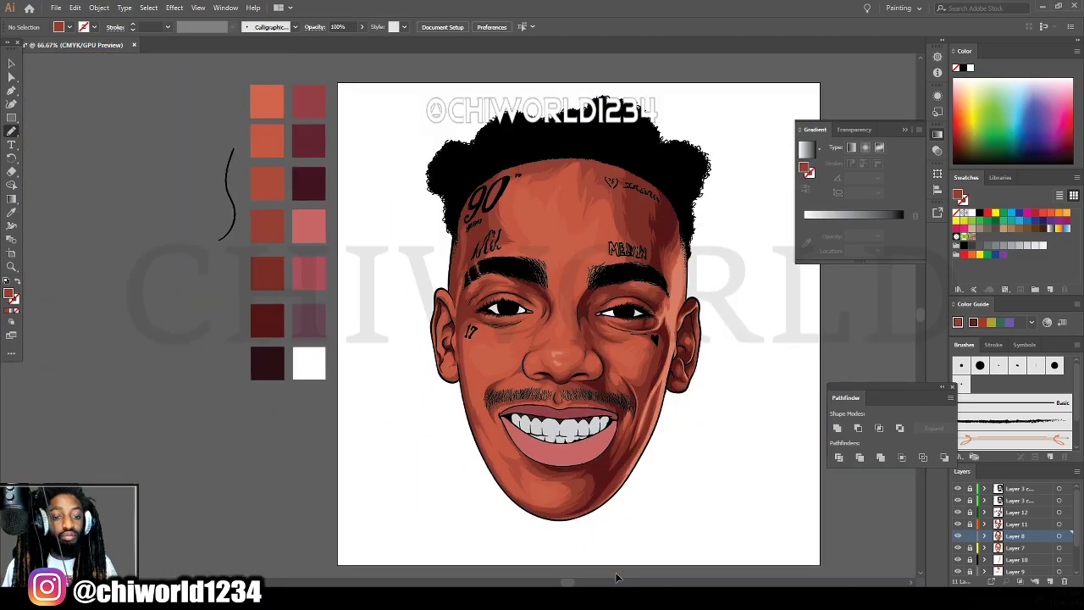
scroll(616, 578, right, 2)
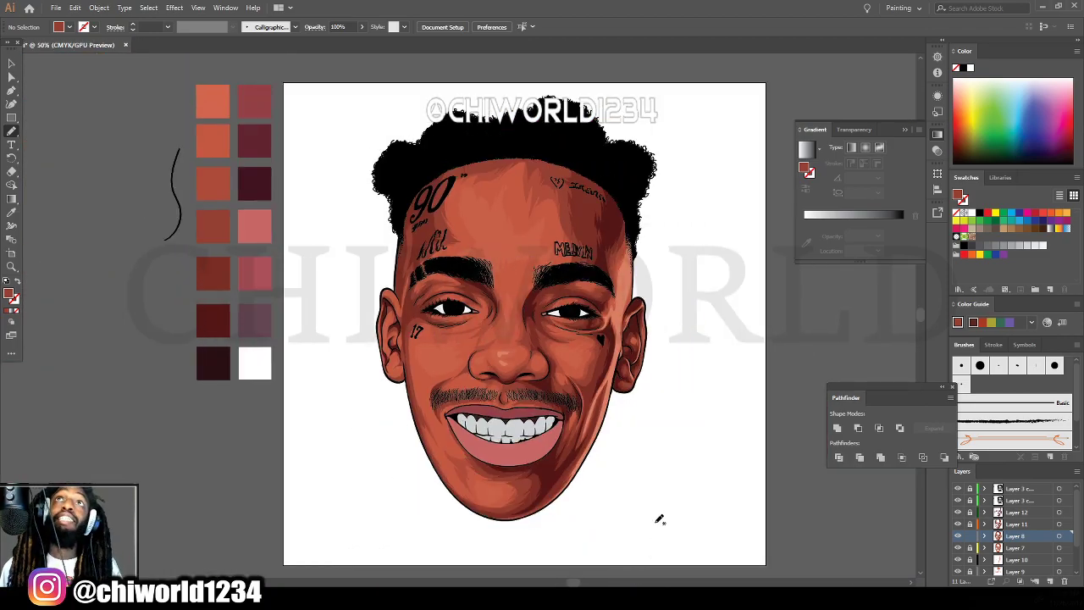
key(ctrl+plus)
key(ctrl+plus)
key(ctrl+plus)
key(ctrl+plus)
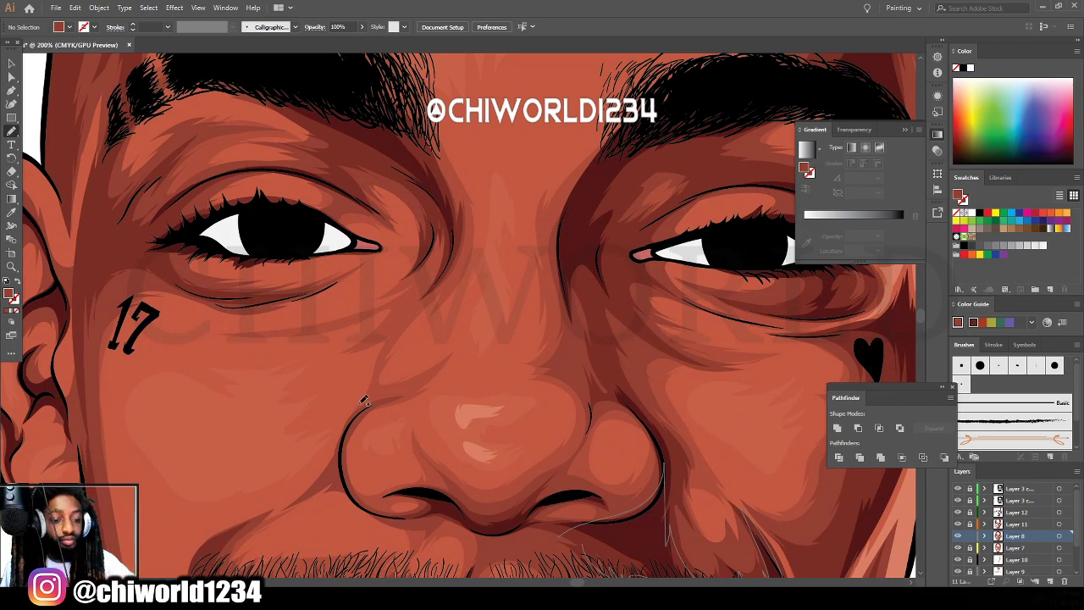
key(ctrl+minus)
key(ctrl+minus)
key(ctrl+minus)
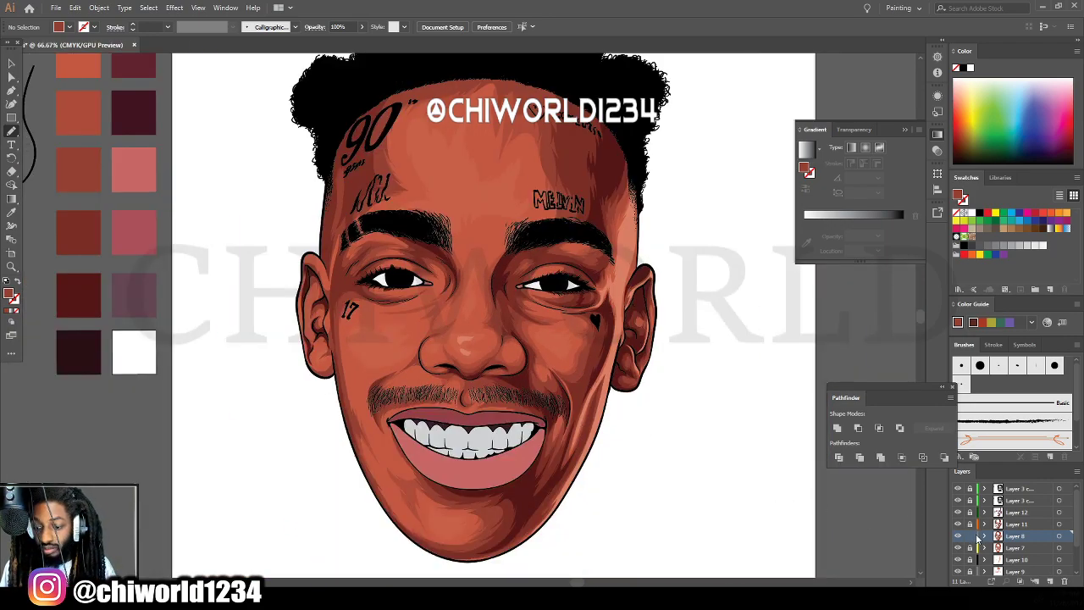
Lock Layer 8, unlock and activate Layer 7, and check its shapes by toggling the layer's visibility.
click(969, 548)
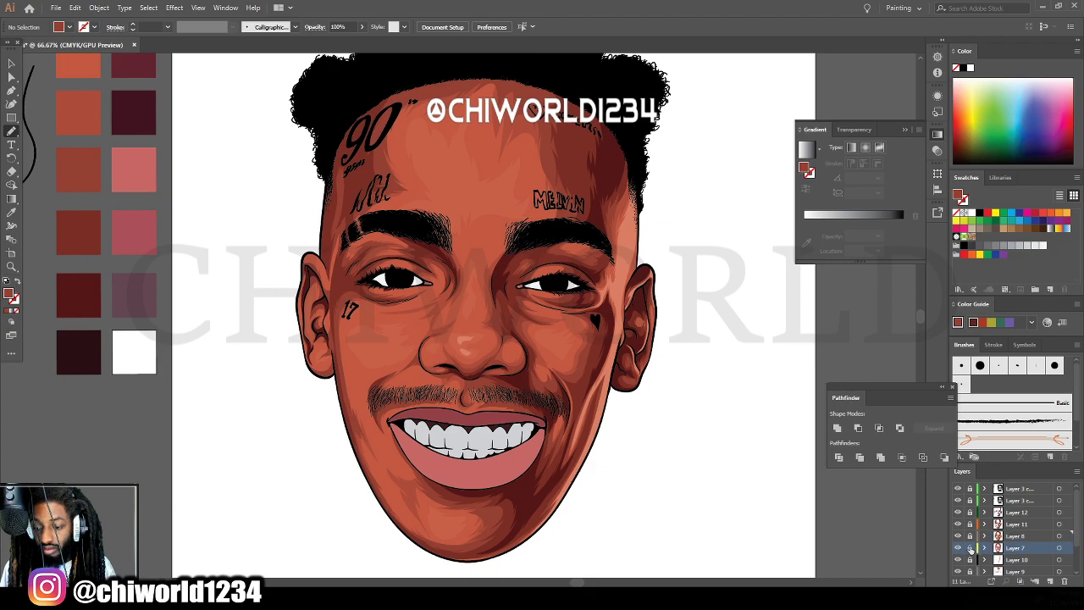
scroll(1008, 554, down, 2)
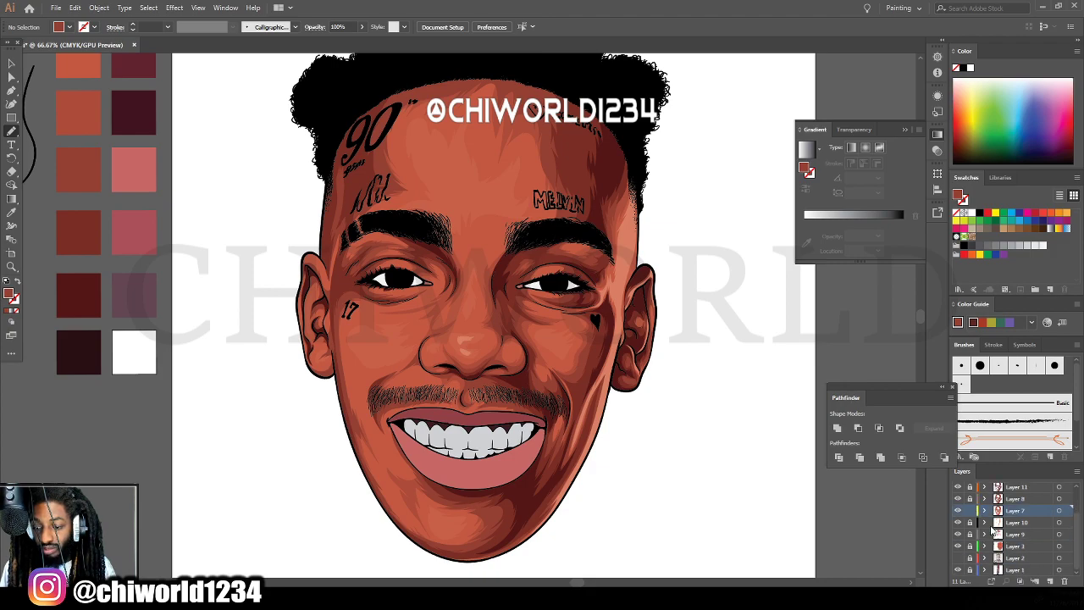
click(958, 512)
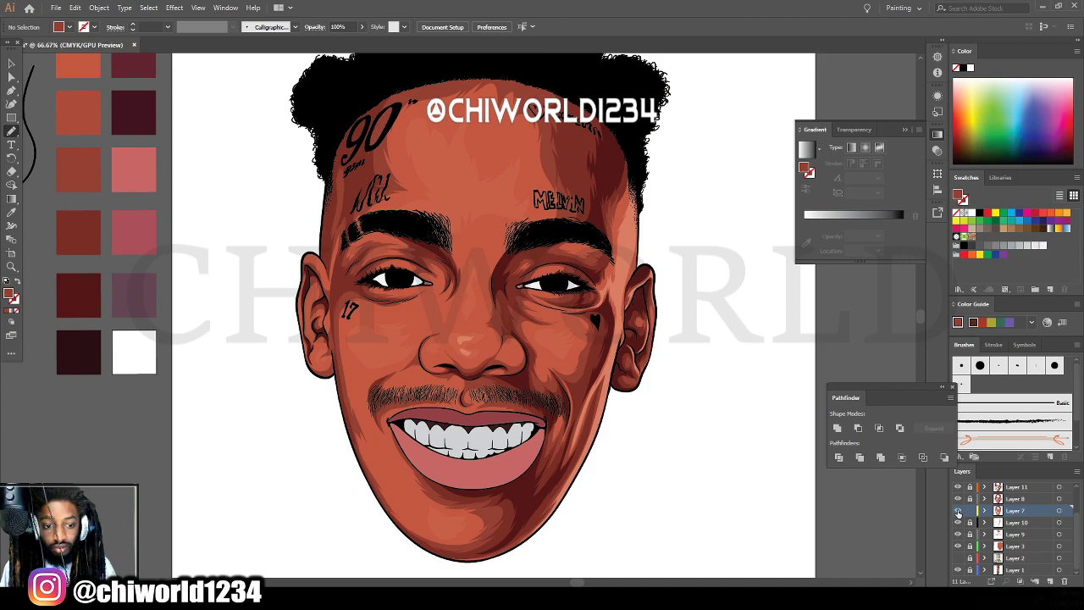
click(957, 511)
click(958, 512)
click(959, 512)
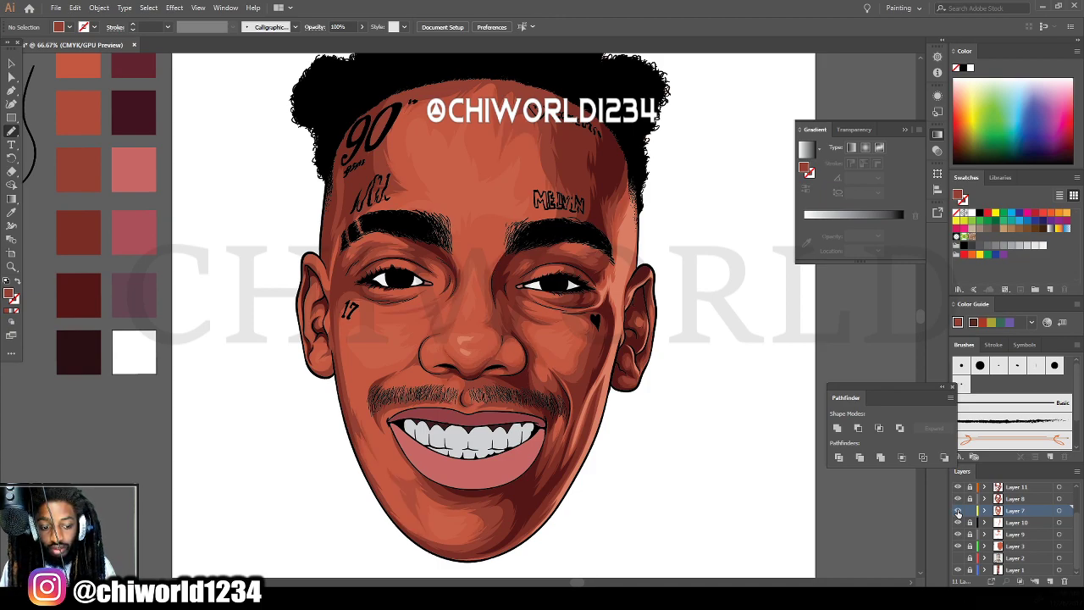
click(958, 511)
click(958, 511)
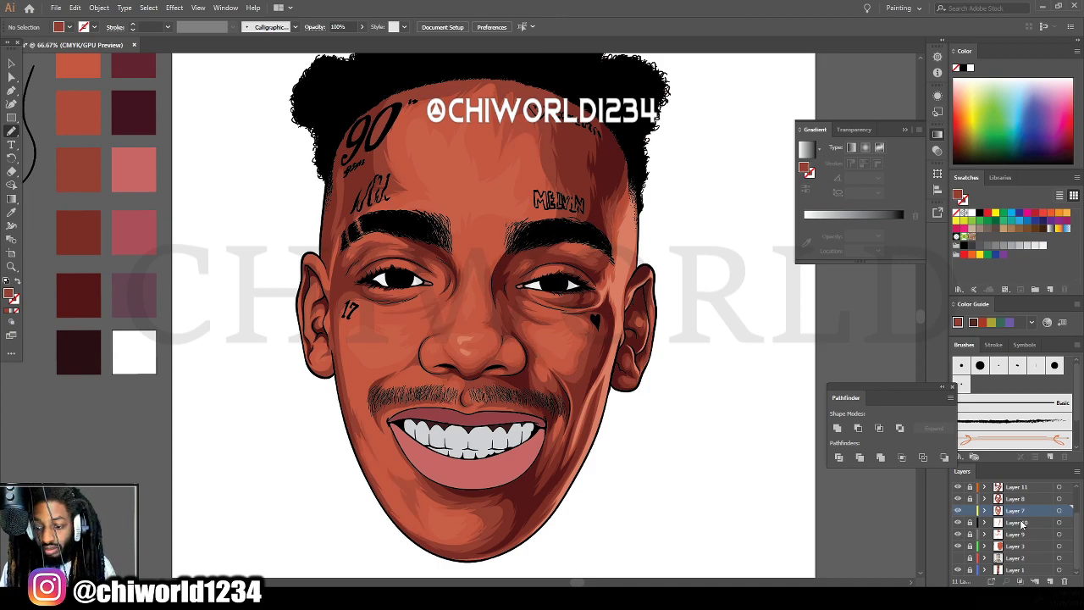
Sample the lighter reddish-brown skin tone beside the lower lip as the fill colour and switch to the freehand drawing tool.
scroll(311, 383, down, 2)
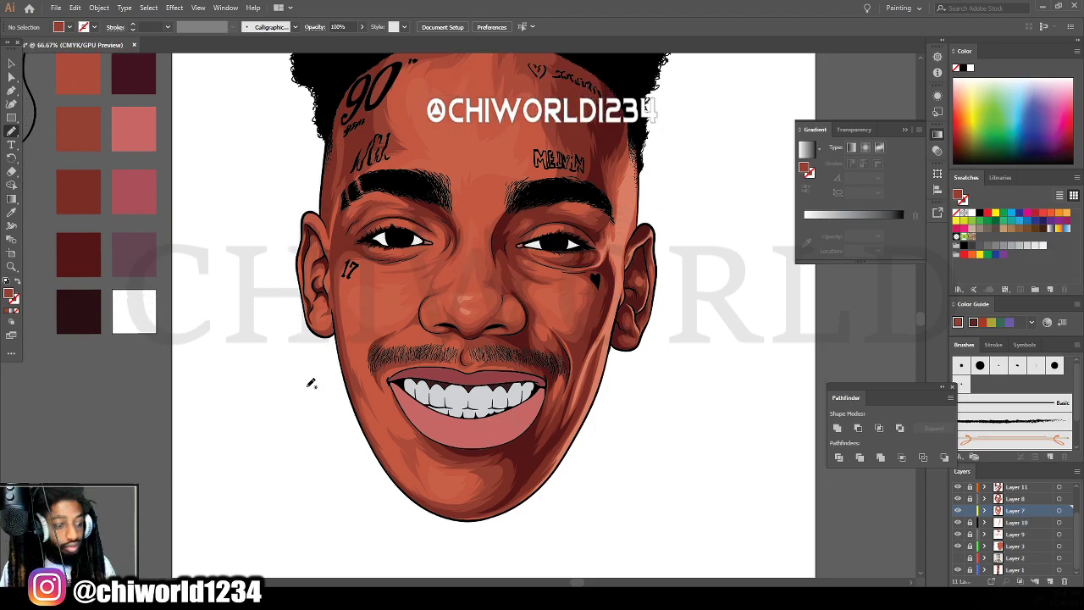
click(11, 212)
scroll(249, 394, up, 3)
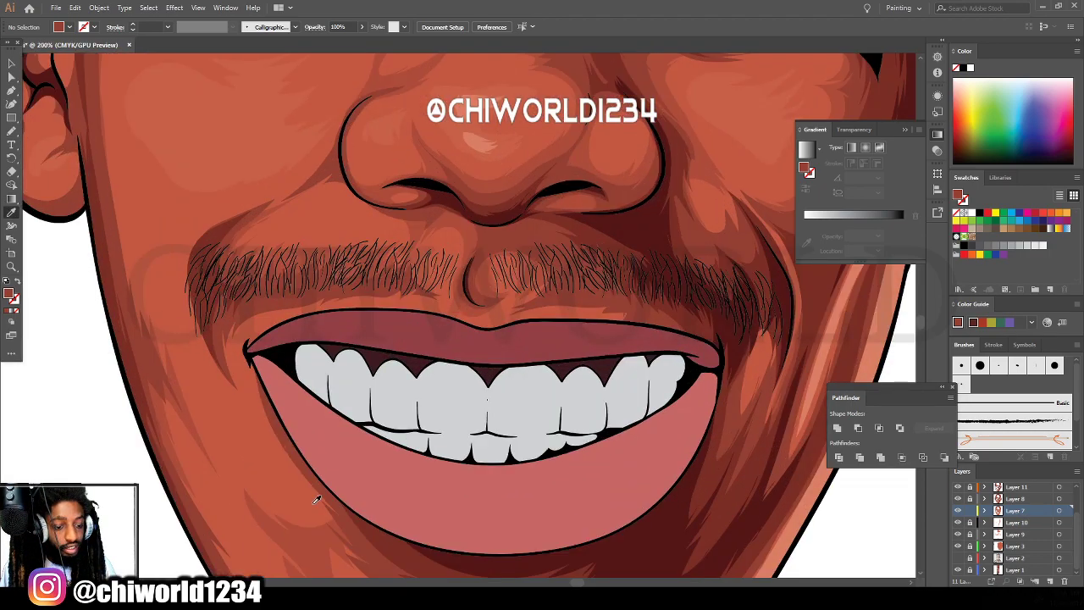
click(310, 547)
click(11, 132)
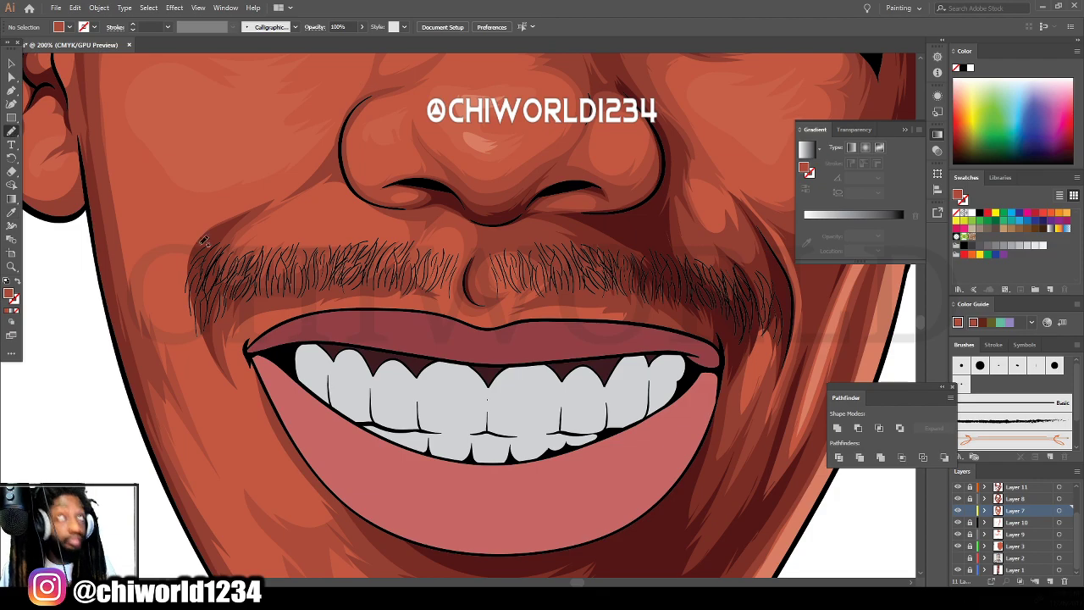
Draw reddish-brown shadow shapes along the chin and the jaw on the heart-tattoo side, and beside the lower lip's opposite edge.
scroll(471, 410, down, 3)
scroll(500, 375, down, 3)
scroll(471, 355, up, 2)
scroll(598, 498, left, 2)
drag(504, 508, 584, 496)
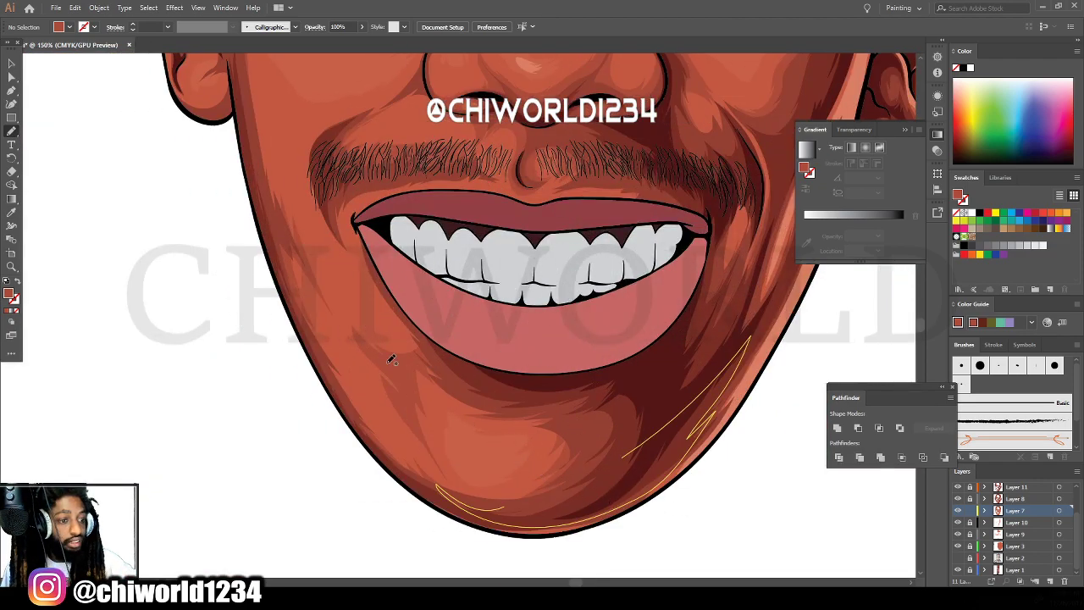
mouse_move(627, 455)
mouse_down()
mouse_move(601, 482)
mouse_move(469, 495)
mouse_move(504, 494)
mouse_move(560, 468)
mouse_move(549, 470)
mouse_move(550, 442)
mouse_move(455, 412)
mouse_move(474, 411)
mouse_move(408, 369)
mouse_move(437, 356)
mouse_move(589, 419)
mouse_up()
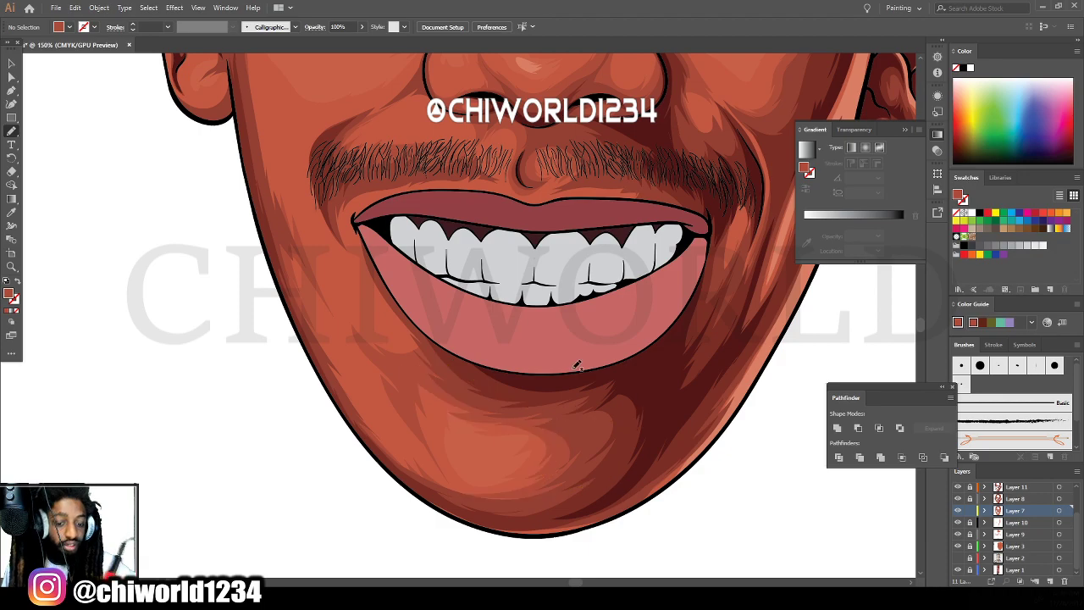
mouse_move(467, 373)
mouse_down()
mouse_move(403, 388)
mouse_move(390, 371)
mouse_move(368, 315)
mouse_move(386, 298)
mouse_move(355, 248)
mouse_move(347, 267)
mouse_move(317, 155)
mouse_move(332, 176)
mouse_move(405, 166)
mouse_move(373, 227)
mouse_move(420, 361)
mouse_up()
key(ctrl+minus)
key(ctrl+minus)
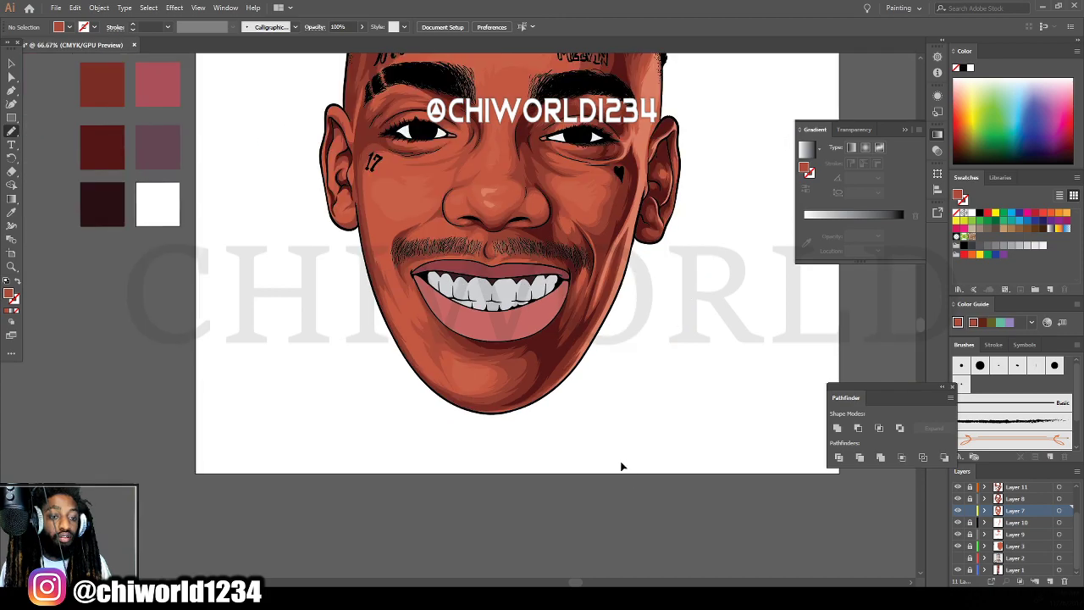
Draw jagged reddish-brown shadows around the chin highlight and along the lower jaw edge on the 17-tattoo side.
key(ctrl+equal)
key(ctrl+equal)
scroll(600, 458, left, 1)
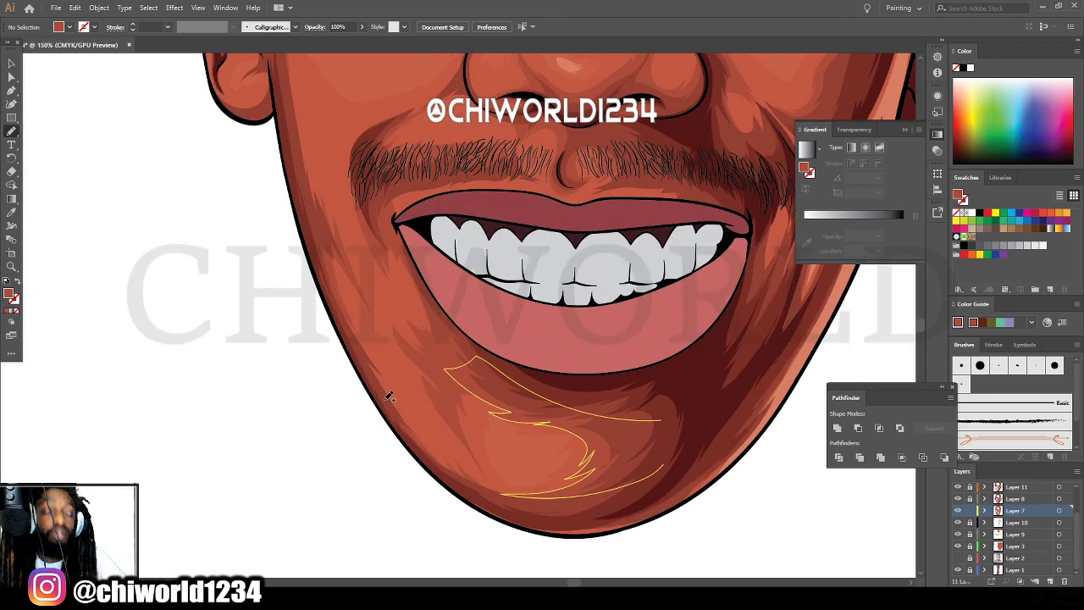
mouse_move(387, 393)
mouse_down()
mouse_move(476, 494)
mouse_move(423, 402)
mouse_move(449, 385)
mouse_move(376, 329)
mouse_move(338, 273)
mouse_move(345, 320)
mouse_move(415, 472)
mouse_up()
scroll(767, 525, down, 3)
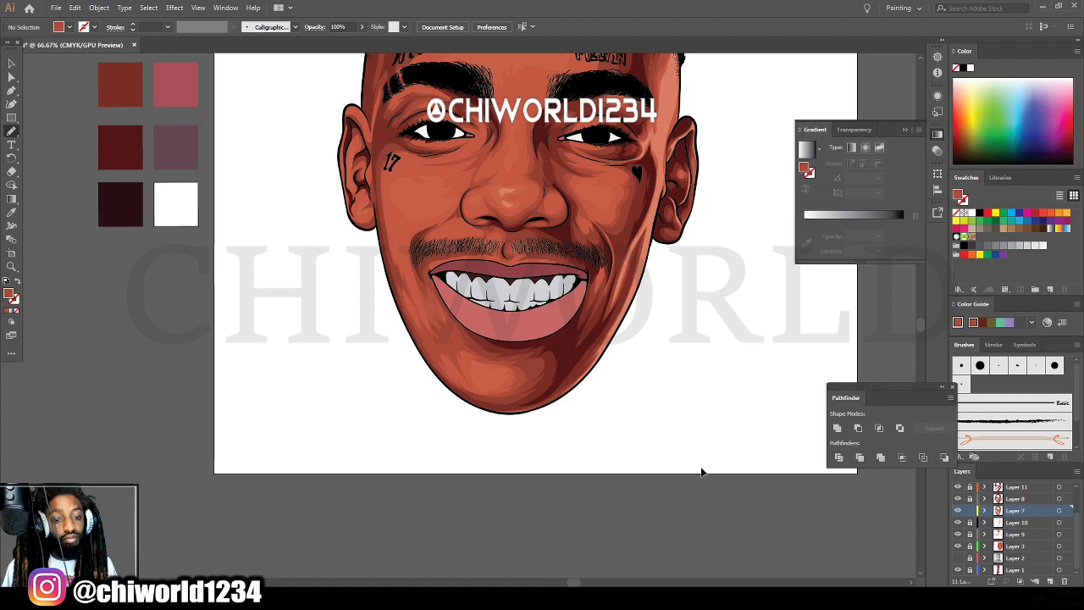
scroll(699, 460, up, 4)
mouse_move(409, 439)
mouse_down()
mouse_move(389, 413)
mouse_move(411, 470)
mouse_move(405, 462)
mouse_move(431, 488)
mouse_move(387, 413)
mouse_move(447, 494)
mouse_move(497, 514)
mouse_move(607, 507)
mouse_move(497, 538)
mouse_move(376, 495)
mouse_move(325, 425)
mouse_move(327, 381)
mouse_move(432, 369)
mouse_up()
key(ctrl+minus)
key(ctrl+minus)
key(ctrl+minus)
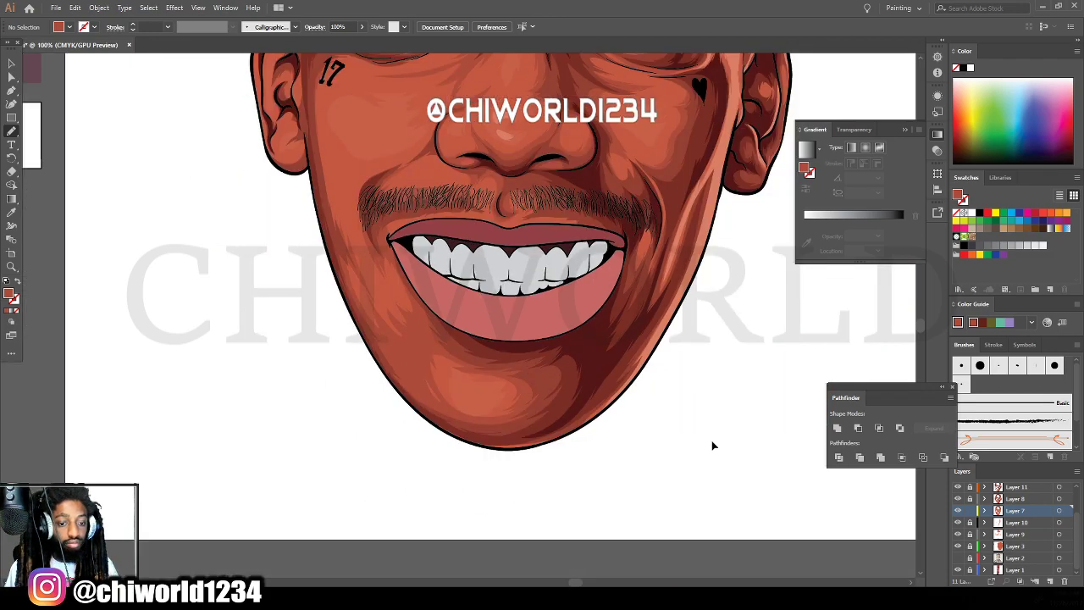
Draw a long reddish-brown shadow down the cheek crease below the heart tattoo and a narrow one along the opposite face edge.
scroll(710, 440, right, 1)
scroll(711, 440, up, 4)
key(ctrl+plus)
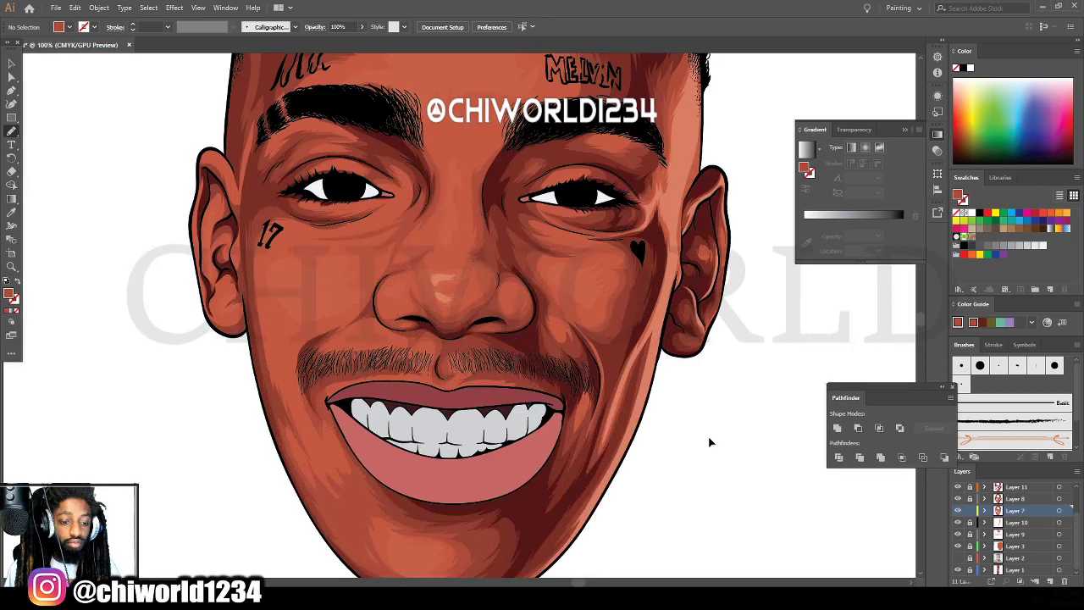
key(ctrl+plus)
drag(788, 207, 711, 436)
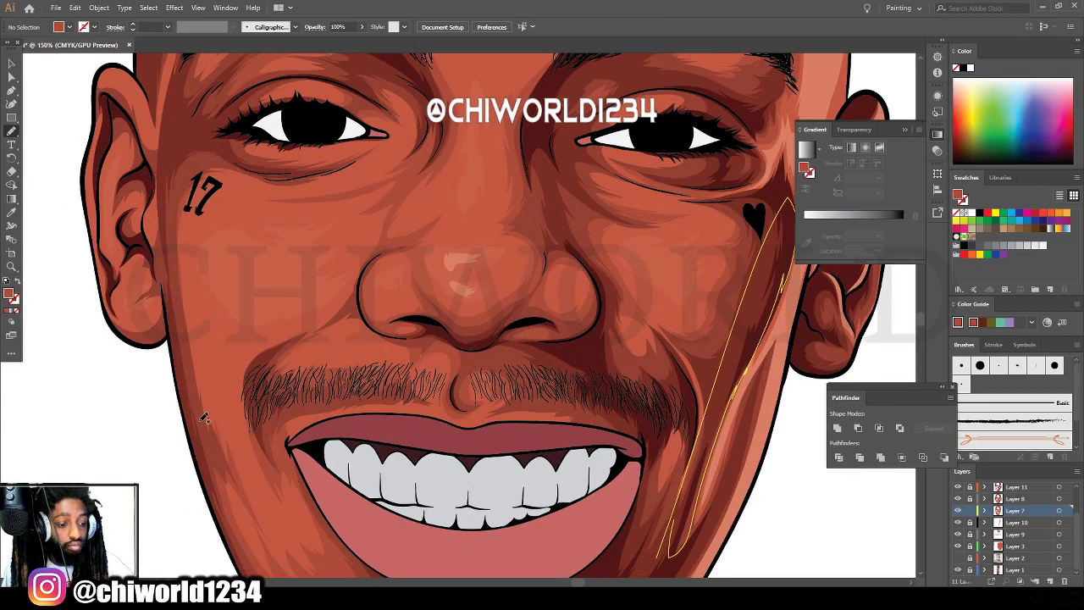
mouse_move(193, 400)
mouse_down()
mouse_move(211, 450)
mouse_move(254, 492)
mouse_move(225, 424)
mouse_move(242, 449)
mouse_move(230, 387)
mouse_move(234, 400)
mouse_move(239, 364)
mouse_move(285, 326)
mouse_move(227, 341)
mouse_move(238, 331)
mouse_move(197, 309)
mouse_move(219, 309)
mouse_move(188, 259)
mouse_move(186, 274)
mouse_move(175, 220)
mouse_move(197, 438)
mouse_up()
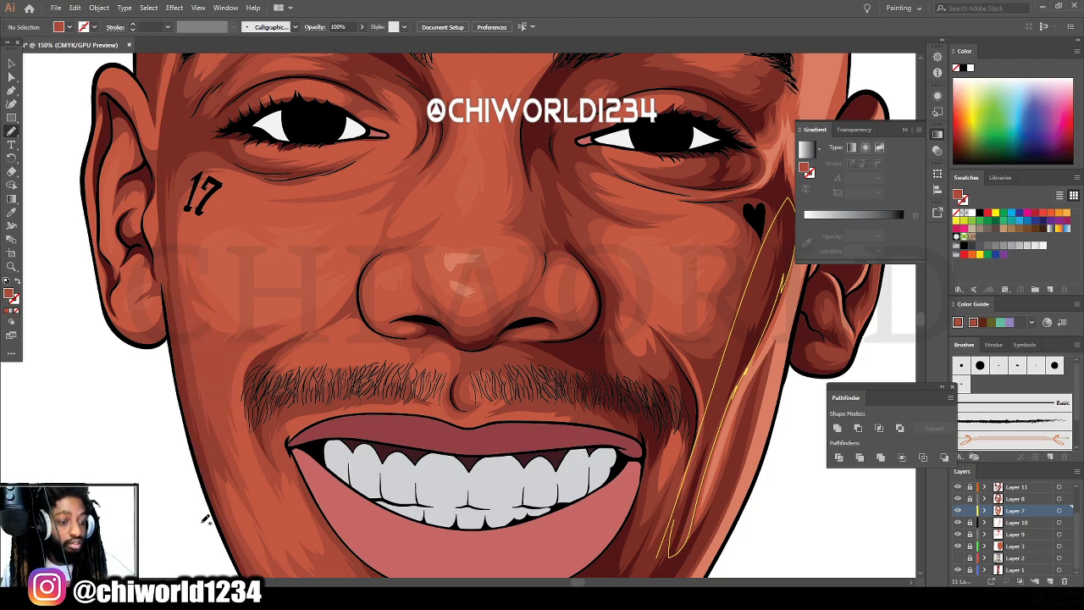
Add reddish-brown shadows around the nose, looping one shape around the highlight on the nostril wing on the heart-tattoo side.
key(ctrl+minus)
key(ctrl+minus)
key(ctrl+minus)
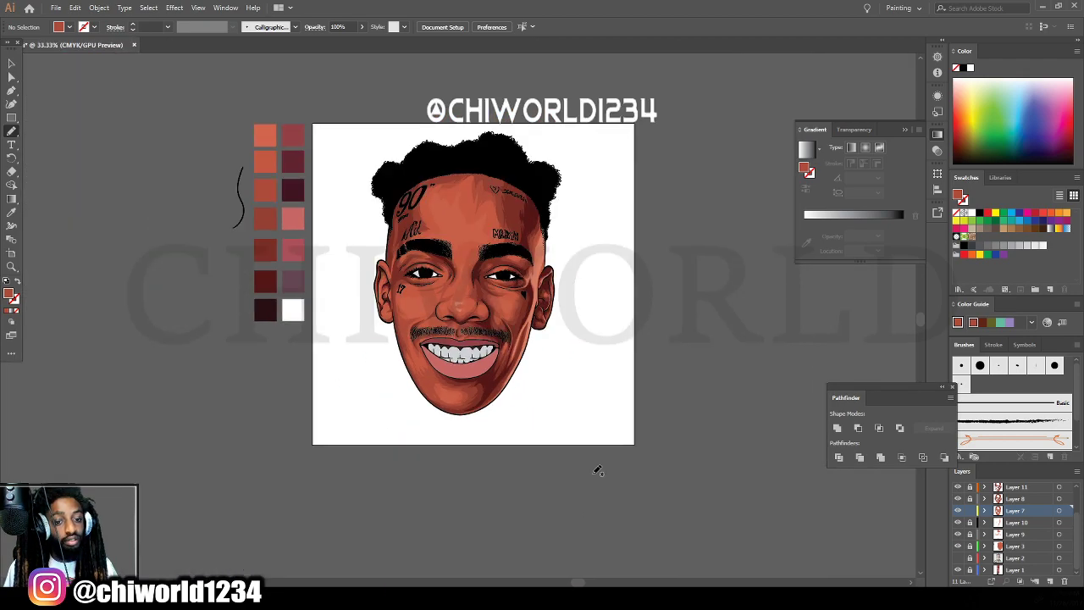
key(ctrl+plus)
key(ctrl+plus)
scroll(591, 444, right, 1)
drag(588, 364, 600, 447)
key(ctrl+plus)
drag(467, 368, 599, 435)
scroll(602, 432, left, 1)
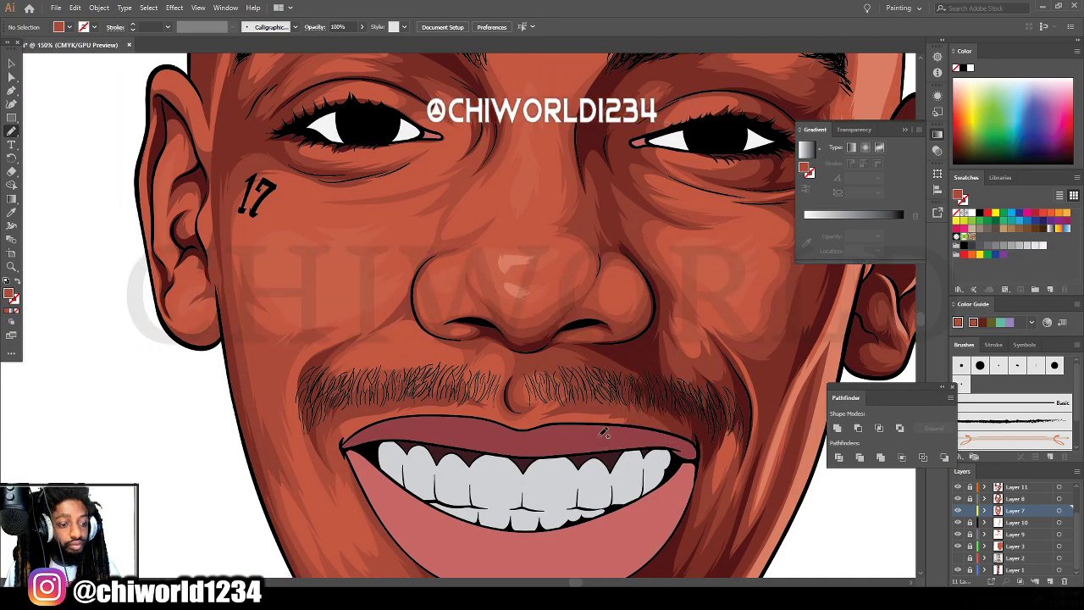
scroll(602, 432, up, 2)
mouse_move(670, 520)
mouse_down()
mouse_move(599, 436)
mouse_move(555, 435)
mouse_up()
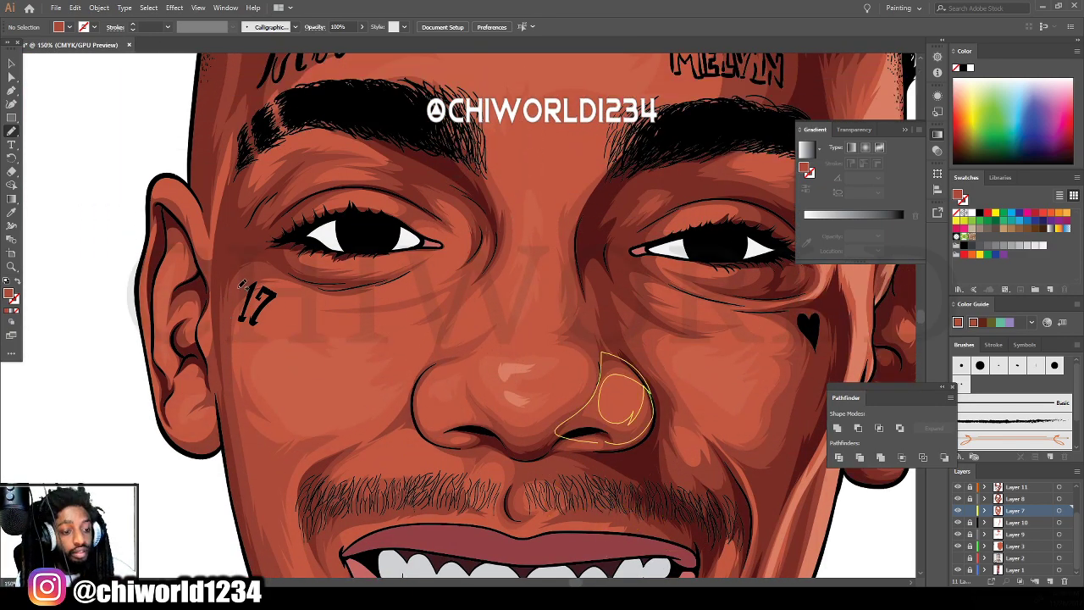
Draw reddish-brown shadows around the 17 tattoo, under the adjacent eye and beside its outer corner.
drag(242, 286, 239, 407)
mouse_move(247, 327)
mouse_down()
mouse_move(244, 354)
mouse_move(282, 306)
mouse_move(278, 294)
mouse_move(383, 282)
mouse_move(265, 266)
mouse_move(232, 322)
mouse_up()
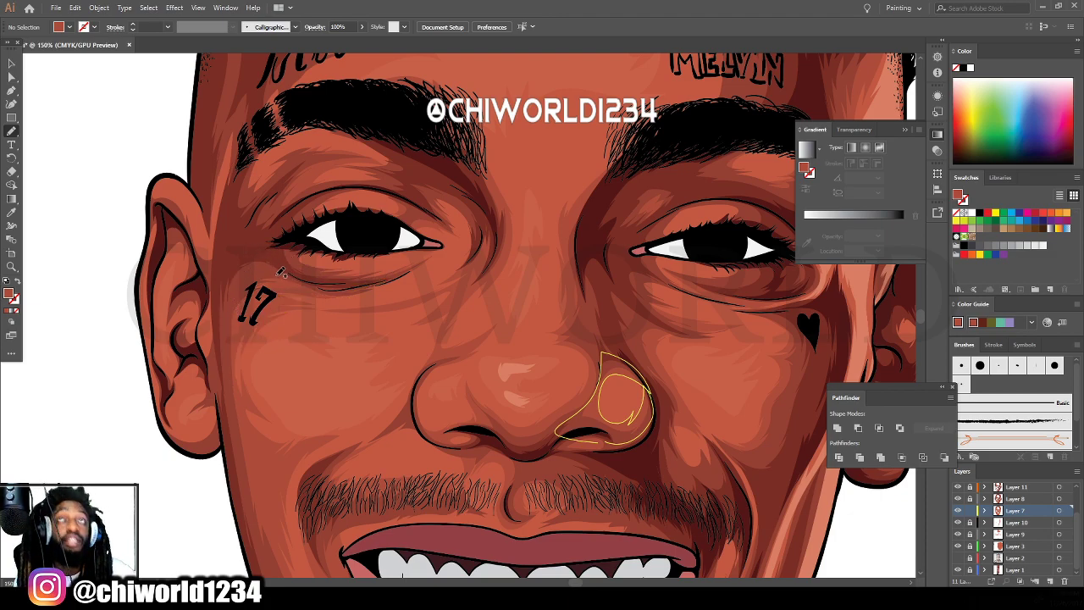
mouse_move(281, 271)
mouse_down()
mouse_move(342, 285)
mouse_move(403, 271)
mouse_move(338, 270)
mouse_move(360, 270)
mouse_move(328, 256)
mouse_move(387, 224)
mouse_move(352, 213)
mouse_move(386, 207)
mouse_move(373, 190)
mouse_move(386, 188)
mouse_move(388, 232)
mouse_up()
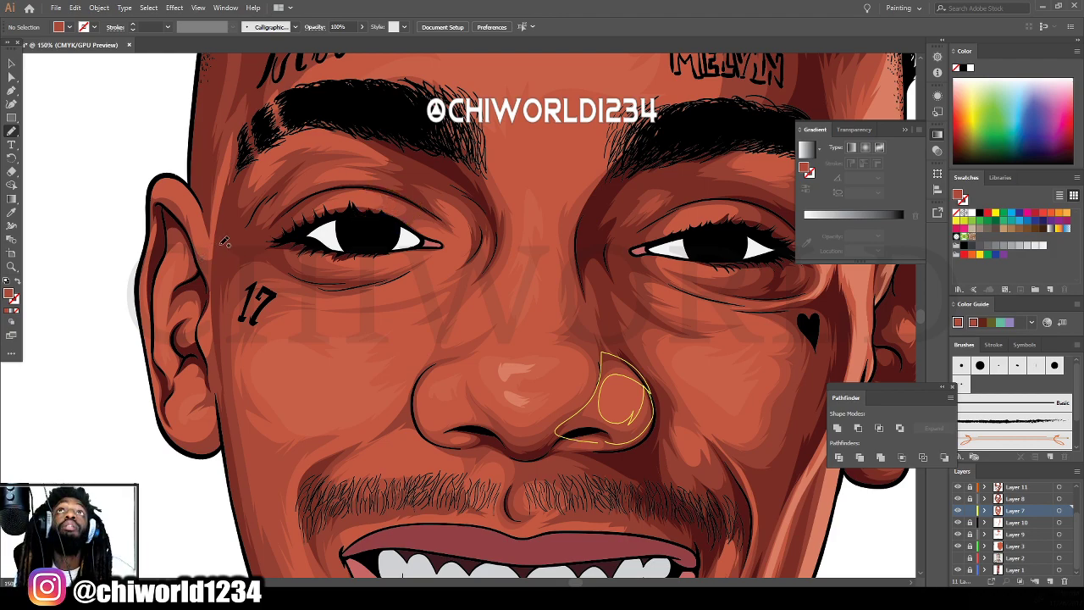
mouse_move(264, 220)
mouse_down()
mouse_move(333, 177)
mouse_move(401, 175)
mouse_move(415, 155)
mouse_move(339, 115)
mouse_move(345, 127)
mouse_move(266, 166)
mouse_move(288, 119)
mouse_move(238, 198)
mouse_move(246, 251)
mouse_up()
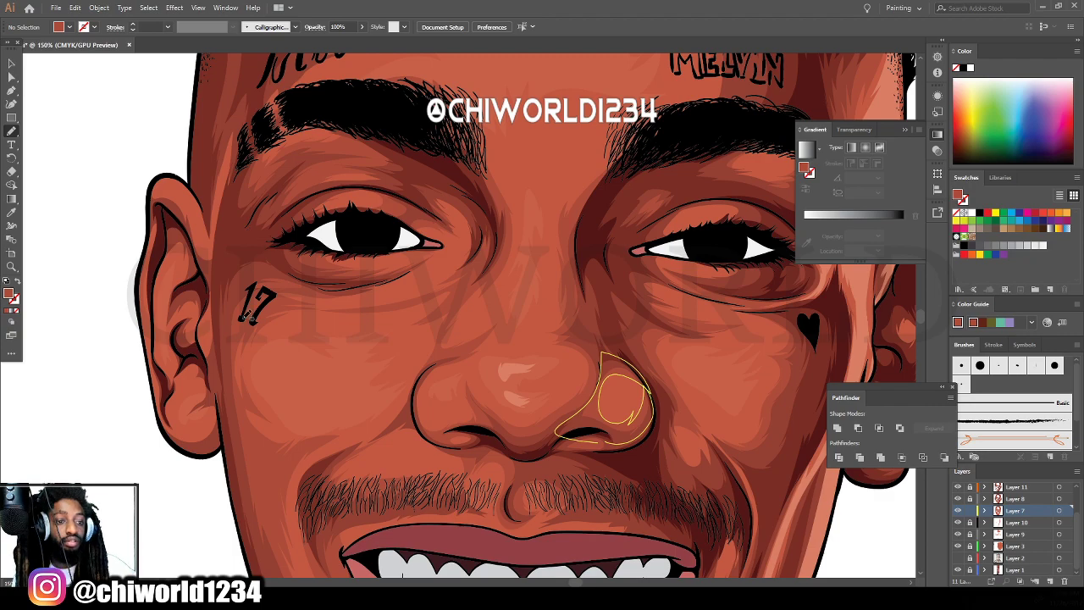
Shade the temple and the forehead around the 90 tattoo with reddish-brown shapes reaching up to the hairline.
key(ctrl+minus)
key(ctrl+minus)
key(ctrl+minus)
scroll(817, 391, up, 2)
key(ctrl+equal)
key(ctrl+equal)
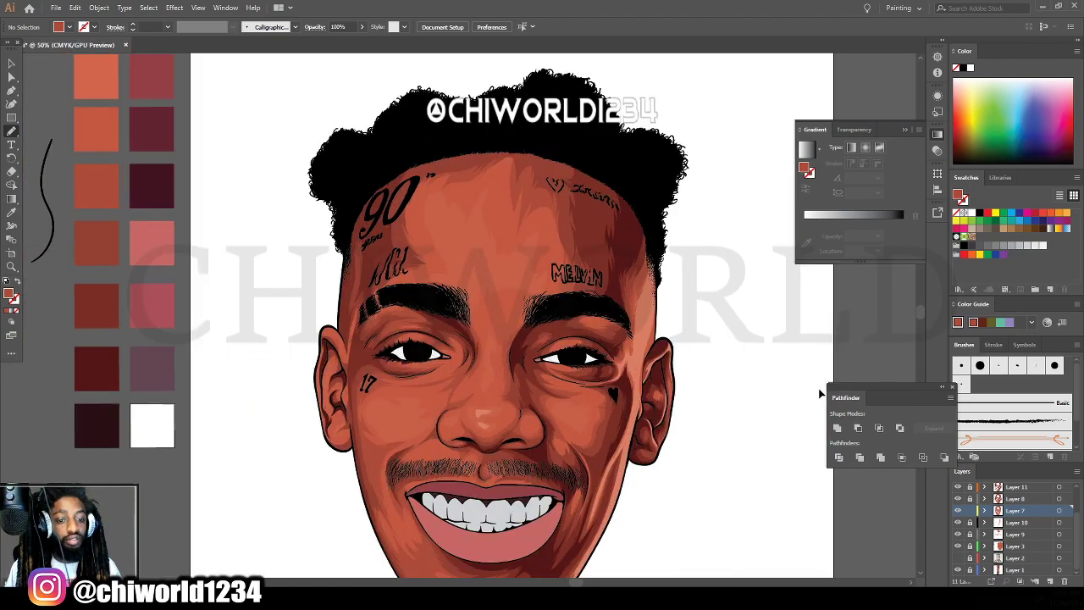
scroll(725, 392, up, 1)
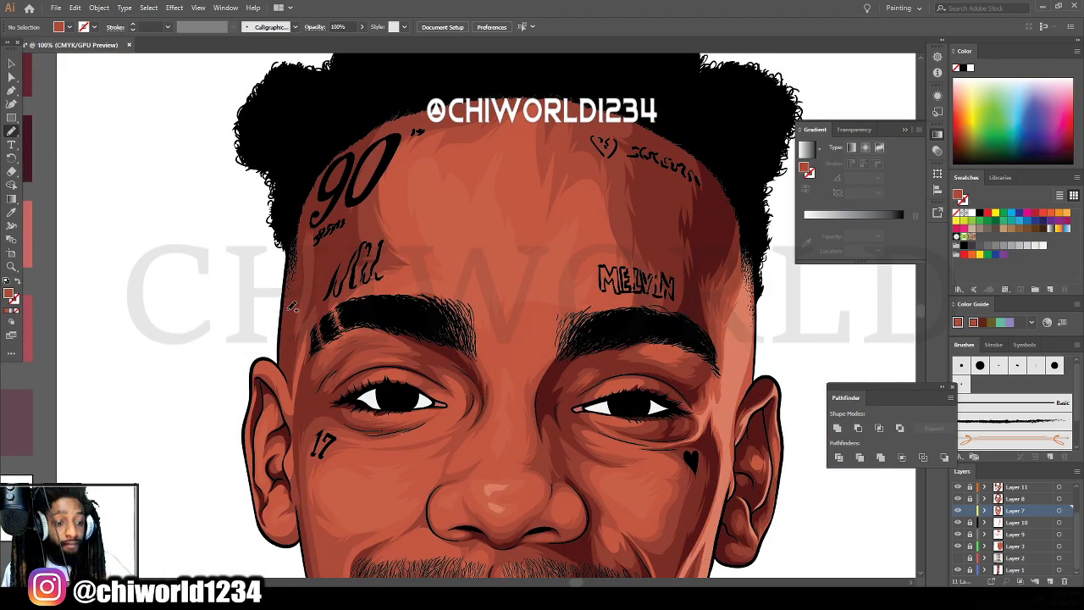
mouse_move(300, 310)
mouse_down()
mouse_move(292, 438)
mouse_move(299, 313)
mouse_up()
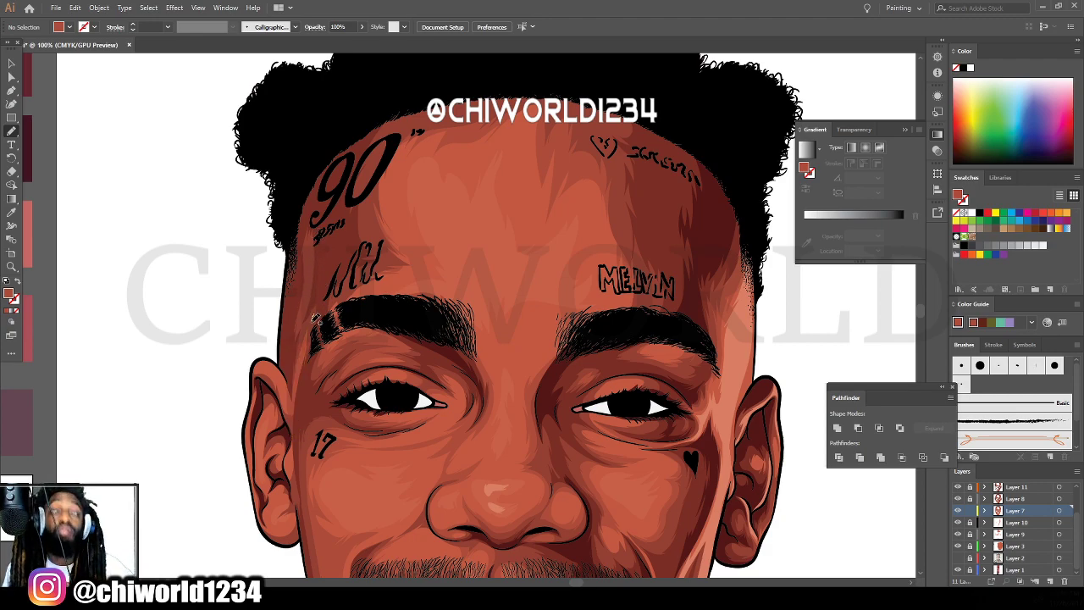
mouse_move(315, 317)
mouse_down()
mouse_move(344, 320)
mouse_move(434, 270)
mouse_move(406, 247)
mouse_move(418, 249)
mouse_move(395, 195)
mouse_move(405, 211)
mouse_move(405, 167)
mouse_move(404, 178)
mouse_move(447, 125)
mouse_up()
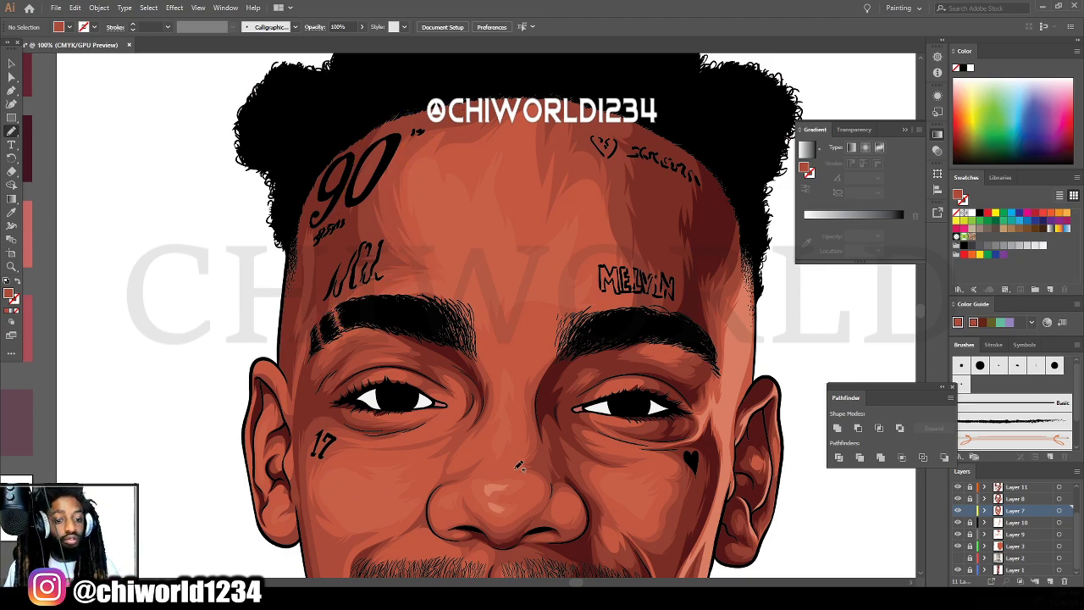
Draw reddish-brown shadows between the eyebrow and eye on the heart-tattoo side and on the forehead around the MELVIN tattoo.
key(ctrl+minus)
key(ctrl+minus)
key(ctrl+minus)
key(ctrl+plus)
scroll(601, 425, right, 1)
key(ctrl+plus)
key(ctrl+plus)
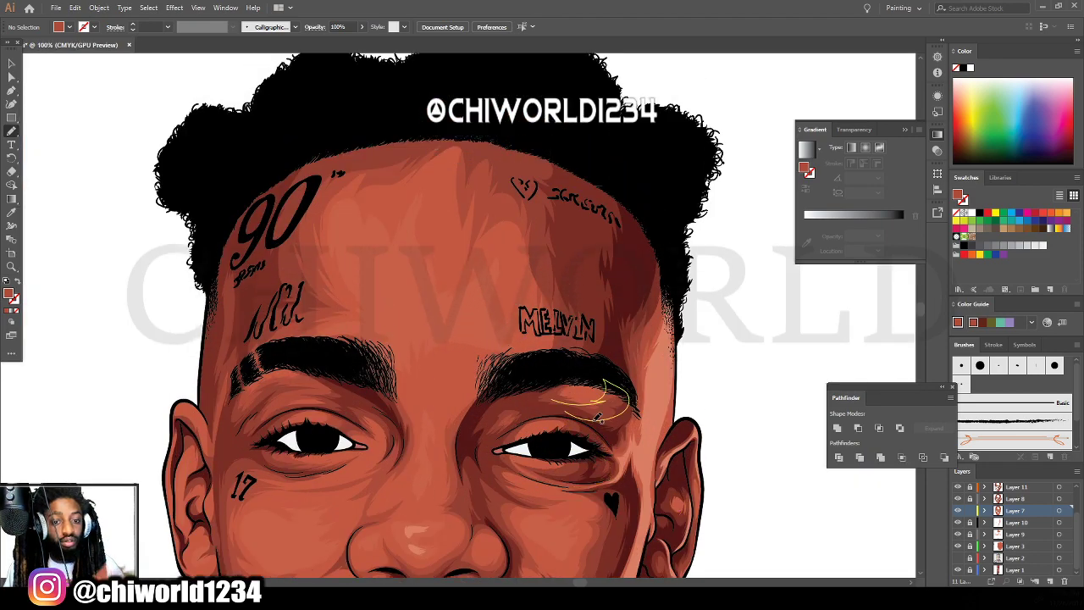
drag(599, 417, 598, 416)
mouse_move(589, 315)
mouse_down()
mouse_move(512, 376)
mouse_move(533, 335)
mouse_move(525, 290)
mouse_move(512, 301)
mouse_move(513, 243)
mouse_move(455, 275)
mouse_move(464, 255)
mouse_move(444, 208)
mouse_move(440, 235)
mouse_move(432, 177)
mouse_move(393, 208)
mouse_move(386, 196)
mouse_move(325, 209)
mouse_move(334, 173)
mouse_move(407, 127)
mouse_move(562, 169)
mouse_move(590, 330)
mouse_up()
ctrl+click(737, 530)
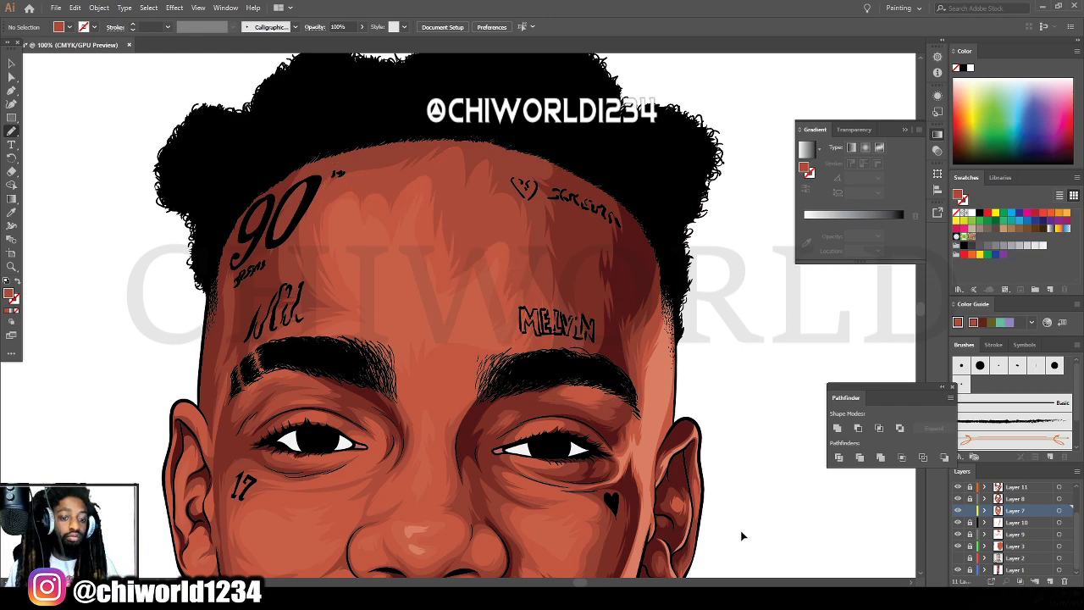
Draw a curved shadow over the upper eyelid on the heart-tattoo side and reddish-brown shading along both eyebrows.
key(ctrl+minus)
key(ctrl+minus)
key(ctrl+minus)
scroll(603, 500, down, 3)
key(ctrl+plus)
key(ctrl+plus)
key(ctrl+plus)
key(ctrl+plus)
scroll(611, 439, up, 4)
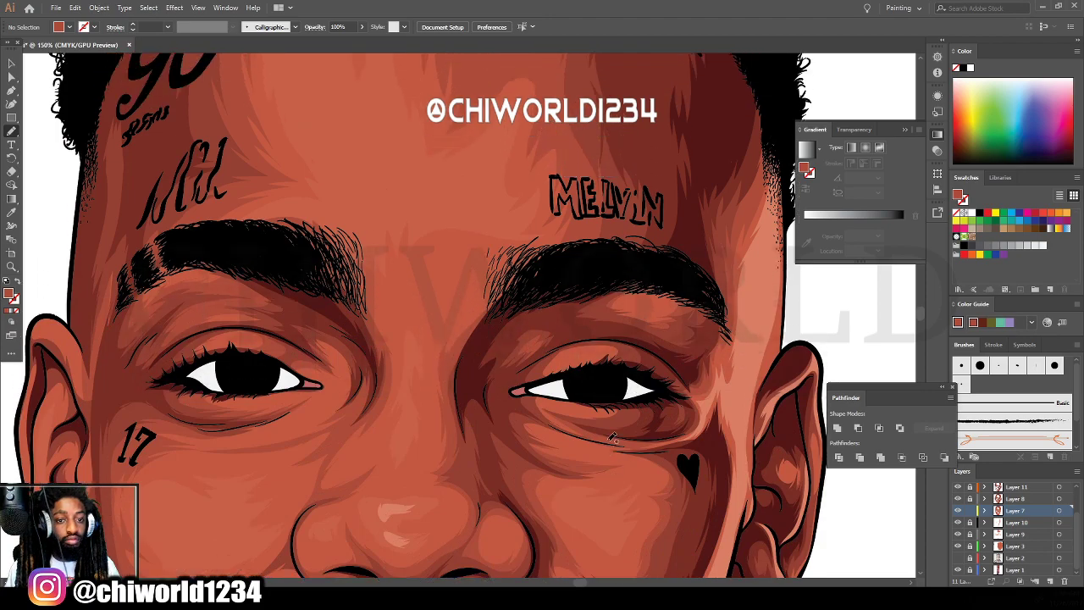
drag(671, 468, 611, 439)
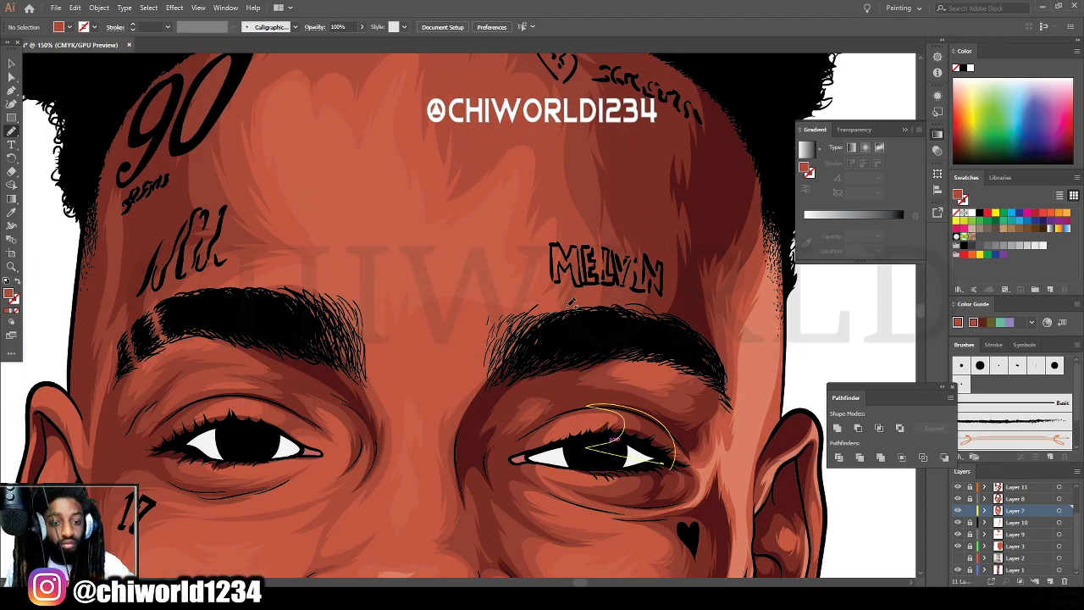
mouse_move(584, 297)
mouse_down()
mouse_move(481, 348)
mouse_move(486, 398)
mouse_up()
mouse_move(357, 394)
mouse_down()
mouse_move(386, 367)
mouse_move(365, 307)
mouse_move(346, 296)
mouse_move(266, 298)
mouse_up()
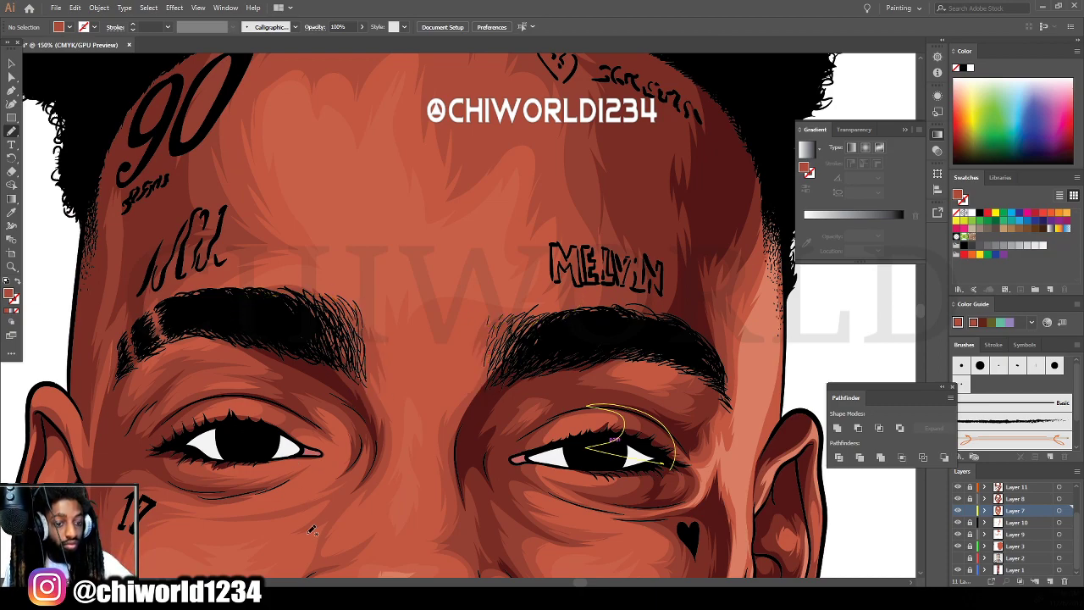
Draw a jagged reddish-brown shadow from the inner eye corner down beside the nose and onto the cheek on the heart-tattoo side.
key(ctrl+minus)
key(ctrl+minus)
key(ctrl+minus)
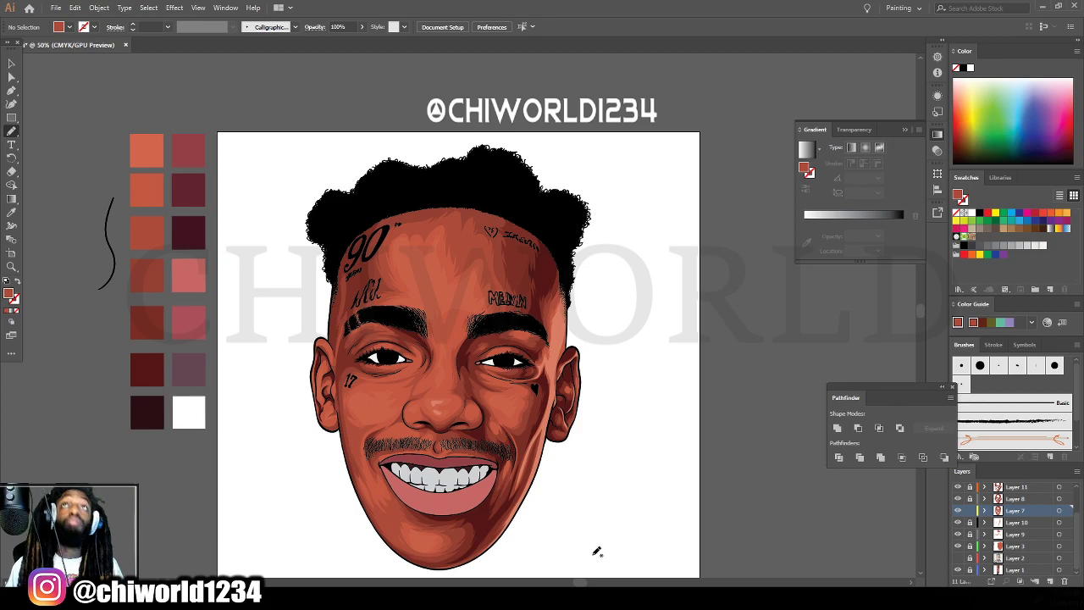
key(ctrl+minus)
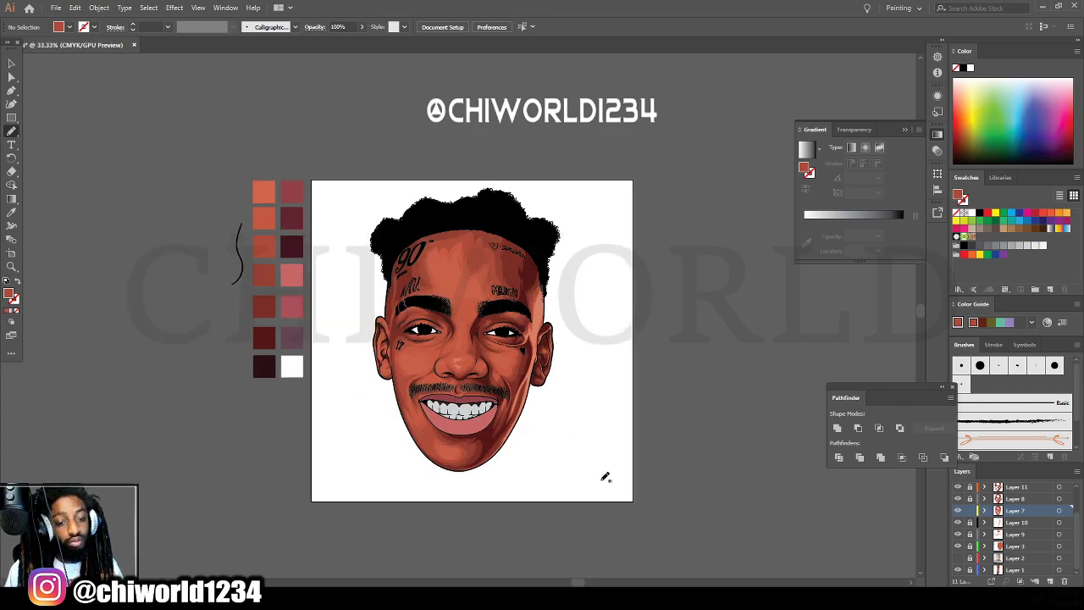
key(ctrl+plus)
key(ctrl+plus)
key(ctrl+plus)
key(ctrl+plus)
scroll(604, 481, down, 1)
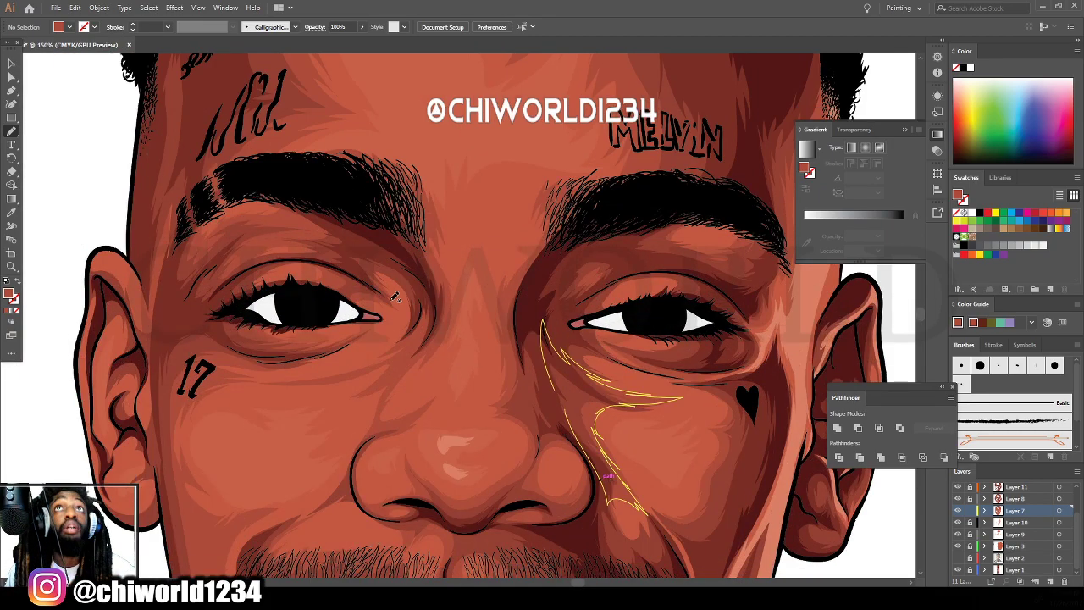
Shade the inner corner and upper lid of the eye on the 17-tattoo side and the side of the nose below it.
mouse_move(383, 262)
mouse_down()
mouse_move(402, 293)
mouse_move(362, 364)
mouse_move(431, 280)
mouse_move(381, 256)
mouse_up()
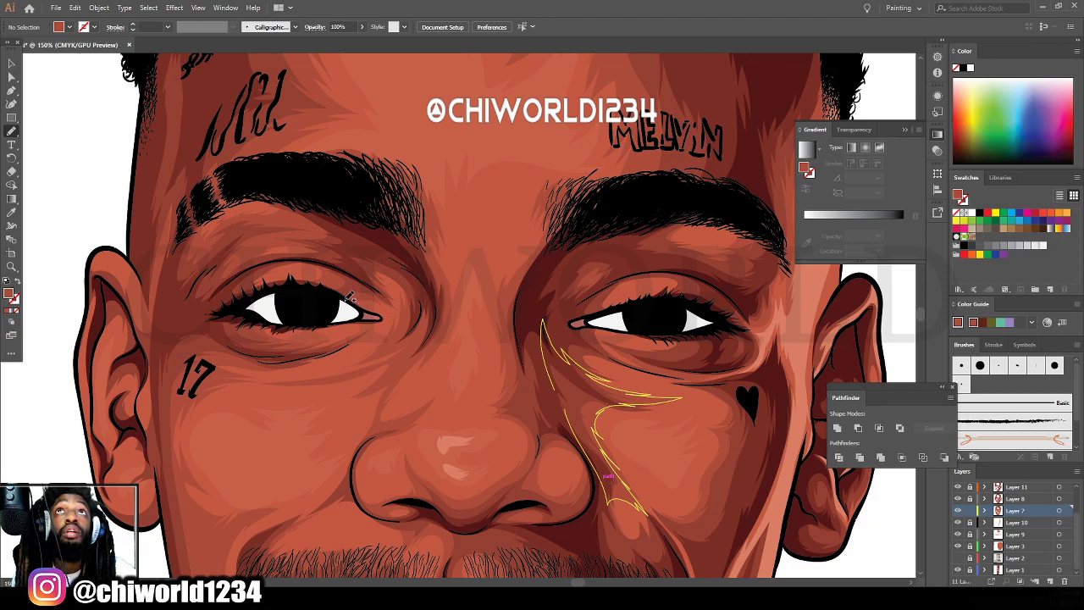
mouse_move(356, 291)
mouse_down()
mouse_move(410, 311)
mouse_move(389, 278)
mouse_move(415, 307)
mouse_move(344, 271)
mouse_up()
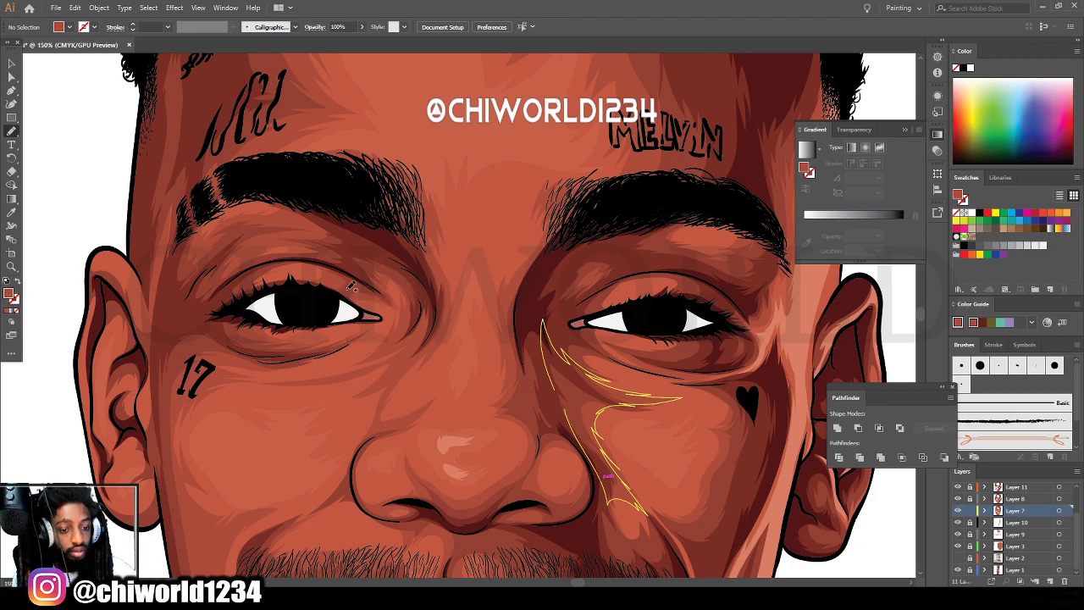
mouse_move(359, 308)
mouse_down()
mouse_move(398, 307)
mouse_move(349, 273)
mouse_up()
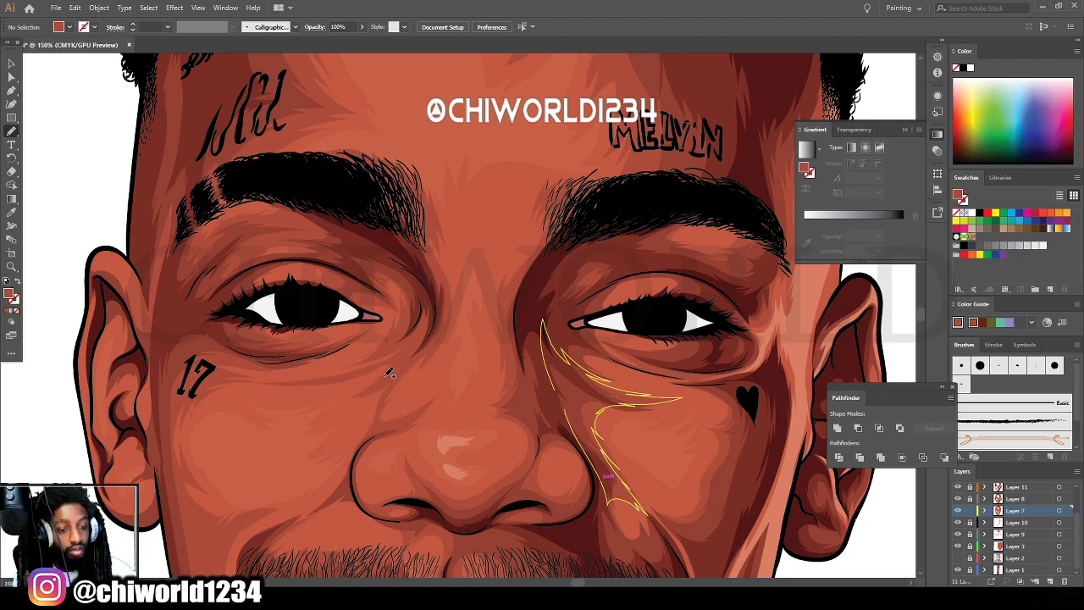
mouse_move(378, 414)
mouse_down()
mouse_move(348, 464)
mouse_move(378, 412)
mouse_move(338, 382)
mouse_move(298, 377)
mouse_move(414, 342)
mouse_move(404, 367)
mouse_move(398, 353)
mouse_move(349, 375)
mouse_move(379, 398)
mouse_move(375, 430)
mouse_move(395, 417)
mouse_up()
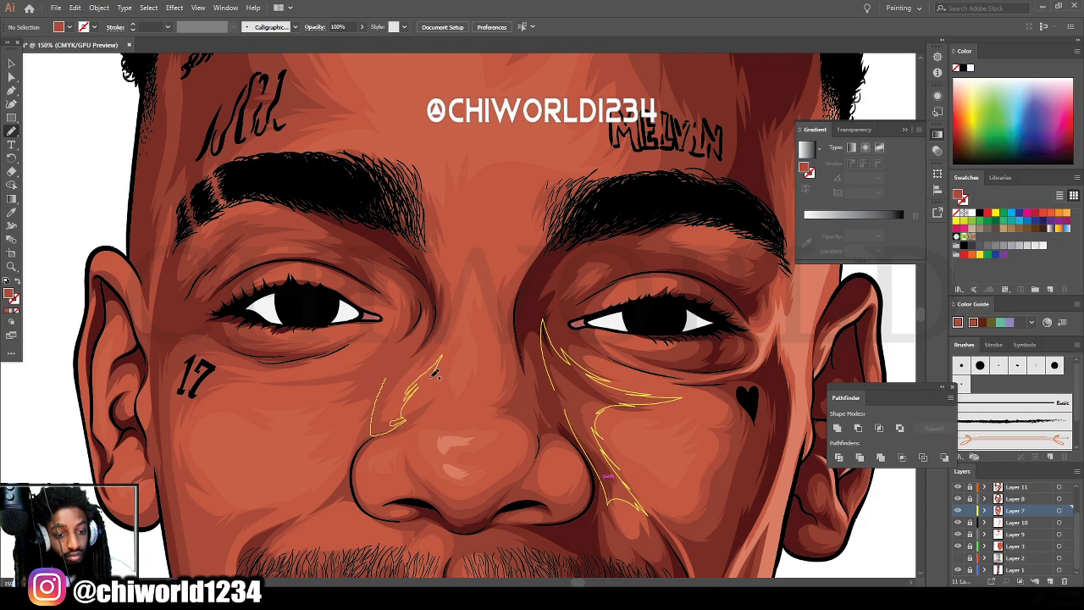
mouse_move(432, 377)
mouse_down()
mouse_move(453, 307)
mouse_move(384, 380)
mouse_up()
mouse_move(318, 598)
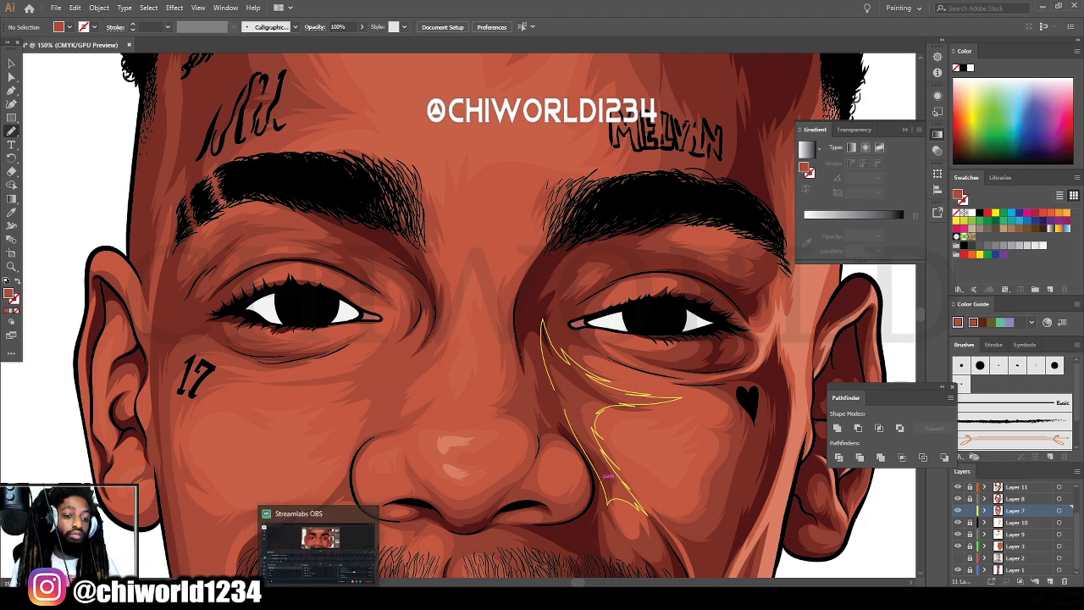
Draw reddish-brown shadows around and beneath the nostril wing on the 17-tattoo side and along the lower nostril wing on the heart-tattoo side.
key(ctrl+0)
scroll(663, 533, up, 1)
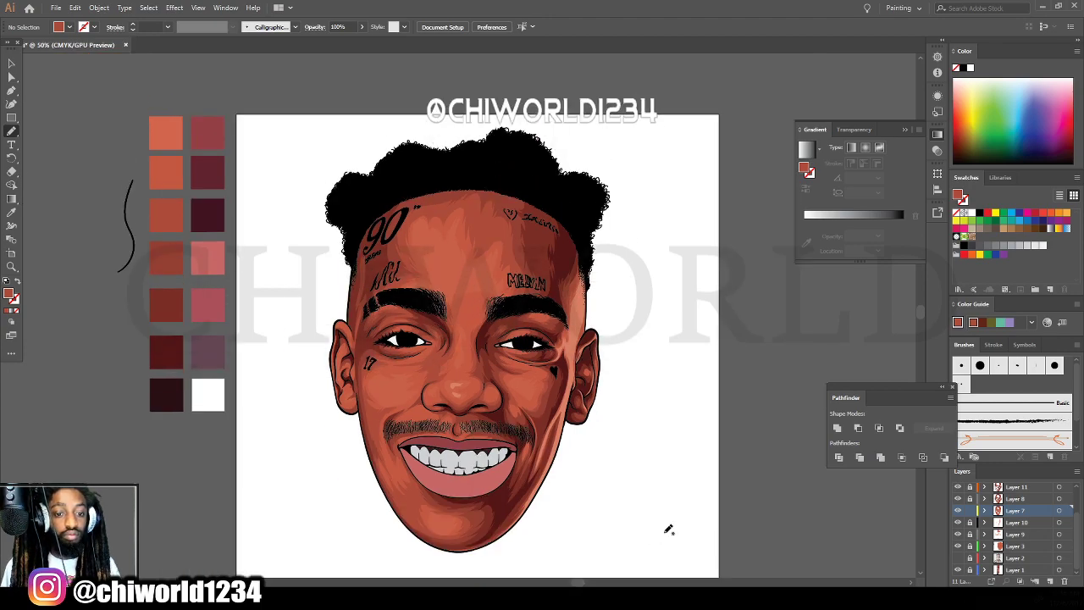
key(ctrl+equal)
scroll(684, 518, down, 1)
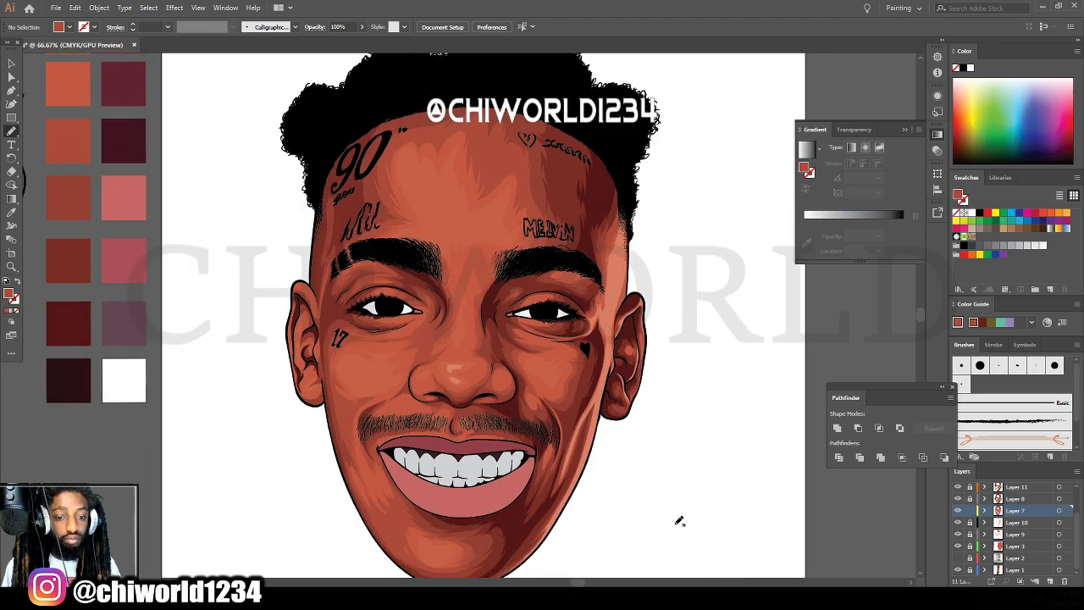
key(ctrl+minus)
scroll(645, 530, left, 1)
scroll(642, 532, up, 4)
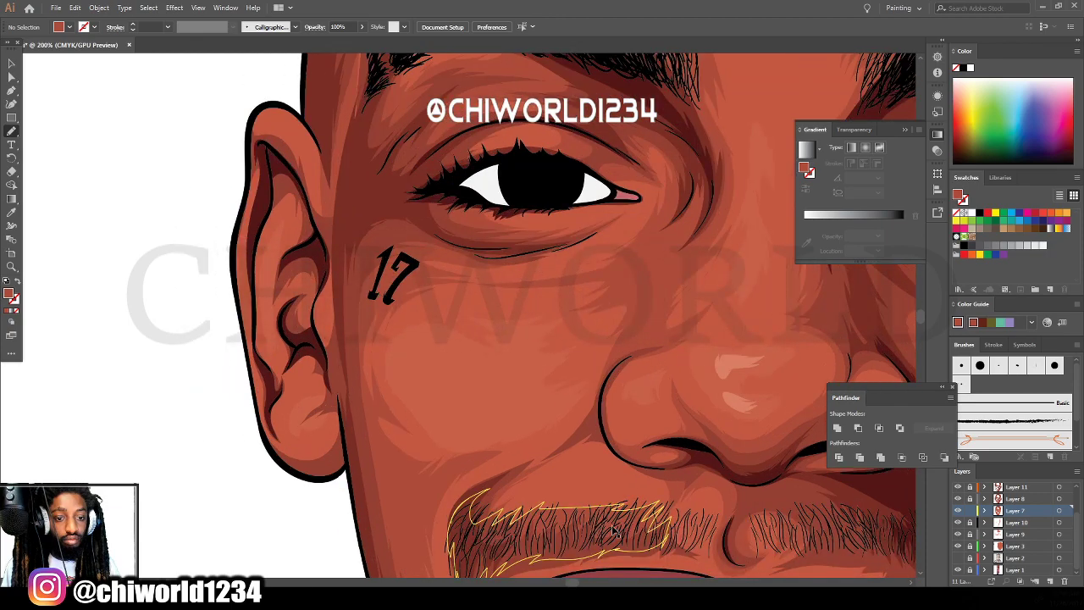
scroll(616, 530, right, 5)
key(ctrl+equal)
scroll(629, 500, right, 3)
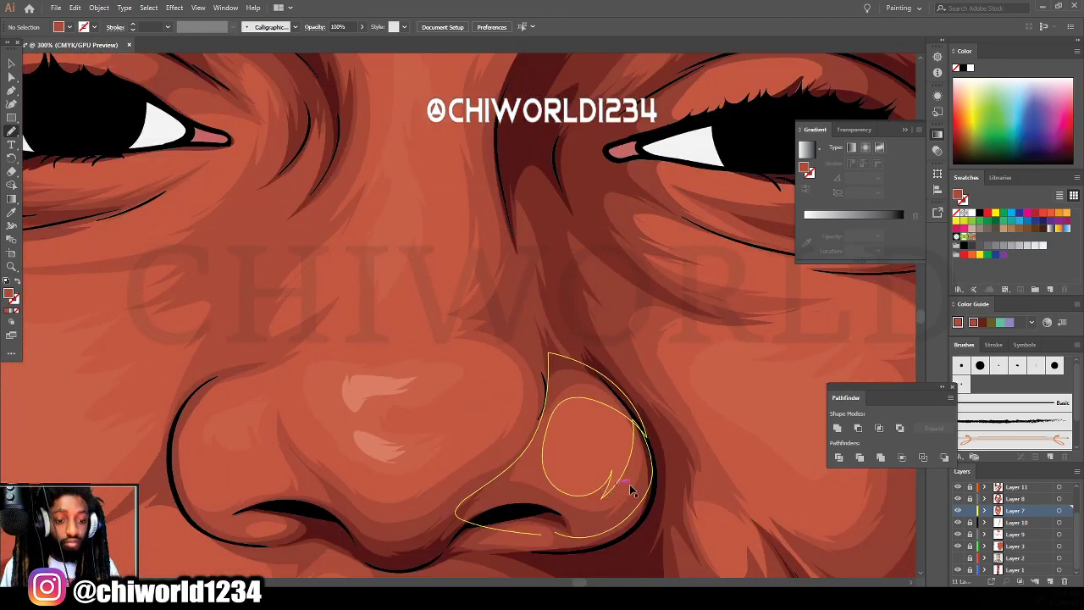
scroll(633, 482, down, 1)
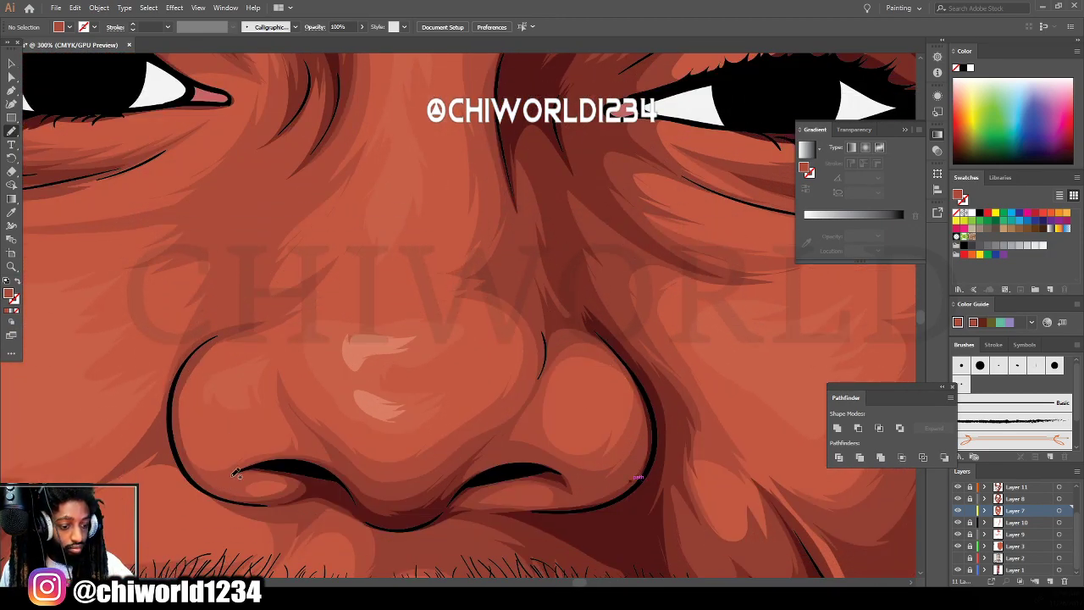
mouse_move(271, 463)
mouse_down()
mouse_move(308, 453)
mouse_move(285, 407)
mouse_move(275, 436)
mouse_move(277, 418)
mouse_move(245, 452)
mouse_move(181, 431)
mouse_up()
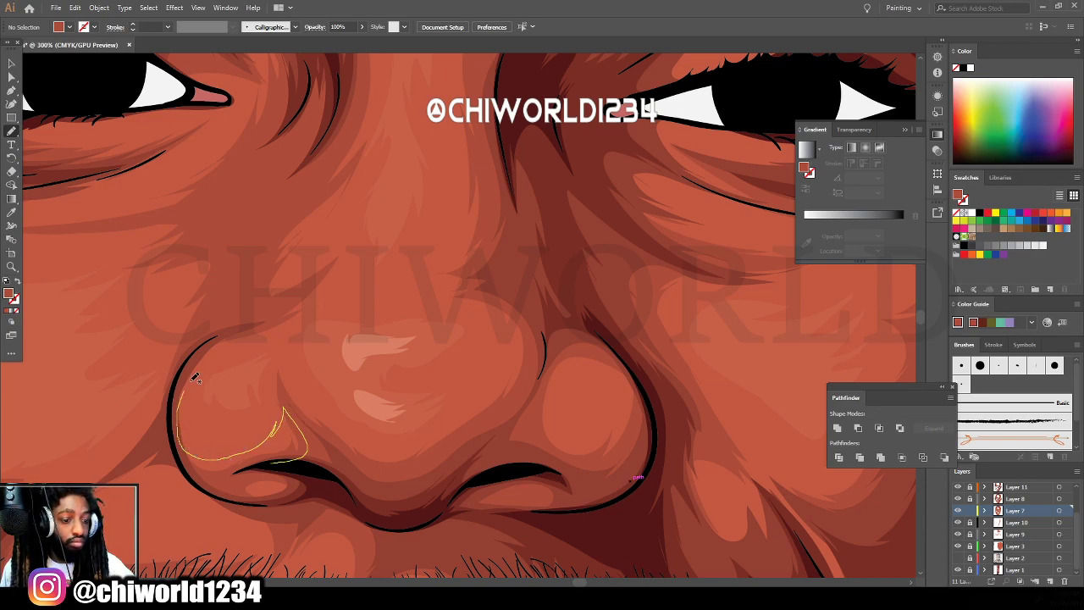
mouse_move(203, 373)
mouse_down()
mouse_move(237, 346)
mouse_move(278, 347)
mouse_move(330, 300)
mouse_move(300, 303)
mouse_move(189, 360)
mouse_move(167, 438)
mouse_move(210, 485)
mouse_move(281, 462)
mouse_up()
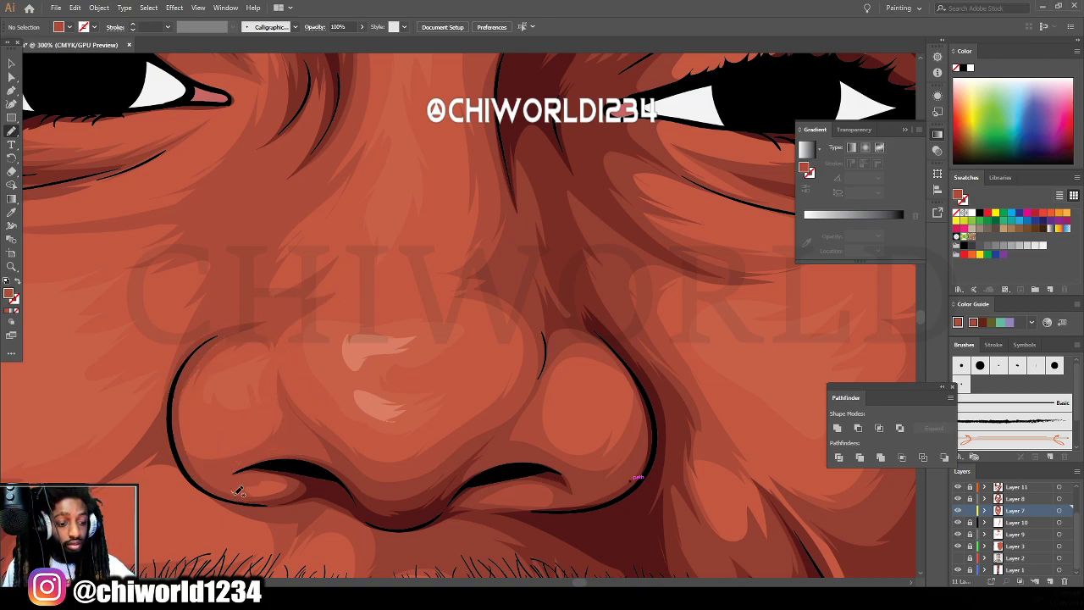
mouse_move(238, 491)
mouse_down()
mouse_move(276, 502)
mouse_move(312, 487)
mouse_move(284, 460)
mouse_move(202, 476)
mouse_up()
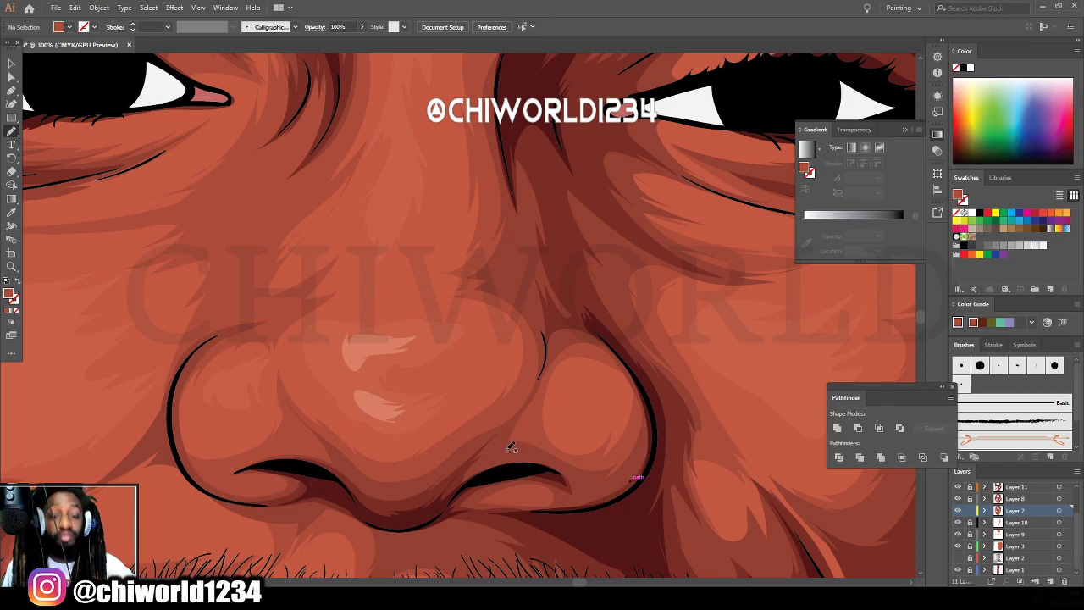
mouse_move(536, 440)
mouse_down()
mouse_move(565, 444)
mouse_move(624, 395)
mouse_move(558, 348)
mouse_move(640, 474)
mouse_up()
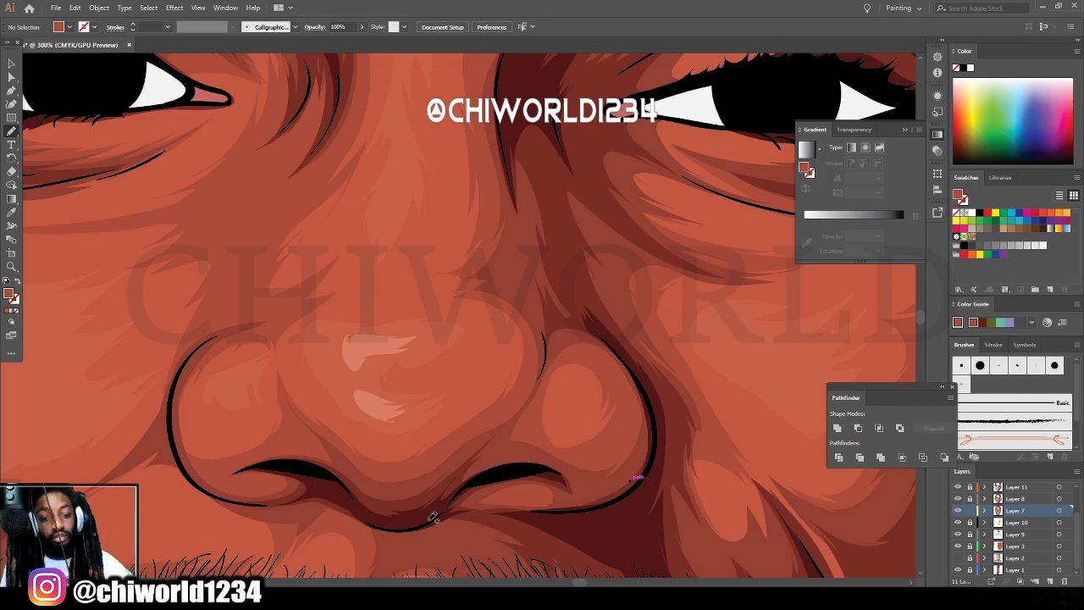
Shade the fold beside the nose and draw a jagged reddish-brown shadow around the cheek highlight on the heart-tattoo side.
key(ctrl+minus)
key(ctrl+minus)
key(ctrl+minus)
scroll(666, 501, right, 2)
key(ctrl+equal)
key(ctrl+equal)
scroll(666, 501, right, 2)
scroll(668, 498, down, 1)
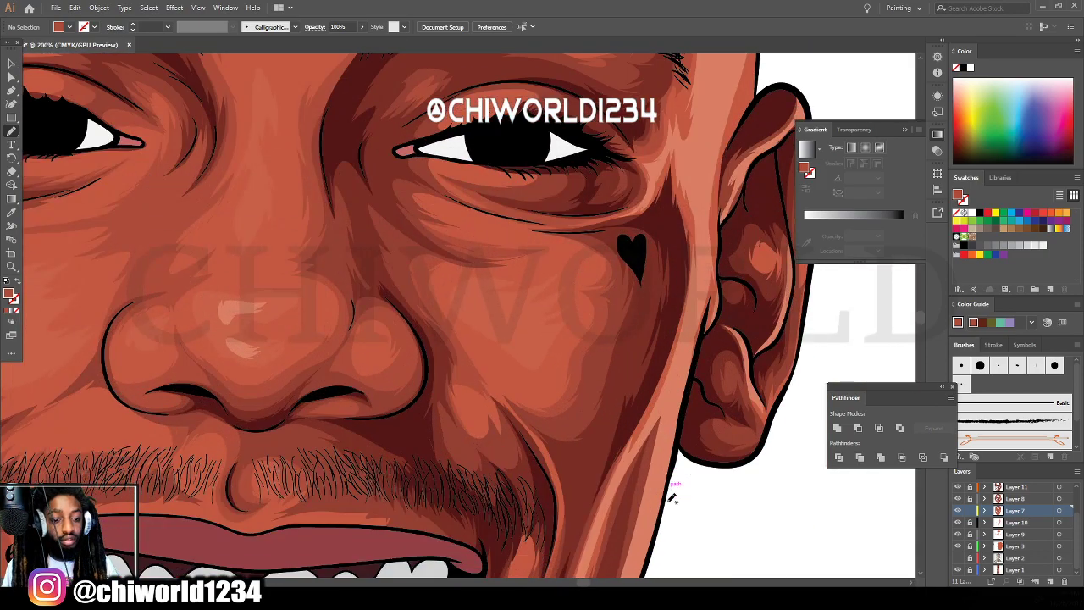
mouse_move(442, 429)
mouse_down()
mouse_move(448, 443)
mouse_move(433, 399)
mouse_move(453, 471)
mouse_up()
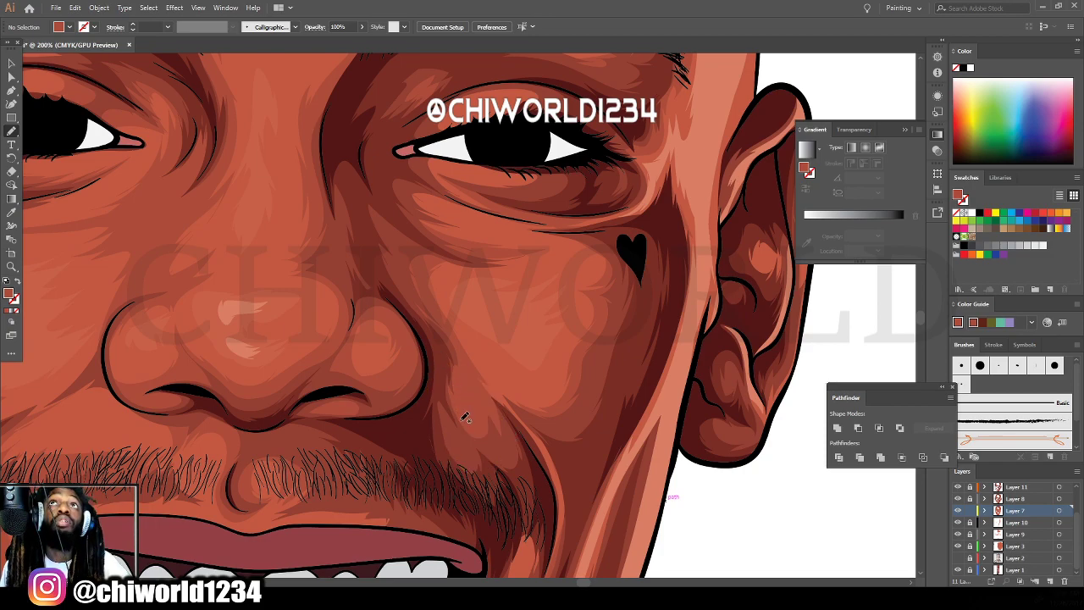
mouse_move(455, 363)
mouse_down()
mouse_move(503, 427)
mouse_move(511, 407)
mouse_move(558, 430)
mouse_move(610, 389)
mouse_move(629, 289)
mouse_move(621, 240)
mouse_move(578, 217)
mouse_move(505, 209)
mouse_move(535, 221)
mouse_move(503, 224)
mouse_move(574, 256)
mouse_move(544, 264)
mouse_move(584, 277)
mouse_move(573, 303)
mouse_move(581, 316)
mouse_move(538, 388)
mouse_move(518, 384)
mouse_move(443, 298)
mouse_up()
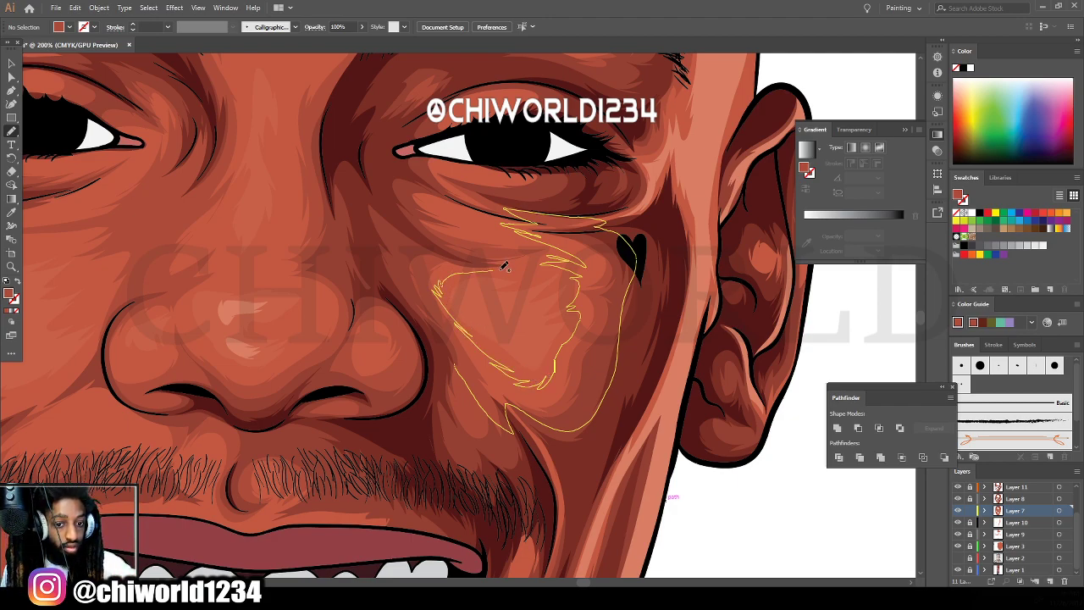
mouse_move(505, 265)
mouse_down()
mouse_move(532, 259)
mouse_move(454, 247)
mouse_move(402, 257)
mouse_move(434, 325)
mouse_up()
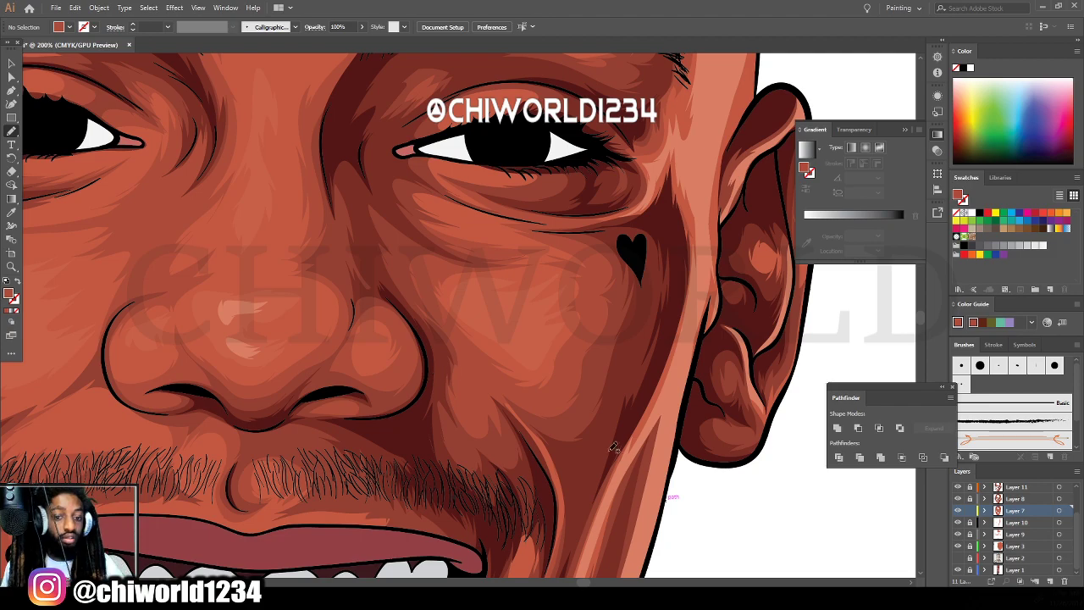
Draw a small reddish-brown shadow at the inner corner of the eye on the heart-tattoo side.
scroll(613, 447, down, 5)
scroll(631, 443, up, 4)
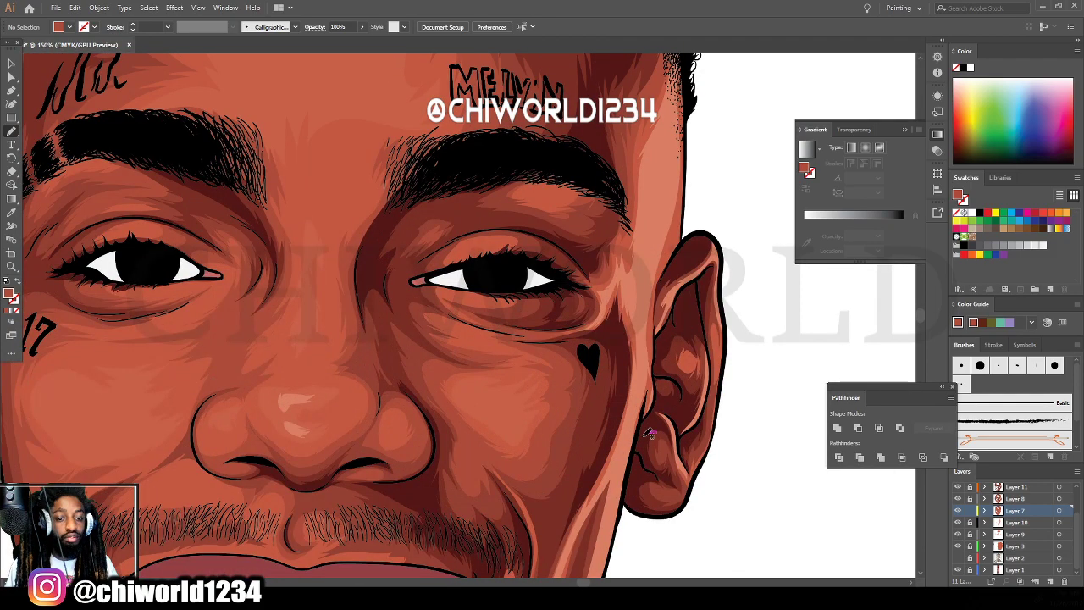
mouse_move(409, 302)
mouse_down()
mouse_move(417, 324)
mouse_move(455, 345)
mouse_move(498, 343)
mouse_move(441, 324)
mouse_move(504, 336)
mouse_move(415, 288)
mouse_move(441, 305)
mouse_move(523, 320)
mouse_move(423, 287)
mouse_up()
Draw reddish-brown shadows beside the mouth corner and on the lower jaw on the heart-tattoo side.
key(ctrl+minus)
key(ctrl+minus)
key(ctrl+minus)
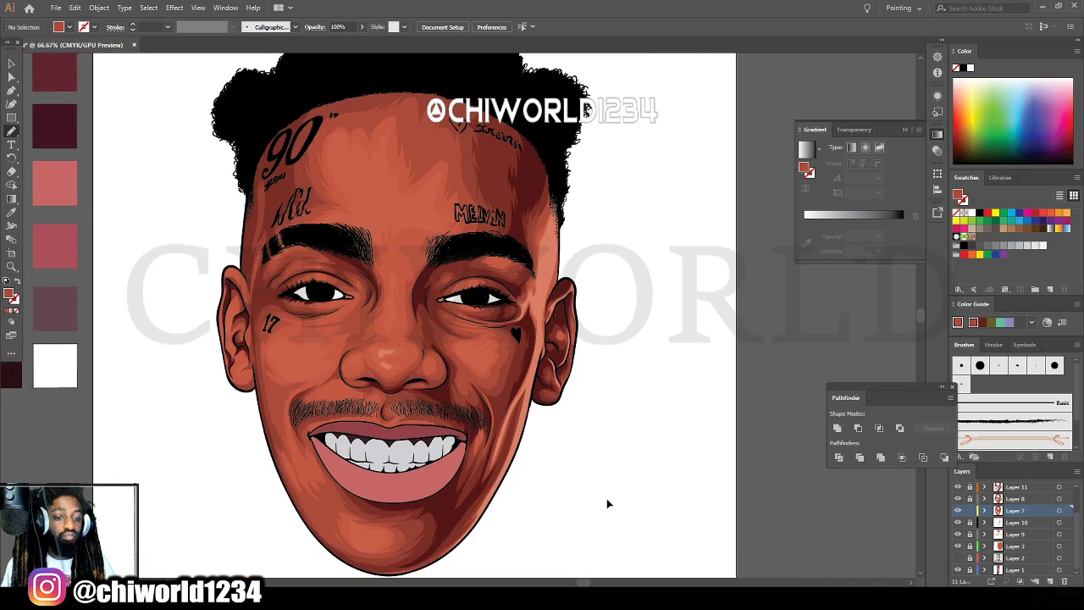
scroll(569, 494, down, 2)
key(ctrl+equal)
key(ctrl+equal)
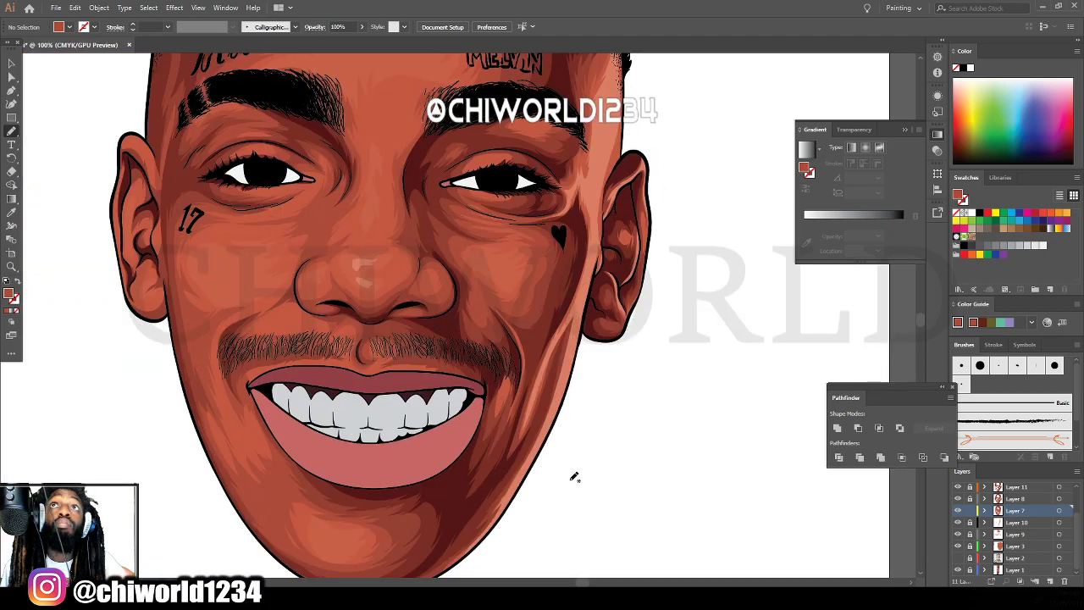
mouse_move(474, 432)
mouse_down()
mouse_move(498, 422)
mouse_move(498, 375)
mouse_up()
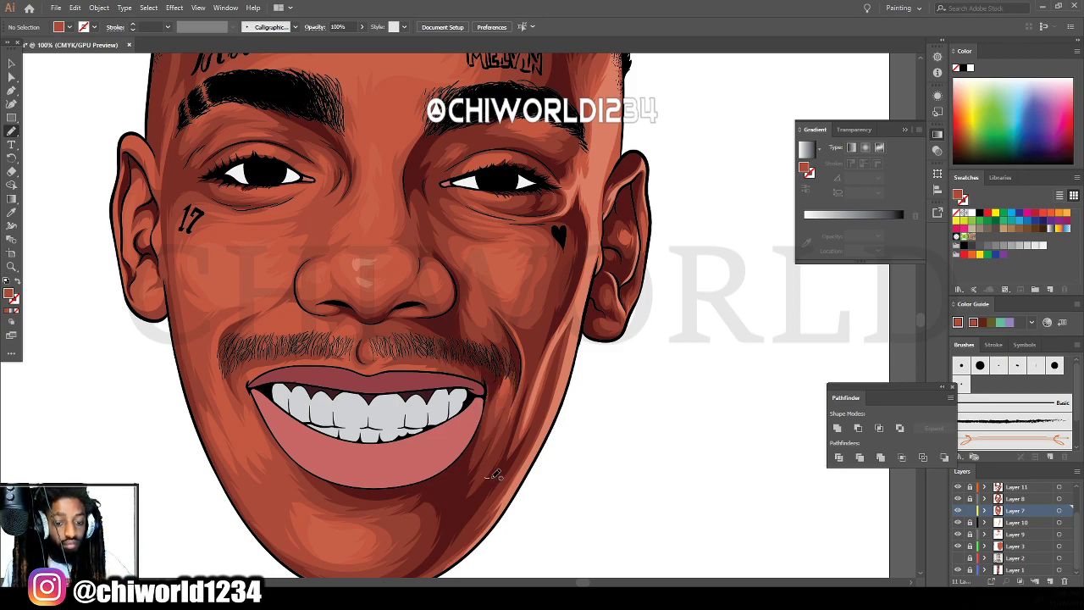
mouse_move(493, 477)
mouse_down()
mouse_move(540, 413)
mouse_move(541, 345)
mouse_move(487, 477)
mouse_up()
scroll(312, 466, down, 2)
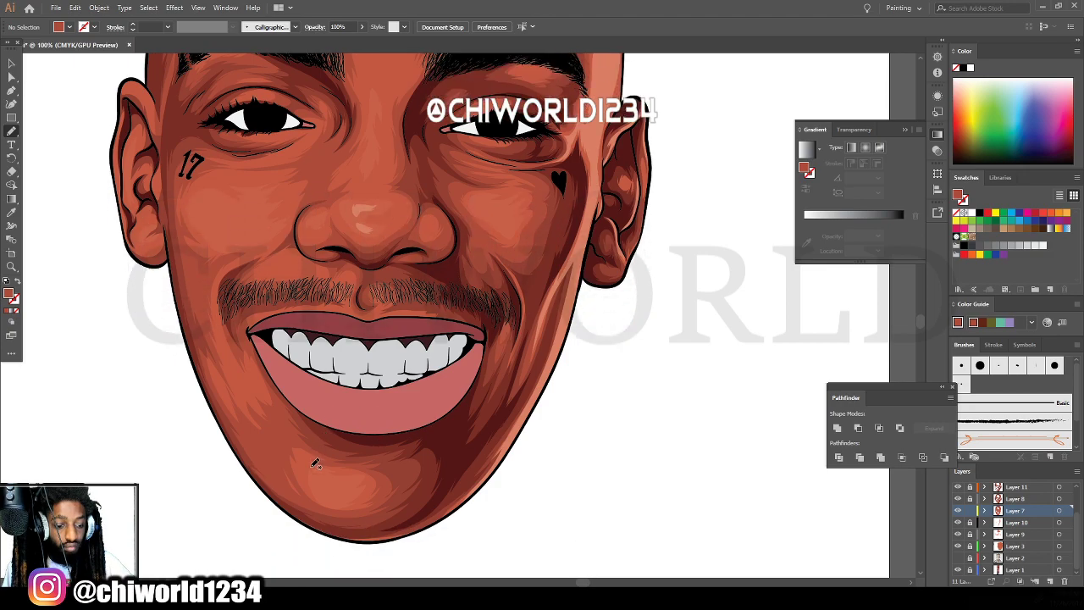
Paint mid-tone shading shapes on the chin, the cheek below the heart tattoo and the upper edge of the nearby ear.
scroll(314, 464, down, 1)
mouse_move(316, 499)
mouse_down()
mouse_move(304, 473)
mouse_move(307, 421)
mouse_move(267, 466)
mouse_up()
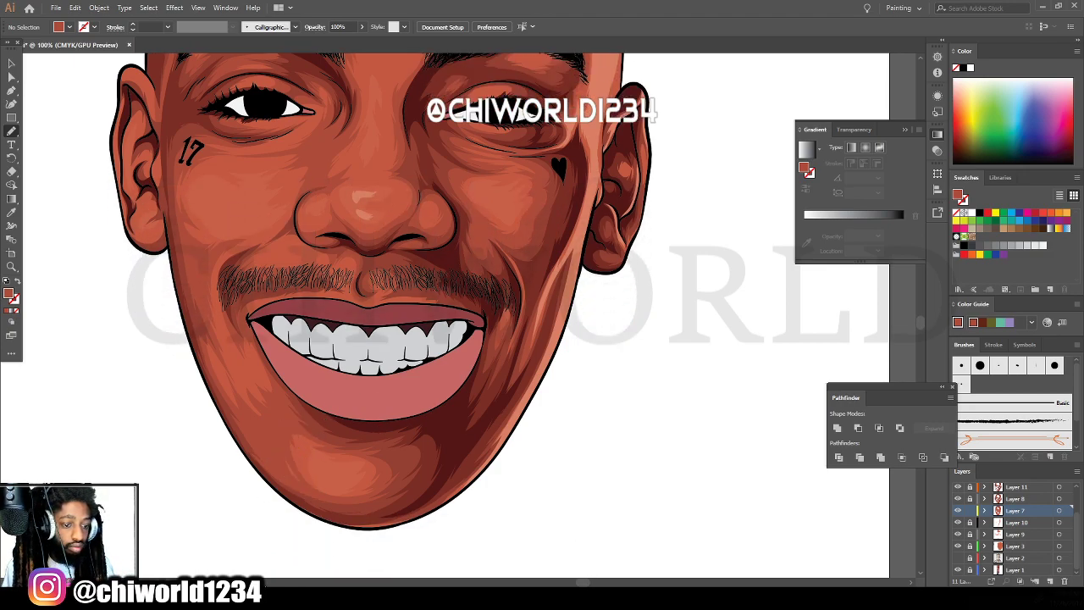
scroll(703, 482, down, 3)
scroll(694, 453, up, 4)
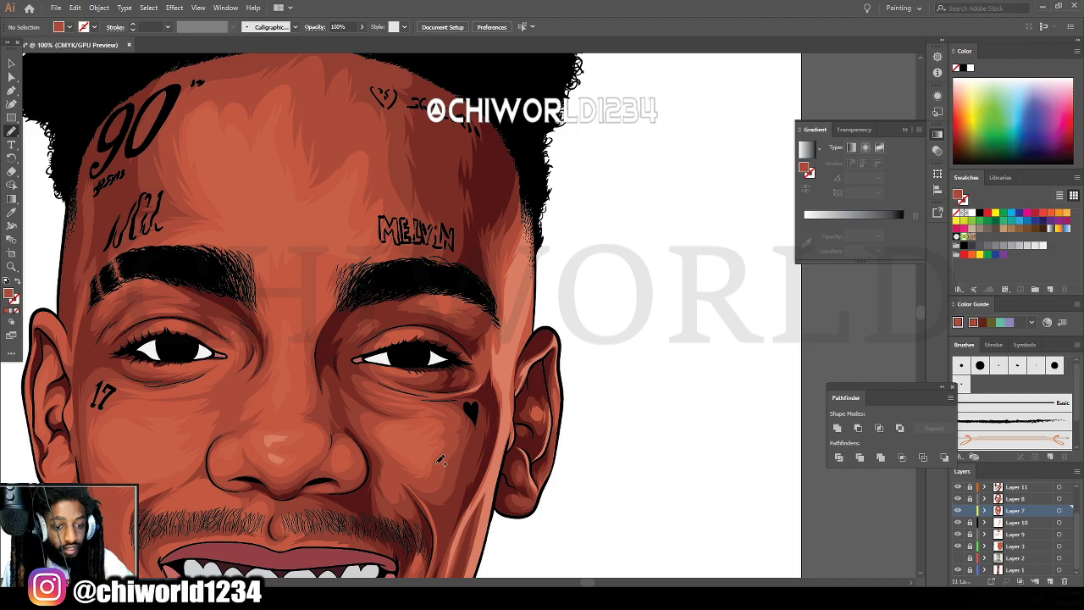
drag(437, 468, 435, 470)
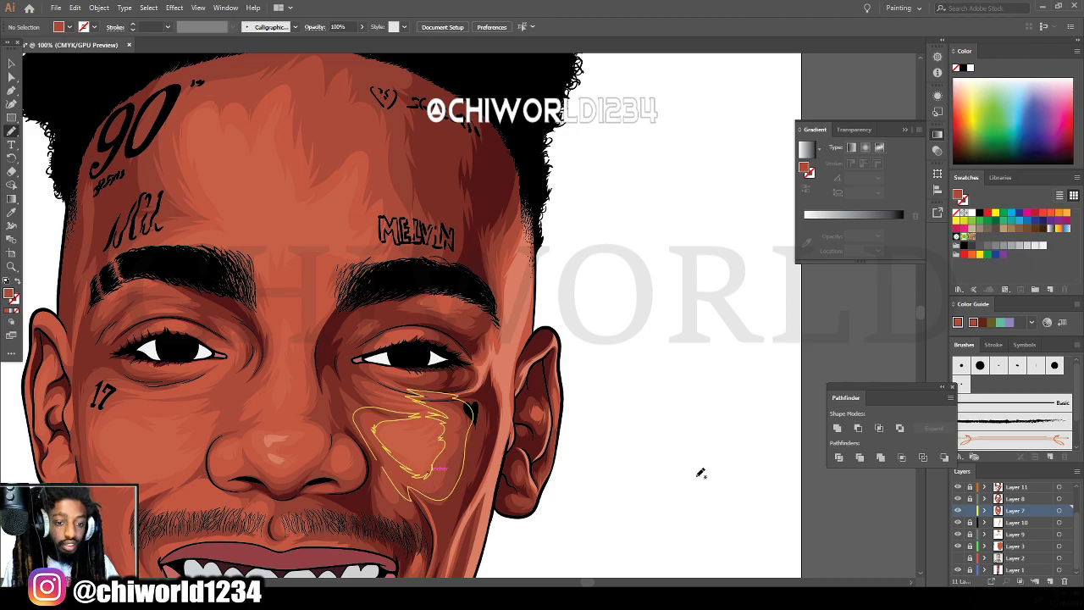
scroll(694, 447, up, 4)
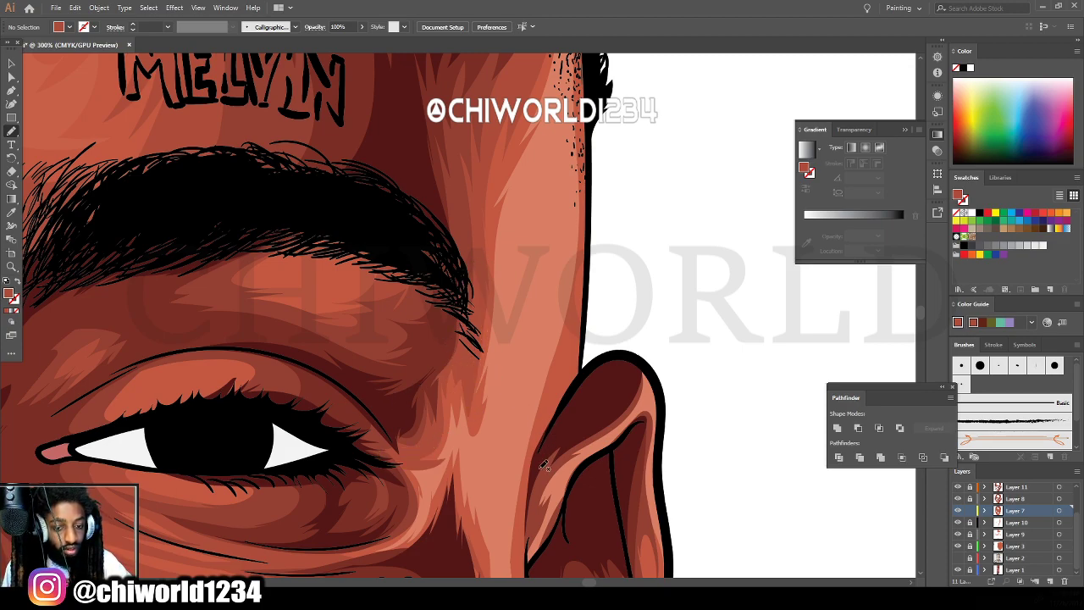
mouse_move(541, 470)
mouse_down()
mouse_move(552, 391)
mouse_move(569, 416)
mouse_move(540, 469)
mouse_up()
Paint mid-tone shading inside the hollow of the ear beside the 17 tattoo.
scroll(580, 499, down, 2)
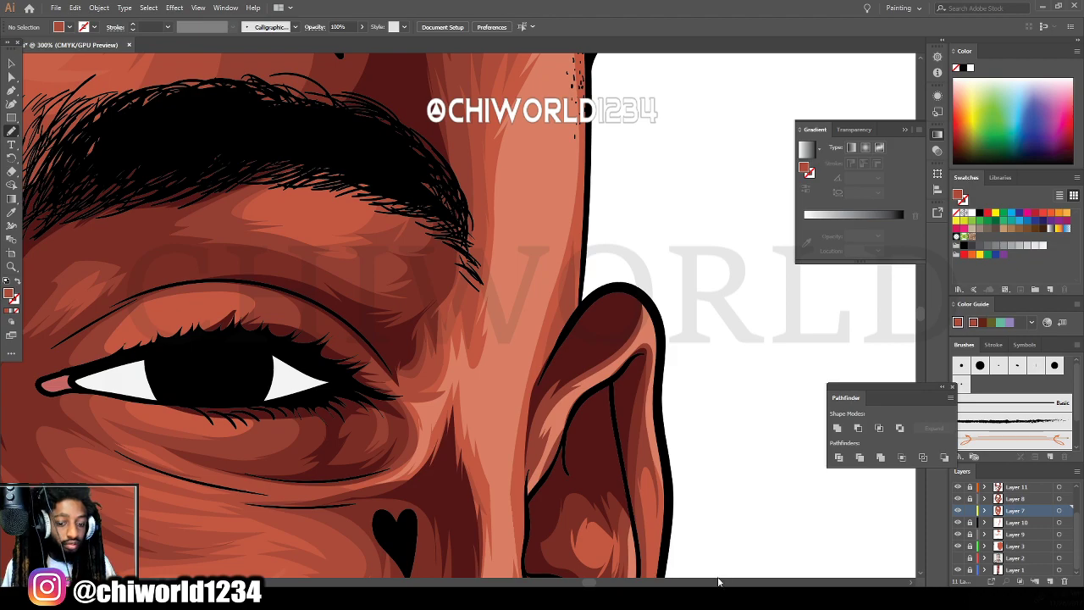
key(ctrl+minus)
scroll(704, 482, down, 2)
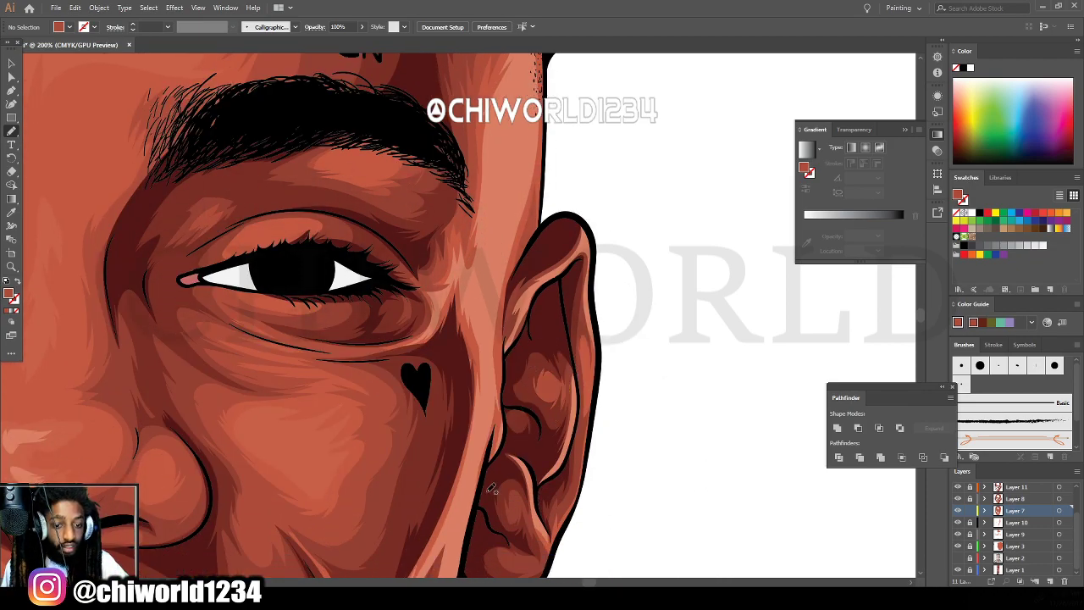
key(ctrl+minus)
key(ctrl+minus)
key(ctrl+minus)
key(ctrl+minus)
scroll(331, 467, left, 4)
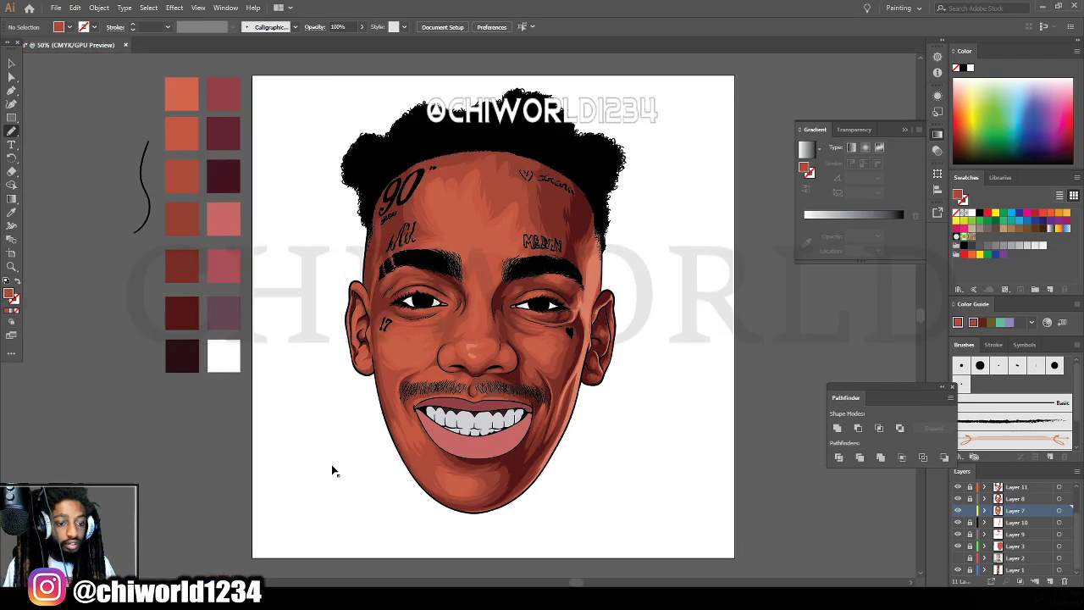
key(ctrl+plus)
key(ctrl+plus)
scroll(343, 324, up, 5)
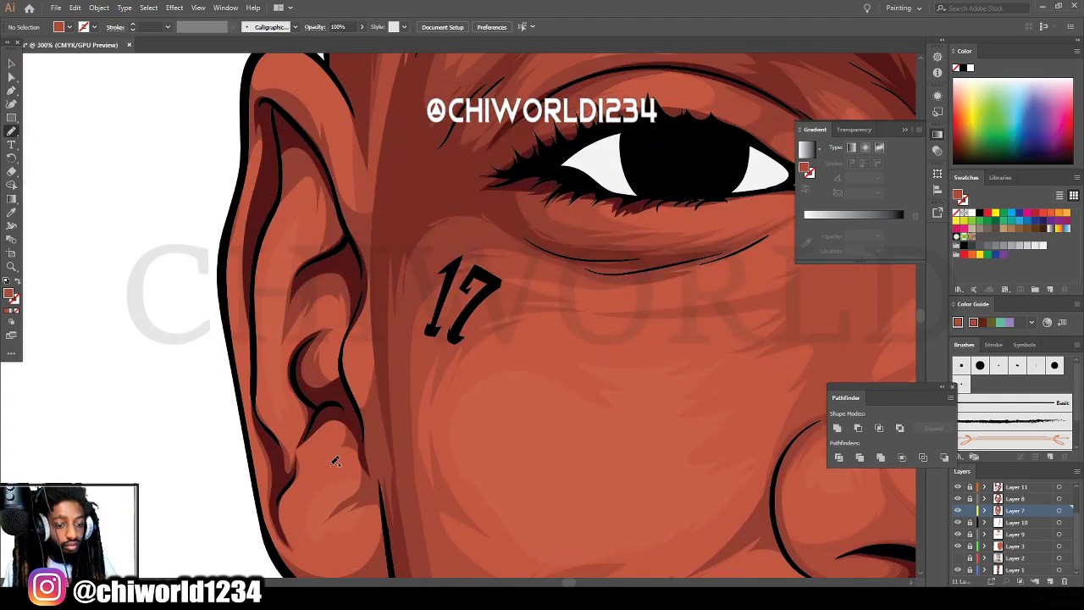
mouse_move(348, 366)
mouse_down()
mouse_move(384, 379)
mouse_move(355, 320)
mouse_move(372, 397)
mouse_up()
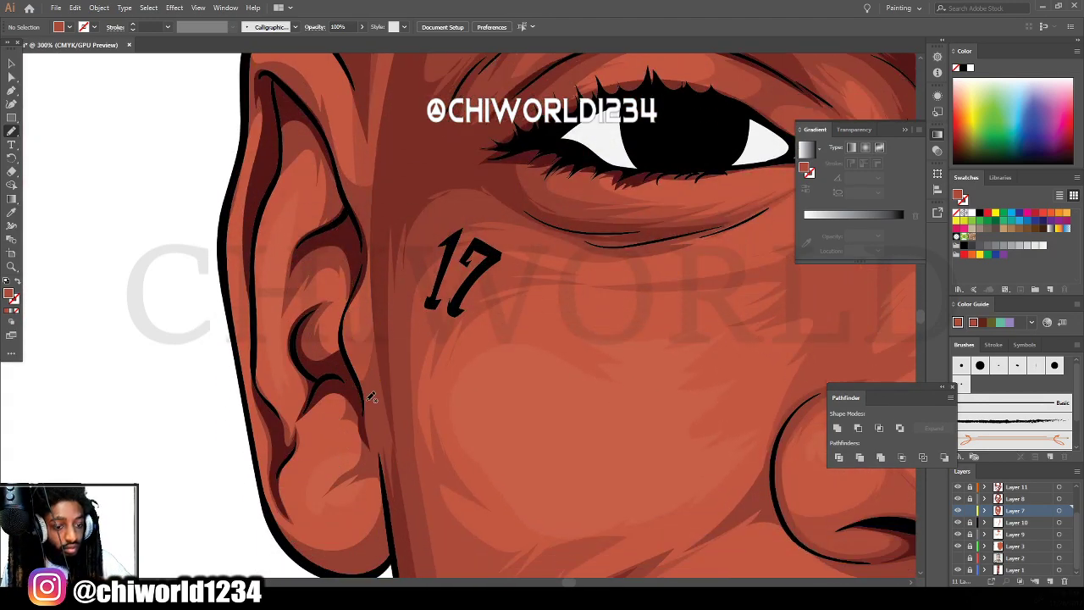
mouse_move(303, 331)
mouse_down()
mouse_move(330, 367)
mouse_move(342, 357)
mouse_move(355, 243)
mouse_move(318, 244)
mouse_move(292, 288)
mouse_move(289, 349)
mouse_up()
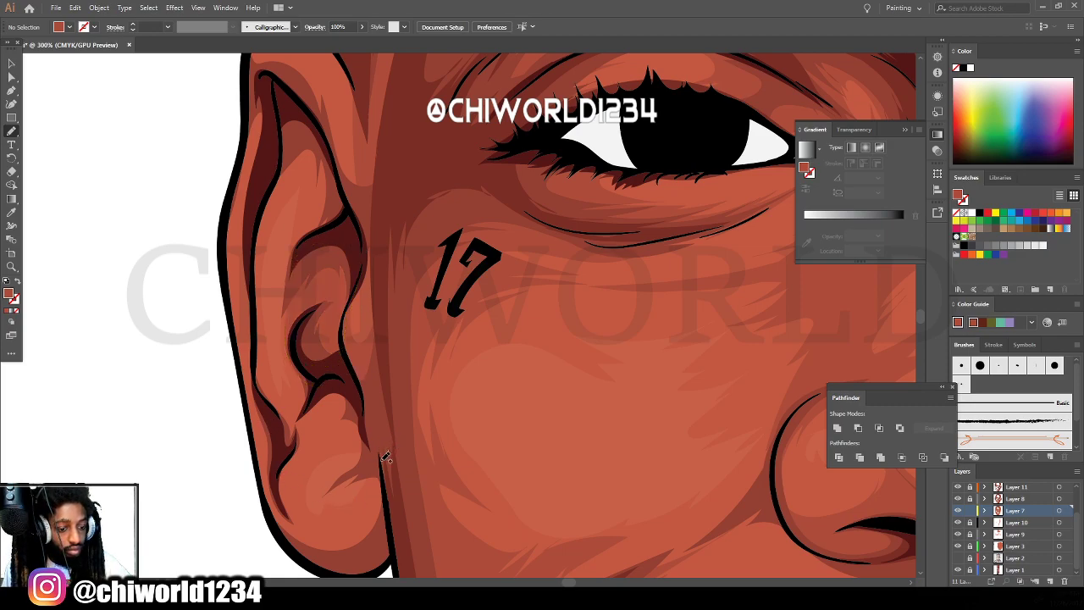
Add mid-tone shading shapes to the earlobe and the fold above it on the ear beside the 17 tattoo.
mouse_move(386, 458)
mouse_down()
mouse_move(323, 494)
mouse_move(357, 454)
mouse_move(334, 433)
mouse_move(315, 444)
mouse_move(351, 375)
mouse_up()
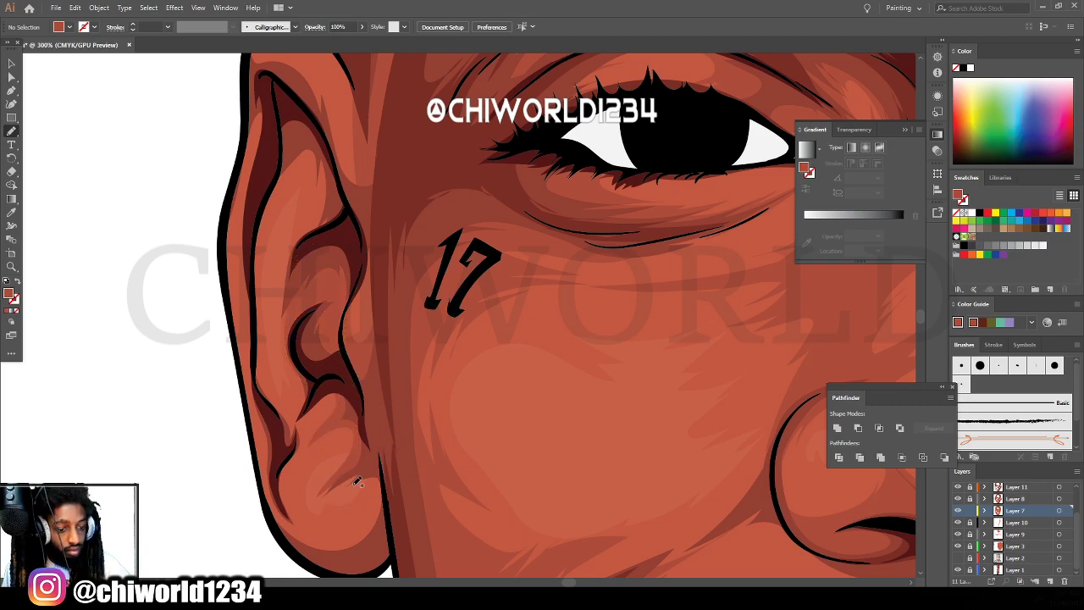
mouse_move(379, 457)
mouse_down()
mouse_move(339, 532)
mouse_move(284, 464)
mouse_move(294, 529)
mouse_move(374, 450)
mouse_up()
drag(322, 501, 321, 503)
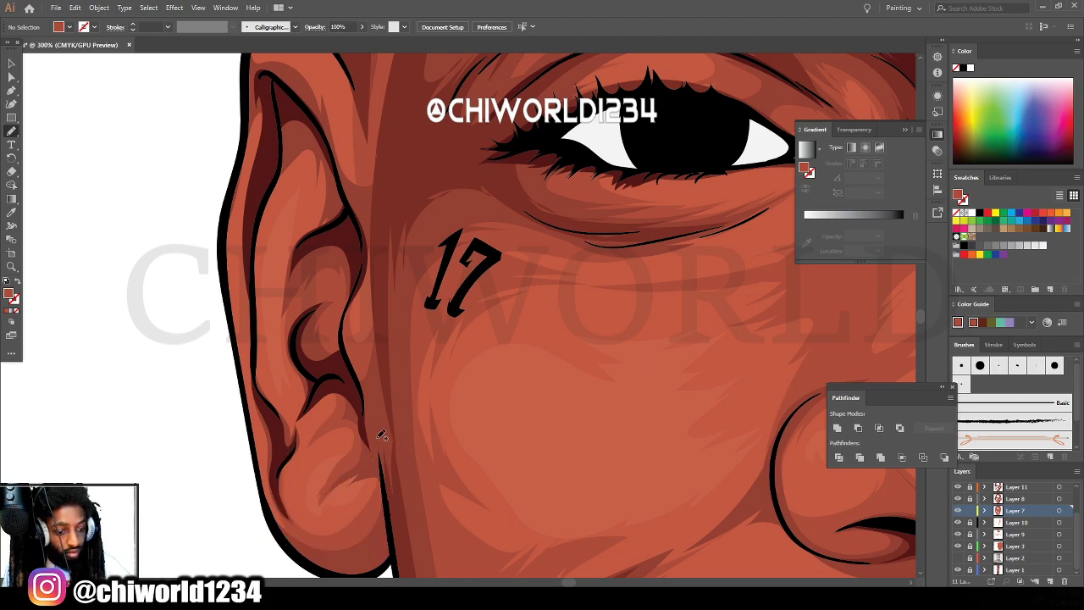
mouse_move(351, 460)
mouse_down()
mouse_move(302, 458)
mouse_move(304, 465)
mouse_up()
mouse_move(367, 444)
mouse_down()
mouse_move(341, 476)
mouse_move(362, 500)
mouse_move(341, 542)
mouse_move(379, 415)
mouse_up()
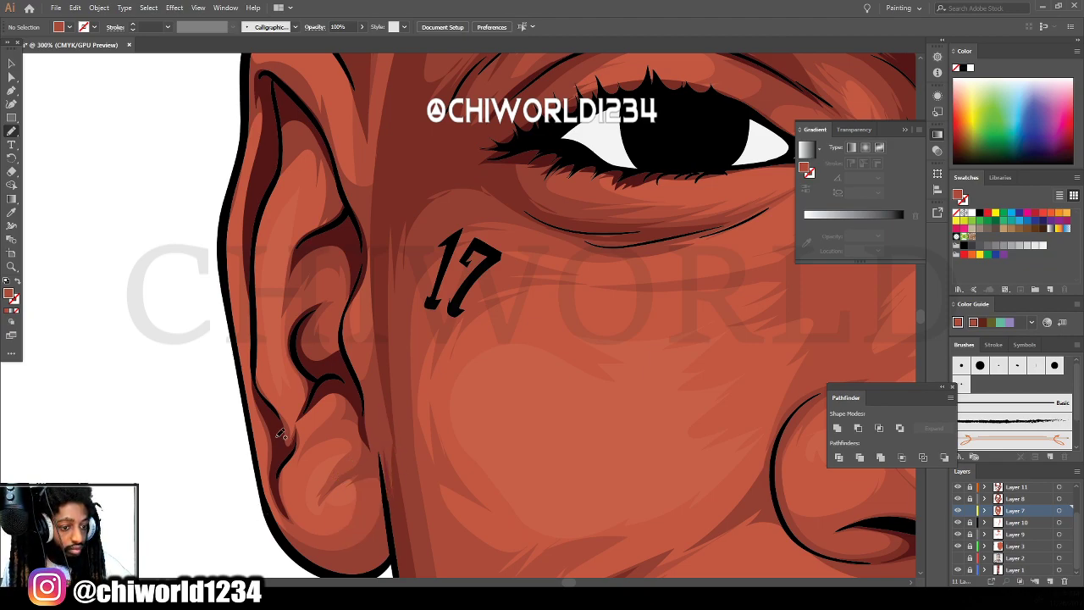
mouse_move(285, 455)
mouse_down()
mouse_move(293, 383)
mouse_move(320, 383)
mouse_move(304, 328)
mouse_move(273, 357)
mouse_move(264, 277)
mouse_move(254, 334)
mouse_move(282, 431)
mouse_move(322, 364)
mouse_move(280, 428)
mouse_up()
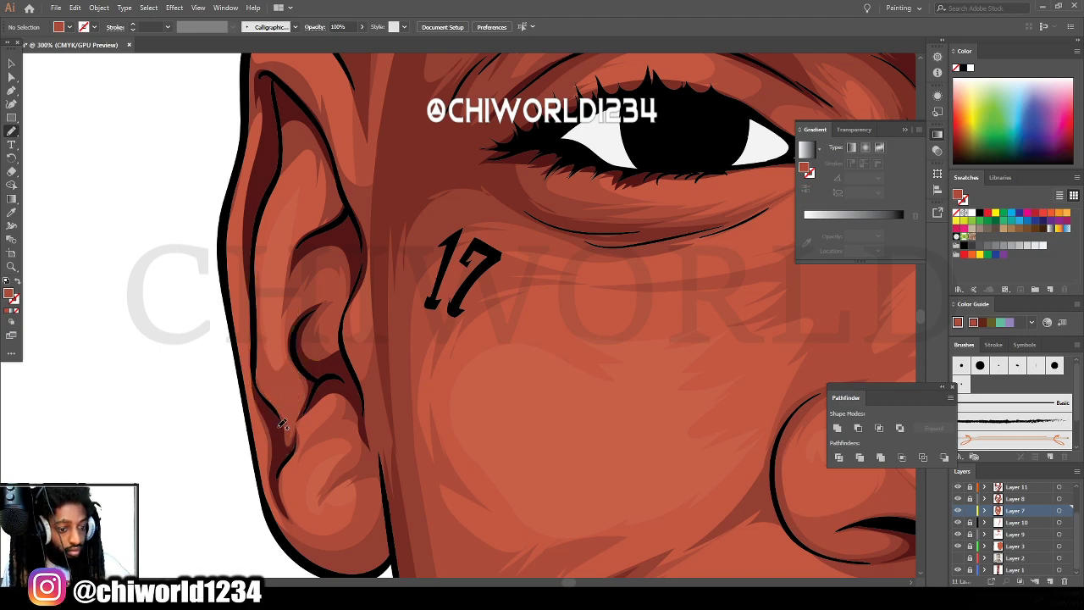
Paint mid-tone shading around the inner hollow and along the upper outer rim of the same ear.
scroll(282, 423, up, 3)
mouse_move(350, 284)
mouse_down()
mouse_move(301, 325)
mouse_move(312, 290)
mouse_move(291, 248)
mouse_move(253, 312)
mouse_move(287, 198)
mouse_move(347, 279)
mouse_up()
scroll(331, 299, up, 3)
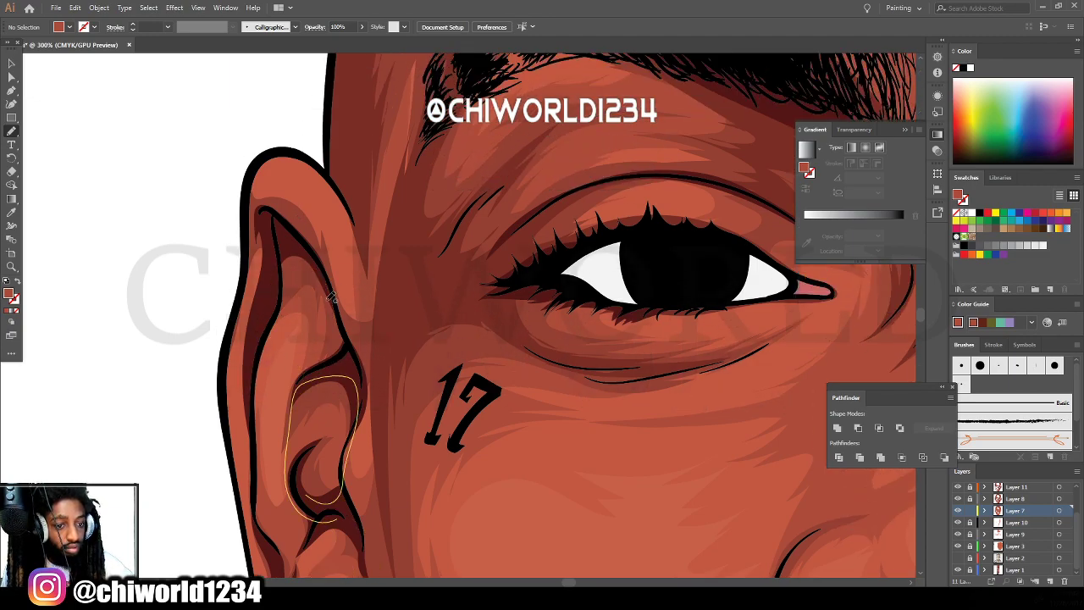
mouse_move(343, 330)
mouse_down()
mouse_move(364, 225)
mouse_move(349, 202)
mouse_move(338, 242)
mouse_move(269, 154)
mouse_move(248, 189)
mouse_move(250, 267)
mouse_move(228, 354)
mouse_up()
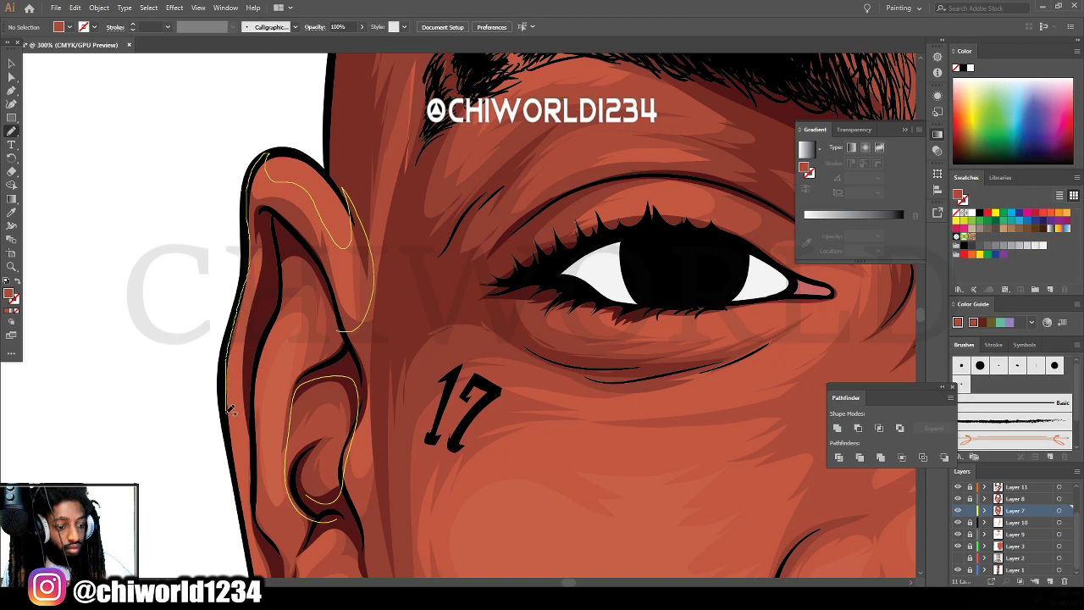
mouse_move(229, 409)
mouse_down()
mouse_move(248, 375)
mouse_move(253, 411)
mouse_move(257, 359)
mouse_move(284, 305)
mouse_move(327, 358)
mouse_up()
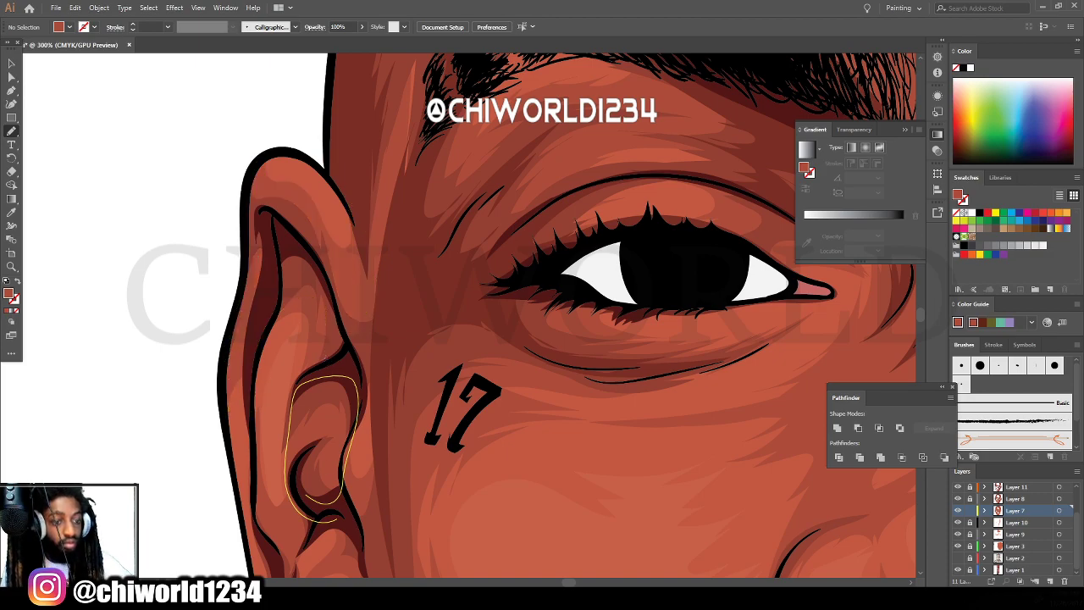
Examine the whole portrait and its facial shading at several magnifications.
key(ctrl+minus)
key(ctrl+minus)
key(ctrl+minus)
key(ctrl+minus)
key(ctrl+minus)
scroll(711, 456, right, 3)
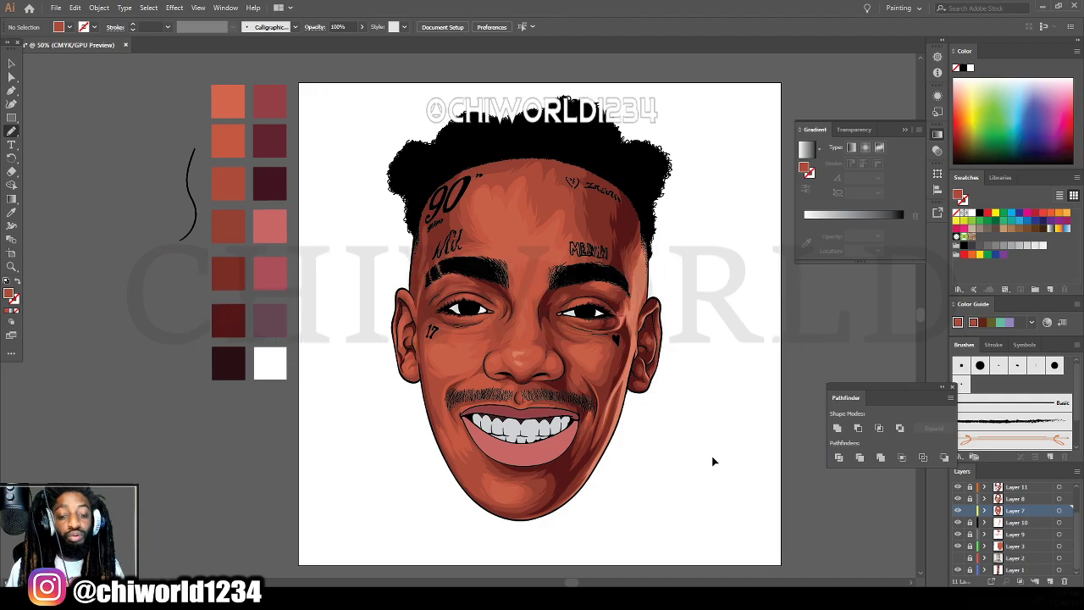
key(ctrl+plus)
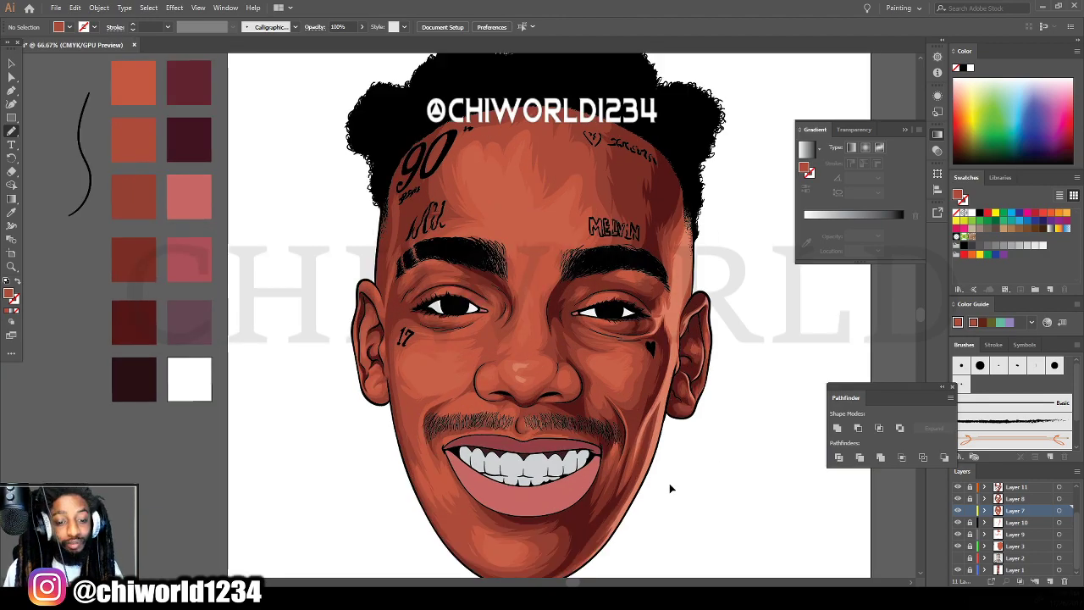
scroll(667, 483, right, 2)
key(ctrl+minus)
scroll(666, 483, right, 2)
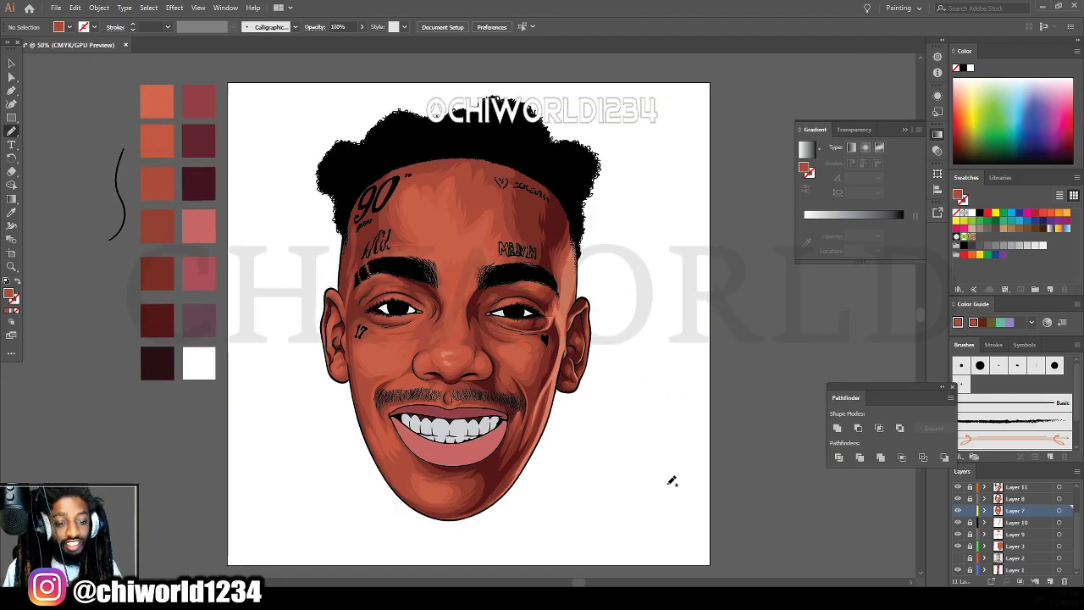
scroll(668, 487, up, 1)
scroll(671, 491, right, 2)
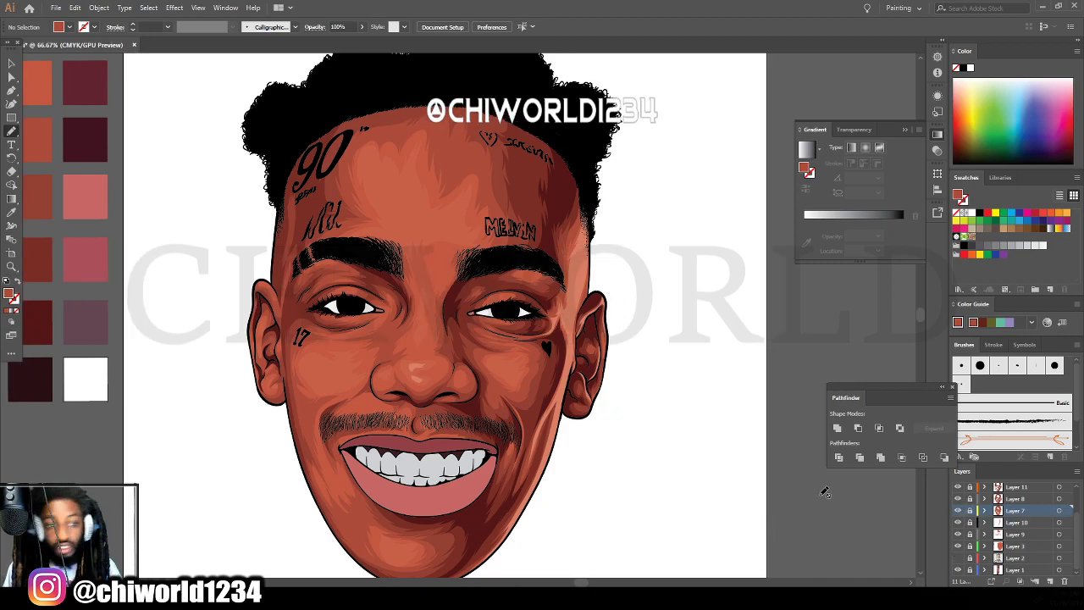
key(ctrl+minus)
scroll(755, 489, up, 1)
key(ctrl+plus)
key(ctrl+plus)
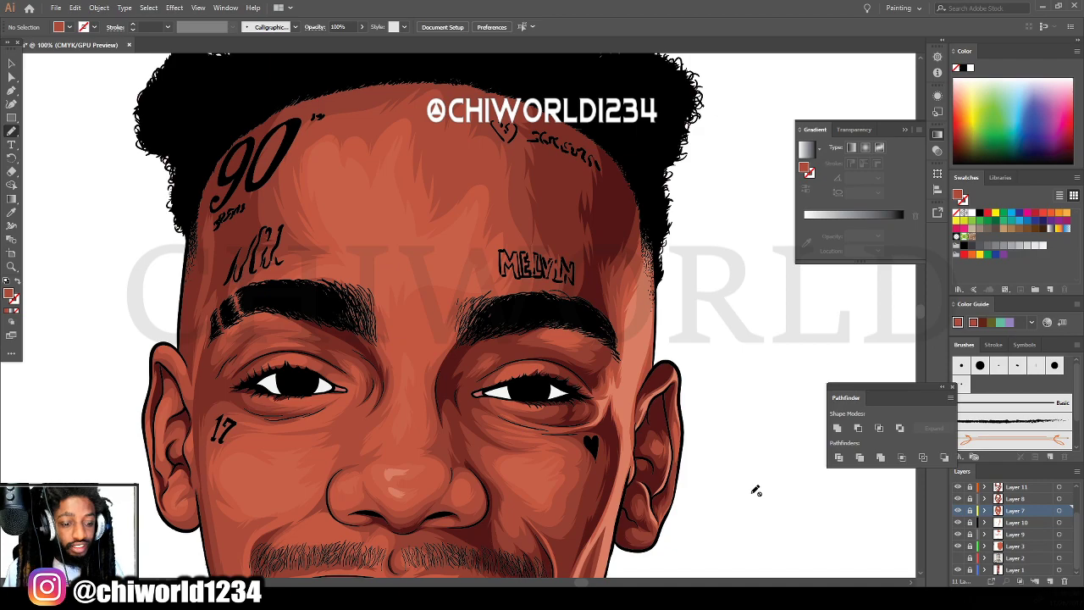
key(ctrl+minus)
scroll(755, 490, down, 1)
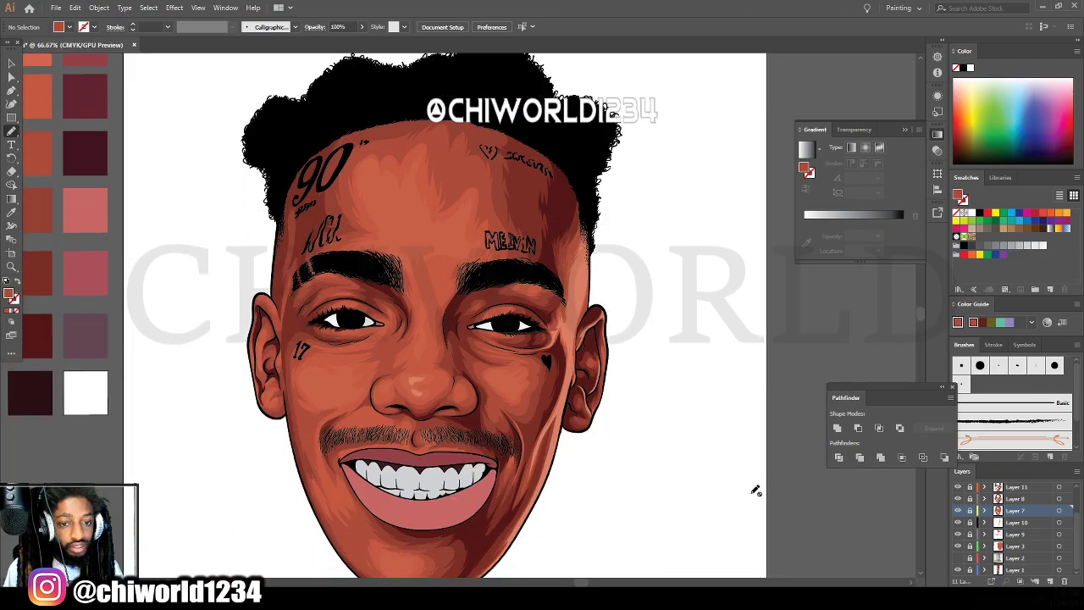
scroll(965, 514, up, 1)
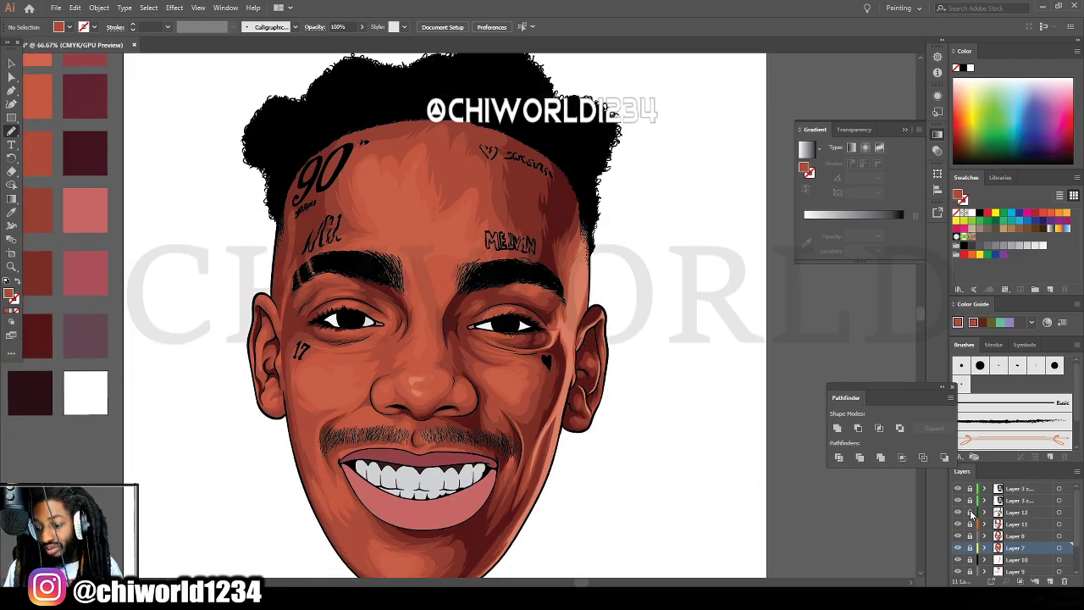
Check Layer 11's shading by toggling its visibility, and unlock the layer for editing.
click(956, 525)
click(957, 525)
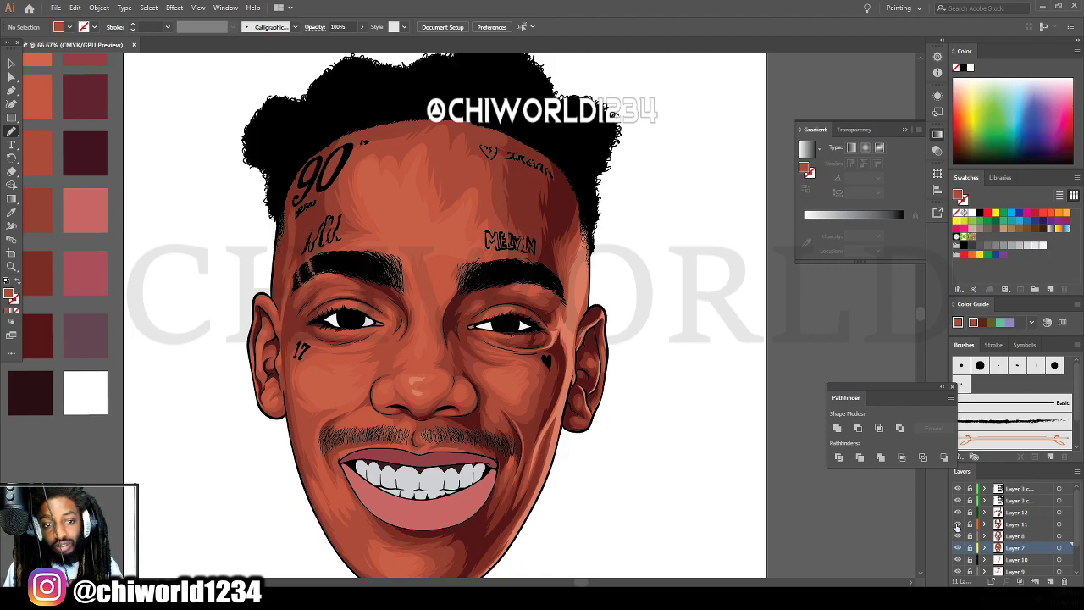
key(ctrl+minus)
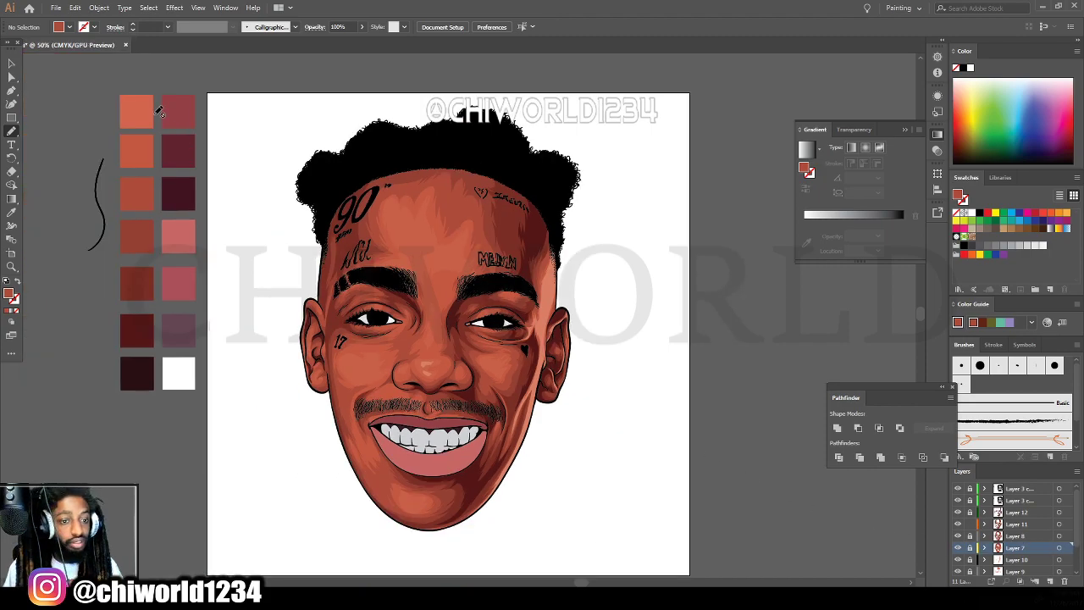
Select all shading shapes on Layer 11 and merge them into a single group.
click(12, 65)
drag(269, 101, 648, 576)
key(ctrl+plus)
key(ctrl+plus)
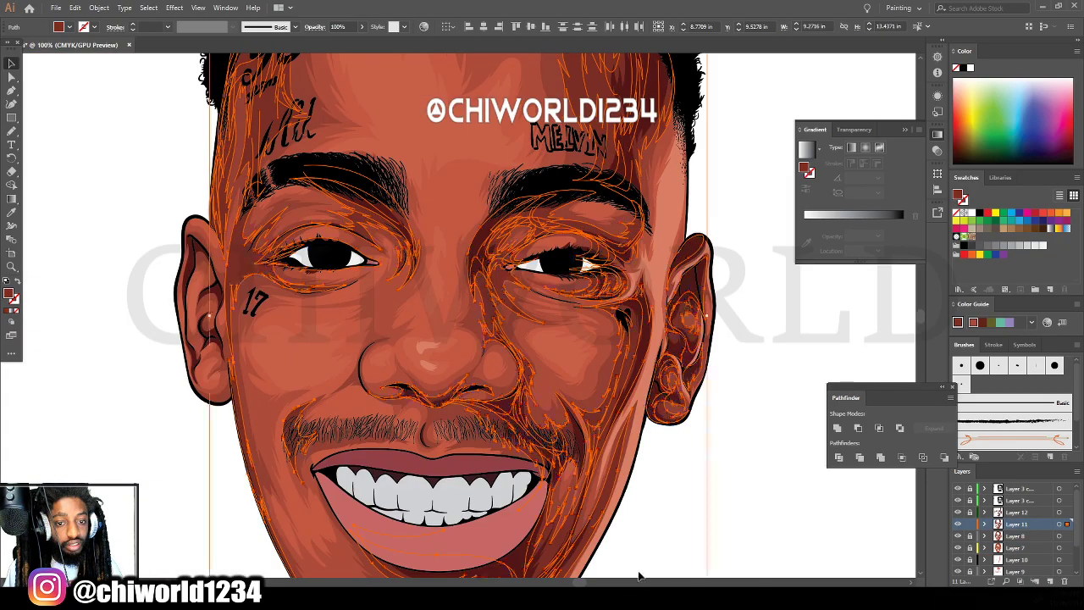
scroll(175, 134, up, 4)
click(99, 8)
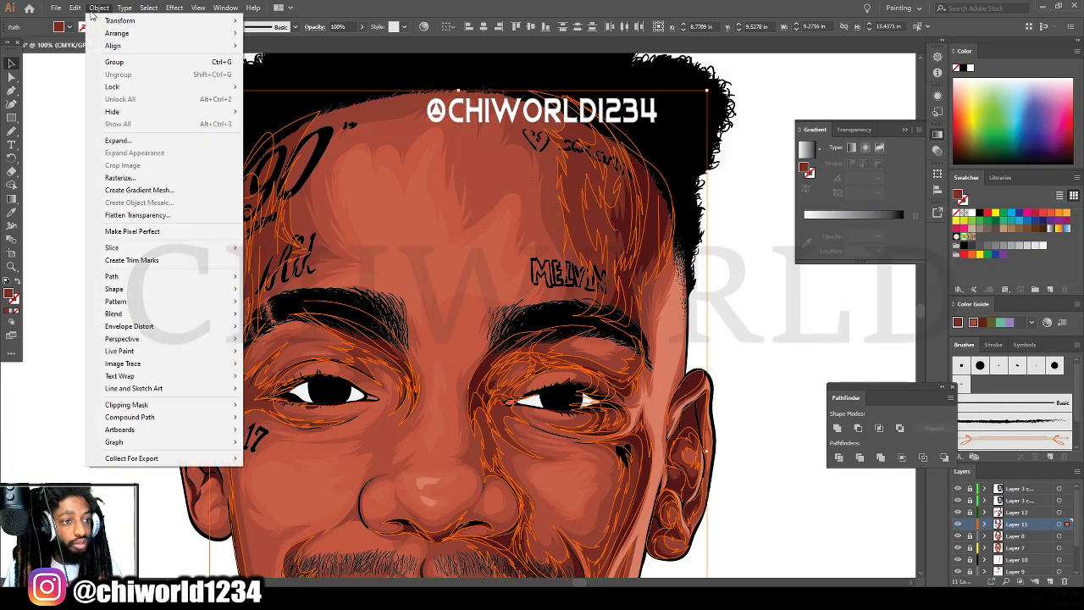
click(119, 141)
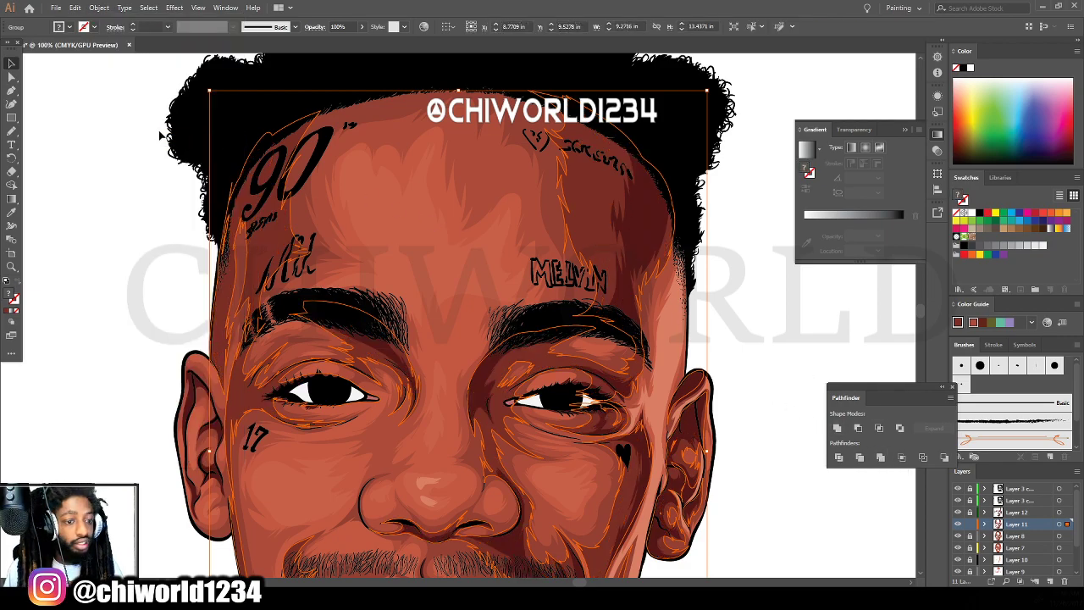
Adjust the merged shapes' CMYK color balance with Magenta at 1% and the preview enabled.
click(75, 8)
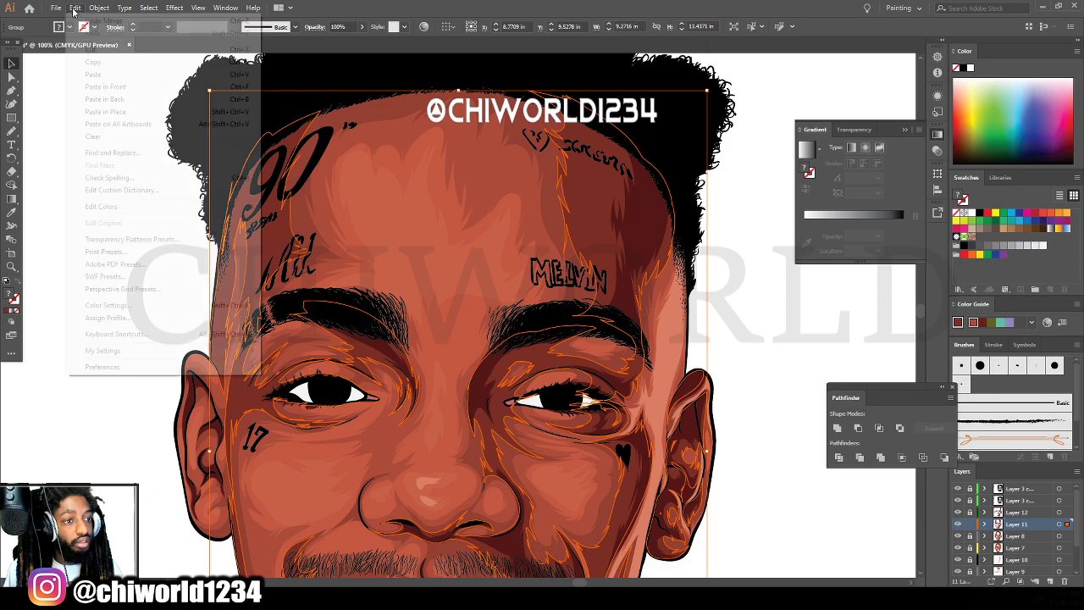
mouse_move(238, 206)
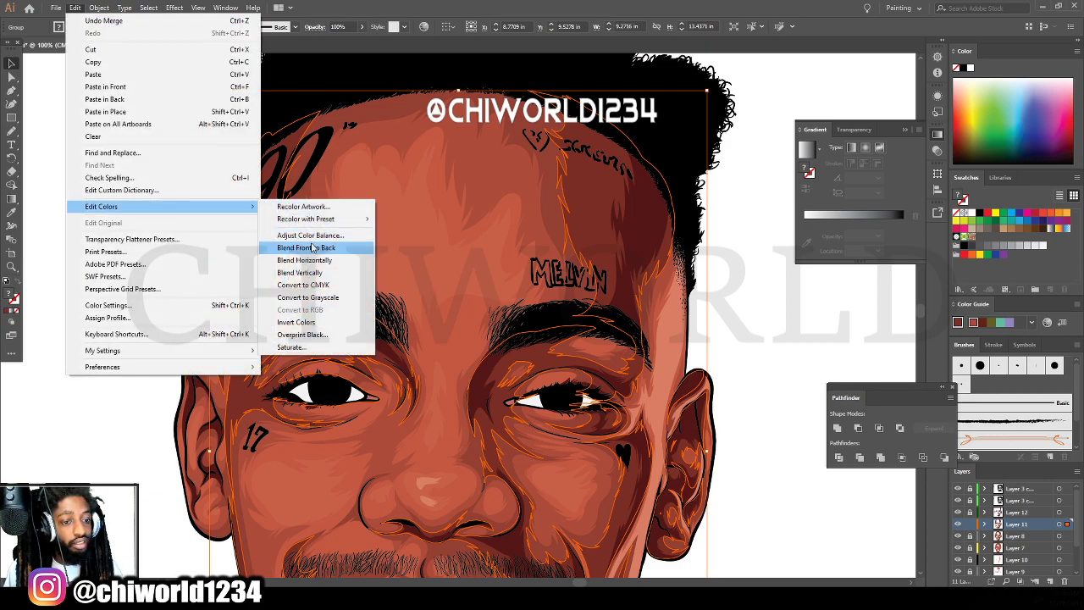
click(303, 235)
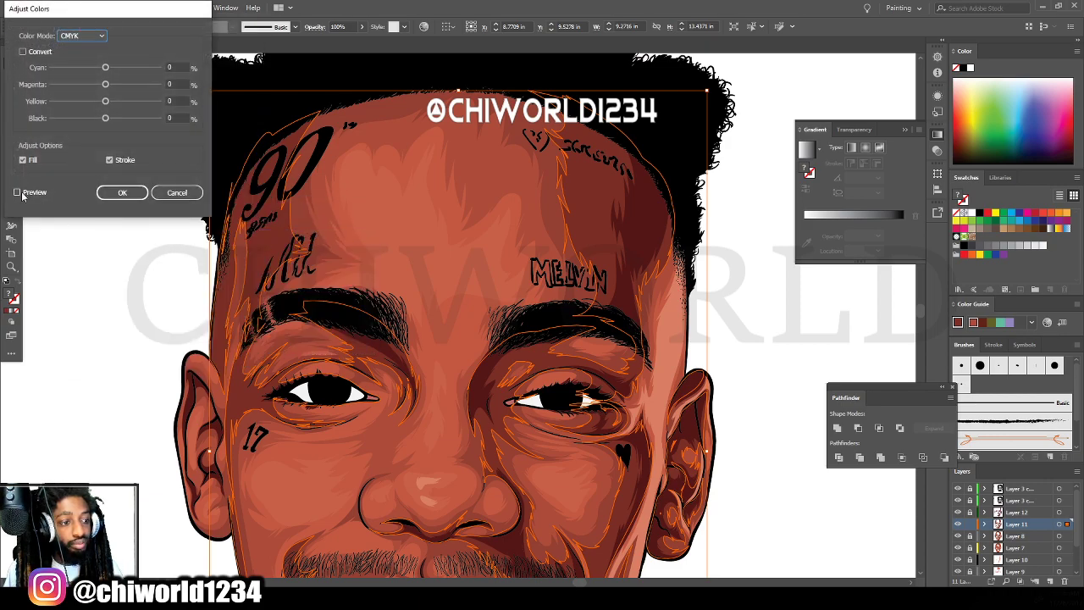
click(18, 192)
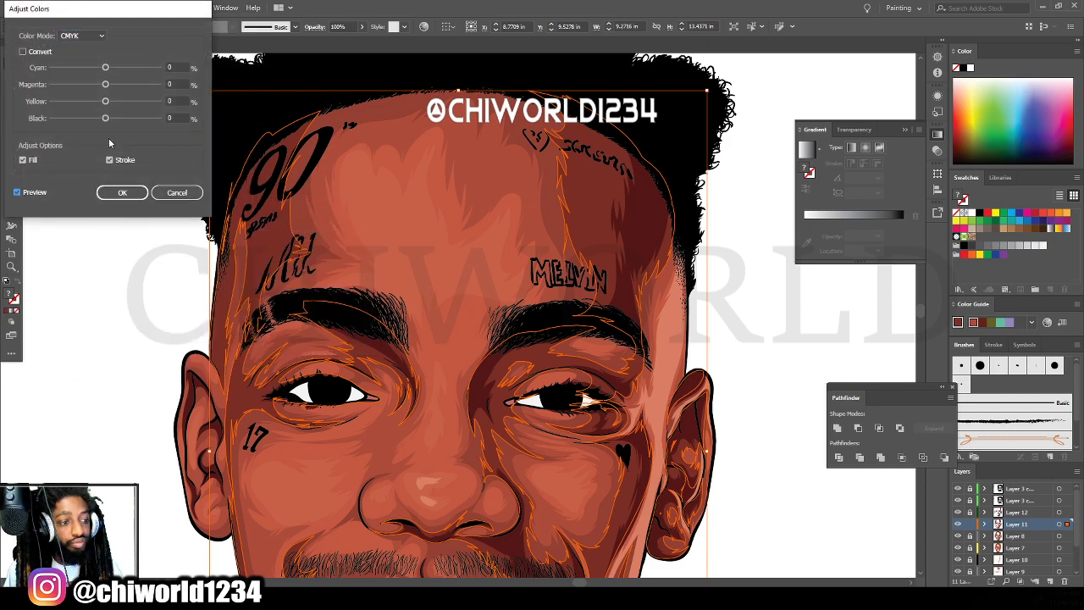
click(106, 87)
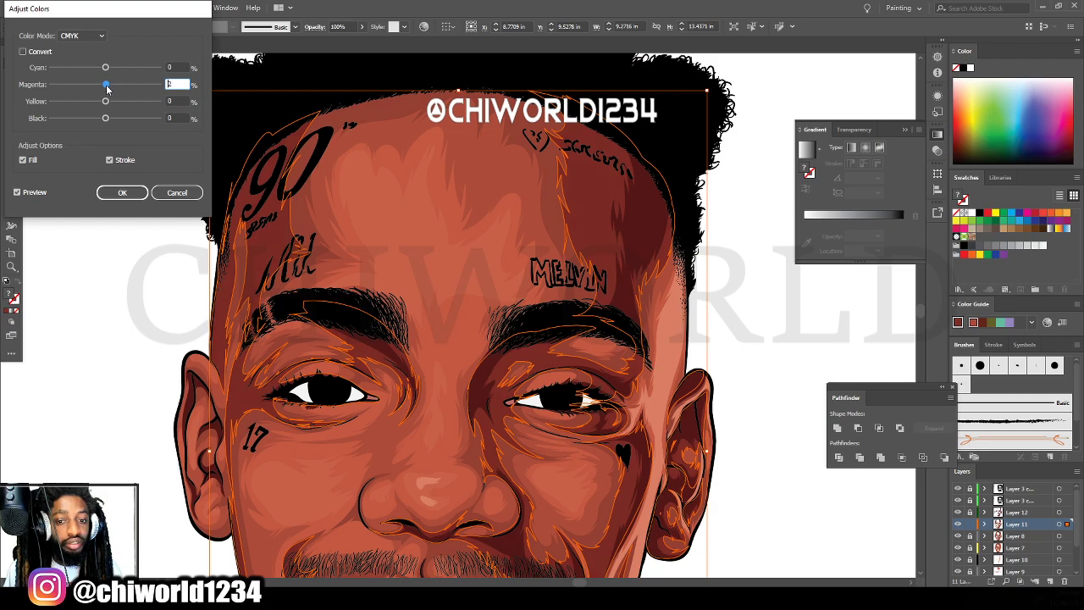
click(122, 193)
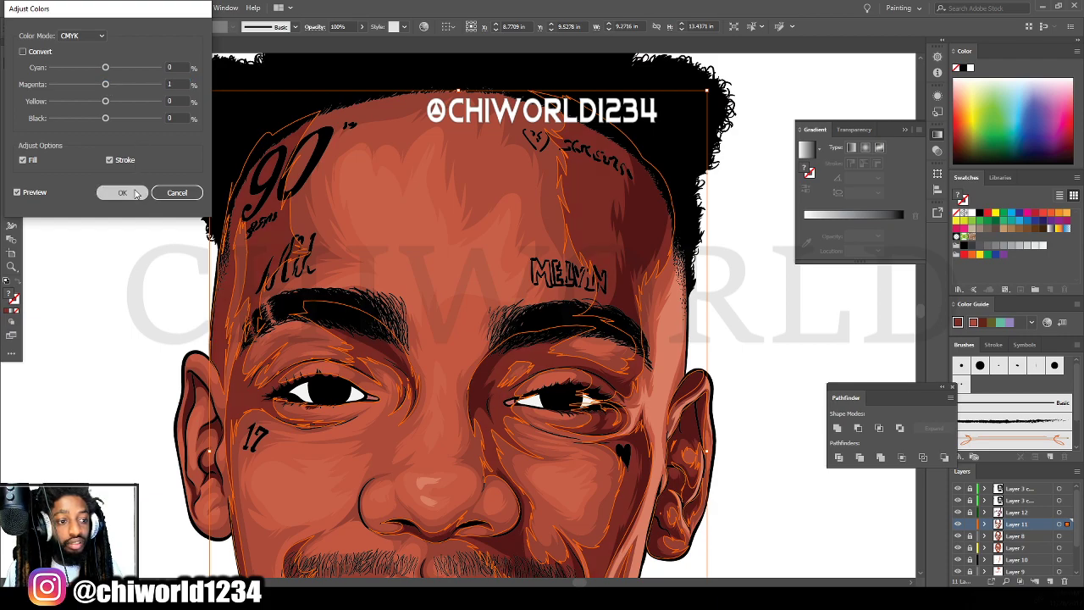
Deselect the merged shading and examine the recolored portrait as a whole and up close.
click(118, 277)
key(ctrl+minus)
key(ctrl+minus)
key(ctrl+minus)
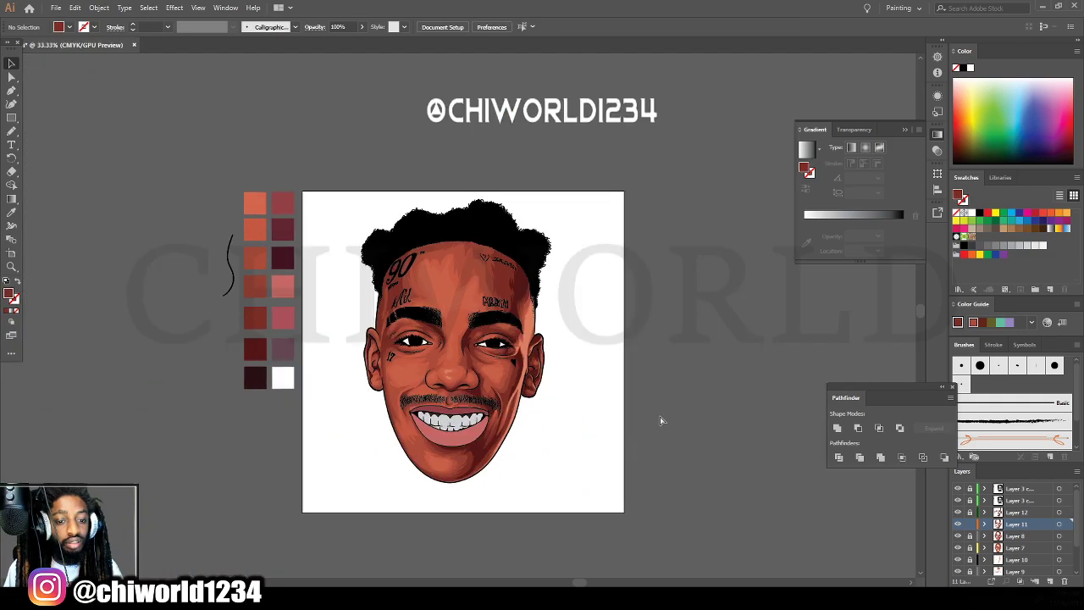
key(ctrl+plus)
key(ctrl+plus)
key(ctrl+plus)
key(ctrl+minus)
key(ctrl+minus)
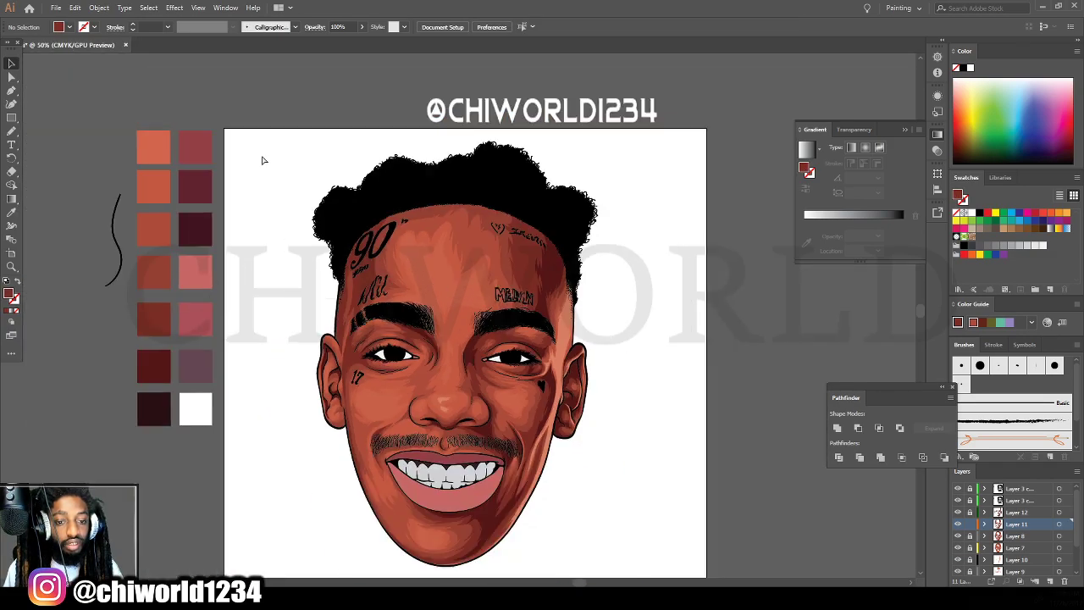
Reselect the merged Layer 11 shading and adjust its CMYK balance with Cyan 4%, Yellow -1% and Black 3%, previewing the change.
drag(273, 124, 695, 550)
key(ctrl+plus)
key(ctrl+plus)
key(ctrl+plus)
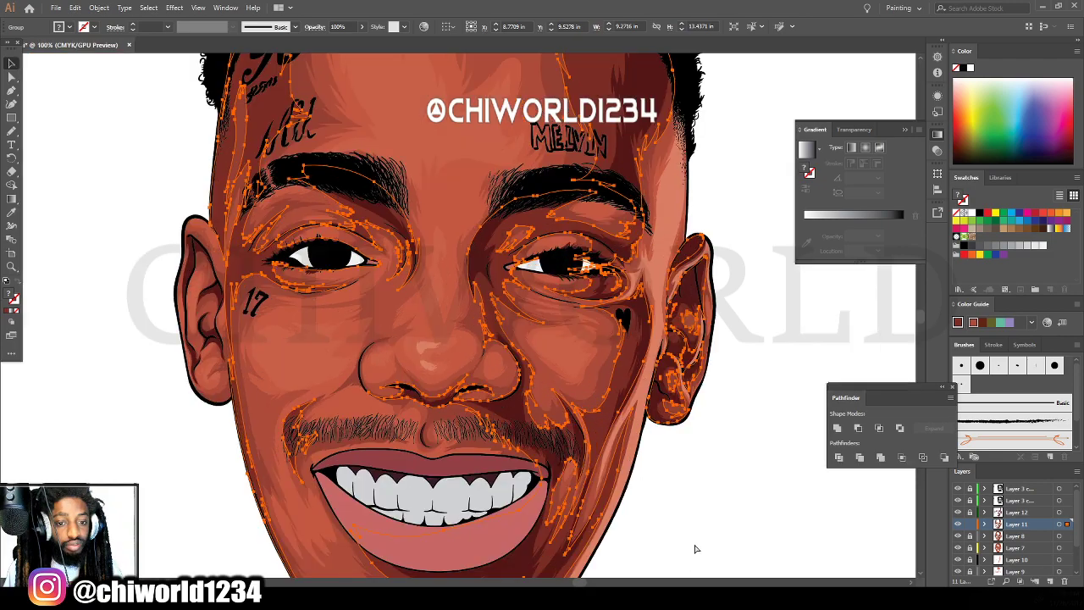
scroll(696, 549, up, 5)
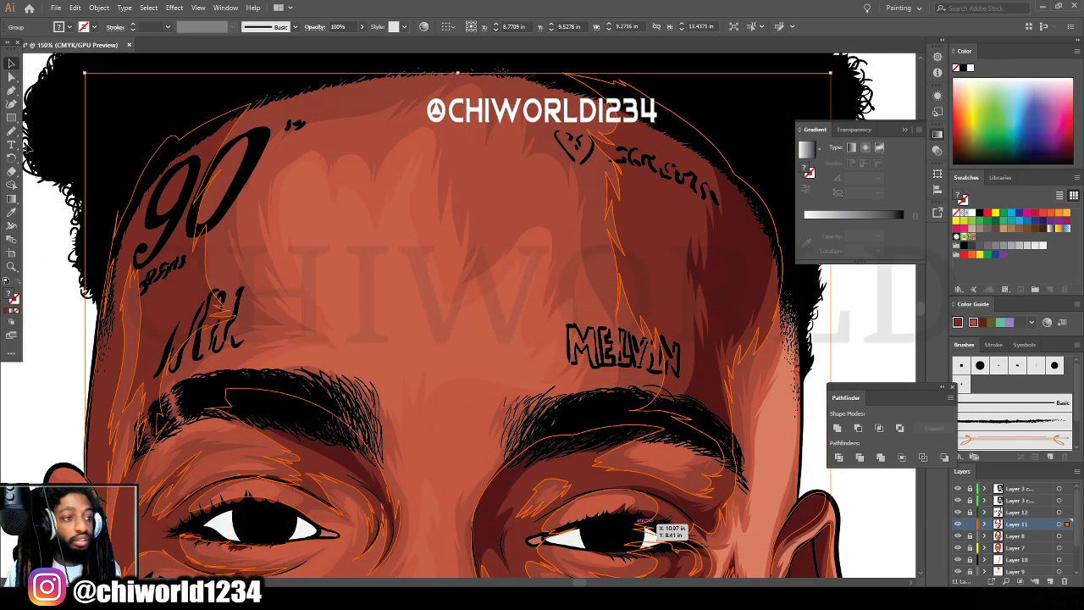
click(75, 7)
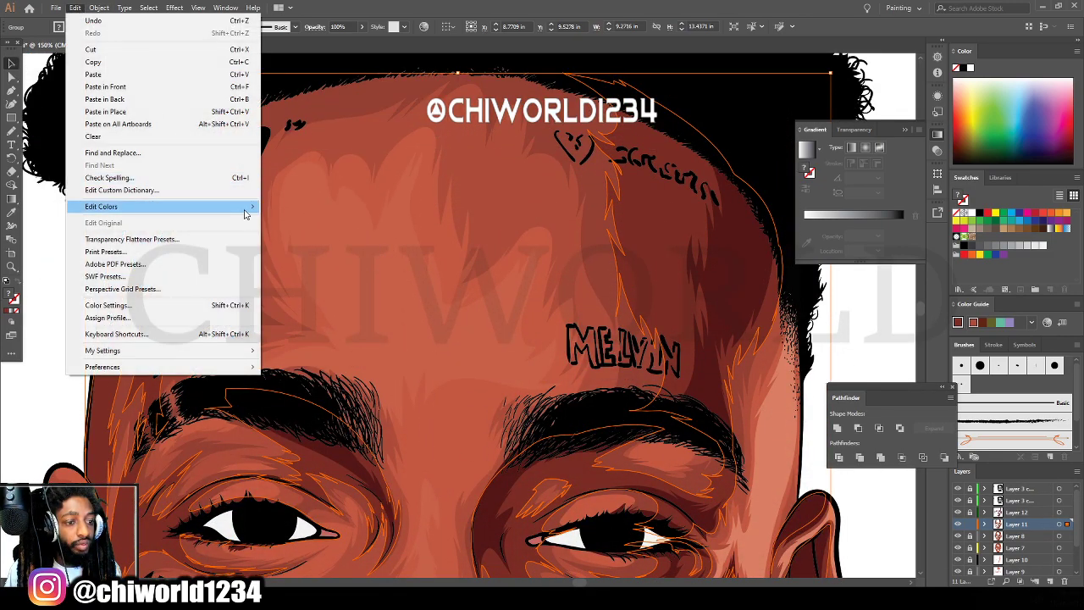
mouse_move(245, 214)
click(305, 235)
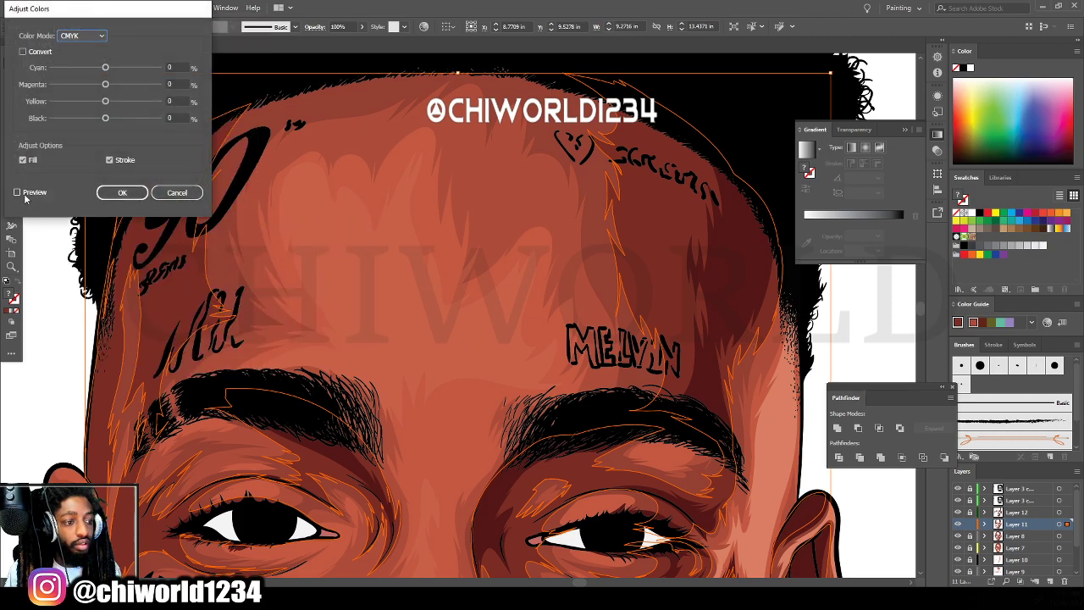
click(26, 195)
click(106, 101)
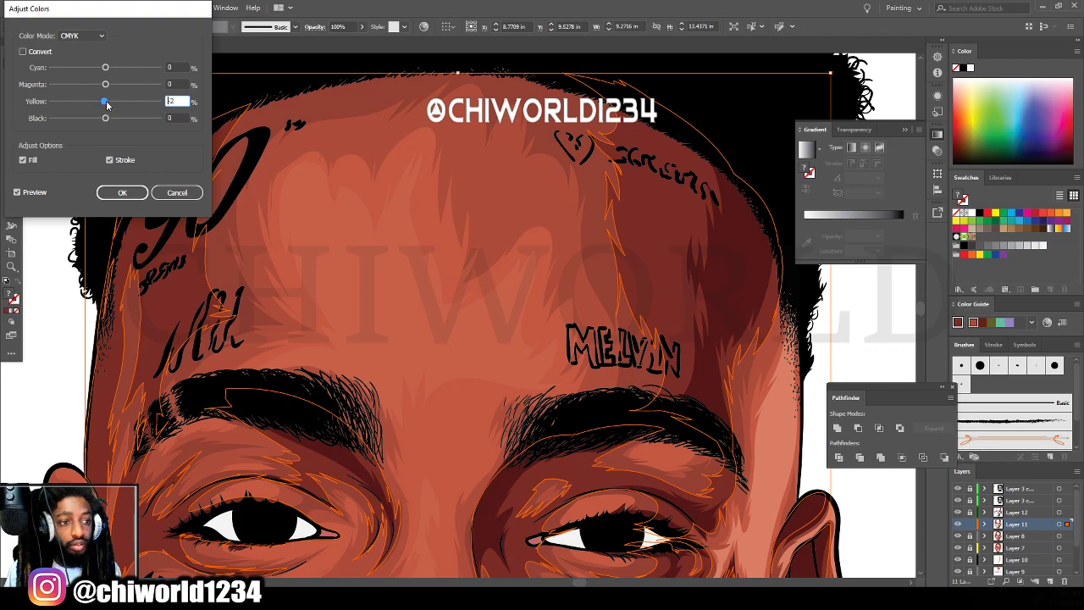
click(106, 119)
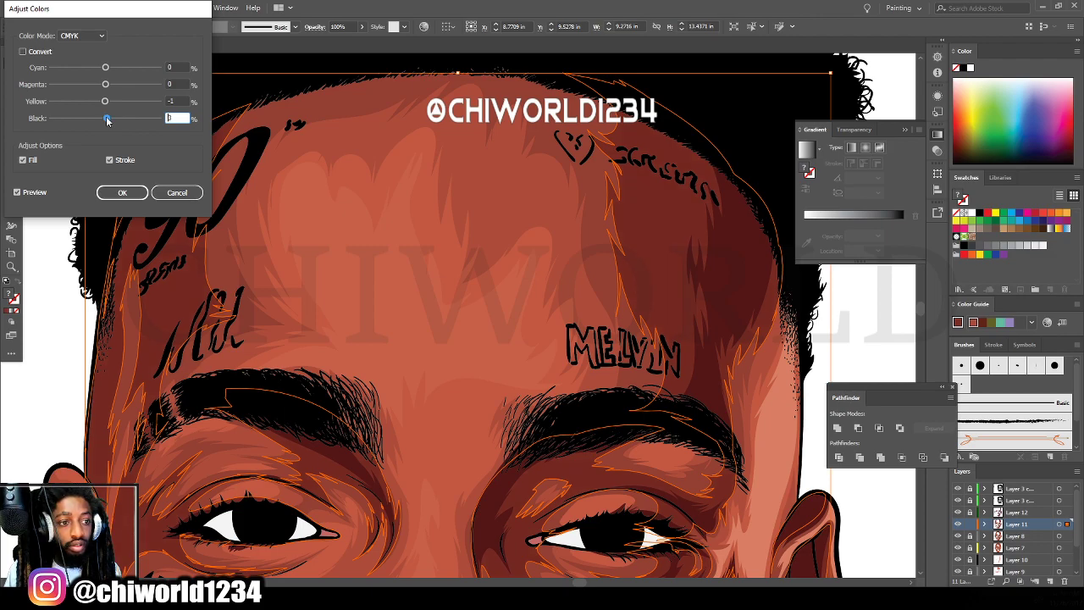
click(106, 69)
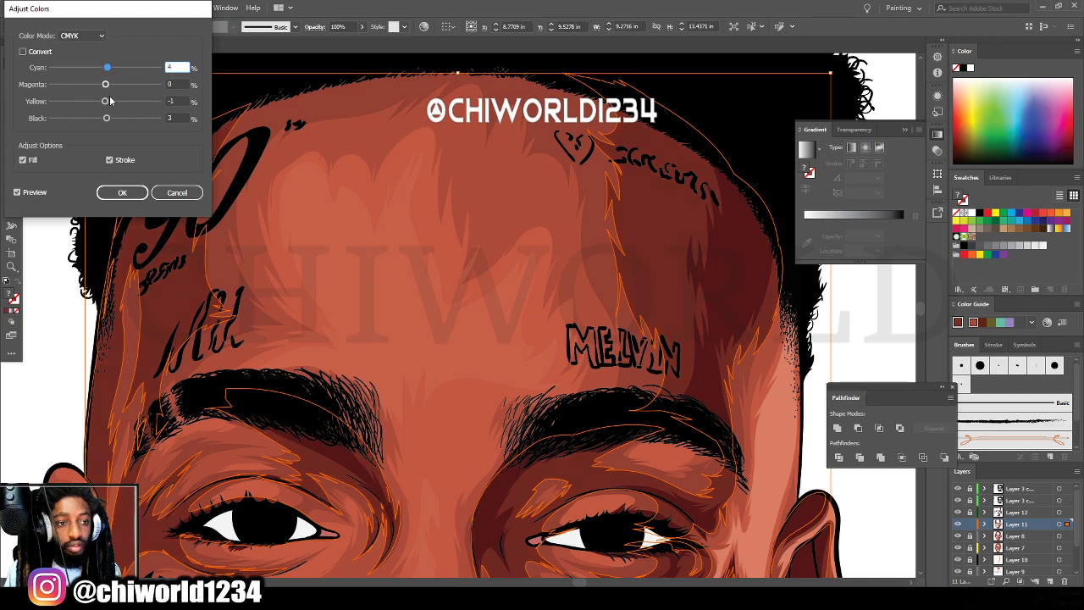
click(122, 193)
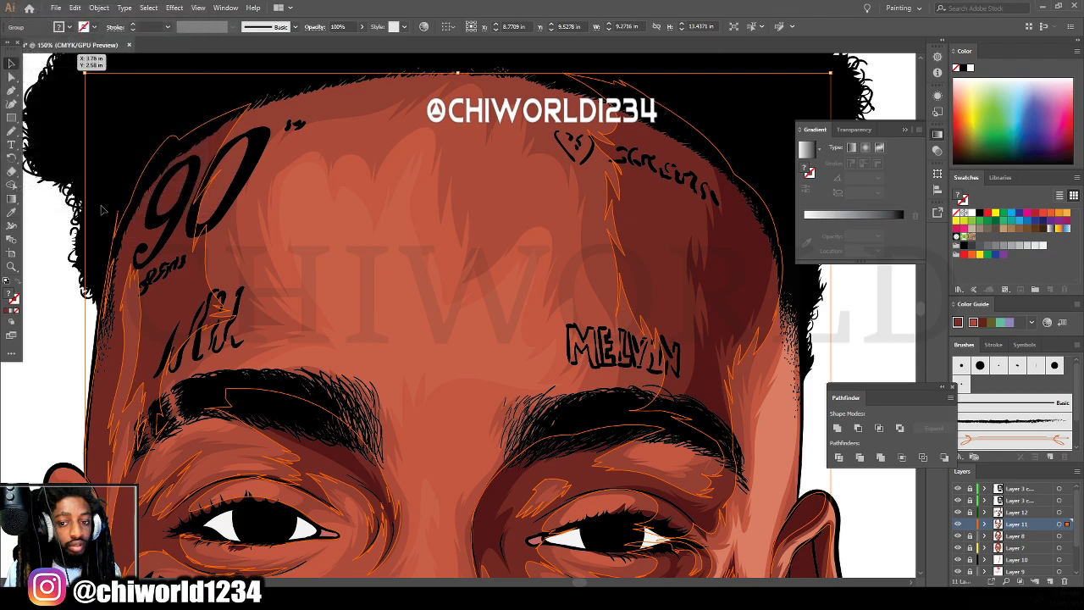
Deselect the shading group and inspect the adjusted skin tones across the whole face.
click(91, 217)
key(ctrl+minus)
key(ctrl+minus)
key(ctrl+minus)
key(ctrl+minus)
key(ctrl+minus)
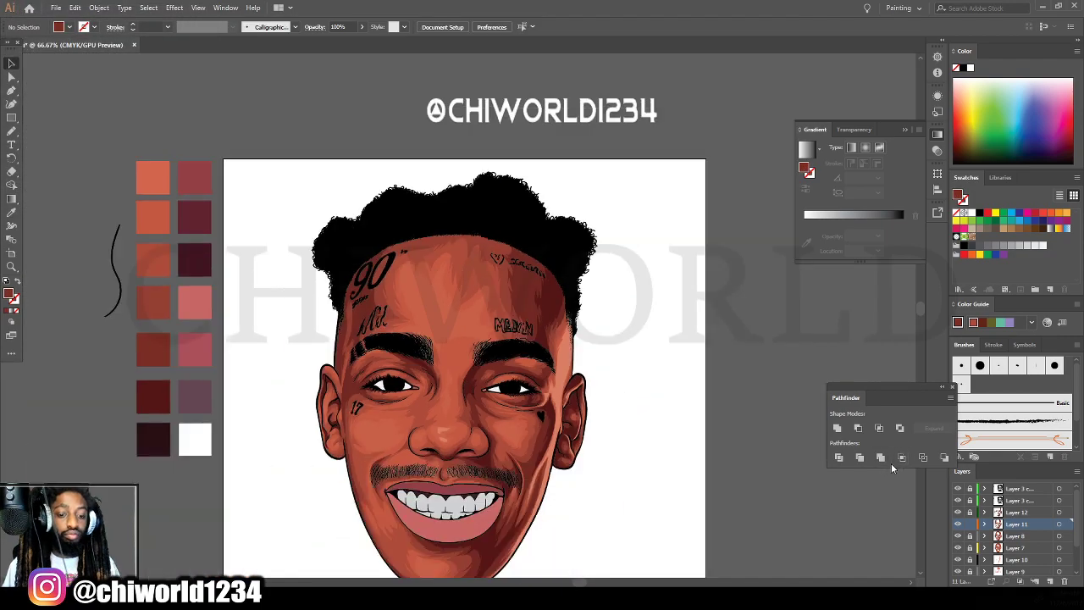
key(ctrl+plus)
key(ctrl+plus)
key(ctrl+plus)
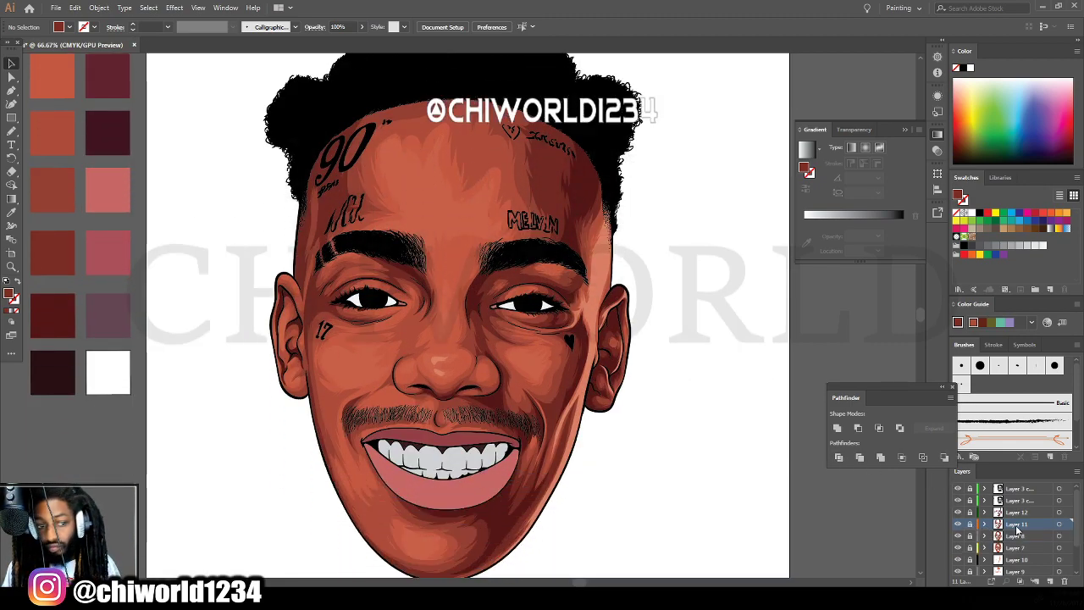
Create a new layer and place it between Layer 10 and Layer 9.
scroll(1019, 548, down, 2)
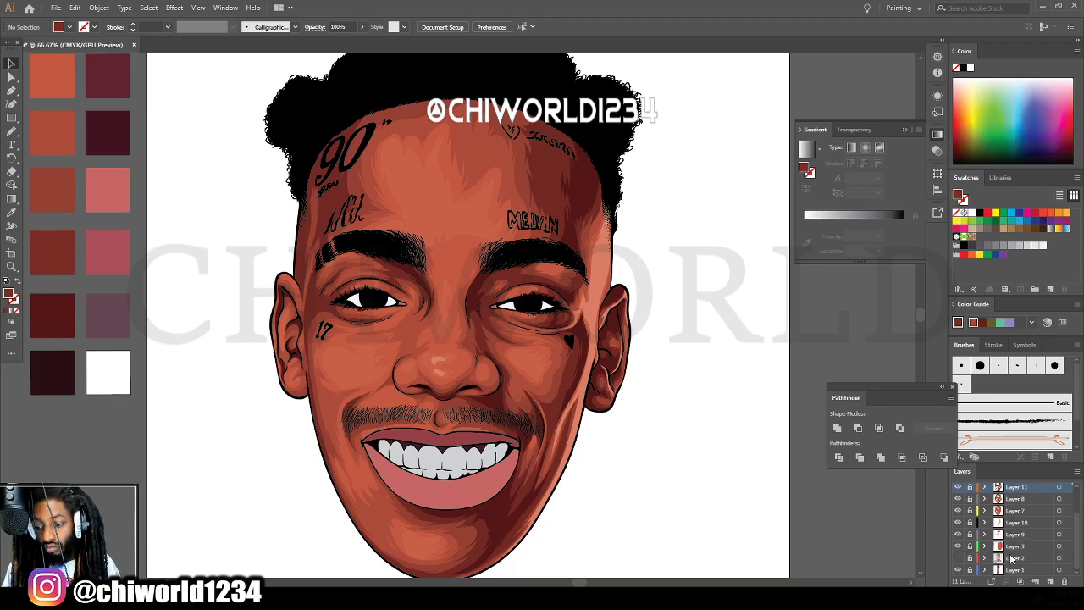
click(1009, 524)
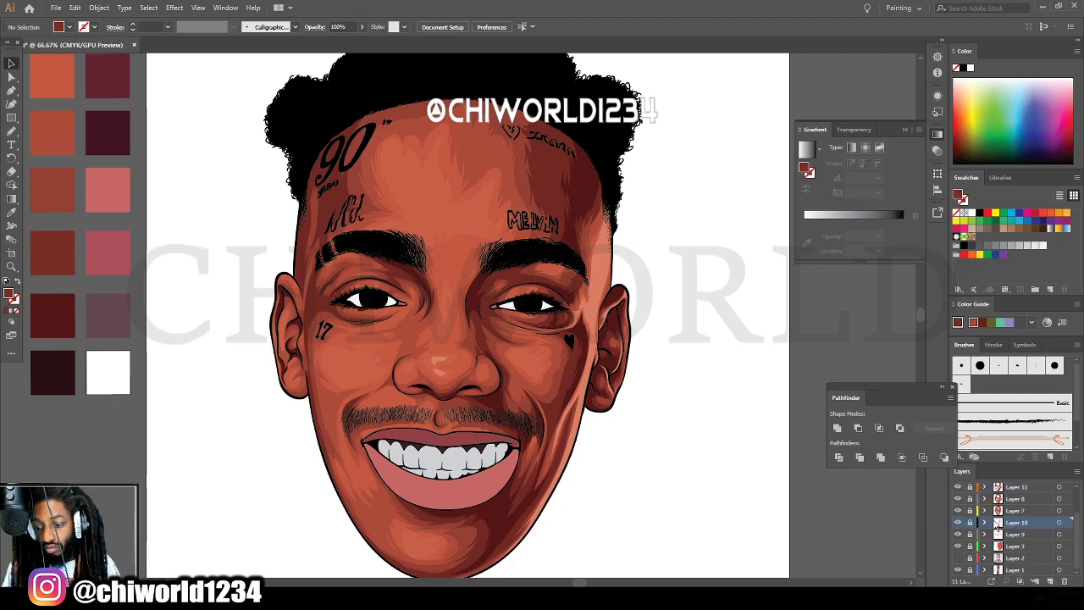
click(1050, 580)
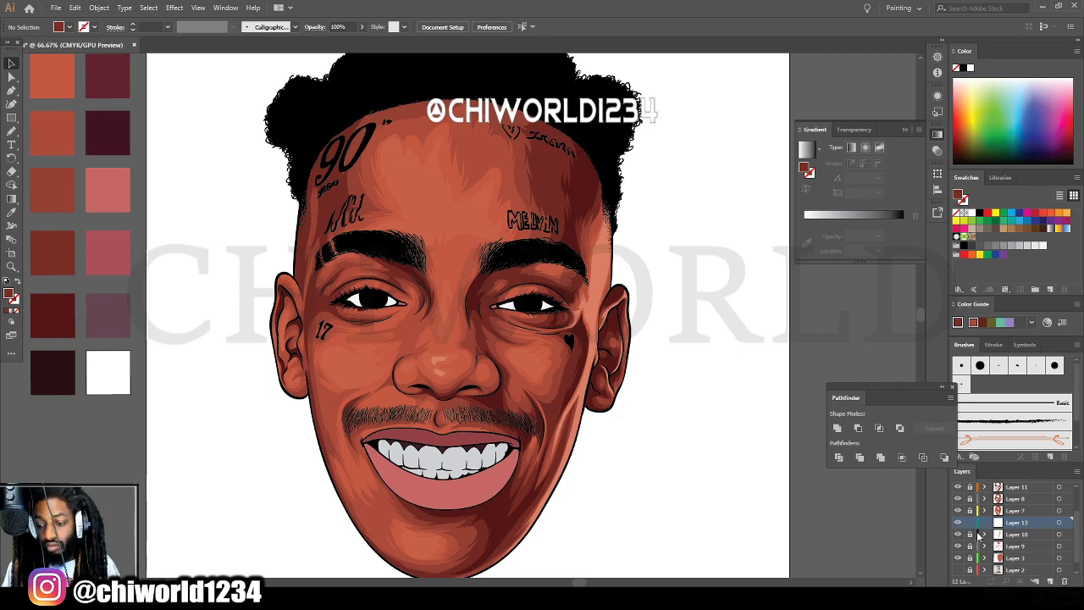
drag(1008, 528, 1009, 545)
Examine the face at several magnifications and compare its shading with Layer 11 hidden and shown.
key(ctrl+minus)
key(ctrl+minus)
key(ctrl+plus)
key(ctrl+plus)
key(ctrl+plus)
key(ctrl+plus)
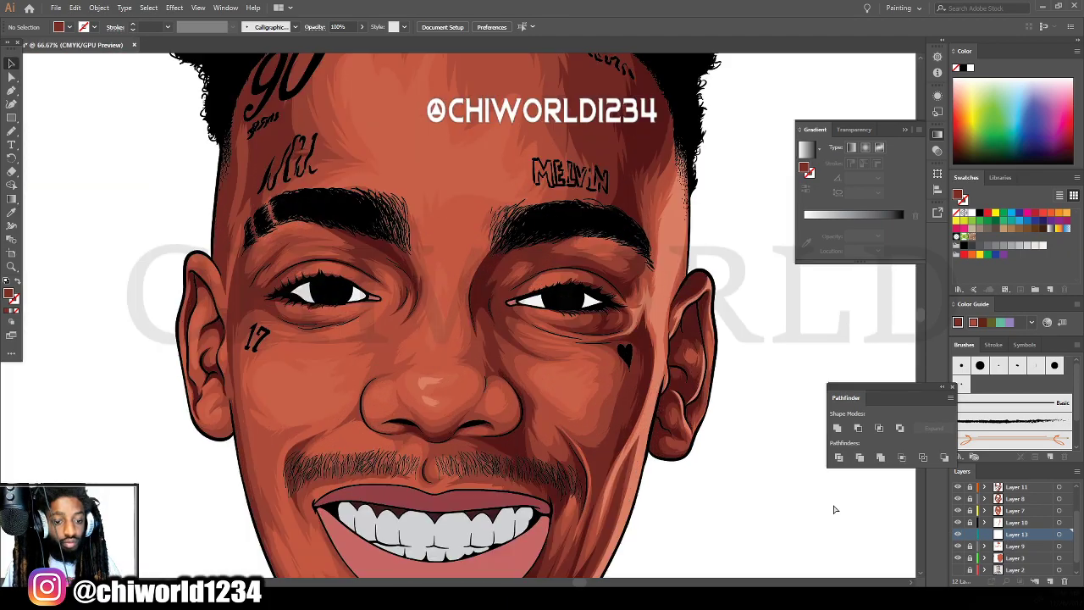
scroll(813, 508, down, 2)
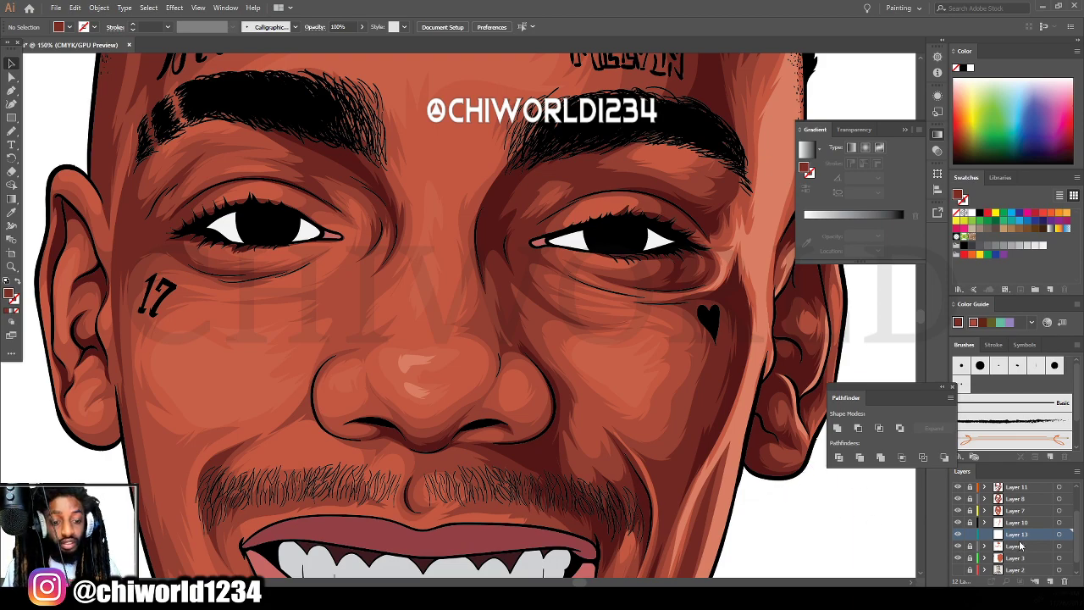
scroll(986, 513, up, 1)
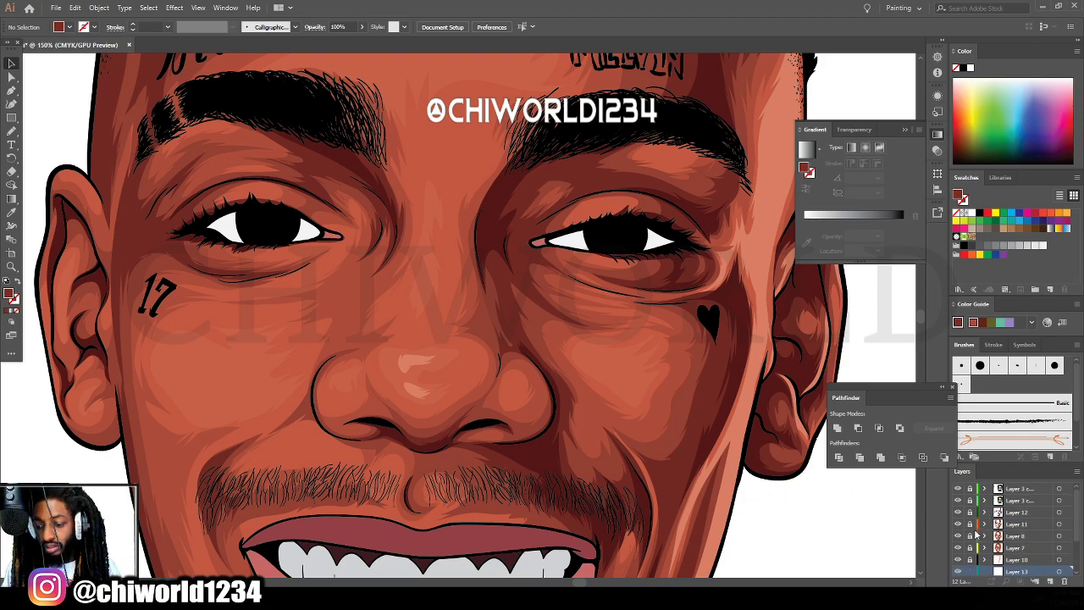
click(958, 524)
click(958, 524)
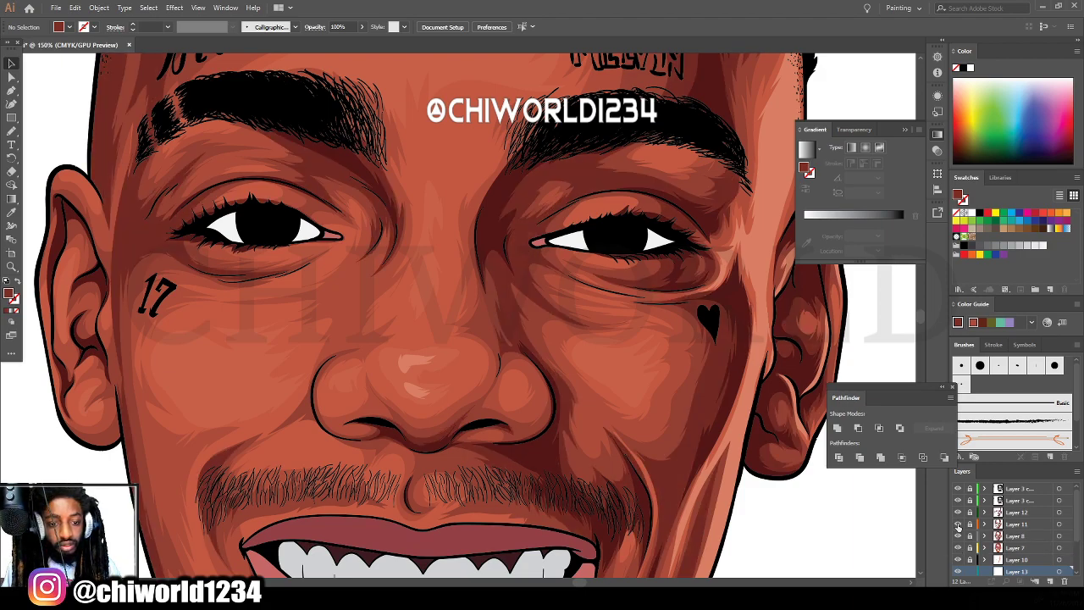
click(957, 524)
click(958, 524)
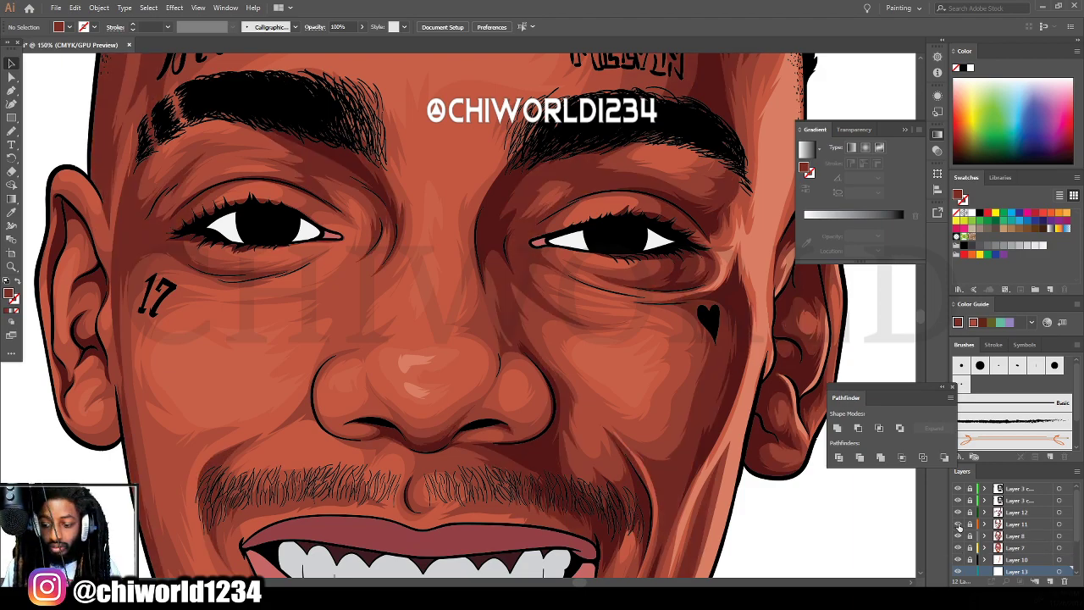
On the unlocked Layer 11, sample the dark red shading color and draw a Pencil shadow above and around the nostril on the face's darker side.
click(1015, 525)
key(ctrl+plus)
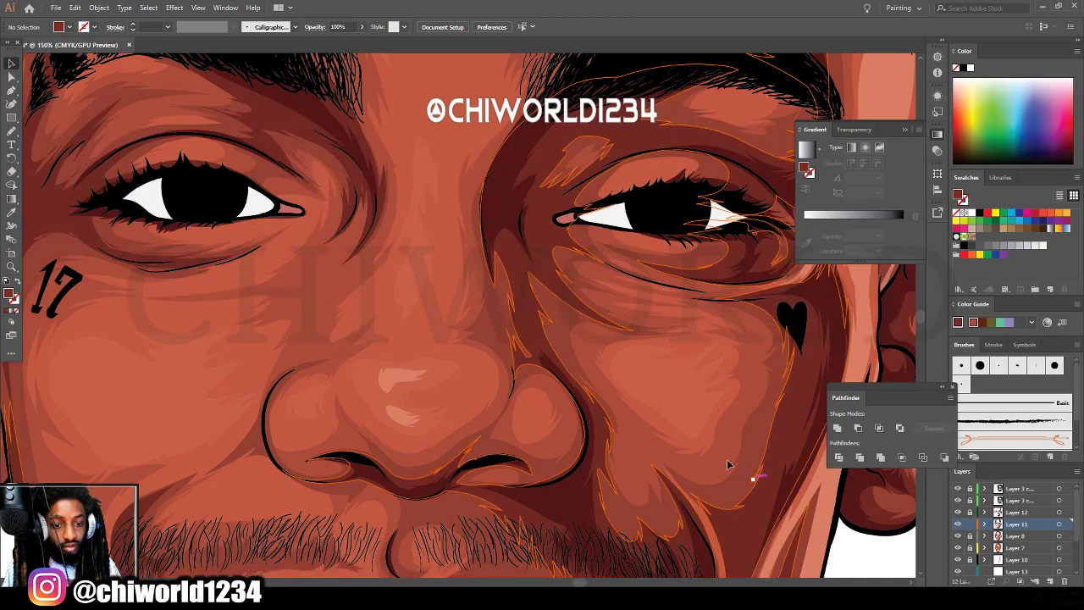
click(11, 213)
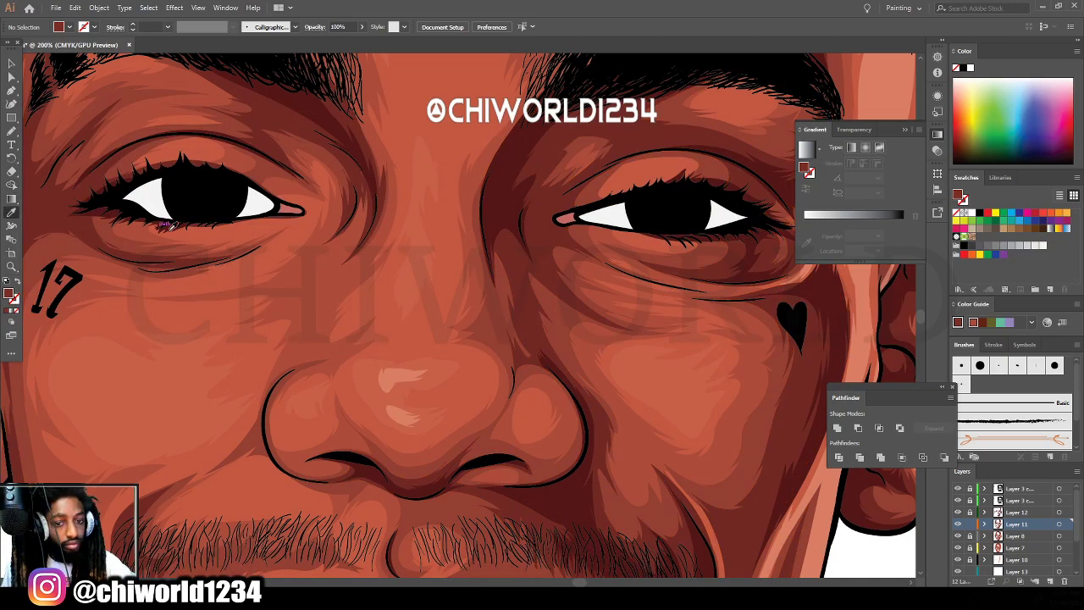
click(523, 288)
key(ctrl+shift+a)
click(11, 131)
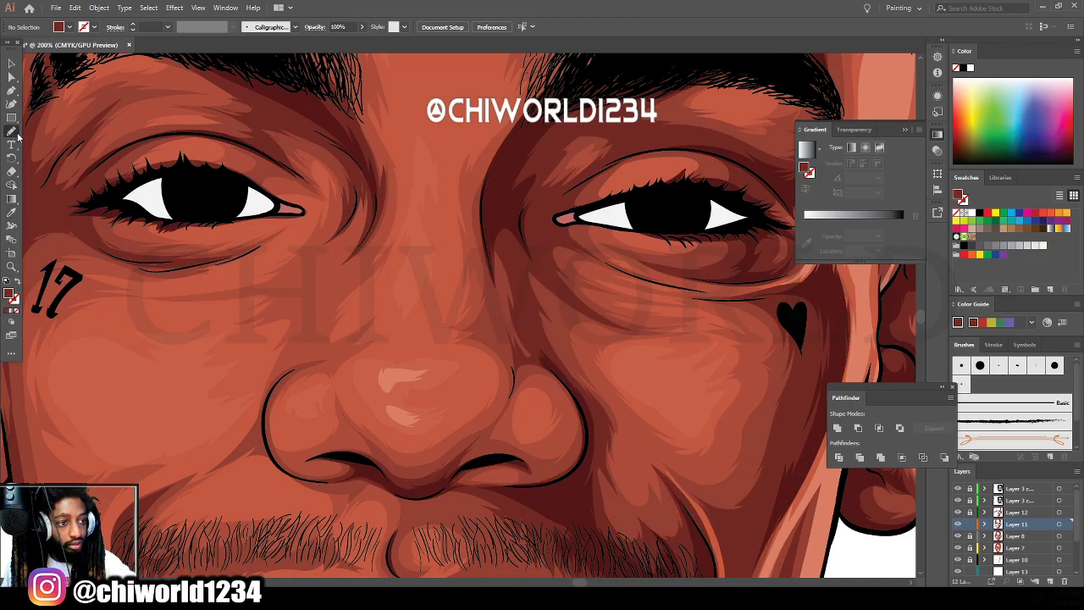
scroll(307, 296, down, 1)
key(ctrl+plus)
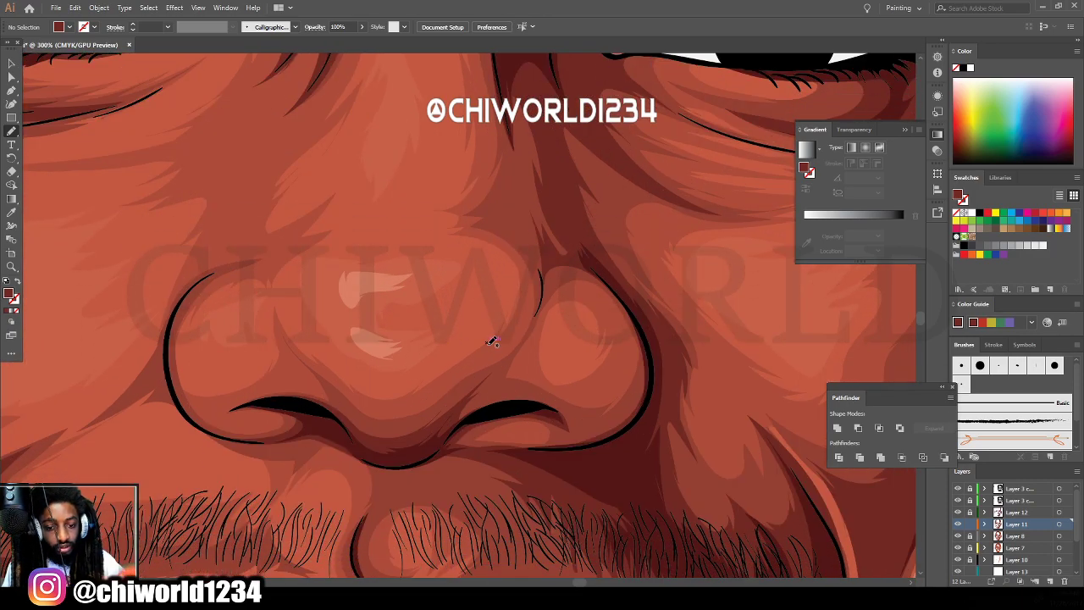
mouse_move(416, 447)
mouse_down()
mouse_move(509, 451)
mouse_move(480, 434)
mouse_move(495, 422)
mouse_move(559, 417)
mouse_up()
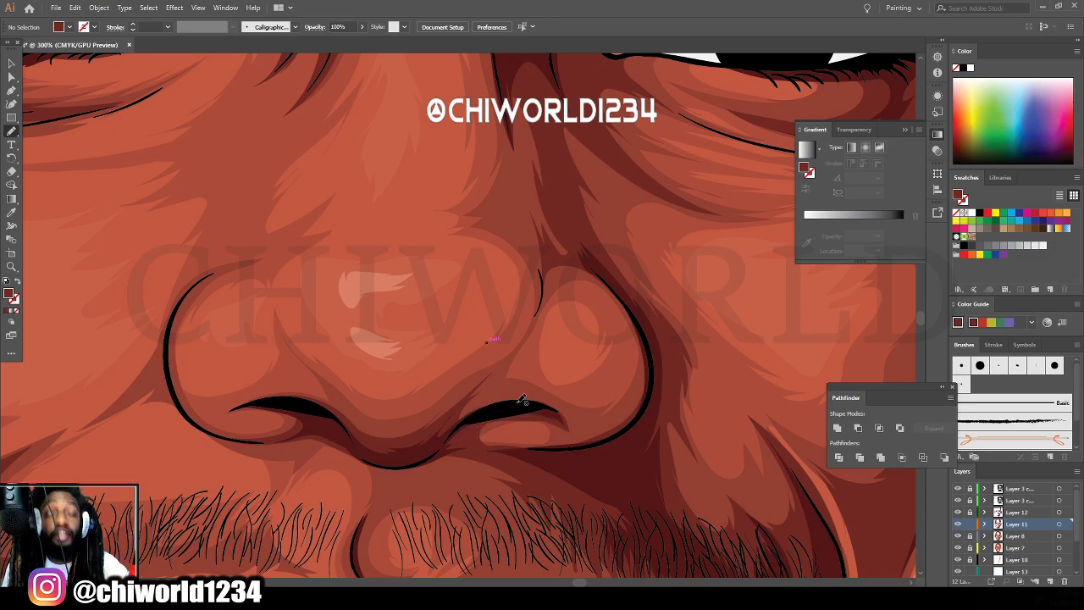
mouse_move(634, 434)
mouse_down()
mouse_move(564, 448)
mouse_move(632, 391)
mouse_move(628, 408)
mouse_move(648, 356)
mouse_move(627, 435)
mouse_up()
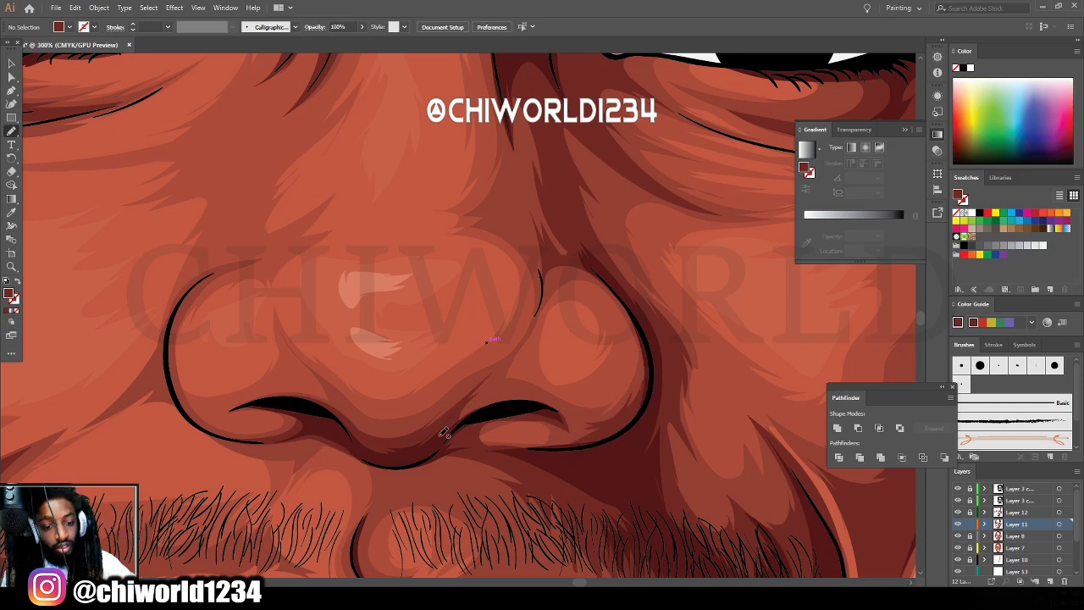
mouse_move(437, 438)
mouse_down()
mouse_move(535, 398)
mouse_move(500, 387)
mouse_move(499, 366)
mouse_move(526, 333)
mouse_move(426, 413)
mouse_move(438, 398)
mouse_move(388, 418)
mouse_move(406, 419)
mouse_move(395, 430)
mouse_move(354, 429)
mouse_move(402, 451)
mouse_up()
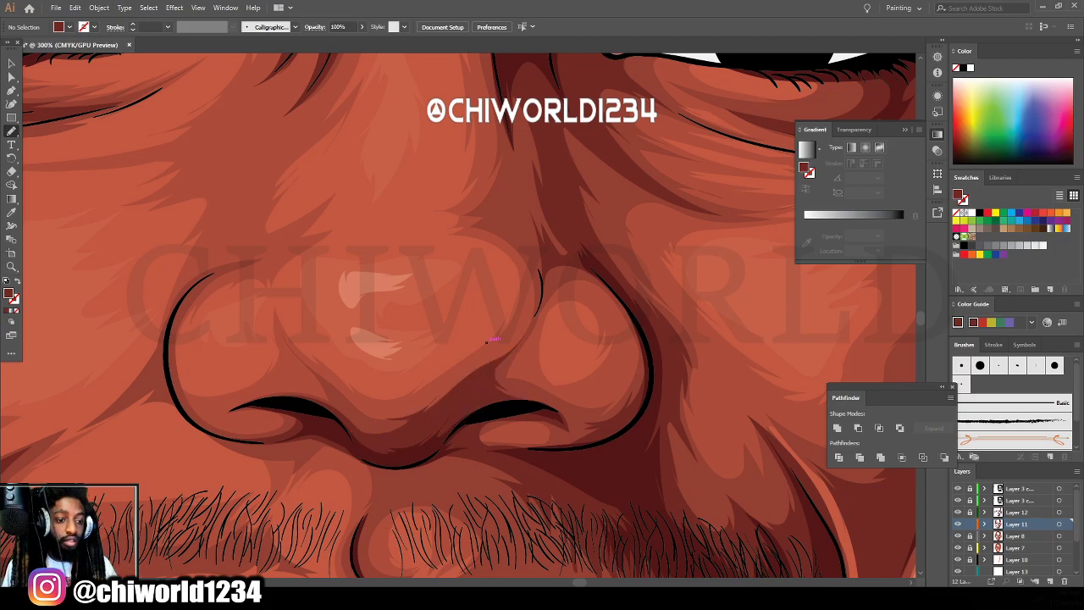
Draw a matching dark shadow with the Pencil tool inside the lower outline of the nose wing on the lighter side.
key(ctrl+minus)
key(ctrl+minus)
key(ctrl+minus)
key(ctrl+minus)
key(ctrl+minus)
key(ctrl+plus)
key(ctrl+plus)
key(ctrl+plus)
key(ctrl+plus)
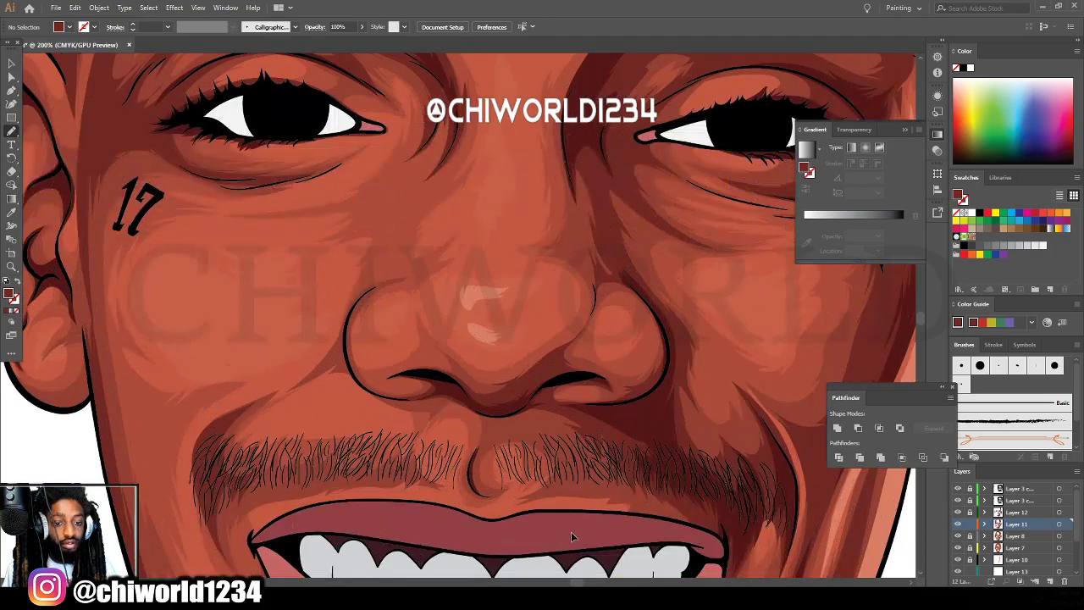
scroll(508, 313, up, 2)
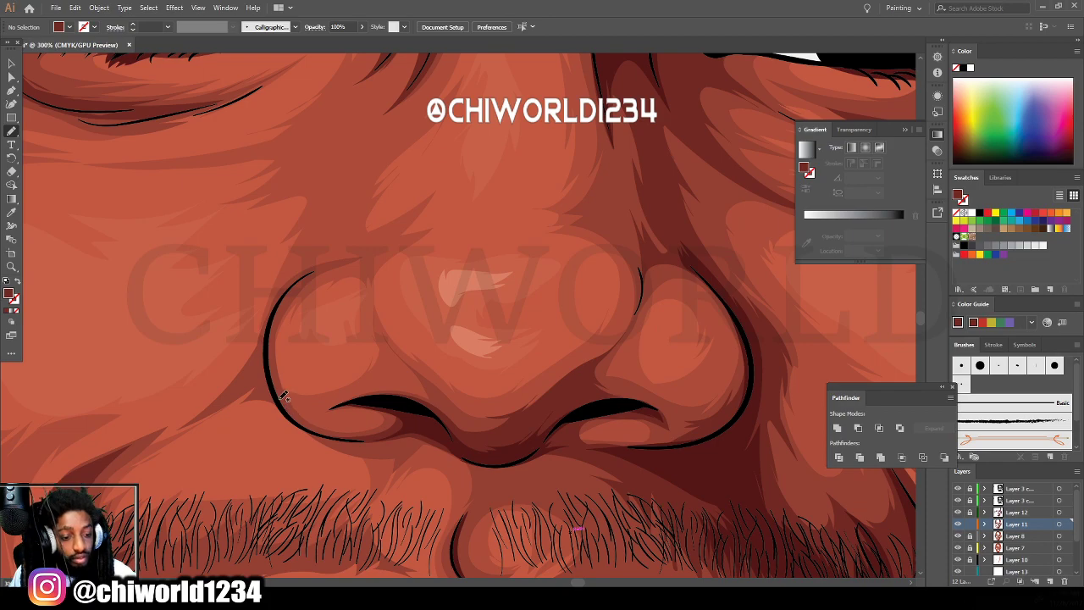
mouse_move(268, 366)
mouse_down()
mouse_move(279, 404)
mouse_move(323, 436)
mouse_move(395, 433)
mouse_move(337, 431)
mouse_move(350, 429)
mouse_move(336, 415)
mouse_move(356, 412)
mouse_move(419, 421)
mouse_move(379, 392)
mouse_move(330, 405)
mouse_move(340, 399)
mouse_move(306, 405)
mouse_move(288, 390)
mouse_move(268, 353)
mouse_move(279, 327)
mouse_up()
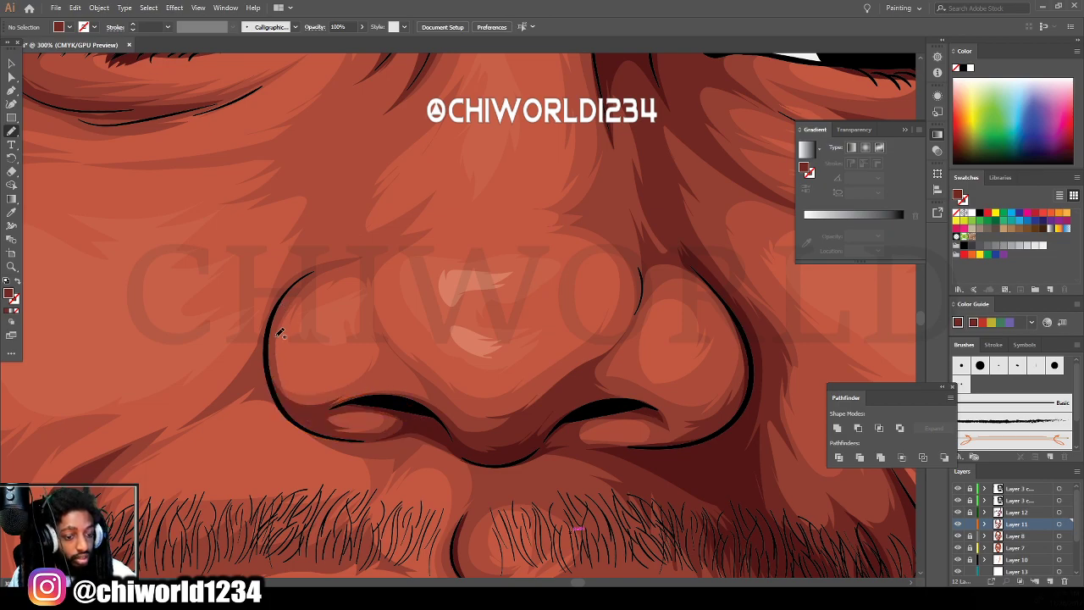
Examine the new nose shadows in the context of the whole portrait.
key(ctrl+minus)
key(ctrl+minus)
key(ctrl+minus)
key(ctrl+minus)
key(ctrl+minus)
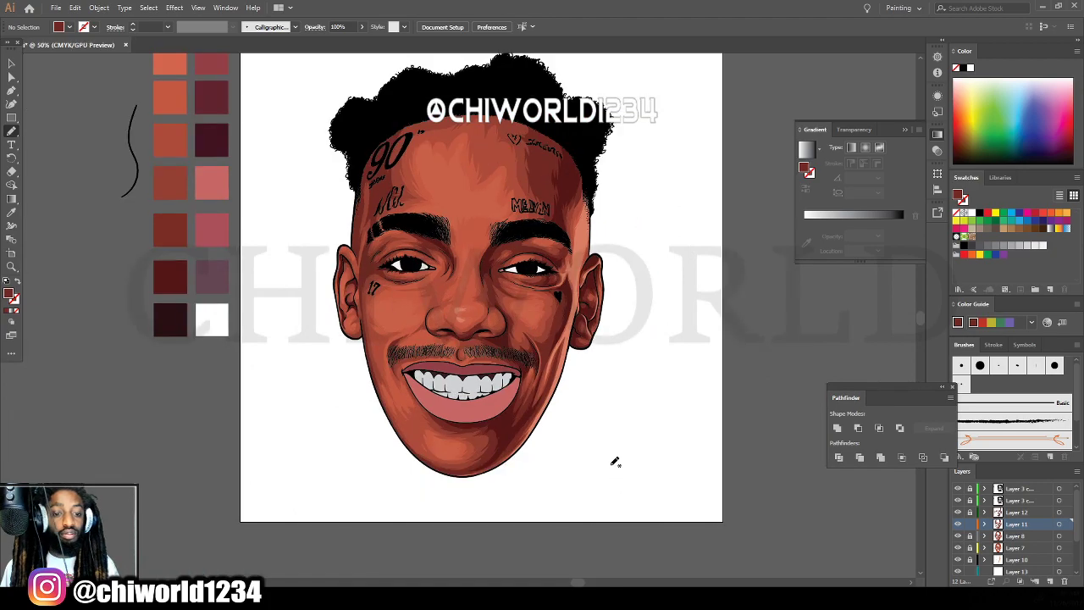
scroll(612, 461, up, 3)
key(ctrl+plus)
key(ctrl+plus)
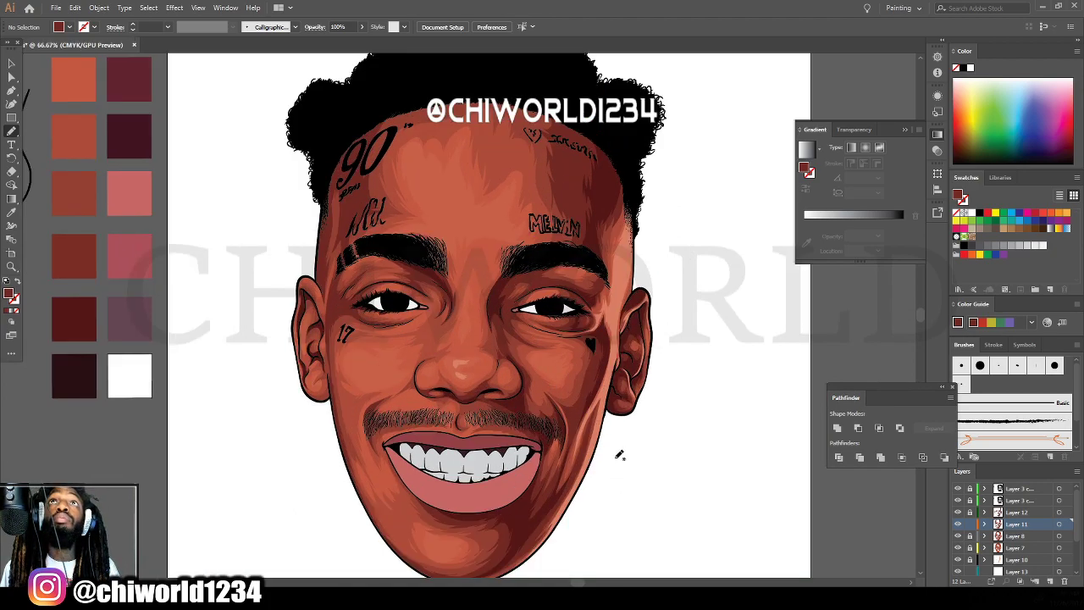
Draw a curved dark shadow with the Pencil tool from the inner corner of the eye above the 17 tattoo down beside the nose bridge.
key(ctrl+plus)
key(ctrl+plus)
key(ctrl+plus)
scroll(424, 273, up, 1)
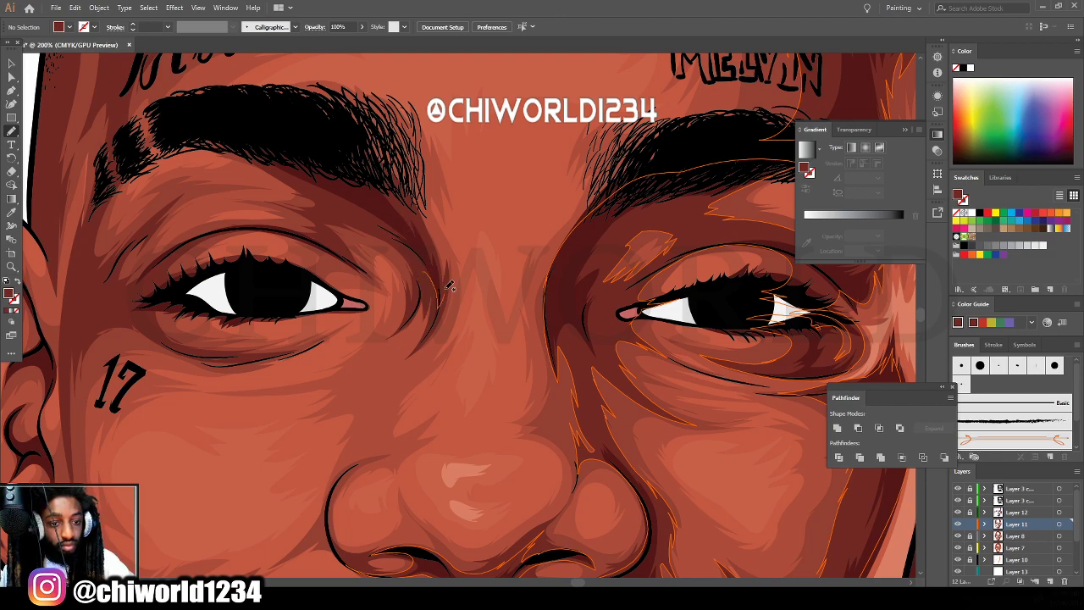
mouse_move(431, 274)
mouse_down()
mouse_move(422, 328)
mouse_move(384, 375)
mouse_up()
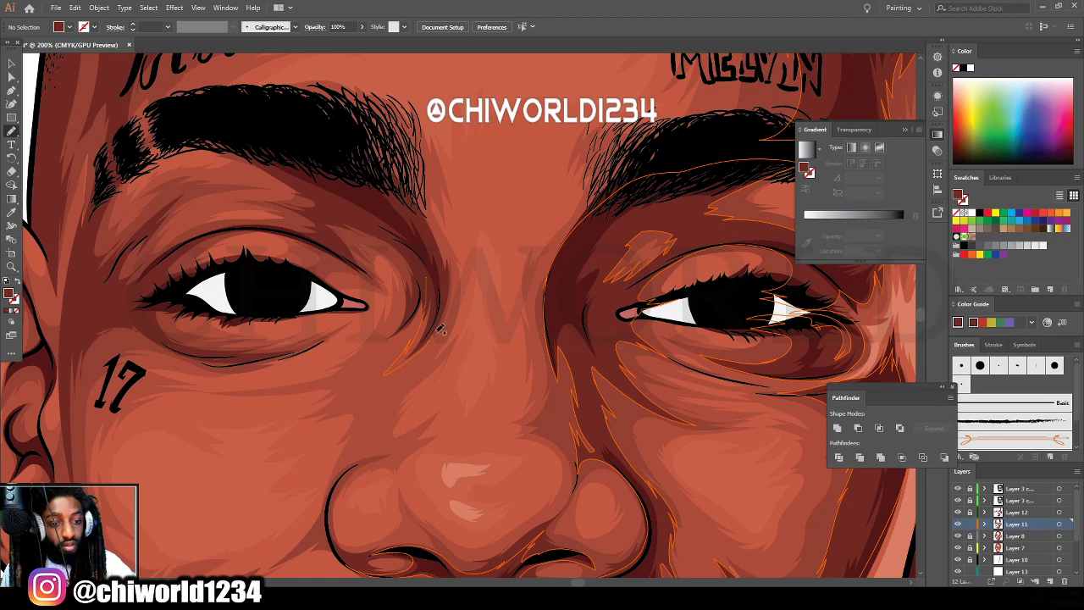
key(ctrl+minus)
key(ctrl+minus)
key(ctrl+minus)
key(ctrl+minus)
key(ctrl+minus)
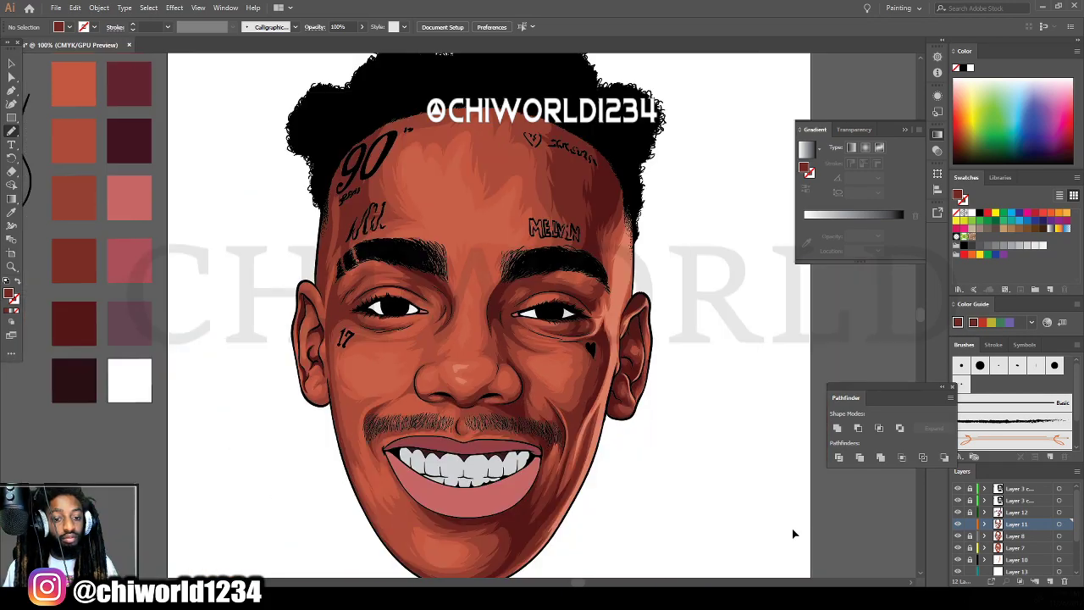
Add a new layer directly above Layer 10 in the layer stack.
key(ctrl+plus)
key(ctrl+plus)
key(ctrl+plus)
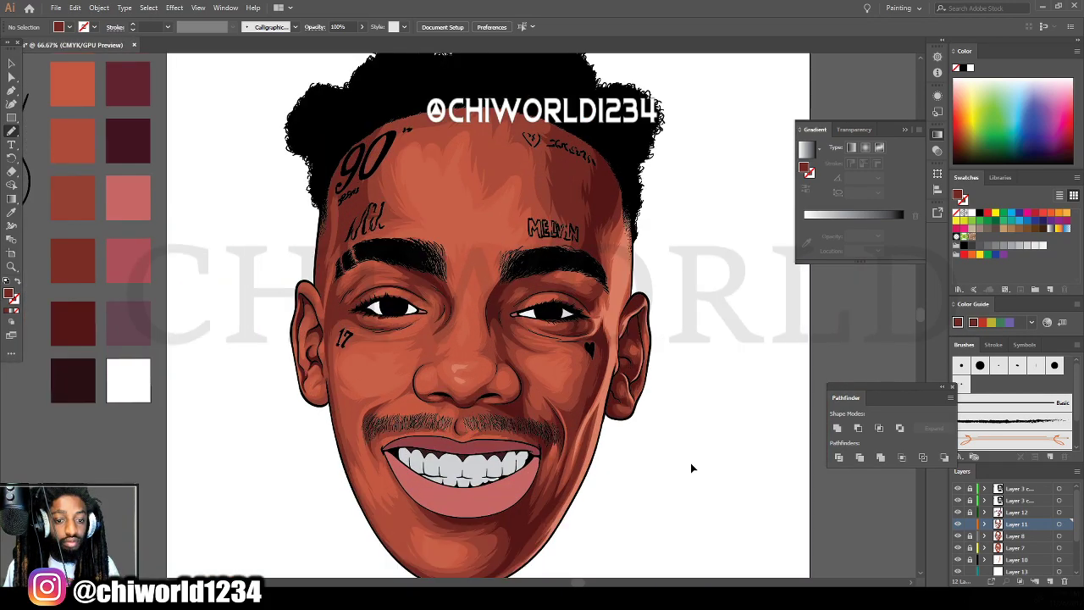
key(ctrl+minus)
key(ctrl+minus)
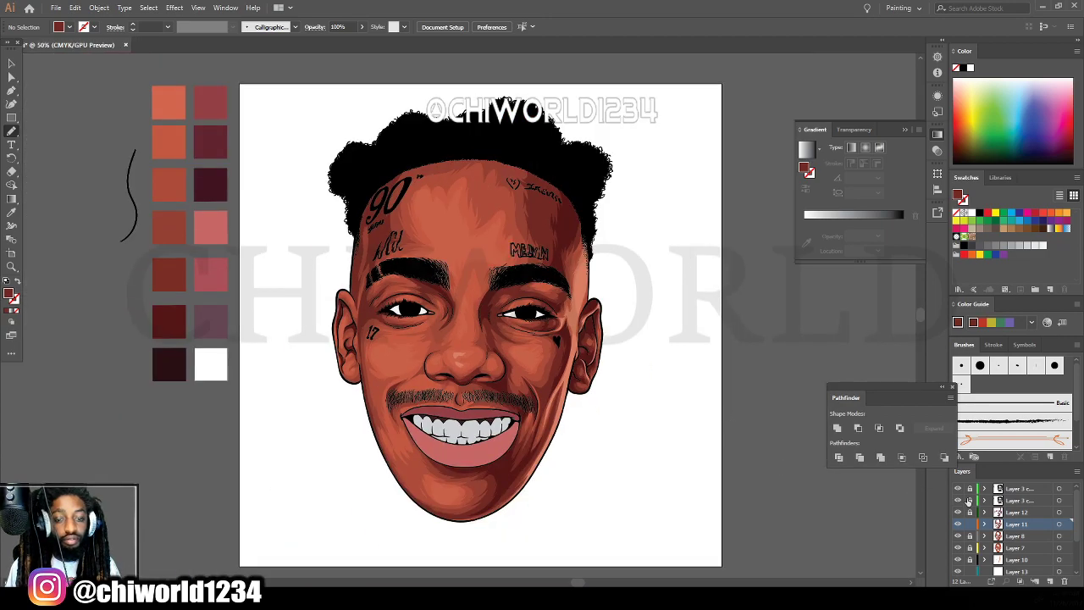
click(1010, 560)
scroll(1010, 561, down, 1)
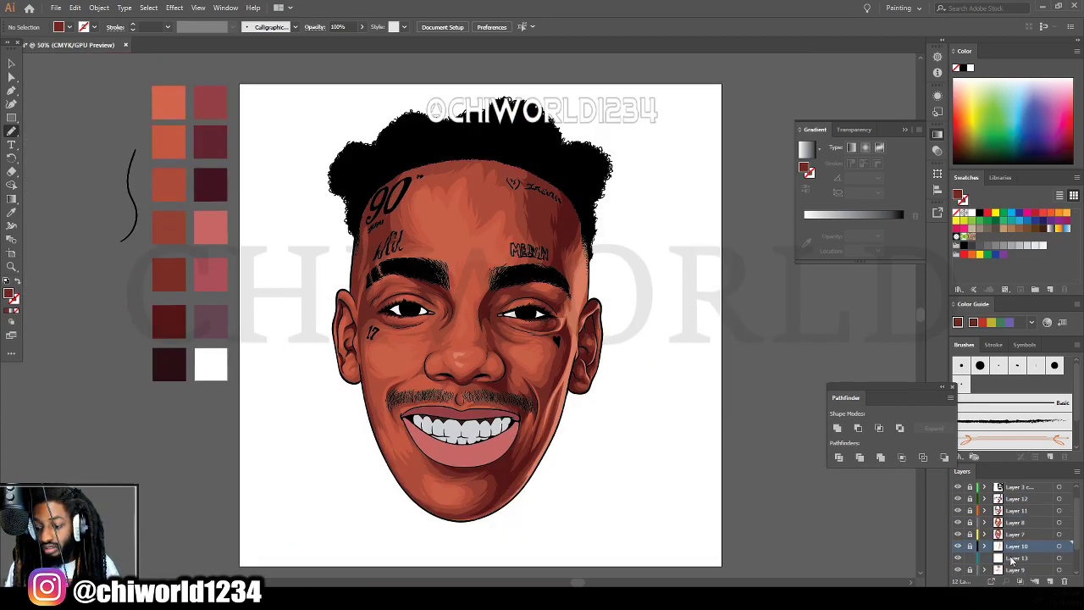
click(1050, 582)
Sample the skin color at the tip of the nose and change the fill to a lighter salmon-orange with a hue of 14°.
key(ctrl+plus)
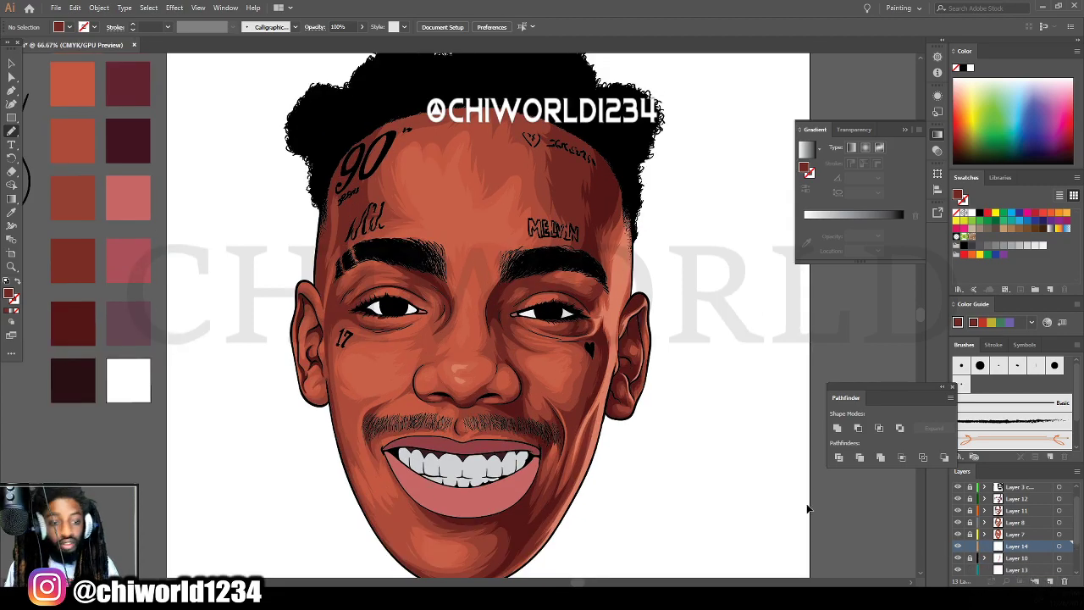
key(ctrl+plus)
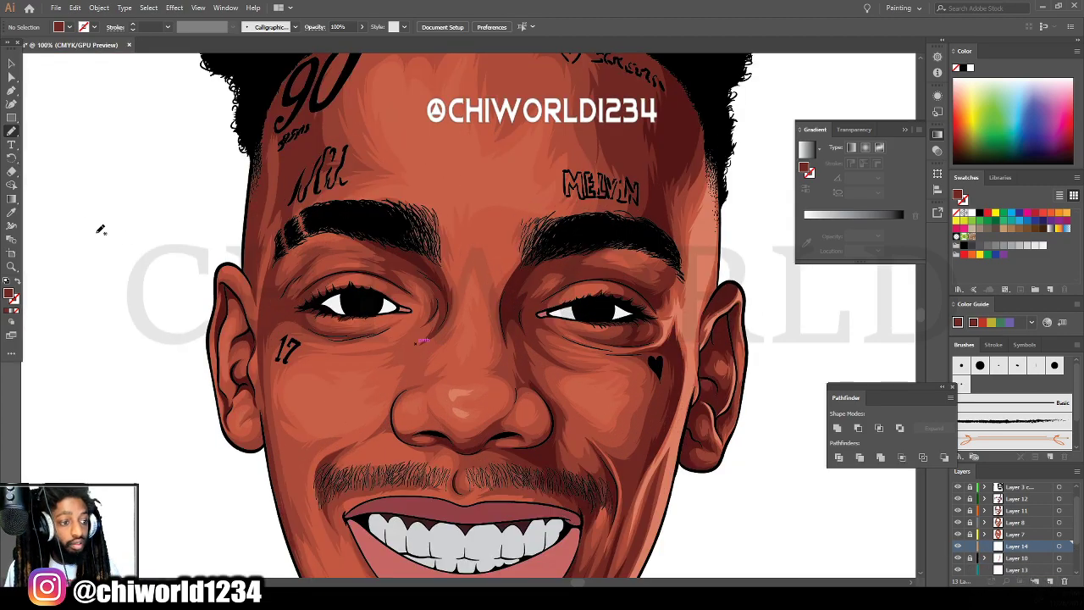
click(9, 216)
key(ctrl+plus)
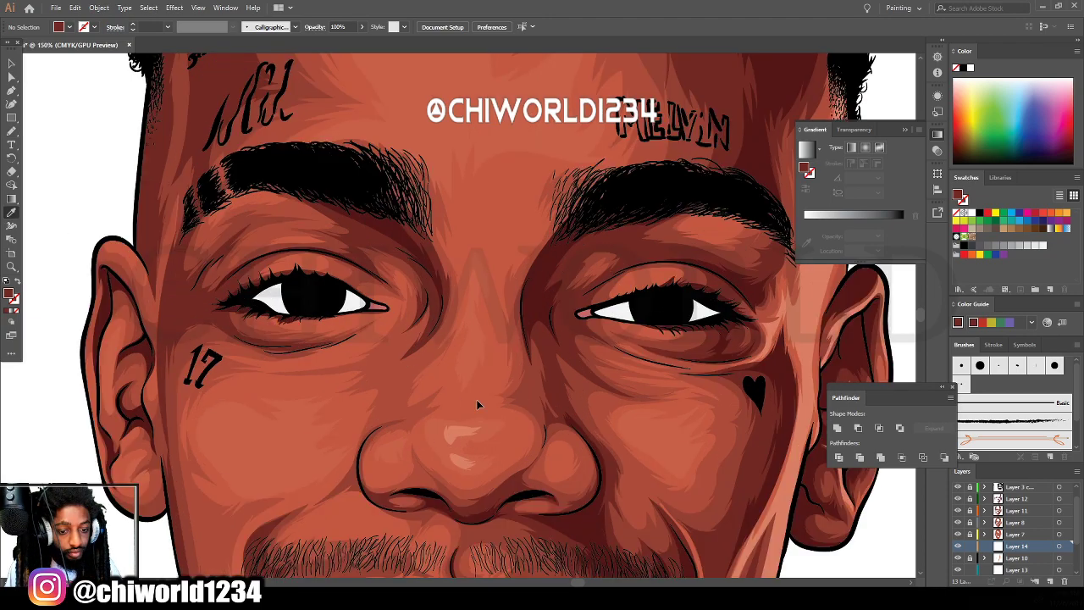
click(505, 433)
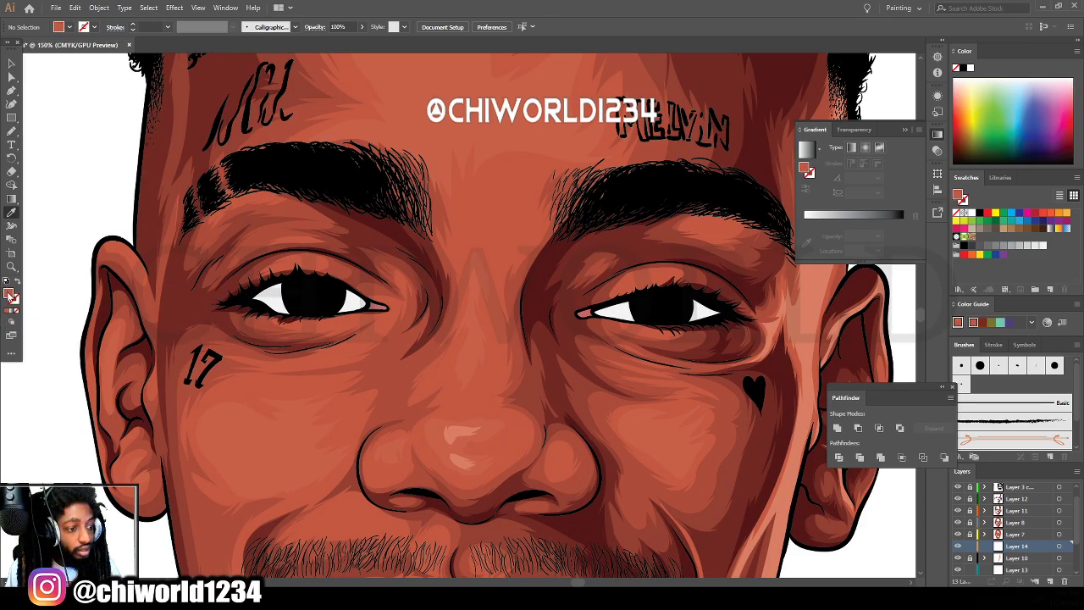
double_click(10, 294)
drag(738, 447, 730, 432)
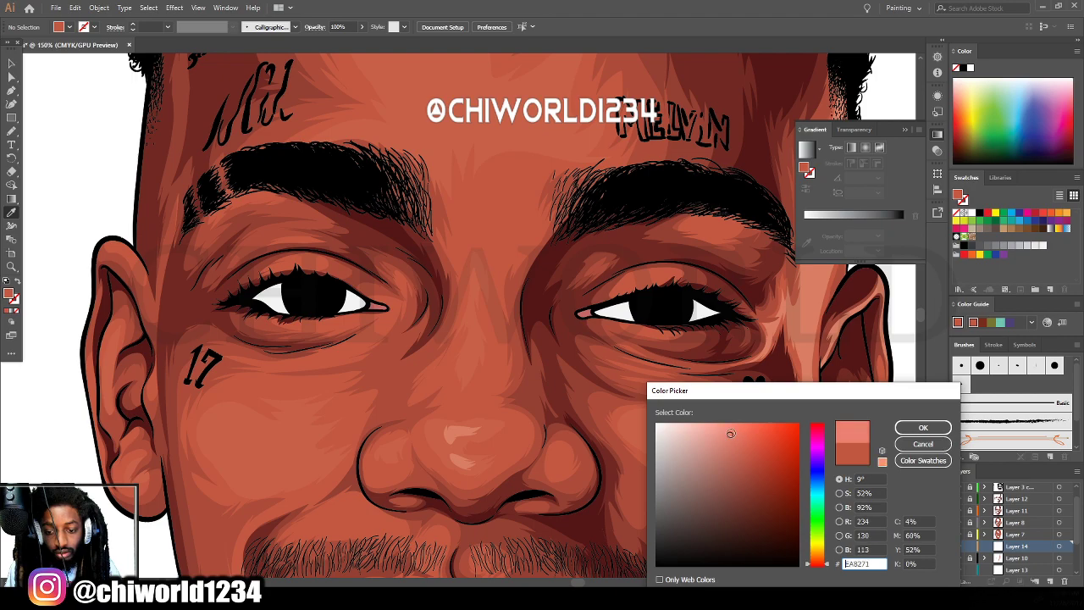
drag(819, 560, 819, 561)
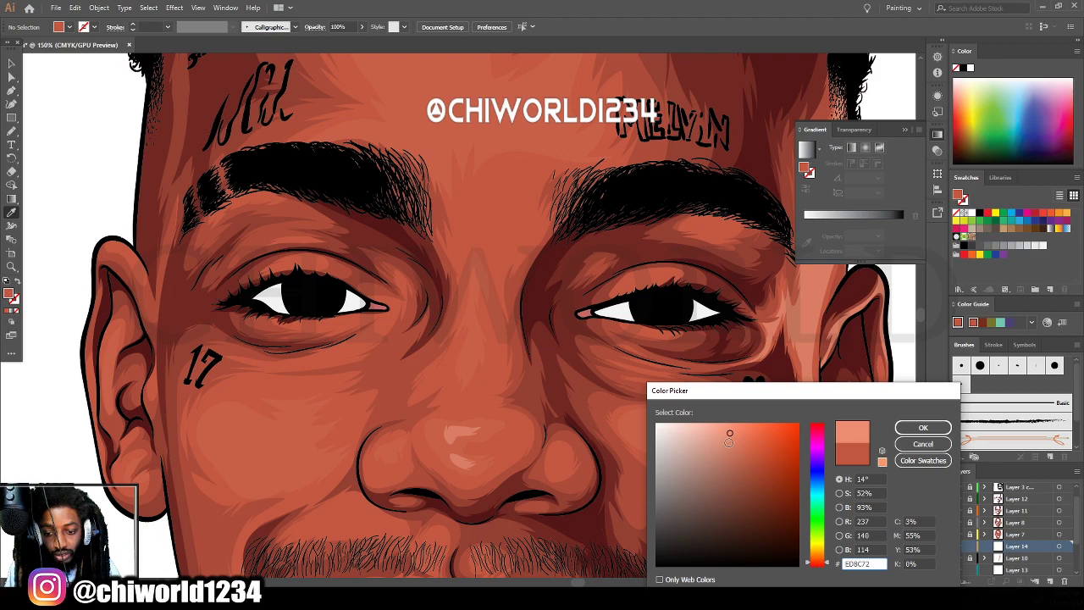
click(737, 433)
click(910, 428)
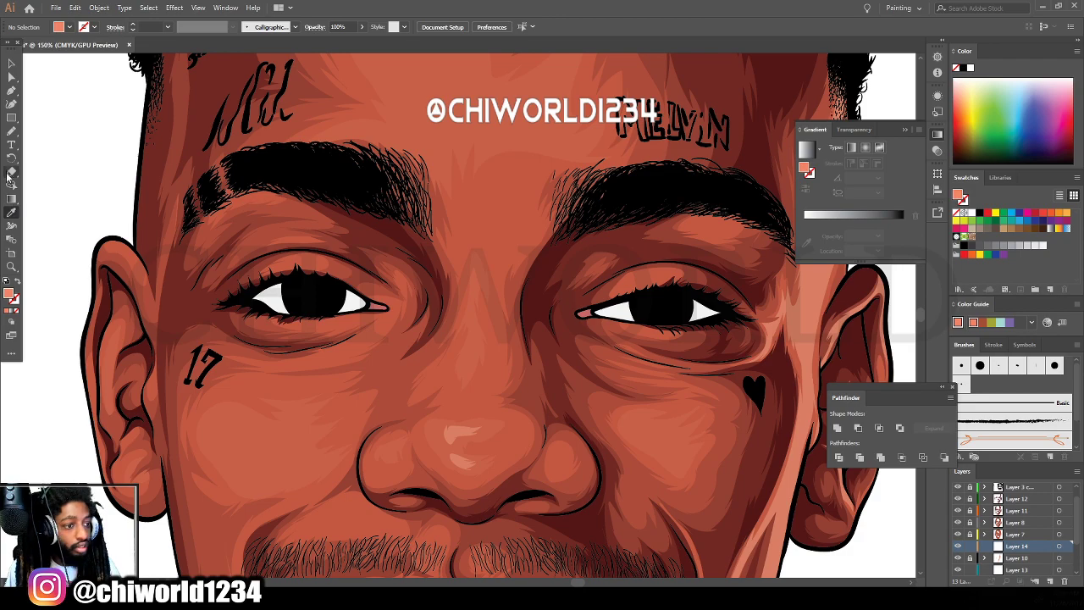
Draw a tapered highlight with the Pencil tool from between the brows down the nose bridge, widening over the nose tip.
click(11, 132)
key(ctrl+minus)
key(ctrl+minus)
key(ctrl+equal)
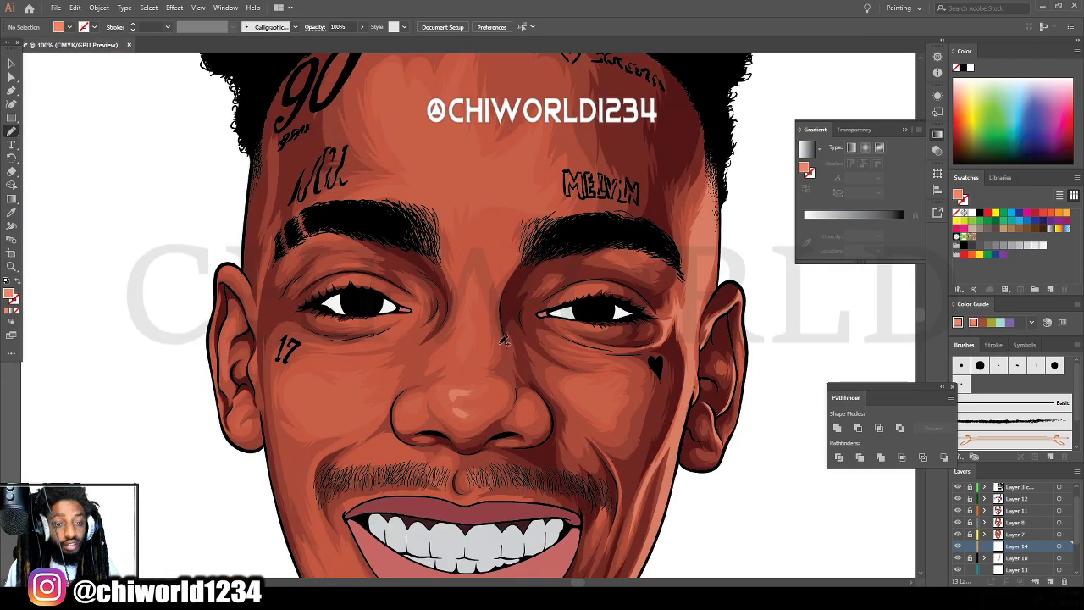
scroll(503, 339, up, 1)
mouse_move(449, 421)
mouse_down()
mouse_move(471, 442)
mouse_move(494, 421)
mouse_move(475, 393)
mouse_move(488, 364)
mouse_move(472, 300)
mouse_move(462, 406)
mouse_move(447, 419)
mouse_up()
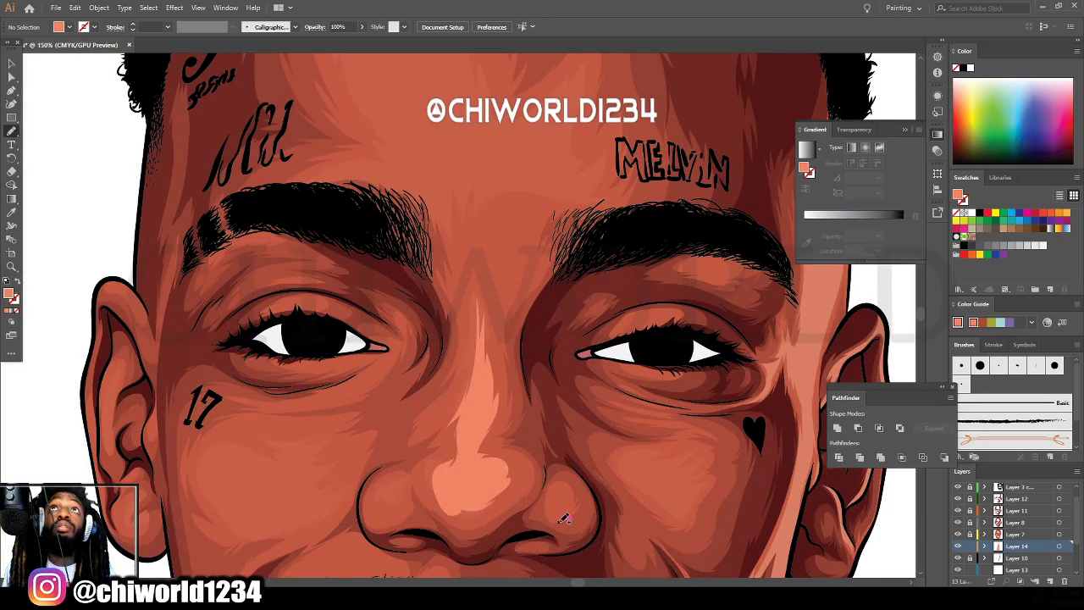
key(ctrl+z)
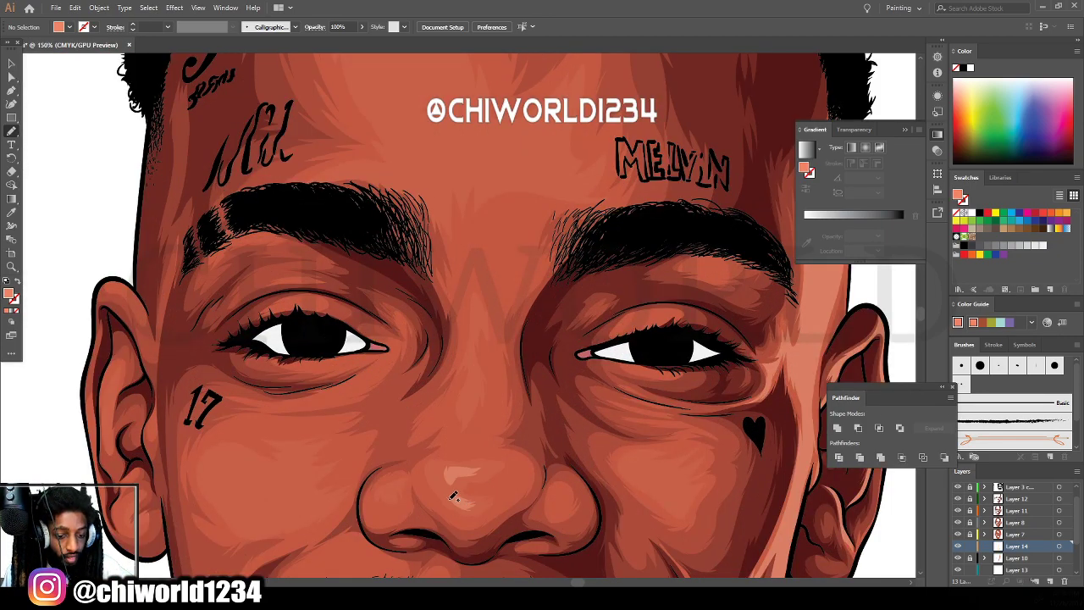
mouse_move(453, 496)
mouse_down()
mouse_move(477, 516)
mouse_move(523, 473)
mouse_move(492, 447)
mouse_move(504, 408)
mouse_move(486, 276)
mouse_move(479, 373)
mouse_move(476, 359)
mouse_move(458, 404)
mouse_move(470, 444)
mouse_move(438, 476)
mouse_move(465, 515)
mouse_up()
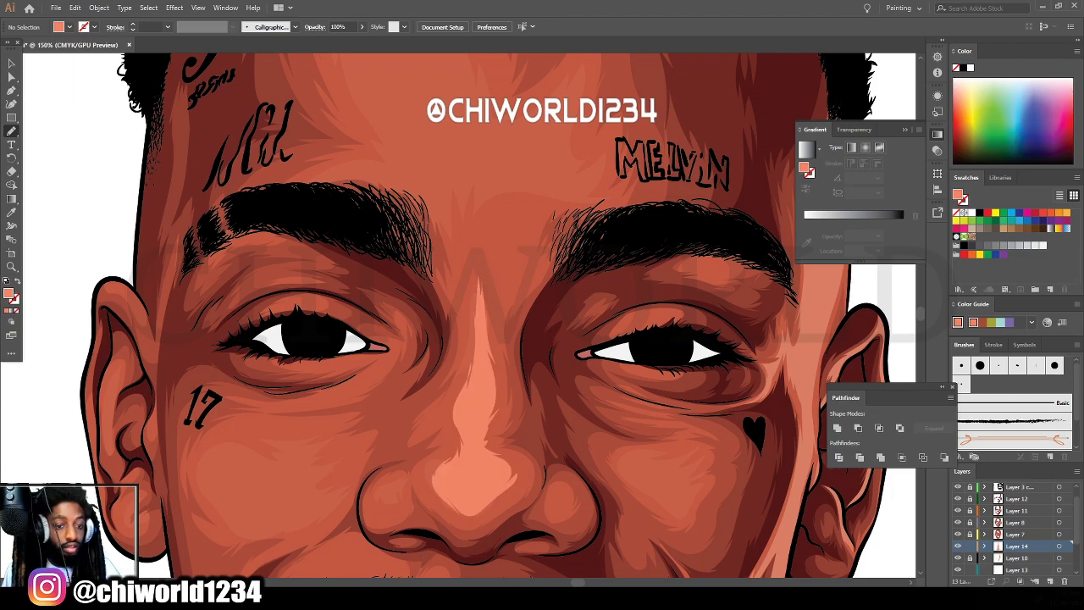
key(ctrl+0)
key(ctrl+1)
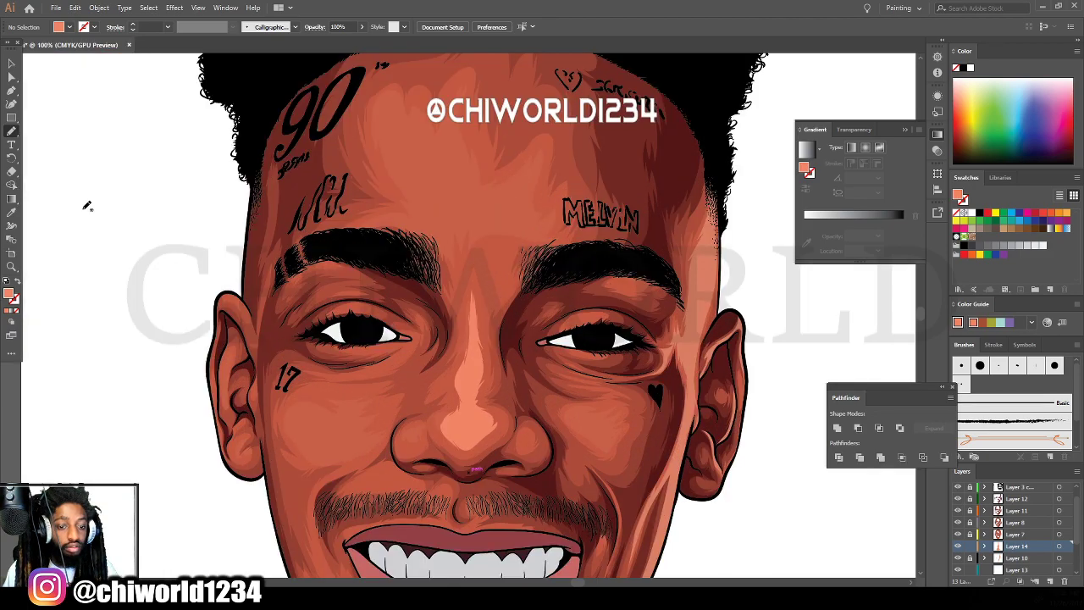
Adjust the color balance of the nose highlight in CMYK with Yellow 3% and Black 9%.
click(11, 65)
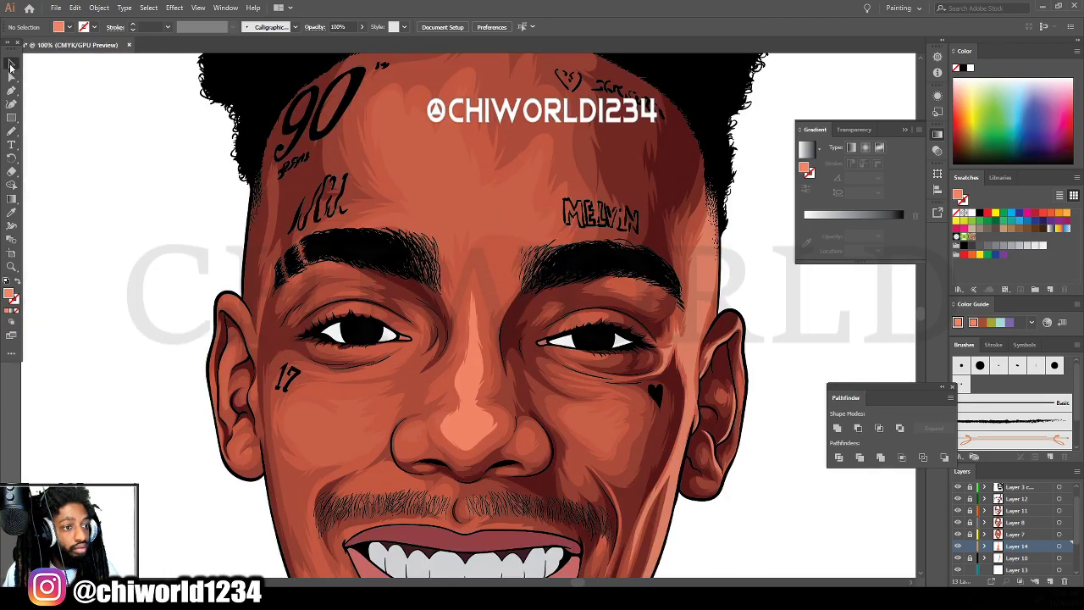
click(474, 437)
click(73, 8)
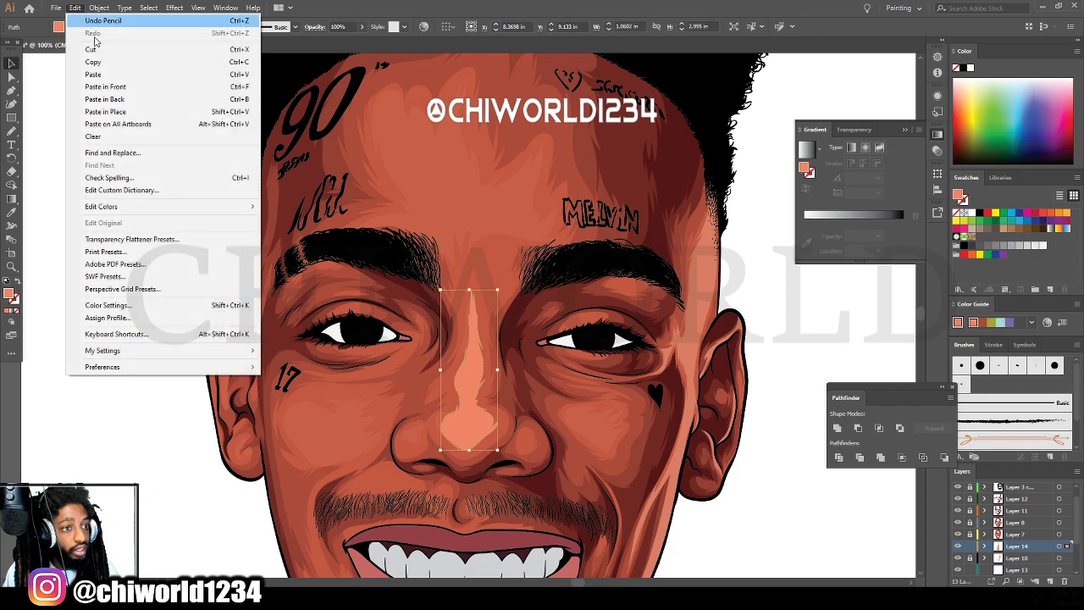
mouse_move(223, 214)
click(298, 236)
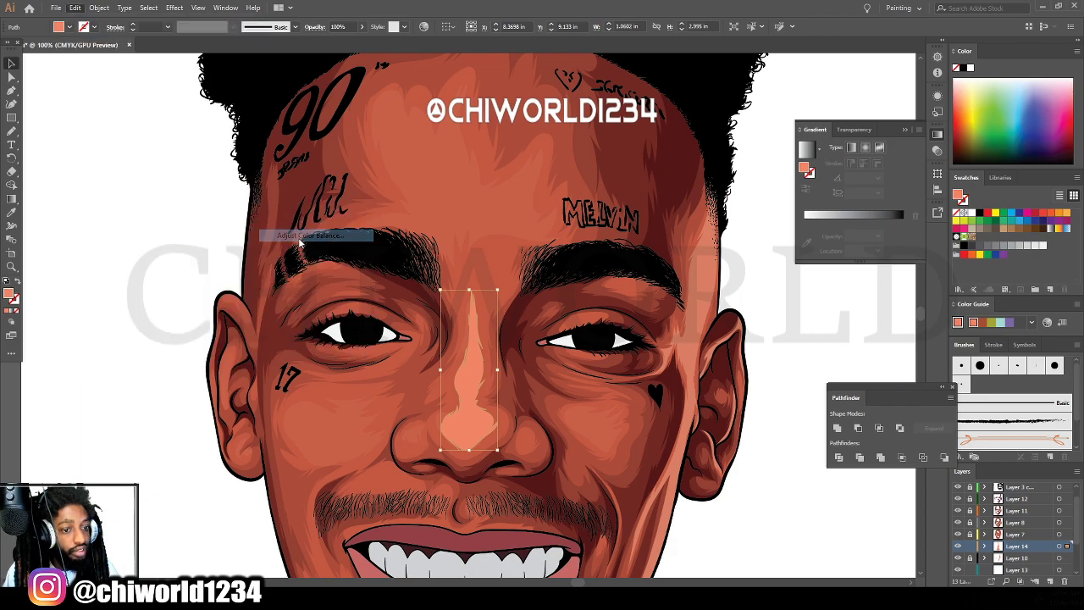
click(19, 192)
drag(105, 118, 101, 120)
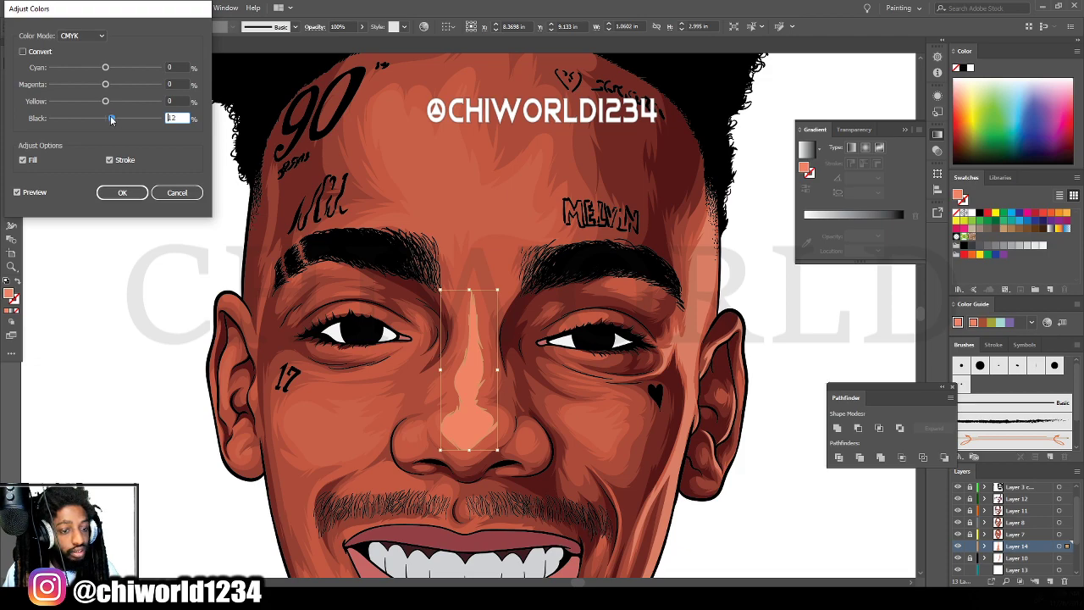
drag(111, 120, 113, 120)
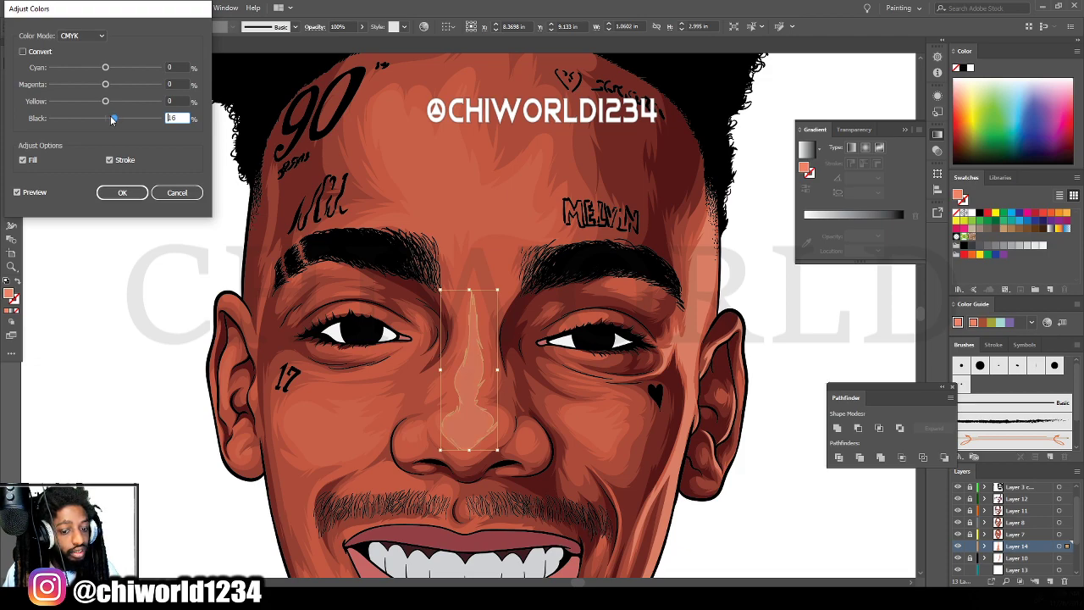
drag(103, 89, 101, 88)
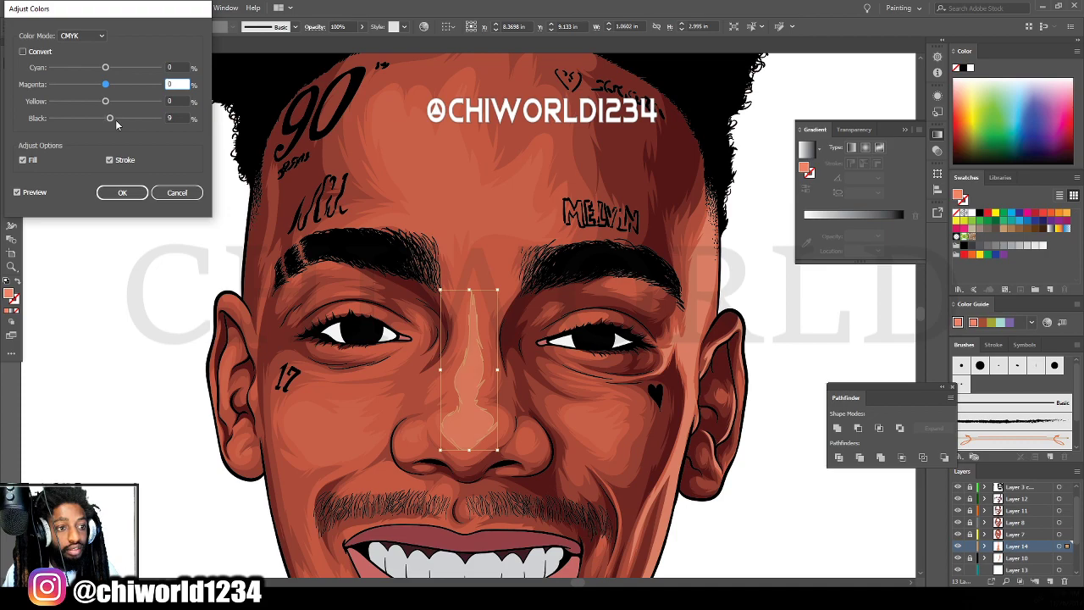
click(105, 104)
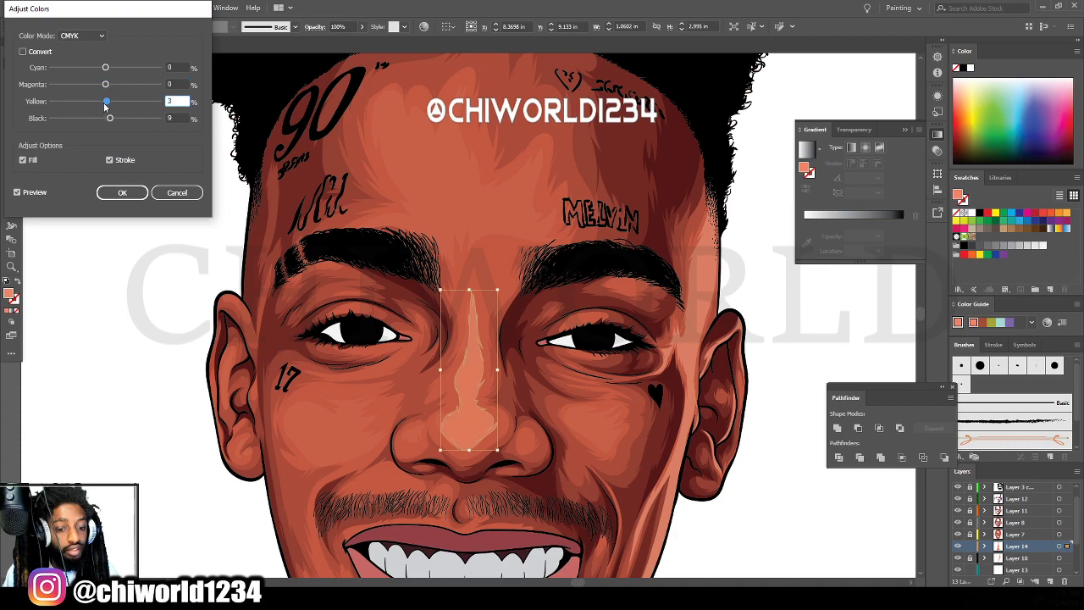
text(3)
click(121, 192)
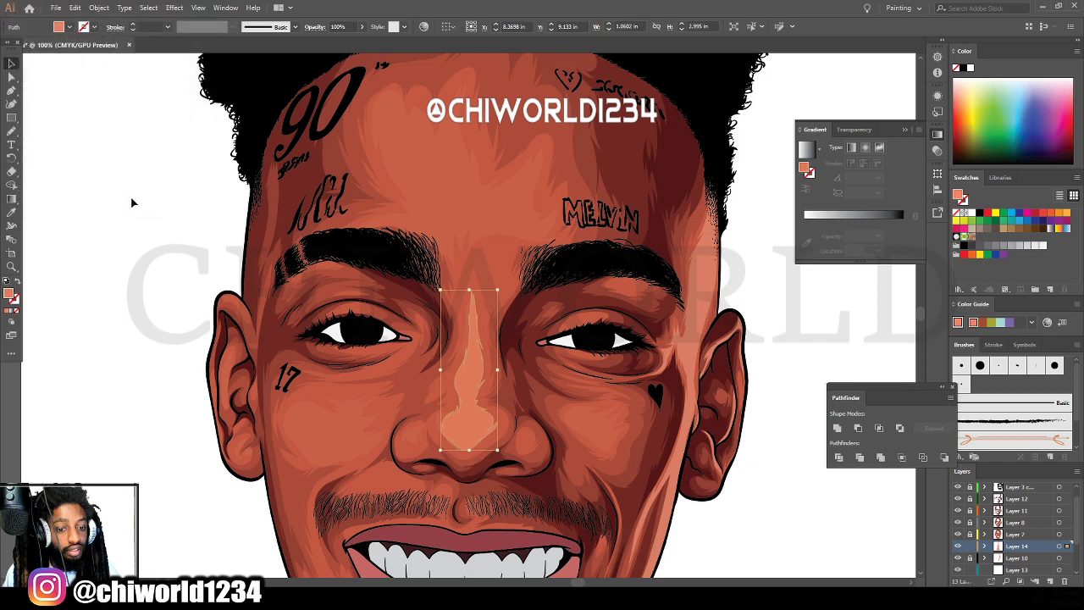
click(190, 306)
Examine the recolored nose highlight against the whole portrait and up close.
key(ctrl+minus)
key(ctrl+minus)
key(ctrl+minus)
key(ctrl+minus)
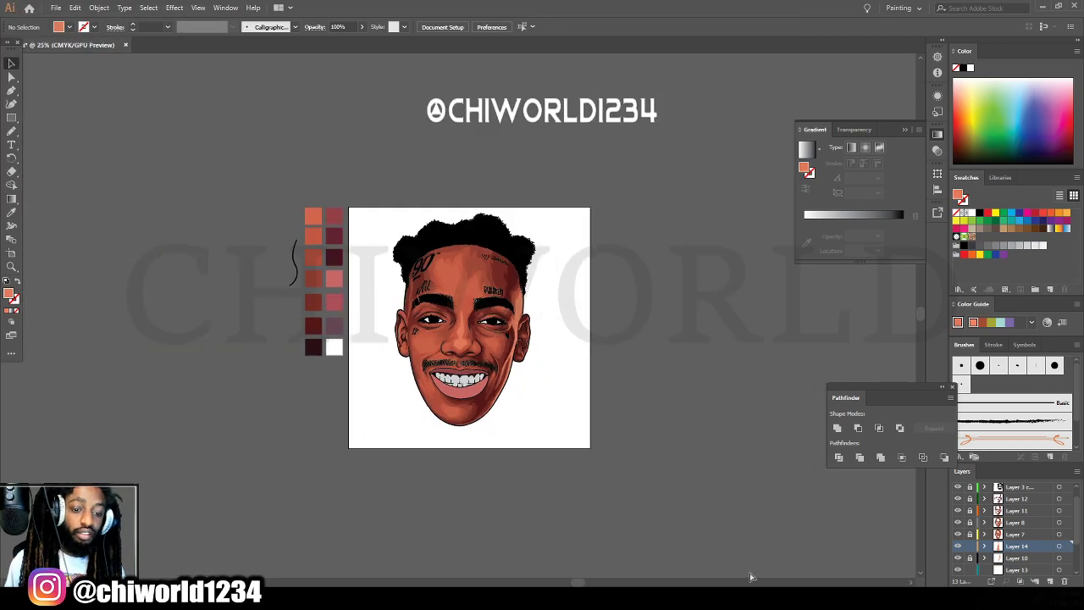
key(ctrl+equal)
key(ctrl+equal)
key(ctrl+equal)
key(ctrl+plus)
key(ctrl+plus)
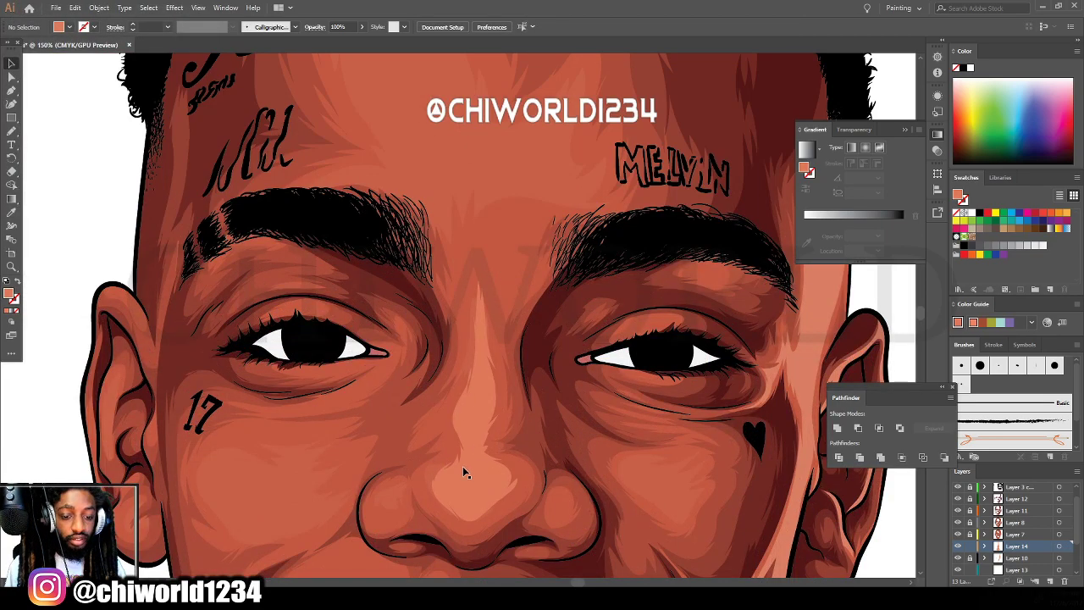
Adjust the nose highlight's color balance again, setting Magenta to 2% and raising Yellow slightly.
click(471, 478)
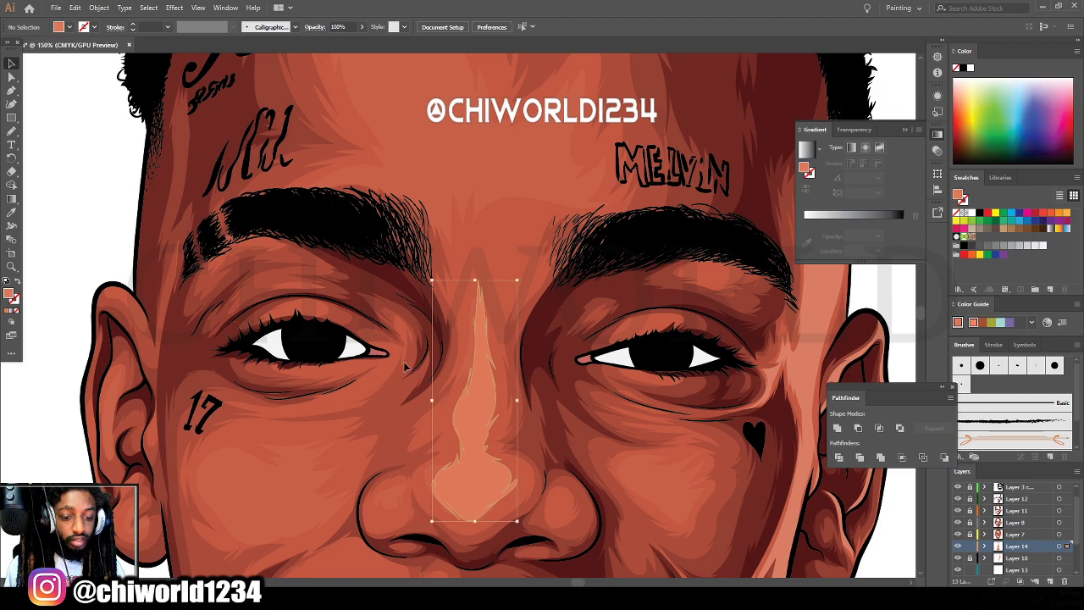
click(74, 7)
mouse_move(188, 207)
click(317, 235)
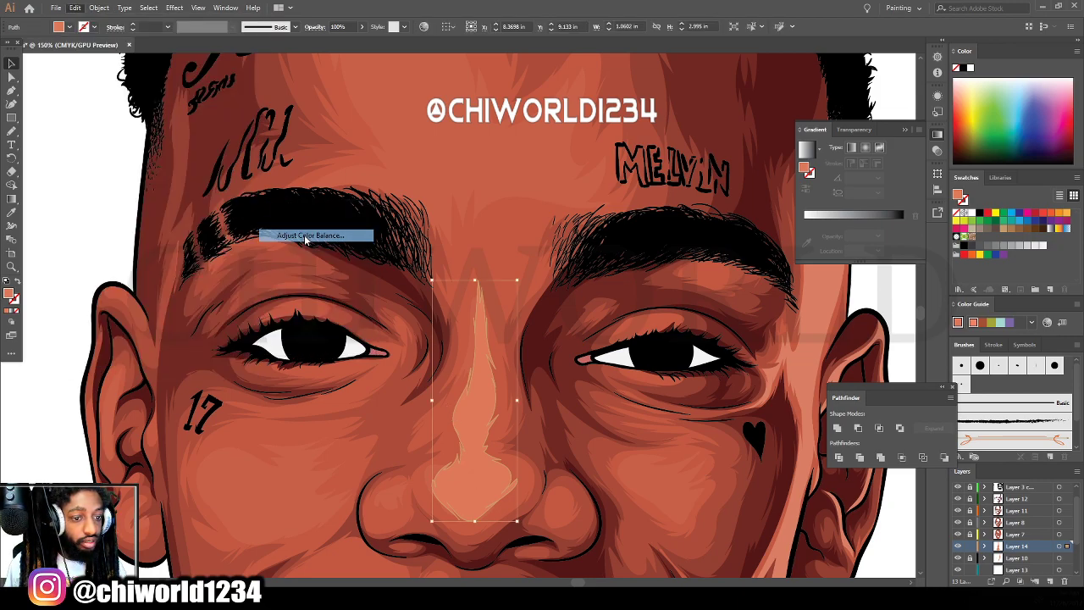
click(17, 192)
mouse_move(105, 85)
mouse_down()
mouse_move(120, 86)
mouse_move(109, 88)
mouse_up()
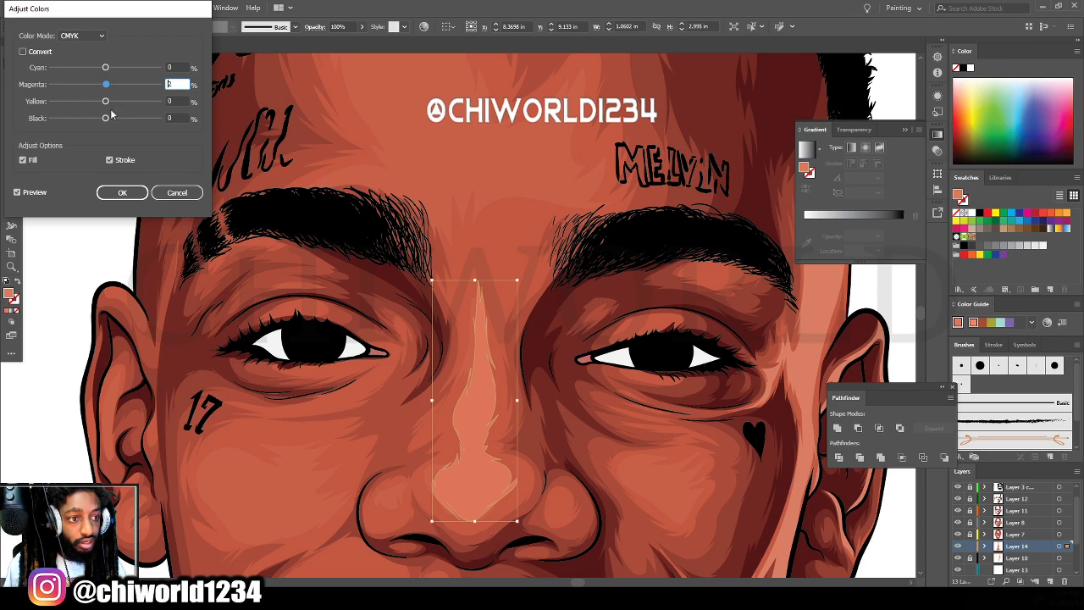
key(Tab)
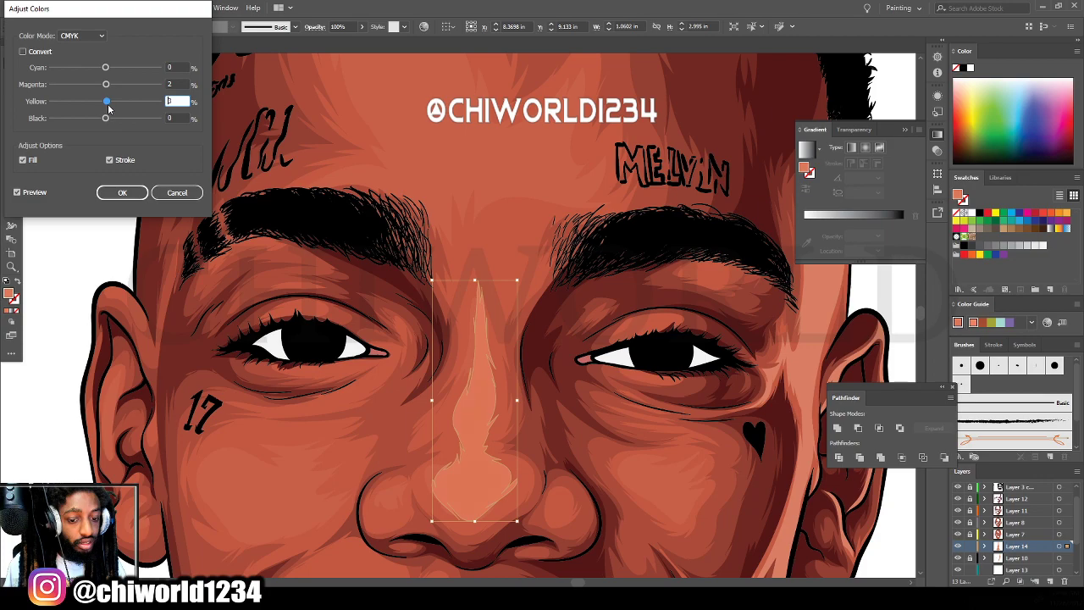
click(119, 192)
click(159, 307)
Lower the opacity of the nose highlight to 68%.
key(ctrl+minus)
key(ctrl+minus)
key(ctrl+minus)
key(ctrl+minus)
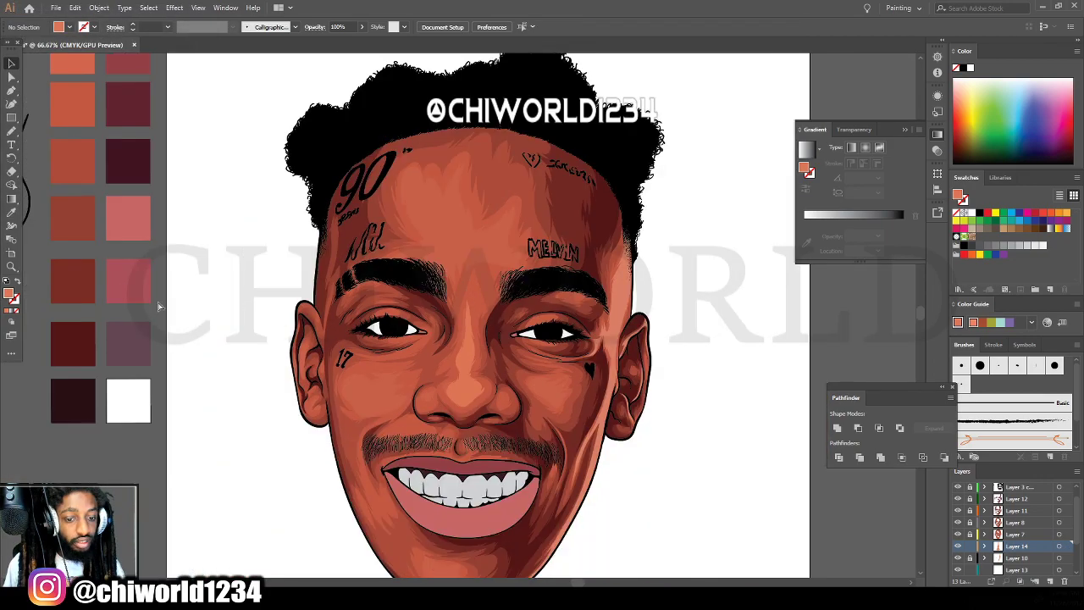
scroll(701, 502, down, 1)
scroll(699, 493, up, 4)
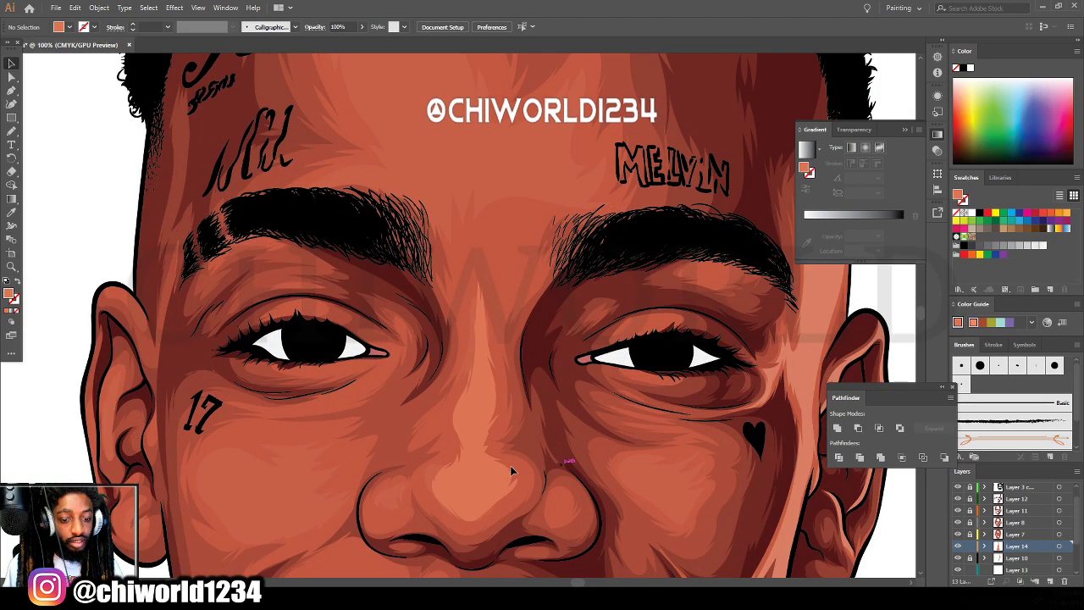
click(487, 470)
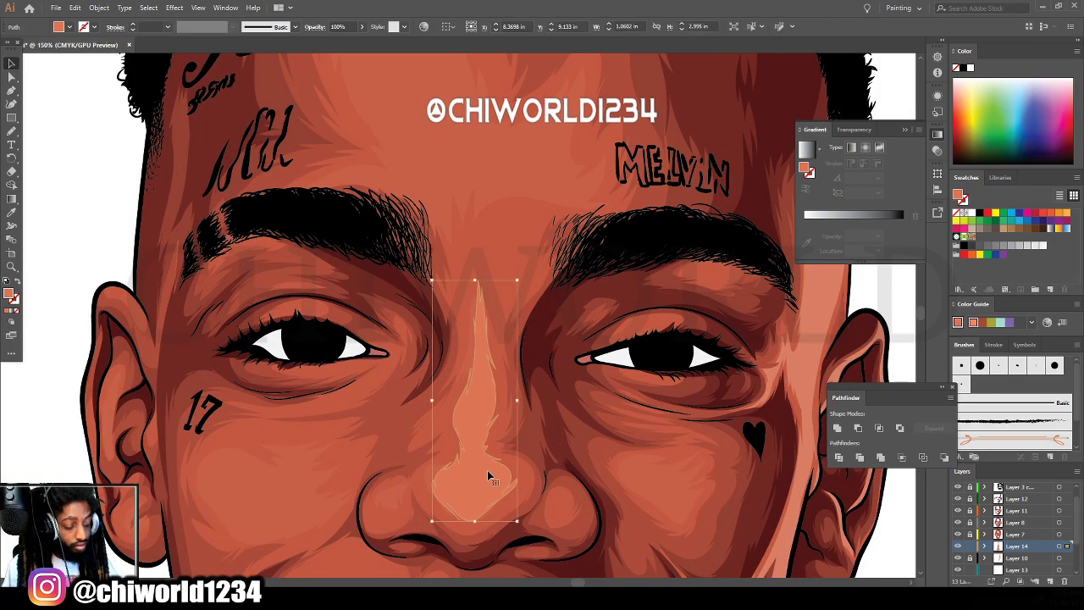
key(i)
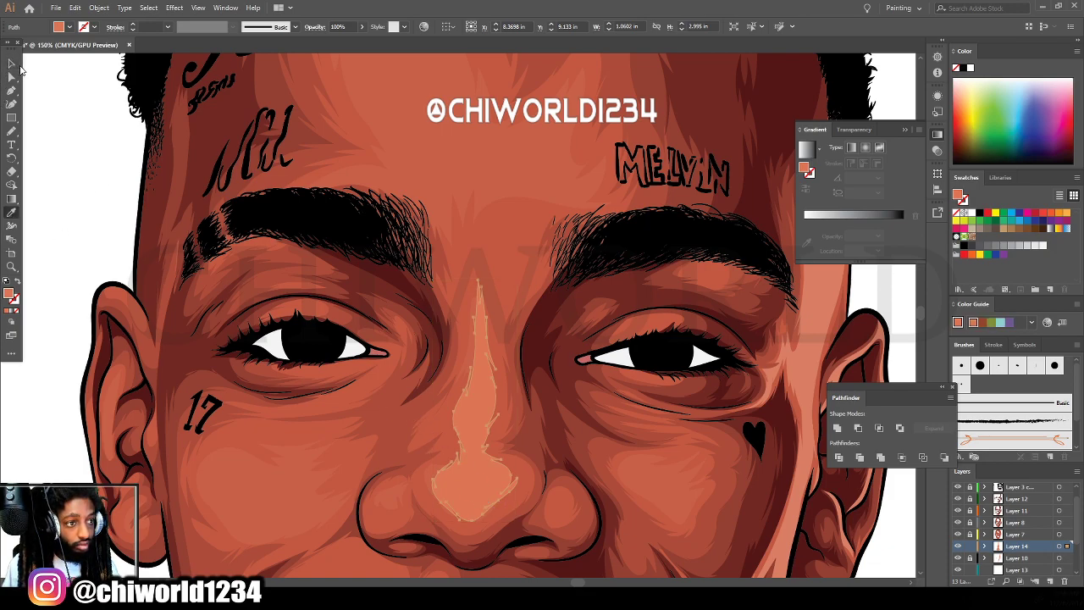
click(12, 64)
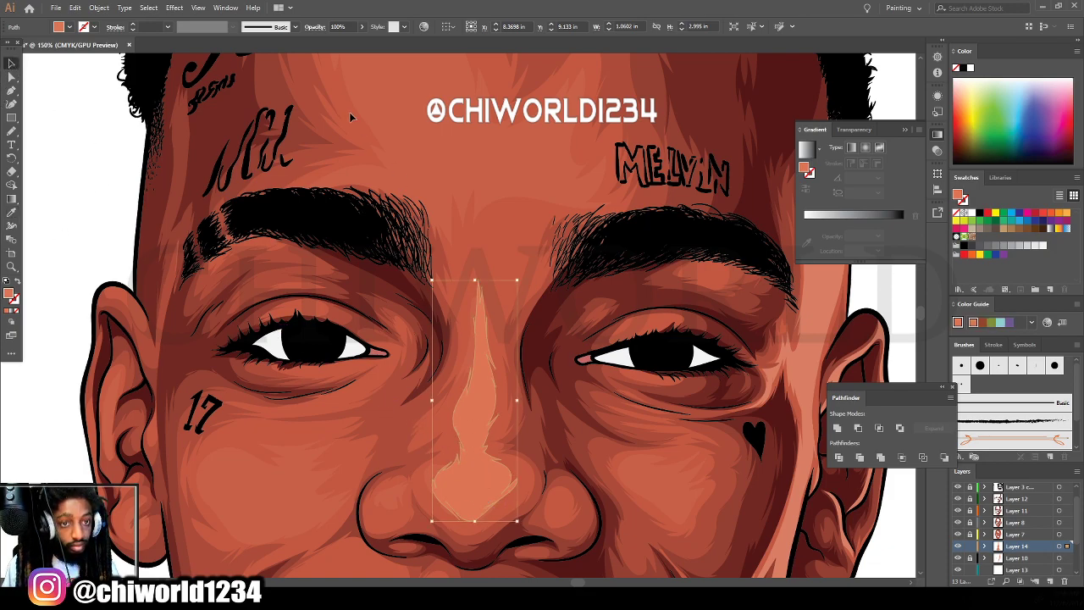
click(361, 26)
drag(364, 42, 347, 42)
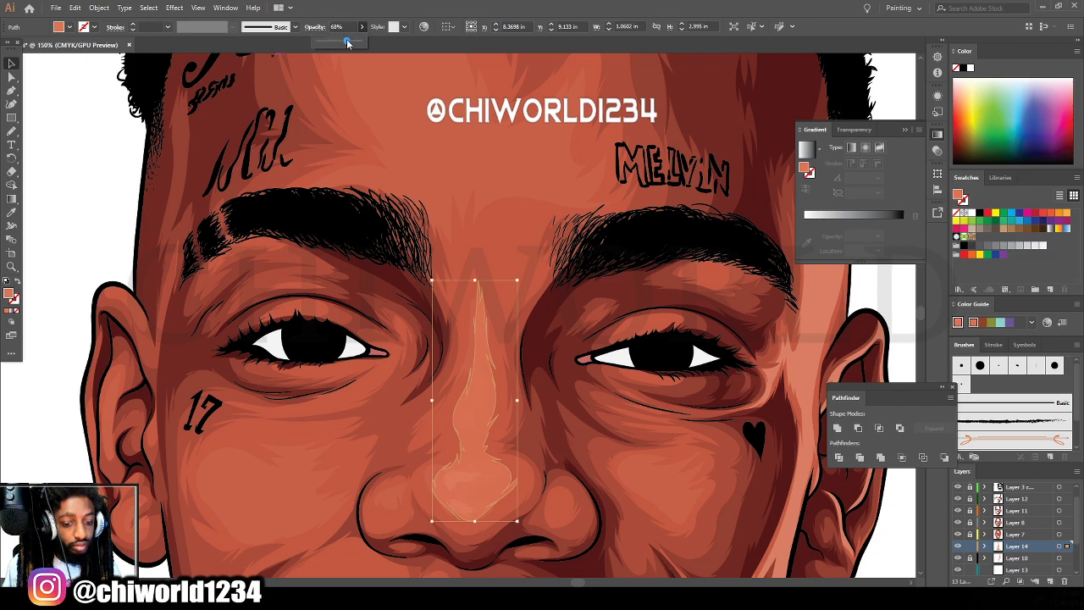
Delete the long highlight shape running down the nose.
key(a)
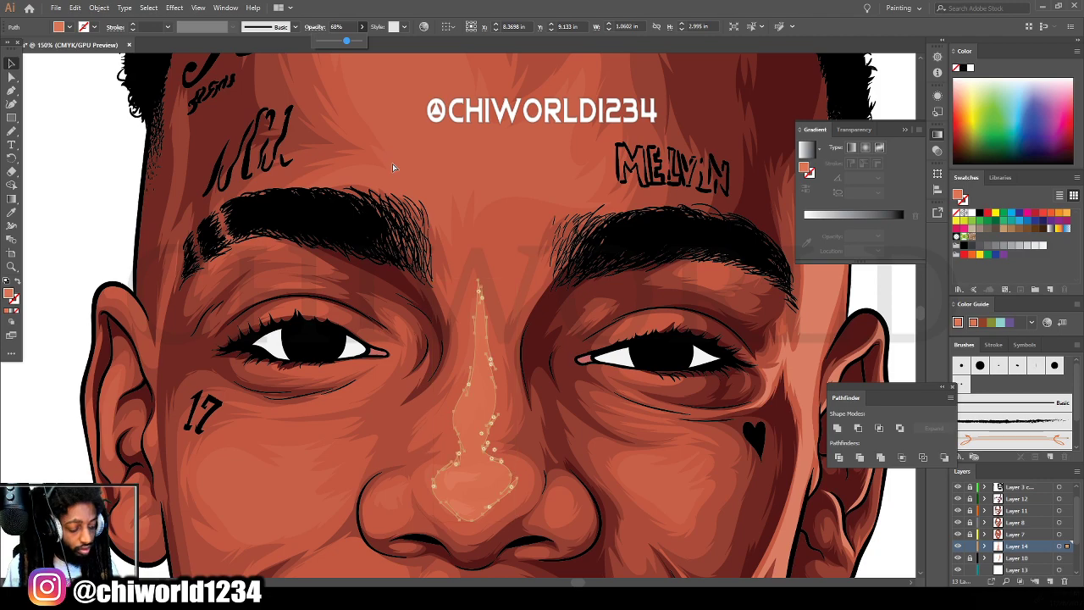
key(v)
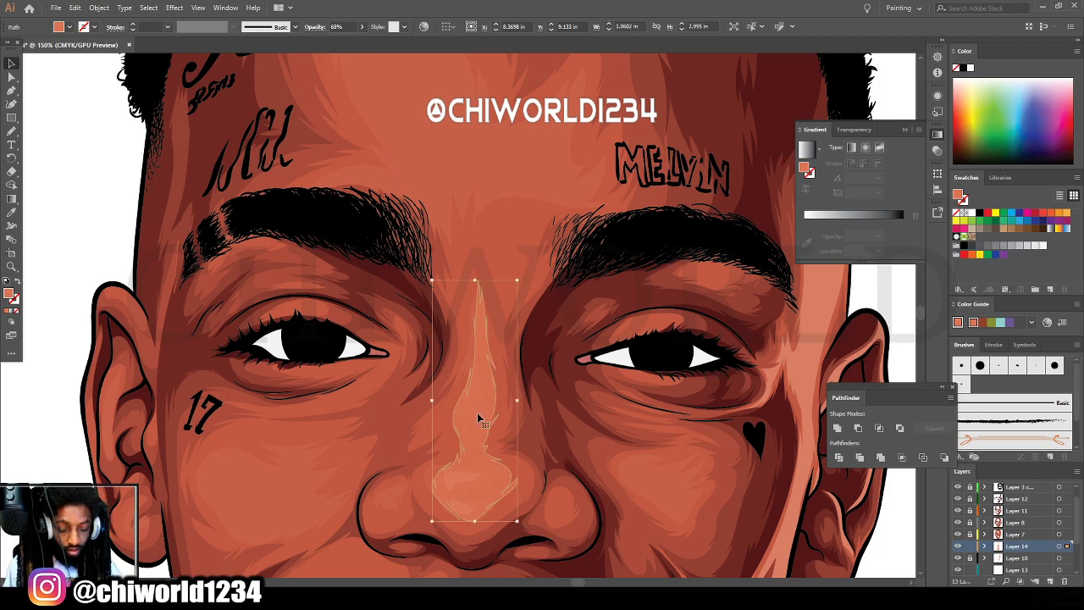
key(Delete)
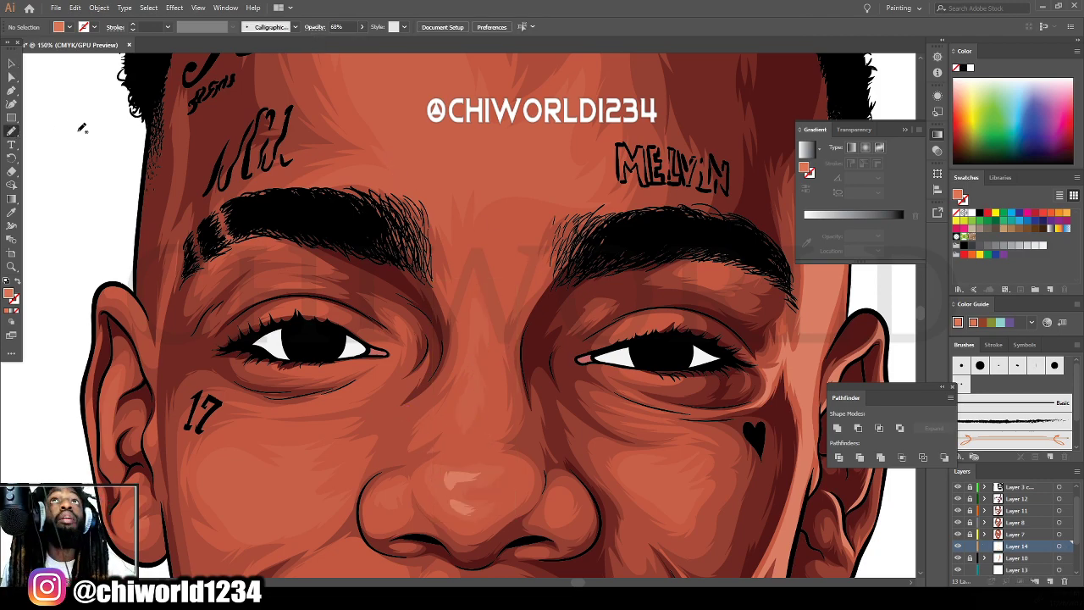
Draw a small jagged highlight on the tip of the nose and move Layer 14 below Layer 10.
scroll(82, 128, up, 2)
scroll(82, 128, down, 3)
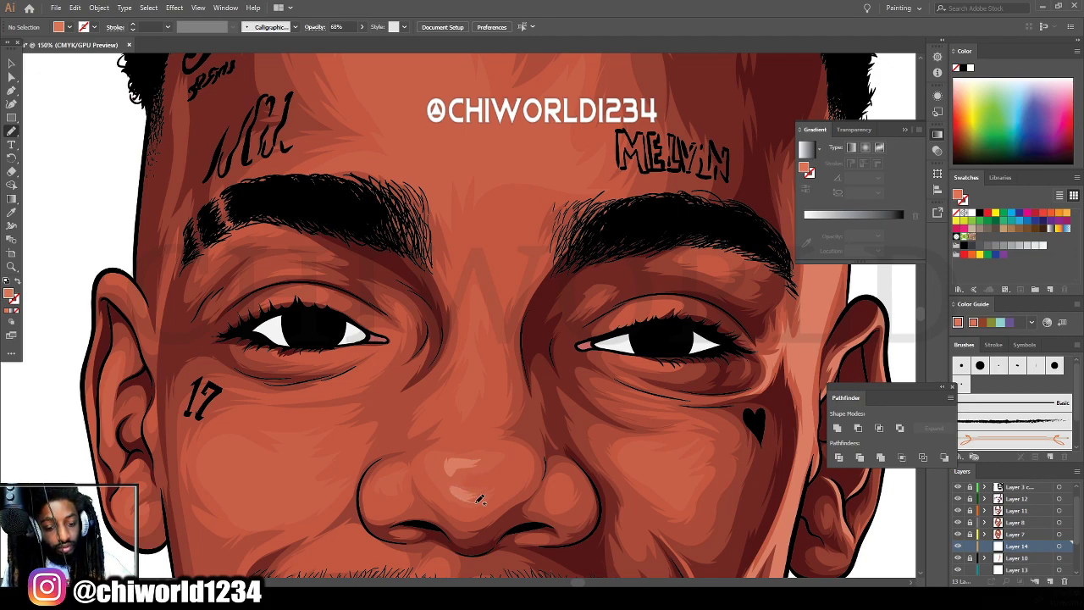
mouse_move(489, 464)
mouse_down()
mouse_move(484, 450)
mouse_move(443, 459)
mouse_move(466, 495)
mouse_up()
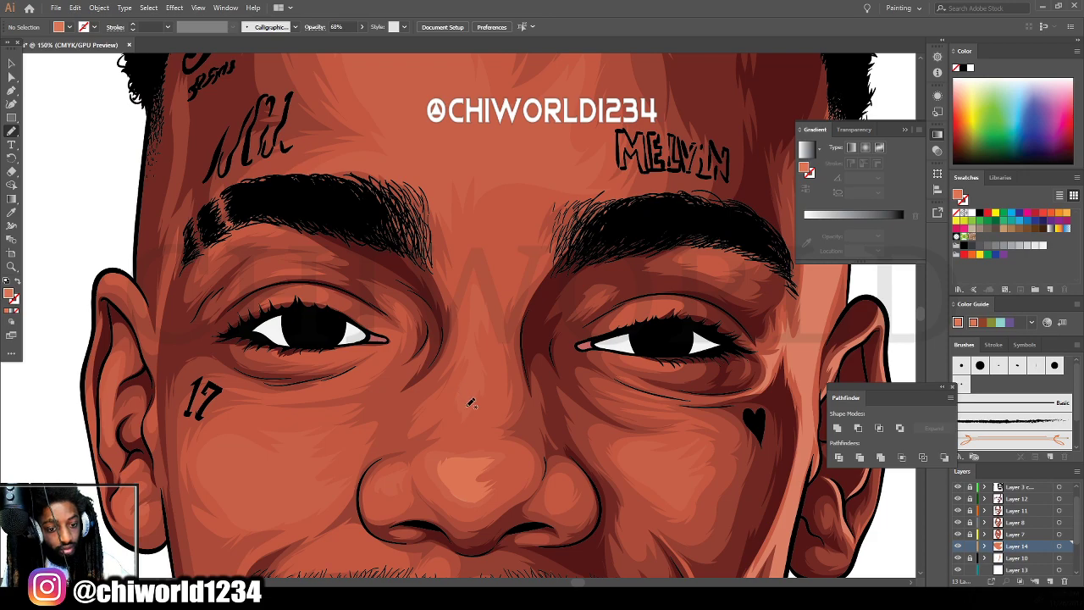
drag(1009, 553, 1022, 517)
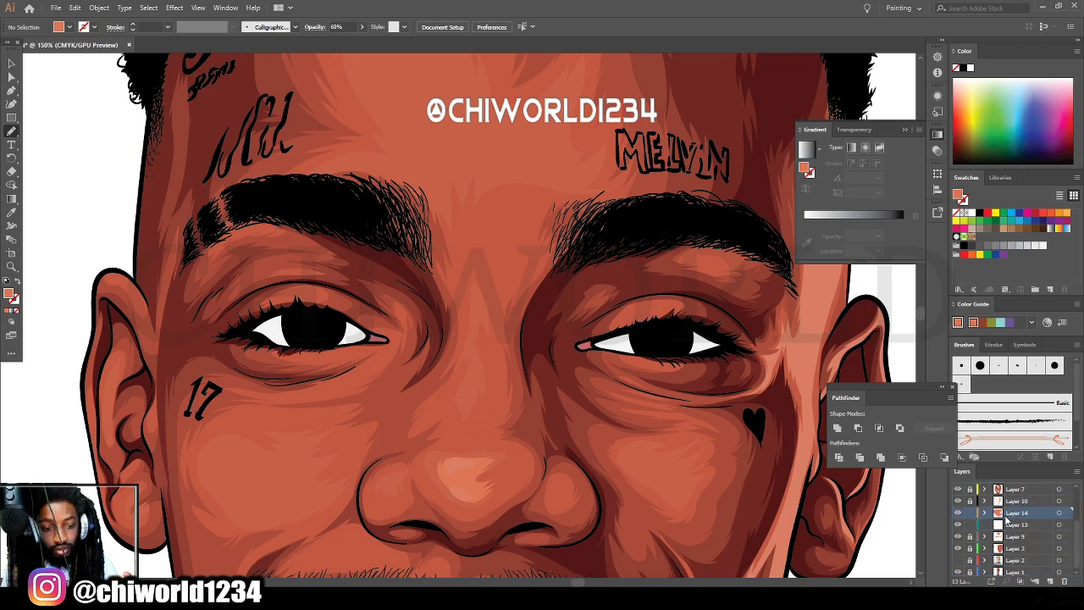
Draw a slim, tapered highlight along the bridge of the nose between the eyes.
scroll(896, 514, down, 4)
scroll(745, 482, up, 3)
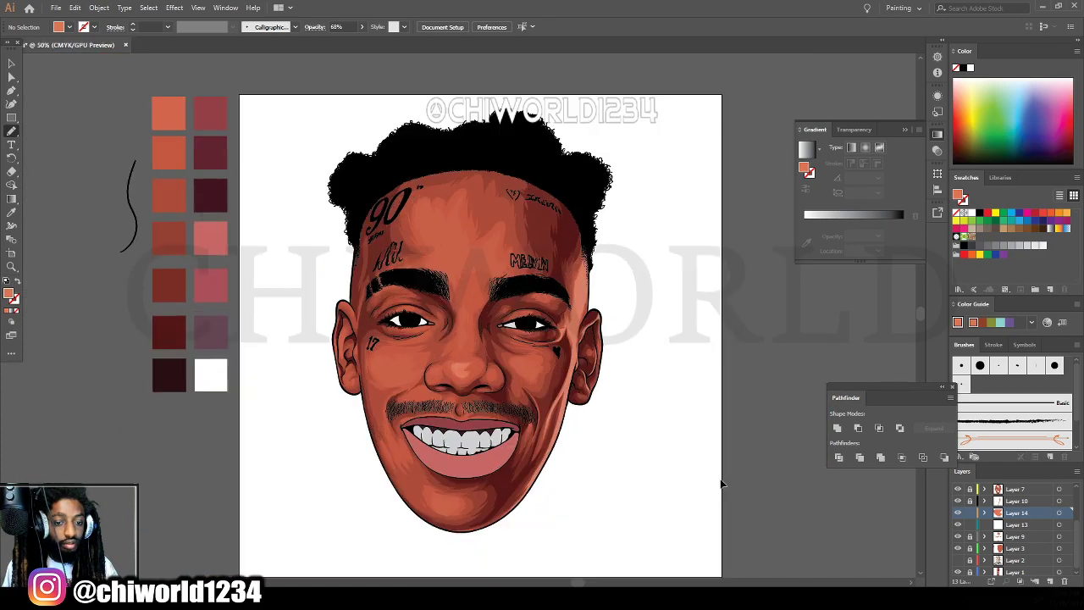
key(ctrl+=)
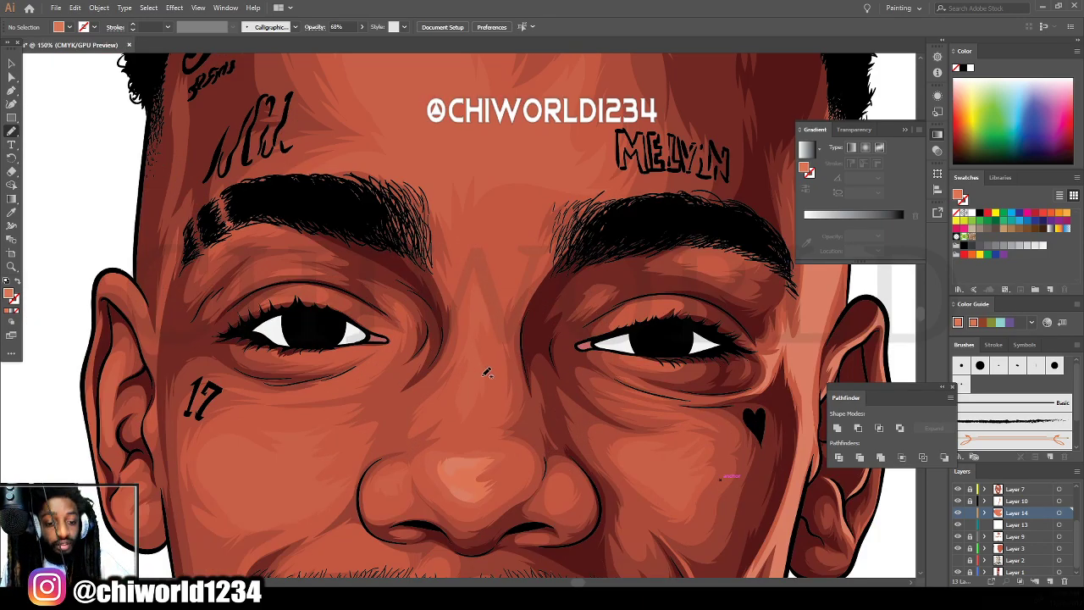
mouse_move(481, 362)
mouse_down()
mouse_move(476, 325)
mouse_move(491, 320)
mouse_move(477, 295)
mouse_move(471, 367)
mouse_up()
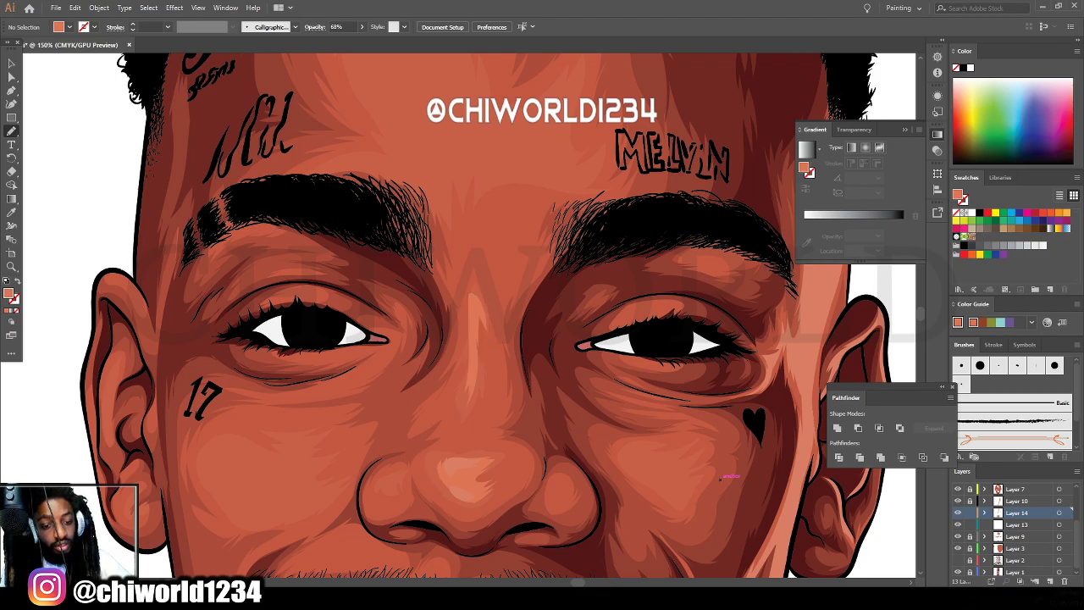
Draw a large highlight with jagged, flame-like edges on the middle of the forehead above the eyebrows.
alt+scroll(720, 478, down, 5)
alt+scroll(612, 496, up, 5)
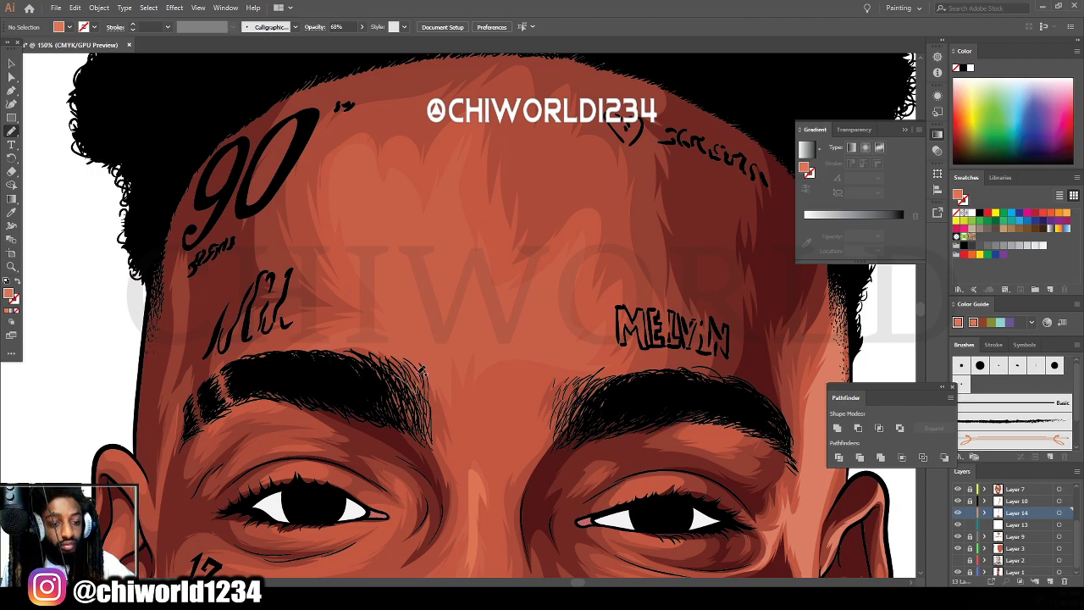
mouse_move(419, 371)
mouse_down()
mouse_move(455, 327)
mouse_move(457, 343)
mouse_move(467, 332)
mouse_move(567, 335)
mouse_move(545, 304)
mouse_move(471, 281)
mouse_move(438, 210)
mouse_move(424, 230)
mouse_move(367, 227)
mouse_move(412, 328)
mouse_move(345, 354)
mouse_up()
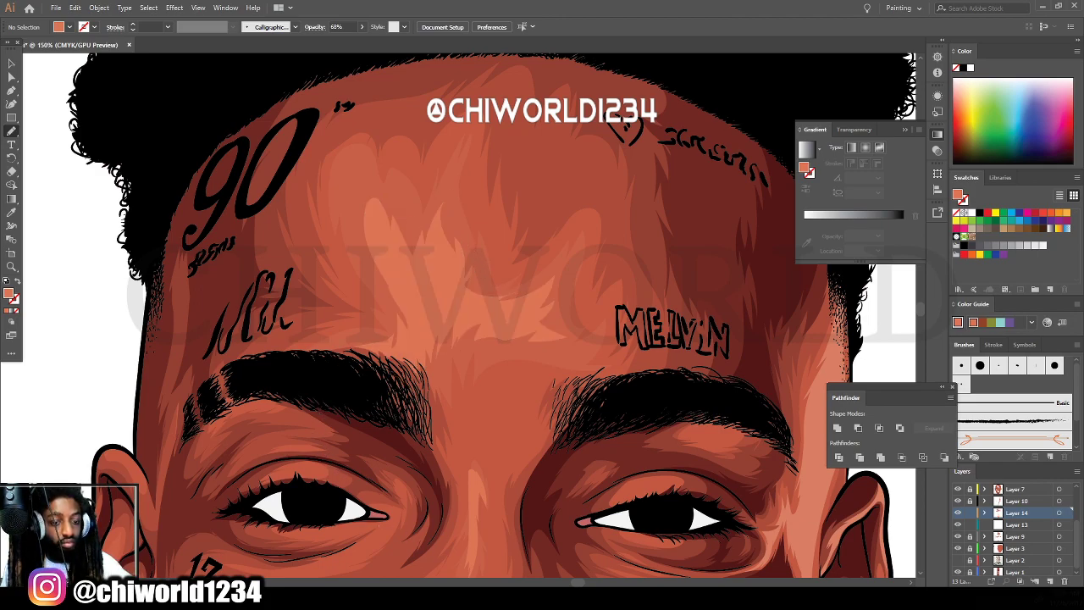
Draw a small freehand highlight on the chin below the lower lip.
key(ctrl+minus)
key(ctrl+minus)
key(ctrl+minus)
key(ctrl+minus)
key(ctrl+minus)
scroll(571, 518, left, 1)
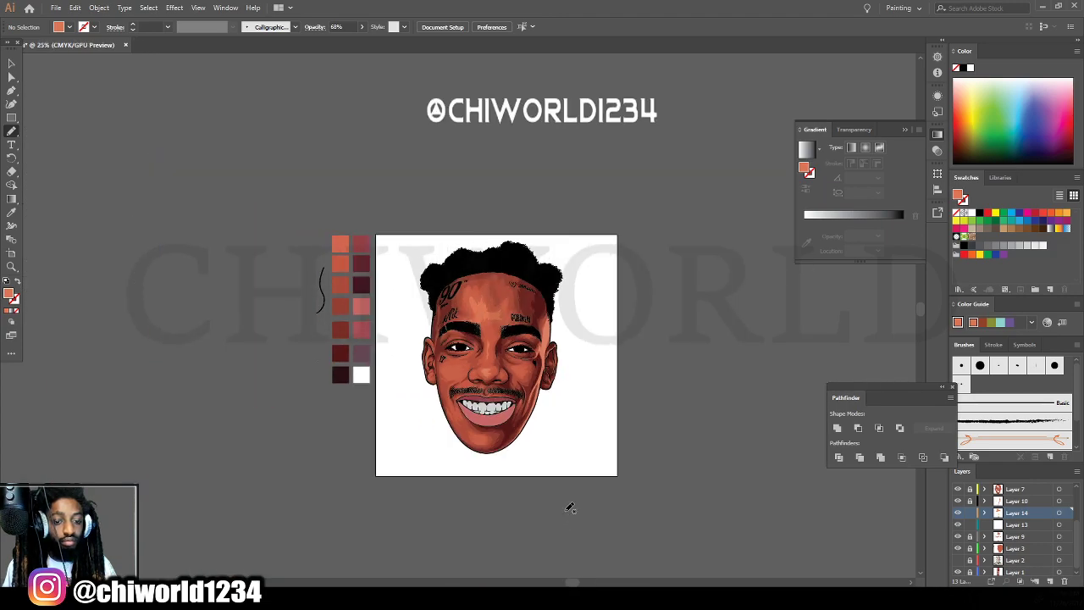
scroll(568, 506, down, 1)
key(ctrl+equal)
key(ctrl+equal)
scroll(569, 509, up, 2)
scroll(474, 508, down, 5)
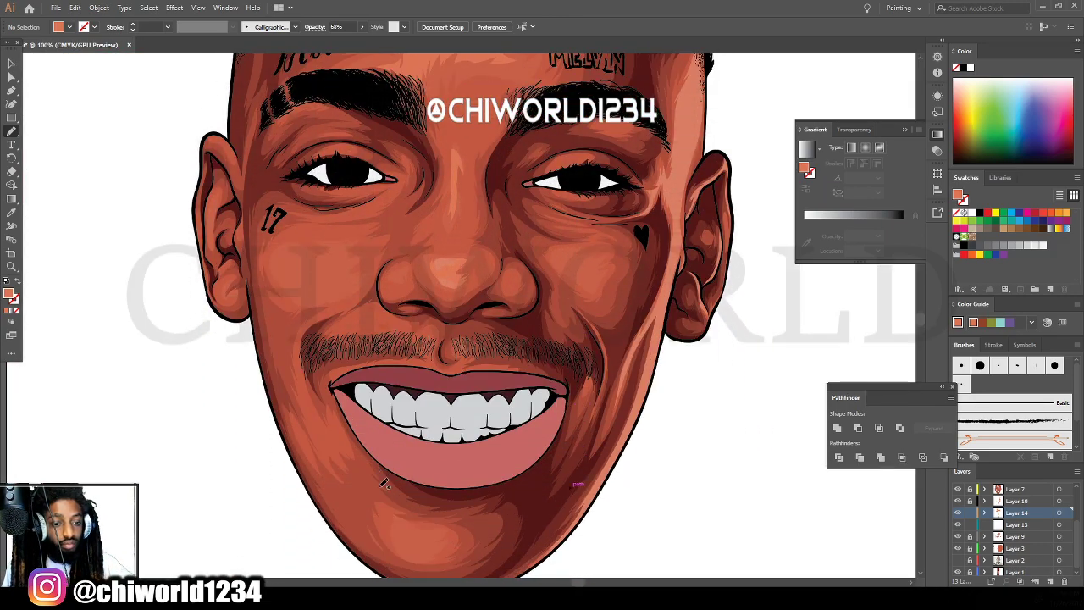
mouse_move(408, 496)
mouse_down()
mouse_move(432, 507)
mouse_move(435, 488)
mouse_move(407, 476)
mouse_up()
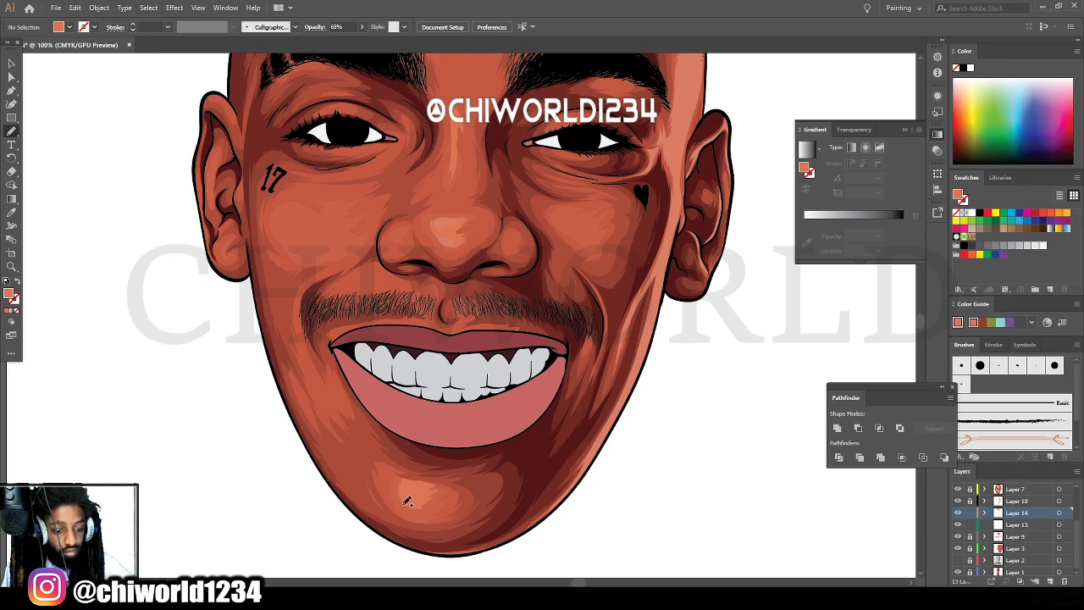
Draw jagged freehand highlights on both cheeks, one on each side of the nose.
scroll(441, 339, up, 3)
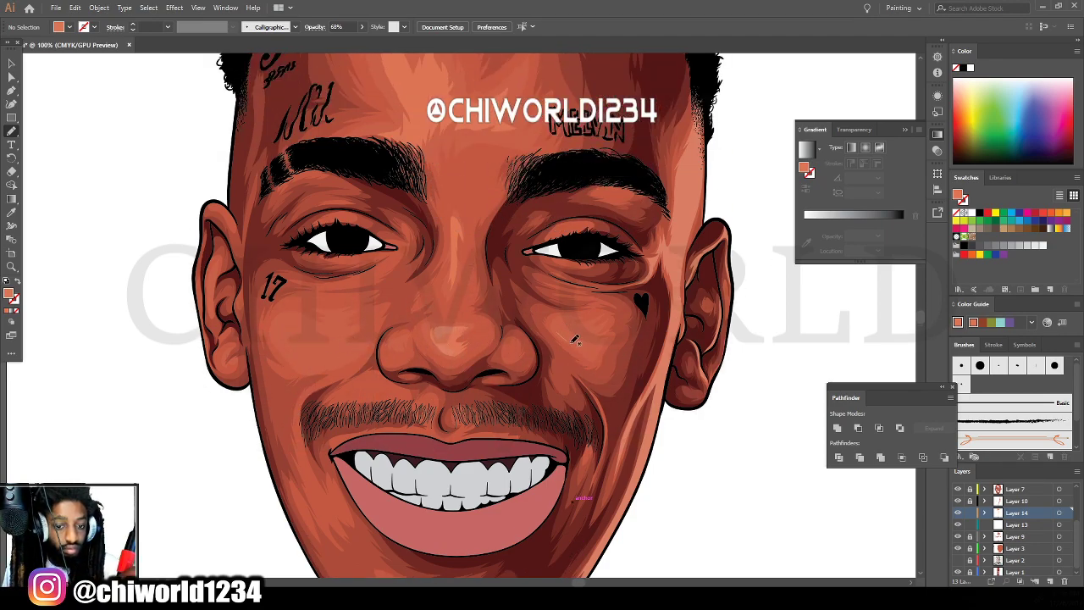
mouse_move(587, 336)
mouse_down()
mouse_move(560, 320)
mouse_move(573, 341)
mouse_up()
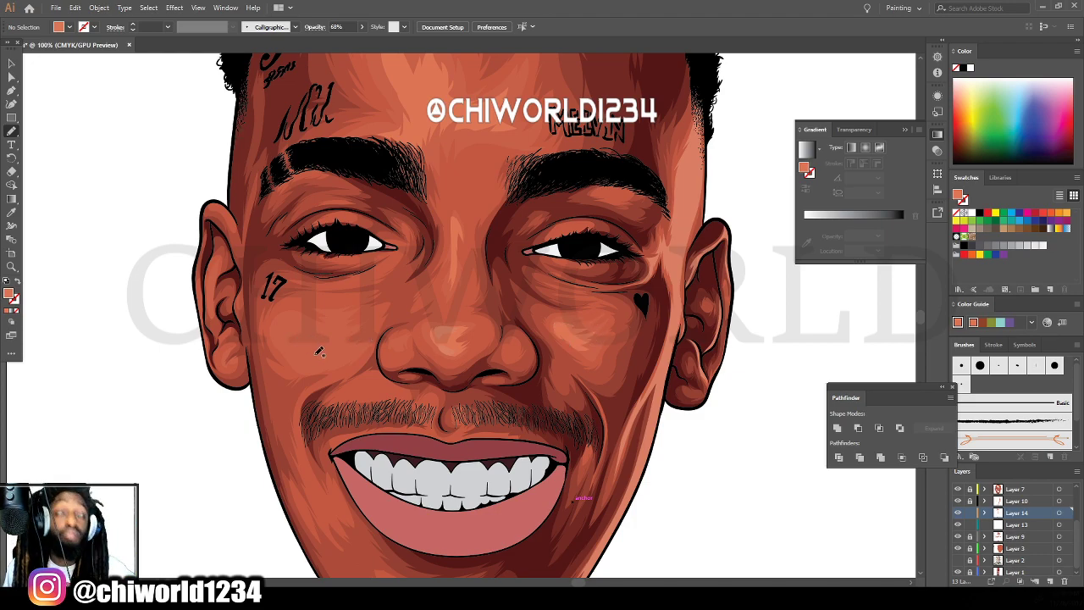
mouse_move(311, 352)
mouse_down()
mouse_move(348, 351)
mouse_move(336, 321)
mouse_move(303, 324)
mouse_move(303, 353)
mouse_move(335, 366)
mouse_up()
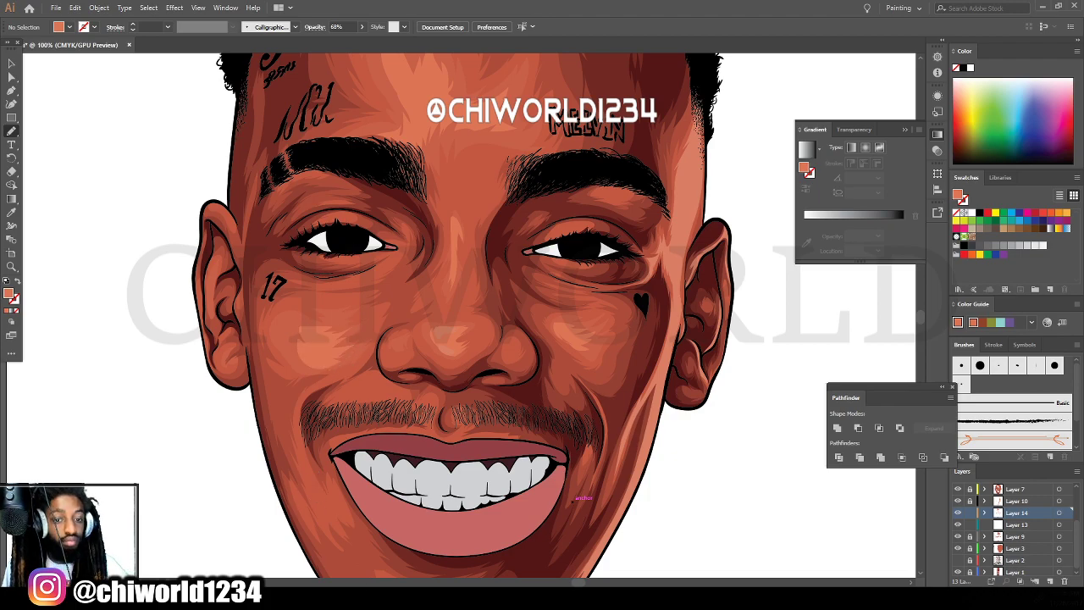
Draw small highlights around the eyes, on the eyelids and beside the inner corner of the eye above the 17 tattoo.
scroll(636, 522, down, 5)
scroll(650, 468, up, 5)
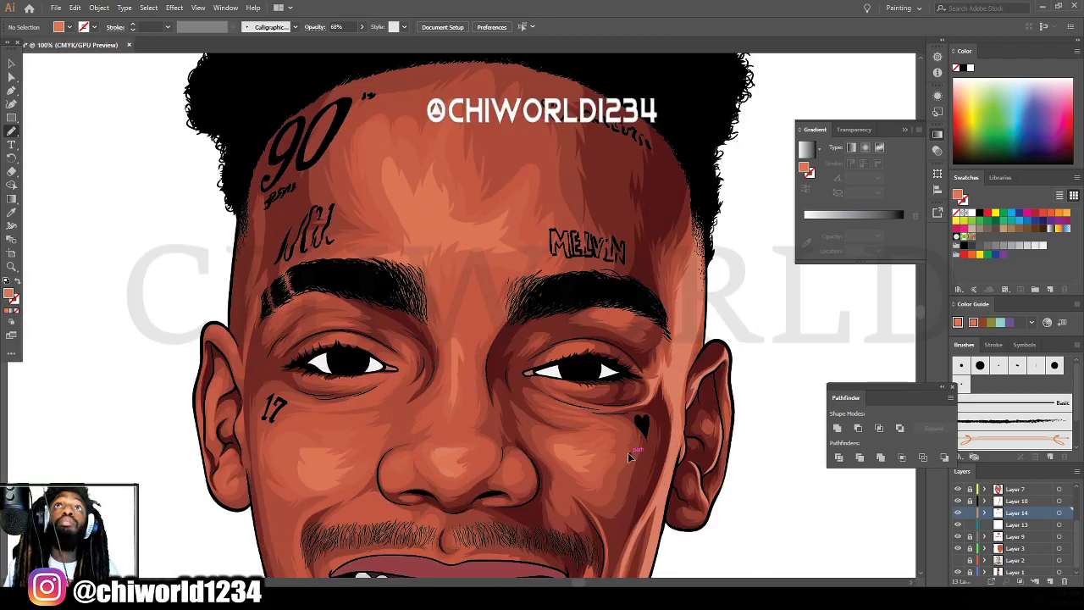
key(ctrl+equal)
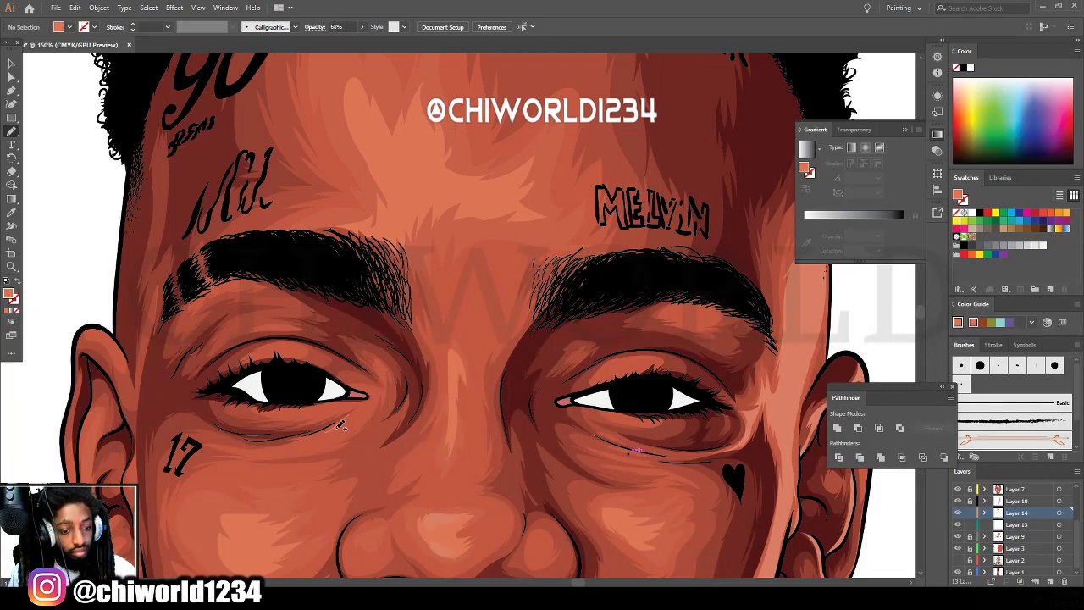
mouse_move(340, 425)
mouse_down()
mouse_move(372, 413)
mouse_move(361, 403)
mouse_move(317, 409)
mouse_move(346, 404)
mouse_up()
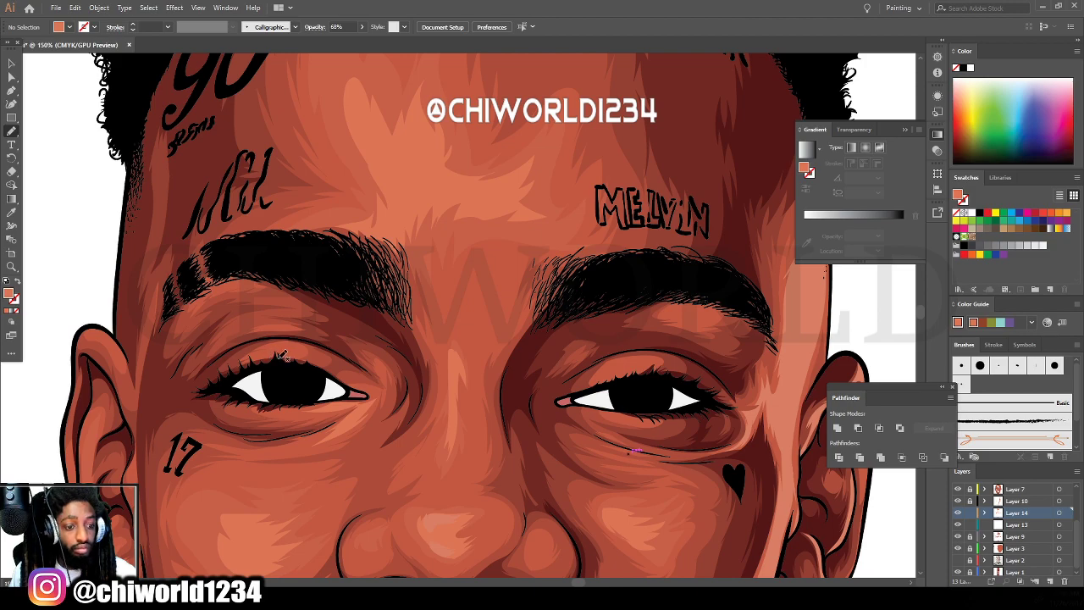
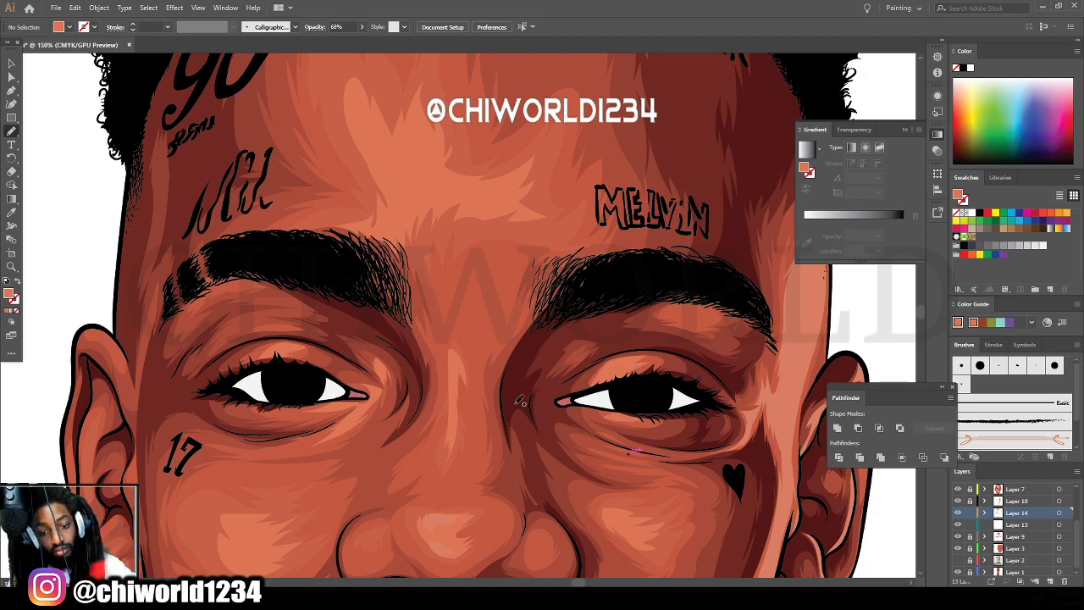
Draw a spiky highlight between the eyebrows that extends the forehead highlight downward.
key(ctrl+minus)
key(ctrl+minus)
key(ctrl+minus)
key(ctrl+minus)
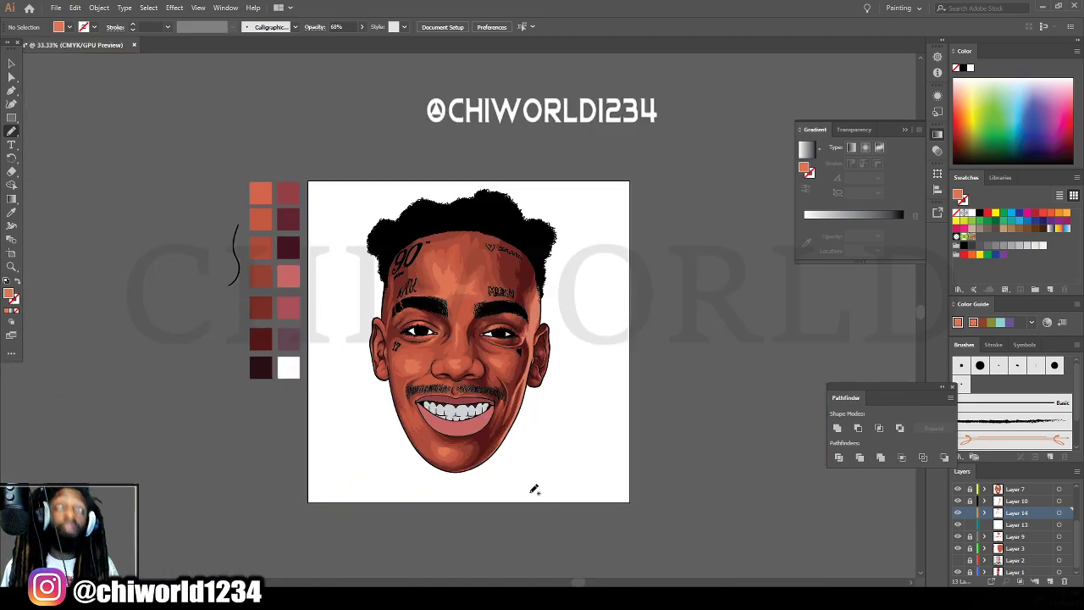
key(ctrl+plus)
key(ctrl+plus)
key(ctrl+plus)
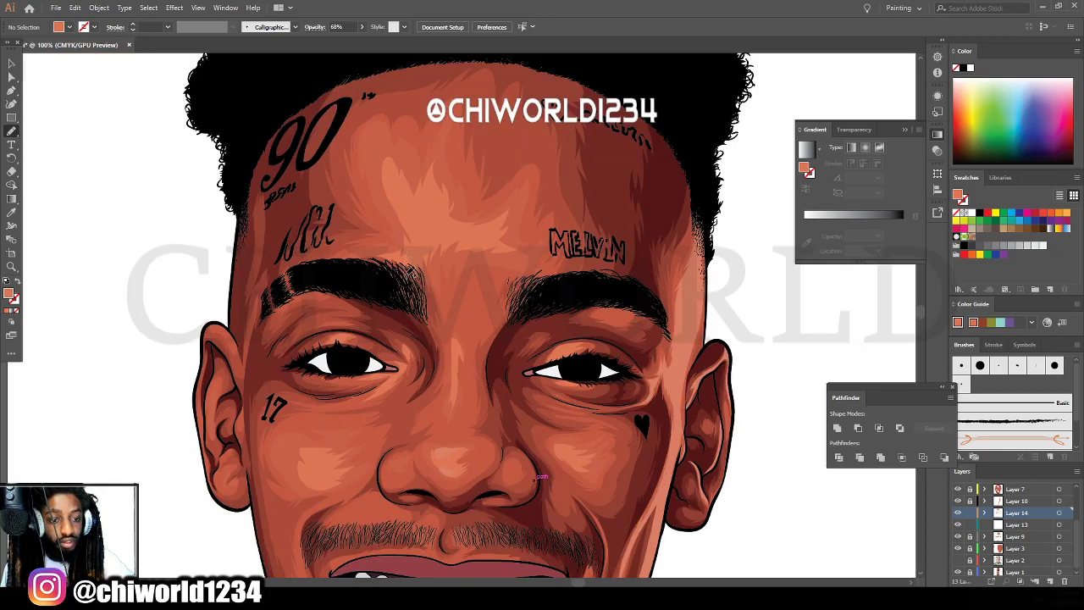
mouse_move(426, 286)
mouse_down()
mouse_move(433, 302)
mouse_move(477, 273)
mouse_up()
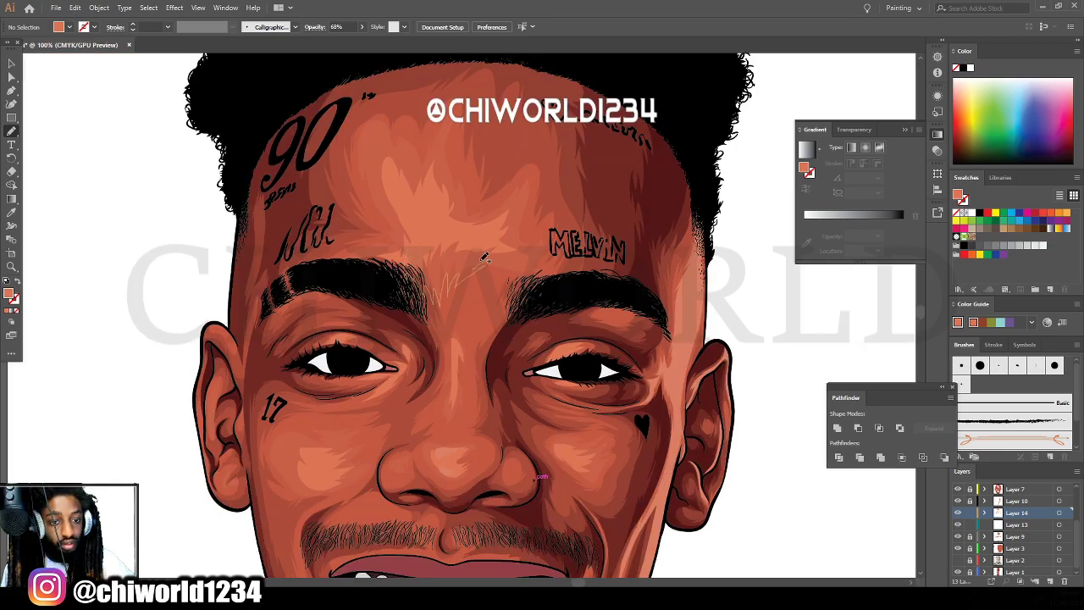
key(ctrl+z)
Select all the highlight shapes on Layer 14 and combine them with the Pathfinder Merge operation.
key(ctrl+minus)
key(ctrl+minus)
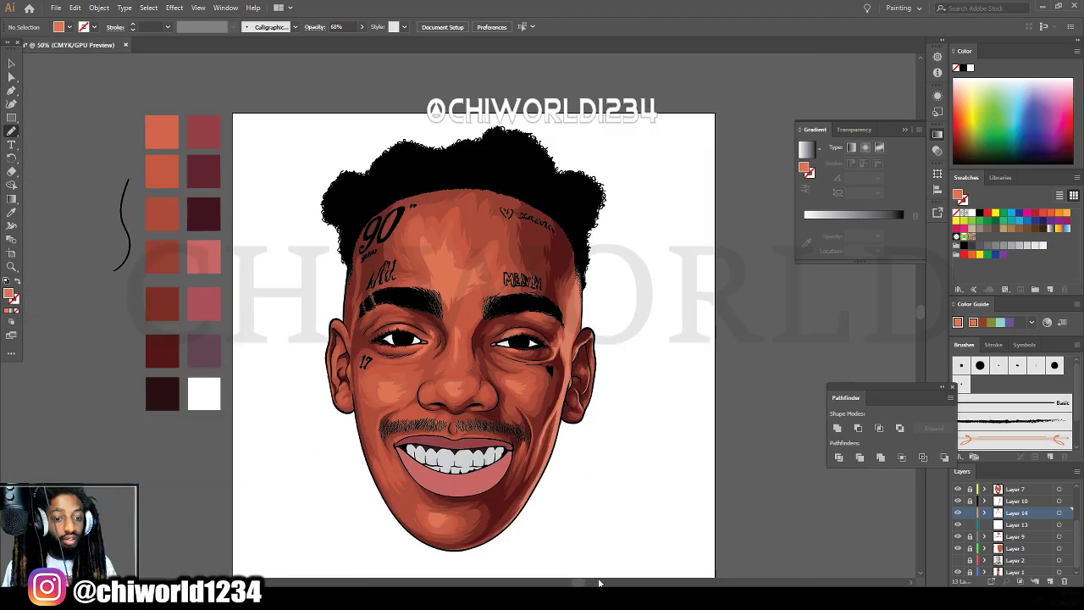
key(ctrl+minus)
key(ctrl+plus)
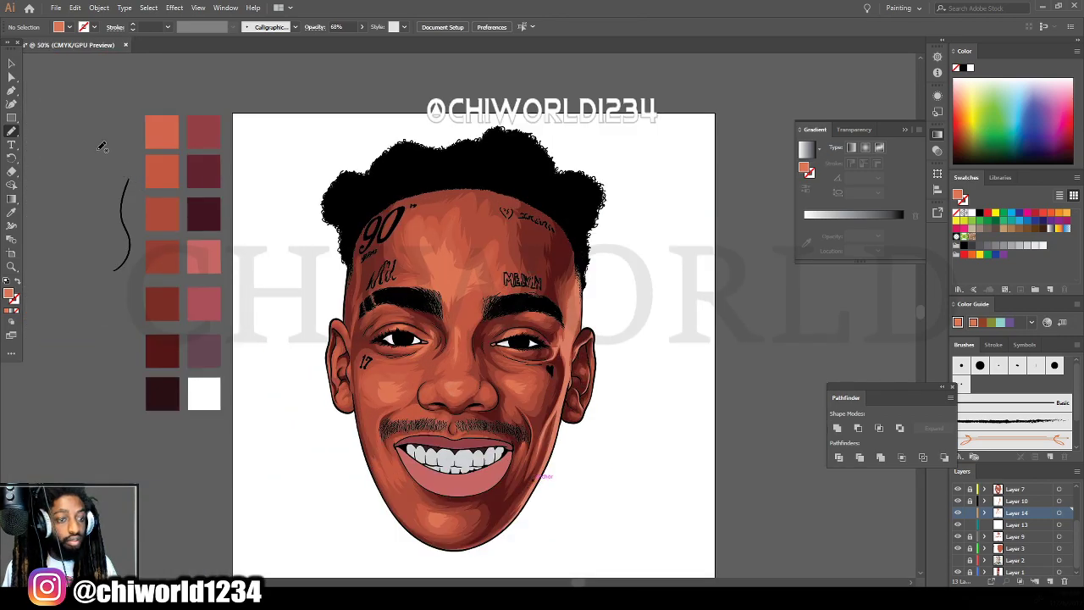
click(12, 65)
drag(316, 160, 624, 538)
key(ctrl+plus)
key(ctrl+plus)
scroll(624, 538, up, 3)
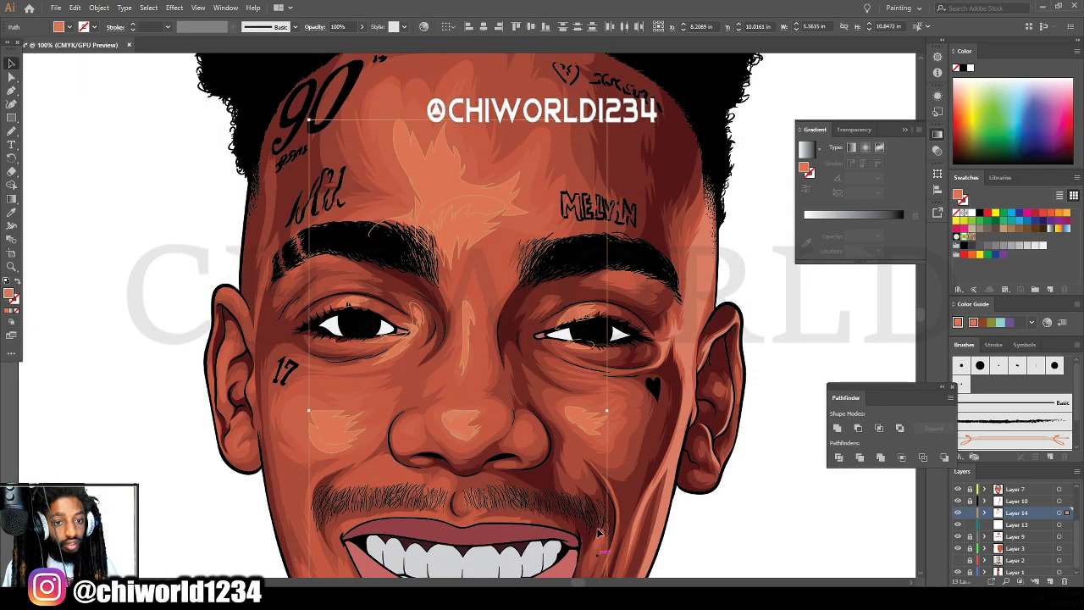
click(94, 9)
click(124, 143)
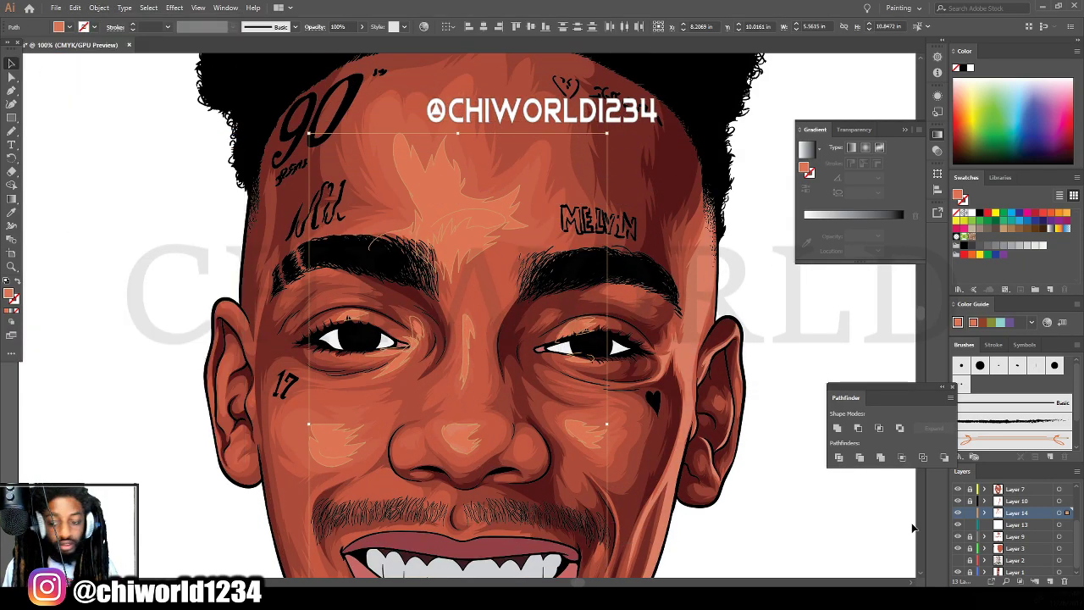
click(880, 457)
Fill the merged highlights with the sampled cheek skin color and adjust its balance to cyan -27, yellow -1 and black -35.
click(12, 212)
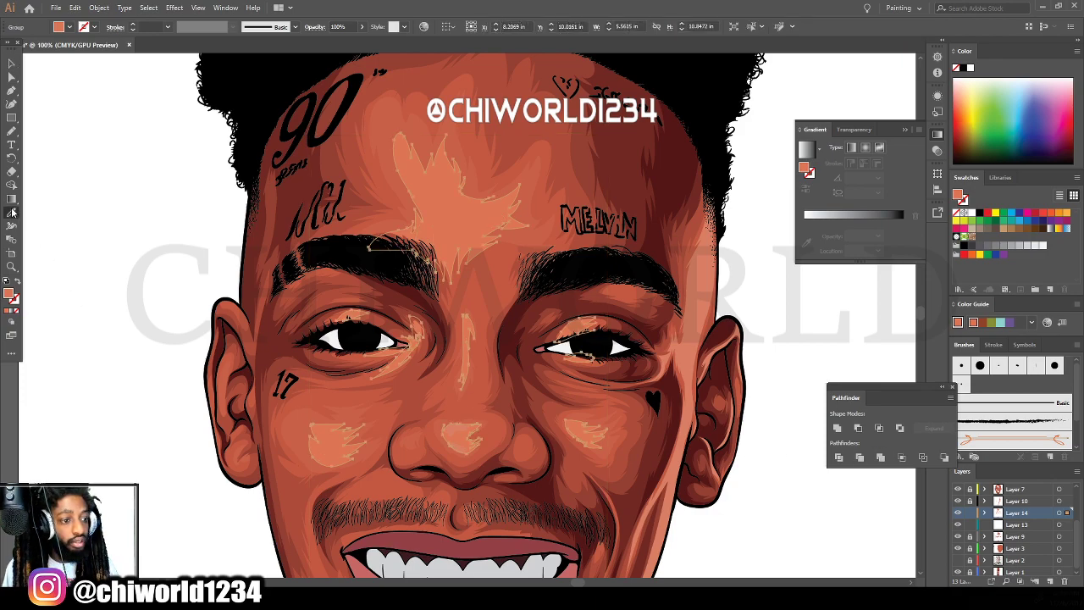
click(303, 412)
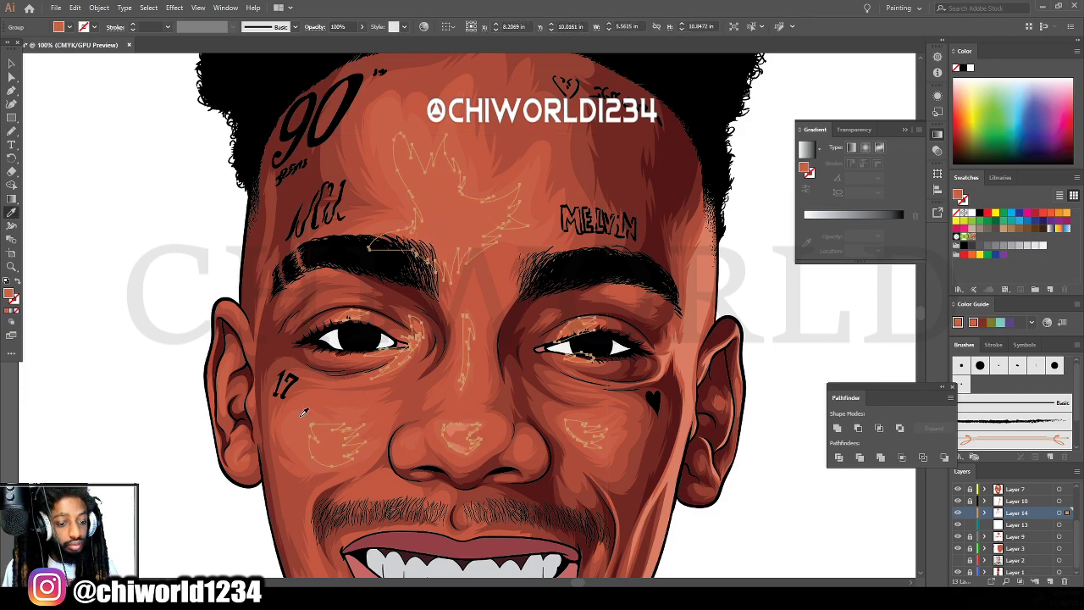
click(75, 8)
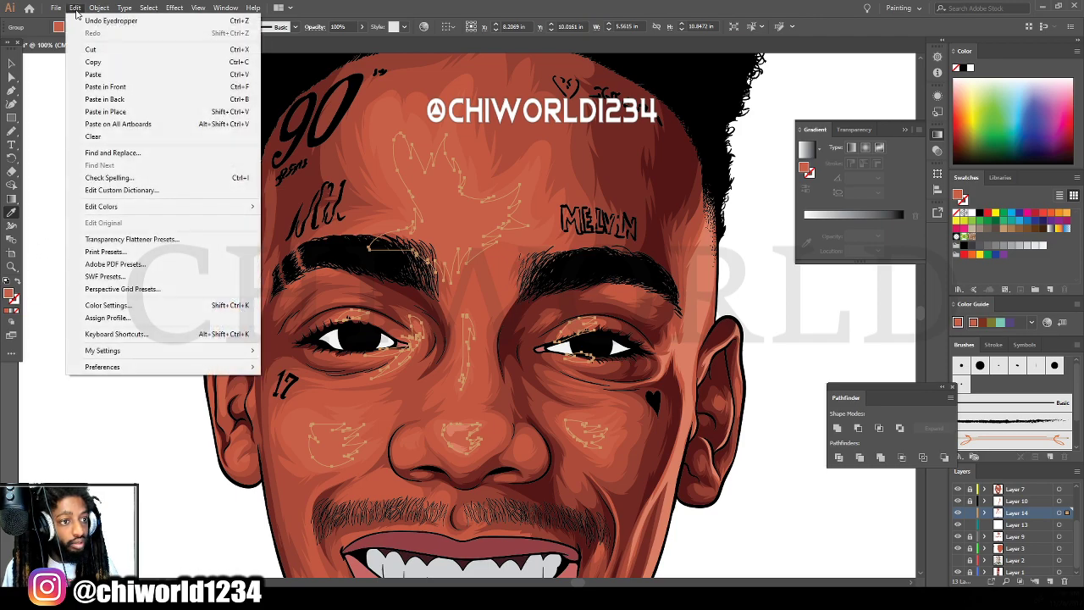
click(312, 236)
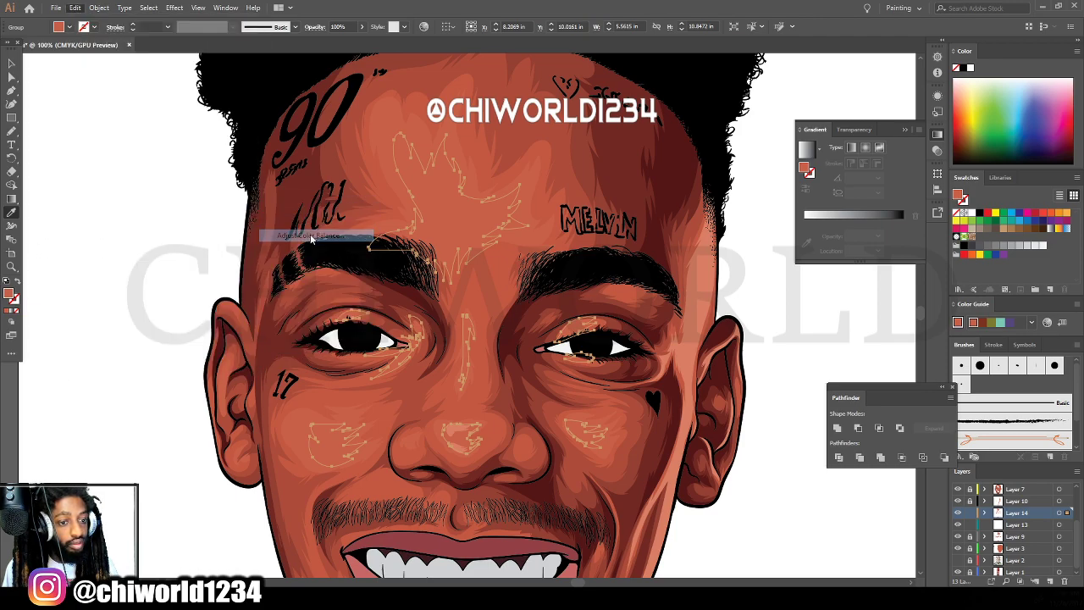
click(25, 193)
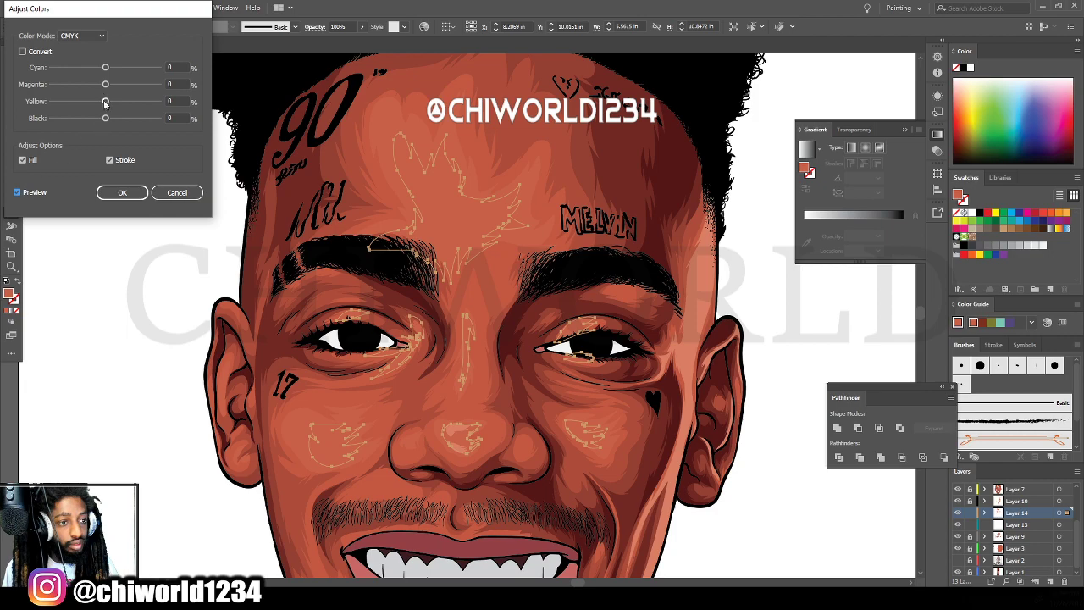
mouse_move(105, 67)
mouse_down()
mouse_move(78, 68)
mouse_move(92, 69)
mouse_up()
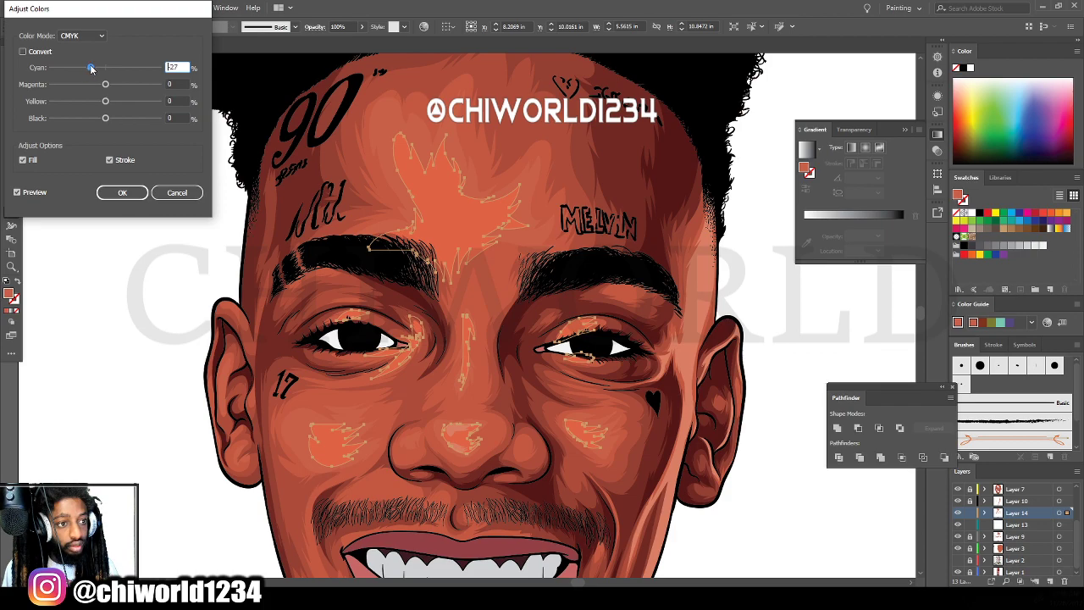
drag(105, 118, 85, 122)
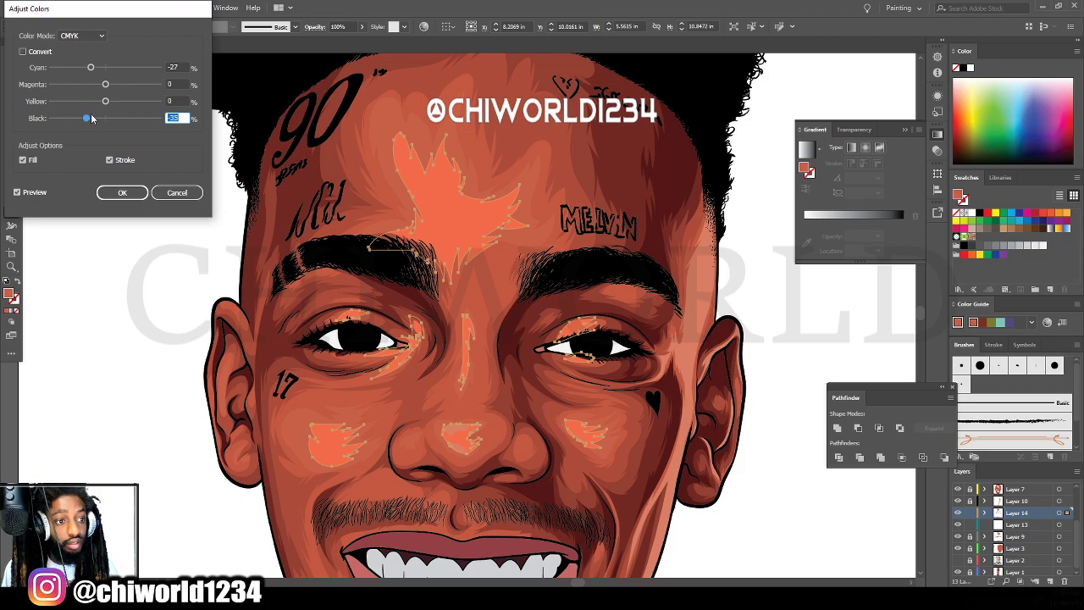
click(99, 102)
drag(98, 103, 104, 104)
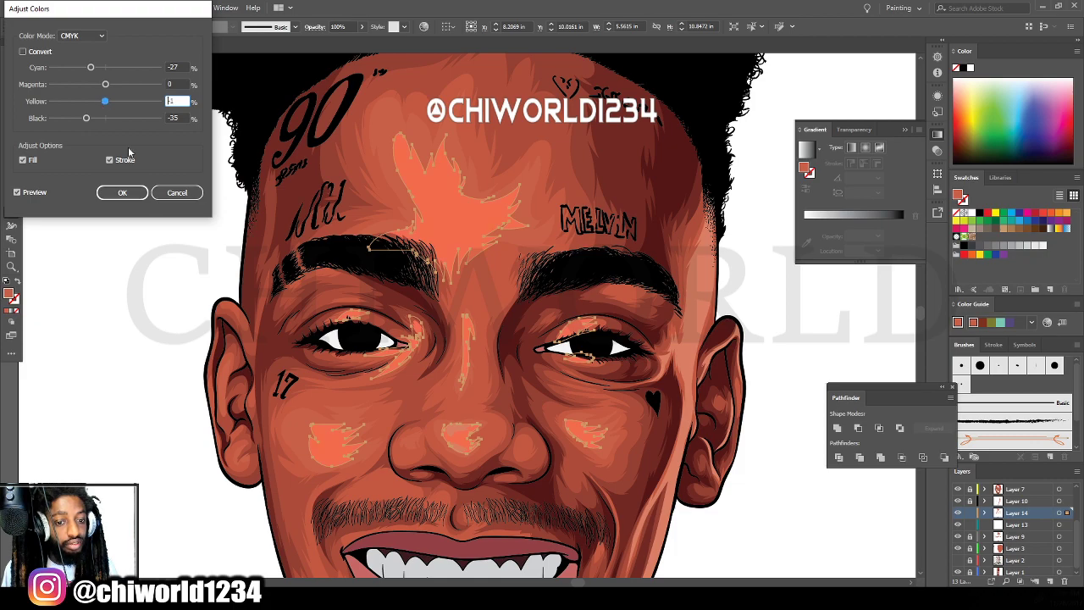
click(122, 192)
key(i)
click(168, 317)
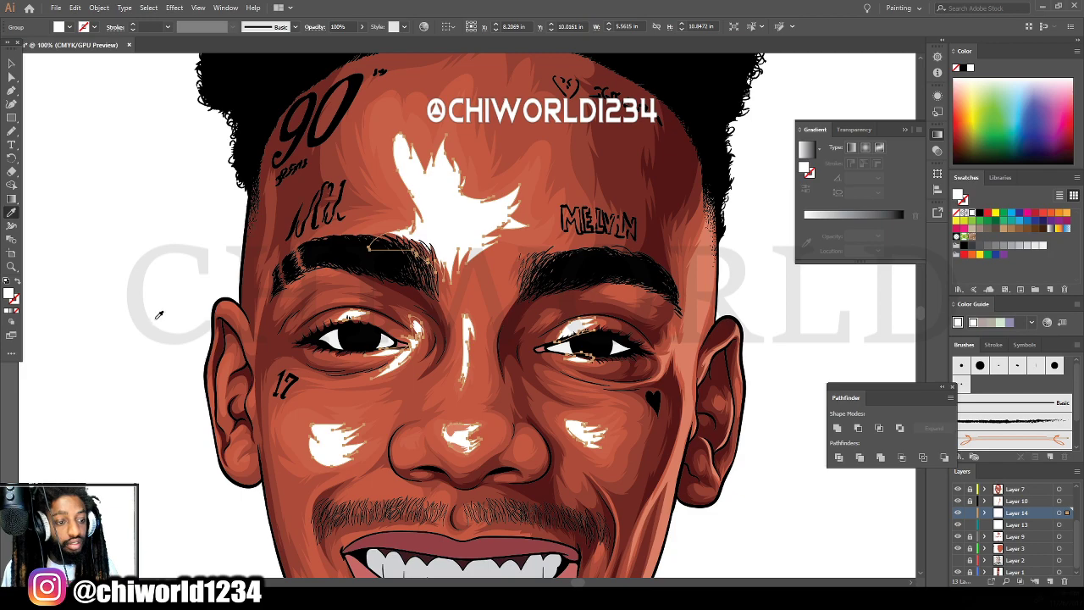
key(ctrl+z)
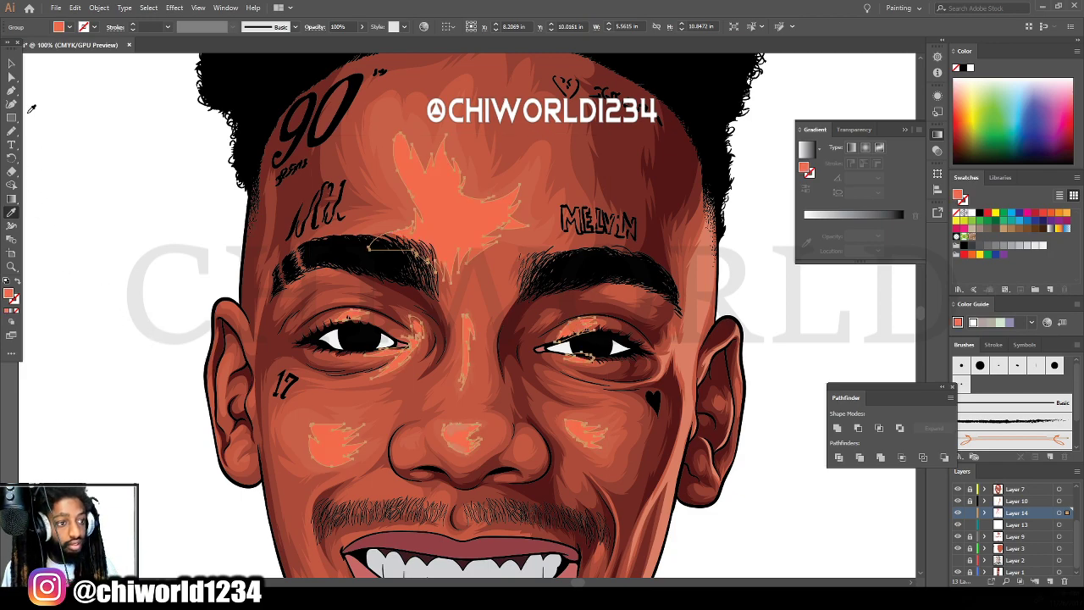
Deselect the highlights and examine the recolored shading across the whole face.
click(11, 64)
click(48, 125)
key(ctrl+minus)
key(ctrl+minus)
key(ctrl+minus)
key(ctrl+minus)
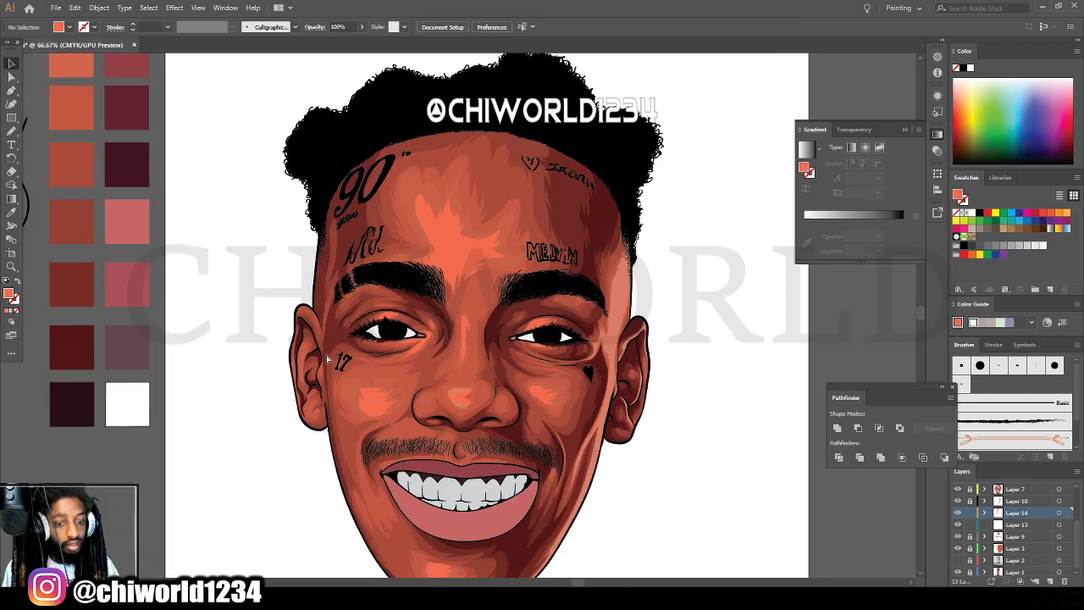
scroll(584, 513, up, 2)
key(ctrl+plus)
key(ctrl+plus)
key(ctrl+plus)
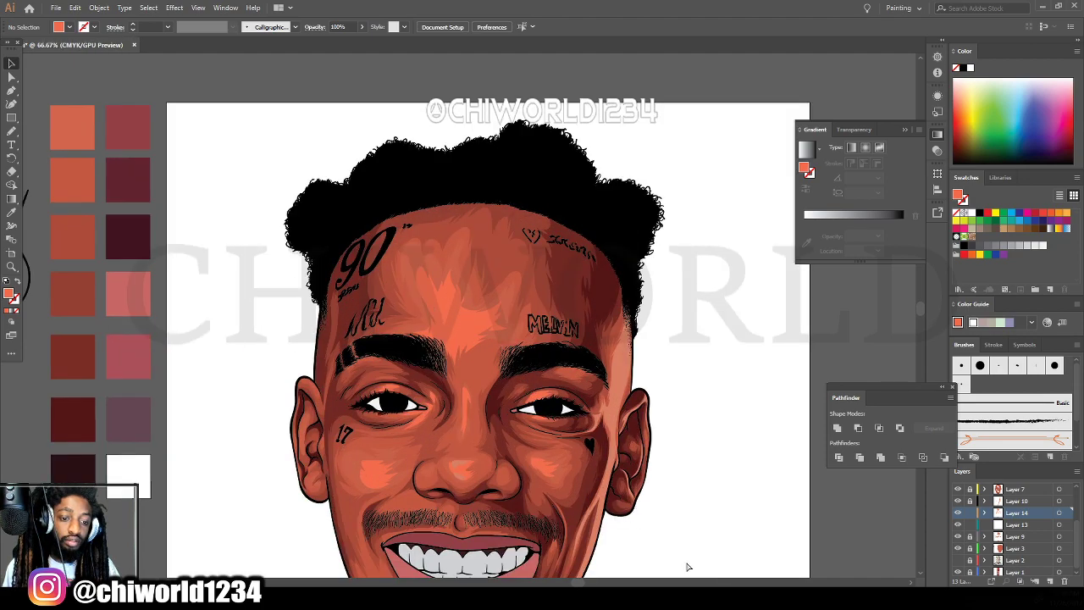
scroll(709, 508, down, 2)
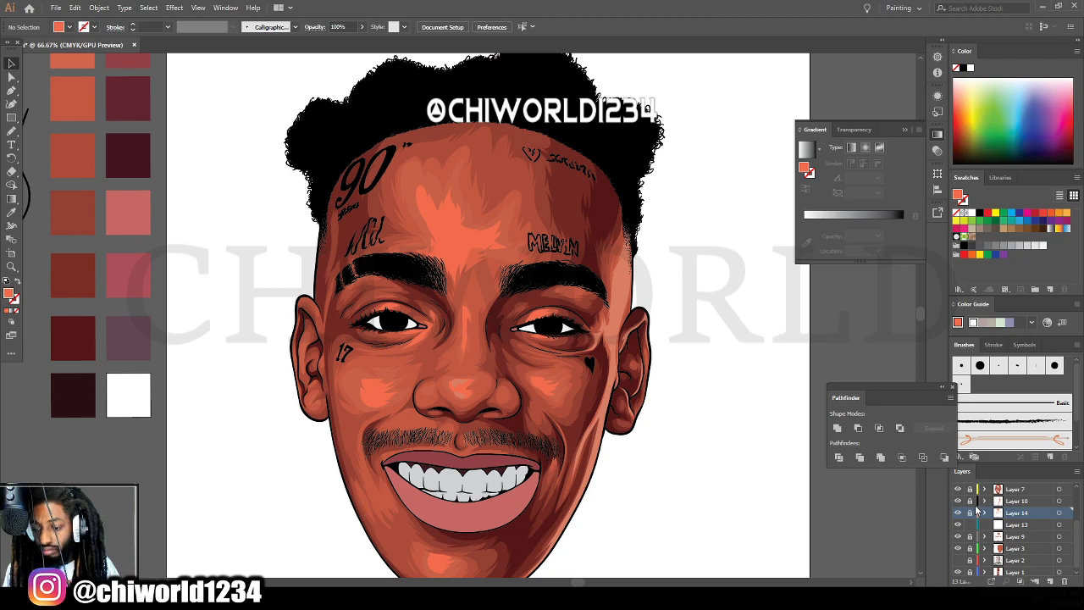
Unlock Layer 10 and select all of its artwork on the face.
click(968, 506)
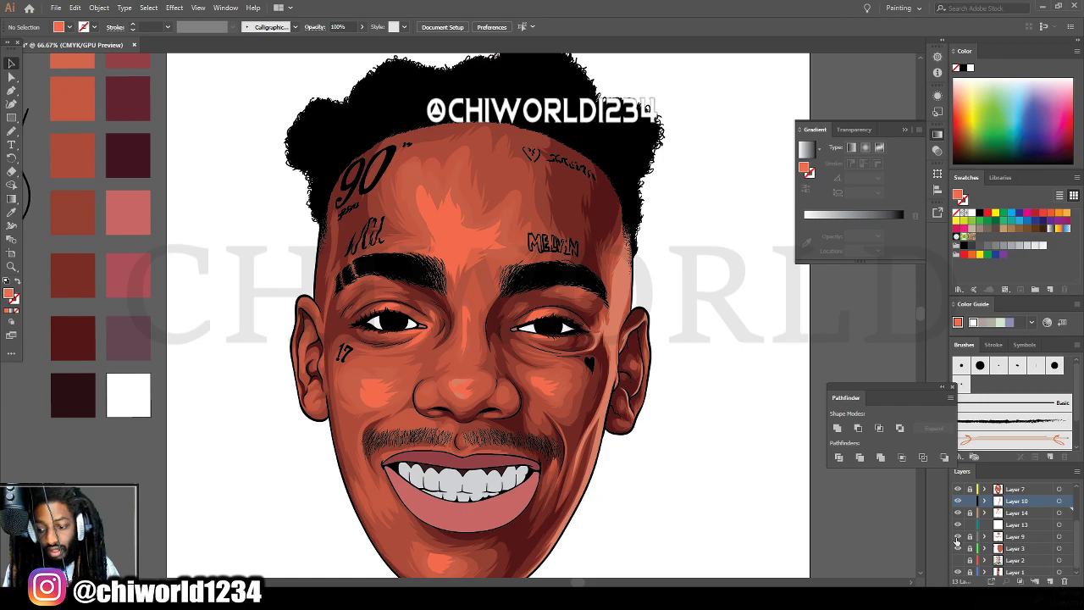
key(ctrl+minus)
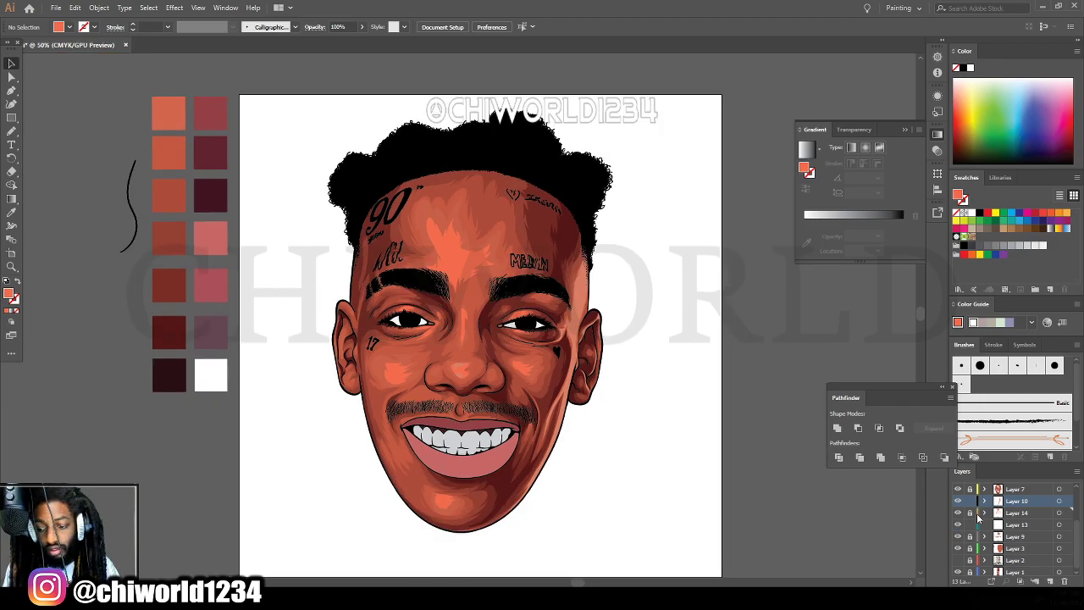
drag(317, 124, 687, 537)
key(ctrl+plus)
key(ctrl+plus)
scroll(688, 537, left, 4)
key(ctrl+plus)
key(ctrl+plus)
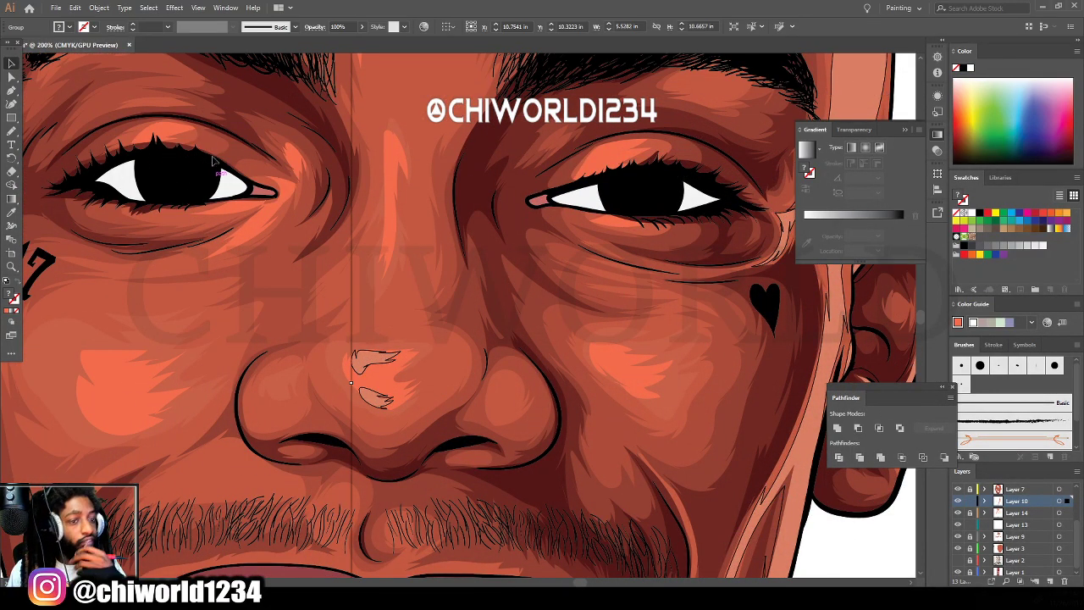
Adjust the color balance of the Layer 10 shapes to cyan -59, magenta 6, yellow 9 and black -12, and deselect them.
click(75, 8)
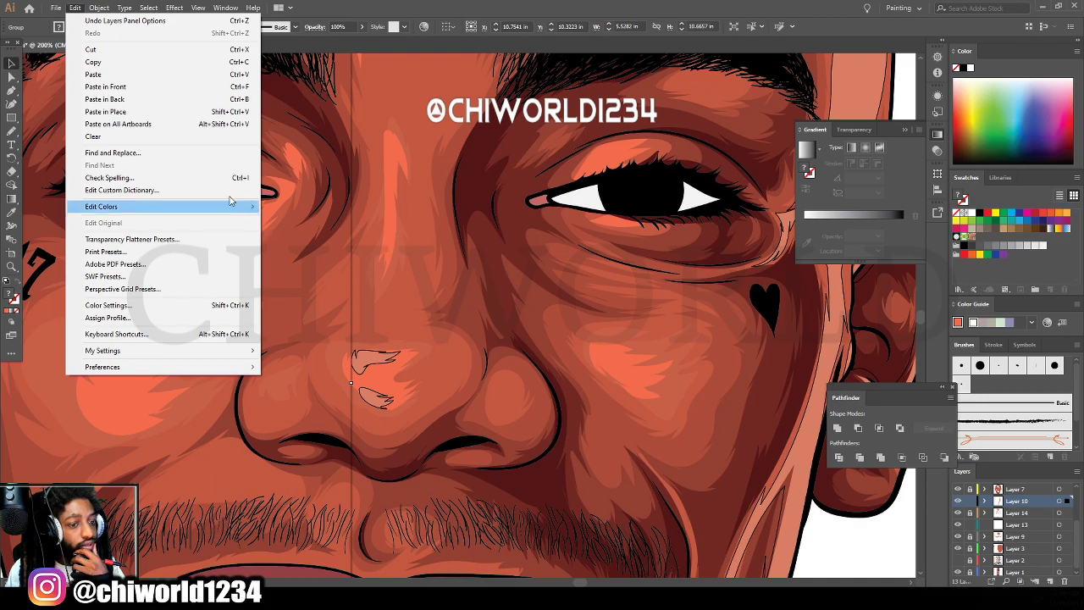
mouse_move(233, 207)
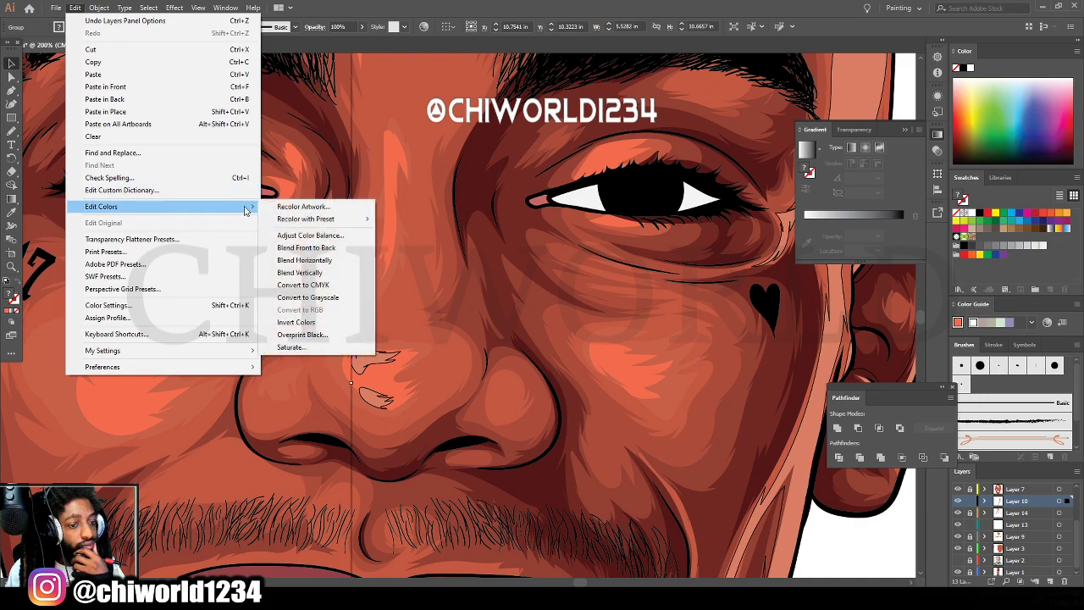
click(311, 237)
click(30, 194)
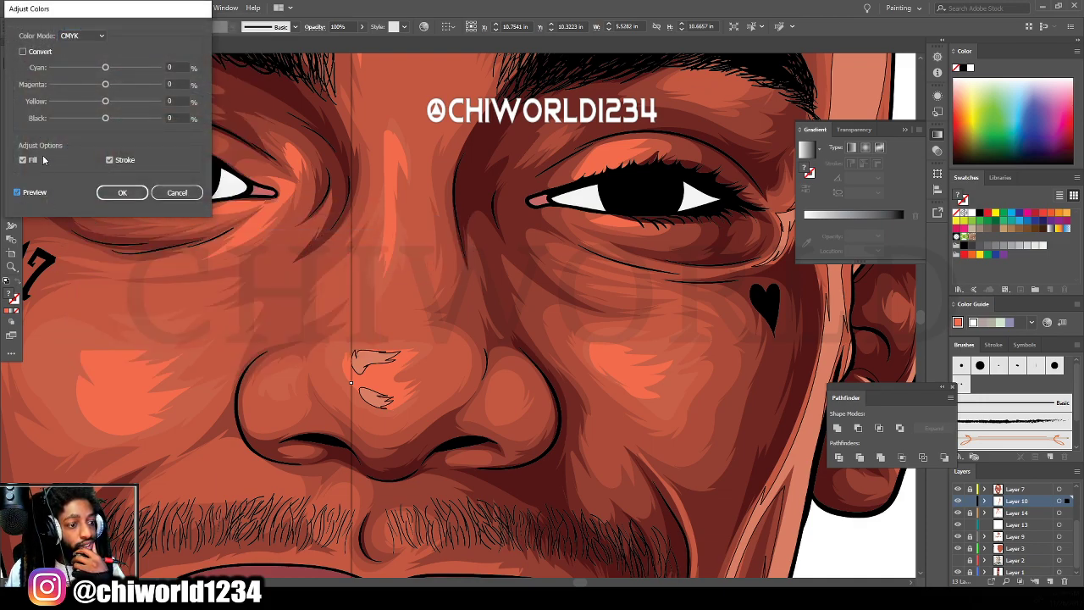
drag(110, 70, 74, 71)
mouse_move(105, 117)
mouse_down()
mouse_move(98, 103)
mouse_move(108, 105)
mouse_up()
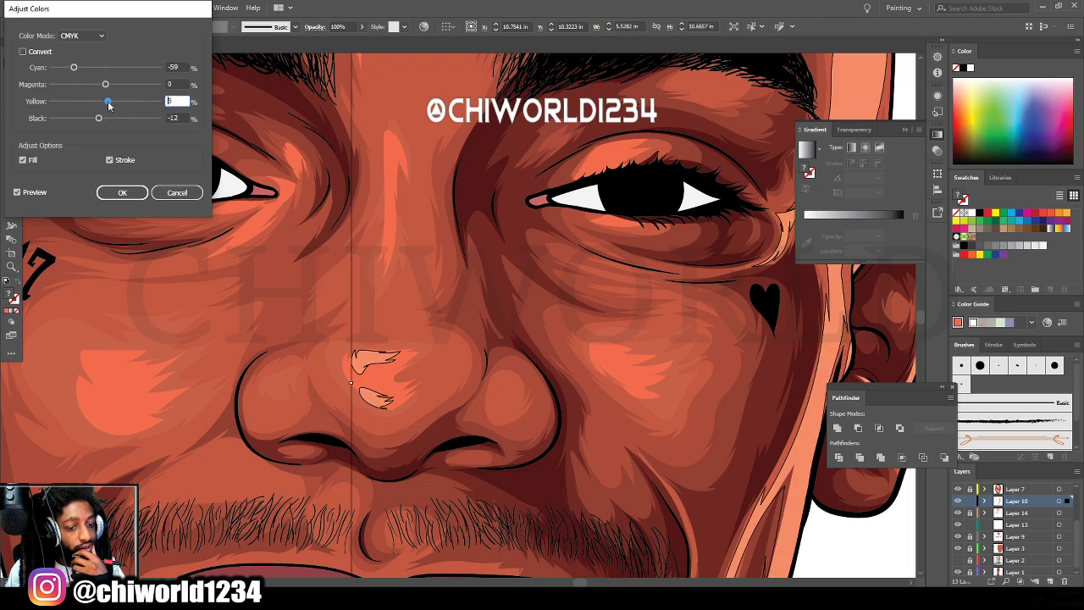
click(105, 86)
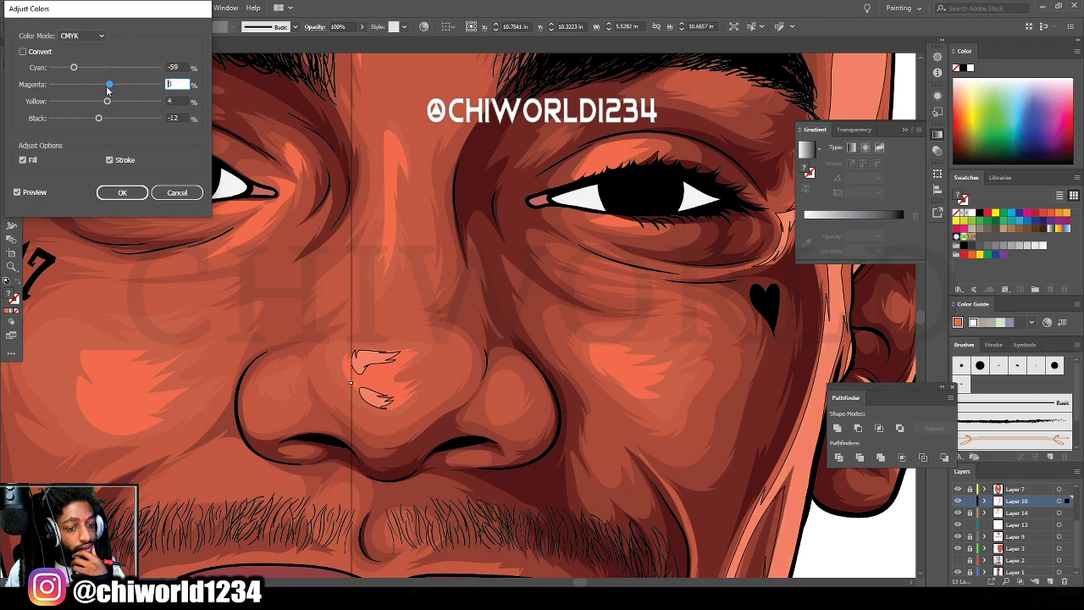
click(105, 102)
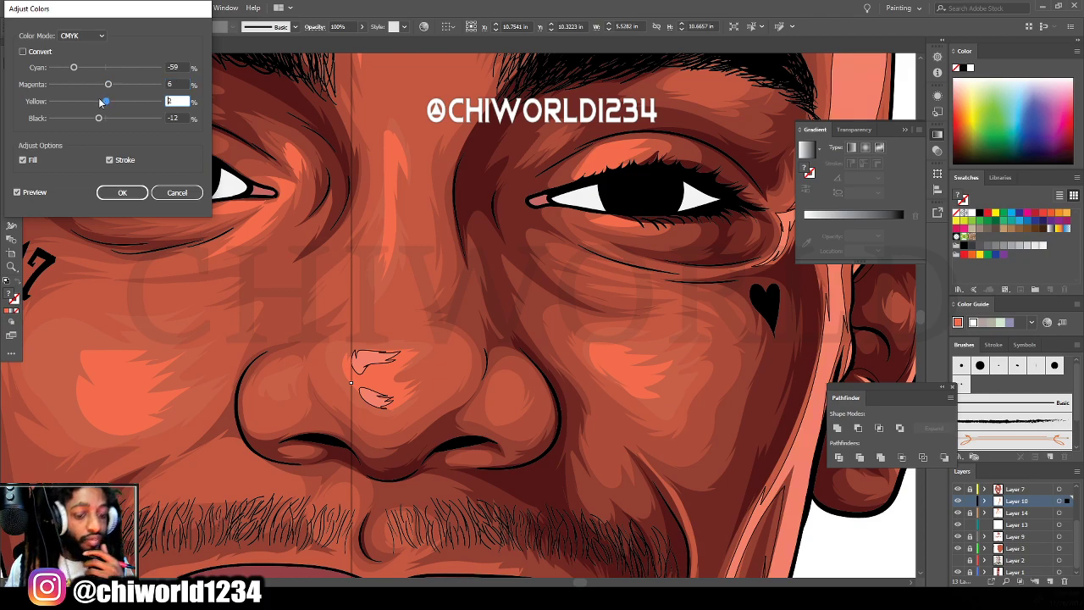
drag(106, 103, 112, 103)
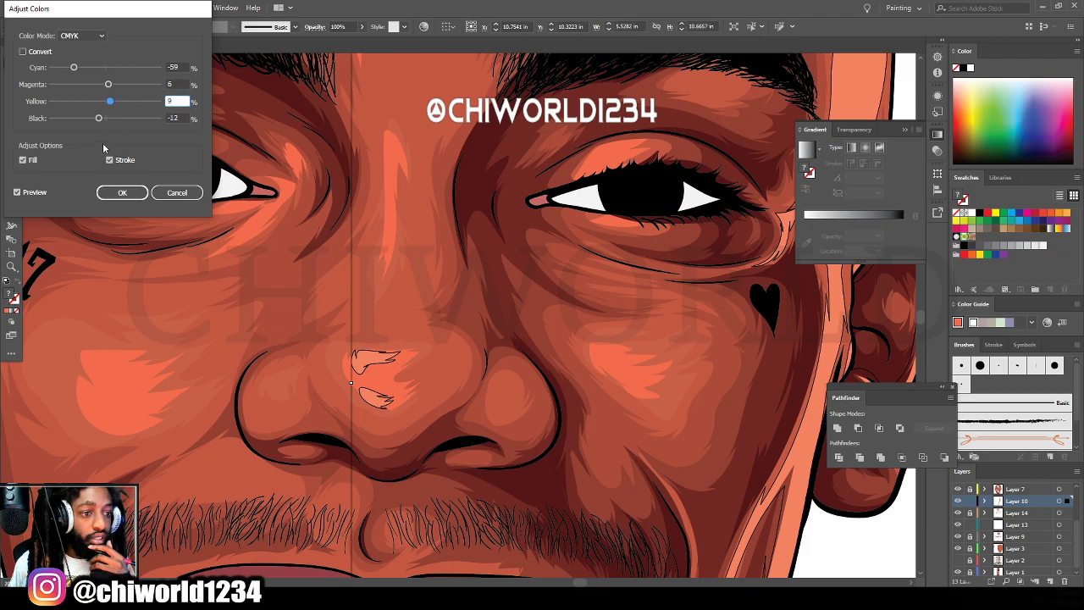
click(122, 192)
key(ctrl+shift+a)
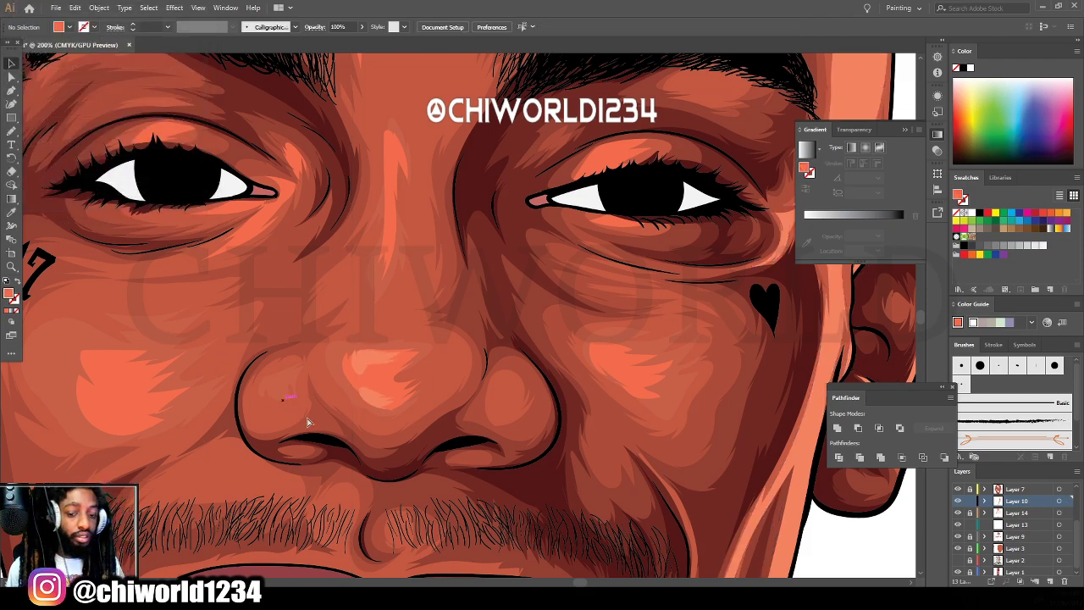
Delete Layer 10 together with its artwork.
key(ctrl+0)
key(ctrl+equal)
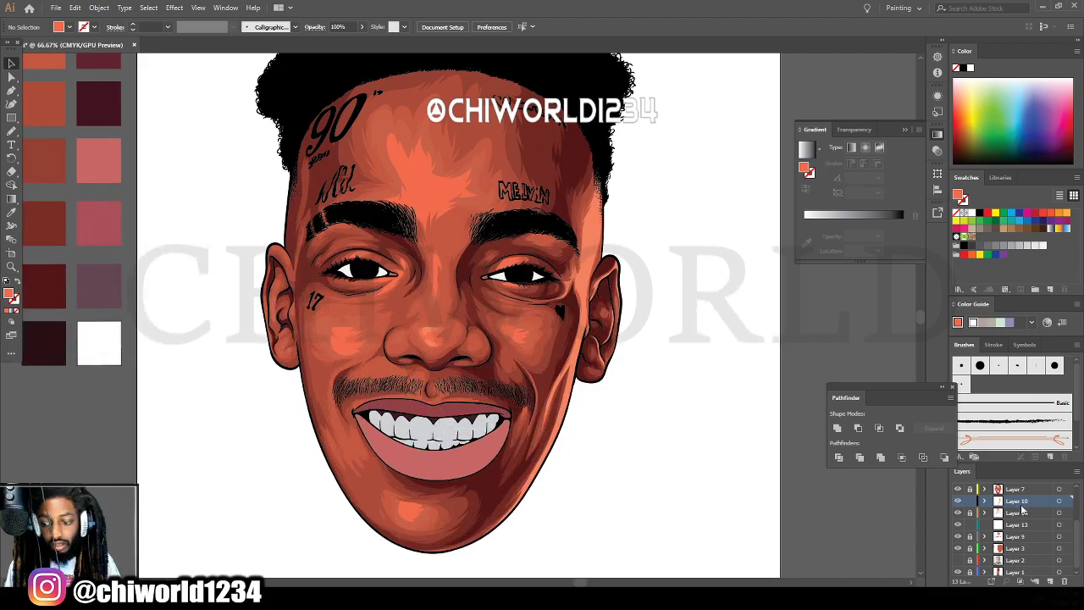
click(1065, 581)
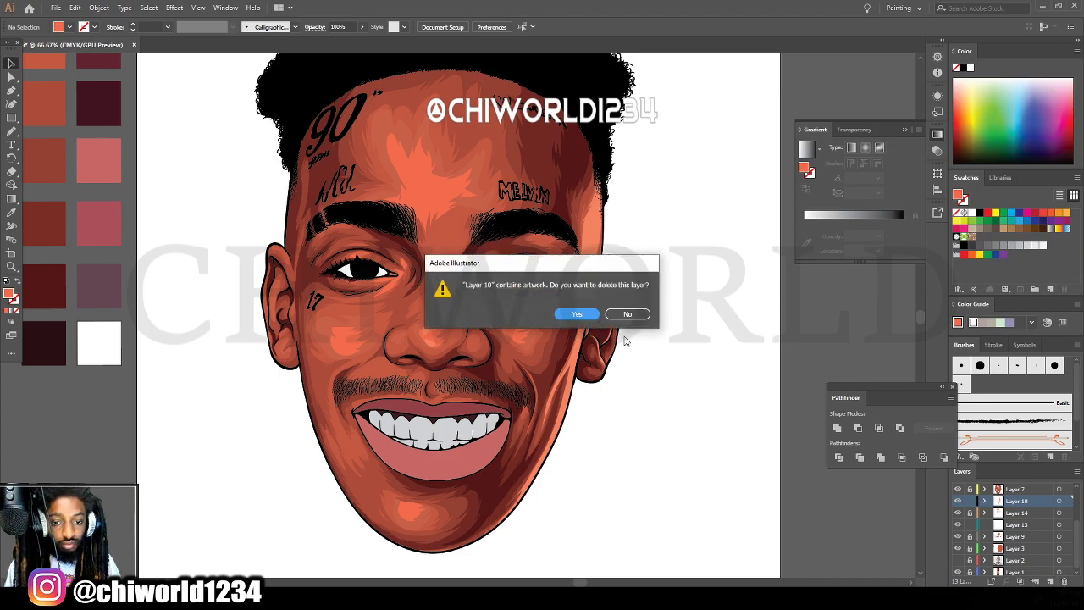
click(572, 314)
key(ctrl+minus)
key(ctrl+minus)
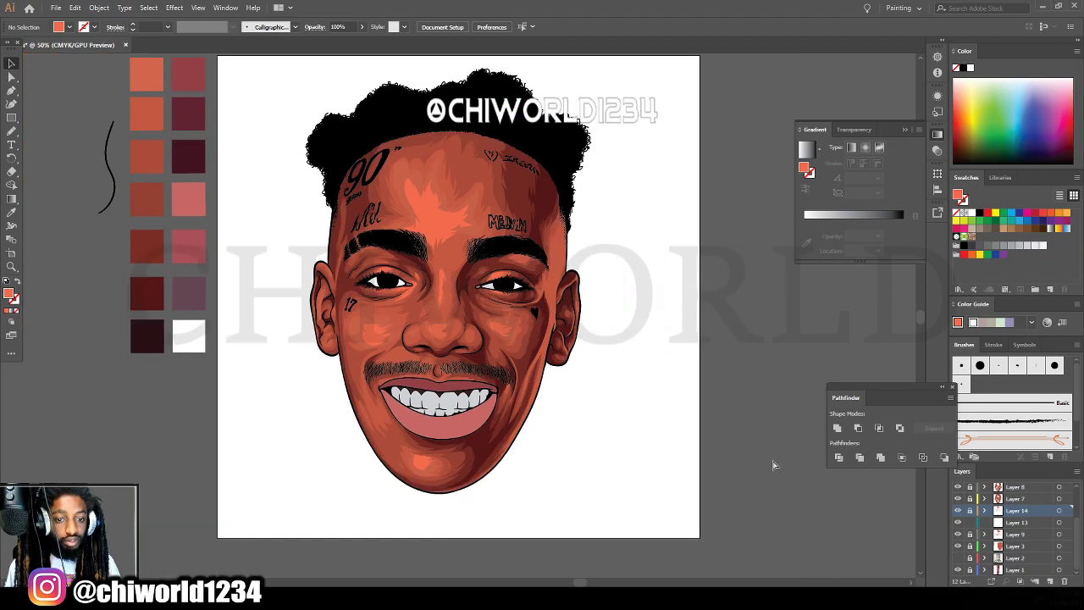
Unlock Layer 9 and select all of its skin shading shapes across the face.
scroll(728, 482, up, 1)
key(ctrl+equal)
key(ctrl+equal)
key(ctrl+equal)
scroll(717, 492, down, 1)
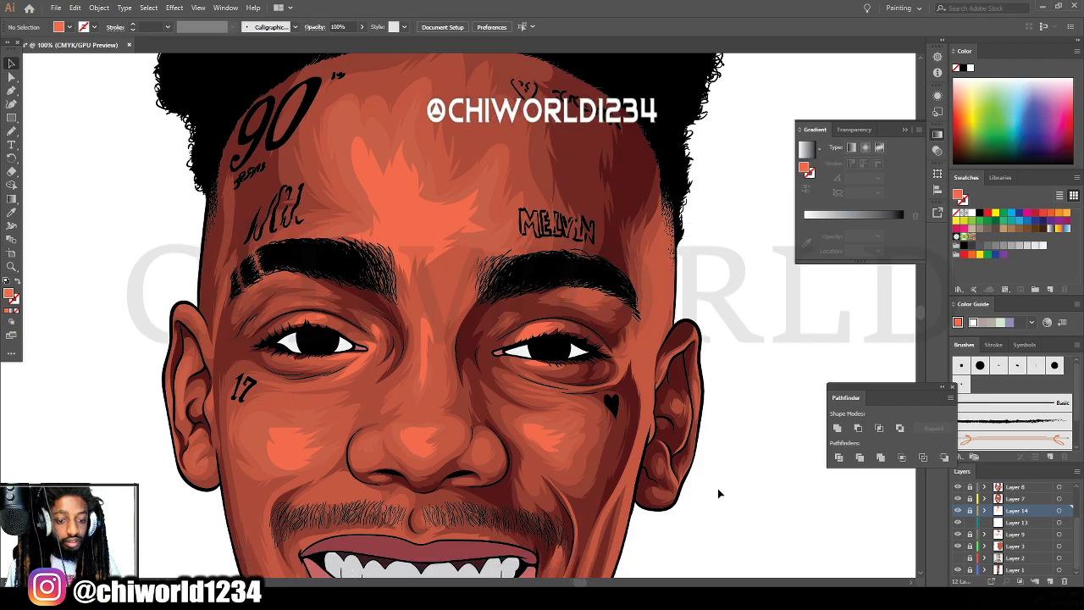
click(1015, 534)
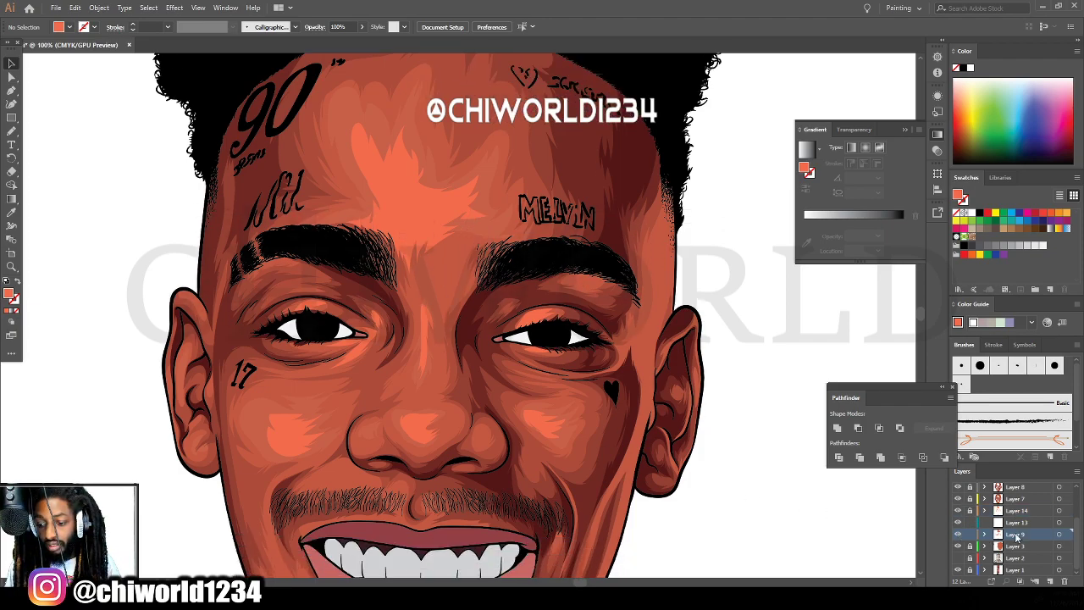
key(ctrl+minus)
key(ctrl+minus)
drag(636, 543, 265, 123)
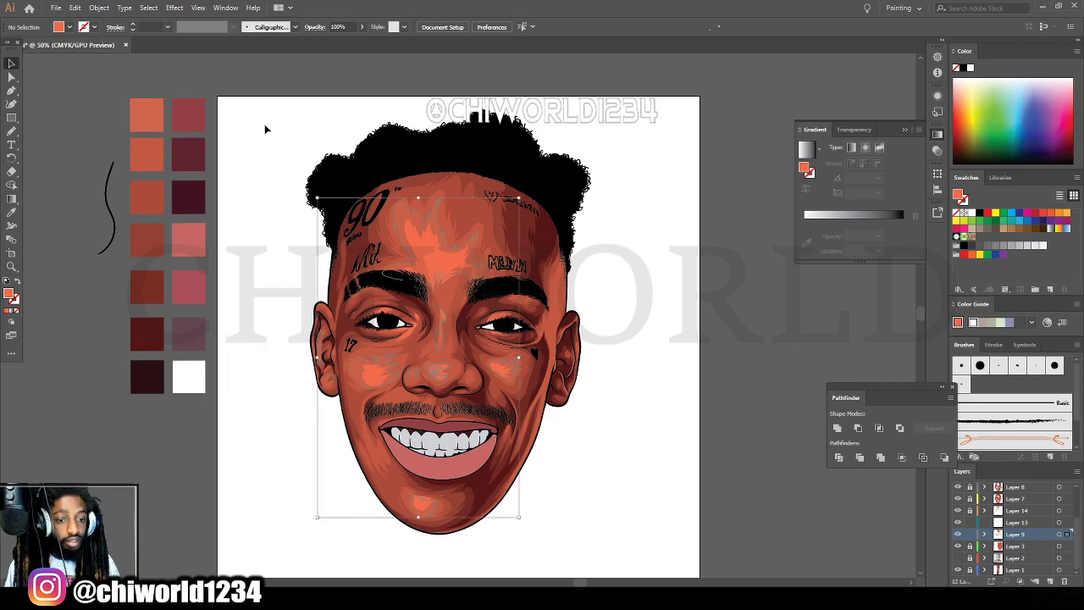
key(ctrl+plus)
key(ctrl+plus)
key(ctrl+plus)
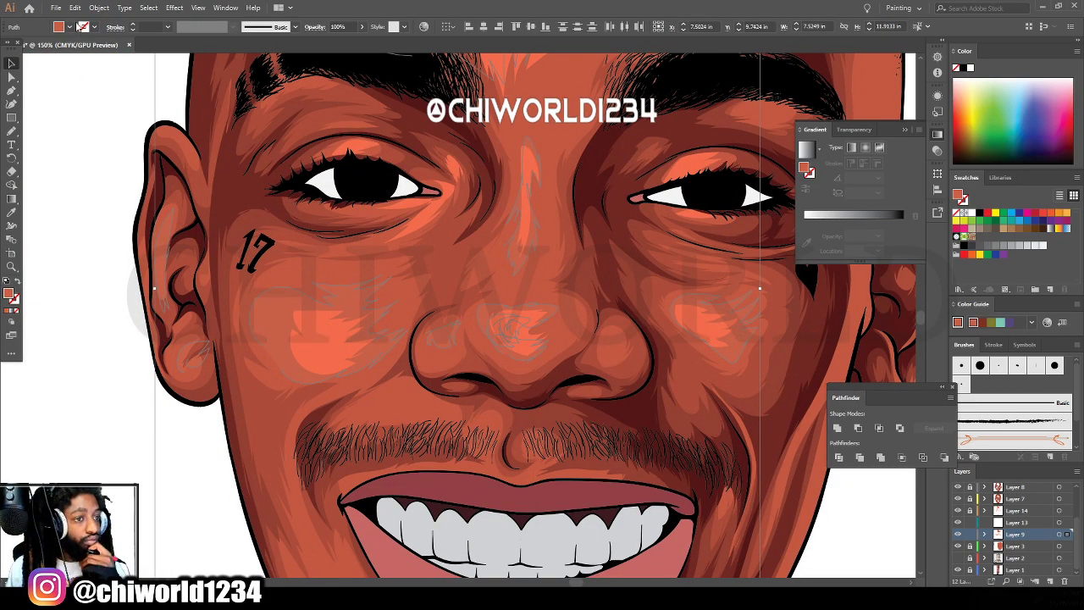
Adjust the color balance of the selected Layer 9 shapes to cyan -9 and magenta 1, and deselect them.
click(74, 8)
mouse_move(182, 211)
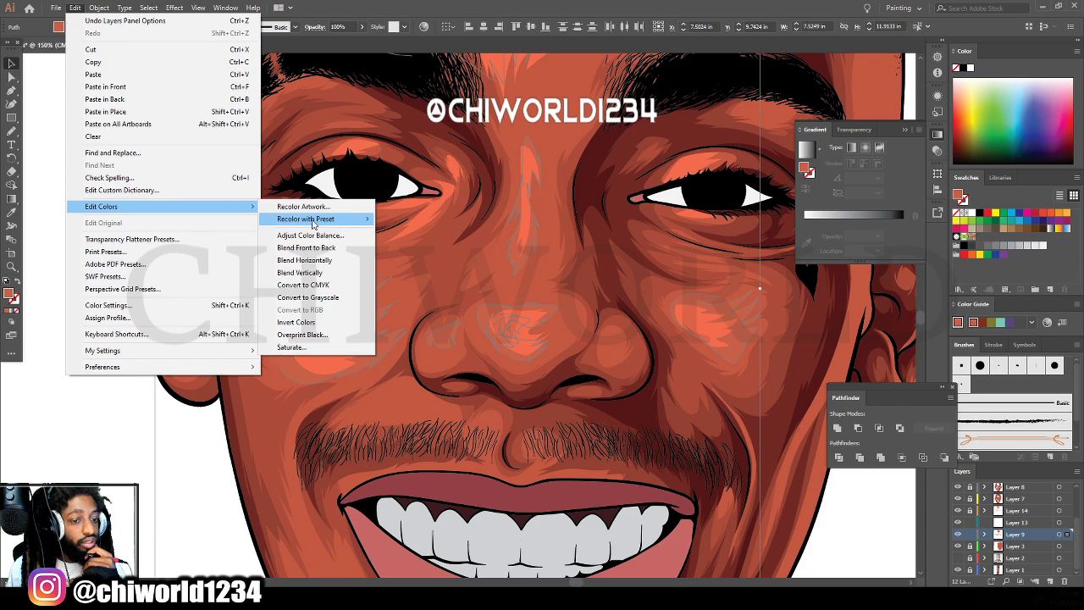
mouse_move(312, 221)
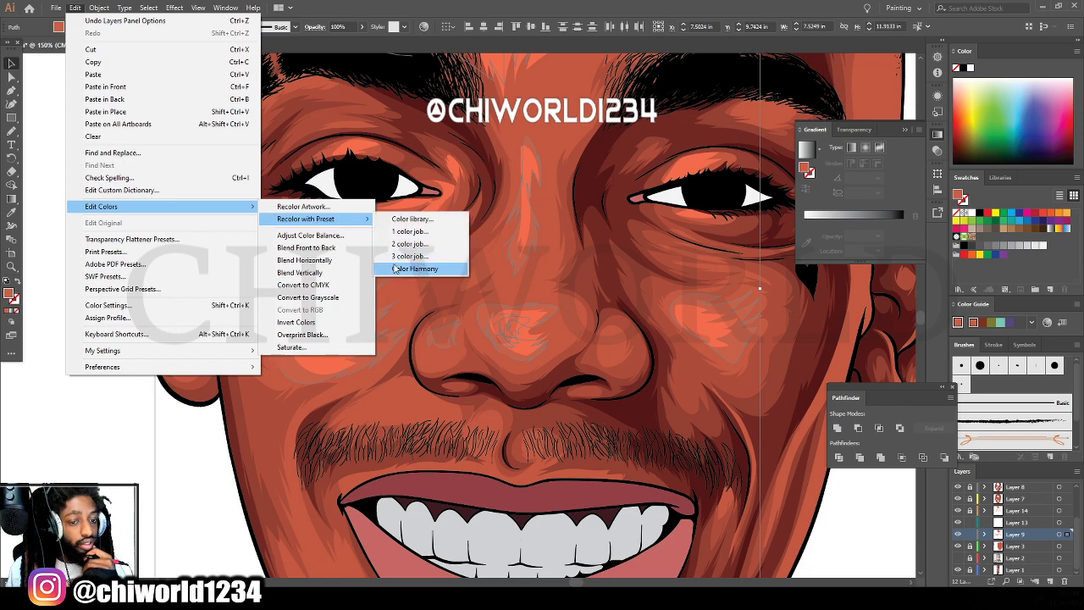
click(335, 235)
click(30, 193)
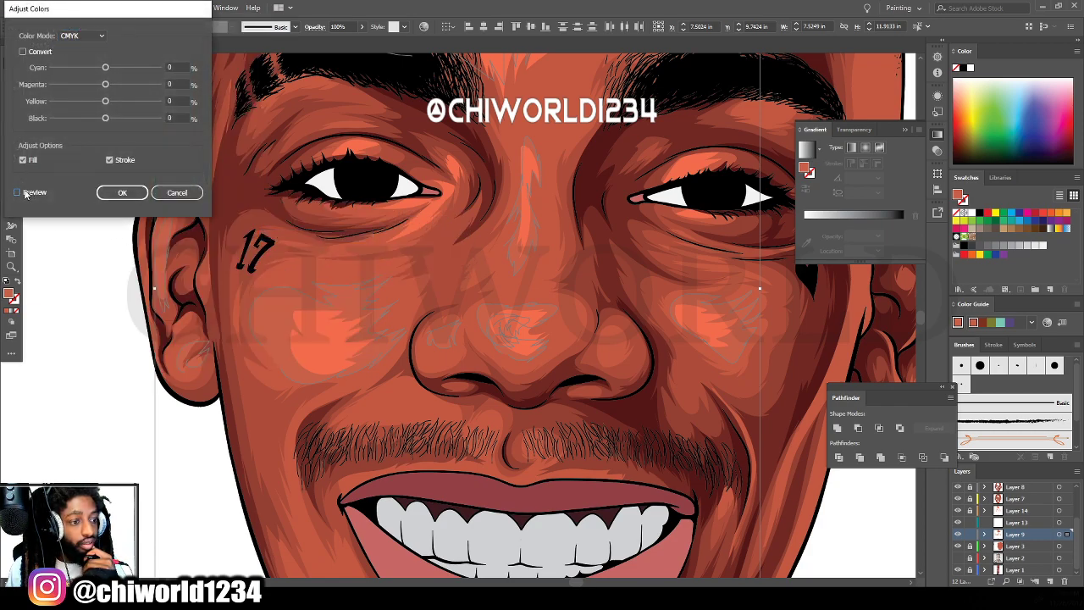
drag(100, 72, 103, 71)
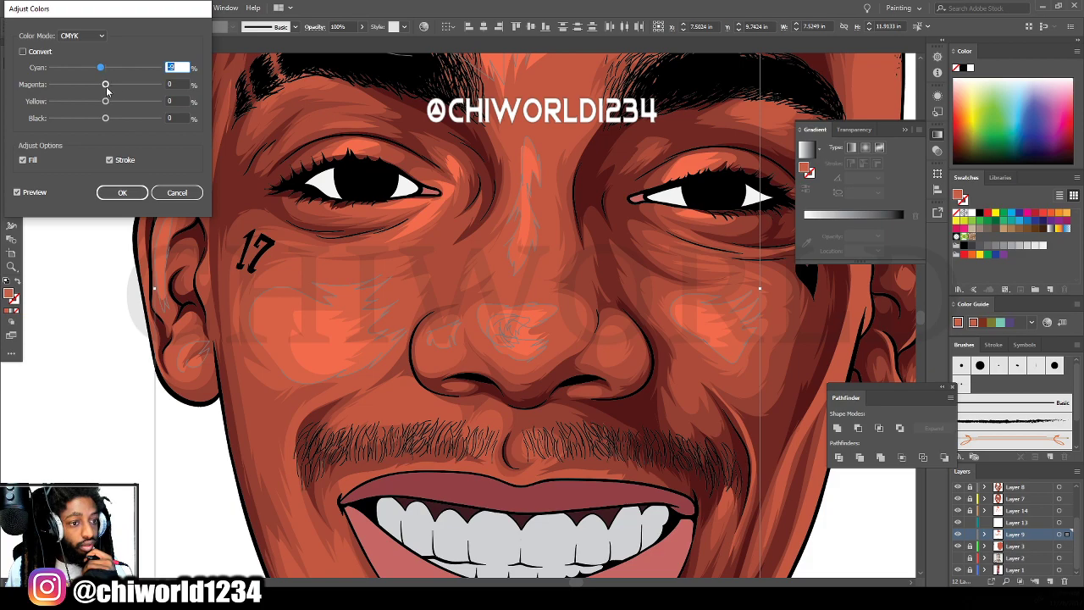
click(107, 88)
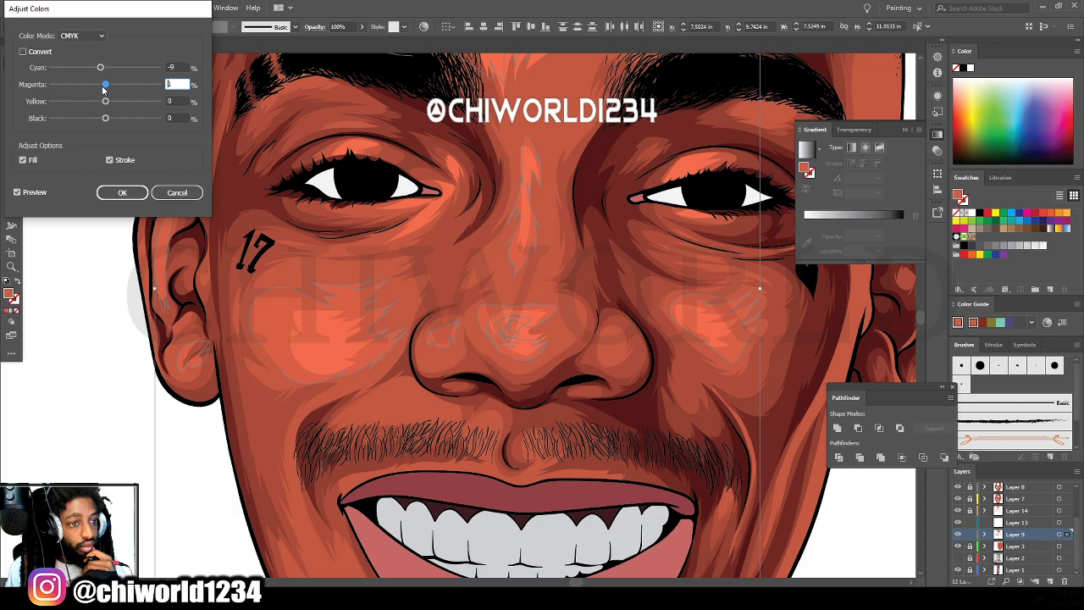
drag(105, 117, 100, 119)
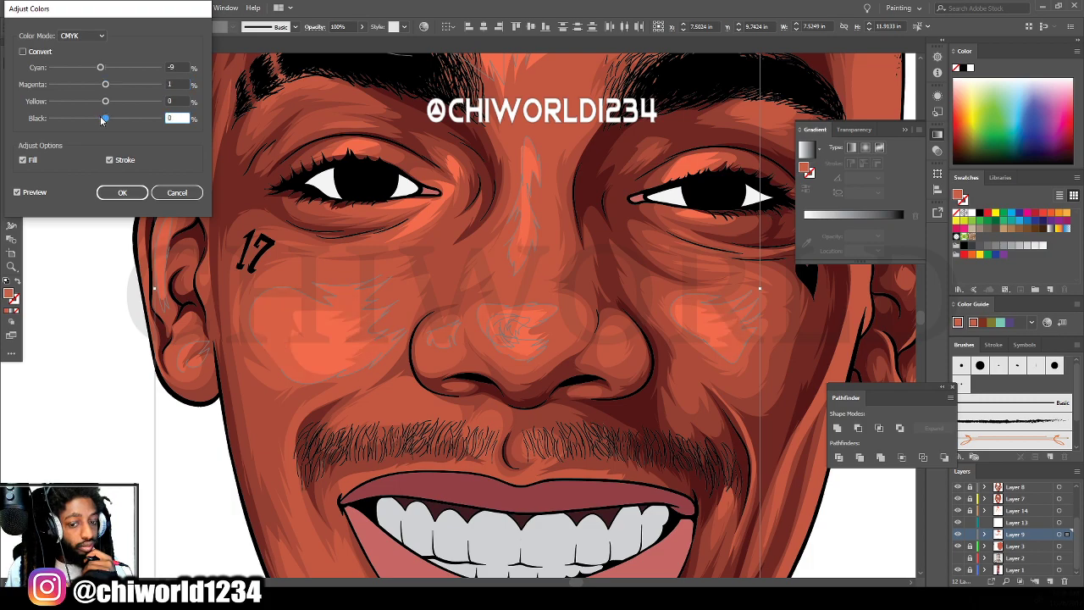
click(105, 83)
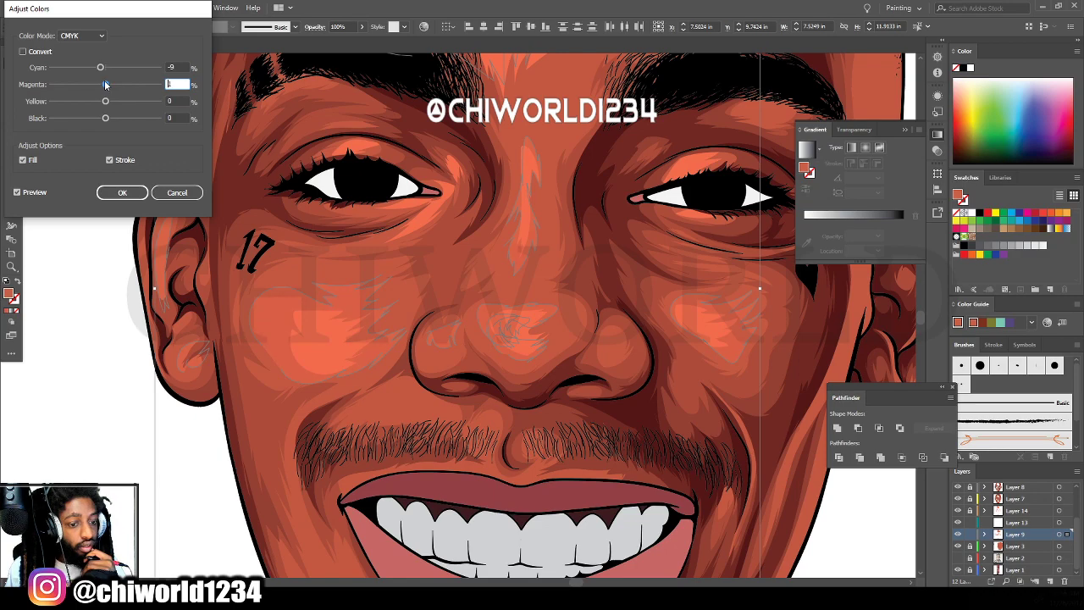
click(119, 195)
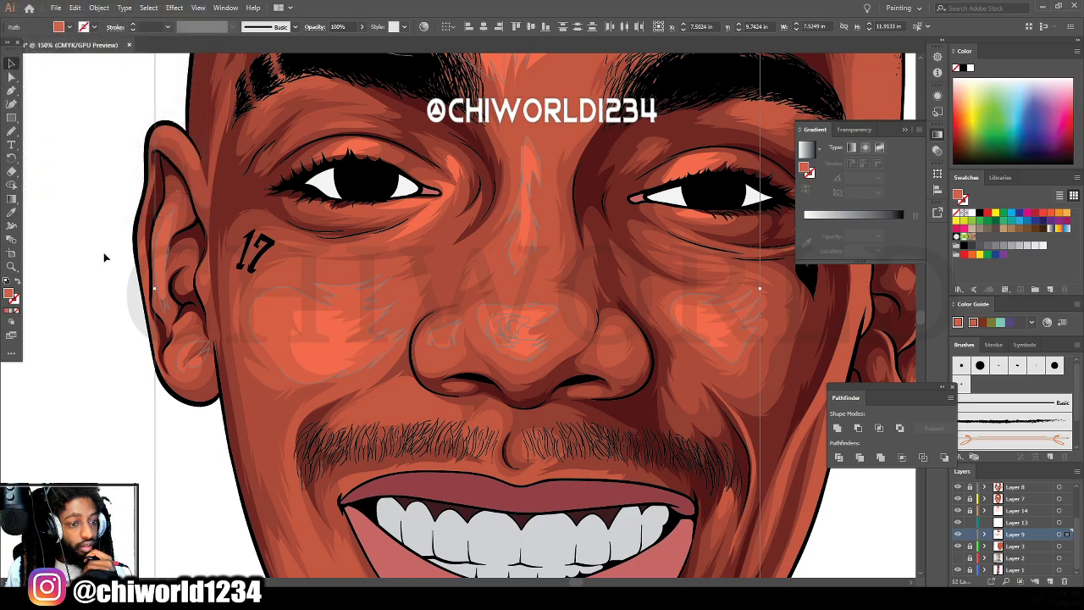
click(103, 252)
Lock Layer 9 and move the empty Layer 13 directly above Layer 14.
key(ctrl+minus)
key(ctrl+minus)
key(ctrl+minus)
key(ctrl+minus)
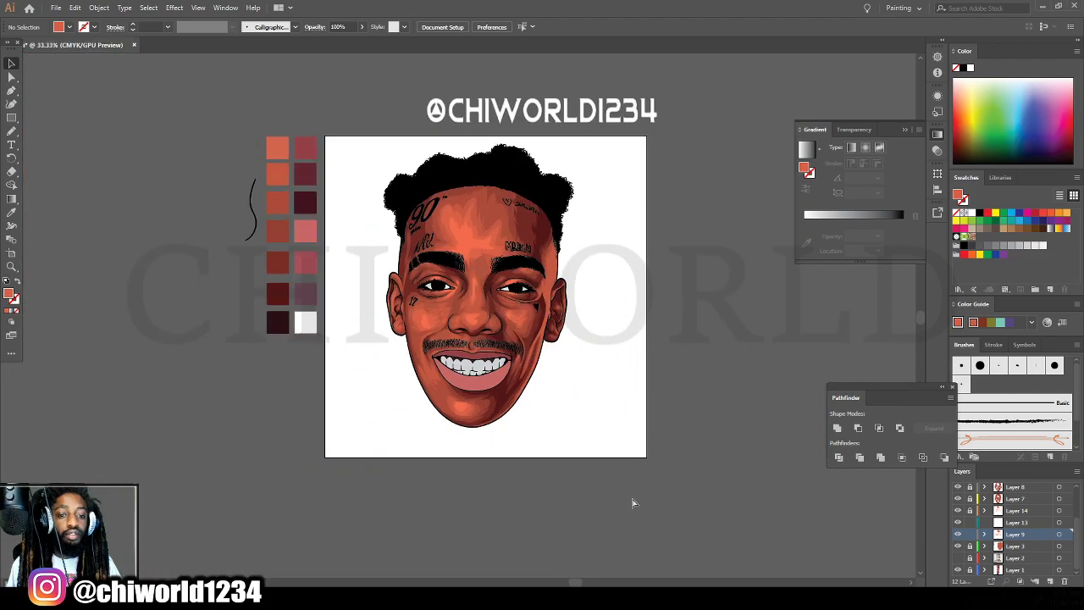
key(ctrl+plus)
key(ctrl+plus)
scroll(645, 461, up, 2)
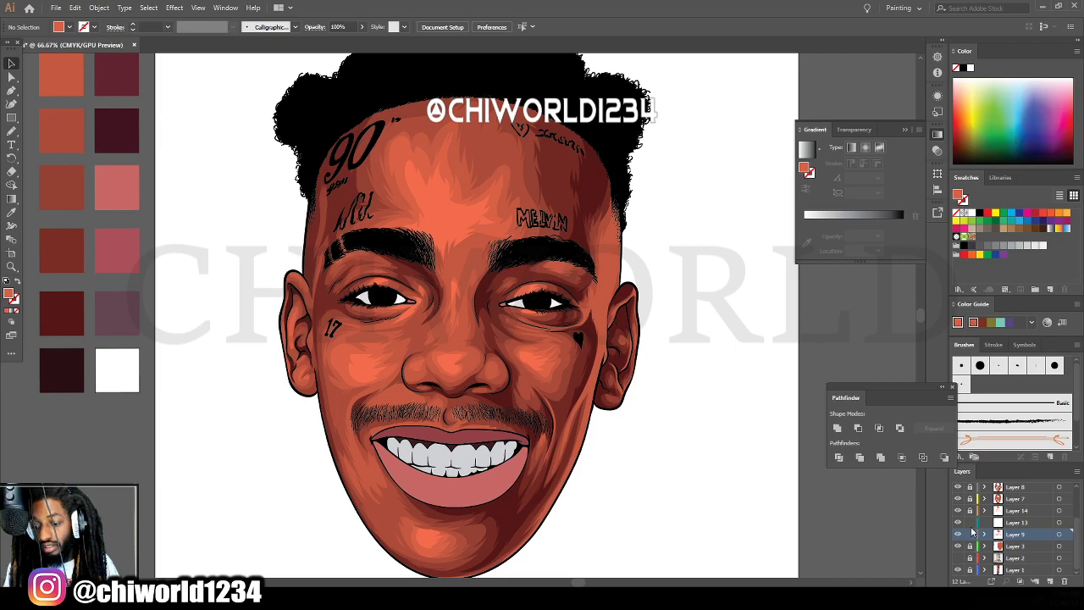
double_click(1013, 524)
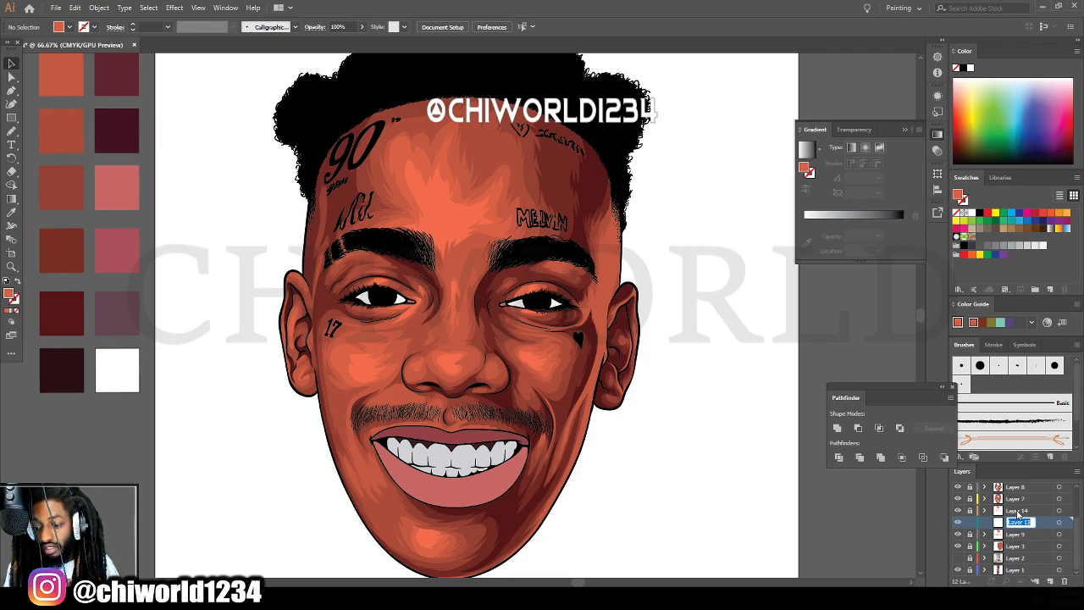
click(1043, 526)
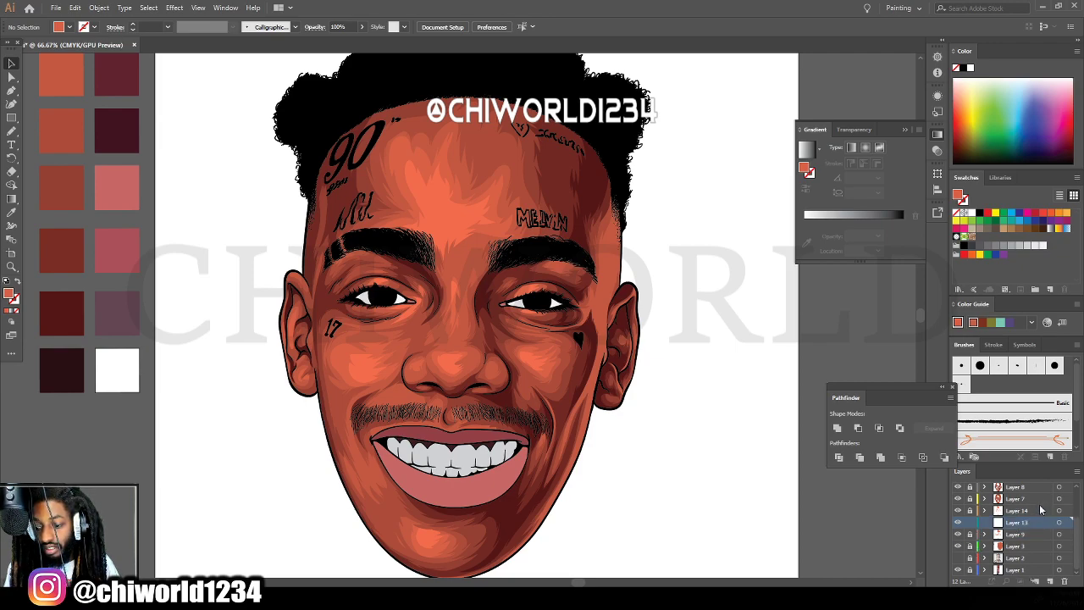
drag(1029, 522, 1027, 505)
key(ctrl+minus)
key(ctrl+minus)
key(ctrl+minus)
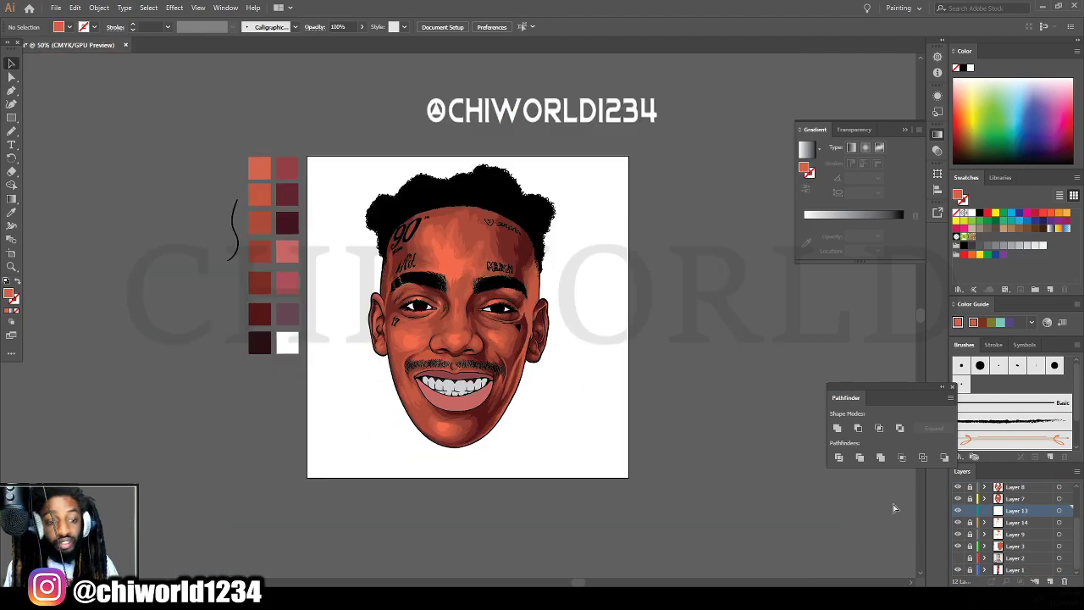
Set the fill color to the light peach FF9D83 for the brightest skin highlights.
key(ctrl+plus)
key(ctrl+plus)
key(ctrl+plus)
key(ctrl+plus)
key(ctrl+plus)
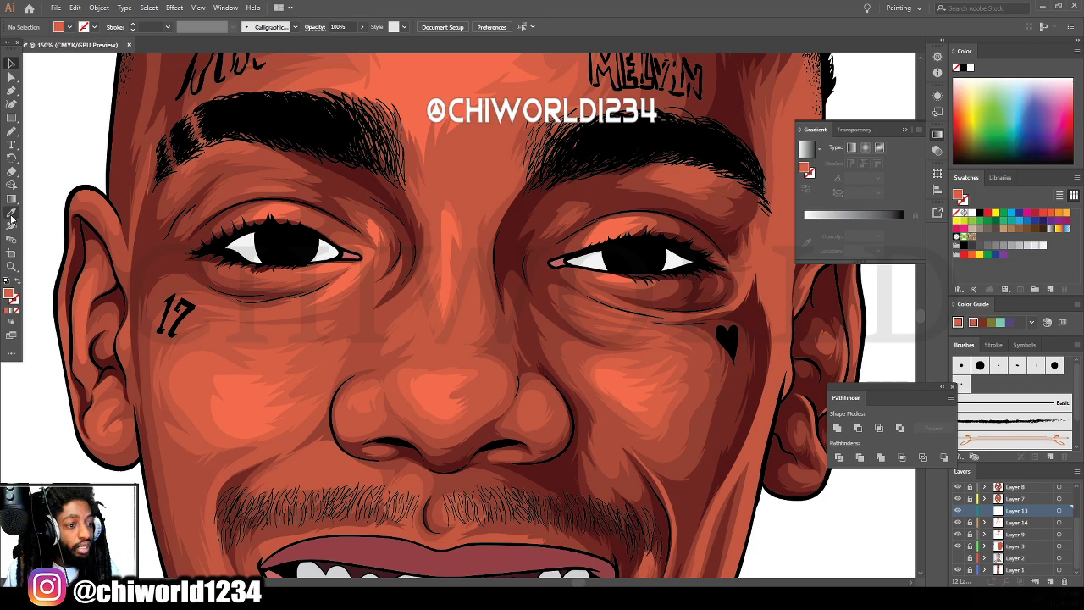
click(12, 212)
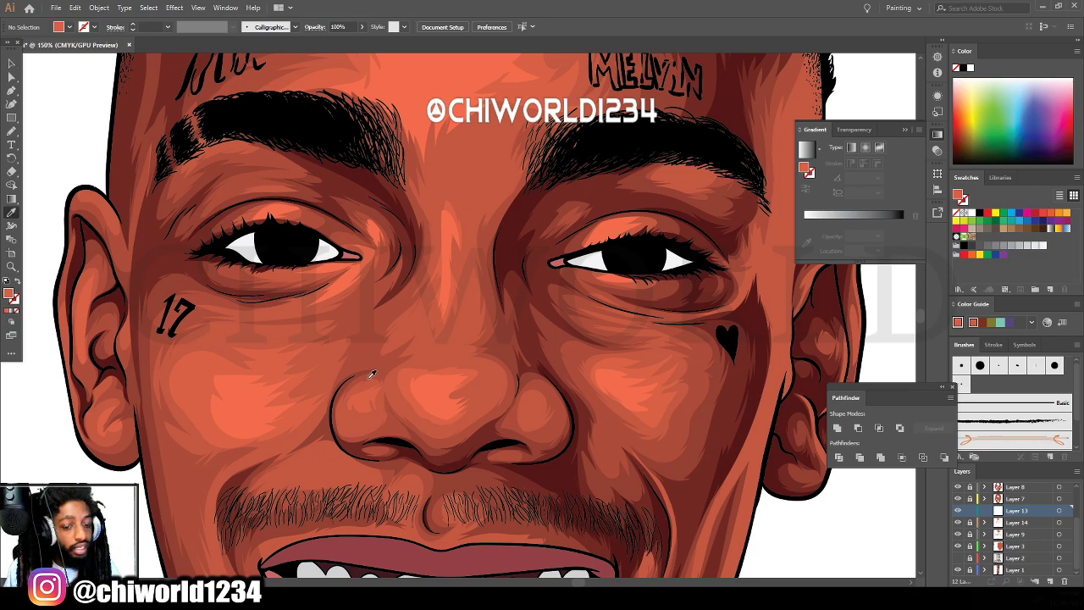
double_click(10, 294)
drag(752, 429, 725, 417)
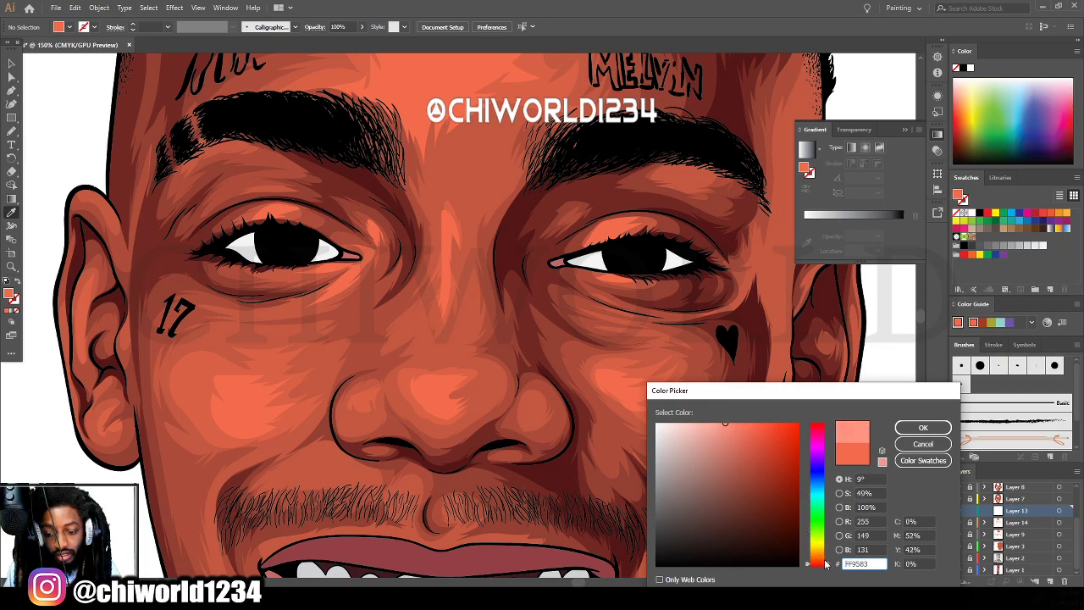
drag(824, 564, 825, 562)
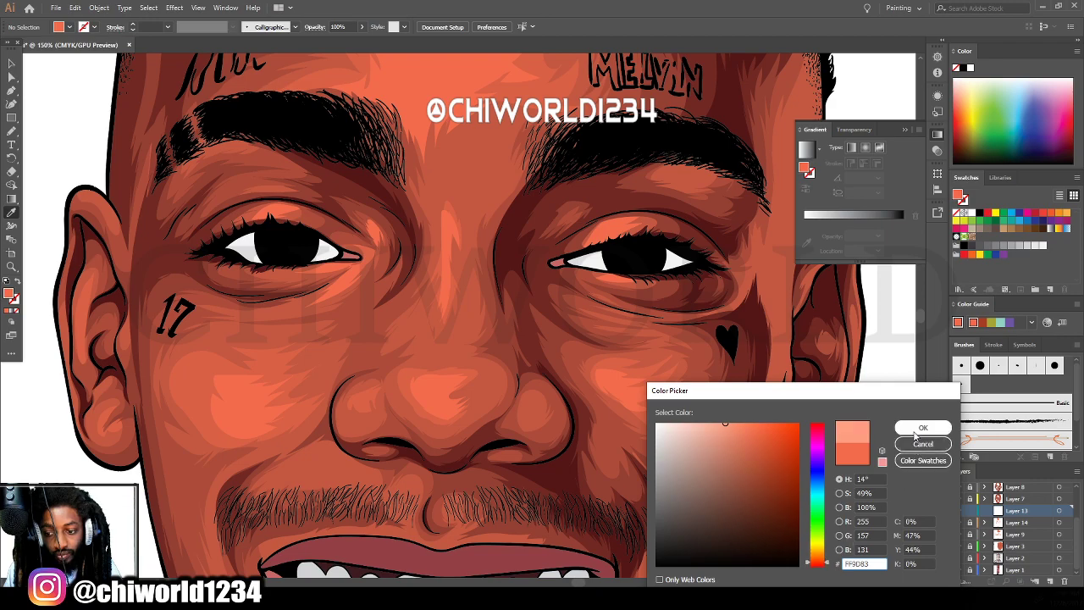
click(922, 427)
Draw a jagged highlight about 0.39 by 0.33 in on the tip of the nose with the Pencil tool.
click(13, 133)
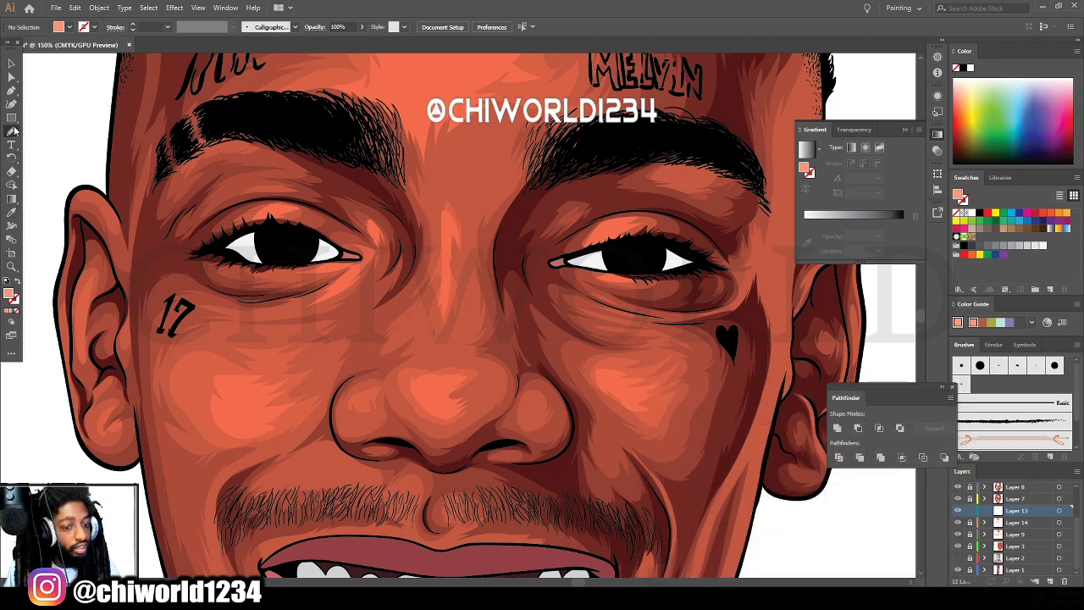
key(ctrl+minus)
key(ctrl+minus)
key(ctrl+minus)
scroll(576, 467, down, 1)
key(ctrl+plus)
scroll(457, 322, up, 6)
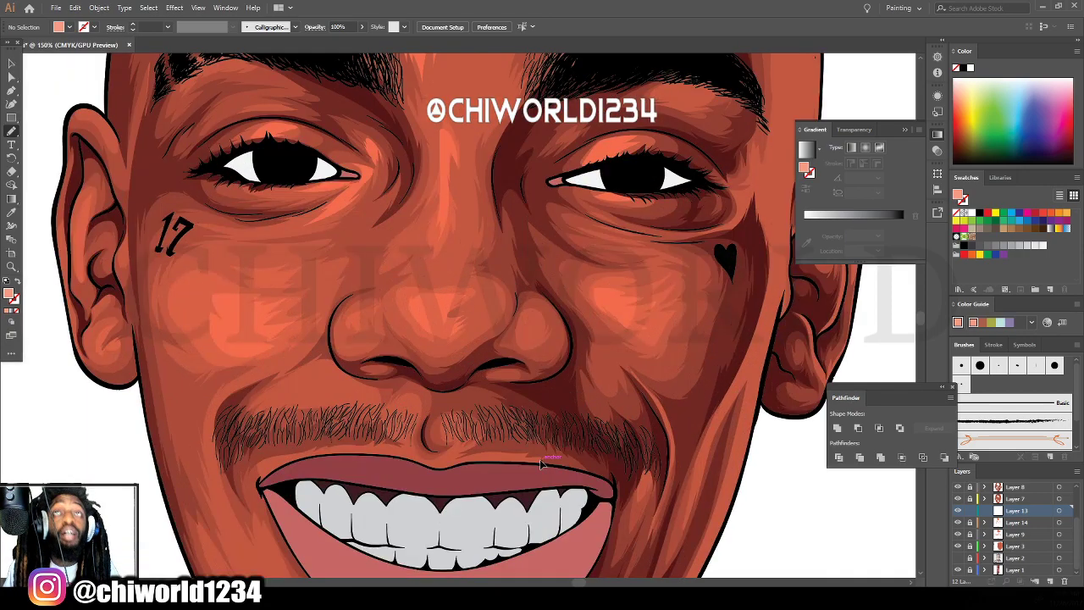
mouse_move(416, 356)
mouse_down()
mouse_move(435, 358)
mouse_move(442, 341)
mouse_move(428, 333)
mouse_move(412, 350)
mouse_up()
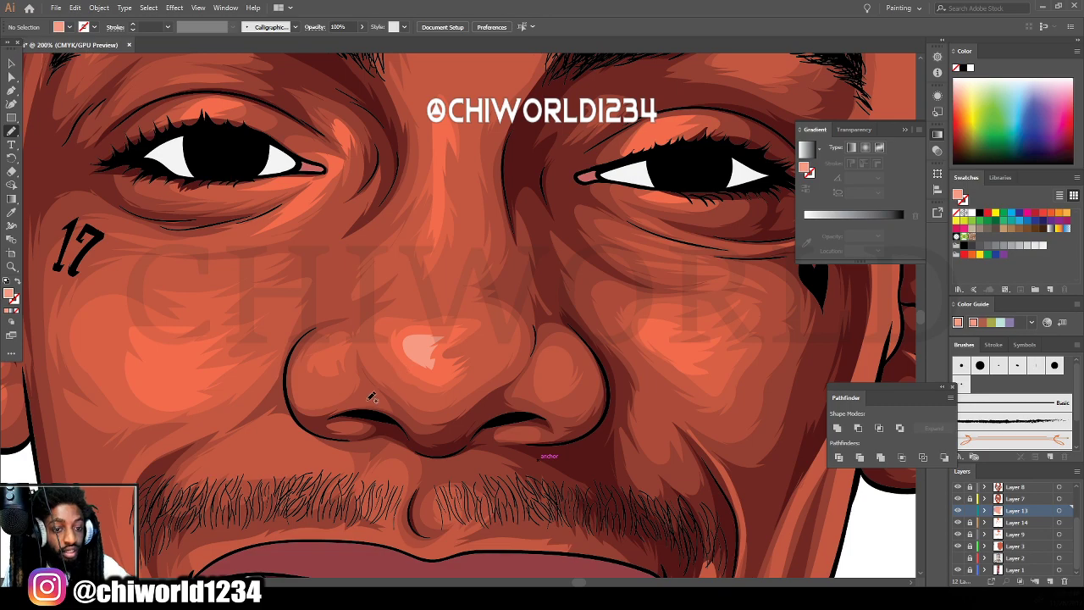
Adjust the nose-tip highlight's color balance to cyan -8, magenta 15 and yellow 19, and deselect it.
key(ctrl+minus)
key(ctrl+minus)
key(ctrl+minus)
key(ctrl+plus)
key(ctrl+plus)
key(ctrl+plus)
key(ctrl+plus)
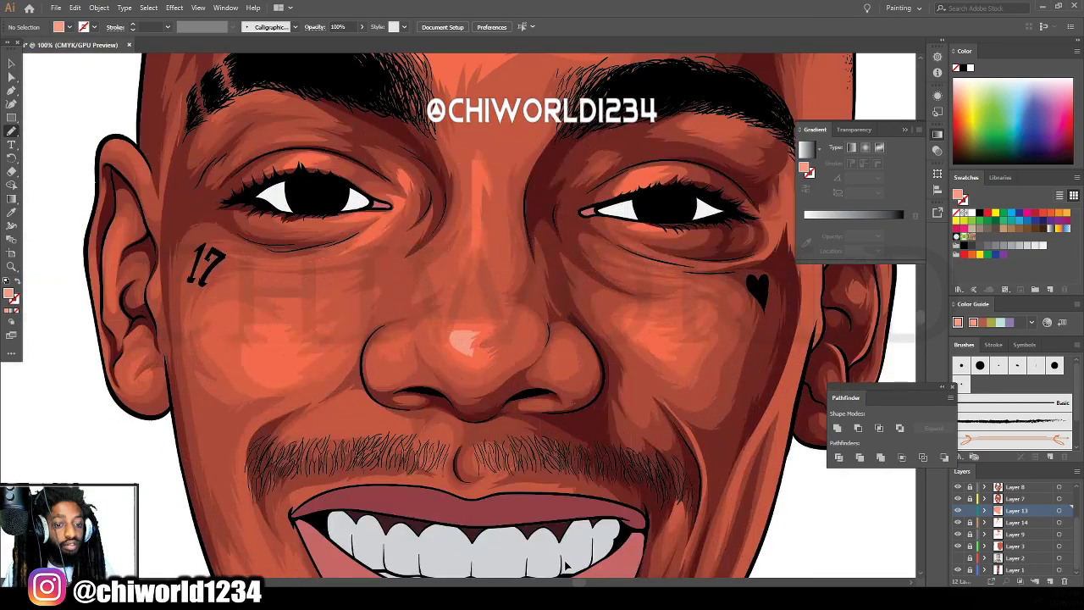
click(10, 66)
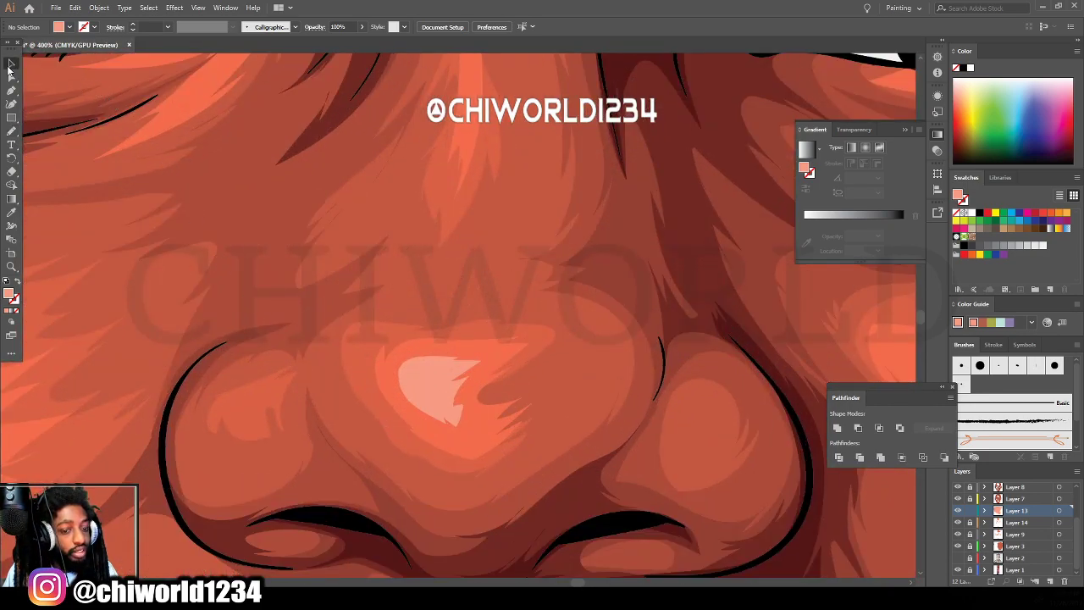
click(453, 394)
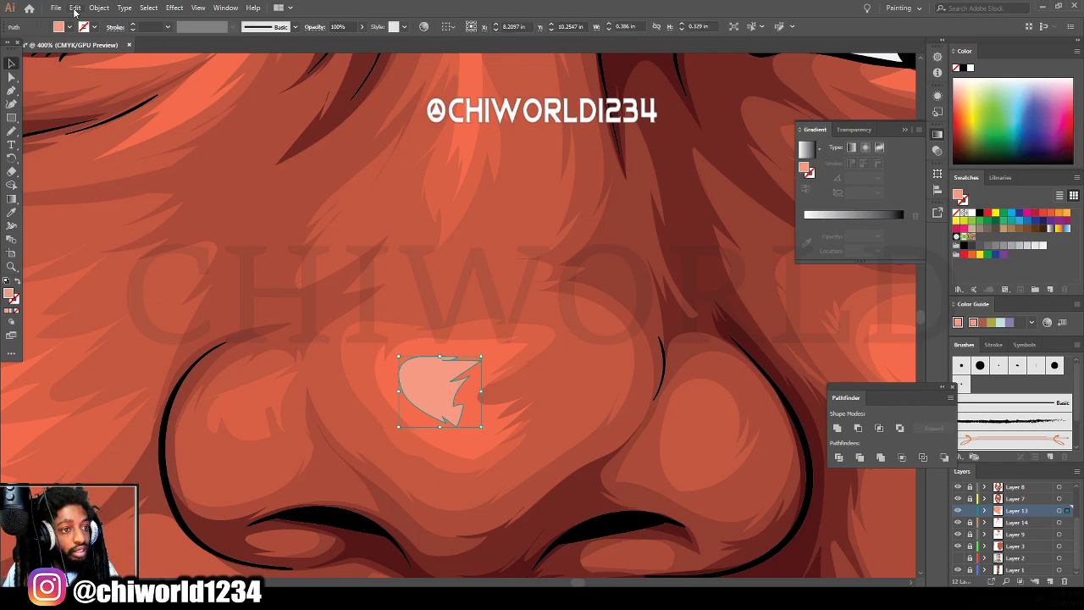
click(76, 8)
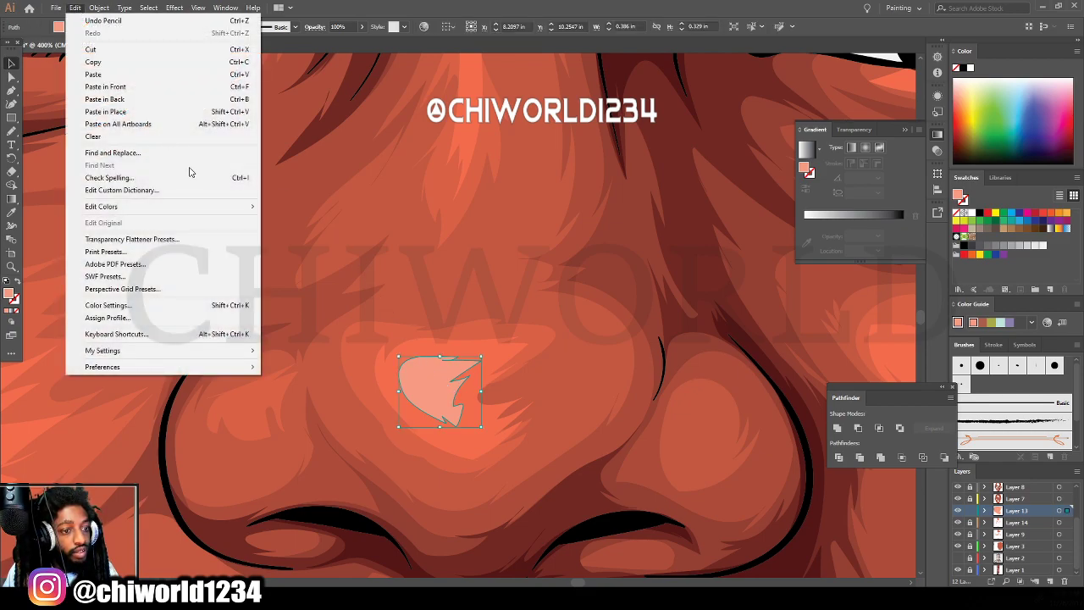
mouse_move(243, 208)
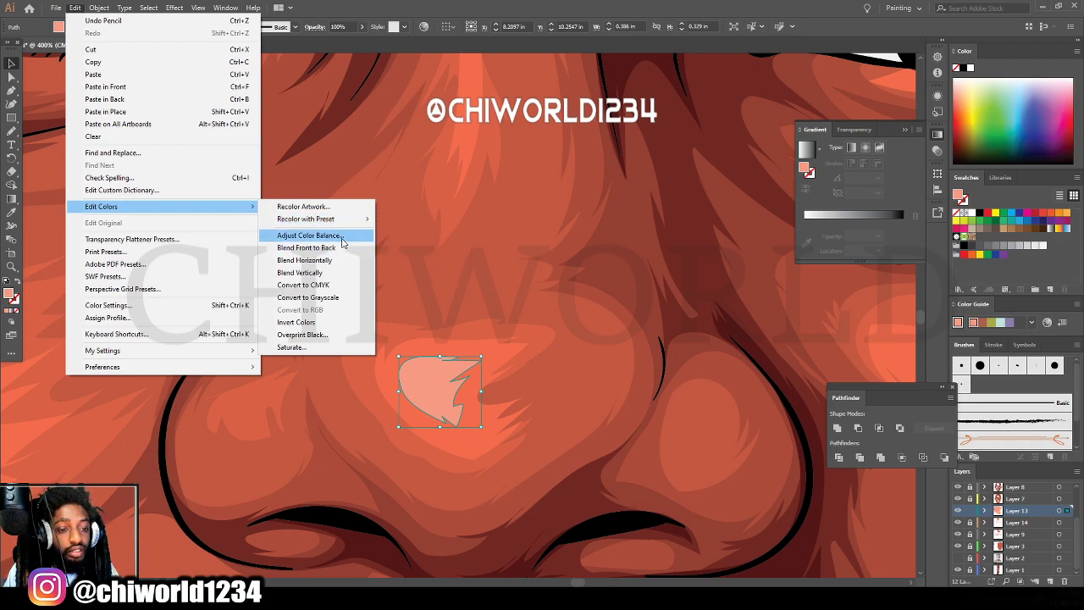
click(343, 236)
click(17, 192)
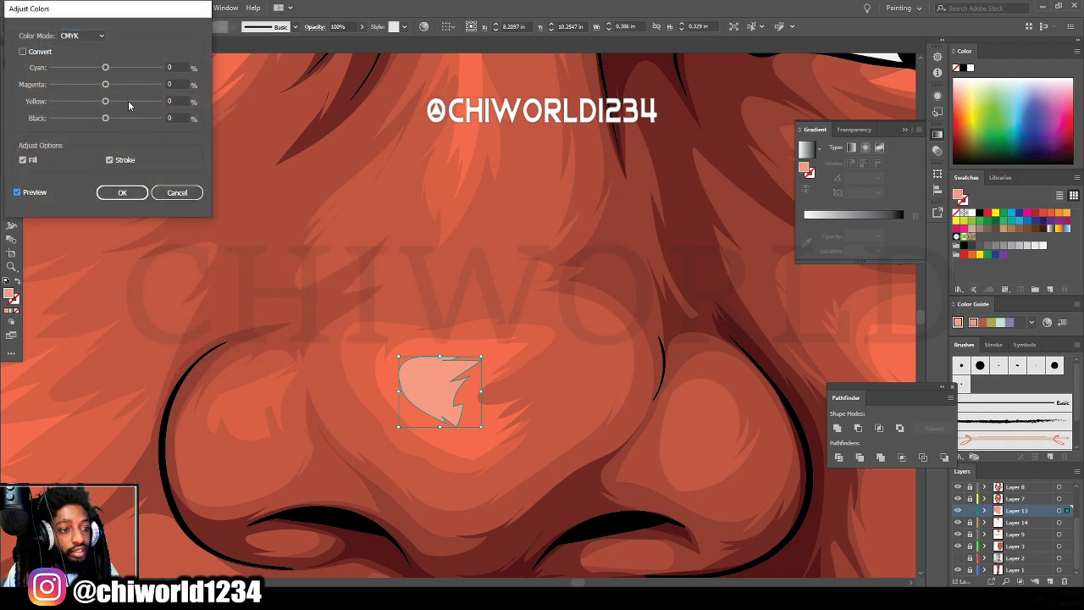
mouse_move(105, 68)
mouse_down()
mouse_move(97, 71)
mouse_move(120, 103)
mouse_move(110, 88)
mouse_up()
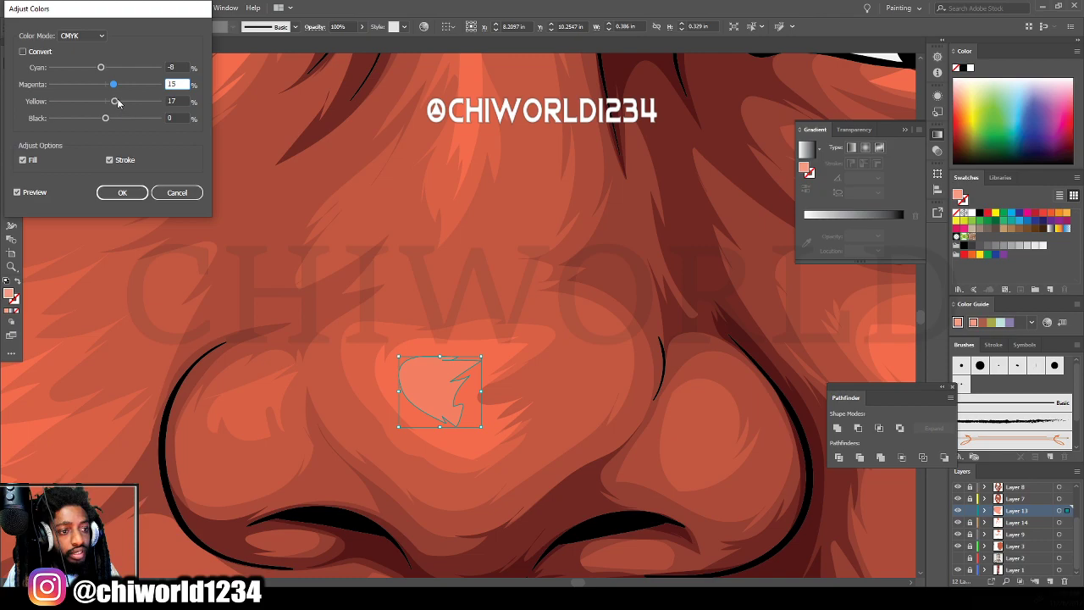
click(116, 102)
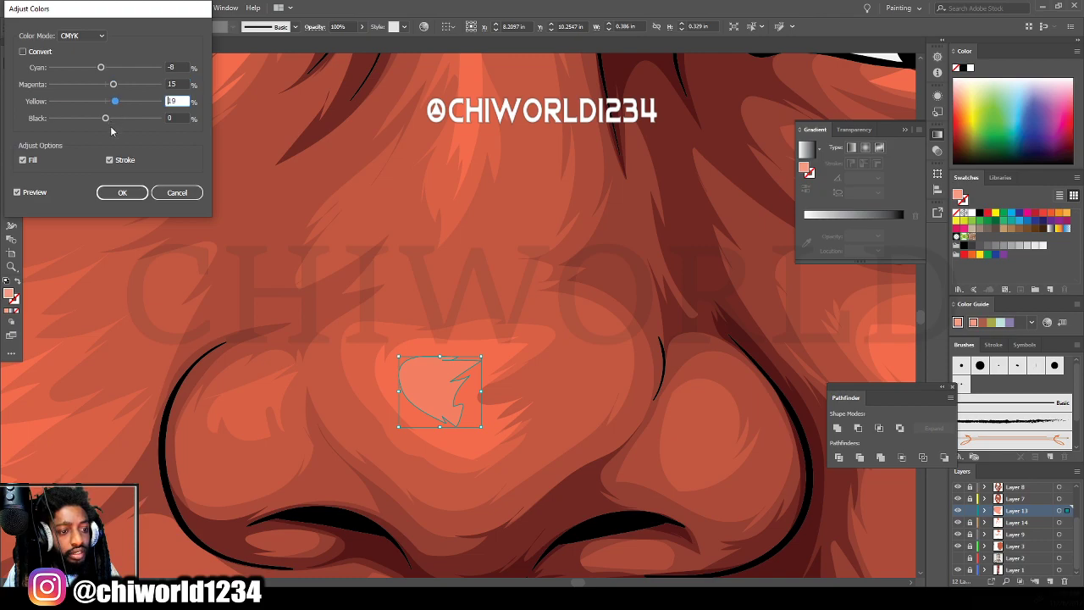
click(121, 192)
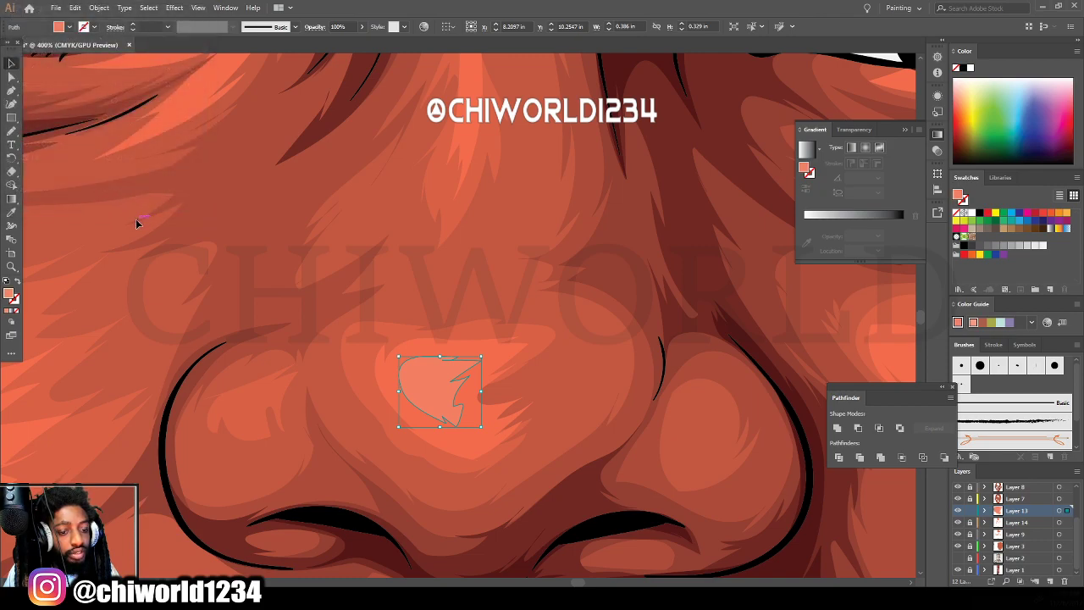
click(166, 289)
Draw a narrow vertical highlight along the bridge of the nose with the Pencil tool in the nose-tip highlight's color.
key(ctrl+minus)
key(ctrl+minus)
key(ctrl+minus)
key(ctrl+minus)
key(ctrl+minus)
key(ctrl+minus)
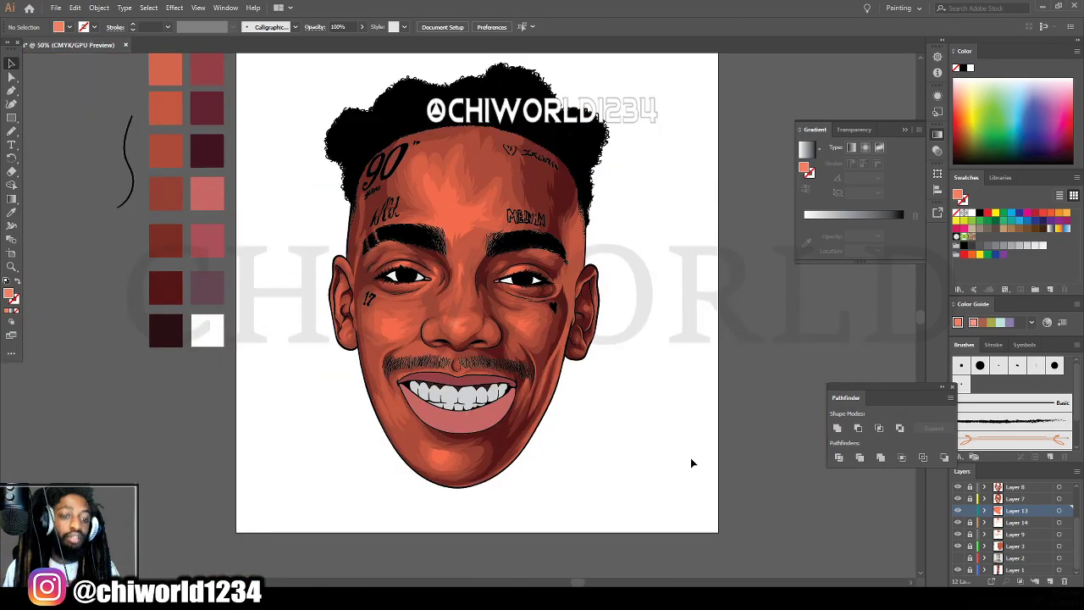
scroll(663, 451, up, 1)
key(ctrl+plus)
key(ctrl+plus)
key(ctrl+plus)
key(ctrl+plus)
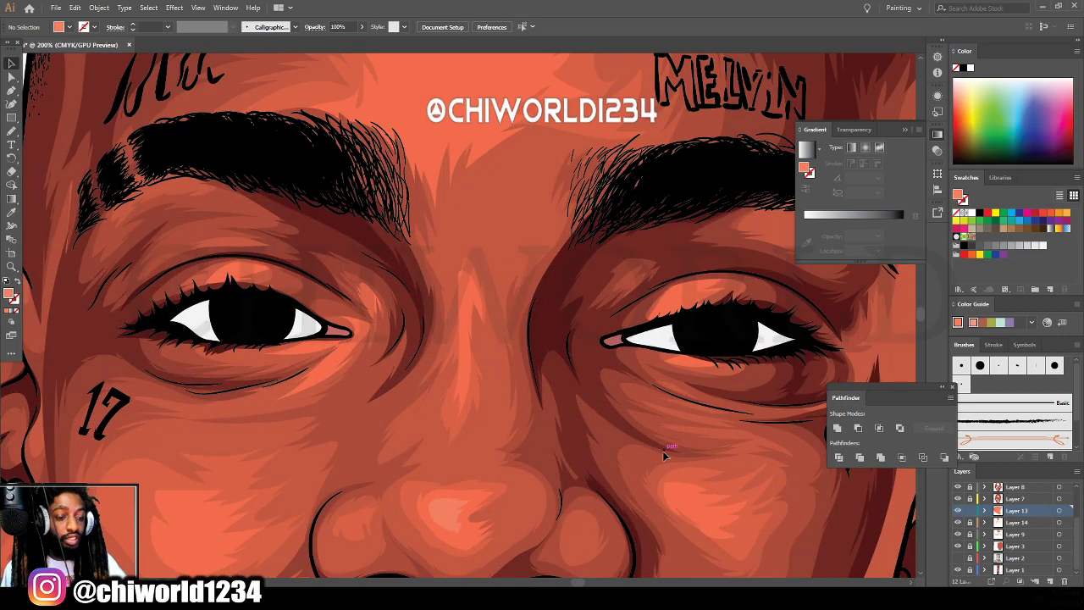
click(12, 212)
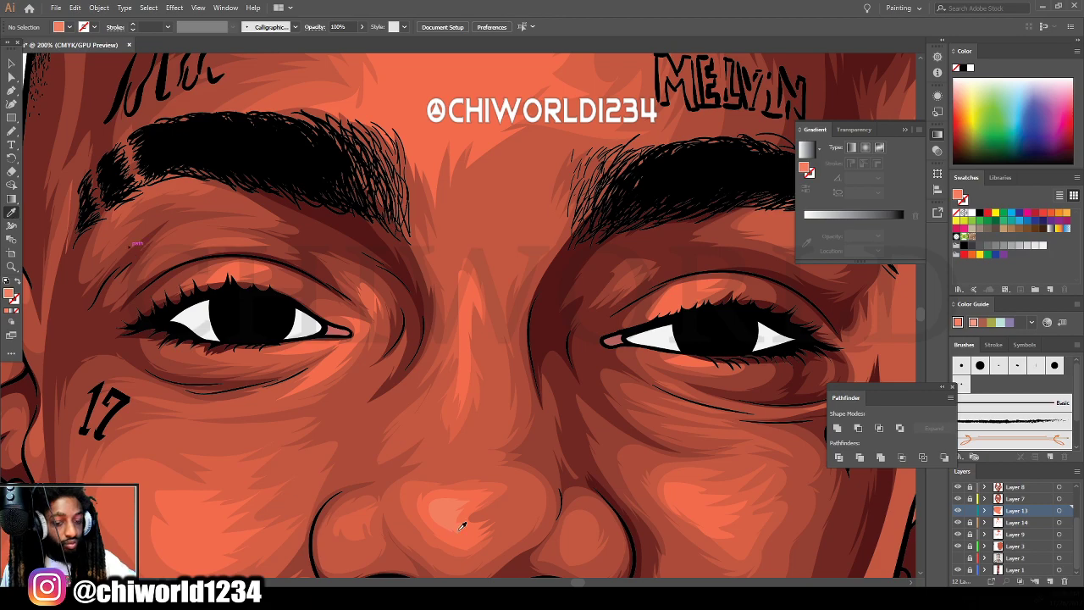
click(11, 131)
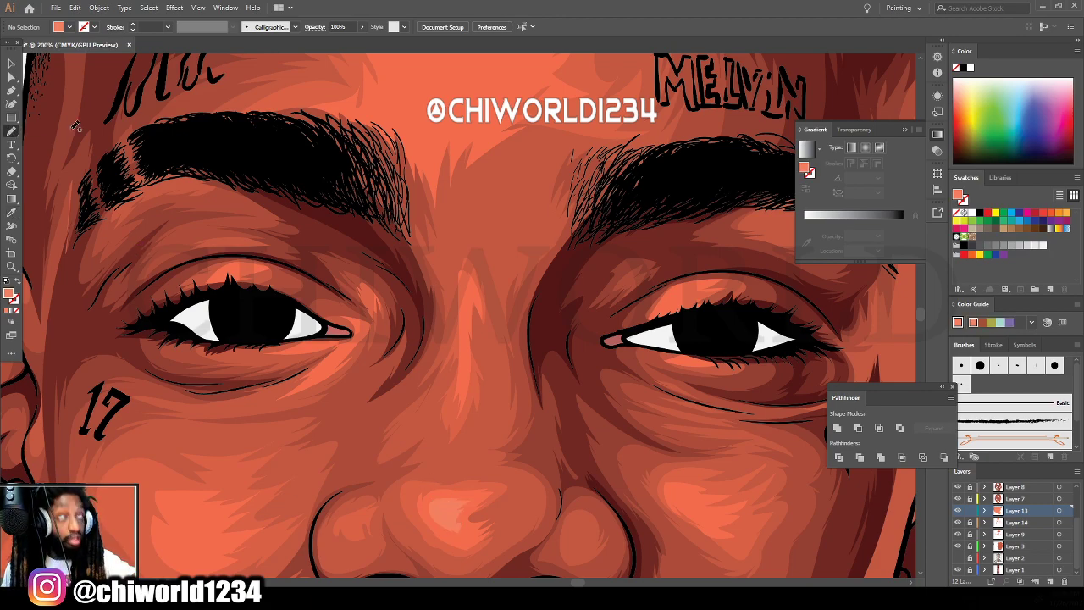
mouse_move(466, 359)
mouse_down()
mouse_move(470, 378)
mouse_move(474, 295)
mouse_move(463, 308)
mouse_up()
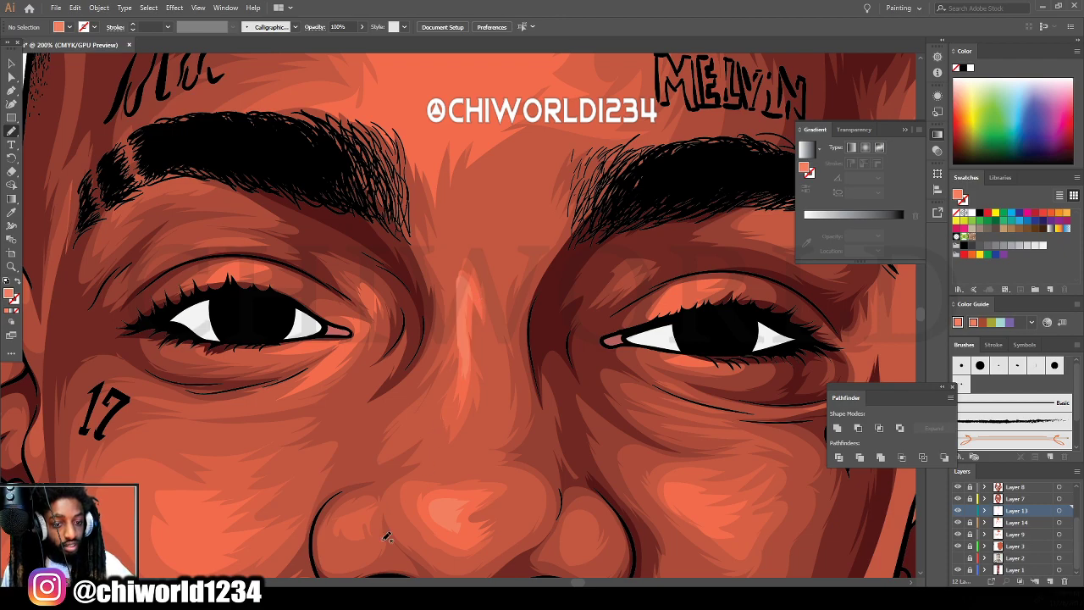
scroll(381, 508, down, 3)
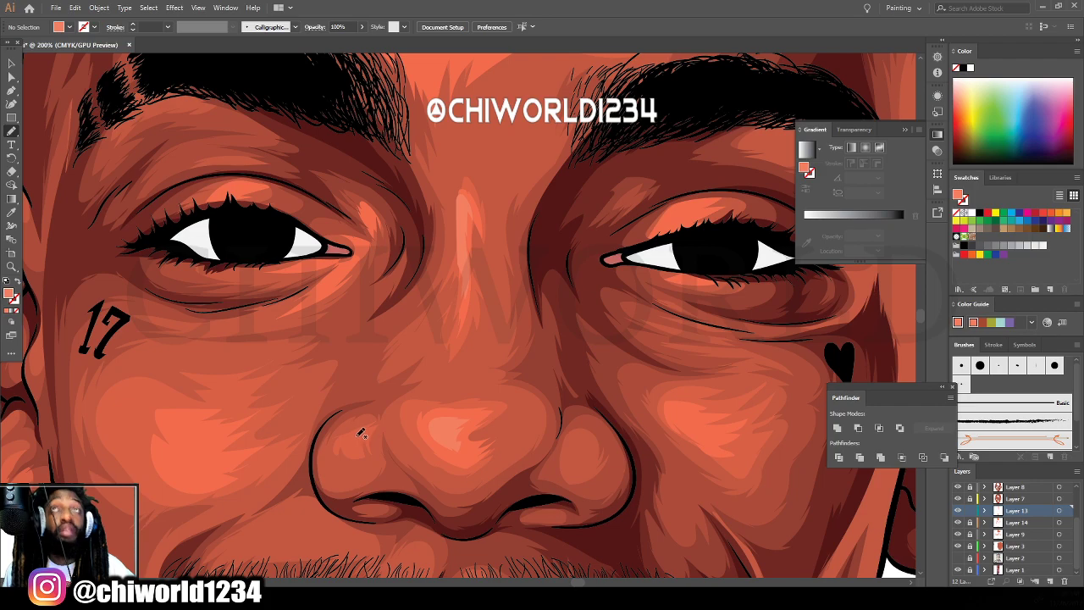
Draw a small highlight on the nostril wing on the side of the "17" tattoo with the Pencil tool.
drag(367, 437, 334, 452)
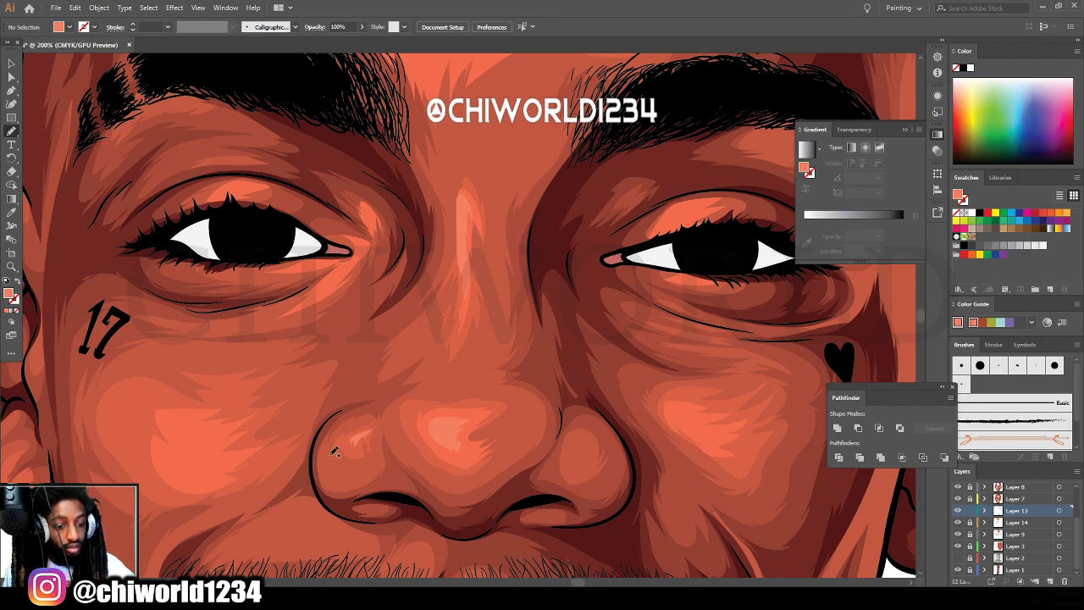
key(ctrl+minus)
key(ctrl+minus)
key(ctrl+minus)
key(ctrl+minus)
scroll(611, 482, up, 2)
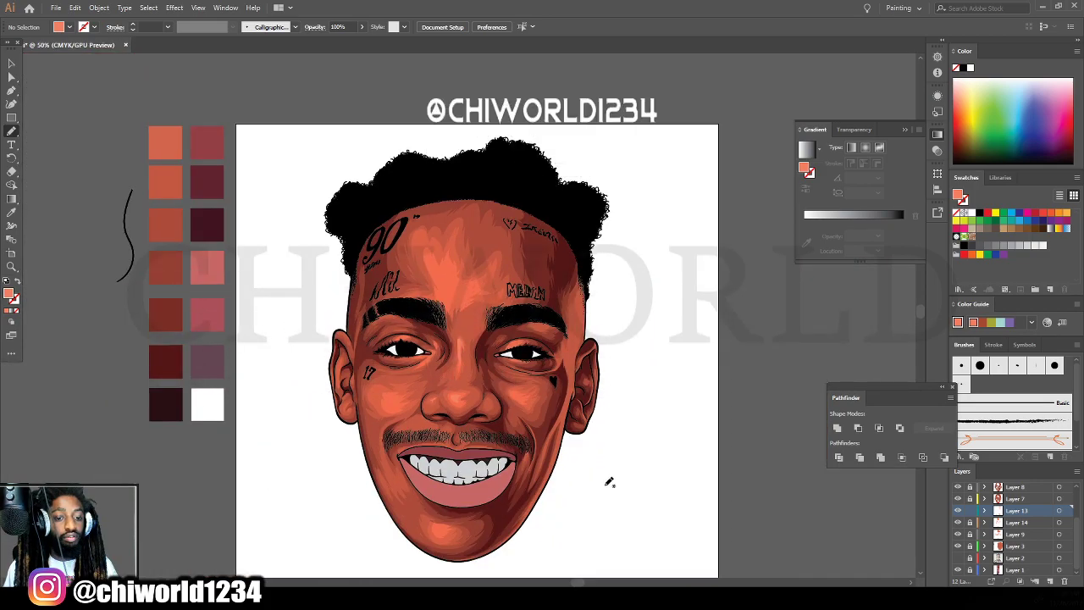
Draw a jagged highlight in the center of the forehead, just above and between the eyebrows.
key(ctrl+equal)
key(ctrl+equal)
key(ctrl+equal)
scroll(606, 489, up, 2)
scroll(612, 482, up, 2)
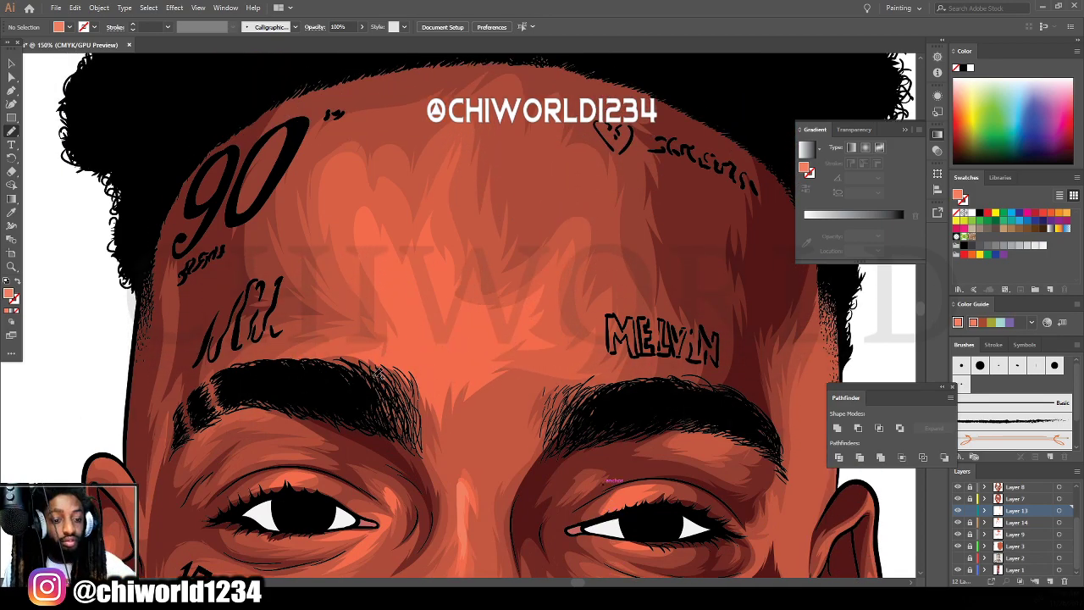
mouse_move(374, 376)
mouse_down()
mouse_move(435, 379)
mouse_move(495, 337)
mouse_move(473, 340)
mouse_move(483, 324)
mouse_move(445, 312)
mouse_move(458, 309)
mouse_move(438, 276)
mouse_move(431, 285)
mouse_move(420, 266)
mouse_move(406, 285)
mouse_move(376, 253)
mouse_move(418, 336)
mouse_move(352, 367)
mouse_up()
Draw a jagged highlight at the center of the cheek below the "17" tattoo.
key(ctrl+minus)
key(ctrl+minus)
key(ctrl+minus)
key(ctrl+minus)
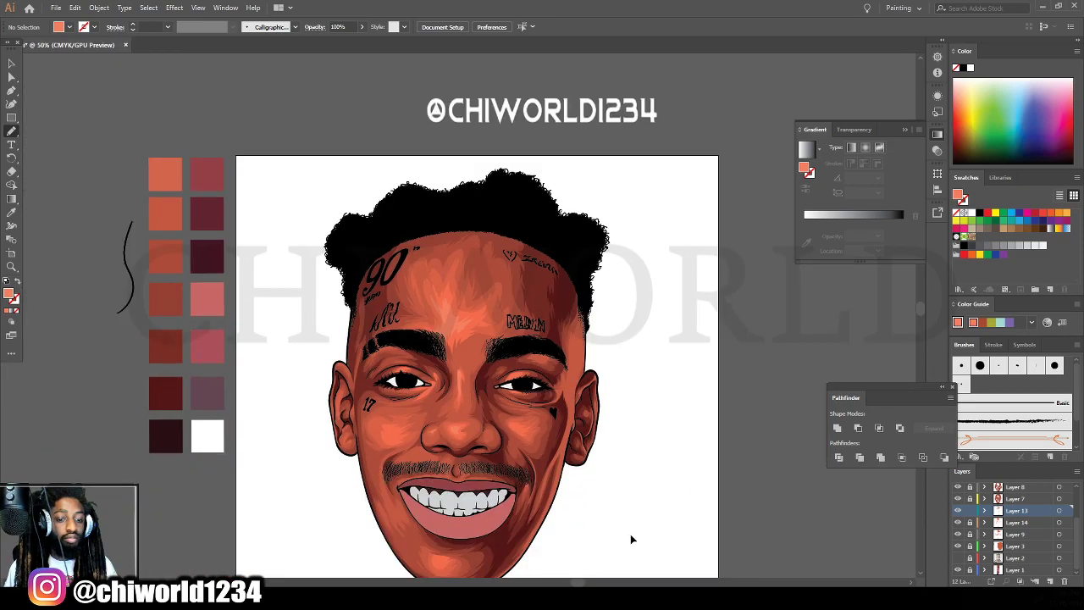
scroll(585, 484, down, 1)
key(ctrl+equal)
key(ctrl+equal)
alt+scroll(415, 356, up, 3)
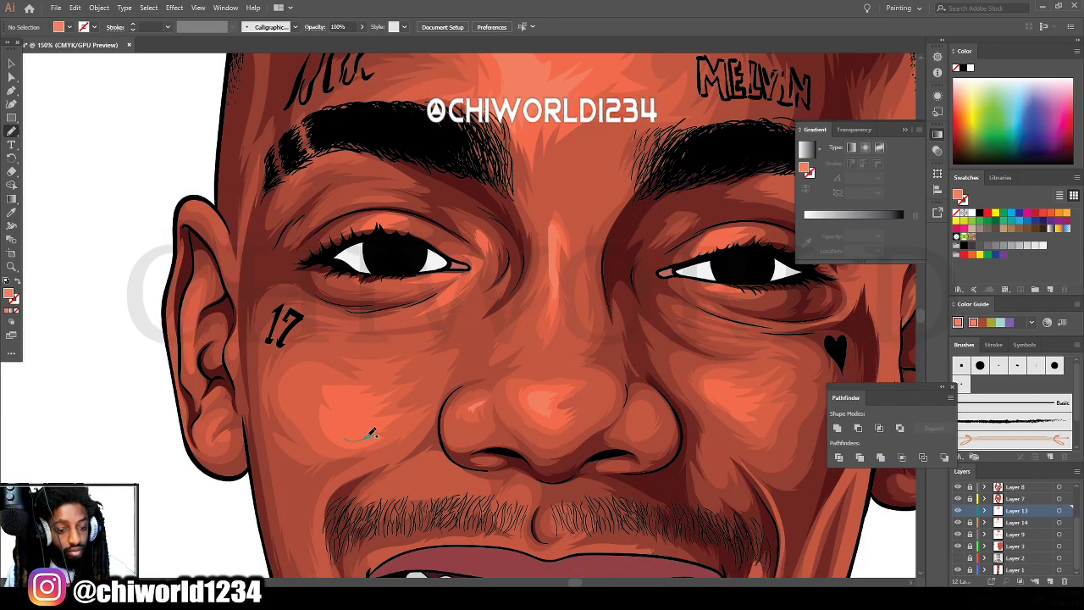
mouse_move(372, 432)
mouse_down()
mouse_move(404, 390)
mouse_move(347, 391)
mouse_move(358, 426)
mouse_up()
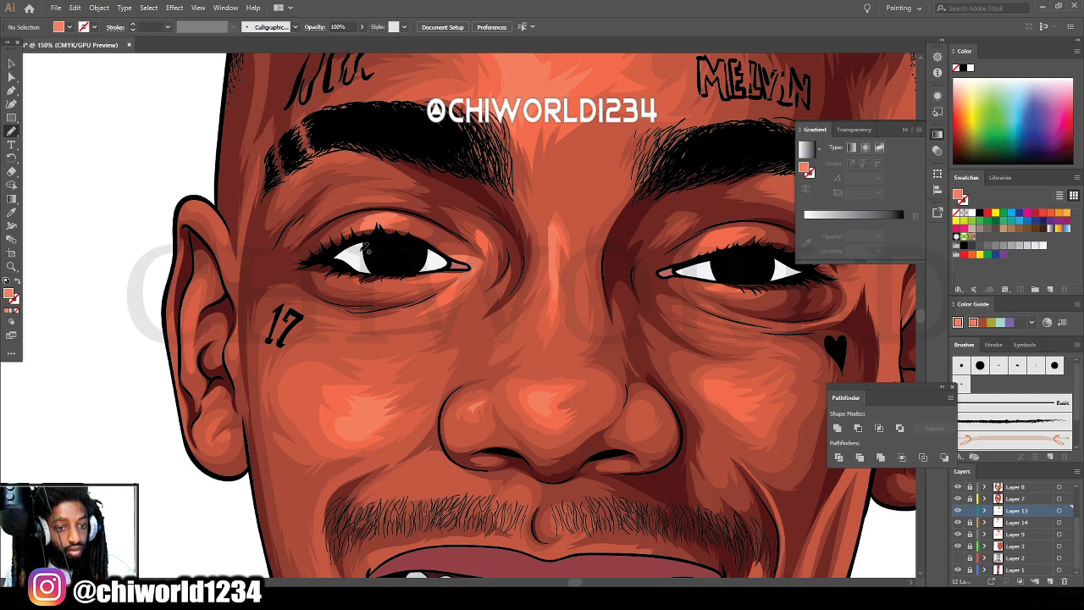
Draw a small jagged highlight inside the existing light patch on the chin.
scroll(587, 487, down, 5)
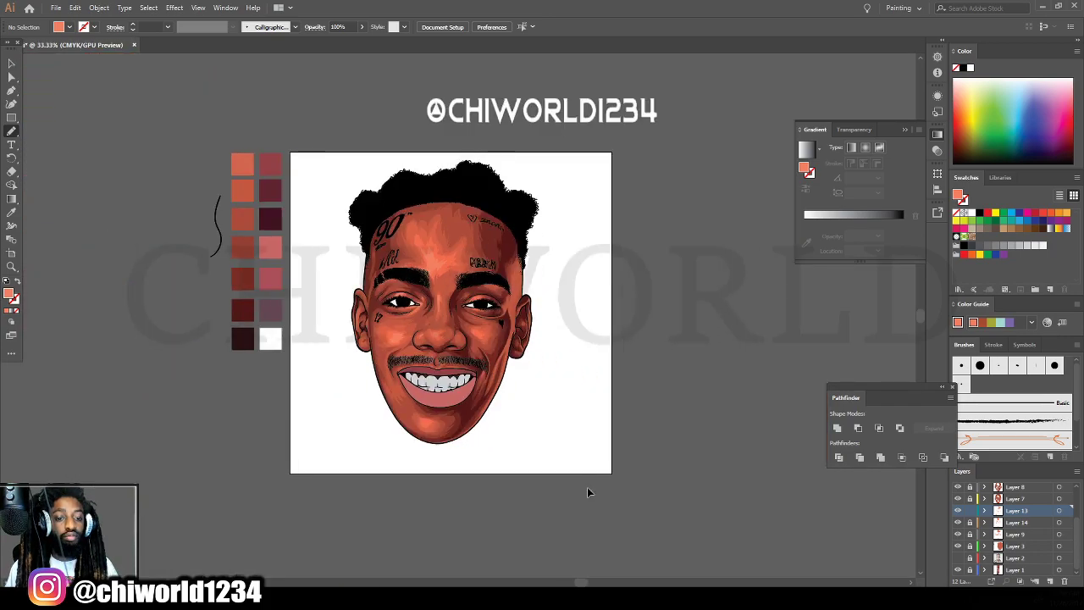
scroll(586, 487, up, 4)
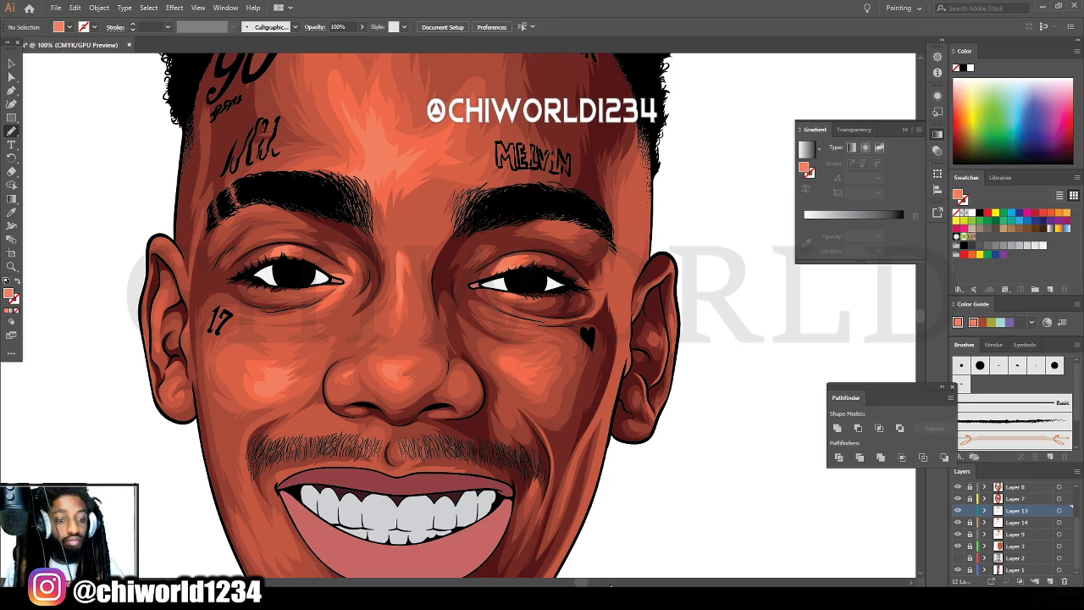
key(ctrl+minus)
key(ctrl+minus)
key(ctrl+minus)
scroll(586, 476, down, 3)
key(ctrl+equal)
key(ctrl+equal)
key(ctrl+equal)
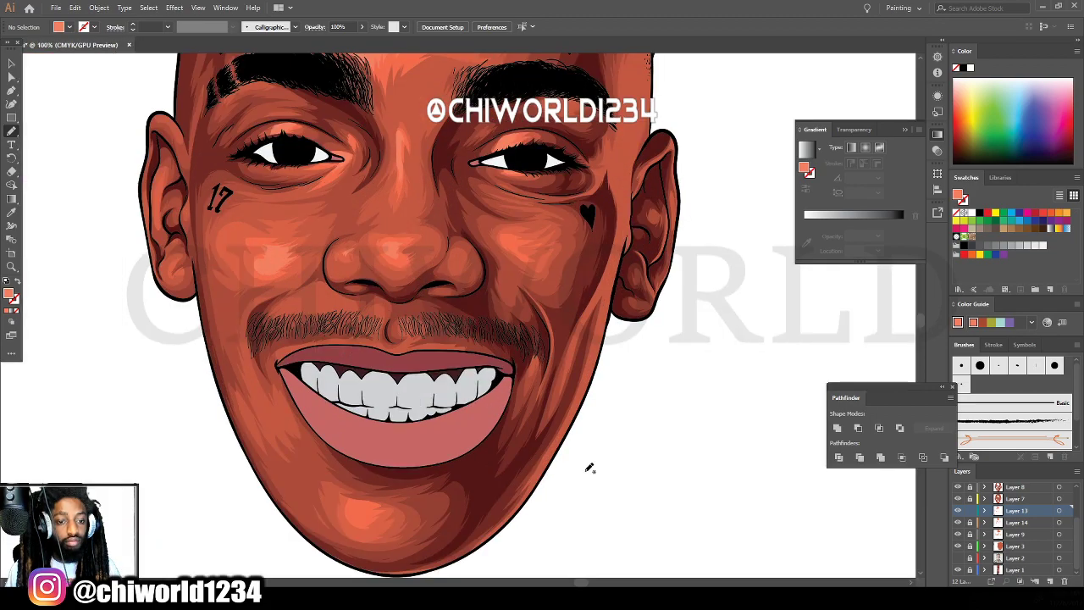
scroll(590, 468, down, 2)
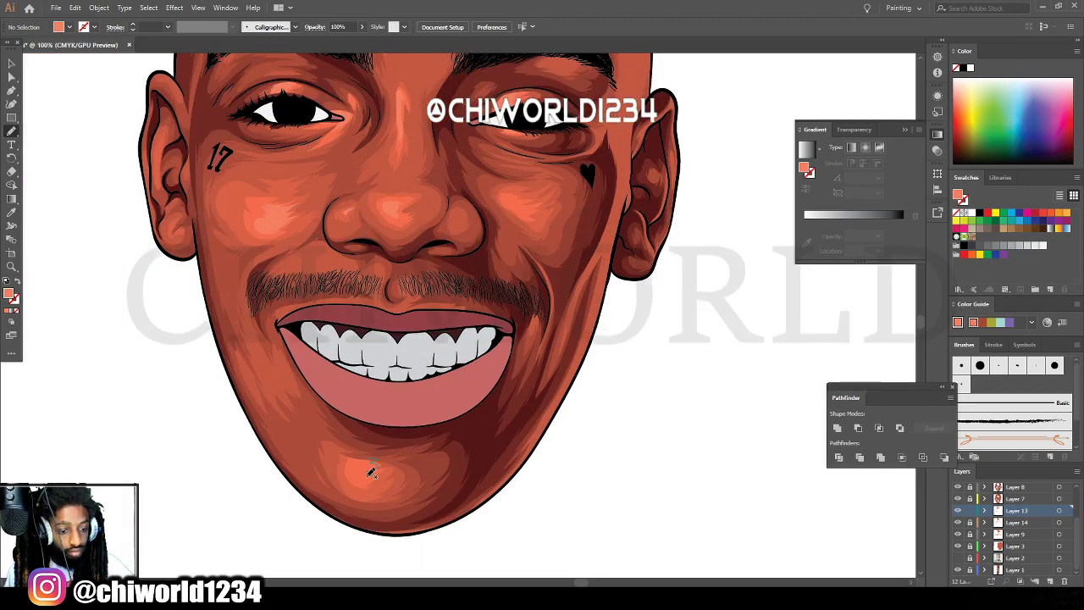
drag(359, 471, 360, 471)
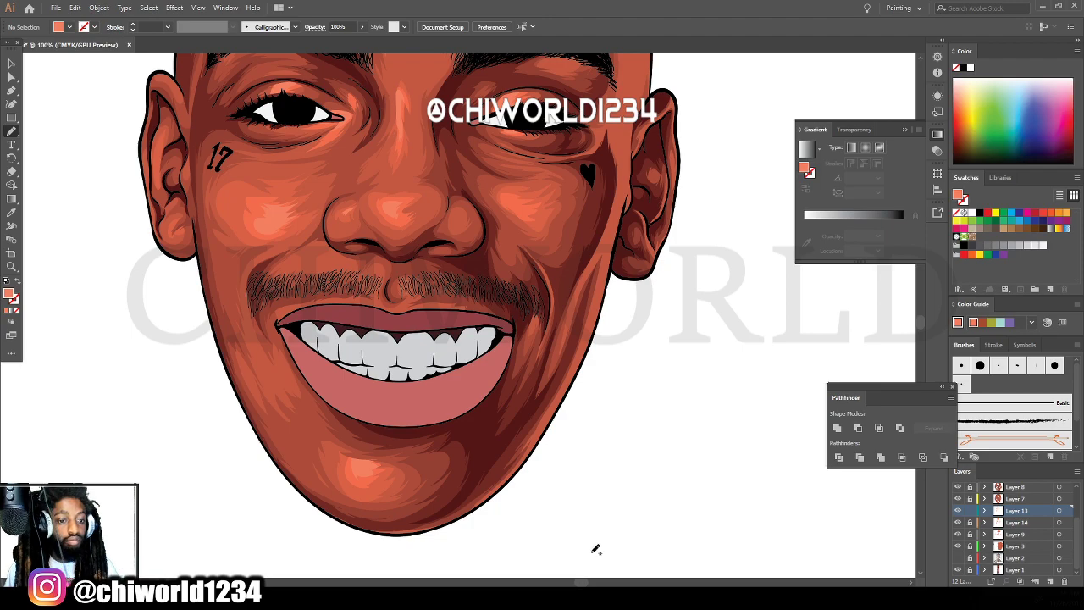
Draw a thin highlight along the upper lip's top edge and a small one on the skin beside the philtrum.
scroll(601, 489, down, 3)
scroll(600, 484, up, 5)
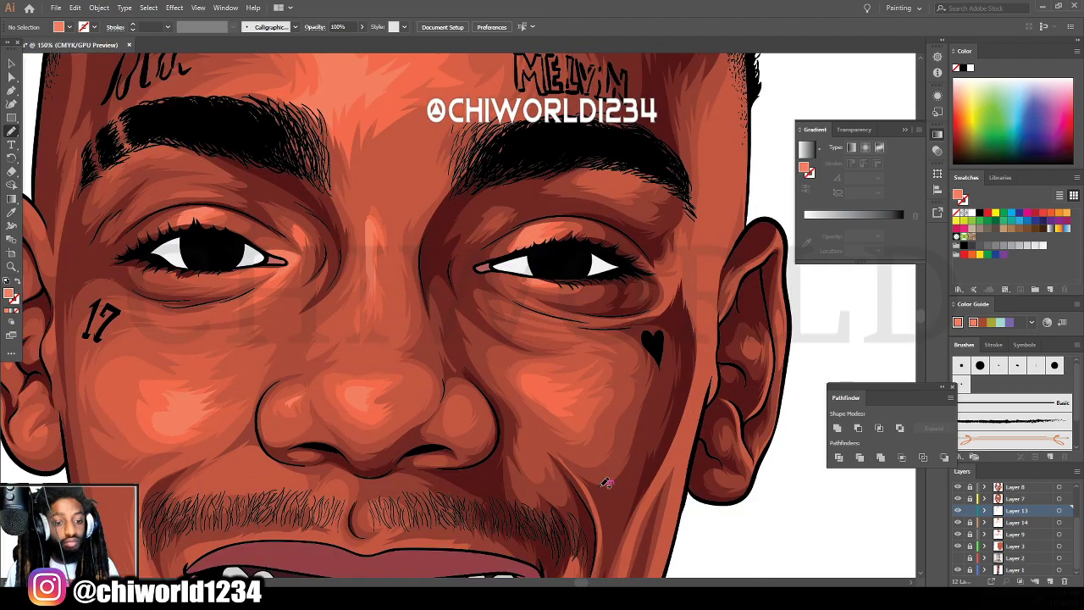
scroll(606, 483, down, 3)
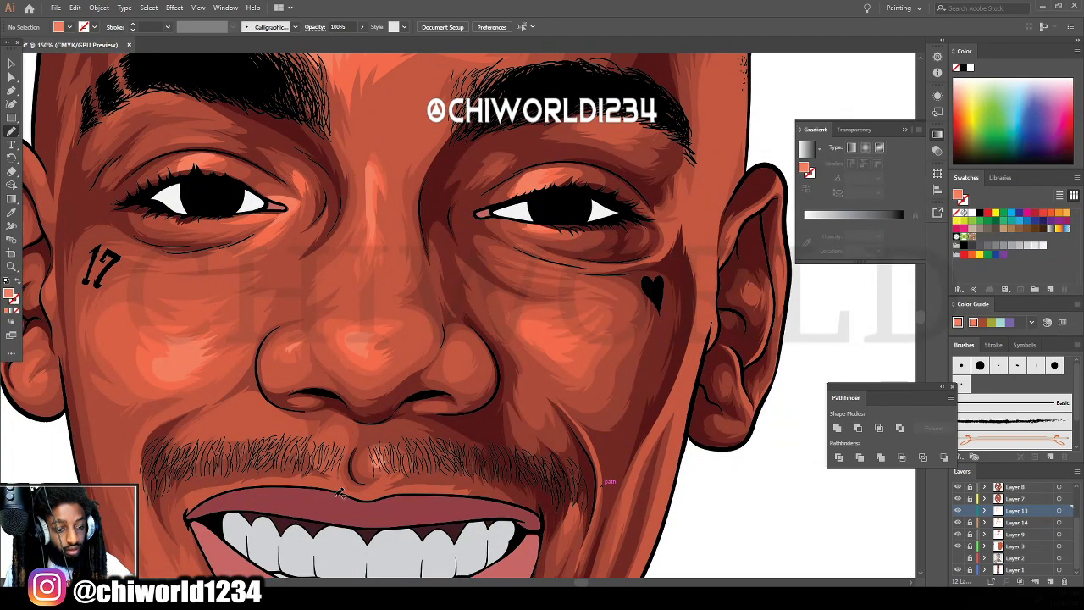
mouse_move(468, 493)
mouse_down()
mouse_move(432, 487)
mouse_move(359, 490)
mouse_move(300, 473)
mouse_move(260, 472)
mouse_move(235, 500)
mouse_up()
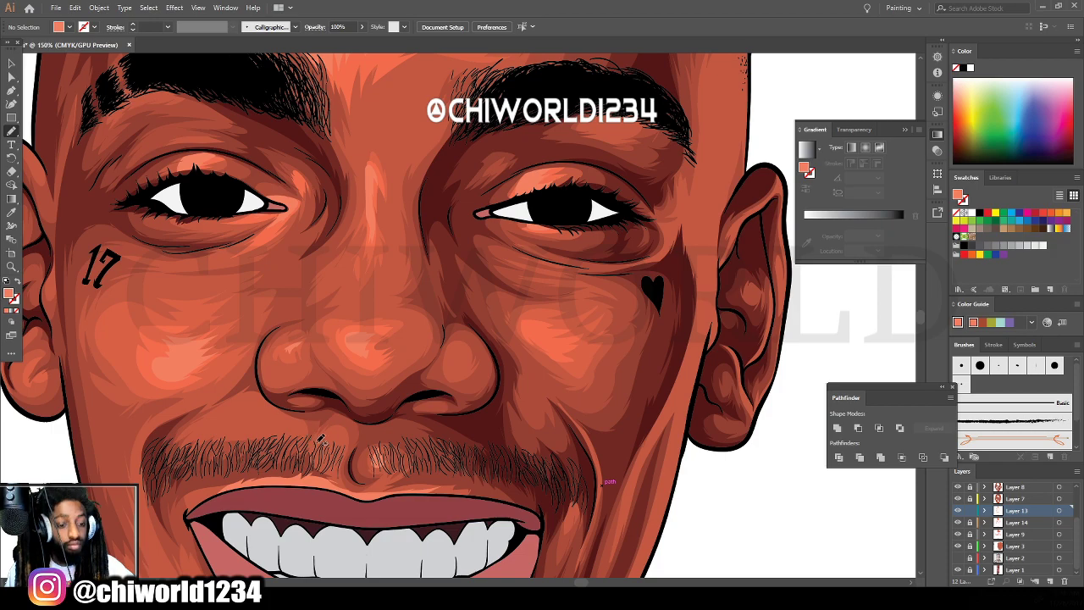
mouse_move(323, 450)
mouse_down()
mouse_move(330, 463)
mouse_move(345, 434)
mouse_move(325, 455)
mouse_up()
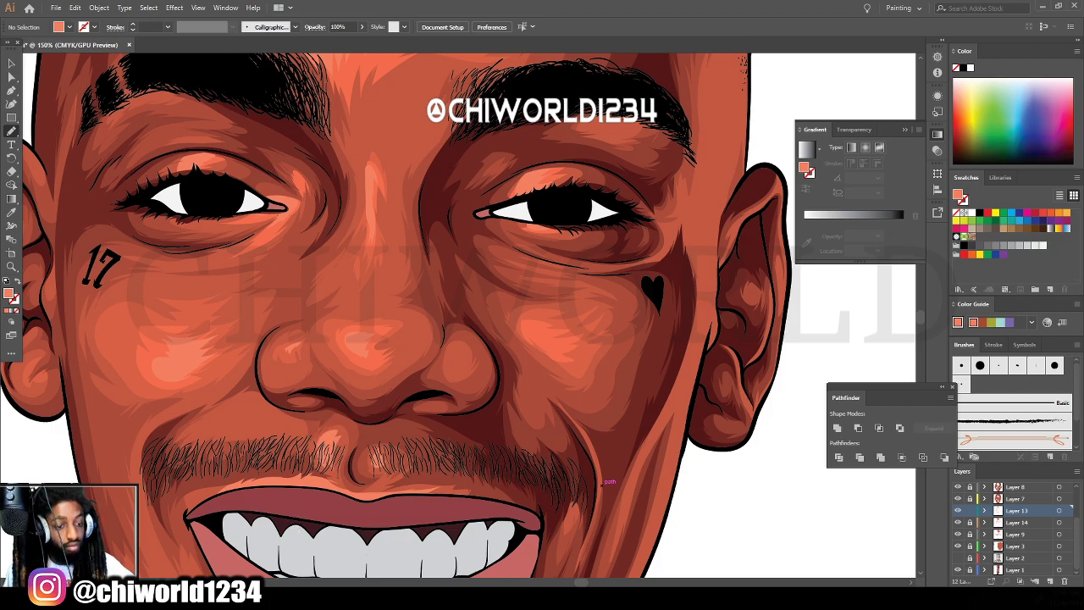
Draw a jagged highlight on the cheek between the nose and the heart tattoo.
key(ctrl+minus)
key(ctrl+minus)
key(ctrl+minus)
key(ctrl+minus)
scroll(635, 439, up, 1)
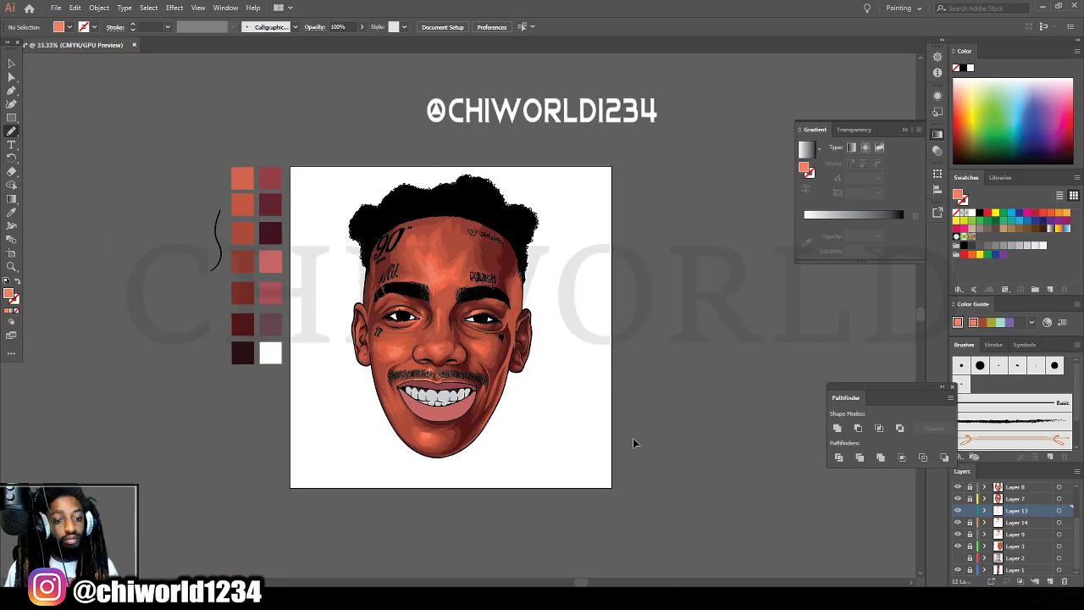
key(ctrl+equal)
key(ctrl+equal)
key(ctrl+equal)
scroll(633, 439, down, 1)
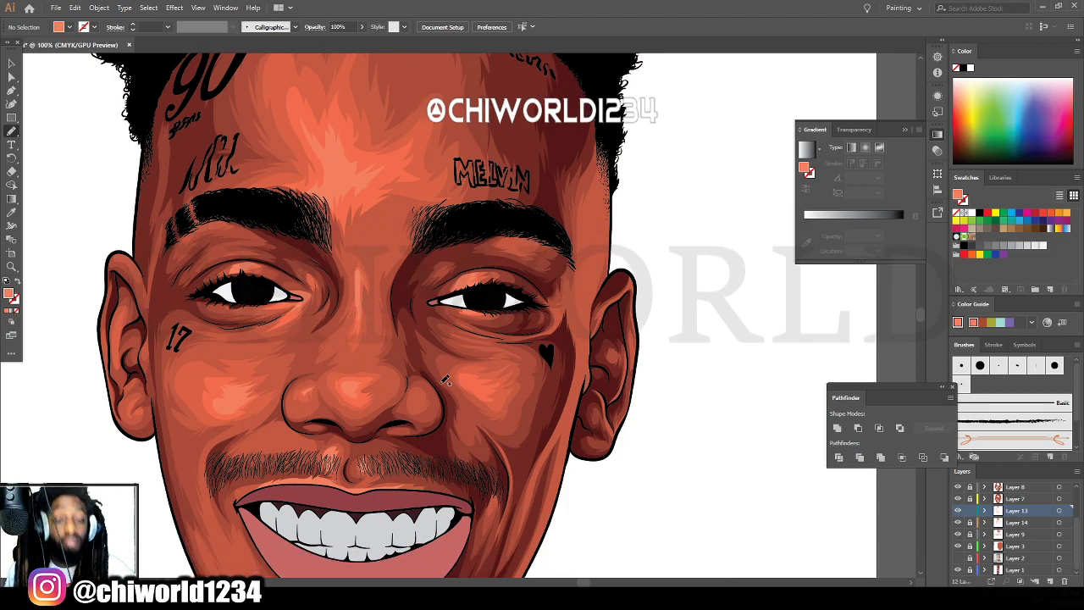
mouse_move(478, 390)
mouse_down()
mouse_move(468, 369)
mouse_move(456, 373)
mouse_up()
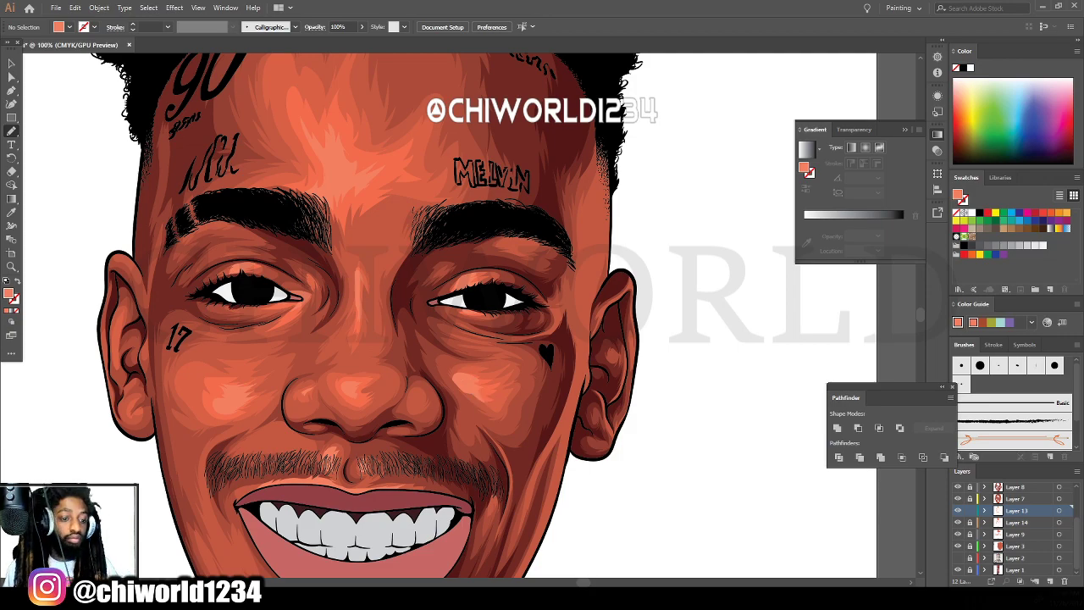
Draw long, narrow highlights down the outer cheek and jawline on the heart-tattoo side of the face.
key(ctrl+minus)
key(ctrl+minus)
key(ctrl+minus)
key(ctrl+minus)
key(ctrl+plus)
key(ctrl+plus)
key(ctrl+plus)
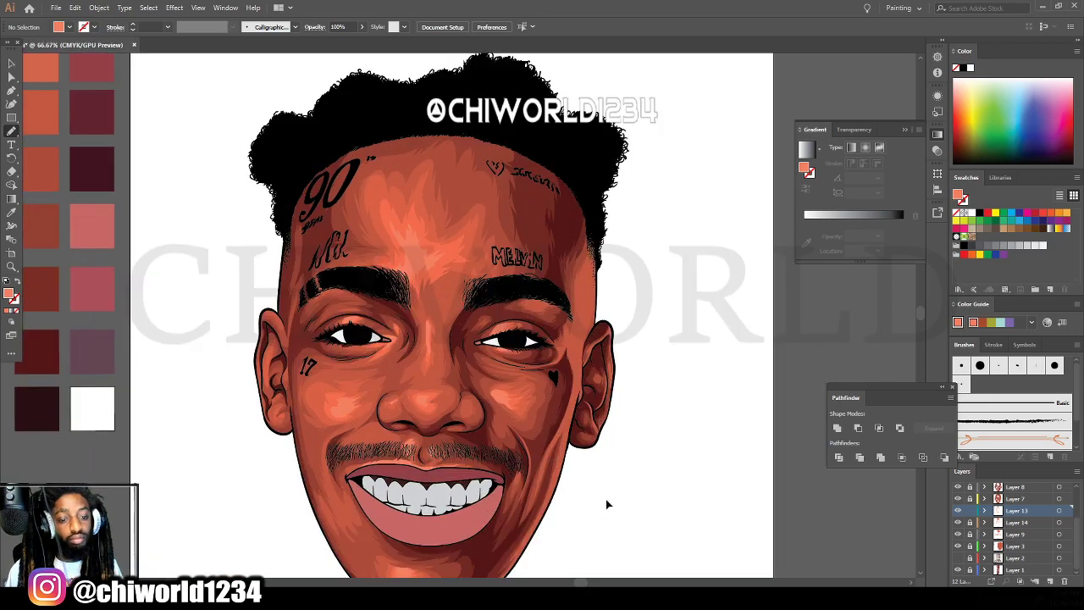
scroll(606, 504, up, 2)
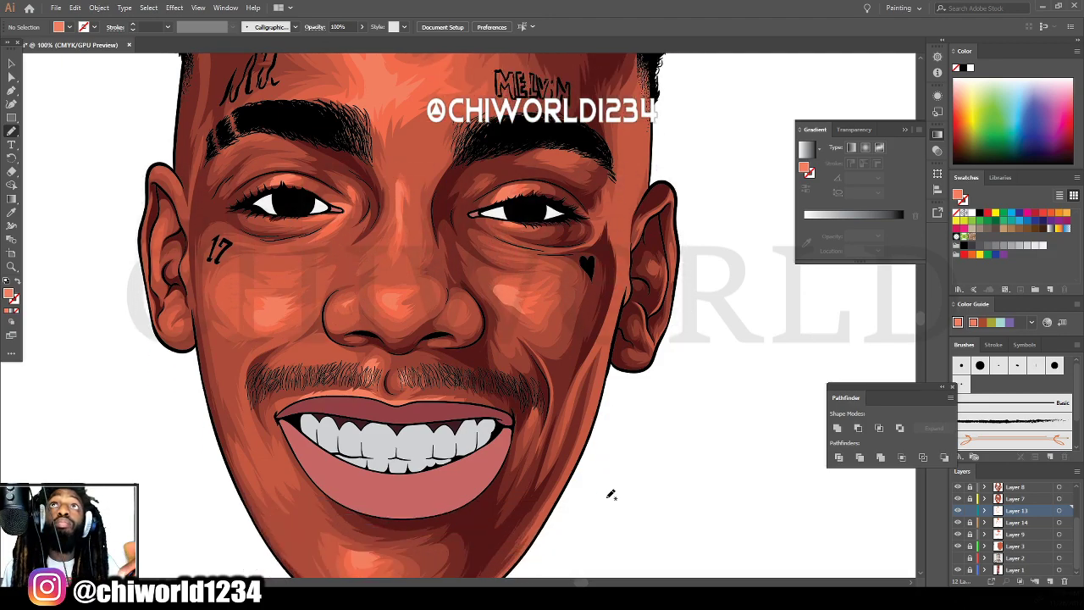
mouse_move(591, 370)
mouse_down()
mouse_move(566, 434)
mouse_move(618, 317)
mouse_up()
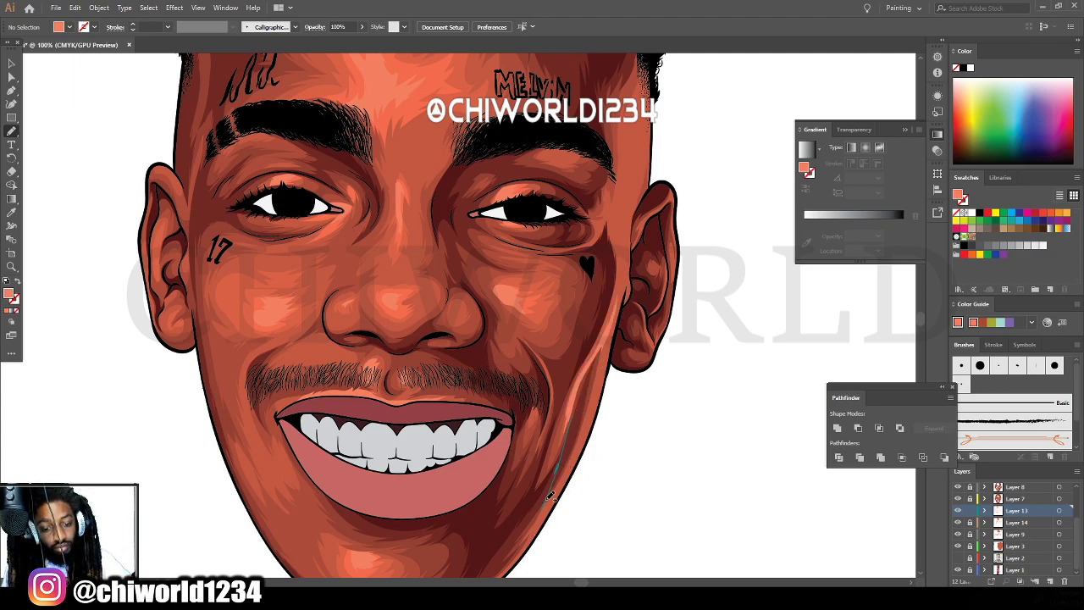
drag(532, 540, 593, 425)
mouse_move(608, 361)
mouse_down()
mouse_move(623, 273)
mouse_move(530, 543)
mouse_up()
Draw a tall highlight from the hairline past the temple to the ear, with smaller strokes beside the heart tattoo and outer eye corner.
scroll(668, 450, down, 3)
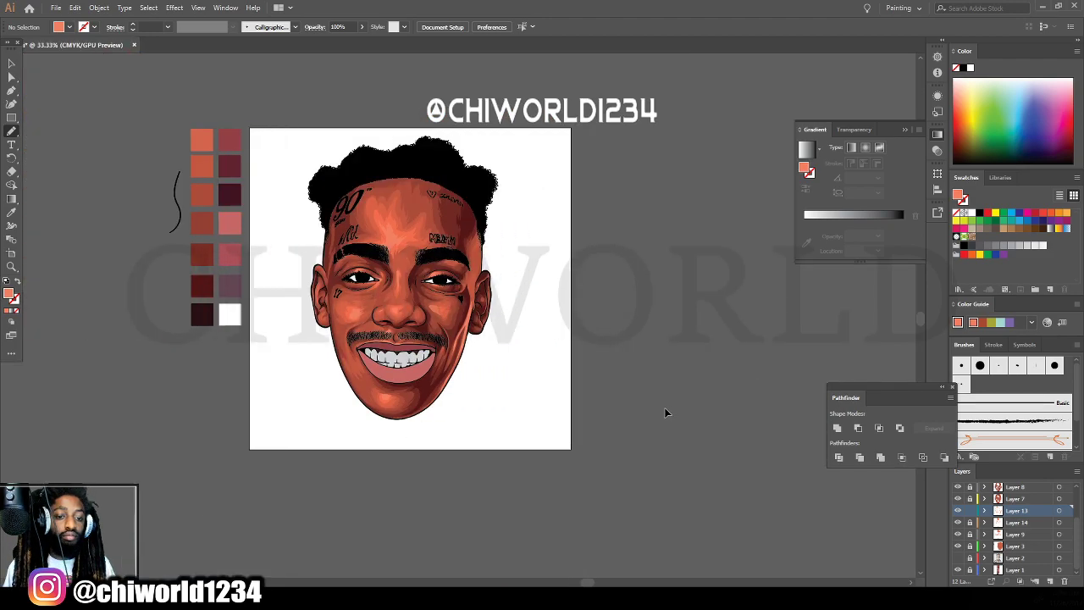
scroll(668, 411, up, 4)
scroll(653, 399, up, 3)
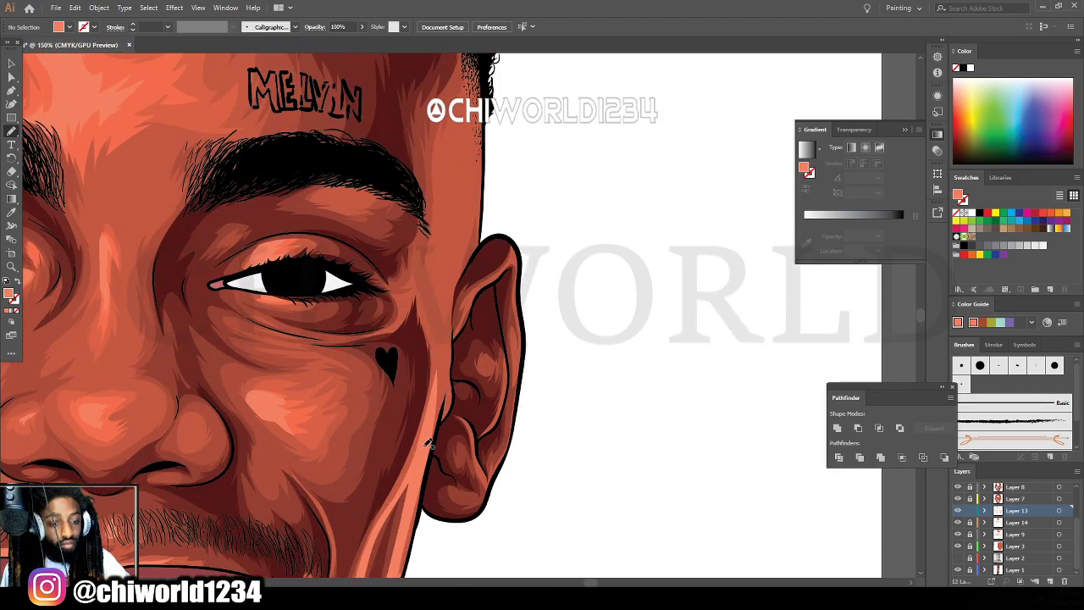
mouse_move(457, 359)
mouse_down()
mouse_move(473, 245)
mouse_move(474, 61)
mouse_up()
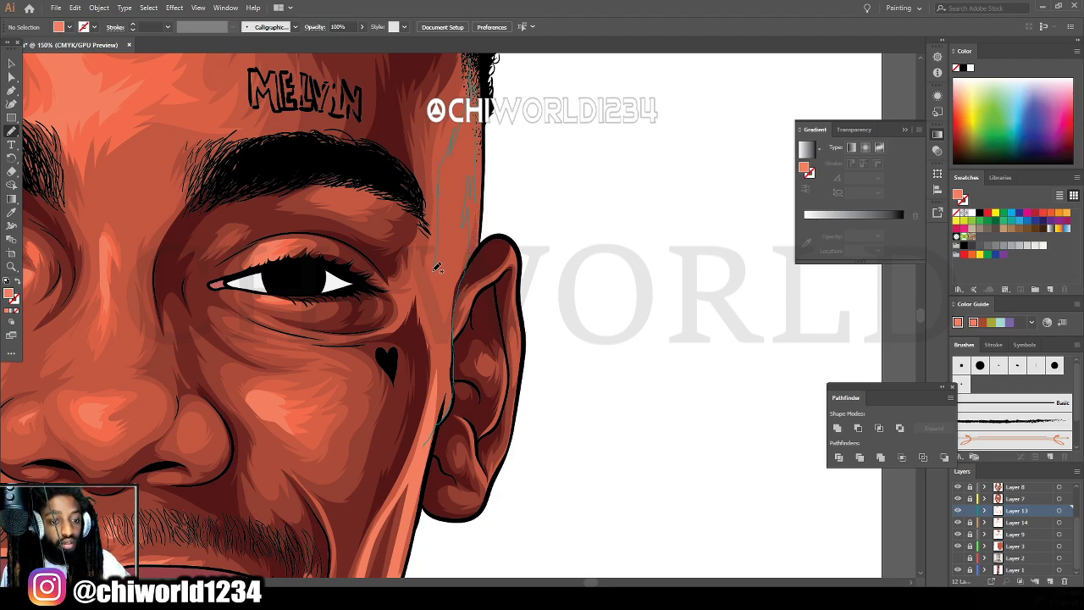
drag(430, 277, 413, 452)
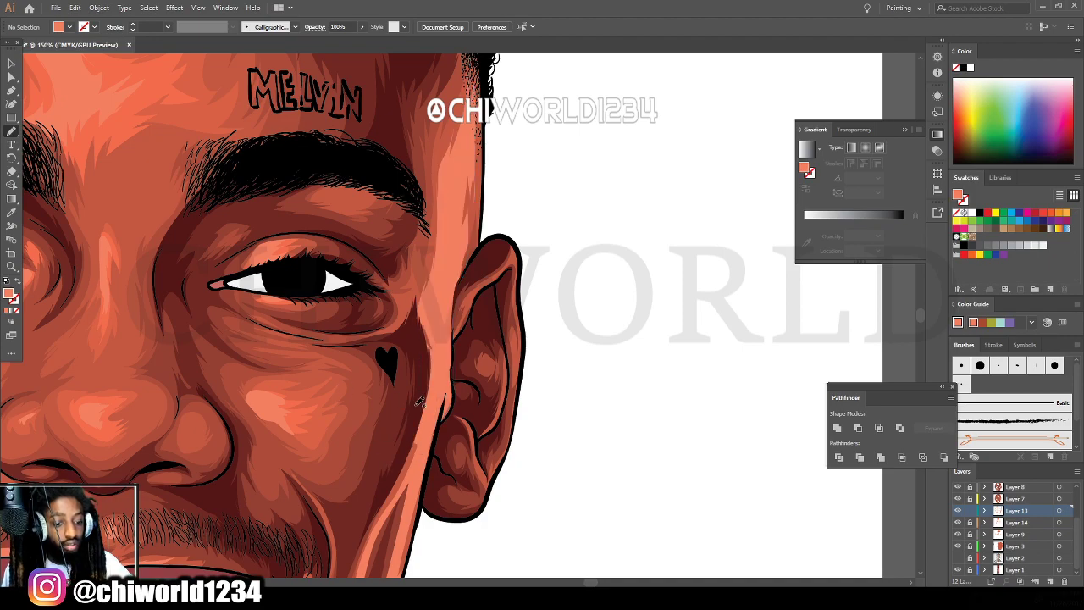
drag(418, 401, 404, 463)
drag(430, 418, 428, 410)
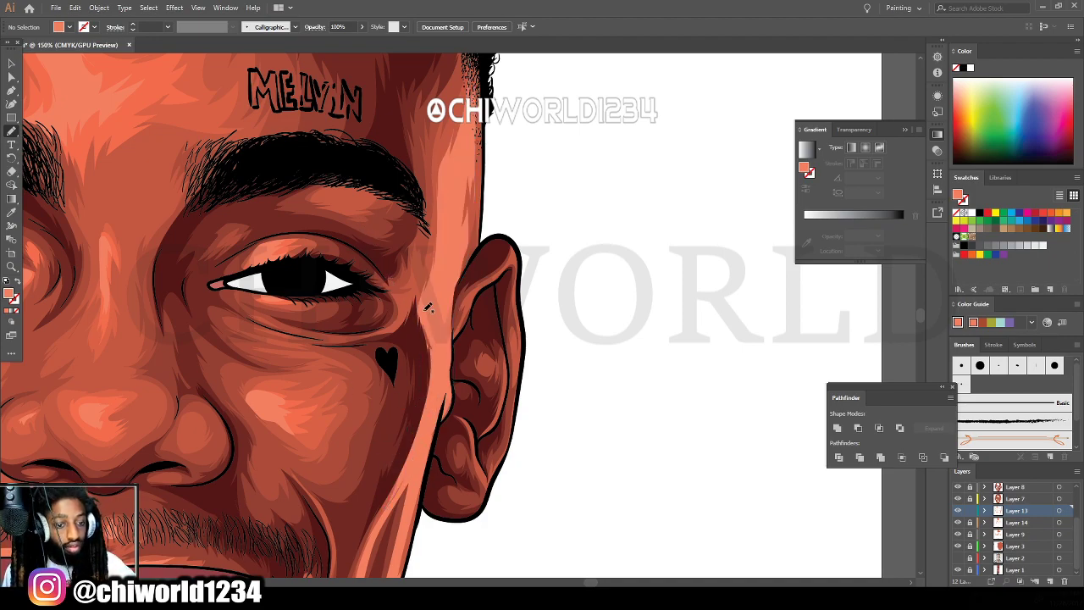
drag(425, 310, 362, 341)
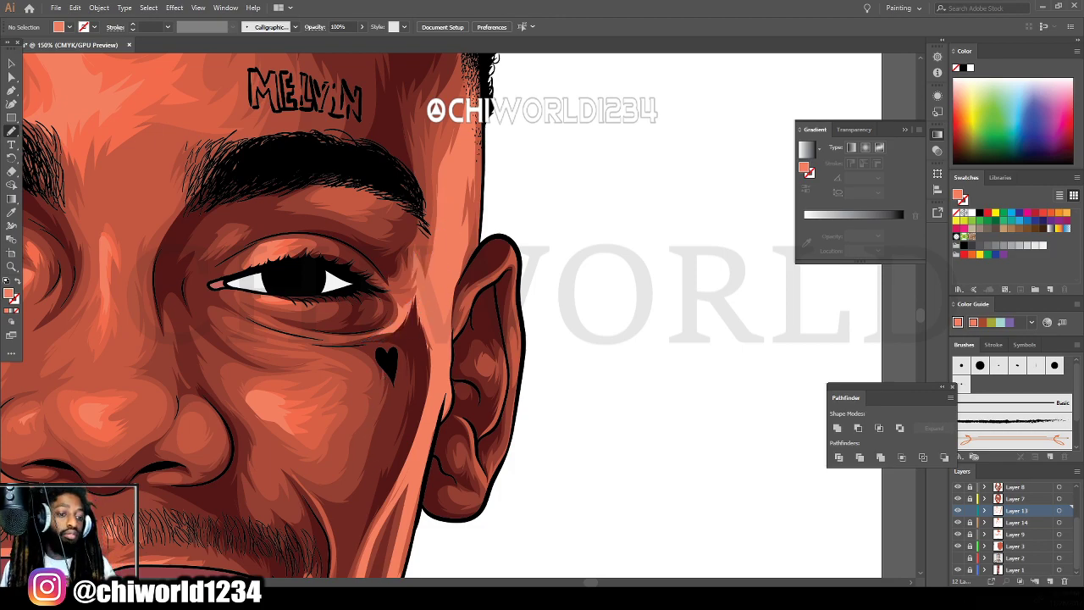
Draw highlights on the ear nearest the heart tattoo, along the fold above the lobe, the inner rim and the upper fold.
key(ctrl+minus)
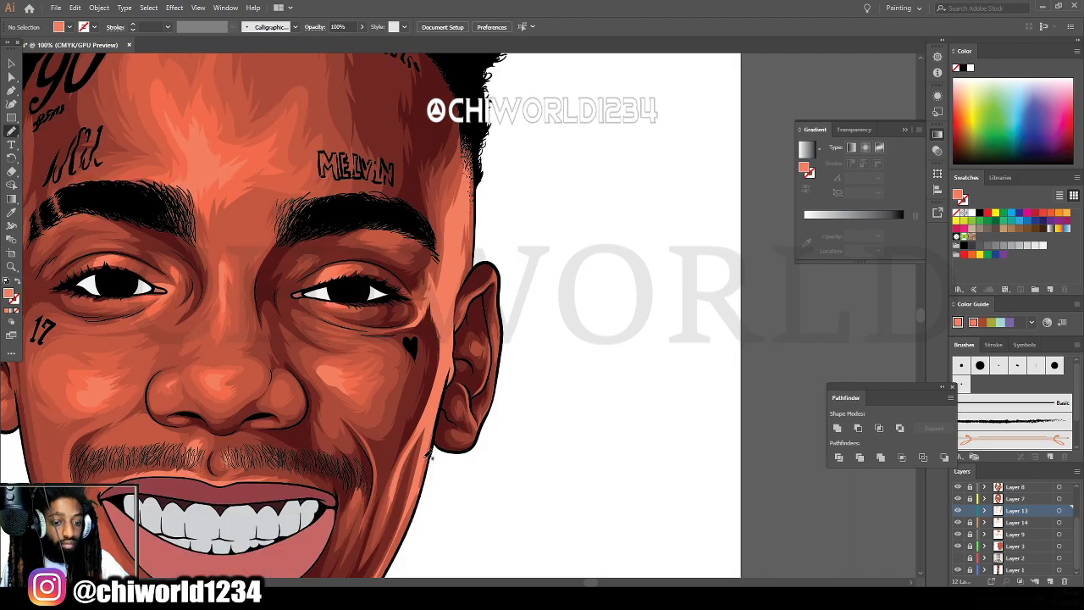
key(ctrl+plus)
key(ctrl+plus)
key(ctrl+plus)
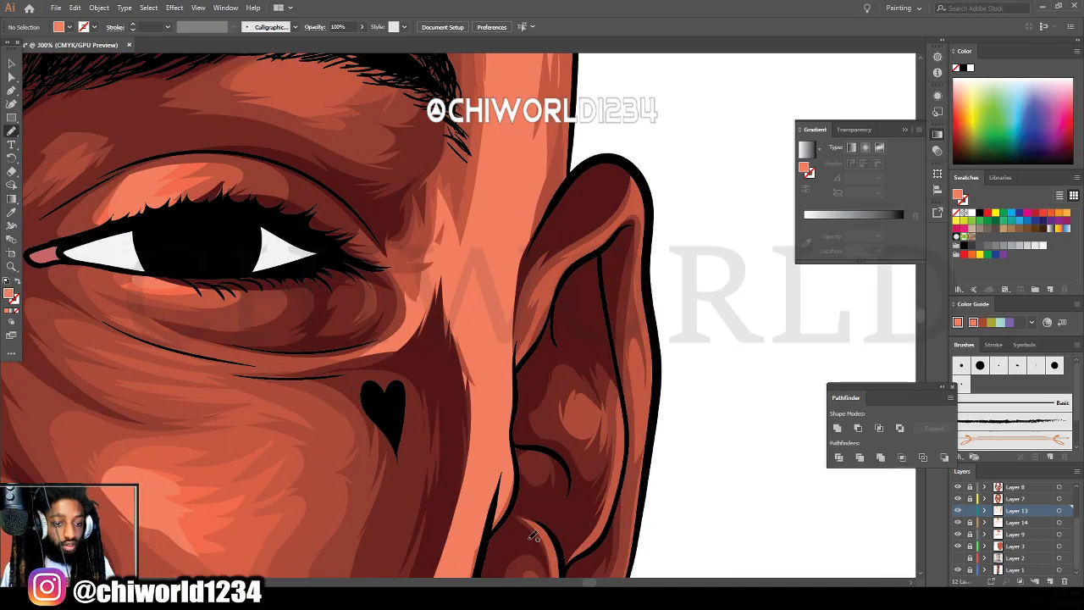
key(ctrl+minus)
key(ctrl+minus)
key(ctrl+minus)
key(ctrl+minus)
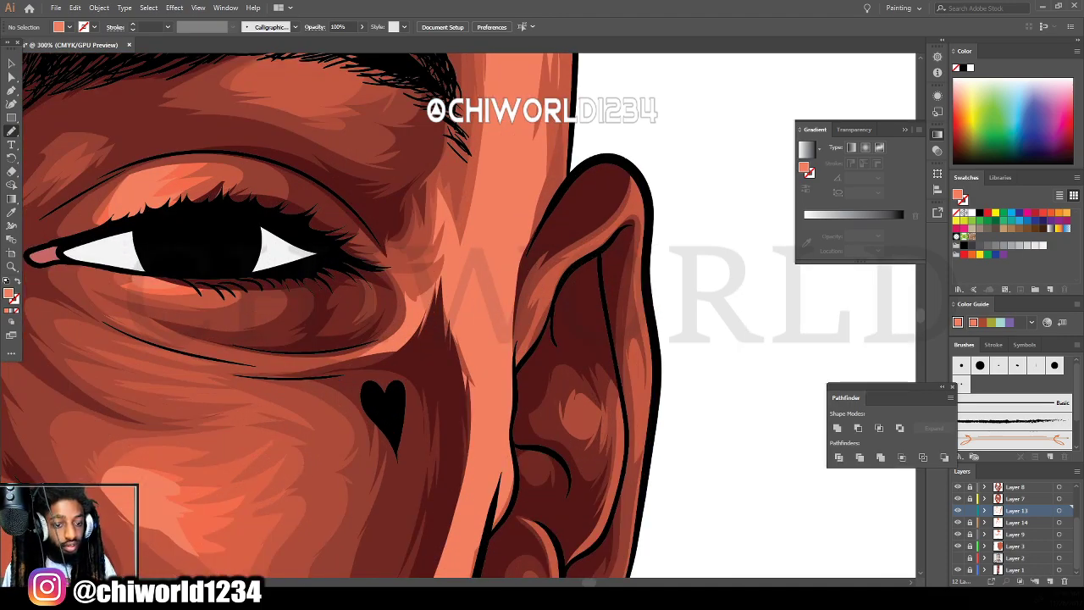
key(ctrl+plus)
key(ctrl+plus)
key(ctrl+plus)
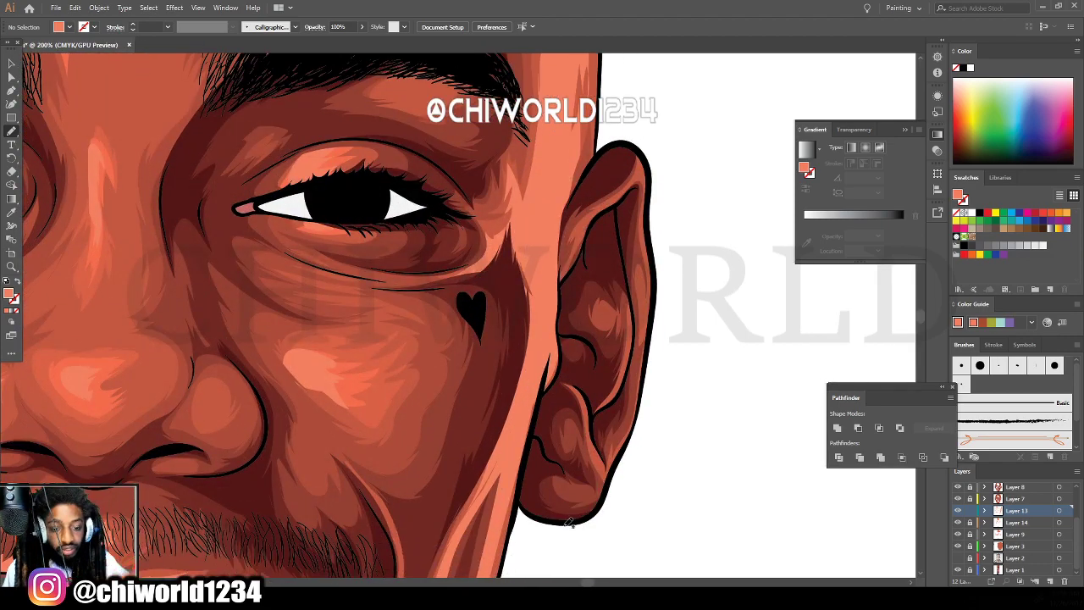
drag(569, 399, 602, 475)
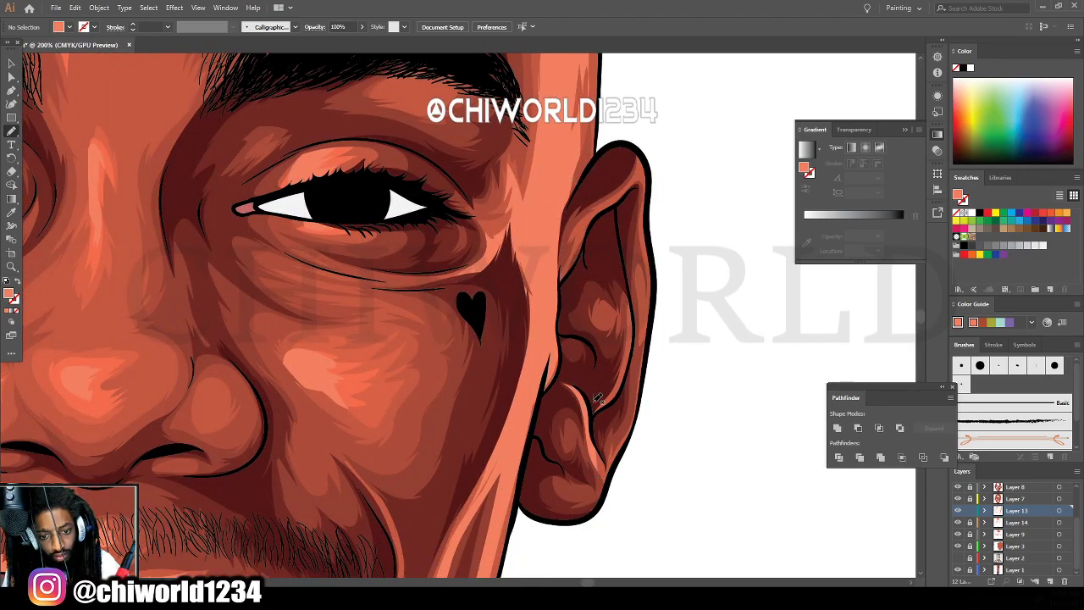
mouse_move(595, 414)
mouse_down()
mouse_move(624, 386)
mouse_move(630, 329)
mouse_move(595, 416)
mouse_up()
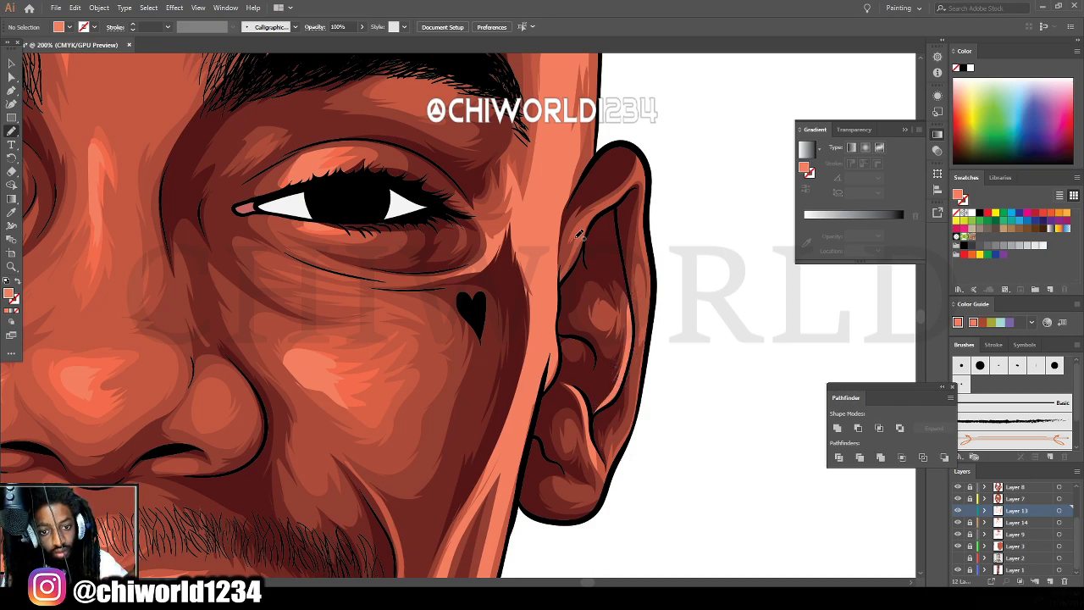
mouse_move(560, 283)
mouse_down()
mouse_move(635, 202)
mouse_move(643, 222)
mouse_up()
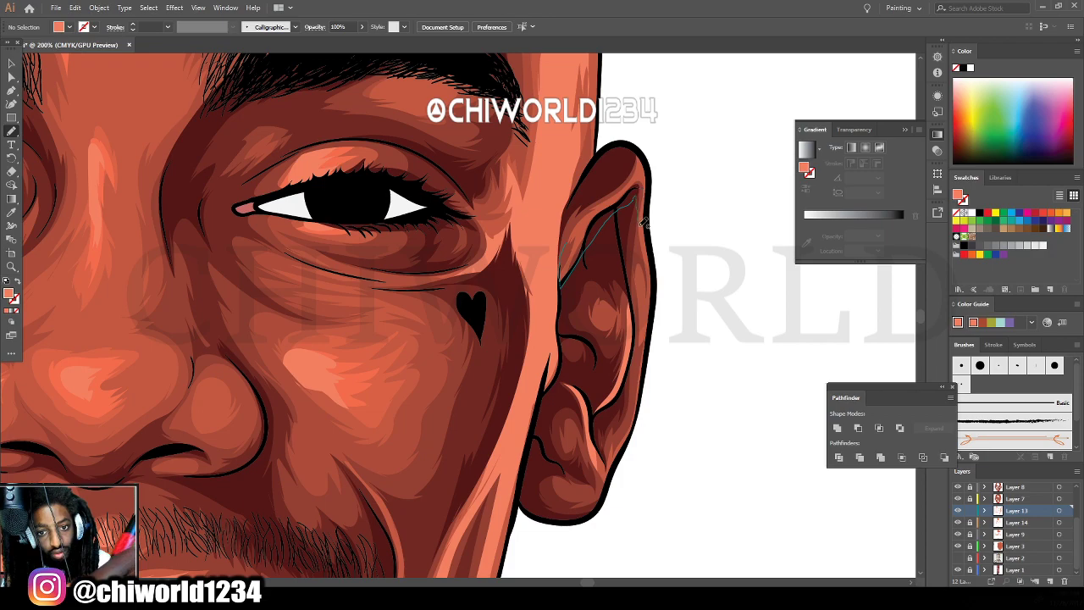
drag(650, 175, 642, 147)
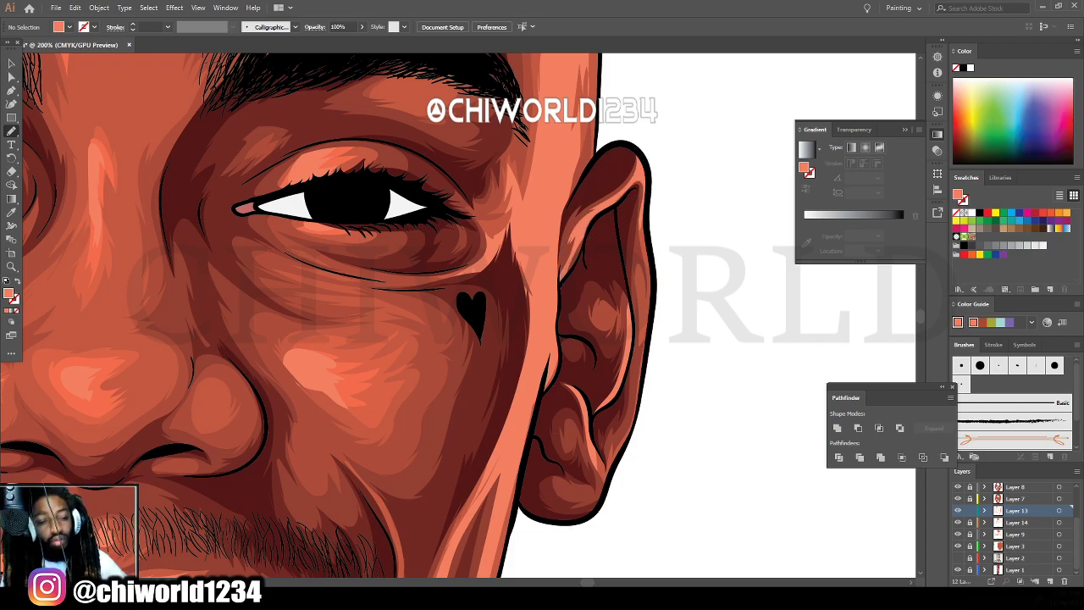
Draw a jagged highlight on the cheek below the 17 tattoo and thin highlights along the inner rim of the ear beside it.
key(ctrl+minus)
key(ctrl+minus)
key(ctrl+minus)
key(ctrl+minus)
key(ctrl+minus)
key(ctrl+equal)
key(ctrl+equal)
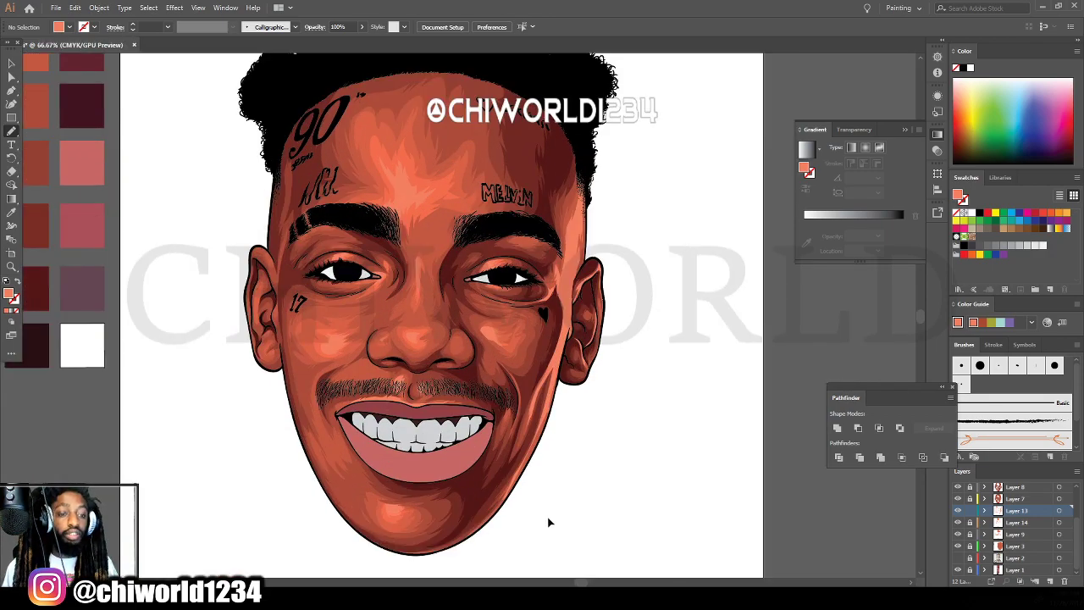
scroll(549, 522, up, 5)
drag(529, 413, 491, 466)
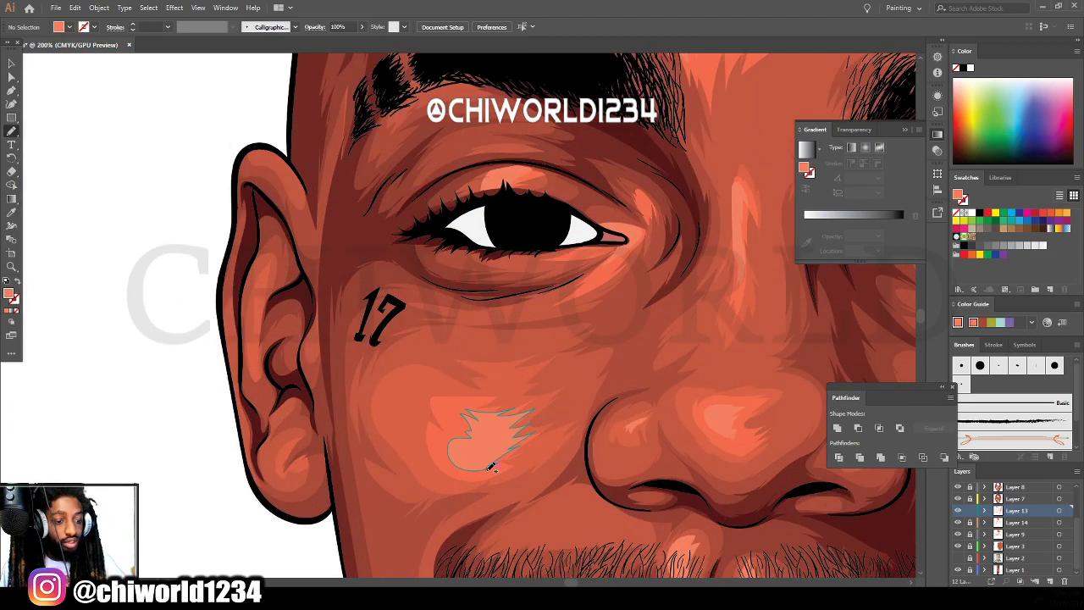
drag(245, 356, 248, 392)
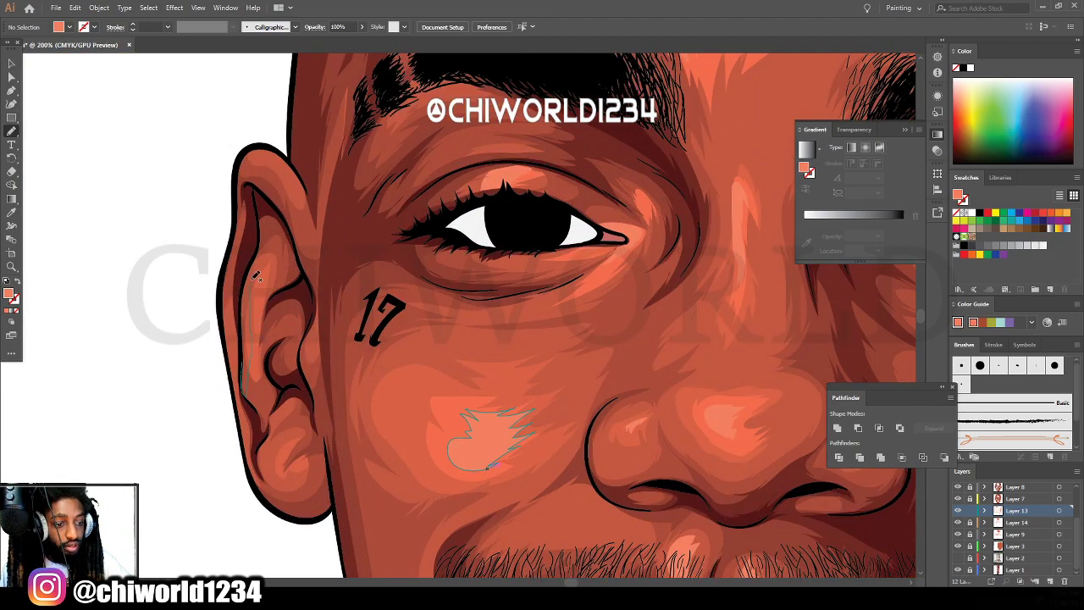
drag(256, 276, 242, 385)
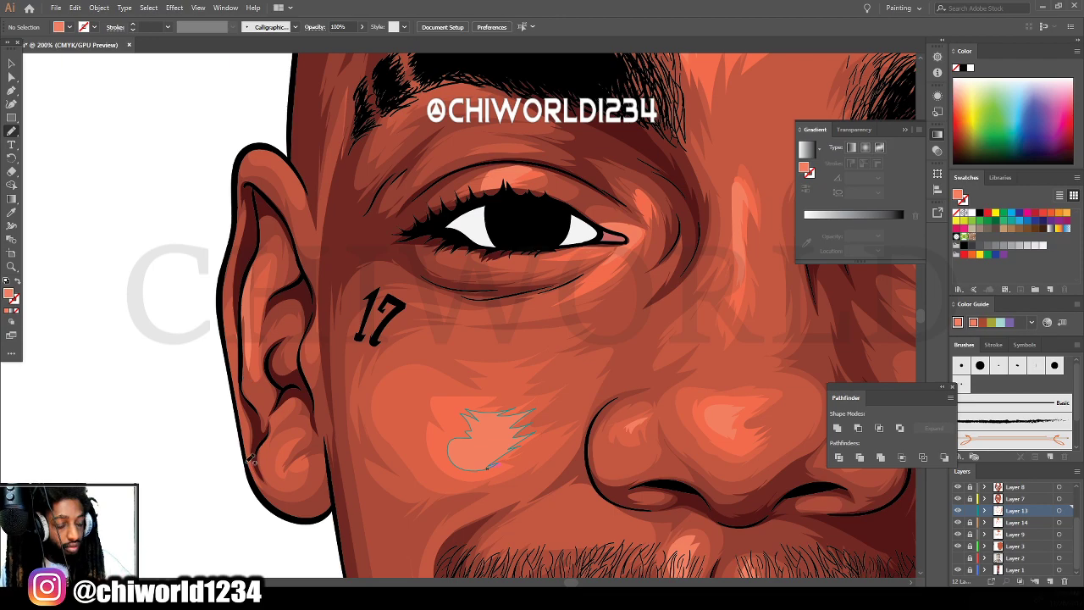
Try to paint a thin highlight stroke along the inner rim of the ear nearest the 17 tattoo using the Paintbrush.
click(12, 132)
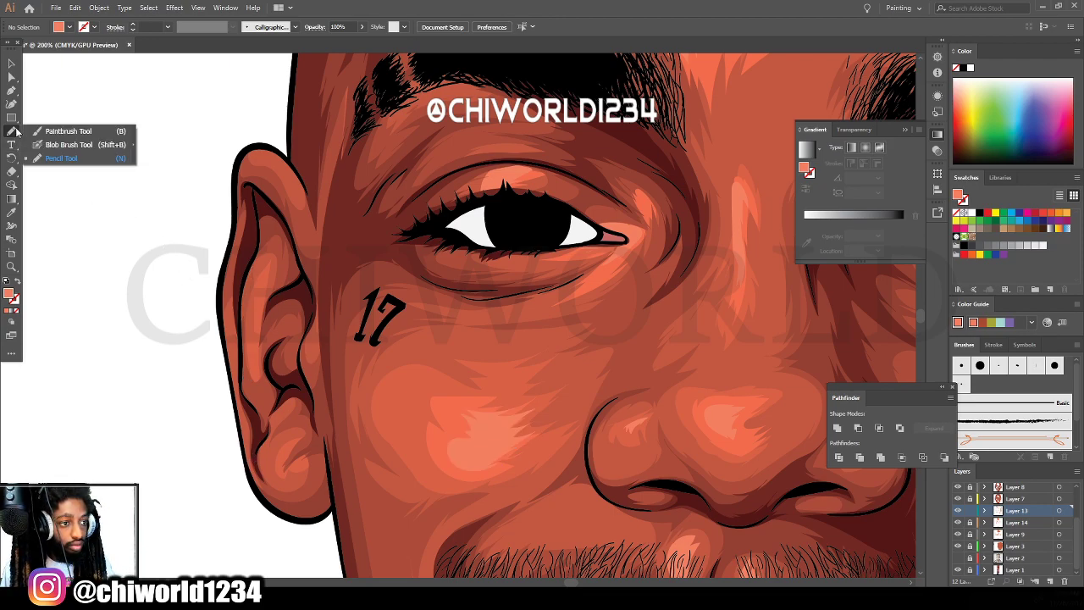
click(40, 131)
drag(257, 388, 245, 275)
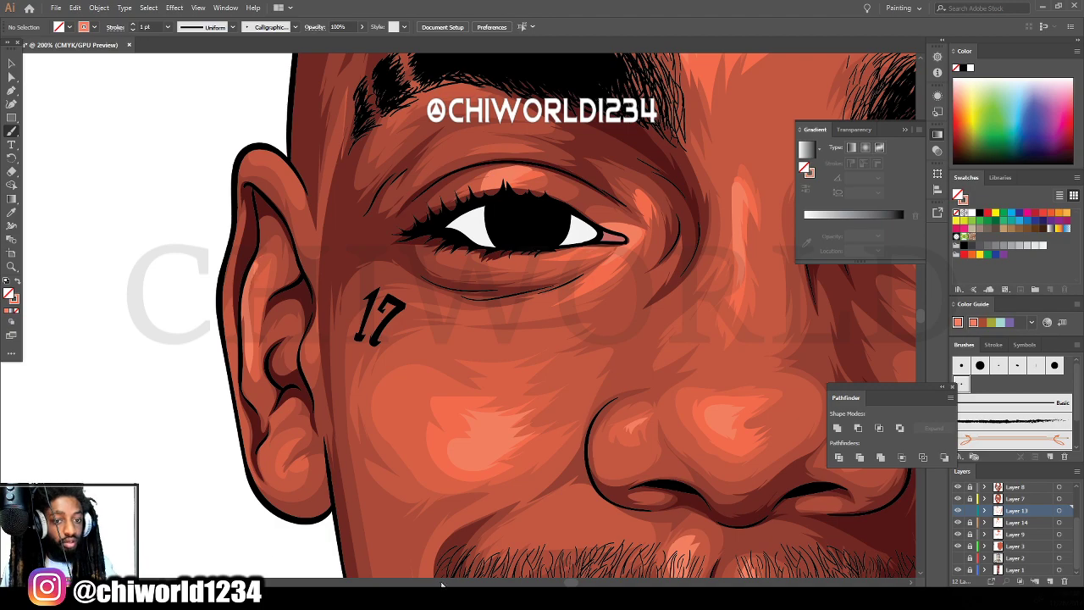
key(ctrl+z)
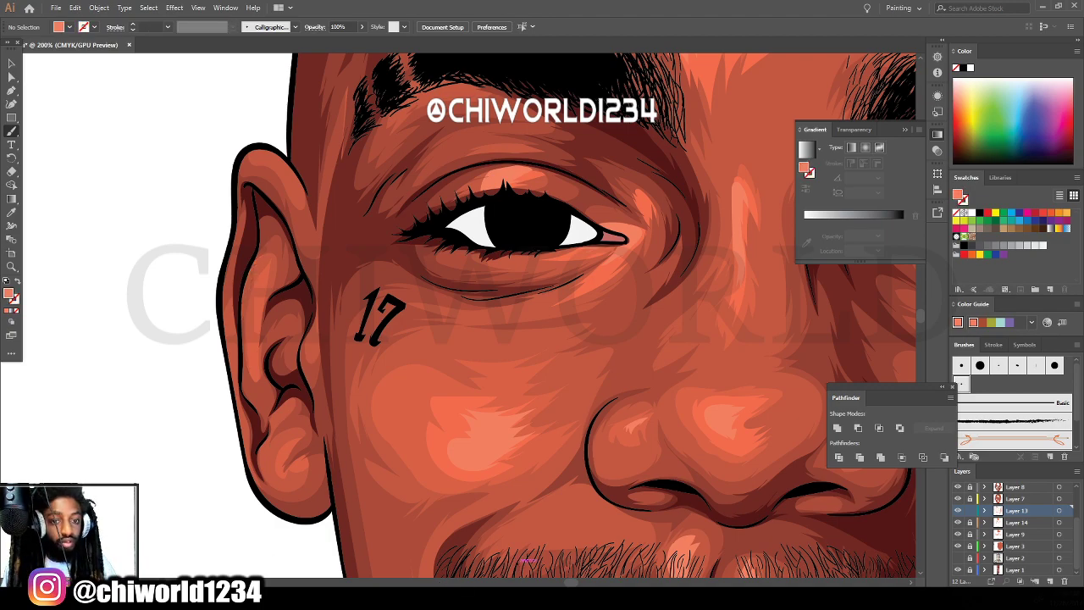
Save the illustration with the finished highlights.
key(ctrl+minus)
key(ctrl+minus)
key(ctrl+minus)
key(ctrl+minus)
scroll(736, 506, right, 1)
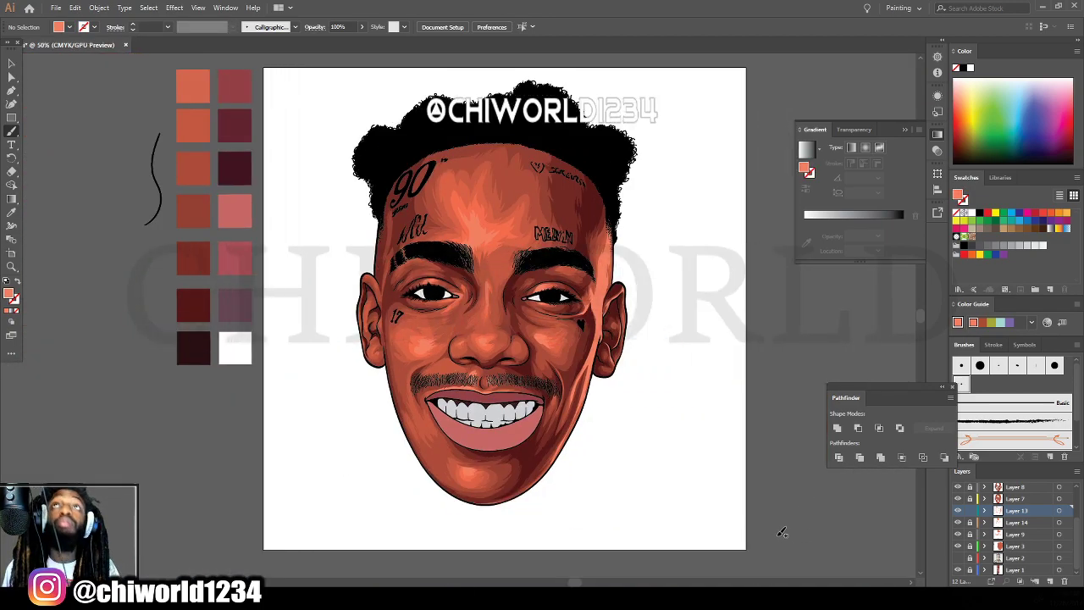
key(ctrl+plus)
scroll(776, 494, right, 1)
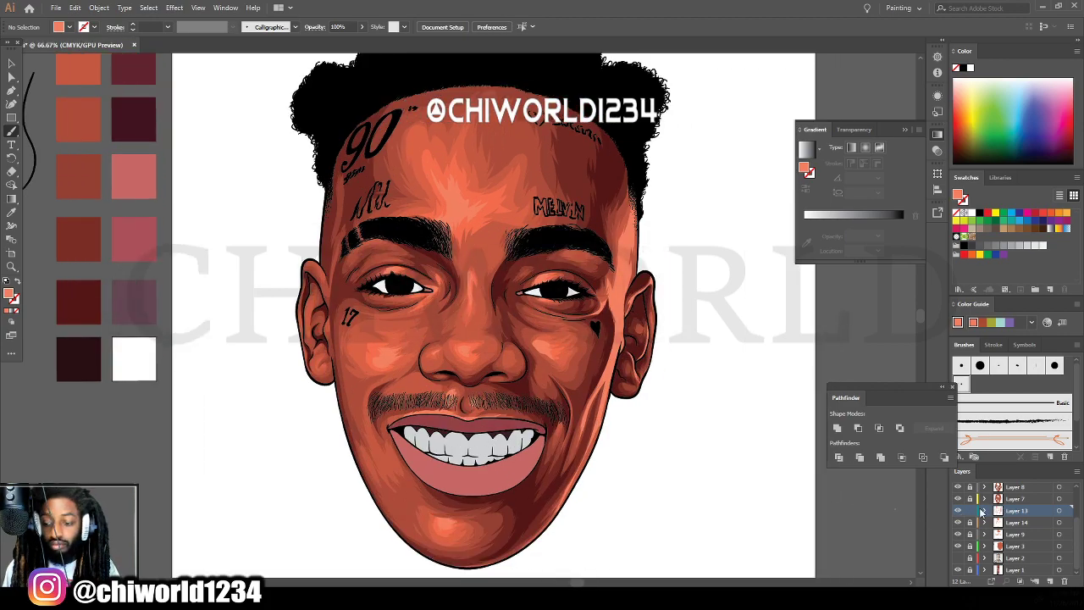
click(55, 7)
click(86, 100)
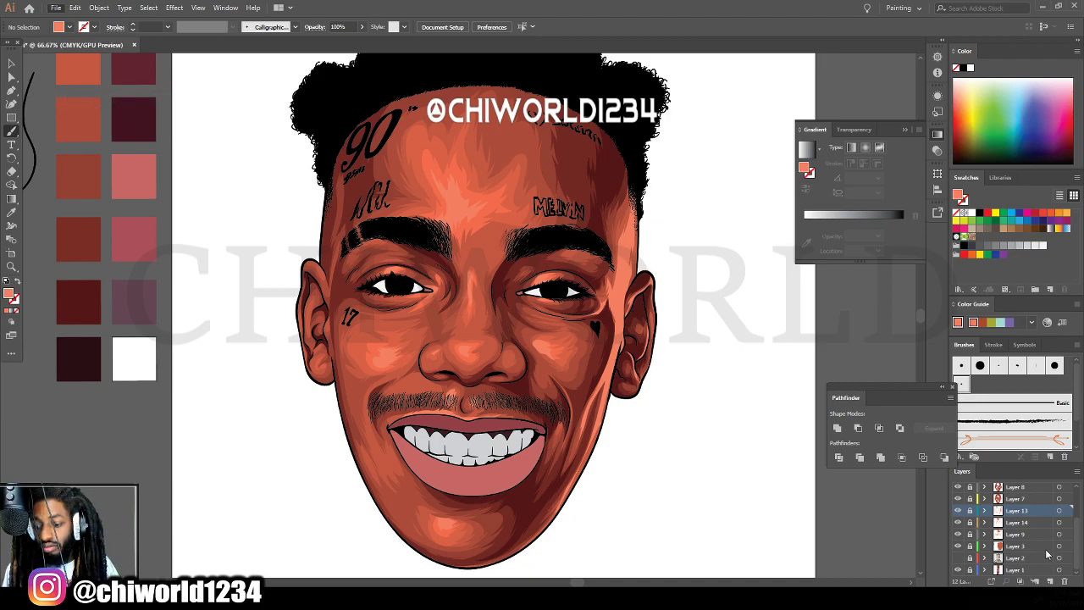
Add a new layer directly above Layer 12 and sample the darkest brown palette swatch as the fill colour.
scroll(1047, 554, up, 2)
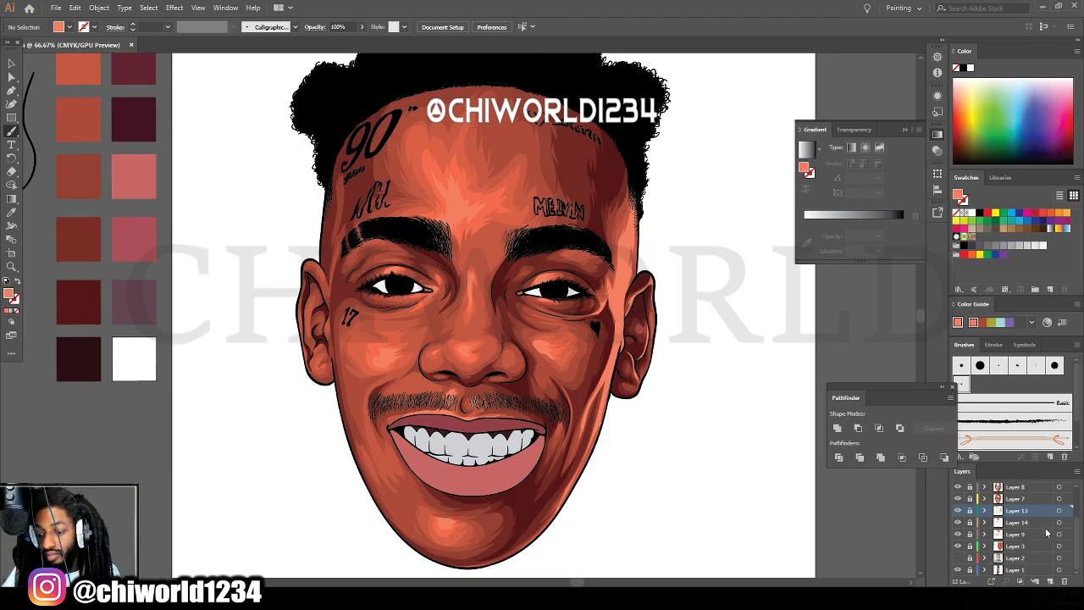
click(1015, 512)
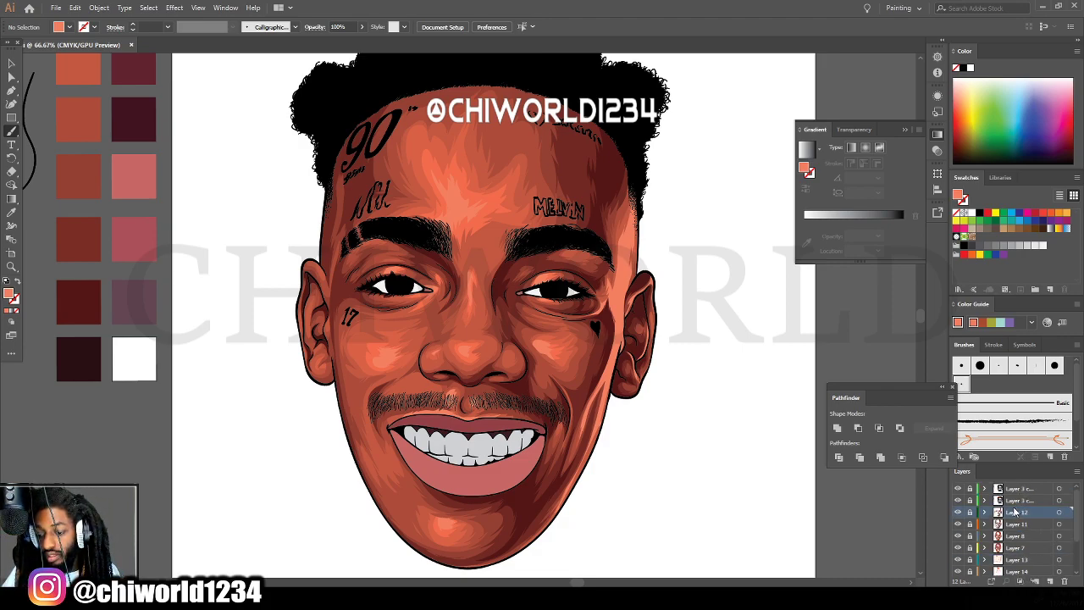
click(1050, 580)
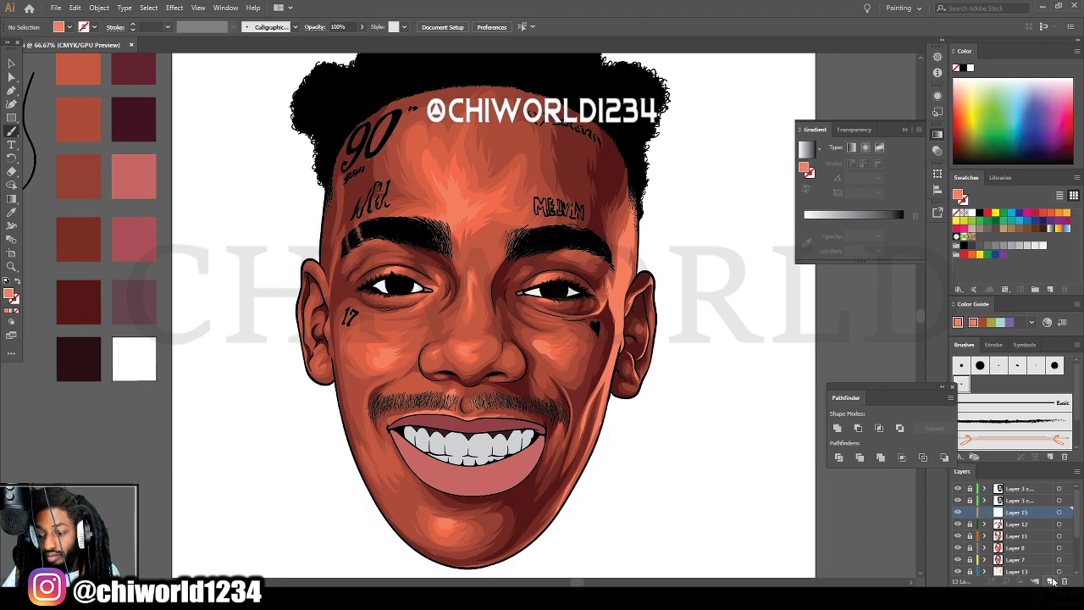
click(11, 213)
click(74, 337)
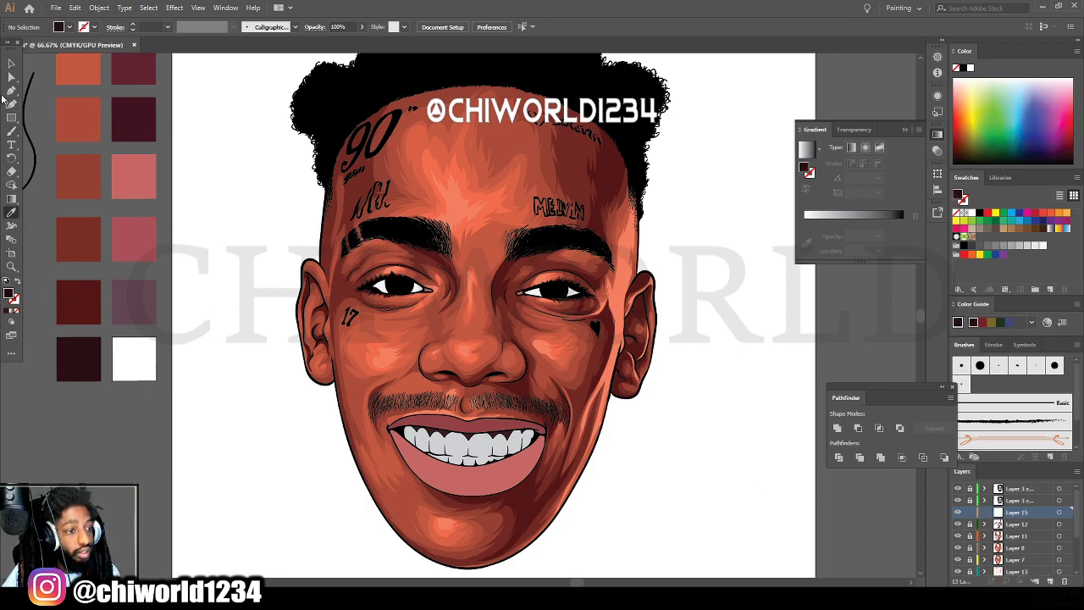
Draw a darkest shadow with the Pencil from the inner eyebrow down beside the nose bridge on the heart-tattoo side.
click(12, 133)
right_click(13, 137)
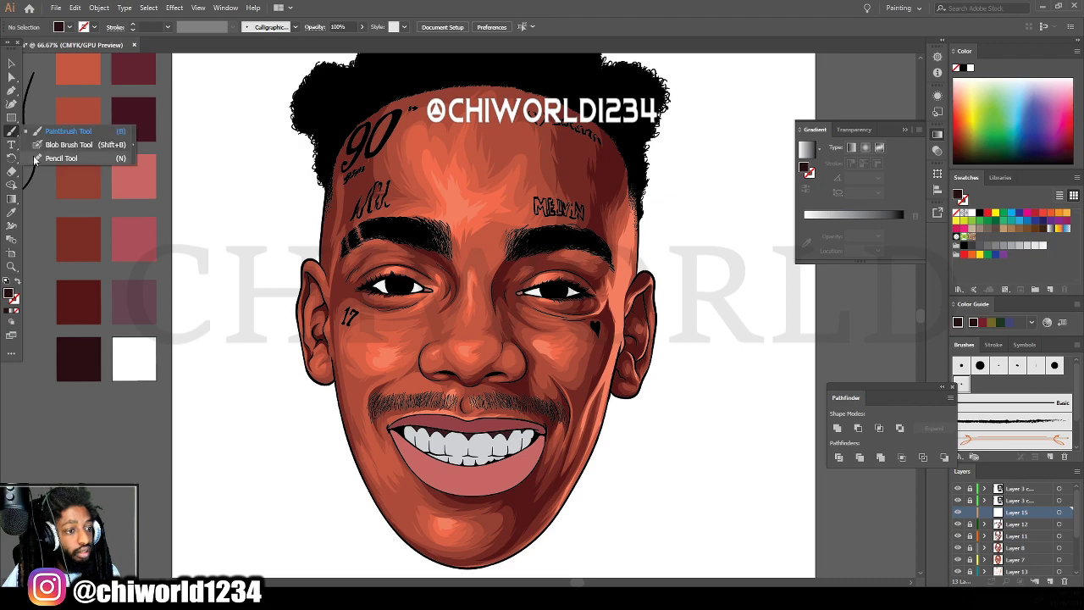
click(36, 160)
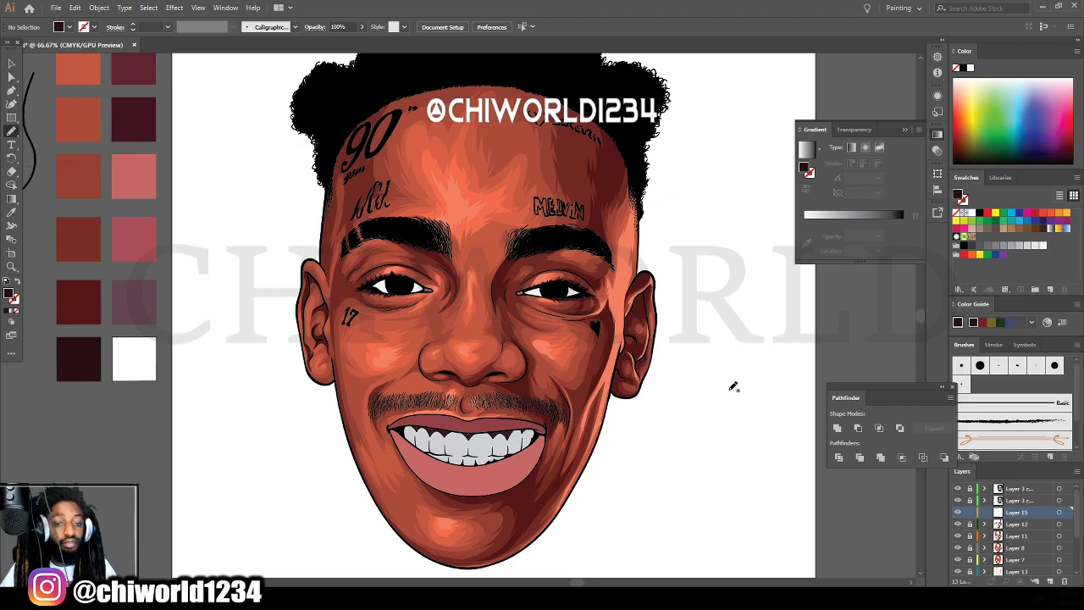
scroll(733, 386, down, 3)
scroll(635, 345, up, 6)
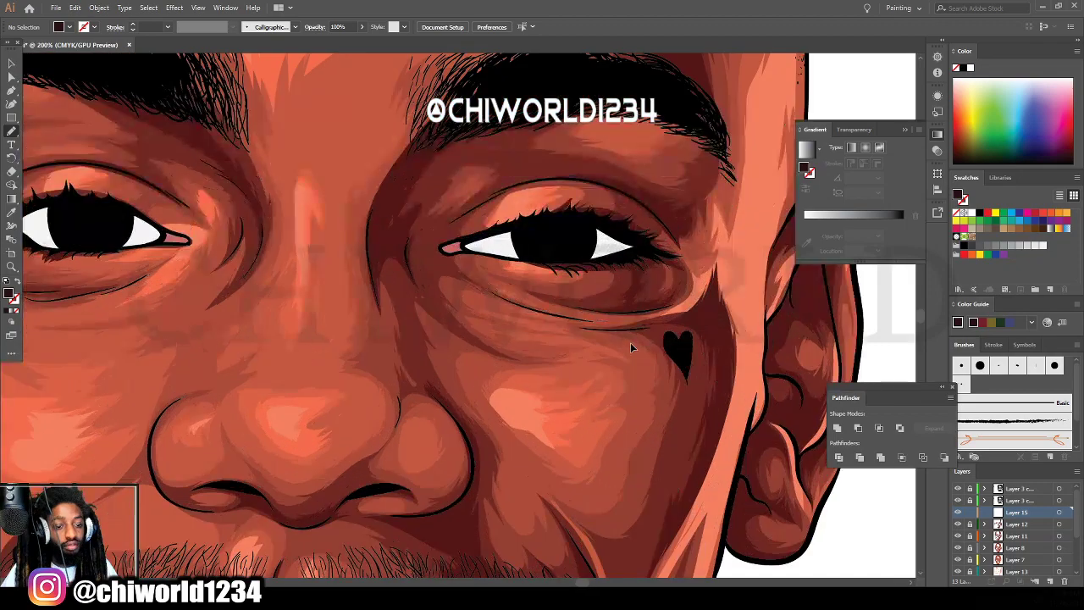
scroll(630, 347, up, 1)
scroll(559, 246, up, 3)
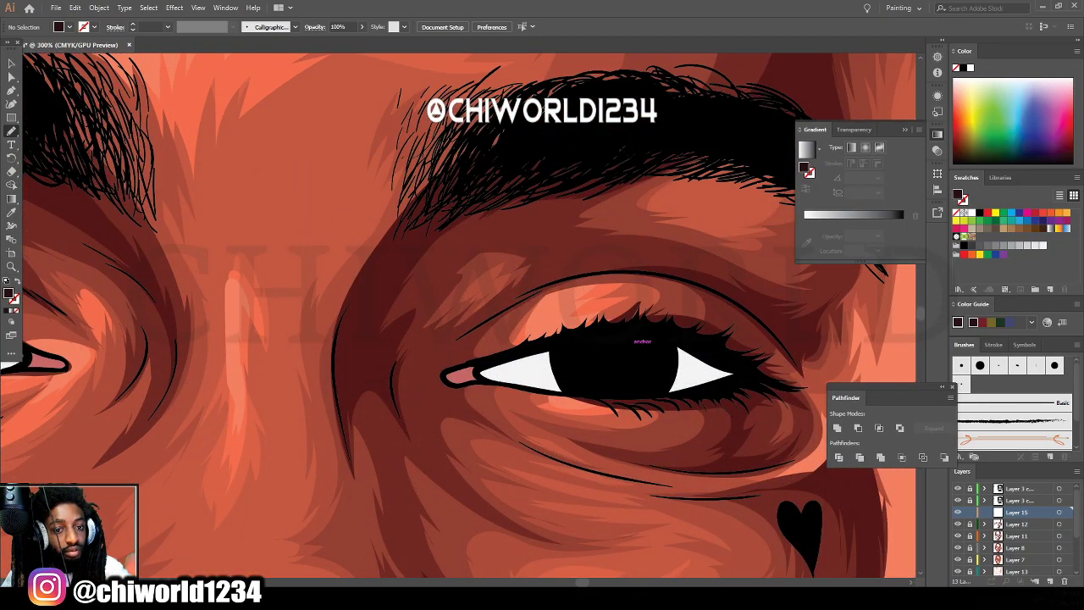
mouse_move(513, 129)
mouse_down()
mouse_move(409, 202)
mouse_move(354, 291)
mouse_move(334, 375)
mouse_move(350, 468)
mouse_move(351, 386)
mouse_move(352, 401)
mouse_move(368, 376)
mouse_move(399, 392)
mouse_up()
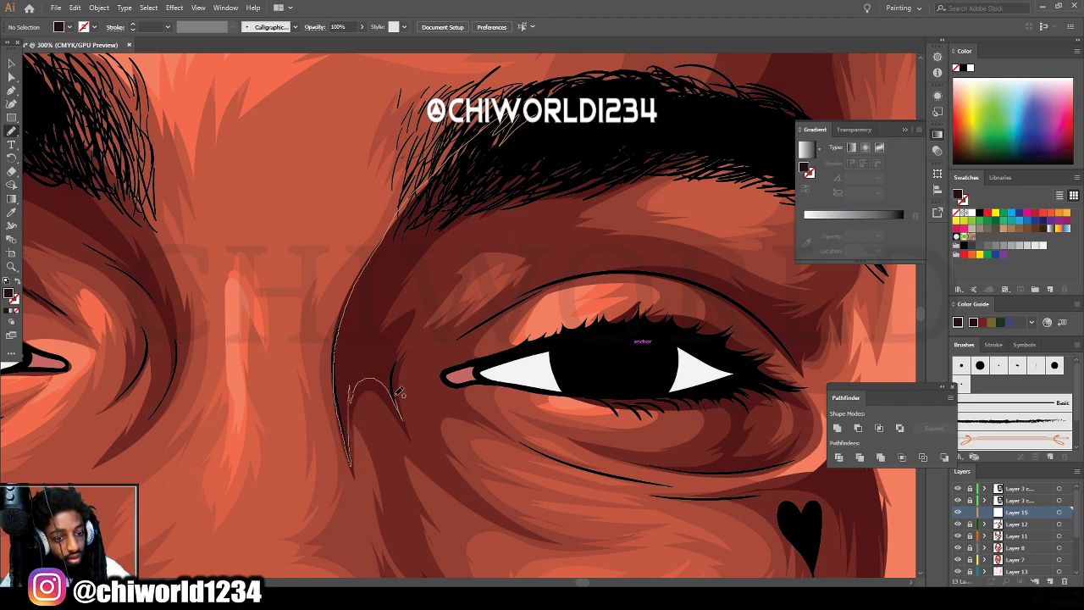
mouse_move(395, 344)
mouse_down()
mouse_move(377, 347)
mouse_move(371, 320)
mouse_move(398, 273)
mouse_move(379, 286)
mouse_move(566, 149)
mouse_move(527, 119)
mouse_up()
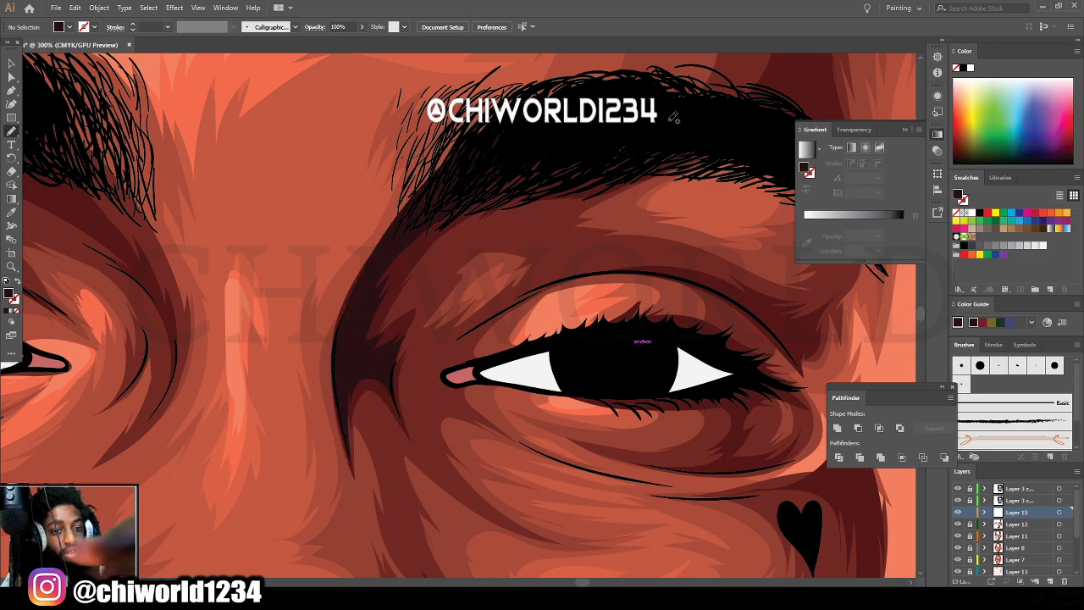
Draw a darkest shadow around the outside of the nostril and beneath it toward the mustache on the heart-tattoo side.
key(ctrl+minus)
key(ctrl+minus)
key(ctrl+minus)
key(ctrl+minus)
key(ctrl+minus)
key(ctrl+minus)
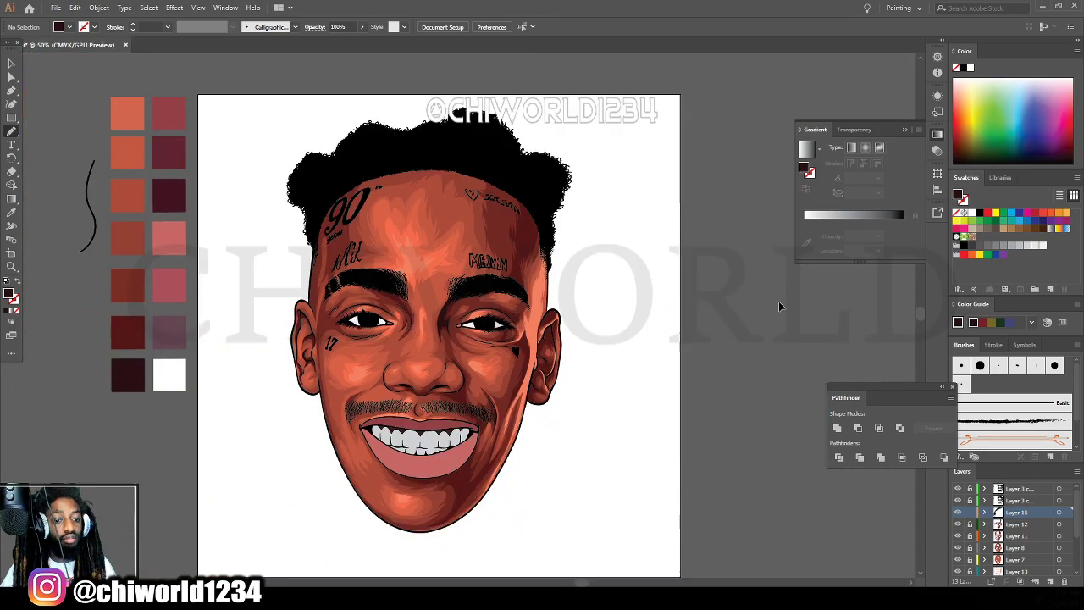
scroll(674, 361, down, 1)
key(ctrl+plus)
key(ctrl+plus)
key(ctrl+plus)
key(ctrl+plus)
key(ctrl+plus)
key(ctrl+plus)
key(ctrl+plus)
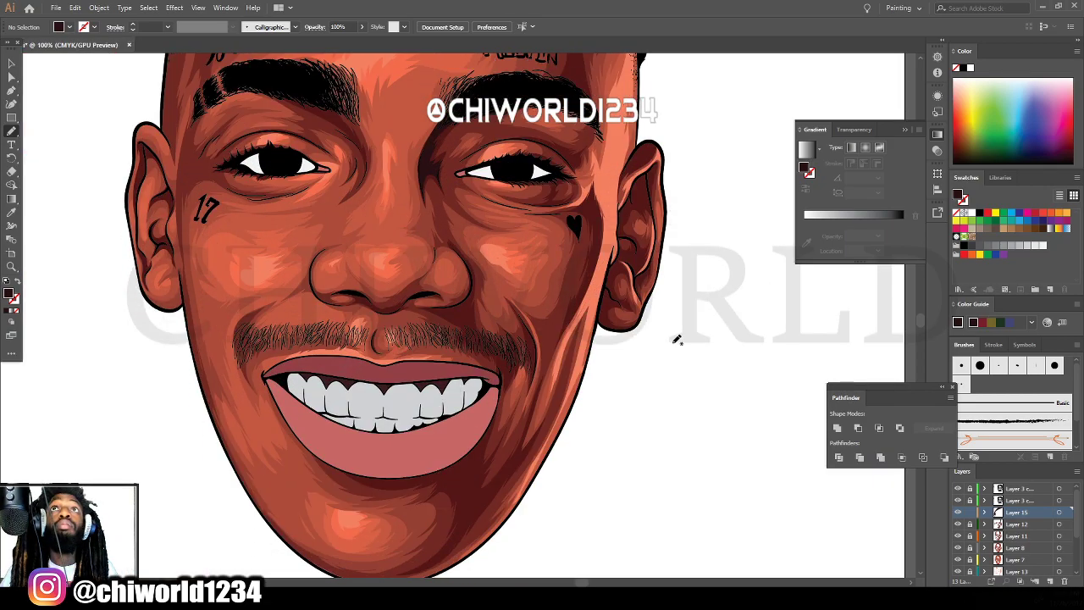
key(ctrl+plus)
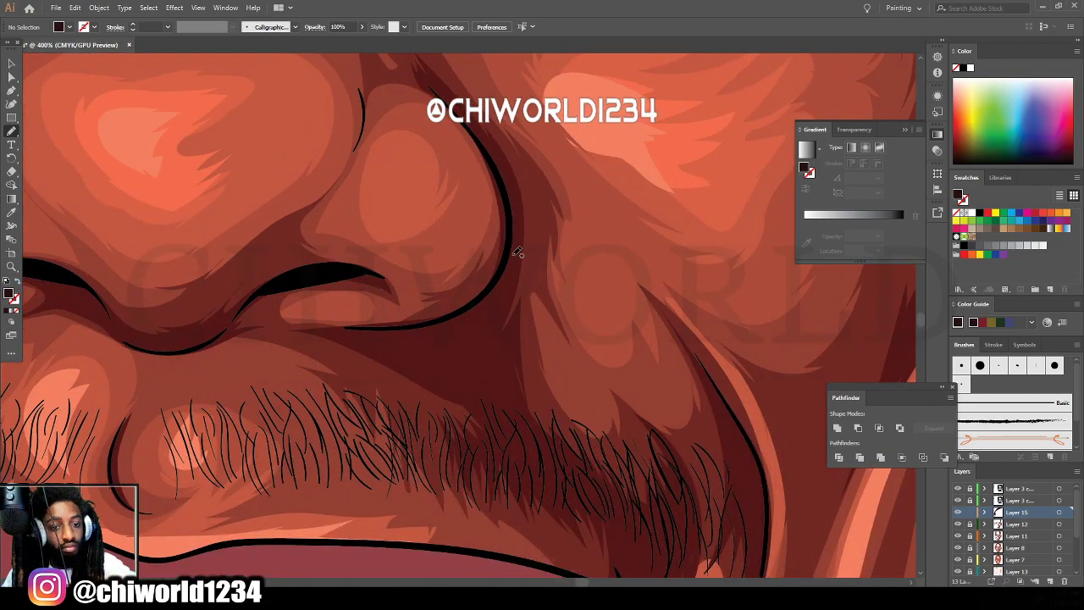
mouse_move(514, 235)
mouse_down()
mouse_move(487, 285)
mouse_move(434, 314)
mouse_move(270, 335)
mouse_move(370, 335)
mouse_move(518, 428)
mouse_move(503, 351)
mouse_move(482, 357)
mouse_move(520, 258)
mouse_move(520, 233)
mouse_up()
drag(506, 149, 494, 121)
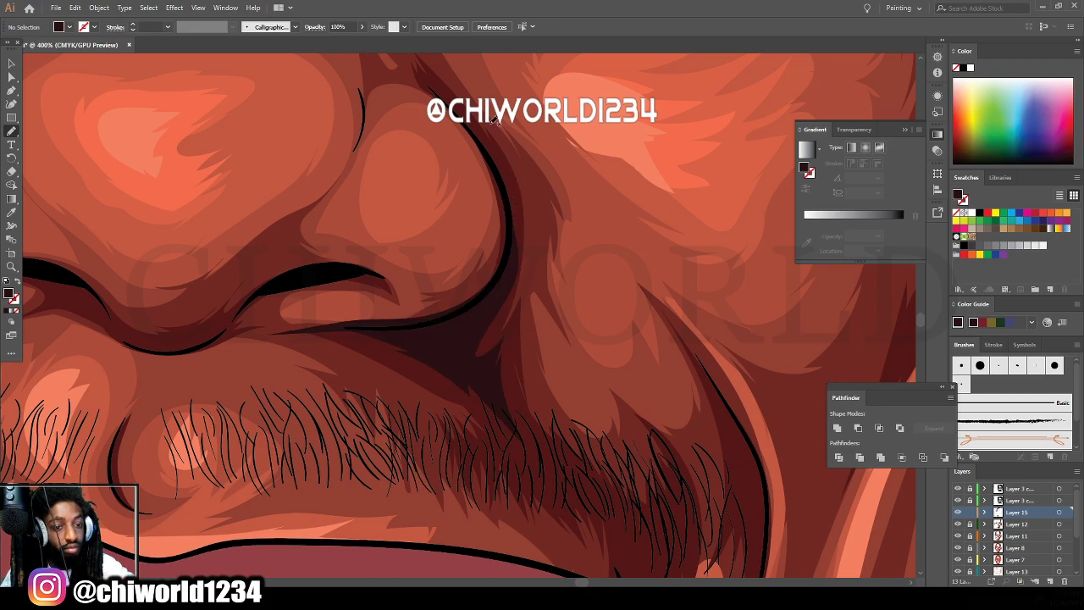
Draw a darkest shadow under the end of the mustache and down to the mouth corner on the heart-tattoo side.
key(ctrl+minus)
key(ctrl+minus)
key(ctrl+minus)
key(ctrl+minus)
key(ctrl+minus)
key(ctrl+minus)
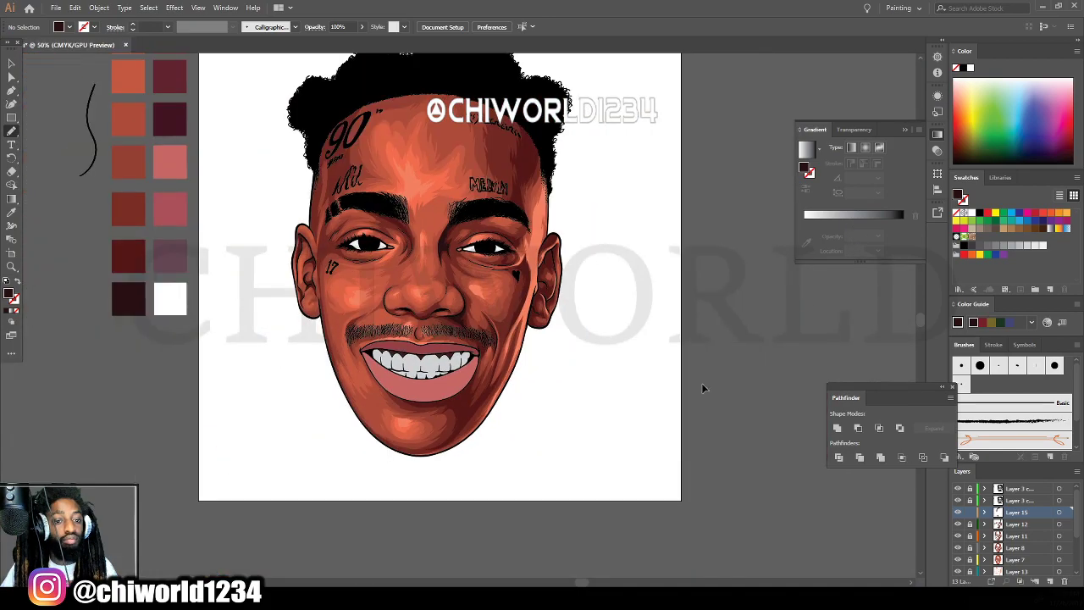
key(ctrl+plus)
key(ctrl+plus)
key(ctrl+plus)
key(ctrl+plus)
scroll(665, 372, down, 1)
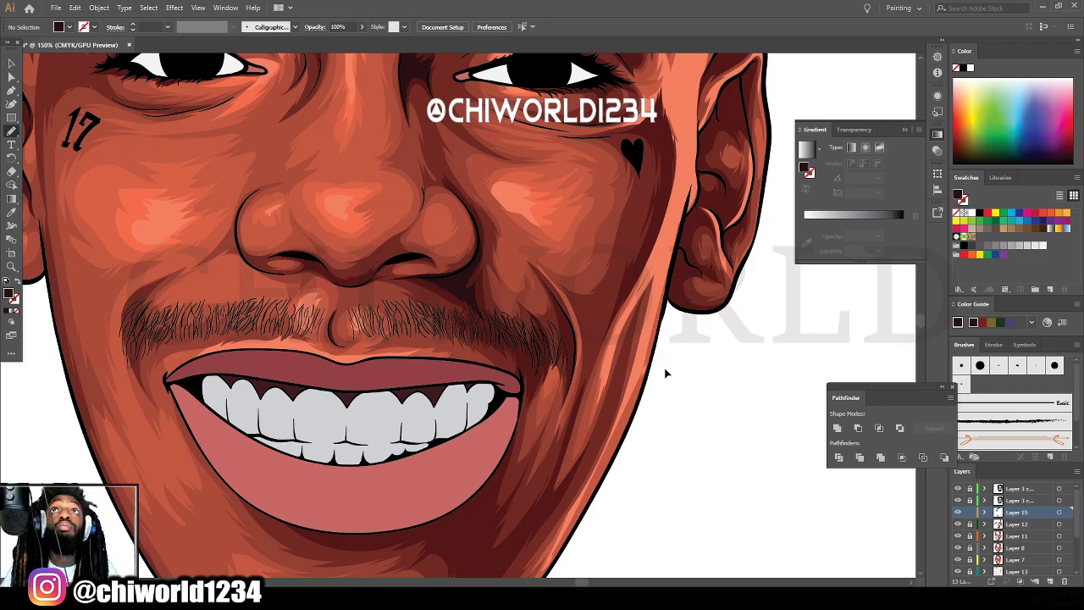
key(ctrl+plus)
scroll(499, 442, down, 1)
mouse_move(471, 547)
mouse_down()
mouse_move(514, 478)
mouse_move(538, 408)
mouse_move(542, 346)
mouse_move(528, 307)
mouse_move(529, 362)
mouse_move(526, 341)
mouse_move(493, 360)
mouse_move(394, 264)
mouse_move(409, 310)
mouse_move(486, 374)
mouse_move(479, 432)
mouse_move(436, 445)
mouse_up()
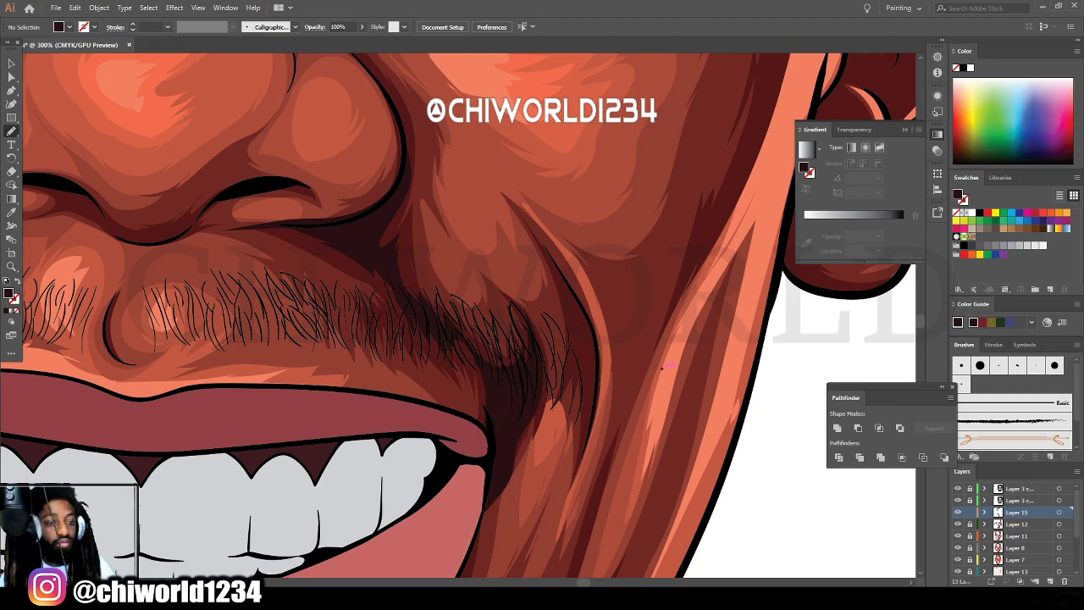
Draw a darkest shadow along the underside of the lower lip, with a pointed tail reaching down beside the chin.
key(ctrl+minus)
key(ctrl+minus)
key(ctrl+minus)
key(ctrl+minus)
key(ctrl+minus)
scroll(536, 495, down, 1)
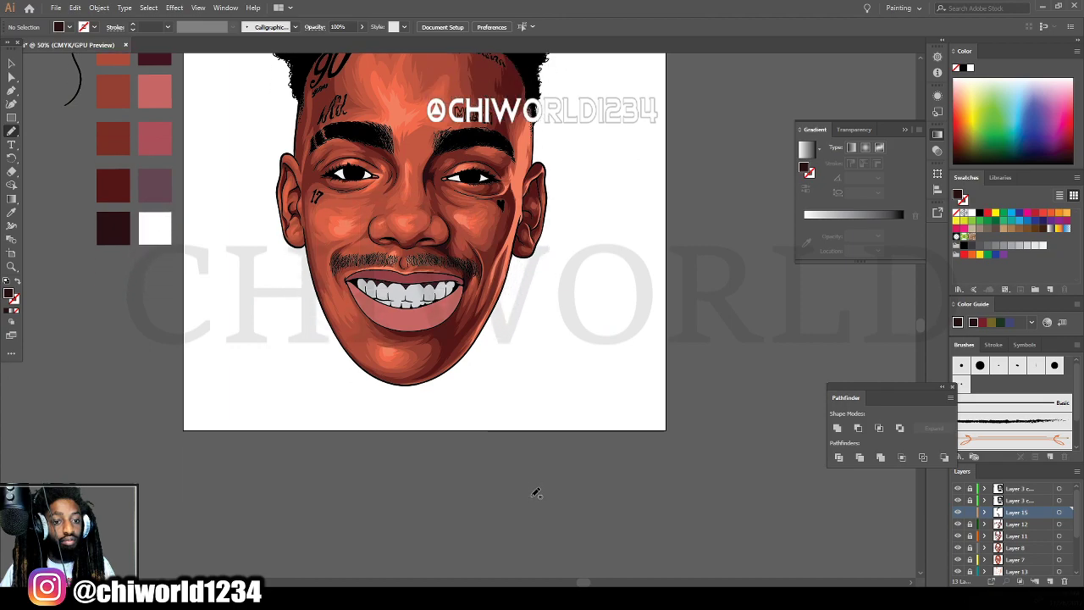
key(ctrl+plus)
key(ctrl+plus)
key(ctrl+plus)
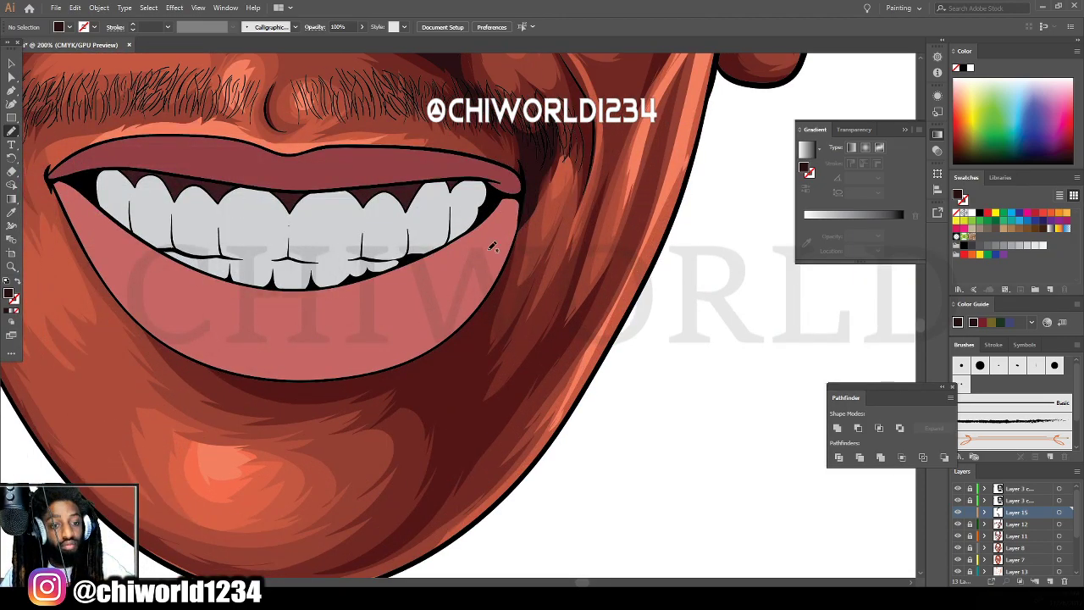
mouse_move(536, 197)
mouse_down()
mouse_move(473, 347)
mouse_move(479, 337)
mouse_move(468, 377)
mouse_move(487, 362)
mouse_move(451, 449)
mouse_move(458, 404)
mouse_move(415, 392)
mouse_move(422, 375)
mouse_move(293, 391)
mouse_move(239, 362)
mouse_up()
drag(405, 290, 480, 193)
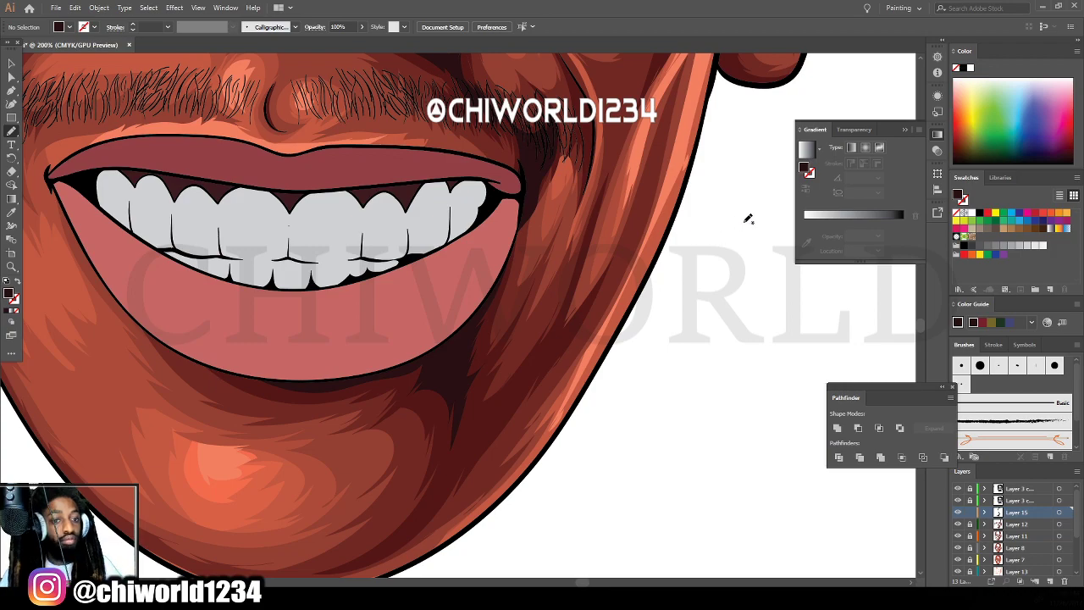
Extend the darkest shadow beside the chin with jagged strokes below the mouth corner on the heart-tattoo side.
scroll(748, 219, down, 6)
scroll(709, 259, up, 2)
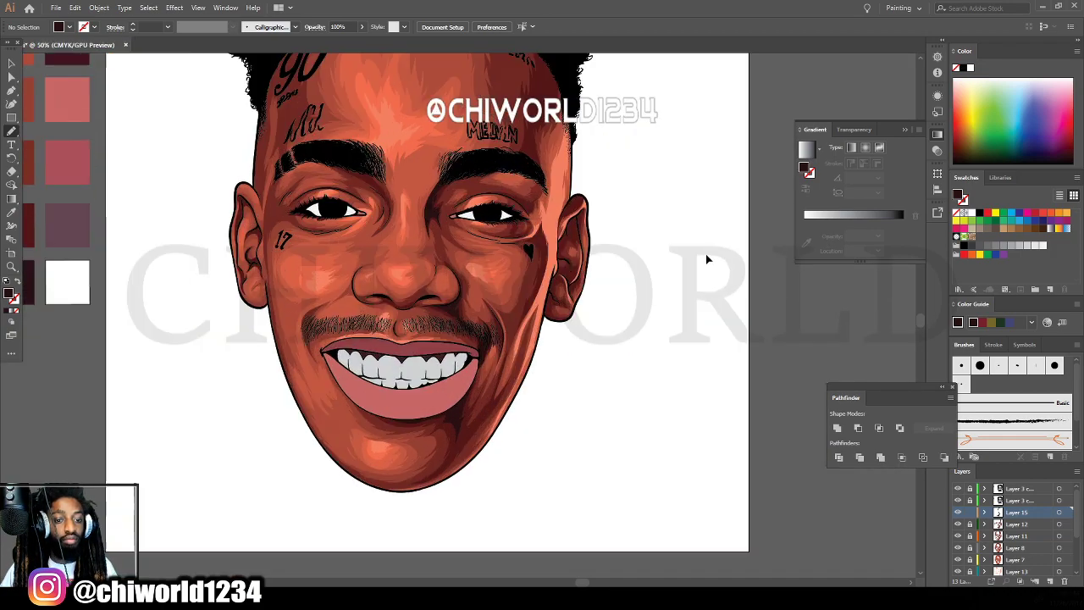
scroll(706, 242, down, 5)
key(ctrl+equal)
key(ctrl+equal)
key(ctrl+equal)
scroll(704, 237, down, 5)
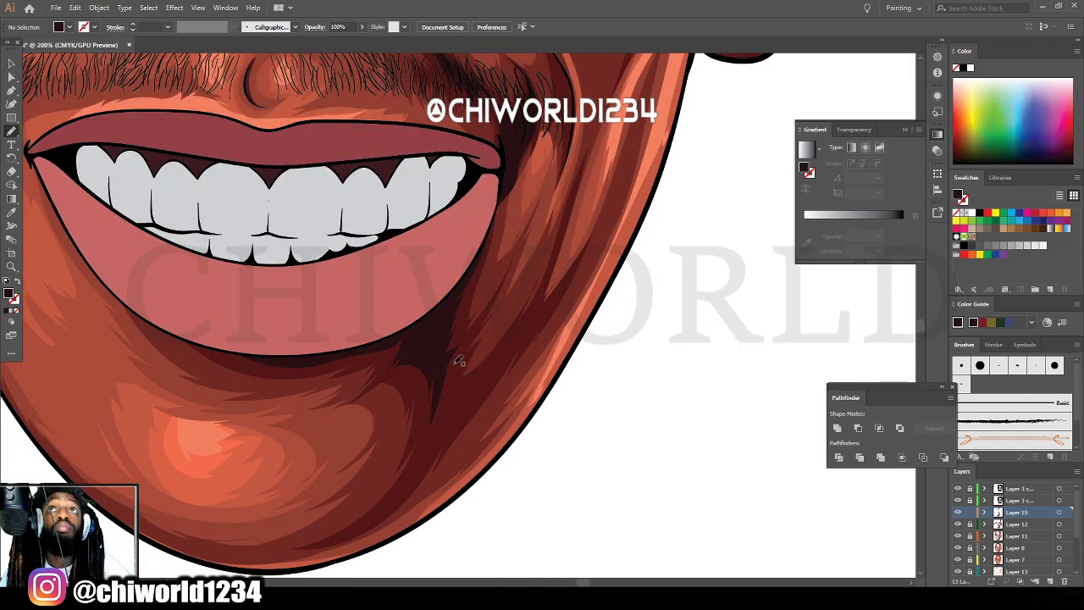
mouse_move(437, 379)
mouse_down()
mouse_move(430, 445)
mouse_move(393, 508)
mouse_move(521, 330)
mouse_move(468, 391)
mouse_move(455, 367)
mouse_move(467, 343)
mouse_move(436, 375)
mouse_up()
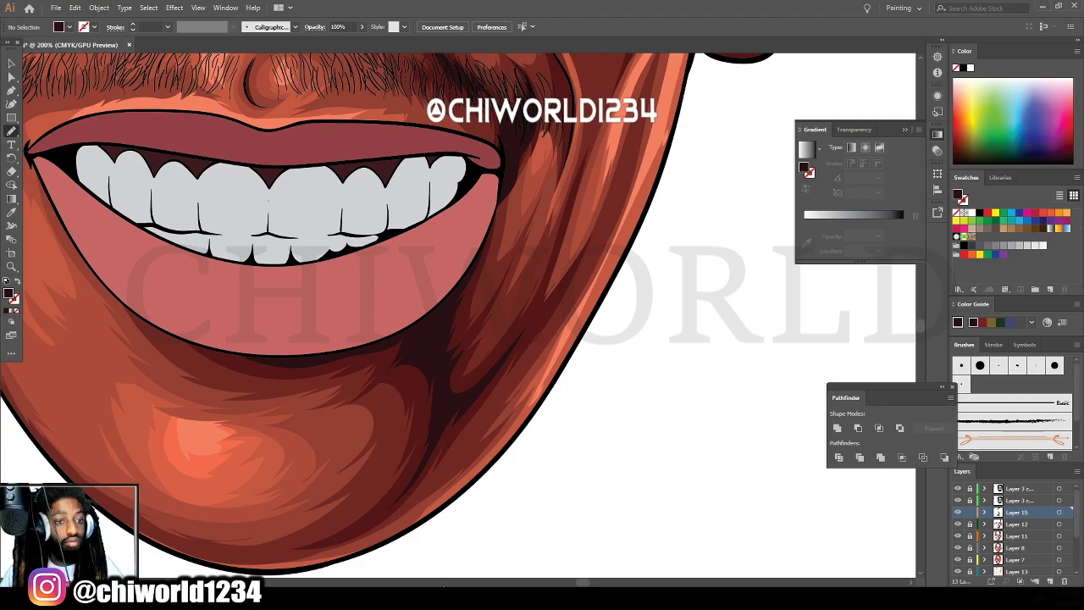
scroll(601, 508, down, 3)
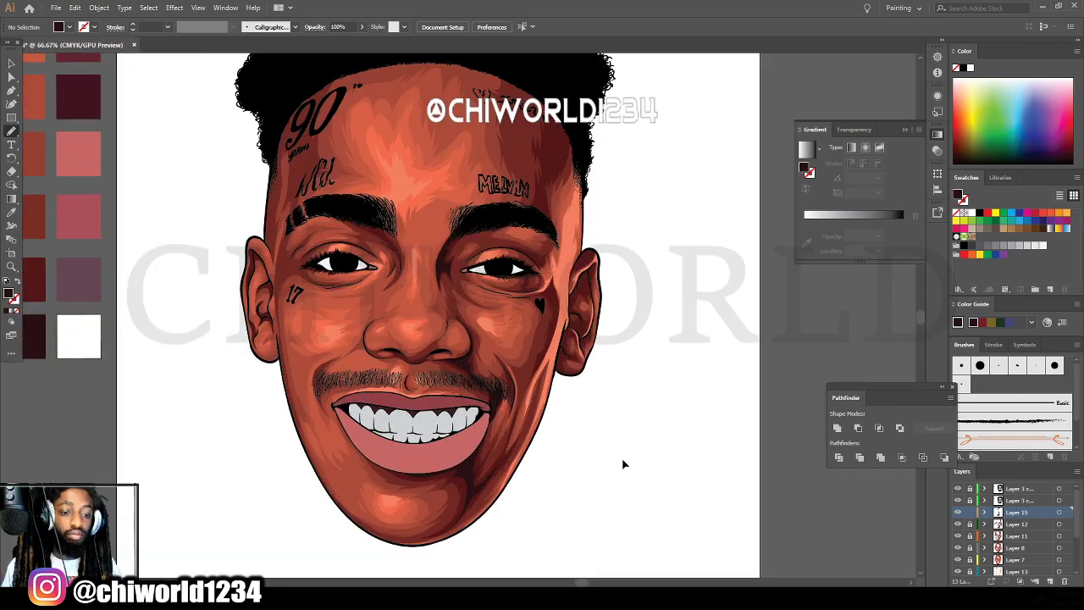
scroll(622, 464, up, 3)
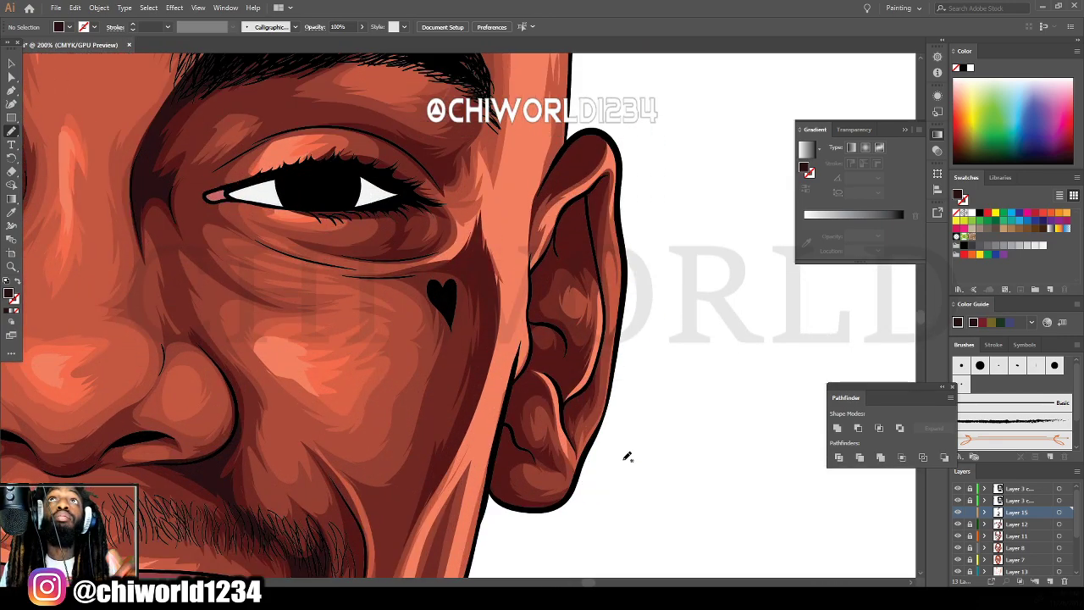
Draw a small darkest shadow around the outer corner of the under-eye bag, just above the heart tattoo.
scroll(624, 460, up, 1)
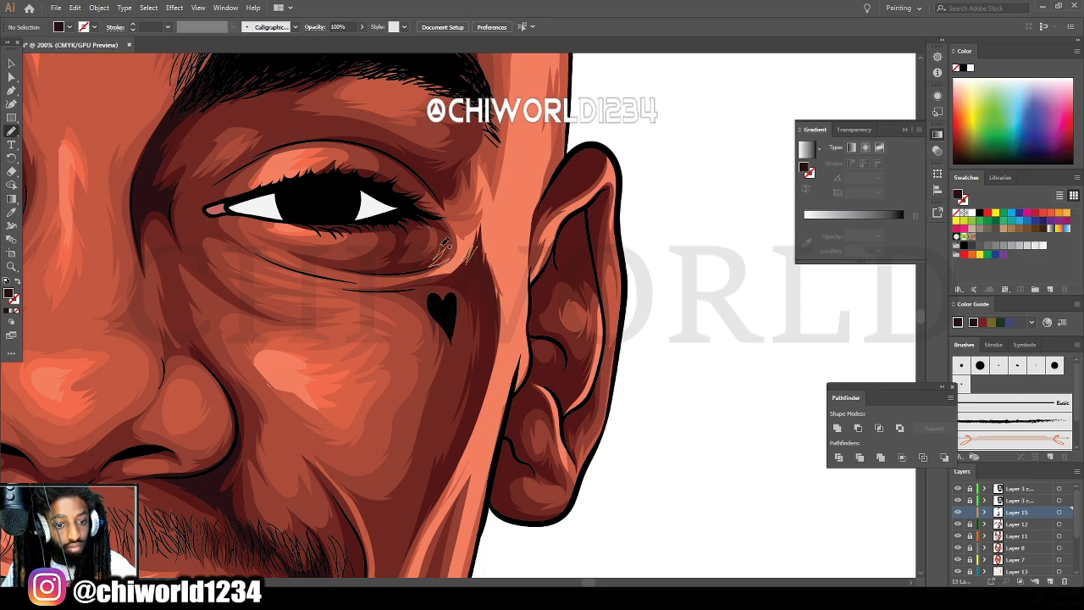
mouse_move(440, 247)
mouse_down()
mouse_move(408, 256)
mouse_move(408, 235)
mouse_move(437, 231)
mouse_move(418, 214)
mouse_move(332, 219)
mouse_move(401, 235)
mouse_move(381, 273)
mouse_move(428, 273)
mouse_move(411, 288)
mouse_move(480, 293)
mouse_up()
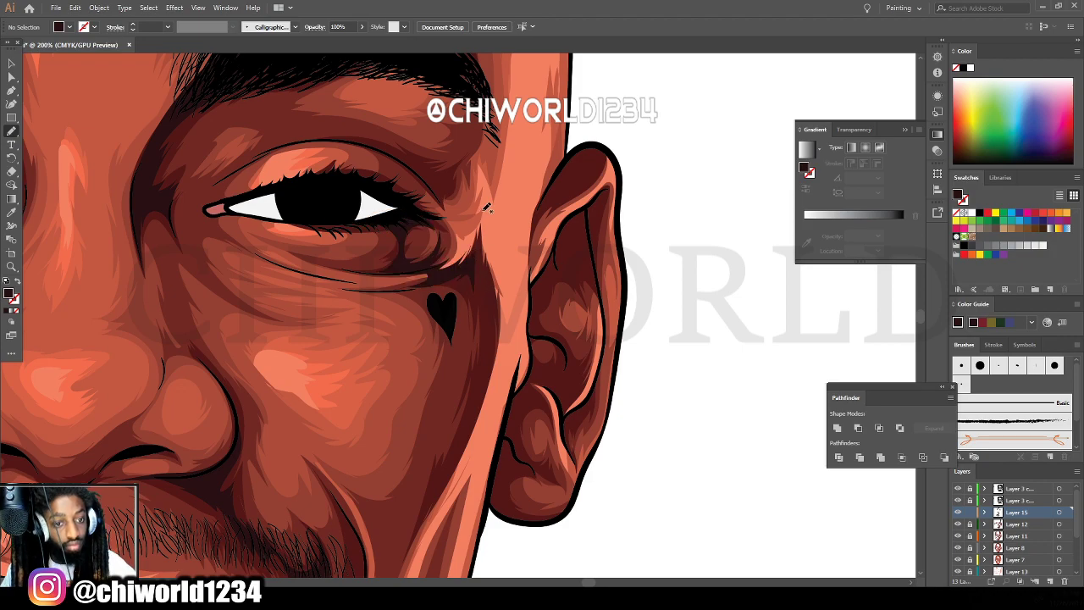
key(ctrl+minus)
key(ctrl+minus)
key(ctrl+minus)
key(ctrl+minus)
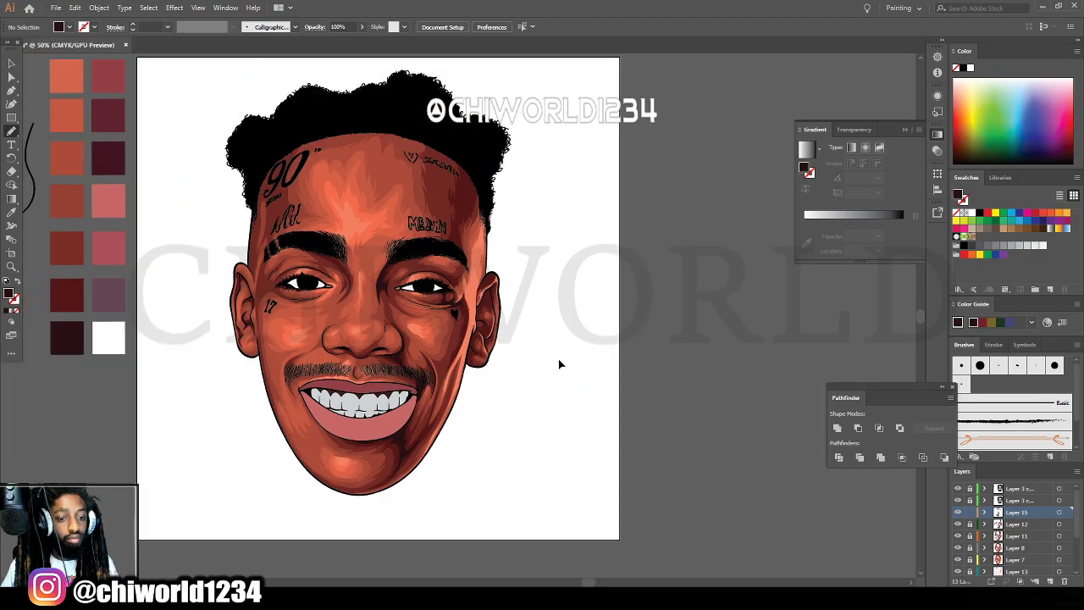
Draw a long jagged darkest shadow from the temple point beside the heart tattoo down the outer edge of the cheek.
key(ctrl+equal)
key(ctrl+equal)
key(ctrl+equal)
scroll(558, 363, up, 2)
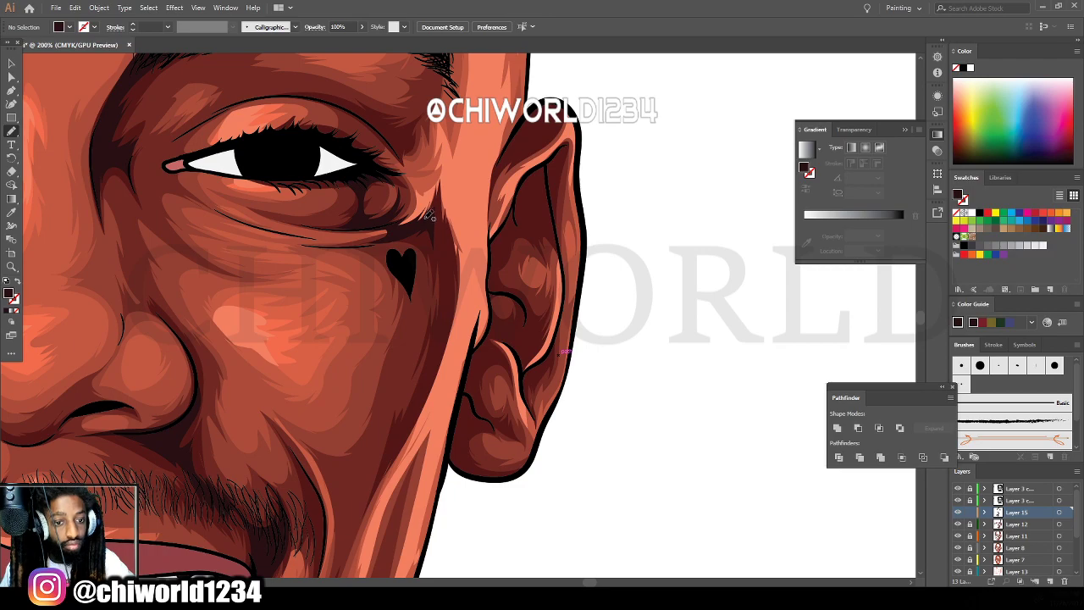
mouse_move(429, 216)
mouse_down()
mouse_move(446, 268)
mouse_move(442, 336)
mouse_move(352, 549)
mouse_up()
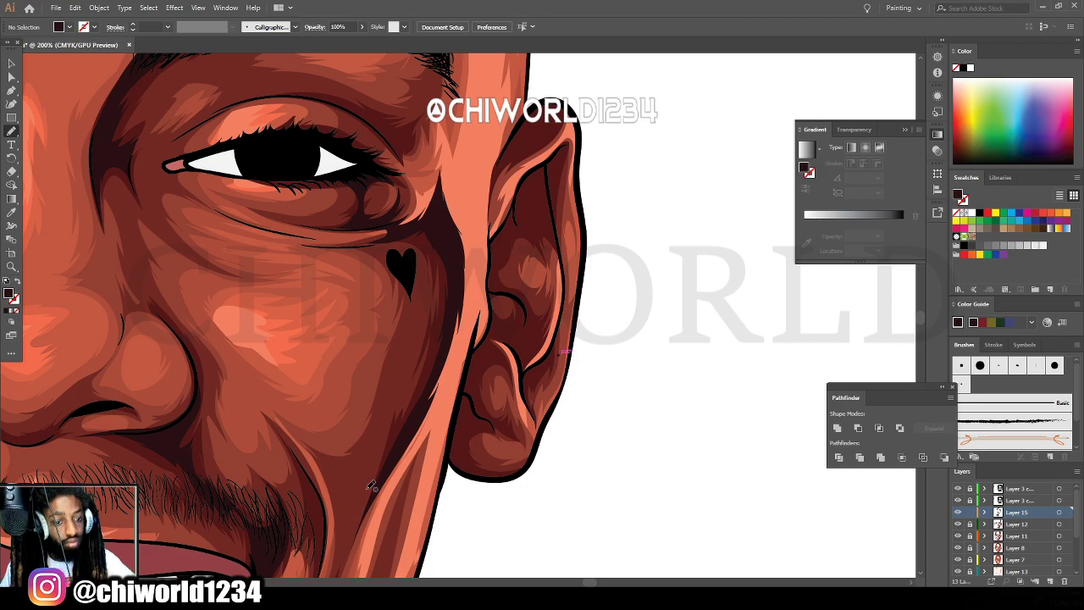
key(ctrl+minus)
key(ctrl+minus)
key(ctrl+minus)
key(ctrl+minus)
key(ctrl+minus)
scroll(632, 449, up, 4)
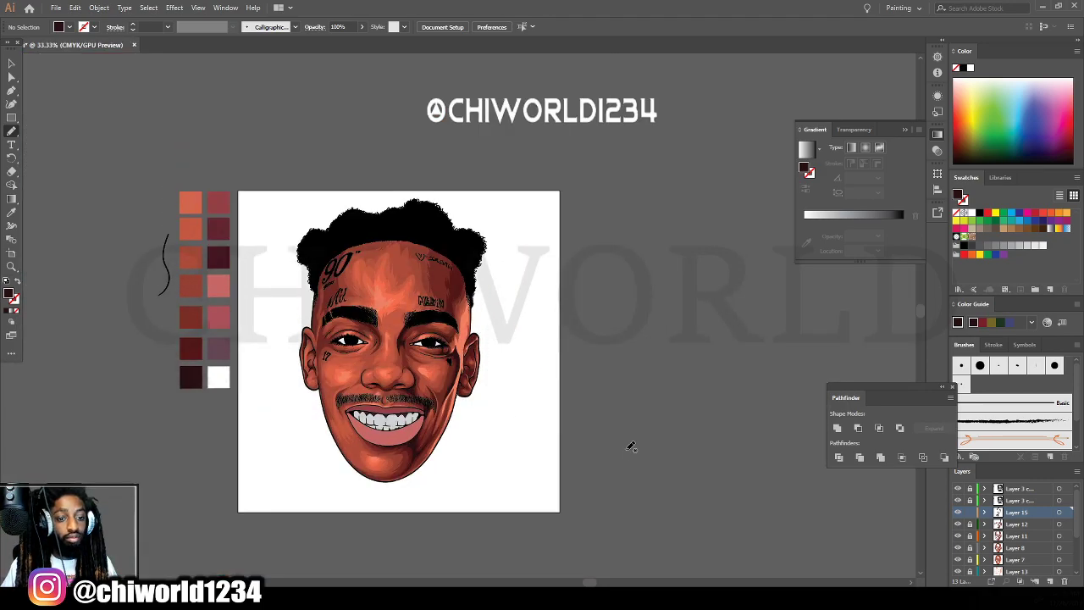
Draw a darkest shadow on the outer upper eyelid between the lashes and the crease on the heart-tattoo side.
key(ctrl+equal)
key(ctrl+equal)
scroll(626, 452, up, 3)
scroll(618, 442, up, 2)
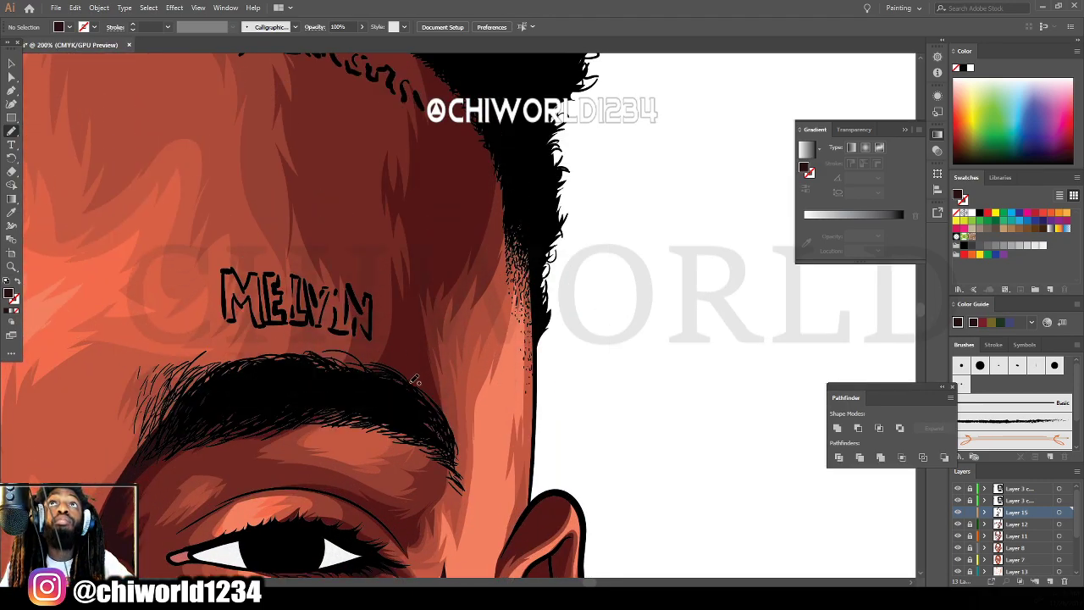
scroll(368, 408, down, 3)
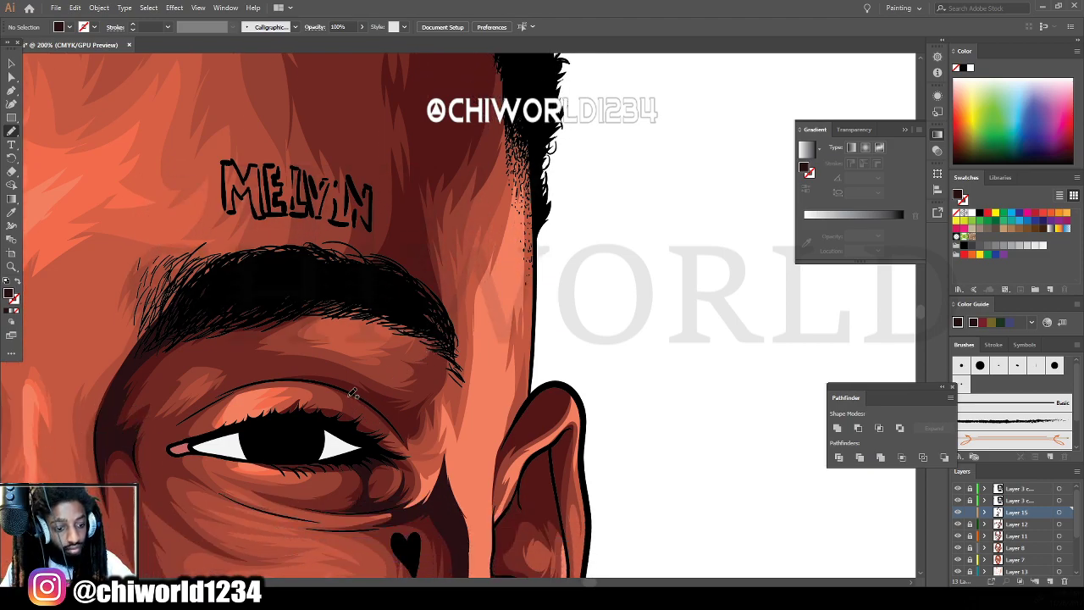
mouse_move(370, 412)
mouse_down()
mouse_move(374, 441)
mouse_move(408, 438)
mouse_move(416, 409)
mouse_move(391, 409)
mouse_move(346, 383)
mouse_up()
scroll(309, 298, up, 1)
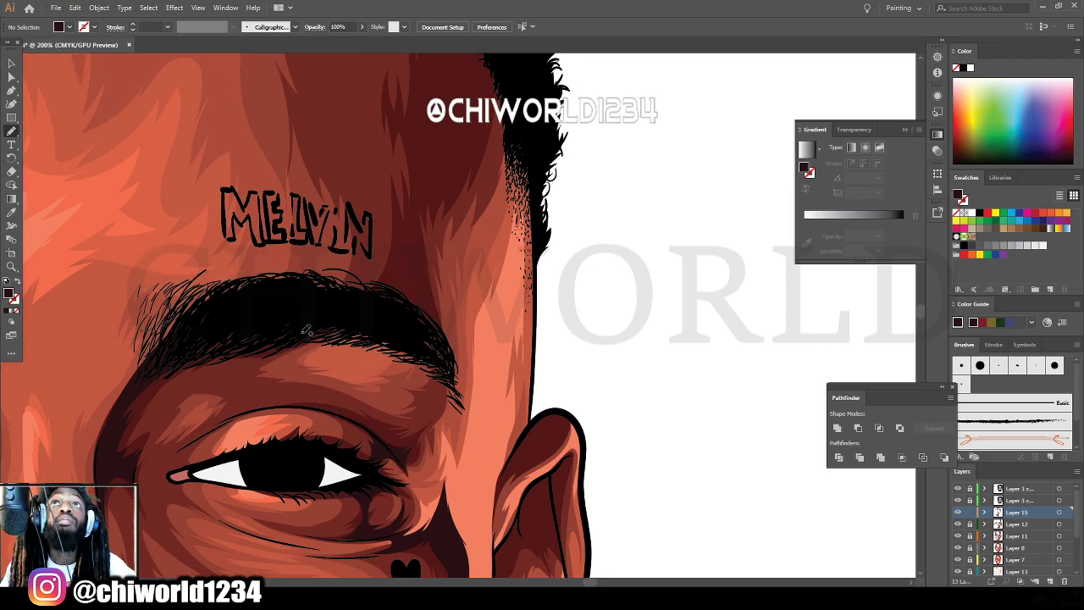
Draw a darkest shadow down the side of the forehead from the hairline to the end of the eyebrow on the heart-tattoo side.
mouse_move(215, 332)
mouse_down()
mouse_move(180, 360)
mouse_move(337, 343)
mouse_move(312, 289)
mouse_move(449, 435)
mouse_move(429, 328)
mouse_move(437, 361)
mouse_move(435, 309)
mouse_move(497, 225)
mouse_move(480, 124)
mouse_move(433, 218)
mouse_move(430, 200)
mouse_move(426, 210)
mouse_move(414, 339)
mouse_move(408, 302)
mouse_move(390, 364)
mouse_move(328, 373)
mouse_up()
scroll(372, 368, up, 3)
key(ctrl+minus)
key(ctrl+minus)
key(ctrl+minus)
key(ctrl+minus)
key(ctrl+minus)
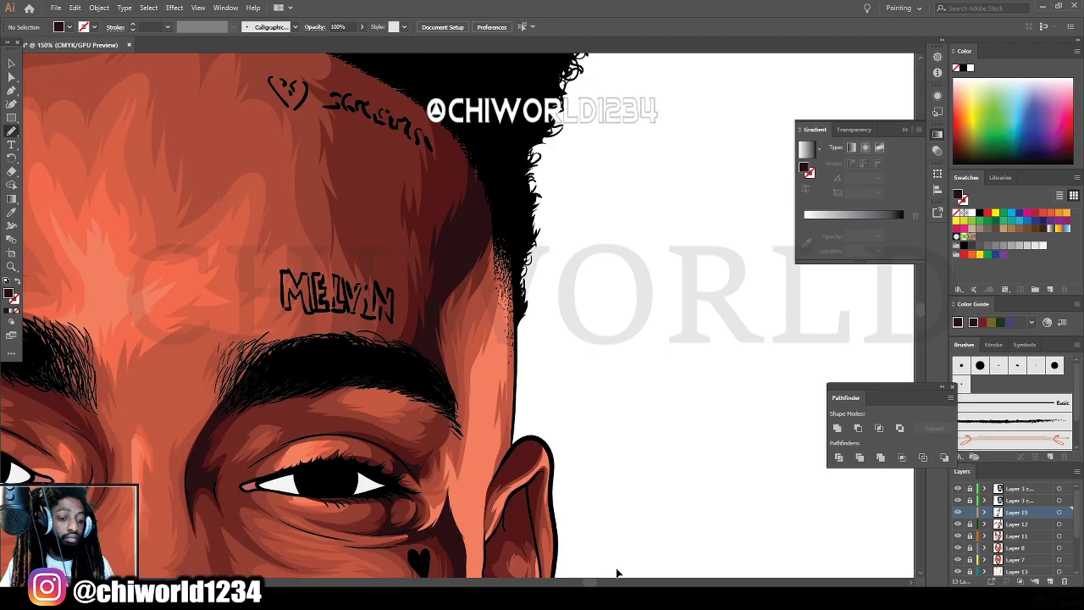
scroll(550, 561, left, 2)
key(ctrl+plus)
scroll(604, 540, left, 2)
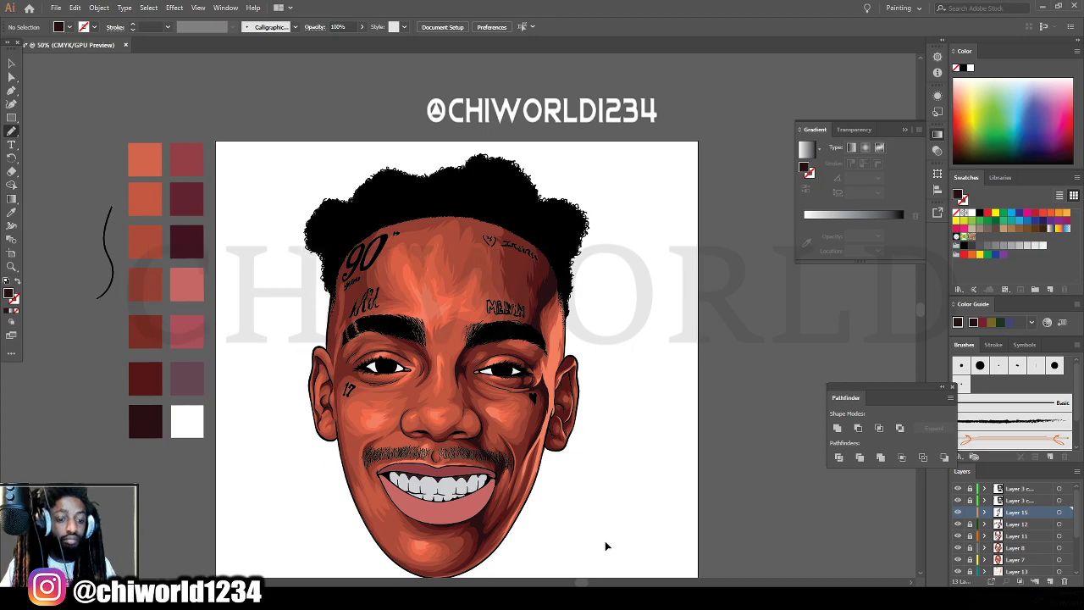
Draw a jagged darkest shadow above the outer eyelid crease, reaching up to the tail of the eyebrow on the heart-tattoo side.
scroll(606, 538, down, 2)
scroll(606, 538, up, 3)
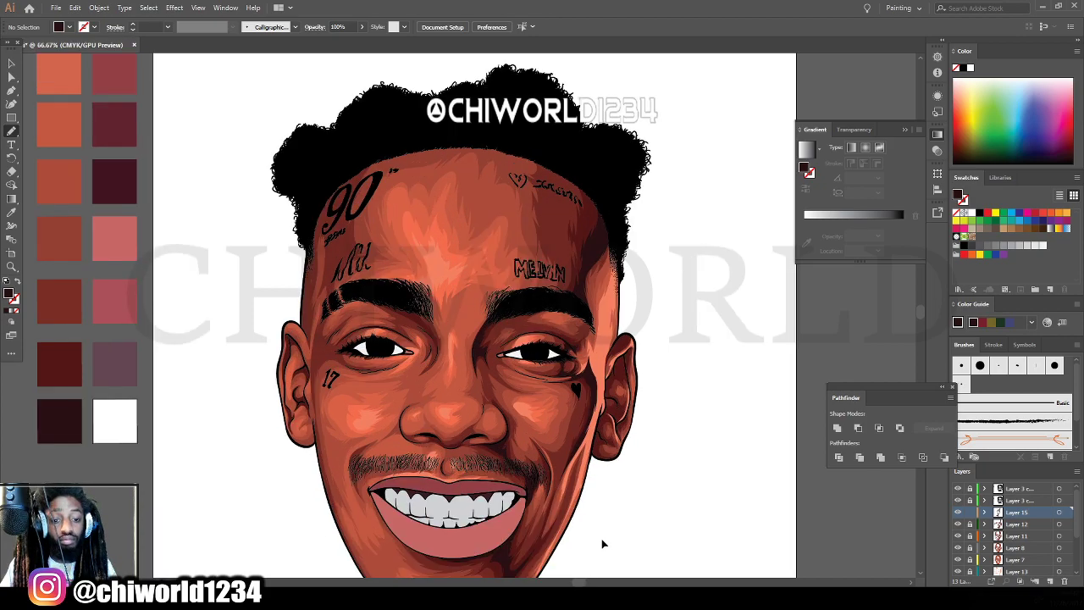
scroll(606, 537, down, 1)
scroll(607, 535, up, 5)
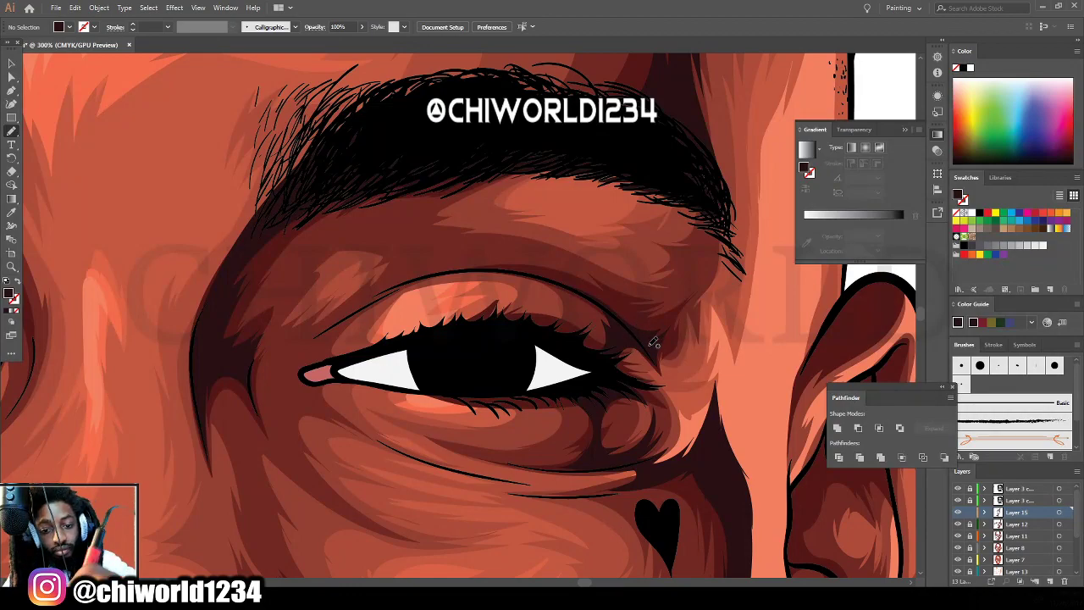
mouse_move(654, 342)
mouse_down()
mouse_move(543, 275)
mouse_move(448, 271)
mouse_move(534, 272)
mouse_move(630, 309)
mouse_move(696, 284)
mouse_move(689, 294)
mouse_move(719, 253)
mouse_move(662, 365)
mouse_up()
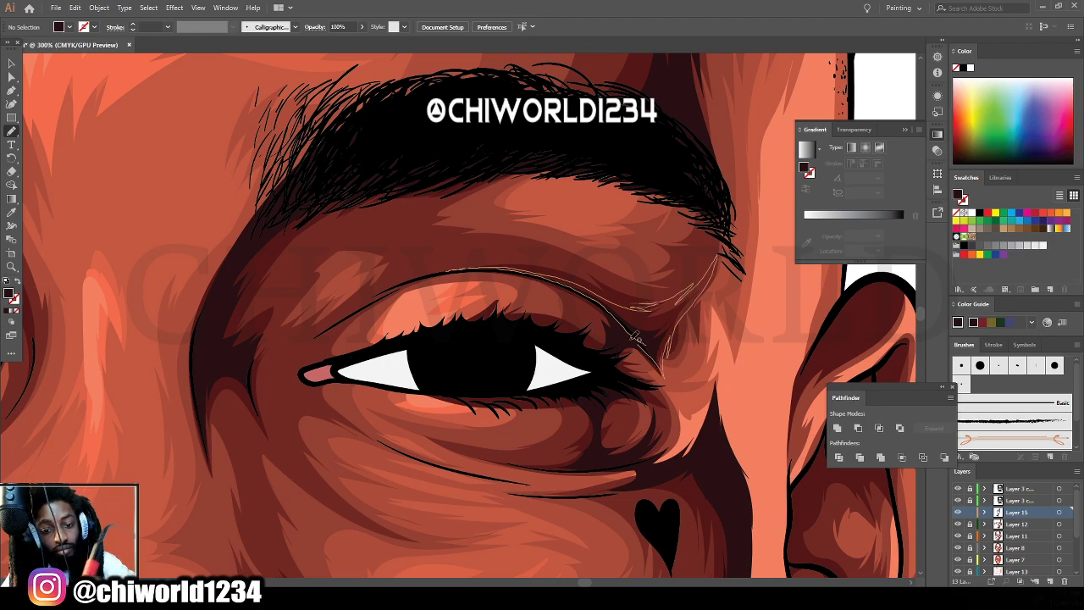
key(ctrl+minus)
key(ctrl+minus)
key(ctrl+minus)
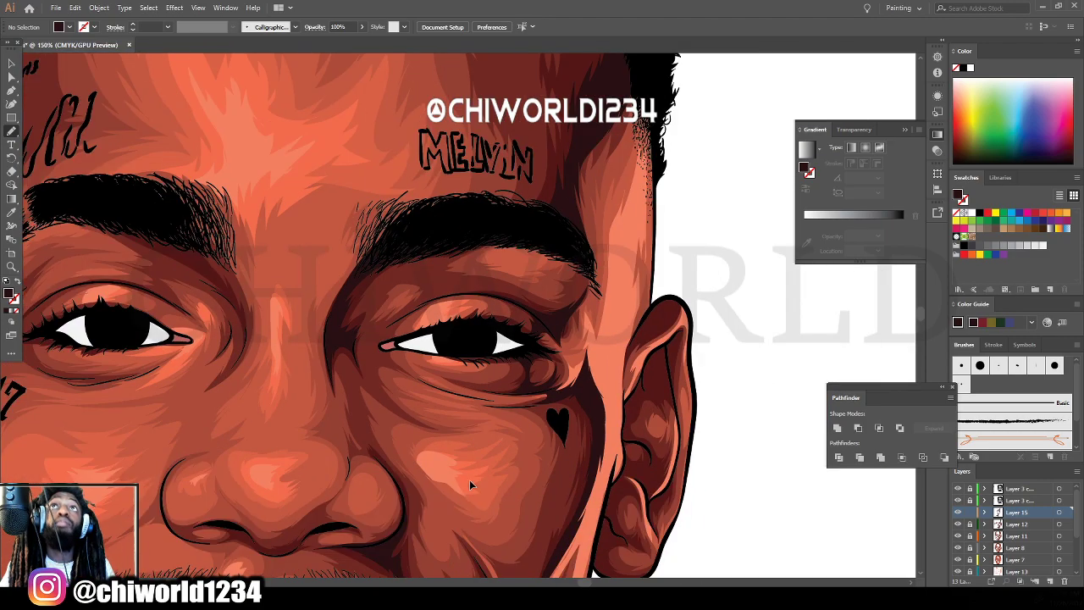
Extend the darkest shadow beside the nose bridge with jagged strokes from under the eyebrow toward the inner eye corner.
key(ctrl+plus)
key(ctrl+plus)
key(ctrl+plus)
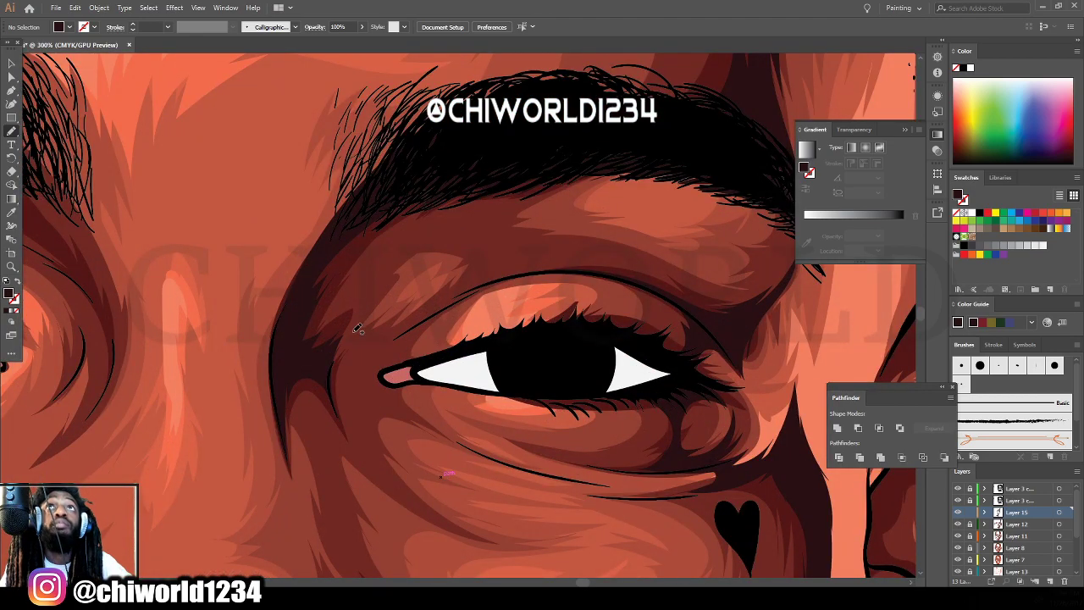
mouse_move(300, 383)
mouse_down()
mouse_move(360, 458)
mouse_move(352, 430)
mouse_move(361, 435)
mouse_move(363, 403)
mouse_move(355, 370)
mouse_move(348, 394)
mouse_move(347, 362)
mouse_move(393, 321)
mouse_move(351, 332)
mouse_move(391, 276)
mouse_move(336, 317)
mouse_move(348, 275)
mouse_move(407, 204)
mouse_move(419, 171)
mouse_up()
alt+scroll(442, 476, down, 7)
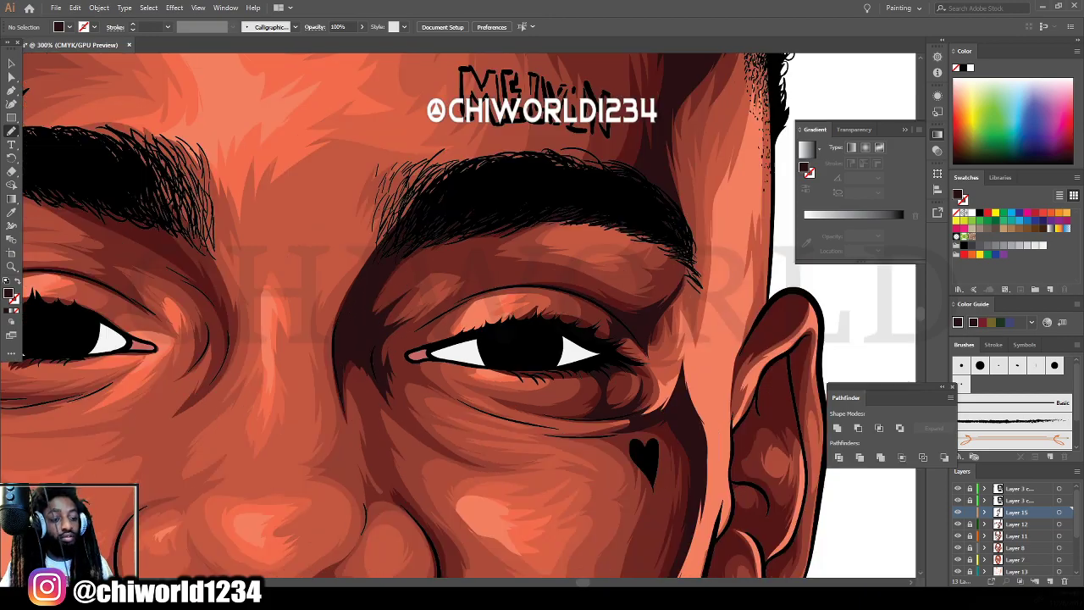
alt+scroll(457, 518, up, 2)
alt+scroll(448, 521, up, 5)
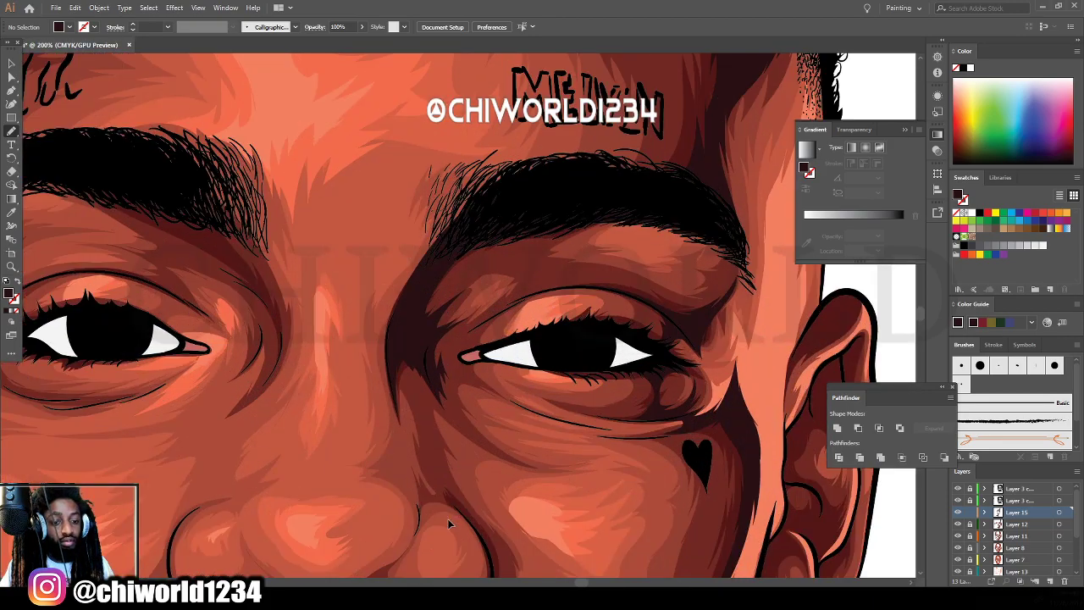
Examine the darkest shadows around the eyes and nose bridge, and their balance across the whole portrait.
mouse_move(331, 321)
mouse_down()
mouse_move(332, 416)
mouse_move(359, 385)
mouse_move(414, 413)
mouse_move(341, 282)
mouse_up()
alt+scroll(600, 462, down, 7)
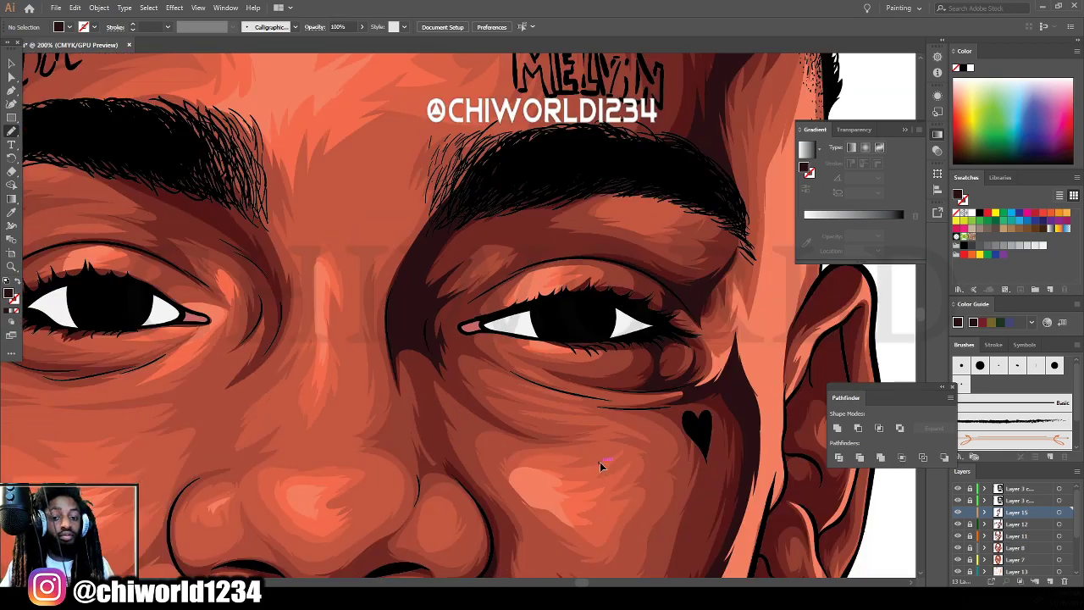
key(ctrl+equal)
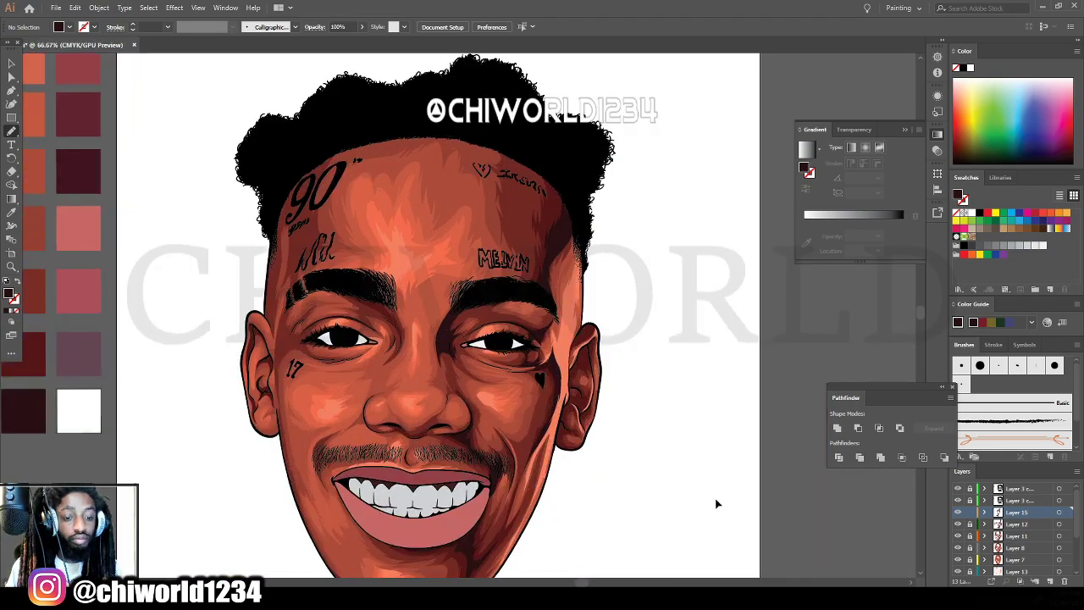
key(ctrl+minus)
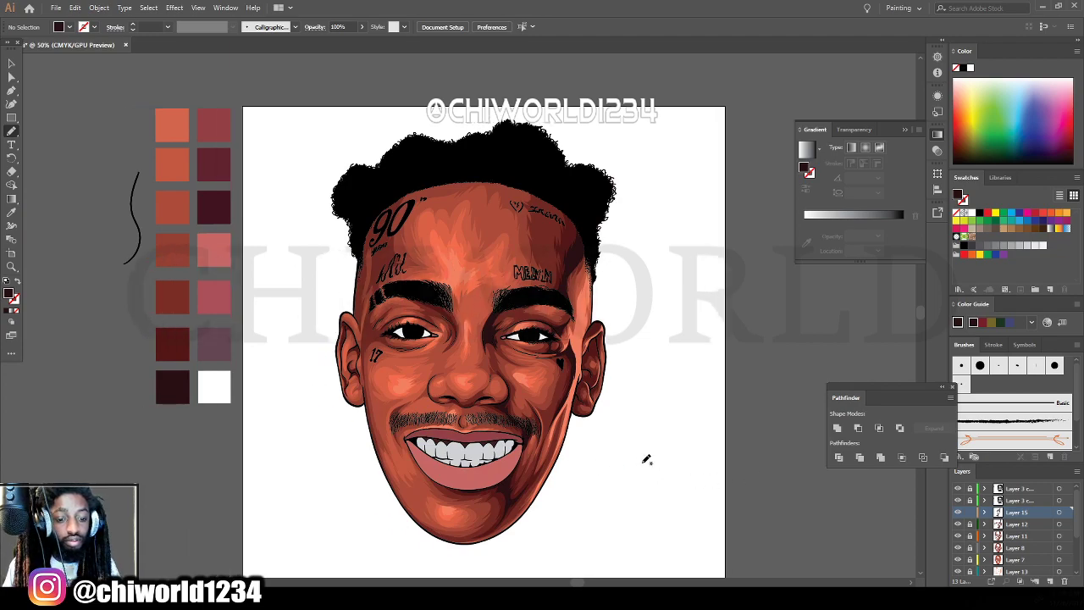
key(ctrl+minus)
key(ctrl+equal)
key(ctrl+equal)
scroll(637, 450, right, 1)
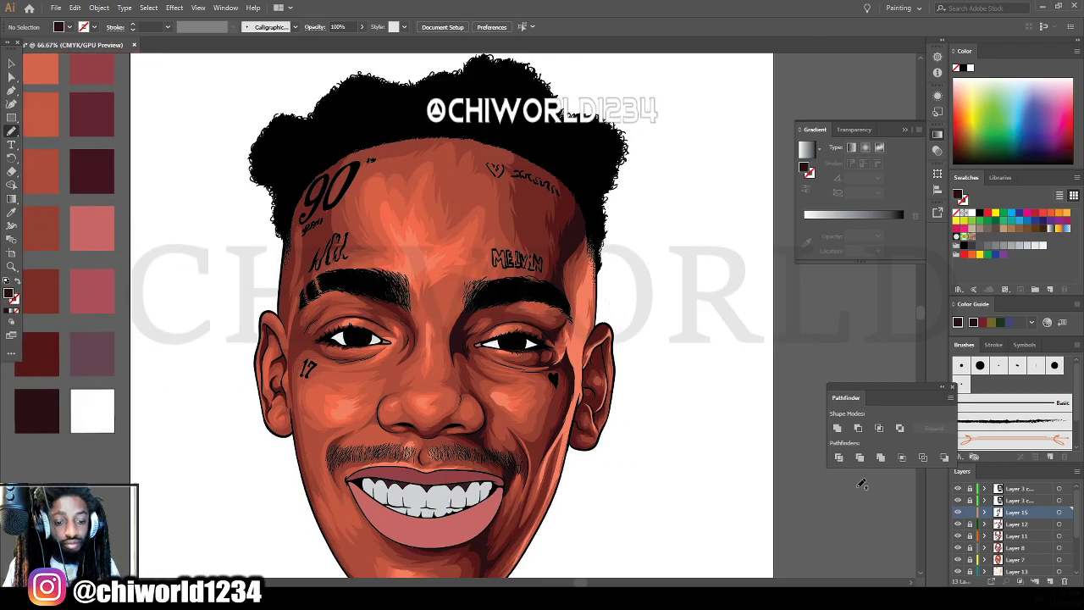
Switch to Layer 12 and sample the dark red fill from the shadow under the opposite eyebrow.
click(998, 526)
key(ctrl+equal)
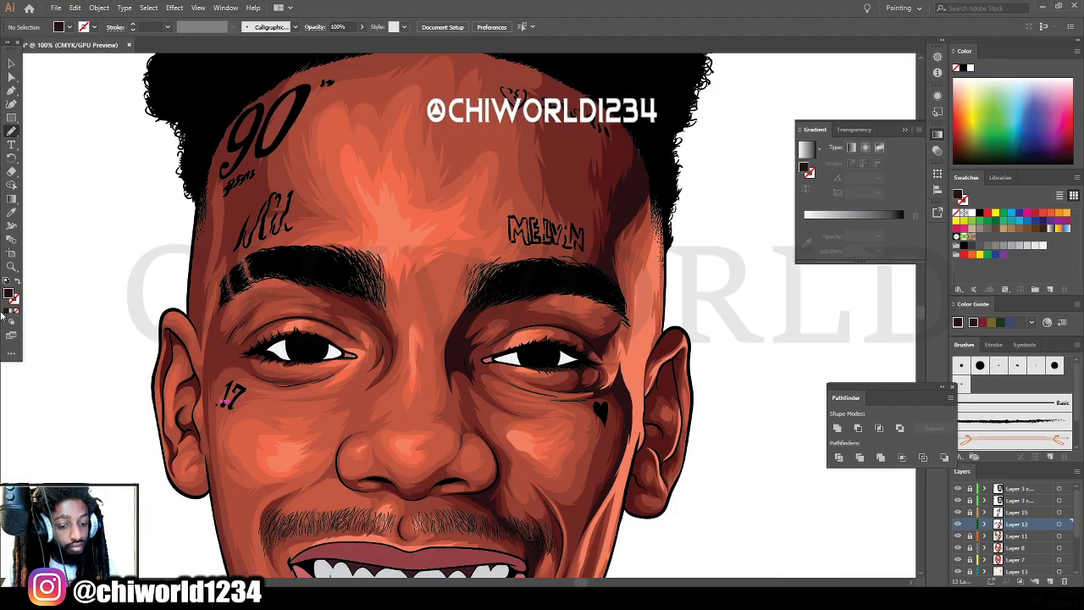
click(12, 224)
key(ctrl+equal)
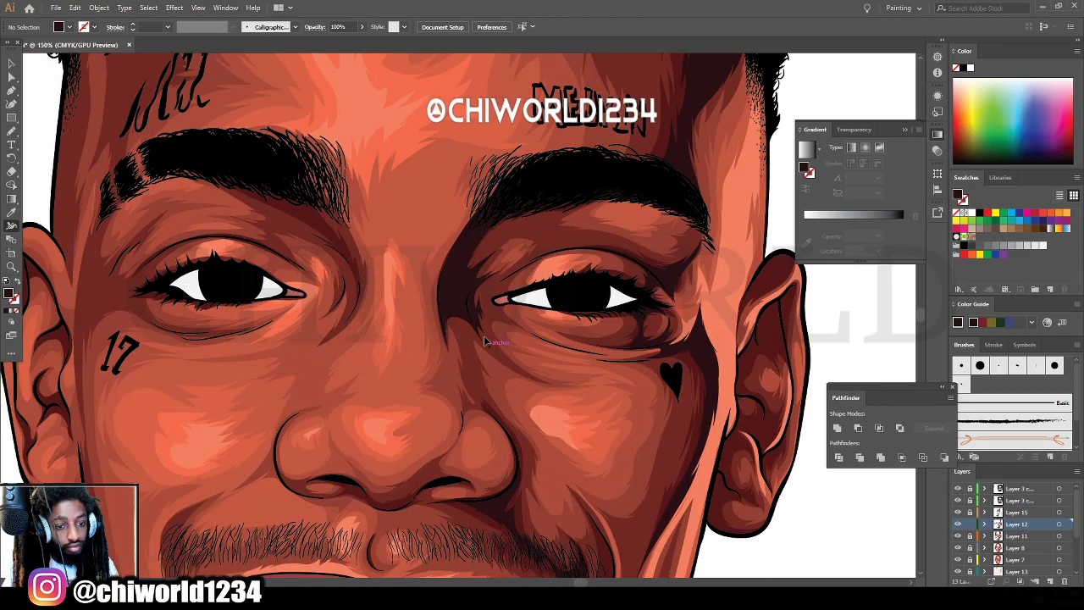
click(11, 211)
click(256, 183)
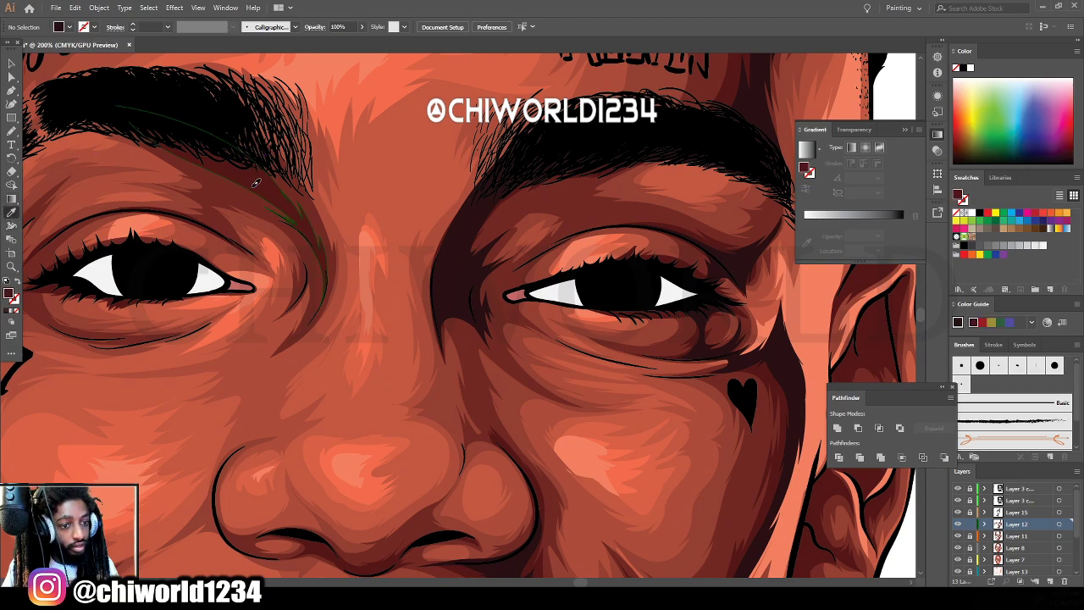
Draw a jagged dark red shadow behind the darkest one around the inner eye corner, from the eyebrow to below the eye.
click(12, 131)
key(ctrl+plus)
scroll(457, 330, up, 2)
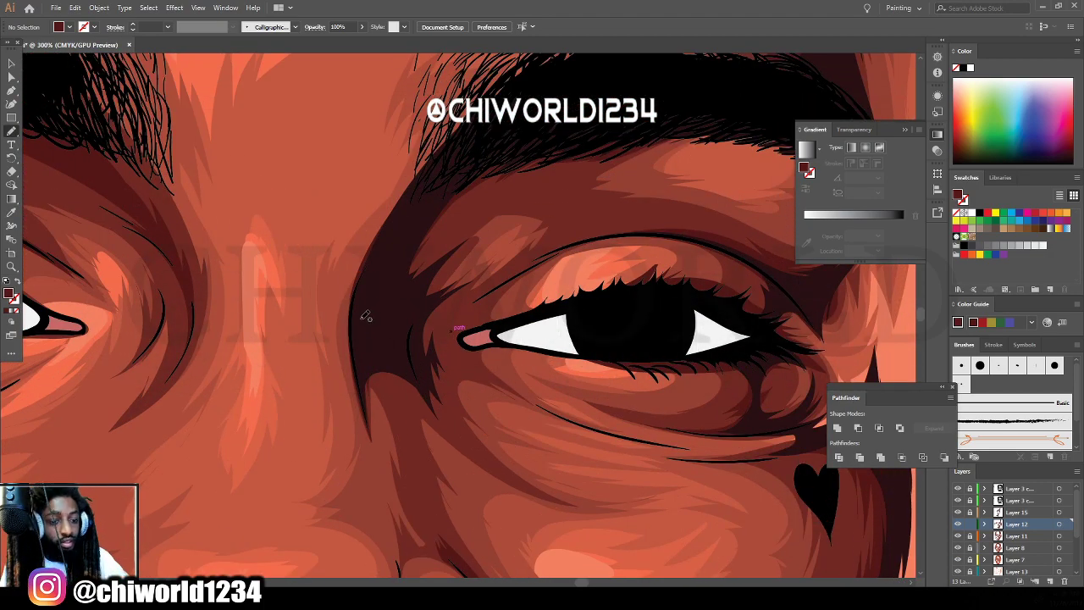
drag(361, 348, 367, 413)
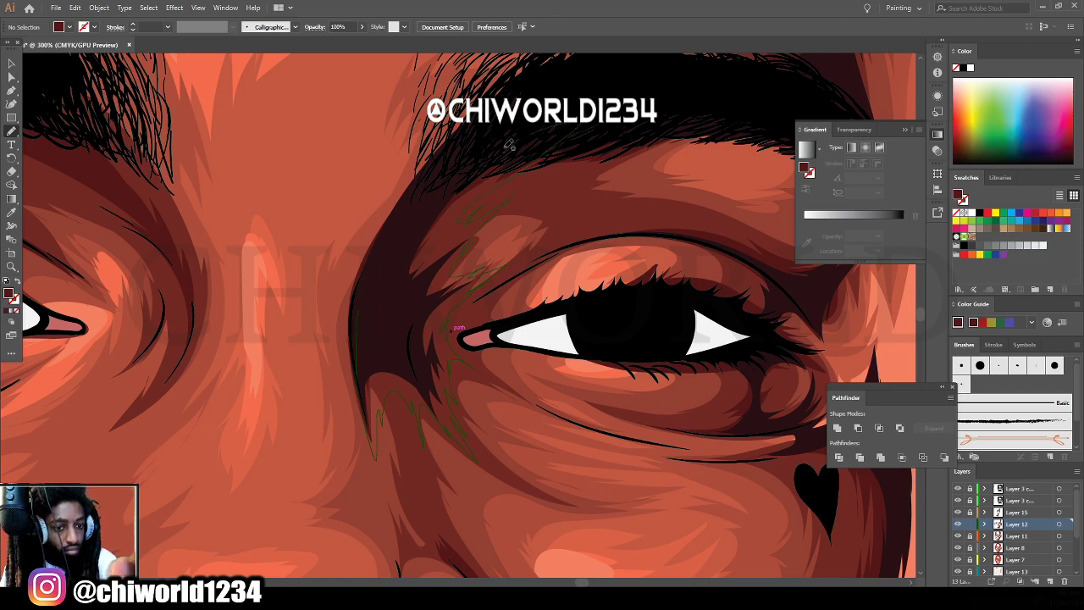
scroll(452, 330, down, 5)
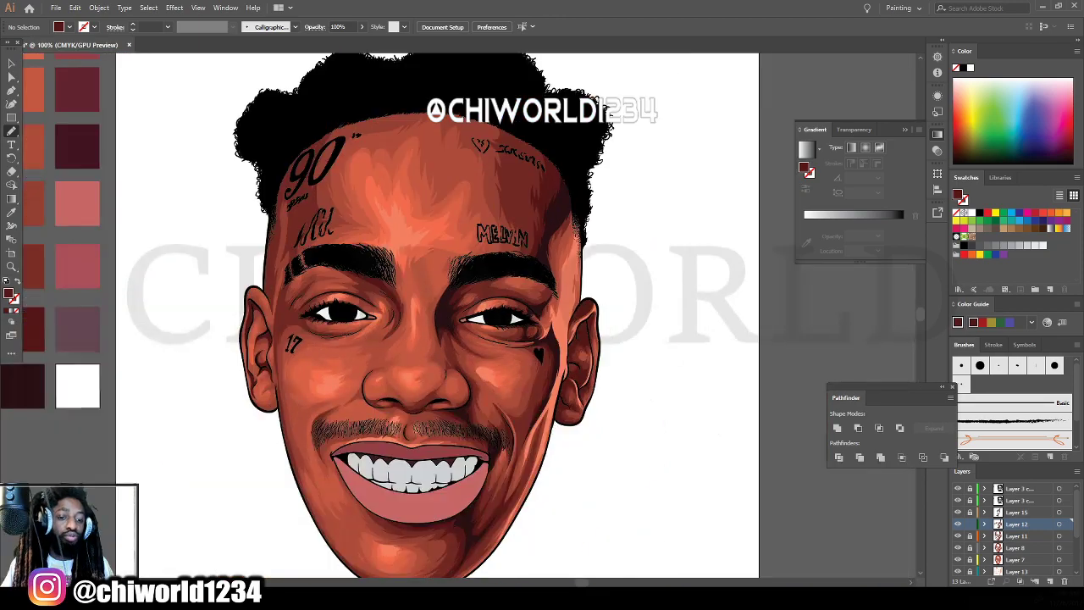
Draw a jagged dark red shadow on the forehead from below the lettering tattoo near the hairline down to the eyebrow.
key(ctrl+plus)
key(ctrl+plus)
key(ctrl+plus)
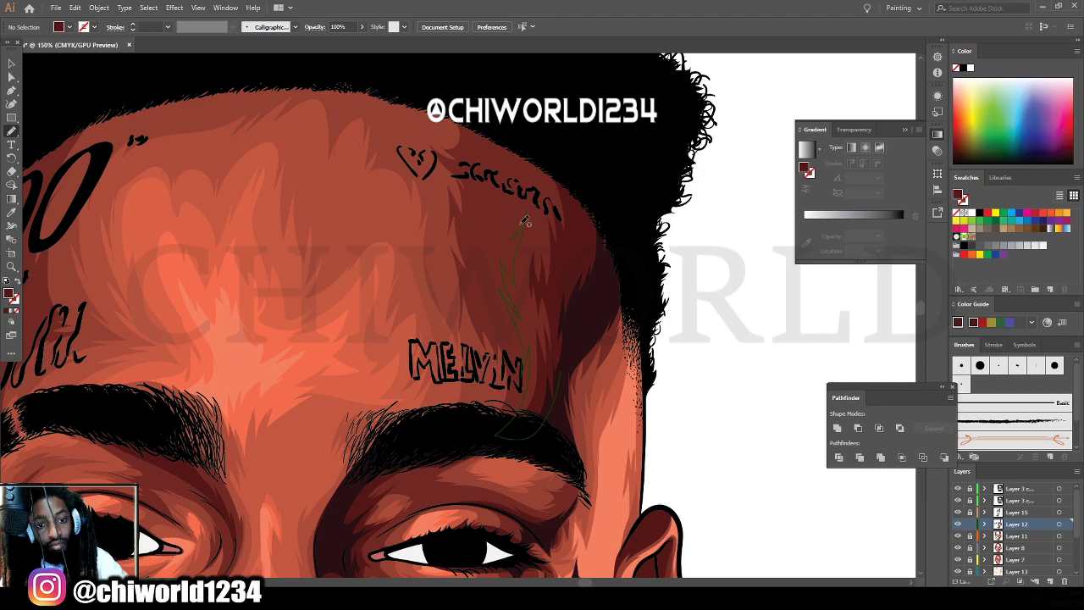
key(ctrl+minus)
key(ctrl+minus)
key(ctrl+minus)
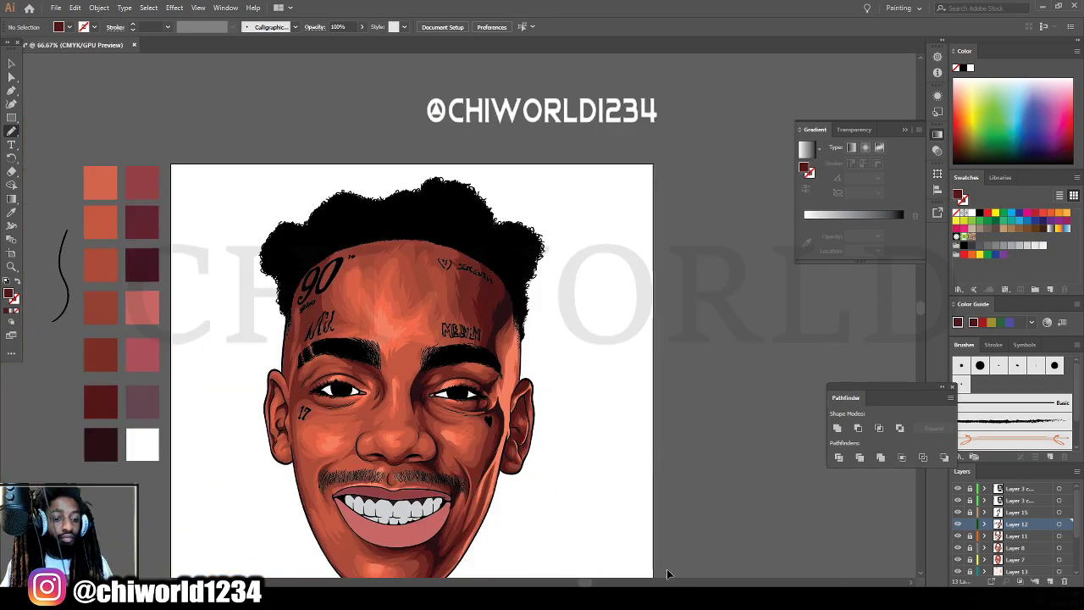
key(ctrl+minus)
scroll(604, 534, left, 3)
scroll(635, 519, down, 1)
key(ctrl+equal)
scroll(652, 512, down, 1)
scroll(657, 506, down, 1)
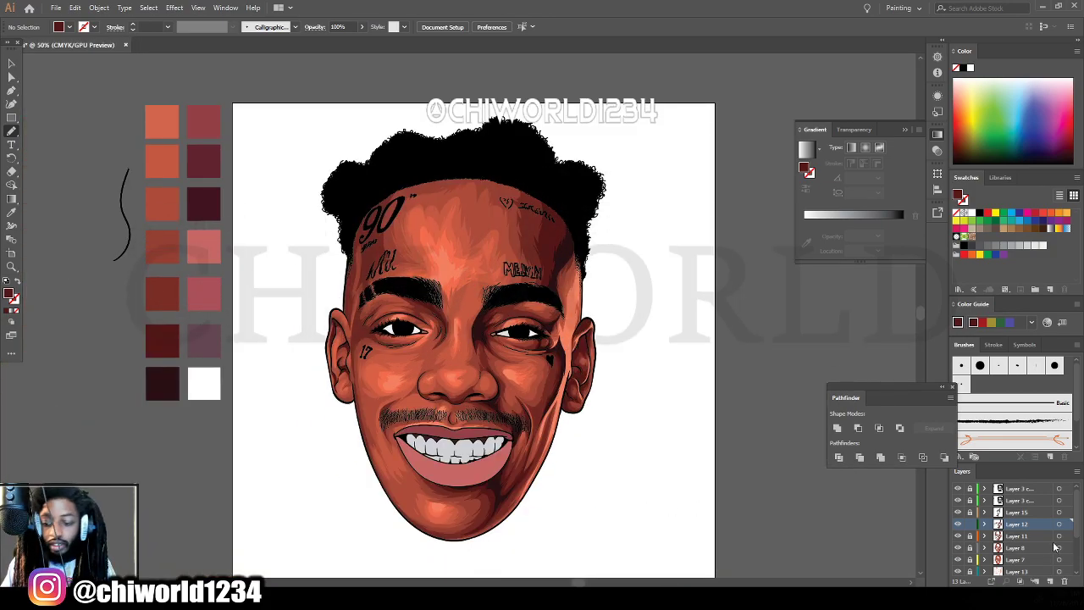
Add a new layer above the lower Layer 3 copy and sample the white palette swatch as the drawing colour.
click(1016, 500)
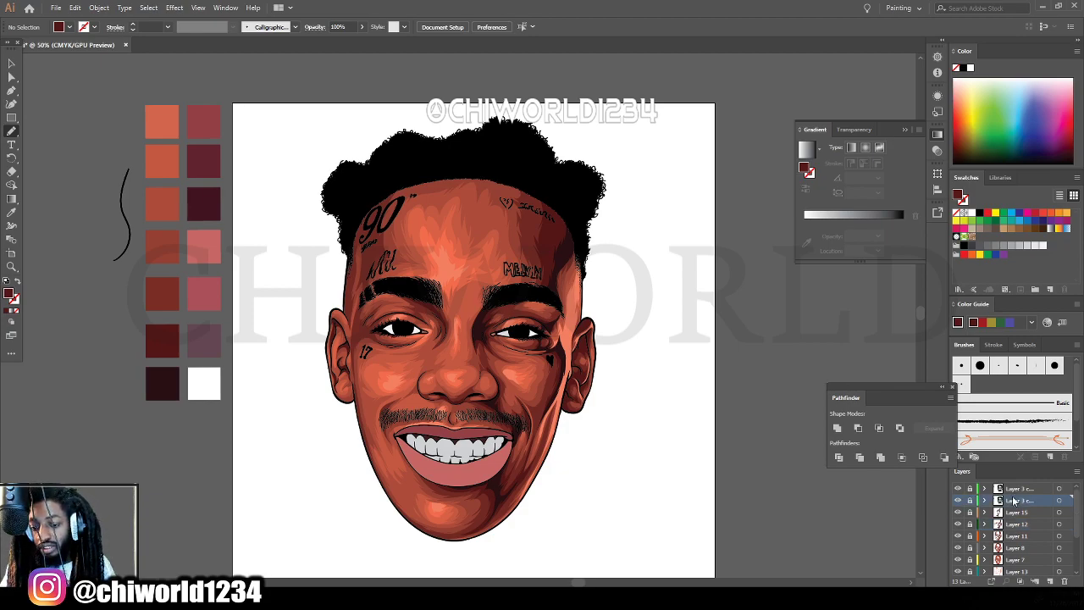
click(1049, 581)
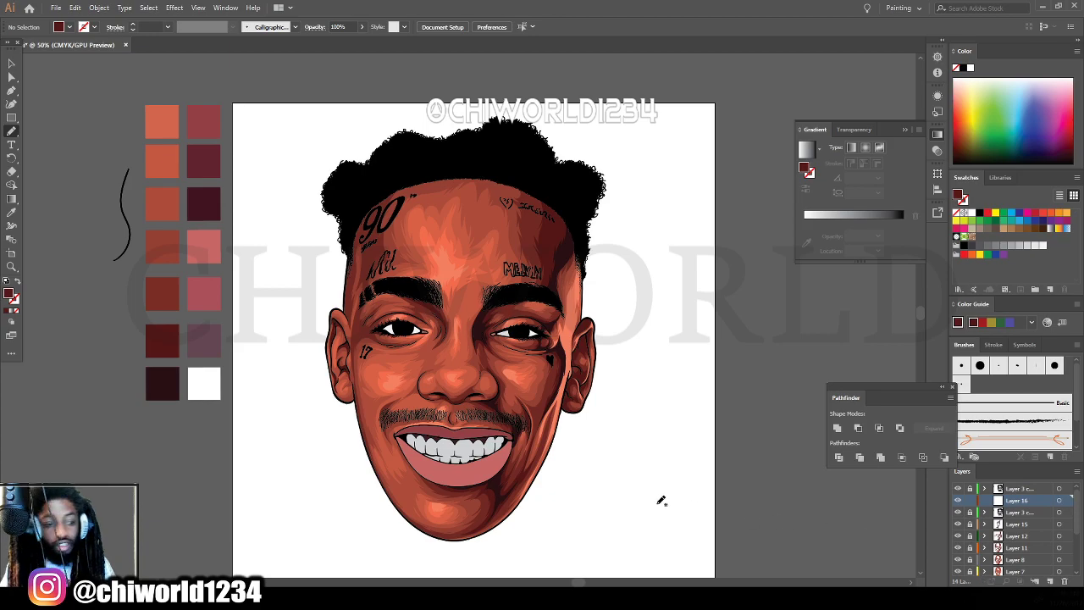
key(ctrl+plus)
click(11, 213)
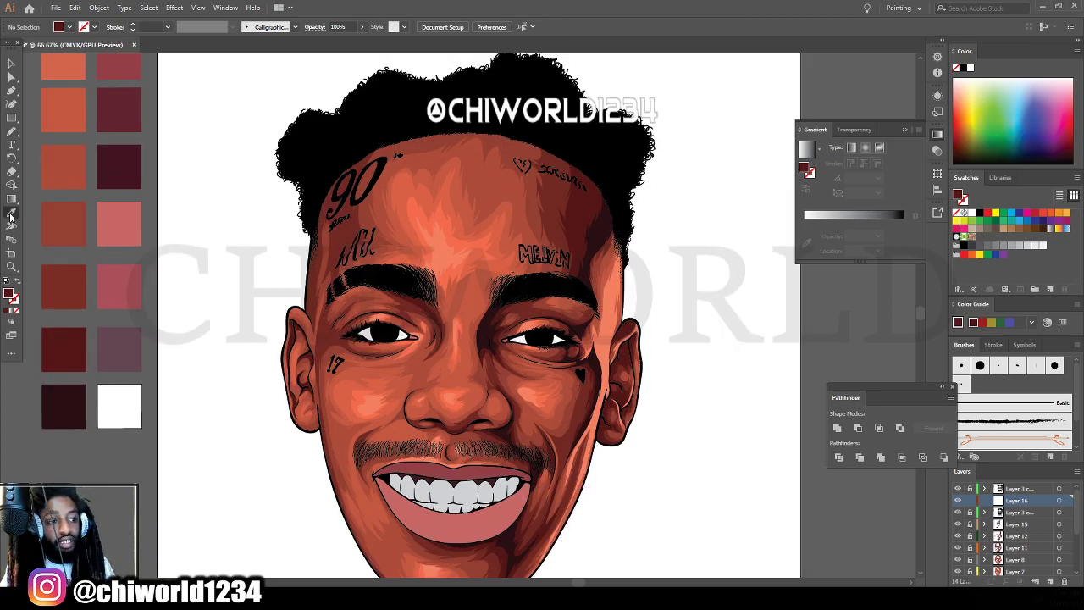
click(119, 393)
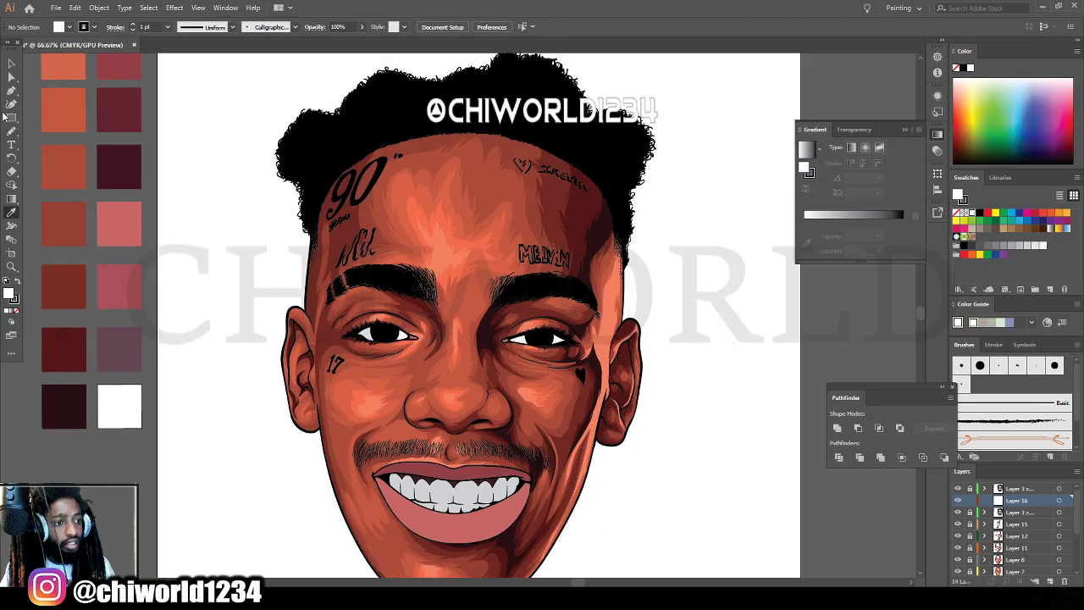
Draw a closed white shape with the Pencil tool over the upper part of the eye white above the "17" tattoo.
click(14, 132)
key(ctrl+minus)
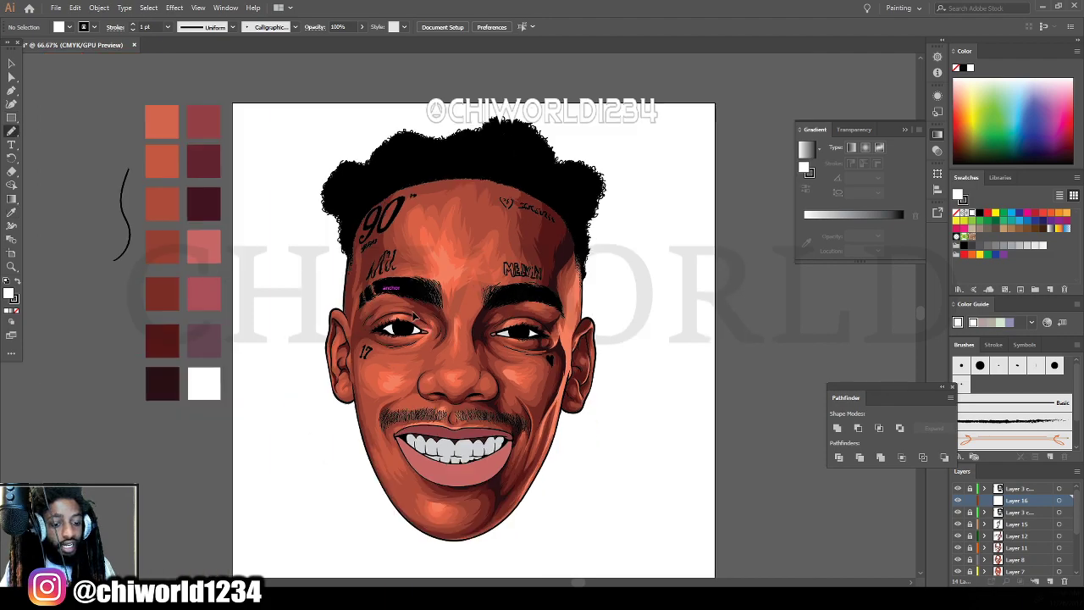
scroll(458, 315, left, 1)
key(ctrl+plus)
key(ctrl+plus)
key(ctrl+plus)
scroll(458, 406, up, 6)
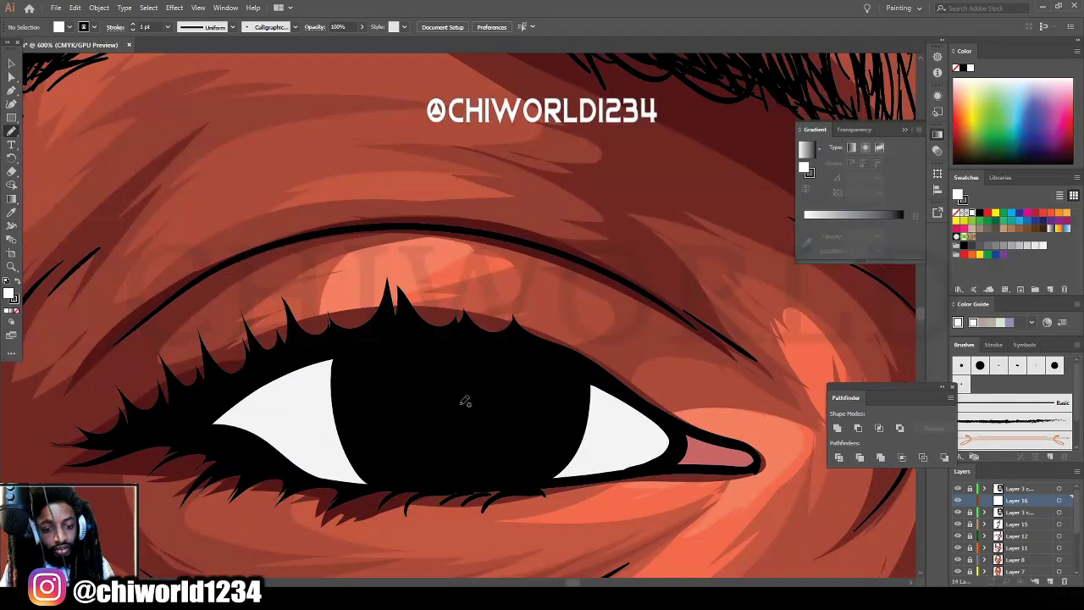
mouse_move(191, 420)
mouse_down()
mouse_move(274, 453)
mouse_move(302, 416)
mouse_move(390, 396)
mouse_move(487, 392)
mouse_move(641, 441)
mouse_move(639, 464)
mouse_move(670, 459)
mouse_move(675, 426)
mouse_move(552, 361)
mouse_move(382, 344)
mouse_move(215, 399)
mouse_move(203, 435)
mouse_up()
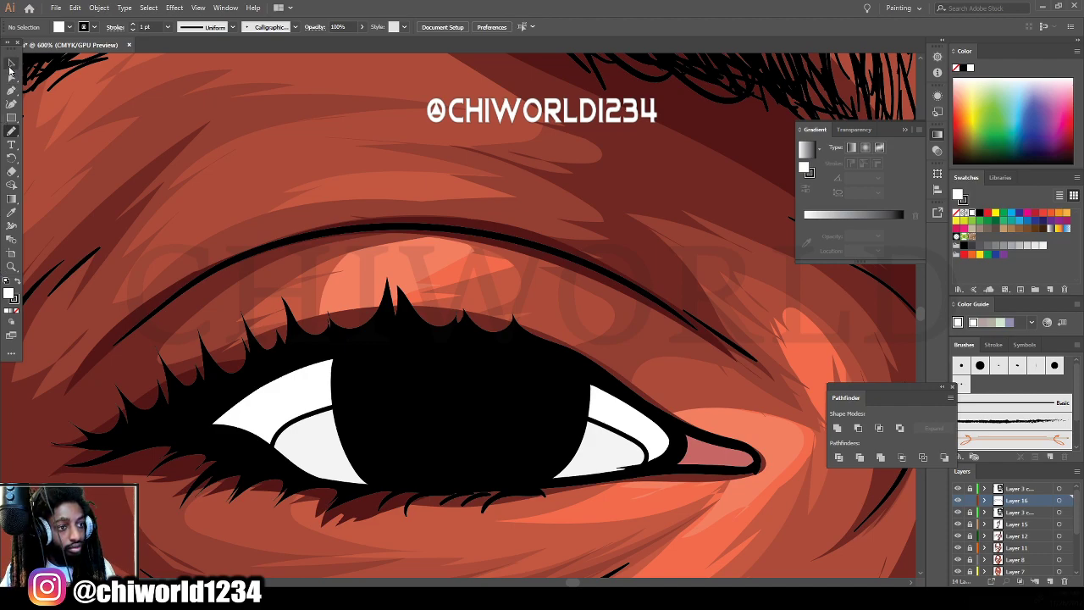
Swap the eye shape's fill and stroke, and recolour it with the muted purple palette swatch.
click(12, 64)
click(303, 387)
click(289, 412)
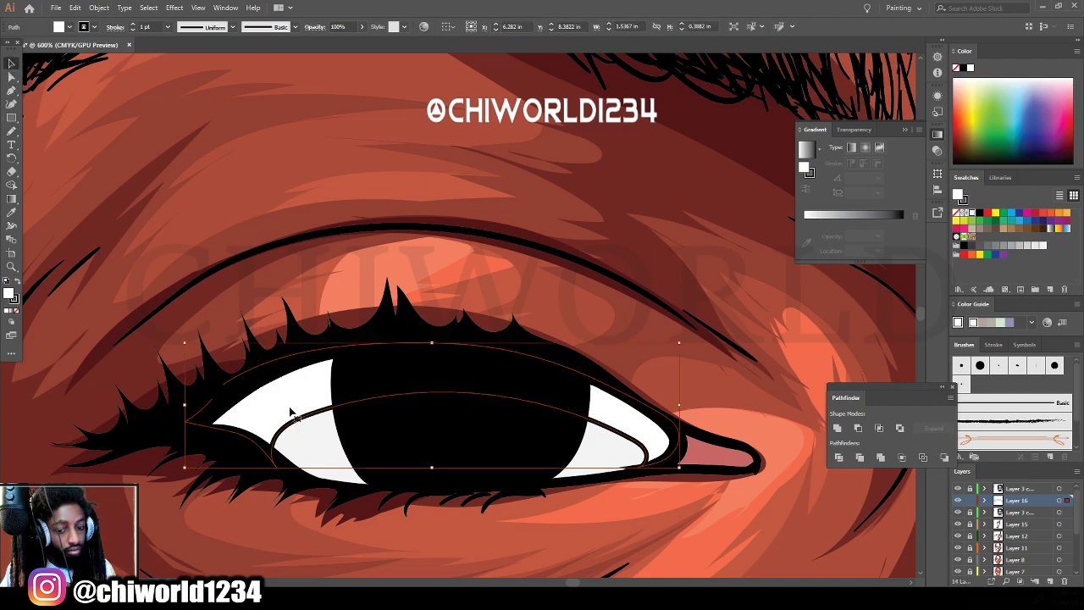
click(17, 280)
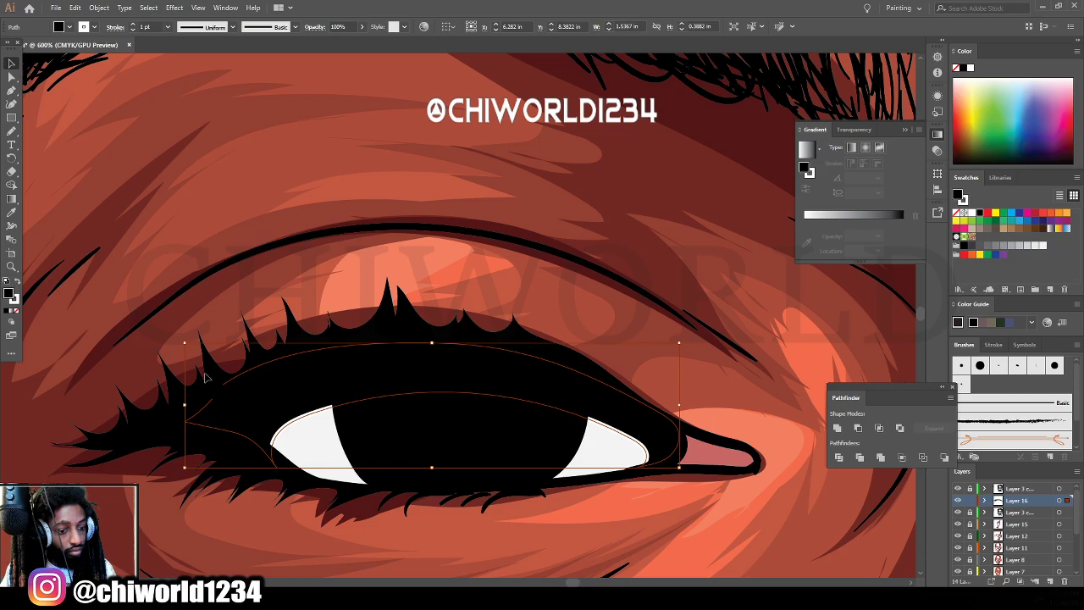
key(ctrl+minus)
key(ctrl+minus)
key(ctrl+minus)
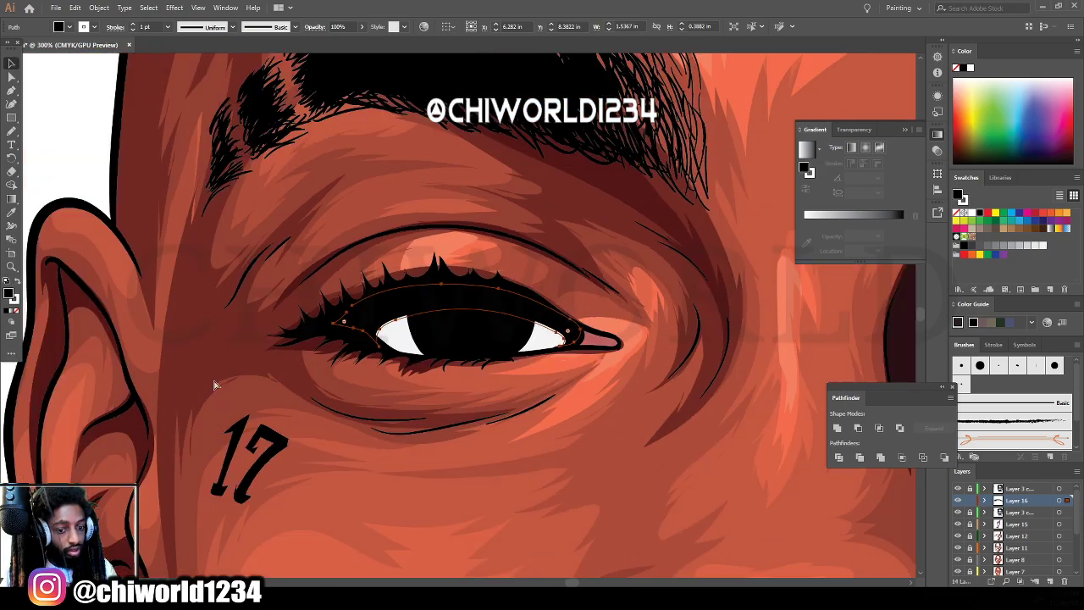
scroll(101, 375, left, 1)
key(ctrl+minus)
key(ctrl+minus)
key(ctrl+minus)
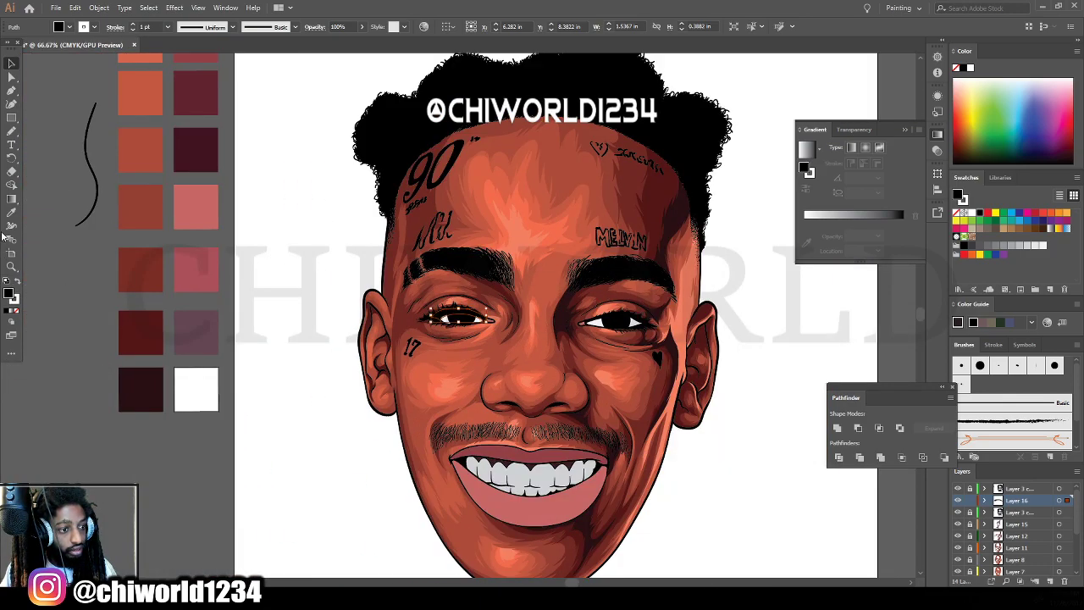
click(12, 212)
click(200, 347)
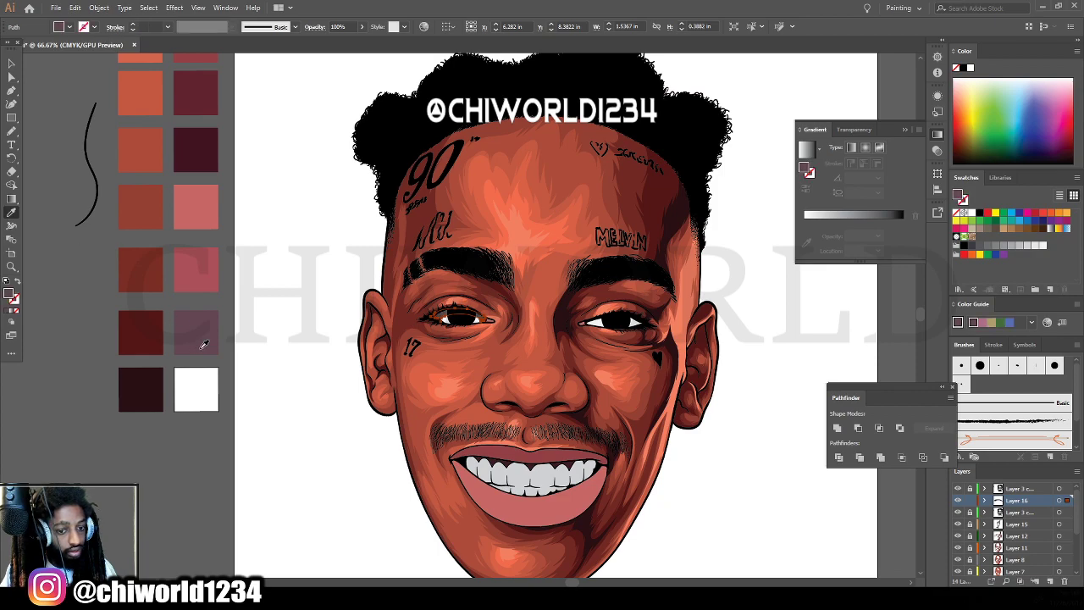
click(11, 64)
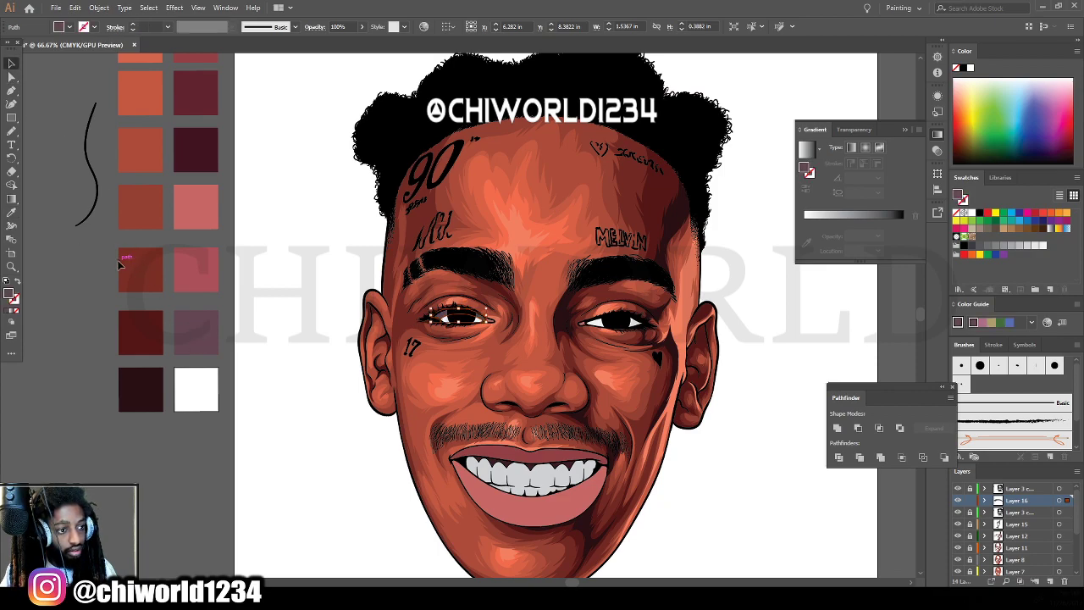
click(104, 227)
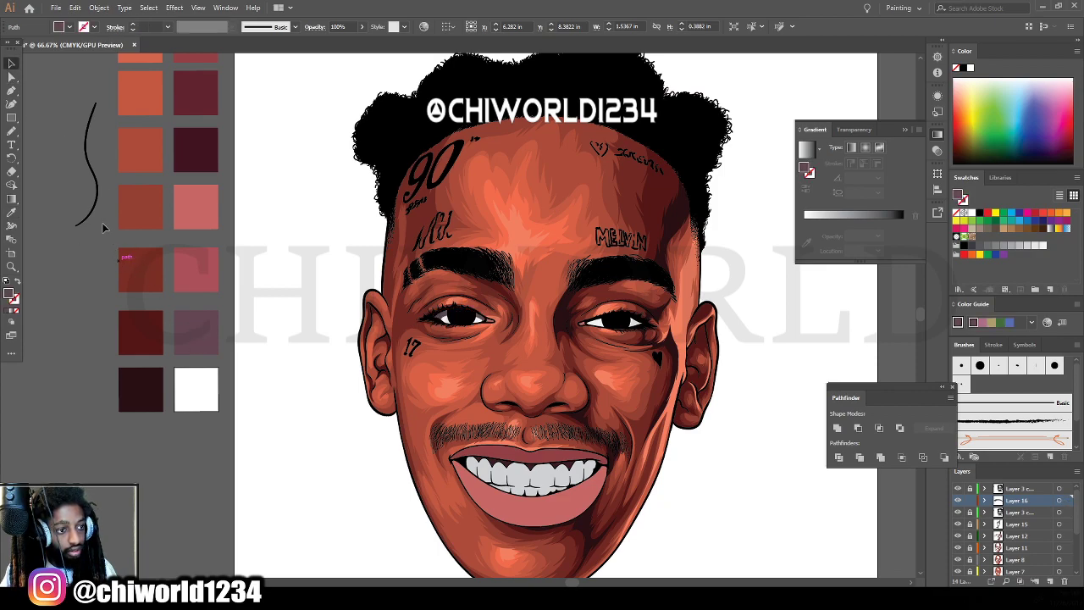
Try to draw a muted purple shade over the upper part of the opposite eye's white.
click(12, 132)
scroll(237, 292, down, 1)
scroll(475, 315, up, 2)
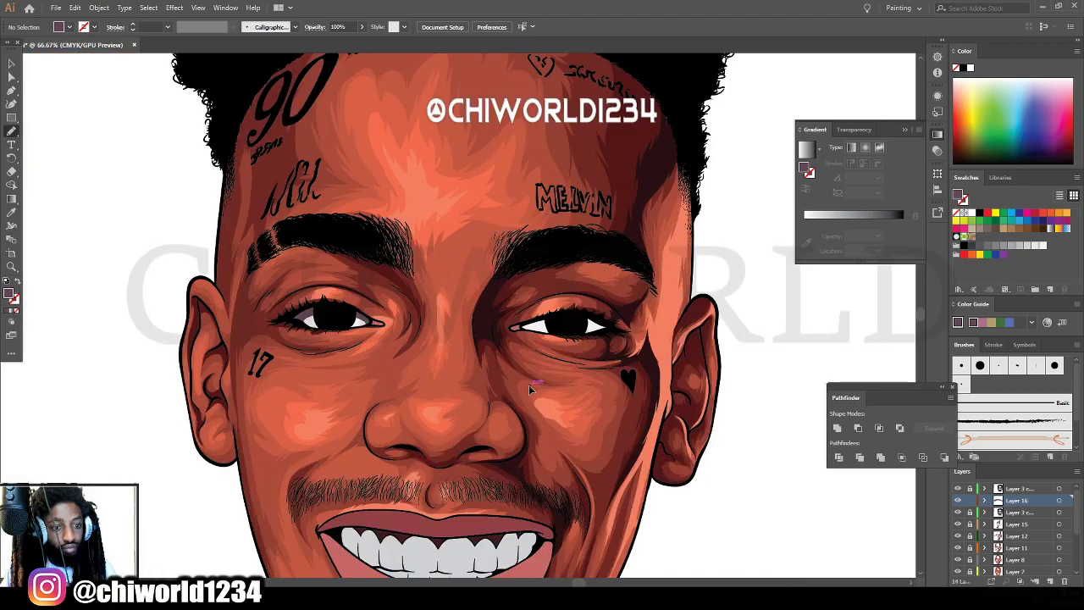
scroll(530, 390, up, 6)
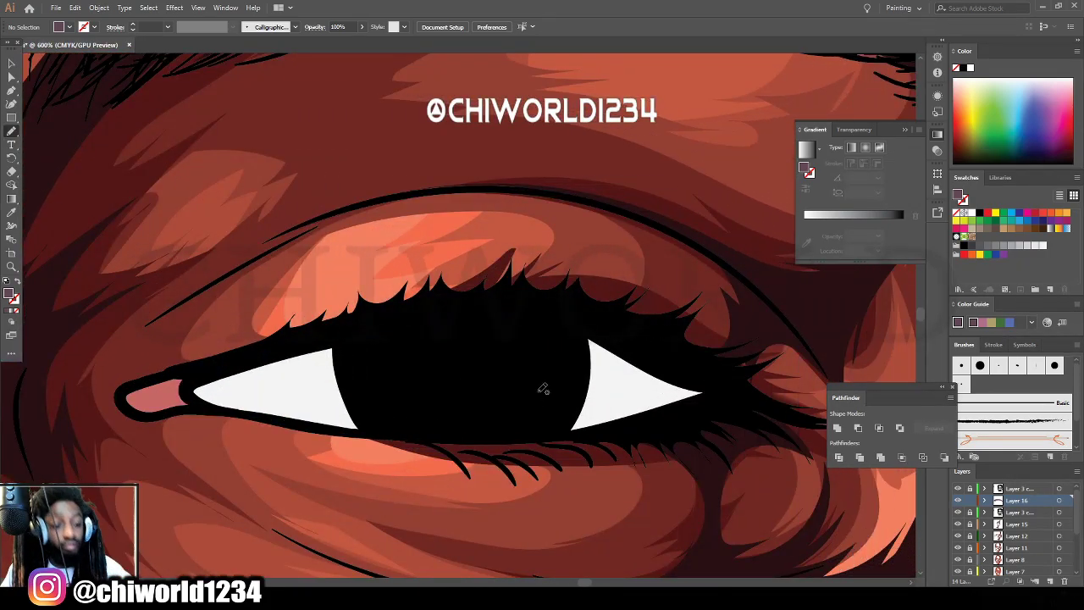
mouse_move(194, 376)
mouse_down()
mouse_move(269, 416)
mouse_move(287, 389)
mouse_move(375, 368)
mouse_move(507, 362)
mouse_move(616, 380)
mouse_move(630, 418)
mouse_move(697, 400)
mouse_move(705, 369)
mouse_move(512, 298)
mouse_move(337, 325)
mouse_move(195, 378)
mouse_up()
Undo the purple shading on the eyes back to before the first eye shape was drawn.
key(ctrl+minus)
key(ctrl+minus)
key(ctrl+minus)
key(ctrl+minus)
key(ctrl+minus)
key(ctrl+minus)
key(ctrl+minus)
key(ctrl+minus)
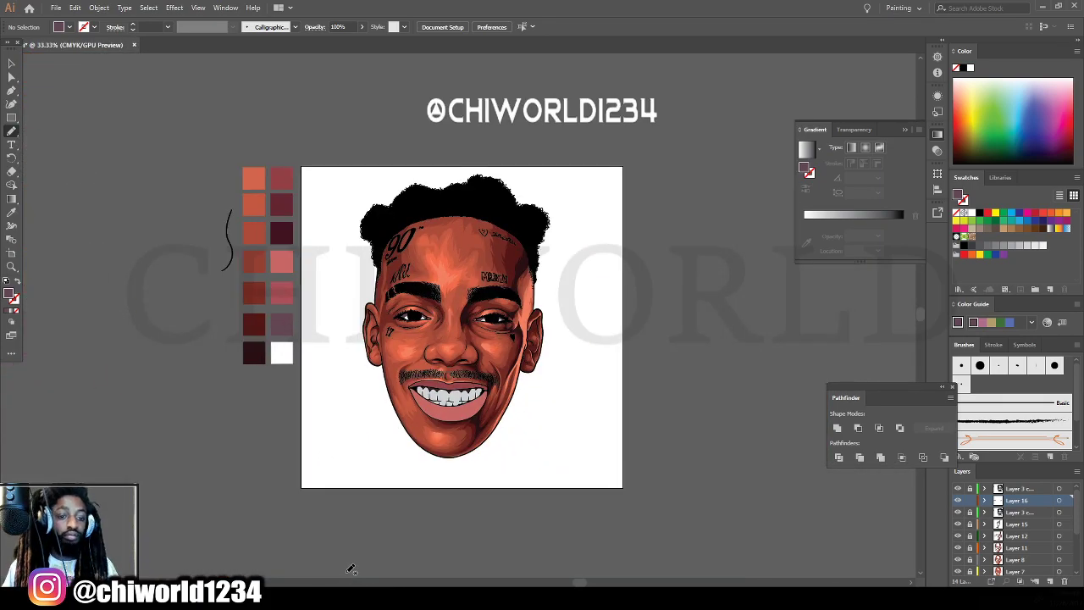
key(ctrl+plus)
key(ctrl+plus)
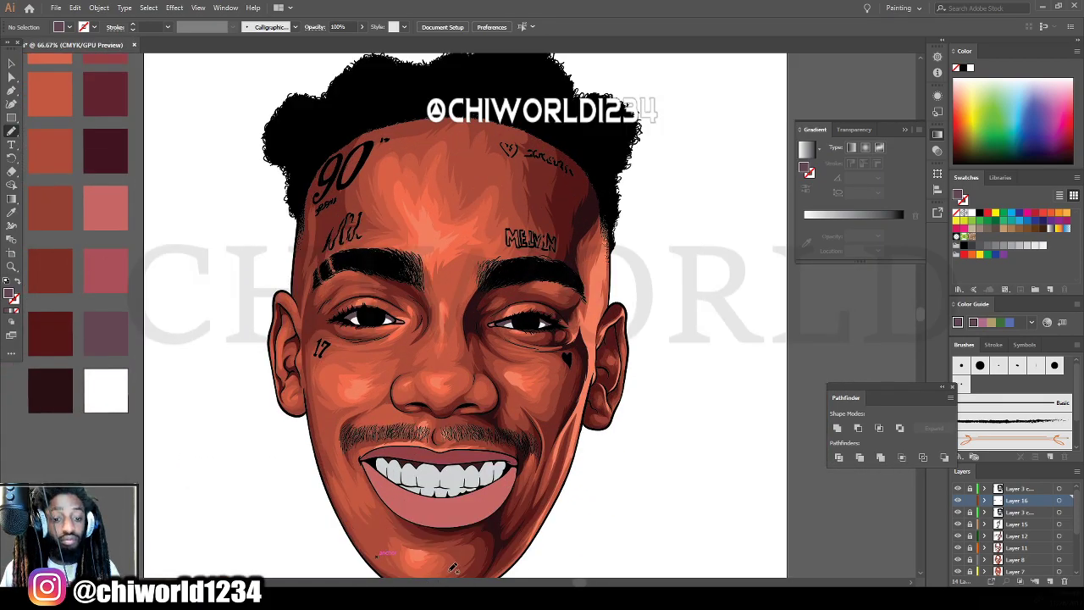
key(ctrl+minus)
key(ctrl+plus)
key(ctrl+plus)
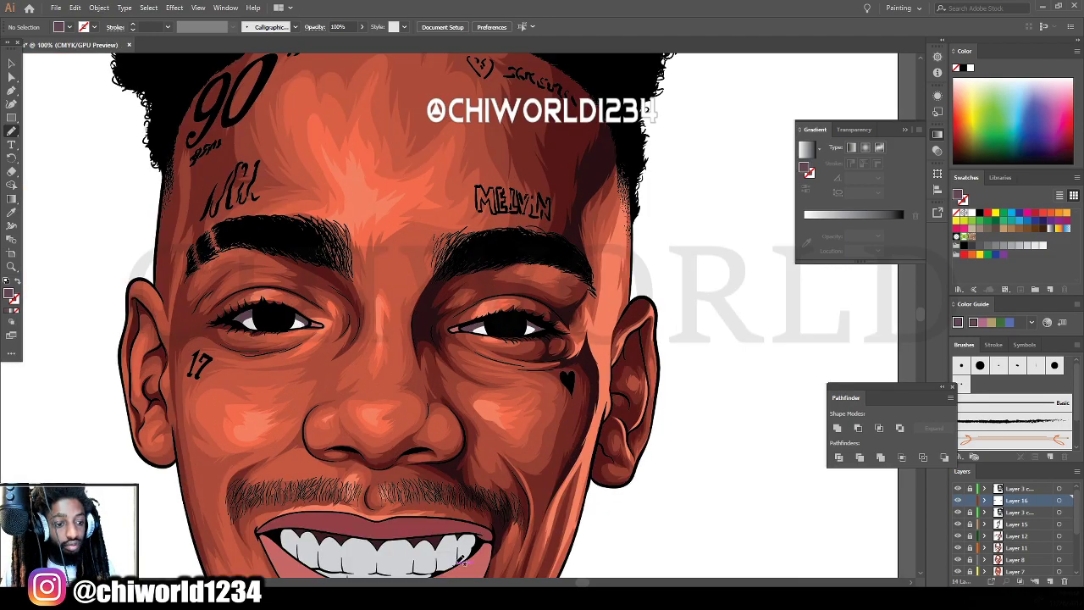
key(ctrl+z)
key(ctrl+z)
key(ctrl+z)
key(ctrl+z)
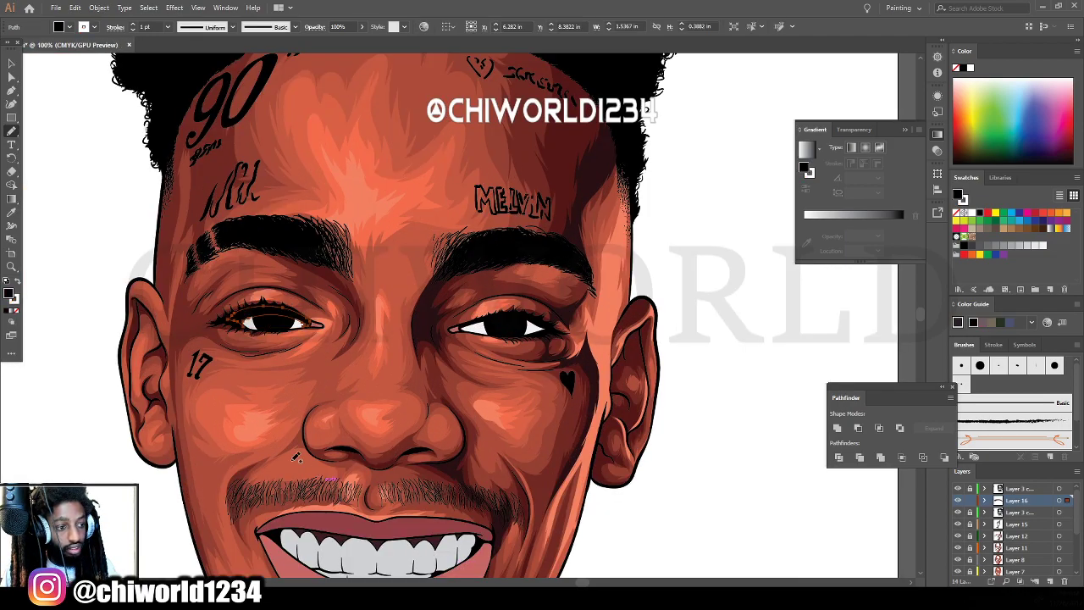
key(ctrl+shift+a)
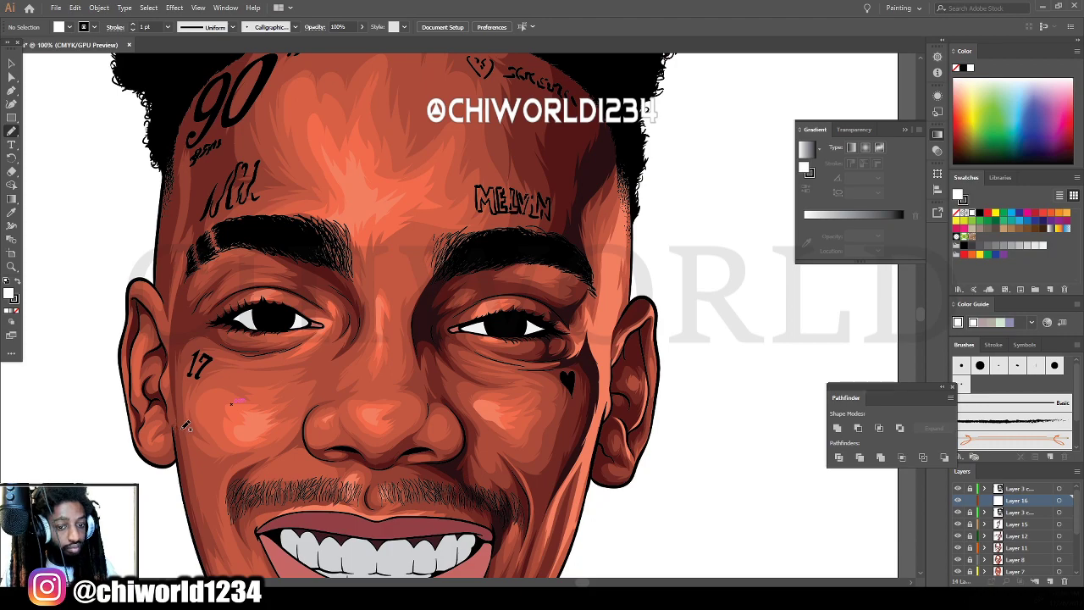
Sample the muted purple palette swatch as the drawing colour for the Pencil tool.
key(ctrl+minus)
key(ctrl+minus)
click(11, 211)
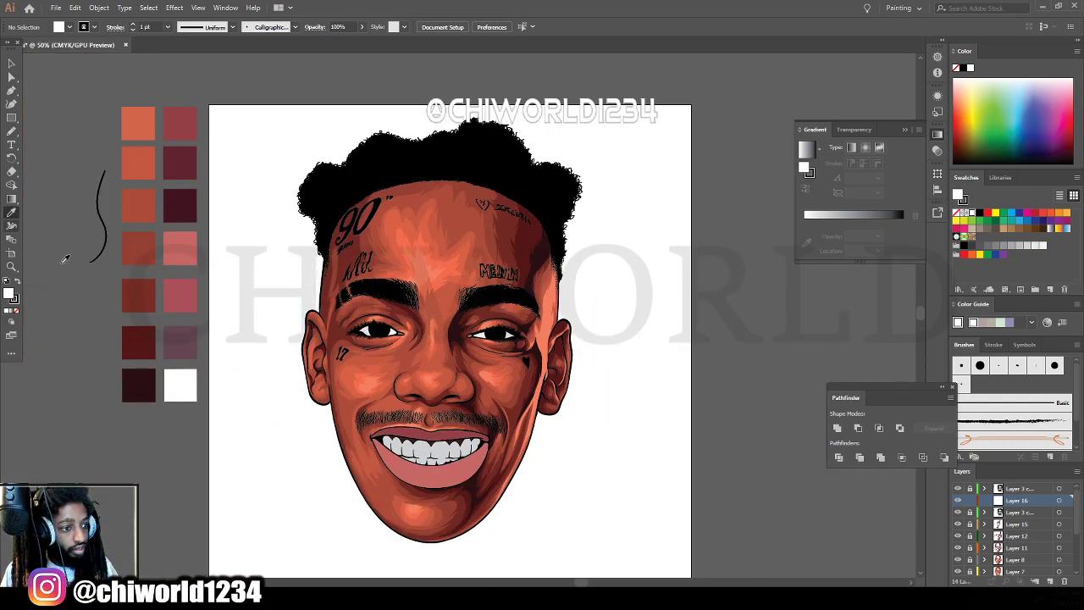
click(170, 347)
click(11, 131)
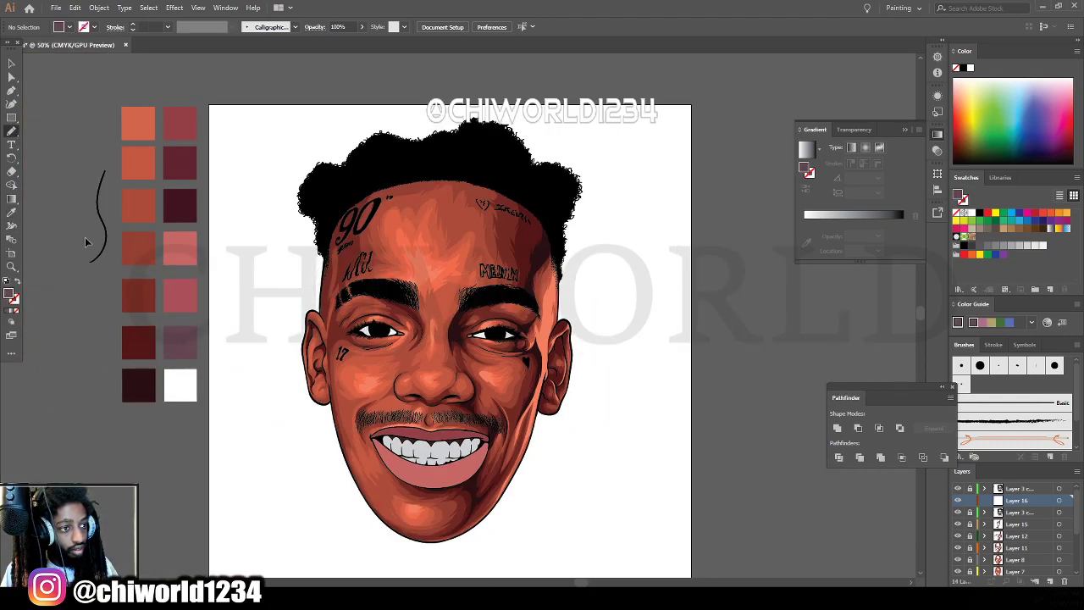
Draw a muted purple shade along the upper part of the eye white above the "17" tattoo.
key(ctrl+plus)
key(ctrl+plus)
key(ctrl+plus)
key(ctrl+plus)
key(ctrl+plus)
key(ctrl+plus)
mouse_move(230, 513)
mouse_down()
mouse_move(245, 447)
mouse_move(220, 439)
mouse_move(266, 444)
mouse_move(375, 375)
mouse_move(547, 387)
mouse_move(690, 453)
mouse_move(677, 399)
mouse_move(401, 351)
mouse_move(242, 424)
mouse_up()
Draw a muted purple shade along the upper part of the eye white above the heart tattoo.
key(ctrl+minus)
key(ctrl+minus)
key(ctrl+minus)
key(ctrl+minus)
key(ctrl+minus)
key(ctrl+minus)
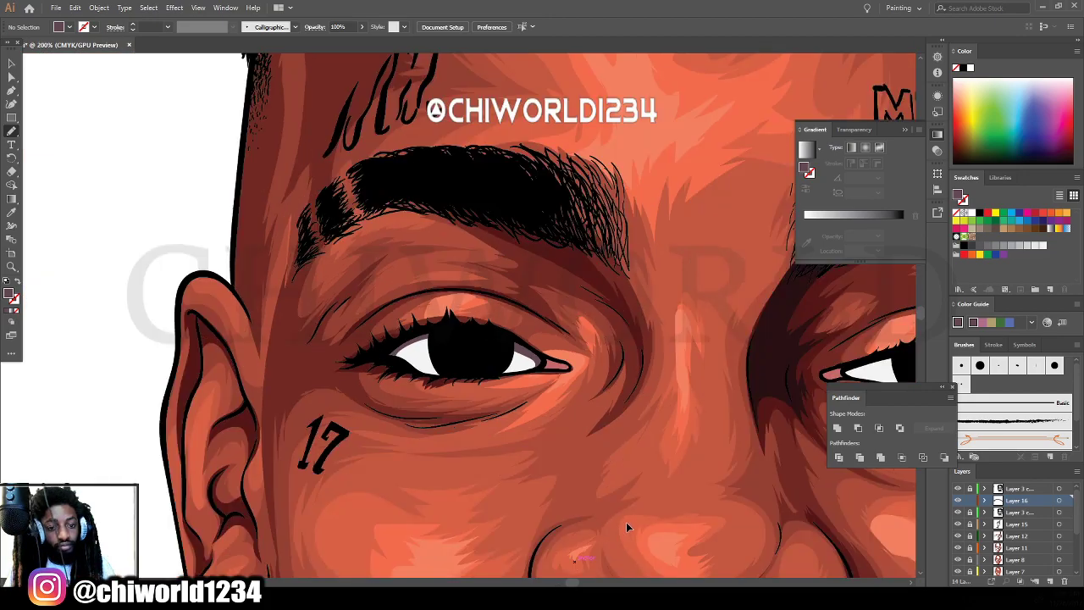
scroll(721, 498, right, 2)
key(ctrl+plus)
key(ctrl+plus)
key(ctrl+plus)
key(ctrl+plus)
key(ctrl+plus)
key(ctrl+plus)
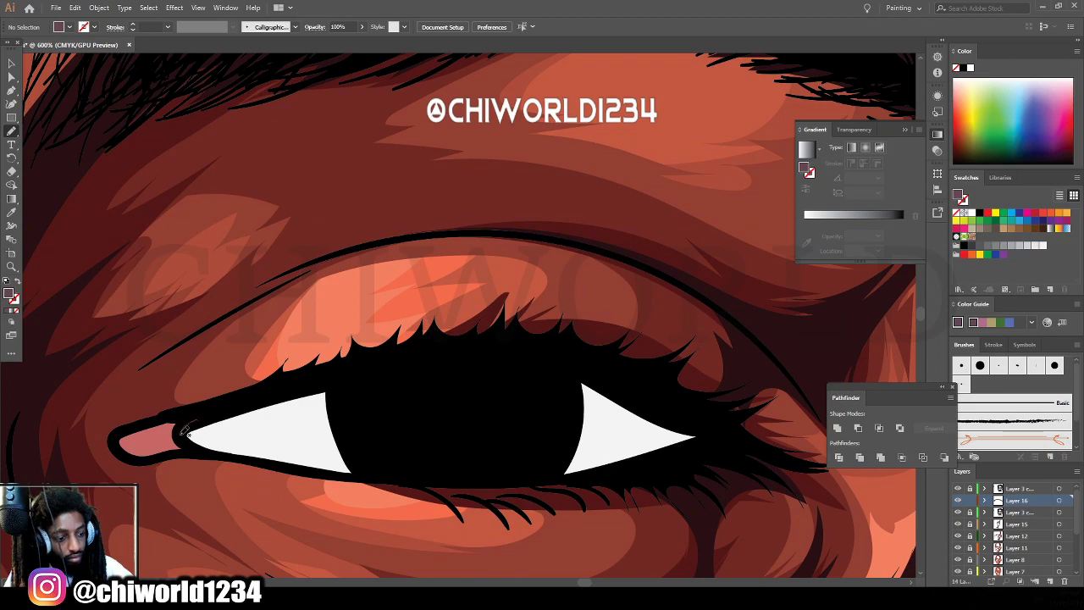
drag(188, 433, 218, 449)
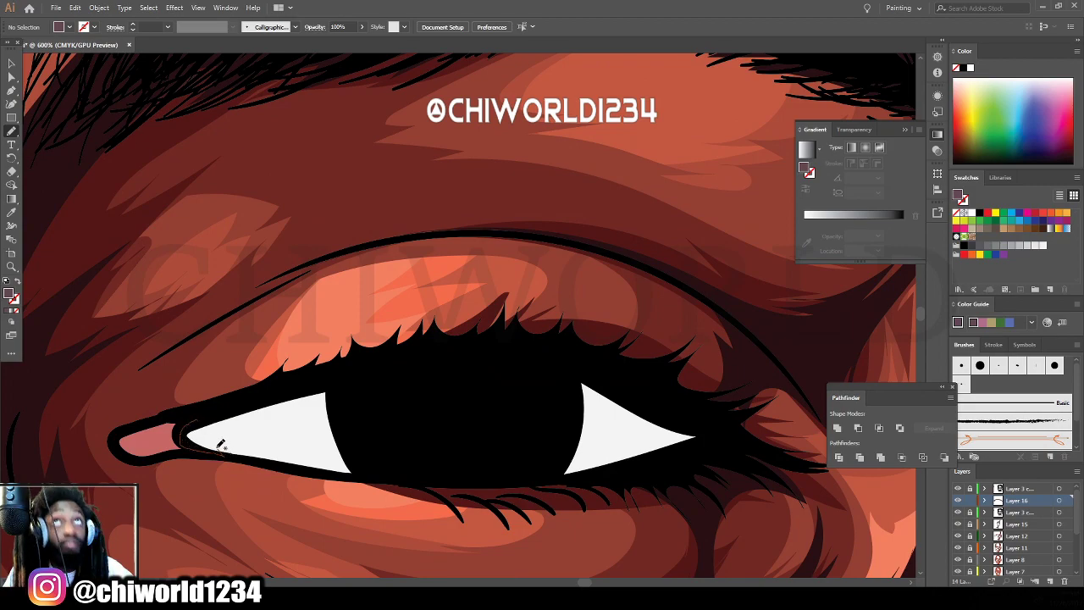
mouse_move(244, 415)
mouse_down()
mouse_move(324, 398)
mouse_move(533, 403)
mouse_move(612, 422)
mouse_move(607, 459)
mouse_move(588, 471)
mouse_move(652, 464)
mouse_move(711, 424)
mouse_move(565, 370)
mouse_move(417, 365)
mouse_move(258, 406)
mouse_up()
Add a muted purple shade in the outer corner of the eye white above the "17" tattoo.
key(ctrl+minus)
key(ctrl+minus)
key(ctrl+minus)
key(ctrl+minus)
key(ctrl+minus)
key(ctrl+minus)
scroll(212, 427, left, 3)
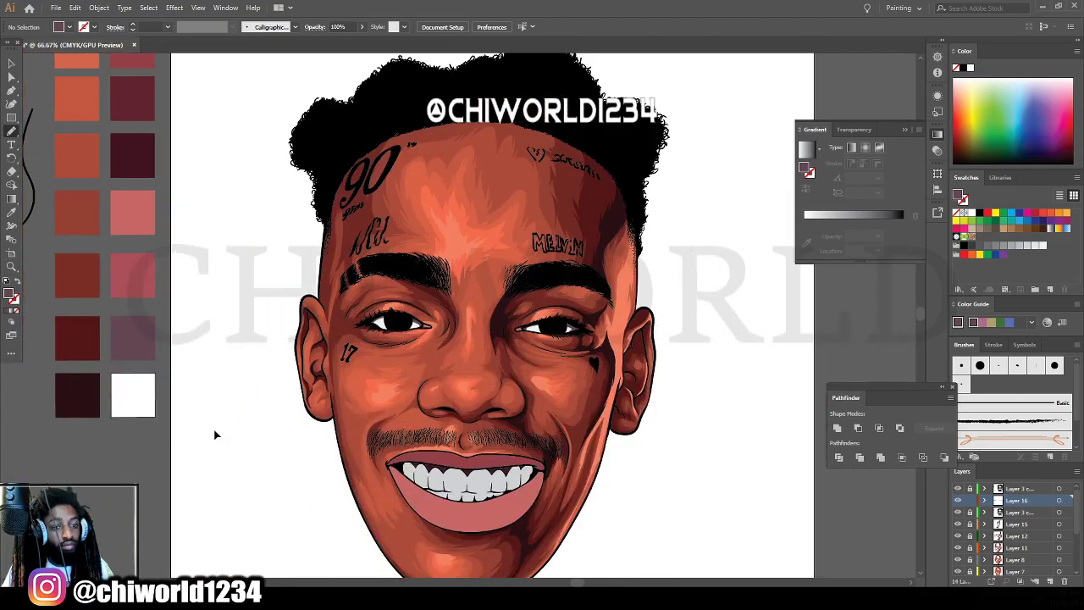
key(ctrl+plus)
scroll(213, 425, up, 4)
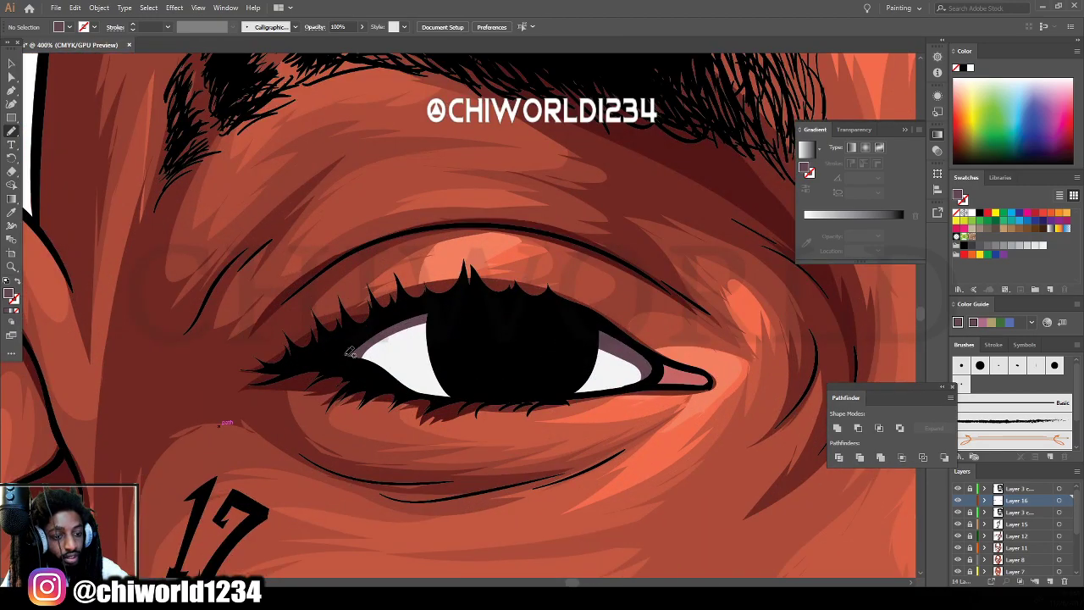
drag(350, 352, 432, 398)
mouse_move(397, 359)
mouse_down()
mouse_move(484, 310)
mouse_move(335, 383)
mouse_up()
scroll(402, 435, down, 6)
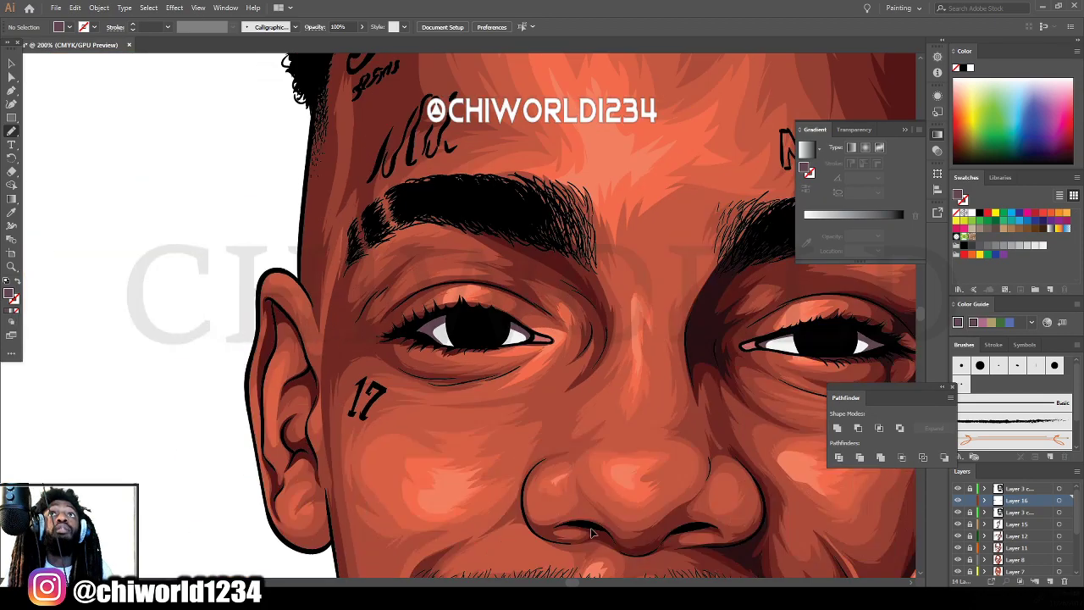
Sample the muted red palette swatch beside the lightest orange one as the drawing colour.
scroll(740, 486, up, 3)
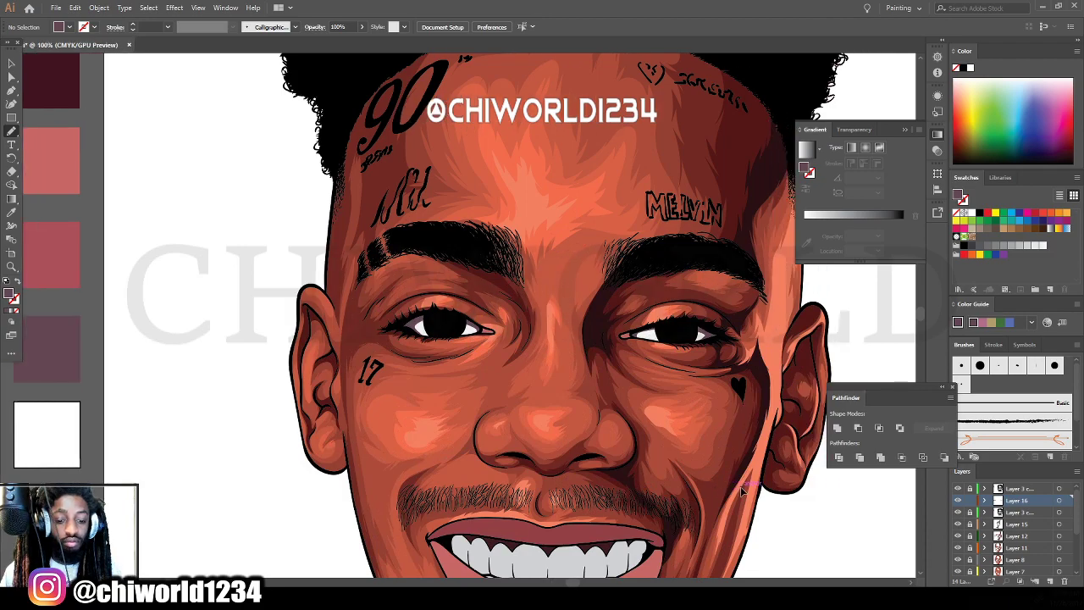
scroll(739, 480, down, 1)
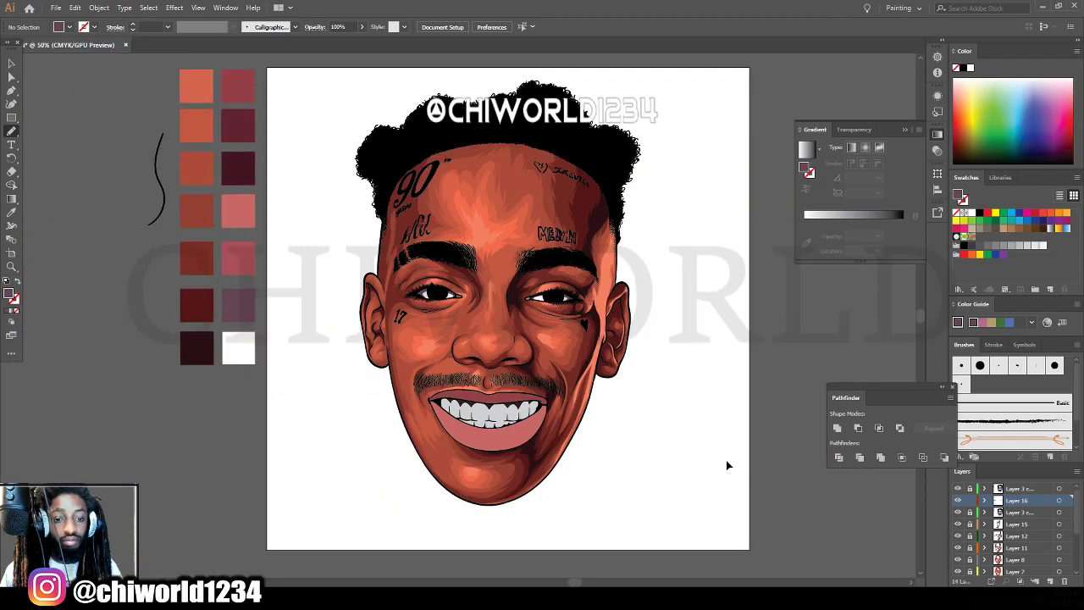
scroll(726, 465, up, 2)
scroll(566, 416, down, 2)
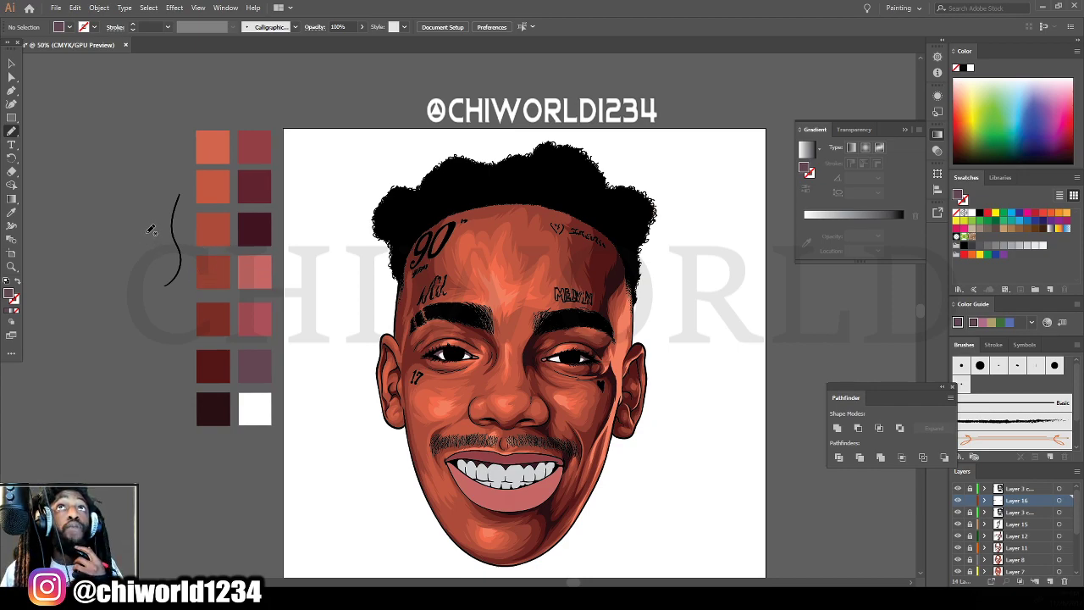
click(11, 212)
click(250, 150)
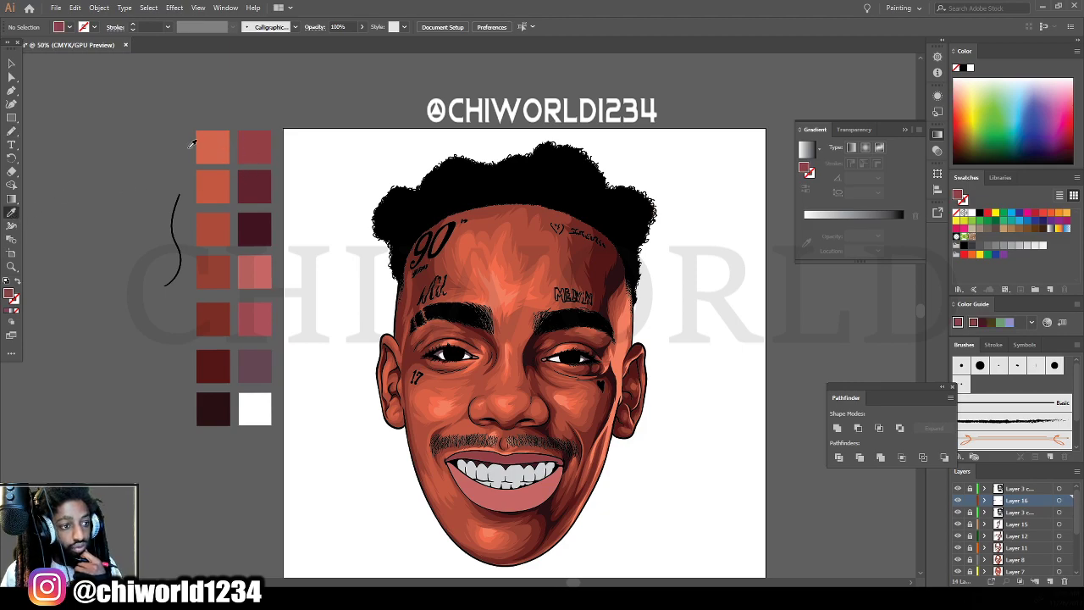
click(12, 132)
Draw a muted red shadow with a wavy lower edge over the pink inner corner of the eye above the "17" tattoo.
key(ctrl+plus)
key(ctrl+plus)
key(ctrl+plus)
key(ctrl+plus)
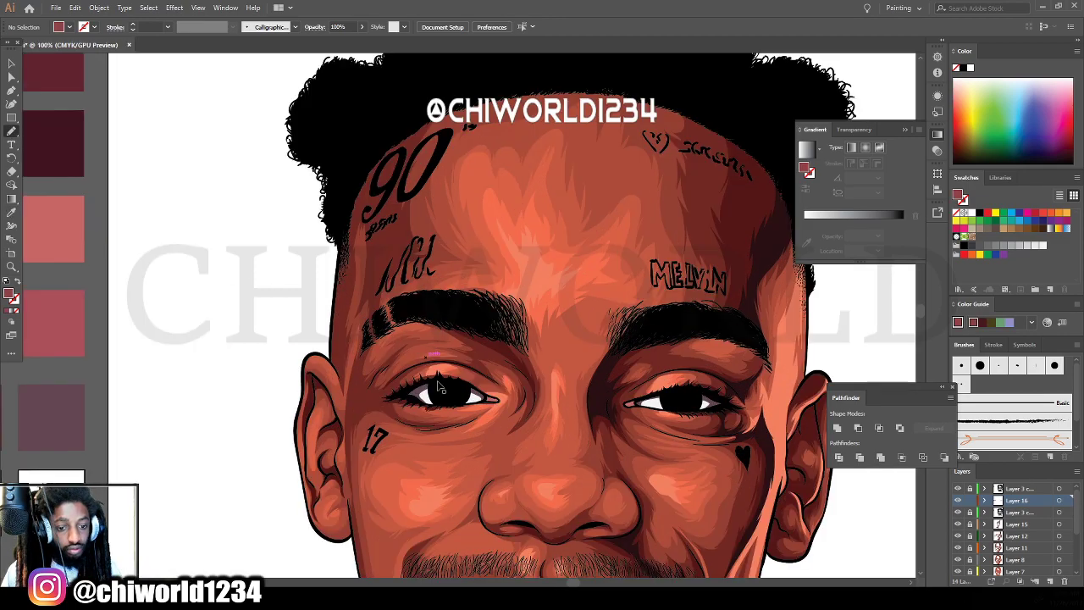
scroll(453, 379, up, 6)
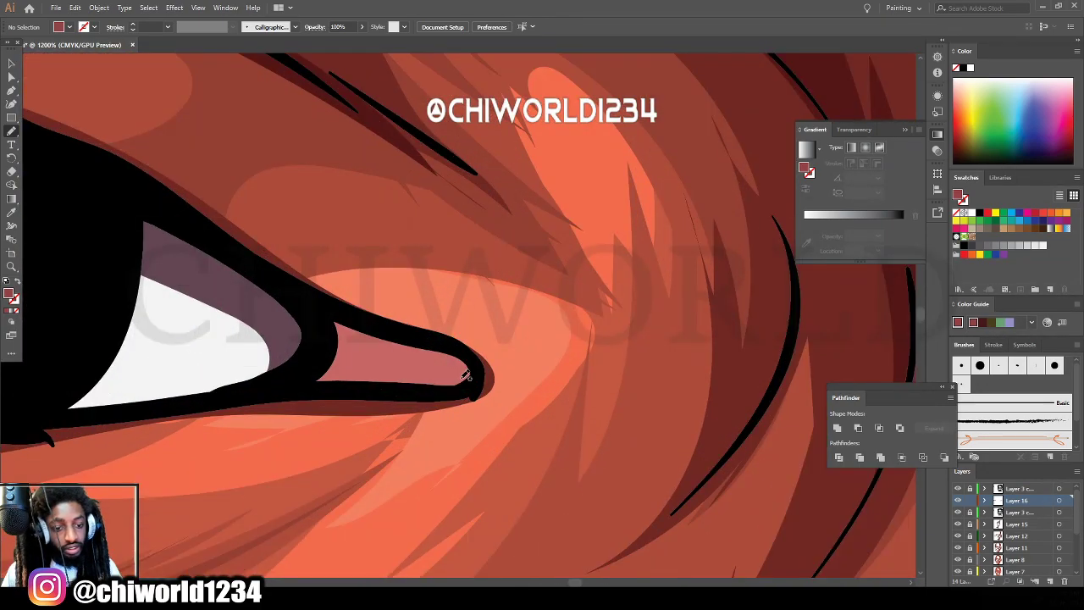
mouse_move(327, 359)
mouse_down()
mouse_move(300, 383)
mouse_move(346, 387)
mouse_move(366, 357)
mouse_up()
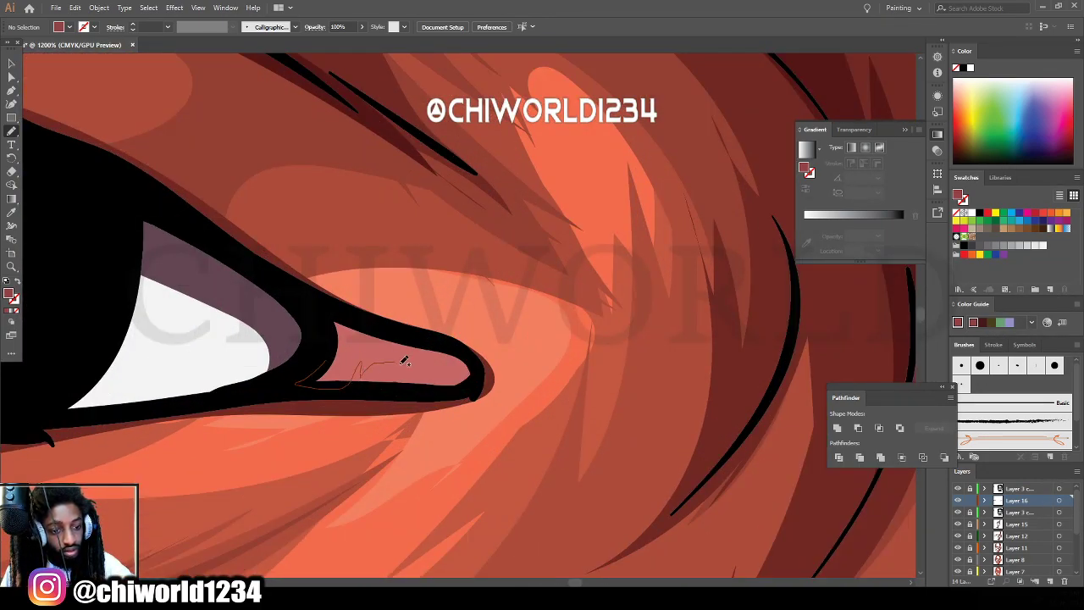
mouse_move(459, 375)
mouse_down()
mouse_move(350, 309)
mouse_move(328, 334)
mouse_move(323, 384)
mouse_up()
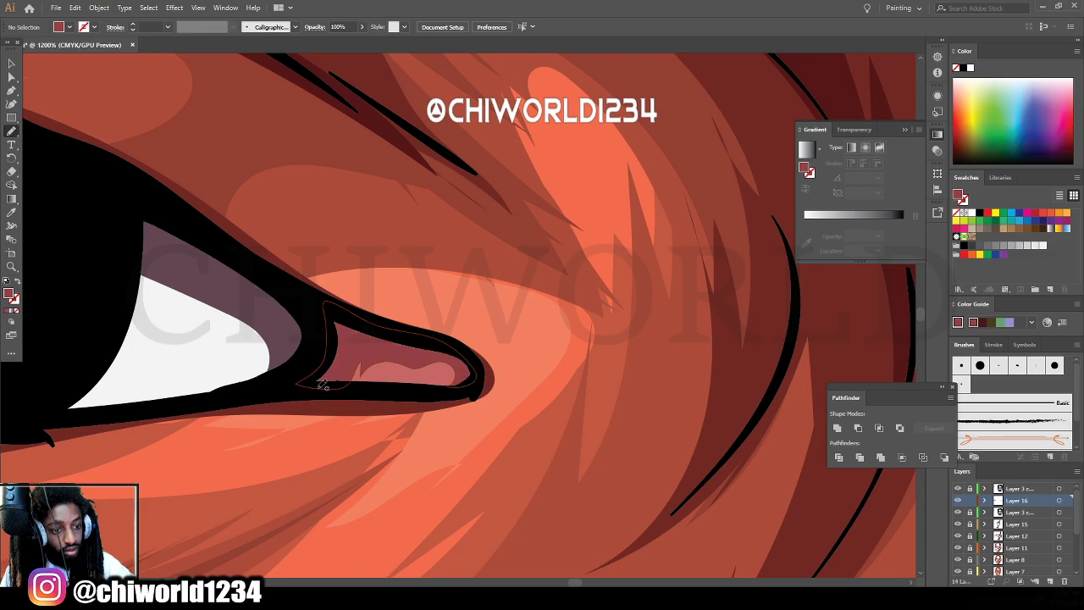
scroll(651, 521, down, 8)
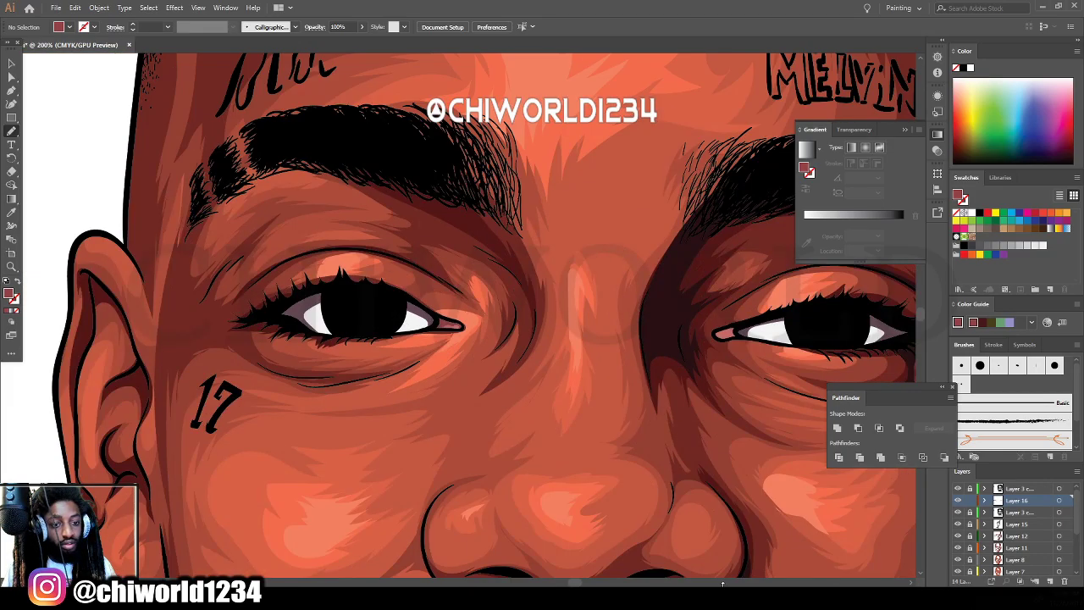
scroll(650, 521, up, 2)
scroll(363, 423, up, 2)
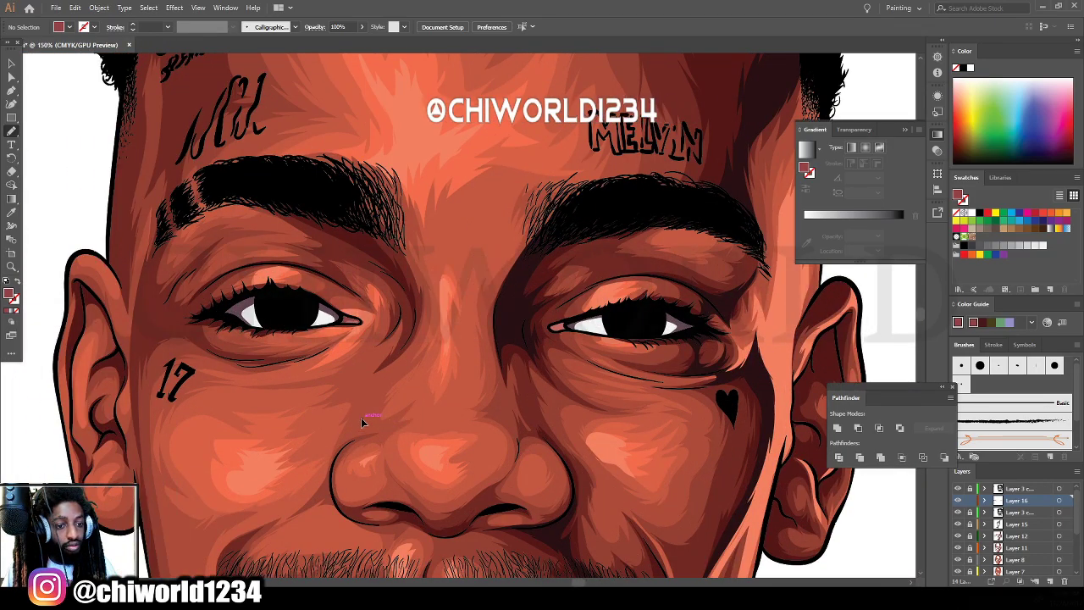
Sample the dark wine-red palette swatch directly below the muted red one as the drawing colour.
scroll(346, 412, down, 3)
scroll(346, 408, down, 2)
scroll(353, 410, up, 1)
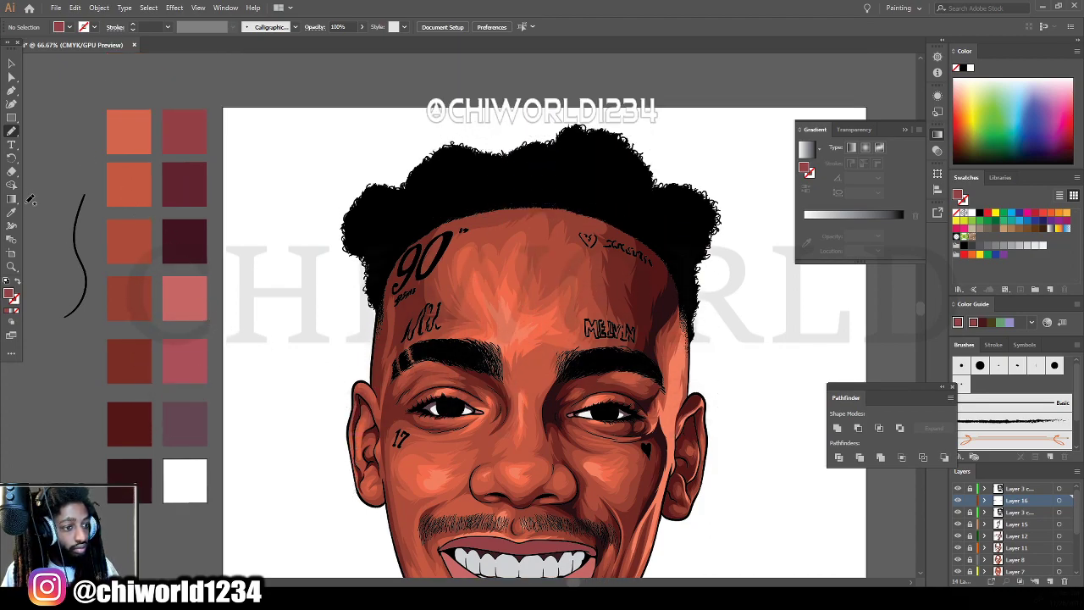
key(i)
click(177, 183)
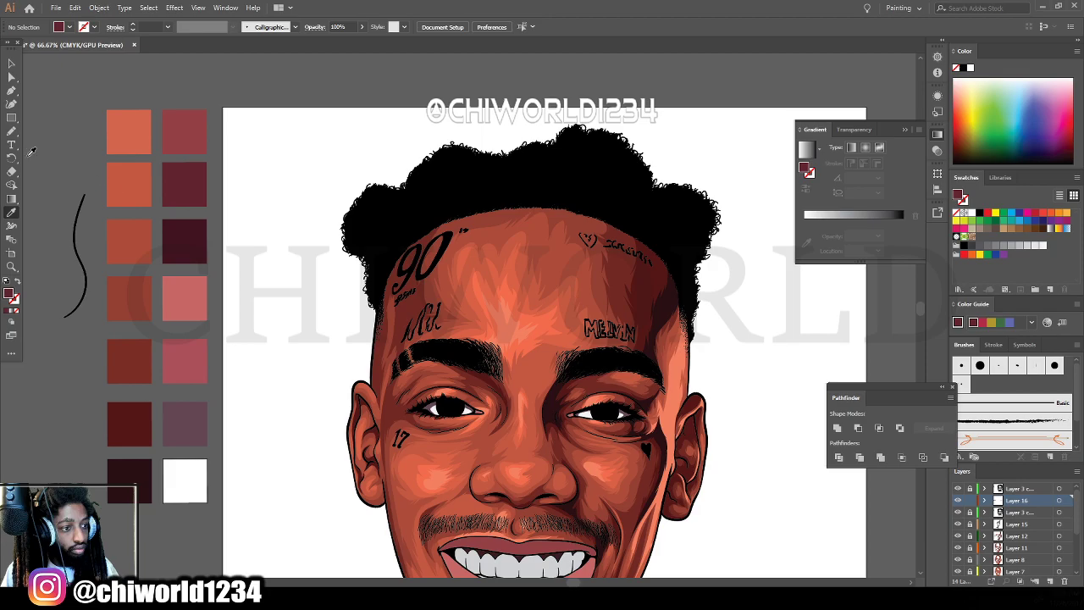
Draw a dark wine-red shadow with a jagged lower edge over the pink inner corner of the eye above the "17" tattoo.
key(b)
scroll(612, 286, up, 4)
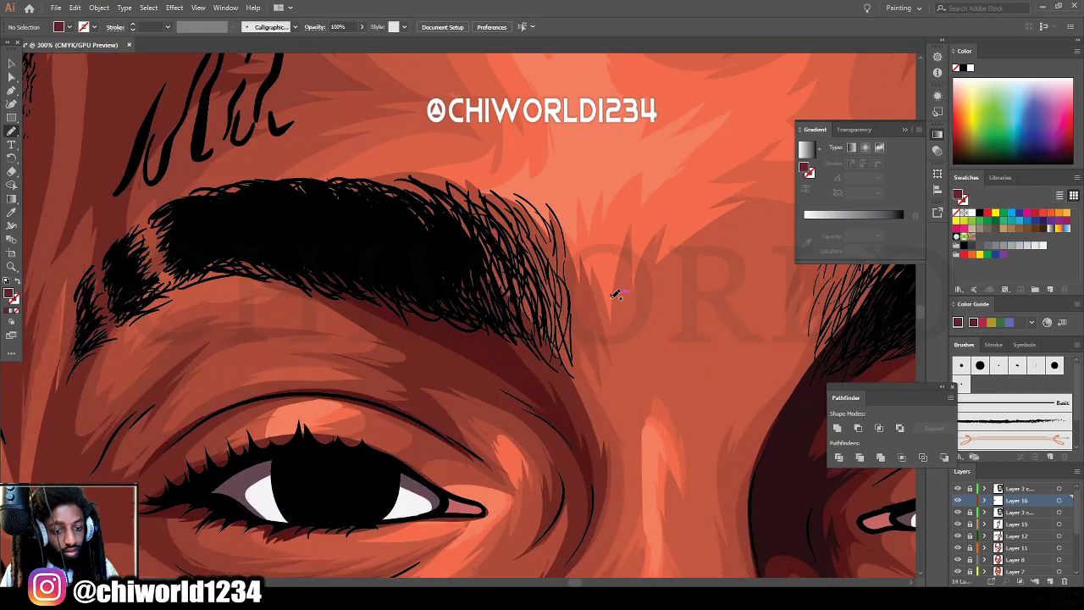
scroll(582, 335, down, 6)
key(ctrl+plus)
key(ctrl+plus)
key(ctrl+plus)
scroll(569, 346, up, 3)
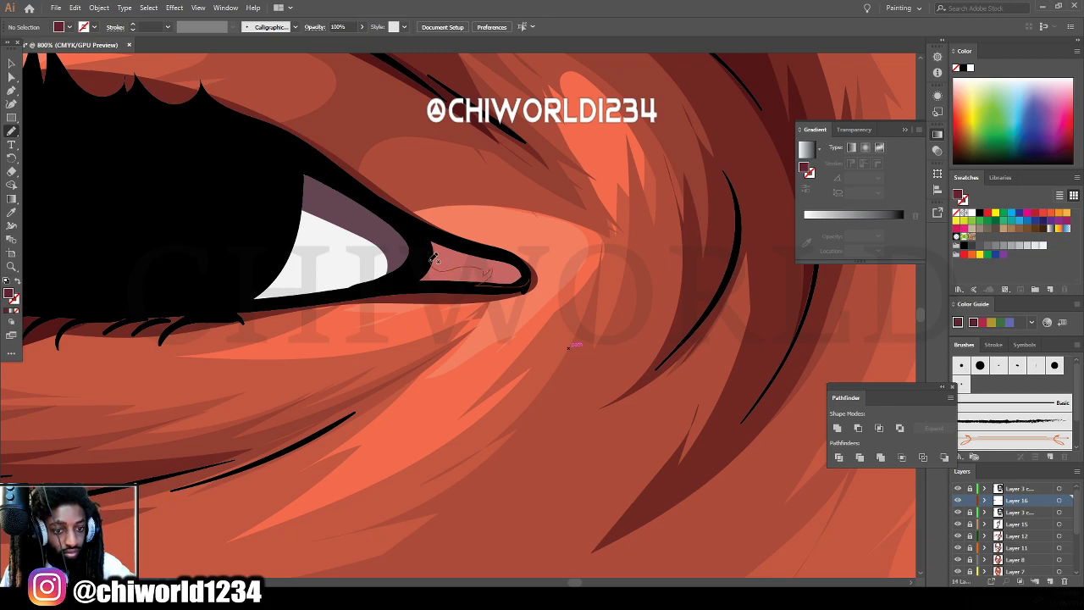
drag(437, 234, 525, 272)
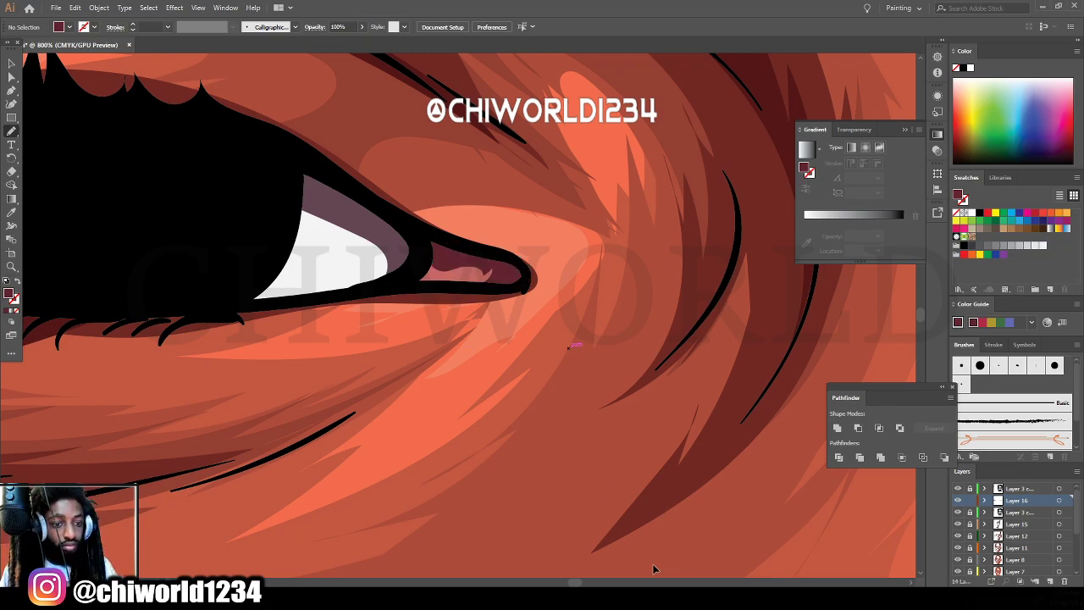
Draw a matching dark wine-red shadow over the pink inner corner of the eye above the heart tattoo.
scroll(443, 516, down, 5)
scroll(466, 508, up, 4)
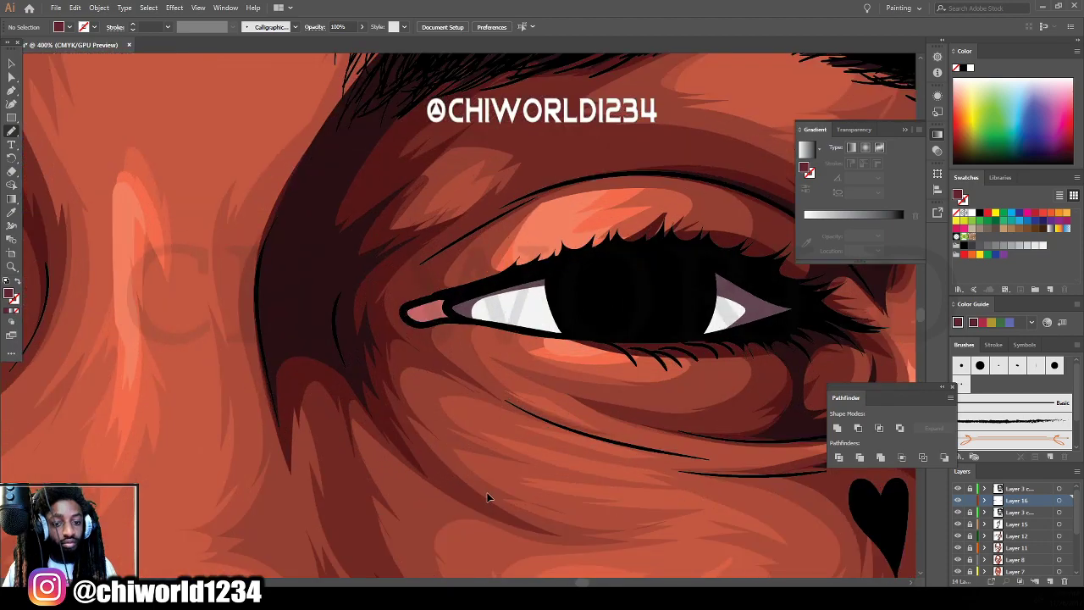
scroll(487, 497, up, 2)
mouse_move(385, 333)
mouse_down()
mouse_move(388, 304)
mouse_move(444, 298)
mouse_move(451, 279)
mouse_move(368, 317)
mouse_up()
scroll(600, 381, down, 8)
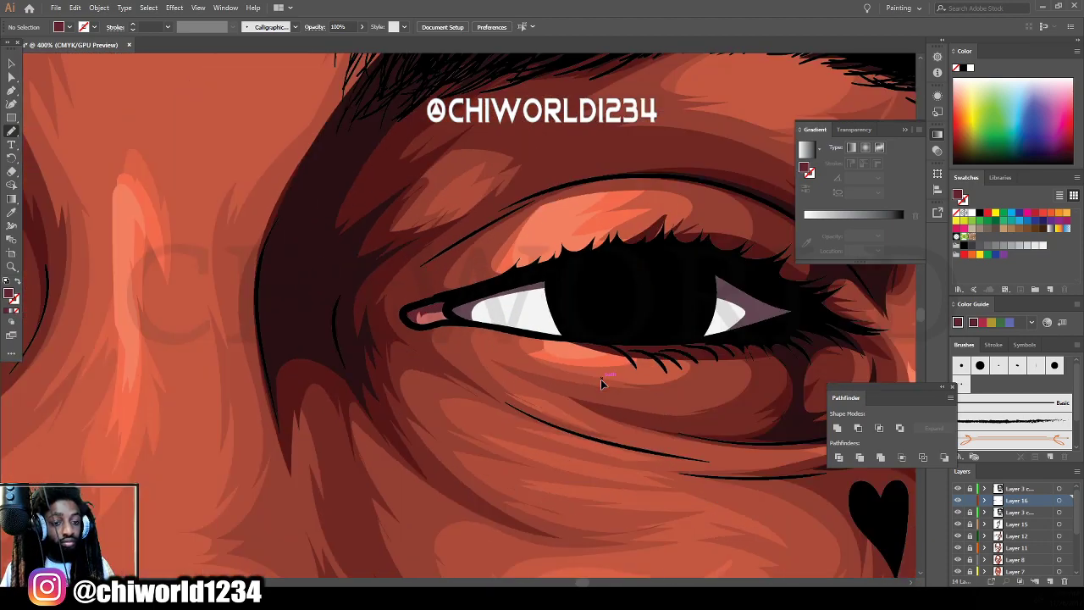
Add a new layer above the topmost layer for the pupil reflections.
key(ctrl+plus)
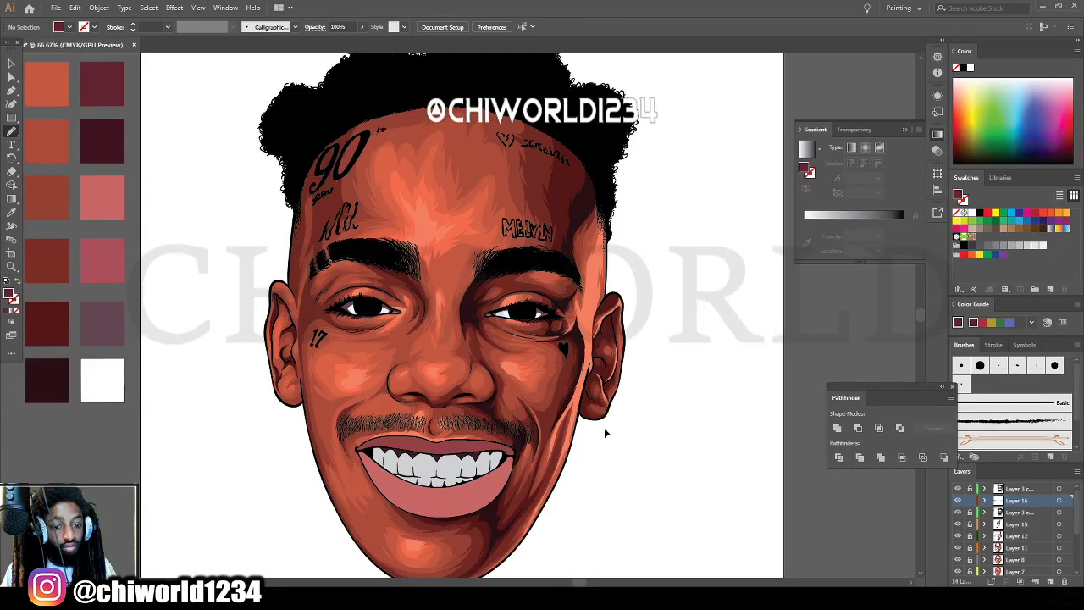
key(ctrl+minus)
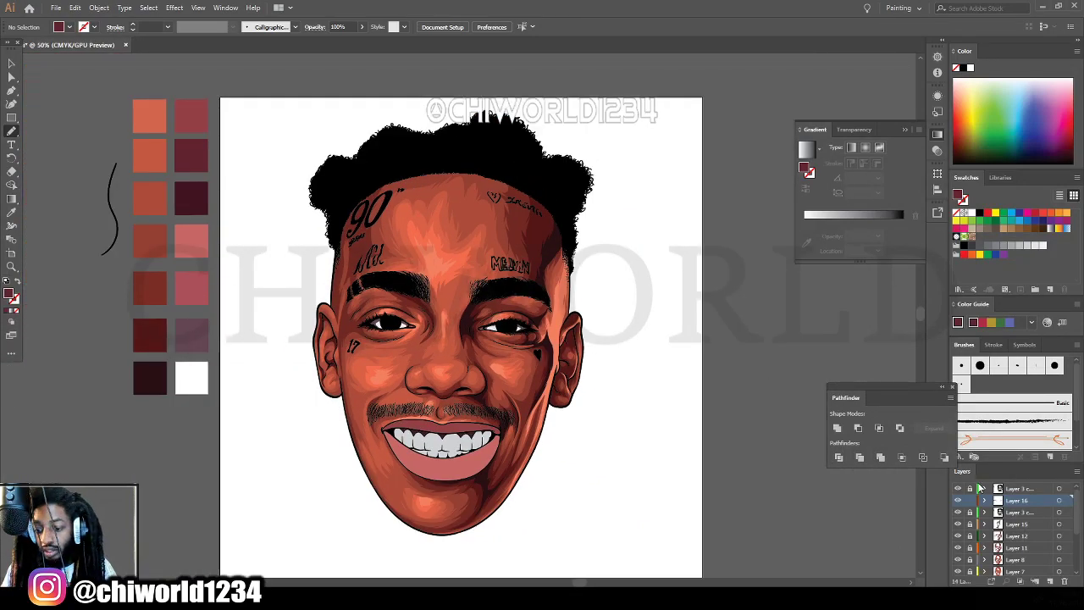
click(1016, 489)
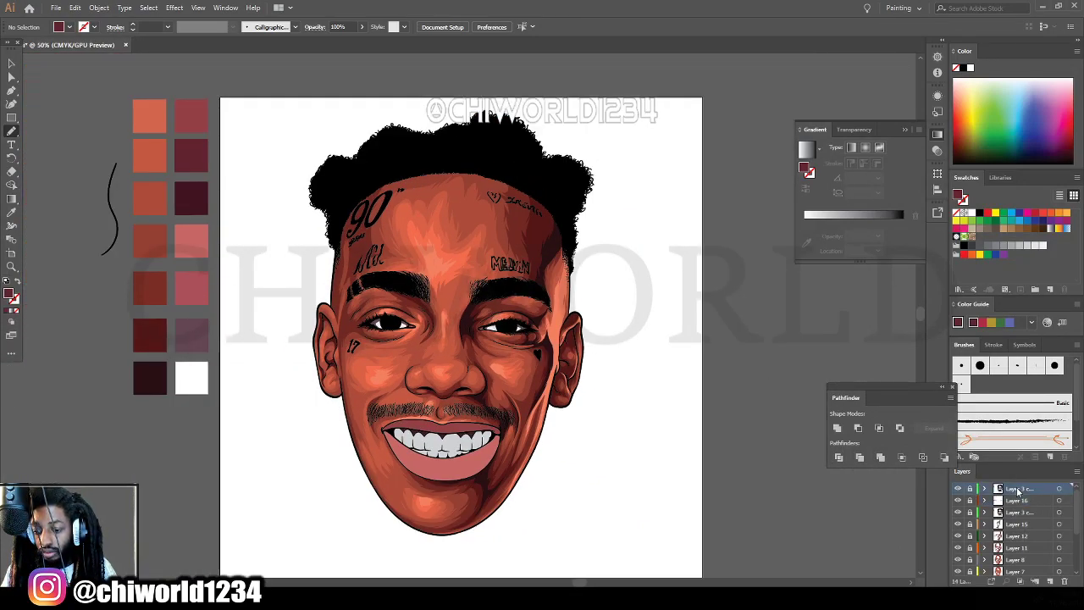
click(1051, 581)
scroll(728, 462, down, 2)
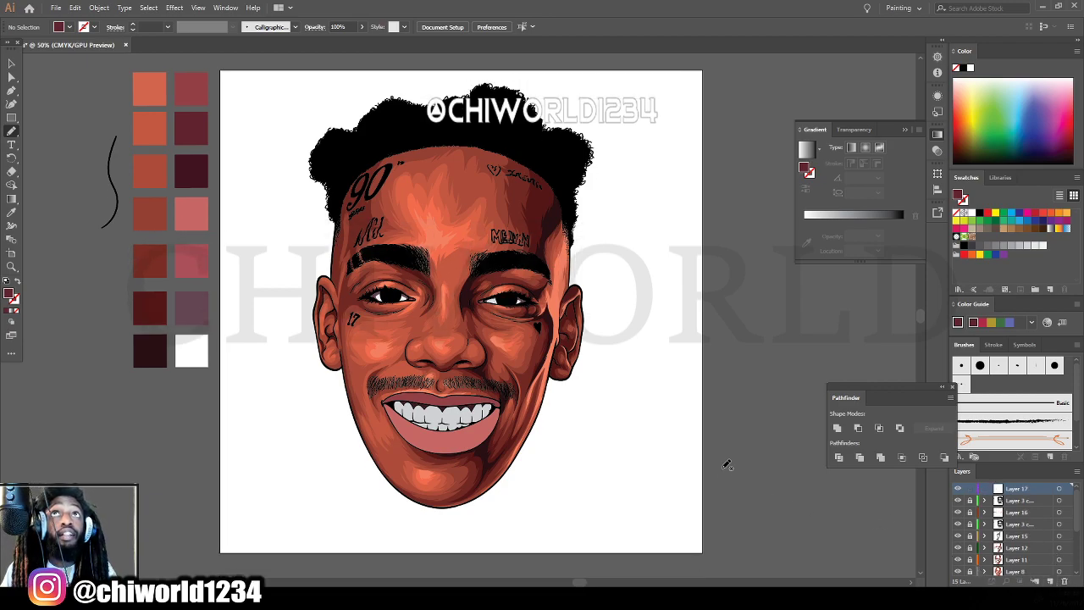
Set the fill colour to a dark greyish purple, hex 352F3F.
key(ctrl+plus)
key(ctrl+plus)
scroll(540, 430, left, 3)
key(ctrl+minus)
scroll(479, 432, up, 1)
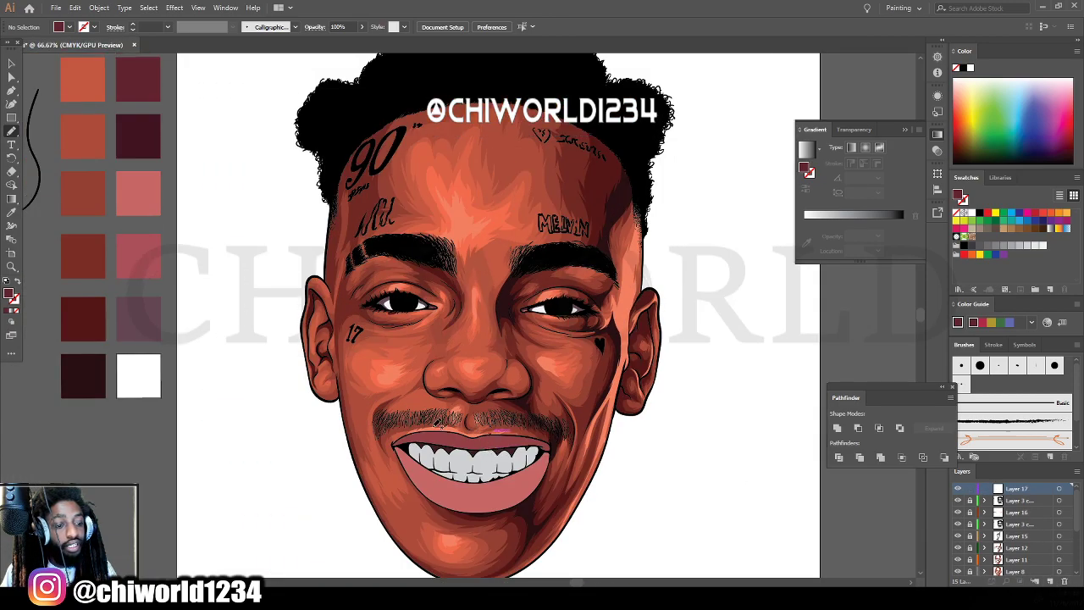
double_click(8, 298)
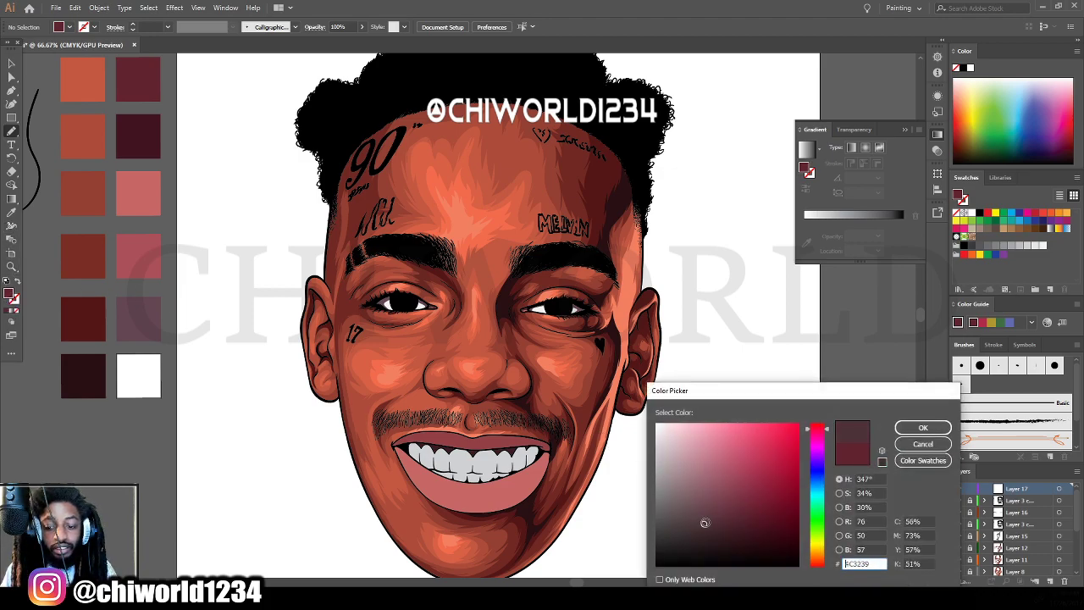
click(821, 464)
click(693, 525)
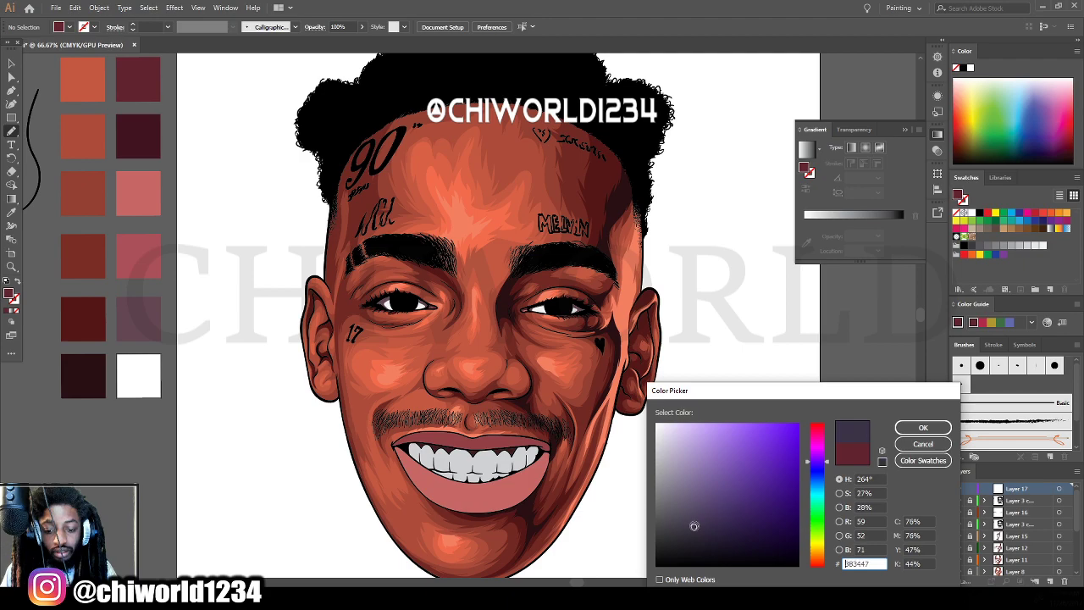
click(692, 530)
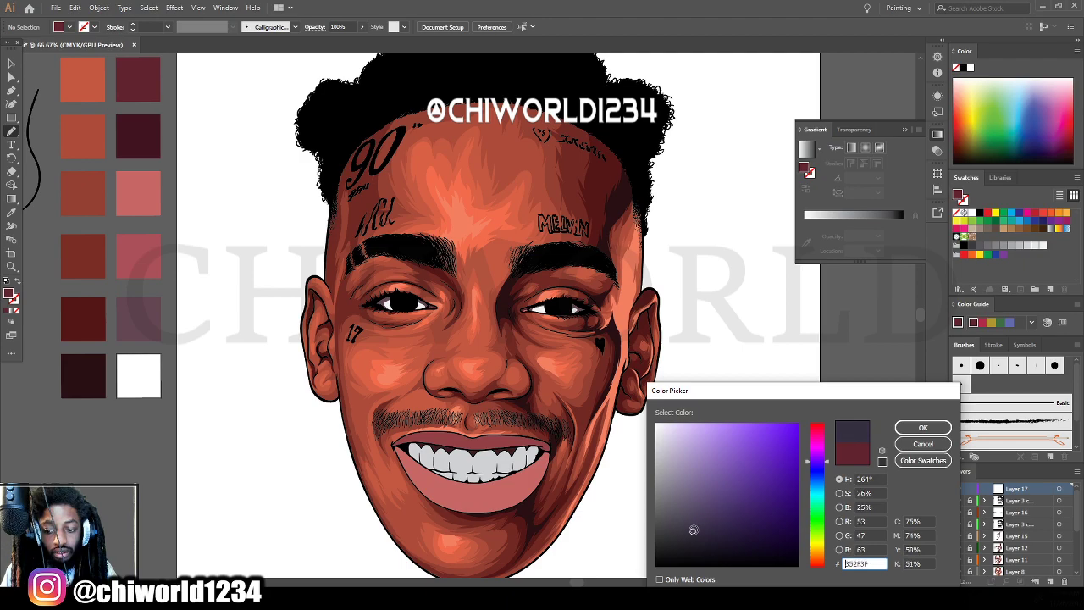
click(911, 434)
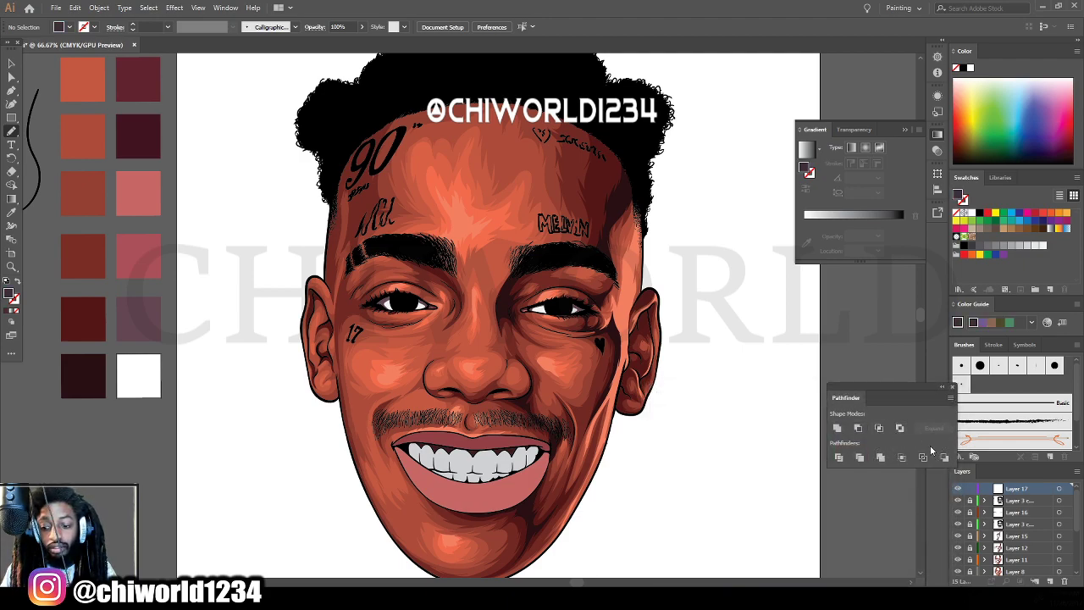
Draw a large and a small dark purple reflection in the black pupil of the eye above the heart tattoo.
scroll(732, 343, up, 6)
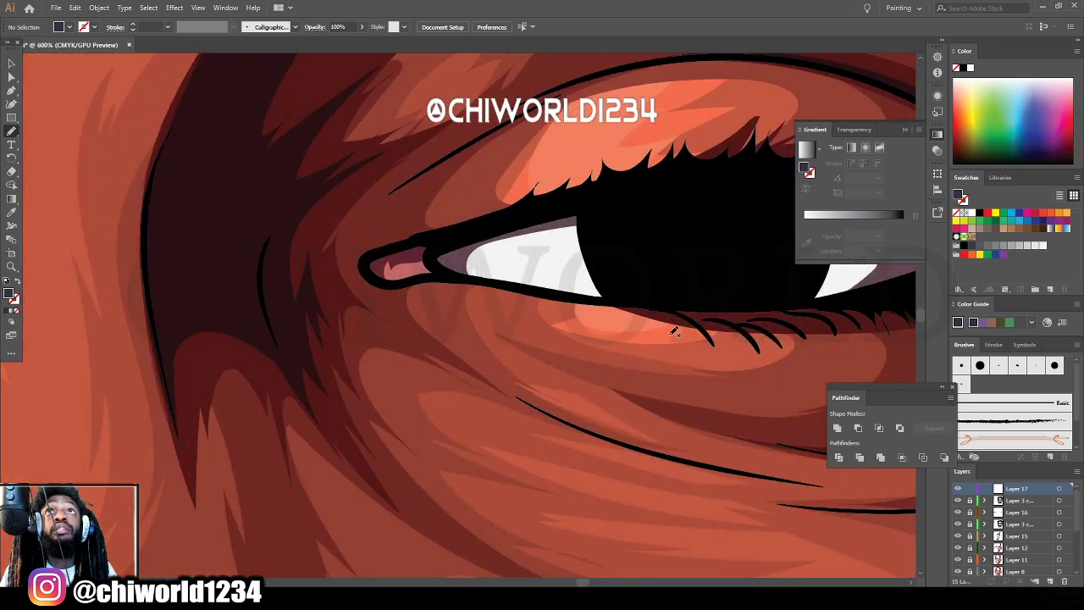
mouse_move(655, 266)
mouse_down()
mouse_move(697, 268)
mouse_move(695, 237)
mouse_move(645, 231)
mouse_move(648, 265)
mouse_up()
mouse_move(684, 215)
mouse_down()
mouse_move(707, 196)
mouse_move(680, 203)
mouse_up()
key(ctrl+minus)
key(ctrl+minus)
key(ctrl+minus)
key(ctrl+minus)
key(ctrl+minus)
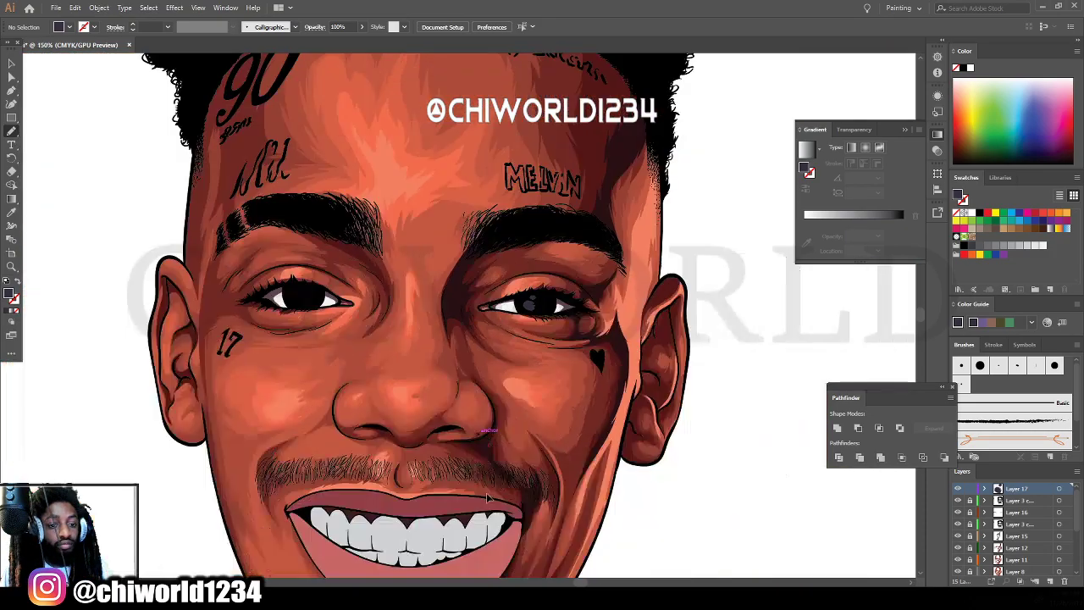
Draw a large jagged and a small oval dark purple reflection in the black pupil above the "17" tattoo.
scroll(542, 508, left, 4)
key(ctrl+equal)
key(ctrl+equal)
key(ctrl+equal)
scroll(485, 497, left, 2)
scroll(484, 497, up, 1)
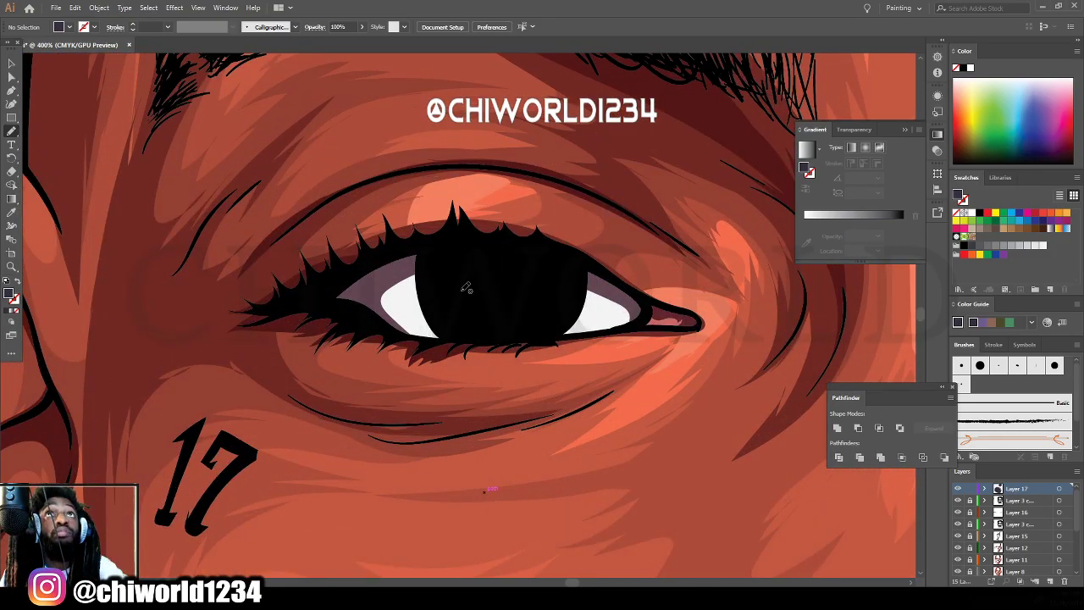
mouse_move(498, 319)
mouse_down()
mouse_move(515, 301)
mouse_move(493, 280)
mouse_move(466, 296)
mouse_move(471, 317)
mouse_up()
drag(518, 256, 494, 262)
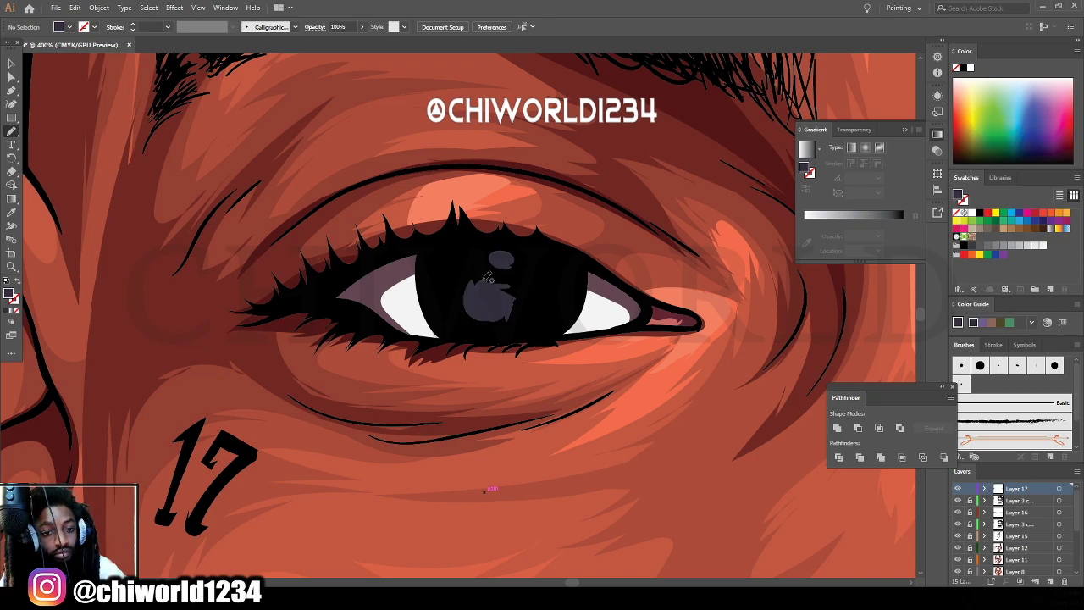
Change the fill colour to a light lavender for the brightest parts of the reflections.
double_click(10, 294)
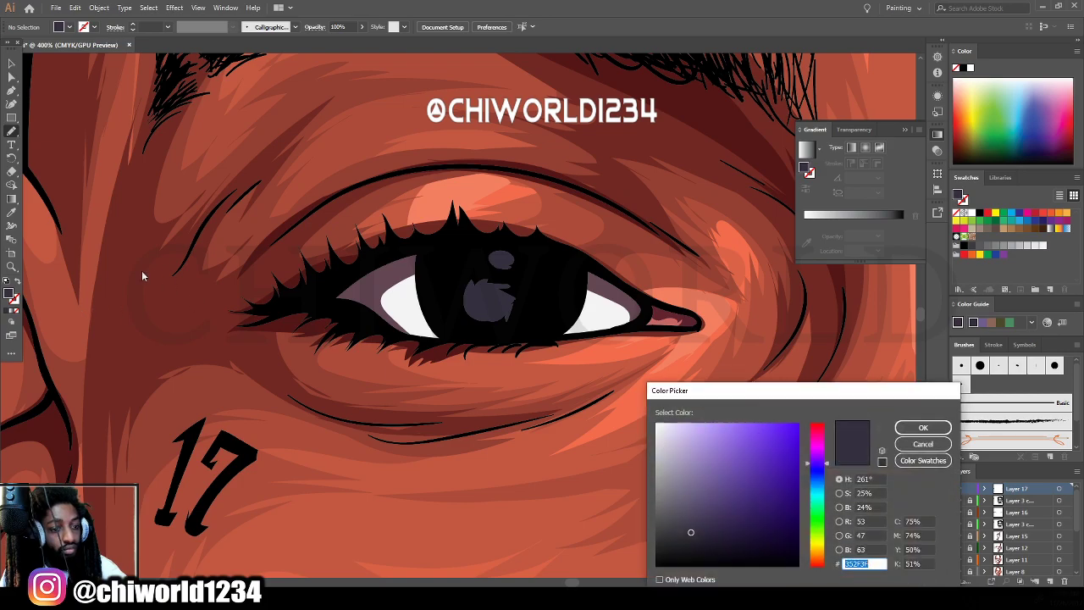
drag(670, 515, 679, 449)
click(923, 428)
Add small light lavender highlights inside both dark purple reflections of the pupil above the "17" tattoo.
mouse_move(477, 301)
mouse_down()
mouse_move(502, 297)
mouse_move(481, 290)
mouse_up()
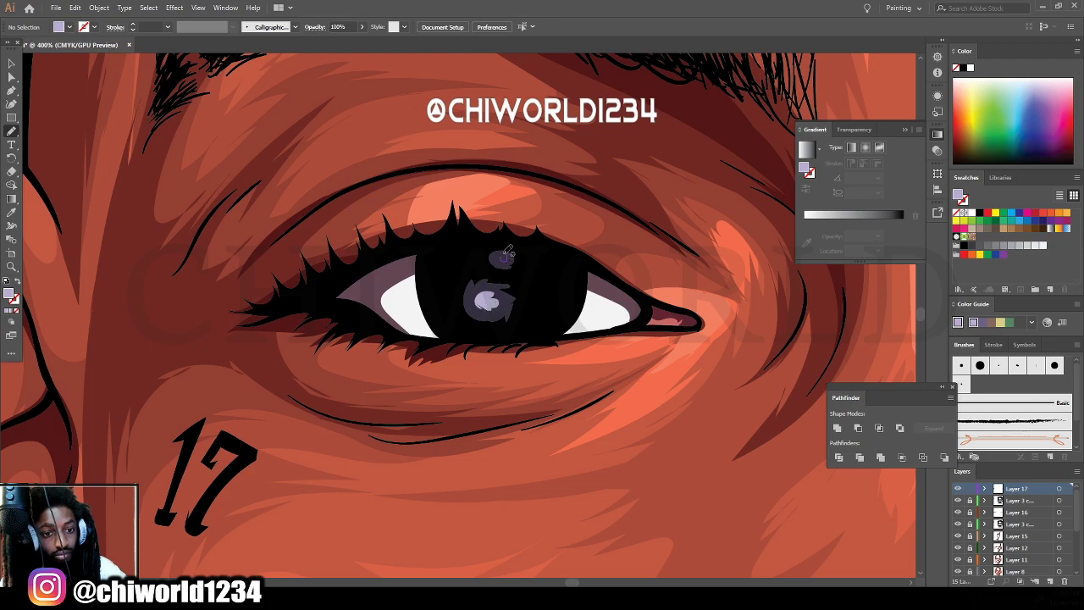
drag(508, 251, 503, 259)
key(ctrl+minus)
key(ctrl+minus)
key(ctrl+minus)
key(ctrl+minus)
key(ctrl+minus)
key(ctrl+minus)
key(ctrl+minus)
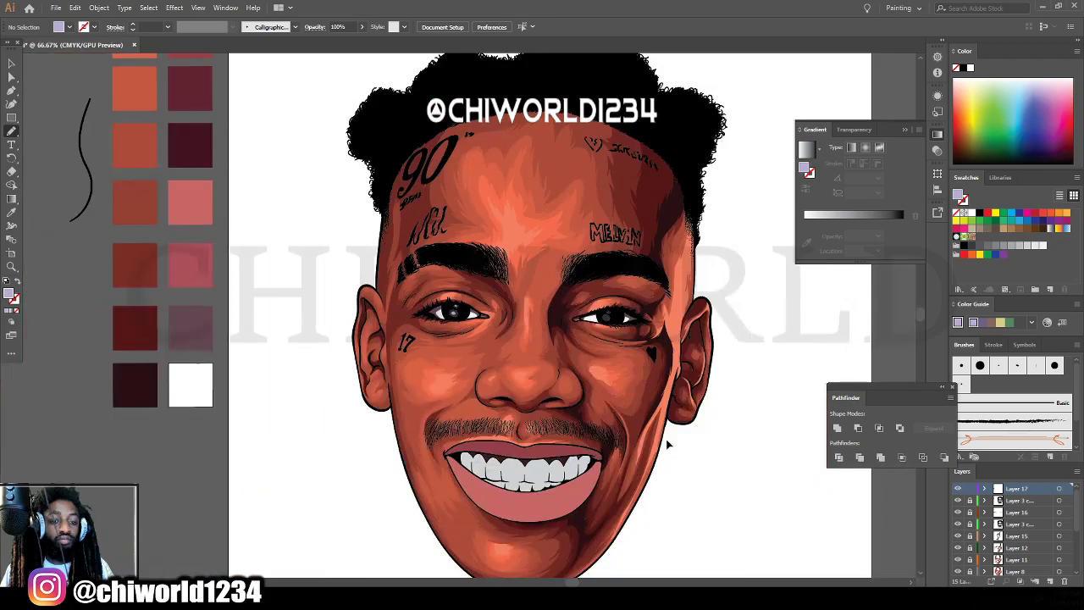
Add small light lavender highlights inside the dark purple reflections of the pupil above the heart tattoo.
key(ctrl+plus)
key(ctrl+plus)
key(ctrl+plus)
key(ctrl+plus)
key(ctrl+plus)
key(ctrl+plus)
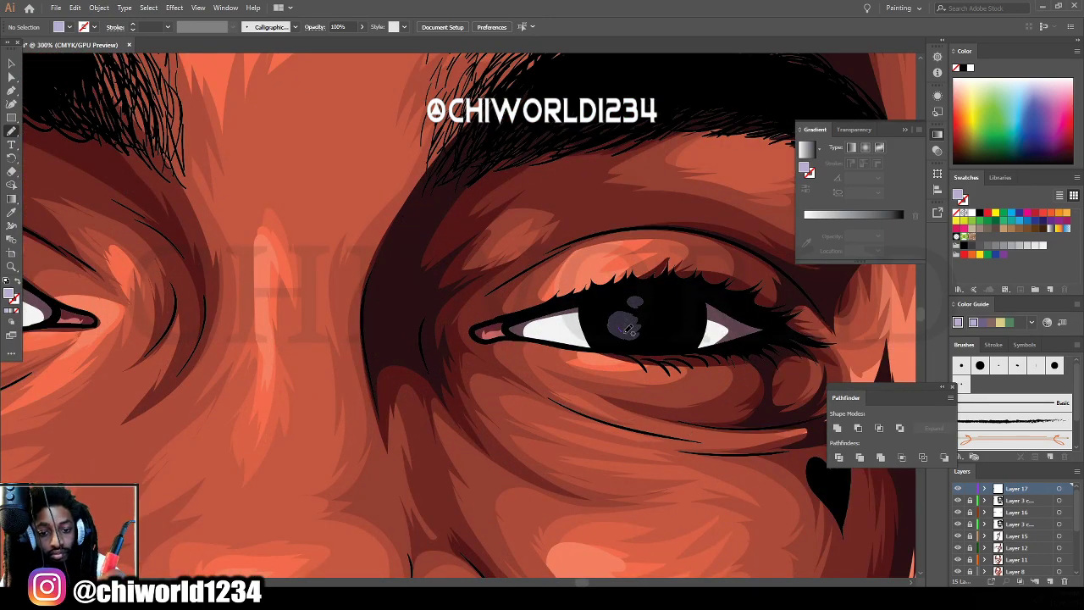
mouse_move(631, 320)
mouse_down()
mouse_move(623, 329)
mouse_move(633, 303)
mouse_up()
Replace the reflections in the pupil above the "17" tattoo with a copy of the other pupil's reflections.
key(ctrl+minus)
key(ctrl+minus)
key(ctrl+minus)
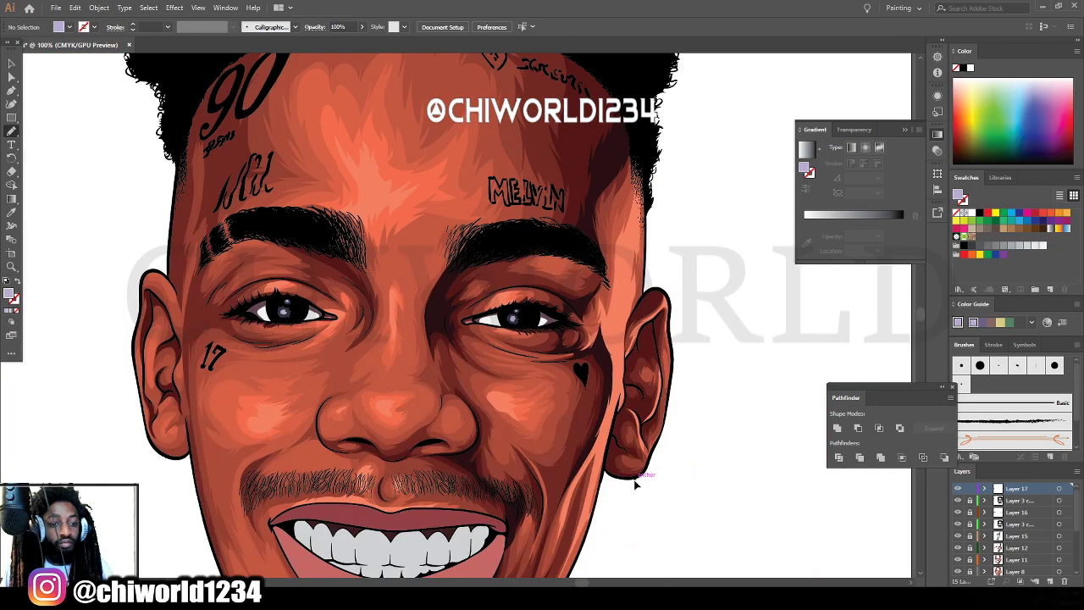
key(ctrl+plus)
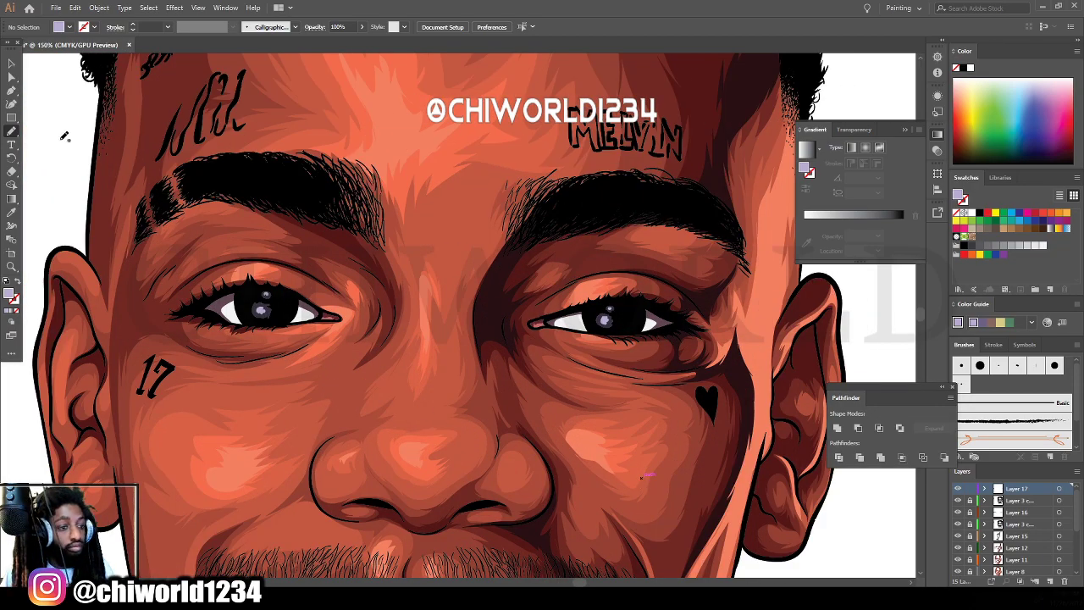
click(12, 63)
drag(216, 199, 350, 375)
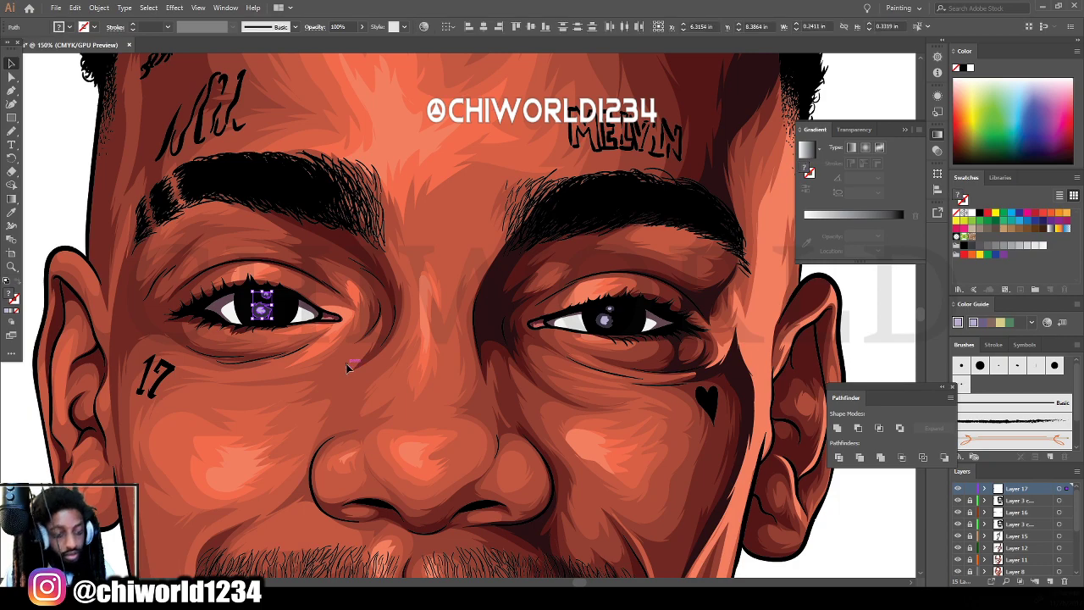
key(Delete)
drag(563, 352, 255, 312)
click(316, 462)
click(340, 513)
key(ctrl+minus)
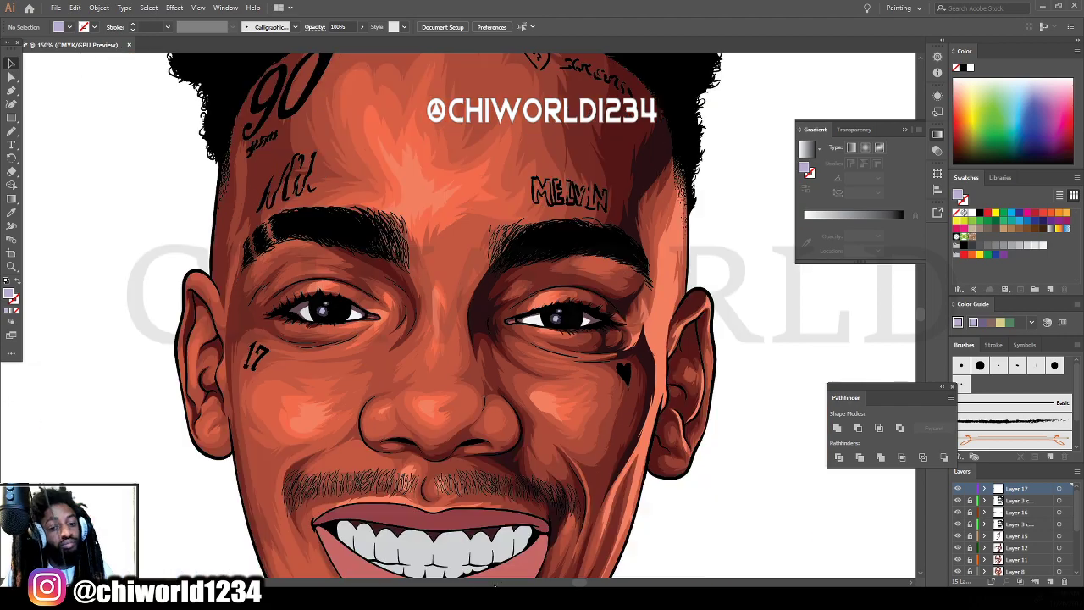
Apply a Gaussian Blur with a 1.8-pixel radius to all the purple reflections in both pupils.
key(ctrl+minus)
key(ctrl+minus)
key(ctrl+minus)
key(ctrl+equal)
key(ctrl+equal)
key(ctrl+equal)
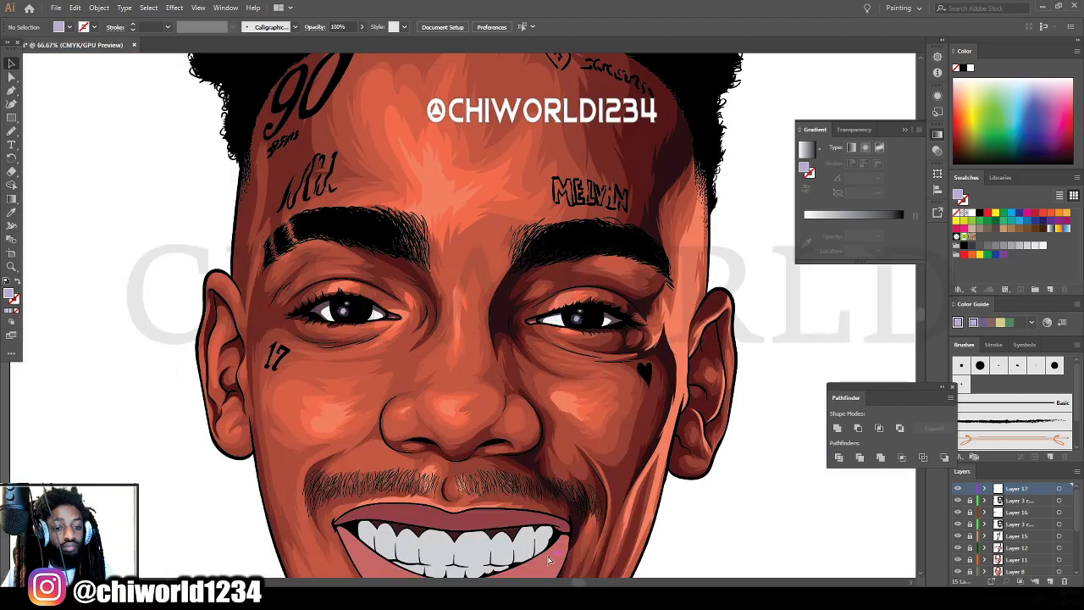
key(ctrl+plus)
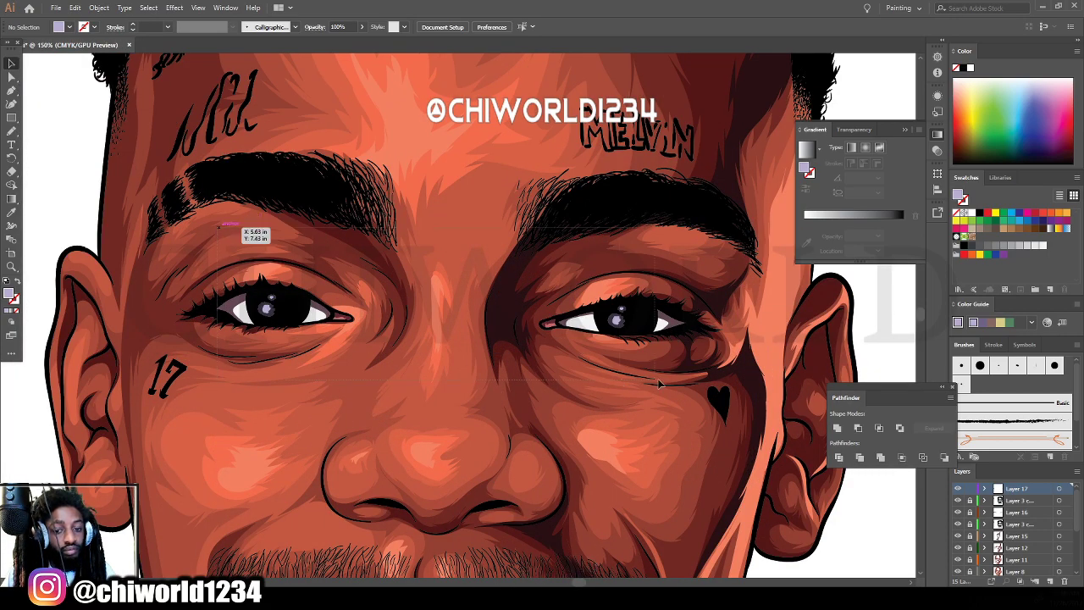
key(ctrl+a)
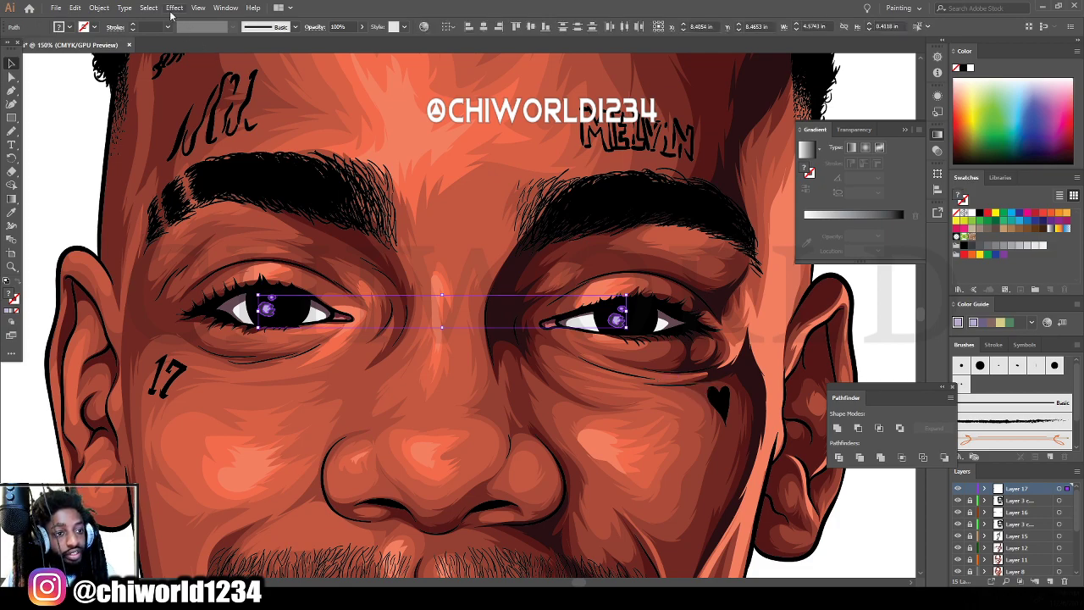
click(173, 8)
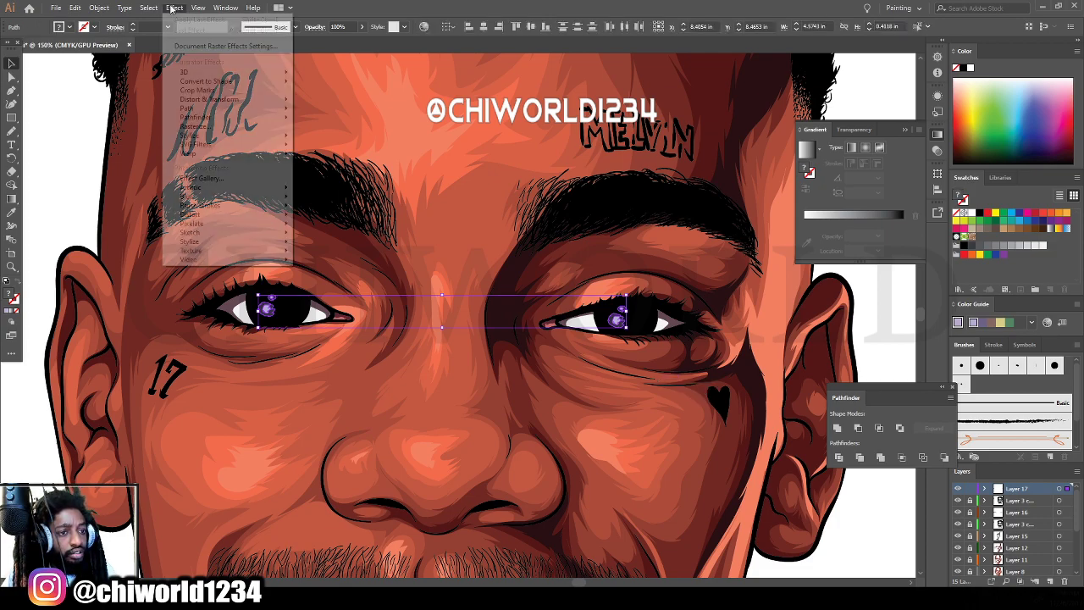
mouse_move(207, 196)
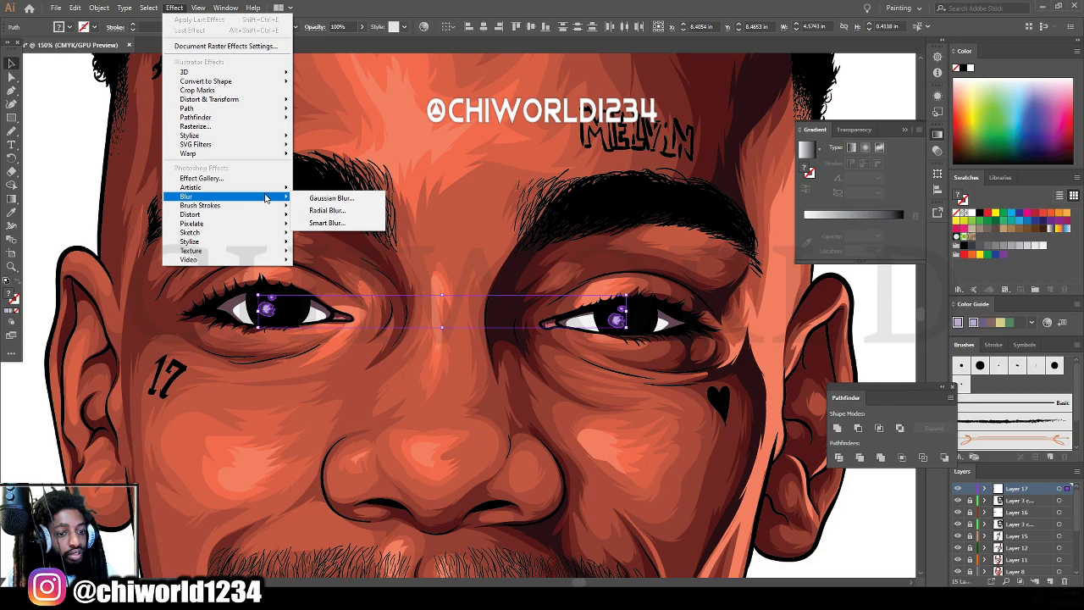
click(329, 198)
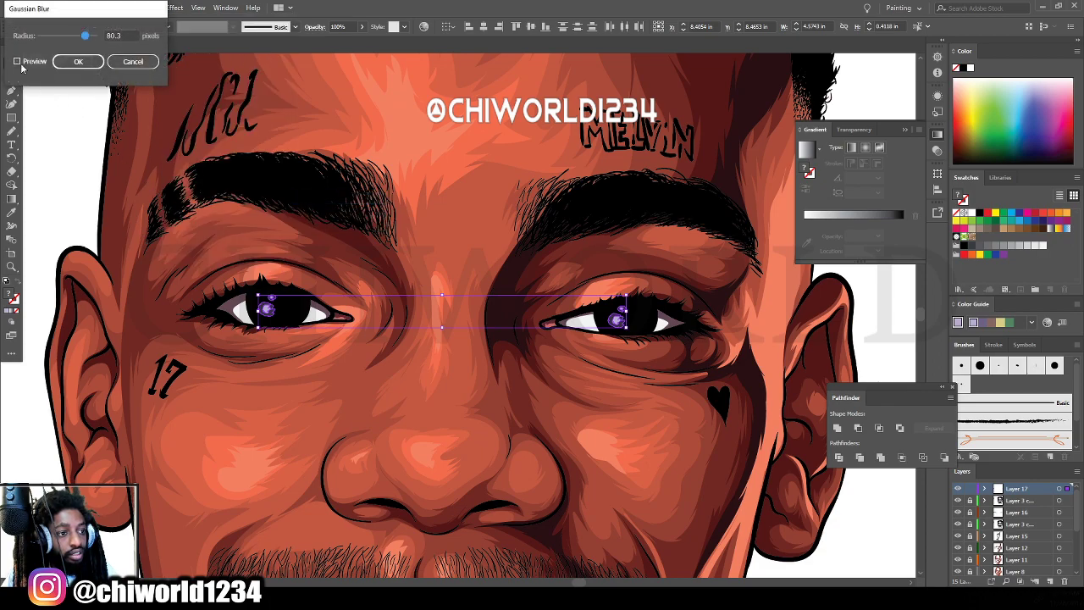
click(17, 62)
drag(93, 37, 52, 39)
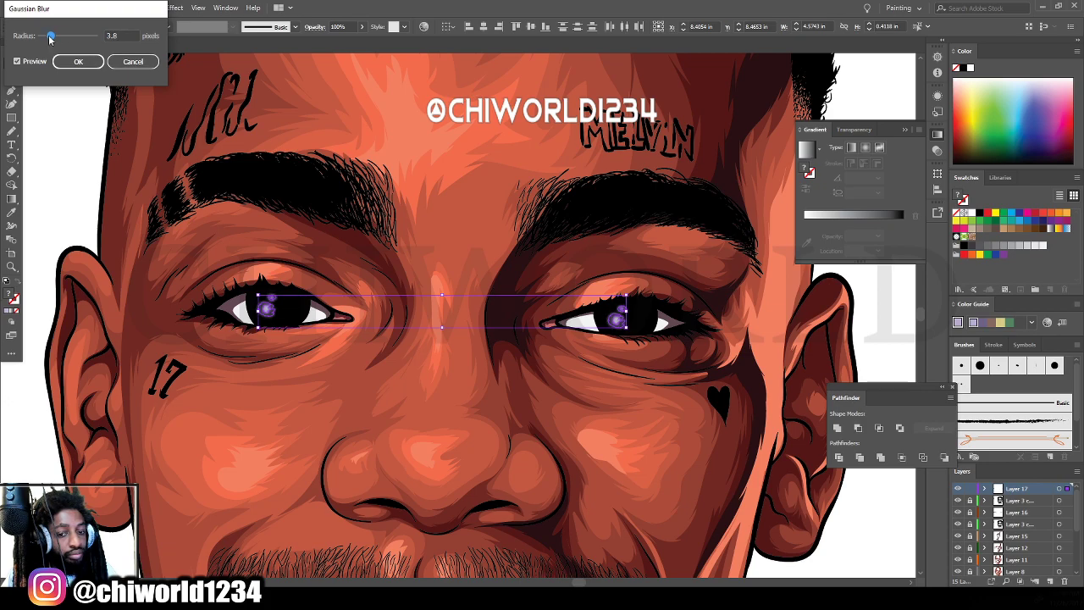
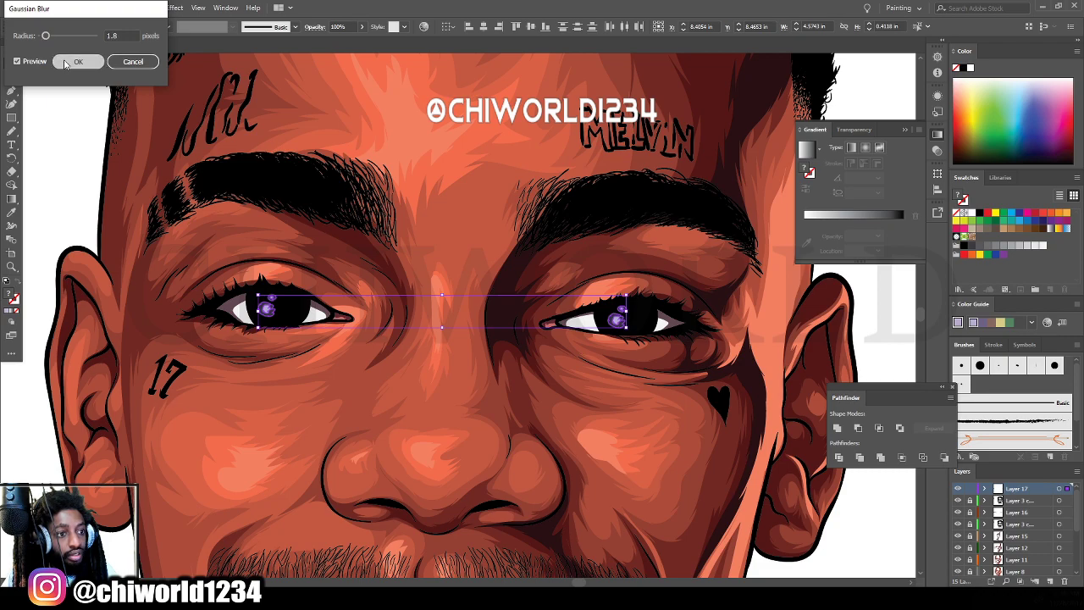
click(57, 61)
key(ctrl+shift+a)
Lock Layer 17, add a new layer for the lip shading and place it directly above Layer 16.
key(ctrl+0)
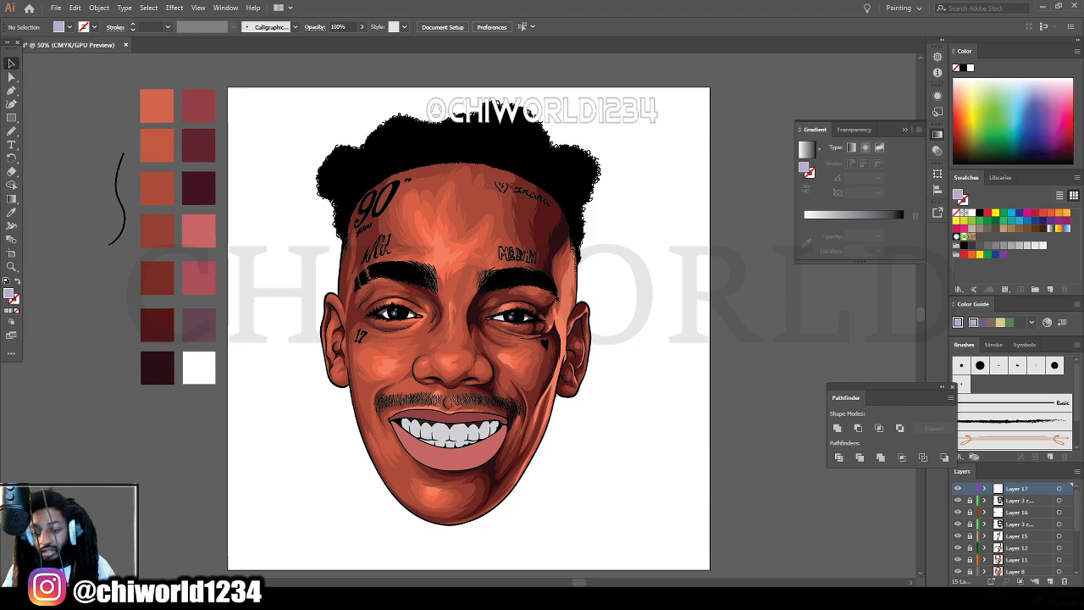
click(1050, 581)
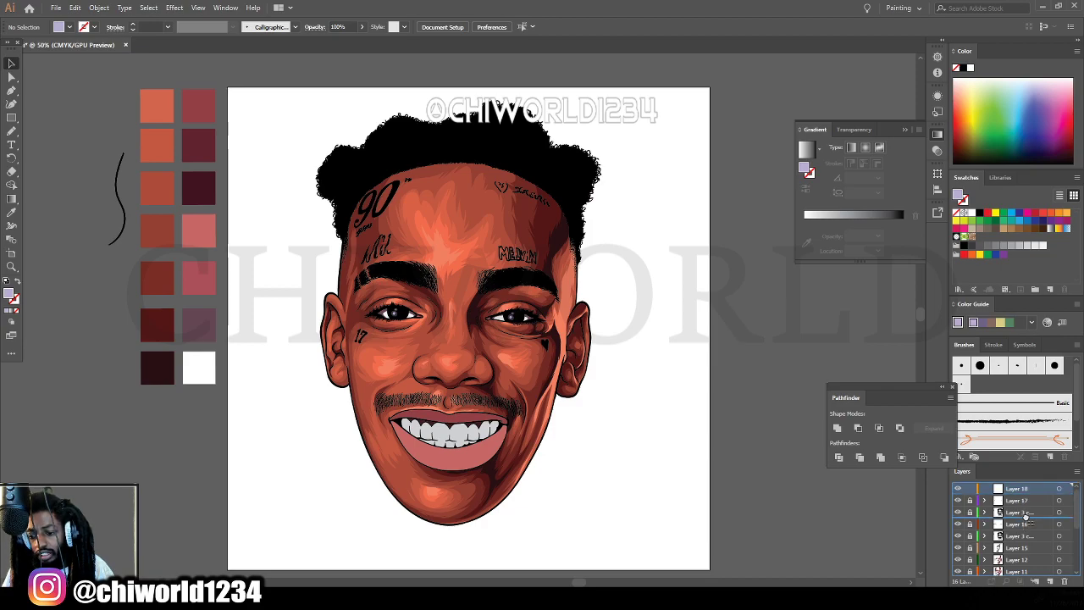
drag(1028, 520, 1026, 518)
Sample the dark maroon palette swatch, second in the reddish-purple column, as the fill colour for painting.
key(ctrl+minus)
key(ctrl+equal)
key(ctrl+equal)
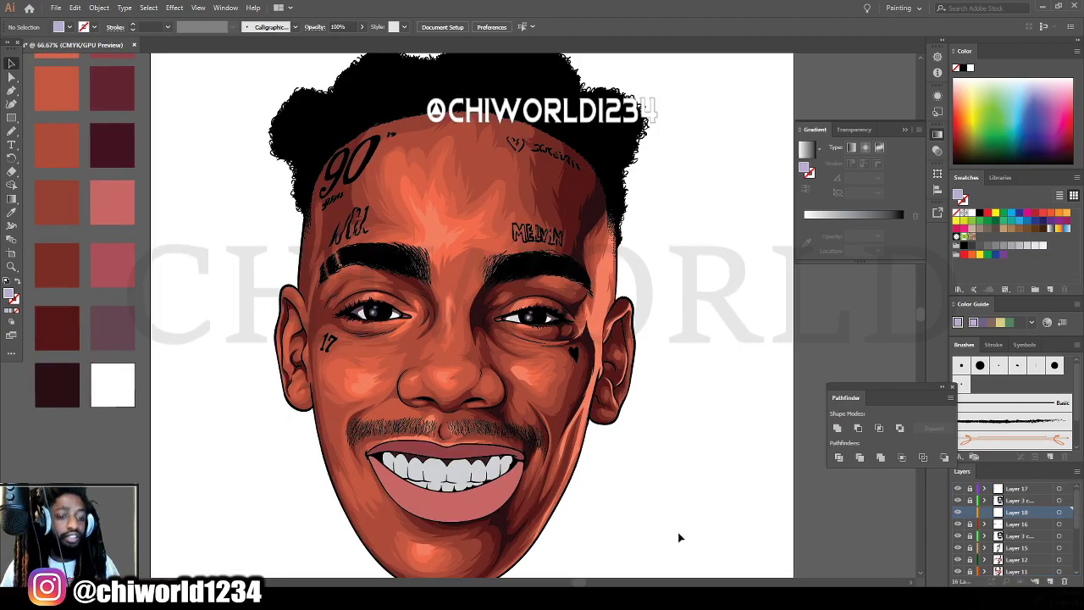
key(ctrl+minus)
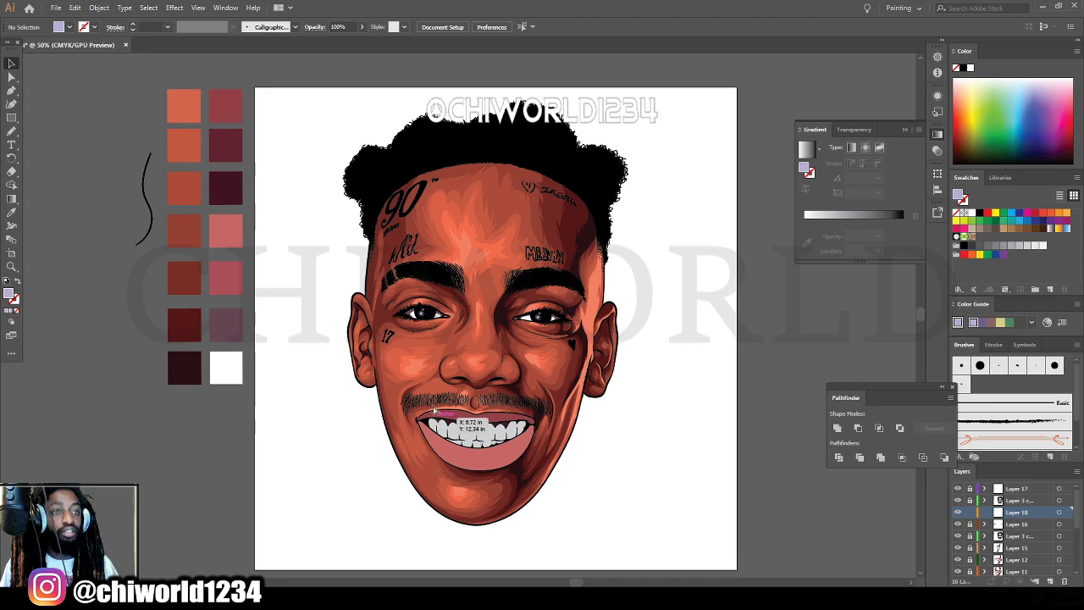
key(ctrl+equal)
key(ctrl+minus)
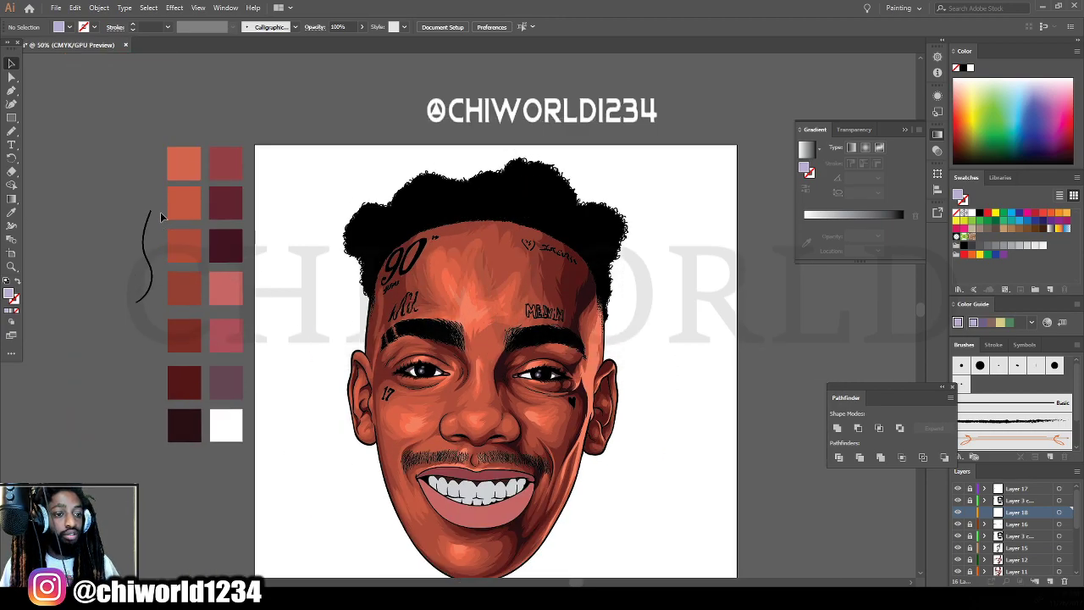
key(ctrl+equal)
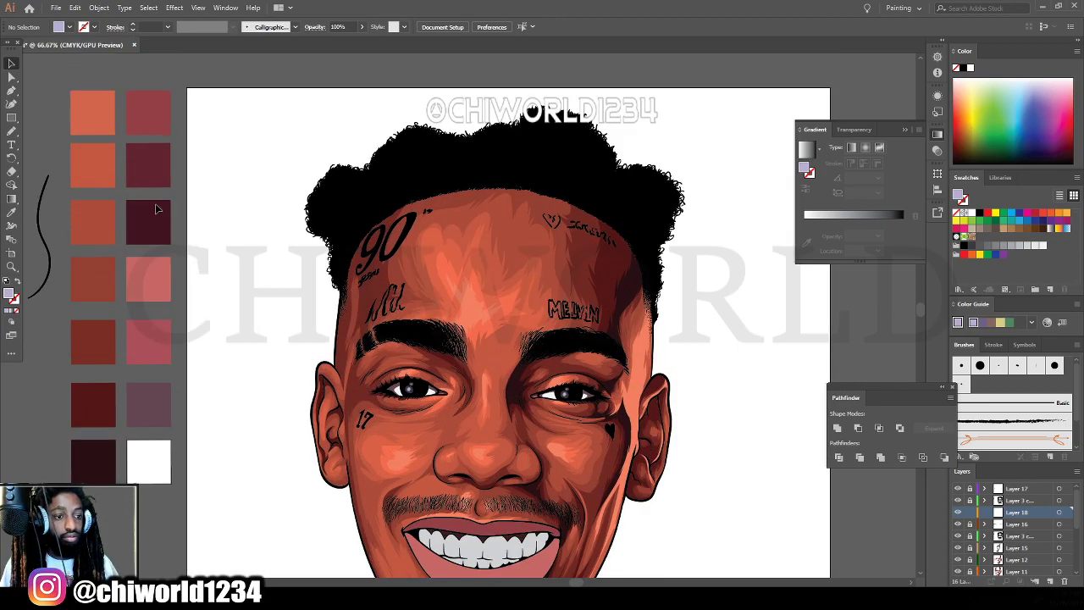
click(11, 212)
click(149, 162)
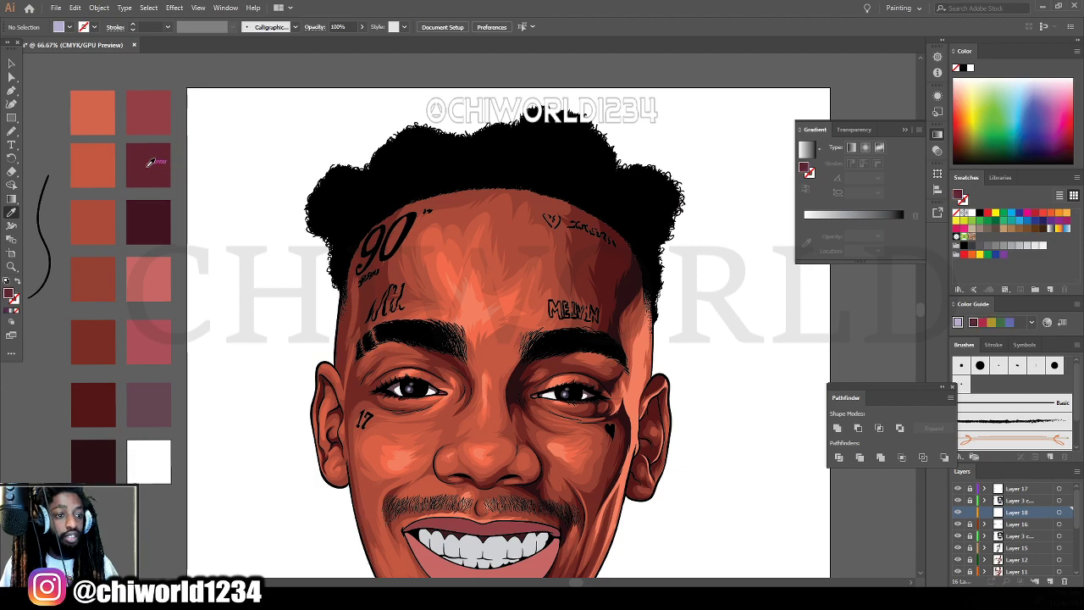
click(11, 132)
Paint a jagged-edged dark maroon shadow along the lower edge of the upper lip, from the mouth corner below the "17" tattoo towards the middle.
scroll(450, 380, down, 1)
scroll(450, 380, down, 5)
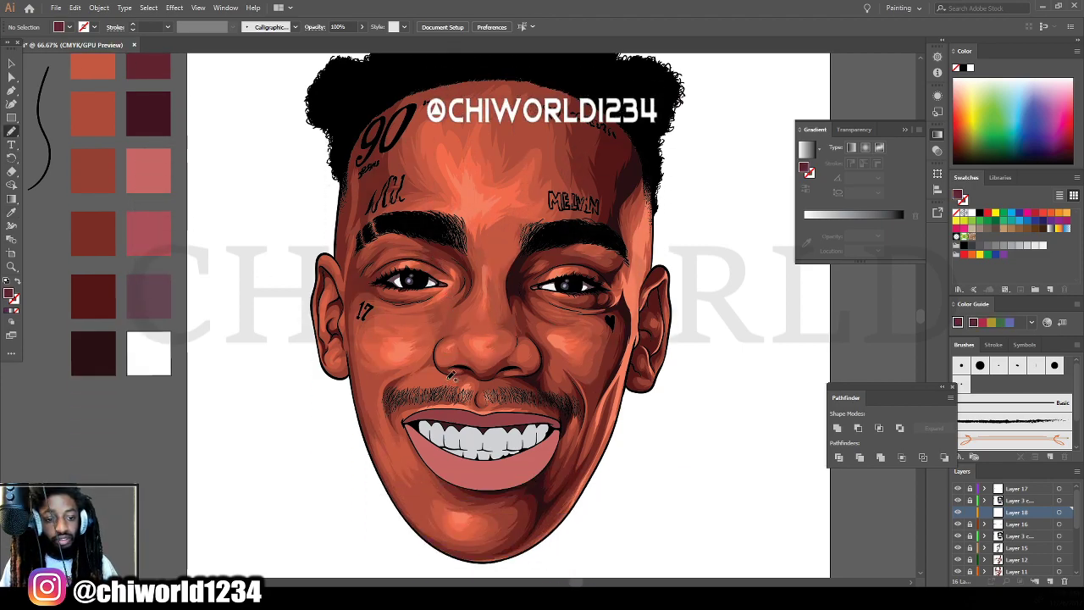
key(ctrl+equal)
key(ctrl+equal)
key(ctrl+equal)
key(ctrl+equal)
key(ctrl+equal)
key(ctrl+equal)
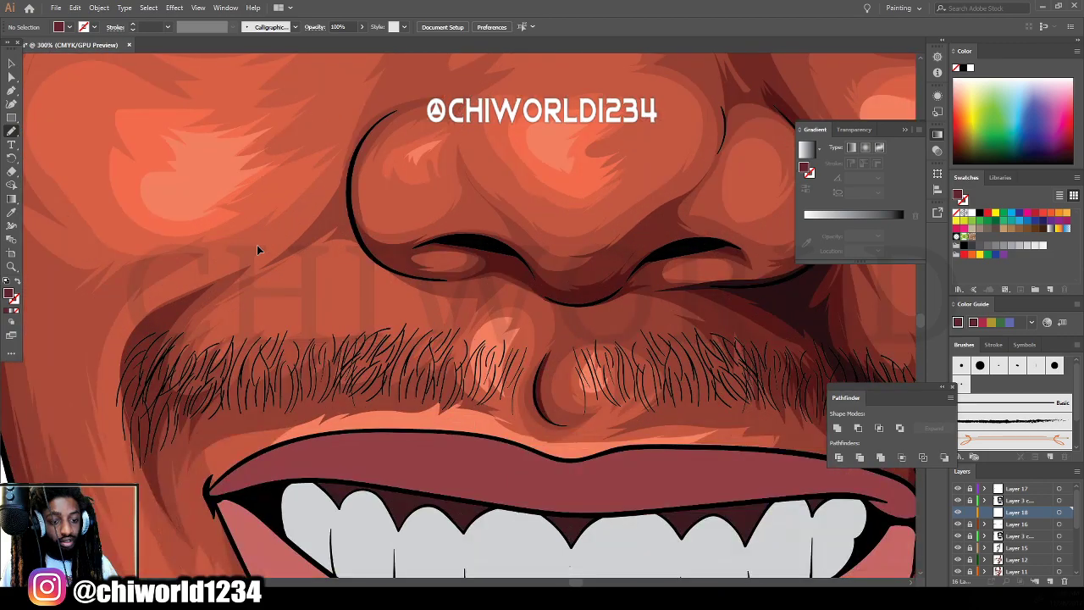
scroll(244, 256, left, 1)
scroll(244, 257, up, 1)
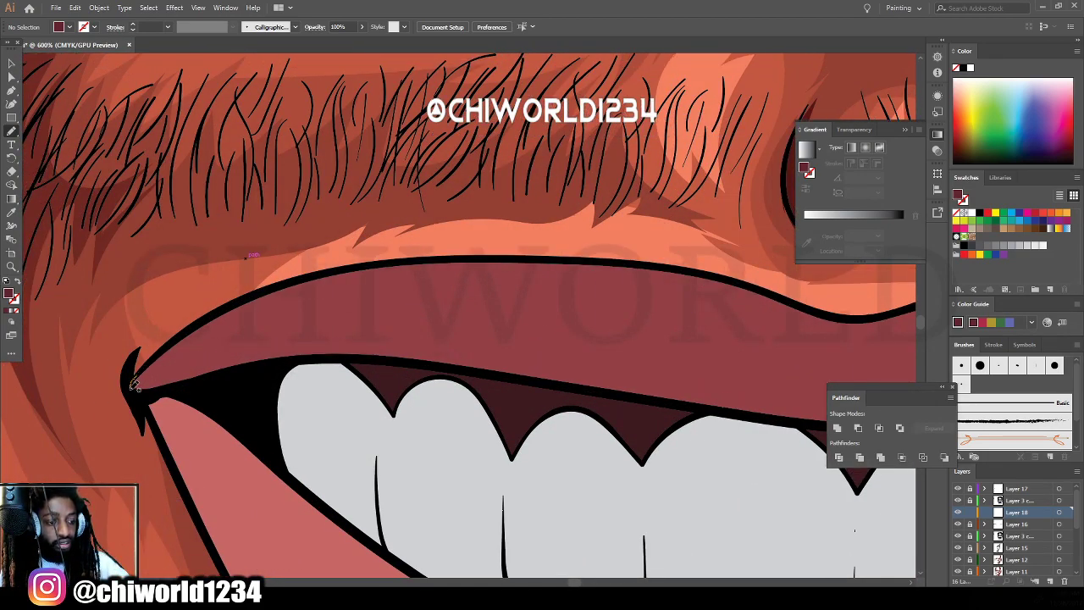
mouse_move(145, 391)
mouse_down()
mouse_move(342, 356)
mouse_move(791, 419)
mouse_move(705, 384)
mouse_move(645, 340)
mouse_move(646, 354)
mouse_move(592, 322)
mouse_move(524, 310)
mouse_move(330, 325)
mouse_move(199, 355)
mouse_move(181, 352)
mouse_move(193, 332)
mouse_move(133, 394)
mouse_up()
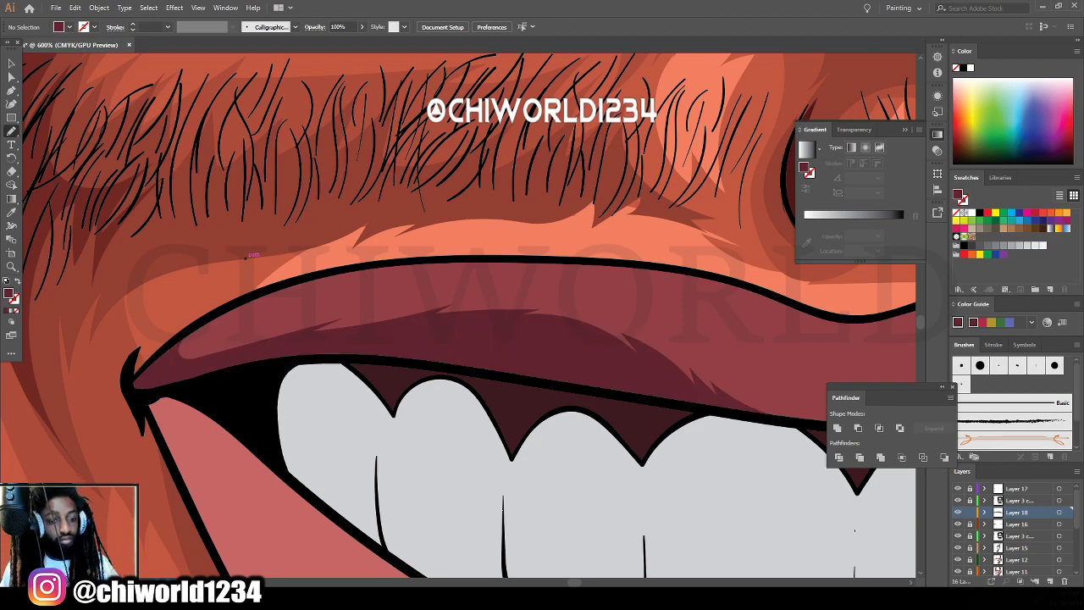
Continue the dark maroon shadow along the lower edge of the upper lip, from the middle to the mouth corner on the heart tattoo side.
key(ctrl+minus)
key(ctrl+minus)
key(ctrl+minus)
key(ctrl+minus)
key(ctrl+minus)
key(ctrl+minus)
key(ctrl+equal)
key(ctrl+equal)
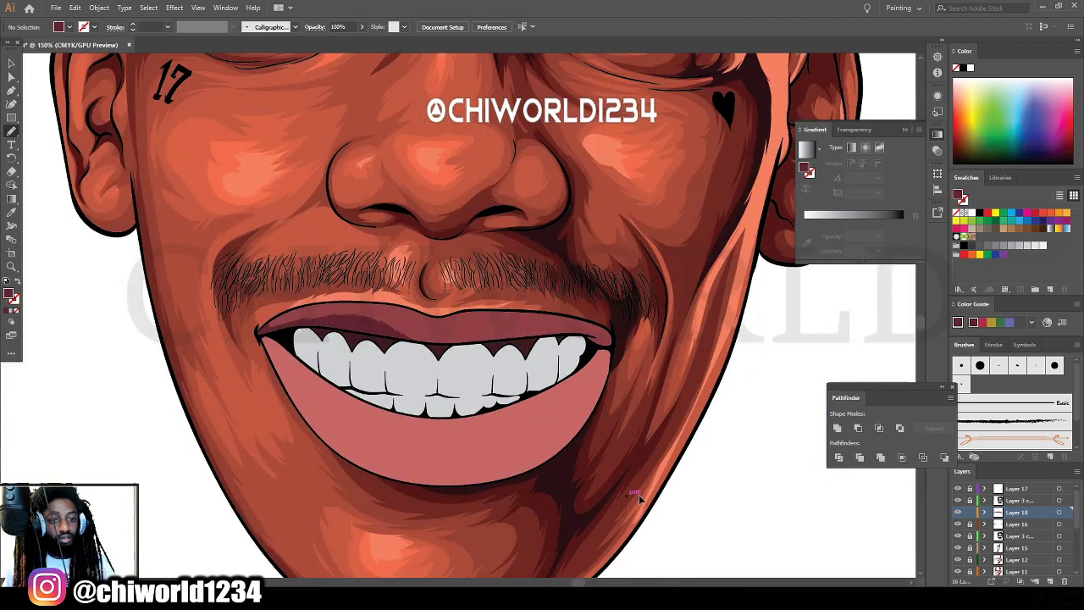
scroll(639, 500, up, 3)
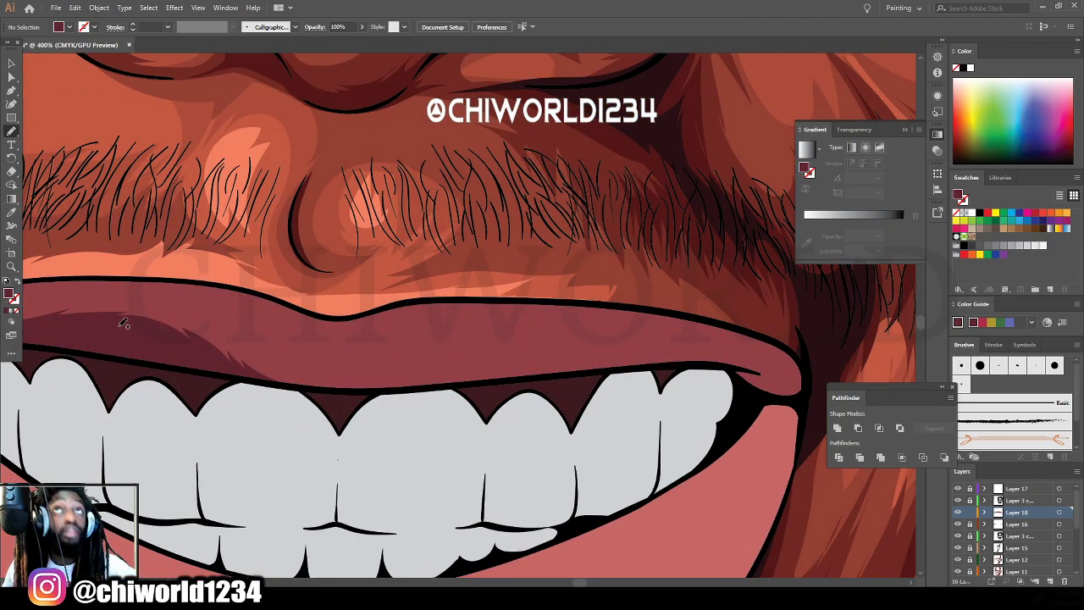
mouse_move(135, 319)
mouse_down()
mouse_move(179, 318)
mouse_move(257, 344)
mouse_move(246, 331)
mouse_move(294, 367)
mouse_move(348, 376)
mouse_move(390, 371)
mouse_move(401, 361)
mouse_move(351, 368)
mouse_move(425, 325)
mouse_move(416, 334)
mouse_move(473, 320)
mouse_move(427, 361)
mouse_move(443, 347)
mouse_move(434, 365)
mouse_move(475, 367)
mouse_move(502, 349)
mouse_move(487, 352)
mouse_move(744, 348)
mouse_move(733, 328)
mouse_move(783, 348)
mouse_move(805, 380)
mouse_move(800, 396)
mouse_move(775, 399)
mouse_move(717, 364)
mouse_move(643, 360)
mouse_move(331, 389)
mouse_move(137, 348)
mouse_up()
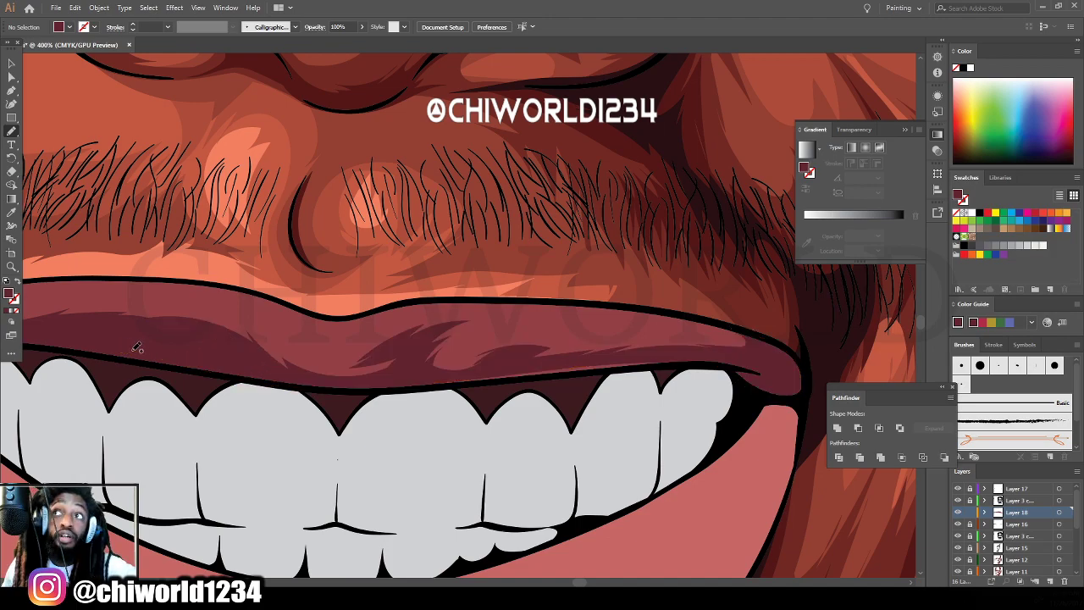
mouse_move(510, 363)
mouse_down()
mouse_move(474, 380)
mouse_move(681, 356)
mouse_move(542, 359)
mouse_up()
Examine the upper lip shading up close and in proportion to the whole face.
key(ctrl+minus)
key(ctrl+minus)
key(ctrl+minus)
key(ctrl+minus)
key(ctrl+minus)
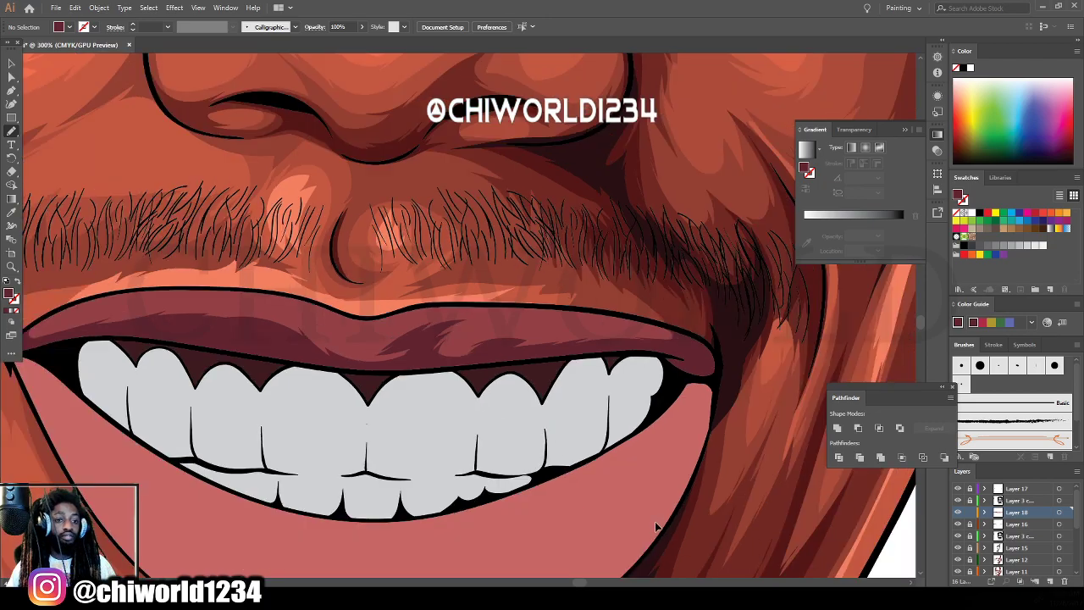
key(ctrl+plus)
key(ctrl+plus)
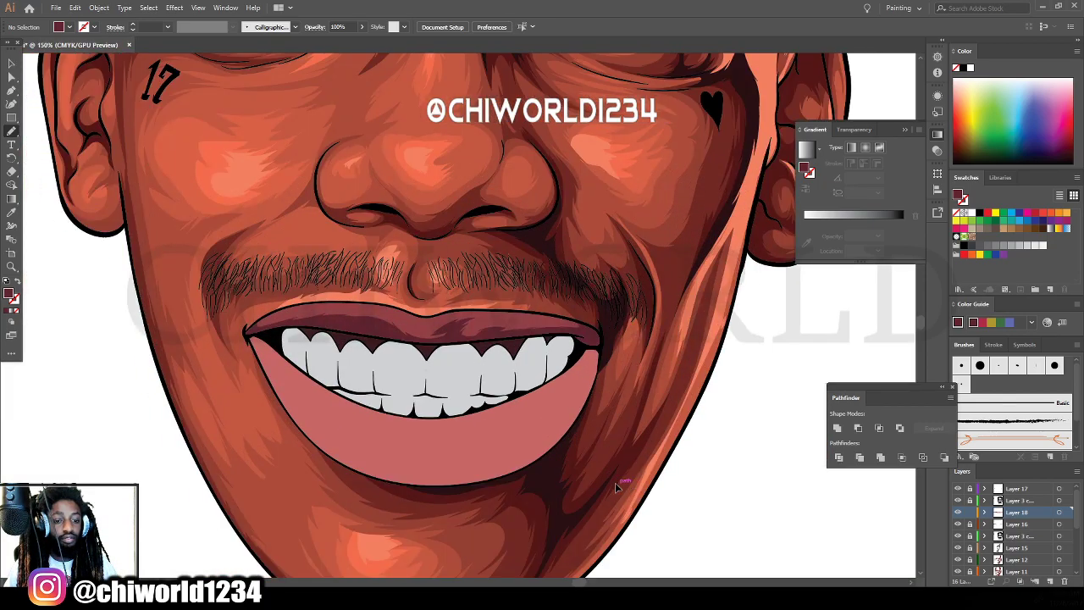
scroll(620, 488, up, 2)
key(ctrl+minus)
key(ctrl+minus)
scroll(621, 480, up, 3)
scroll(623, 479, up, 2)
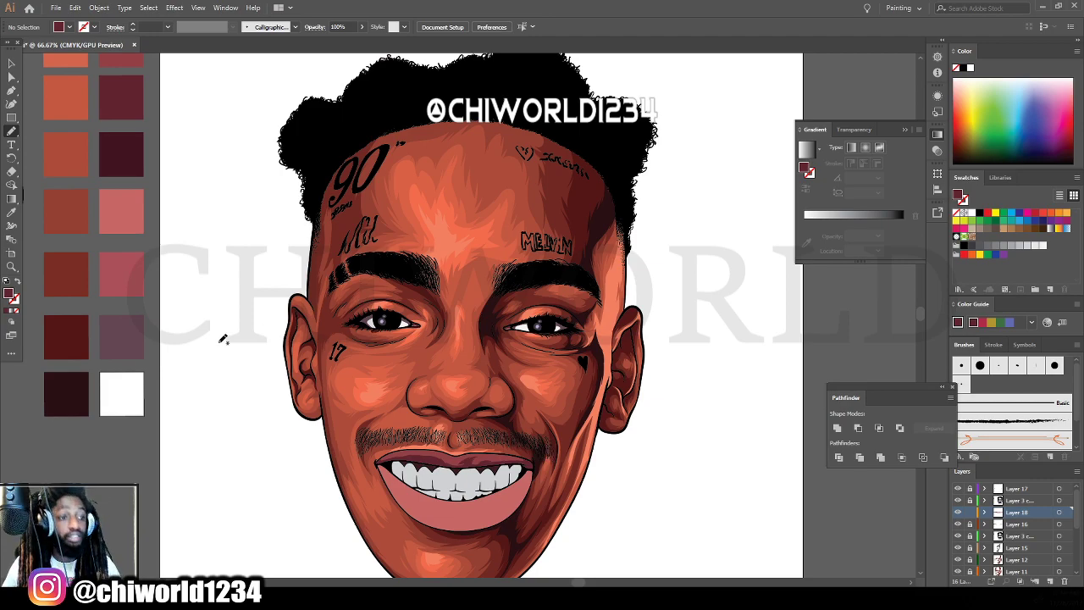
Sample the rose swatch as the fill and paint a jagged-edged shadow shape along the right side of the lower lip.
scroll(132, 292, up, 1)
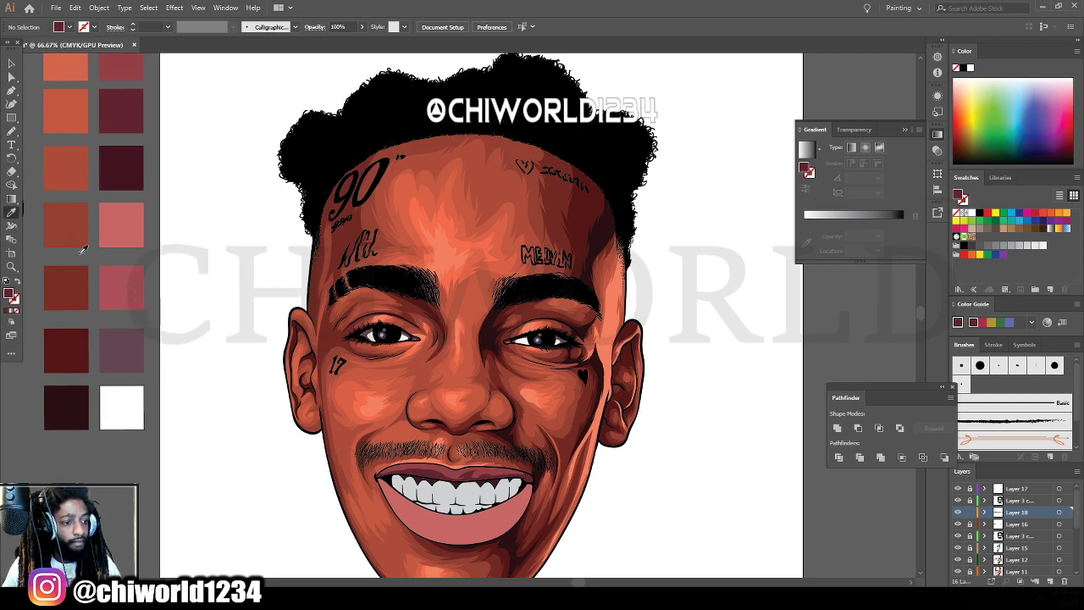
key(b)
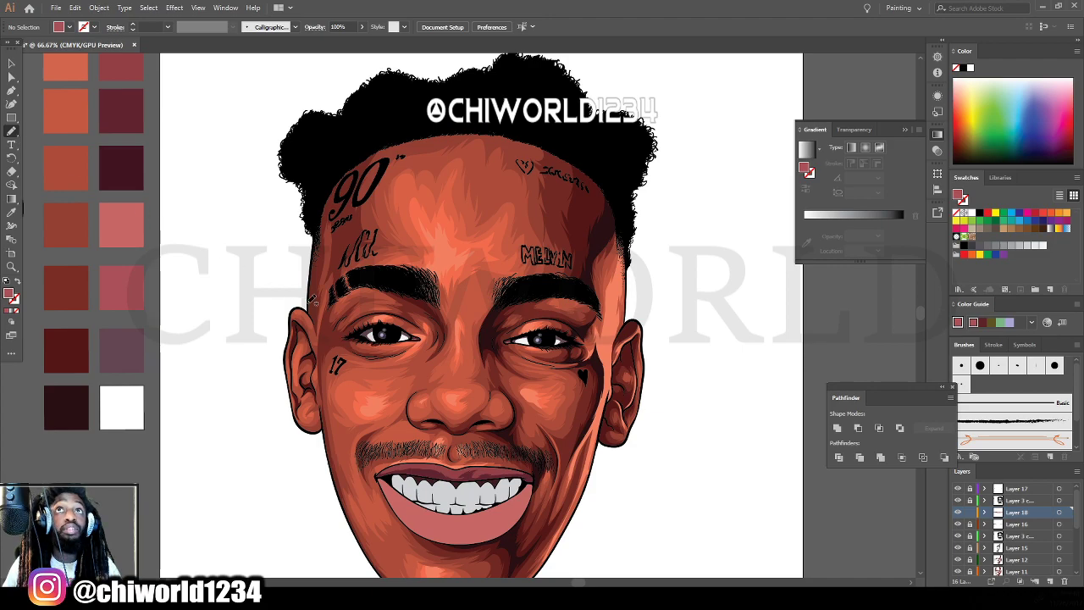
key(ctrl+minus)
key(ctrl+minus)
scroll(554, 433, down, 2)
key(ctrl+plus)
key(ctrl+plus)
scroll(552, 406, right, 1)
key(ctrl+plus)
key(ctrl+plus)
key(ctrl+plus)
key(ctrl+plus)
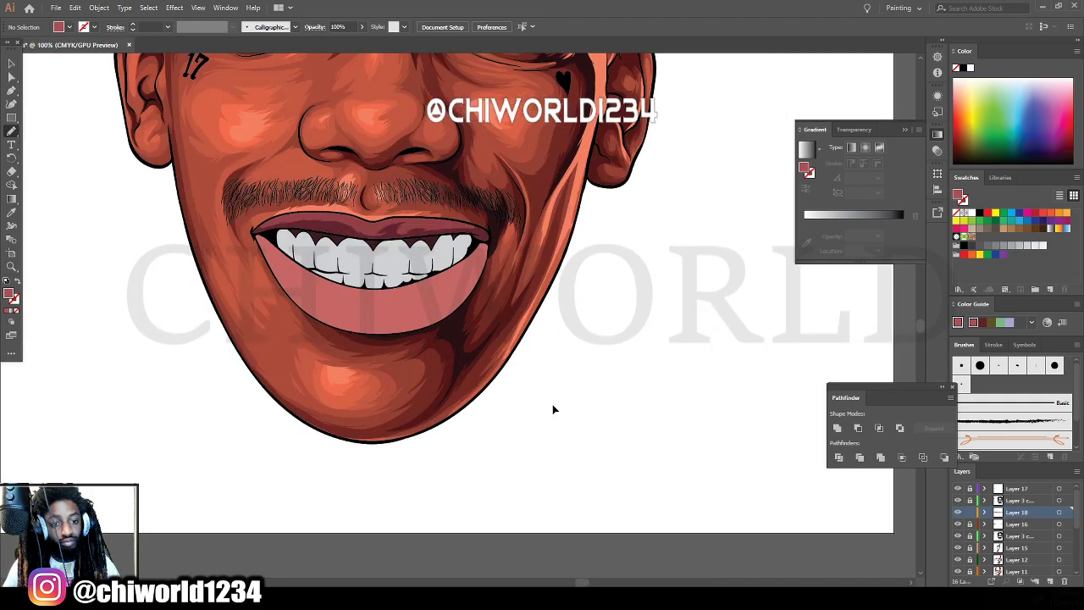
scroll(552, 406, up, 1)
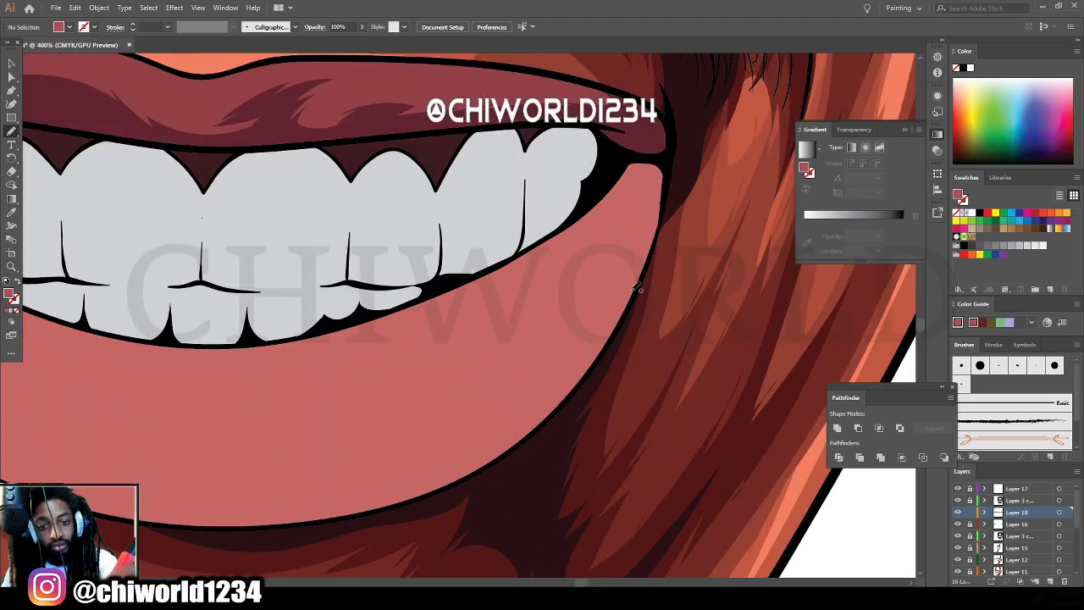
drag(643, 277, 657, 248)
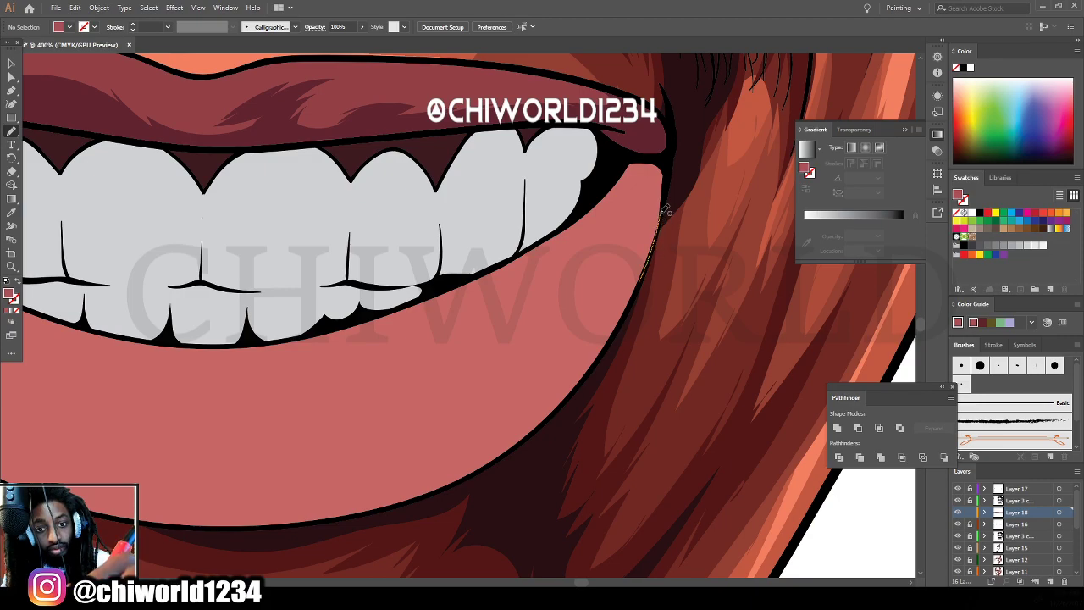
mouse_move(665, 210)
mouse_down()
mouse_move(657, 162)
mouse_move(624, 166)
mouse_move(545, 241)
mouse_move(344, 328)
mouse_up()
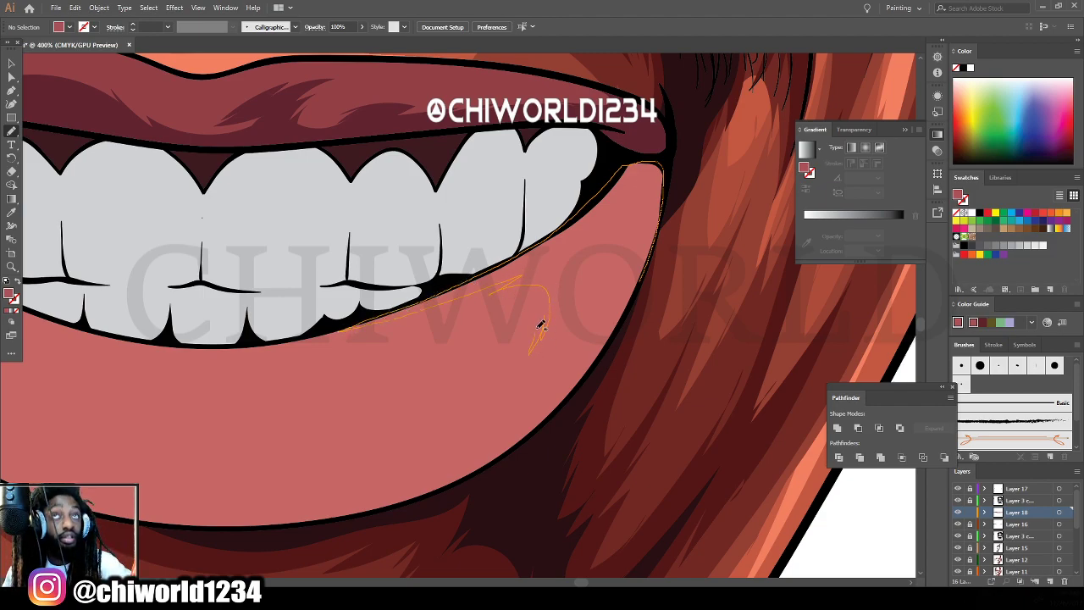
mouse_move(485, 391)
mouse_down()
mouse_move(386, 451)
mouse_move(428, 417)
mouse_move(361, 467)
mouse_move(267, 496)
mouse_move(324, 487)
mouse_move(320, 496)
mouse_move(221, 521)
mouse_move(382, 507)
mouse_up()
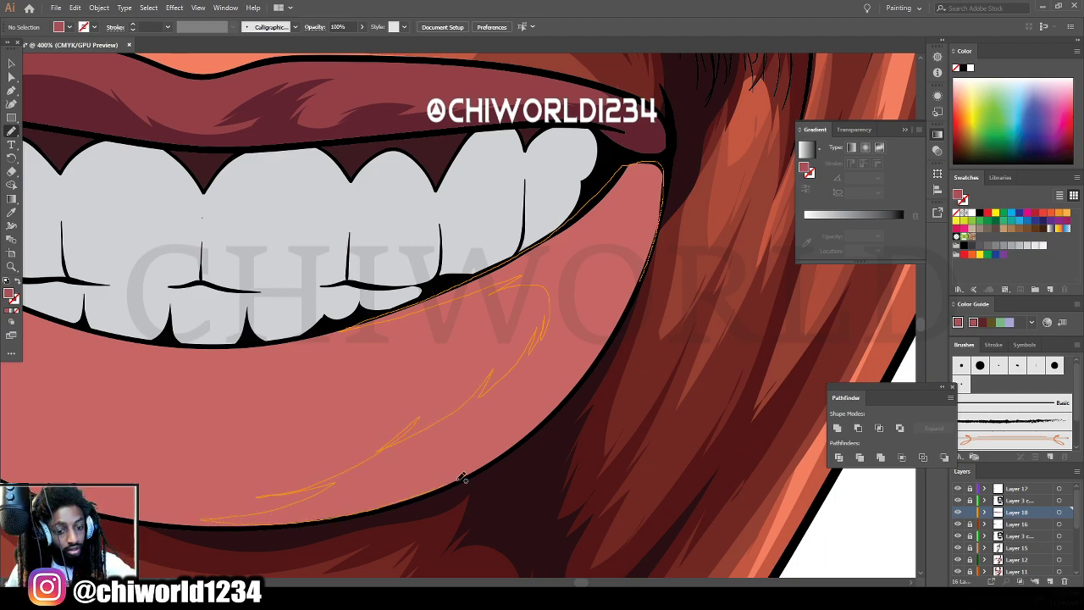
mouse_move(463, 478)
mouse_down()
mouse_move(569, 399)
mouse_move(656, 263)
mouse_up()
scroll(788, 442, down, 6)
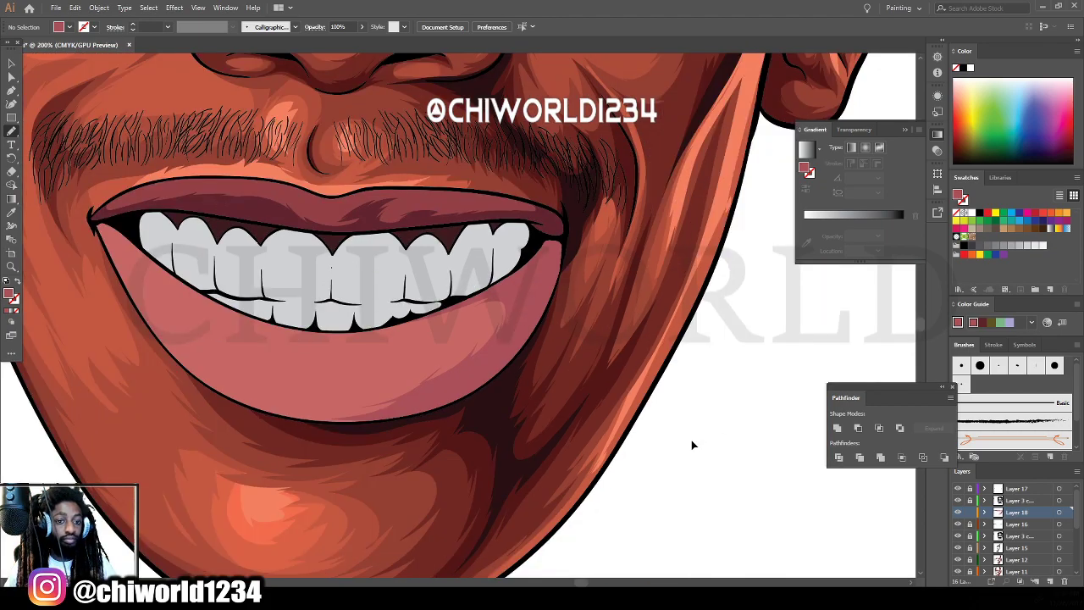
scroll(601, 440, down, 1)
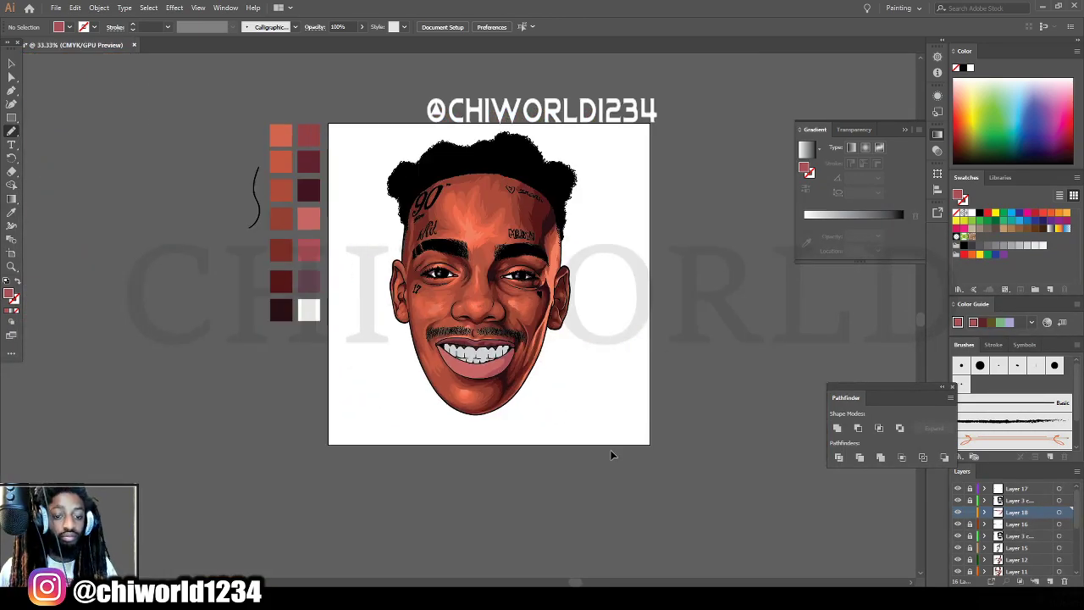
scroll(629, 445, up, 4)
scroll(660, 428, up, 5)
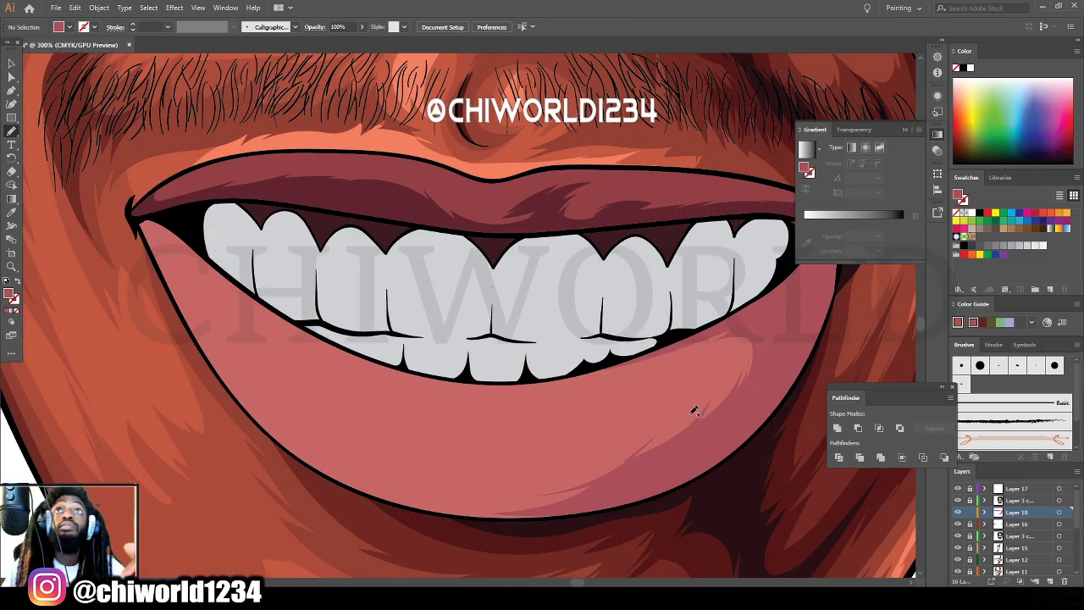
drag(623, 470, 580, 481)
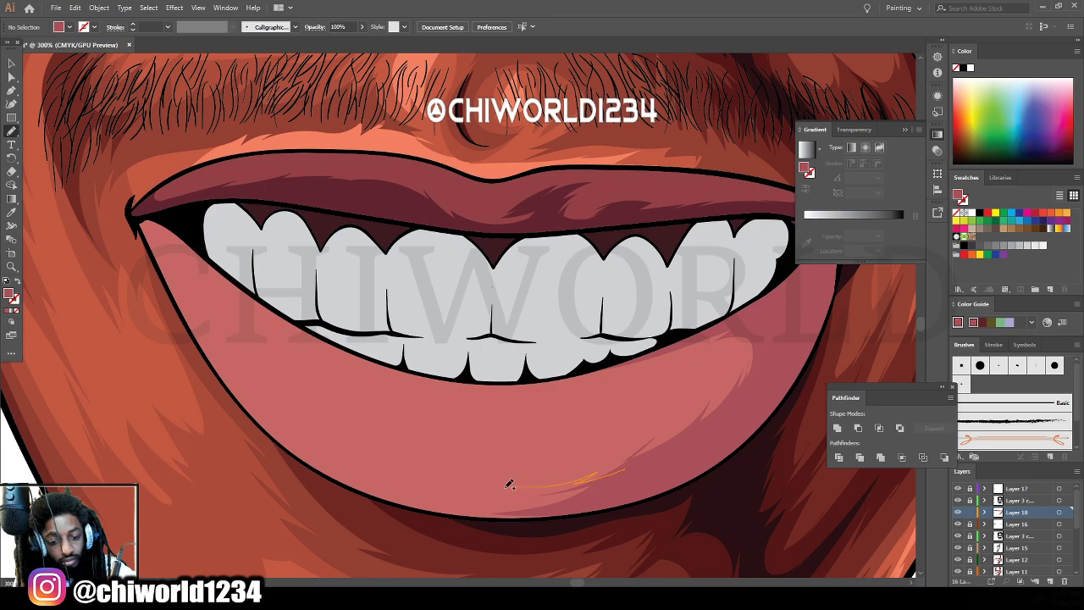
mouse_move(509, 484)
mouse_down()
mouse_move(459, 494)
mouse_move(483, 490)
mouse_move(420, 484)
mouse_move(410, 477)
mouse_move(437, 474)
mouse_move(348, 445)
mouse_move(365, 445)
mouse_move(298, 395)
mouse_up()
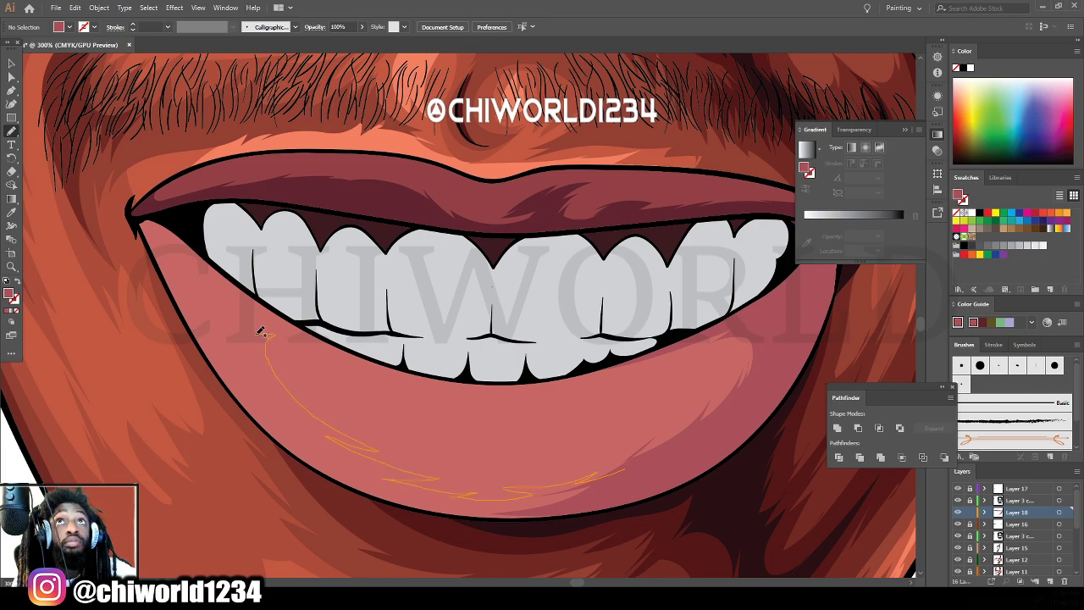
drag(252, 340, 254, 343)
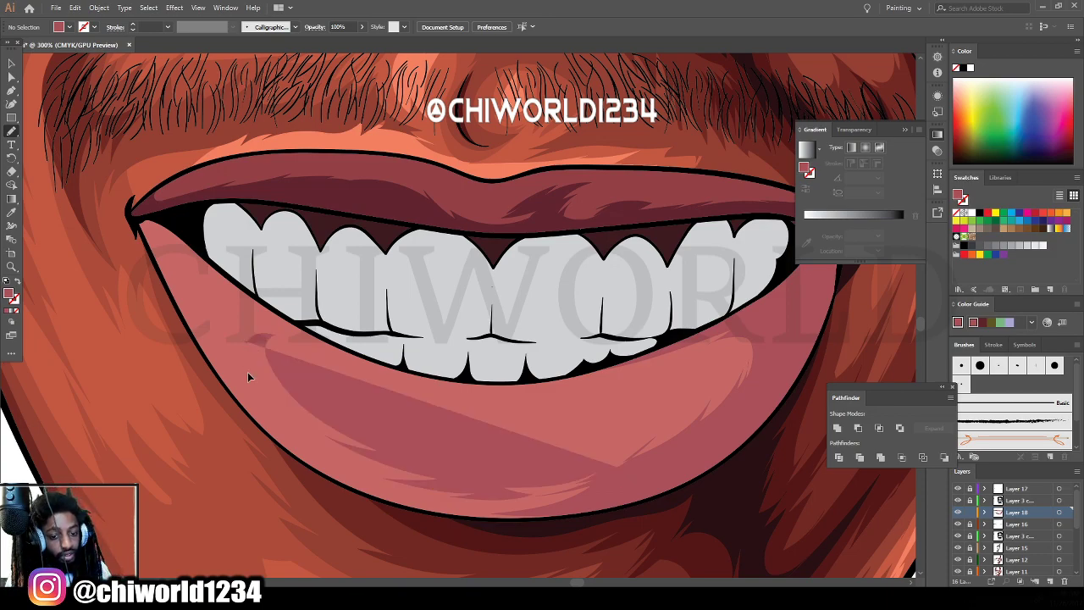
key(ctrl+z)
Paint a rose shadow shape from the lower lip's left corner along its bottom outline to meet the right-side shadow.
mouse_move(581, 496)
mouse_down()
mouse_move(475, 500)
mouse_move(519, 490)
mouse_move(427, 487)
mouse_move(319, 443)
mouse_move(255, 394)
mouse_move(270, 404)
mouse_move(250, 379)
mouse_move(279, 400)
mouse_move(237, 340)
mouse_move(260, 364)
mouse_move(222, 298)
mouse_move(224, 272)
mouse_move(170, 222)
mouse_up()
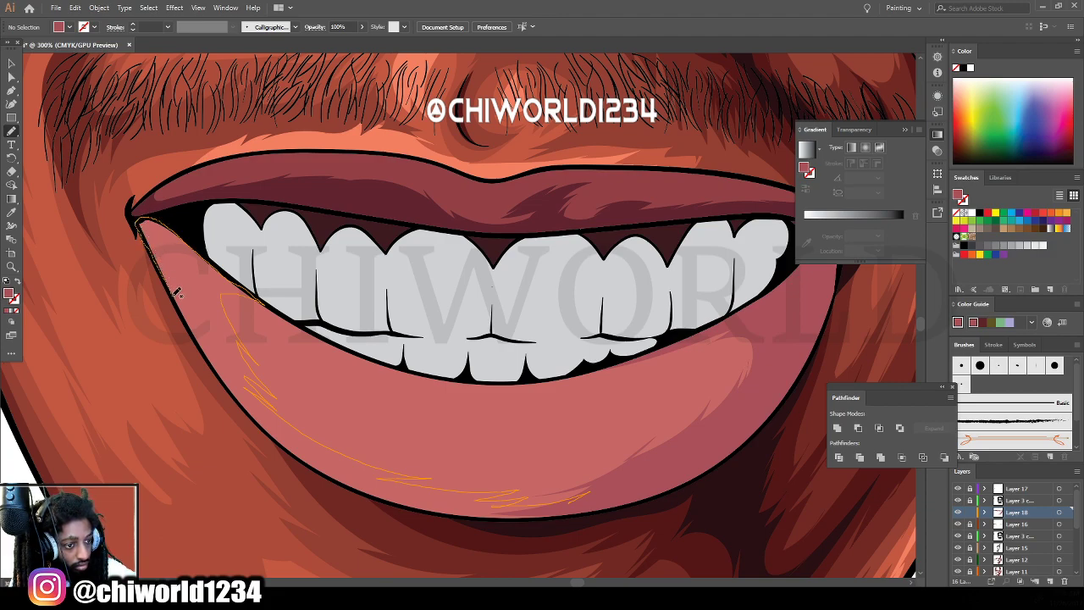
mouse_move(190, 317)
mouse_down()
mouse_move(288, 452)
mouse_move(359, 484)
mouse_up()
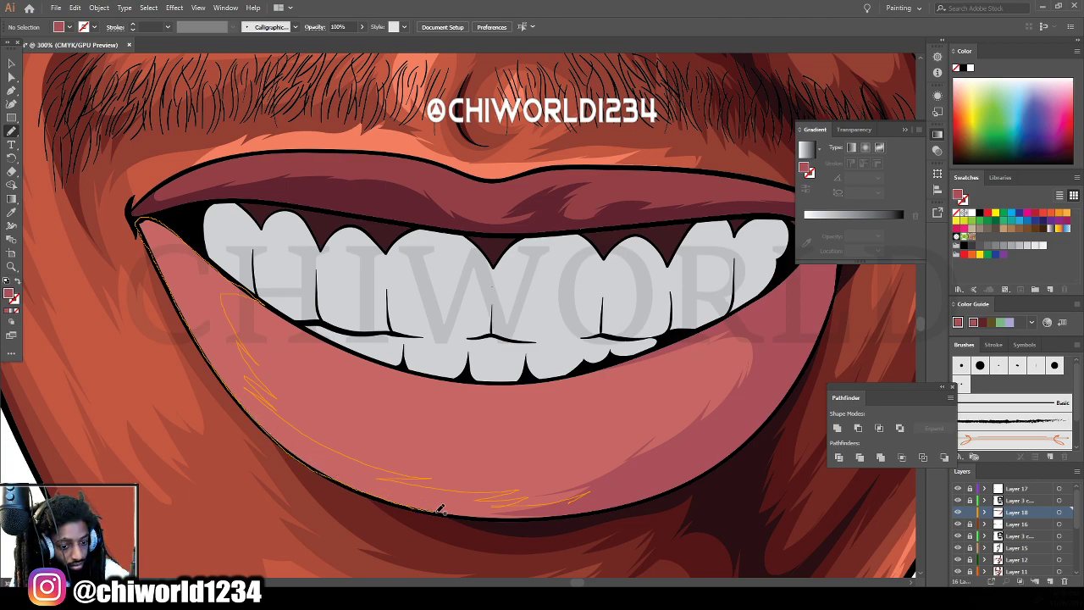
drag(513, 515, 614, 499)
key(ctrl+minus)
key(ctrl+minus)
key(ctrl+minus)
key(ctrl+minus)
key(ctrl+minus)
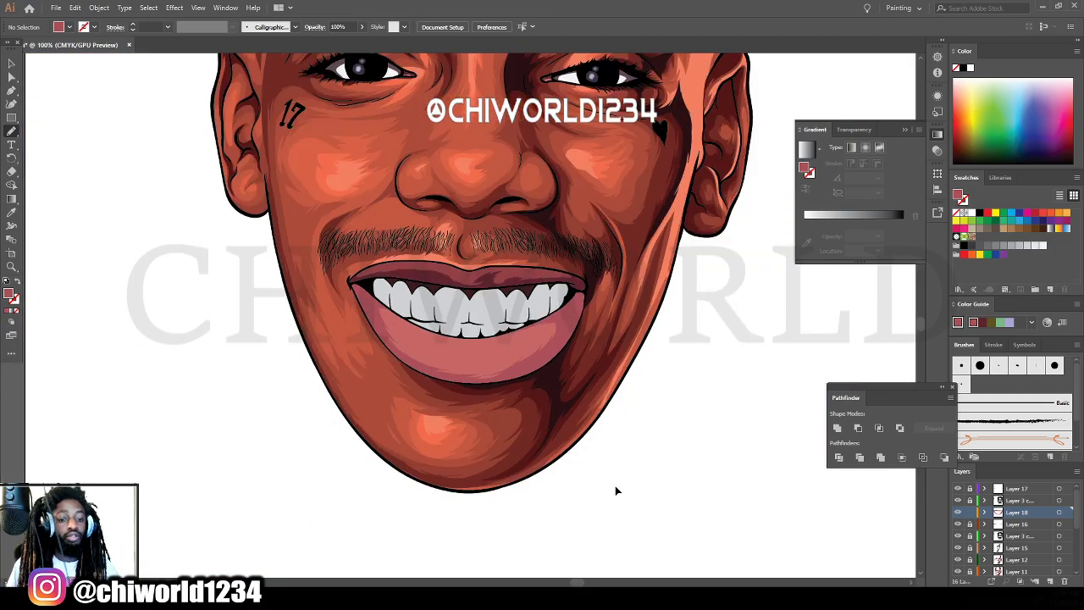
Thicken the rose shadow along the lower lip's left and bottom edge with additional brush shapes.
key(ctrl+equal)
key(ctrl+equal)
key(ctrl+equal)
key(ctrl+equal)
key(ctrl+equal)
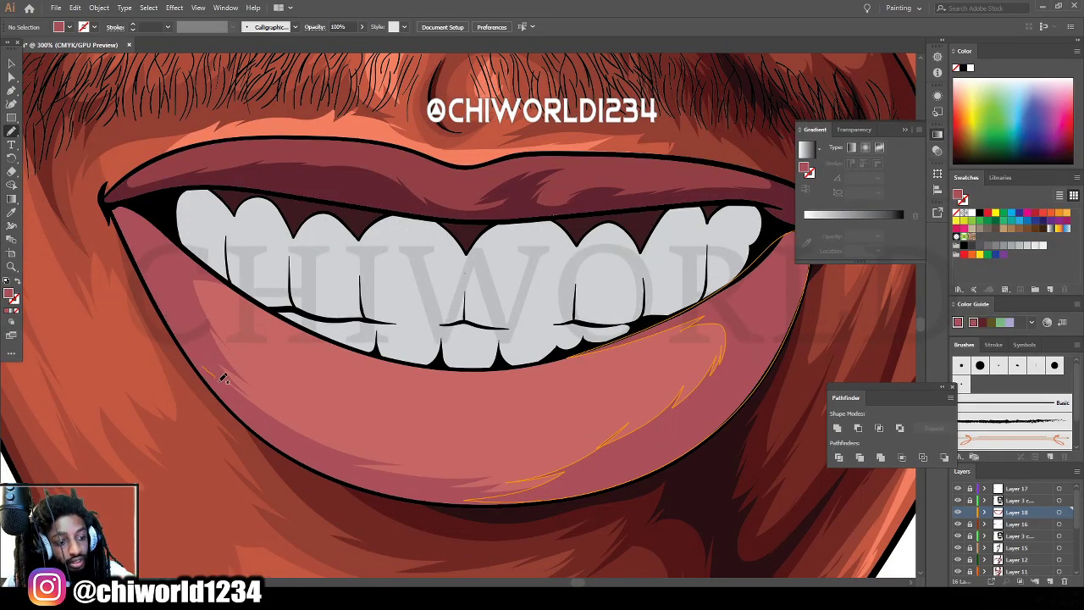
mouse_move(222, 378)
mouse_down()
mouse_move(283, 423)
mouse_move(400, 470)
mouse_move(501, 487)
mouse_move(574, 481)
mouse_move(614, 452)
mouse_move(474, 479)
mouse_move(288, 435)
mouse_up()
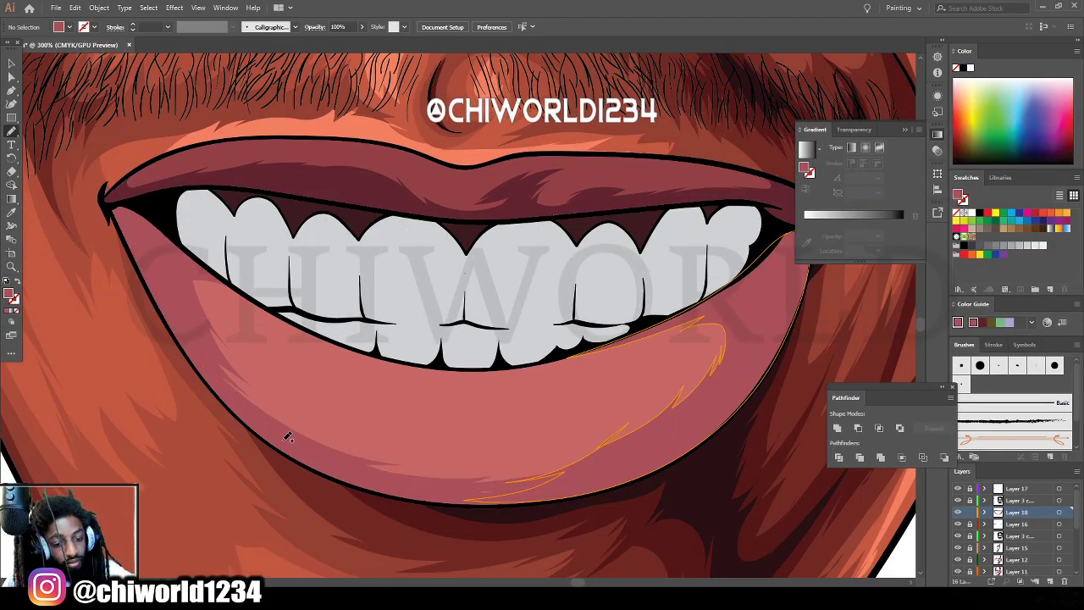
mouse_move(366, 480)
mouse_down()
mouse_move(424, 493)
mouse_move(533, 490)
mouse_move(381, 463)
mouse_move(407, 482)
mouse_move(451, 480)
mouse_move(313, 439)
mouse_up()
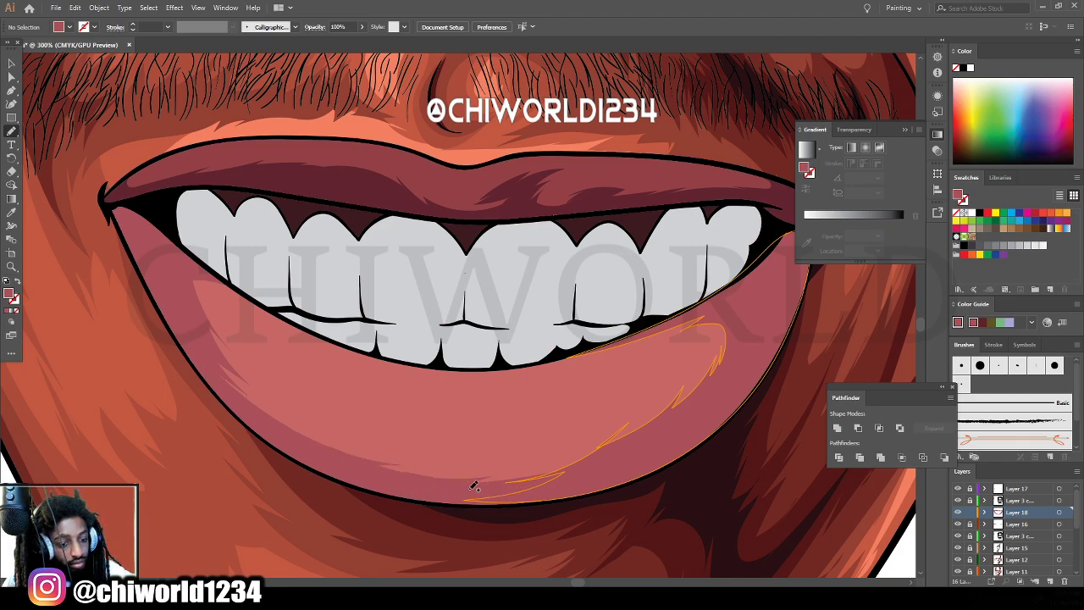
Paint a rose shadow band along the lower lip's upper edge beneath the teeth, joining the left and right shadows.
drag(264, 414, 202, 344)
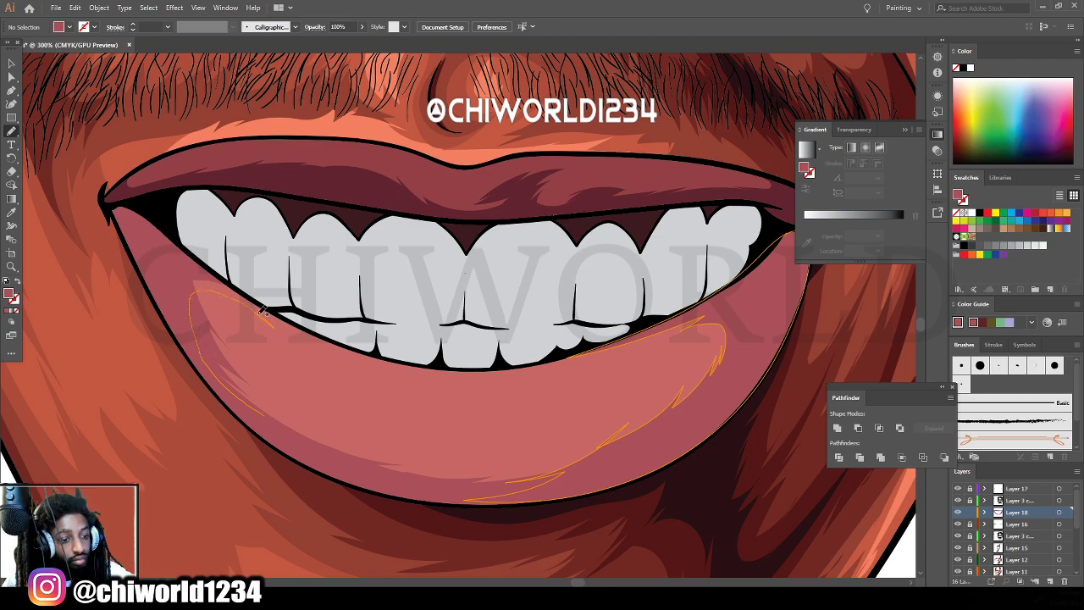
mouse_move(308, 341)
mouse_down()
mouse_move(401, 386)
mouse_move(542, 391)
mouse_move(616, 372)
mouse_move(572, 378)
mouse_move(659, 348)
mouse_move(727, 302)
mouse_move(600, 350)
mouse_up()
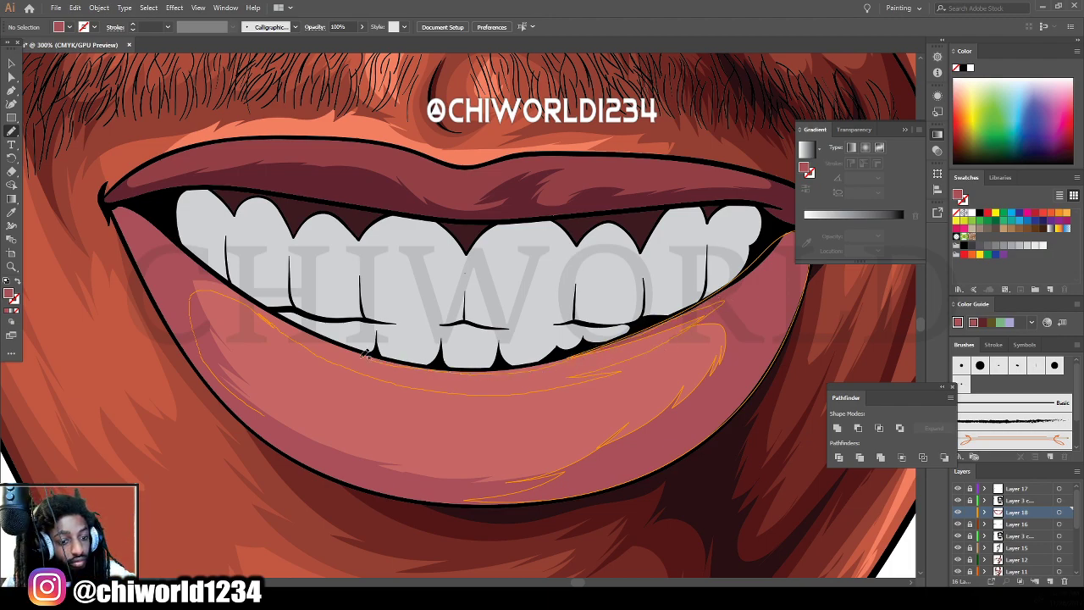
mouse_move(298, 326)
mouse_down()
mouse_move(213, 271)
mouse_move(175, 264)
mouse_move(177, 304)
mouse_move(210, 374)
mouse_move(292, 438)
mouse_up()
key(ctrl+minus)
key(ctrl+minus)
key(ctrl+minus)
key(ctrl+minus)
key(ctrl+minus)
key(ctrl+minus)
key(ctrl+minus)
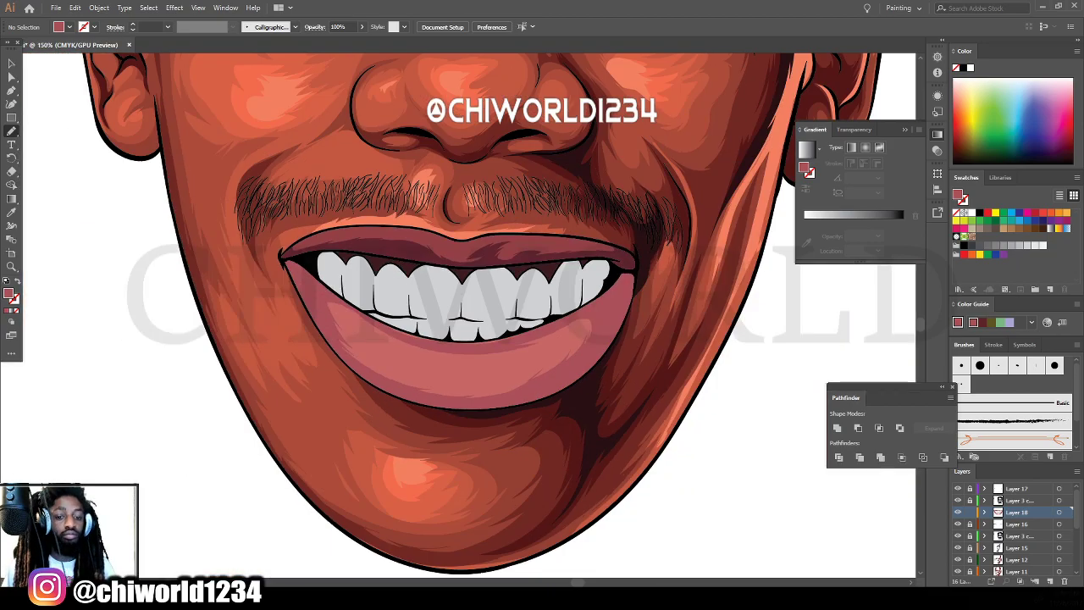
Sample the crimson swatch at the head of the second palette column and paint a darker jagged shadow in the lower lip's right corner.
key(ctrl+equal)
key(ctrl+equal)
key(ctrl+equal)
scroll(449, 415, up, 2)
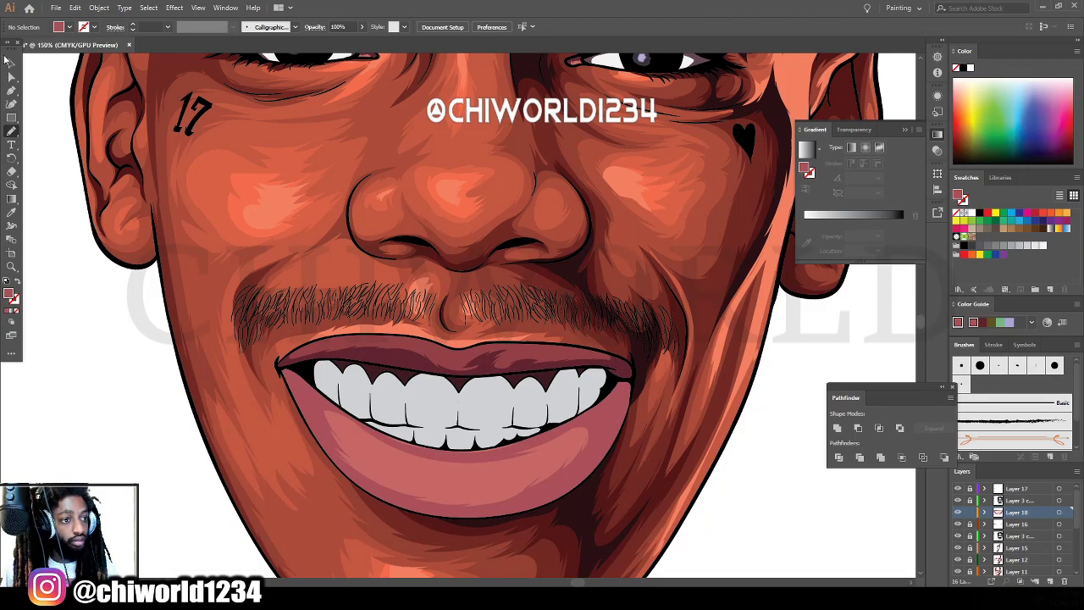
click(8, 62)
key(ctrl+minus)
key(ctrl+minus)
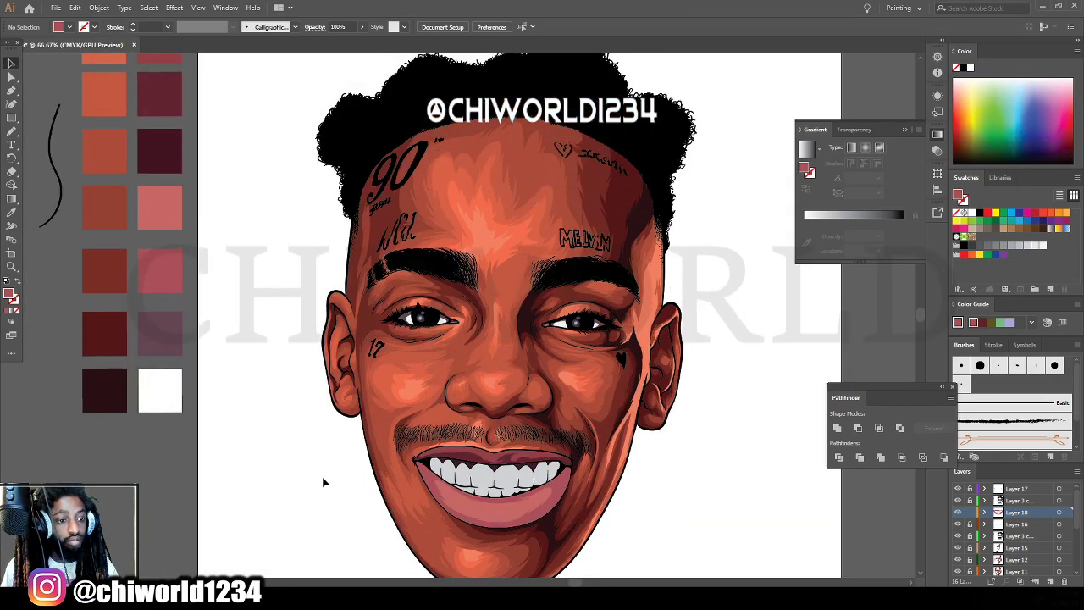
scroll(318, 461, up, 2)
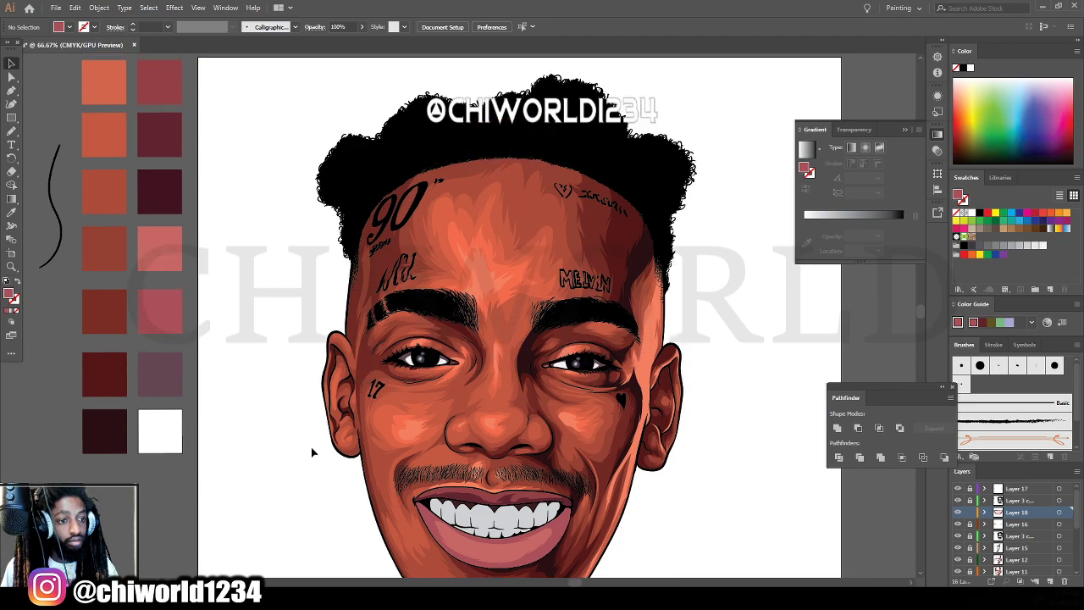
click(11, 212)
click(166, 114)
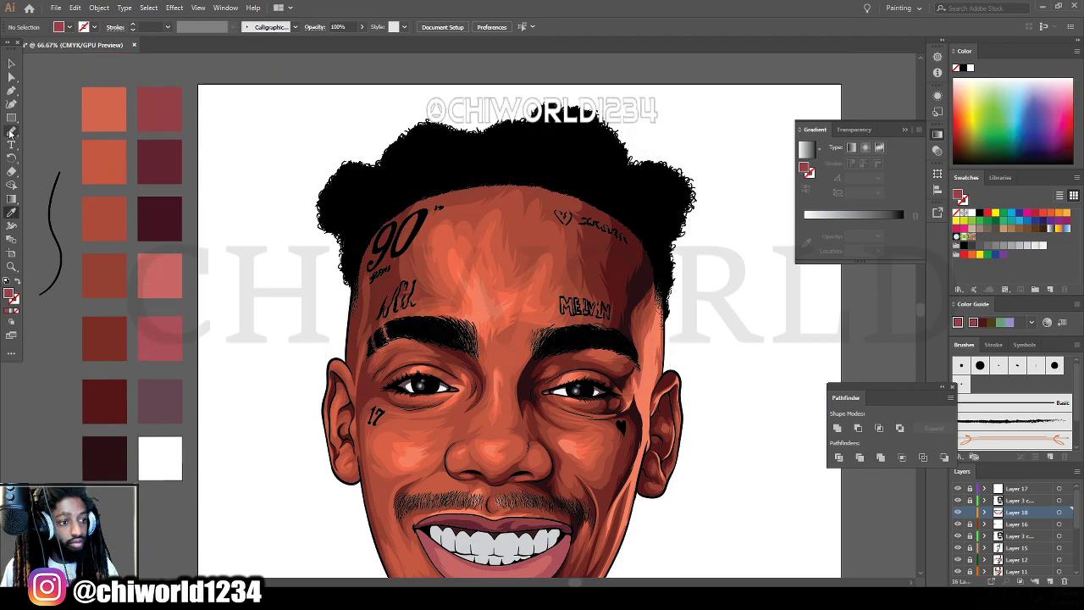
key(b)
key(ctrl+minus)
scroll(654, 410, down, 3)
key(ctrl+plus)
key(ctrl+plus)
key(ctrl+plus)
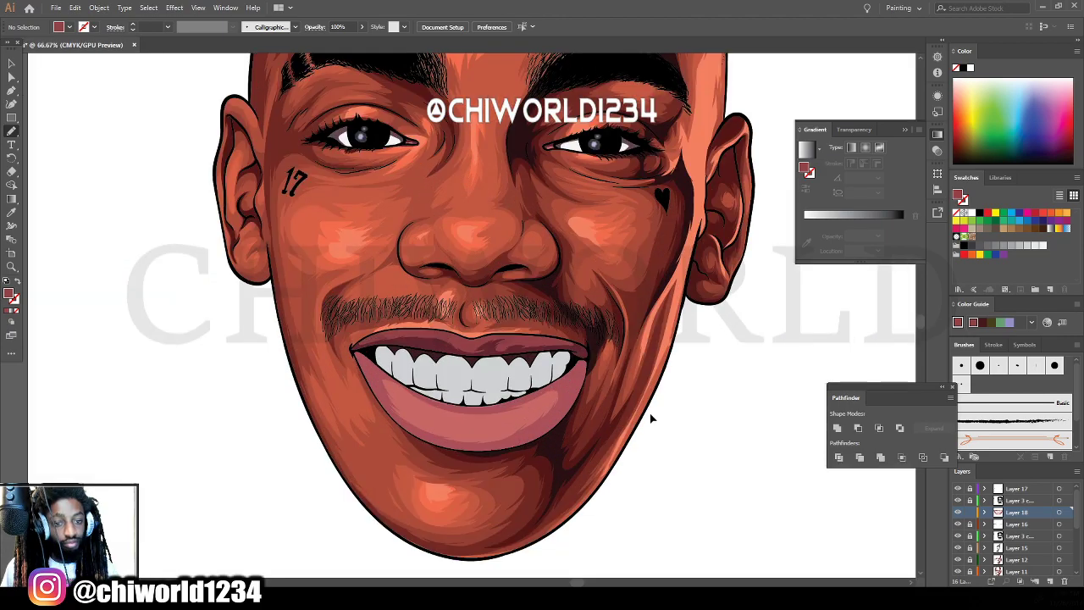
scroll(654, 414, down, 3)
key(ctrl+plus)
key(ctrl+plus)
key(ctrl+plus)
key(ctrl+plus)
key(ctrl+plus)
scroll(650, 413, right, 2)
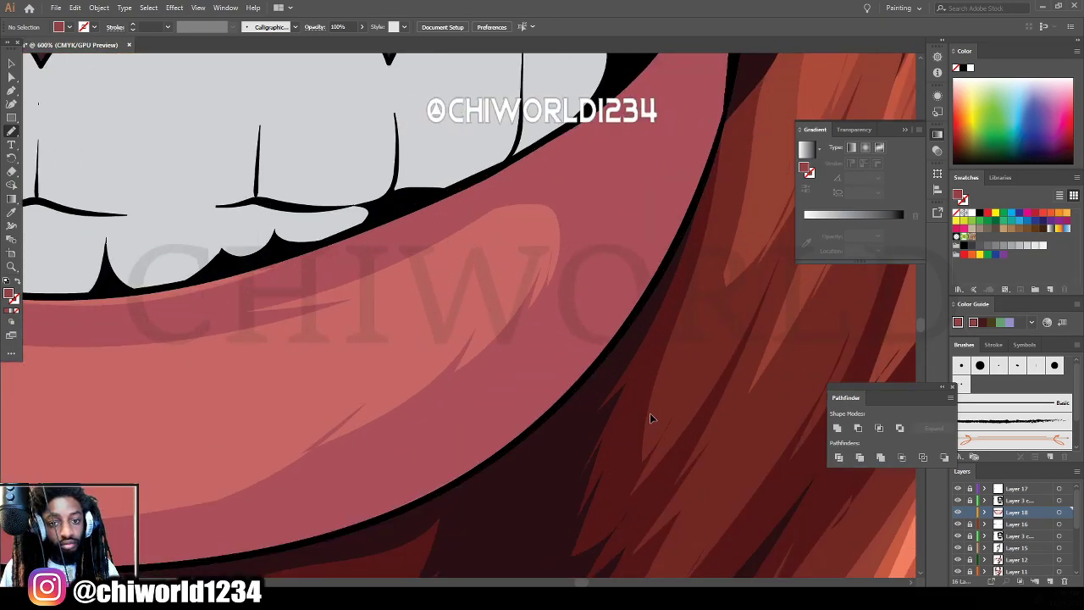
key(ctrl+minus)
scroll(650, 414, right, 1)
scroll(651, 415, up, 2)
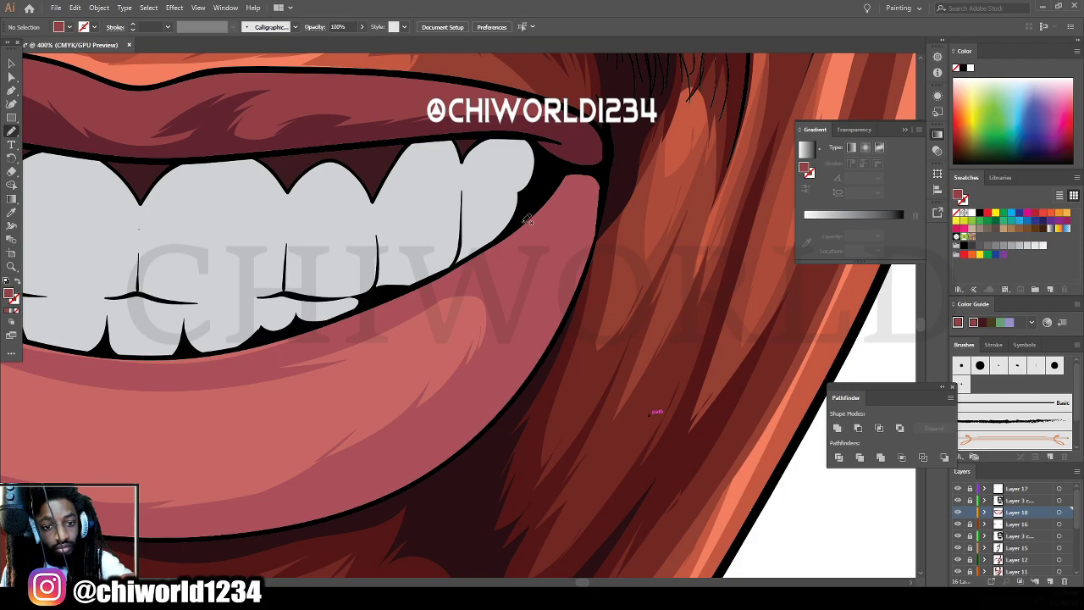
mouse_move(525, 222)
mouse_down()
mouse_move(571, 167)
mouse_move(600, 168)
mouse_move(596, 240)
mouse_move(562, 329)
mouse_move(478, 435)
mouse_move(405, 487)
mouse_move(528, 335)
mouse_move(506, 352)
mouse_move(540, 294)
mouse_move(522, 318)
mouse_move(533, 255)
mouse_move(504, 246)
mouse_move(467, 259)
mouse_move(539, 201)
mouse_up()
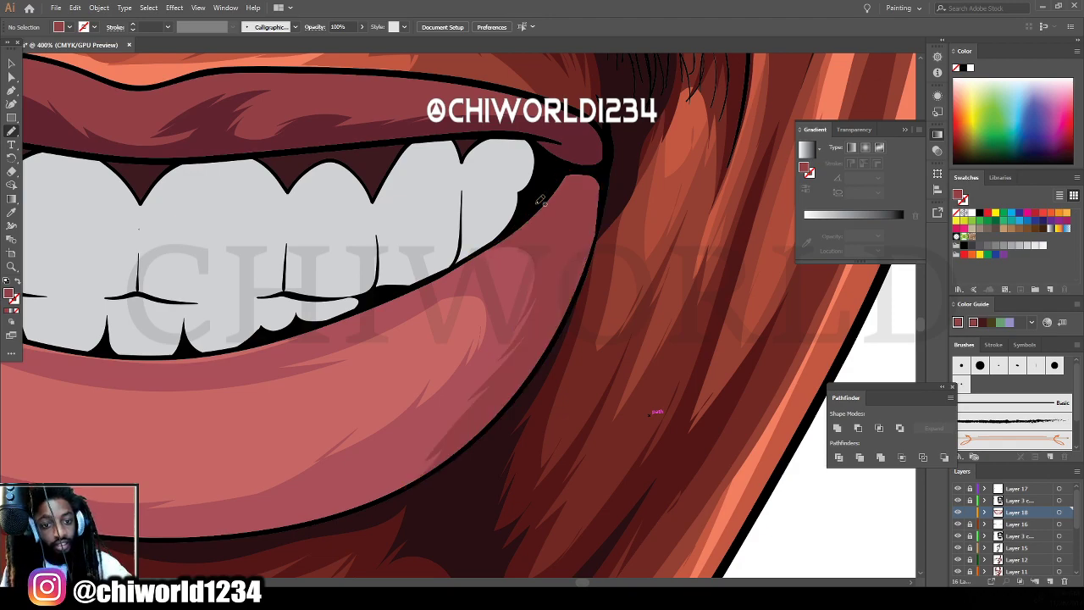
scroll(643, 313, down, 4)
scroll(588, 314, up, 3)
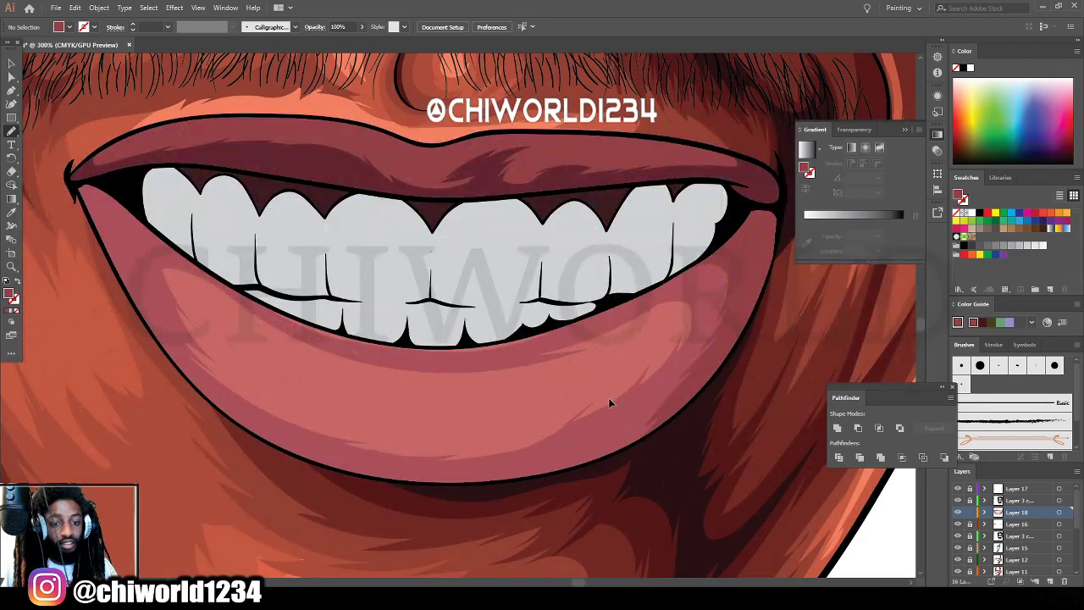
Recolour the darker shadow shape in the lower lip's right corner with the dark maroon used for the upper lip's shading.
click(12, 63)
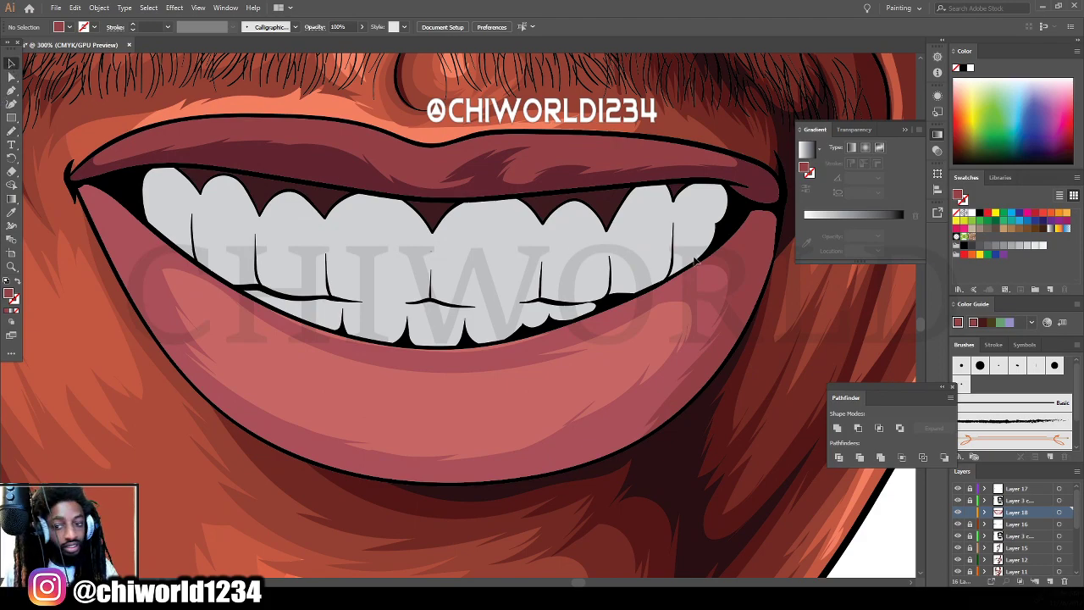
click(743, 265)
click(743, 265)
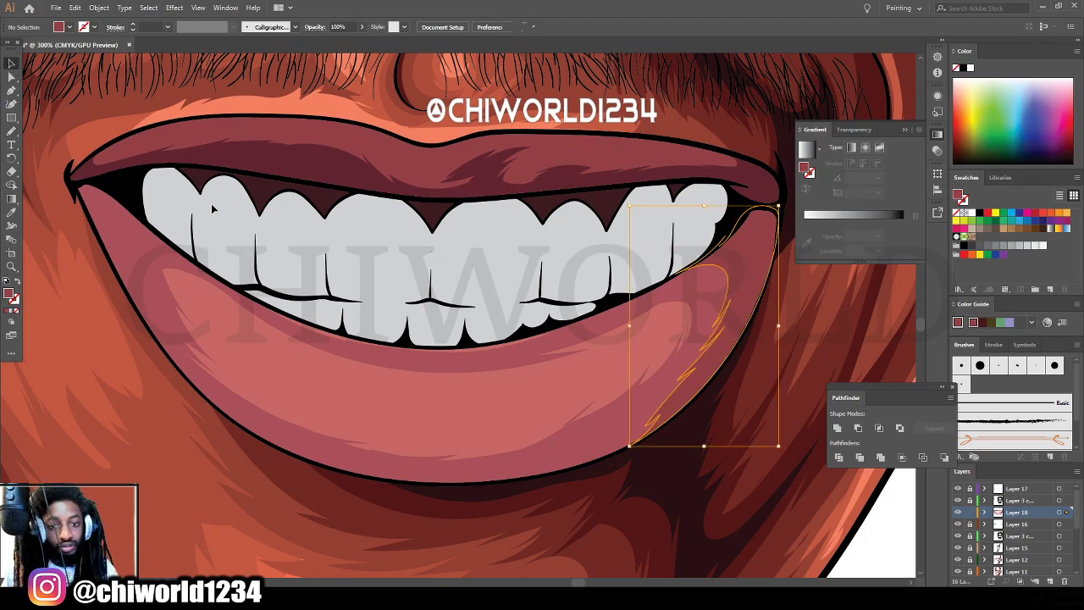
click(11, 211)
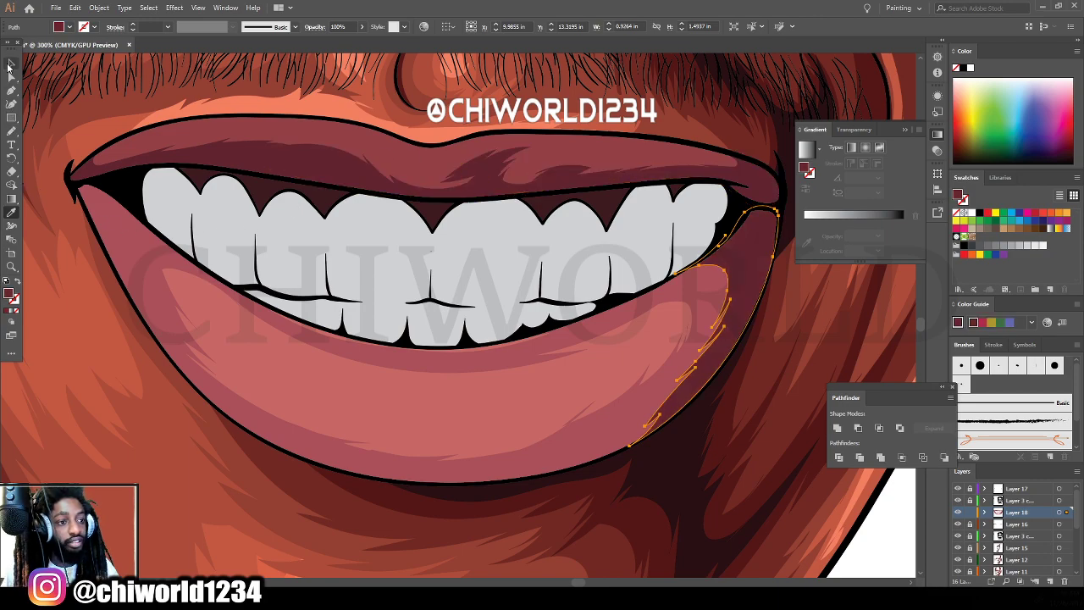
click(12, 64)
click(125, 305)
key(ctrl+minus)
key(ctrl+minus)
key(ctrl+minus)
key(ctrl+minus)
key(ctrl+minus)
key(ctrl+minus)
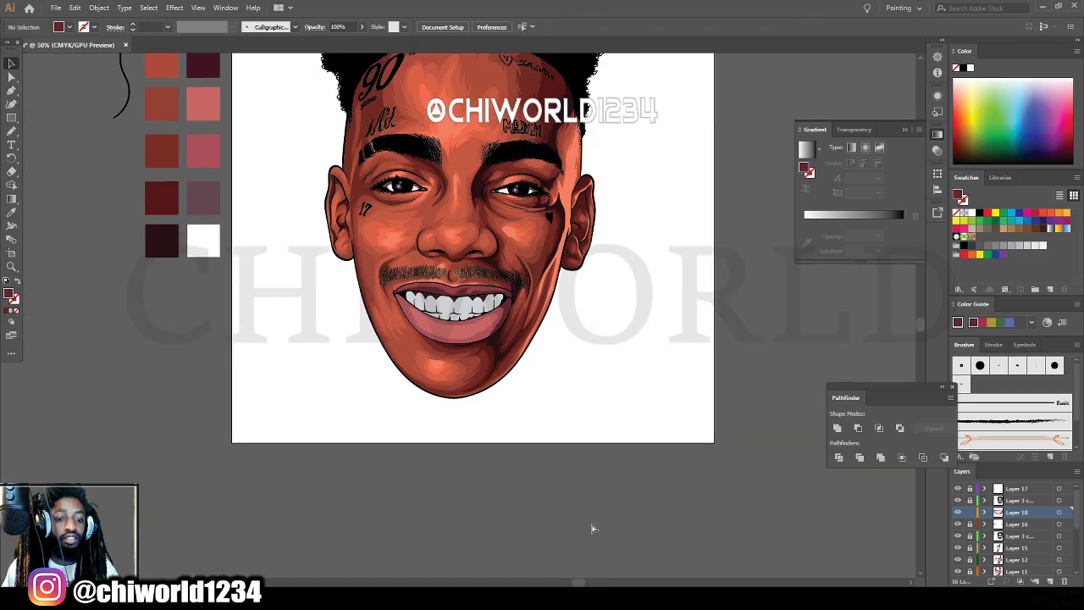
Extend the dark maroon shadow along the lower lip's lower right edge with a jagged brush shape.
key(ctrl+equal)
key(ctrl+equal)
key(ctrl+equal)
key(ctrl+equal)
key(ctrl+equal)
key(ctrl+equal)
key(ctrl+equal)
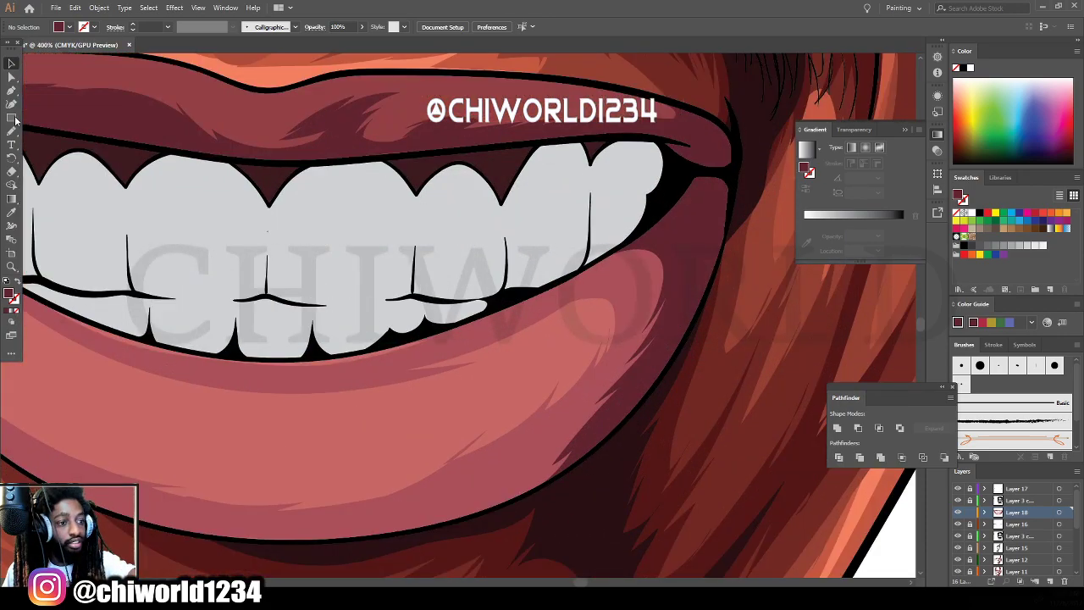
click(12, 132)
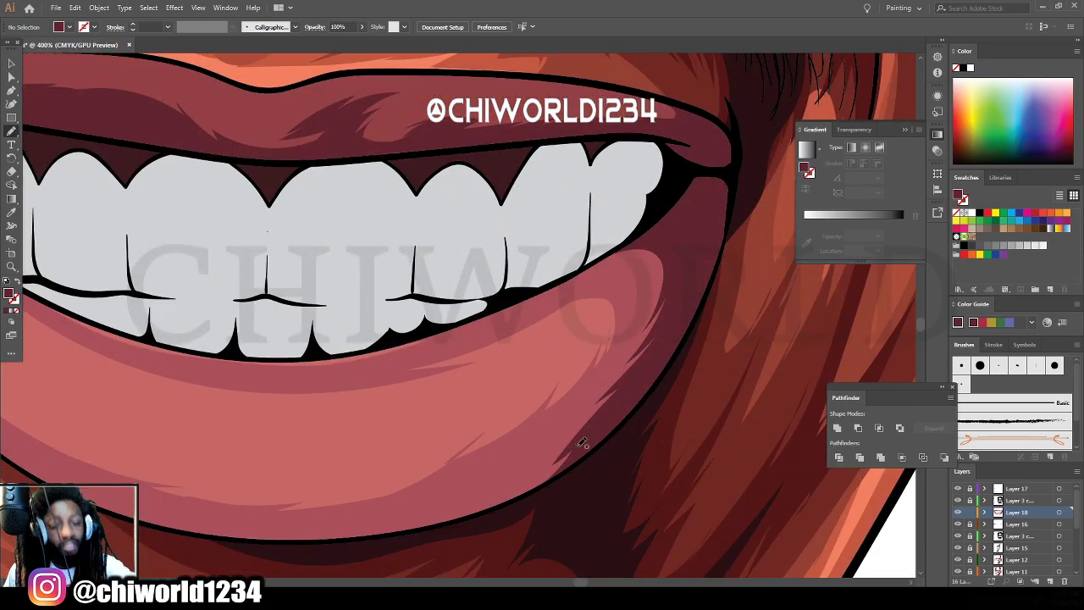
mouse_move(603, 436)
mouse_down()
mouse_move(497, 509)
mouse_move(341, 537)
mouse_move(443, 518)
mouse_move(390, 523)
mouse_move(486, 487)
mouse_move(490, 496)
mouse_move(560, 446)
mouse_move(524, 461)
mouse_move(596, 425)
mouse_up()
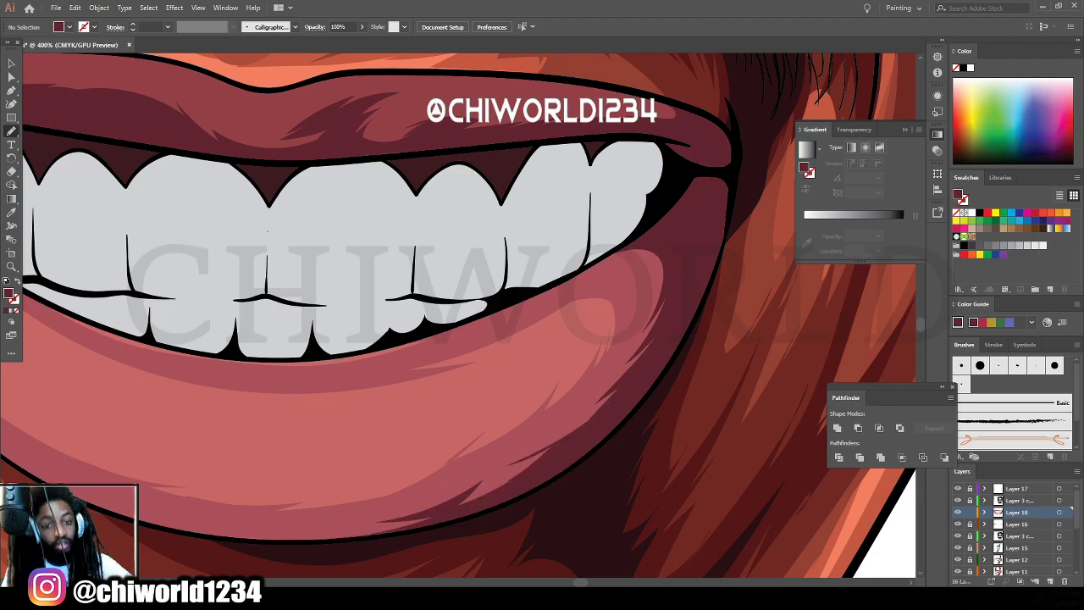
Paint a jagged dark maroon shadow in the lower lip's left corner, running down along its outer edge.
key(ctrl+minus)
key(ctrl+minus)
key(ctrl+minus)
key(ctrl+minus)
key(ctrl+minus)
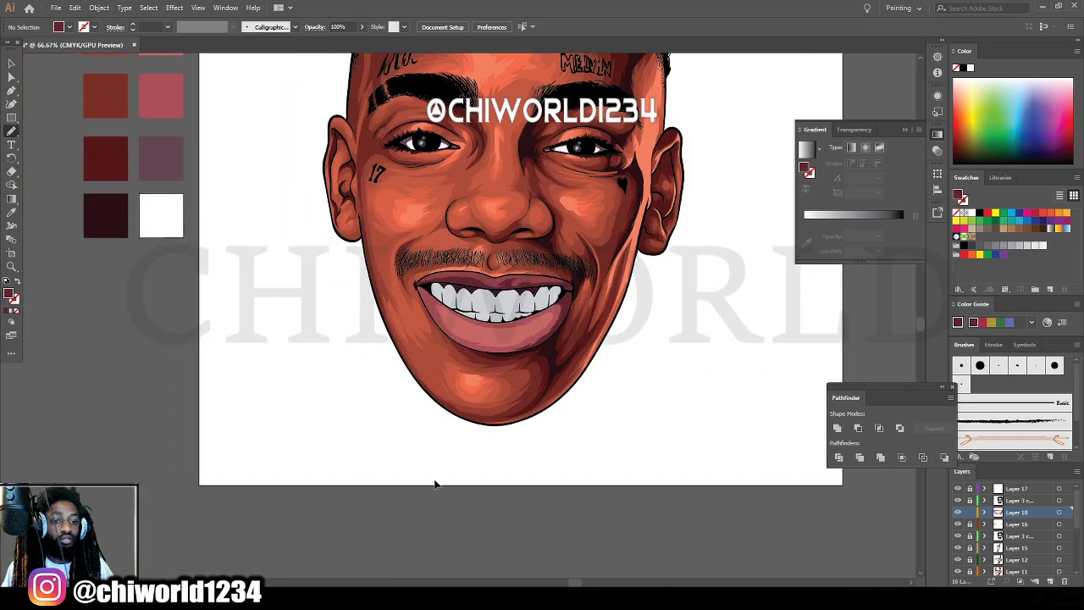
key(ctrl+plus)
key(ctrl+plus)
key(ctrl+plus)
key(ctrl+plus)
key(ctrl+plus)
key(ctrl+plus)
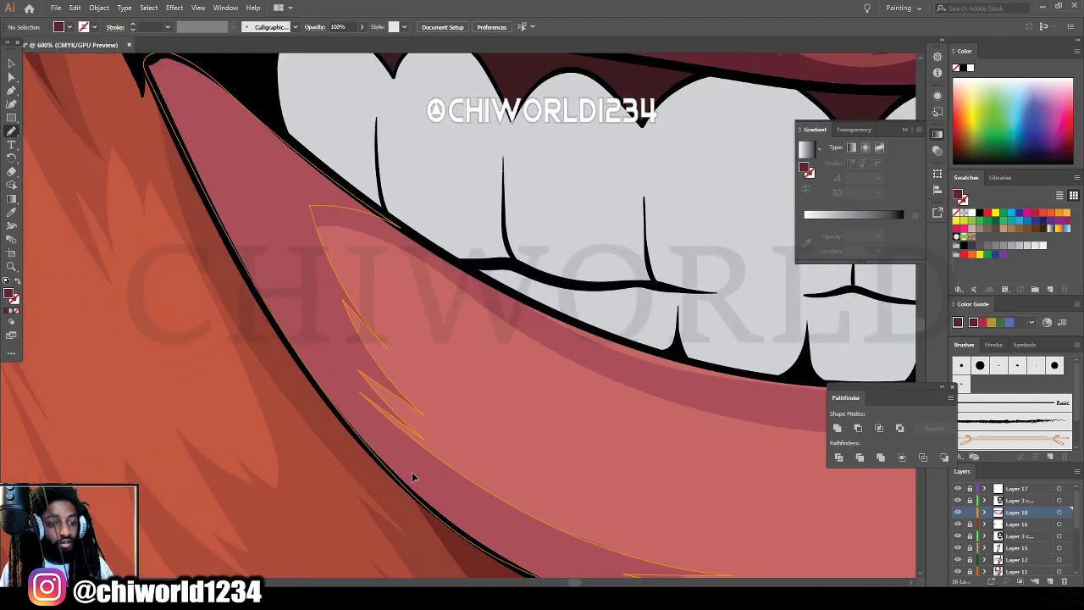
mouse_move(154, 127)
mouse_down()
mouse_move(291, 401)
mouse_move(393, 527)
mouse_move(347, 462)
mouse_move(378, 493)
mouse_move(305, 359)
mouse_move(310, 395)
mouse_move(270, 303)
mouse_move(296, 335)
mouse_move(271, 269)
mouse_move(264, 293)
mouse_move(239, 220)
mouse_move(259, 200)
mouse_move(255, 218)
mouse_move(294, 212)
mouse_move(341, 242)
mouse_move(158, 103)
mouse_up()
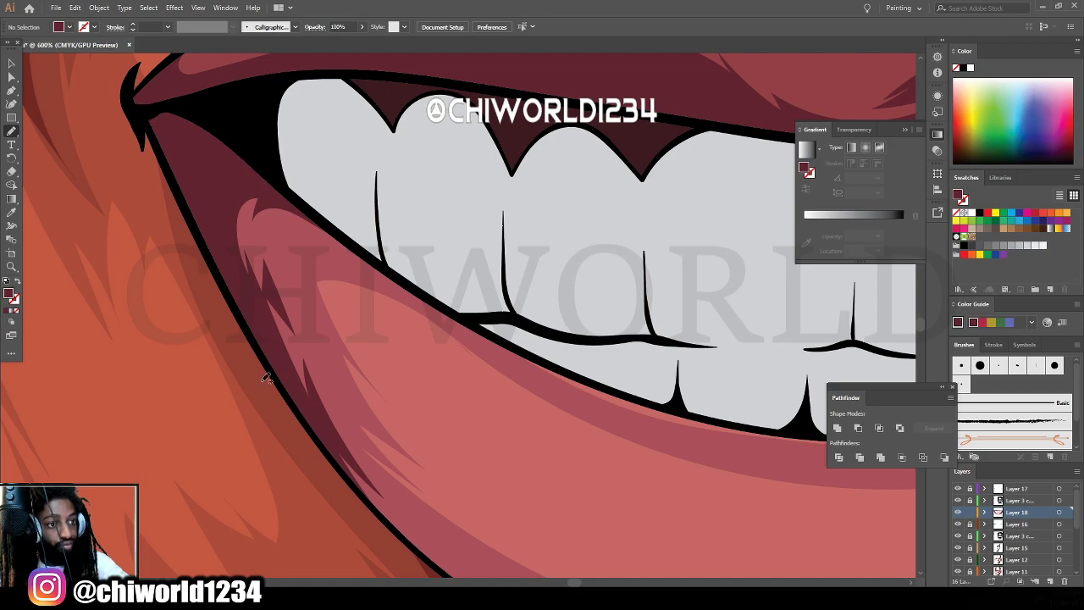
Examine the lip shading against the whole face at several magnifications.
key(ctrl+minus)
key(ctrl+minus)
key(ctrl+minus)
key(ctrl+minus)
key(ctrl+minus)
key(ctrl+minus)
key(ctrl+minus)
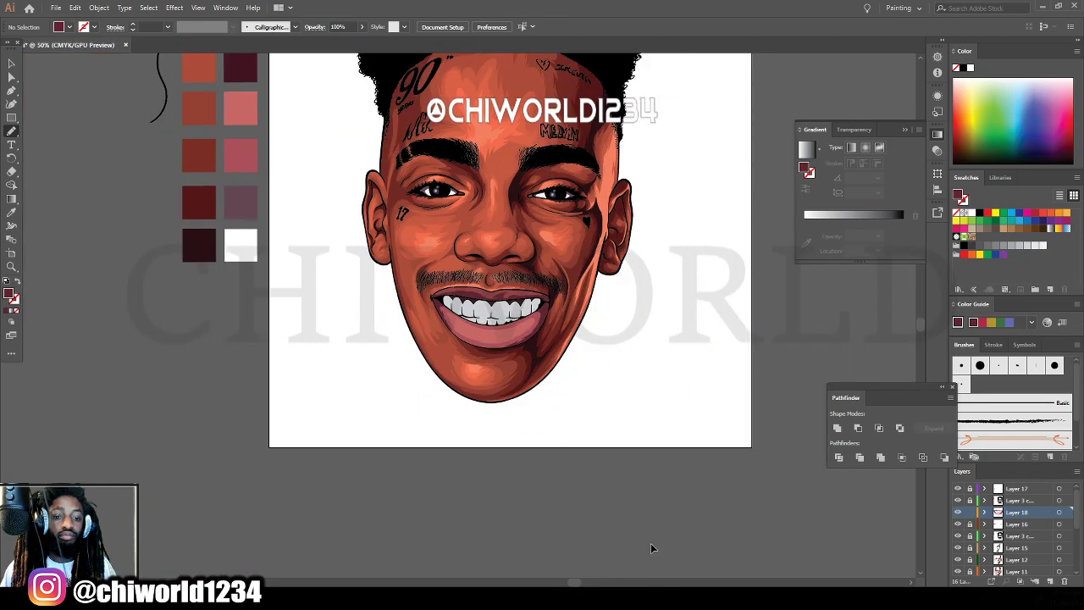
scroll(651, 542, up, 1)
key(ctrl+plus)
key(ctrl+plus)
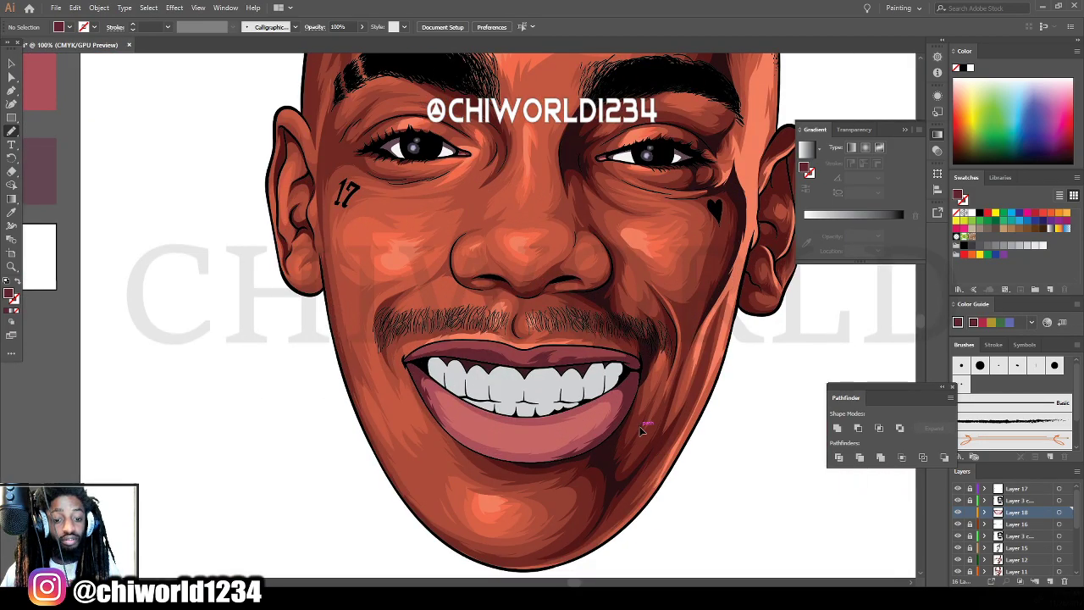
key(ctrl+plus)
key(ctrl+minus)
key(ctrl+minus)
key(ctrl+minus)
key(ctrl+plus)
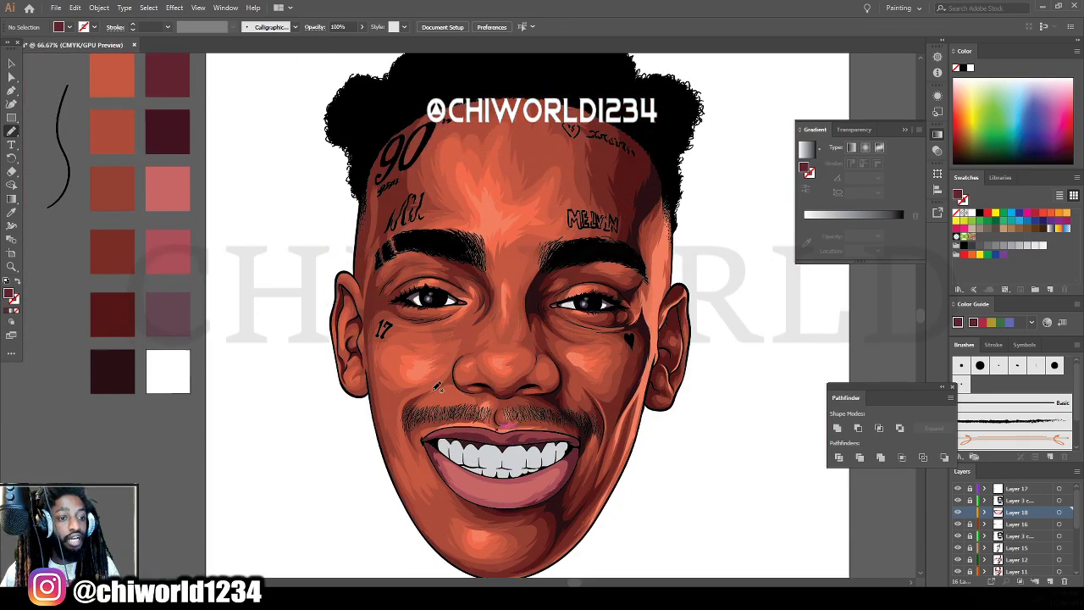
key(ctrl+plus)
scroll(429, 382, down, 5)
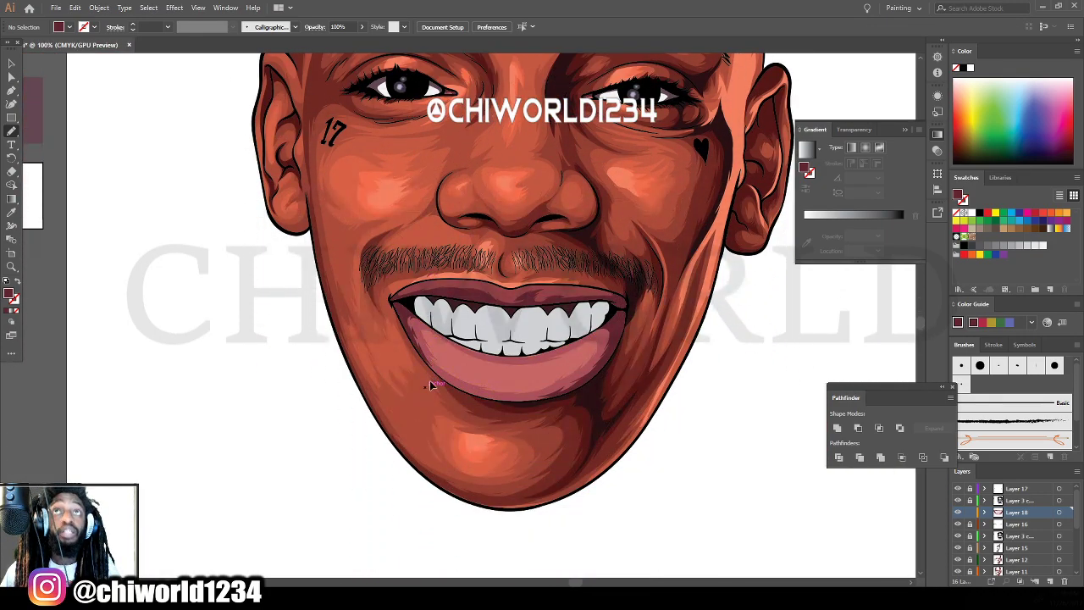
Sample the lower lip's base pink and lighten the fill colour to FF8D8D.
key(ctrl+plus)
key(ctrl+plus)
scroll(336, 385, up, 2)
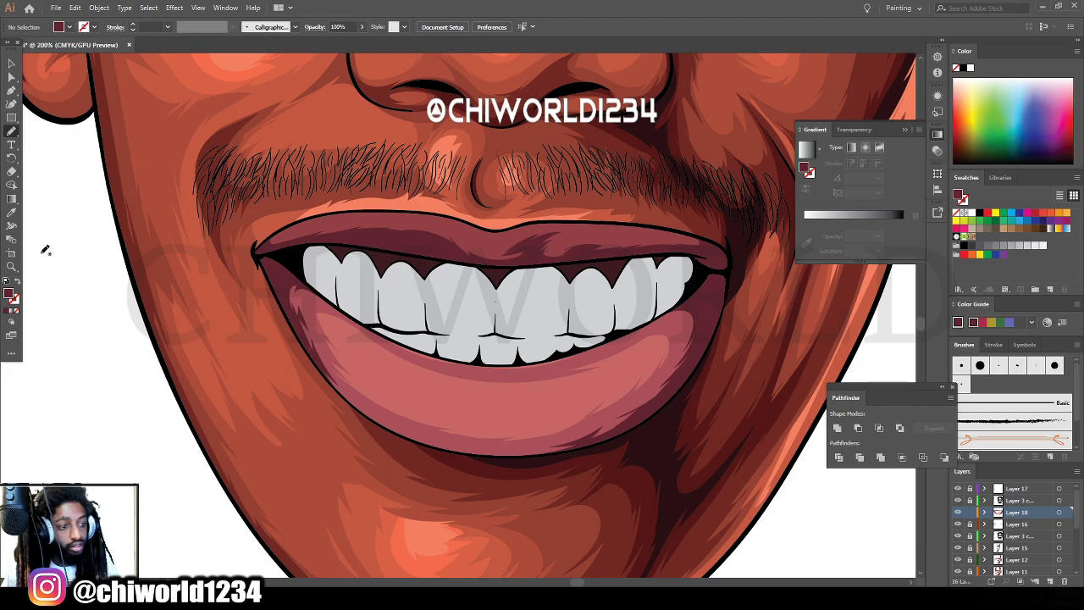
click(378, 382)
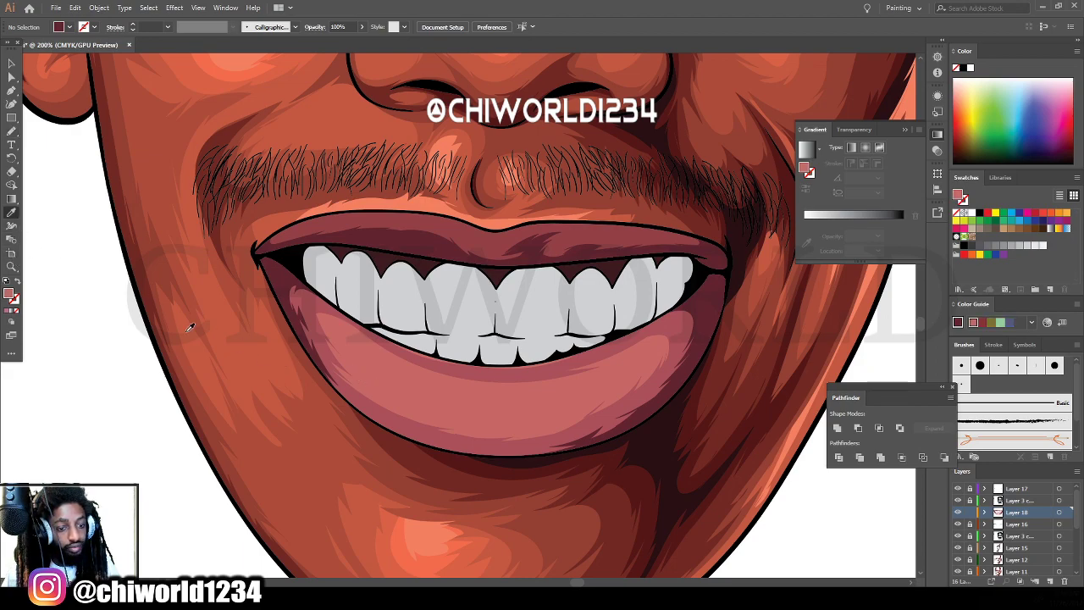
double_click(10, 296)
drag(711, 437, 718, 415)
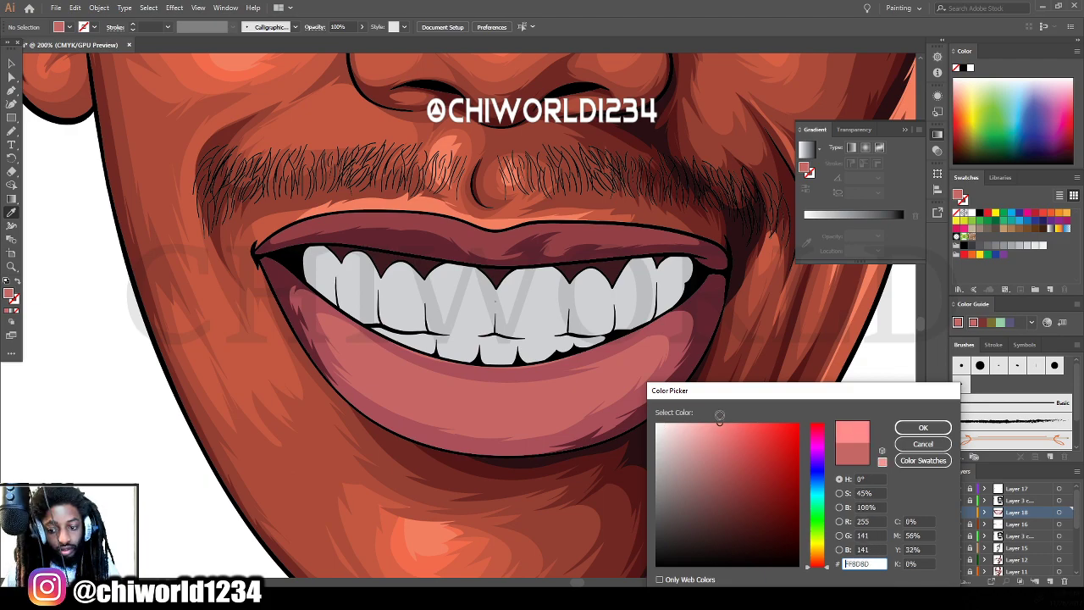
click(921, 427)
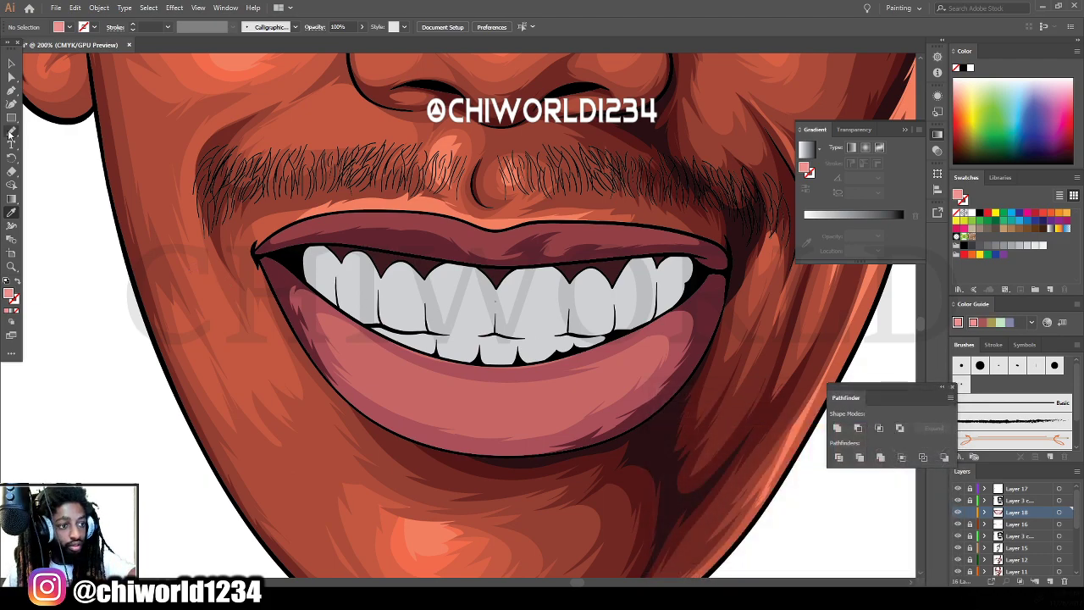
Paint light pink highlight shapes on the left and middle of the lower lip with the brush.
key(b)
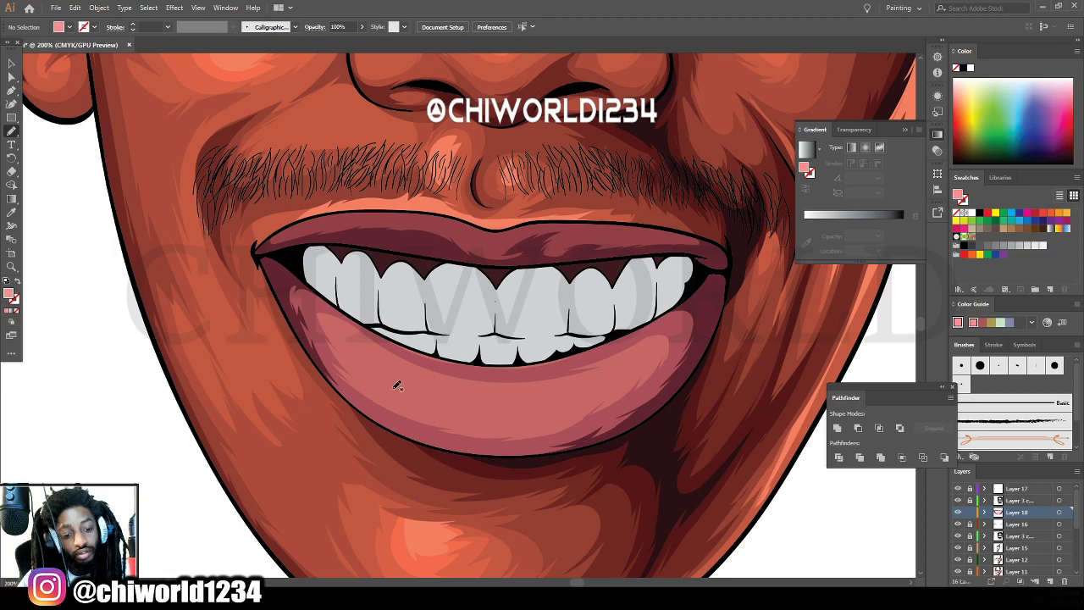
mouse_move(470, 412)
mouse_down()
mouse_move(559, 402)
mouse_move(471, 396)
mouse_move(373, 364)
mouse_move(398, 382)
mouse_up()
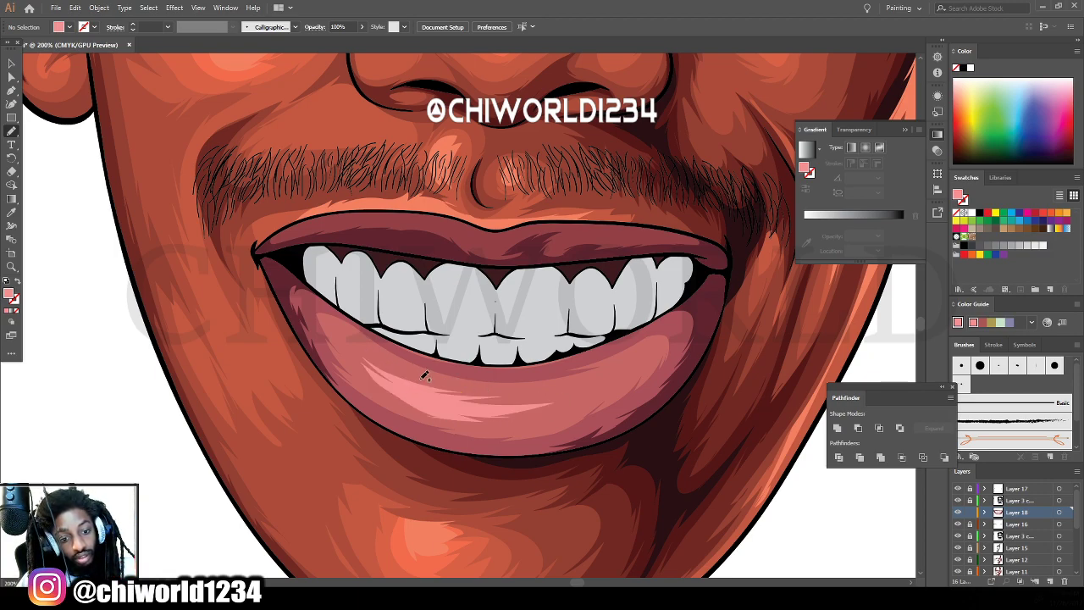
drag(480, 381, 430, 377)
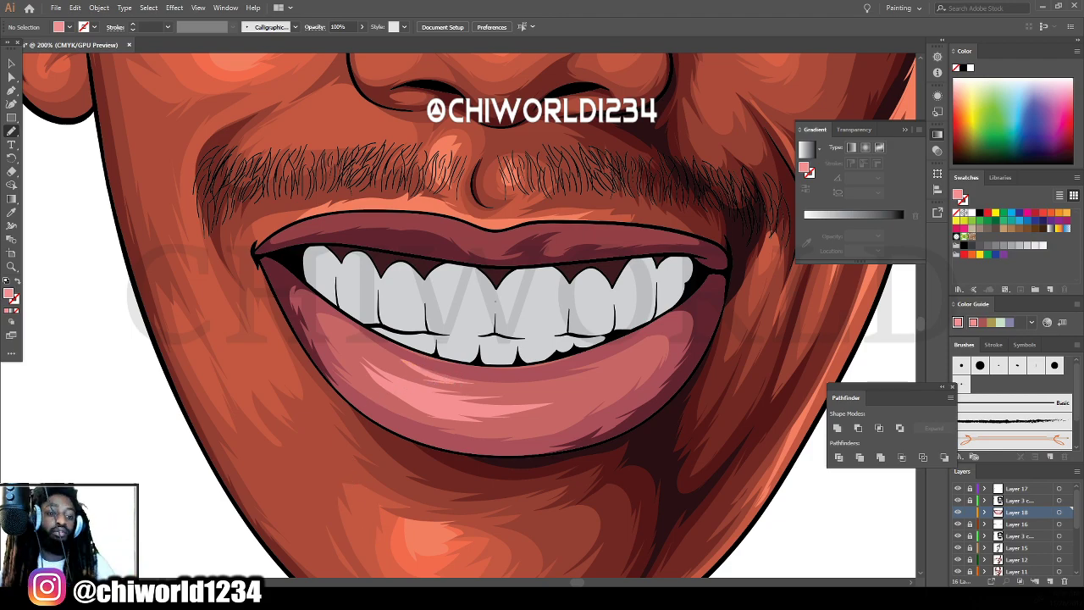
Lock the lips layer, Layer 18, and create a new layer directly above it.
scroll(456, 446, down, 4)
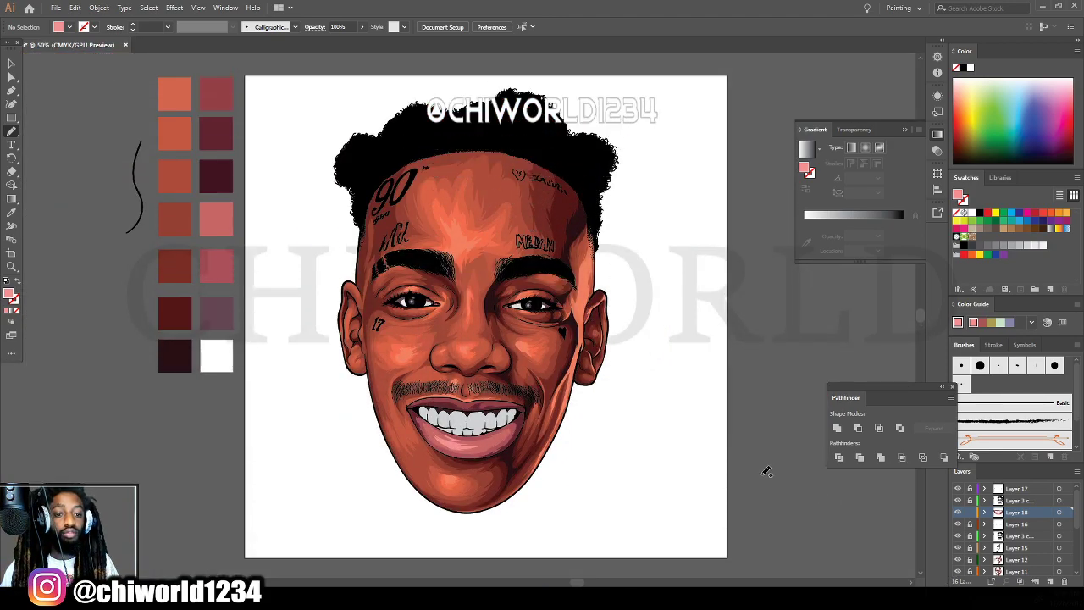
key(ctrl+equal)
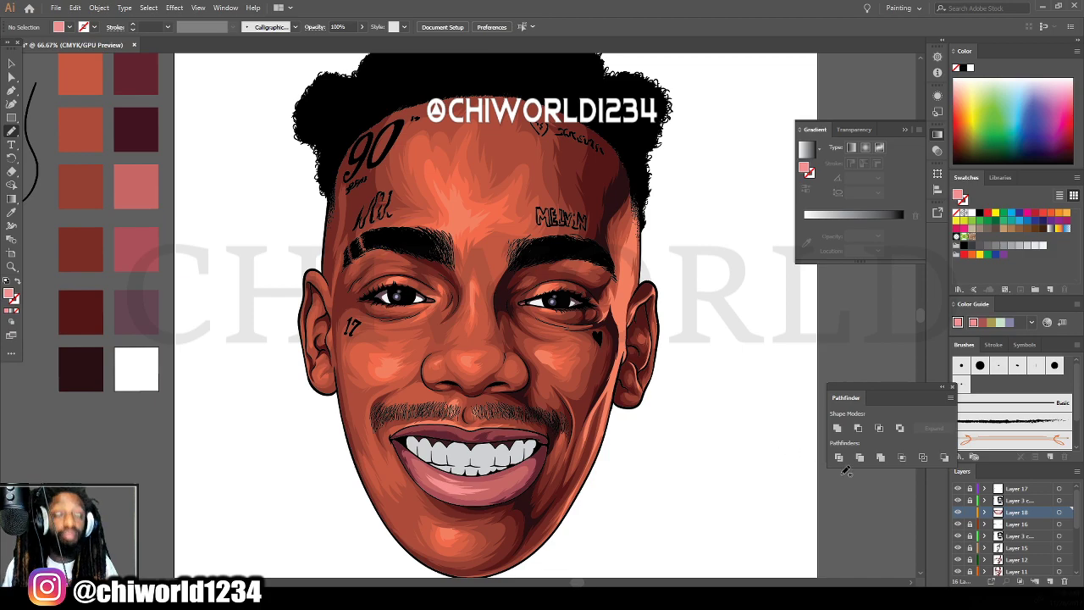
key(ctrl+minus)
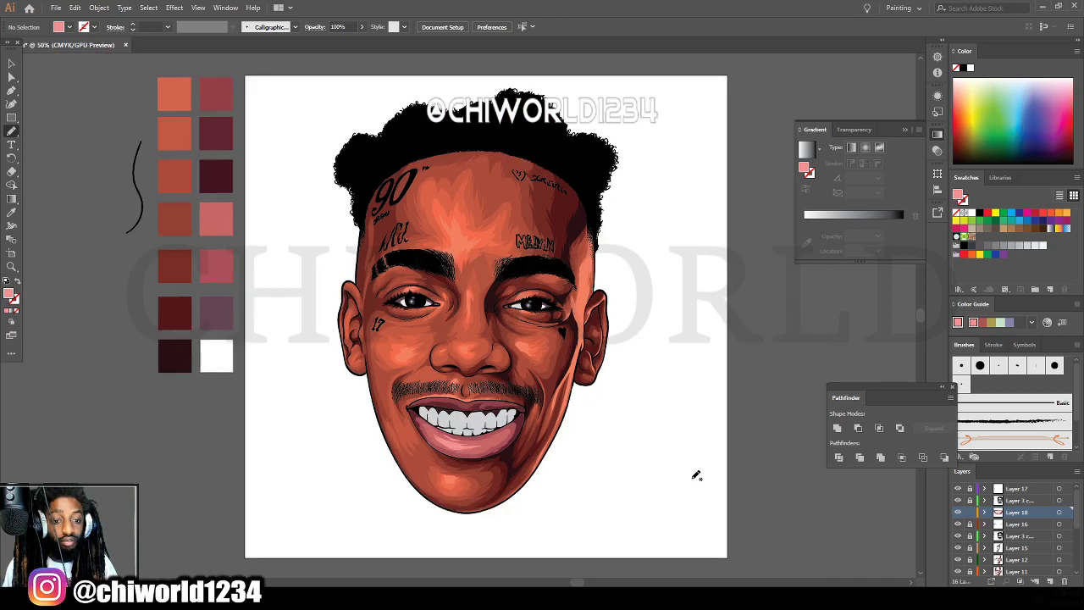
key(ctrl+equal)
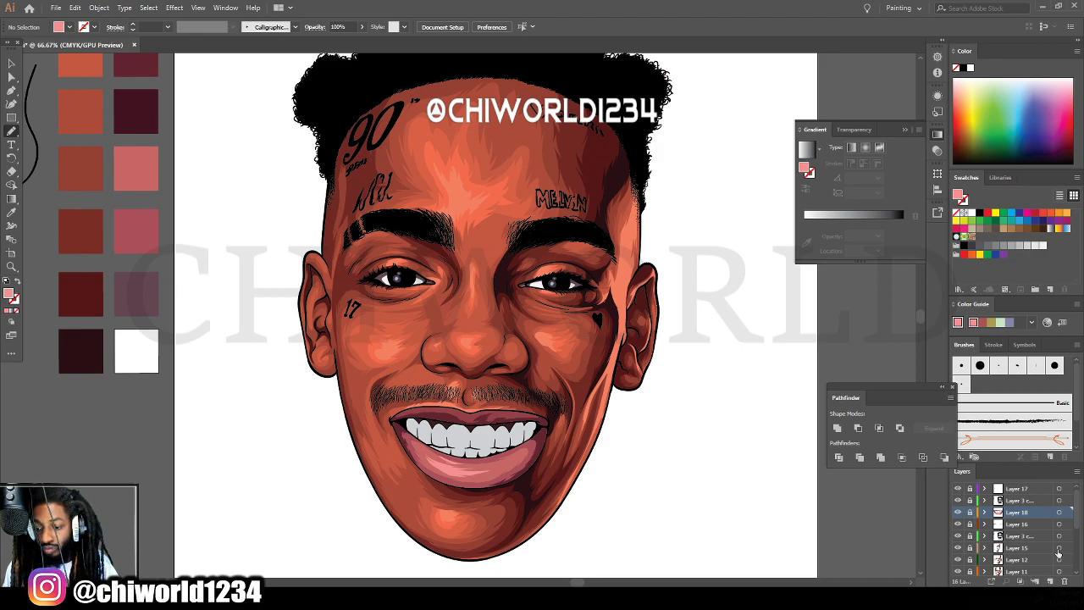
click(1050, 581)
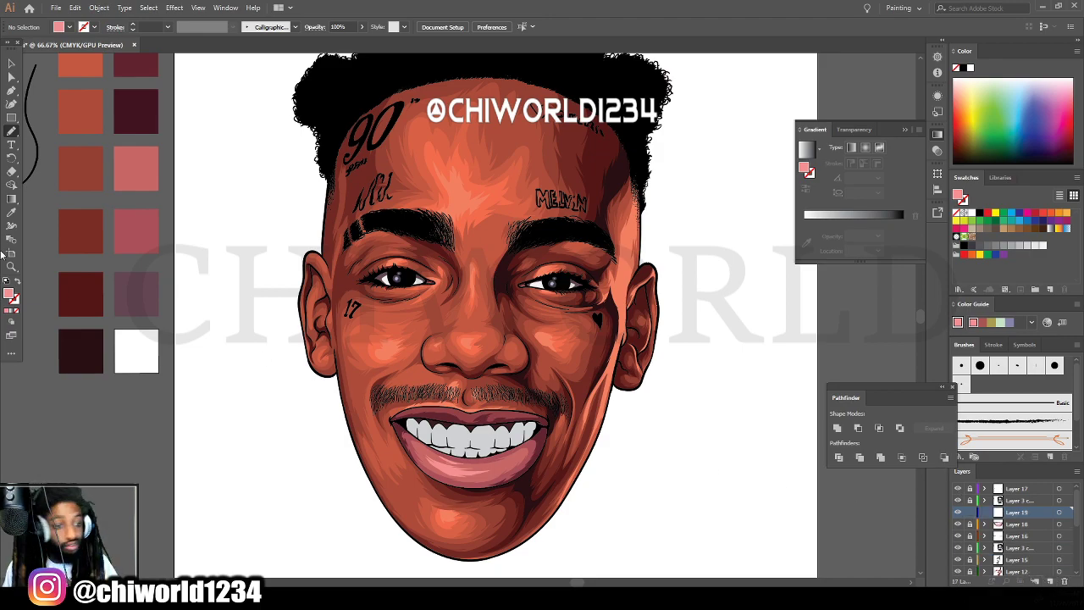
Sample the muted purple palette swatch, shift the fill to greyish violet 5C5666, and switch to the brush.
click(12, 212)
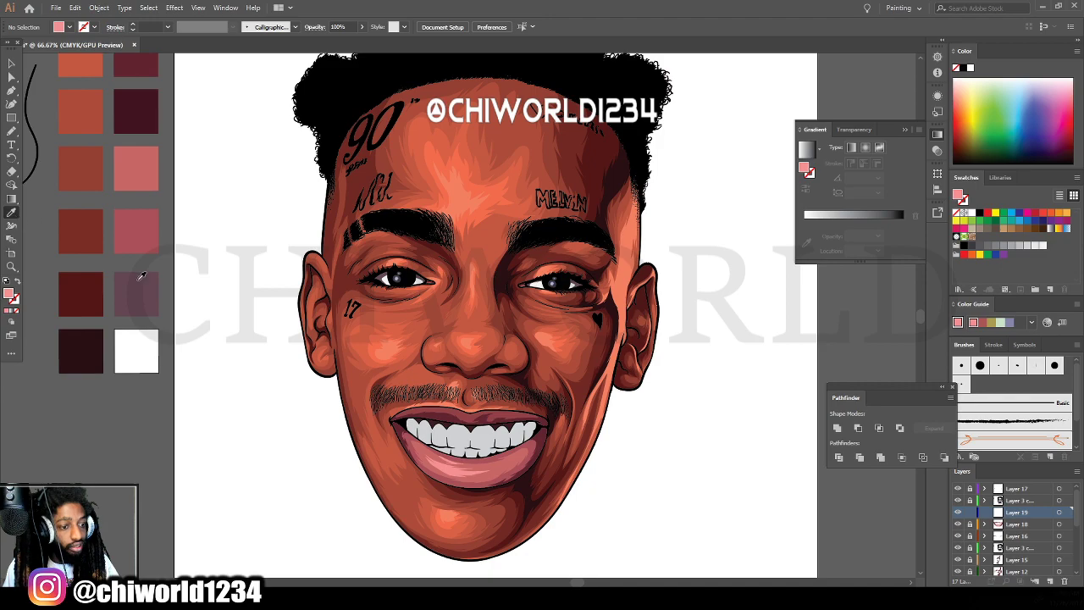
double_click(9, 293)
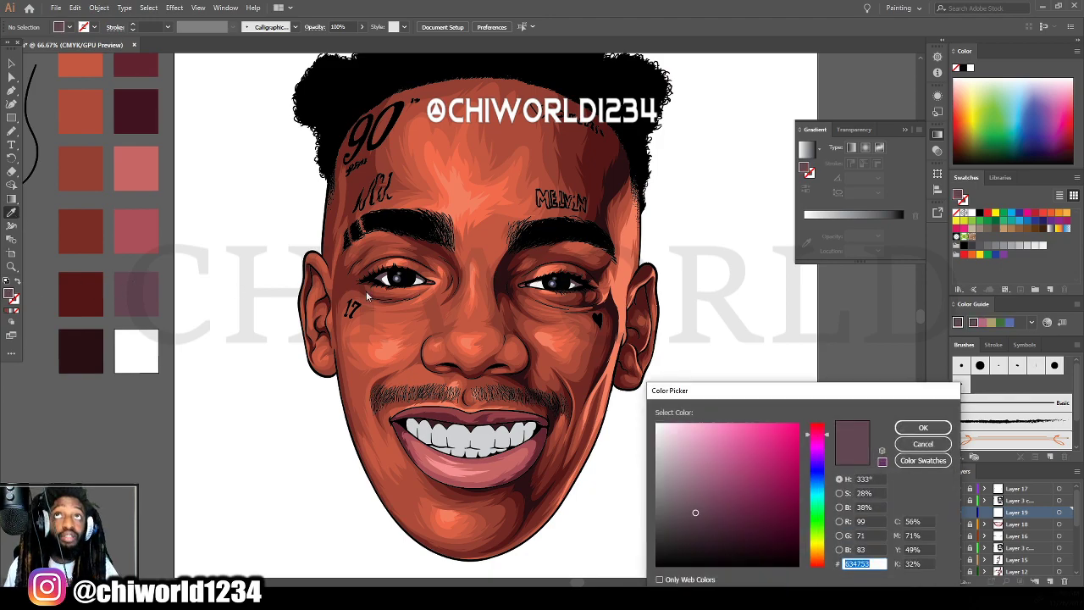
mouse_move(668, 466)
mouse_down()
mouse_move(687, 508)
mouse_move(683, 530)
mouse_move(681, 520)
mouse_up()
drag(826, 458, 826, 458)
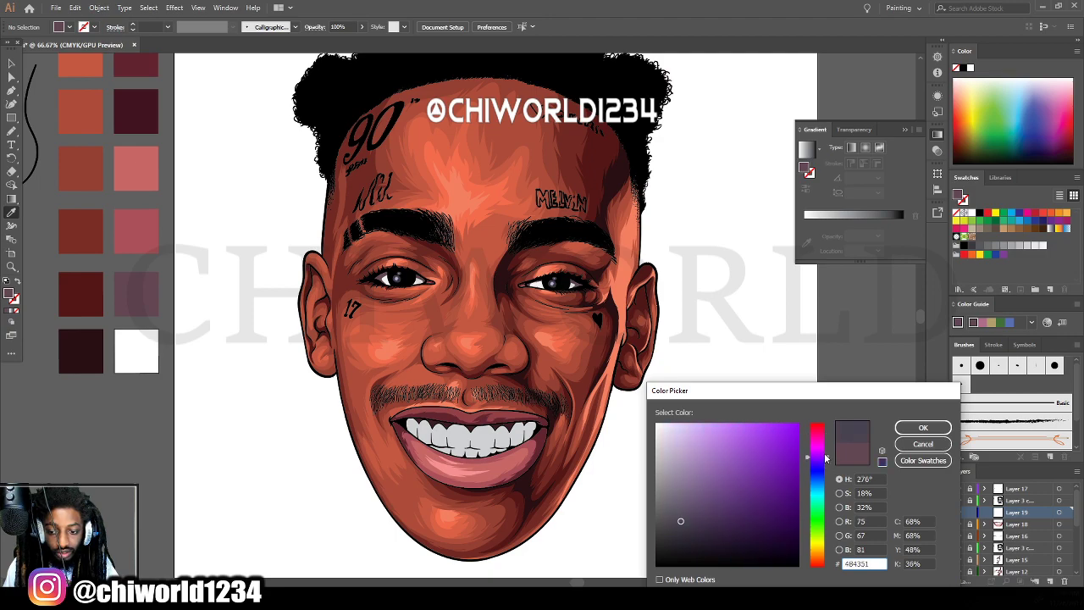
mouse_move(678, 519)
mouse_down()
mouse_move(667, 508)
mouse_move(678, 509)
mouse_up()
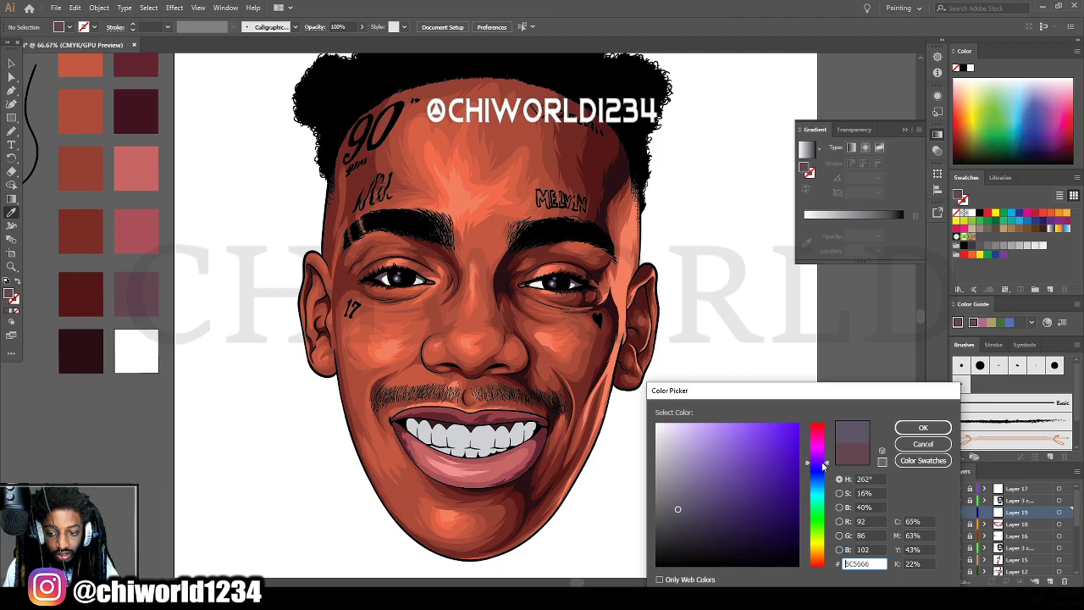
click(921, 427)
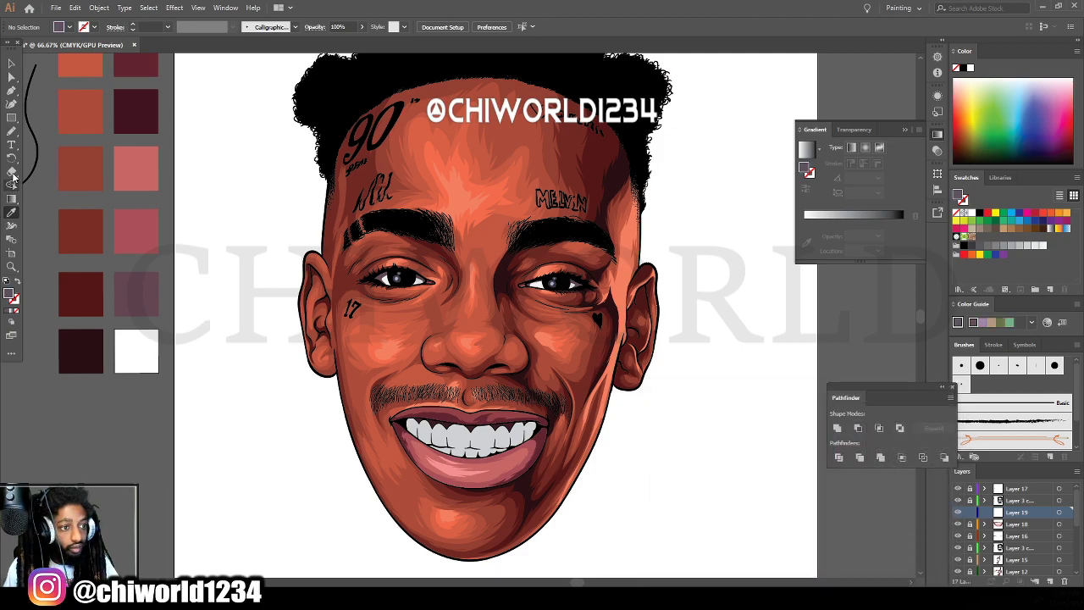
click(11, 131)
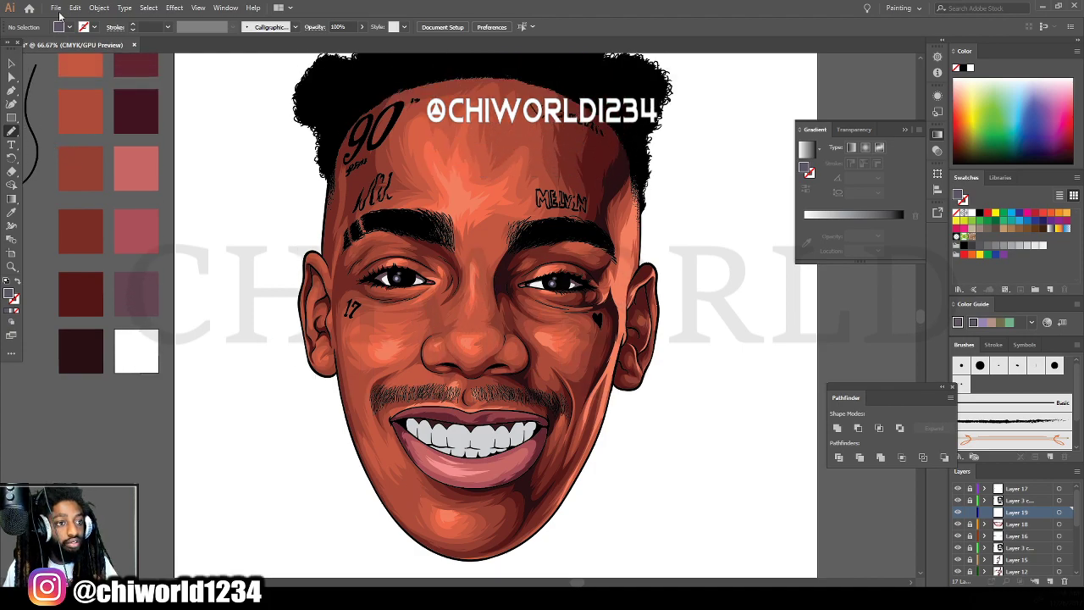
Save the document.
click(56, 8)
key(Escape)
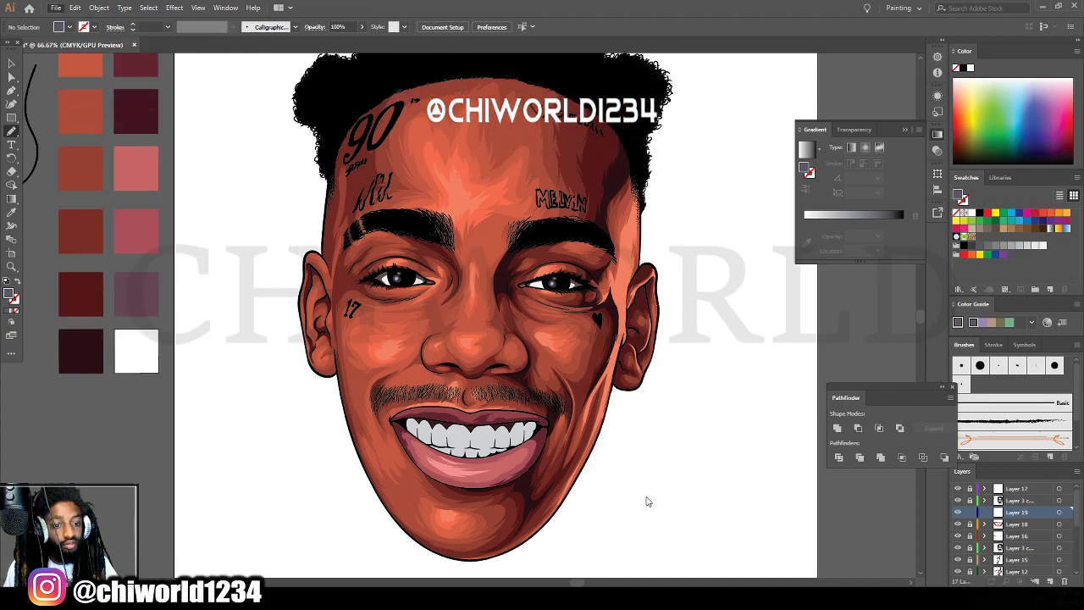
key(ctrl+minus)
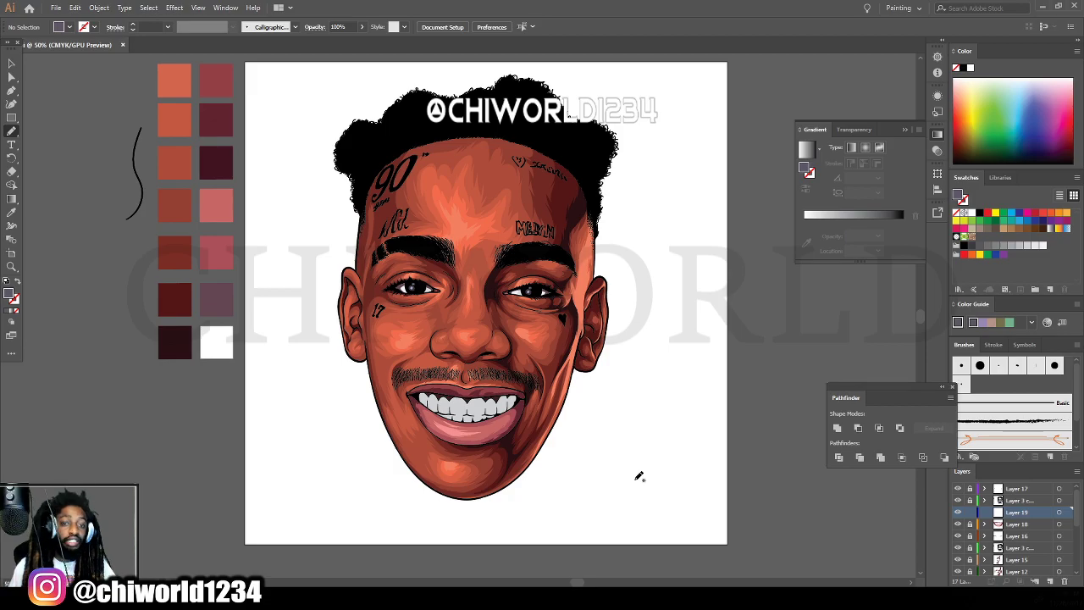
Paint jagged greyish-violet shadows on the right sides of the central lower front tooth and its left neighbour.
key(ctrl+plus)
key(ctrl+plus)
key(ctrl+plus)
scroll(581, 458, down, 5)
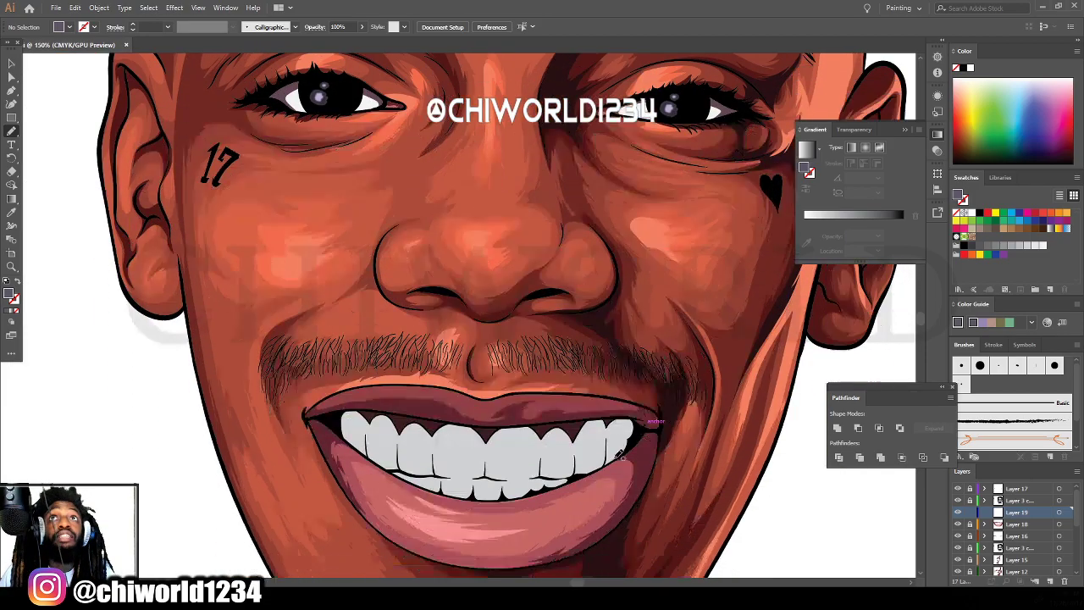
scroll(581, 458, up, 4)
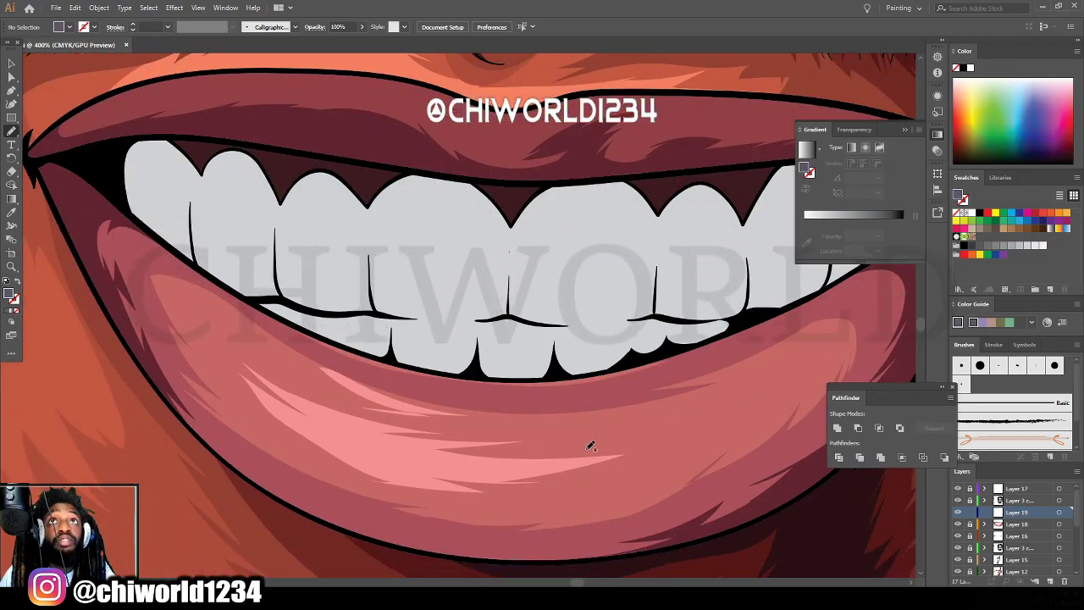
scroll(585, 448, up, 2)
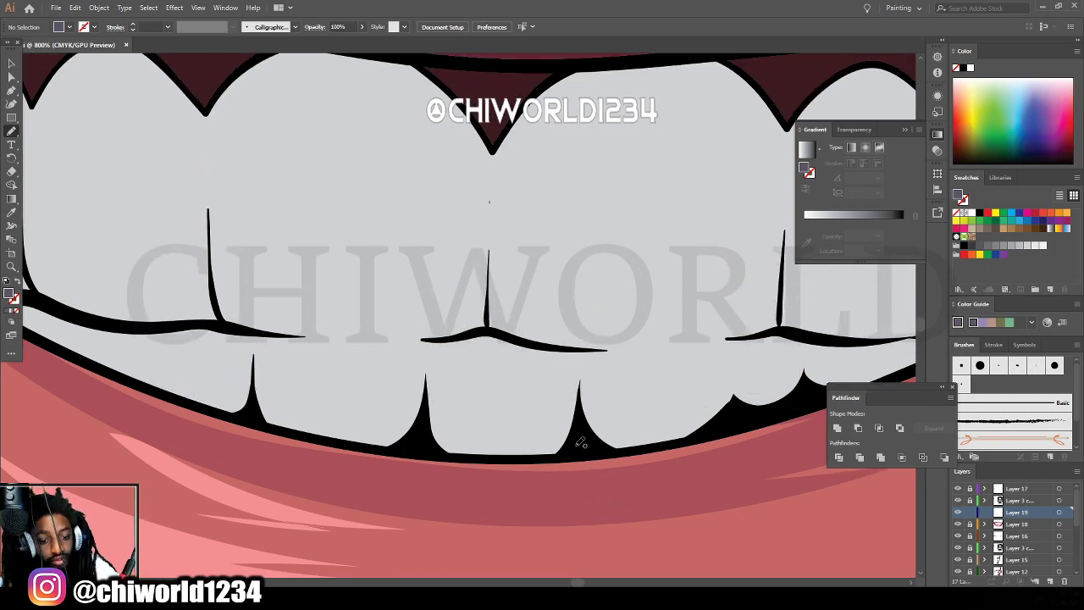
mouse_move(460, 456)
mouse_down()
mouse_move(514, 438)
mouse_move(520, 357)
mouse_move(487, 361)
mouse_move(516, 348)
mouse_move(584, 419)
mouse_move(563, 452)
mouse_up()
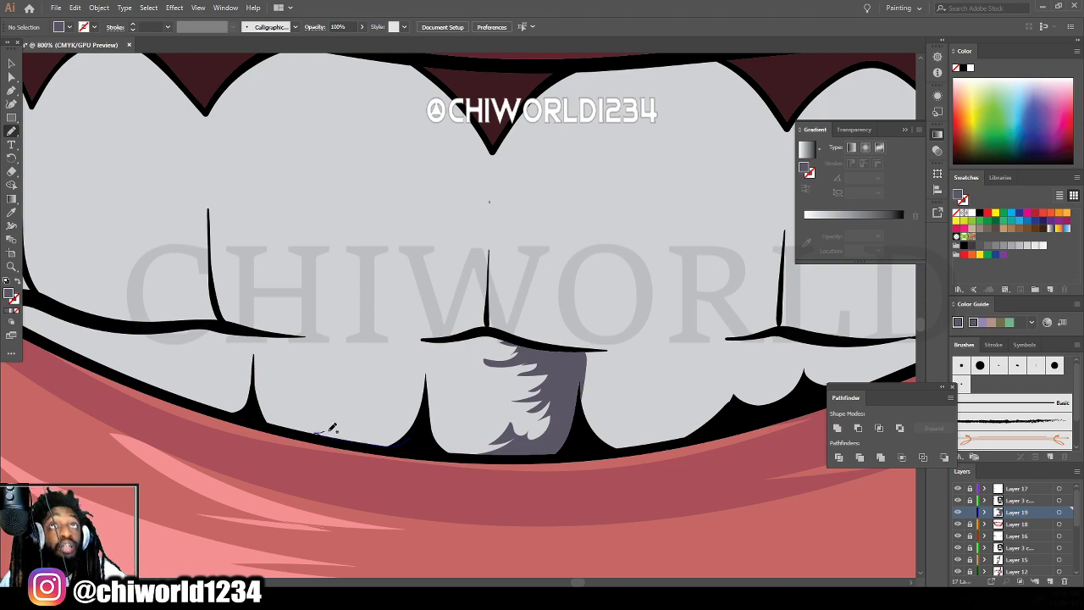
mouse_move(320, 418)
mouse_down()
mouse_move(373, 400)
mouse_move(371, 368)
mouse_move(323, 335)
mouse_move(421, 337)
mouse_move(388, 455)
mouse_up()
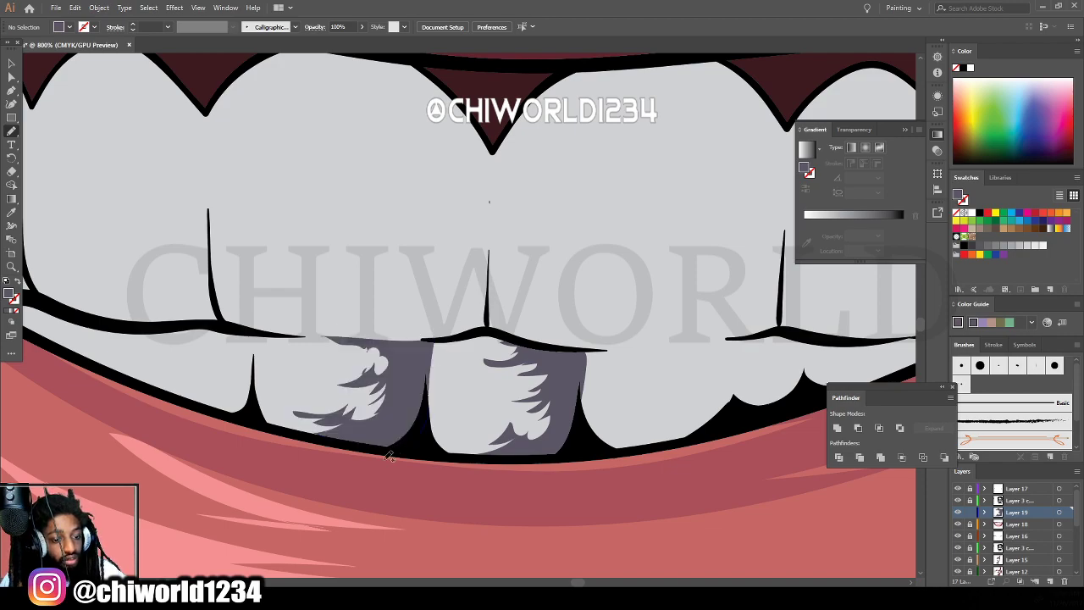
Paint jagged greyish-violet shadows on the lower teeth right of the central lower front tooth, covering the outermost one.
key(ctrl+minus)
key(ctrl+minus)
key(ctrl+minus)
key(ctrl+minus)
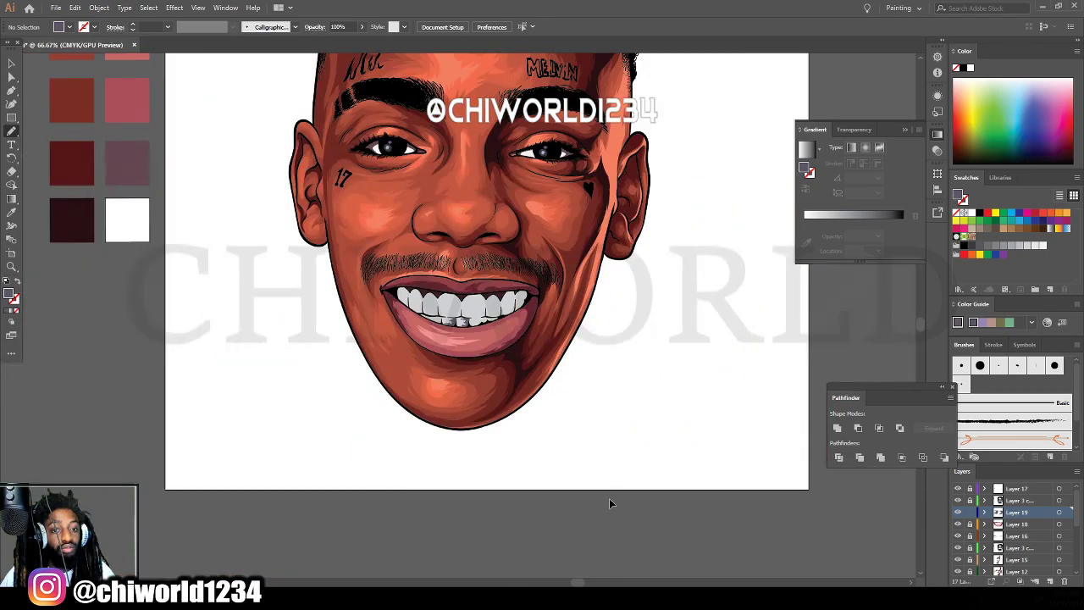
key(ctrl+plus)
key(ctrl+plus)
key(ctrl+plus)
key(ctrl+plus)
key(ctrl+plus)
key(ctrl+plus)
key(ctrl+plus)
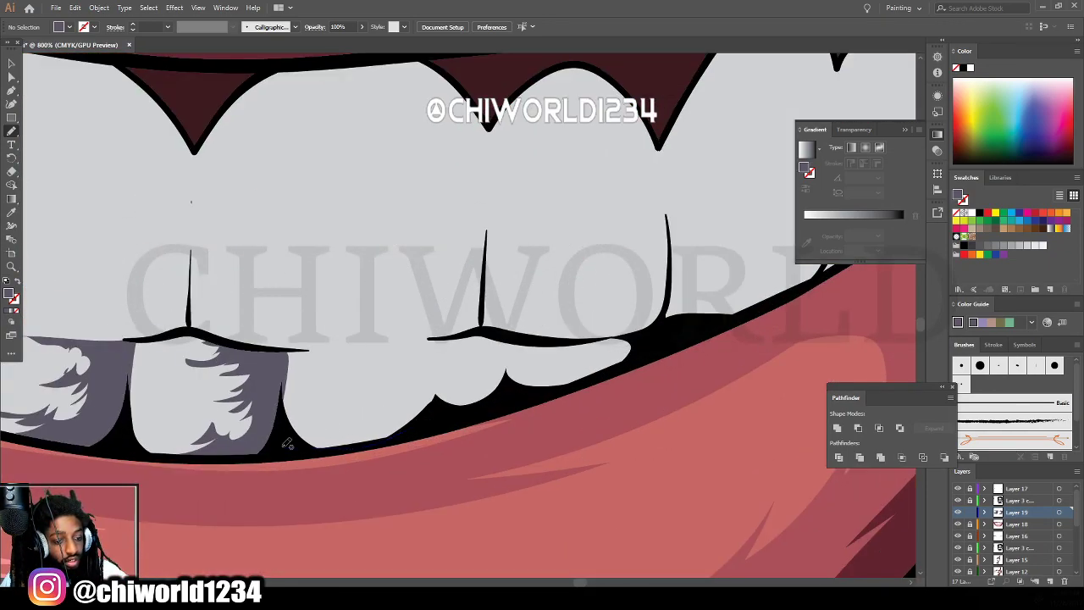
mouse_move(288, 444)
mouse_down()
mouse_move(357, 426)
mouse_move(325, 416)
mouse_move(402, 404)
mouse_move(388, 389)
mouse_move(360, 398)
mouse_move(384, 370)
mouse_up()
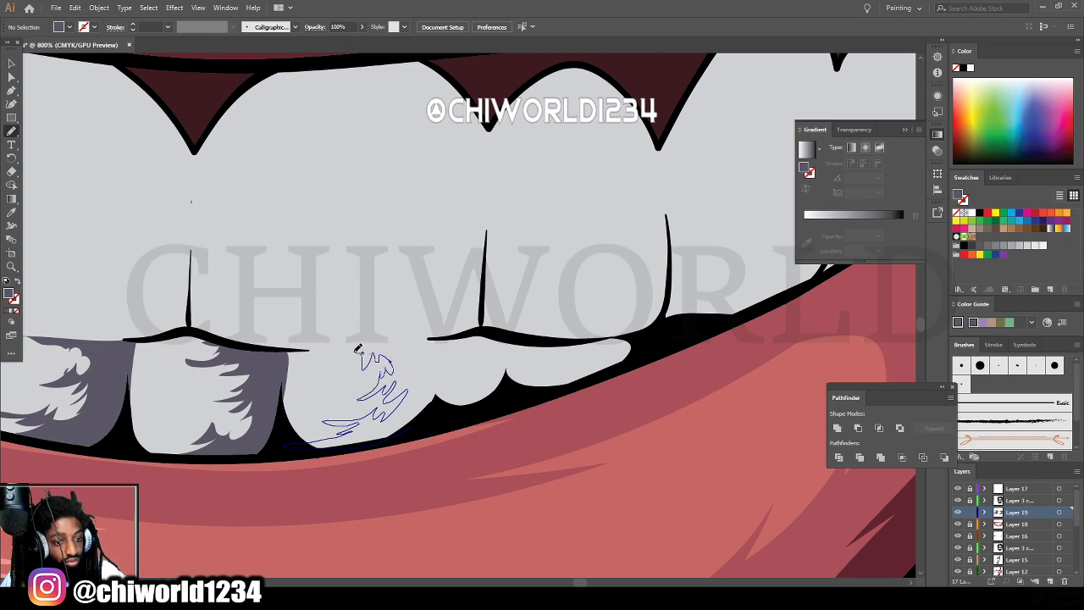
drag(329, 347, 436, 336)
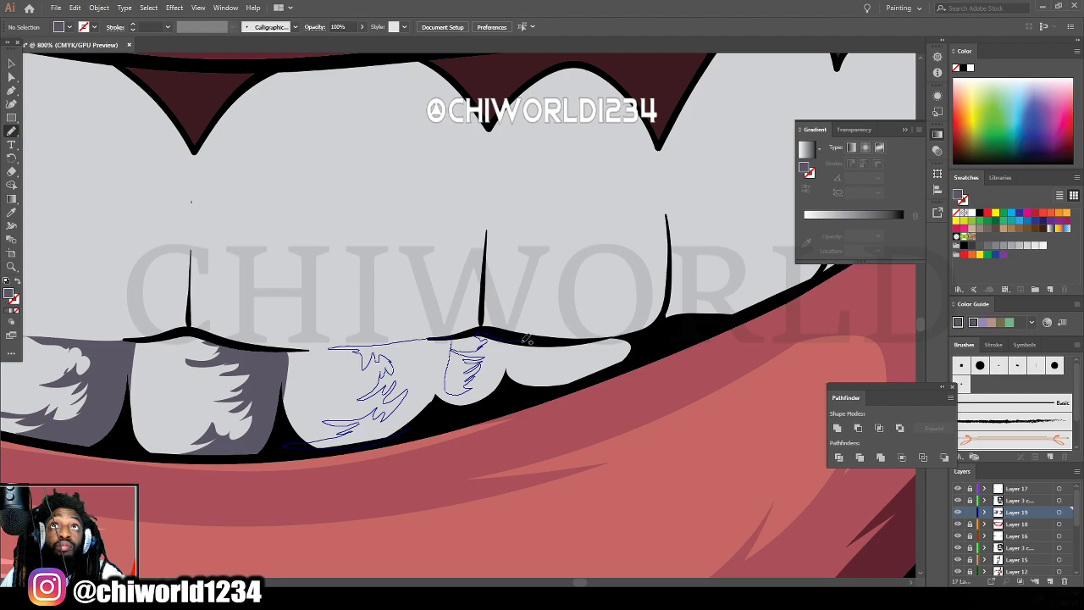
drag(635, 357, 381, 444)
key(ctrl+minus)
key(ctrl+minus)
key(ctrl+minus)
key(ctrl+minus)
key(ctrl+minus)
key(ctrl+minus)
key(ctrl+minus)
key(ctrl+minus)
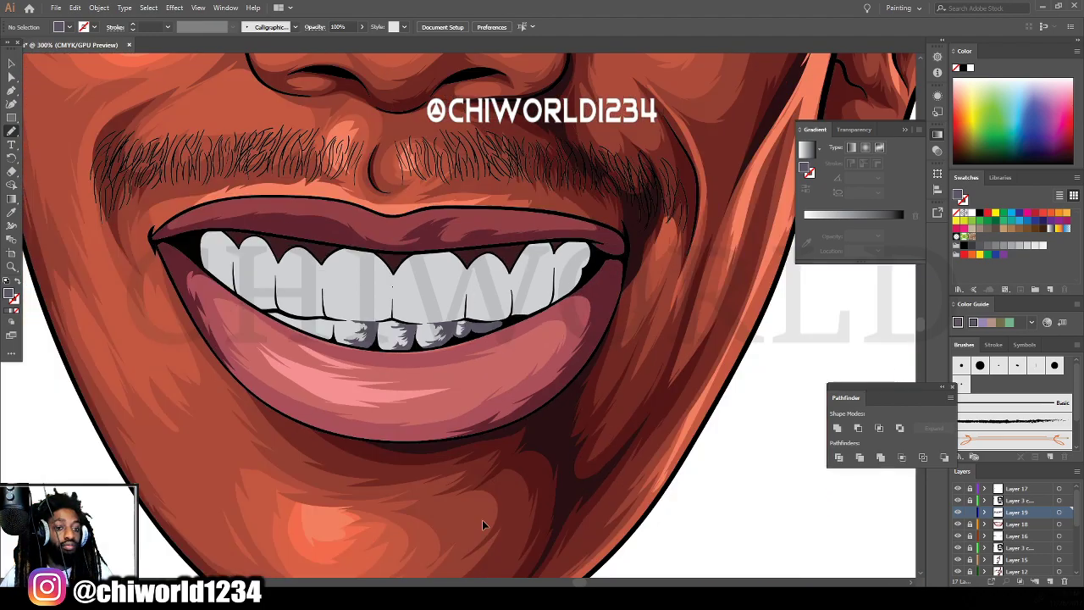
Paint jagged greyish-violet shadows on the right edge and far-left corner of the leftmost lower tooth.
key(ctrl+plus)
key(ctrl+plus)
key(ctrl+plus)
key(ctrl+plus)
key(ctrl+plus)
key(ctrl+plus)
key(ctrl+plus)
key(ctrl+plus)
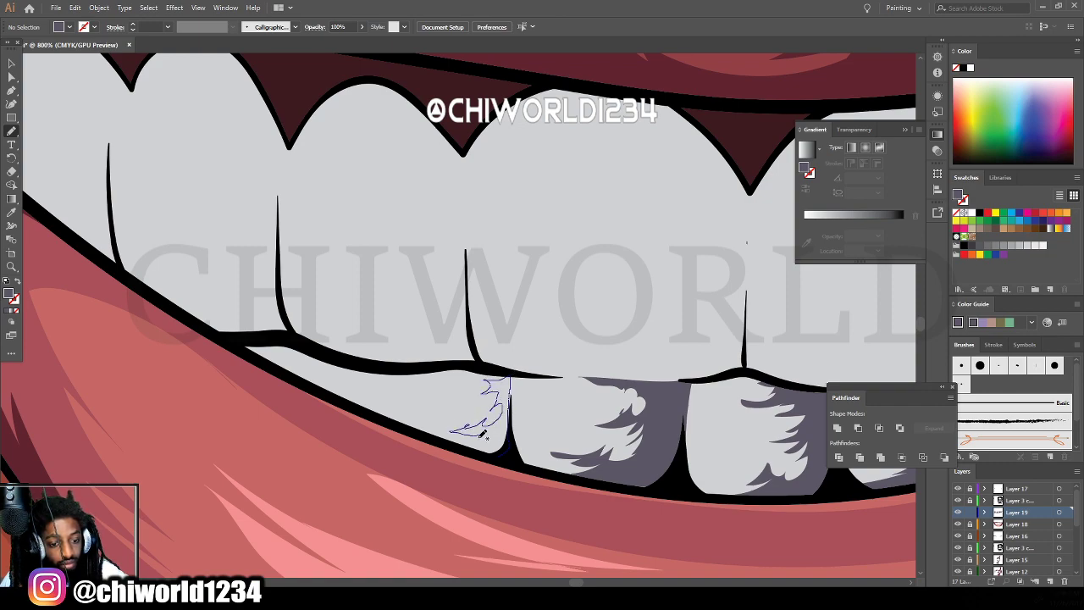
drag(467, 439, 517, 447)
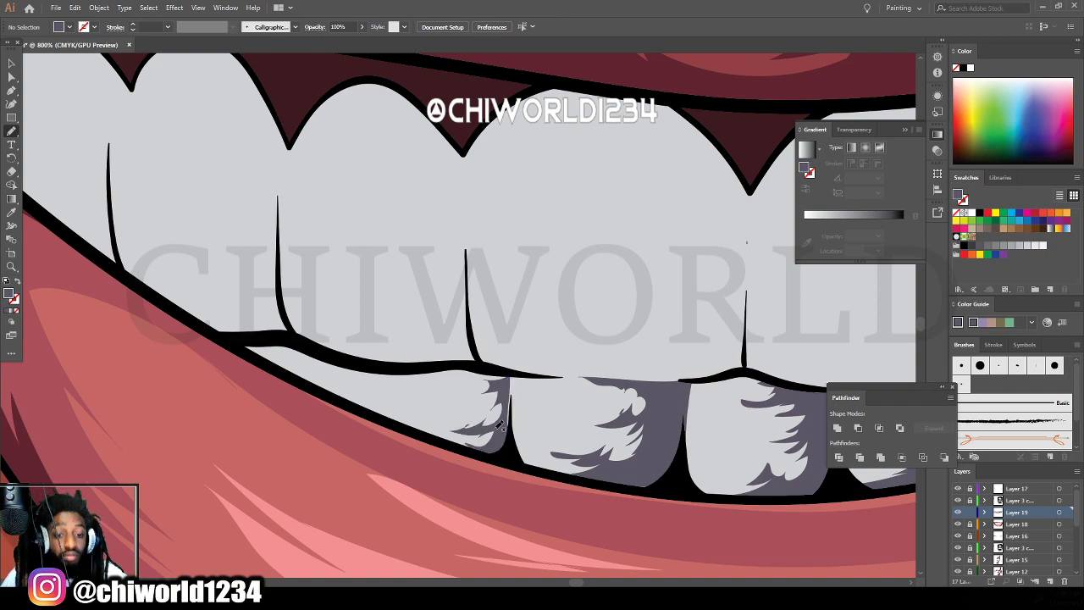
drag(514, 407, 535, 373)
mouse_move(475, 358)
mouse_down()
mouse_move(504, 389)
mouse_move(511, 437)
mouse_up()
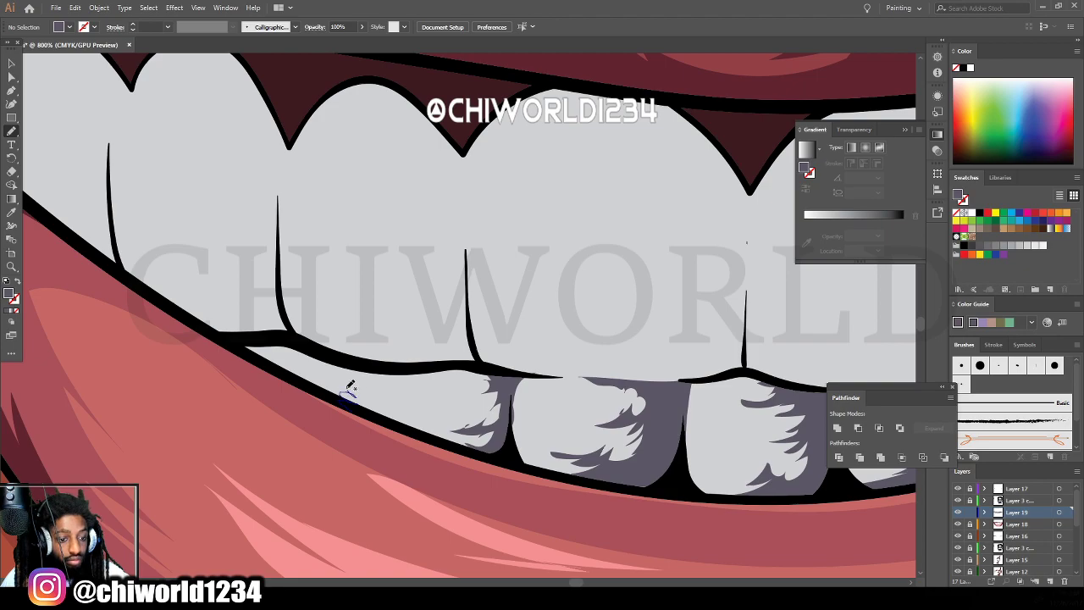
drag(365, 379, 348, 353)
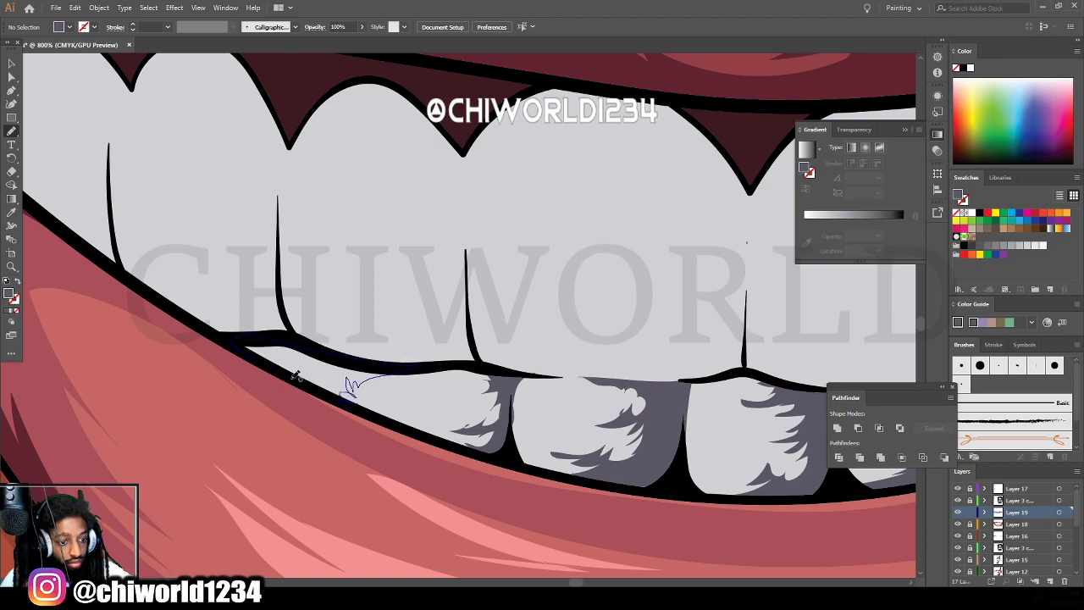
drag(297, 378, 248, 347)
key(ctrl+minus)
key(ctrl+minus)
key(ctrl+minus)
key(ctrl+minus)
key(ctrl+minus)
key(ctrl+minus)
key(ctrl+minus)
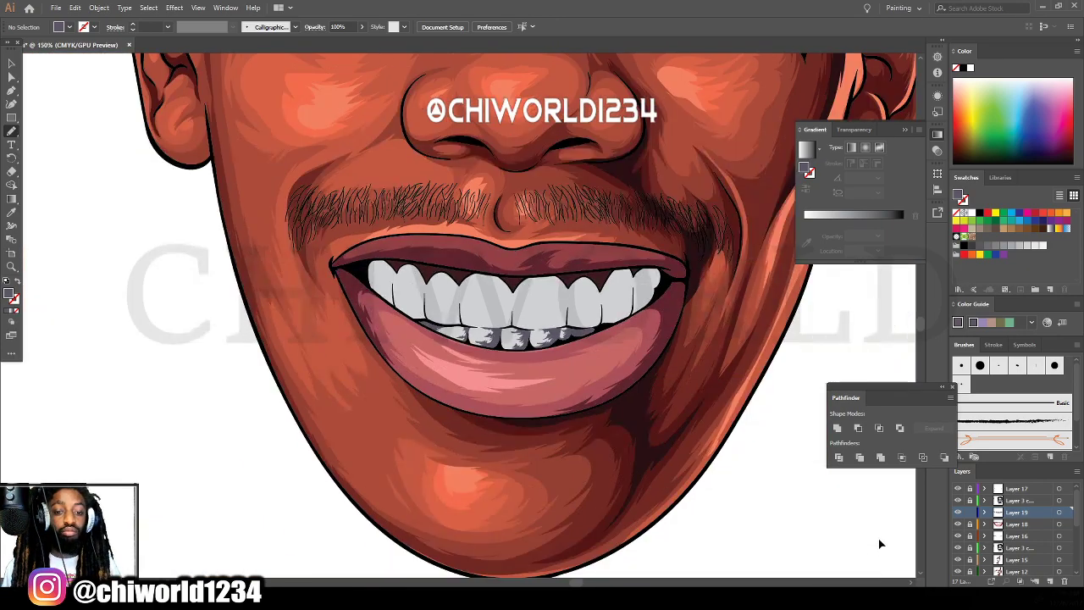
Paint a jagged greyish-violet shadow with inward spikes along the outer right and bottom edges of the far-right upper tooth.
scroll(755, 457, up, 2)
scroll(740, 436, up, 1)
key(ctrl+plus)
key(ctrl+plus)
scroll(740, 436, right, 1)
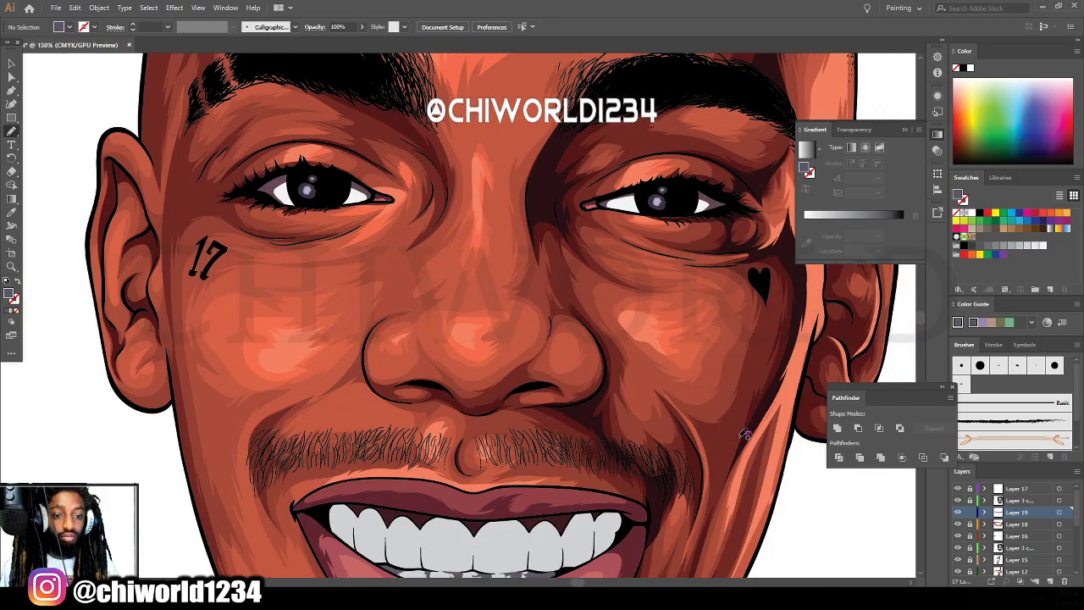
scroll(740, 436, down, 5)
key(ctrl+plus)
key(ctrl+plus)
key(ctrl+plus)
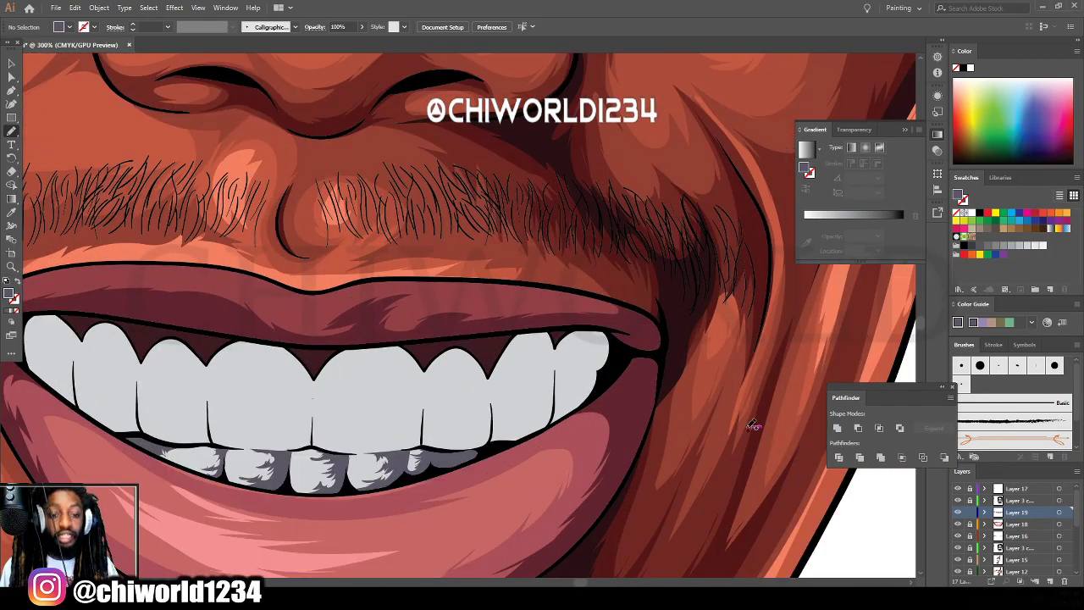
key(ctrl+plus)
key(ctrl+plus)
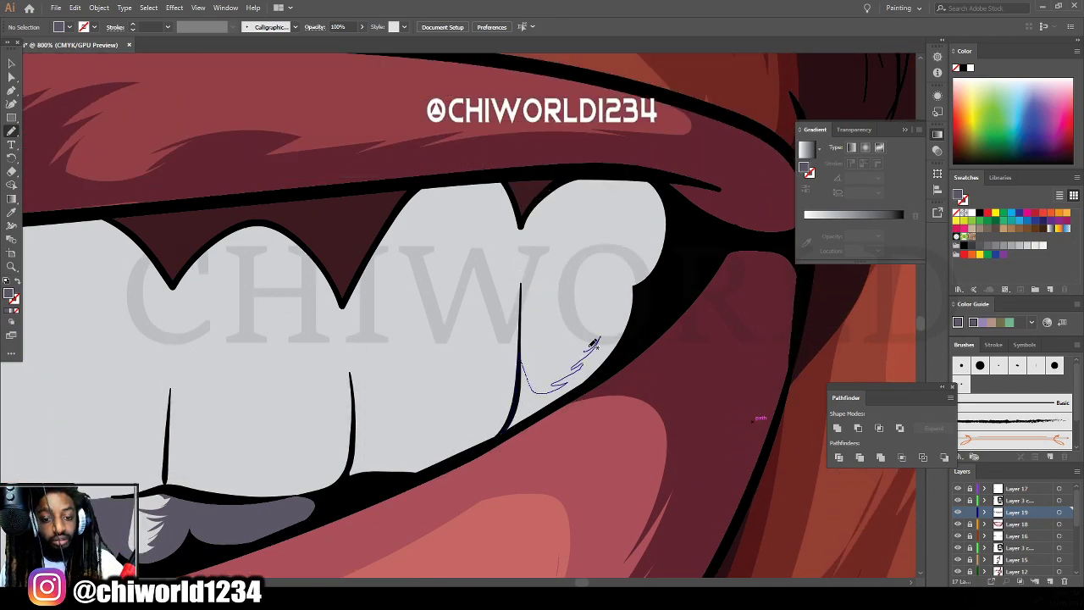
mouse_move(592, 343)
mouse_down()
mouse_move(565, 340)
mouse_move(578, 333)
mouse_move(568, 327)
mouse_move(605, 318)
mouse_move(623, 285)
mouse_move(568, 281)
mouse_move(651, 248)
mouse_move(647, 227)
mouse_move(585, 249)
mouse_move(599, 230)
mouse_move(581, 227)
mouse_move(571, 248)
mouse_move(544, 247)
mouse_move(557, 222)
mouse_move(610, 213)
mouse_move(593, 199)
mouse_move(561, 204)
mouse_move(597, 174)
mouse_up()
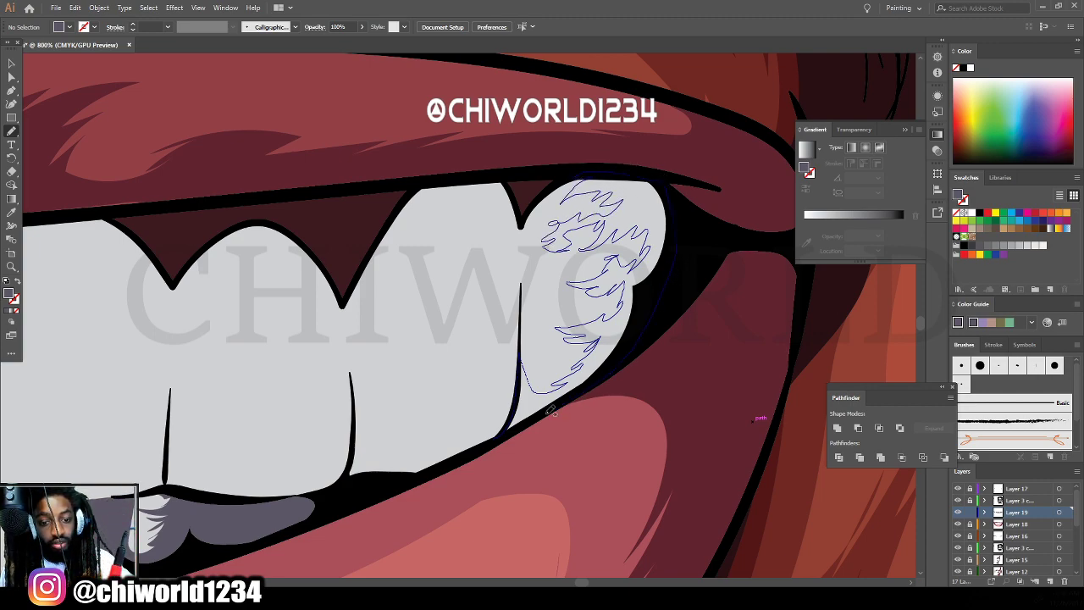
drag(451, 468, 449, 472)
key(ctrl+minus)
key(ctrl+minus)
key(ctrl+minus)
key(ctrl+minus)
key(ctrl+minus)
key(ctrl+minus)
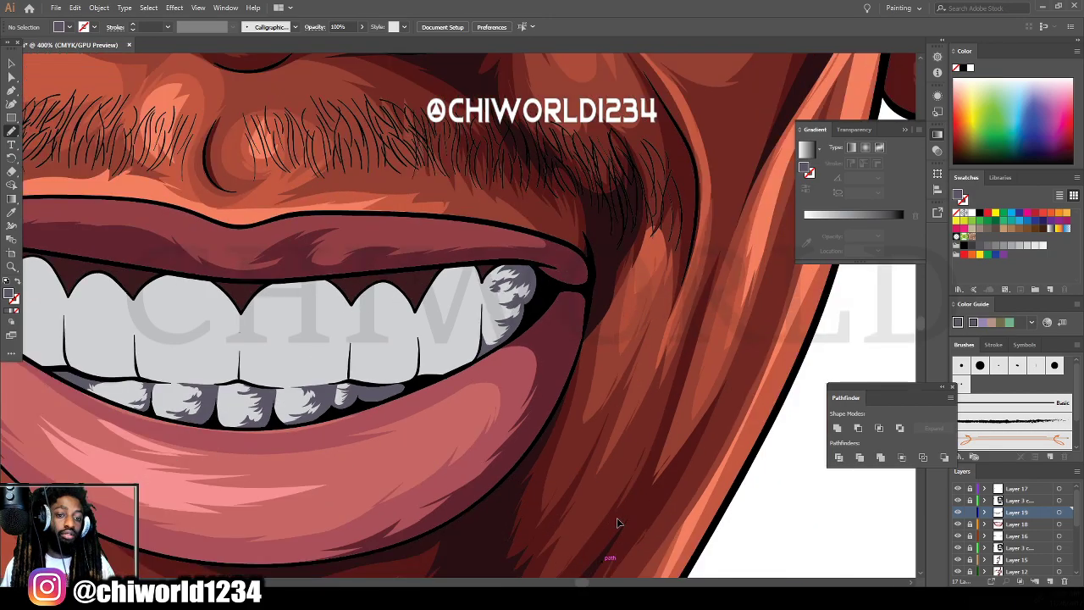
Add spiky greyish-violet shadows along the left edge of the far-right upper tooth, beside its dividing line.
scroll(603, 514, left, 1)
scroll(616, 456, up, 12)
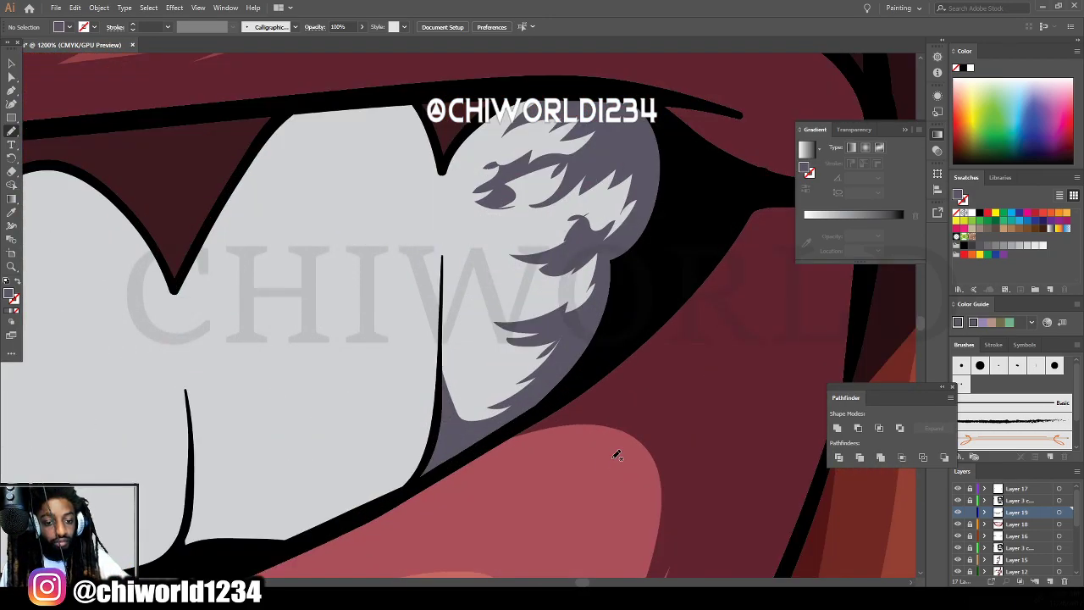
mouse_move(455, 427)
mouse_down()
mouse_move(461, 392)
mouse_move(507, 385)
mouse_move(461, 370)
mouse_up()
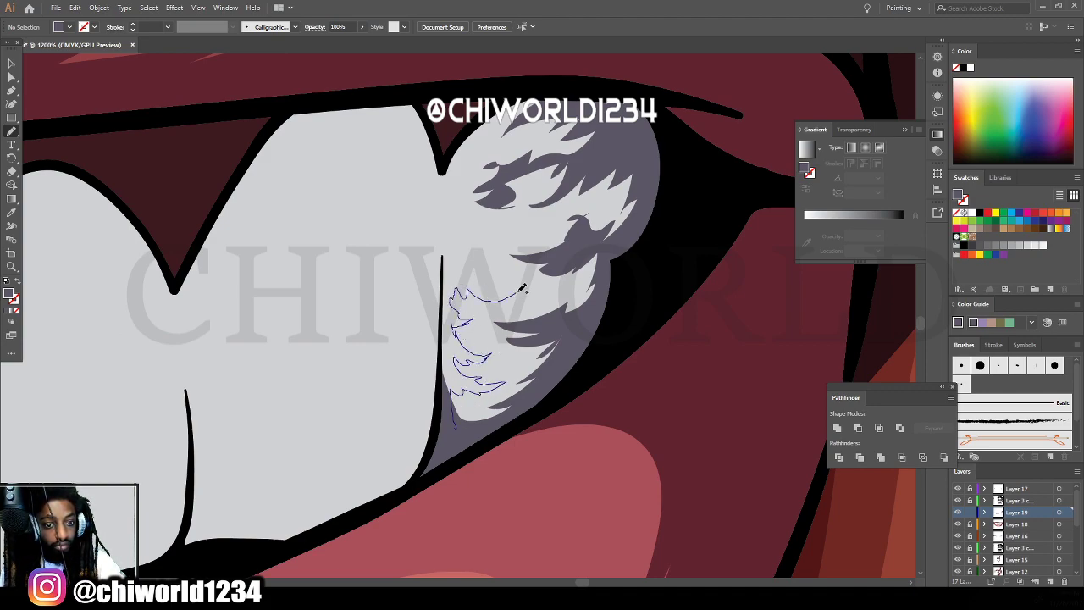
mouse_move(523, 289)
mouse_down()
mouse_move(460, 263)
mouse_move(442, 241)
mouse_move(421, 453)
mouse_up()
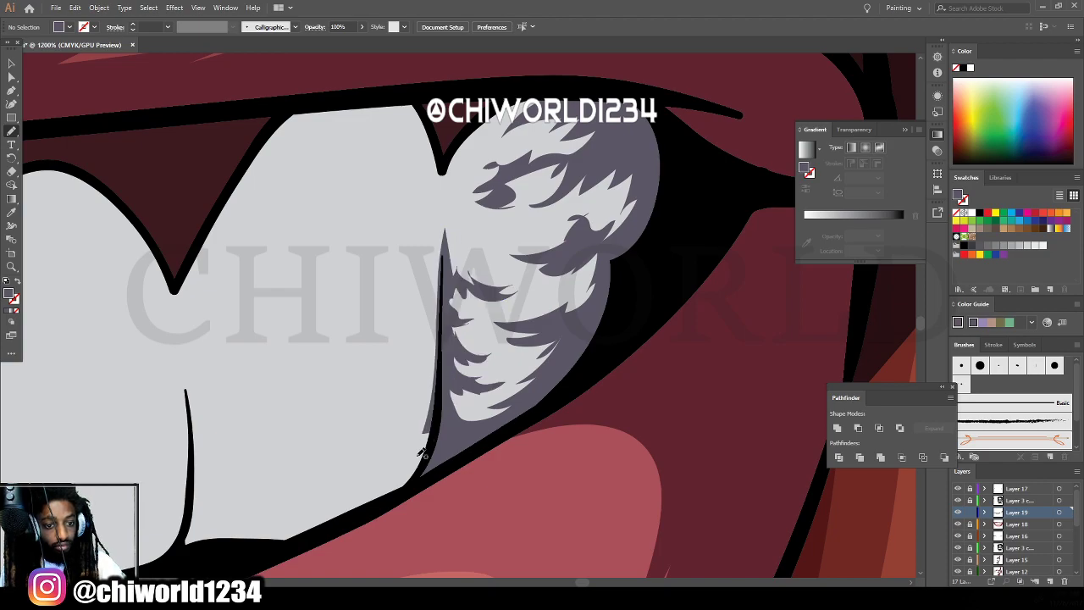
scroll(496, 539, down, 10)
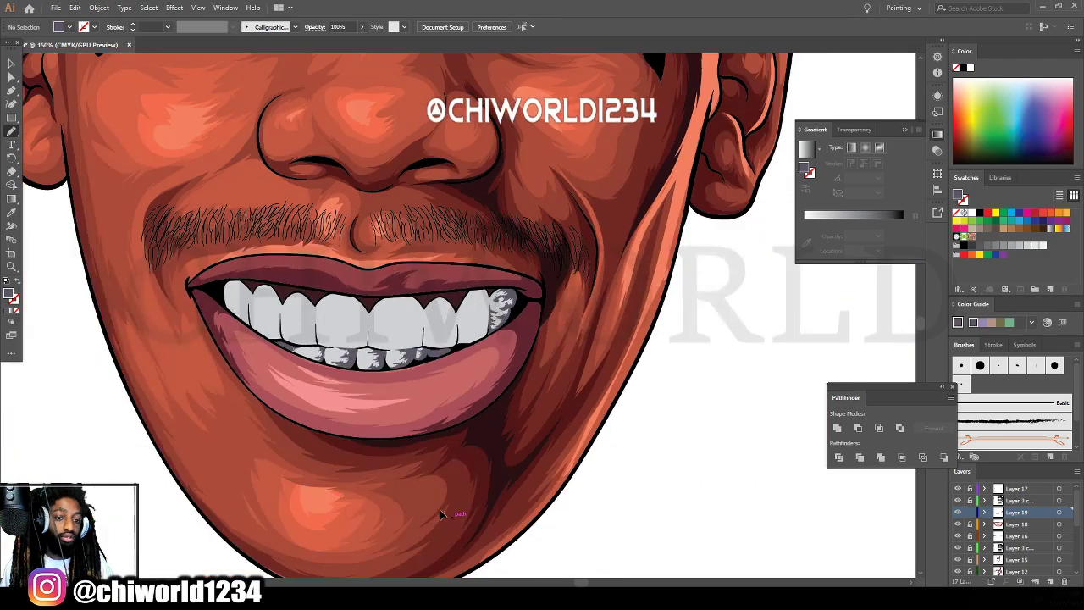
Paint a jagged greyish-violet shadow down the right edge of the upper tooth next to the far-right one.
scroll(439, 507, up, 8)
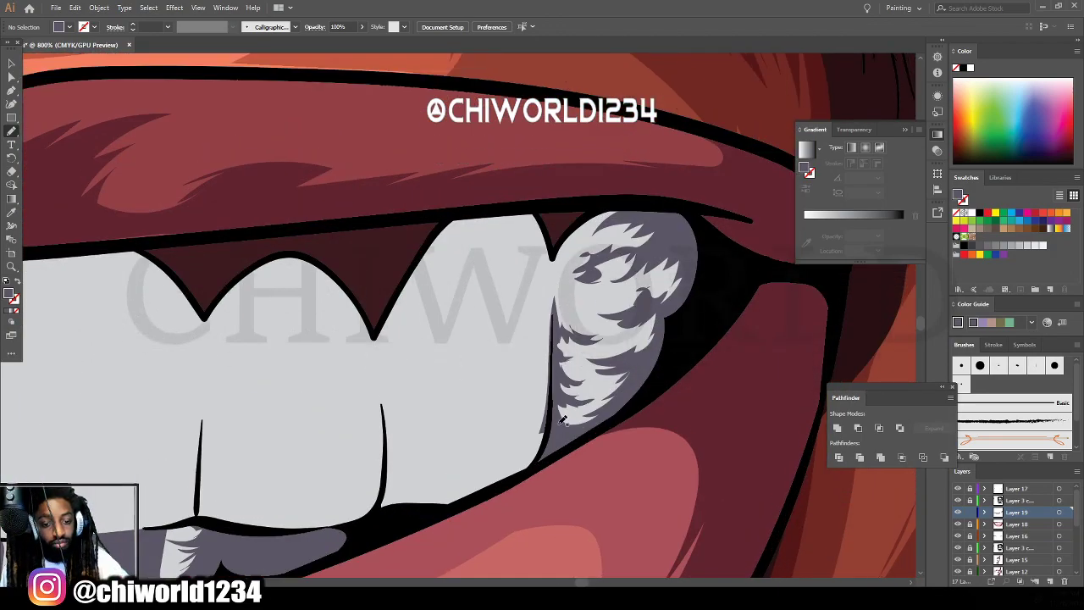
mouse_move(562, 420)
mouse_down()
mouse_move(468, 499)
mouse_move(532, 428)
mouse_move(508, 413)
mouse_move(532, 360)
mouse_move(518, 345)
mouse_move(492, 343)
mouse_up()
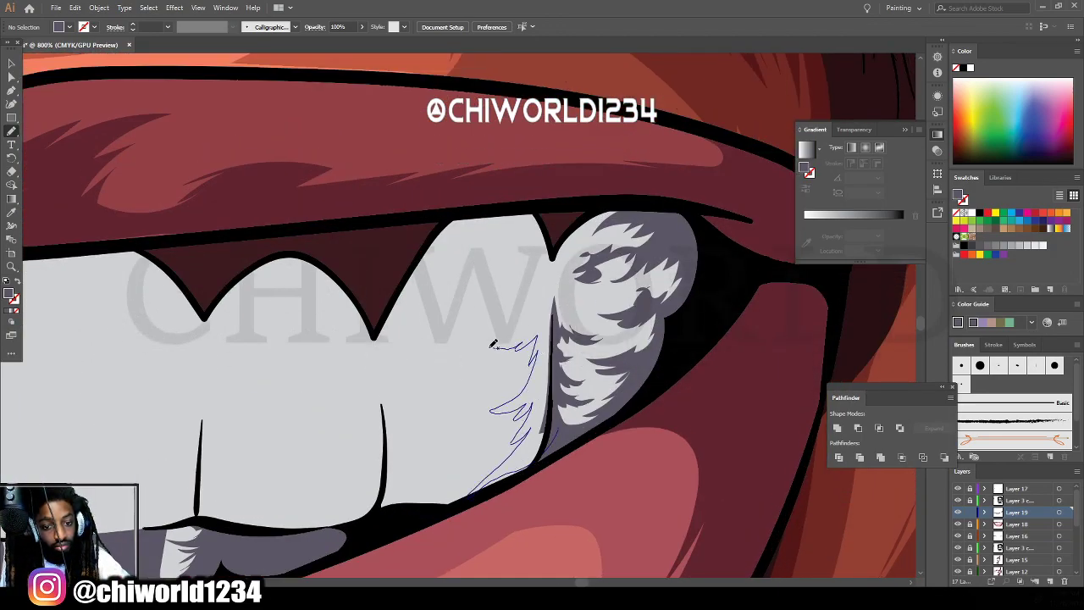
mouse_move(525, 310)
mouse_down()
mouse_move(542, 222)
mouse_move(556, 286)
mouse_move(549, 440)
mouse_move(542, 459)
mouse_move(465, 498)
mouse_up()
key(ctrl+minus)
key(ctrl+minus)
key(ctrl+minus)
key(ctrl+minus)
key(ctrl+minus)
key(ctrl+minus)
key(ctrl+minus)
key(ctrl+minus)
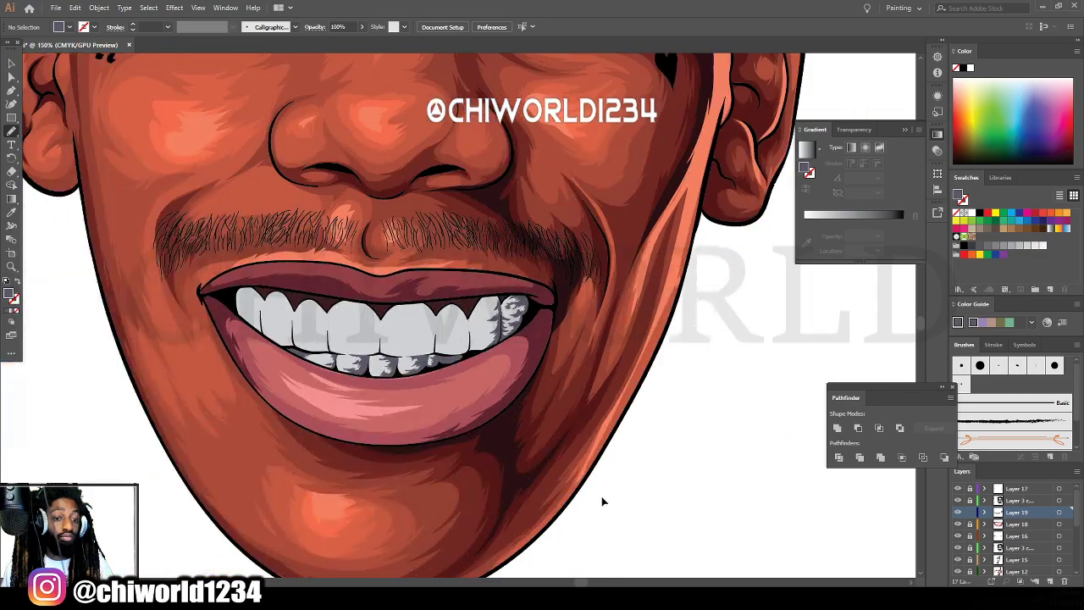
Paint a spiky greyish-violet shadow along the outer left edge of the far-left upper tooth, from its top to its lower edge.
key(ctrl+plus)
key(ctrl+plus)
key(ctrl+plus)
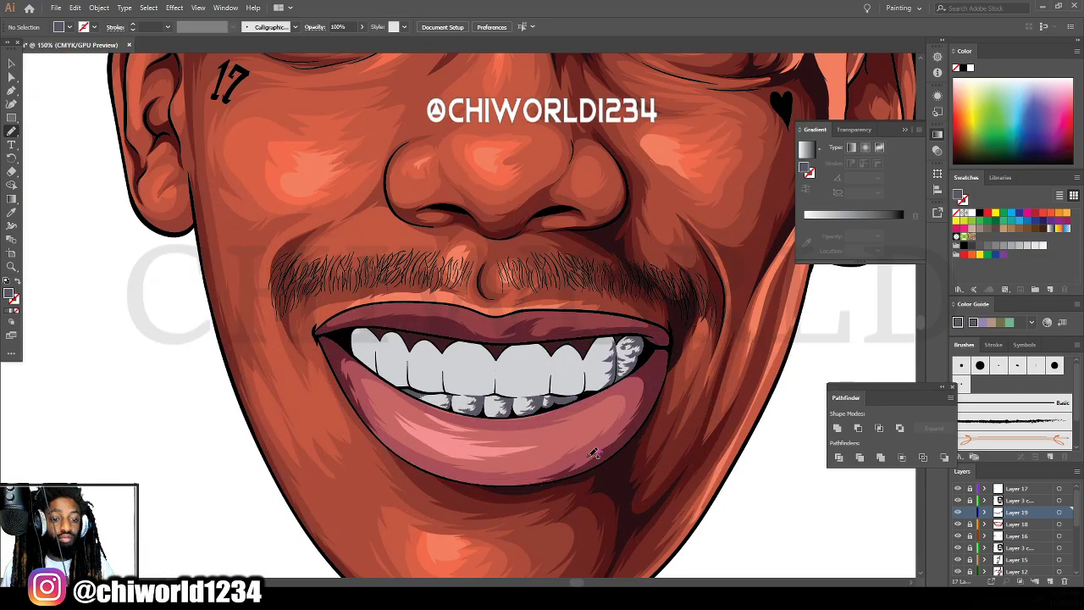
scroll(591, 457, down, 1)
key(ctrl+plus)
key(ctrl+plus)
key(ctrl+plus)
scroll(588, 458, left, 4)
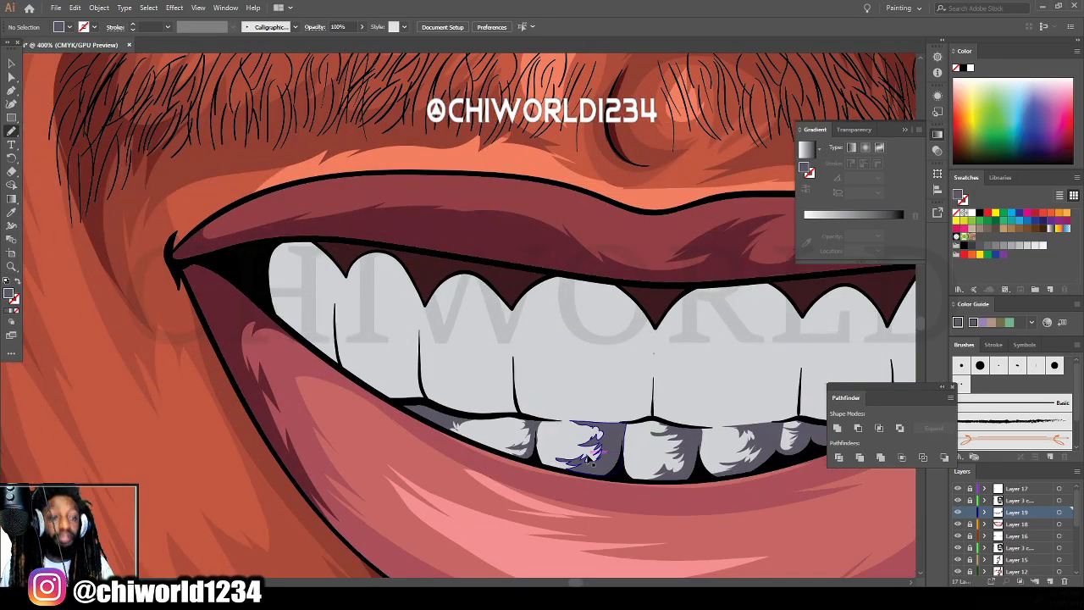
key(ctrl+plus)
key(ctrl+plus)
key(ctrl+plus)
key(ctrl+plus)
scroll(591, 452, up, 1)
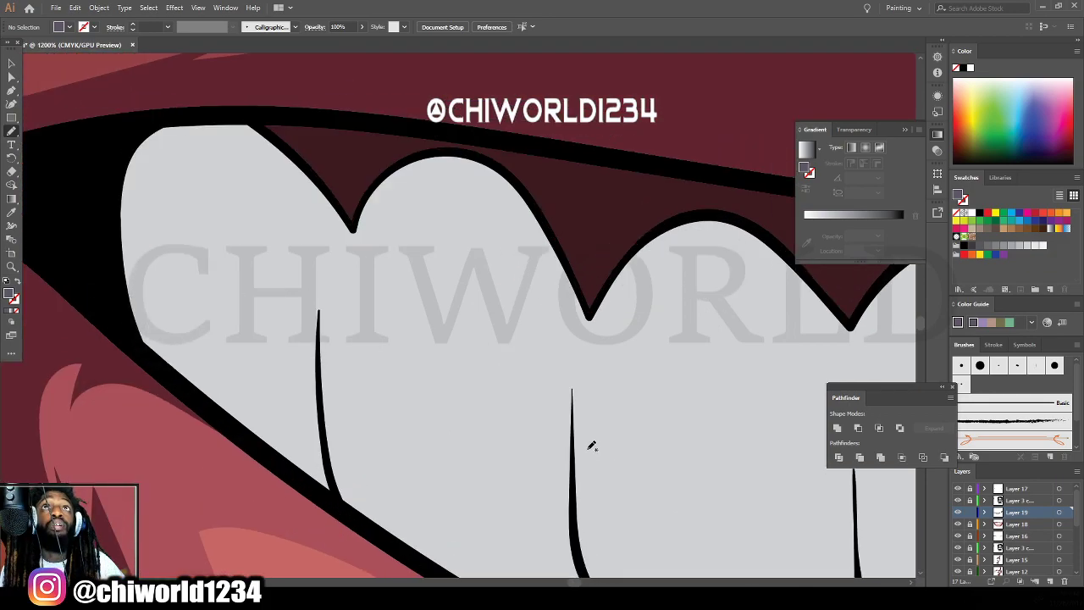
key(ctrl+minus)
scroll(589, 454, left, 1)
key(ctrl+plus)
scroll(586, 445, up, 1)
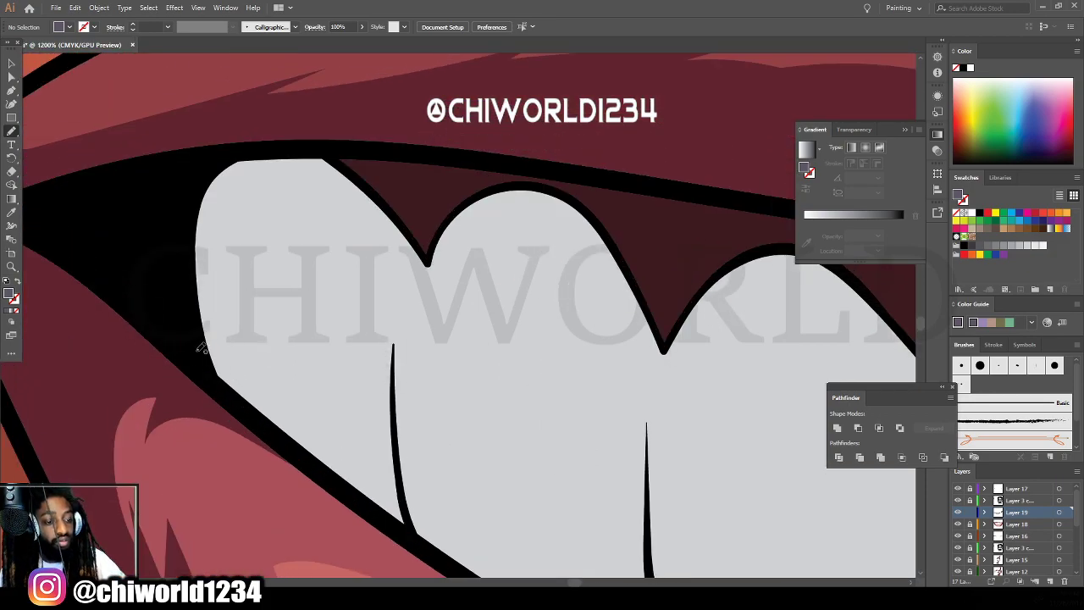
mouse_move(281, 421)
mouse_down()
mouse_move(353, 422)
mouse_move(269, 376)
mouse_up()
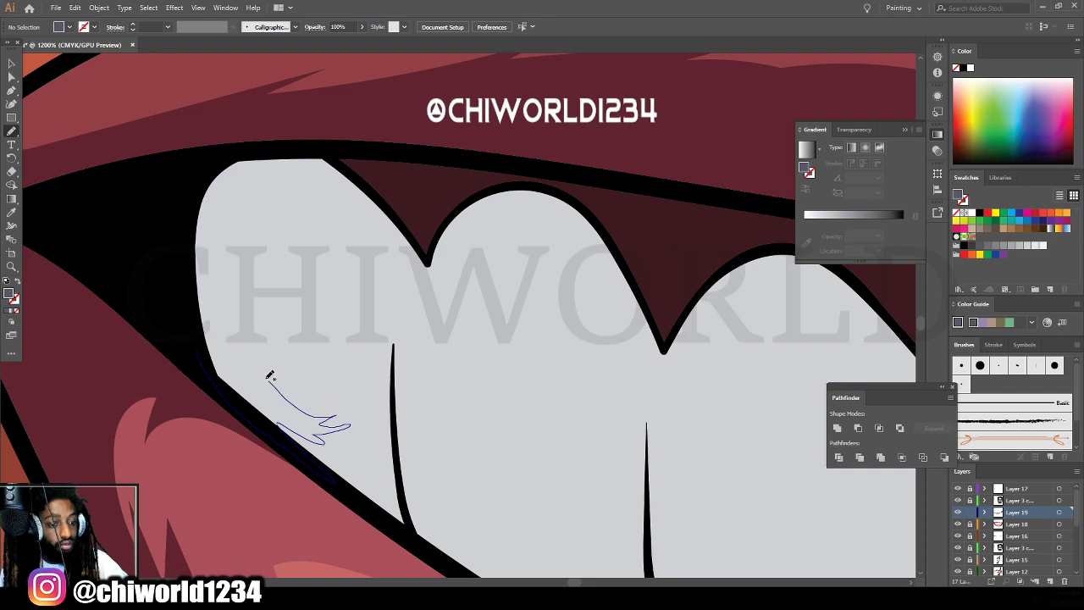
mouse_move(244, 340)
mouse_down()
mouse_move(363, 360)
mouse_move(274, 308)
mouse_move(235, 307)
mouse_move(254, 269)
mouse_move(244, 242)
mouse_move(298, 232)
mouse_move(284, 201)
mouse_move(337, 208)
mouse_move(356, 192)
mouse_move(285, 146)
mouse_up()
drag(193, 284, 194, 286)
Add a small jagged greyish-violet shadow in the lower right corner of the far-left upper tooth.
scroll(296, 437, down, 1)
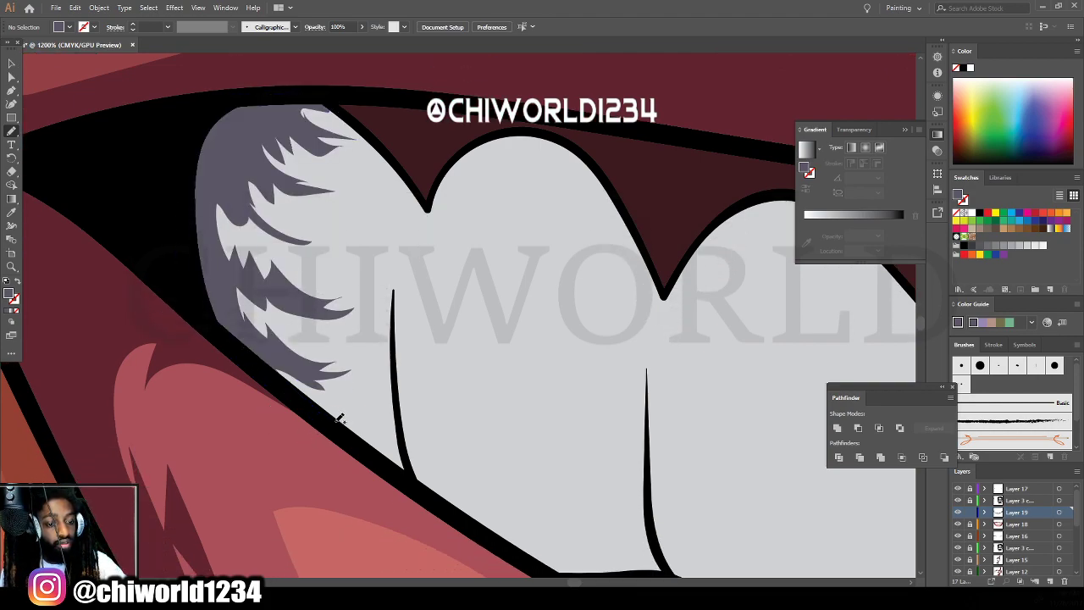
drag(367, 416, 381, 394)
mouse_move(400, 344)
mouse_down()
mouse_move(417, 484)
mouse_move(381, 454)
mouse_up()
scroll(382, 515, down, 2)
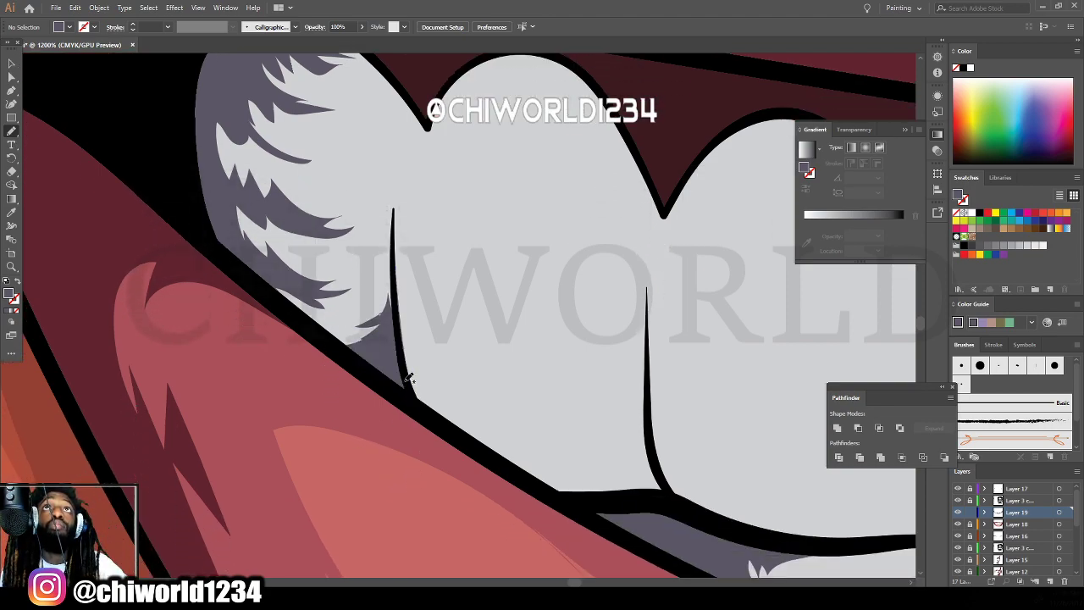
Paint a greyish-violet shadow with rightward spikes down the upper left side of the second upper tooth from the left.
scroll(407, 377, up, 2)
mouse_move(427, 210)
mouse_down()
mouse_move(411, 326)
mouse_move(433, 379)
mouse_move(452, 323)
mouse_move(506, 320)
mouse_move(460, 312)
mouse_move(433, 290)
mouse_move(490, 293)
mouse_move(520, 280)
mouse_move(461, 263)
mouse_move(447, 239)
mouse_move(518, 246)
mouse_move(452, 208)
mouse_move(458, 198)
mouse_move(511, 203)
mouse_move(511, 217)
mouse_move(583, 200)
mouse_move(463, 183)
mouse_up()
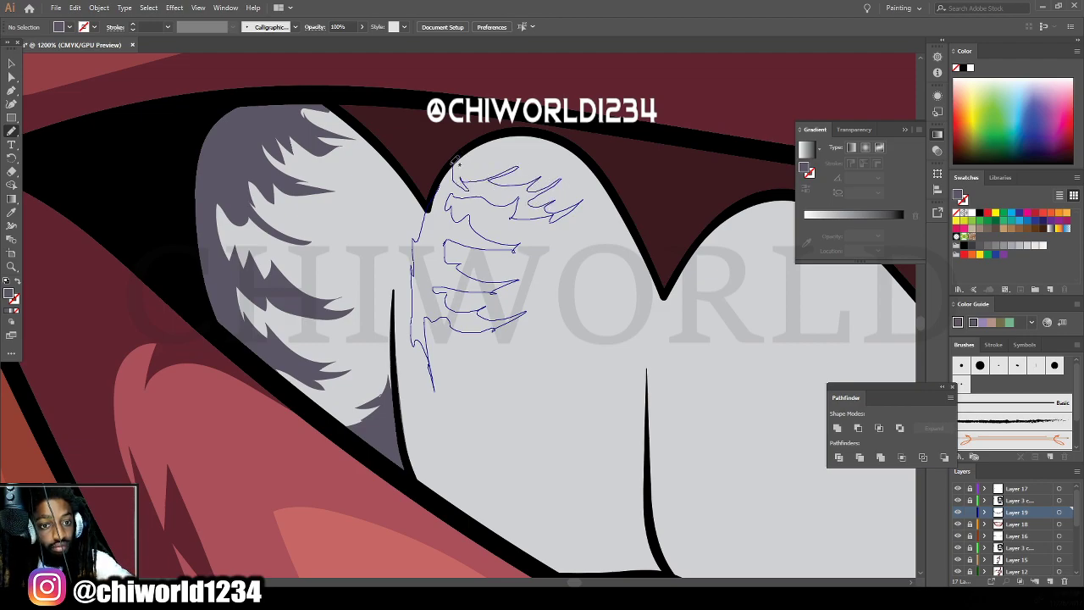
drag(412, 344, 412, 345)
key(ctrl+minus)
key(ctrl+minus)
key(ctrl+minus)
key(ctrl+minus)
key(ctrl+minus)
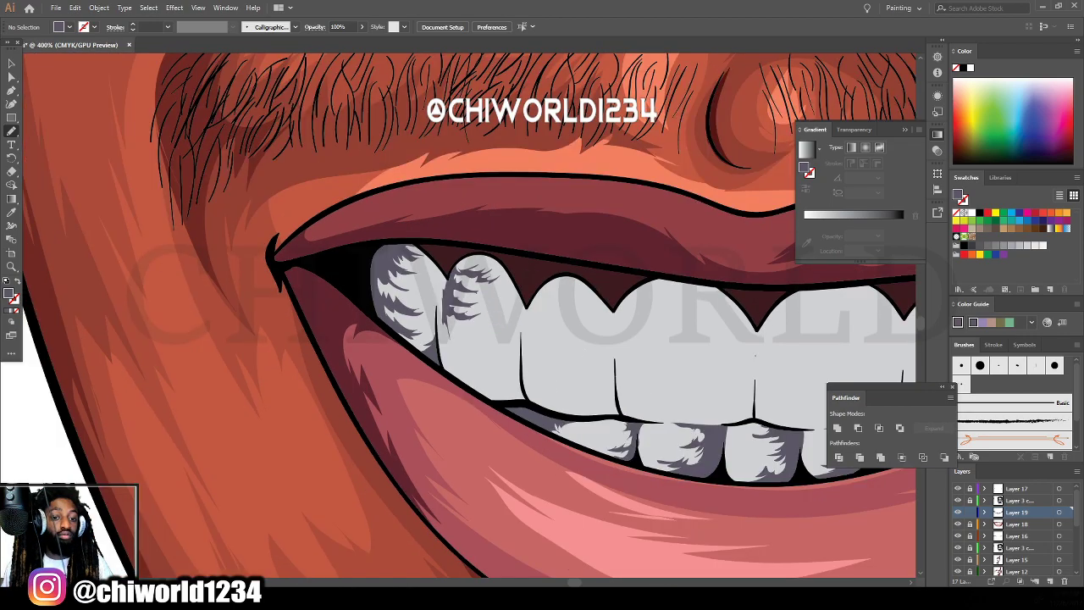
scroll(674, 519, down, 3)
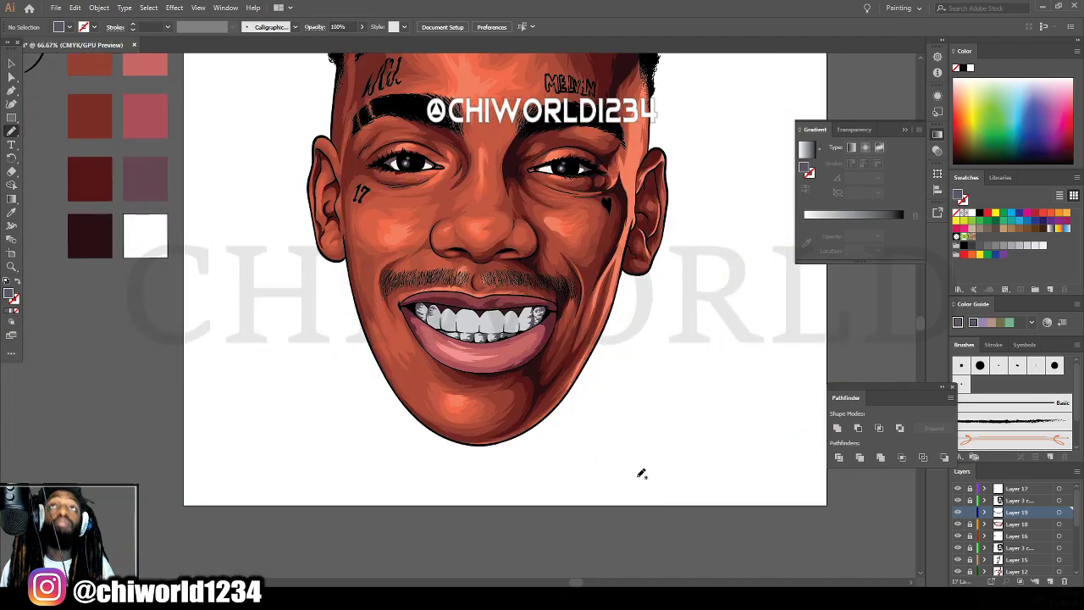
Paint a jagged greyish-violet shadow on the right side of the third upper tooth from the right.
scroll(639, 472, up, 5)
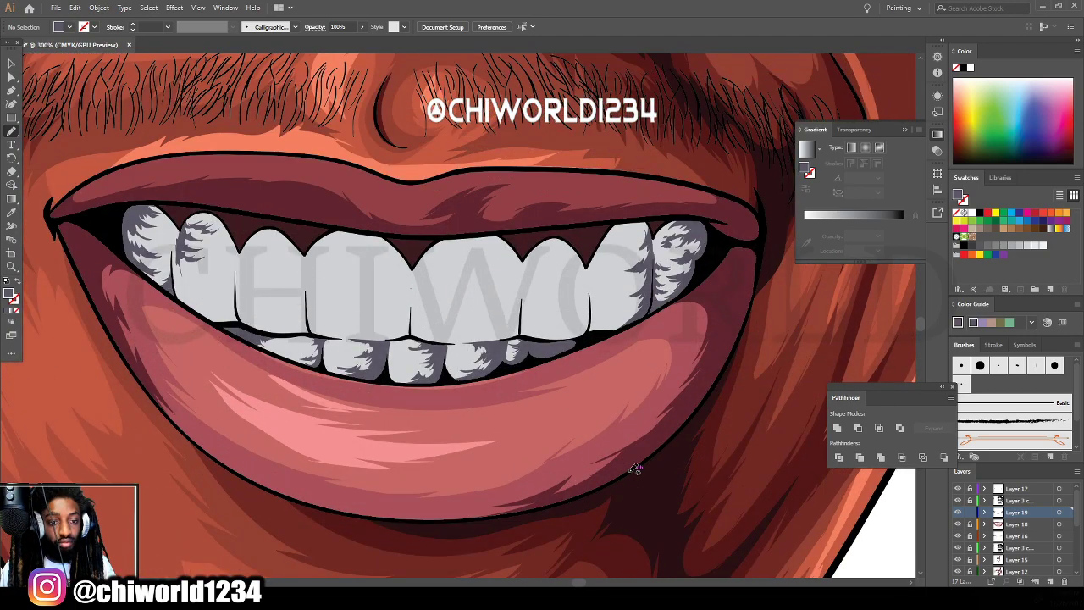
scroll(636, 468, up, 4)
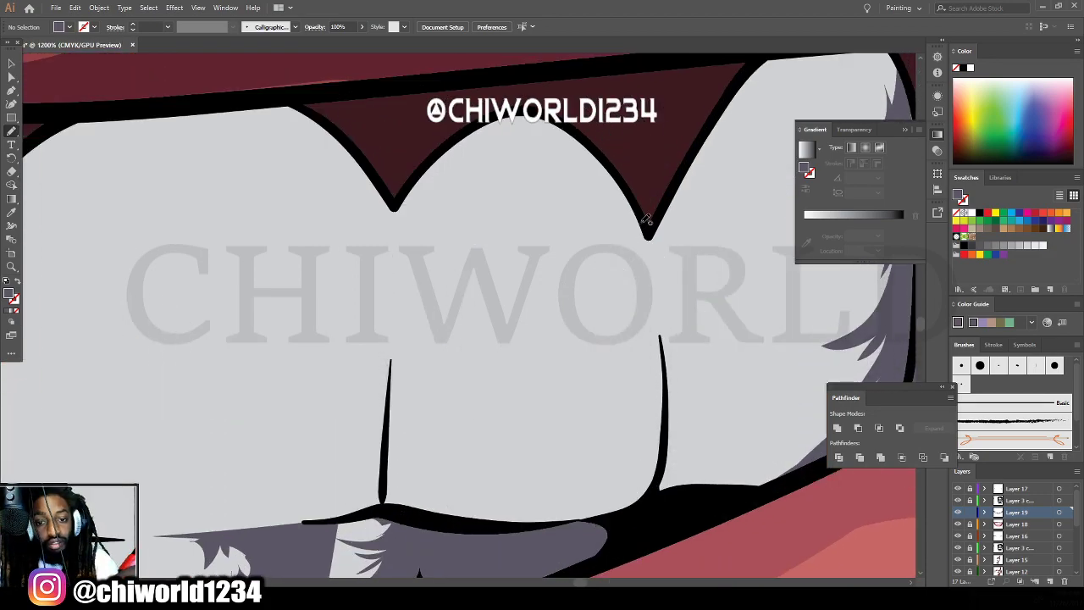
mouse_move(648, 237)
mouse_down()
mouse_move(652, 301)
mouse_move(620, 335)
mouse_move(639, 284)
mouse_move(570, 286)
mouse_move(613, 248)
mouse_move(629, 258)
mouse_move(614, 211)
mouse_move(580, 222)
mouse_move(598, 184)
mouse_move(549, 210)
mouse_move(558, 185)
mouse_move(508, 187)
mouse_move(546, 159)
mouse_move(585, 166)
mouse_move(575, 137)
mouse_move(538, 149)
mouse_move(544, 125)
mouse_move(597, 153)
mouse_move(642, 222)
mouse_move(604, 288)
mouse_up()
key(ctrl+minus)
key(ctrl+minus)
key(ctrl+minus)
key(ctrl+minus)
key(ctrl+minus)
key(ctrl+minus)
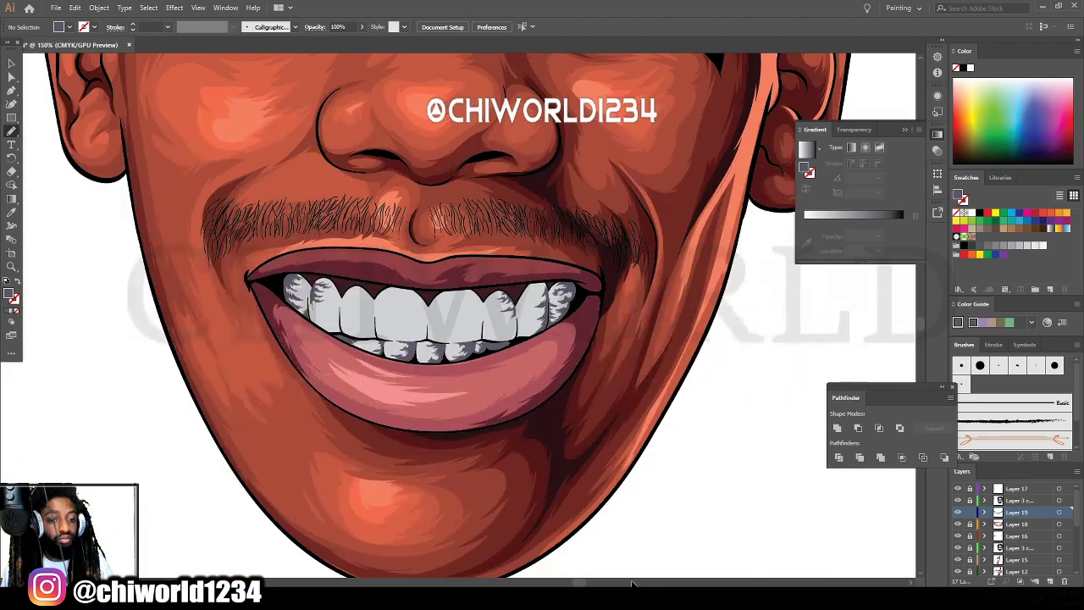
Paint a jagged greyish-violet shadow across the top of the right upper front tooth, leaving spiky light gaps inside it.
key(ctrl+plus)
key(ctrl+plus)
key(ctrl+plus)
key(ctrl+plus)
key(ctrl+plus)
key(ctrl+plus)
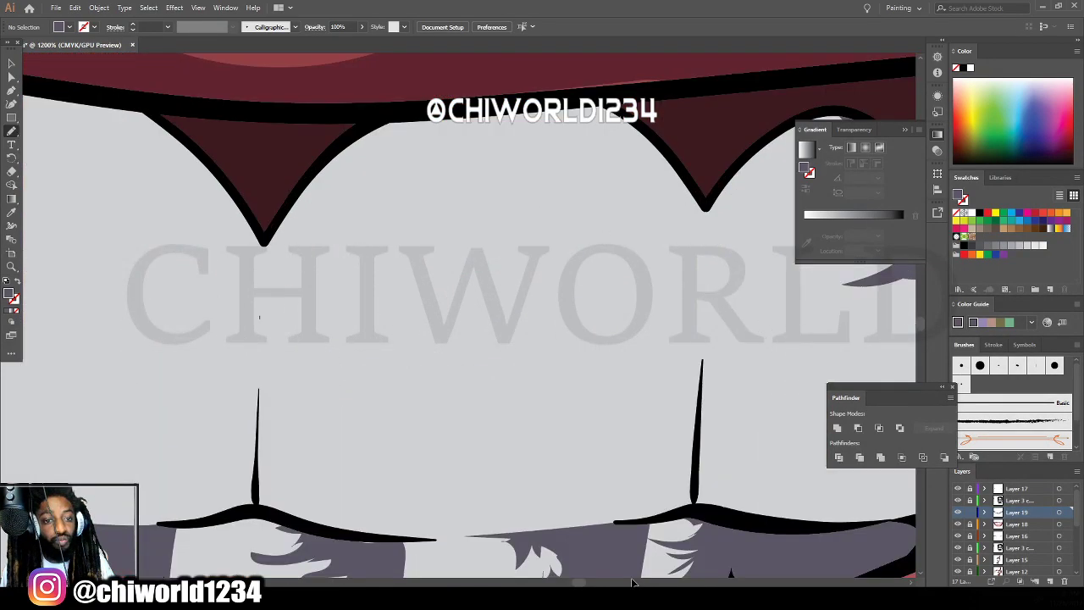
mouse_move(532, 168)
mouse_down()
mouse_move(607, 205)
mouse_move(561, 234)
mouse_move(629, 239)
mouse_move(606, 259)
mouse_move(675, 232)
mouse_move(641, 274)
mouse_move(608, 290)
mouse_move(676, 279)
mouse_move(584, 317)
mouse_move(579, 300)
mouse_move(605, 275)
mouse_move(578, 258)
mouse_move(513, 267)
mouse_move(556, 249)
mouse_move(534, 245)
mouse_move(530, 222)
mouse_move(466, 243)
mouse_move(492, 274)
mouse_move(541, 277)
mouse_move(475, 293)
mouse_move(425, 272)
mouse_move(463, 273)
mouse_move(408, 245)
mouse_move(490, 218)
mouse_move(458, 197)
mouse_move(390, 209)
mouse_move(373, 257)
mouse_move(400, 306)
mouse_move(331, 292)
mouse_move(361, 234)
mouse_move(323, 220)
mouse_up()
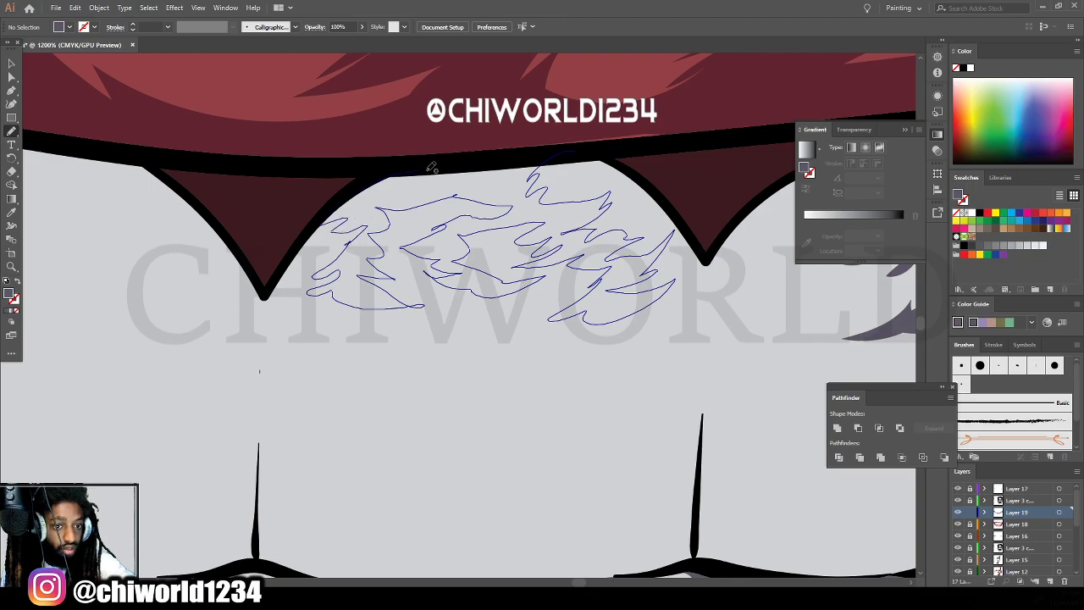
drag(426, 171, 580, 152)
key(ctrl+minus)
key(ctrl+minus)
key(ctrl+minus)
key(ctrl+minus)
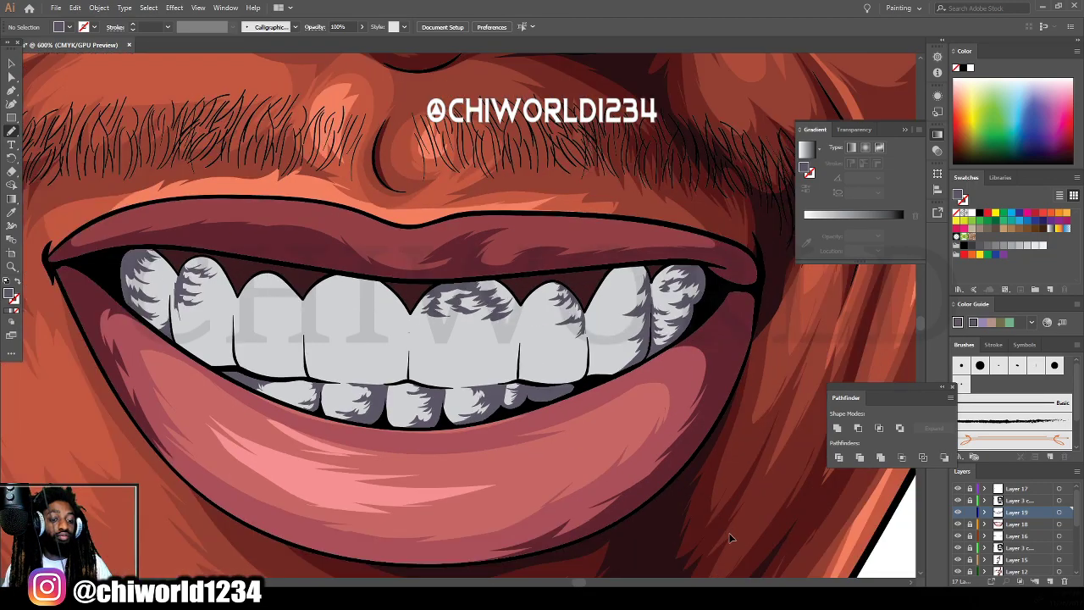
key(ctrl+minus)
key(ctrl+minus)
key(ctrl+minus)
key(ctrl+minus)
key(ctrl+minus)
key(ctrl+minus)
key(ctrl+minus)
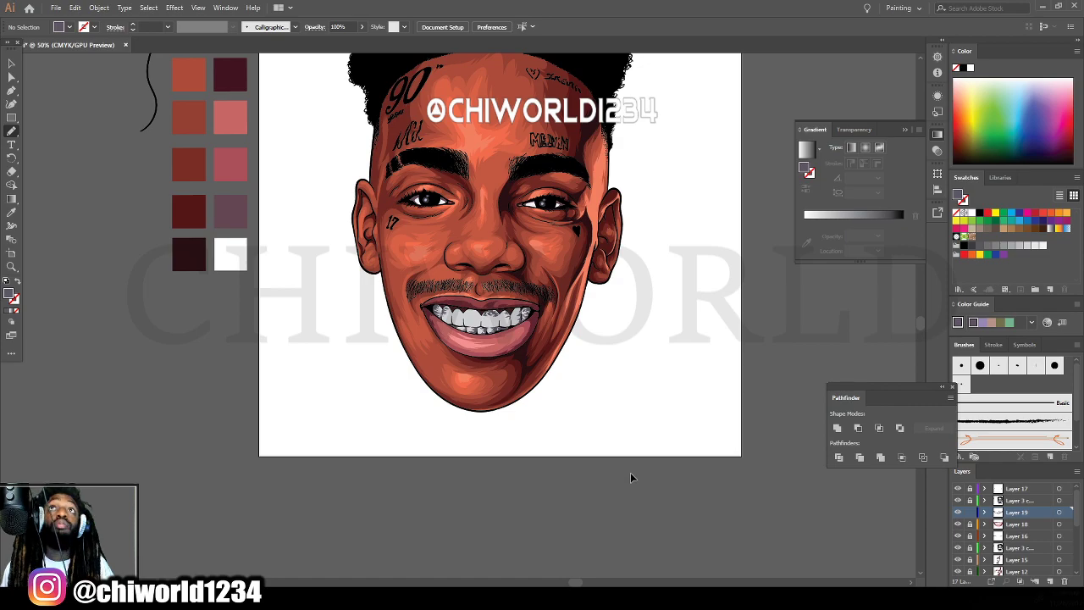
Paint a jagged greyish-violet shadow with leftward spikes along the upper right edge of the left upper front tooth.
key(ctrl+plus)
key(ctrl+plus)
key(ctrl+plus)
key(ctrl+plus)
key(ctrl+plus)
key(ctrl+plus)
key(ctrl+plus)
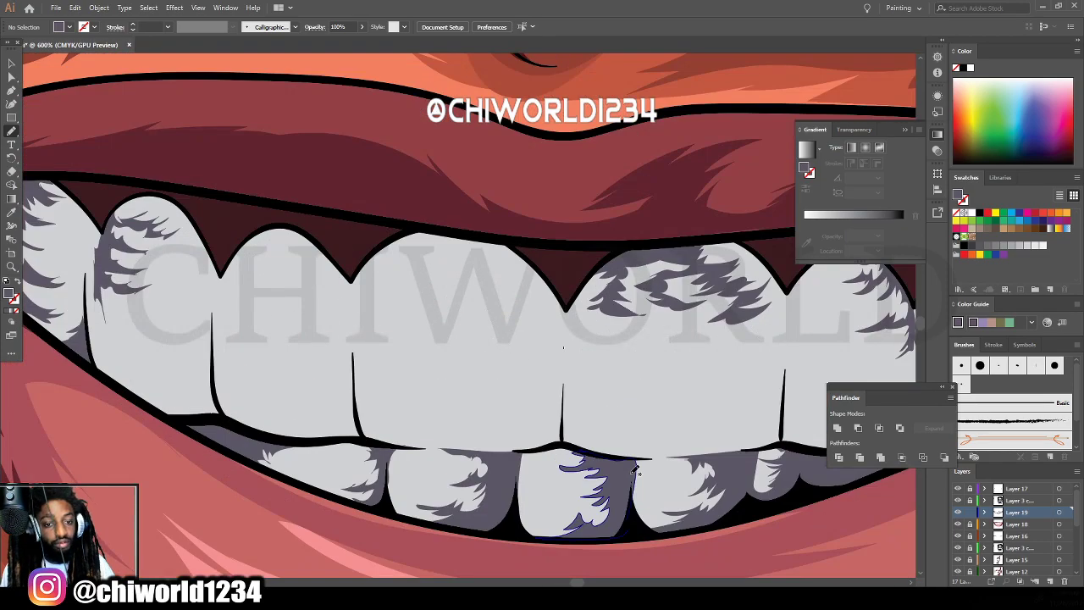
mouse_move(480, 245)
mouse_down()
mouse_move(515, 263)
mouse_move(514, 298)
mouse_move(550, 297)
mouse_move(535, 313)
mouse_move(497, 320)
mouse_move(517, 315)
mouse_move(474, 299)
mouse_move(516, 288)
mouse_move(513, 280)
mouse_move(454, 285)
mouse_move(484, 273)
mouse_move(437, 268)
mouse_move(476, 249)
mouse_move(430, 251)
mouse_move(449, 221)
mouse_up()
key(ctrl+minus)
key(ctrl+minus)
key(ctrl+minus)
key(ctrl+minus)
key(ctrl+minus)
key(ctrl+minus)
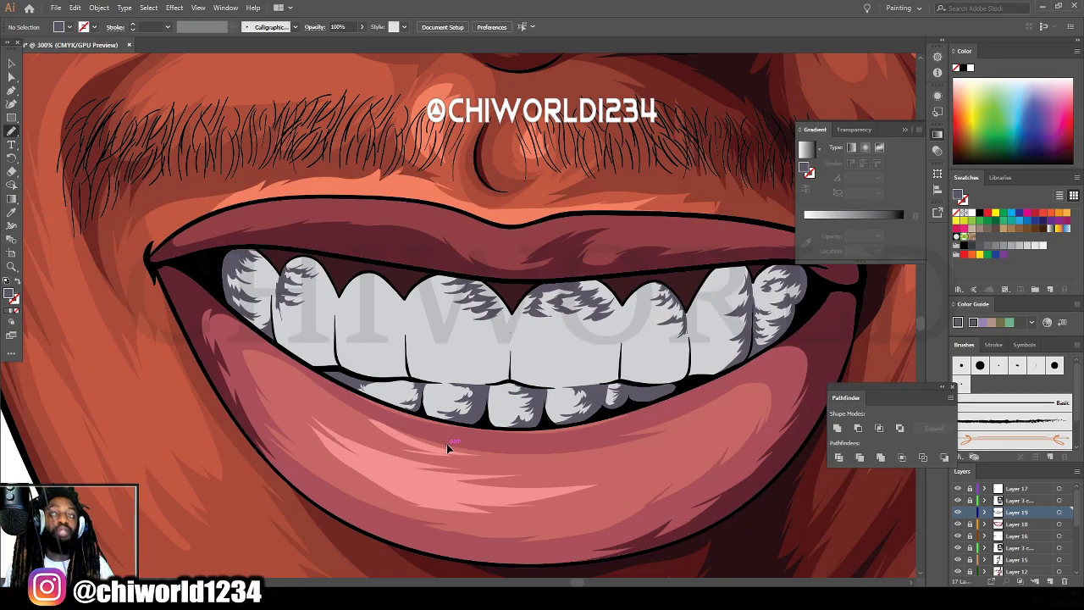
Paint a small spiky greyish-violet shadow along the upper left edge of the third upper tooth from the left.
key(ctrl+plus)
key(ctrl+plus)
key(ctrl+plus)
key(ctrl+plus)
key(ctrl+plus)
key(ctrl+plus)
key(ctrl+plus)
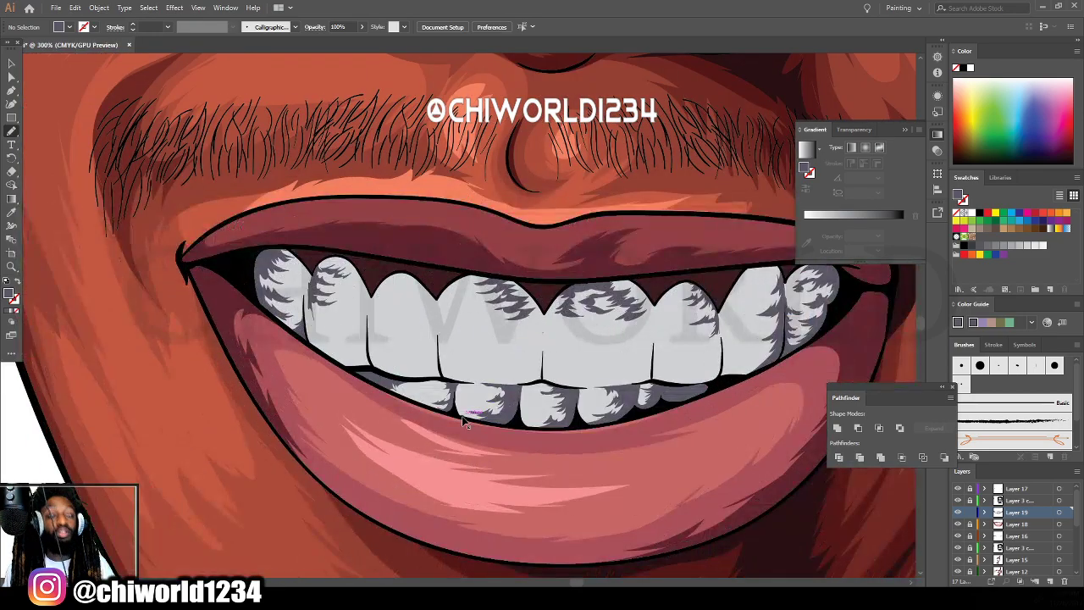
key(ctrl+plus)
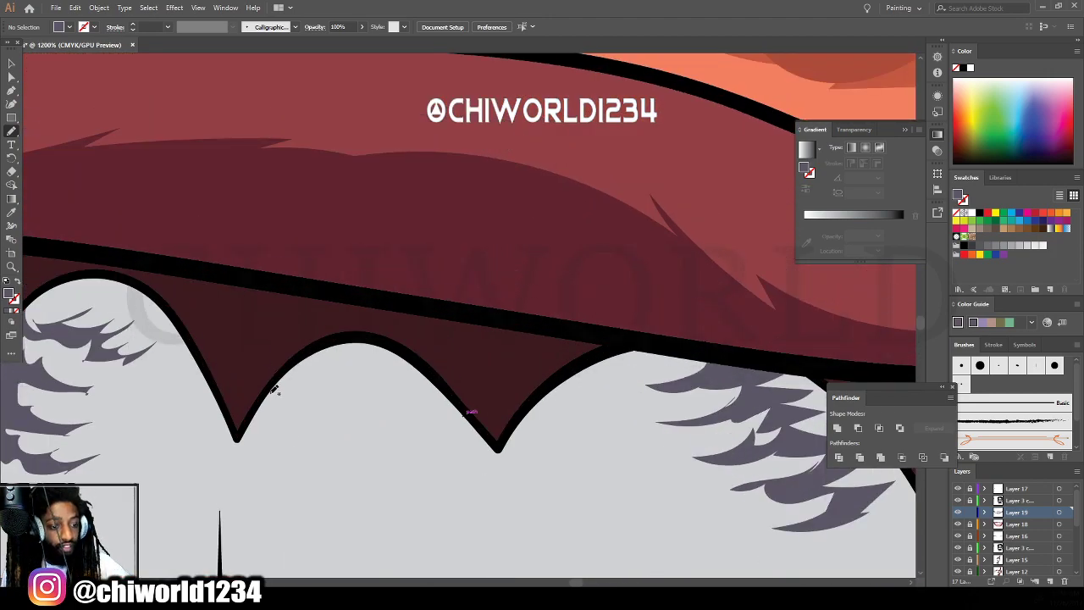
mouse_move(264, 425)
mouse_down()
mouse_move(292, 413)
mouse_move(300, 387)
mouse_move(328, 383)
mouse_move(332, 349)
mouse_up()
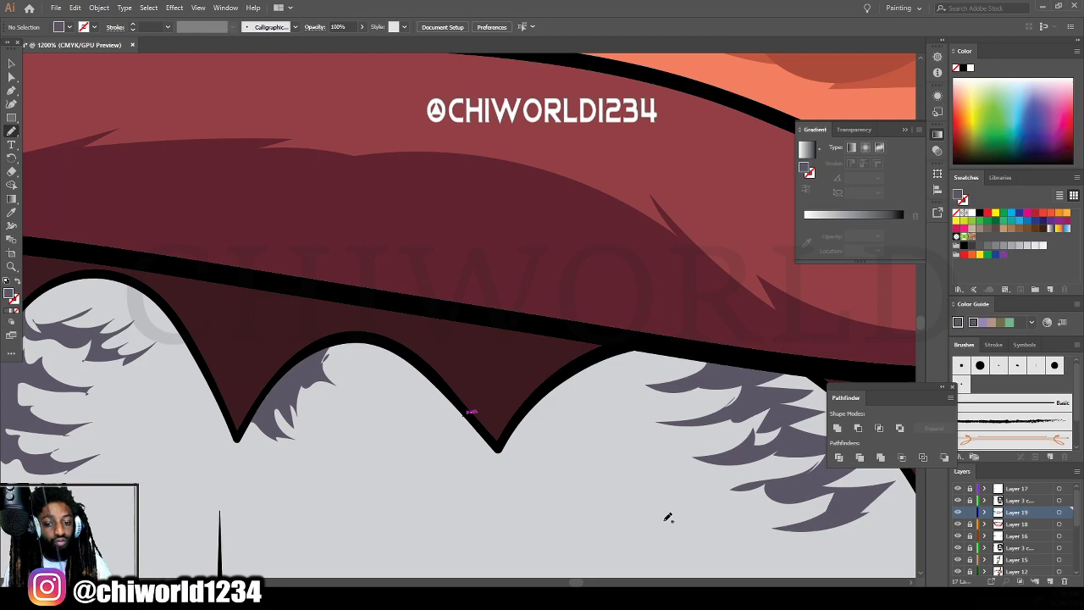
key(ctrl+minus)
key(ctrl+minus)
key(ctrl+minus)
key(ctrl+minus)
key(ctrl+minus)
scroll(641, 509, down, 4)
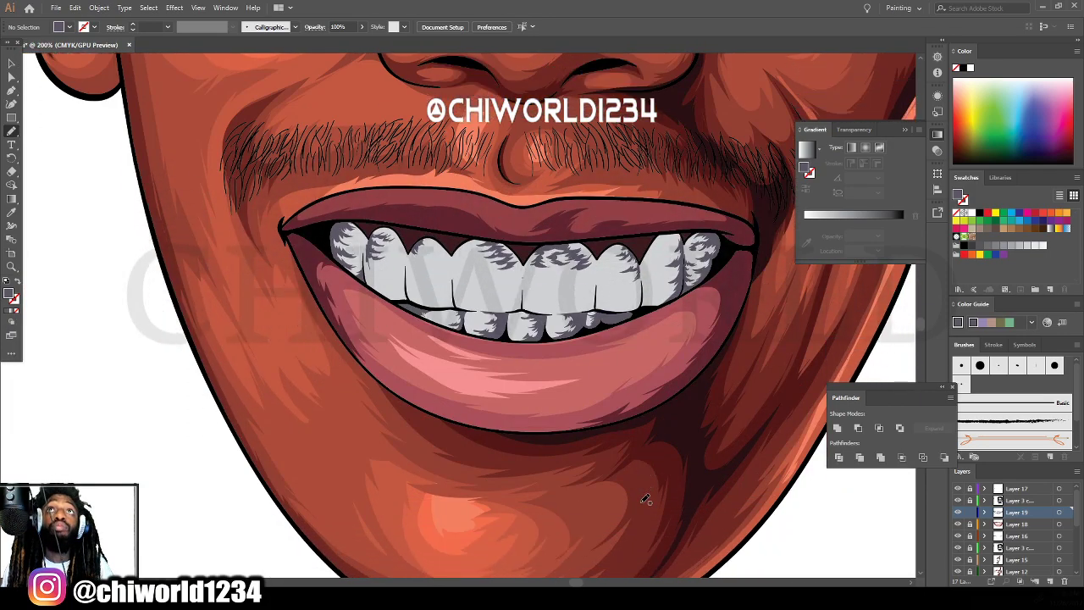
key(ctrl+plus)
key(ctrl+plus)
key(ctrl+plus)
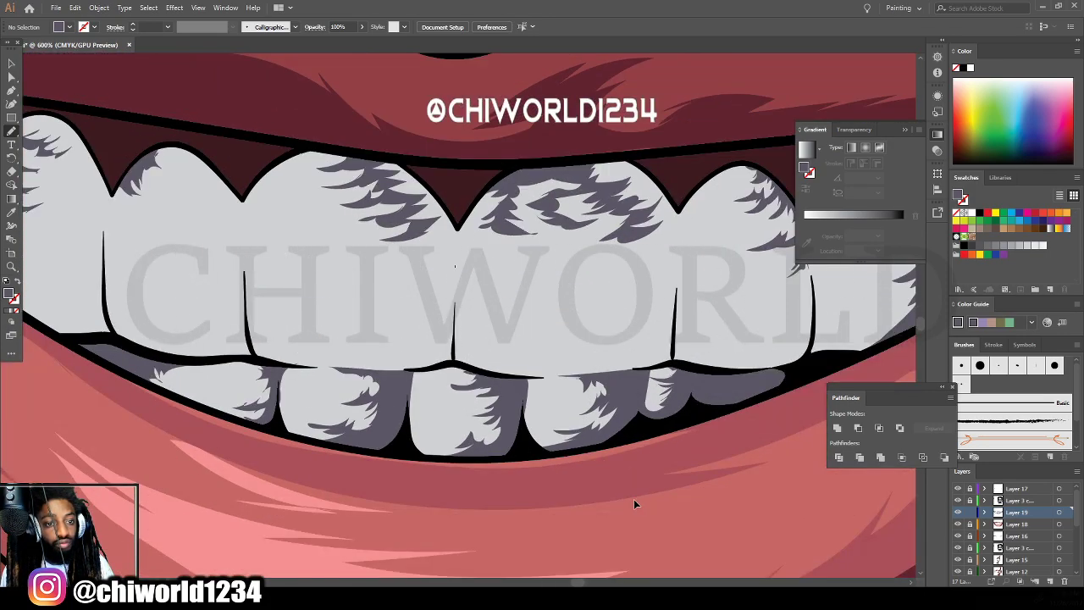
key(ctrl+minus)
scroll(635, 499, up, 1)
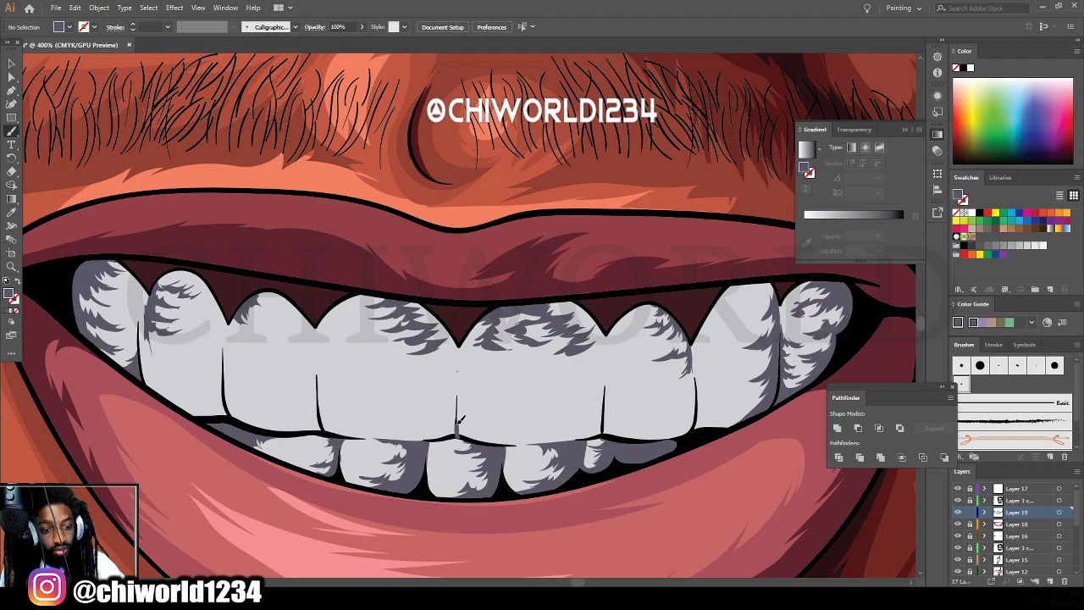
drag(458, 368, 457, 352)
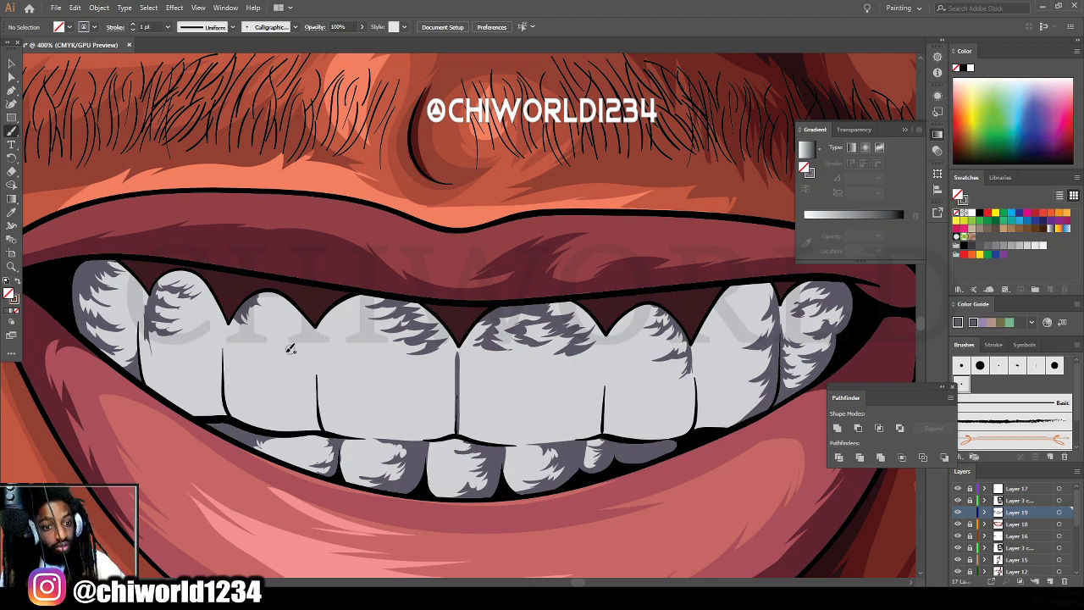
key(ctrl+z)
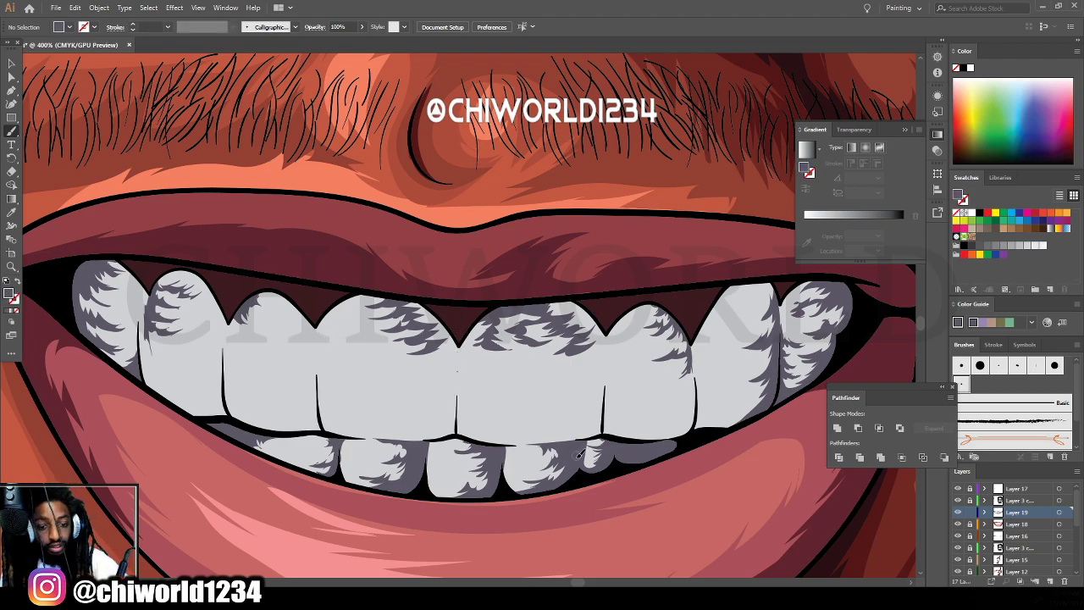
Use the greyish-violet as a 0.25 pt brush stroke and extend the line between the two upper front teeth up to the gum.
key(shift+x)
click(168, 27)
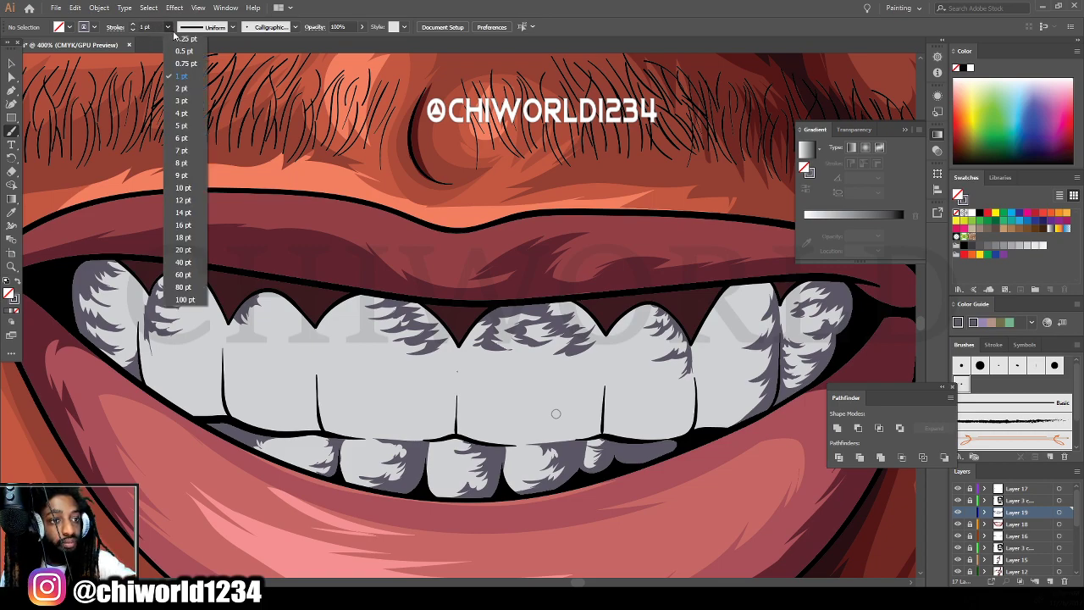
click(175, 47)
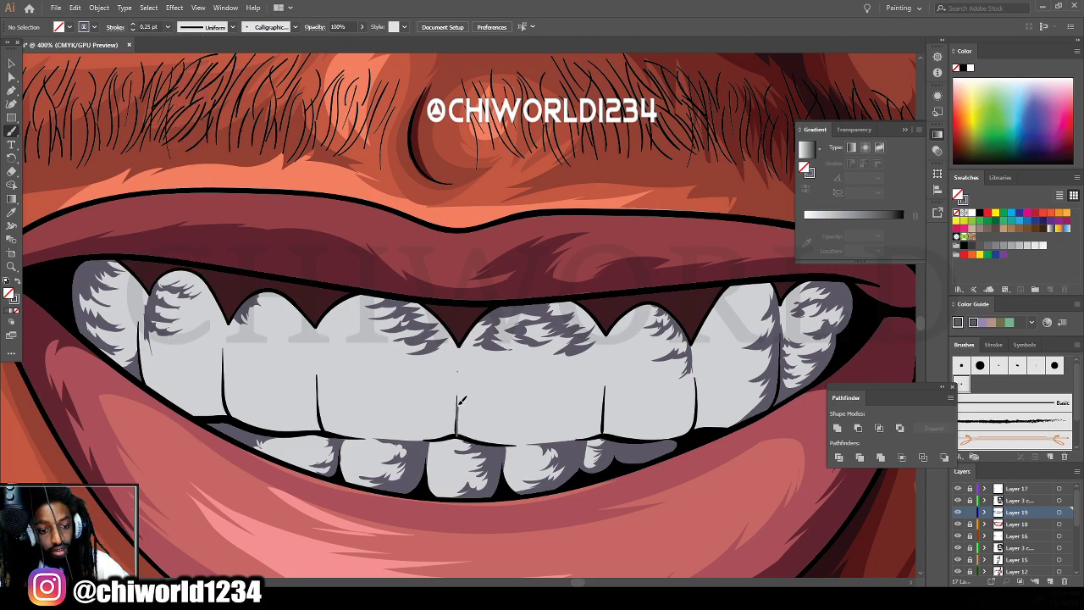
drag(461, 347, 459, 338)
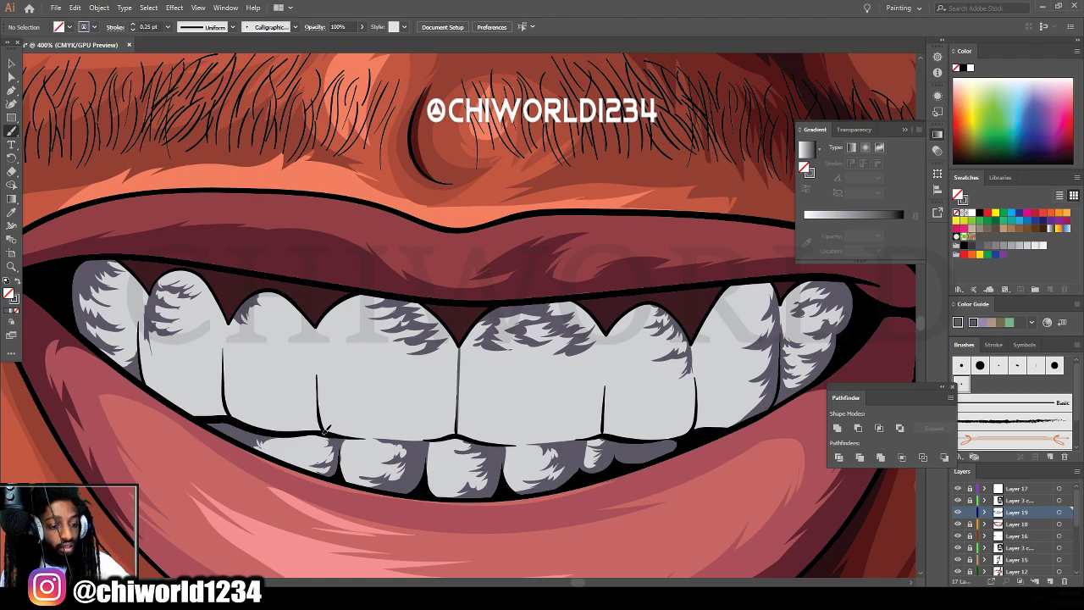
Extend the remaining short dividing lines up to the gum on both sides of the front teeth and beside the second upper tooth from the left.
drag(319, 325, 319, 324)
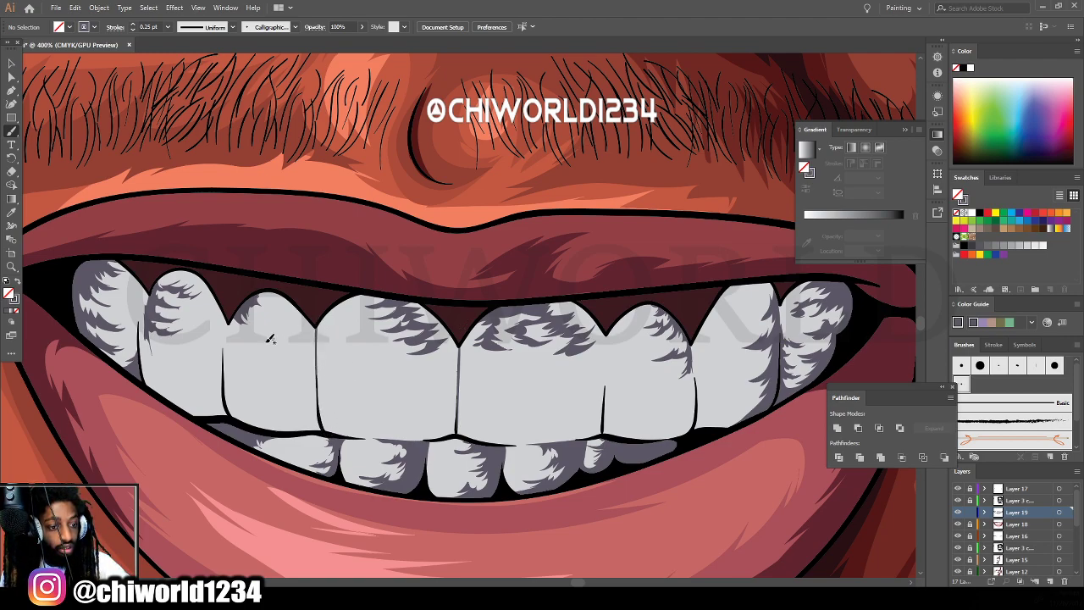
drag(225, 335, 224, 318)
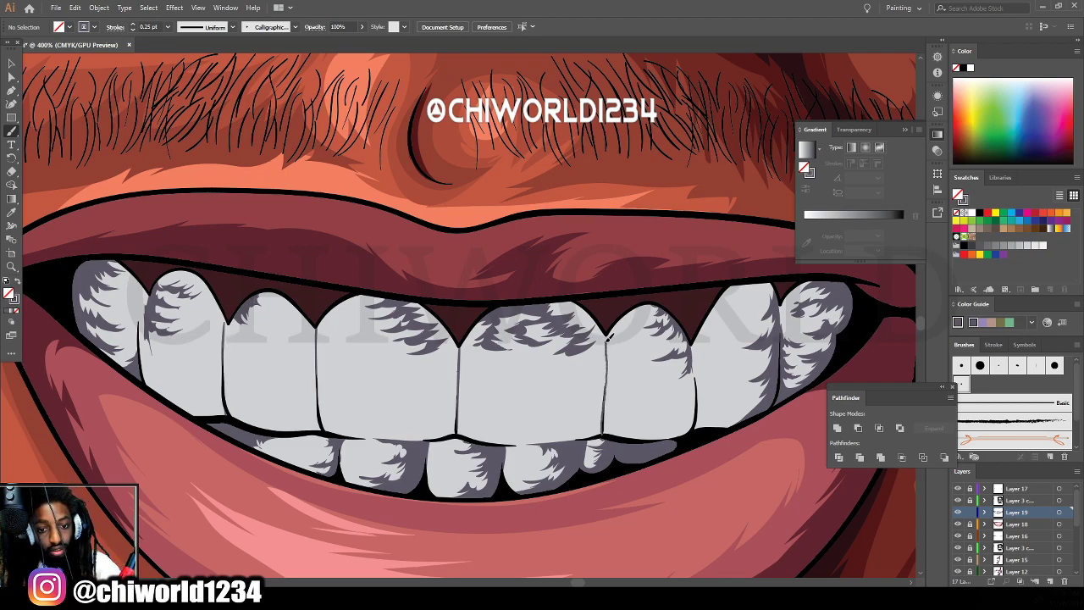
drag(609, 337, 608, 335)
key(ctrl+minus)
key(ctrl+minus)
key(ctrl+minus)
key(ctrl+minus)
key(ctrl+minus)
key(ctrl+minus)
key(ctrl+minus)
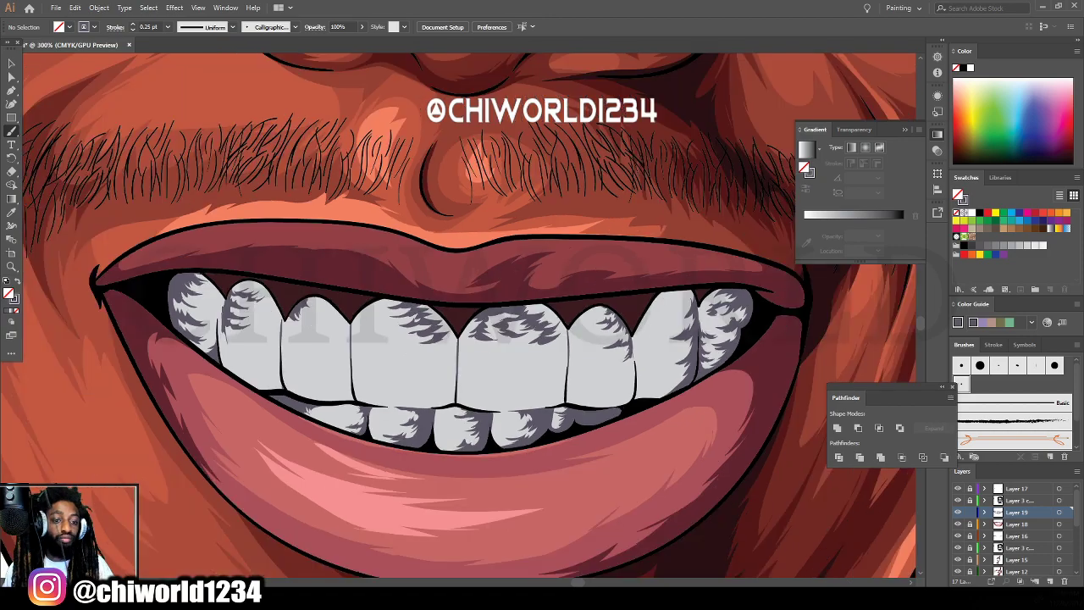
Recolour the shadows on the four middle upper teeth to the lighter violet A79EBA.
key(ctrl+plus)
key(ctrl+plus)
key(ctrl+plus)
key(ctrl+plus)
key(ctrl+plus)
key(ctrl+plus)
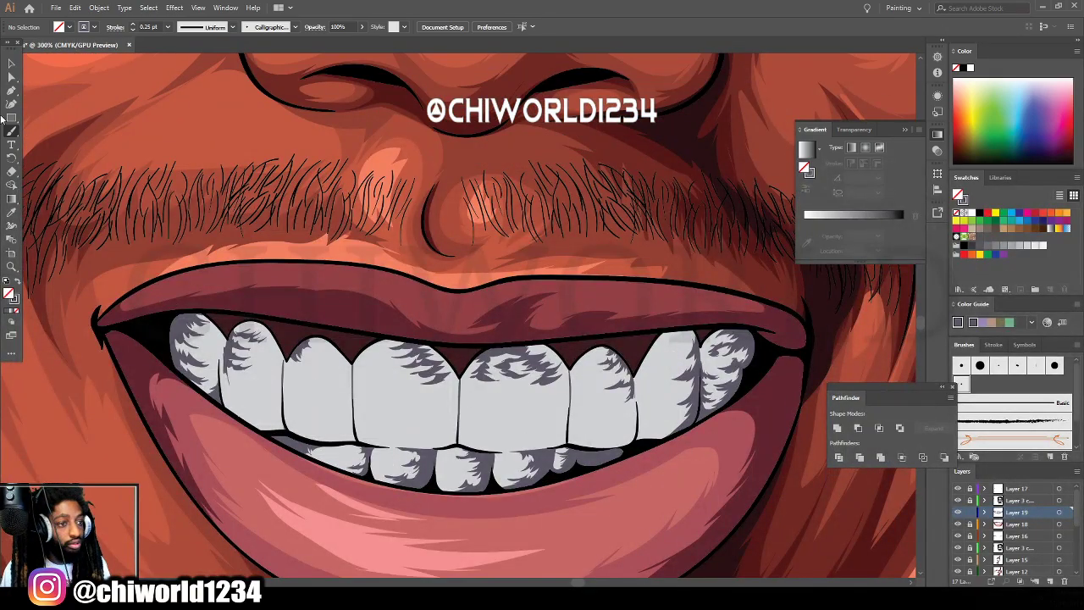
click(11, 64)
click(523, 383)
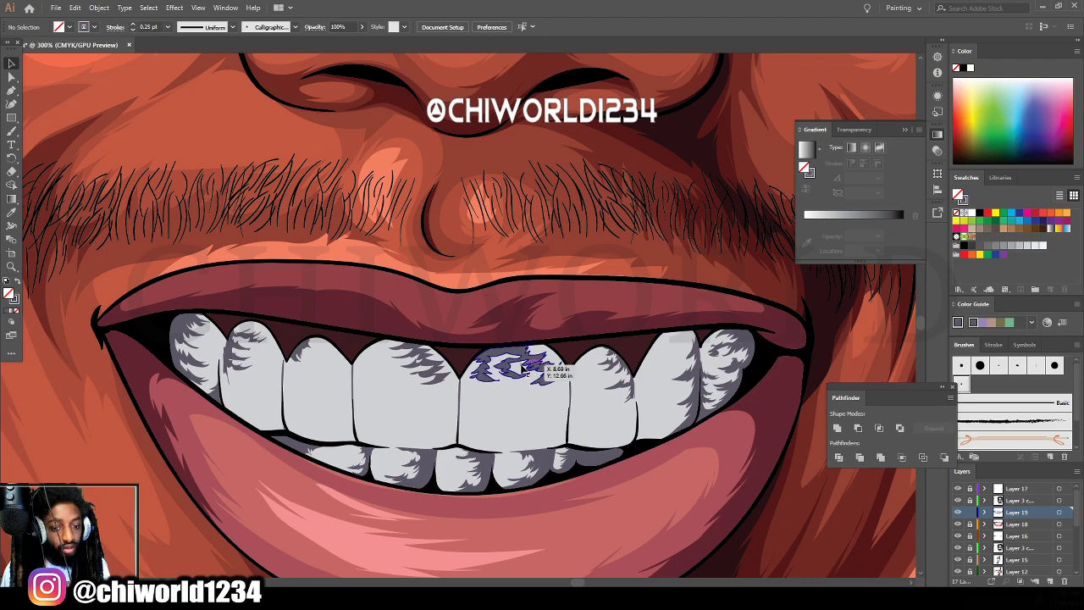
mouse_move(502, 370)
mouse_down()
mouse_move(402, 381)
mouse_move(421, 370)
mouse_up()
shift+click(417, 368)
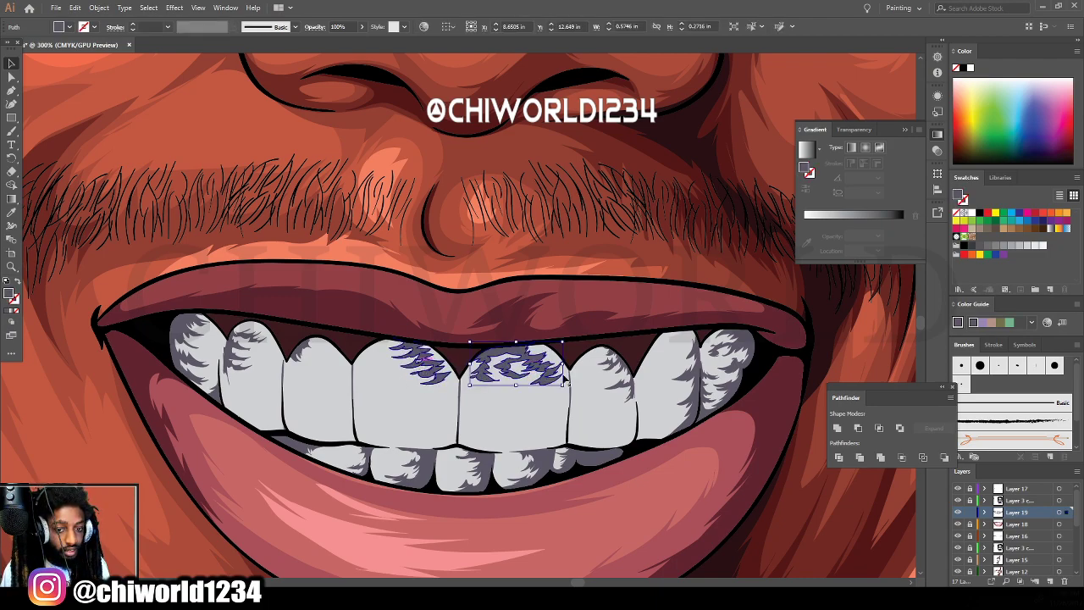
shift+click(619, 376)
shift+click(301, 354)
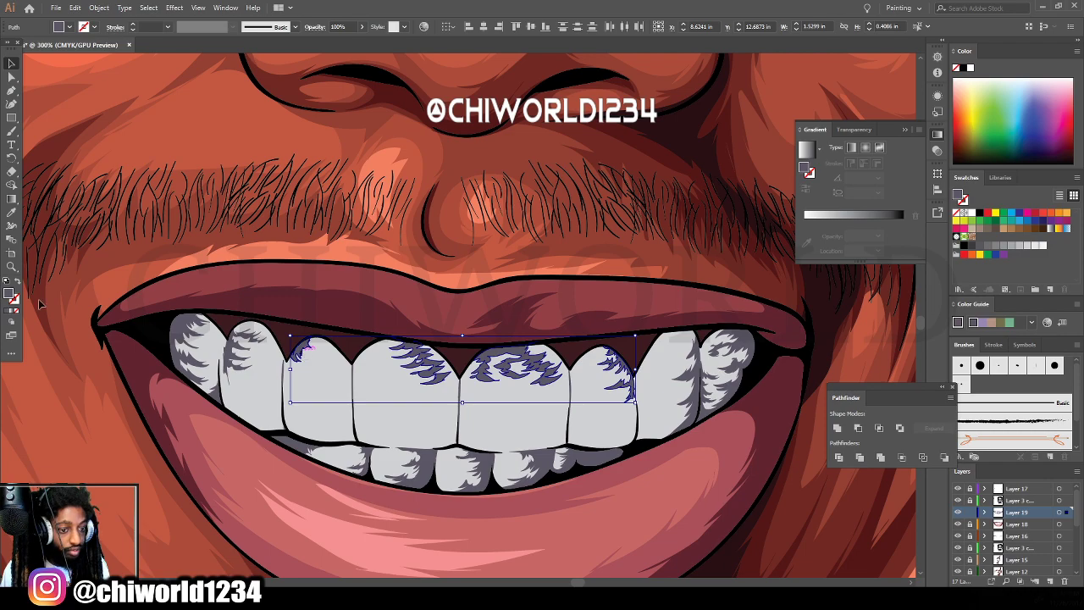
double_click(11, 295)
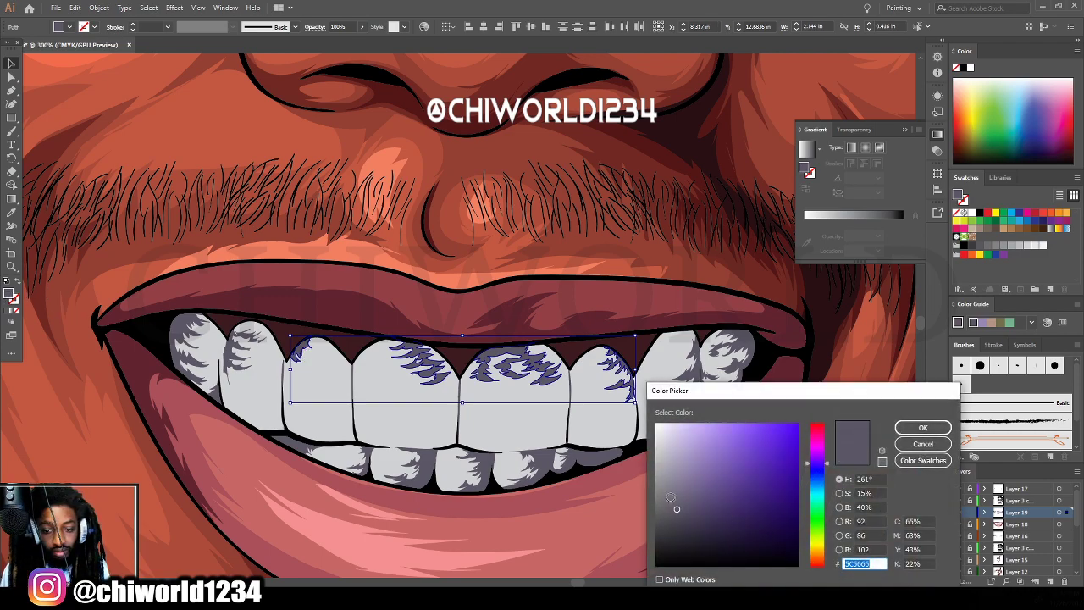
drag(670, 498, 677, 460)
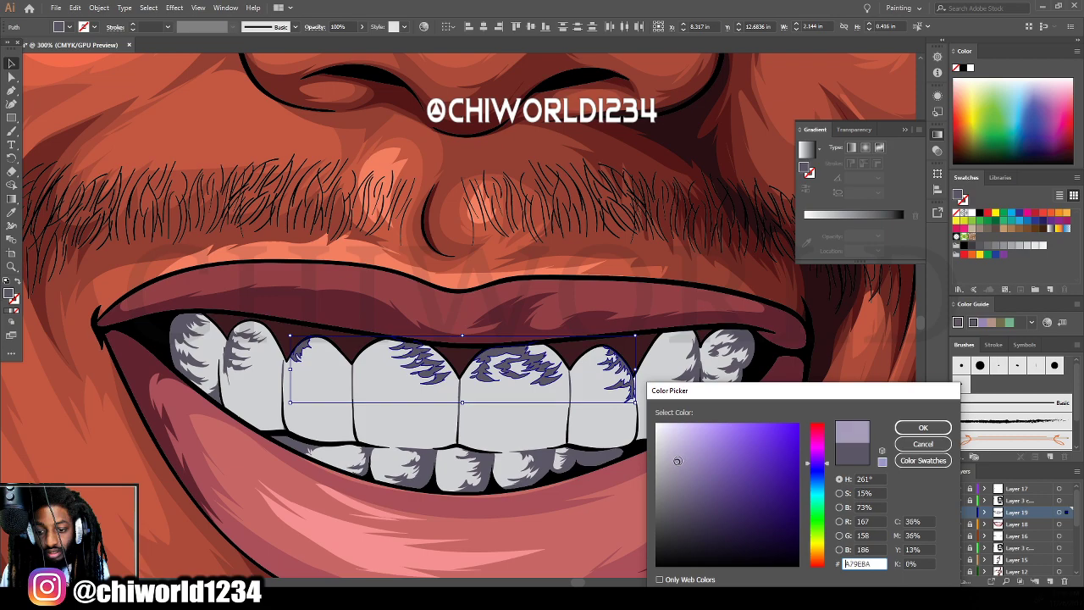
click(921, 427)
click(582, 434)
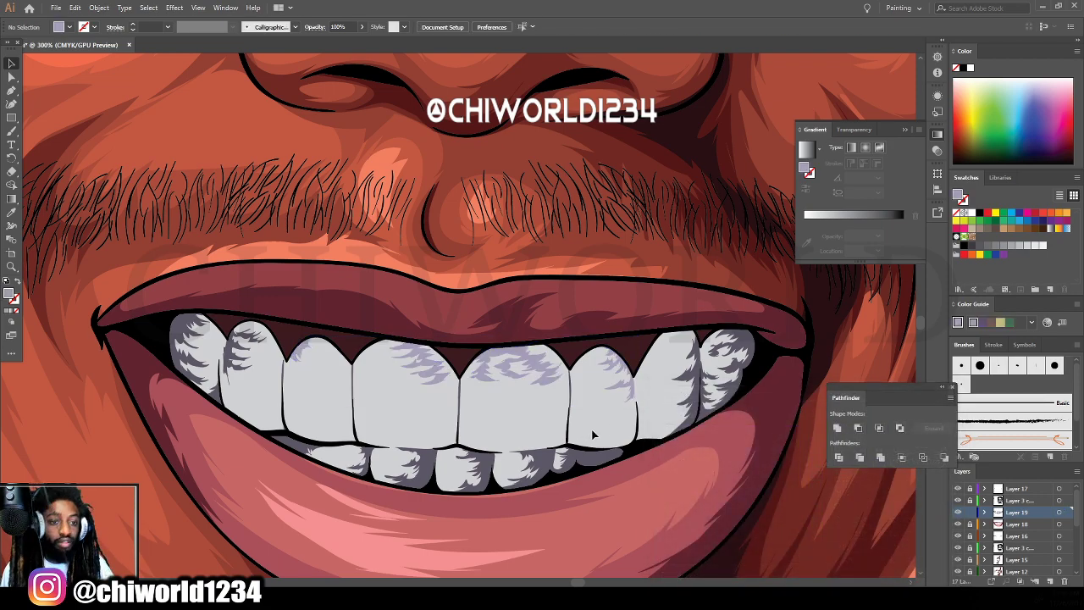
key(ctrl+minus)
key(ctrl+minus)
key(ctrl+minus)
key(ctrl+minus)
key(ctrl+minus)
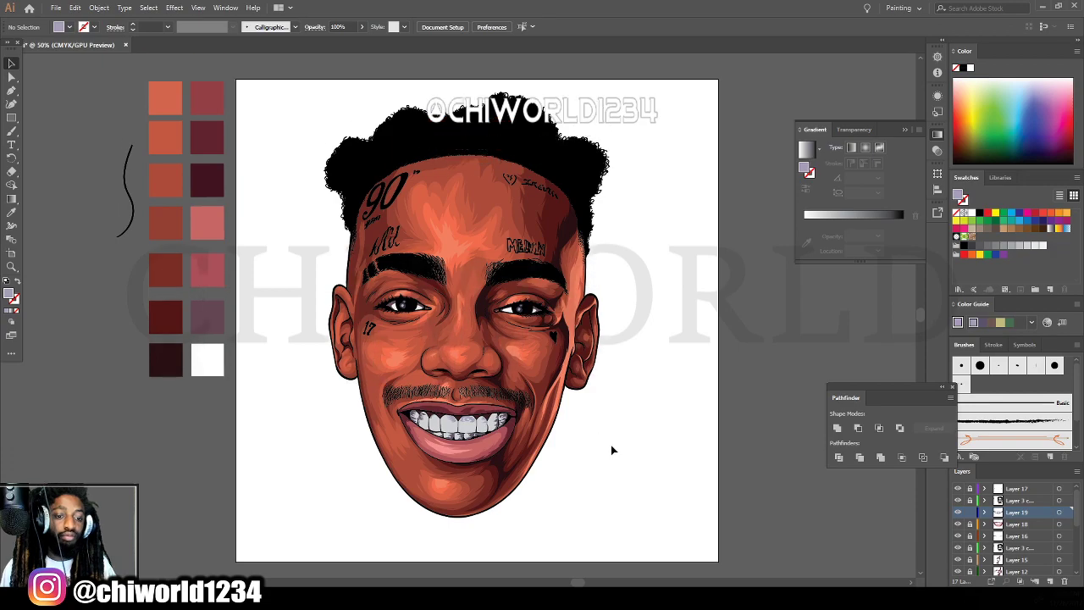
Set the Paintbrush colour to white (FFFFFF), applied as a 1 pt stroke with no fill.
key(ctrl+plus)
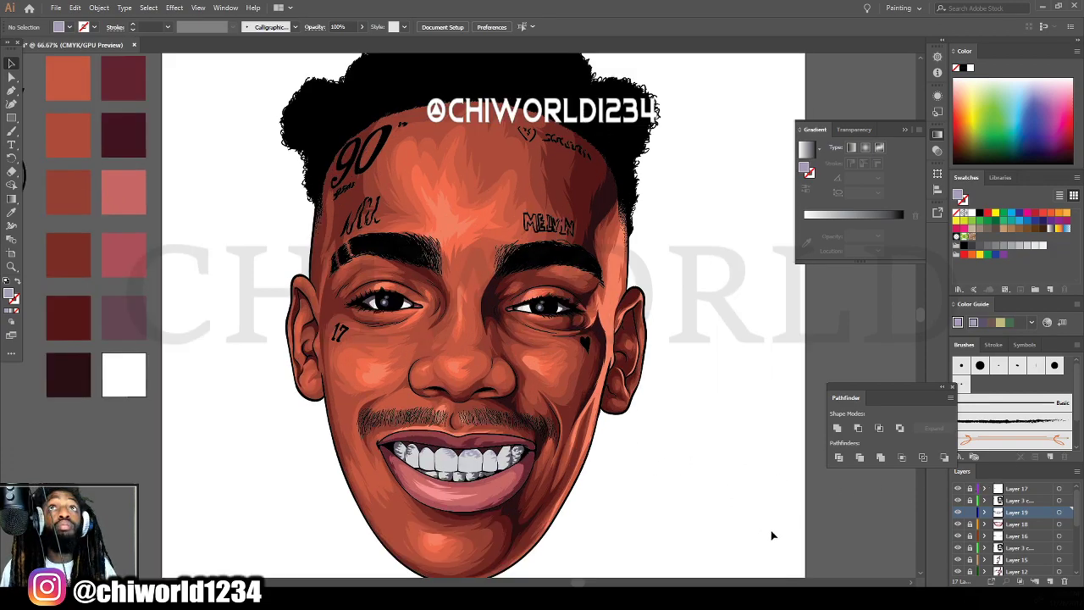
scroll(762, 532, down, 4)
key(ctrl+plus)
scroll(567, 454, left, 12)
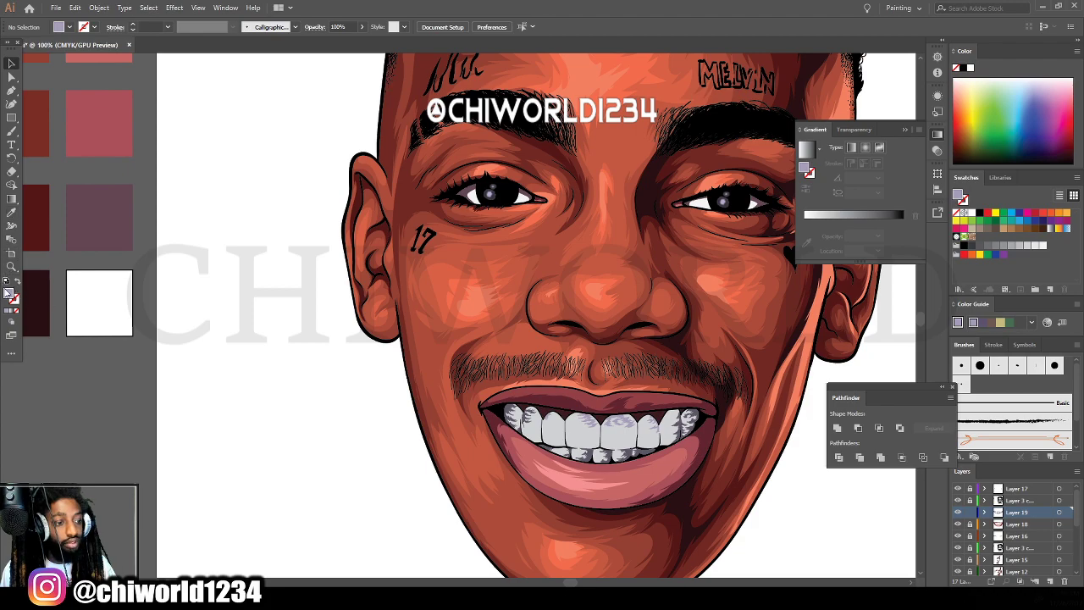
double_click(12, 131)
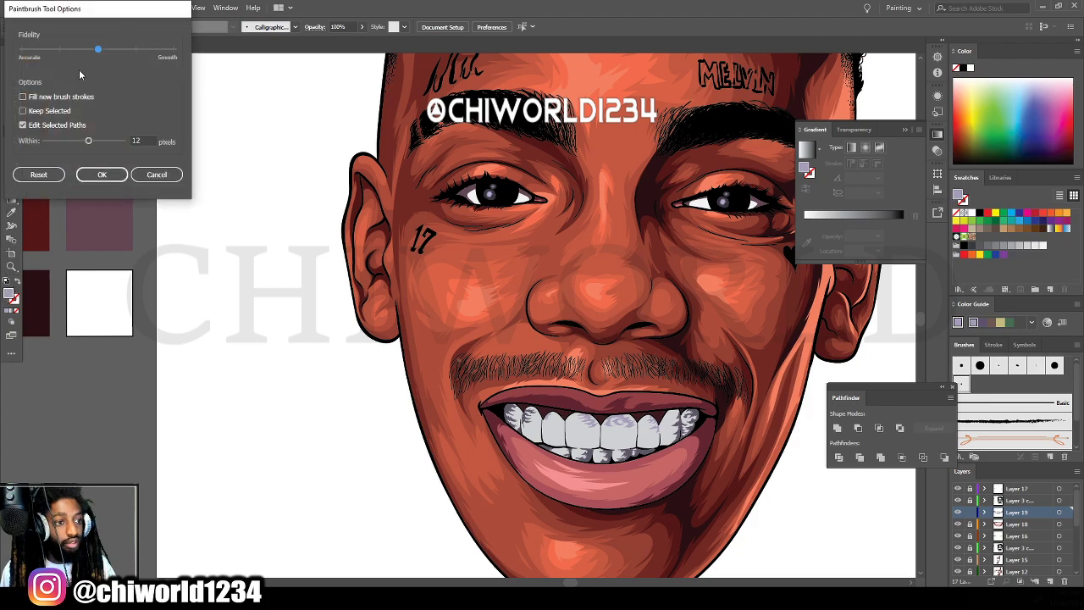
click(149, 177)
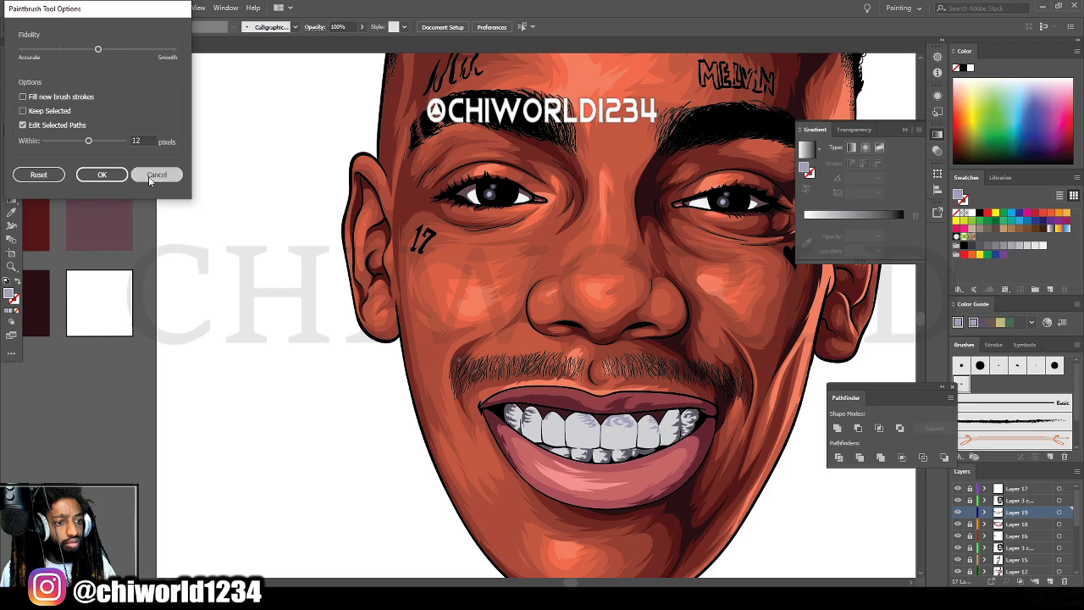
double_click(11, 294)
drag(658, 474, 645, 412)
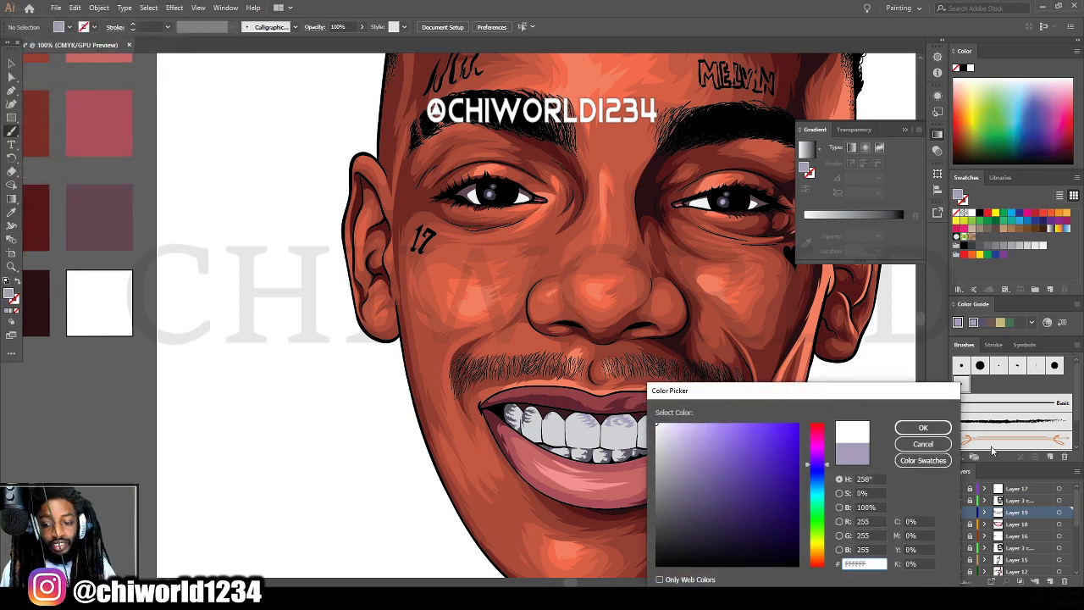
click(923, 426)
scroll(737, 428, down, 3)
scroll(722, 428, up, 1)
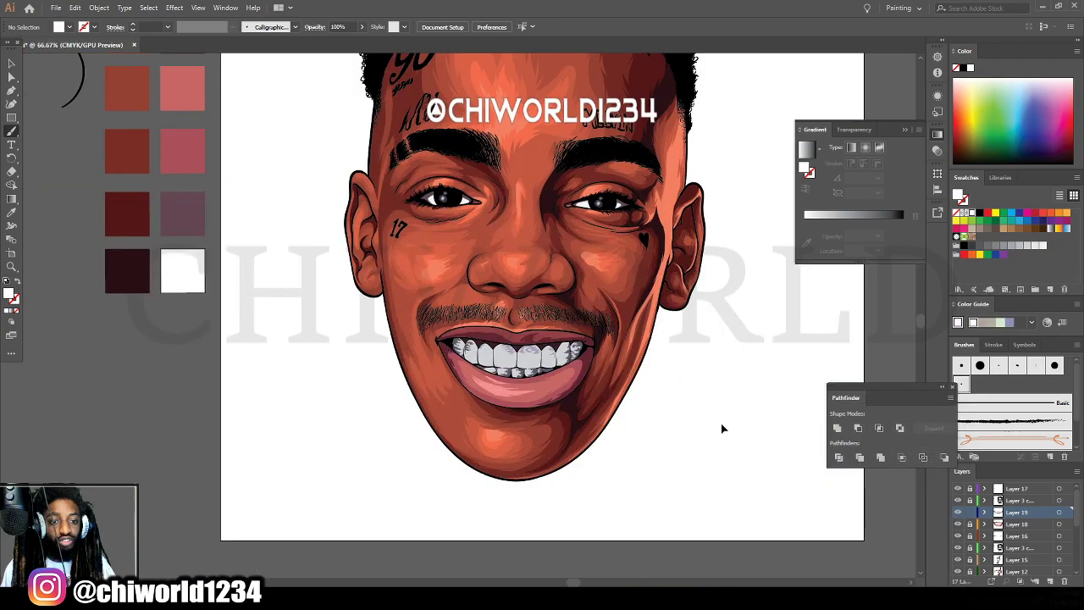
scroll(722, 427, up, 4)
key(shift+x)
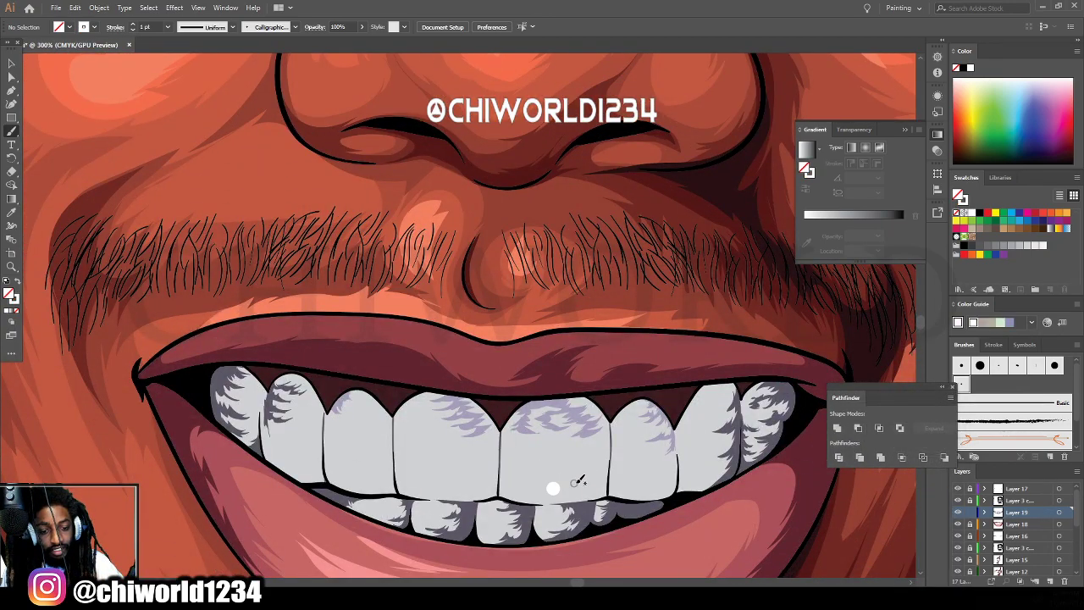
Dab white dots of varied size across the lower part of the upper front tooth right of the centre gap.
click(587, 460)
click(547, 470)
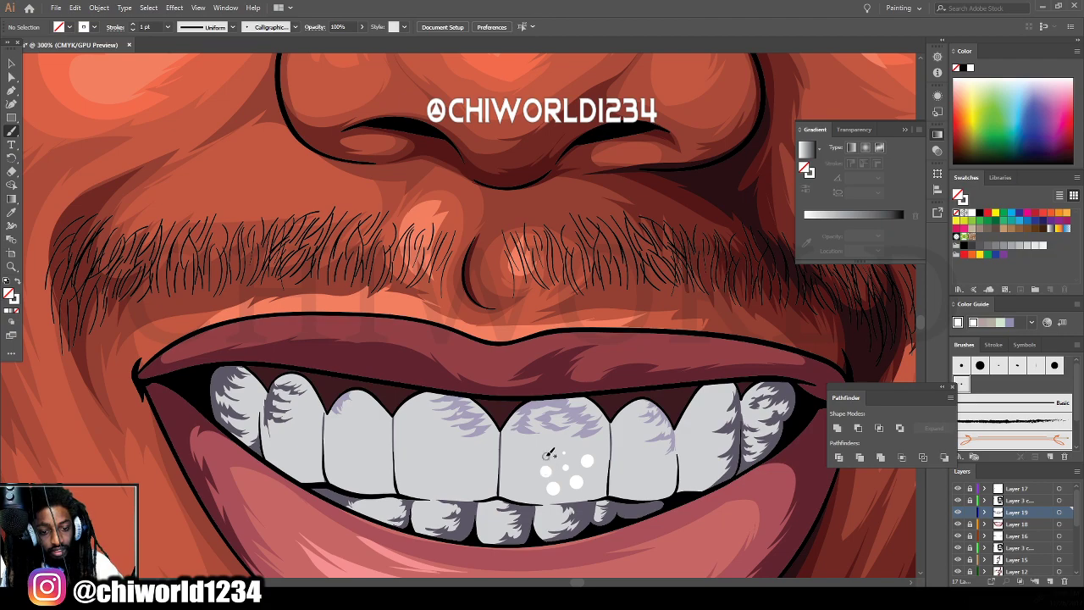
click(524, 457)
click(532, 447)
click(513, 472)
click(513, 491)
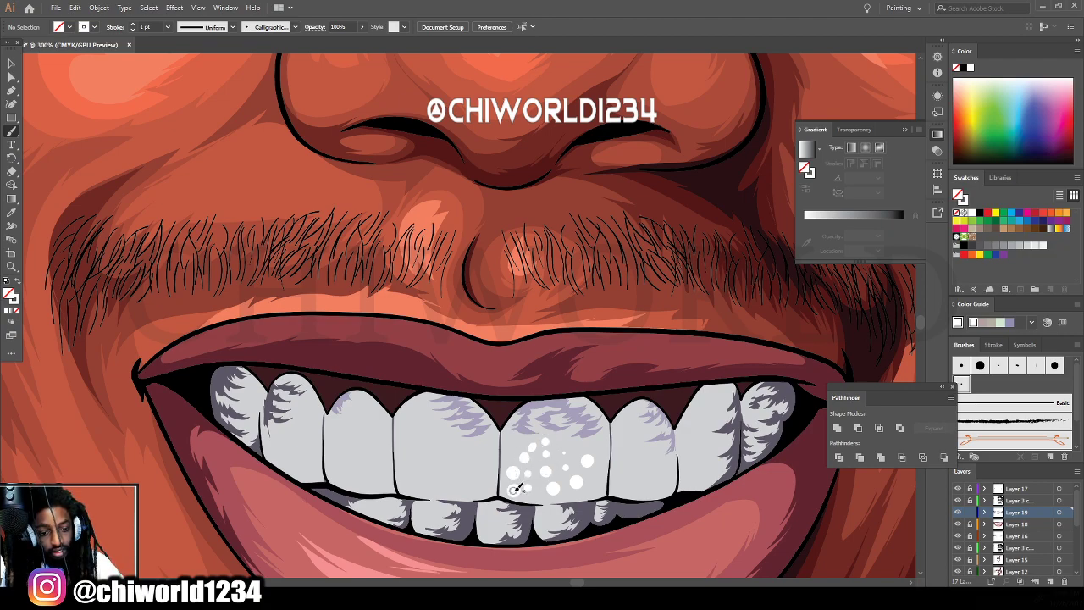
click(535, 489)
Scatter white dots over the upper front tooth left of the centre gap, from its biting edge up towards the gum.
click(484, 479)
click(492, 461)
click(477, 470)
click(467, 491)
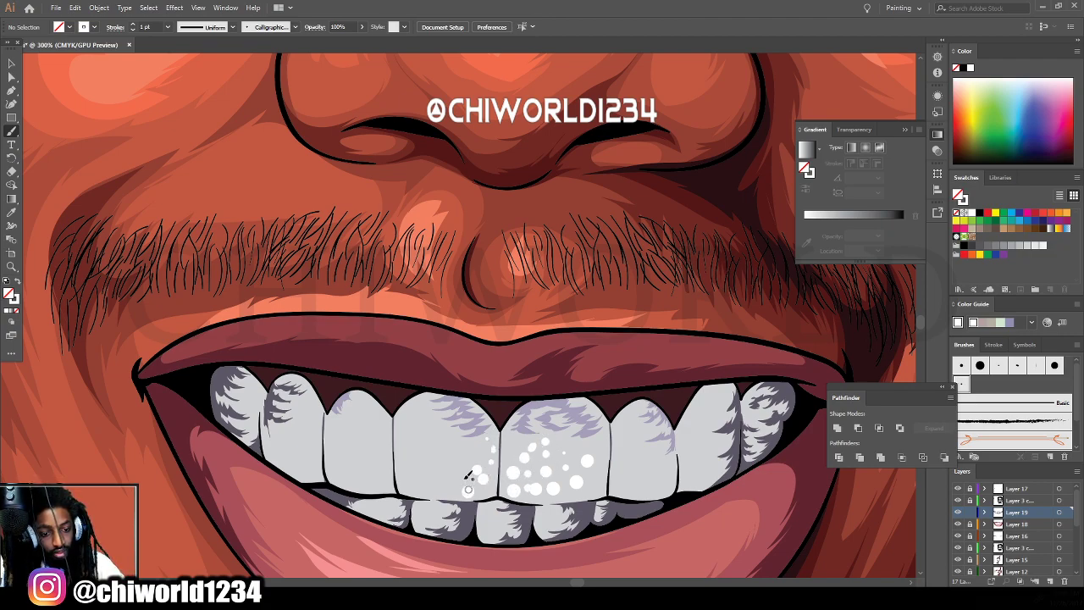
click(461, 475)
click(464, 455)
click(454, 455)
click(441, 484)
click(437, 462)
click(437, 442)
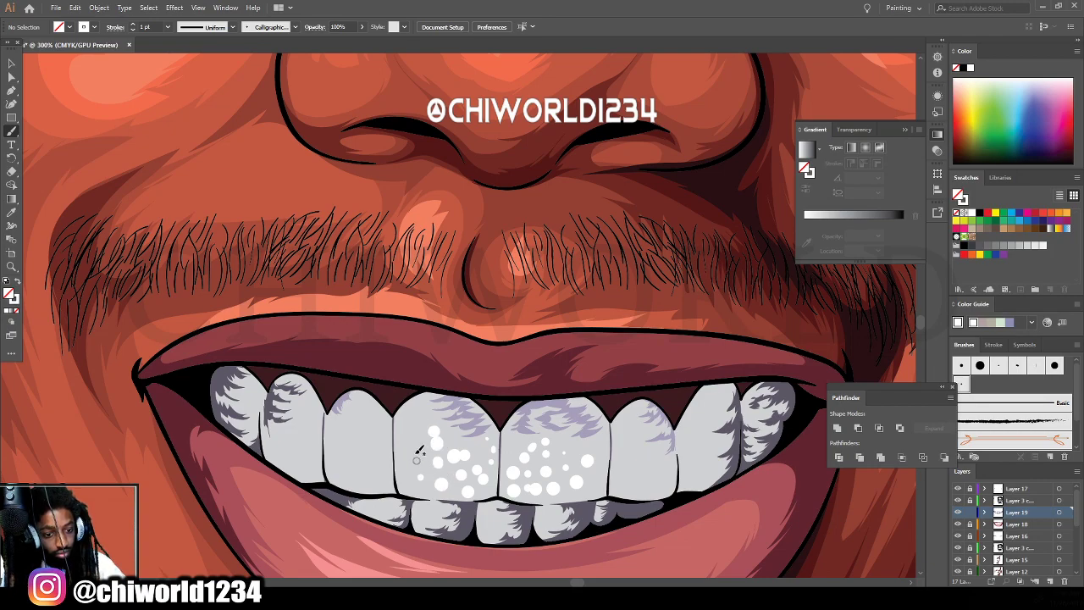
click(427, 406)
Cover the third upper tooth from the left with scattered white dots, leaving gaps between them.
click(383, 444)
click(377, 430)
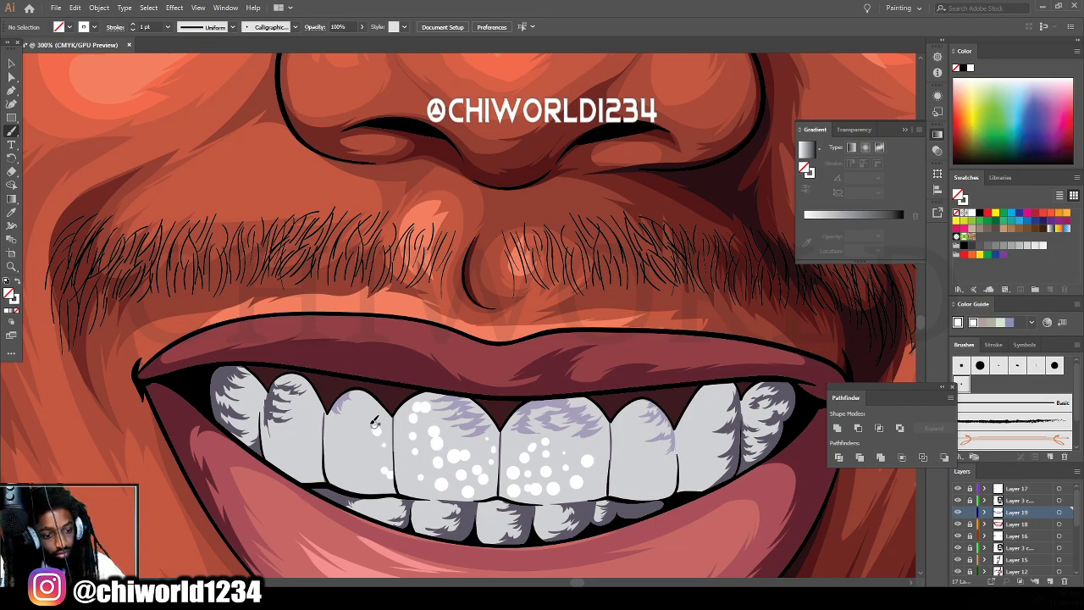
click(360, 440)
click(349, 417)
click(355, 408)
click(344, 462)
click(353, 468)
click(340, 454)
click(343, 435)
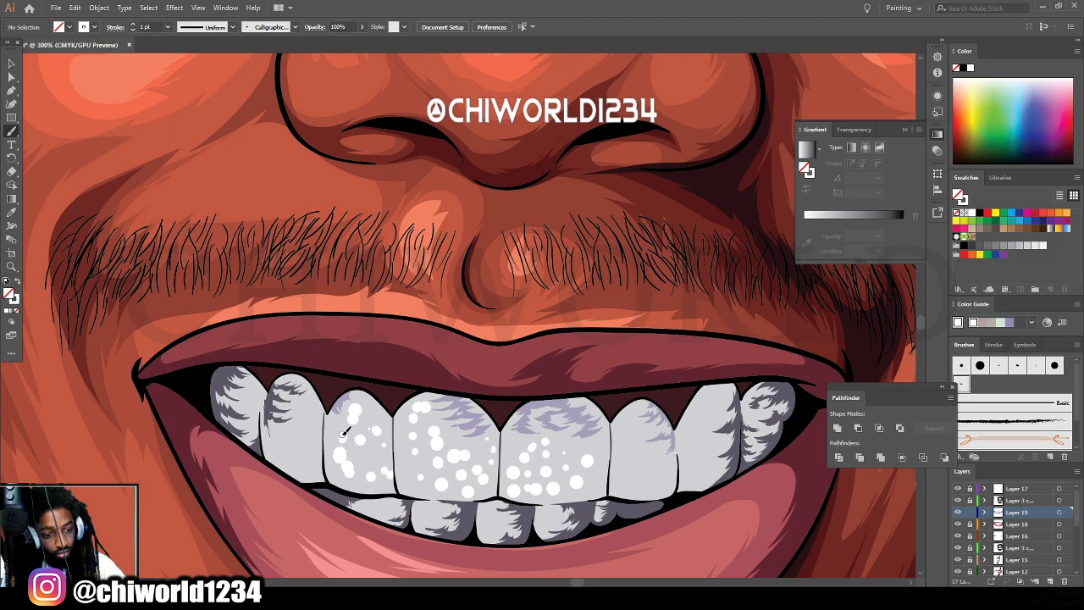
click(371, 459)
click(375, 473)
click(379, 451)
Fill out the outer edge of the left front tooth with white dots and dot the three middle lower teeth.
click(406, 467)
click(403, 487)
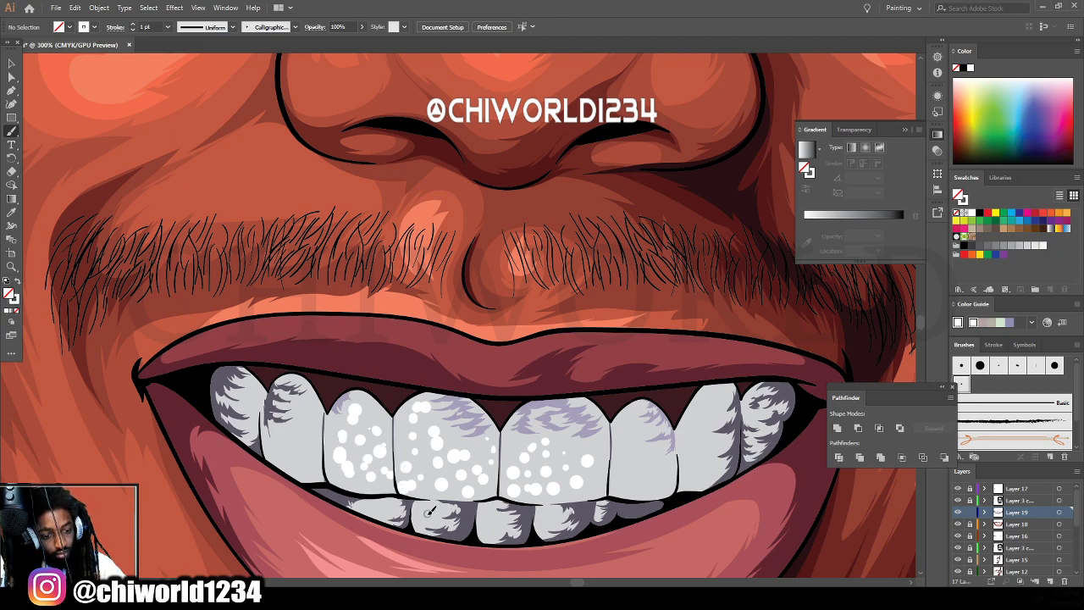
click(427, 513)
click(432, 518)
click(491, 518)
click(521, 514)
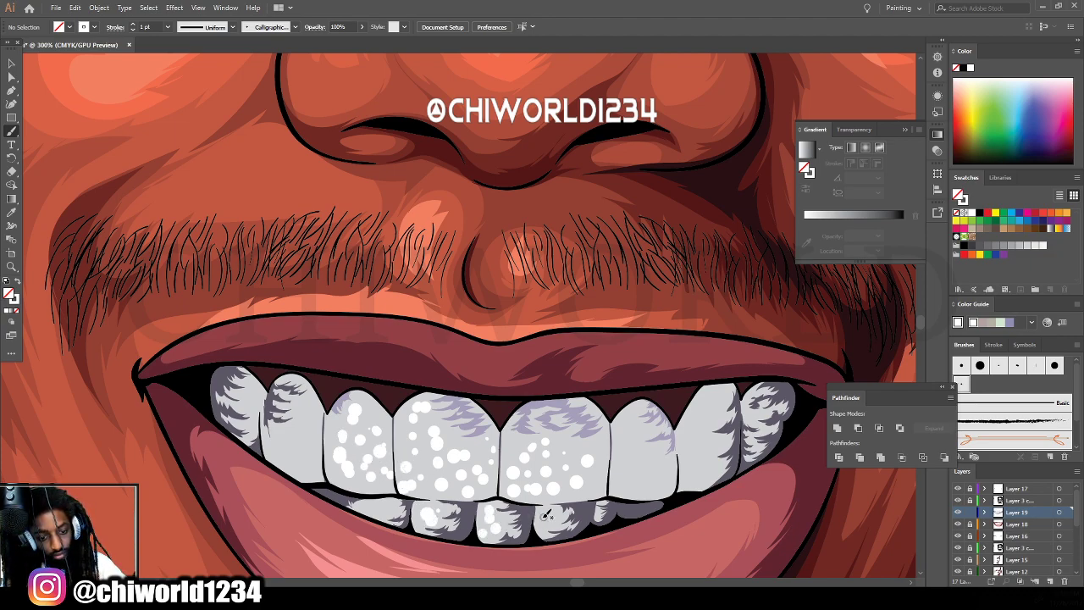
click(550, 511)
Scatter white dots over the third upper tooth from the right, keeping clear of its violet shadow.
click(627, 487)
click(651, 486)
click(658, 478)
click(641, 466)
click(629, 476)
click(628, 449)
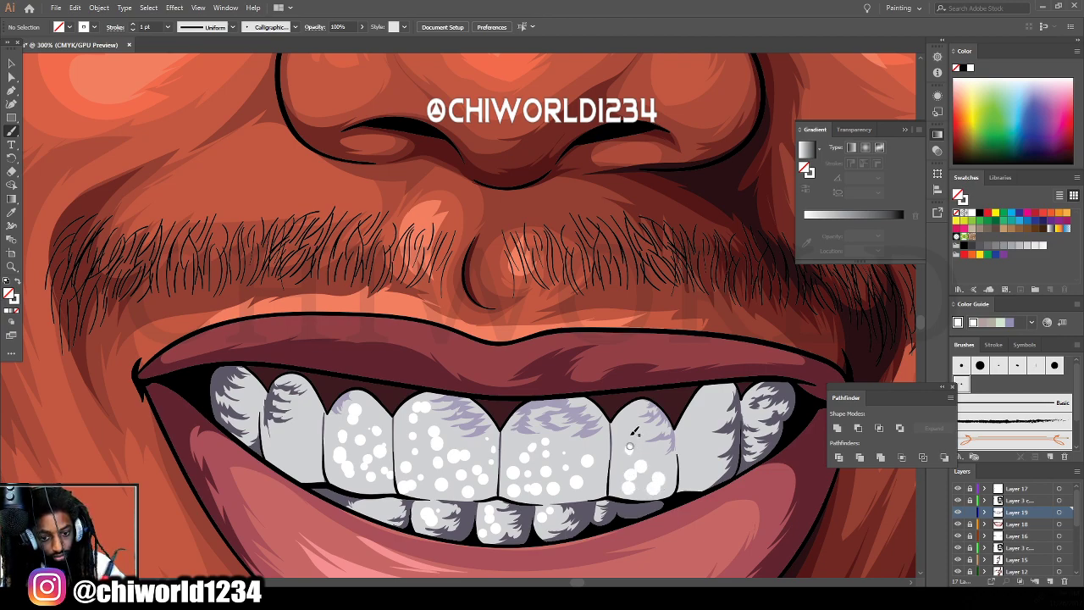
click(626, 429)
click(616, 463)
Add white dots to the second upper tooth from the right and the second upper tooth from the left.
click(686, 476)
click(695, 457)
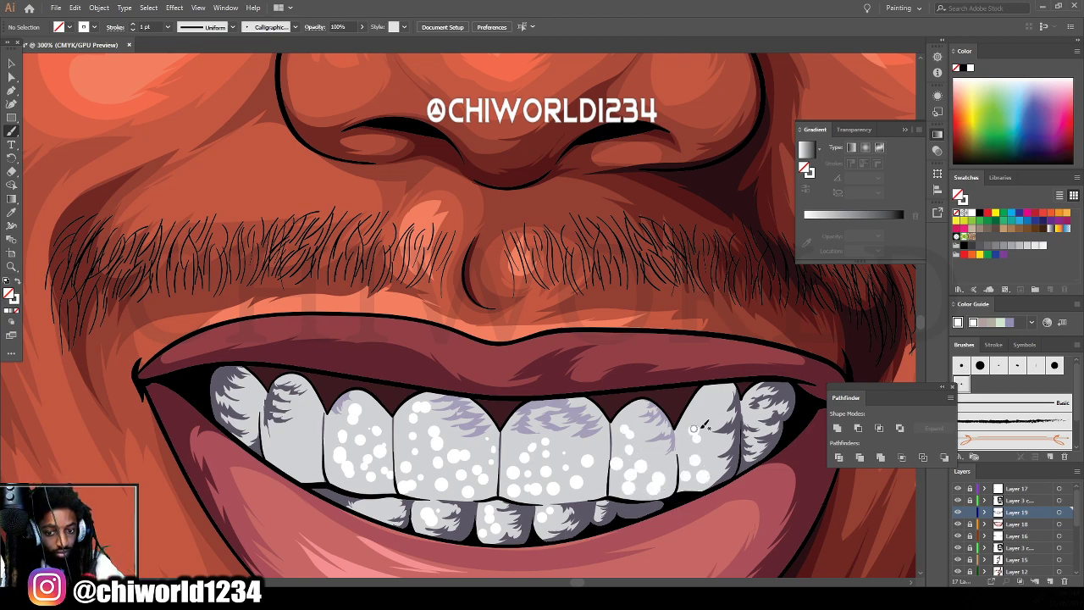
click(292, 462)
click(302, 453)
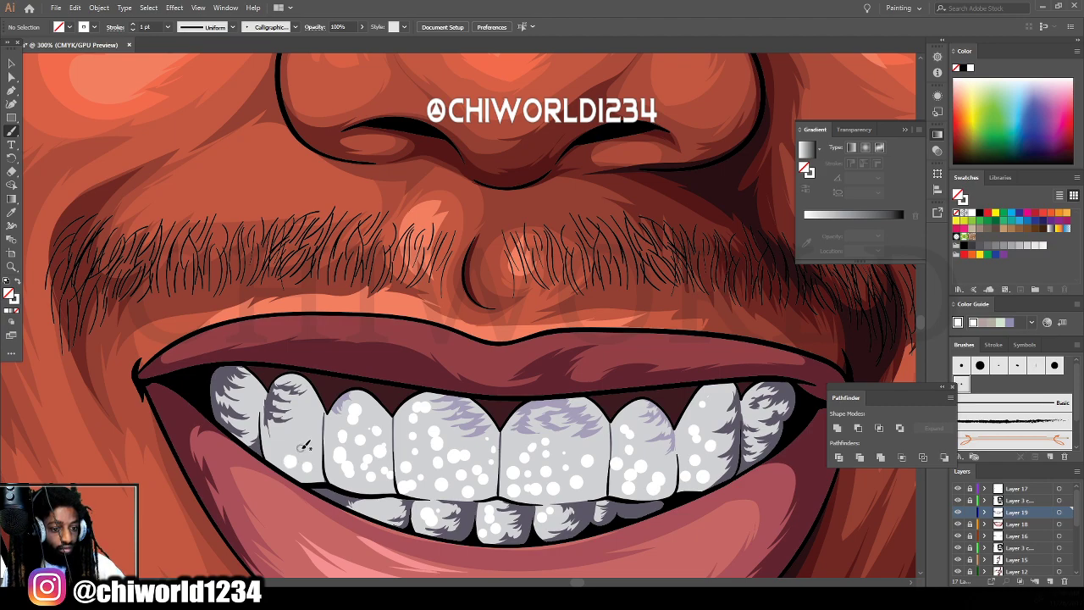
click(310, 435)
click(307, 426)
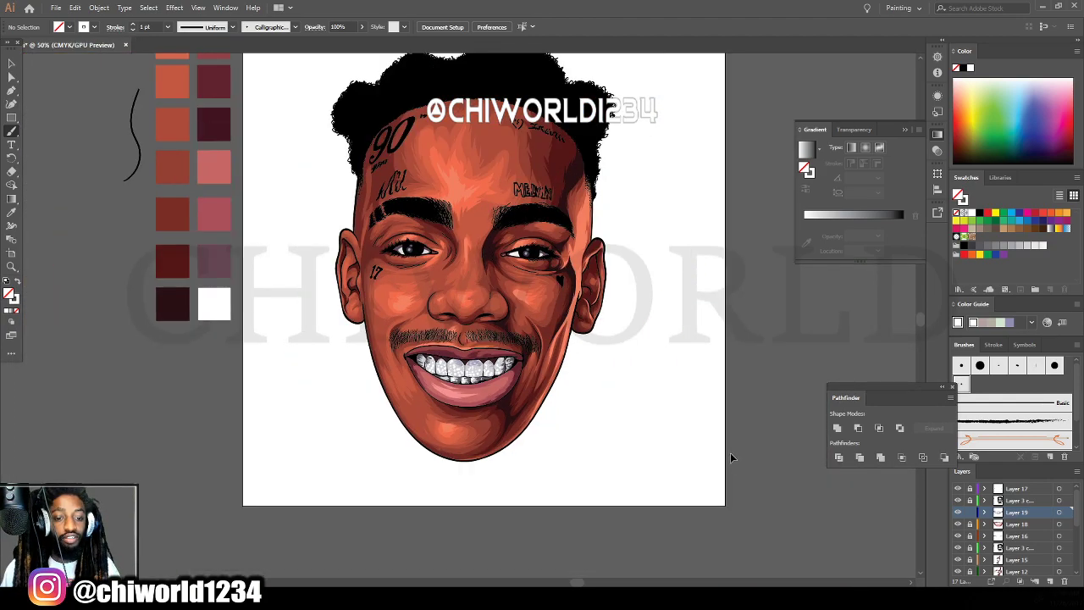
Add a new layer above Layer 17 at the top of the layer stack.
scroll(720, 449, up, 2)
key(ctrl+equal)
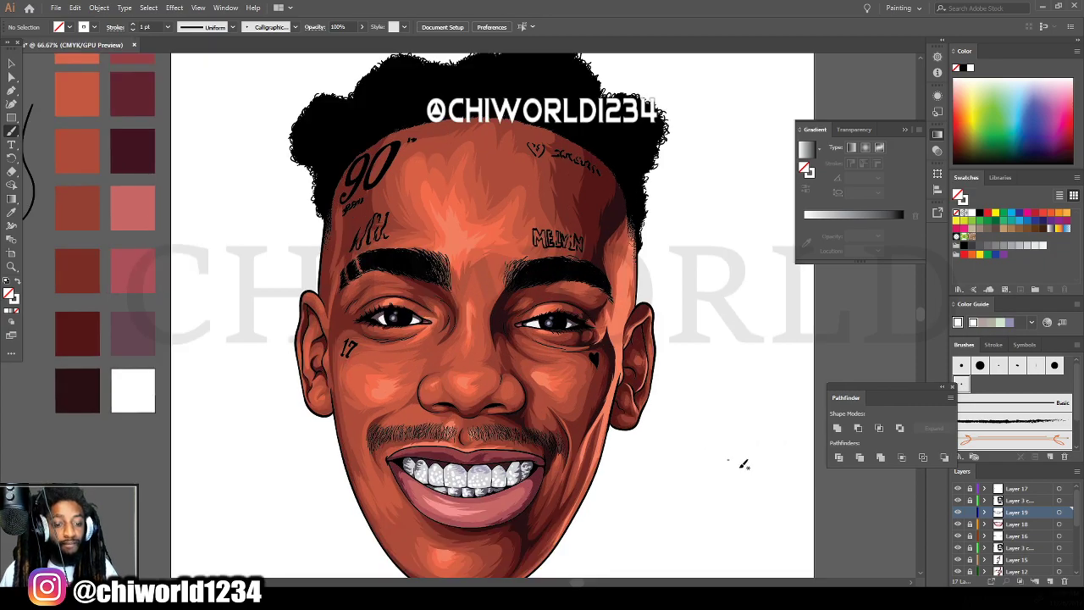
click(1013, 492)
click(1049, 581)
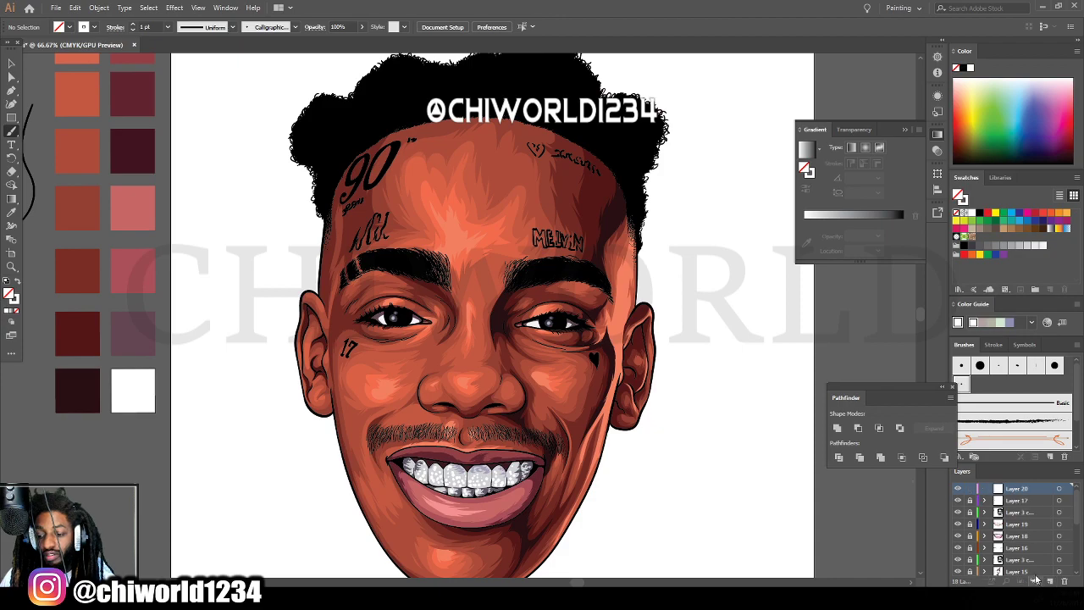
Draw a thin four-pointed star about 4.52 in across beside the colour swatches, tilted slightly, with a white 1 pt stroke and no fill.
key(ctrl+minus)
click(12, 120)
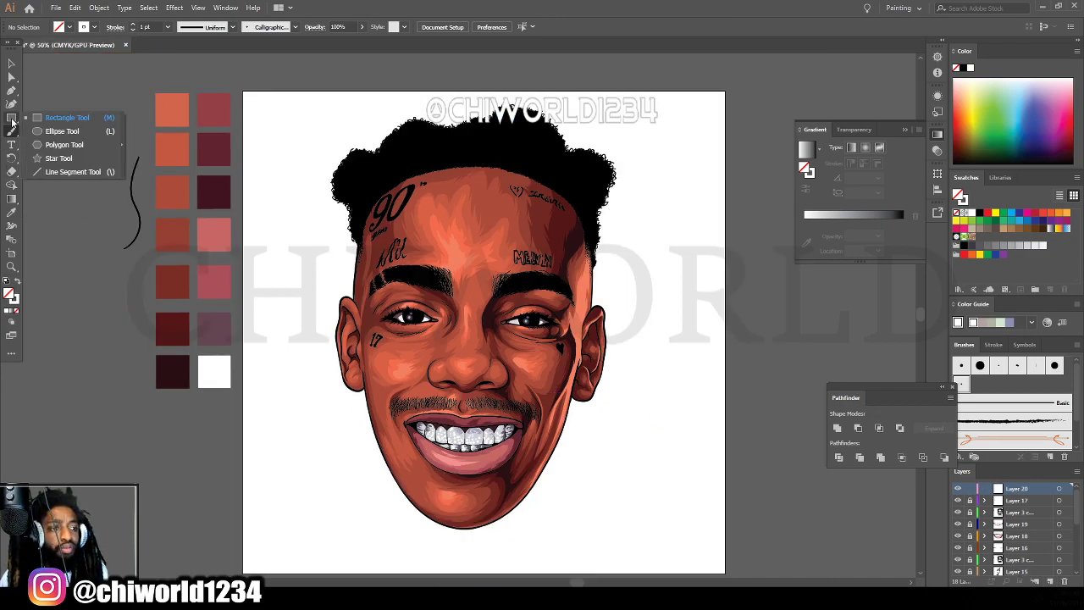
click(49, 161)
drag(78, 216, 124, 211)
key(Down)
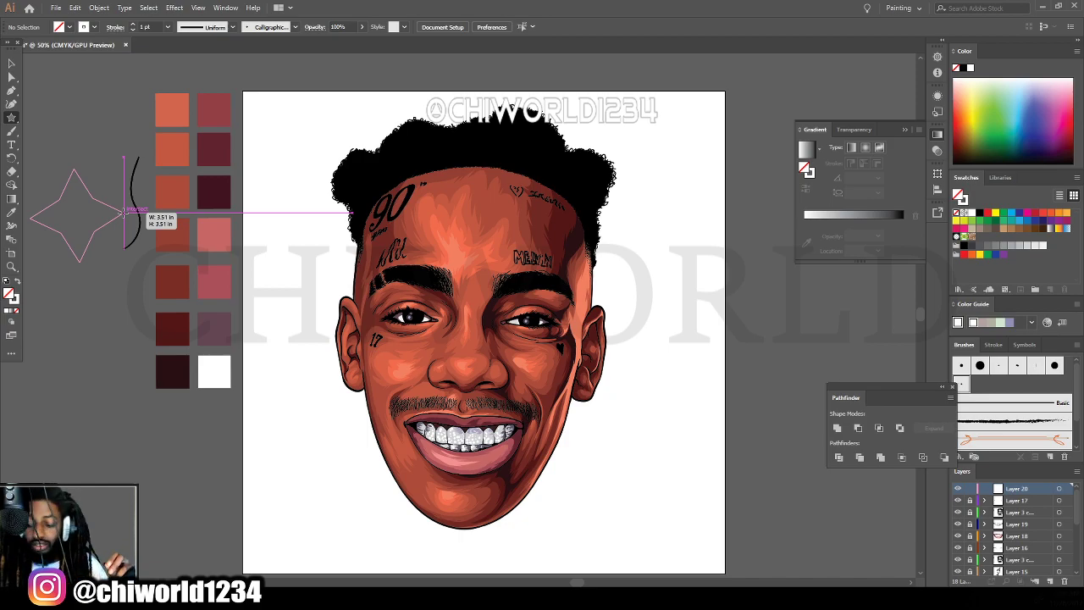
mouse_move(125, 212)
mouse_down()
mouse_move(111, 214)
mouse_move(230, 213)
mouse_move(118, 209)
mouse_move(173, 209)
mouse_move(139, 209)
mouse_up()
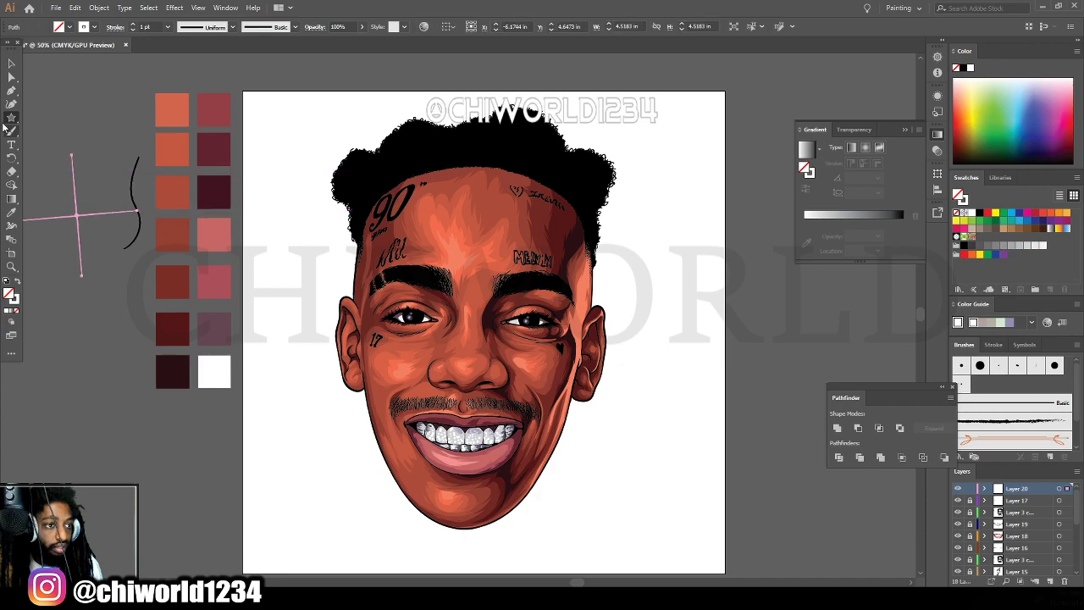
click(11, 65)
click(64, 314)
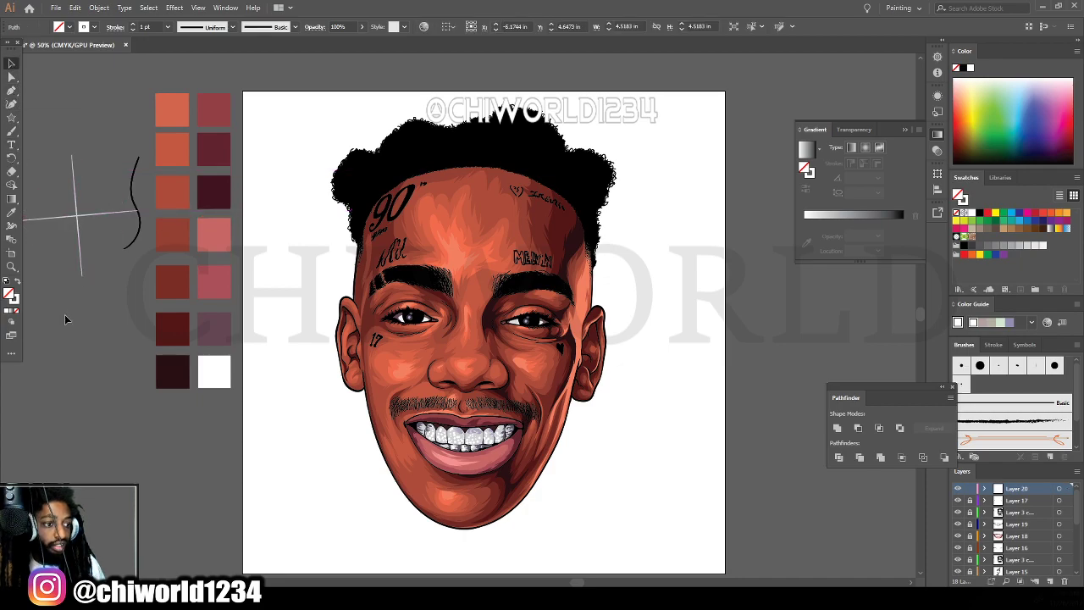
Draw an ellipse about 1.09 by 0.95 in over the star's centre, filled white with no stroke.
key(ctrl+minus)
key(ctrl+plus)
key(ctrl+plus)
key(ctrl+plus)
key(ctrl+plus)
key(ctrl+plus)
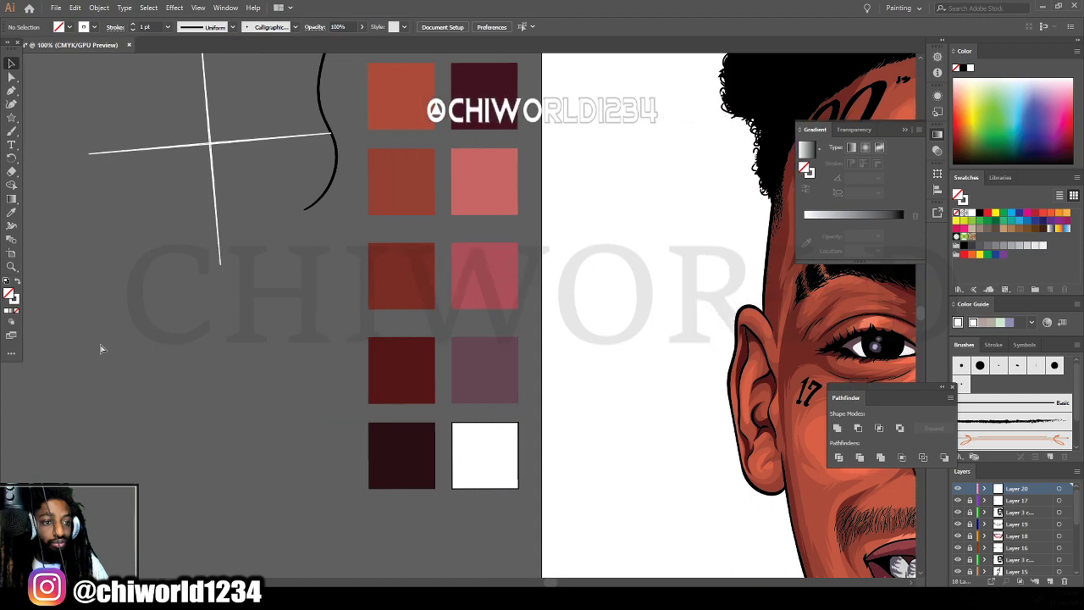
scroll(97, 358, up, 12)
scroll(98, 358, left, 2)
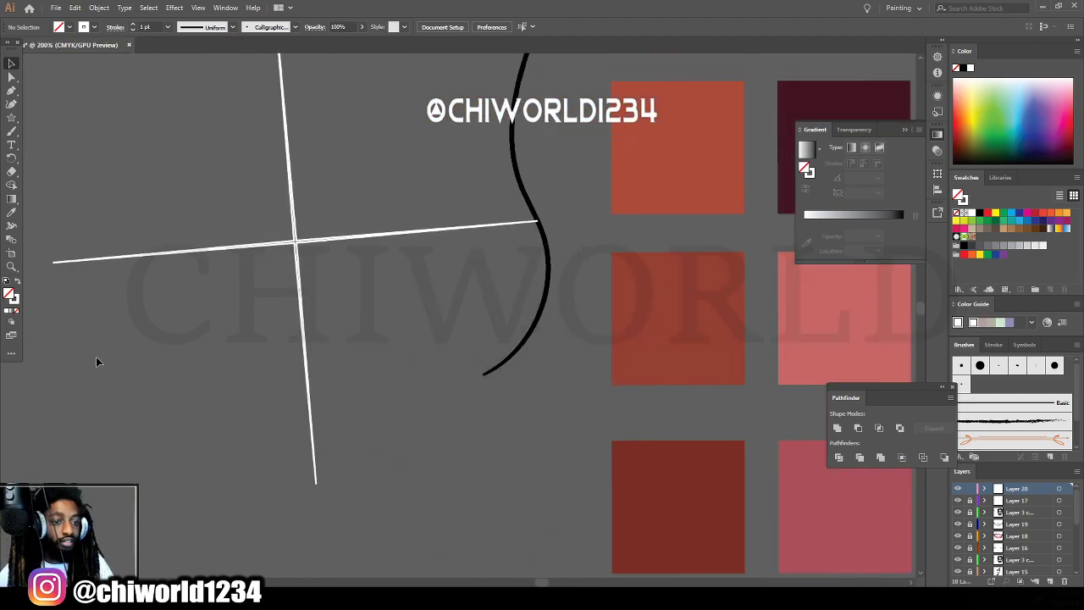
drag(12, 117, 44, 133)
mouse_move(237, 360)
mouse_down()
mouse_move(372, 249)
mouse_move(355, 258)
mouse_up()
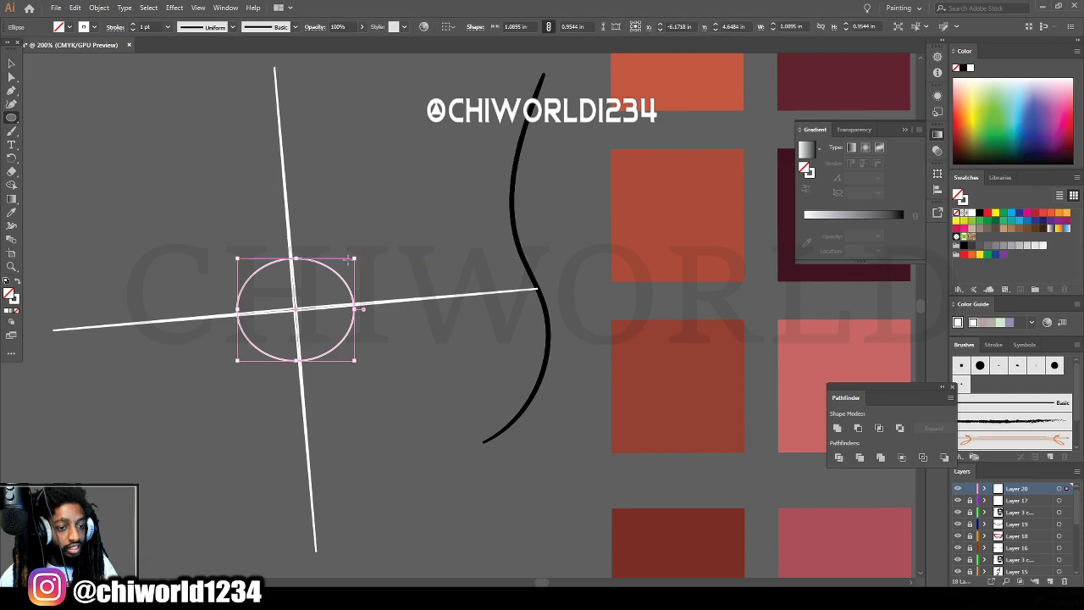
click(15, 285)
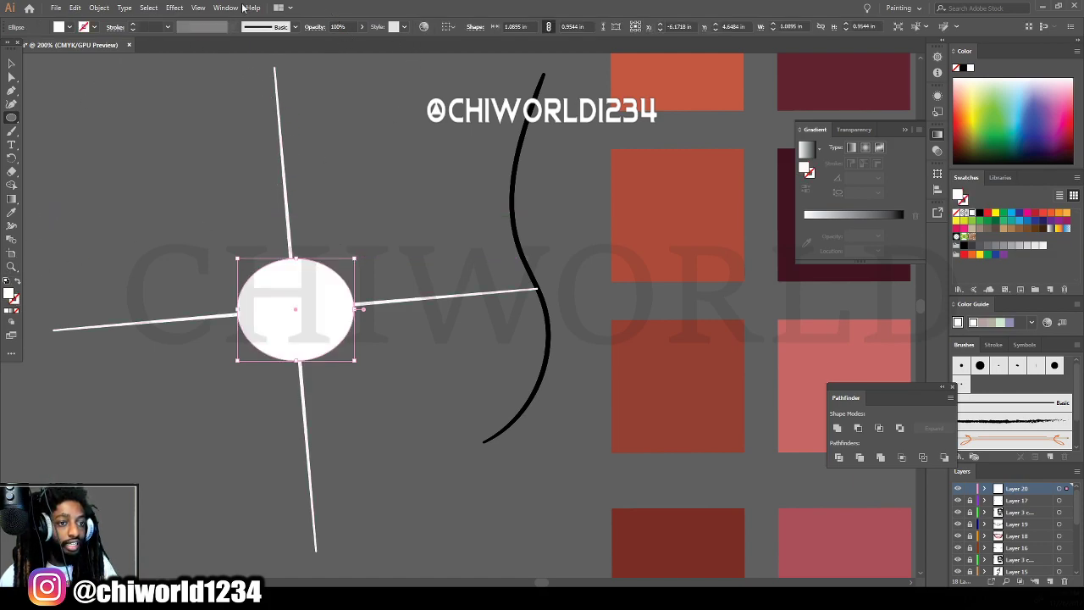
Apply a Gaussian Blur with a 65.1 pixel radius to the white ellipse, with the preview on.
click(175, 9)
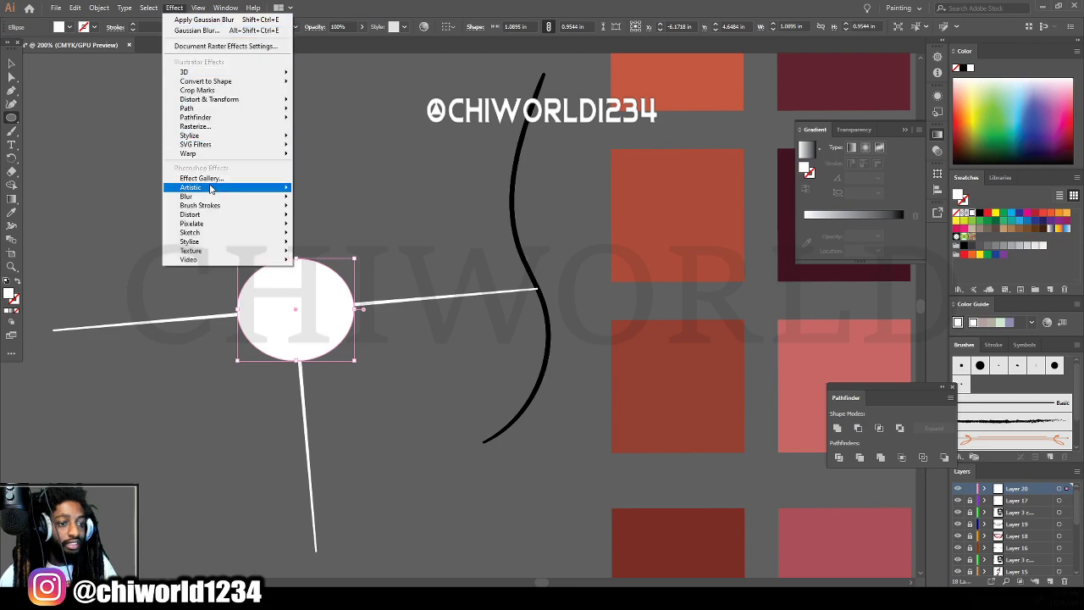
mouse_move(210, 195)
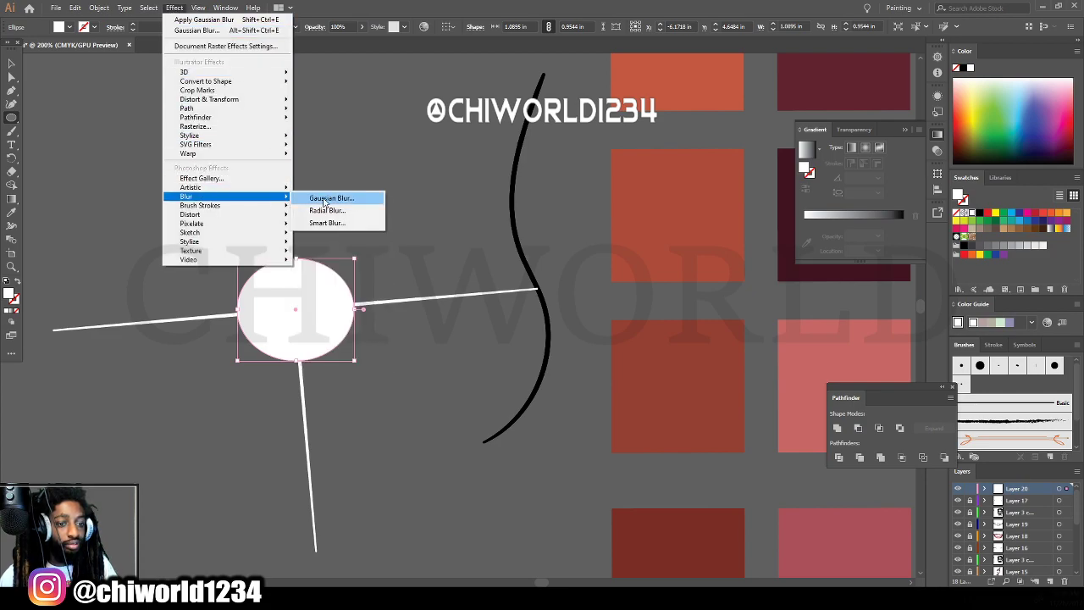
click(329, 199)
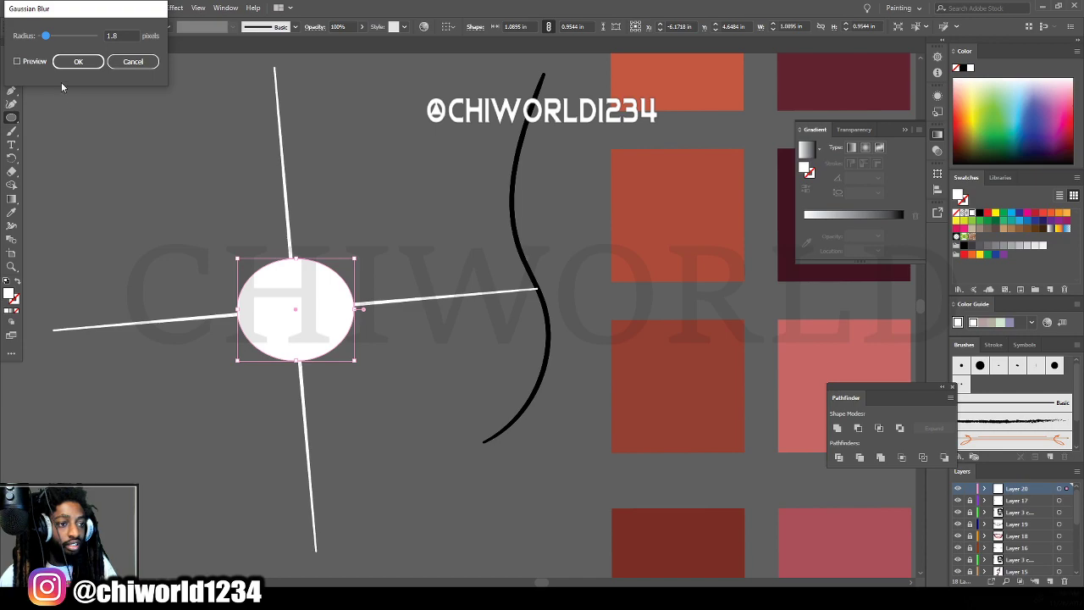
click(17, 62)
drag(48, 37, 84, 42)
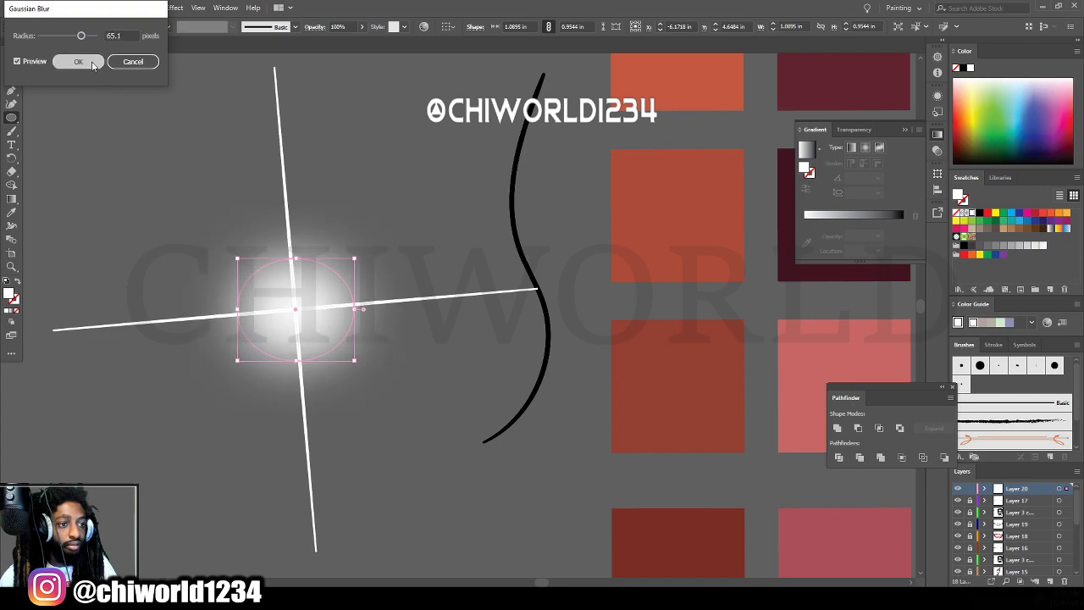
click(80, 61)
Select the star together with the blurred ellipse and expand their appearance.
click(11, 62)
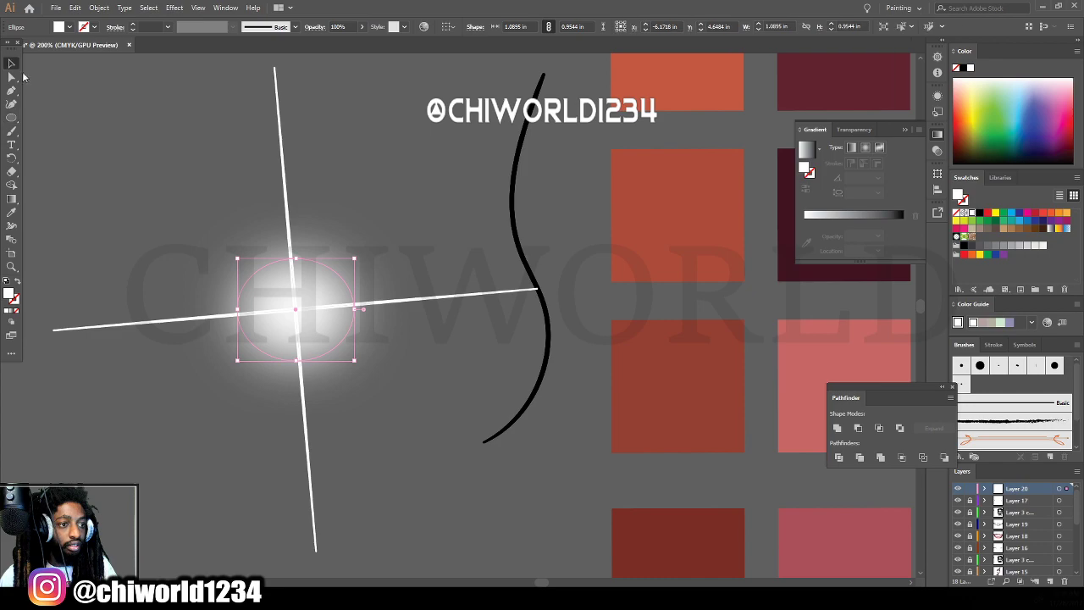
click(159, 140)
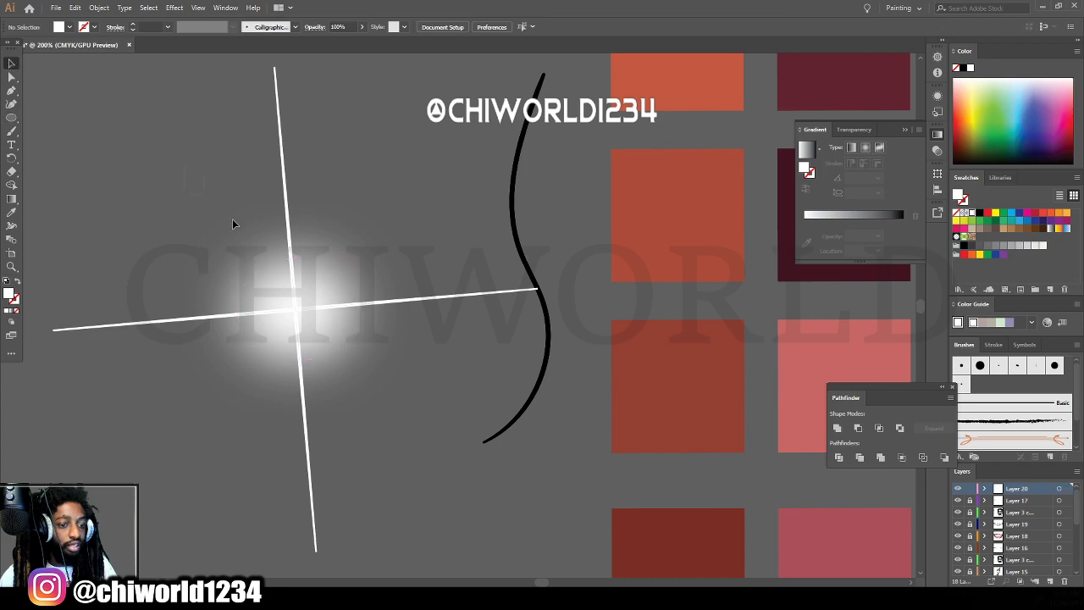
drag(426, 390, 426, 385)
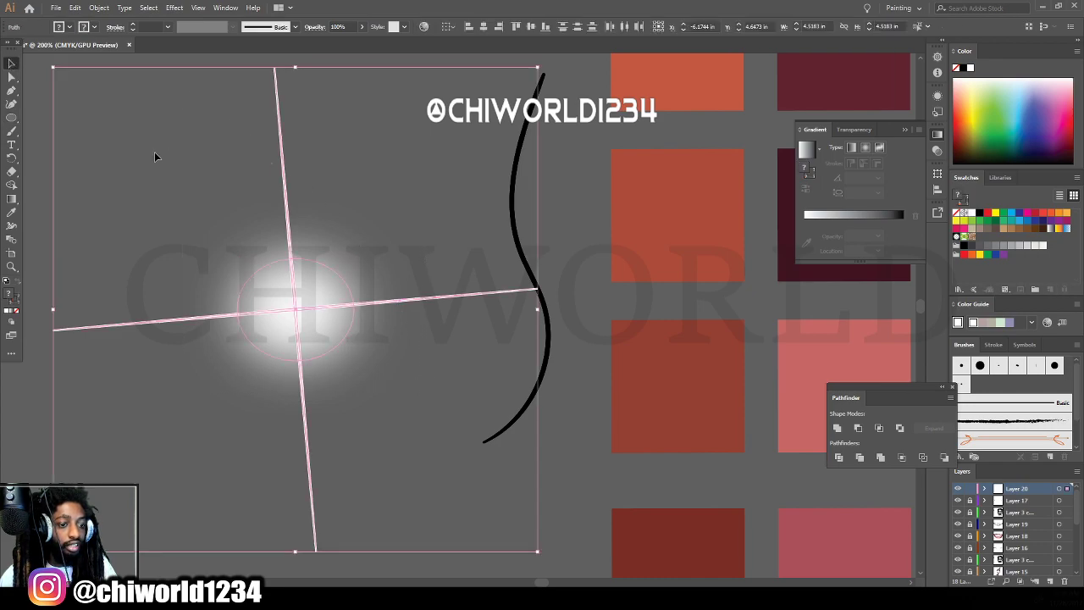
click(154, 156)
click(448, 385)
click(99, 7)
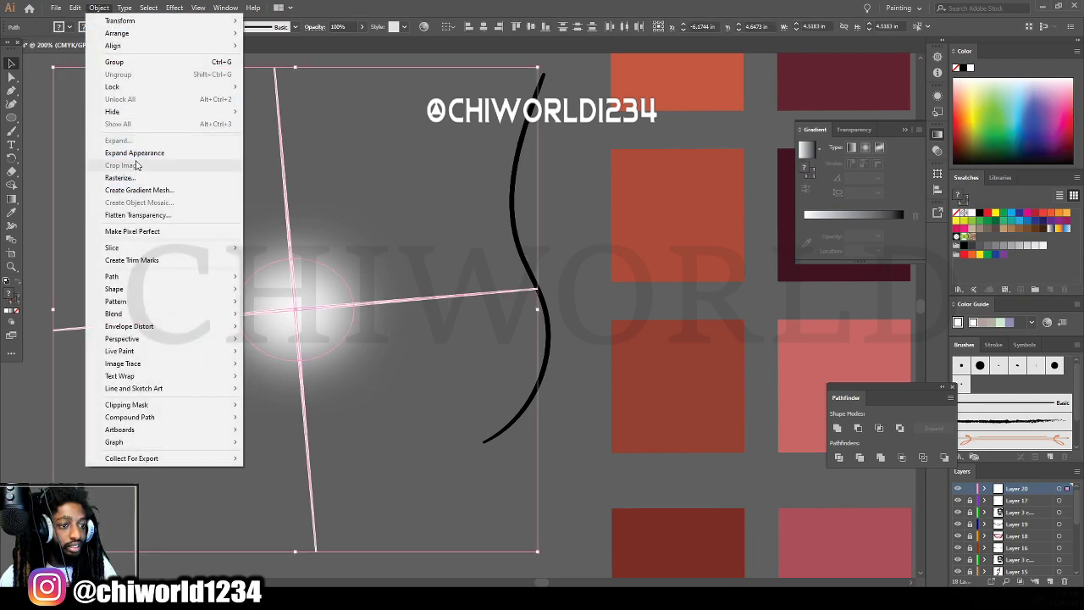
click(135, 153)
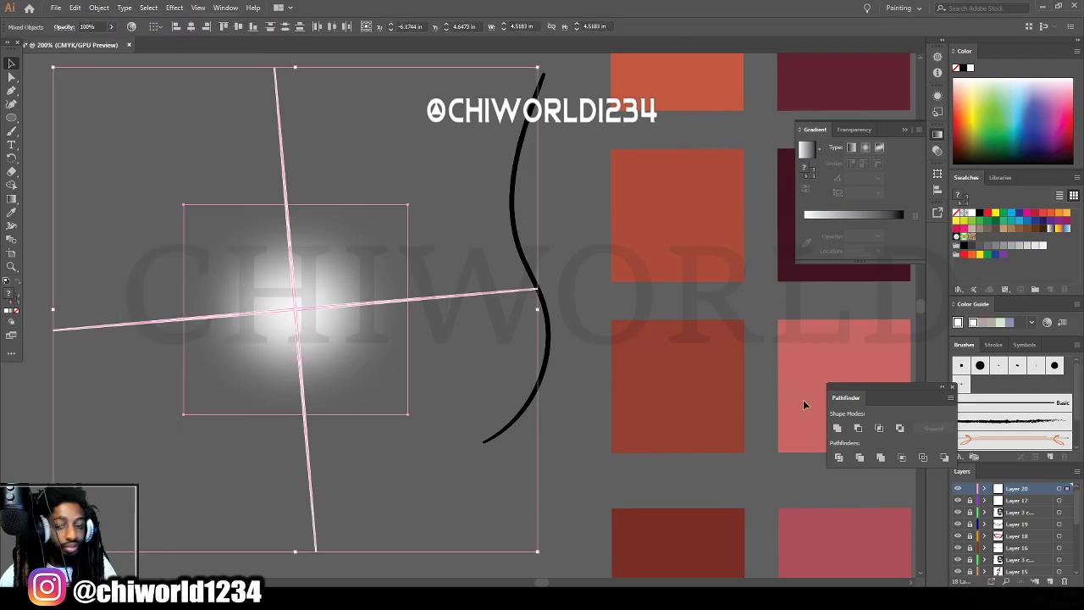
Try to combine the expanded star and glow with Pathfinder Merge.
click(880, 457)
click(647, 314)
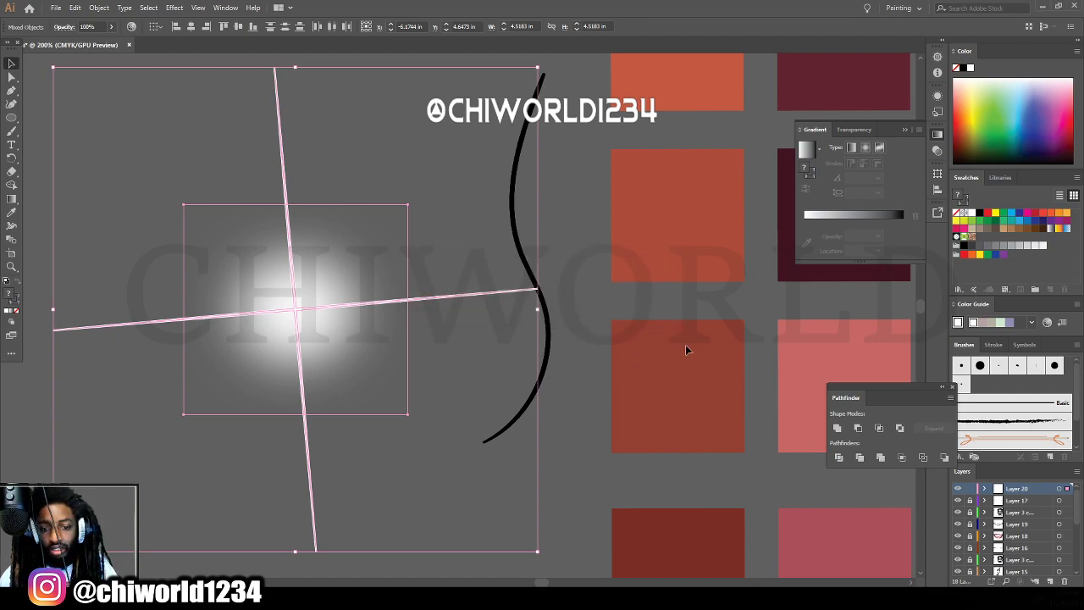
click(879, 458)
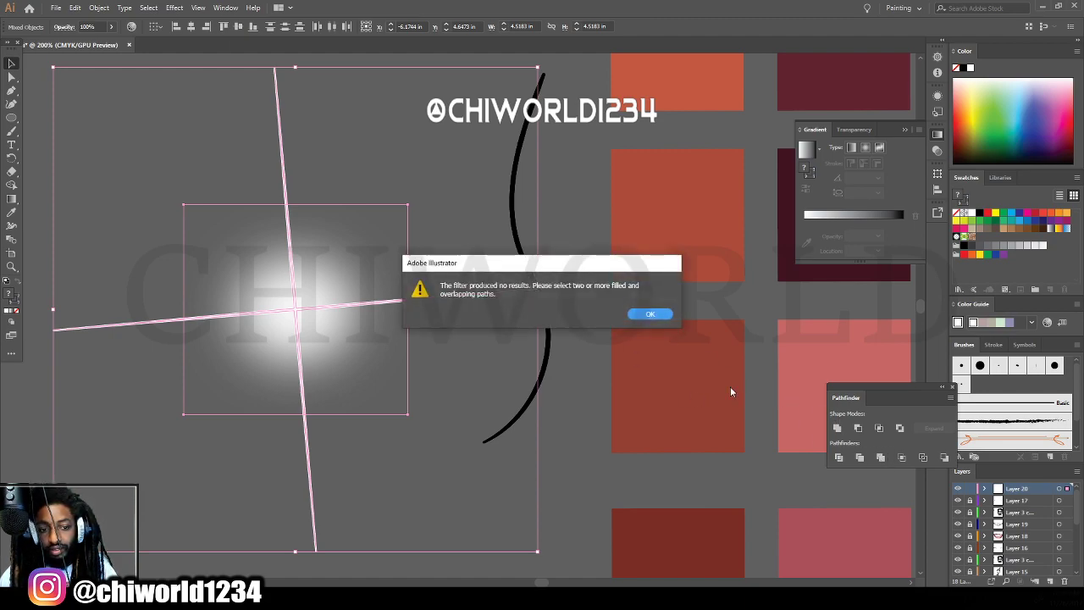
click(649, 315)
scroll(635, 333, down, 2)
key(ctrl+minus)
scroll(614, 379, right, 9)
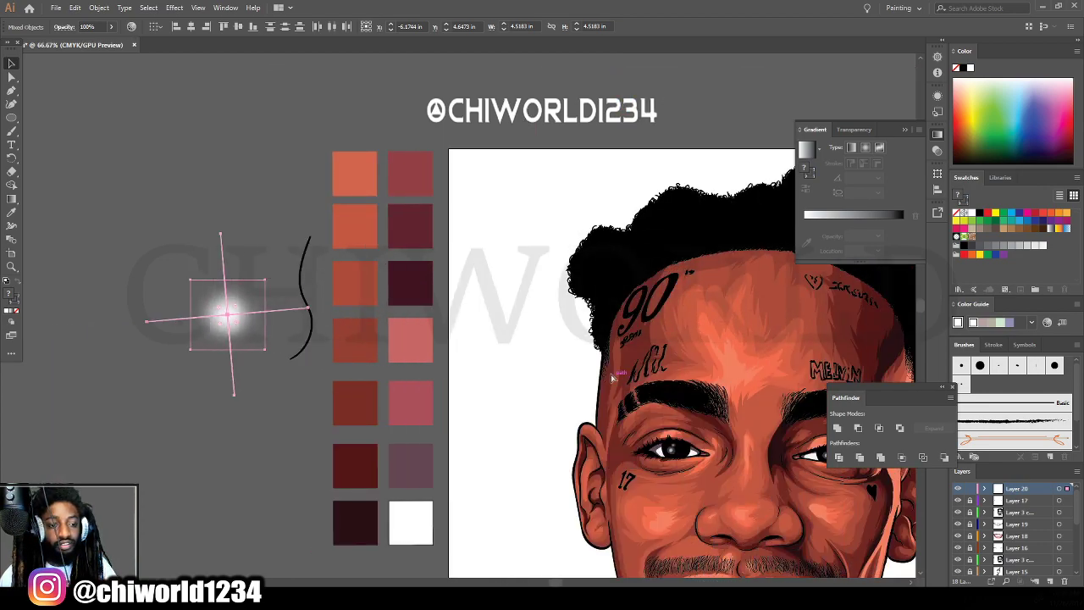
scroll(382, 318, down, 1)
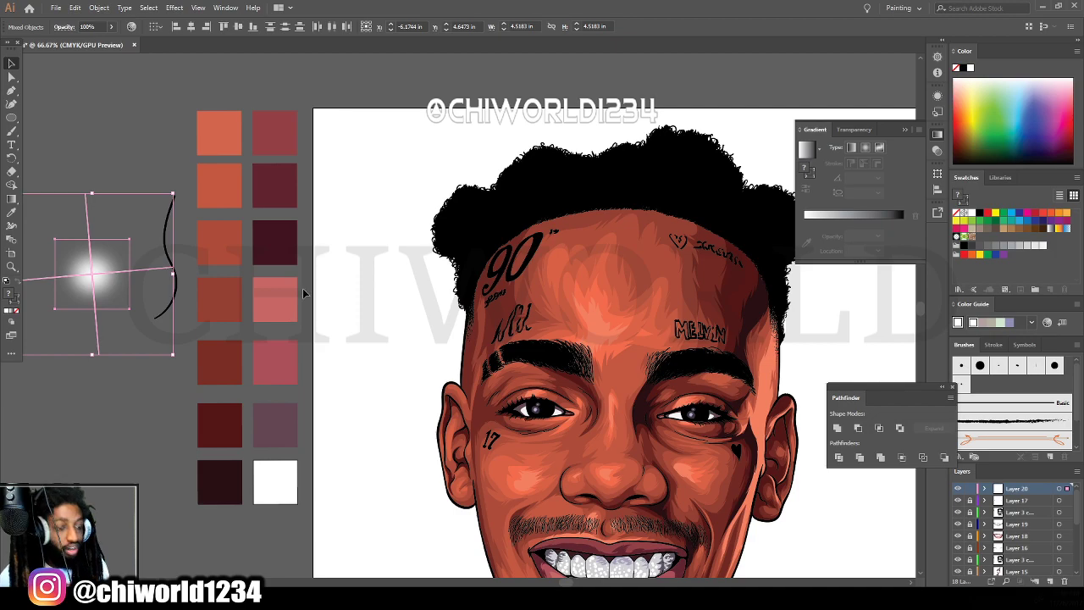
Copy the glowing star onto the portrait's mouth, scale it down to about 0.59 in and duplicate it across the teeth.
drag(107, 273, 635, 518)
scroll(635, 518, down, 2)
scroll(661, 504, down, 2)
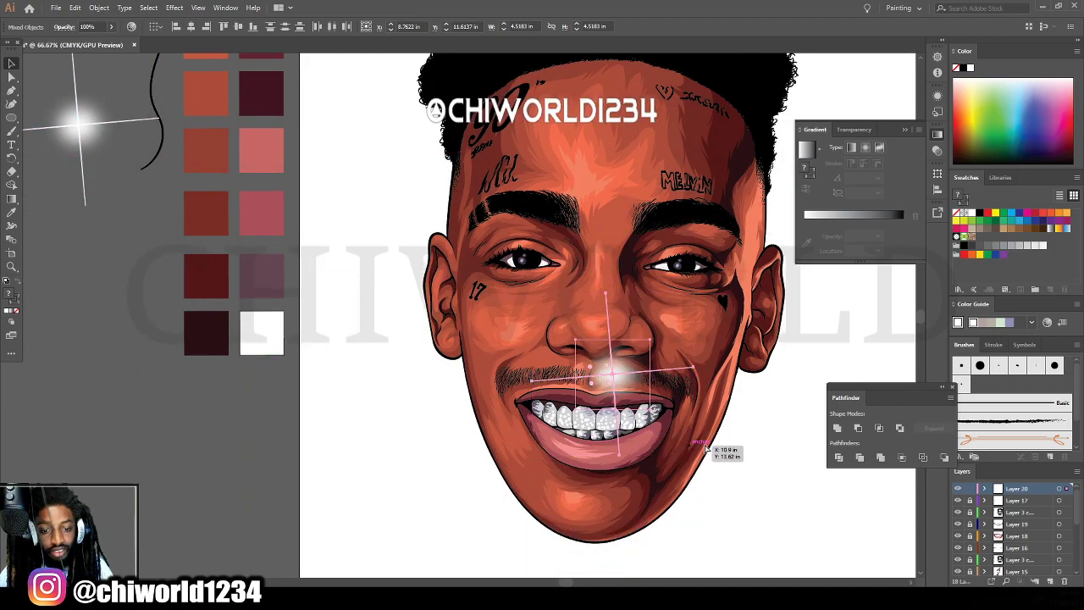
key(ctrl+plus)
key(ctrl+plus)
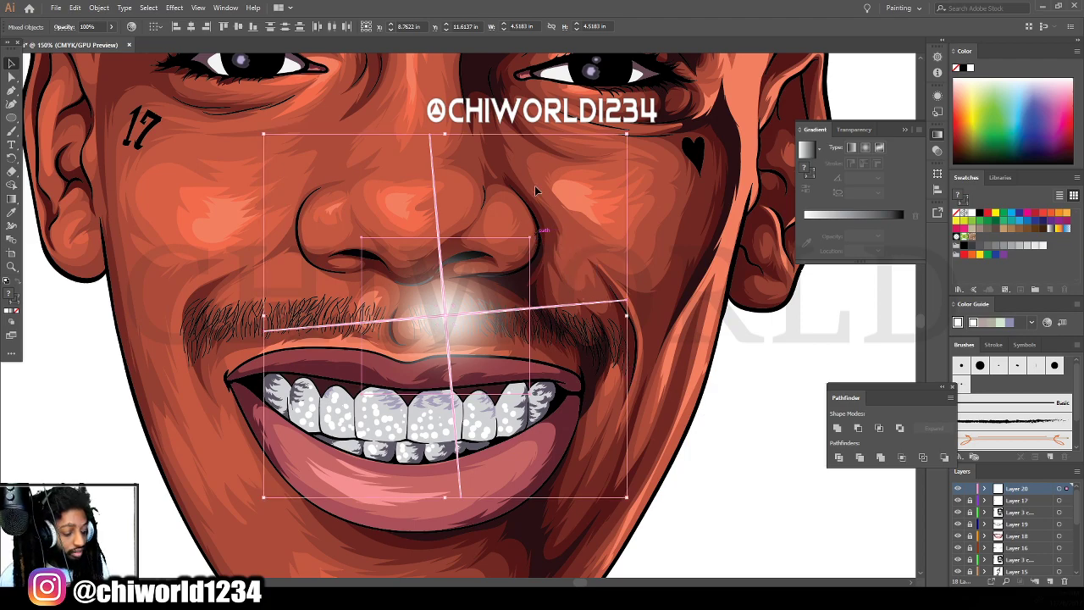
drag(627, 136, 370, 373)
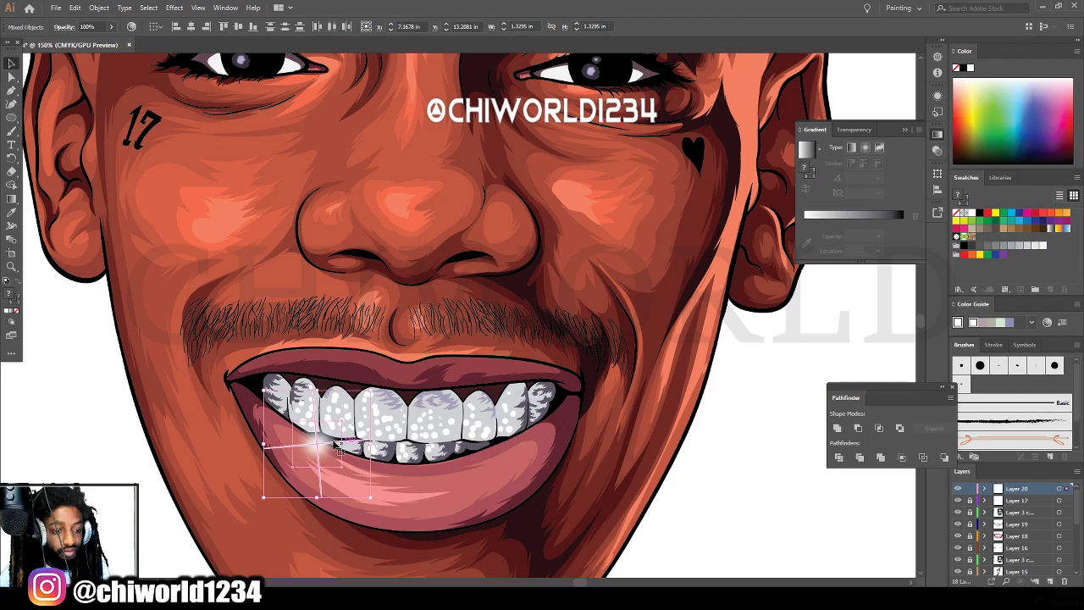
drag(319, 447, 478, 427)
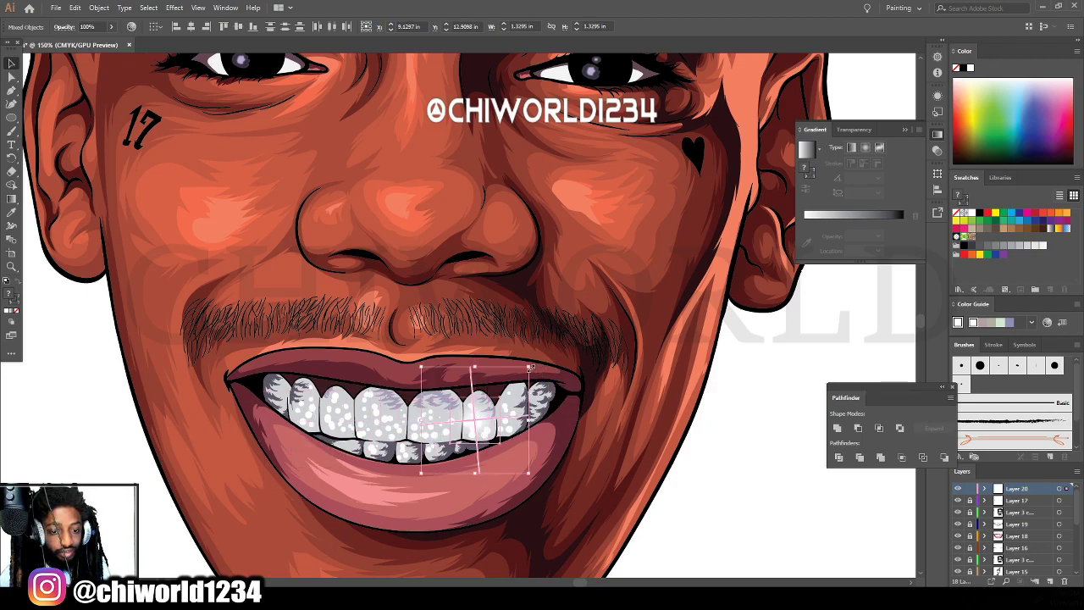
drag(530, 368, 414, 447)
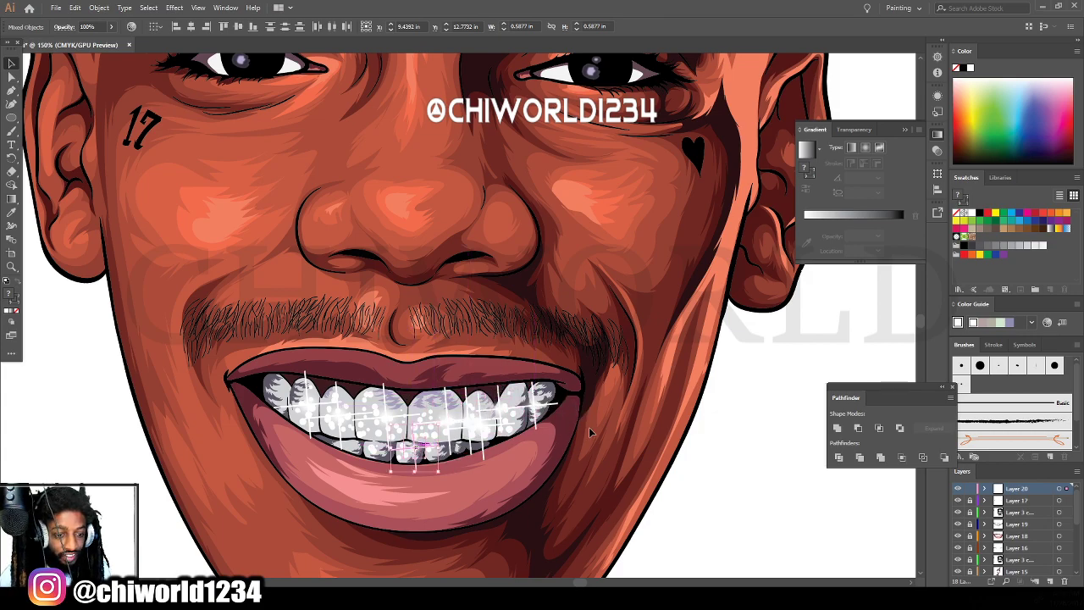
Inspect the sparkle copies over the teeth at several magnifications.
click(724, 523)
key(ctrl+minus)
key(ctrl+equal)
key(ctrl+equal)
key(ctrl+equal)
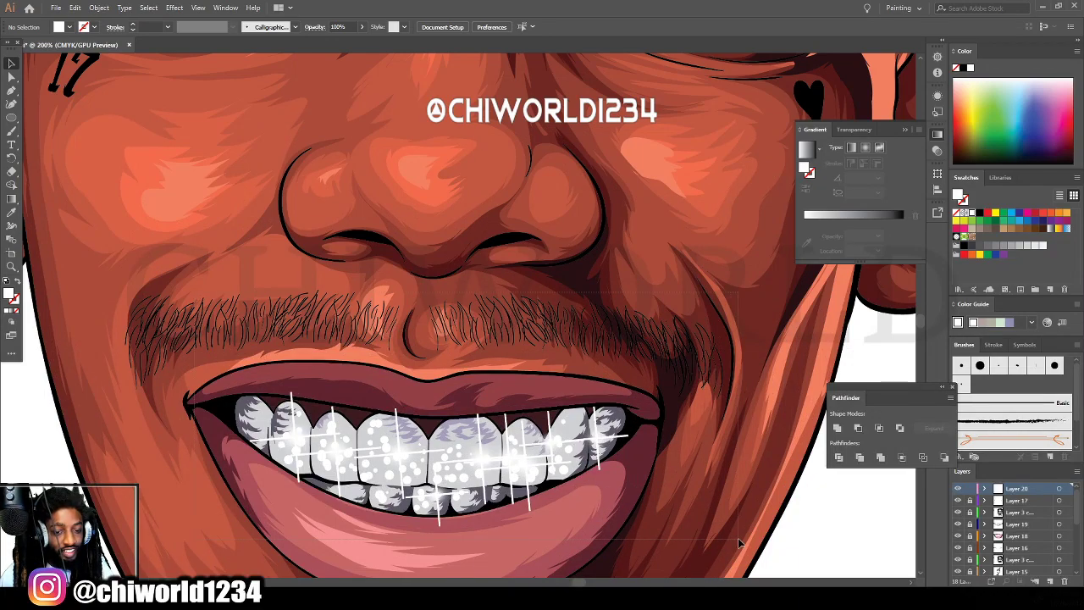
key(ctrl+a)
key(ctrl+minus)
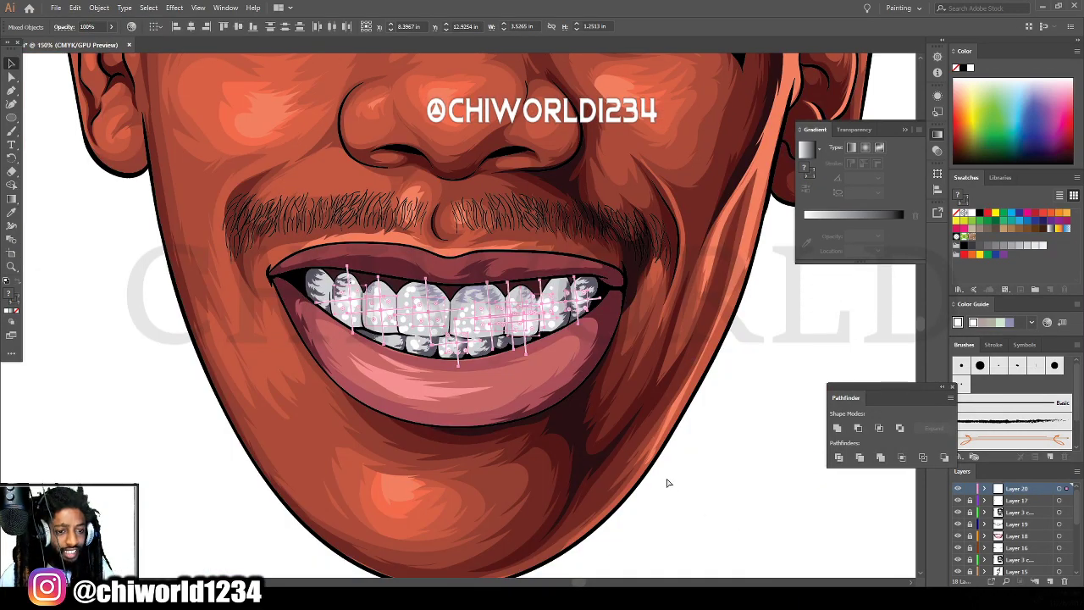
key(ctrl+equal)
key(ctrl+equal)
key(ctrl+shift+a)
scroll(457, 480, up, 1)
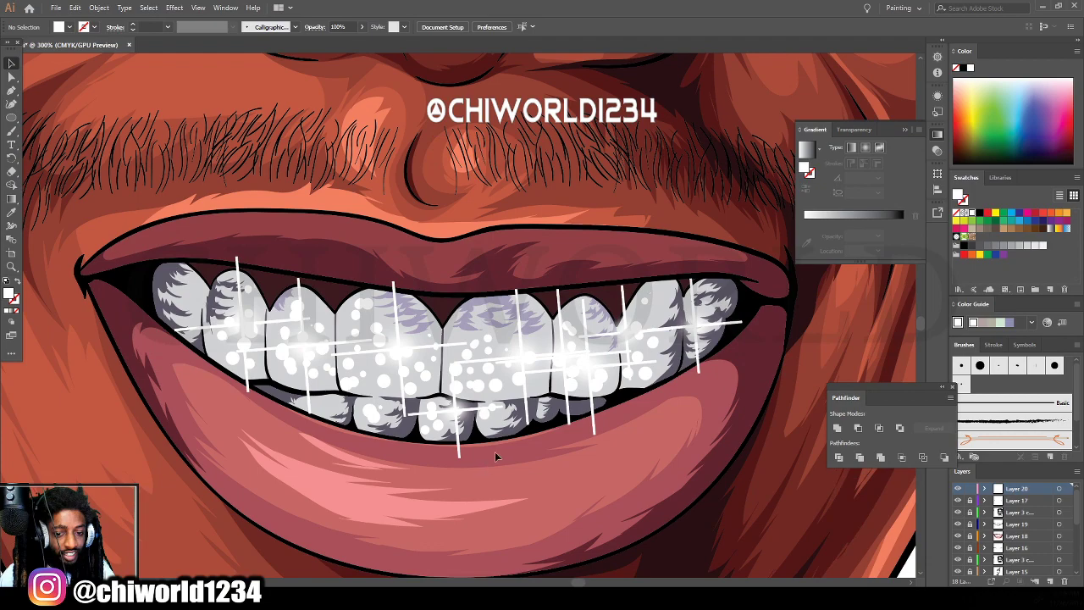
Delete all the sparkle copies placed over the teeth.
key(ctrl+minus)
drag(275, 266, 727, 454)
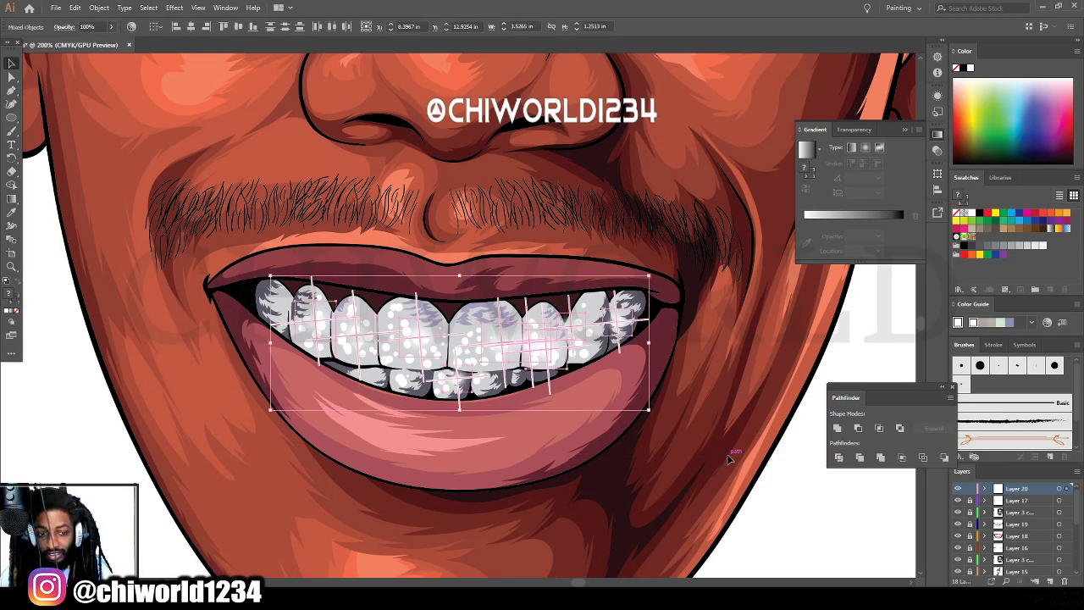
key(Delete)
Delete the four-pointed star beside the colour swatches, keeping only its blurred white glow.
key(ctrl+minus)
key(ctrl+minus)
key(ctrl+minus)
scroll(336, 420, left, 1)
key(ctrl+minus)
scroll(322, 421, left, 4)
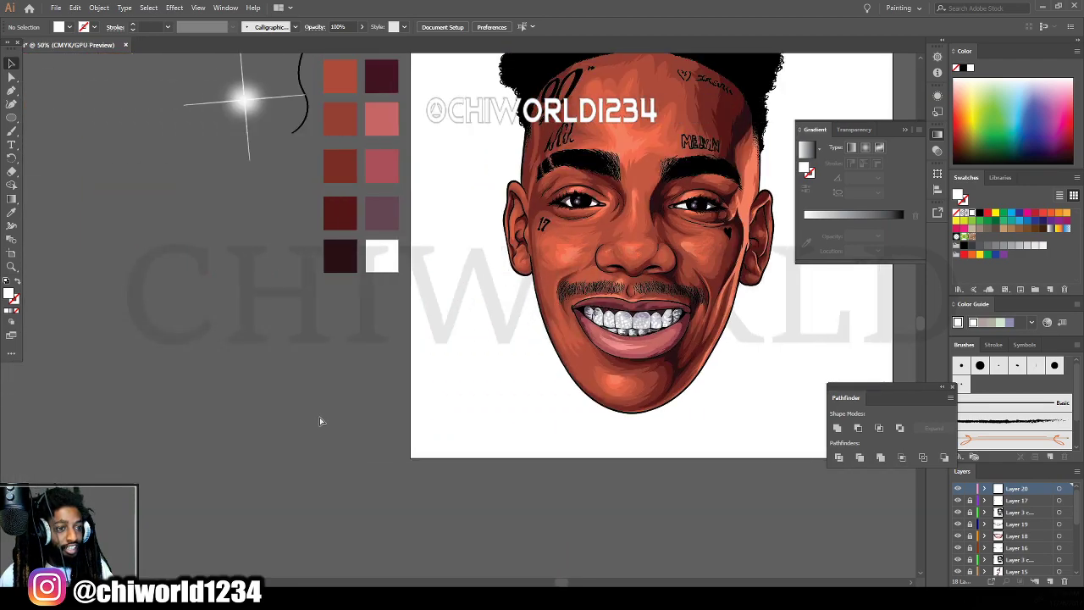
key(ctrl+plus)
key(ctrl+plus)
key(ctrl+plus)
key(ctrl+plus)
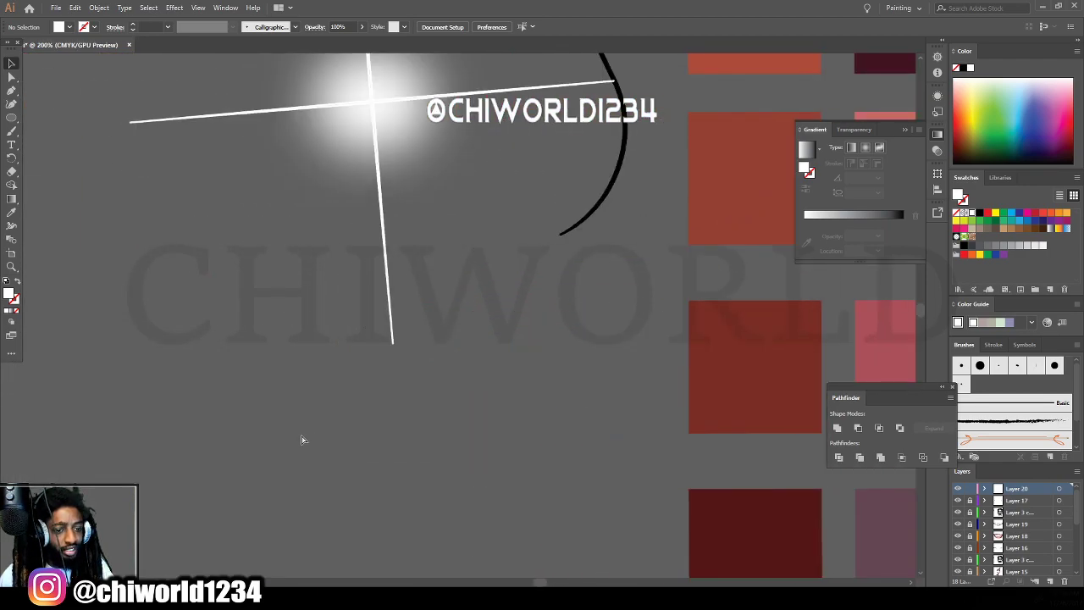
scroll(303, 439, left, 2)
scroll(305, 438, up, 3)
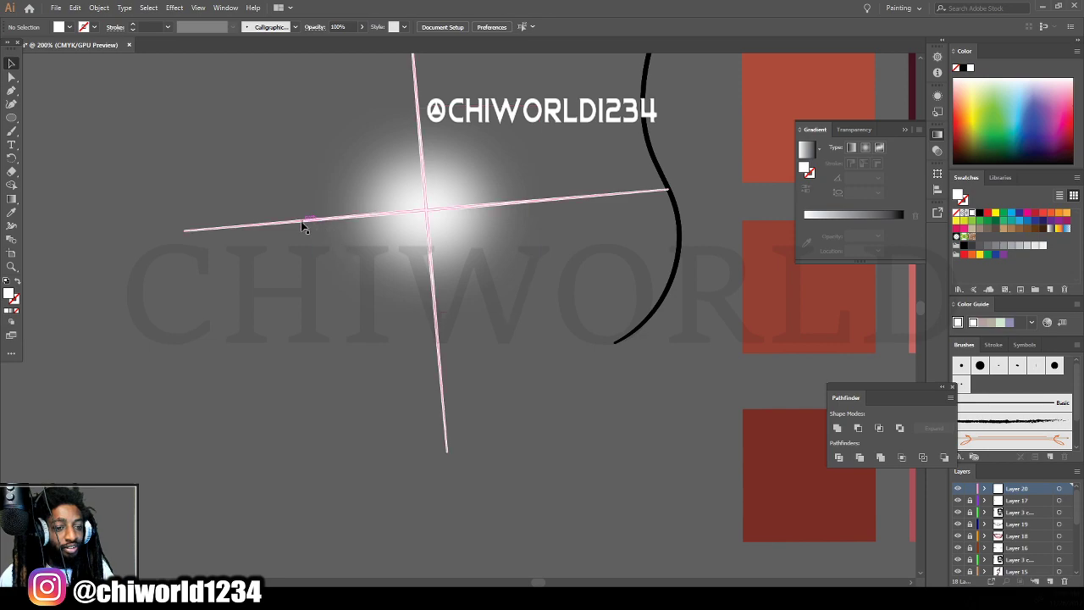
click(271, 229)
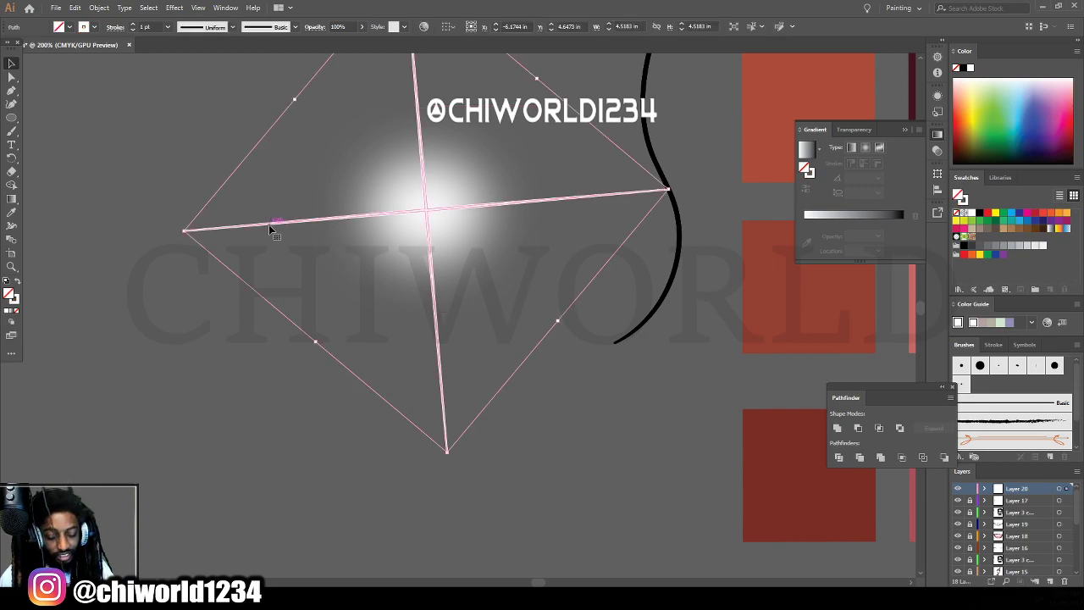
key(Delete)
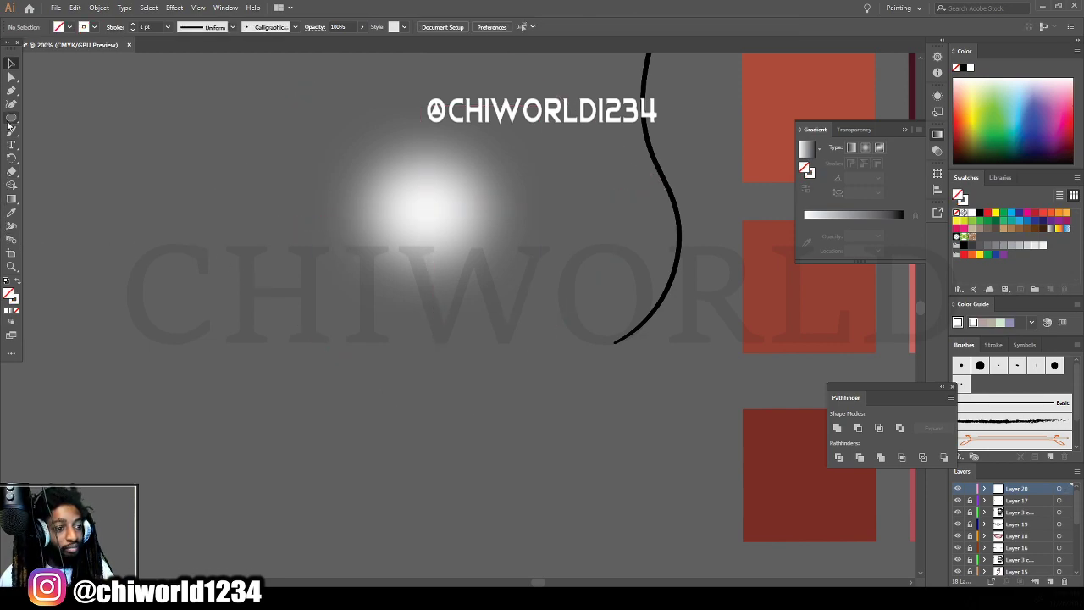
Draw a larger, thin four-pointed star about 9.03 in across with a white fill and no stroke.
click(10, 119)
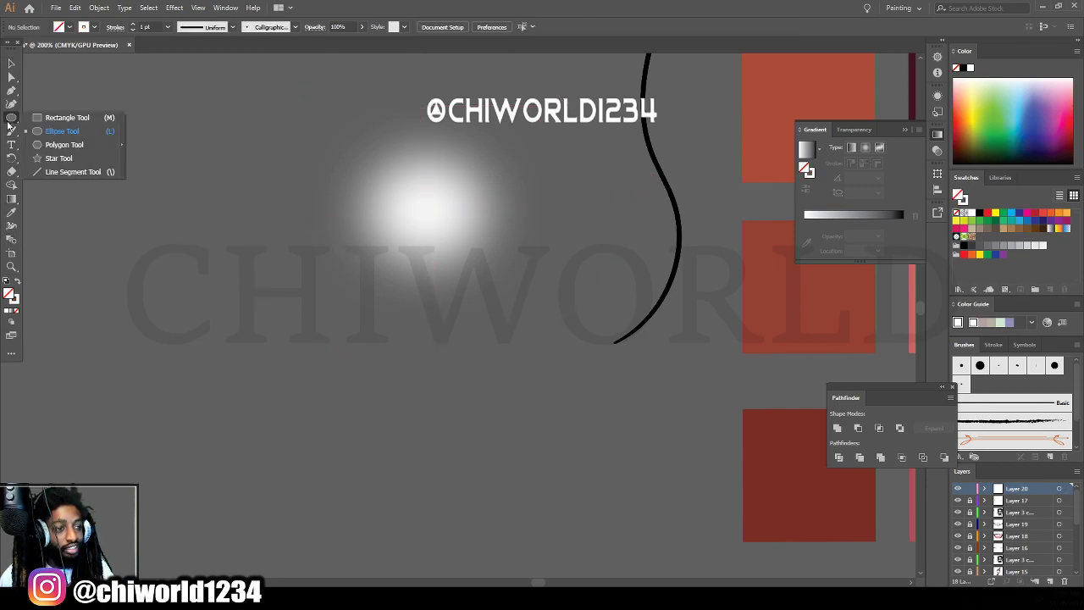
click(16, 282)
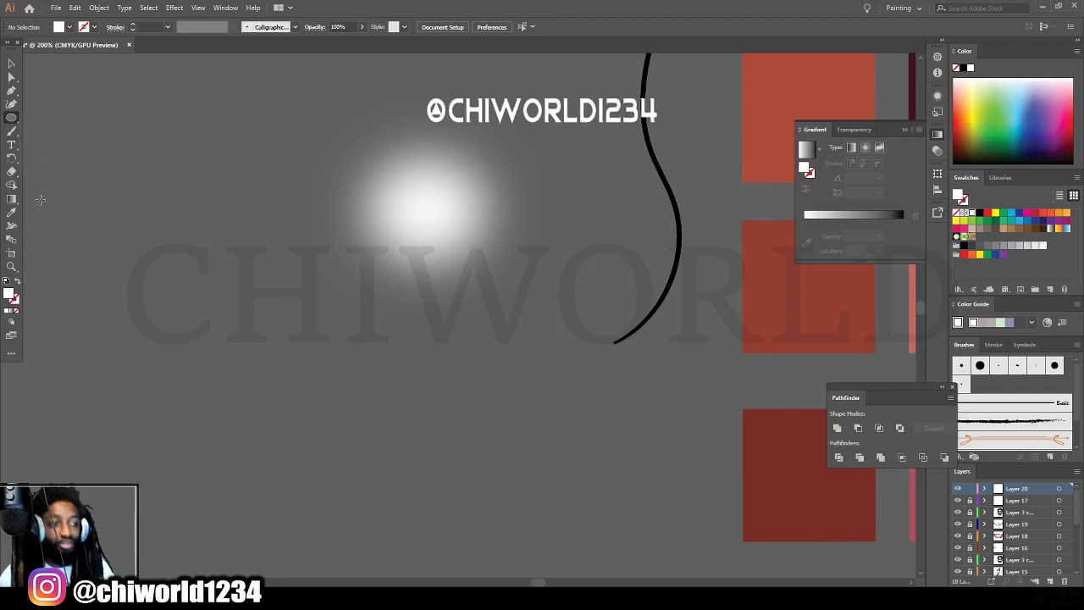
click(12, 119)
click(66, 169)
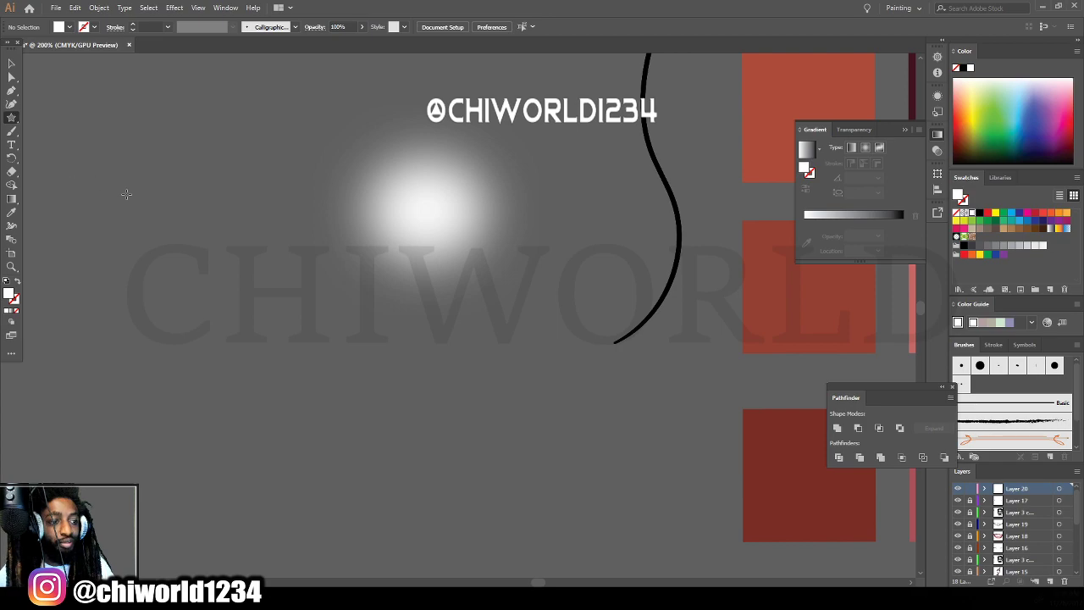
drag(174, 204, 658, 466)
key(ctrl+minus)
key(ctrl+minus)
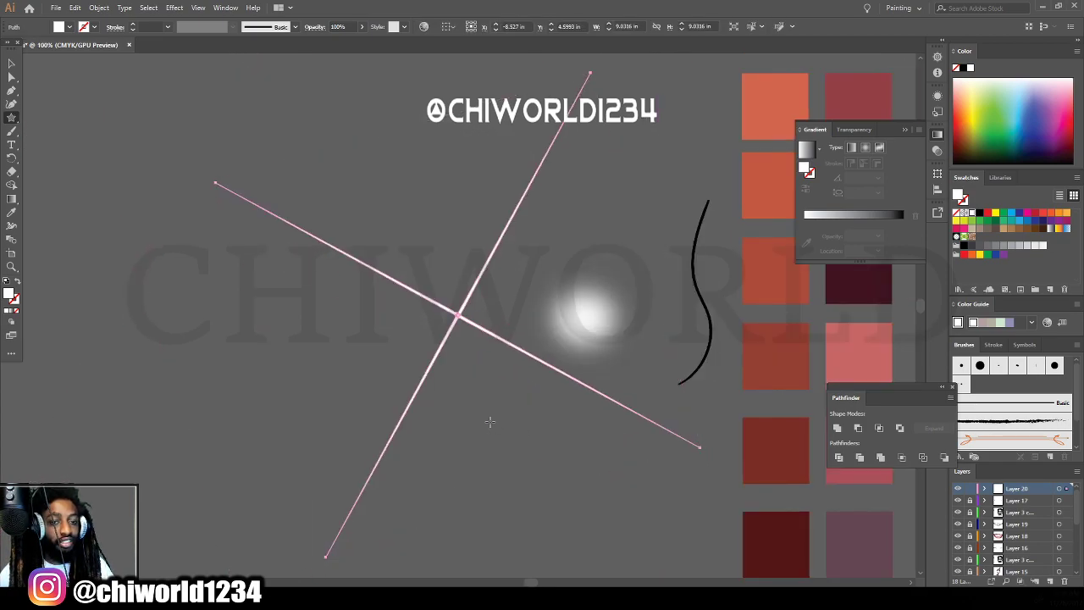
Move the new star so that its centre sits on the blurred white glow.
click(11, 64)
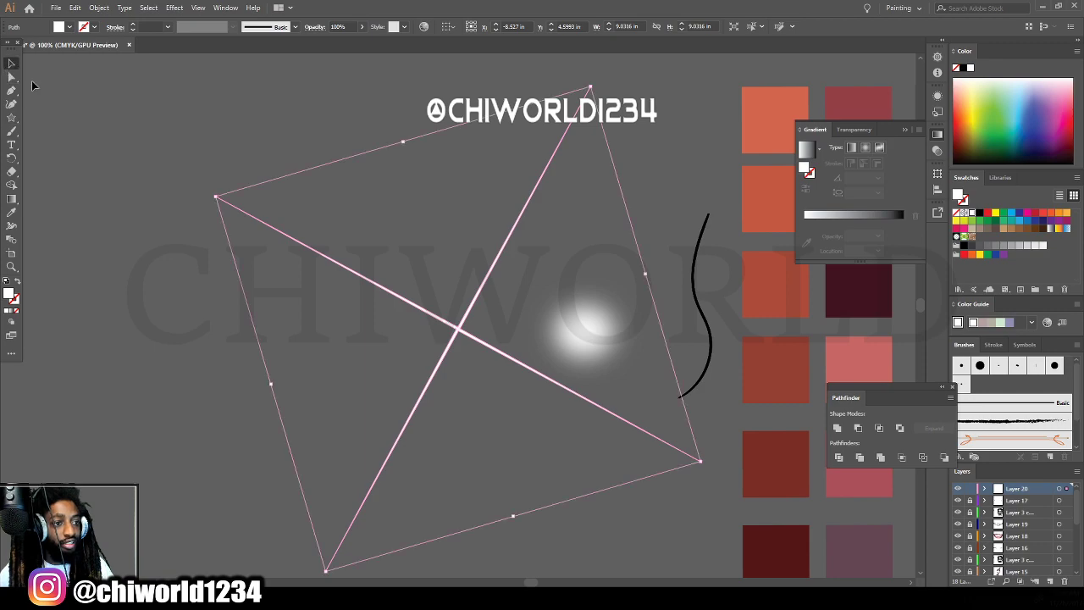
drag(464, 334, 579, 340)
click(464, 355)
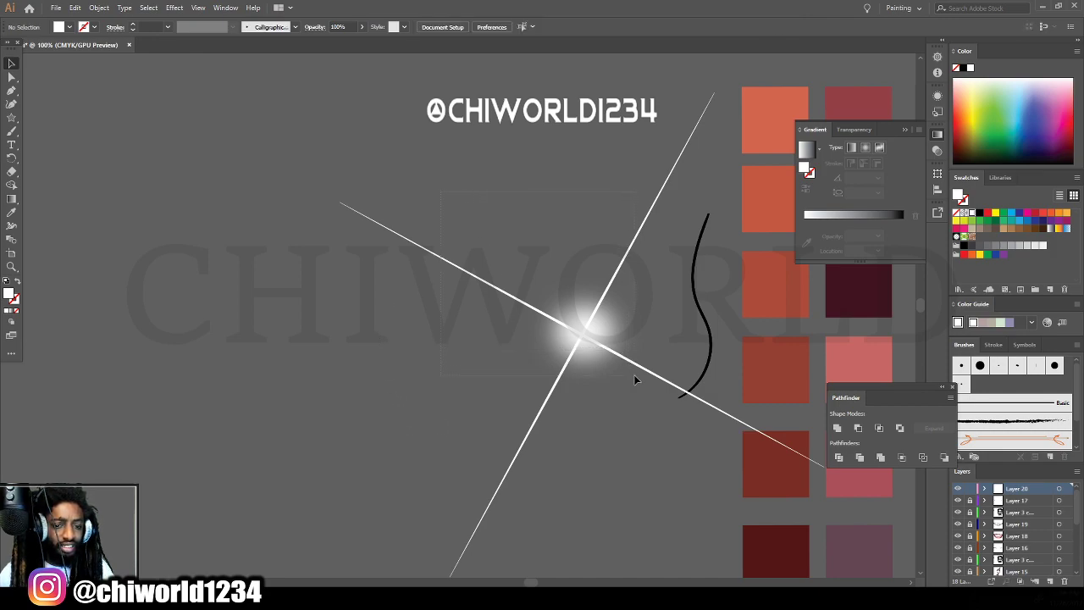
Draw a small white ellipse about 0.47 by 0.28 in over the star's centre.
drag(11, 117, 51, 131)
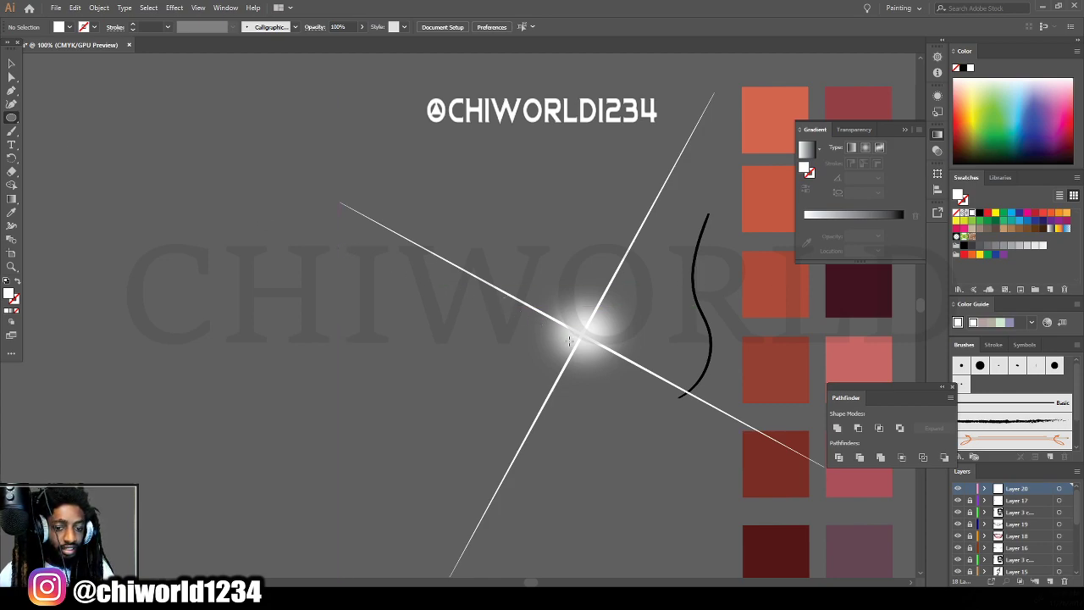
mouse_move(570, 340)
mouse_down()
mouse_move(596, 322)
mouse_move(582, 348)
mouse_up()
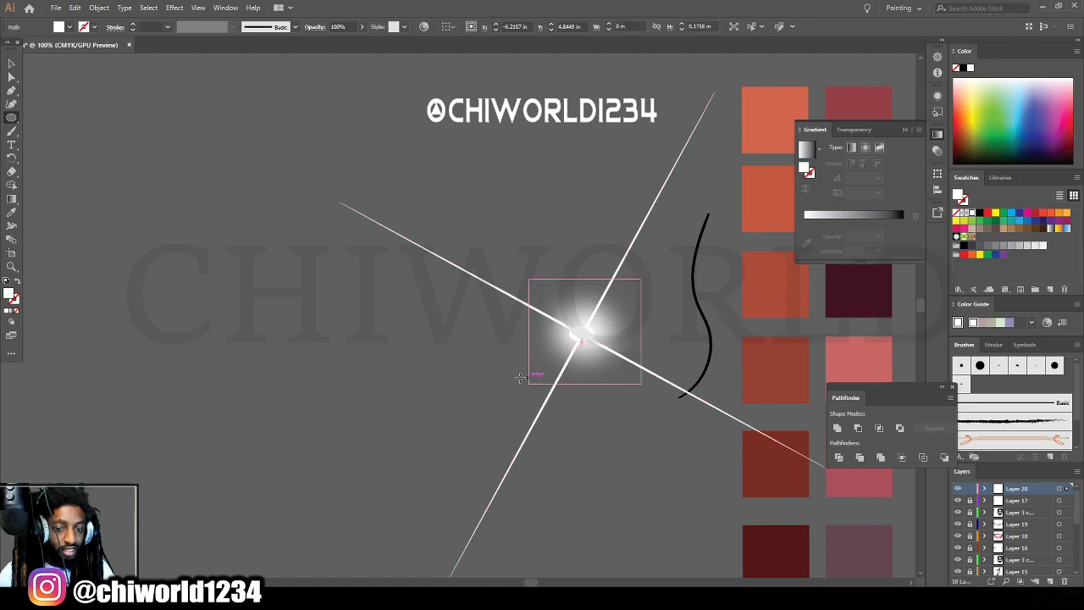
click(520, 377)
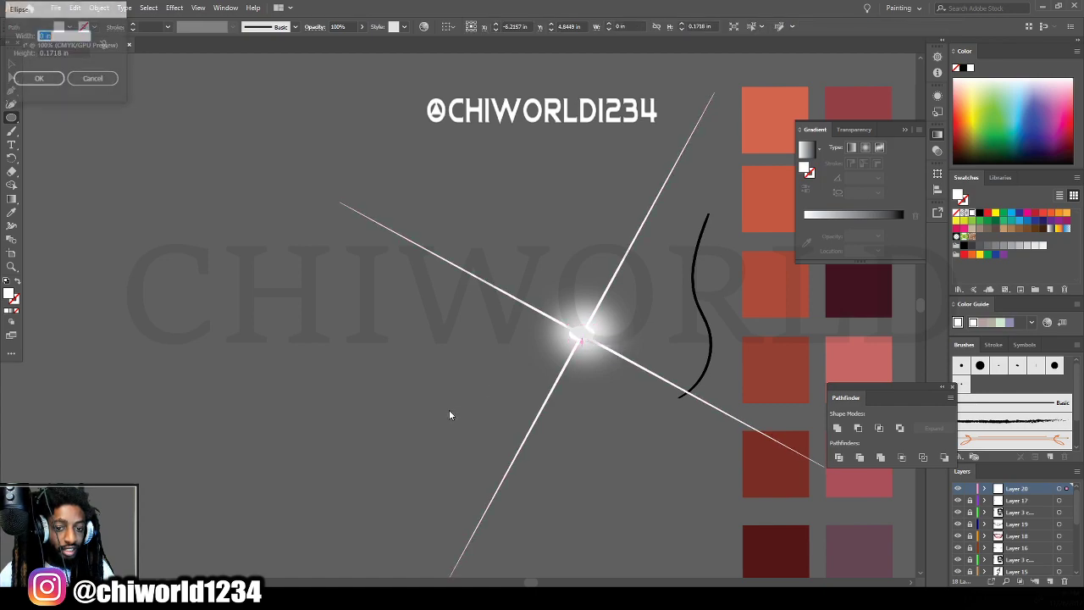
click(74, 84)
key(ctrl+plus)
key(ctrl+plus)
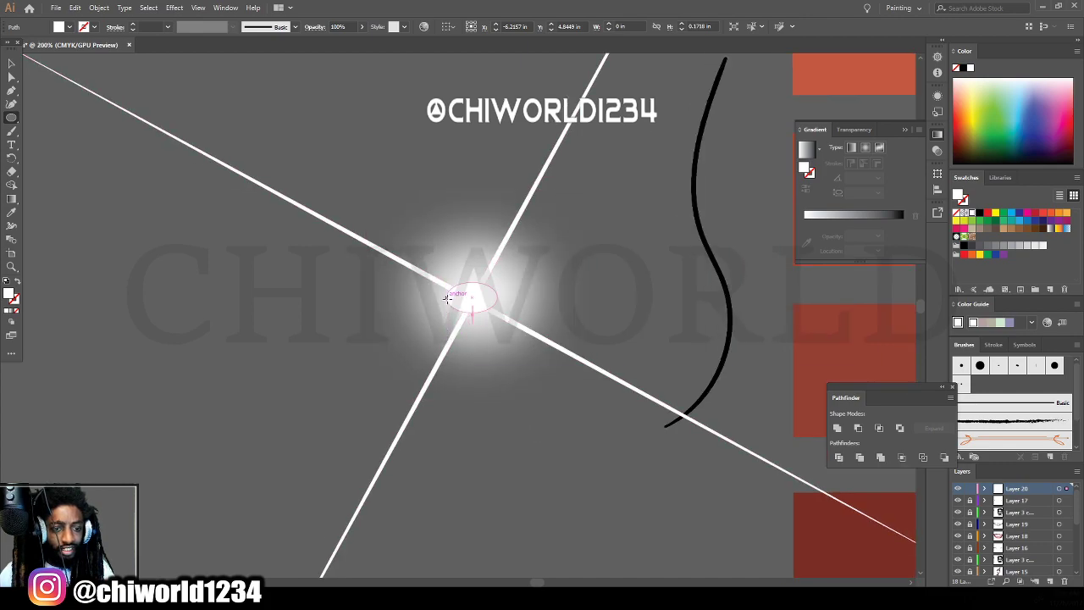
Apply a Gaussian Blur with a 19.5 pixel radius to the small white ellipse, with the preview on.
click(12, 64)
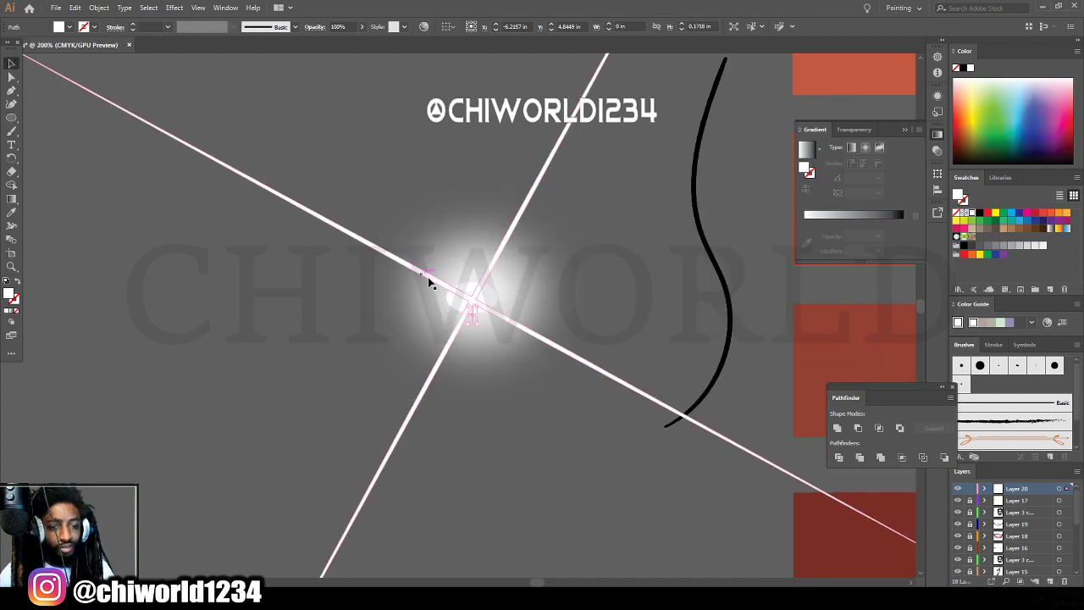
click(460, 296)
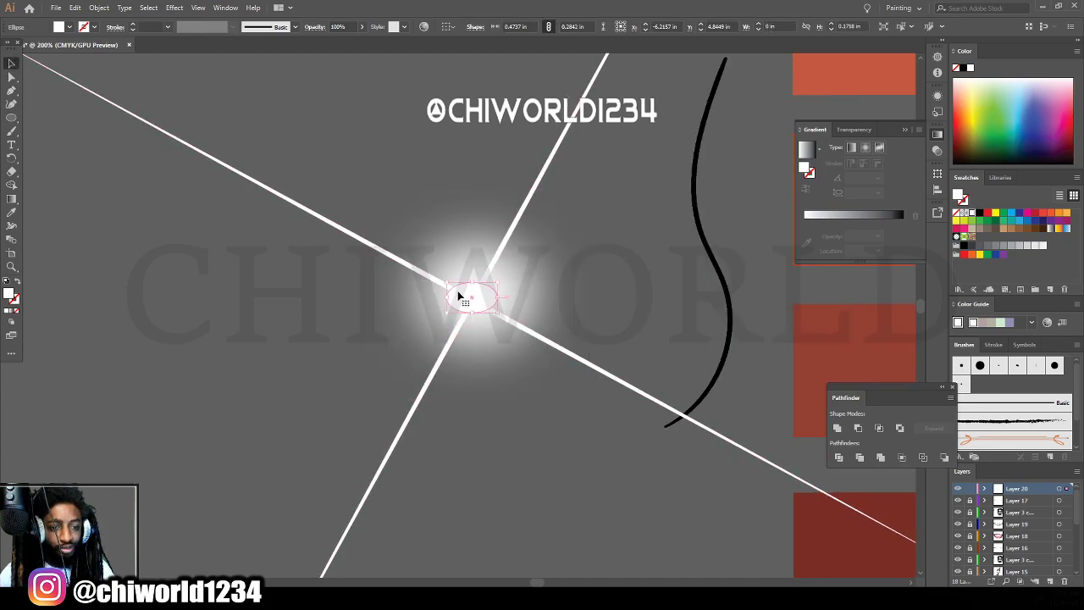
click(173, 8)
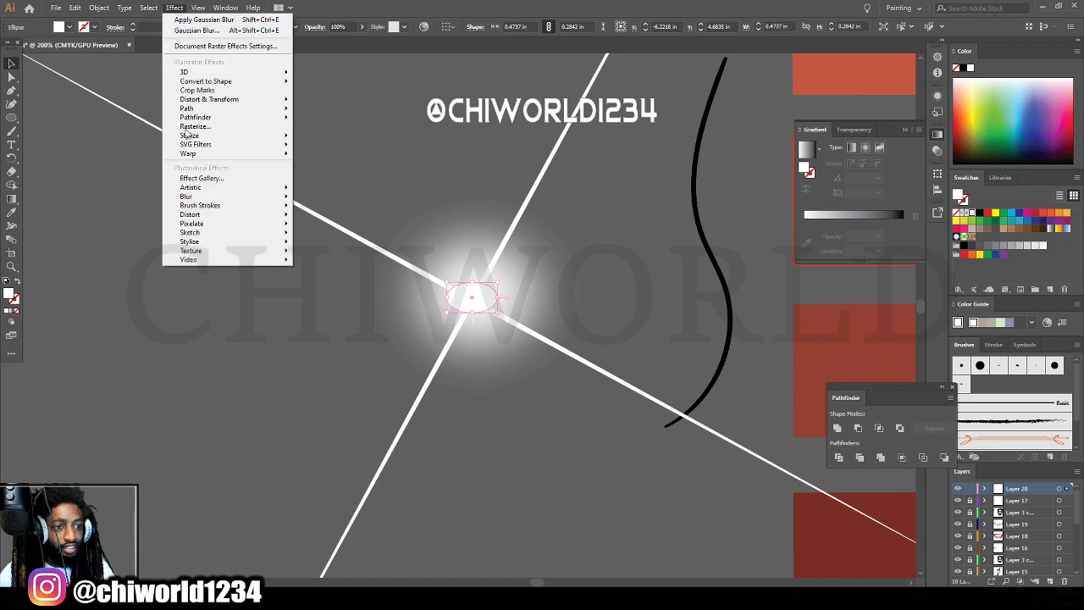
click(176, 10)
mouse_move(223, 198)
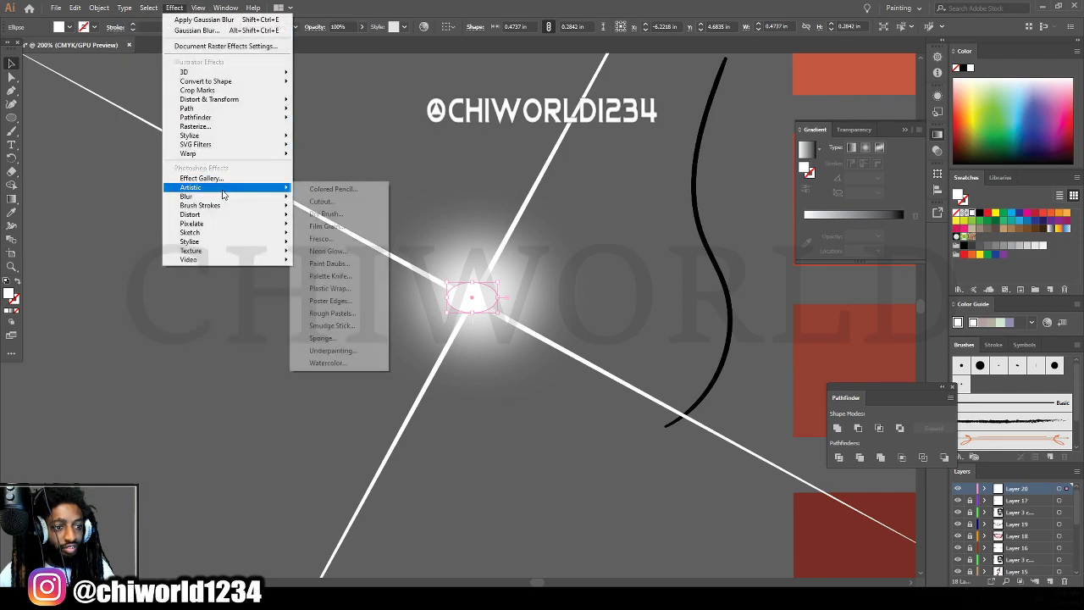
click(322, 197)
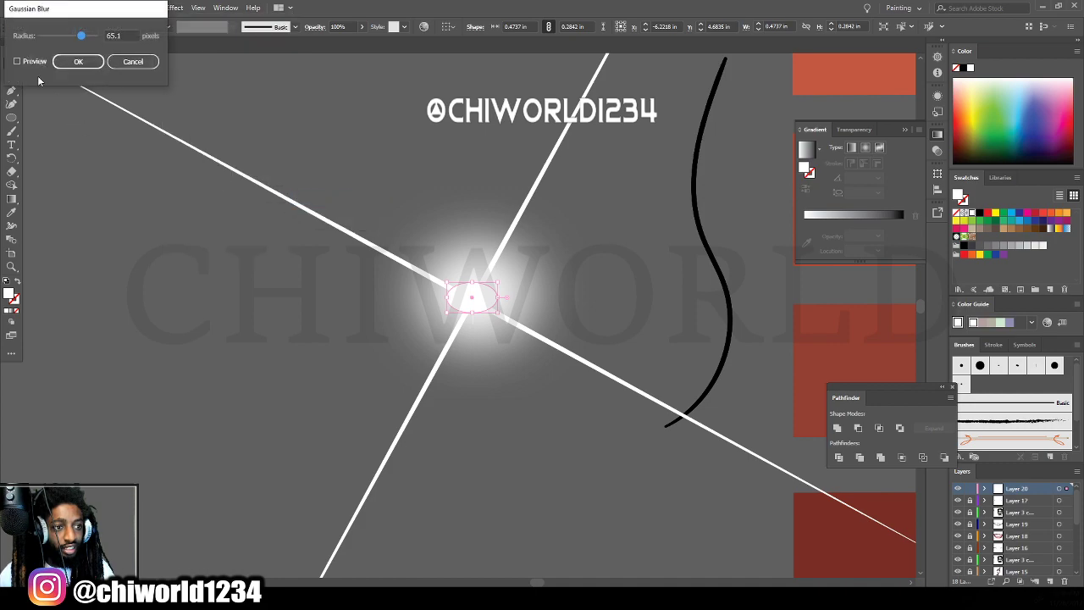
click(25, 61)
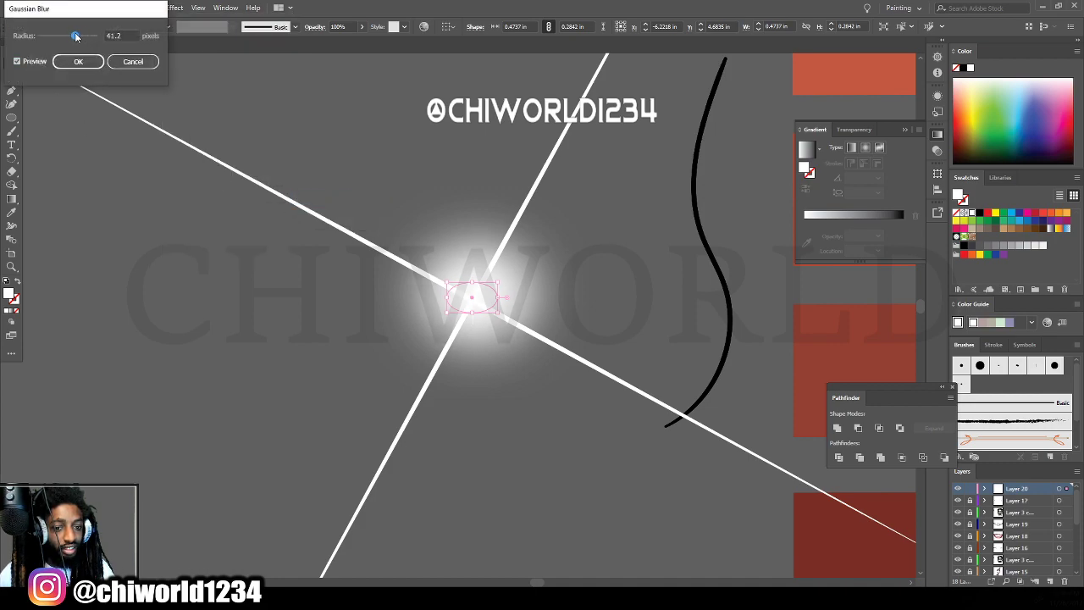
drag(71, 37, 53, 37)
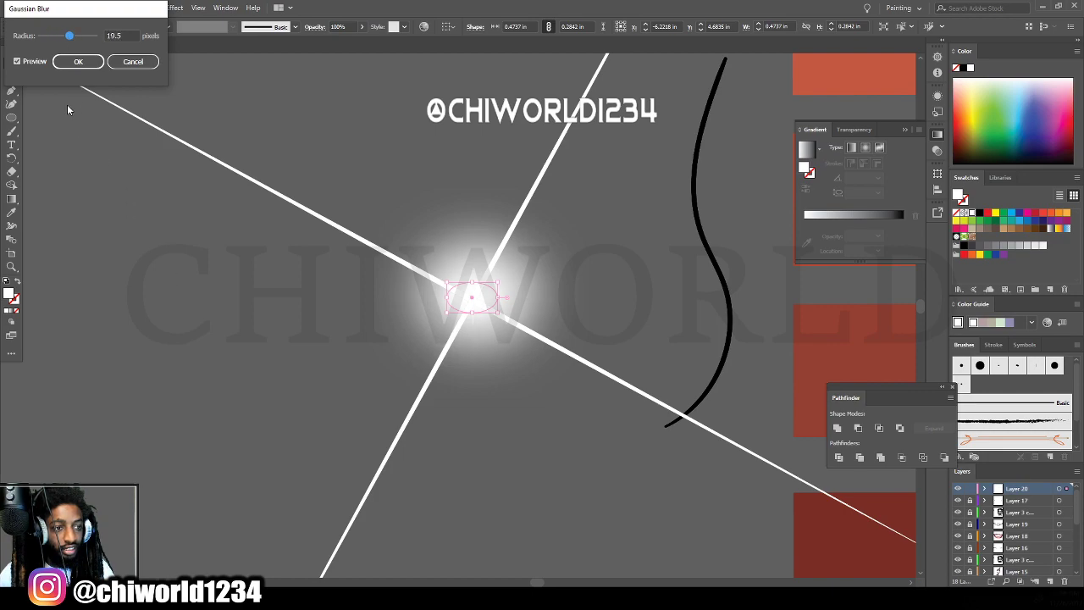
click(71, 66)
Select the star together with its glow and small ellipse and move them up and away from the colour swatches.
click(165, 241)
key(ctrl+minus)
key(ctrl+minus)
key(ctrl+minus)
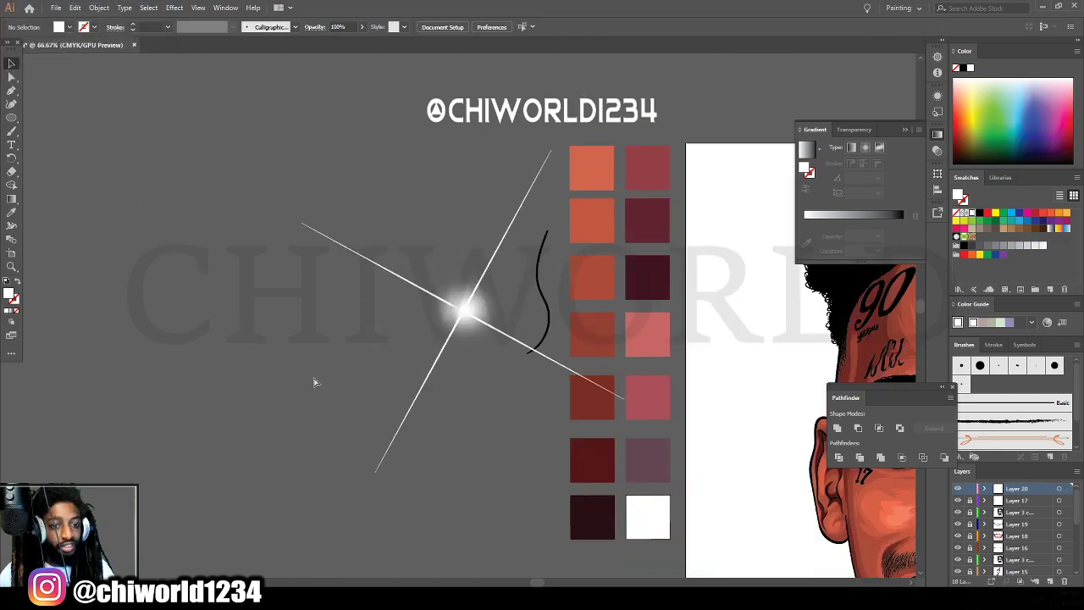
click(497, 281)
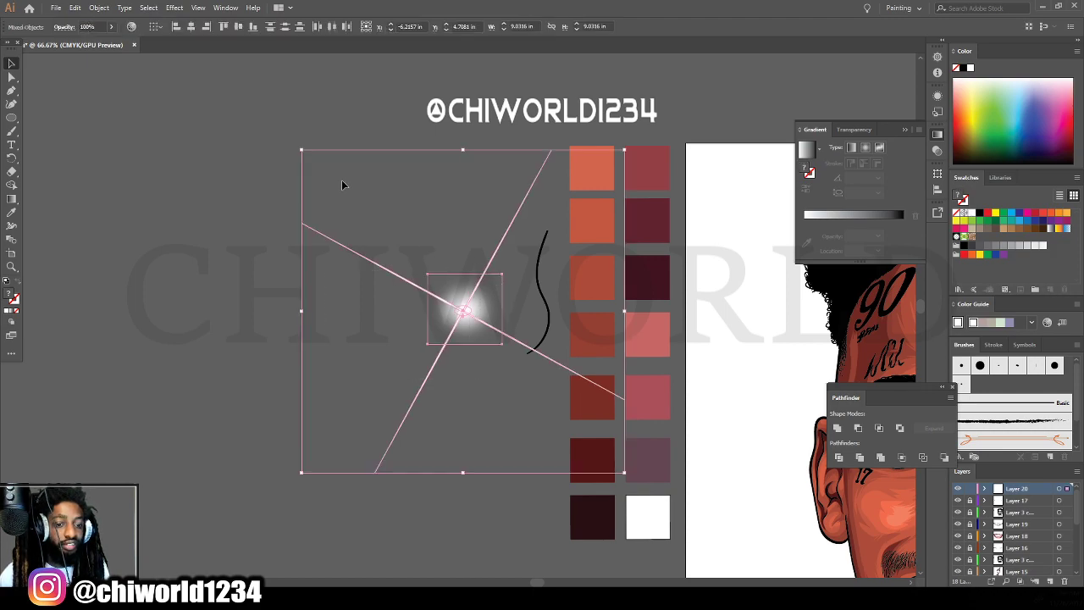
drag(447, 301, 379, 264)
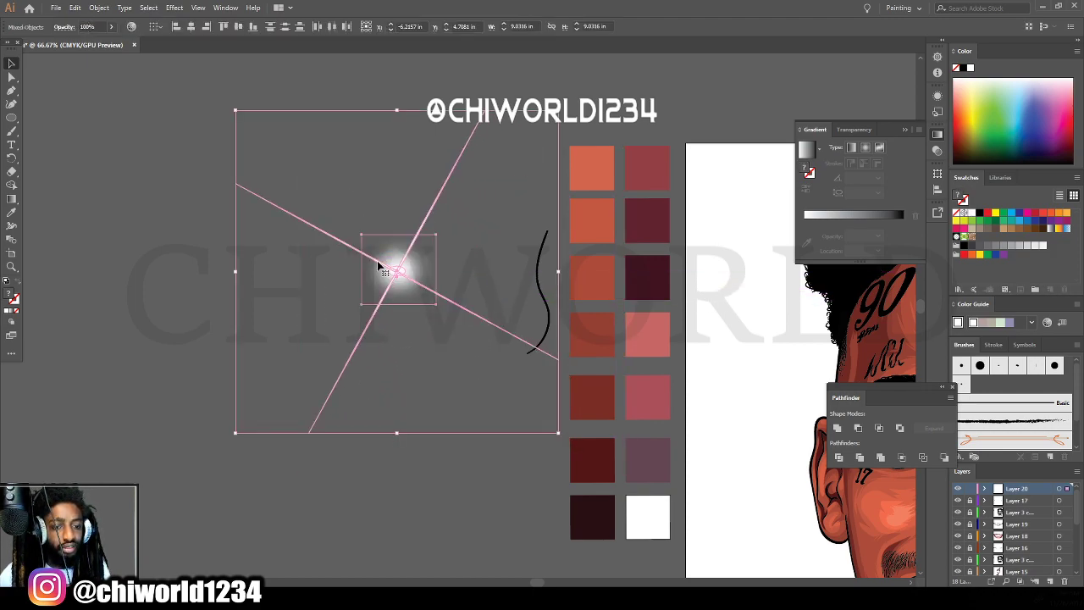
click(382, 335)
scroll(414, 361, up, 1)
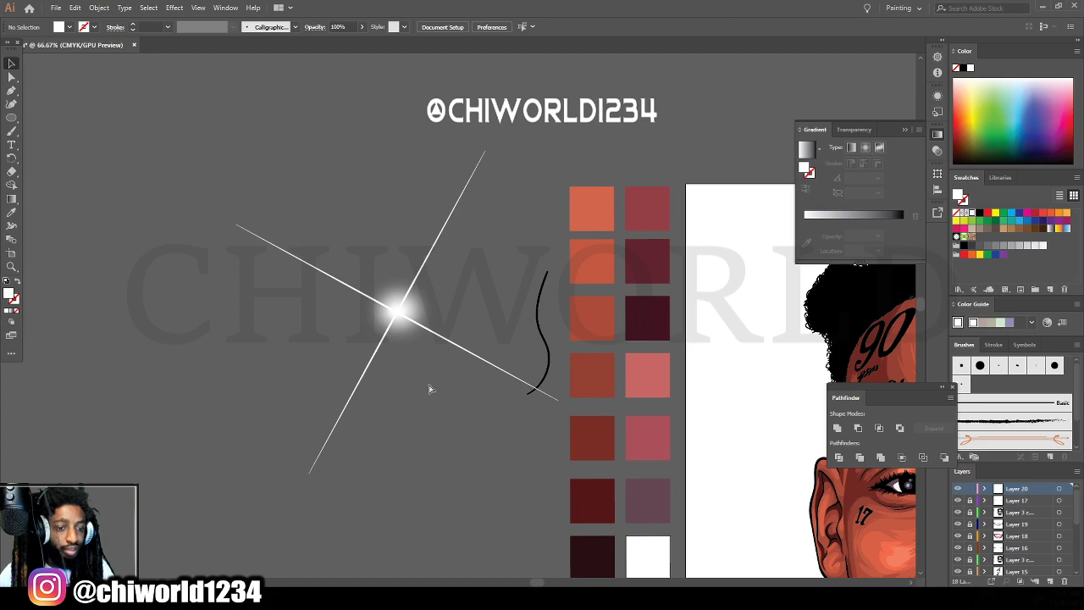
Select the large star together with its glow and small ellipse, and expand their appearance.
scroll(427, 391, up, 2)
drag(227, 376, 436, 215)
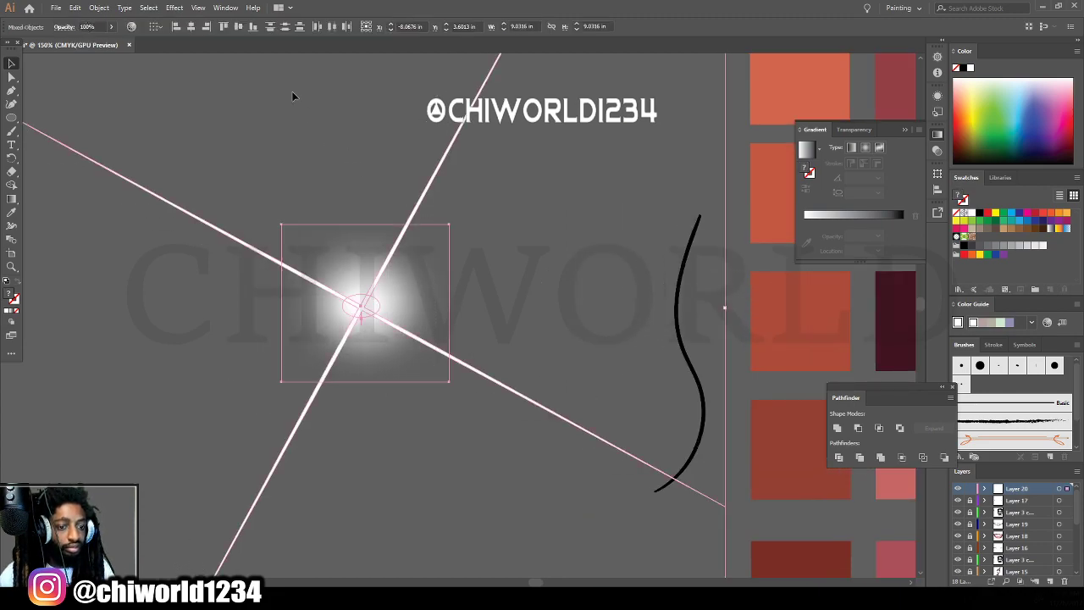
click(172, 8)
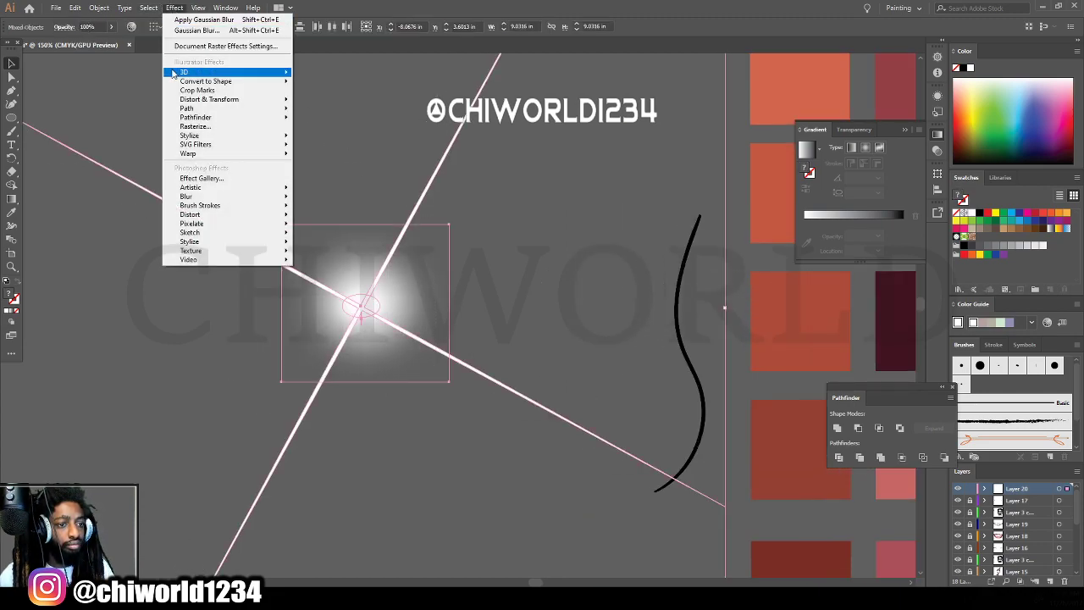
mouse_move(99, 7)
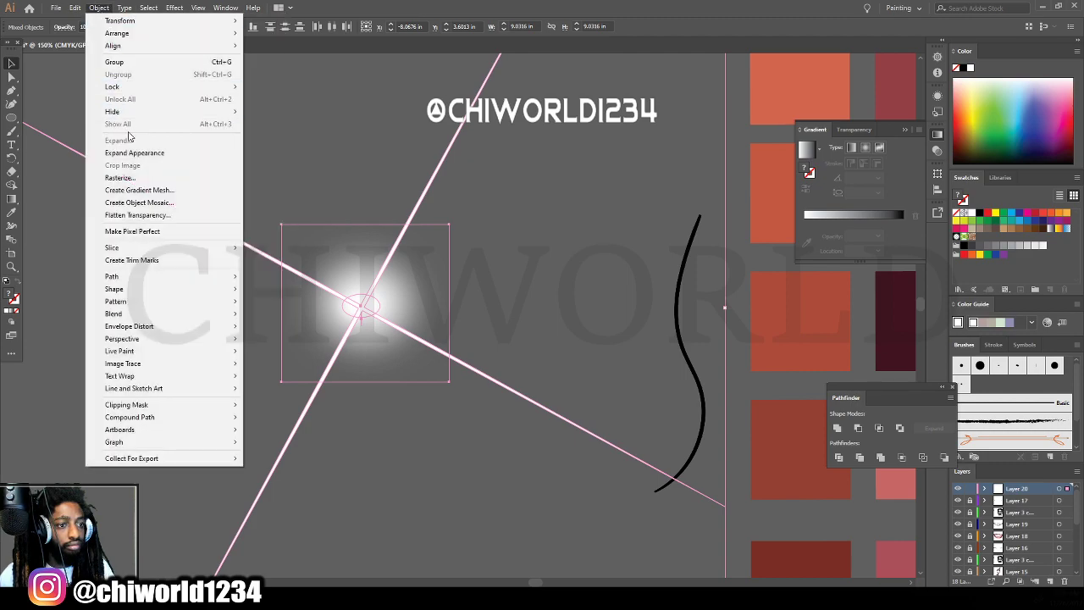
click(131, 153)
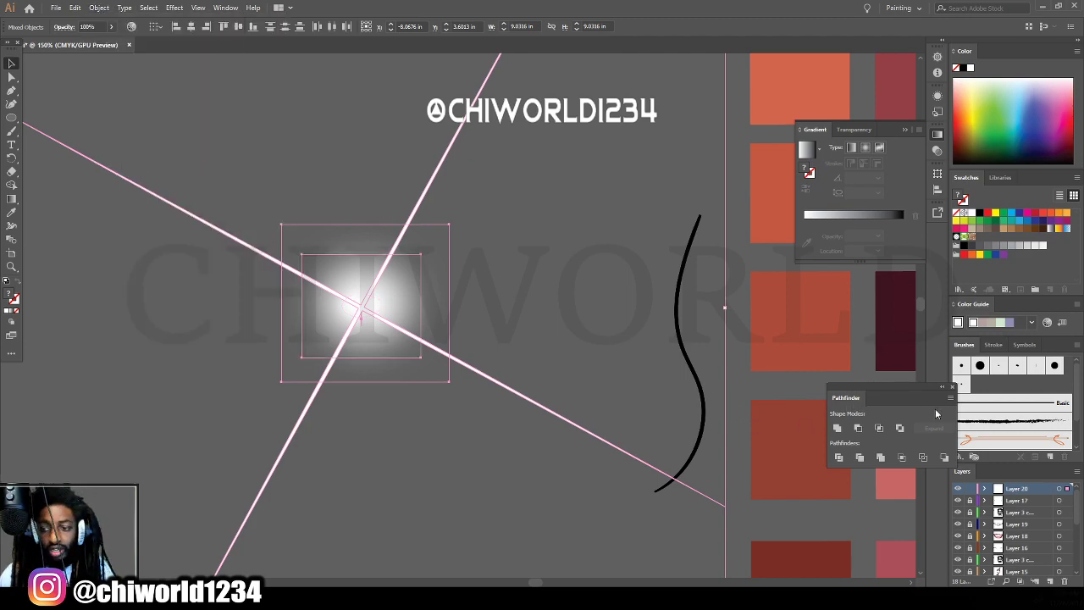
click(880, 459)
Place a copy of the glowing star over the portrait's teeth, keeping the original beside the colour swatches.
click(593, 582)
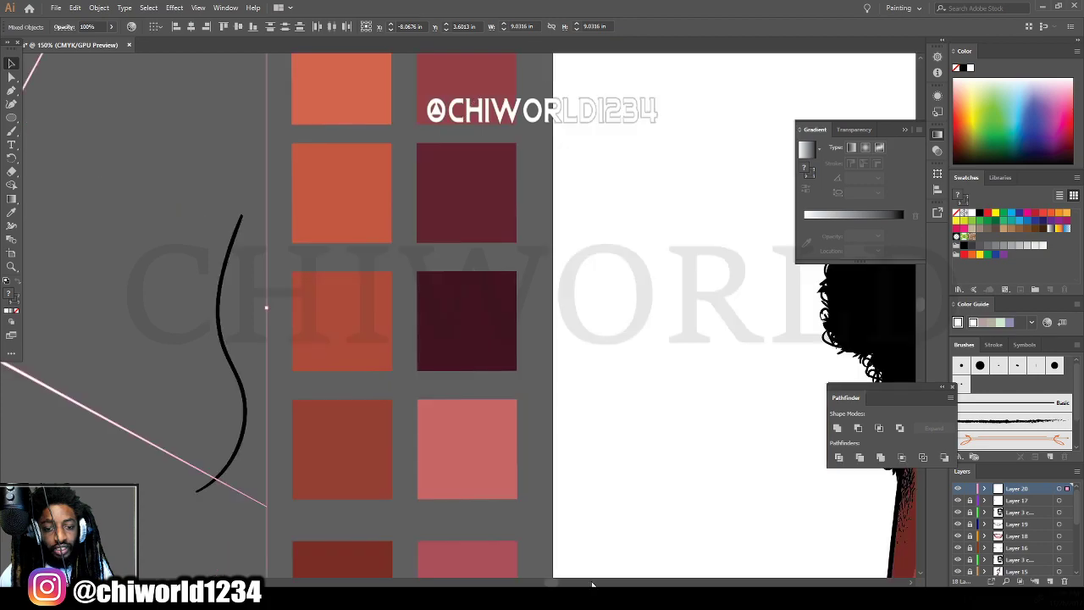
key(ctrl+minus)
key(ctrl+minus)
key(ctrl+minus)
scroll(561, 501, right, 6)
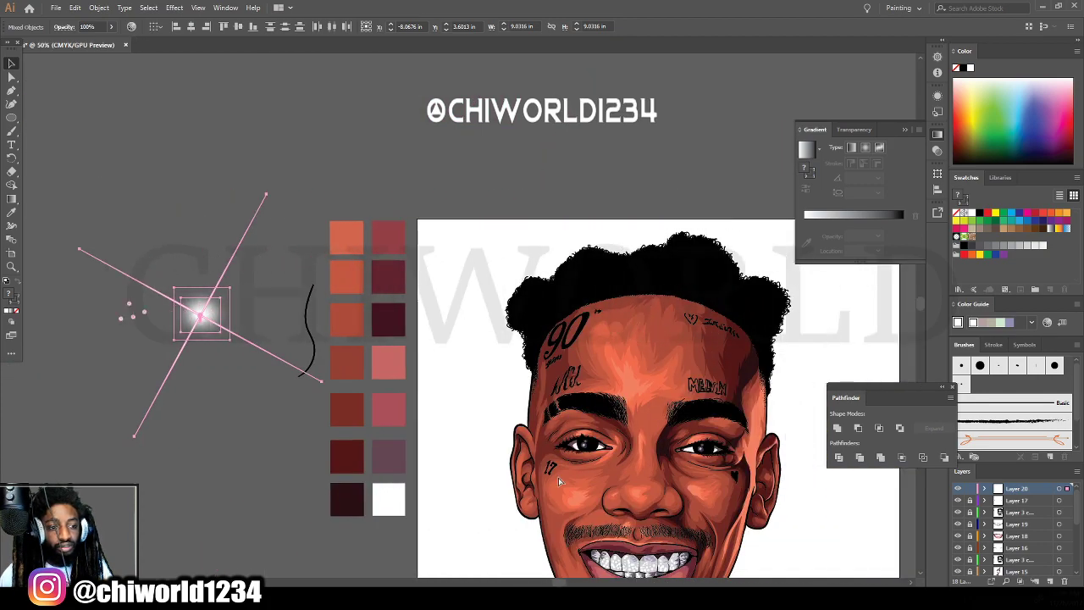
scroll(481, 428, down, 2)
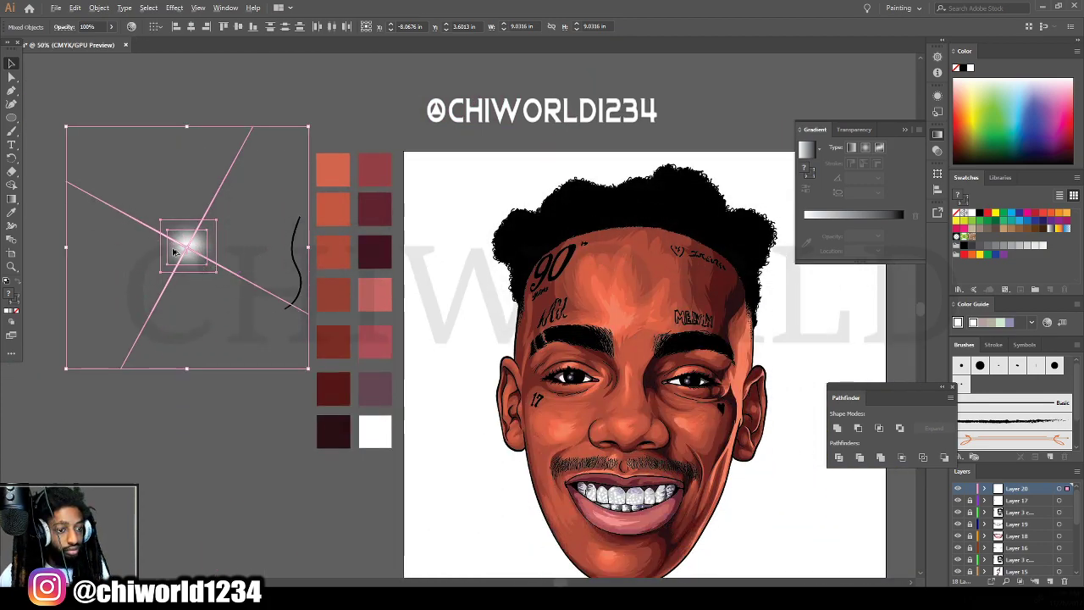
drag(174, 251, 629, 491)
scroll(733, 532, down, 1)
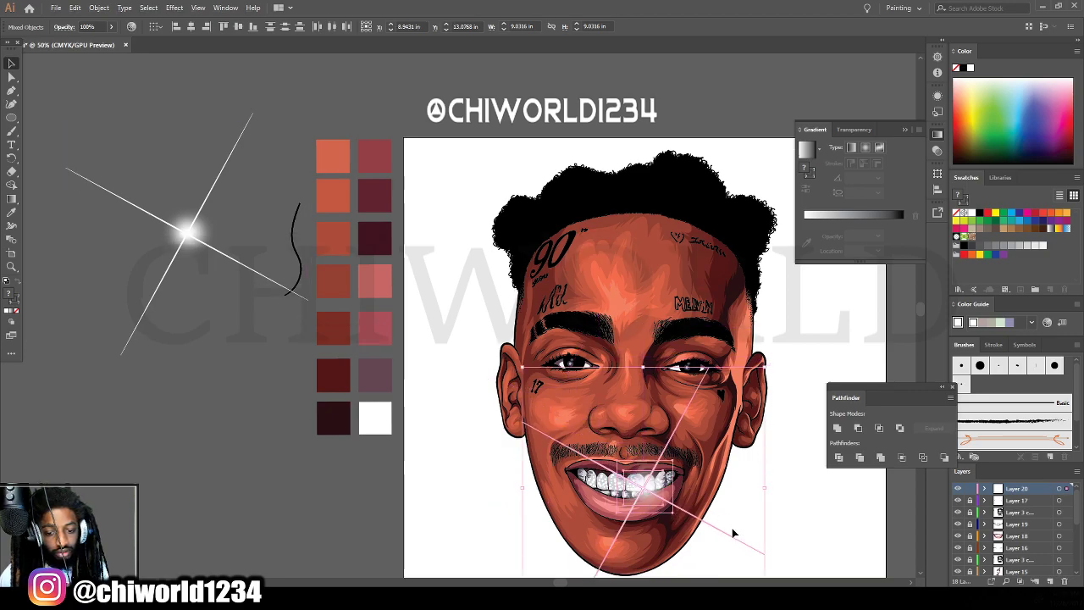
scroll(734, 532, down, 1)
scroll(818, 514, up, 4)
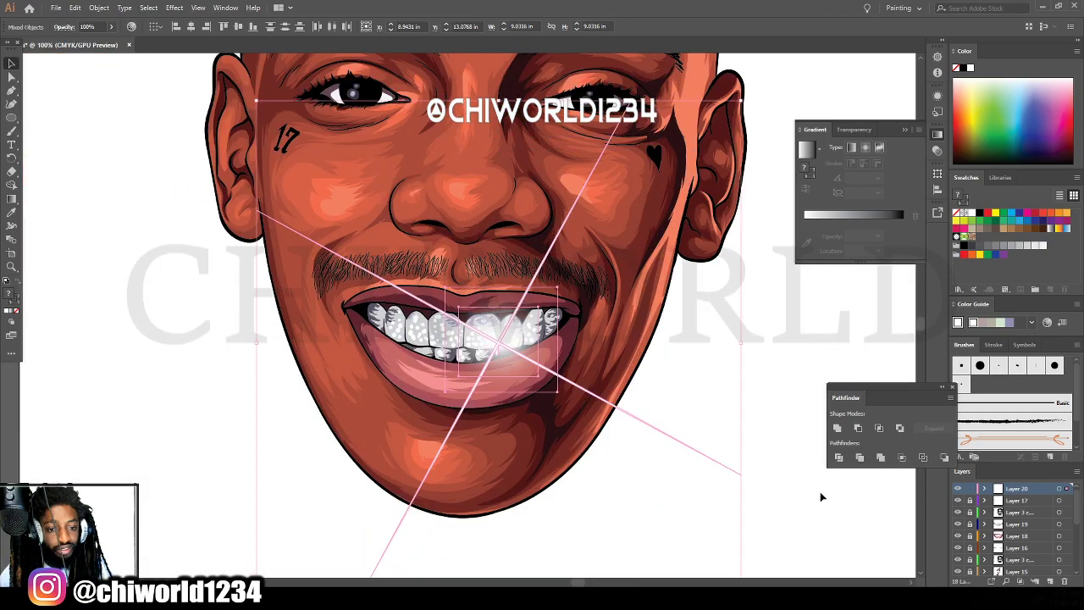
click(694, 486)
scroll(677, 540, down, 4)
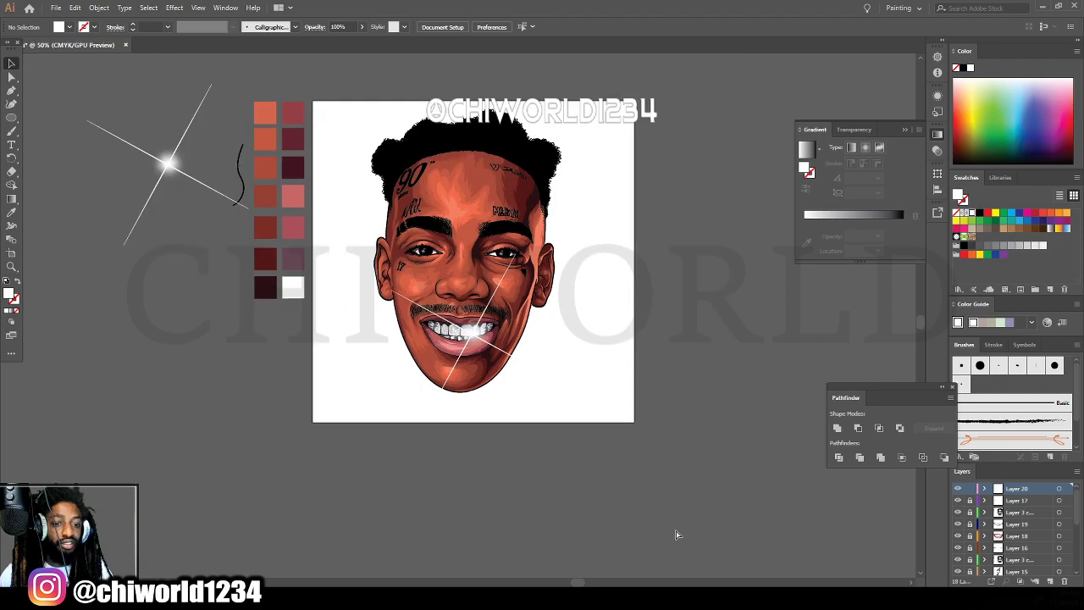
scroll(630, 505, up, 4)
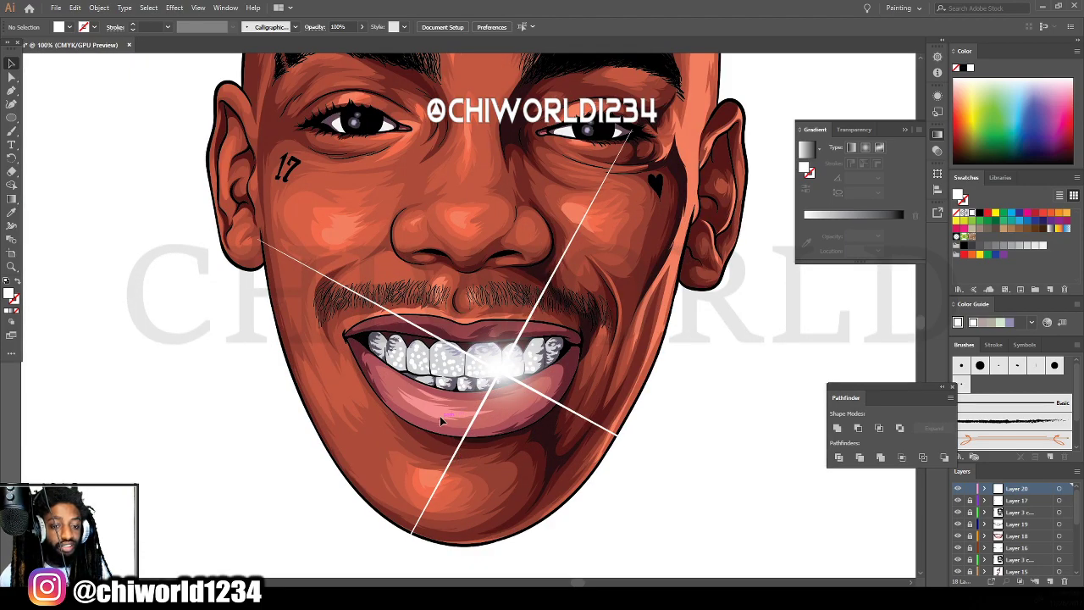
Scale the star copy down proportionally to about 1.31 in wide and reposition it over the teeth.
click(608, 317)
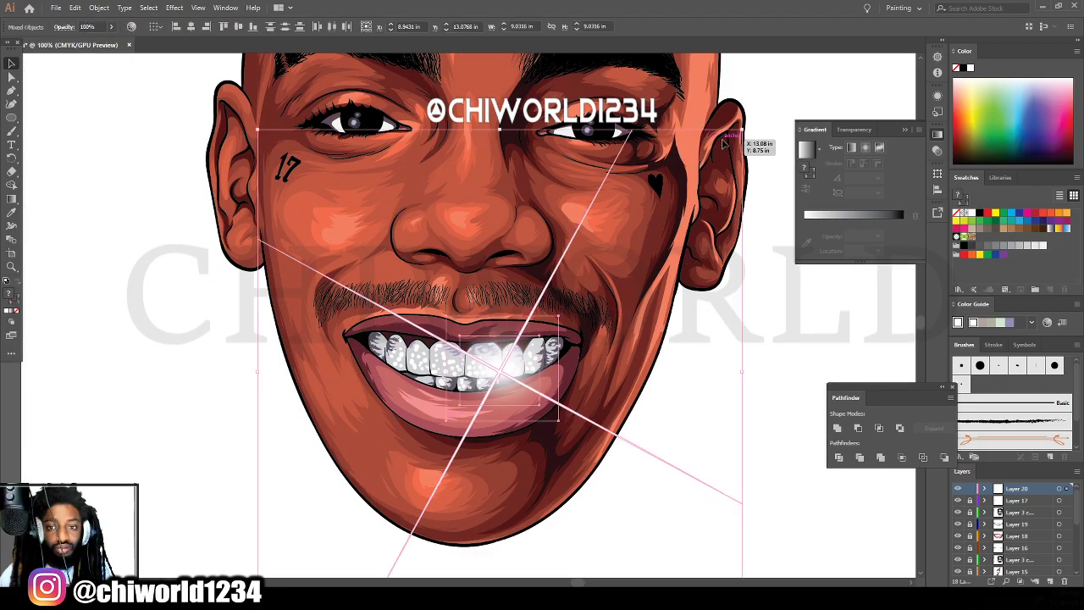
drag(739, 129, 421, 420)
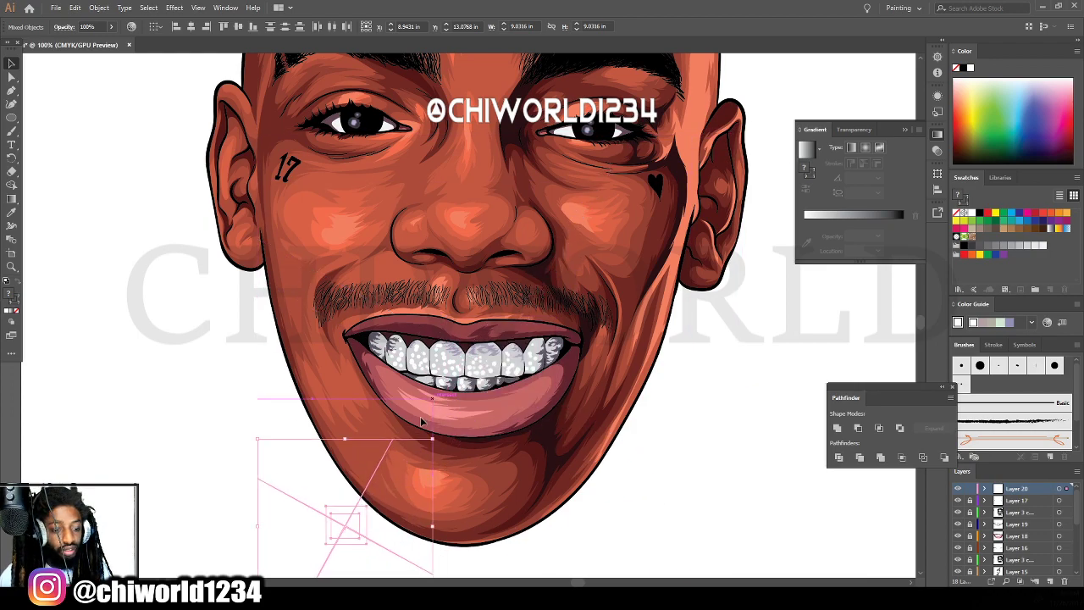
drag(356, 531, 506, 367)
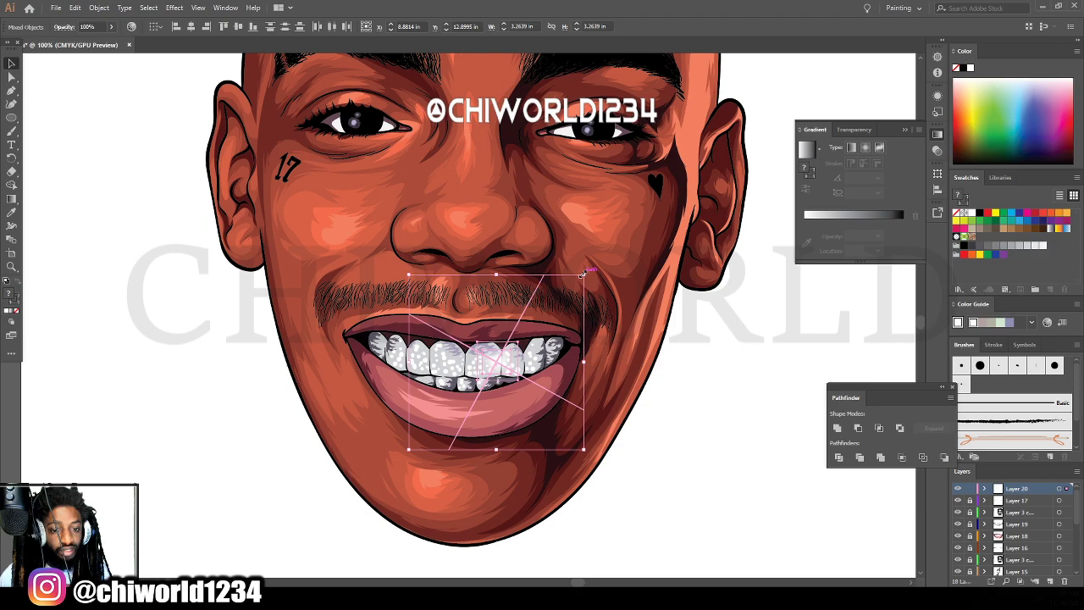
drag(583, 275, 484, 360)
Shrink the star copy further to roughly a tooth's width, place it over the teeth and deselect it.
scroll(541, 398, up, 2)
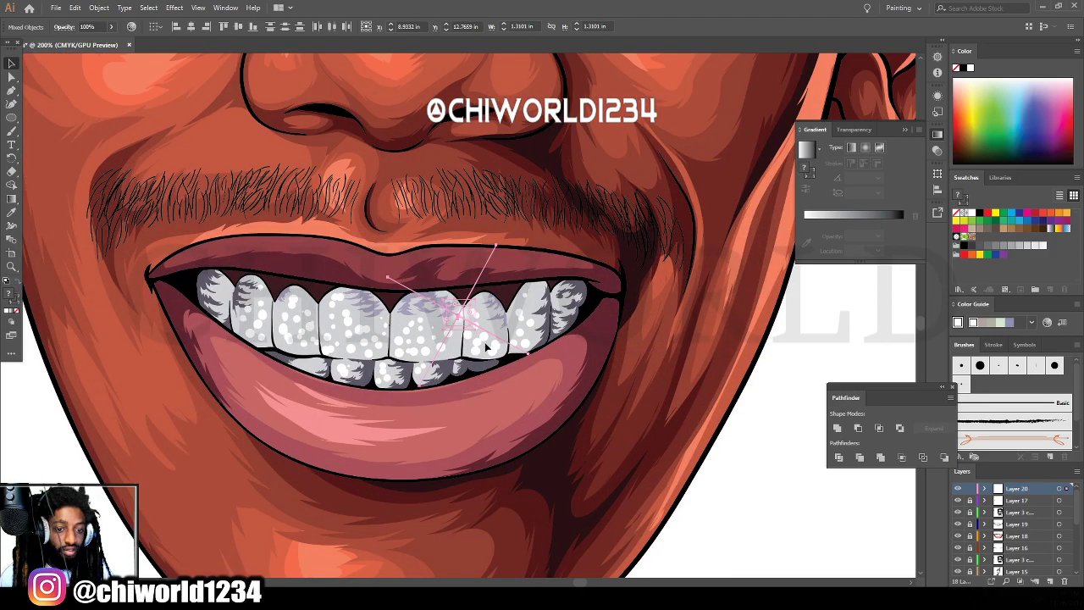
drag(456, 316, 490, 318)
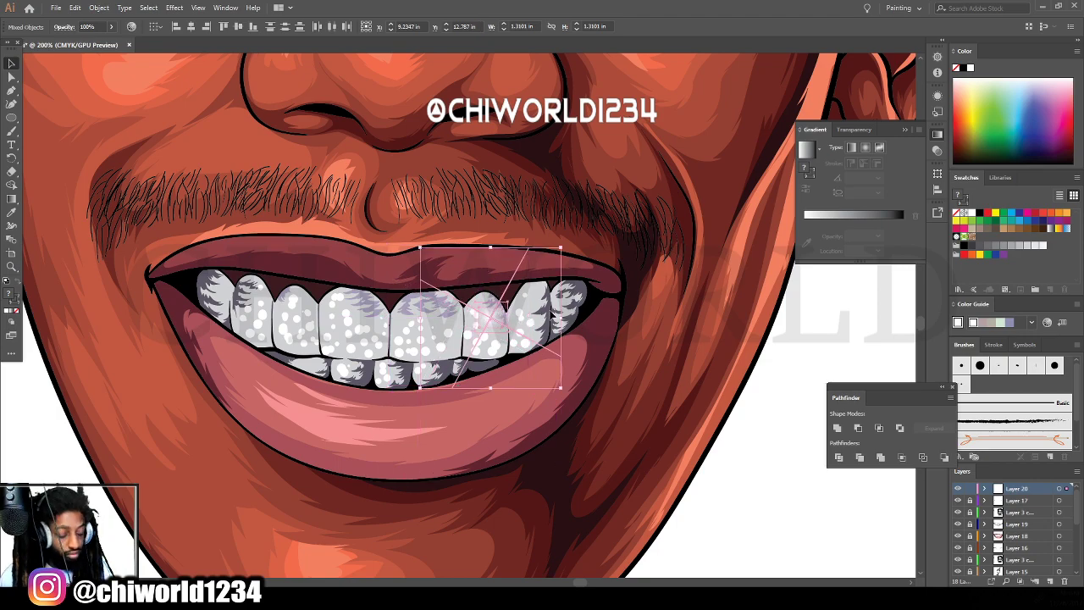
drag(559, 248, 476, 315)
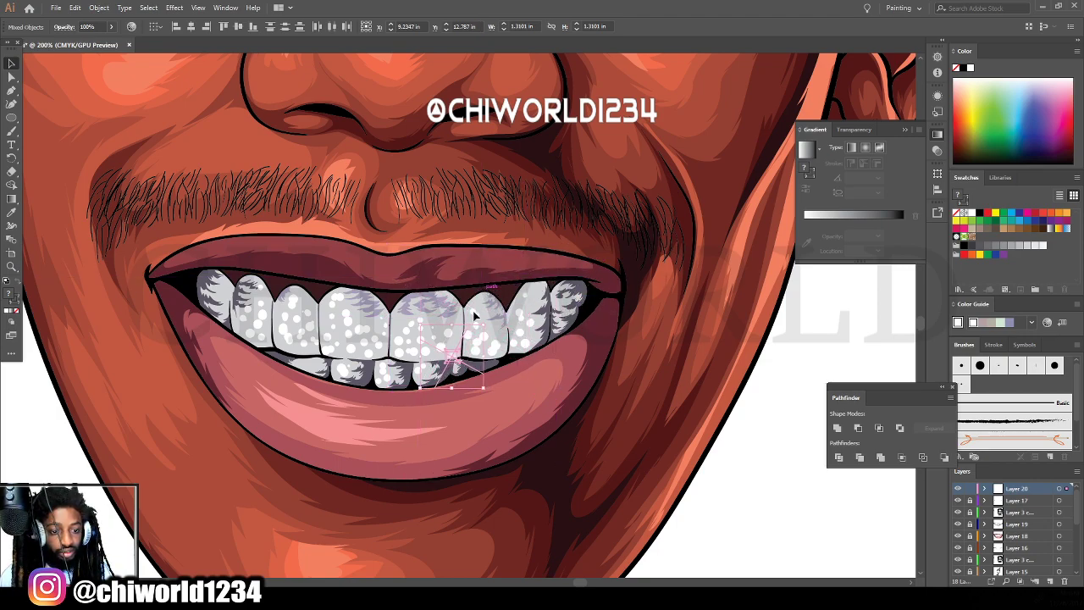
drag(457, 369, 513, 345)
click(622, 470)
key(ctrl+minus)
key(ctrl+minus)
key(ctrl+minus)
key(ctrl+minus)
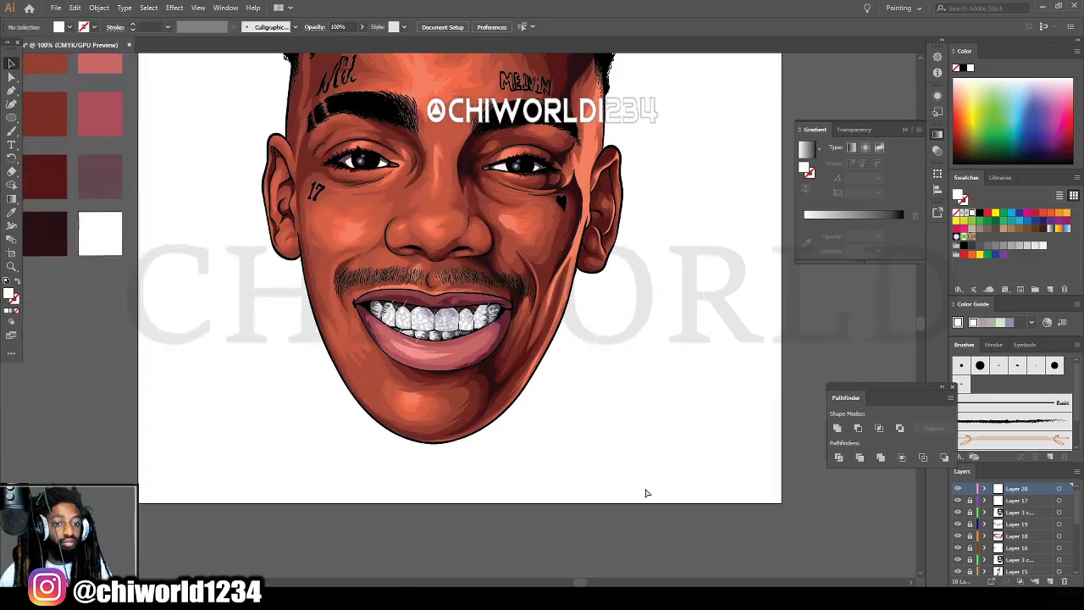
With nothing selected, apply a 19.5 pixel Gaussian Blur, and switch to the Paintbrush with a white stroke and no fill.
key(ctrl+1)
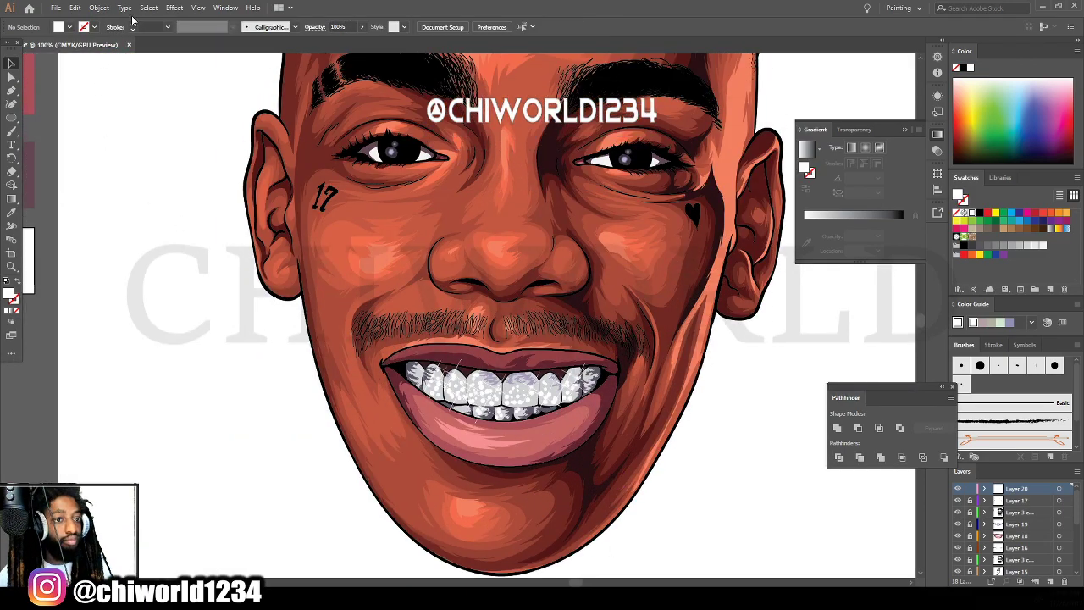
click(155, 11)
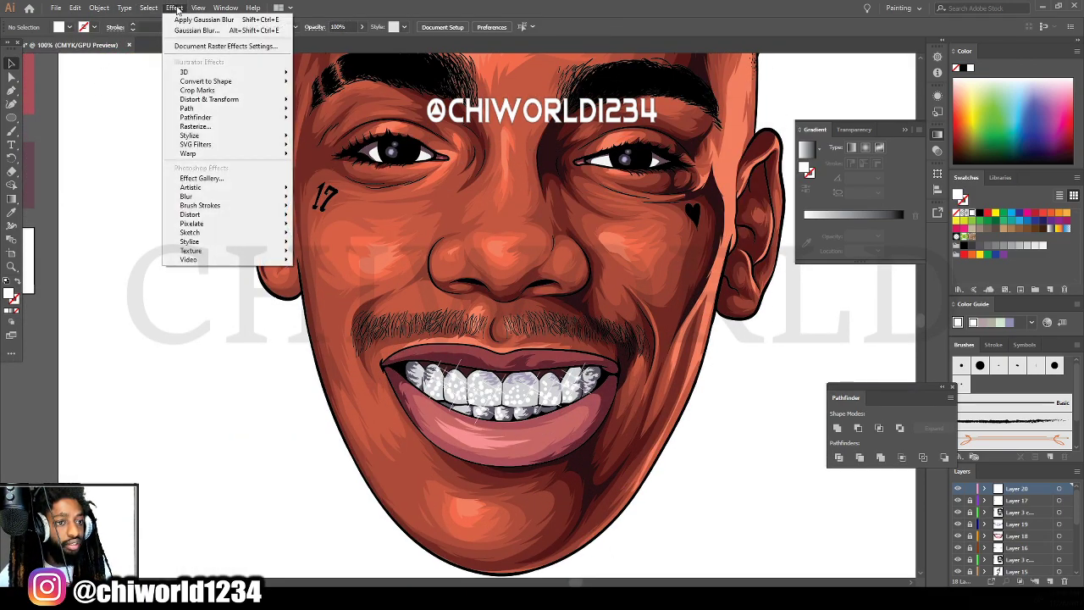
mouse_move(201, 197)
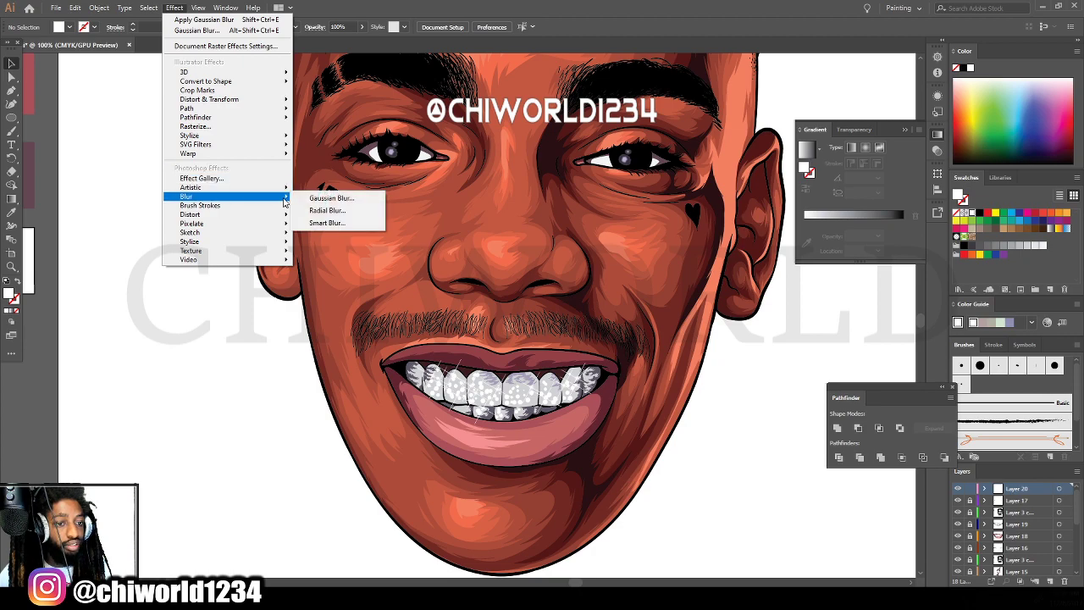
click(326, 198)
click(76, 63)
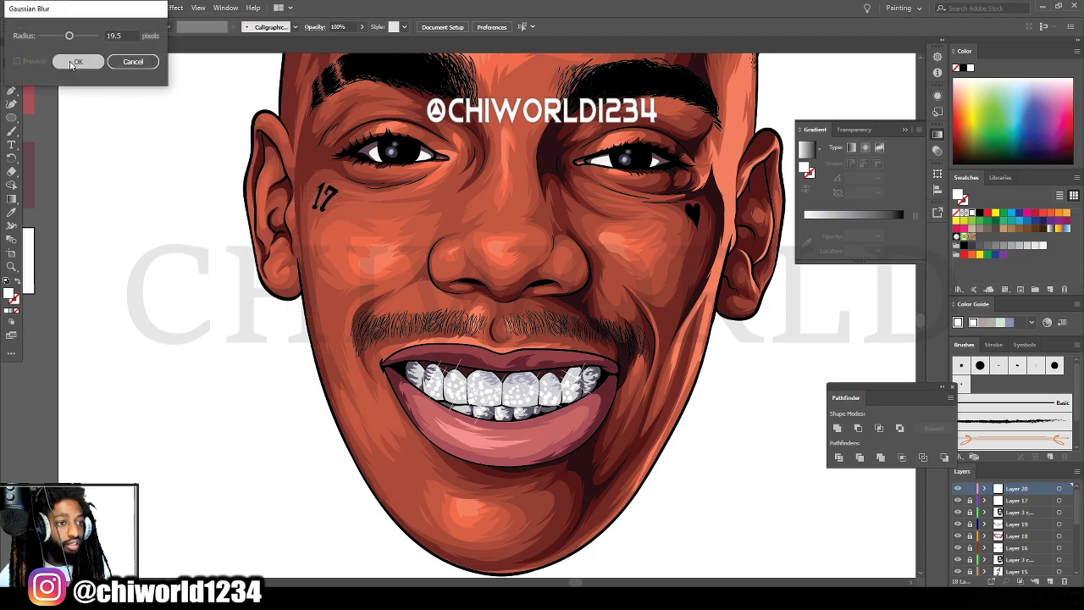
click(12, 133)
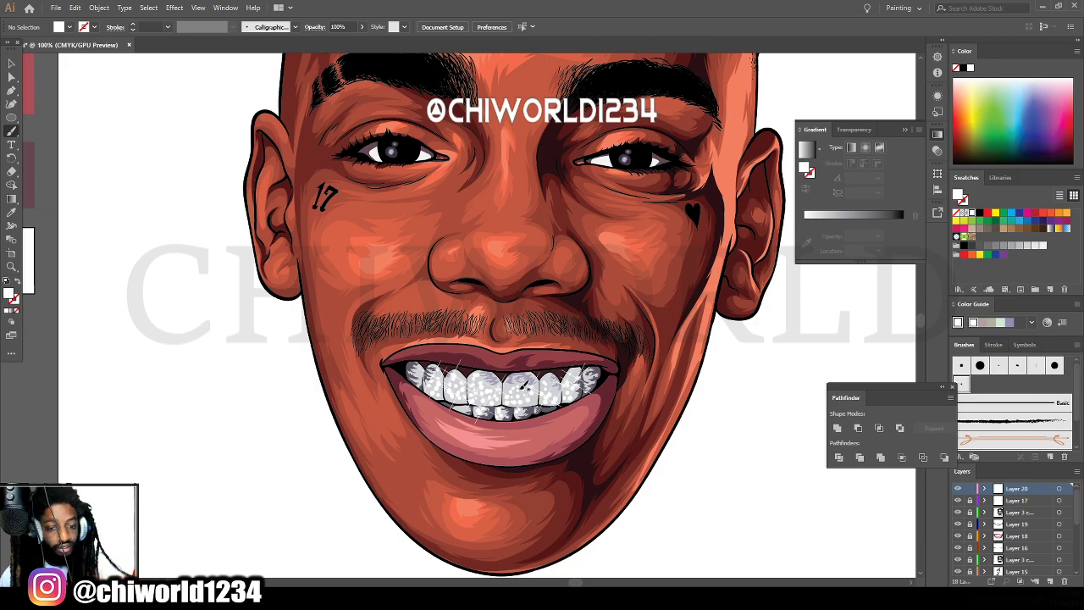
key(shift+x)
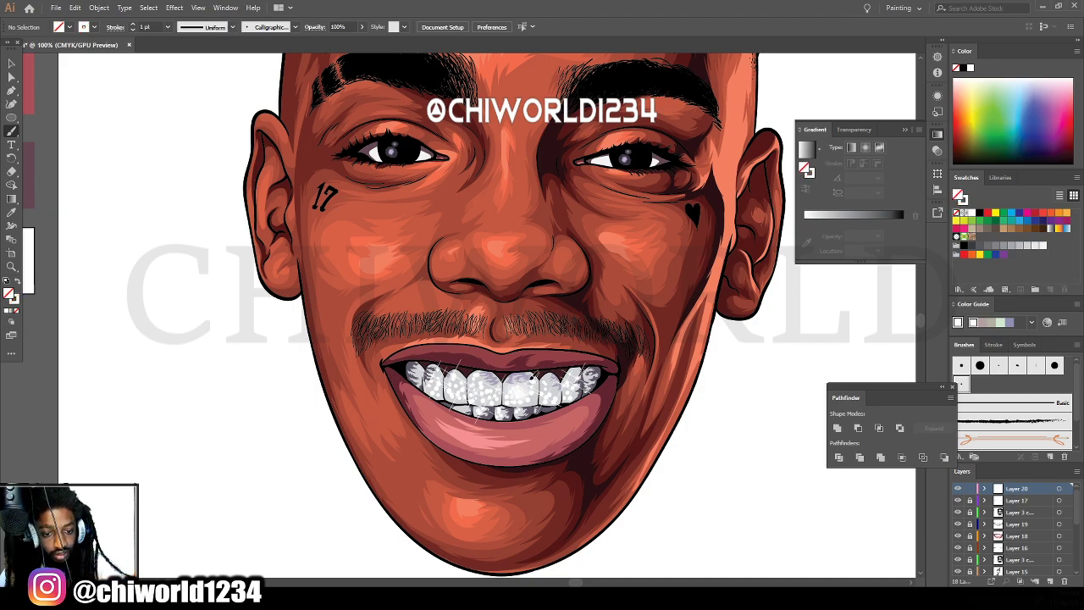
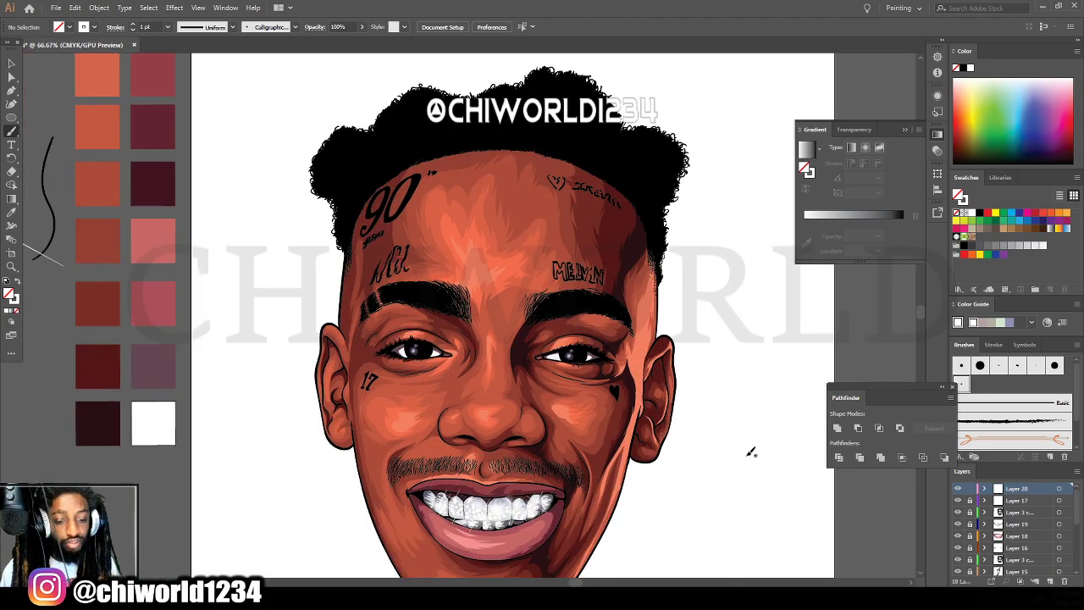
Move the large glowing star from beside the colour swatches onto the portrait's teeth.
key(ctrl+minus)
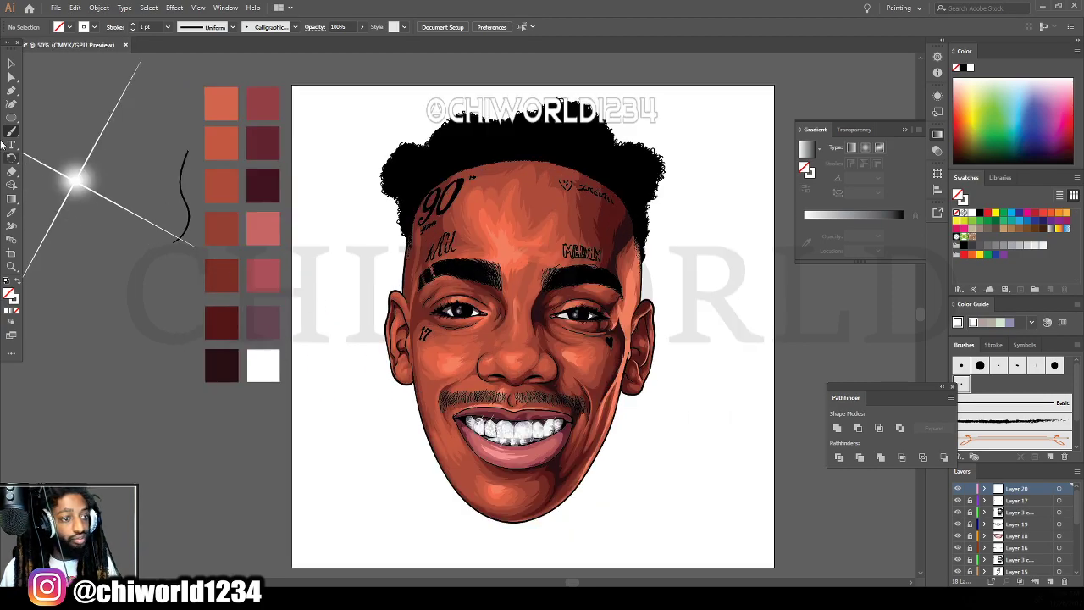
click(12, 64)
drag(75, 173, 503, 436)
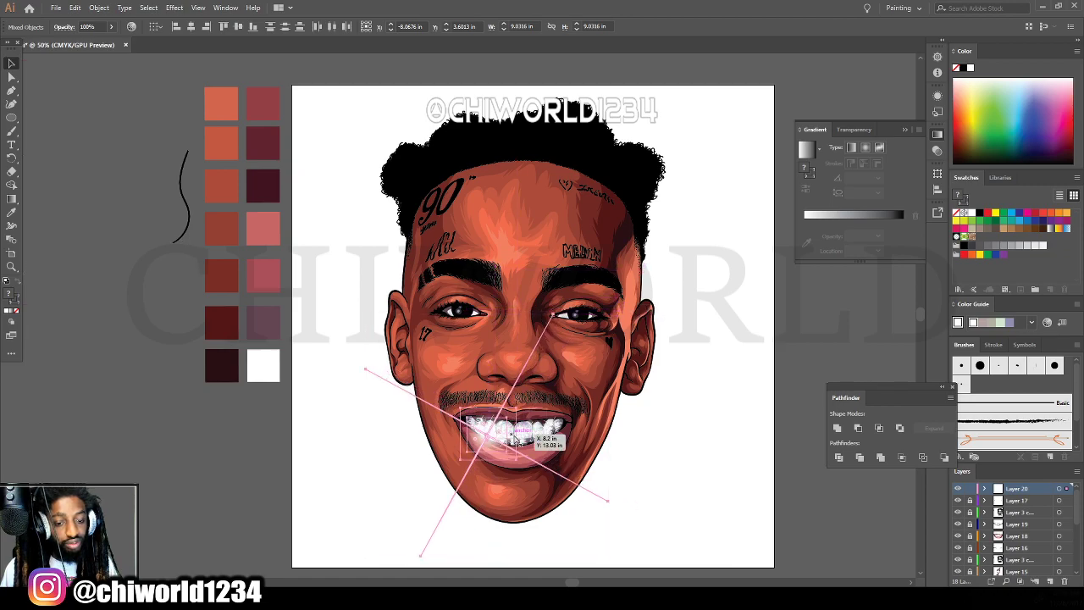
Scale the large star down proportionally to about 2.81 in wide and centre it over the teeth on the side of the 17 tattoo.
scroll(529, 487, up, 2)
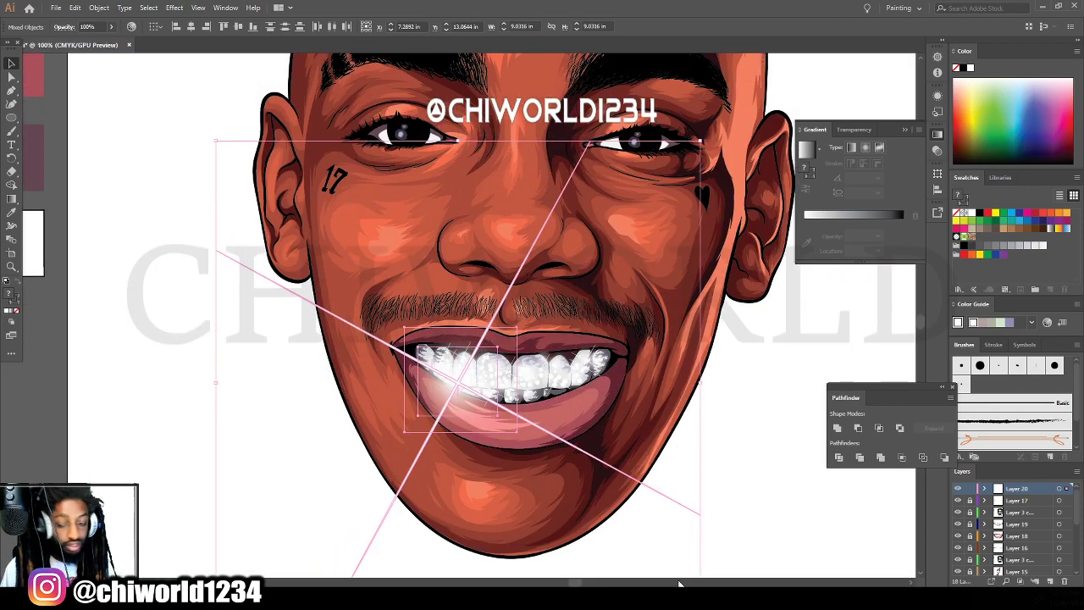
drag(701, 140, 367, 475)
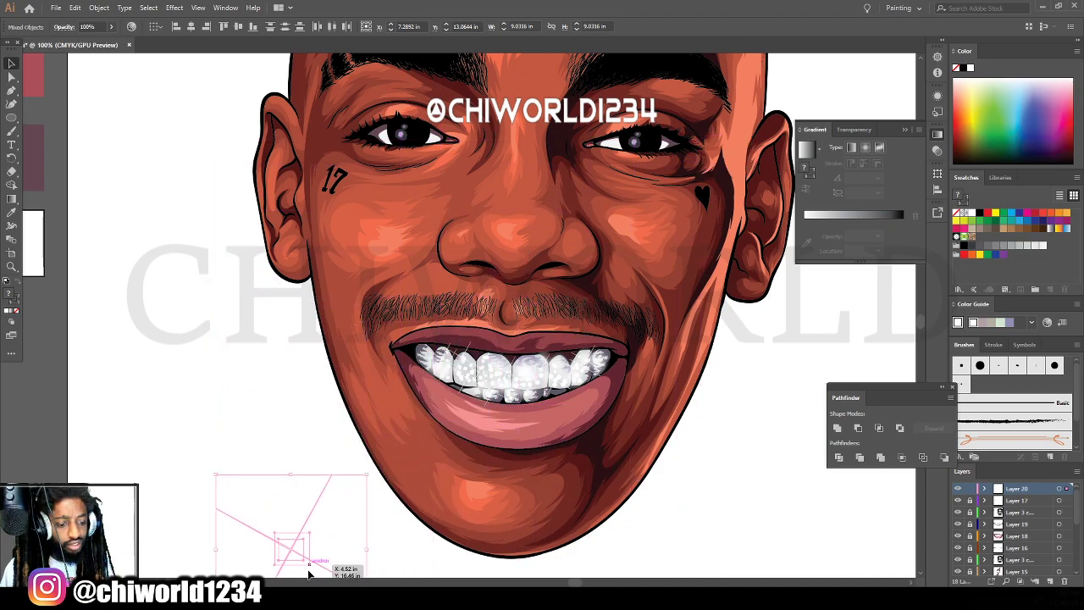
drag(290, 556, 540, 460)
key(ctrl+shift+a)
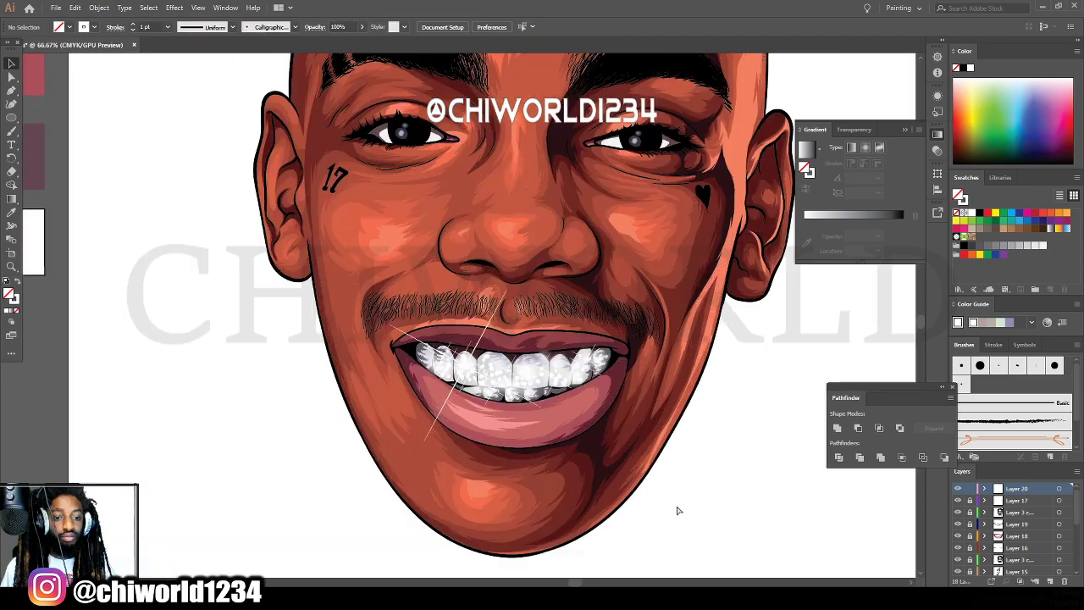
Apply a 10.8 pixel Gaussian Blur to the large star over the teeth and deselect it.
key(ctrl+equal)
key(ctrl+equal)
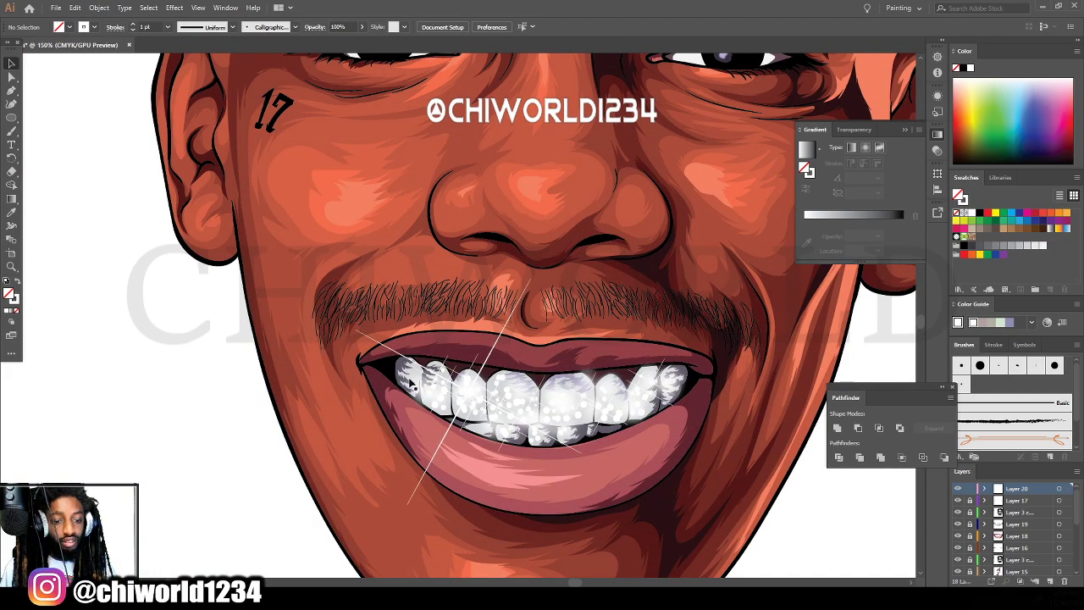
click(392, 365)
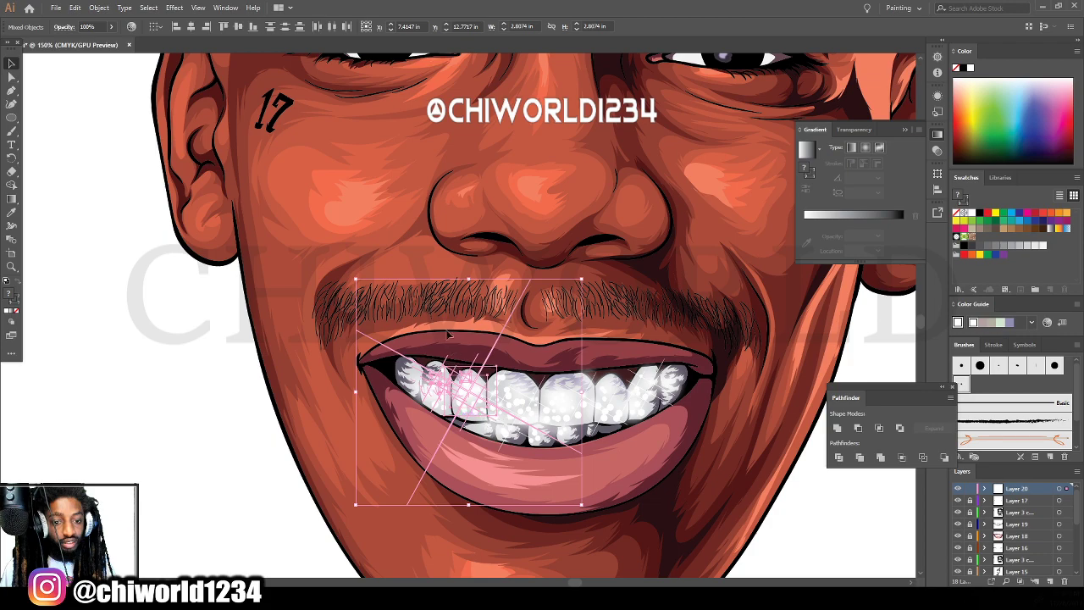
click(168, 11)
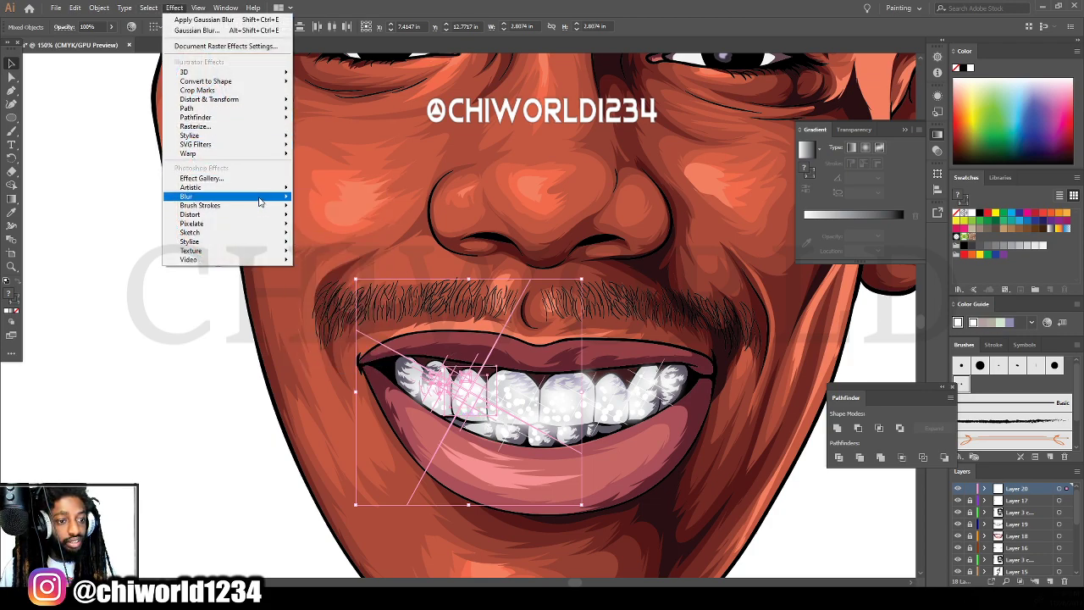
mouse_move(263, 199)
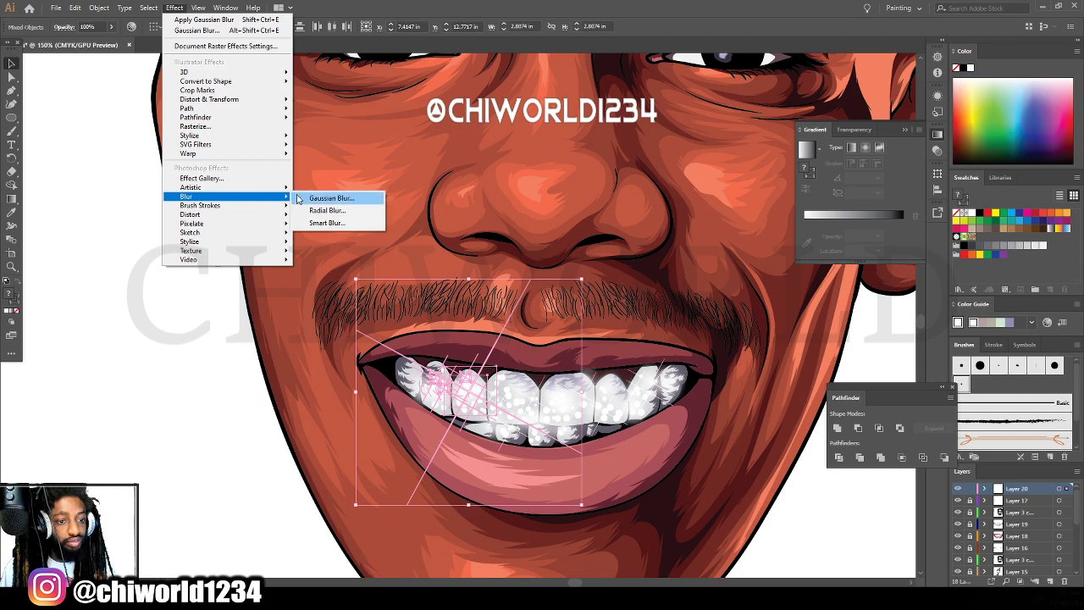
click(298, 198)
click(17, 62)
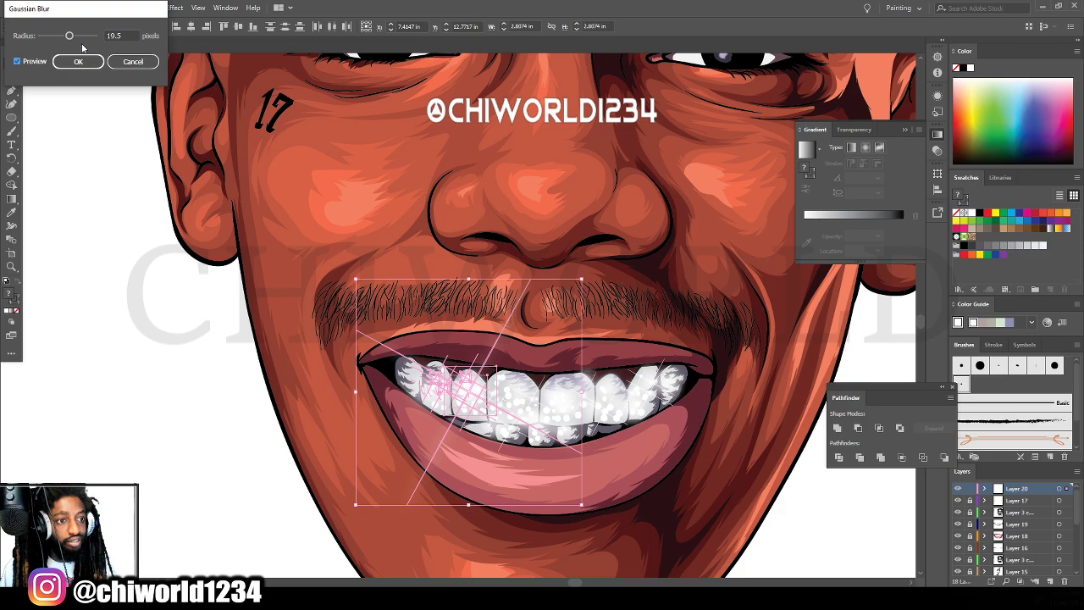
drag(72, 40, 82, 39)
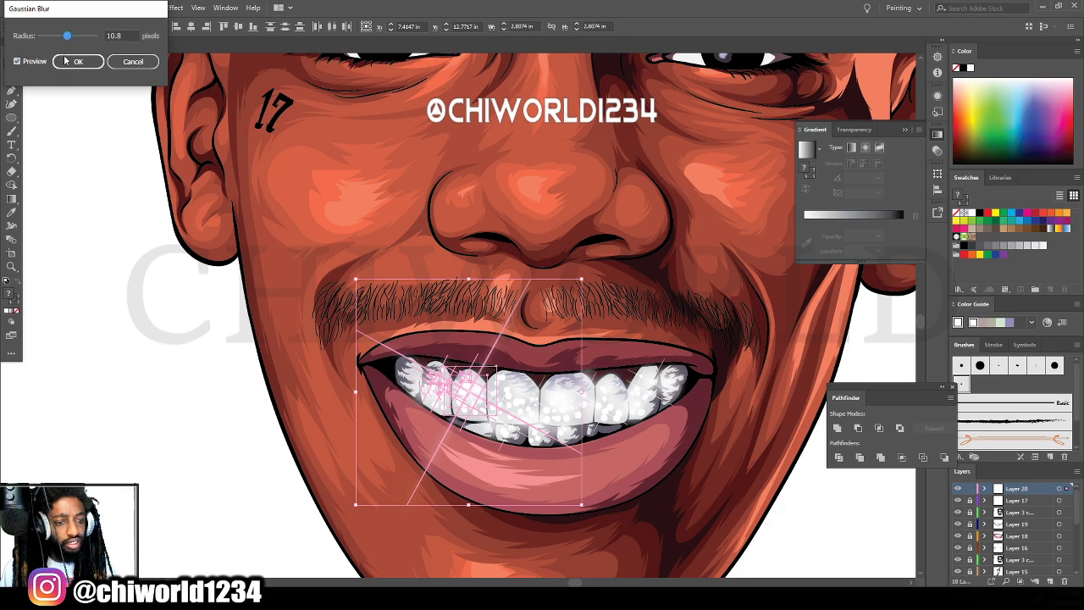
click(74, 61)
click(126, 217)
Scale the blurred large star down proportionally to about 1.82 in wide, centre it over the same tooth, and deselect it.
key(ctrl+minus)
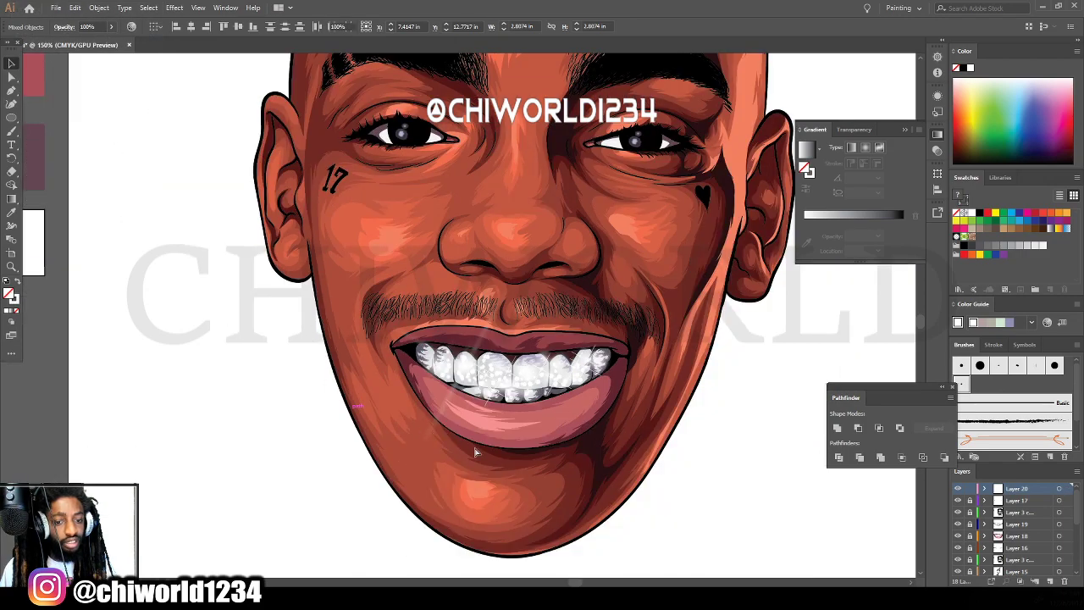
key(ctrl+minus)
key(ctrl+minus)
key(ctrl+equal)
key(ctrl+equal)
key(ctrl+equal)
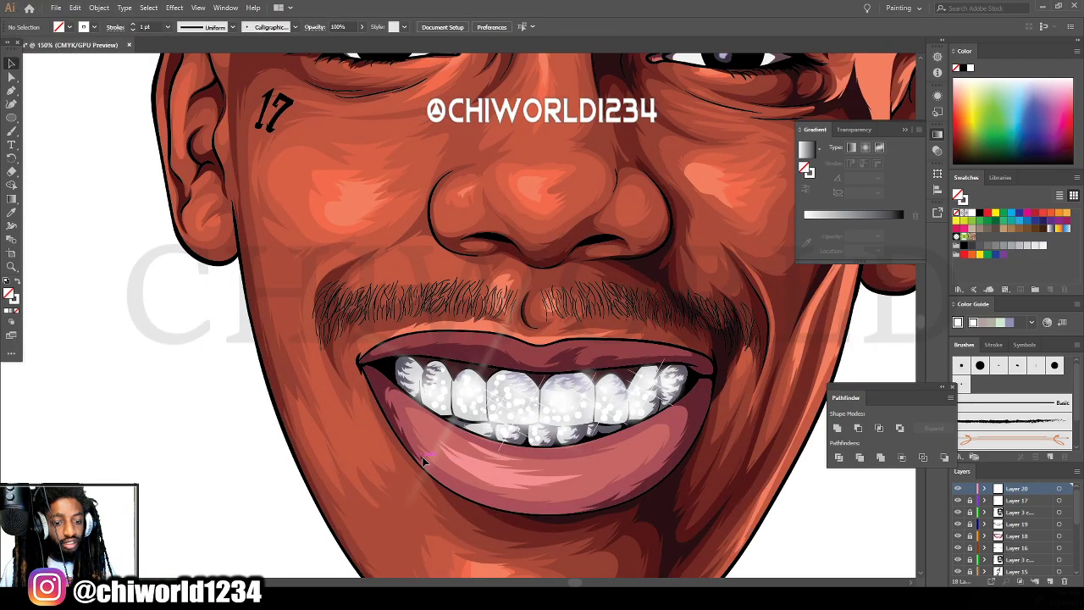
click(431, 456)
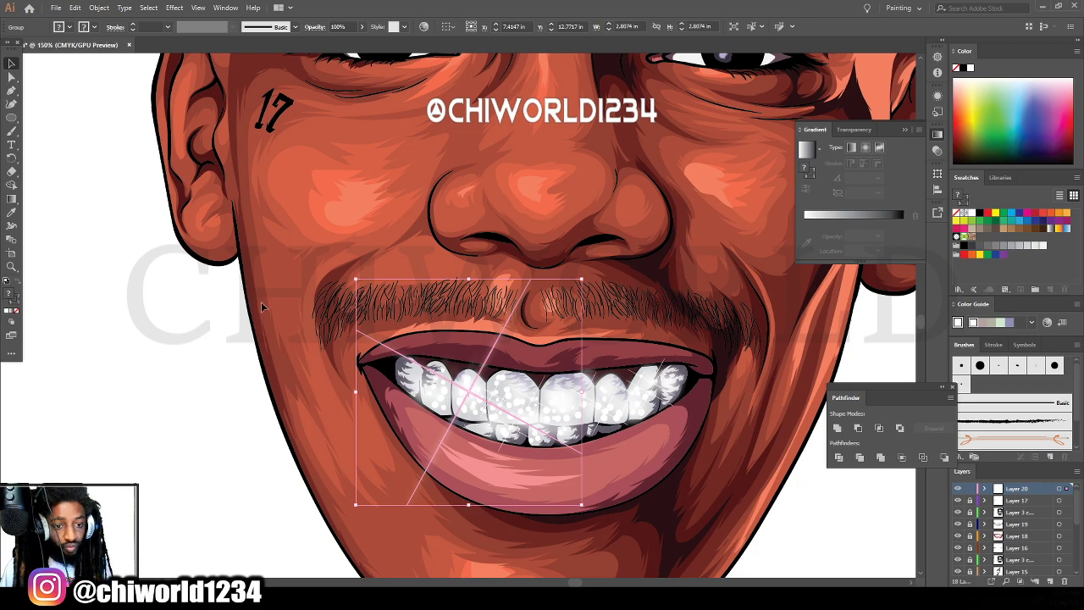
drag(355, 277, 435, 359)
drag(507, 432, 466, 392)
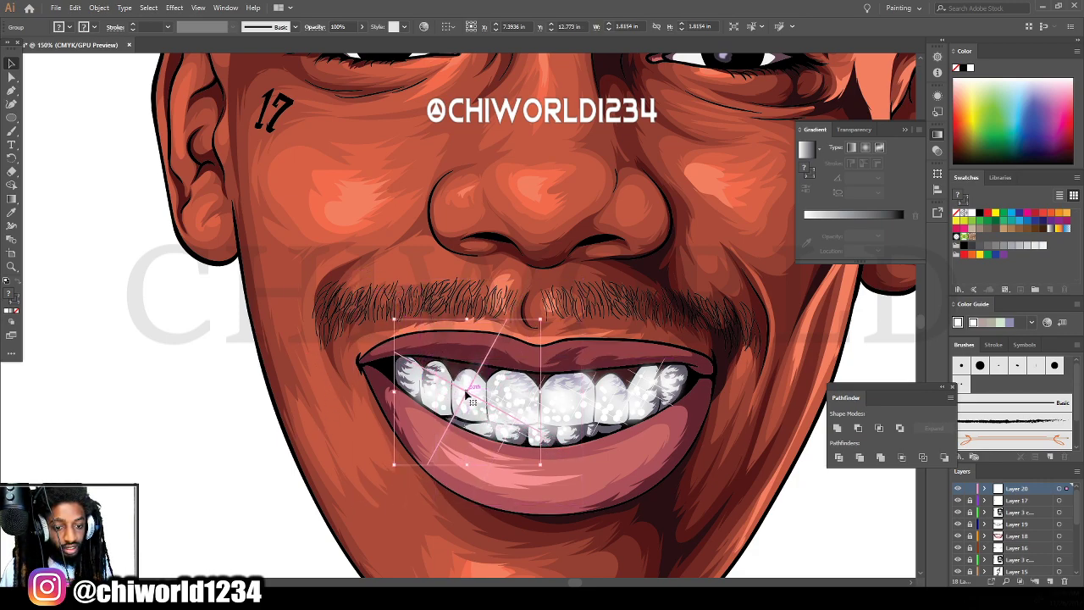
click(621, 480)
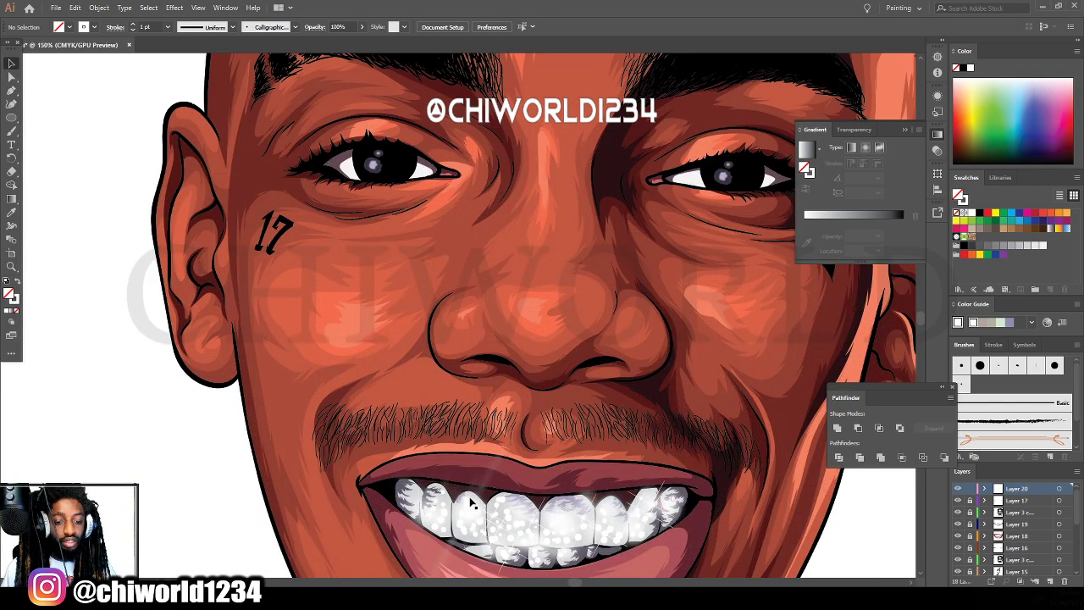
Readjust the star on the teeth once more and deselect everything.
click(483, 507)
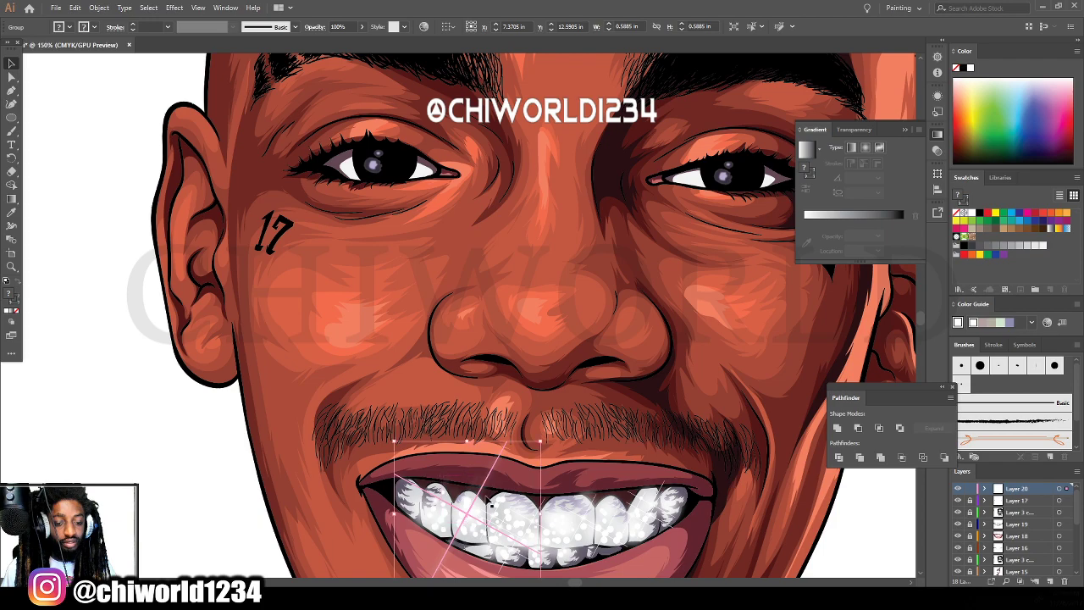
drag(537, 436, 593, 535)
click(751, 565)
key(ctrl+minus)
key(ctrl+minus)
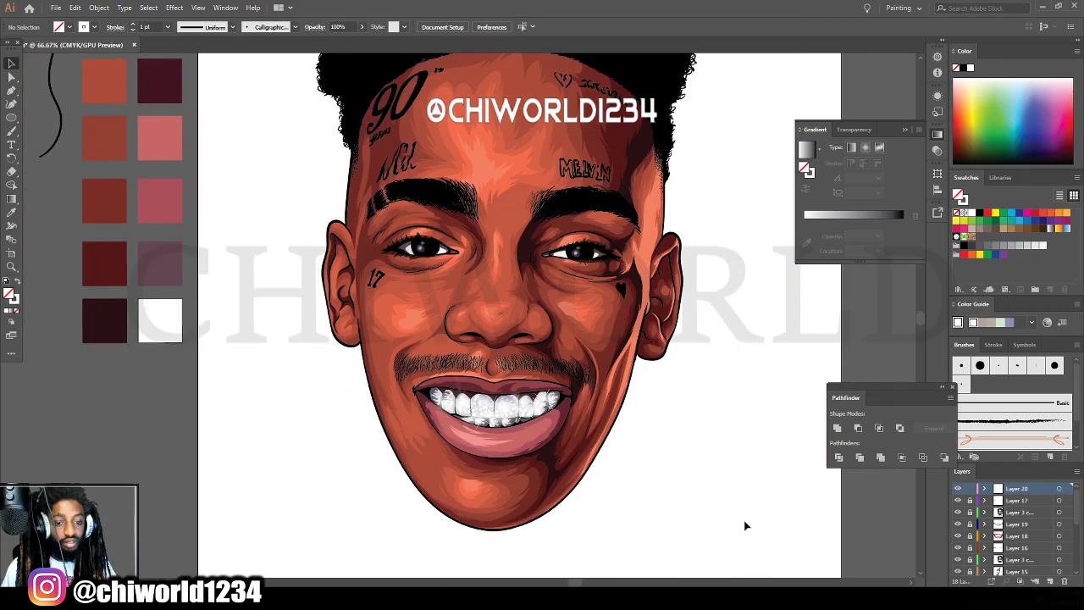
Lock Layer 20 holding the sparkles and add a new empty layer above it.
scroll(743, 521, up, 1)
key(ctrl+minus)
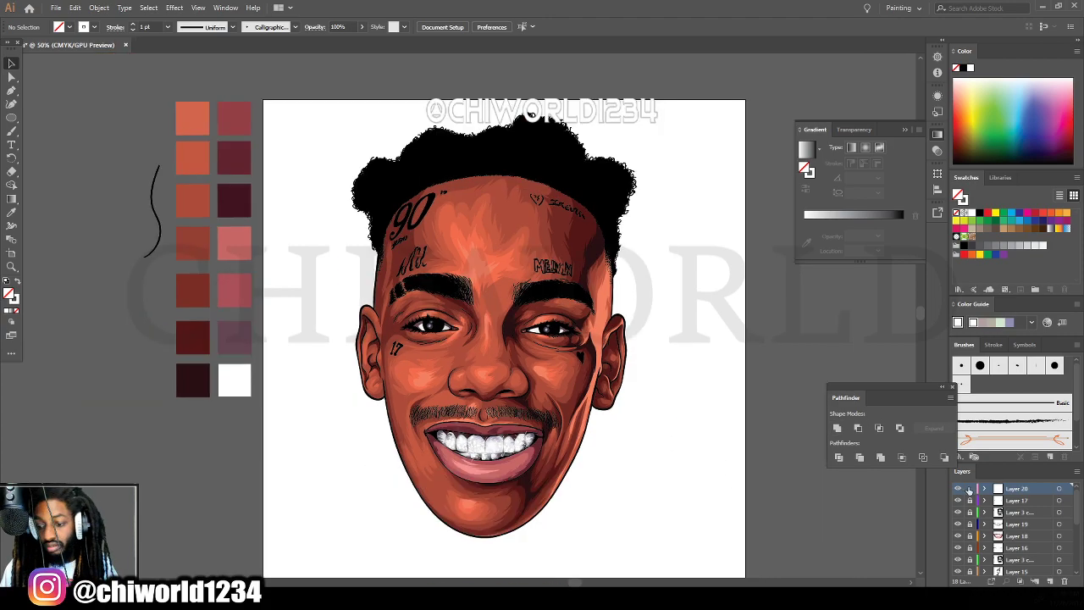
click(1050, 581)
scroll(891, 488, up, 2)
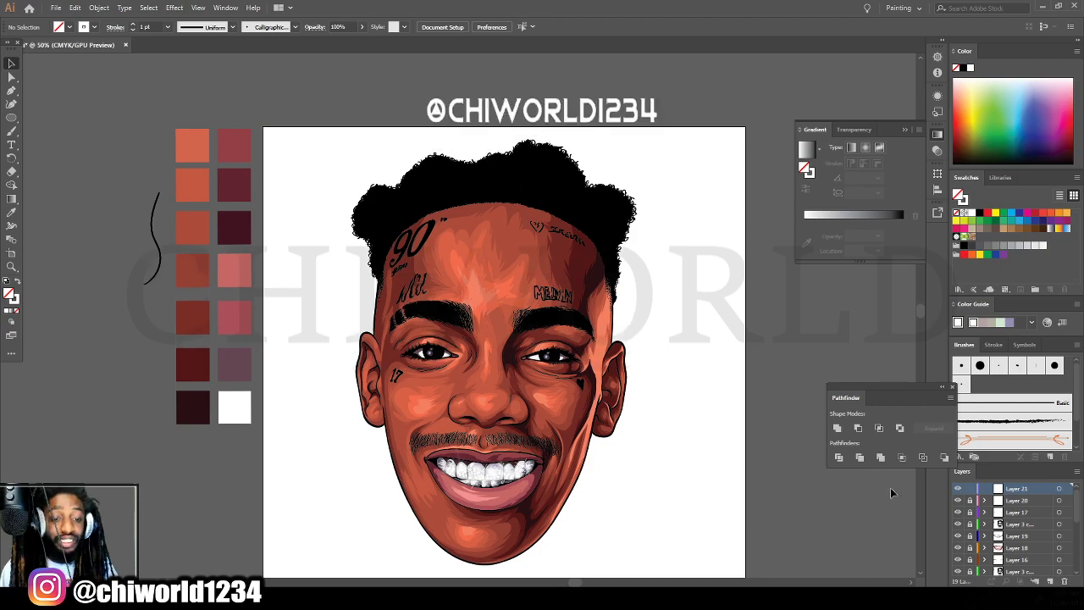
scroll(891, 490, up, 1)
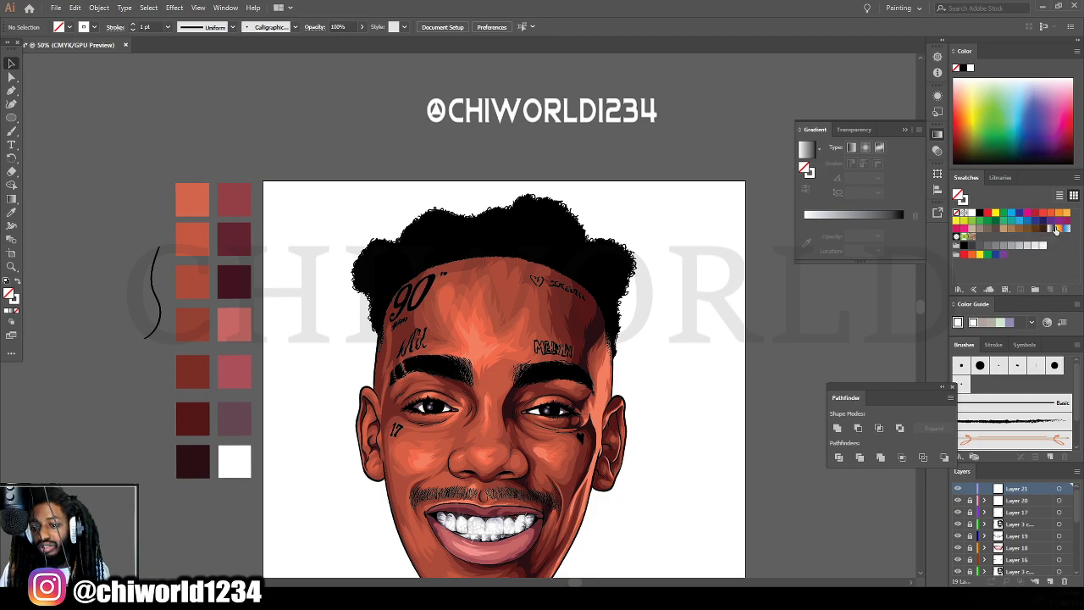
Load the yellow-to-red gradient swatch as the fill, delete two of its stops, and move the orange stop towards the middle.
click(1057, 230)
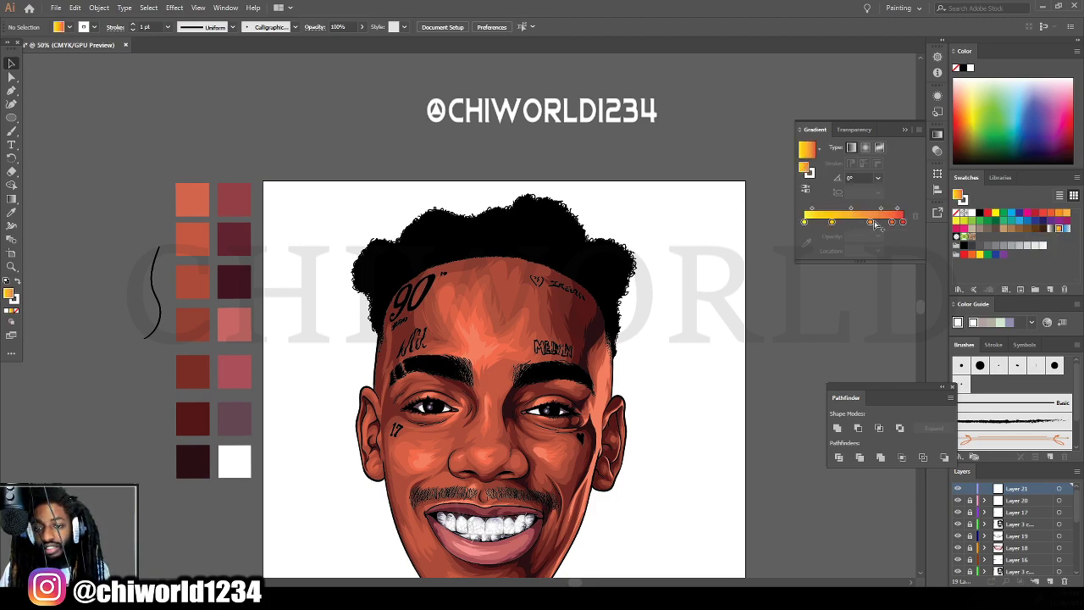
drag(890, 222, 893, 225)
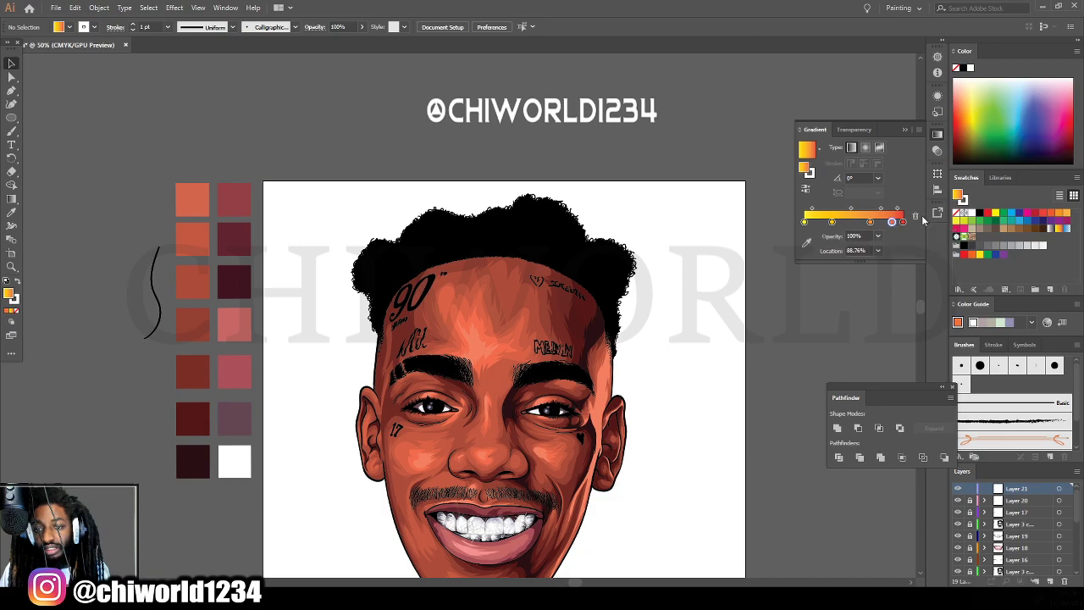
click(914, 218)
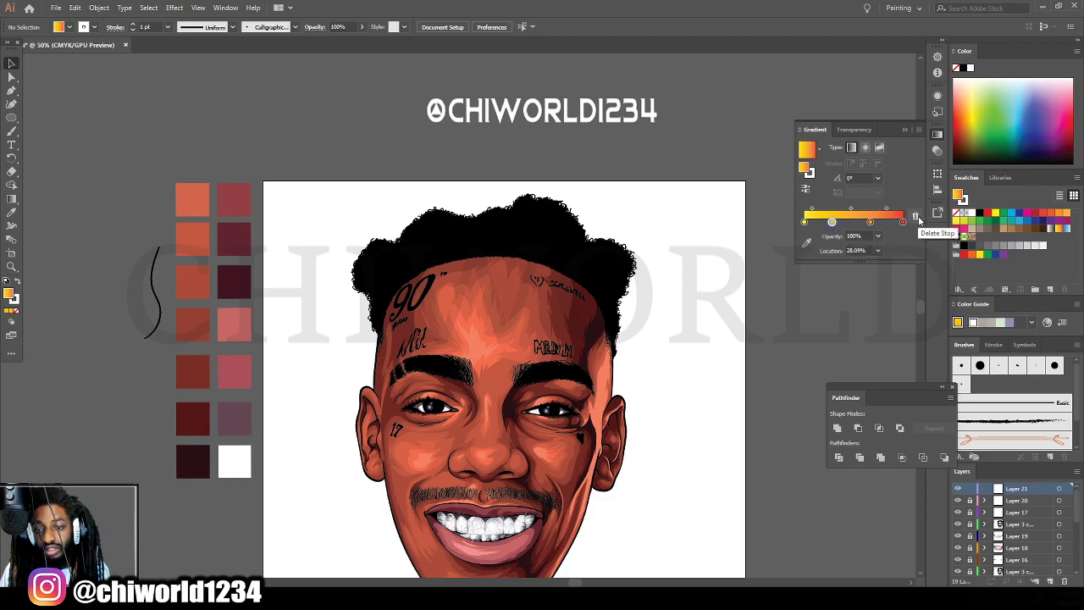
click(914, 218)
drag(872, 224, 851, 225)
Recolour the gradient's first stop from yellow to black with C 25, M 39, Y 45, K 100.
click(805, 223)
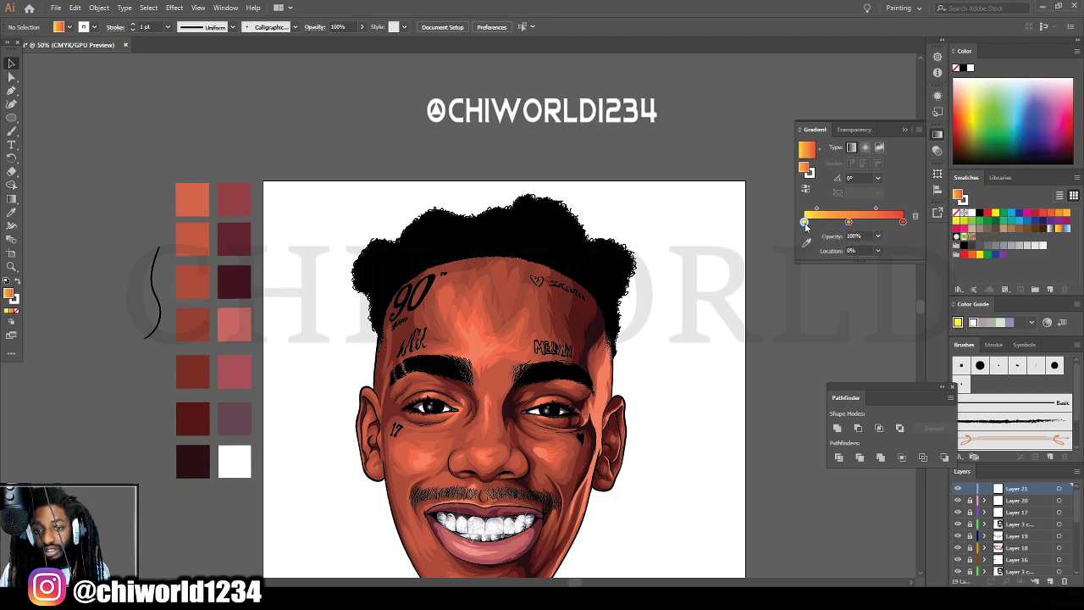
double_click(805, 222)
drag(824, 309, 872, 307)
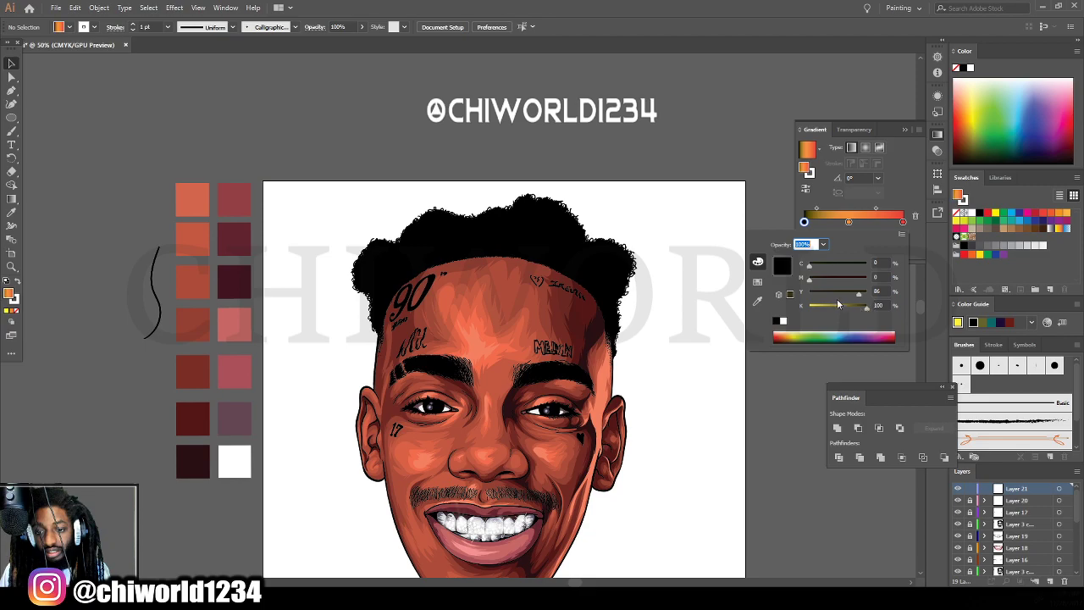
drag(823, 279, 827, 276)
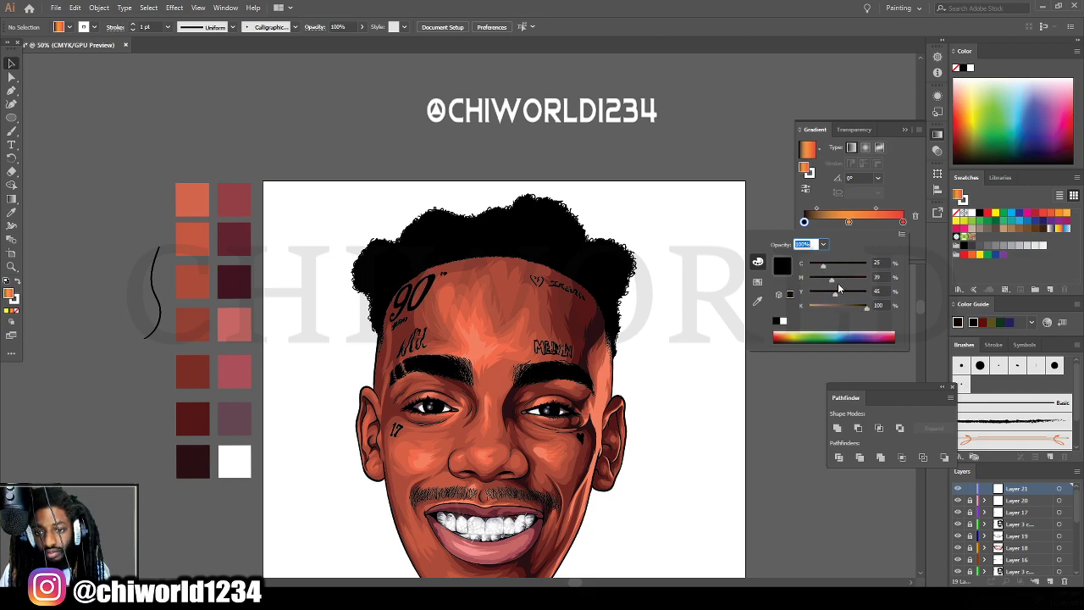
Recolour the gradient's red end stop to black with C 61, M 63, Y 51, K 100.
double_click(903, 221)
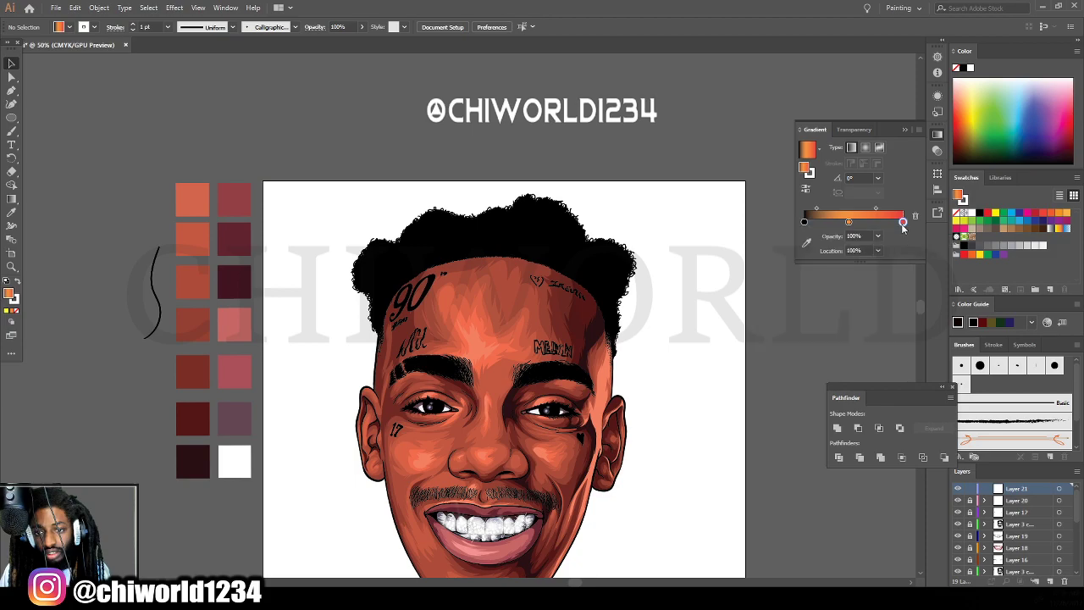
drag(837, 307, 898, 311)
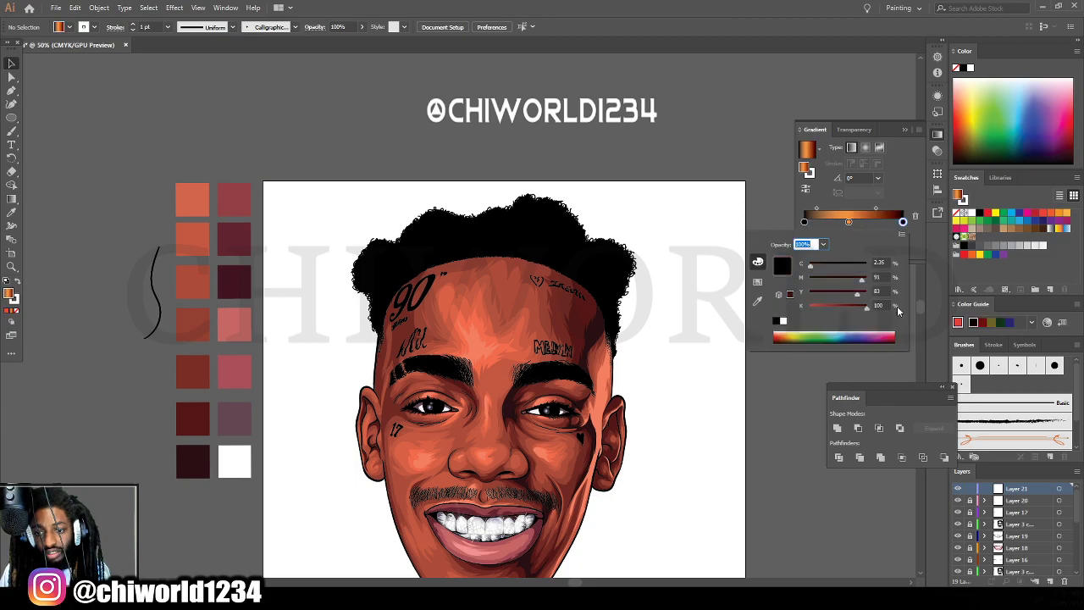
click(847, 279)
drag(836, 265, 844, 265)
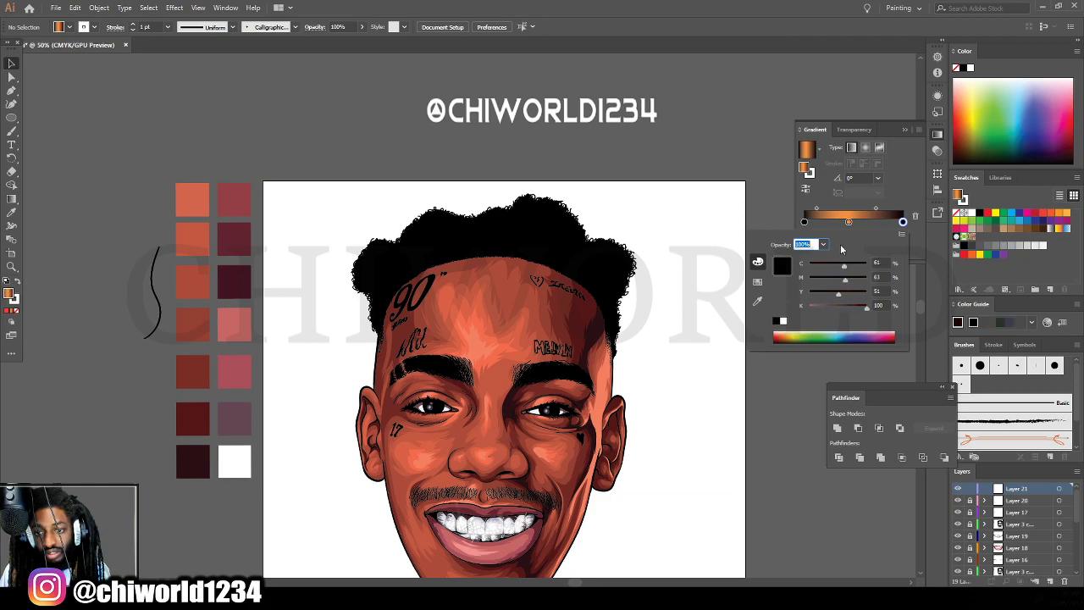
Pull both gradient midpoints in close to the middle stop and recolour that stop to C 59, M 62, Y 59, K 0.
drag(876, 207, 845, 217)
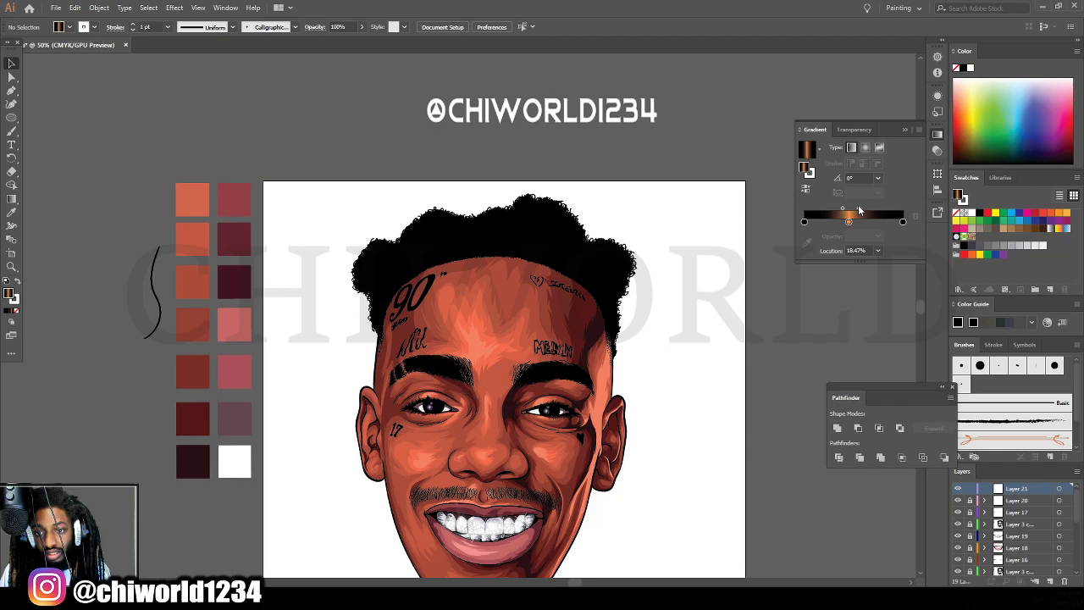
drag(860, 212, 860, 213)
double_click(848, 223)
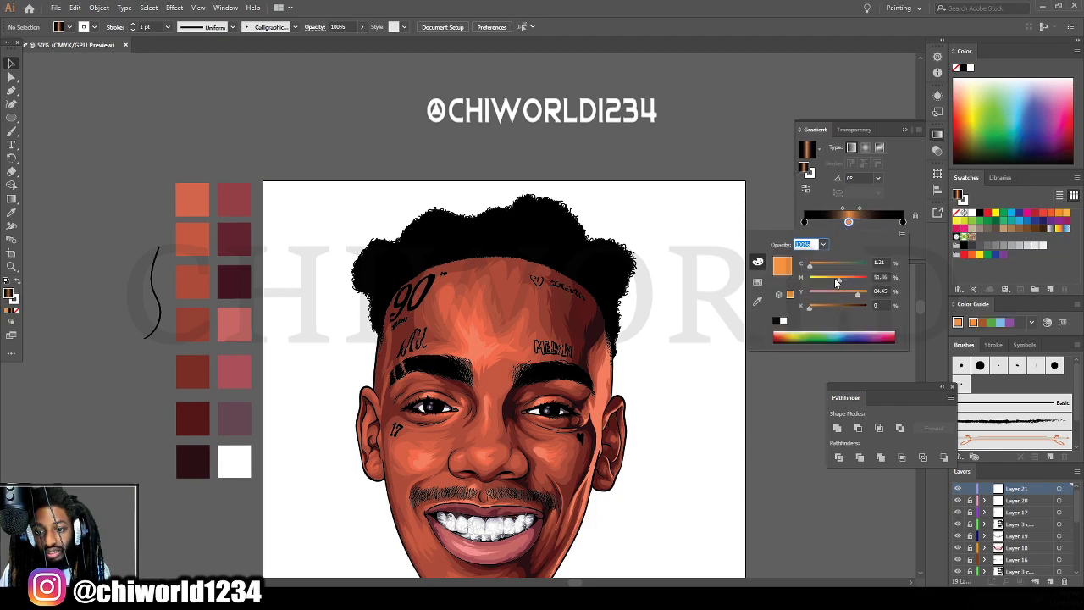
click(818, 279)
click(828, 293)
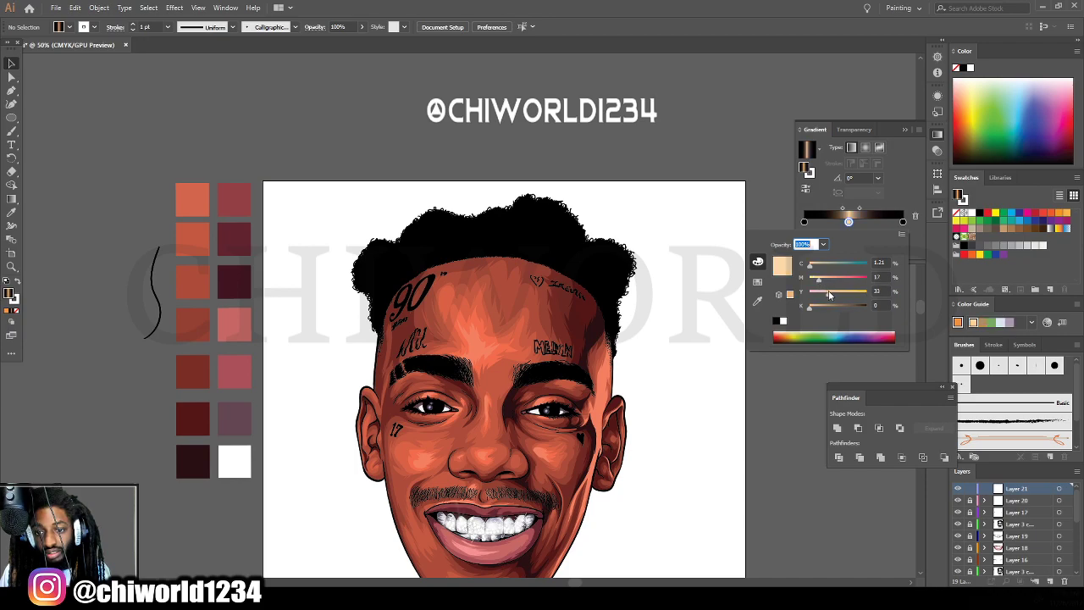
drag(829, 271, 836, 281)
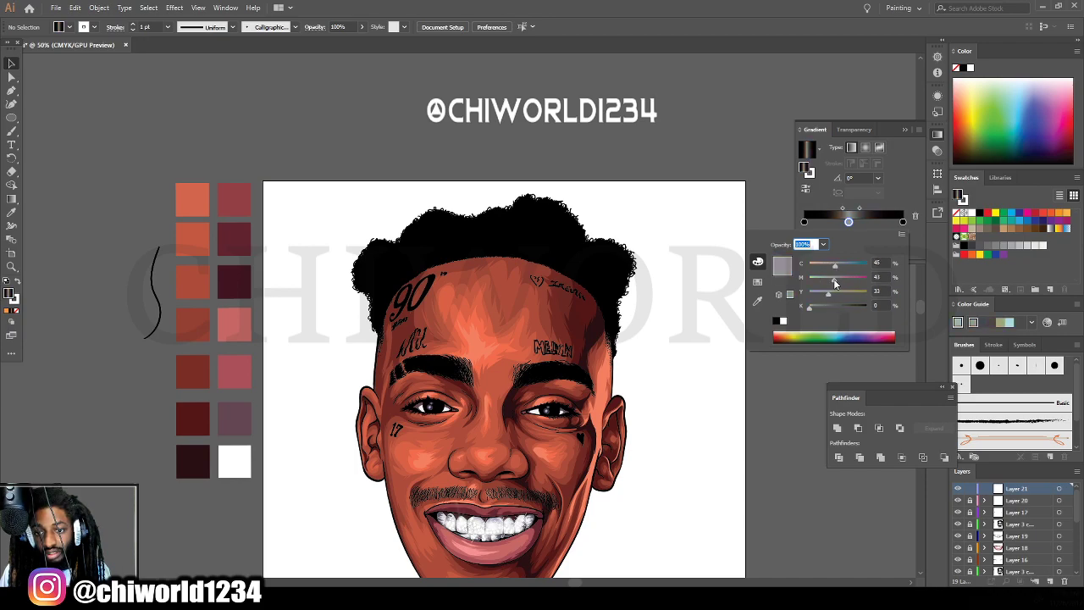
click(837, 293)
click(837, 278)
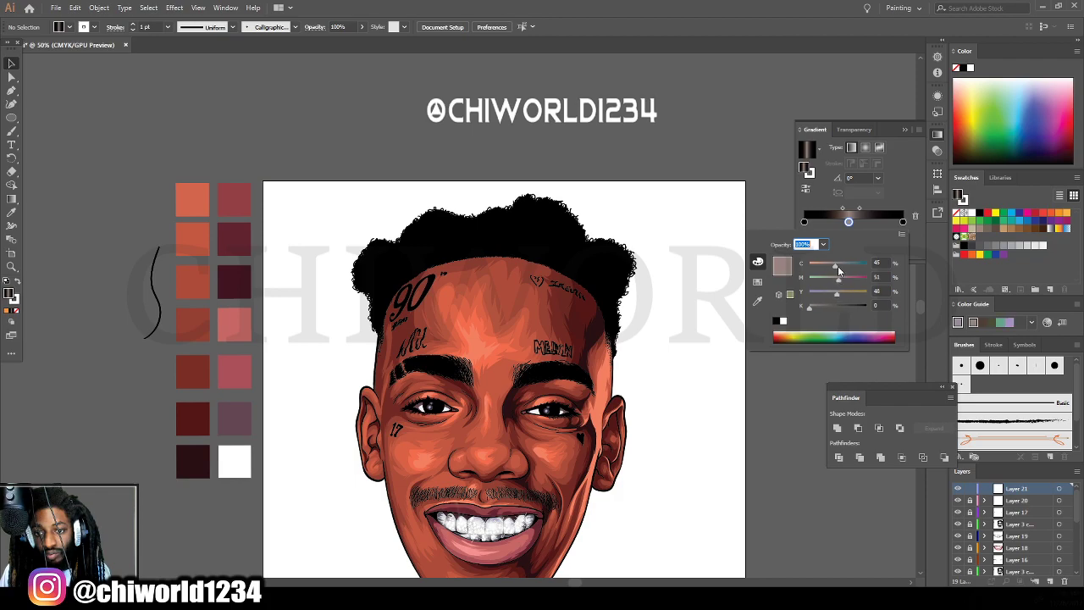
mouse_move(837, 266)
mouse_down()
mouse_move(841, 294)
mouse_move(844, 279)
mouse_up()
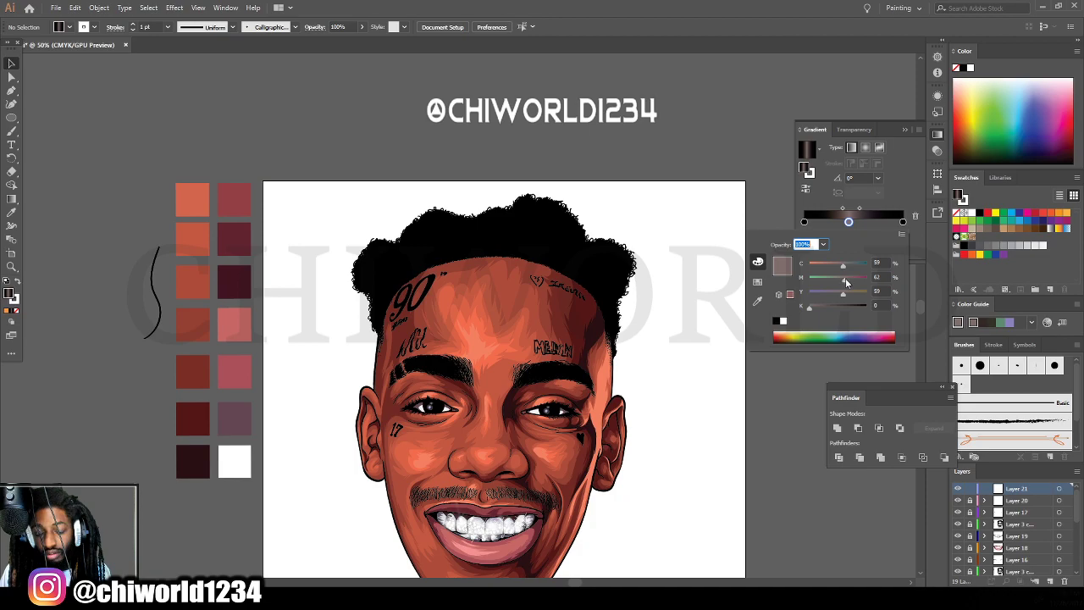
Set cyan to 46% on the gradient's first black stop and to 69% on its last black stop.
double_click(803, 222)
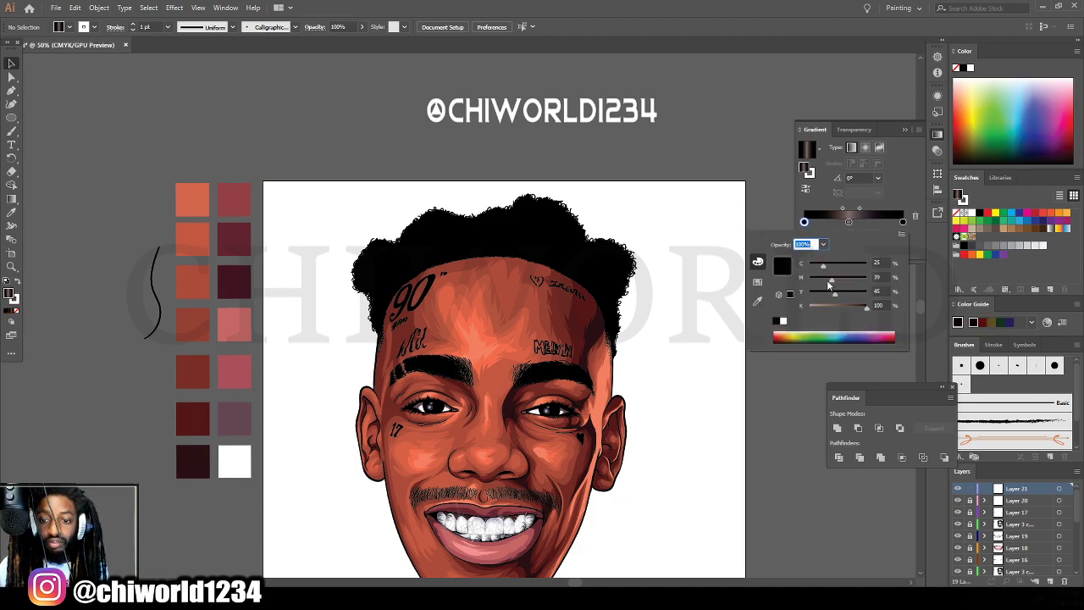
drag(831, 268, 836, 267)
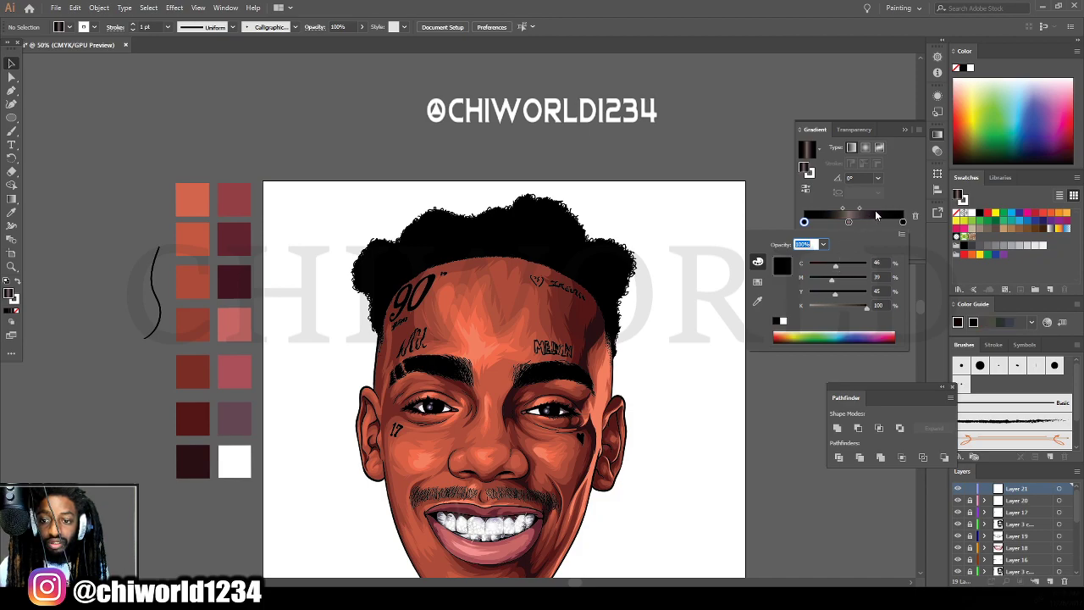
key(Escape)
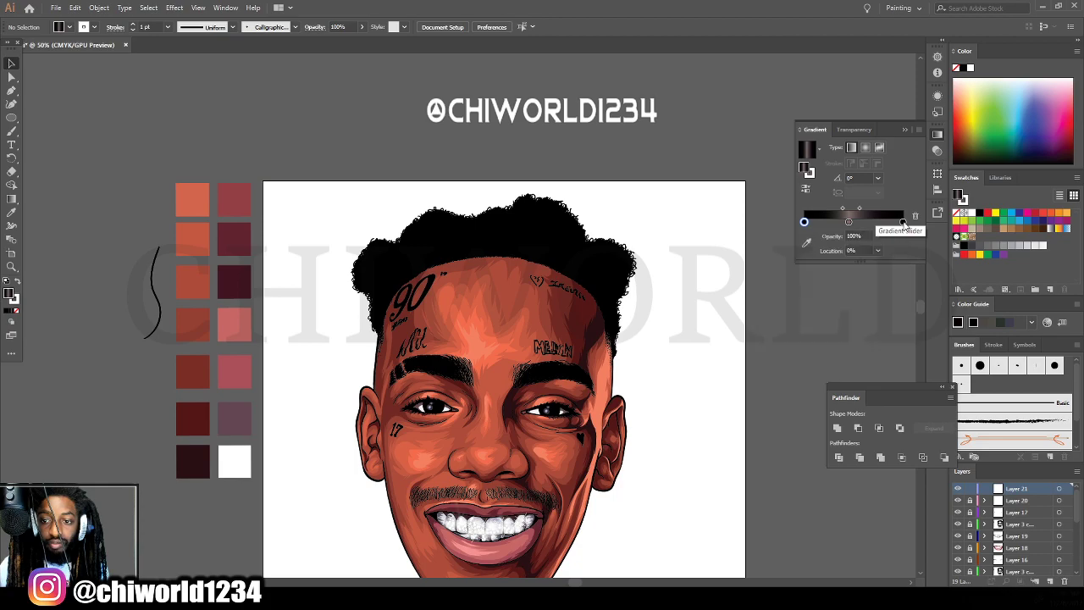
double_click(902, 221)
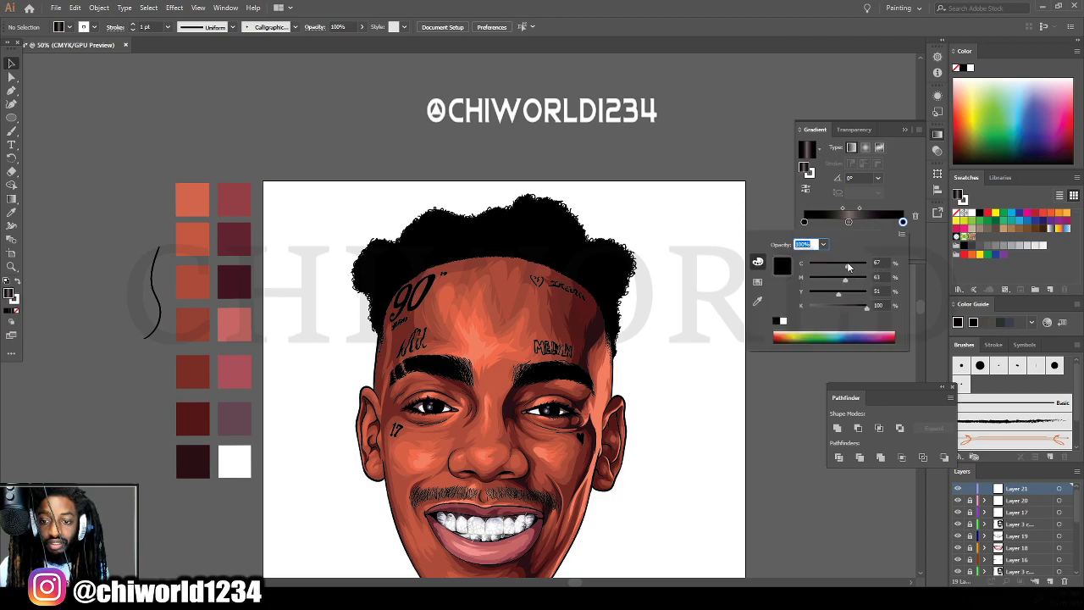
drag(847, 267, 840, 268)
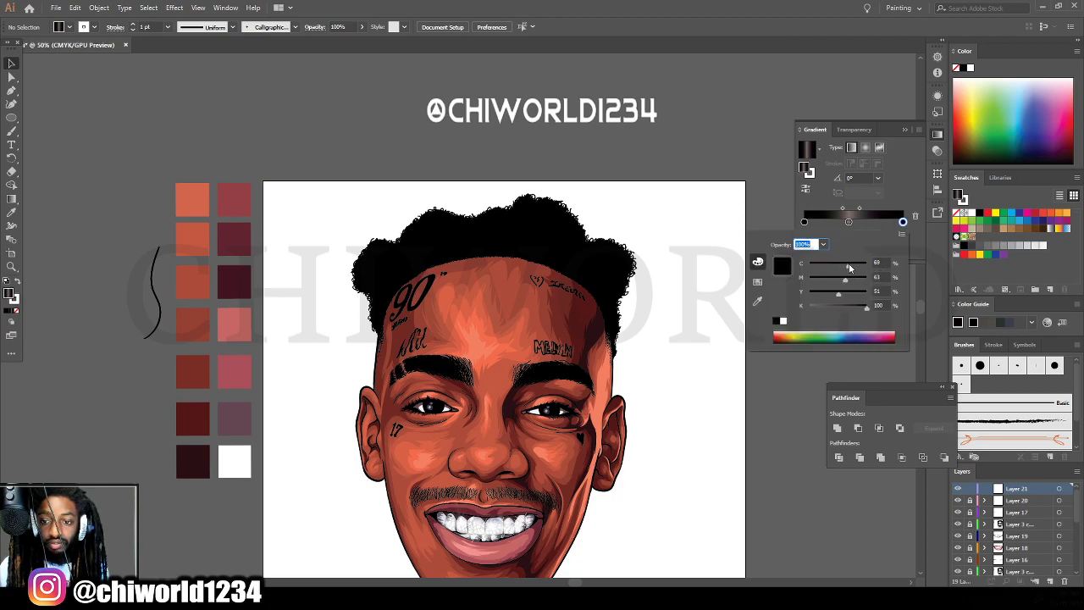
Recolour the gradient's middle stop to C 54, M 55, Y 48, K 30.
double_click(848, 222)
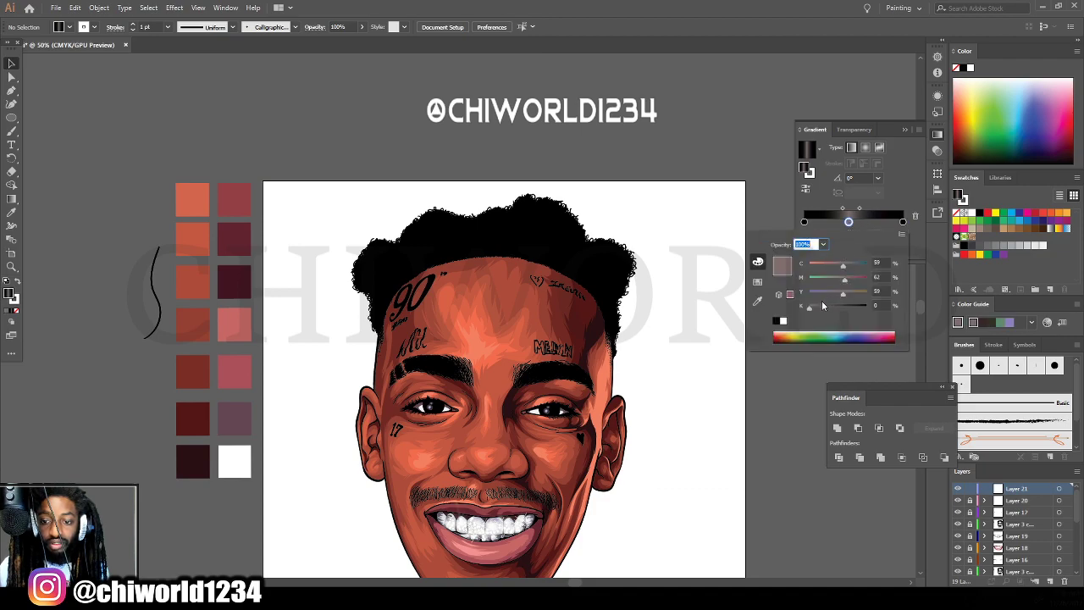
drag(827, 308, 818, 310)
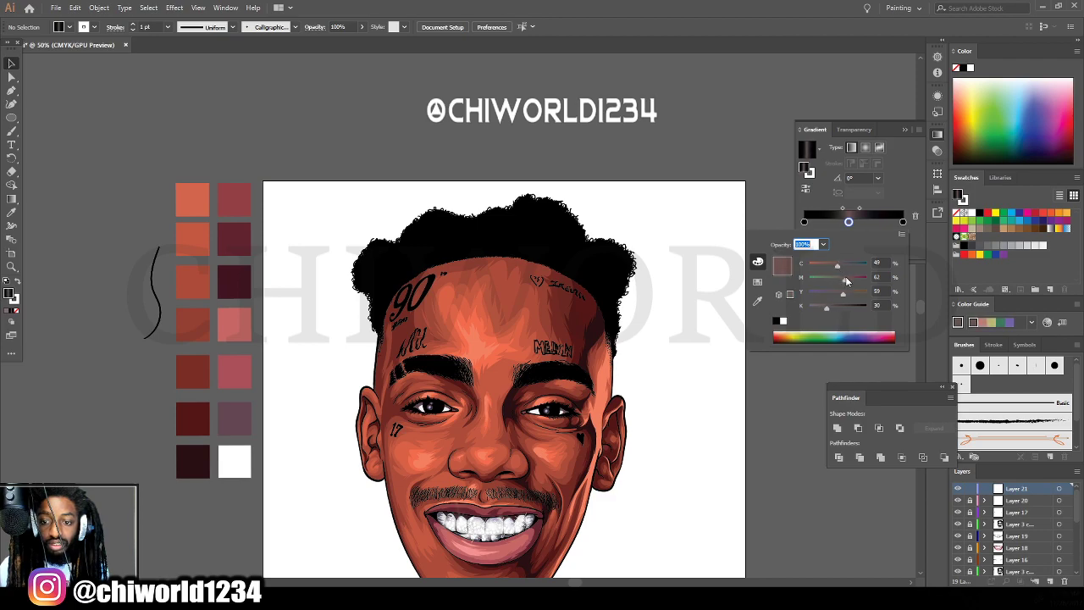
mouse_move(841, 289)
mouse_down()
mouse_move(833, 295)
mouse_move(841, 269)
mouse_up()
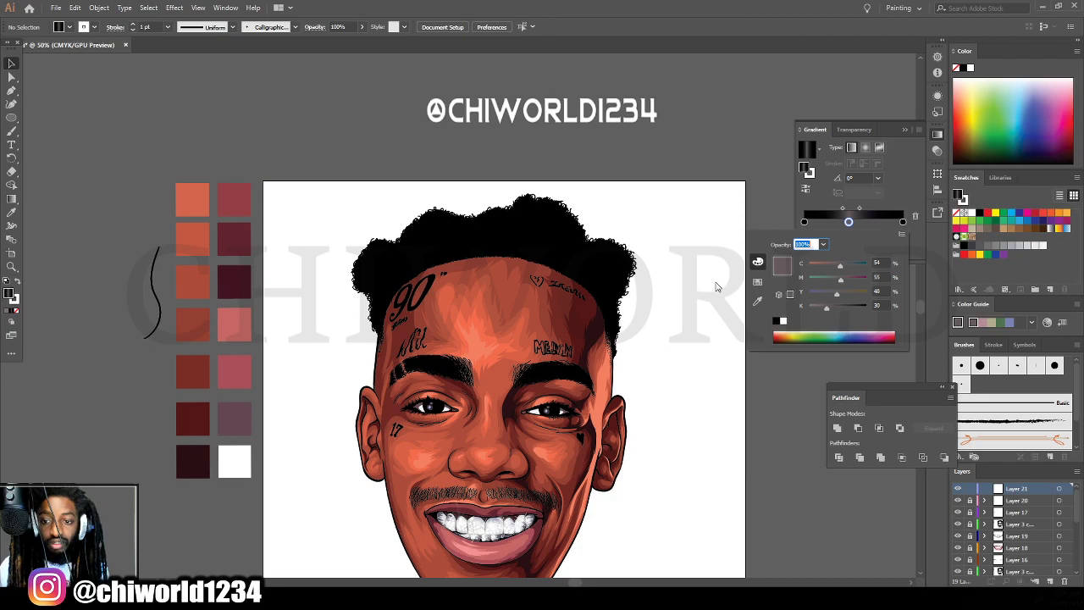
Paint a curved white test stroke beside the artboard, swap fill and stroke, and paint two curved gradient test strokes next to it.
click(13, 134)
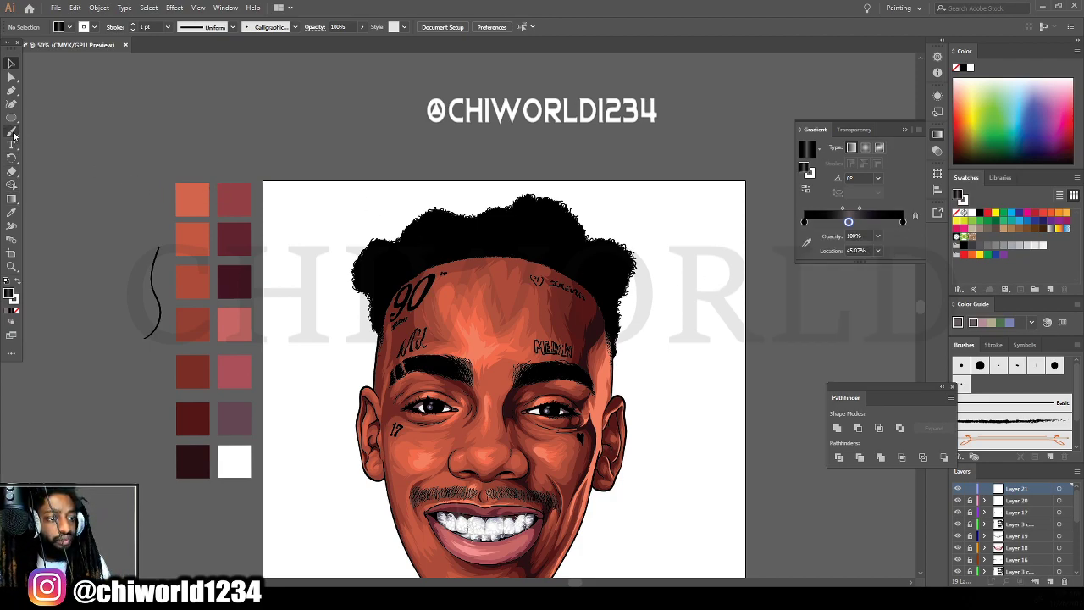
click(13, 132)
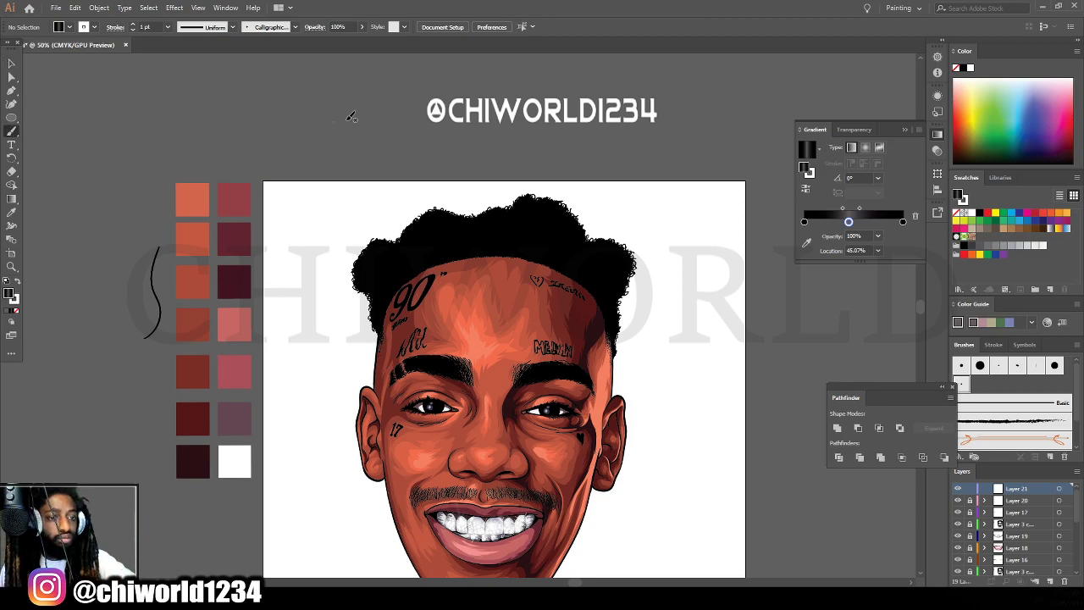
drag(377, 110, 252, 151)
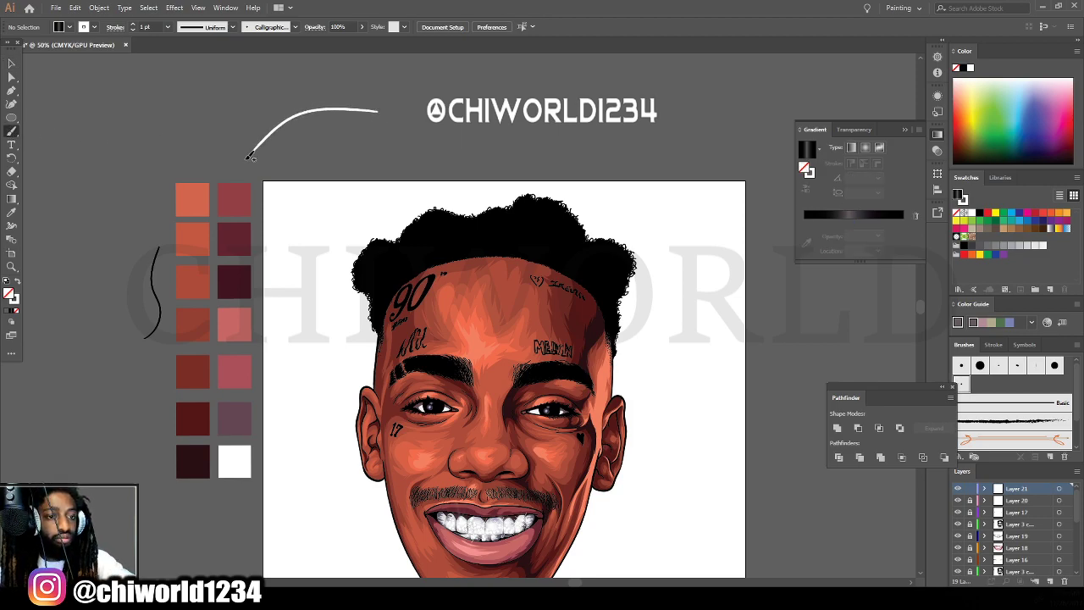
click(15, 312)
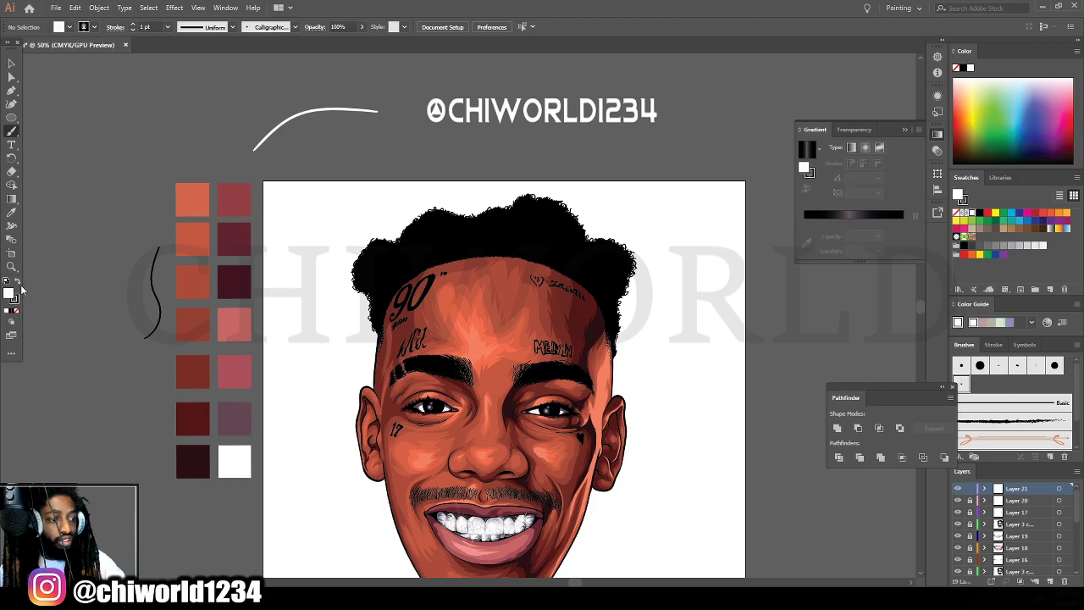
drag(254, 119, 195, 177)
drag(251, 95, 171, 181)
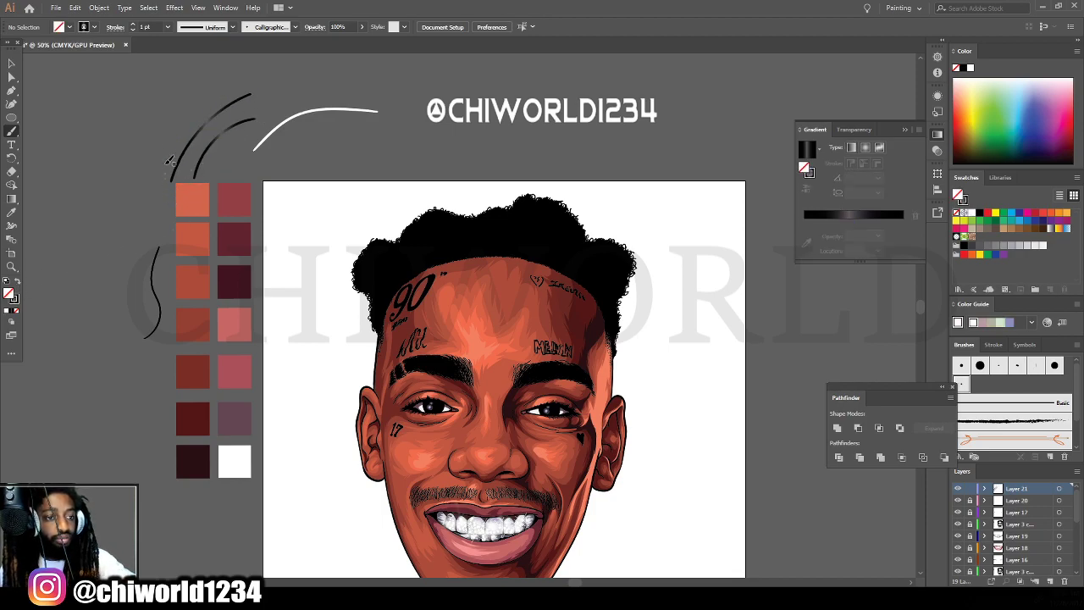
Set the stroke weight to 0.25 pt and paint fine gradient hair highlights across the inner half of the portrait's right-hand eyebrow.
click(167, 28)
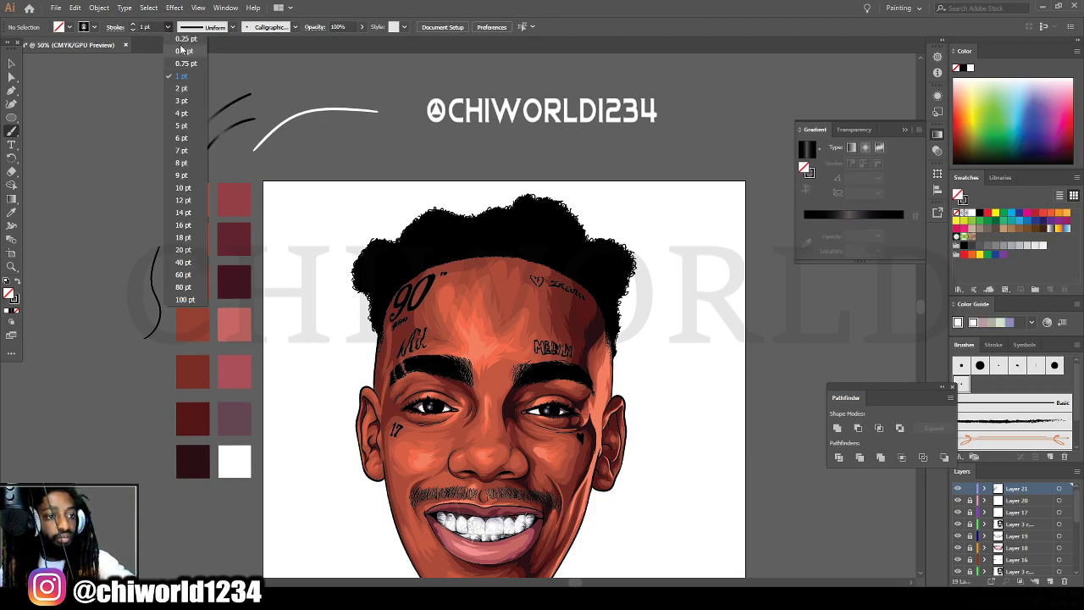
click(182, 36)
key(ctrl+equal)
key(ctrl+equal)
key(ctrl+equal)
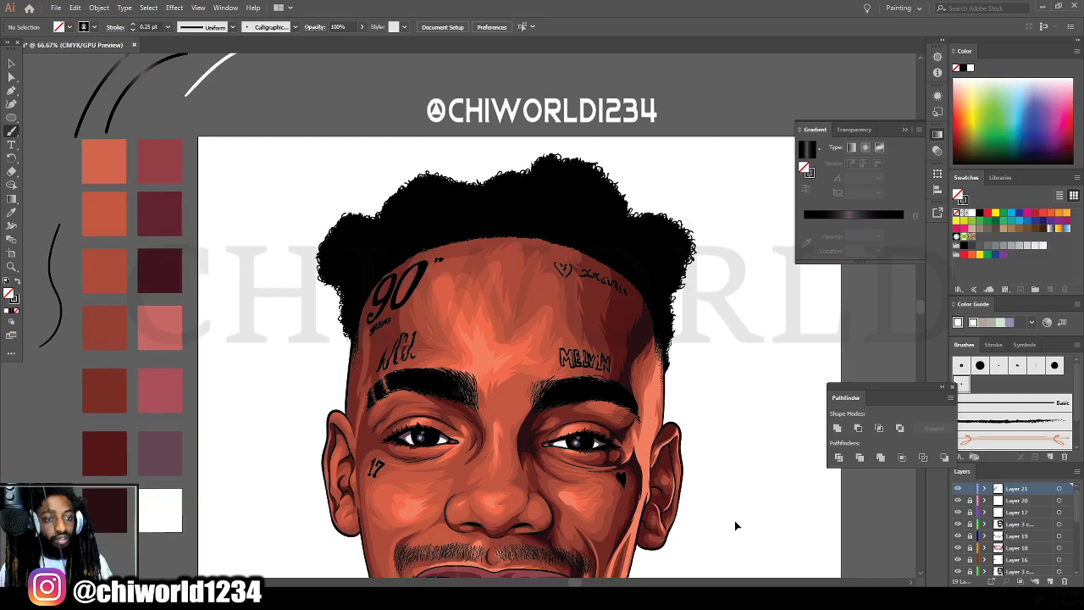
drag(767, 528, 700, 415)
key(ctrl+equal)
scroll(700, 483, up, 1)
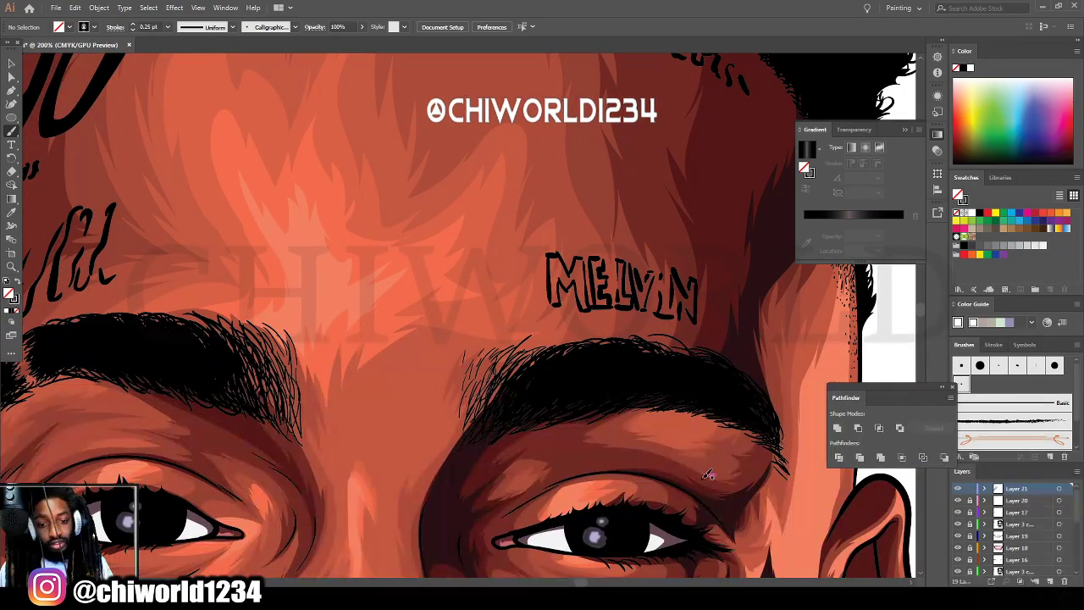
drag(622, 366, 574, 399)
mouse_move(626, 359)
mouse_down()
mouse_move(561, 394)
mouse_move(579, 368)
mouse_up()
mouse_move(616, 349)
mouse_down()
mouse_move(575, 375)
mouse_move(562, 360)
mouse_up()
mouse_move(588, 345)
mouse_down()
mouse_move(546, 383)
mouse_move(559, 392)
mouse_move(582, 382)
mouse_move(582, 368)
mouse_move(556, 392)
mouse_up()
drag(568, 378, 528, 402)
drag(586, 360, 539, 392)
drag(593, 355, 524, 397)
drag(571, 358, 524, 392)
mouse_move(652, 381)
mouse_down()
mouse_move(596, 404)
mouse_move(552, 392)
mouse_move(525, 412)
mouse_up()
drag(574, 355, 529, 390)
mouse_move(596, 372)
mouse_down()
mouse_move(574, 385)
mouse_move(595, 362)
mouse_move(546, 373)
mouse_up()
drag(664, 375, 606, 377)
drag(657, 348, 573, 385)
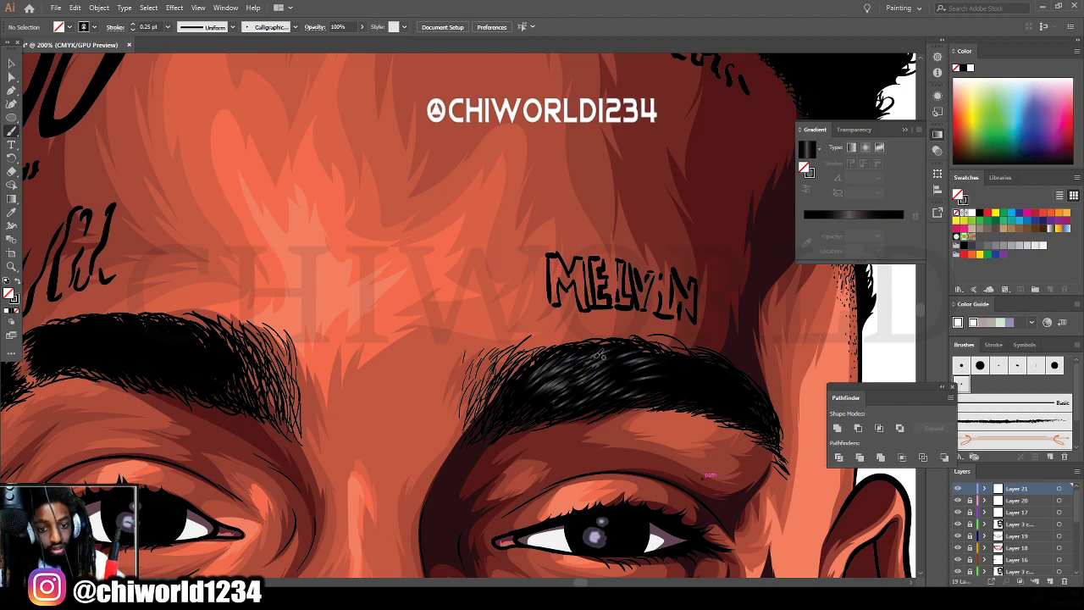
mouse_move(607, 349)
mouse_down()
mouse_move(555, 387)
mouse_move(589, 365)
mouse_move(549, 361)
mouse_up()
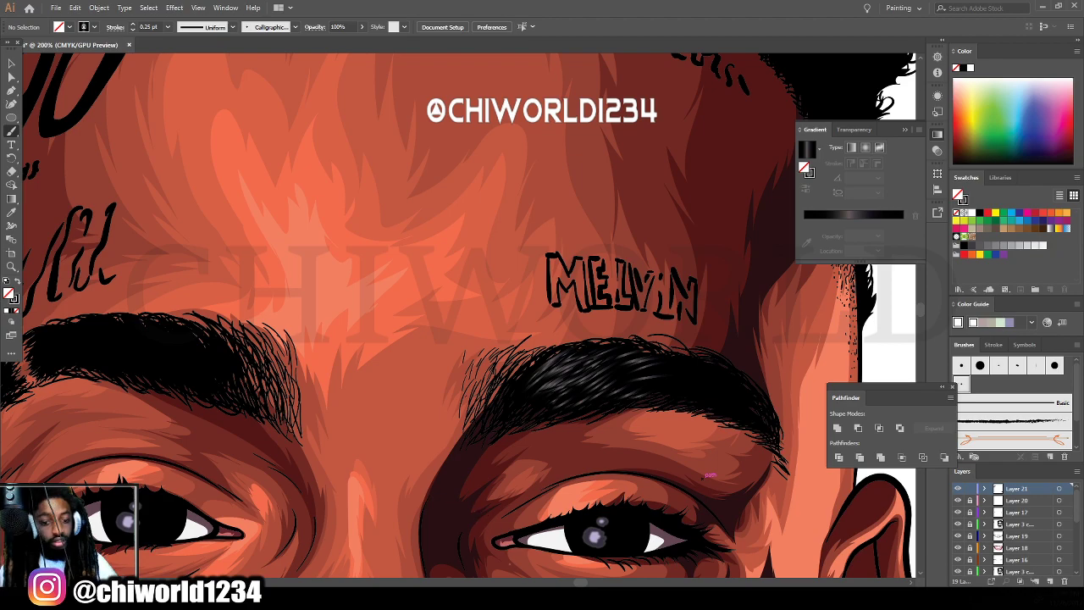
Paint matching fine gradient hair highlights through the portrait's left-hand eyebrow, from its inner end towards the slits.
key(ctrl+minus)
key(ctrl+minus)
key(ctrl+minus)
key(ctrl+minus)
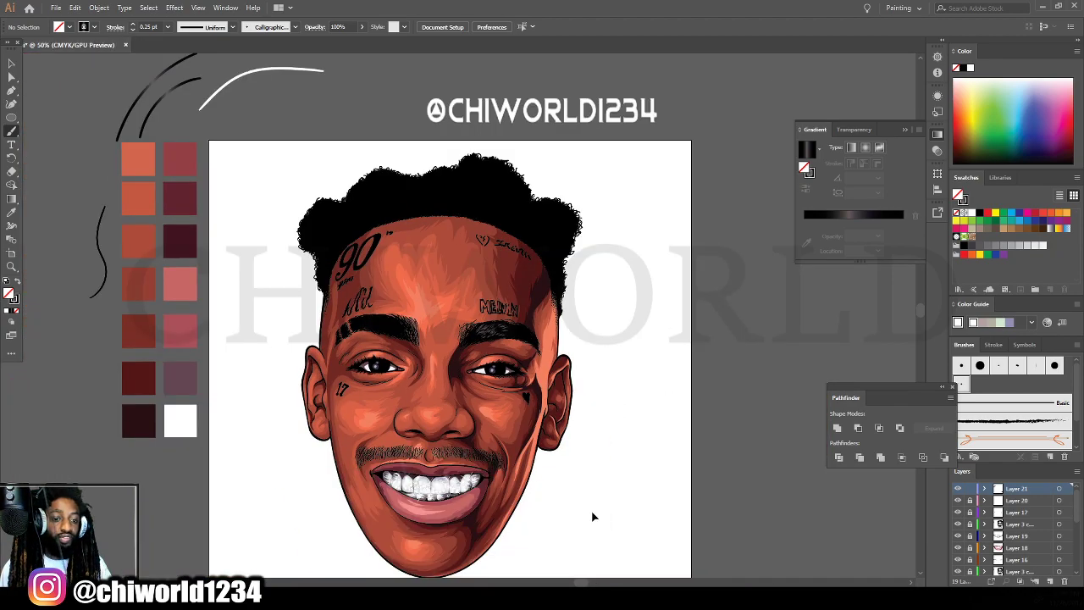
key(ctrl+plus)
key(ctrl+plus)
key(ctrl+plus)
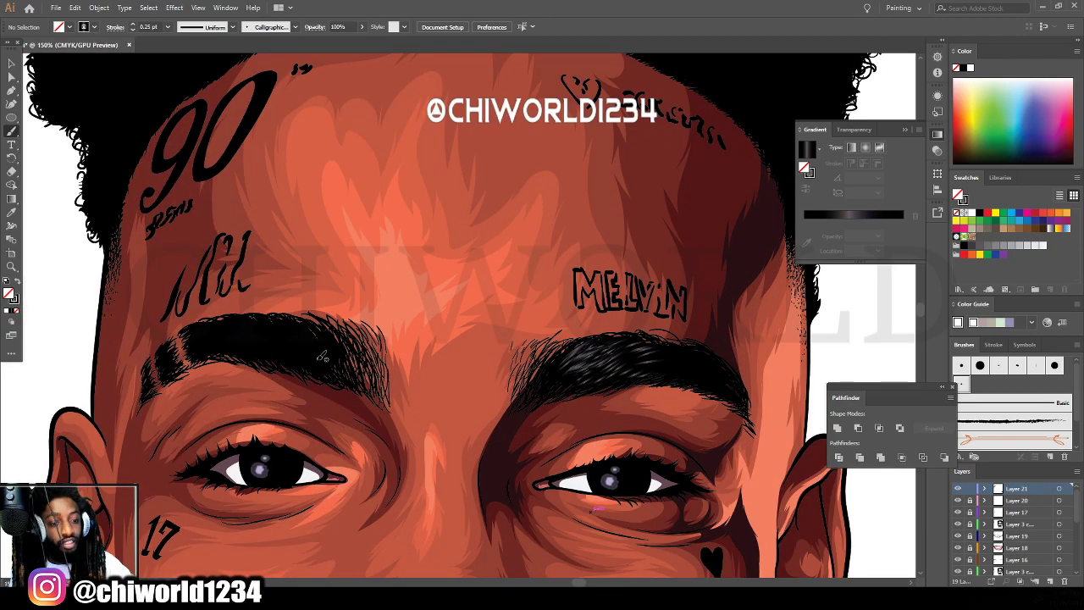
drag(332, 372, 310, 349)
drag(333, 370, 298, 338)
drag(331, 365, 299, 340)
mouse_move(332, 364)
mouse_down()
mouse_move(309, 335)
mouse_move(302, 342)
mouse_move(314, 329)
mouse_up()
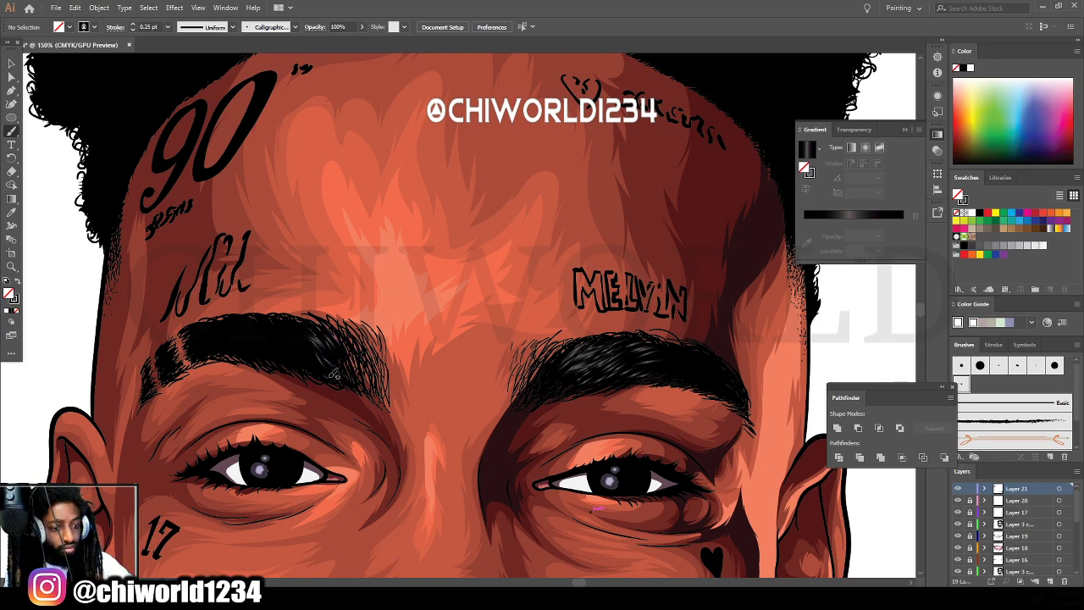
mouse_move(321, 367)
mouse_down()
mouse_move(276, 339)
mouse_move(277, 351)
mouse_move(251, 341)
mouse_move(282, 329)
mouse_move(298, 342)
mouse_move(277, 325)
mouse_up()
mouse_move(322, 345)
mouse_down()
mouse_move(303, 323)
mouse_move(253, 338)
mouse_move(278, 334)
mouse_move(256, 325)
mouse_move(271, 325)
mouse_up()
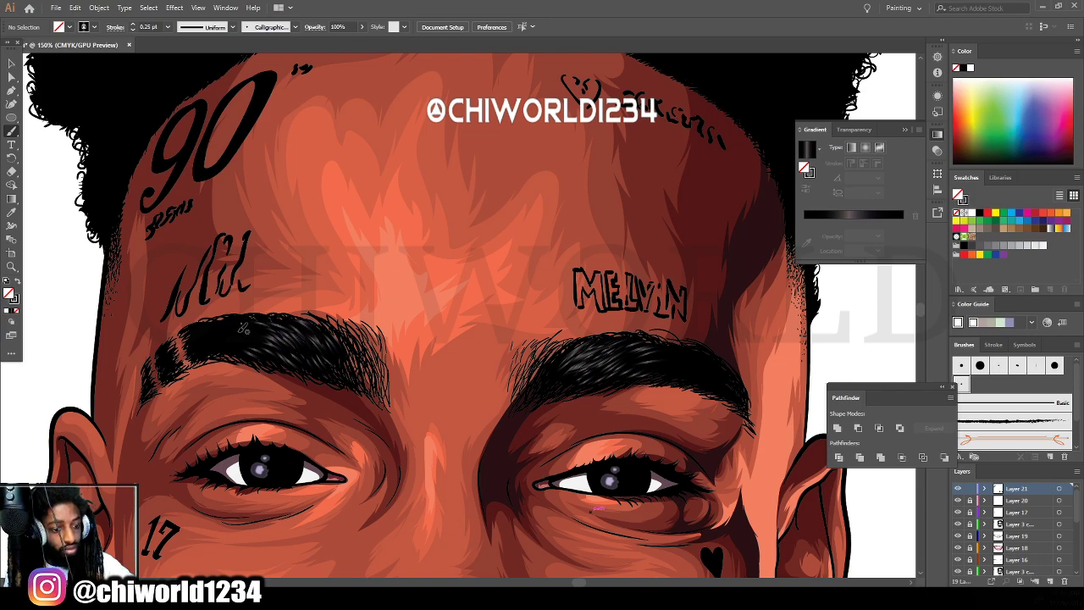
mouse_move(340, 367)
mouse_down()
mouse_move(307, 343)
mouse_move(307, 326)
mouse_move(321, 348)
mouse_move(253, 322)
mouse_up()
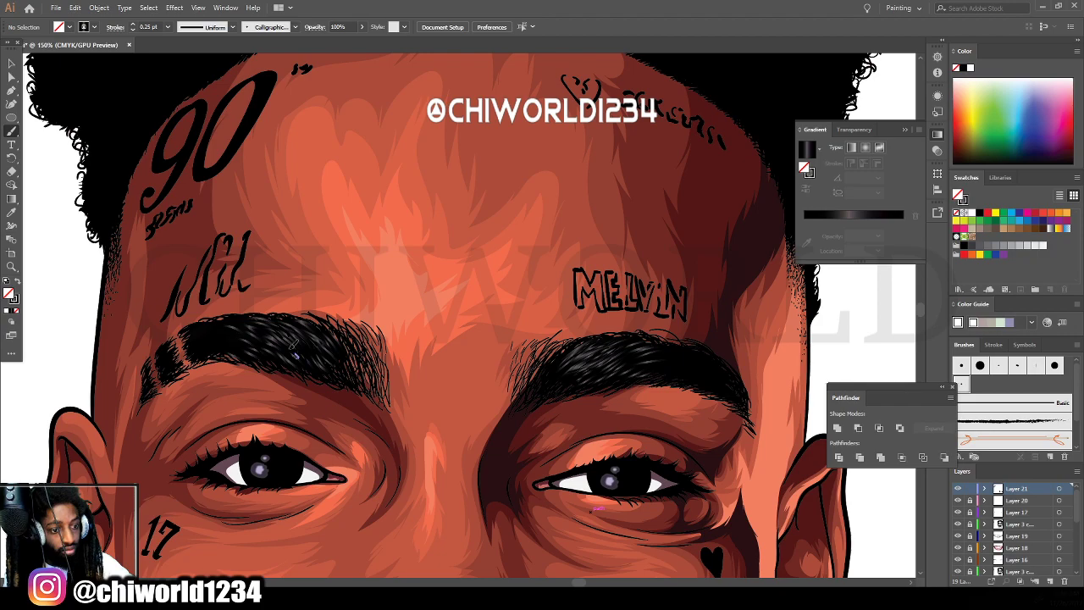
mouse_move(301, 361)
mouse_down()
mouse_move(271, 321)
mouse_move(304, 338)
mouse_up()
drag(346, 380, 320, 355)
Paint a small cluster of short gradient hair strokes in the black hair just above the right-hand temple.
key(ctrl+minus)
key(ctrl+minus)
key(ctrl+minus)
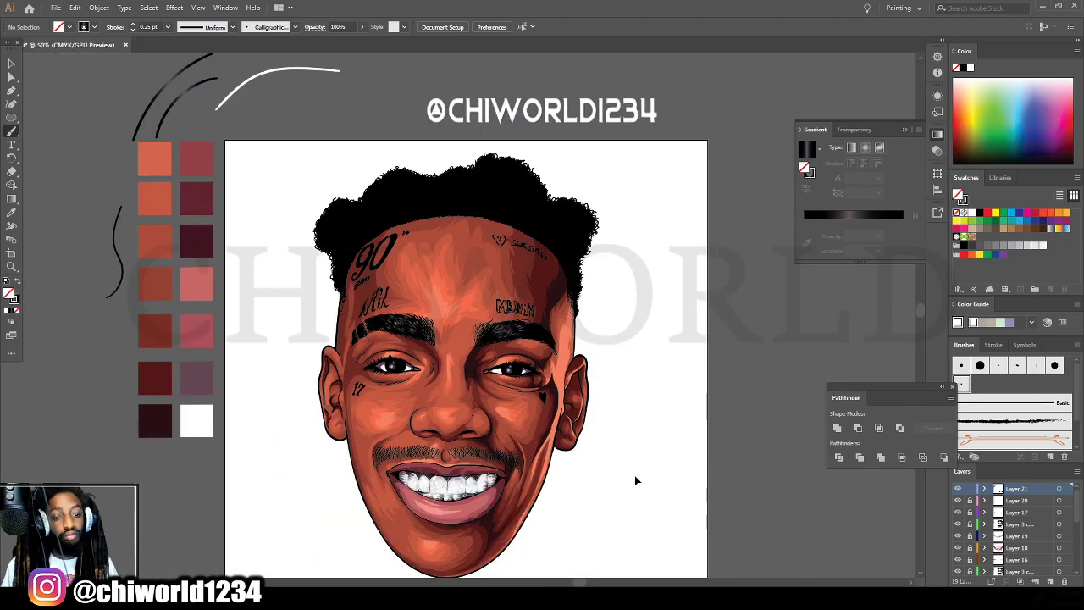
key(ctrl+minus)
key(ctrl+plus)
key(ctrl+plus)
key(ctrl+plus)
scroll(644, 442, up, 1)
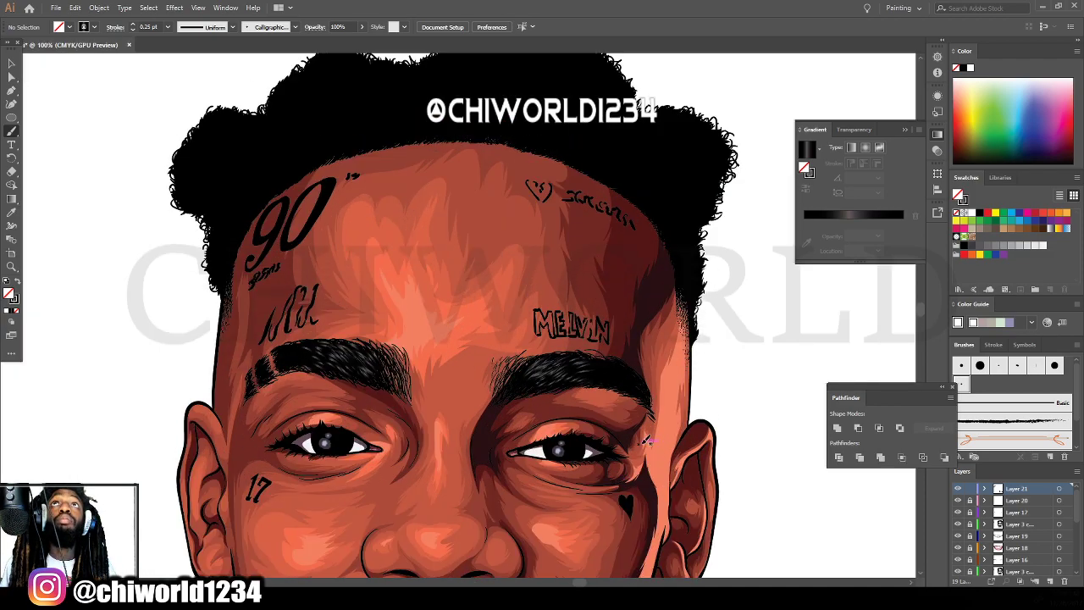
scroll(645, 440, up, 2)
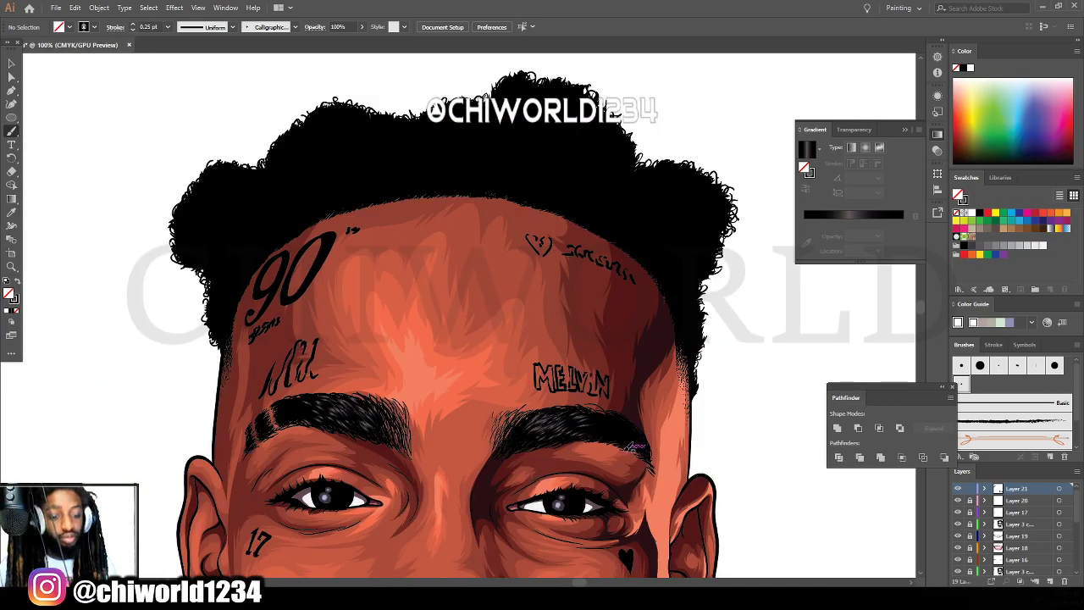
key(ctrl+plus)
scroll(623, 447, up, 2)
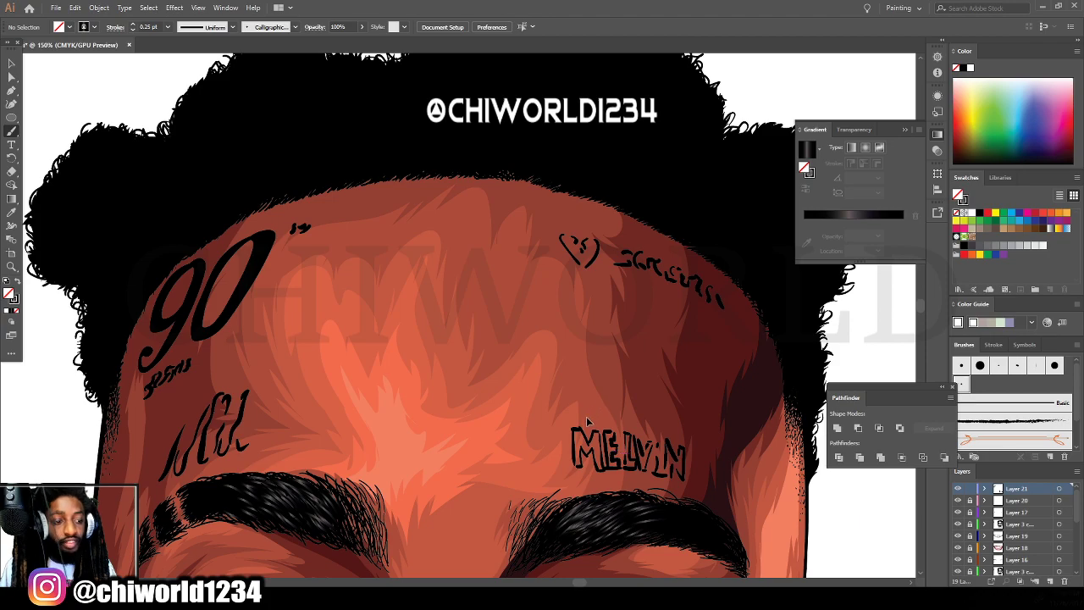
key(ctrl+minus)
scroll(592, 415, up, 1)
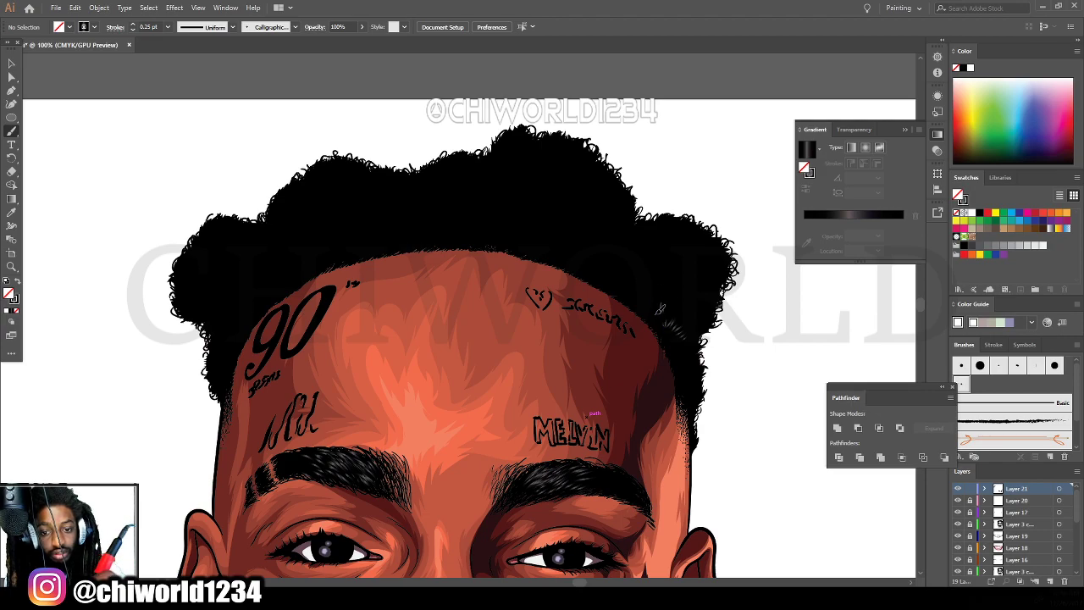
key(ctrl+plus)
key(ctrl+plus)
scroll(596, 450, right, 3)
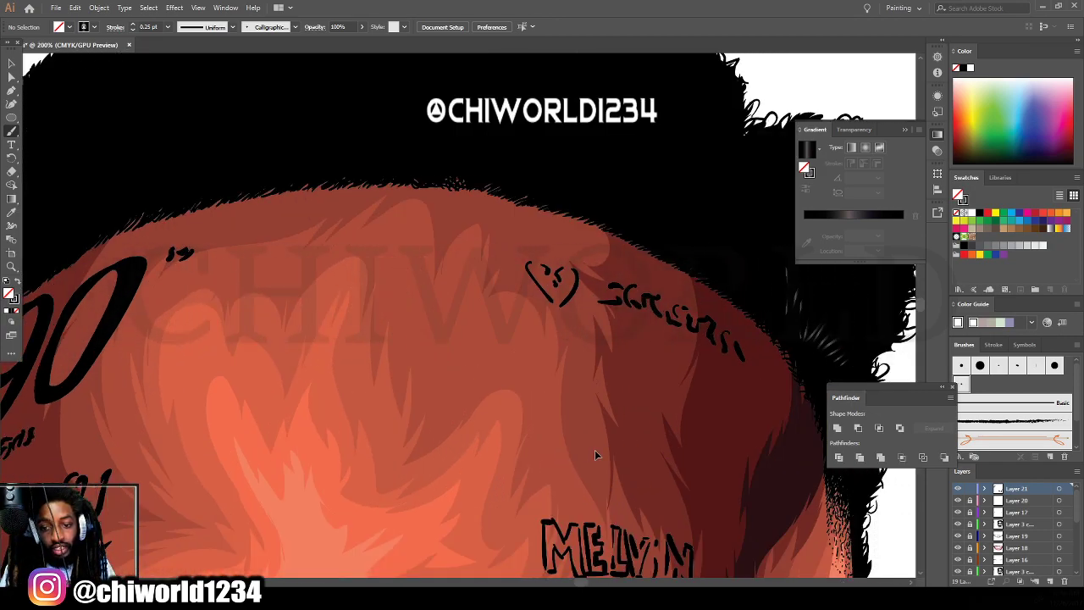
Select the upright hair strokes above the right-hand temple and set their stroke gradient angle to -66°.
click(11, 64)
drag(589, 223, 690, 351)
drag(687, 351, 686, 351)
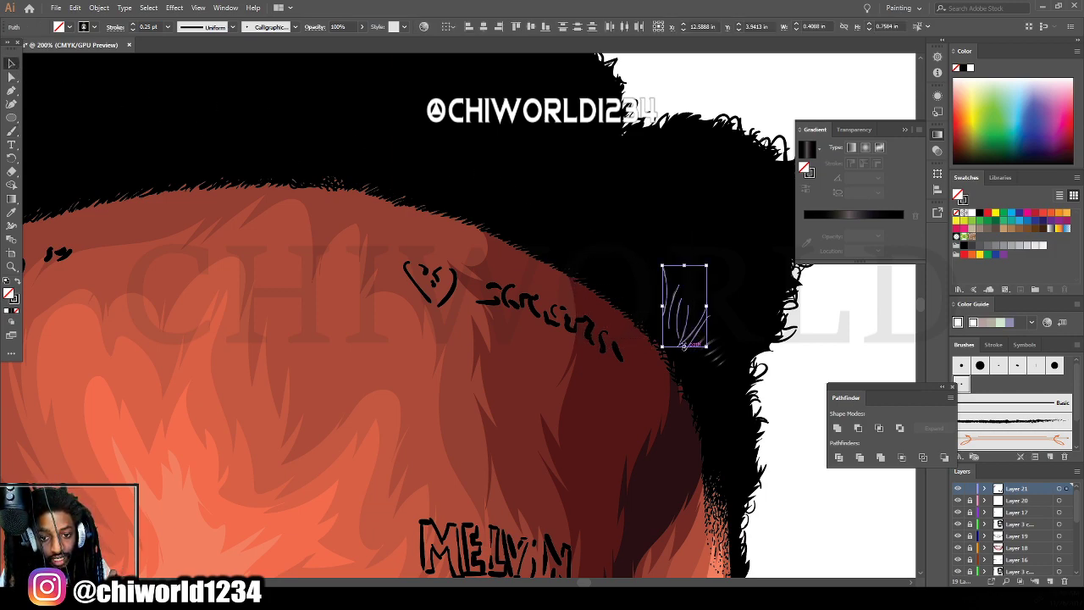
click(14, 298)
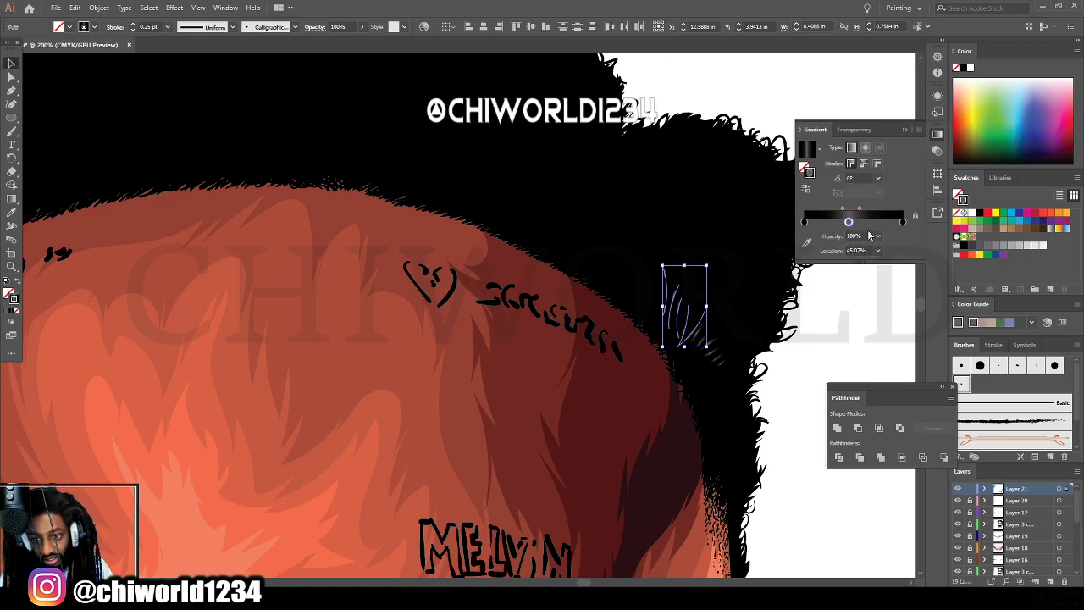
click(857, 178)
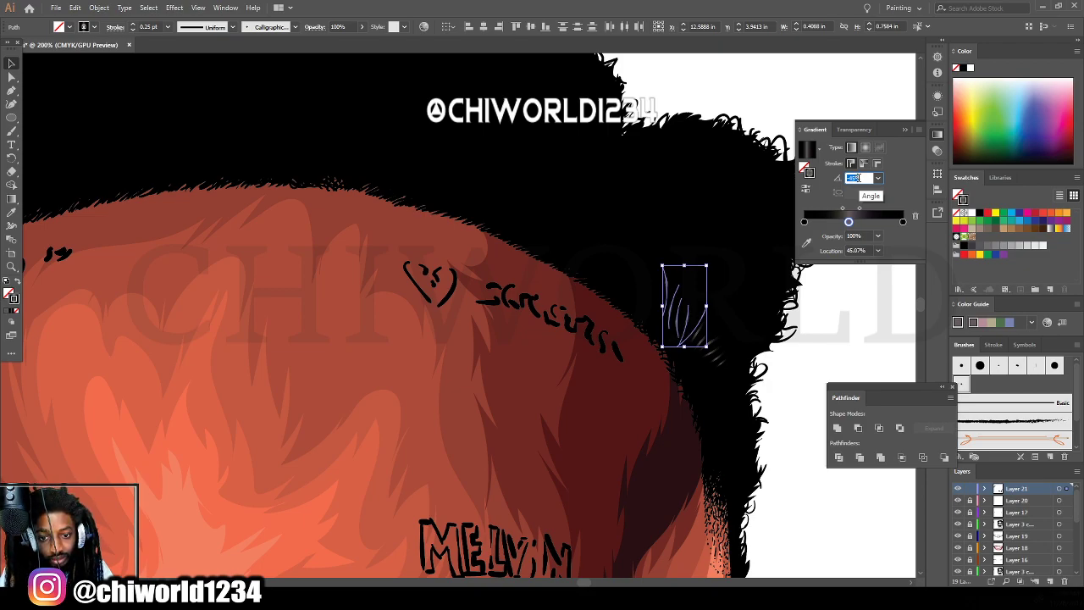
click(713, 182)
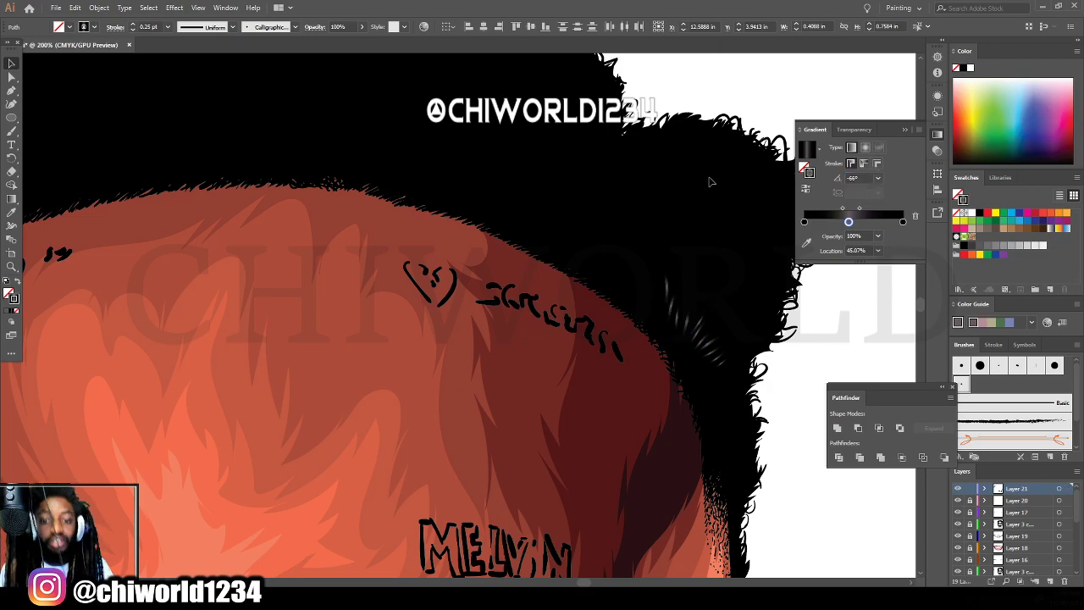
Paint a row of short 0.25 pt gradient hair strokes in the black hair along the hairline, from the right-hand temple past the forehead's middle.
key(ctrl+minus)
key(ctrl+minus)
scroll(610, 246, left, 3)
key(ctrl+plus)
scroll(603, 250, up, 3)
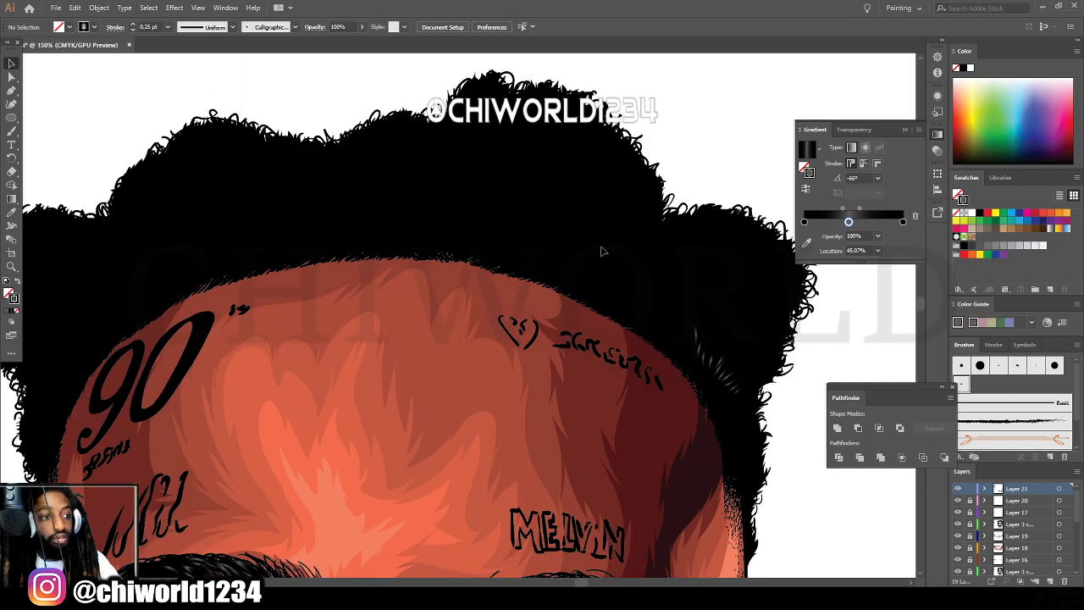
click(12, 131)
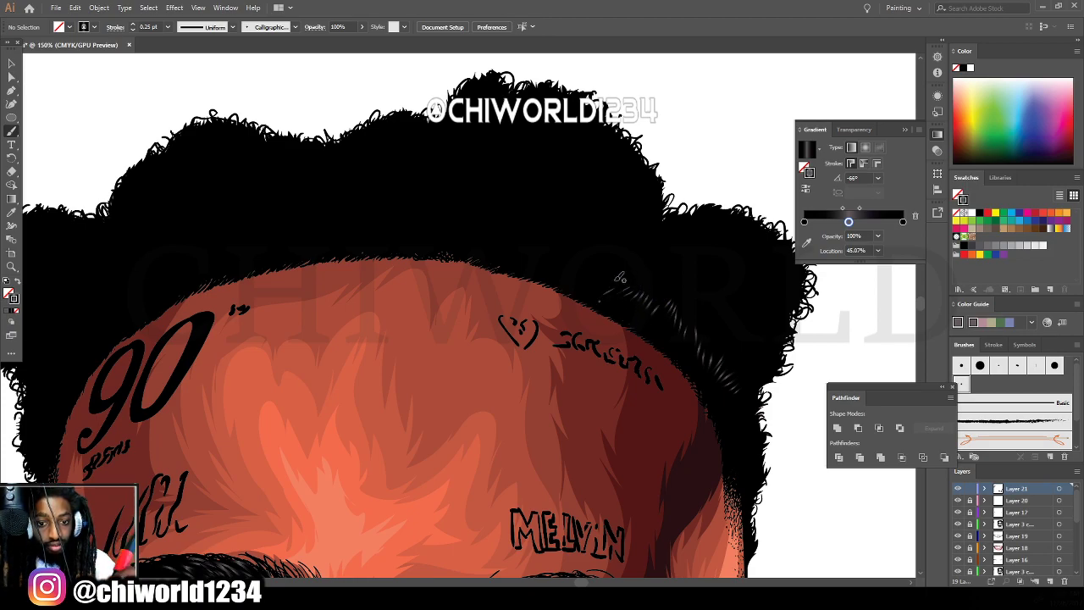
mouse_move(582, 286)
mouse_down()
mouse_move(584, 255)
mouse_move(579, 269)
mouse_move(544, 229)
mouse_move(531, 254)
mouse_move(513, 228)
mouse_move(510, 251)
mouse_move(503, 225)
mouse_up()
mouse_move(497, 251)
mouse_down()
mouse_move(491, 215)
mouse_move(465, 242)
mouse_move(361, 239)
mouse_up()
mouse_move(359, 215)
mouse_down()
mouse_move(352, 245)
mouse_move(343, 241)
mouse_up()
drag(335, 214, 334, 228)
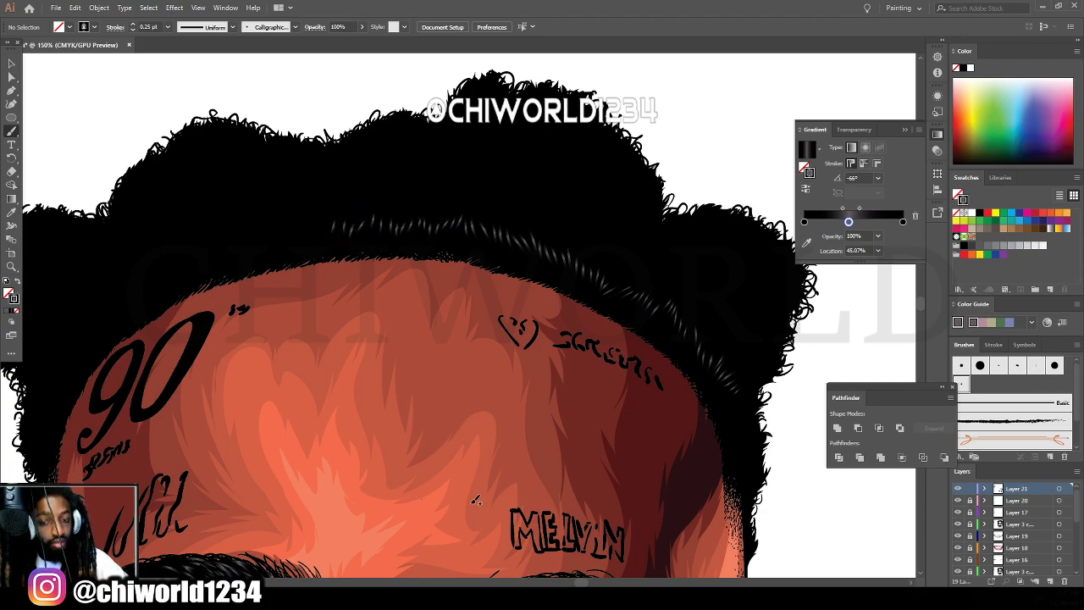
Select the faint hair strokes above the heart tattoo's right side and set their stroke gradient angle to 10°.
key(ctrl+minus)
key(ctrl+minus)
key(ctrl+minus)
key(ctrl+minus)
key(ctrl+minus)
key(ctrl+plus)
key(ctrl+plus)
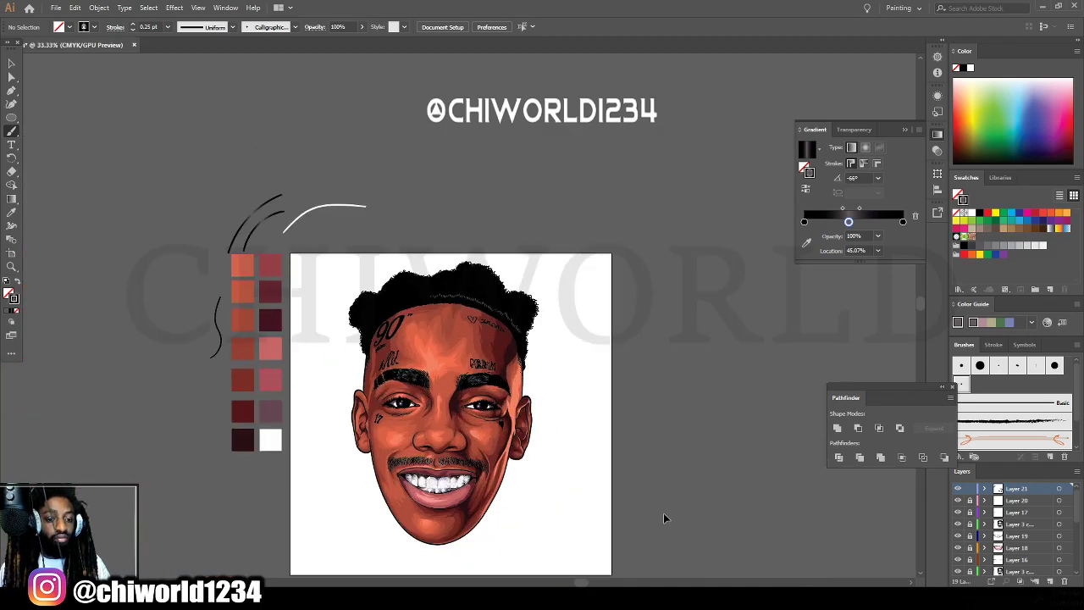
scroll(664, 503, up, 4)
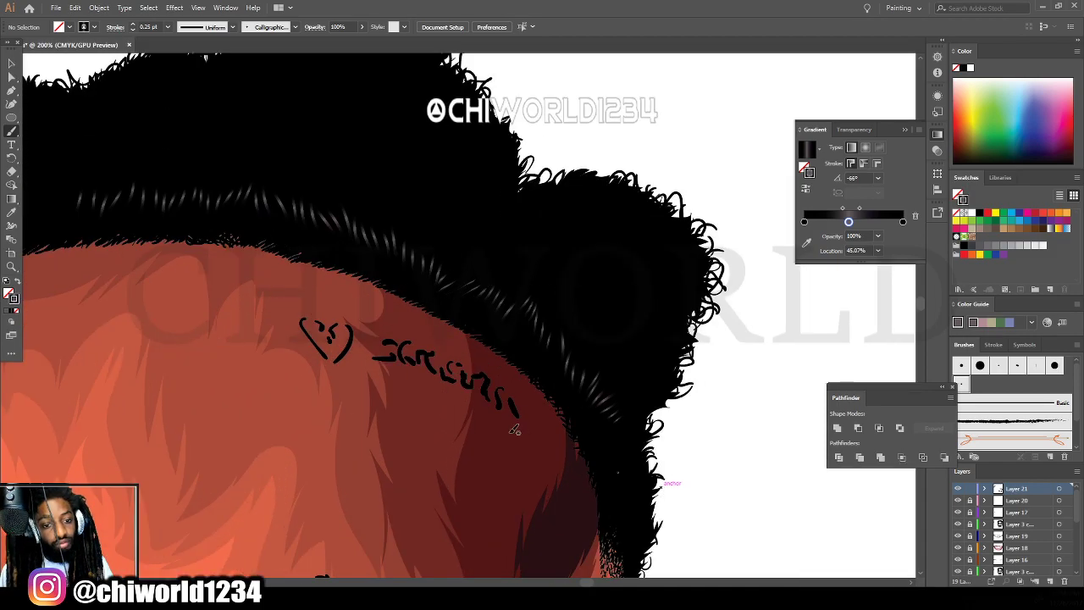
click(11, 68)
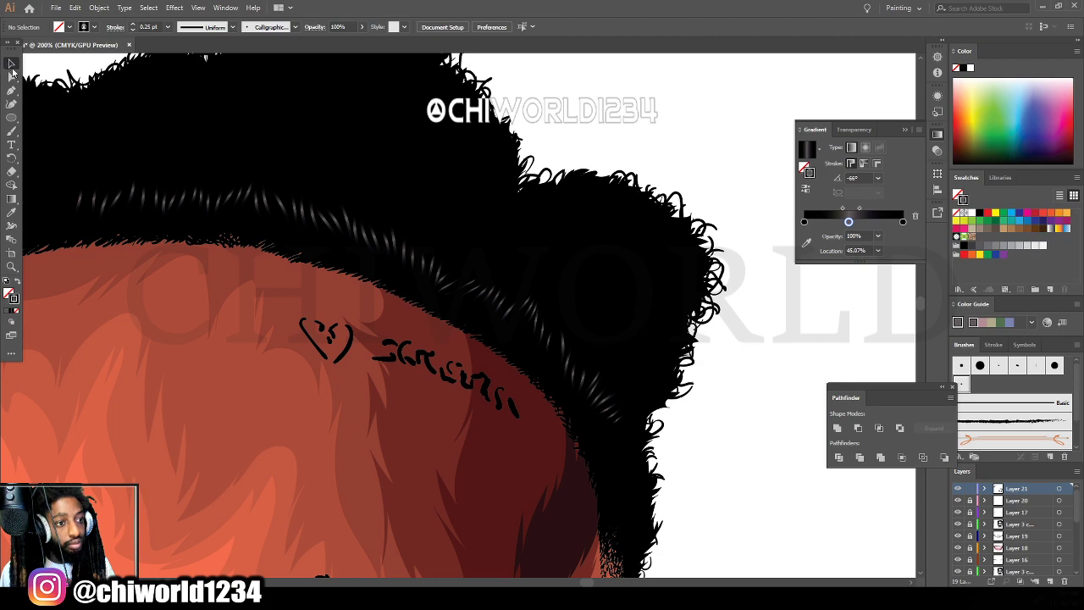
drag(448, 226, 482, 310)
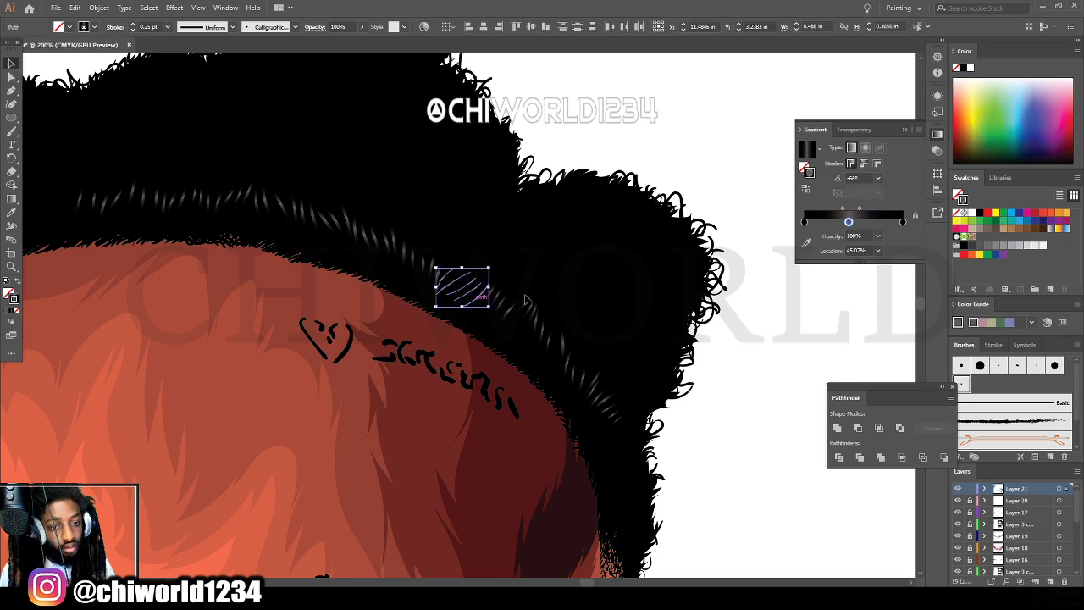
click(857, 178)
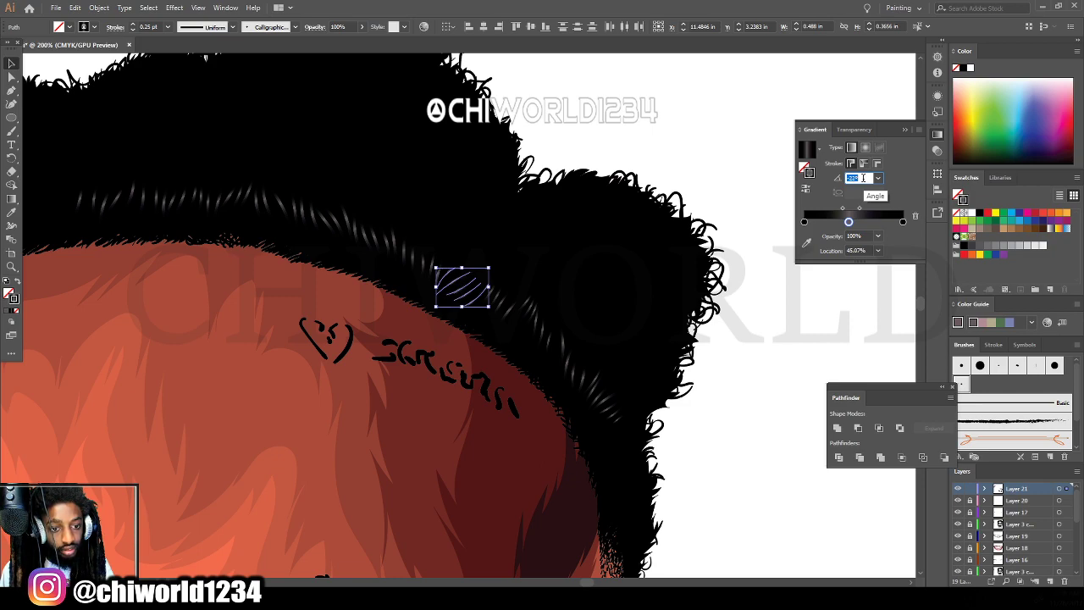
key(Up)
key(Up)
click(669, 234)
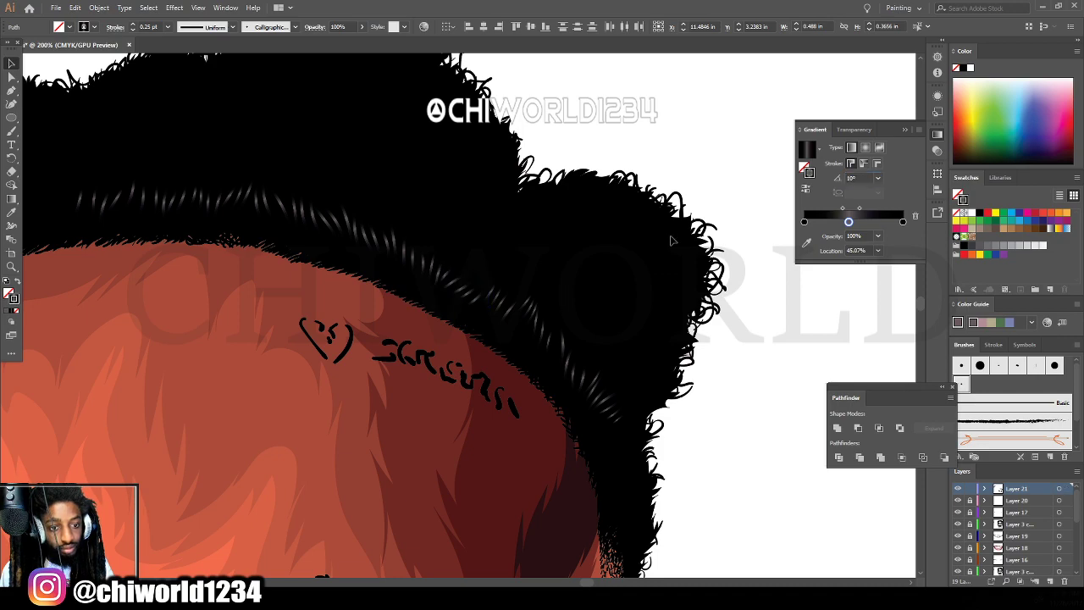
Paint further rows of short gradient hair strokes above the right-hand hairline, up to the gap between the two right-hand hair buns.
click(11, 131)
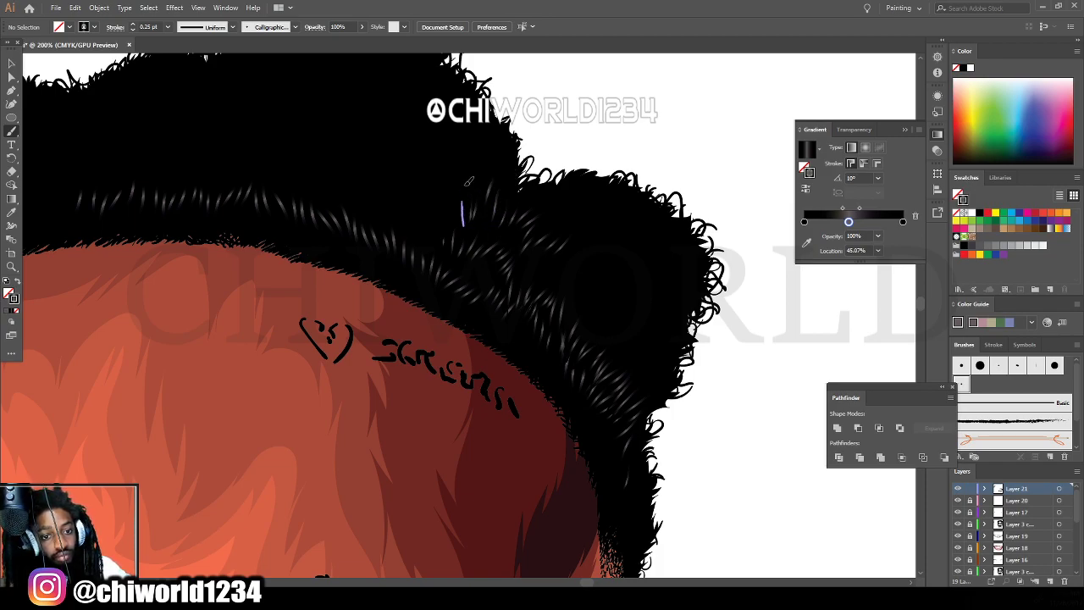
key(ctrl+minus)
key(ctrl+minus)
key(ctrl+minus)
key(ctrl+minus)
key(ctrl+minus)
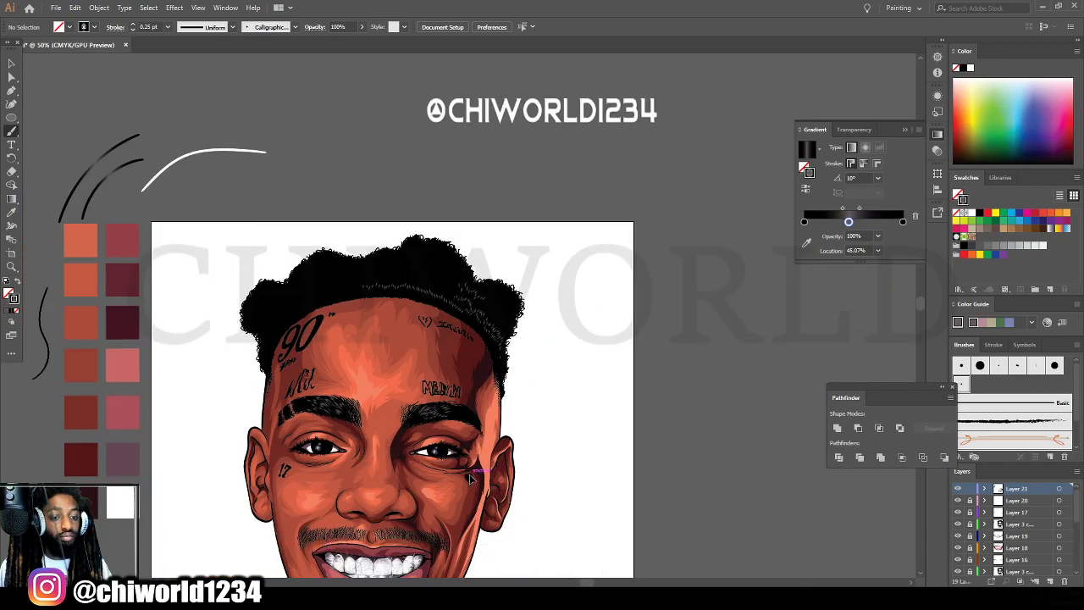
Switch to the Pencil tool and set the stroke weight to 0.75 pt.
key(ctrl+equal)
key(ctrl+equal)
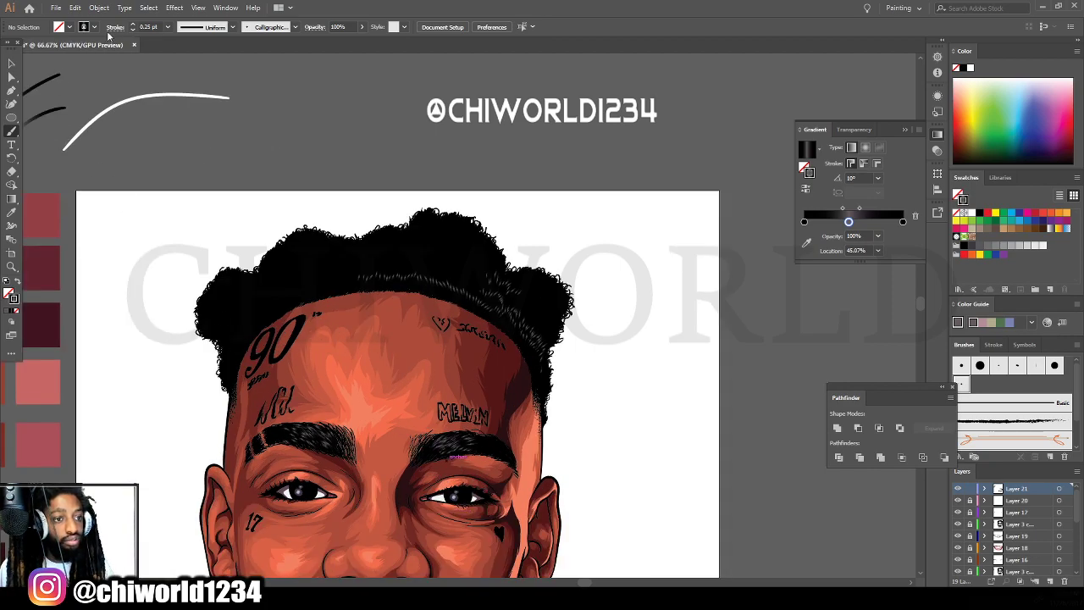
click(167, 28)
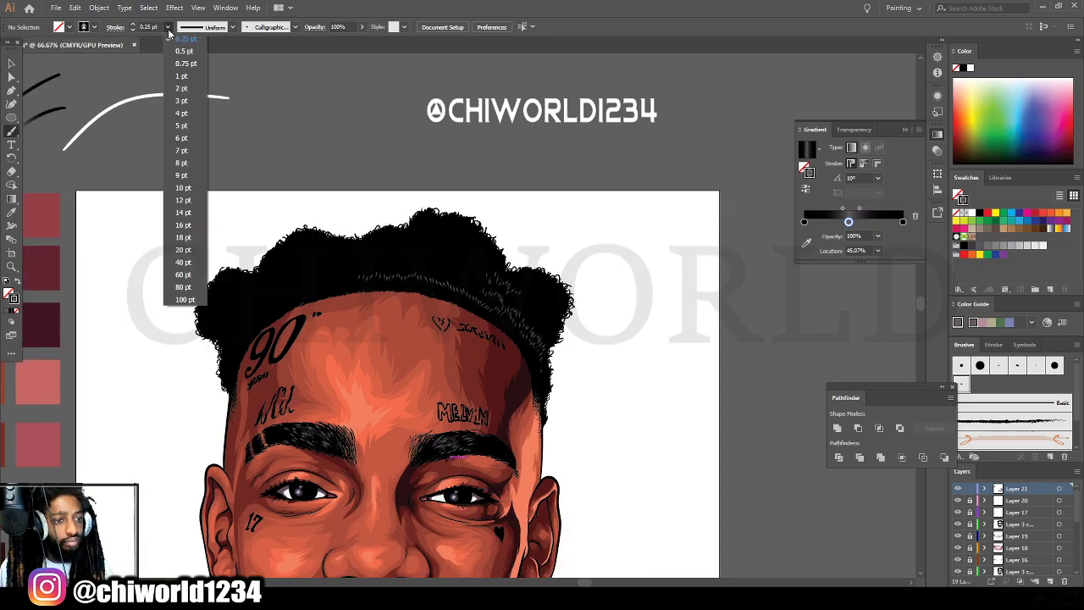
click(12, 131)
click(59, 157)
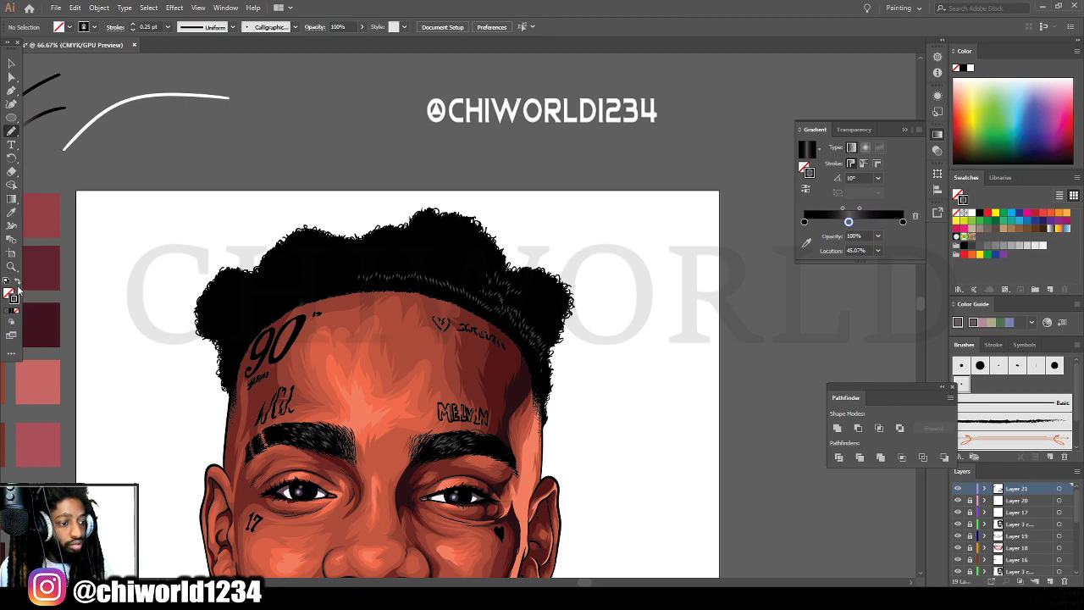
mouse_move(332, 283)
mouse_down()
mouse_move(285, 261)
mouse_move(260, 275)
mouse_move(262, 287)
mouse_move(339, 272)
mouse_move(261, 286)
mouse_up()
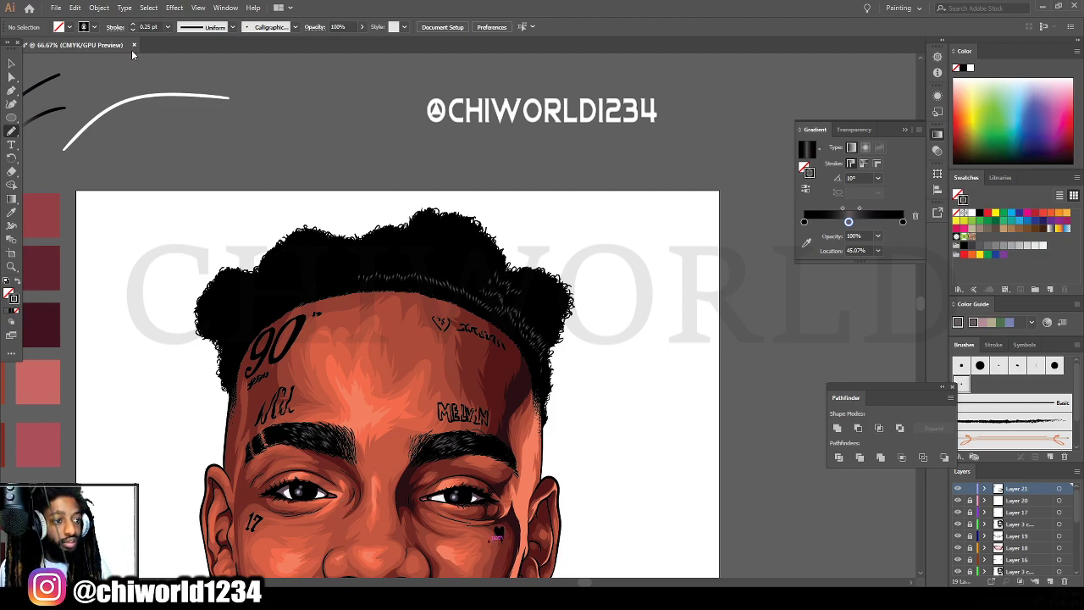
click(166, 27)
click(180, 73)
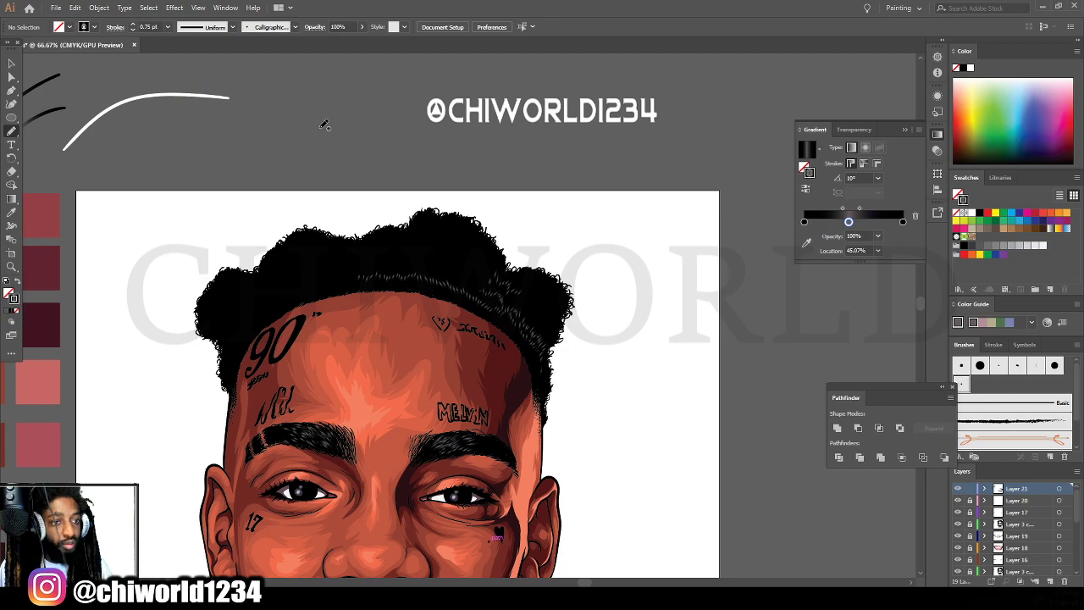
Draw short gradient hair strokes above the middle of the forehead and across the hair on the portrait's left-hand side.
key(ctrl+equal)
key(ctrl+equal)
scroll(432, 179, up, 2)
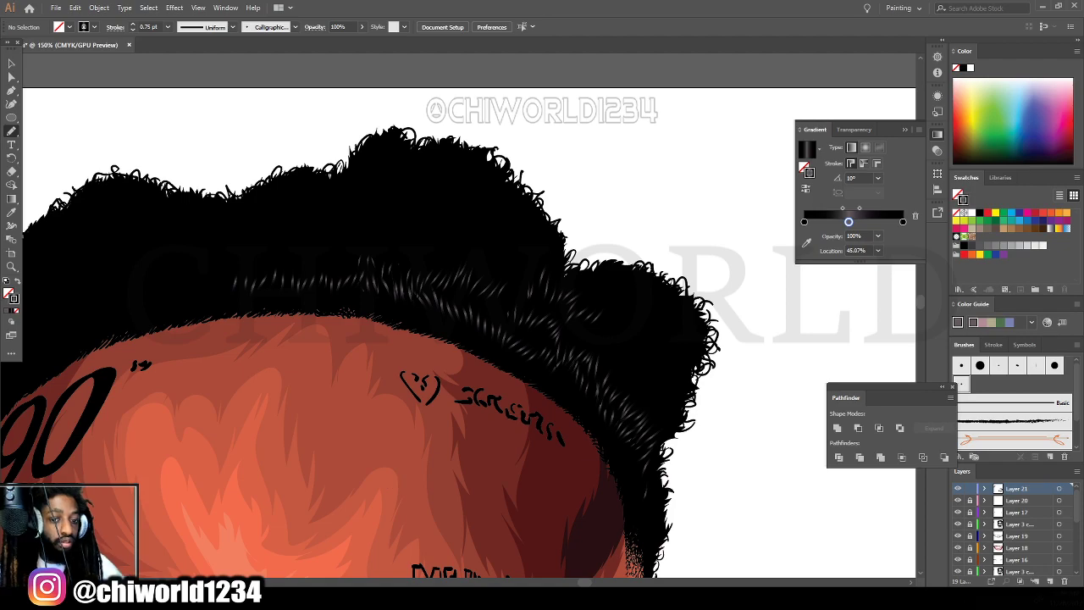
key(ctrl+minus)
key(ctrl+minus)
key(ctrl+minus)
scroll(478, 449, left, 3)
key(ctrl+equal)
key(ctrl+equal)
scroll(477, 449, left, 3)
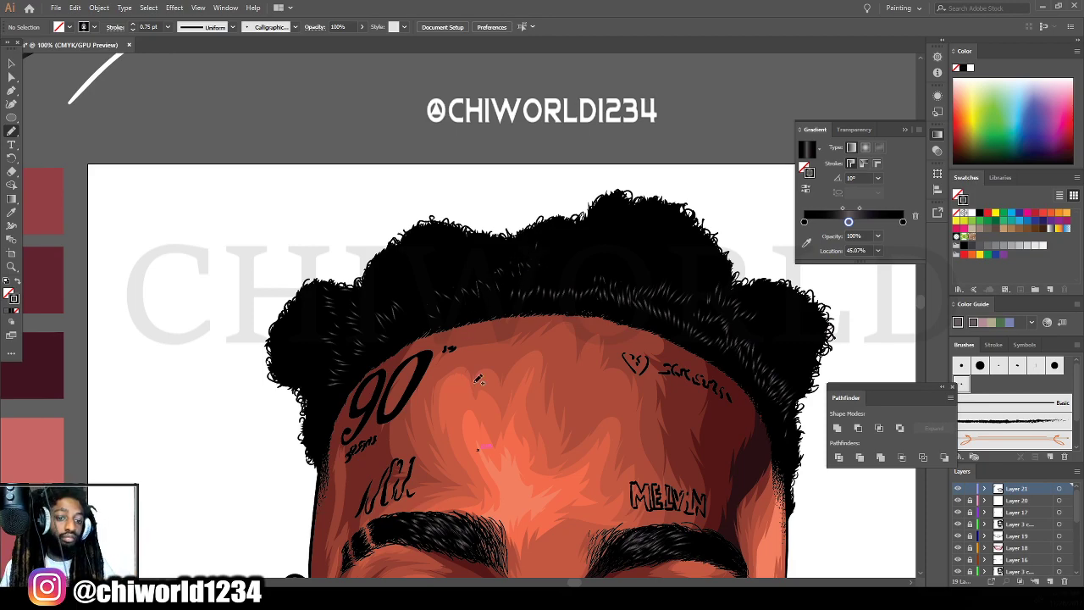
Delete the dense rows of gradient hair strokes above the middle of the forehead and along the right-hand hairline.
scroll(478, 379, down, 4)
scroll(489, 433, up, 2)
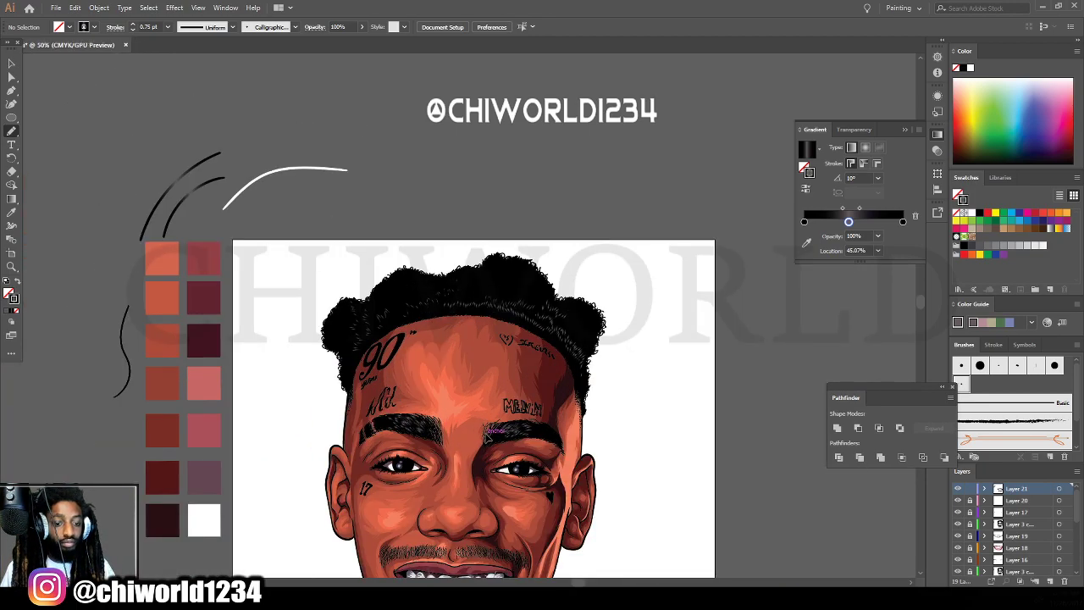
scroll(488, 433, up, 3)
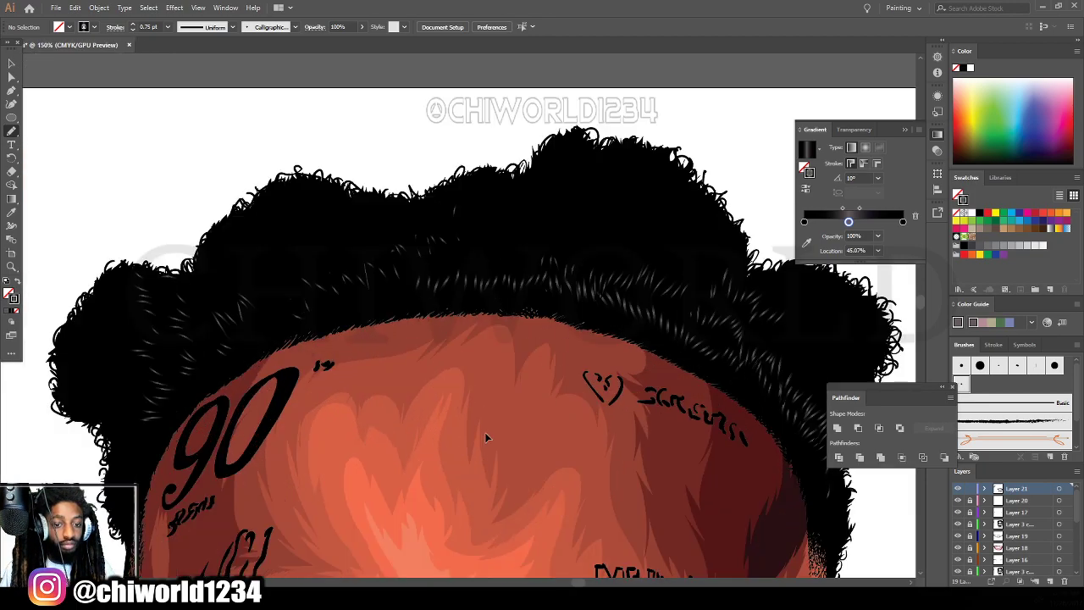
click(11, 63)
key(ctrl+1)
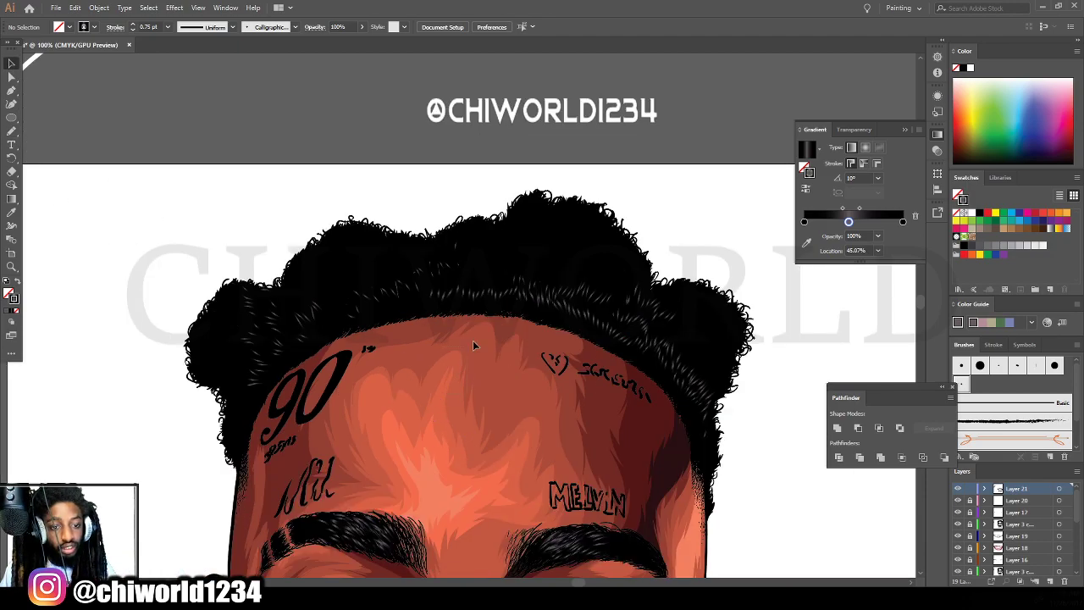
click(489, 292)
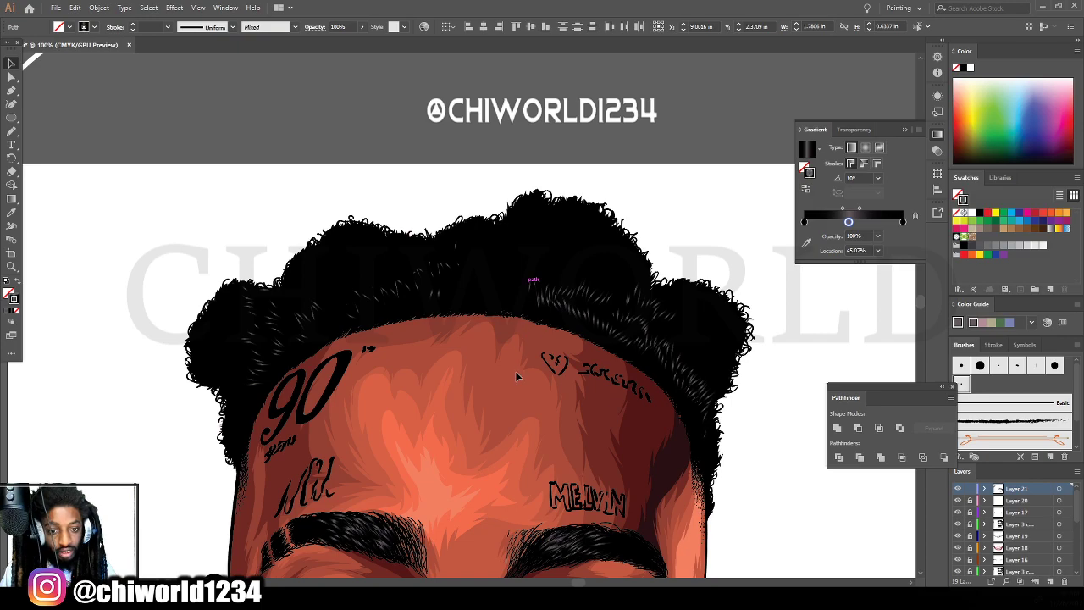
drag(546, 372, 761, 326)
key(Delete)
Delete the leftover clusters of gradient hair strokes above the heart tattoo and beside the right-hand temple.
drag(534, 331, 610, 277)
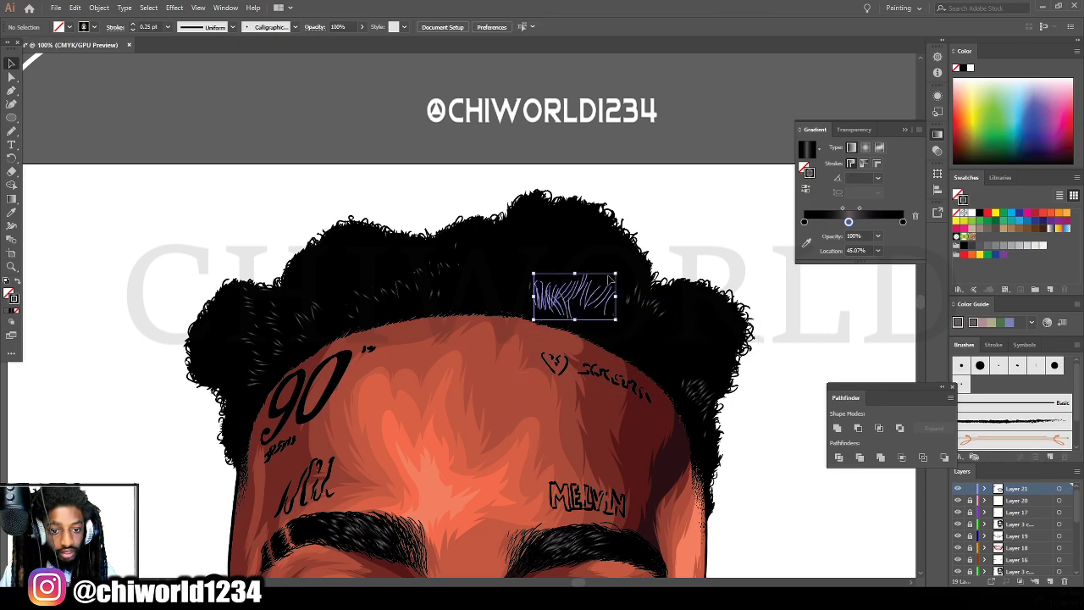
key(Delete)
drag(631, 432, 755, 364)
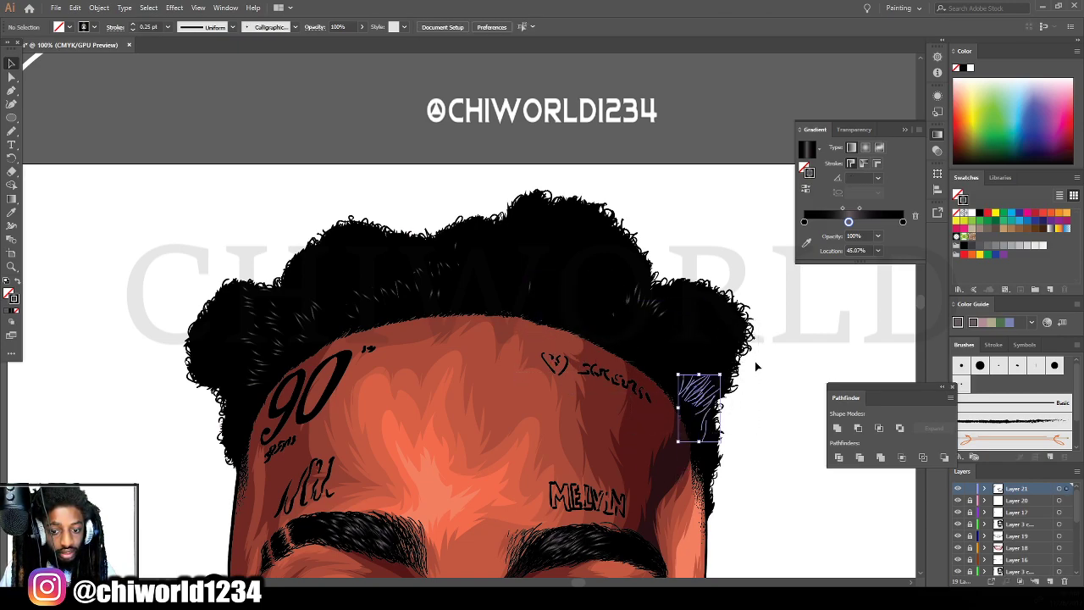
key(Delete)
drag(579, 326, 625, 312)
key(Delete)
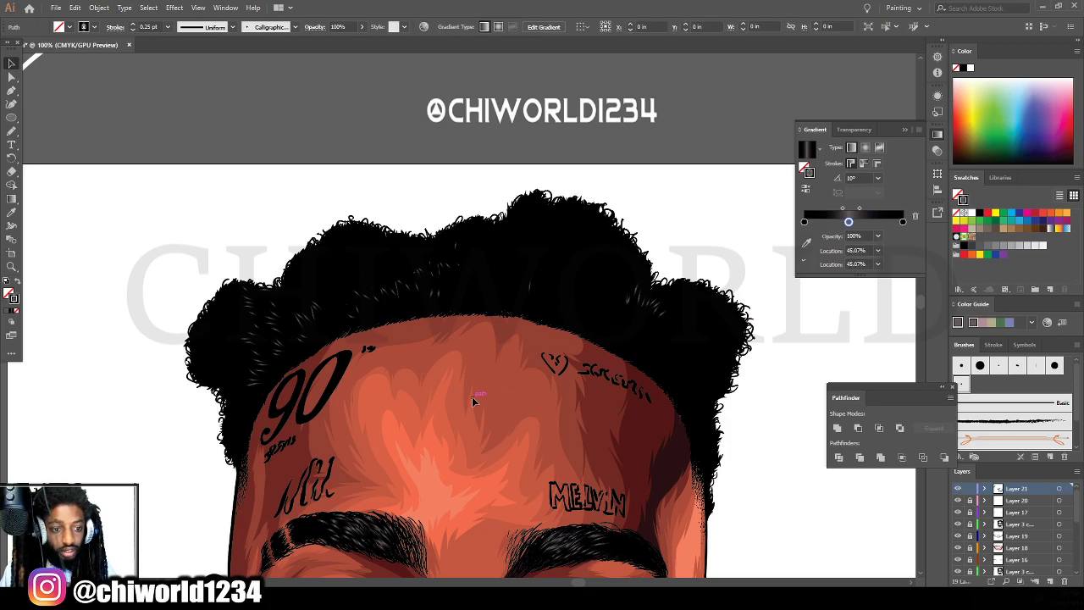
Reuse the 0.75 pt gradient of an existing hair stroke and draw more short hairs across the left-hand hair and above the forehead's middle.
key(ctrl+minus)
key(ctrl+equal)
key(ctrl+equal)
key(ctrl+equal)
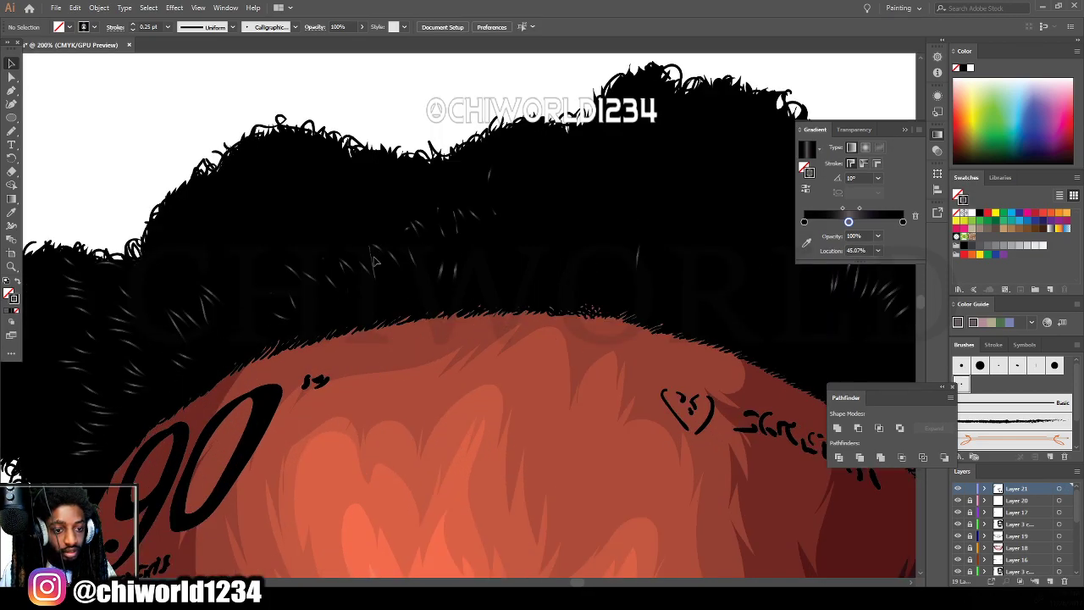
click(373, 260)
key(Delete)
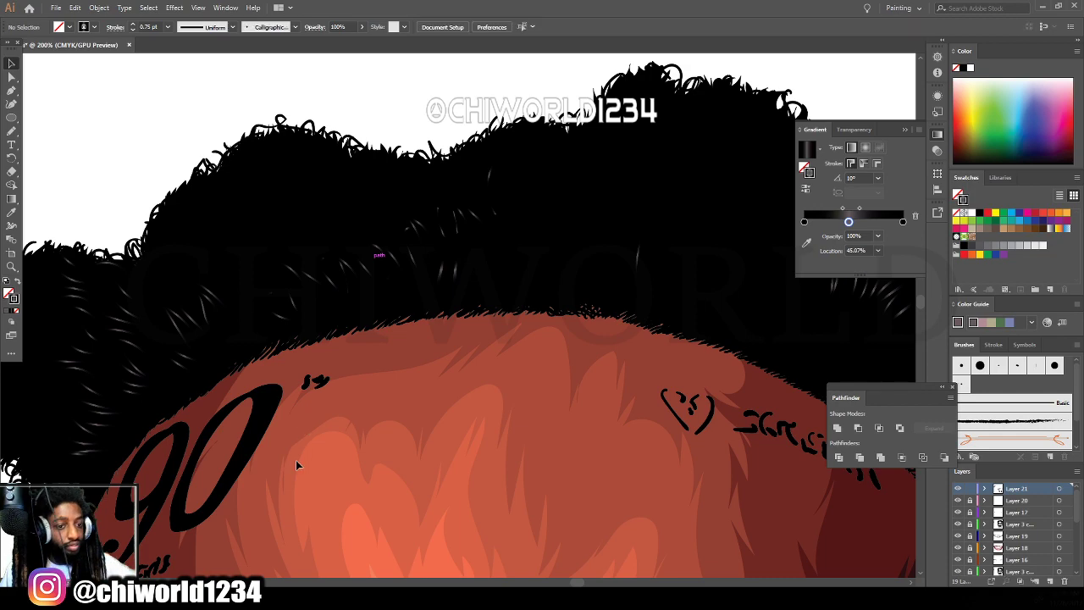
key(b)
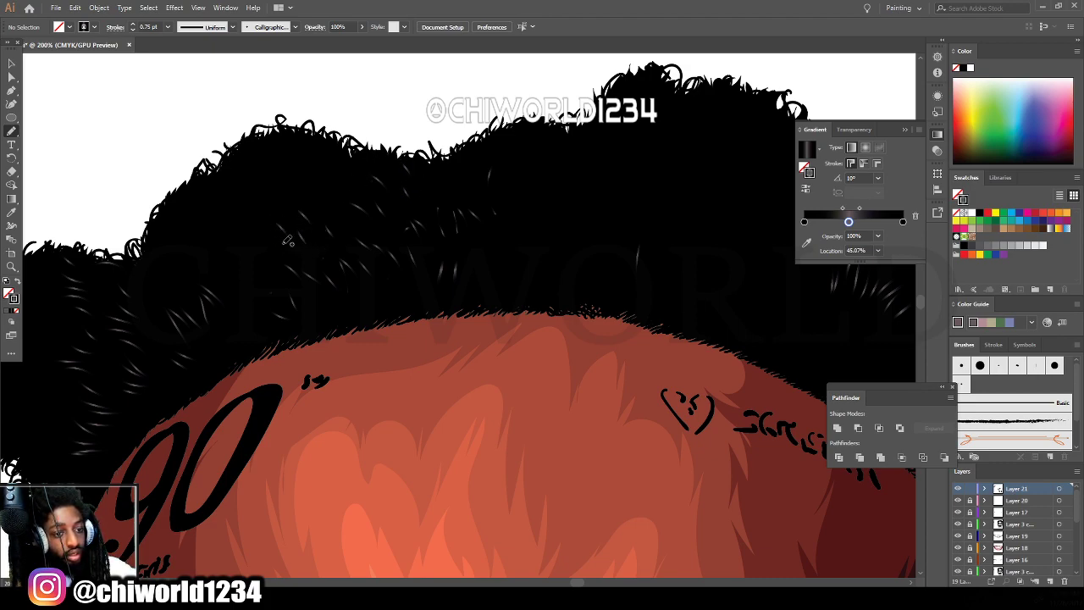
drag(533, 276, 559, 228)
drag(572, 268, 580, 227)
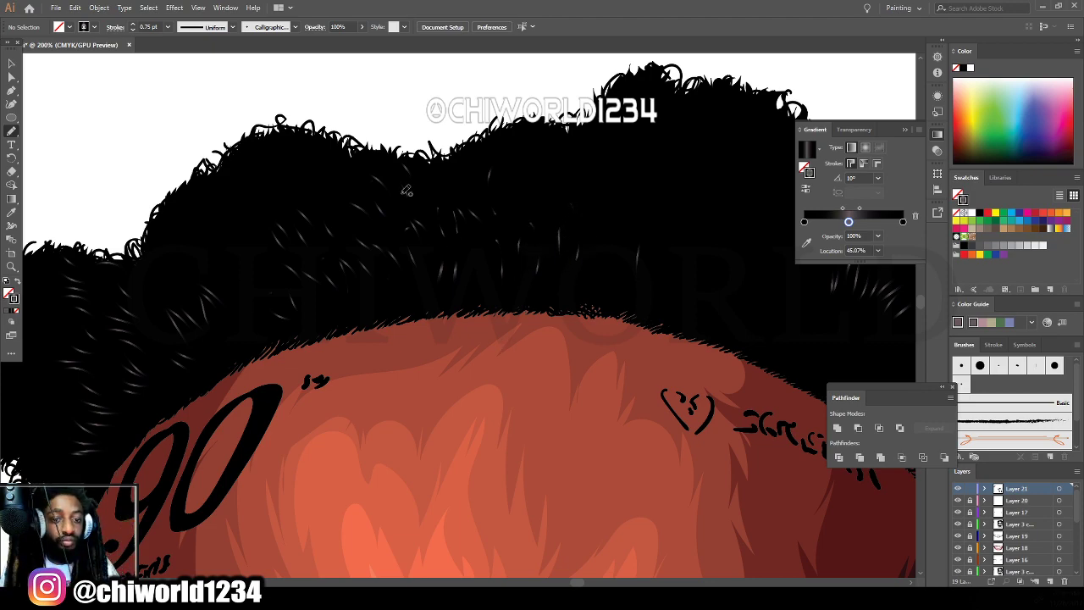
Select the upright hair strokes above the middle of the forehead and set their stroke gradient angle to -52°.
click(11, 63)
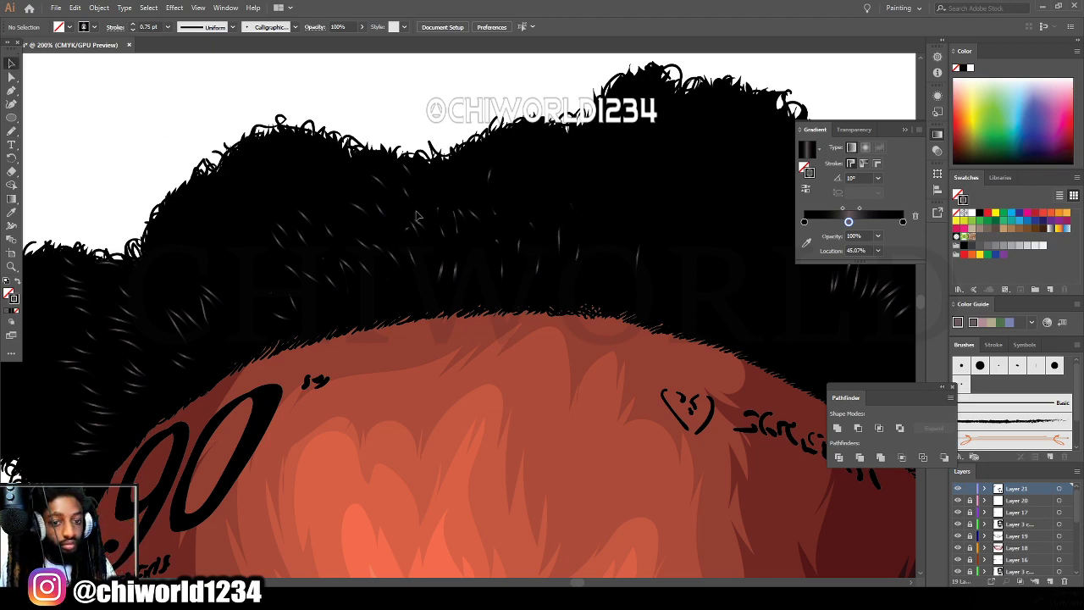
drag(493, 301, 598, 203)
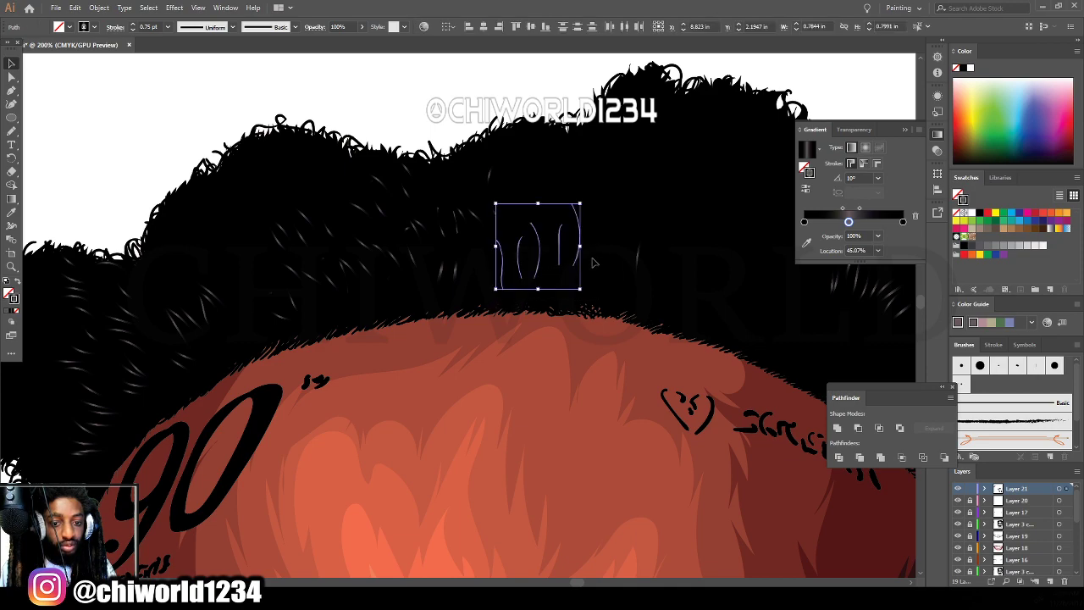
click(859, 177)
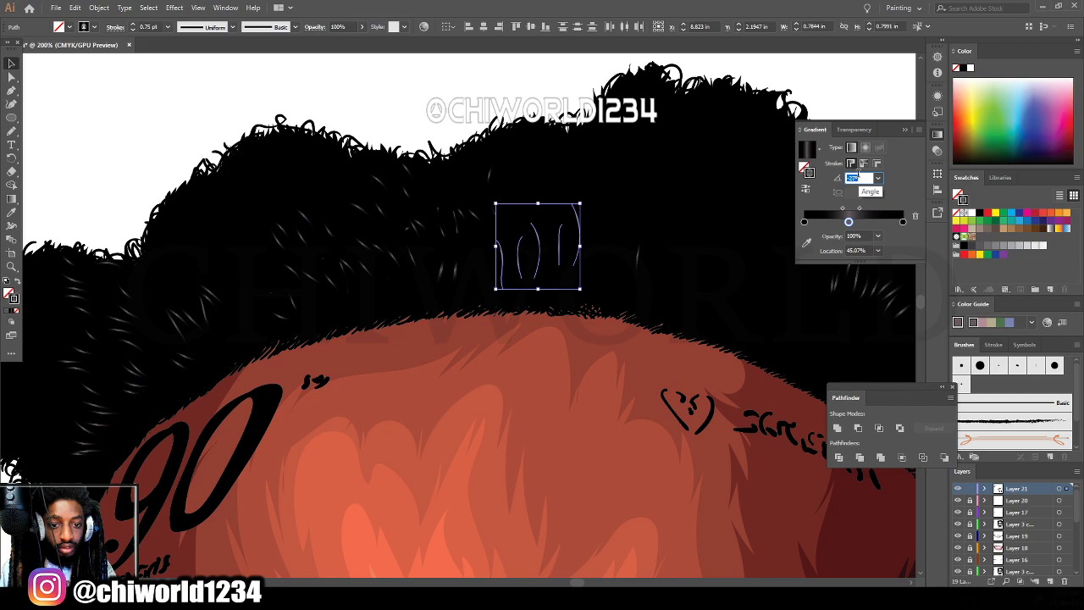
text(-52)
key(Return)
click(758, 270)
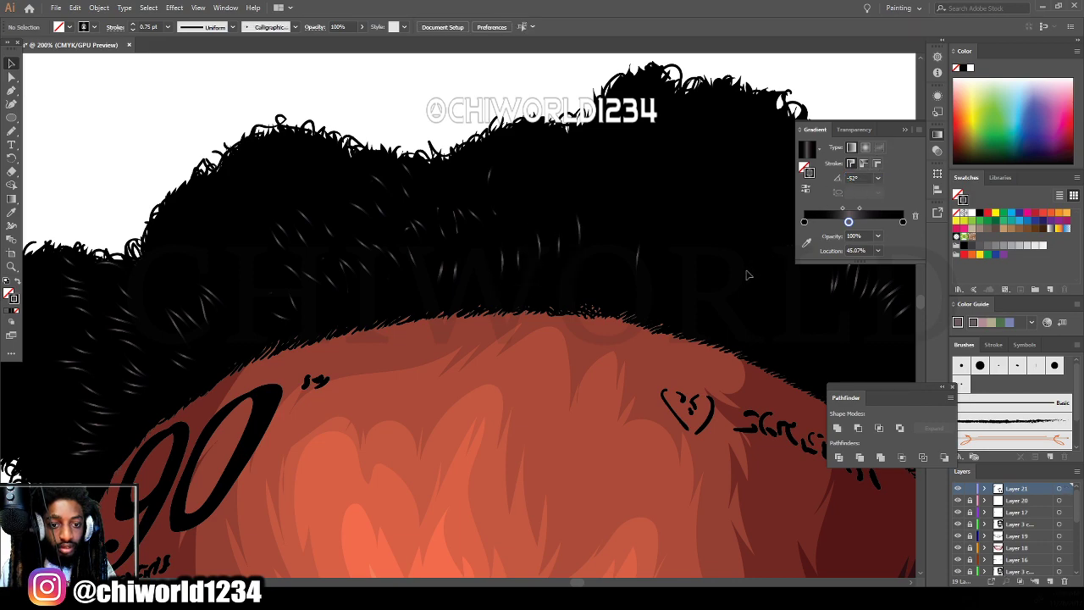
Draw a sparse row of short gradient hairs from above the forehead's middle towards the right-hand bun, plus a cluster near the right-hand temple.
click(12, 130)
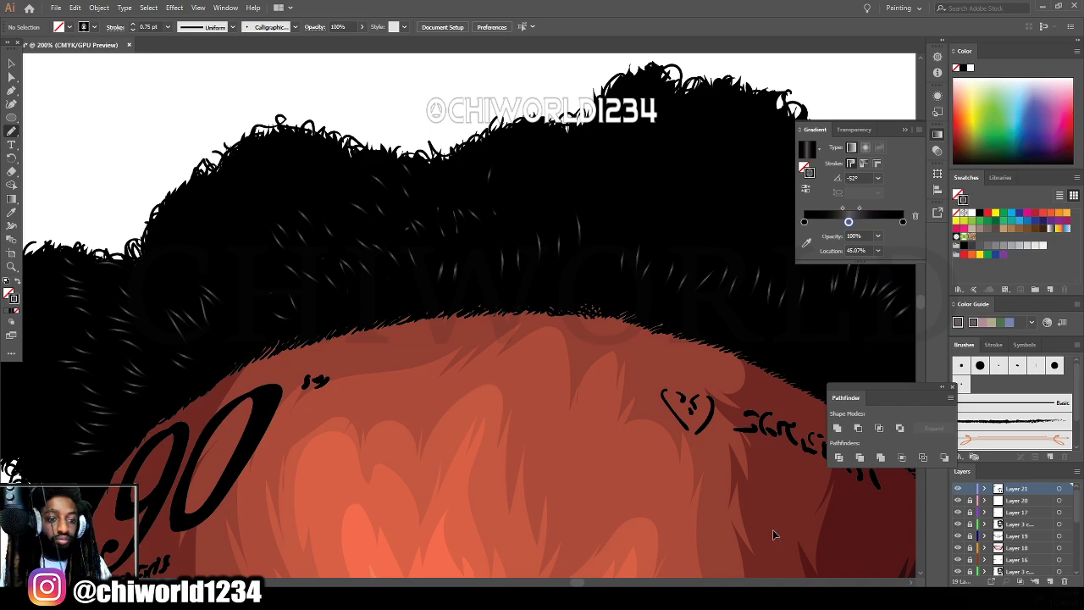
key(ctrl+minus)
key(ctrl+minus)
key(ctrl+minus)
key(ctrl+minus)
scroll(742, 506, right, 2)
key(ctrl+equal)
key(ctrl+equal)
key(ctrl+equal)
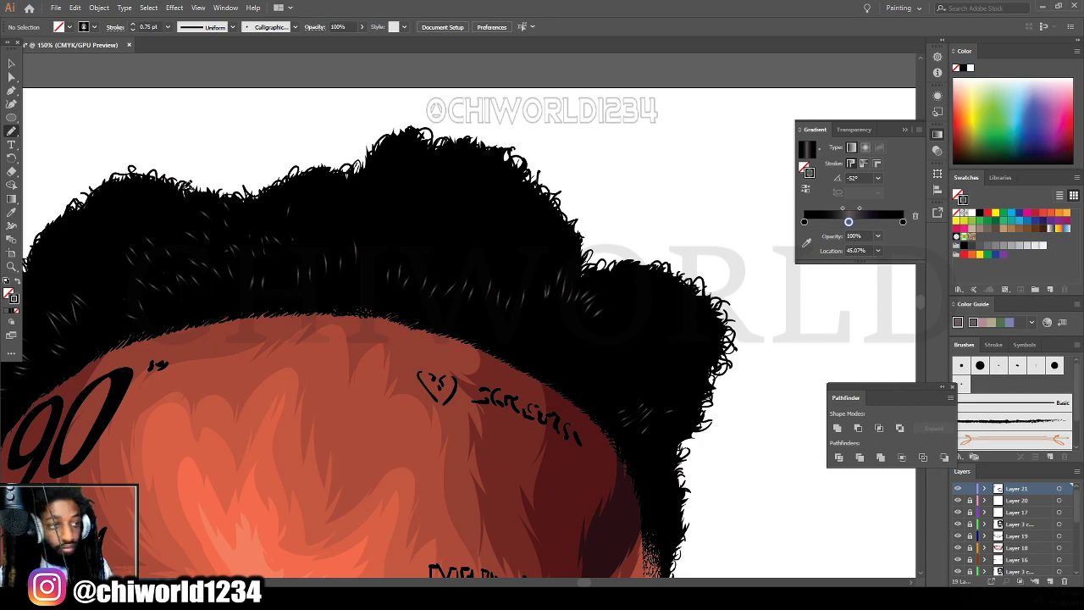
Select the cluster of short hair strokes near the right-hand temple and set their stroke gradient angle to -121°.
click(12, 64)
drag(617, 357, 716, 449)
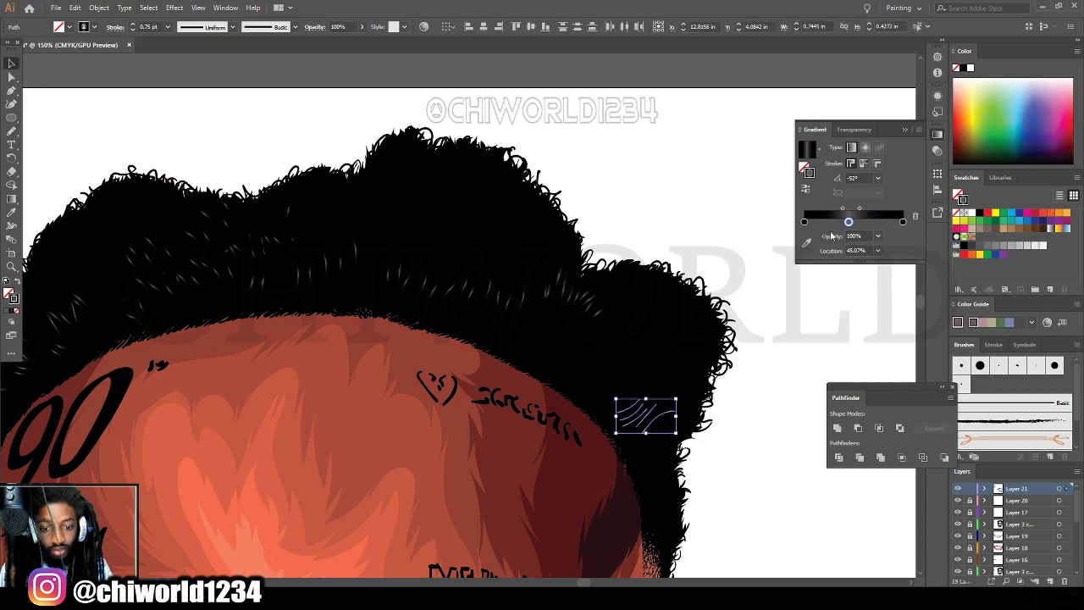
click(854, 177)
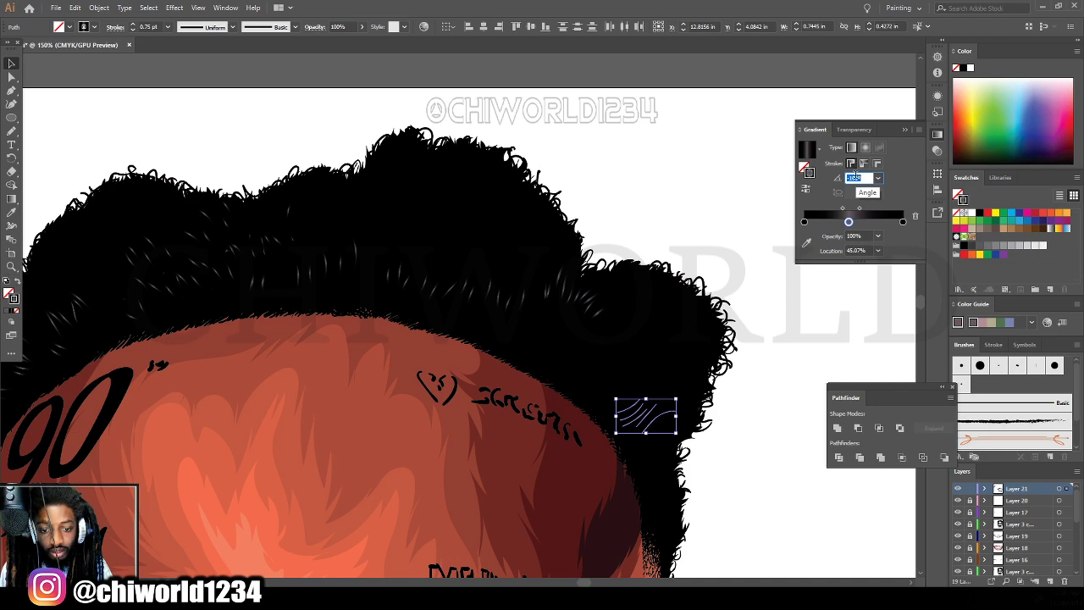
click(793, 431)
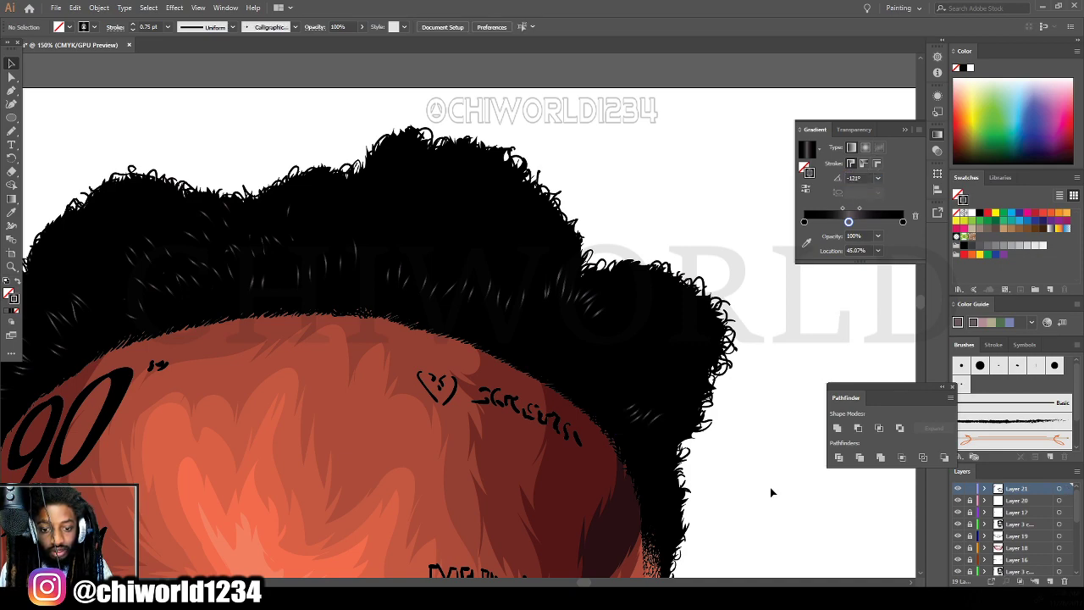
Paint short 0.75 pt gradient hairs along the right-hand hairline, into the right-hand bun and up into the top tuft.
key(b)
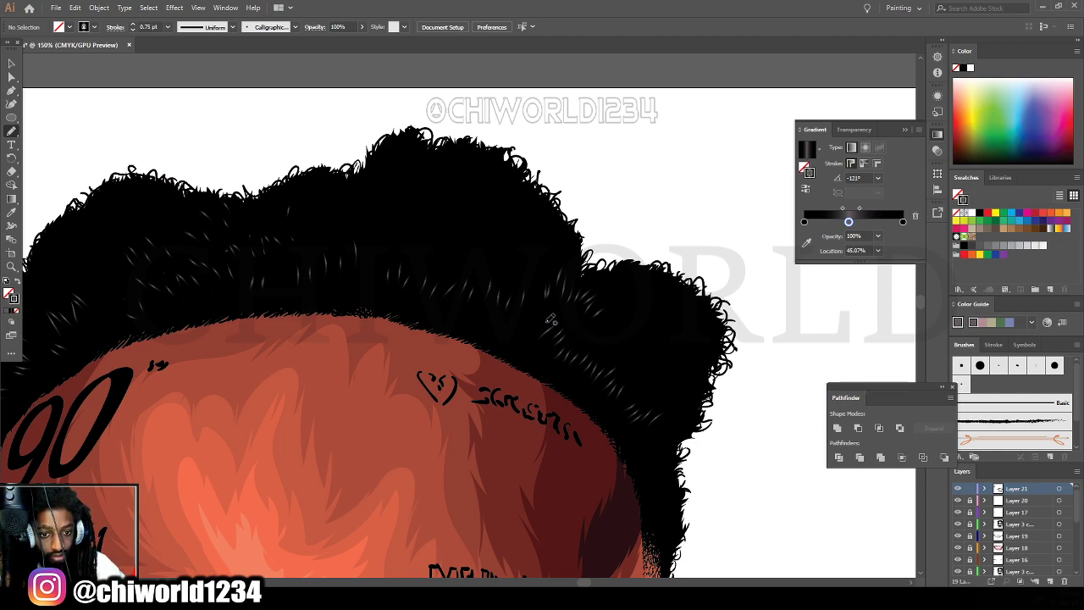
drag(535, 313, 525, 347)
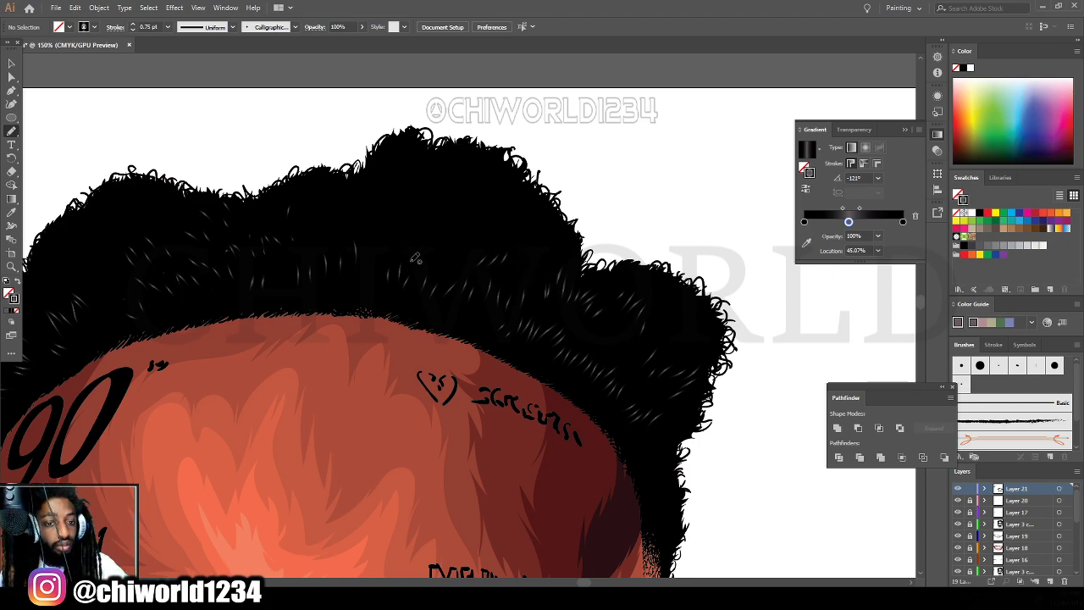
drag(402, 229, 399, 232)
drag(393, 219, 383, 242)
mouse_move(372, 198)
mouse_down()
mouse_move(371, 213)
mouse_move(360, 211)
mouse_up()
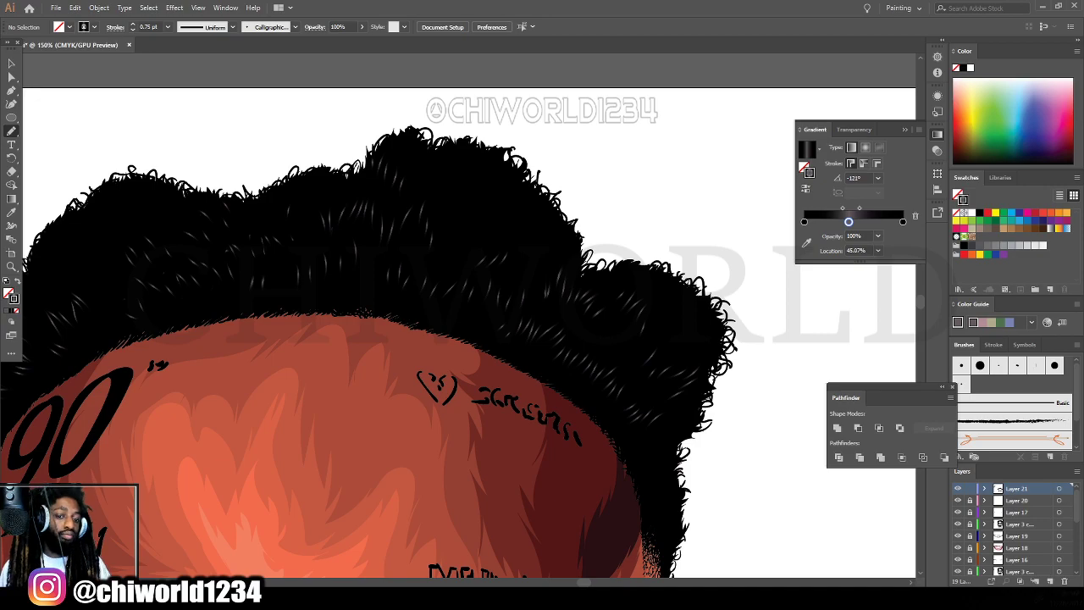
Brush more short gradient hairs into the top tuft, the left-hand bun and the area above the forehead's middle.
key(ctrl+minus)
key(ctrl+minus)
key(ctrl+minus)
key(ctrl+minus)
scroll(632, 487, up, 1)
scroll(631, 457, down, 3)
key(ctrl+equal)
key(ctrl+equal)
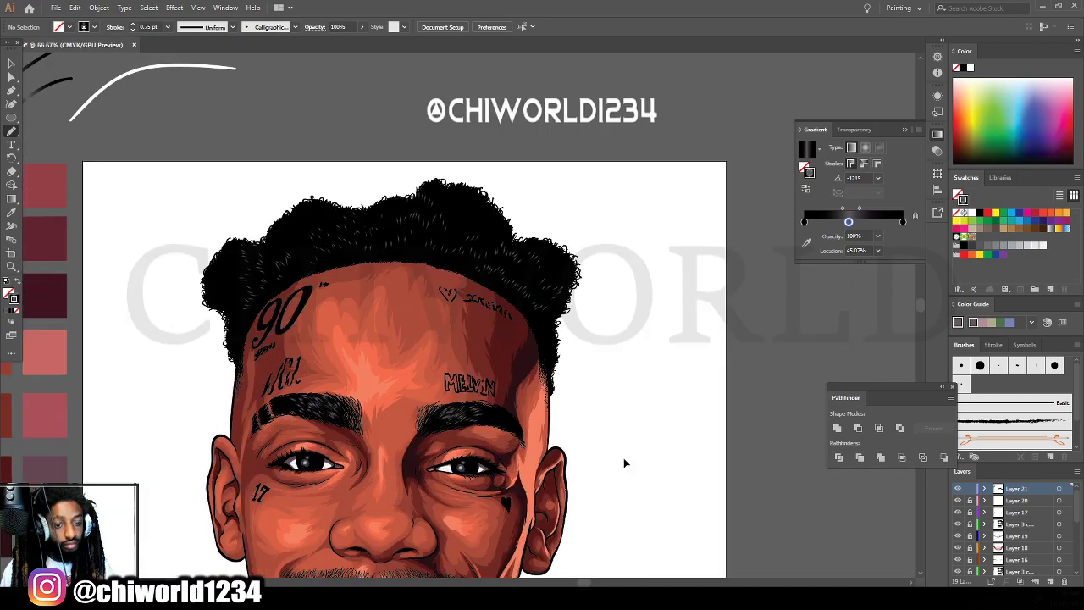
scroll(623, 462, up, 2)
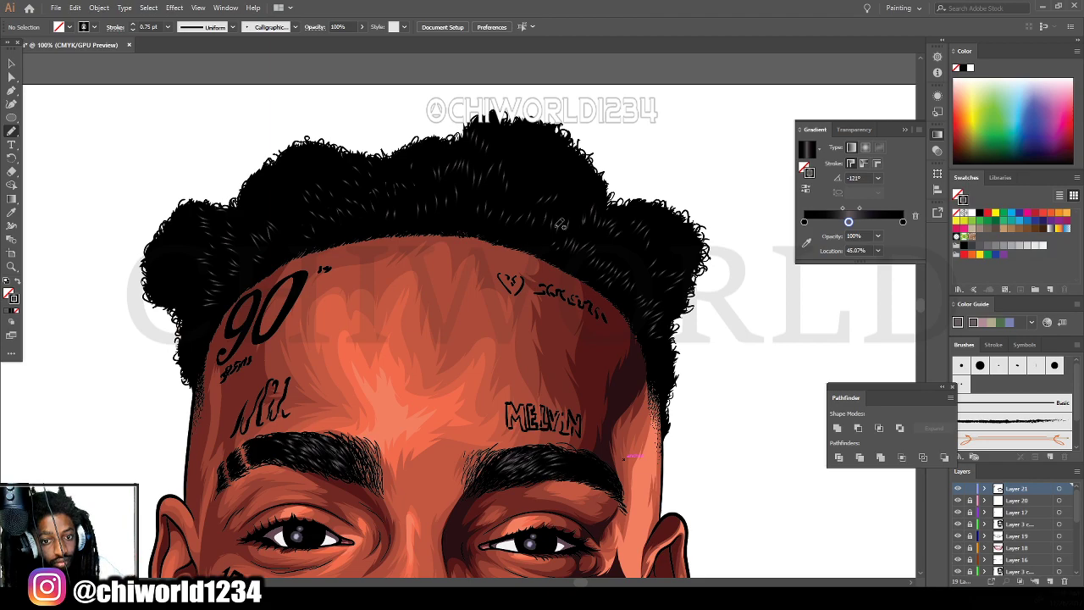
mouse_move(519, 200)
mouse_down()
mouse_move(531, 167)
mouse_move(523, 143)
mouse_up()
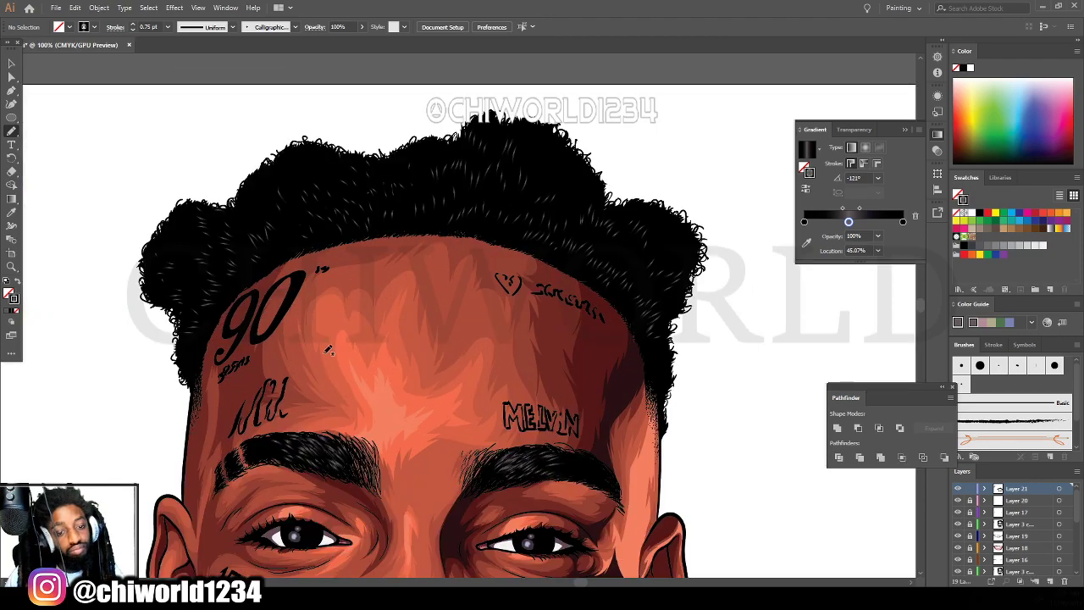
scroll(329, 350, up, 2)
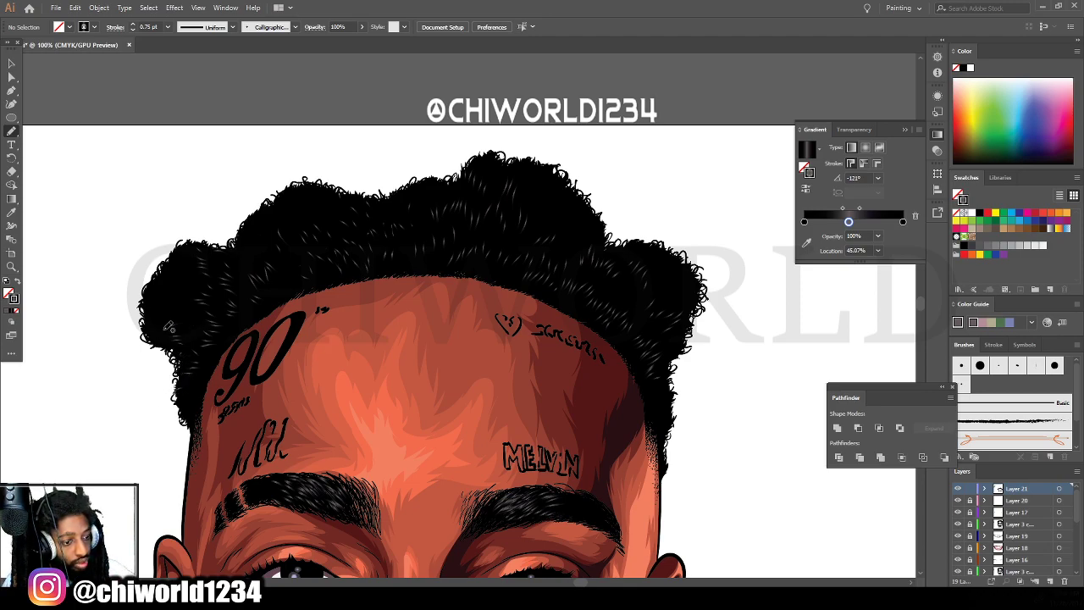
drag(188, 316, 161, 306)
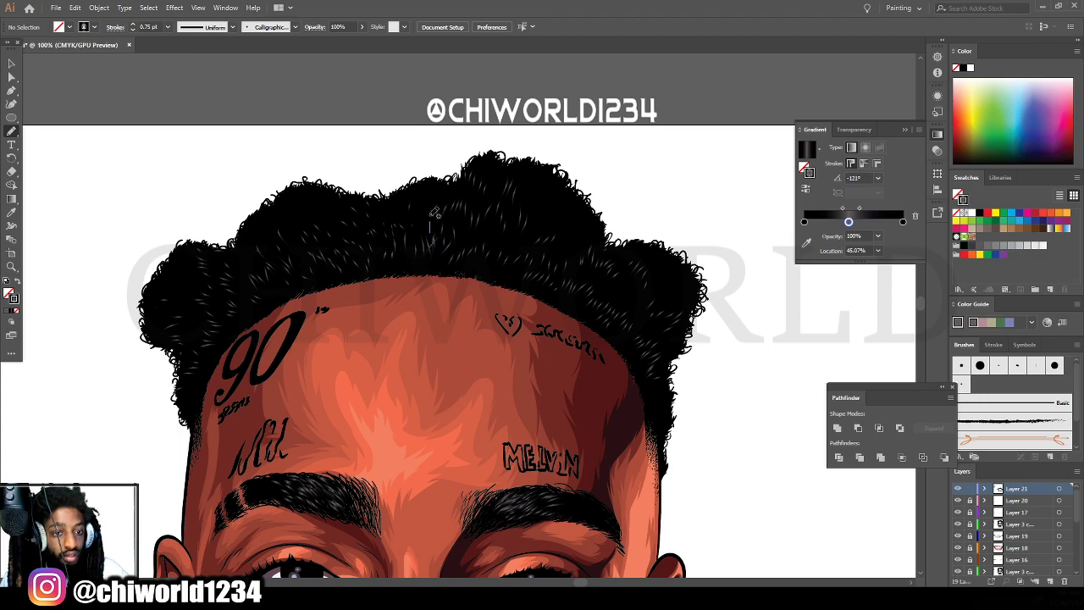
mouse_move(422, 235)
mouse_down()
mouse_move(425, 207)
mouse_move(412, 205)
mouse_up()
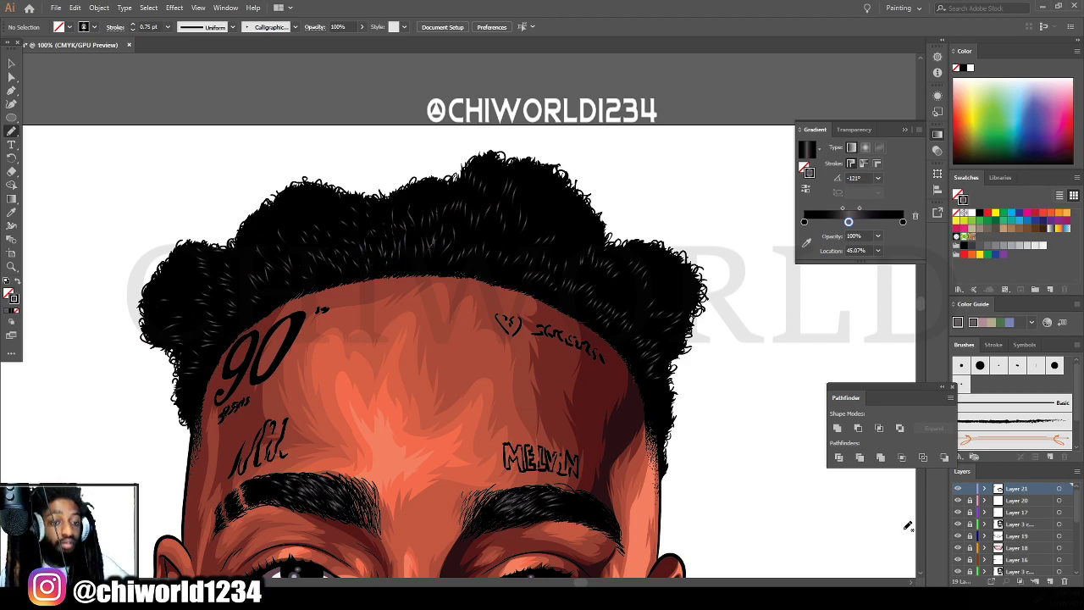
Fill the gaps above the forehead's middle and left-hand hairline with short gradient hairs, continuing up into the left-hand tuft.
scroll(741, 458, down, 5)
scroll(660, 411, up, 5)
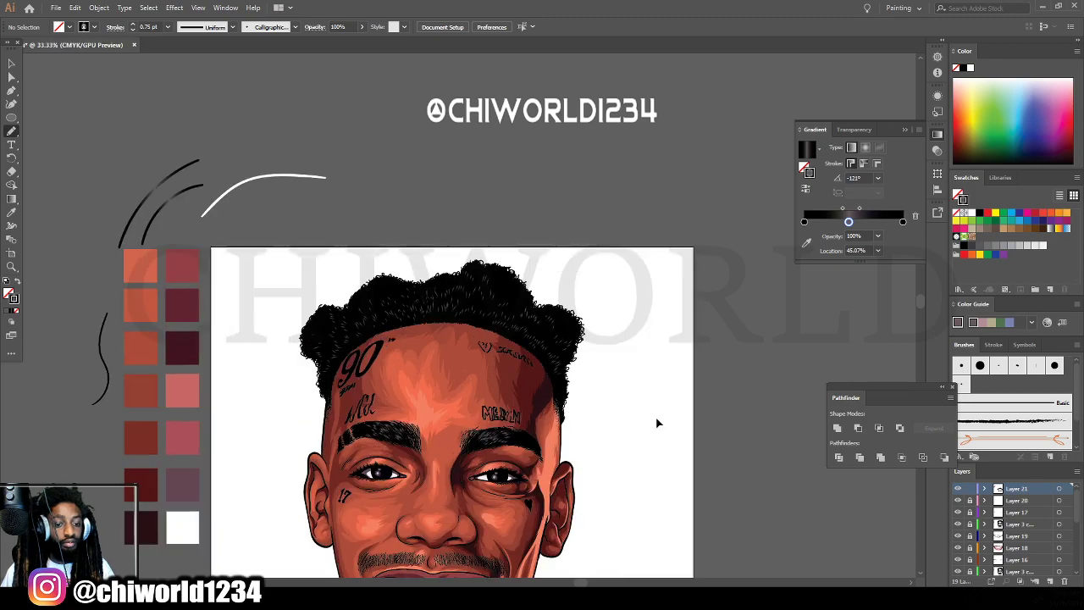
scroll(659, 419, up, 2)
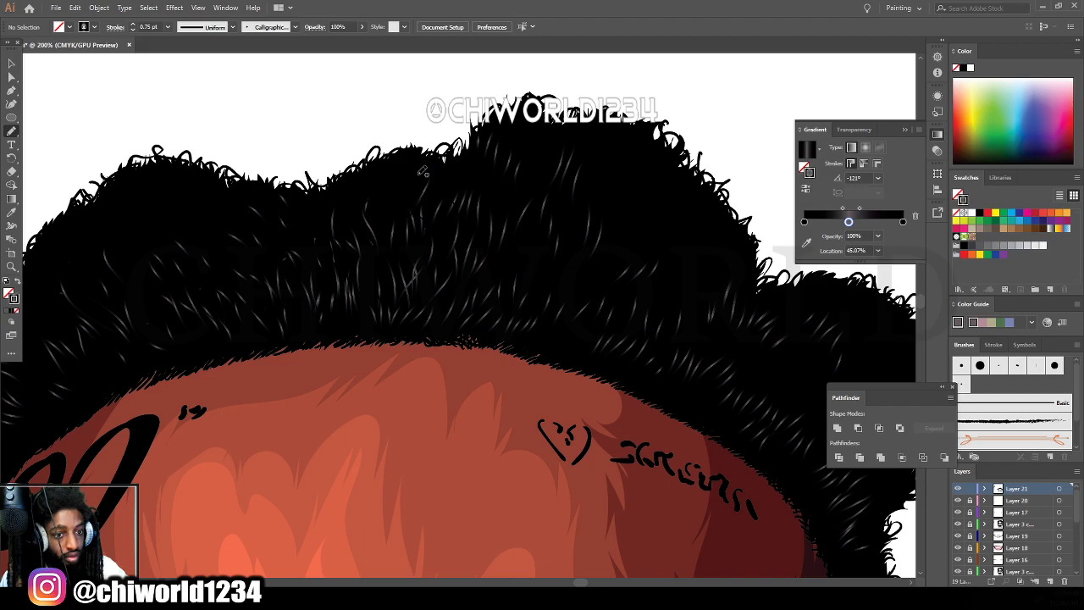
drag(333, 328, 320, 287)
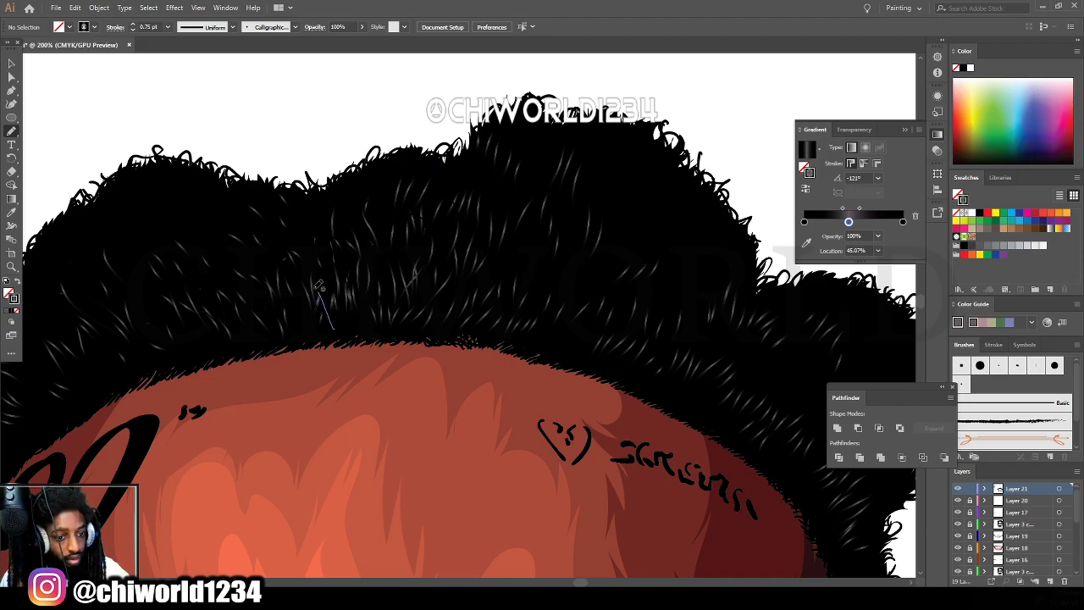
mouse_move(308, 329)
mouse_down()
mouse_move(295, 300)
mouse_move(270, 302)
mouse_up()
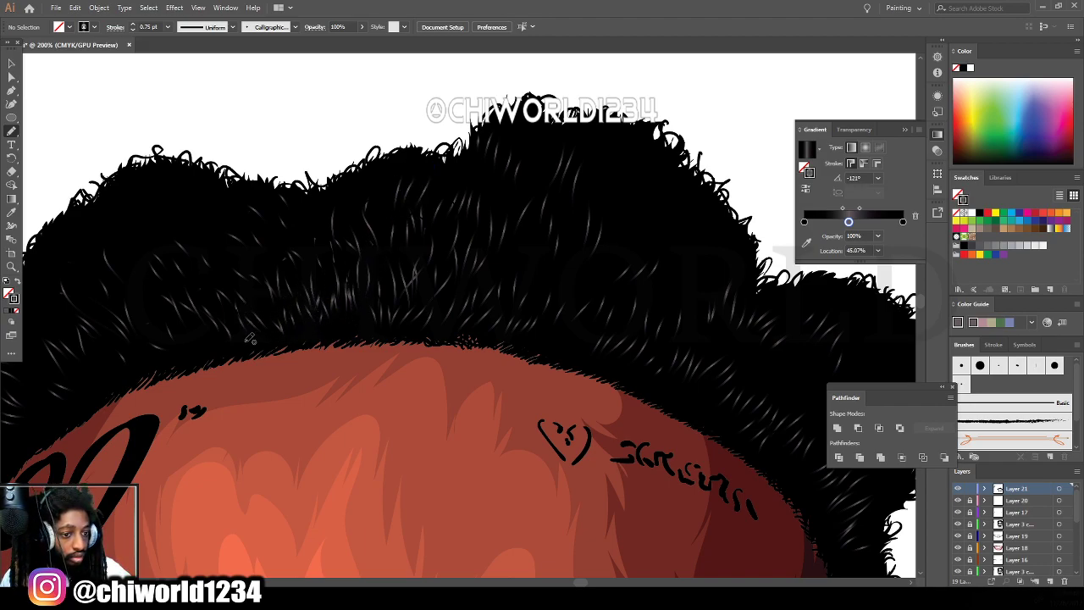
drag(248, 342, 192, 320)
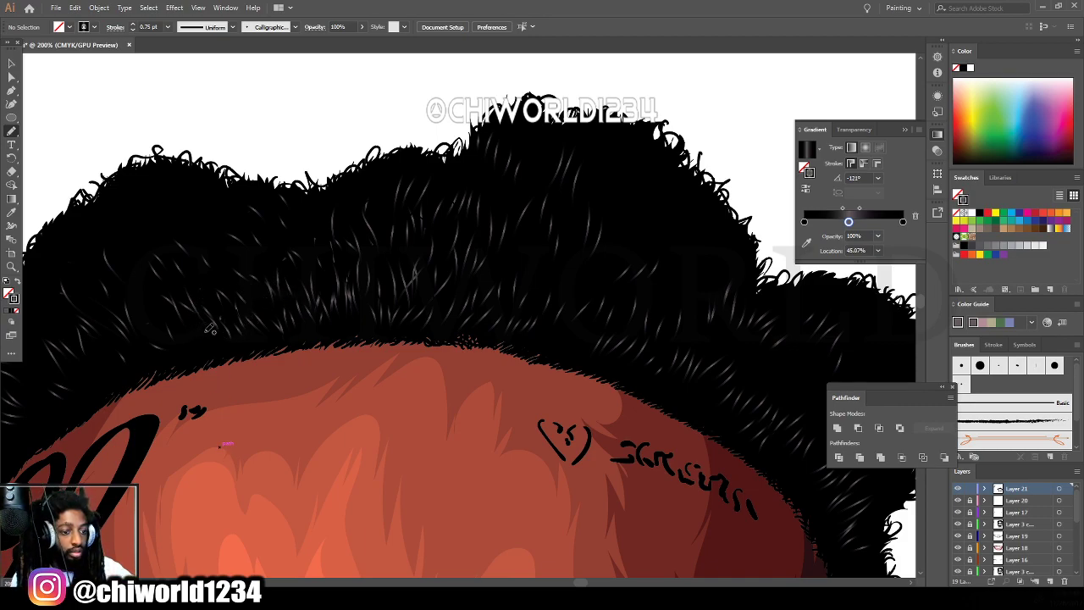
mouse_move(215, 351)
mouse_down()
mouse_move(207, 332)
mouse_move(184, 327)
mouse_move(186, 313)
mouse_up()
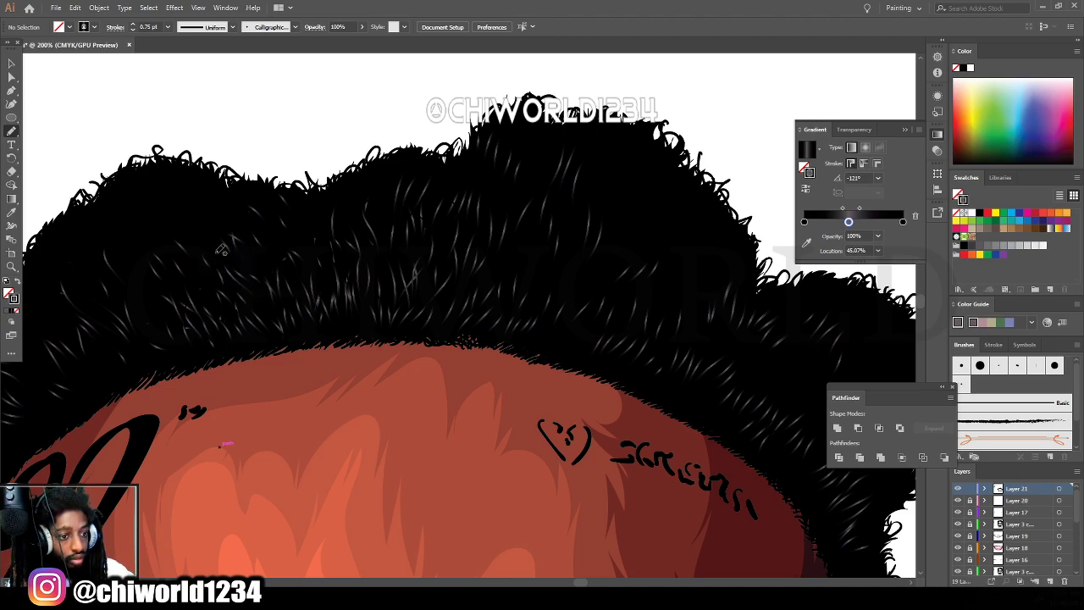
drag(235, 233, 208, 191)
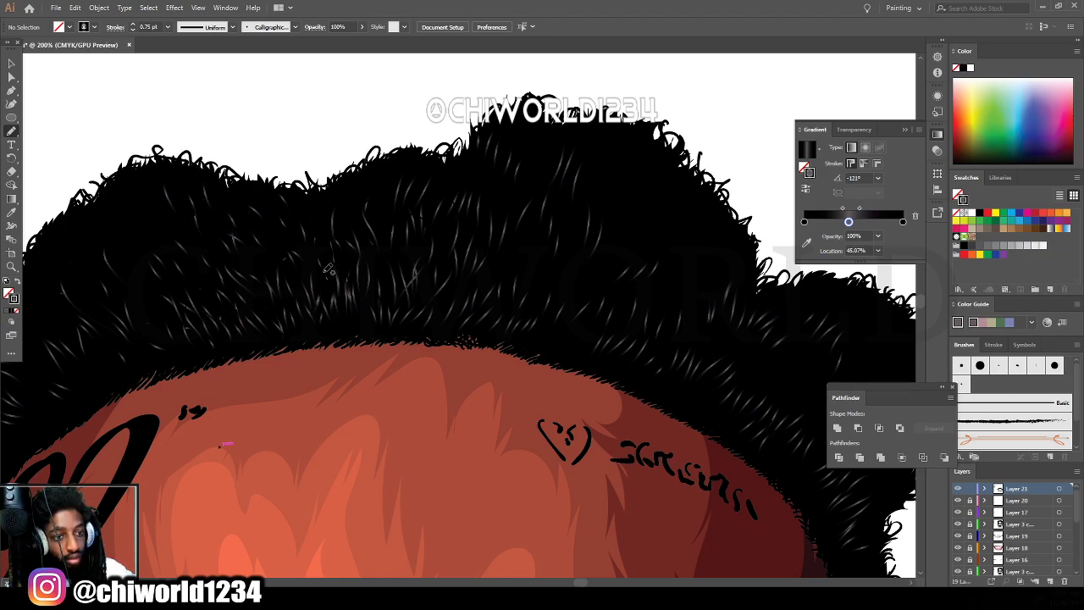
drag(324, 282, 316, 234)
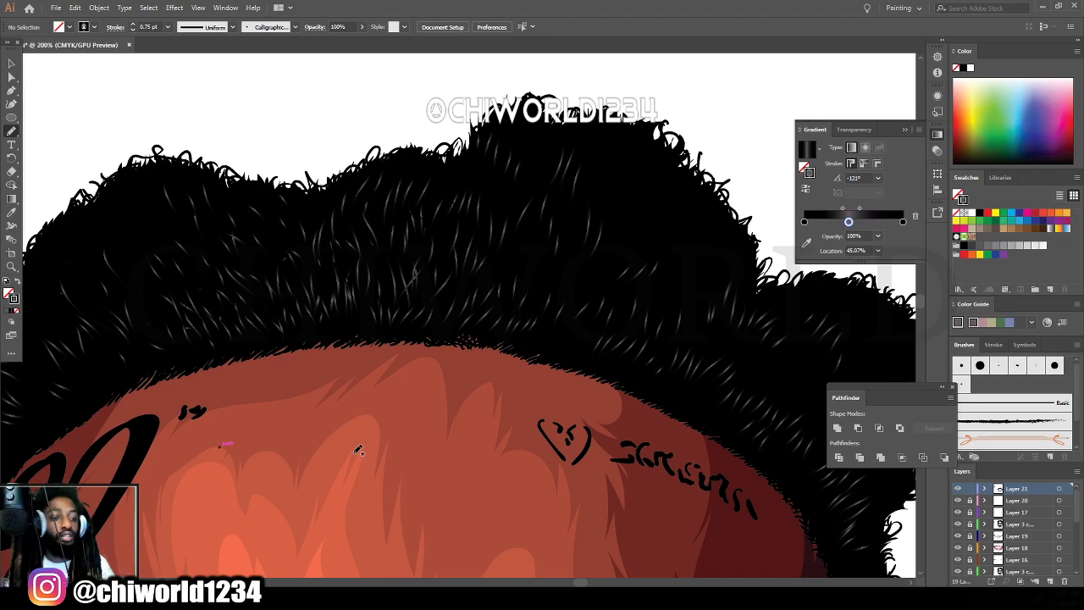
Examine the whole portrait to judge the overall effect of the hair highlights.
key(ctrl+minus)
key(ctrl+minus)
key(ctrl+minus)
key(ctrl+minus)
key(ctrl+minus)
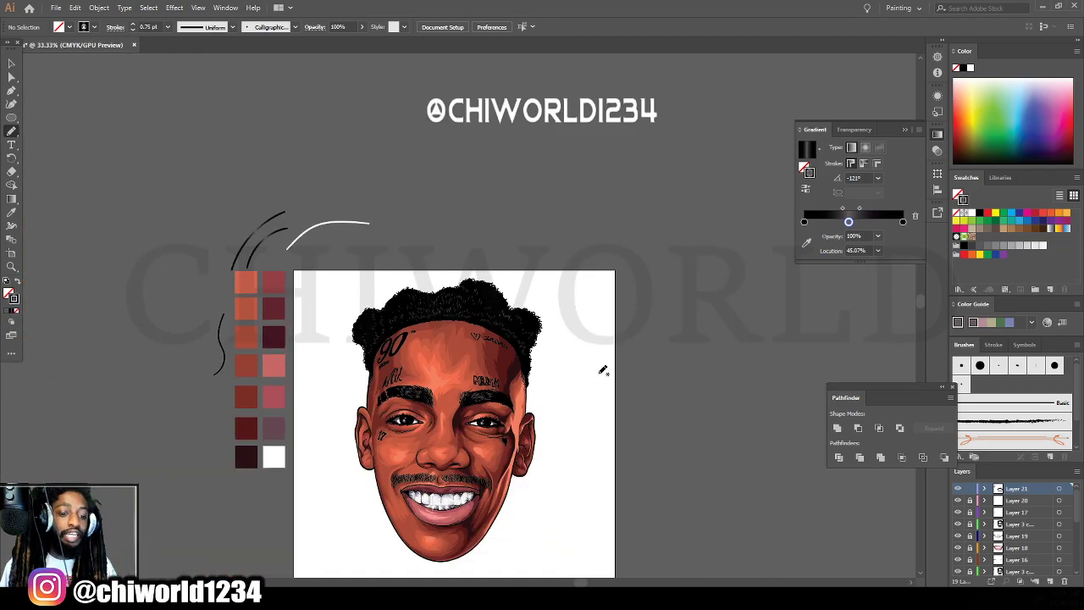
scroll(590, 352, down, 2)
key(ctrl+plus)
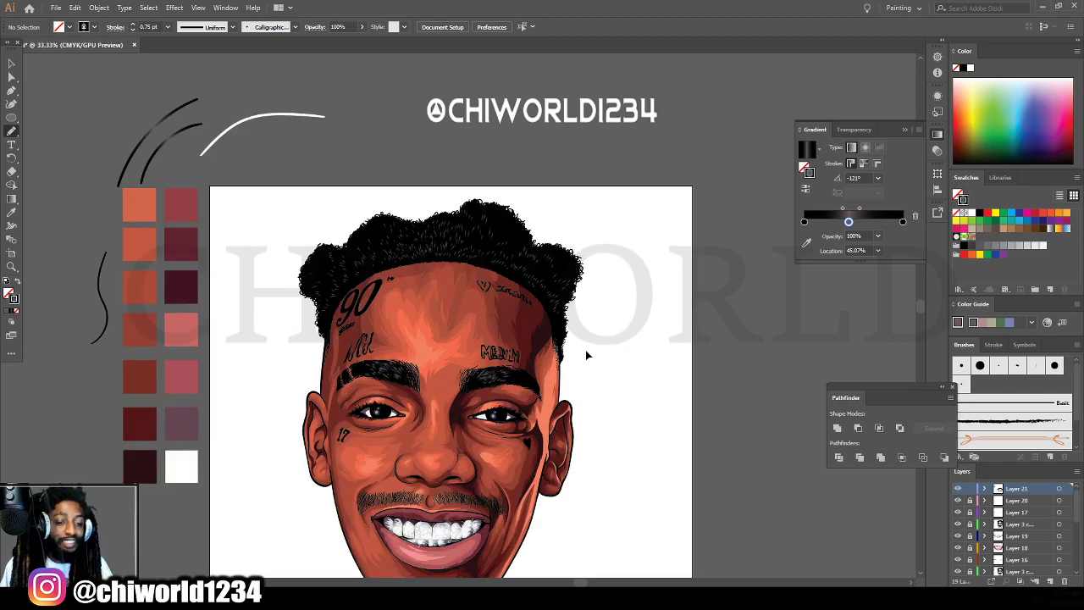
scroll(588, 350, down, 3)
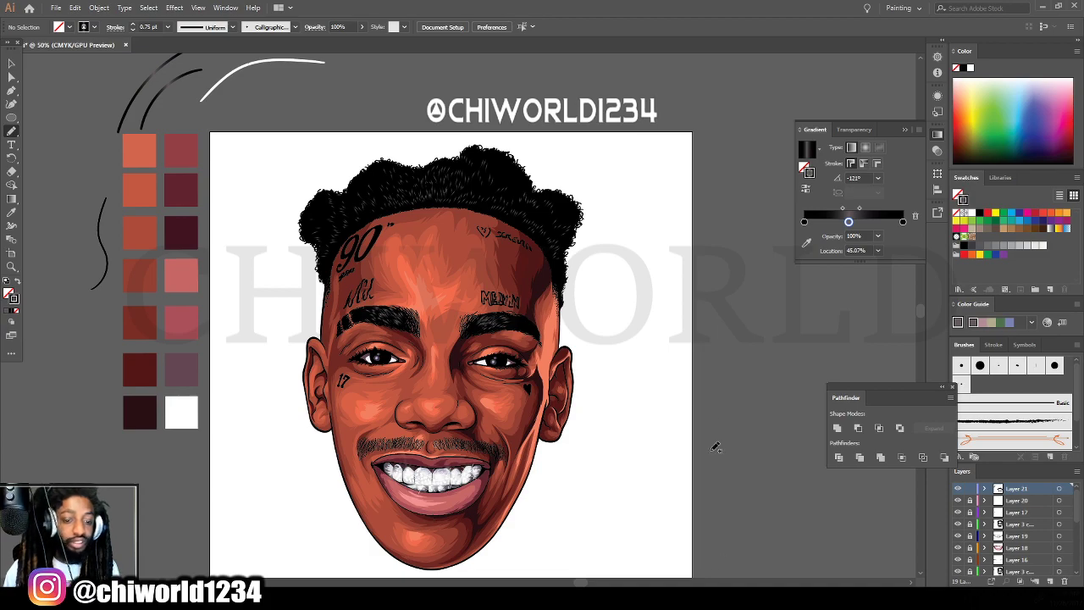
scroll(715, 447, down, 1)
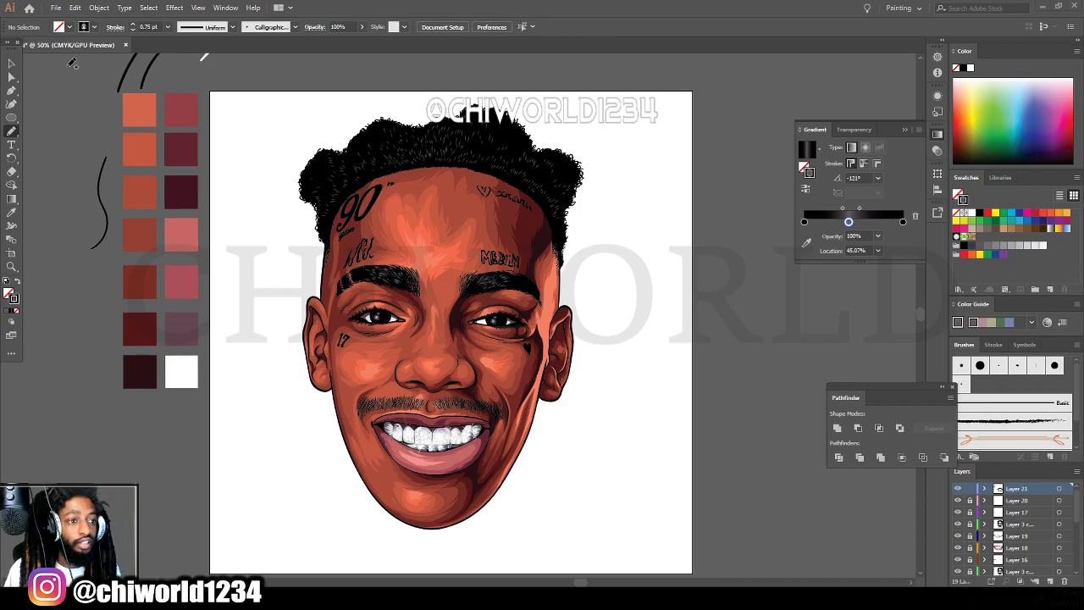
Export the portrait to the Desktop as a PNG limited to the artboards, at High (300 ppi) with a transparent background.
click(55, 8)
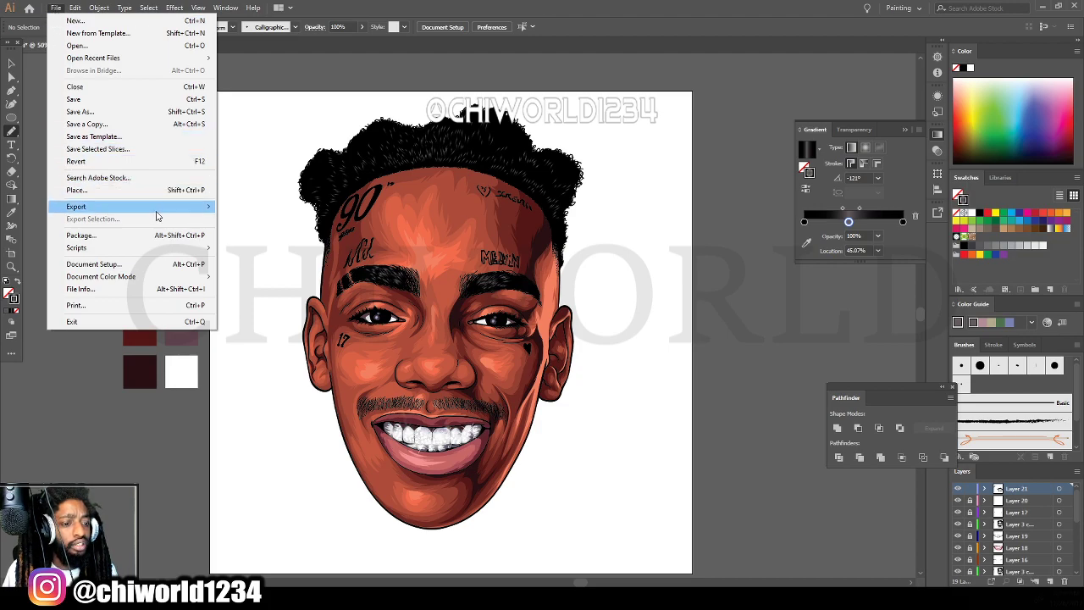
mouse_move(157, 210)
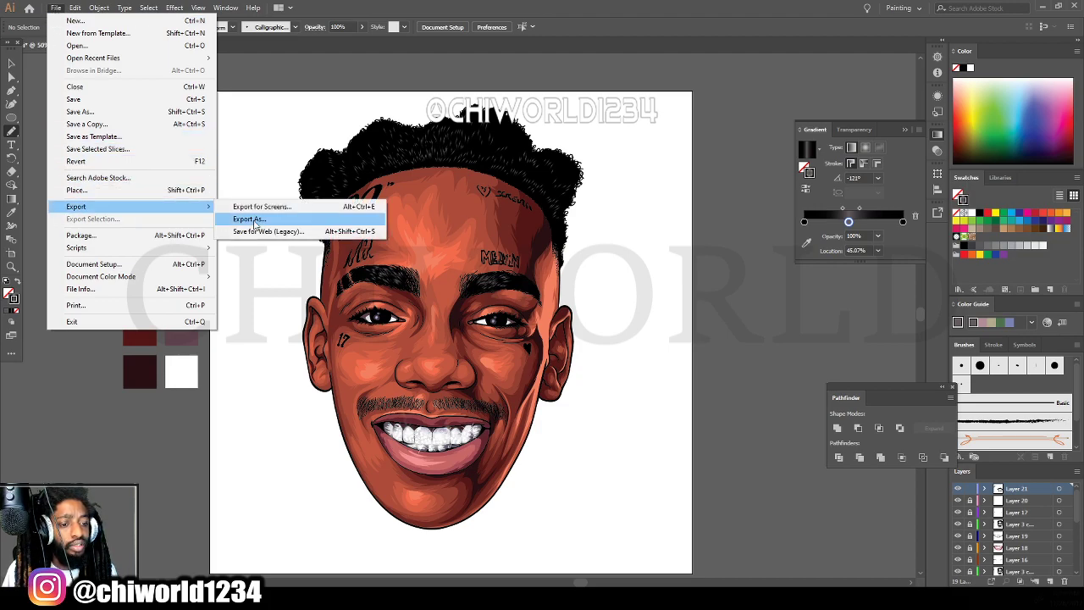
click(249, 219)
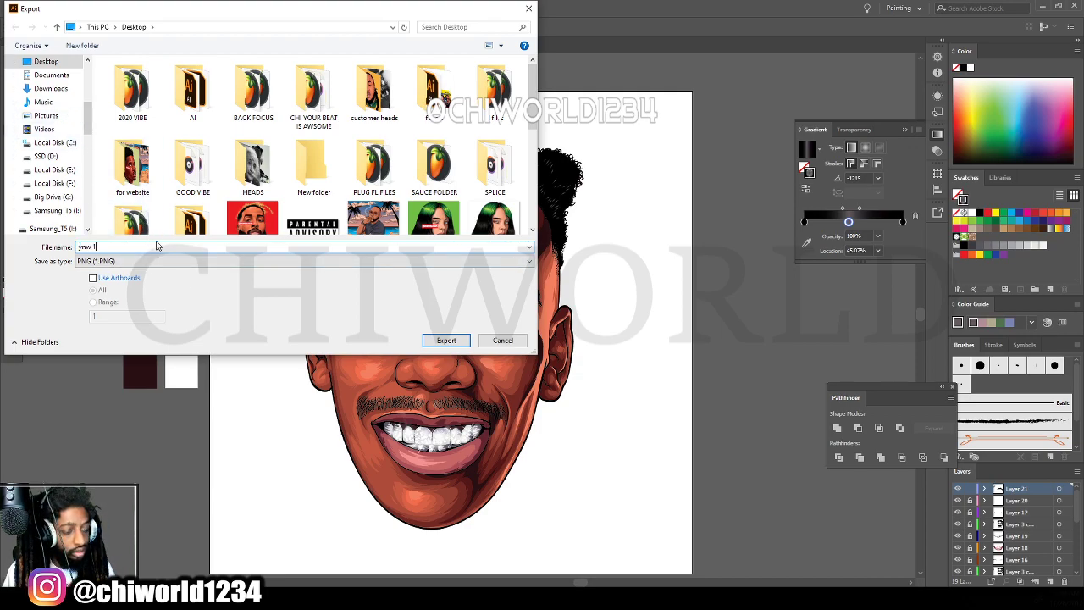
click(94, 278)
click(445, 340)
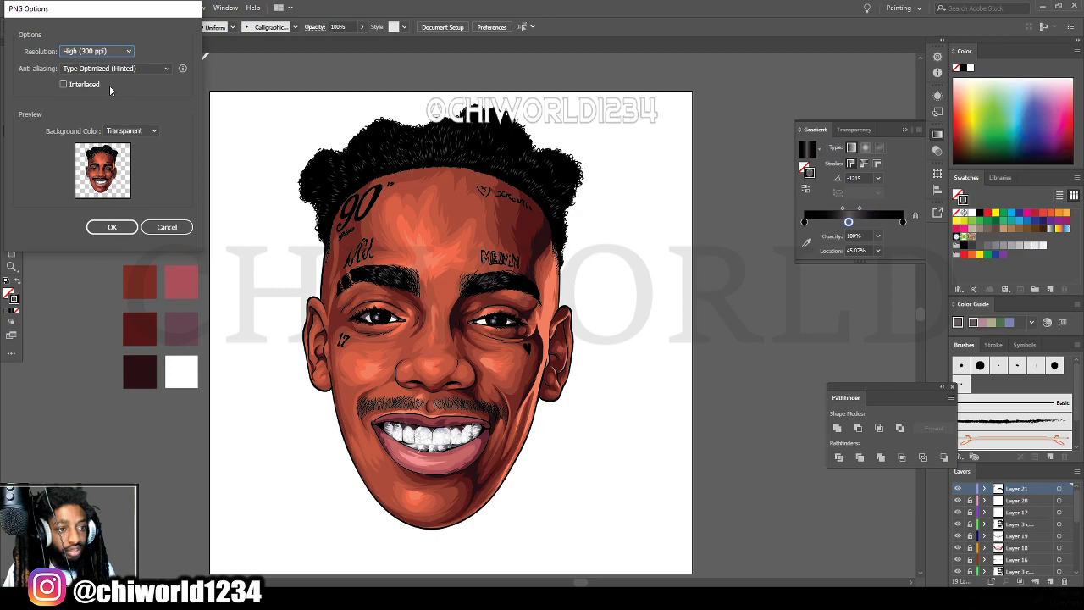
click(112, 228)
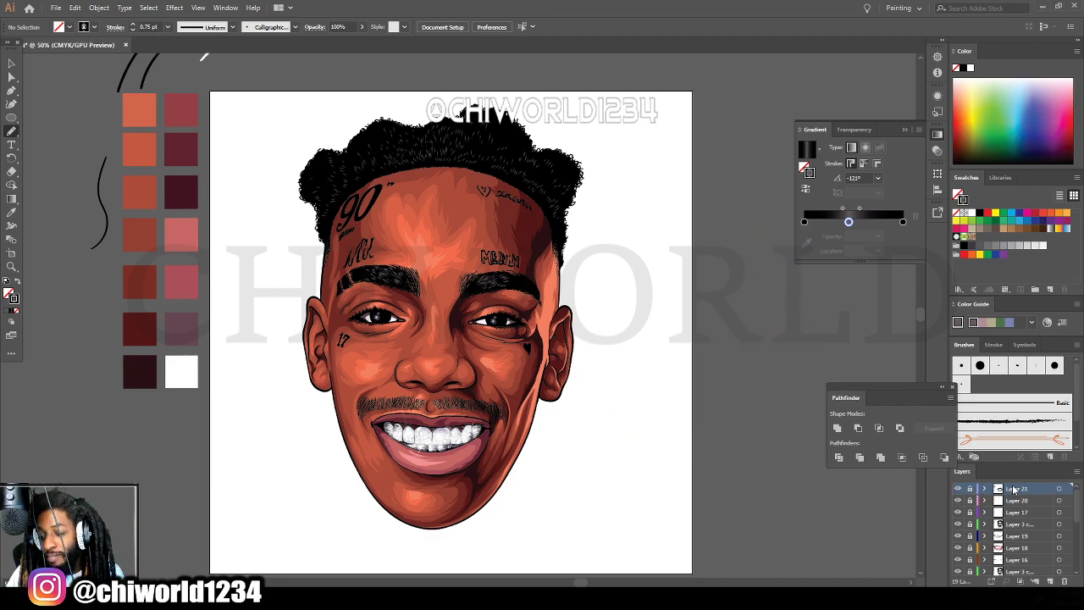
click(1050, 581)
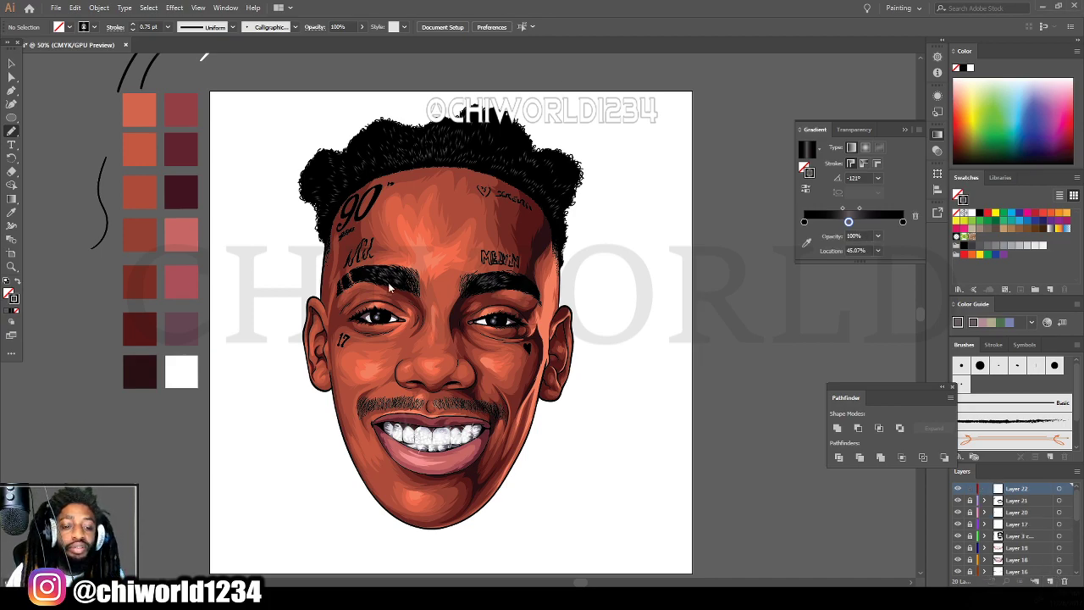
drag(390, 288, 324, 430)
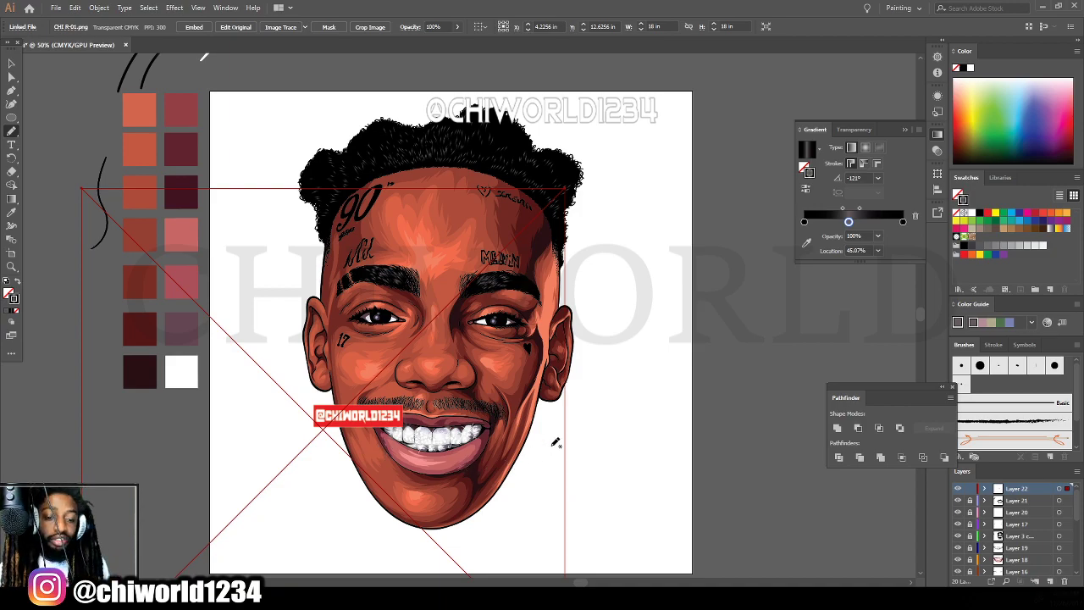
click(11, 63)
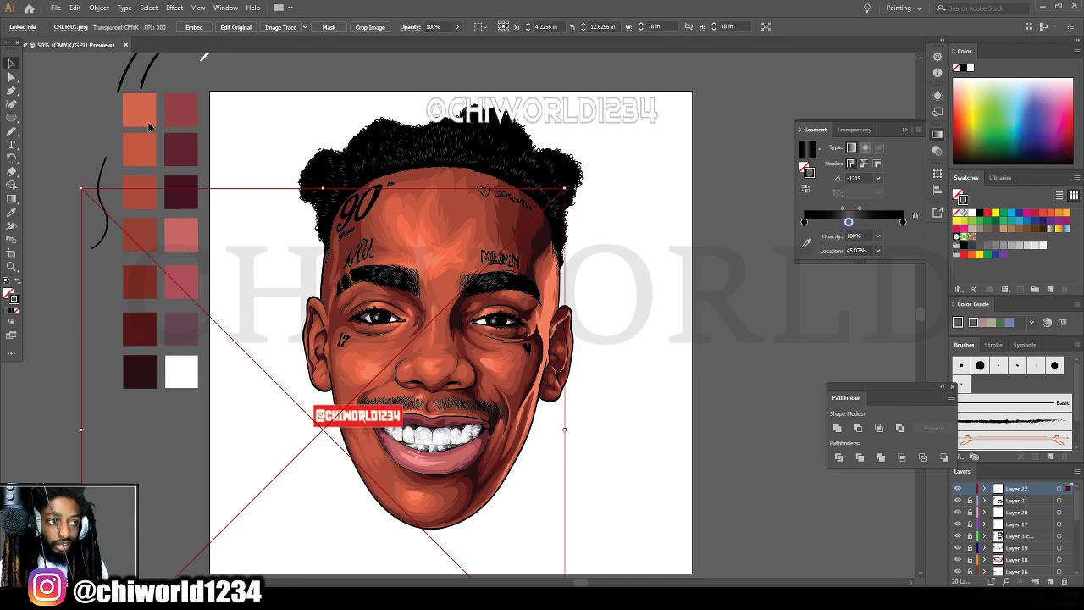
drag(564, 429, 814, 430)
drag(518, 420, 344, 362)
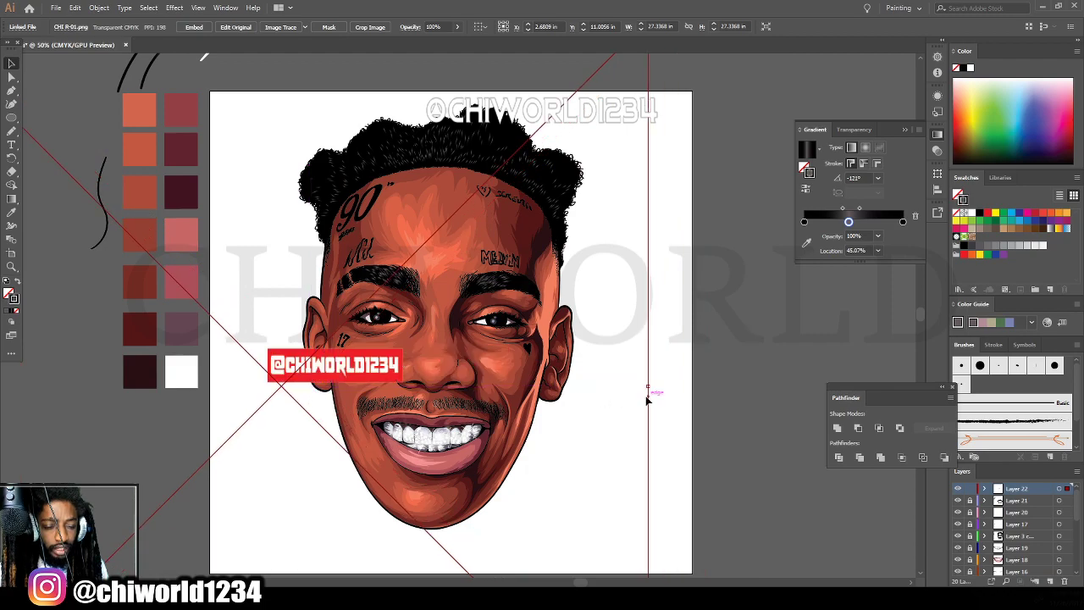
drag(647, 385, 661, 386)
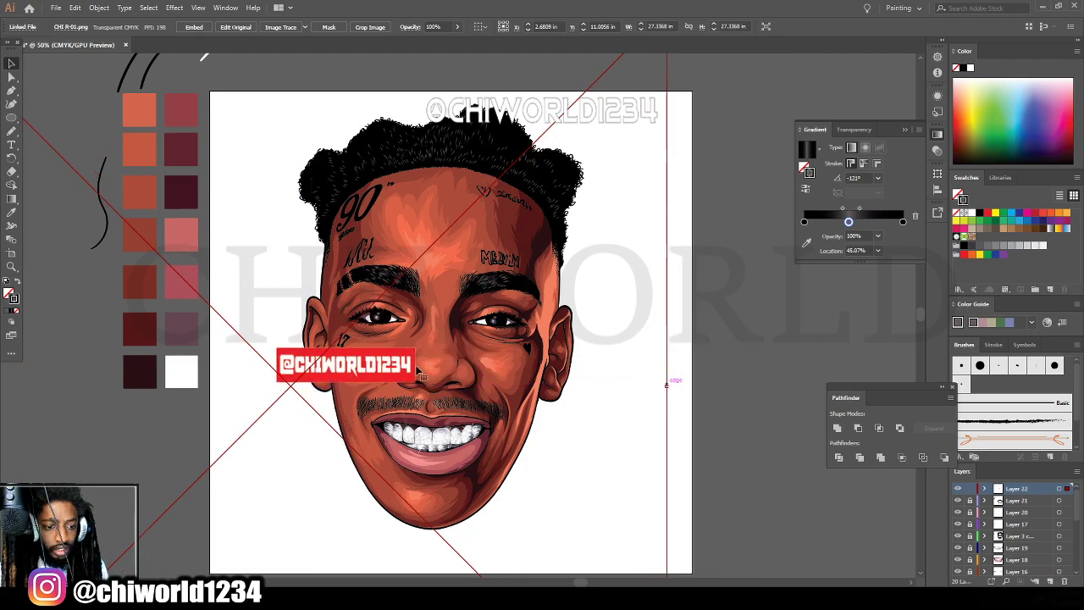
drag(372, 369, 377, 353)
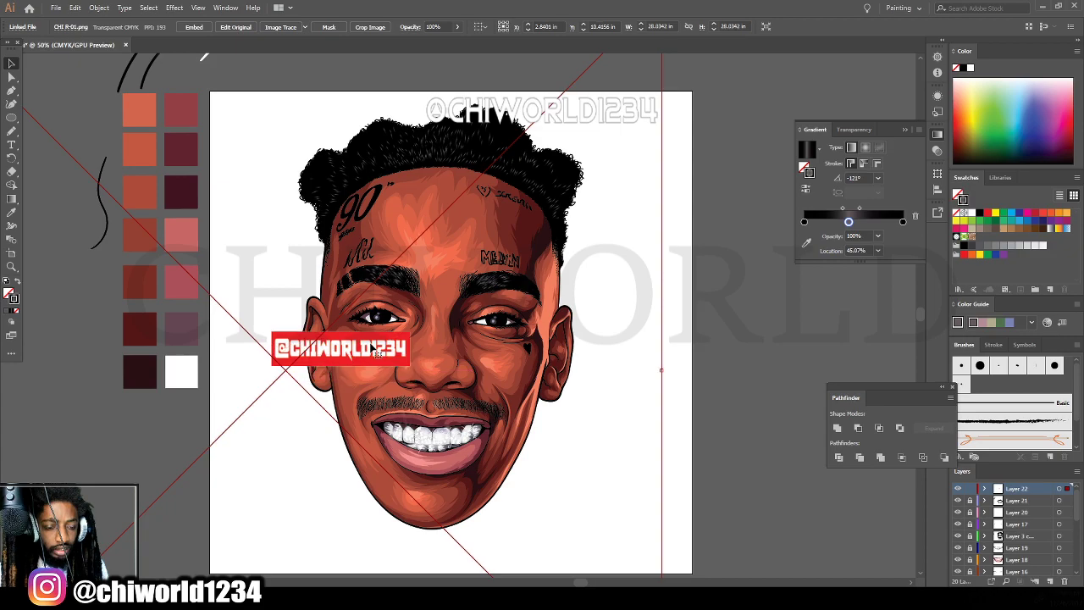
click(803, 443)
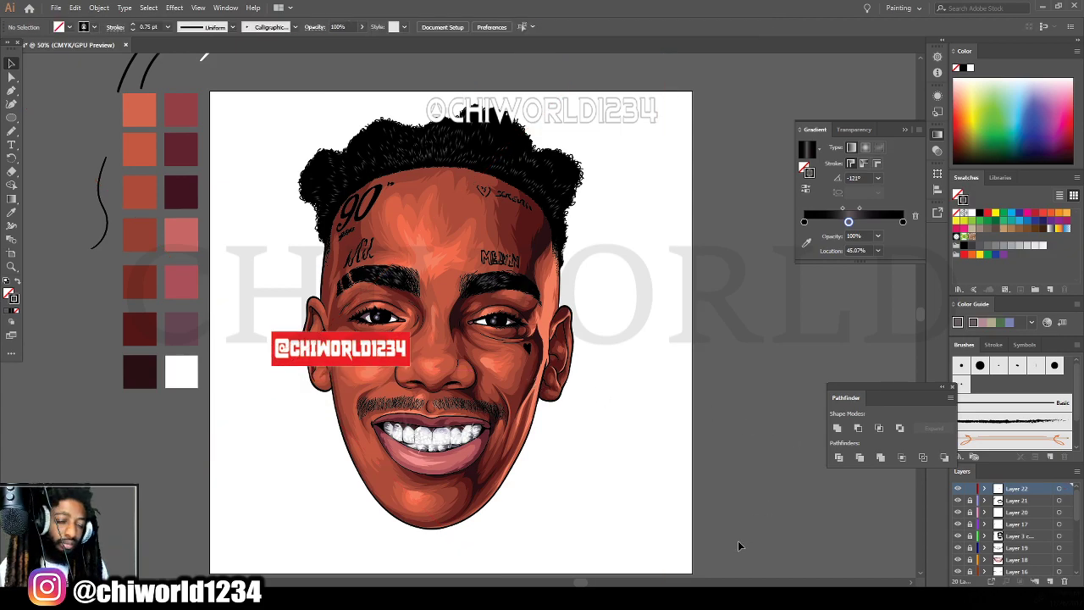
Lock Layer 22, then add a new layer and move it between Layer 3 and Layer 2.
scroll(738, 540, up, 1)
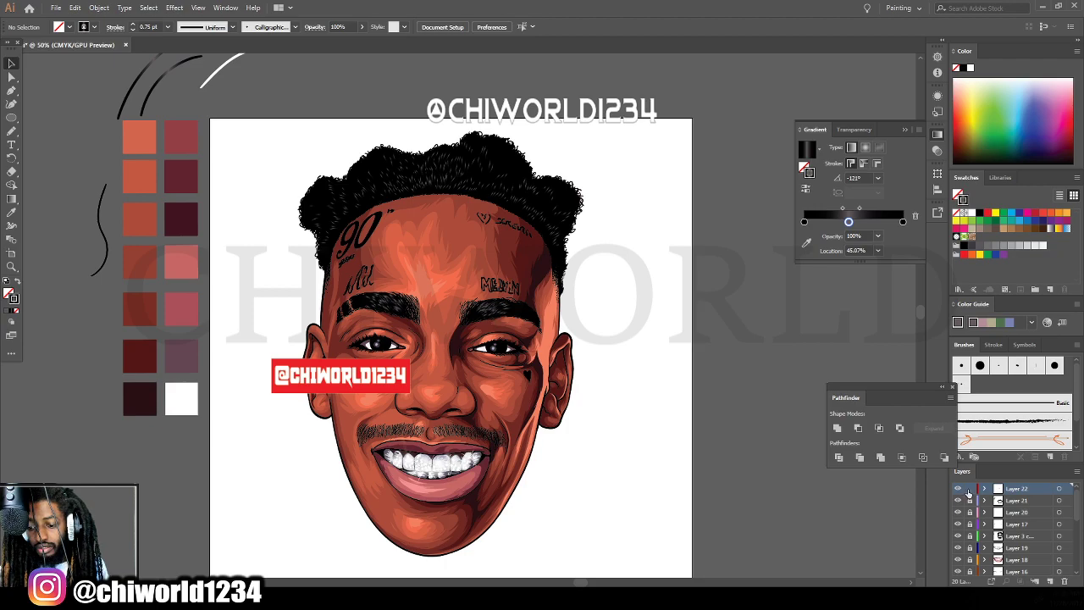
scroll(1033, 546, down, 5)
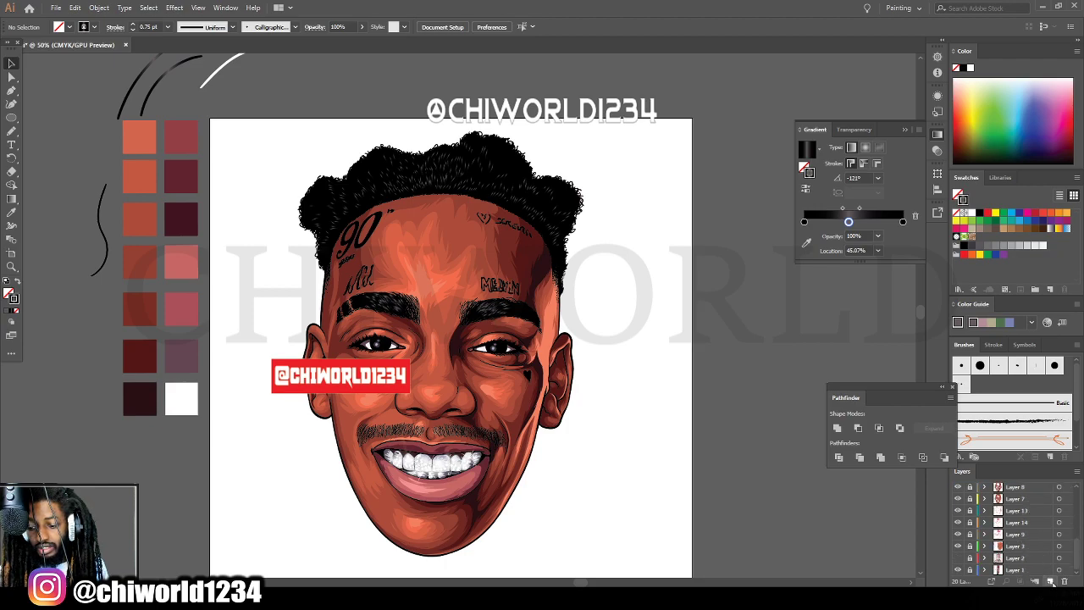
scroll(1049, 541, up, 5)
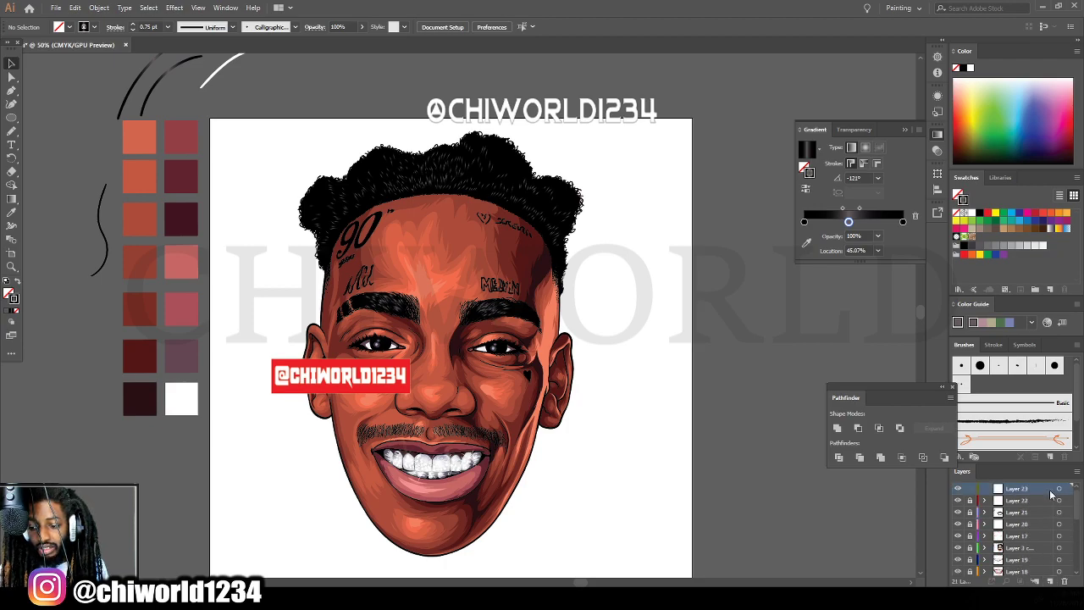
drag(1040, 511, 1021, 554)
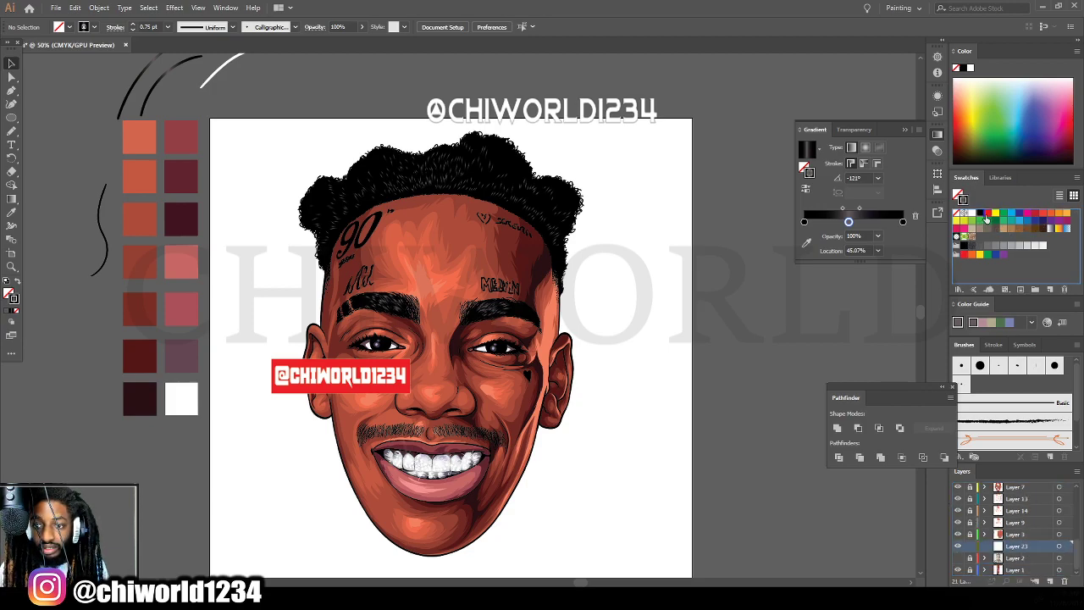
Draw a red-filled rectangle without stroke, about 19.2 by 18.7 in, covering the whole artboard behind the portrait.
click(985, 214)
drag(12, 118, 59, 119)
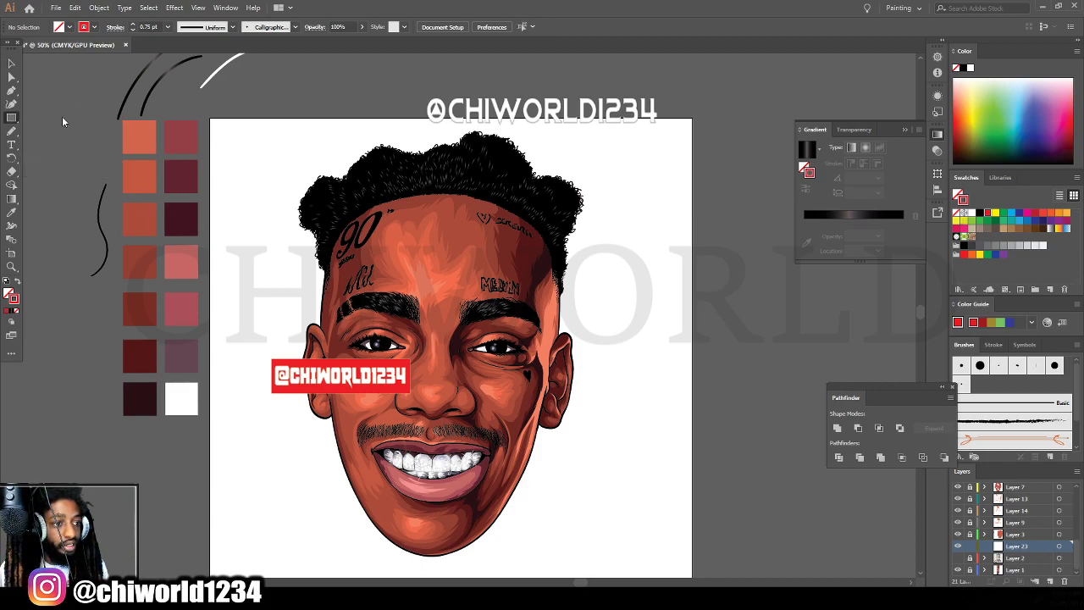
click(18, 280)
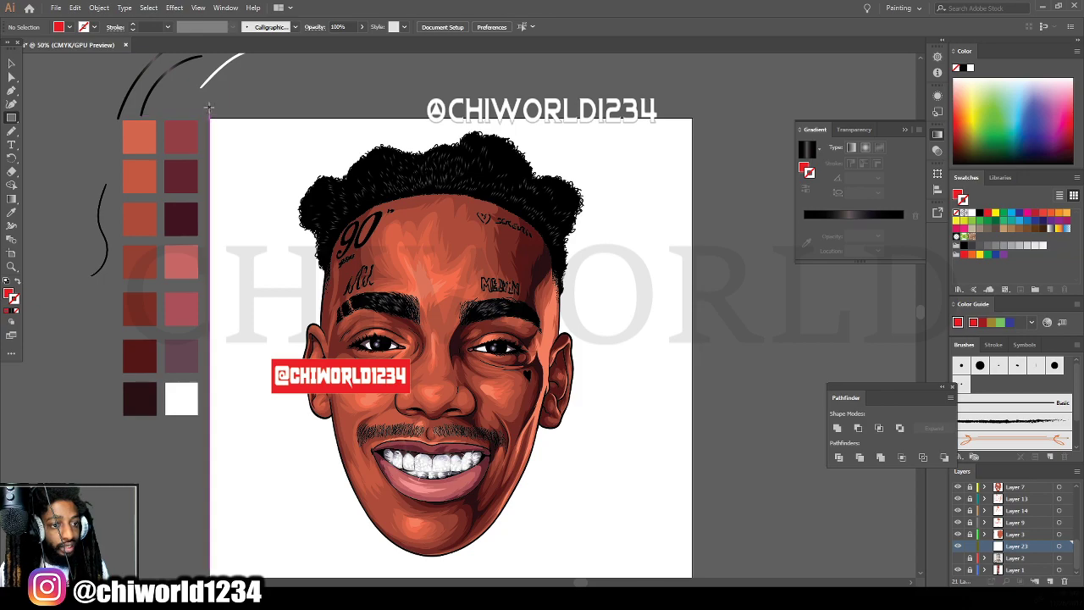
drag(211, 113, 718, 579)
scroll(727, 574, up, 1)
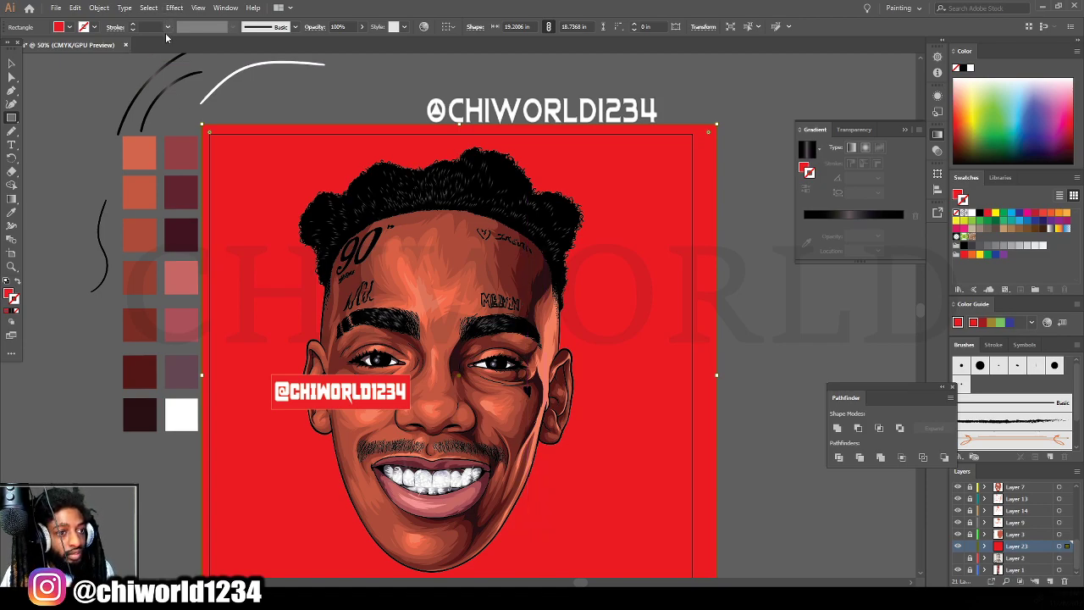
Export the artwork to the Desktop as PNG "ynw 11", limited to the artboards, at High (300 ppi) with a transparent background color.
click(56, 8)
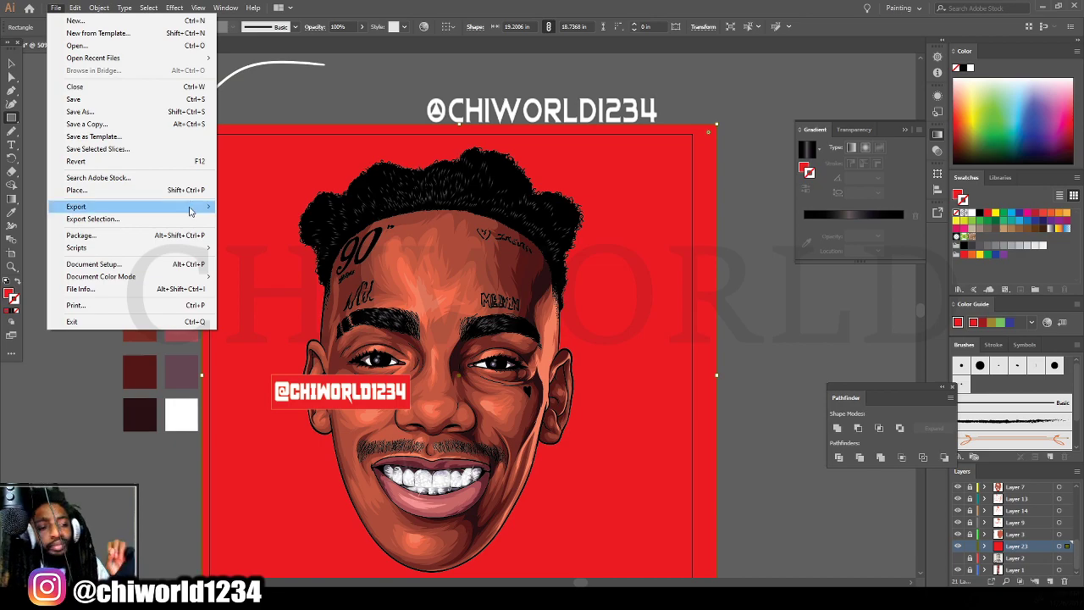
mouse_move(191, 210)
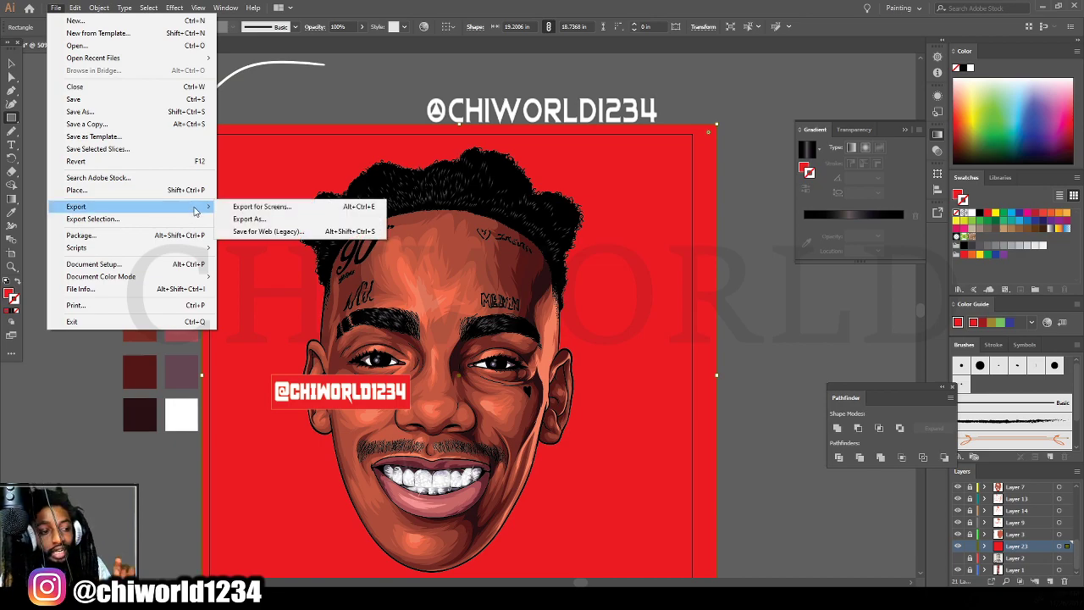
click(272, 219)
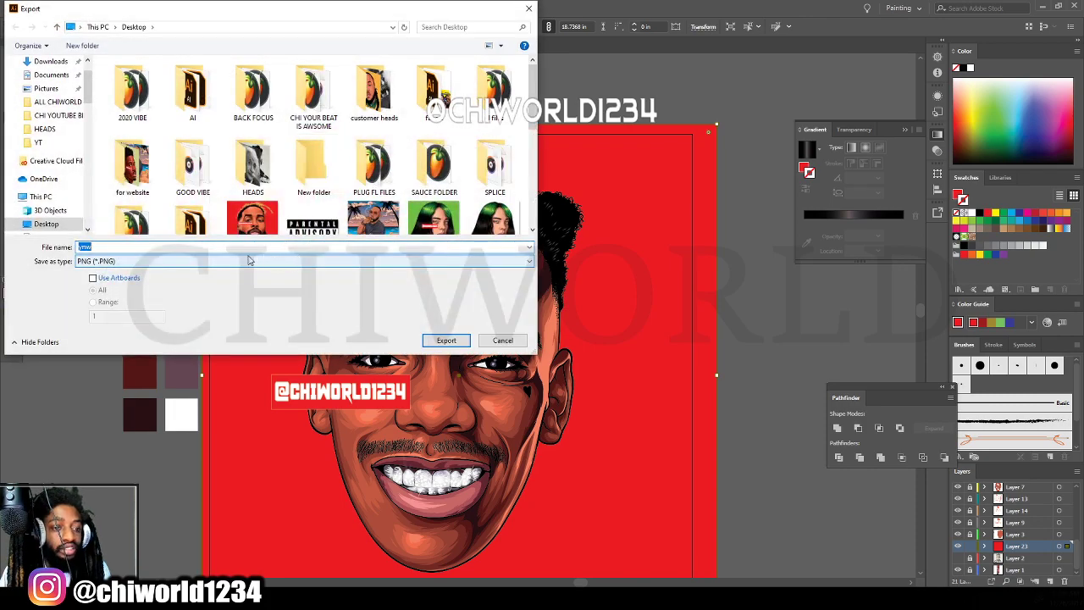
click(93, 278)
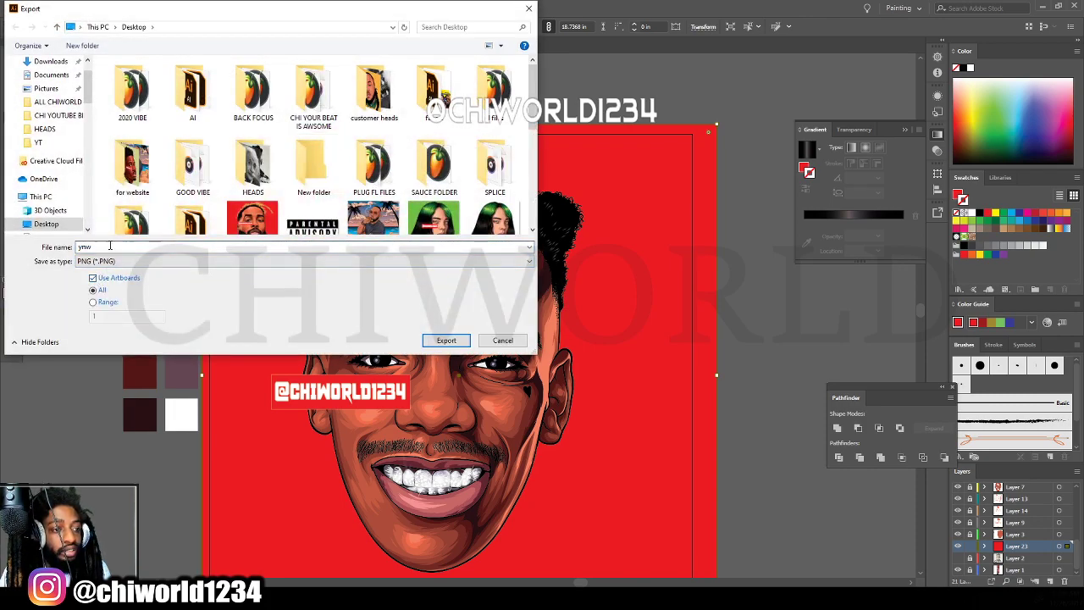
scroll(50, 85, up, 2)
click(48, 85)
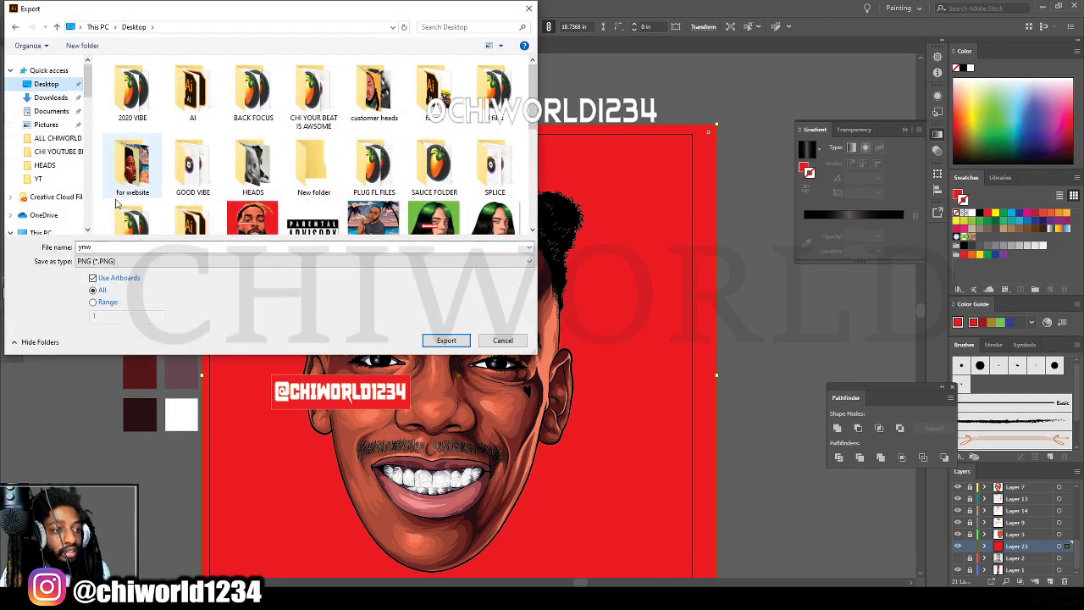
click(118, 247)
text(ynw )
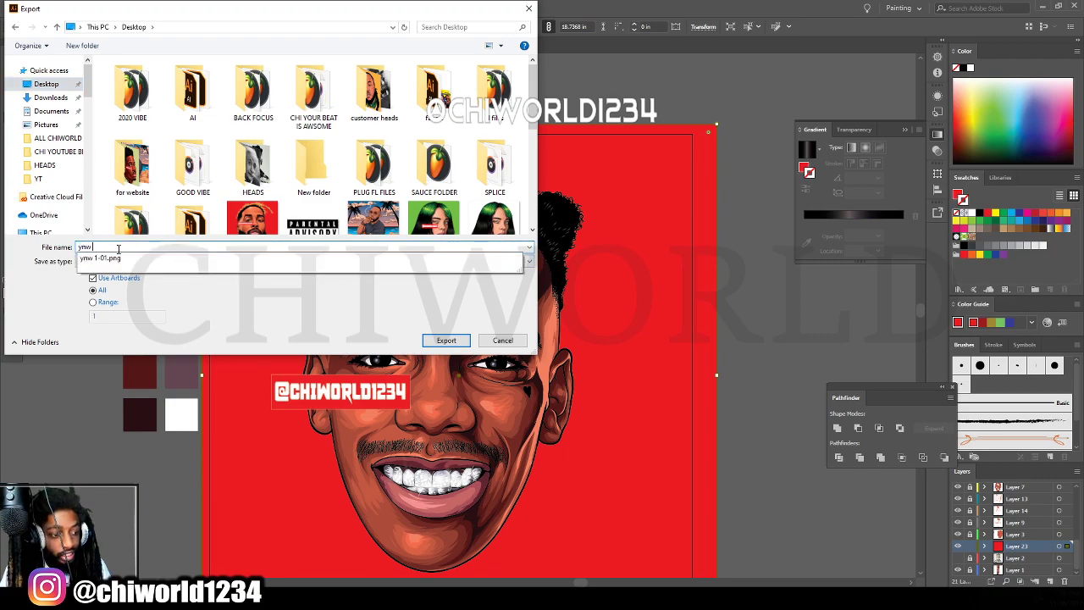
text(11)
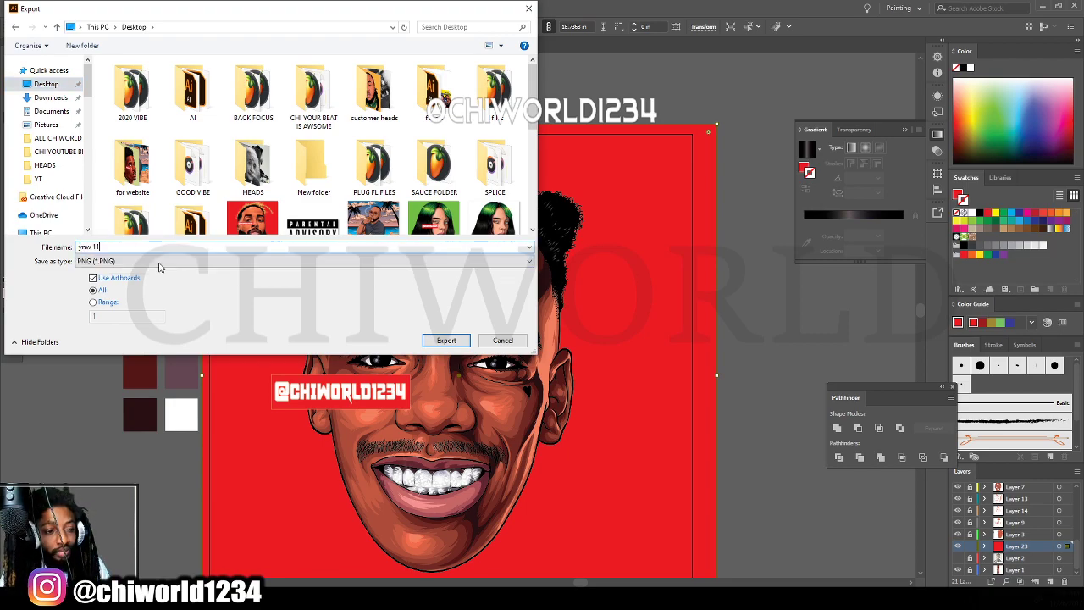
click(429, 340)
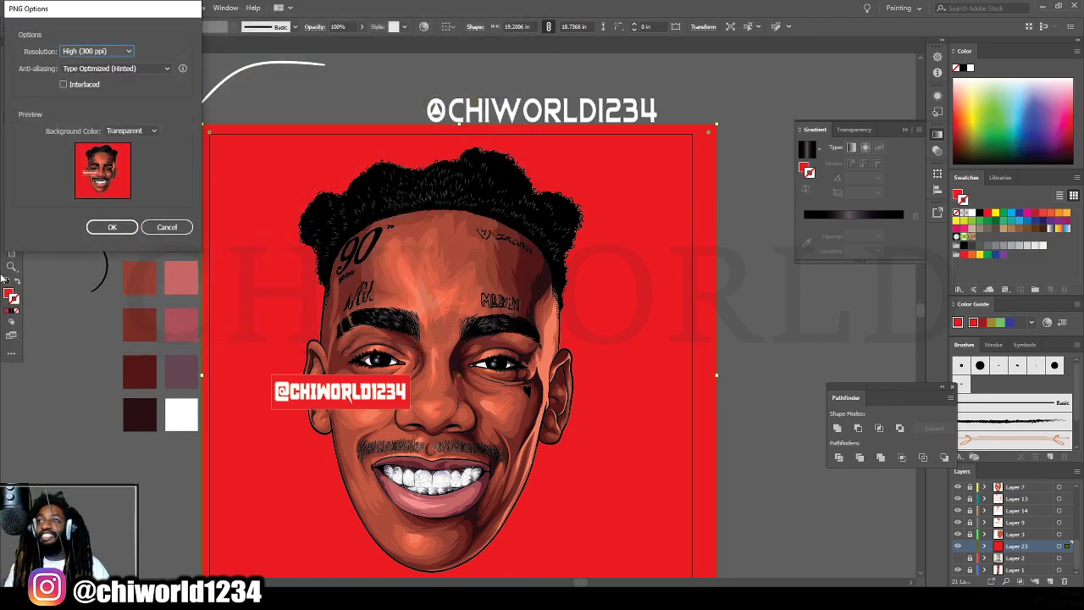
click(107, 228)
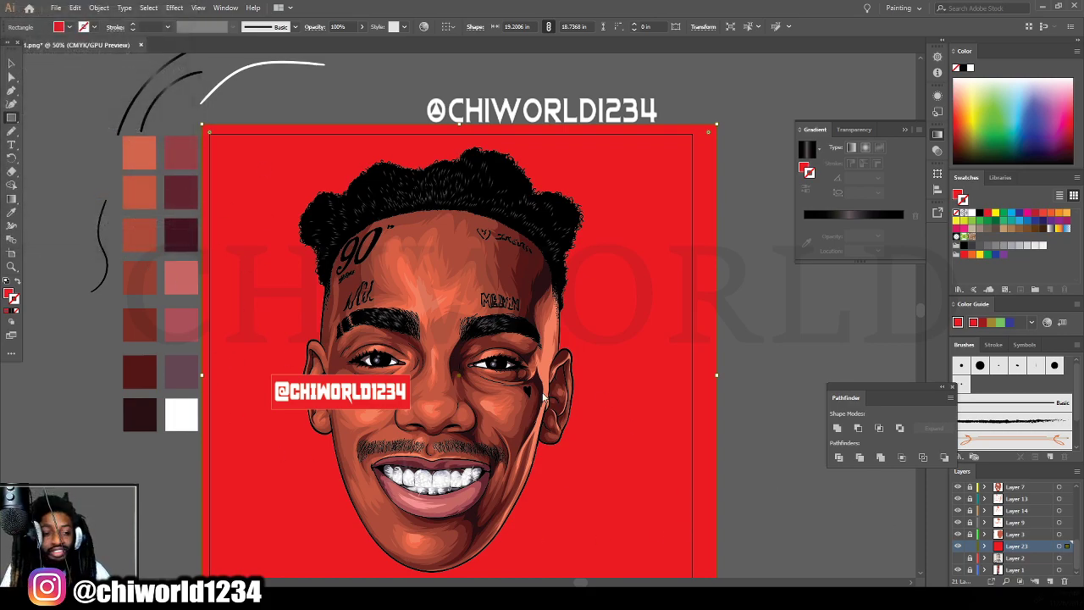
Lock the layer holding the red background rectangle.
scroll(415, 389, down, 1)
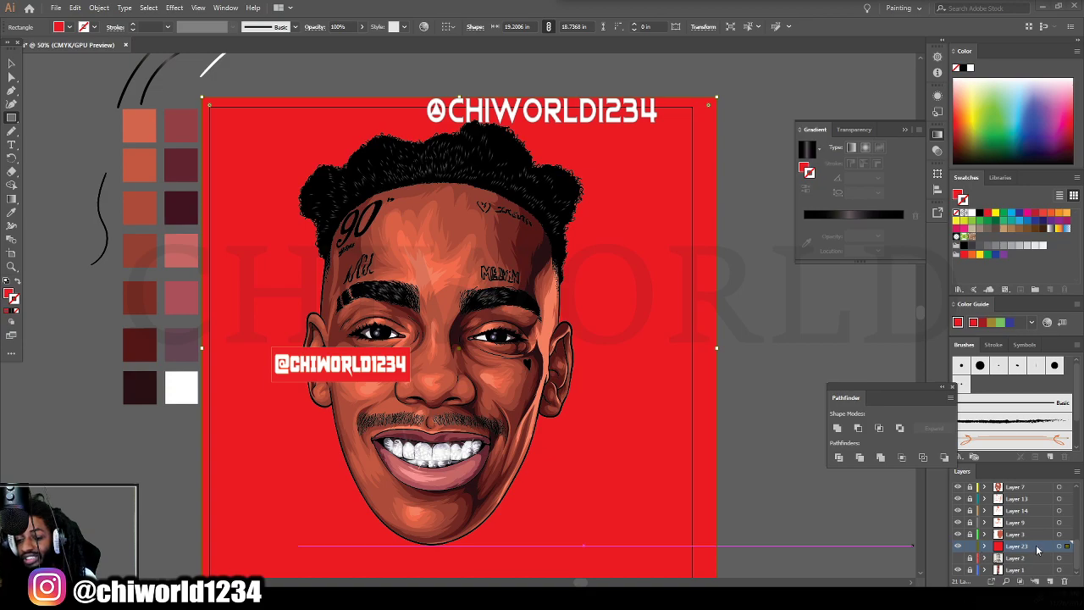
click(969, 548)
scroll(574, 388, up, 1)
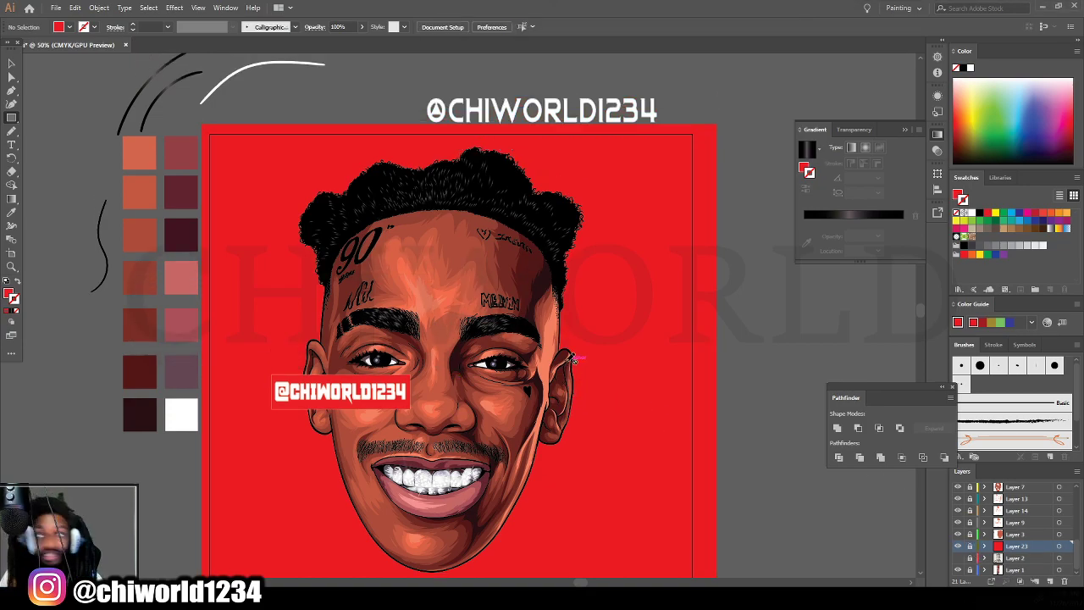